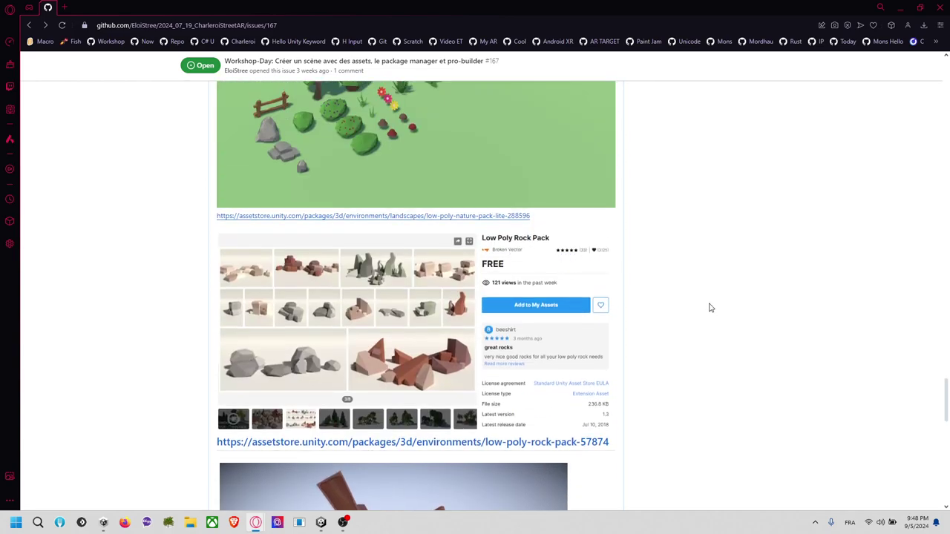
Examine the rock pack, windmill and stone tower asset references and the package links in the workshop issue.
scroll(710, 307, down, 2)
scroll(709, 307, down, 3)
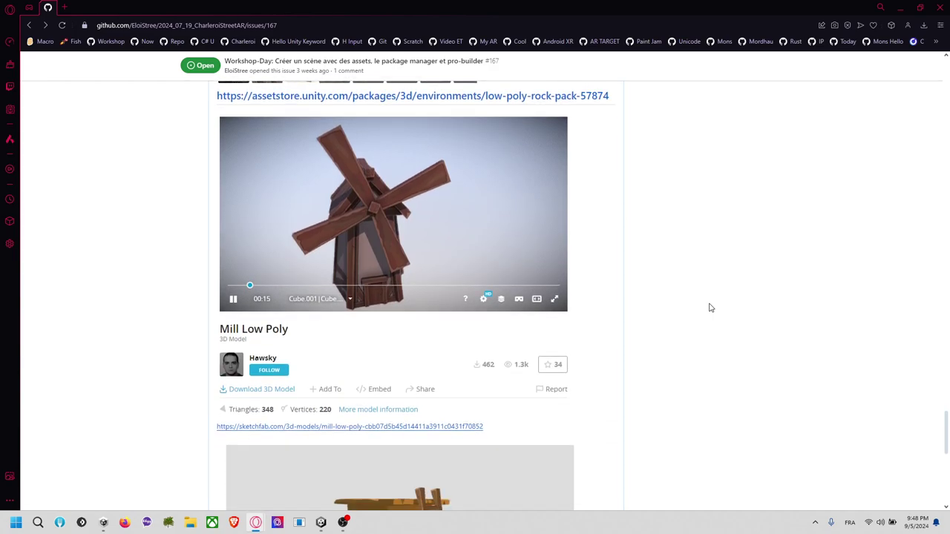
scroll(710, 308, down, 3)
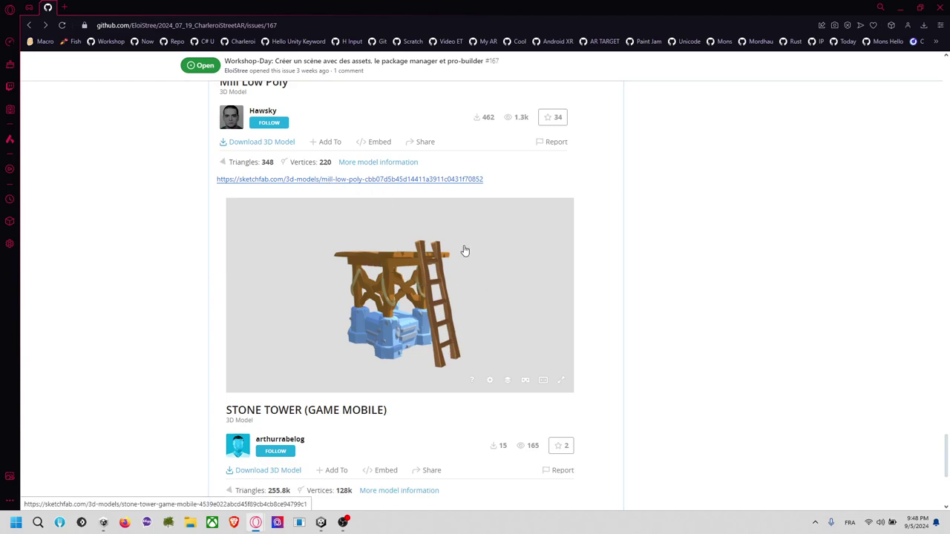
scroll(341, 265, down, 2)
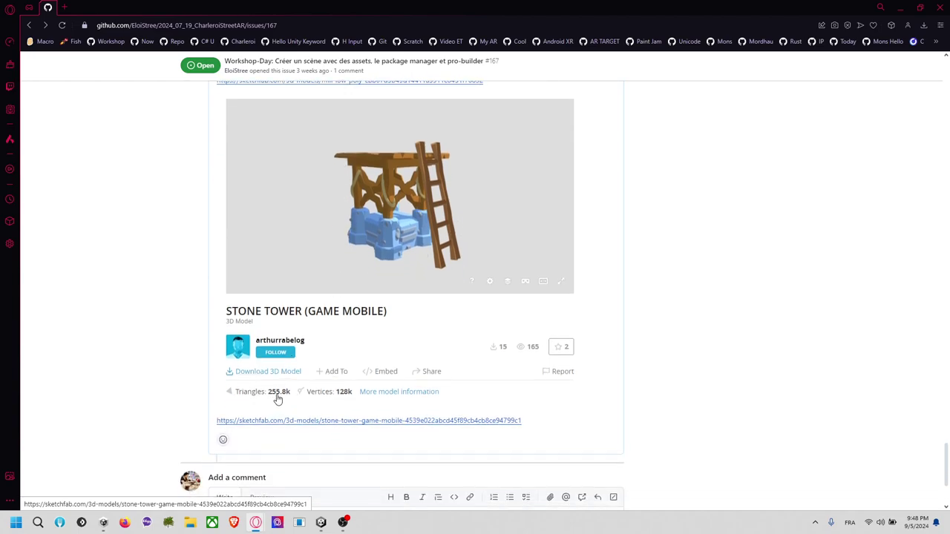
scroll(276, 397, up, 3)
scroll(289, 214, up, 4)
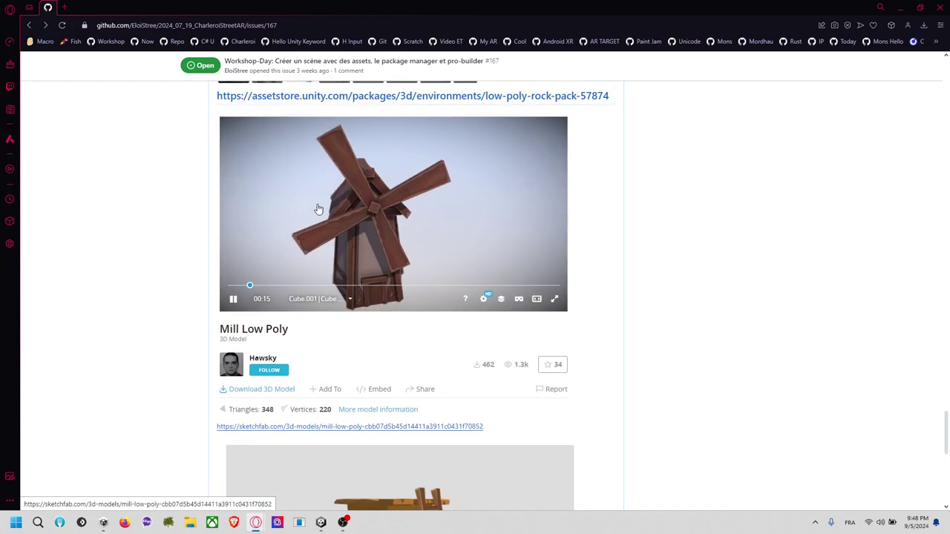
scroll(398, 273, down, 4)
scroll(398, 273, down, 1)
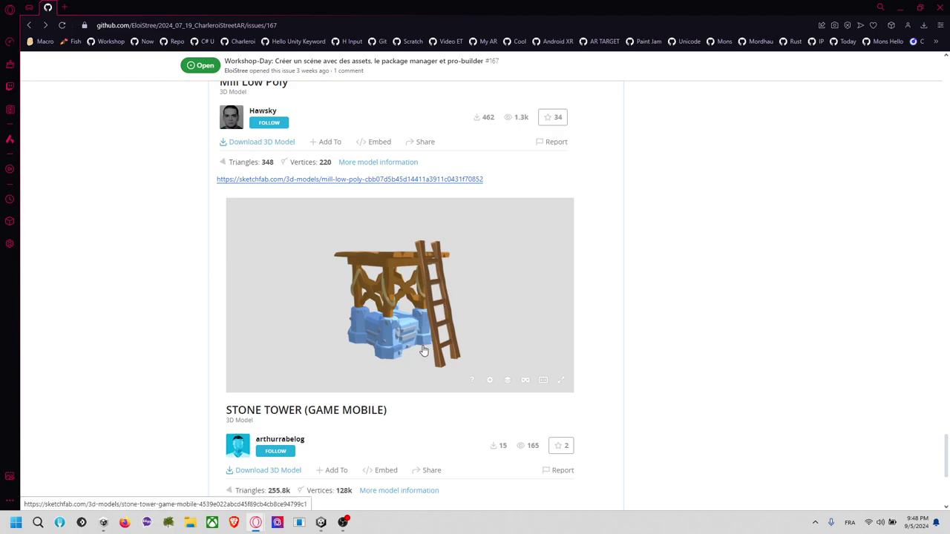
scroll(423, 350, down, 4)
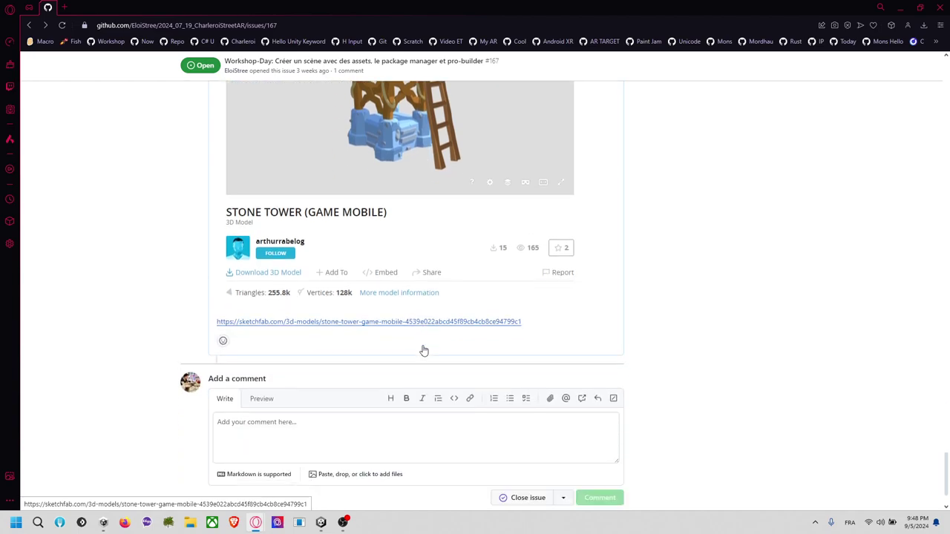
scroll(423, 350, up, 8)
scroll(420, 356, up, 10)
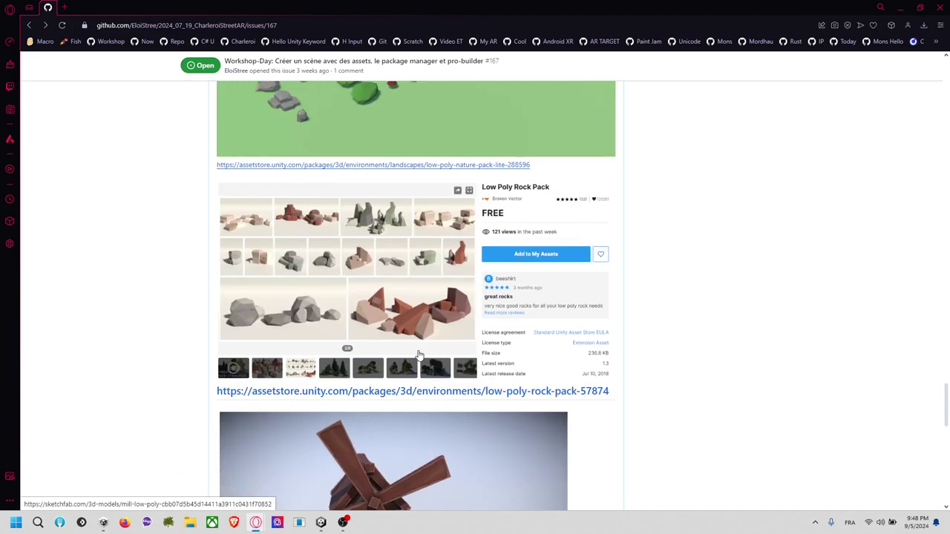
scroll(420, 356, up, 15)
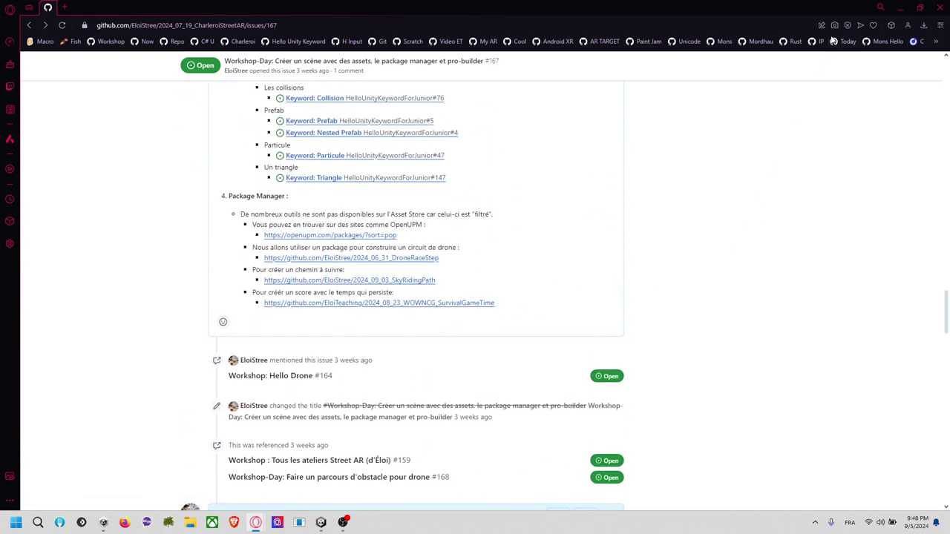
Switch to the Unity editor and select the Directional Light in the Flying Island scene.
click(900, 7)
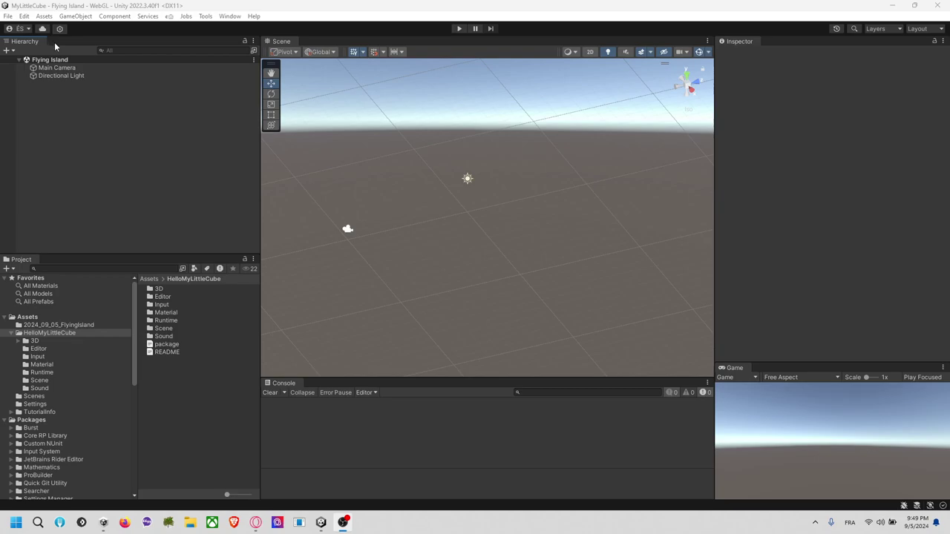
click(467, 151)
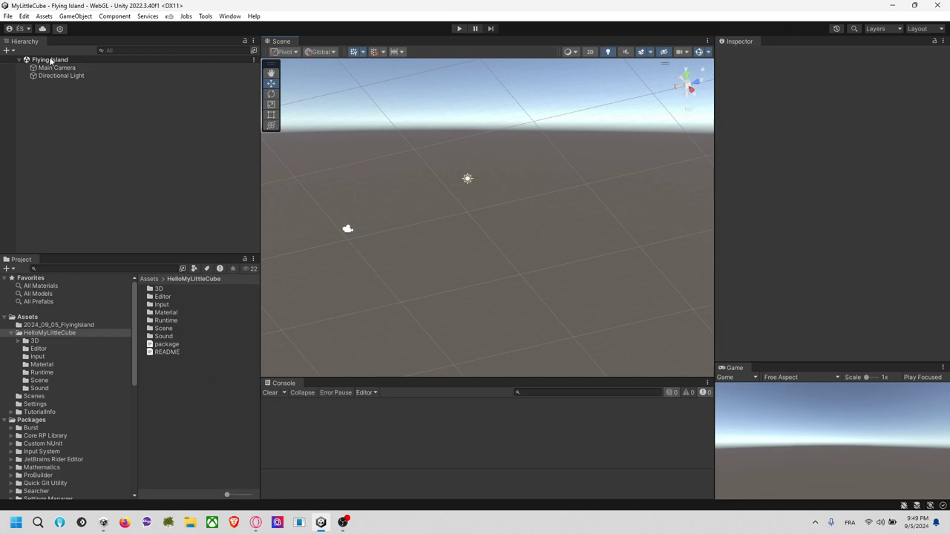
click(96, 75)
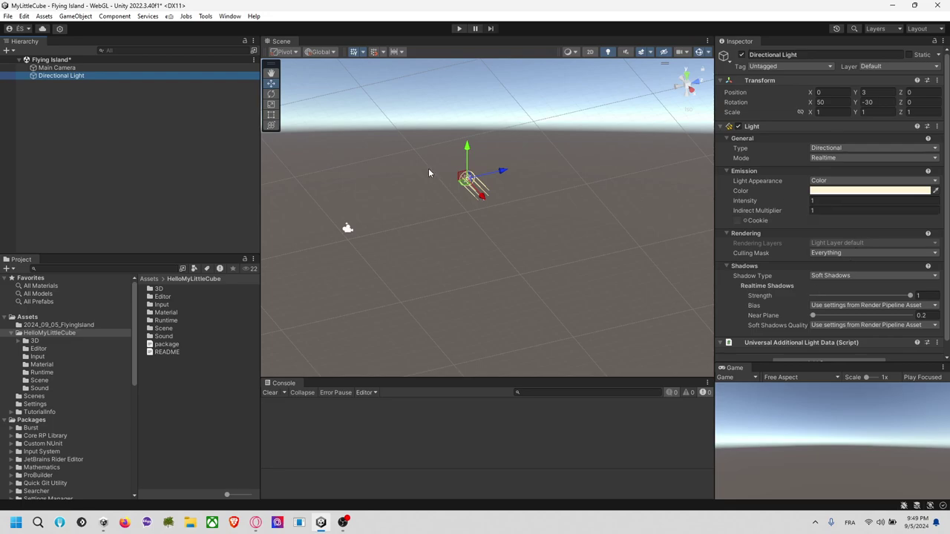
Open the Package Manager, move its window higher and make it taller.
click(224, 17)
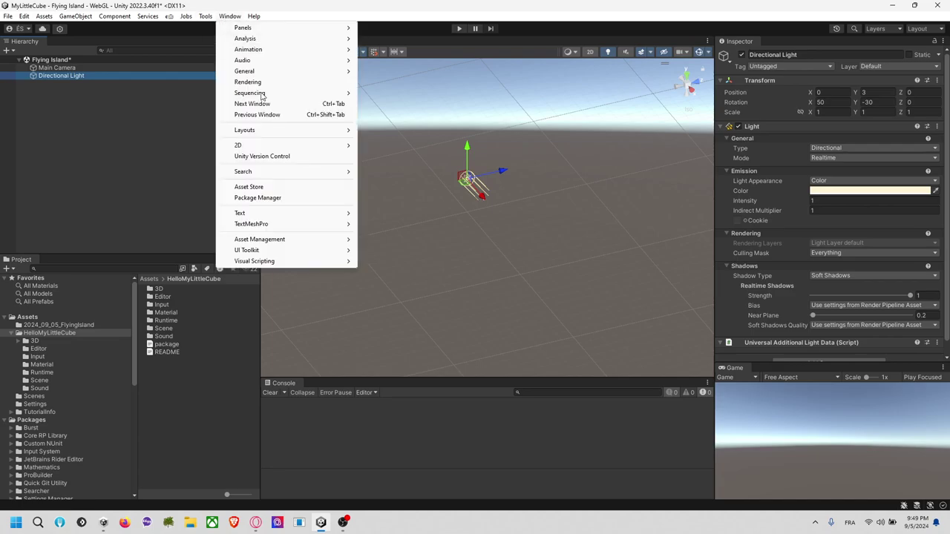
click(316, 198)
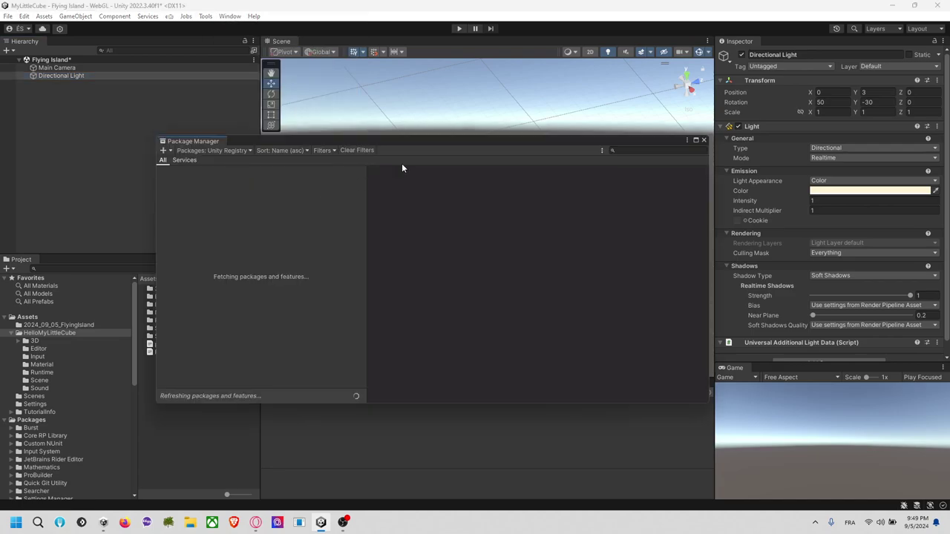
drag(442, 138, 456, 78)
drag(720, 345, 726, 420)
click(651, 91)
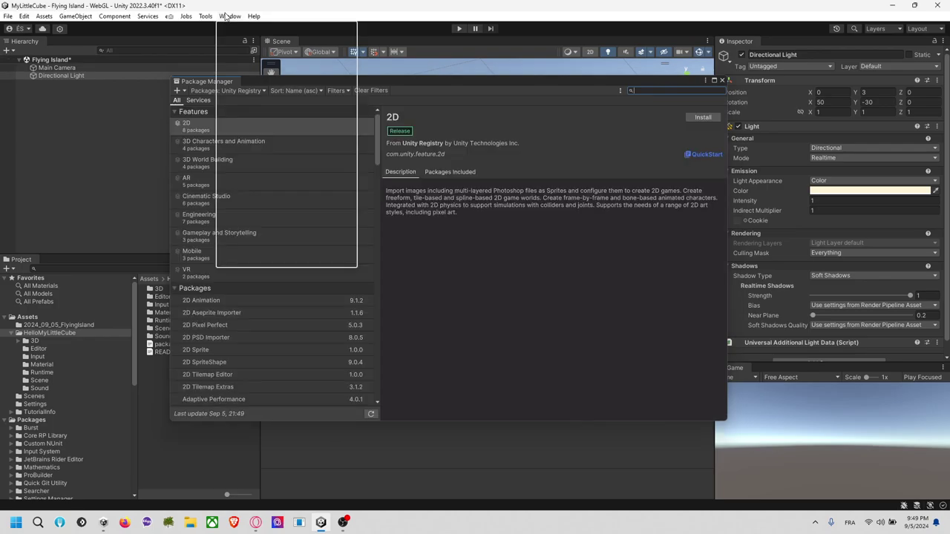
click(181, 17)
mouse_move(229, 16)
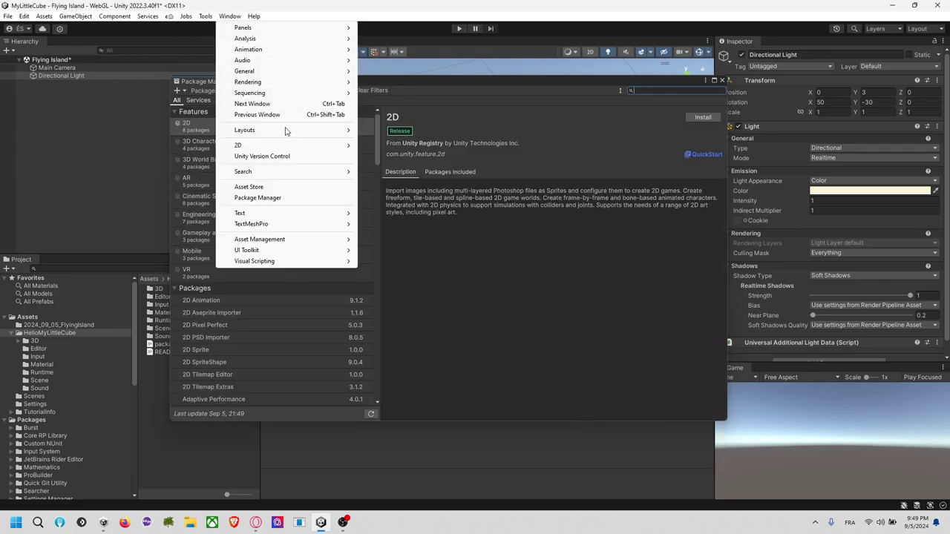
click(292, 198)
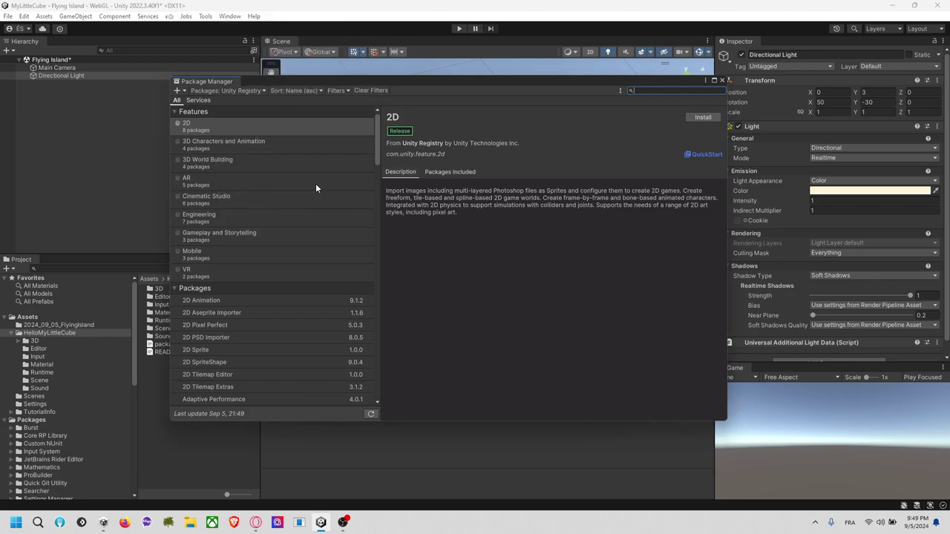
Search the Unity Registry packages for ProBuilder and close the Package Manager.
click(232, 89)
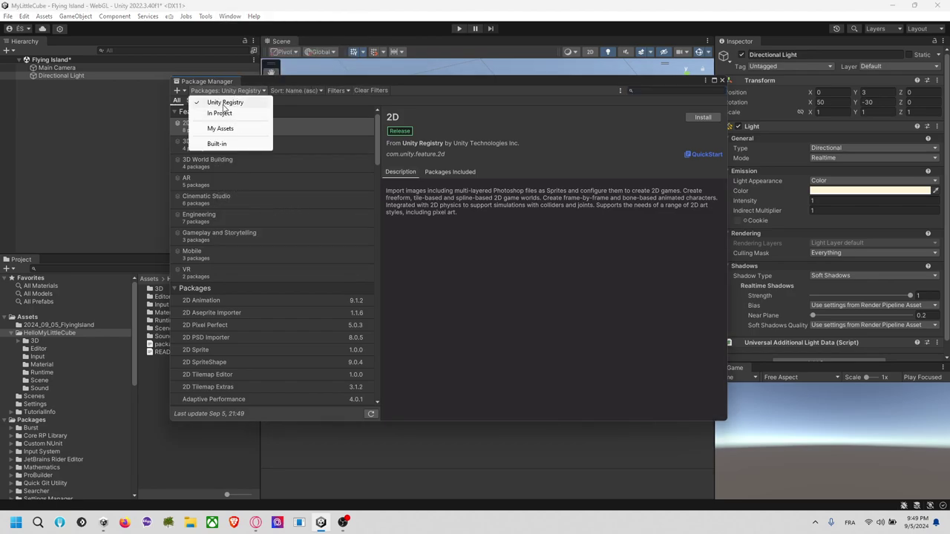
click(226, 104)
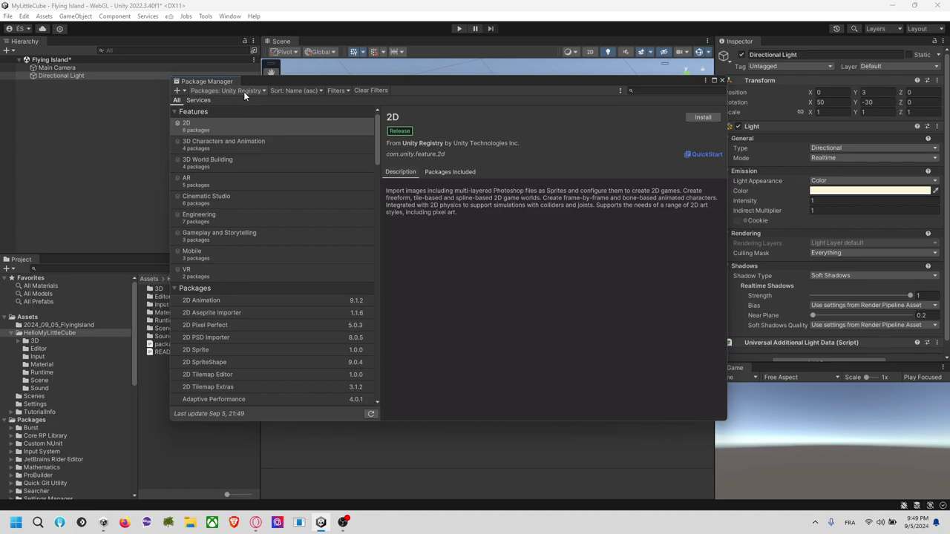
click(650, 92)
text(pro builder)
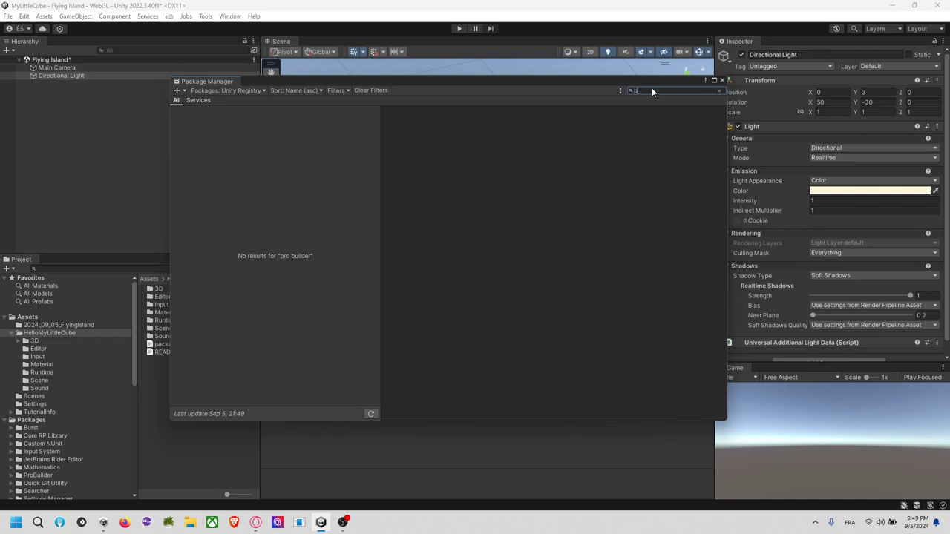
text(r)
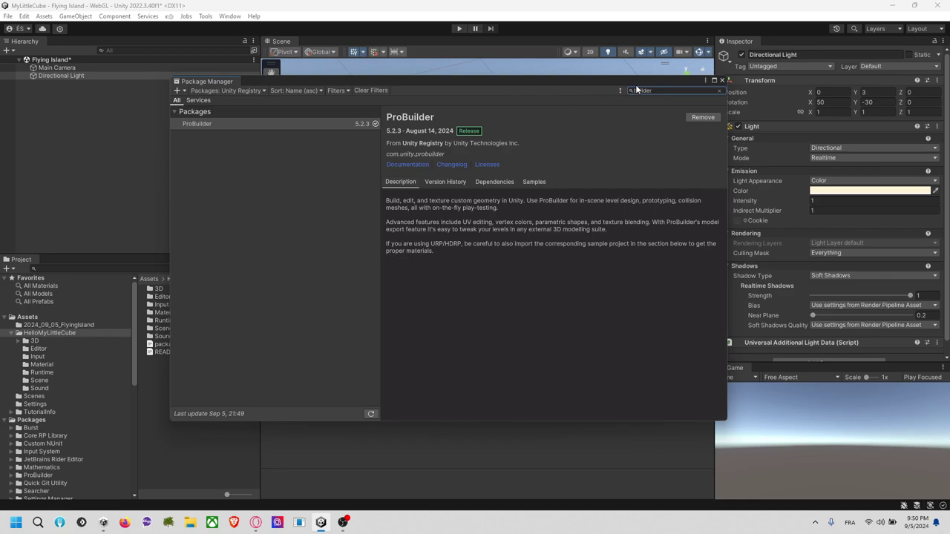
click(723, 81)
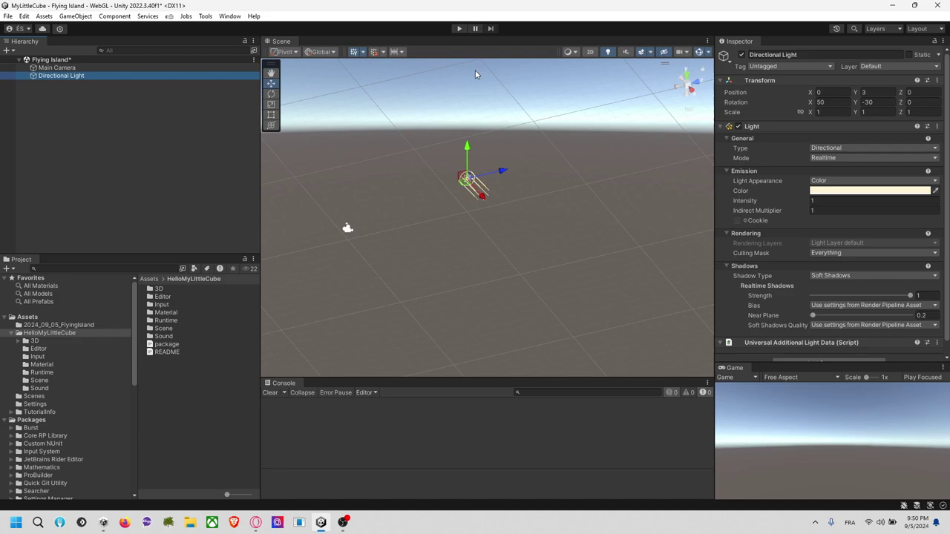
Open the ProBuilder window and dock it between the Hierarchy and the Scene view.
click(206, 16)
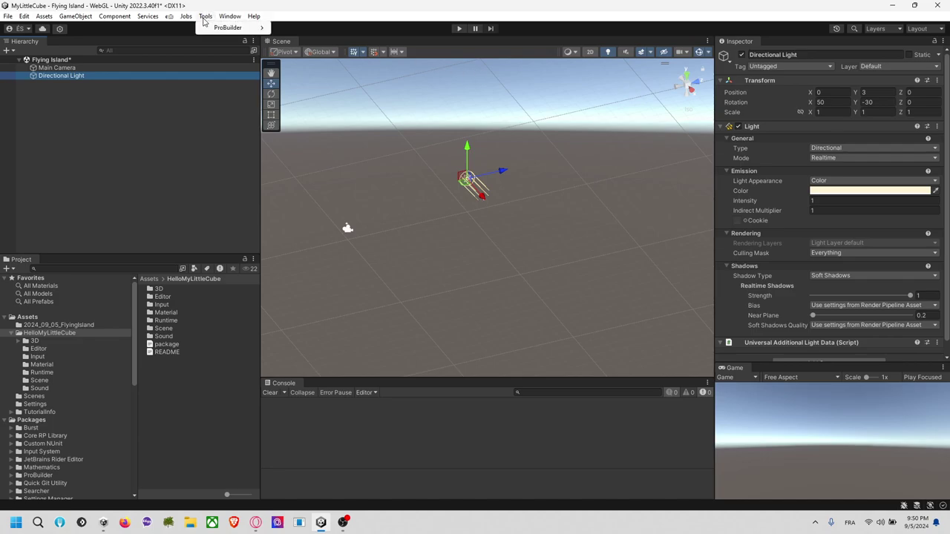
mouse_move(217, 33)
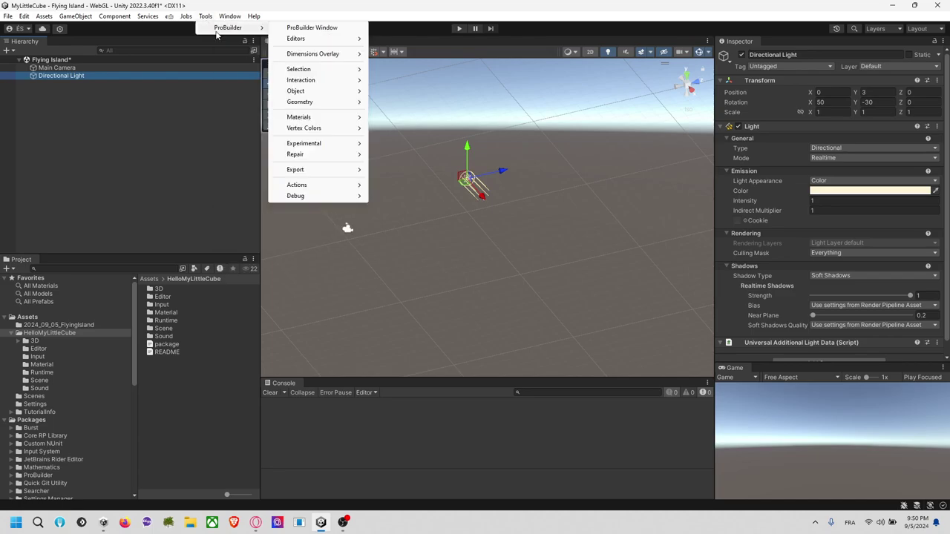
click(285, 31)
drag(410, 36, 181, 132)
drag(468, 140, 532, 221)
click(461, 211)
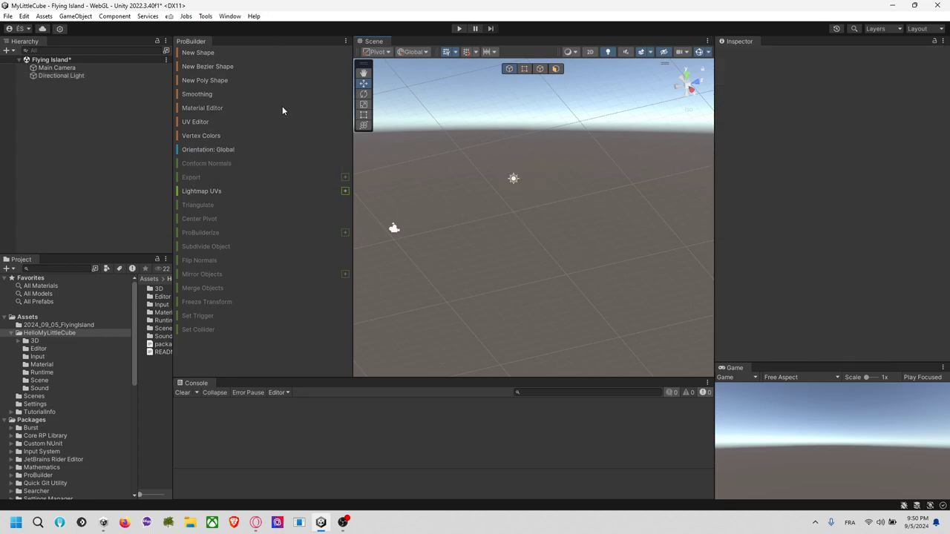
Create a ProBuilder cube about 4.8 × 3.2 × 3.5 units on the scene's ground grid.
click(246, 52)
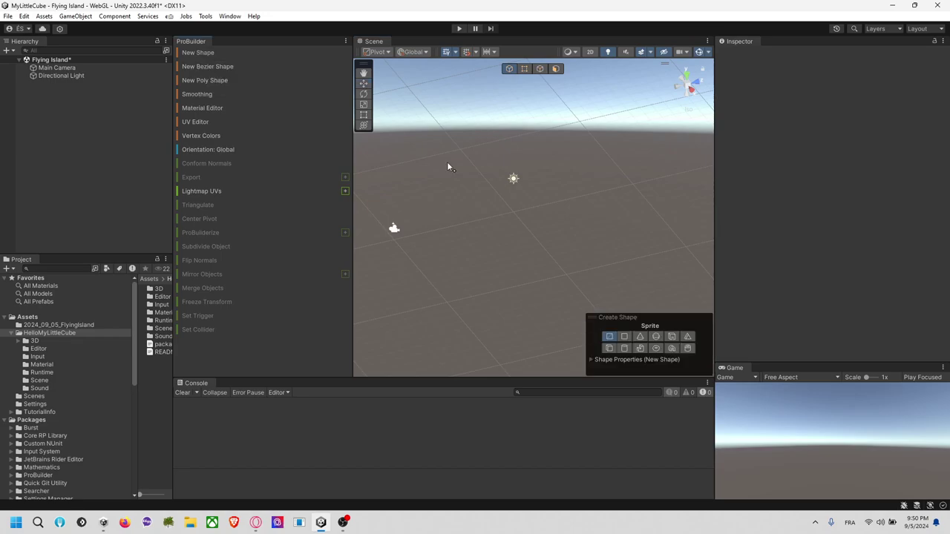
click(609, 348)
drag(510, 219, 572, 238)
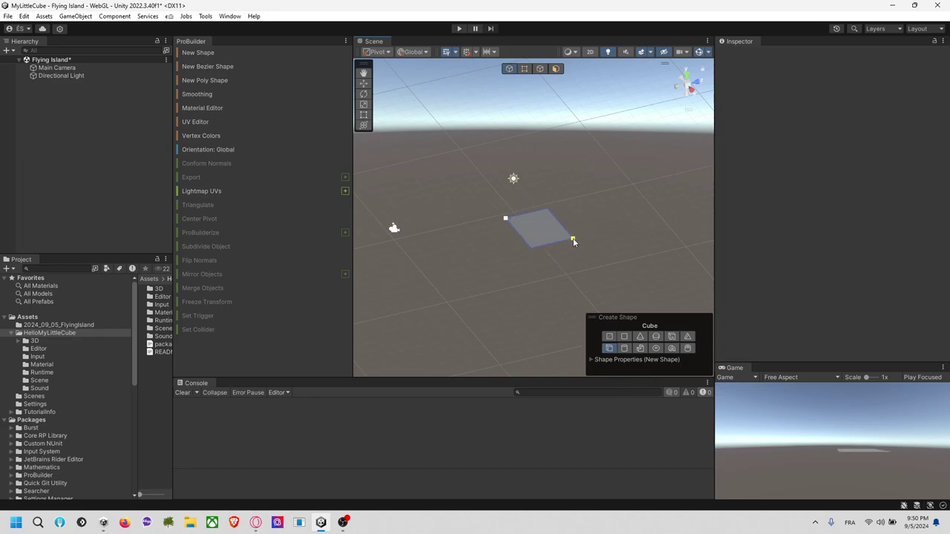
click(580, 201)
right_drag(604, 218, 467, 214)
scroll(528, 210, up, 4)
alt+drag(466, 214, 628, 256)
scroll(587, 287, up, 3)
middle_drag(620, 261, 651, 256)
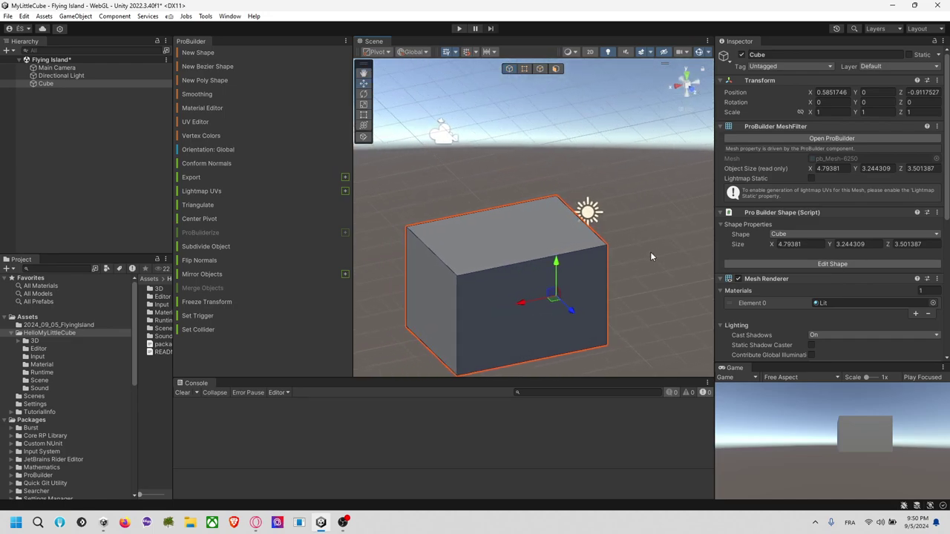
Create a six-sided ProBuilder cylinder about 1 unit wide and 1.7 units high on the cube's top face.
click(216, 55)
click(625, 349)
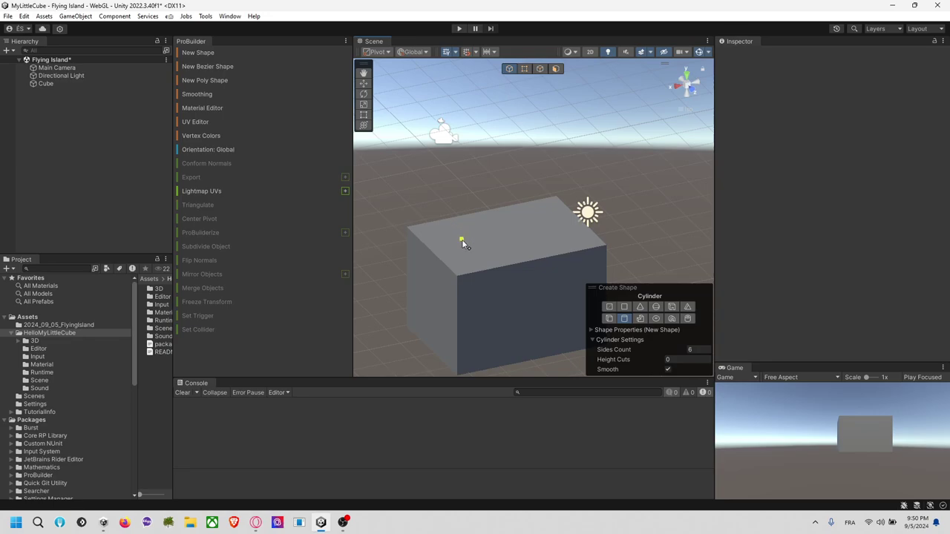
drag(473, 245, 484, 237)
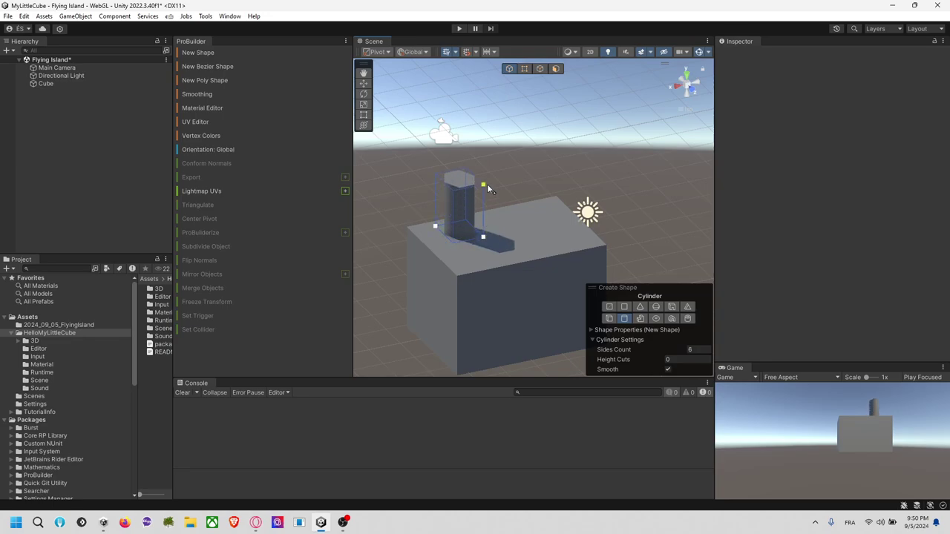
click(486, 184)
middle_drag(504, 206, 510, 220)
scroll(494, 223, up, 8)
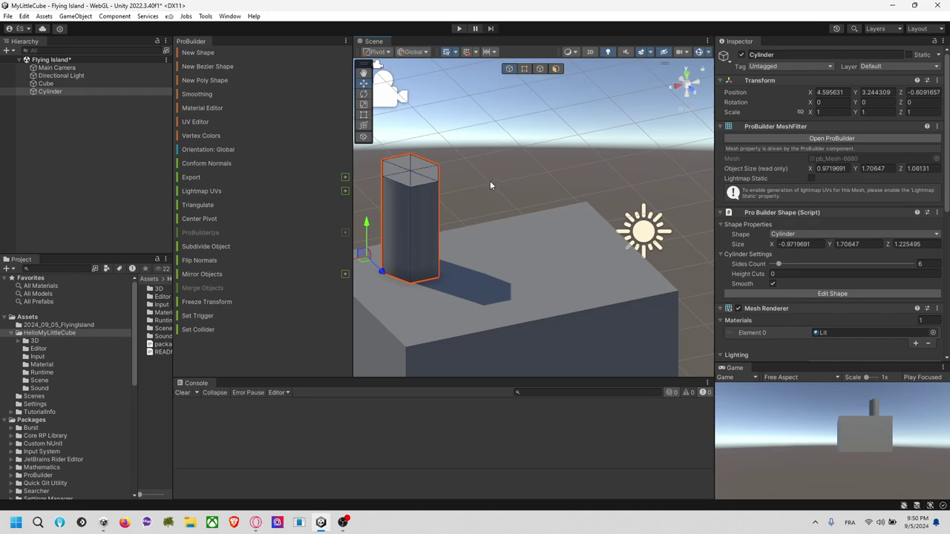
Set the cylinder's sides count to 13.
right_drag(489, 187, 420, 250)
middle_drag(463, 218, 525, 306)
scroll(525, 306, up, 5)
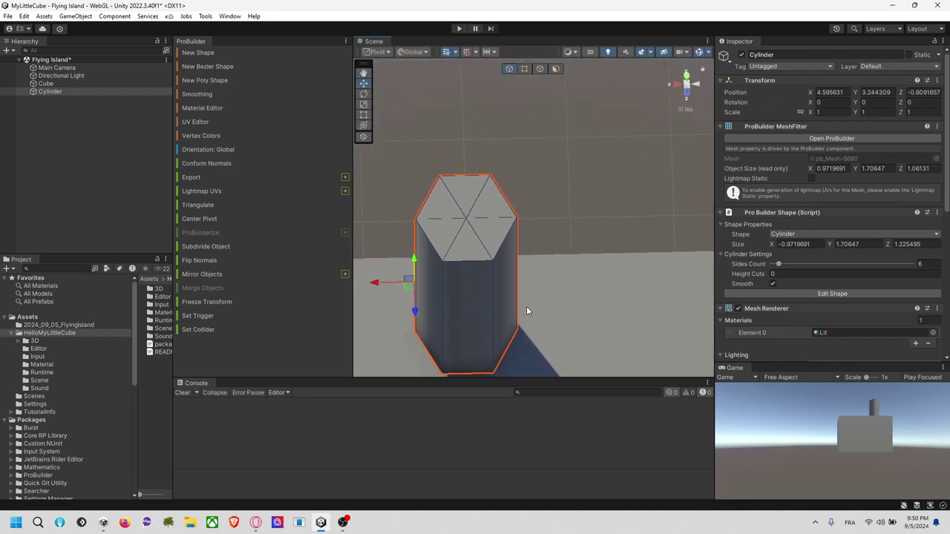
mouse_move(535, 232)
middle_down()
mouse_move(533, 253)
mouse_move(541, 247)
middle_up()
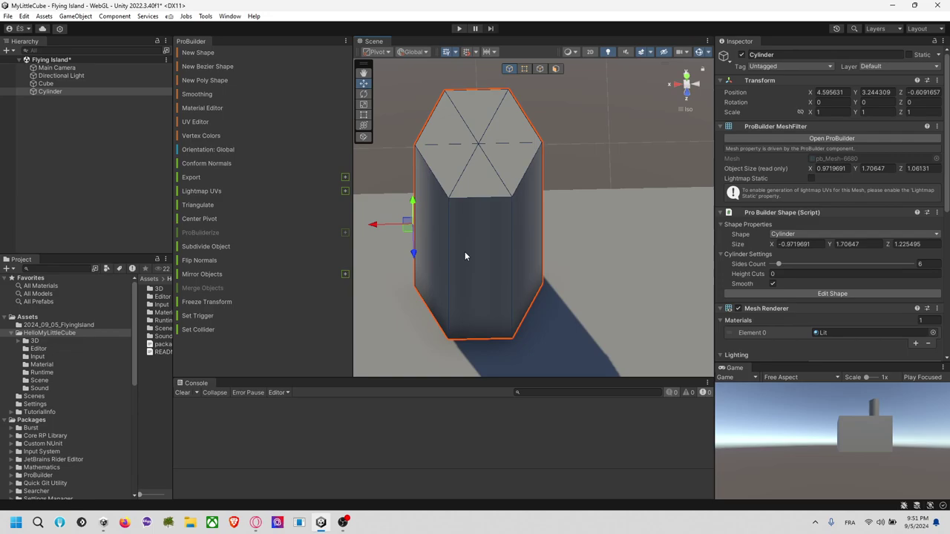
mouse_move(779, 265)
mouse_down()
mouse_move(910, 263)
mouse_move(796, 263)
mouse_up()
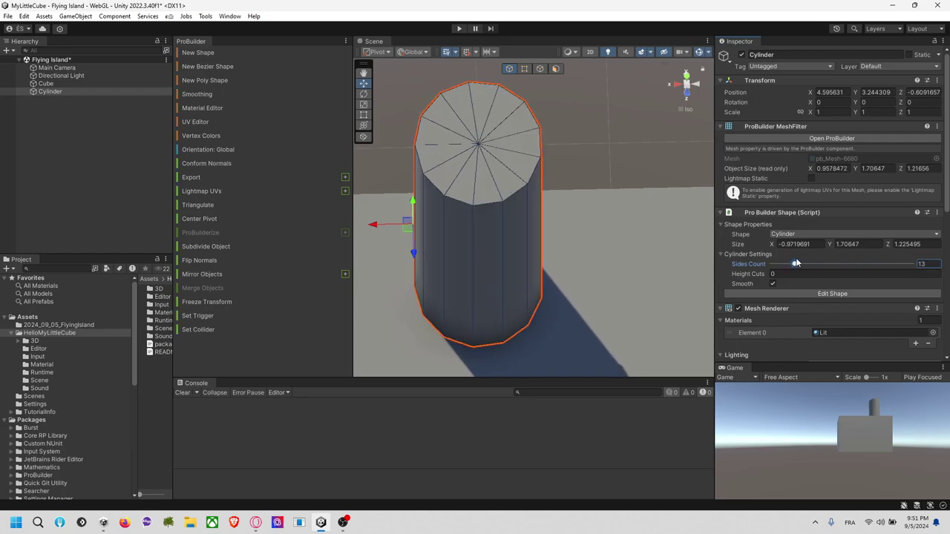
right_drag(619, 195, 598, 215)
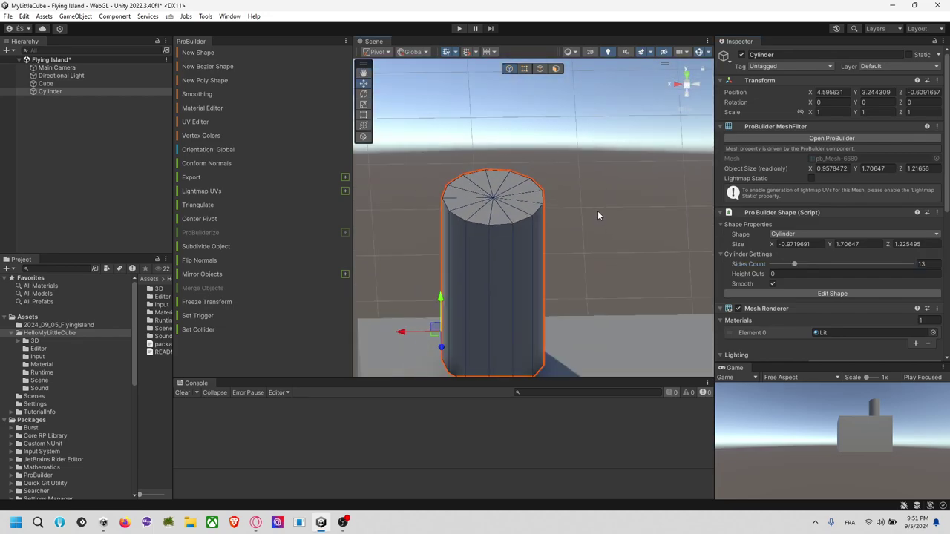
middle_drag(582, 273, 570, 155)
scroll(571, 155, down, 8)
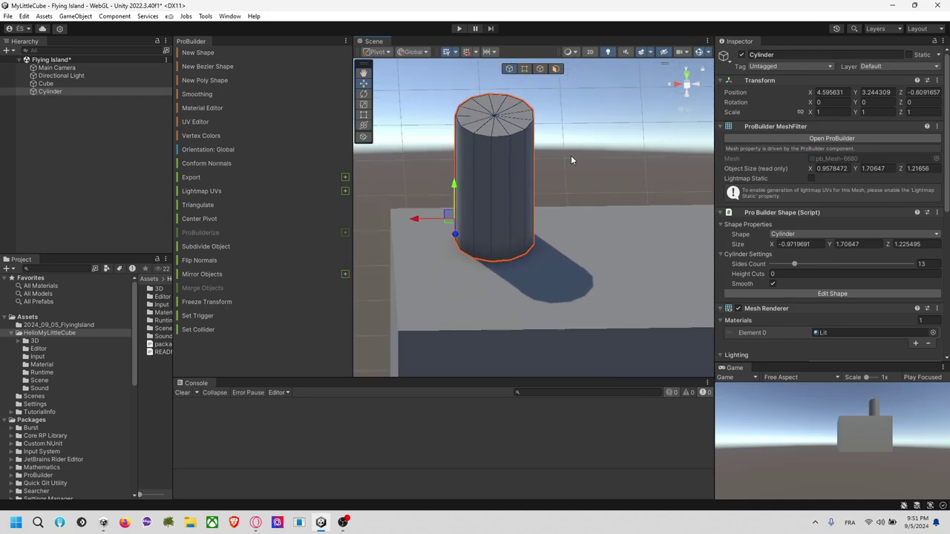
Duplicate the cylinder and place the copy beside the original along X on the cube's top face.
right_drag(585, 283, 512, 268)
middle_drag(504, 146, 562, 204)
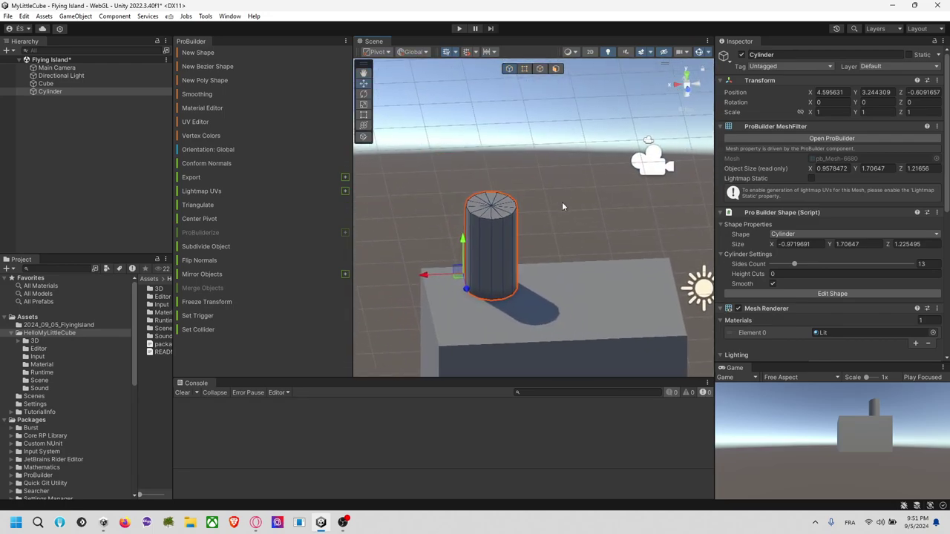
key(ctrl+d)
drag(428, 273, 498, 272)
Shift both cylinders about 0.5 units along X and scale them to about 0.75 along Z.
shift+click(486, 252)
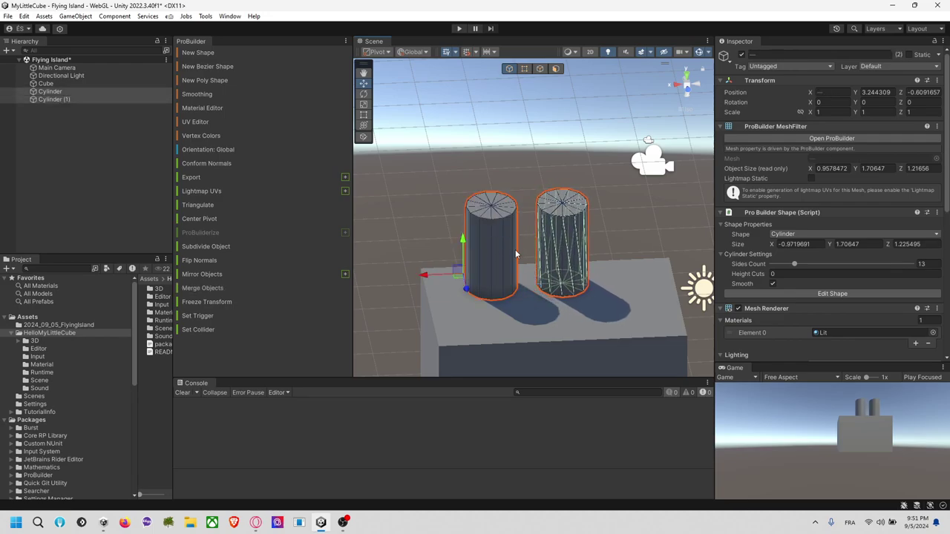
click(626, 226)
right_drag(626, 226, 462, 261)
click(515, 194)
shift+click(552, 255)
key(e)
key(r)
drag(549, 287, 549, 287)
middle_drag(519, 195, 481, 209)
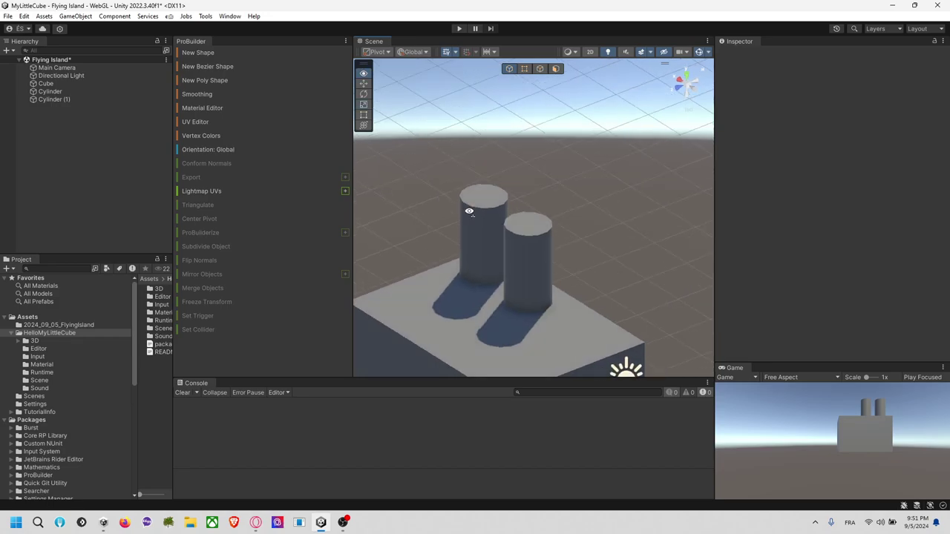
Raise the centre vertex of the original cylinder's top face to form a pointed roof.
alt+drag(445, 210, 582, 215)
middle_drag(582, 215, 605, 249)
click(550, 260)
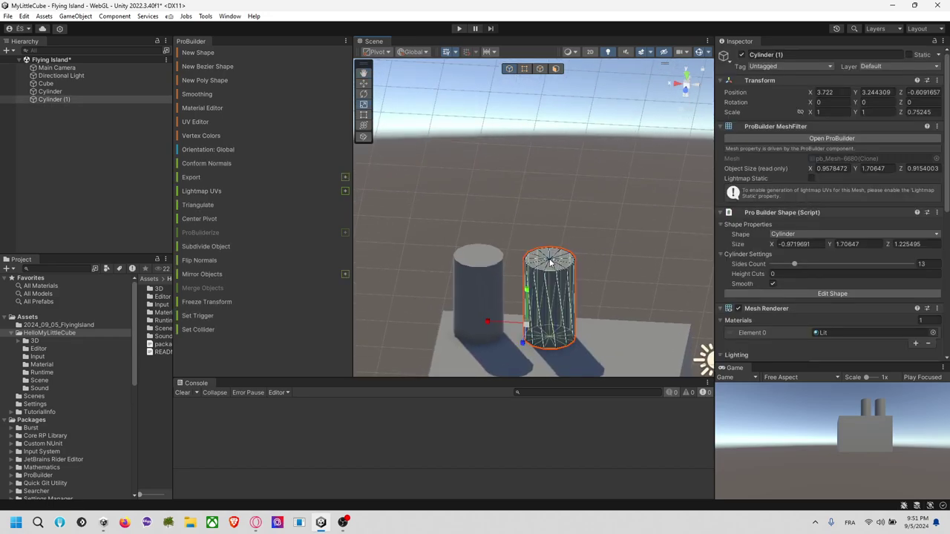
click(486, 259)
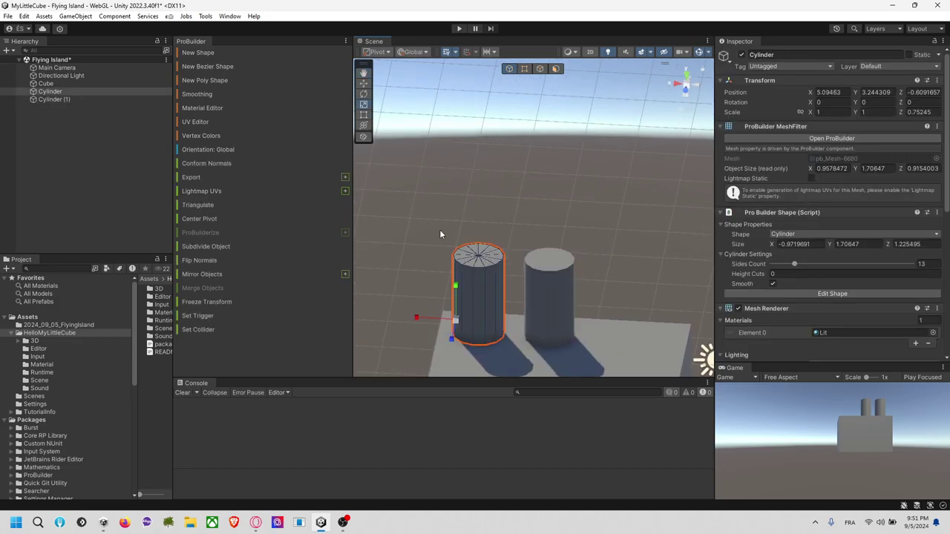
click(539, 69)
click(555, 68)
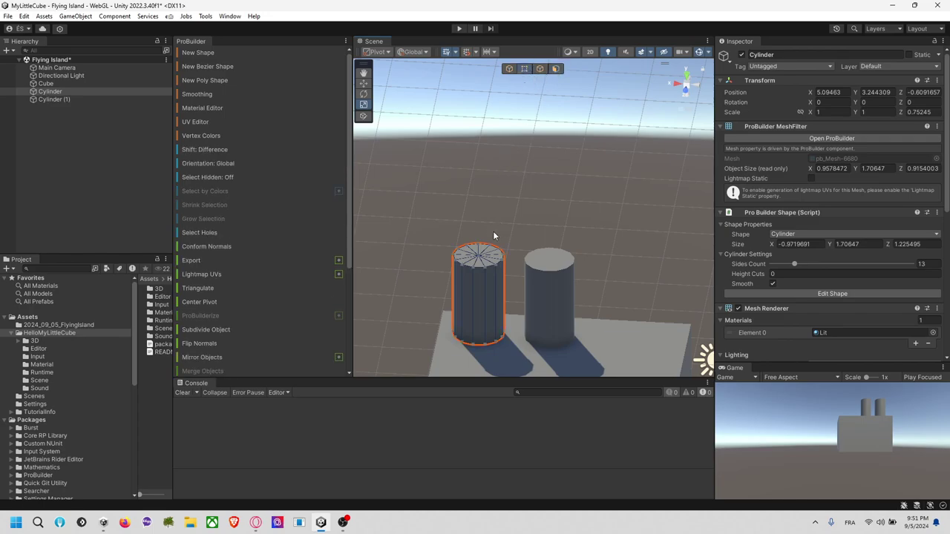
scroll(495, 229, up, 3)
middle_drag(490, 271, 518, 167)
scroll(518, 166, up, 2)
click(484, 158)
drag(484, 125, 484, 67)
Raise the second cylinder's top centre vertex to form a matching point, making that cylinder about 2.5 units high.
click(609, 158)
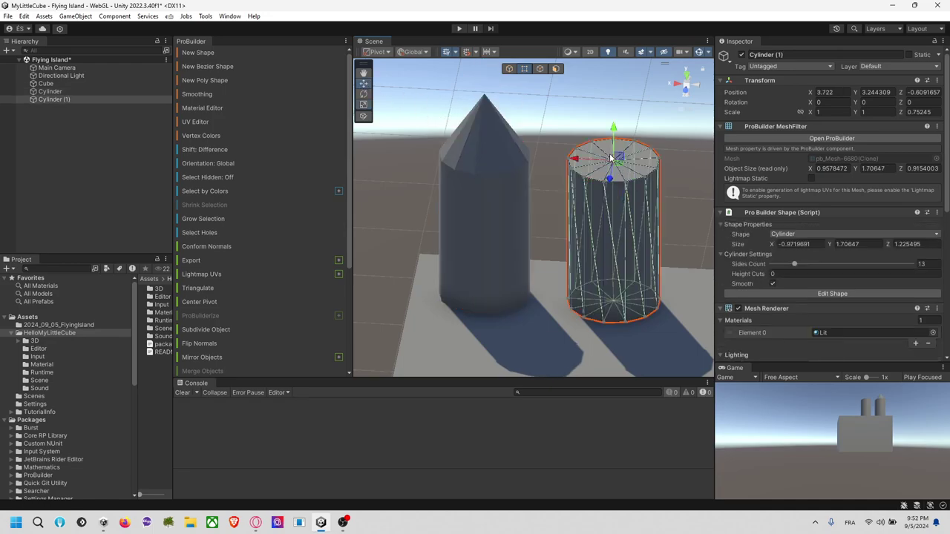
drag(614, 127, 616, 64)
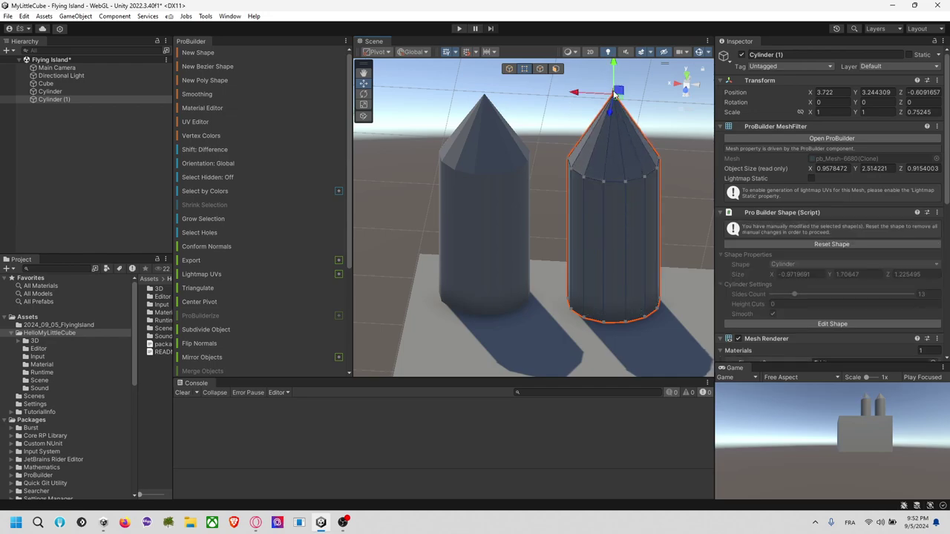
scroll(615, 141, down, 6)
click(625, 190)
Try creating a ProBuilder Stairs shape with 10 steps against the cube's side, and delete it.
right_drag(626, 191, 494, 218)
alt+drag(493, 218, 594, 223)
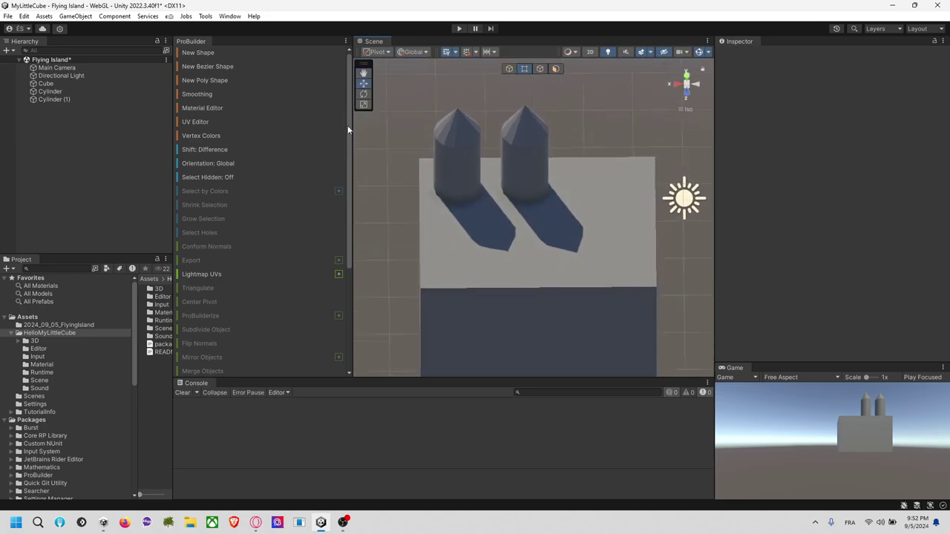
click(263, 55)
alt+drag(568, 170, 617, 297)
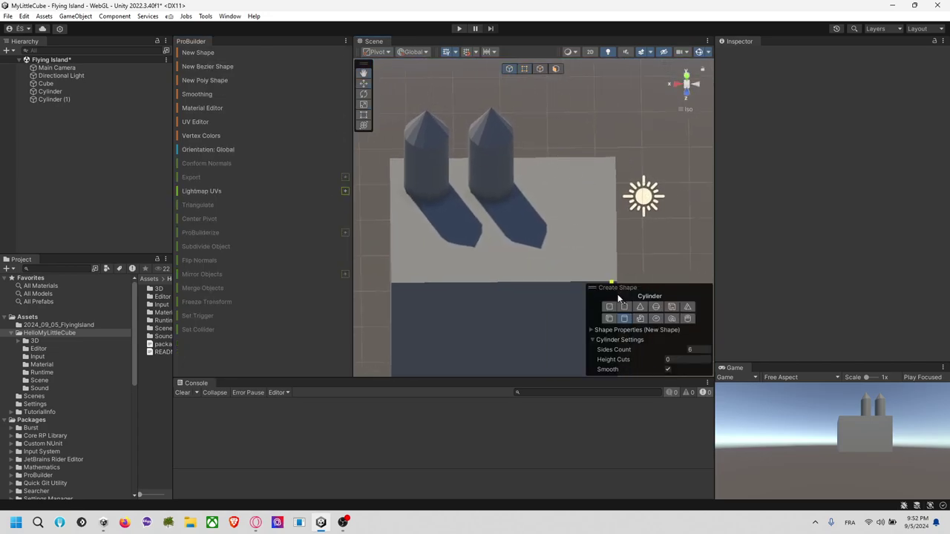
click(640, 319)
middle_drag(547, 261, 602, 114)
alt+drag(605, 117, 570, 93)
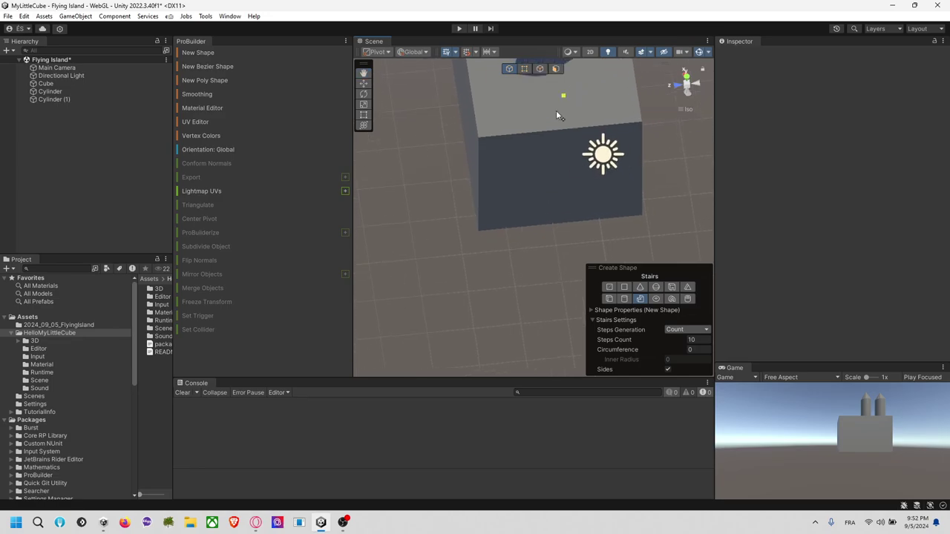
middle_drag(605, 215, 594, 181)
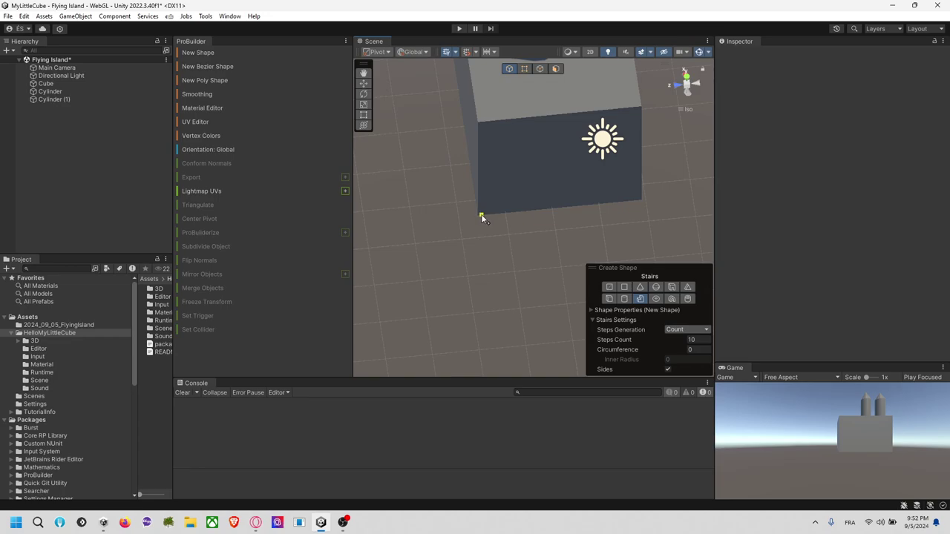
drag(480, 215, 642, 249)
click(650, 145)
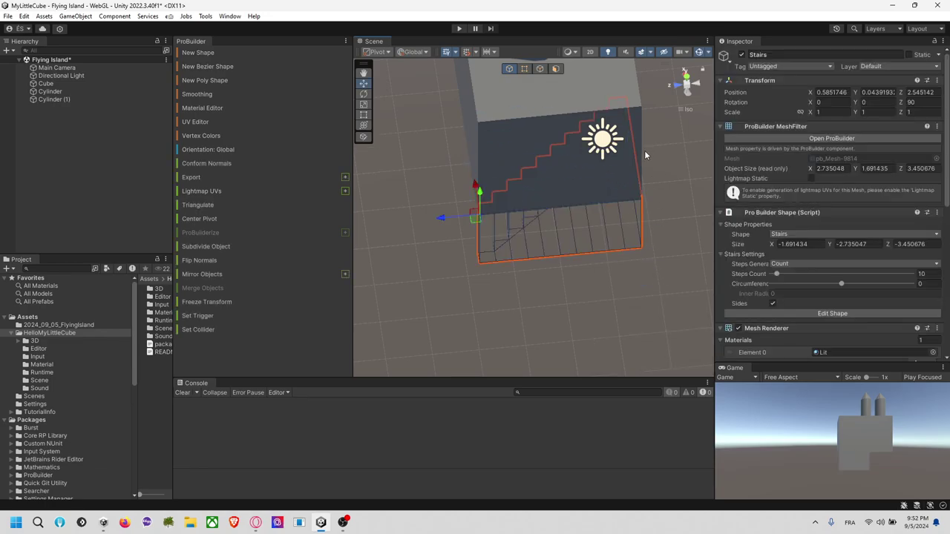
right_drag(608, 216, 640, 135)
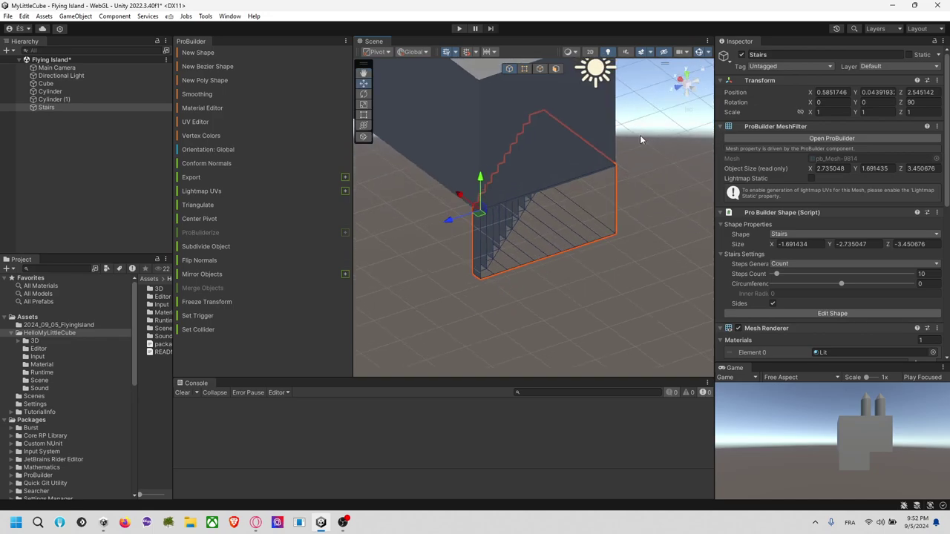
key(Delete)
Create 10-step ProBuilder stairs about 0.8 × 3.1 × 3.5 units along the cube's side and move them to X 0.66.
middle_drag(629, 175, 608, 247)
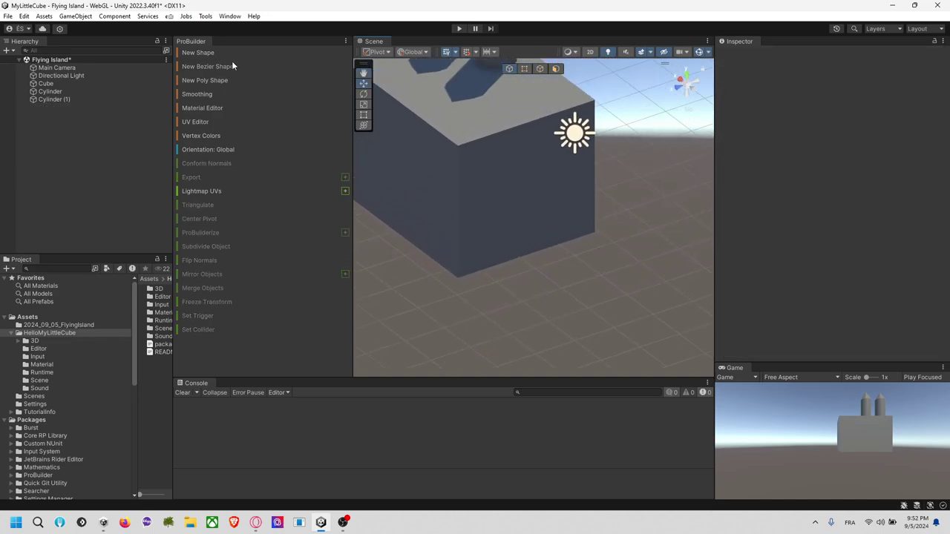
click(226, 53)
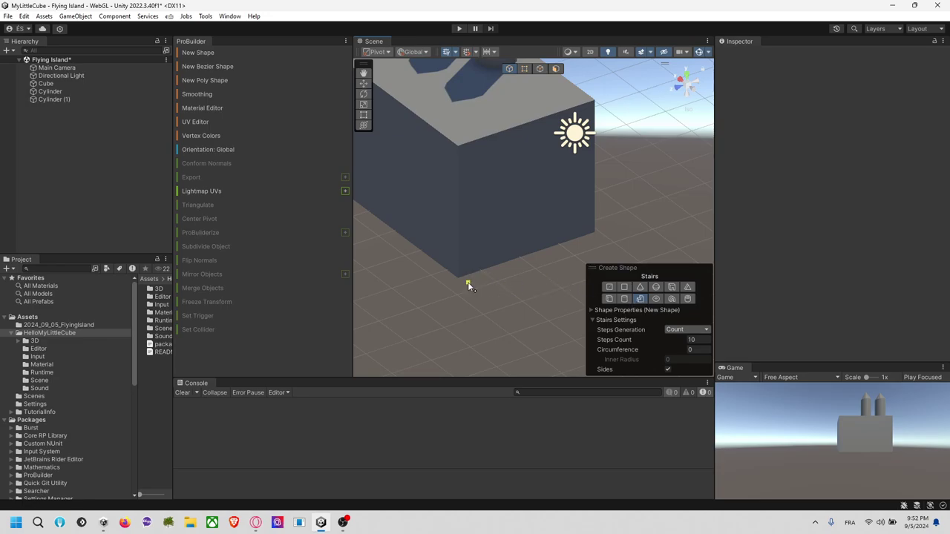
drag(535, 319, 617, 248)
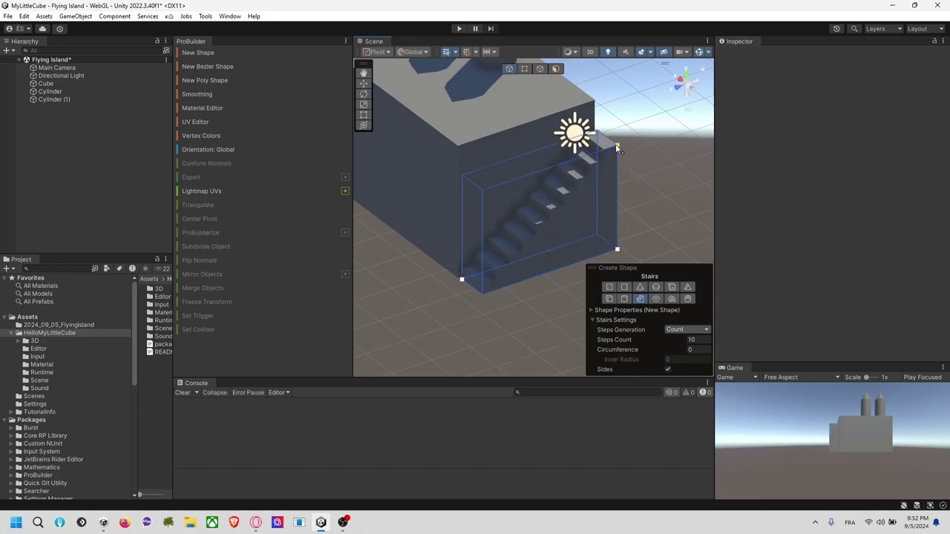
click(607, 126)
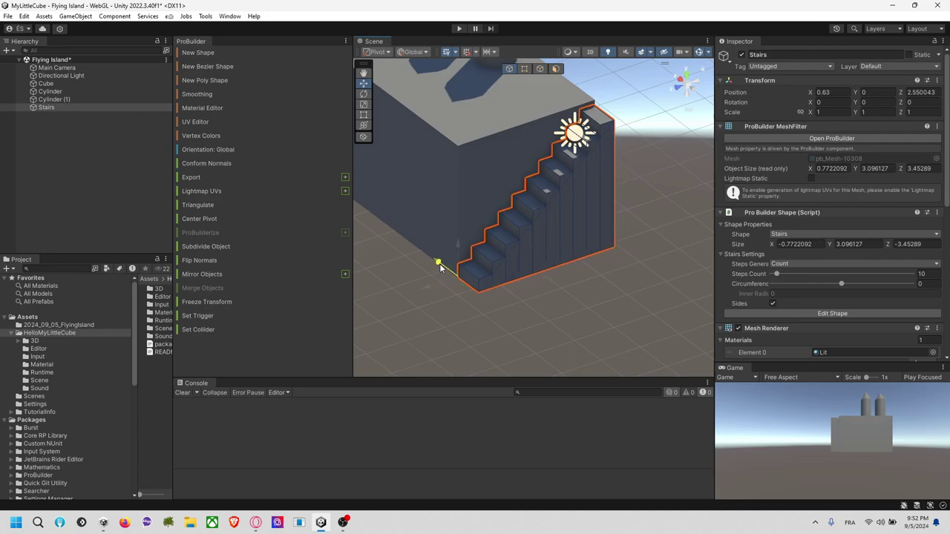
click(644, 248)
Move the stairs' tall end face along Z to make the stairs about 3.36 units long.
alt+drag(643, 248, 406, 246)
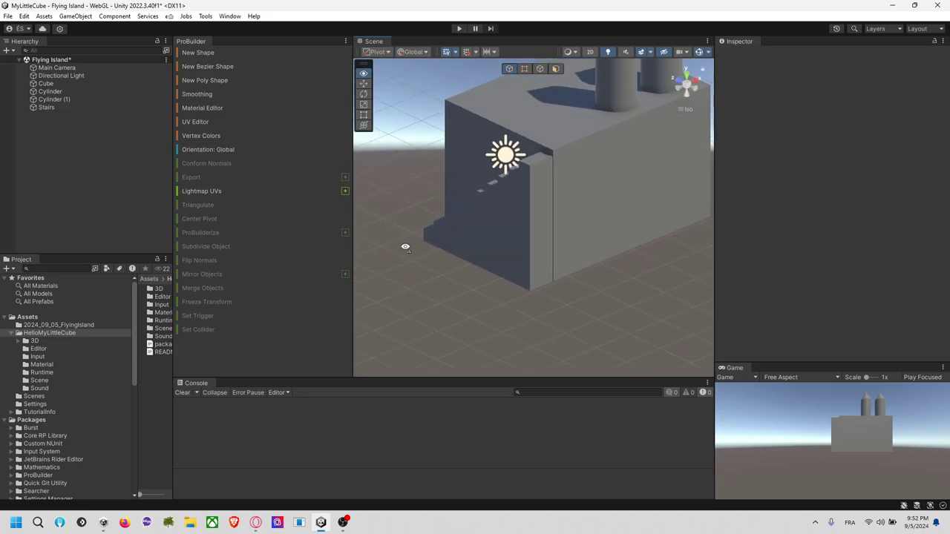
scroll(609, 249, up, 5)
click(558, 214)
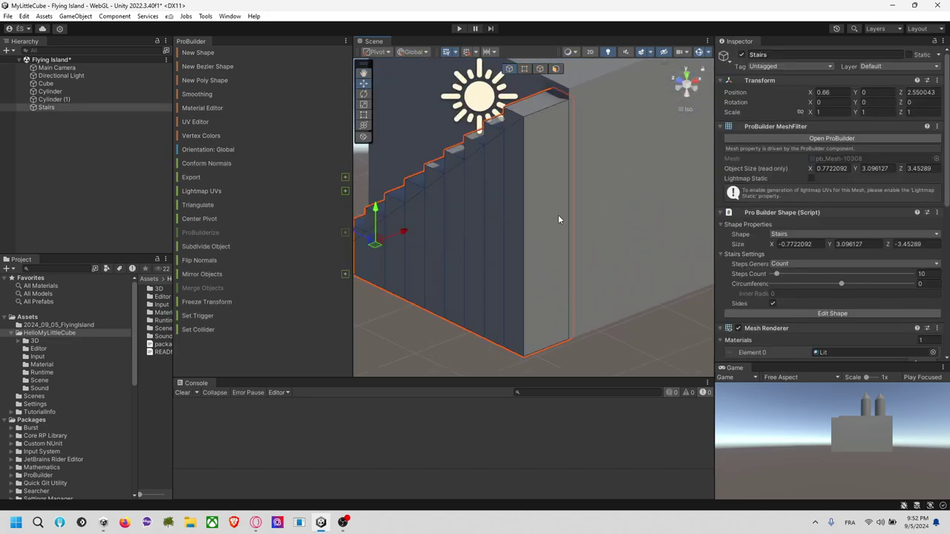
click(568, 200)
click(640, 346)
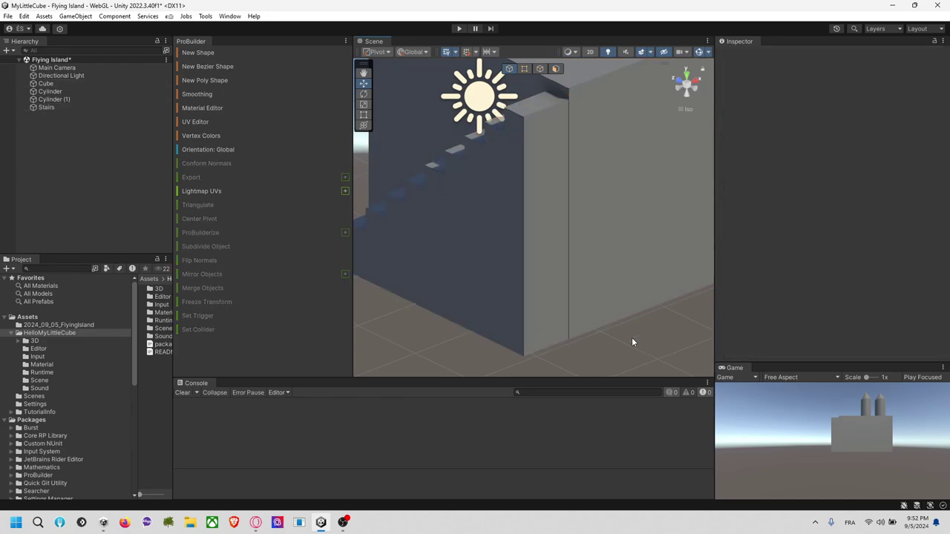
click(544, 226)
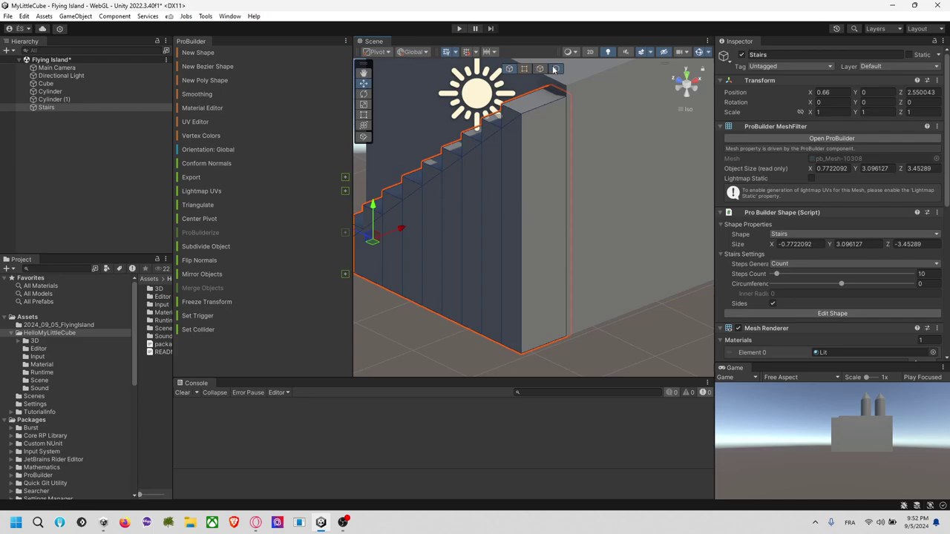
click(554, 69)
click(558, 194)
drag(523, 214, 518, 212)
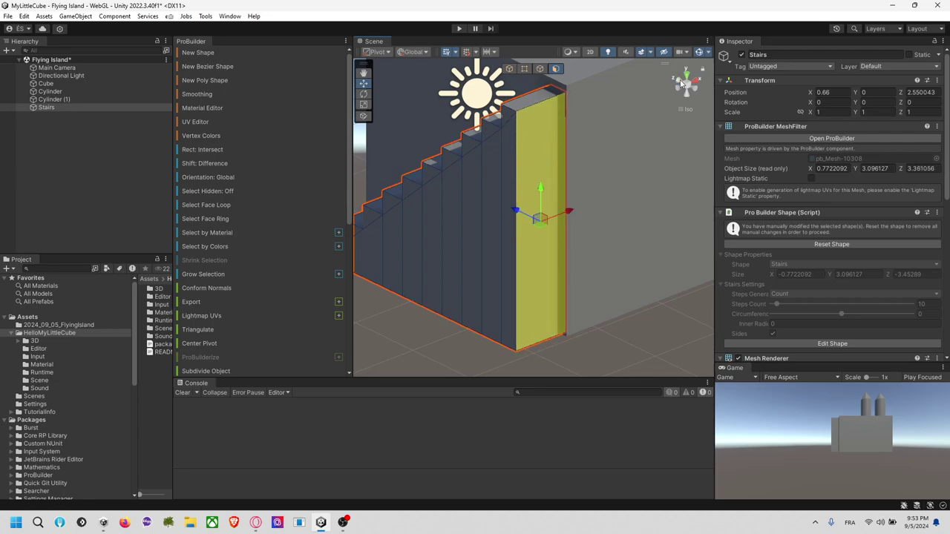
Readjust the stairs' tall end face along Z toward the cube's edge, making the stairs about 3.46 units long.
click(682, 82)
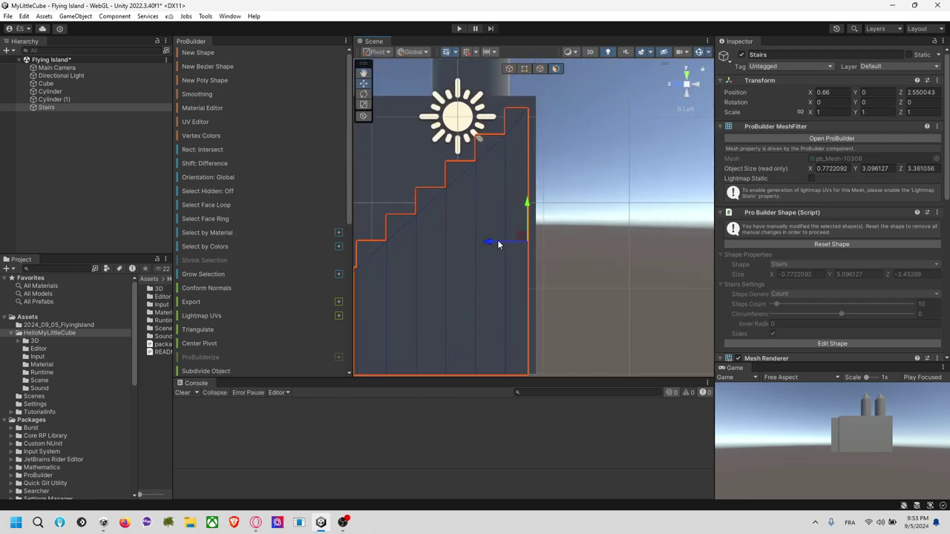
drag(490, 246, 497, 245)
right_drag(658, 208, 588, 268)
middle_drag(588, 268, 625, 194)
drag(517, 181, 580, 198)
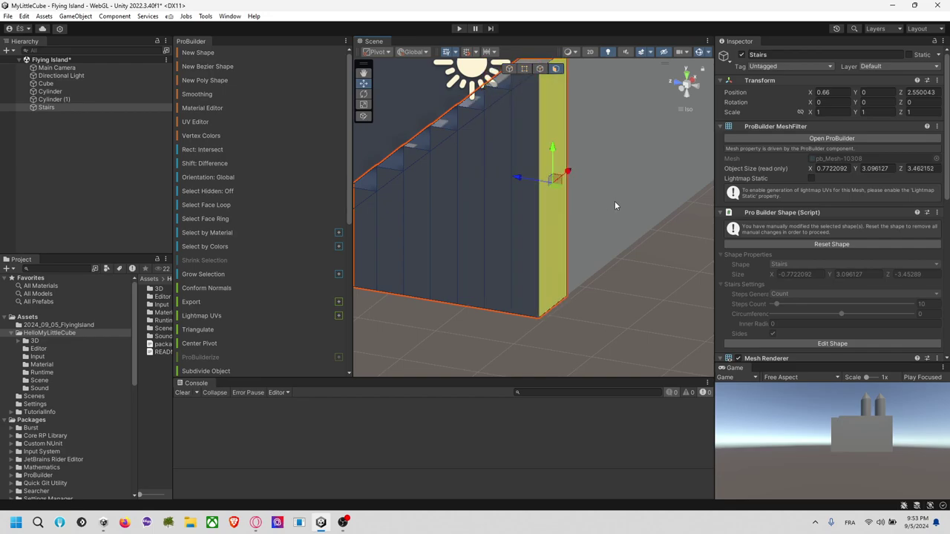
click(673, 263)
Examine from several angles how the stairs fit against the cube and how the cylinders sit on top.
right_drag(673, 263, 586, 294)
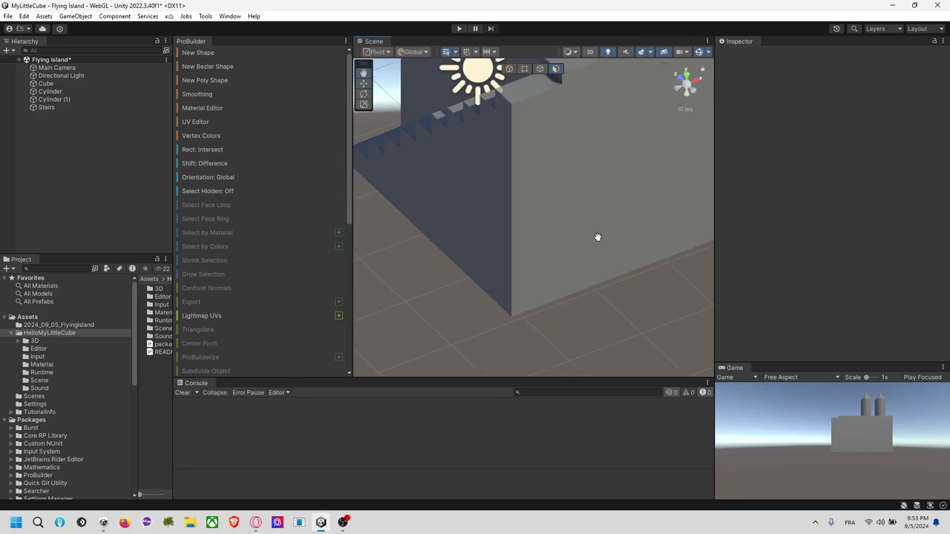
middle_drag(599, 229, 566, 338)
click(527, 175)
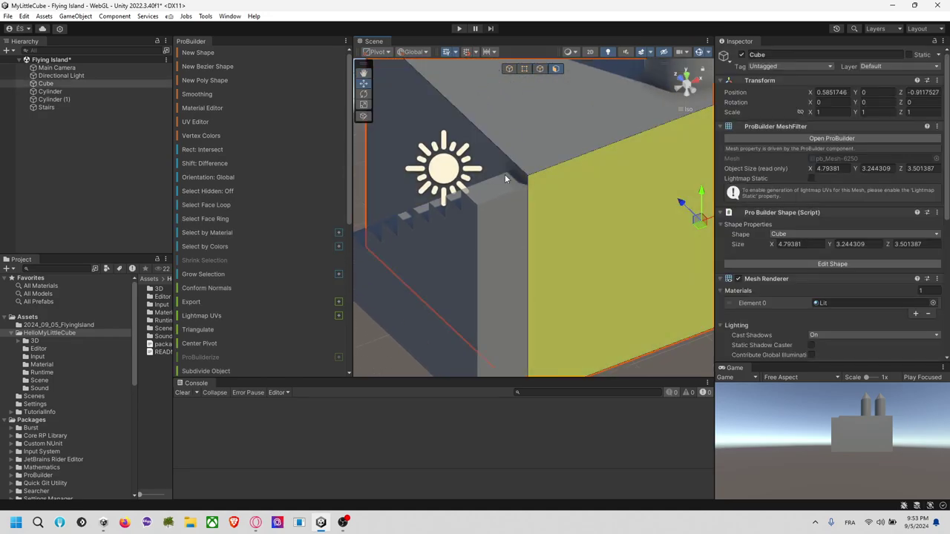
scroll(526, 169, down, 7)
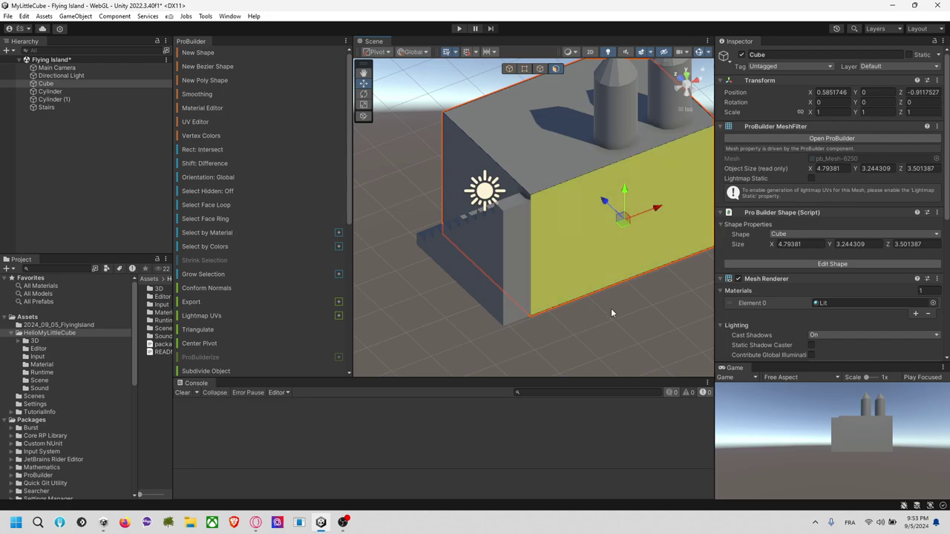
click(610, 308)
drag(353, 215, 635, 270)
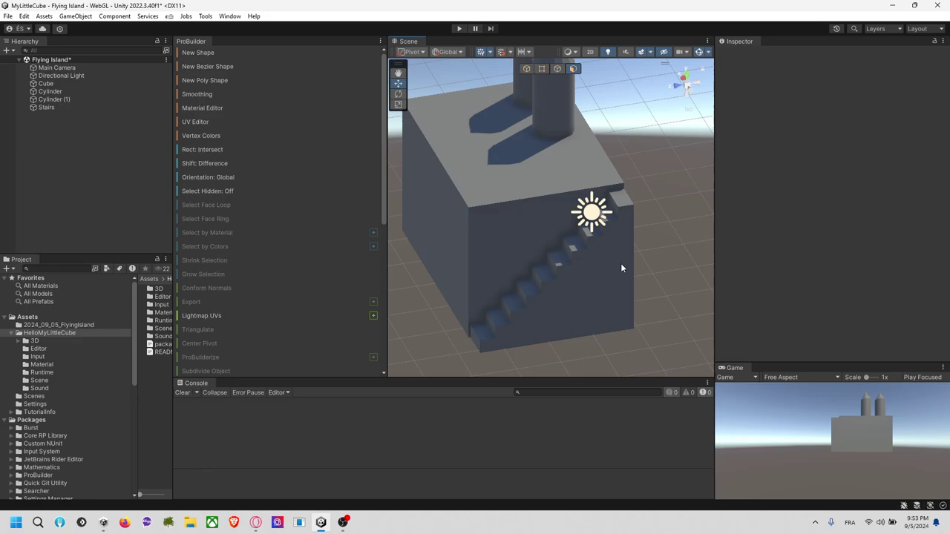
middle_drag(606, 143, 613, 206)
alt+drag(612, 206, 651, 214)
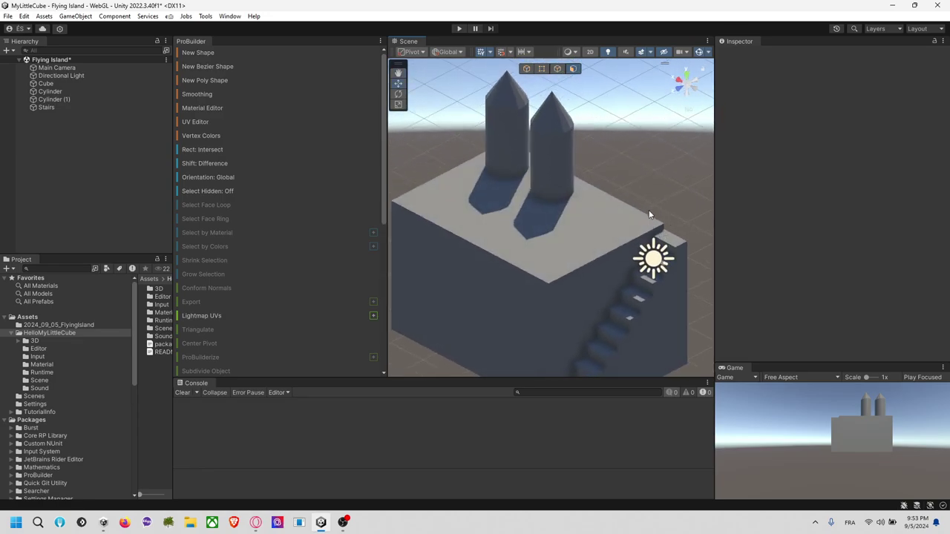
middle_drag(650, 214, 645, 178)
Create a ProBuilder torus about 1.02 × 0.07 × 0.91 units on the cube's top face near the cylinders.
click(261, 55)
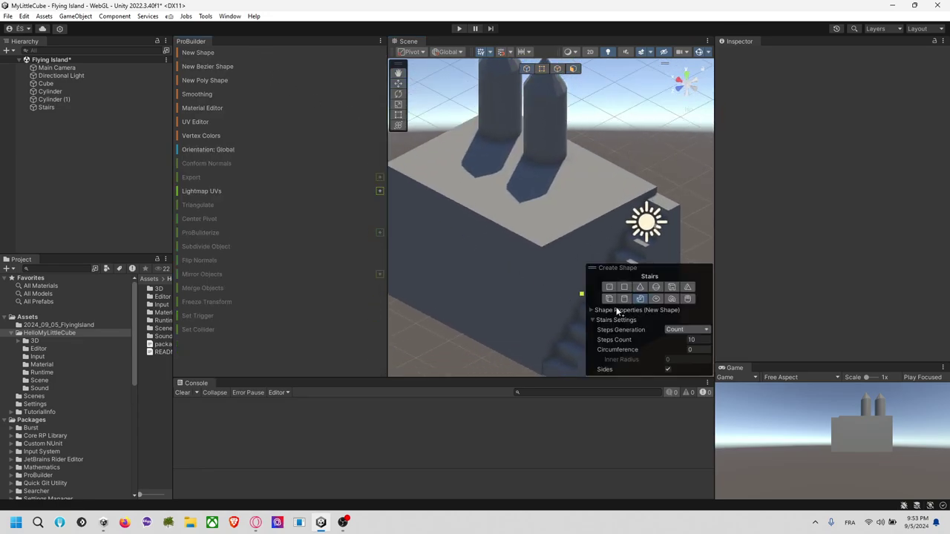
click(656, 299)
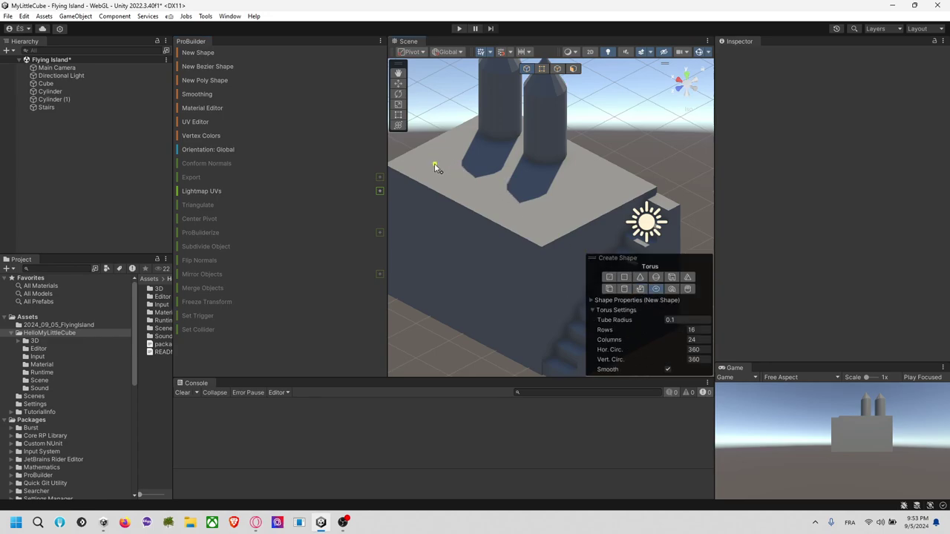
drag(447, 184, 495, 169)
click(456, 164)
key(Escape)
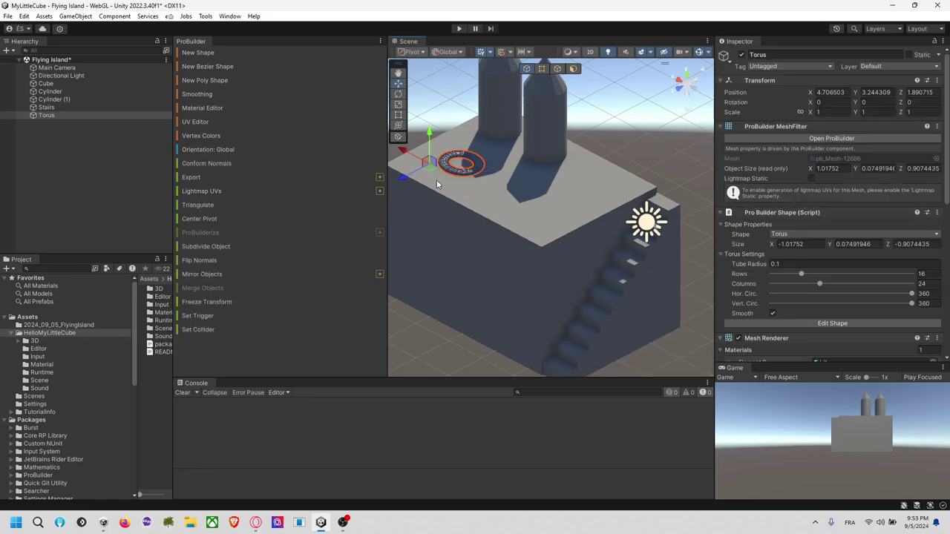
middle_drag(437, 180, 526, 265)
alt+drag(526, 265, 577, 275)
scroll(570, 279, up, 12)
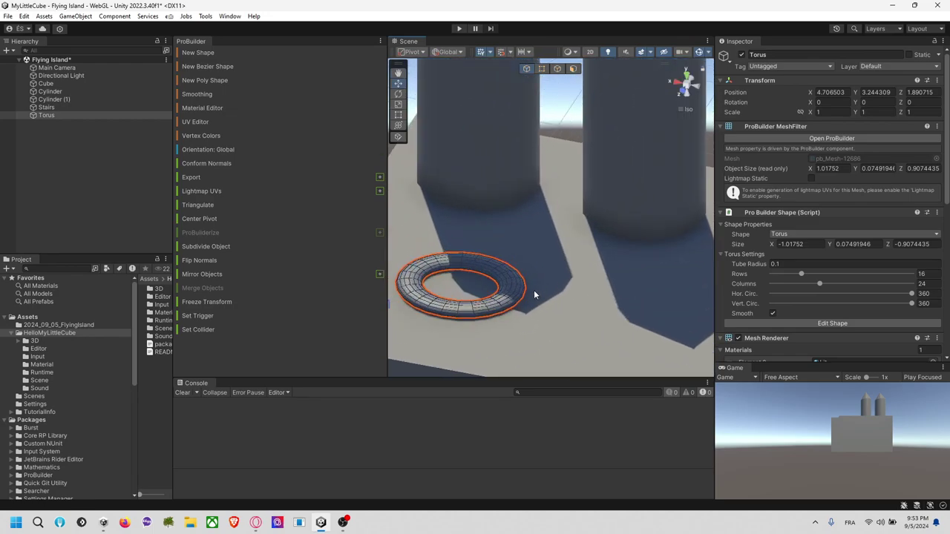
middle_drag(533, 291, 608, 211)
scroll(617, 212, up, 3)
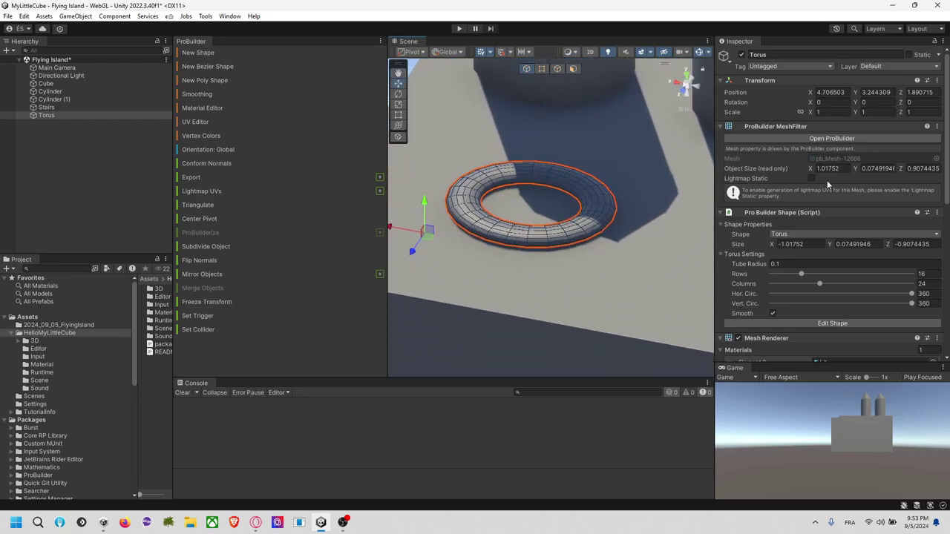
Set the torus to 4 rows and 16 columns, with both horizontal and vertical circumference at 90.
scroll(800, 250, down, 1)
drag(802, 247, 794, 274)
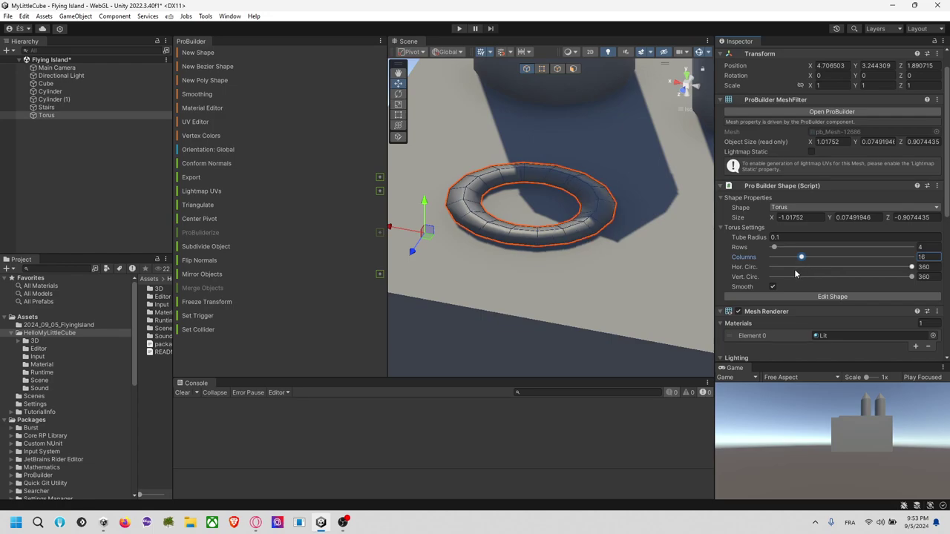
drag(908, 268, 930, 277)
text(90)
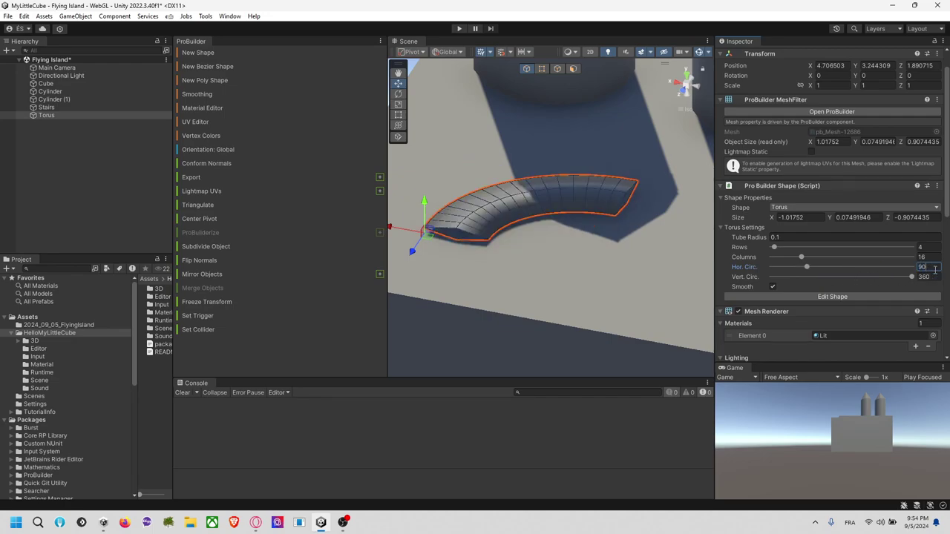
click(928, 276)
text(90)
Rotate the quarter torus to -90° around the Y axis.
right_drag(640, 271, 754, 267)
middle_drag(536, 252, 664, 256)
scroll(613, 259, down, 3)
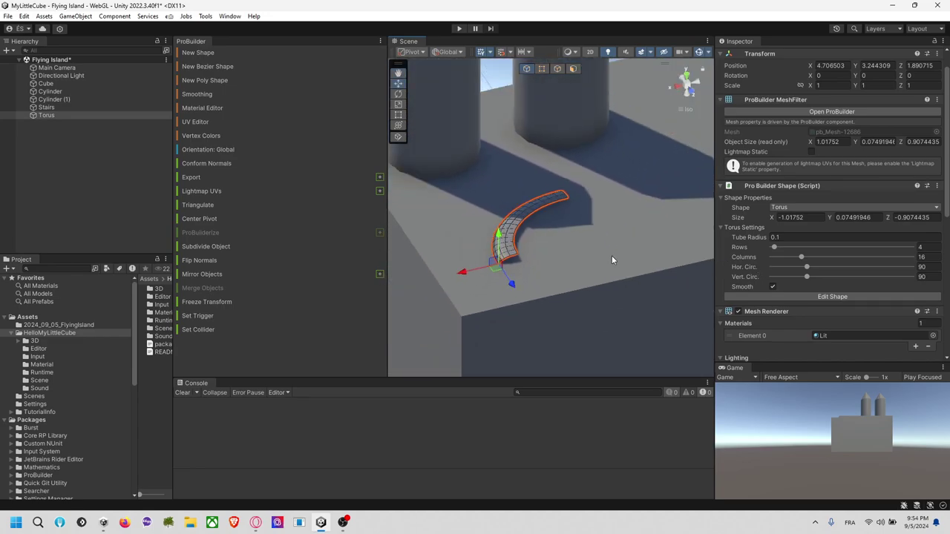
key(e)
drag(525, 276, 644, 269)
right_drag(644, 268, 561, 283)
drag(561, 283, 649, 250)
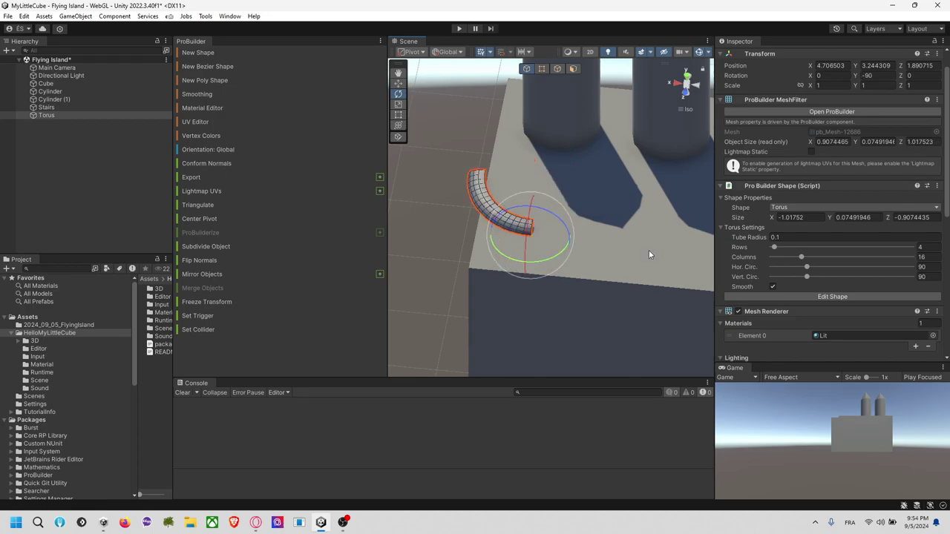
Move the quarter torus to the cube's nearest top corner at X 4.446, Z 2.557 and duplicate it.
click(399, 83)
drag(533, 236, 550, 278)
click(604, 289)
middle_drag(612, 251, 570, 253)
alt+drag(568, 256, 499, 268)
click(456, 281)
key(ctrl+d)
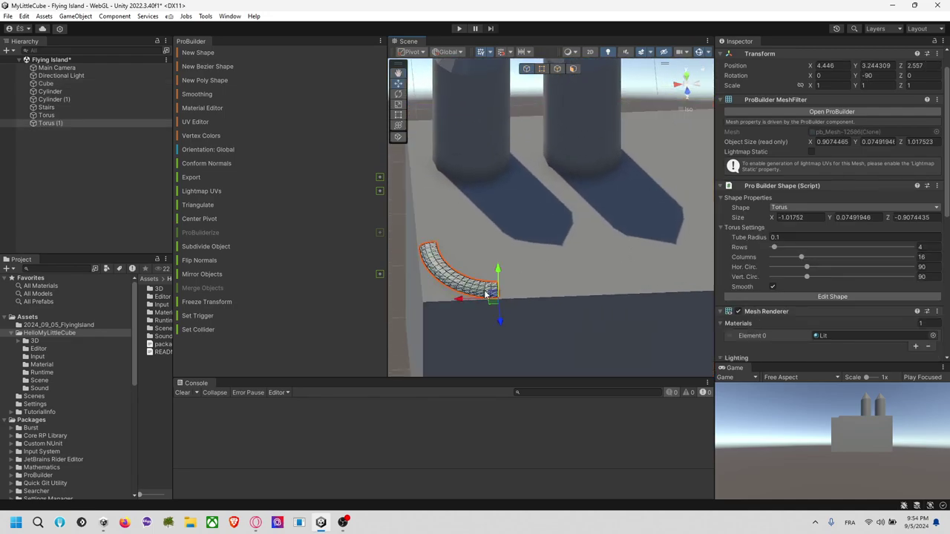
Reset the duplicated torus's shape and set its horizontal and vertical circumference to 360 to make a full ring.
mouse_move(807, 266)
mouse_down()
mouse_move(830, 269)
mouse_move(796, 271)
mouse_move(816, 275)
mouse_up()
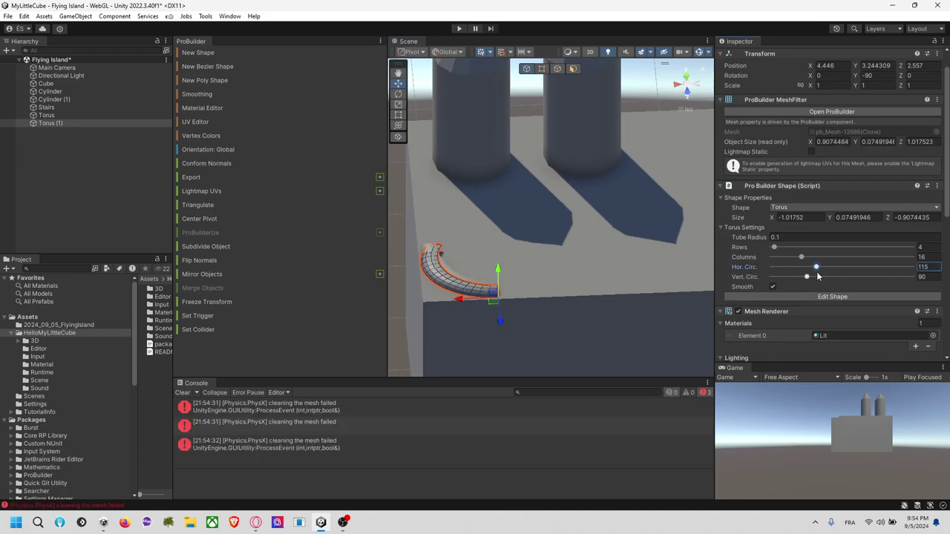
key(ctrl+z)
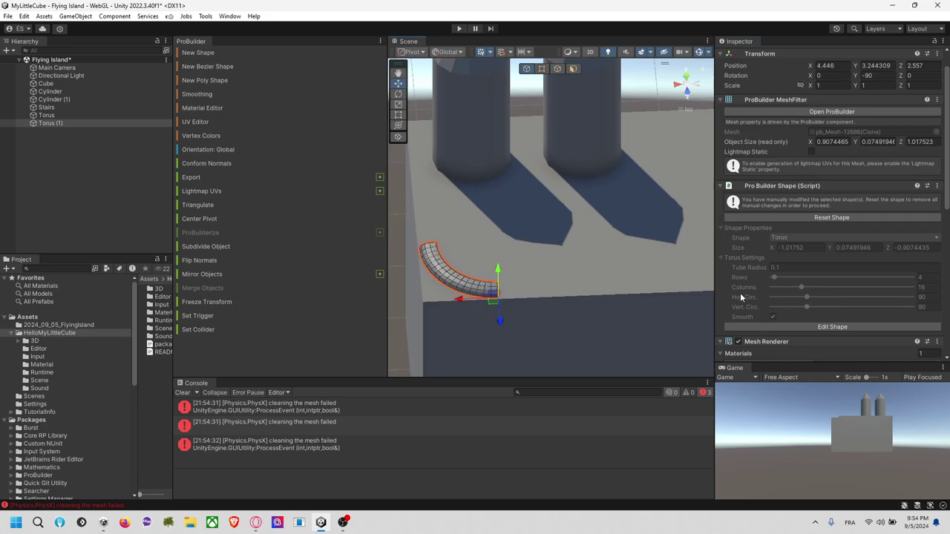
click(816, 327)
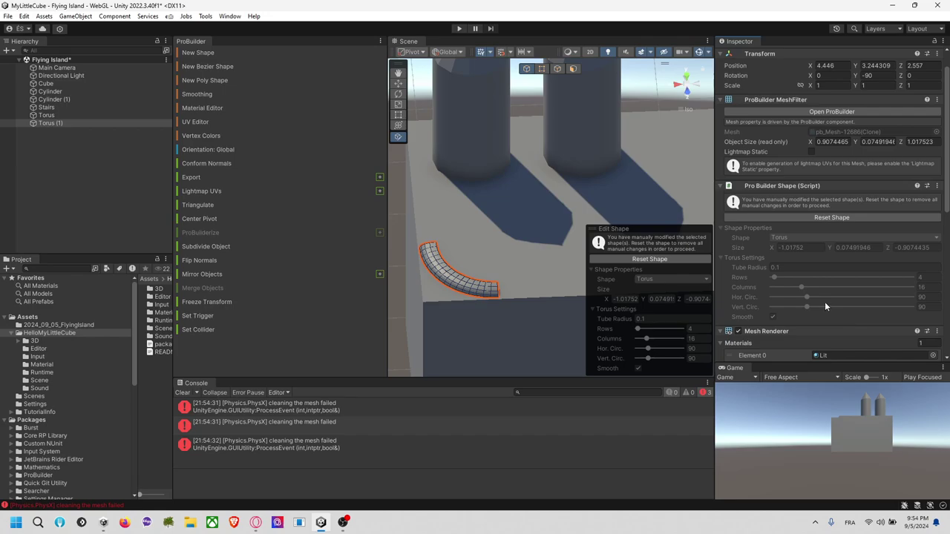
click(677, 262)
drag(803, 267, 932, 281)
drag(808, 279, 947, 295)
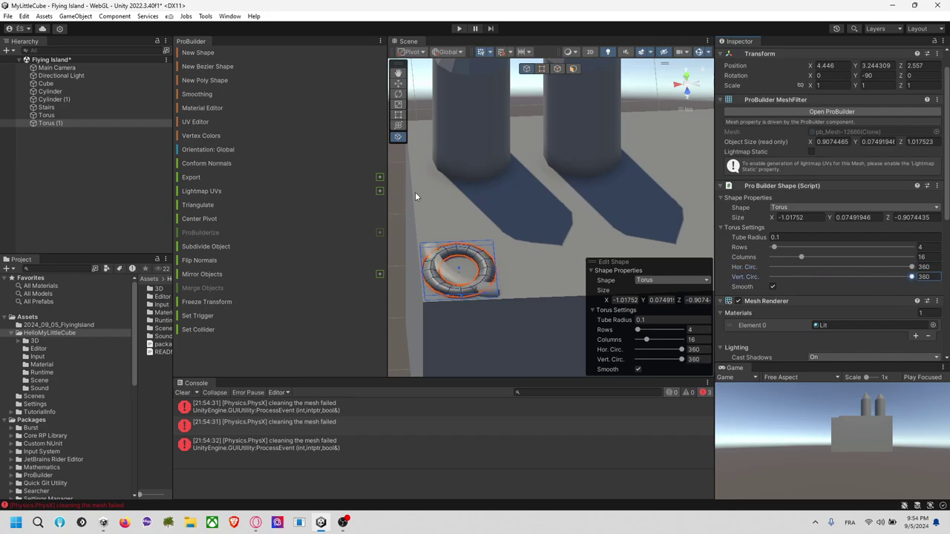
Move the full ring inward across the cube's top face so it sits beside the quarter torus.
click(398, 84)
drag(498, 306, 523, 281)
click(633, 279)
Try to create a ProBuilder arch about 0.36 × 0.68 × 0.71 units on the cube's top corner above the stairs.
right_drag(634, 279, 571, 232)
scroll(571, 232, down, 2)
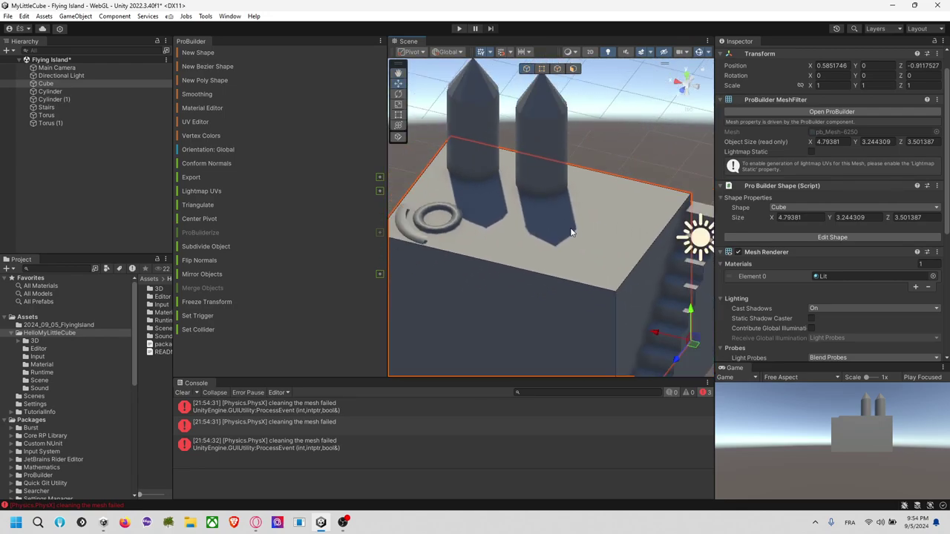
click(254, 55)
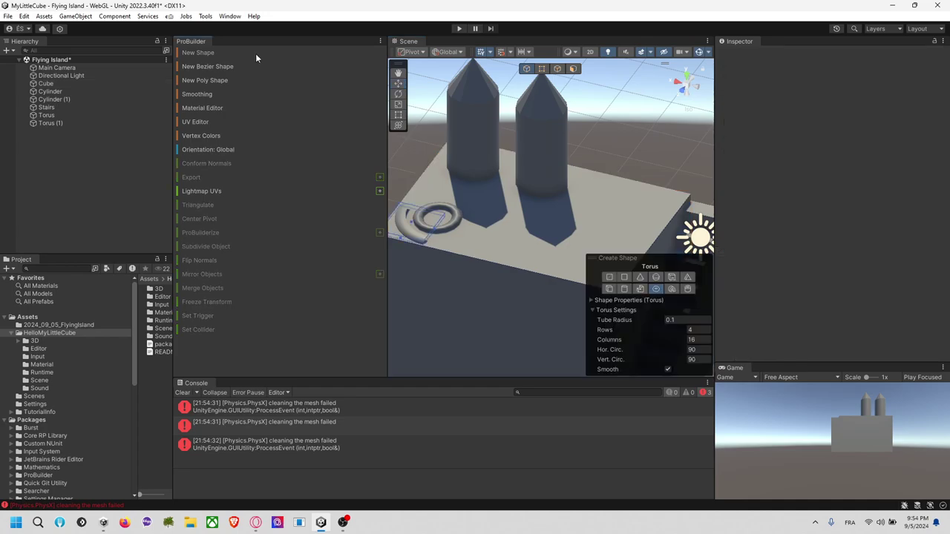
click(261, 54)
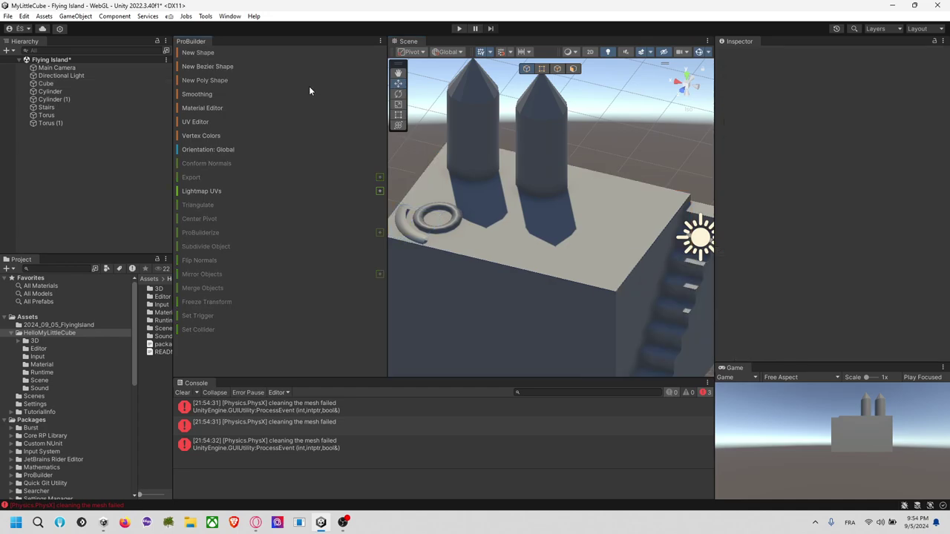
click(236, 54)
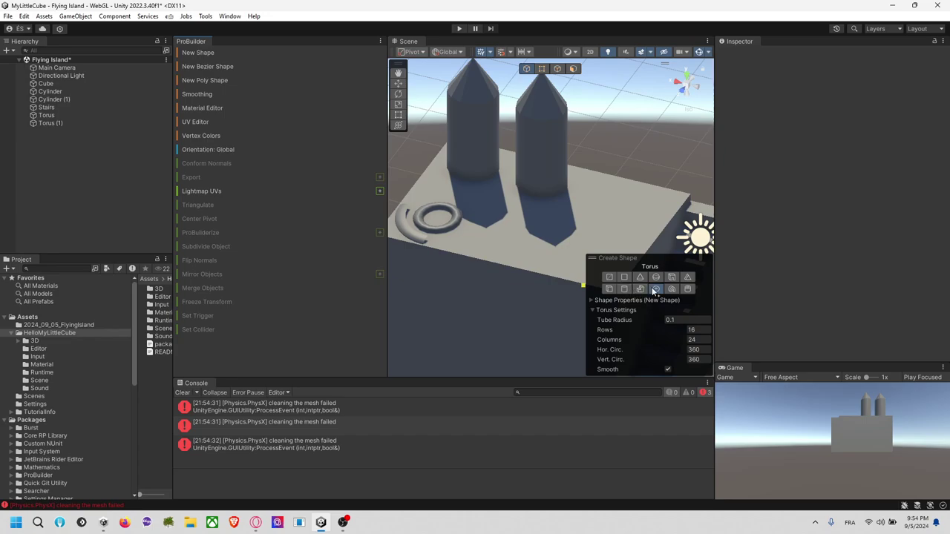
middle_drag(660, 210, 585, 222)
right_drag(585, 222, 541, 205)
scroll(610, 222, up, 3)
right_drag(613, 223, 605, 222)
click(672, 289)
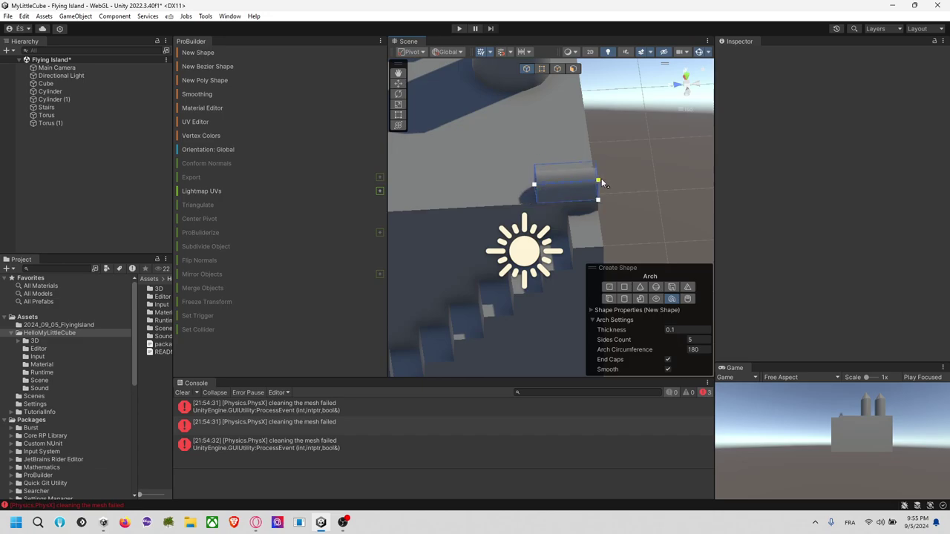
click(603, 152)
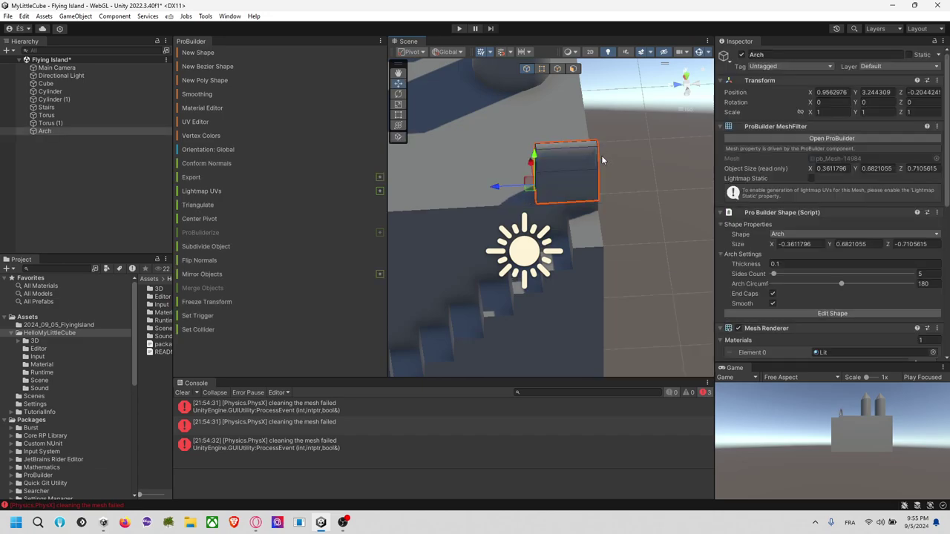
key(ctrl+z)
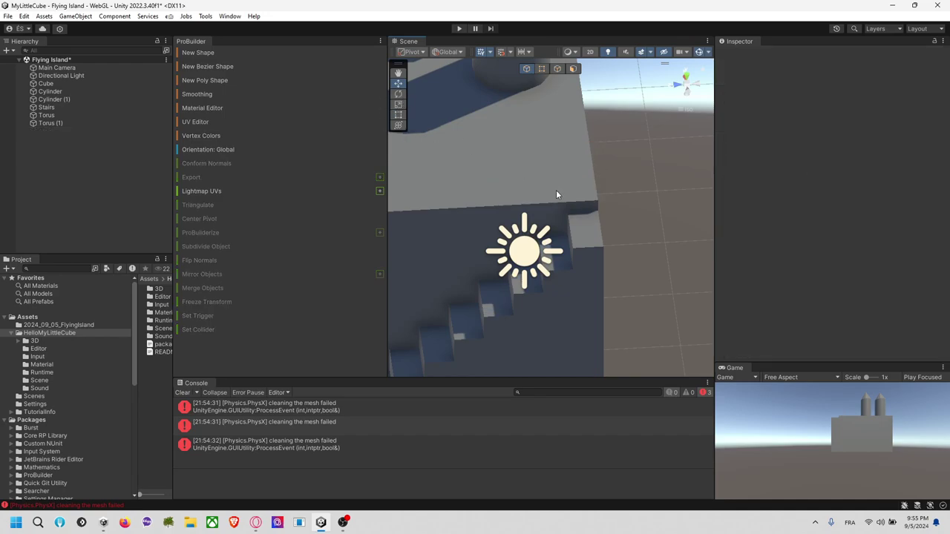
Create an arch about 0.53 × 1.14 × 0.93 units on the top corner above the stairs and rotate it -90° around Y.
click(225, 52)
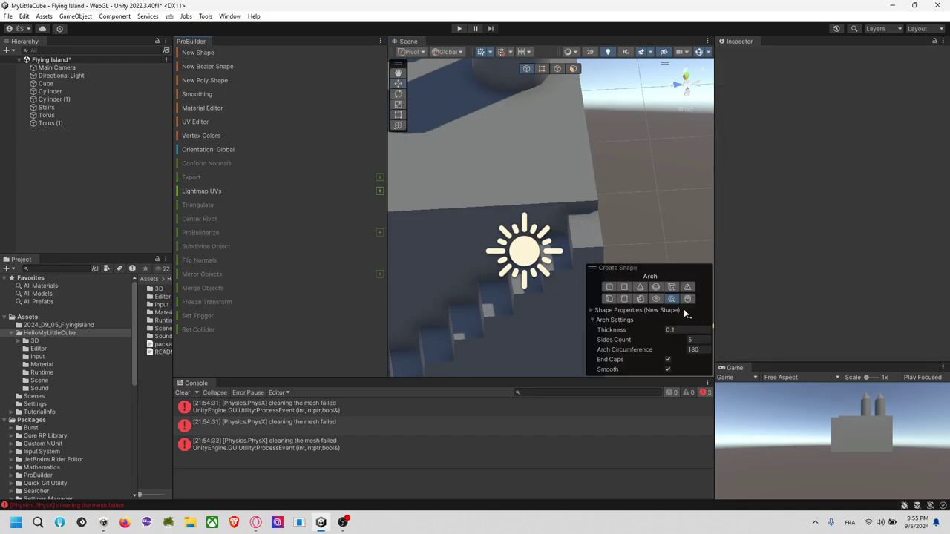
drag(513, 179, 598, 201)
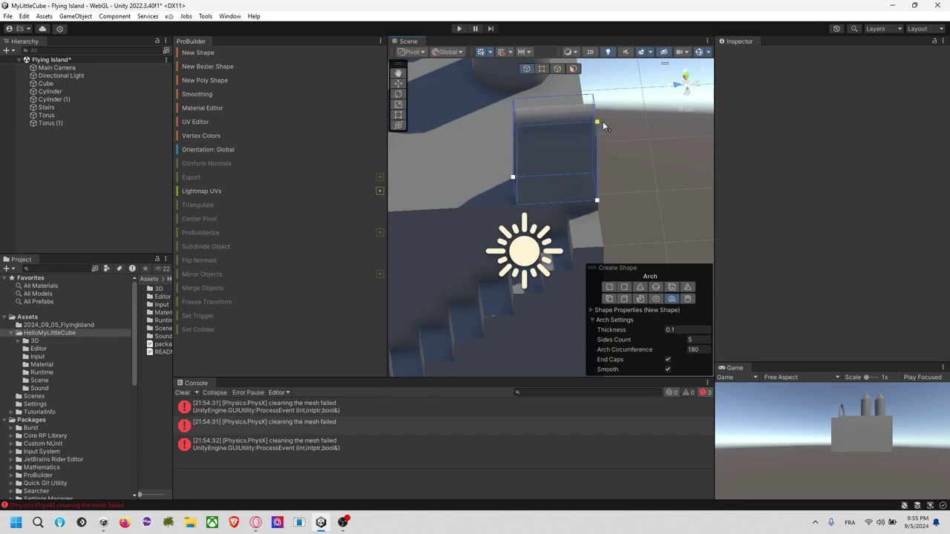
click(605, 126)
key(e)
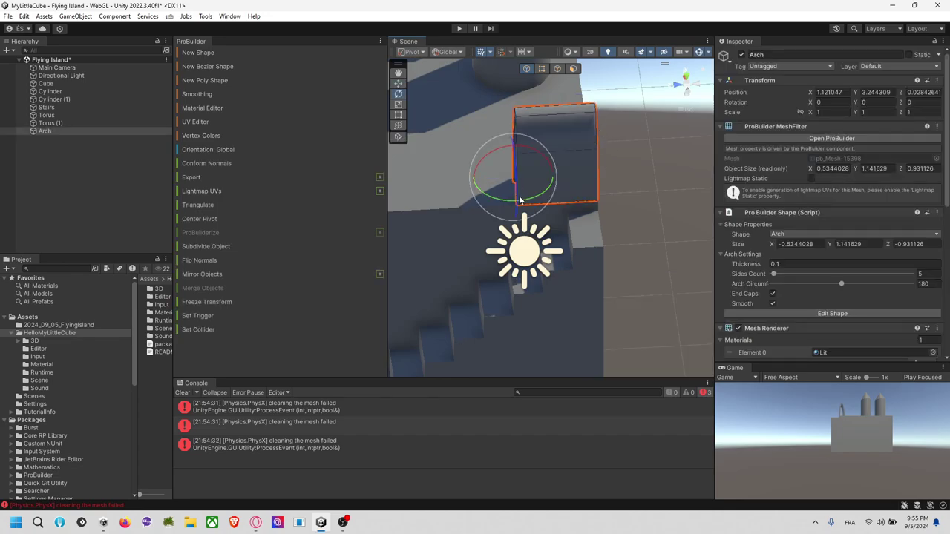
drag(624, 201, 645, 192)
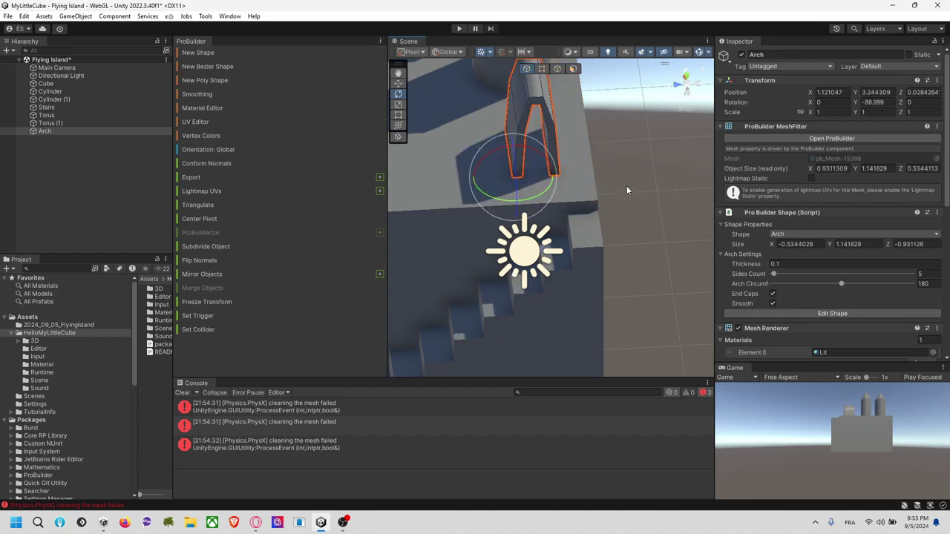
Set the arch's sides count to 14 and its arch circumference to 95.
middle_drag(627, 187, 595, 259)
drag(772, 275, 781, 275)
drag(841, 283, 808, 303)
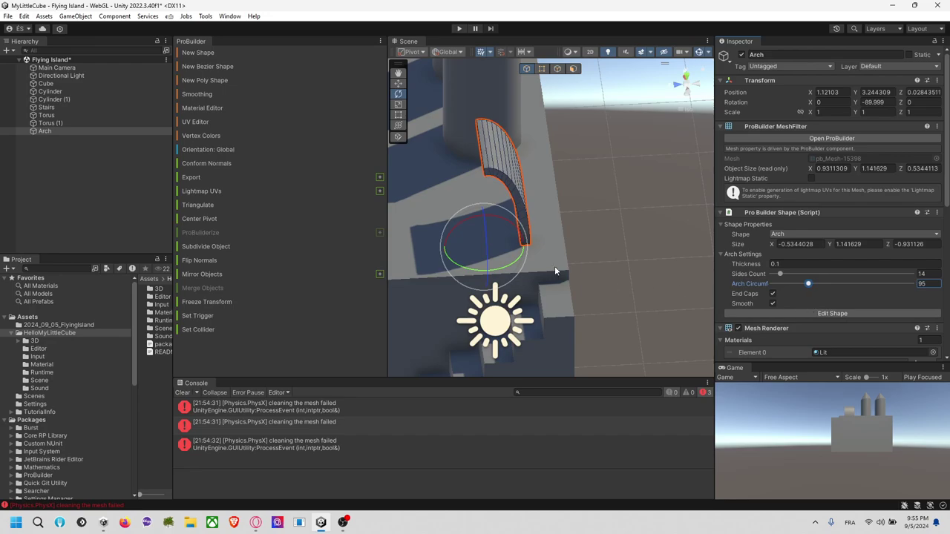
Move the arch across the cube's top face toward the nearest cylinder, to X 1.799, Z -0.195.
click(398, 85)
middle_drag(484, 244, 613, 304)
drag(603, 292, 584, 299)
middle_drag(606, 321, 591, 263)
scroll(606, 263, down, 3)
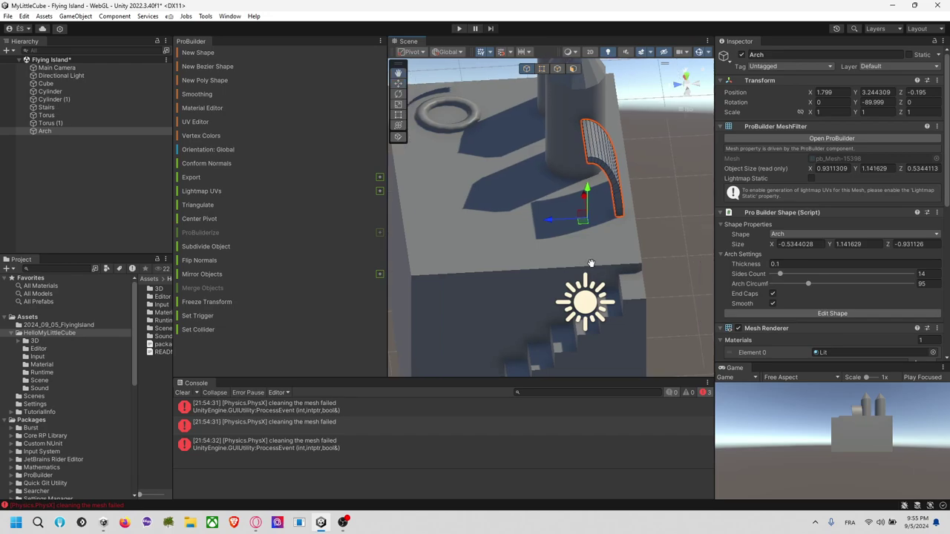
click(683, 230)
click(398, 74)
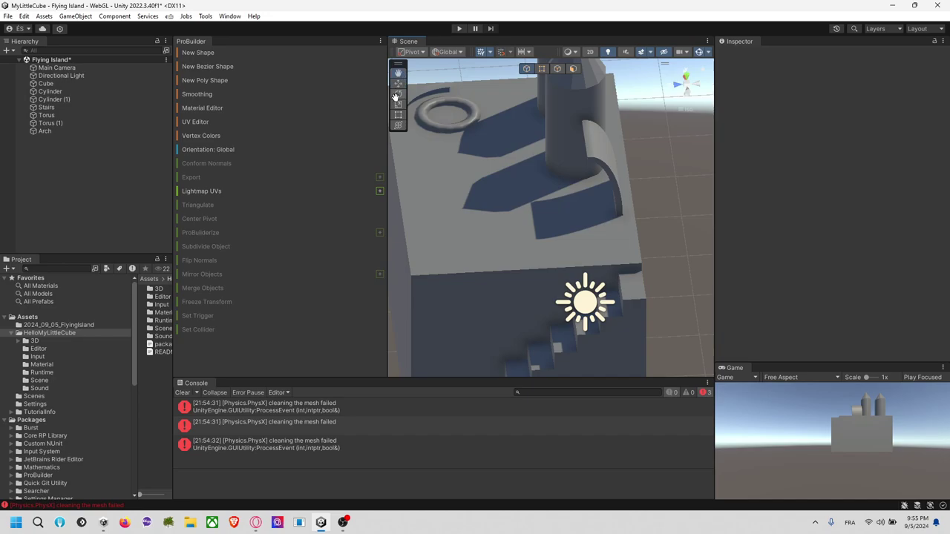
Create a ProBuilder pipe about 0.61 × 0.94 × 0.71 units projecting from the cube's stair-side face, below the stairs' upper end.
click(237, 53)
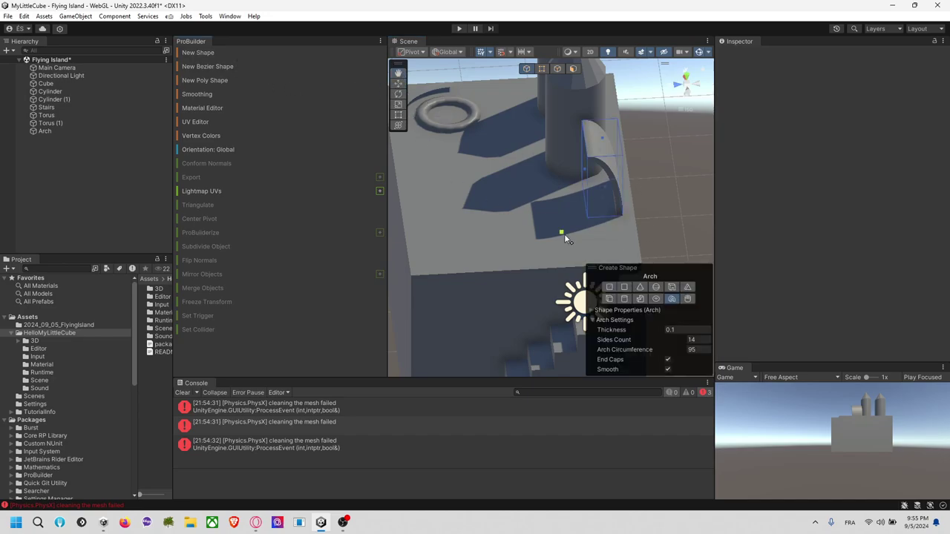
click(687, 300)
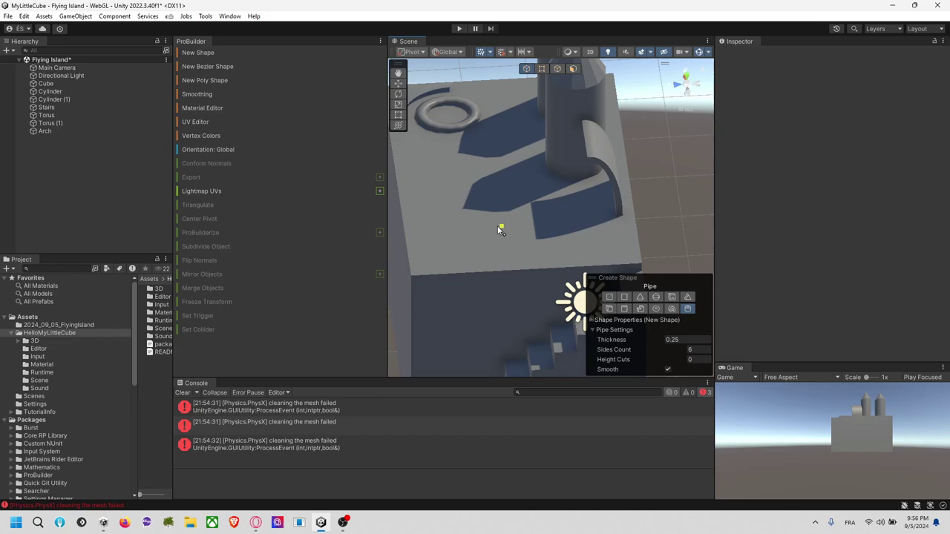
middle_drag(657, 204, 501, 180)
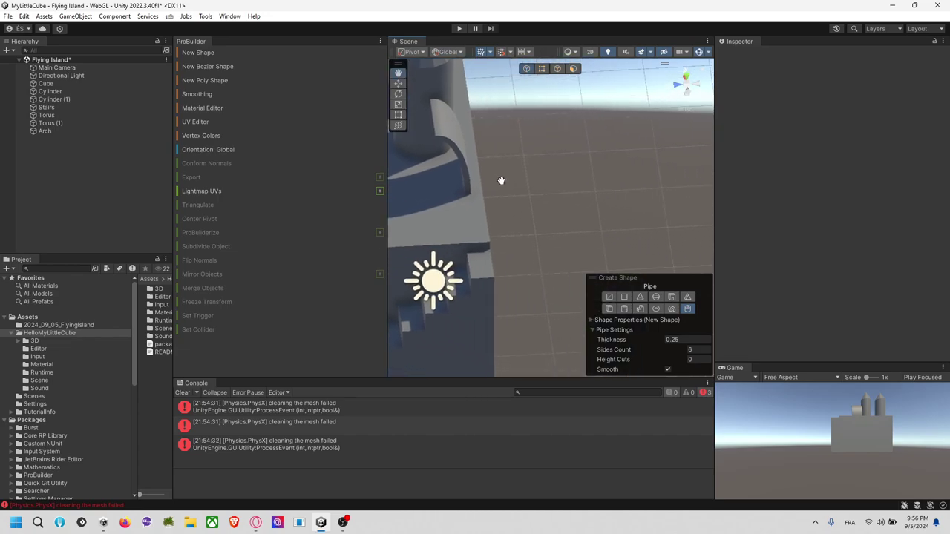
click(689, 94)
middle_drag(527, 240, 481, 254)
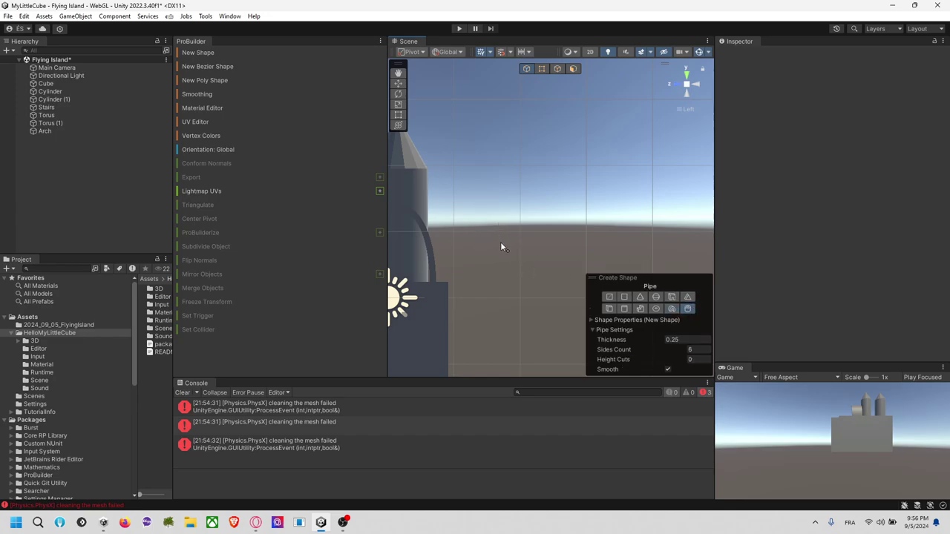
middle_drag(486, 249, 580, 109)
drag(507, 305, 536, 321)
alt+drag(487, 275, 559, 346)
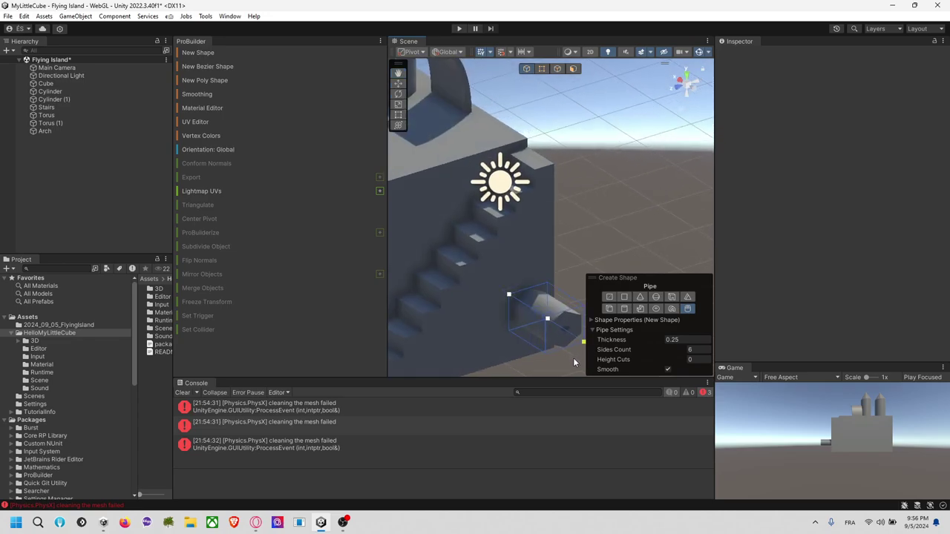
click(568, 357)
Set the pipe's sides count to 12, reset its shape, and reduce its thickness to 0.06.
middle_drag(659, 334, 630, 305)
drag(780, 273, 803, 287)
key(ctrl+z)
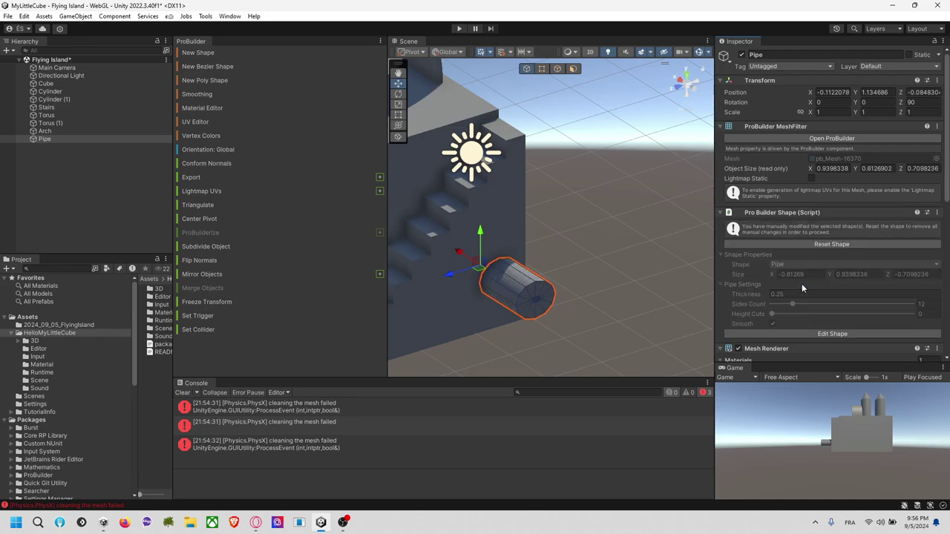
click(796, 248)
click(777, 285)
click(766, 266)
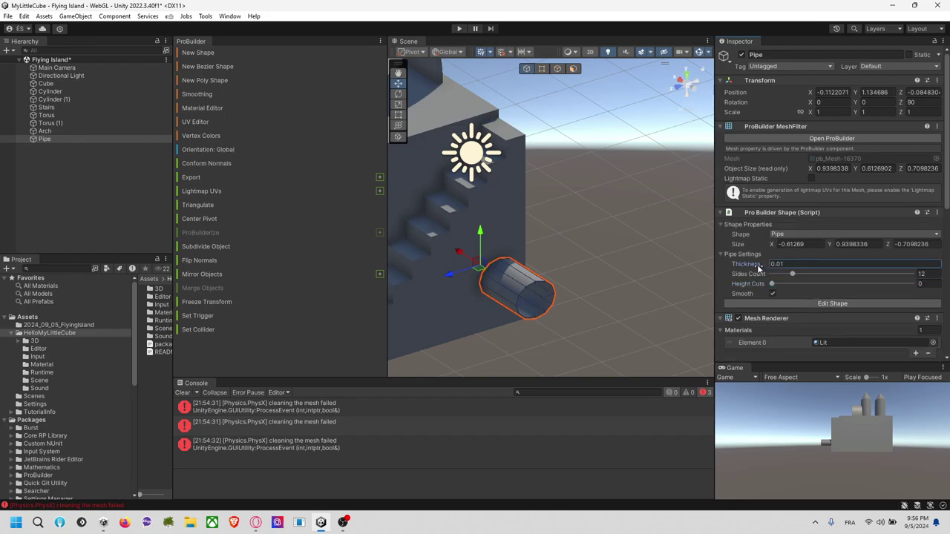
click(667, 289)
Move the pipe along X into the cube so only a short end sticks out of the wall.
alt+drag(668, 288, 631, 260)
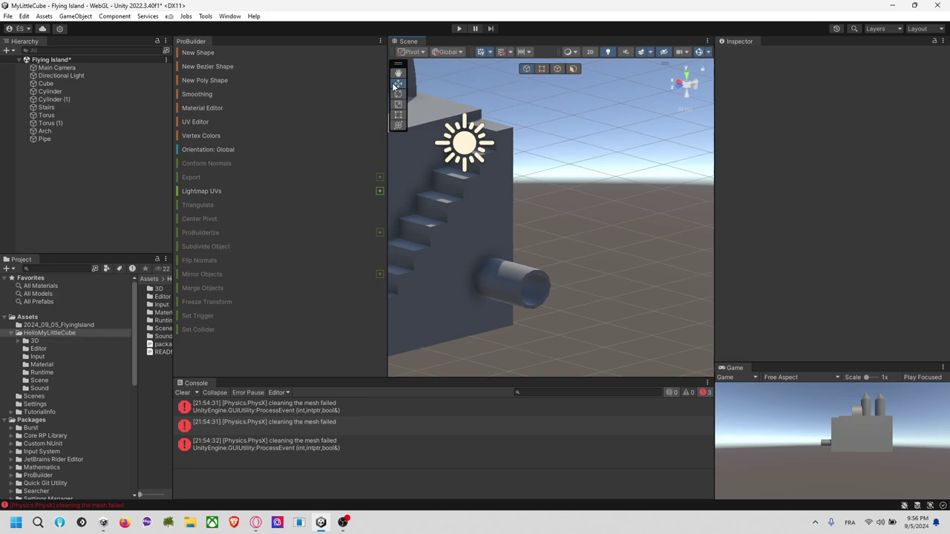
click(501, 265)
drag(479, 240, 420, 277)
click(592, 264)
alt+drag(592, 265, 490, 254)
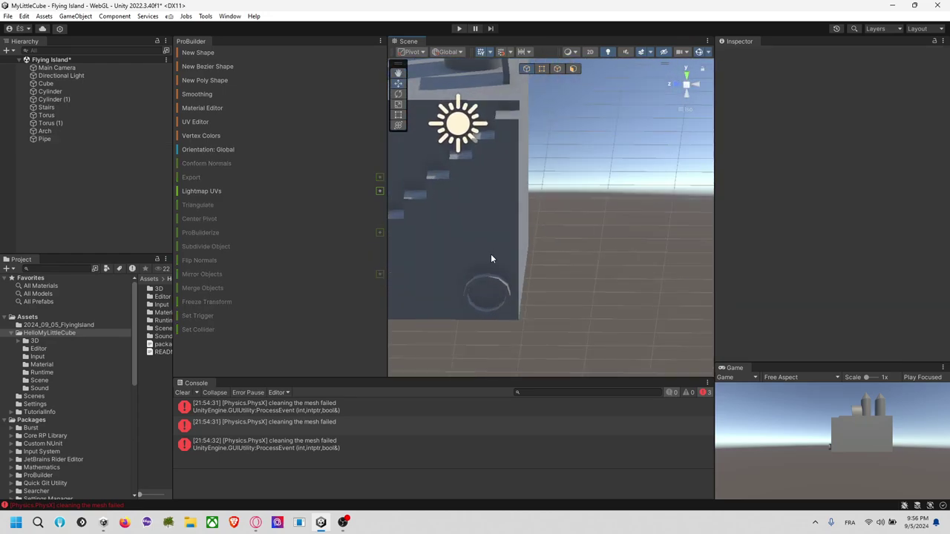
Create a ProBuilder prism about 0.47 × 0.85 × 0.89 units on the cube's top face near the stair-side edge.
middle_drag(490, 254, 593, 311)
alt+drag(594, 316, 445, 204)
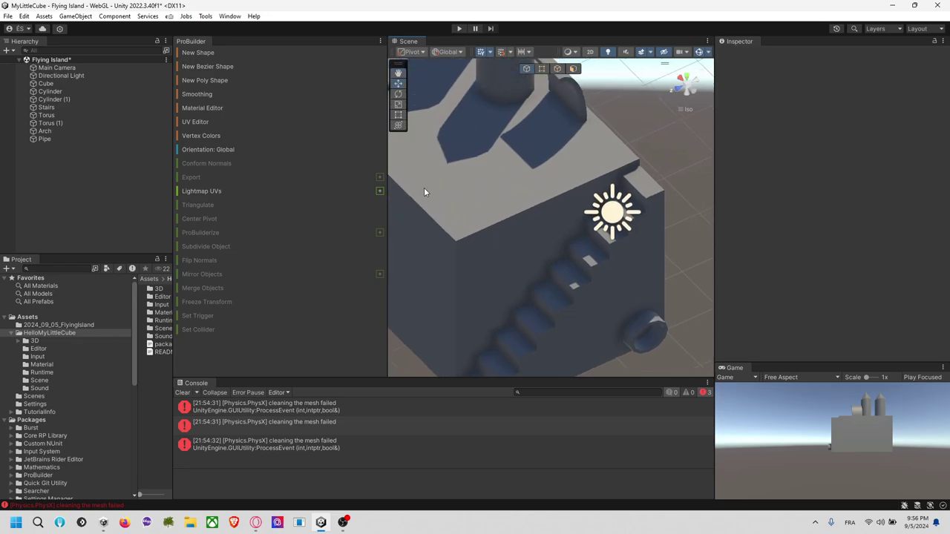
click(259, 53)
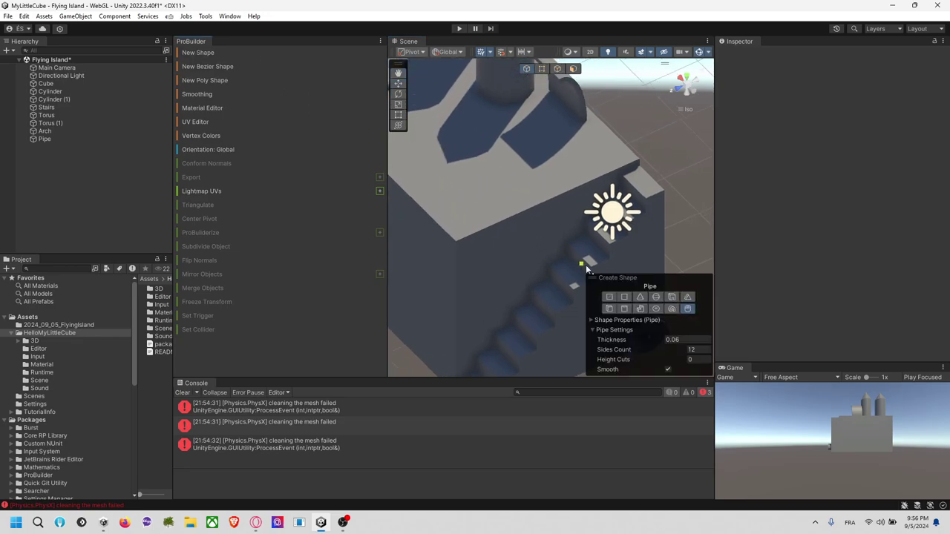
click(688, 297)
drag(528, 215, 568, 178)
click(578, 150)
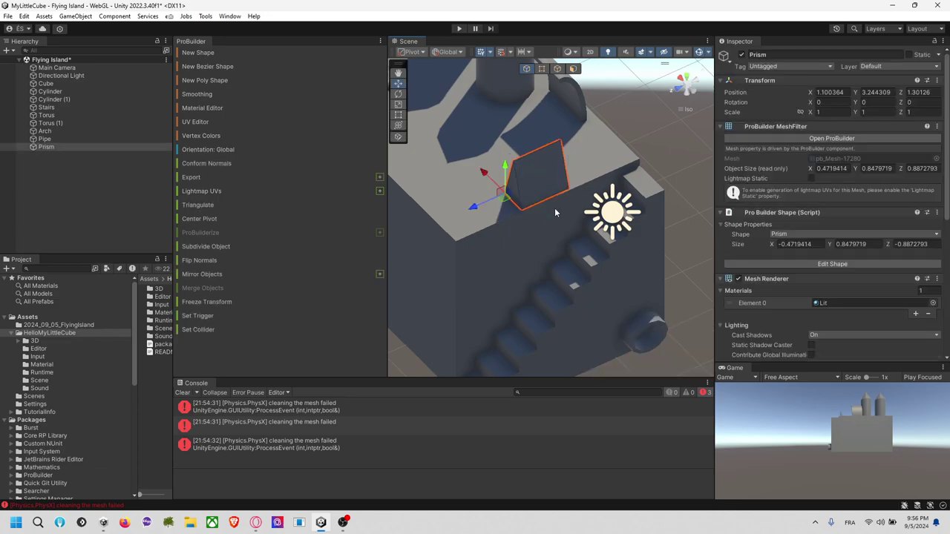
Delete the prism from the cube's top face.
middle_drag(554, 209, 578, 239)
right_drag(578, 239, 635, 177)
key(Delete)
alt+drag(635, 175, 455, 257)
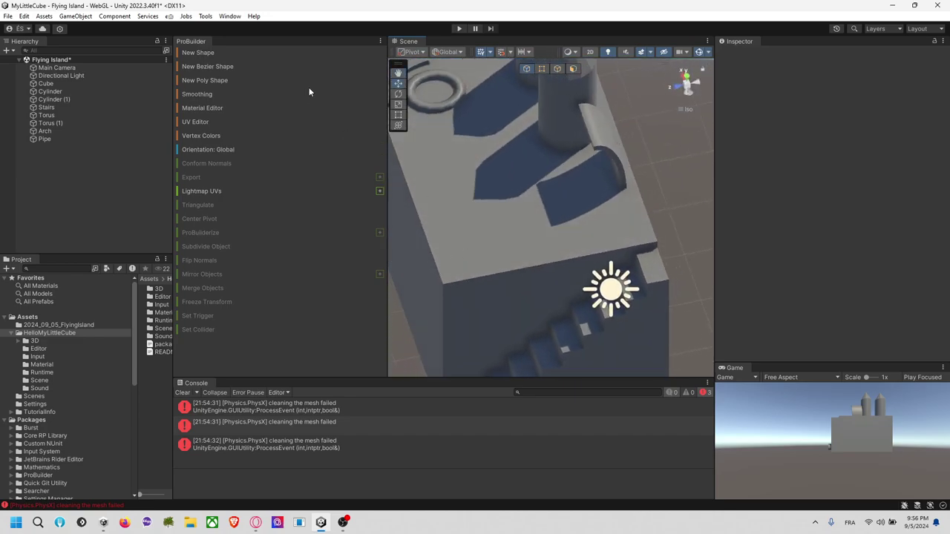
Create a ProBuilder prism about 0.32 × 0.11 × 2.68 units along the cube's top edge on the stair side.
click(253, 52)
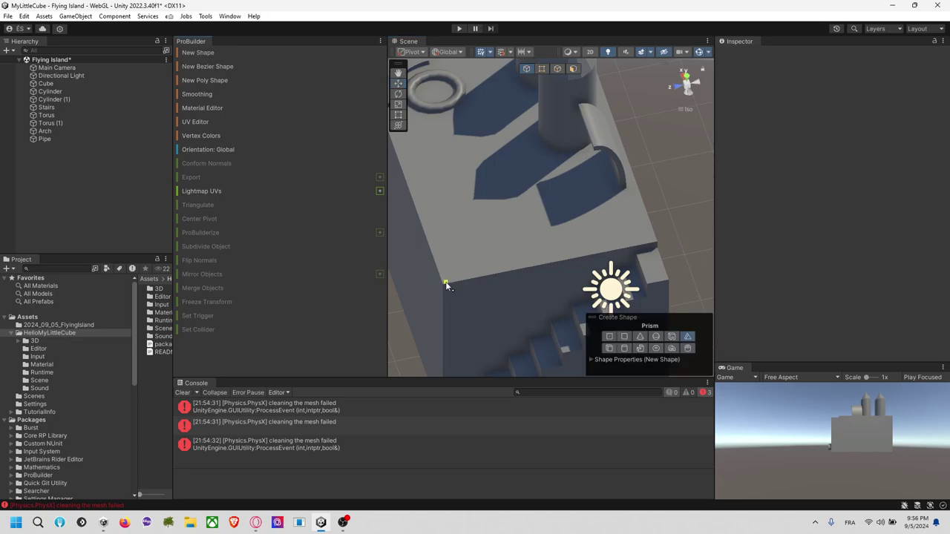
drag(623, 237, 604, 233)
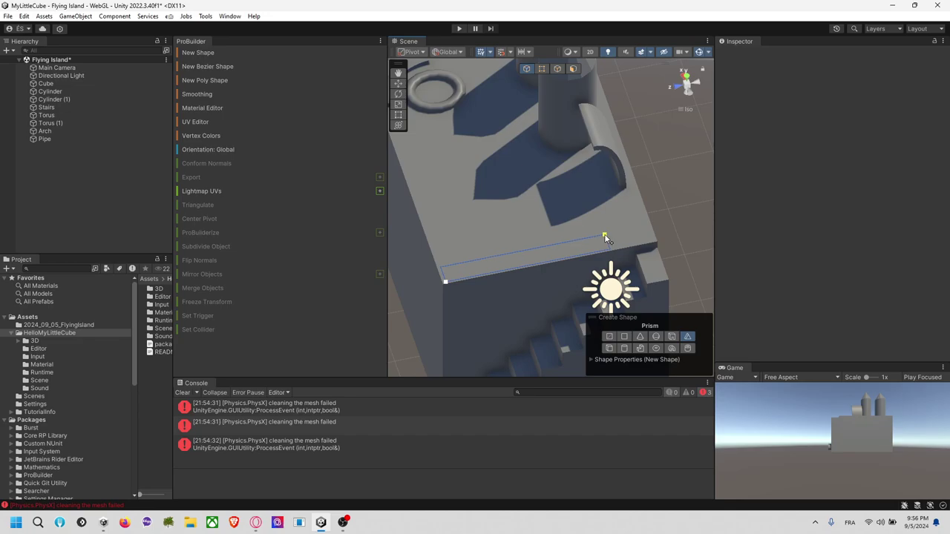
click(555, 230)
right_drag(556, 230, 578, 209)
alt+drag(579, 208, 552, 238)
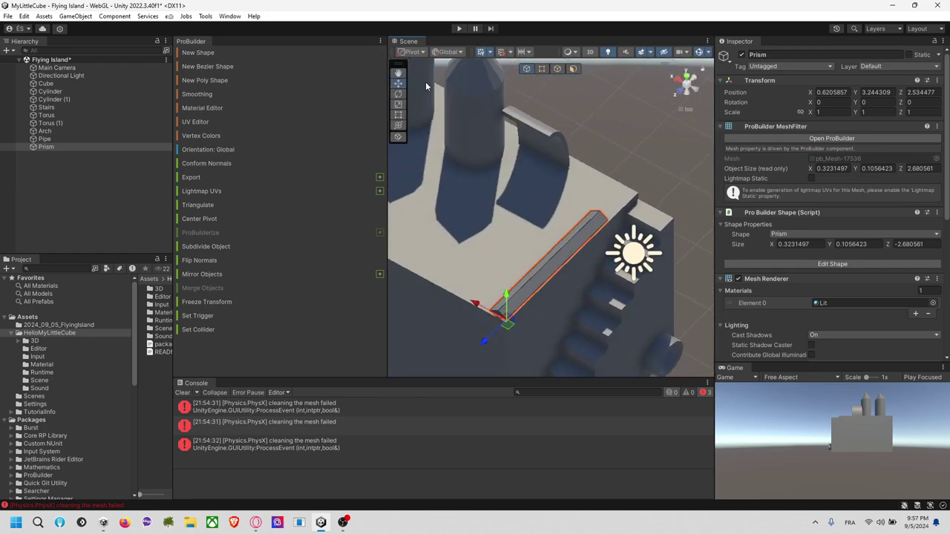
Try to create a ProBuilder door on the cube's top face next to the long prism.
click(235, 56)
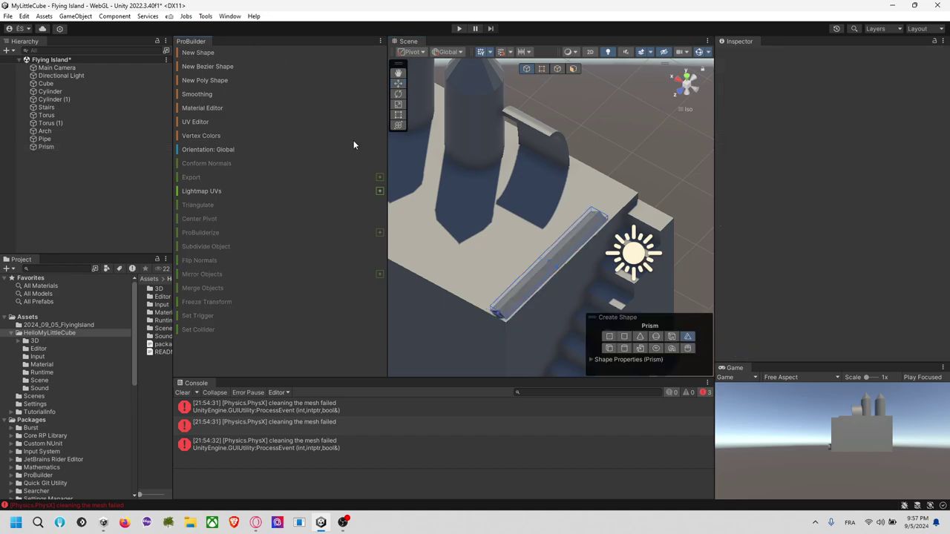
click(673, 336)
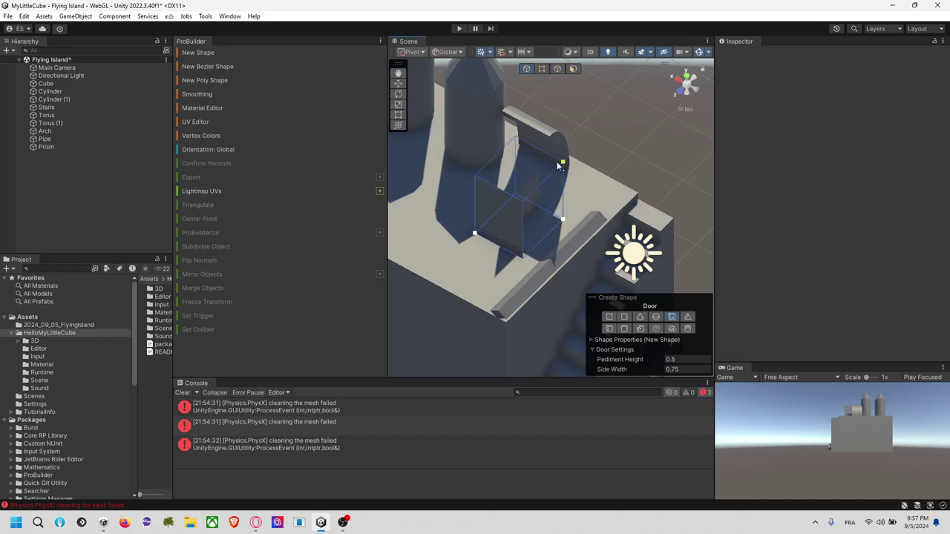
click(553, 163)
alt+drag(571, 182, 579, 231)
key(Delete)
Try to create a ProBuilder door at the base of the cube's long wall, near the corner by the tori.
middle_drag(482, 234, 570, 158)
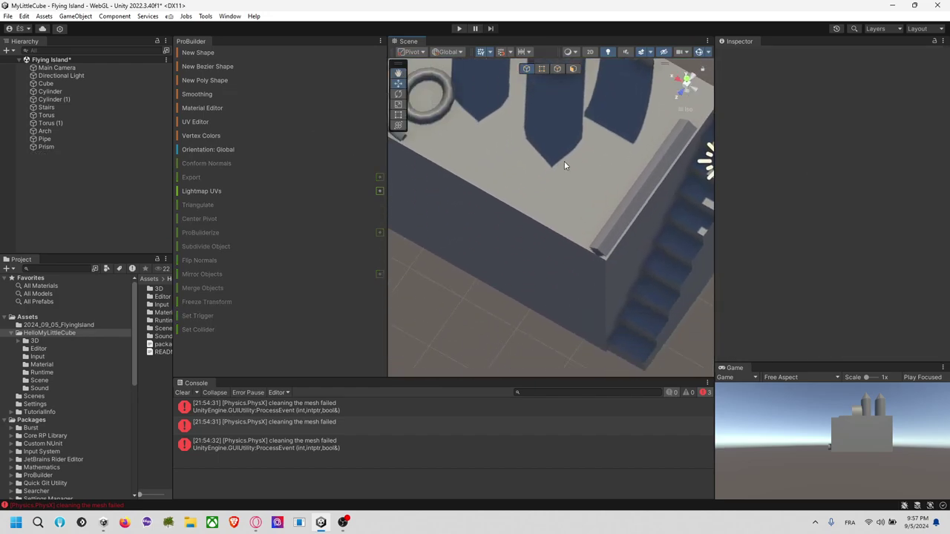
alt+drag(499, 165, 583, 151)
middle_drag(512, 224, 628, 121)
alt+drag(549, 187, 571, 123)
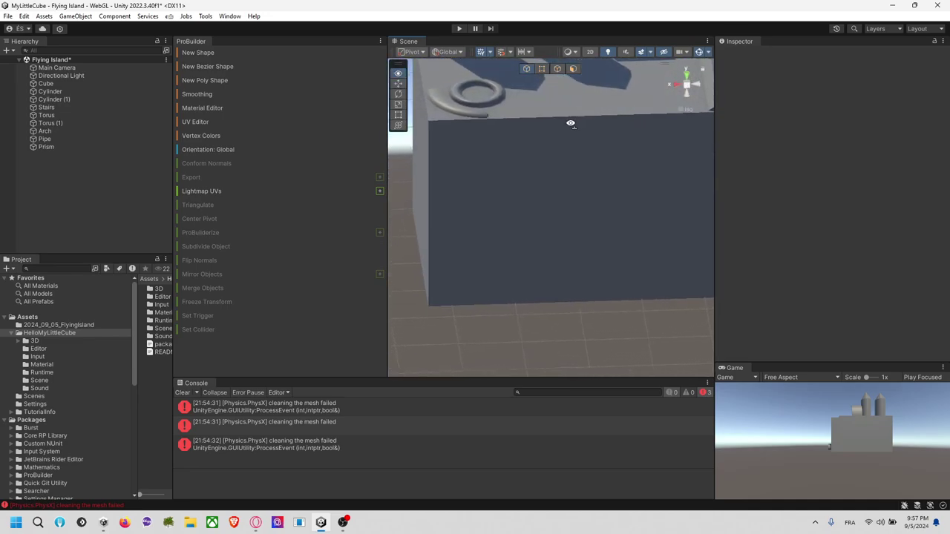
alt+drag(577, 165, 634, 221)
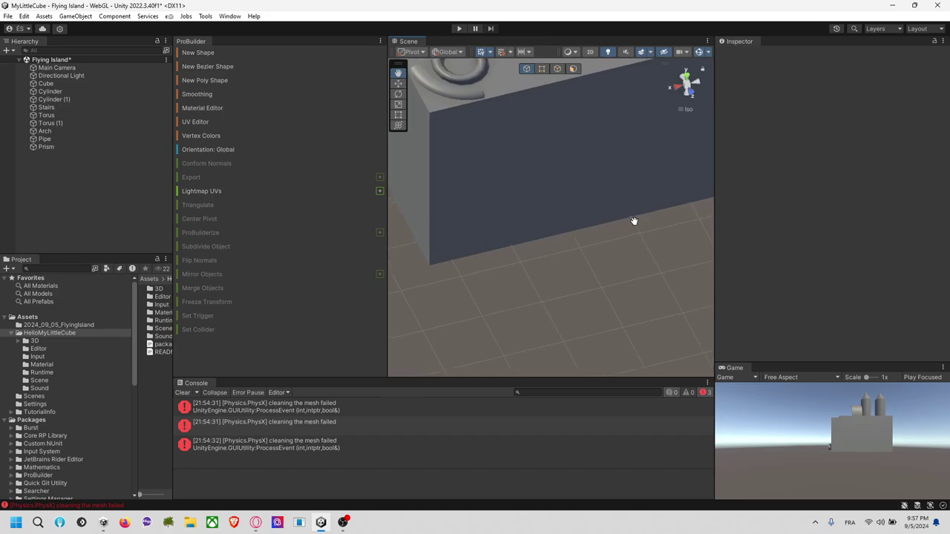
click(281, 56)
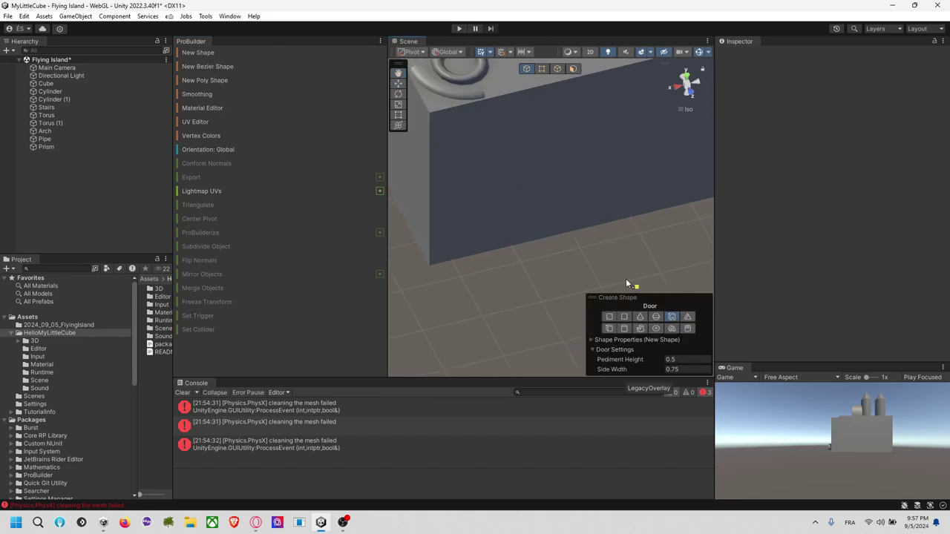
drag(568, 234, 520, 242)
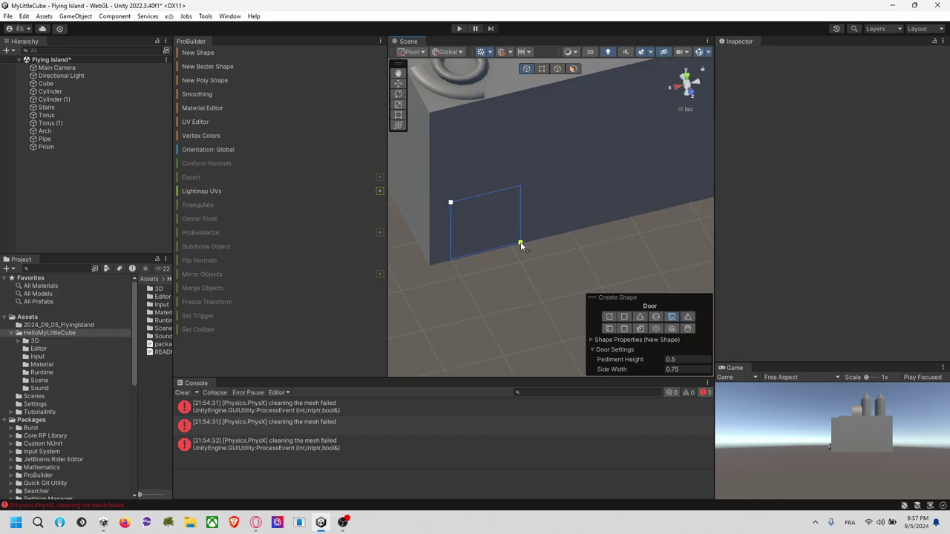
click(483, 220)
middle_drag(550, 255, 591, 270)
right_drag(592, 270, 493, 239)
drag(503, 235, 620, 285)
right_drag(621, 285, 431, 247)
alt+drag(430, 247, 597, 256)
key(Delete)
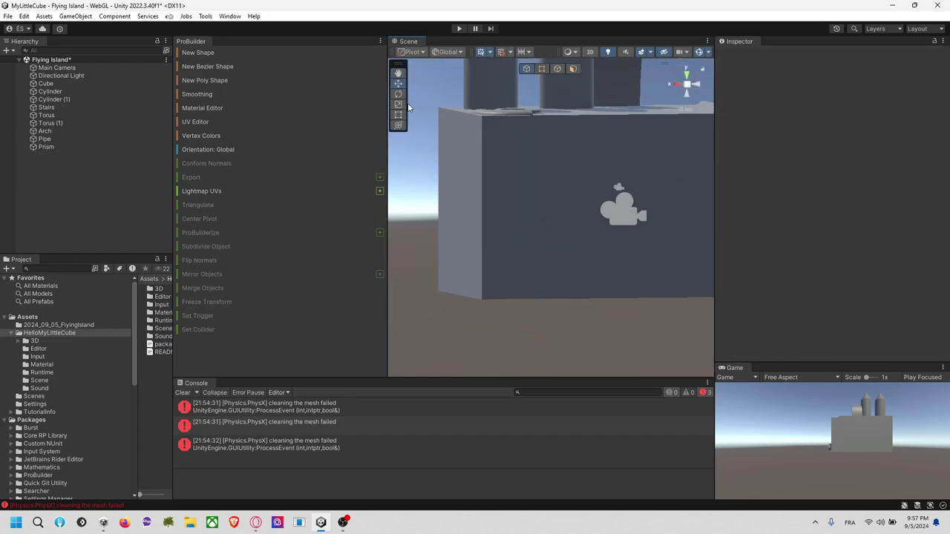
Create a ProBuilder door about 2.22 × 1.51 × 4.68 units on the ground beside the cube and move it to X 7.176, Z 3.461.
click(262, 54)
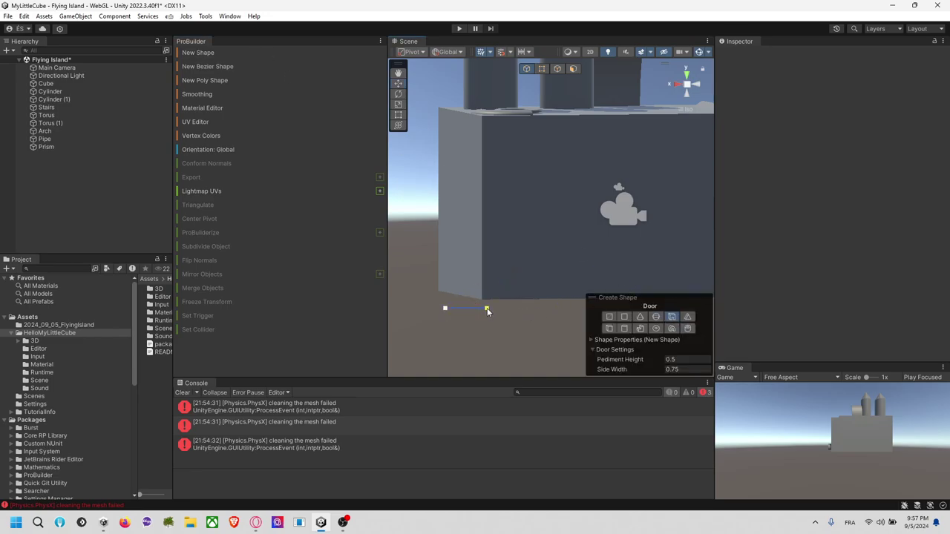
click(528, 210)
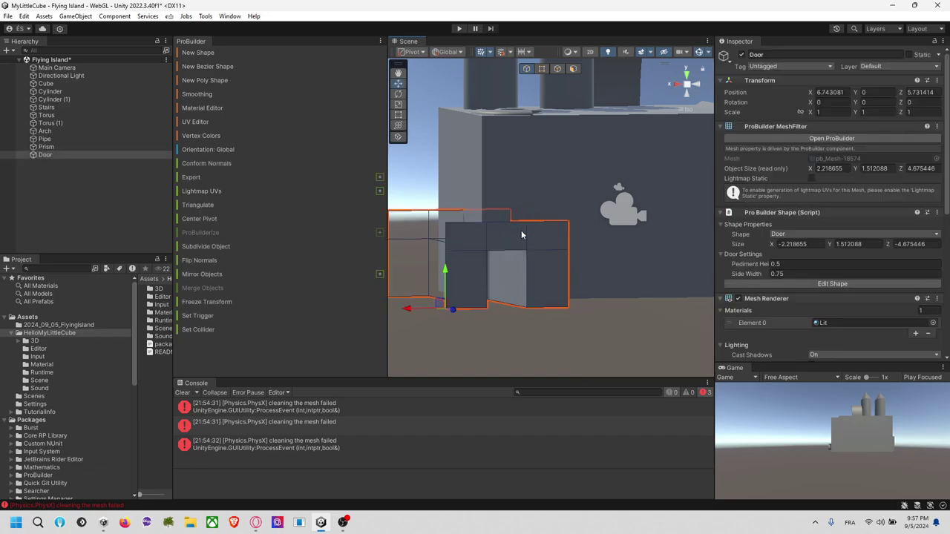
middle_drag(521, 227, 536, 291)
alt+drag(586, 291, 445, 323)
alt+drag(526, 253, 521, 340)
scroll(546, 310, down, 4)
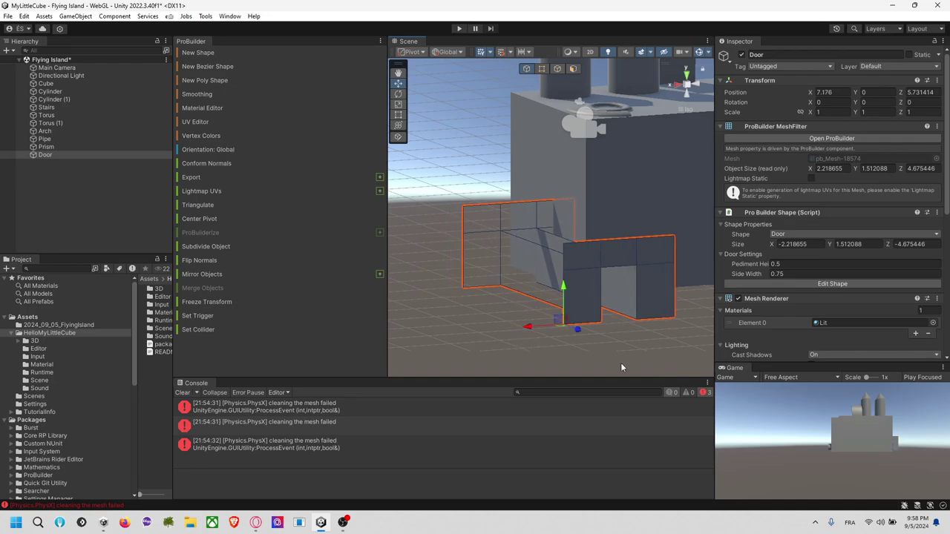
drag(578, 330, 541, 306)
Shrink the door along Z to about 2.45 units using the Rect tool.
alt+drag(500, 249, 714, 288)
scroll(555, 290, down, 2)
middle_drag(556, 290, 627, 288)
key(e)
key(t)
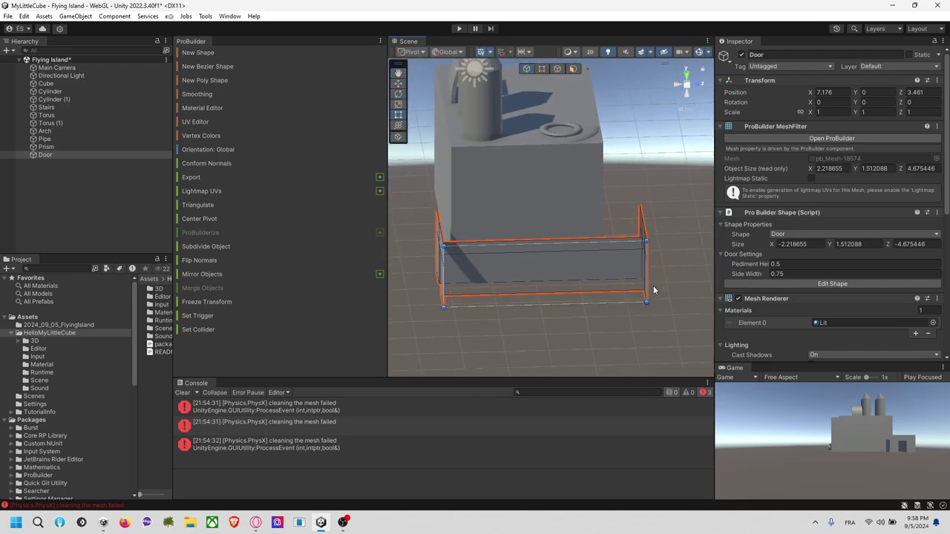
drag(647, 277, 577, 272)
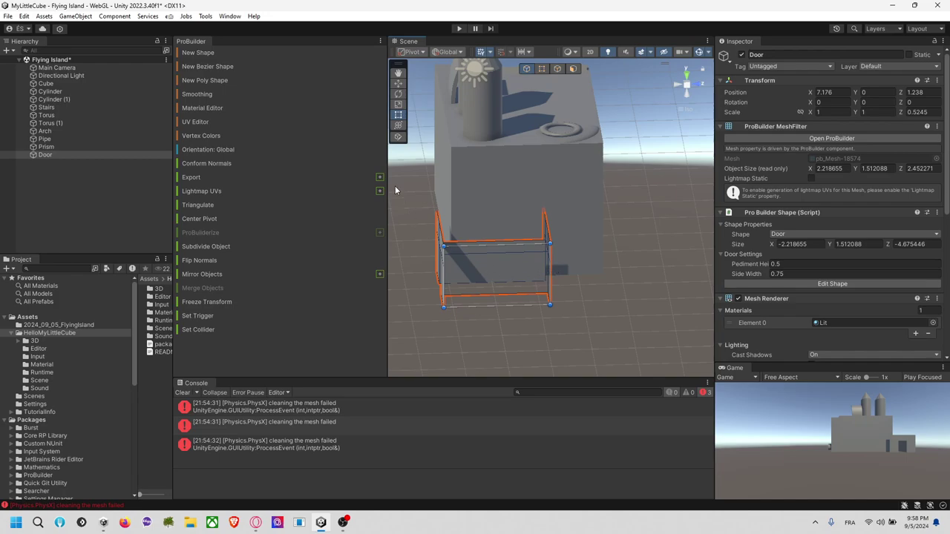
Move the door against the cube's wall opposite the stairs, at X 4.94, Z 2.24.
click(399, 84)
alt+drag(469, 215, 608, 266)
drag(616, 314, 479, 250)
Stretch the door along Z in the right-side view to about 3.43 units, nearly the wall's full width.
click(687, 86)
click(687, 98)
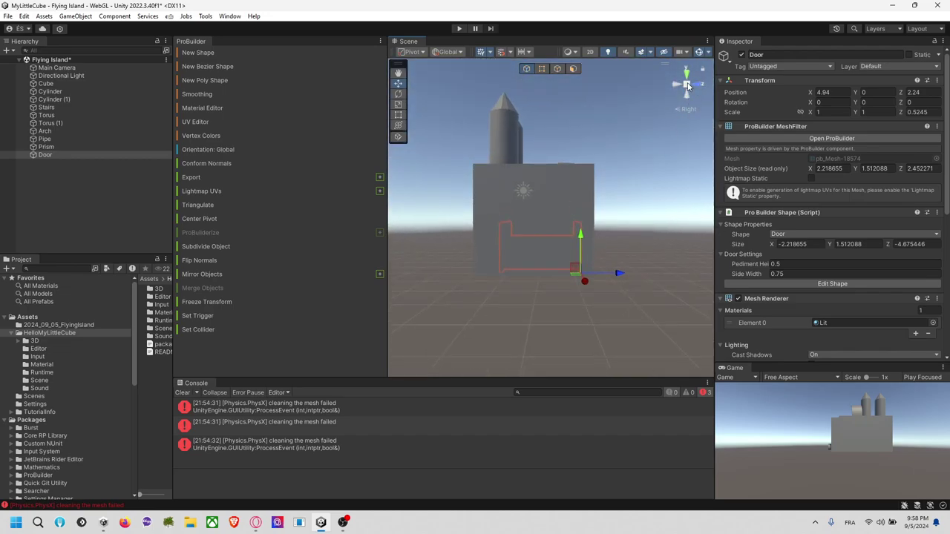
click(686, 85)
key(t)
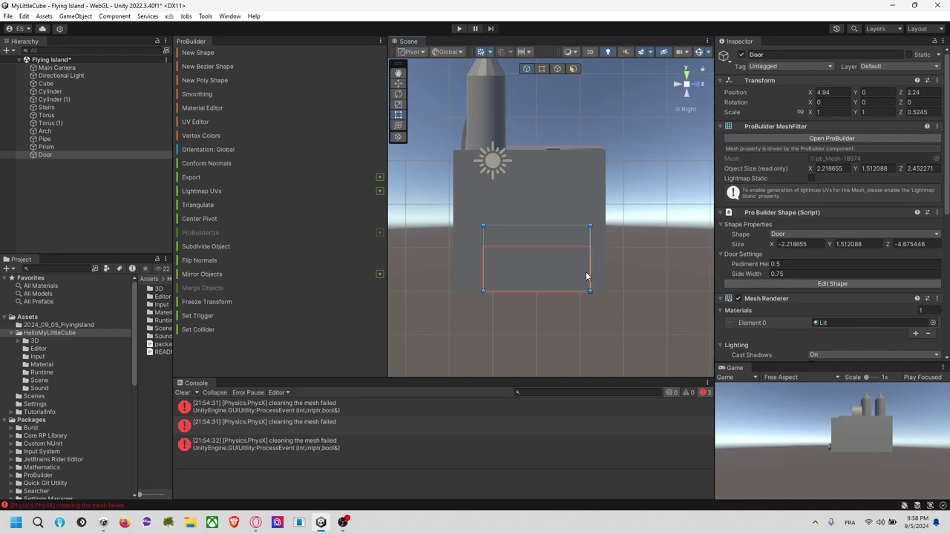
drag(590, 270, 603, 269)
drag(484, 271, 455, 269)
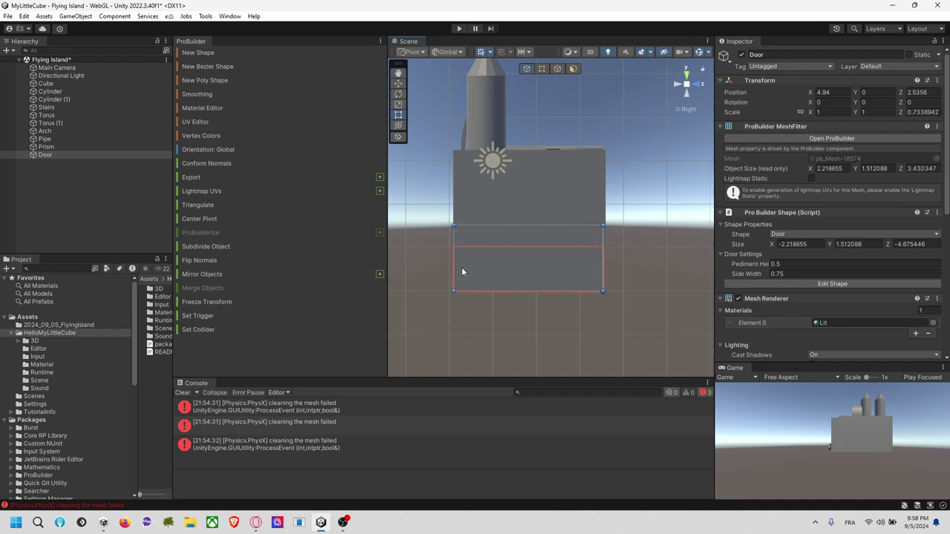
Create a ProBuilder cube about 1.86 × 1.30 × 3.85 units through the base of the large cube's front wall as a doorway block.
click(654, 254)
right_drag(654, 254, 508, 266)
middle_drag(595, 258, 485, 257)
click(695, 84)
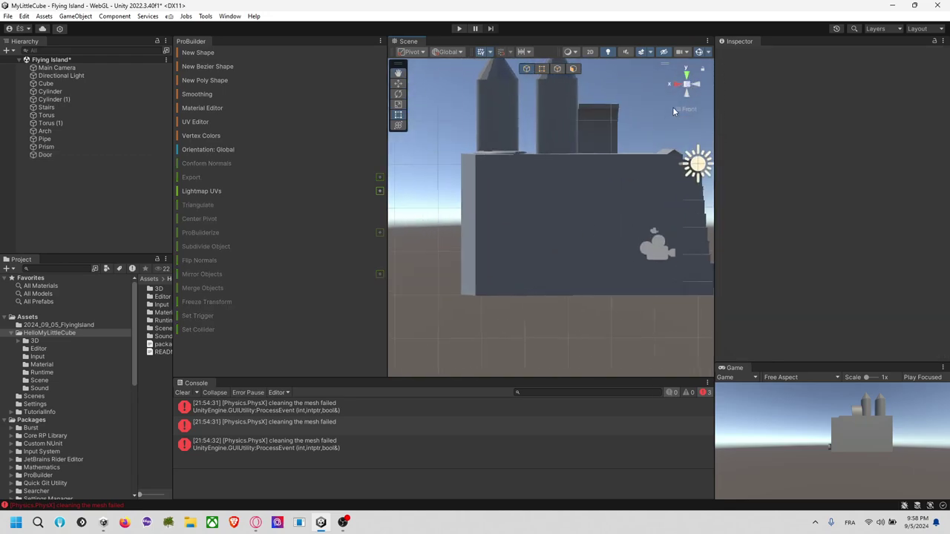
scroll(588, 292, up, 8)
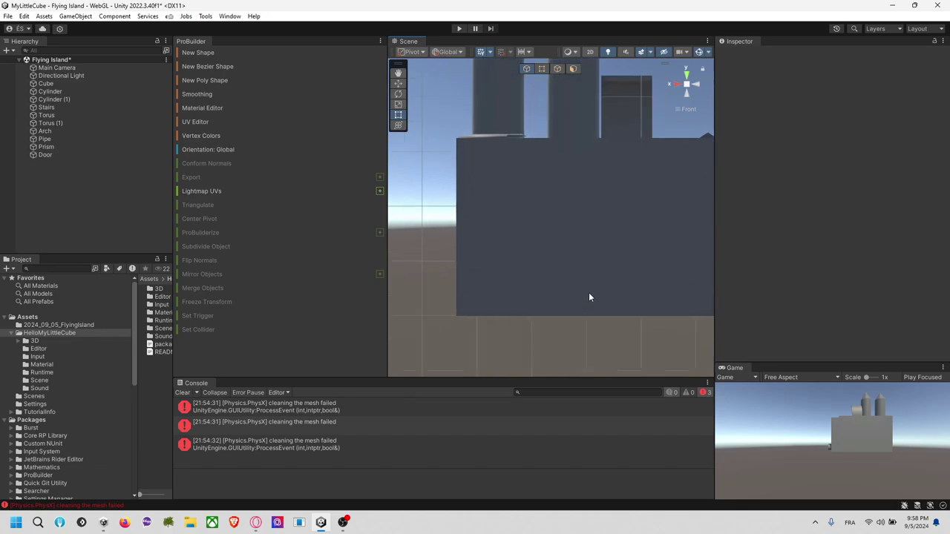
middle_drag(594, 292, 586, 252)
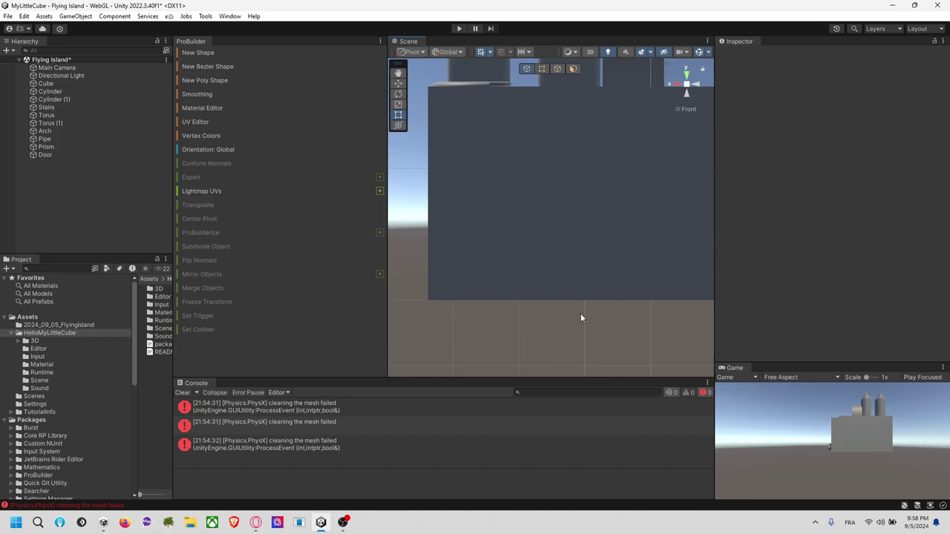
click(232, 53)
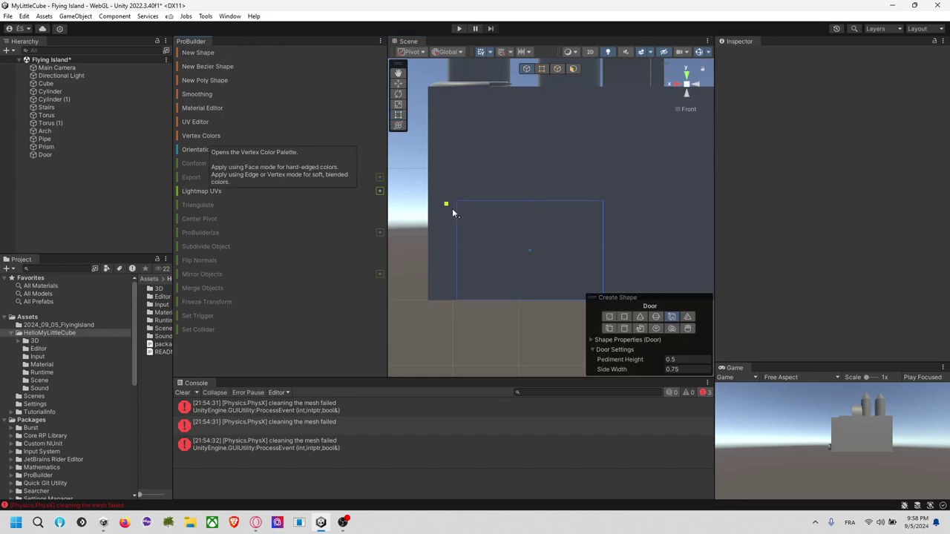
click(609, 328)
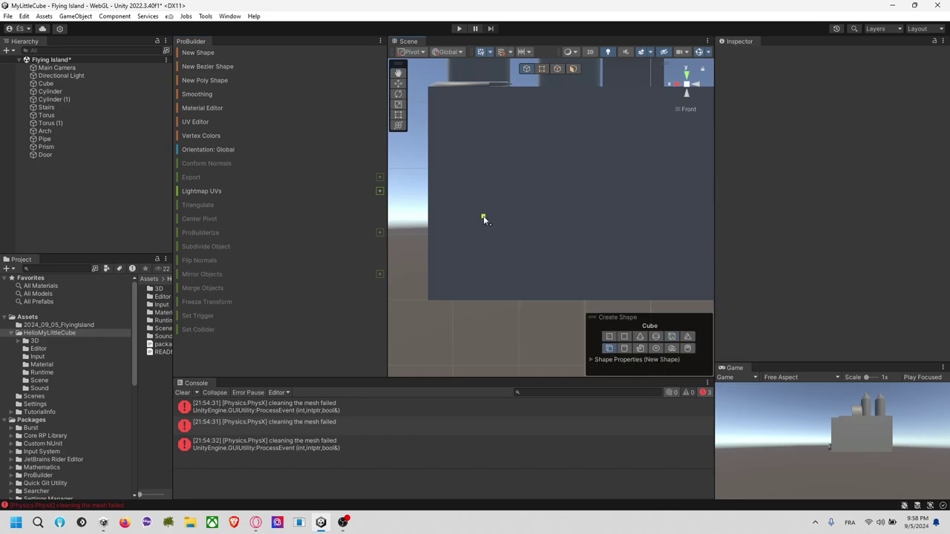
drag(482, 219, 604, 305)
right_drag(454, 245, 481, 253)
alt+drag(481, 253, 425, 279)
click(425, 275)
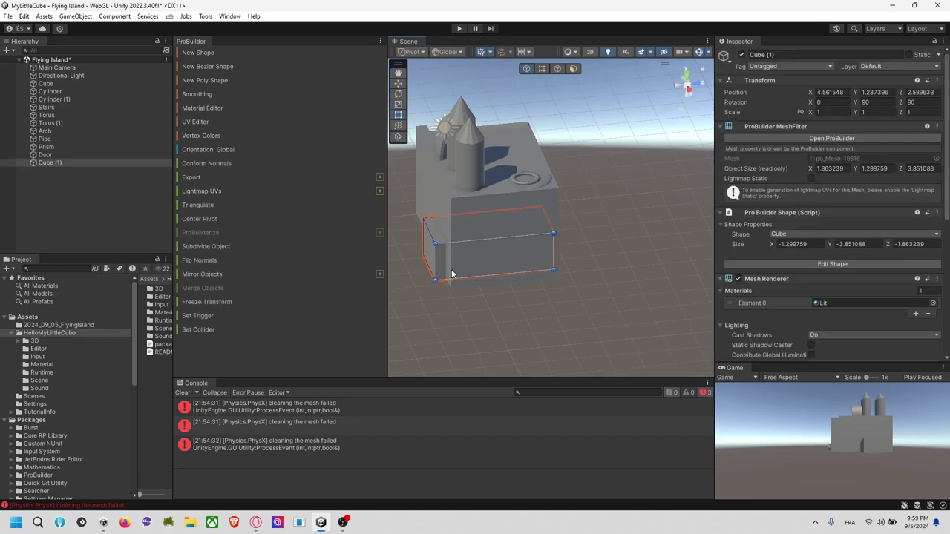
alt+drag(576, 244, 634, 253)
click(586, 235)
middle_drag(607, 267, 657, 276)
alt+drag(657, 276, 651, 253)
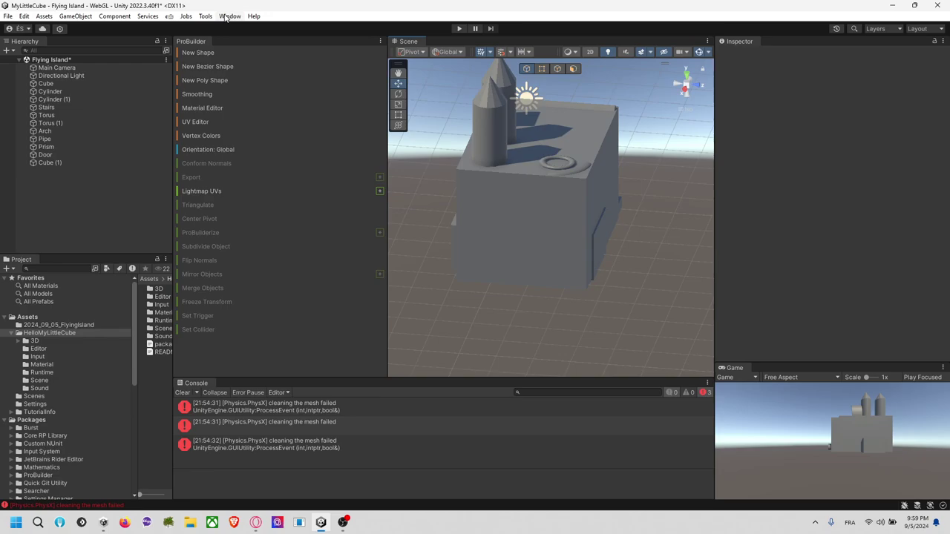
Toggle ProBuilder's Experimental Features Enabled preference off and on again, leaving it enabled, and close the preferences.
click(8, 15)
mouse_move(30, 18)
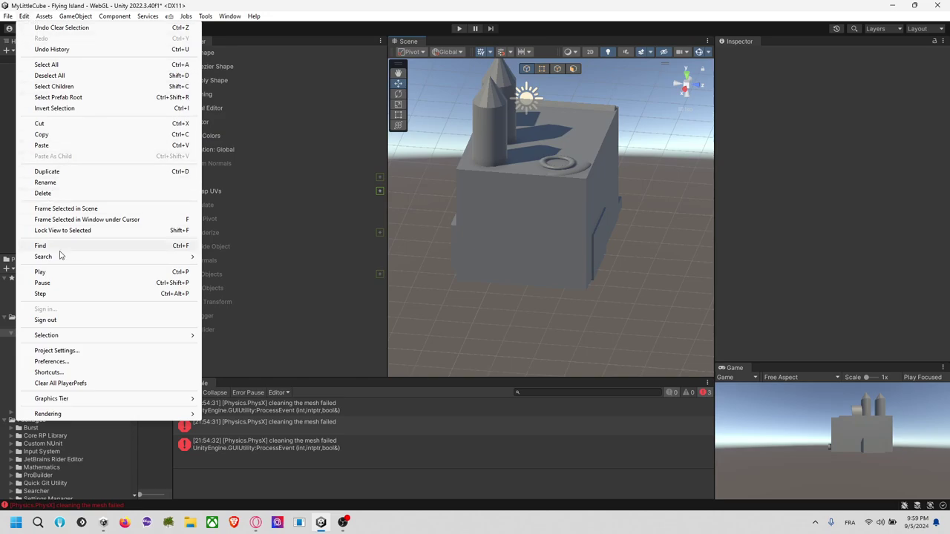
click(52, 361)
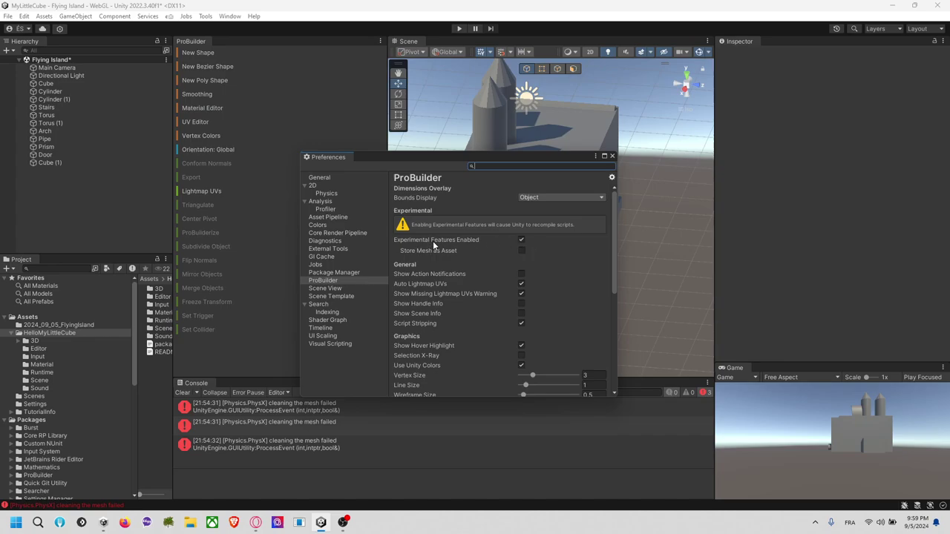
click(521, 241)
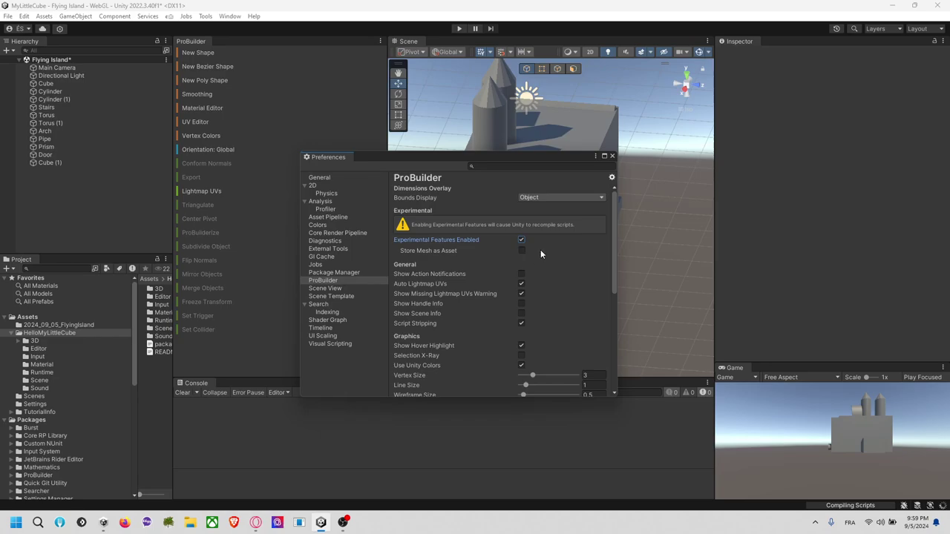
click(612, 156)
Try to open ProBuilder's experimental Boolean (CSG) Tool.
click(230, 16)
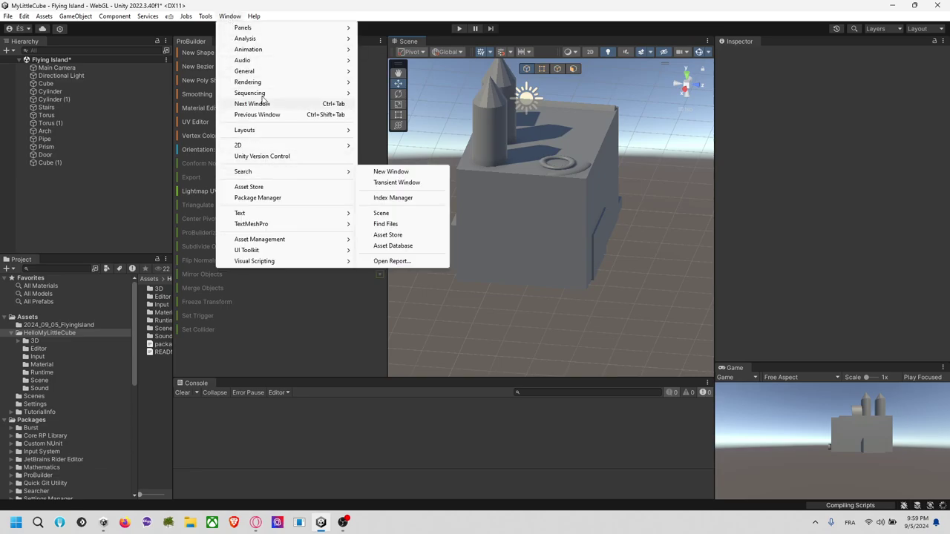
mouse_move(206, 15)
mouse_move(225, 30)
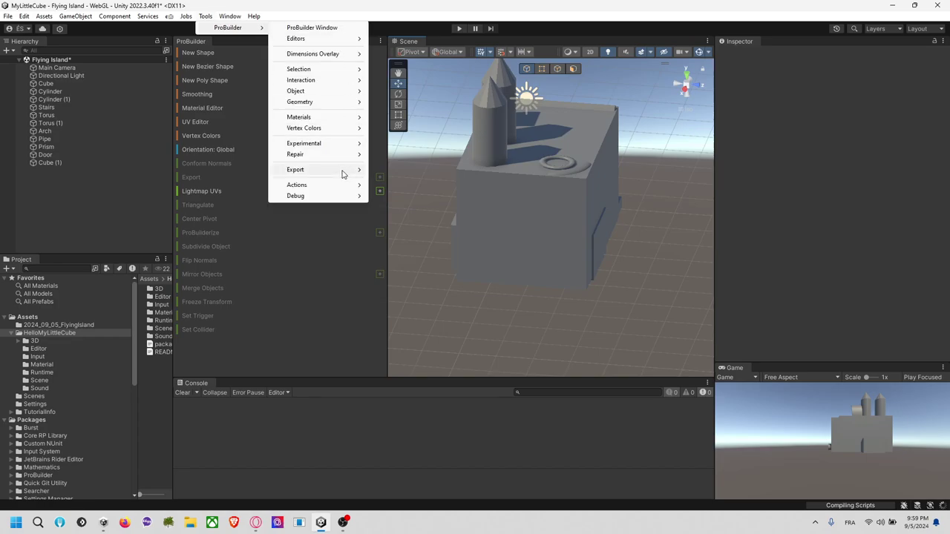
mouse_move(357, 147)
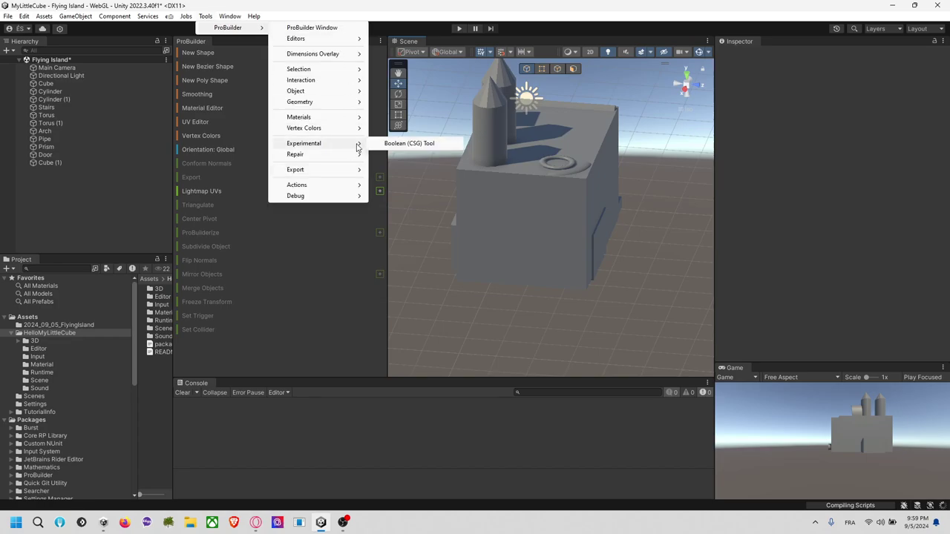
click(407, 143)
drag(341, 287, 445, 221)
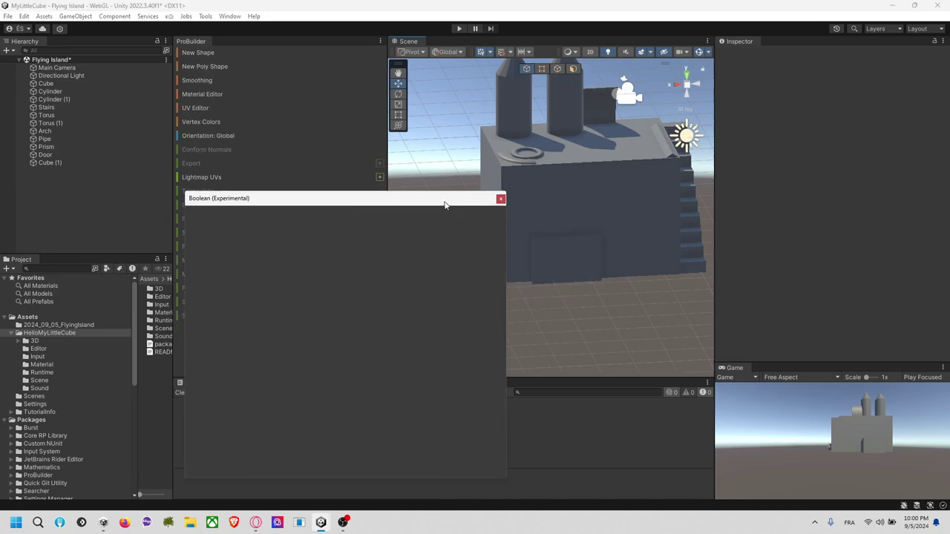
click(496, 190)
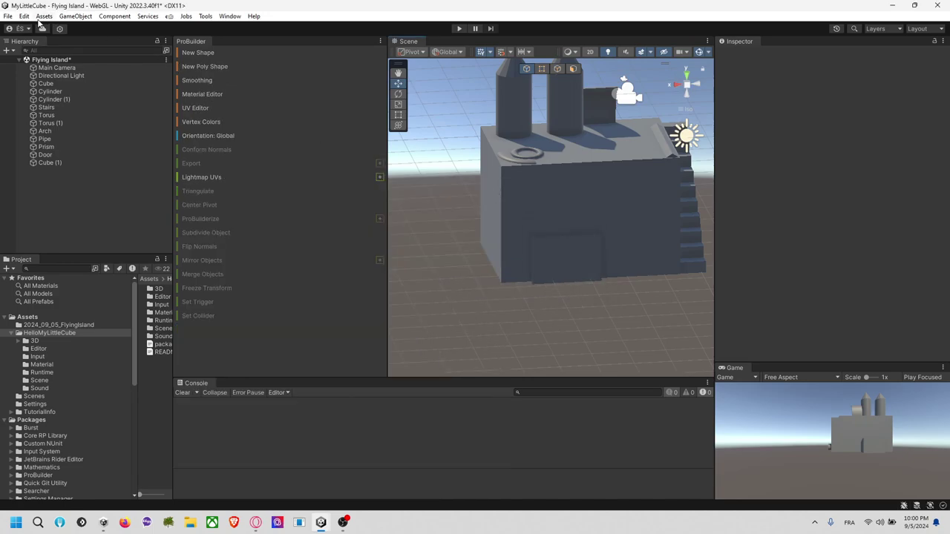
Turn on ProBuilder's Experimental Features Enabled preference and close the preferences.
click(24, 15)
click(92, 362)
click(521, 240)
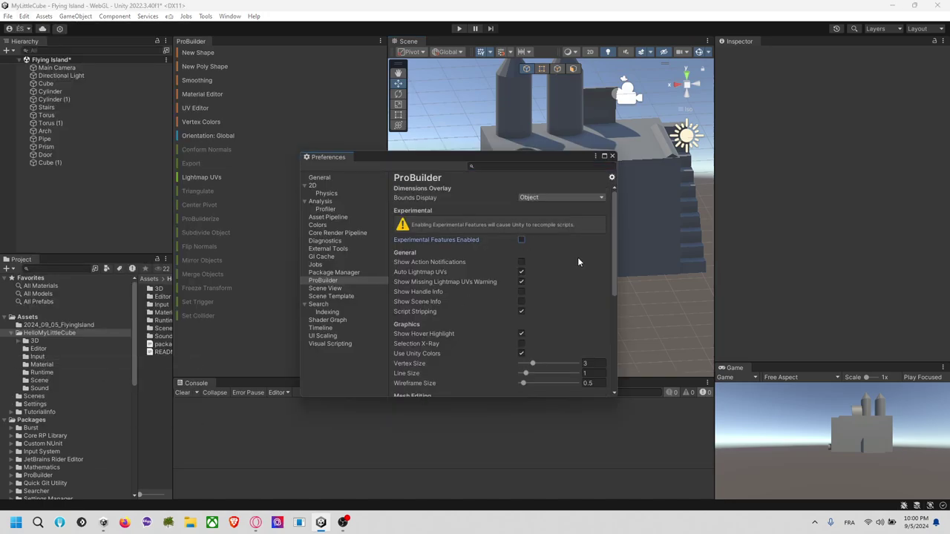
drag(618, 252, 651, 251)
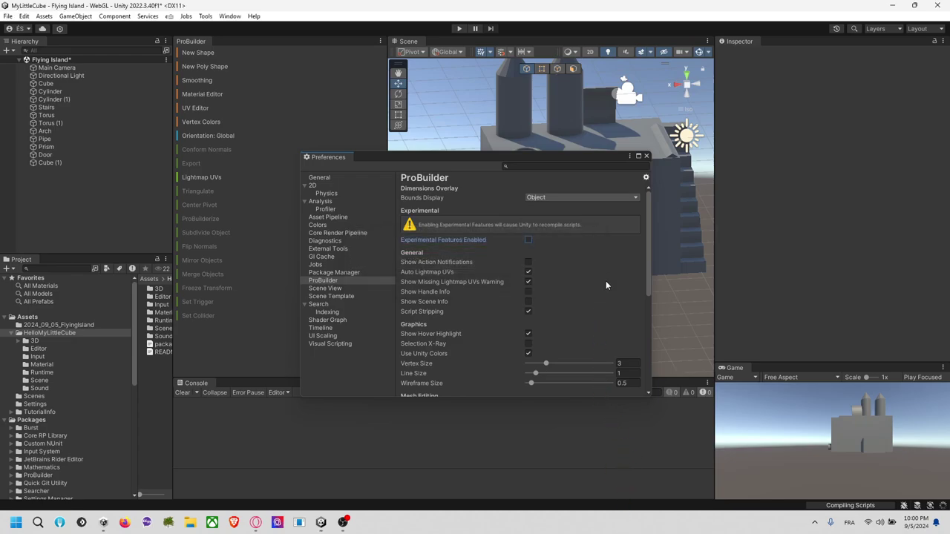
click(646, 156)
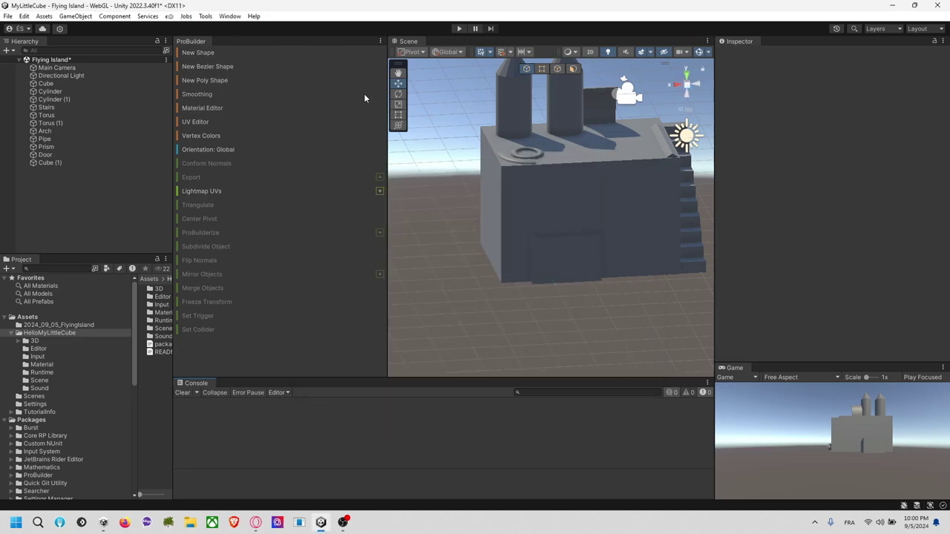
Open ProBuilder's experimental Boolean (CSG) Tool.
click(230, 16)
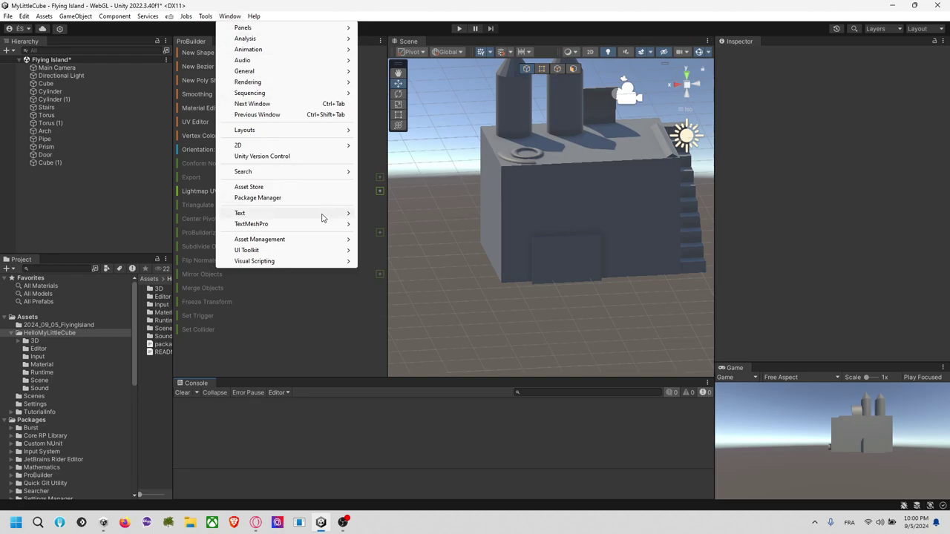
click(205, 16)
mouse_move(224, 29)
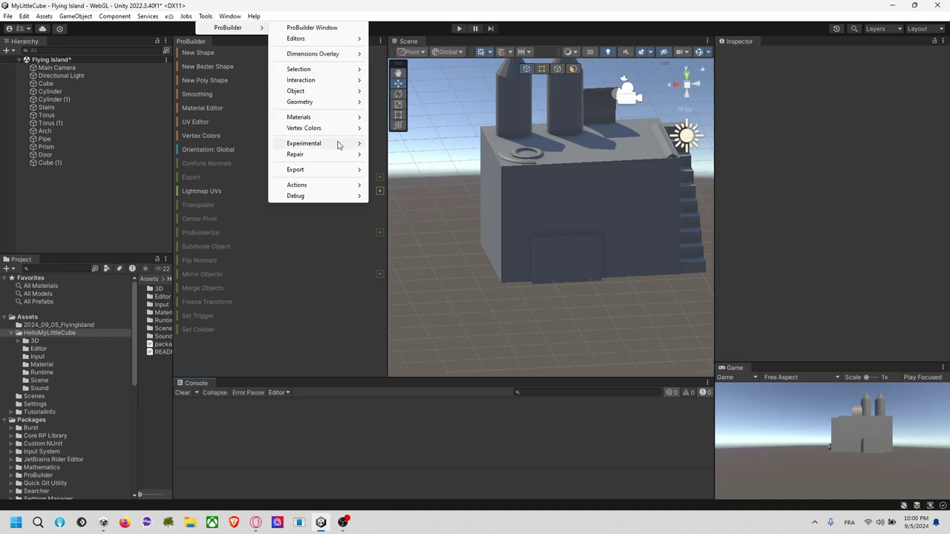
mouse_move(338, 144)
click(399, 144)
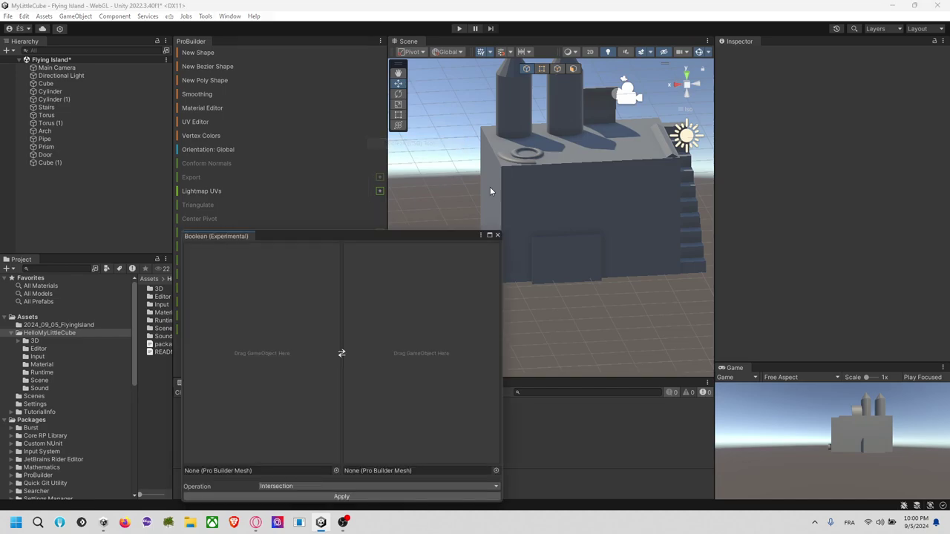
Subtract the doorway block Cube (1) from the large Cube with the Boolean tool's Subtraction operation.
click(522, 216)
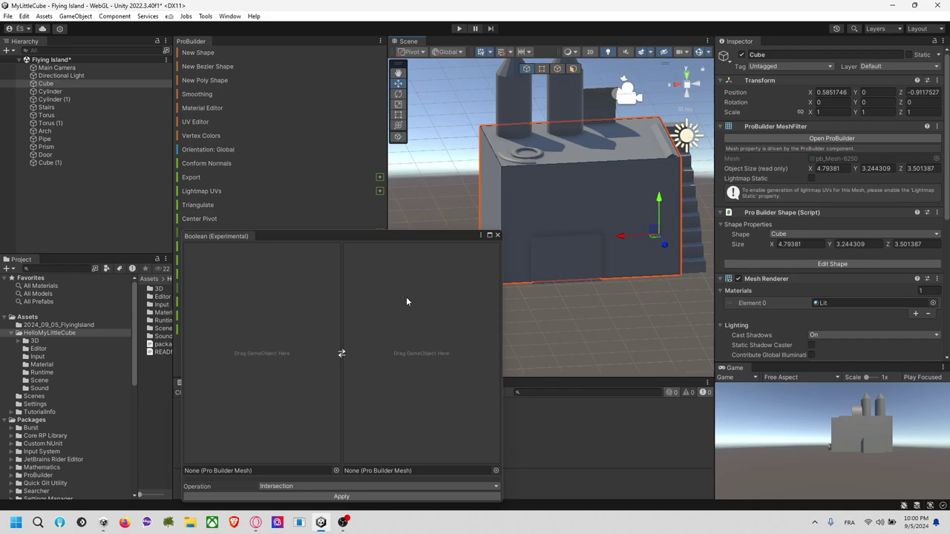
drag(397, 241, 387, 146)
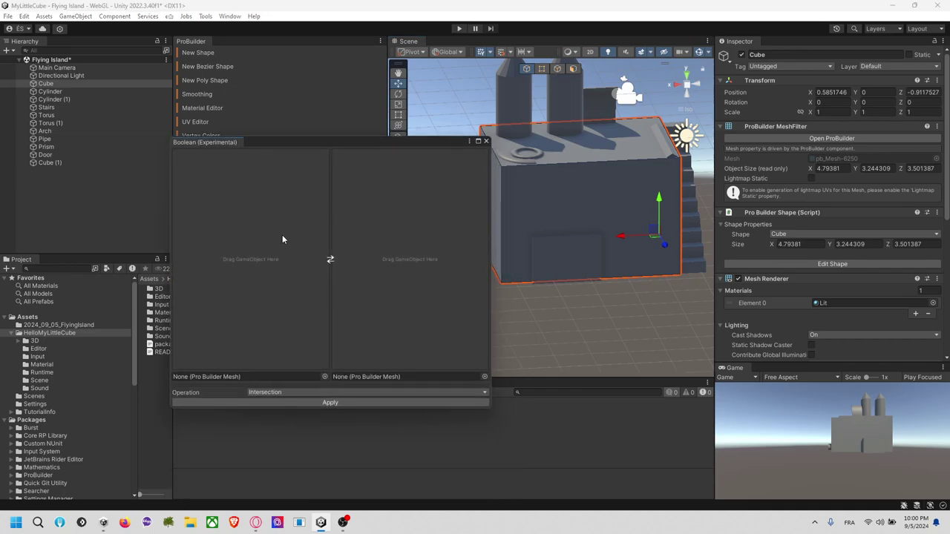
drag(45, 83, 251, 224)
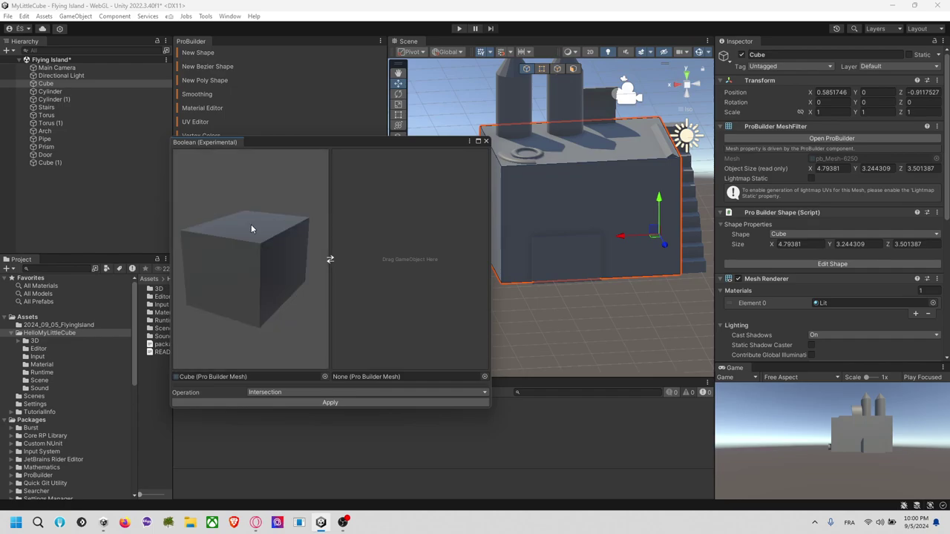
click(551, 262)
drag(40, 164, 397, 245)
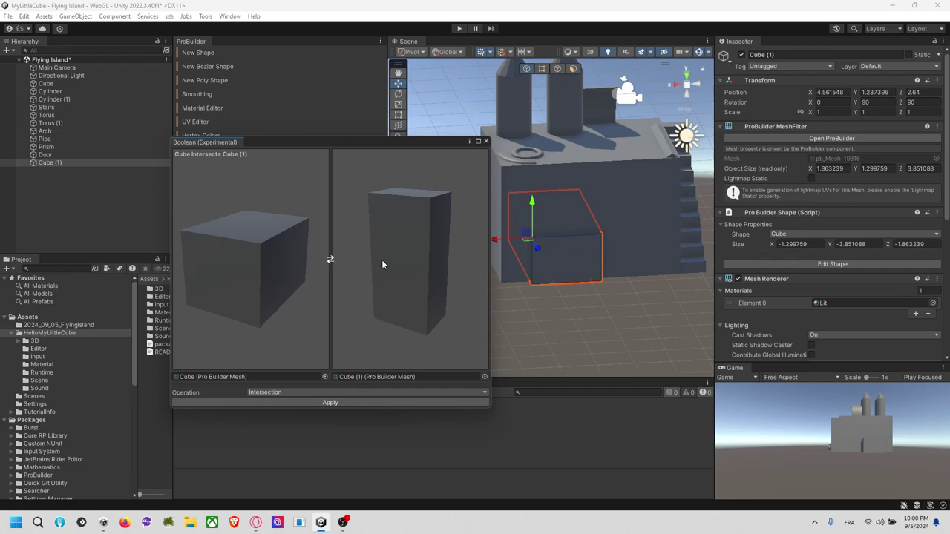
click(350, 393)
click(308, 426)
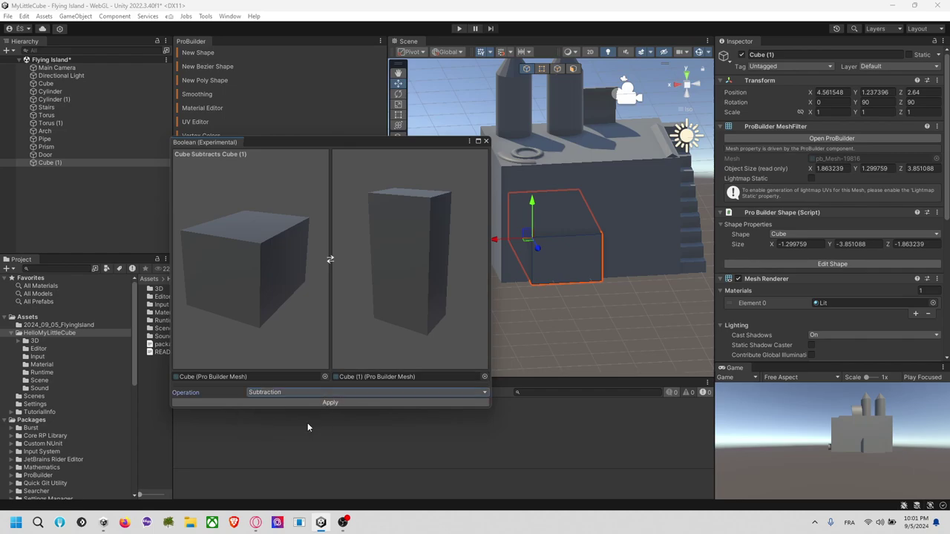
click(324, 407)
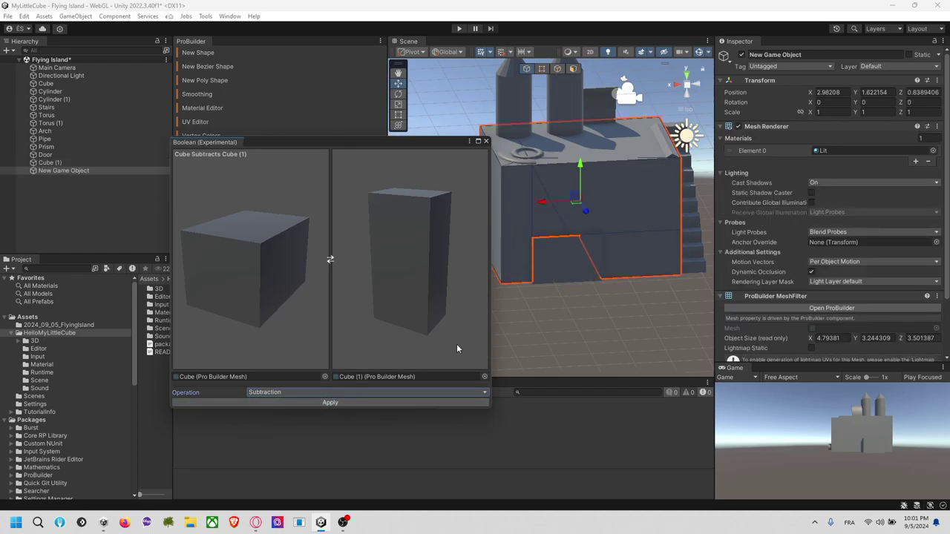
Deactivate the original Cube and Cube (1), and inspect the doorway opening in the cut cube.
click(575, 269)
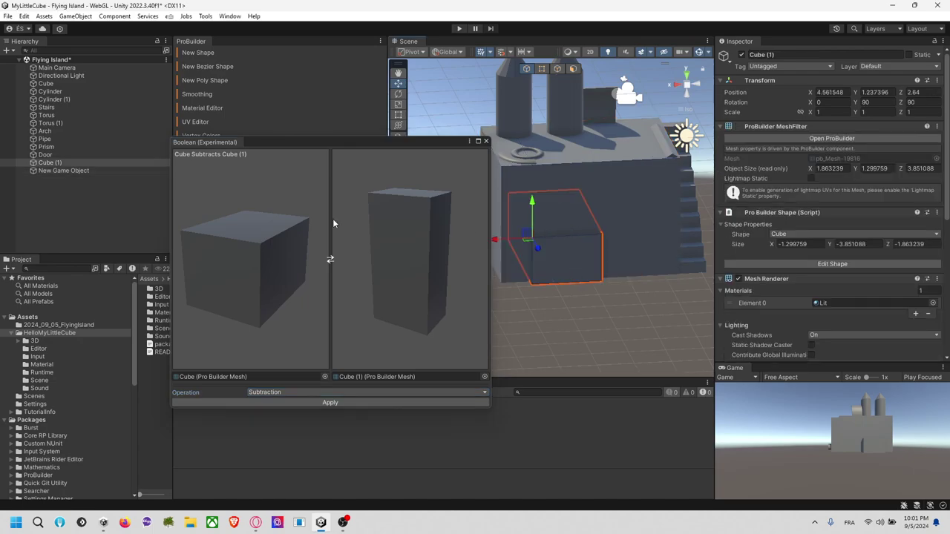
ctrl+click(73, 83)
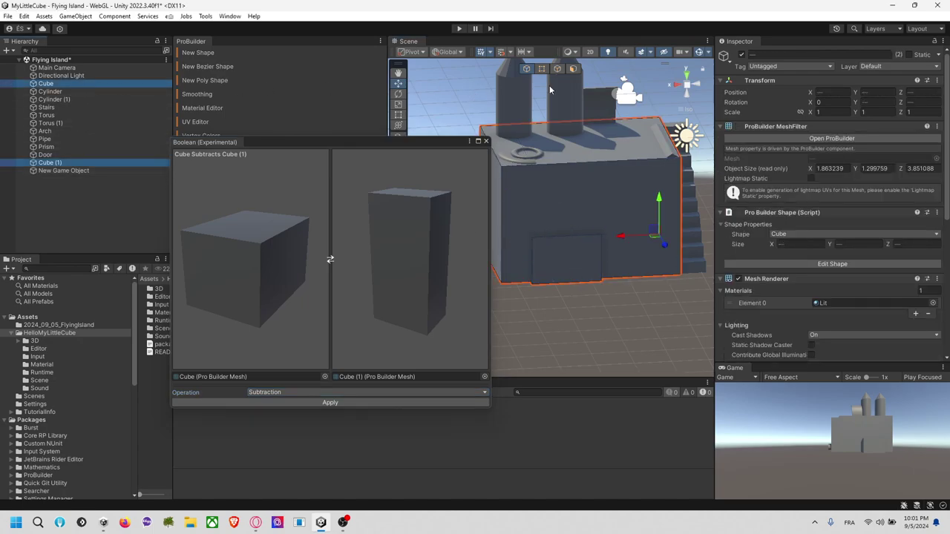
click(741, 55)
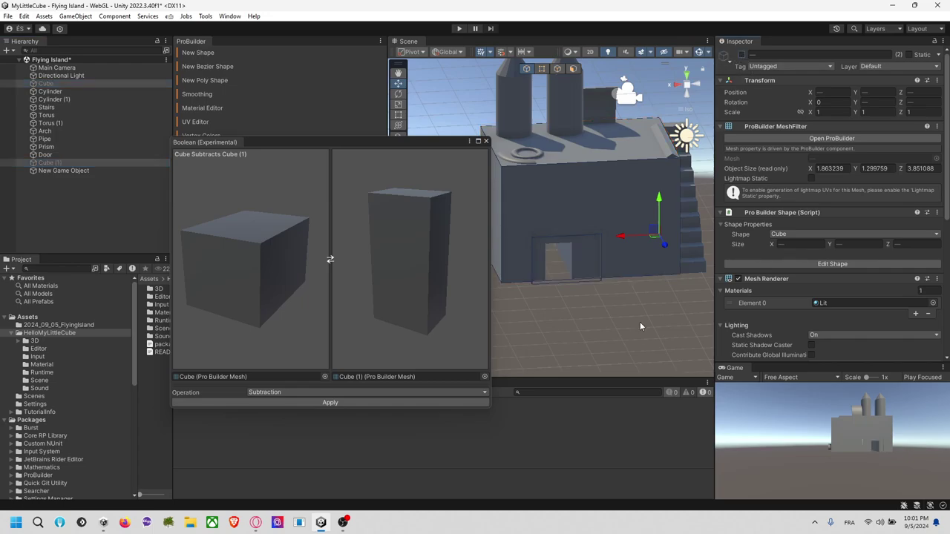
click(639, 344)
scroll(639, 344, up, 5)
right_drag(639, 344, 605, 331)
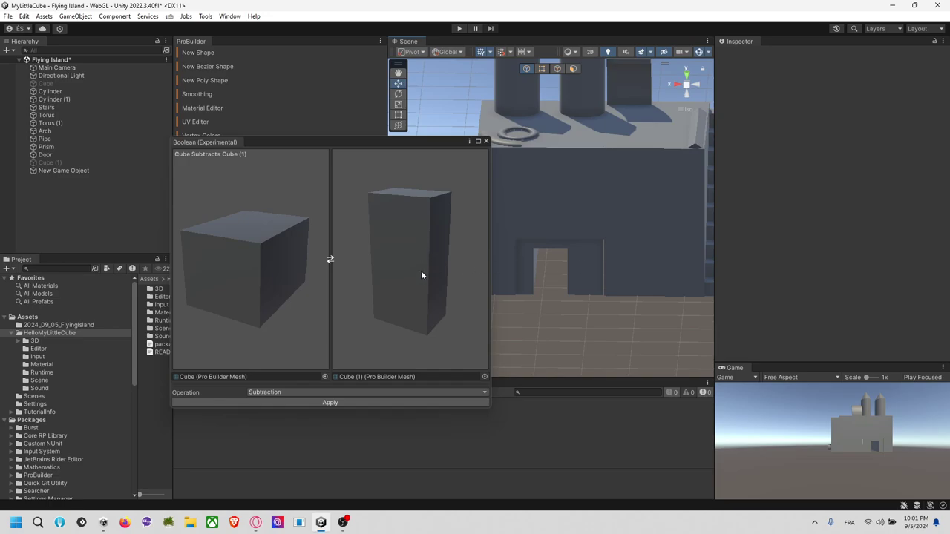
click(86, 170)
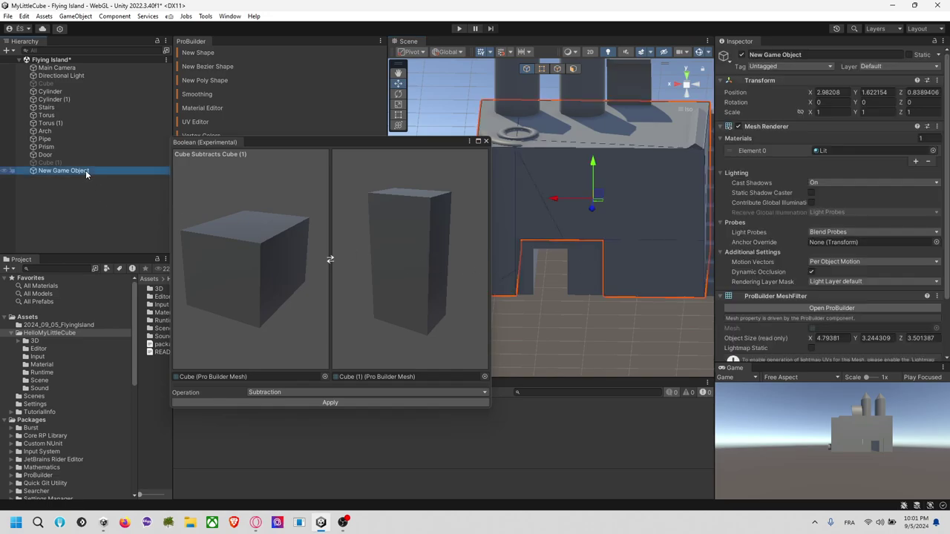
right_drag(576, 269, 663, 323)
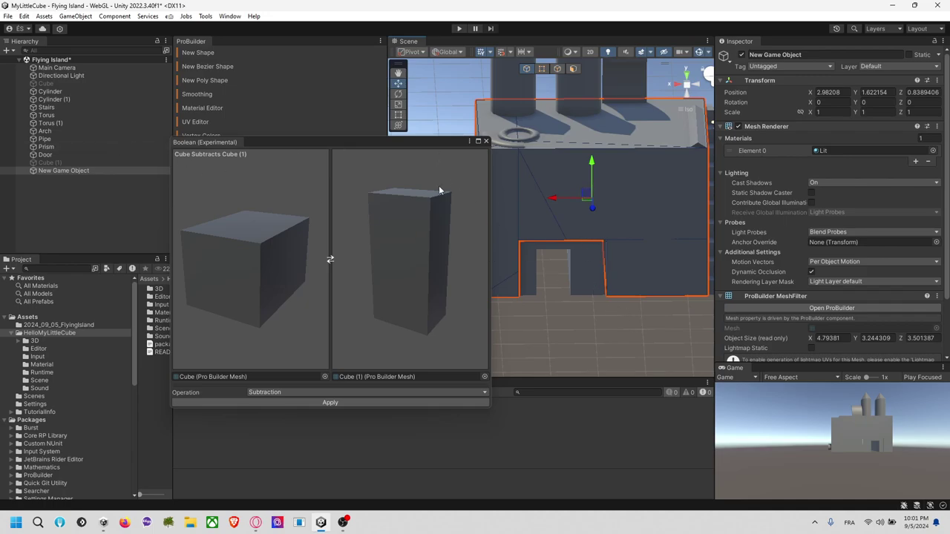
click(599, 283)
Combine the cut cube, New Game Object, with the Door using the Boolean tool's Union operation.
click(66, 170)
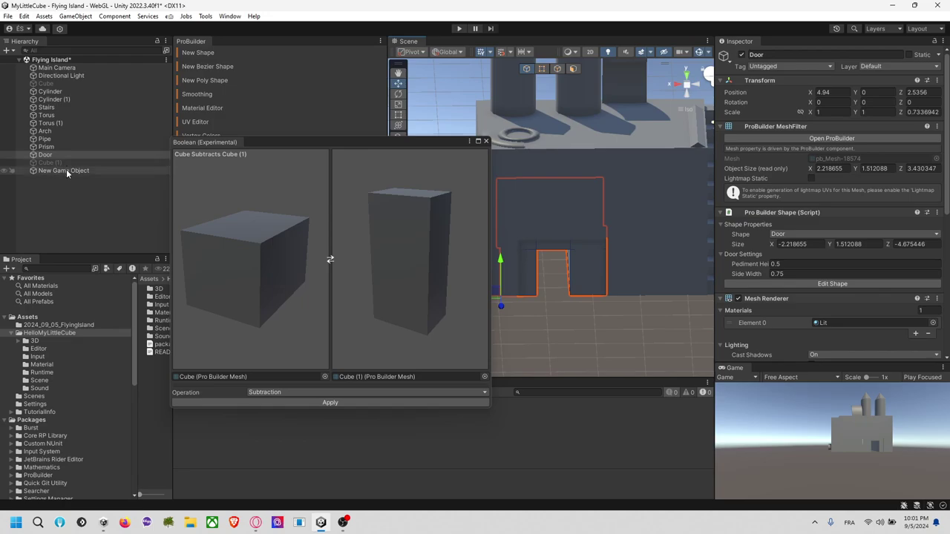
drag(85, 170, 274, 242)
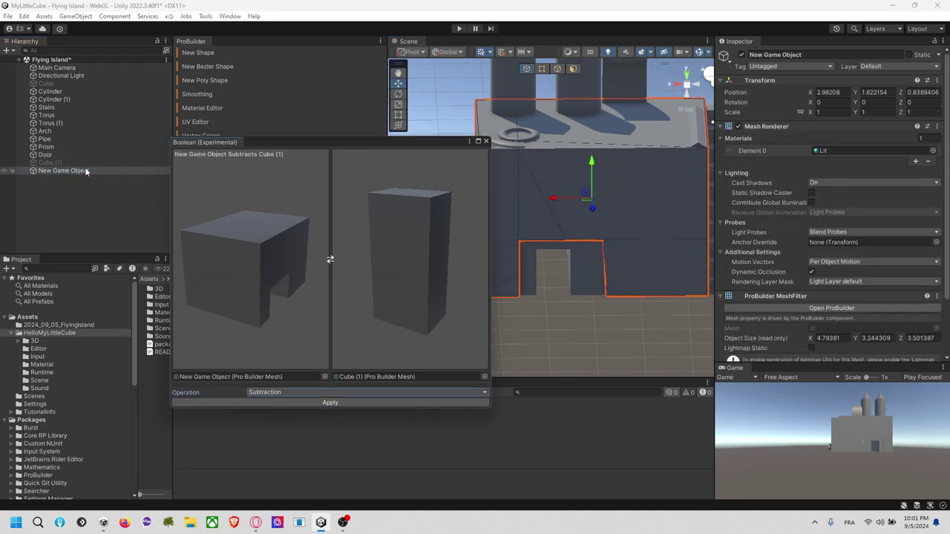
click(57, 156)
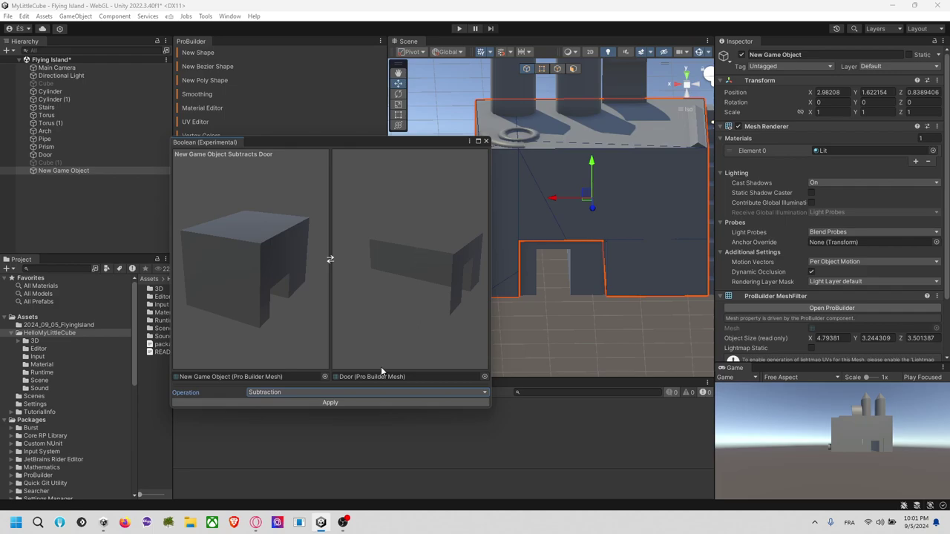
click(366, 392)
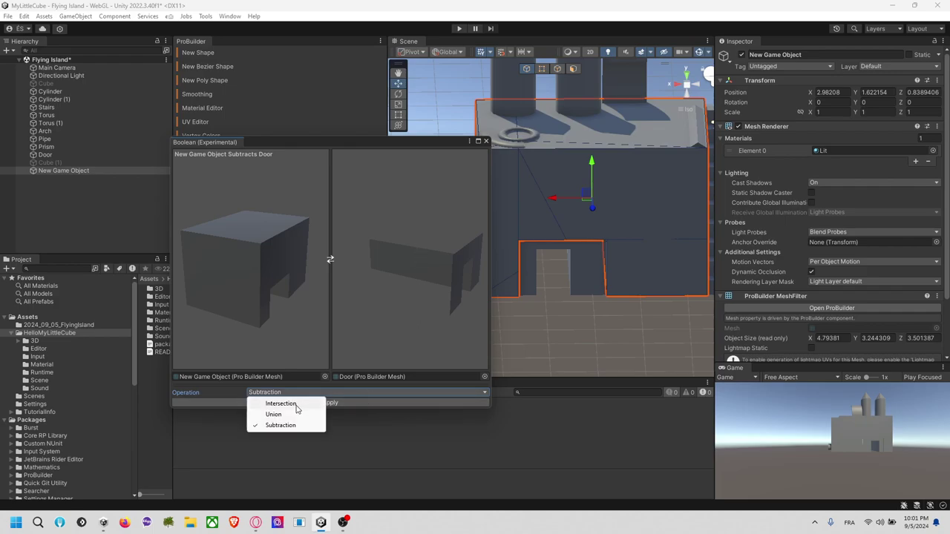
click(299, 415)
click(329, 404)
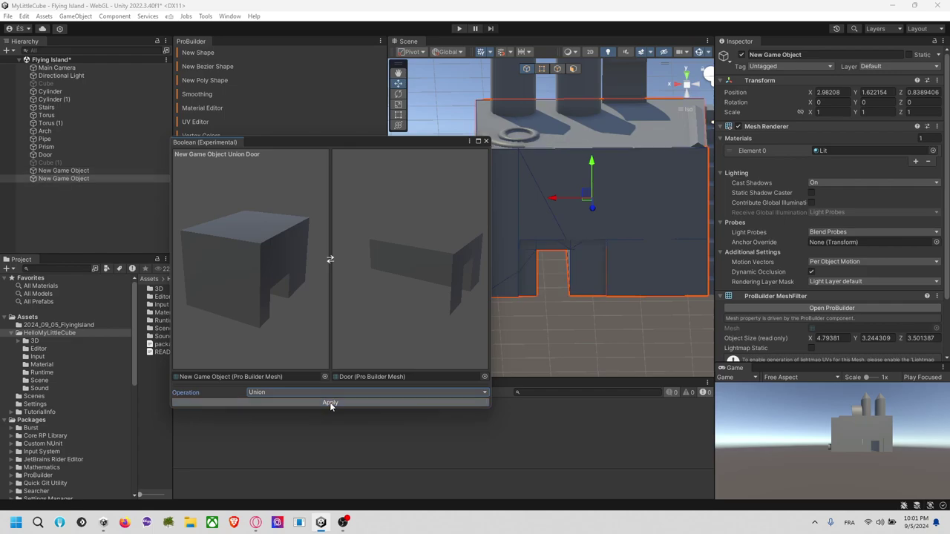
Examine the union result around the doorway from an angled view, checking which objects make up the front wall.
alt+drag(630, 367, 582, 338)
click(614, 324)
click(596, 277)
click(645, 295)
click(661, 345)
click(541, 278)
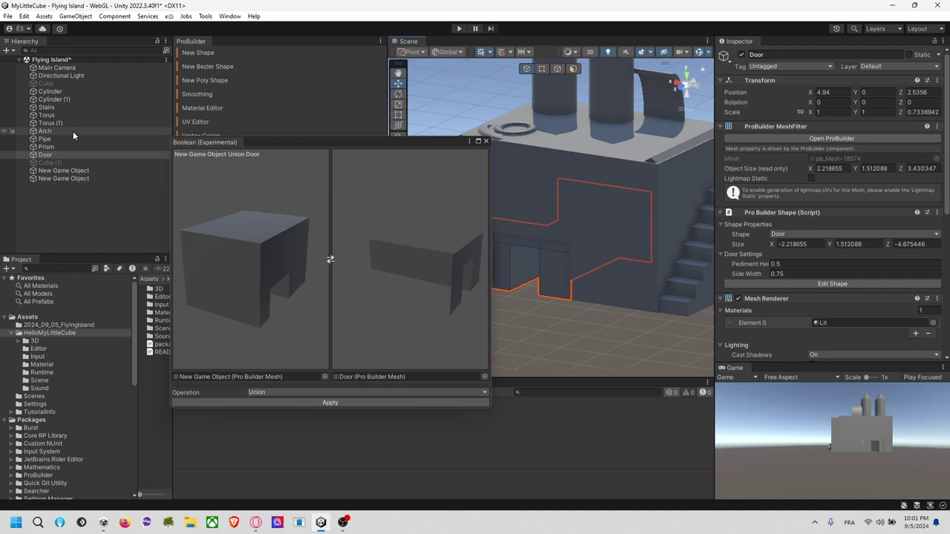
Try deleting the Door, the two inactive cubes and the first New Game Object, and undo the deletion.
click(75, 170)
ctrl+click(70, 155)
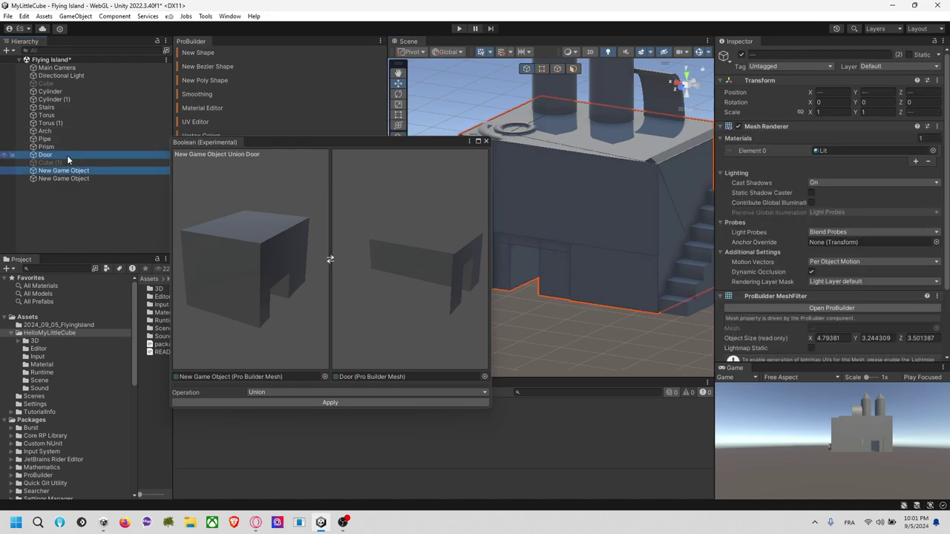
ctrl+click(46, 83)
ctrl+click(62, 163)
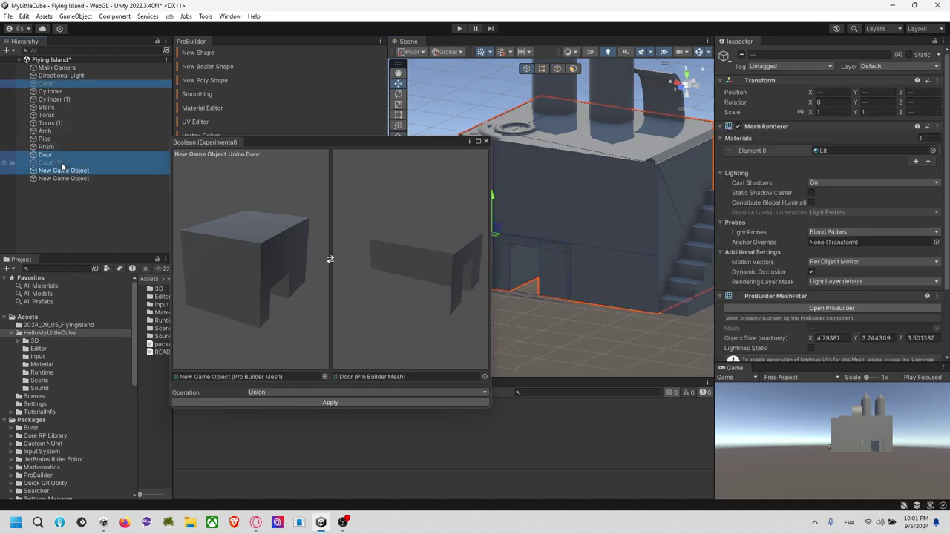
key(Delete)
scroll(634, 321, down, 3)
alt+drag(632, 325, 600, 287)
key(ctrl+z)
Compare the two New Game Object boolean results by selecting each and toggling the first one's visibility off and on.
click(98, 170)
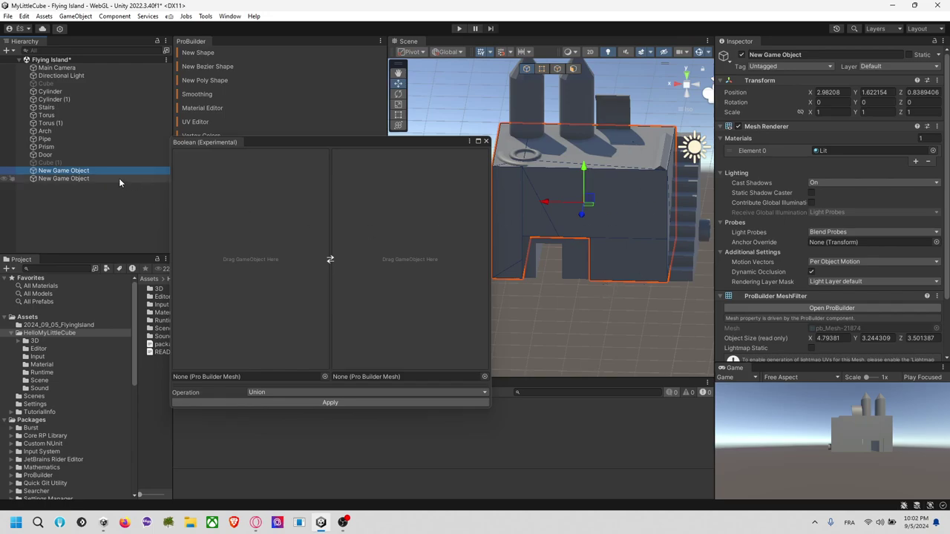
click(103, 178)
click(112, 170)
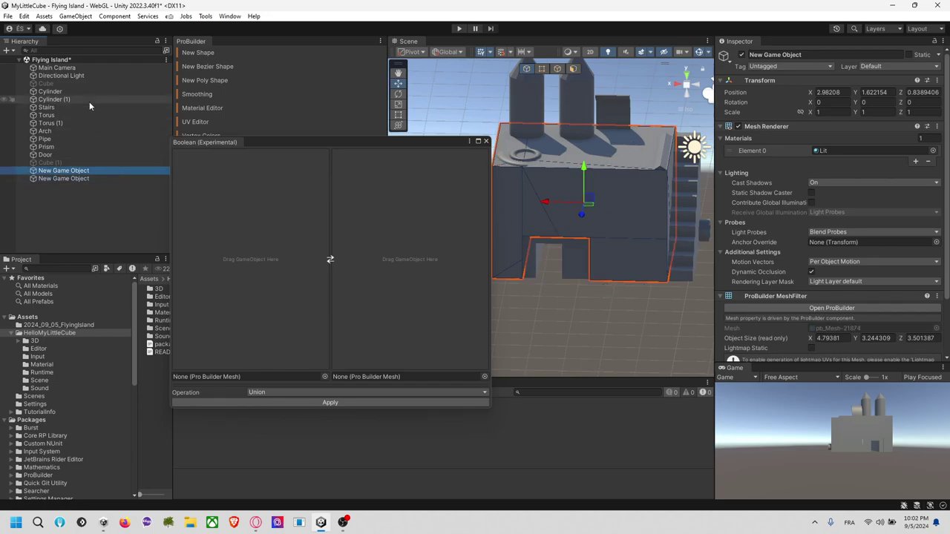
click(740, 55)
click(740, 54)
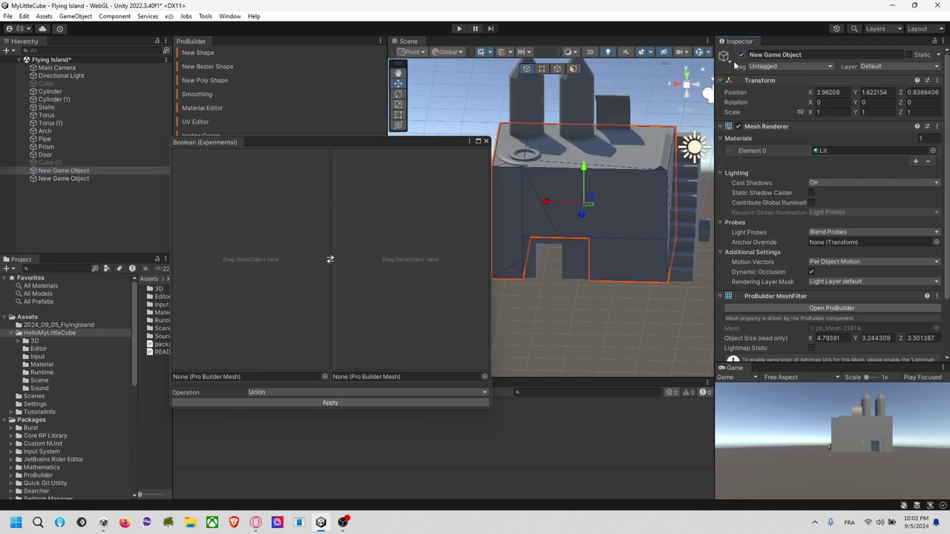
ctrl+click(64, 179)
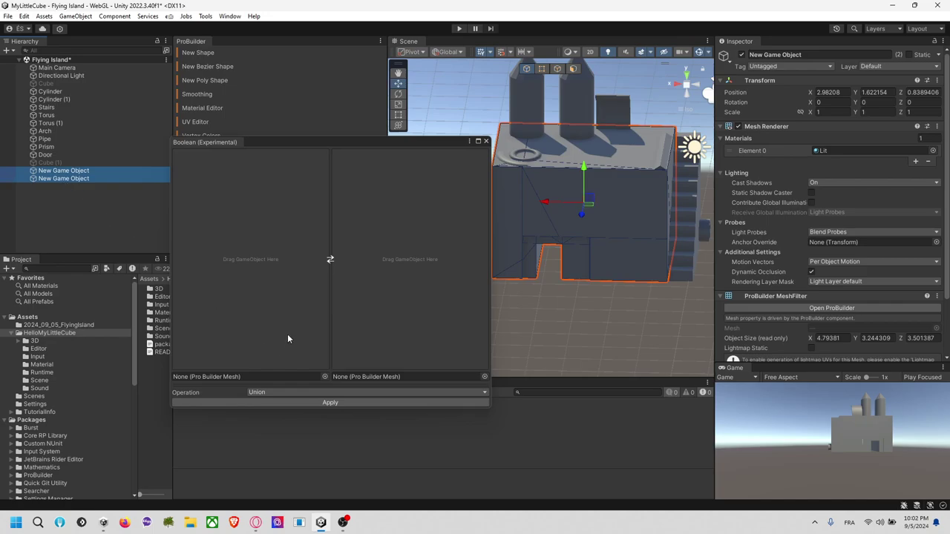
Apply the Boolean tool's Intersection operation to the two New Game Object results and select the second one for comparison.
click(101, 172)
drag(101, 172, 230, 223)
drag(96, 178, 384, 258)
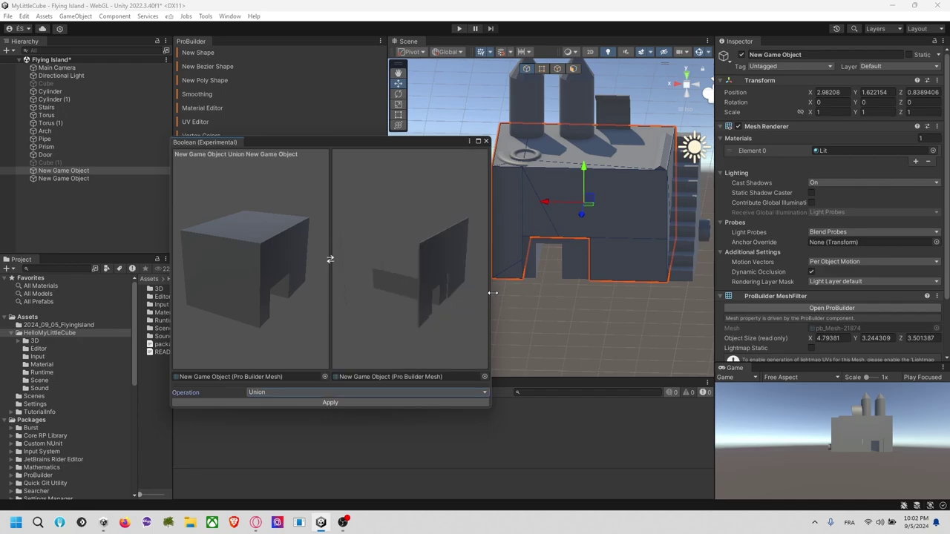
click(287, 392)
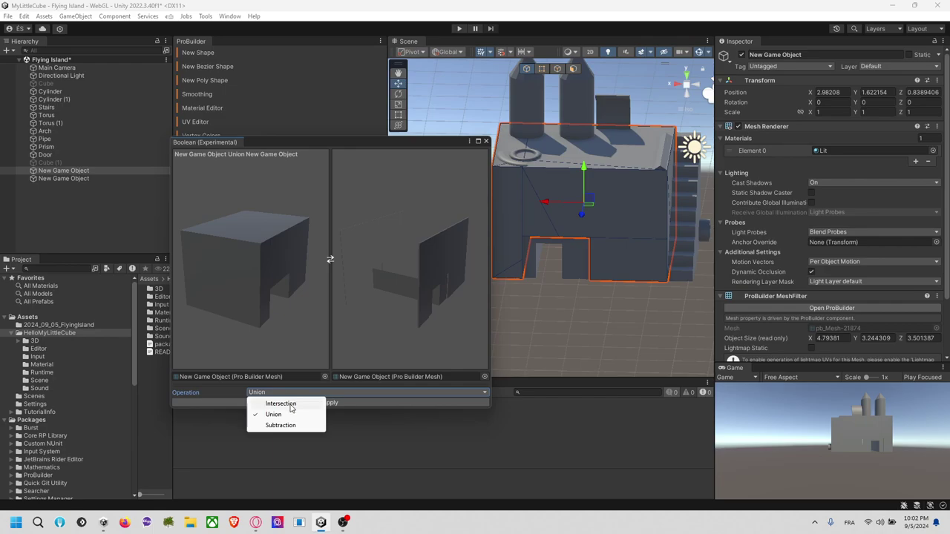
click(289, 404)
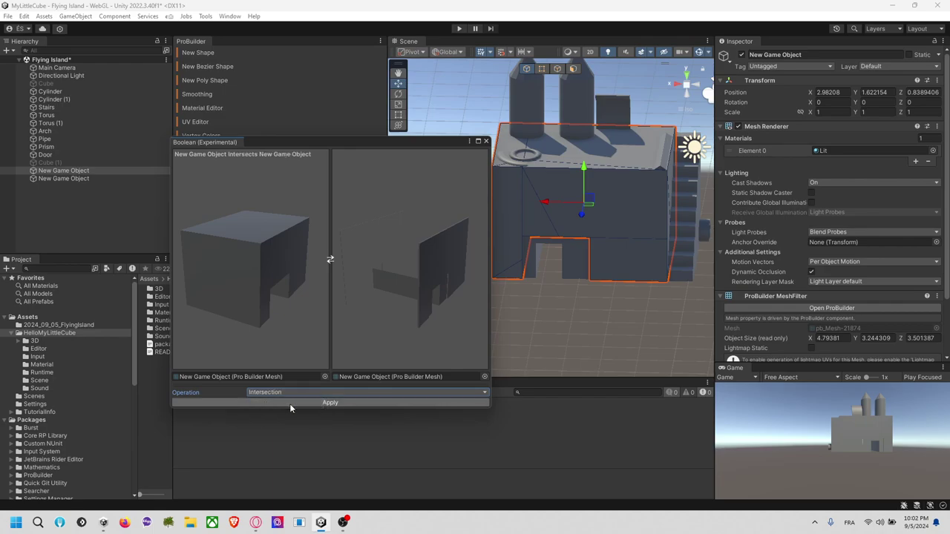
click(294, 403)
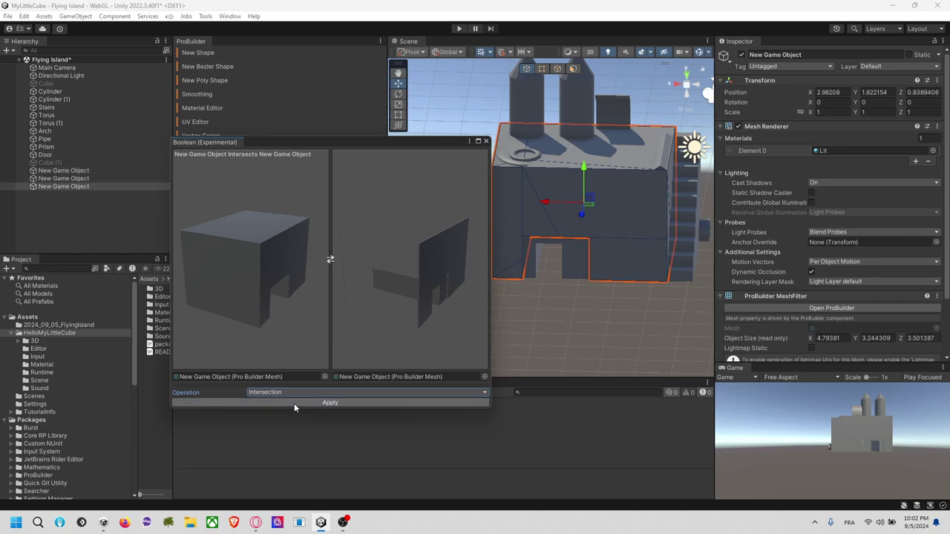
click(93, 178)
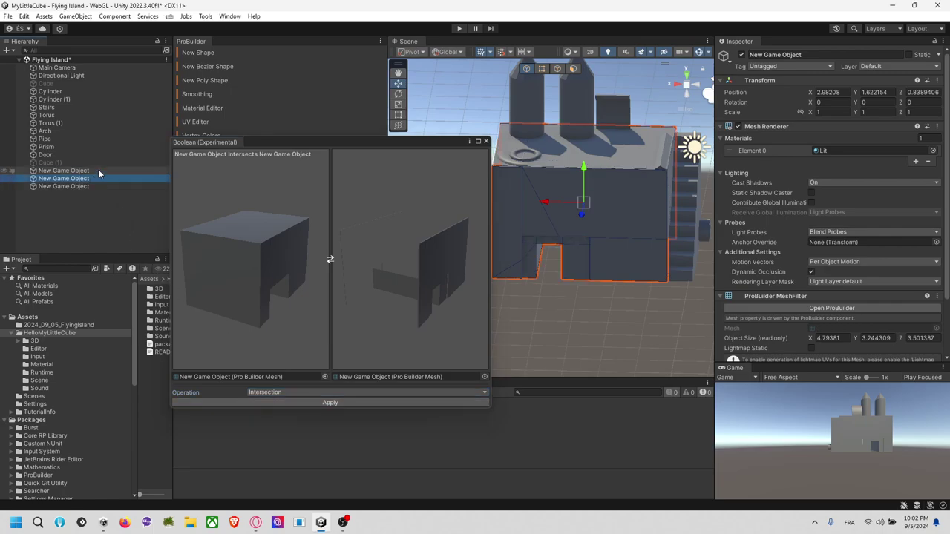
Deactivate the first two New Game Object results so only the intersection result remains active.
ctrl+click(98, 170)
click(742, 55)
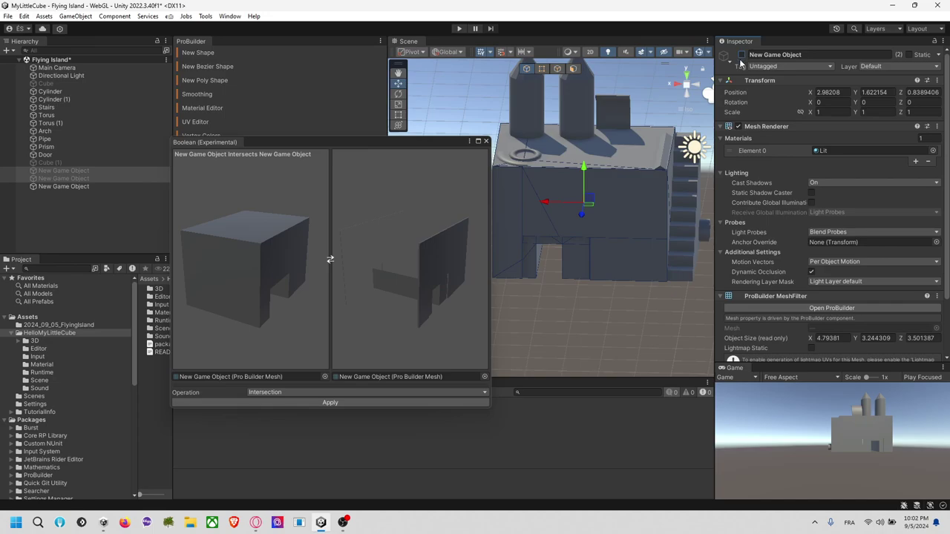
alt+drag(660, 299, 594, 307)
click(406, 392)
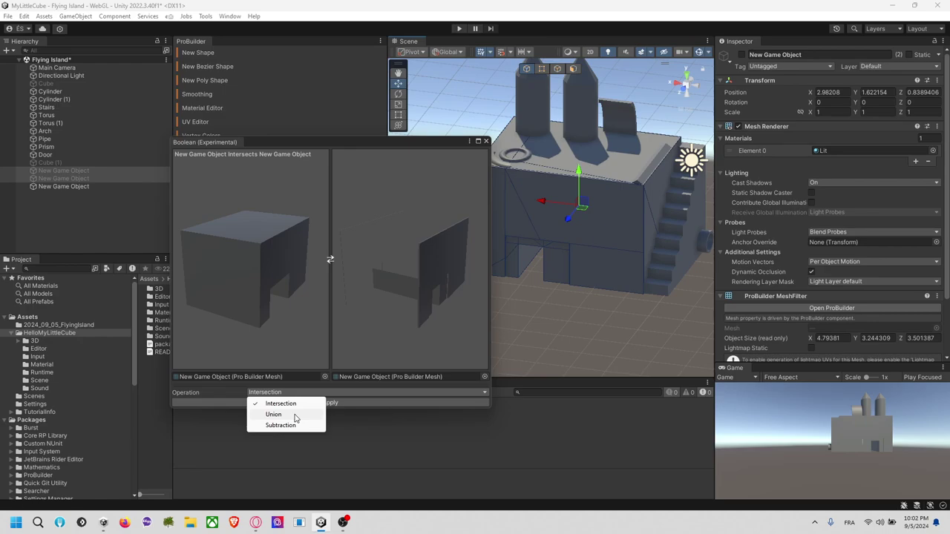
click(586, 310)
Draw a new ProBuilder cube about 2.16 × 1.12 × 2.80 on the ground beside the building.
middle_drag(559, 321, 707, 377)
middle_drag(556, 276, 556, 258)
right_drag(556, 258, 554, 247)
click(236, 55)
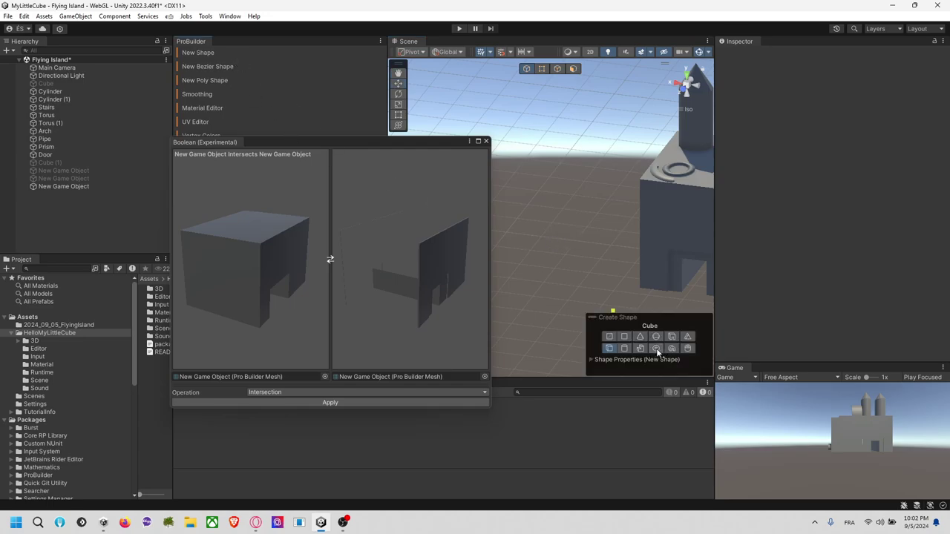
drag(516, 253, 565, 303)
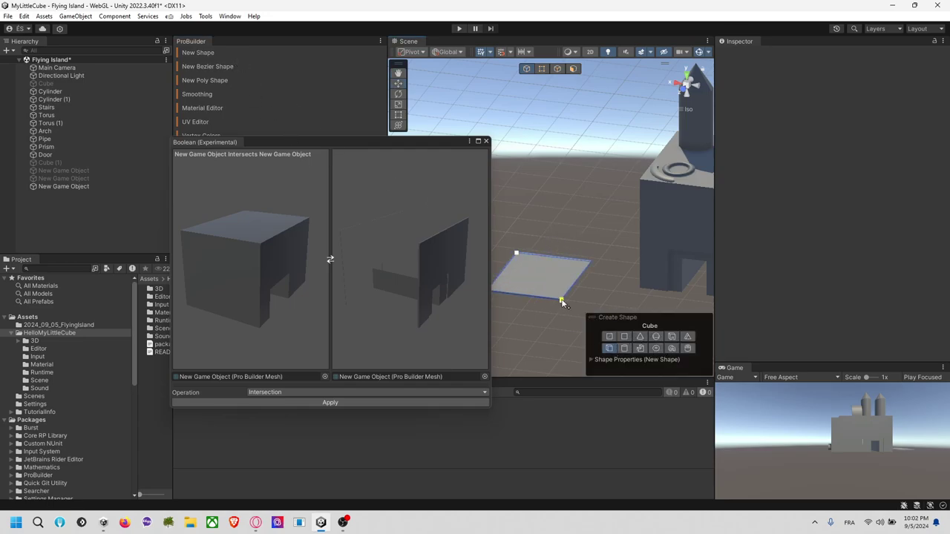
click(559, 205)
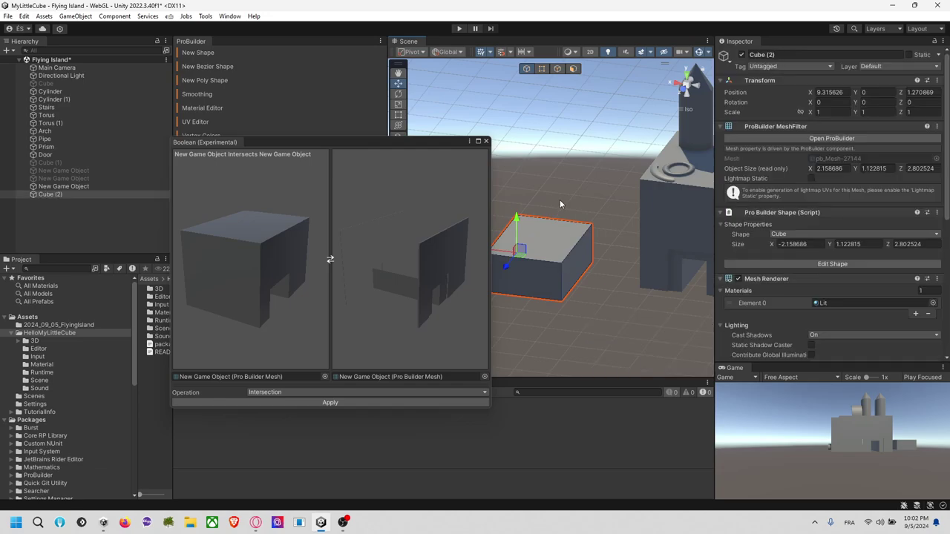
click(601, 330)
click(251, 49)
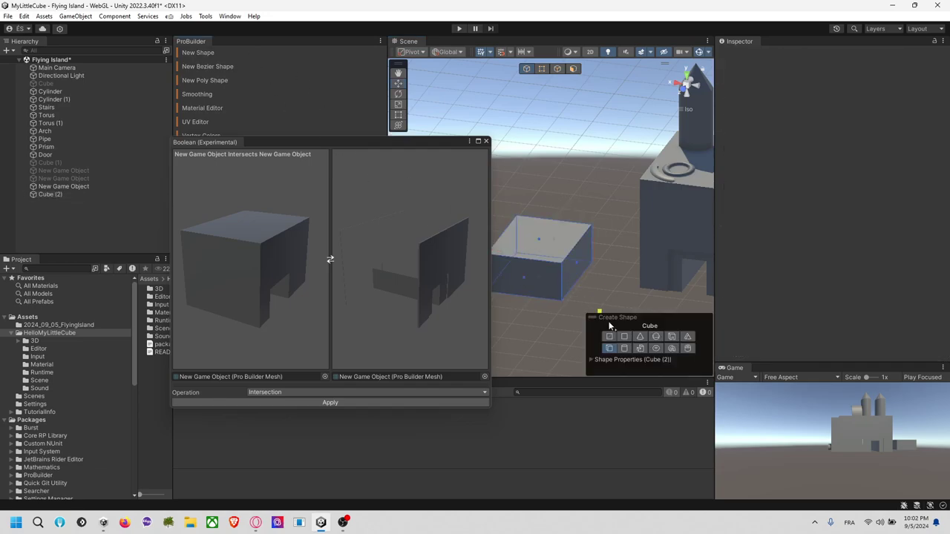
key(Escape)
Duplicate the new cube and offset the copy to about Y 0.71, Z -0.43 so it overlaps the original's upper end.
click(560, 266)
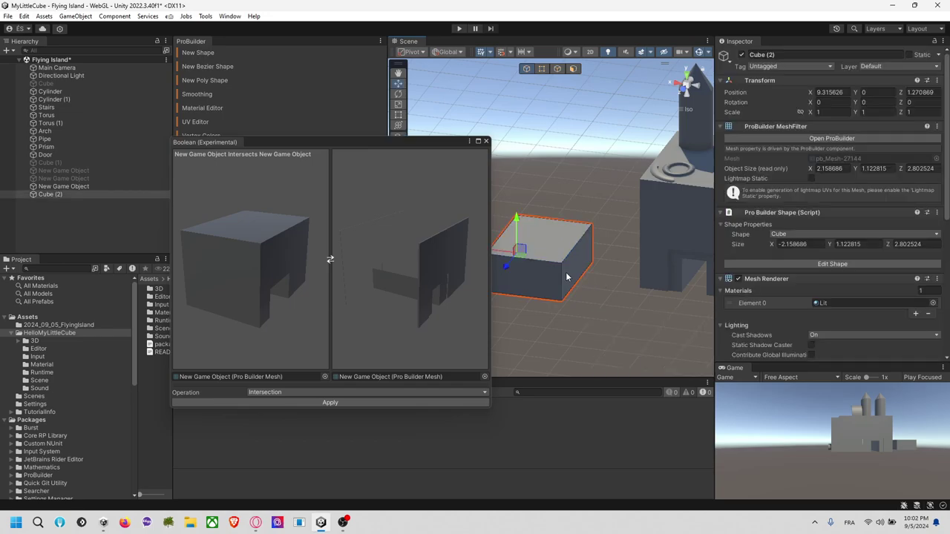
key(ctrl+d)
drag(517, 223, 516, 192)
right_drag(564, 232, 779, 274)
alt+drag(693, 271, 694, 263)
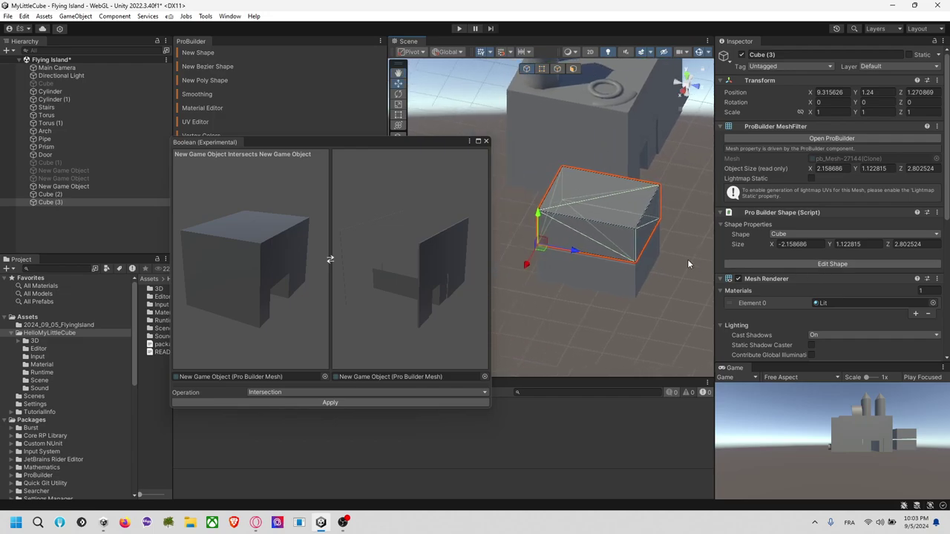
drag(572, 252, 627, 223)
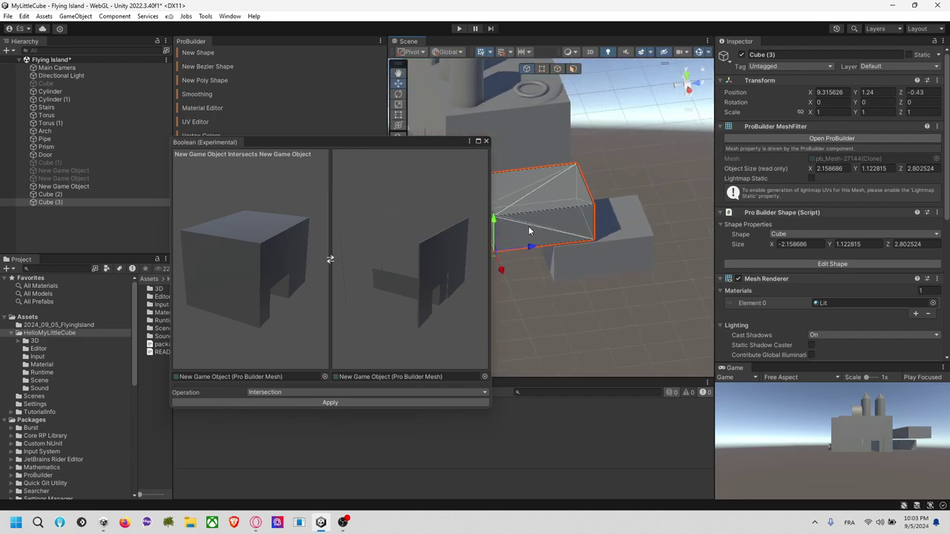
drag(495, 226, 568, 254)
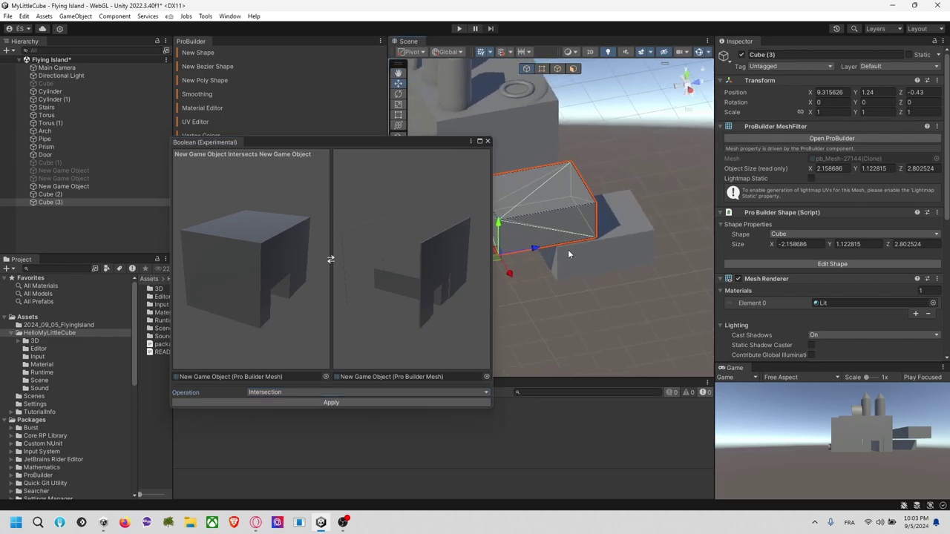
middle_drag(569, 254, 623, 226)
drag(553, 198, 554, 215)
Duplicate the raised cube twice, placing one copy at about Y 0.71, Z 3.24 and the other below it at about Y -0.77.
mouse_move(653, 224)
alt+mouse_down()
mouse_move(550, 222)
mouse_move(577, 219)
mouse_move(577, 236)
mouse_move(647, 227)
alt+mouse_up()
key(ctrl+d)
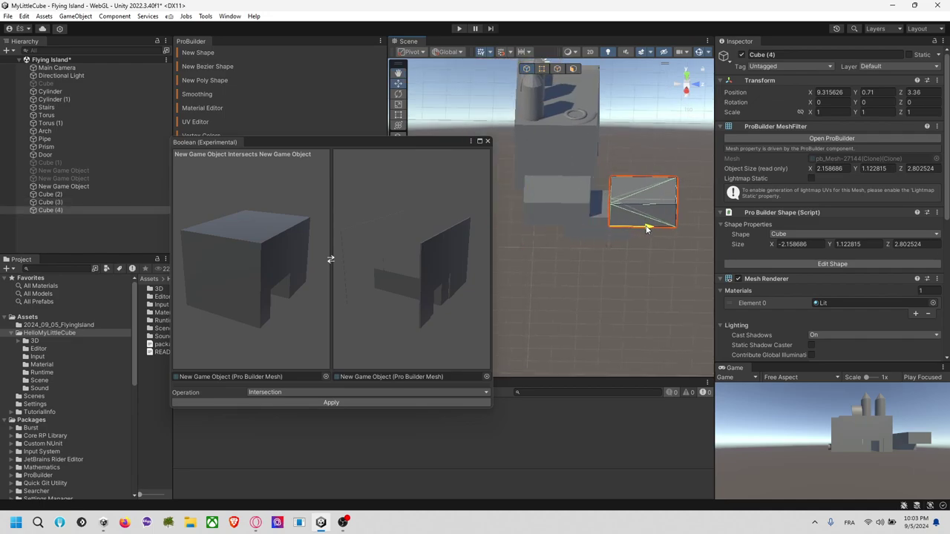
key(ctrl+d)
drag(607, 201, 637, 232)
scroll(636, 281, up, 2)
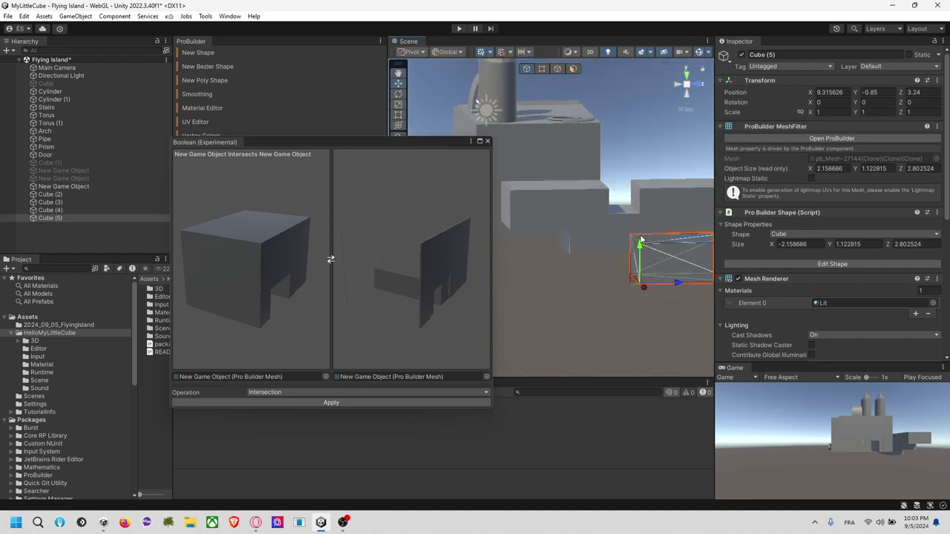
alt+drag(596, 279, 562, 289)
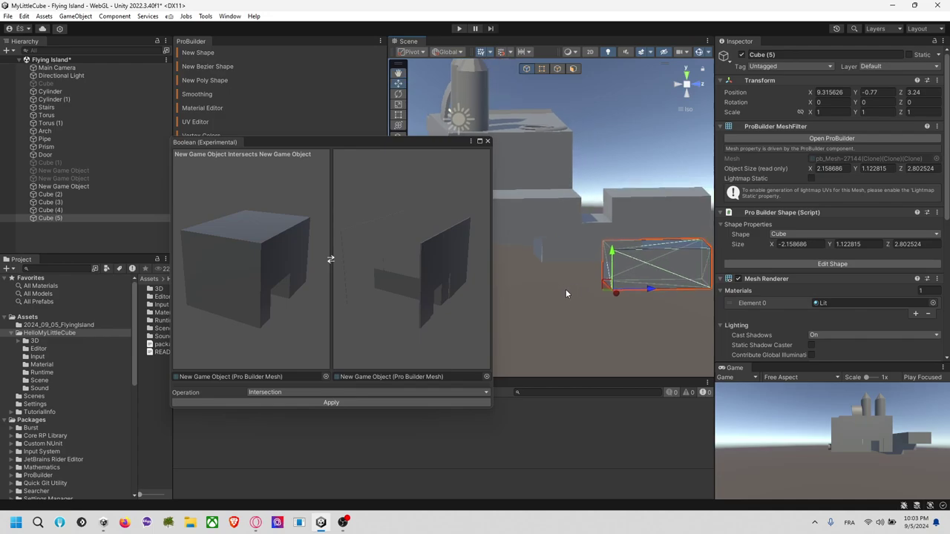
Apply the Boolean tool's Subtraction operation with Cube (2) as the first mesh and Cube (3) as the second.
click(583, 251)
click(296, 391)
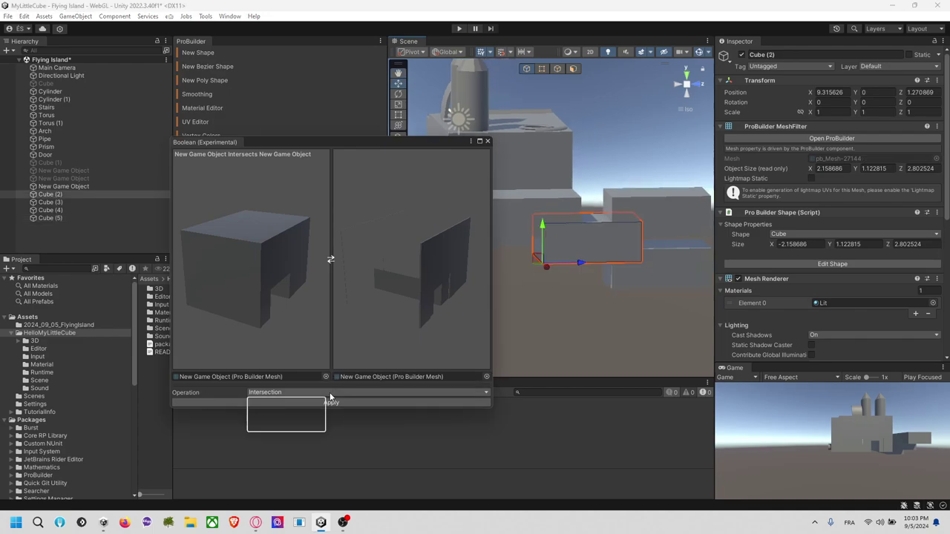
click(281, 425)
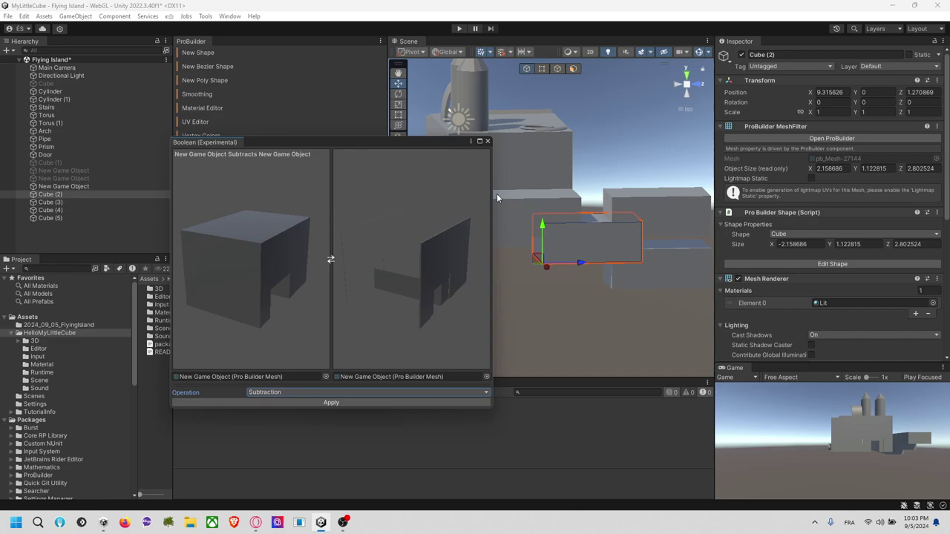
click(512, 211)
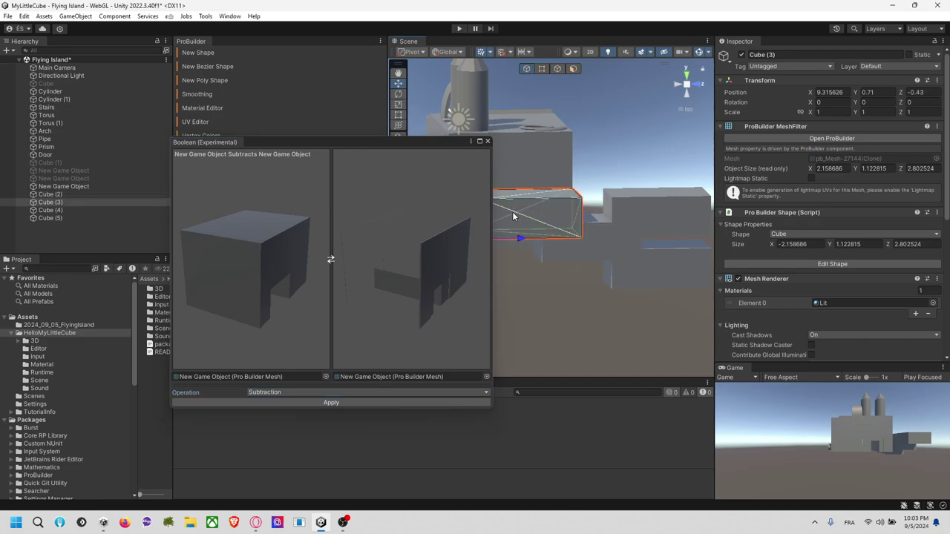
click(593, 256)
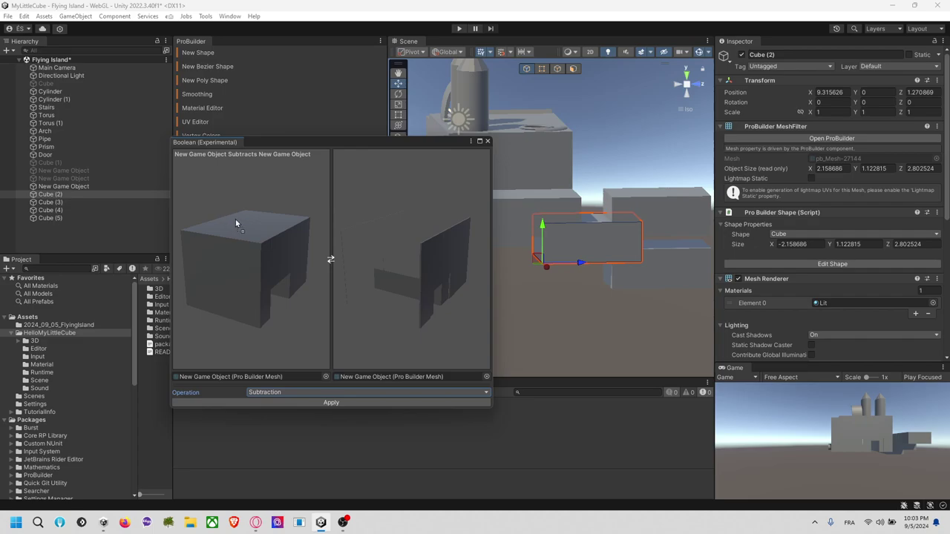
click(59, 201)
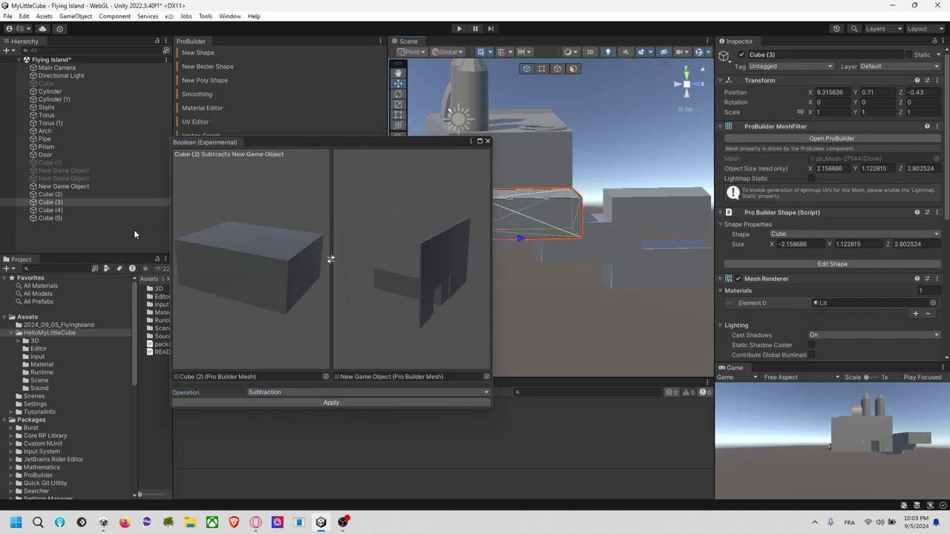
click(331, 402)
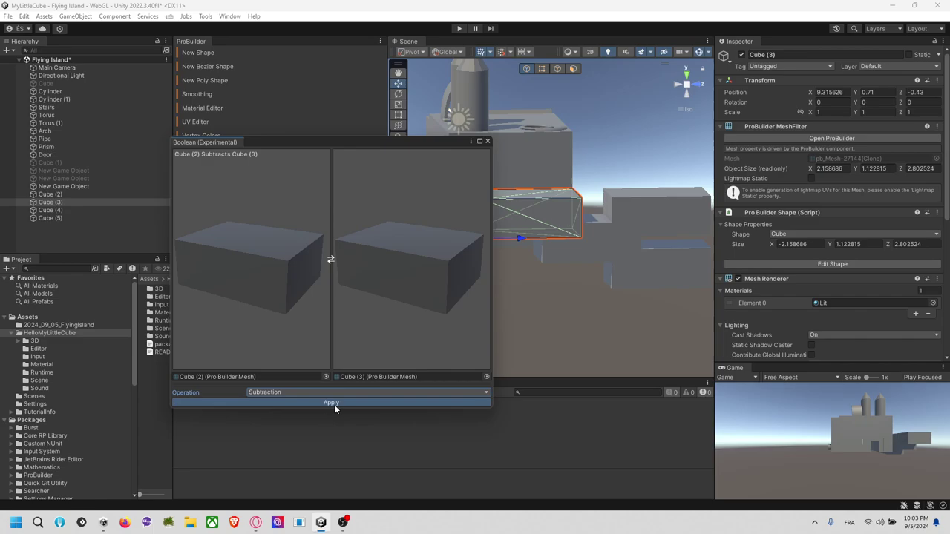
Delete the source cubes Cube (3) and Cube (2), and select the notched subtraction result.
click(563, 216)
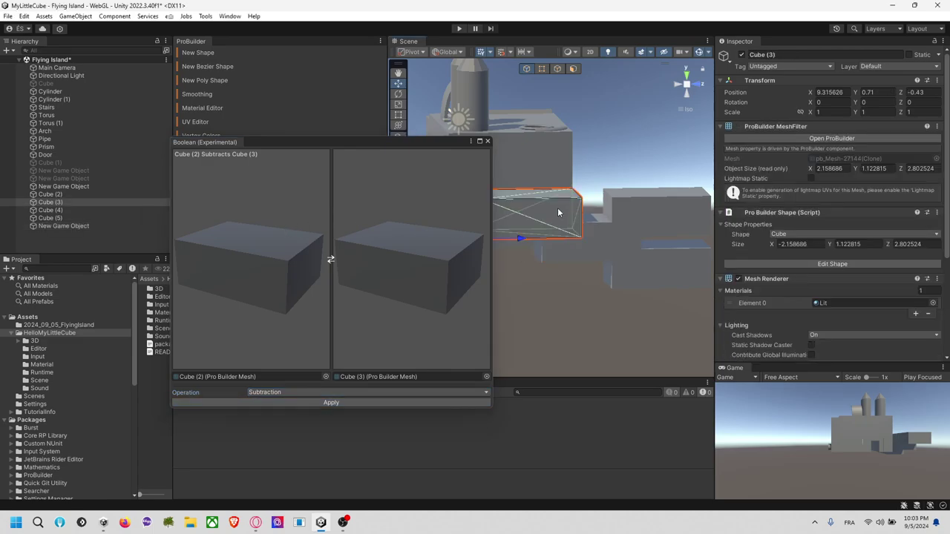
key(Delete)
click(552, 227)
key(Delete)
click(596, 245)
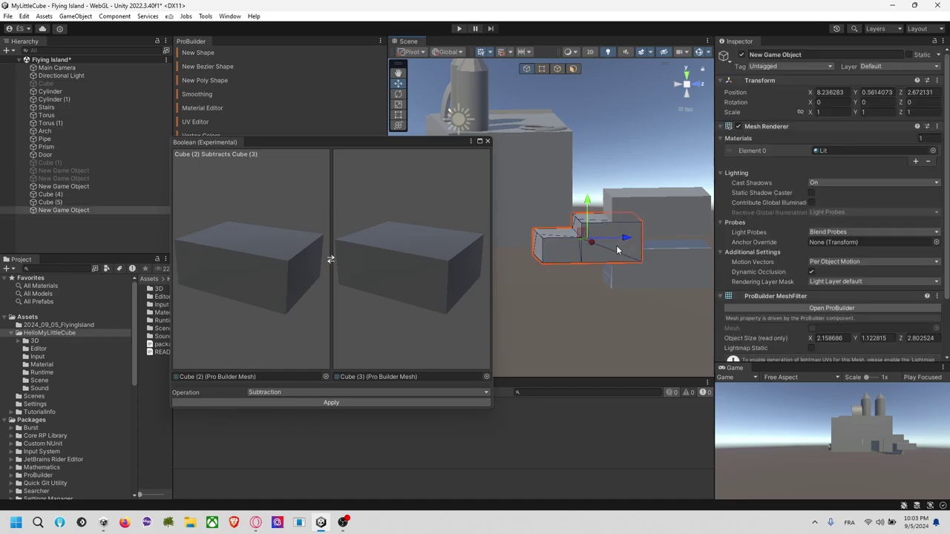
Apply the Boolean tool's Union operation to the notched subtraction result and Cube (4).
click(657, 214)
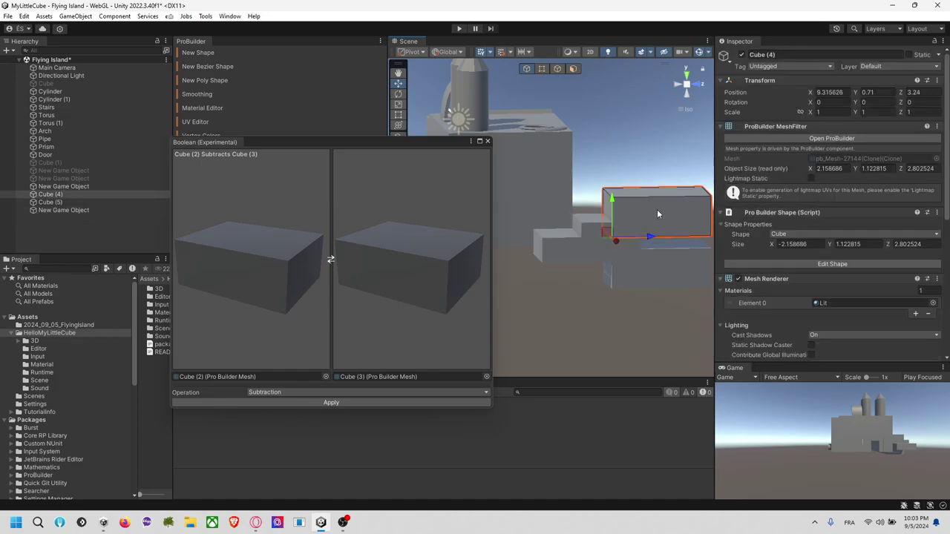
click(560, 250)
click(642, 210)
click(574, 253)
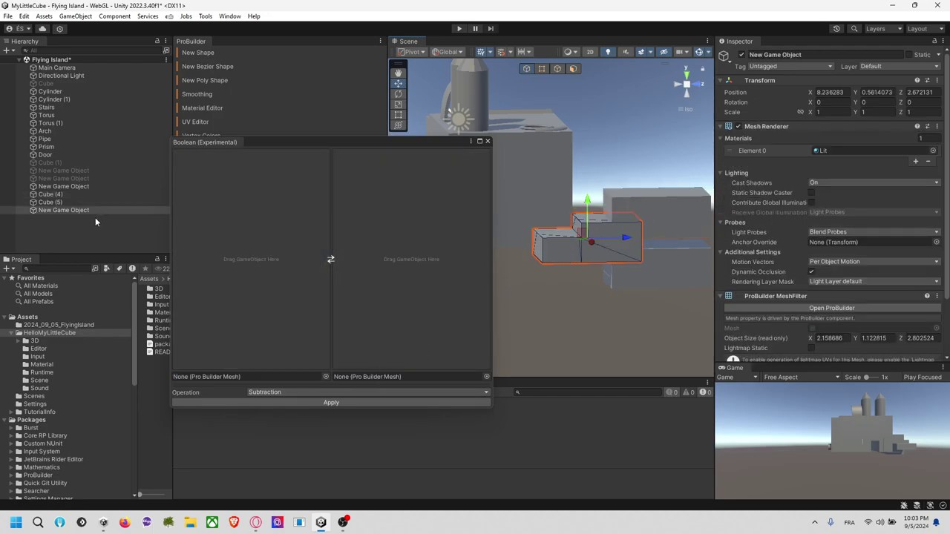
drag(64, 210, 297, 226)
click(624, 213)
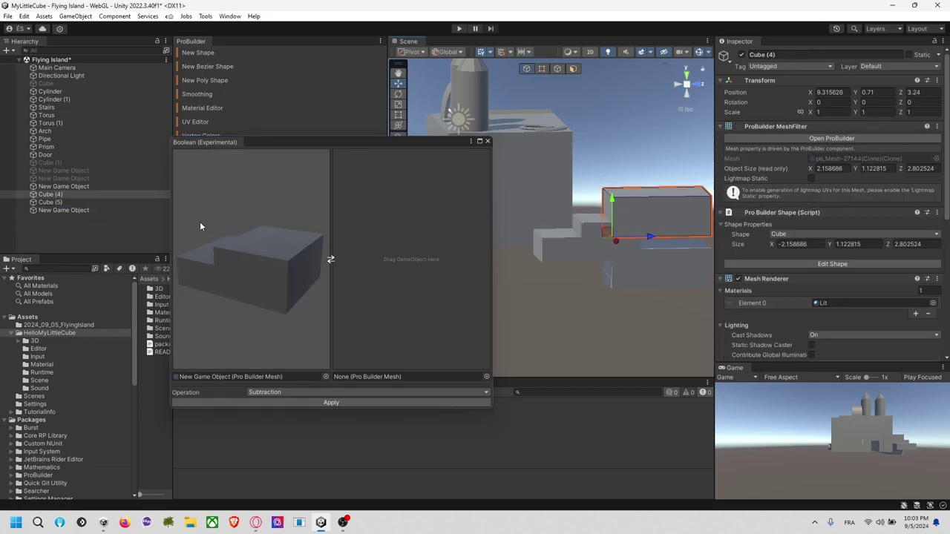
drag(86, 193, 360, 282)
click(373, 389)
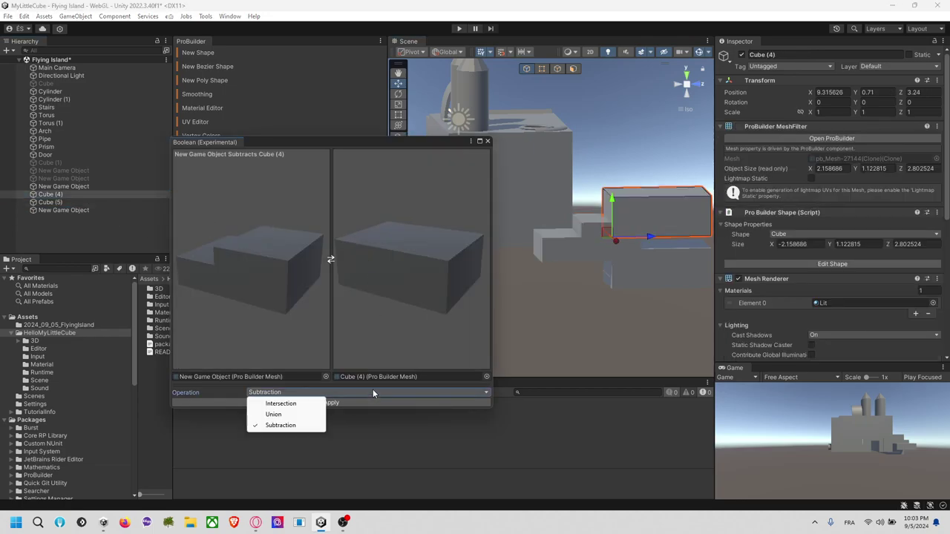
click(305, 414)
click(331, 403)
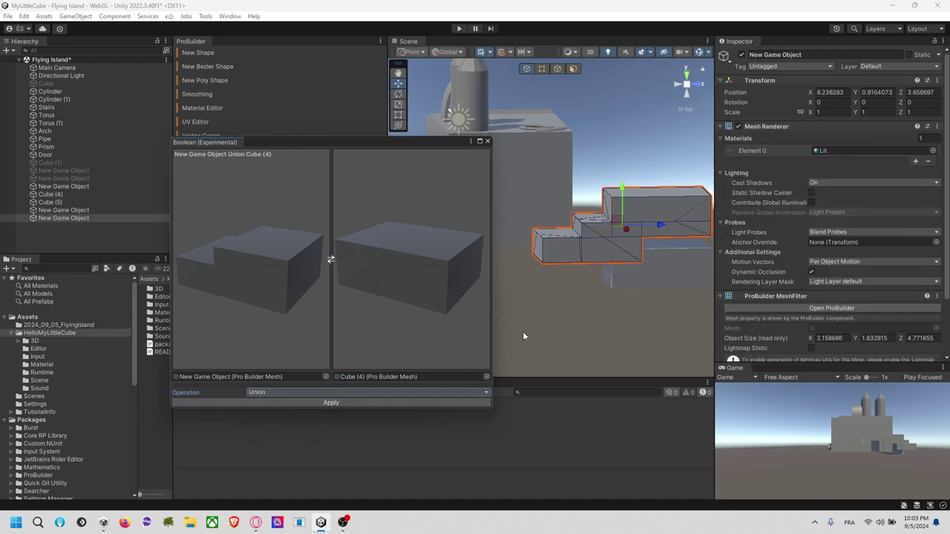
Delete the notched source object and Cube (4), and select the union result.
click(107, 211)
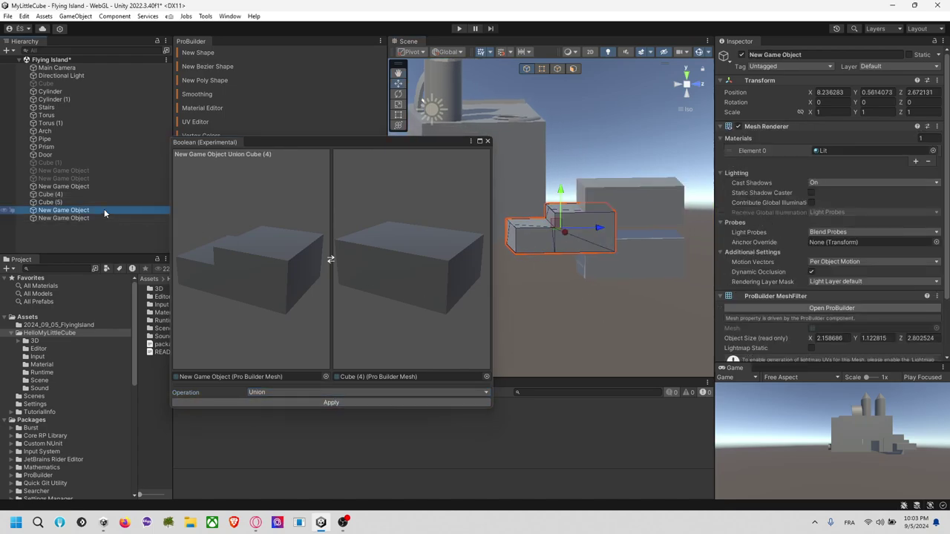
key(Delete)
click(99, 196)
key(Delete)
click(596, 233)
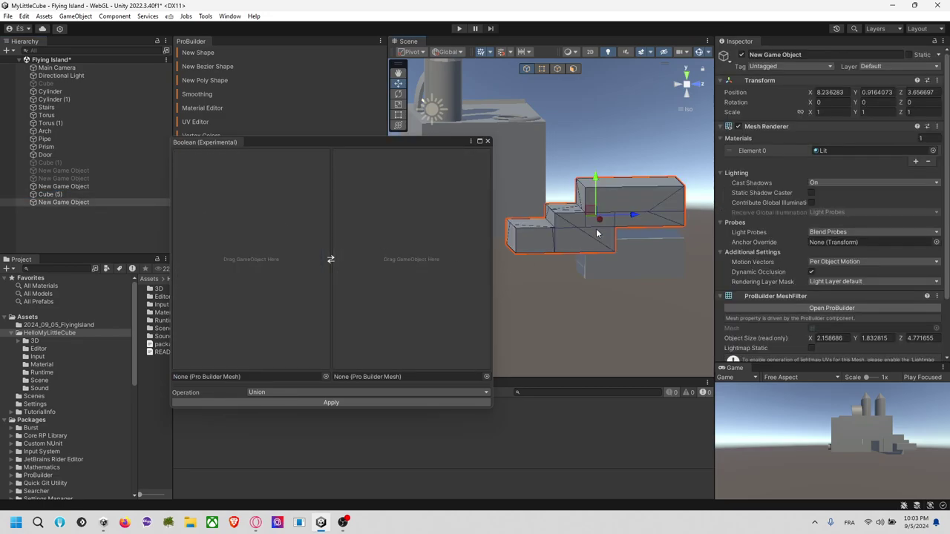
Move Cube (5) up and along Z so it overlaps the middle of the stepped union result.
click(627, 265)
drag(586, 245, 596, 202)
drag(625, 245, 575, 245)
click(620, 296)
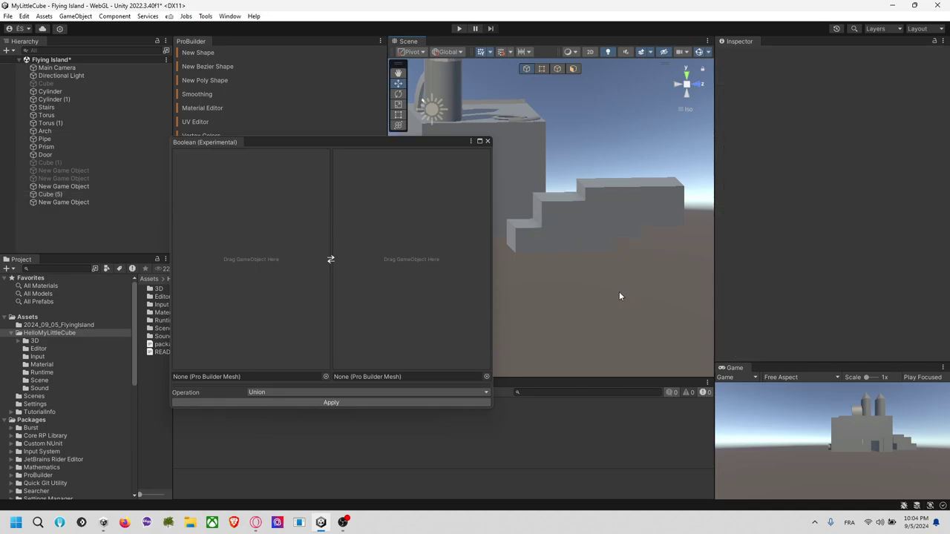
Apply the Boolean tool's Union operation to the stepped New Game Object and Cube (5).
click(59, 202)
drag(61, 204, 250, 226)
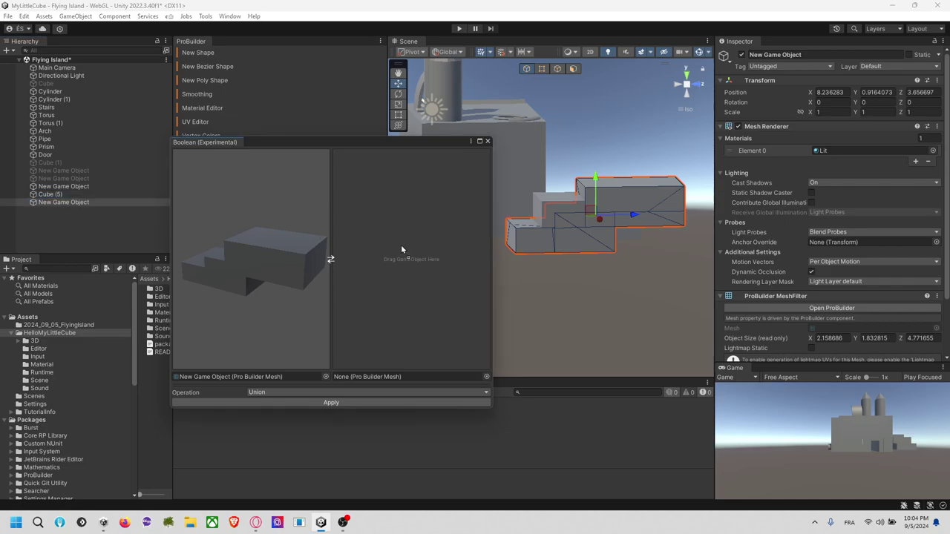
drag(402, 249, 391, 336)
click(378, 391)
click(373, 403)
click(372, 403)
Apply the Boolean tool's Intersection operation to the same stepped New Game Object and Cube (5).
click(316, 393)
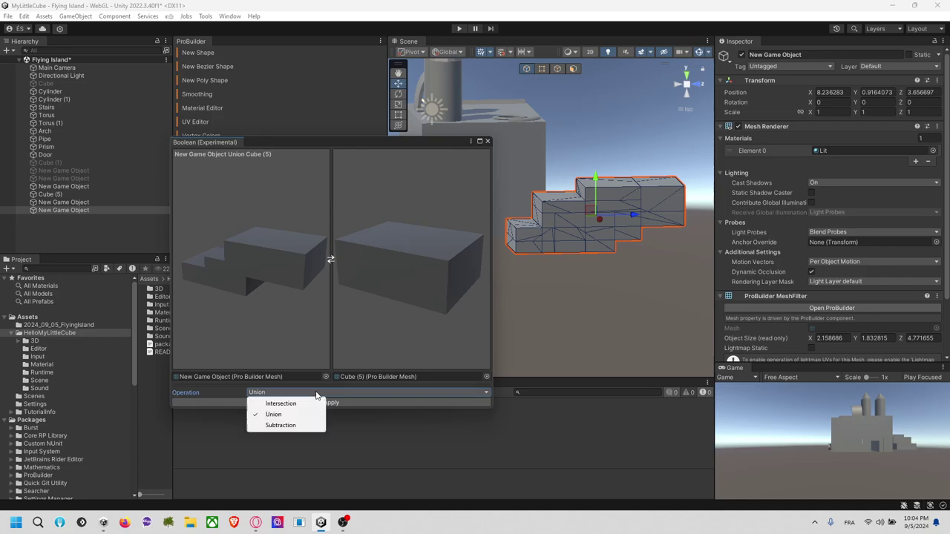
click(572, 349)
key(ctrl+z)
key(ctrl+z)
click(383, 393)
click(309, 400)
click(355, 402)
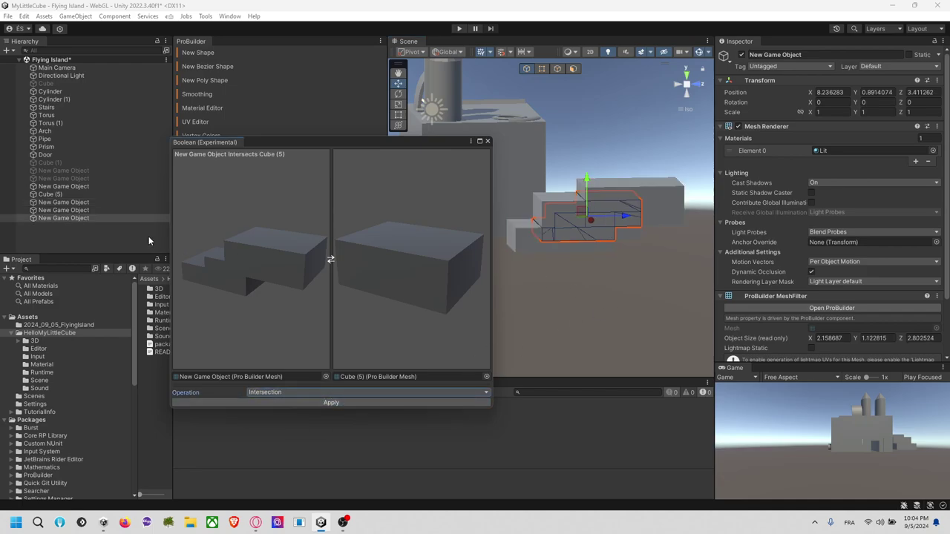
Delete Cube (5), the stepped source object and its union result, and inspect the remaining intersection shape from above.
click(105, 210)
shift+click(102, 195)
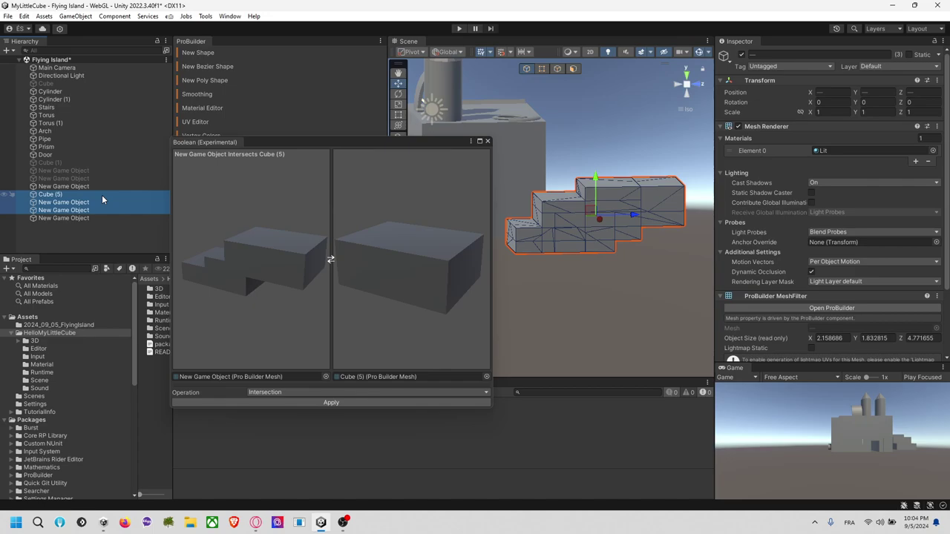
key(Delete)
click(600, 212)
alt+drag(607, 210, 642, 263)
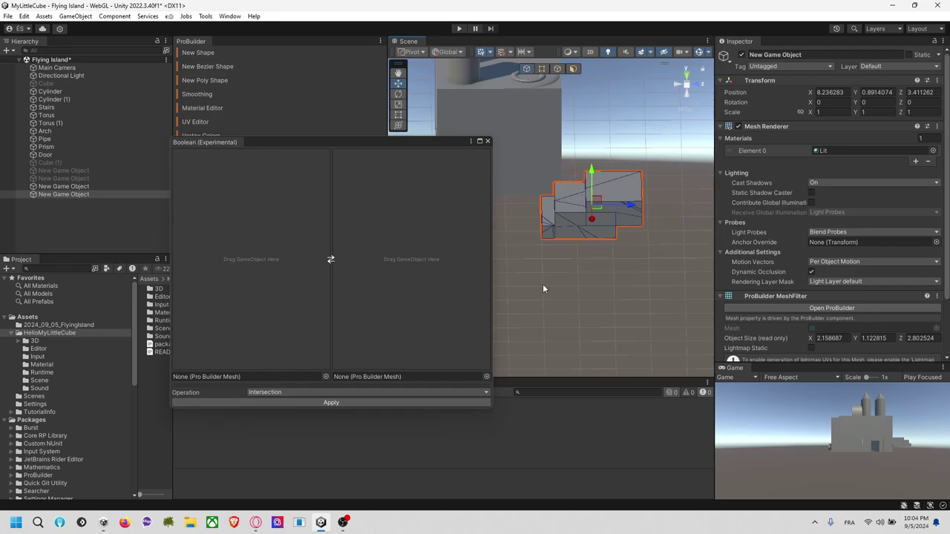
alt+drag(633, 257, 668, 290)
click(565, 276)
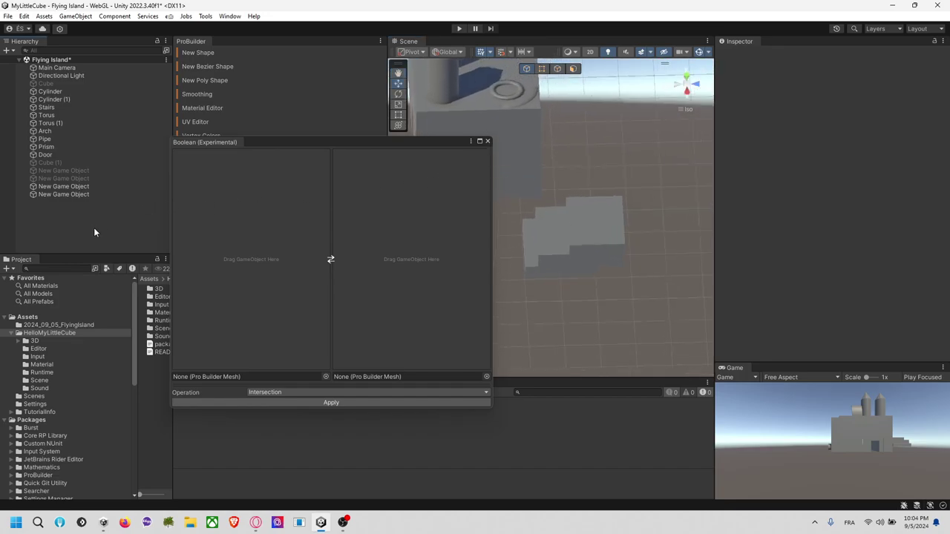
Create a six-sided ProBuilder cone about 0.88 × 1.07 × 1.0 in size on top of the stepped intersection shape.
click(234, 50)
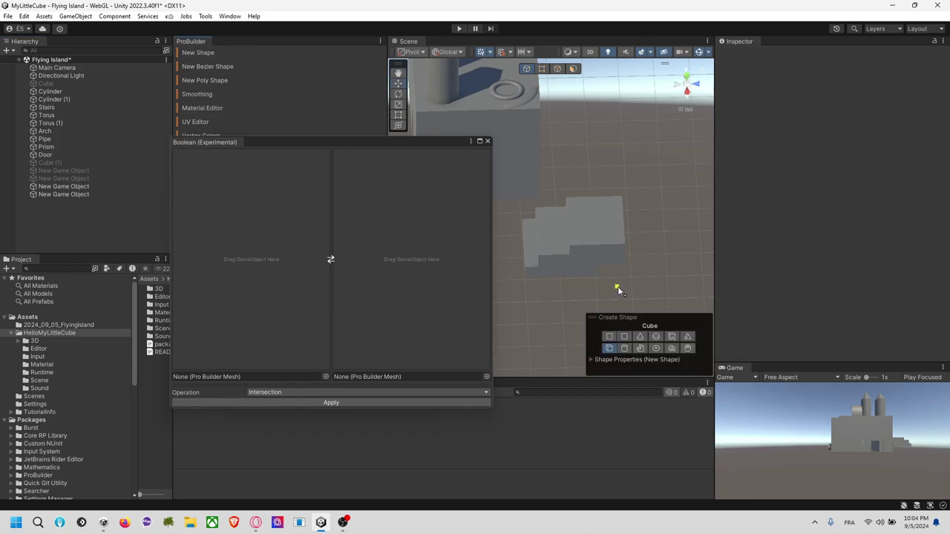
click(640, 336)
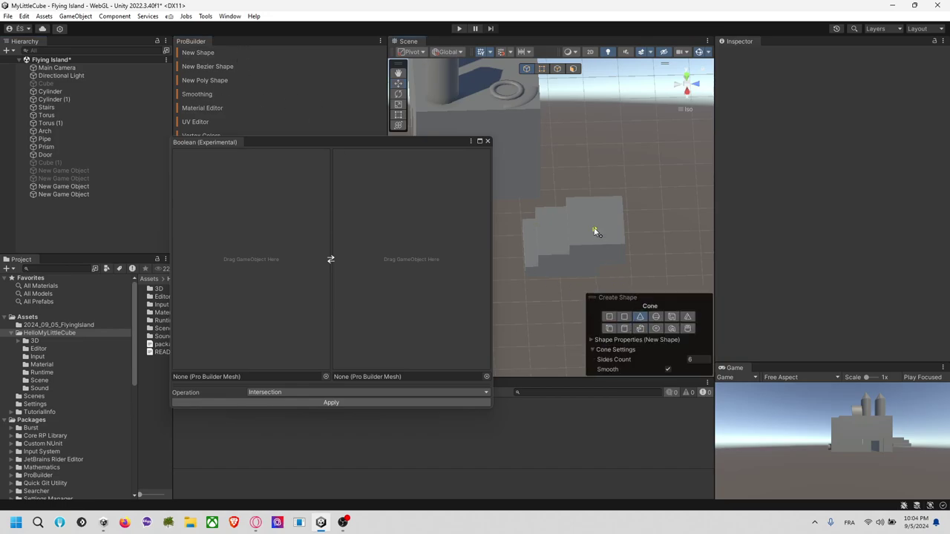
drag(576, 213, 613, 232)
click(621, 203)
scroll(629, 227, up, 3)
middle_drag(653, 270, 613, 264)
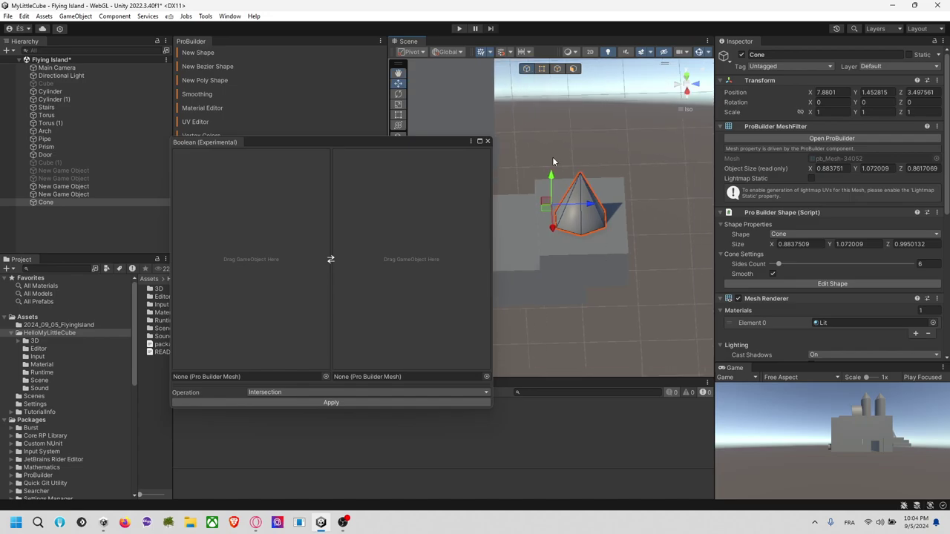
Move the Cone's apex vertex straight down through the stepped shape until the cone is inverted and about 2.42 high.
click(541, 70)
click(584, 178)
drag(580, 147, 625, 298)
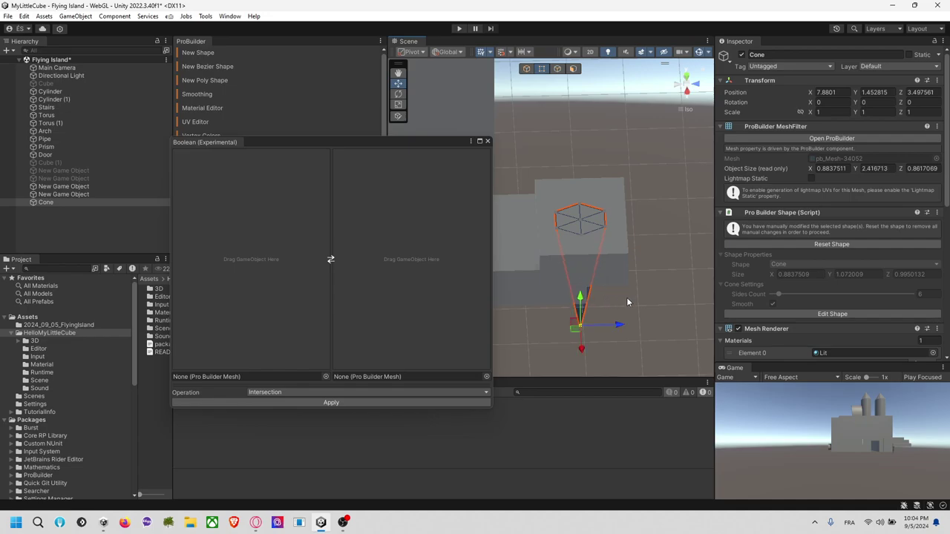
click(674, 261)
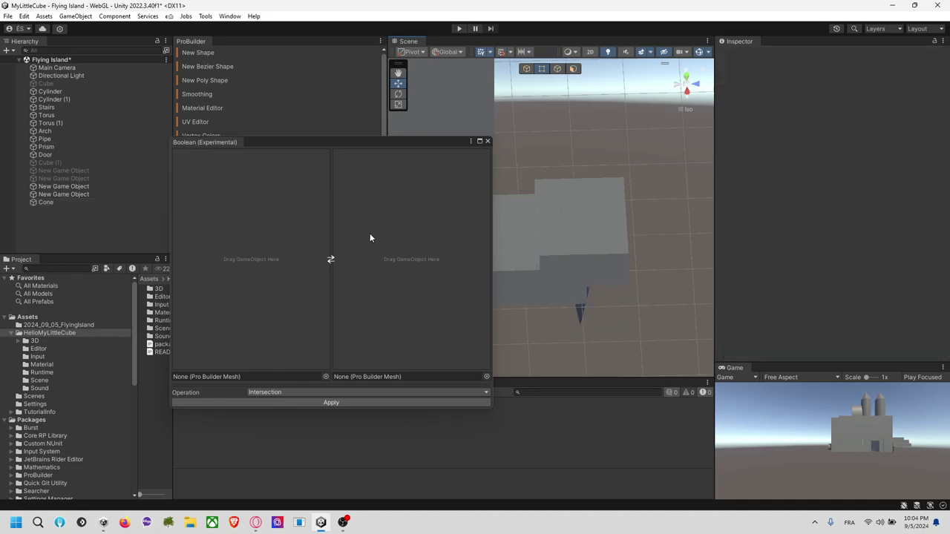
Apply the Boolean tool's Subtraction operation with the stepped New Game Object as first mesh and the Cone as second.
click(81, 195)
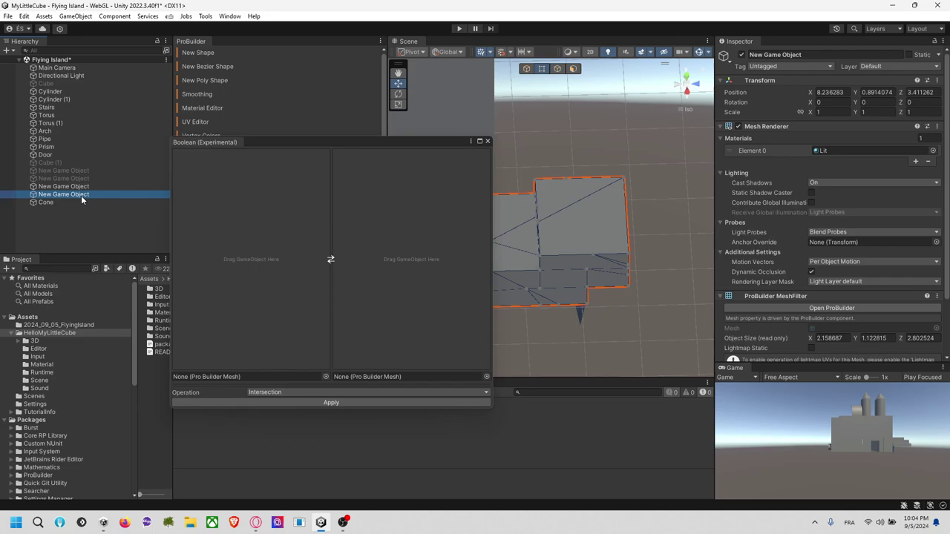
drag(81, 195, 222, 252)
drag(45, 203, 377, 239)
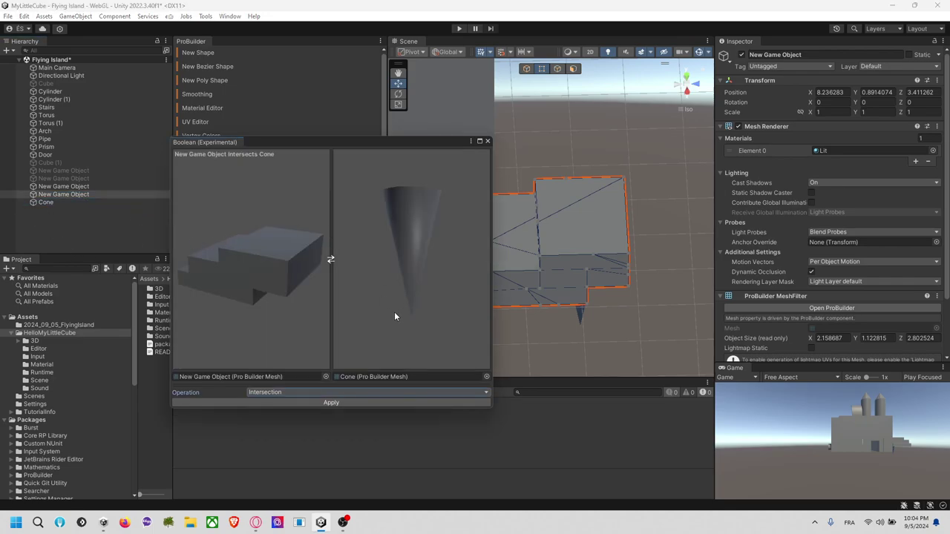
click(327, 394)
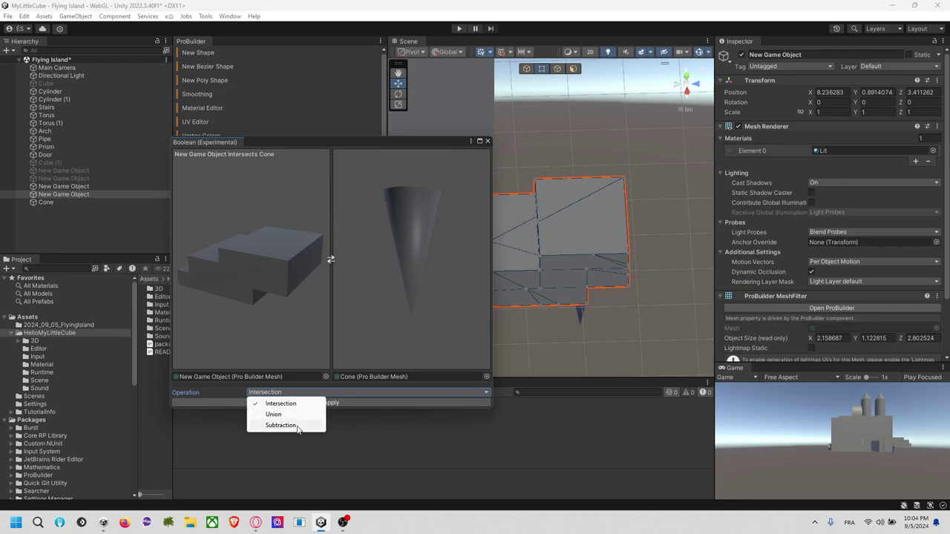
click(298, 425)
click(334, 403)
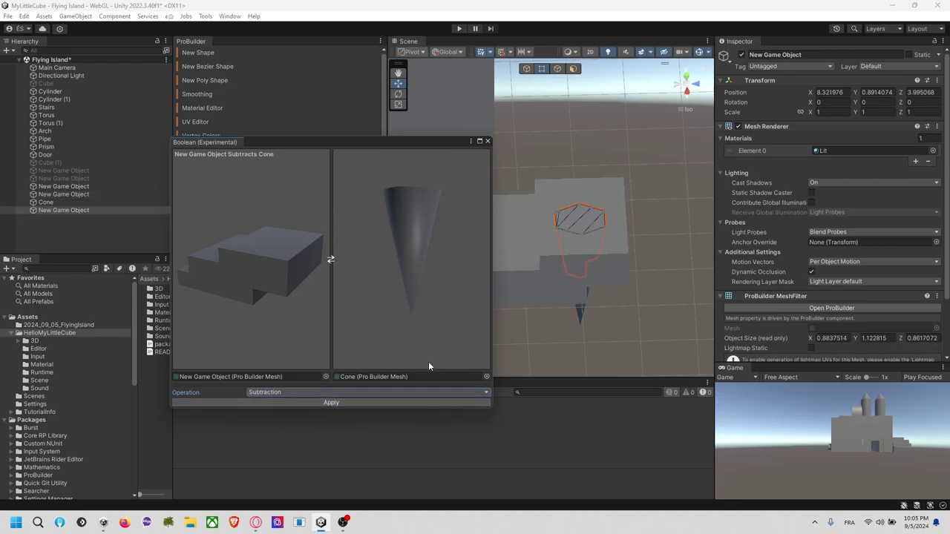
Delete the Cone and the stepped source object to inspect the subtraction result, and undo both deletions.
click(581, 319)
key(Delete)
click(536, 271)
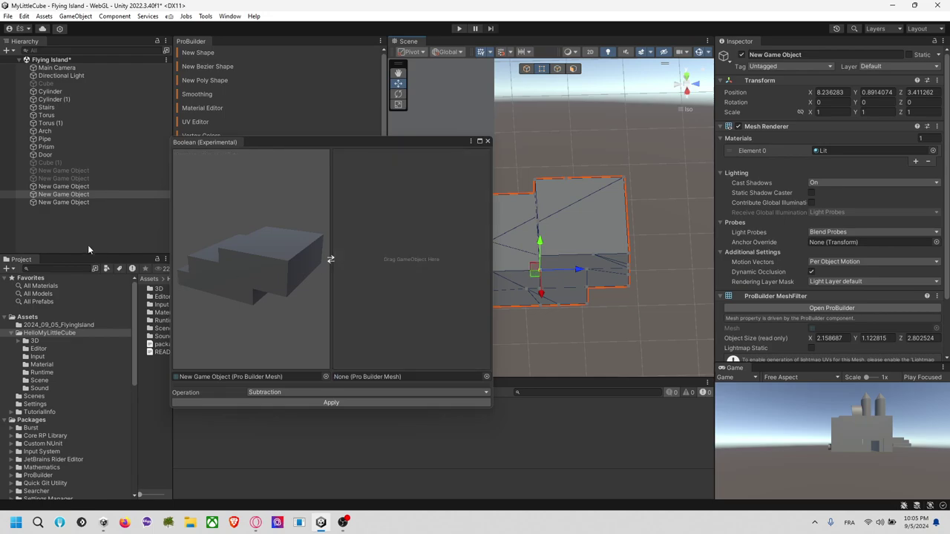
key(Delete)
right_drag(623, 302, 585, 277)
alt+drag(584, 278, 586, 280)
key(ctrl+z)
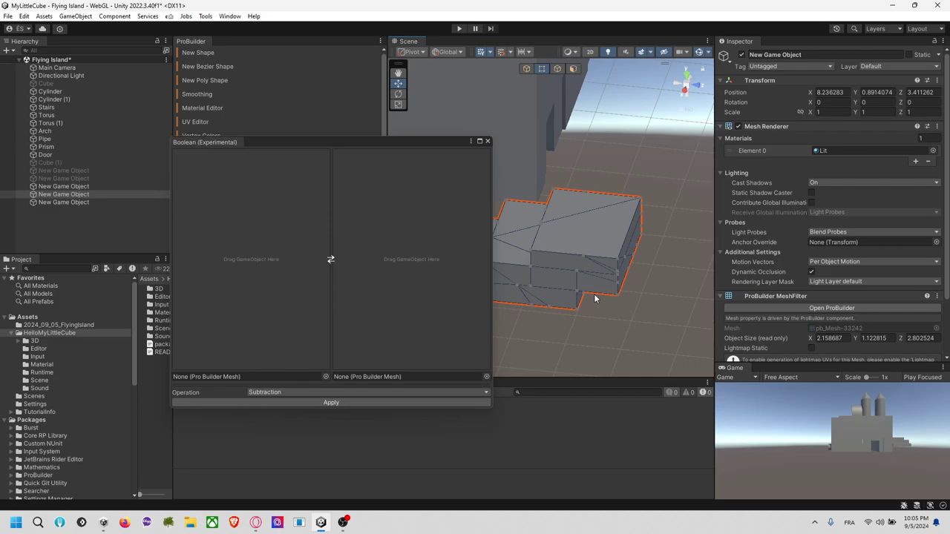
key(ctrl+z)
Compare the stepped source, the Cone and the subtraction result by selecting them in turn in the hierarchy.
click(113, 201)
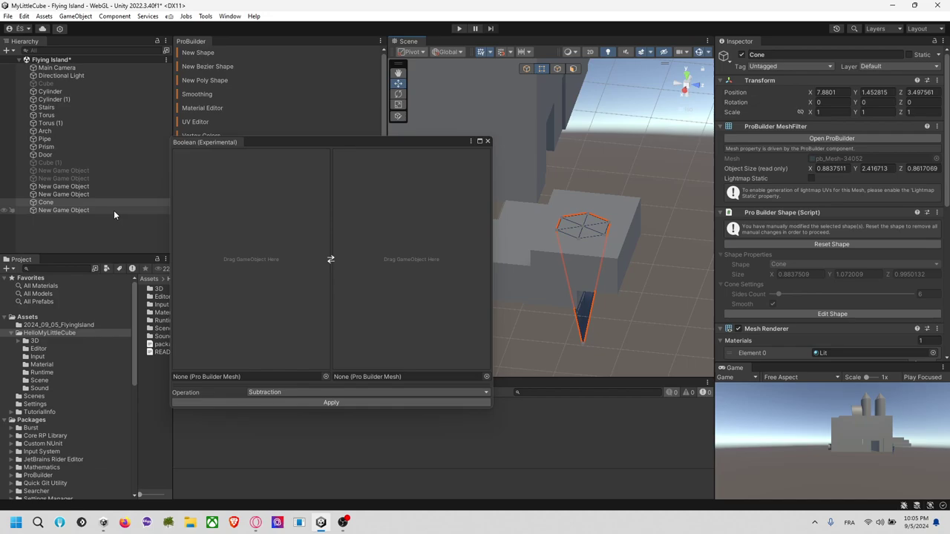
click(87, 195)
click(82, 211)
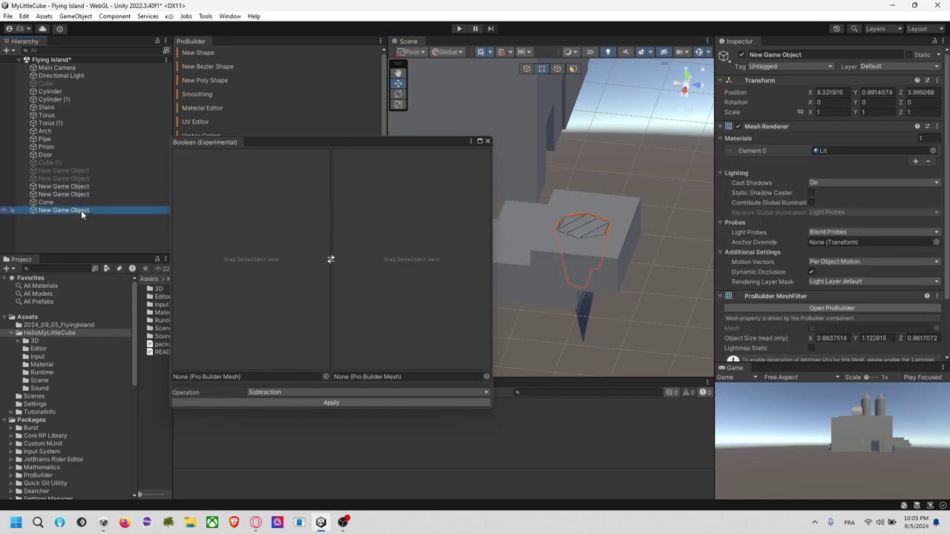
key(Up)
key(Down)
key(Up)
key(Down)
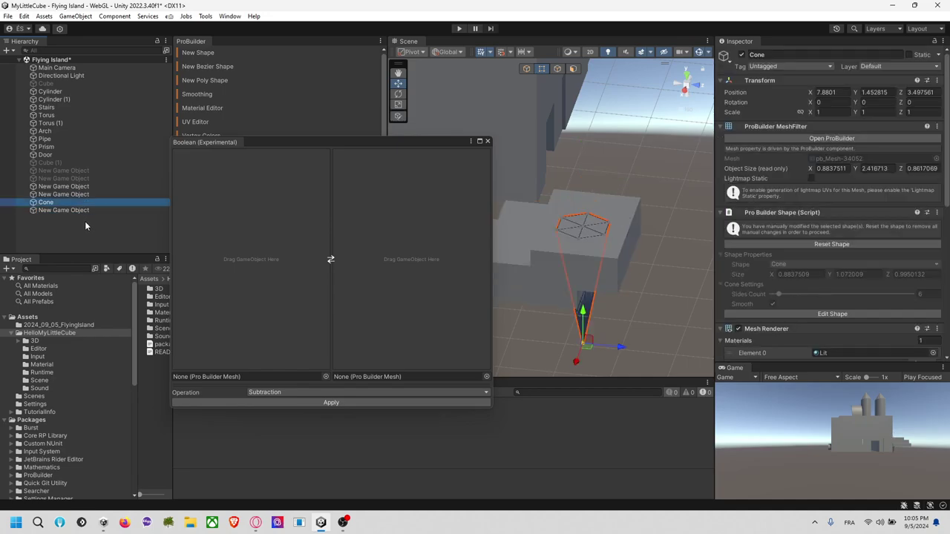
click(107, 210)
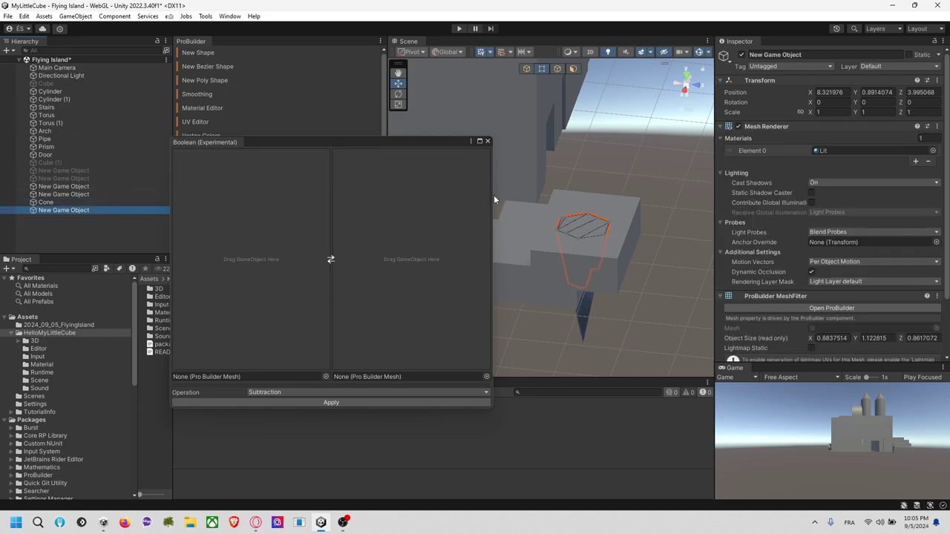
Return to object selection mode and move the subtraction result along Z, clear of the stepped shape.
click(399, 84)
scroll(589, 244, down, 3)
right_drag(590, 244, 539, 175)
drag(444, 150, 475, 161)
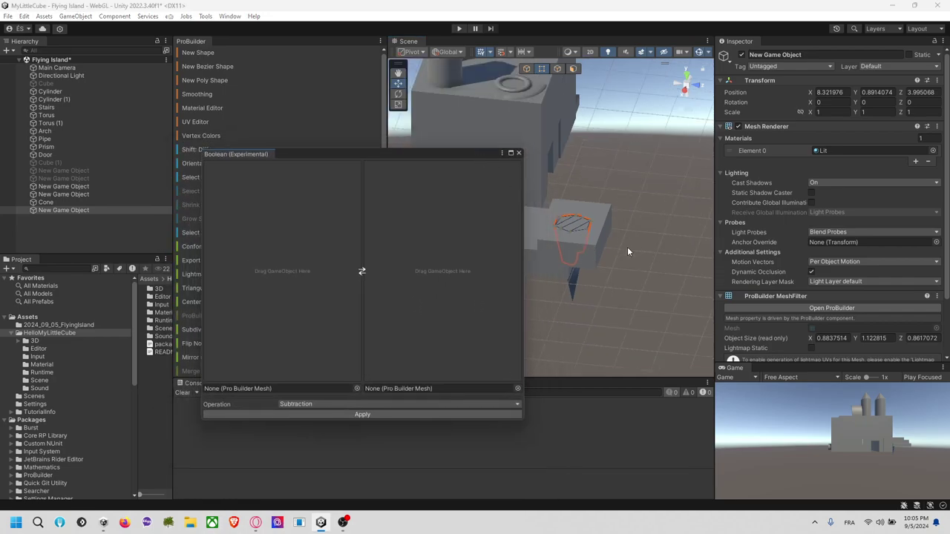
click(108, 210)
click(396, 88)
click(578, 282)
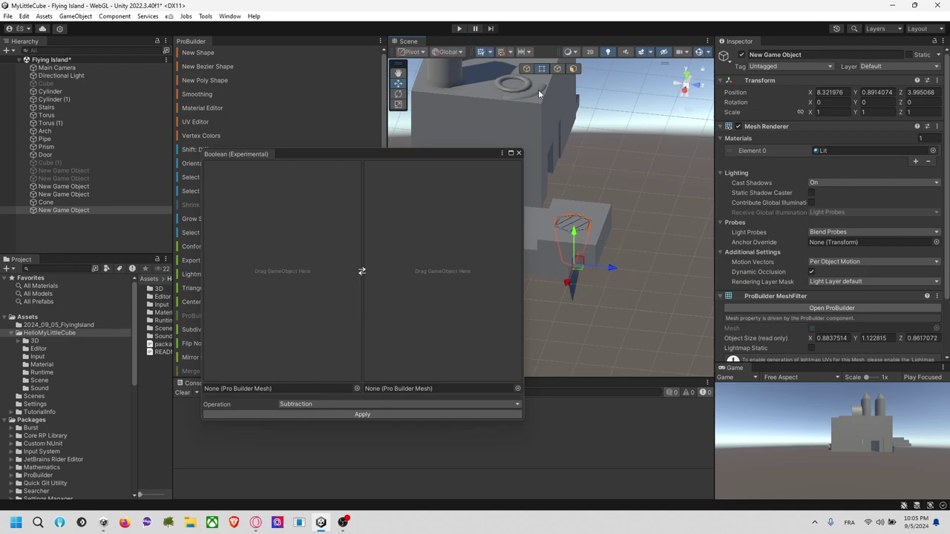
click(527, 68)
drag(601, 245, 699, 279)
Reload the stepped New Game Object and the Cone into the Boolean tool and apply Subtraction a second time.
click(575, 283)
click(573, 291)
click(551, 256)
drag(87, 194, 327, 256)
click(577, 285)
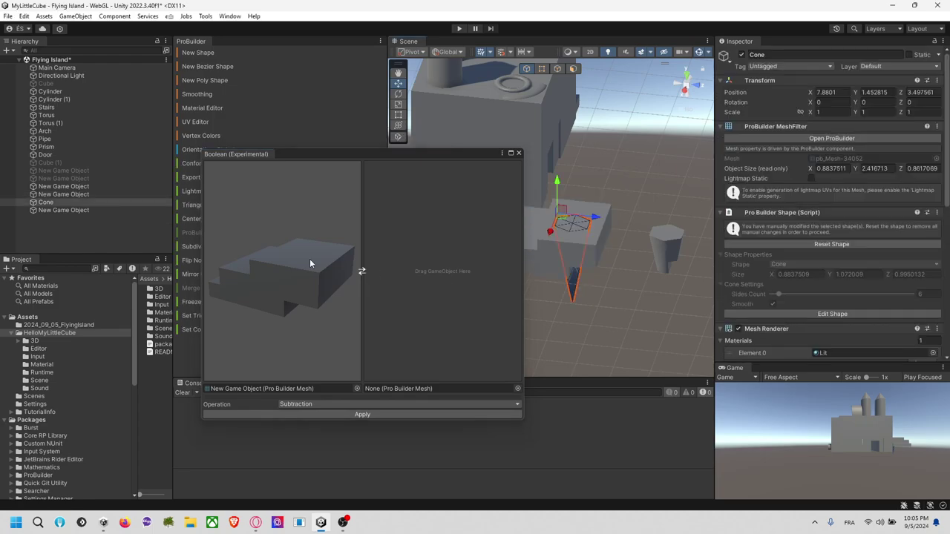
drag(104, 202, 421, 251)
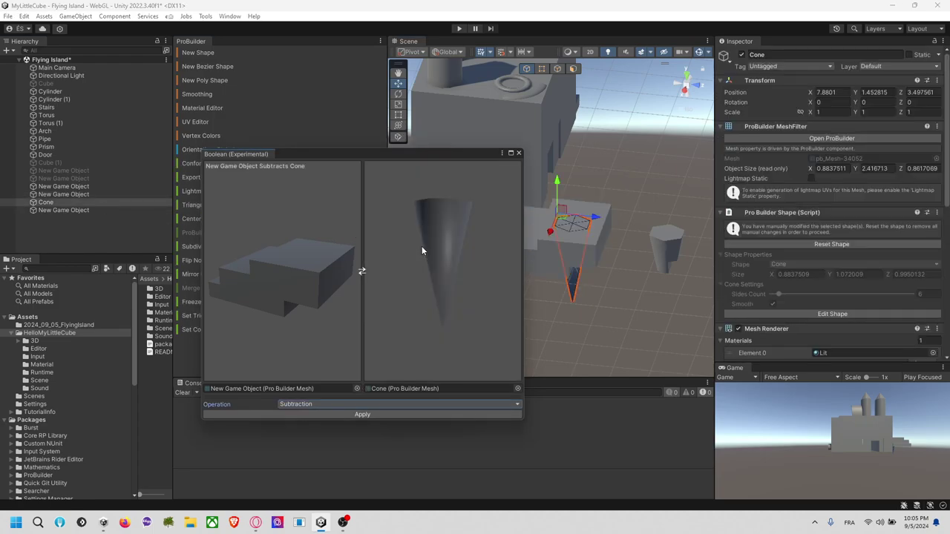
click(341, 404)
click(342, 425)
click(351, 405)
click(318, 436)
click(340, 412)
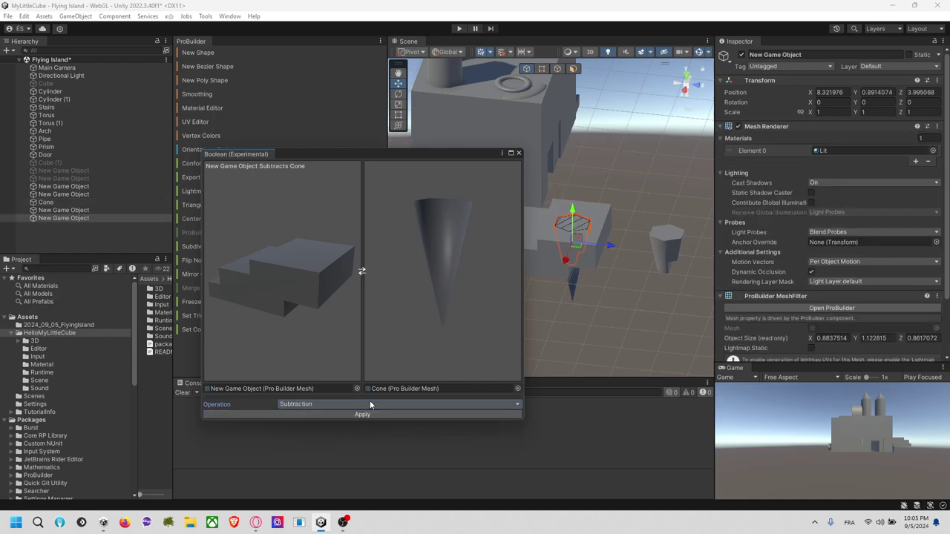
Remove the Cone and the stepped source to check the second subtraction result, and restore both by undoing.
click(571, 288)
key(Delete)
click(577, 236)
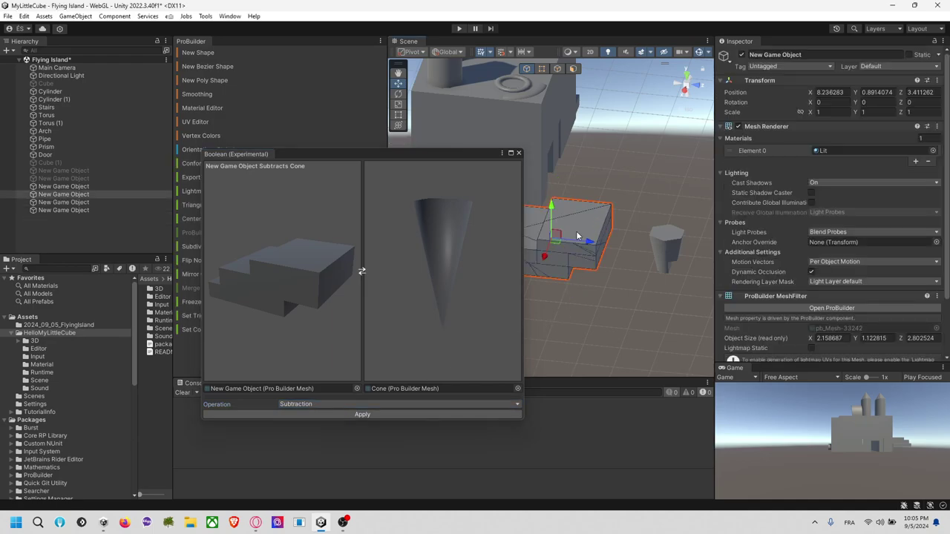
key(Delete)
click(577, 247)
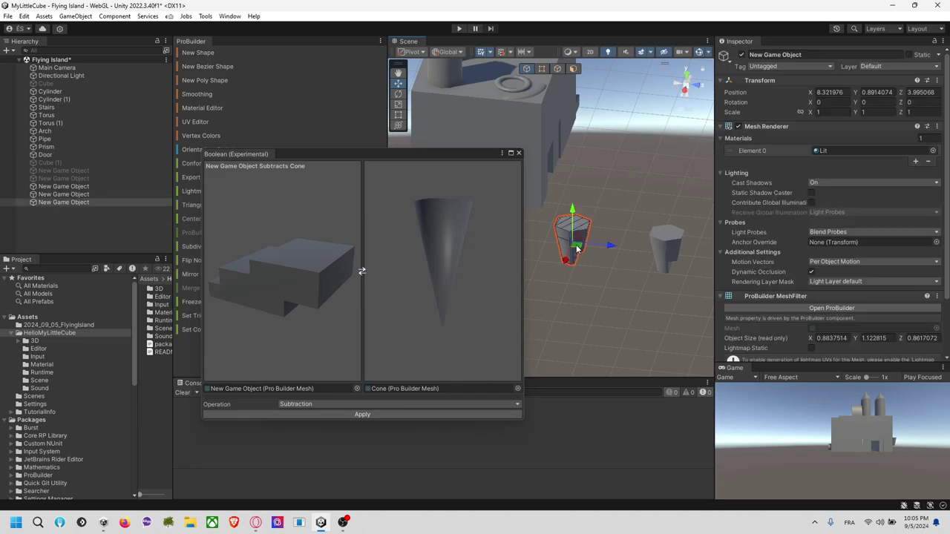
key(ctrl+z)
key(ctrl+z)
key(ctrl+z)
key(ctrl+z)
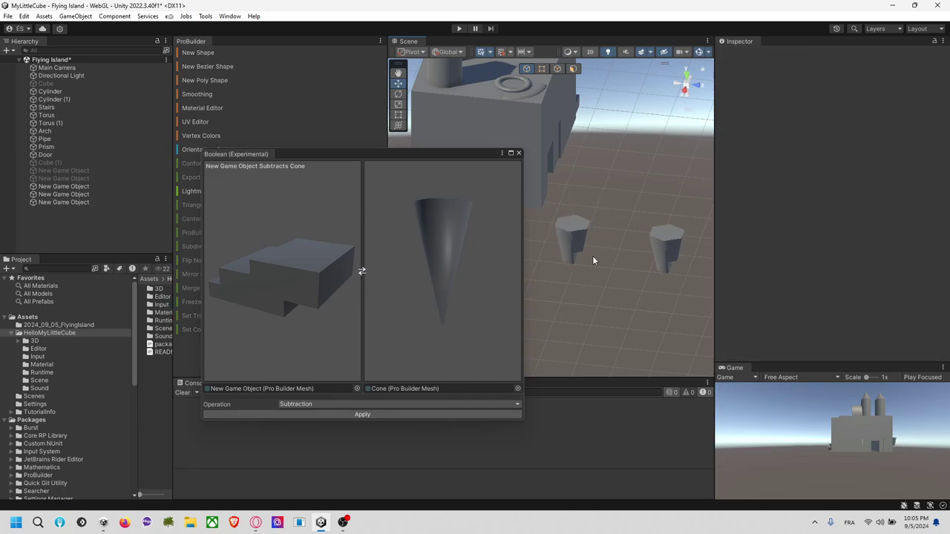
Switch the boolean operation to Intersection and close the Boolean window.
click(406, 404)
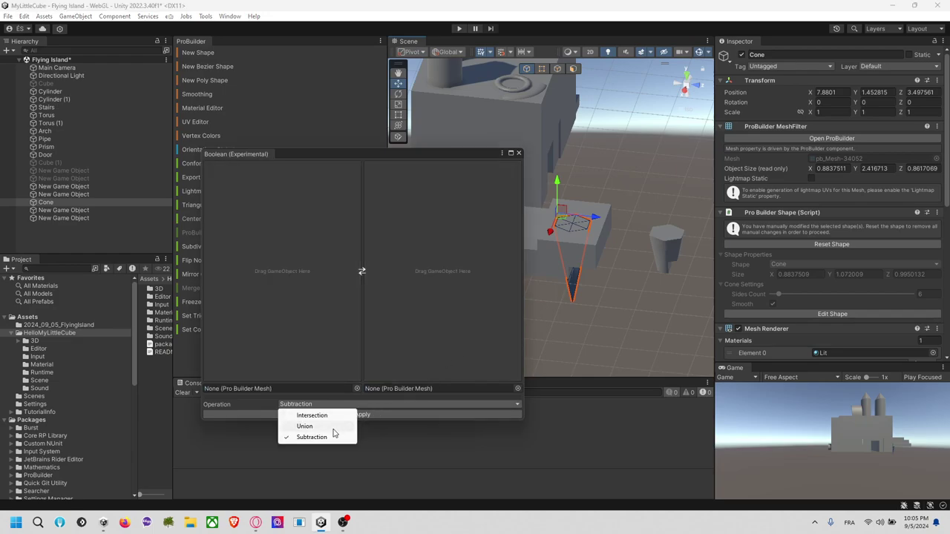
click(337, 417)
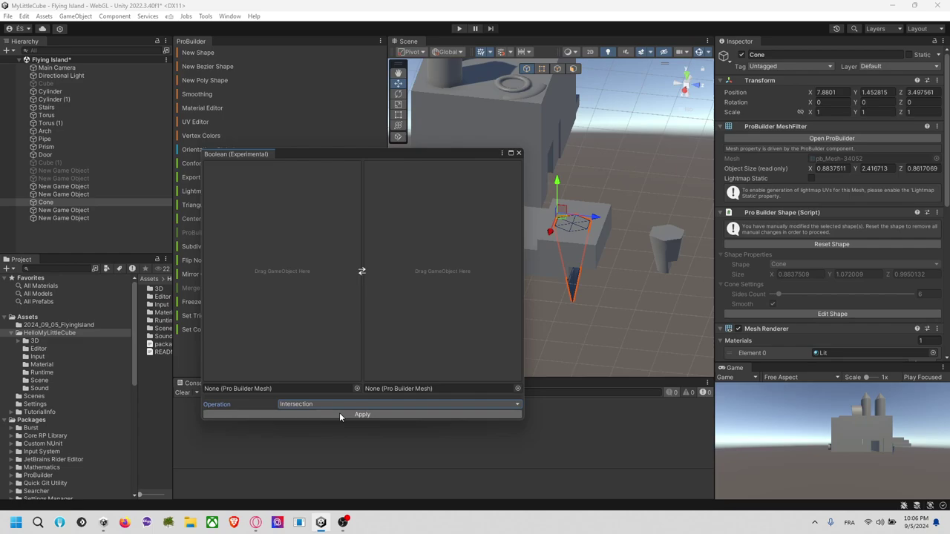
click(519, 153)
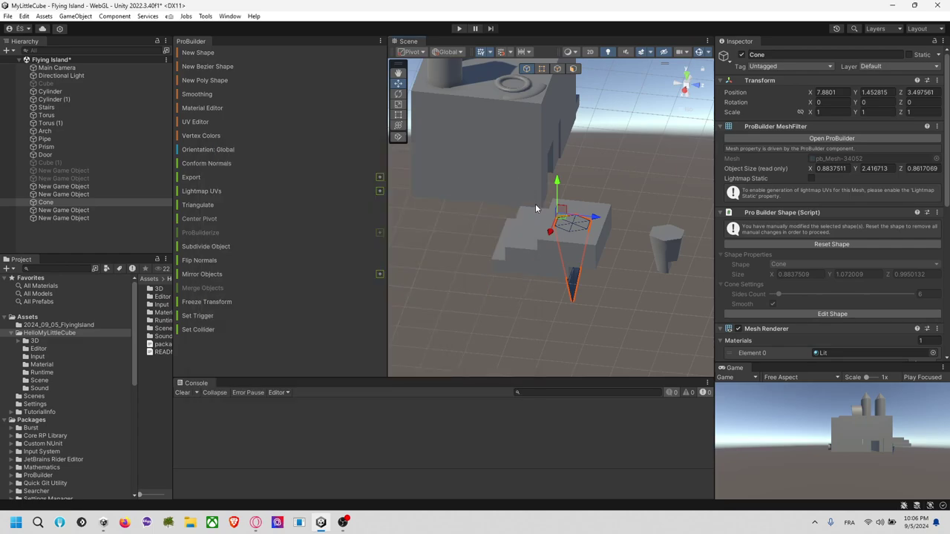
Delete both cone subtraction results, keeping the stepped New Game Object and the Cone.
click(595, 301)
click(89, 218)
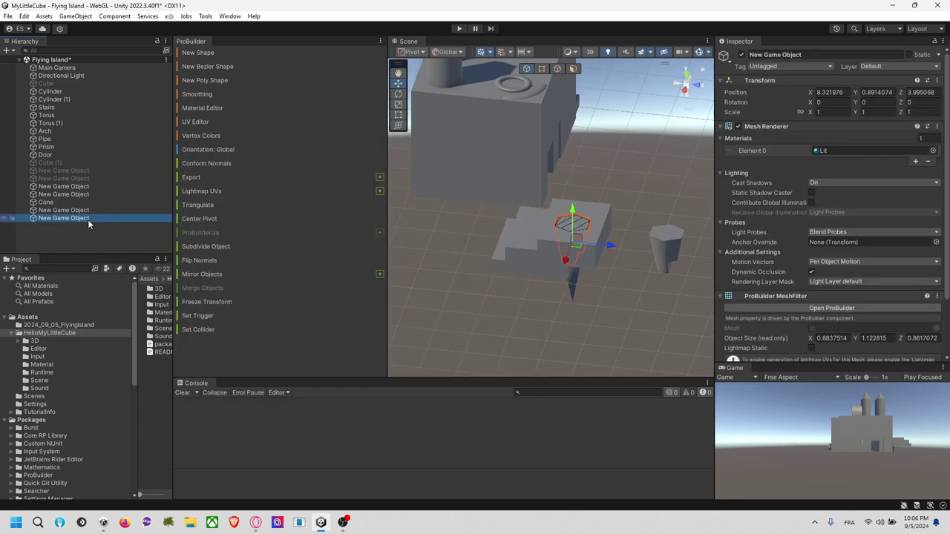
key(Delete)
click(92, 213)
key(Delete)
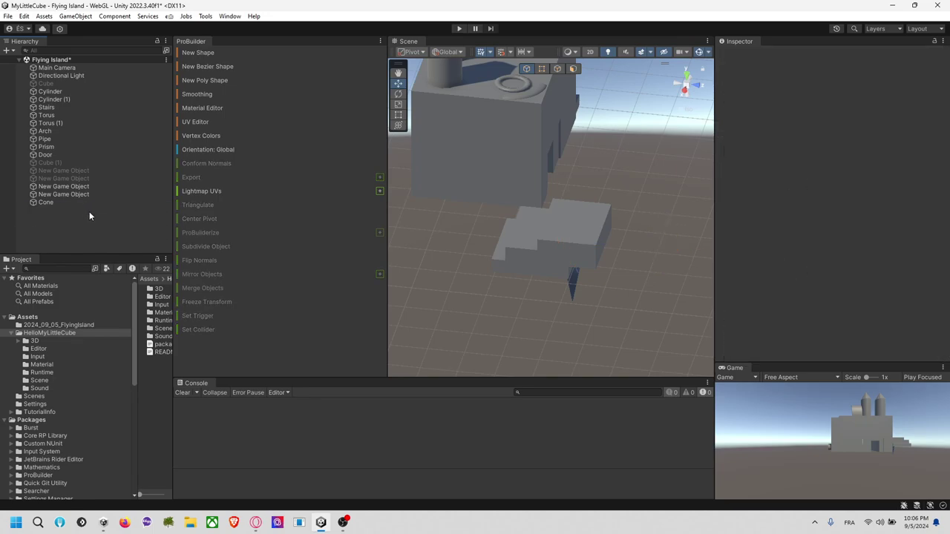
Open the Boolean tool and load the stepped New Game Object as the first operand and the Cone as the second.
click(90, 195)
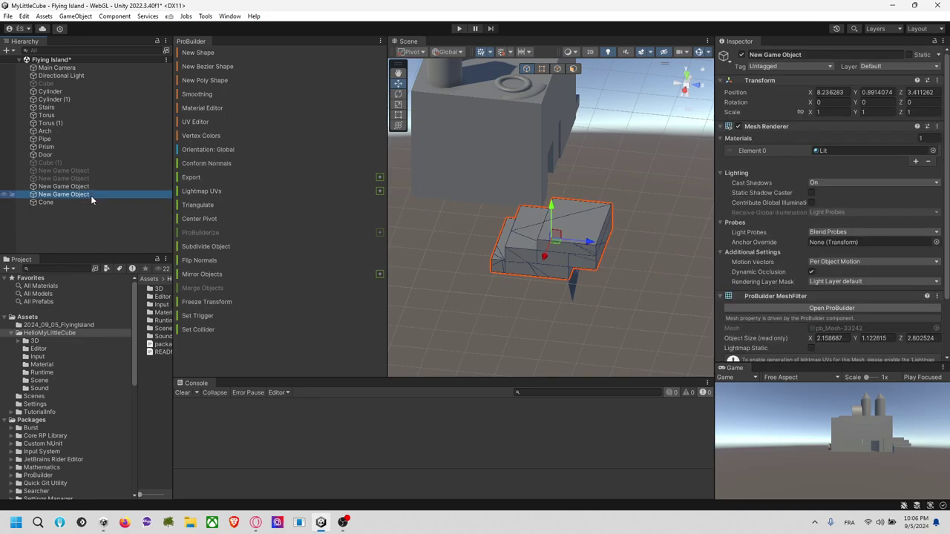
click(223, 16)
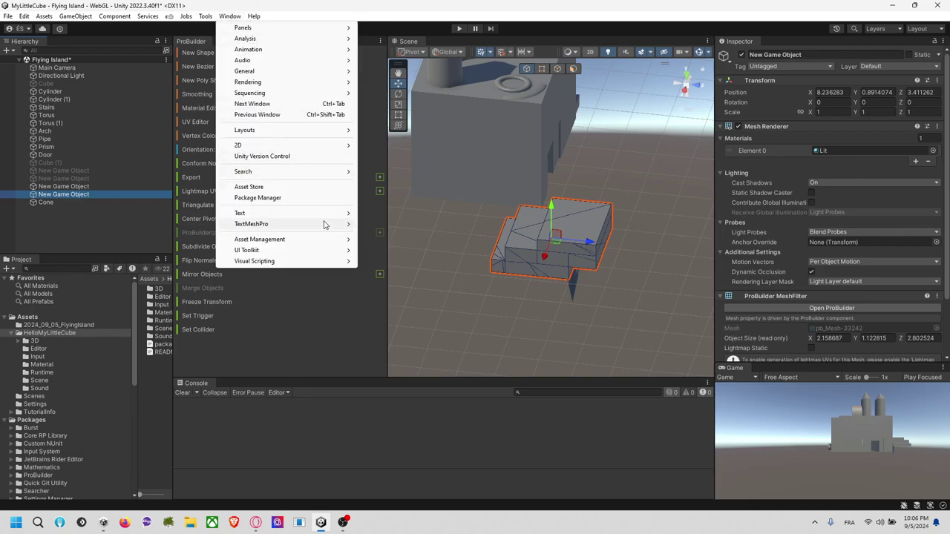
mouse_move(201, 20)
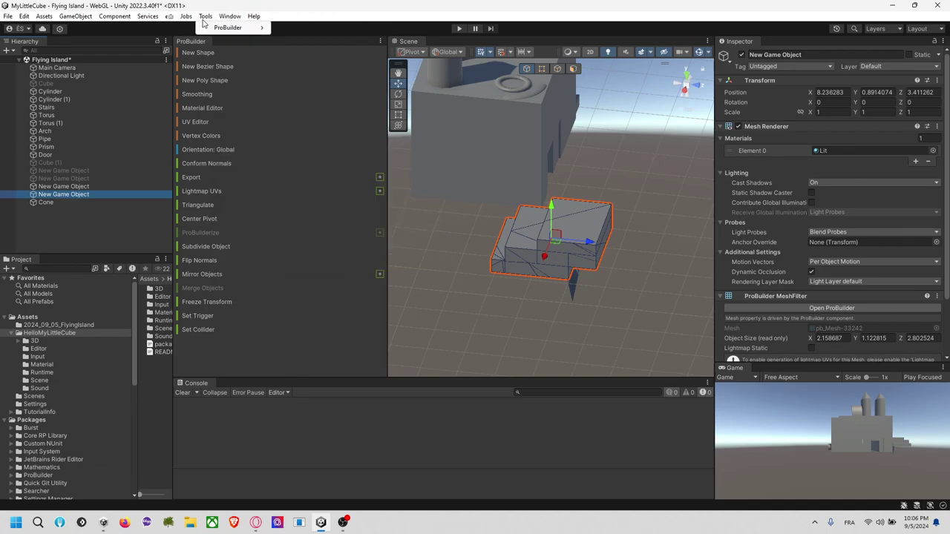
mouse_move(245, 28)
mouse_move(348, 175)
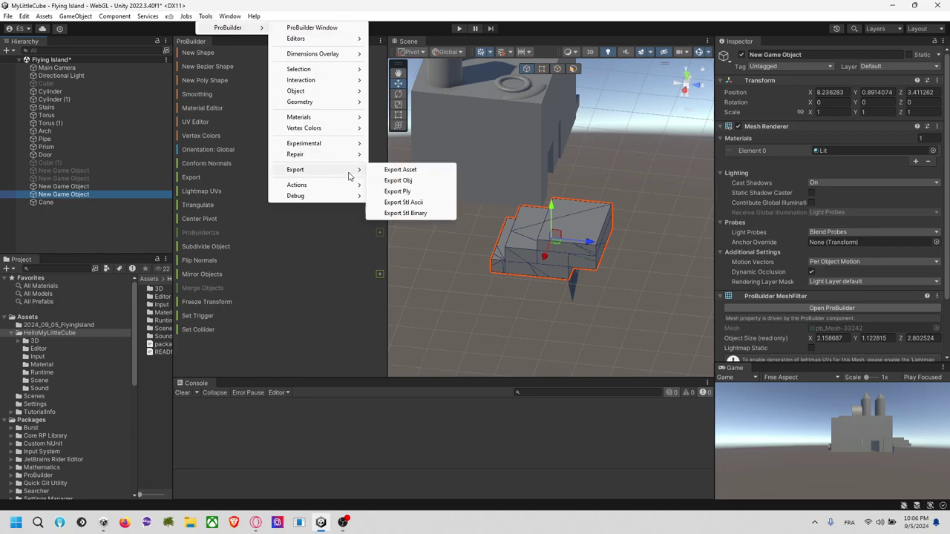
mouse_move(350, 144)
click(407, 145)
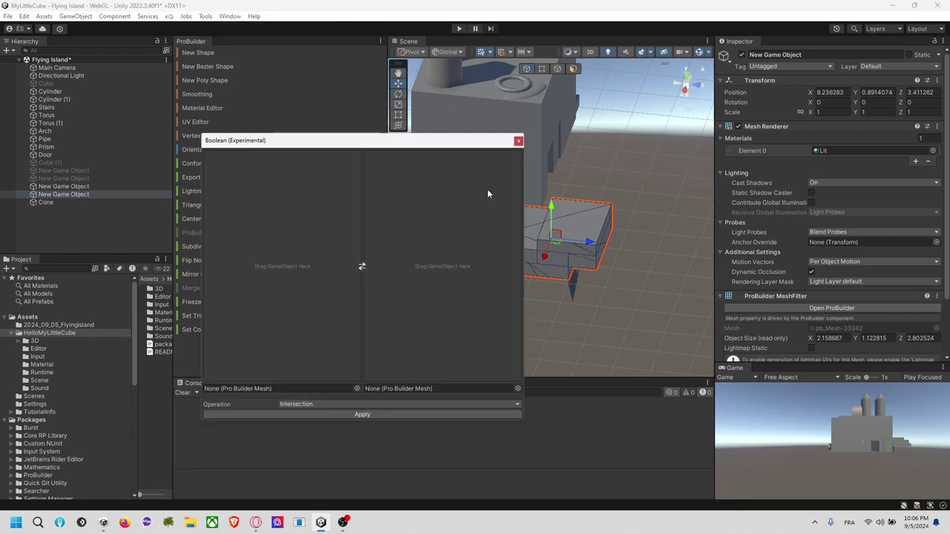
click(644, 177)
drag(63, 194, 215, 232)
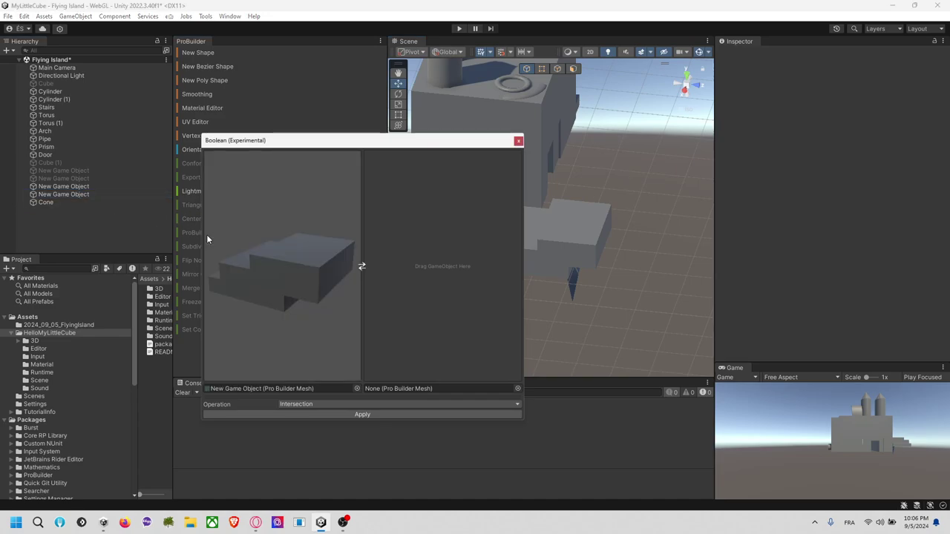
drag(54, 206, 423, 255)
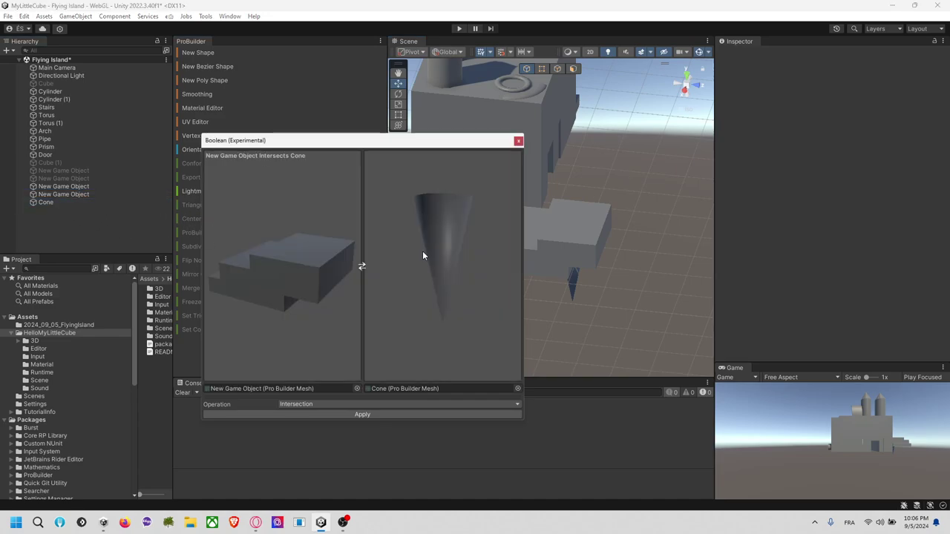
Apply a Subtraction of the stepped New Game Object and the Cone, and move the result along Z to 6.83.
click(392, 403)
click(333, 438)
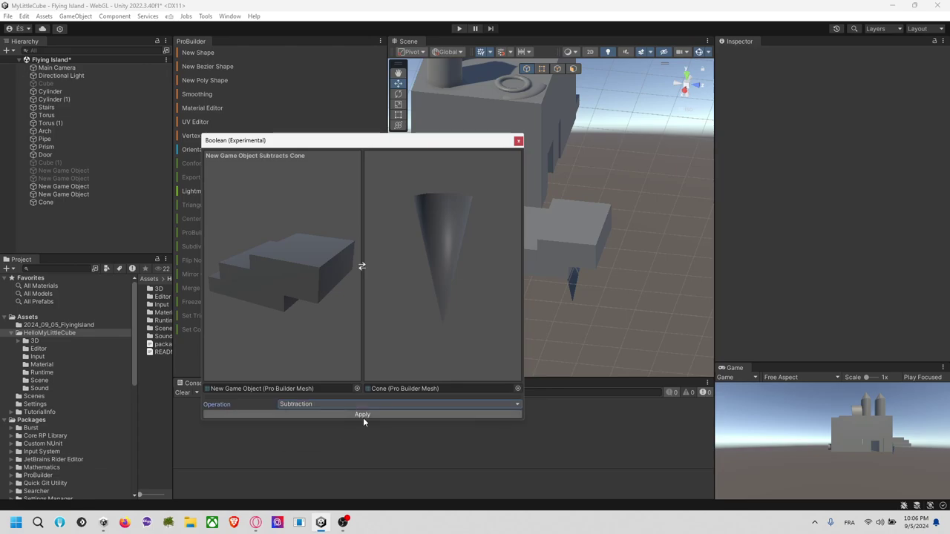
click(362, 415)
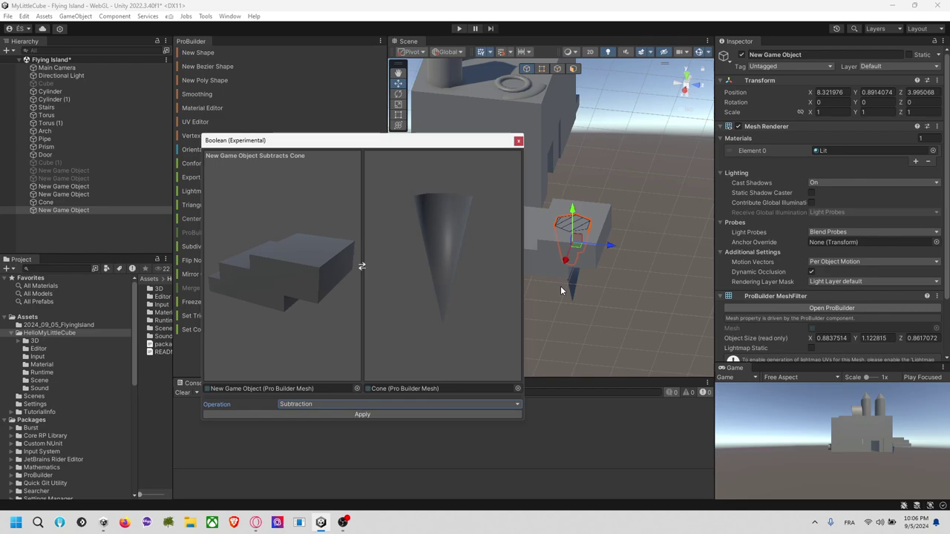
drag(605, 246, 716, 252)
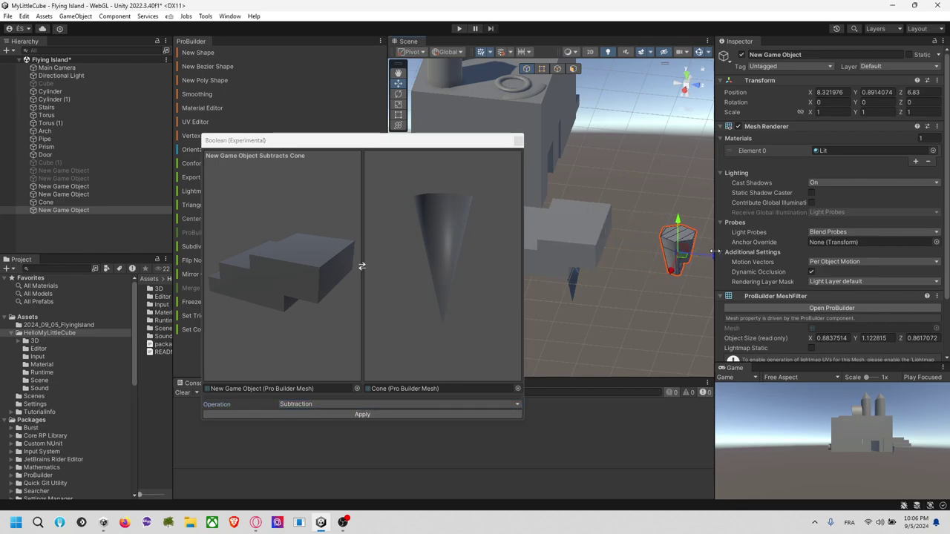
Swap the operands, apply the Subtraction from the Cone's side, and remove the Cone to examine the overlapping result.
click(360, 266)
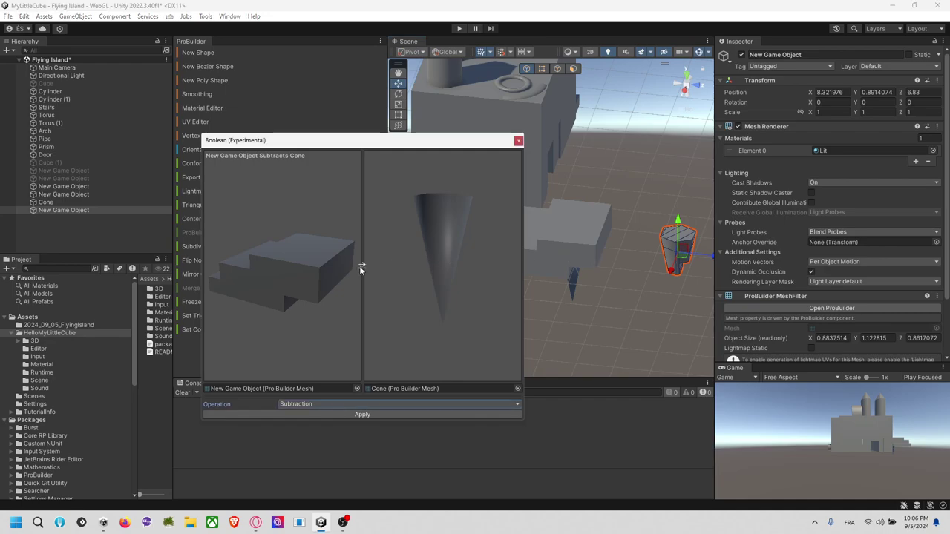
click(415, 414)
click(569, 290)
click(568, 292)
click(572, 295)
click(572, 291)
click(574, 288)
click(575, 289)
click(575, 292)
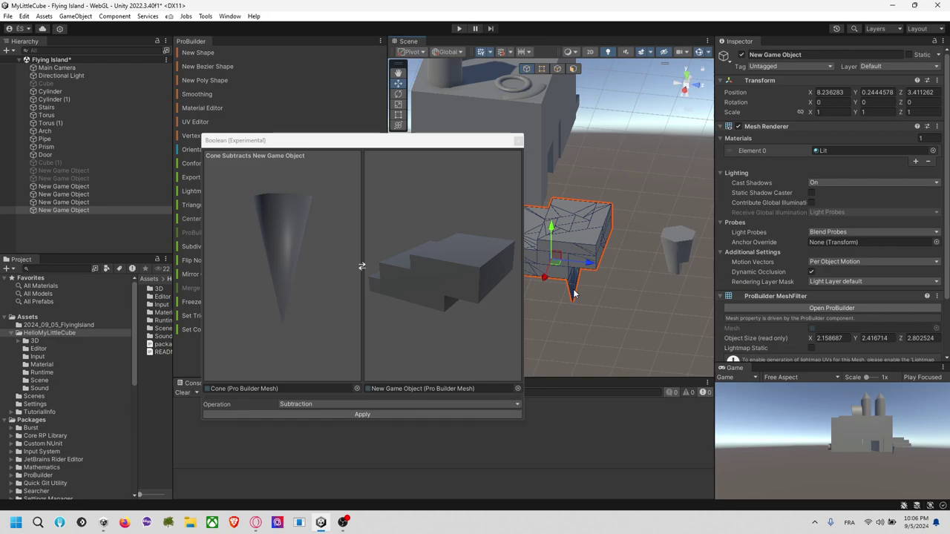
click(118, 209)
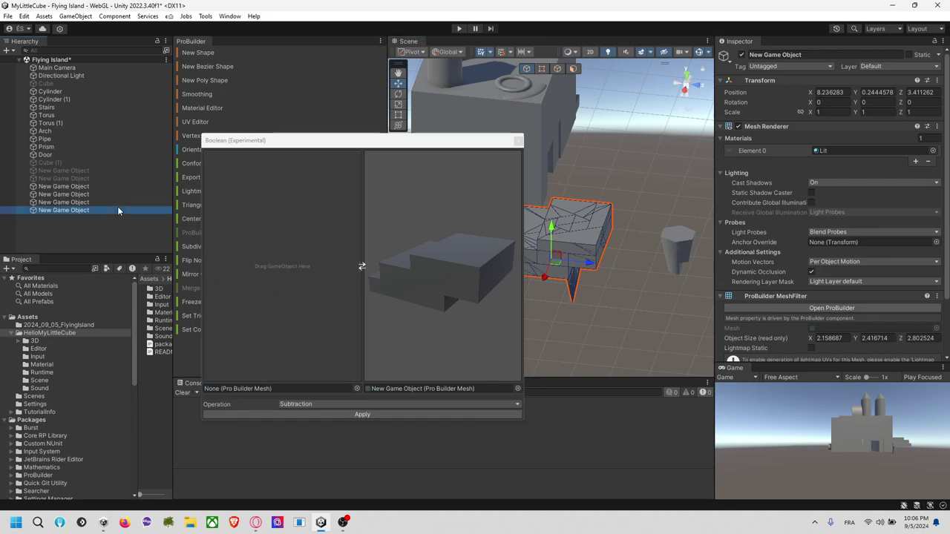
drag(590, 269, 632, 280)
click(611, 284)
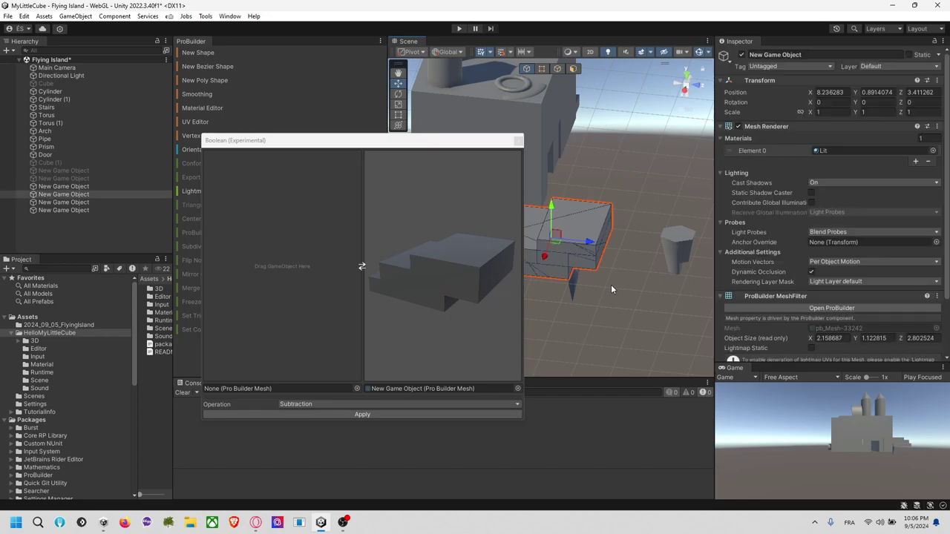
Undo the recent boolean tests and clear the stepped New Game Object, the Cone and their result from the scene.
key(ctrl+z)
key(ctrl+z)
key(ctrl+z)
key(ctrl+z)
key(ctrl+z)
key(ctrl+z)
key(ctrl+z)
key(ctrl+z)
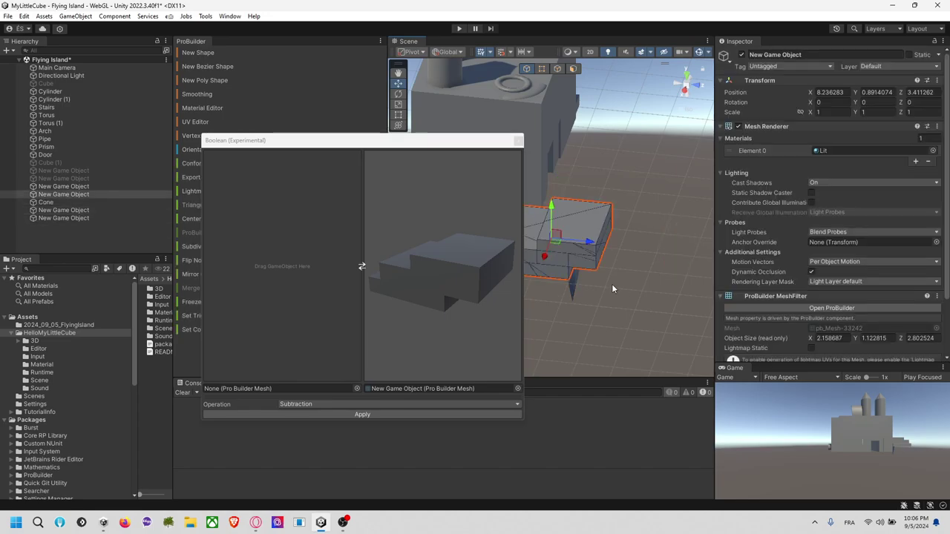
key(ctrl+z)
key(ctrl+z)
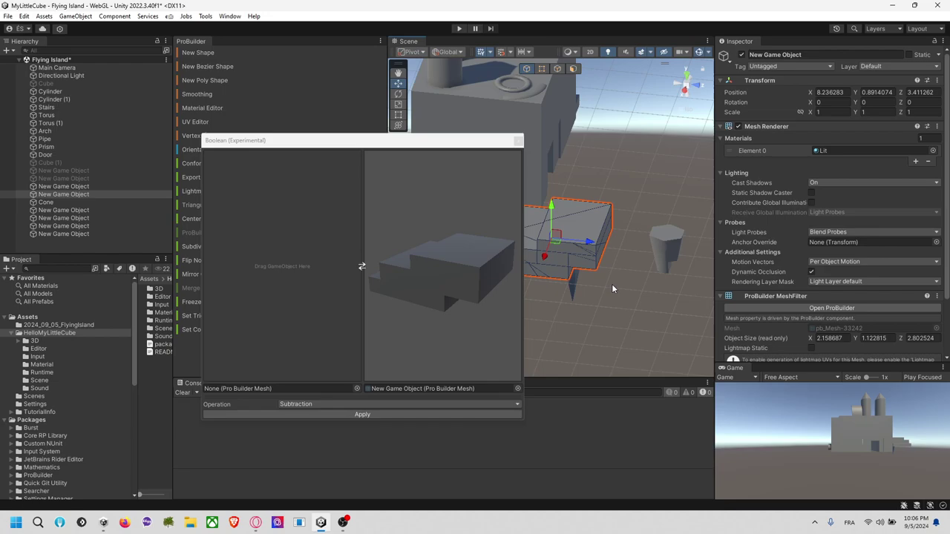
key(ctrl+z)
key(ctrl+z)
key(ctrl+z)
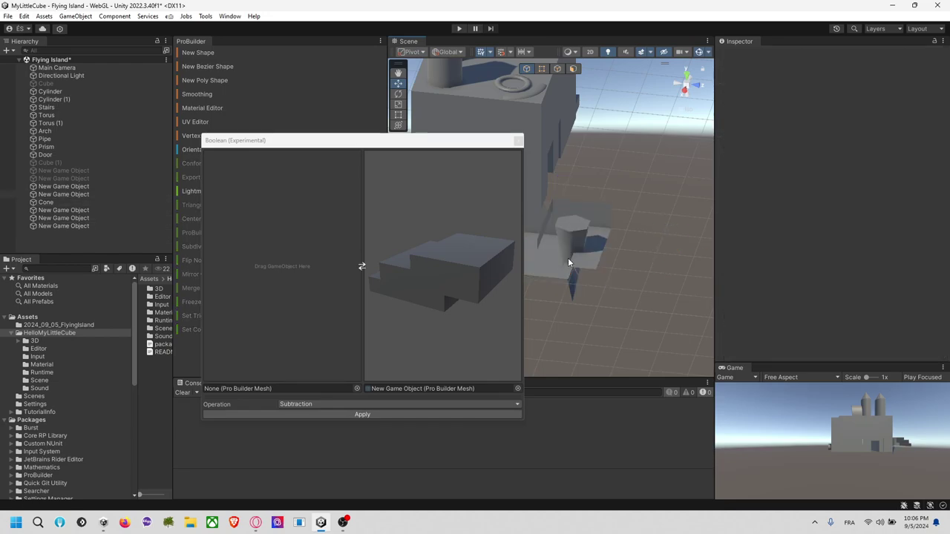
key(ctrl+z)
key(ctrl+z)
key(ctrl+z)
key(ctrl+z)
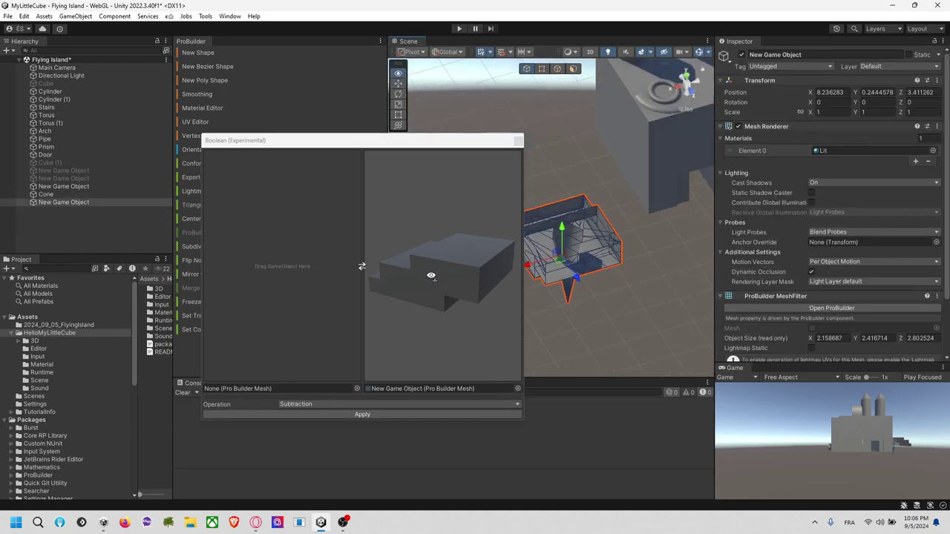
right_drag(559, 286, 661, 279)
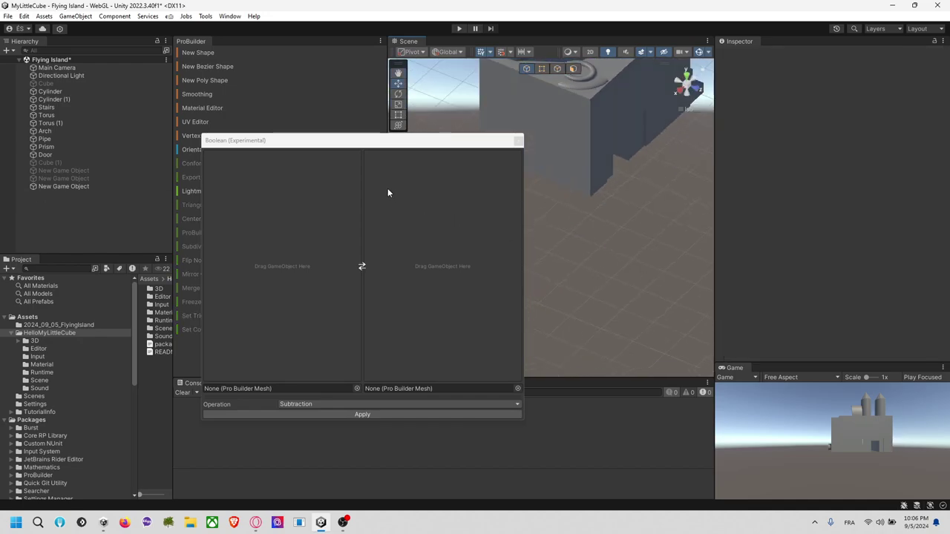
Draw a new cube about 2.44 × 0.95 × 1.85 on the ground beside the building.
click(295, 52)
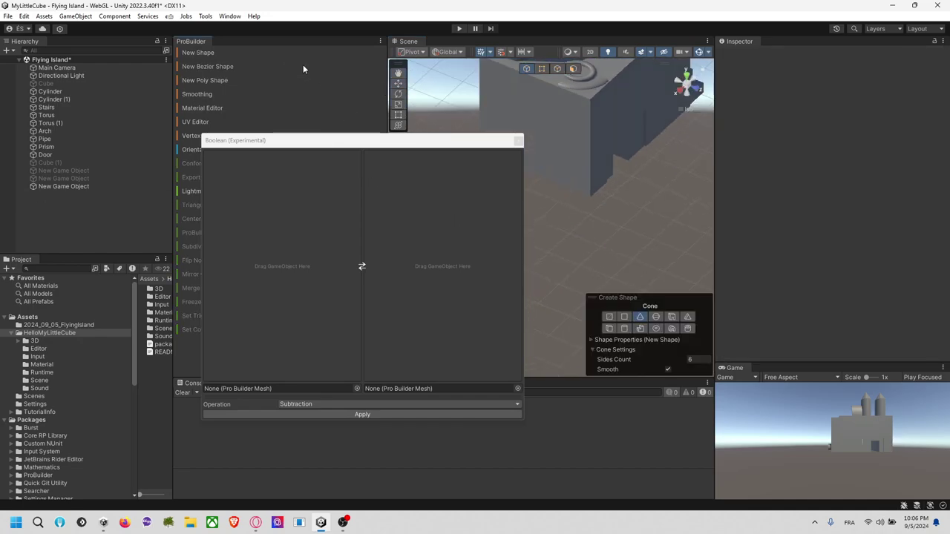
drag(576, 265, 686, 241)
click(686, 217)
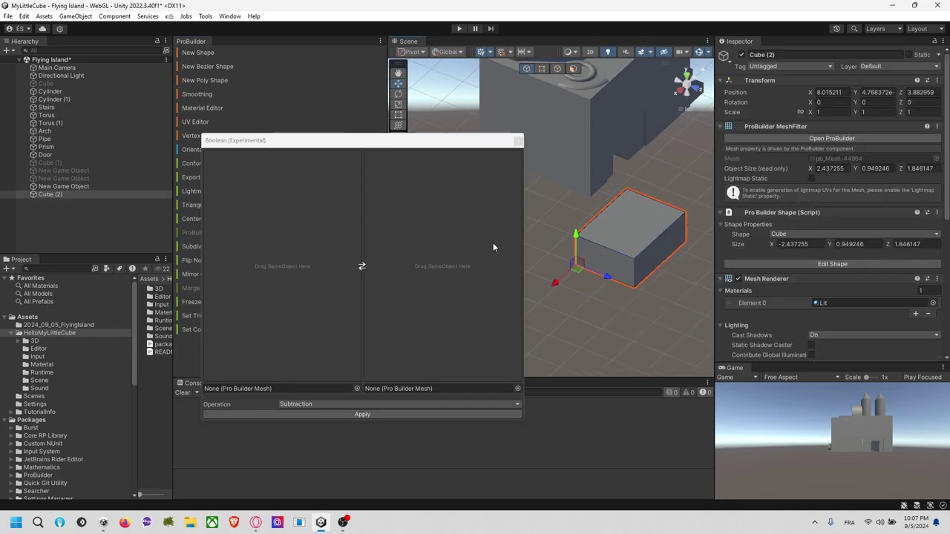
Try a sphere on top of the new cube and delete it.
click(676, 299)
middle_drag(668, 297, 623, 297)
click(292, 54)
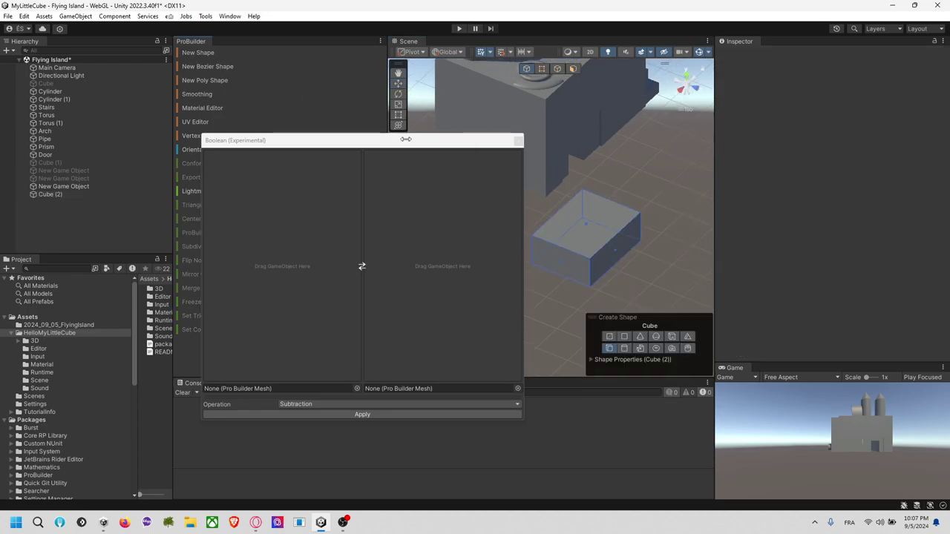
click(654, 337)
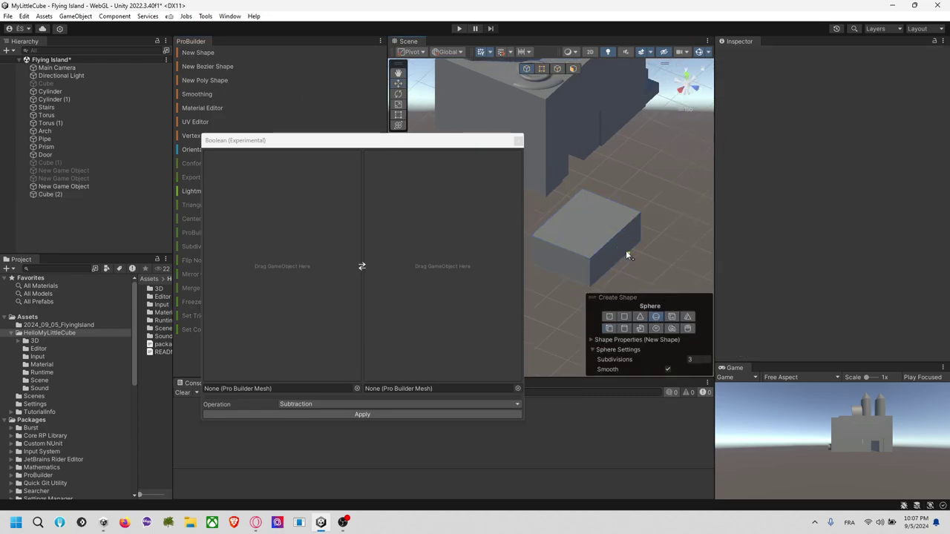
drag(589, 237, 595, 240)
click(610, 222)
key(Delete)
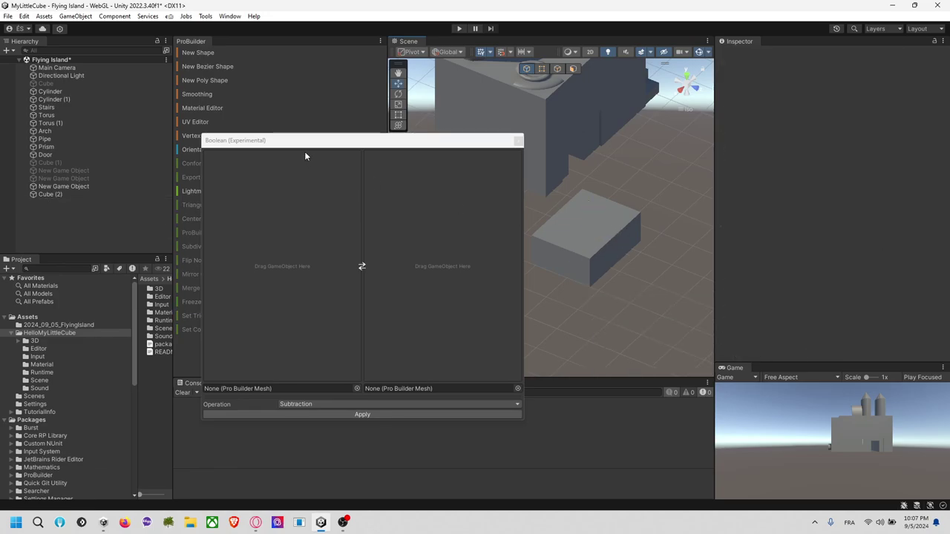
Try a first small cone on top of the new cube and delete it.
click(244, 58)
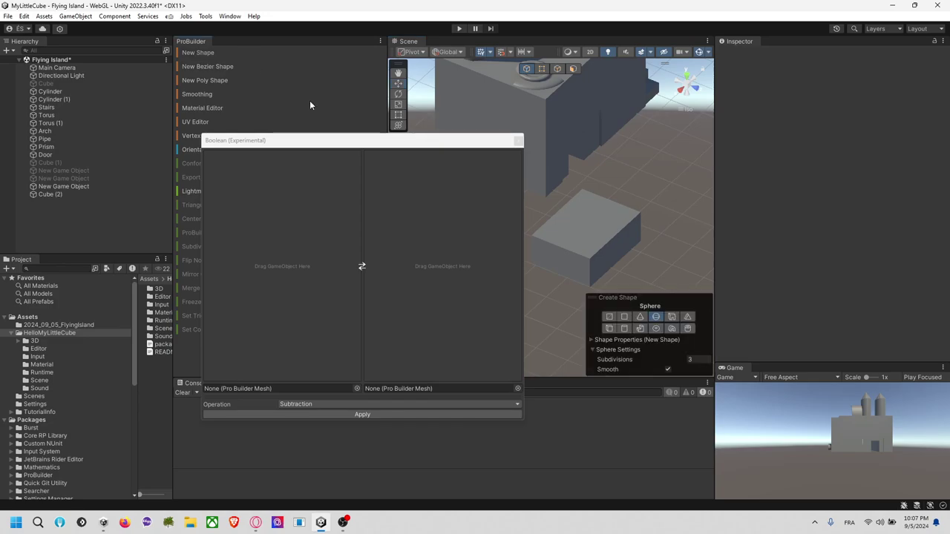
click(640, 316)
drag(575, 231, 580, 234)
click(578, 208)
key(Delete)
Draw a cone about 0.98 × 1.29 × 0.73 on top of the cube and sink it into the cube to Y 0.473.
scroll(588, 244, up, 3)
scroll(588, 248, up, 3)
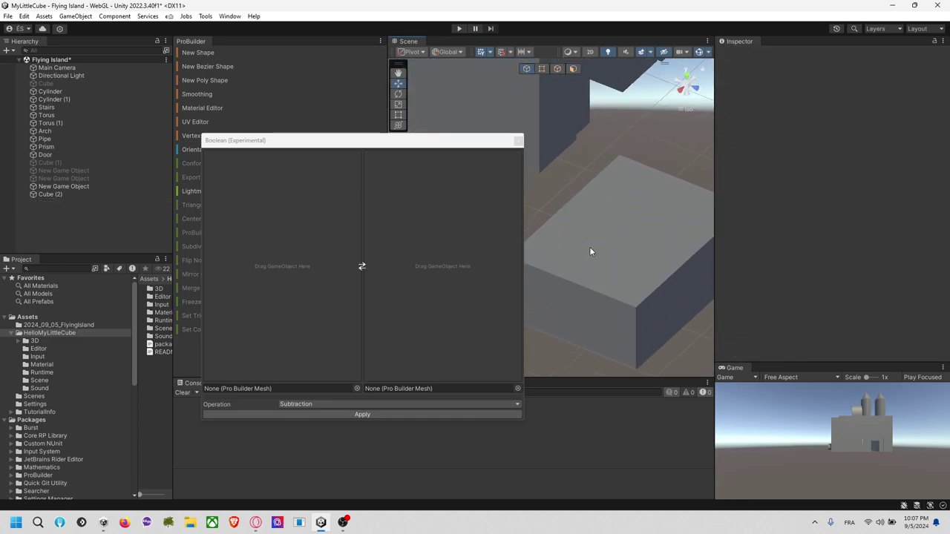
click(247, 55)
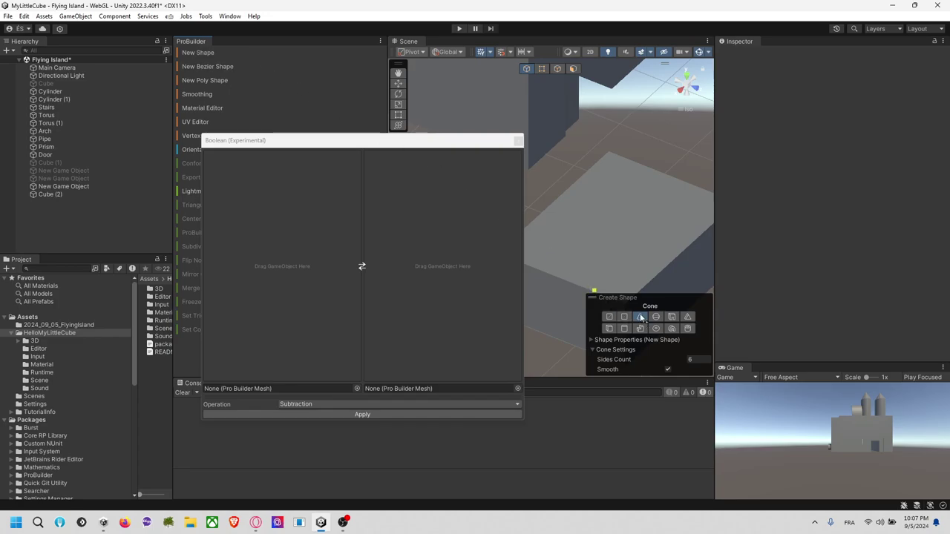
drag(562, 240, 660, 215)
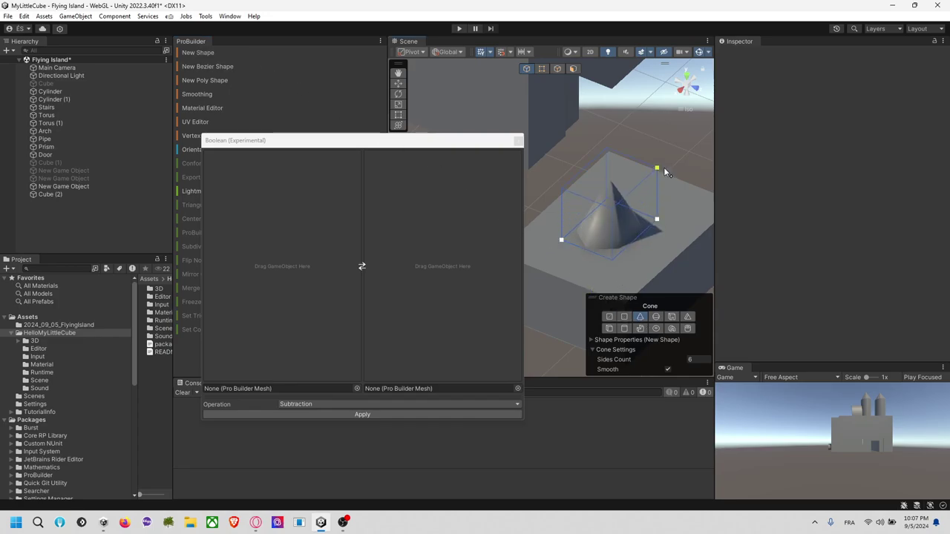
click(668, 137)
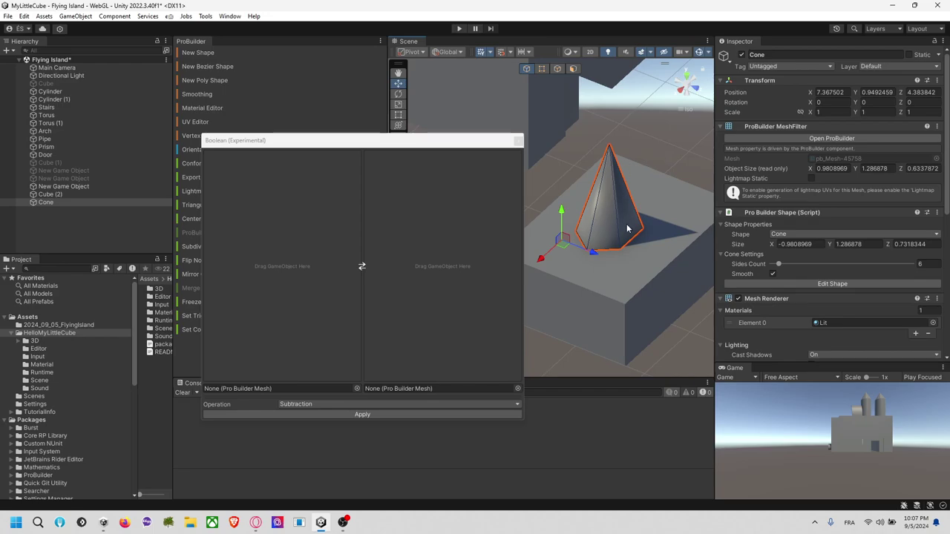
middle_drag(625, 225, 633, 184)
drag(567, 170, 574, 200)
Load Cube (2) and the Cone into the Boolean tool and apply Subtraction.
drag(83, 195, 353, 219)
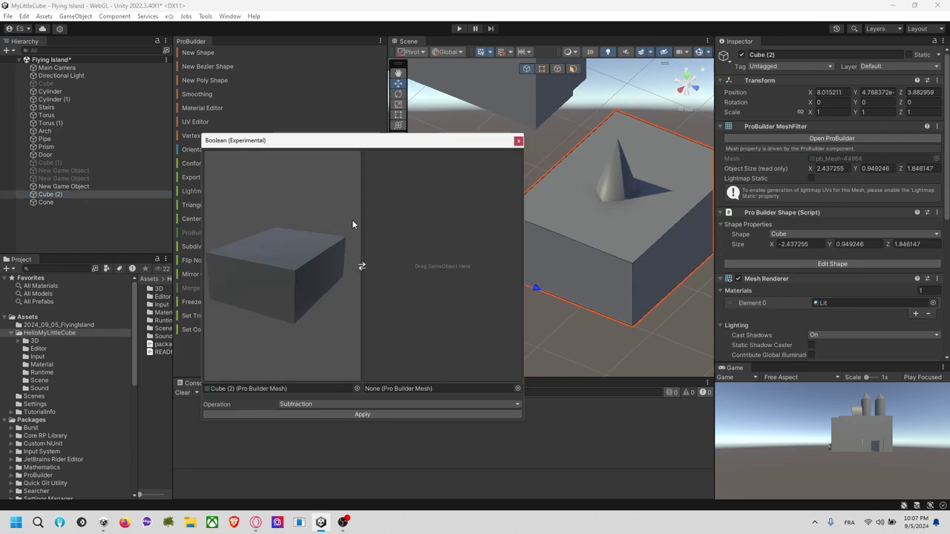
drag(86, 203, 442, 256)
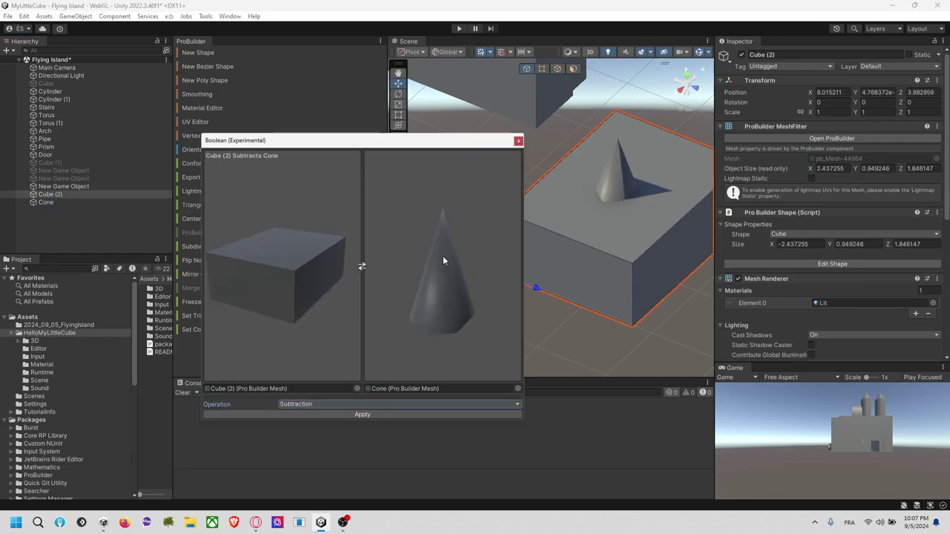
click(384, 414)
Raise the Cone out of the cube to Y 2.254 and move the subtraction result along Z to about 6.97.
click(621, 179)
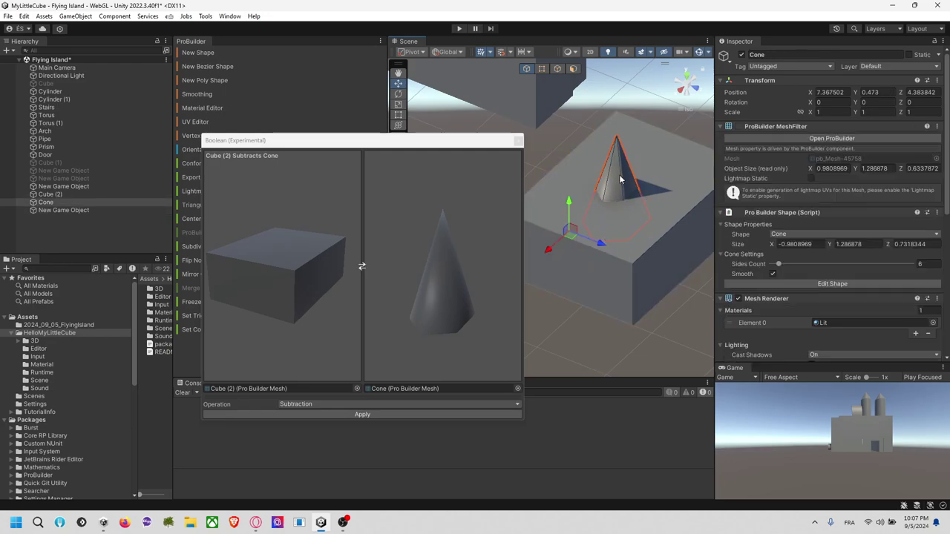
drag(571, 207, 571, 88)
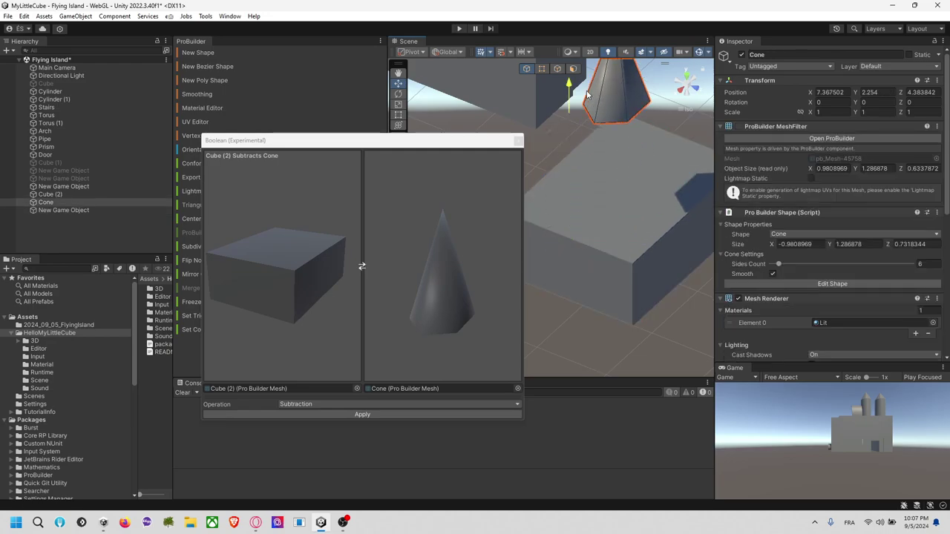
click(601, 199)
drag(655, 233, 808, 288)
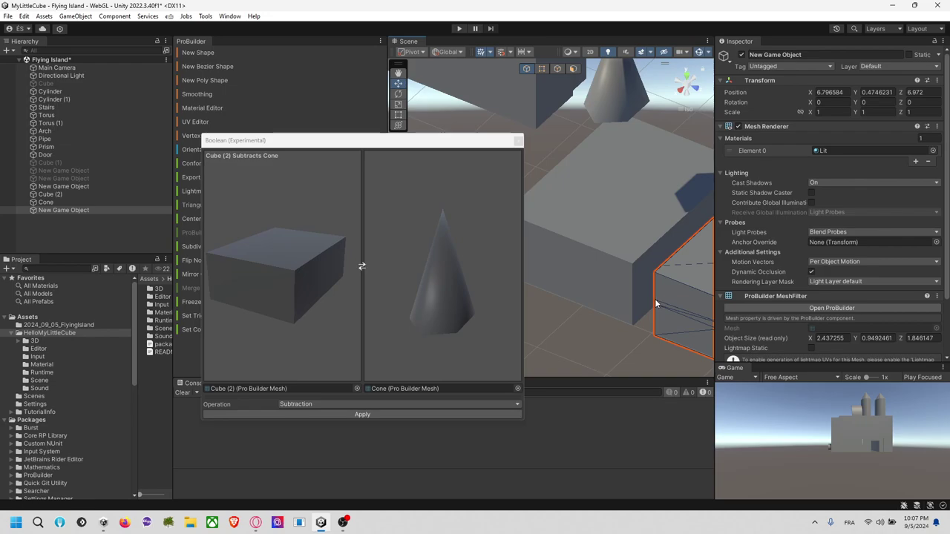
Delete the original Cube (2) and the Cone, and view the hole cut in the remaining subtraction result.
middle_drag(655, 300, 543, 262)
scroll(542, 265, down, 1)
click(588, 180)
key(Delete)
click(533, 102)
key(Delete)
right_drag(636, 220, 628, 301)
alt+drag(627, 295, 453, 502)
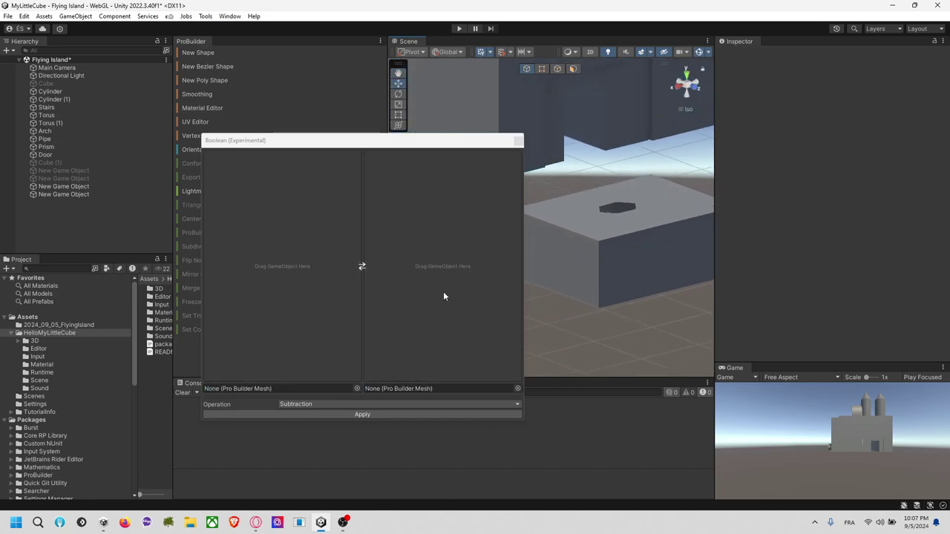
Close the Boolean tool and select the subtraction result, bringing its hole into close view.
click(518, 141)
alt+drag(594, 170, 645, 172)
click(576, 234)
scroll(644, 174, up, 3)
middle_drag(604, 202, 573, 260)
alt+drag(590, 236, 593, 192)
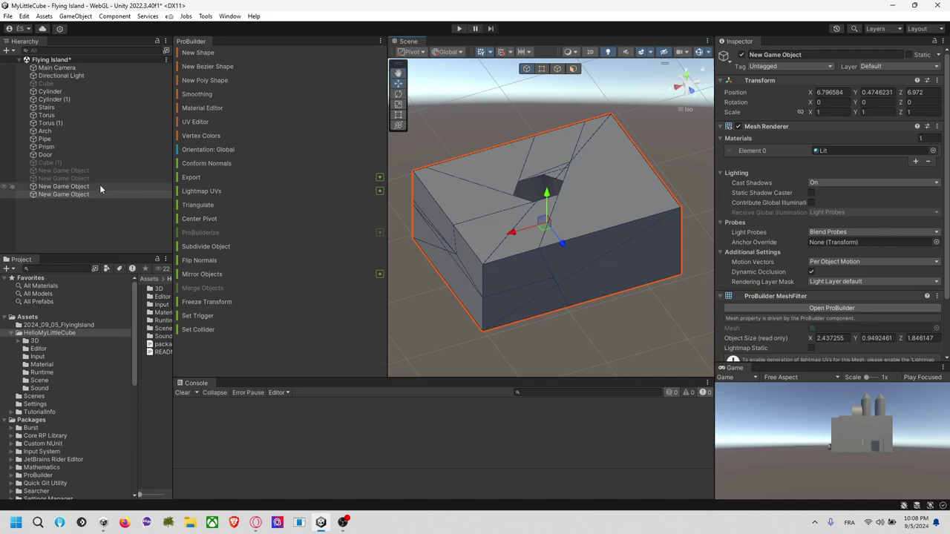
Add a 3D Sphere to the scene and raise it above the holed box to about Y 1.632.
right_click(84, 215)
mouse_move(169, 383)
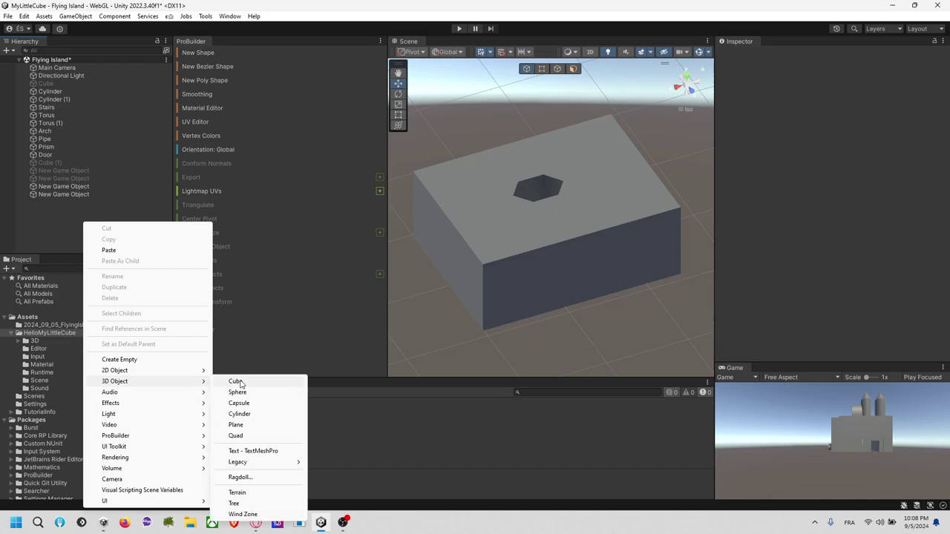
click(237, 392)
drag(554, 189, 554, 107)
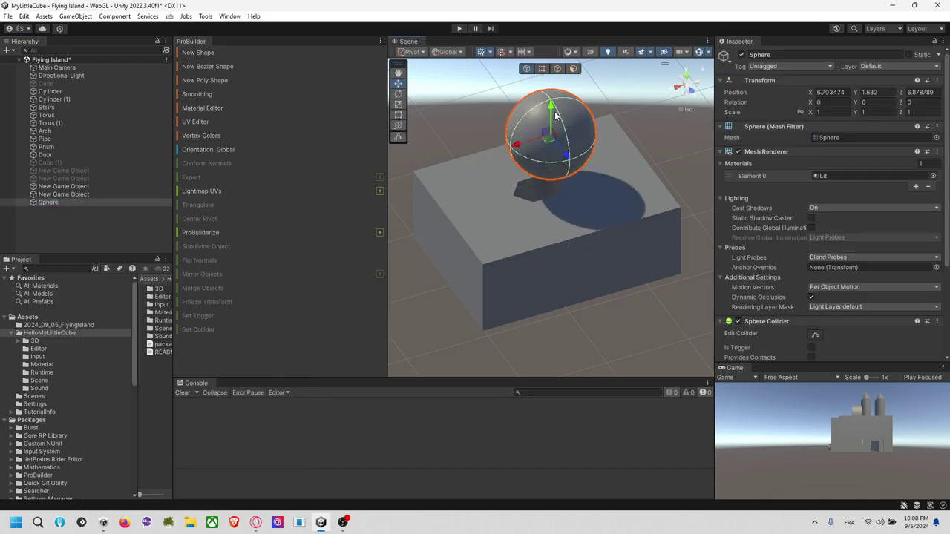
Add a Rigidbody component to the Sphere.
scroll(788, 330, down, 3)
text(rigid)
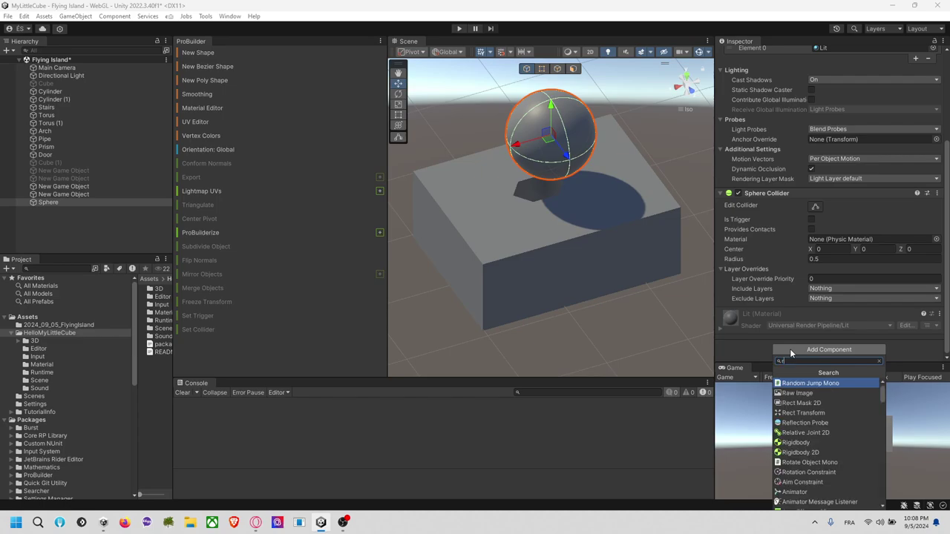
key(Return)
Move the Sphere along X to 6.904 and scale it down uniformly to about 0.15.
drag(518, 144, 499, 149)
right_drag(502, 169, 630, 178)
key(t)
click(399, 105)
drag(550, 150, 522, 167)
Check the Sphere's position over the box from several angles, then run the scene to test its fall and stop it.
key(f)
right_drag(524, 182, 527, 210)
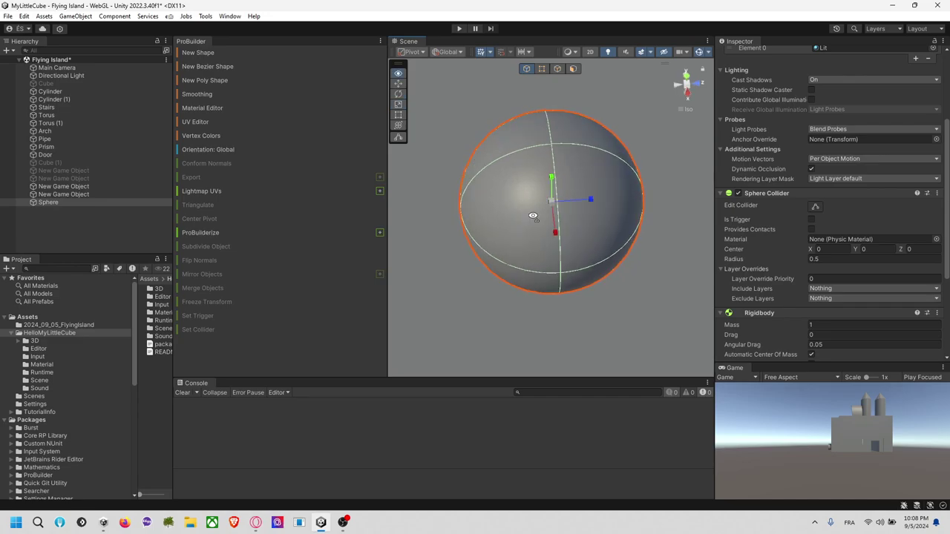
alt+drag(527, 209, 693, 91)
click(688, 95)
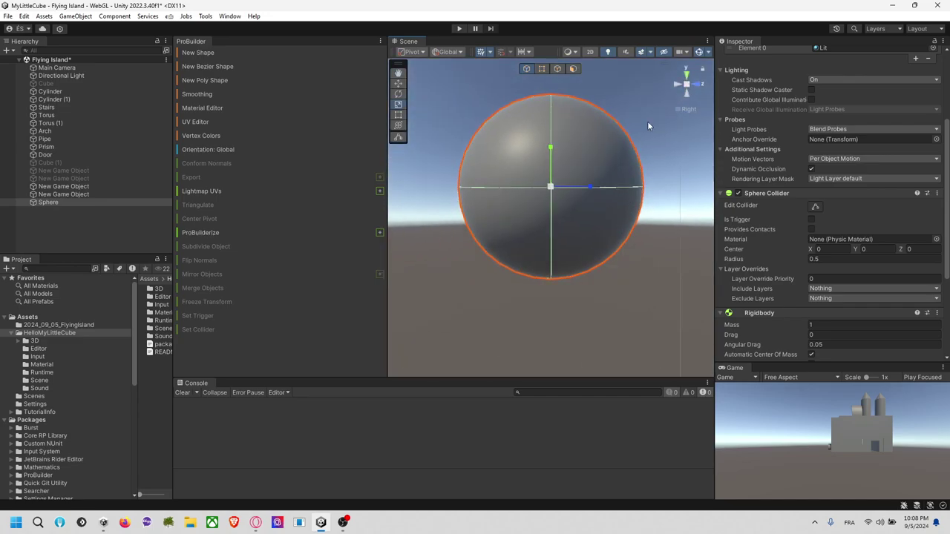
click(687, 69)
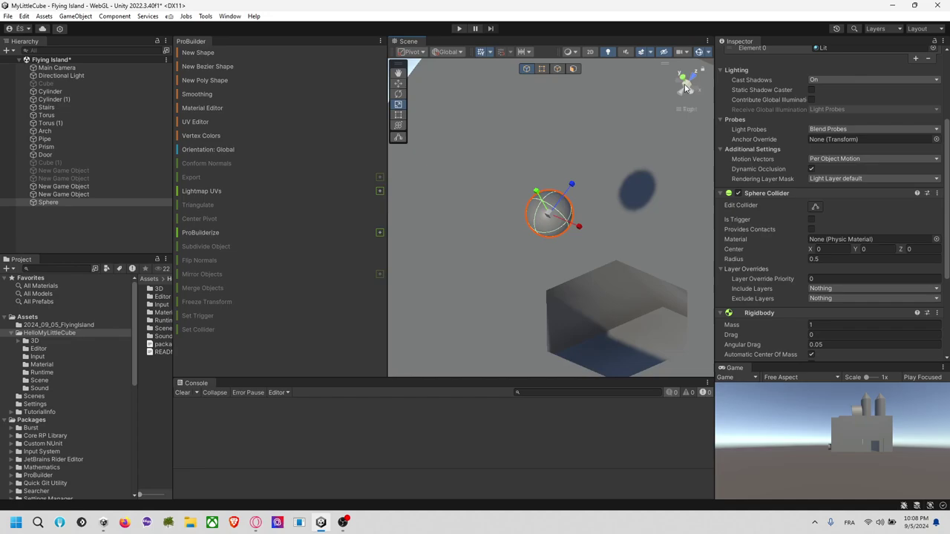
mouse_move(608, 195)
alt+mouse_down()
mouse_move(607, 182)
mouse_move(598, 271)
mouse_move(616, 210)
mouse_move(602, 189)
mouse_move(610, 252)
mouse_move(619, 198)
alt+mouse_up()
click(460, 29)
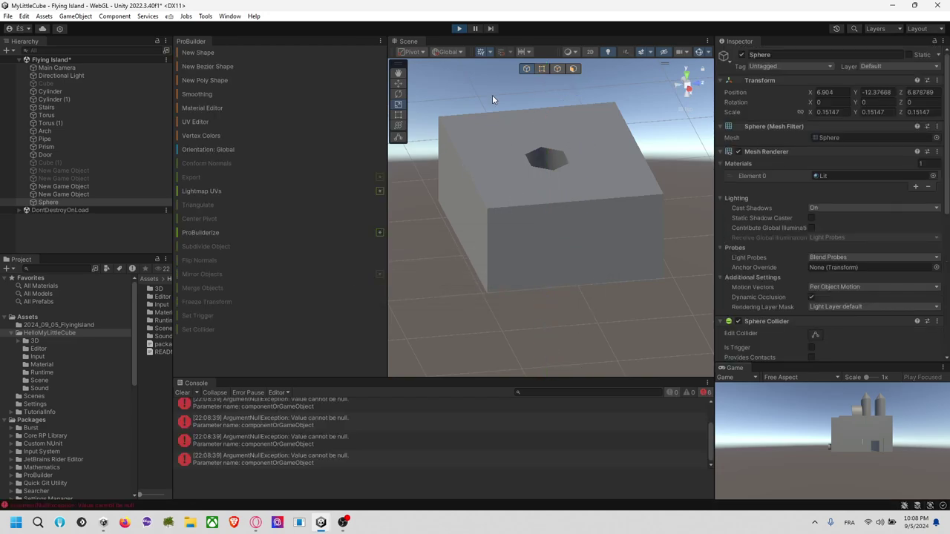
click(458, 29)
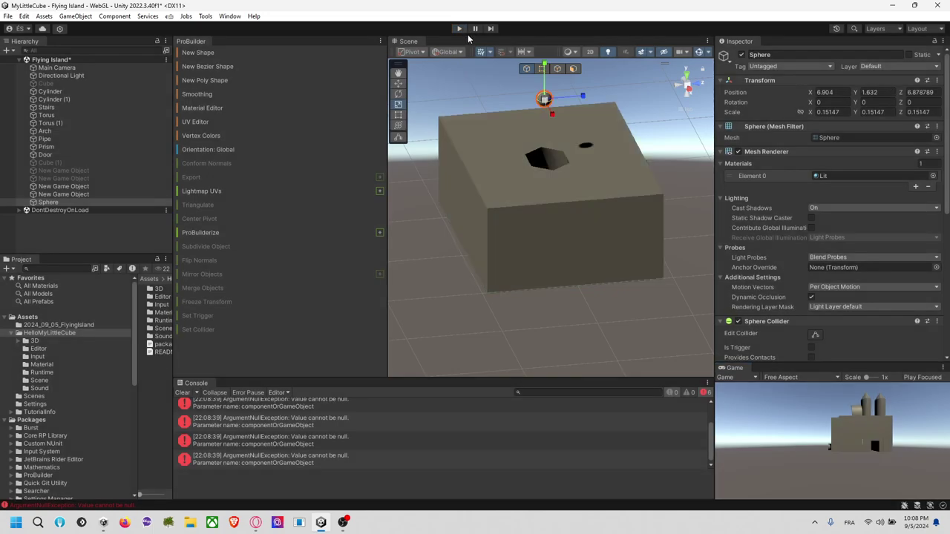
Select the holed box, review its components, and turn it into a collider with Set Collider.
click(592, 151)
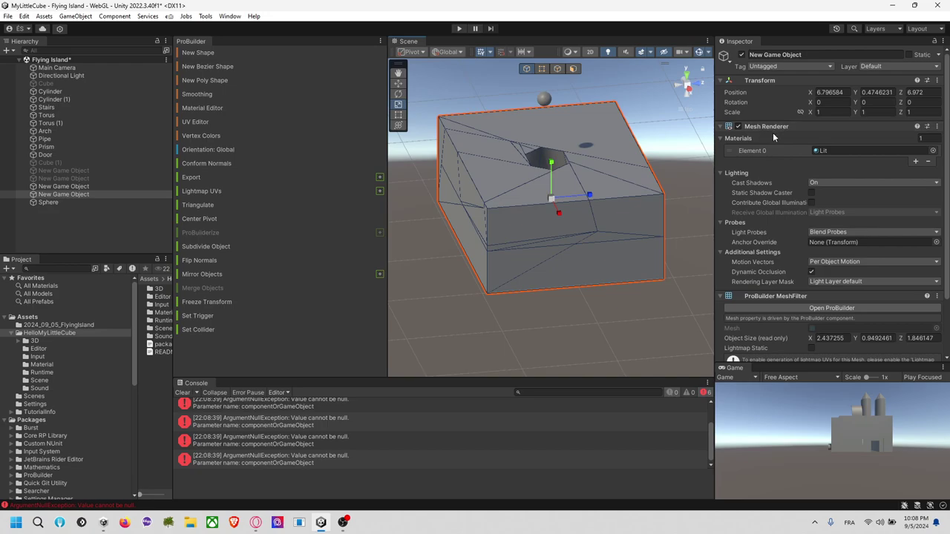
scroll(775, 254, down, 3)
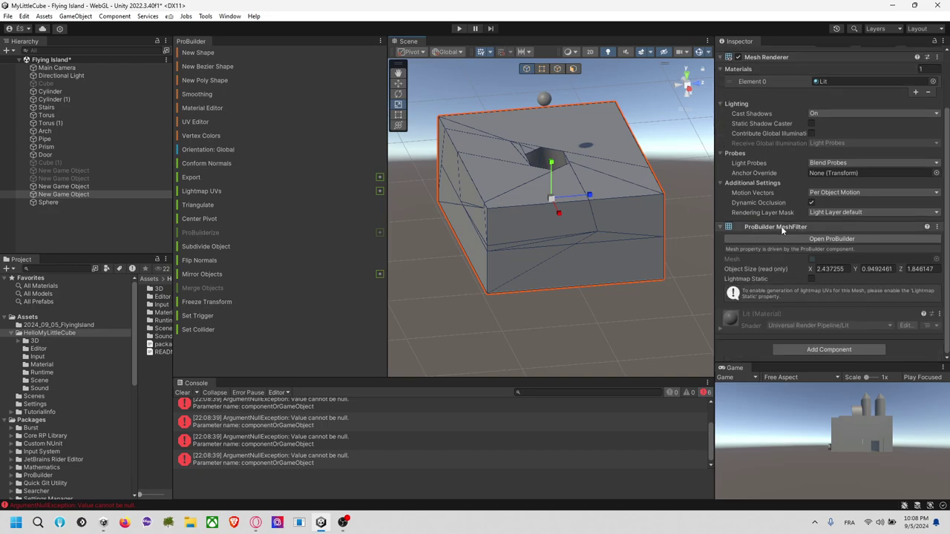
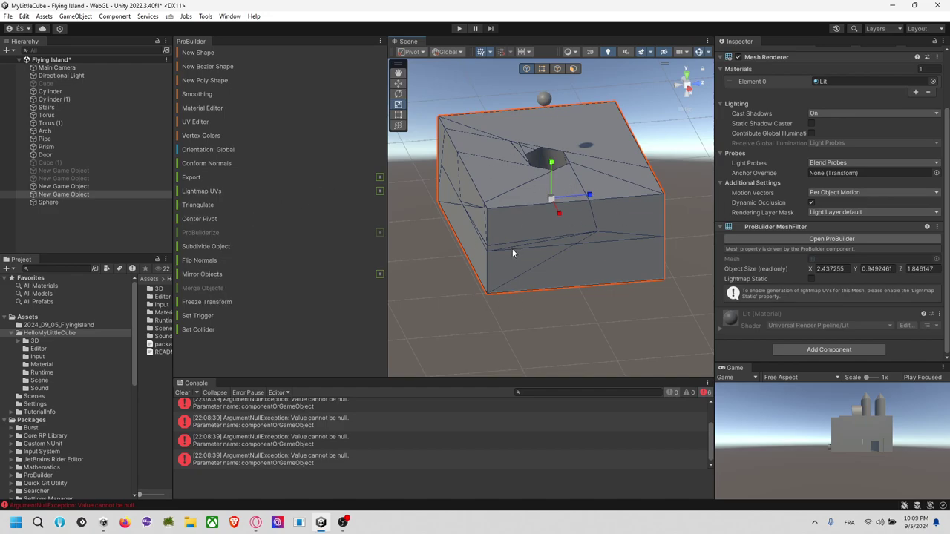
click(206, 327)
right_drag(503, 267, 619, 248)
click(668, 241)
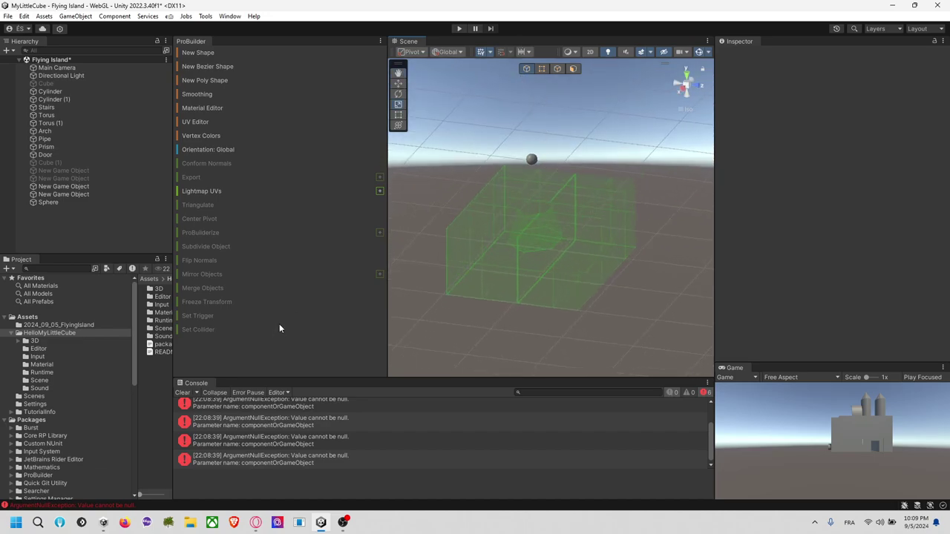
Select the collider box and run the scene to watch the Sphere fall onto it.
click(516, 212)
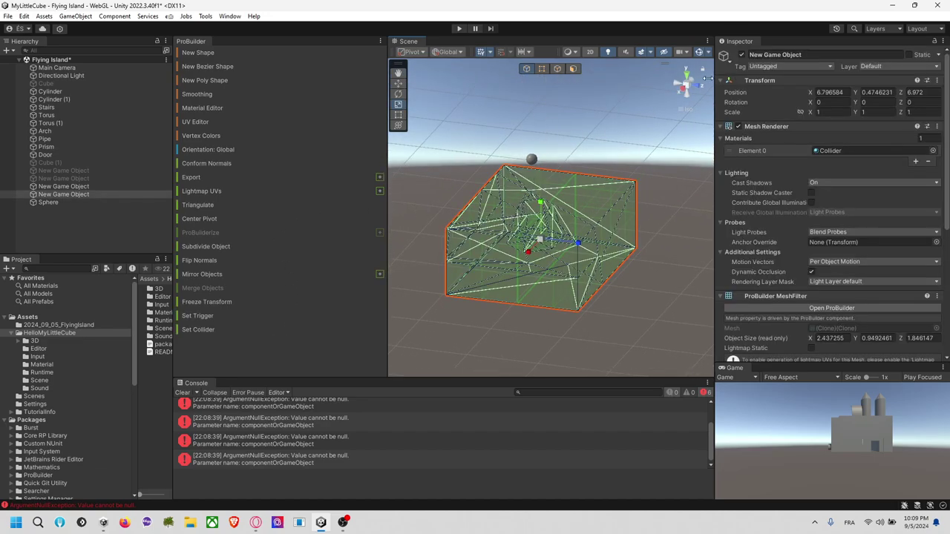
click(462, 31)
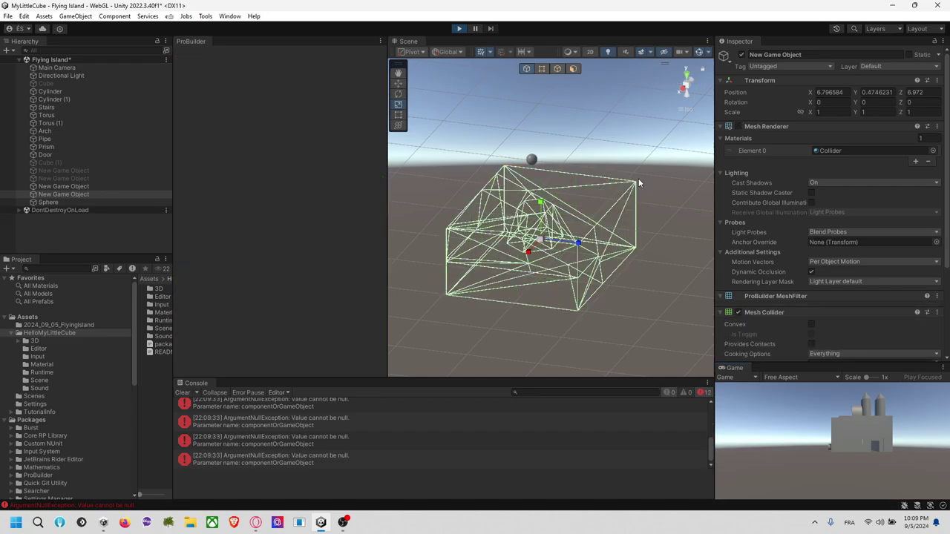
right_drag(651, 175, 718, 215)
click(613, 217)
right_drag(625, 271, 614, 184)
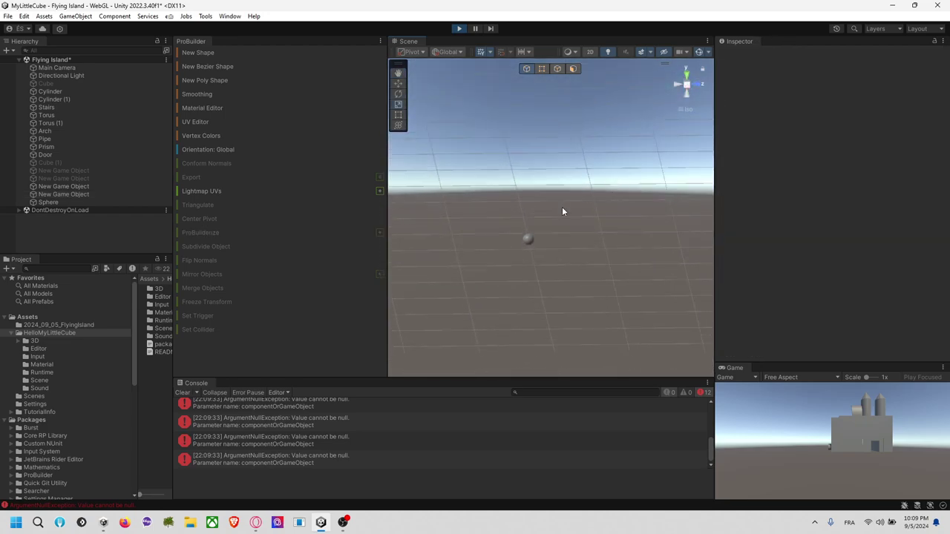
While the scene runs, rotate the collider box about X to about -15.94 and lower it to Y 0.312.
click(102, 203)
click(107, 195)
key(e)
drag(535, 225, 476, 196)
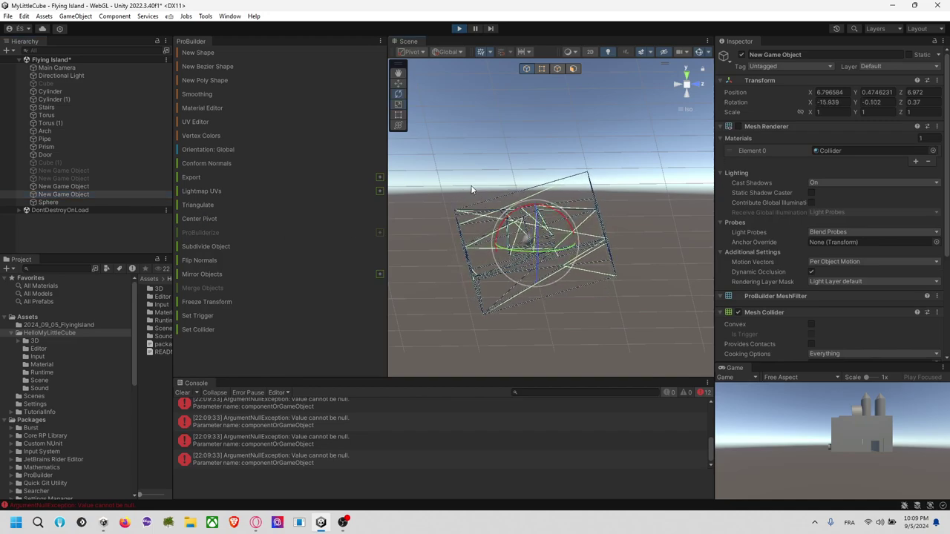
click(401, 84)
drag(539, 209, 541, 222)
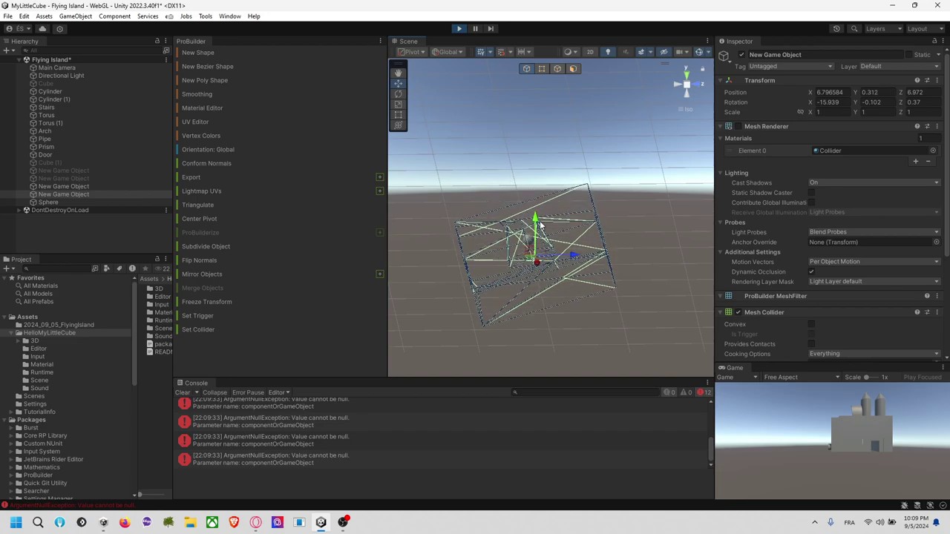
Focus on the Sphere in the running scene and lift it to drop it again inside the collider box.
click(89, 202)
key(f)
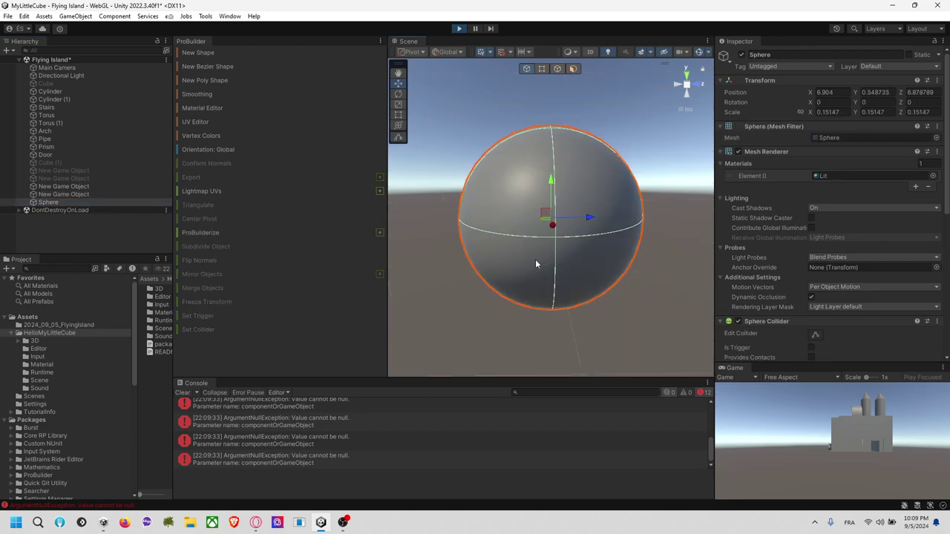
scroll(538, 255, down, 5)
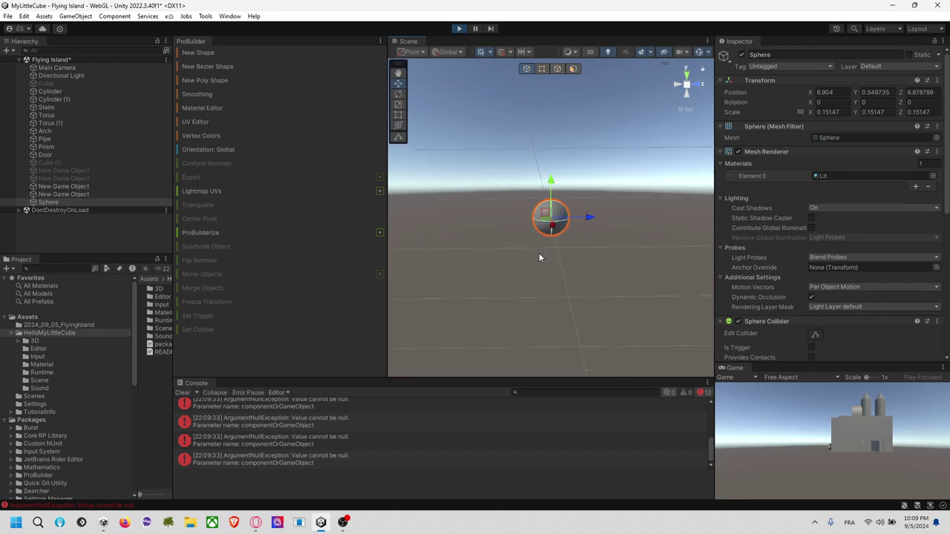
scroll(538, 263, down, 1)
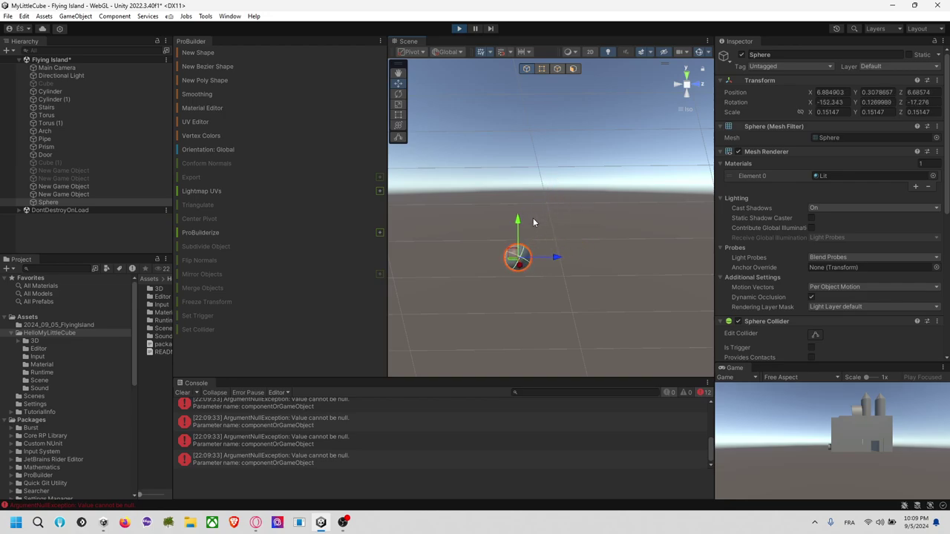
drag(517, 227, 540, 147)
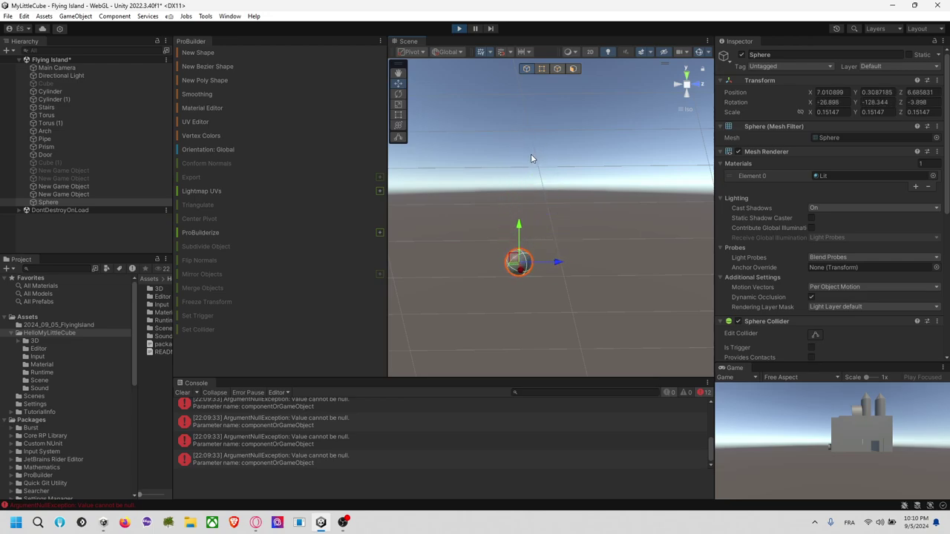
click(540, 146)
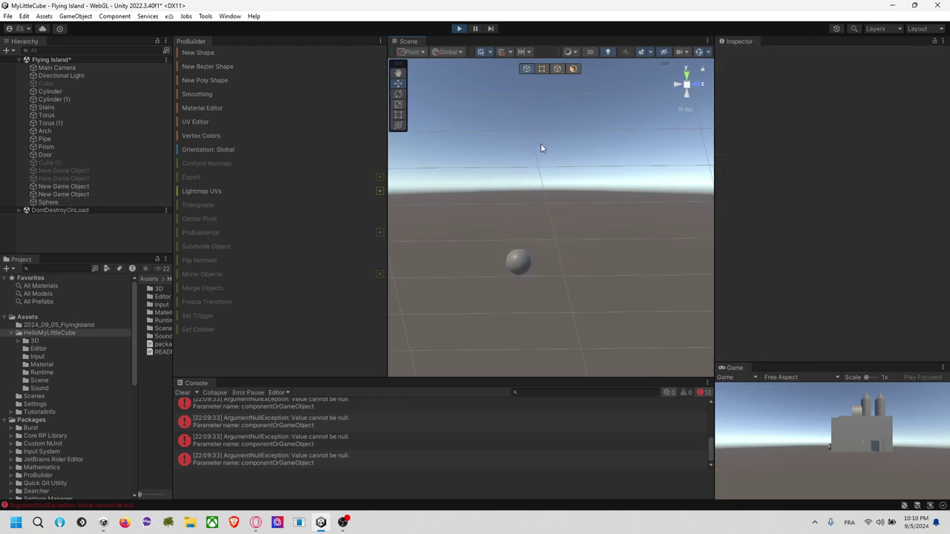
Enable the collider box's Mesh Renderer in the running scene and examine where the Sphere rests within it.
click(111, 194)
click(740, 127)
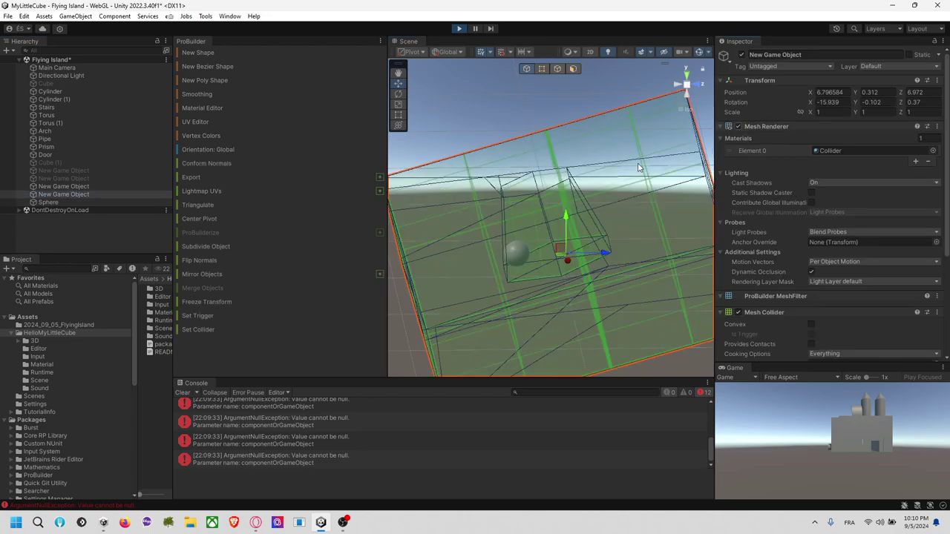
click(605, 105)
right_drag(605, 104, 549, 213)
mouse_move(549, 213)
alt+mouse_down()
mouse_move(551, 252)
mouse_move(572, 149)
mouse_move(564, 185)
mouse_move(604, 182)
mouse_move(534, 222)
mouse_move(518, 193)
mouse_move(543, 198)
alt+mouse_up()
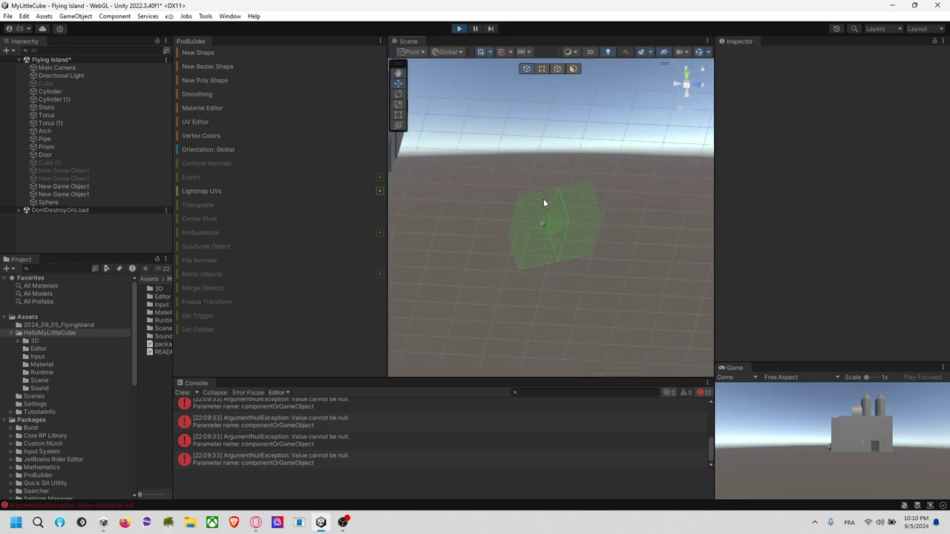
Stop the running scene and view the collider box and building from the front.
click(459, 28)
alt+drag(608, 190, 585, 266)
alt+drag(605, 236, 593, 239)
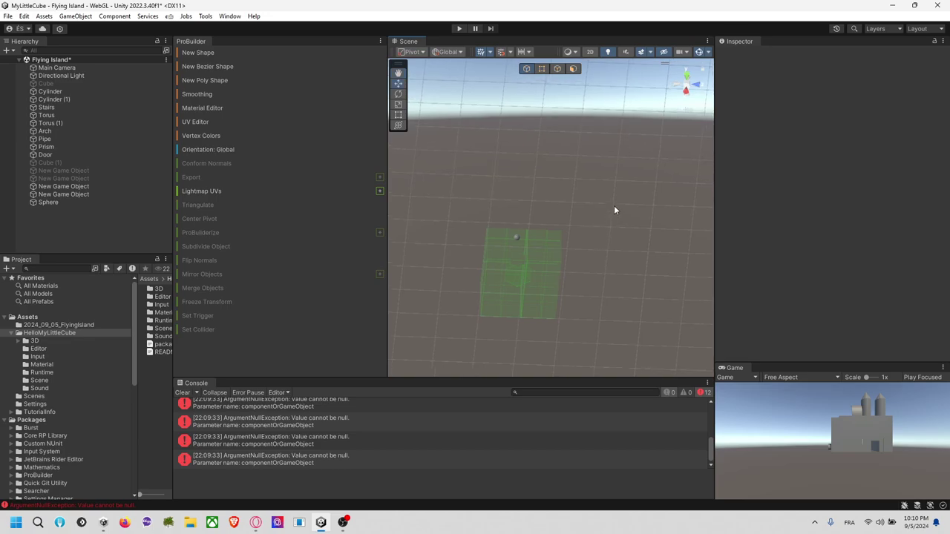
click(697, 84)
middle_drag(473, 197, 480, 220)
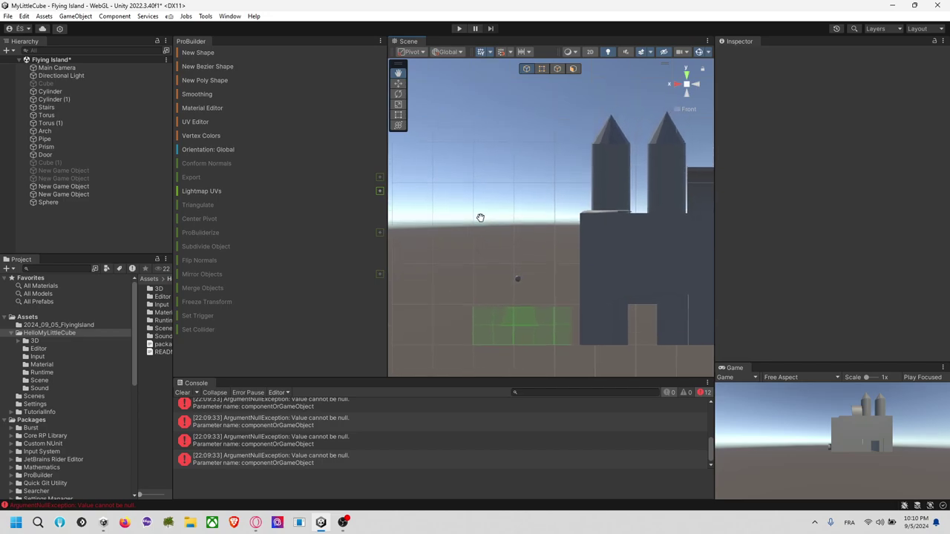
Draw a six-sided ProBuilder Pipe with thickness 0.25 upright on the ground beside the collider box.
click(219, 56)
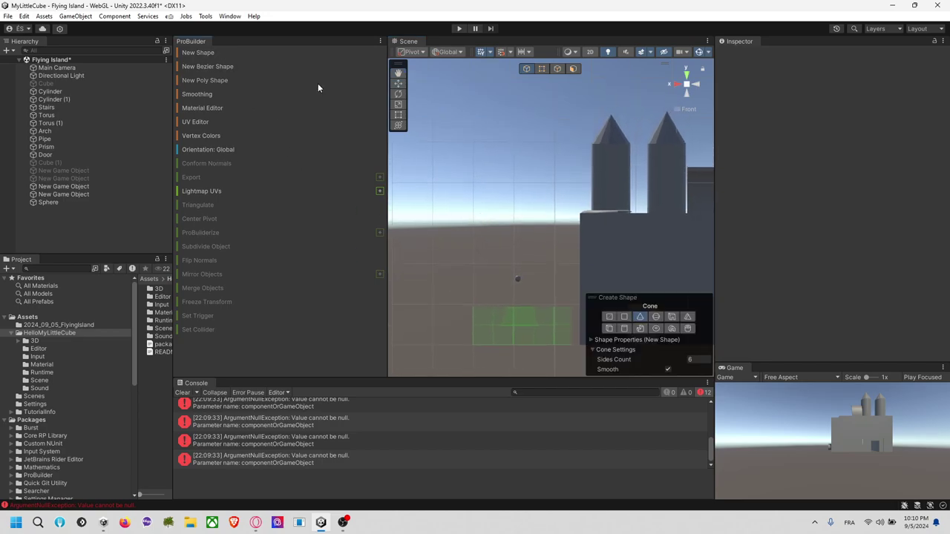
click(687, 328)
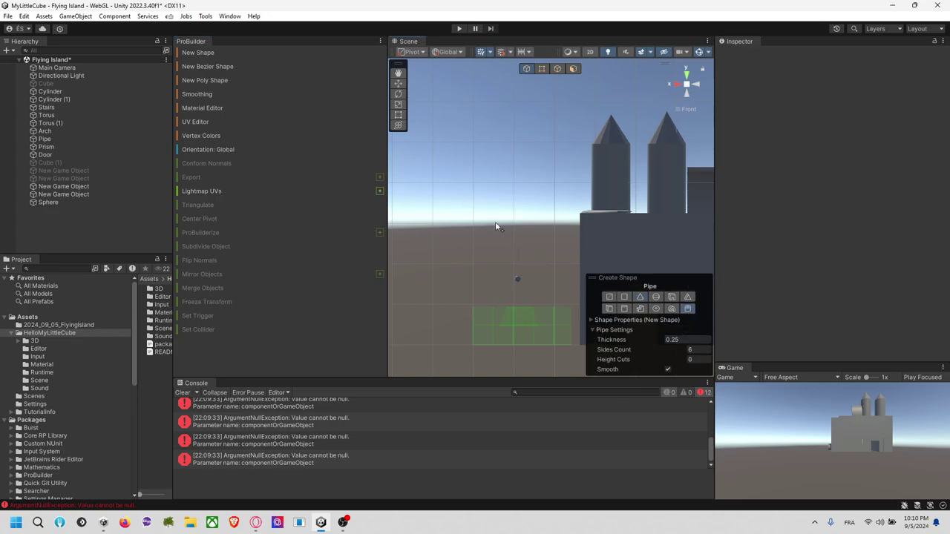
click(657, 308)
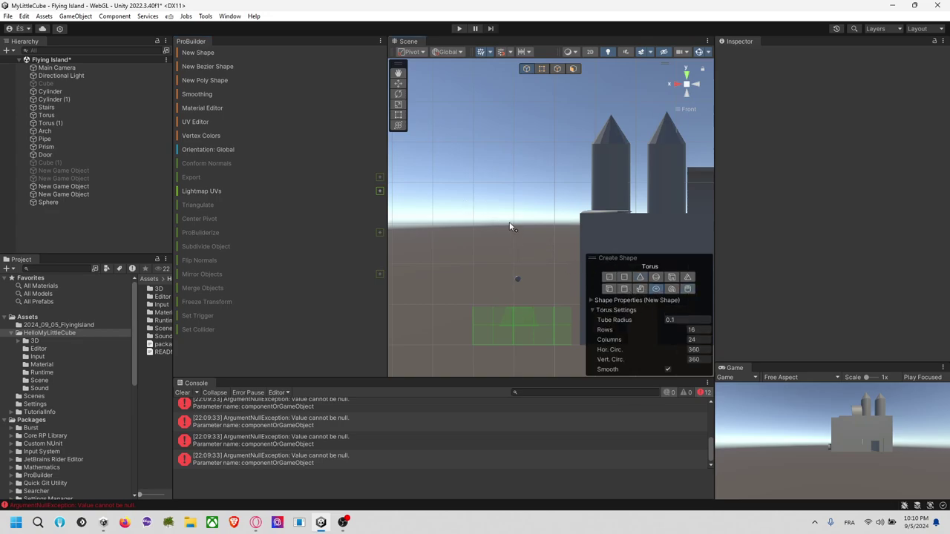
click(672, 290)
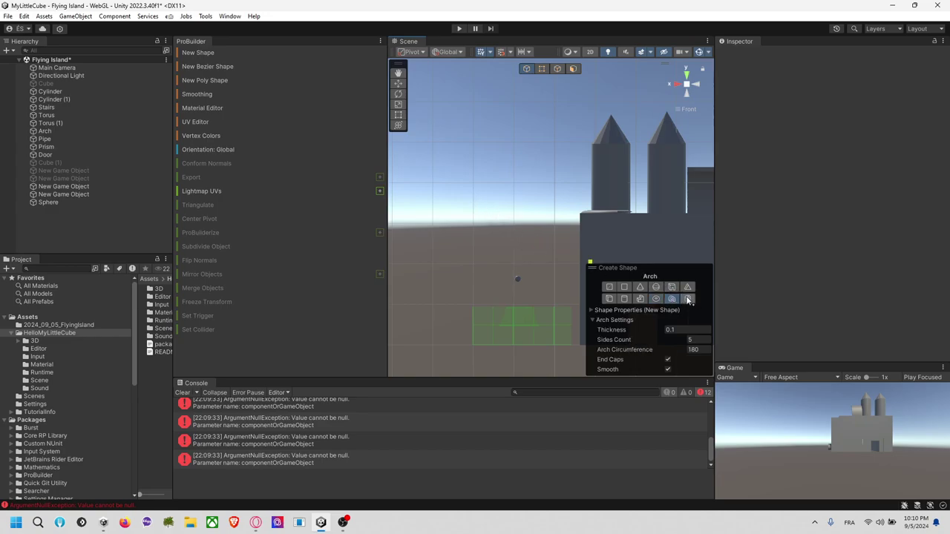
click(688, 298)
alt+drag(530, 255, 486, 270)
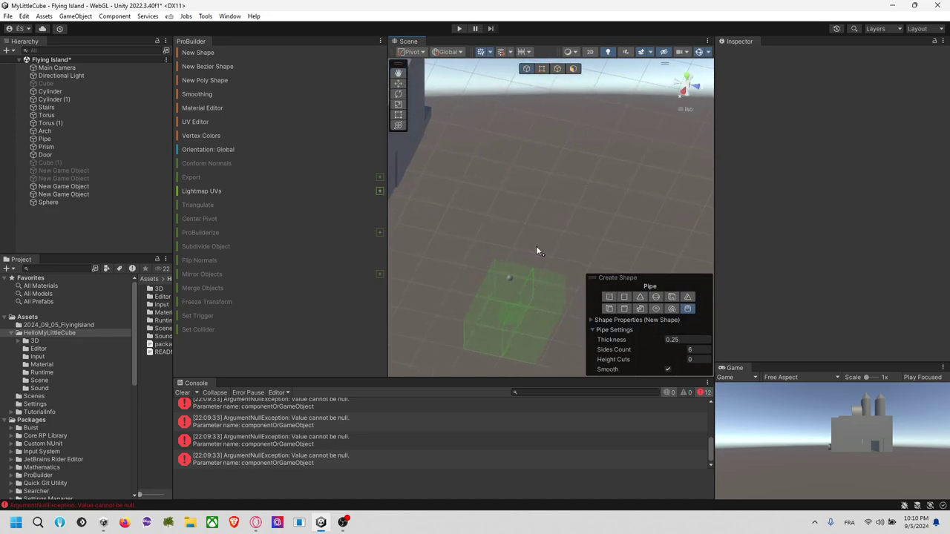
middle_drag(535, 252, 424, 160)
mouse_move(460, 270)
mouse_down()
mouse_move(573, 244)
mouse_move(587, 211)
mouse_move(555, 226)
mouse_up()
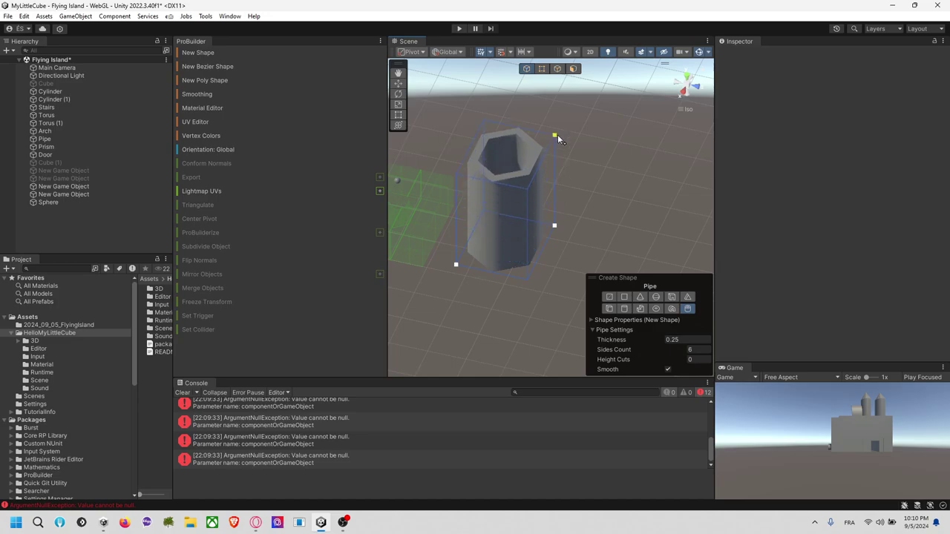
click(557, 134)
Increase the new pipe's sides count to make it rounder.
alt+drag(559, 160, 648, 259)
drag(780, 278, 802, 276)
alt+drag(622, 163, 639, 236)
Enable Convex on the new pipe's Mesh Collider and inspect the resulting collider outline.
scroll(765, 318, down, 7)
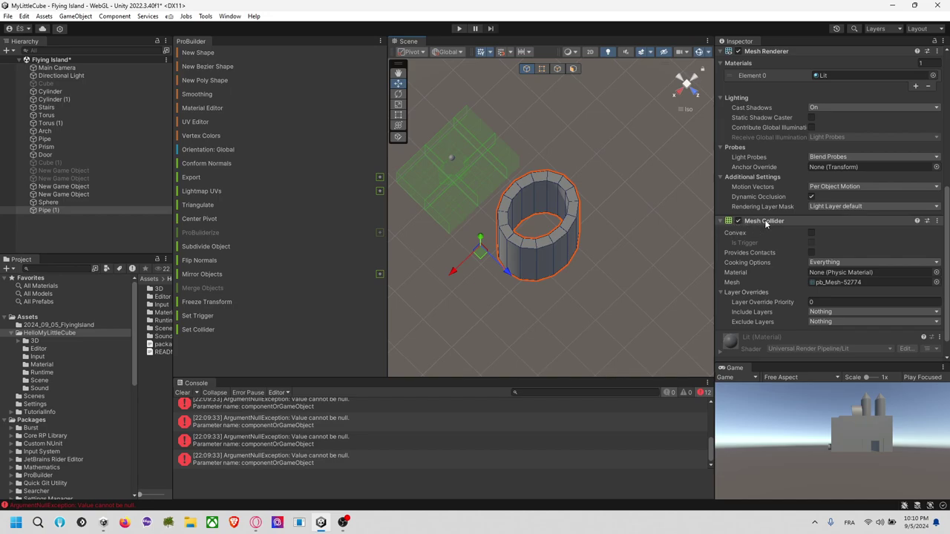
click(811, 233)
alt+drag(636, 229, 574, 224)
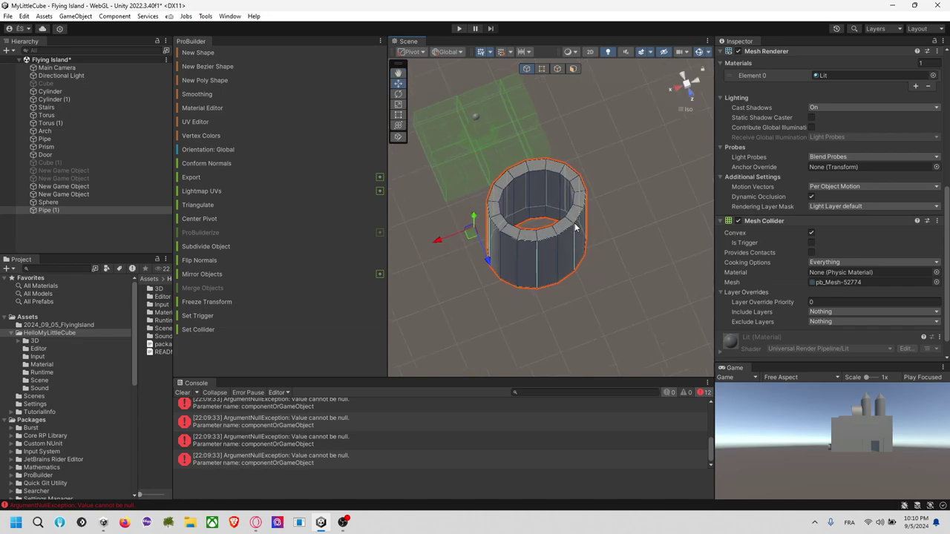
Duplicate the small sphere beside the pipe and place the copy above the new pipe's opening.
scroll(574, 223, up, 10)
alt+drag(567, 282, 616, 216)
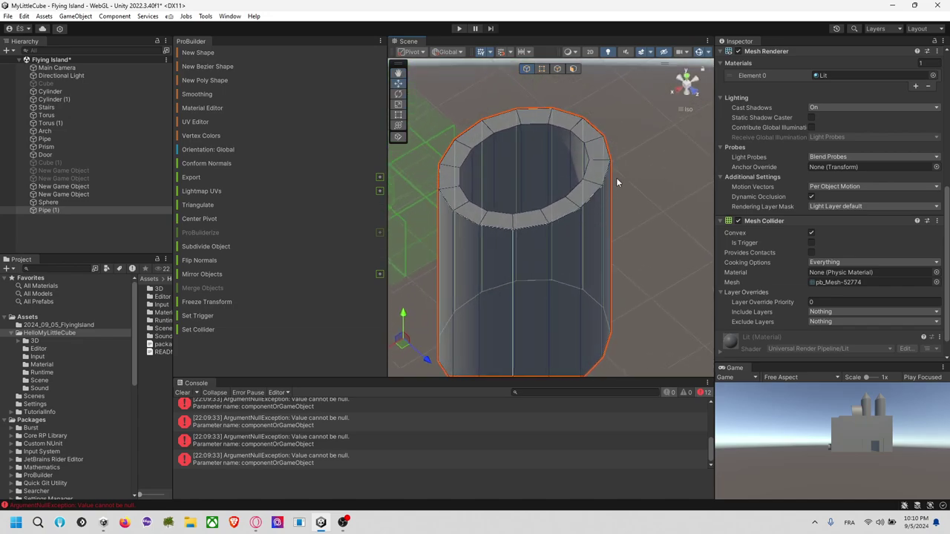
middle_drag(543, 323, 616, 291)
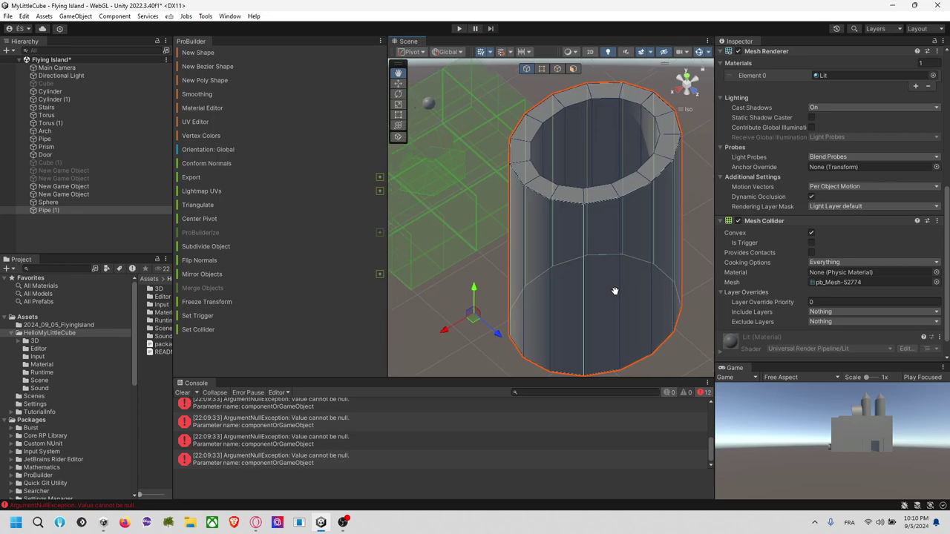
scroll(611, 293, down, 3)
scroll(561, 261, down, 2)
alt+drag(561, 261, 627, 216)
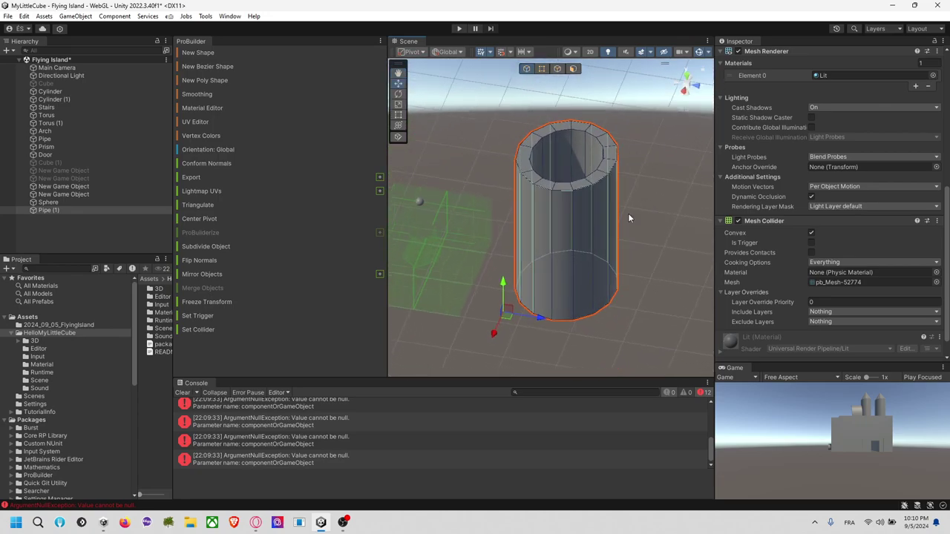
click(420, 202)
key(ctrl+d)
drag(454, 214, 528, 302)
drag(559, 204, 612, 164)
alt+middle_drag(612, 165, 593, 218)
alt+drag(593, 219, 606, 159)
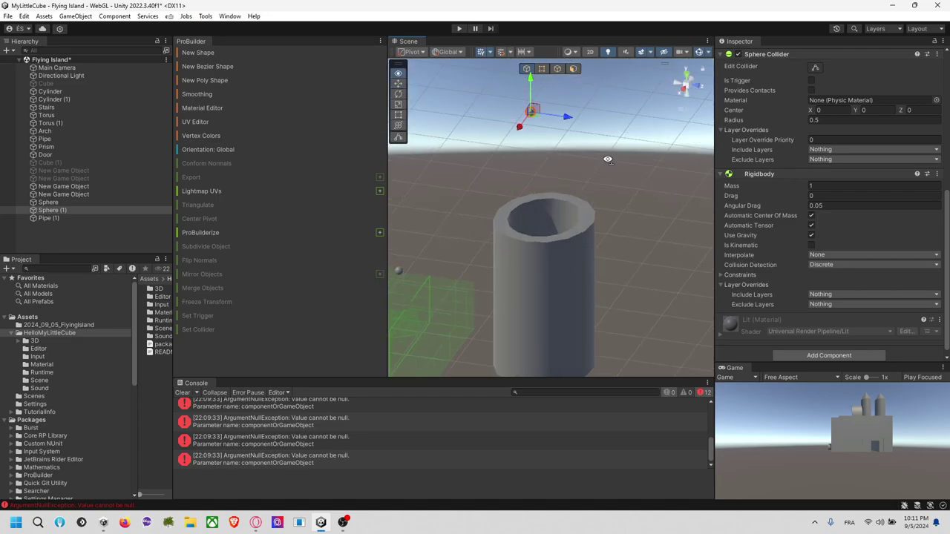
Run the scene to test the duplicated sphere falling onto the convex pipe, clearing the console before stopping.
click(459, 29)
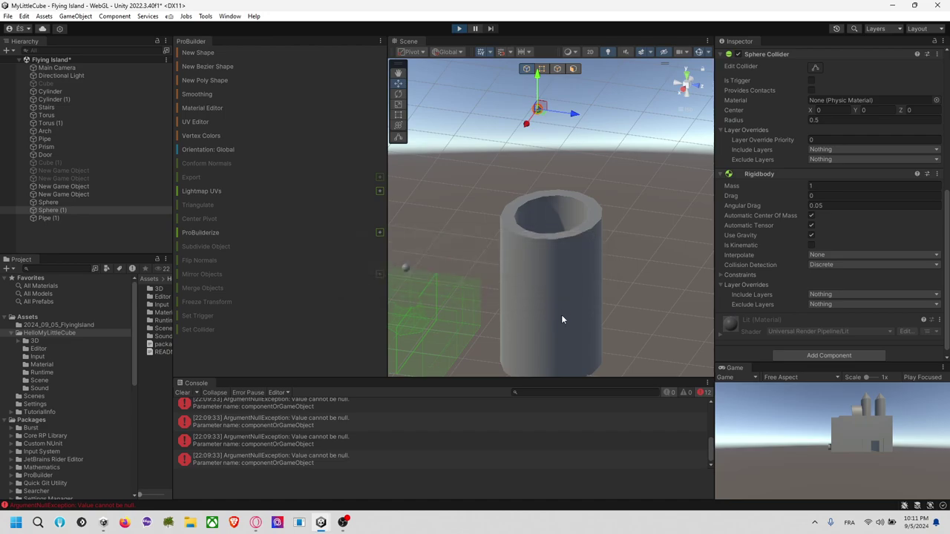
middle_drag(454, 322, 471, 301)
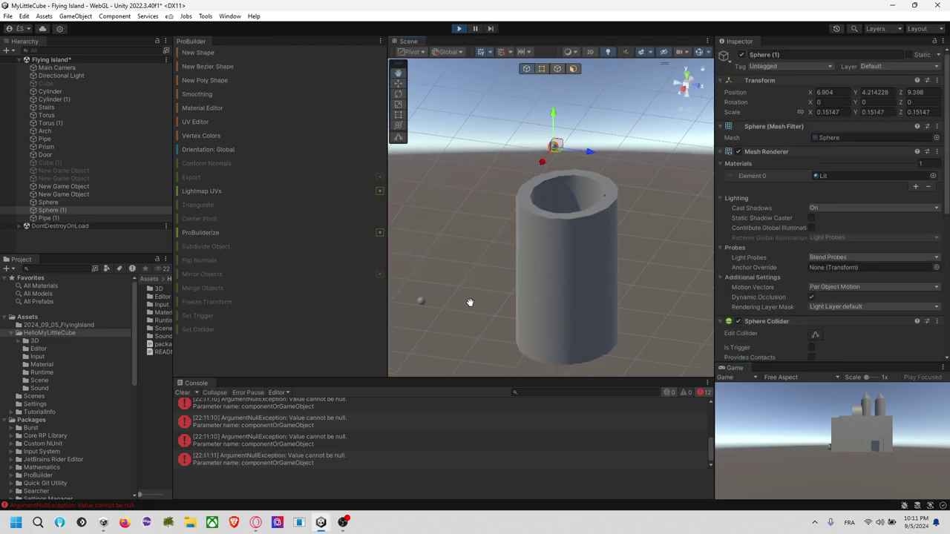
alt+drag(472, 295, 613, 263)
click(613, 263)
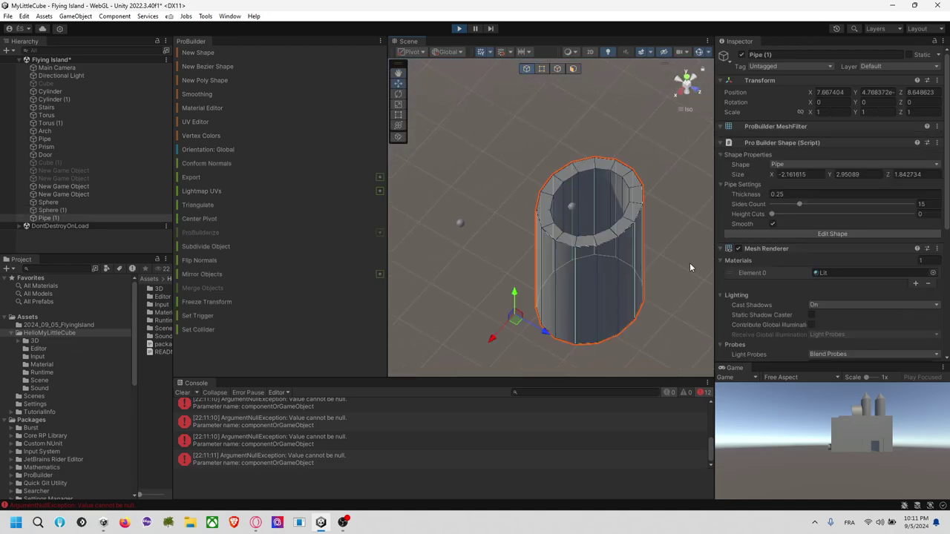
scroll(772, 238, down, 5)
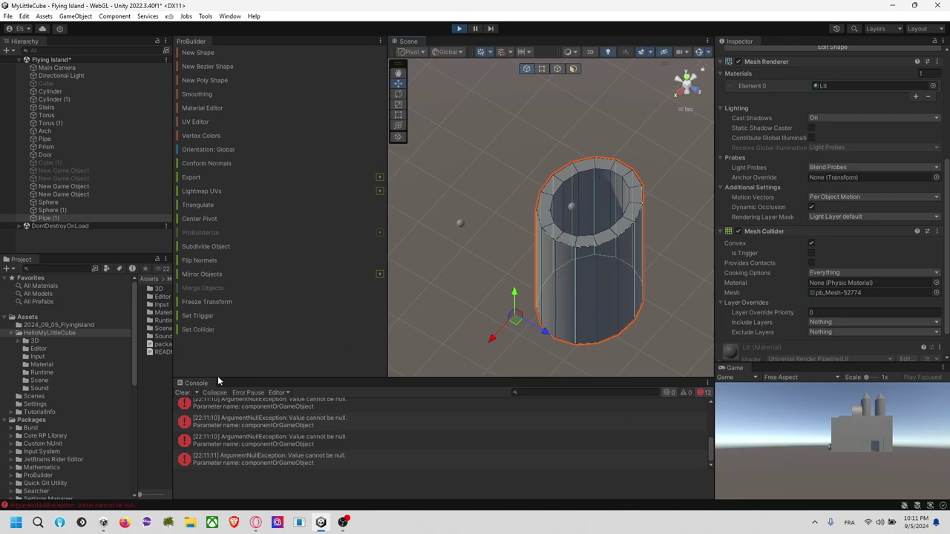
click(184, 392)
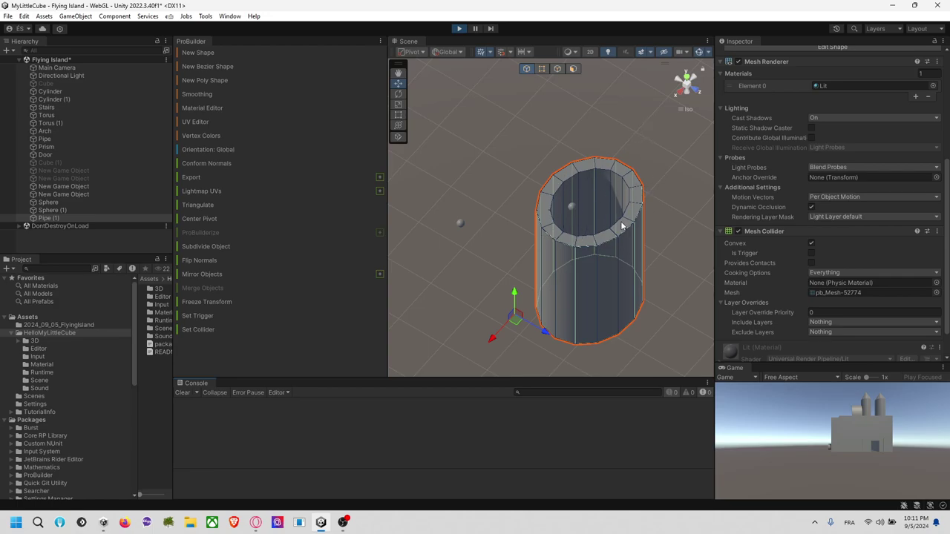
click(456, 28)
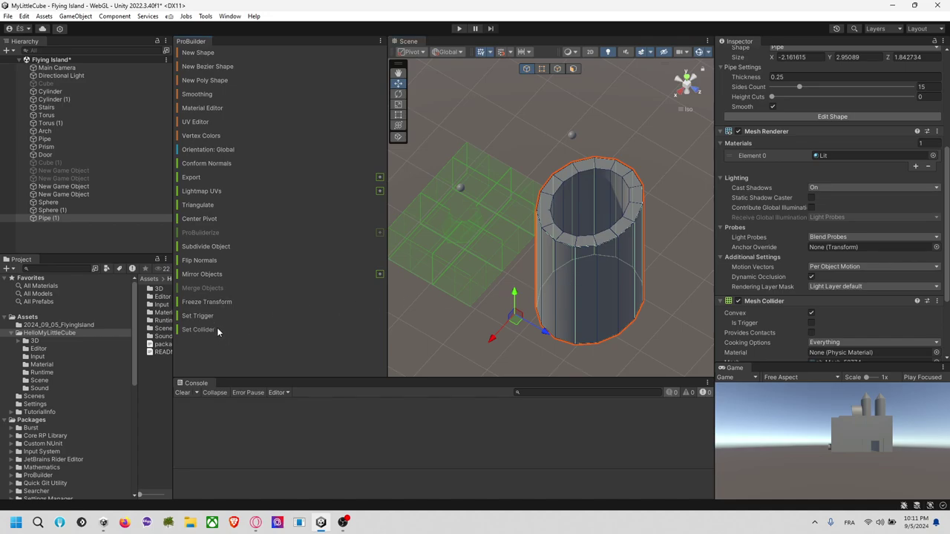
Remove the Mesh Collider component from the new pipe.
right_click(772, 303)
click(806, 326)
Convert the new pipe with ProBuilder's Set Collider and briefly run the scene to check it.
click(81, 218)
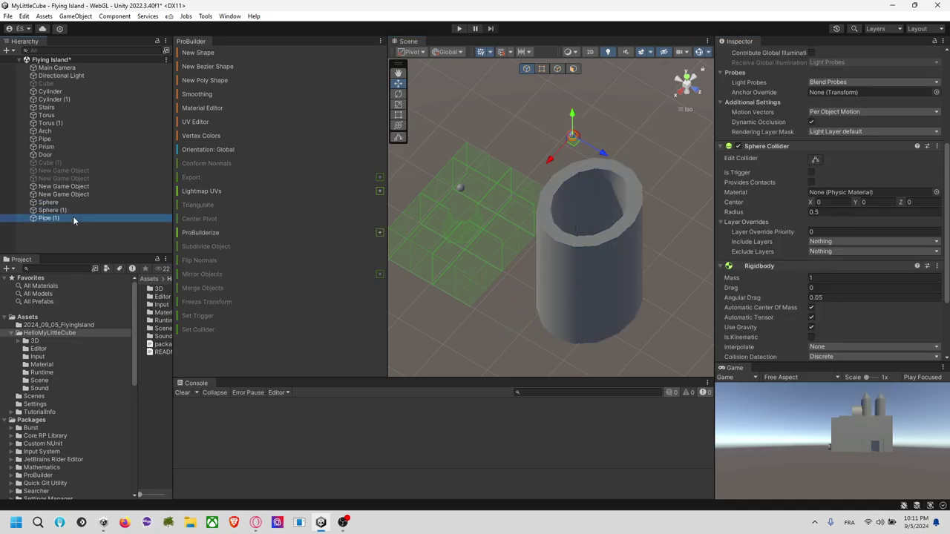
click(198, 330)
alt+drag(625, 232, 478, 40)
click(512, 110)
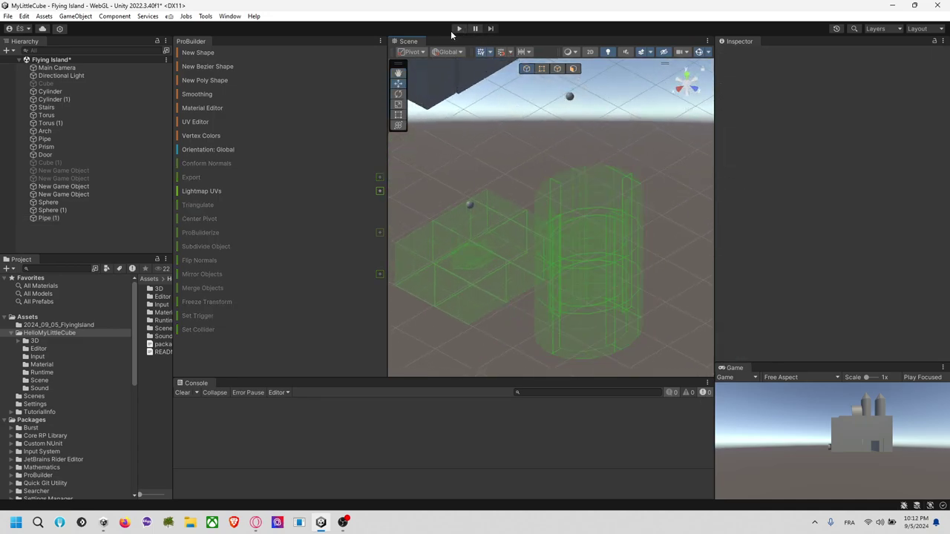
click(457, 29)
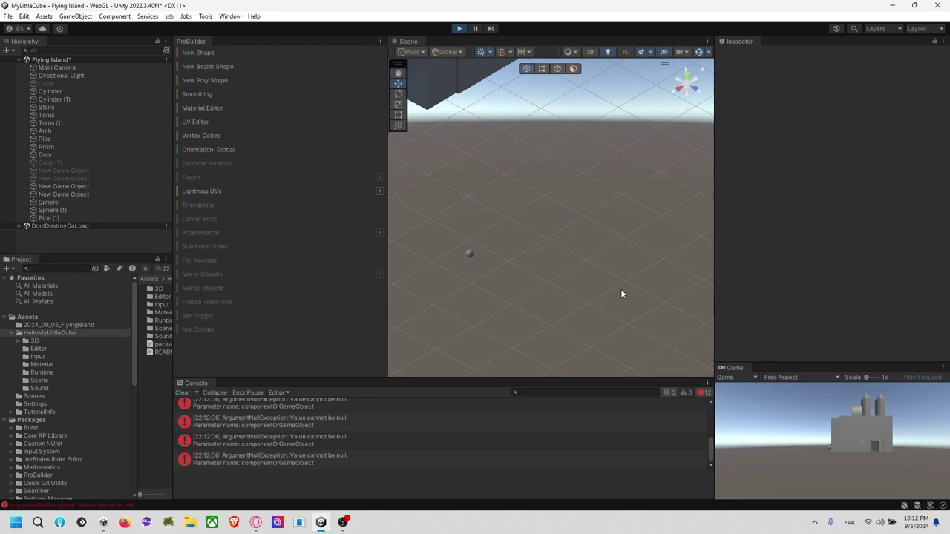
click(459, 33)
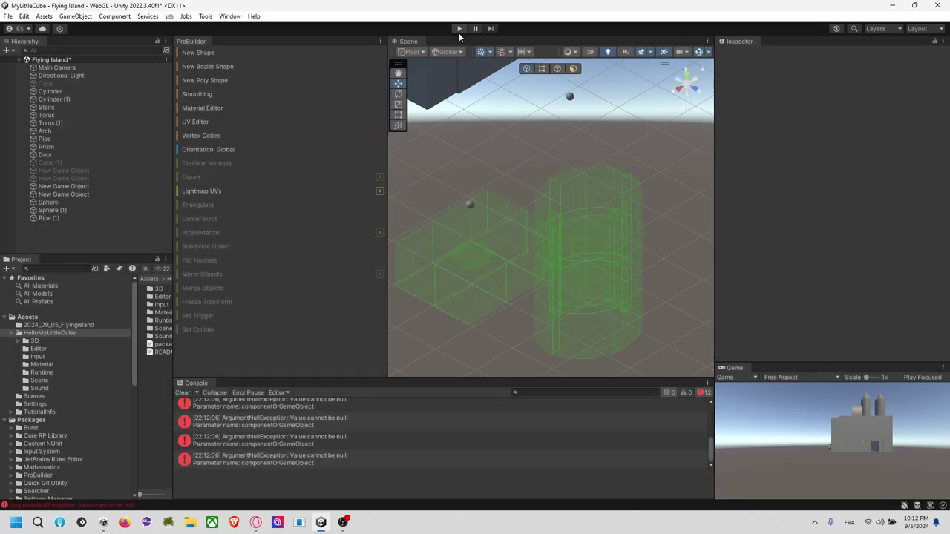
Examine the converted pipe's shape, material, Mesh Collider and Collider Behaviour settings.
click(573, 221)
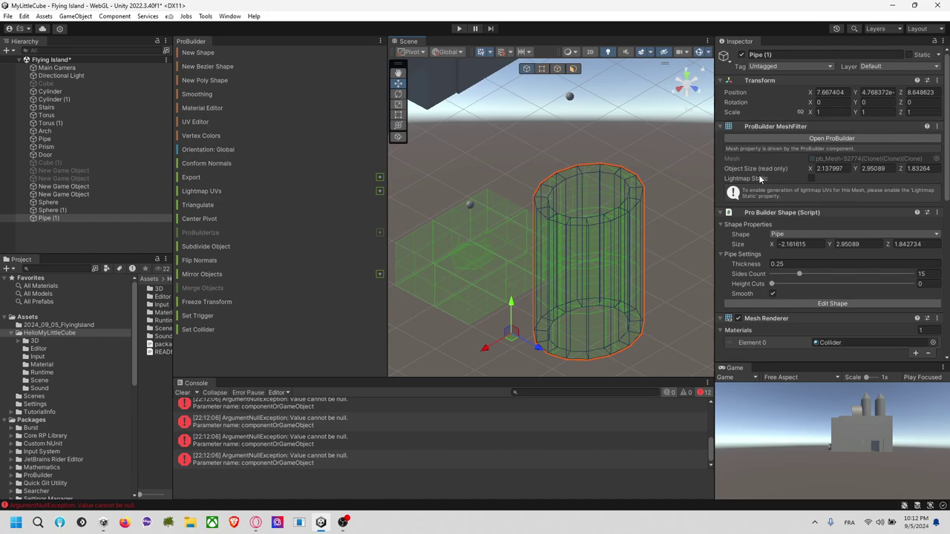
scroll(757, 178, down, 5)
scroll(754, 196, up, 4)
click(84, 230)
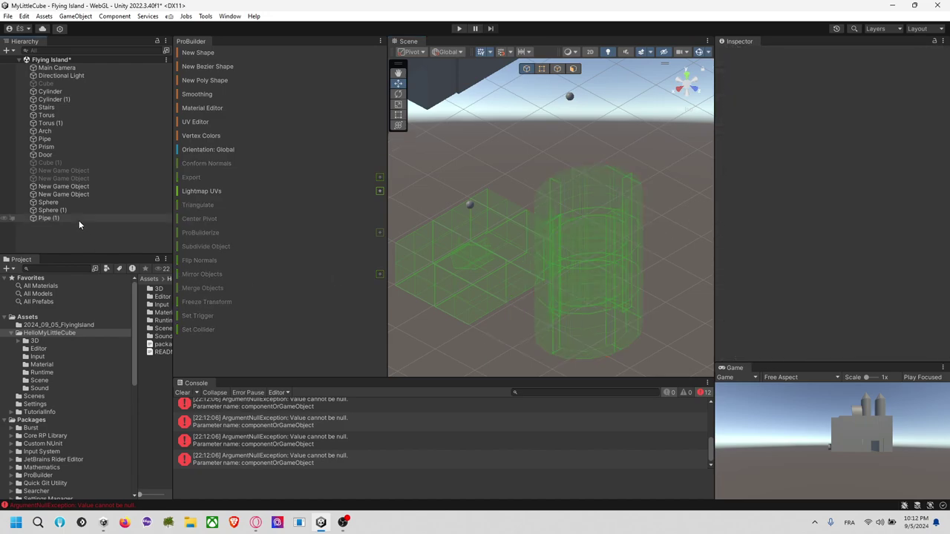
click(79, 218)
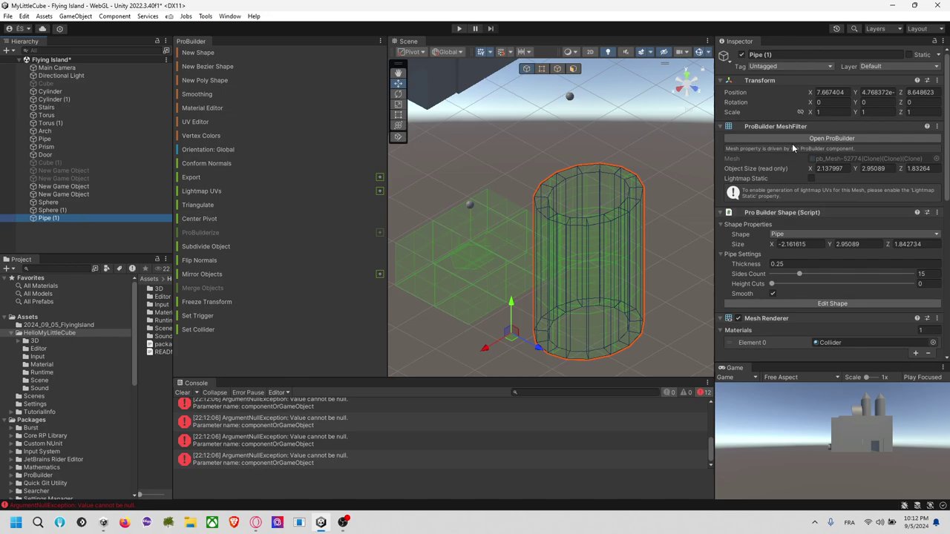
scroll(819, 285, down, 2)
scroll(754, 255, down, 7)
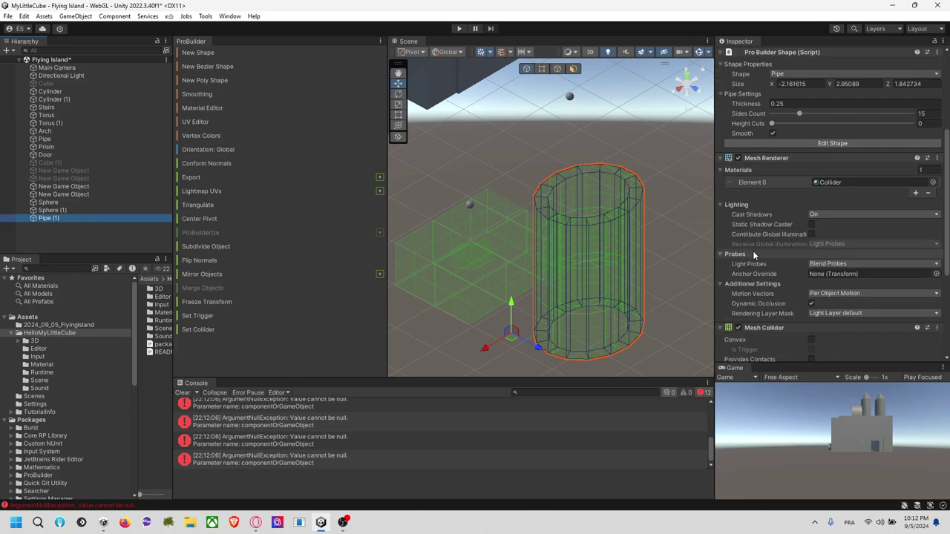
scroll(753, 252, down, 3)
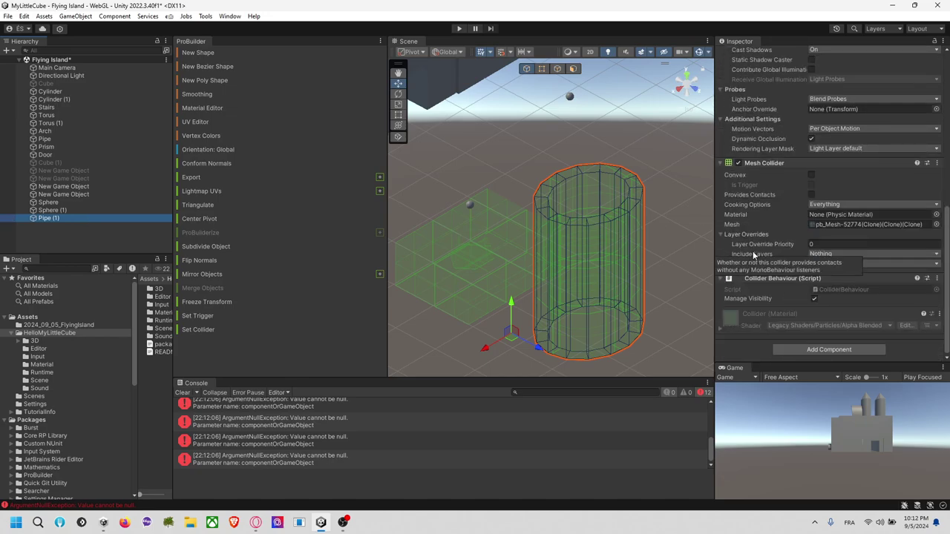
Undo the Set Collider conversion on the pipe, toggling it to compare both states.
click(665, 273)
key(ctrl+z)
key(ctrl+y)
key(ctrl+z)
key(ctrl+y)
key(ctrl+z)
key(ctrl+z)
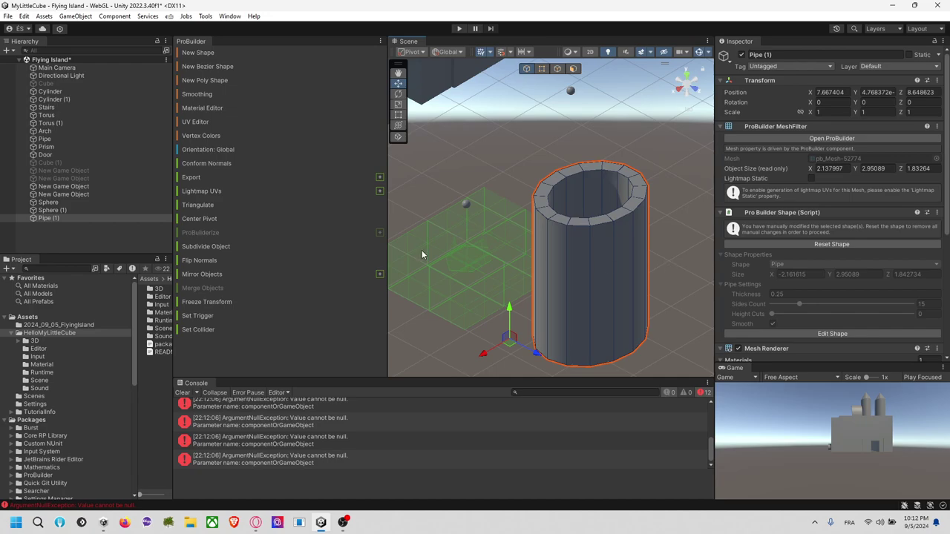
Duplicate the pipe and create an empty scene object named Pipe as their container.
click(49, 218)
key(ctrl+d)
click(50, 234)
right_click(51, 234)
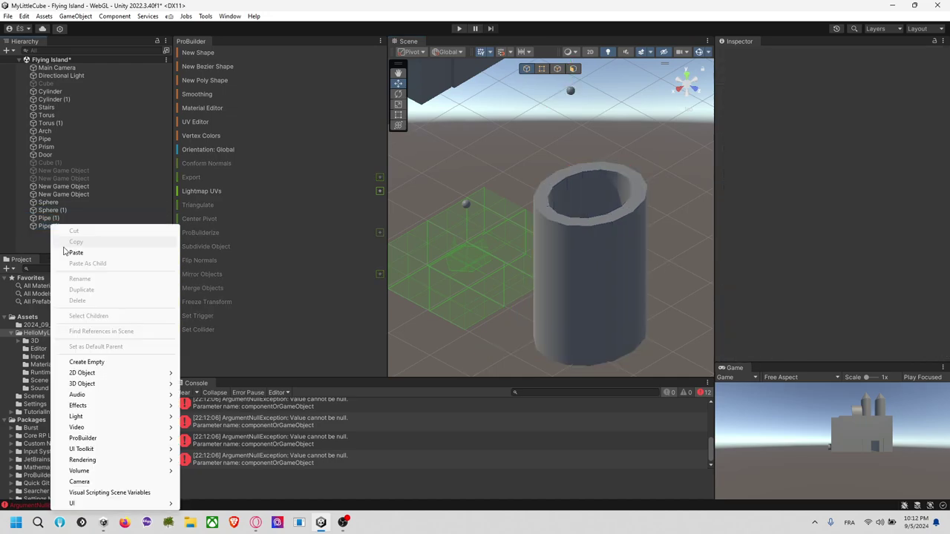
click(86, 361)
text(Pipe)
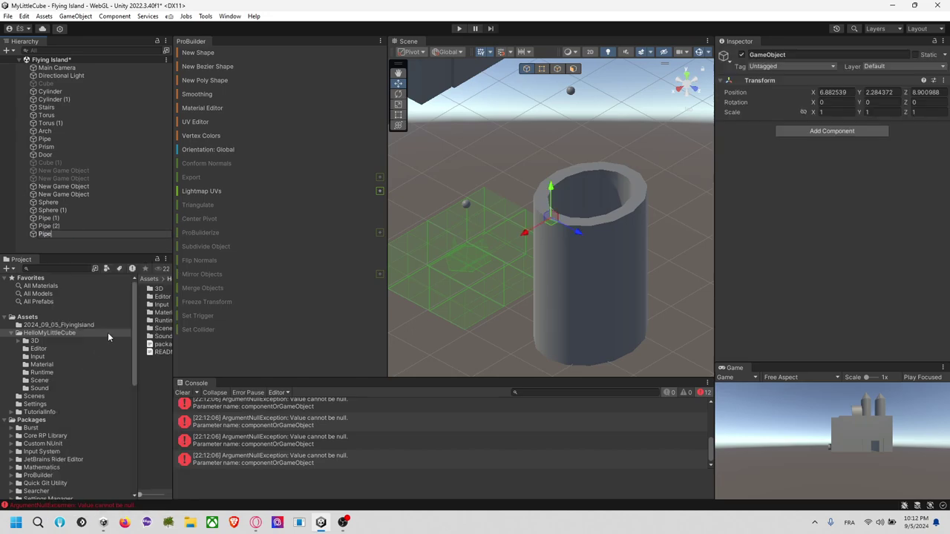
key(Return)
Nest both pipe meshes under the empty Pipe object.
click(66, 218)
shift+click(63, 225)
drag(63, 233, 91, 227)
Rename the two nested pipe meshes Pipe View and Pipe Collider.
click(66, 226)
key(F2)
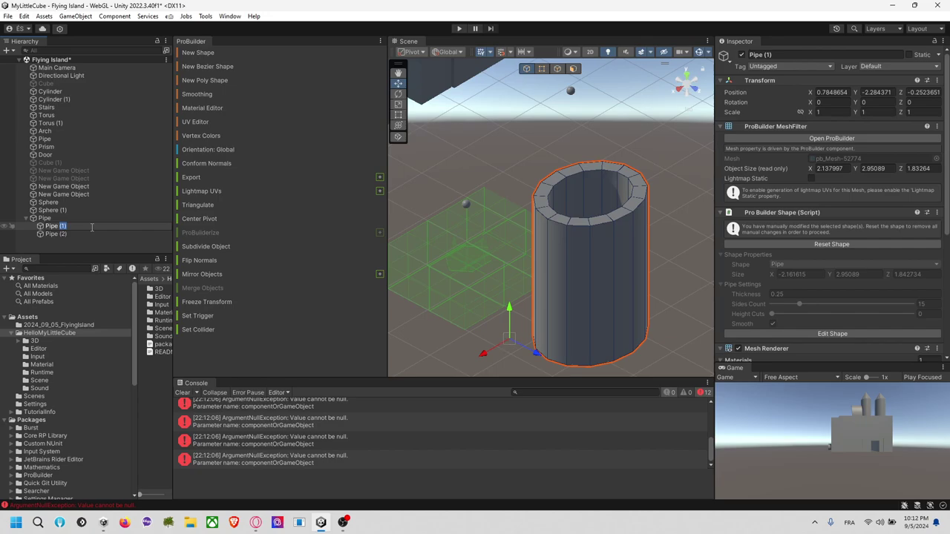
text(View)
key(Return)
click(61, 234)
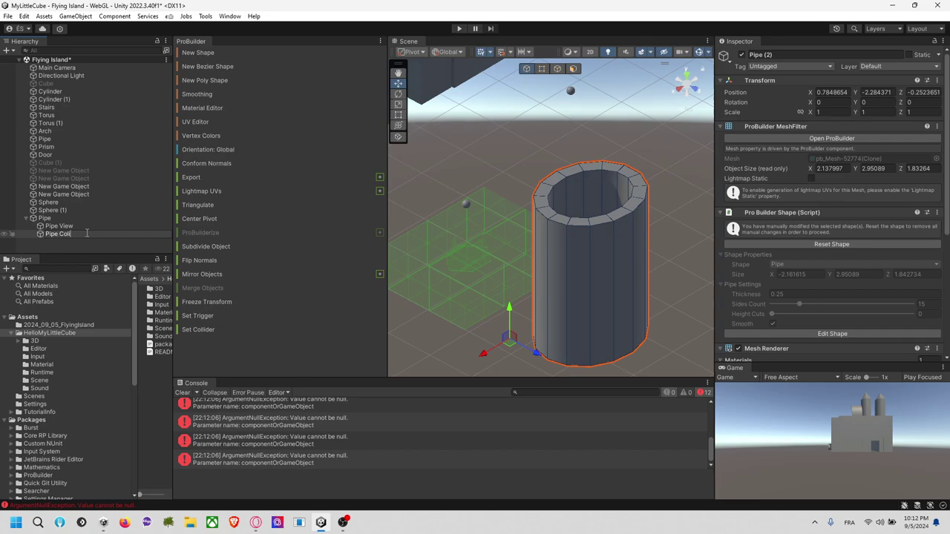
click(87, 233)
text(Pipe Collider)
key(Return)
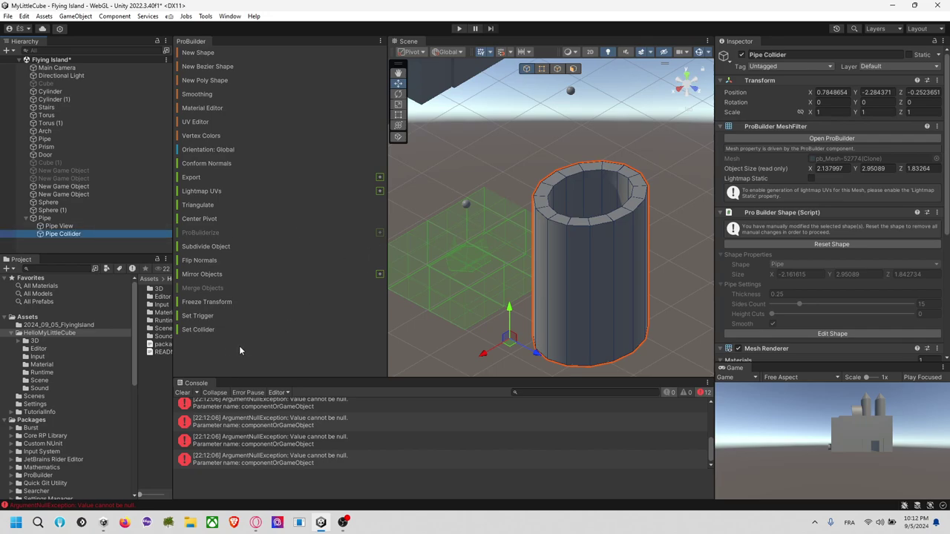
Apply Set Collider to the Pipe Collider object and check it against Pipe View.
click(209, 331)
click(653, 151)
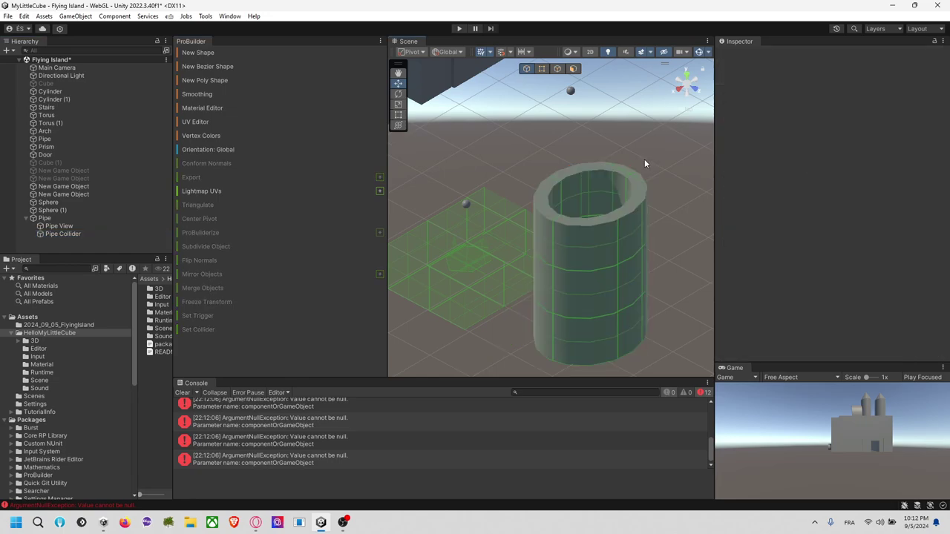
click(82, 234)
click(62, 227)
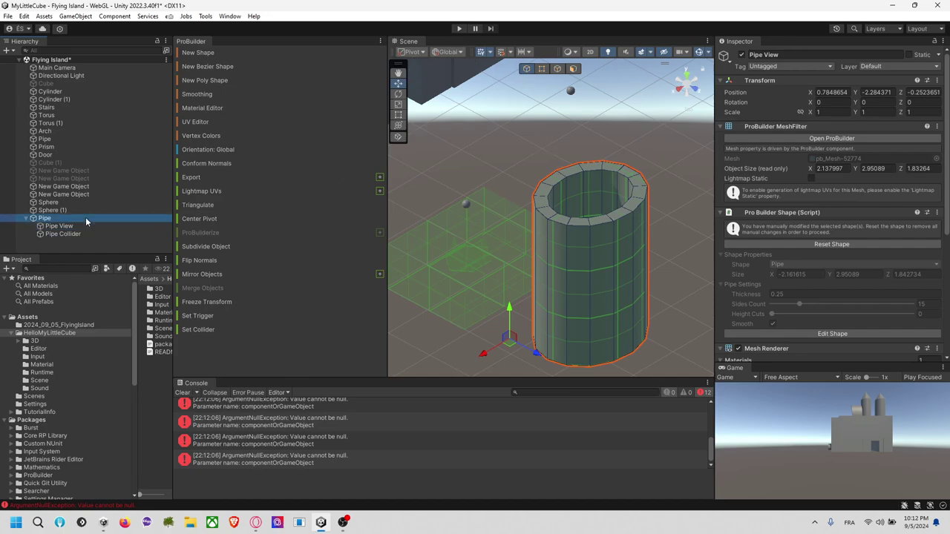
Rotate the parent Pipe object so the tube lies tilted as a sloping slide.
click(85, 219)
key(e)
drag(564, 200, 615, 238)
right_drag(520, 212, 598, 205)
drag(575, 184, 555, 126)
Move the duplicated sphere over the tilted pipe's upper end, at about X 6.68, Z 9.91.
key(w)
mouse_move(622, 138)
right_down()
mouse_move(579, 132)
mouse_move(660, 119)
mouse_move(655, 95)
mouse_move(630, 122)
right_up()
click(578, 88)
drag(620, 89, 648, 91)
click(686, 77)
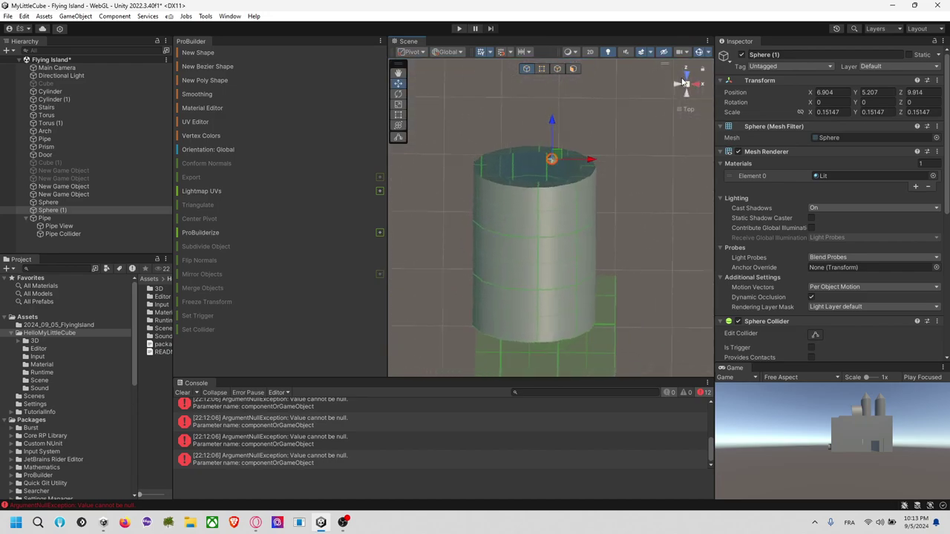
drag(591, 159, 578, 159)
Run the scene from a side view to test the sphere rolling through the tilted pipe, and stop it.
right_drag(660, 219, 660, 220)
alt+drag(660, 219, 567, 213)
scroll(568, 208, down, 5)
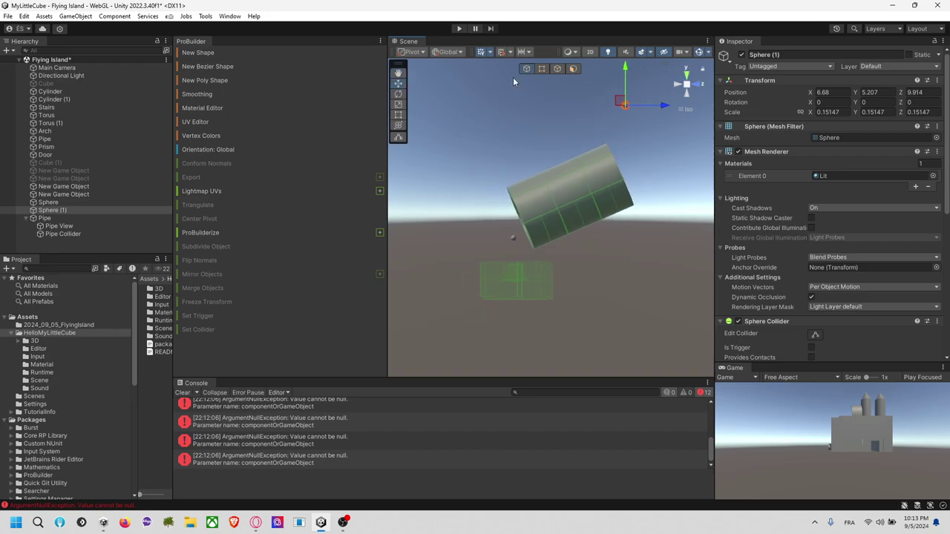
click(461, 29)
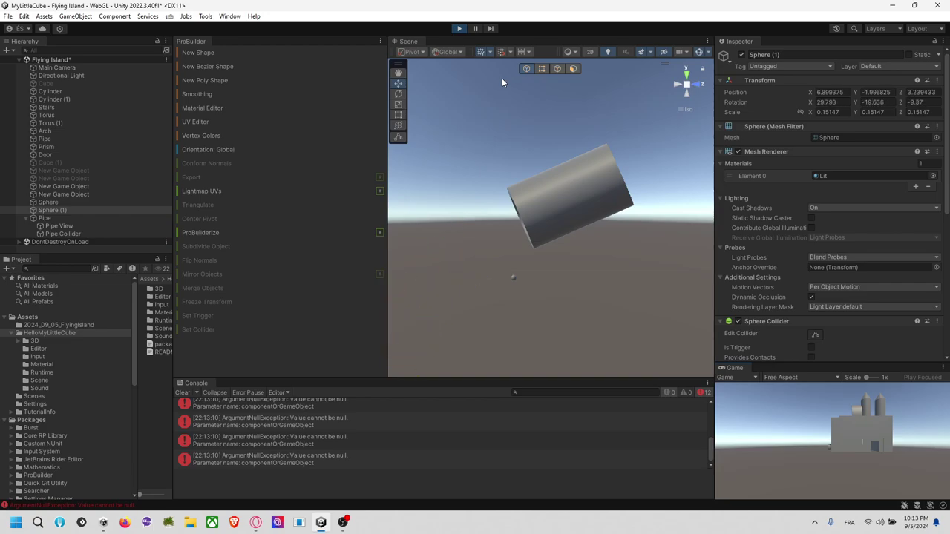
alt+drag(473, 147, 274, 213)
click(458, 28)
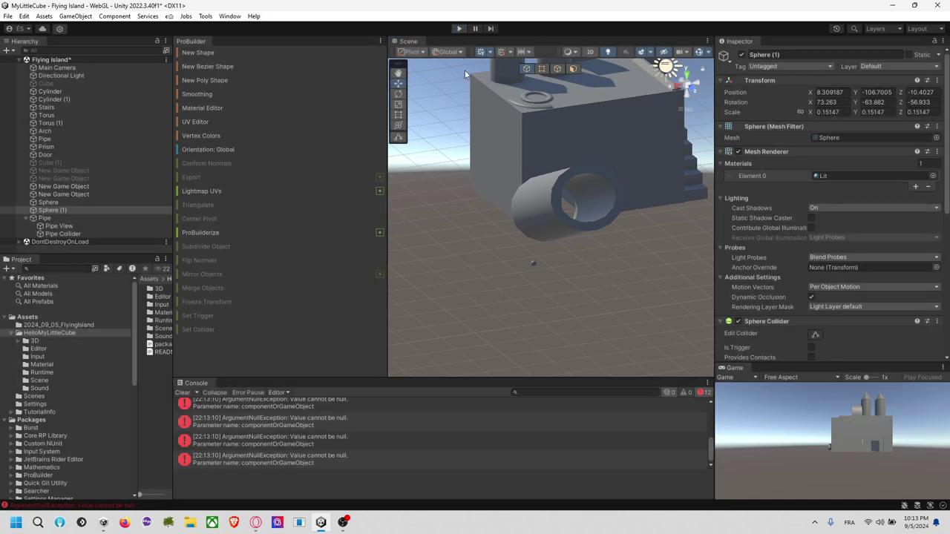
Draw a flat ProBuilder Sprite about 1.65 by 1.24 on the ground beside the tilted pipe.
click(240, 52)
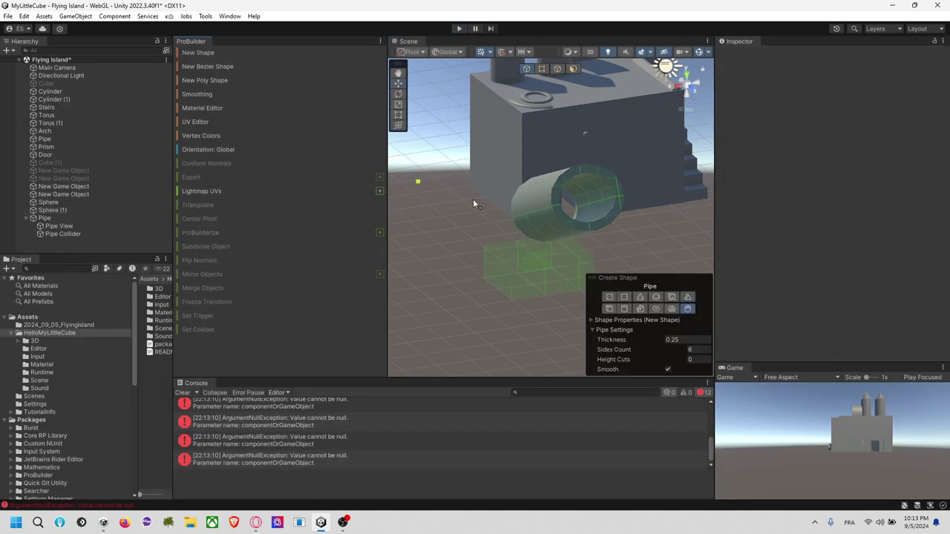
click(613, 298)
drag(431, 213, 497, 236)
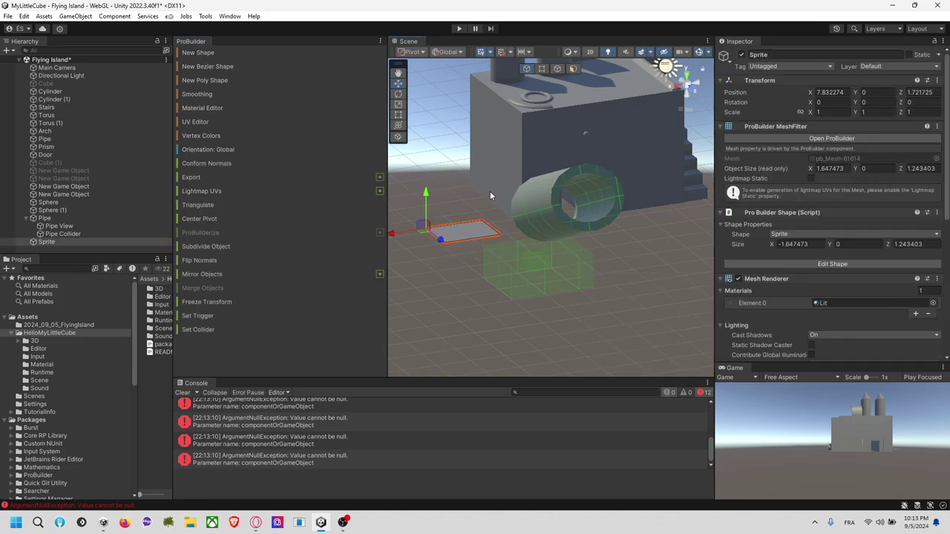
Draw a flat ProBuilder Plane about 2.64 by 3.25 on the ground beside the sprite.
key(f)
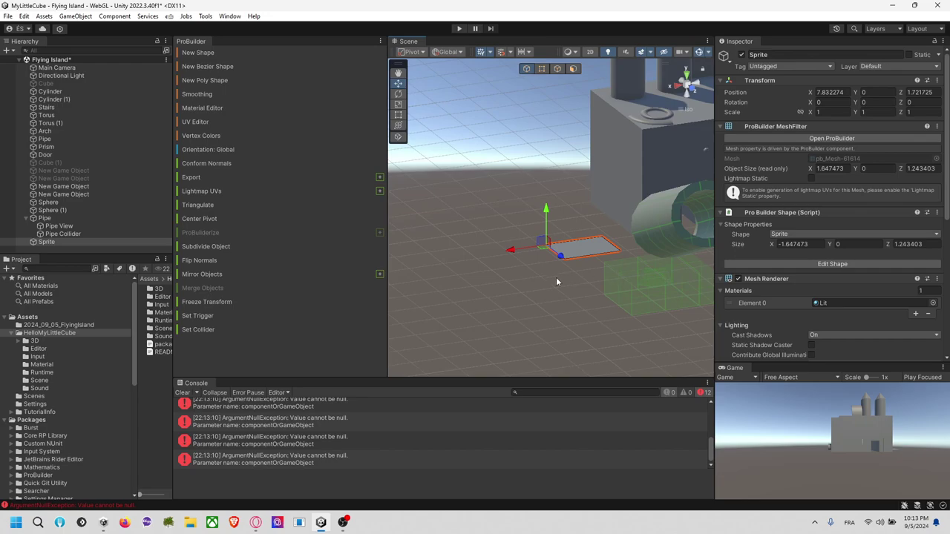
click(230, 51)
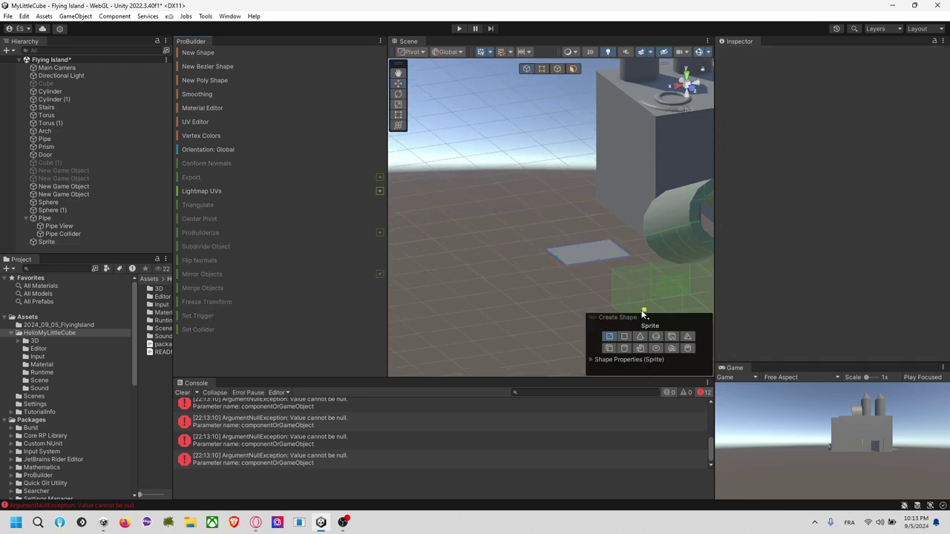
click(624, 336)
drag(409, 275, 568, 302)
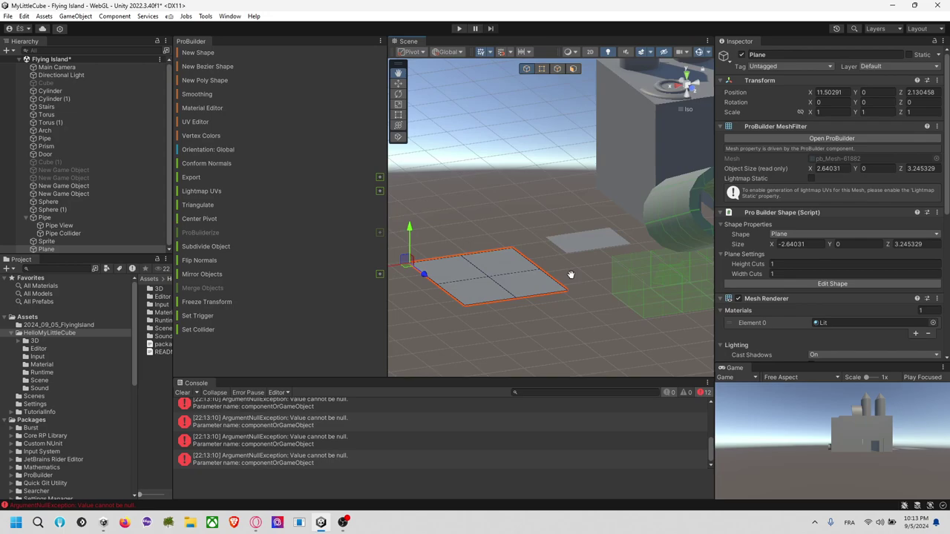
Switch the scene view's shading to wireframe to expose the triangles of the sprite and the plane.
middle_drag(571, 279, 610, 239)
click(602, 221)
click(507, 270)
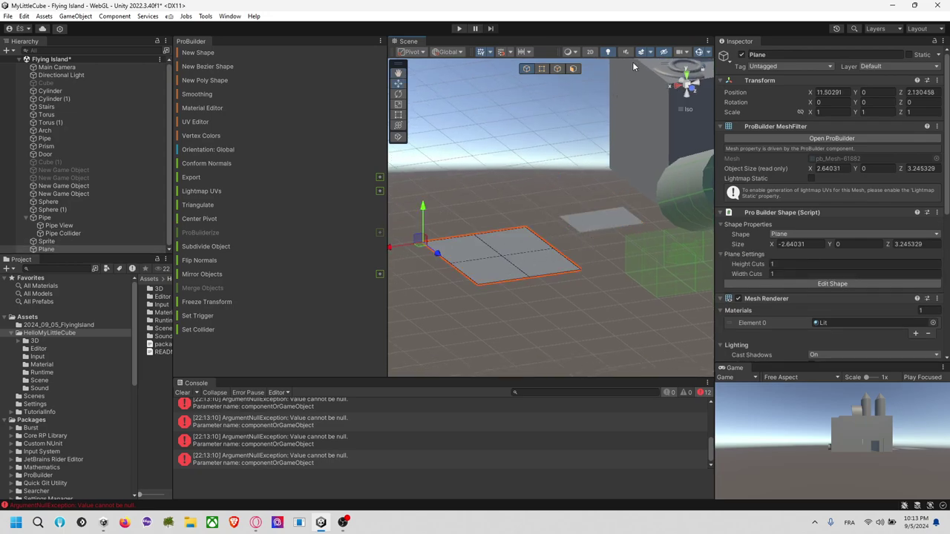
click(566, 52)
click(594, 81)
click(526, 174)
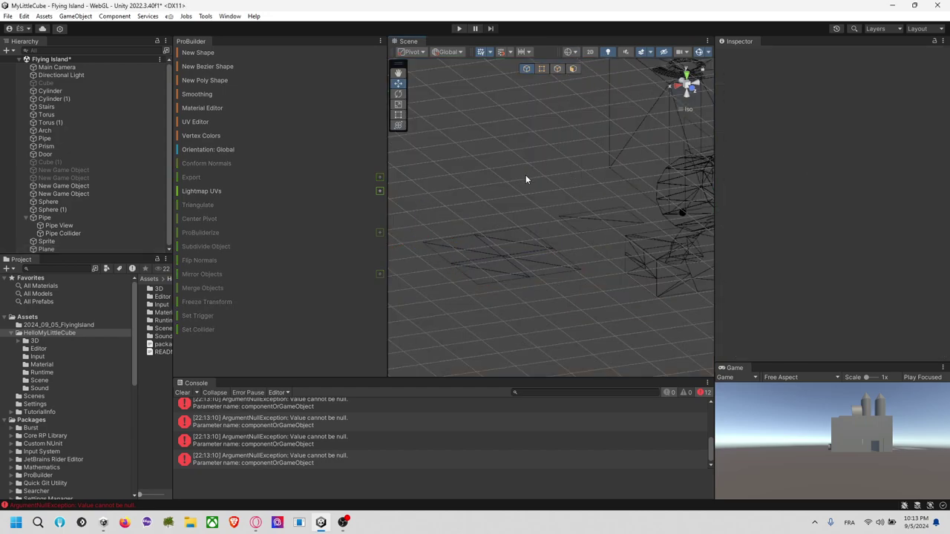
Shift the Sprite slightly along its Z axis on the ground near the plane.
middle_drag(579, 175, 455, 233)
scroll(456, 232, down, 3)
right_drag(540, 206, 742, 241)
middle_drag(626, 182, 603, 253)
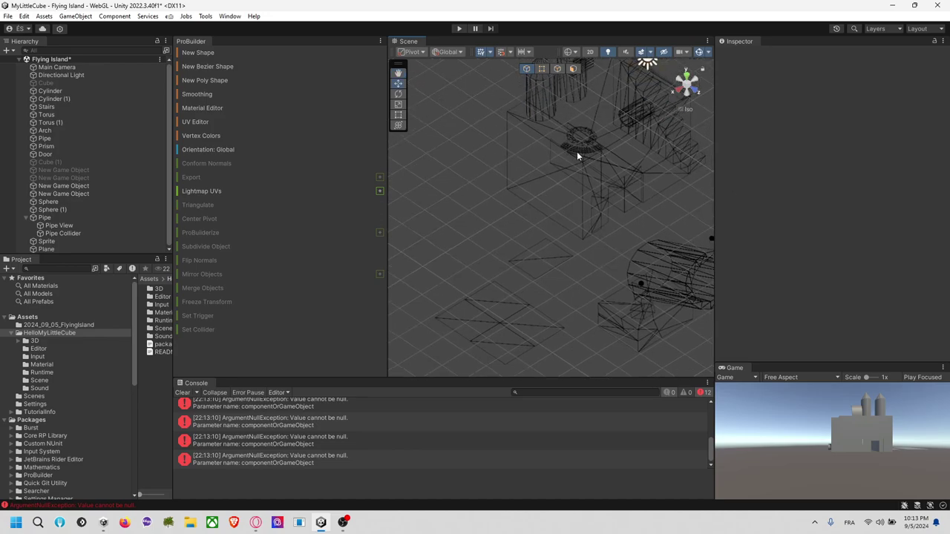
middle_drag(566, 260, 591, 190)
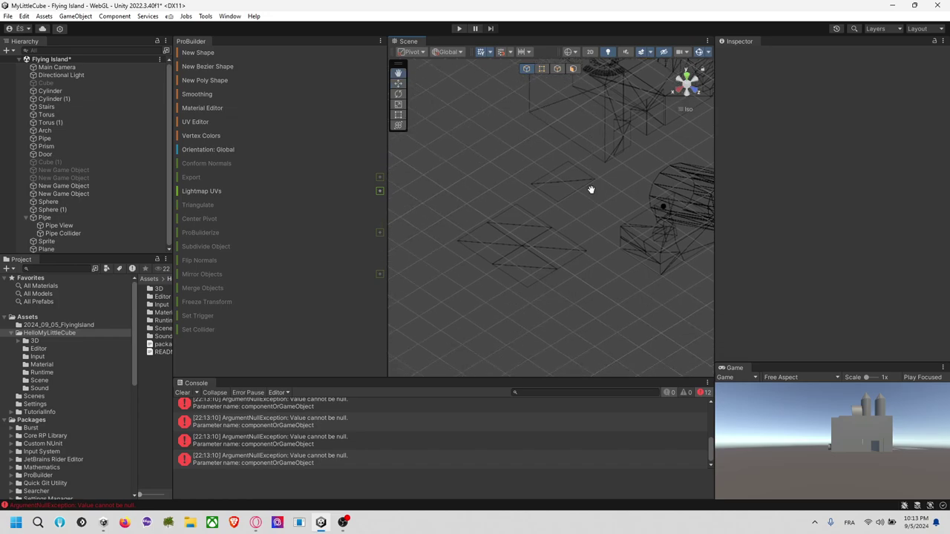
click(569, 191)
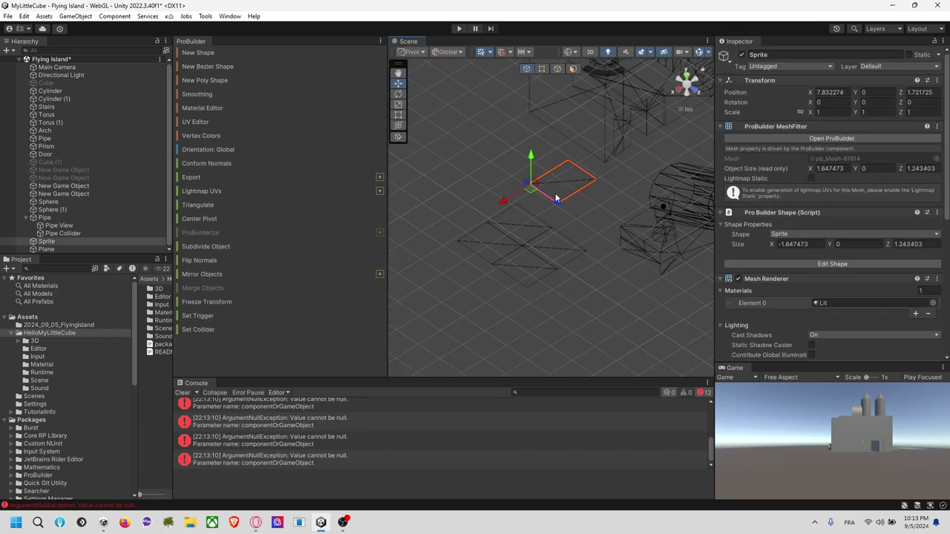
drag(555, 192, 543, 186)
Set the Plane's height cuts to 5 and width cuts to 22, and inspect the subdivided mesh up close.
click(535, 232)
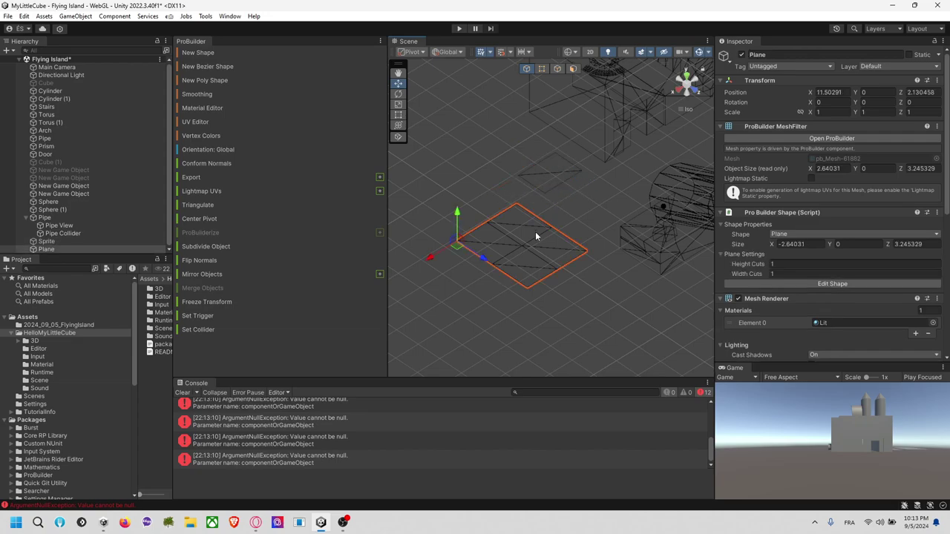
mouse_move(765, 264)
mouse_down()
mouse_move(783, 264)
mouse_move(768, 265)
mouse_move(781, 275)
mouse_up()
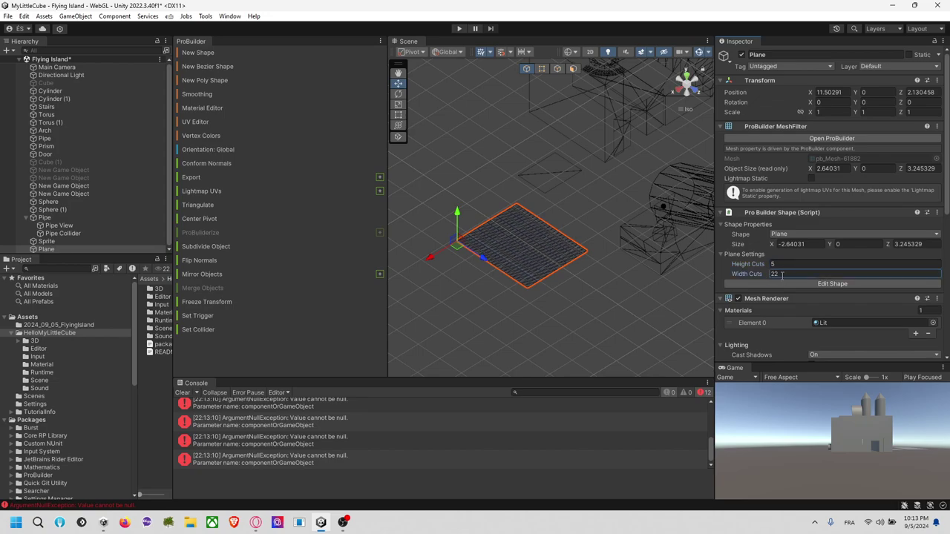
scroll(570, 285, up, 2)
scroll(570, 284, up, 5)
middle_drag(568, 286, 609, 261)
scroll(650, 177, up, 3)
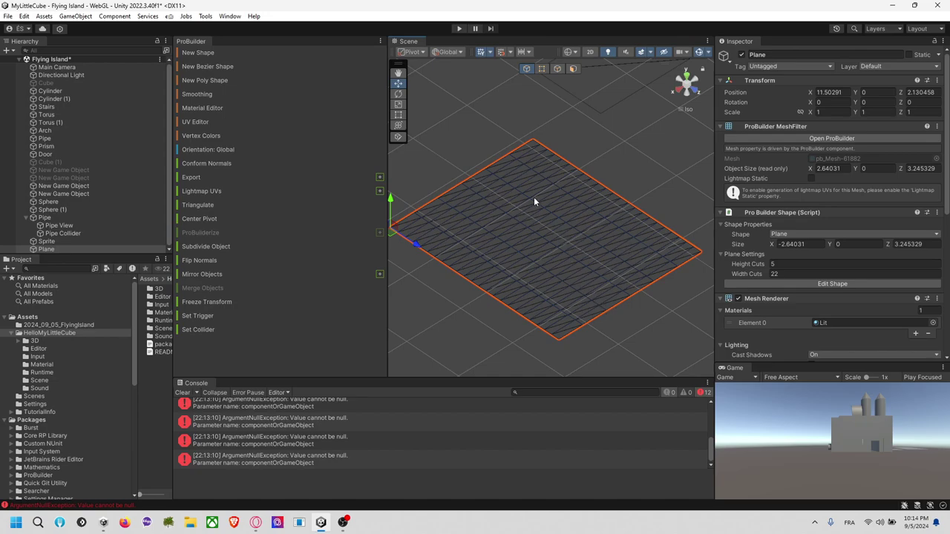
alt+drag(690, 320, 627, 236)
scroll(587, 232, down, 3)
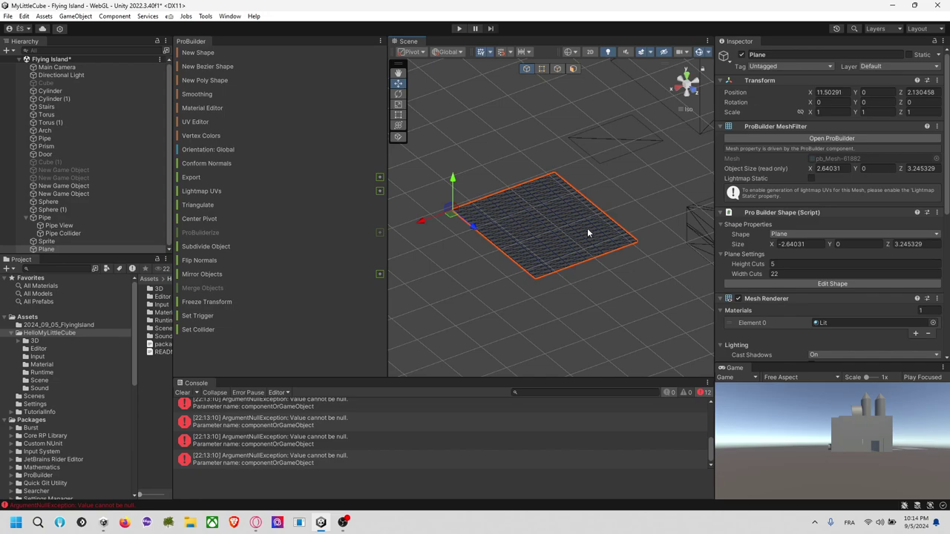
Switch to the browser, search Google Images for "water plane vertex", and look through the results for subdivided planes shaped into water waves.
key(alt+Tab)
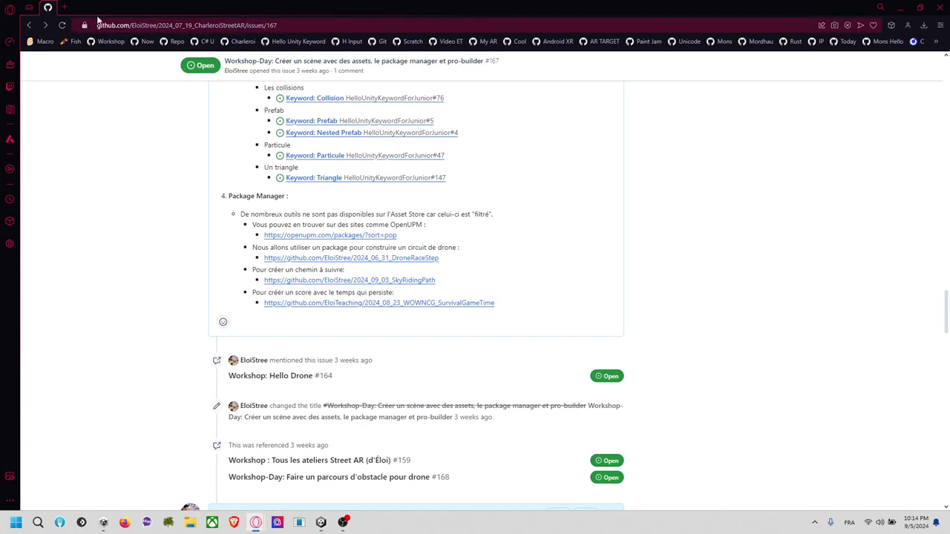
click(65, 8)
text(water )
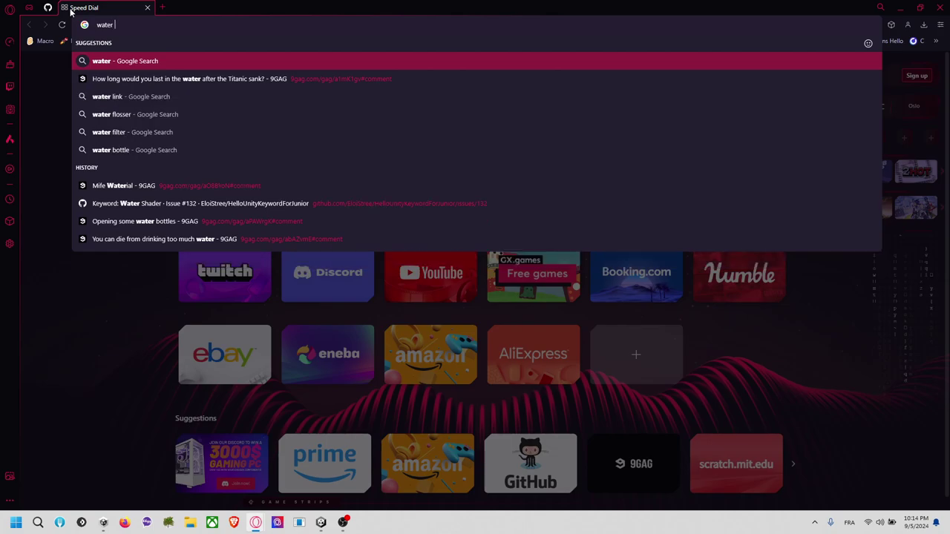
text(plane vertex)
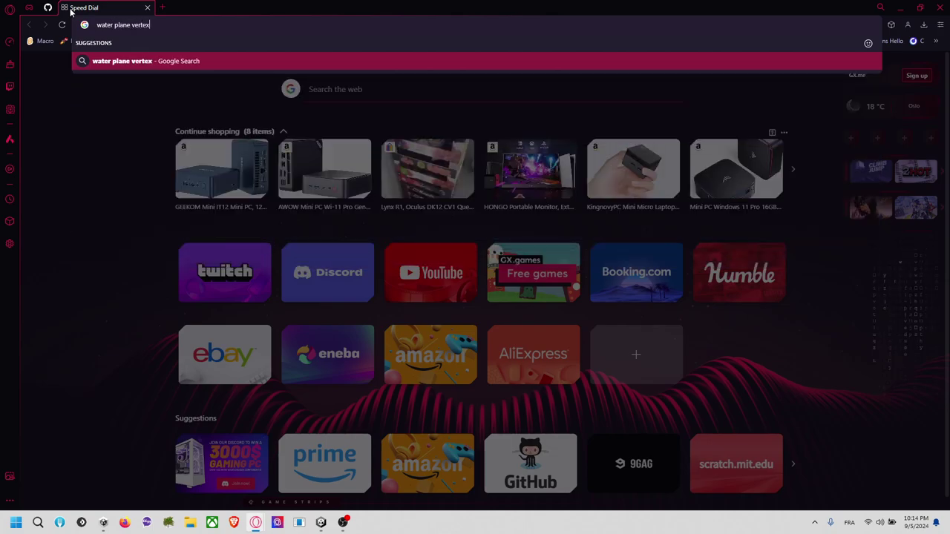
key(Return)
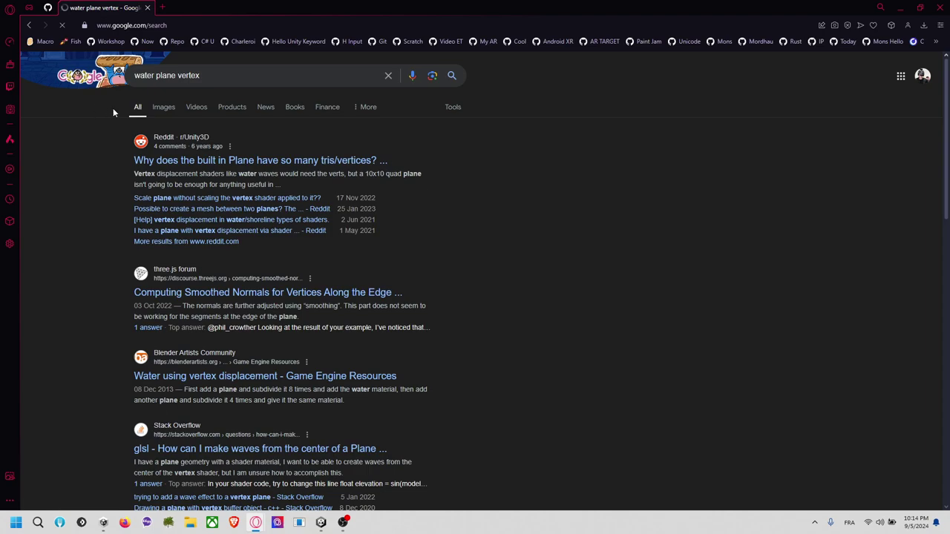
click(157, 107)
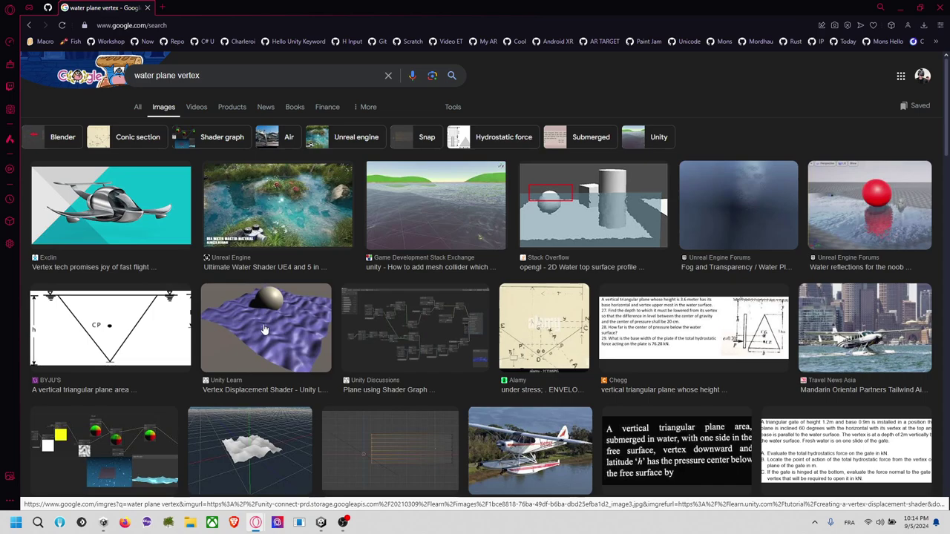
scroll(265, 328, down, 2)
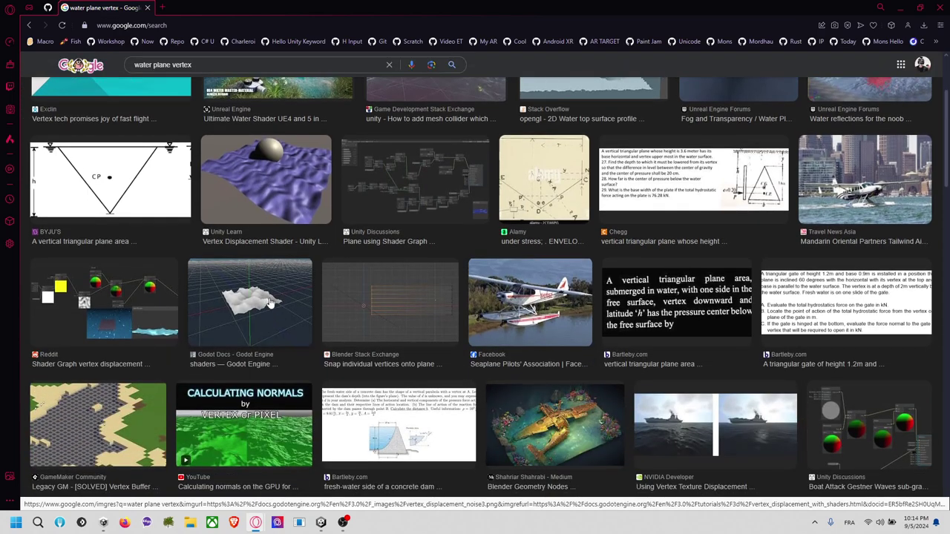
scroll(245, 324, down, 2)
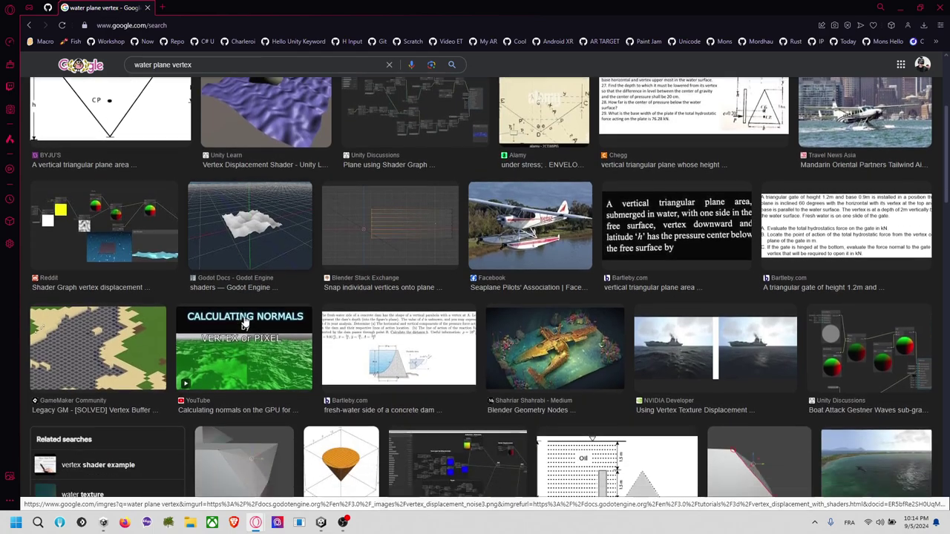
scroll(248, 200, down, 2)
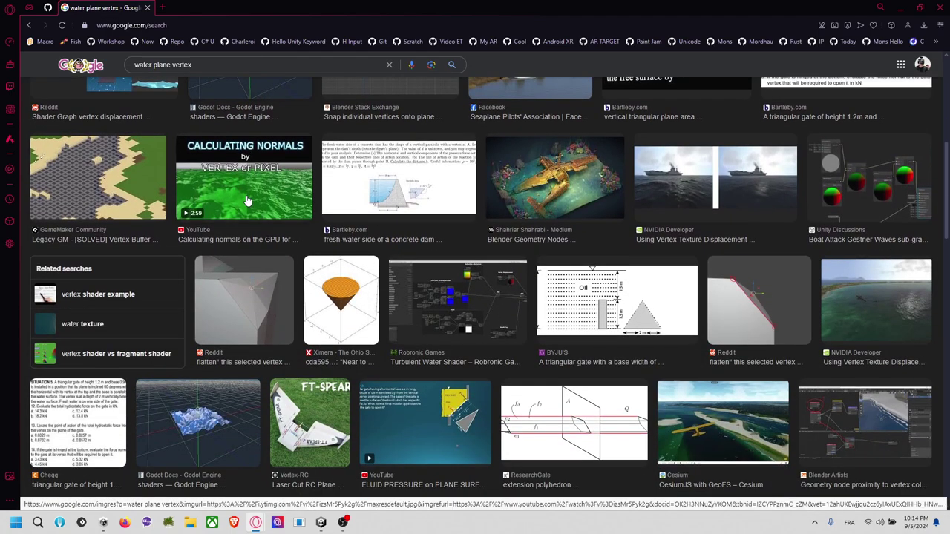
scroll(248, 202, down, 2)
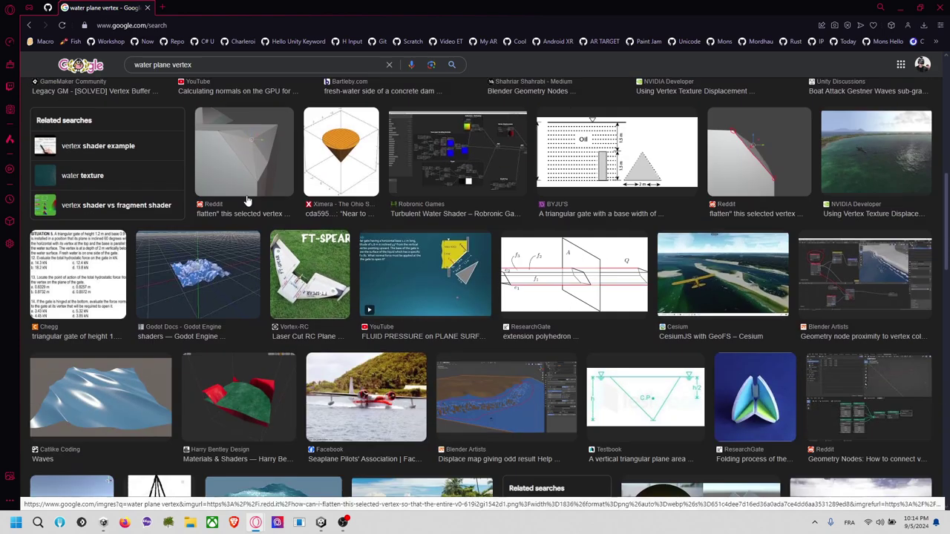
scroll(248, 201, down, 2)
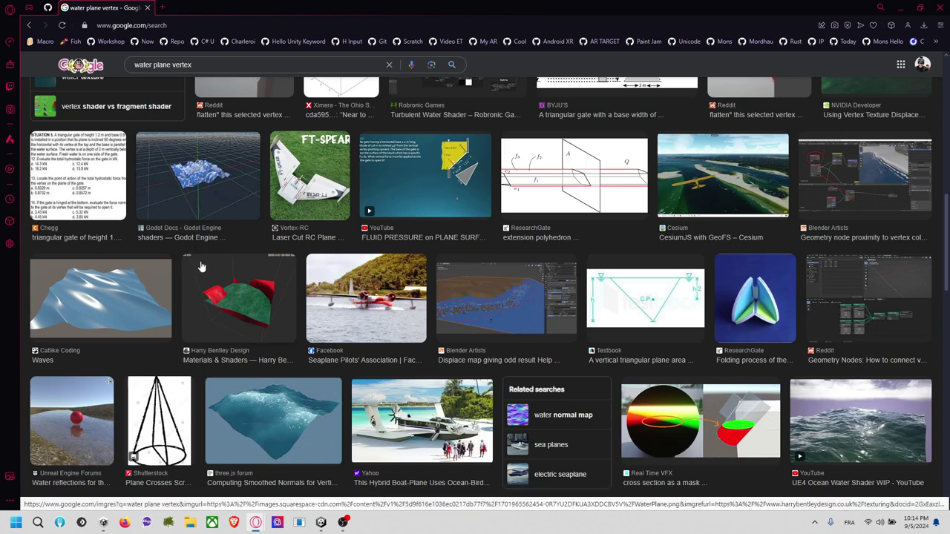
scroll(201, 265, down, 2)
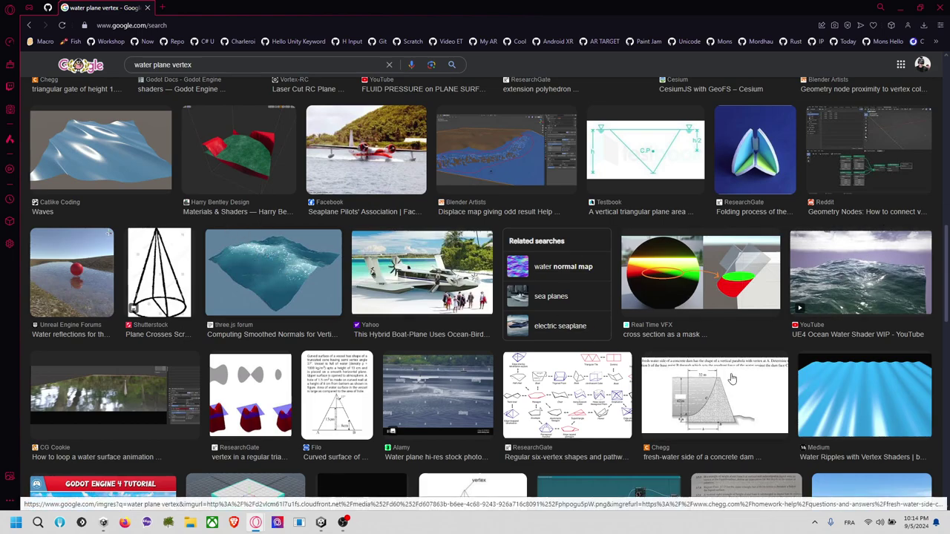
Browse the image results for water plane meshes and return to Unity.
scroll(720, 364, down, 2)
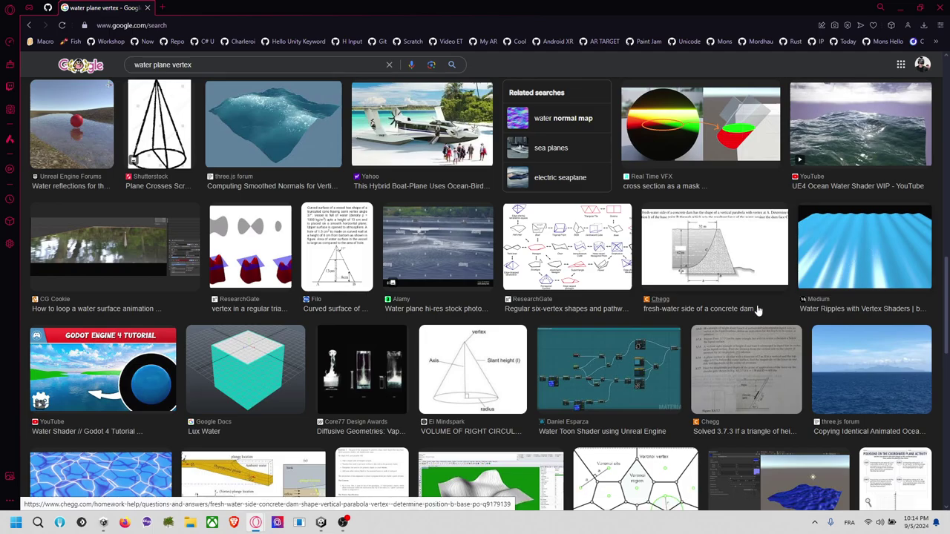
scroll(802, 291, down, 3)
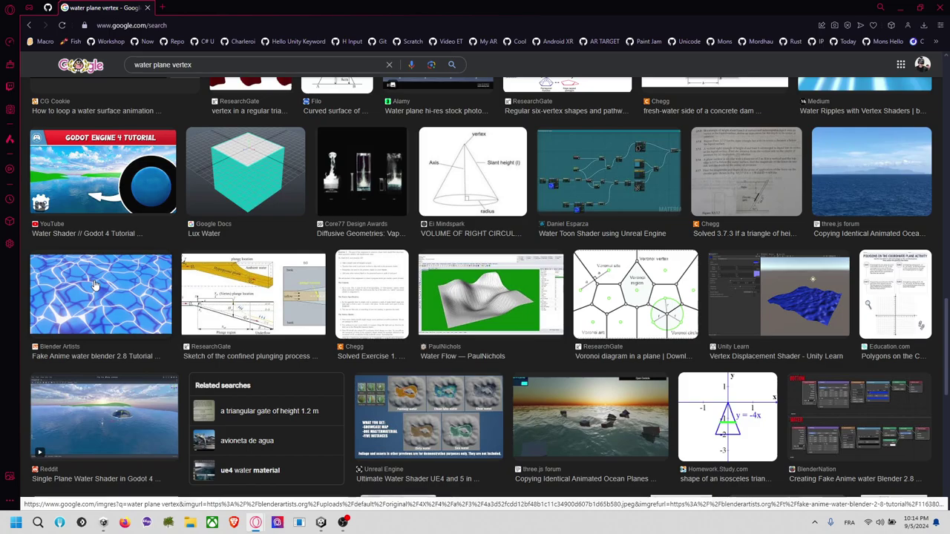
key(alt+Tab)
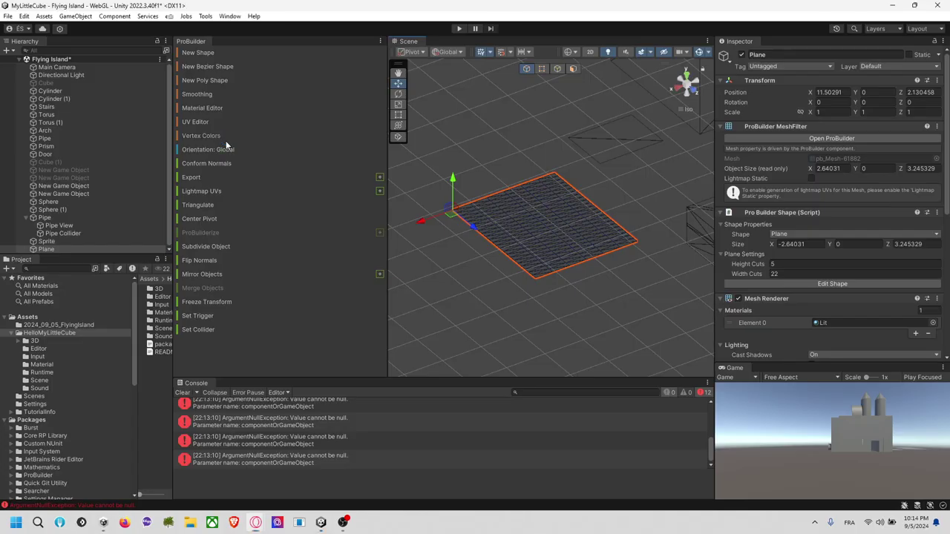
Set the Scene view's shading mode from wireframe to Shaded, with nothing selected.
middle_drag(550, 216, 517, 230)
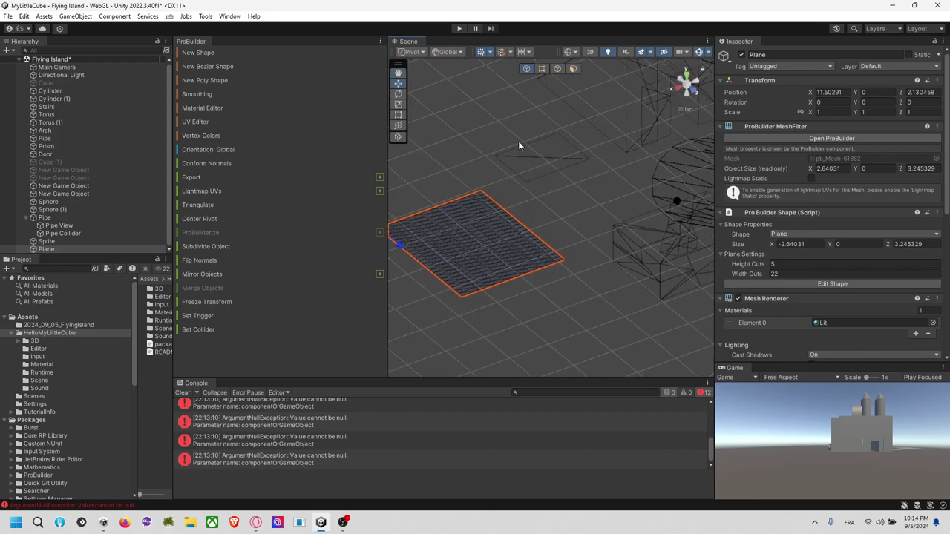
click(580, 197)
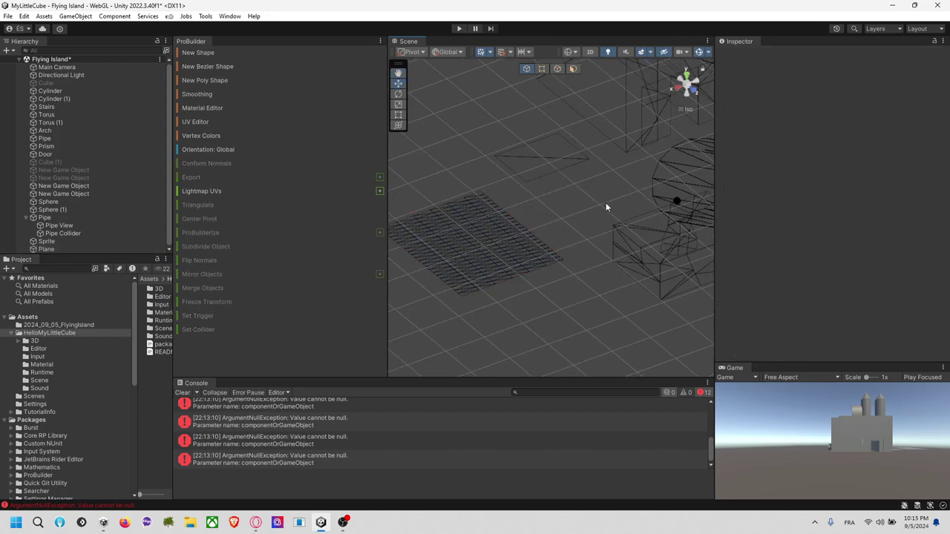
middle_drag(603, 205, 597, 199)
click(569, 54)
click(579, 72)
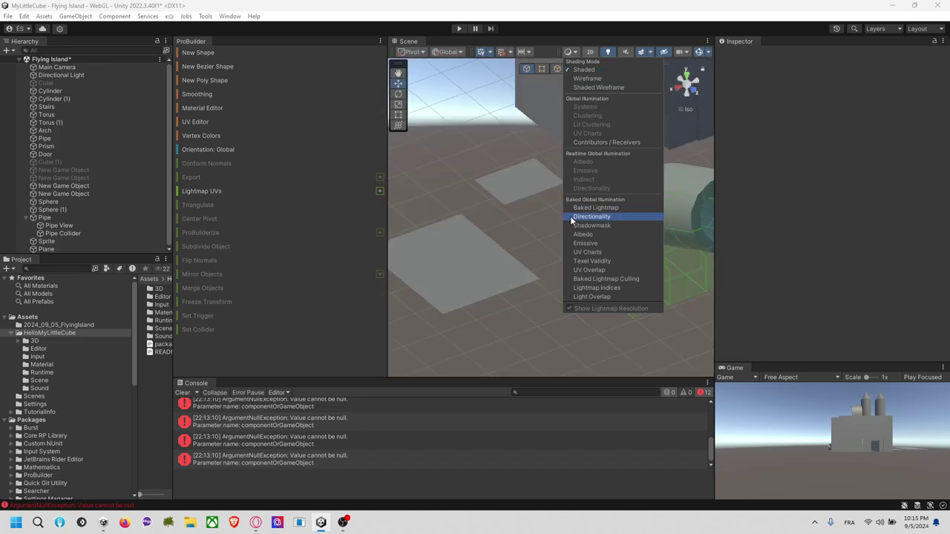
click(545, 225)
Create two new Bezier shapes beside the building to try out the tool.
right_drag(544, 225, 528, 218)
middle_drag(601, 211, 428, 205)
middle_drag(633, 190, 529, 317)
alt+drag(602, 285, 532, 268)
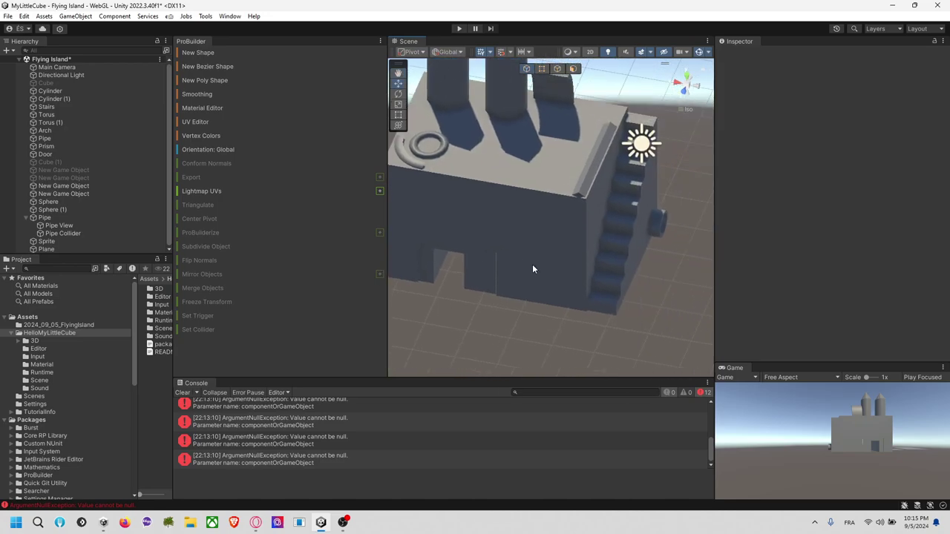
click(200, 67)
alt+drag(620, 234, 359, 135)
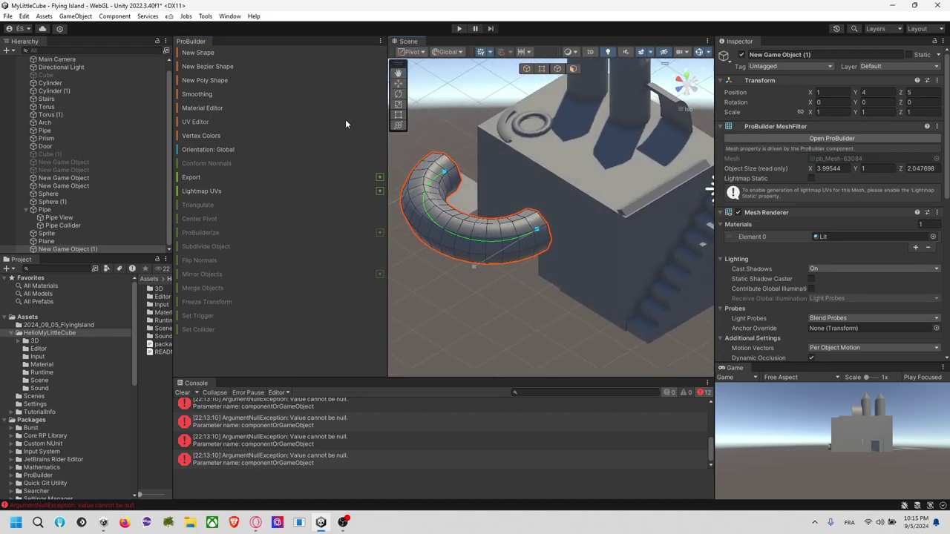
click(243, 66)
alt+drag(482, 175, 478, 214)
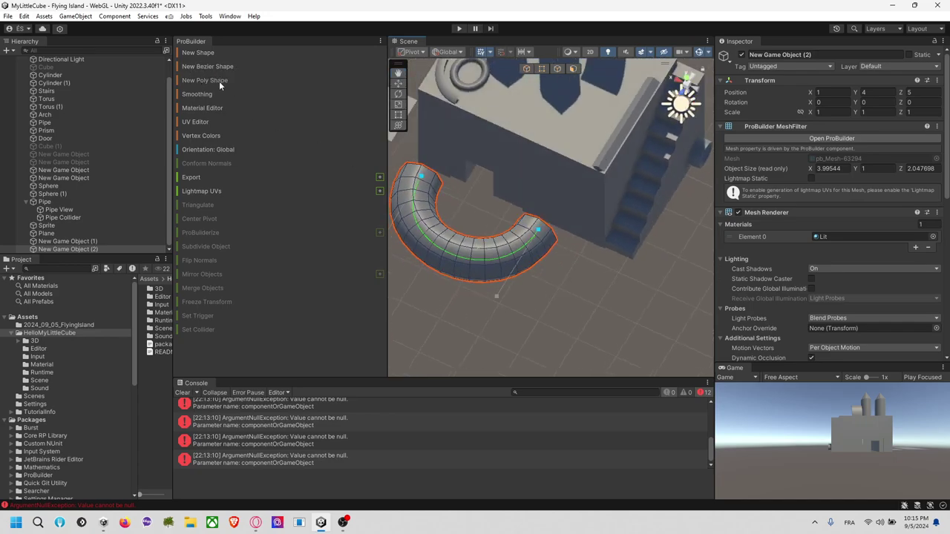
Stretch the second Bezier tube by moving its end points away from the first tube.
alt+drag(496, 205, 561, 202)
drag(557, 138, 568, 259)
drag(676, 276, 574, 232)
Delete both trial Bezier tubes beside the building.
click(574, 230)
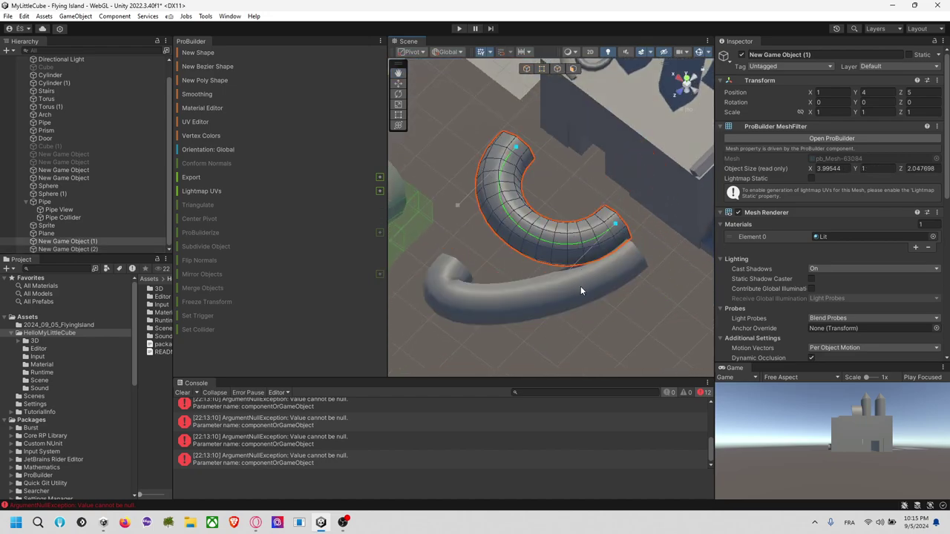
key(Delete)
click(580, 293)
key(Delete)
Create a new Bezier shape in front of the building's wall beside the stairs and select it.
alt+drag(584, 289, 682, 242)
scroll(631, 242, up, 8)
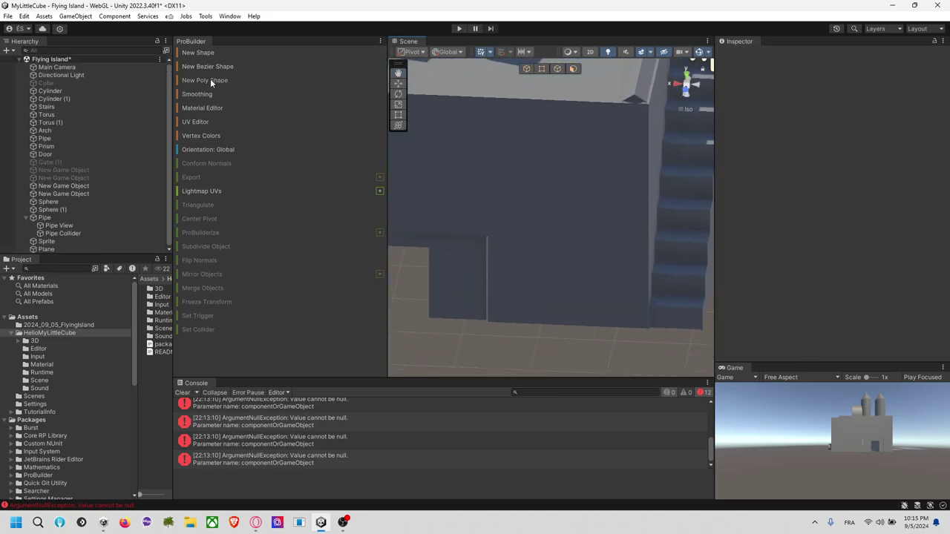
click(211, 67)
click(583, 205)
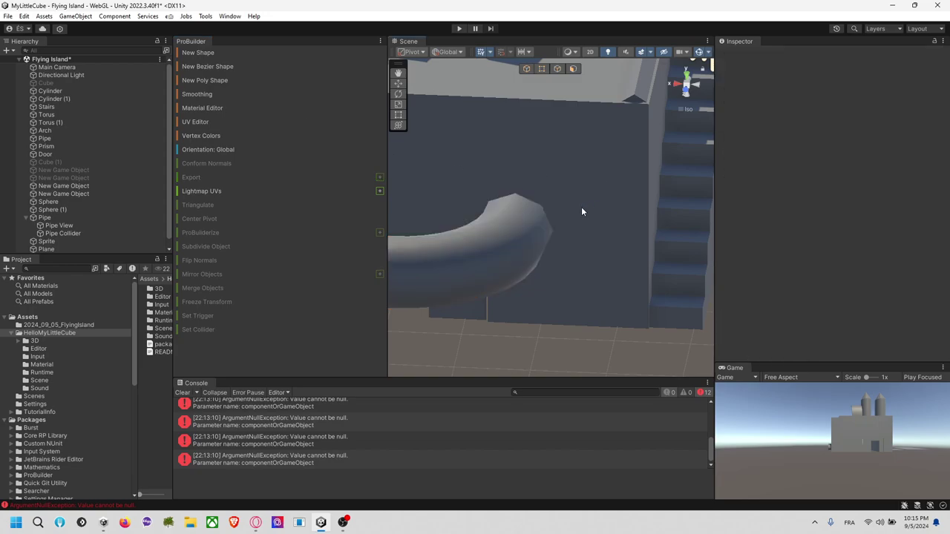
click(518, 245)
alt+drag(568, 221, 507, 257)
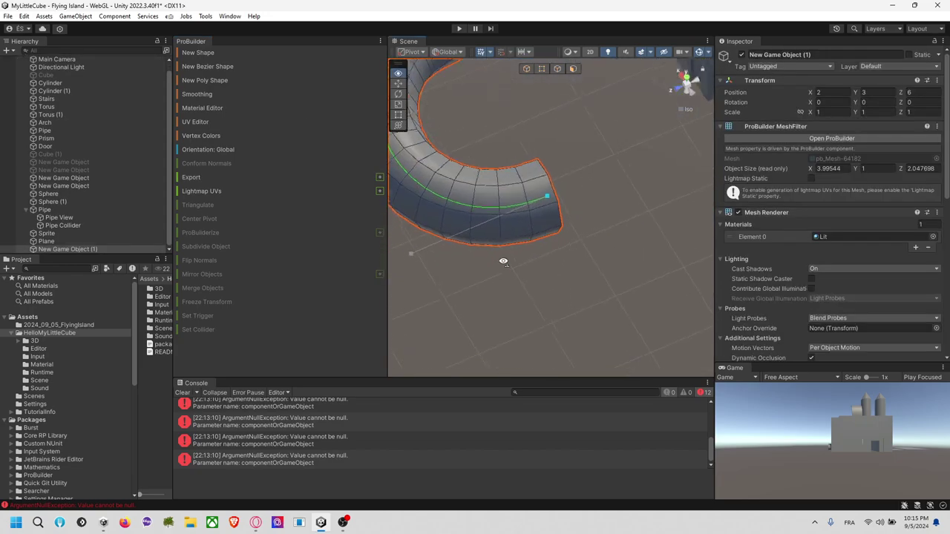
Move both end points of the Bezier tube toward the building's wall.
scroll(631, 216, down, 5)
middle_drag(632, 216, 579, 228)
scroll(778, 213, down, 8)
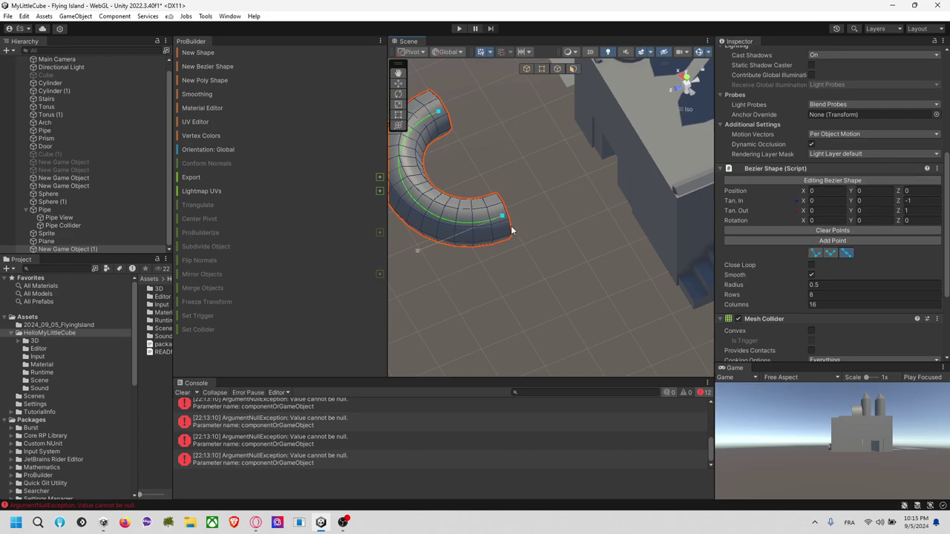
drag(501, 217, 673, 207)
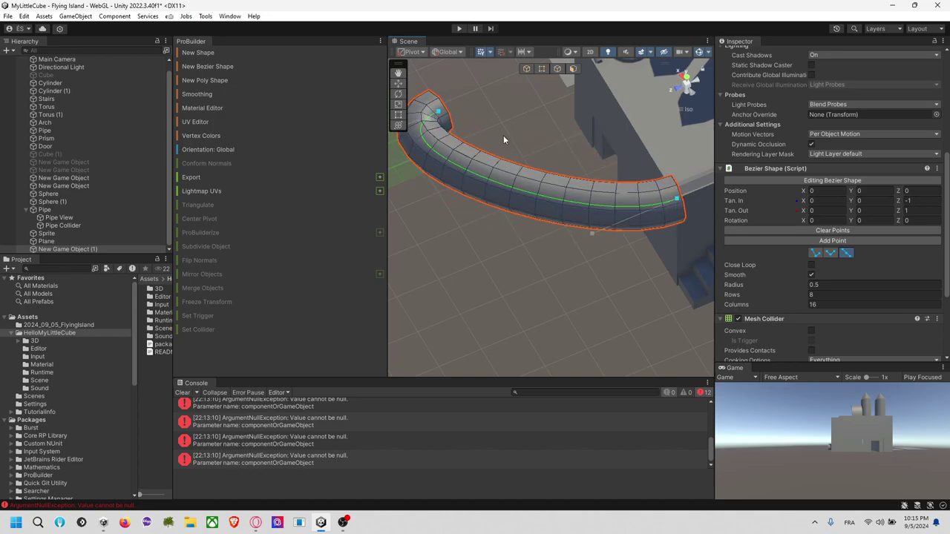
click(437, 113)
drag(437, 112, 620, 163)
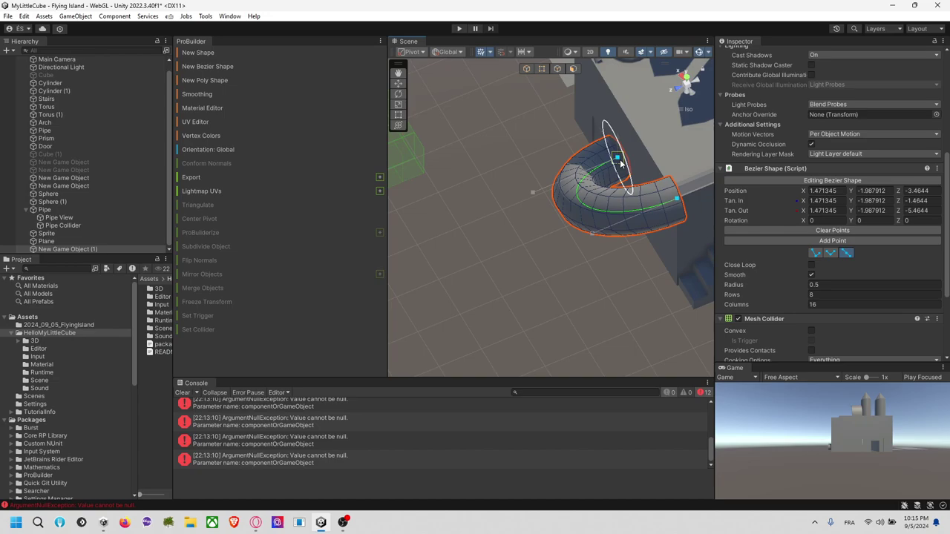
Shift the tube's lower end point along the wall to about X -0.18, Y -2.22, Z -3.46.
right_drag(620, 162, 669, 194)
alt+drag(667, 194, 483, 191)
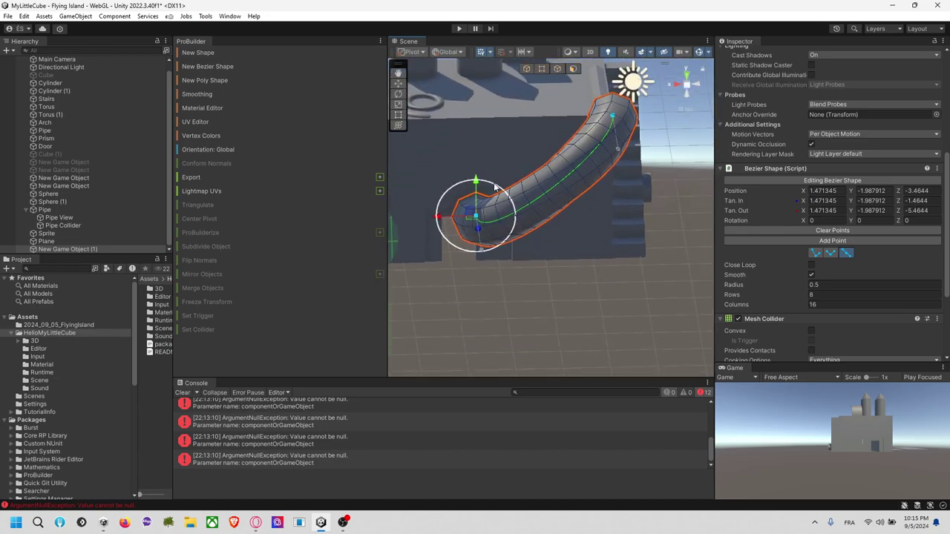
drag(438, 217, 517, 217)
drag(555, 184, 582, 219)
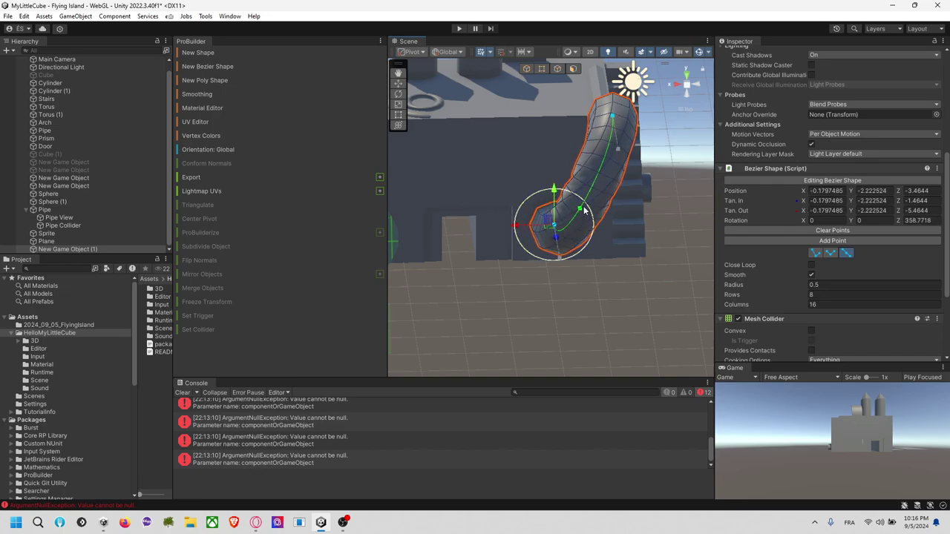
Move the tube's upper end point above the lower one against the wall, to about X -0.62, Y -0.62, Z -3.41.
click(615, 121)
drag(610, 111, 572, 155)
right_drag(572, 154, 505, 159)
scroll(567, 200, up, 5)
alt+drag(504, 159, 651, 215)
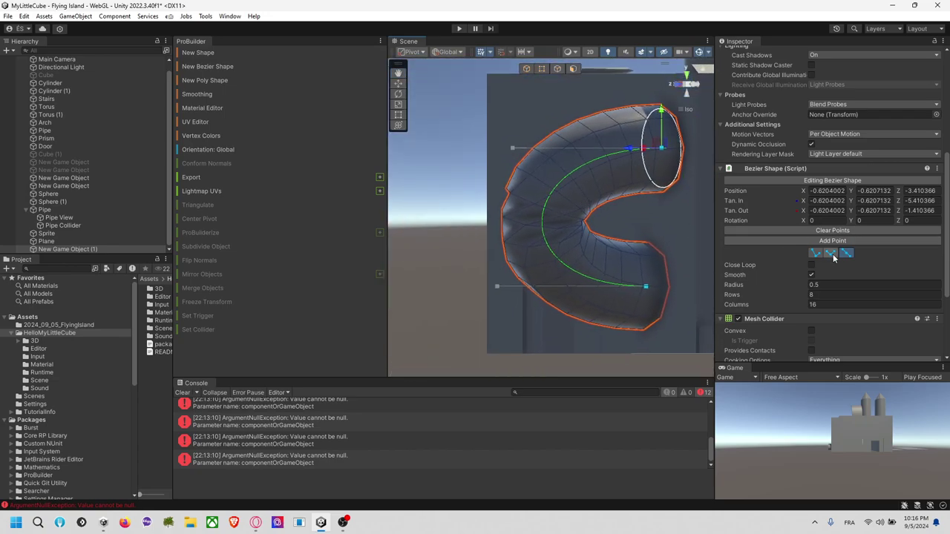
Set the Bezier tube's radius to 0.24 and its rows to 31.
click(811, 276)
mouse_move(808, 286)
mouse_down()
mouse_move(792, 284)
mouse_move(821, 297)
mouse_up()
mouse_move(560, 249)
alt+mouse_down()
mouse_move(638, 255)
mouse_move(546, 253)
alt+mouse_up()
Bend the tube into an S by pulling the lower point's incoming tangent to about X -2.17, Y -2.18, Z -2.24.
click(517, 256)
click(476, 253)
key(ctrl+z)
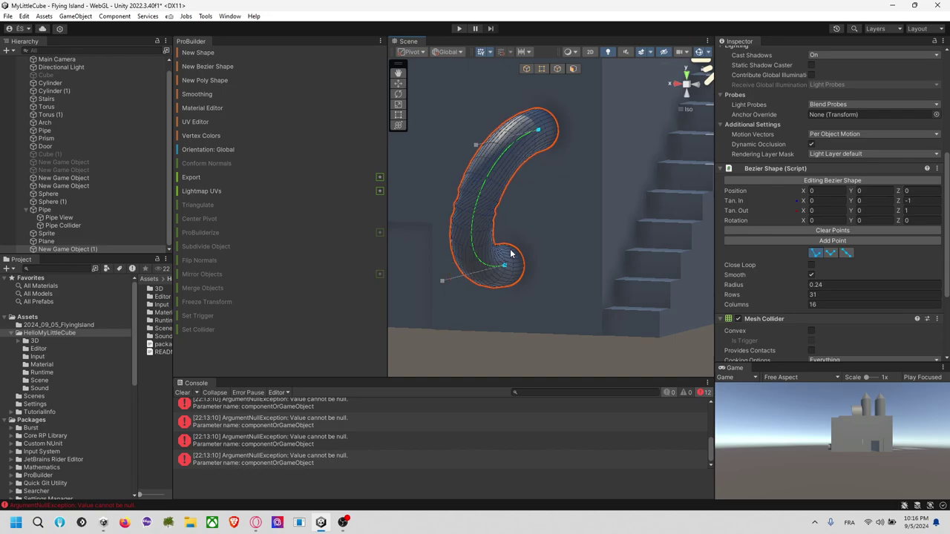
drag(443, 282, 628, 278)
click(545, 350)
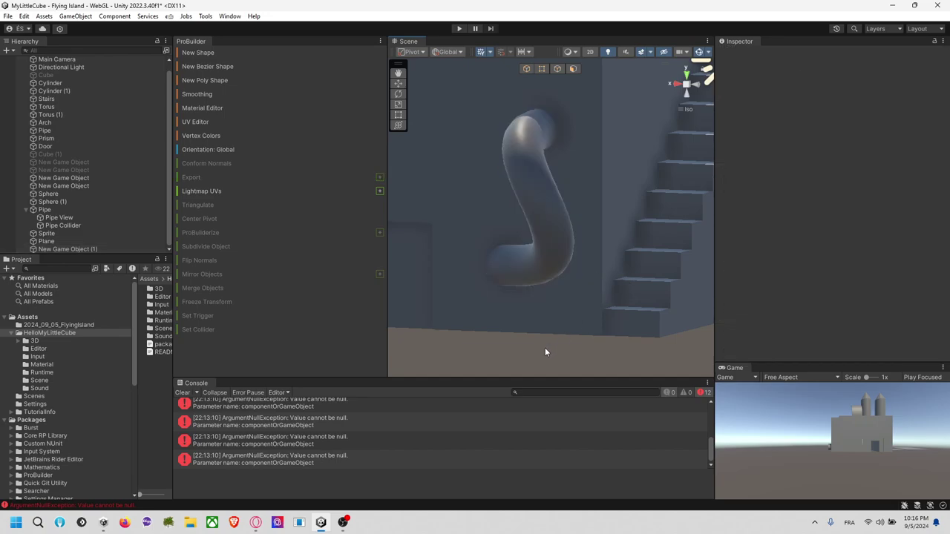
Try to rotate the lower end point of the Bezier tube, and undo the change.
alt+drag(545, 350, 583, 299)
middle_drag(583, 299, 630, 285)
alt+drag(631, 285, 821, 230)
click(544, 268)
alt+drag(544, 267, 631, 300)
click(525, 265)
key(e)
drag(557, 270, 518, 280)
key(ctrl+z)
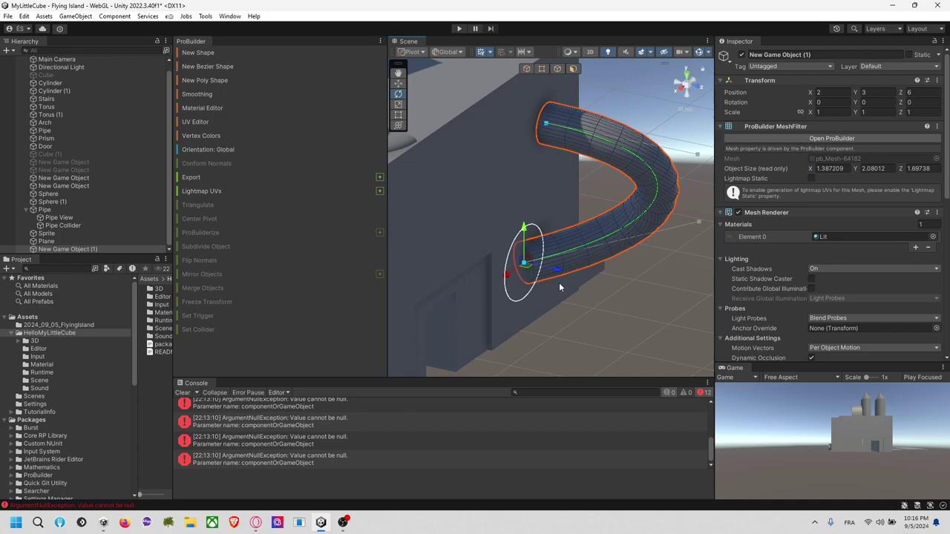
Enable Close Loop on the Bezier shape and check the closed tube against the wall from several sides.
scroll(822, 240, down, 5)
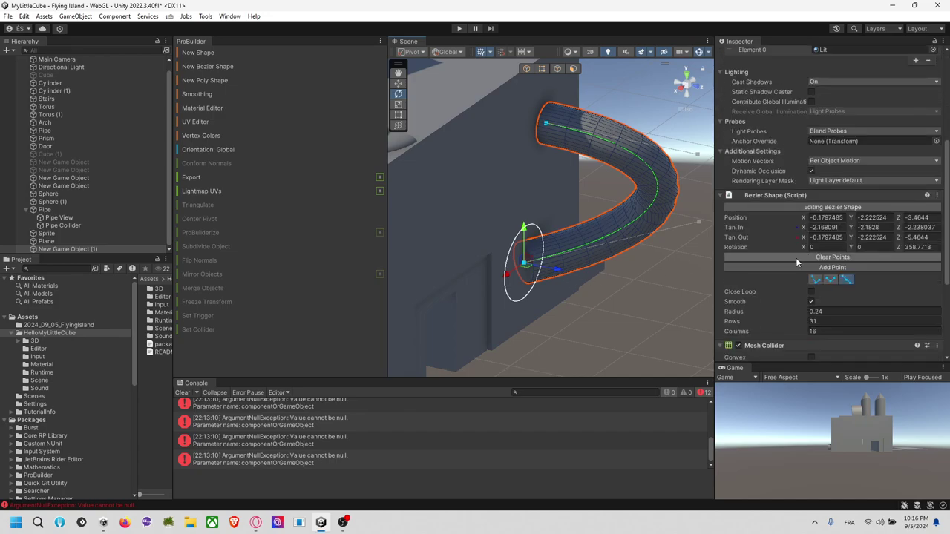
scroll(788, 250, down, 2)
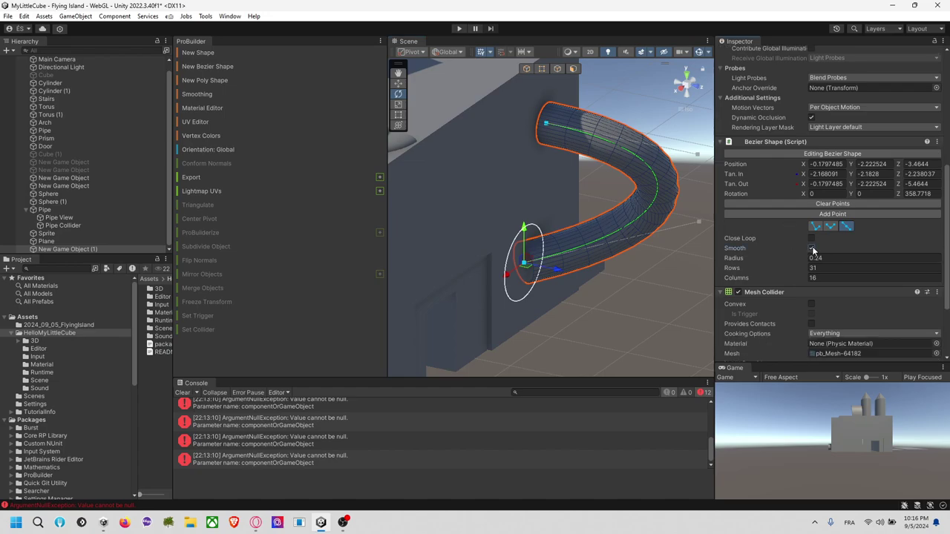
click(811, 239)
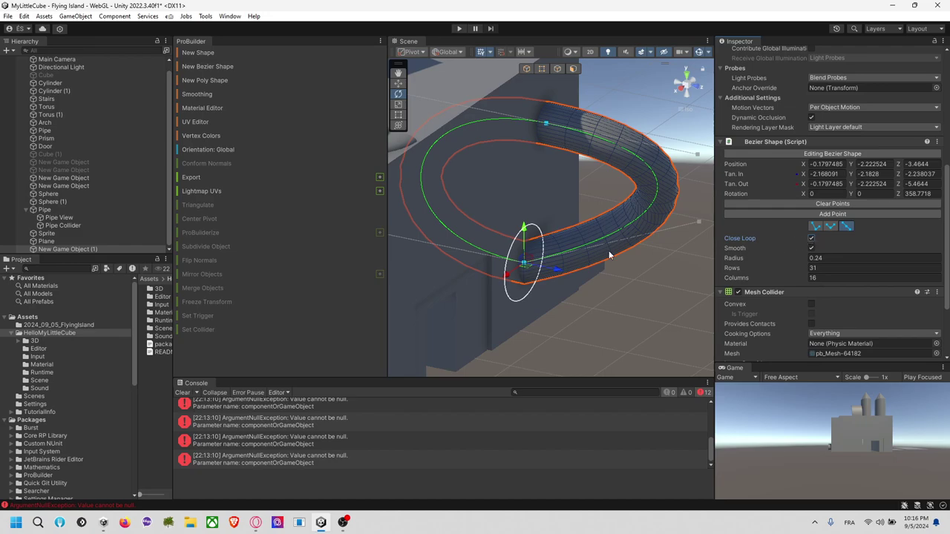
alt+drag(655, 245, 337, 239)
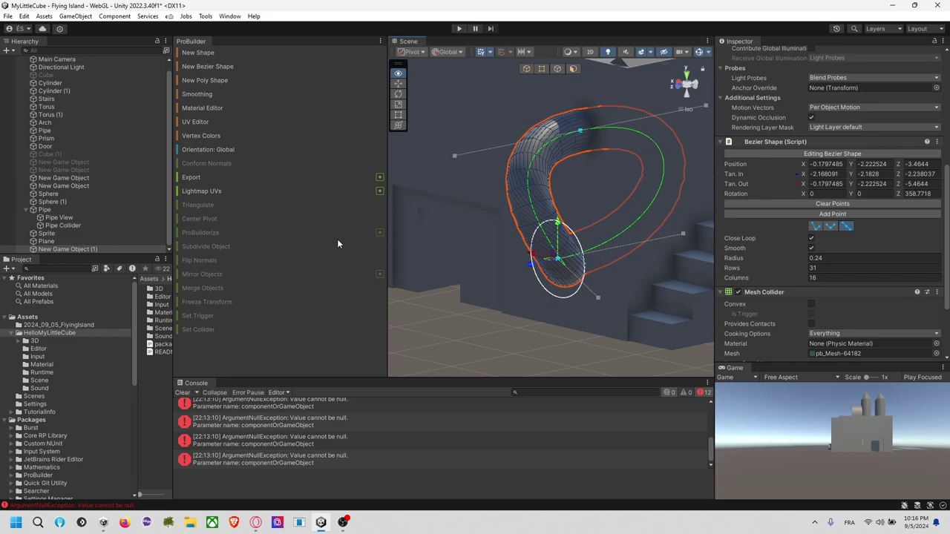
click(508, 317)
click(598, 177)
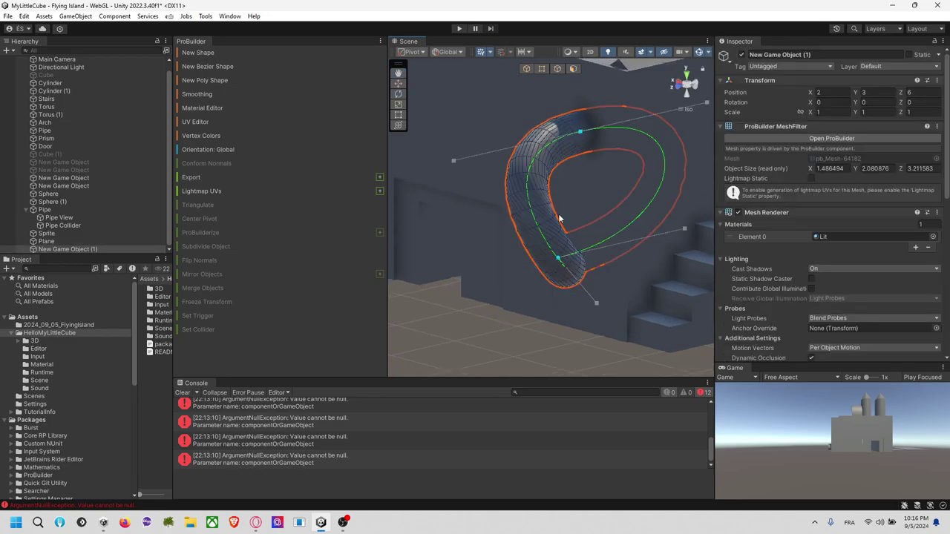
alt+drag(506, 319, 426, 364)
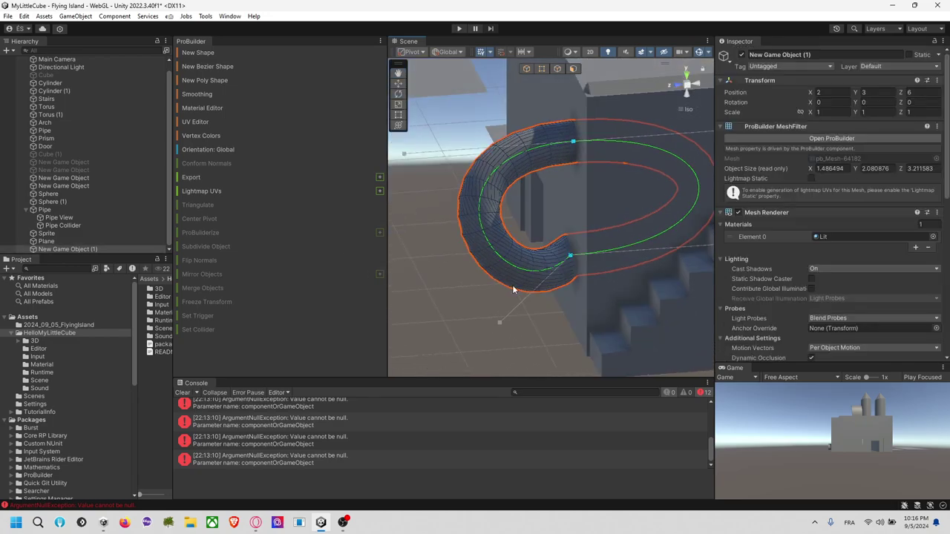
scroll(520, 278, down, 3)
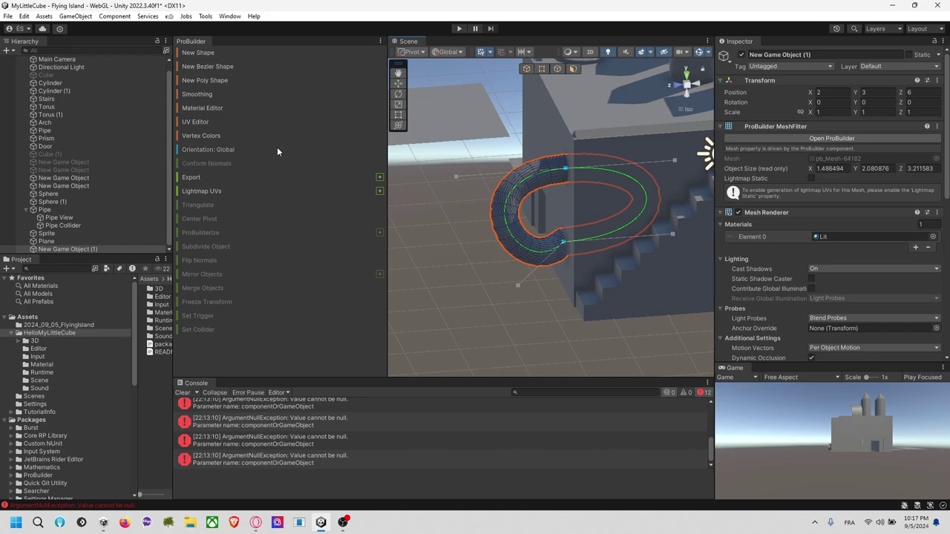
click(614, 105)
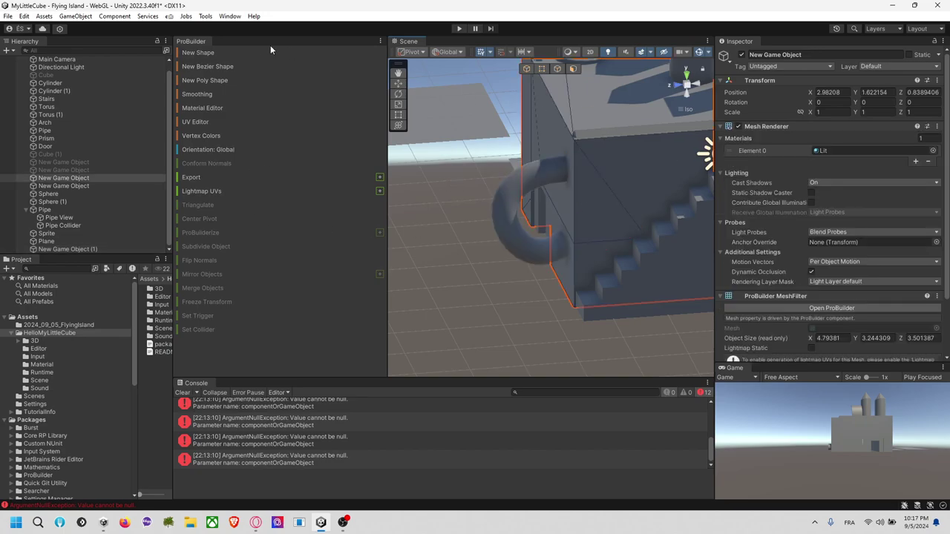
click(204, 16)
mouse_move(221, 30)
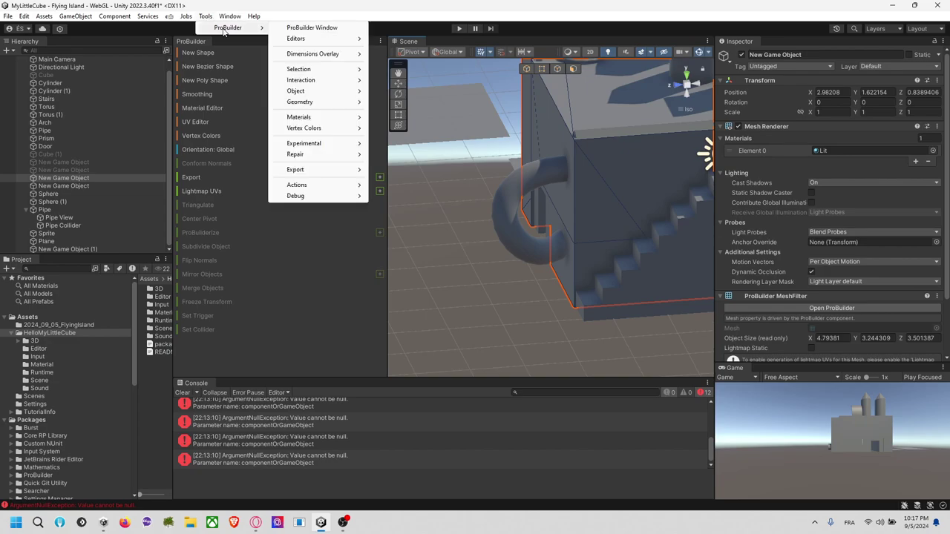
click(448, 140)
click(538, 165)
click(605, 117)
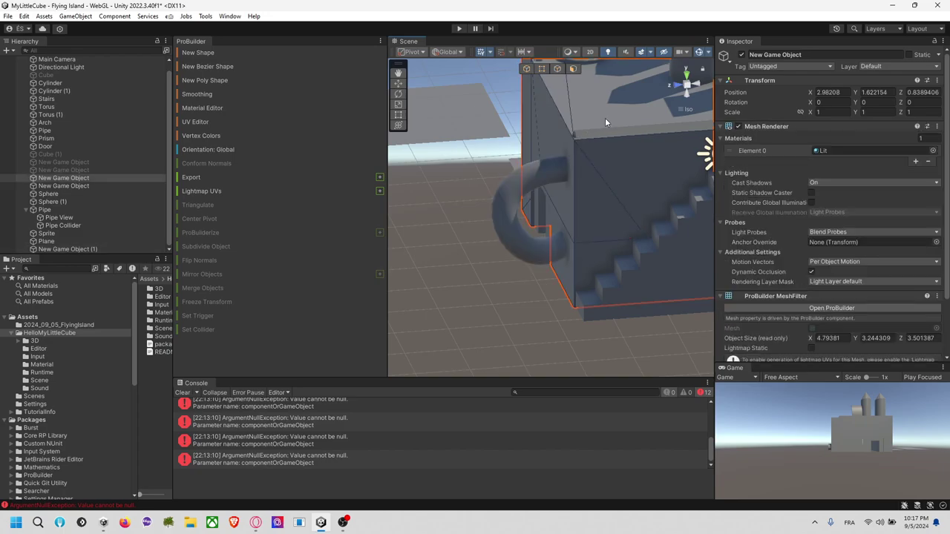
Align the Scene view to look straight down on the building's roof, with nothing selected.
middle_drag(588, 225, 540, 263)
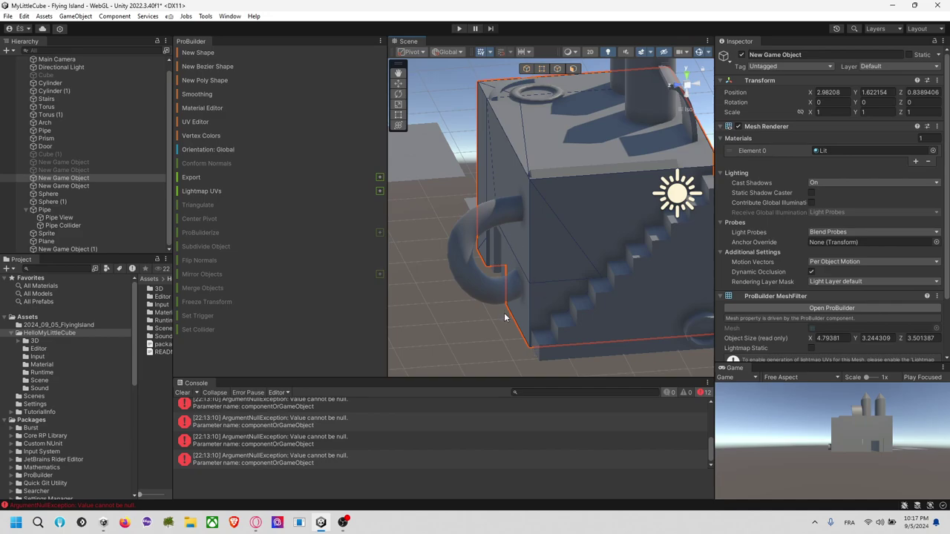
click(686, 73)
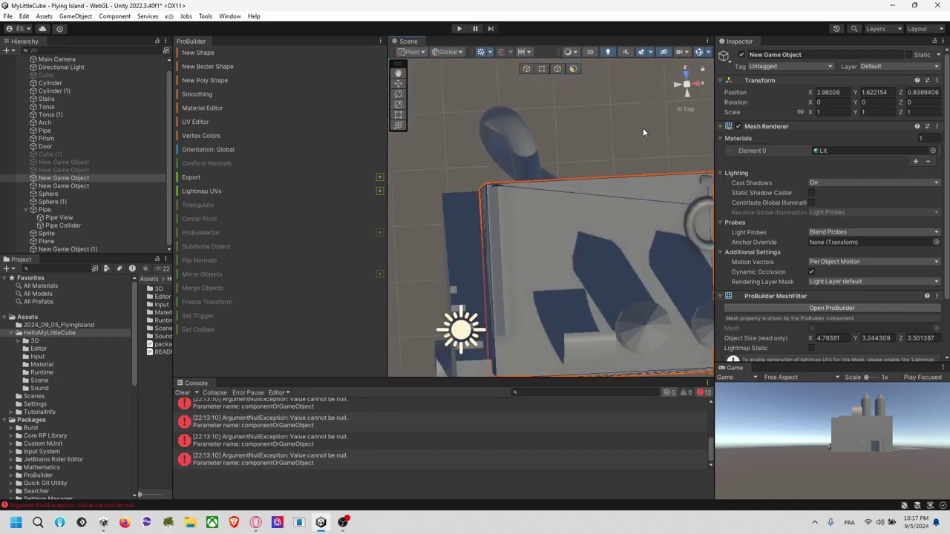
click(473, 151)
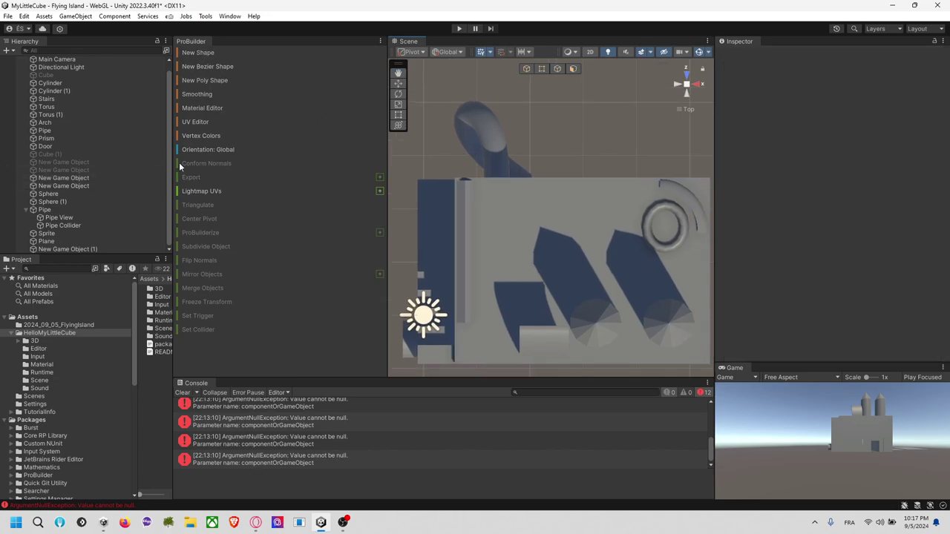
Draw a flat cube about 1.86 by 0.96 on the building's roof with ProBuilder's New Shape tool.
click(242, 54)
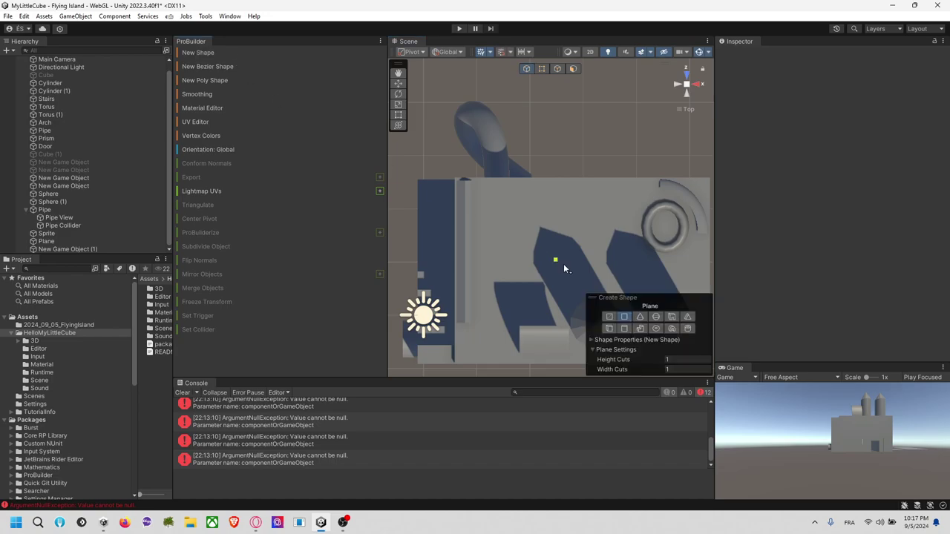
drag(484, 235, 582, 181)
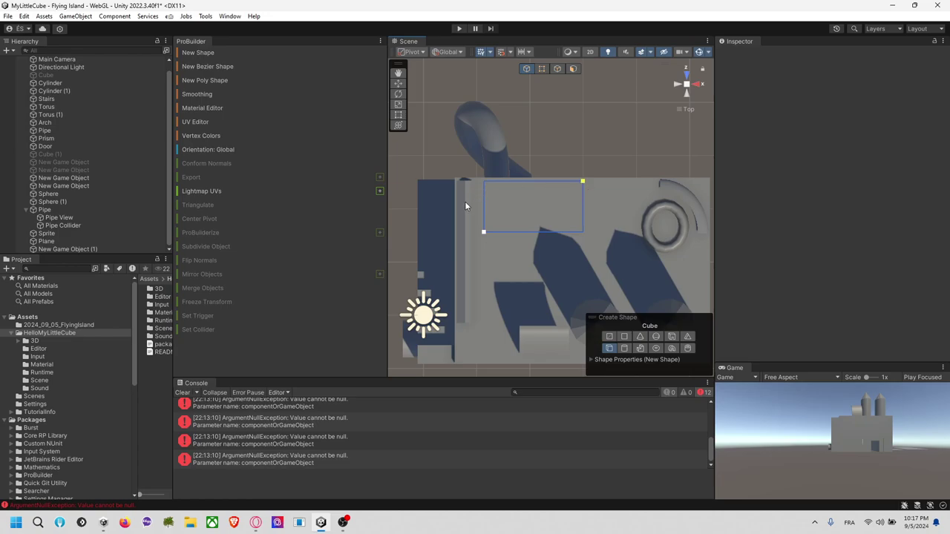
click(484, 207)
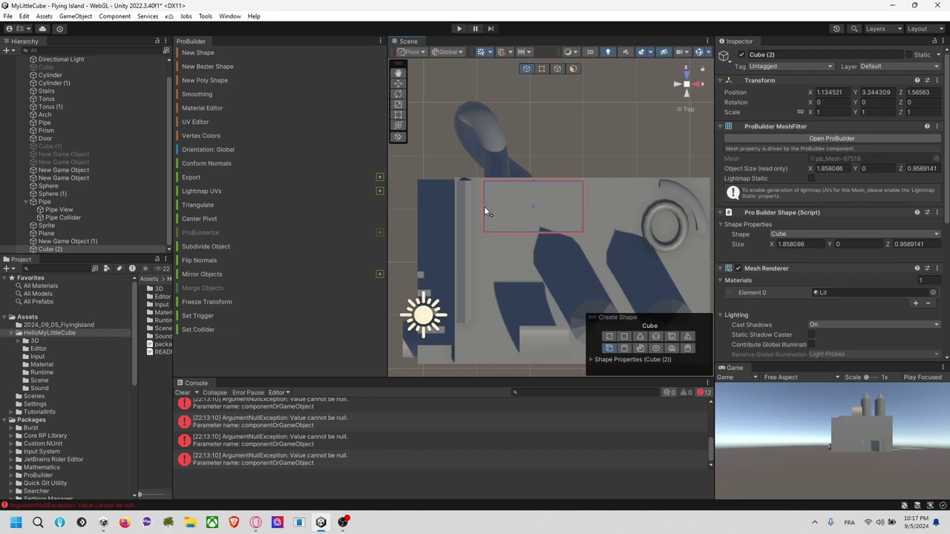
Stretch the flat roof cube by its edges to about 2.84 along X and 2.24 along Z.
drag(485, 207, 436, 208)
drag(508, 234, 506, 302)
right_drag(571, 189, 448, 152)
alt+drag(576, 212, 607, 217)
drag(445, 201, 402, 208)
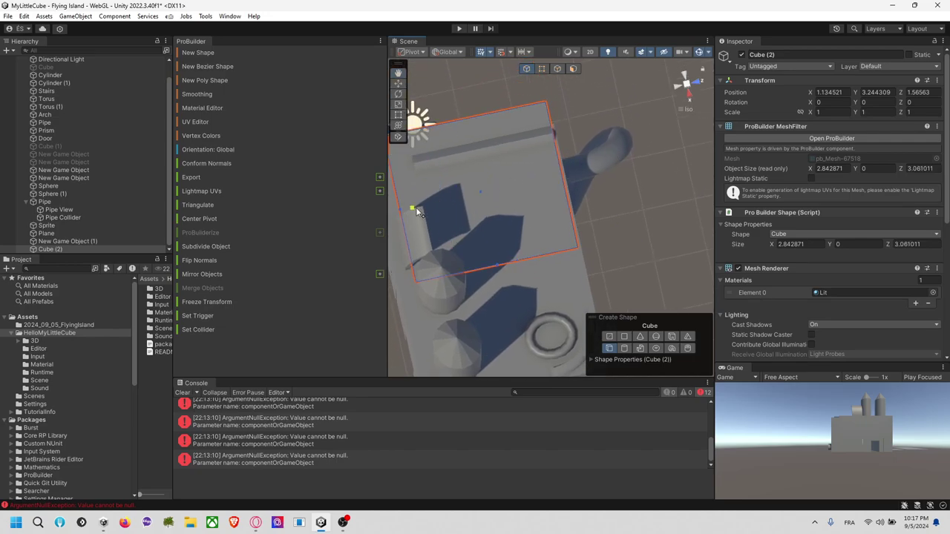
middle_drag(631, 200, 589, 198)
Try to pull the flat roof cube upward to give it height, undo the change and leave shape creation.
right_drag(589, 198, 449, 103)
right_drag(643, 176, 555, 80)
drag(500, 121, 510, 91)
key(ctrl+z)
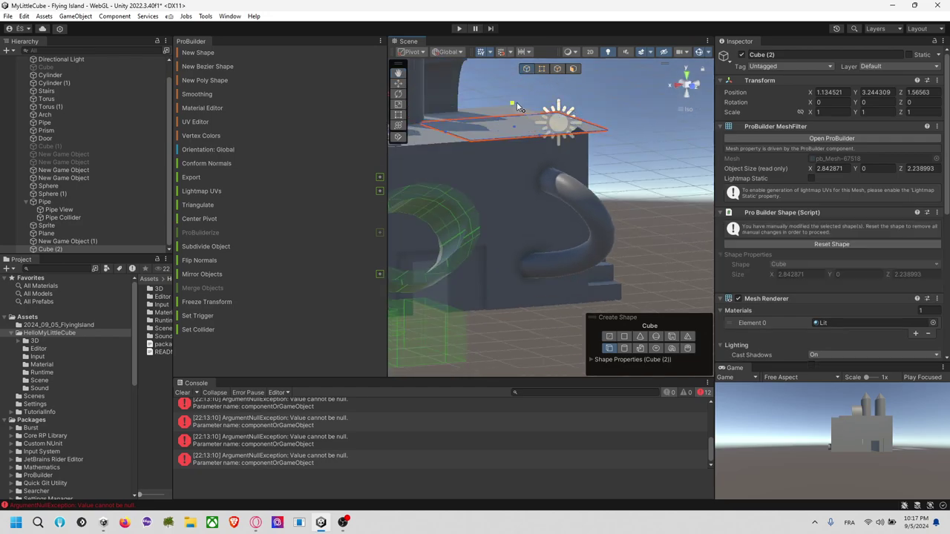
key(Escape)
Reselect the flat cube on the roof and open its shape for editing.
click(528, 181)
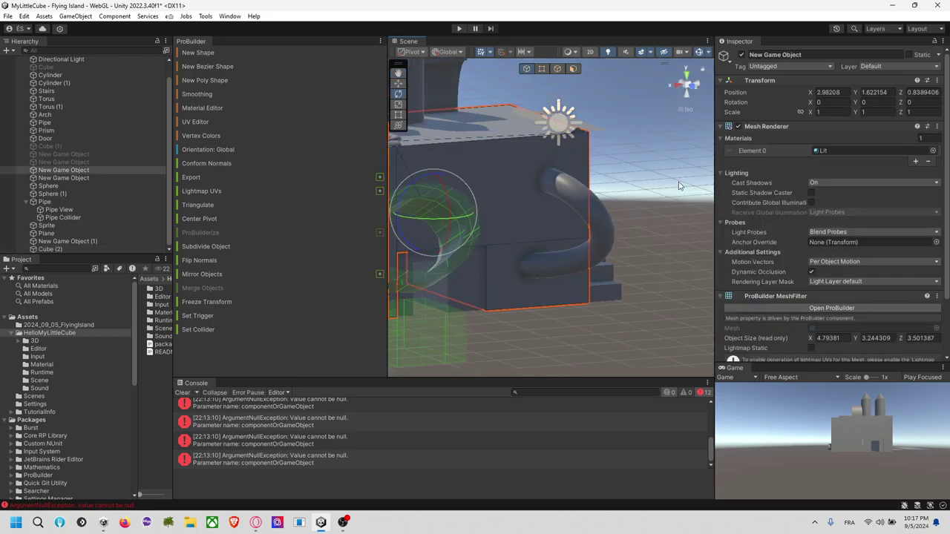
click(504, 125)
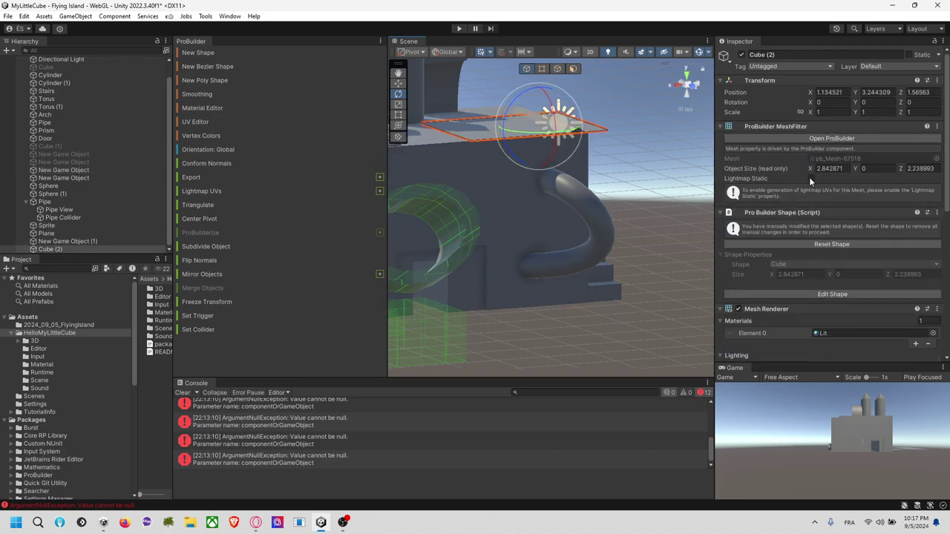
click(826, 293)
click(564, 179)
middle_drag(608, 181, 615, 149)
right_drag(615, 148, 582, 184)
scroll(650, 150, down, 2)
click(585, 152)
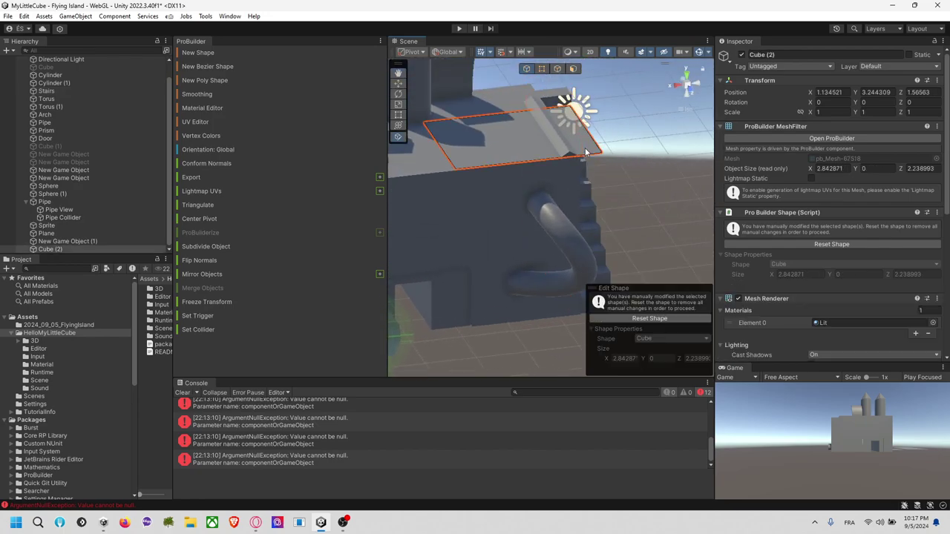
Scale the flat roof cube along Y to about 29.22 with the Scale tool.
key(w)
key(e)
key(t)
key(r)
drag(537, 104, 542, 59)
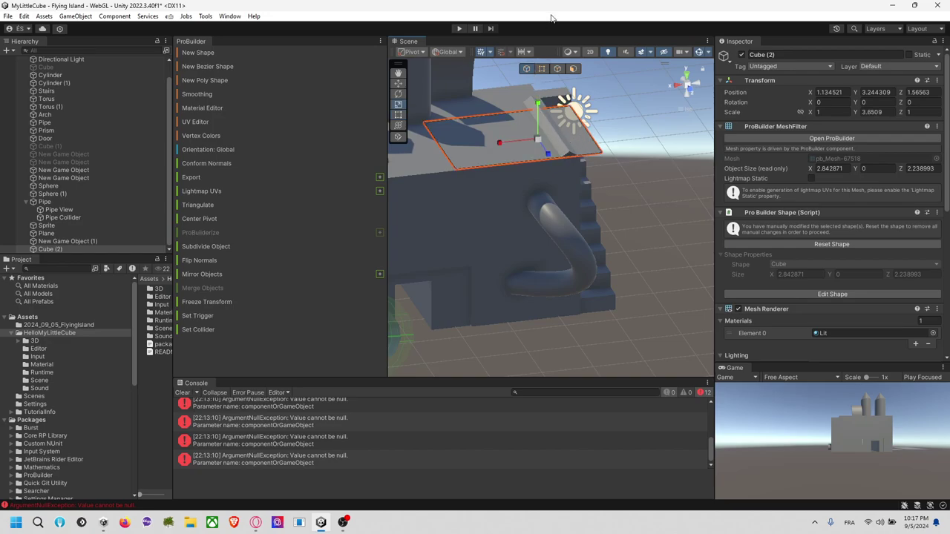
drag(538, 104, 543, 34)
click(551, 81)
click(571, 132)
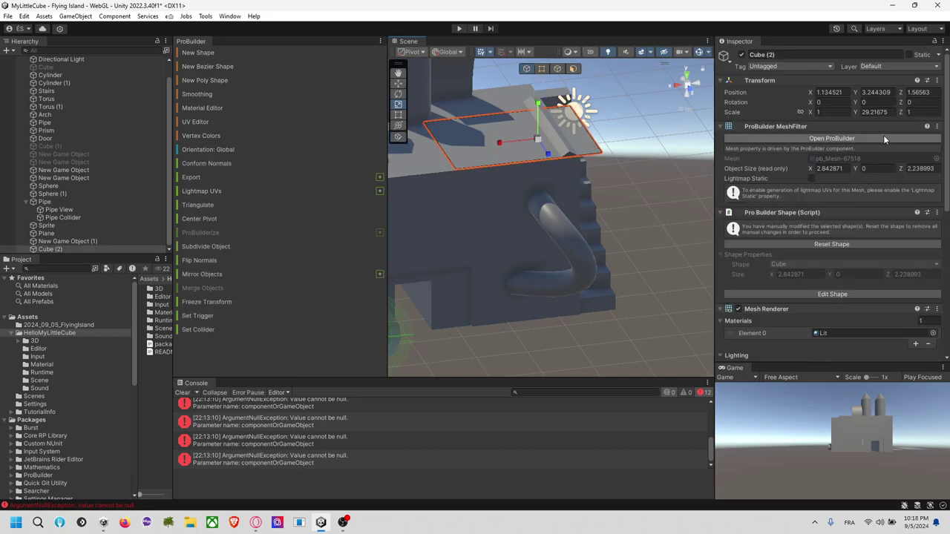
Try a Y scale of 100 on the flat roof cube, and undo the change.
click(890, 111)
text(100)
key(ctrl+z)
Select the flat cube's face in face mode and move it down from the roof to the ground.
click(590, 148)
key(e)
click(572, 68)
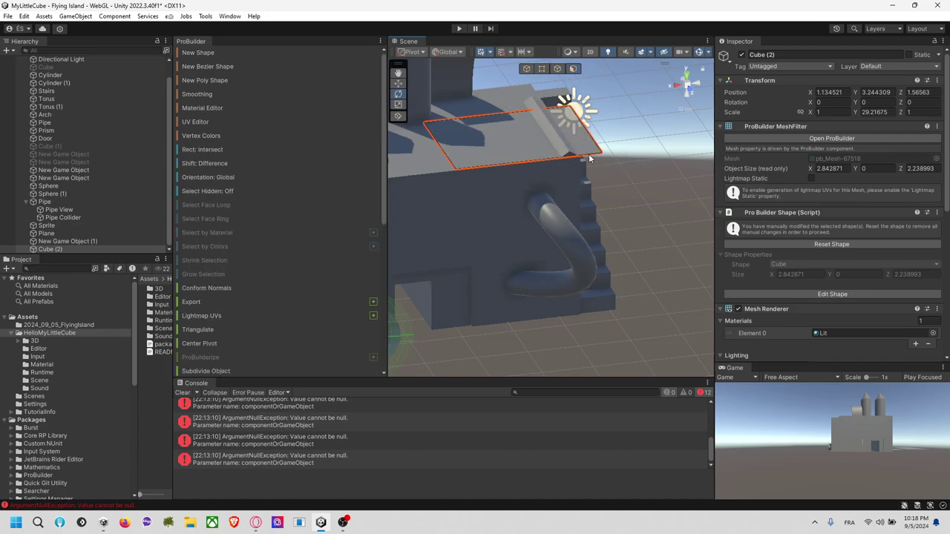
click(589, 154)
click(398, 83)
drag(515, 111, 558, 299)
key(e)
key(w)
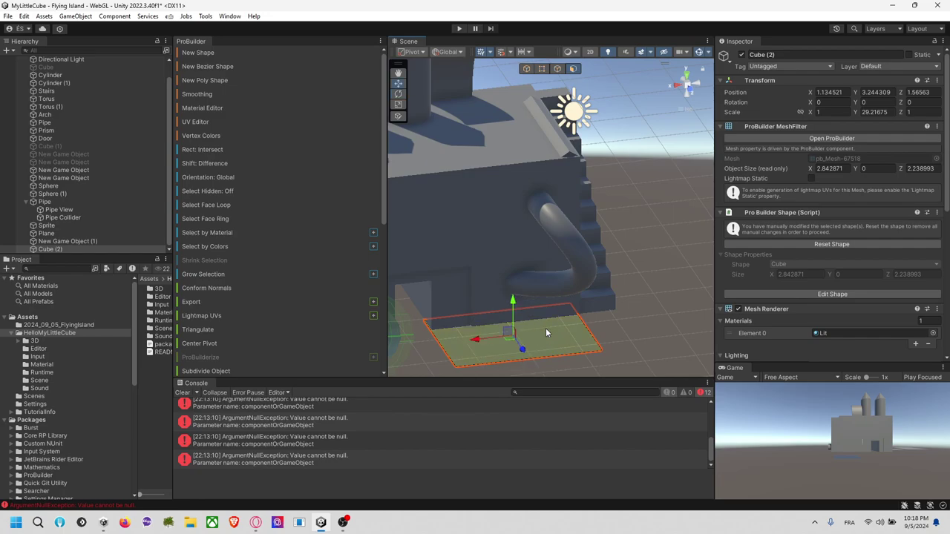
Reselect the lowered flat cube as an object and open its shape for editing.
click(546, 330)
click(666, 325)
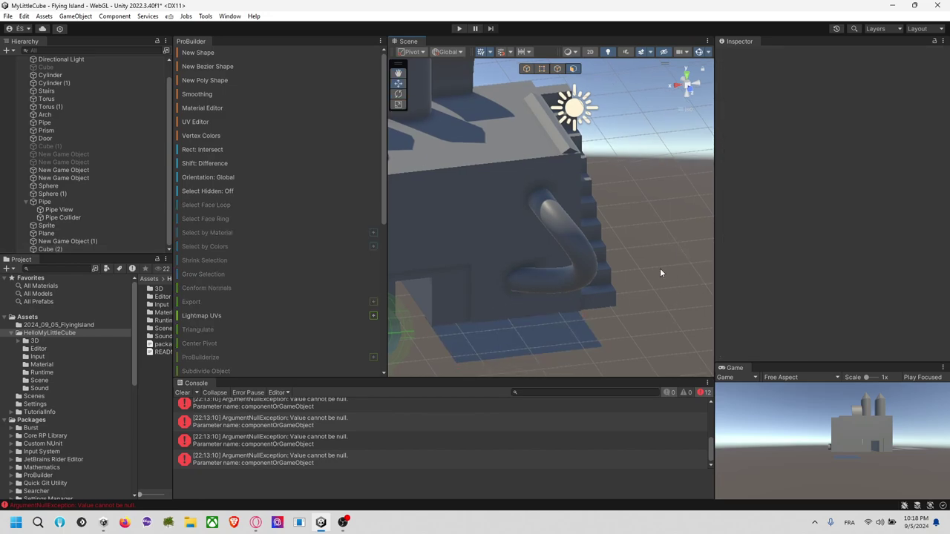
click(555, 339)
click(812, 294)
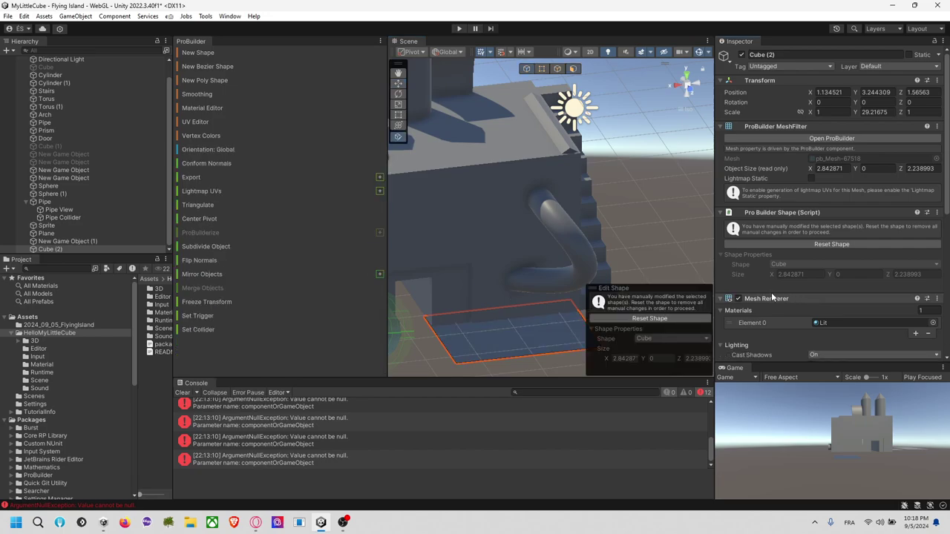
Undo the flat cube's face move and Y scaling, and delete the cube from the scene.
middle_drag(568, 345, 591, 288)
key(e)
key(ctrl+z)
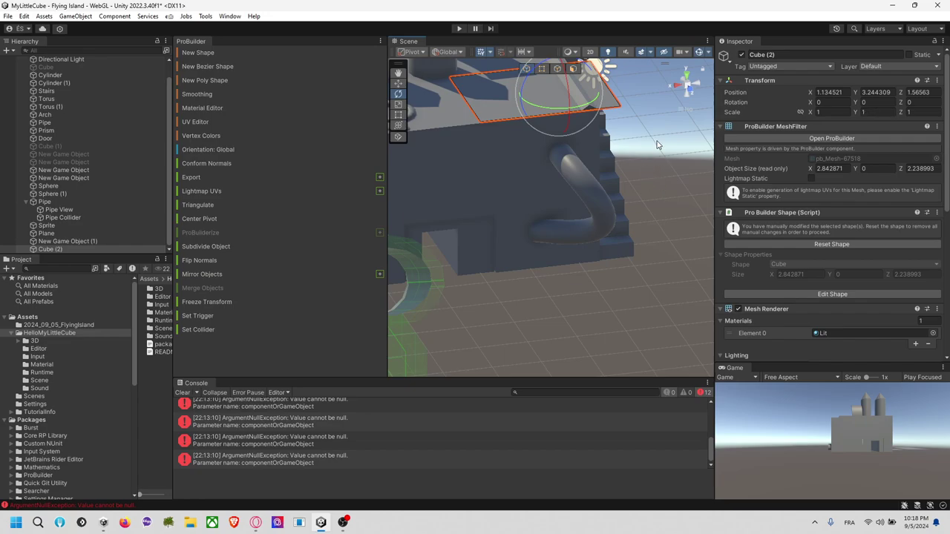
key(ctrl+z)
click(617, 103)
key(Delete)
Draw a cube base about 3.16 by 1.77 from above, covering the stairs-side corner near the curved tube.
right_drag(658, 127, 649, 264)
click(688, 89)
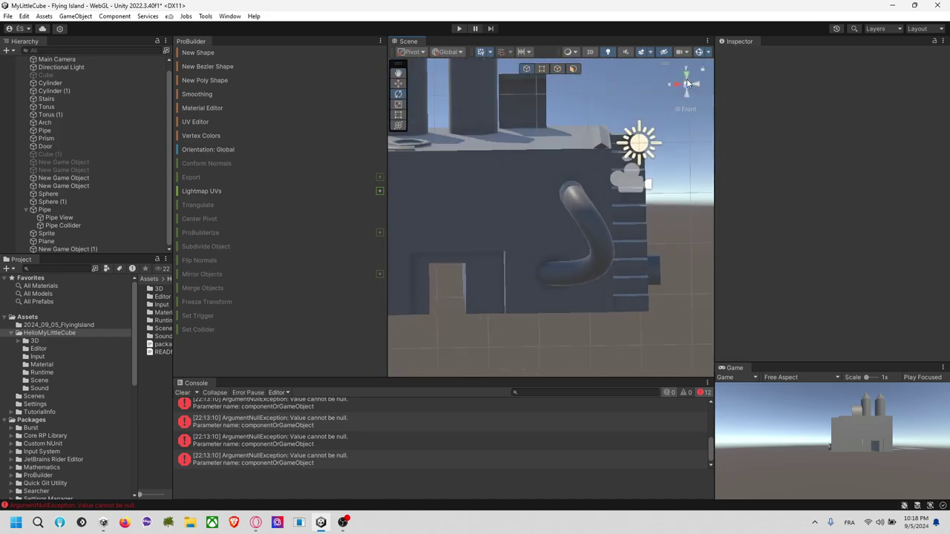
click(687, 78)
middle_drag(616, 165, 561, 113)
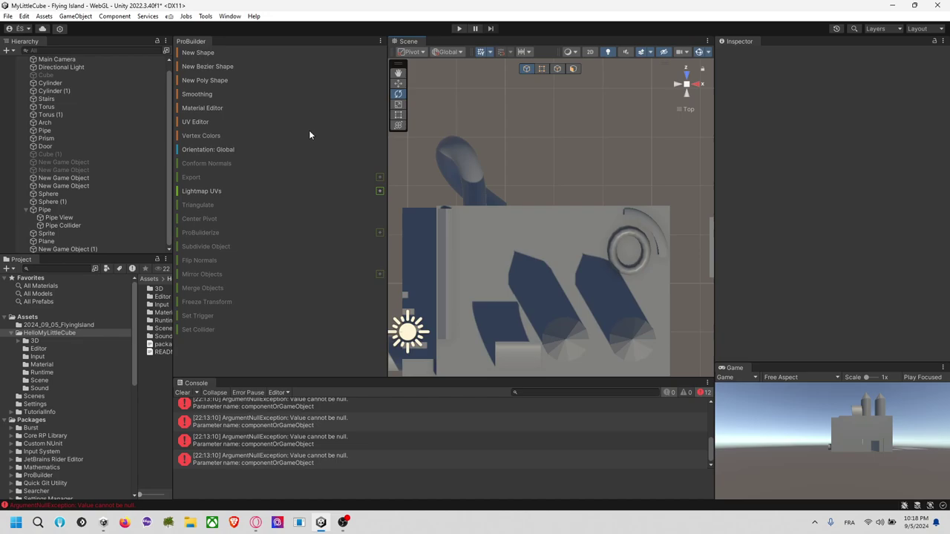
click(245, 54)
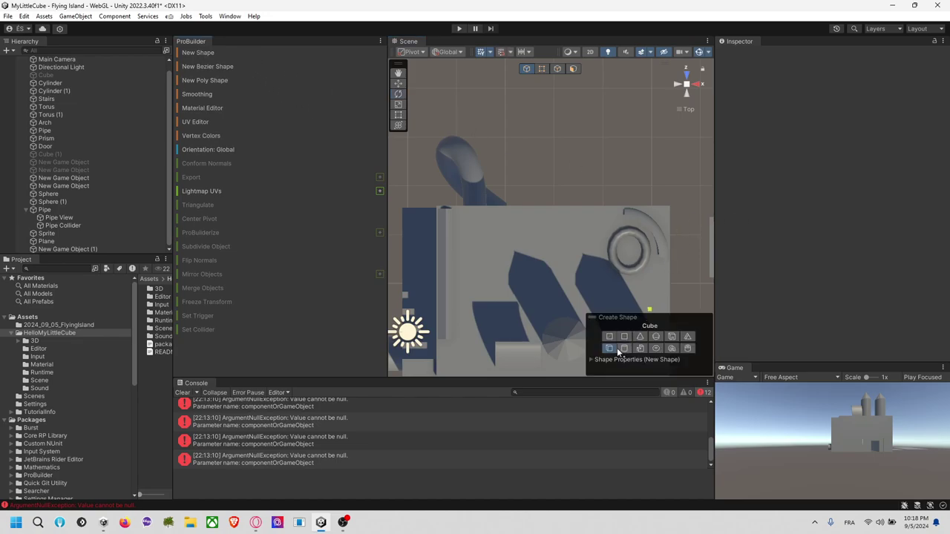
drag(423, 211, 578, 299)
Raise the new cube to about 2.99 high and stretch it along Z to about 2.97 with the Rect tool.
right_drag(531, 151, 744, 496)
right_drag(521, 329, 523, 339)
alt+drag(522, 339, 608, 287)
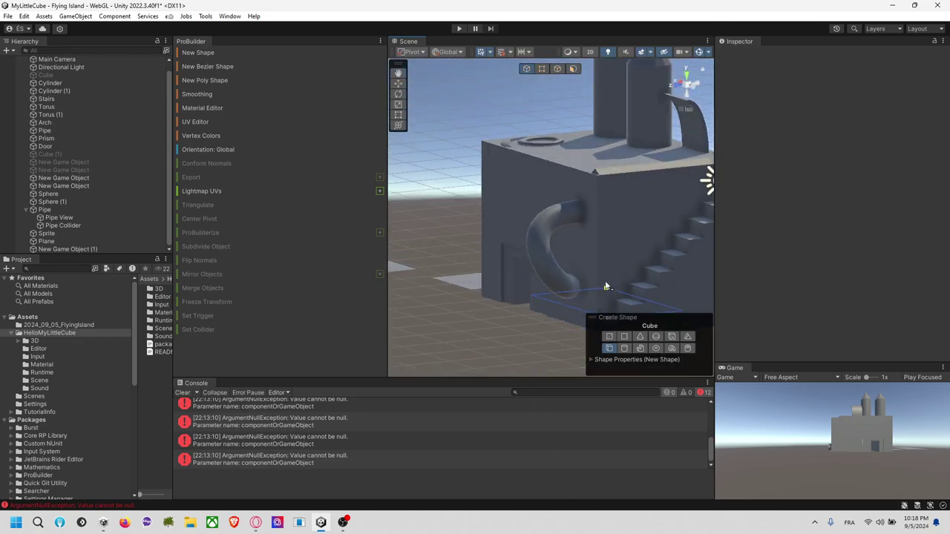
click(633, 143)
alt+drag(448, 151, 509, 281)
key(t)
Open ProBuilder's experimental Boolean (CSG) Tool and place its window clear of the object list.
click(226, 17)
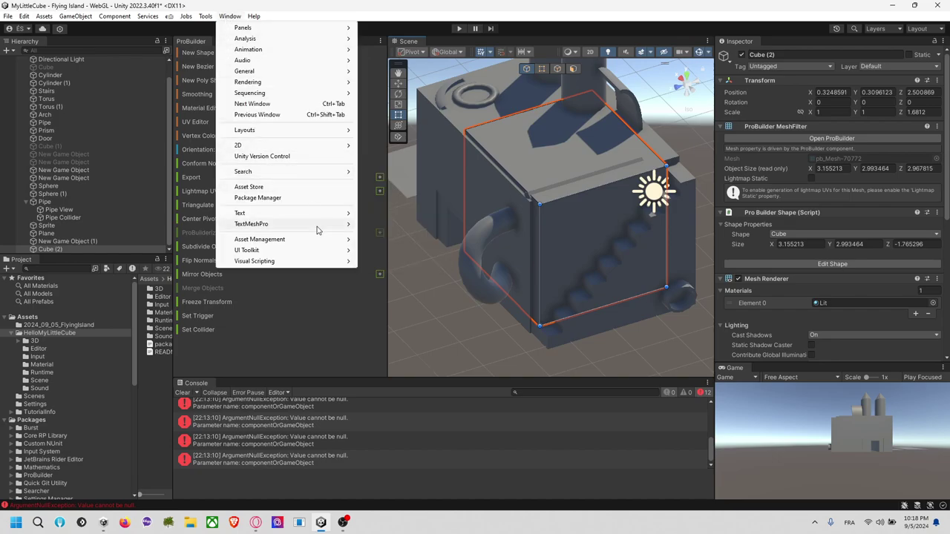
mouse_move(201, 18)
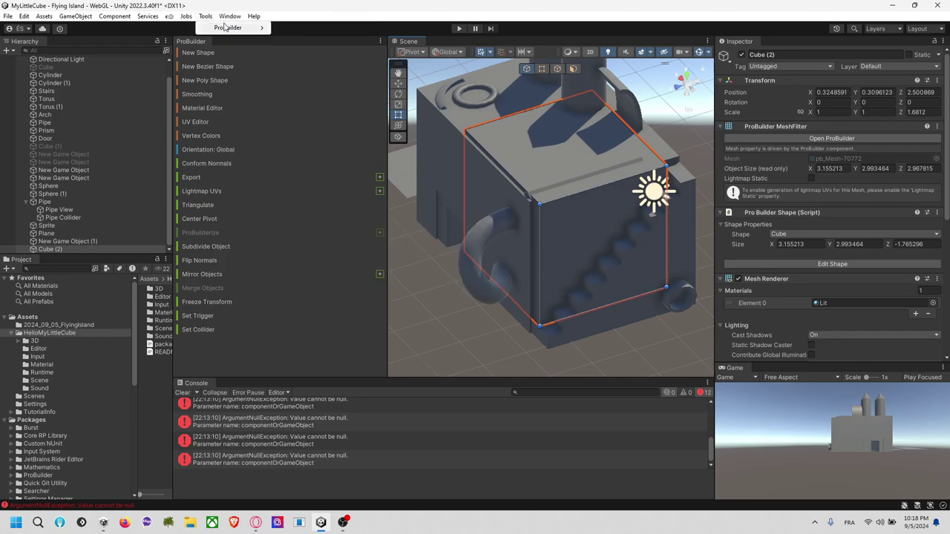
mouse_move(237, 28)
mouse_move(351, 146)
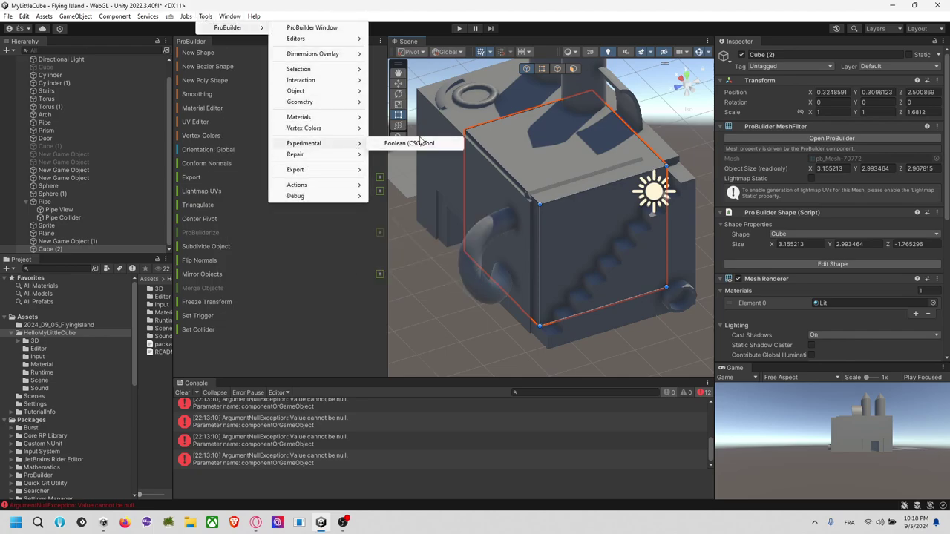
click(423, 142)
drag(408, 150, 498, 207)
Assign Cube (2) as the first Boolean mesh and the Bezier tube New Game Object (1) as the second.
click(70, 250)
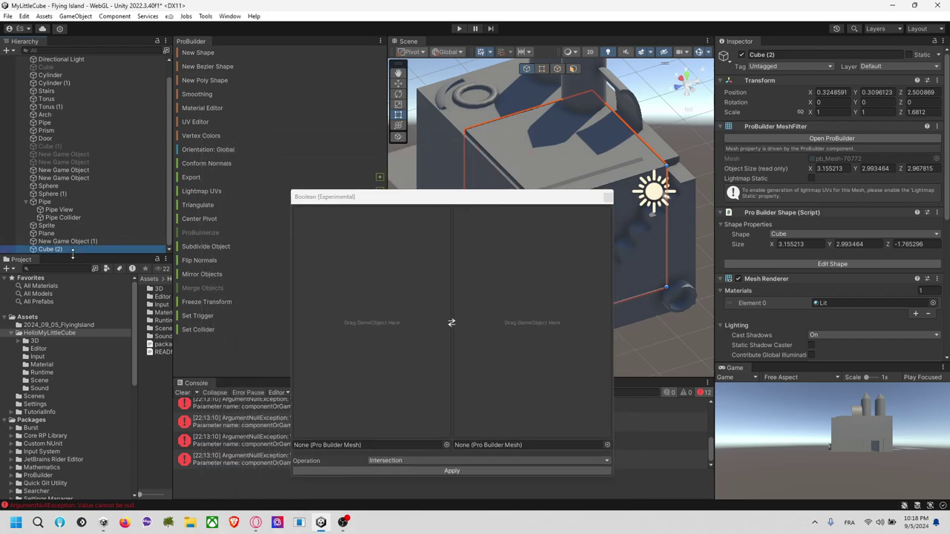
drag(71, 254, 72, 299)
drag(115, 266, 443, 299)
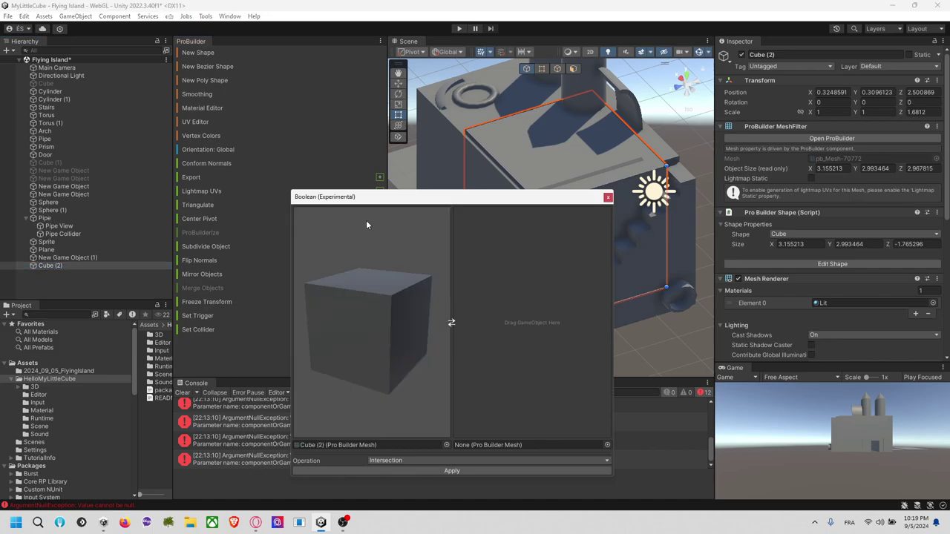
drag(452, 196, 449, 267)
drag(66, 258, 478, 304)
drag(501, 273, 381, 150)
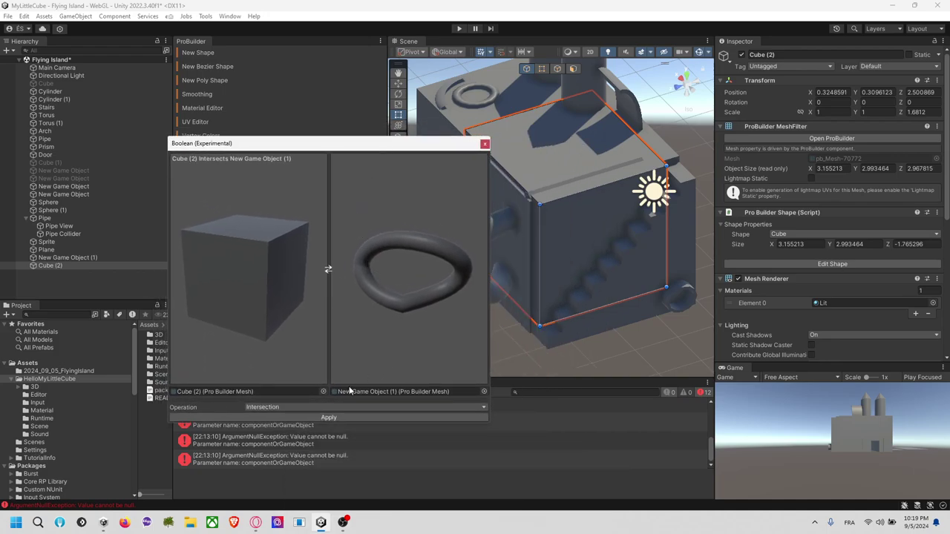
Set the Boolean operation to Subtraction, swap the meshes so the cube cuts the Bezier tube, and apply it.
click(343, 407)
click(299, 439)
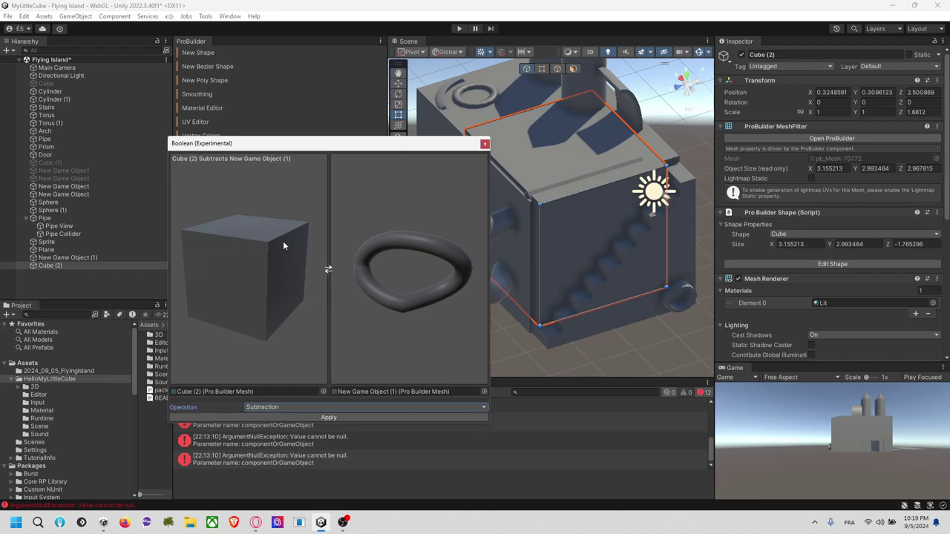
click(328, 269)
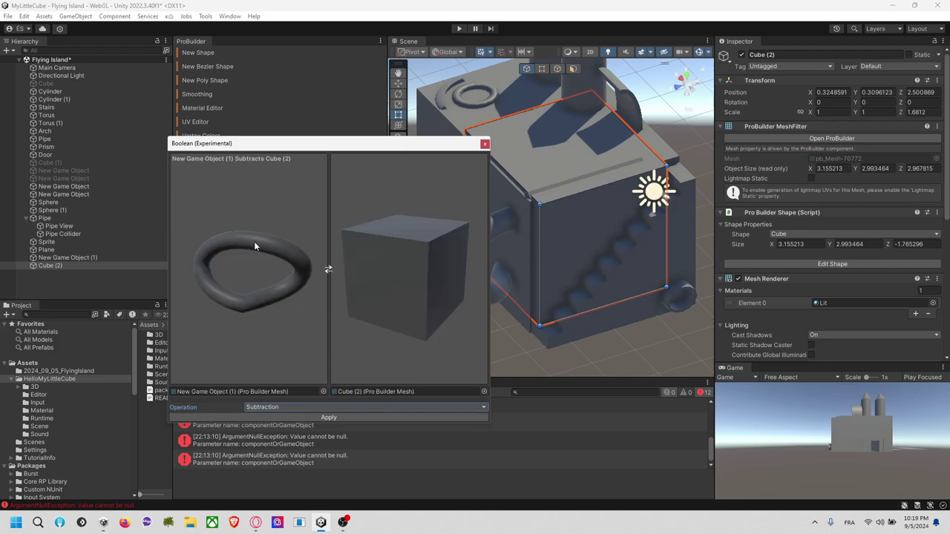
click(371, 421)
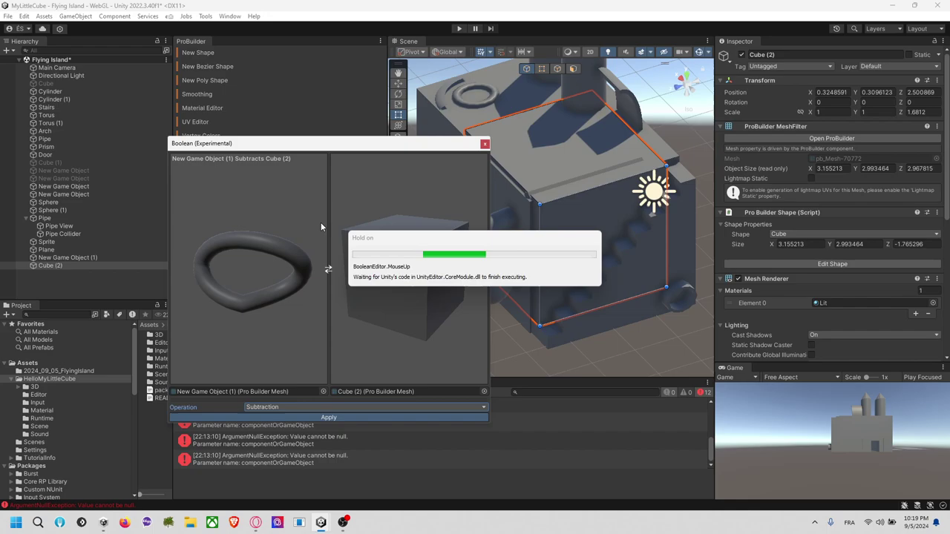
drag(434, 245, 393, 300)
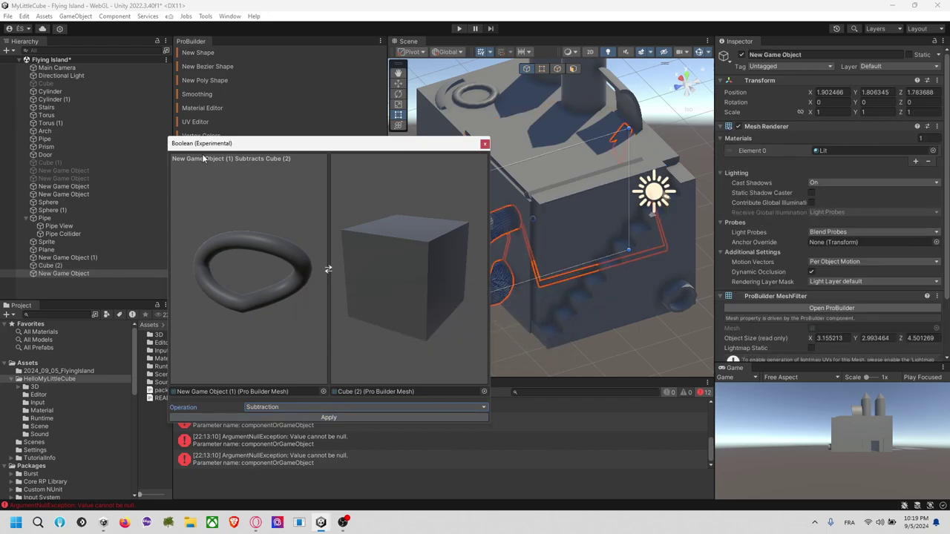
Try to move the subtraction result away from the building to inspect it, and undo the move.
alt+drag(562, 279, 584, 288)
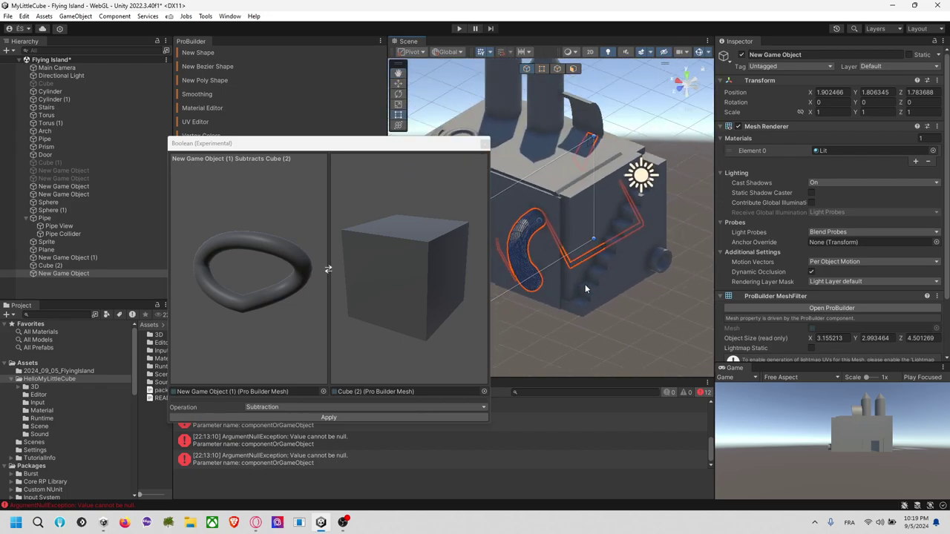
scroll(585, 289, down, 1)
middle_drag(584, 289, 623, 254)
alt+drag(623, 255, 568, 256)
scroll(568, 256, down, 3)
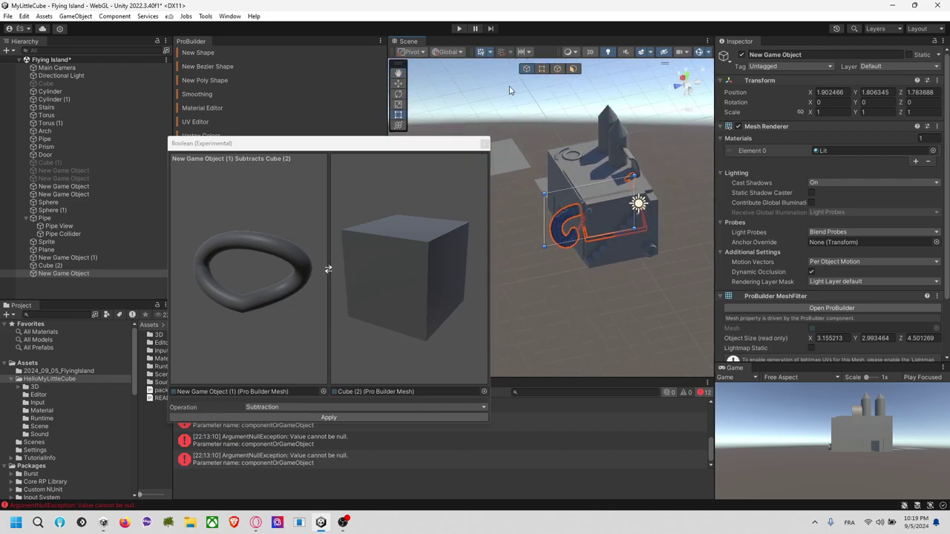
click(399, 86)
drag(553, 218, 469, 231)
alt+drag(561, 269, 499, 359)
middle_drag(556, 318, 570, 274)
key(ctrl+z)
alt+drag(593, 268, 592, 245)
scroll(587, 269, up, 5)
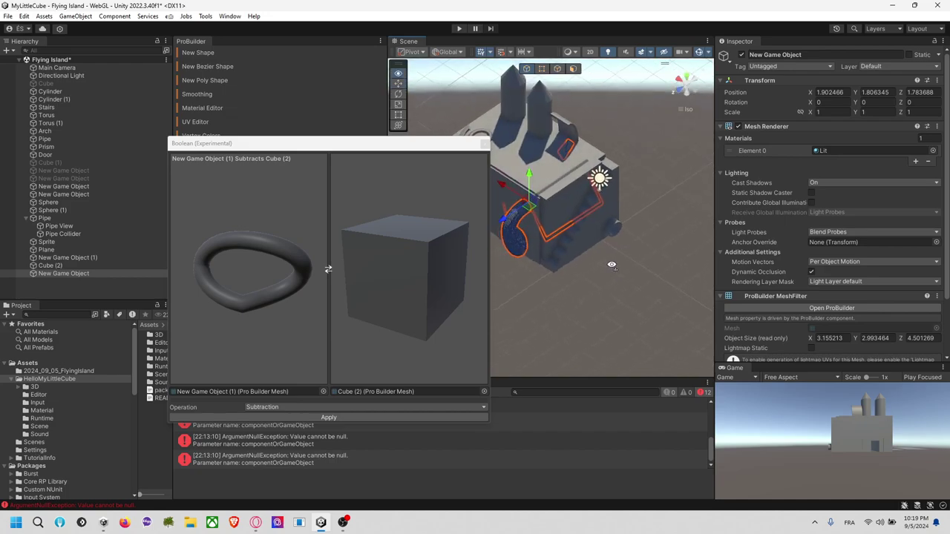
Close the Boolean tool and delete the cutting cube Cube (2).
middle_drag(593, 270, 645, 279)
click(485, 143)
click(558, 221)
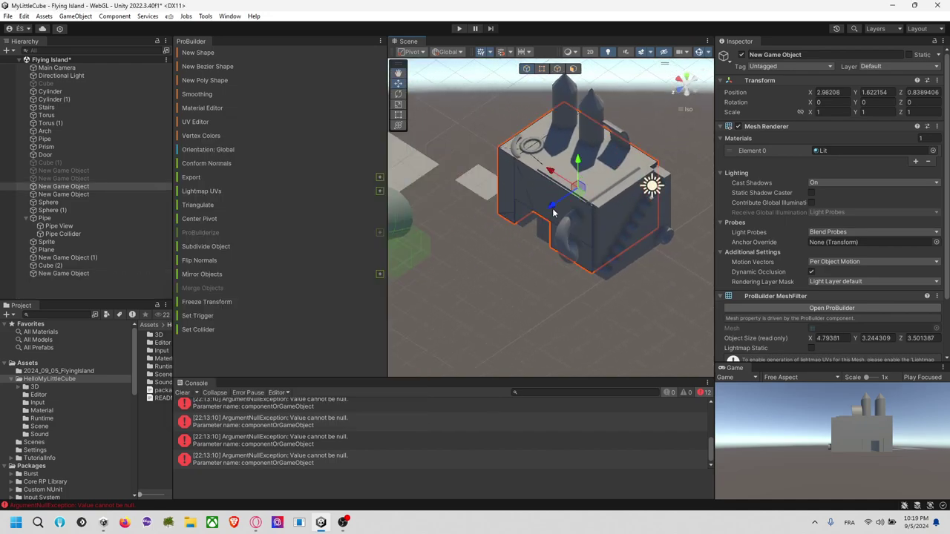
key(Delete)
Create a new Bezier shape in front of the building and bring up its Bezier Shape settings.
mouse_move(581, 228)
alt+mouse_down()
mouse_move(652, 222)
mouse_move(609, 186)
mouse_move(497, 128)
mouse_move(637, 214)
mouse_move(591, 241)
alt+mouse_up()
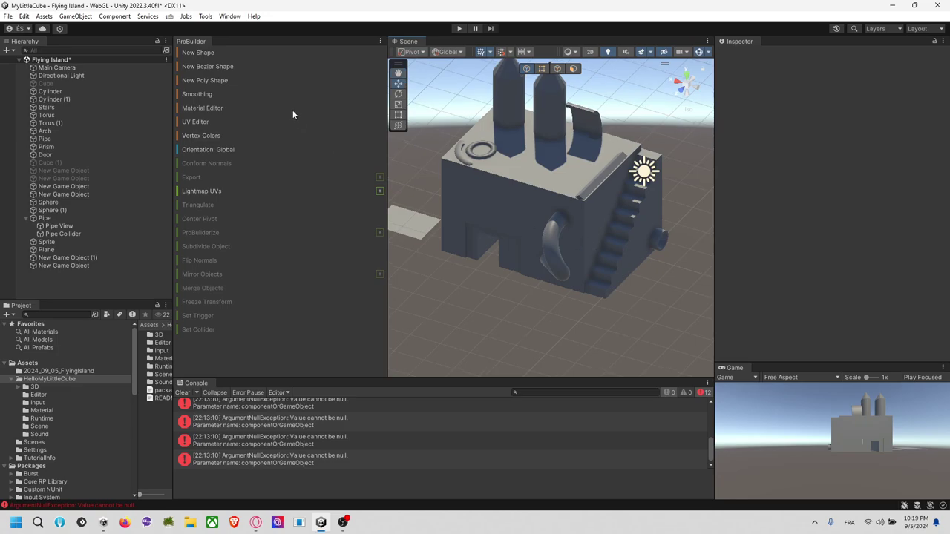
click(245, 67)
scroll(780, 260, down, 3)
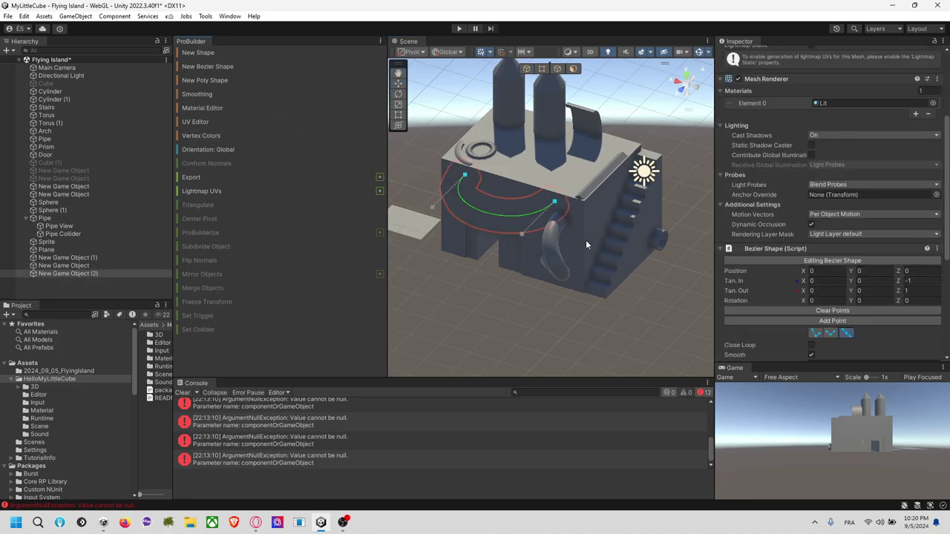
Insert several extra points along the Bezier curve and pull them downward and outward to bend the tube in front of the building.
click(481, 213)
drag(480, 211, 466, 319)
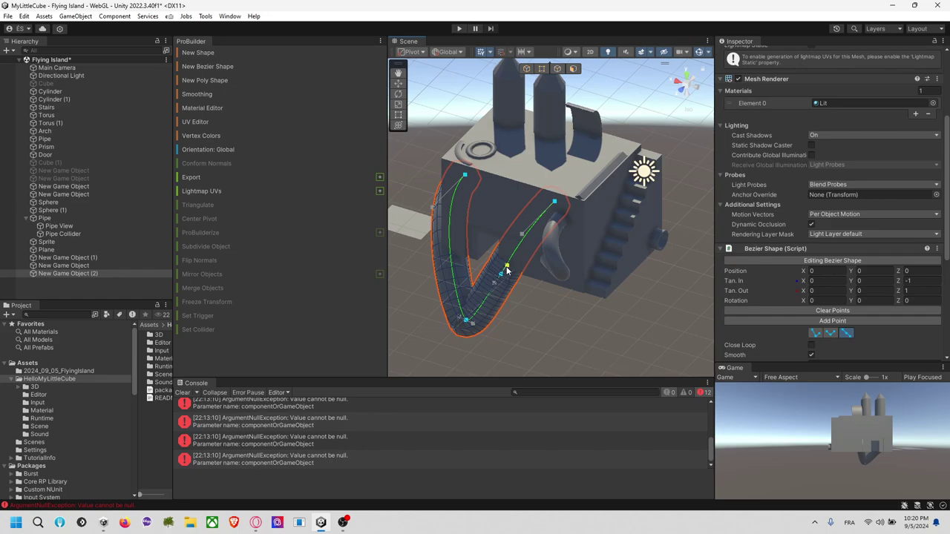
drag(506, 268, 538, 299)
drag(499, 276, 591, 349)
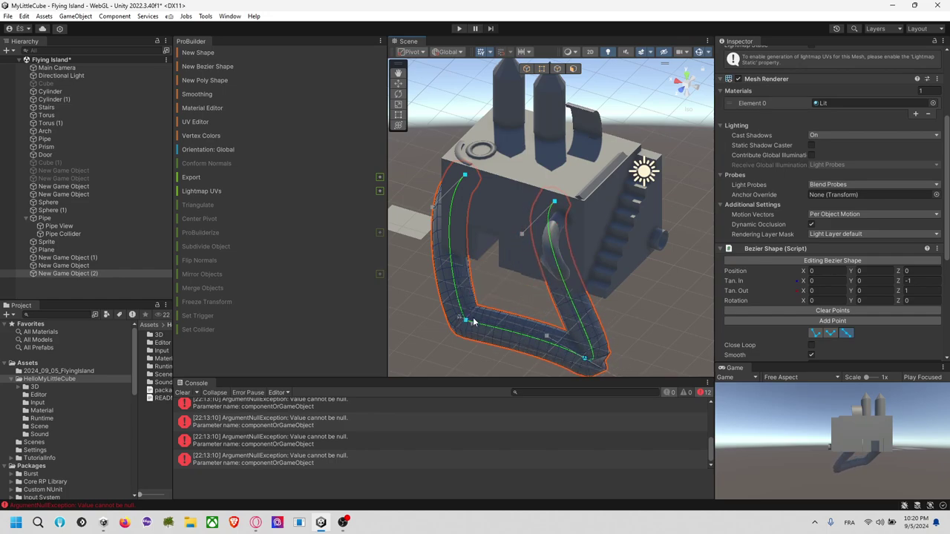
right_drag(460, 316, 519, 297)
click(474, 294)
drag(474, 295, 433, 337)
right_drag(524, 297, 353, 155)
alt+drag(352, 150, 153, 297)
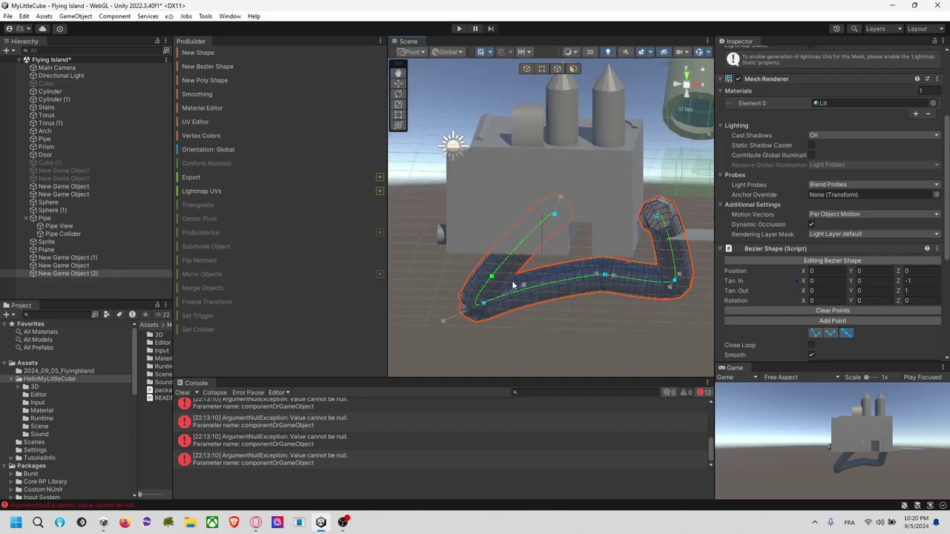
Examine the bent tube's open end and its radius, rows and columns in the Bezier Shape settings.
alt+drag(674, 282, 666, 290)
middle_drag(666, 290, 574, 320)
scroll(583, 319, up, 3)
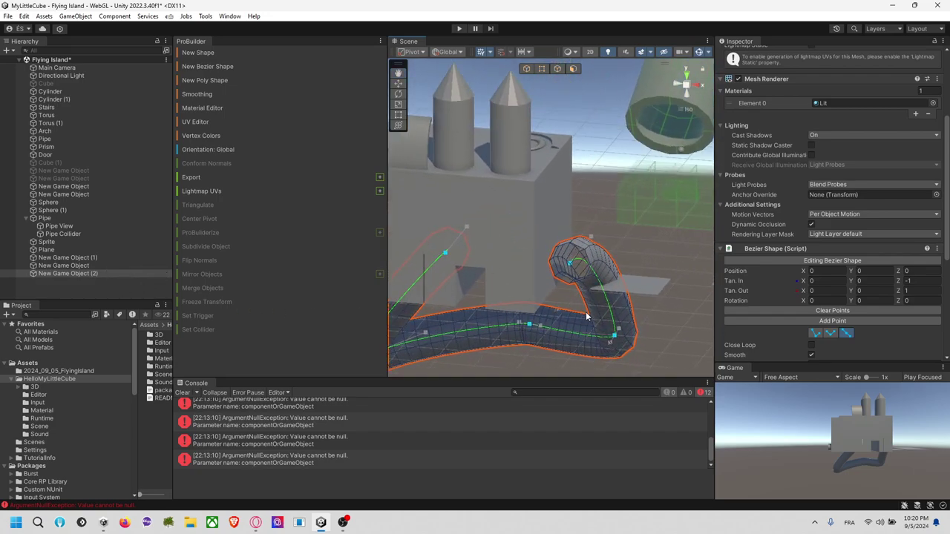
scroll(584, 318, up, 3)
middle_drag(643, 325, 603, 275)
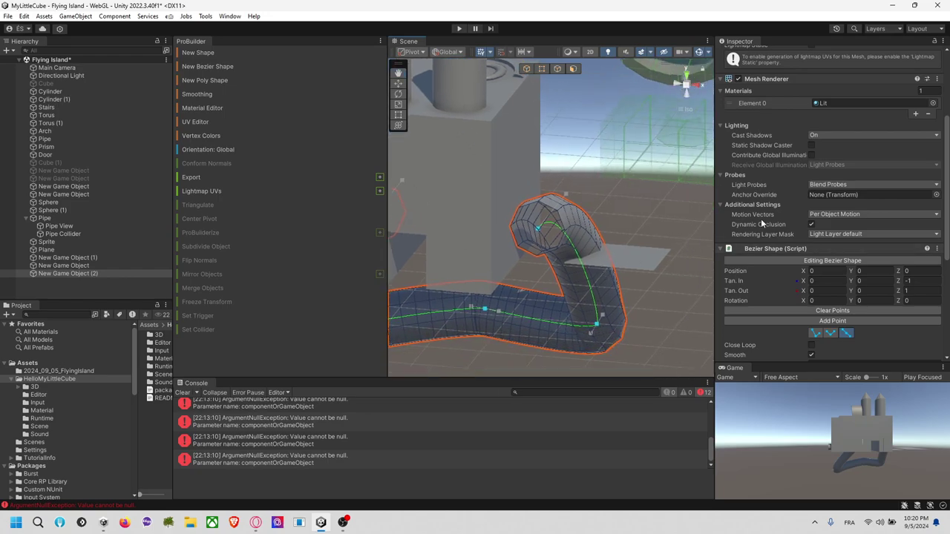
scroll(771, 226, down, 4)
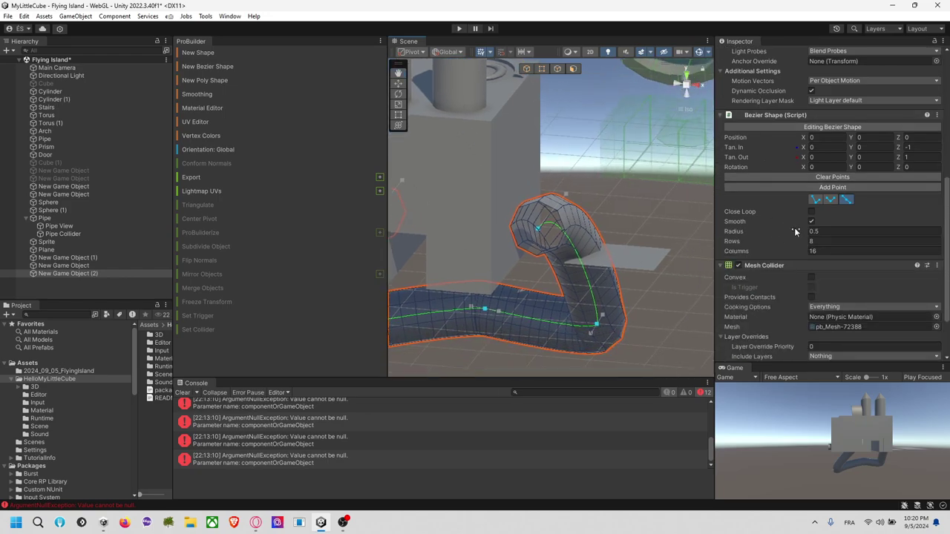
click(818, 250)
key(Return)
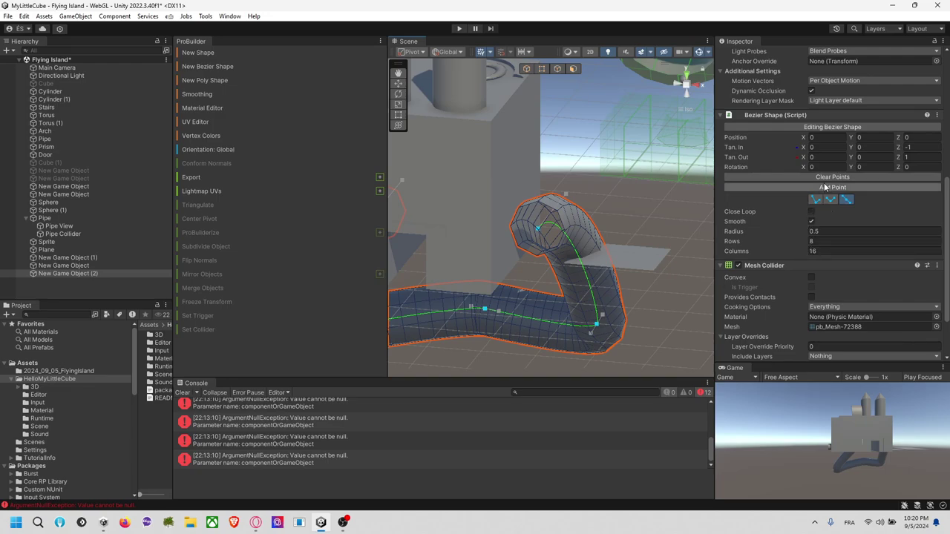
scroll(776, 282, down, 3)
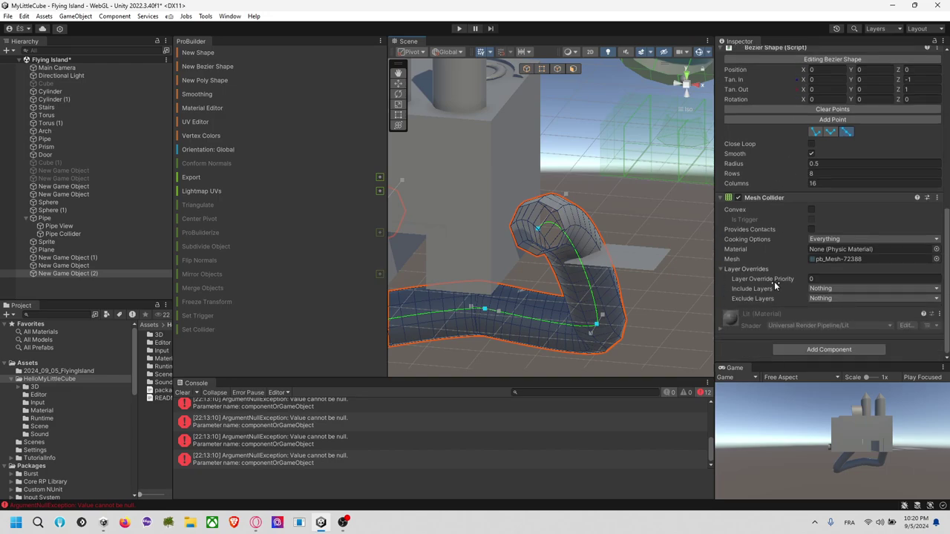
scroll(592, 186, down, 9)
Deselect the Bezier tube to inspect the inner faces at its open end, and reselect it.
alt+drag(574, 197, 616, 274)
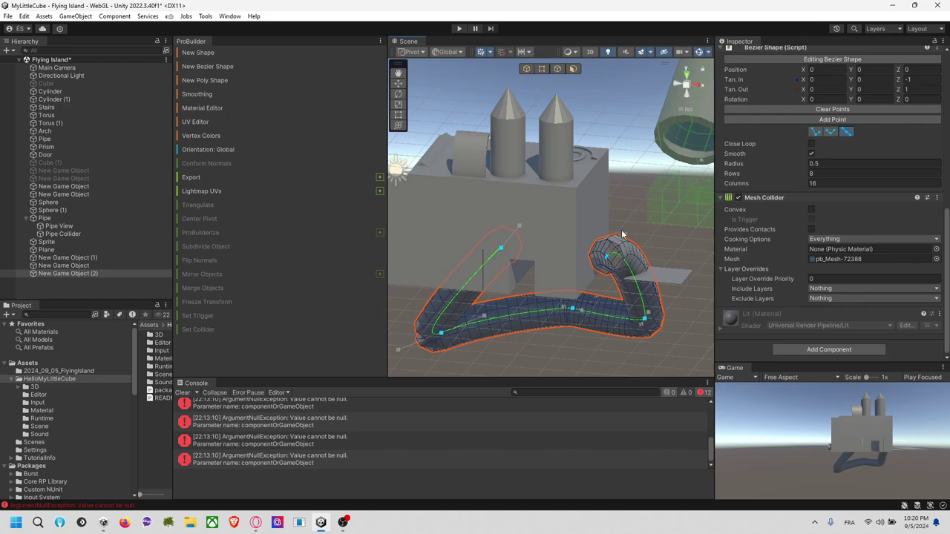
click(626, 222)
mouse_move(632, 233)
right_down()
mouse_move(419, 306)
mouse_move(492, 155)
mouse_move(660, 144)
mouse_move(624, 225)
right_up()
middle_drag(636, 249, 557, 208)
scroll(557, 208, up, 8)
right_drag(549, 214, 562, 115)
alt+drag(561, 116, 585, 260)
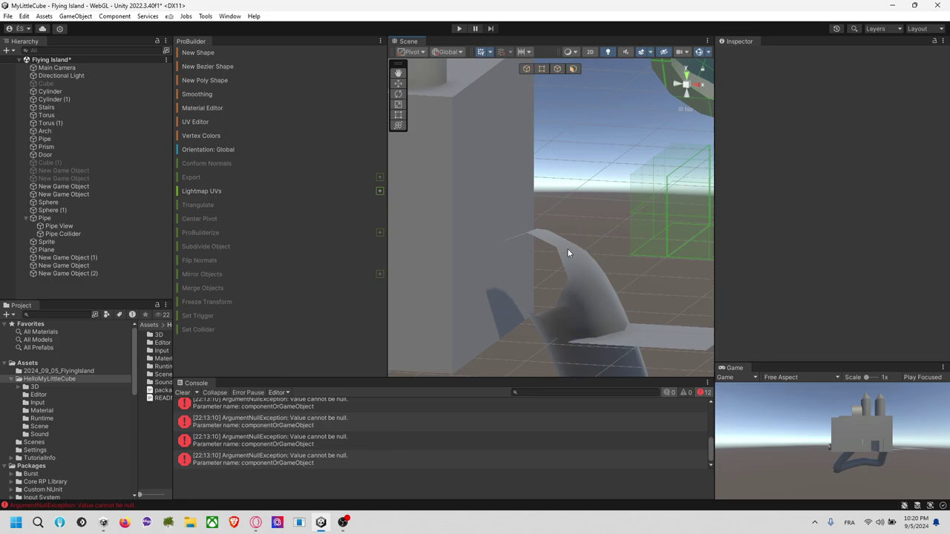
click(567, 253)
click(584, 194)
click(559, 256)
Create a material named Mat_WhiteDoubleSide in the 2024_09_05_FlyingIsland folder, widening the asset area for it.
click(99, 372)
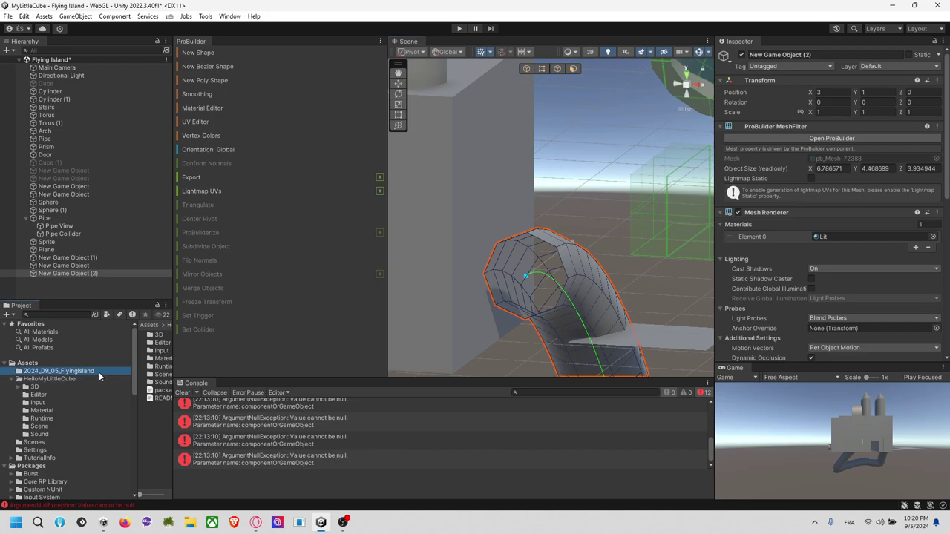
drag(169, 407, 328, 407)
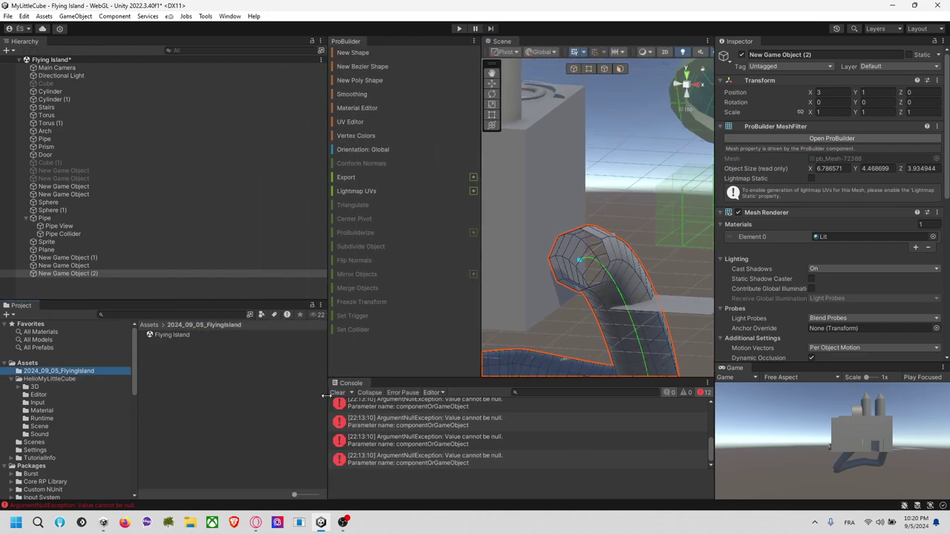
right_click(188, 381)
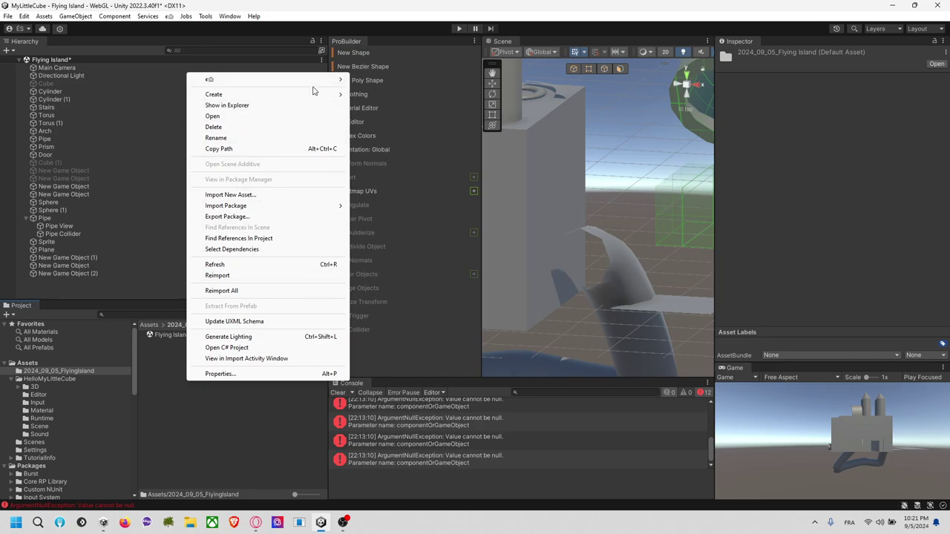
mouse_move(312, 94)
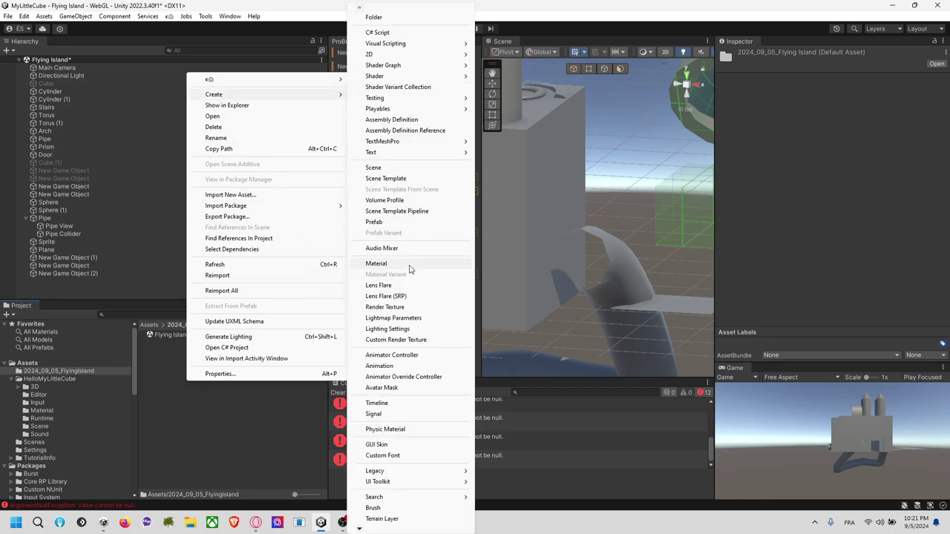
click(377, 264)
text(Mat_WhiteDoubleSide)
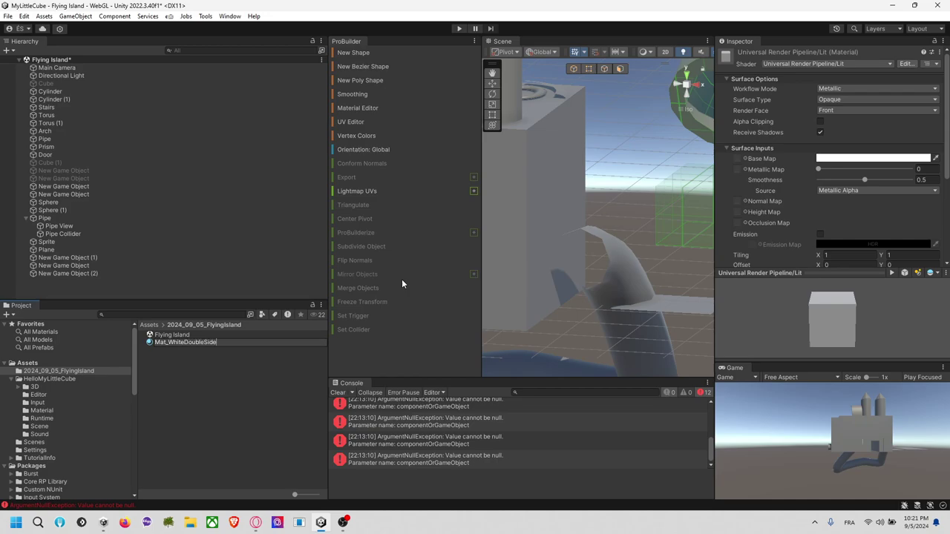
key(Return)
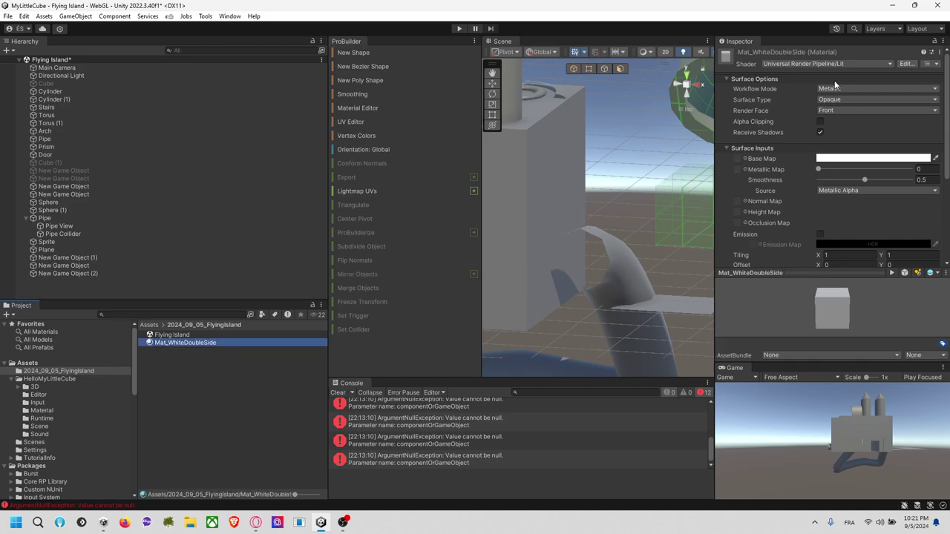
Set the Mat_WhiteDoubleSide material's Render Face to Both and assign it to the Bezier tube.
click(836, 112)
click(841, 121)
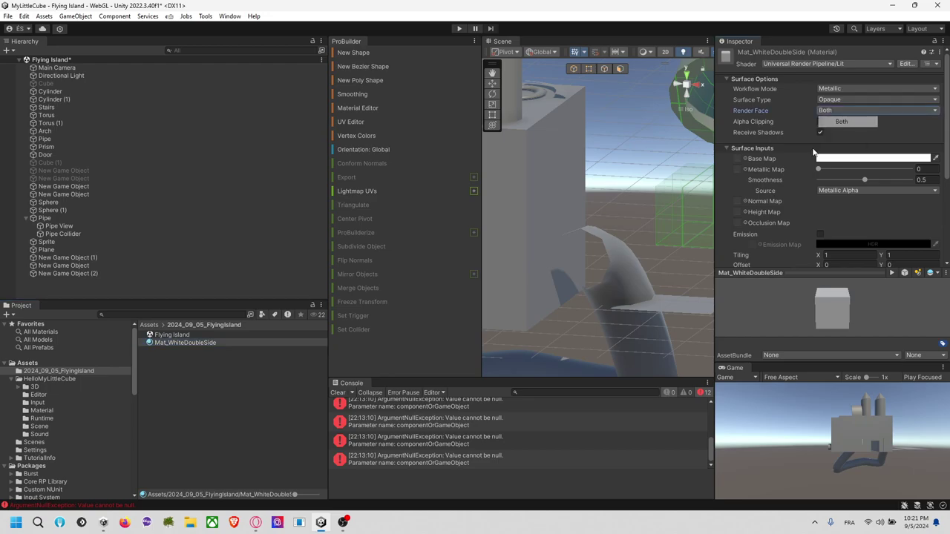
drag(229, 343, 626, 261)
Examine the inside and outside of the tube with the double-sided material from several angles.
click(626, 261)
right_drag(626, 261, 671, 346)
click(677, 227)
alt+drag(672, 345, 610, 324)
middle_drag(609, 349, 686, 201)
alt+drag(630, 201, 729, 198)
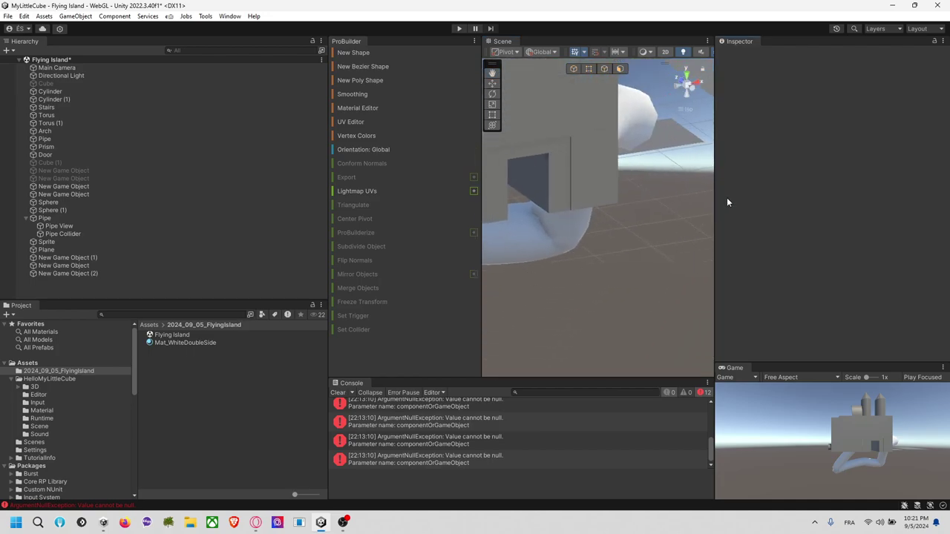
alt+drag(670, 226, 598, 281)
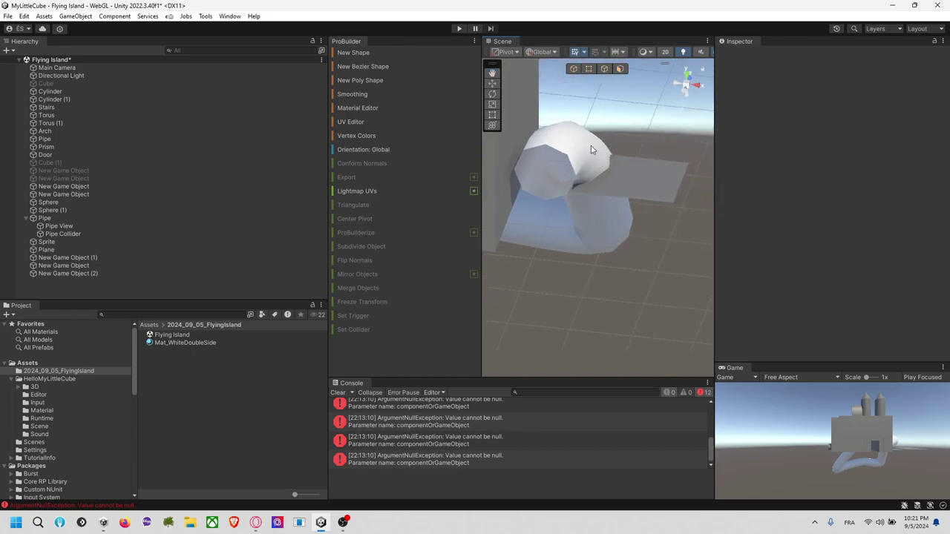
alt+drag(577, 232, 624, 182)
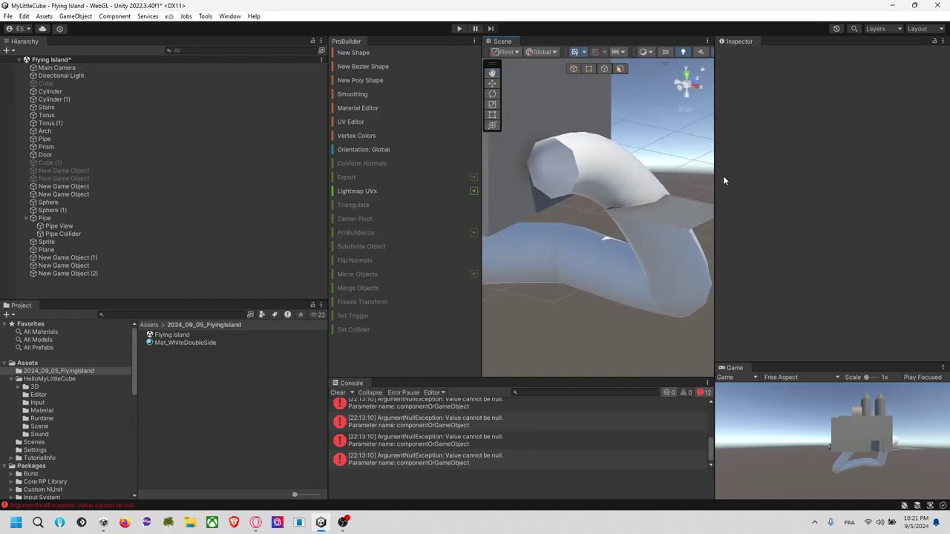
alt+drag(535, 197, 619, 265)
Delete the Bezier tube New Game Object (2) from the scene.
click(620, 267)
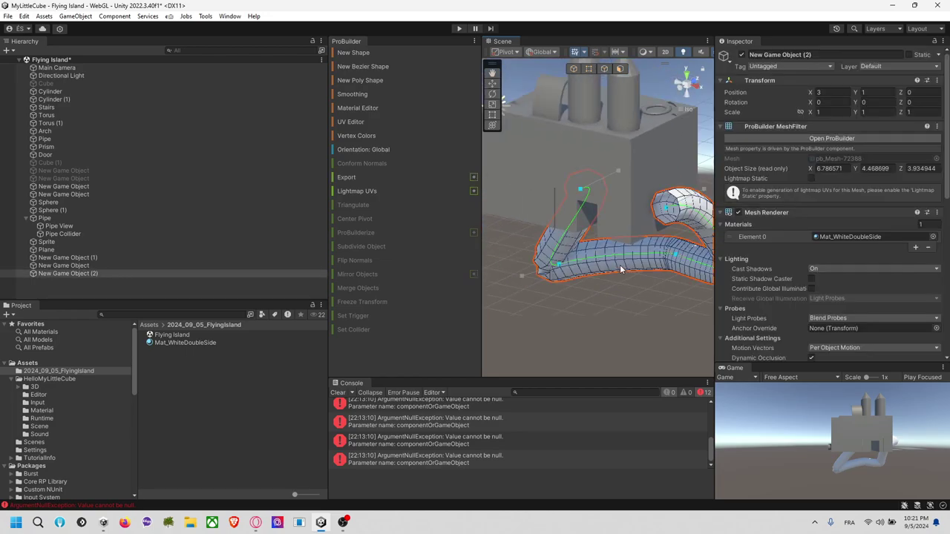
key(Delete)
alt+drag(625, 247, 594, 211)
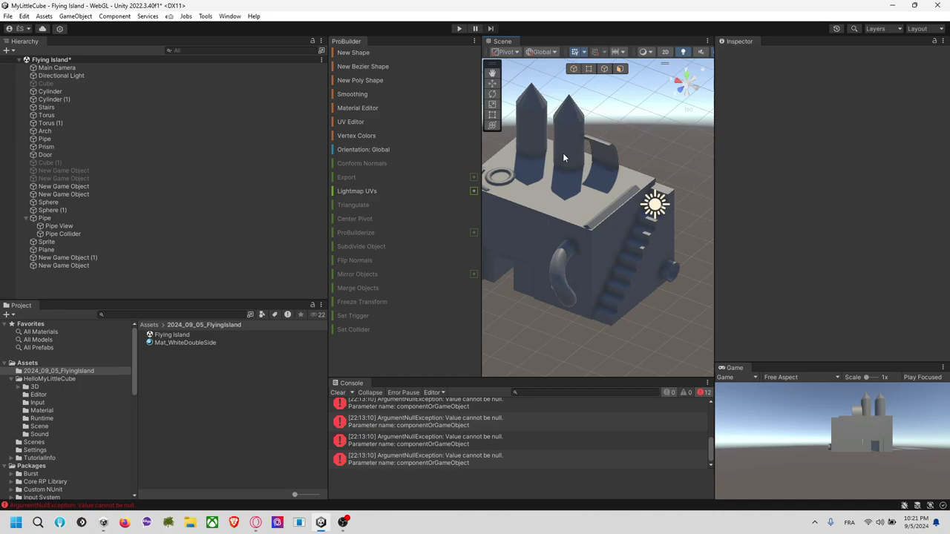
Draw a closed, irregular island outline as a new poly shape in Top view beyond the building, about 26 by 21 units.
click(685, 73)
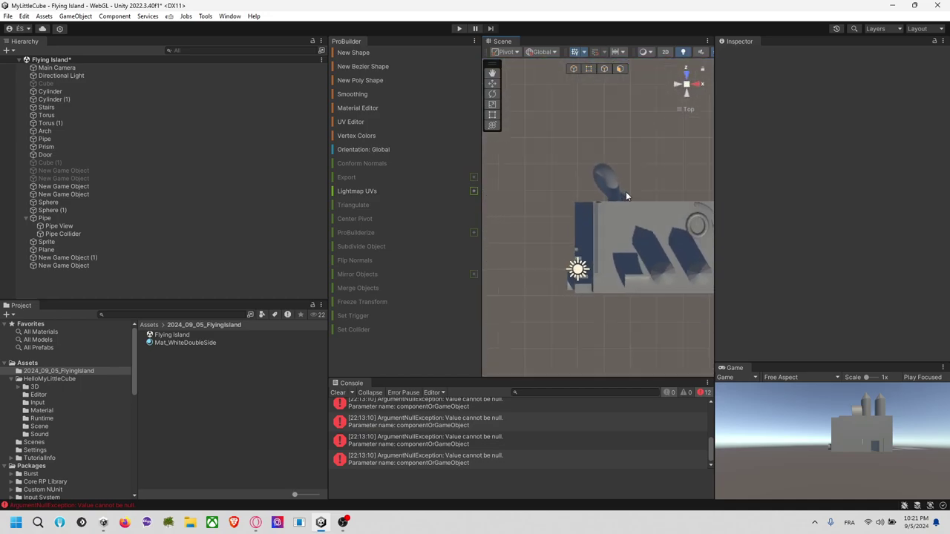
drag(629, 186, 624, 278)
drag(616, 240, 694, 257)
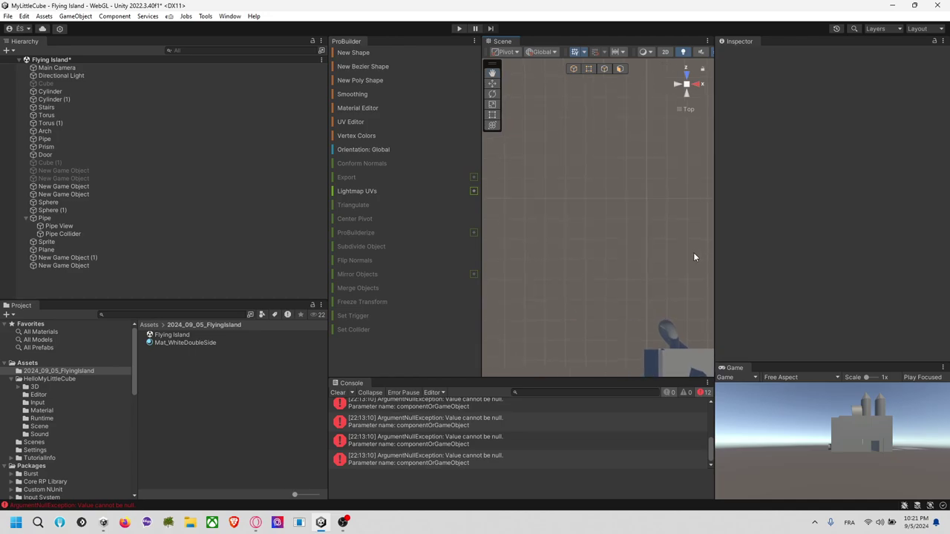
click(361, 79)
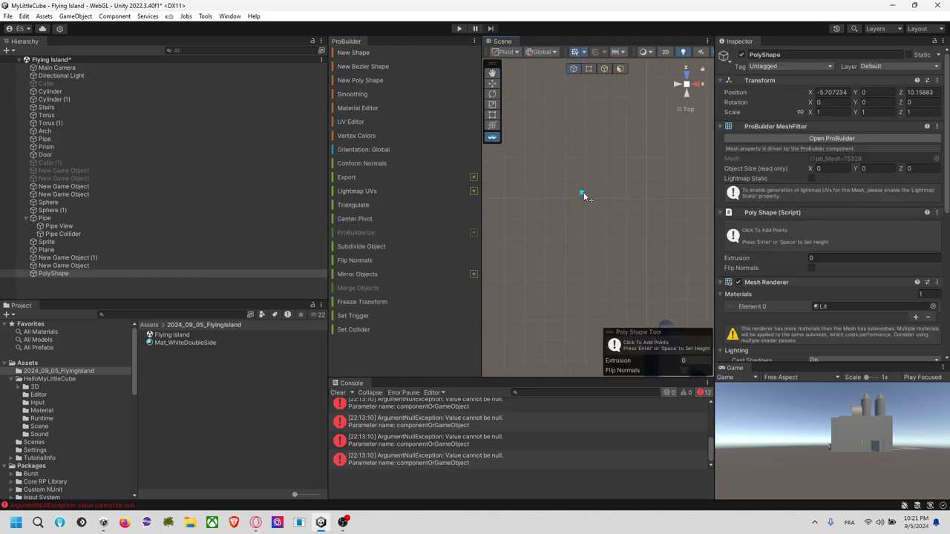
scroll(559, 182, down, 5)
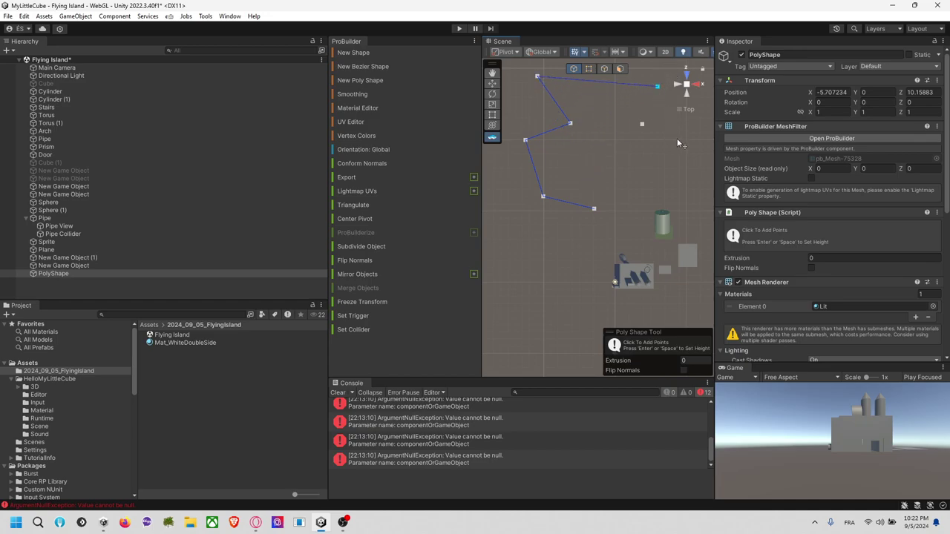
click(670, 163)
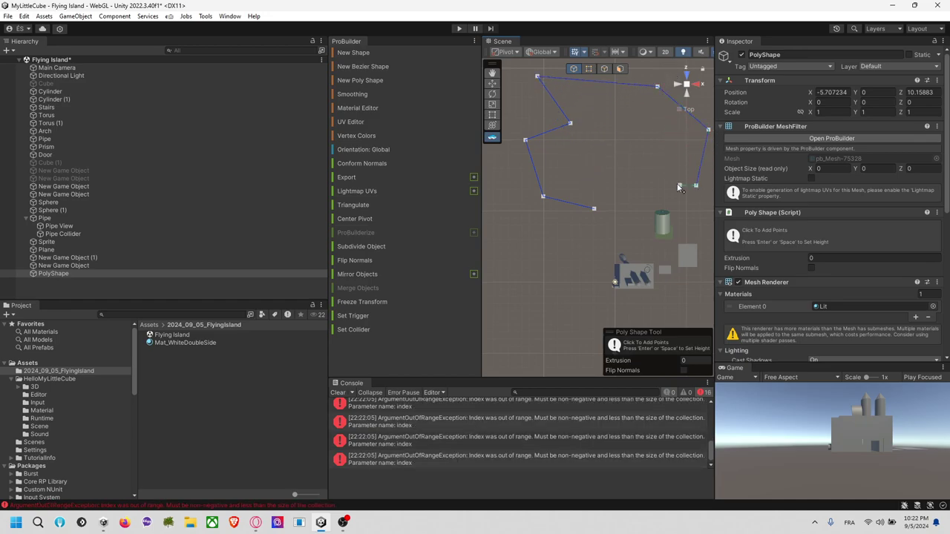
click(595, 208)
Adjust outline points on the poly shape's edge nearest the building, and finalize the shape as a flat surface.
drag(595, 208, 580, 227)
drag(645, 199, 630, 181)
middle_drag(643, 195, 598, 215)
right_drag(618, 222, 572, 81)
click(666, 231)
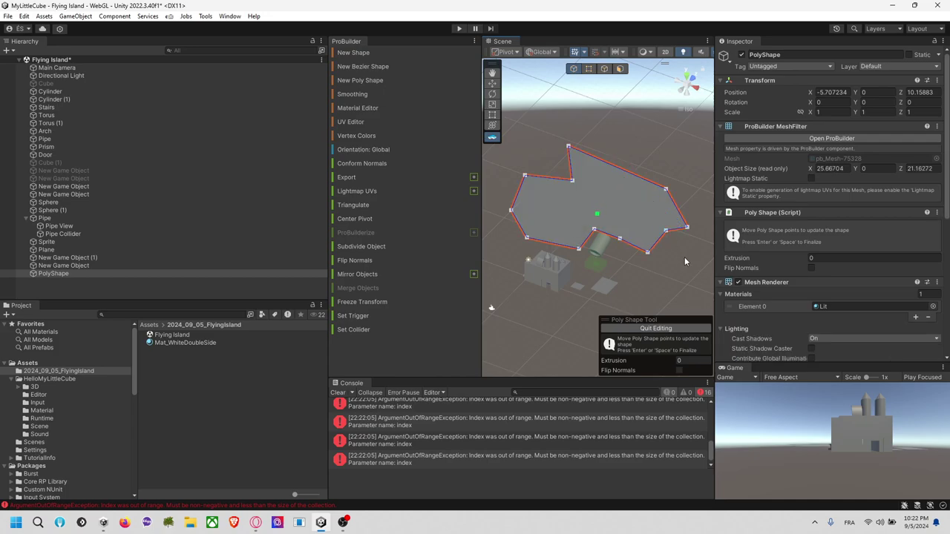
alt+drag(686, 259, 633, 223)
alt+drag(679, 256, 612, 213)
key(Return)
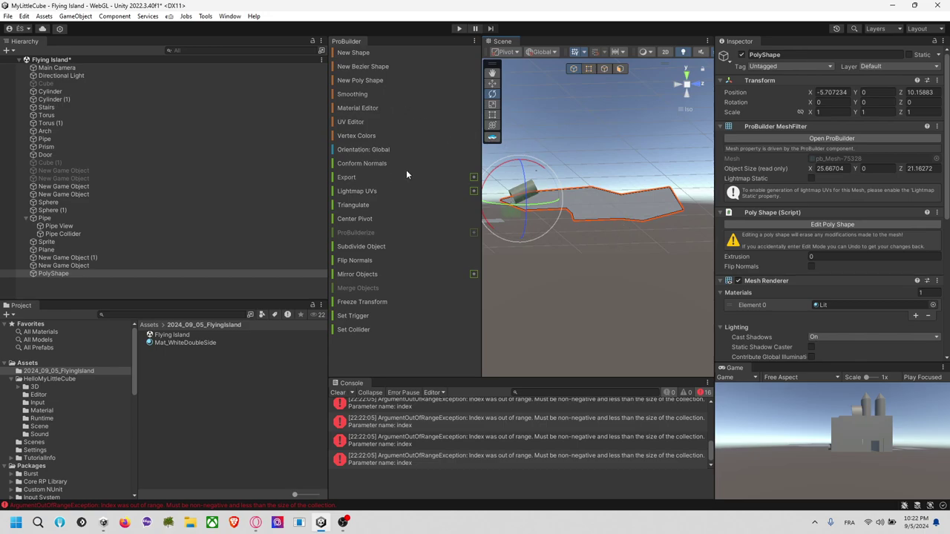
Select the poly shape's face in face selection mode and extrude it by 0.5.
click(619, 68)
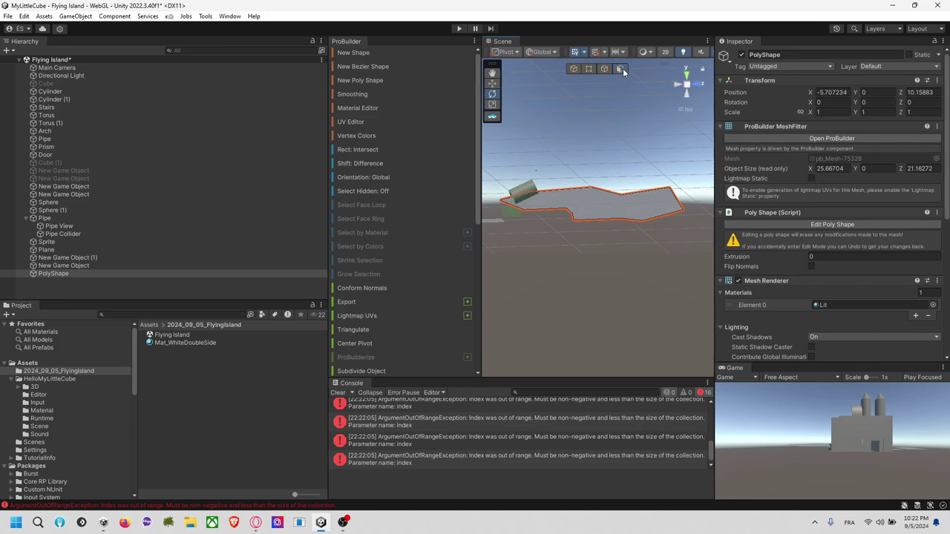
click(604, 205)
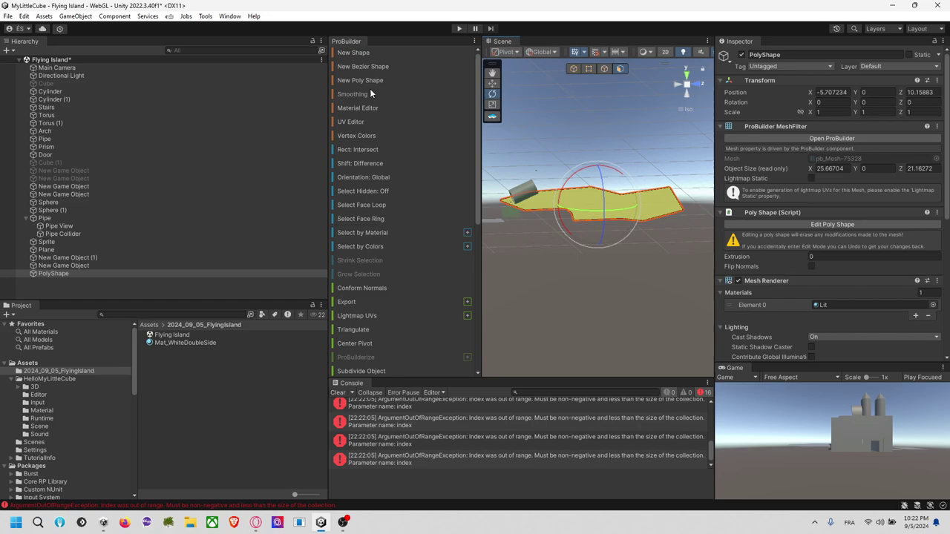
scroll(373, 123, down, 4)
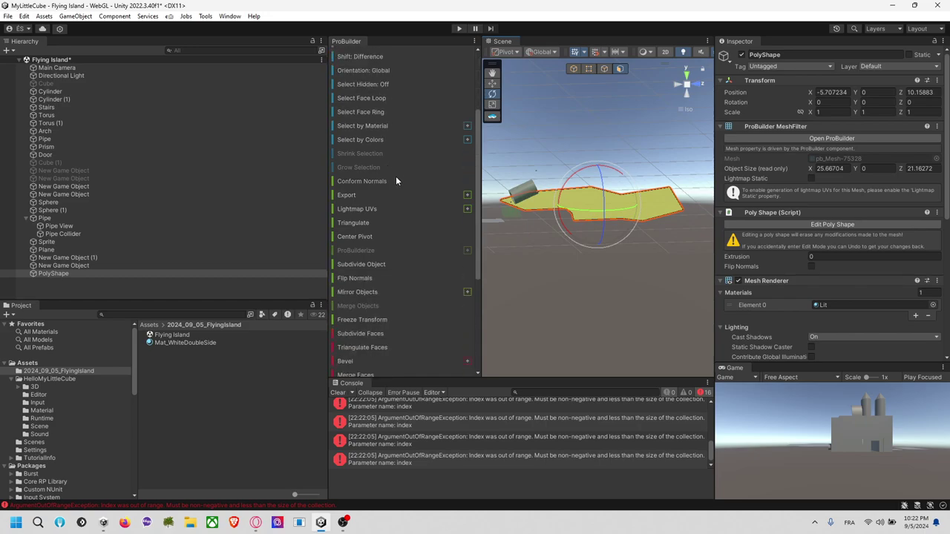
scroll(383, 260, down, 5)
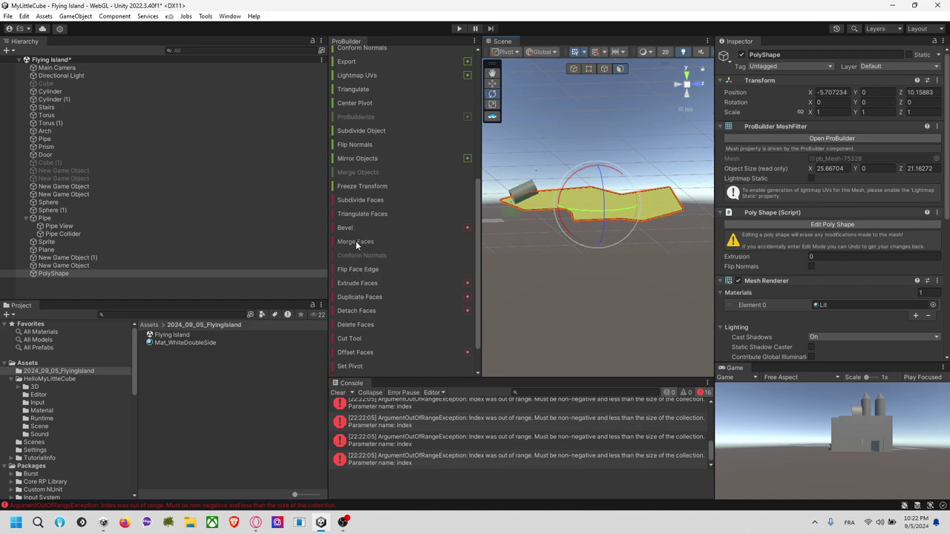
click(366, 283)
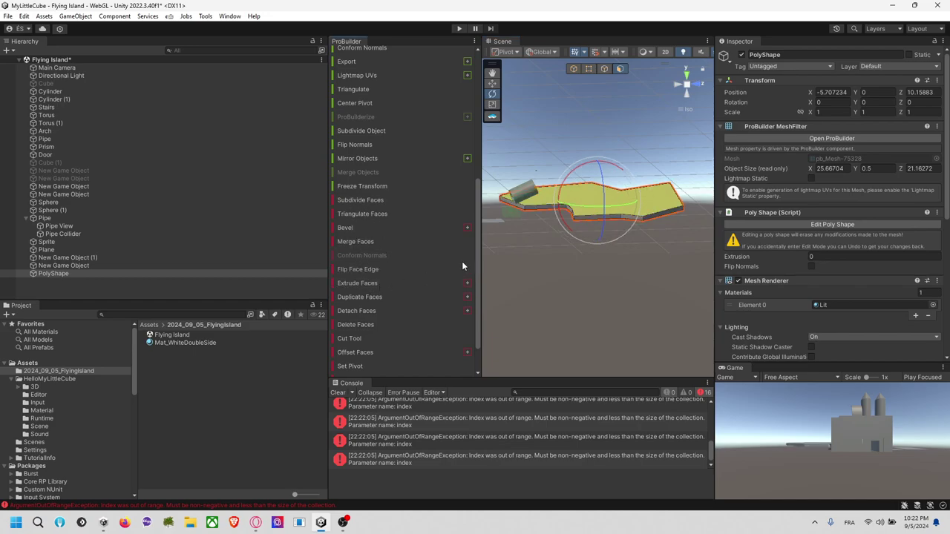
Move the extruded top face upward to thicken the poly shape to about 0.91.
click(492, 83)
drag(599, 164, 599, 158)
middle_drag(571, 277, 568, 306)
alt+drag(567, 306, 575, 288)
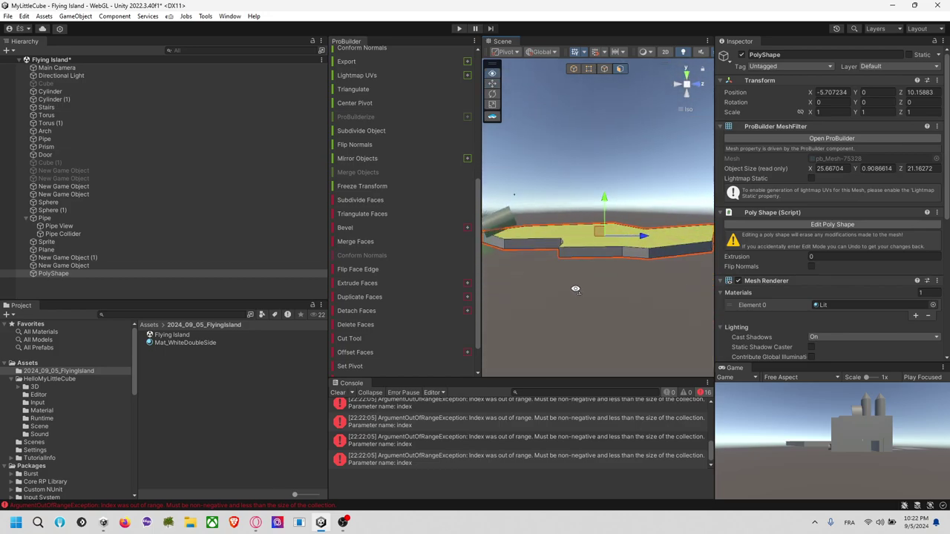
Raise the poly shape's top face to thicken the slab to about 2.47 units.
middle_drag(620, 291, 610, 269)
alt+drag(610, 269, 602, 251)
middle_drag(603, 250, 609, 284)
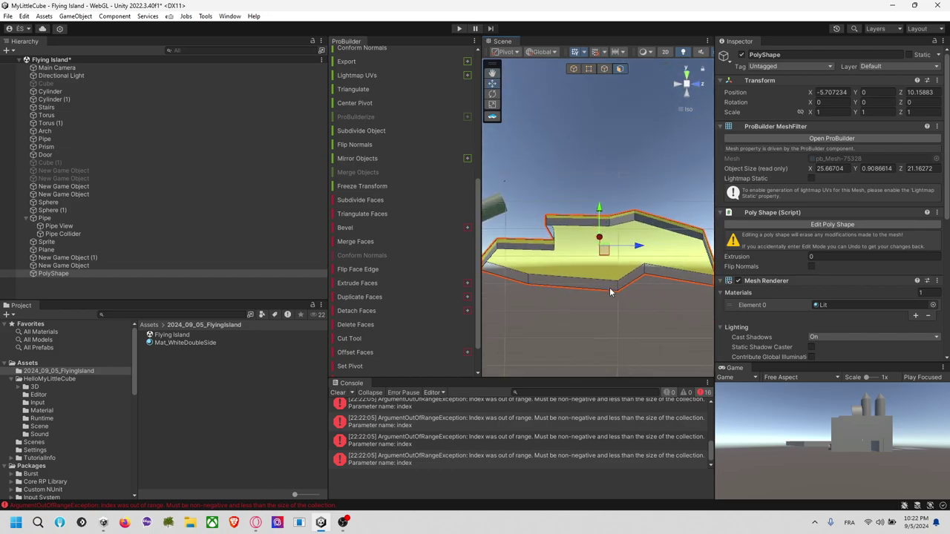
click(614, 323)
click(583, 239)
alt+drag(584, 238, 607, 196)
click(610, 184)
click(602, 207)
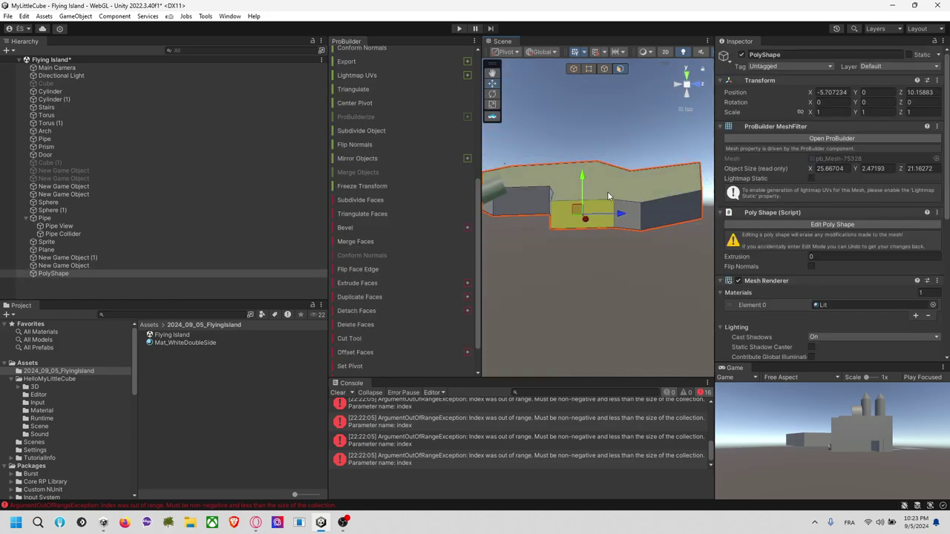
Try to extrude the poly shape's top face again and move it vertically, and undo the attempt.
alt+drag(638, 264, 640, 246)
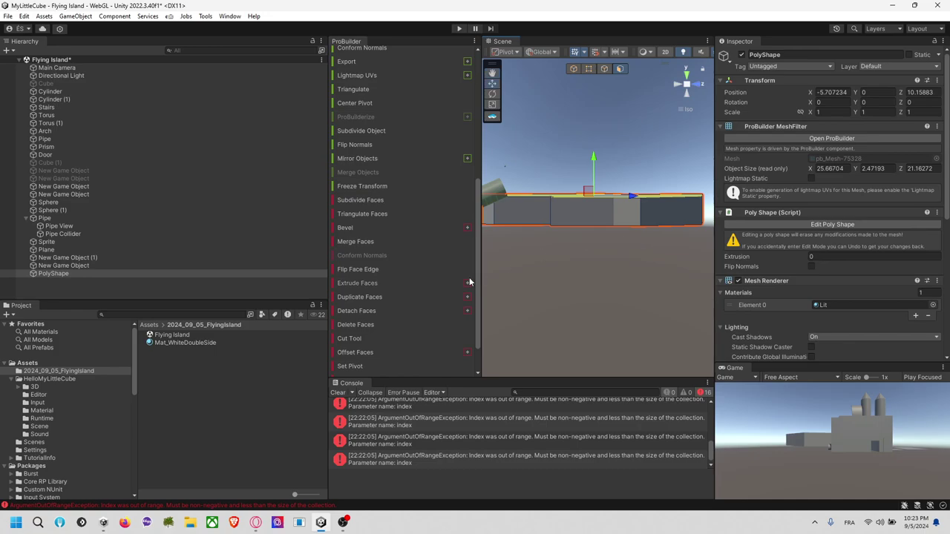
click(376, 281)
drag(594, 151, 627, 153)
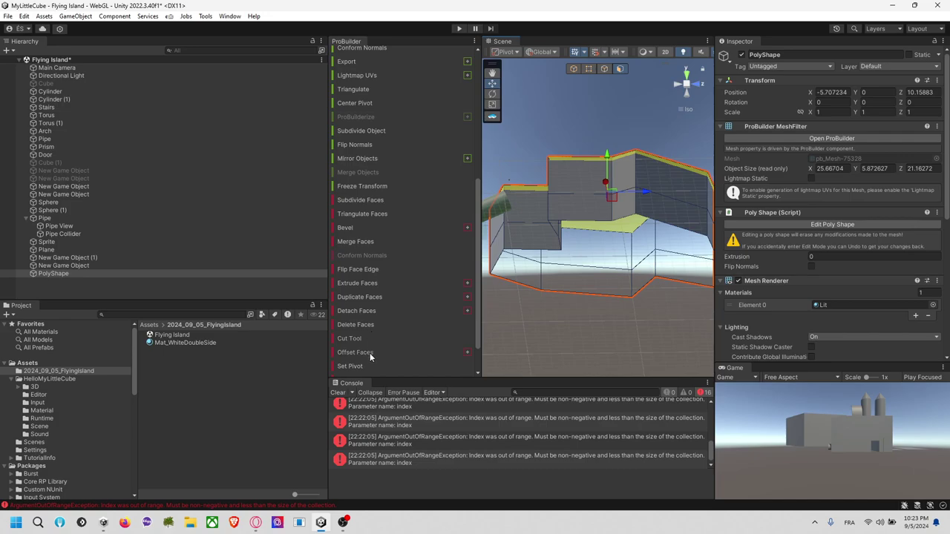
key(ctrl+z)
key(ctrl+z)
key(ctrl+z)
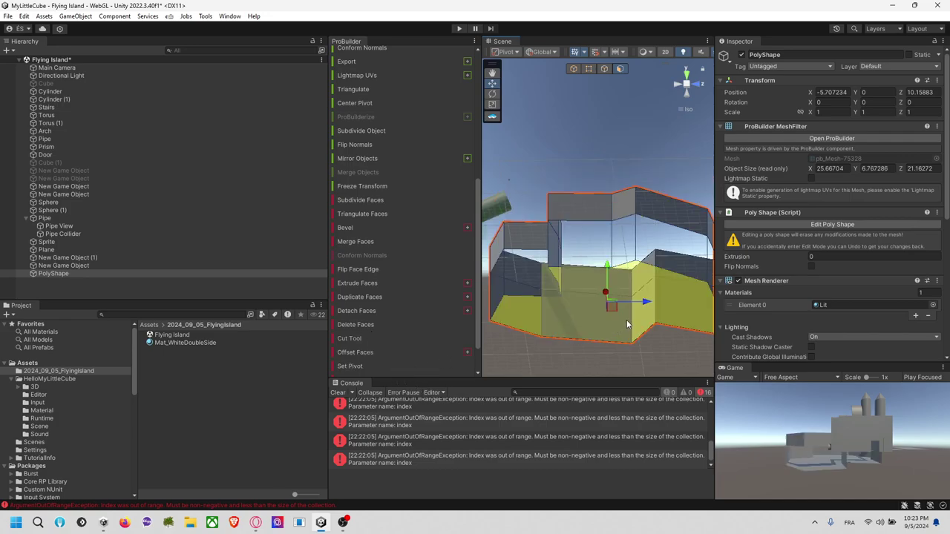
Examine the poly shape's underside and side walls from below, from the Bottom and Right views, and at oblique angles.
click(633, 320)
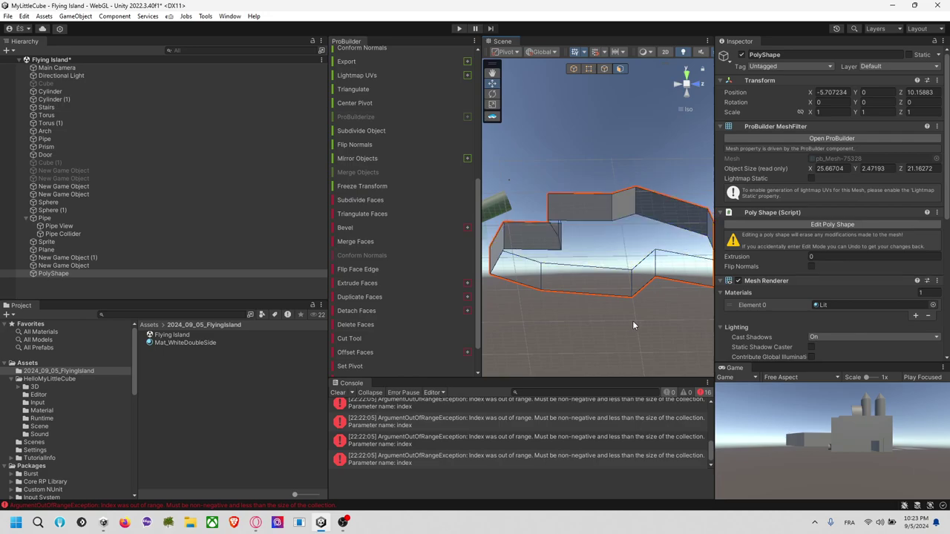
middle_drag(632, 321, 605, 304)
click(600, 221)
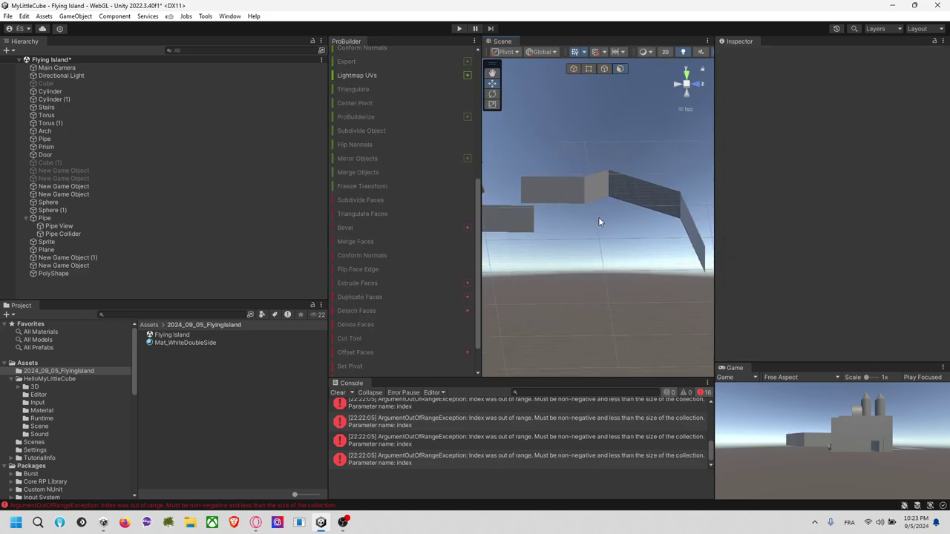
right_drag(623, 172, 625, 210)
click(625, 175)
click(637, 203)
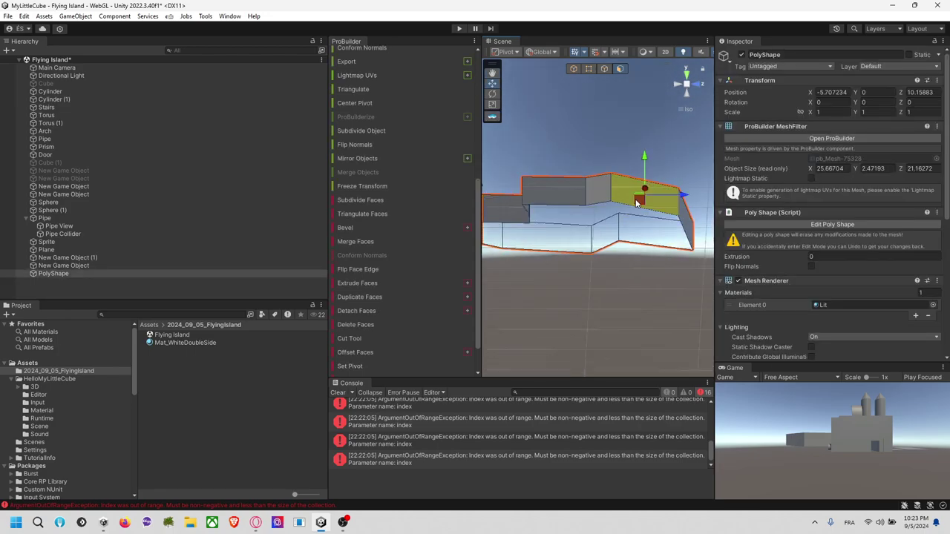
click(687, 95)
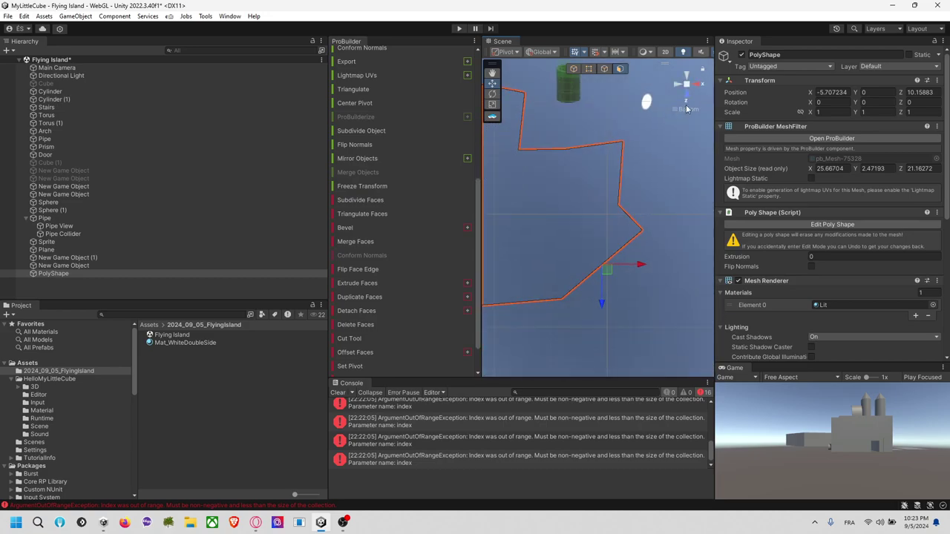
click(699, 85)
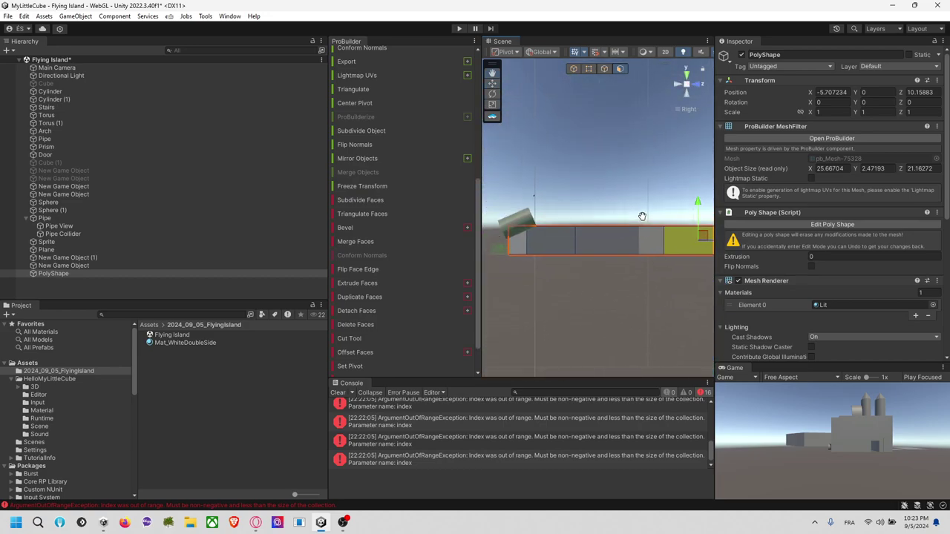
alt+drag(644, 180, 615, 180)
alt+drag(618, 317, 632, 450)
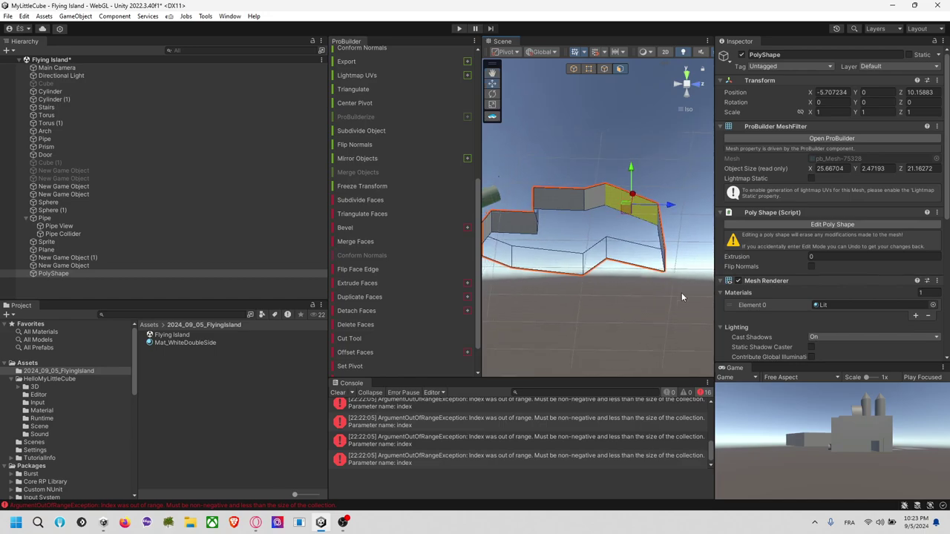
click(584, 287)
alt+drag(605, 231, 511, 279)
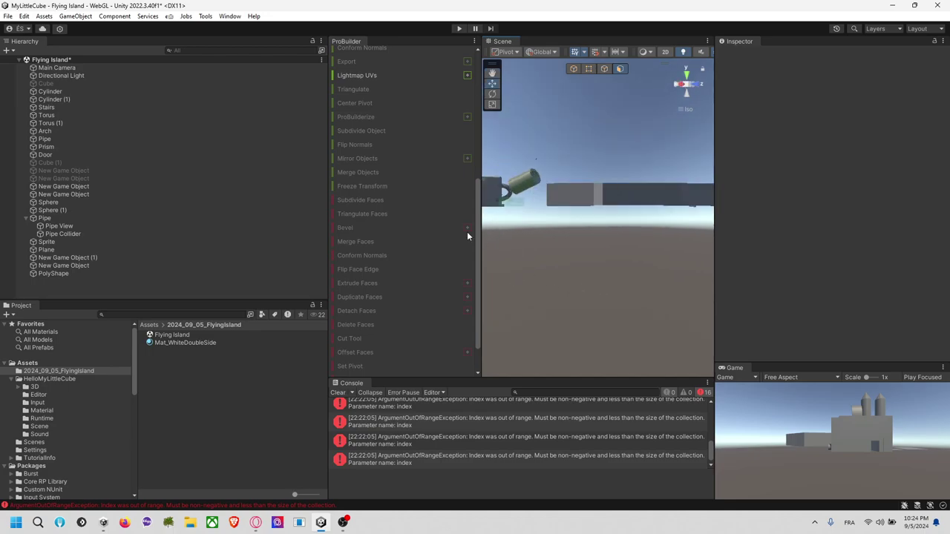
alt+drag(600, 218, 587, 110)
click(651, 202)
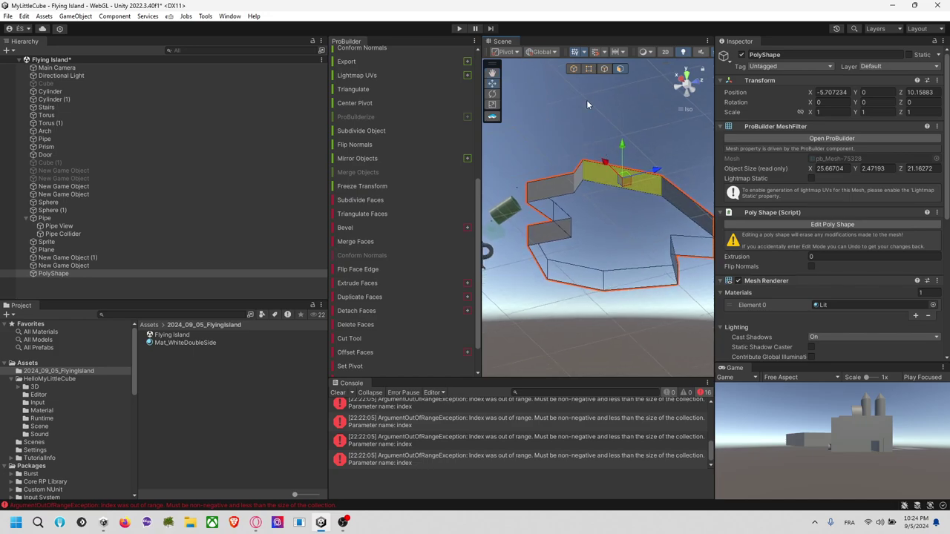
In edge selection mode, select all the lower boundary edges around the poly shape and use Fill Hole to close its underside.
click(603, 68)
click(611, 189)
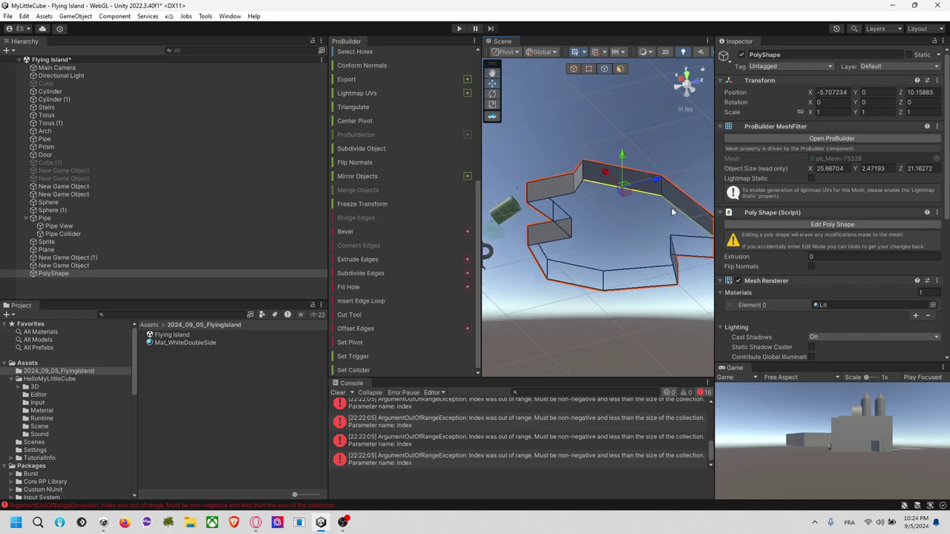
click(644, 198)
click(577, 191)
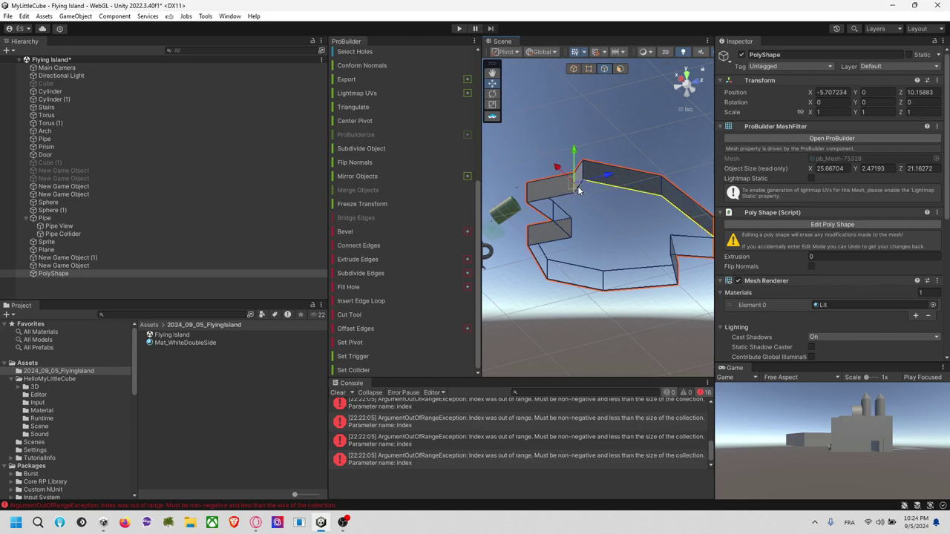
click(645, 195)
click(678, 209)
middle_drag(671, 251, 638, 239)
alt+drag(657, 251, 661, 274)
shift+click(586, 266)
shift+click(534, 273)
alt+drag(532, 275, 472, 282)
shift+click(522, 257)
shift+click(502, 236)
shift+click(514, 218)
click(521, 207)
key(ctrl+z)
shift+click(528, 210)
scroll(530, 216, up, 4)
middle_drag(529, 218, 634, 239)
alt+drag(635, 238, 539, 251)
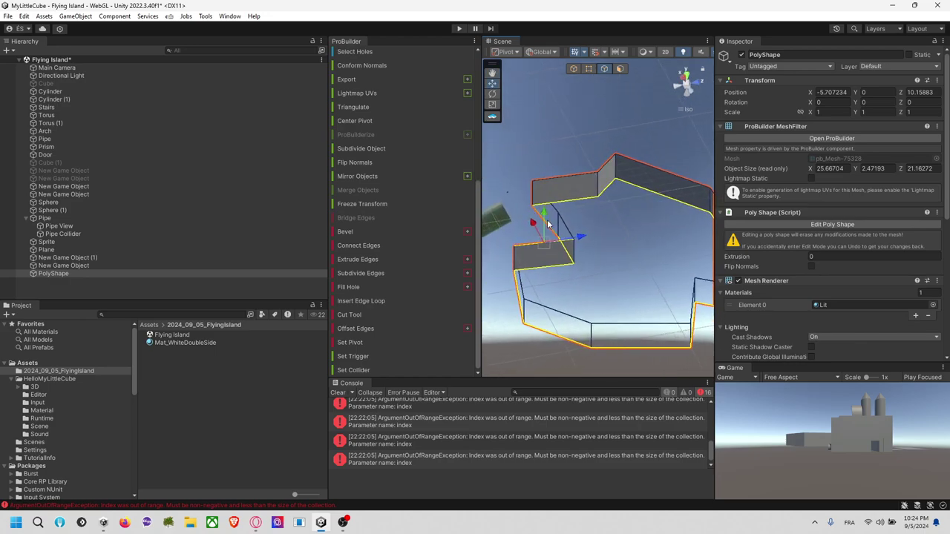
shift+click(537, 247)
click(353, 288)
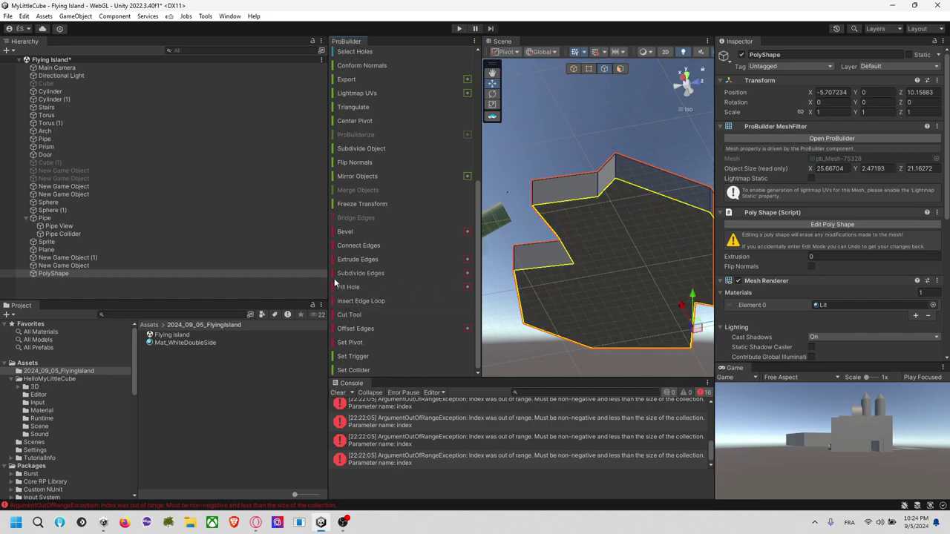
Inspect the poly shape's filled underside and its side walls from several angles.
click(602, 161)
right_drag(603, 161, 607, 232)
middle_drag(608, 234, 591, 304)
right_drag(624, 282, 615, 163)
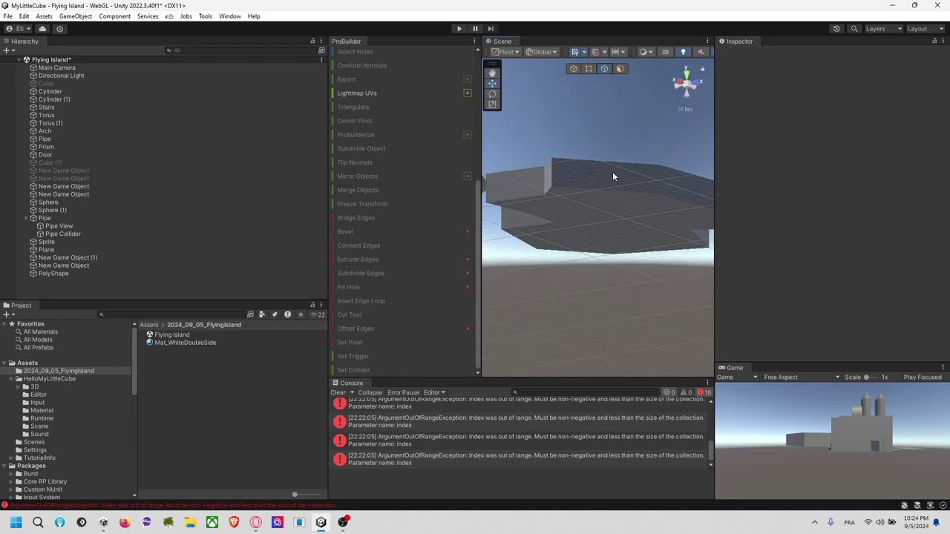
click(599, 215)
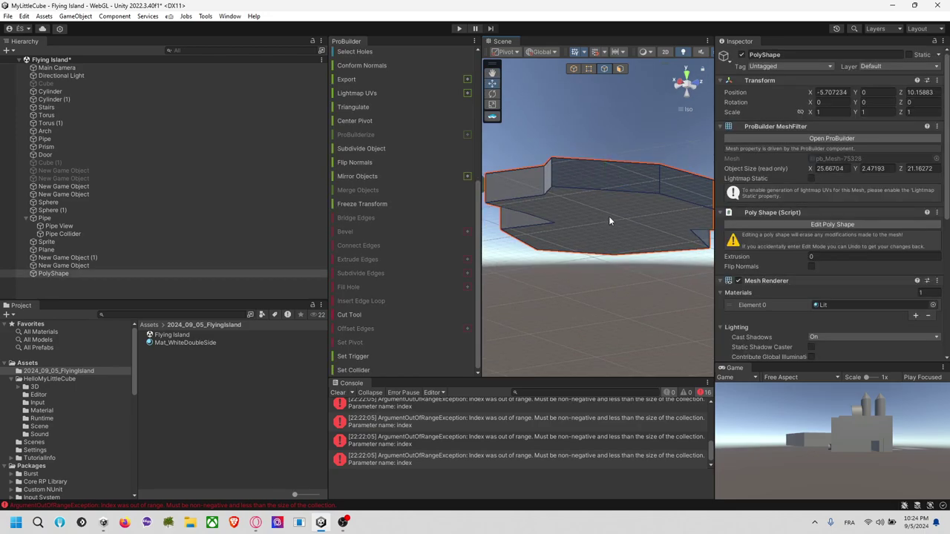
right_drag(618, 269, 613, 247)
middle_drag(613, 246, 611, 215)
right_drag(610, 261, 580, 250)
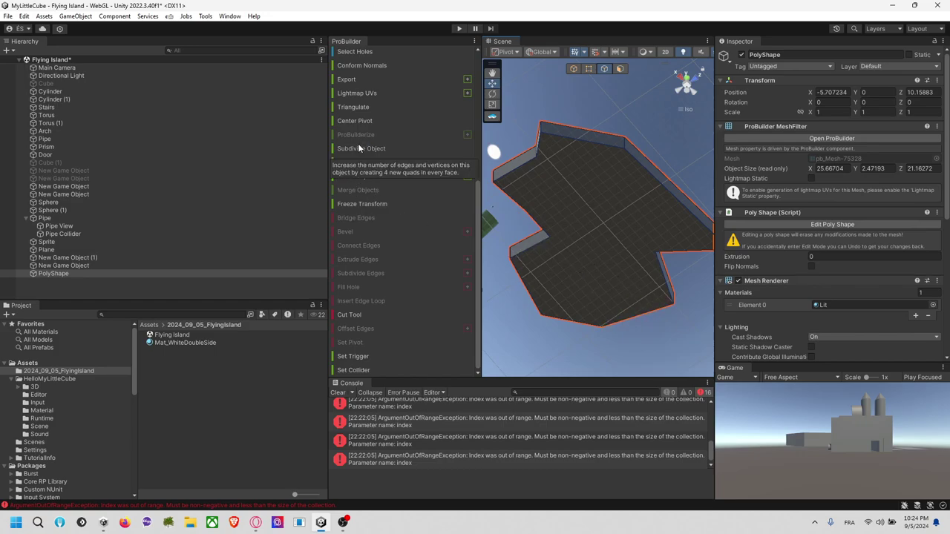
Extrude the underside face in face selection mode and move it downward to an overall shape height of about 9.65.
click(620, 69)
click(613, 178)
right_drag(654, 146, 606, 261)
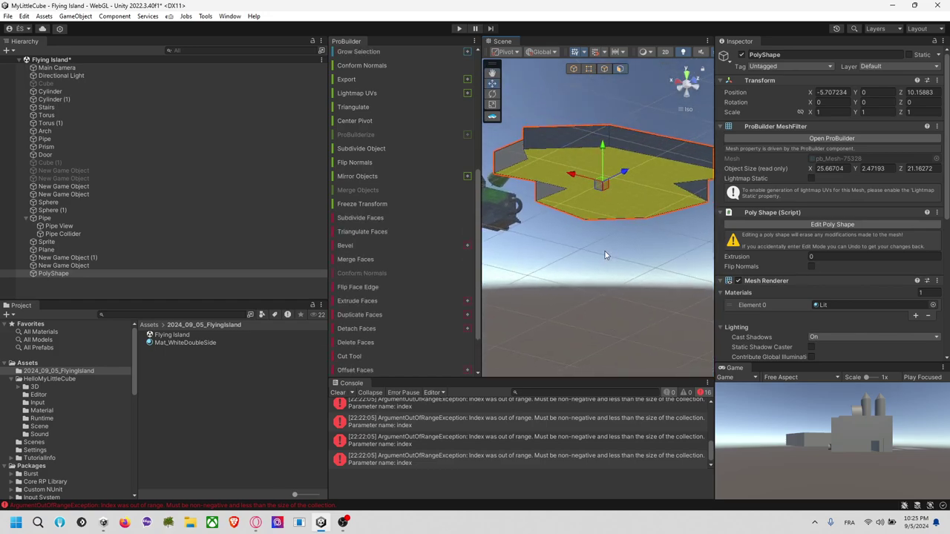
click(363, 300)
drag(601, 150, 594, 209)
Scale the lowered bottom face down uniformly so the island's sides taper inward.
key(e)
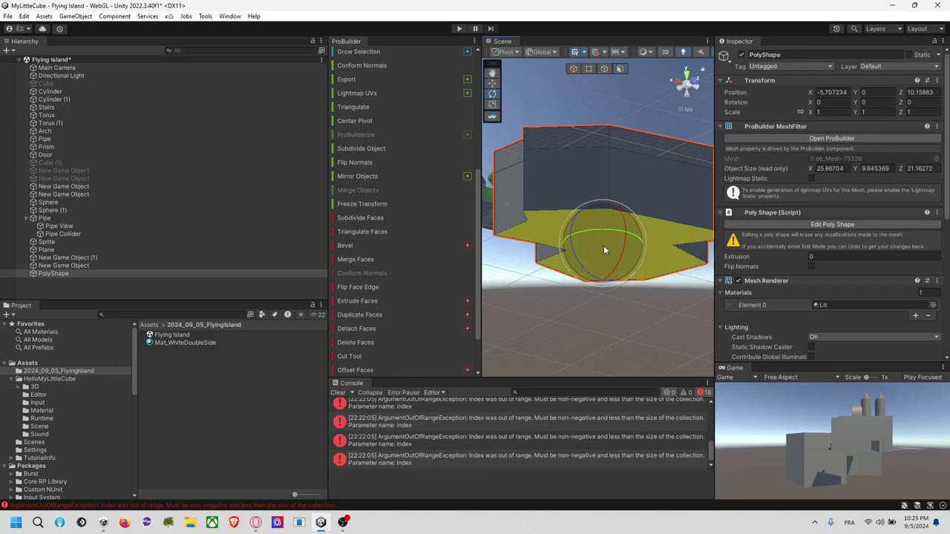
key(r)
drag(604, 246, 708, 270)
scroll(591, 246, up, 4)
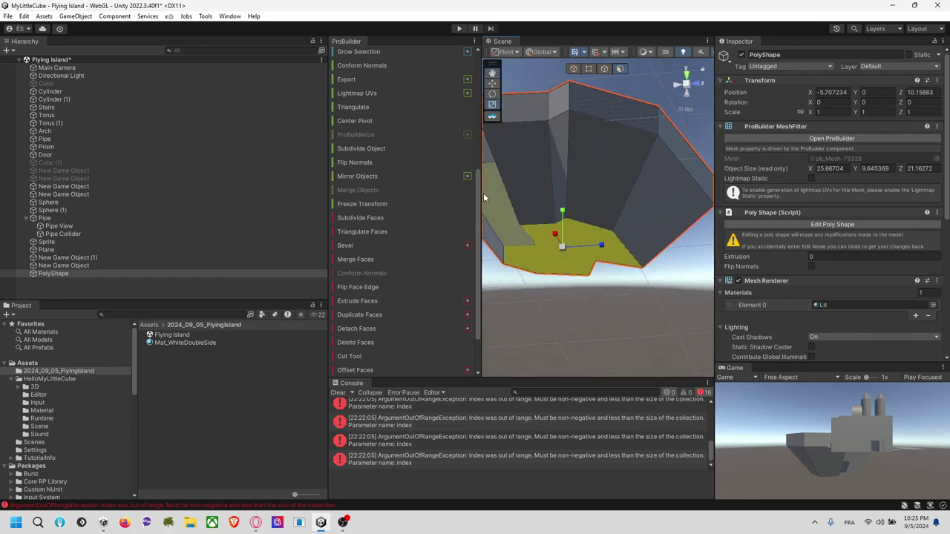
Extrude the scaled bottom face by 0.5 and move it further downward.
click(374, 297)
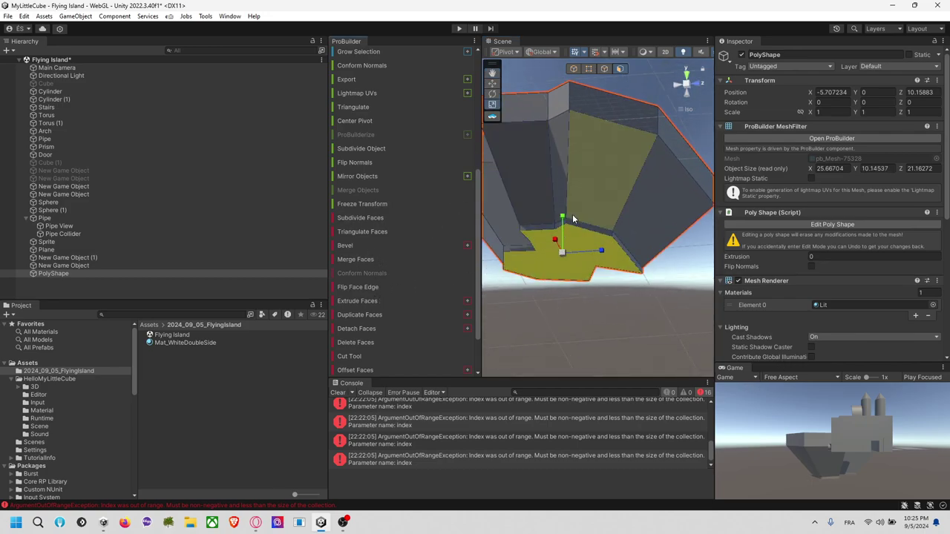
key(w)
drag(562, 236, 560, 266)
Shrink the new bottom face and tilt it to give the island an irregular tip, about 12.63 in overall height.
key(e)
key(r)
key(e)
drag(580, 232, 601, 258)
right_drag(602, 259, 537, 238)
drag(579, 231, 584, 225)
right_drag(584, 224, 580, 253)
alt+drag(581, 254, 616, 274)
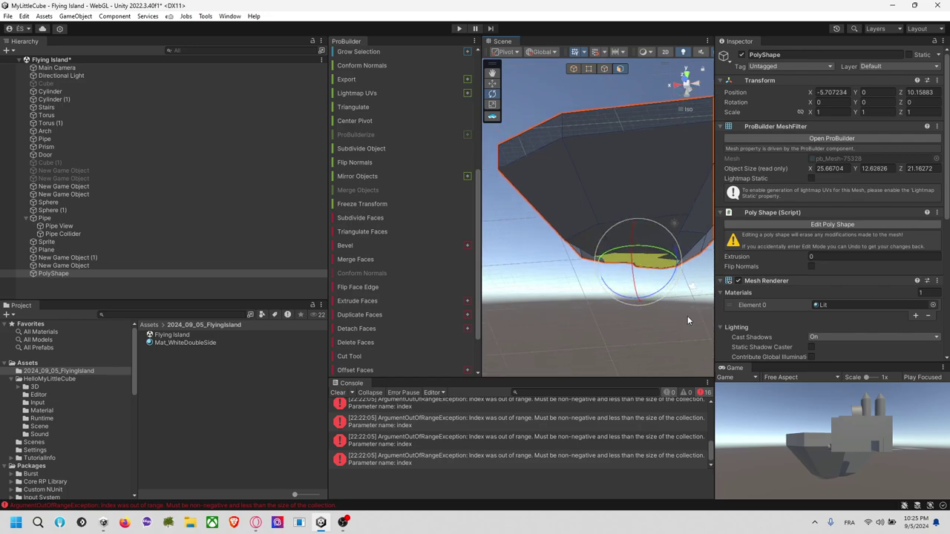
Switch to vertex selection mode with local handle orientation and select three vertices at different levels of the island's tapered side.
click(689, 315)
alt+drag(689, 317, 802, 382)
click(587, 68)
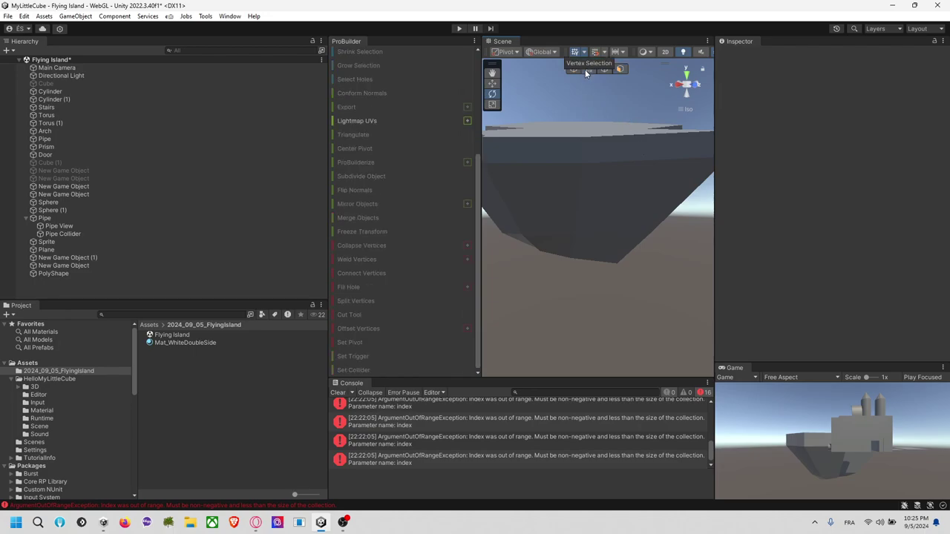
click(580, 233)
mouse_move(577, 242)
alt+mouse_down()
mouse_move(539, 280)
mouse_move(574, 244)
alt+mouse_up()
key(x)
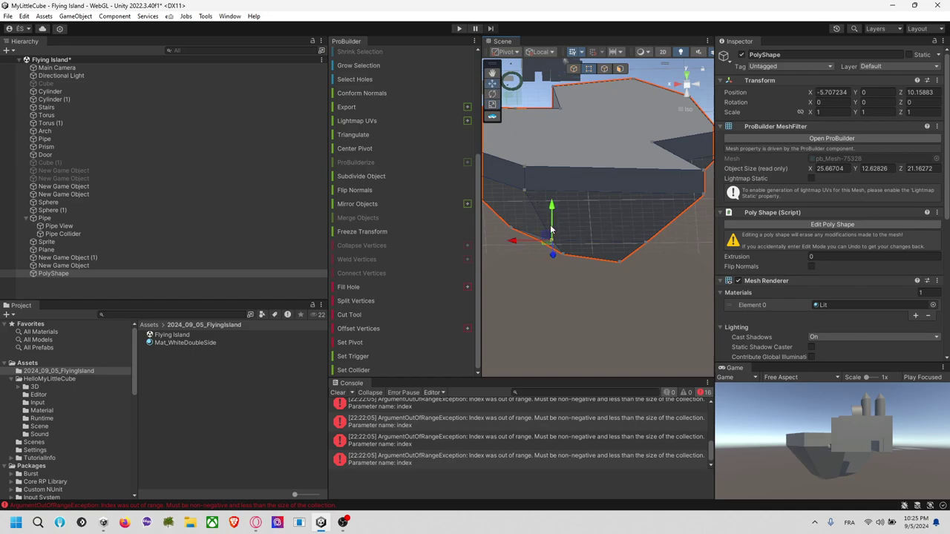
alt+drag(549, 258, 569, 271)
click(627, 234)
shift+click(595, 157)
shift+click(595, 266)
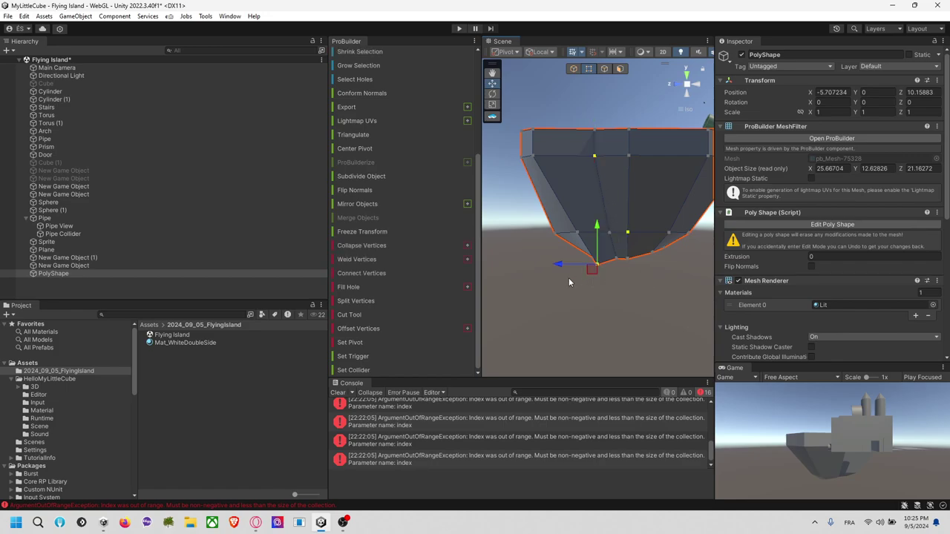
Select four vertices on another side of the island, two on the upper rim and two on the lower rings.
click(649, 273)
middle_drag(651, 273, 593, 282)
click(590, 270)
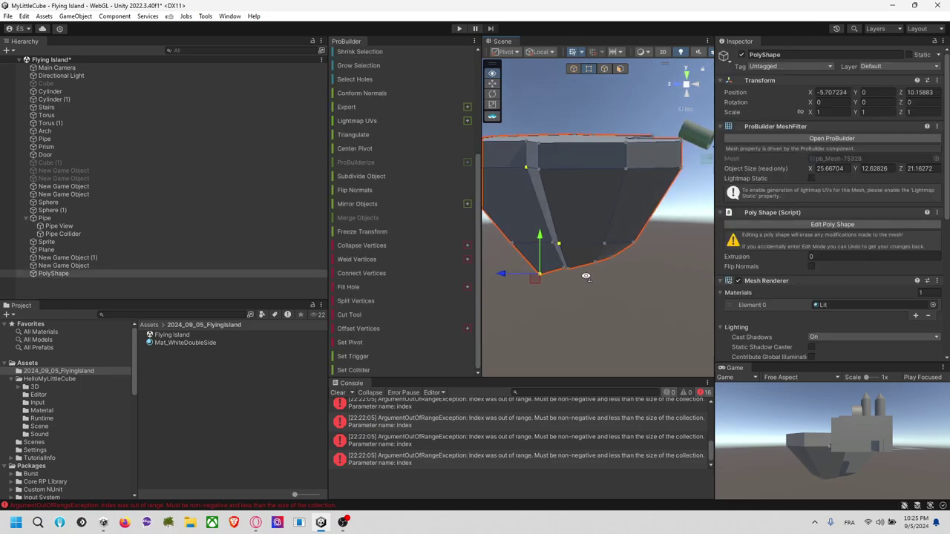
drag(574, 258, 582, 258)
middle_drag(690, 247, 659, 268)
alt+drag(658, 269, 581, 215)
click(531, 174)
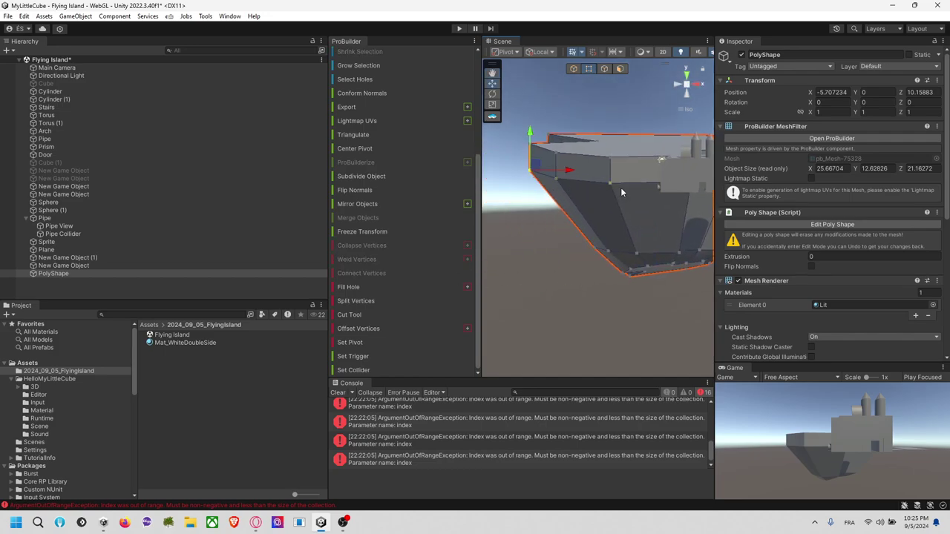
shift+click(611, 184)
shift+click(610, 251)
shift+click(647, 268)
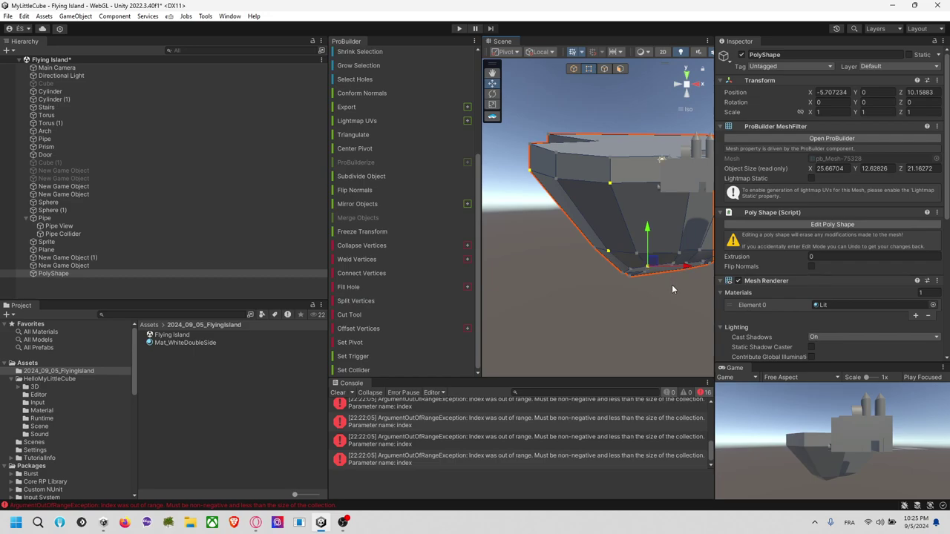
Select individual vertices around the island's lower rings and on the side facing the building, keeping the poly shape as the edited object.
right_drag(672, 285, 584, 289)
alt+drag(585, 289, 669, 271)
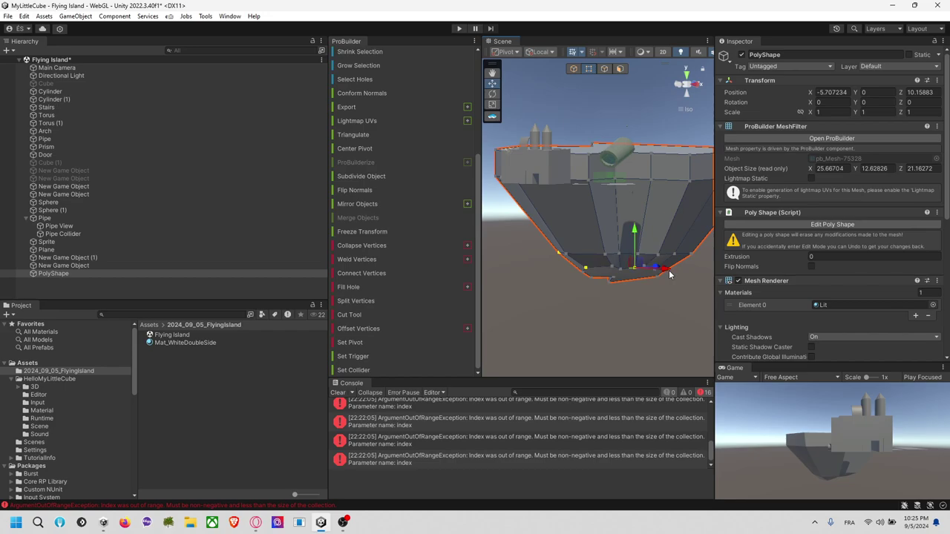
click(603, 257)
click(614, 279)
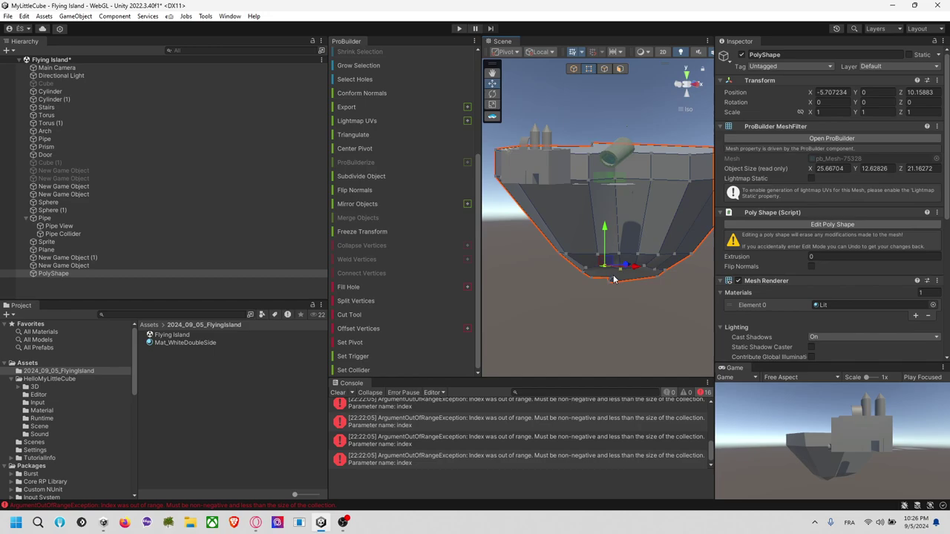
click(644, 258)
click(617, 183)
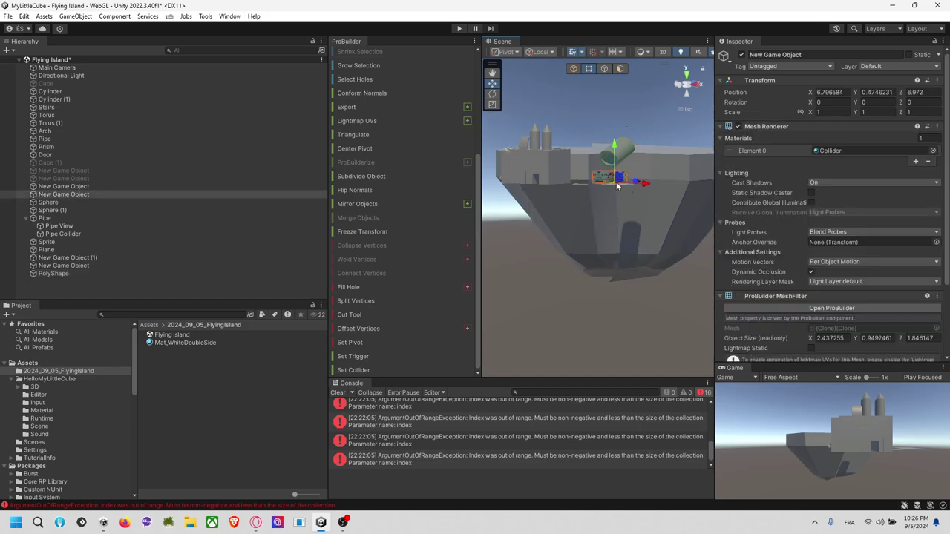
click(692, 181)
alt+drag(686, 193, 645, 250)
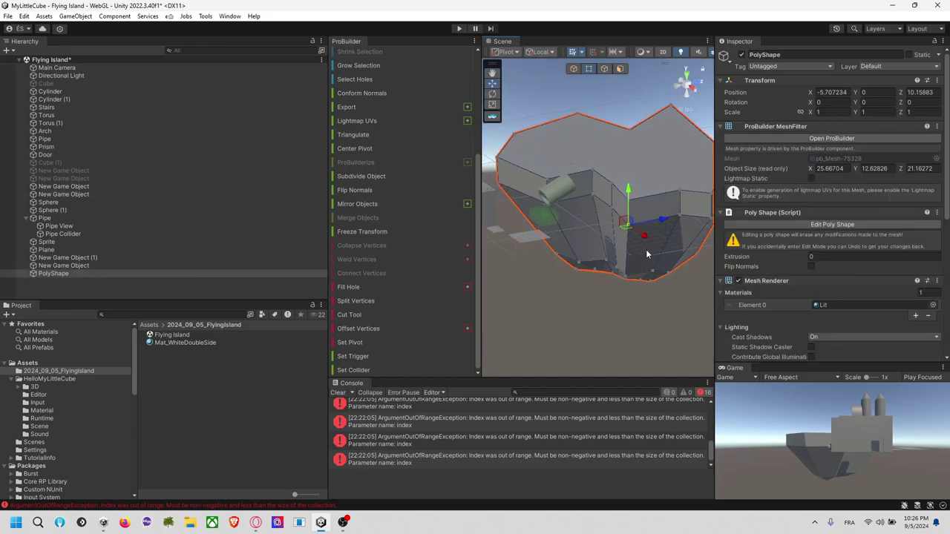
Move vertices around the island's rim to make its outline more irregular, about 24.3 by 21.4 in overall plan size.
click(631, 212)
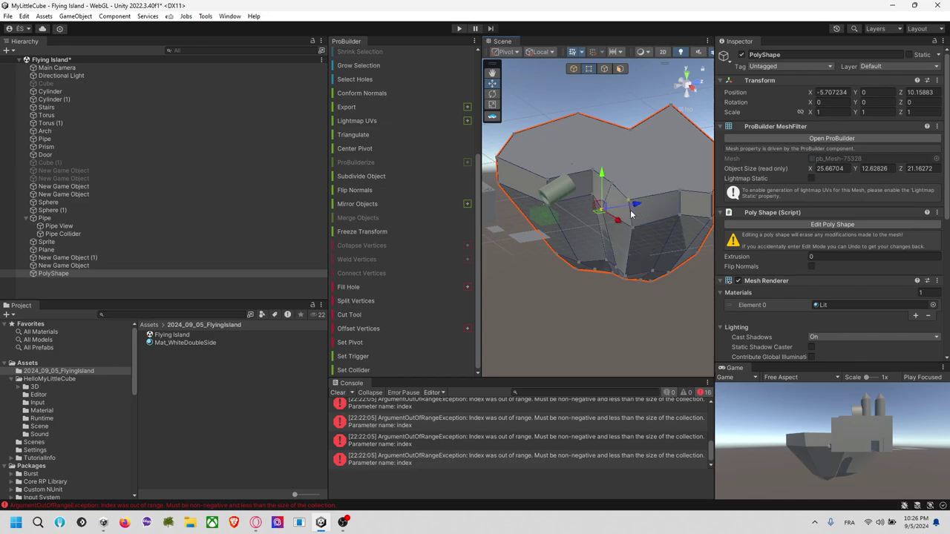
click(588, 196)
drag(622, 191, 630, 190)
alt+drag(576, 208, 634, 211)
click(593, 223)
drag(555, 215, 542, 176)
click(509, 214)
click(507, 192)
alt+drag(524, 241, 566, 250)
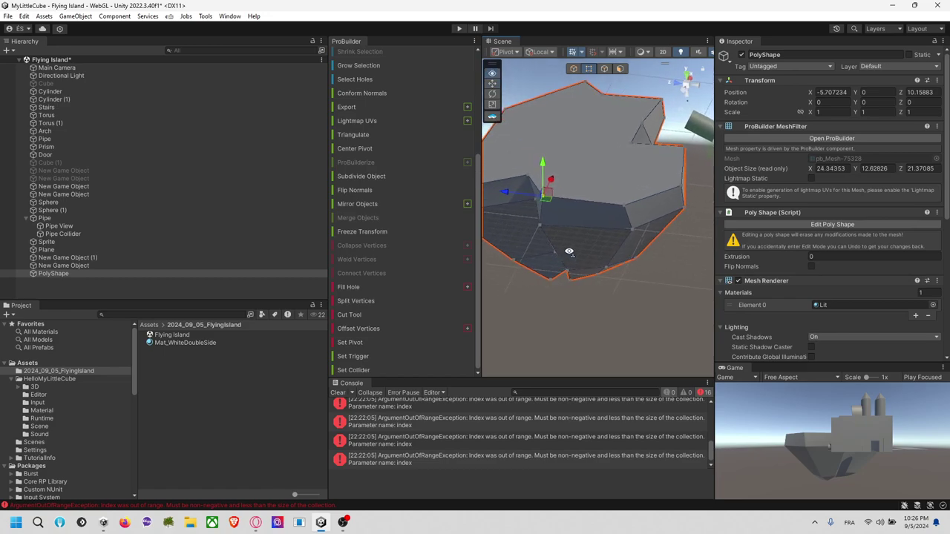
middle_drag(566, 250, 664, 256)
alt+drag(664, 256, 638, 223)
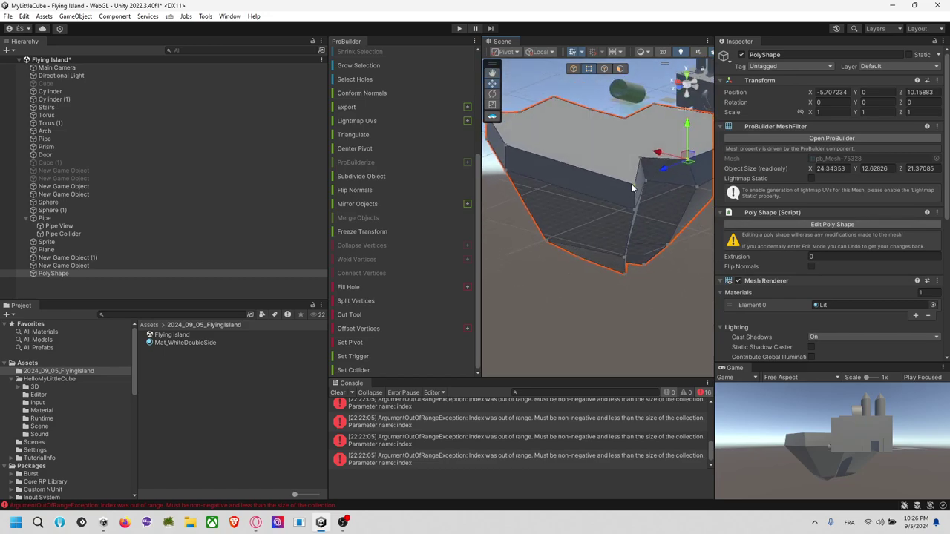
alt+drag(592, 176, 637, 238)
Reselect the island poly shape and pull a lower-ring vertex downward to make its underside more rugged.
click(613, 256)
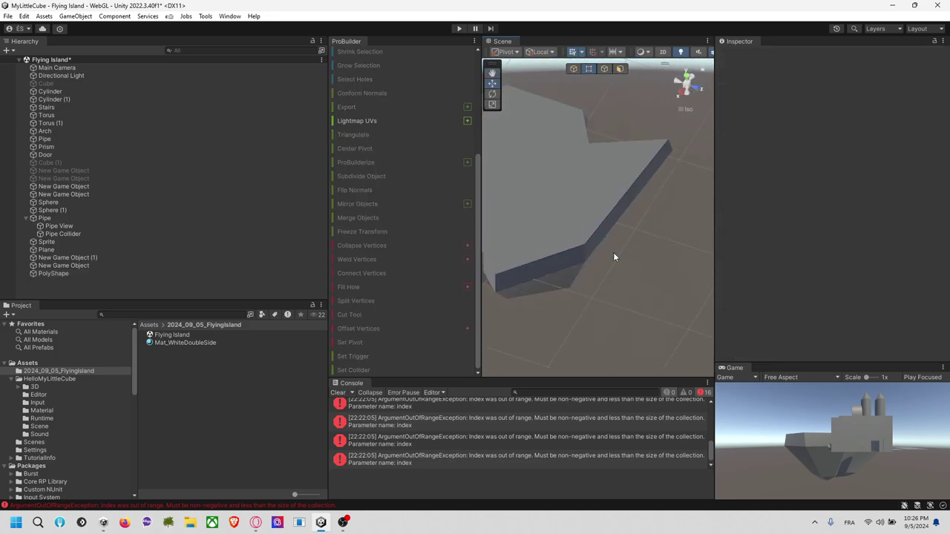
click(572, 247)
alt+drag(583, 245, 546, 209)
click(579, 209)
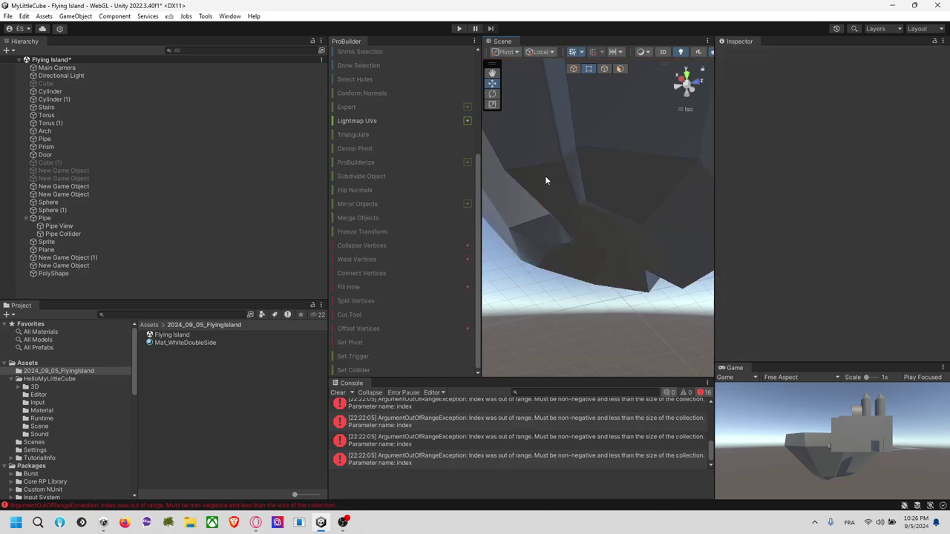
alt+drag(564, 223, 591, 179)
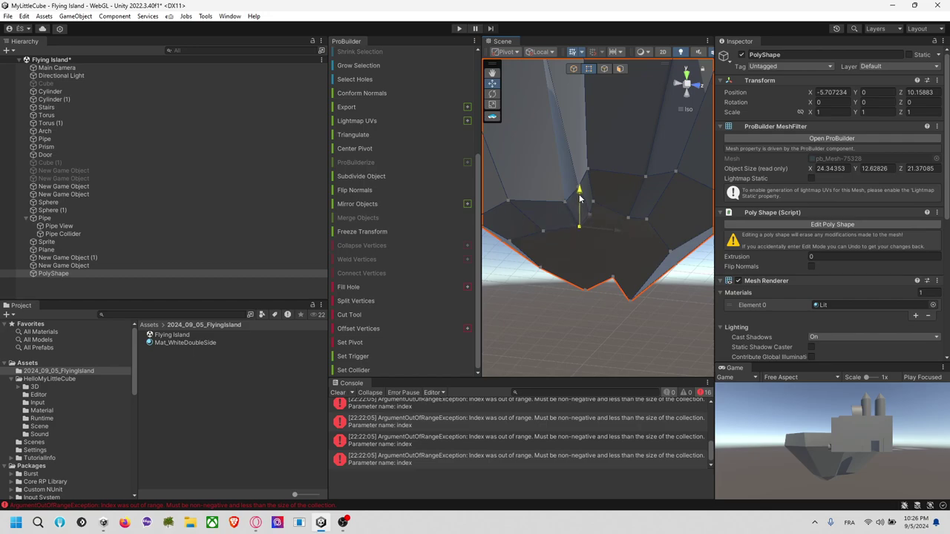
click(543, 232)
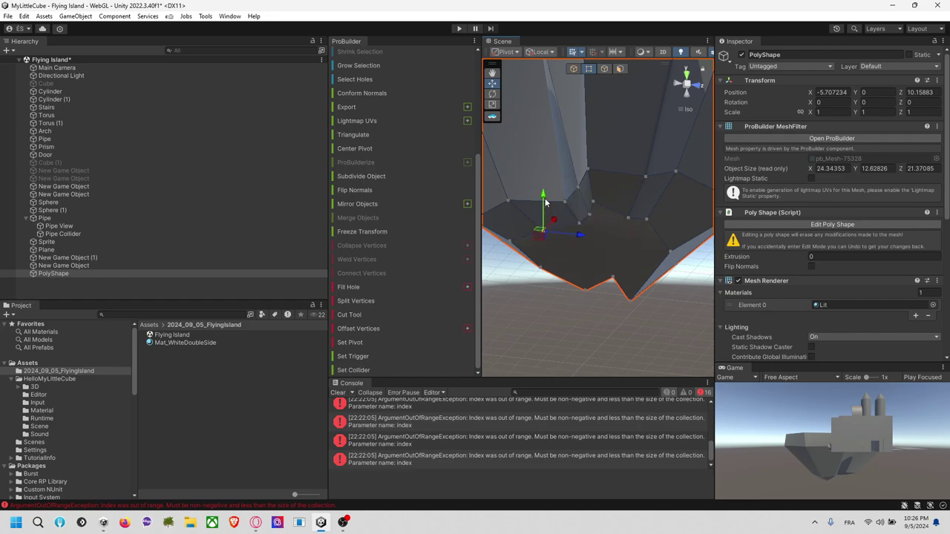
alt+drag(549, 195, 559, 187)
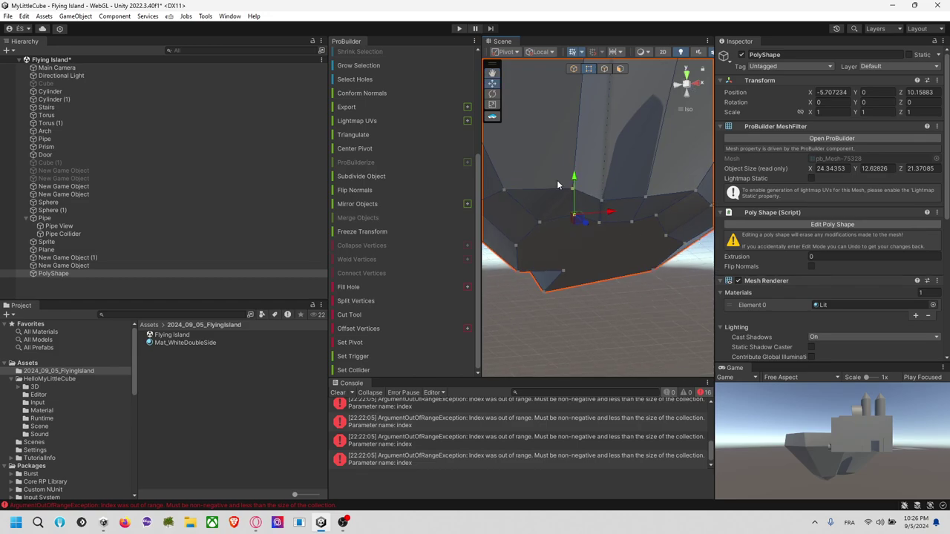
alt+drag(577, 222, 588, 192)
click(531, 191)
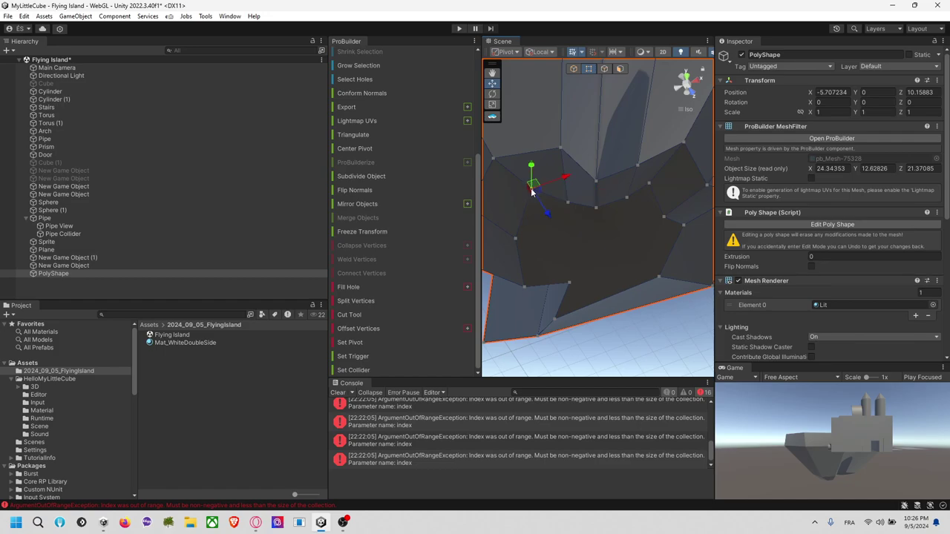
drag(531, 168, 532, 189)
alt+drag(553, 232, 583, 302)
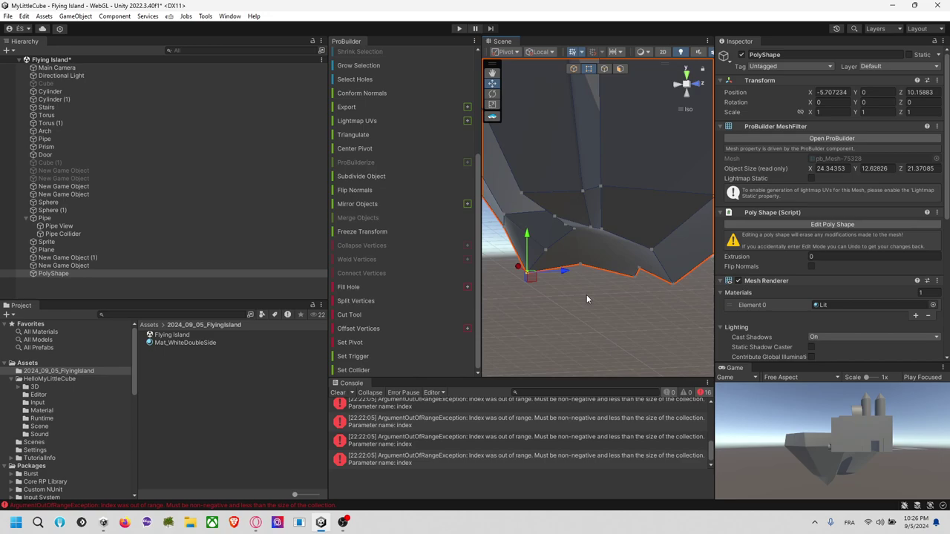
alt+drag(585, 267, 854, 280)
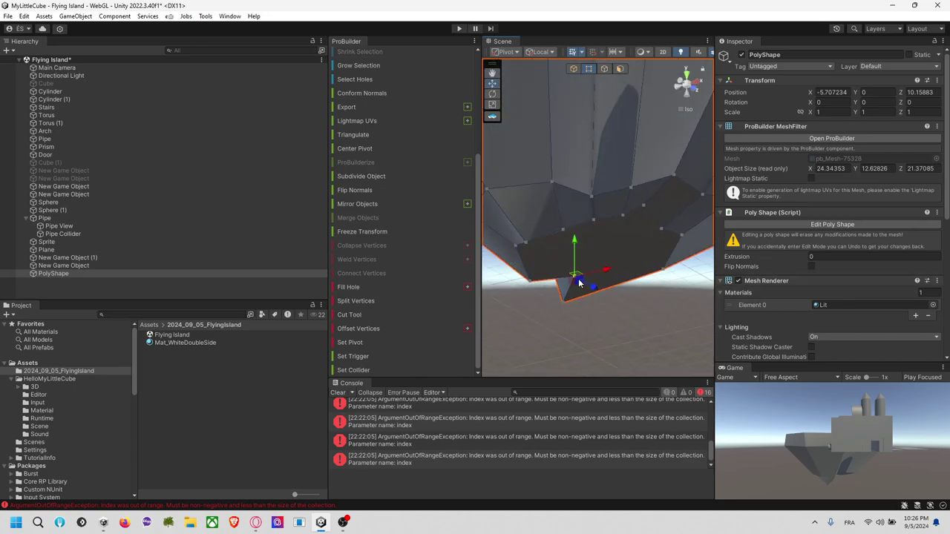
alt+drag(574, 249, 624, 231)
click(623, 228)
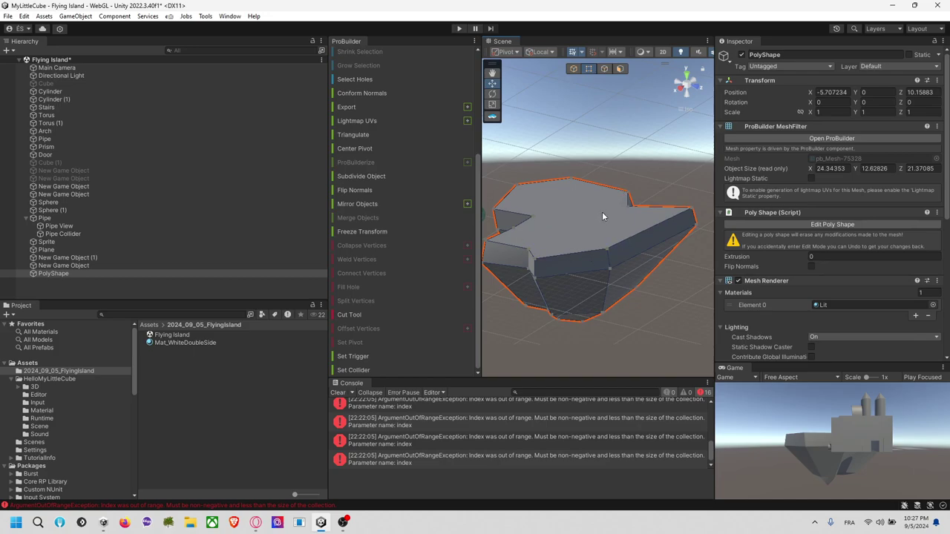
Inspect the island's mesh in Wireframe shading and return the scene view to Shaded.
click(642, 52)
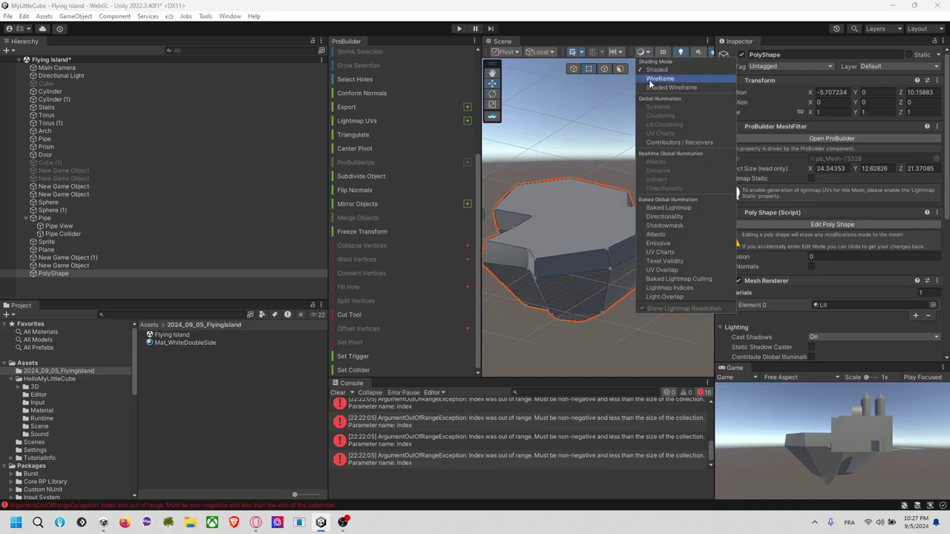
click(654, 81)
click(603, 148)
alt+drag(617, 171, 684, 173)
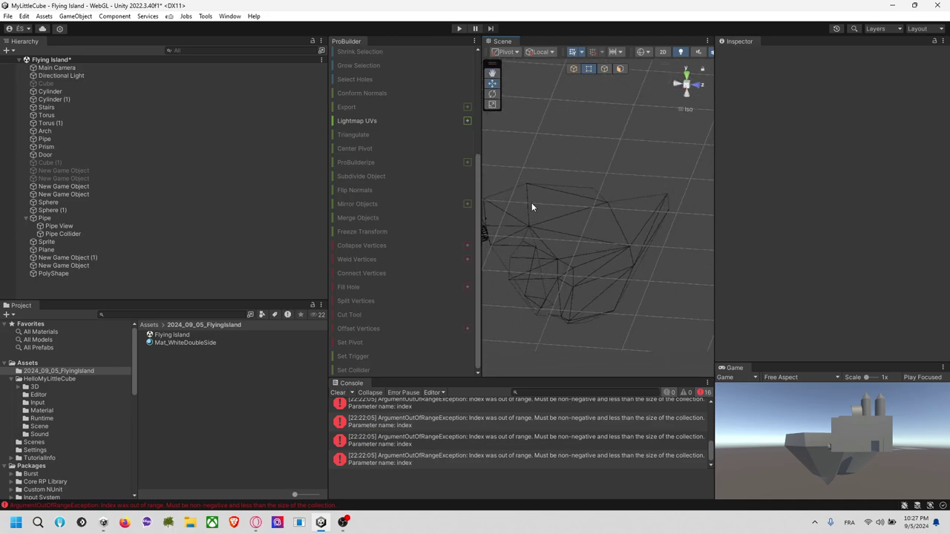
mouse_move(572, 261)
alt+mouse_down()
mouse_move(520, 334)
mouse_move(609, 348)
mouse_move(738, 233)
mouse_move(582, 141)
mouse_move(530, 276)
mouse_move(576, 216)
mouse_move(566, 277)
mouse_move(587, 264)
alt+mouse_up()
click(639, 52)
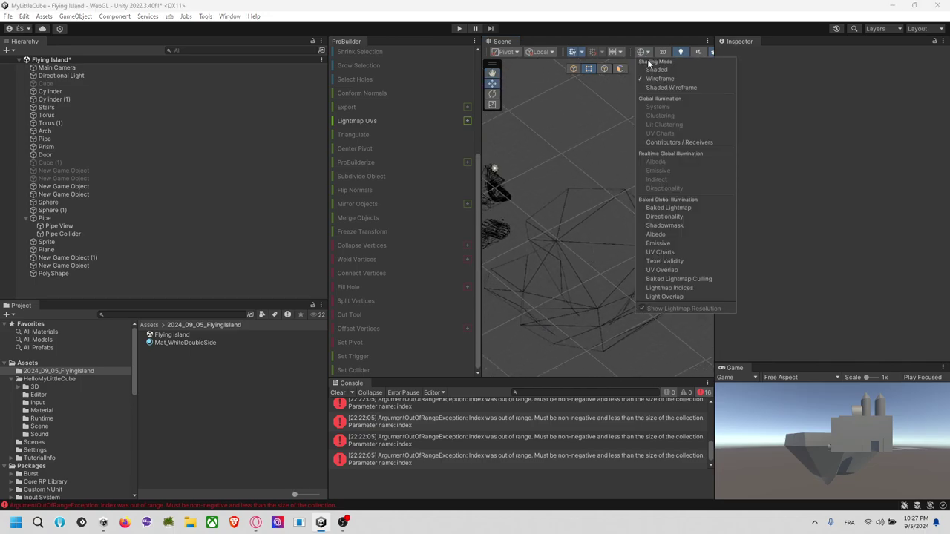
click(658, 66)
Switch the selected island to object selection mode and open ProBuilder's Material Editor, positioned clear of the scene view.
click(580, 282)
alt+drag(652, 361, 560, 311)
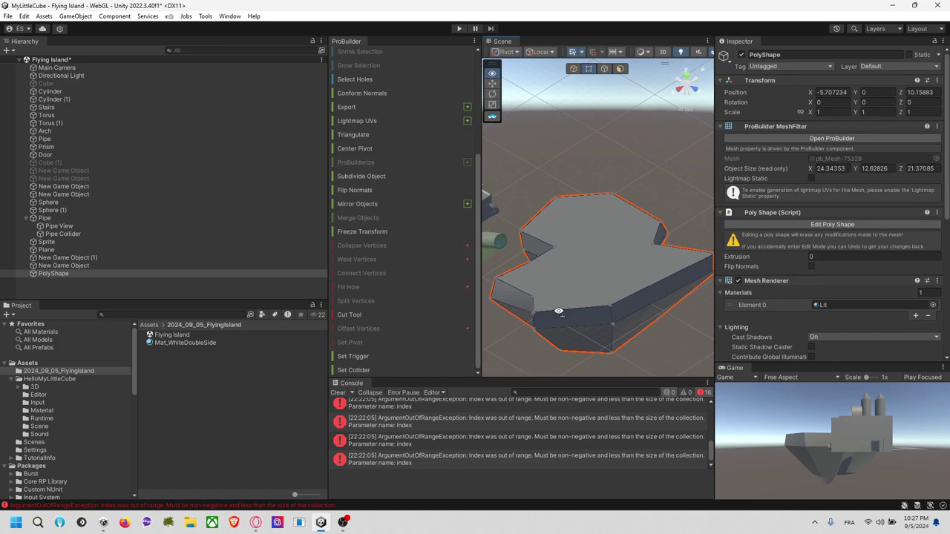
alt+drag(655, 195, 642, 171)
middle_drag(656, 226, 643, 199)
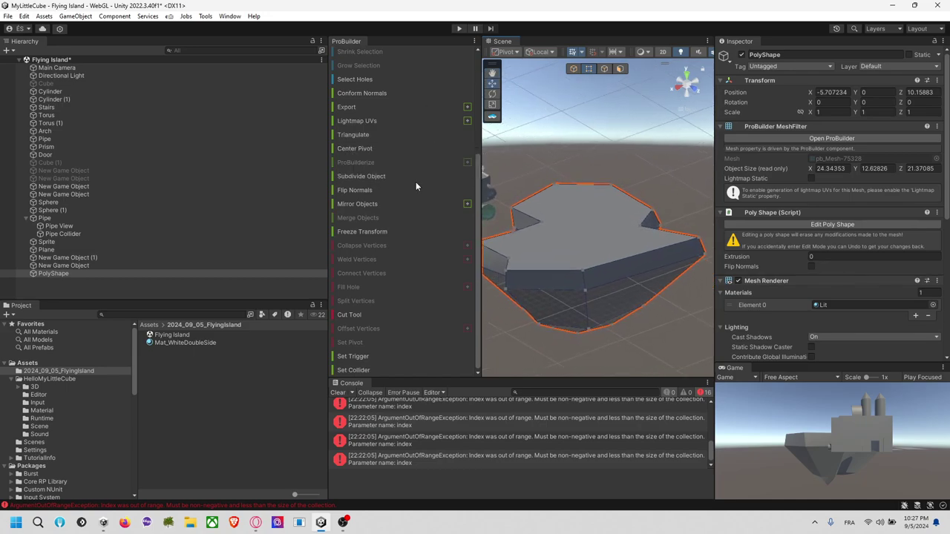
click(573, 69)
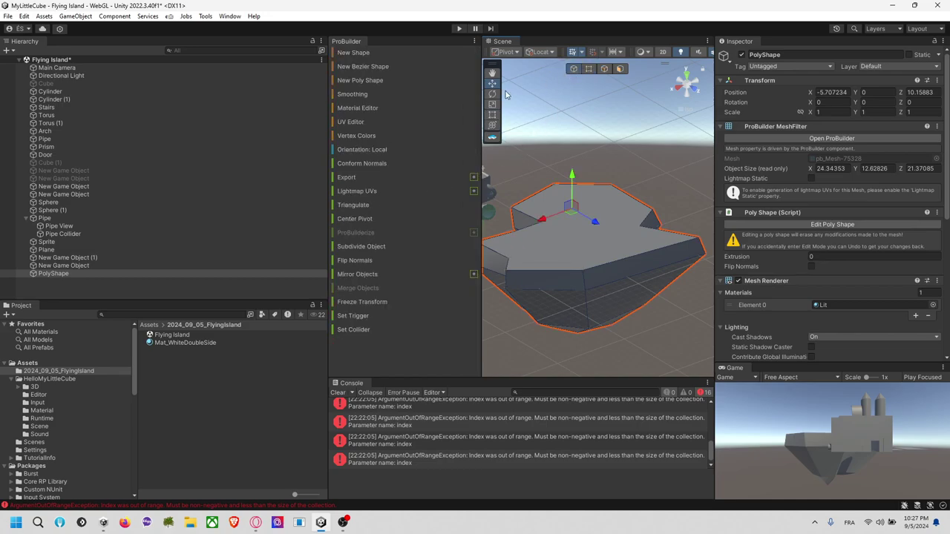
click(376, 109)
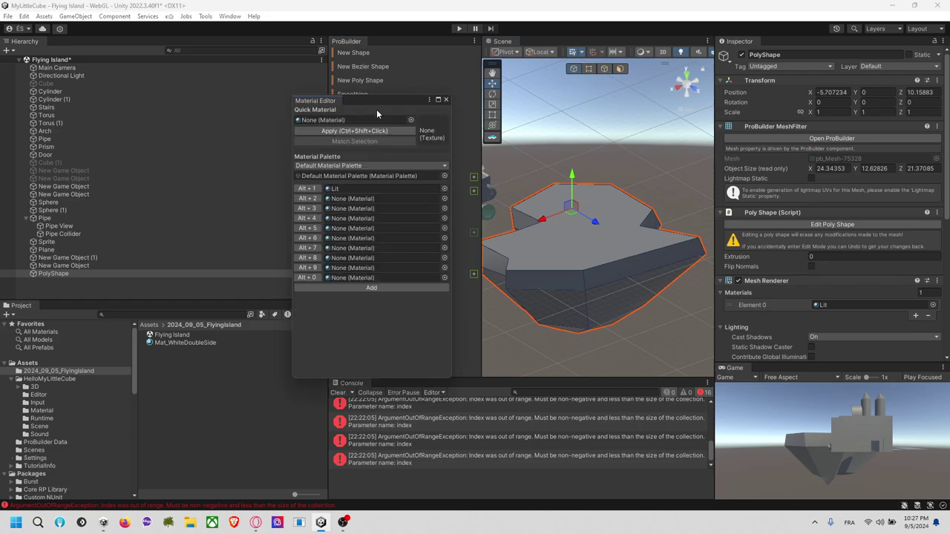
drag(389, 106, 365, 203)
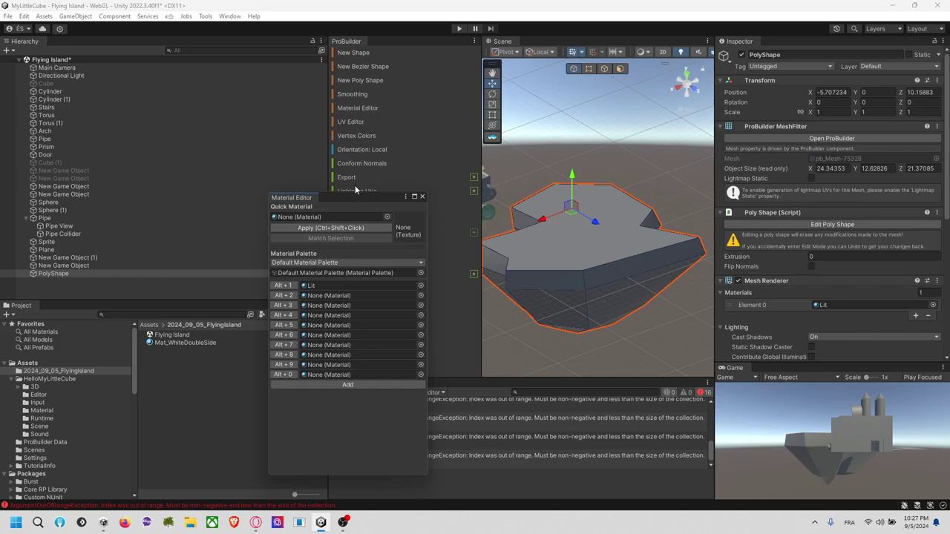
drag(357, 196, 370, 150)
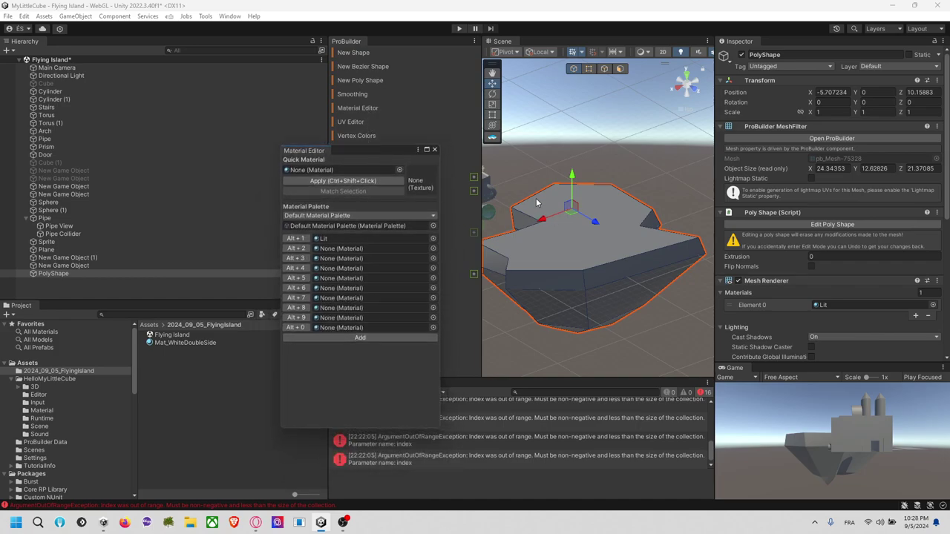
Create a material named Mat_GreenGround in the 2024_09_05_FlyingIsland folder.
right_click(185, 379)
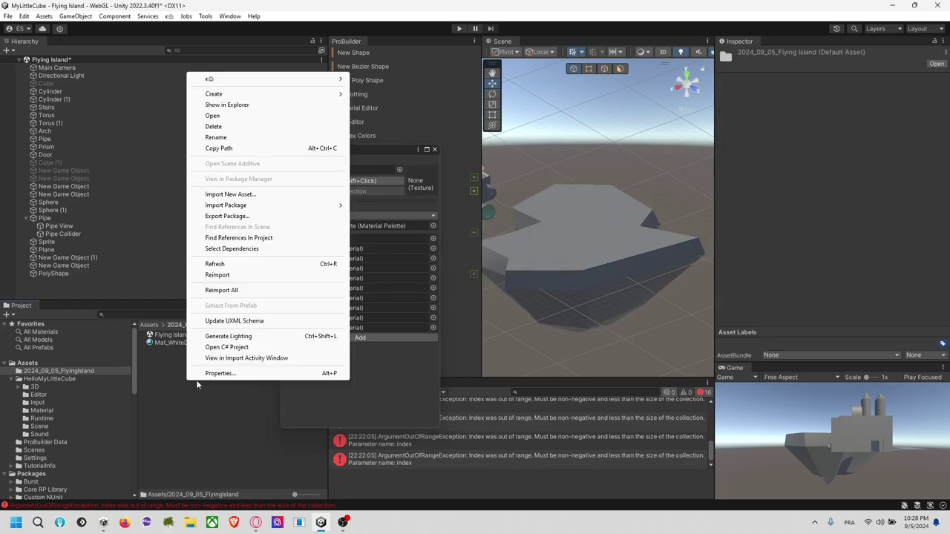
mouse_move(310, 98)
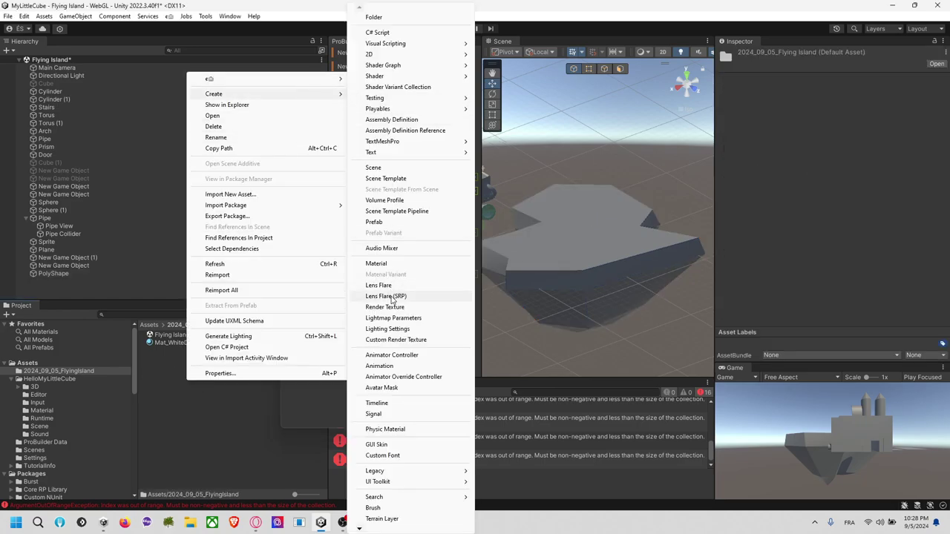
click(391, 263)
text(Mat_)
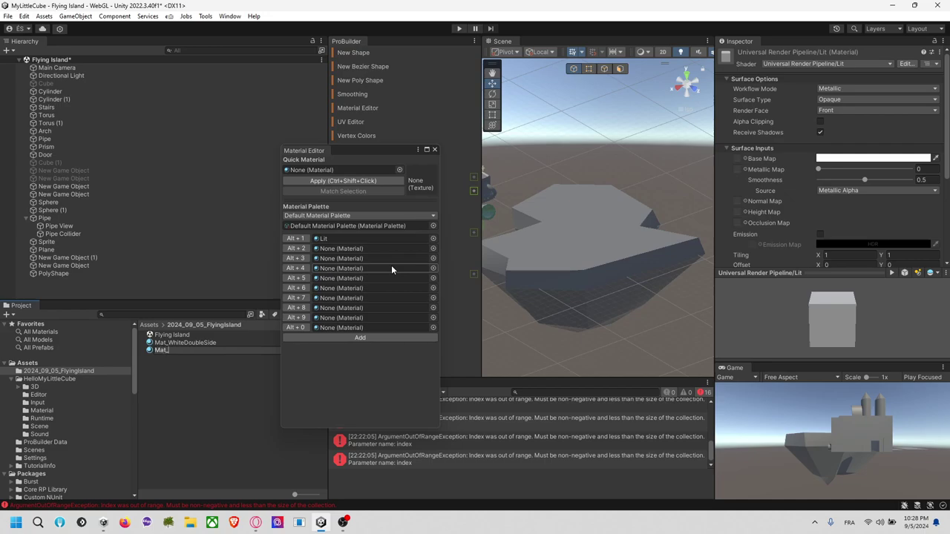
text(GreenGround)
key(Return)
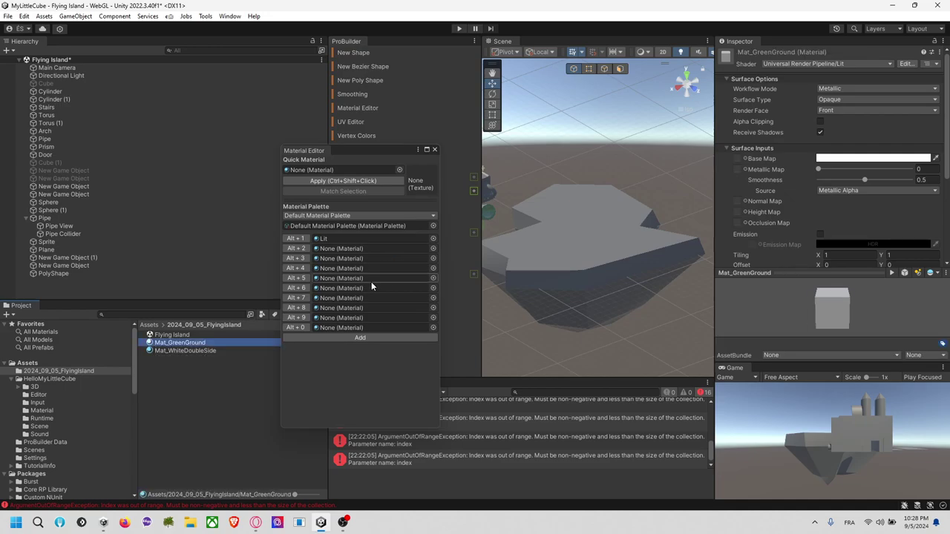
Create a second material in the same folder, named mat_BrownDirt.
right_click(195, 400)
mouse_move(275, 114)
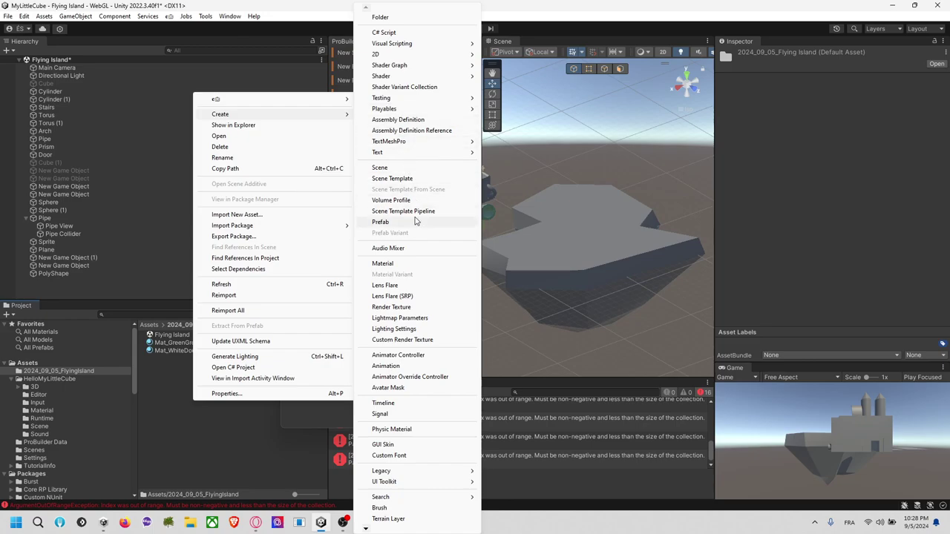
click(414, 263)
text(M)
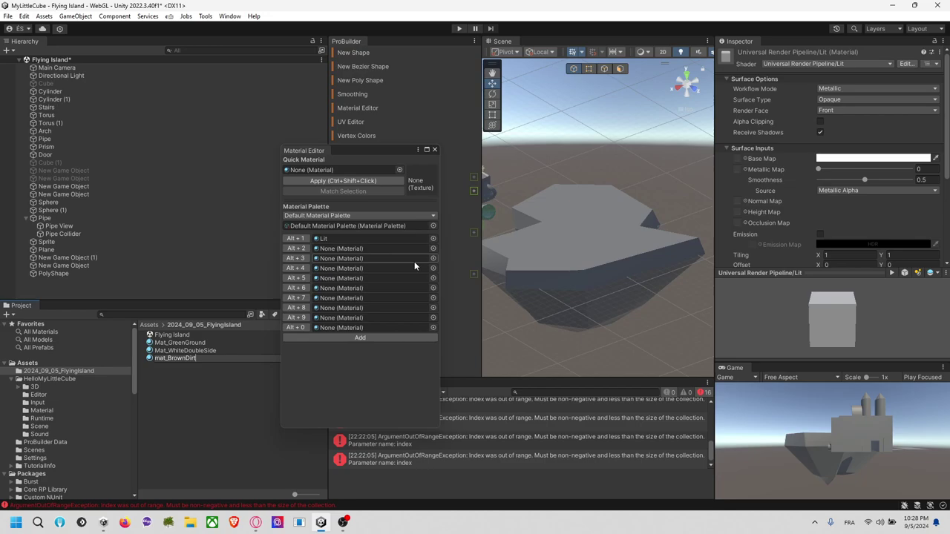
key(Return)
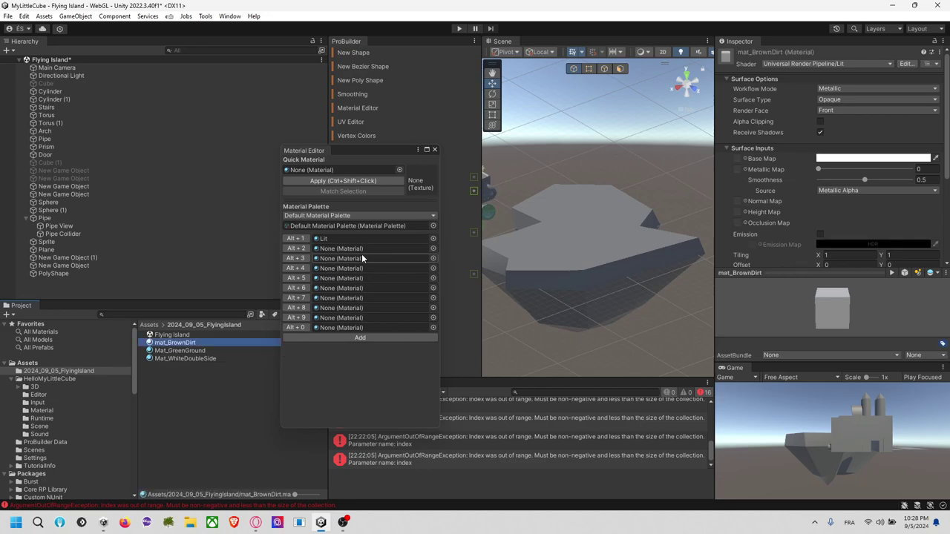
Assign Mat_WhiteDoubleSide, Mat_GreenGround and mat_BrownDirt to the material palette's first, second and third slots respectively.
drag(191, 346, 340, 258)
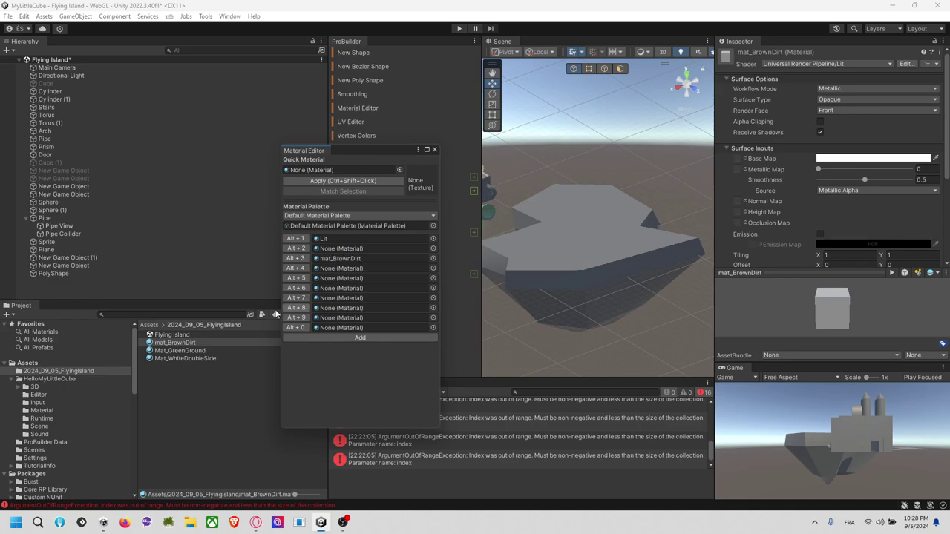
drag(191, 360, 345, 238)
drag(197, 356, 340, 249)
Duplicate Mat_WhiteDoubleSide and delete the unwanted mat_BrownDirt 1 copy.
ctrl+click(201, 358)
key(ctrl+d)
click(207, 391)
key(ctrl+z)
key(ctrl+z)
key(ctrl+z)
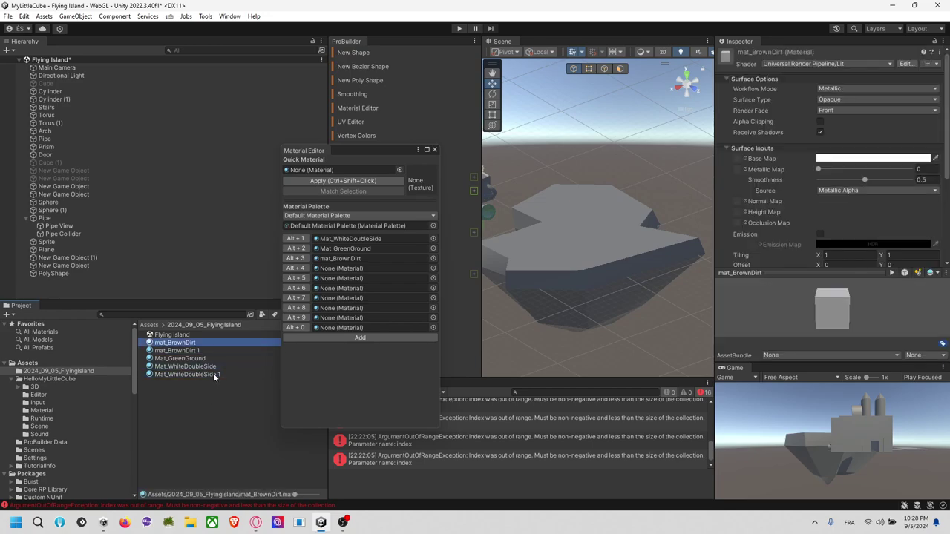
click(213, 349)
key(Delete)
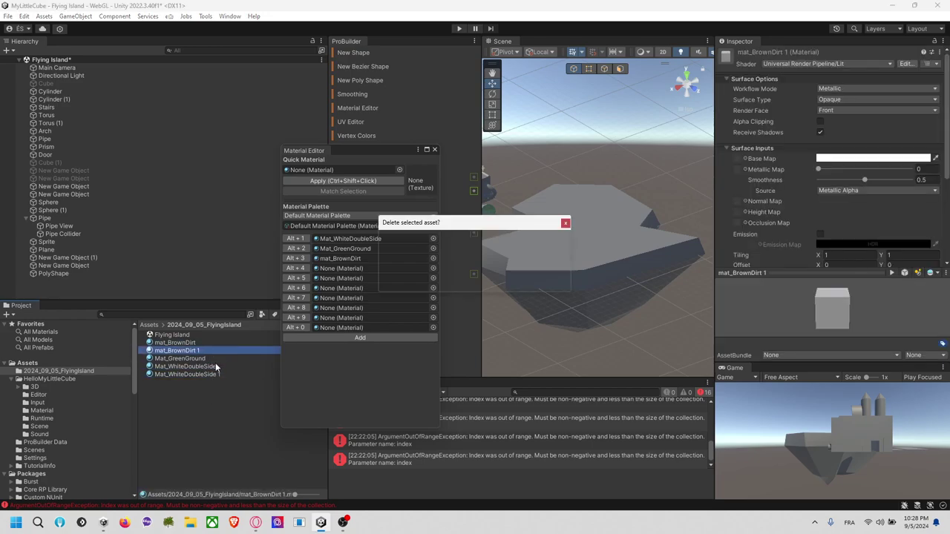
key(Return)
Rename the Mat_WhiteDoubleSide 1 material as Mat_BlackDoubleSide.
click(211, 365)
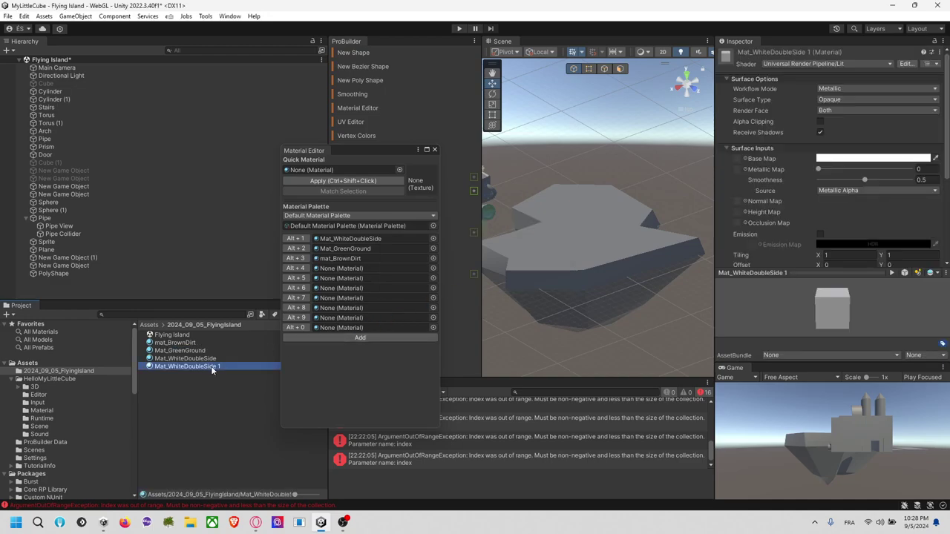
key(F2)
drag(167, 366, 234, 370)
text(BlackDoubleSide)
key(Return)
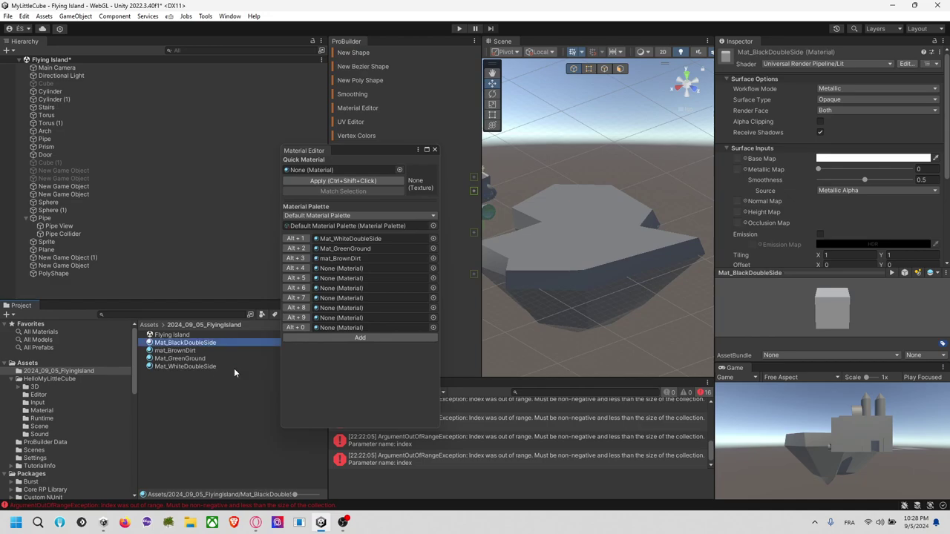
Set the Base Map colour of Mat_BlackDoubleSide to black.
click(861, 159)
drag(868, 223, 810, 332)
click(940, 153)
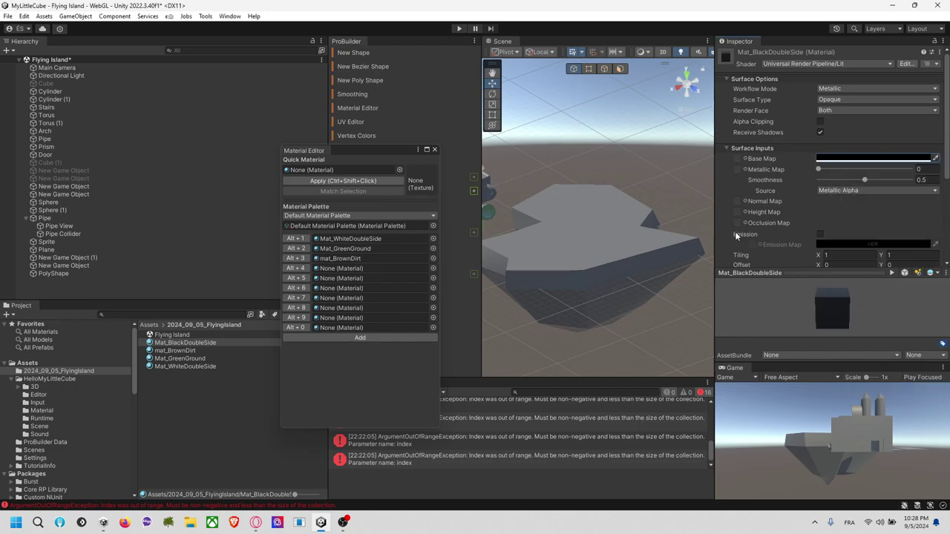
Set the Base Map colour of mat_BrownDirt to brown with hexadecimal value 855D00.
click(206, 351)
click(868, 158)
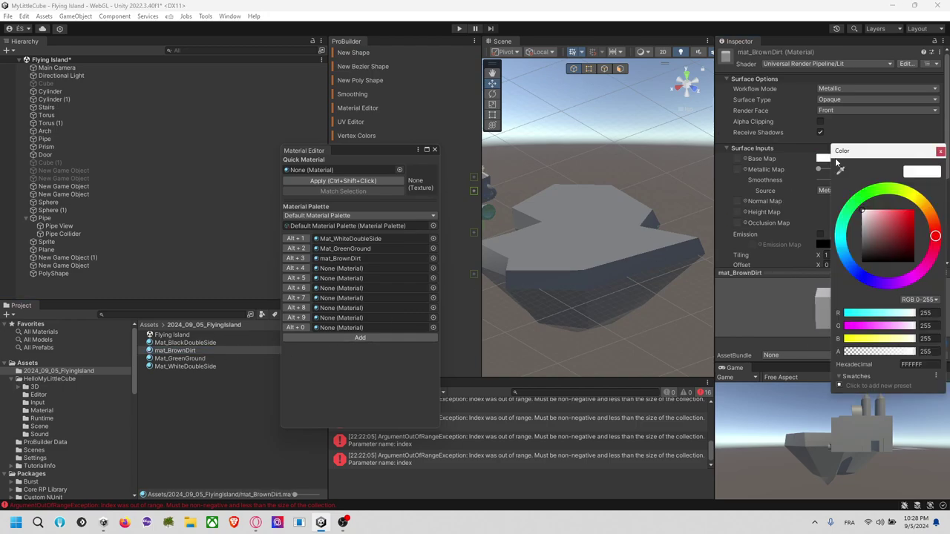
mouse_move(894, 213)
mouse_down()
mouse_move(920, 209)
mouse_move(926, 238)
mouse_up()
click(923, 205)
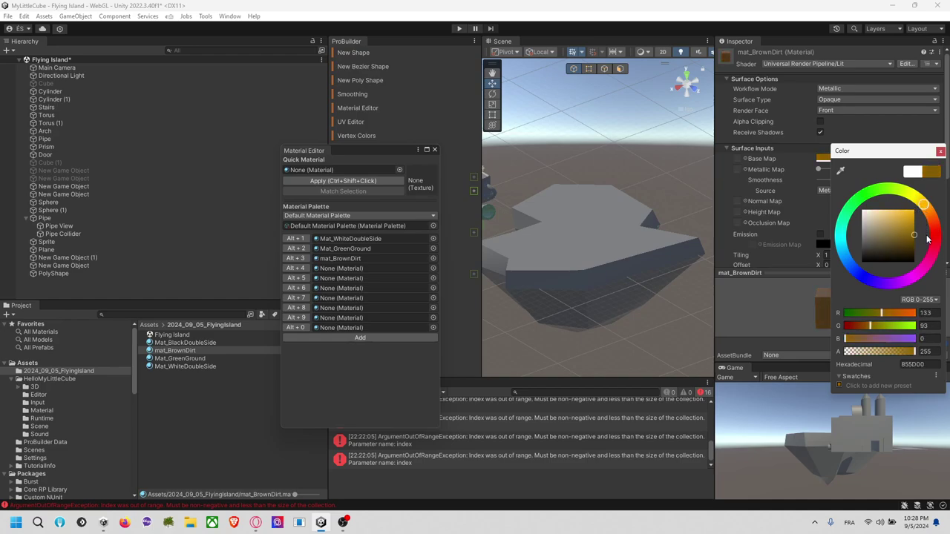
Set the Base Map colour of Mat_GreenGround to bright green and close the colour picker.
click(209, 357)
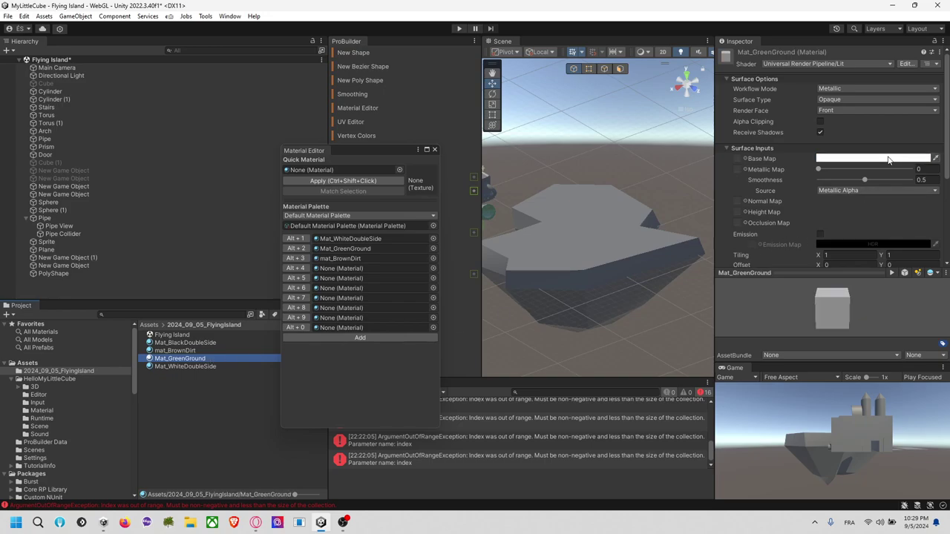
click(822, 159)
mouse_move(879, 190)
mouse_down()
mouse_move(861, 195)
mouse_move(944, 169)
mouse_up()
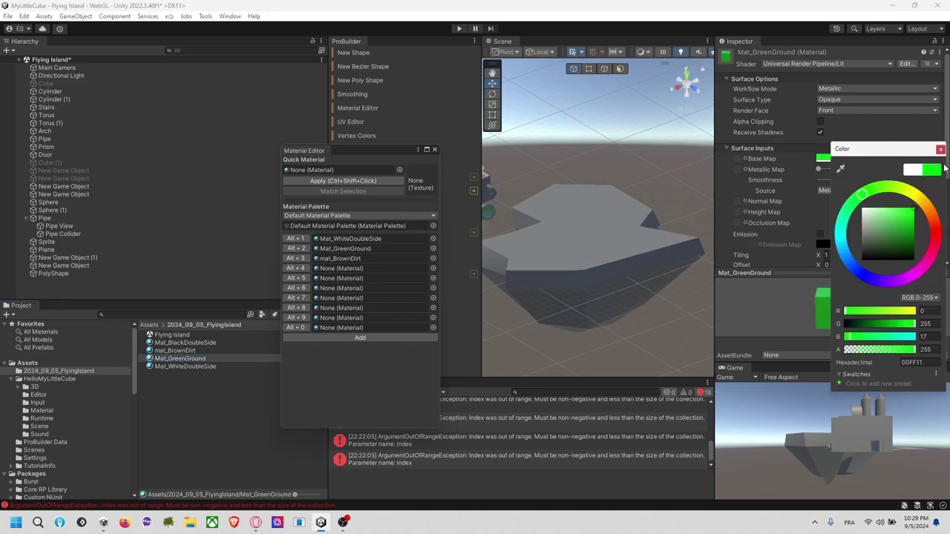
drag(924, 244, 926, 220)
click(939, 151)
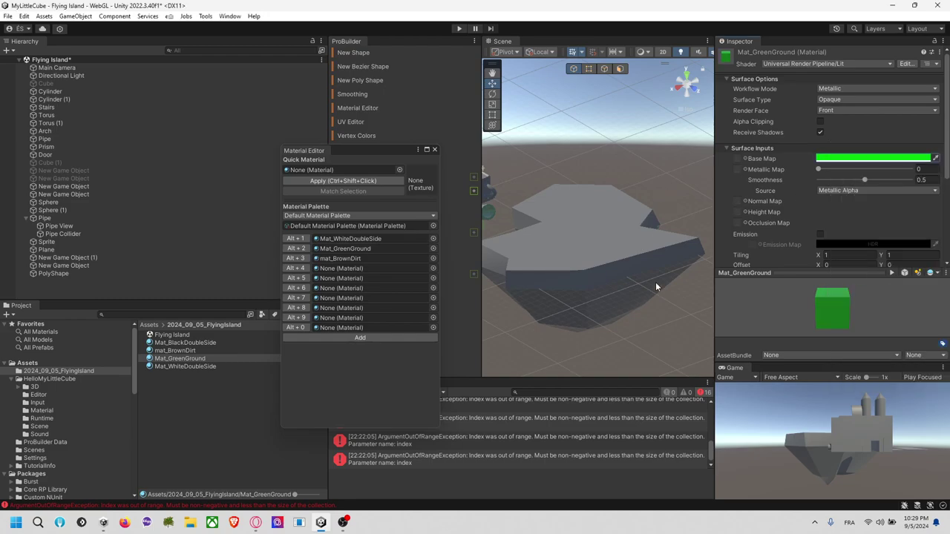
Apply Mat_GreenGround to the top face and all the upper rim side faces of the PolyShape island.
click(677, 211)
alt+drag(677, 212, 632, 245)
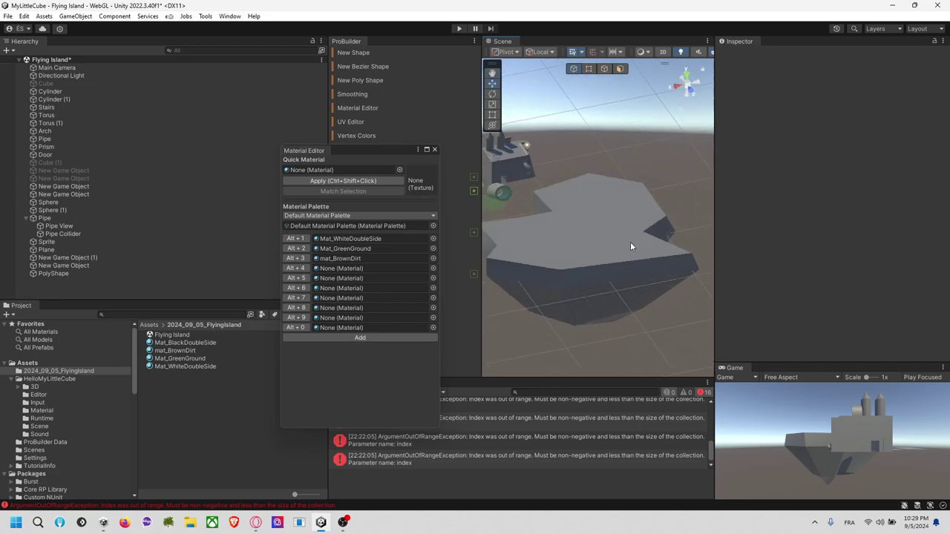
click(632, 247)
click(620, 69)
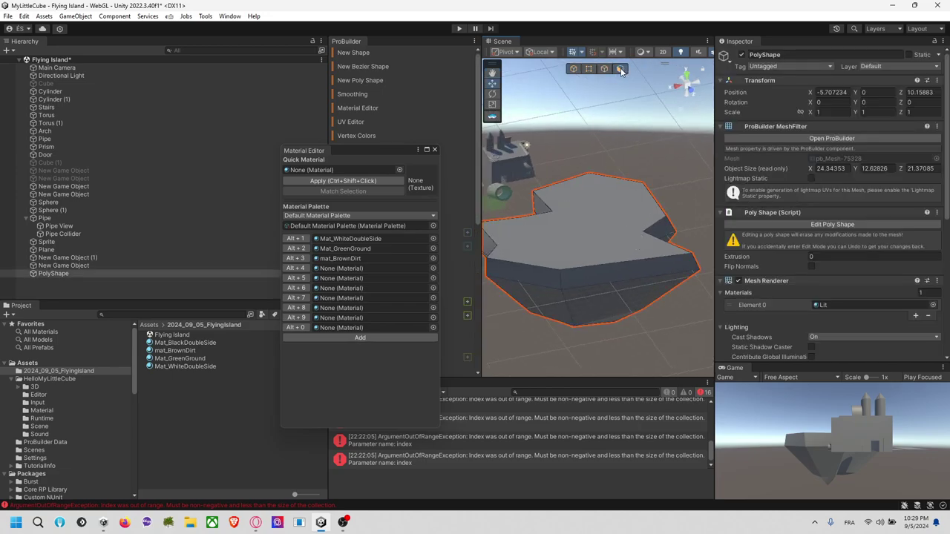
click(606, 204)
shift+click(592, 276)
shift+click(536, 282)
alt+drag(536, 282, 625, 279)
shift+click(599, 287)
shift+click(567, 287)
alt+drag(566, 286, 630, 280)
shift+click(584, 281)
shift+click(573, 274)
shift+click(553, 269)
alt+drag(554, 269, 646, 265)
shift+click(606, 277)
right_drag(548, 274, 586, 269)
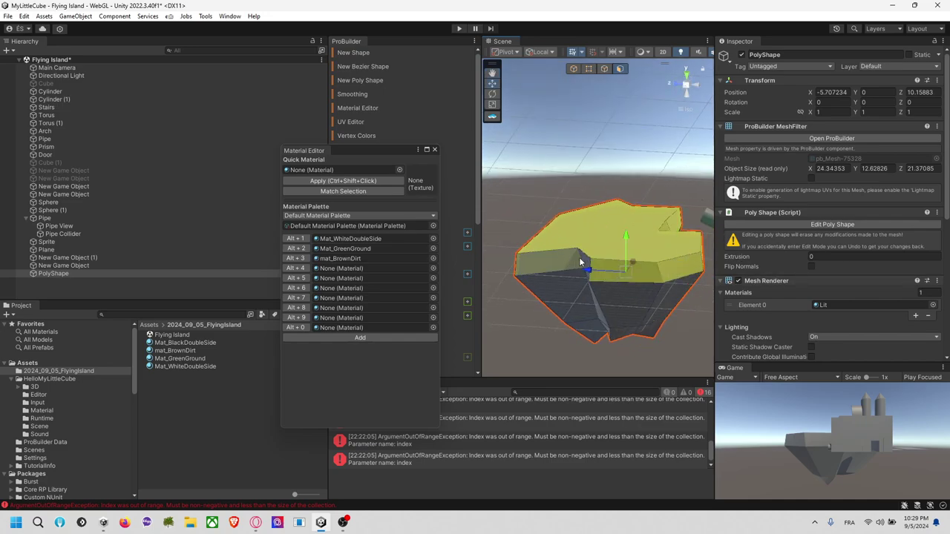
shift+click(563, 264)
mouse_move(563, 264)
alt+mouse_down()
mouse_move(582, 215)
mouse_move(568, 271)
alt+mouse_up()
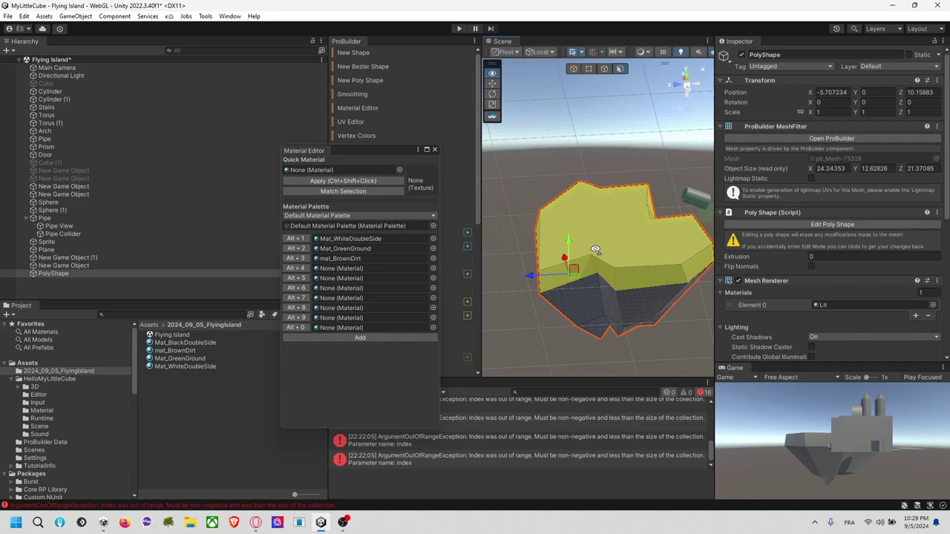
click(295, 251)
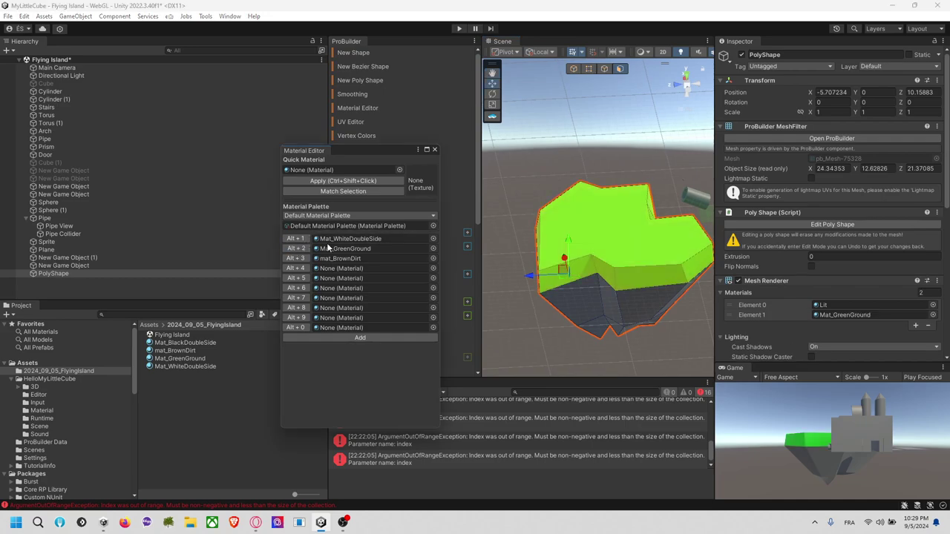
click(658, 178)
right_drag(657, 178, 679, 99)
click(618, 305)
middle_drag(651, 308, 623, 297)
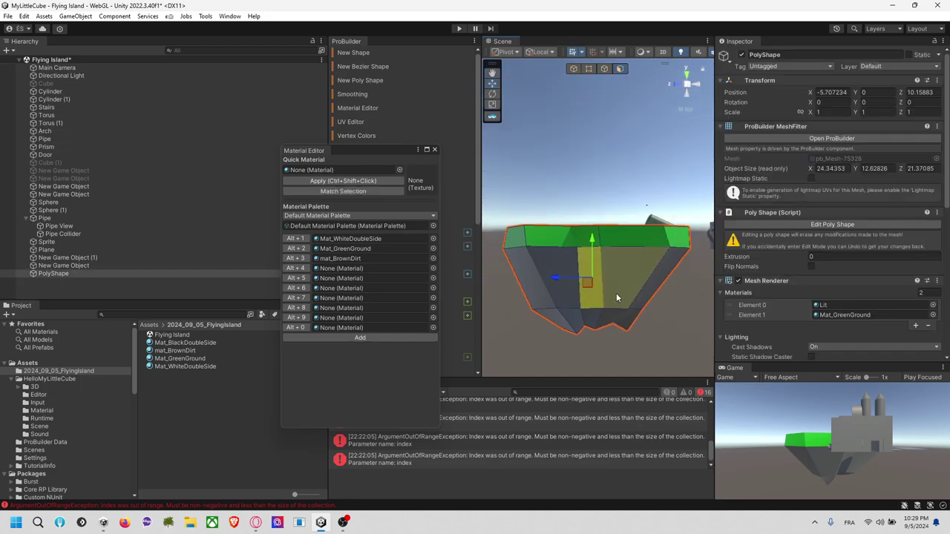
drag(492, 252, 671, 347)
right_drag(671, 347, 396, 305)
shift+drag(579, 287, 660, 336)
right_drag(660, 337, 607, 314)
shift+drag(567, 294, 643, 356)
shift+drag(538, 279, 738, 353)
shift+click(573, 290)
shift+click(570, 313)
right_drag(555, 301, 709, 356)
alt+drag(709, 356, 575, 297)
click(576, 297)
click(661, 345)
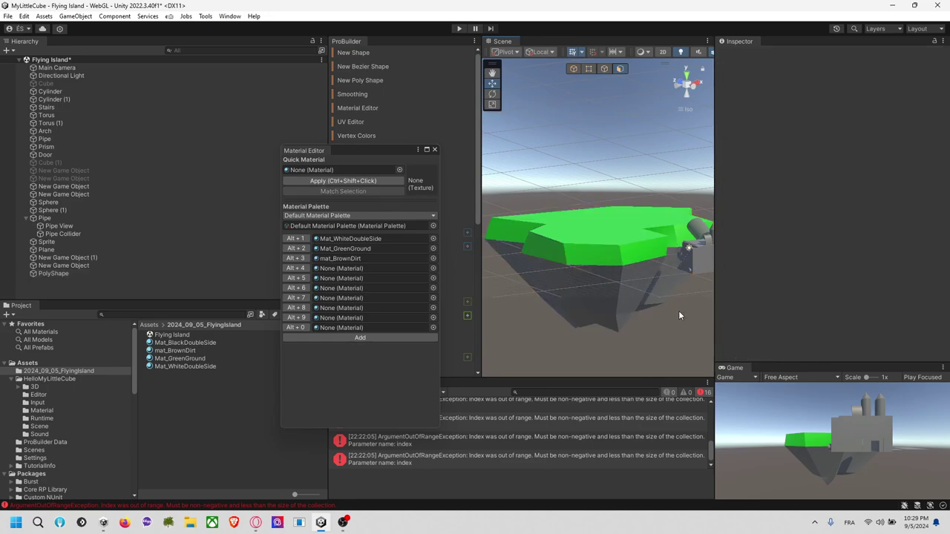
alt+drag(678, 310, 674, 319)
click(690, 91)
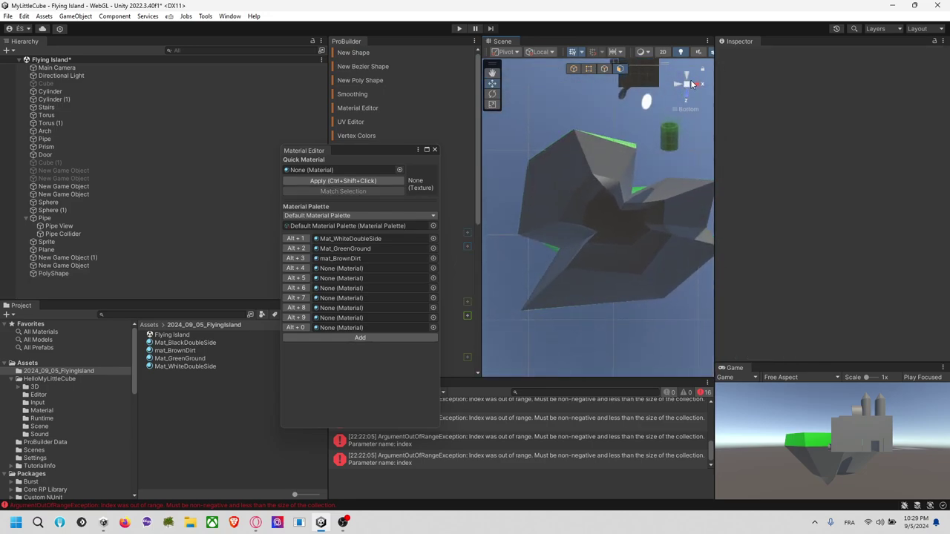
click(686, 82)
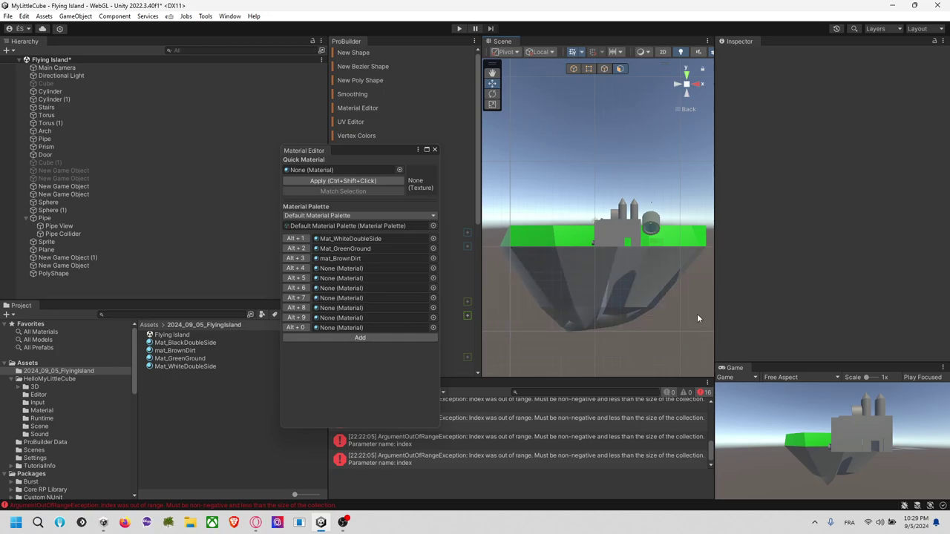
click(558, 277)
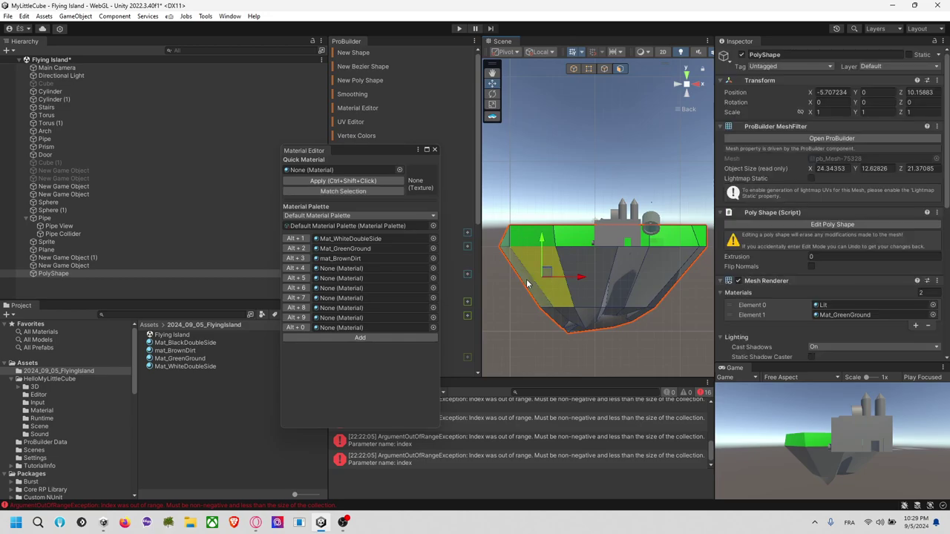
click(556, 198)
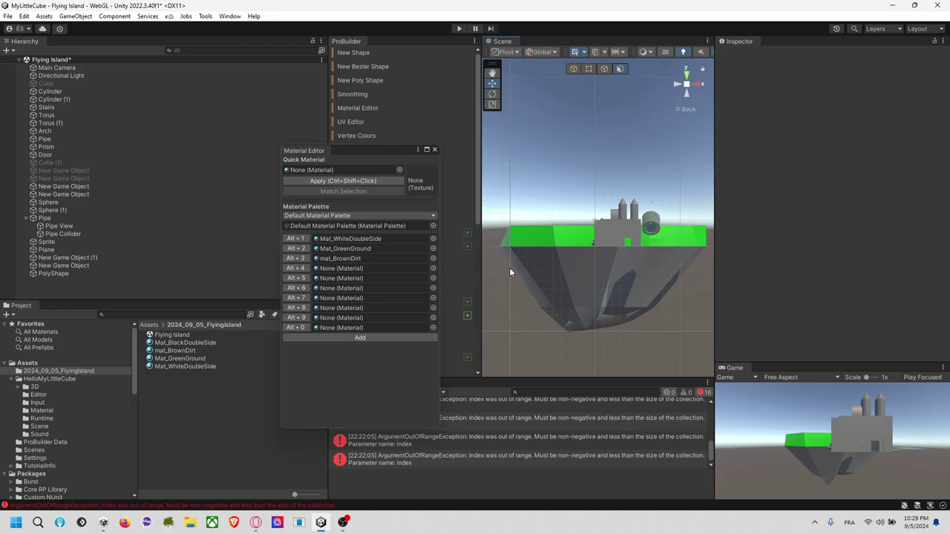
Dock the floating Material Editor between the Scene view and the Inspector.
drag(316, 153, 773, 256)
middle_drag(583, 158, 660, 139)
click(606, 248)
click(526, 244)
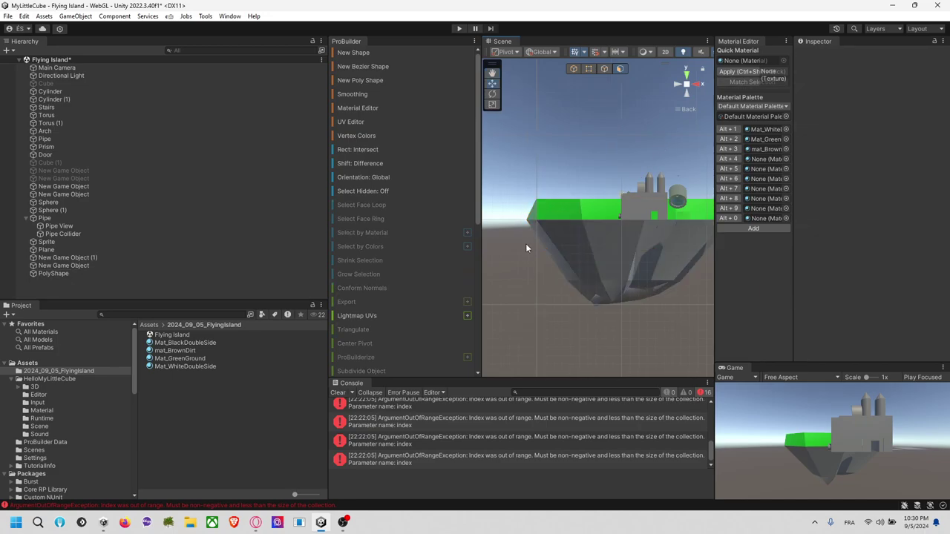
Widen the docked Material Editor and apply mat_BrownDirt to all PolyShape faces below the green rim.
click(655, 273)
middle_drag(674, 304, 615, 299)
click(580, 246)
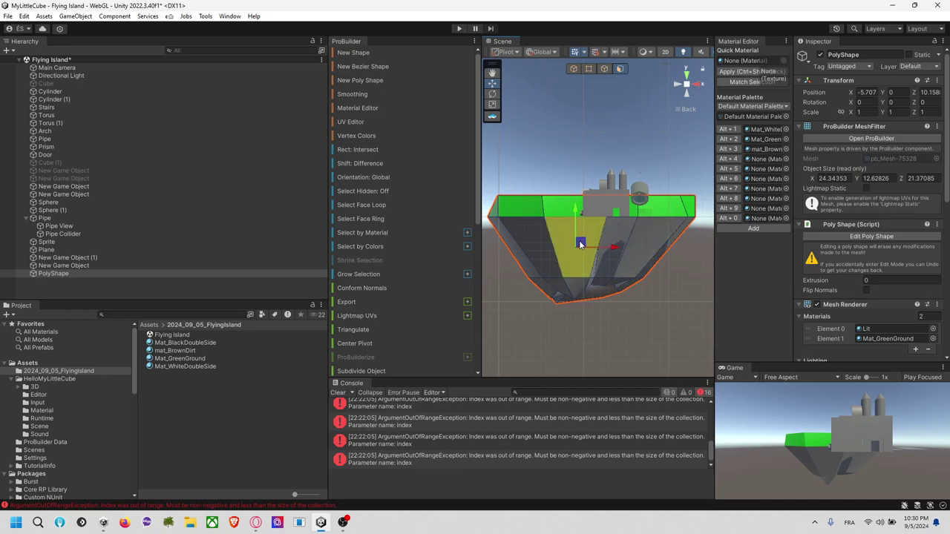
click(580, 69)
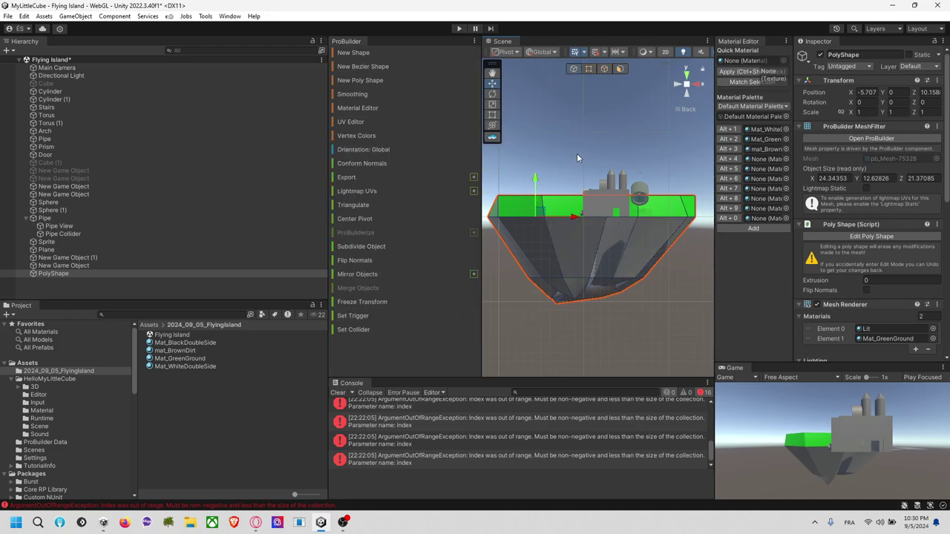
click(620, 68)
click(545, 246)
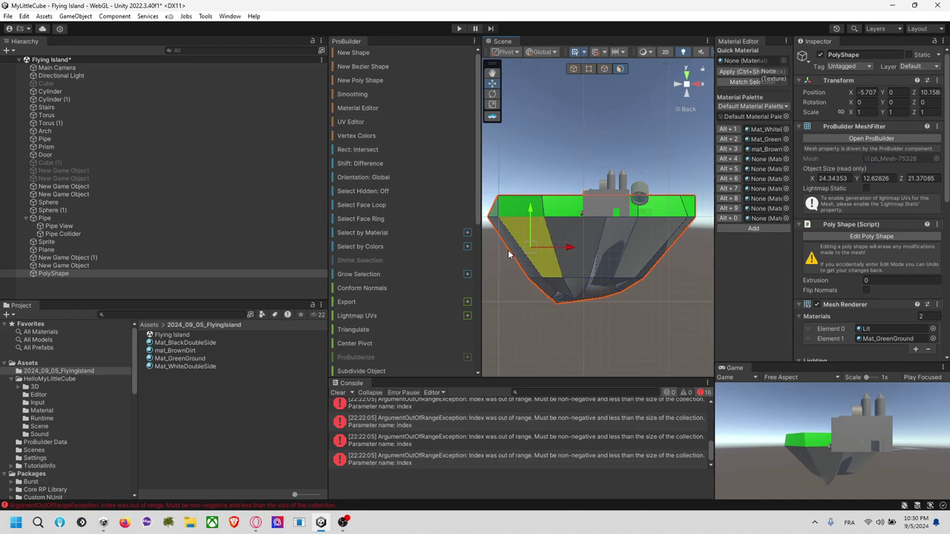
right_drag(535, 288, 695, 282)
shift+drag(554, 273, 643, 333)
alt+drag(527, 255, 543, 276)
shift+drag(575, 248, 664, 265)
shift+click(625, 285)
shift+click(598, 287)
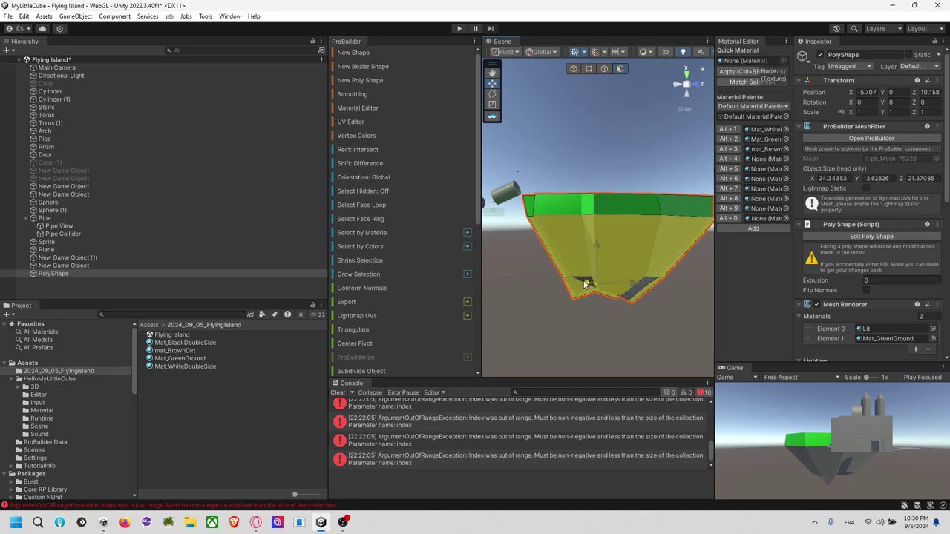
alt+drag(632, 297, 619, 265)
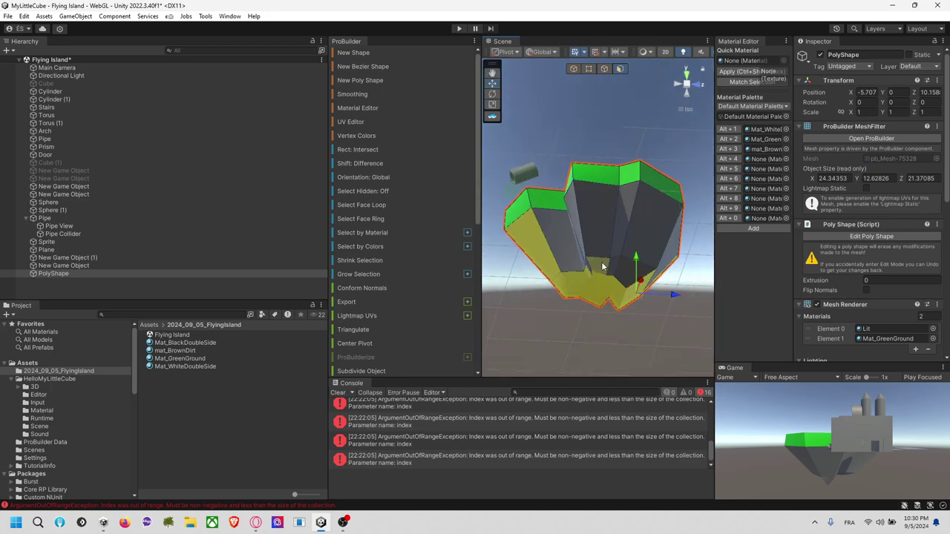
shift+click(644, 266)
shift+click(654, 256)
shift+click(669, 248)
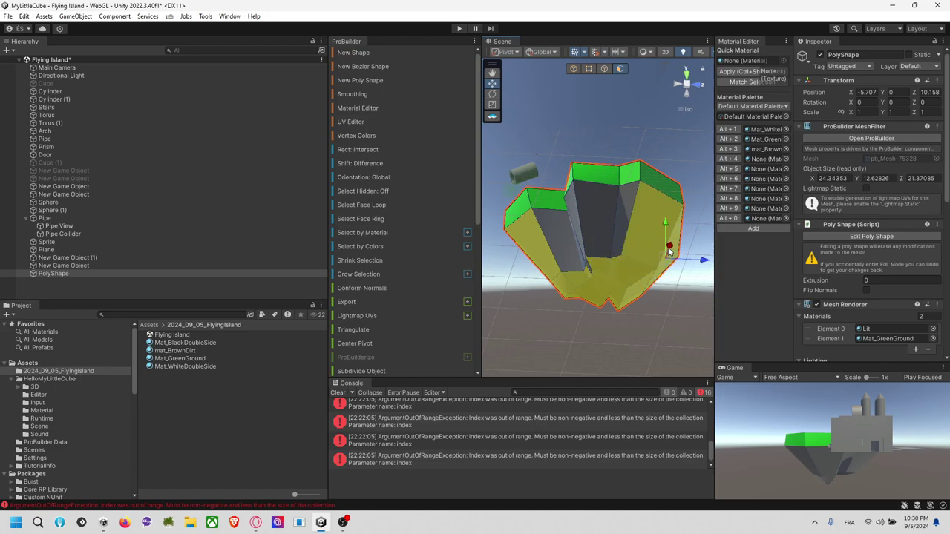
shift+click(610, 236)
shift+click(620, 237)
shift+click(558, 237)
shift+click(576, 237)
alt+drag(640, 269, 533, 377)
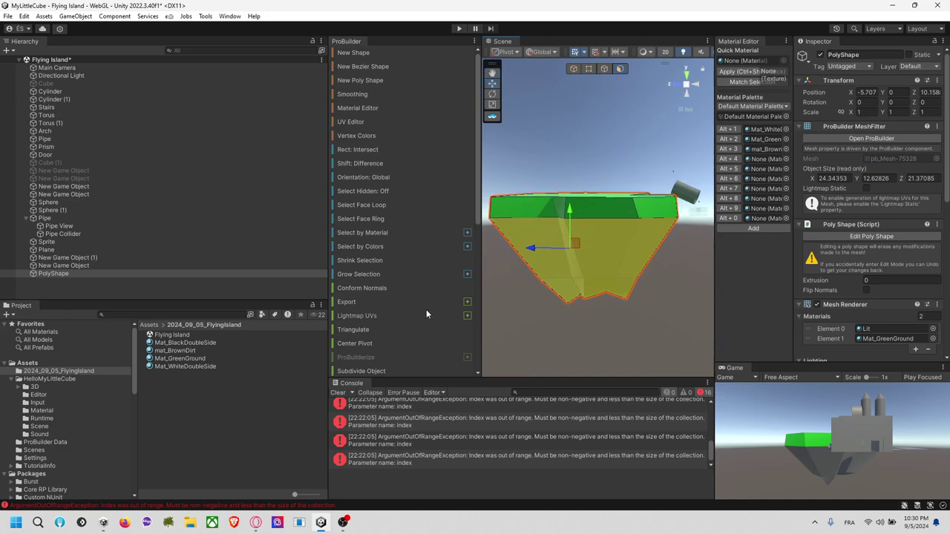
drag(714, 166, 605, 169)
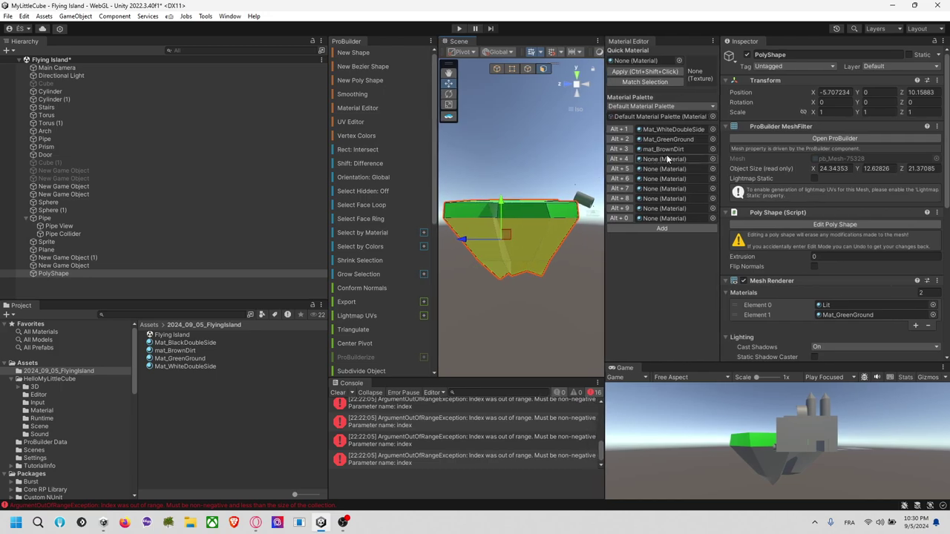
click(618, 150)
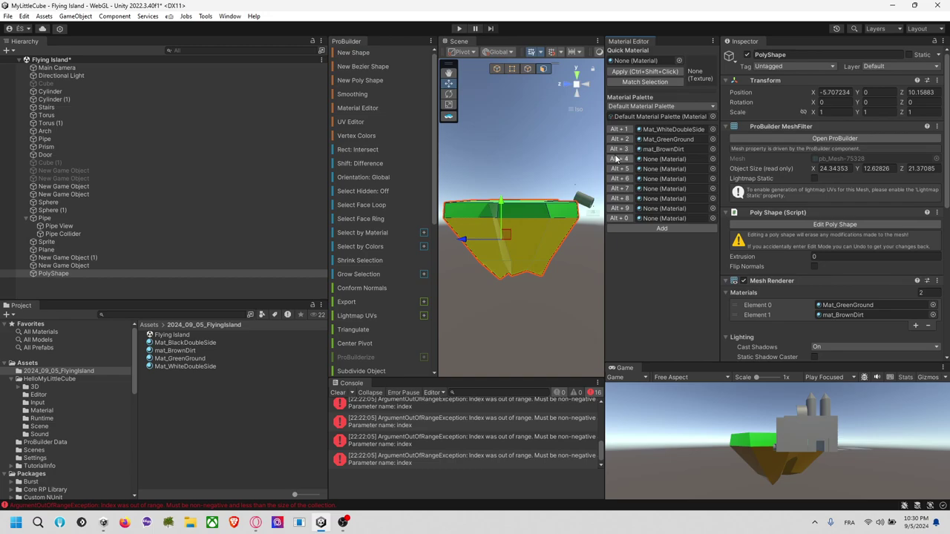
Apply Mat_WhiteDoubleSide to a single lower side face of the island.
click(576, 168)
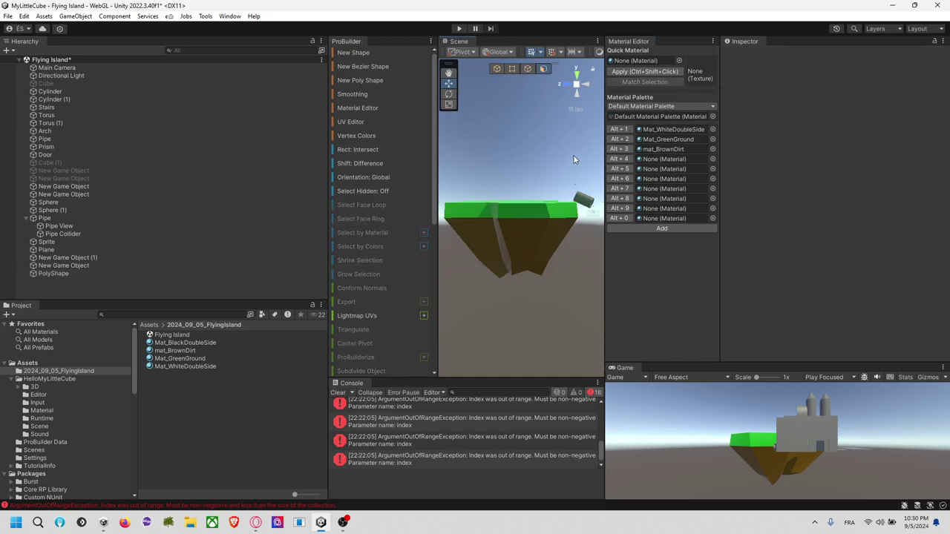
click(525, 232)
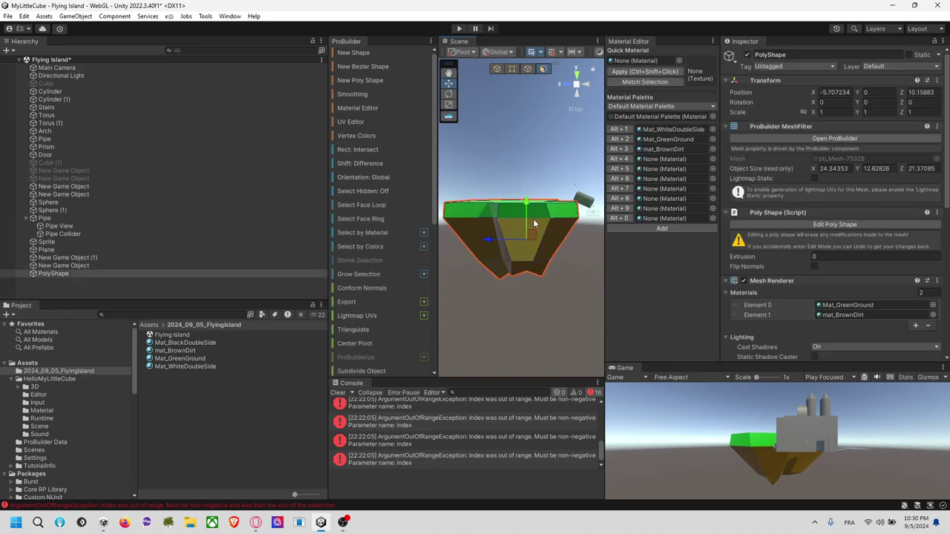
click(532, 167)
alt+drag(562, 224, 447, 216)
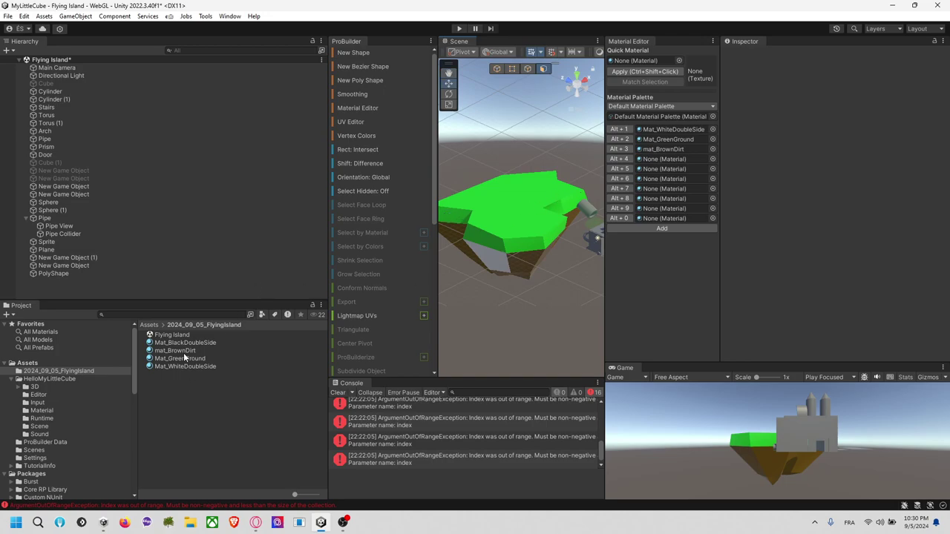
Assign Mat_BlackDoubleSide to the material palette's second slot and Mat_GreenGround to its fourth slot.
click(650, 159)
drag(651, 159, 652, 160)
click(684, 138)
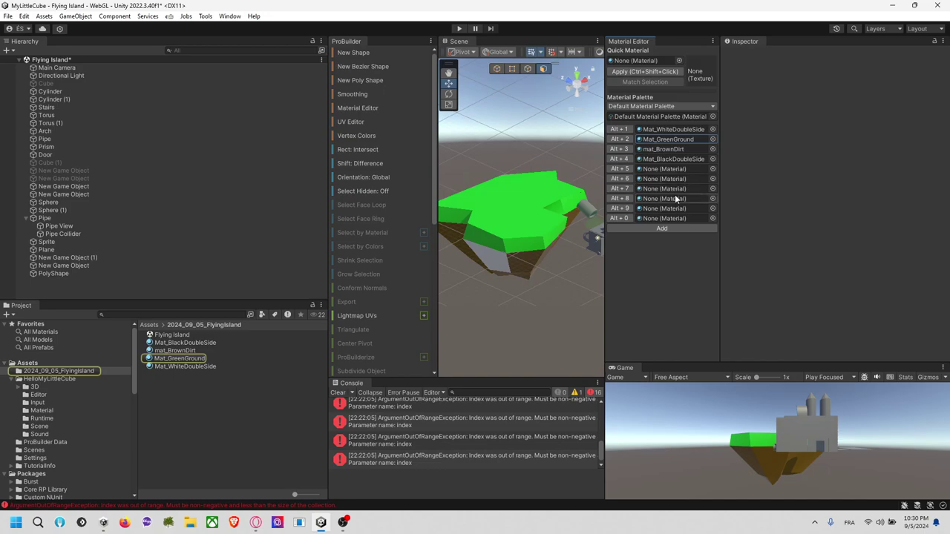
click(672, 160)
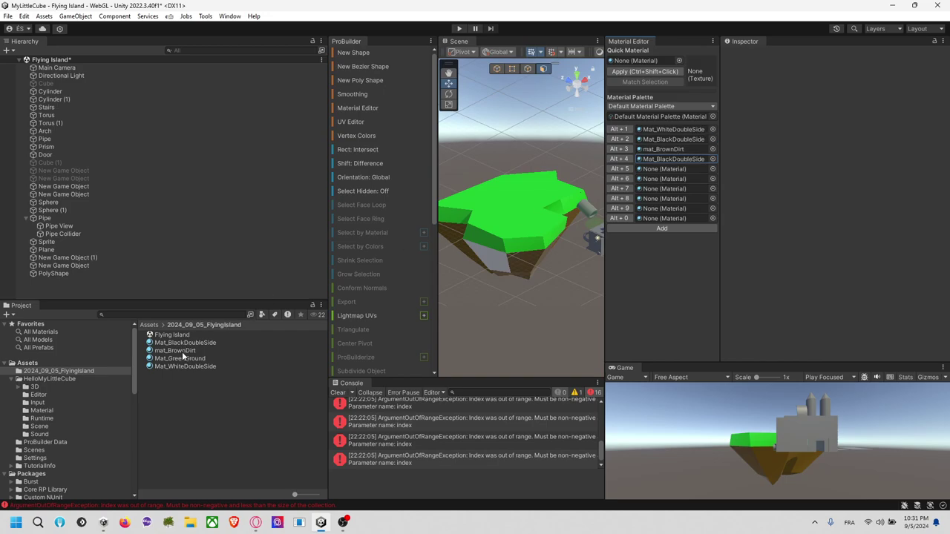
drag(191, 356, 668, 159)
Reapply mat_BrownDirt to the white lower side face of the island and clear the selection.
right_drag(504, 159, 612, 84)
click(548, 219)
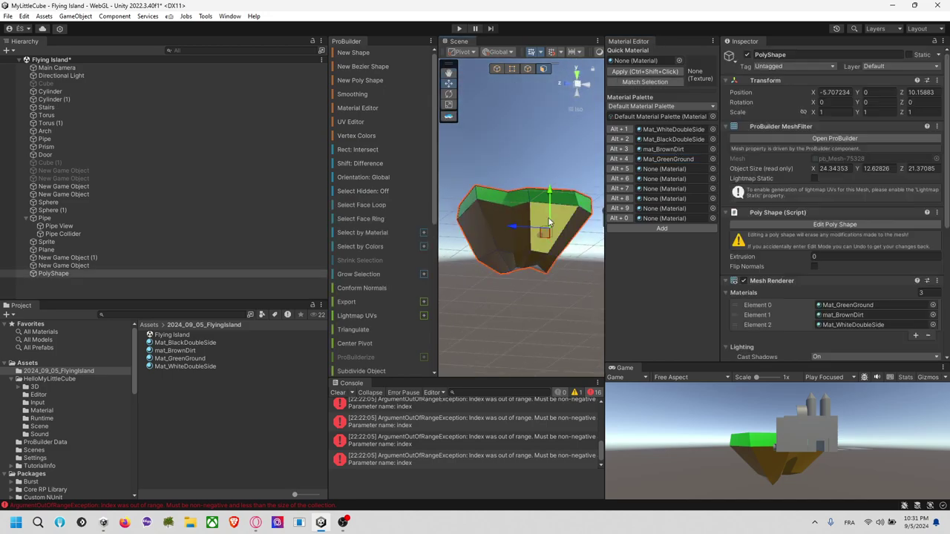
click(619, 153)
click(568, 175)
right_drag(568, 174, 334, 190)
alt+drag(334, 193, 519, 261)
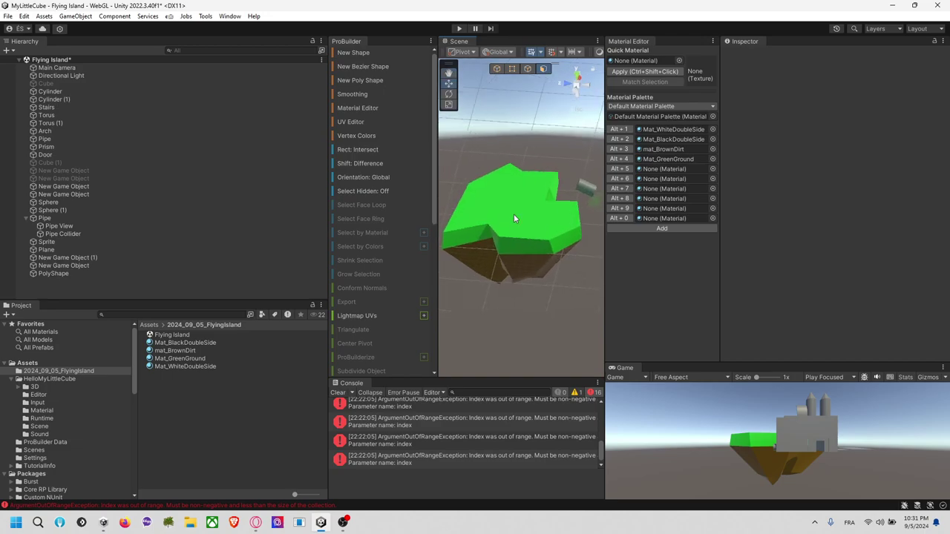
Duplicate the mat_BrownDirt material and rename the copy as Mat_Gray.
click(189, 352)
key(ctrl+d)
click(190, 359)
text(Mat_Gray)
key(Return)
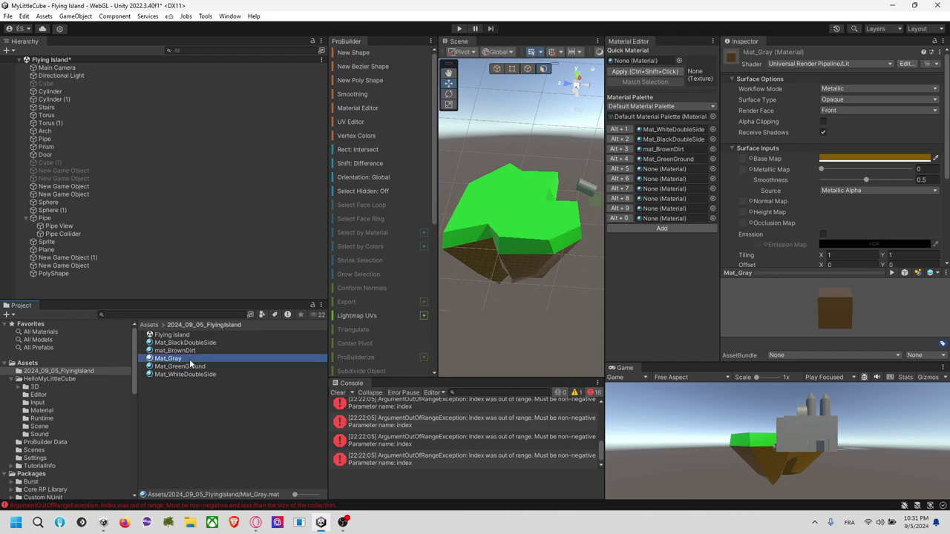
Switch to the web browser and run image searches for "brown" and "grey".
key(alt+Tab)
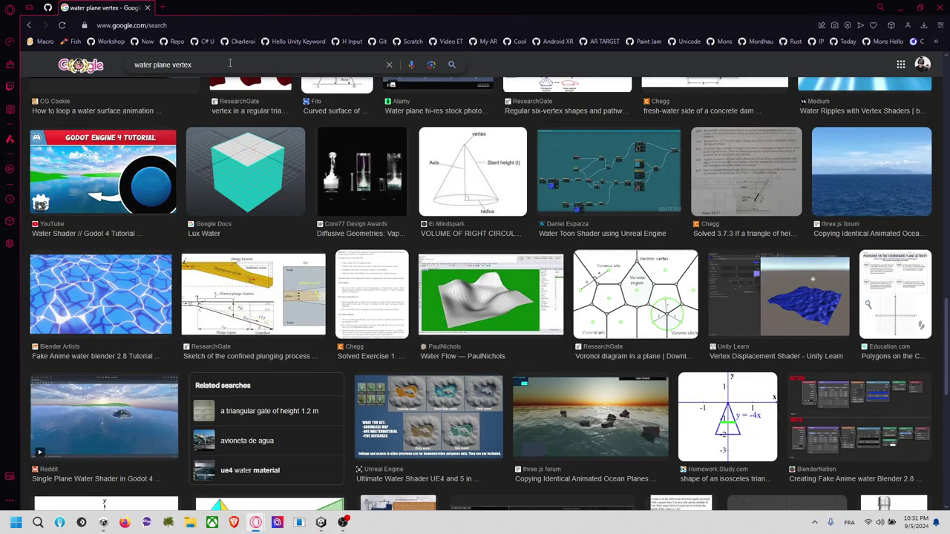
click(229, 64)
key(ctrl+a)
text(brown)
key(Return)
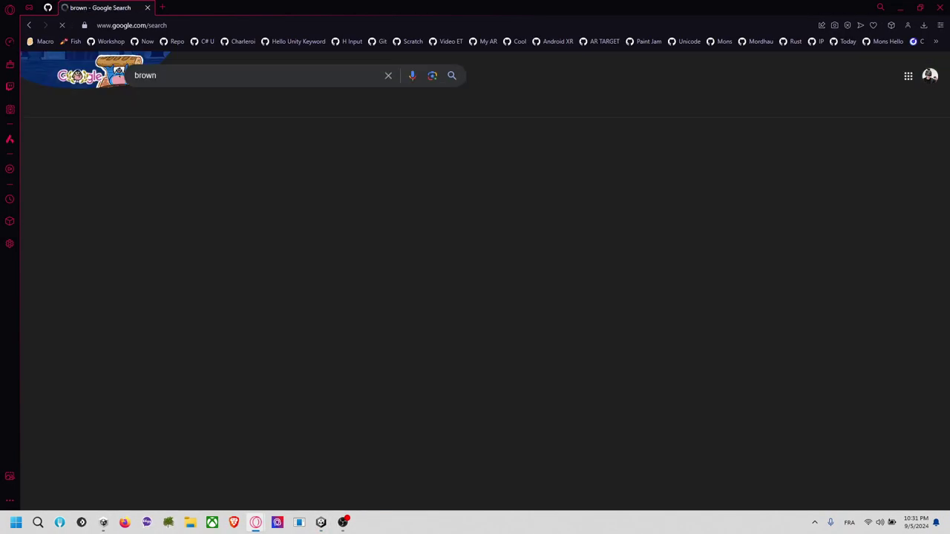
triple_click(126, 76)
text(grey)
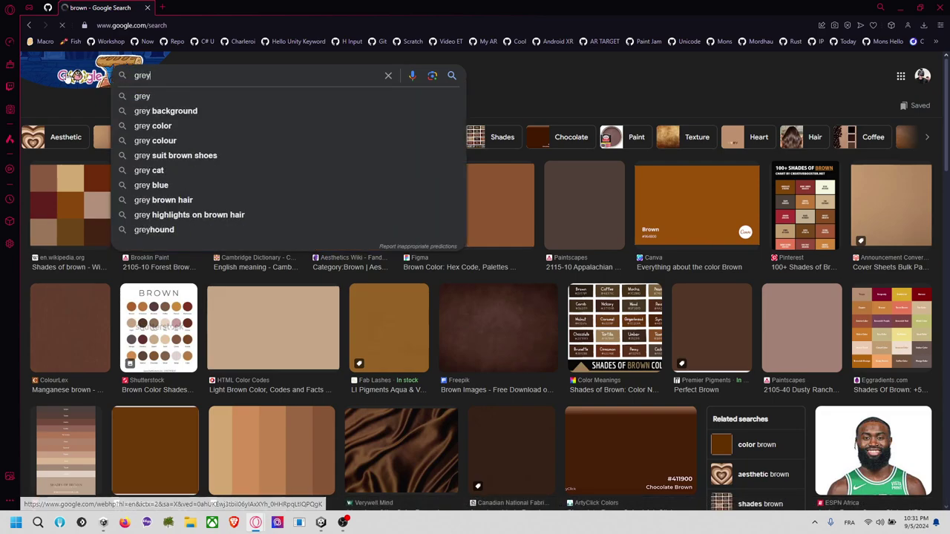
key(Return)
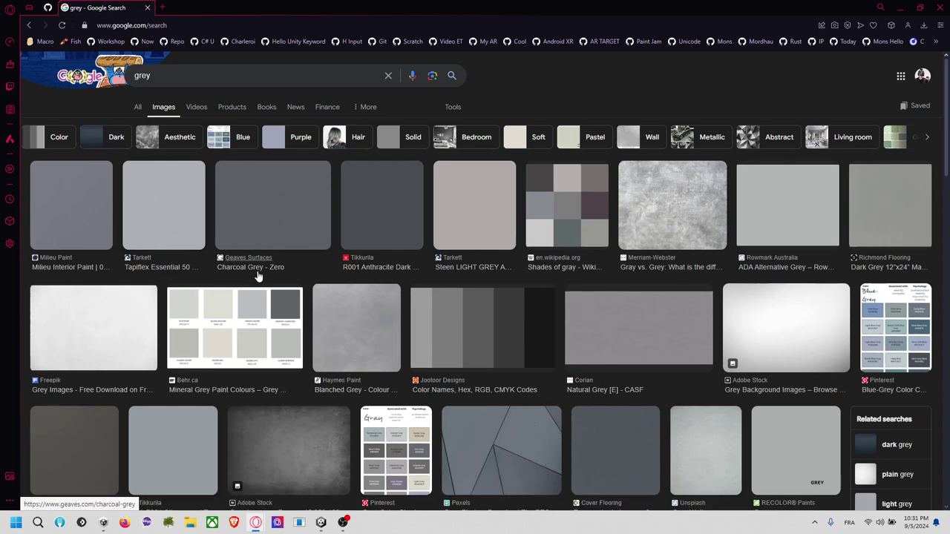
Run image searches for "gray" and "gray or grey" to compare the two spellings.
triple_click(142, 76)
text(gray)
key(Return)
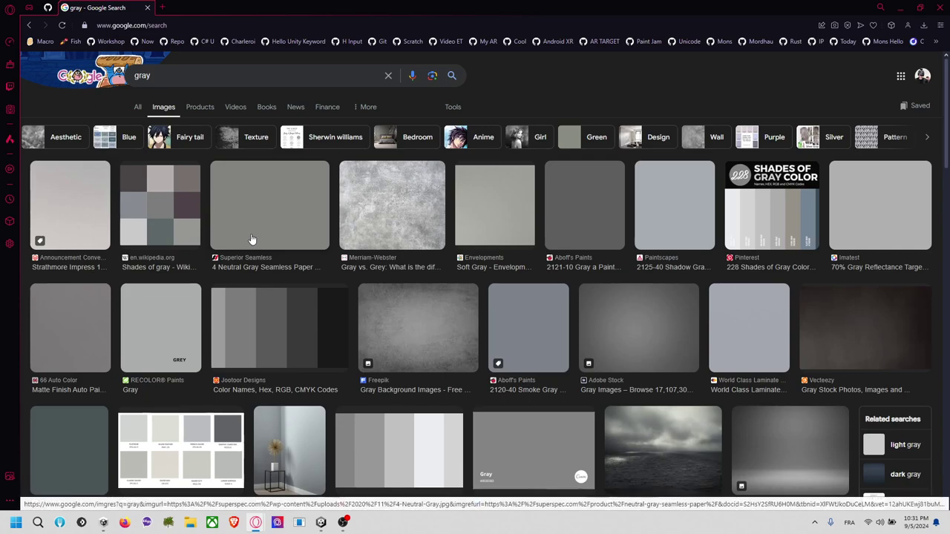
drag(152, 76, 124, 76)
text(gray or grey)
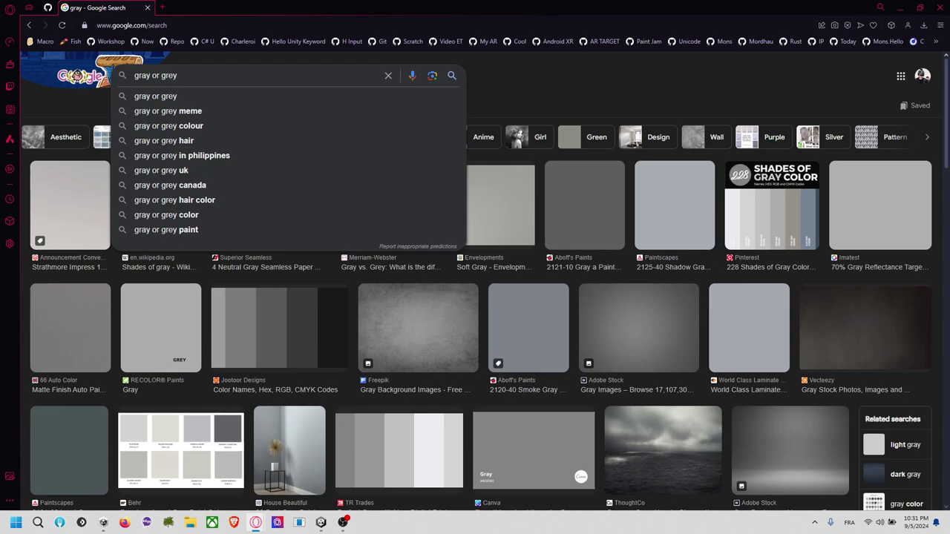
key(Return)
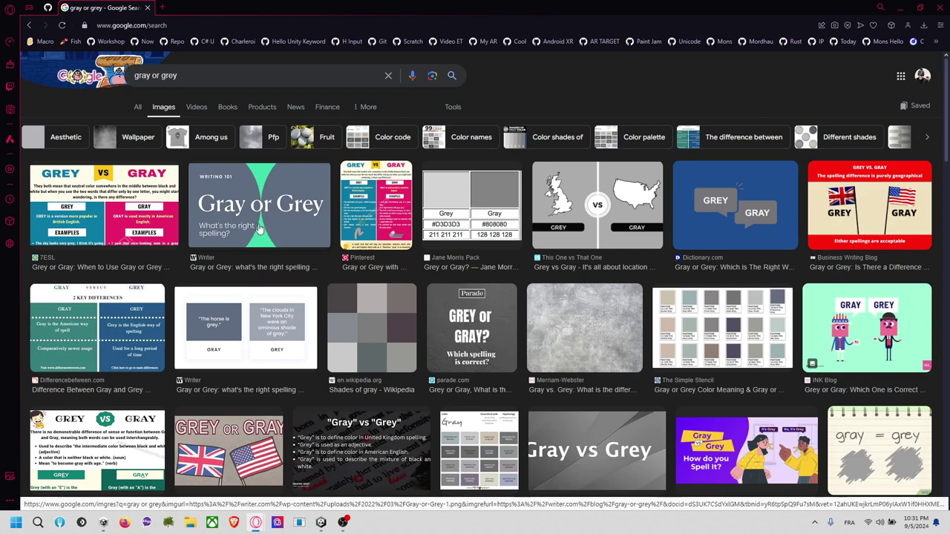
Open the Writer article "Gray or Grey: what's the right spelling?" and read its opening sections on spelling.
click(238, 241)
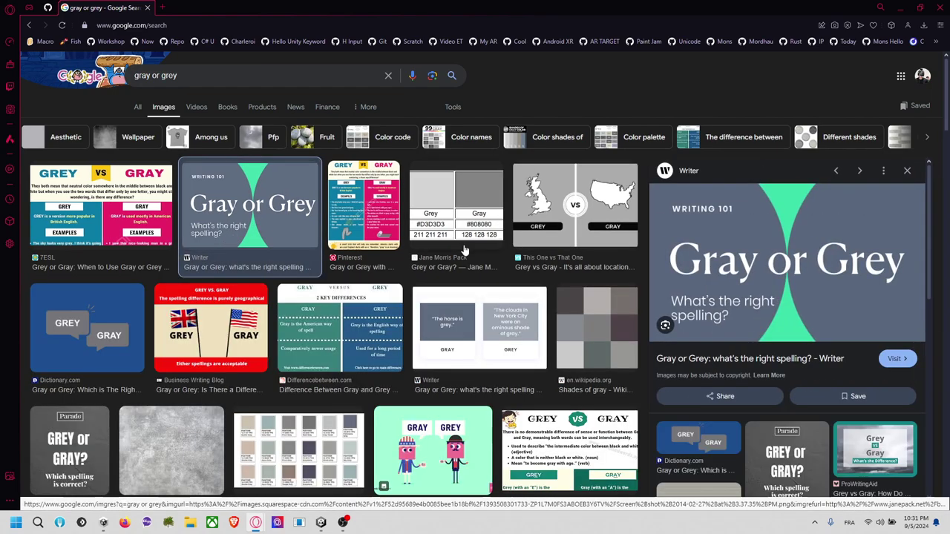
click(708, 360)
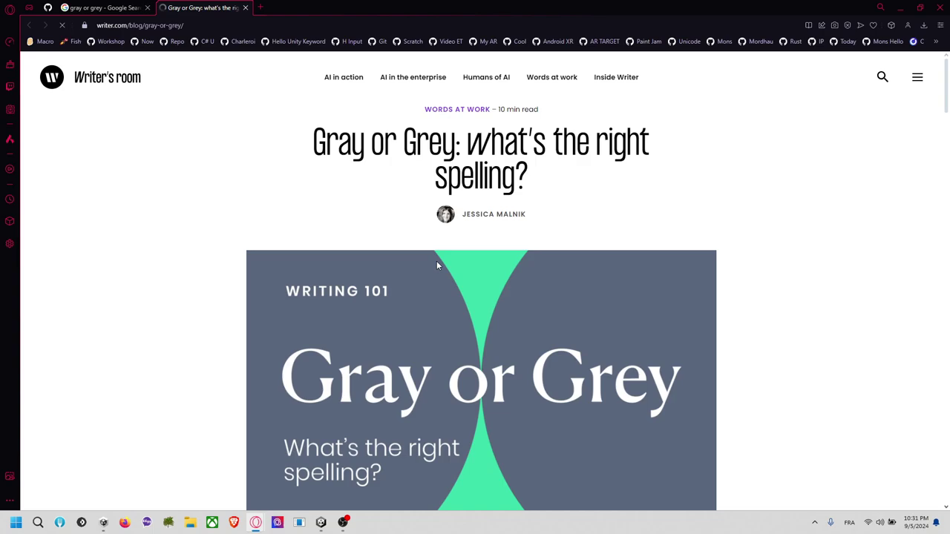
scroll(435, 263, down, 4)
scroll(435, 268, down, 2)
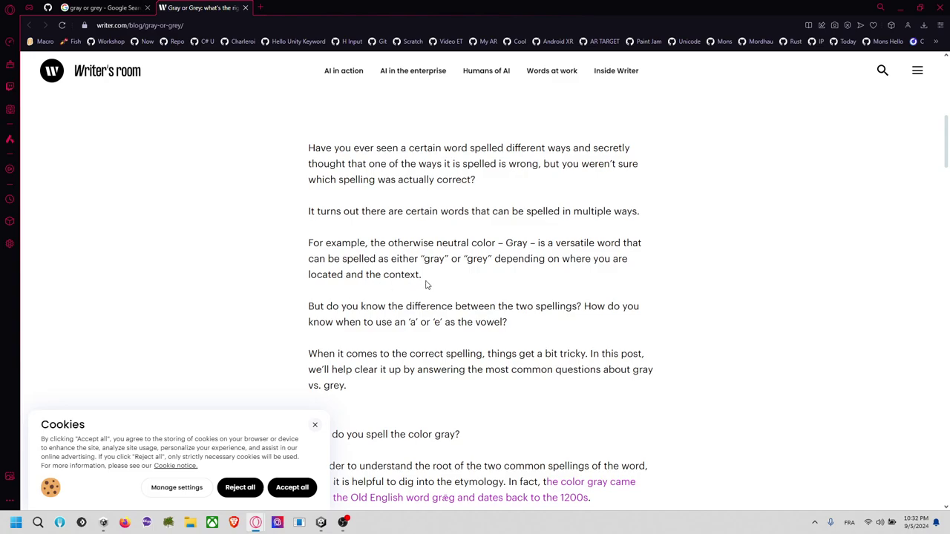
scroll(452, 260, down, 3)
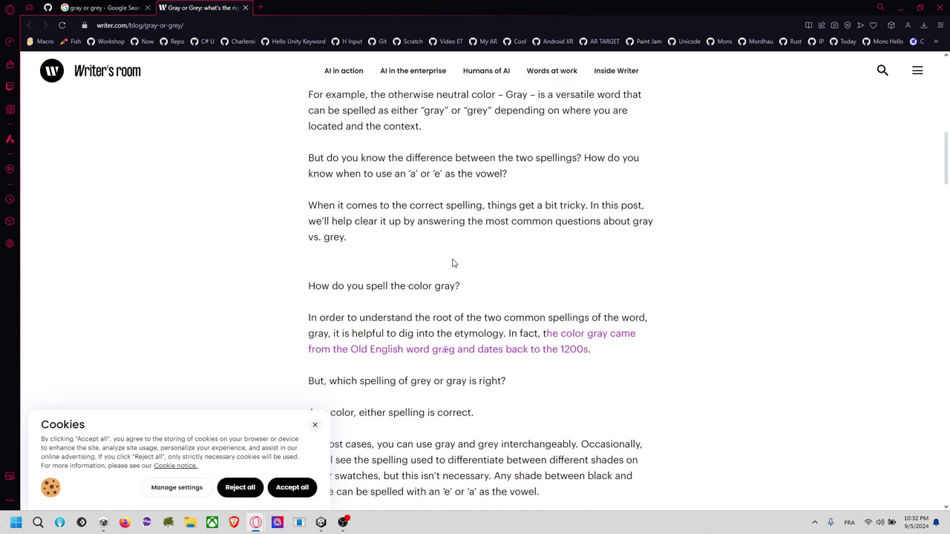
scroll(452, 261, up, 3)
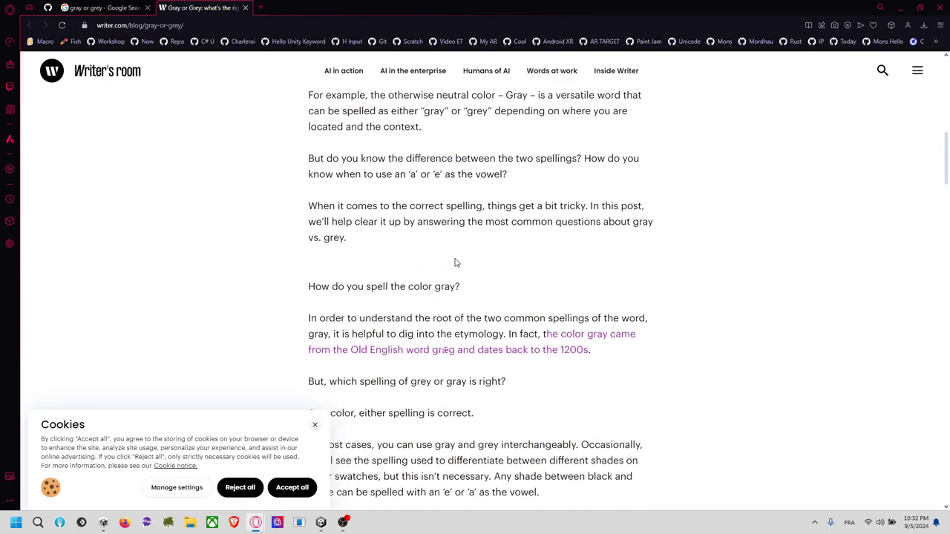
Return to Unity, select the Mat_Gray material and clear the console messages.
click(900, 9)
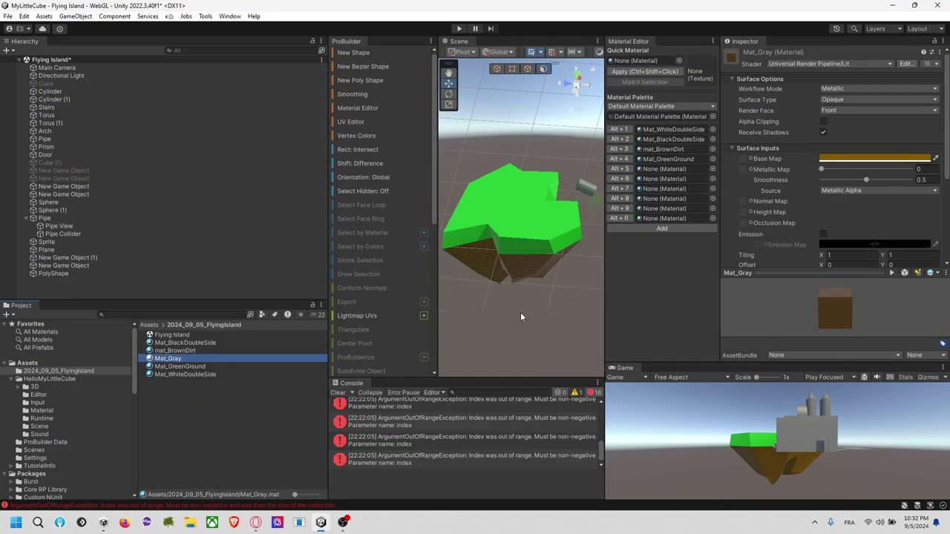
click(189, 359)
click(337, 393)
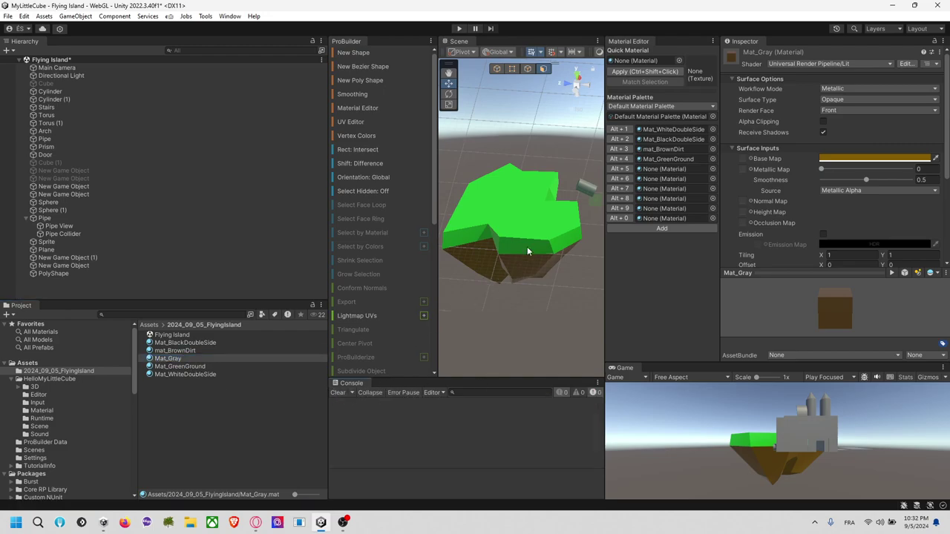
From the top view, draw a six-point poly shape about 2.4 by 1.5 units on the island's green ground.
middle_drag(553, 148, 543, 184)
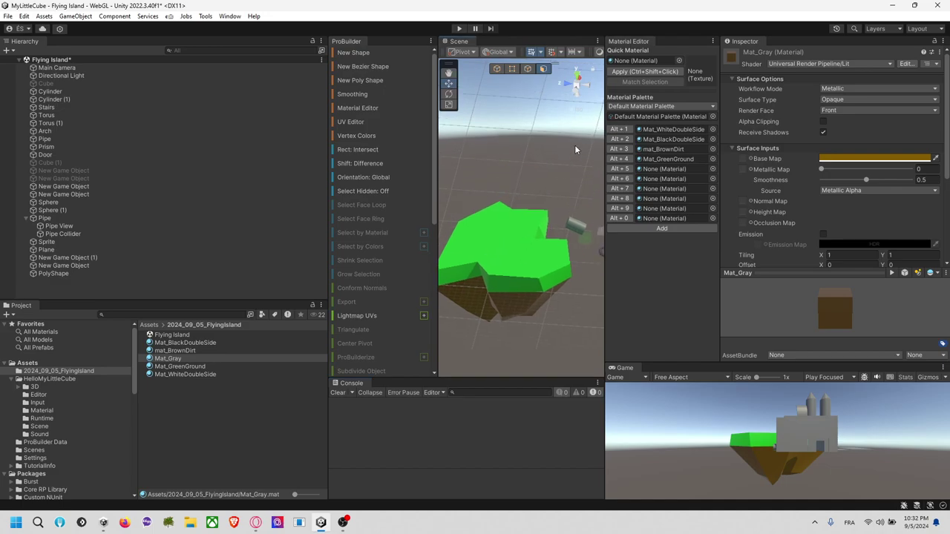
click(572, 92)
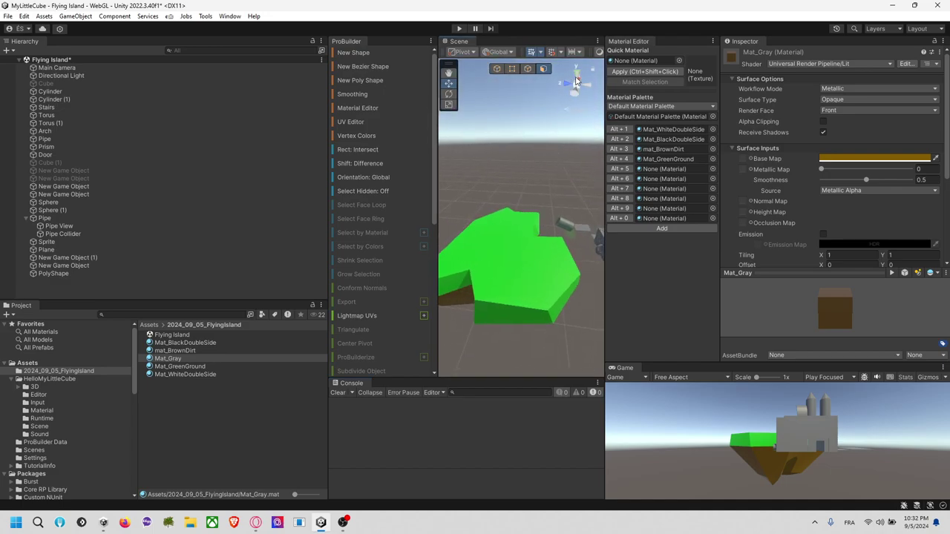
click(574, 77)
scroll(488, 242, up, 4)
middle_drag(508, 245, 480, 281)
click(363, 80)
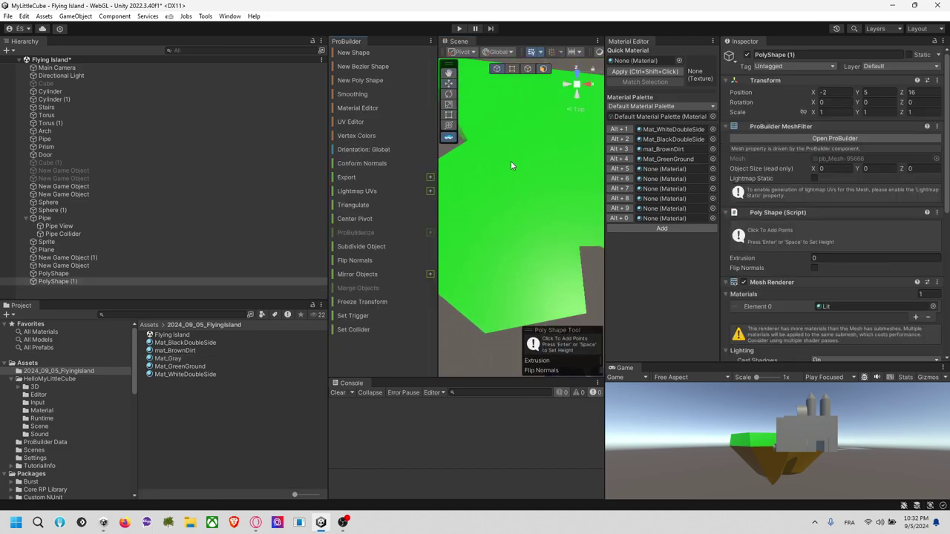
click(534, 176)
click(534, 161)
click(562, 157)
click(566, 169)
click(554, 176)
key(Return)
click(553, 186)
drag(554, 186, 482, 246)
key(ctrl+z)
scroll(557, 198, up, 3)
alt+drag(570, 199, 617, 120)
drag(539, 216, 493, 229)
key(ctrl+z)
scroll(551, 236, up, 8)
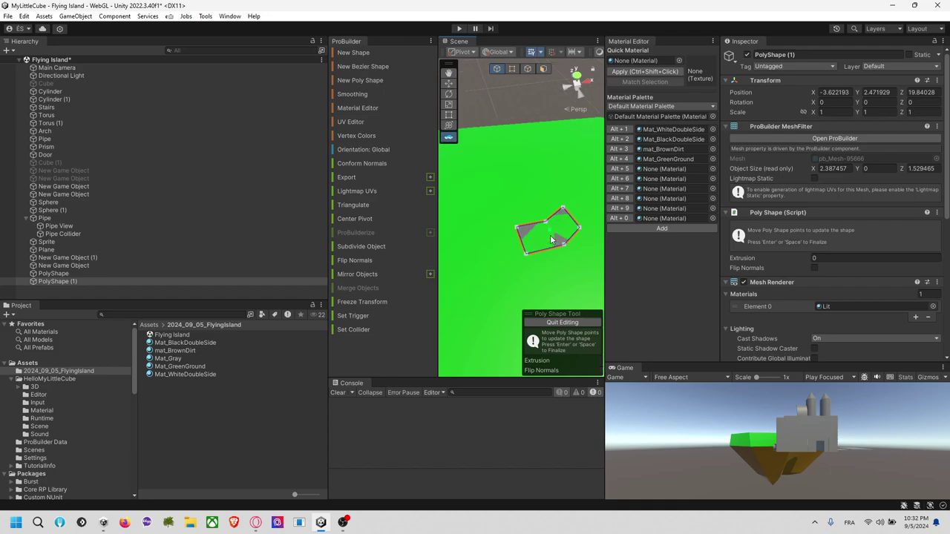
Select the flat poly shape's face and thicken it into a block with Extrude Faces.
alt+drag(551, 239, 549, 187)
click(545, 72)
middle_drag(525, 183, 497, 185)
click(516, 231)
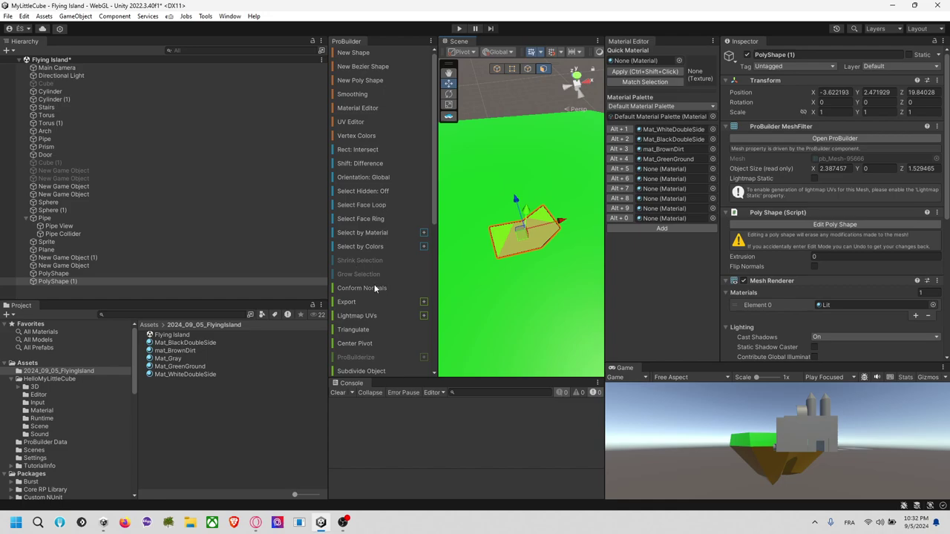
scroll(371, 300, down, 10)
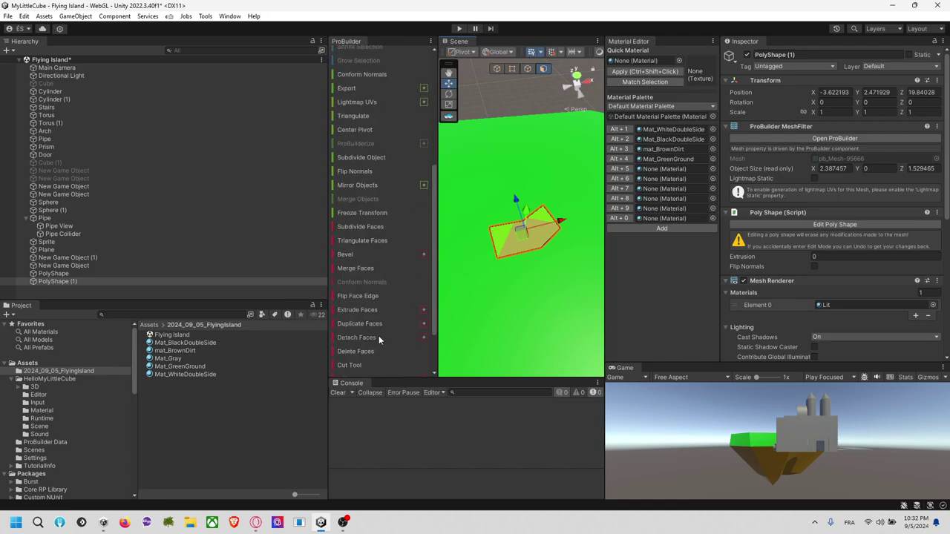
scroll(380, 353, down, 1)
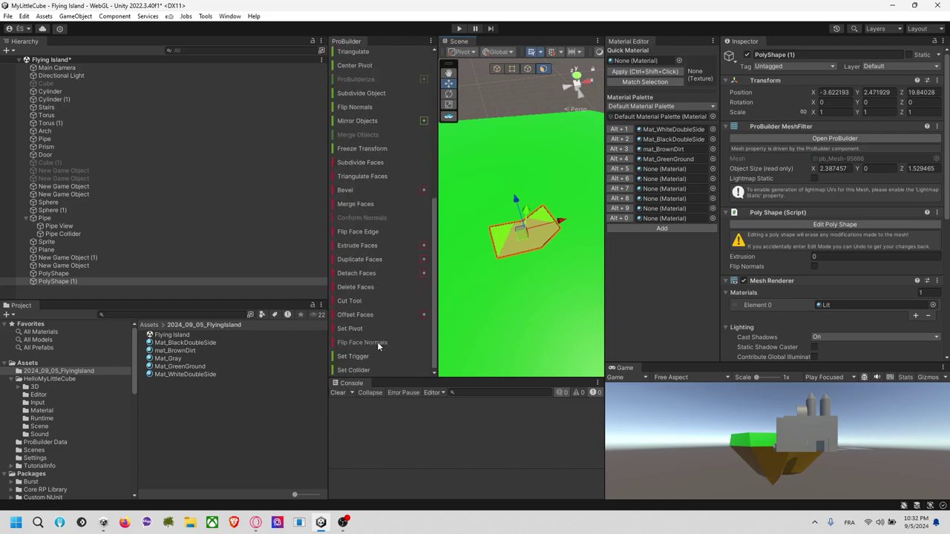
click(377, 246)
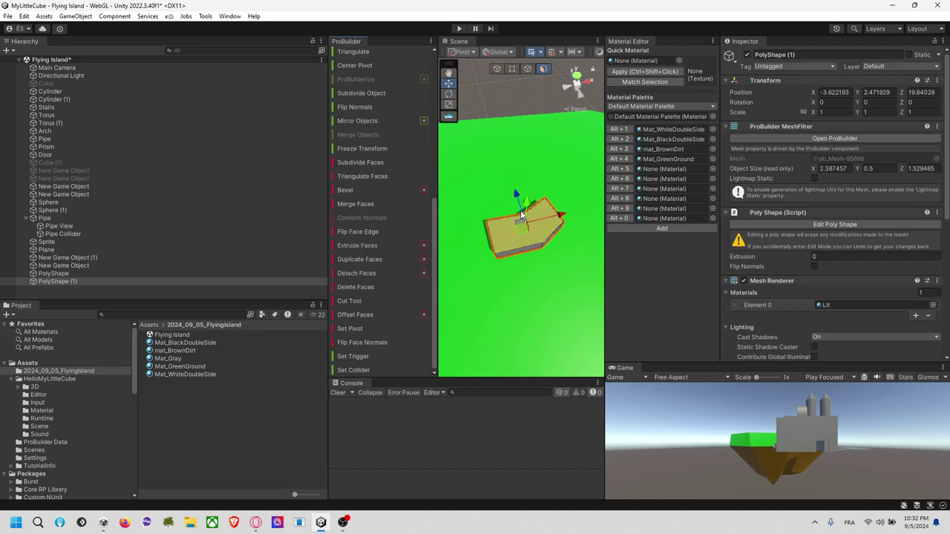
Shape the block into a tapered rock by raising, shrinking and tilting its top face.
alt+drag(551, 256, 550, 184)
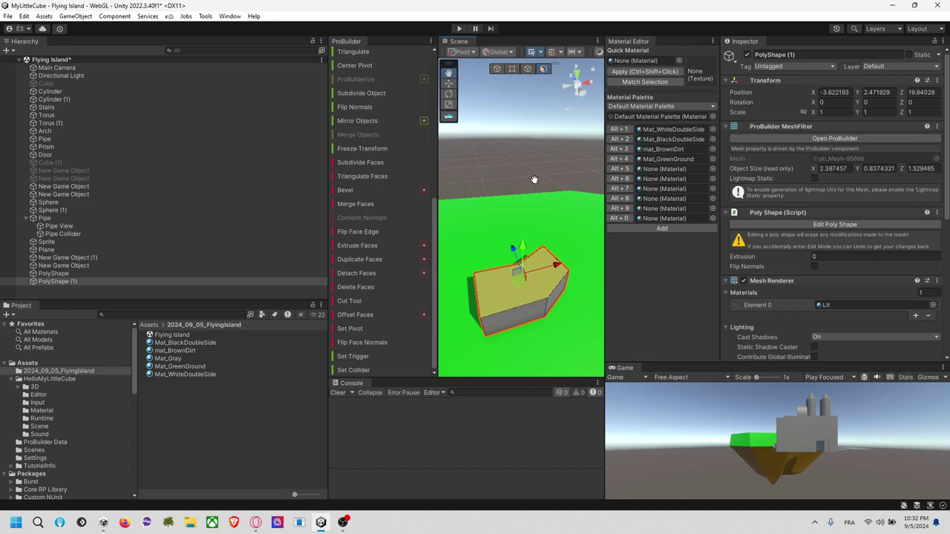
key(e)
key(r)
drag(525, 272, 512, 276)
key(e)
drag(524, 234, 486, 276)
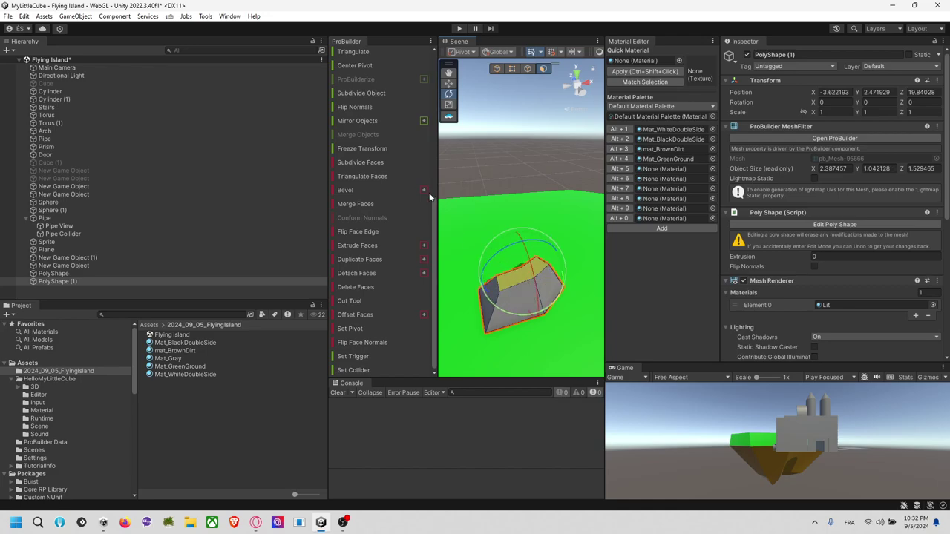
Select a top corner vertex of the rock and set the Move tool to local orientation.
click(497, 69)
scroll(542, 290, up, 2)
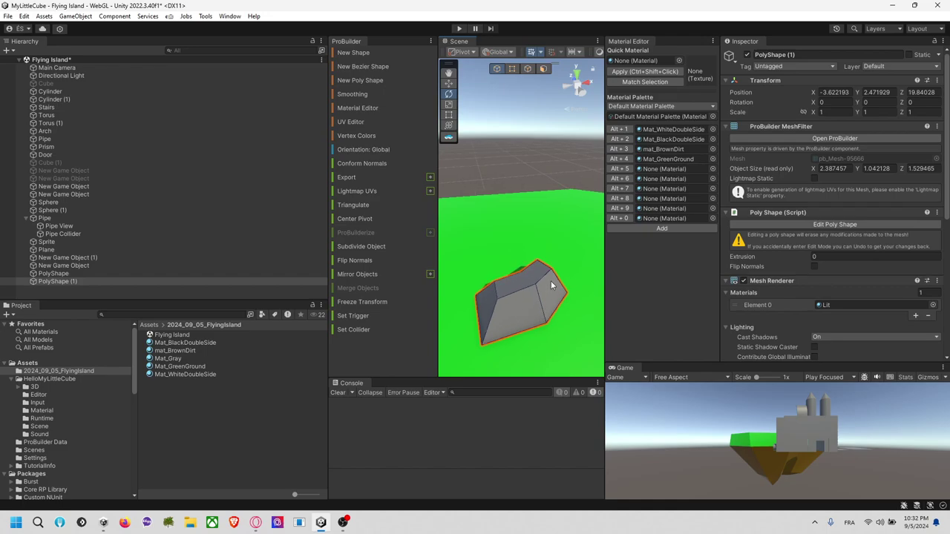
click(515, 68)
click(498, 300)
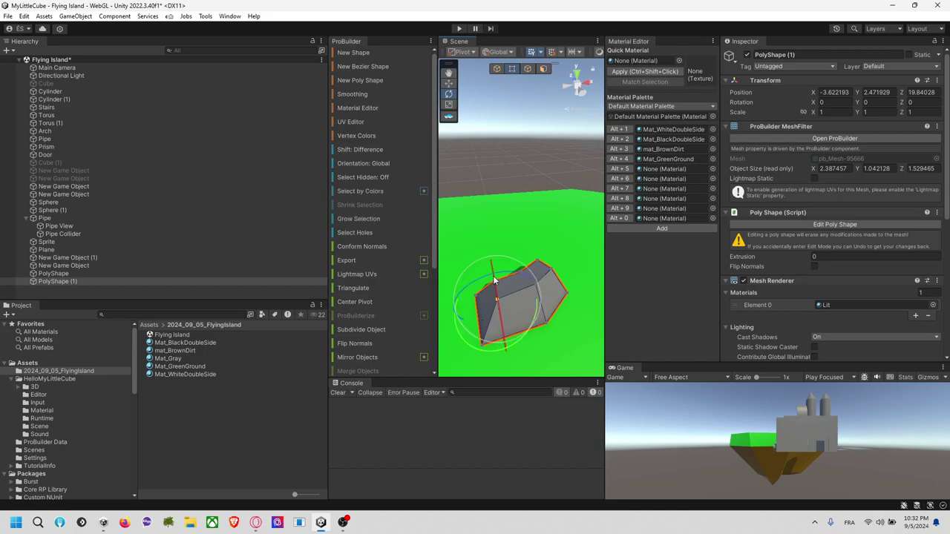
right_drag(494, 280, 532, 266)
middle_drag(532, 265, 568, 173)
key(x)
key(w)
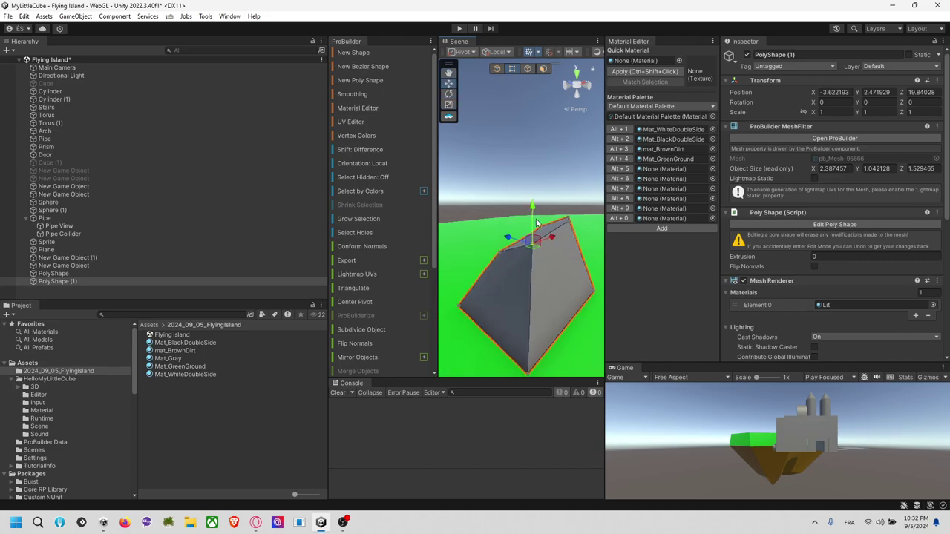
Select another vertex on the rock's top edge and nudge it vertically.
alt+drag(537, 215, 375, 357)
click(510, 240)
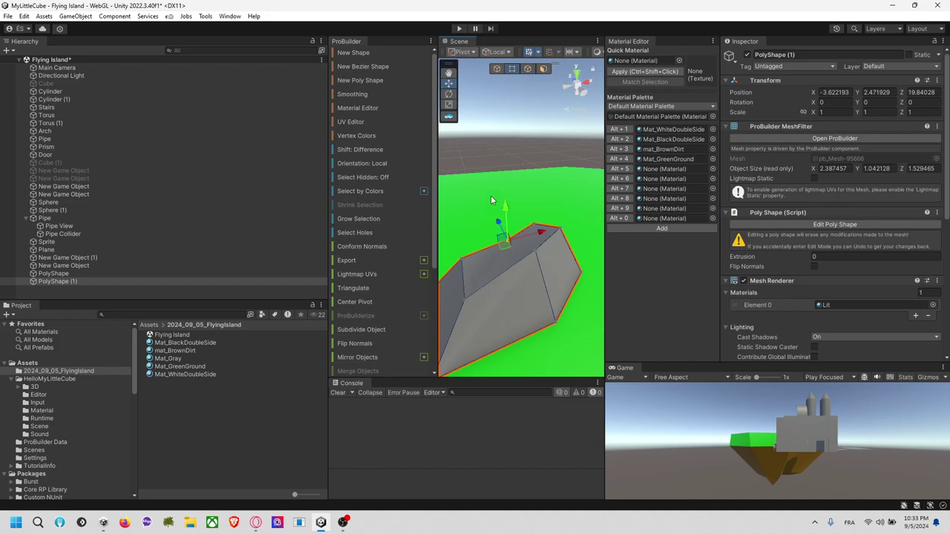
click(510, 221)
click(512, 242)
alt+drag(513, 245, 541, 273)
click(548, 186)
drag(553, 156, 554, 162)
Toggle the move handle between local and global orientation on the selected vertex, ending on global.
alt+drag(540, 215, 591, 210)
key(x)
key(x)
key(x)
key(x)
key(x)
key(x)
key(x)
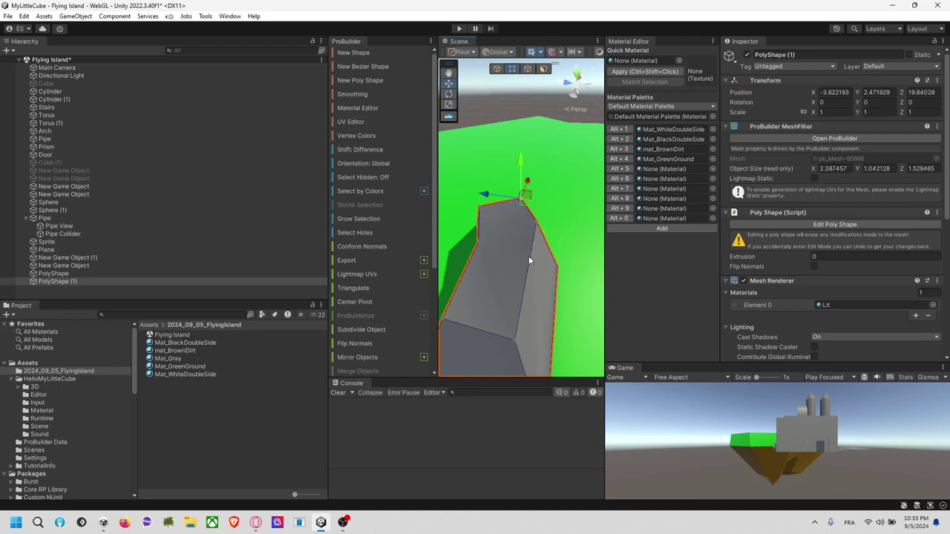
Lower a top corner vertex of the rock and pull it along the X axis to make the shape more irregular.
alt+drag(529, 265, 558, 221)
alt+drag(569, 185, 520, 230)
click(542, 198)
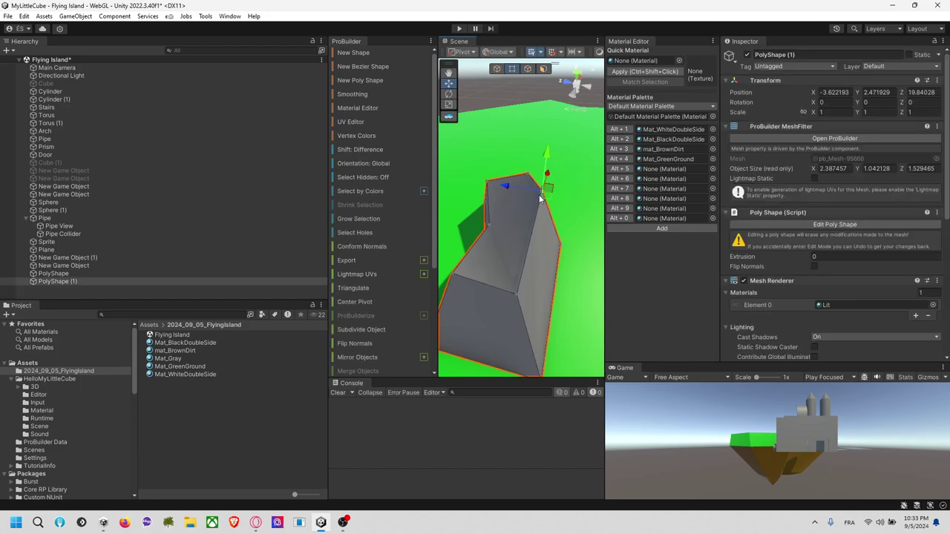
drag(545, 170, 428, 250)
middle_drag(576, 165, 468, 243)
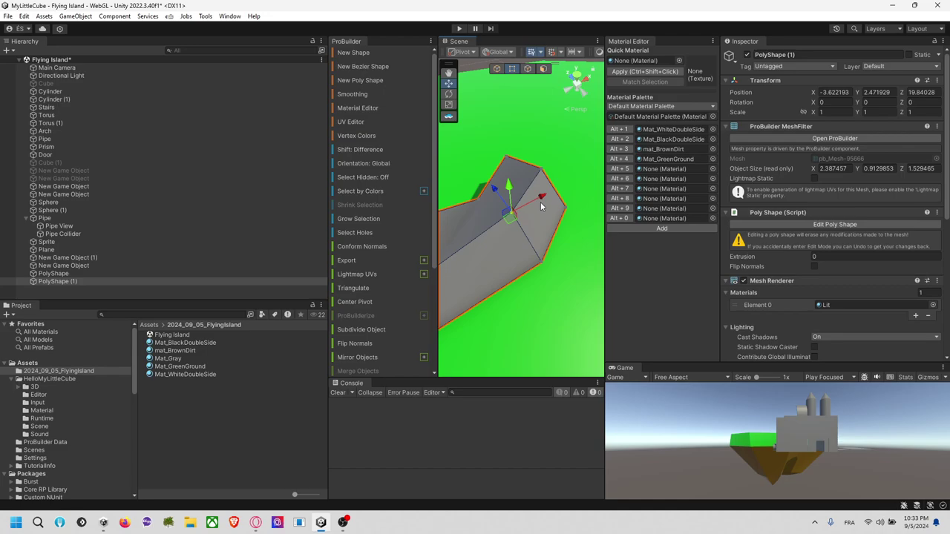
click(533, 205)
click(521, 211)
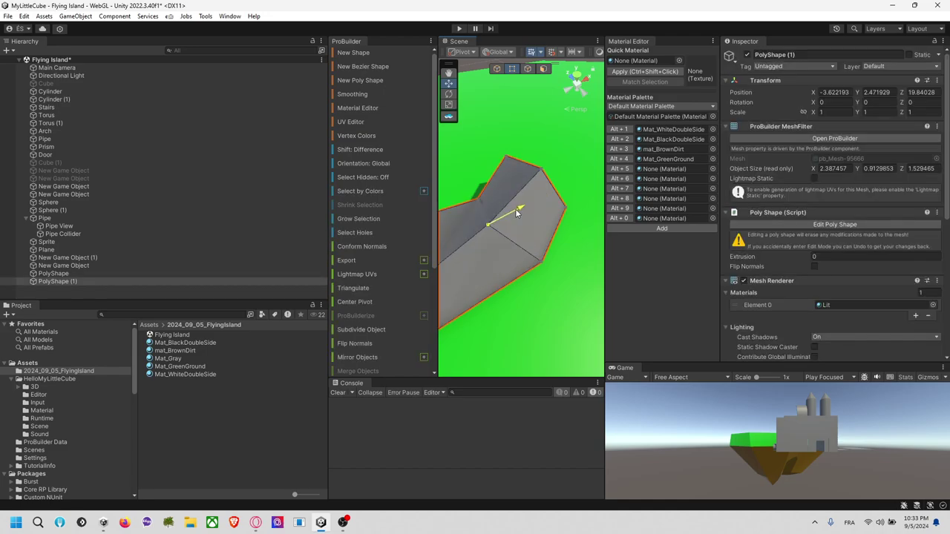
alt+drag(485, 260, 510, 202)
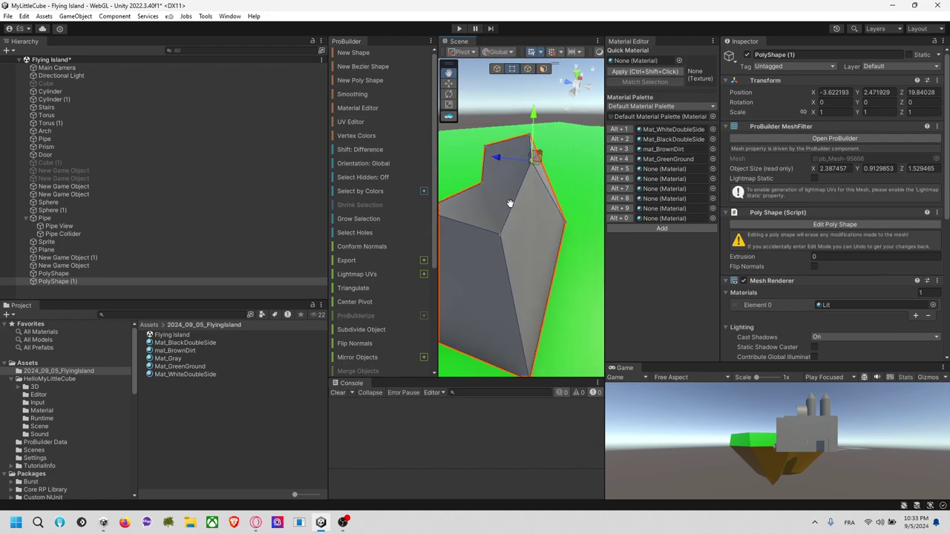
Open the Shortcuts manager and filter its commands by "Tool".
click(8, 16)
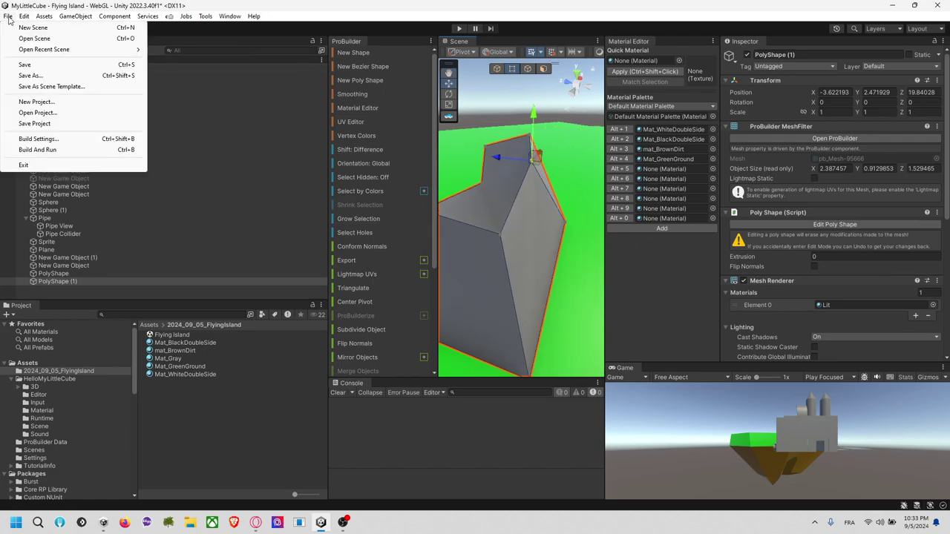
click(8, 17)
click(13, 17)
mouse_move(26, 19)
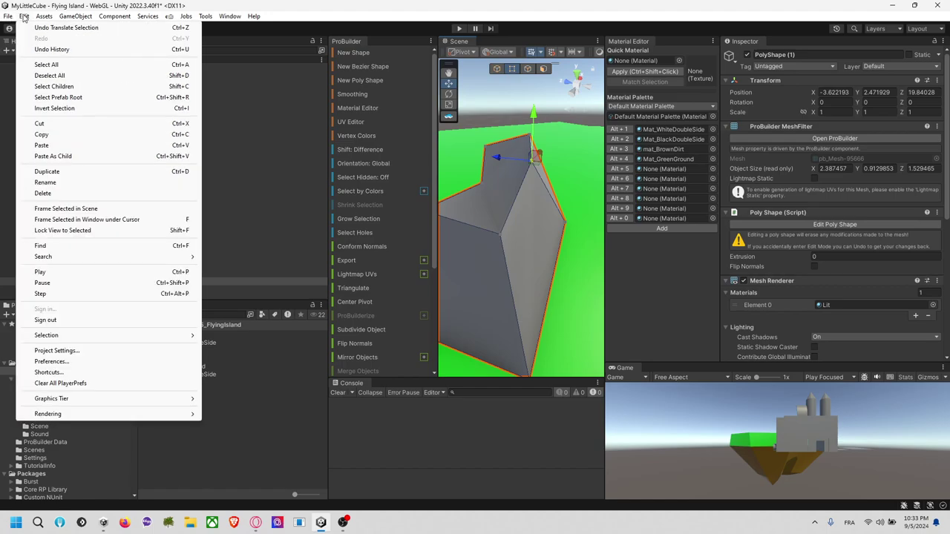
click(89, 373)
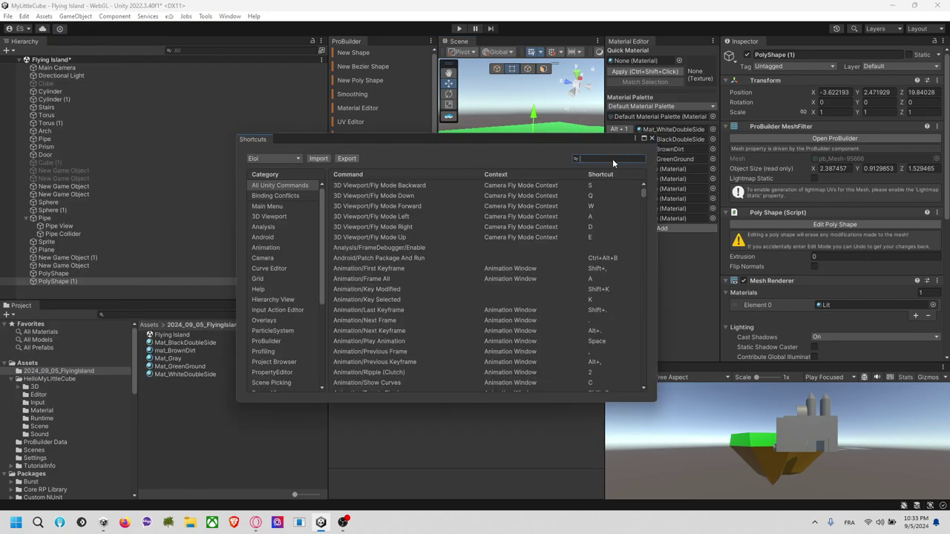
text(tool)
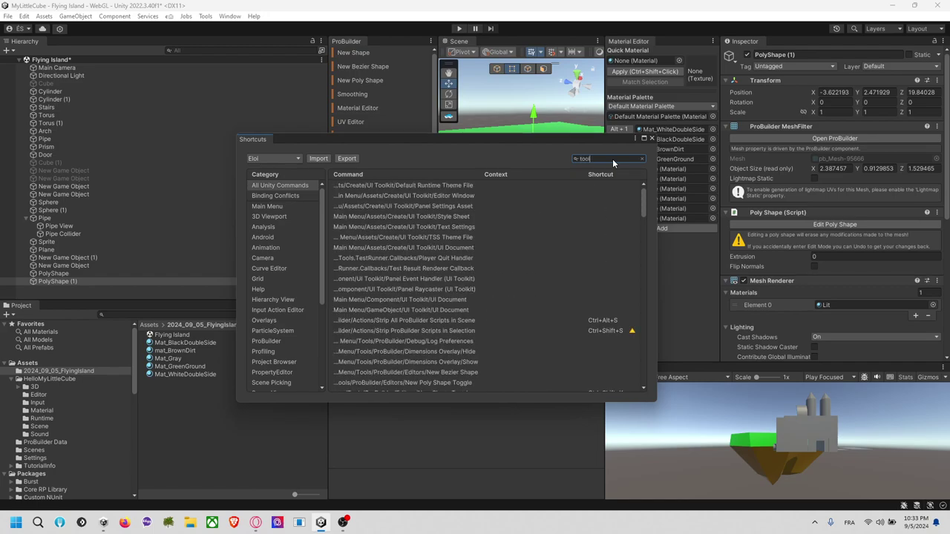
key(BackSpace)
key(BackSpace)
key(BackSpace)
key(BackSpace)
text(Tool)
Examine the key assignments of the Move, Rotate, Scale and Toggle Pivot tools, and close the shortcut list.
scroll(554, 248, down, 10)
scroll(527, 264, down, 10)
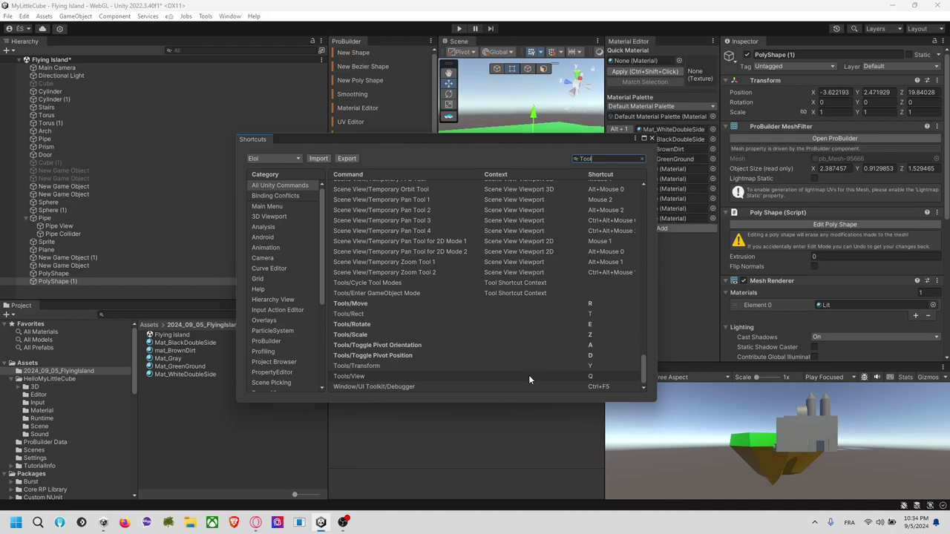
scroll(524, 367, up, 15)
scroll(525, 365, up, 8)
scroll(598, 324, up, 1)
scroll(597, 324, up, 6)
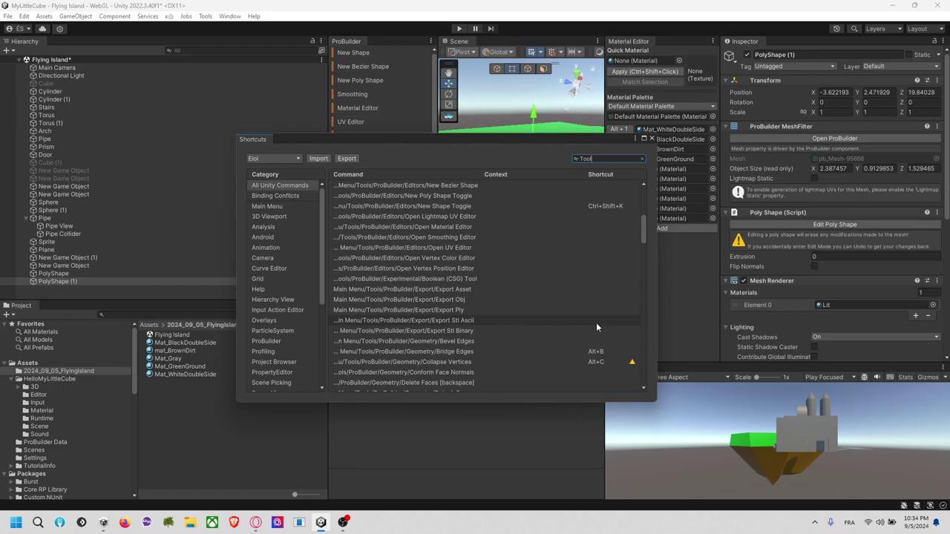
scroll(596, 322, down, 20)
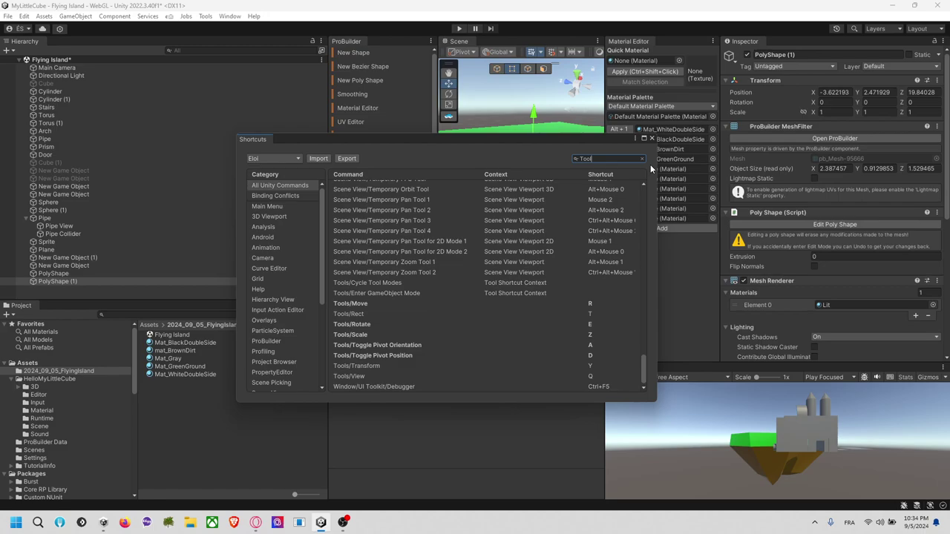
click(651, 139)
Try to pull the rock's selected top vertex along the X axis.
key(f)
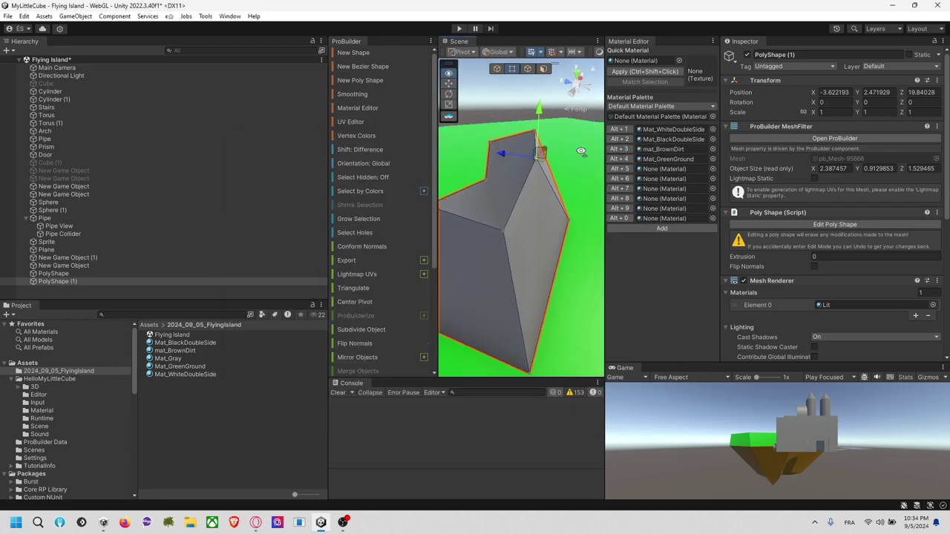
scroll(544, 161, down, 4)
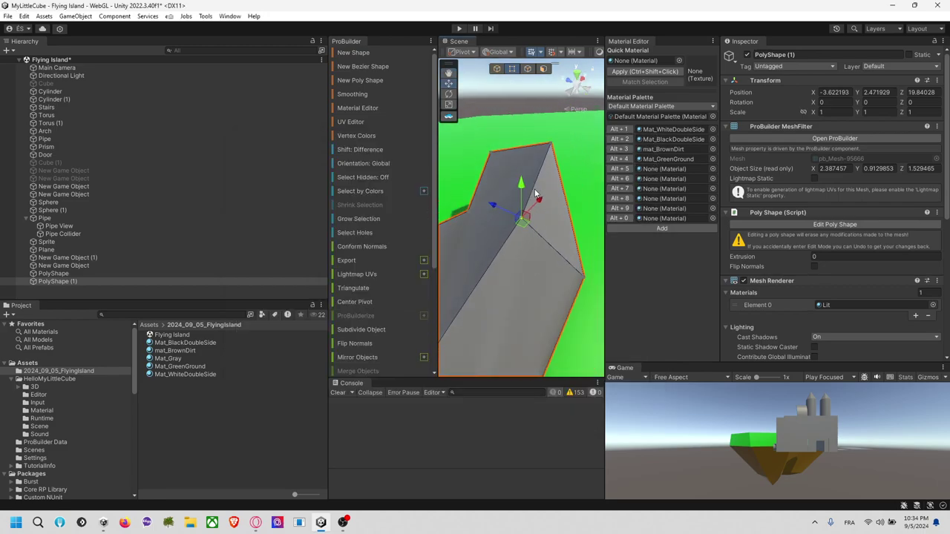
drag(541, 202, 504, 287)
key(ctrl+z)
scroll(530, 262, down, 5)
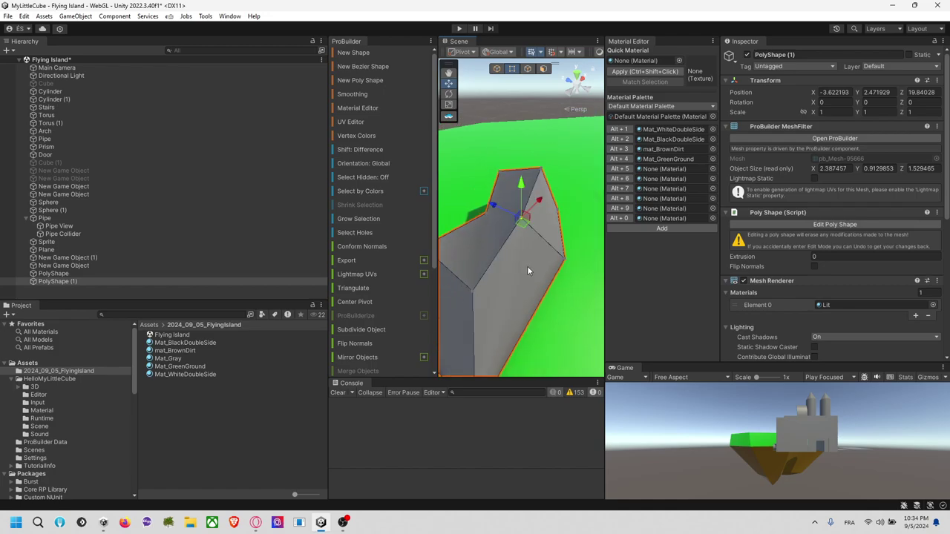
Switch from vertex to object selection with the whole rock in view.
right_drag(514, 294, 566, 282)
alt+drag(566, 281, 603, 249)
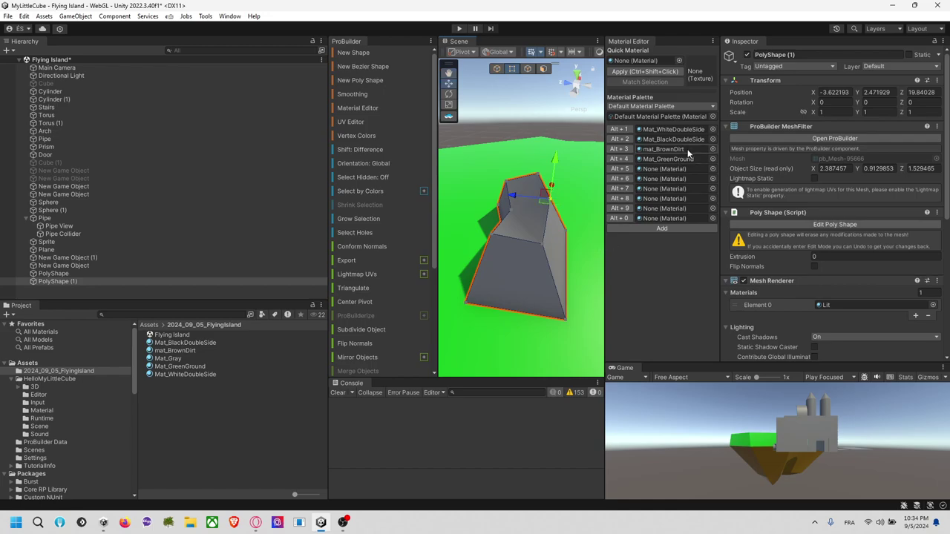
click(497, 69)
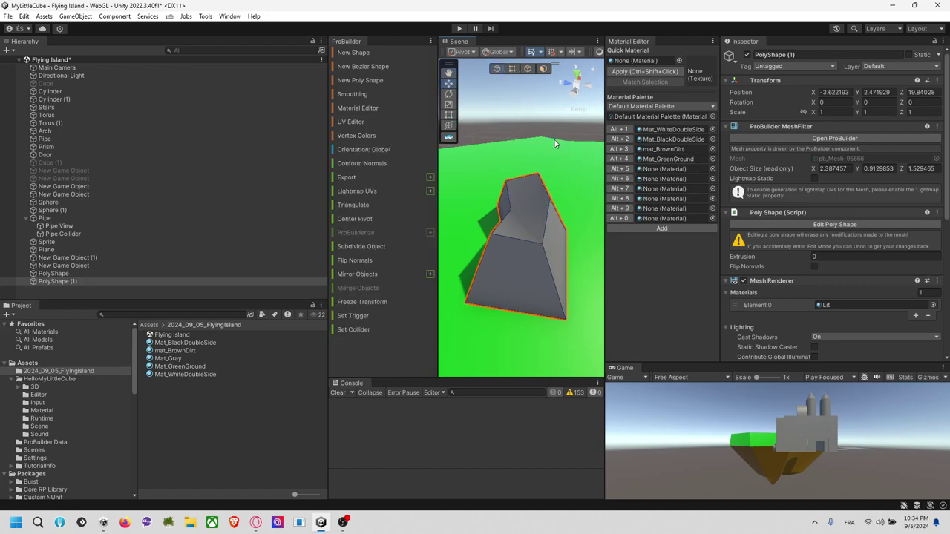
Try Mat_GreenGround, mat_BrownDirt, Mat_BlackDoubleSide and Mat_WhiteDoubleSide from the material palette on the rock.
click(620, 159)
click(620, 149)
click(621, 139)
click(621, 129)
click(622, 159)
Assign Mat_Gray to the palette's Alt + 5 slot and apply it to the rock.
drag(171, 360, 664, 169)
click(619, 168)
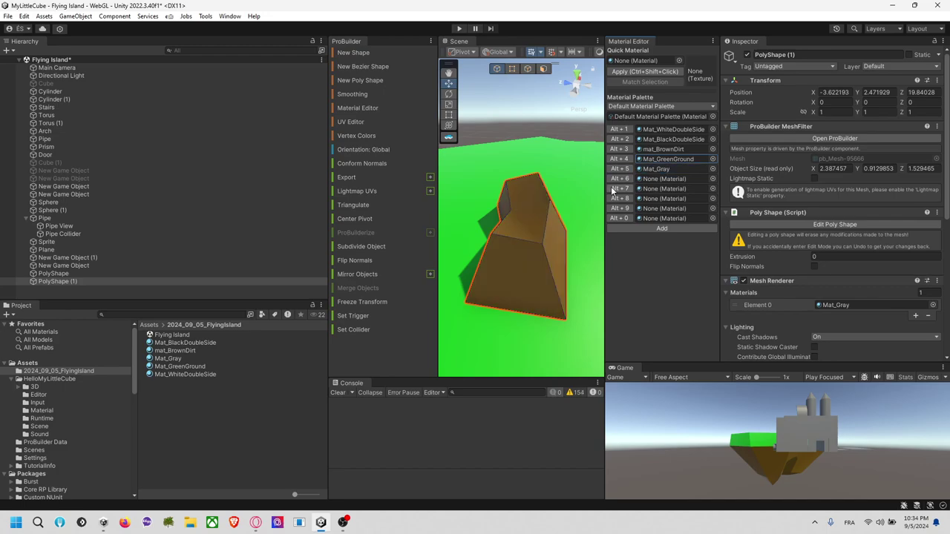
click(653, 169)
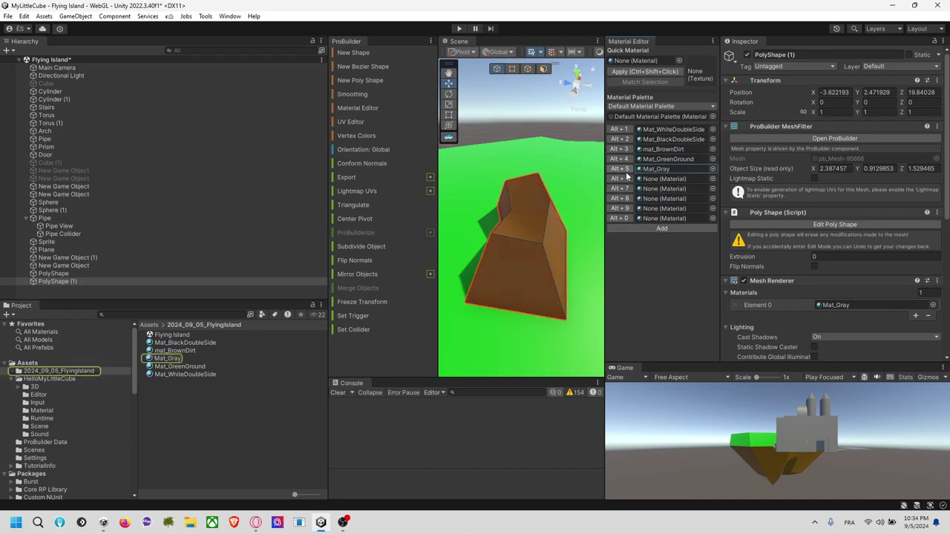
Set the base colour of Mat_Gray to light gray AEAEAE.
click(168, 360)
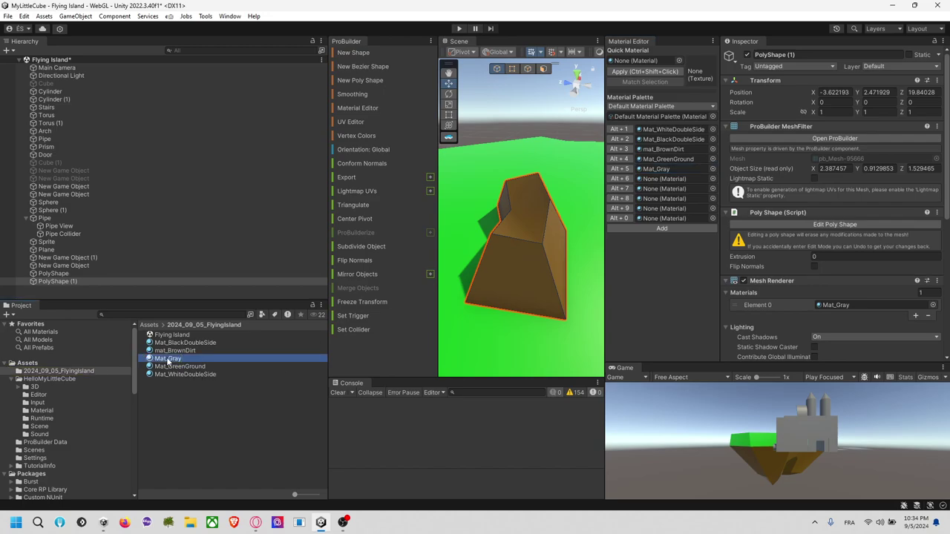
click(826, 159)
drag(836, 242, 838, 226)
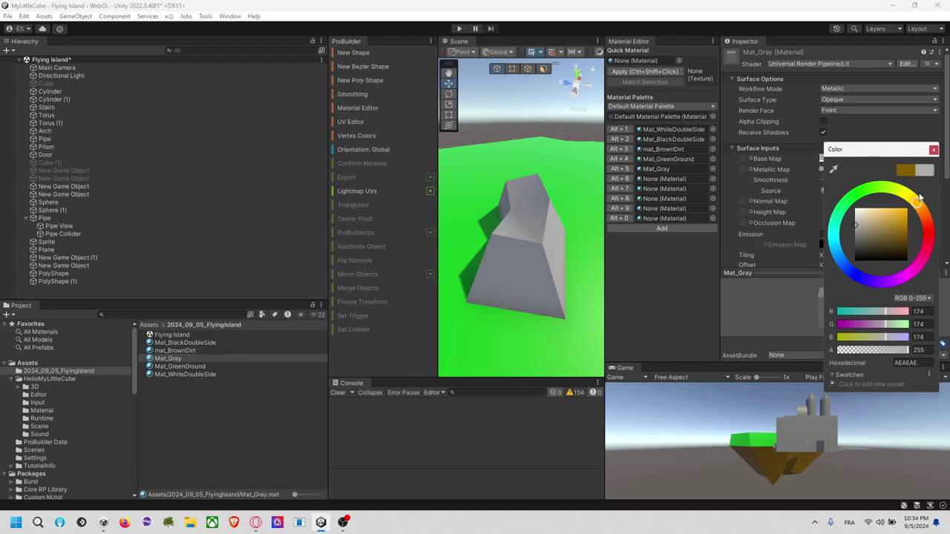
click(935, 152)
Duplicate the Mat_GreenGround material and name the copy Mat_GreenTree.
scroll(562, 189, down, 5)
alt+drag(558, 194, 551, 262)
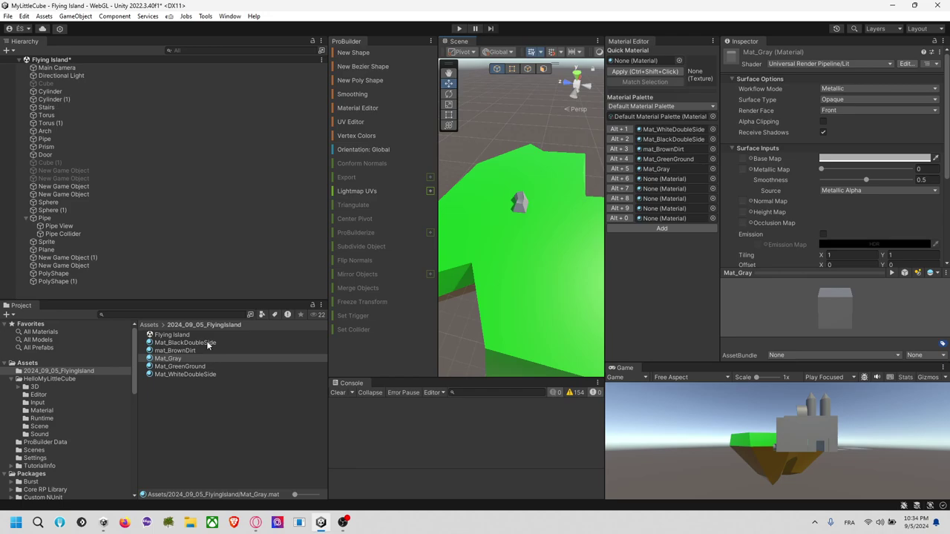
click(191, 401)
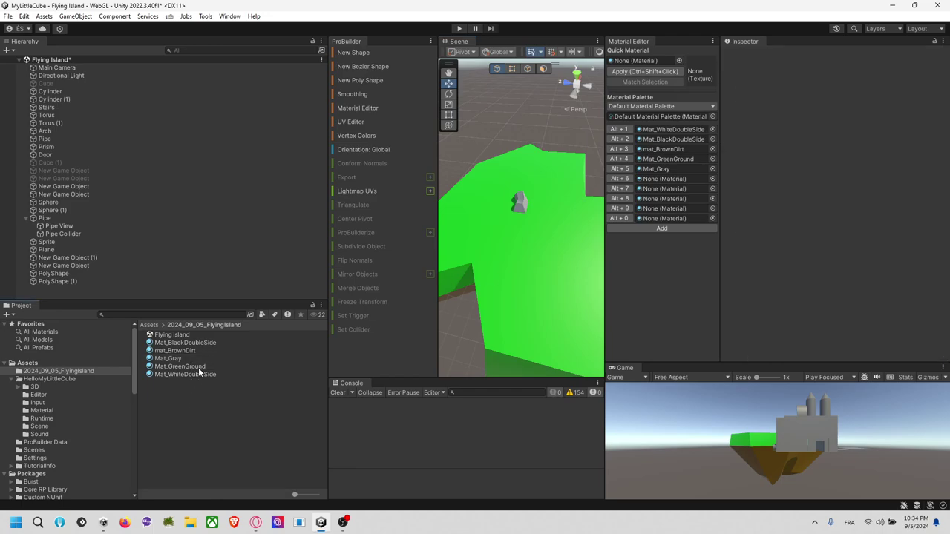
click(198, 366)
key(F2)
drag(185, 376, 124, 377)
text(T)
text(Mat)
text(_Green1)
key(BackSpace)
text(Tree)
key(Return)
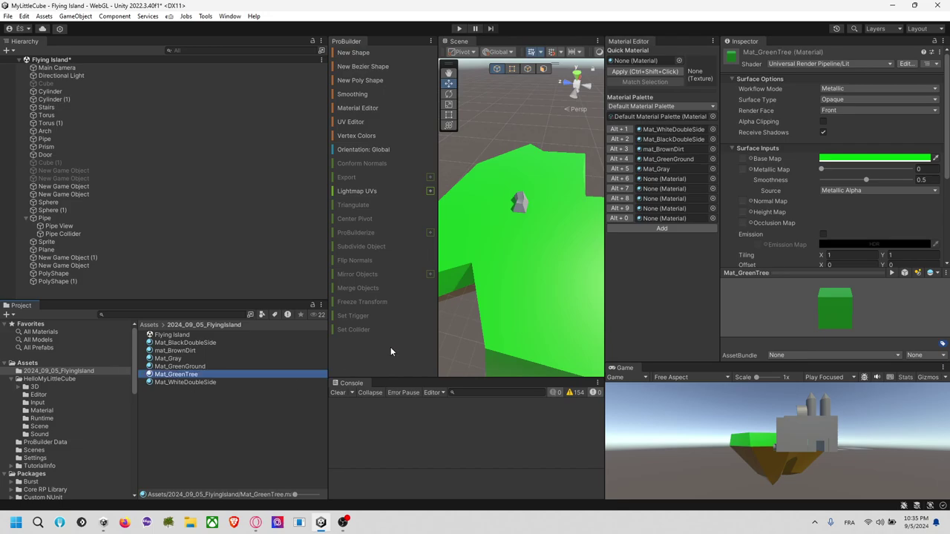
Set the base colour of Mat_GreenTree to the darker green 01960B.
click(874, 158)
click(915, 234)
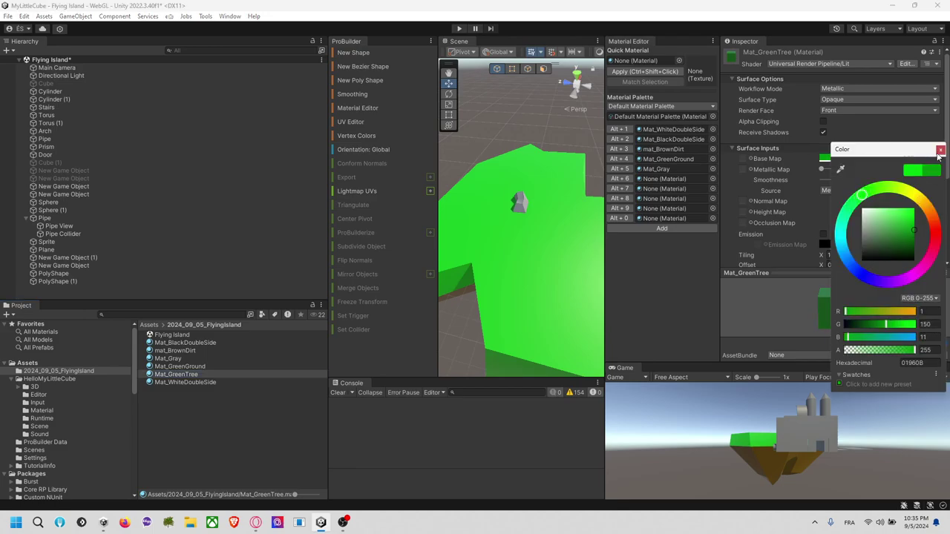
click(940, 150)
Duplicate Mat_GreenTree and name the copy Mat_BrownTree.
middle_drag(562, 234, 538, 286)
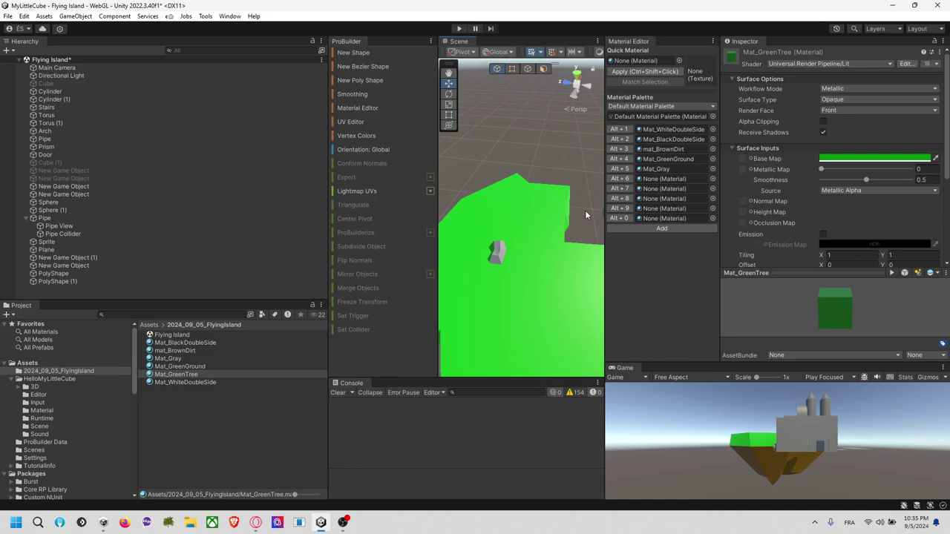
key(ctrl+d)
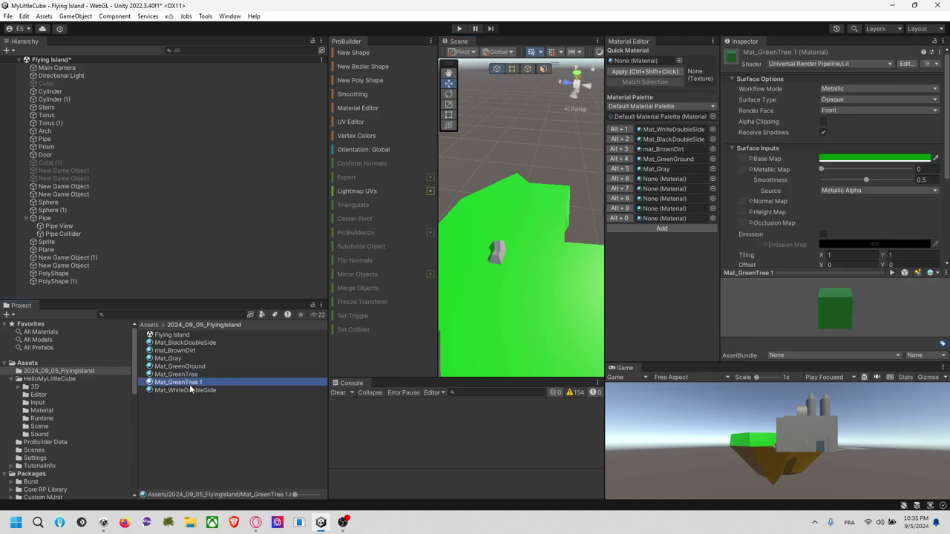
key(F2)
text(Mat_Brow)
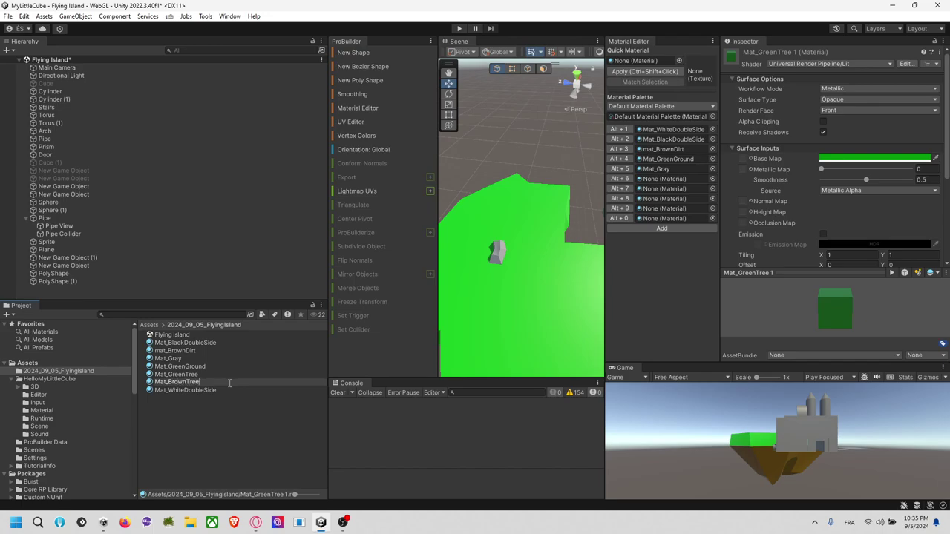
text(nTree)
key(Return)
From the top view, draw a flat five-point poly shape about 1.2 by 1.2 units on the green ground and finalize it.
scroll(577, 235, down, 5)
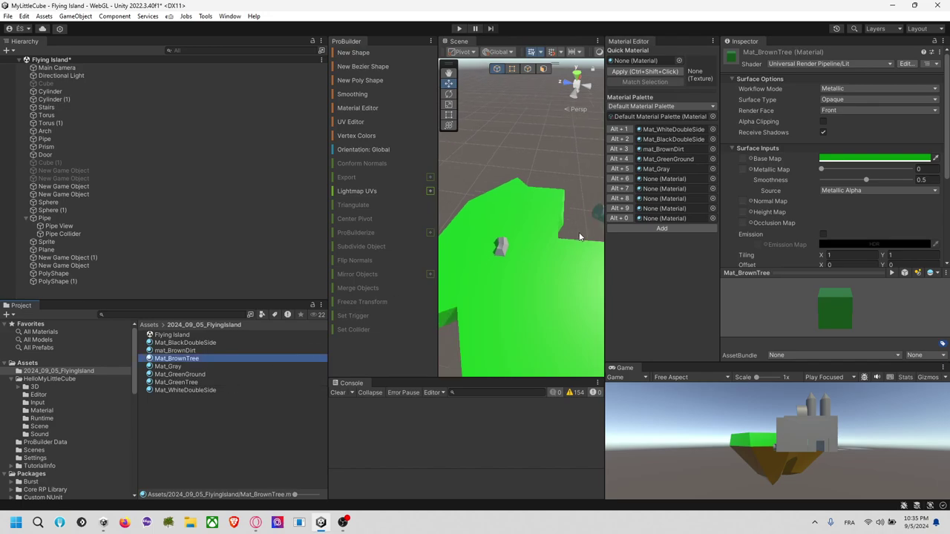
click(577, 77)
scroll(512, 237, up, 5)
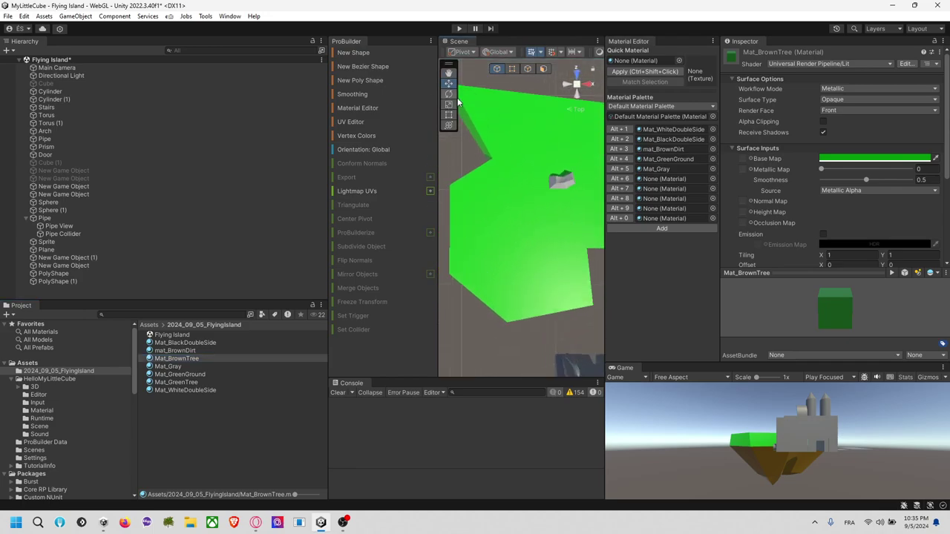
click(364, 80)
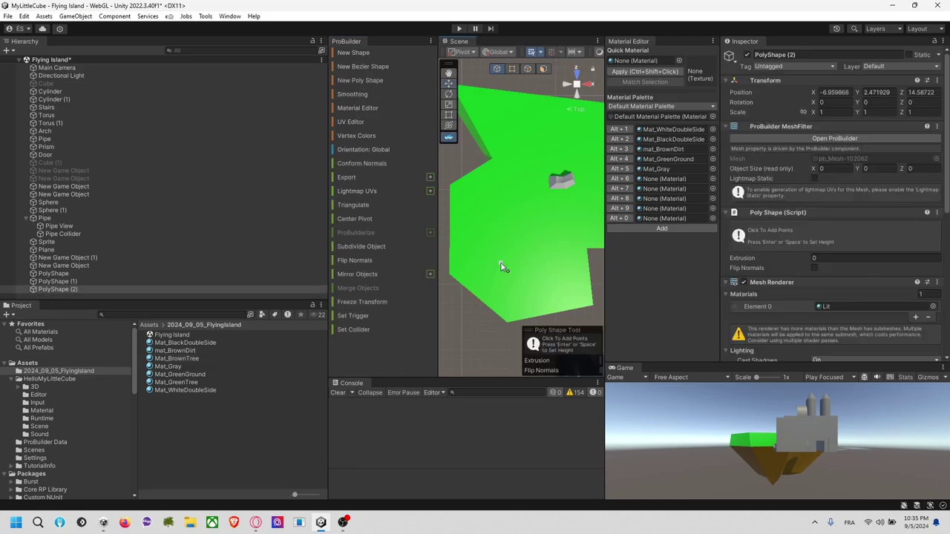
scroll(501, 265, up, 3)
click(483, 273)
click(503, 277)
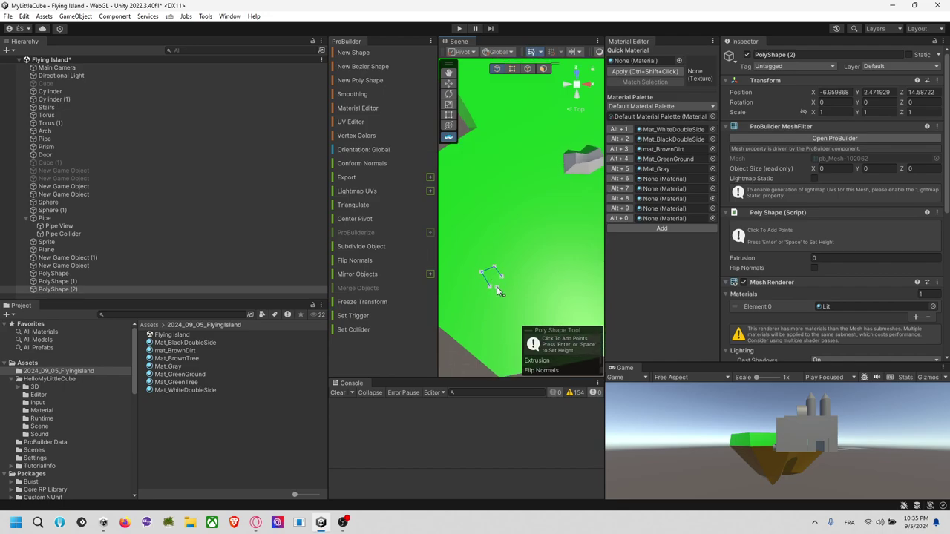
key(space)
scroll(498, 294, up, 2)
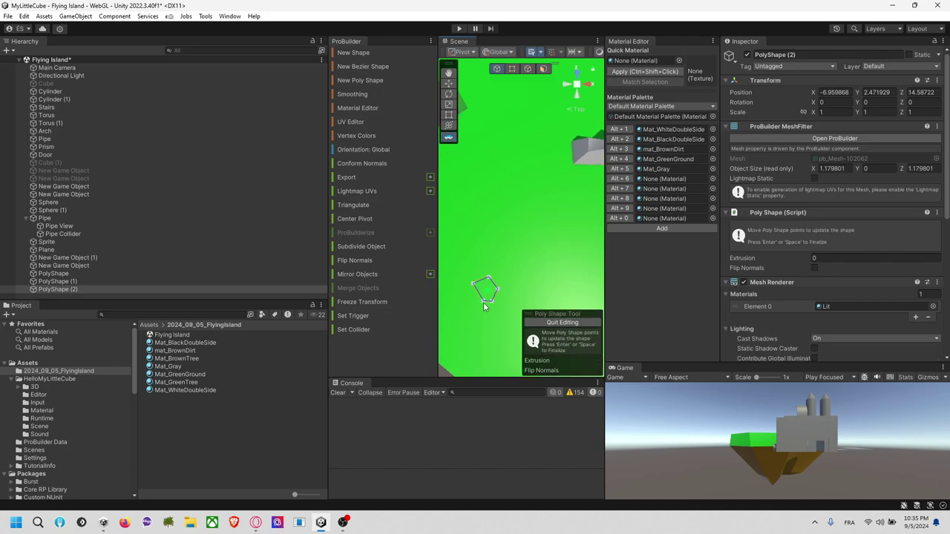
right_drag(484, 305, 509, 237)
middle_drag(509, 238, 523, 152)
middle_drag(489, 260, 506, 237)
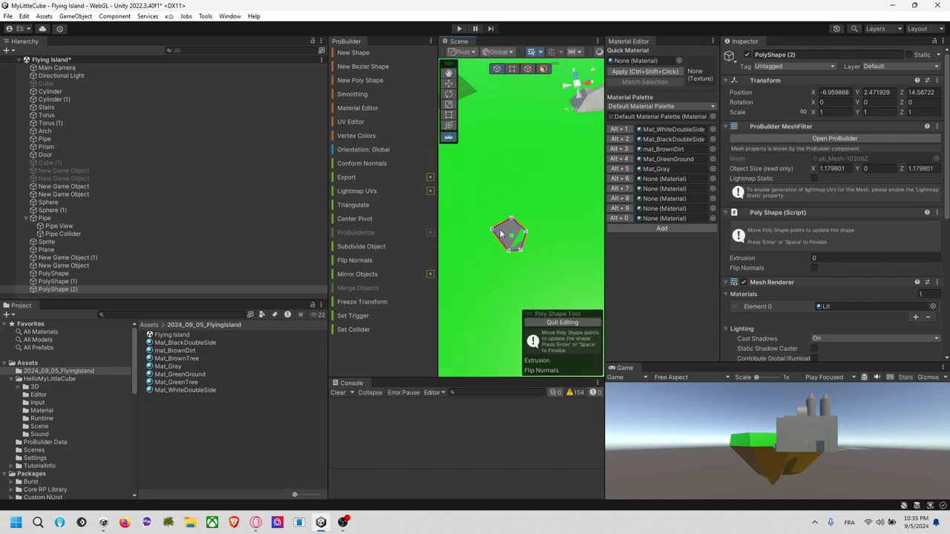
scroll(503, 242, up, 3)
key(space)
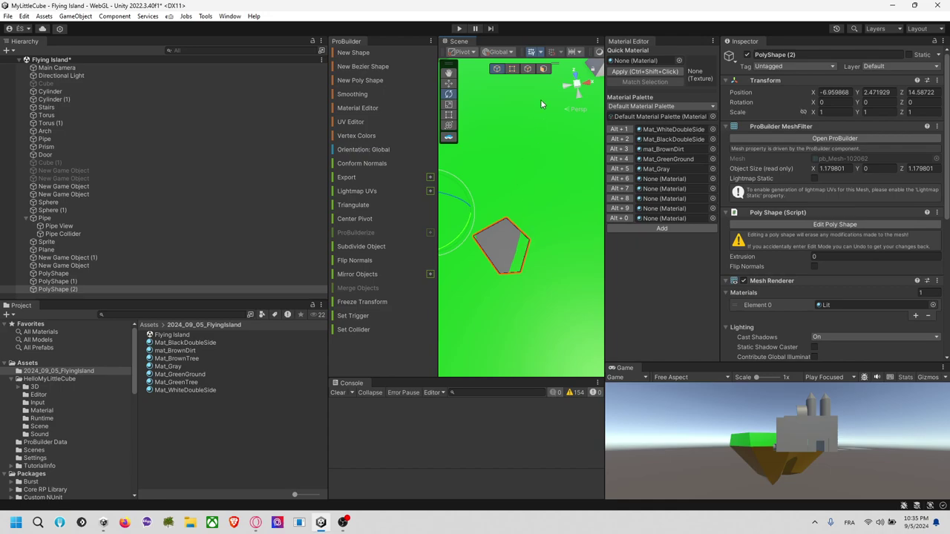
Select the new poly shape's face and extrude it by 0.5.
click(545, 69)
click(501, 246)
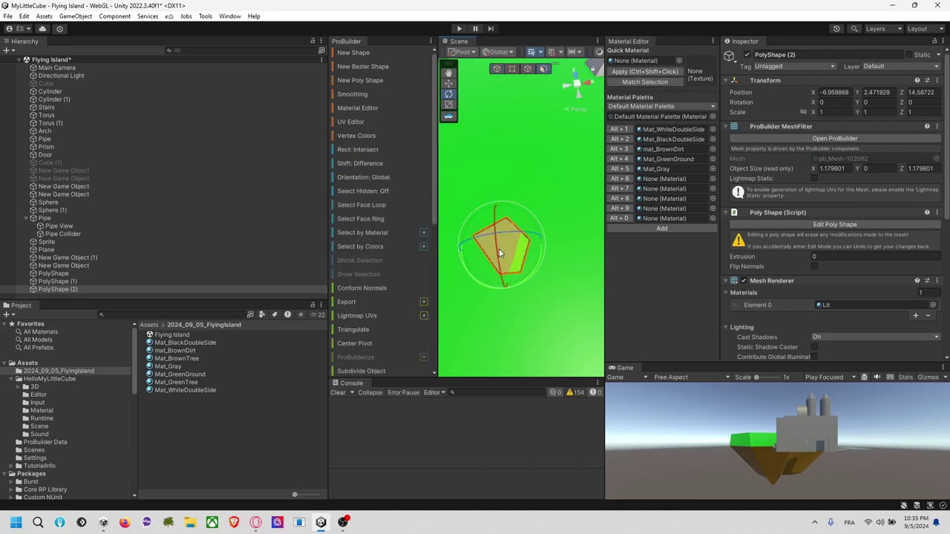
scroll(372, 312, down, 5)
scroll(369, 315, down, 2)
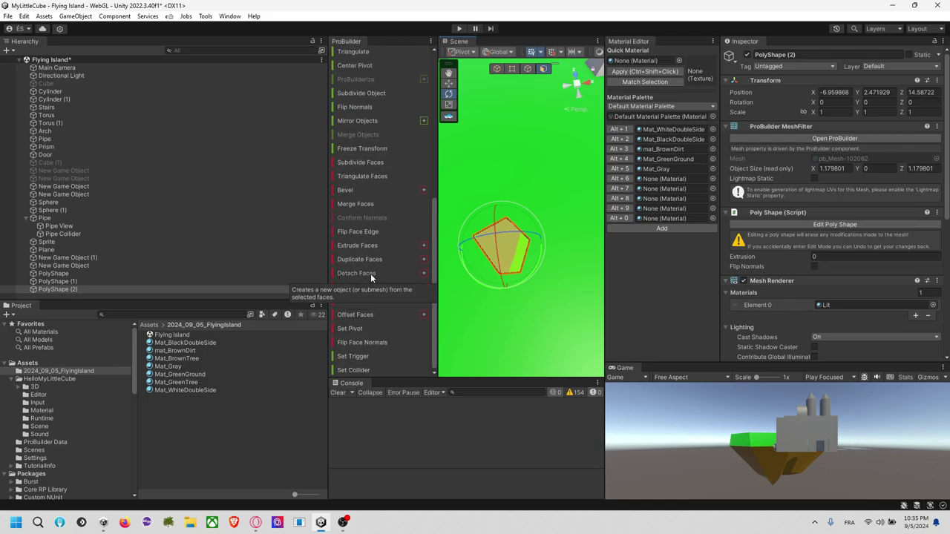
click(378, 247)
Move the extruded top face vertically, first up and back down, leaving the block about 0.91 units high.
right_drag(489, 275, 495, 254)
middle_drag(496, 254, 518, 161)
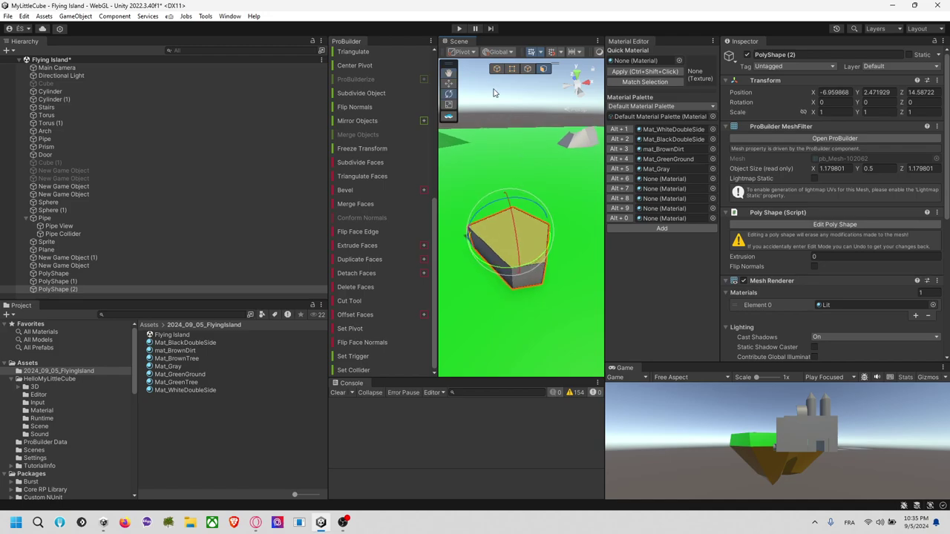
click(448, 84)
drag(511, 200, 533, 167)
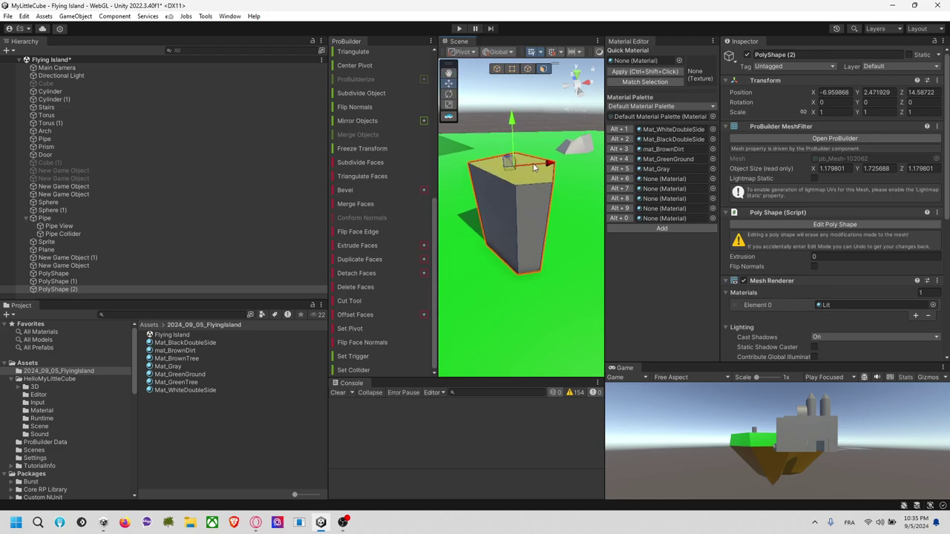
drag(519, 135, 527, 181)
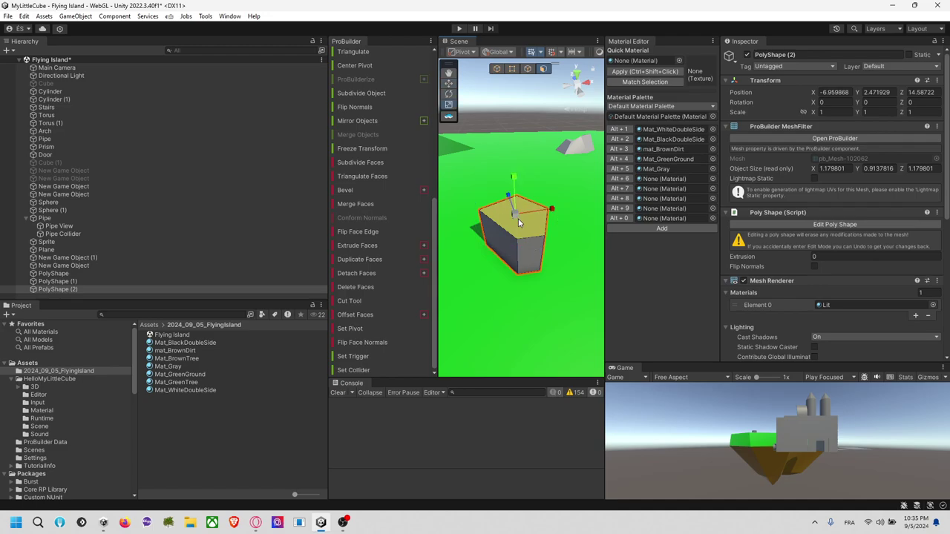
Shrink the block's top face, extrude it by 0.5 and lower the new face to an overall height of about 0.95 units.
drag(517, 224, 506, 173)
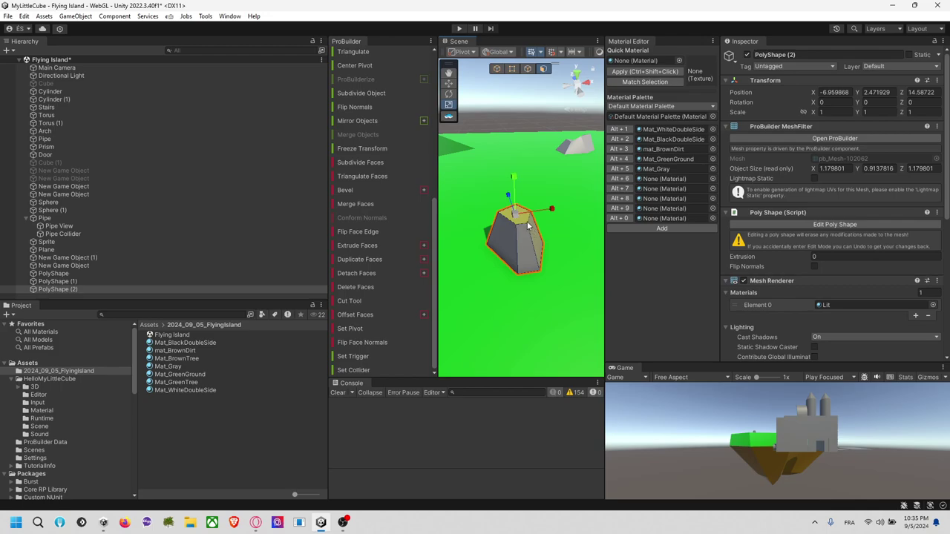
click(362, 245)
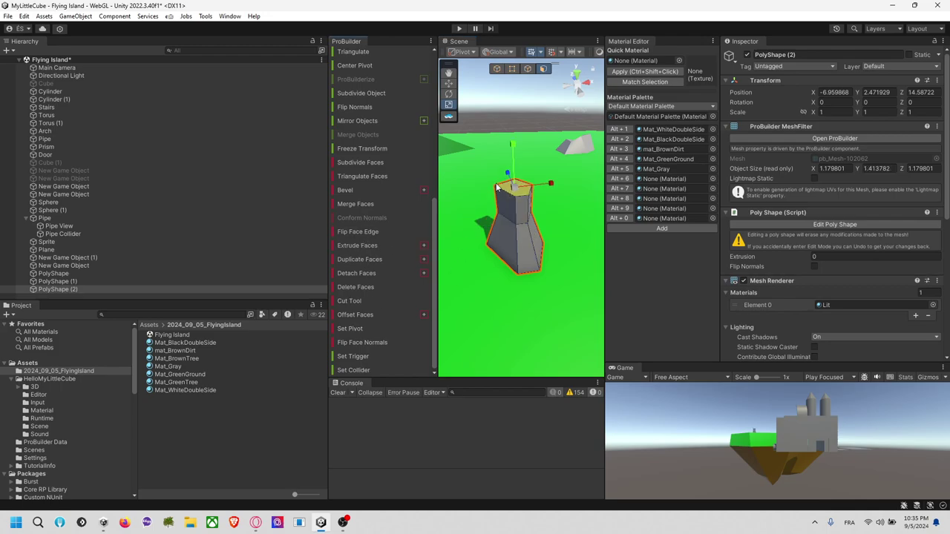
click(450, 84)
drag(515, 155, 514, 186)
Scale the top face outward to about 1.73 by 1.73 units so it overhangs the trunk.
key(e)
key(r)
drag(517, 220, 638, 220)
right_drag(529, 204, 537, 194)
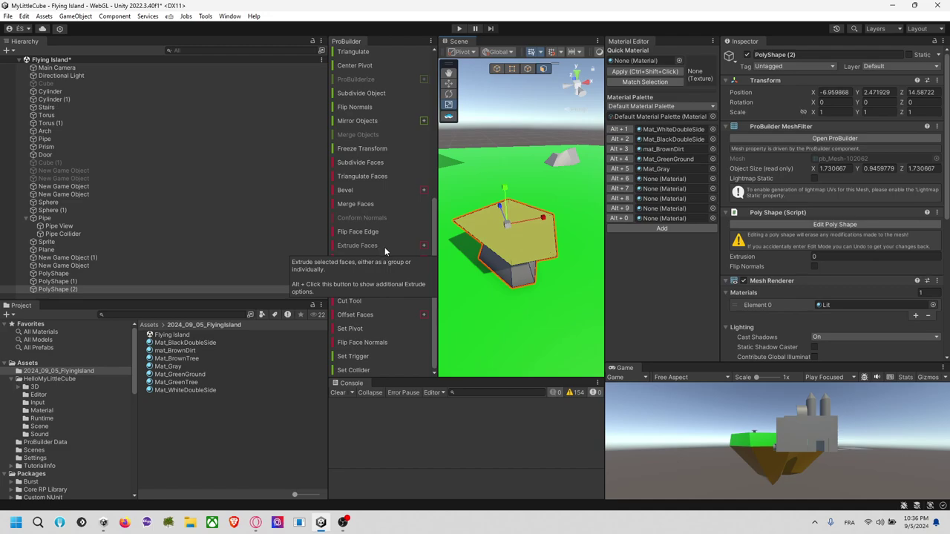
click(424, 246)
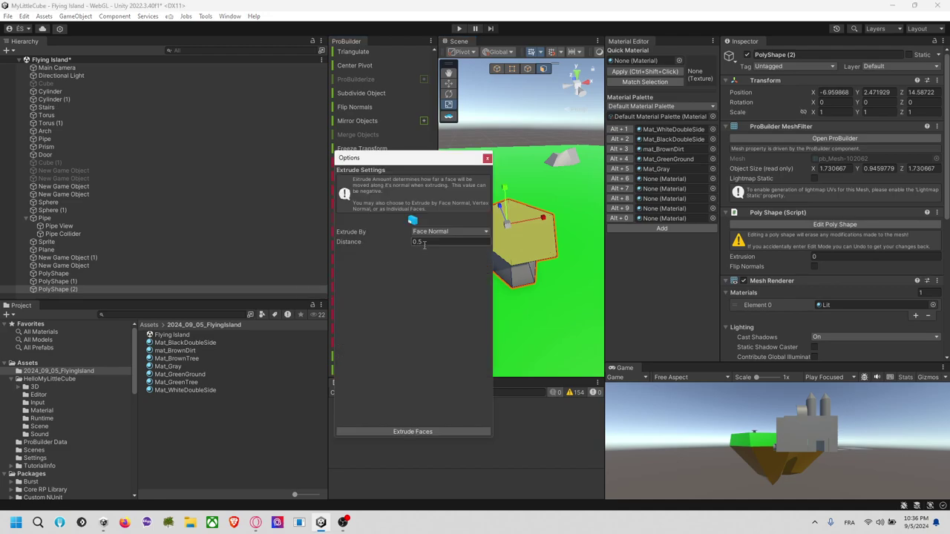
click(487, 158)
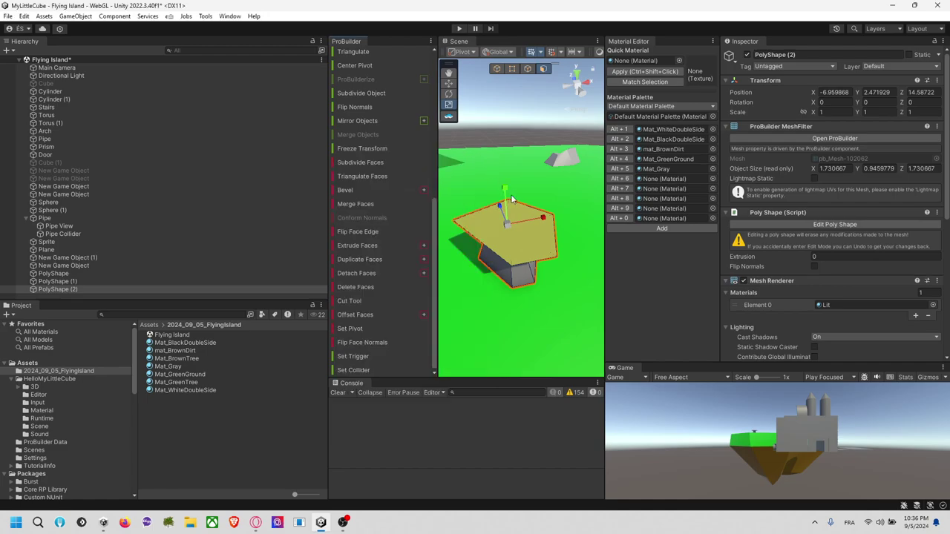
middle_drag(544, 278, 537, 303)
right_drag(537, 302, 526, 244)
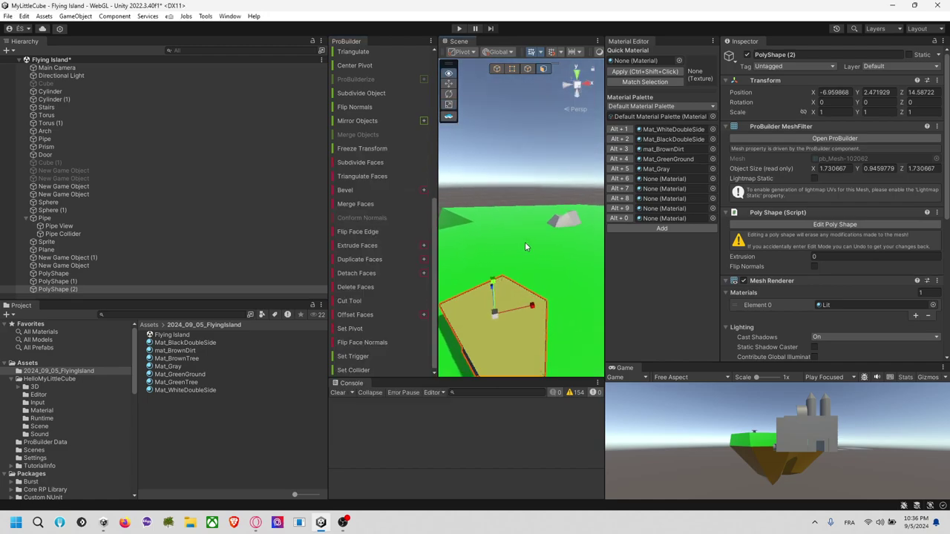
middle_drag(525, 244, 532, 201)
alt+drag(532, 200, 523, 223)
key(e)
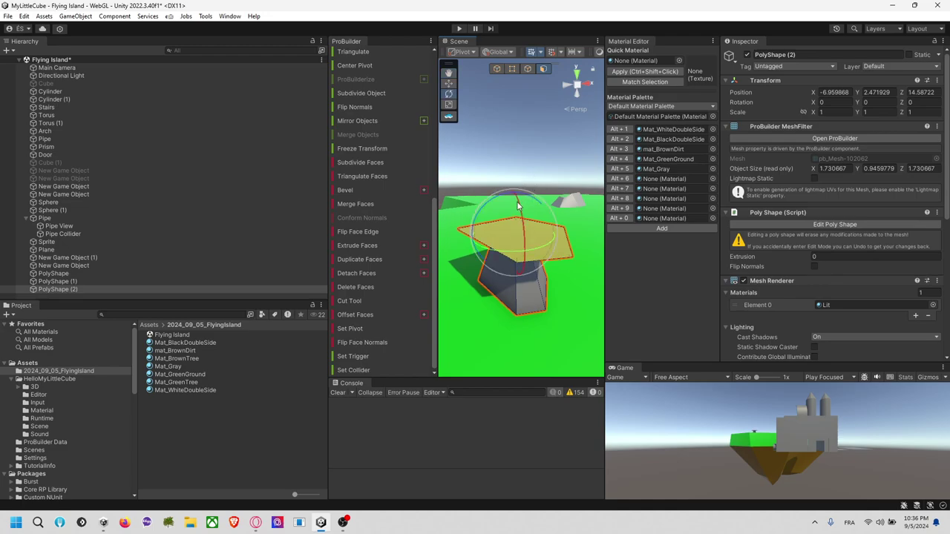
click(450, 85)
drag(518, 199, 522, 149)
key(ctrl+z)
Extrude the overhanging face by 0.5 and shrink its top to form the first foliage tier.
click(362, 245)
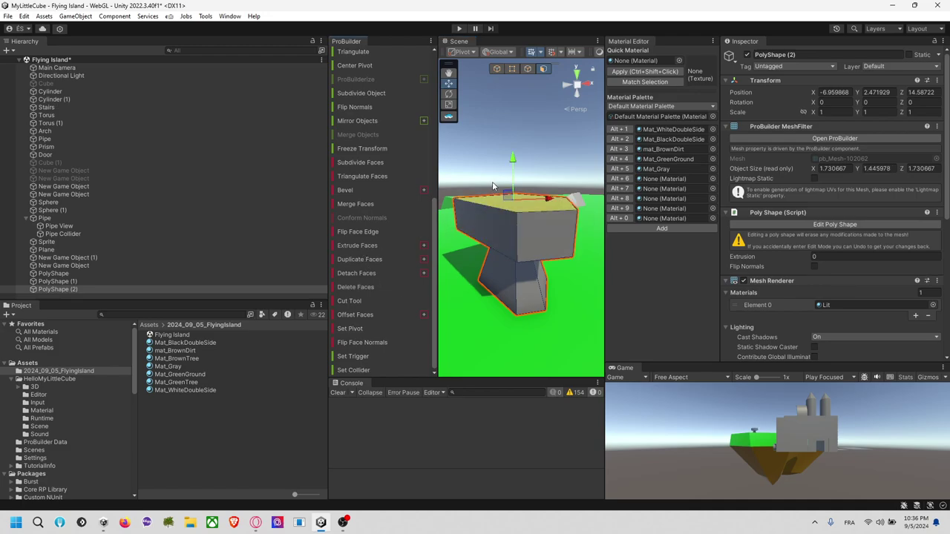
key(e)
key(r)
drag(514, 199, 506, 211)
Extrude the tier's top face again and lower it to an overall height of about 1.54 units.
key(w)
click(379, 250)
key(w)
drag(512, 129, 527, 176)
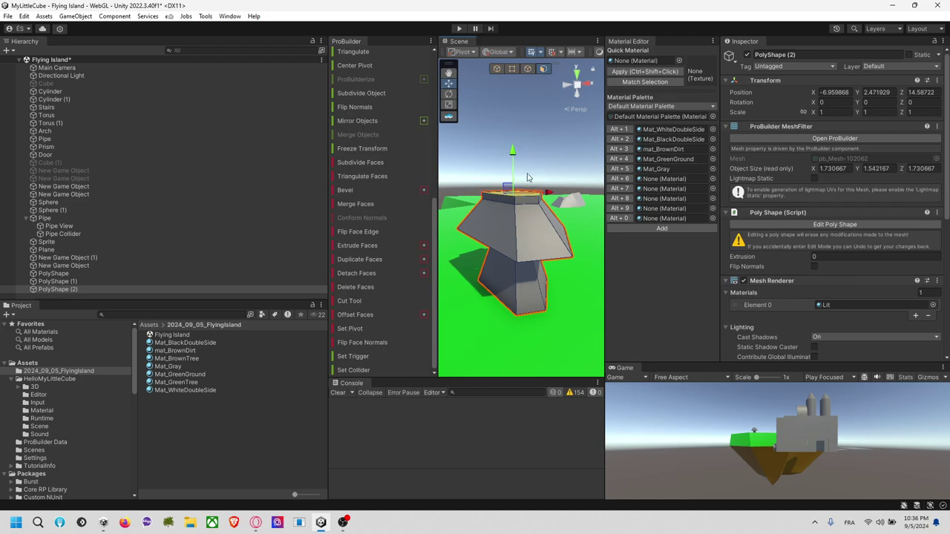
Widen the new top face into a second overhang slightly narrower than the first tier.
key(e)
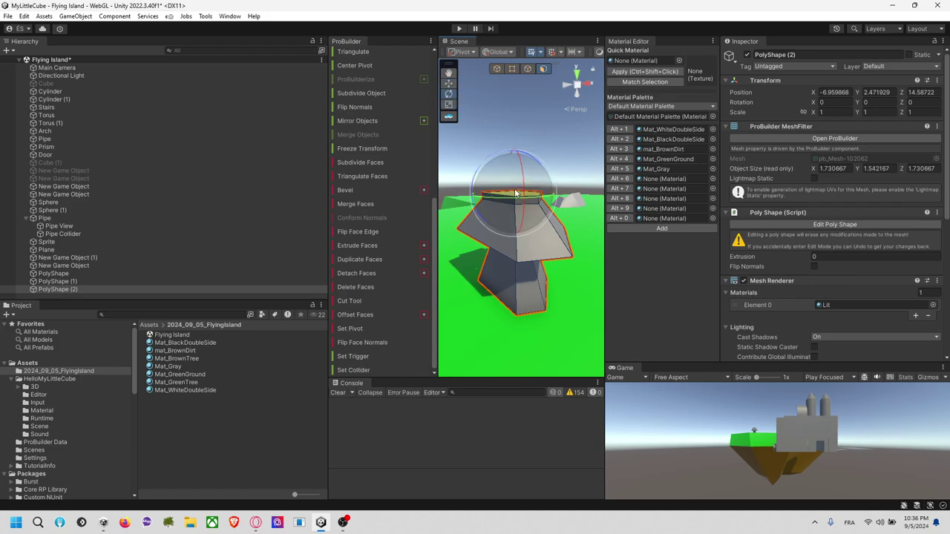
key(r)
drag(513, 193, 579, 202)
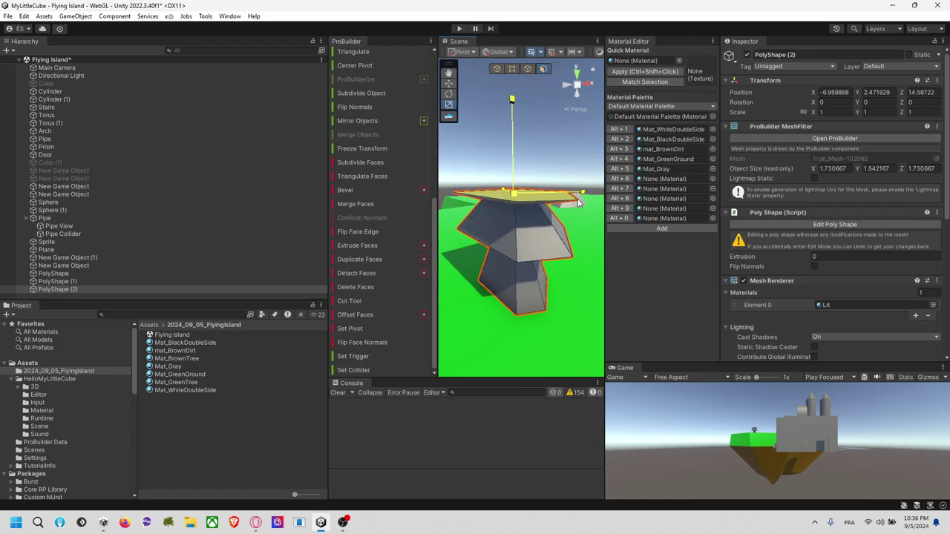
drag(513, 194, 506, 202)
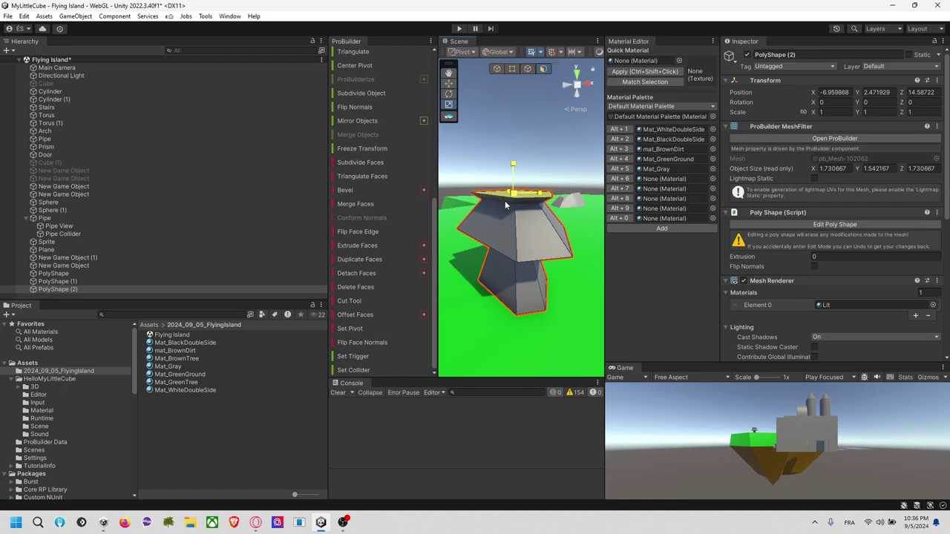
Extrude the second overhang by 0.5 and shrink its top face to form the second foliage tier.
click(365, 246)
key(e)
key(r)
drag(516, 156, 494, 176)
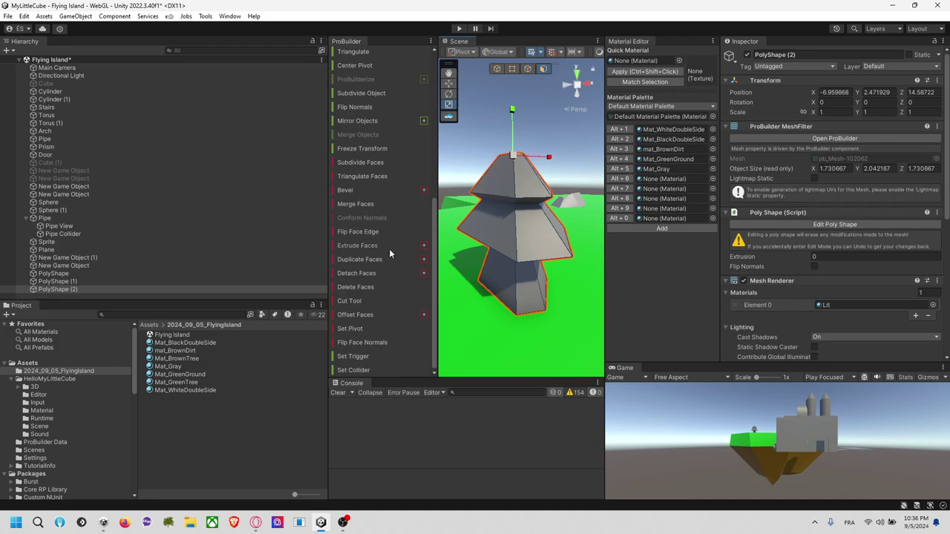
Extrude the top face once more by 0.5 as the tree's spire, scaling it slightly.
click(380, 248)
drag(507, 142, 509, 142)
right_drag(564, 134, 546, 164)
middle_drag(546, 164, 533, 227)
scroll(549, 243, up, 2)
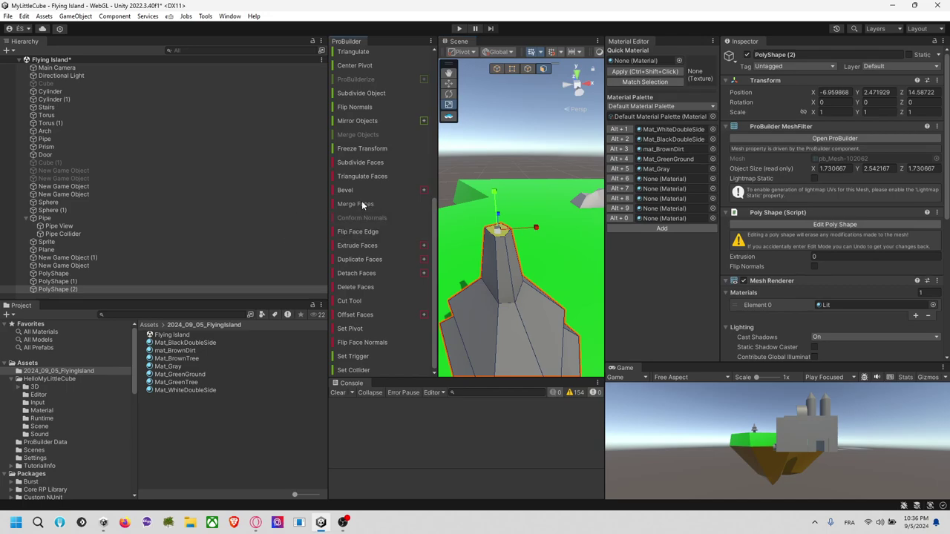
click(489, 230)
key(ctrl+z)
Switch to vertex editing and pick a single vertex at the top of the spire.
click(516, 69)
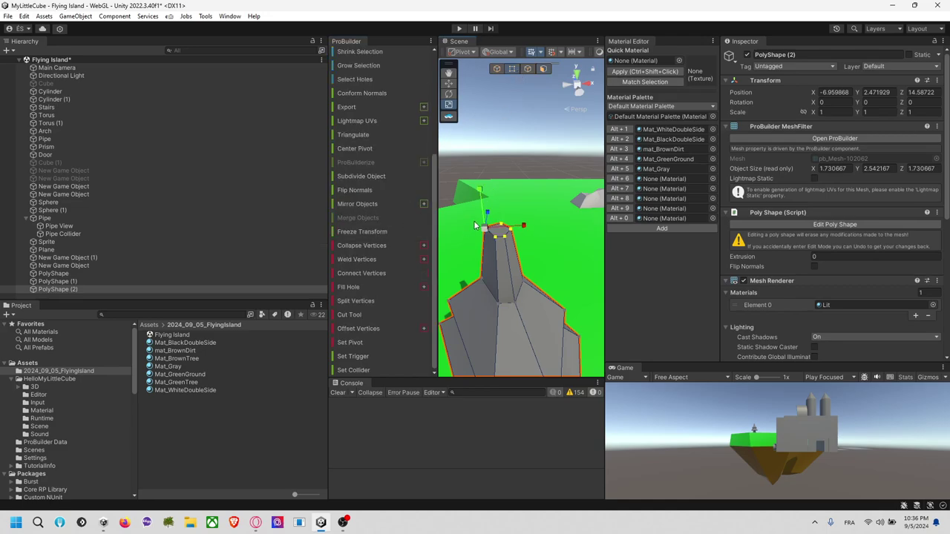
right_drag(537, 222, 544, 182)
middle_drag(507, 214, 510, 187)
click(520, 135)
click(499, 170)
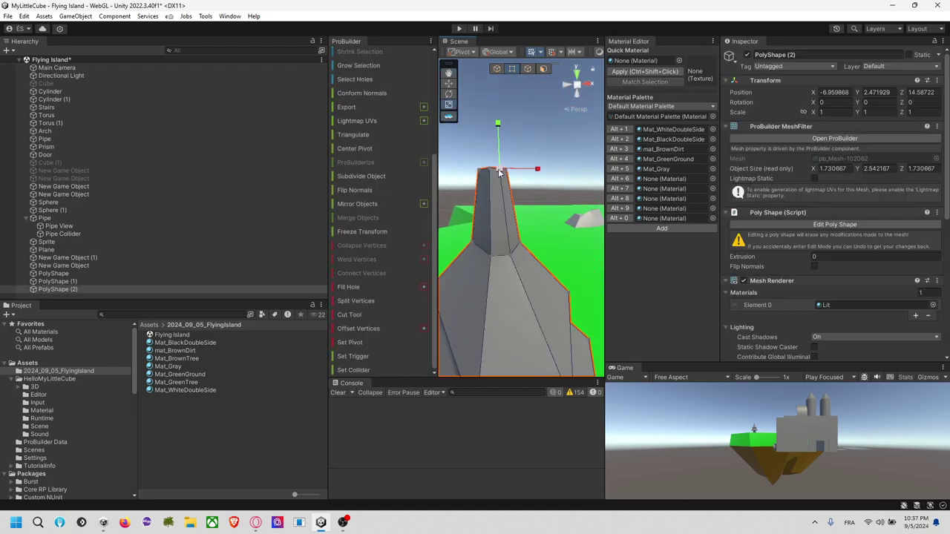
right_drag(496, 135, 507, 183)
alt+drag(507, 184, 505, 159)
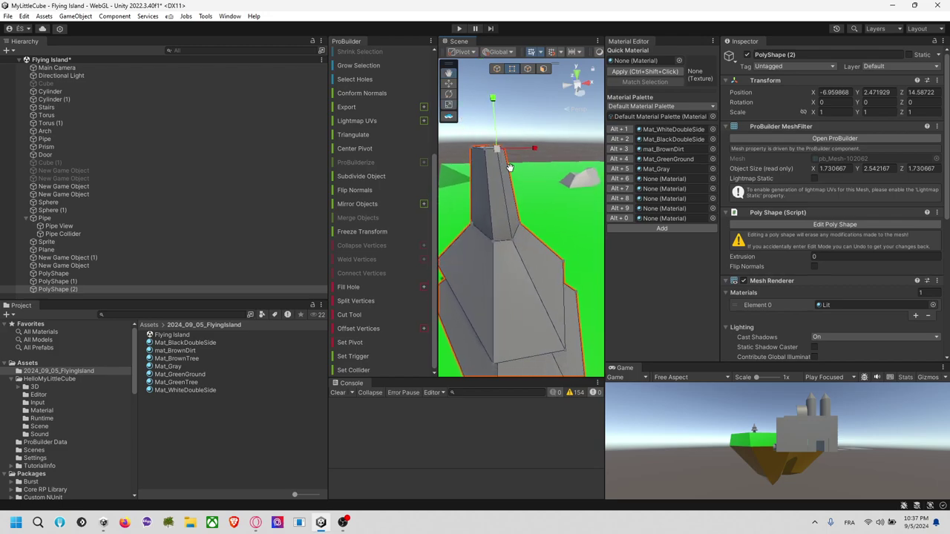
Try to weld the vertices at the top of the spire.
drag(454, 141, 520, 143)
click(423, 260)
click(415, 431)
click(488, 157)
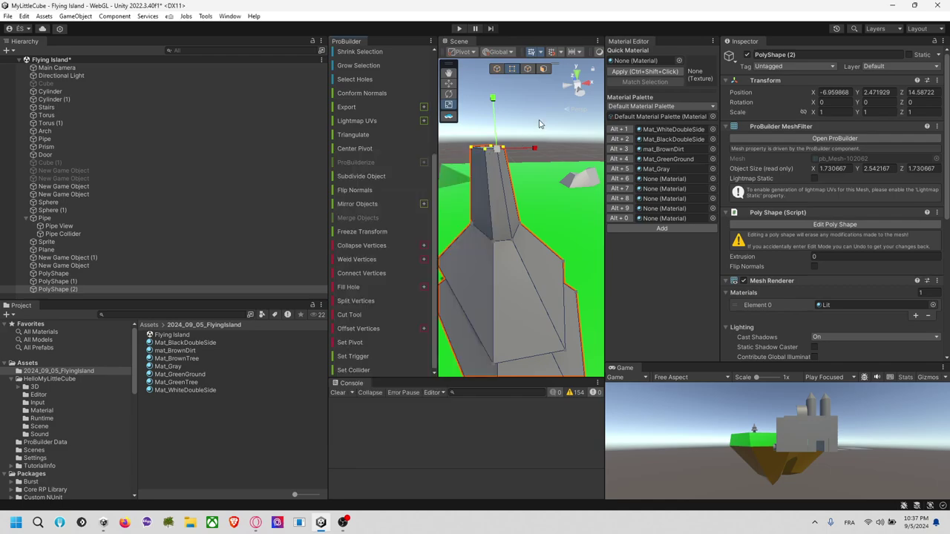
Select all the vertices around the spire's top and collapse them into a single point.
right_drag(539, 121, 515, 136)
mouse_move(515, 137)
middle_down()
mouse_move(508, 168)
mouse_move(524, 137)
middle_up()
alt+drag(523, 137, 526, 129)
click(531, 109)
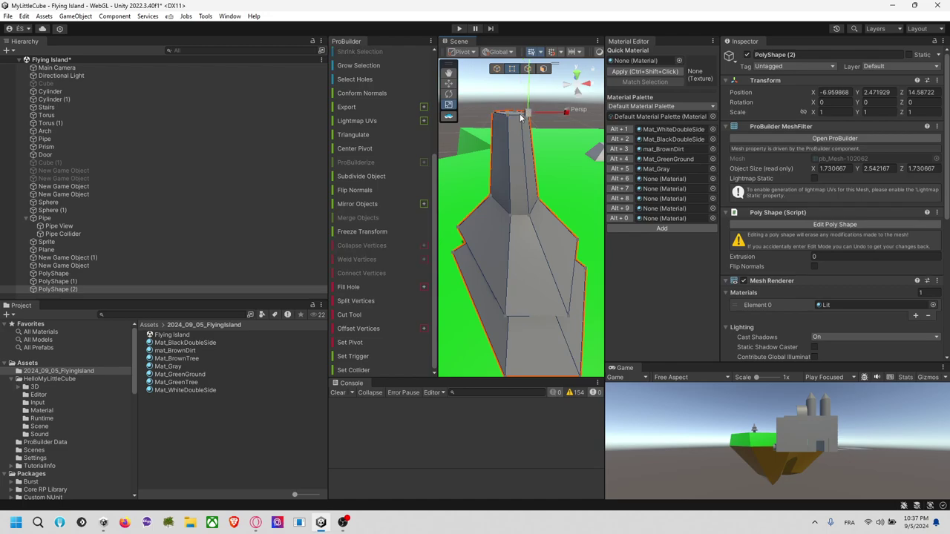
shift+click(518, 116)
click(500, 111)
shift+click(513, 111)
shift+click(507, 117)
click(516, 102)
click(480, 99)
drag(479, 102, 535, 119)
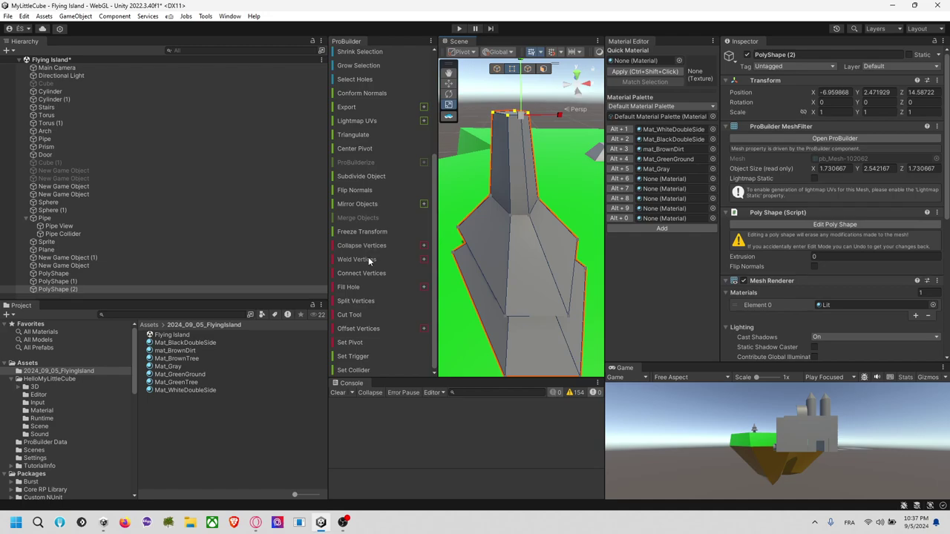
click(392, 247)
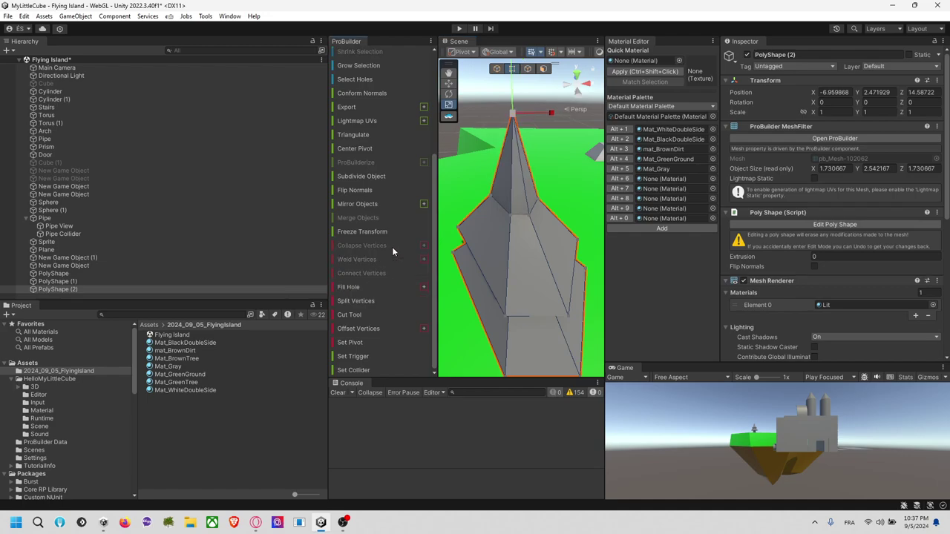
Switch to face editing and select the faces of the tree's trunk.
click(555, 119)
right_drag(555, 118, 525, 131)
middle_drag(524, 131, 517, 217)
scroll(535, 191, down, 3)
right_drag(517, 217, 509, 211)
click(509, 213)
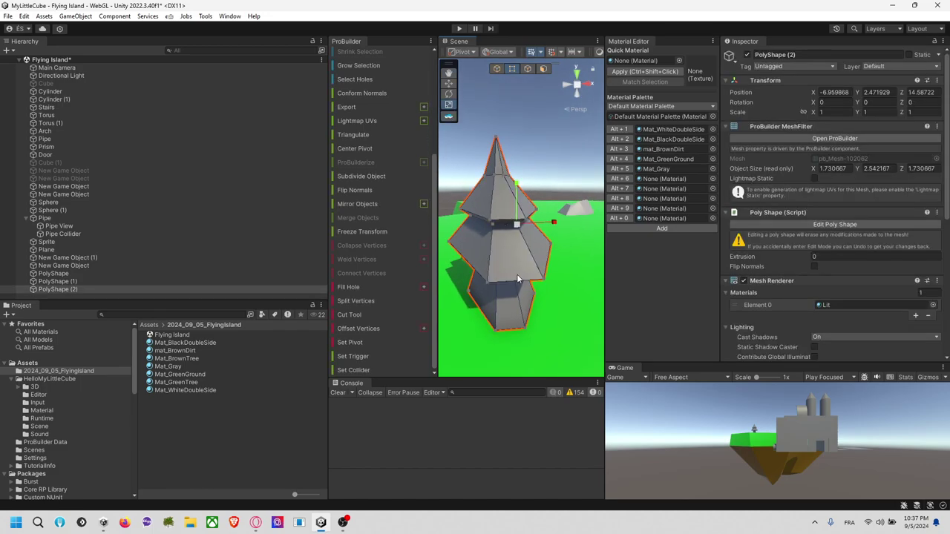
middle_drag(515, 275, 525, 234)
click(546, 72)
drag(479, 217, 546, 230)
mouse_move(546, 231)
right_down()
mouse_move(707, 234)
mouse_move(572, 254)
mouse_move(662, 256)
mouse_move(650, 242)
mouse_move(549, 241)
mouse_move(560, 244)
right_up()
mouse_move(464, 234)
right_down()
mouse_move(495, 222)
mouse_move(452, 223)
mouse_move(463, 231)
right_up()
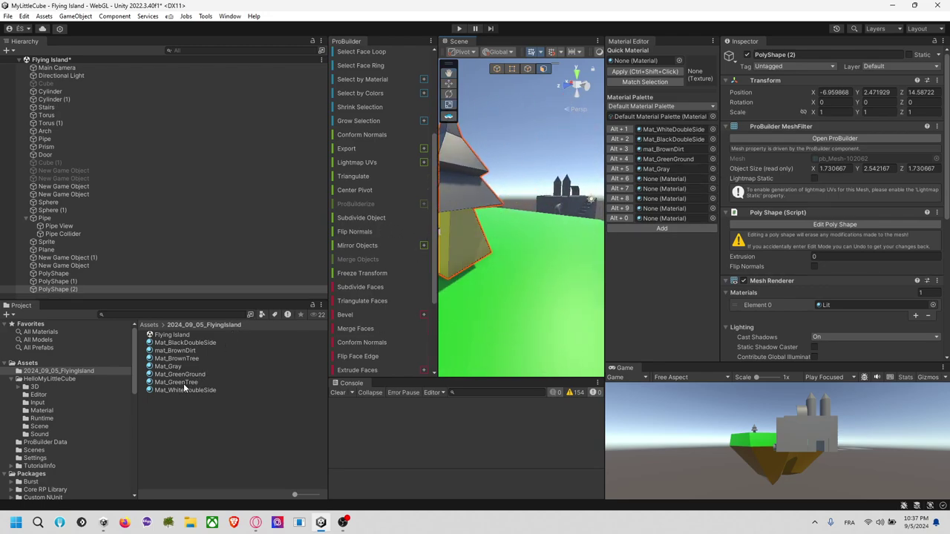
Assign Mat_GreenTree and Mat_BrownTree to palette slots 6 and 7 and apply Mat_BrownTree to the trunk faces.
drag(178, 383, 664, 179)
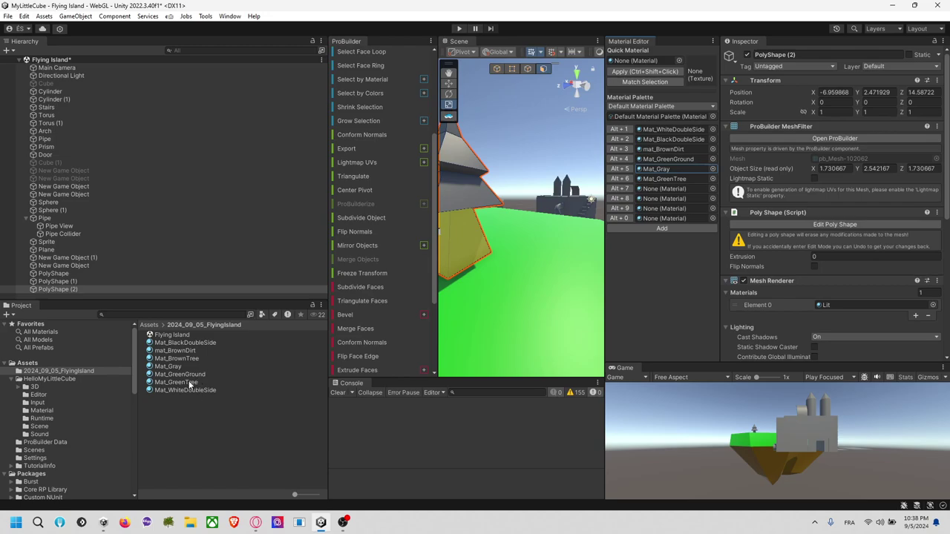
drag(191, 359, 672, 189)
click(619, 189)
key(f)
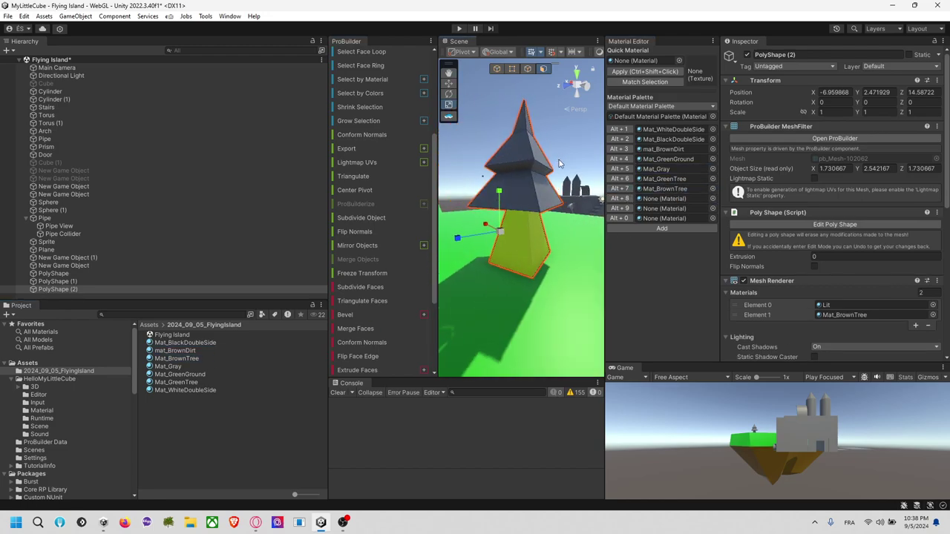
right_drag(542, 172, 532, 184)
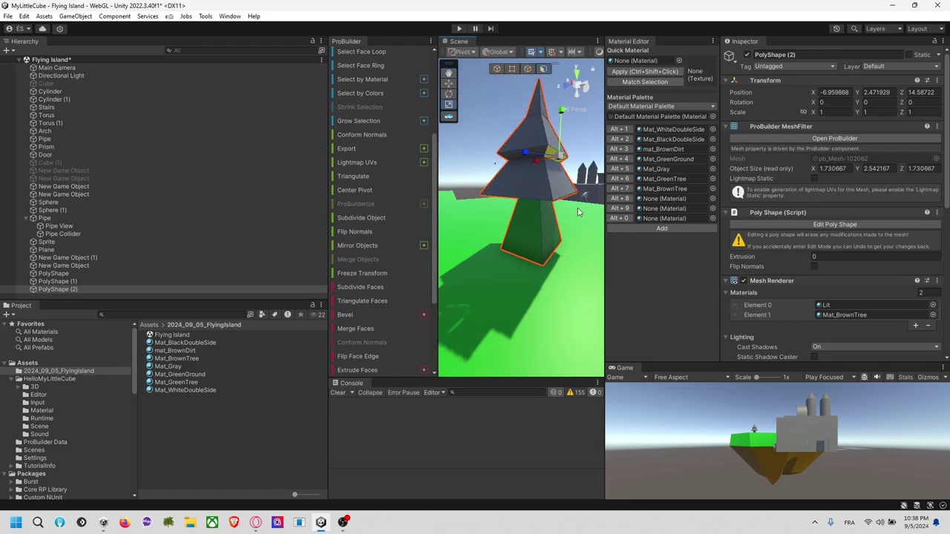
Change the base map colour of Mat_BrownTree to an orange-brown.
click(663, 187)
click(189, 360)
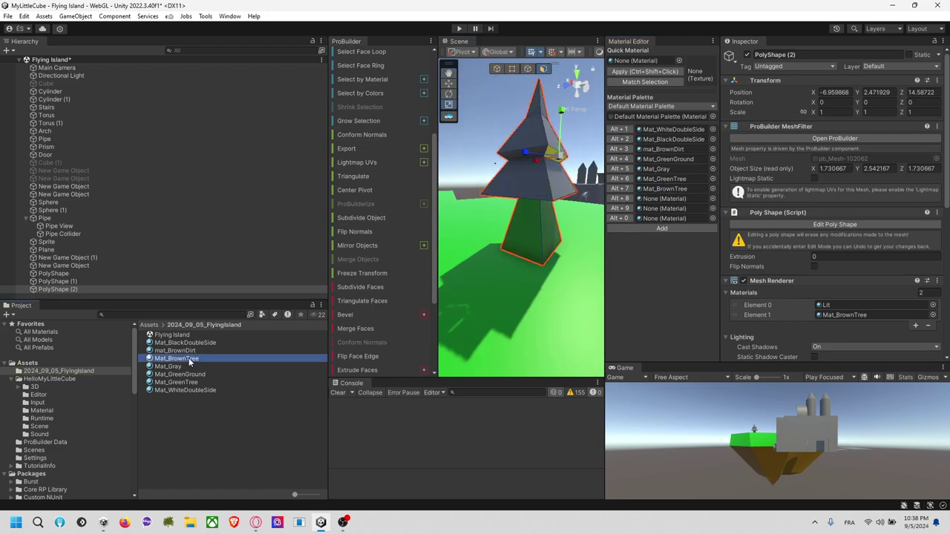
click(860, 158)
drag(892, 227, 925, 207)
click(913, 235)
middle_drag(493, 129, 586, 163)
right_drag(587, 163, 498, 166)
middle_drag(498, 166, 524, 154)
scroll(483, 136, down, 3)
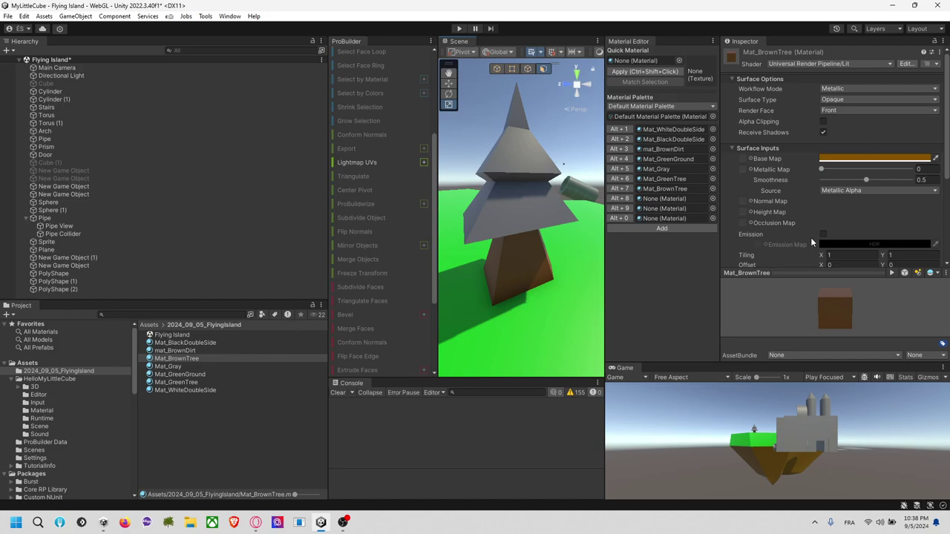
Select the foliage faces on all sides of the tree and apply Mat_GreenTree to them.
click(532, 156)
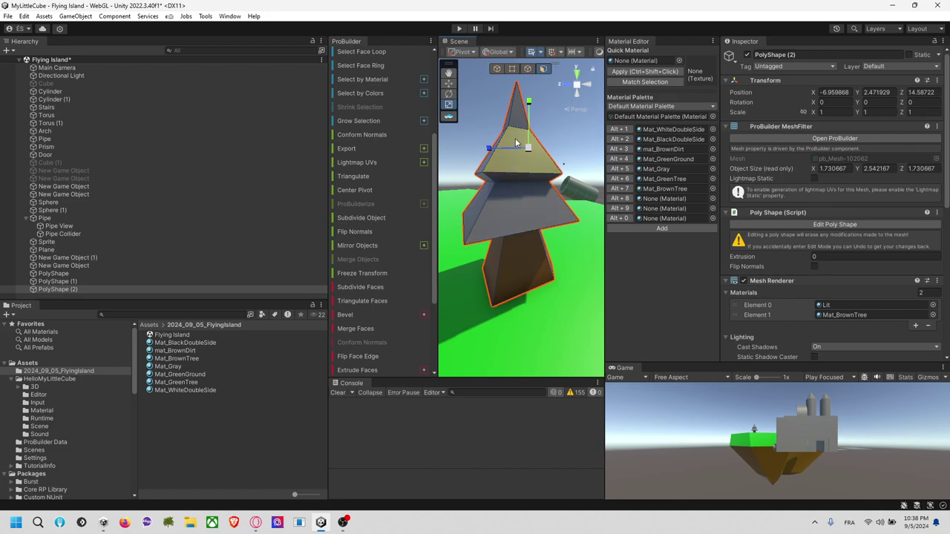
drag(482, 135, 539, 216)
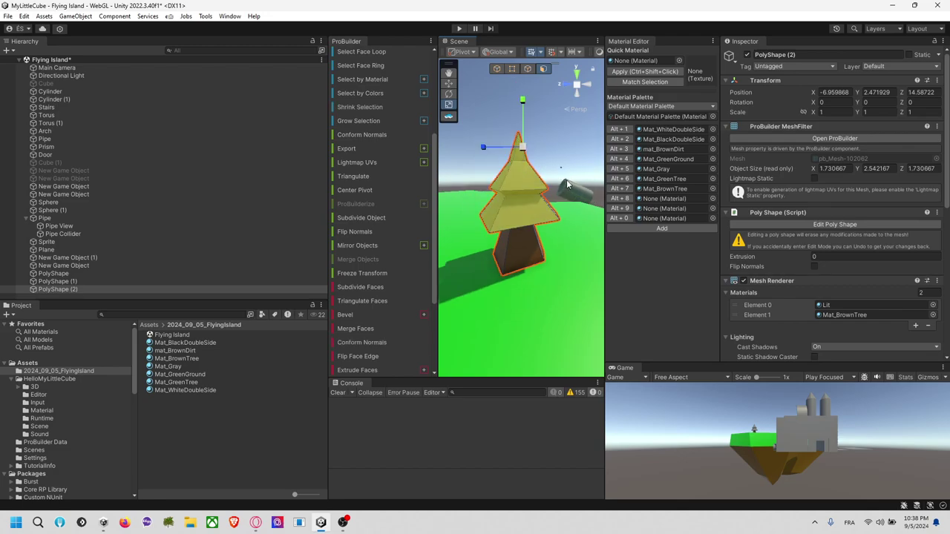
right_drag(567, 170, 410, 195)
right_drag(555, 192, 393, 206)
right_drag(569, 218, 550, 184)
key(f)
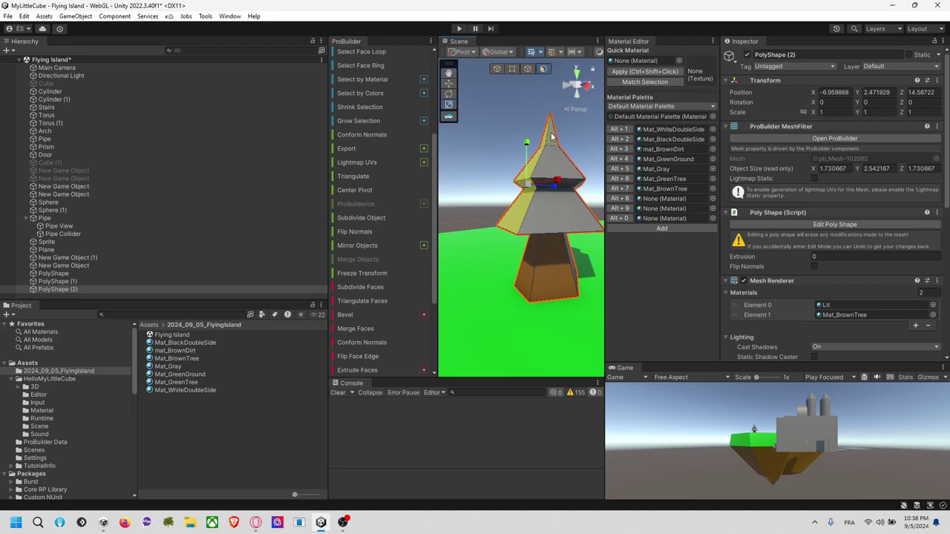
shift+click(552, 137)
shift+click(559, 164)
shift+click(559, 199)
shift+click(561, 186)
alt+drag(585, 191, 494, 207)
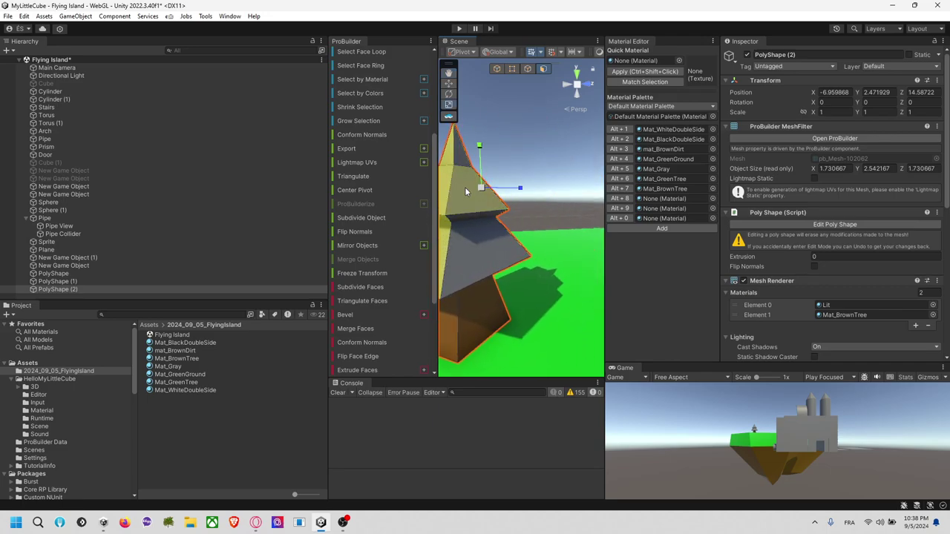
click(473, 217)
alt+drag(496, 171, 339, 200)
alt+drag(553, 185, 509, 184)
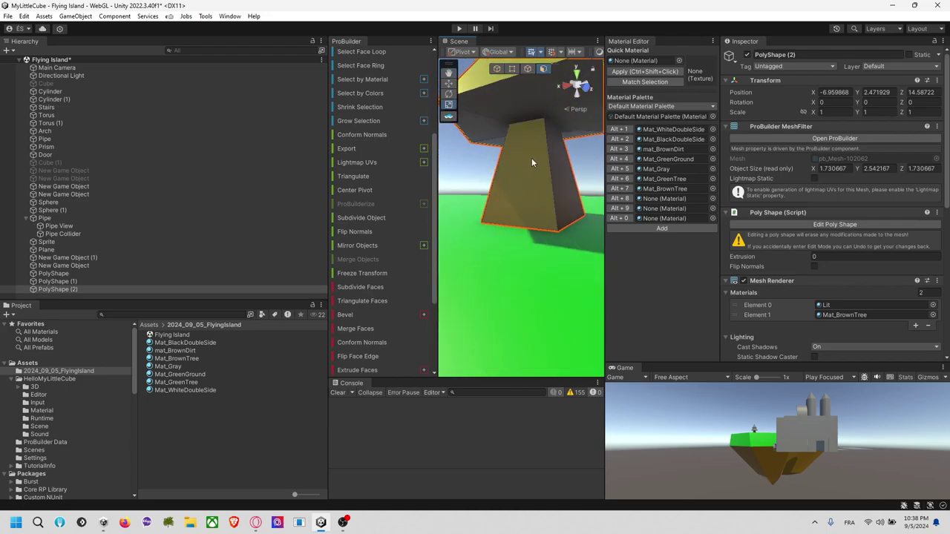
scroll(531, 171, down, 5)
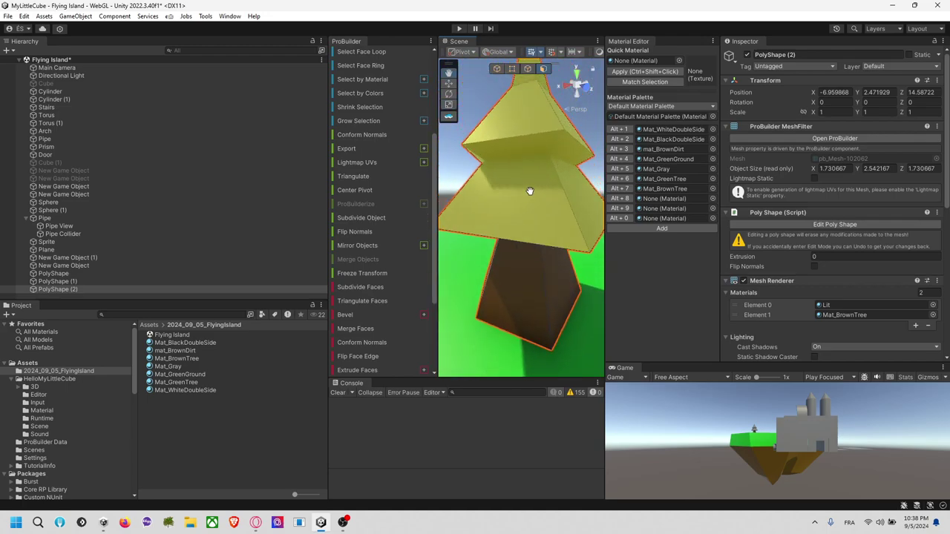
click(628, 182)
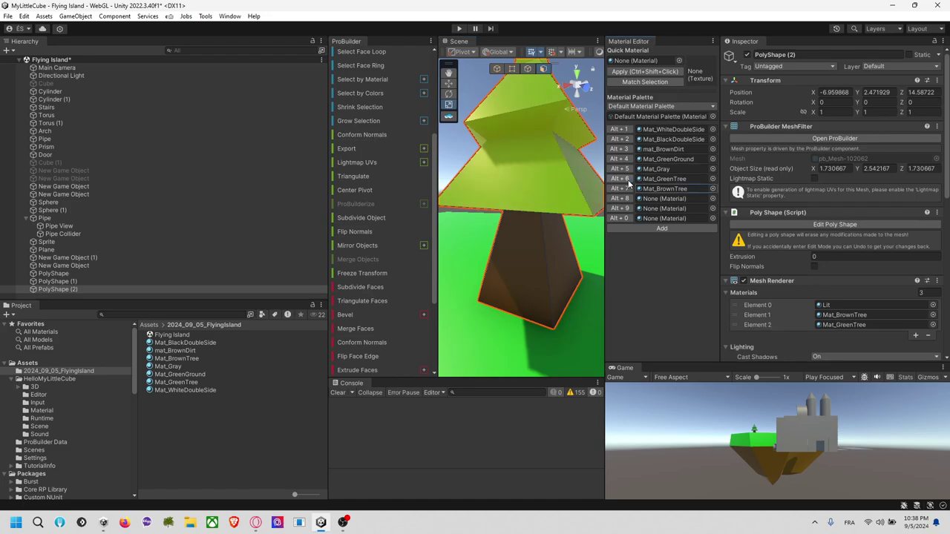
Select the underside faces of the tree's lowest foliage tier and apply Mat_BlackDoubleSide to them.
alt+drag(558, 185, 661, 204)
middle_drag(601, 206, 487, 206)
right_drag(550, 193, 500, 190)
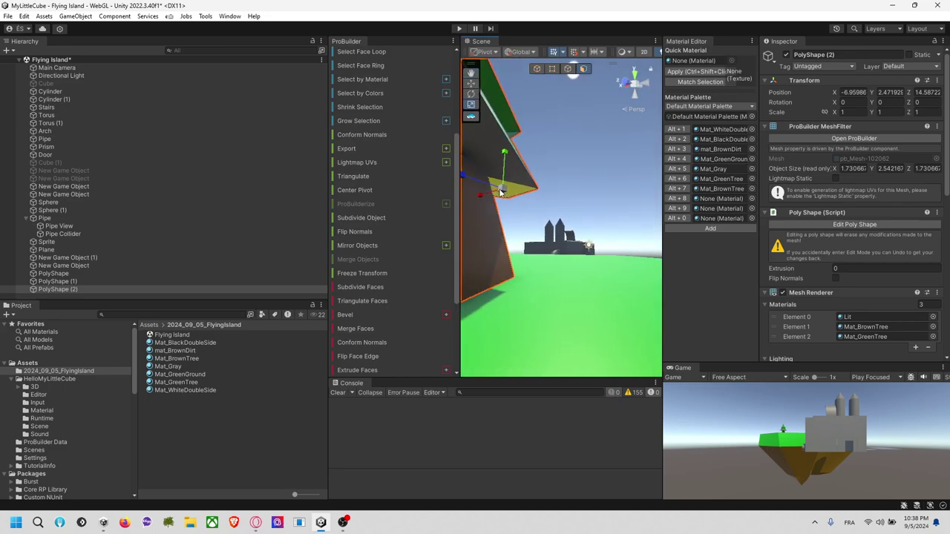
middle_drag(500, 191, 564, 182)
right_drag(564, 182, 596, 159)
click(595, 159)
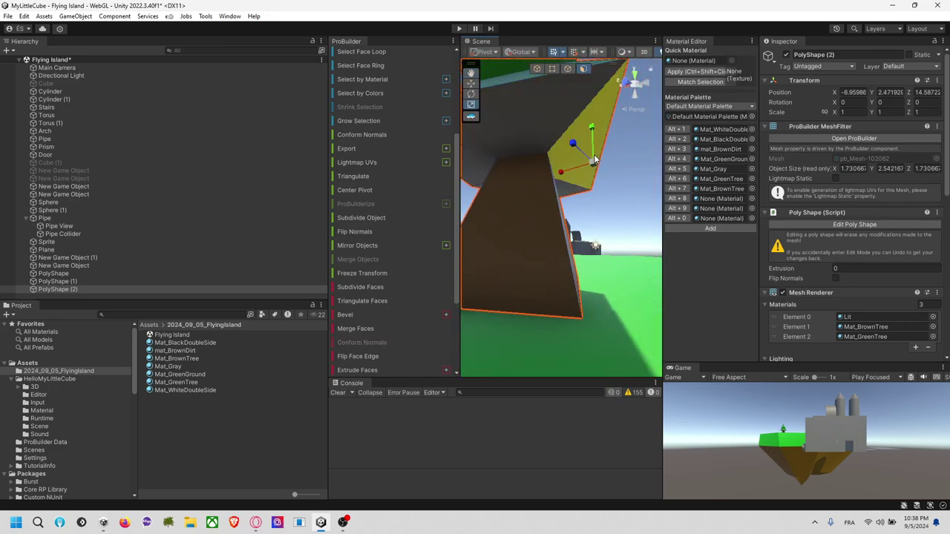
click(583, 156)
click(583, 156)
click(582, 152)
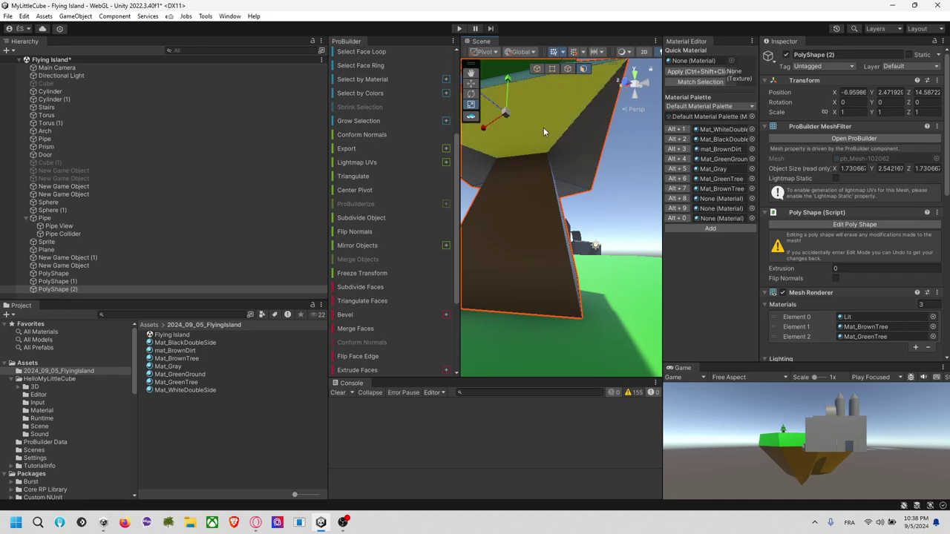
shift+click(565, 193)
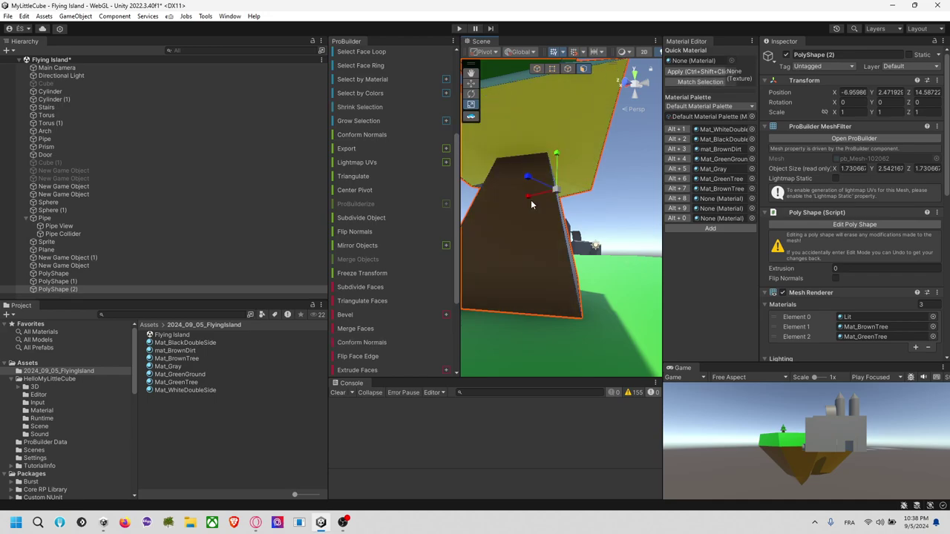
middle_drag(512, 202, 568, 199)
click(689, 170)
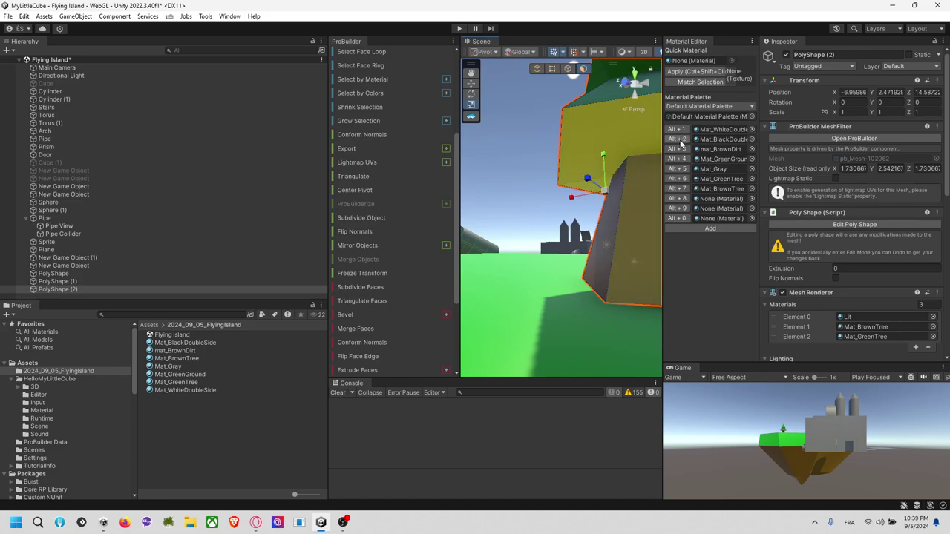
click(678, 140)
click(518, 145)
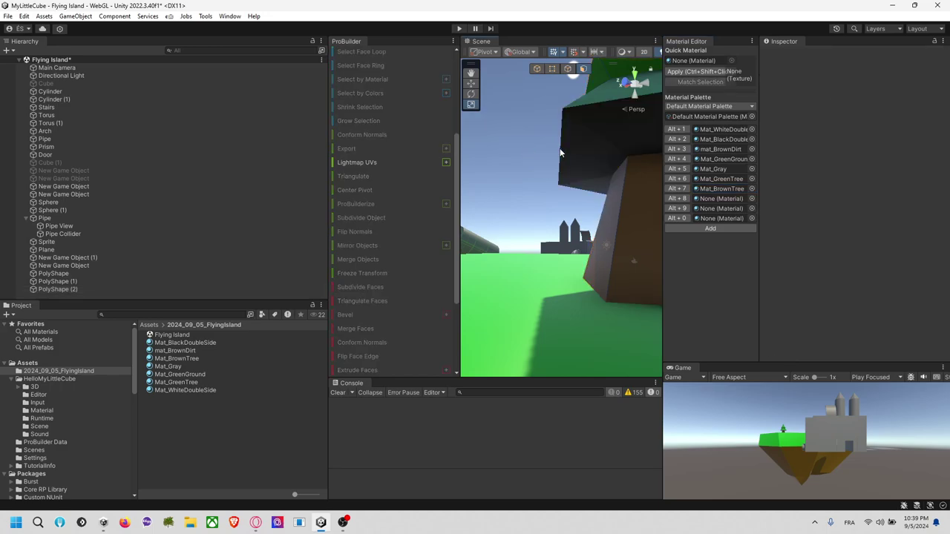
Examine the coloured tree and the rest of the flying island from several angles and distances.
scroll(559, 147, down, 5)
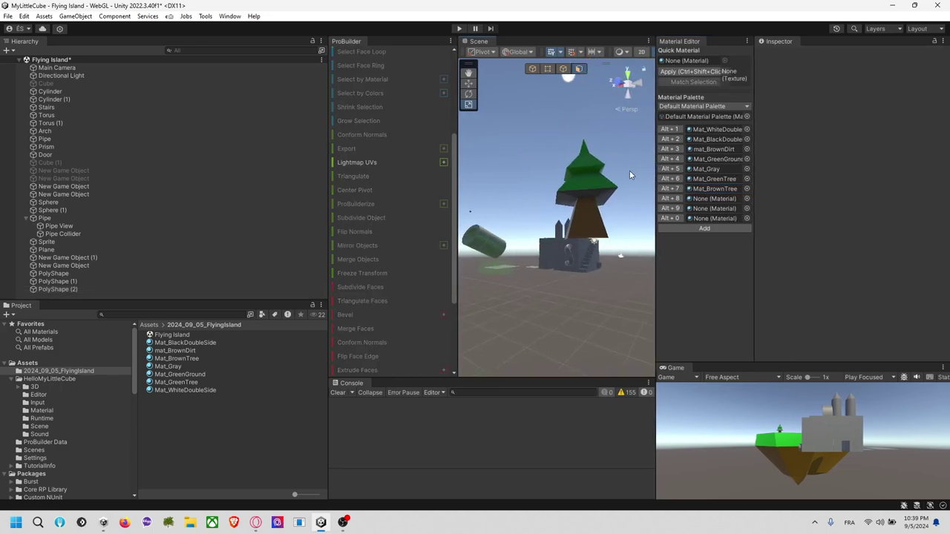
right_drag(629, 175, 602, 223)
scroll(575, 256, down, 3)
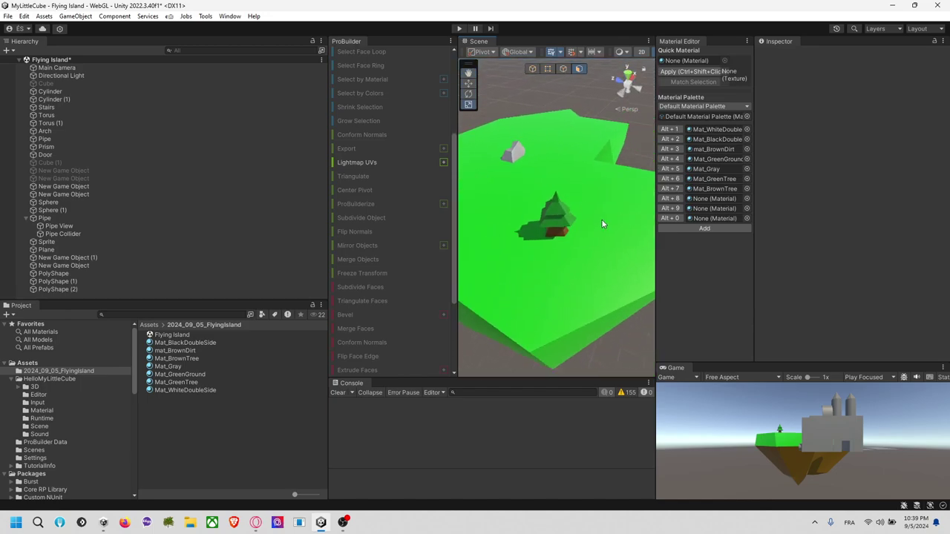
alt+drag(602, 222, 484, 225)
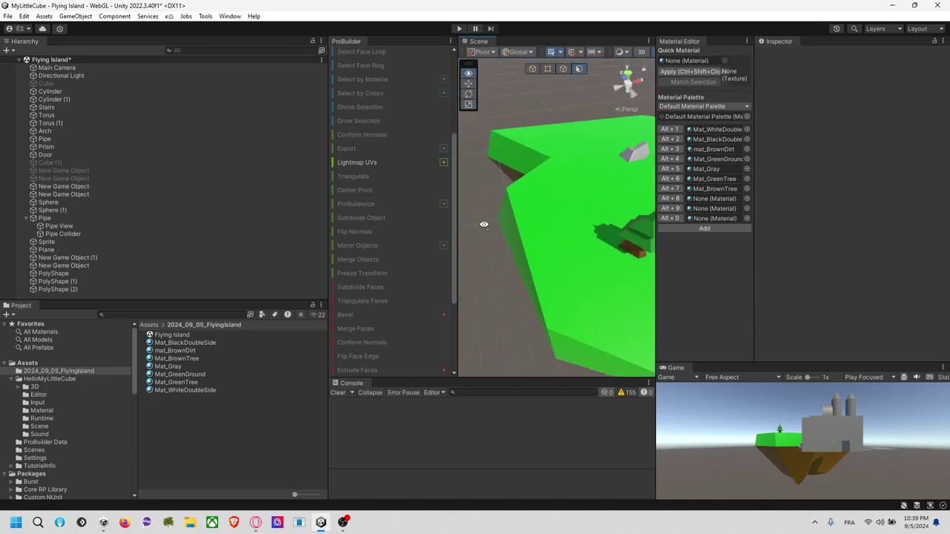
middle_drag(562, 233, 527, 201)
right_drag(538, 231, 582, 196)
middle_drag(577, 218, 602, 137)
alt+drag(601, 137, 572, 224)
middle_drag(571, 224, 512, 256)
scroll(535, 263, down, 5)
alt+drag(537, 265, 628, 239)
Try to move the factory towards the island, undo the move and switch to whole-object selection.
click(628, 240)
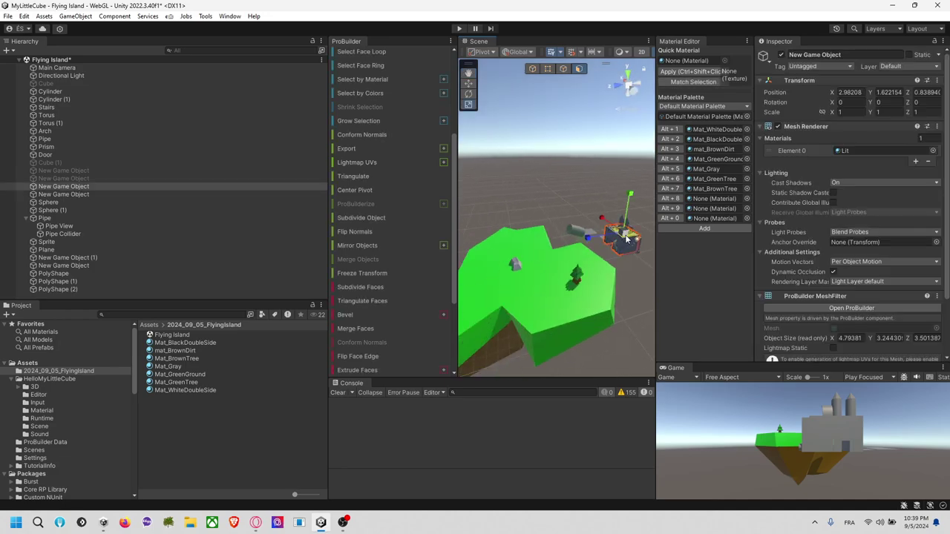
middle_drag(623, 269, 608, 279)
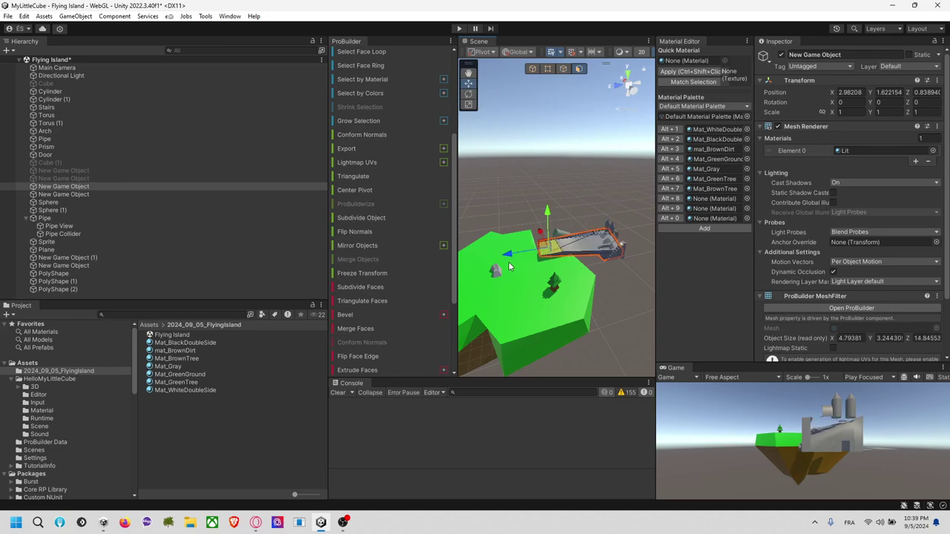
click(532, 68)
drag(577, 250, 508, 267)
key(ctrl+z)
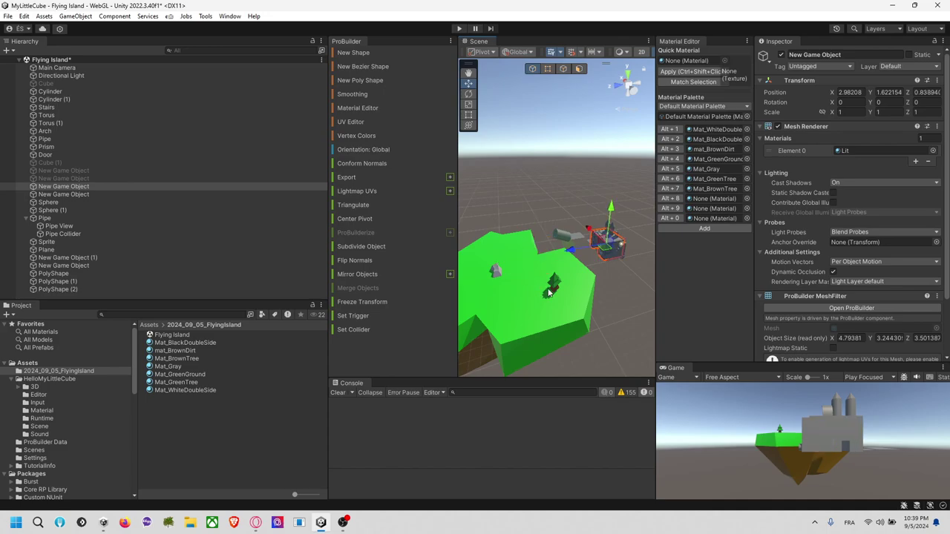
Delete the two flat leftover planes lying between the large pipe and the factory.
middle_drag(617, 290, 597, 290)
scroll(538, 288, up, 4)
right_drag(597, 289, 629, 315)
middle_drag(573, 285, 601, 264)
scroll(614, 315, up, 5)
alt+drag(601, 264, 563, 275)
middle_drag(563, 275, 713, 354)
alt+drag(642, 318, 611, 268)
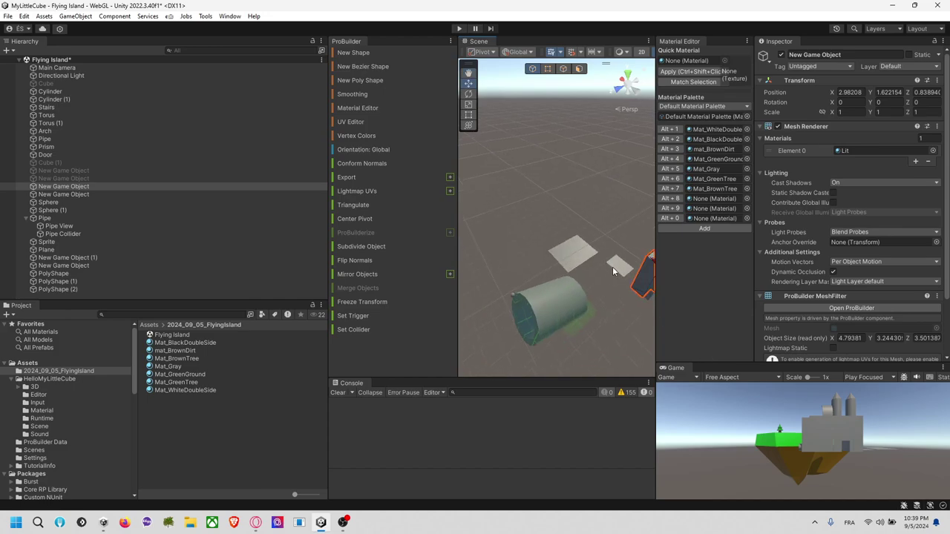
click(615, 267)
key(Delete)
click(589, 257)
key(Delete)
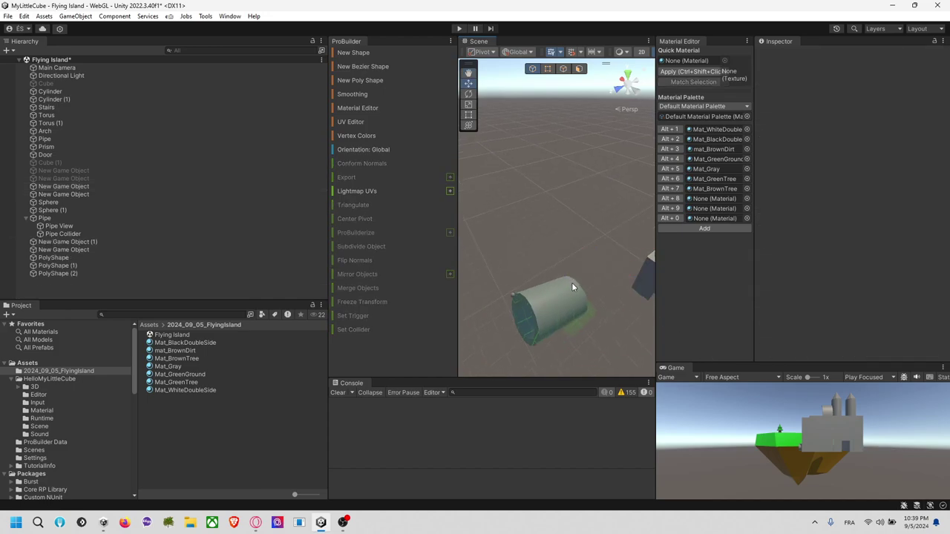
Delete the large green pipe and the leftover spheres and shapes around it.
click(572, 286)
key(Delete)
click(569, 312)
key(Delete)
click(562, 310)
key(Delete)
drag(509, 264, 600, 331)
key(Delete)
middle_drag(616, 339, 502, 279)
alt+drag(502, 279, 615, 255)
click(613, 210)
key(Delete)
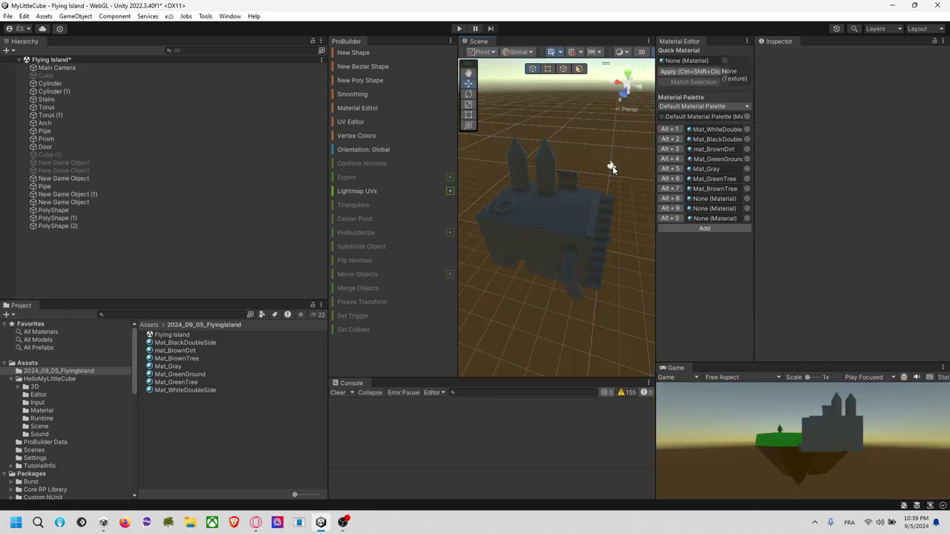
key(ctrl+z)
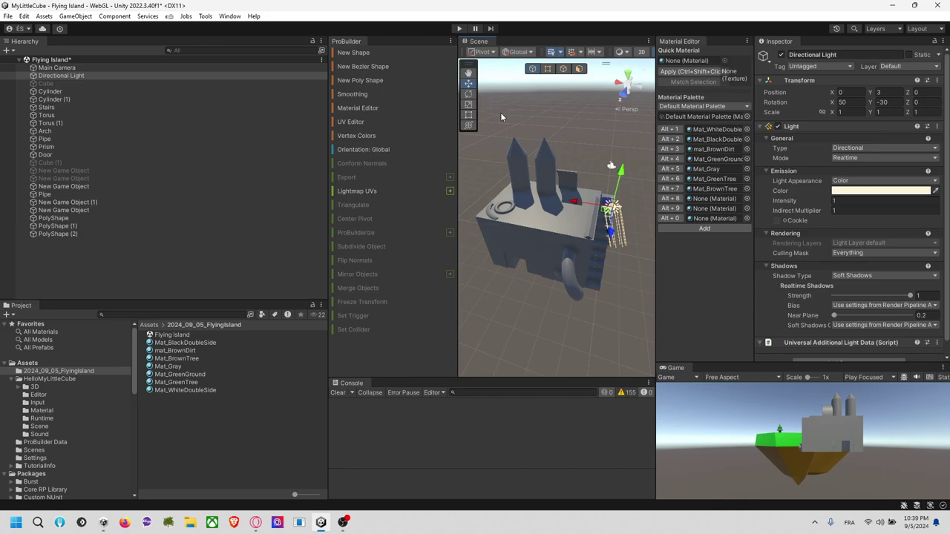
Move the Directional Light away from the factory to an X position of about -4.29.
click(620, 209)
click(618, 213)
click(618, 211)
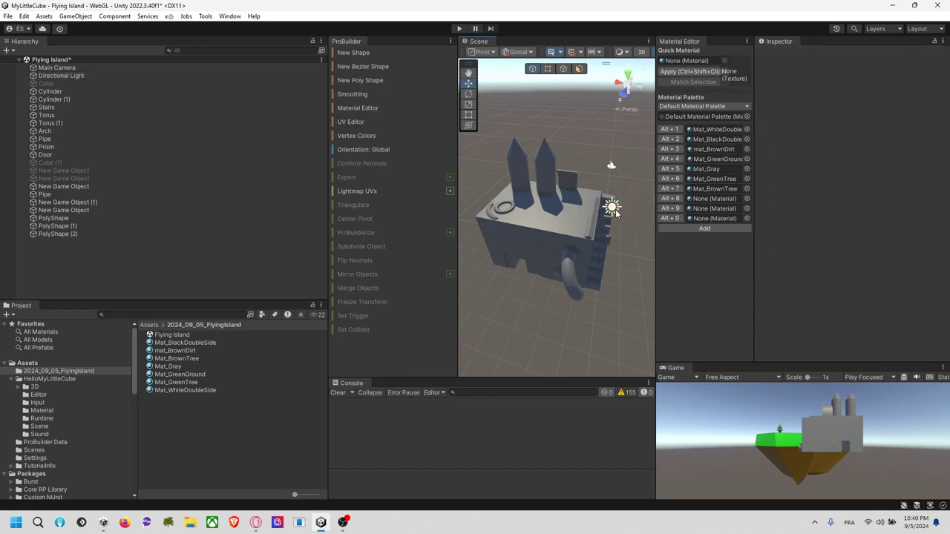
click(611, 208)
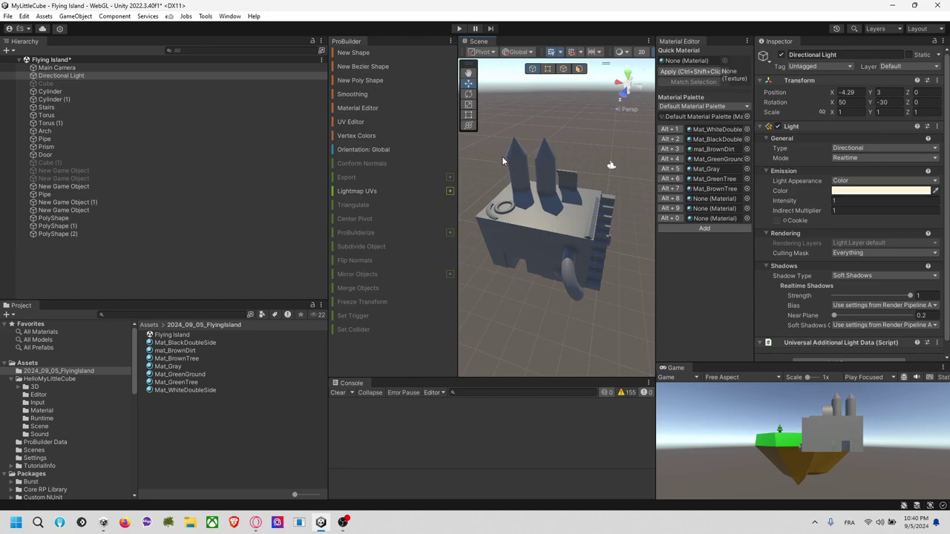
Select all parts of the factory without the camera and light, and move them to the end of the scene hierarchy.
drag(470, 139, 626, 296)
scroll(538, 125, down, 5)
drag(497, 153, 616, 265)
ctrl+click(592, 187)
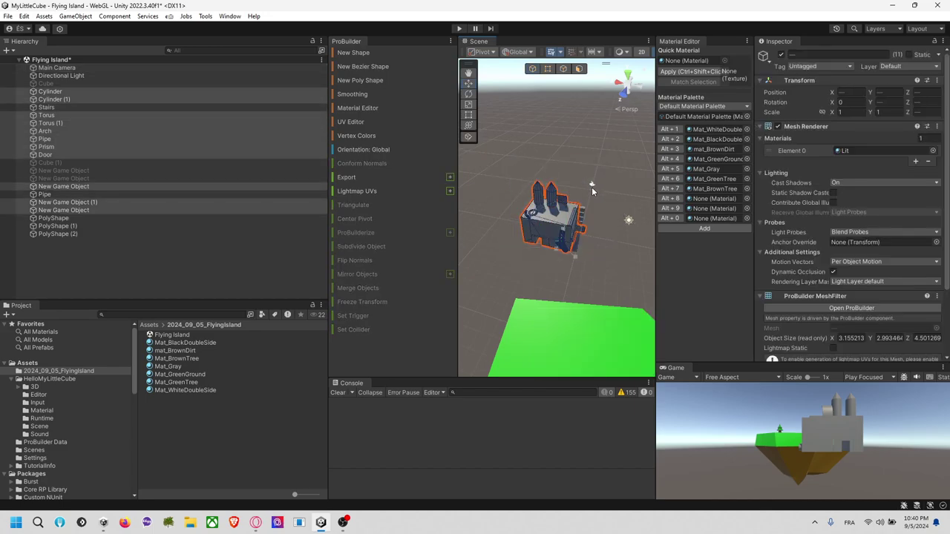
scroll(585, 236, up, 2)
ctrl+click(599, 226)
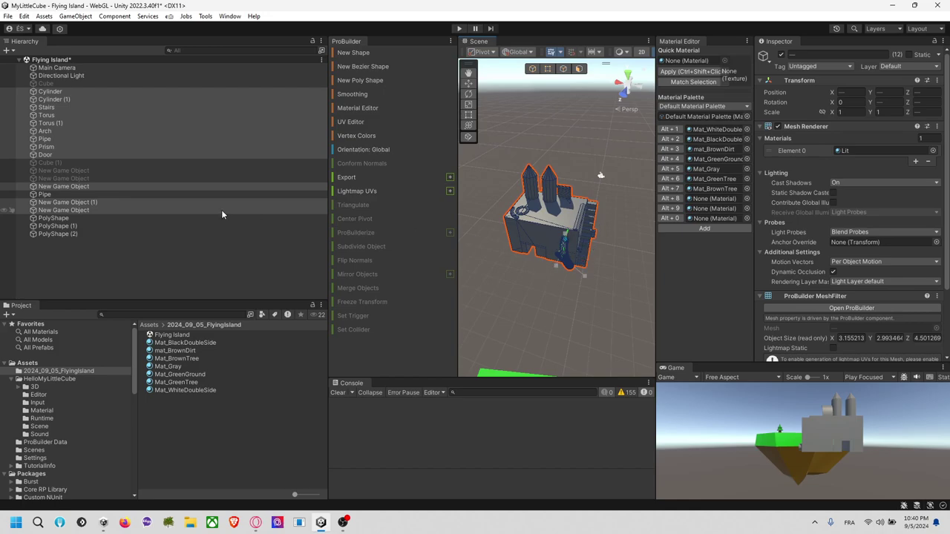
drag(60, 93, 71, 241)
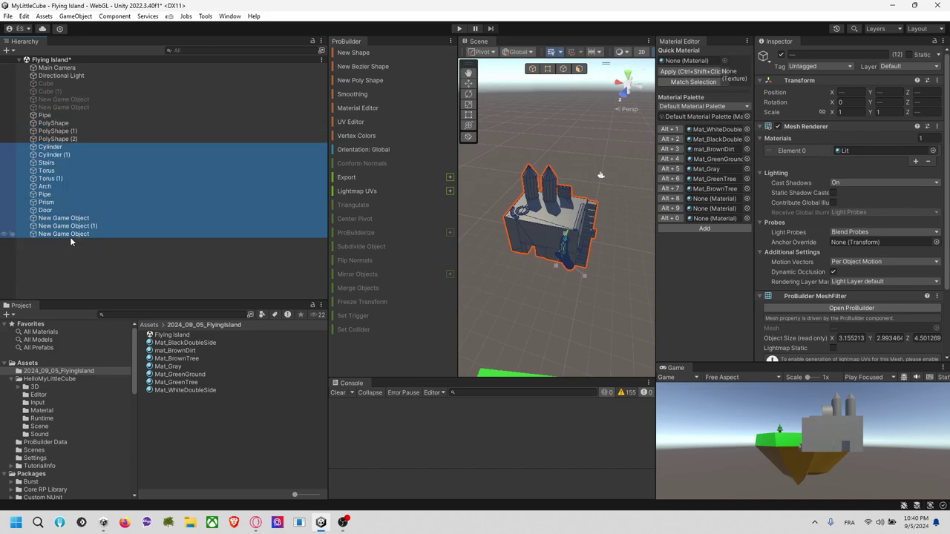
Group the selected factory parts under a new empty parent object.
right_click(65, 148)
click(132, 291)
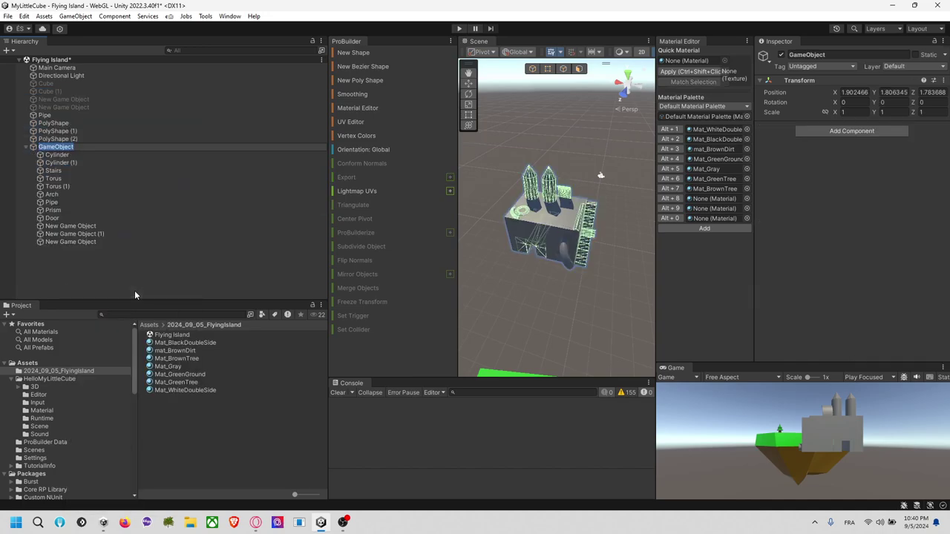
click(96, 258)
click(57, 155)
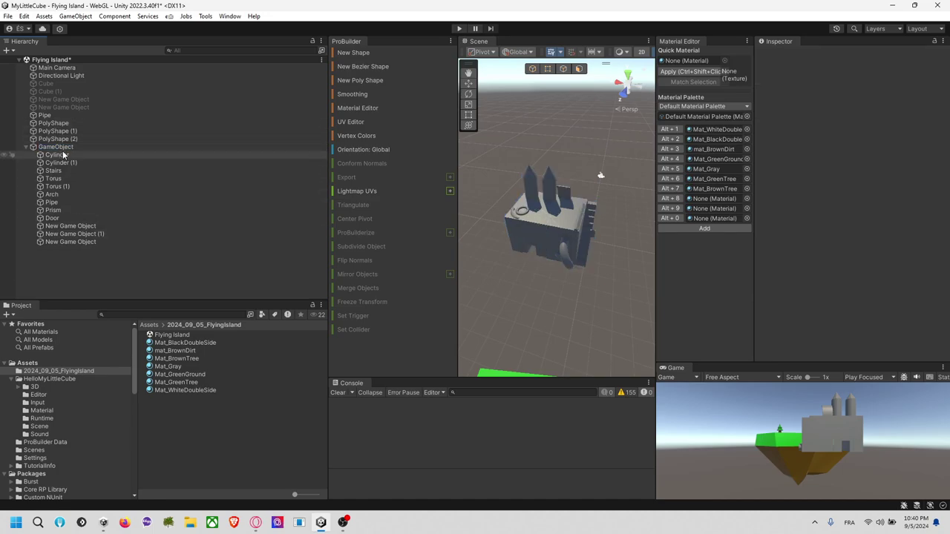
shift+click(76, 241)
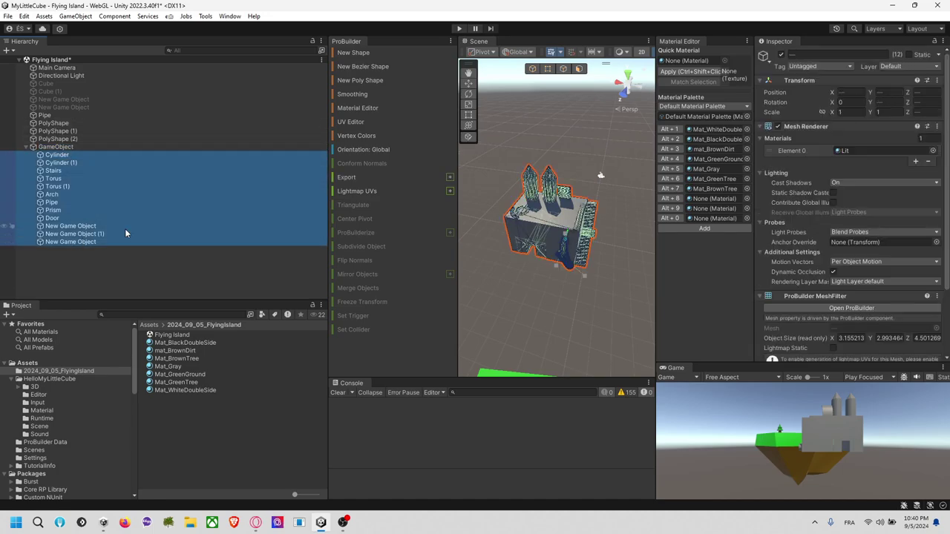
click(229, 16)
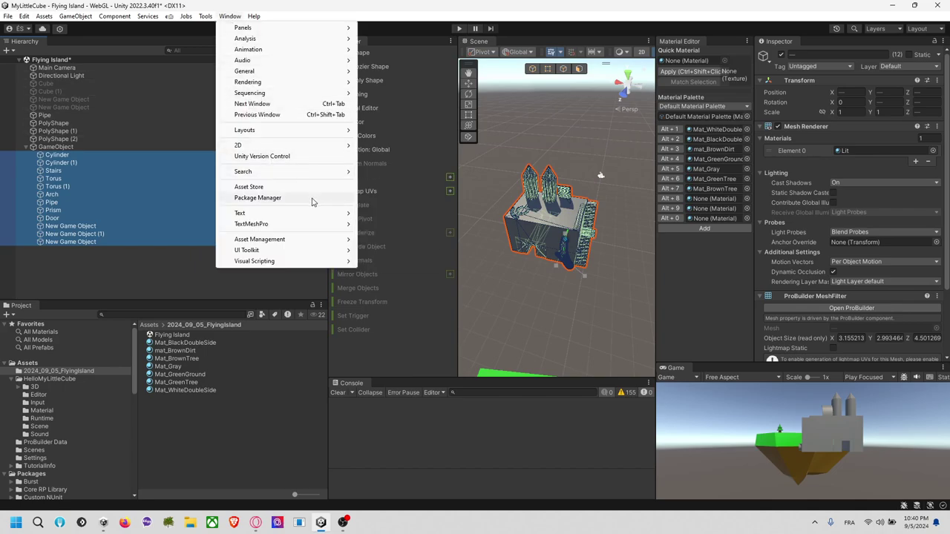
mouse_move(205, 18)
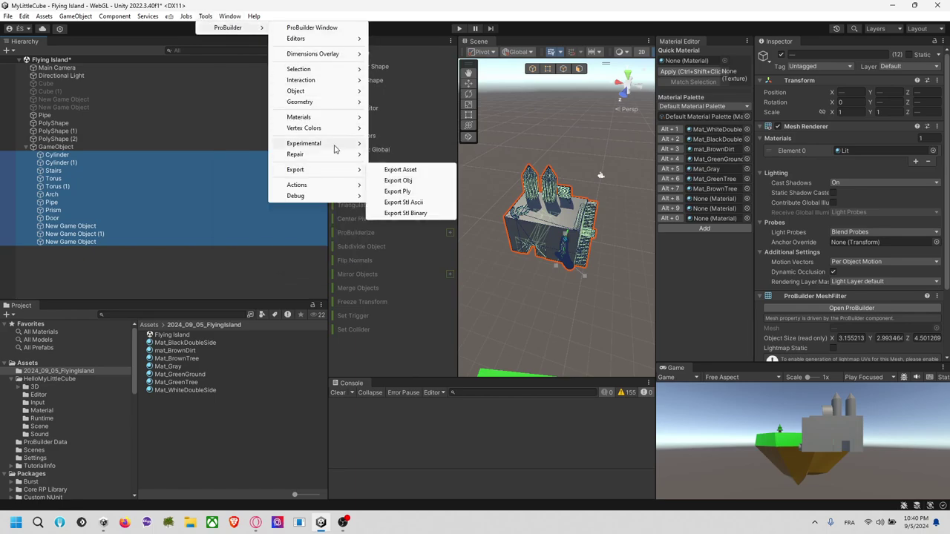
mouse_move(334, 149)
click(441, 144)
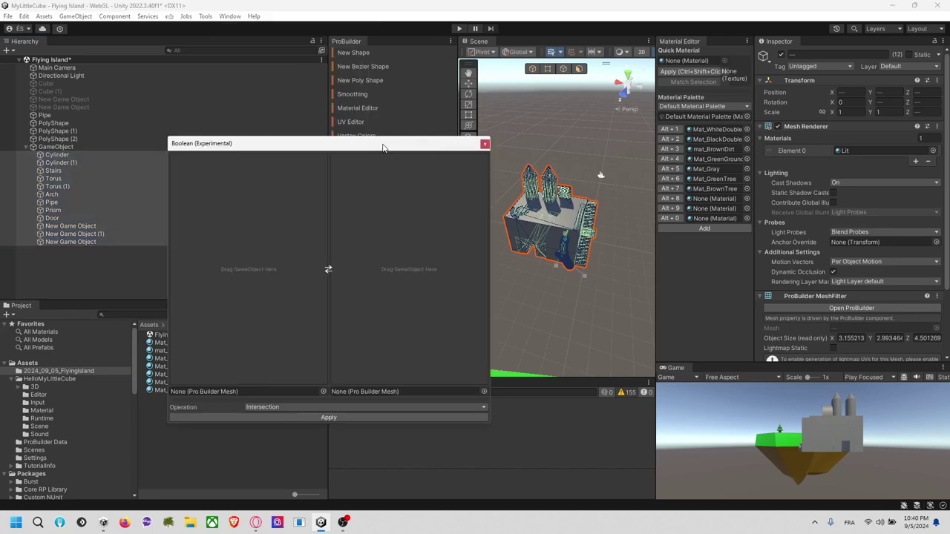
drag(81, 158, 327, 276)
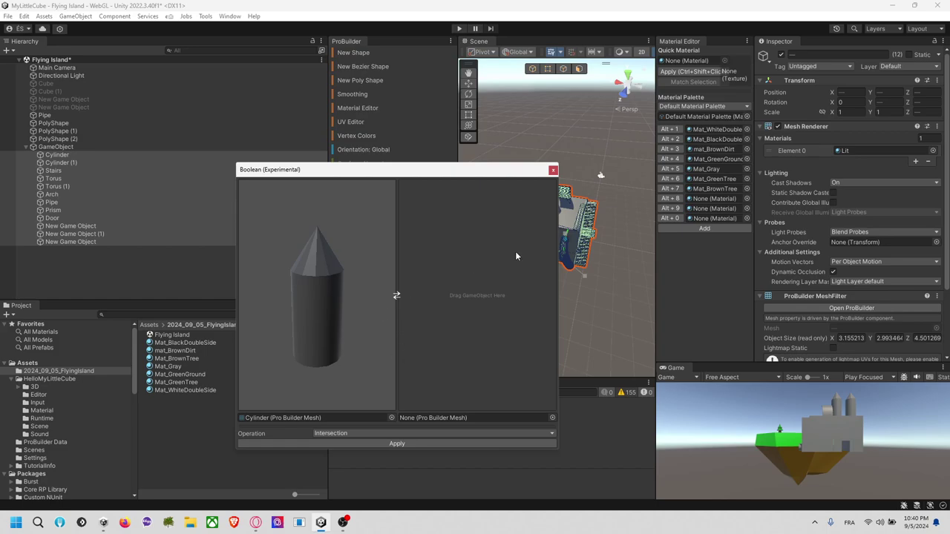
drag(456, 169, 420, 155)
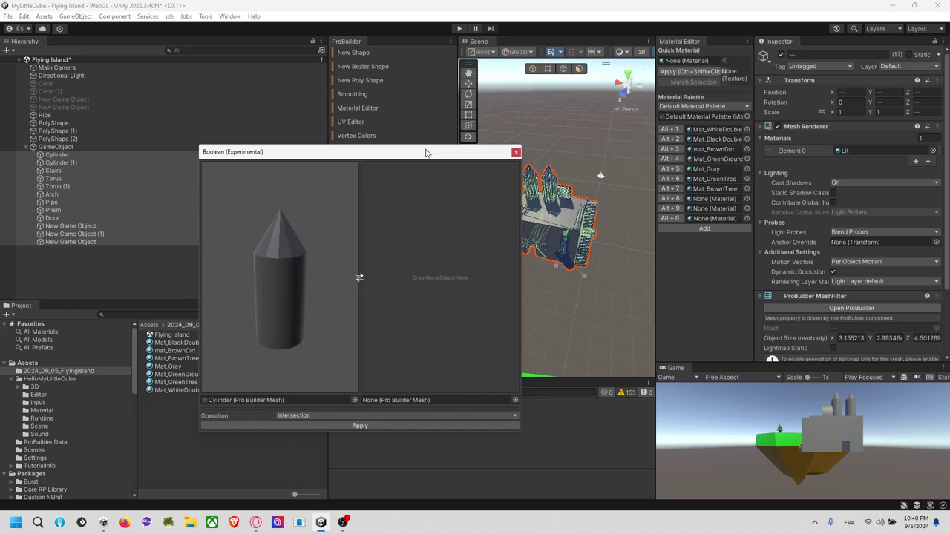
click(516, 153)
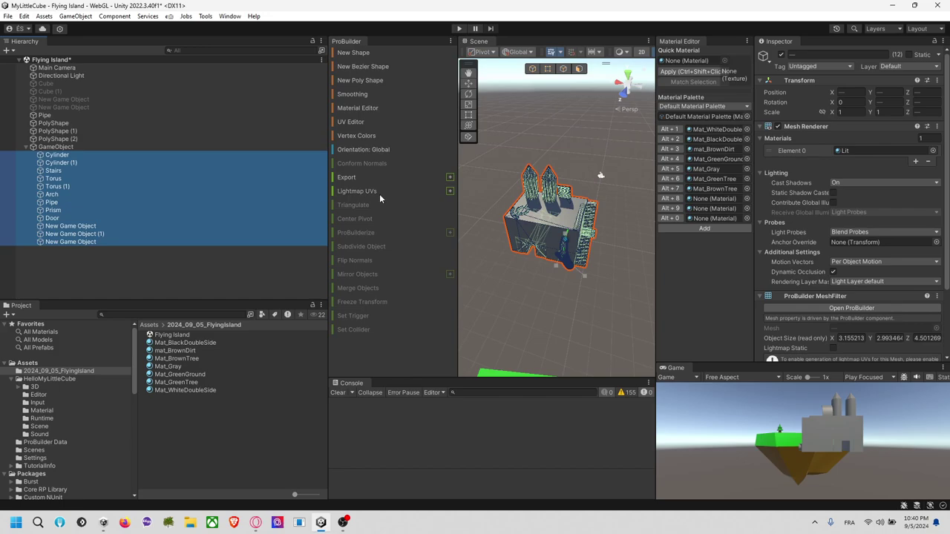
Rename the parent object of the factory parts as My factory and select it.
alt+drag(576, 158, 571, 210)
scroll(571, 210, up, 5)
middle_drag(574, 211, 543, 193)
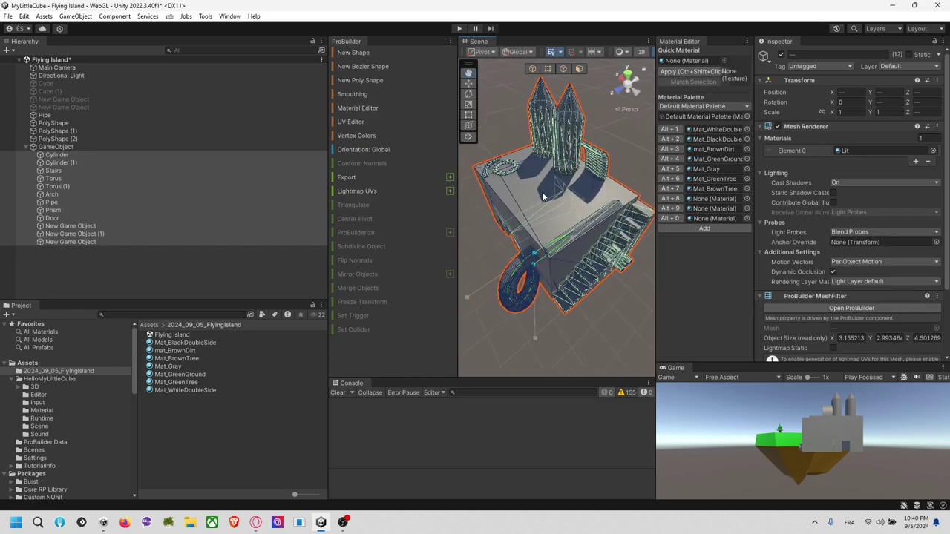
click(596, 161)
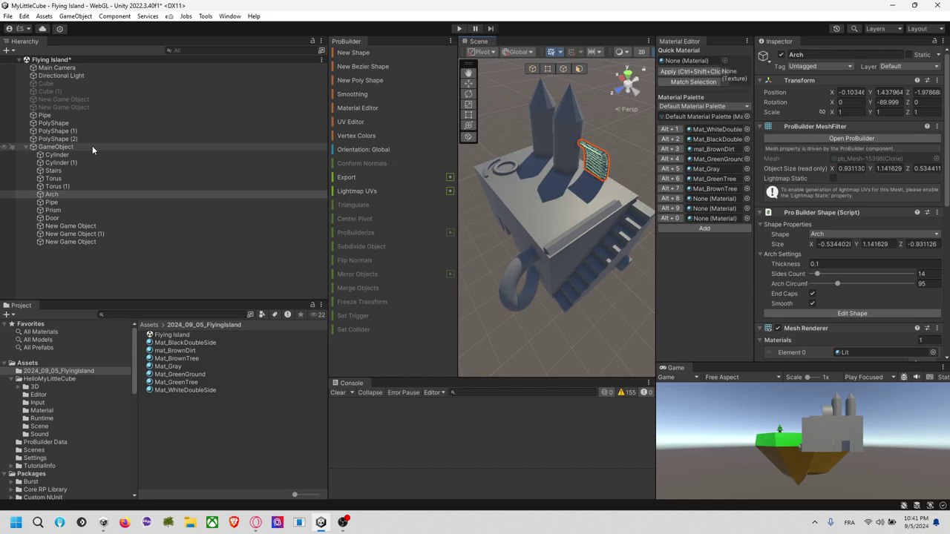
click(51, 148)
click(58, 147)
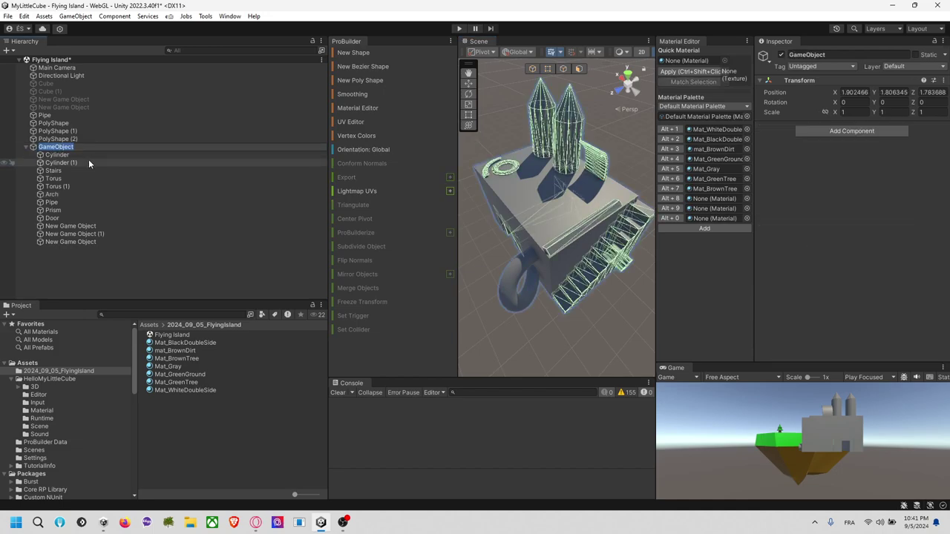
text(Mon Usi)
key(BackSpace)
key(BackSpace)
key(BackSpace)
key(BackSpace)
key(BackSpace)
key(BackSpace)
key(BackSpace)
text(My factory)
key(Return)
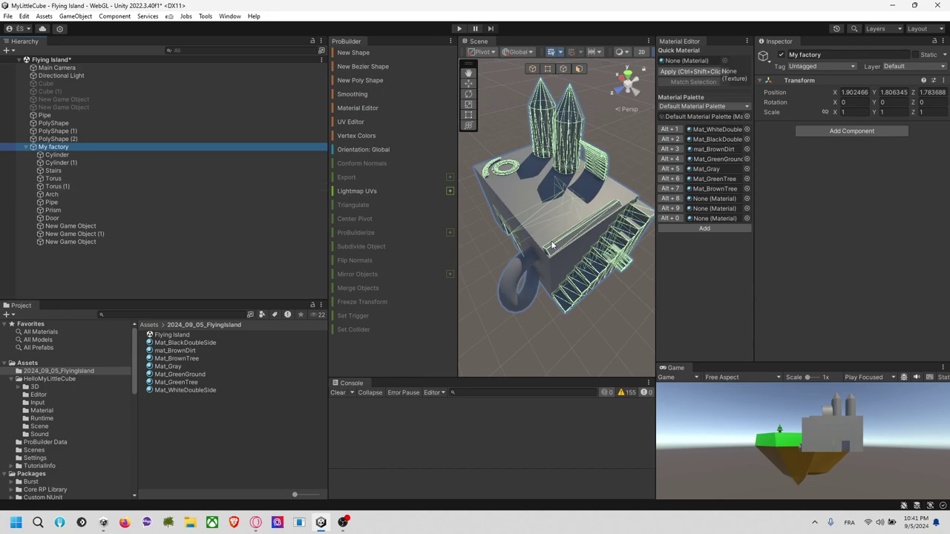
click(77, 154)
double_click(82, 146)
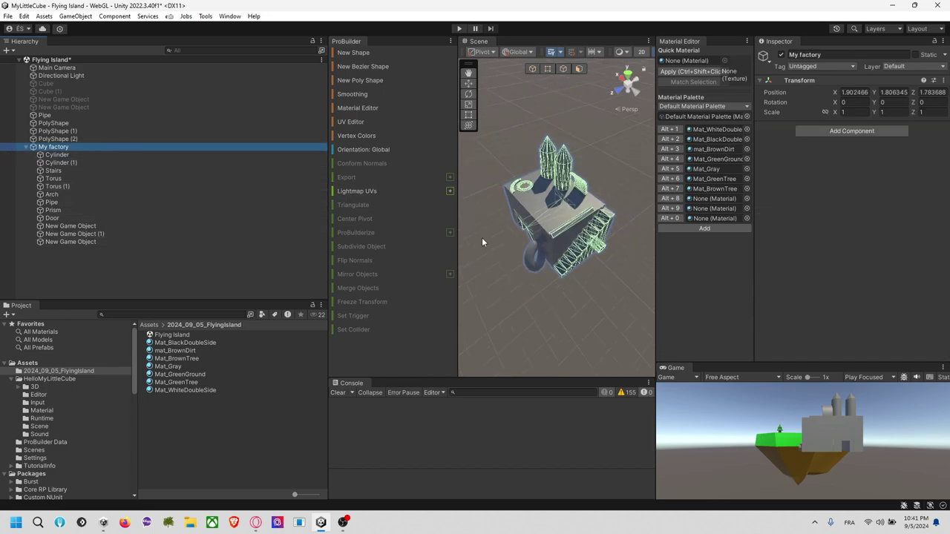
Move the My factory parent object onto the green top of the island, at about Y 3.7 and Z 18.9.
scroll(535, 264, down, 5)
right_drag(536, 265, 513, 264)
middle_drag(513, 264, 565, 238)
scroll(565, 237, down, 3)
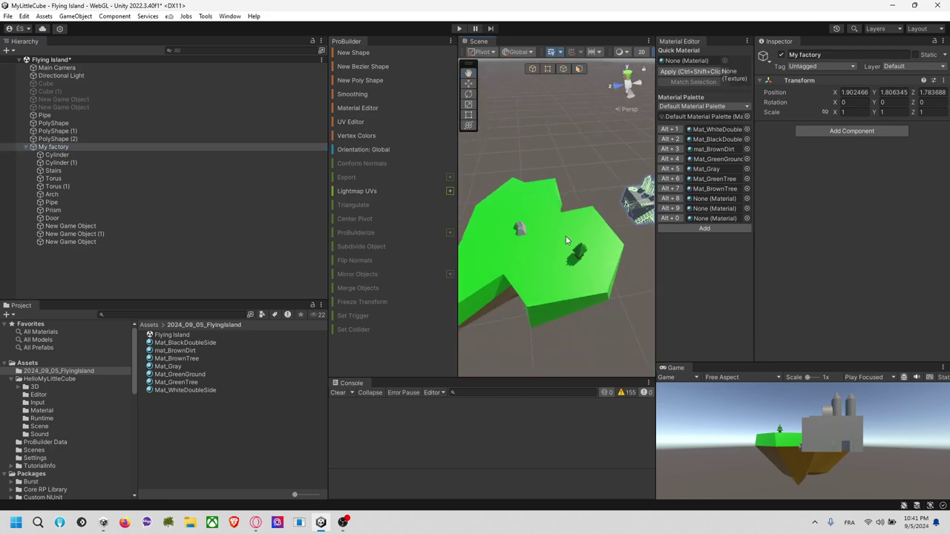
scroll(565, 240, down, 2)
drag(580, 218, 500, 234)
mouse_move(534, 193)
mouse_down()
mouse_move(531, 172)
mouse_move(533, 185)
mouse_up()
Rotate My factory about the vertical axis to a Y rotation of about -98.3 degrees.
right_drag(513, 221, 560, 184)
scroll(530, 273, up, 5)
alt+drag(532, 274, 749, 232)
key(e)
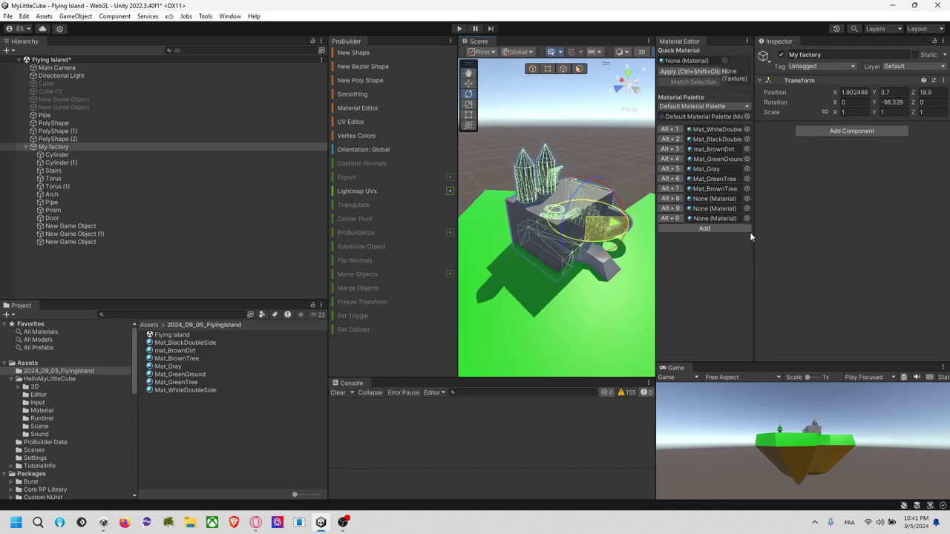
Shift the rotated factory away from the rock towards the island's far edge and deselect it.
click(467, 85)
drag(570, 208, 519, 195)
click(603, 170)
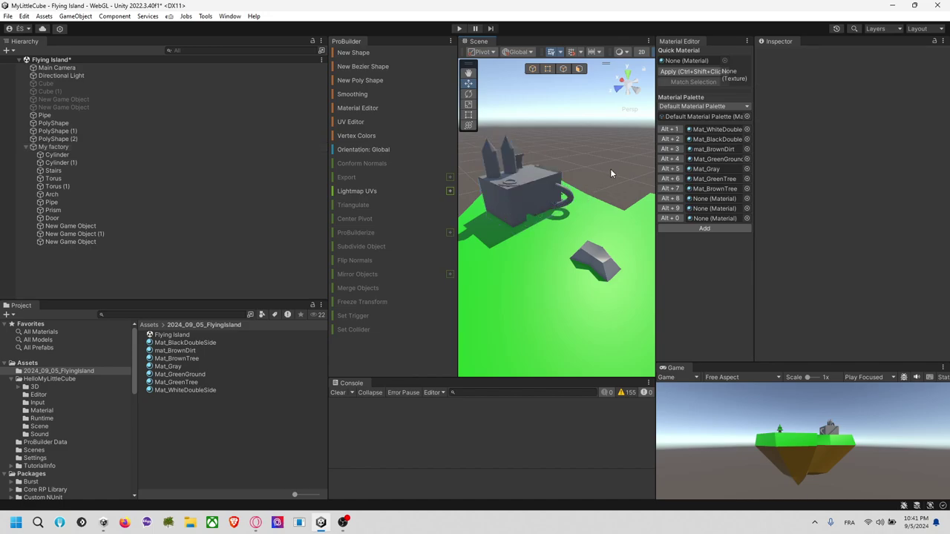
Move the low-poly tree beside the gray rock on the island, to about X -1.89 and Z 21.7.
right_drag(612, 170, 572, 166)
middle_drag(616, 182, 501, 284)
scroll(555, 278, down, 8)
right_drag(606, 239, 471, 282)
middle_drag(582, 256, 477, 246)
mouse_move(584, 249)
alt+mouse_down()
mouse_move(564, 245)
mouse_move(580, 246)
alt+mouse_up()
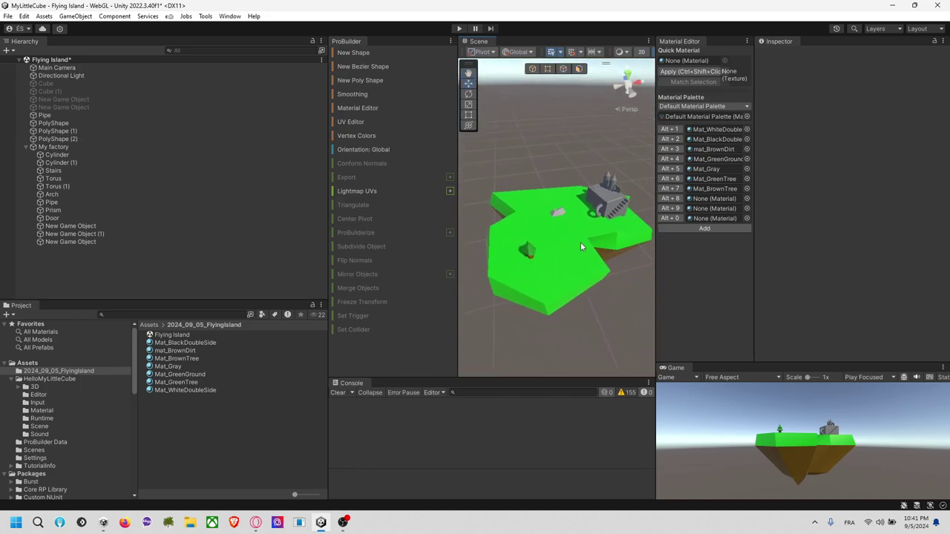
click(541, 253)
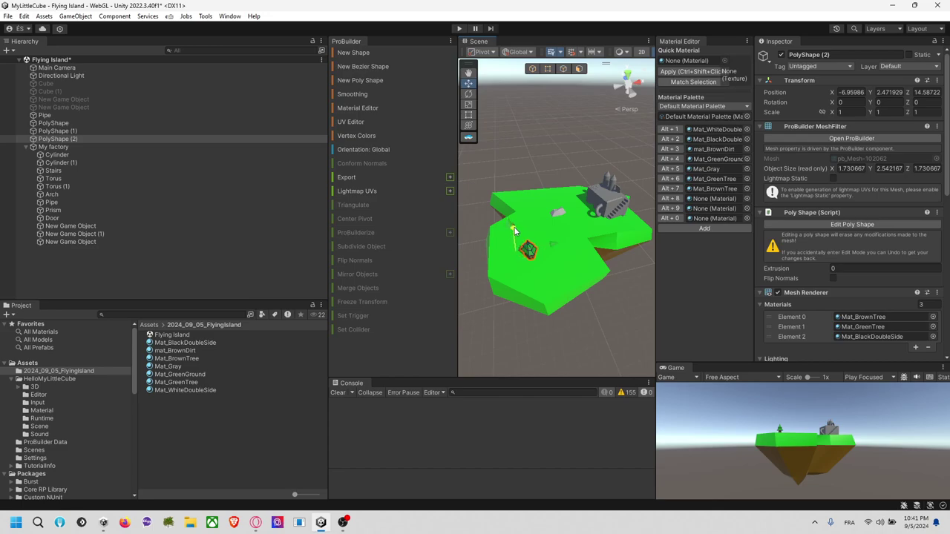
drag(514, 231, 510, 199)
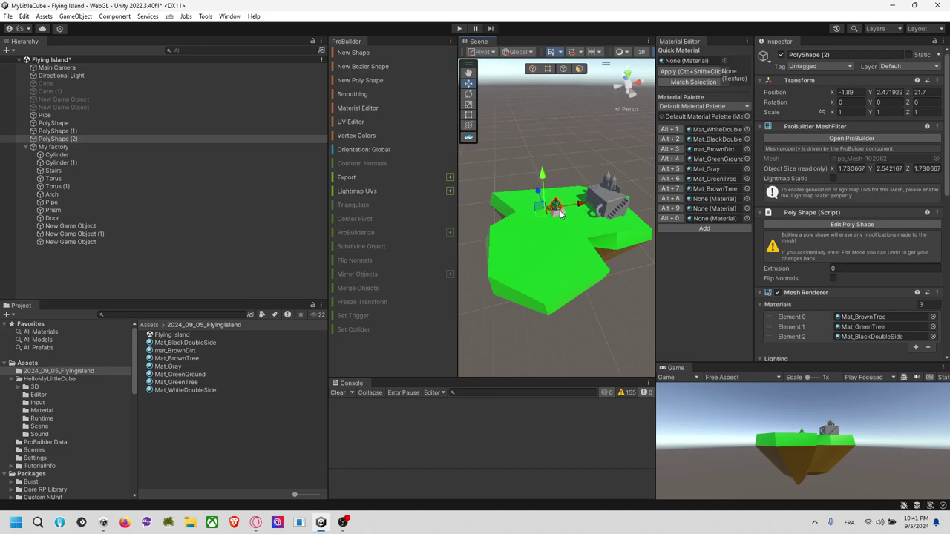
Examine the arrangement of the tree, rock and factory on the island from close up and from a distance.
key(f)
drag(474, 240, 448, 232)
click(520, 281)
right_drag(520, 293, 564, 271)
scroll(600, 194, down, 7)
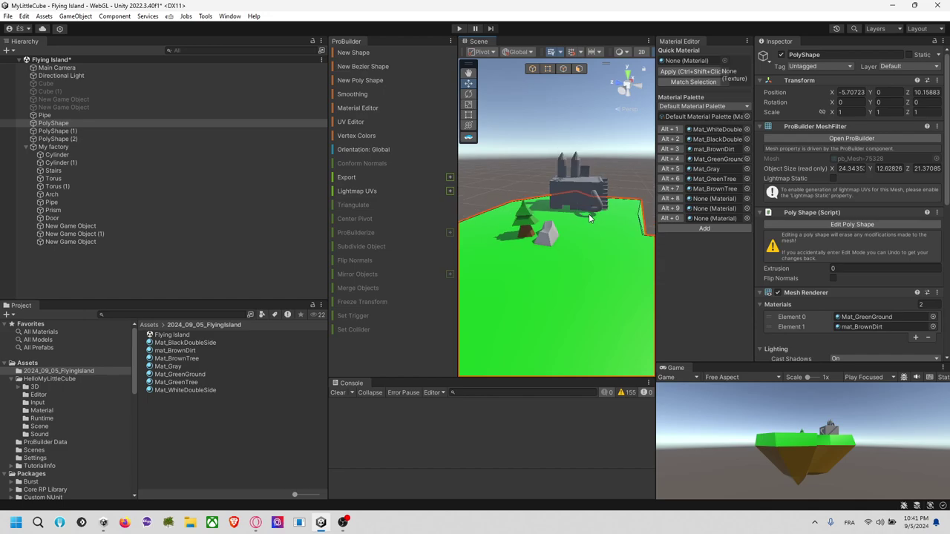
scroll(590, 217, down, 5)
click(583, 214)
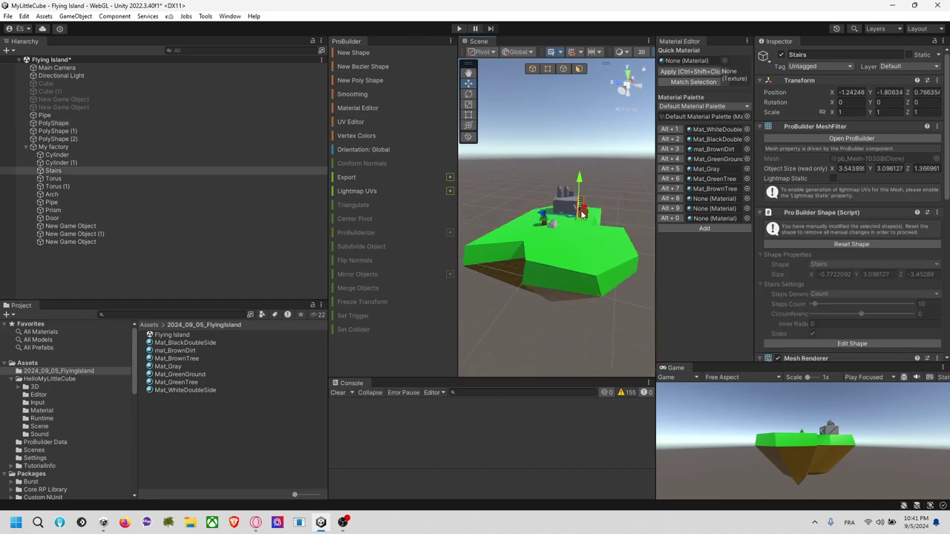
click(554, 197)
alt+drag(584, 192, 465, 242)
middle_drag(570, 221, 505, 230)
scroll(644, 224, up, 3)
Open the factory's stairs for shape editing and reset the shape to discard its manual mesh modifications.
click(636, 224)
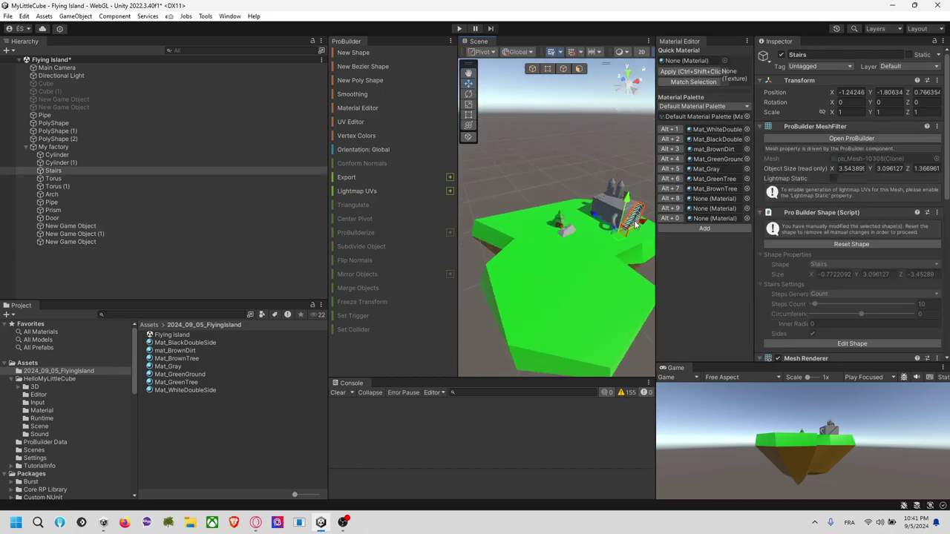
key(f)
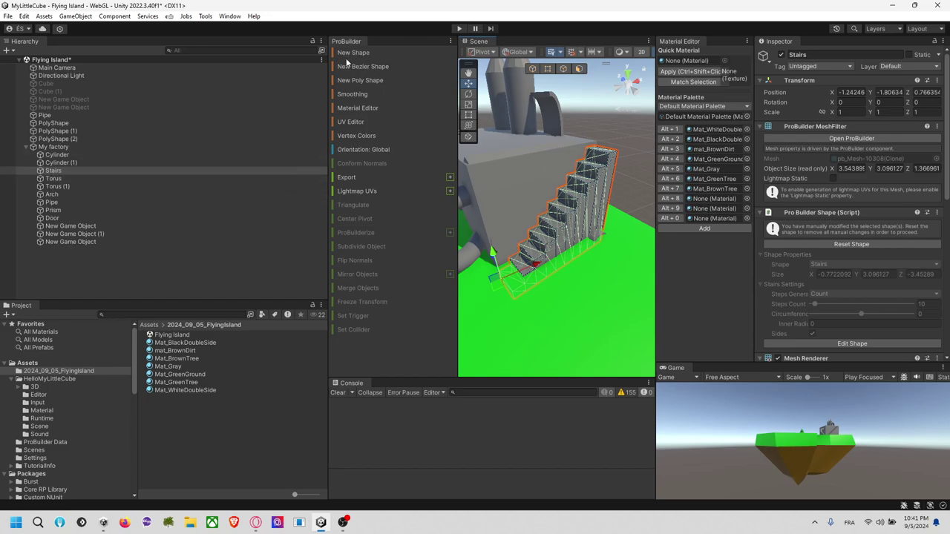
scroll(823, 250, down, 5)
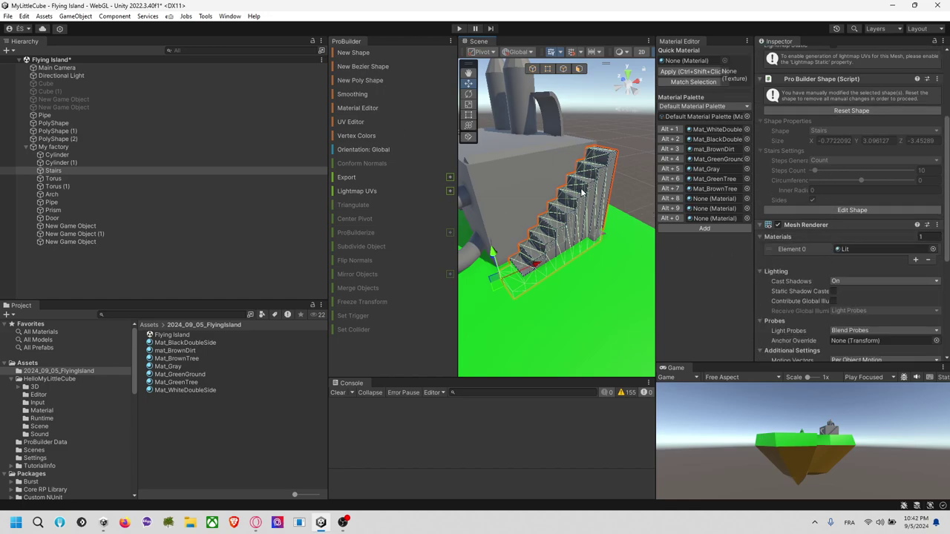
click(816, 210)
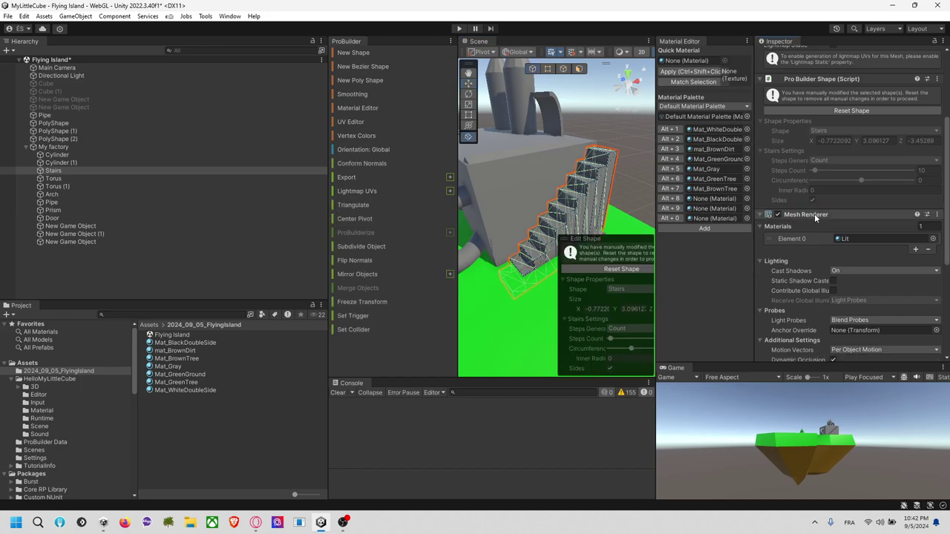
click(637, 269)
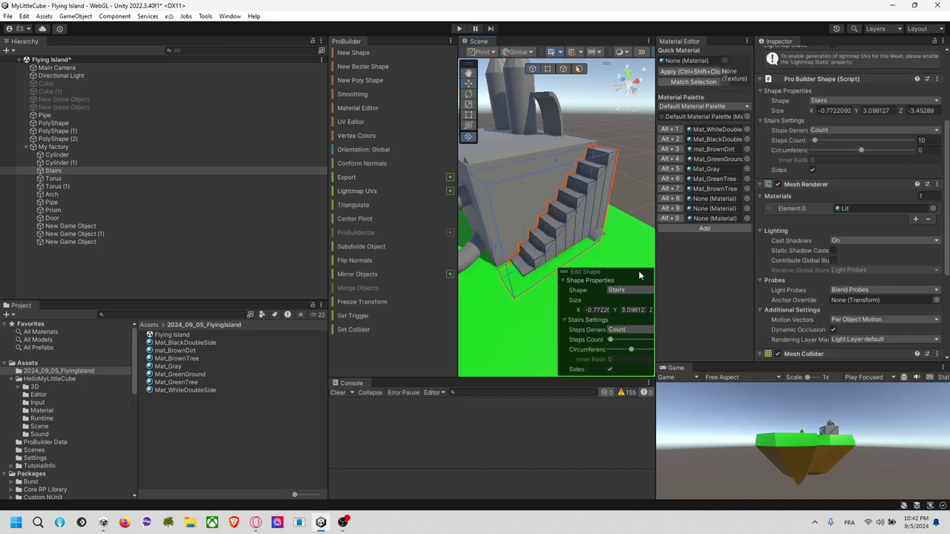
Undo the trial circumference change on the stairs and reset their shape again, with a steps count of 10.
drag(858, 151, 844, 173)
key(ctrl+z)
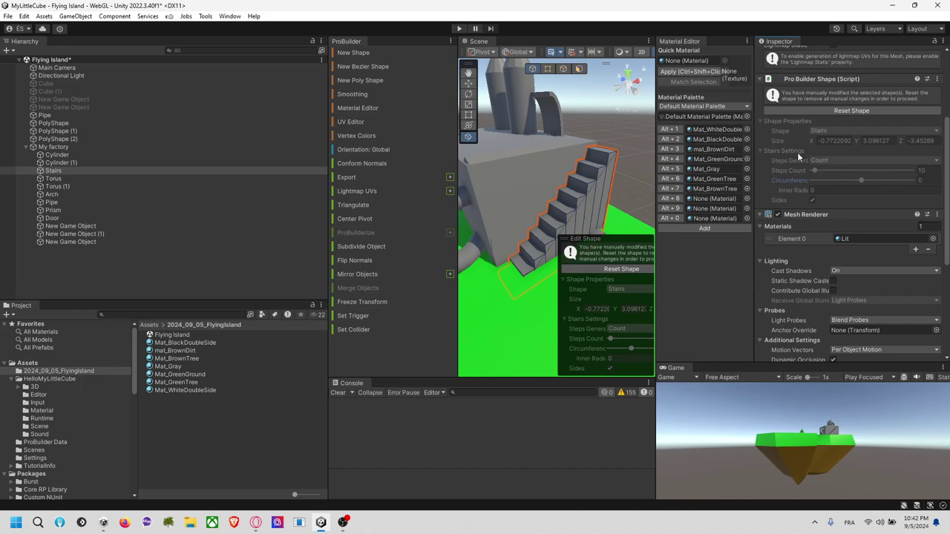
click(834, 112)
mouse_move(815, 142)
mouse_down()
mouse_move(827, 142)
mouse_move(816, 148)
mouse_up()
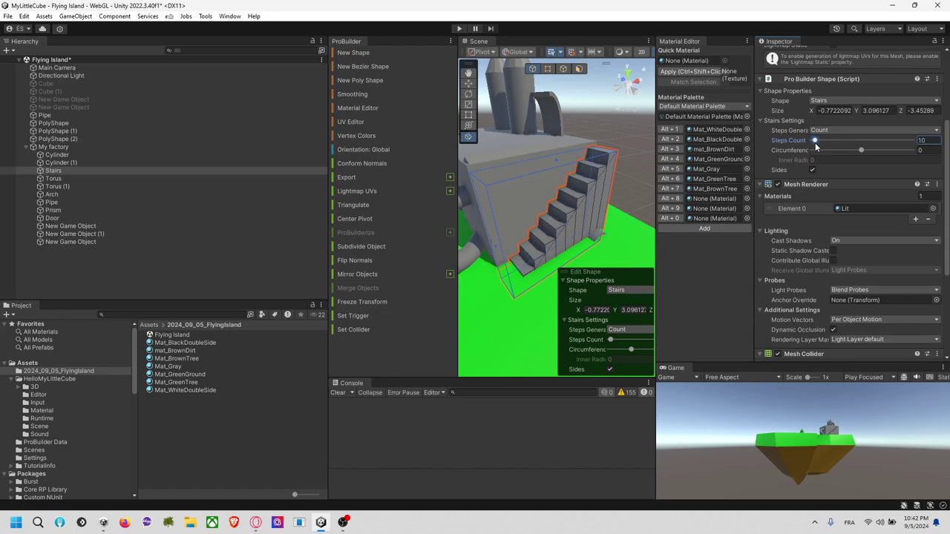
Edit the shape of the arch on the factory roof, reduce its sides count to 5 and deselect it.
click(583, 107)
click(552, 107)
middle_drag(586, 112, 605, 176)
scroll(605, 175, up, 3)
scroll(605, 179, up, 1)
scroll(593, 154, up, 1)
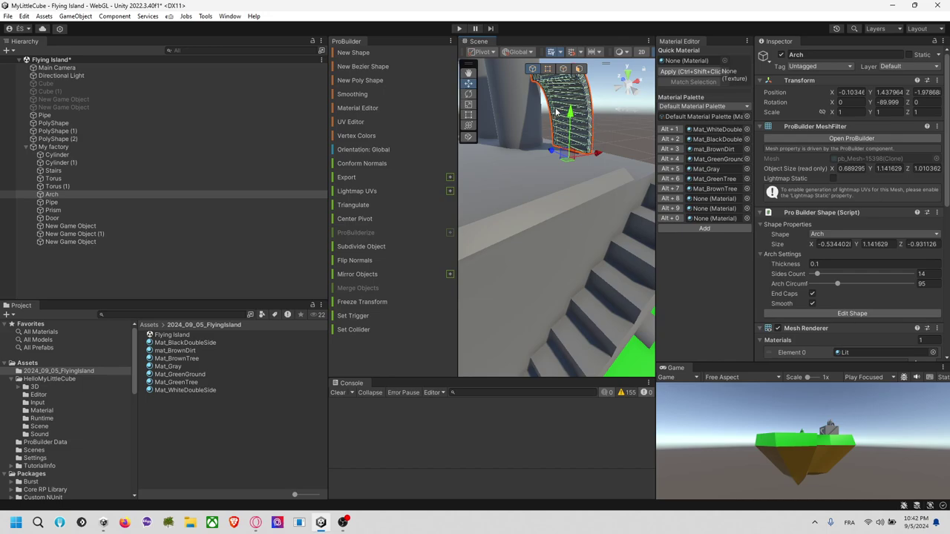
click(810, 313)
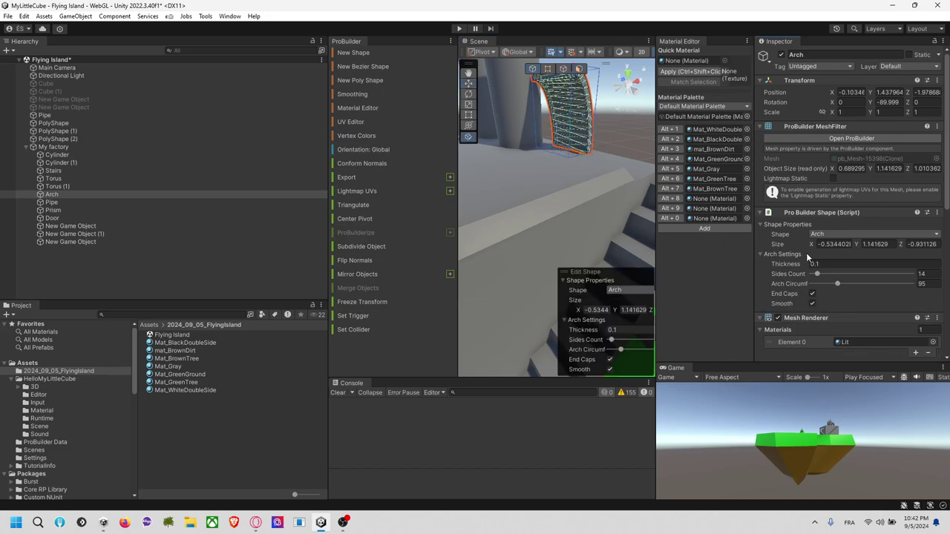
mouse_move(816, 274)
mouse_down()
mouse_move(804, 276)
mouse_move(812, 274)
mouse_up()
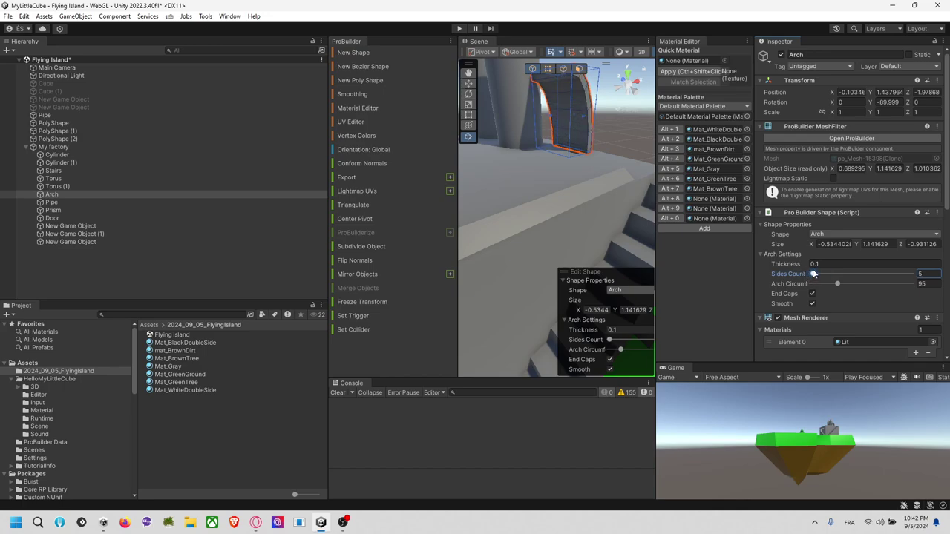
click(632, 137)
scroll(632, 138, down, 10)
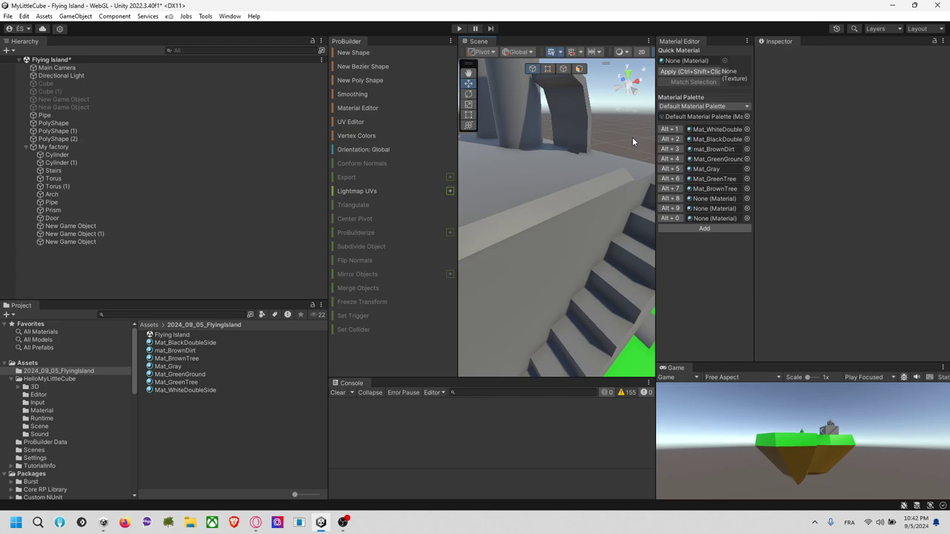
Deactivate the My factory object in the scene.
right_drag(606, 156, 553, 191)
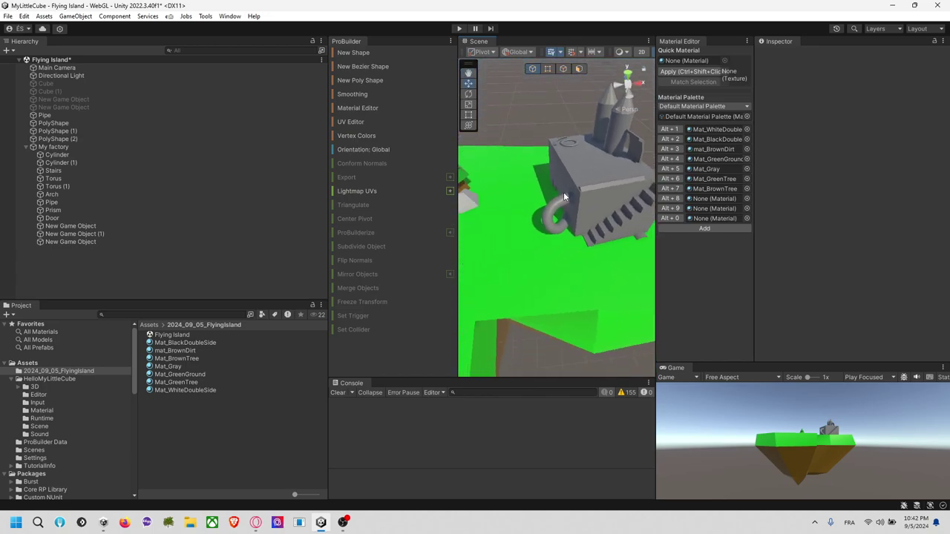
middle_drag(583, 194, 548, 186)
scroll(549, 192, down, 4)
scroll(548, 190, down, 1)
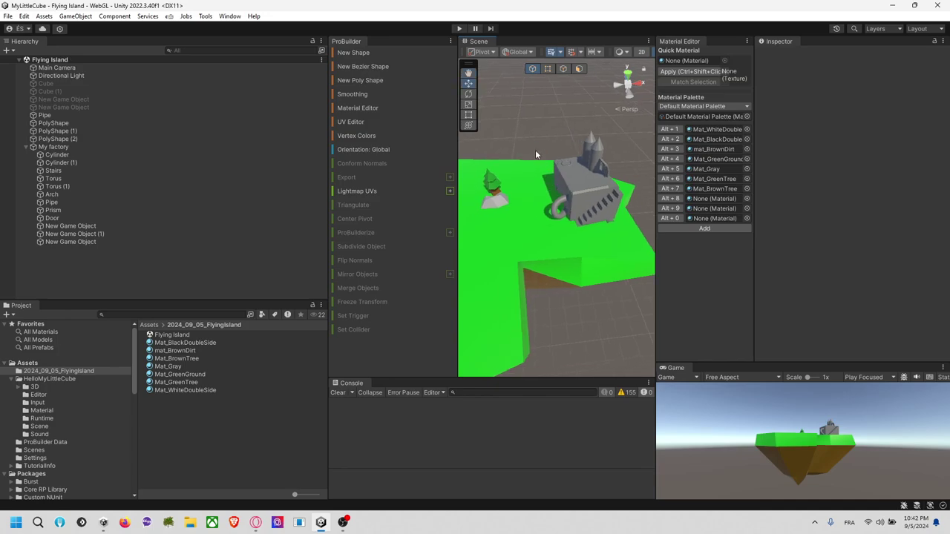
middle_drag(535, 152, 595, 153)
scroll(595, 153, down, 5)
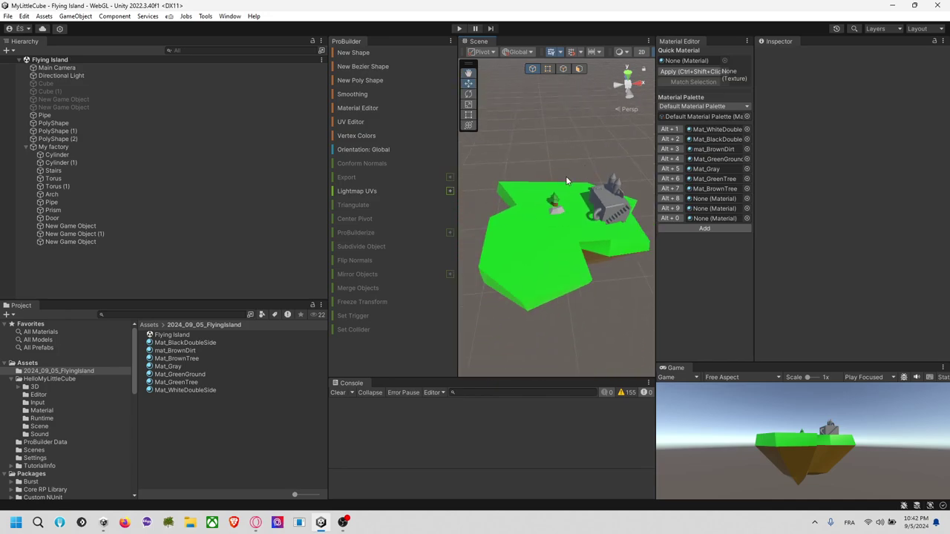
click(602, 194)
click(73, 148)
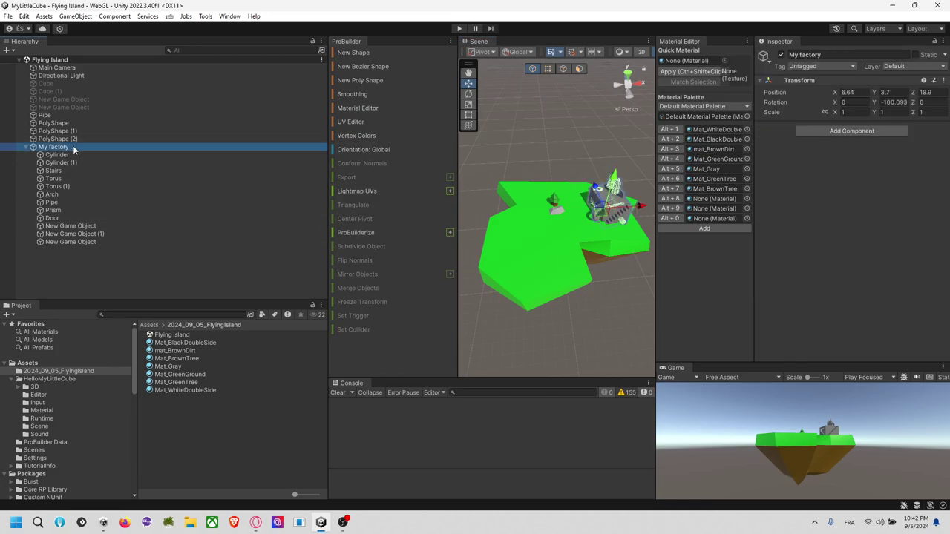
click(780, 55)
click(182, 201)
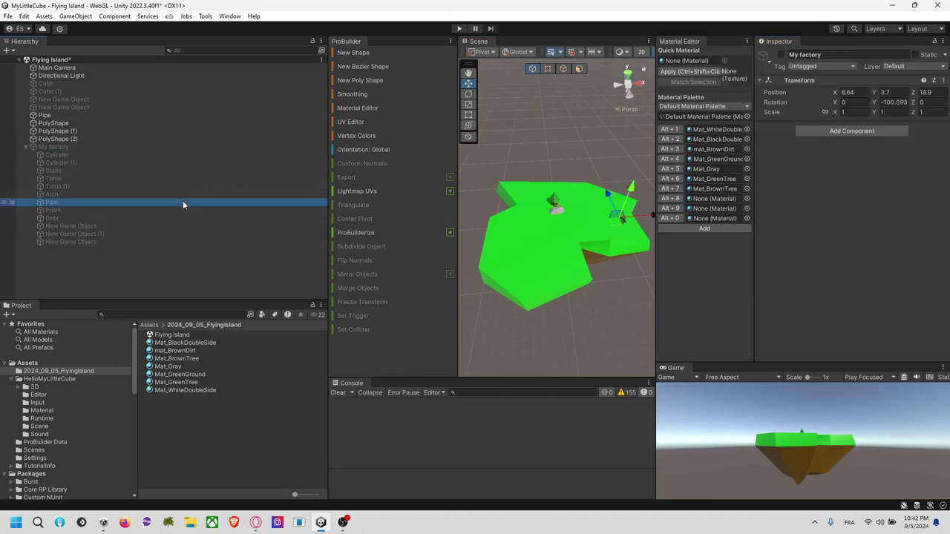
Create an empty object named "Hidden and Dangerous" and nest My factory under it.
click(64, 282)
right_click(63, 284)
click(115, 362)
text(Hide)
key(Return)
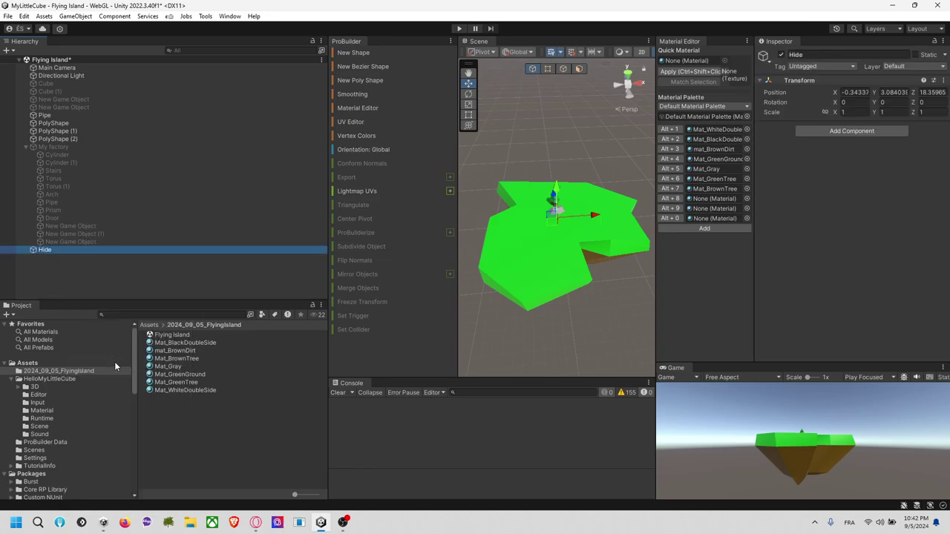
click(57, 250)
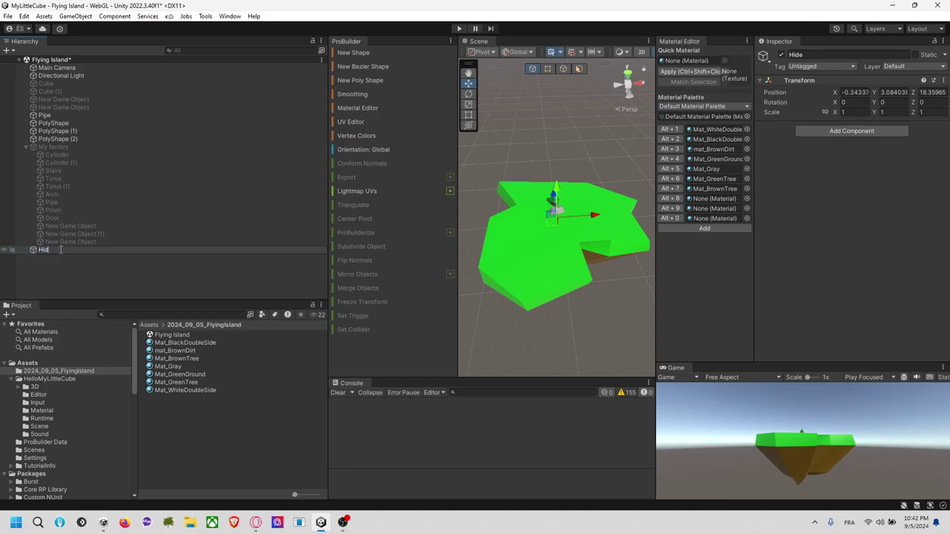
text(Hidden and Dangerous)
key(Return)
drag(61, 150, 84, 250)
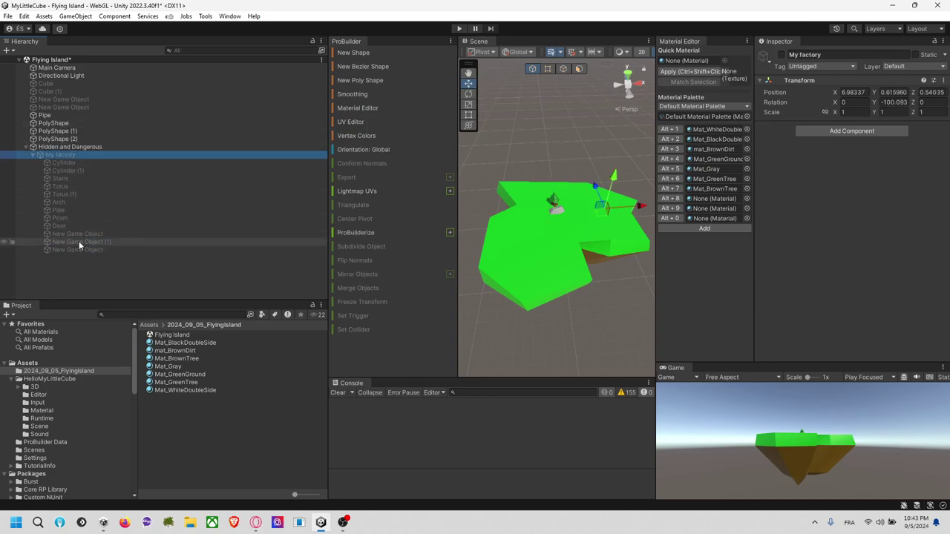
Set the X and Z position of the Hidden and Dangerous object to 0.
click(84, 147)
click(860, 91)
text(0)
click(885, 94)
text(0)
click(923, 94)
text(0)
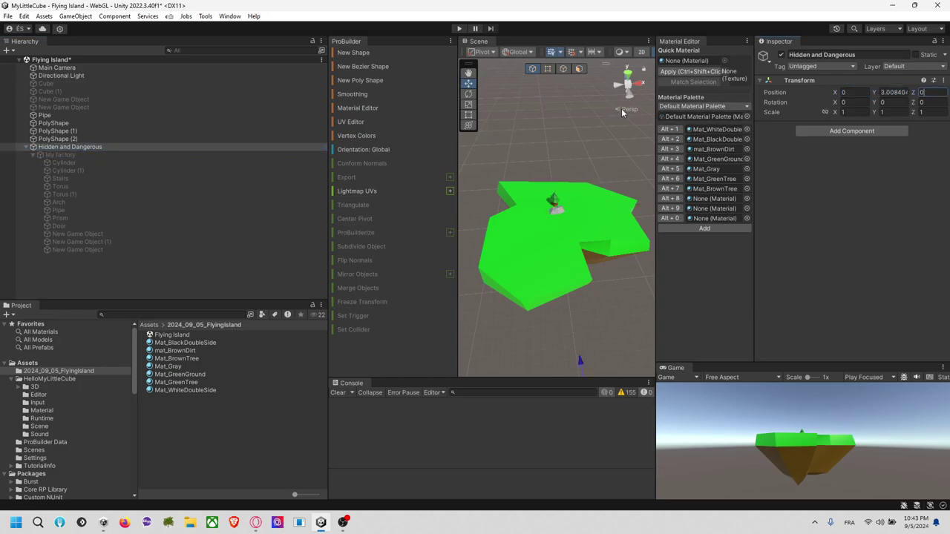
click(625, 111)
scroll(570, 333, down, 3)
right_drag(576, 335, 561, 183)
alt+drag(561, 183, 561, 198)
click(555, 172)
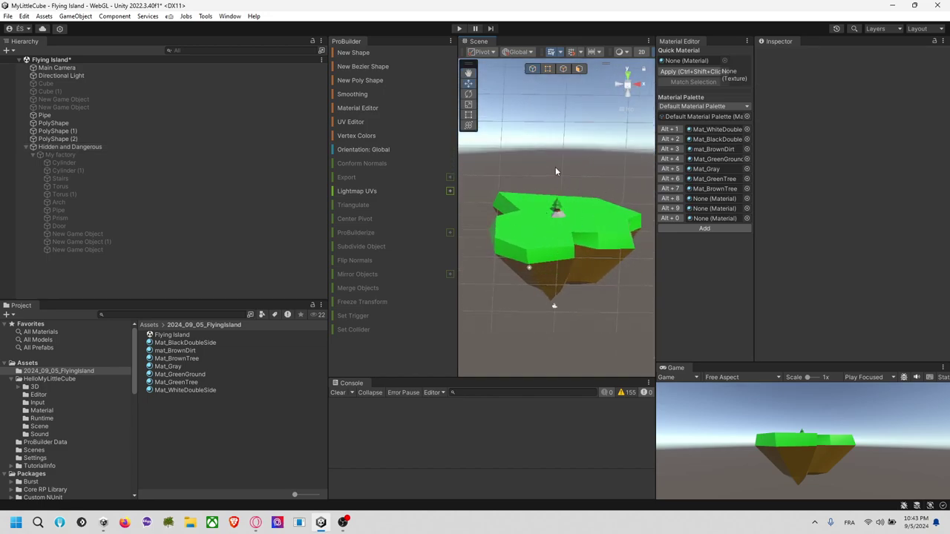
Switch to the web browser and close the gray-or-grey article and its Google search page.
key(alt+Tab)
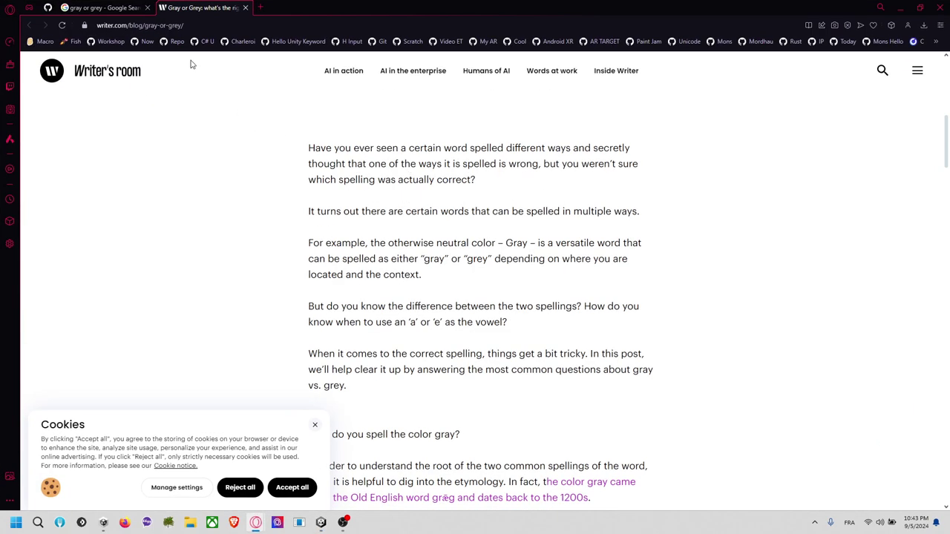
click(245, 7)
click(147, 7)
Browse the nature asset links in the GitHub workshop issue and open the Low Poly Nature Pack Lite page.
scroll(409, 255, down, 7)
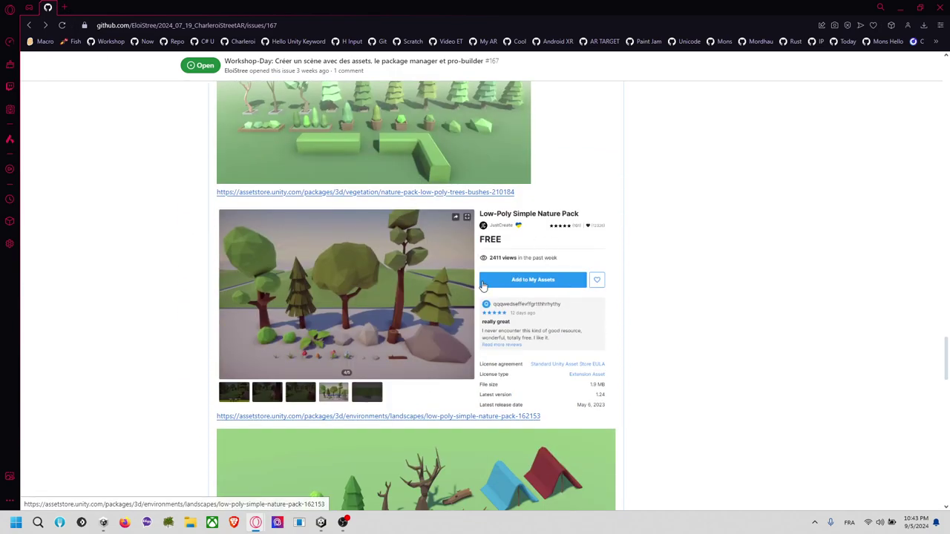
scroll(392, 241, down, 2)
scroll(393, 282, down, 1)
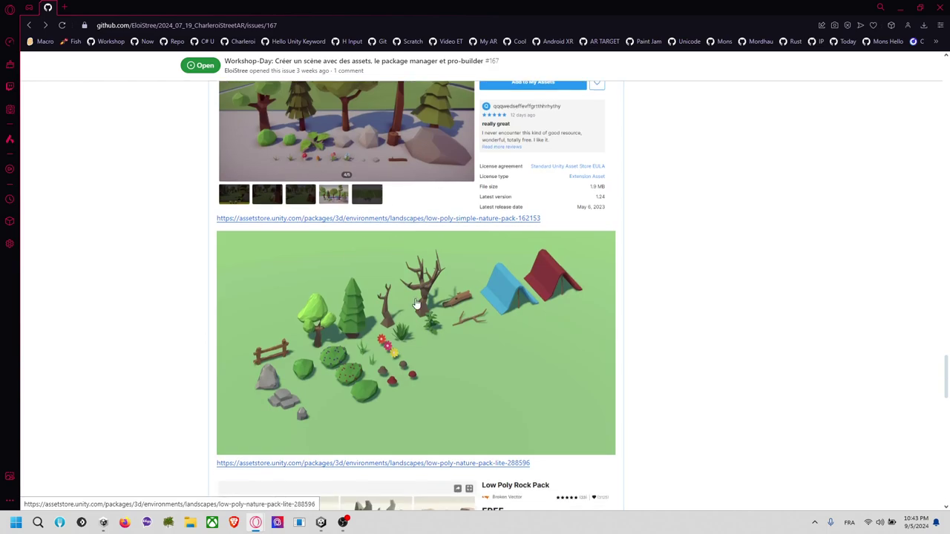
scroll(393, 305, up, 5)
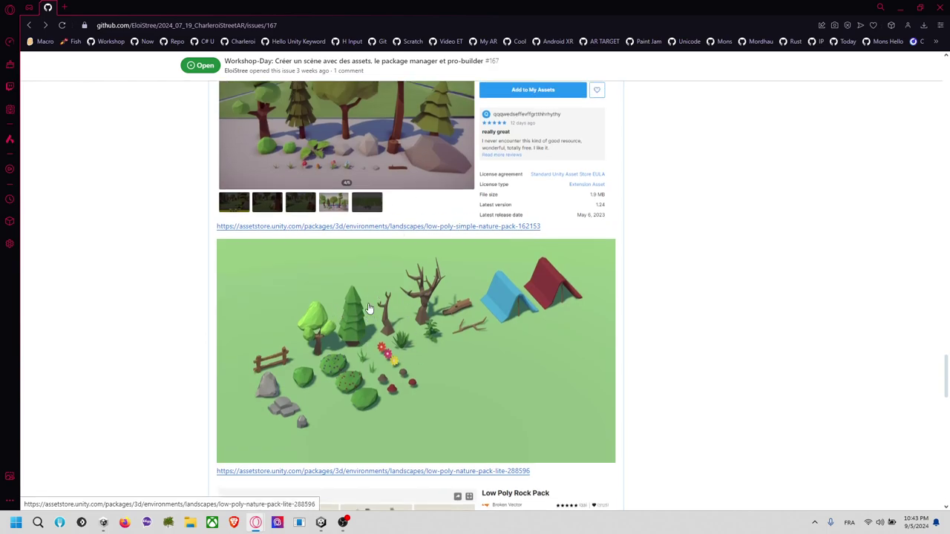
scroll(369, 308, down, 5)
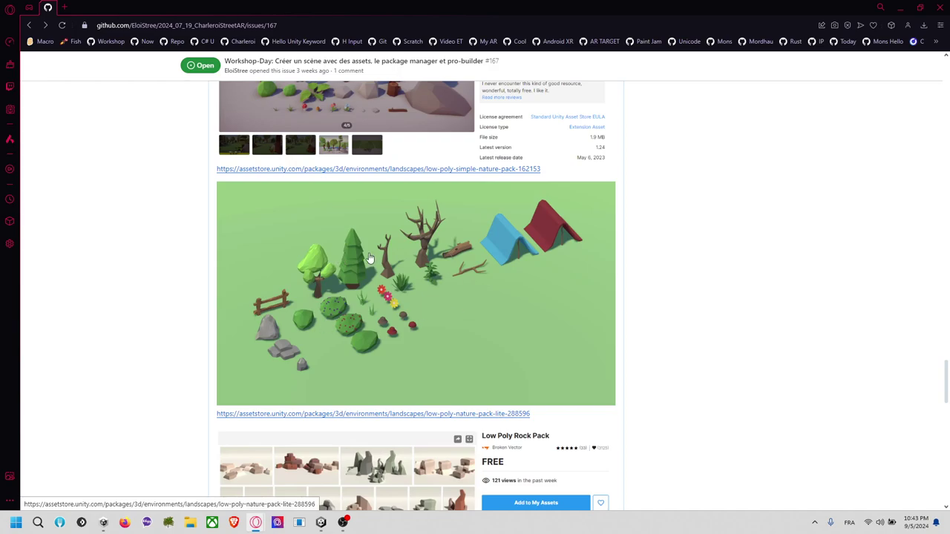
scroll(349, 334, down, 2)
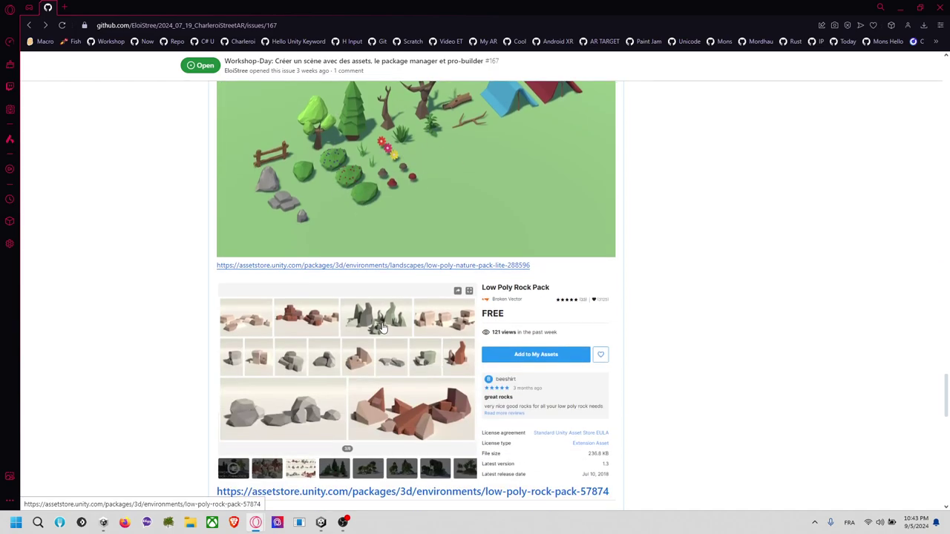
click(408, 267)
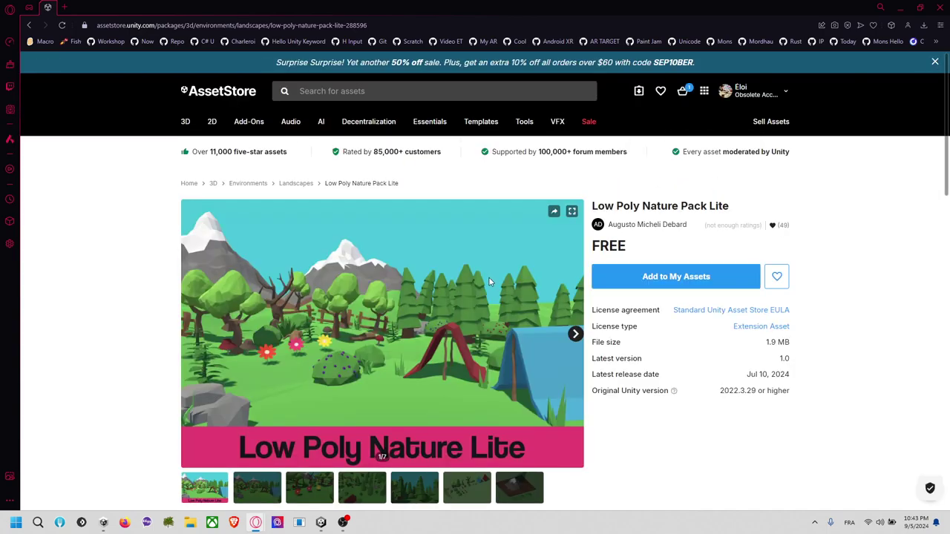
Search the Asset Store for "chien".
click(393, 92)
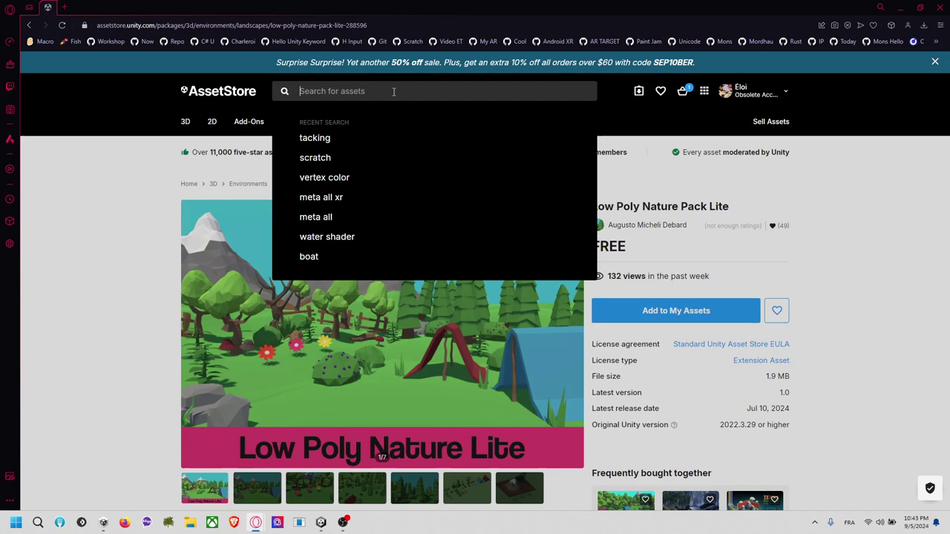
text(chien)
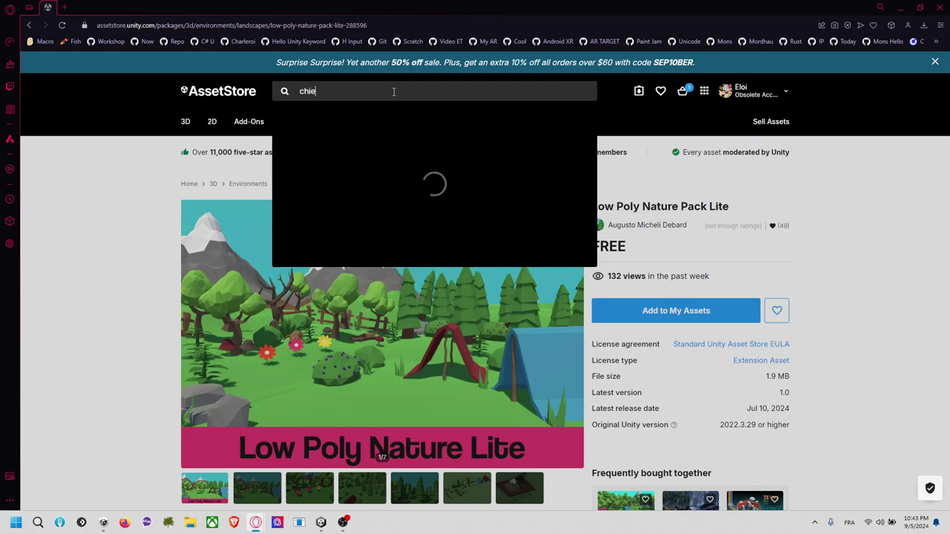
key(Return)
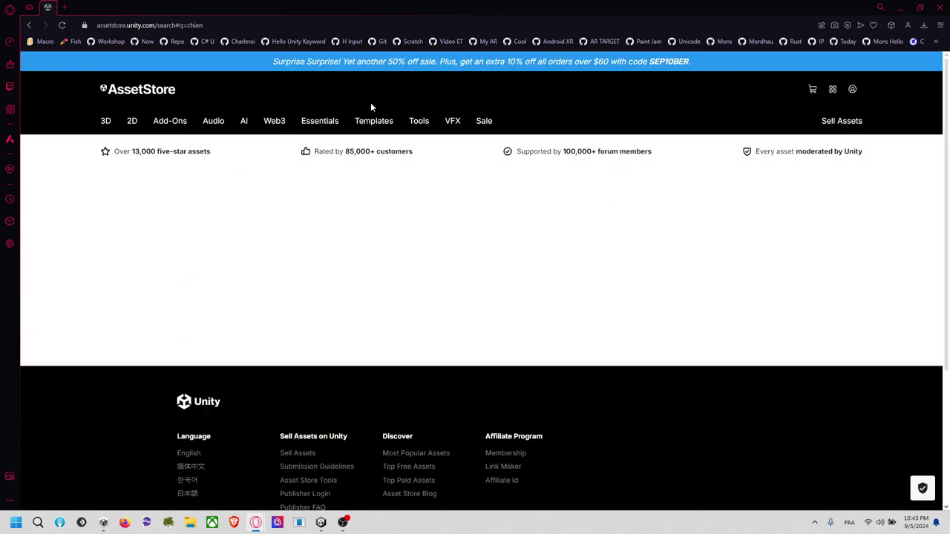
Search the Asset Store for "dog" and look through the listed assets.
click(376, 95)
key(ctrl+a)
text(dog)
key(Return)
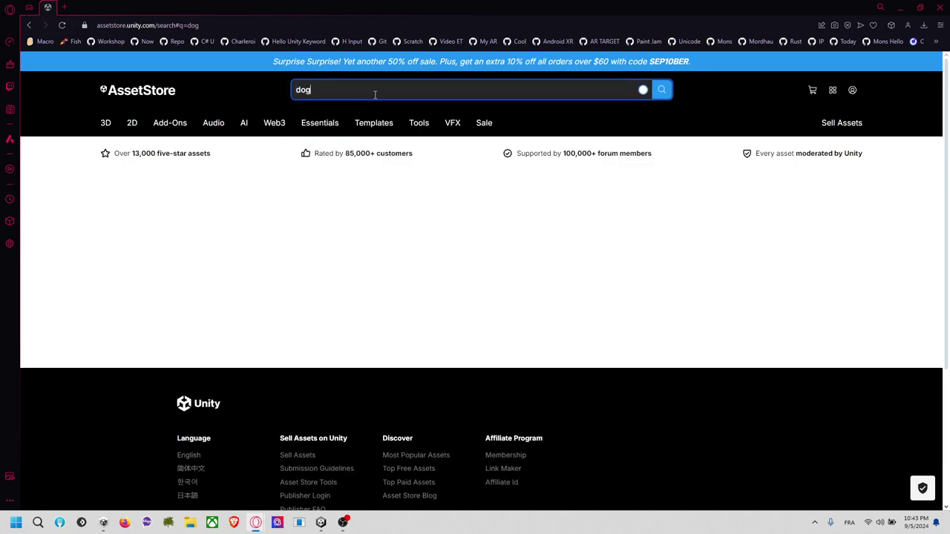
scroll(429, 354, down, 1)
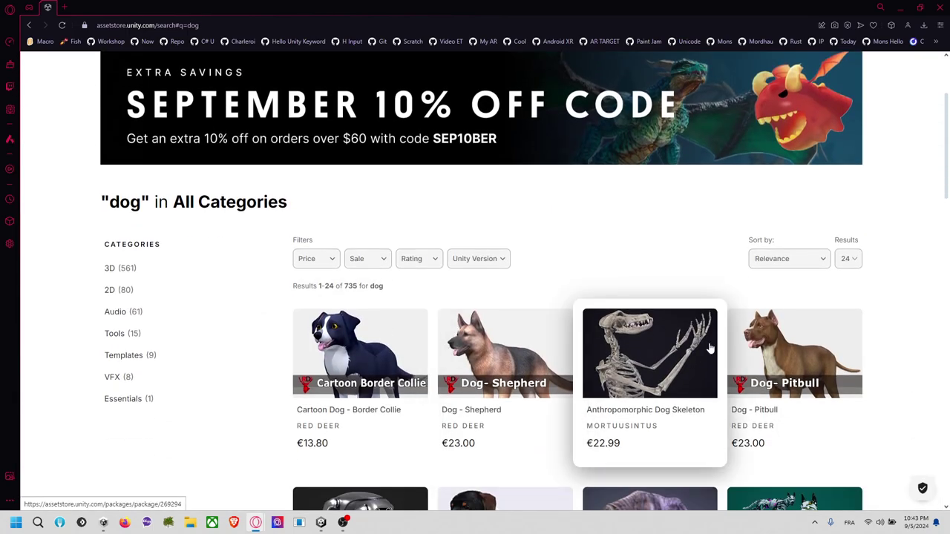
scroll(646, 363, down, 2)
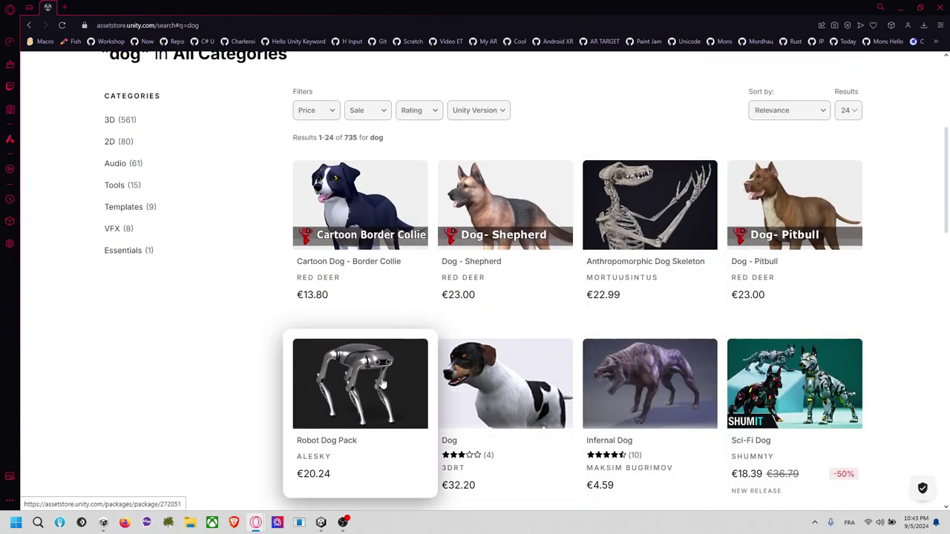
scroll(614, 403, down, 2)
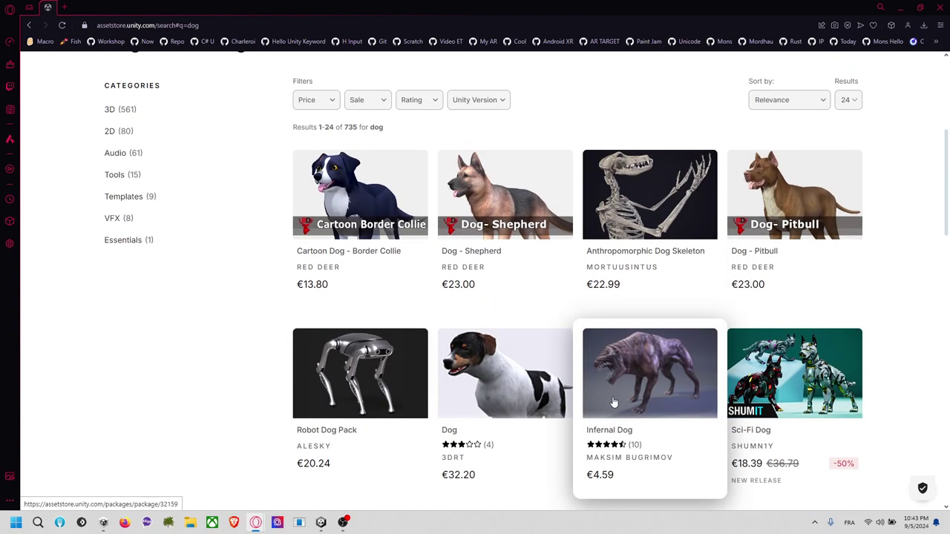
scroll(564, 361, up, 3)
scroll(564, 361, up, 3)
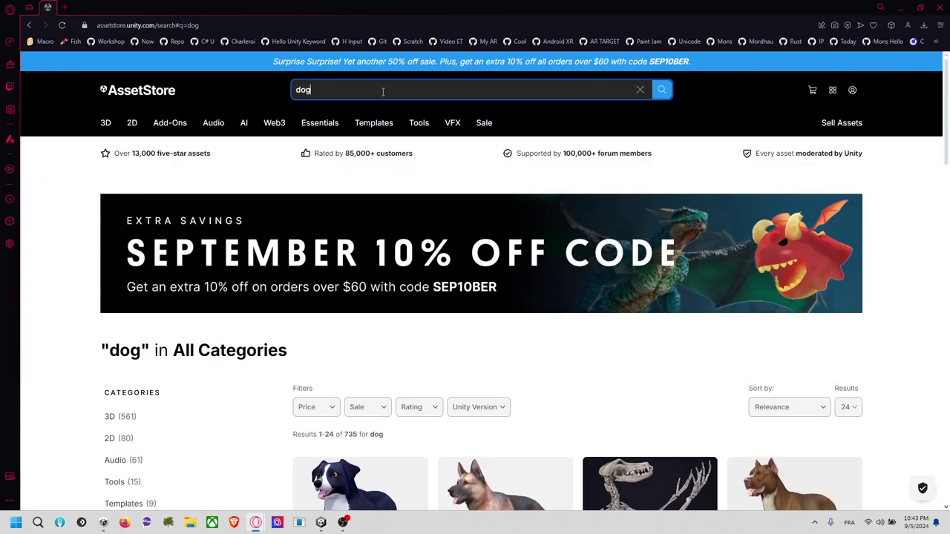
Refine the Asset Store search to "dog low poly" and look through the listed assets.
text(low poly)
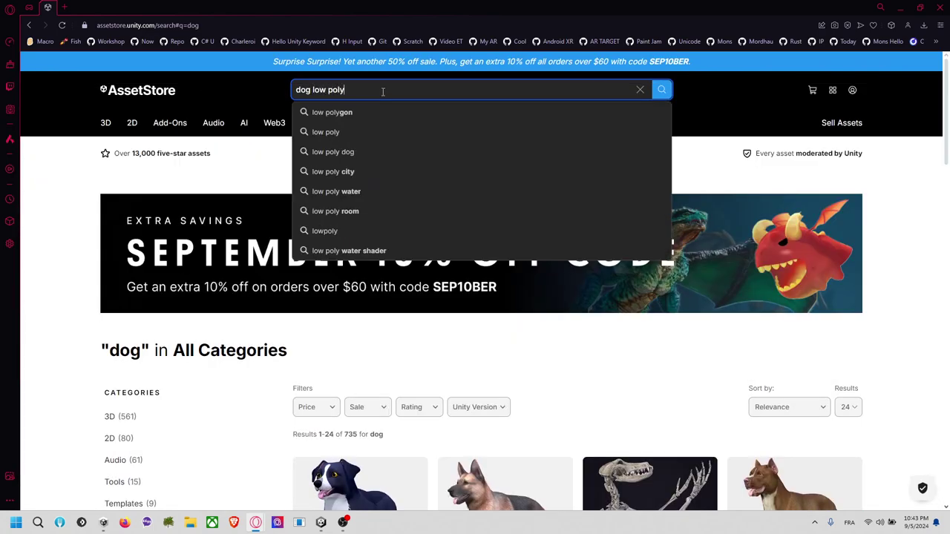
key(Return)
scroll(523, 311, down, 3)
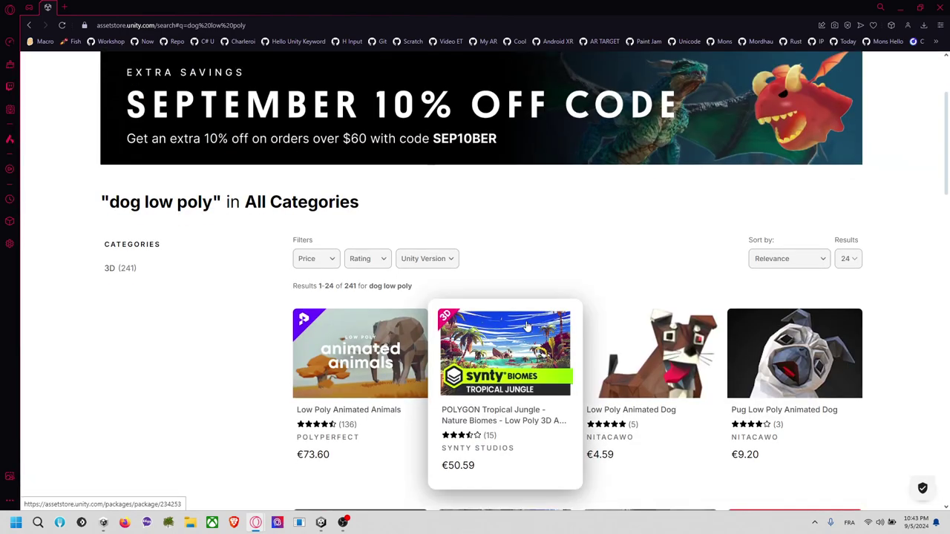
scroll(897, 368, down, 2)
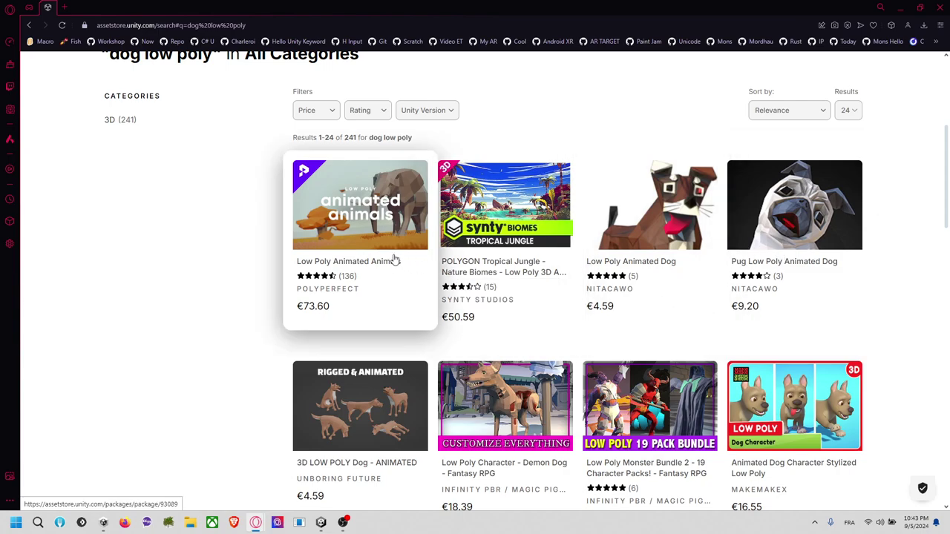
scroll(386, 252, down, 1)
scroll(380, 247, down, 1)
scroll(535, 239, down, 1)
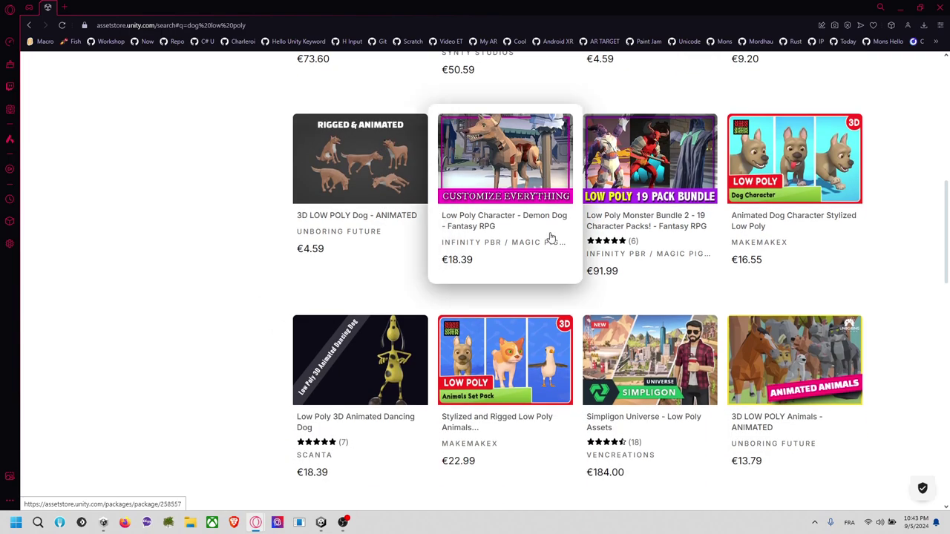
scroll(483, 245, up, 5)
scroll(369, 218, down, 1)
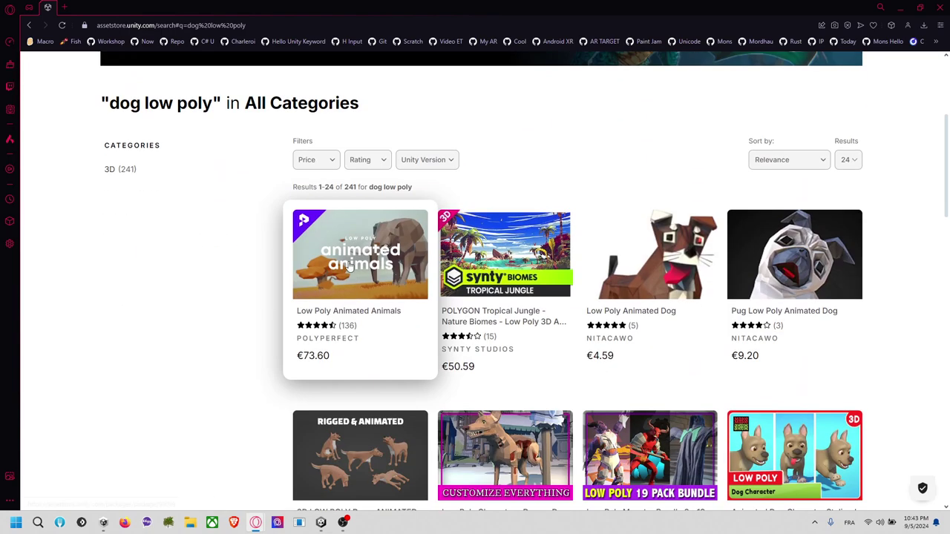
Filter the "dog low poly" results to free assets and open the Low Poly Houses Free Pack page.
click(335, 161)
click(327, 187)
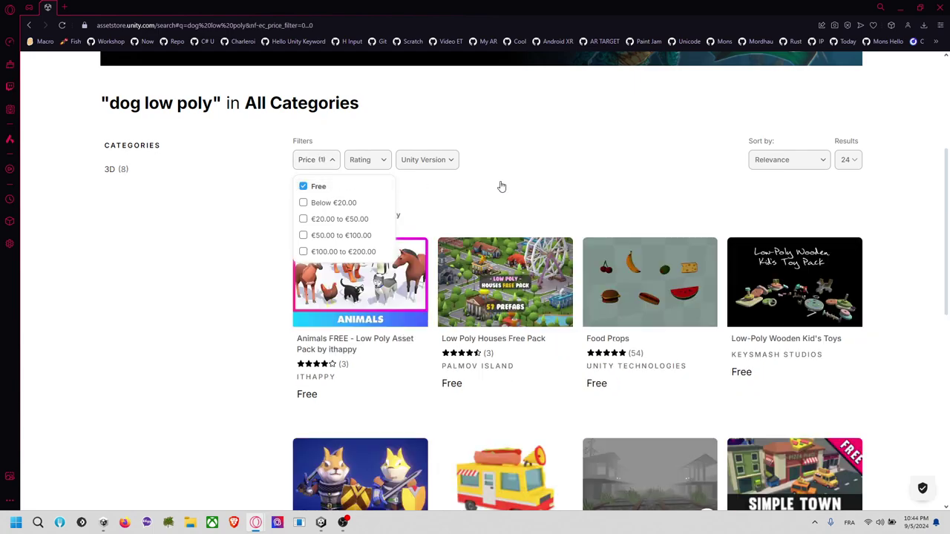
click(593, 182)
scroll(613, 212, down, 2)
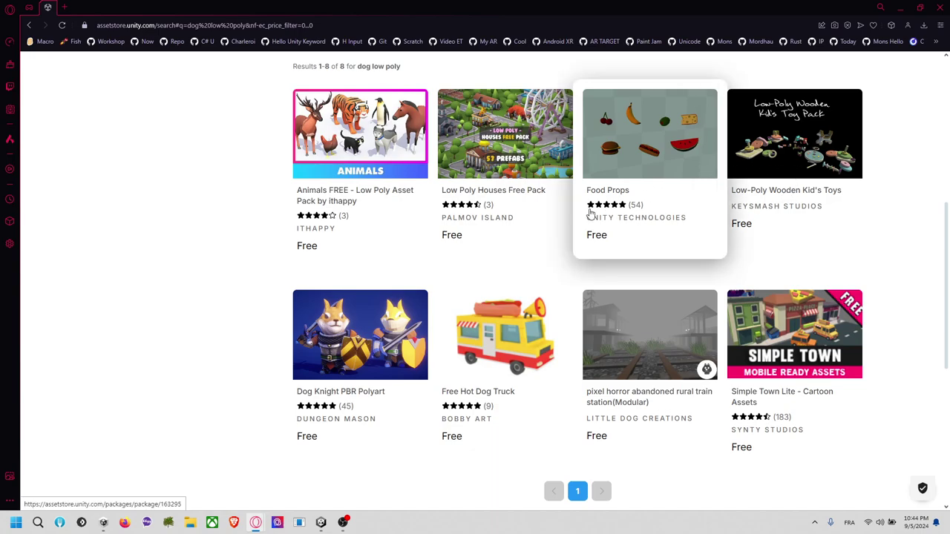
scroll(548, 233, down, 1)
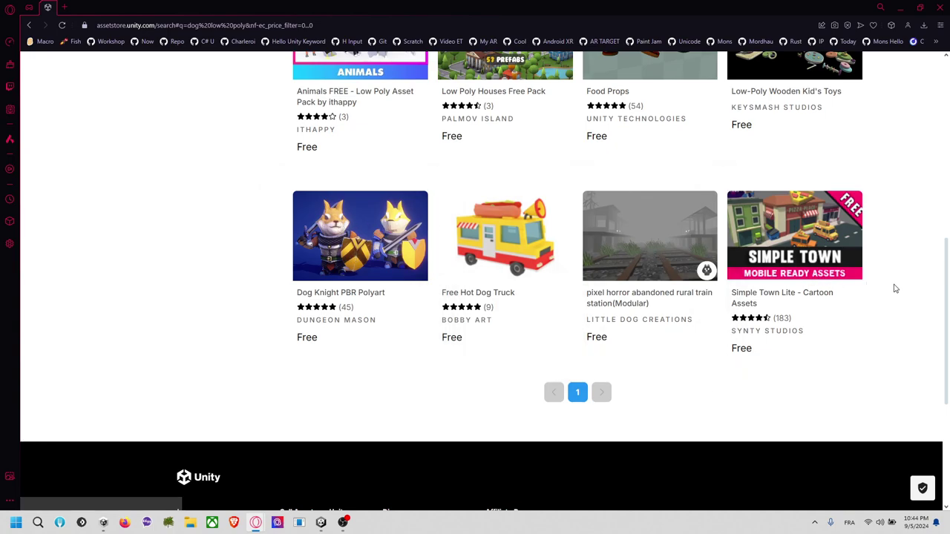
scroll(893, 289, up, 2)
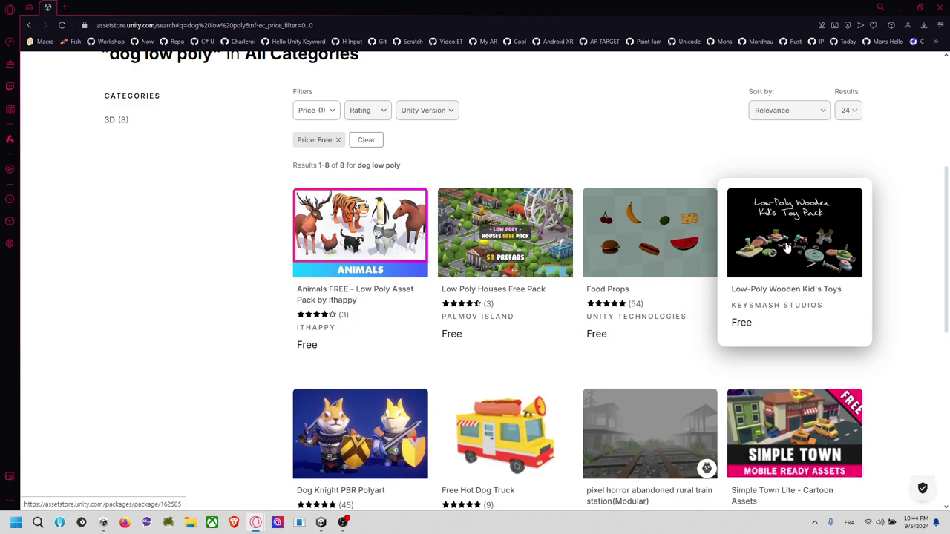
click(525, 247)
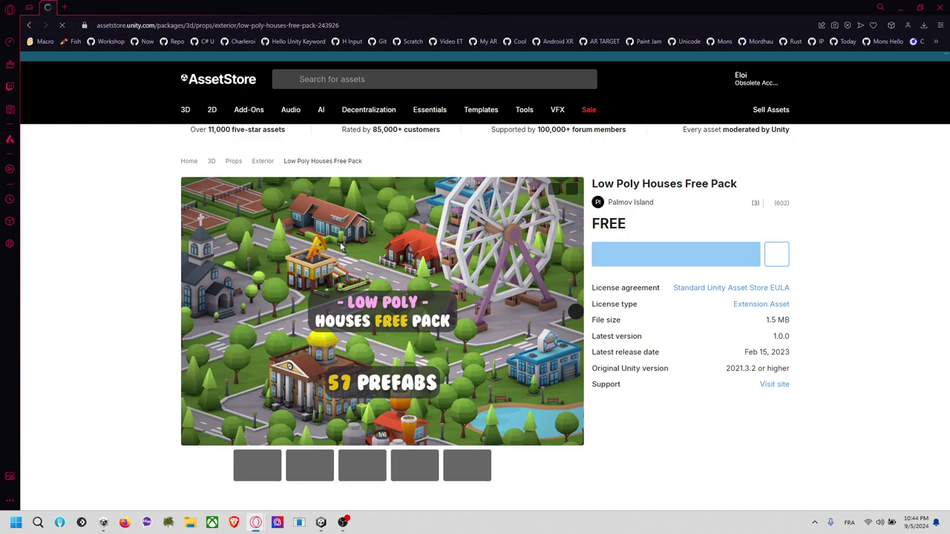
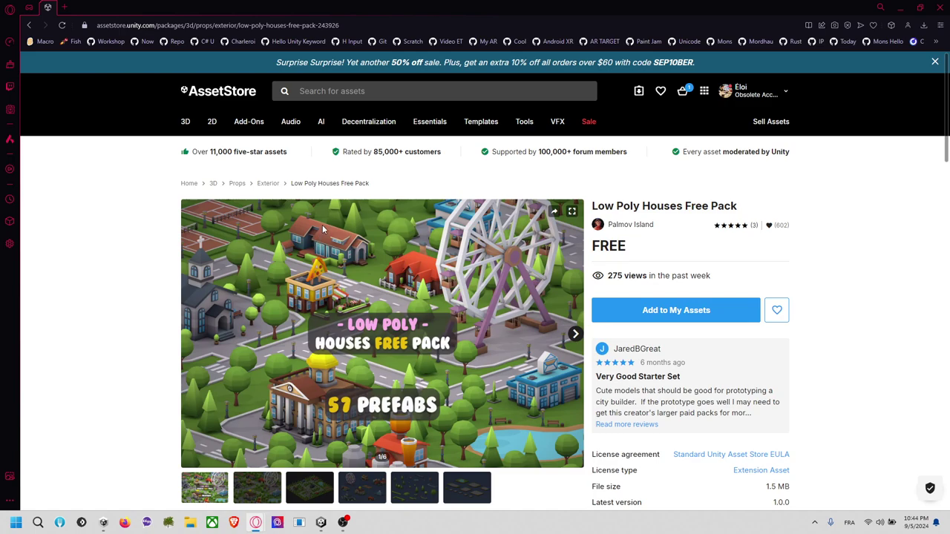
Examine the preview images of the Low Poly Houses Free Pack and try to add the pack to My Assets.
scroll(439, 274, down, 2)
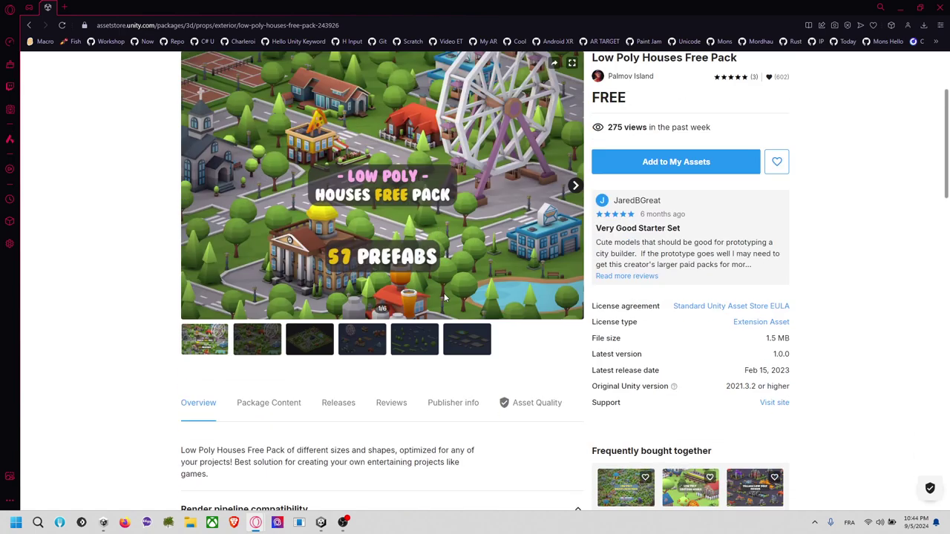
click(273, 352)
click(304, 347)
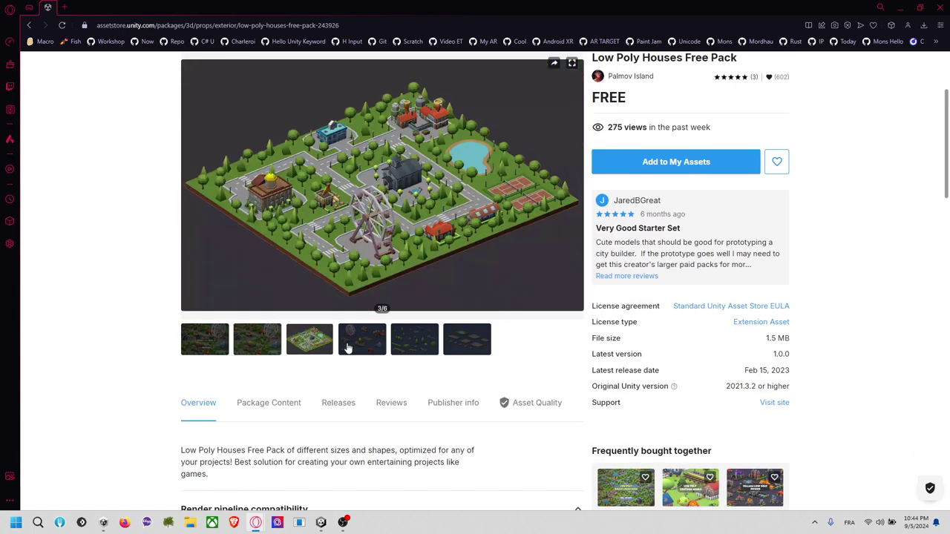
click(349, 349)
click(423, 346)
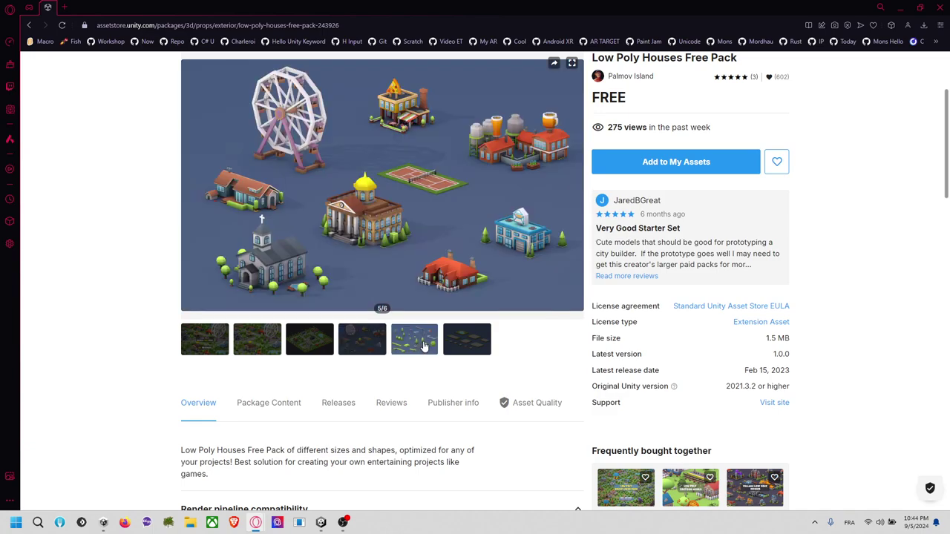
click(456, 343)
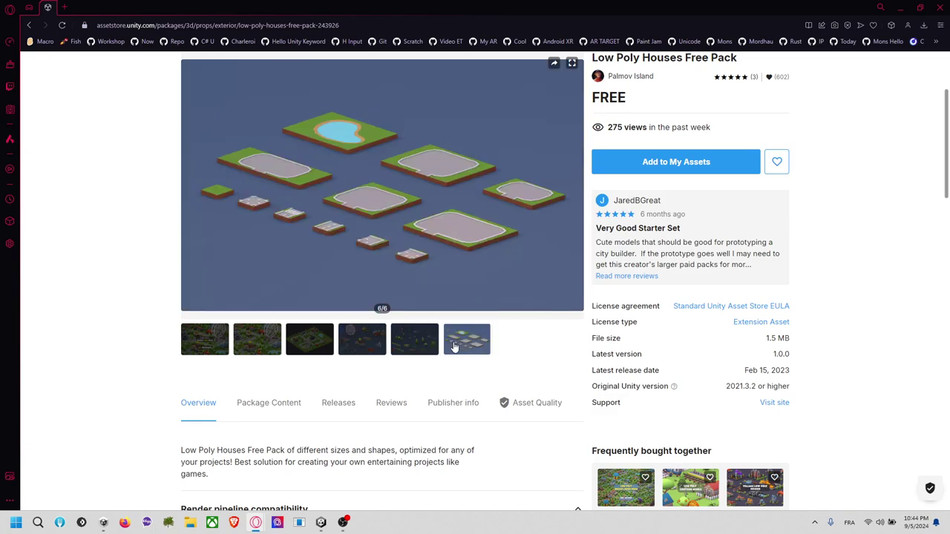
click(429, 345)
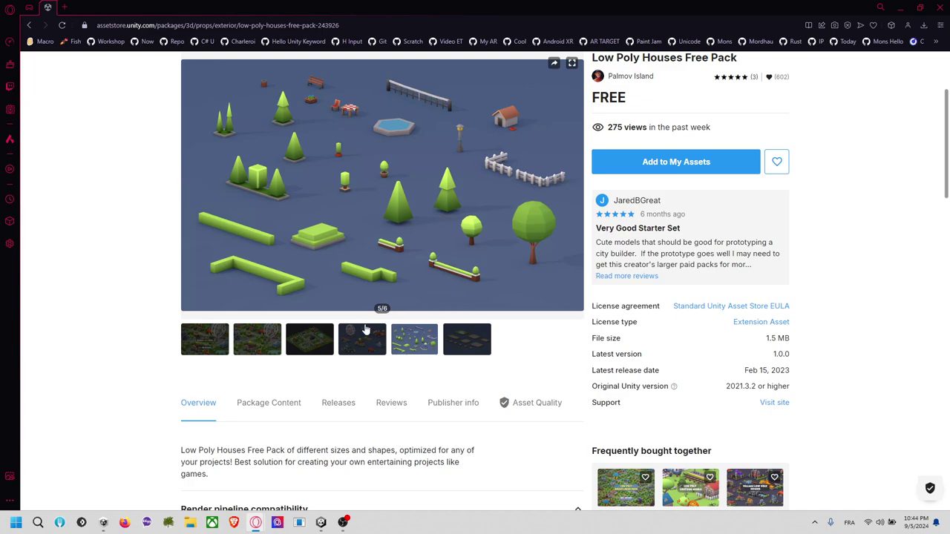
click(362, 335)
click(300, 343)
click(248, 342)
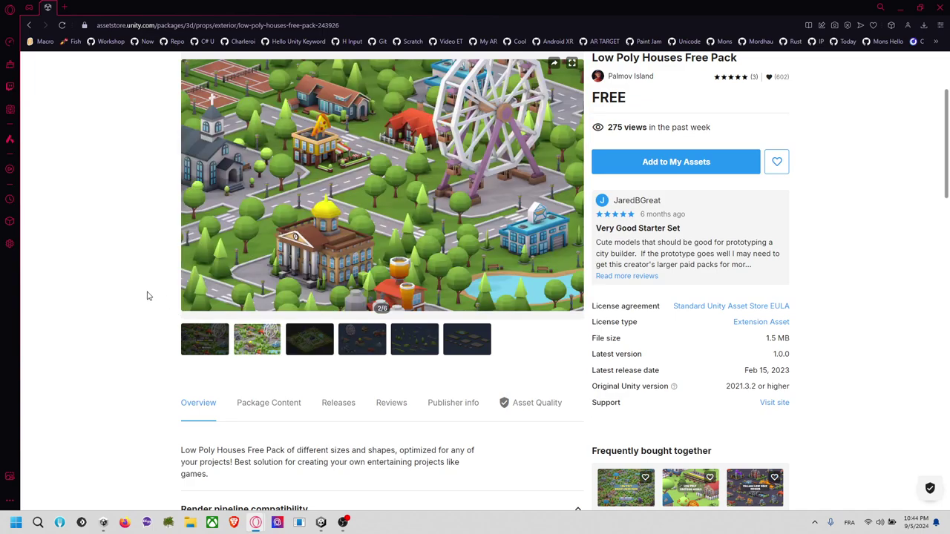
click(296, 343)
click(361, 339)
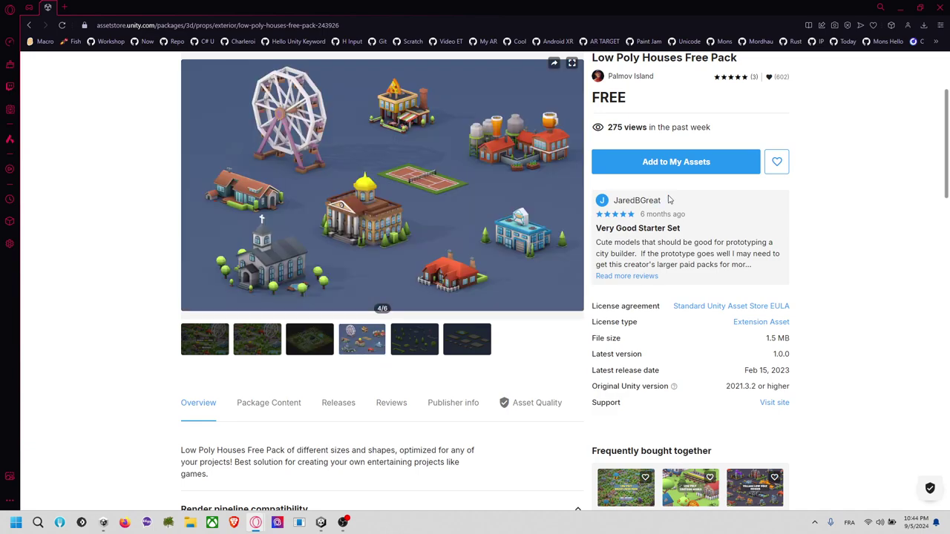
click(653, 164)
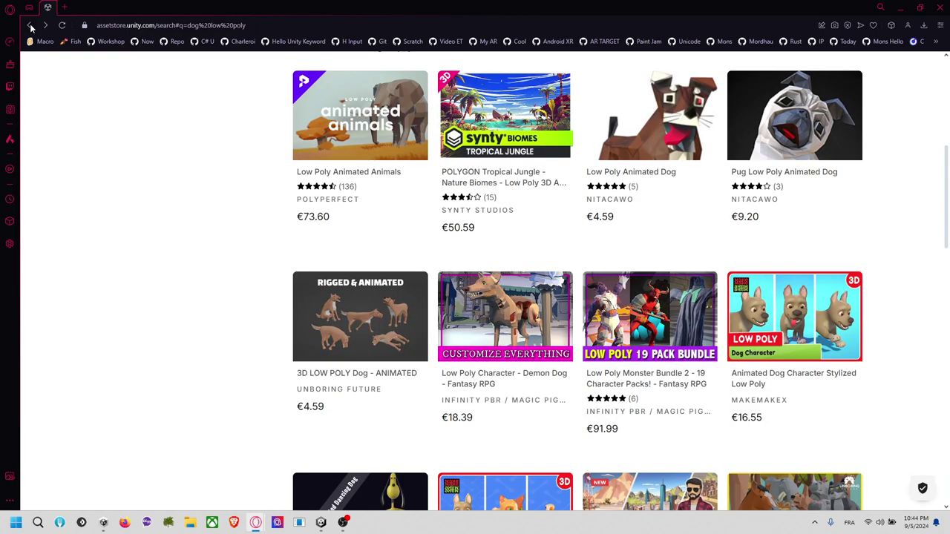
Return to the Low Poly Nature Pack Lite page and add the pack to My Assets, accepting the Terms of Service.
click(30, 27)
click(30, 27)
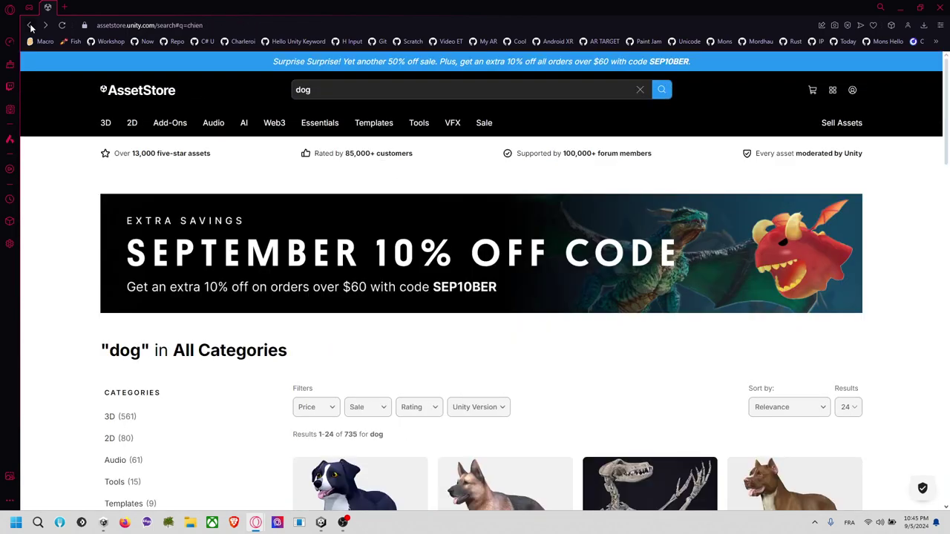
click(30, 26)
click(30, 26)
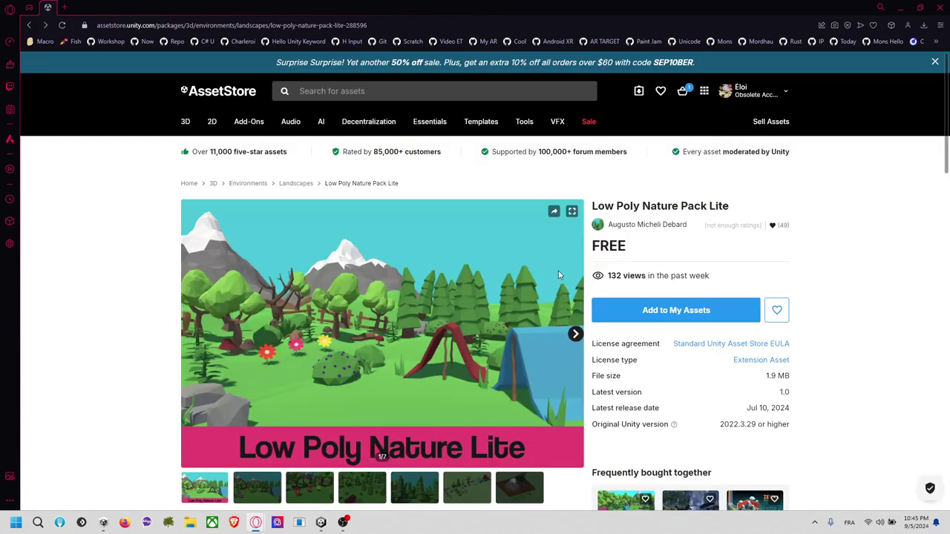
scroll(678, 250, down, 2)
click(668, 221)
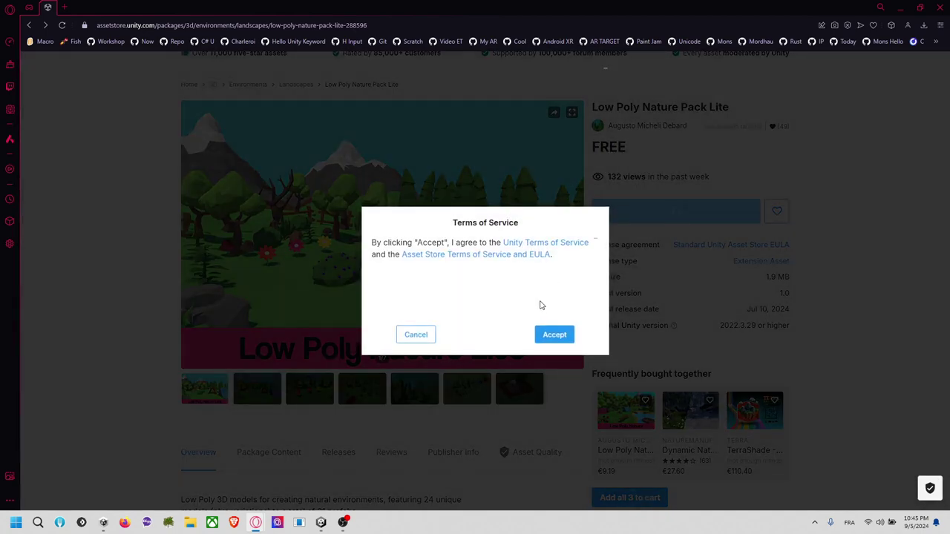
click(548, 332)
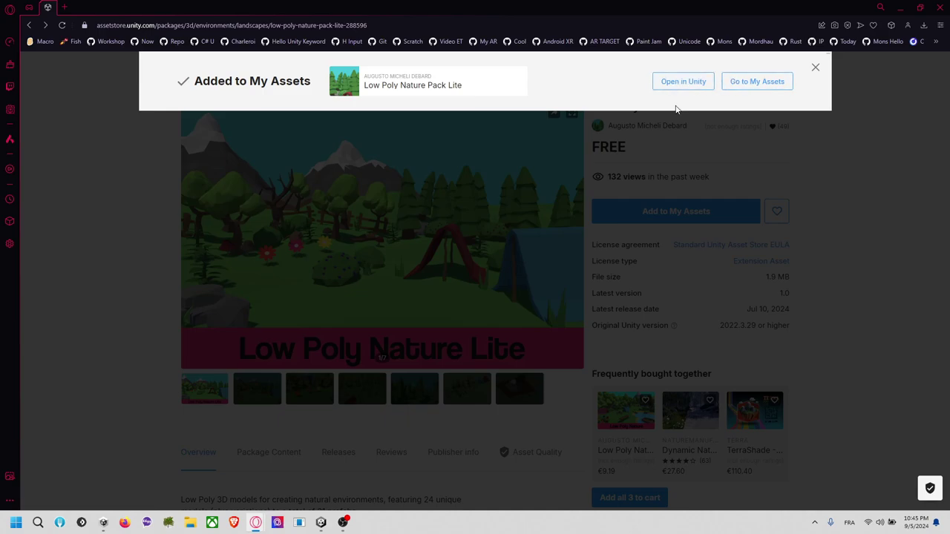
Open Low Poly Nature Pack Lite in the Unity Editor, always allowing the store's links, and download the package.
click(688, 84)
click(407, 81)
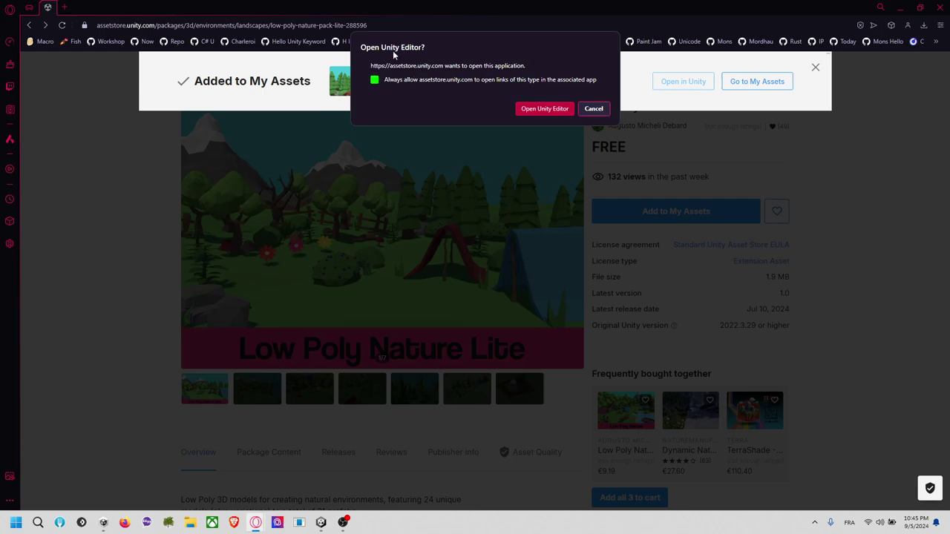
click(546, 108)
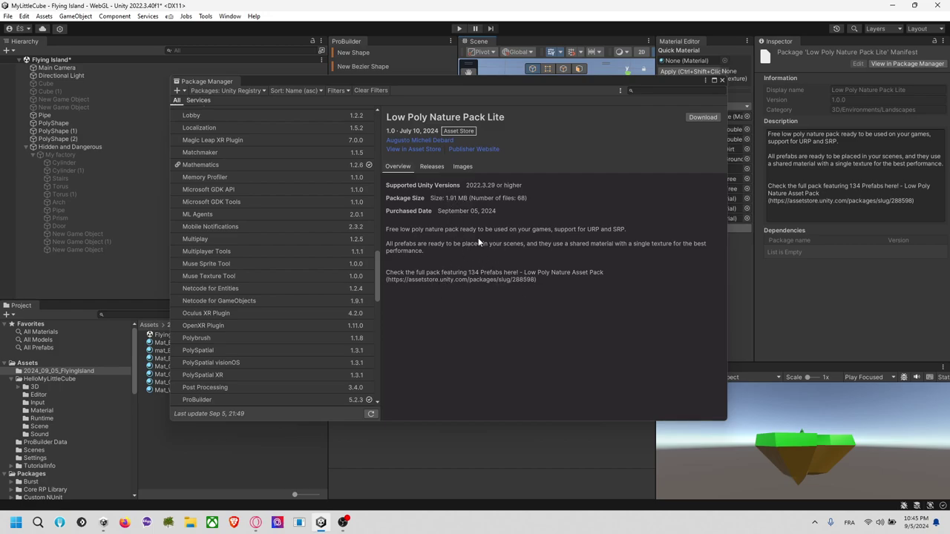
click(710, 117)
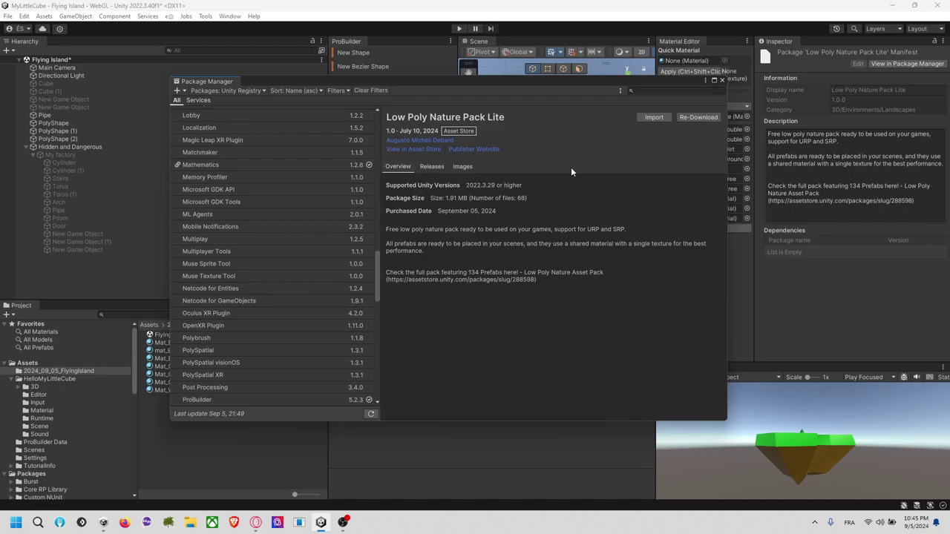
Review the file list of Low Poly Nature Pack Lite and import all its files into the project.
click(653, 117)
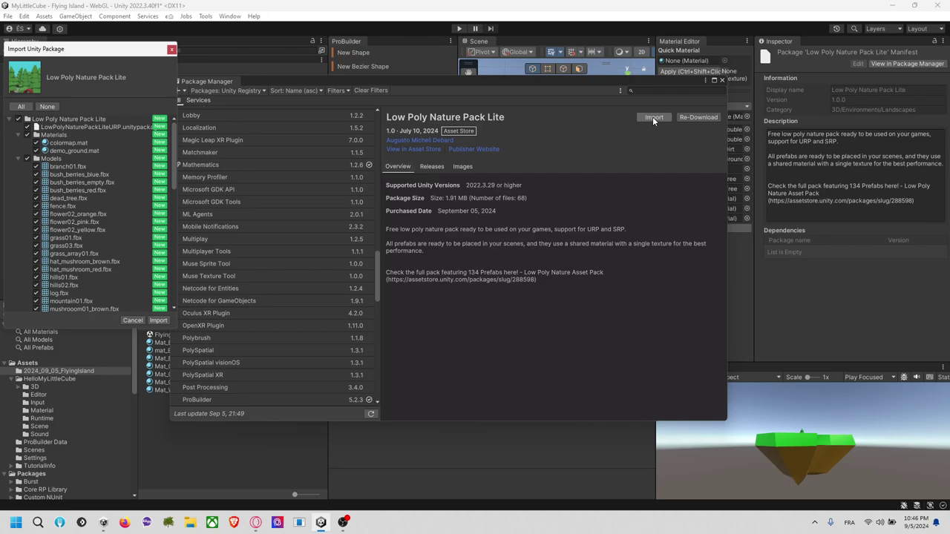
drag(291, 56, 555, 92)
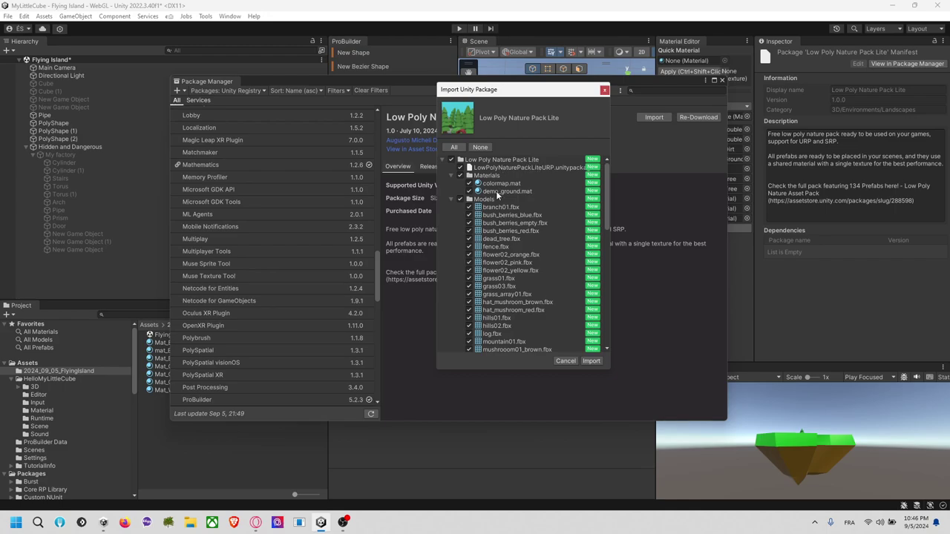
scroll(507, 169, down, 12)
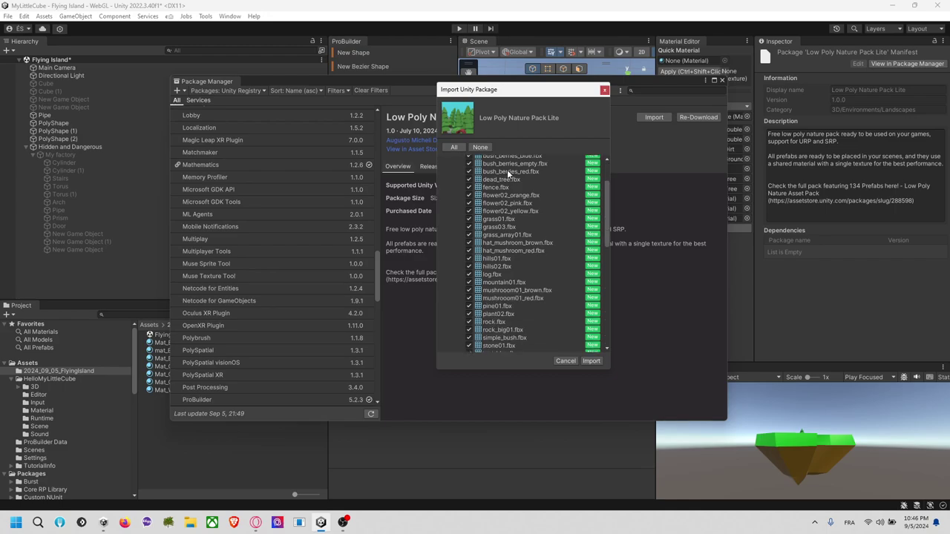
scroll(498, 191, down, 4)
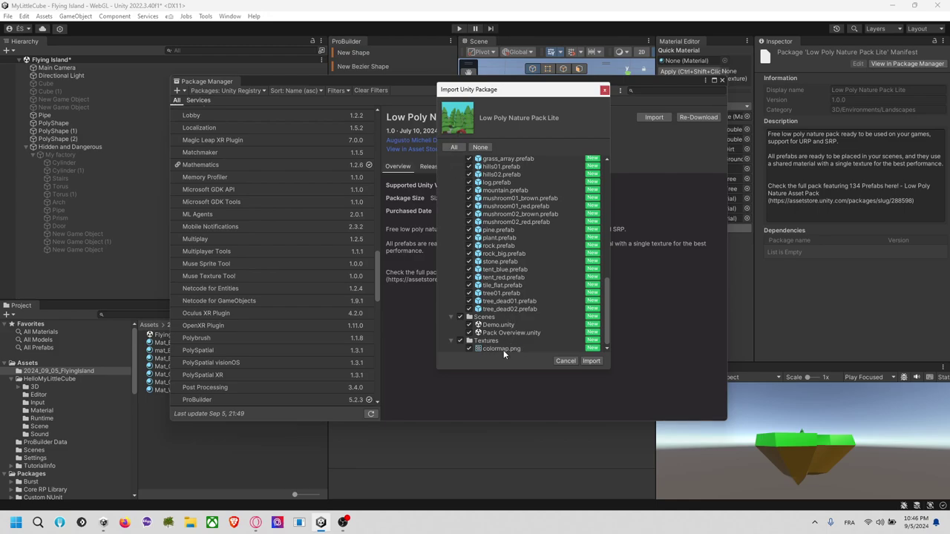
scroll(510, 332, up, 10)
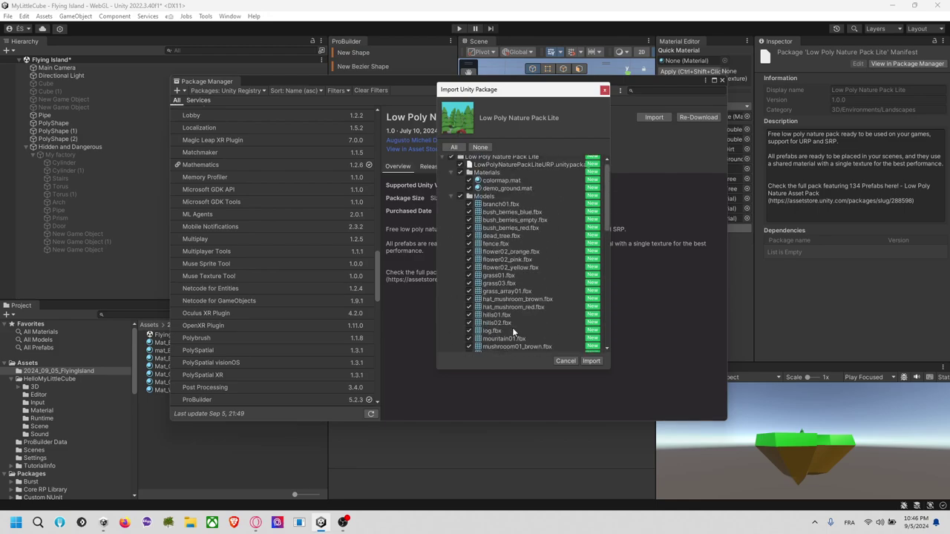
scroll(523, 261, down, 4)
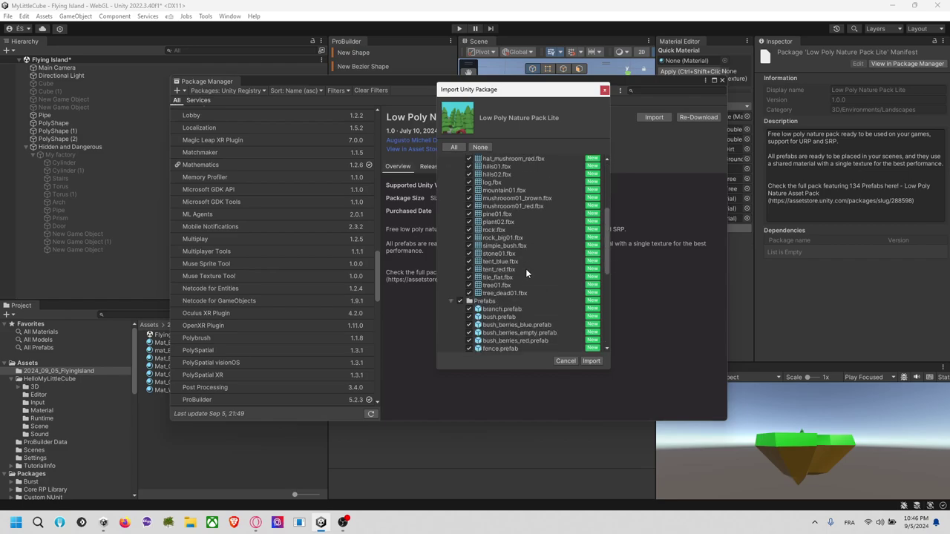
click(597, 361)
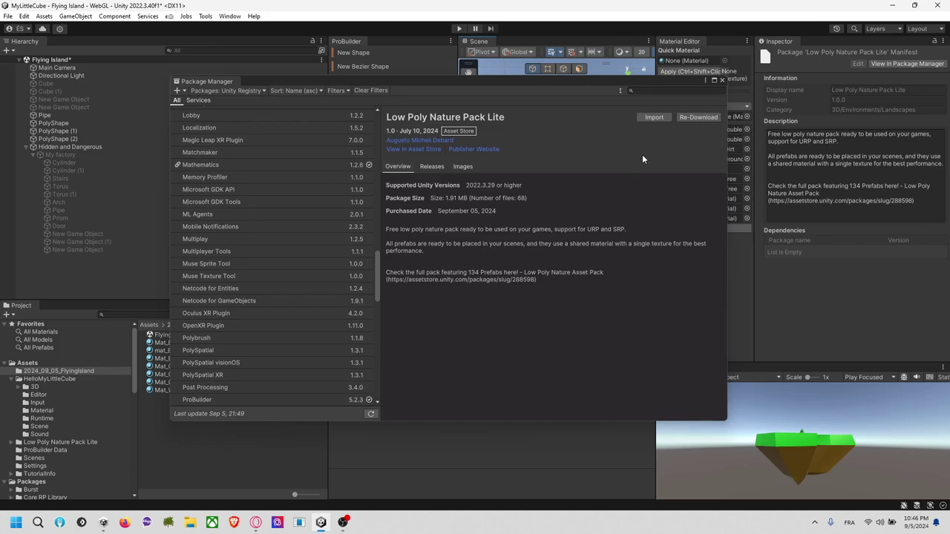
Close the Package Manager and show the contents of the Low Poly Nature Pack Lite folder in the project.
click(722, 78)
click(72, 442)
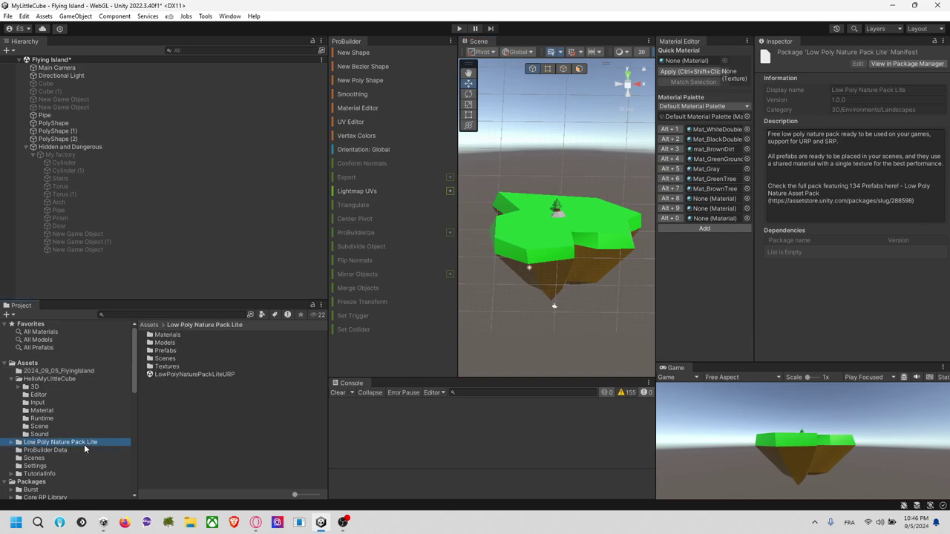
click(92, 448)
click(84, 443)
Save the Flying Island scene and collapse its object hierarchy.
right_click(533, 217)
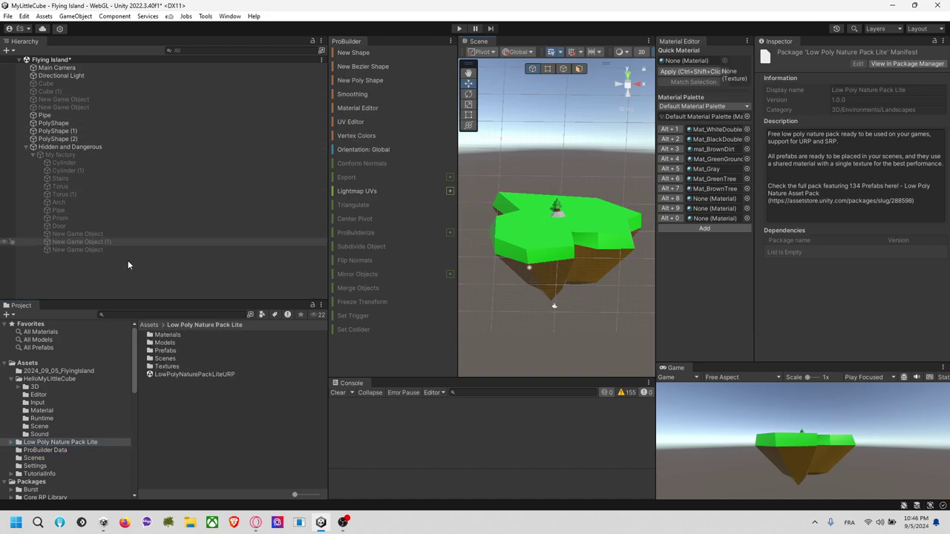
key(ctrl+s)
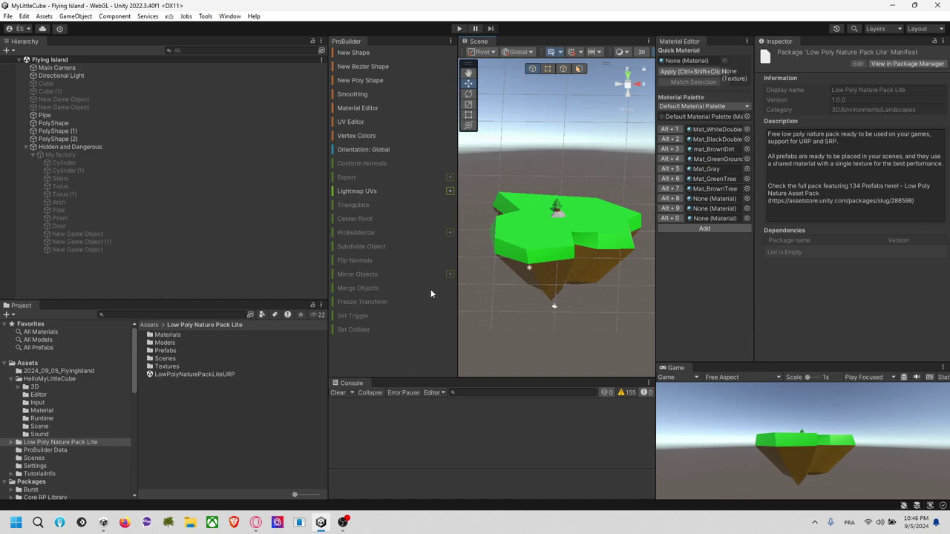
click(19, 60)
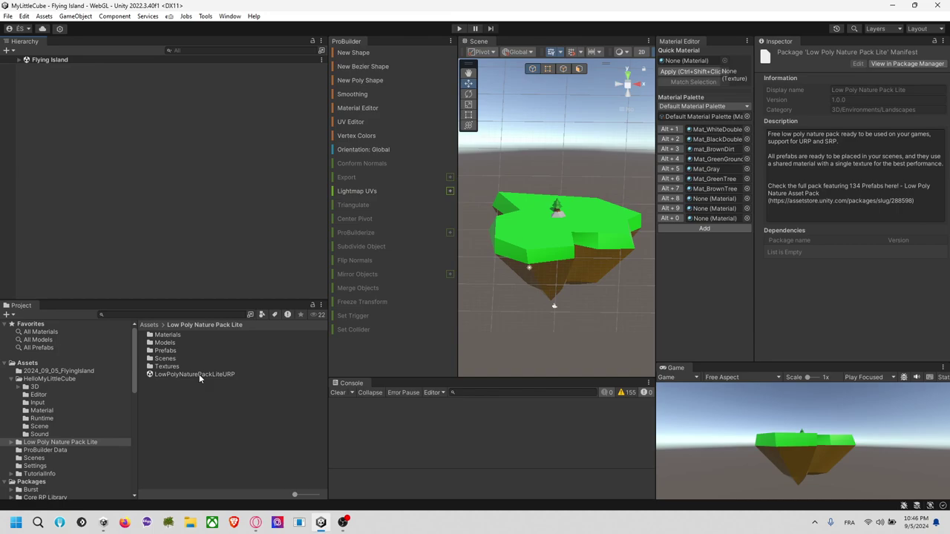
drag(198, 374, 160, 246)
mouse_move(191, 374)
mouse_down()
mouse_move(195, 256)
mouse_move(28, 65)
mouse_move(57, 148)
mouse_move(174, 382)
mouse_move(183, 377)
mouse_up()
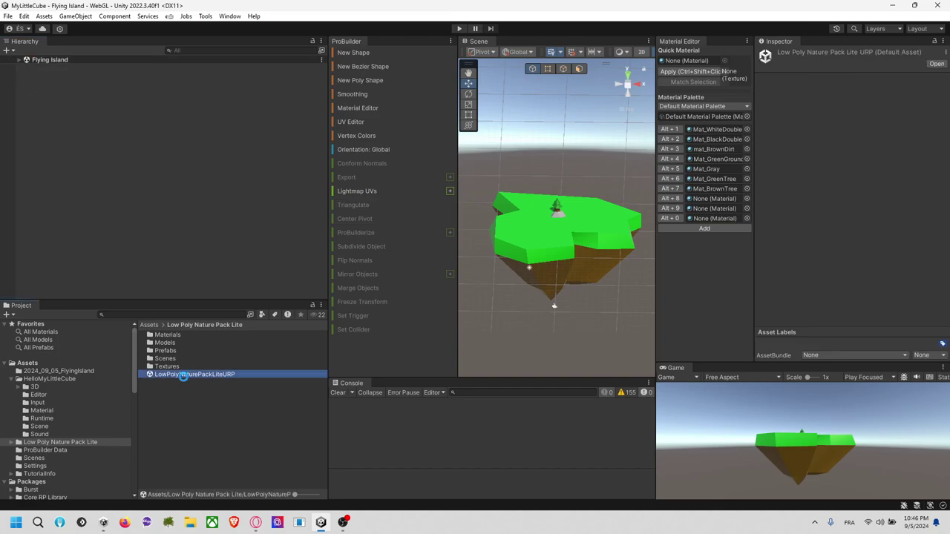
double_click(183, 375)
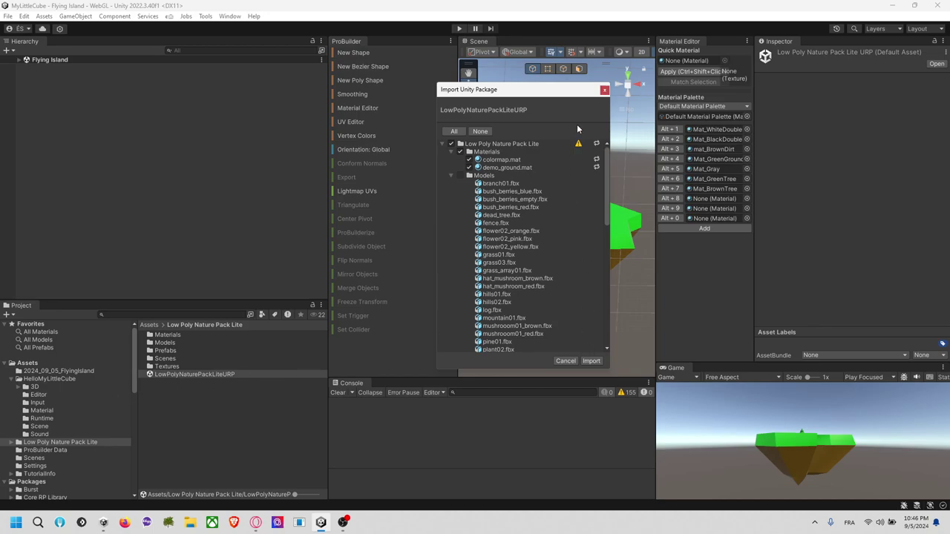
click(601, 94)
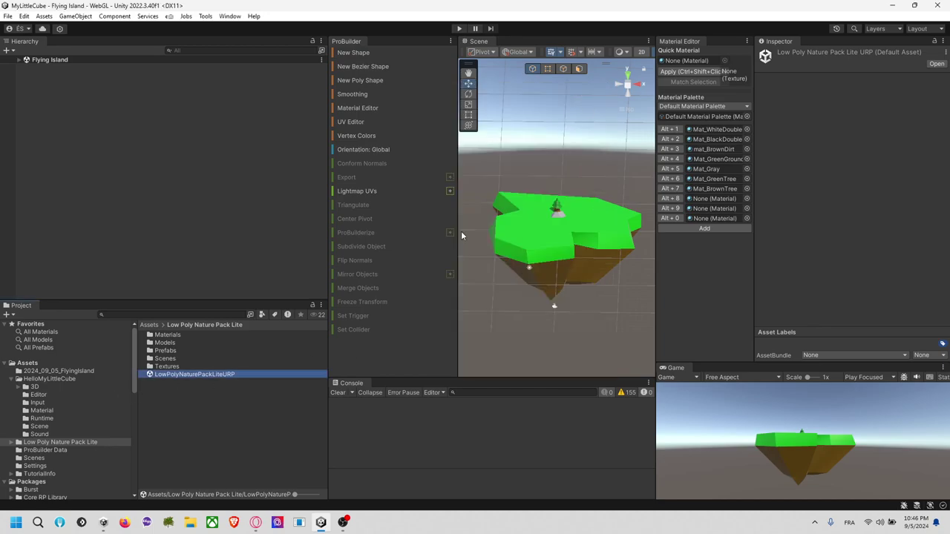
Open the Pack Overview scene from the nature pack's Scenes folder, followed by the Demo scene.
double_click(170, 360)
double_click(176, 344)
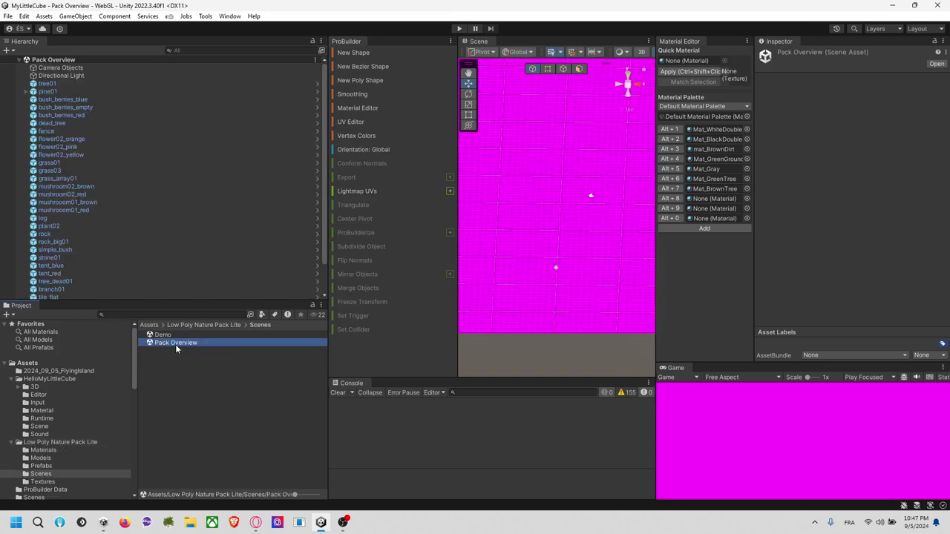
double_click(163, 335)
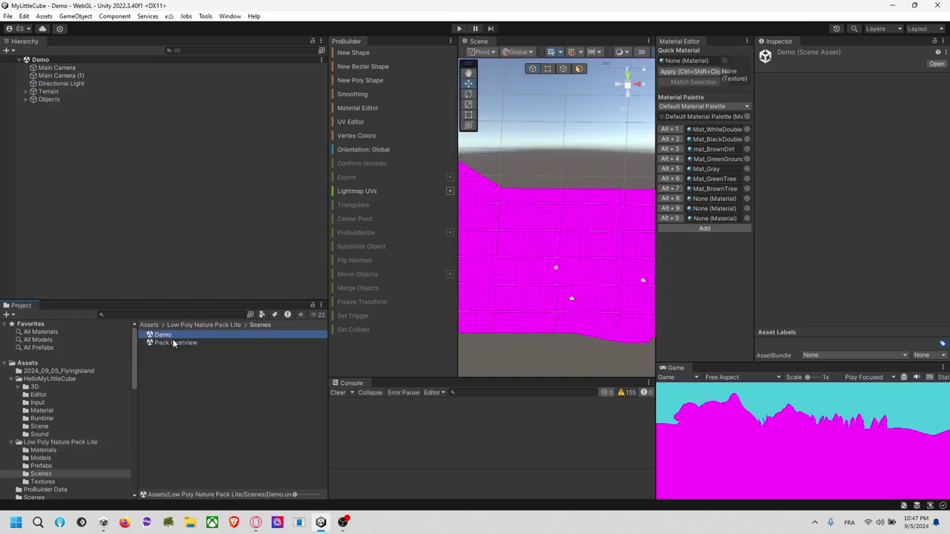
Widen the Scene view and select the mountain01 terrain piece in the Demo scene to inspect its material.
scroll(559, 245, down, 10)
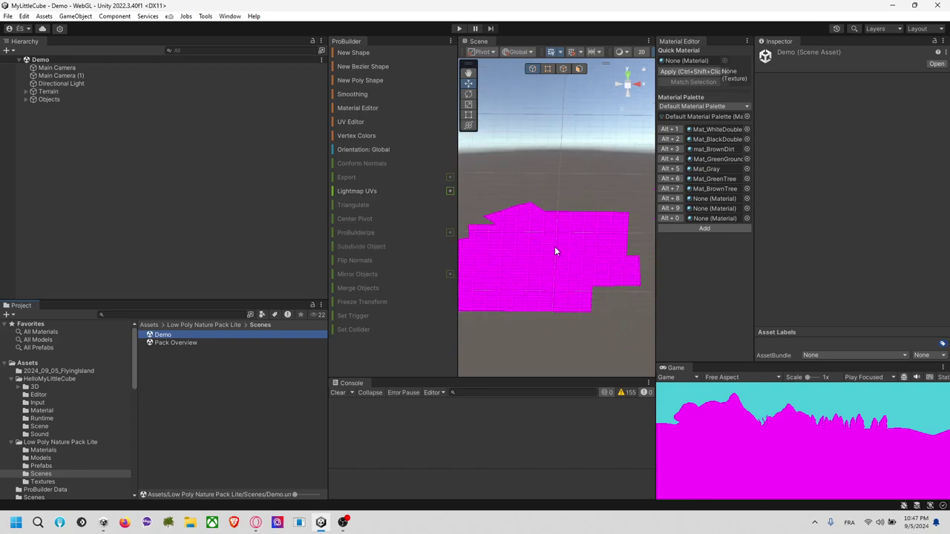
right_drag(590, 224, 467, 312)
middle_drag(467, 312, 504, 278)
drag(457, 277, 428, 225)
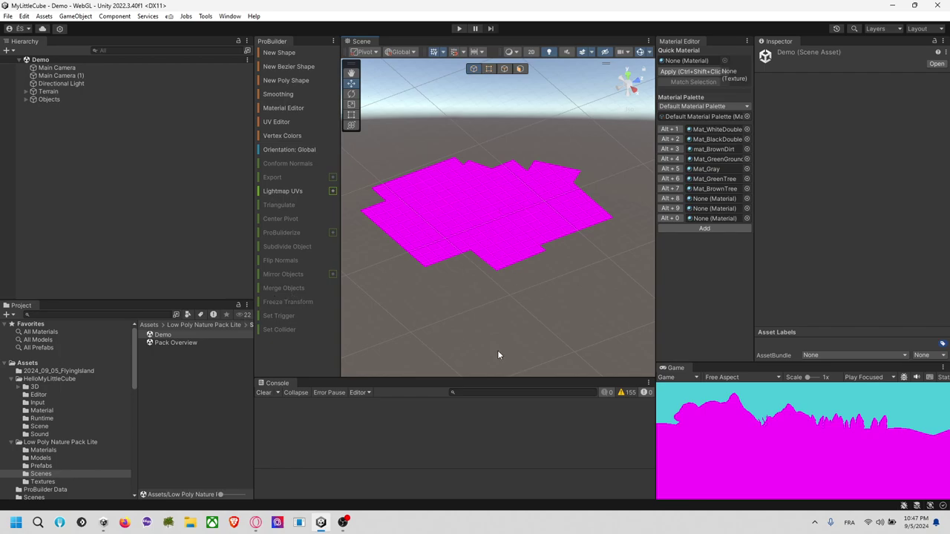
click(482, 214)
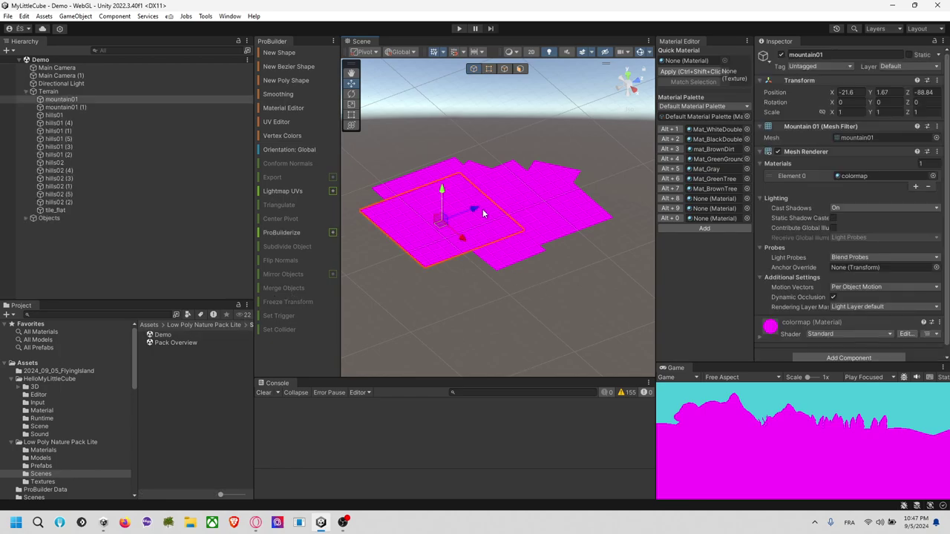
Open the mountain's colormap material and look through the Universal Render Pipeline shaders available for it.
click(857, 178)
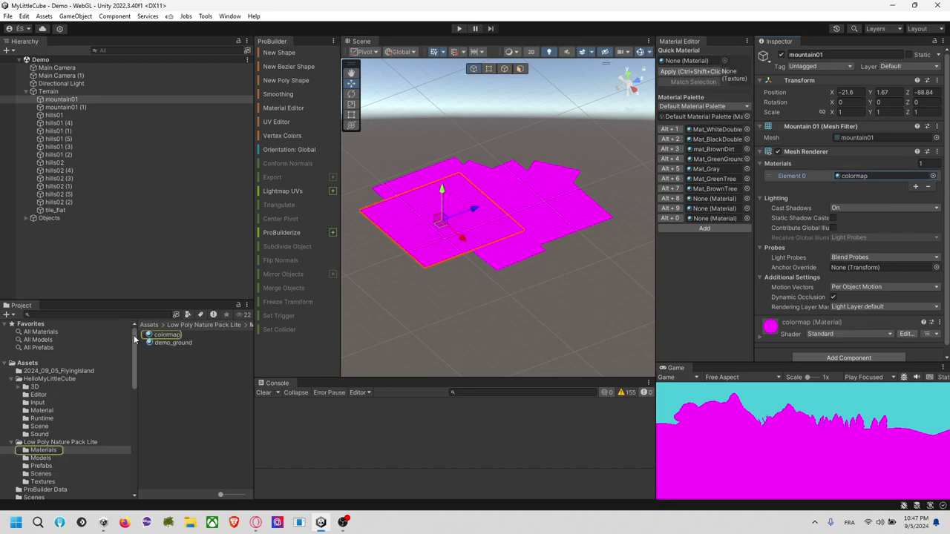
double_click(857, 178)
click(825, 64)
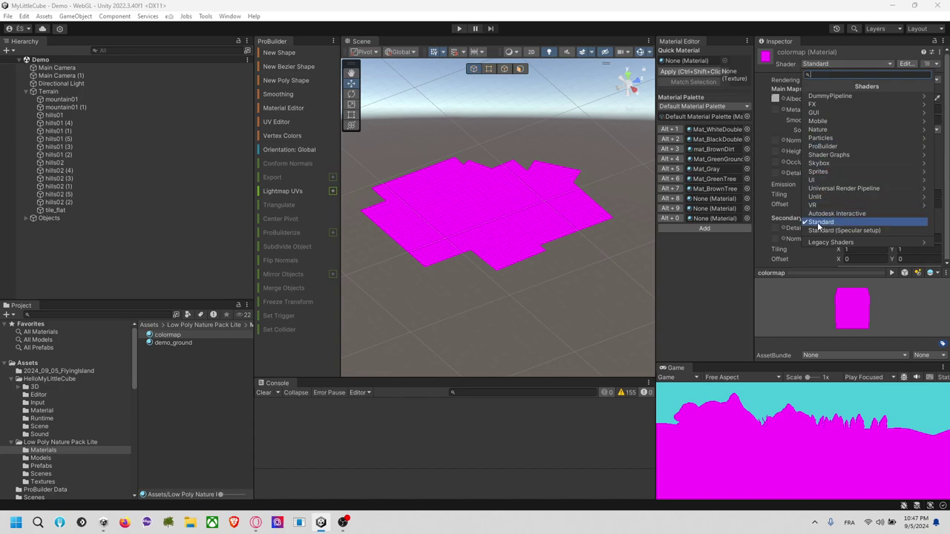
click(843, 188)
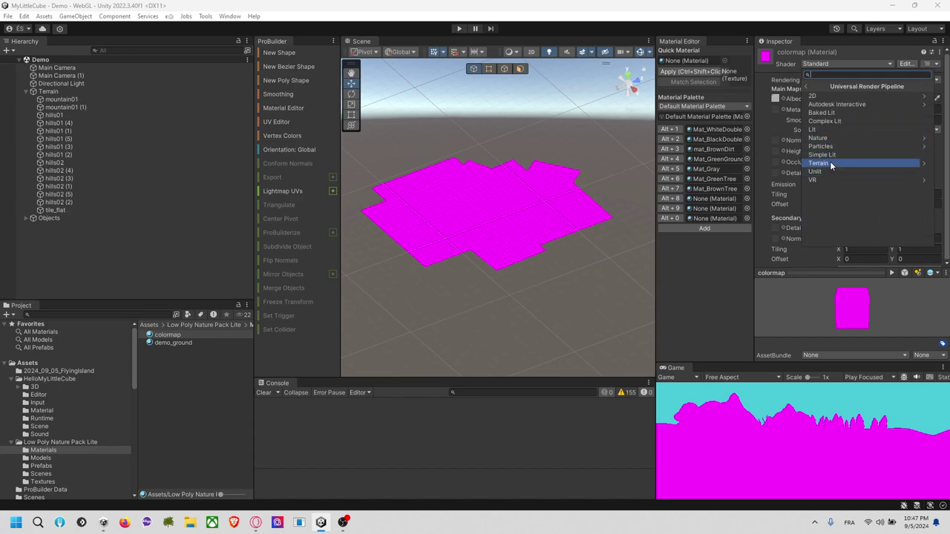
click(644, 279)
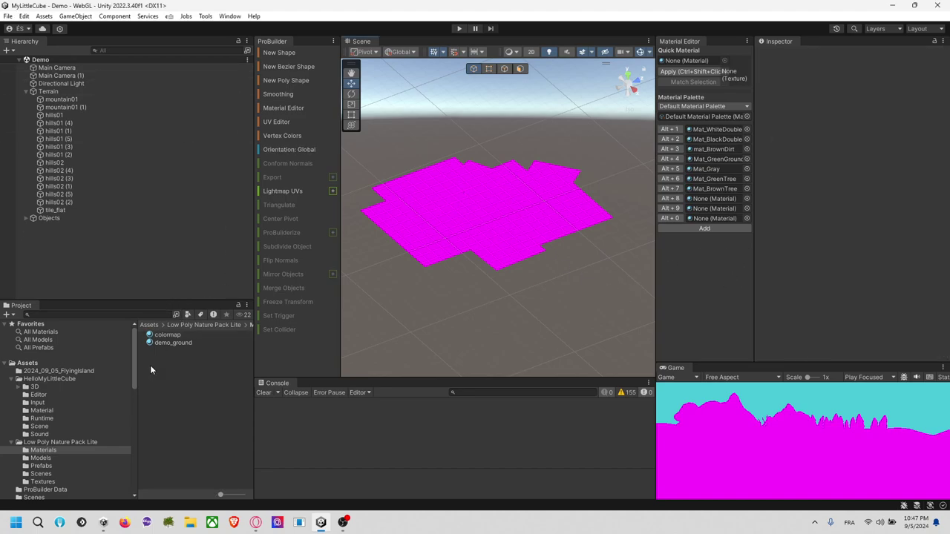
Convert the nature pack's colormap and demo_ground materials from Built-in to URP.
click(185, 343)
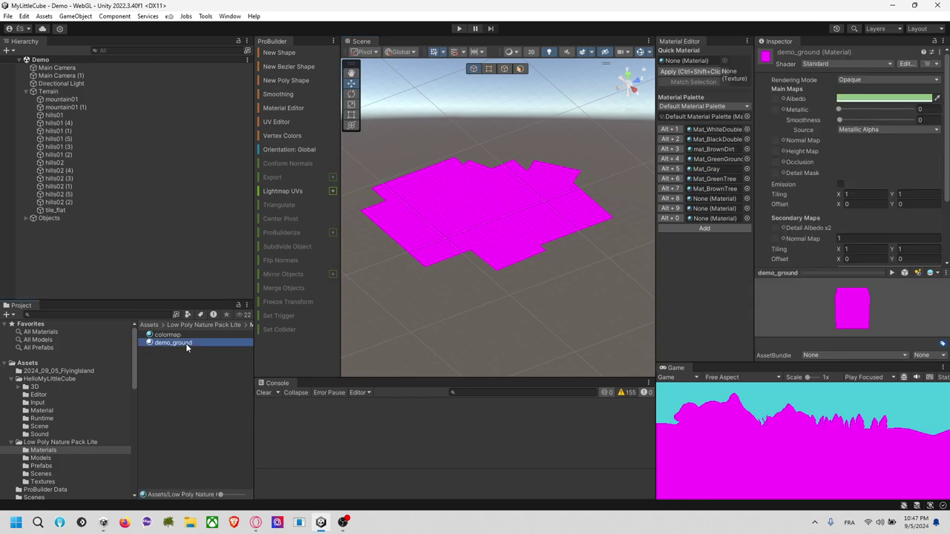
key(shift+Up)
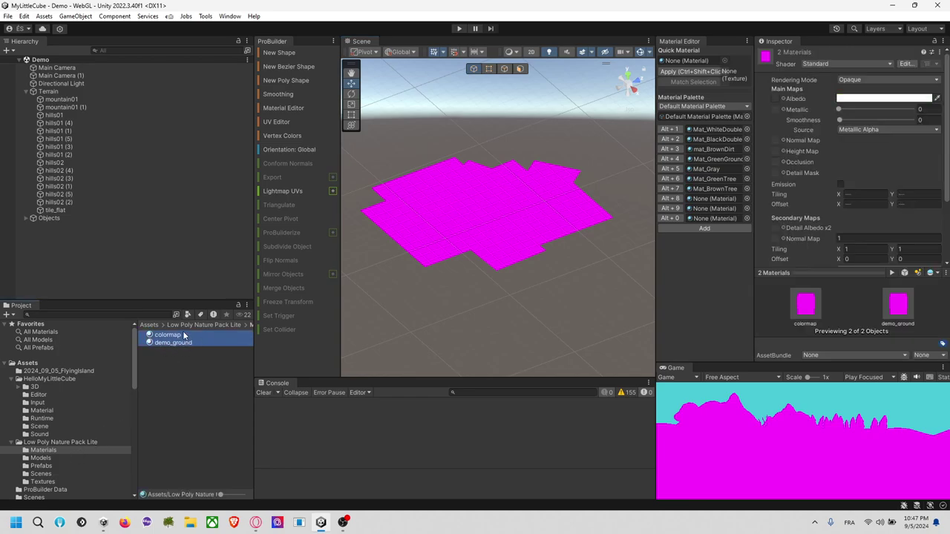
click(43, 16)
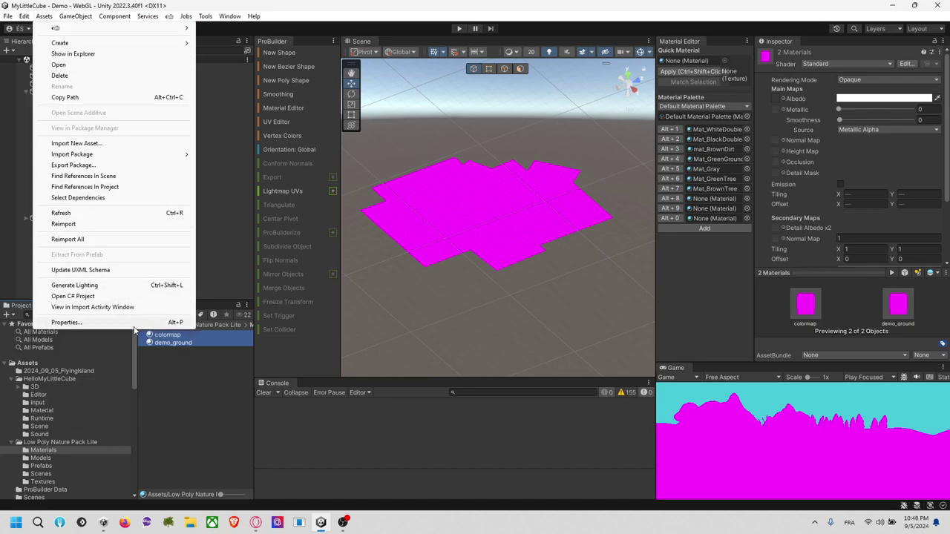
mouse_move(23, 15)
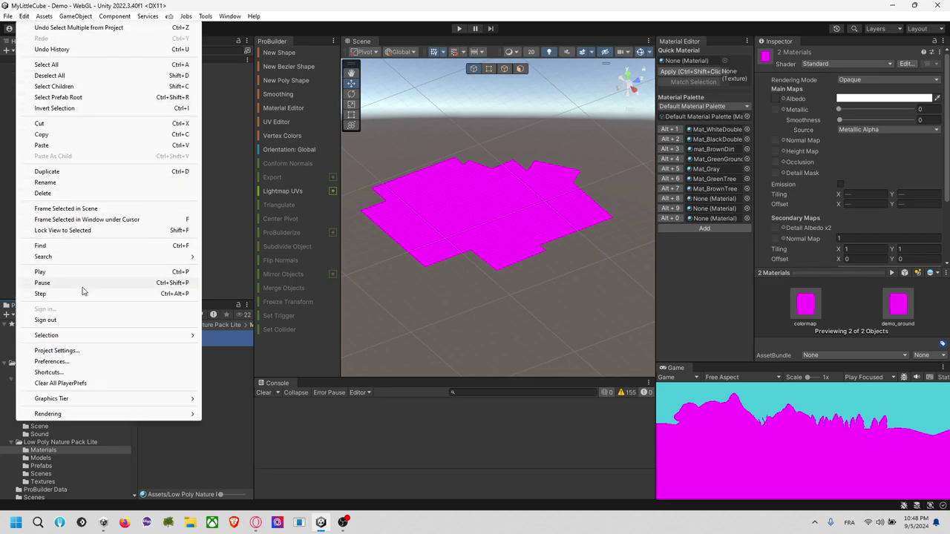
mouse_move(156, 415)
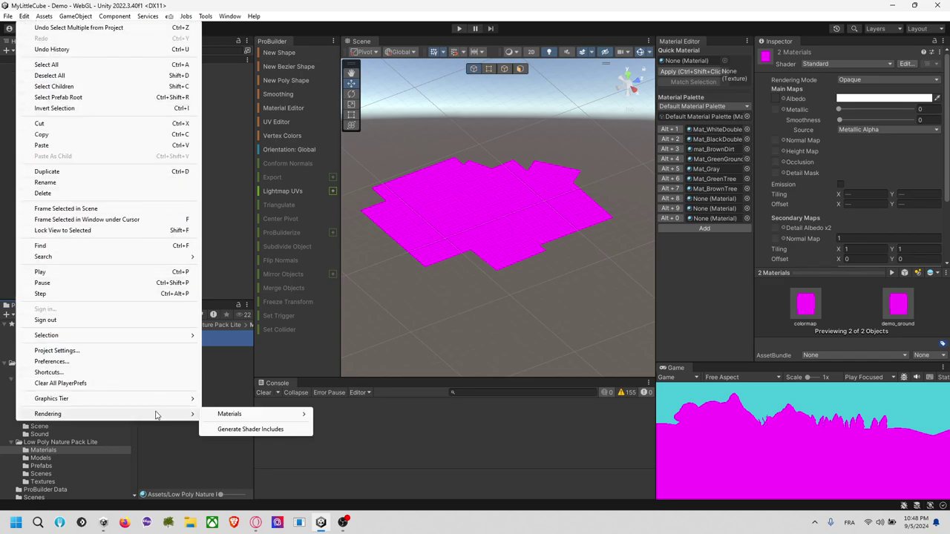
mouse_move(238, 413)
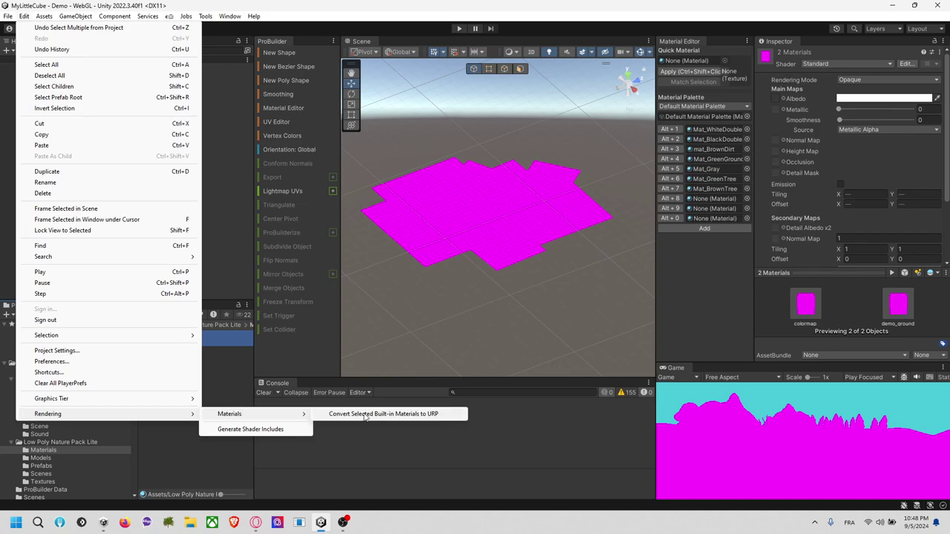
click(419, 414)
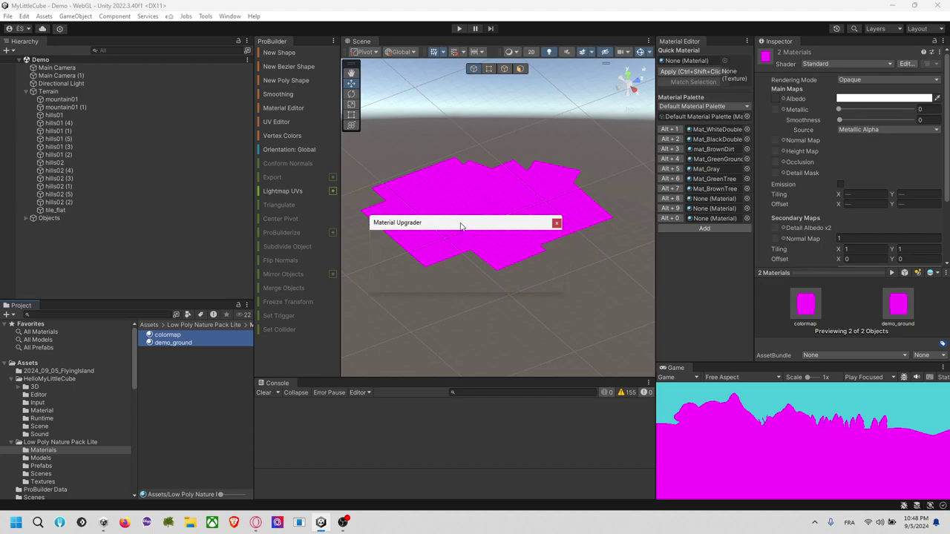
click(473, 286)
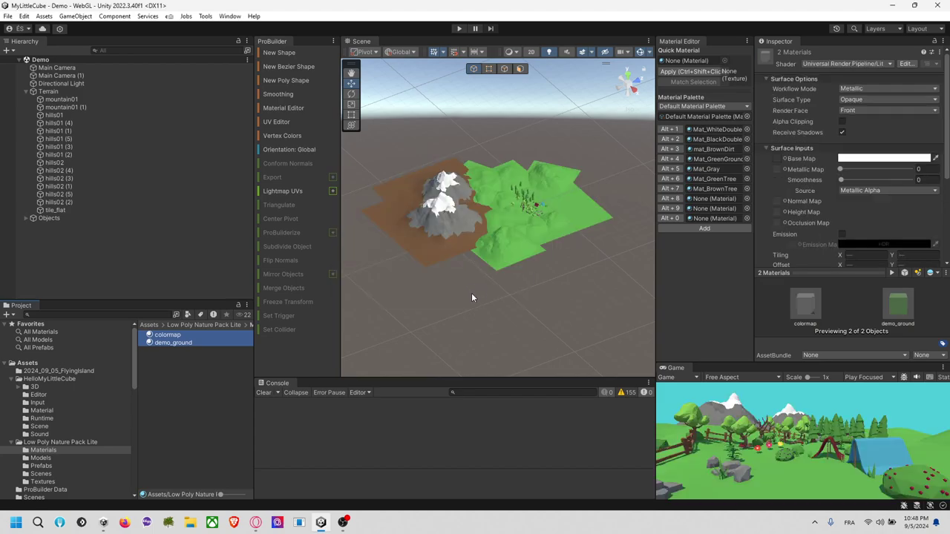
Examine the Demo scene's terrain, trees and props from several angles, including a close look at the blue tent.
scroll(511, 201, up, 5)
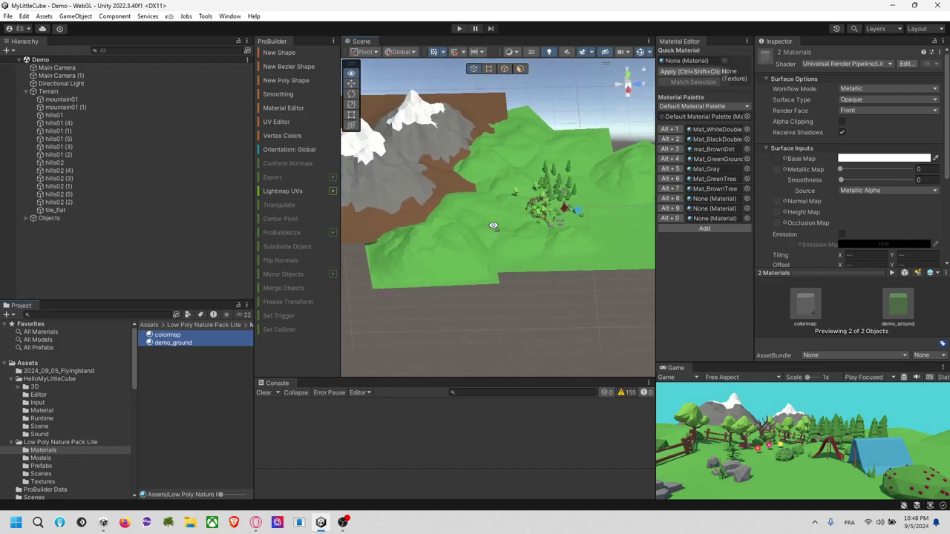
scroll(560, 236, up, 4)
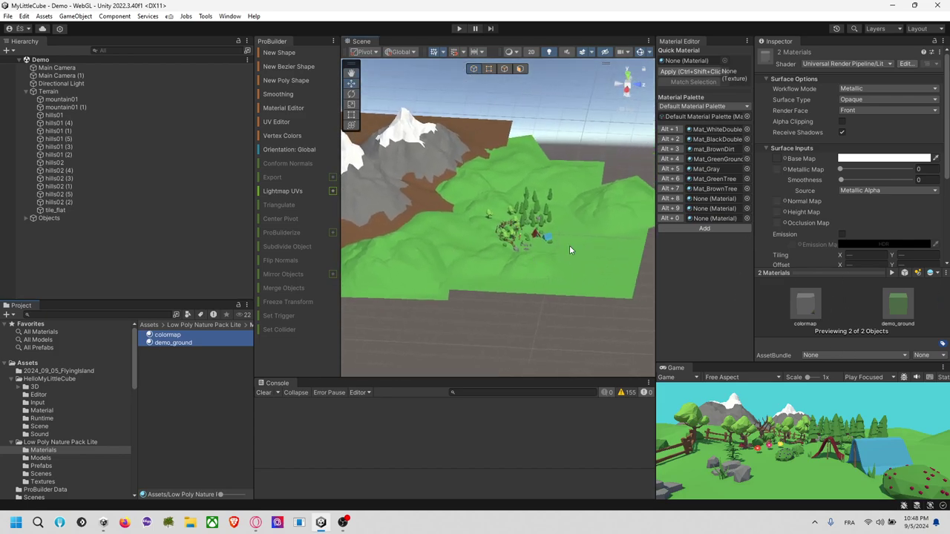
scroll(567, 237, up, 3)
right_drag(561, 201, 478, 181)
scroll(477, 183, down, 10)
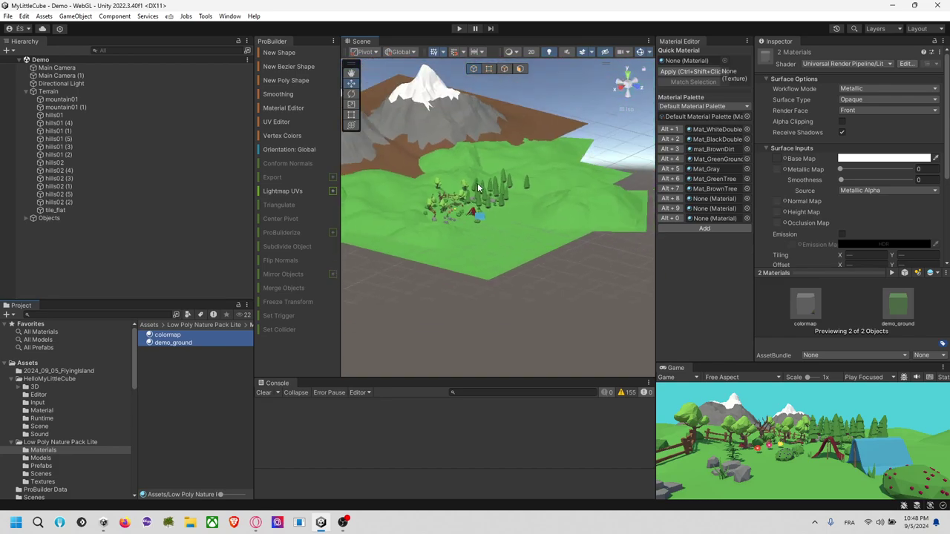
right_drag(555, 220, 458, 206)
click(458, 207)
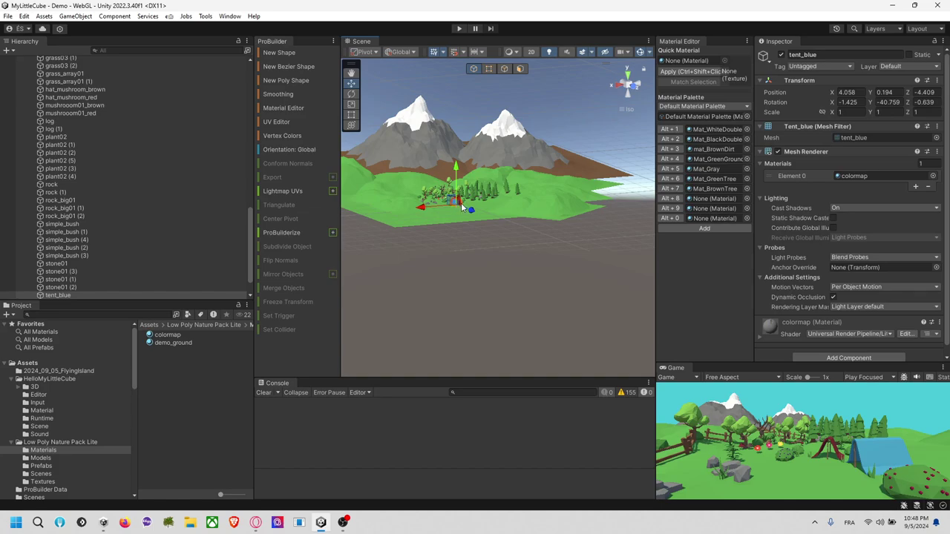
key(f)
scroll(531, 221, down, 8)
right_drag(568, 208, 460, 233)
alt+drag(461, 233, 688, 252)
scroll(638, 260, down, 10)
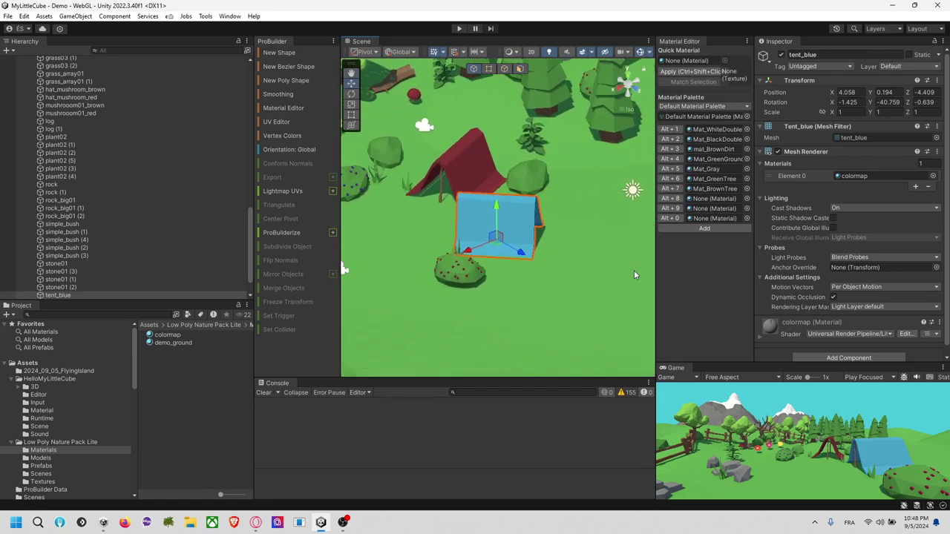
alt+drag(584, 262, 641, 244)
scroll(603, 216, down, 5)
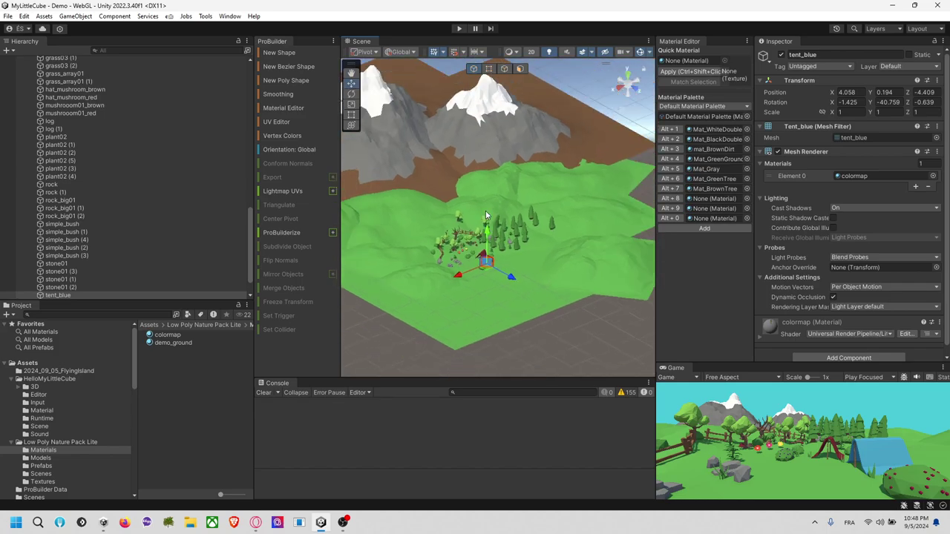
Delete both snow-capped mountain terrain pieces from the Demo scene.
click(499, 141)
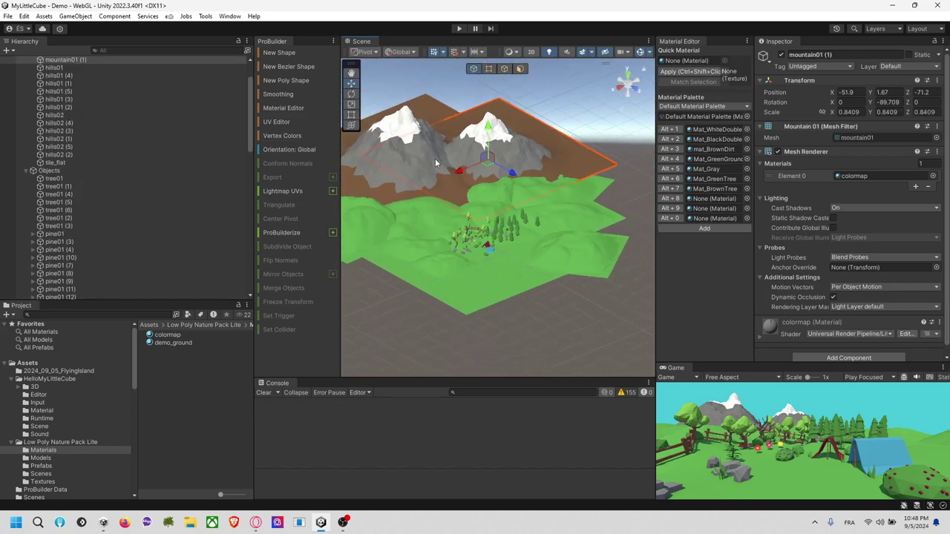
key(Delete)
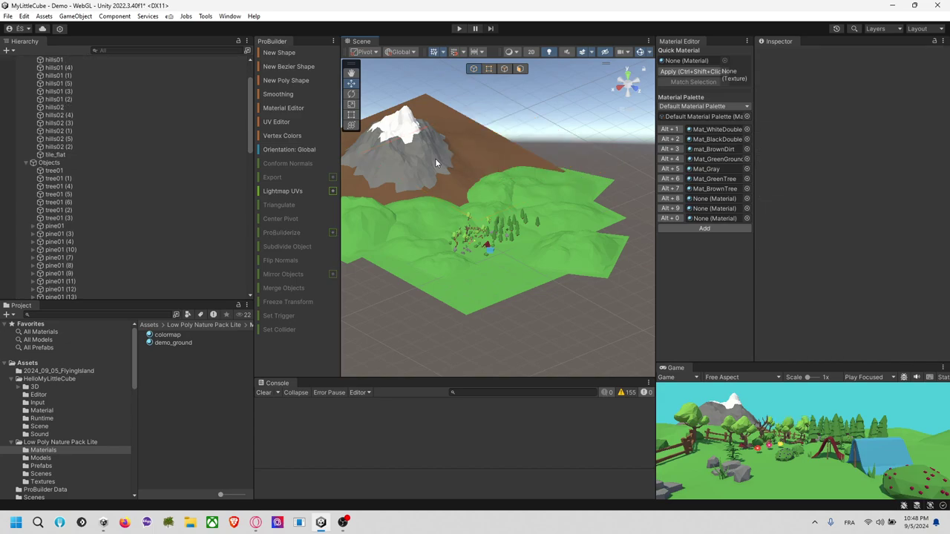
click(436, 162)
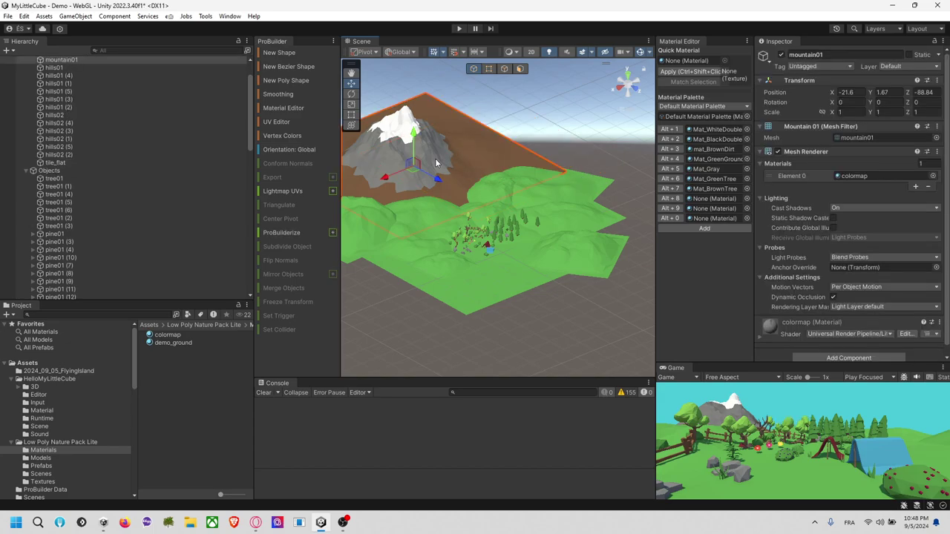
key(Delete)
Delete all the green hill pieces and the flat ground tile from the Demo scene, keeping only the trees and props.
middle_drag(450, 175, 490, 160)
click(500, 179)
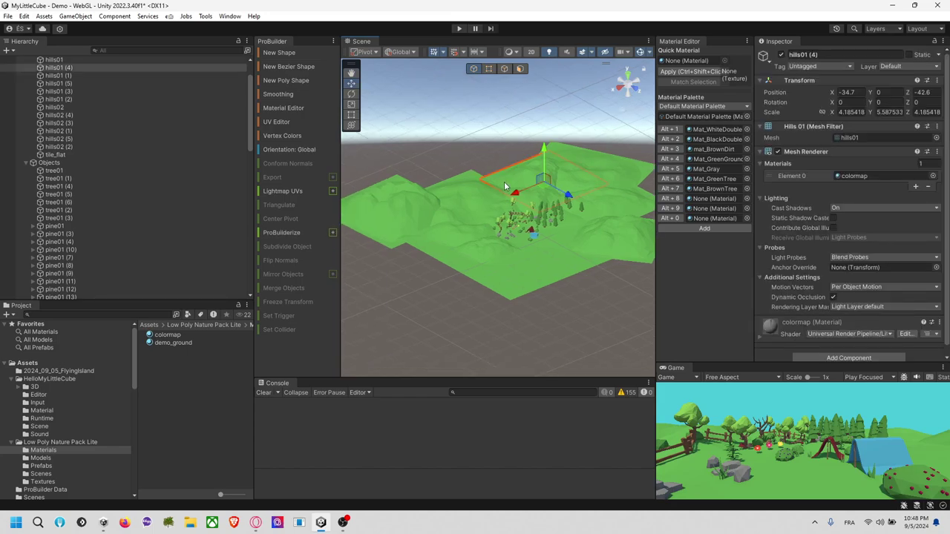
click(450, 215)
key(Delete)
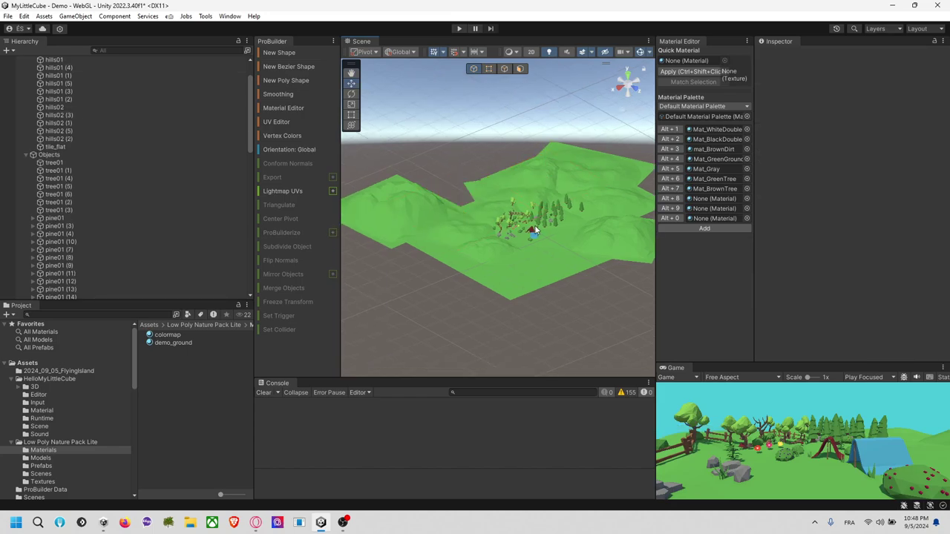
click(610, 224)
key(Delete)
click(601, 187)
key(Delete)
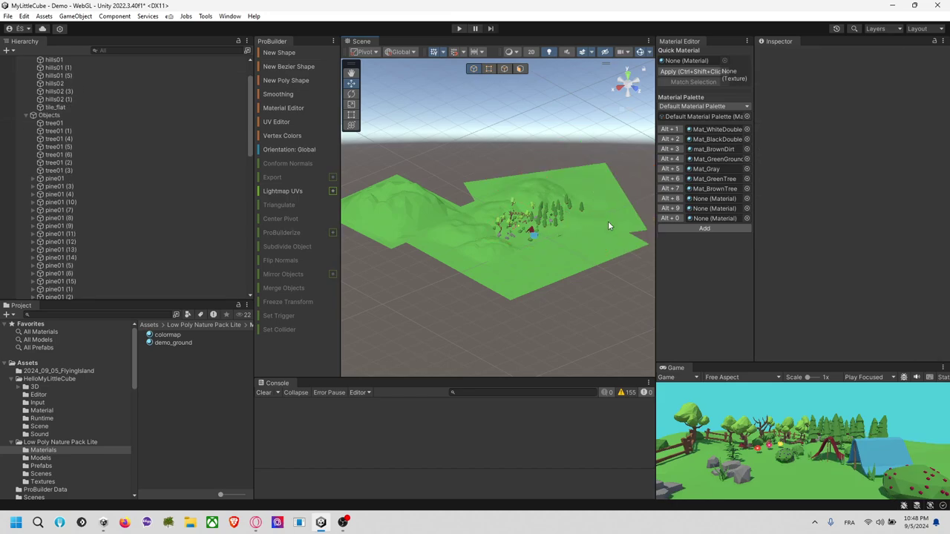
click(607, 222)
key(Delete)
click(600, 209)
key(Delete)
click(548, 194)
key(Delete)
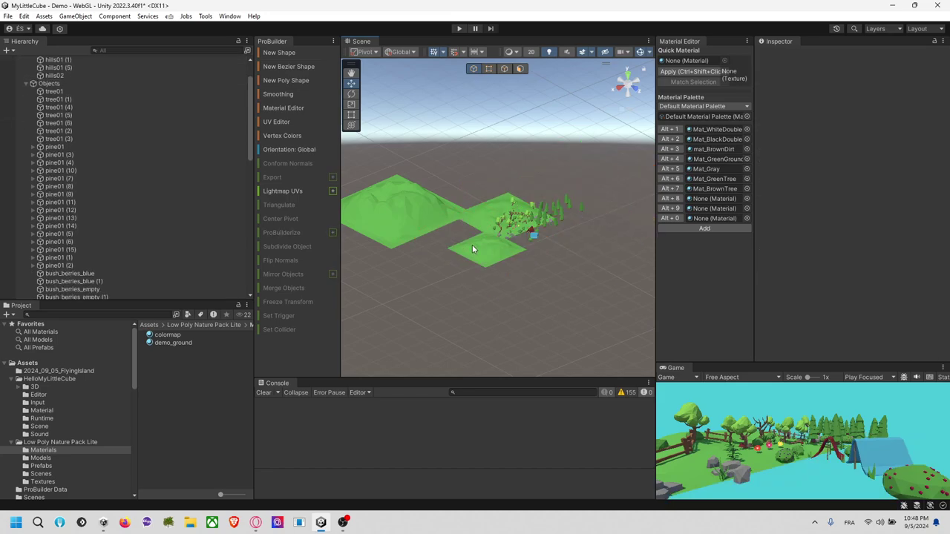
click(473, 245)
key(Delete)
click(486, 212)
key(Delete)
click(431, 212)
key(Delete)
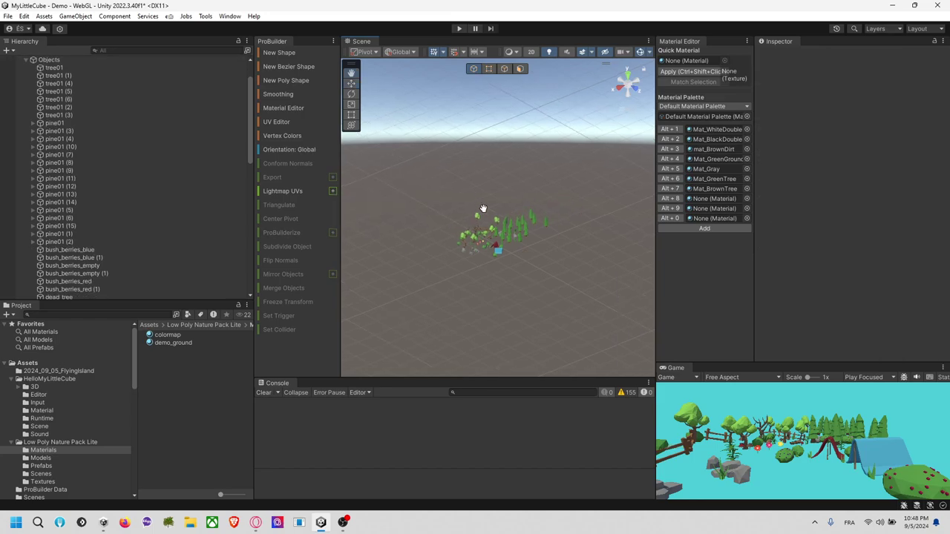
Collapse the Demo scene's hierarchy and load the Flying Island scene alongside it from the 2024_09_05_FlyingIsland folder.
scroll(157, 172, up, 2)
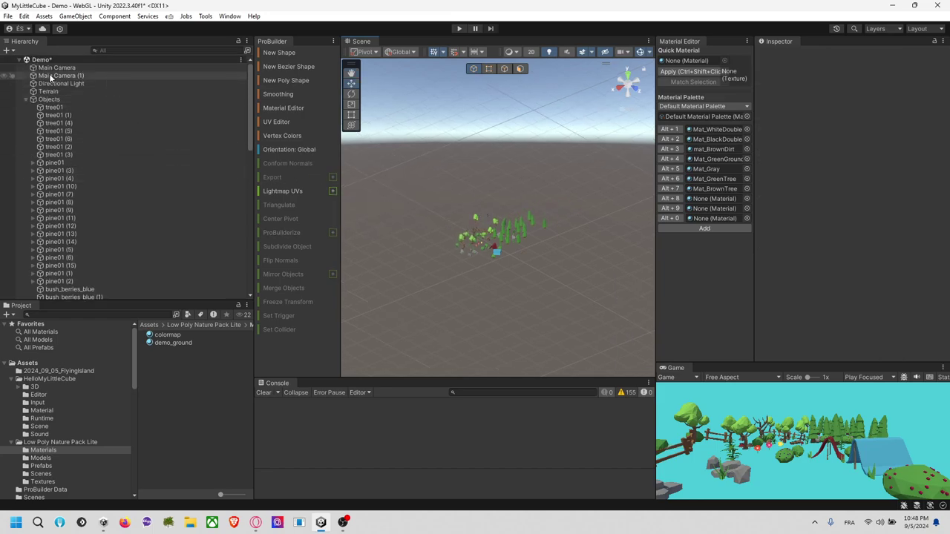
click(64, 99)
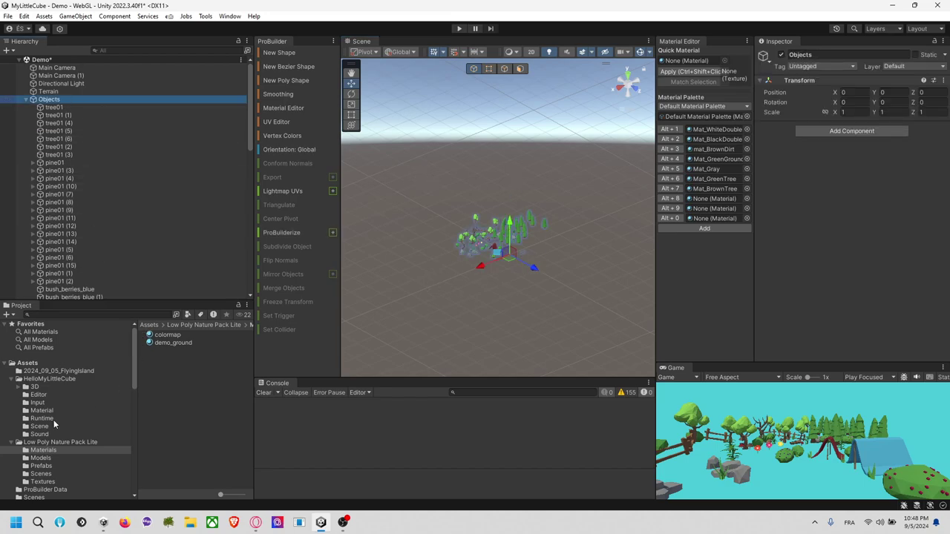
click(19, 60)
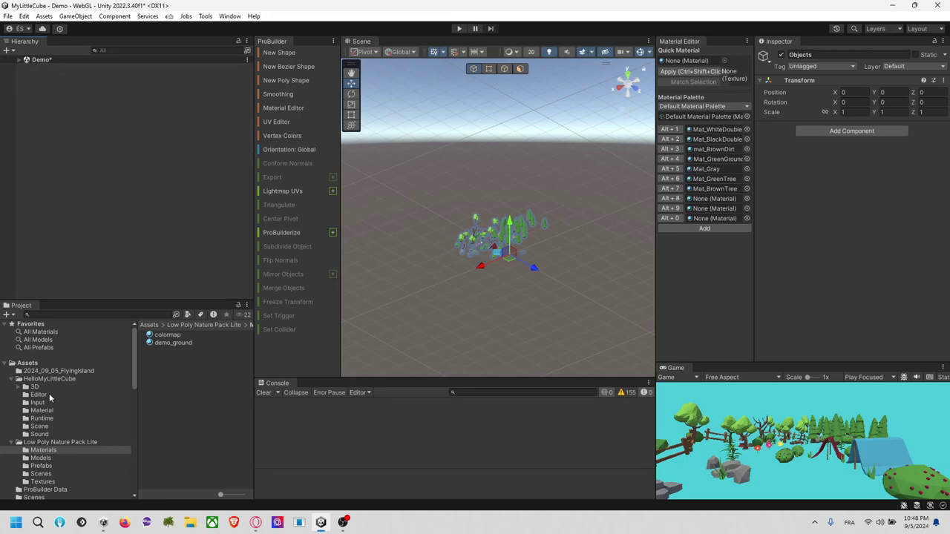
click(59, 371)
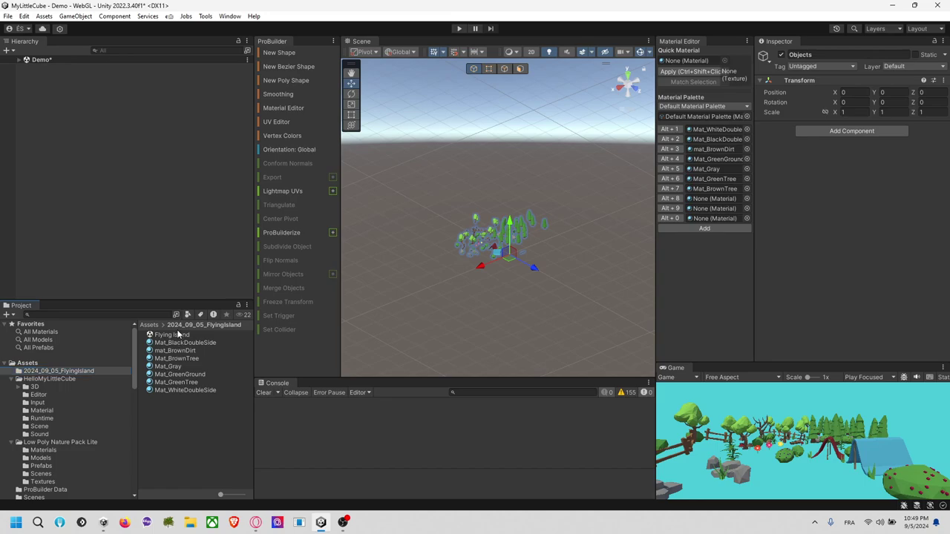
drag(123, 186, 123, 184)
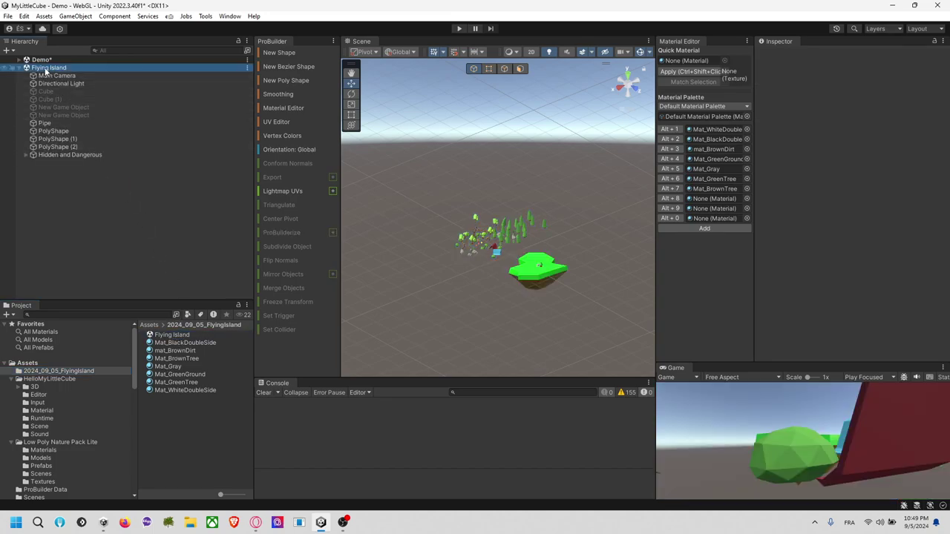
Move the Objects group from the Demo scene into the Flying Island scene.
click(19, 61)
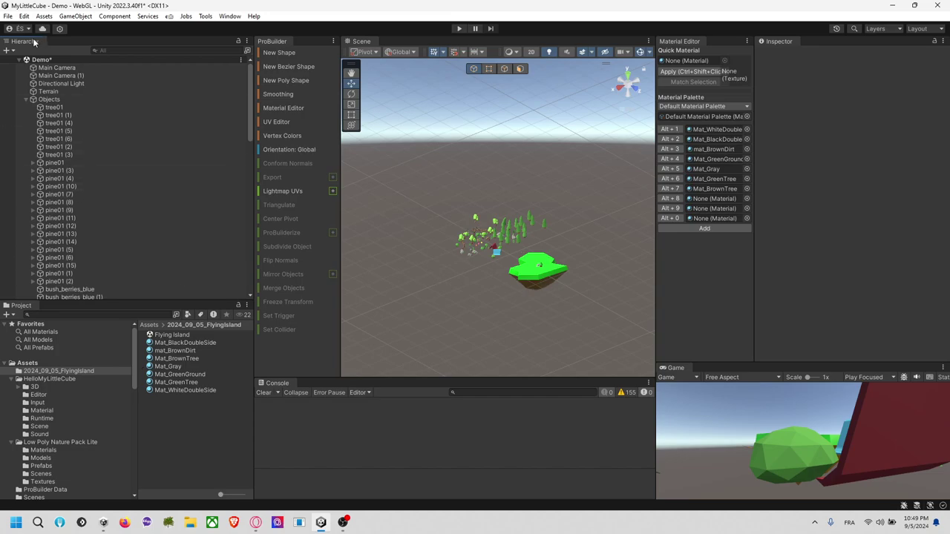
click(20, 59)
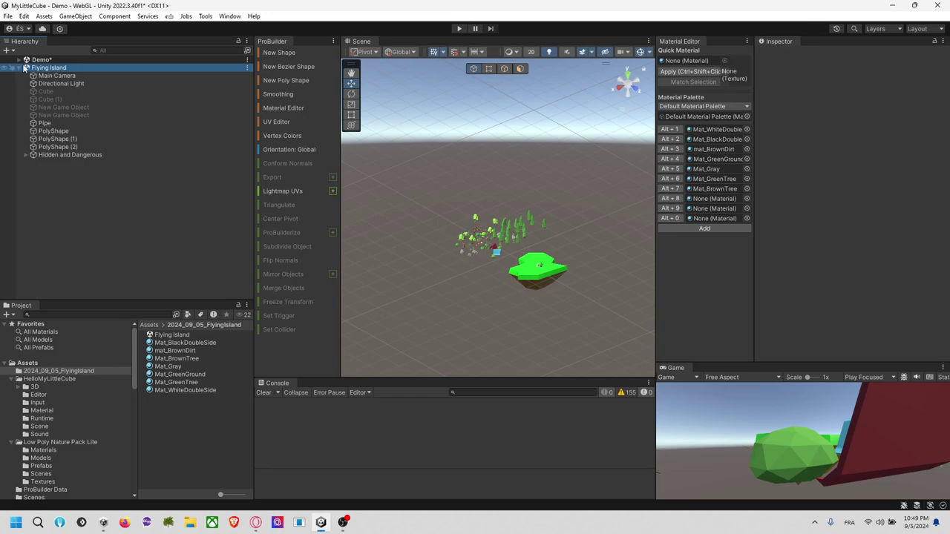
click(19, 61)
click(52, 100)
scroll(52, 102, down, 5)
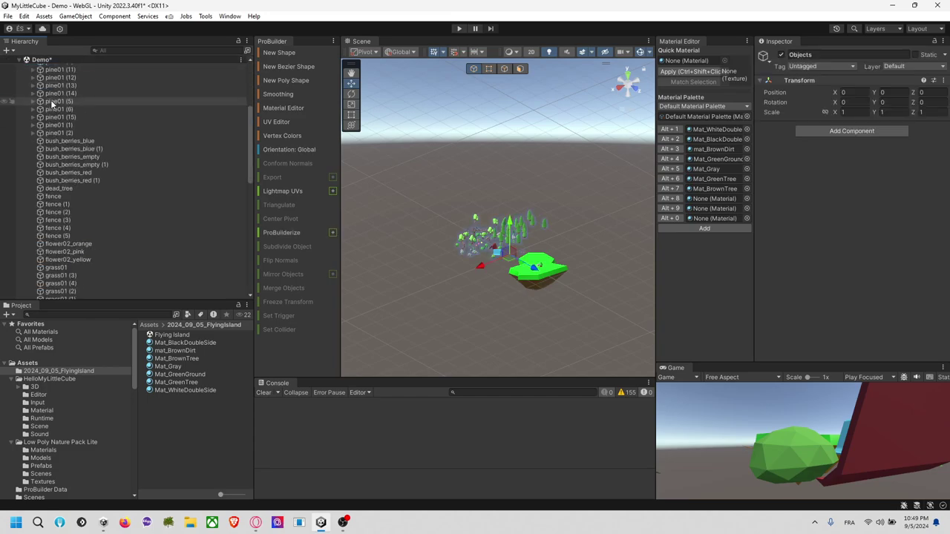
scroll(52, 104, up, 5)
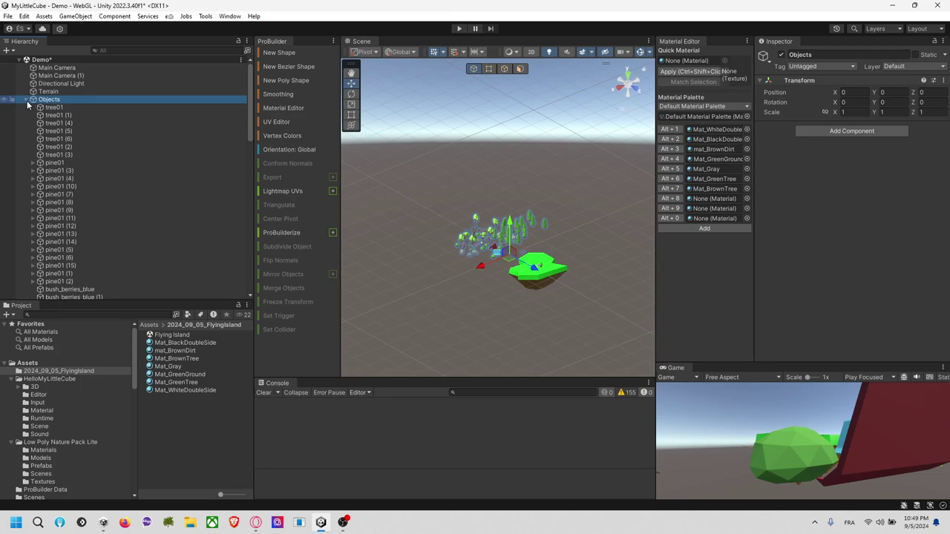
click(27, 100)
drag(62, 213, 62, 221)
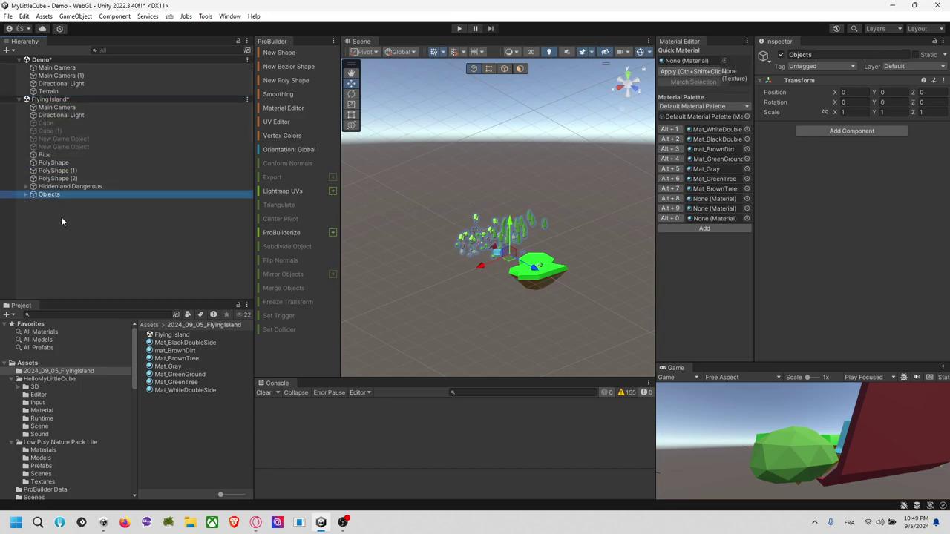
Unload the Demo scene and remove it from the hierarchy, leaving only the Flying Island scene.
right_click(72, 61)
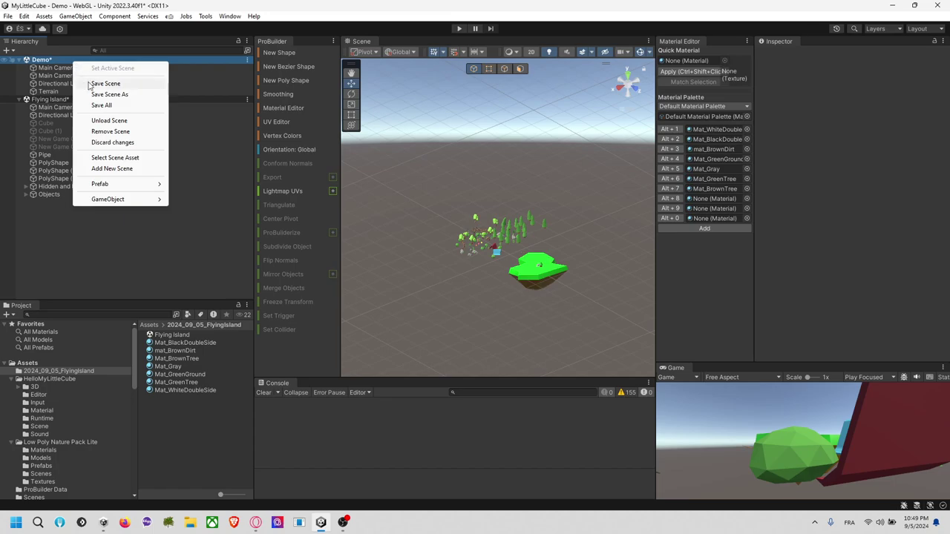
click(115, 121)
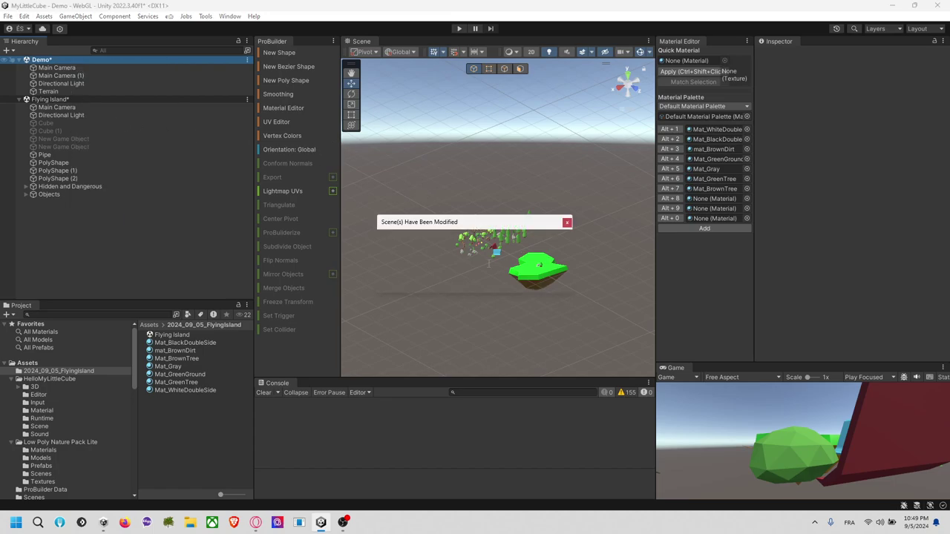
click(503, 280)
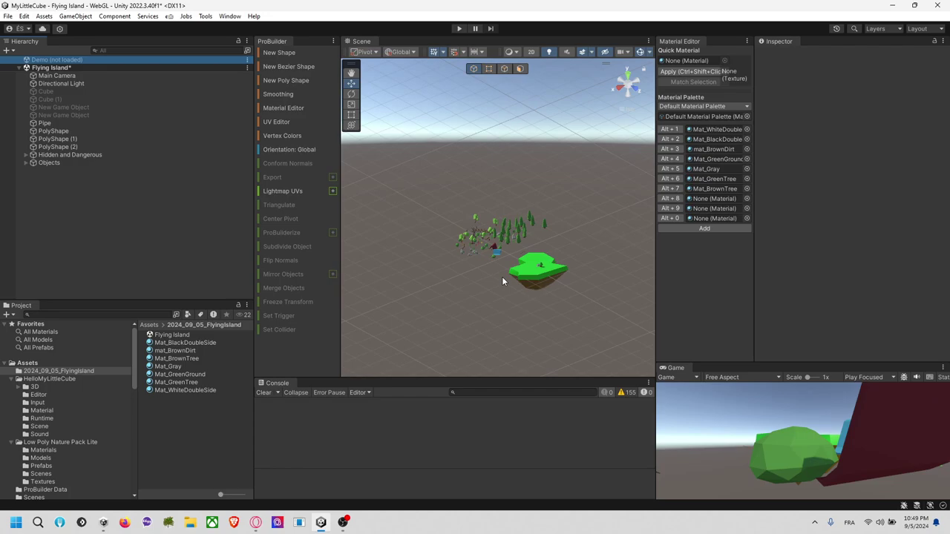
right_click(83, 60)
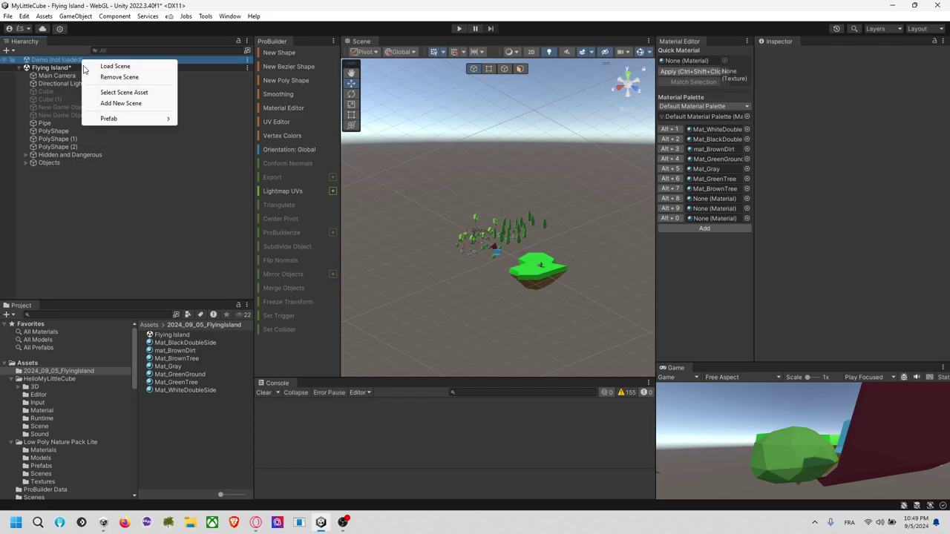
click(124, 78)
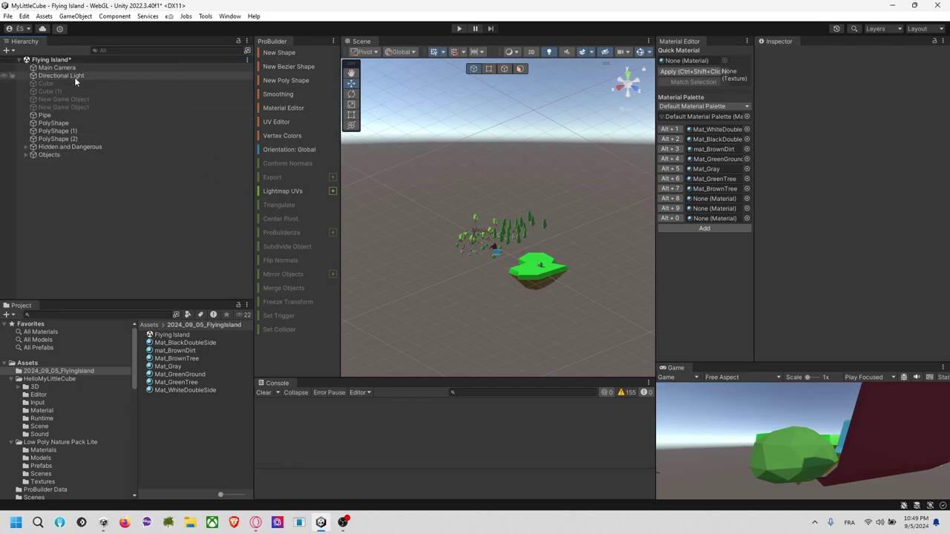
Examine the green island, its rock and the transferred trees and props to compare their positions and sizes.
scroll(540, 264, up, 1)
scroll(541, 263, up, 4)
middle_drag(545, 263, 506, 204)
scroll(501, 206, up, 2)
alt+drag(502, 207, 542, 277)
click(569, 274)
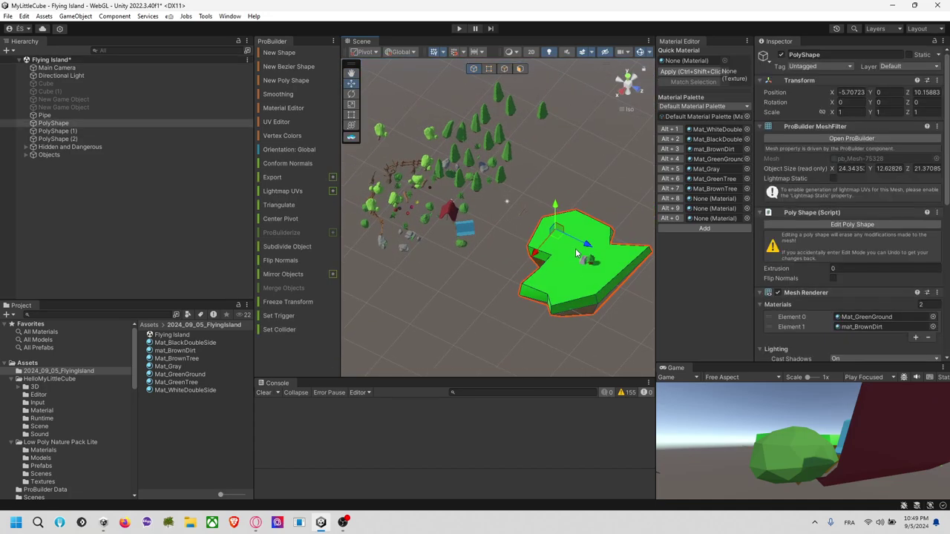
click(616, 313)
middle_drag(600, 315, 587, 270)
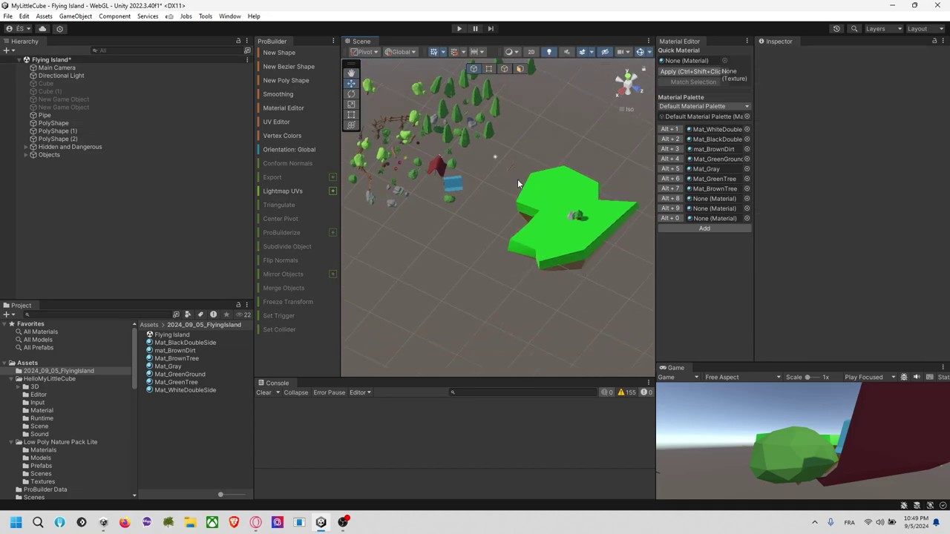
click(544, 236)
click(578, 217)
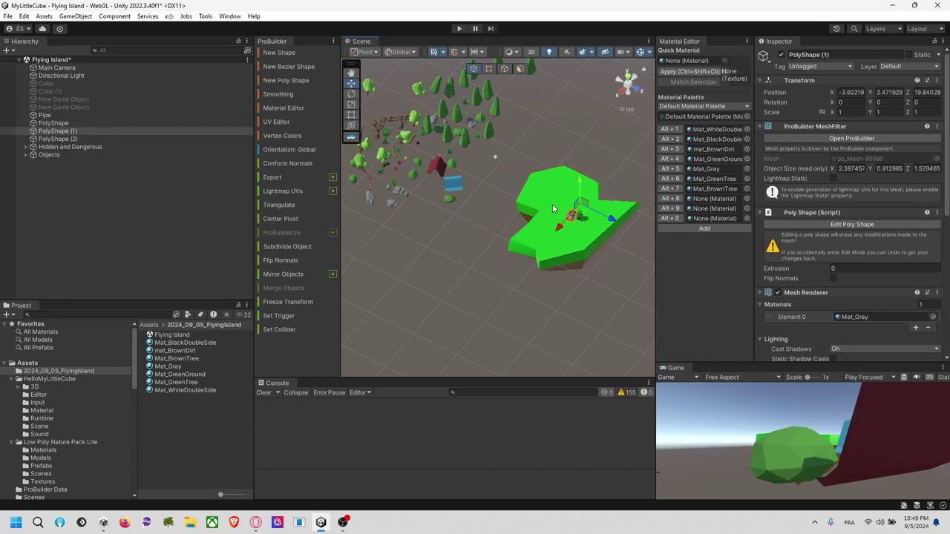
click(553, 208)
From a top-down view, move the whole Objects group along Z to 30.5 so it overlaps the island.
click(628, 81)
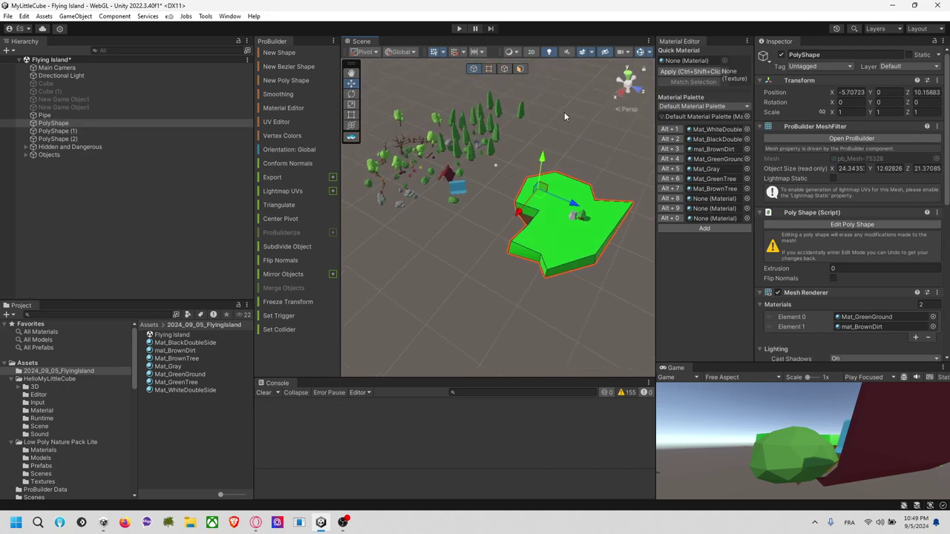
click(627, 74)
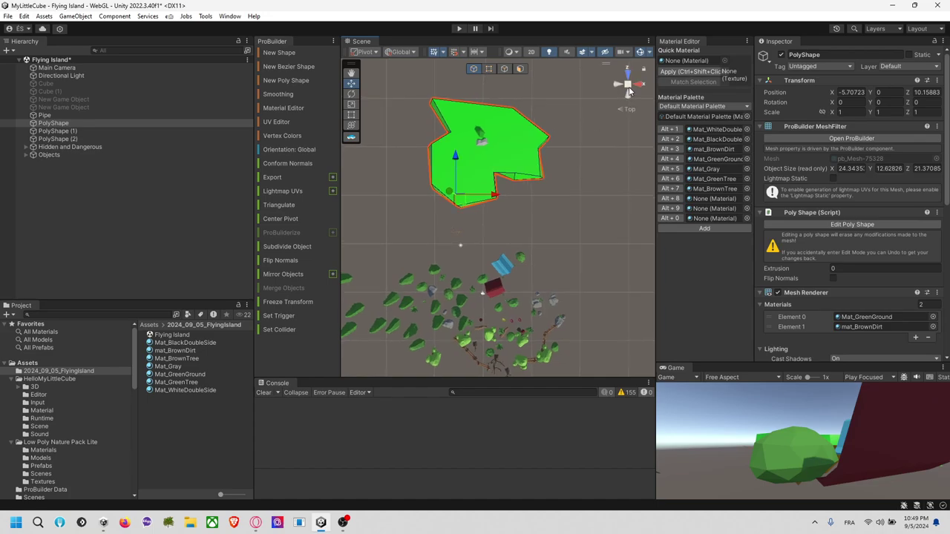
scroll(545, 172, down, 3)
drag(396, 242, 564, 346)
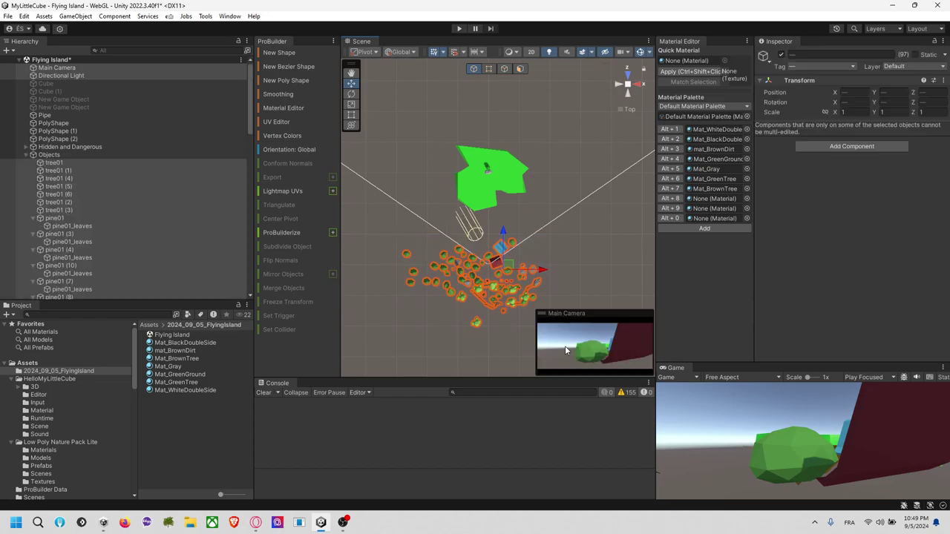
click(51, 154)
drag(487, 198, 500, 101)
Inspect from the side and at an angle how the trees, rocks and tents sit on the island's surface.
click(640, 86)
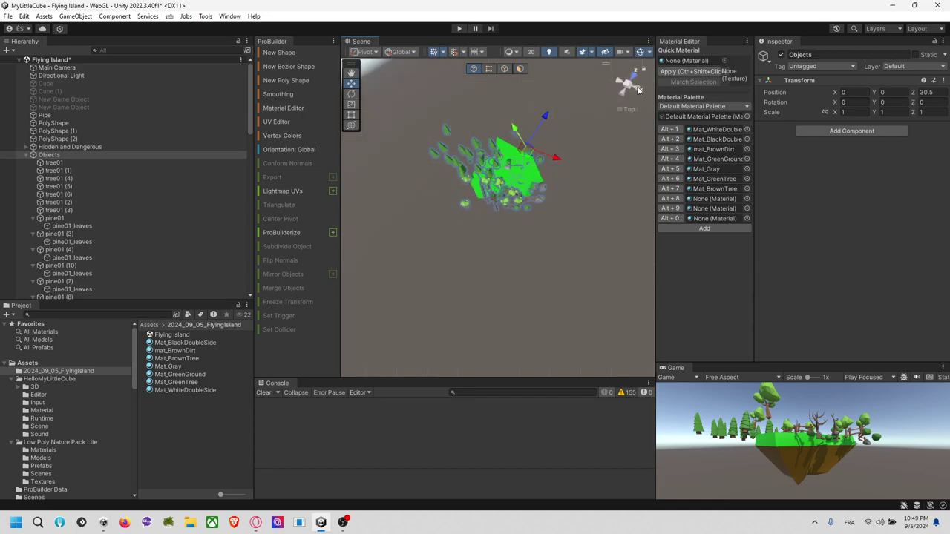
scroll(587, 202, up, 5)
middle_drag(584, 202, 487, 230)
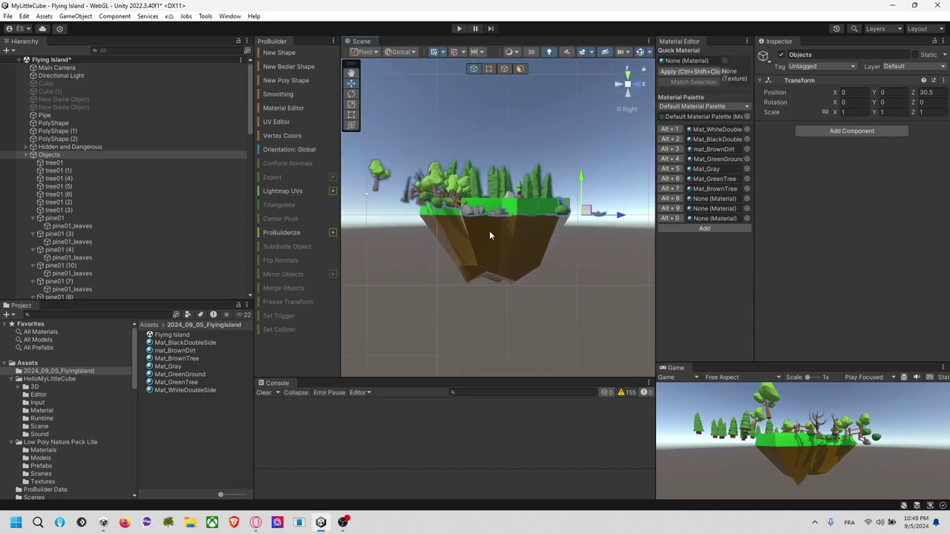
scroll(487, 230, up, 4)
alt+drag(610, 164, 502, 230)
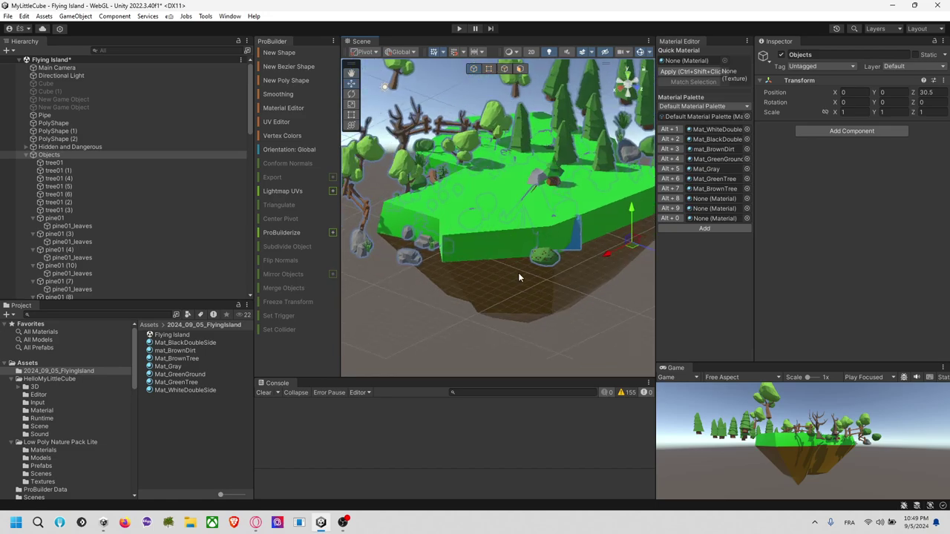
middle_drag(519, 277, 518, 257)
alt+drag(415, 288, 530, 234)
click(614, 250)
middle_drag(615, 250, 558, 272)
Add a cube as a child of the Main Camera and name it f.
click(88, 69)
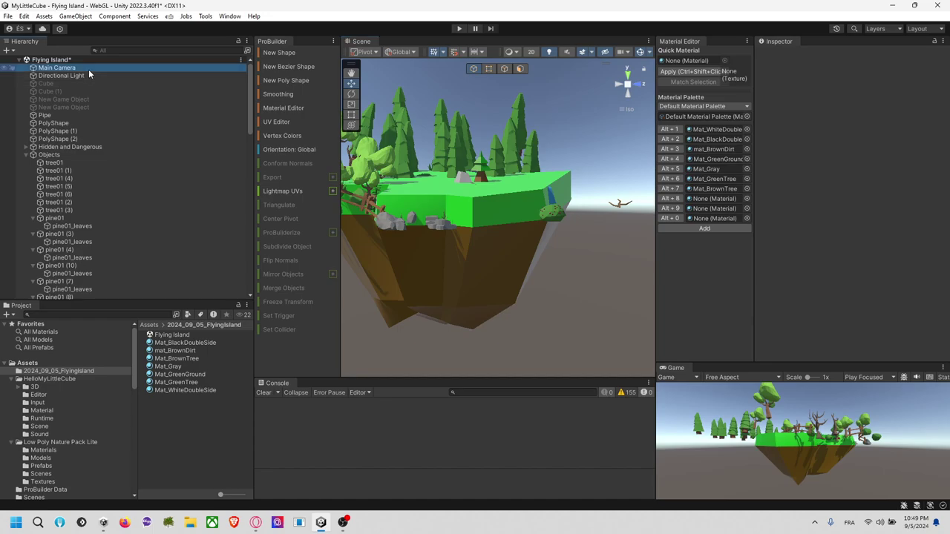
right_click(88, 69)
mouse_move(171, 255)
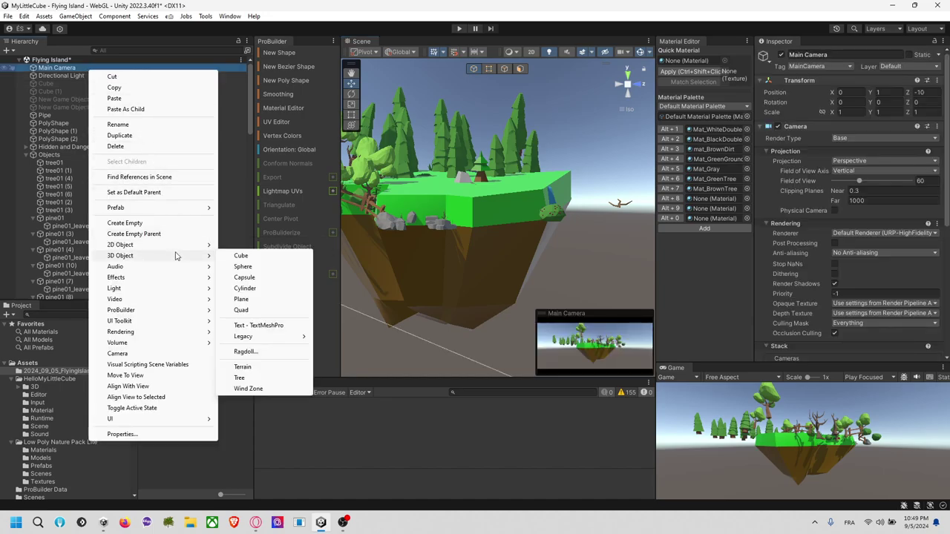
click(253, 255)
scroll(554, 188, down, 5)
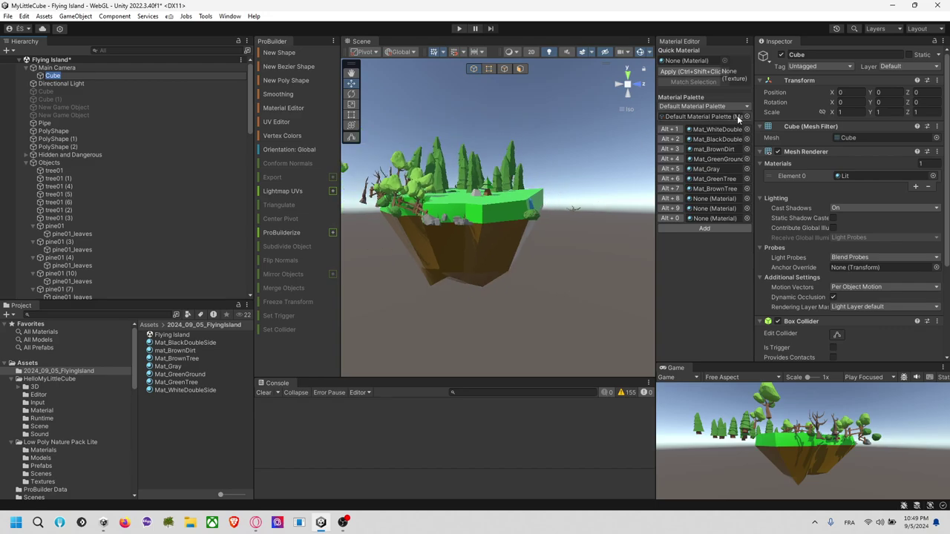
scroll(520, 231, down, 3)
text(f)
Move the cube to the island's edge beside the fence, at about X 4.34, Y 1.9, Z 16.8.
drag(400, 211, 499, 118)
key(f)
scroll(579, 222, down, 3)
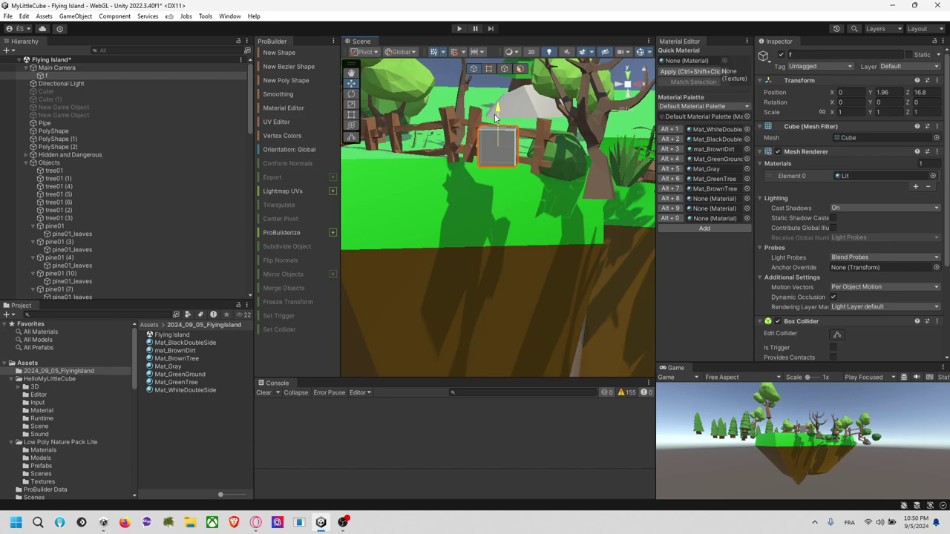
mouse_move(493, 122)
alt+mouse_down()
mouse_move(631, 128)
mouse_move(706, 110)
mouse_move(692, 130)
mouse_move(490, 131)
alt+mouse_up()
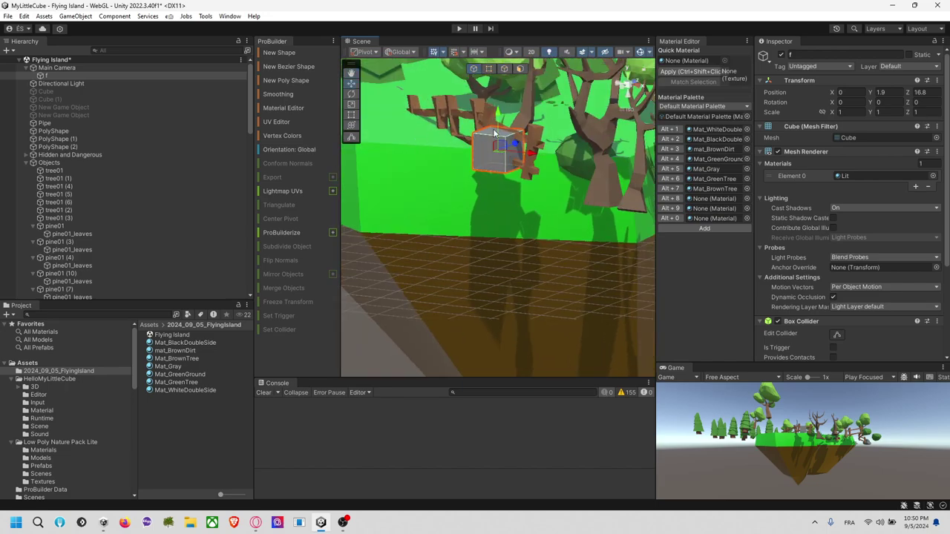
scroll(491, 130, down, 10)
alt+drag(603, 169, 418, 179)
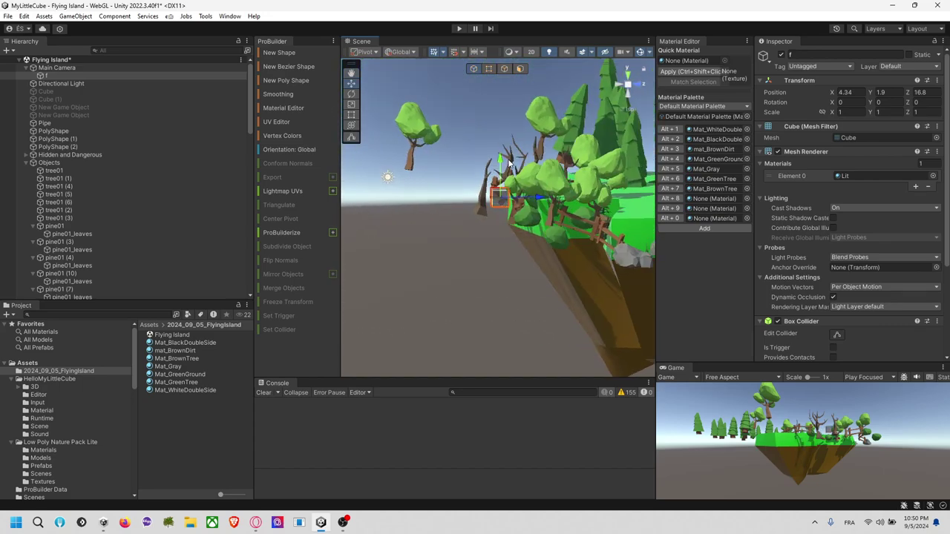
click(503, 165)
click(501, 191)
Enlarge the island base with the Rect tool so its ground extends well beyond the trees and props.
alt+drag(510, 173, 595, 214)
drag(594, 155, 673, 227)
alt+drag(612, 249, 410, 191)
click(602, 216)
alt+drag(602, 215, 607, 240)
drag(565, 268, 568, 290)
drag(449, 239, 415, 239)
drag(555, 190, 551, 158)
right_drag(454, 256, 450, 234)
click(450, 226)
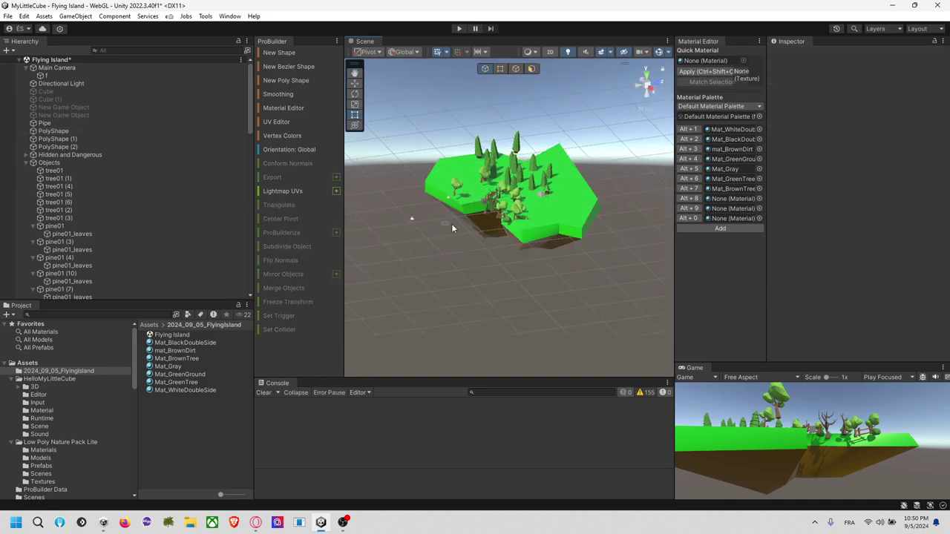
click(462, 218)
drag(454, 222, 440, 230)
Rotate the Objects group to about -206.9° around Y and reposition it over the island at X -7.7, Z 1.8.
scroll(504, 250, up, 5)
click(634, 310)
right_drag(634, 310, 435, 344)
alt+drag(435, 343, 542, 319)
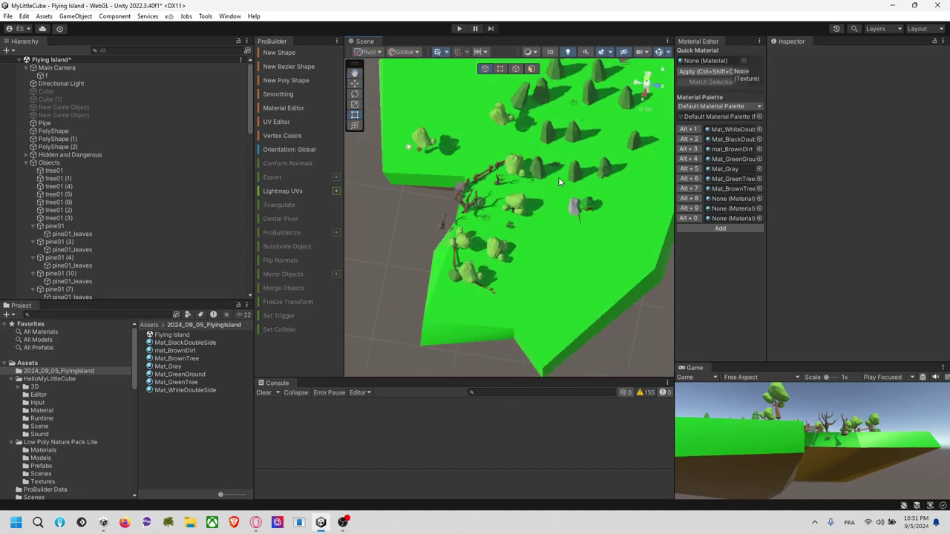
scroll(554, 190, down, 4)
scroll(548, 221, down, 5)
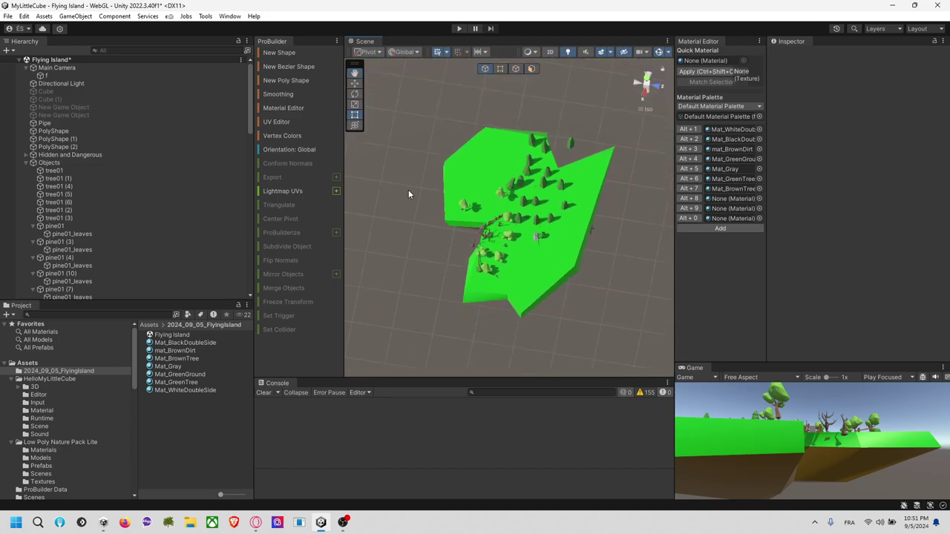
click(167, 170)
click(130, 162)
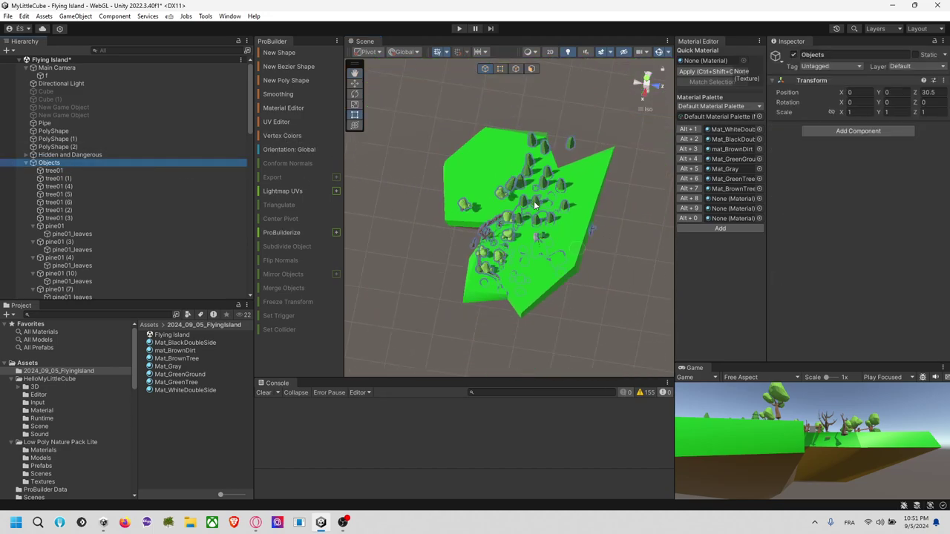
key(e)
drag(553, 241, 820, 167)
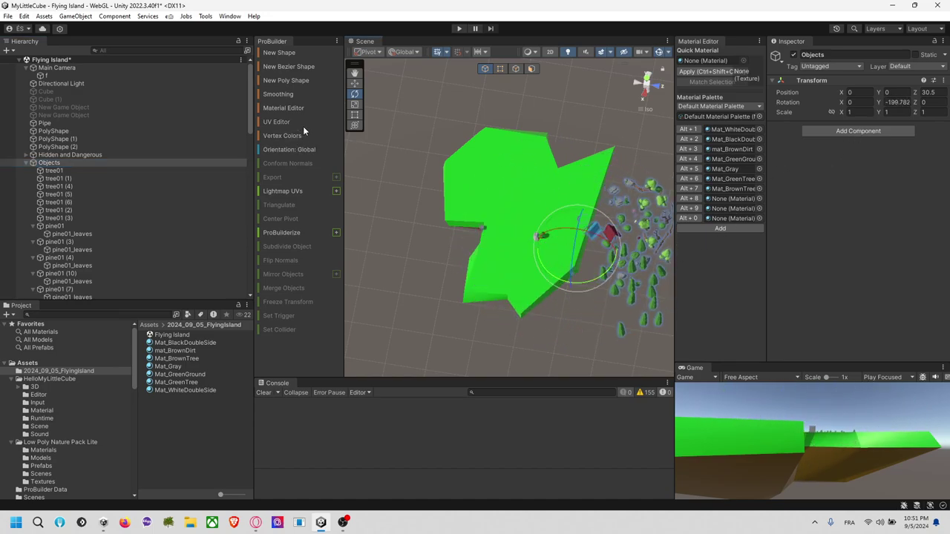
drag(598, 223, 500, 237)
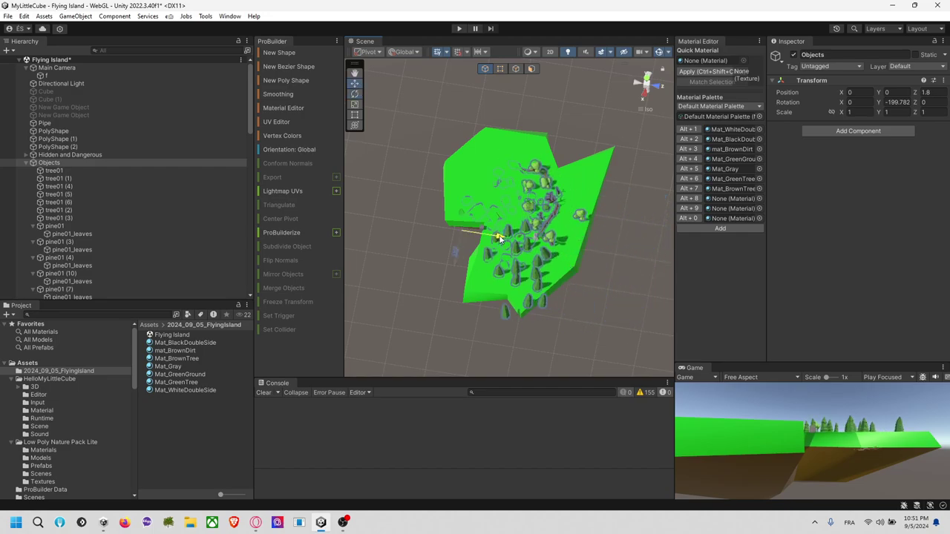
drag(454, 266, 528, 230)
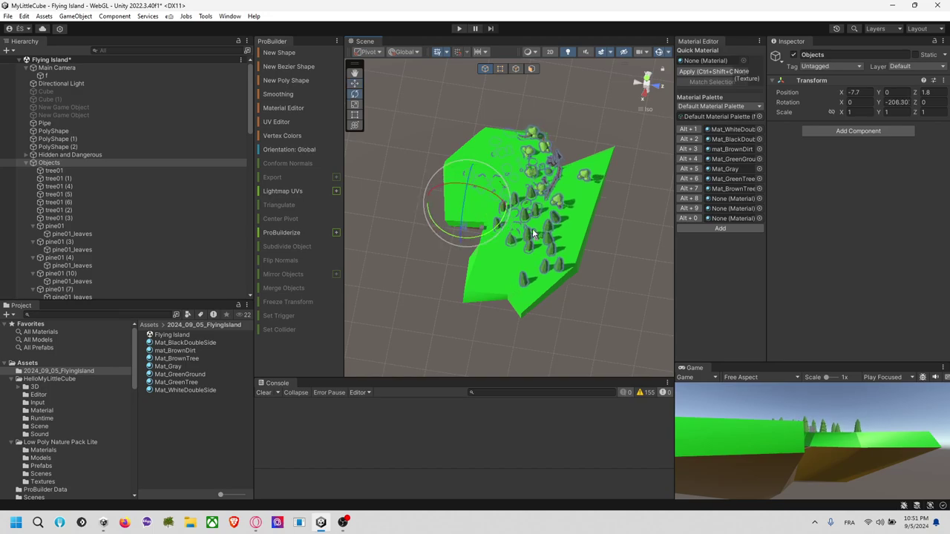
From the side view, raise the Objects group to about Y 2.22 so the tents and trees stand on the island's surface.
click(640, 94)
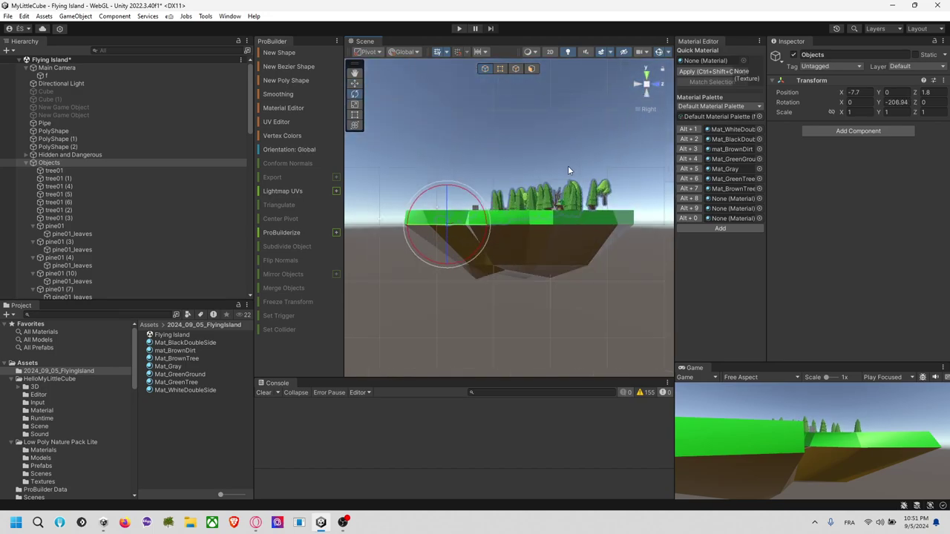
drag(466, 206, 448, 159)
key(ctrl+z)
key(ctrl+z)
scroll(440, 178, up, 2)
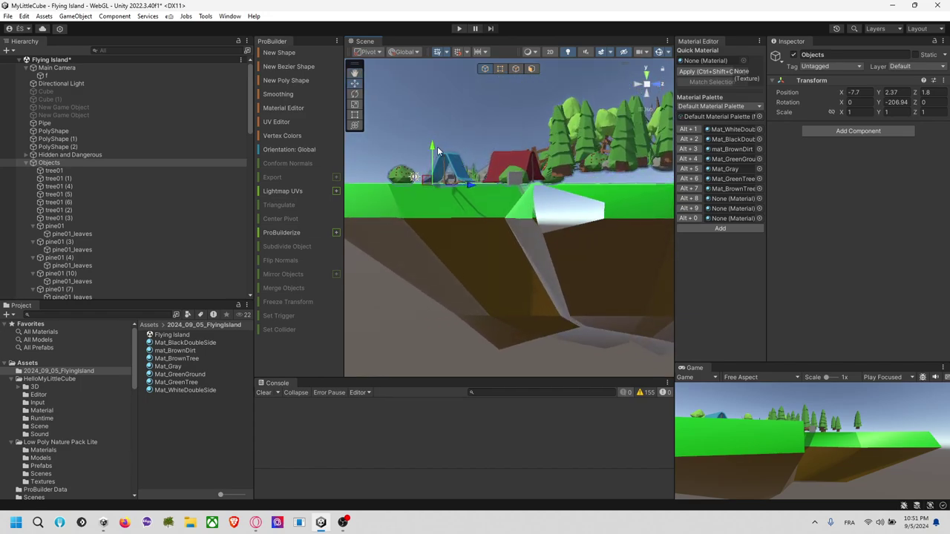
drag(431, 148, 431, 150)
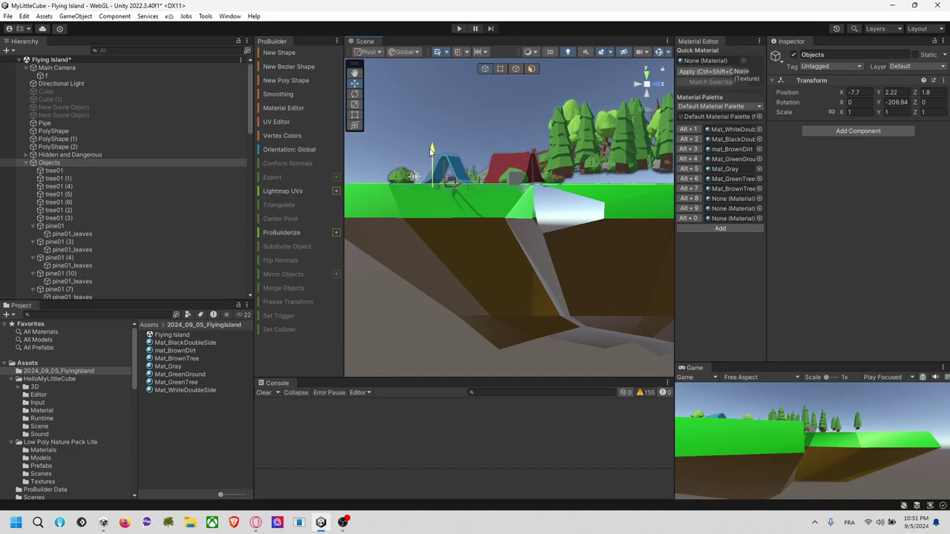
Select all the floating trees above the island, leaving the island pieces and the rocks out of the selection.
middle_drag(490, 125, 346, 152)
scroll(472, 156, down, 5)
drag(632, 130, 438, 216)
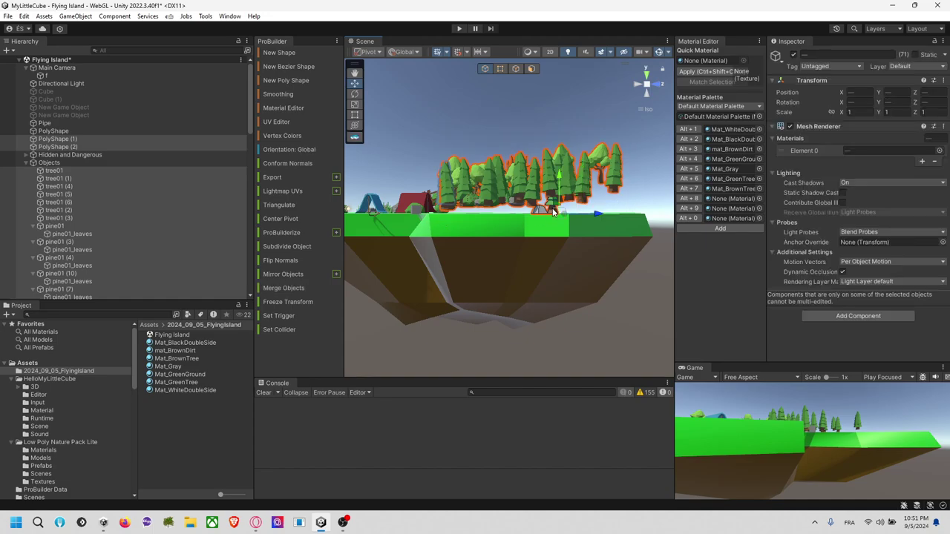
ctrl+click(536, 210)
ctrl+click(549, 210)
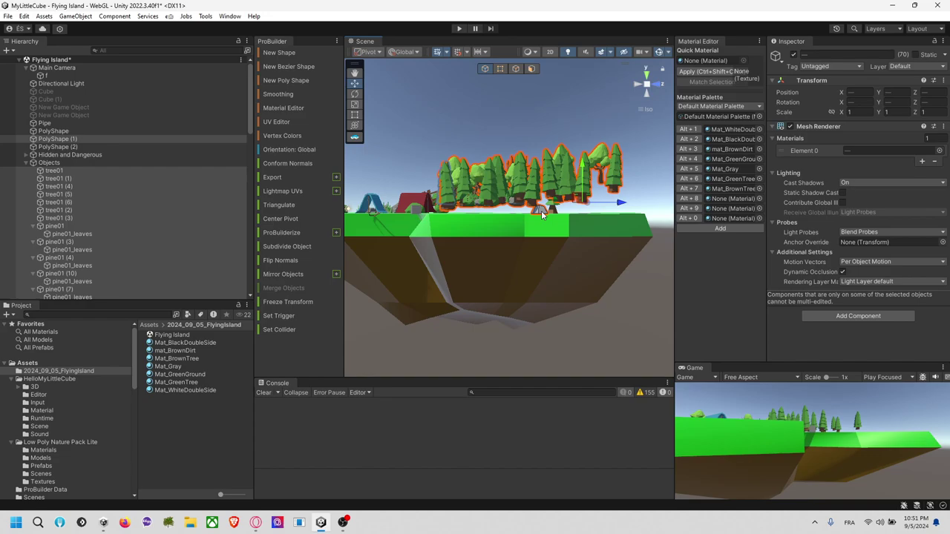
ctrl+click(541, 211)
Set the tool handle position to Center and rotate the selected trees slightly so the row is level.
mouse_move(581, 168)
mouse_down()
mouse_move(562, 181)
mouse_move(584, 168)
mouse_up()
key(e)
click(354, 83)
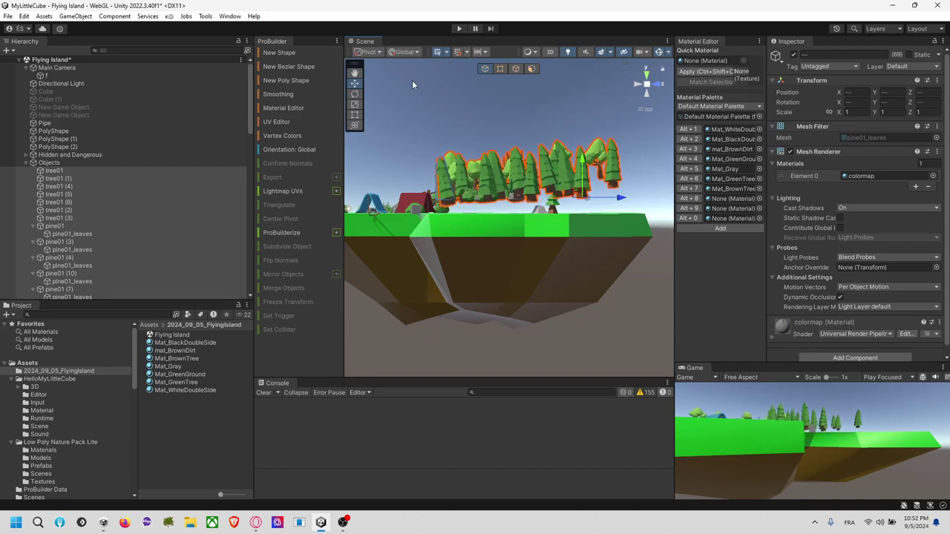
click(407, 53)
click(368, 52)
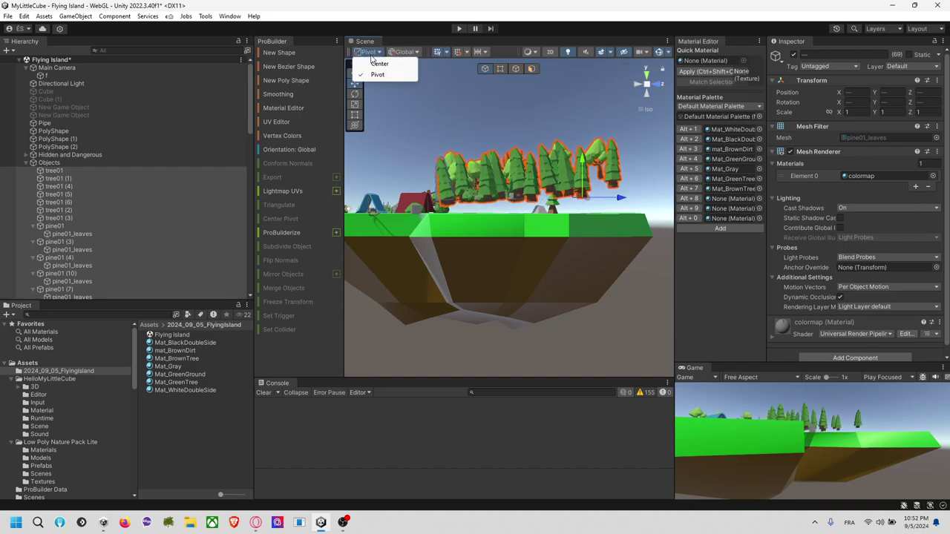
click(379, 63)
key(e)
mouse_move(544, 141)
mouse_down()
mouse_move(556, 146)
mouse_move(547, 144)
mouse_up()
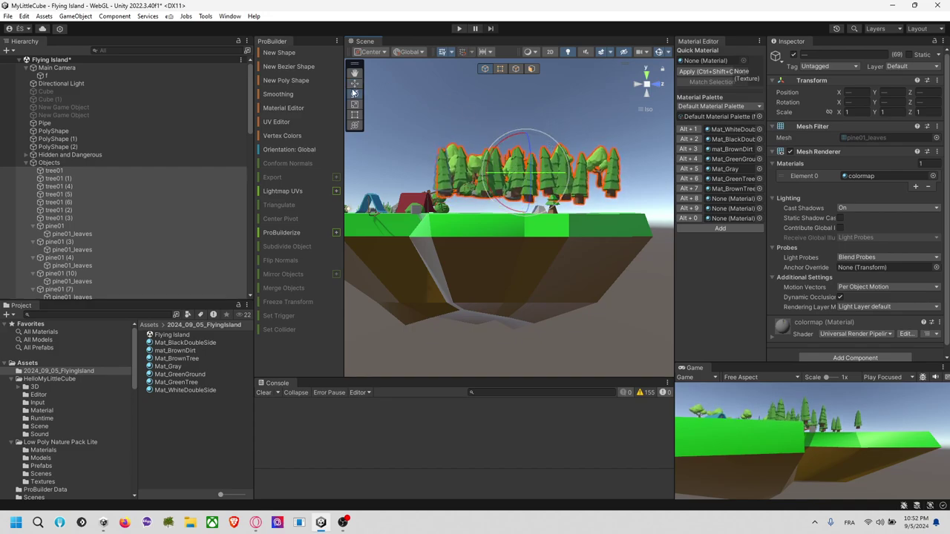
Lower the selected trees onto the island's green surface.
click(354, 82)
drag(525, 142, 352, 328)
scroll(530, 232, down, 4)
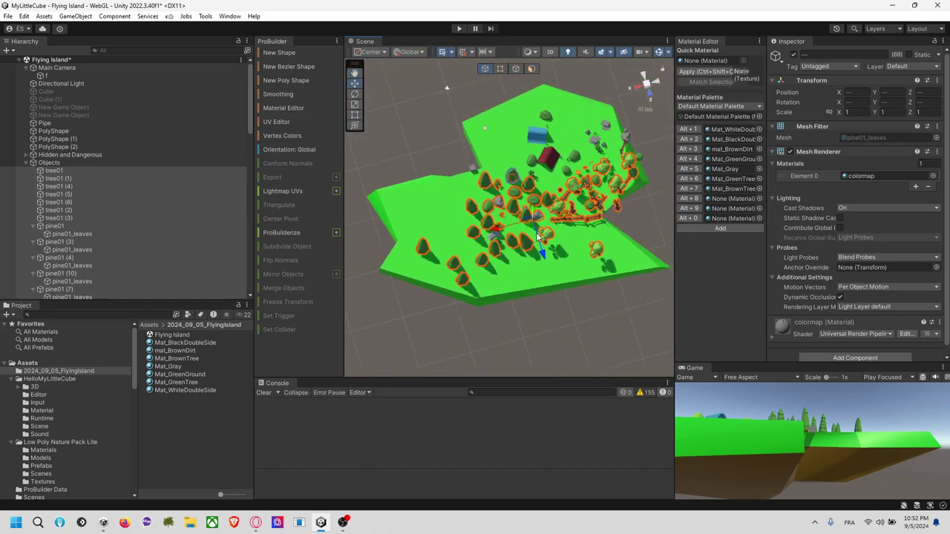
Move individual pine01_leaves objects off their trunks and spread them over the empty ground of the forest area.
click(450, 259)
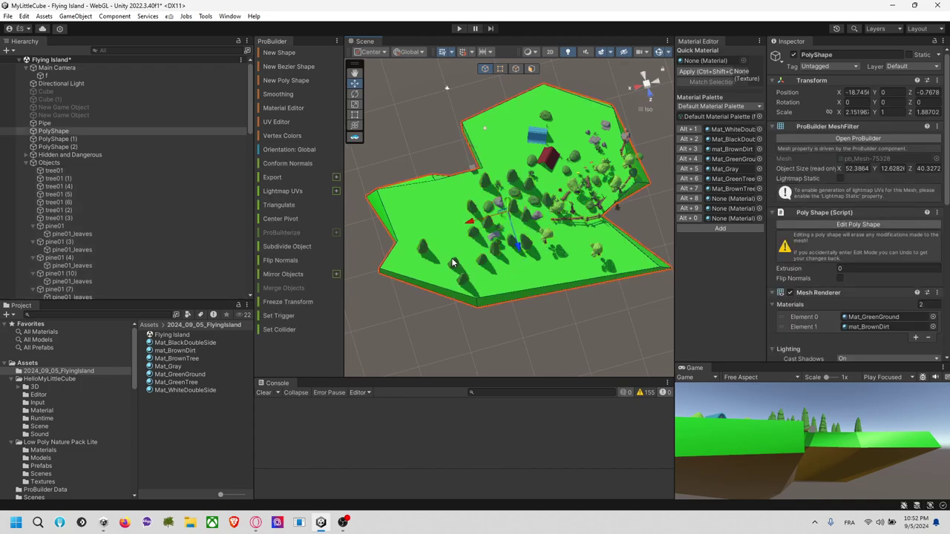
drag(462, 296, 410, 227)
click(464, 242)
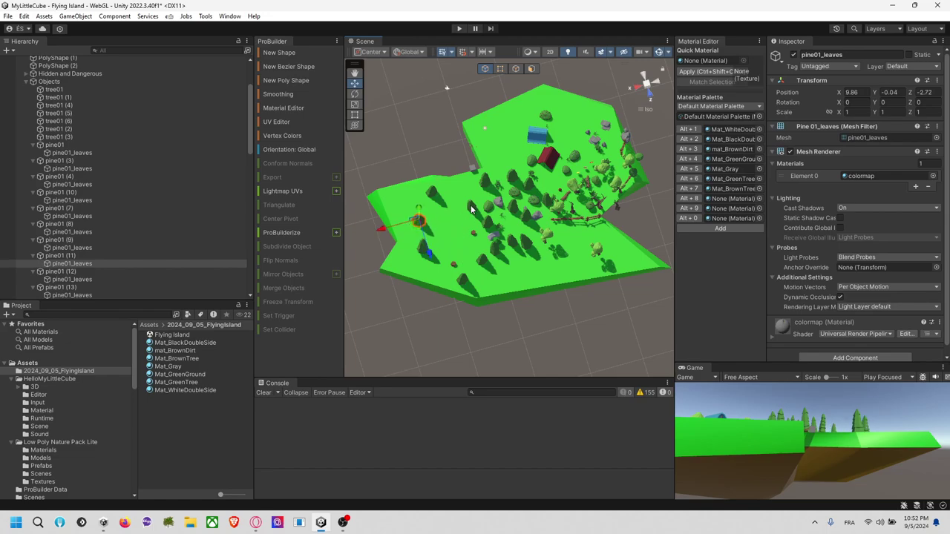
click(471, 209)
click(455, 239)
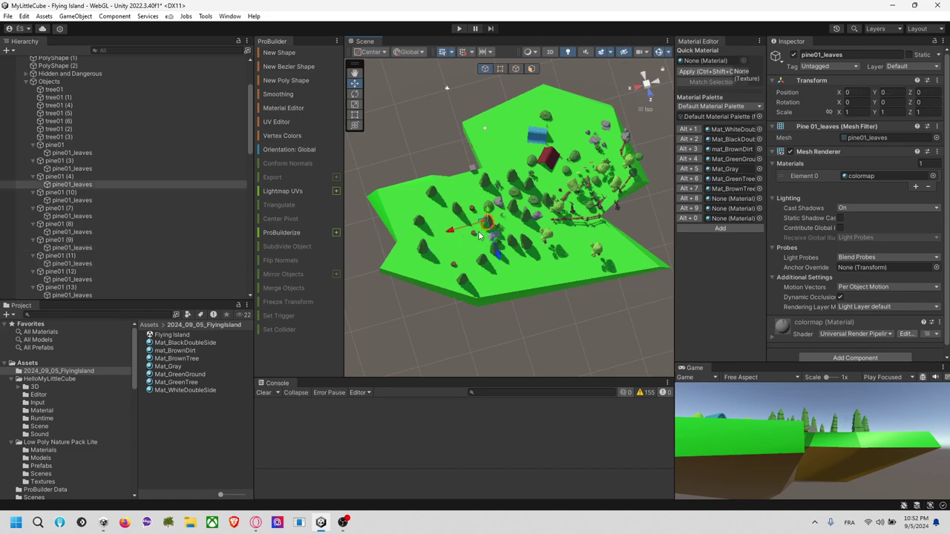
click(494, 249)
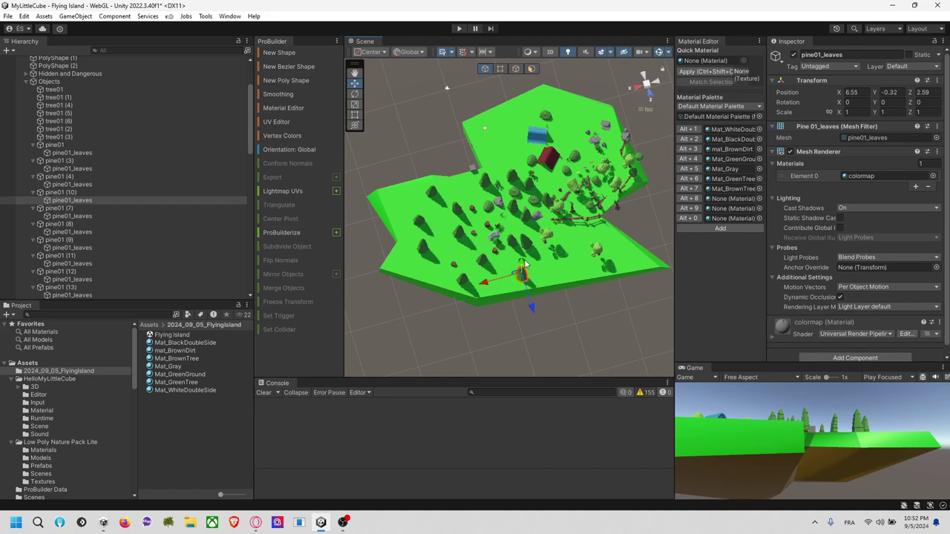
click(530, 250)
drag(523, 253, 558, 273)
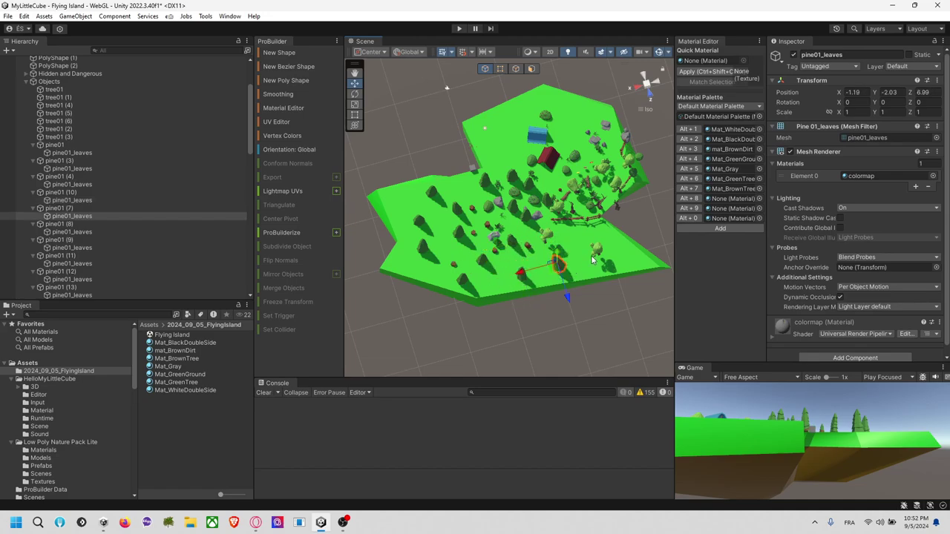
Place more pine01_leaves objects on the open ground behind the tents.
right_drag(558, 273, 475, 315)
middle_drag(567, 233, 475, 222)
right_drag(474, 223, 441, 141)
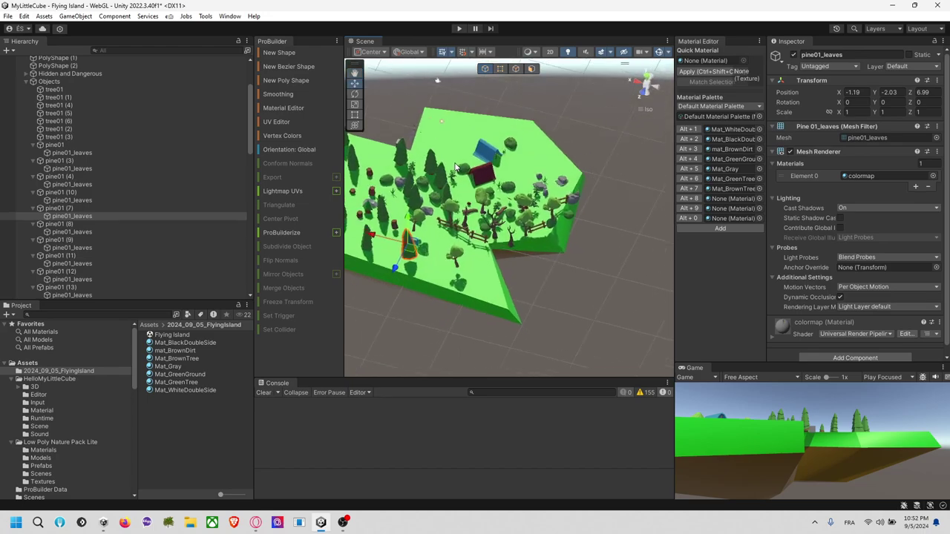
scroll(440, 204, up, 3)
middle_drag(441, 209, 486, 233)
click(484, 232)
drag(472, 244, 413, 176)
click(495, 193)
click(502, 200)
shift+click(515, 222)
drag(495, 236, 531, 194)
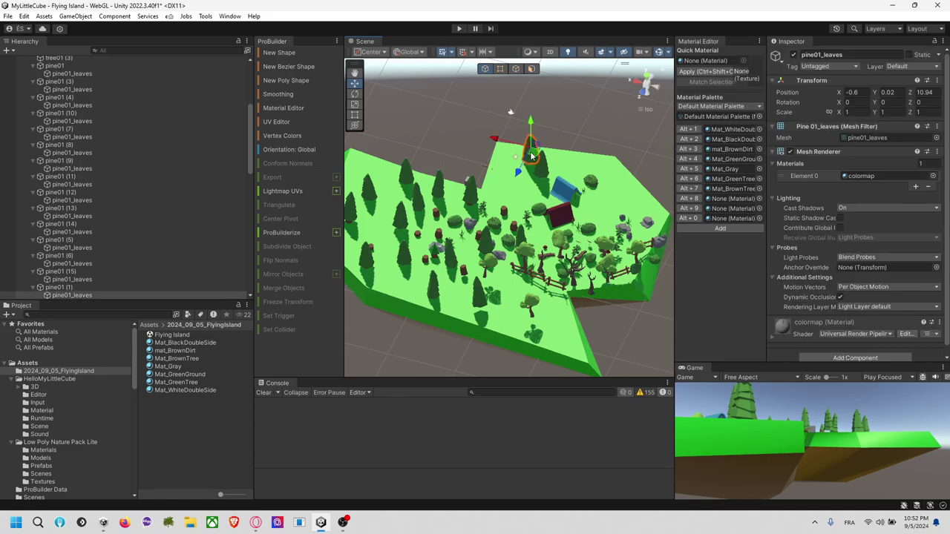
click(519, 175)
drag(526, 154, 504, 202)
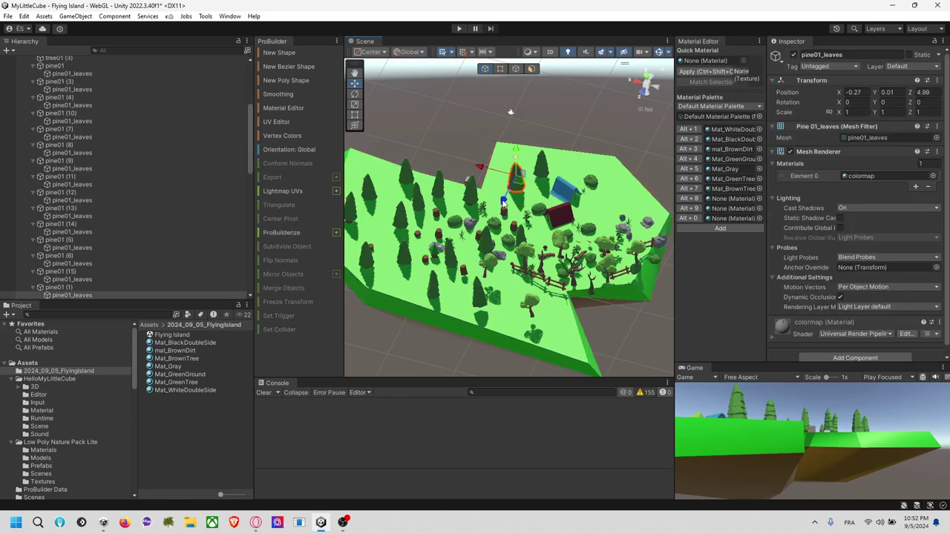
drag(484, 171, 473, 169)
Edit the island's poly shape and try to move the notch point near the fence outward.
right_drag(568, 234, 384, 233)
click(466, 313)
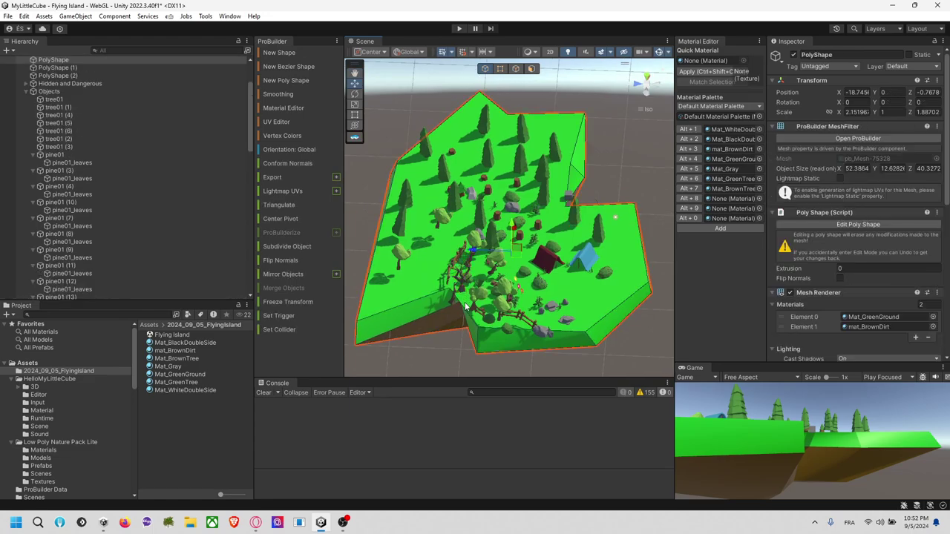
alt+drag(584, 332, 588, 166)
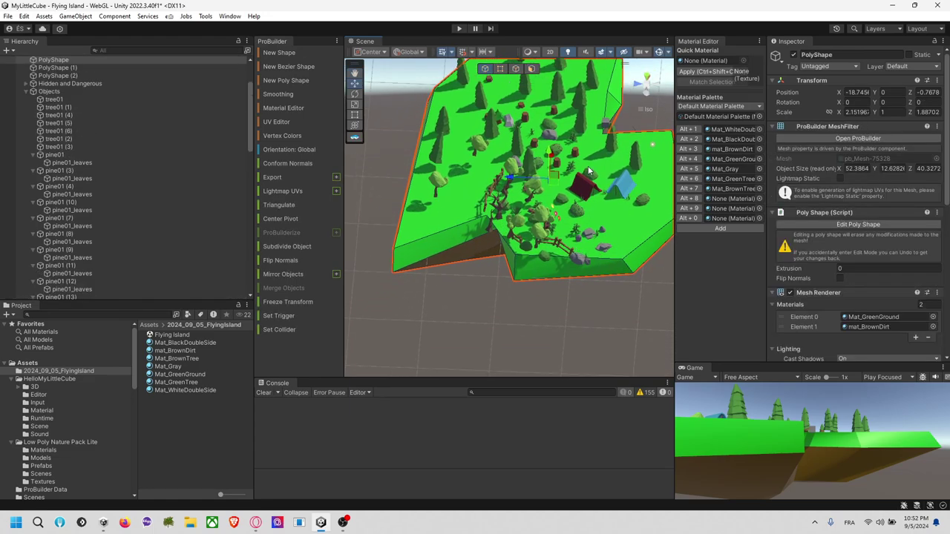
click(858, 224)
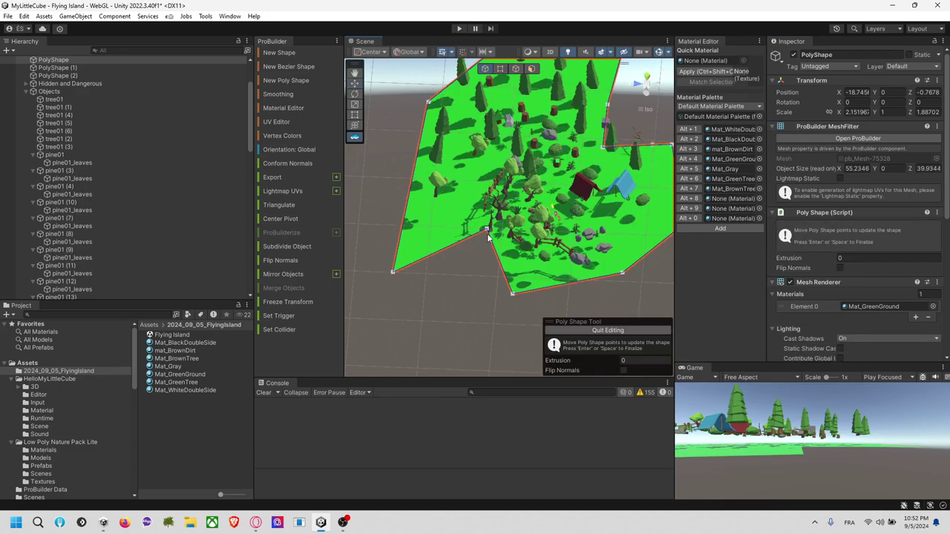
drag(487, 231, 468, 251)
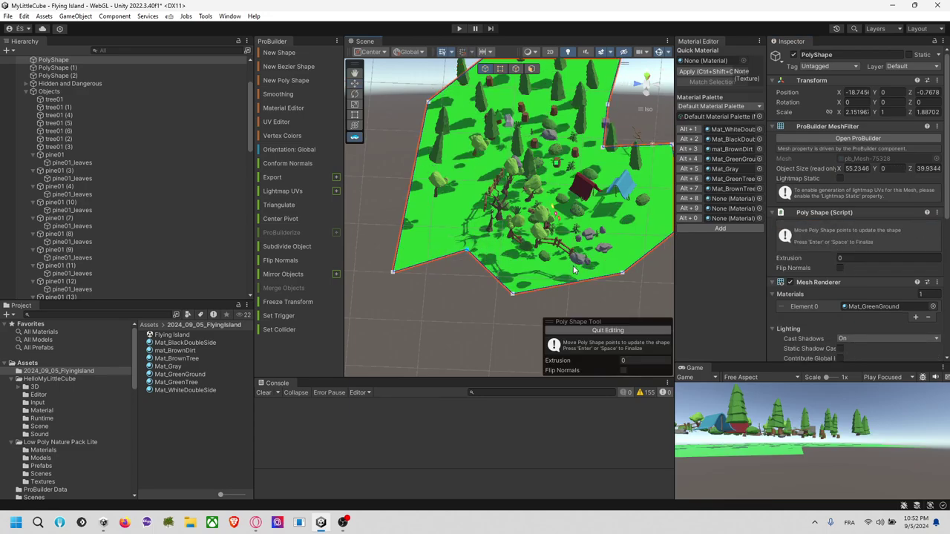
alt+drag(656, 296, 771, 230)
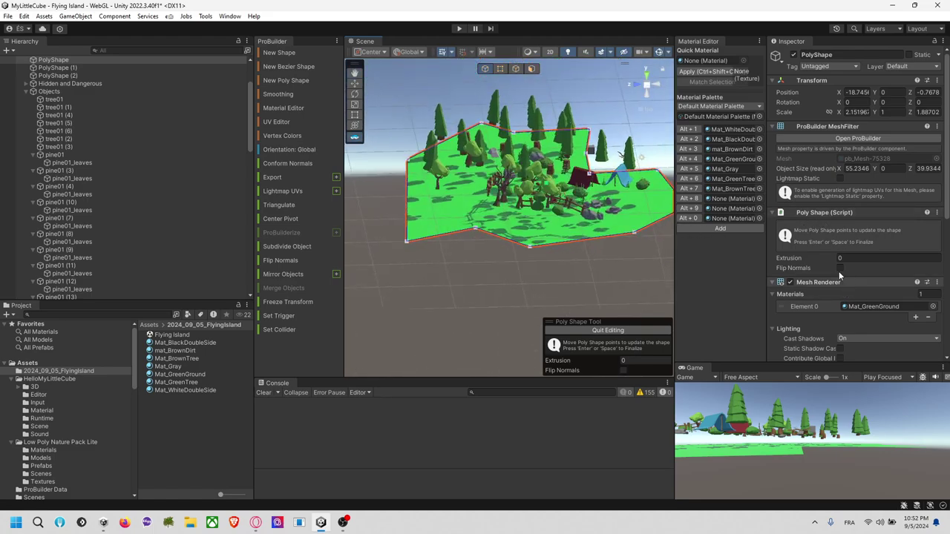
scroll(861, 163, down, 6)
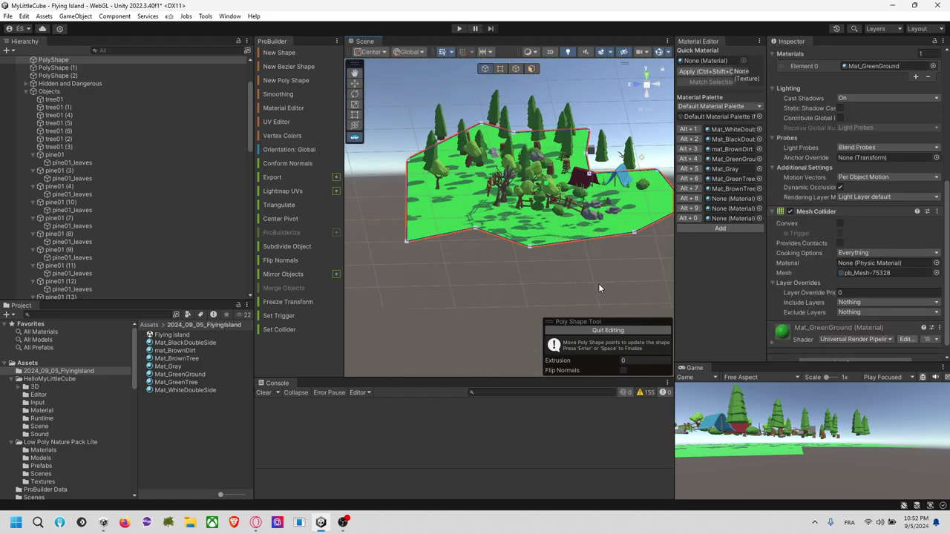
Quit the poly shape editing and undo the outline changes to restore the island's solid form.
key(ctrl+z)
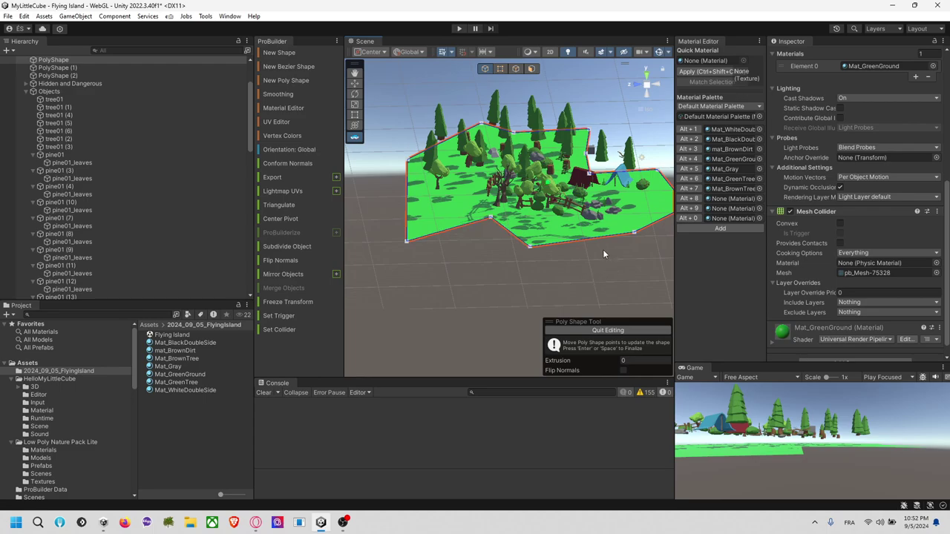
scroll(819, 253, up, 3)
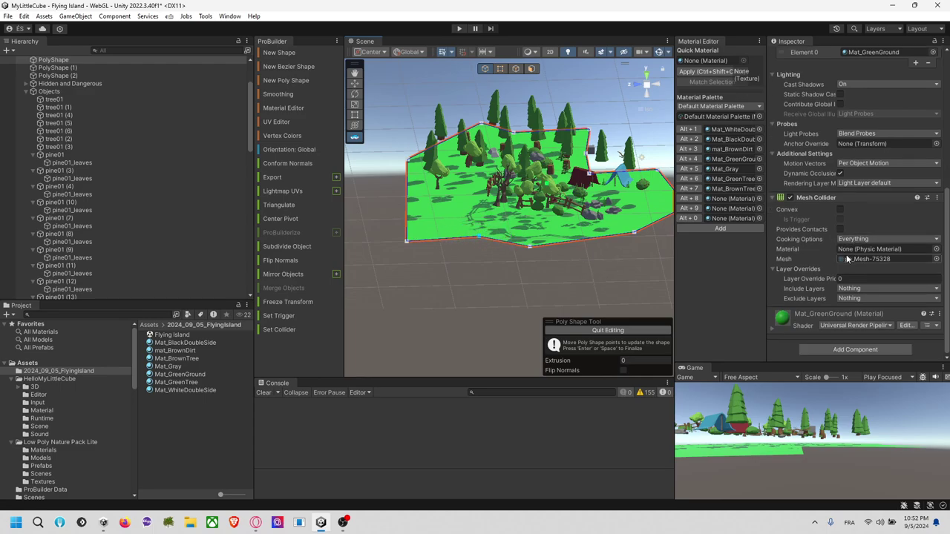
click(610, 331)
alt+drag(610, 327, 567, 327)
key(ctrl+z)
key(ctrl+z)
key(ctrl+y)
click(564, 300)
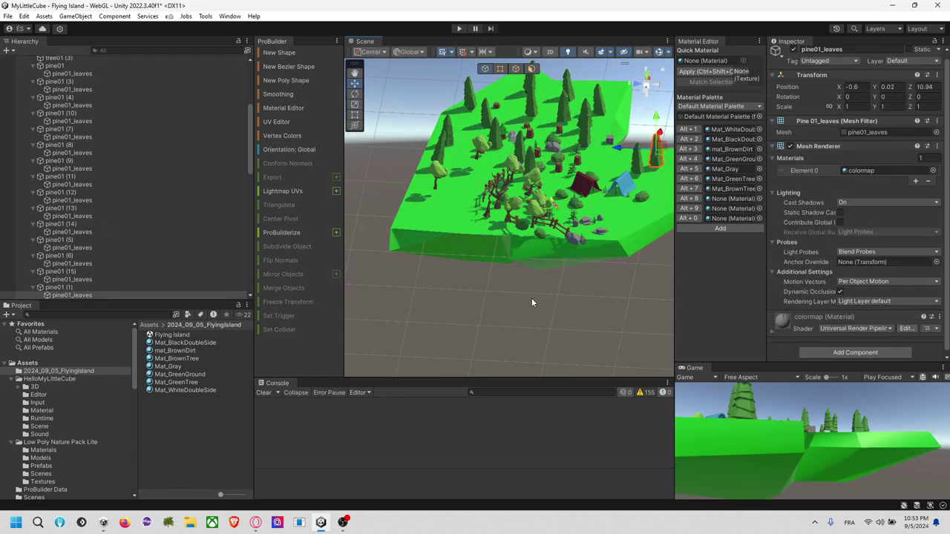
key(ctrl+z)
key(ctrl+z)
alt+drag(565, 252, 581, 283)
key(ctrl+z)
key(ctrl+z)
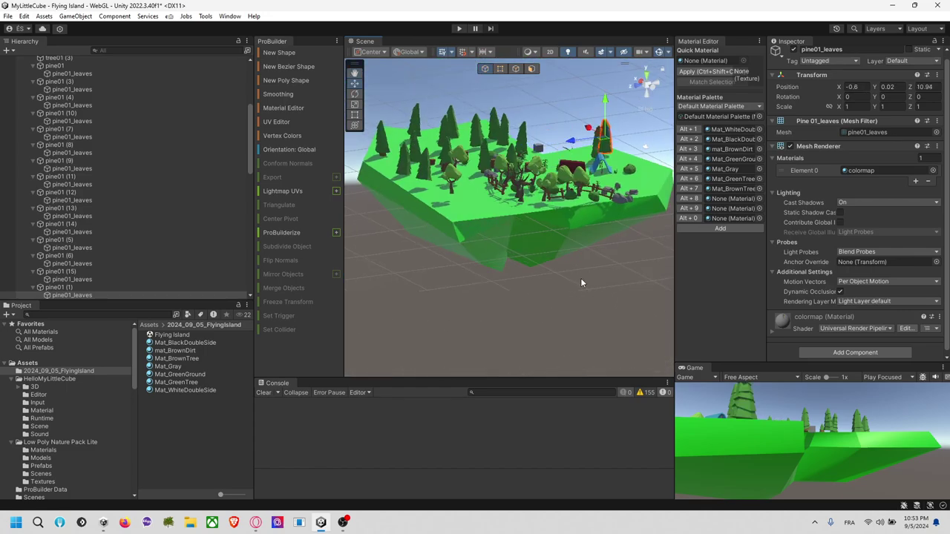
click(541, 239)
click(805, 221)
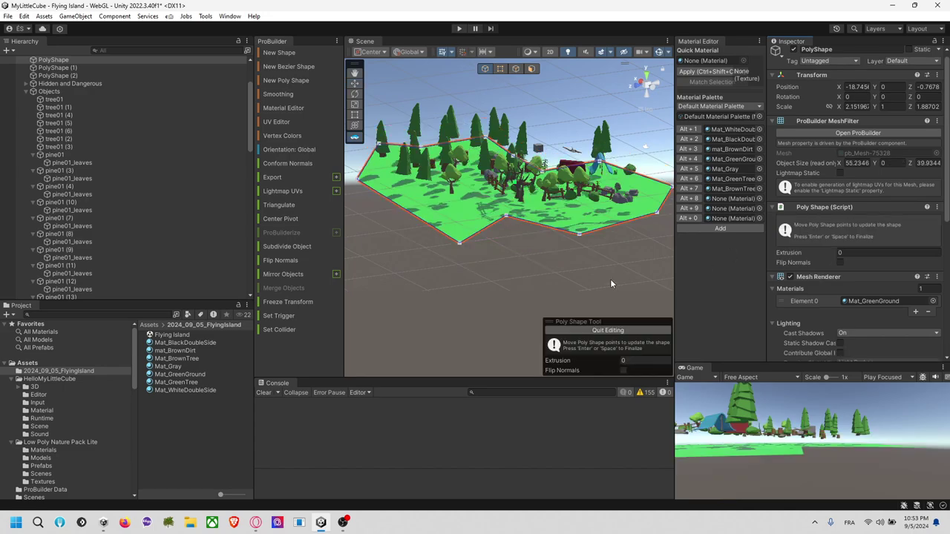
key(ctrl+z)
key(ctrl+z)
Select the island's top face in face selection mode and try to delete it, undoing the deletion.
alt+drag(598, 241, 499, 254)
click(495, 258)
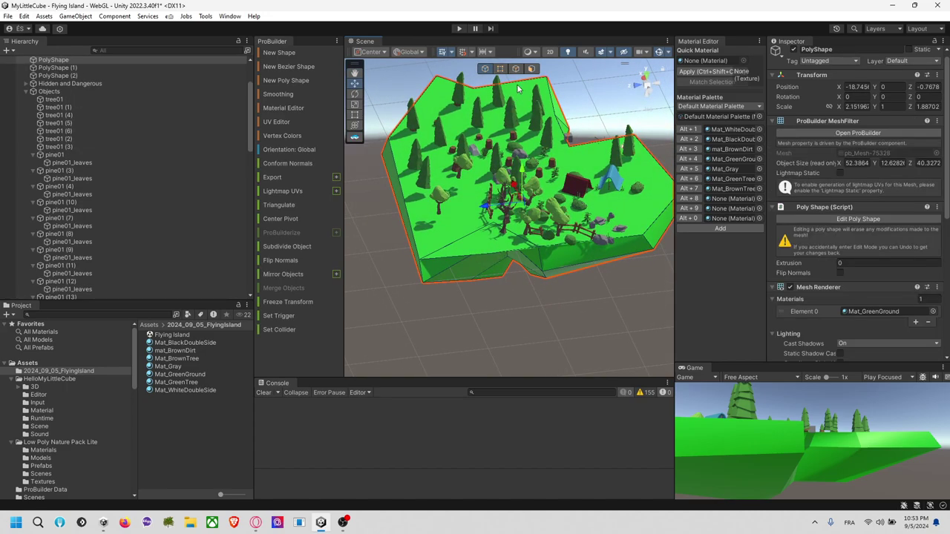
click(531, 68)
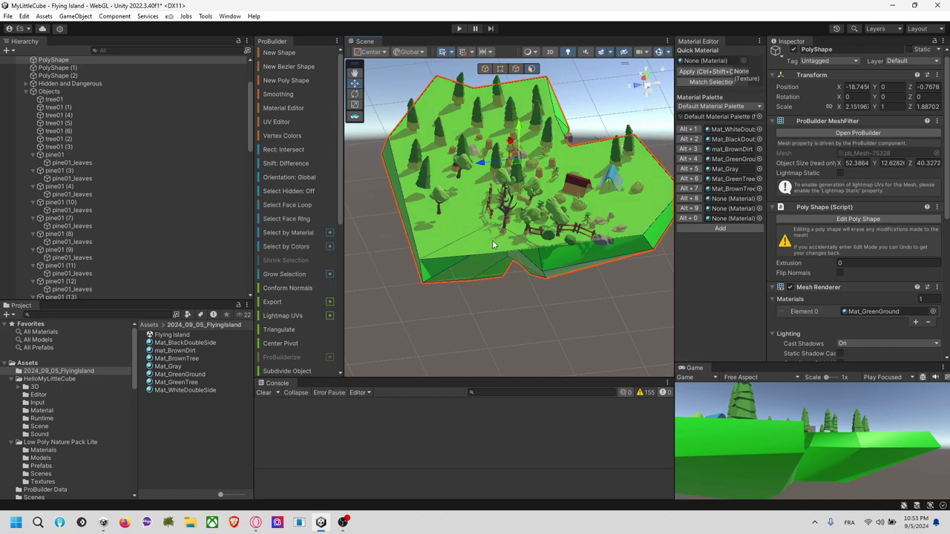
alt+drag(499, 249, 506, 180)
click(506, 182)
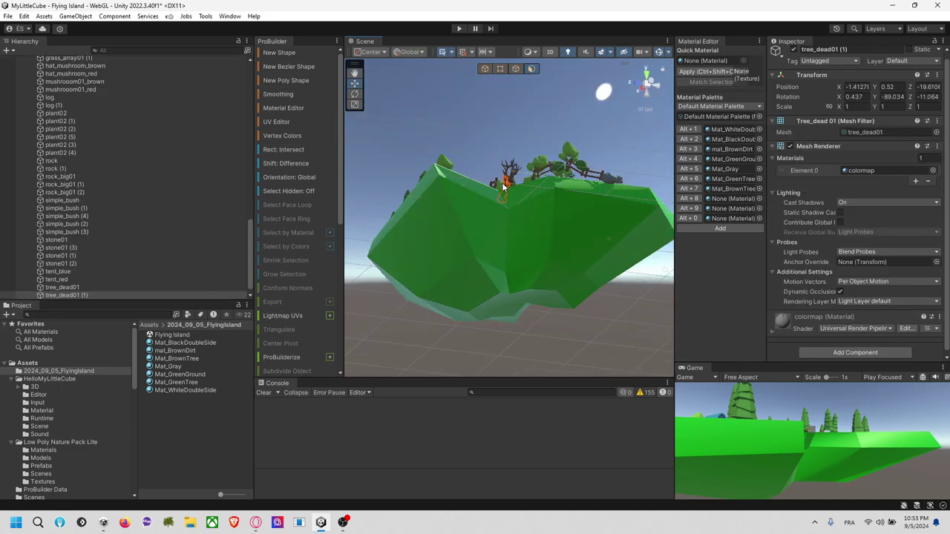
click(484, 182)
alt+drag(499, 138, 461, 255)
click(573, 229)
scroll(478, 156, up, 3)
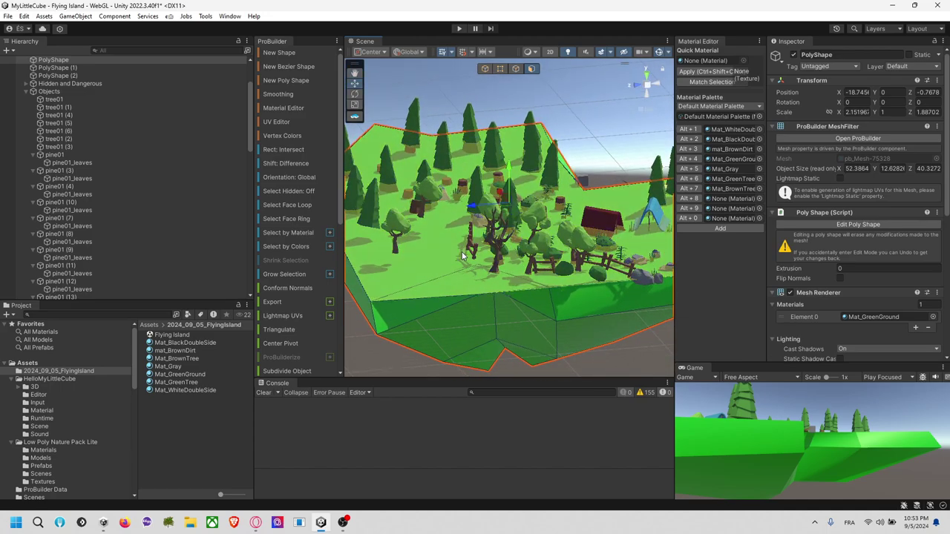
key(Delete)
key(ctrl+z)
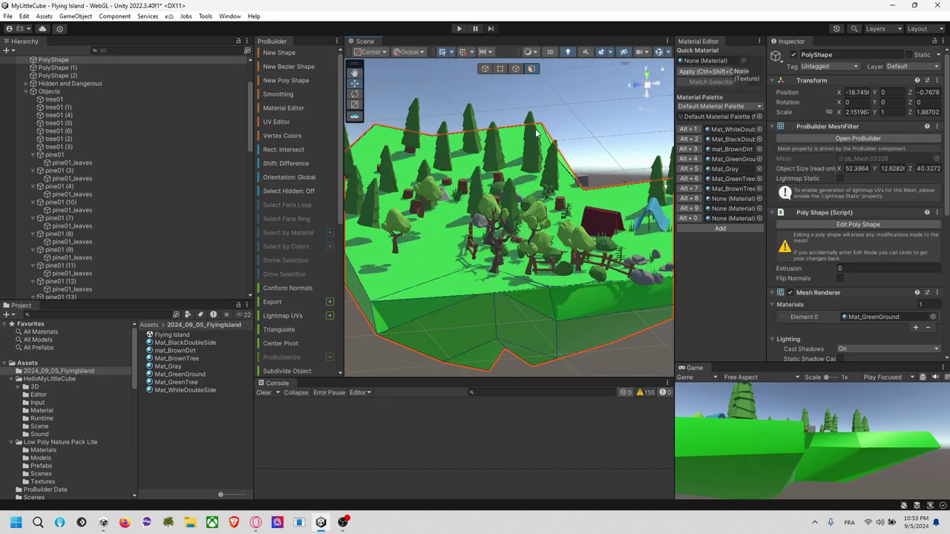
Select the island's top face in face selection mode and remove it with ProBuilder's Delete Faces.
click(531, 69)
click(481, 288)
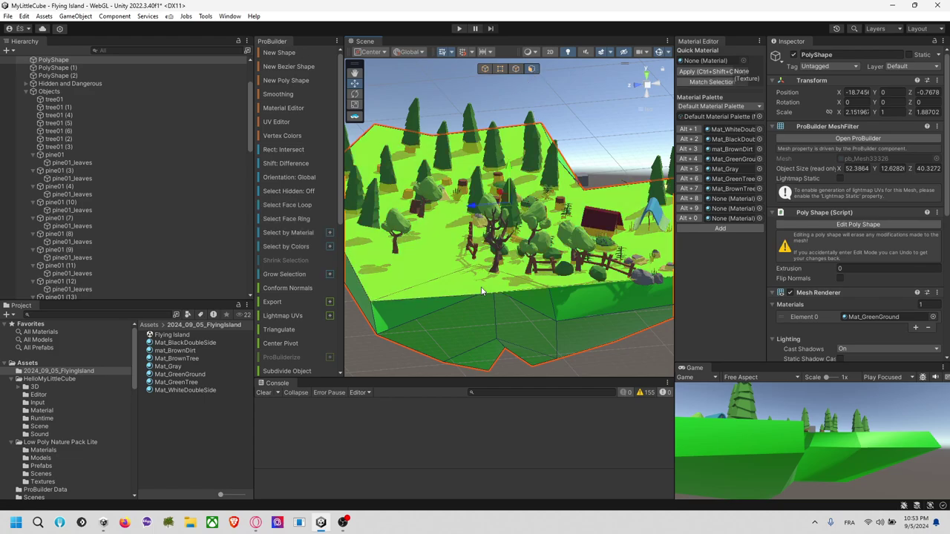
scroll(301, 295, down, 2)
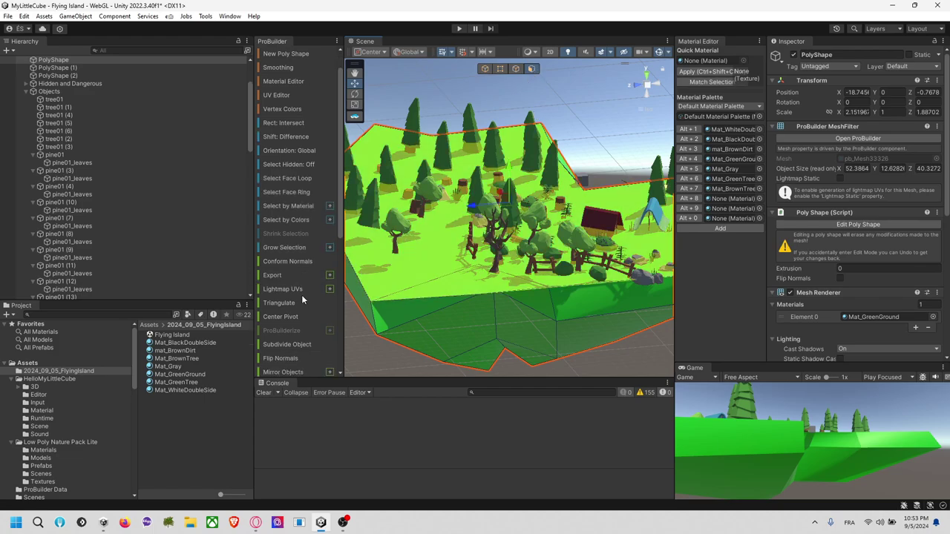
scroll(302, 295, down, 5)
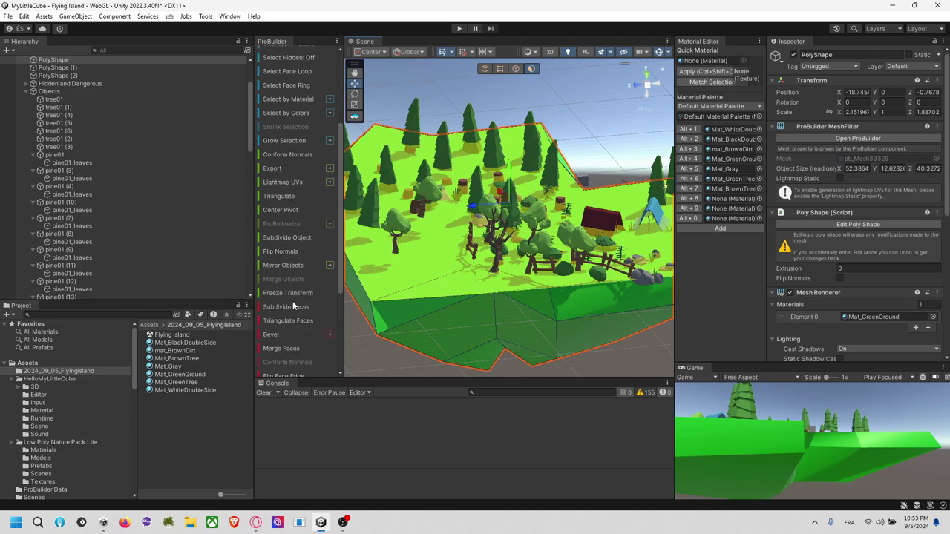
scroll(293, 311, down, 6)
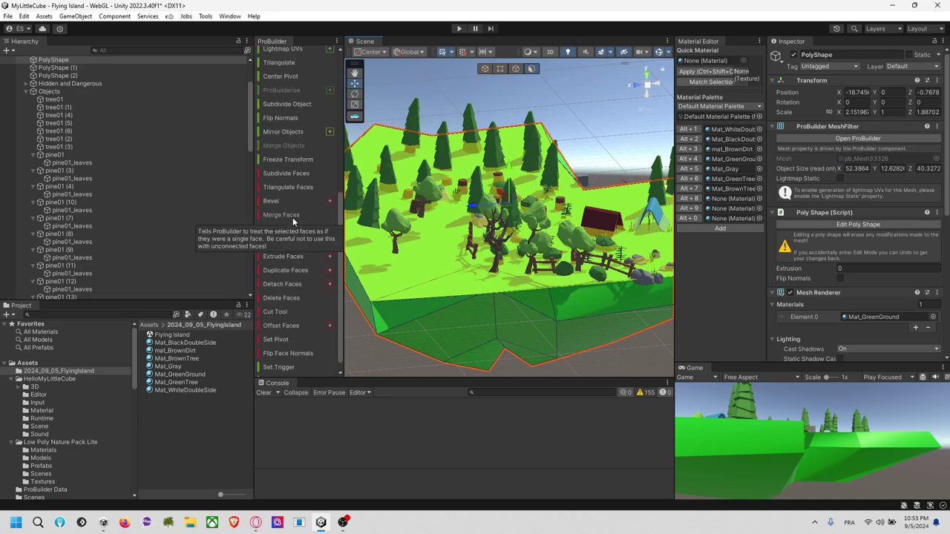
click(283, 298)
alt+drag(475, 291, 508, 324)
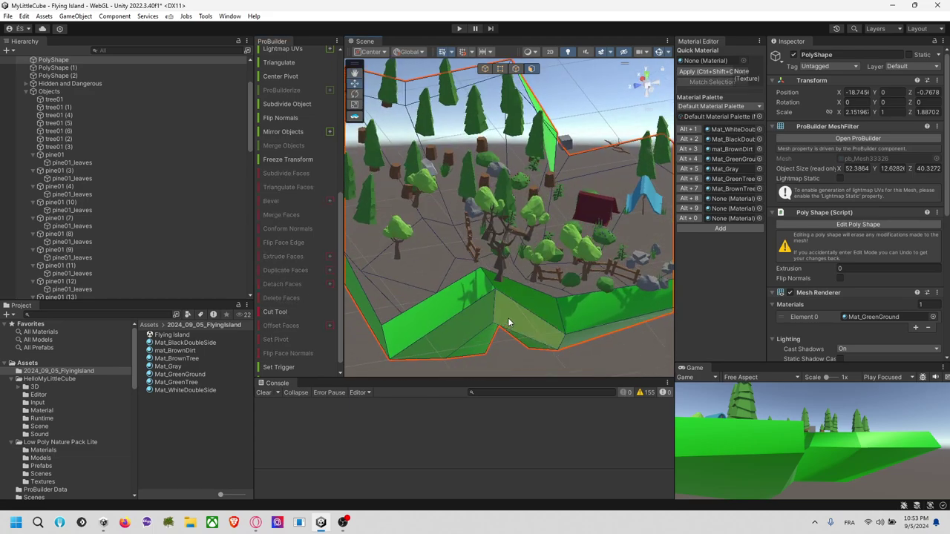
click(530, 283)
key(ctrl+z)
scroll(527, 286, down, 2)
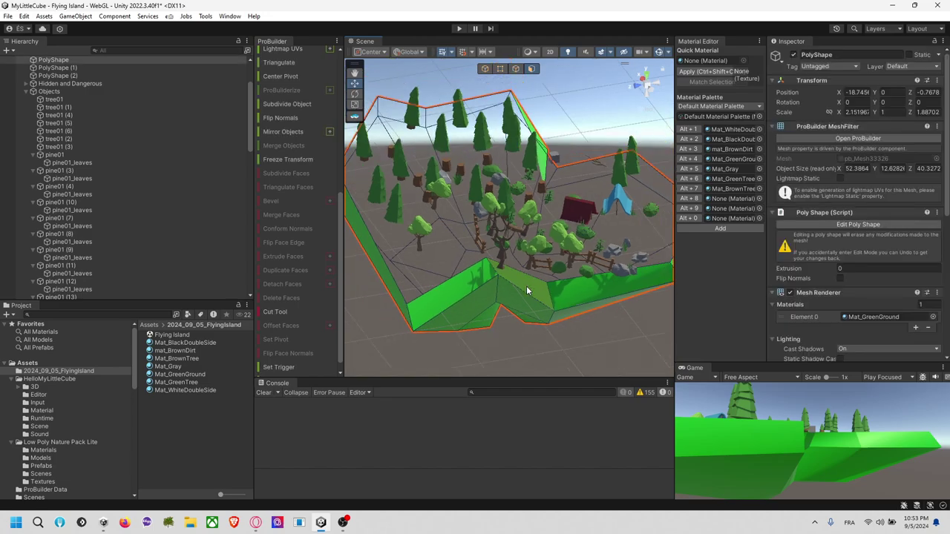
scroll(293, 284, down, 1)
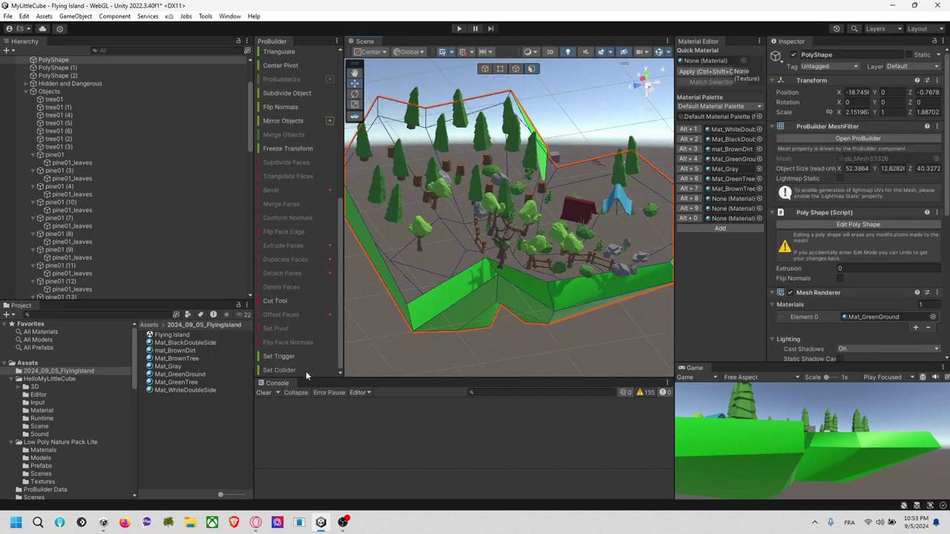
In edge selection mode, select the open rim edges around the island's top and close the opening with Fill Hole.
click(517, 69)
click(519, 277)
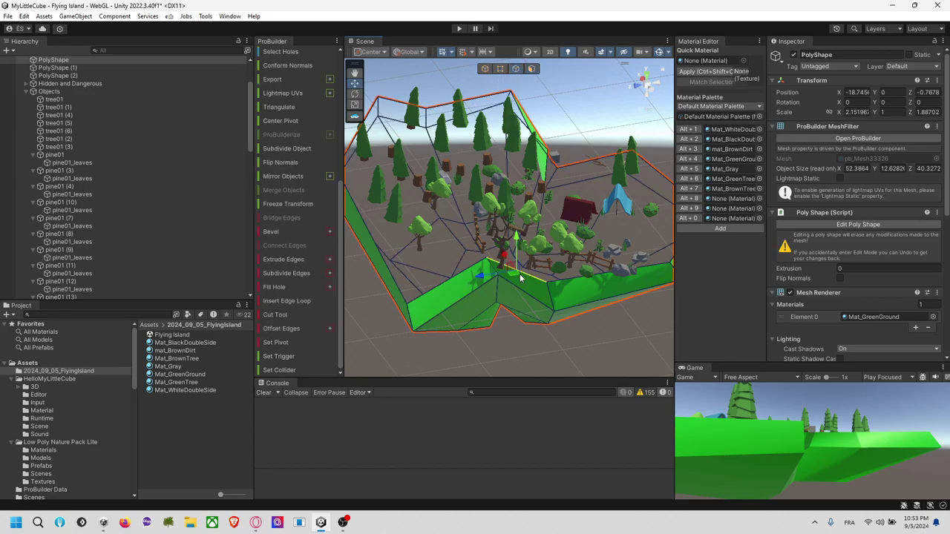
scroll(583, 252, down, 5)
shift+click(584, 252)
click(625, 237)
shift+click(590, 250)
shift+click(566, 181)
shift+click(432, 266)
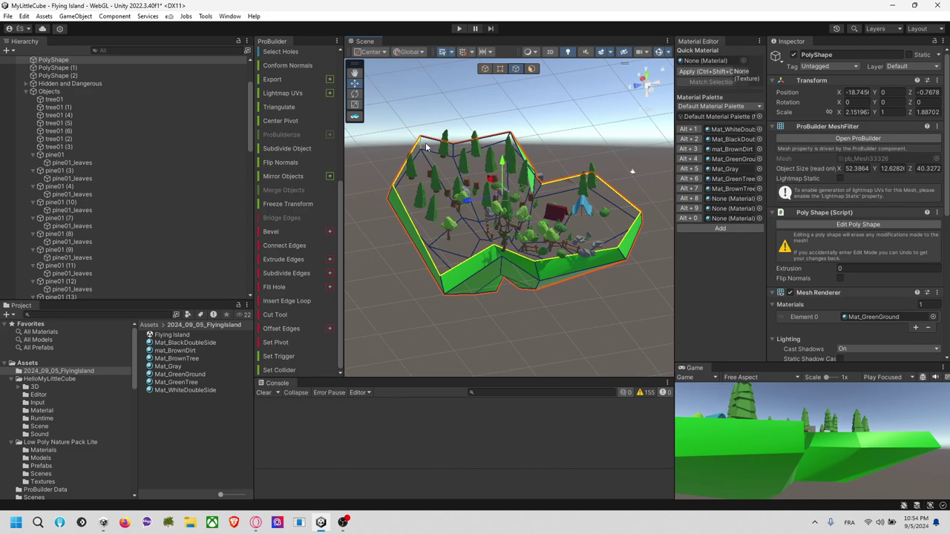
alt+drag(459, 150, 480, 174)
alt+drag(616, 161, 421, 245)
click(283, 288)
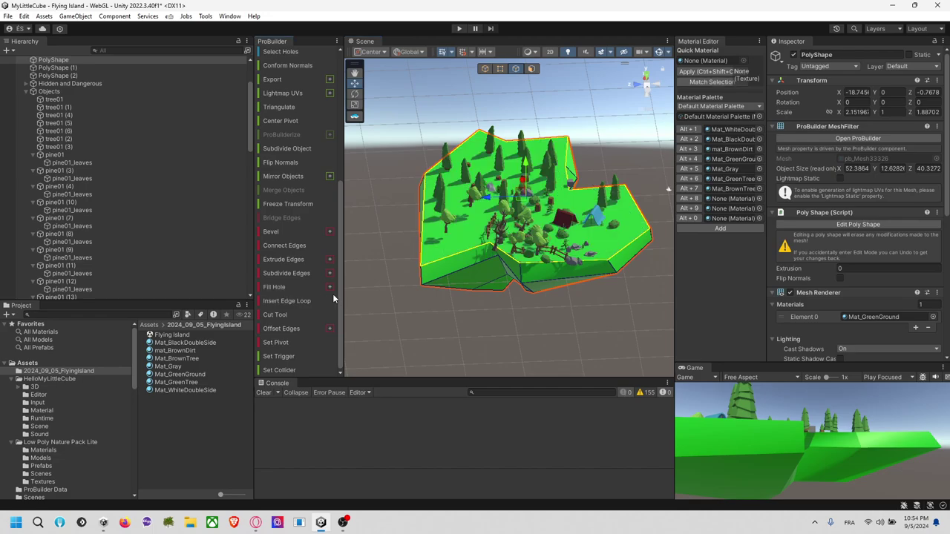
In face selection mode, select all of the island's underside faces below the green side rim.
alt+drag(579, 327, 544, 233)
click(531, 67)
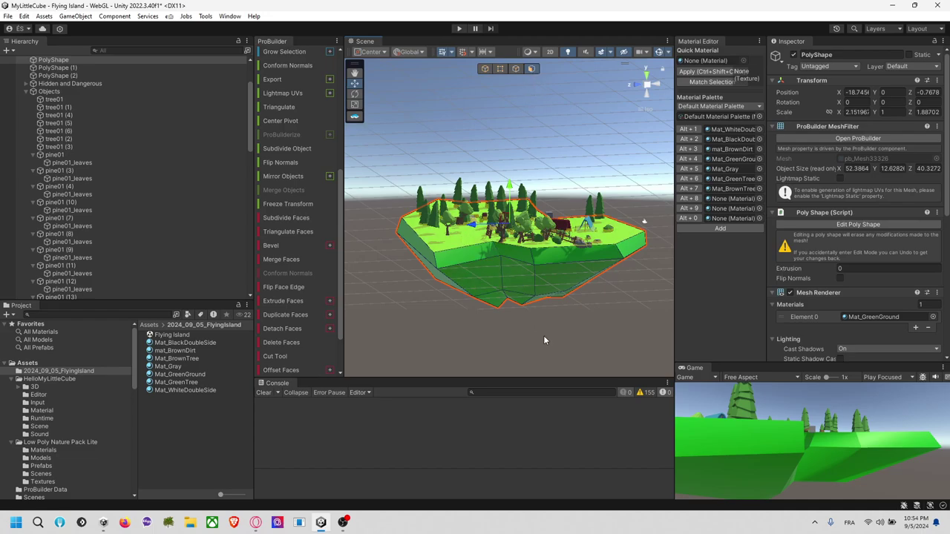
click(643, 86)
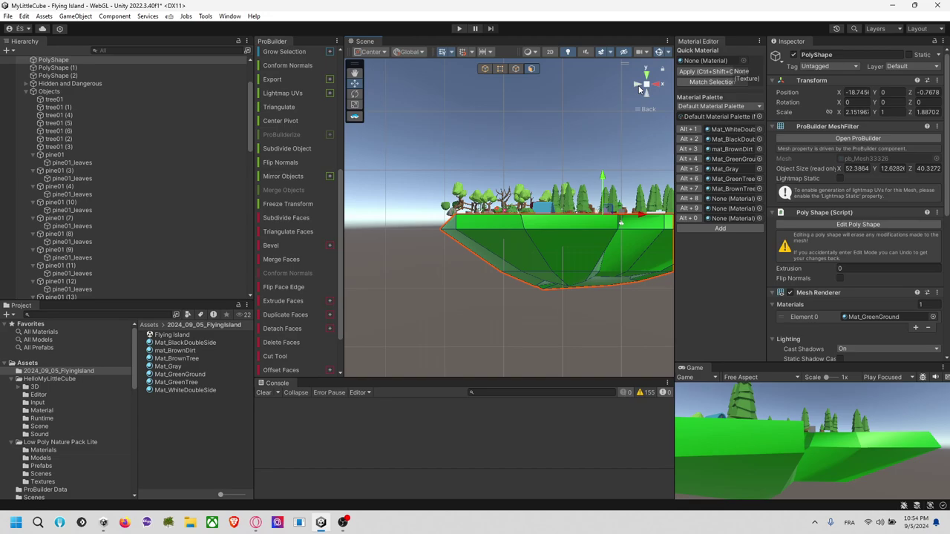
drag(420, 253, 649, 317)
middle_drag(649, 317, 556, 302)
right_drag(557, 299, 400, 300)
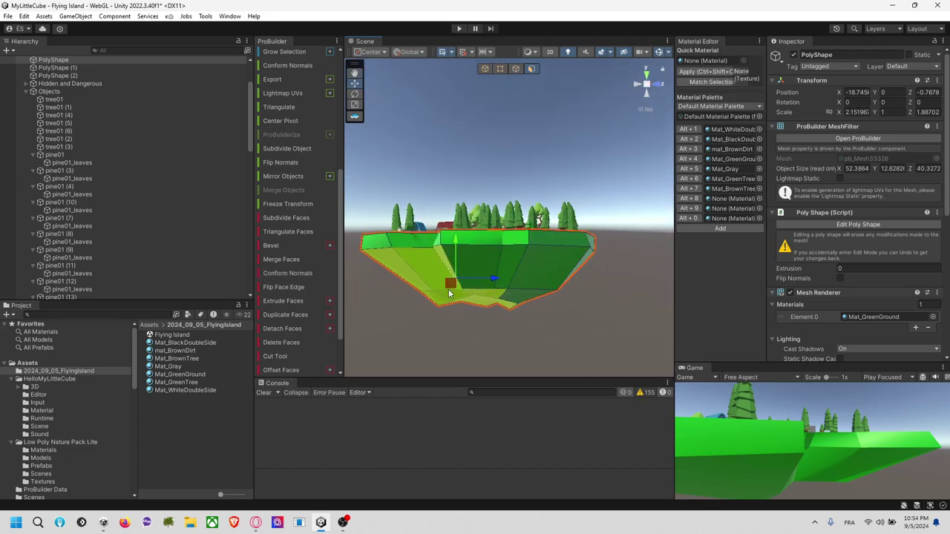
alt+drag(539, 302, 512, 268)
shift+click(512, 265)
alt+drag(601, 325, 656, 308)
alt+drag(627, 271, 543, 258)
alt+drag(579, 322, 810, 411)
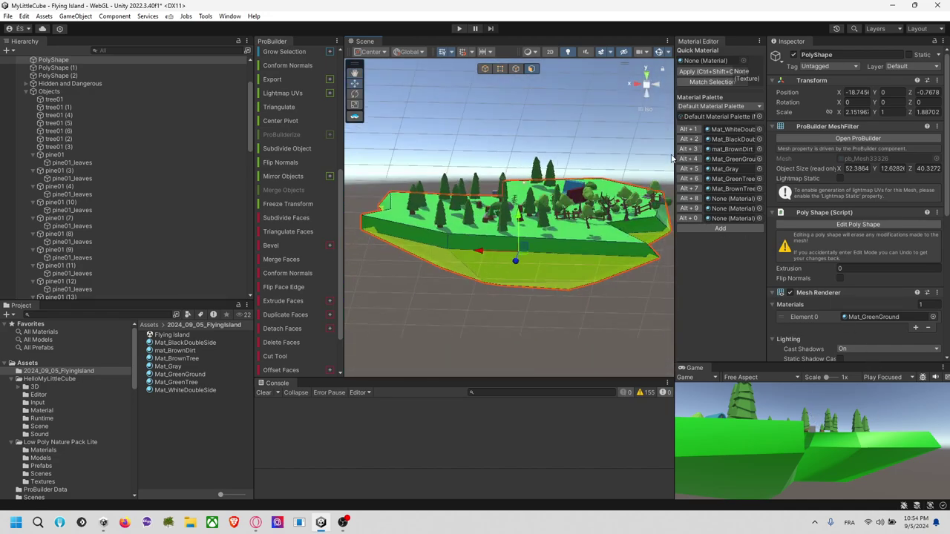
Widen the Material Editor and apply the mat_BrownDirt palette material to the selected underside faces.
drag(670, 154, 562, 147)
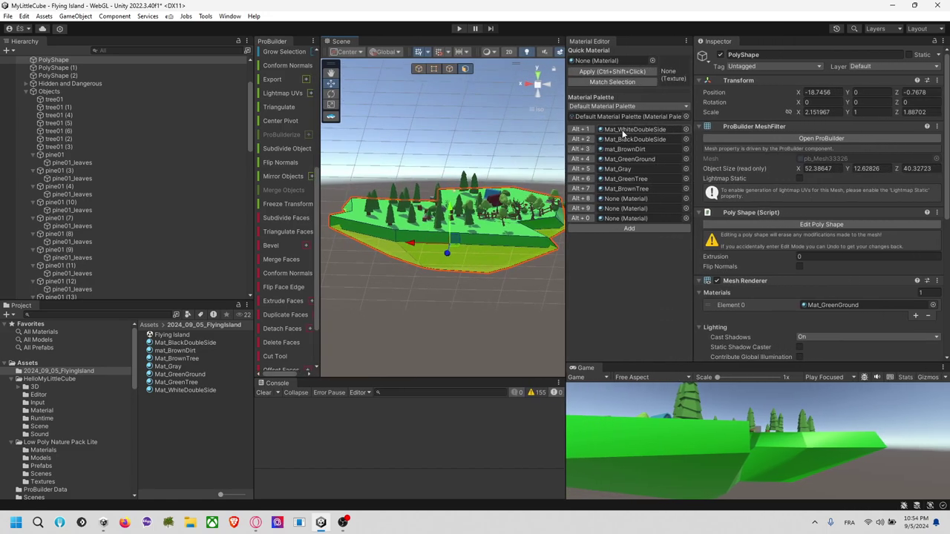
click(626, 153)
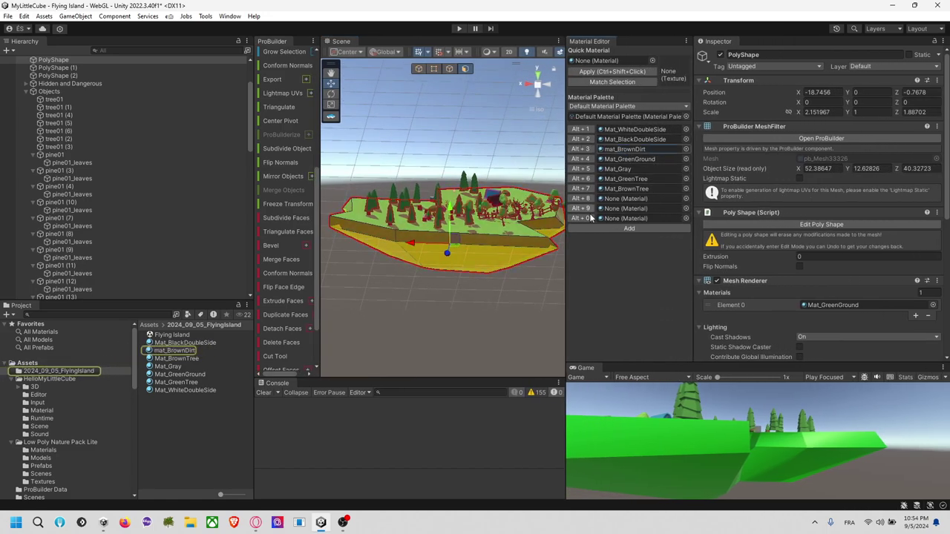
click(503, 310)
alt+drag(495, 322, 379, 299)
key(ctrl+z)
click(584, 151)
Examine the island's ground, side rim and underside from several angles and clear the face selection.
click(507, 299)
scroll(378, 299, up, 3)
mouse_move(321, 297)
mouse_down()
mouse_move(447, 314)
mouse_move(313, 302)
mouse_up()
alt+drag(383, 294, 485, 301)
click(484, 301)
scroll(496, 307, down, 2)
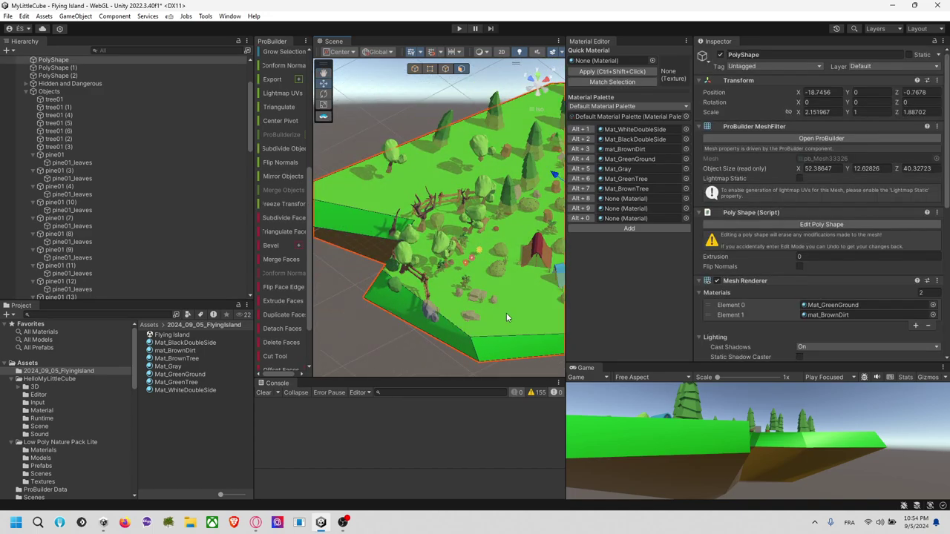
scroll(506, 312, down, 2)
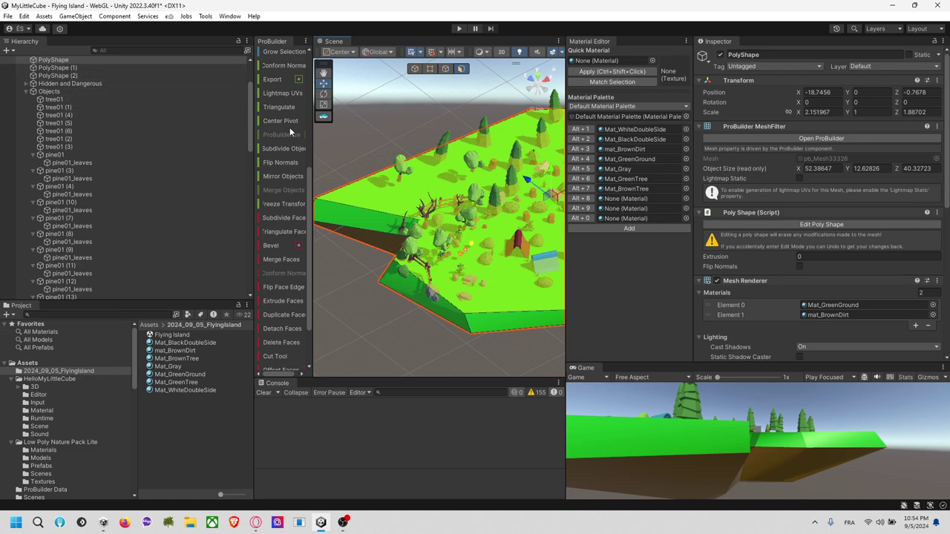
click(440, 126)
scroll(439, 123, down, 3)
middle_drag(439, 122, 376, 159)
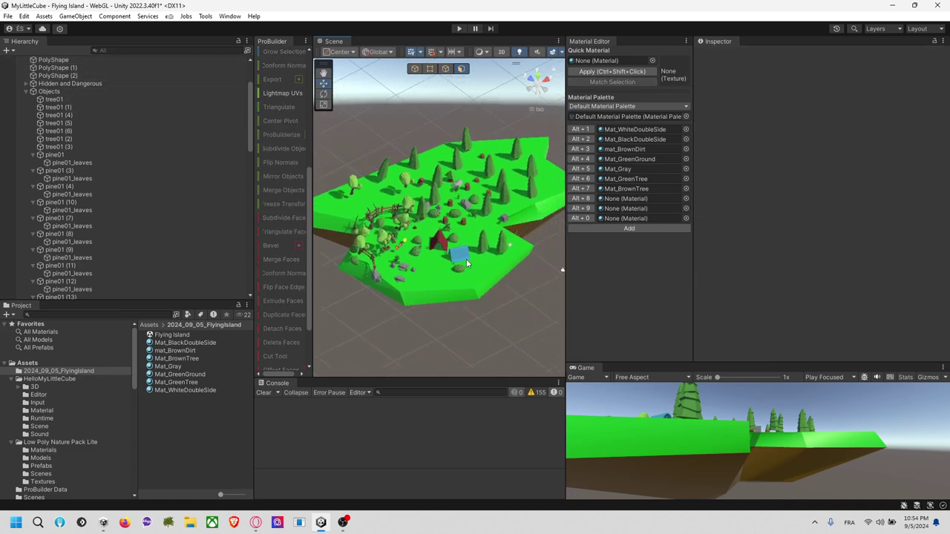
Rename the island's PolyShape object as Flying Island.
click(465, 266)
click(59, 59)
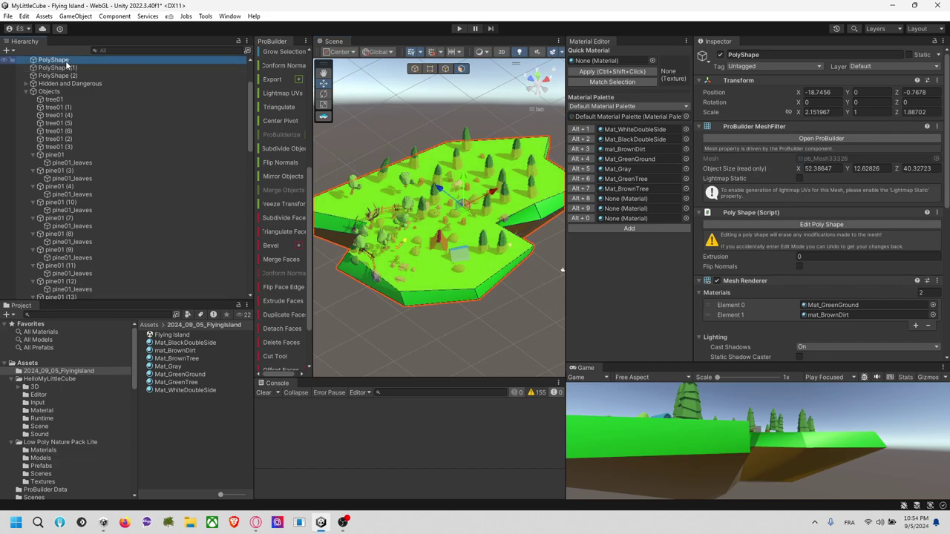
click(59, 60)
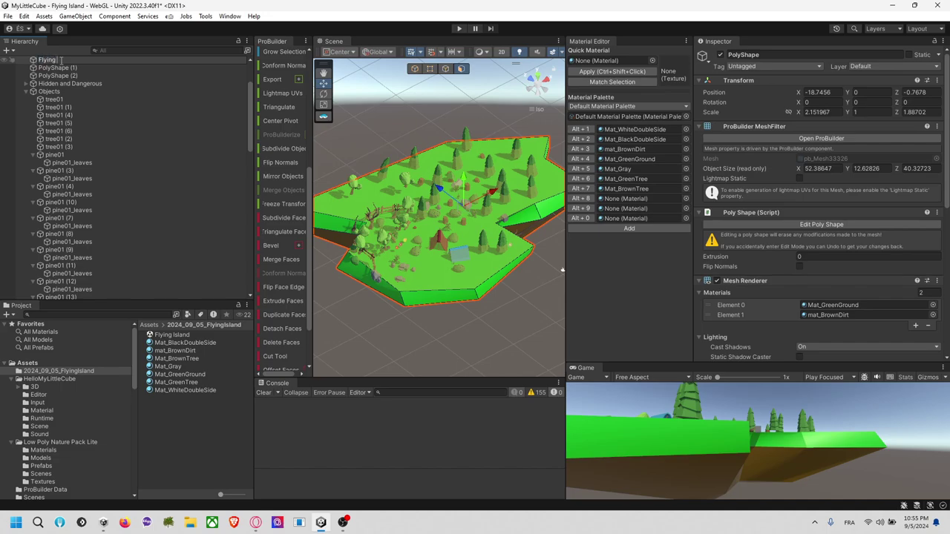
key(Return)
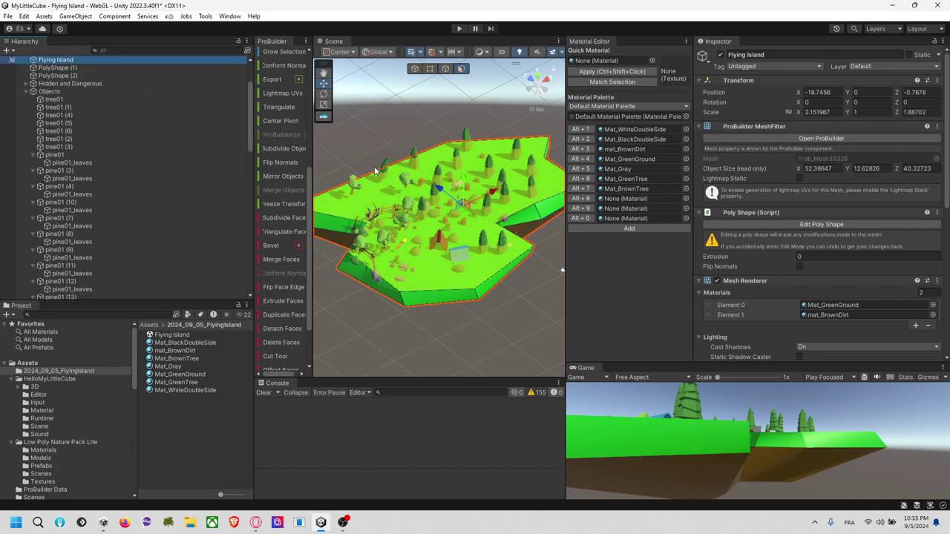
Try to box-select the trees and props around the island's notch from a top view.
click(444, 252)
click(438, 233)
click(474, 276)
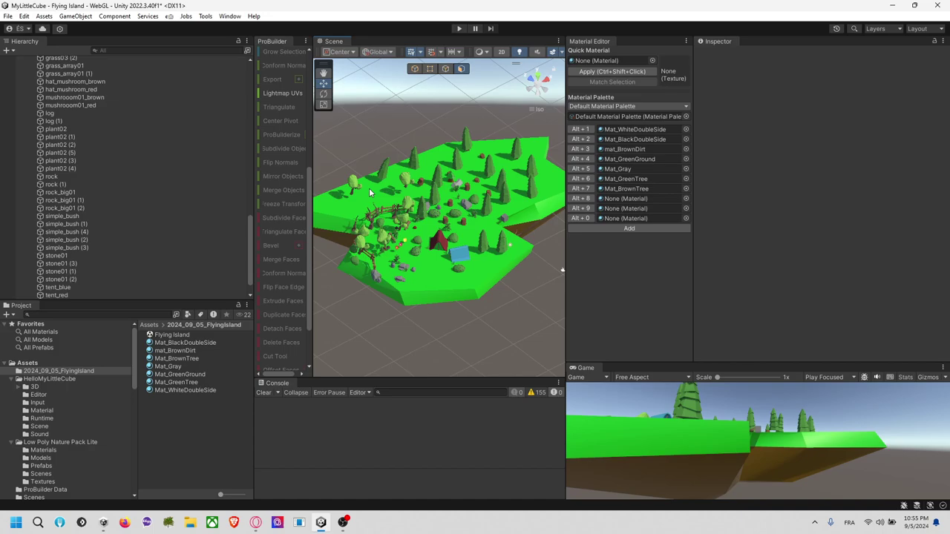
middle_drag(368, 279, 436, 266)
scroll(74, 153, up, 18)
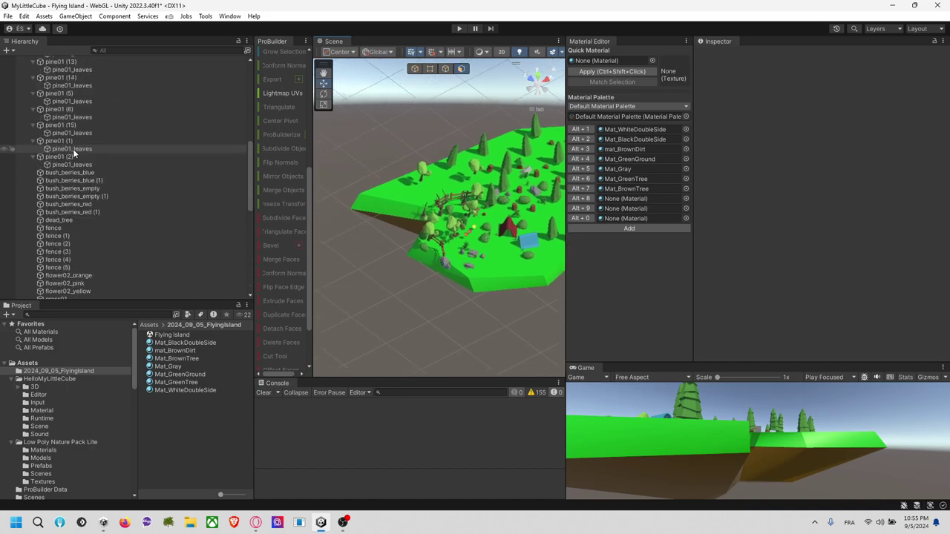
scroll(339, 237, down, 4)
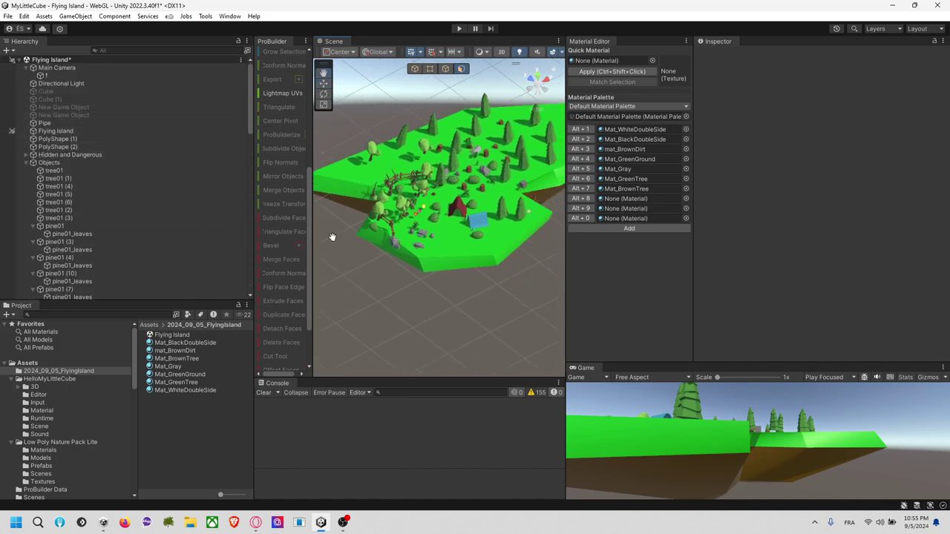
click(539, 77)
middle_drag(481, 184, 455, 220)
scroll(455, 221, up, 5)
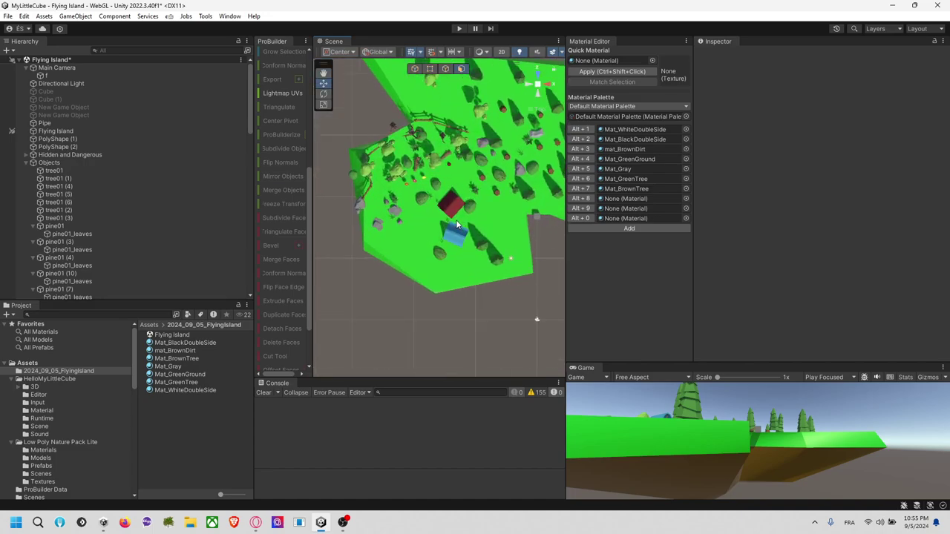
drag(348, 115, 477, 263)
Check whether individual props can be picked in the scene, testing trees and a fence near the notch.
click(400, 170)
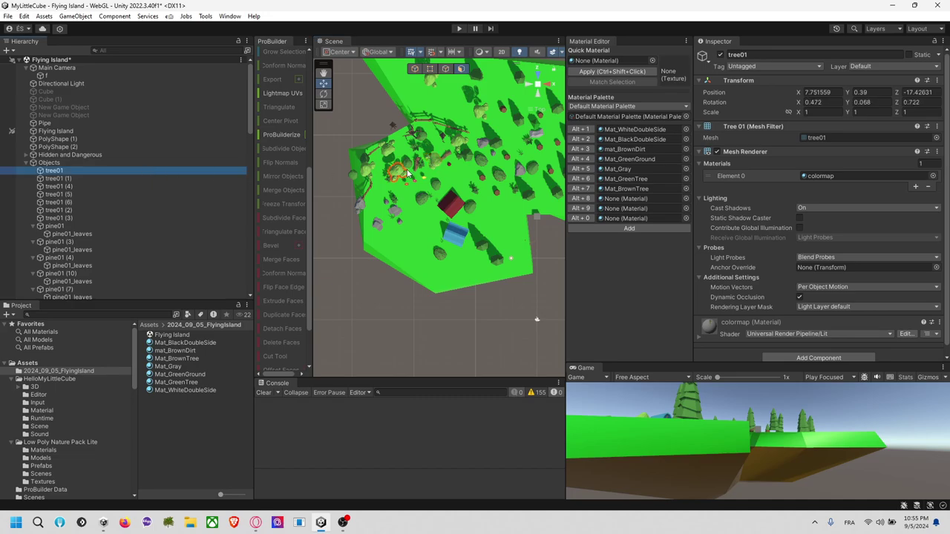
click(373, 154)
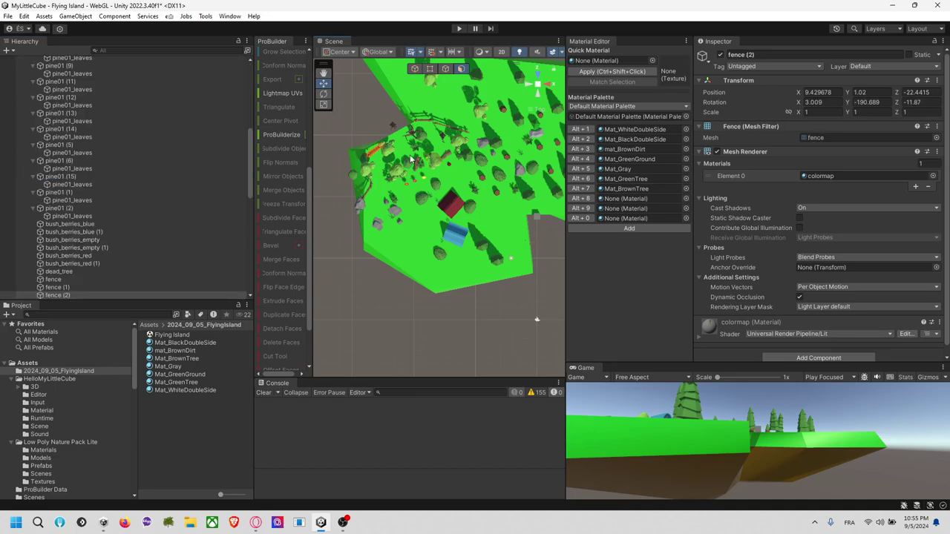
click(452, 232)
alt+drag(470, 284, 511, 100)
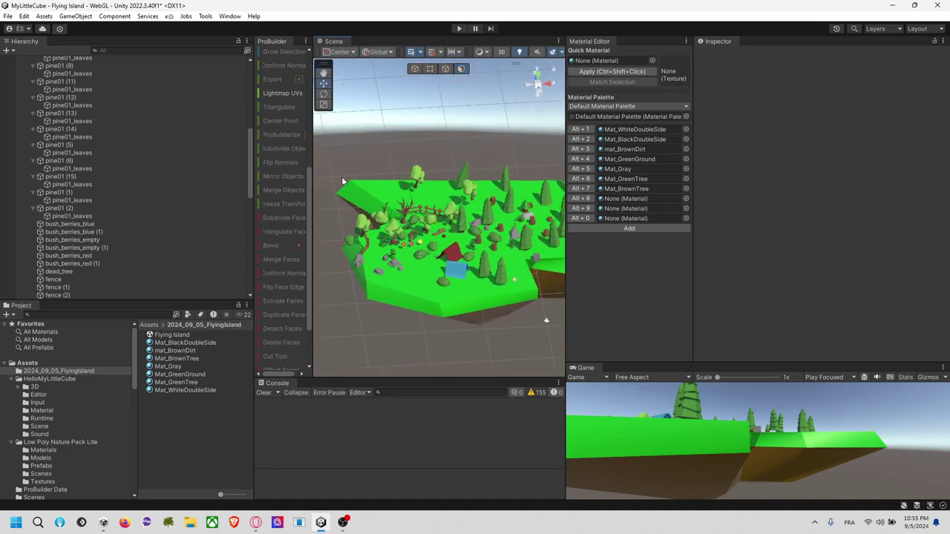
click(430, 222)
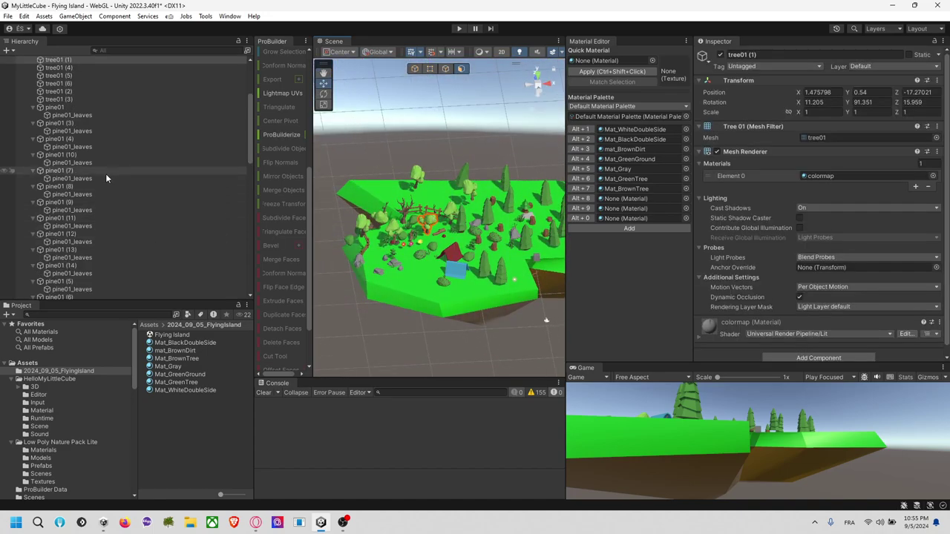
Select all tree01 objects in the hierarchy, collapse the first pine01 entries, and clear the selection.
click(34, 226)
click(54, 170)
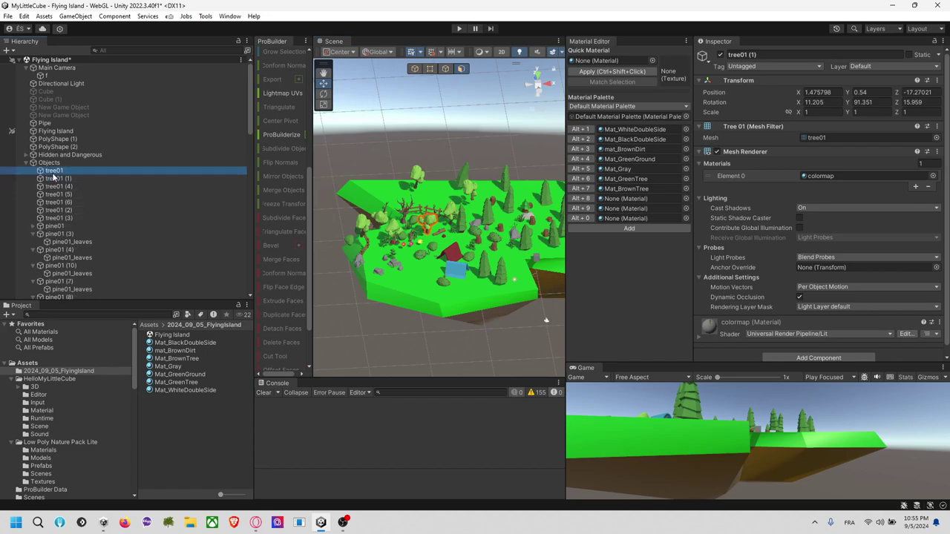
shift+click(59, 218)
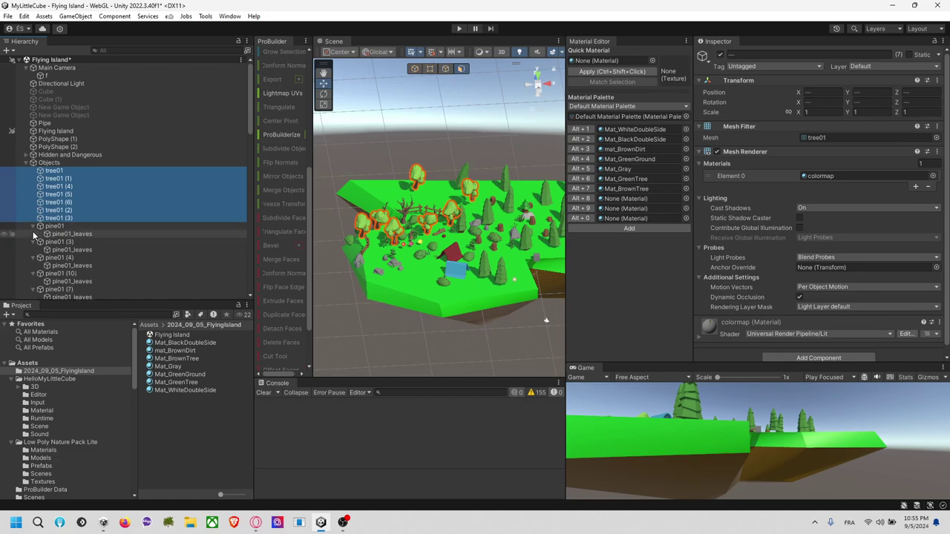
click(33, 234)
scroll(33, 236, down, 10)
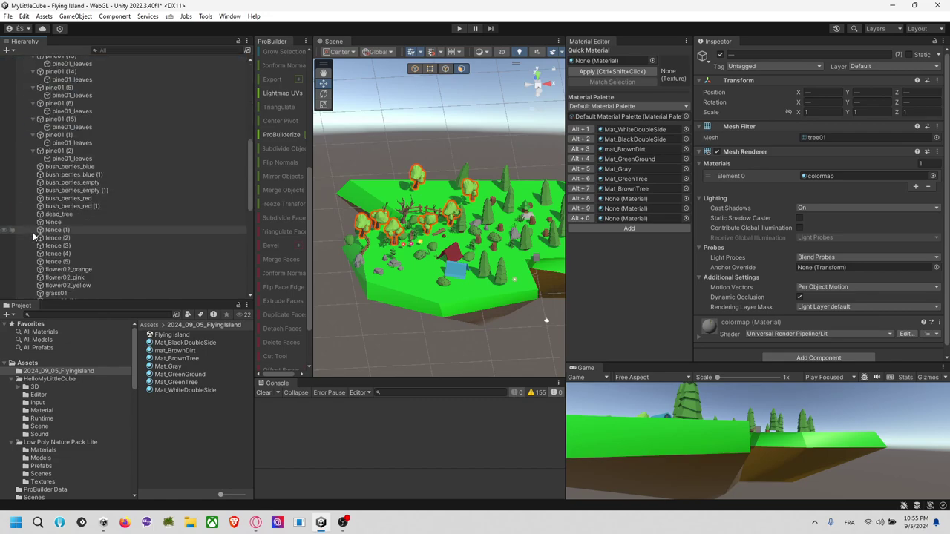
click(432, 245)
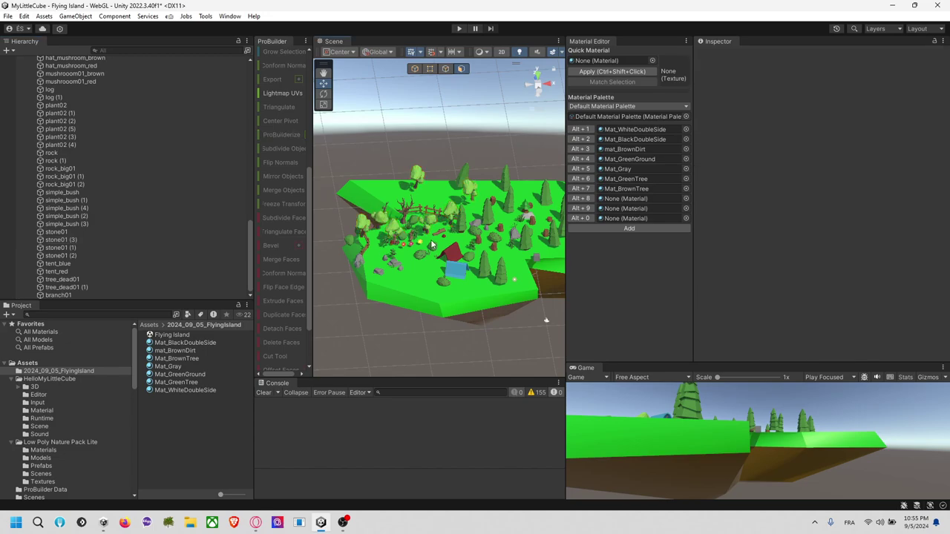
Select the rock_big01 boulder at the island's edge and switch the move handle to local orientation.
click(358, 261)
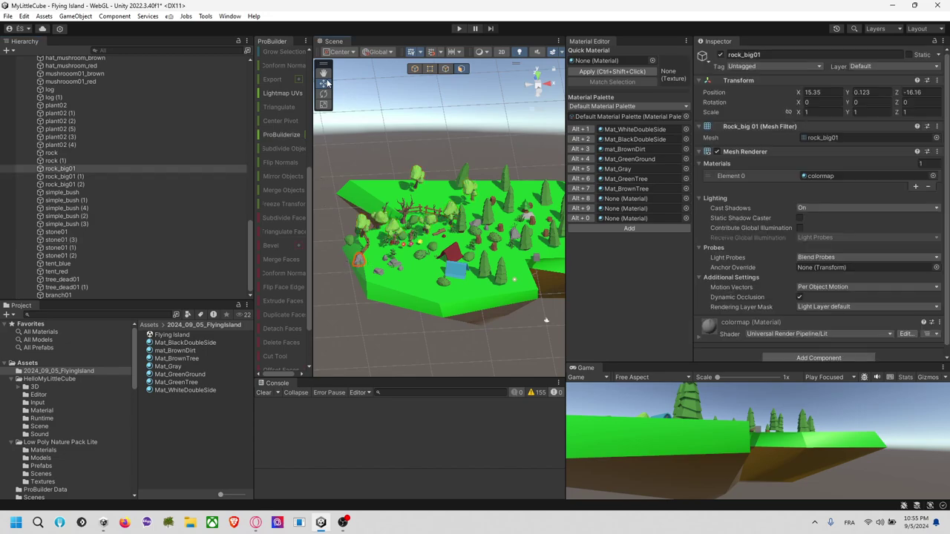
scroll(430, 282, up, 3)
middle_drag(382, 286, 428, 244)
alt+drag(448, 178, 442, 253)
key(w)
key(x)
scroll(364, 240, down, 6)
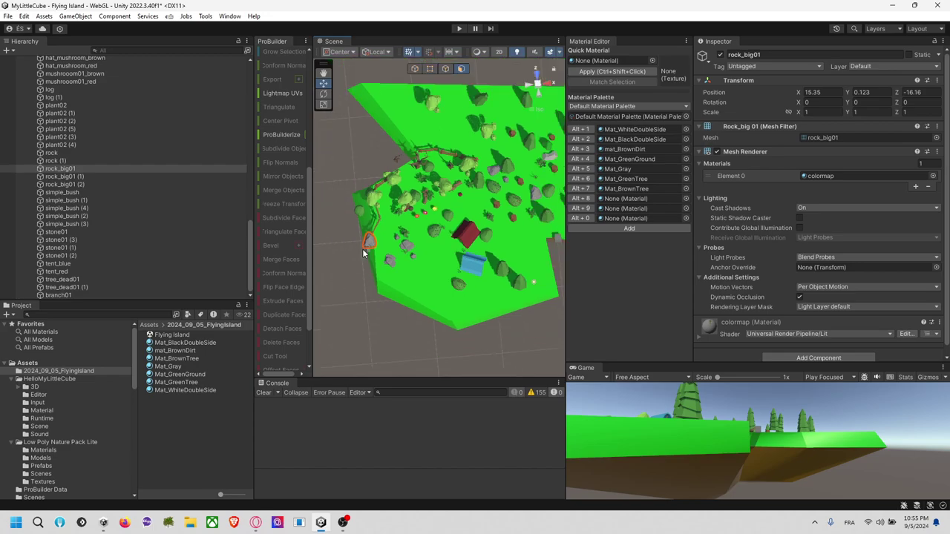
Re-enable scene picking for the Flying Island object and try to box-select the props around the notch.
scroll(134, 125, up, 10)
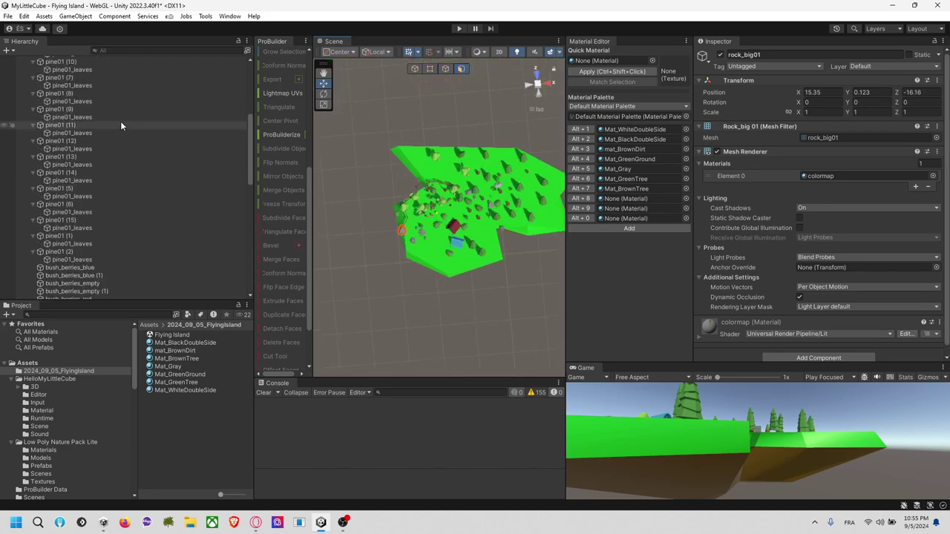
click(16, 131)
click(499, 243)
click(487, 258)
click(415, 210)
drag(367, 176, 454, 253)
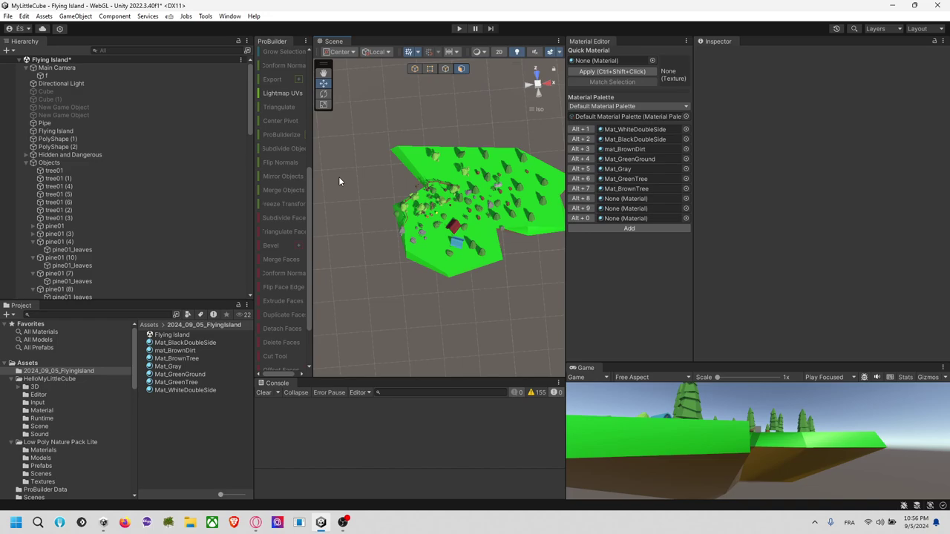
Close the ProBuilder window and box-select the trees, fences, bushes and rocks around the island's notch.
right_click(265, 44)
click(307, 97)
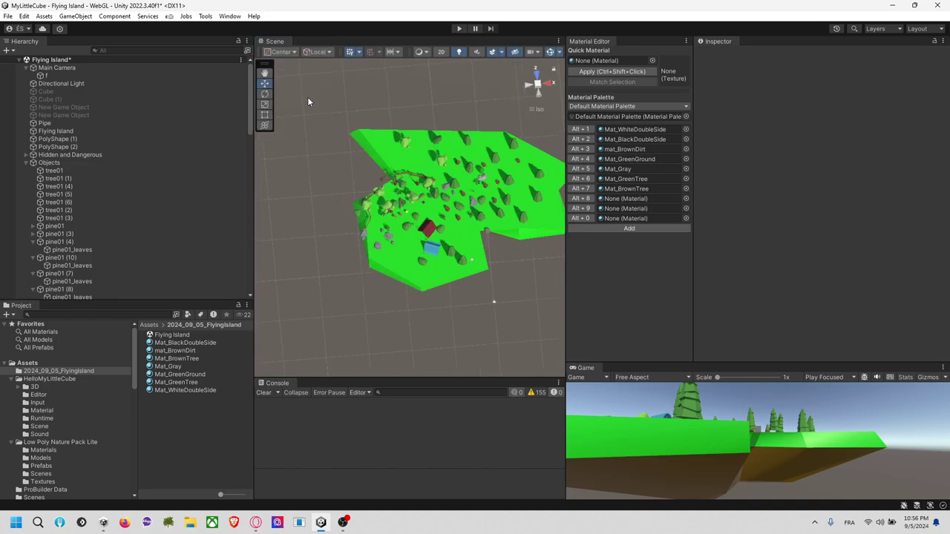
click(353, 138)
drag(342, 143, 449, 253)
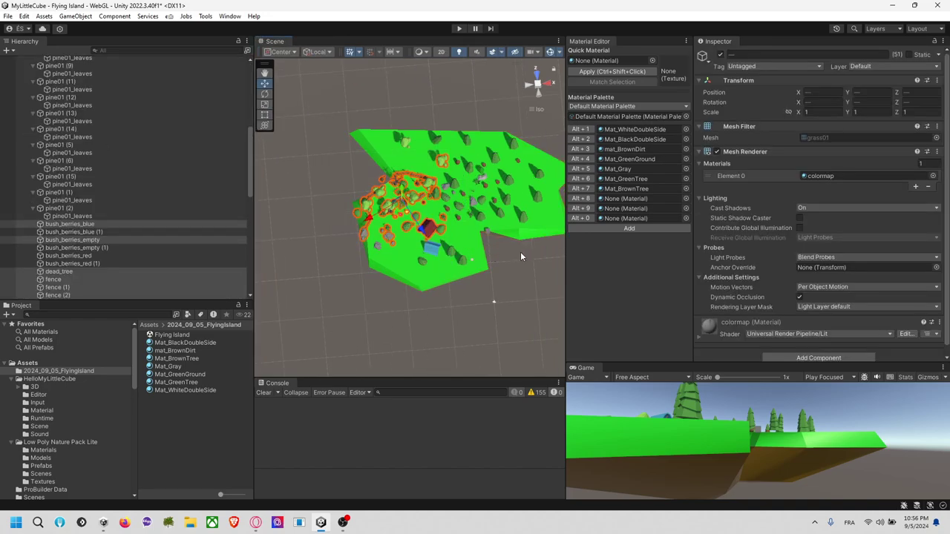
Switch the scene to the top view of the island's notch and close the Material Editor.
right_drag(519, 278, 518, 211)
middle_drag(517, 208, 490, 191)
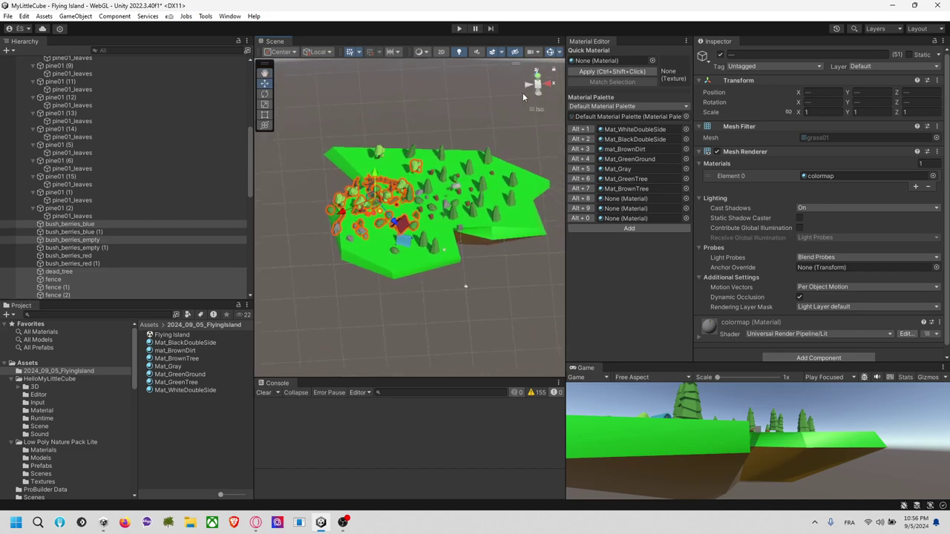
click(539, 83)
click(532, 84)
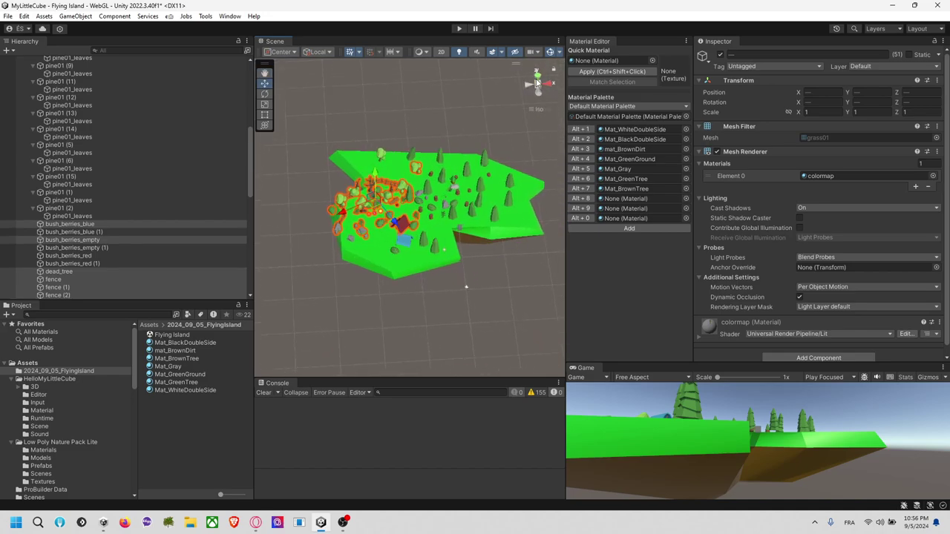
click(538, 76)
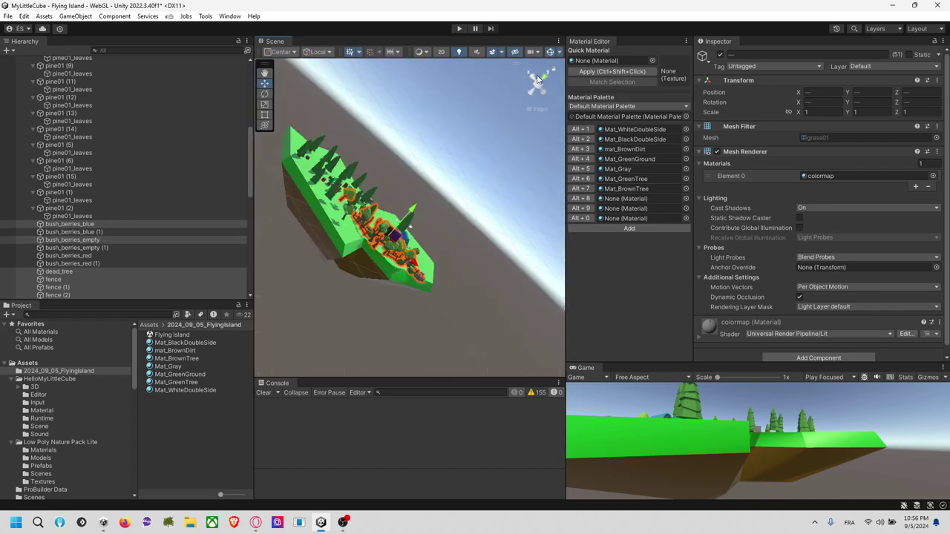
scroll(410, 196, up, 4)
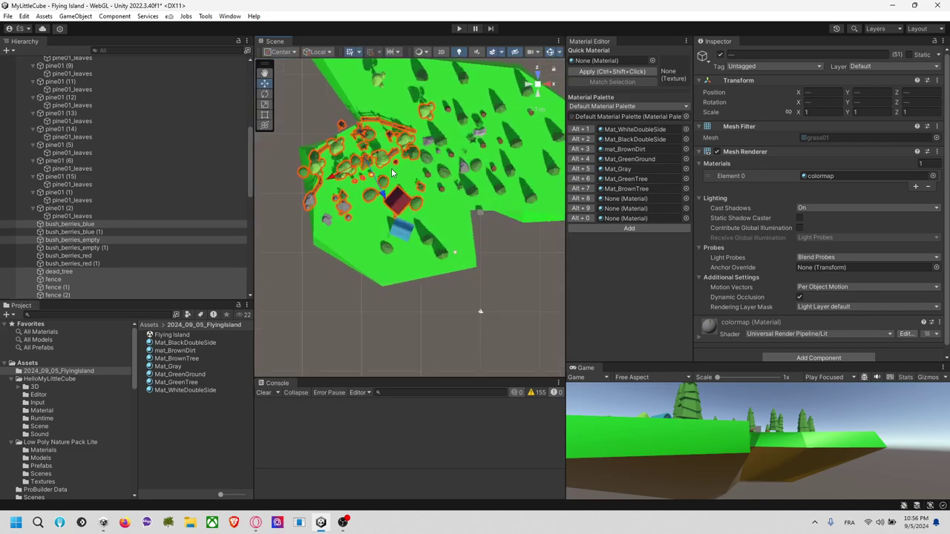
right_click(601, 43)
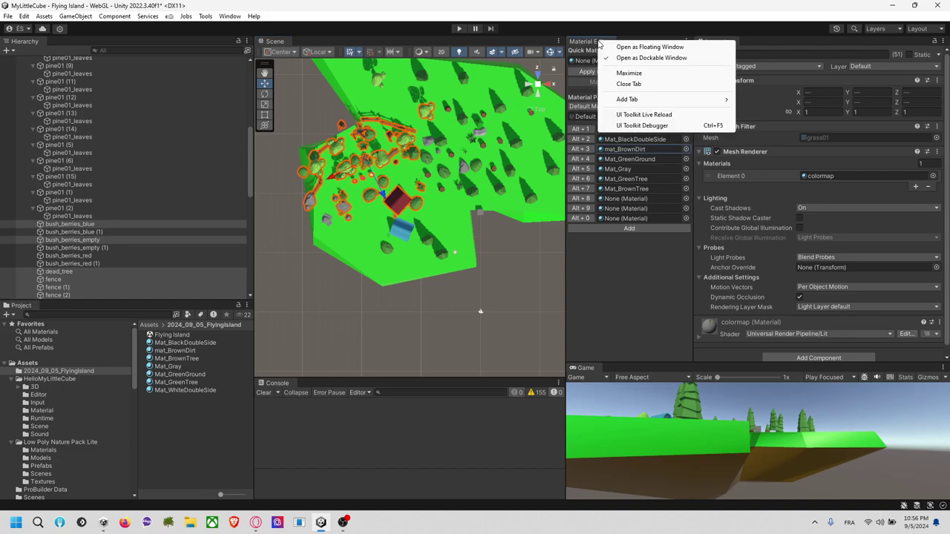
click(627, 83)
Box-select the props around the notch, including both tents, and move them together further inward onto the island's ground.
click(316, 124)
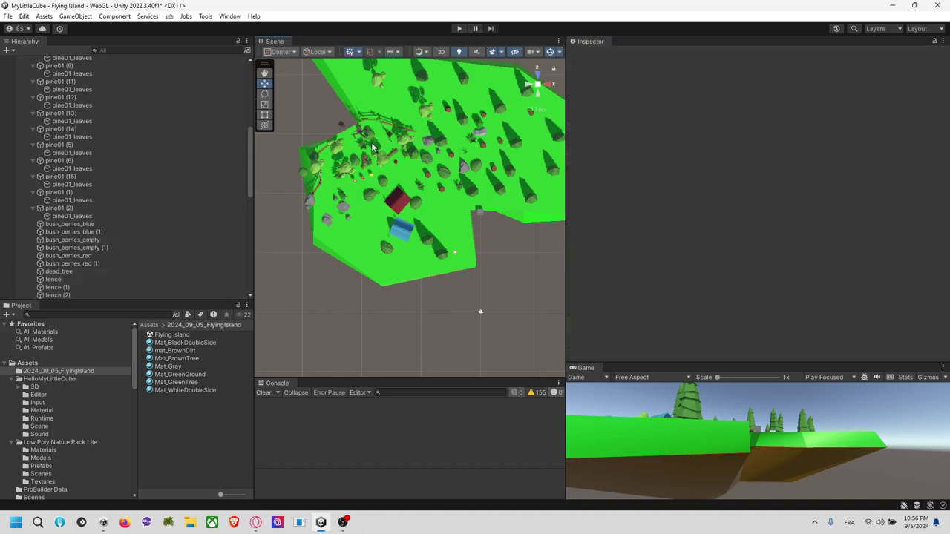
drag(297, 106, 457, 259)
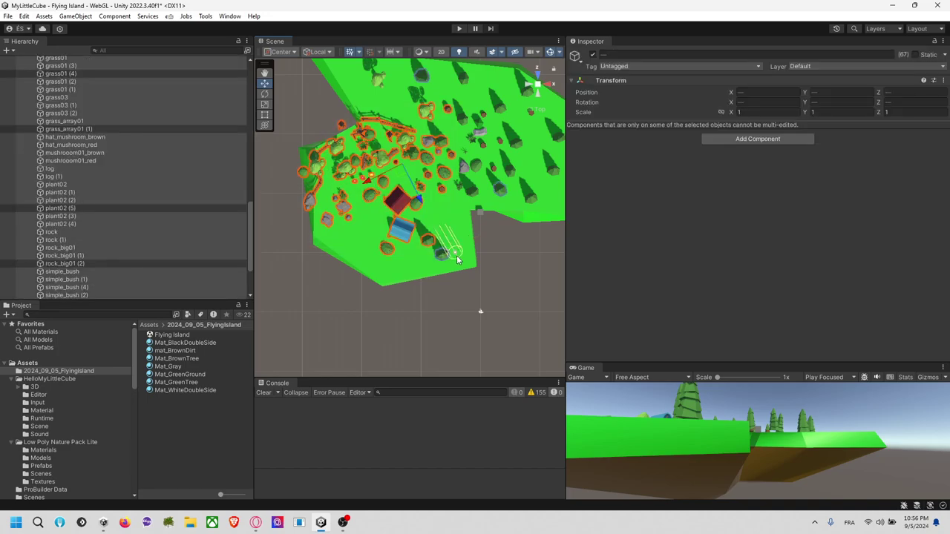
key(e)
key(r)
key(e)
drag(455, 194, 416, 163)
key(r)
key(ctrl+z)
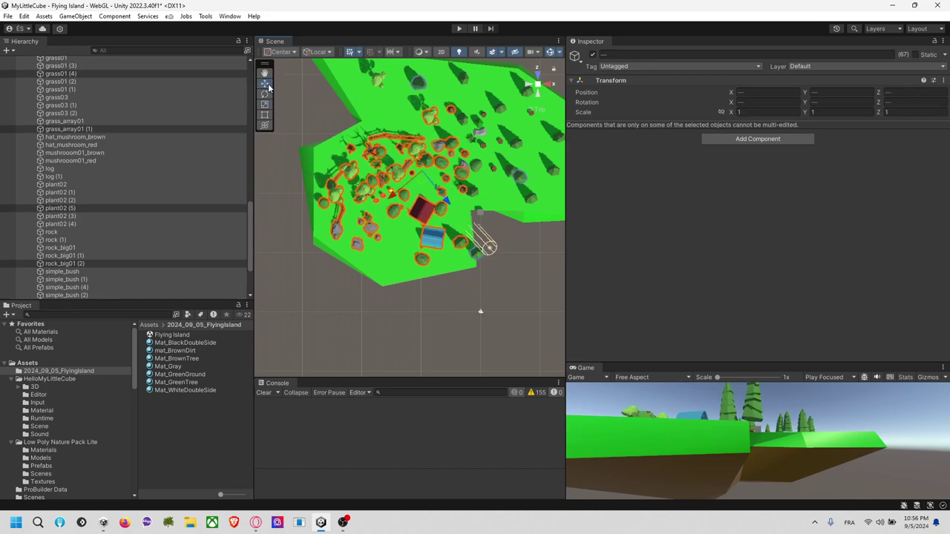
drag(446, 201, 442, 200)
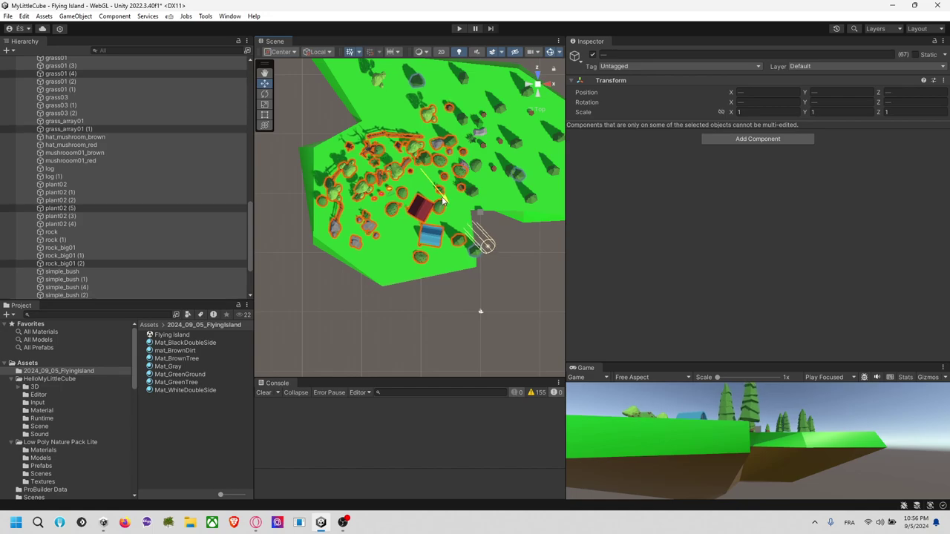
Move the two pines overhanging the edge beside the blue tent back onto the ground.
click(502, 249)
drag(464, 239, 489, 274)
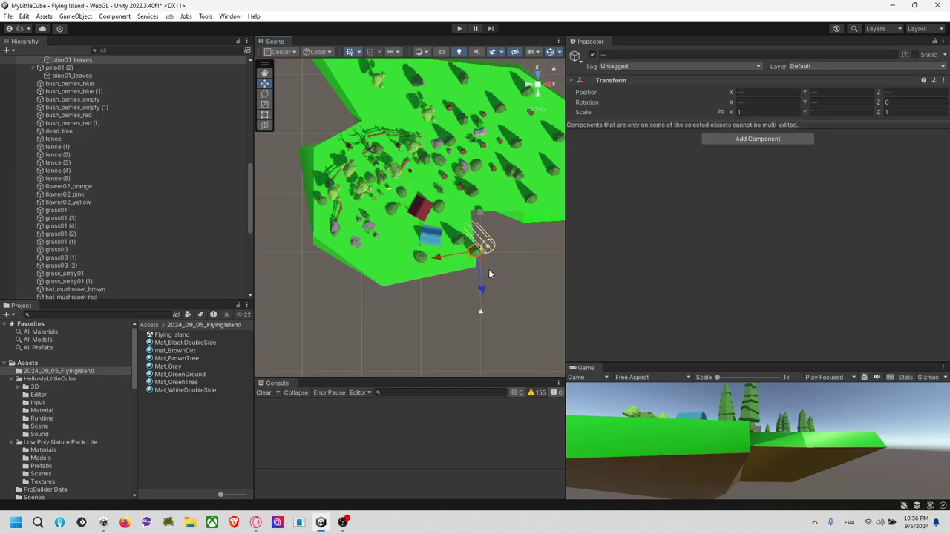
click(457, 243)
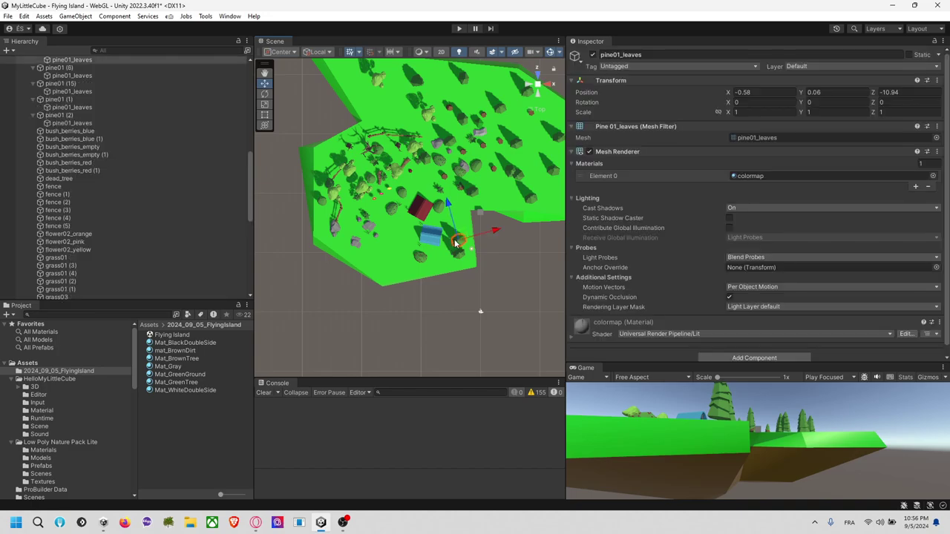
drag(448, 206, 443, 185)
Shift the leaves of pine01 (6) to X 2.66 near the notch and check the prop placement from several angles.
click(480, 184)
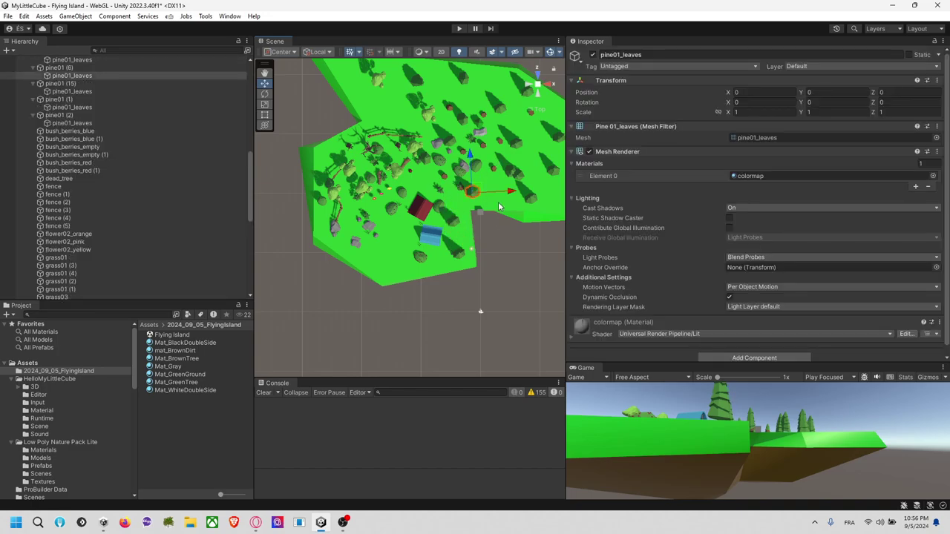
alt+drag(512, 226, 422, 195)
middle_drag(382, 259, 479, 186)
scroll(481, 185, up, 5)
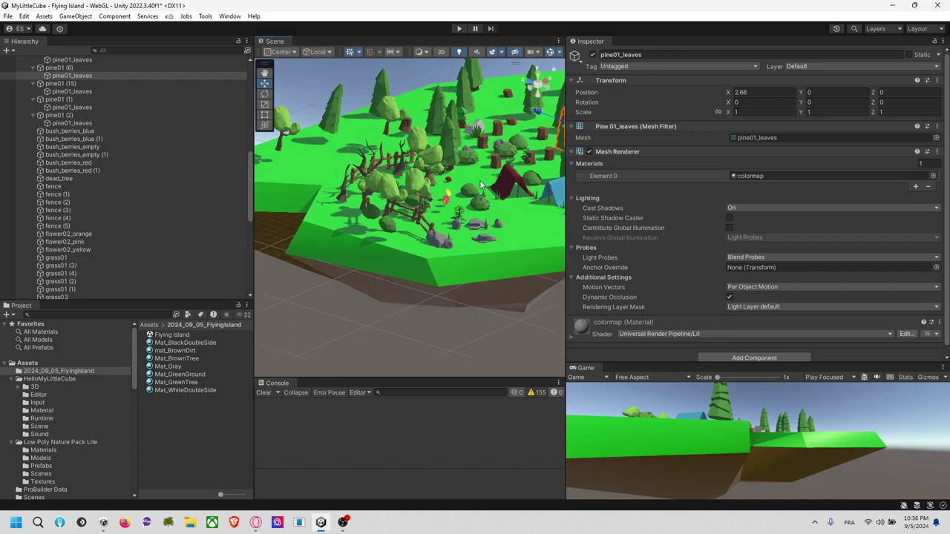
scroll(510, 176, down, 8)
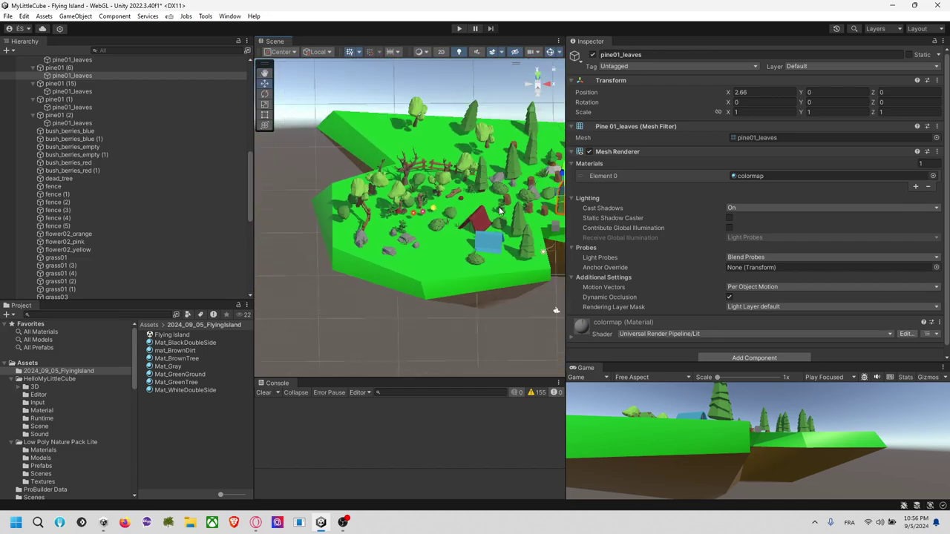
alt+drag(499, 211, 457, 249)
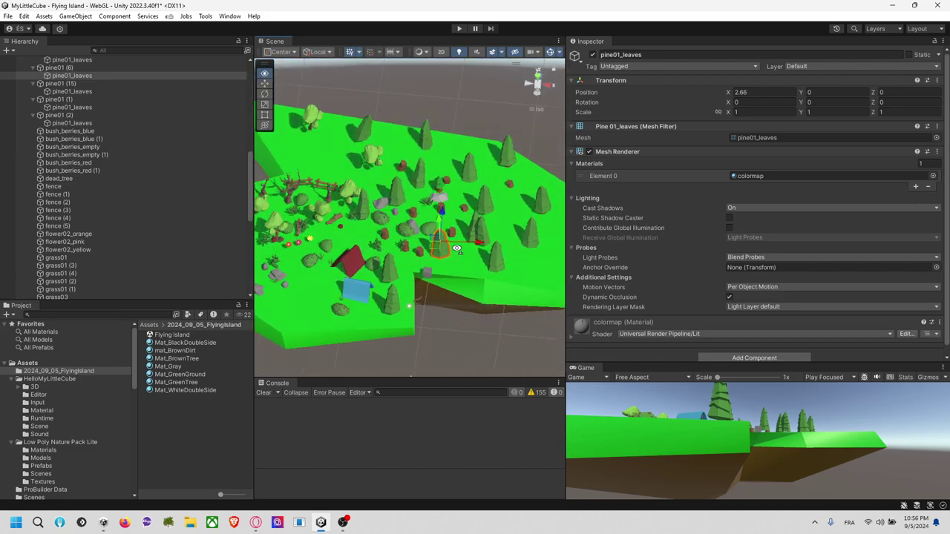
Try to shift the leaves of the pine behind the red tent, and undo the move.
click(456, 238)
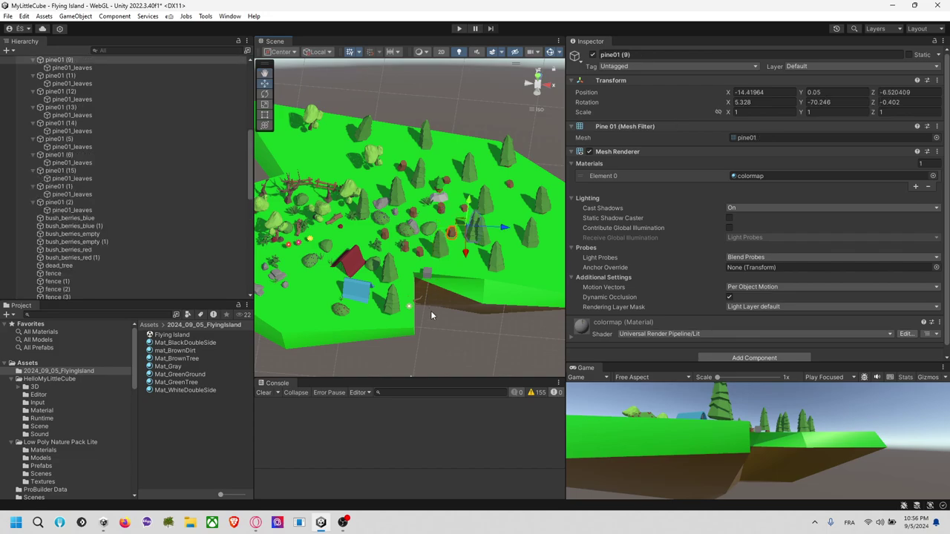
click(400, 197)
mouse_move(434, 187)
mouse_down()
mouse_move(496, 178)
mouse_move(439, 184)
mouse_up()
key(ctrl+z)
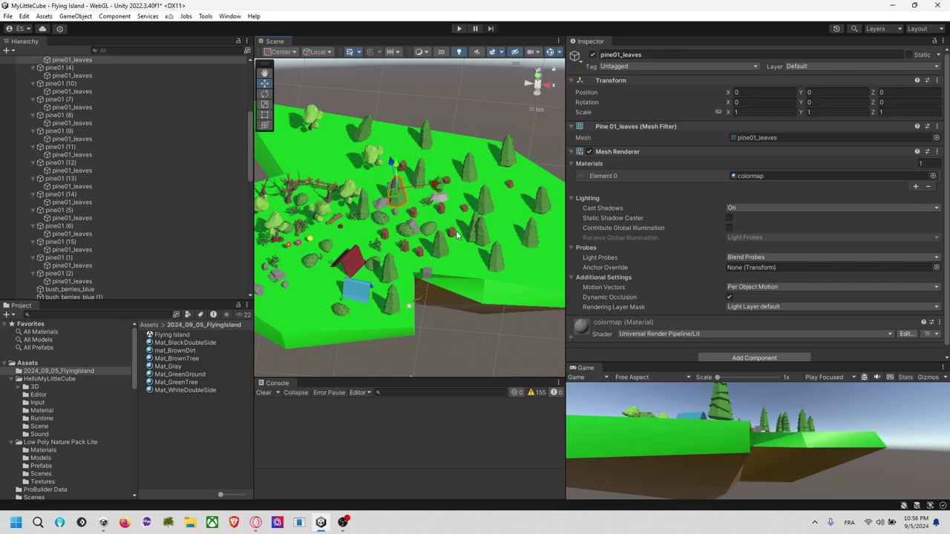
Select the leaves of the pine at the notch, the two beside the blue tent, and the next one along the edge.
scroll(452, 282, down, 10)
right_drag(453, 282, 453, 166)
scroll(380, 263, up, 7)
alt+drag(416, 255, 393, 291)
click(393, 287)
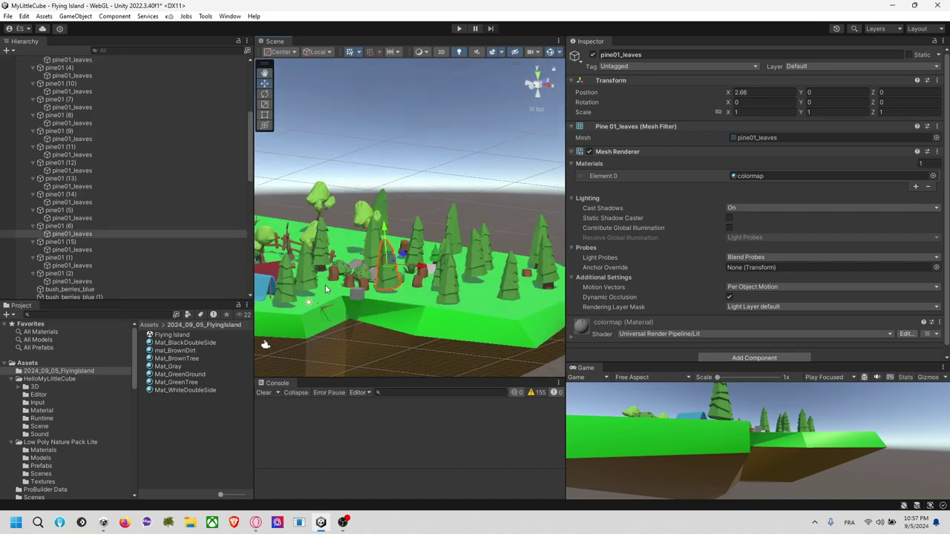
ctrl+click(307, 279)
ctrl+click(285, 288)
ctrl+click(447, 291)
Add the leaves of the other floating pines to the selection and lower them all together toward the ground.
alt+drag(502, 224, 401, 276)
ctrl+click(472, 280)
shift+click(524, 272)
alt+drag(524, 273, 284, 274)
shift+click(379, 297)
alt+drag(379, 299, 413, 249)
shift+click(386, 316)
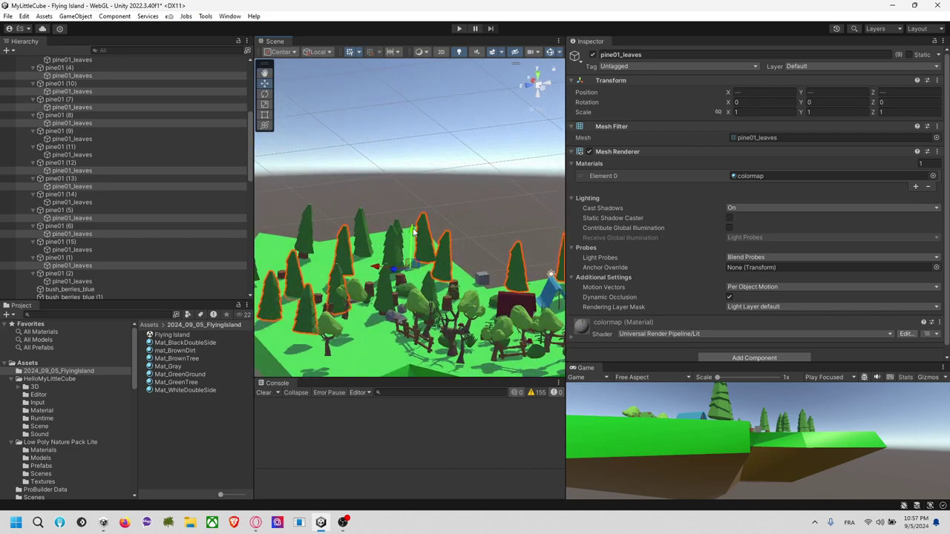
alt+drag(467, 228, 517, 234)
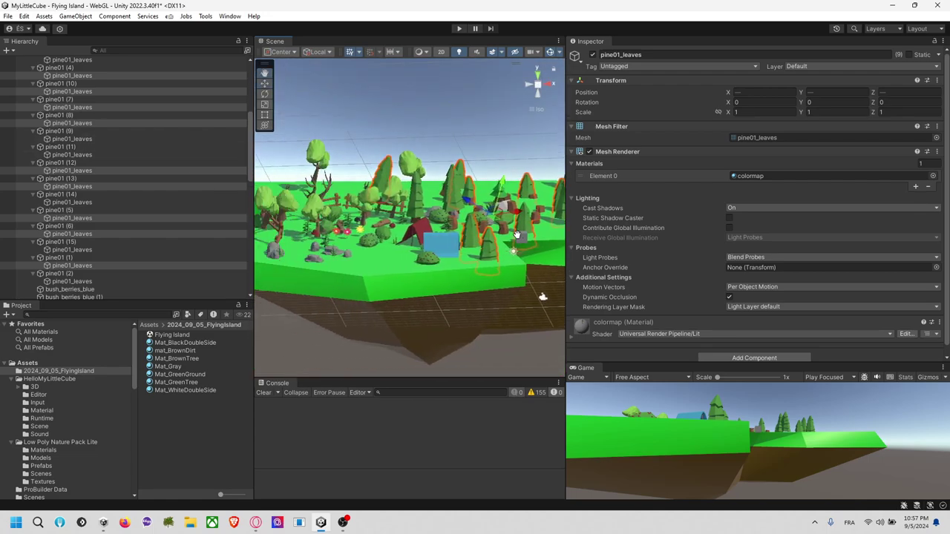
Move tree01 (5) out to the island's far pointed tip and lower it onto the ground.
alt+drag(393, 239, 408, 107)
click(468, 143)
click(480, 172)
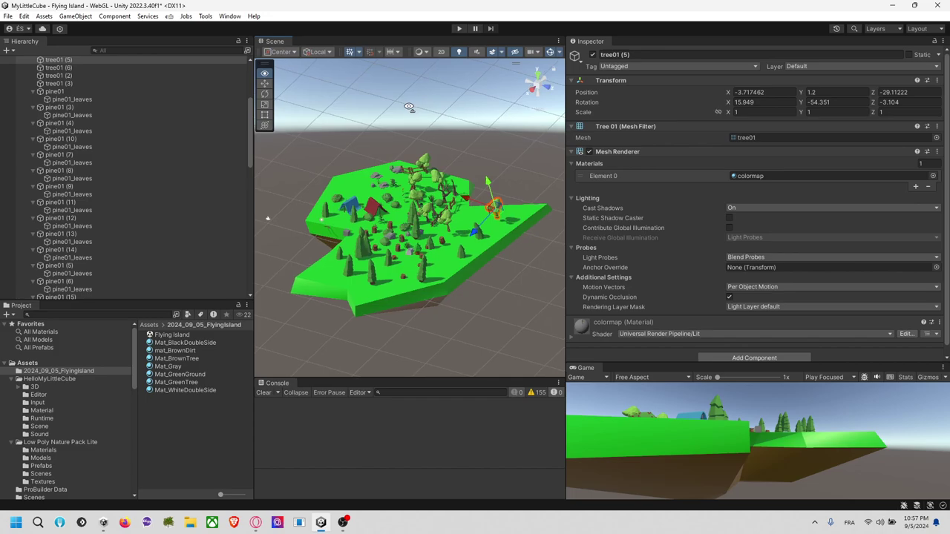
drag(479, 231, 496, 217)
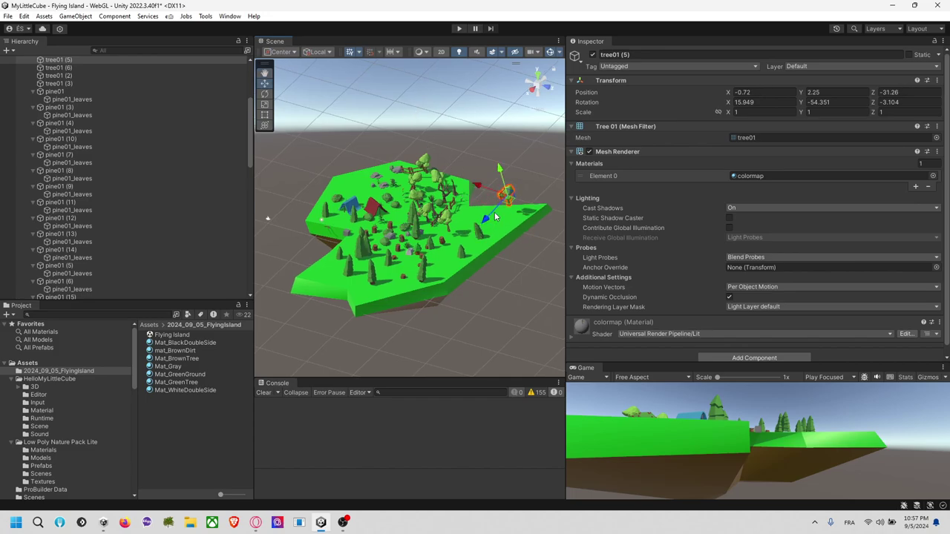
click(499, 183)
click(506, 193)
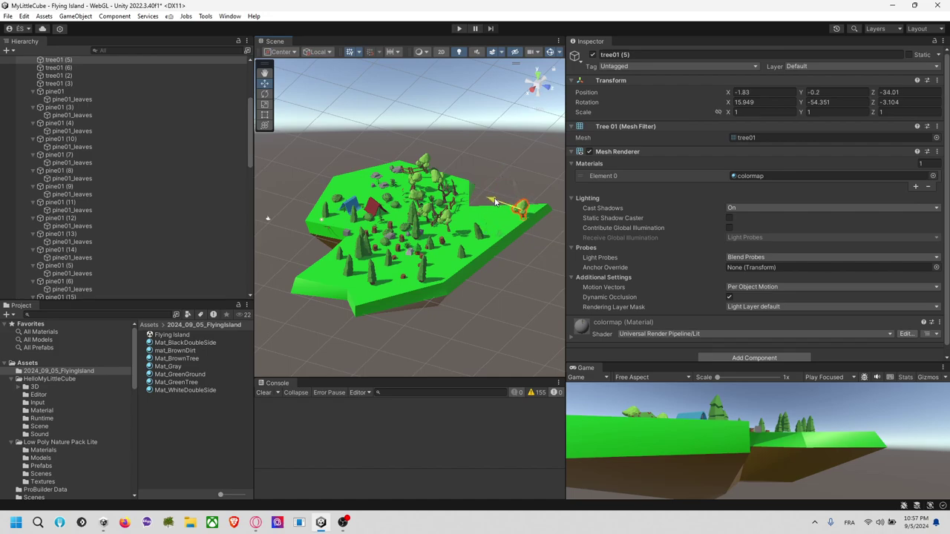
drag(500, 235, 508, 219)
Select tree01 (6) behind the pines and lower it to about Y -0.89.
click(473, 175)
alt+drag(473, 175, 475, 218)
click(455, 203)
scroll(473, 198, up, 8)
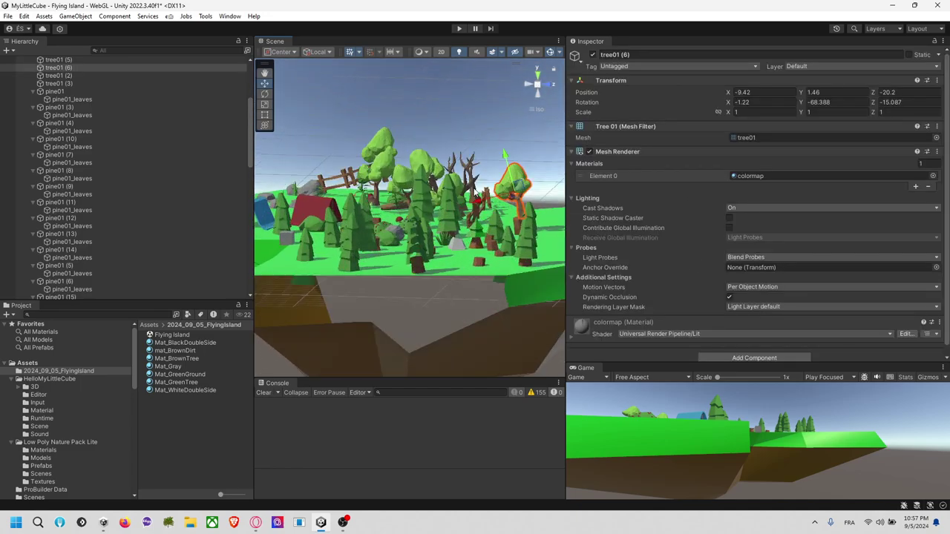
drag(515, 161, 438, 171)
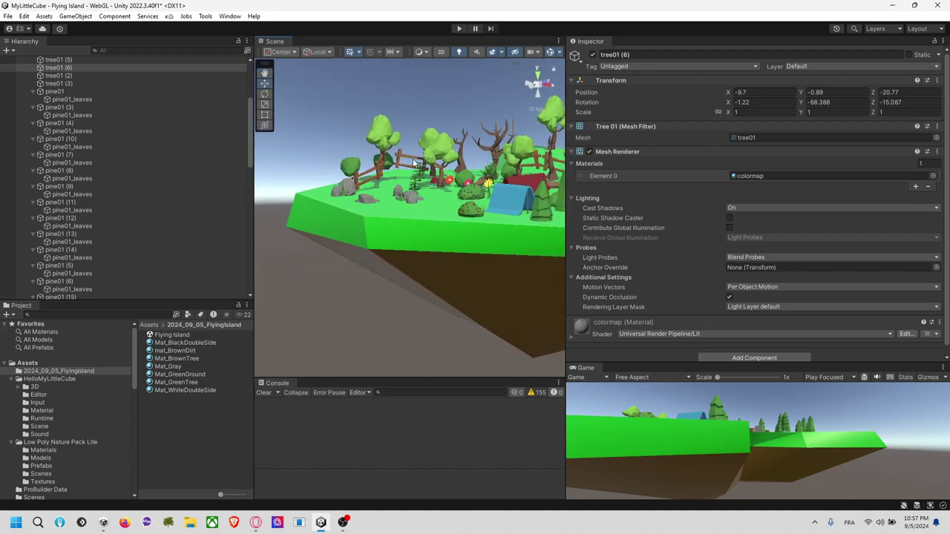
Lower fence (2) and the fence next to it onto the ground near the edge rocks, and select tree01 (3).
click(412, 158)
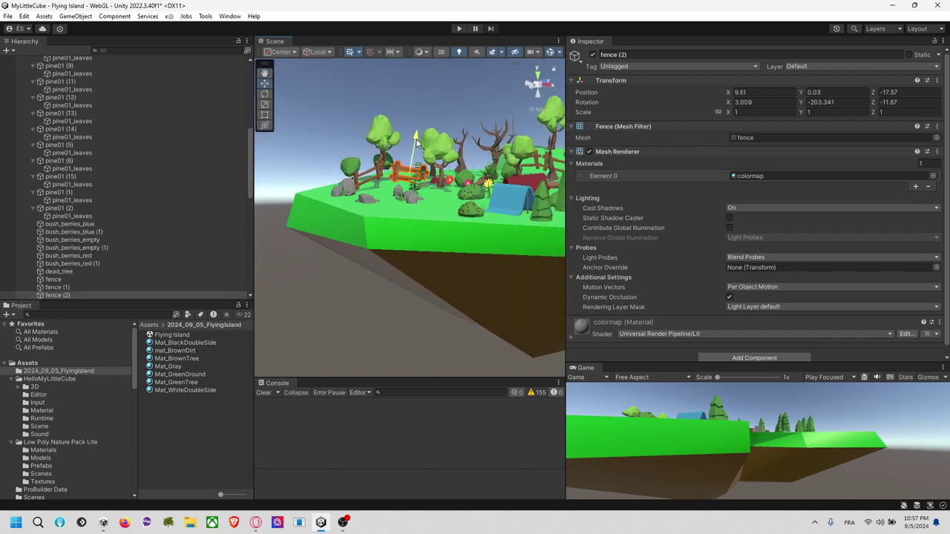
click(376, 173)
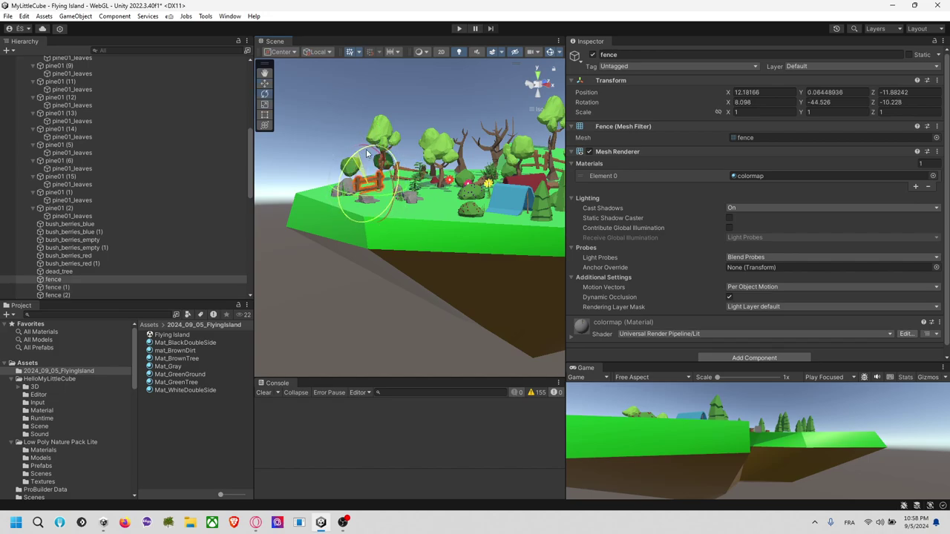
click(433, 150)
Select fence (4) and fence (5) behind the tents and adjust their height along the local vertical axis.
alt+drag(433, 151, 451, 209)
scroll(426, 193, up, 3)
middle_drag(456, 208, 415, 241)
alt+drag(414, 241, 449, 207)
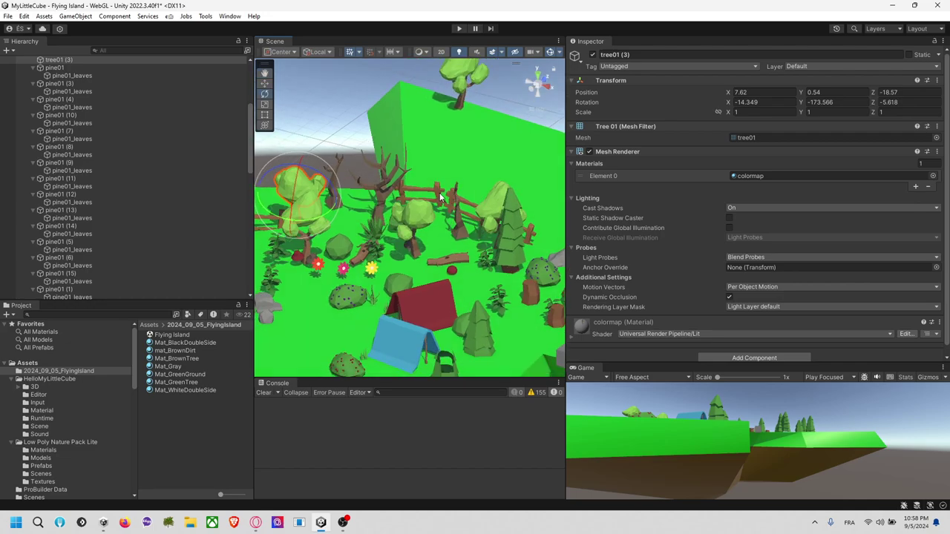
click(440, 197)
shift+click(476, 206)
key(x)
key(r)
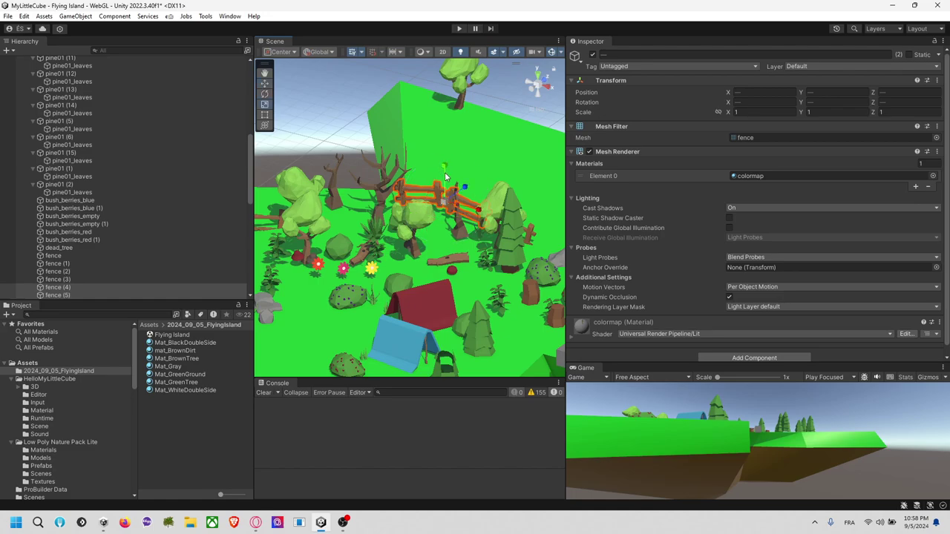
key(x)
key(e)
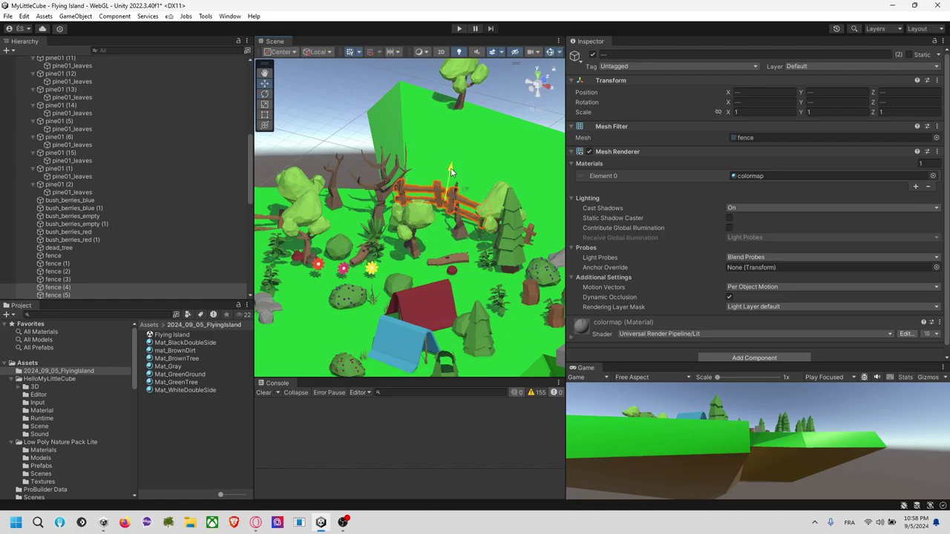
Select branch01 at the island's edge in front of the pines and adjust its height to about Y -0.83.
alt+drag(433, 219, 602, 195)
alt+drag(558, 205, 459, 262)
click(459, 259)
click(457, 263)
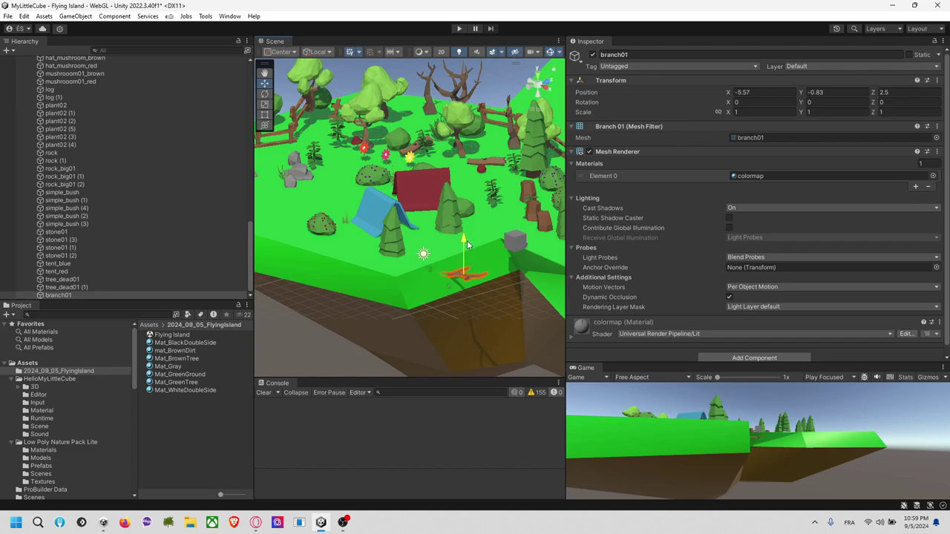
Select the Flying Island and frame it to review the whole arrangement of trees and props.
click(471, 306)
key(f)
alt+drag(483, 319, 401, 295)
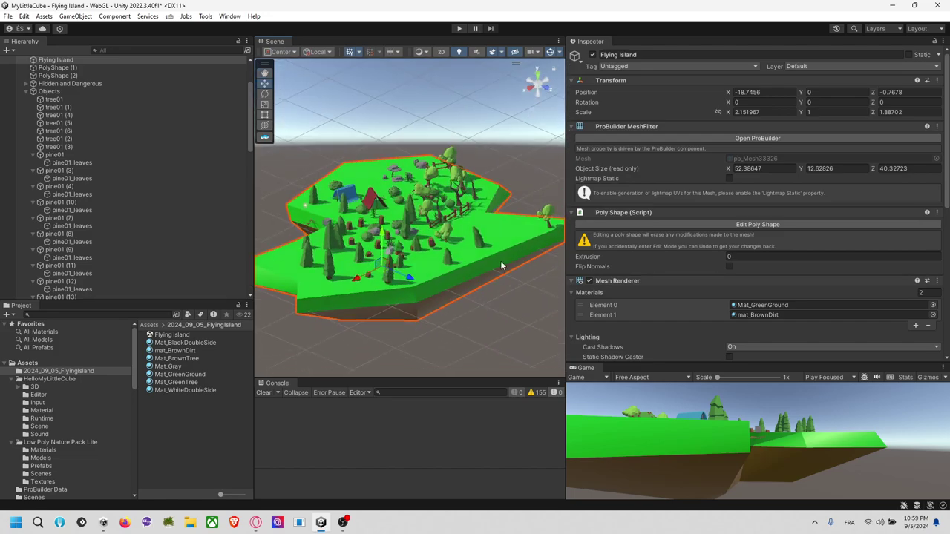
Switch to the browser's Low Poly Nature Pack Lite page, dismiss the added-to-assets notice, and show the asset's title and preview.
key(alt+Tab)
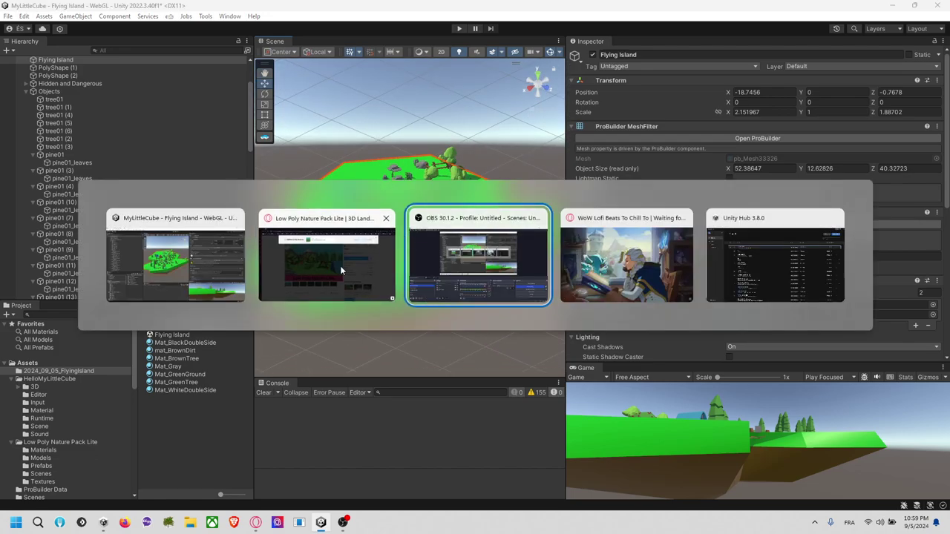
click(339, 263)
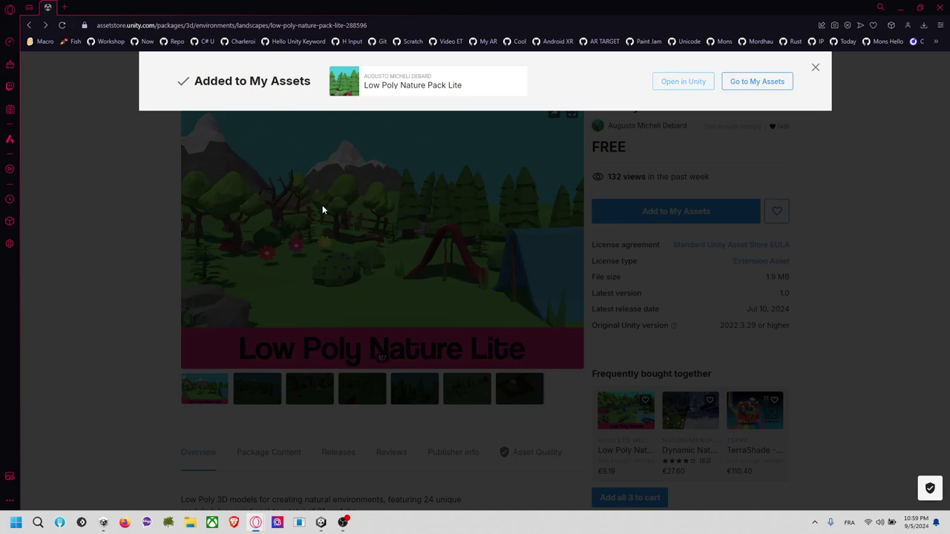
click(121, 198)
scroll(141, 223, up, 2)
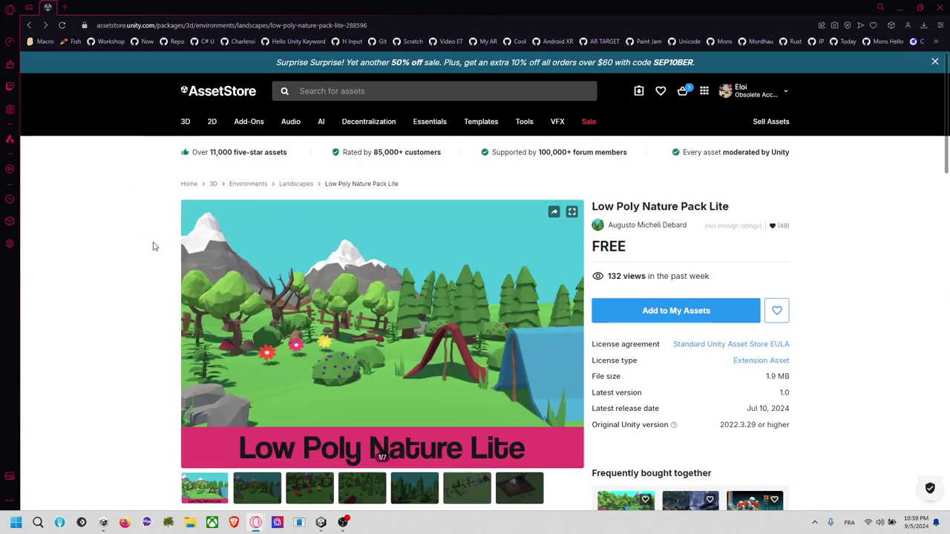
Search the Asset Store for "fire" and look through the first page of results for a suitable fire effect.
click(411, 92)
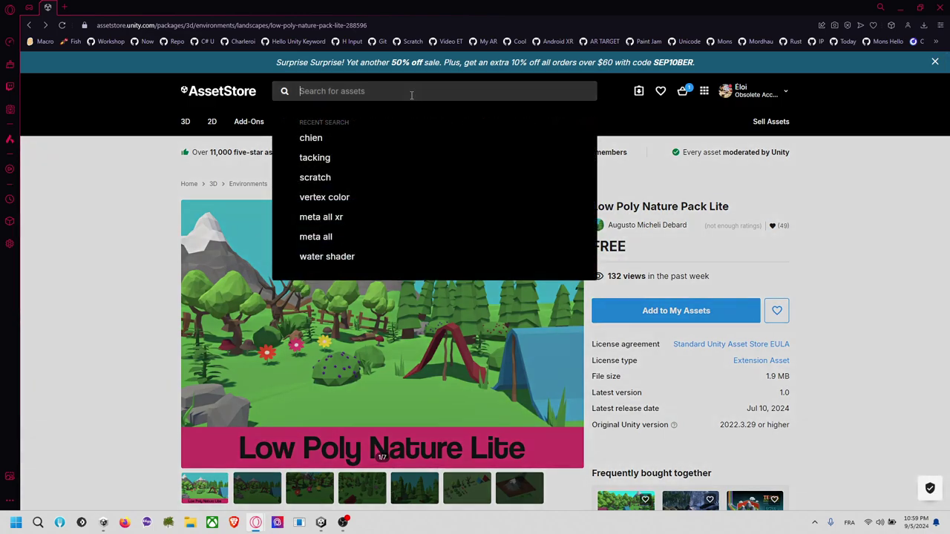
text(fire)
key(Return)
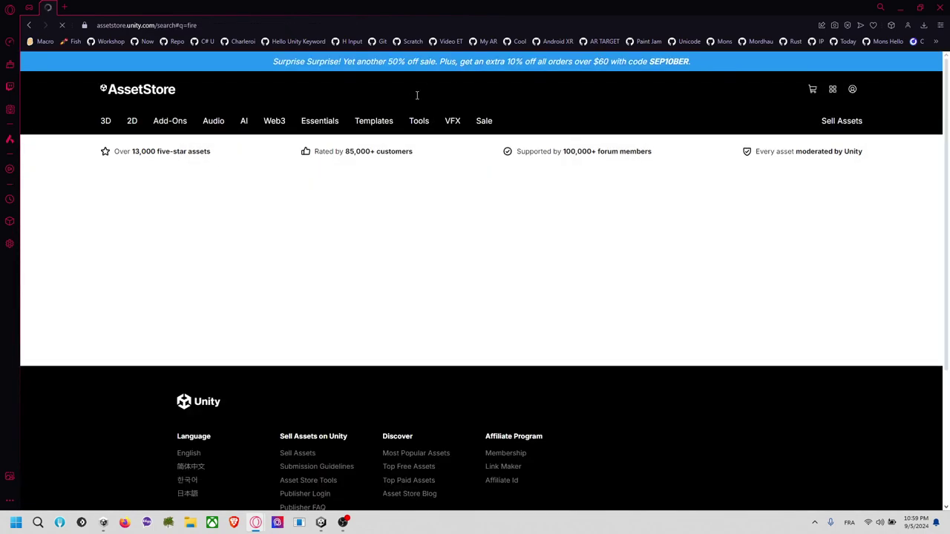
scroll(385, 230, down, 3)
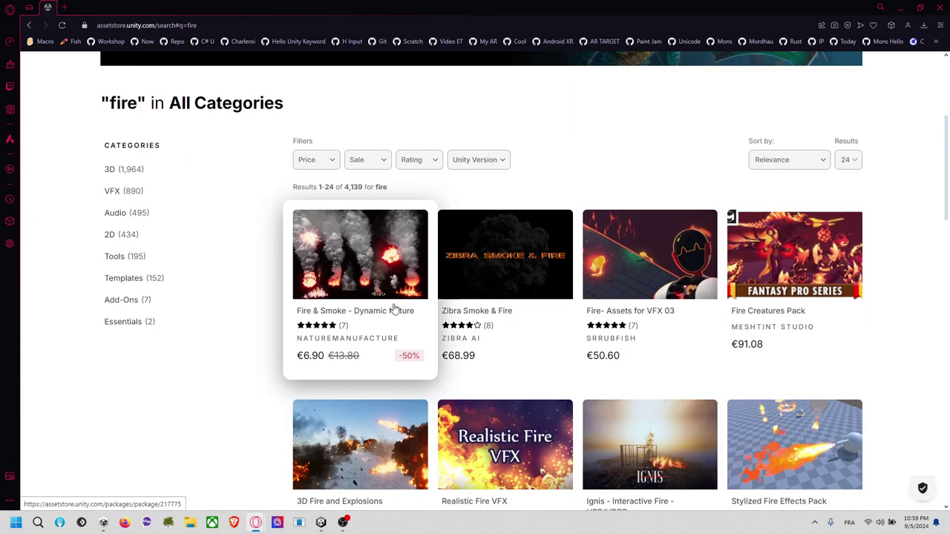
scroll(457, 205, down, 3)
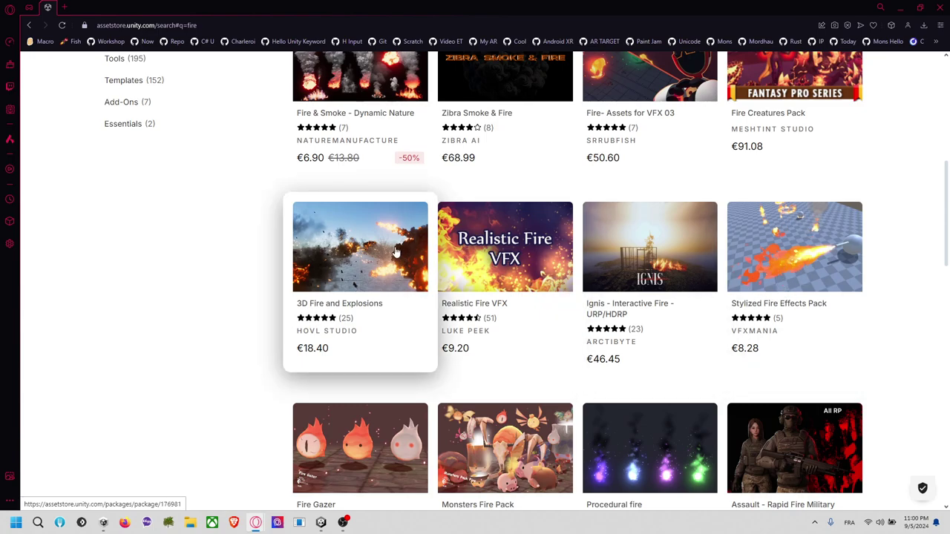
scroll(408, 248, down, 3)
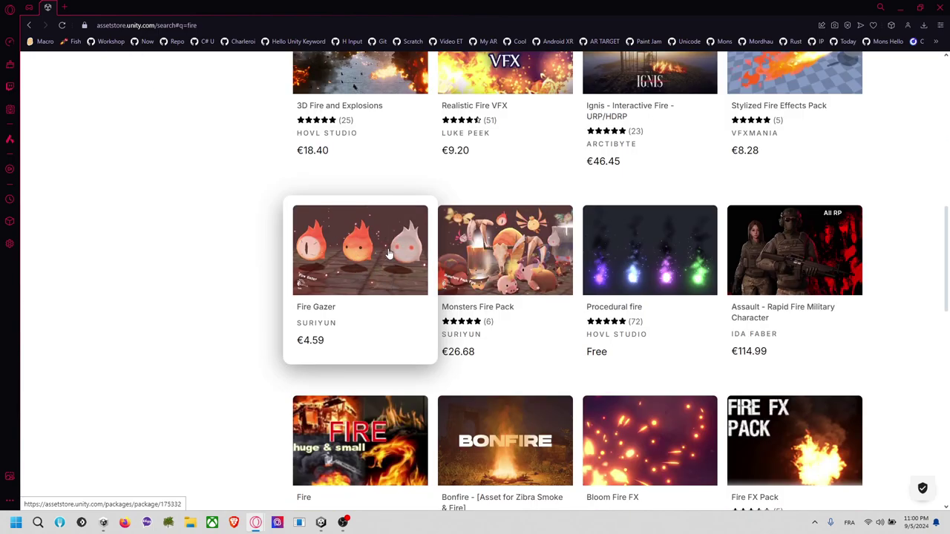
scroll(389, 254, down, 2)
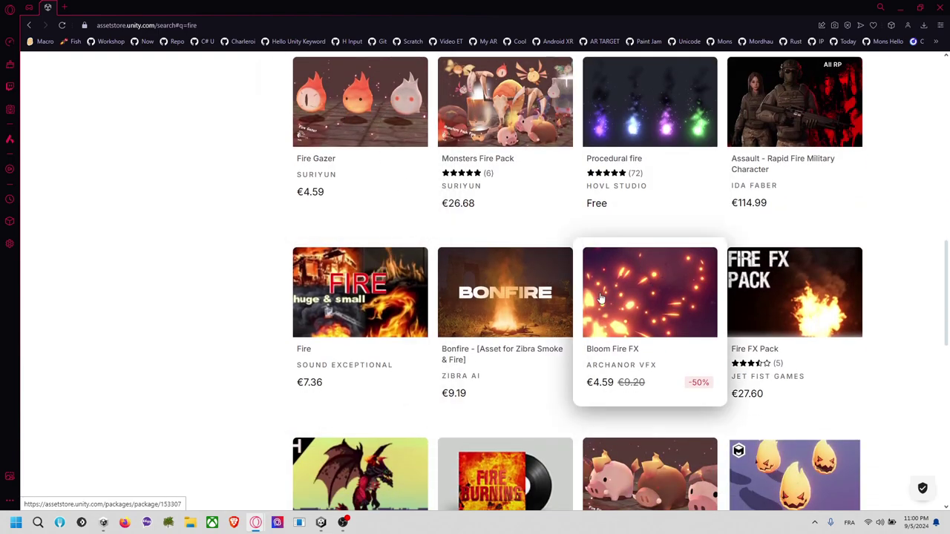
scroll(520, 260, down, 5)
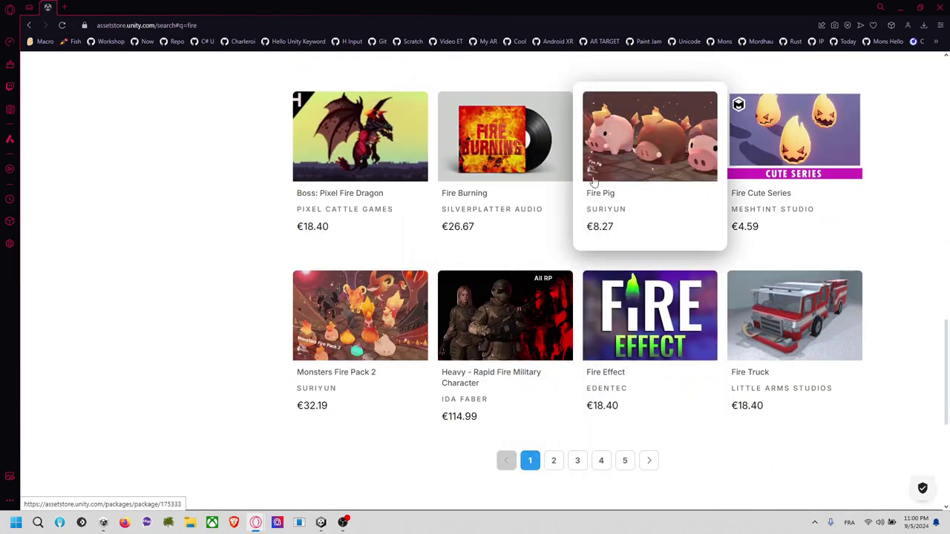
Filter the "fire" results to free assets only and examine the listed effects.
scroll(377, 272, up, 13)
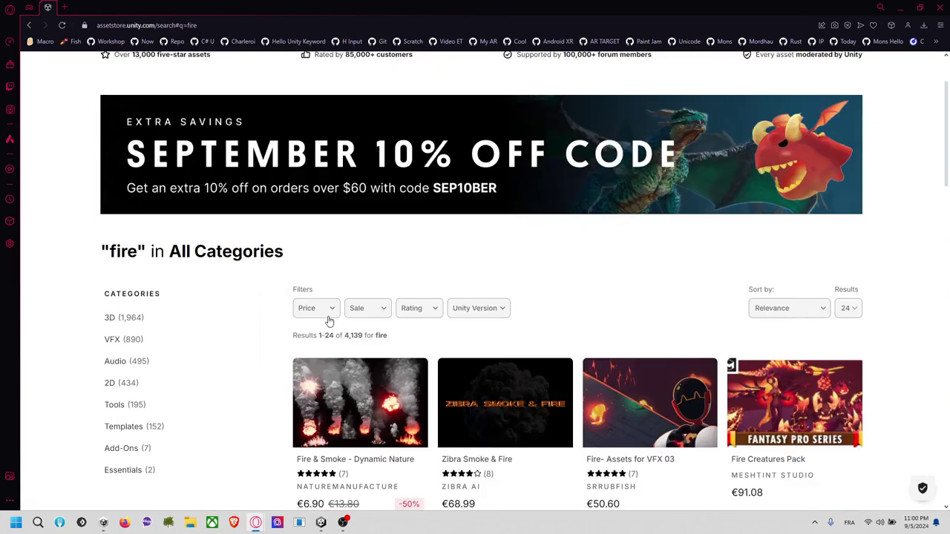
click(326, 311)
click(322, 333)
scroll(424, 280, down, 2)
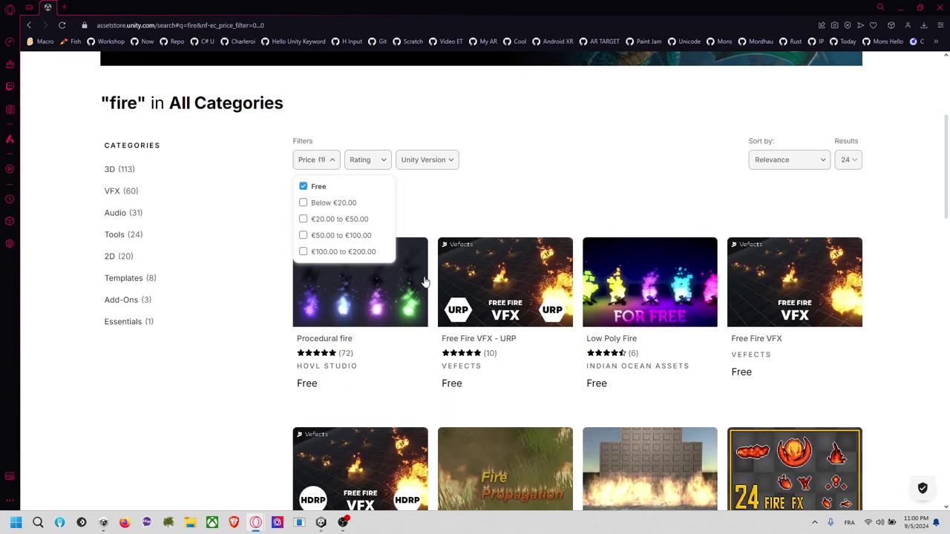
scroll(568, 219, down, 2)
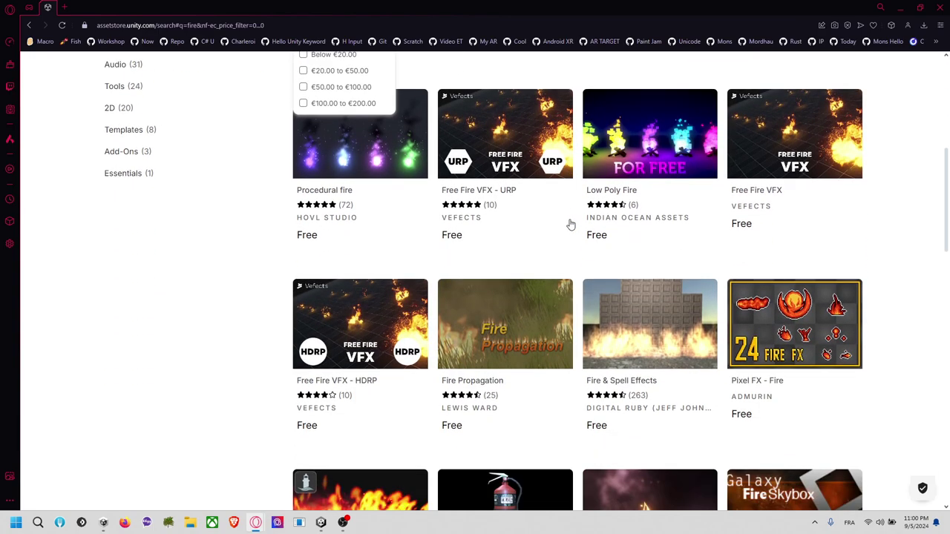
middle_click(433, 319)
scroll(260, 298, down, 6)
scroll(260, 298, up, 9)
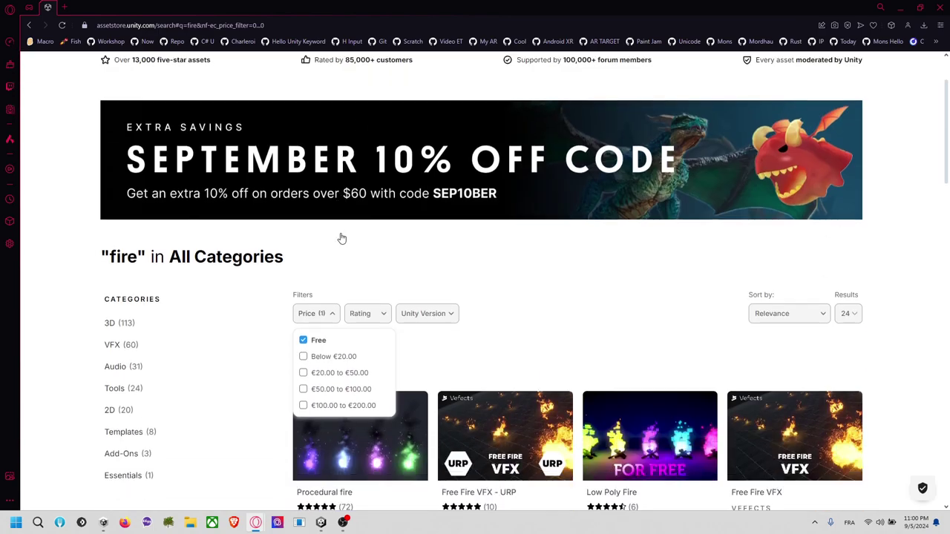
scroll(341, 238, down, 1)
click(451, 288)
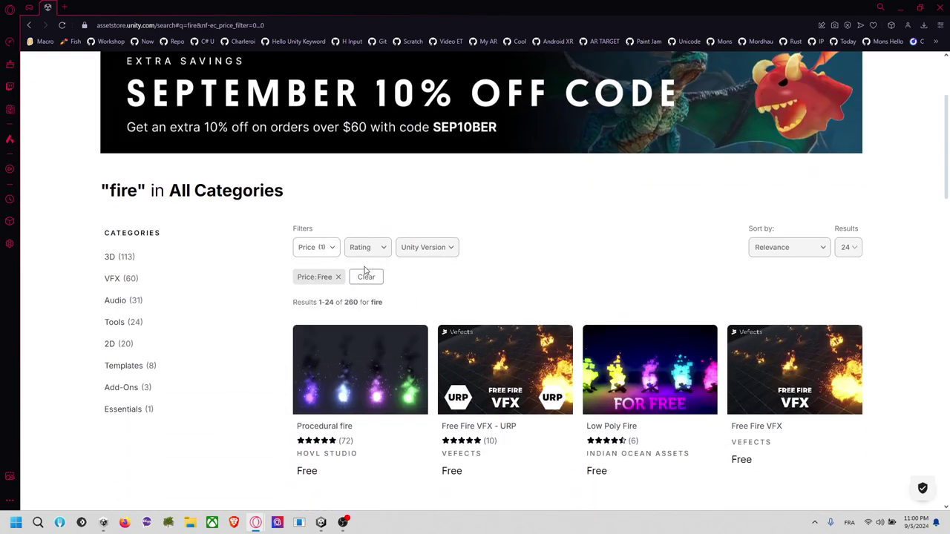
Change the search to "fire cartoon" and look through the stylized fire effects.
scroll(445, 252, up, 3)
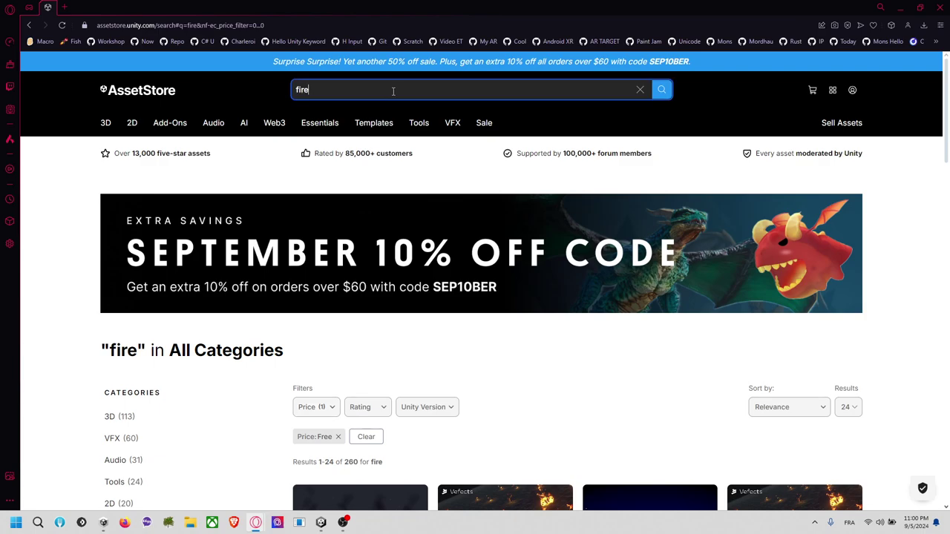
click(393, 90)
text(cartoon)
key(Return)
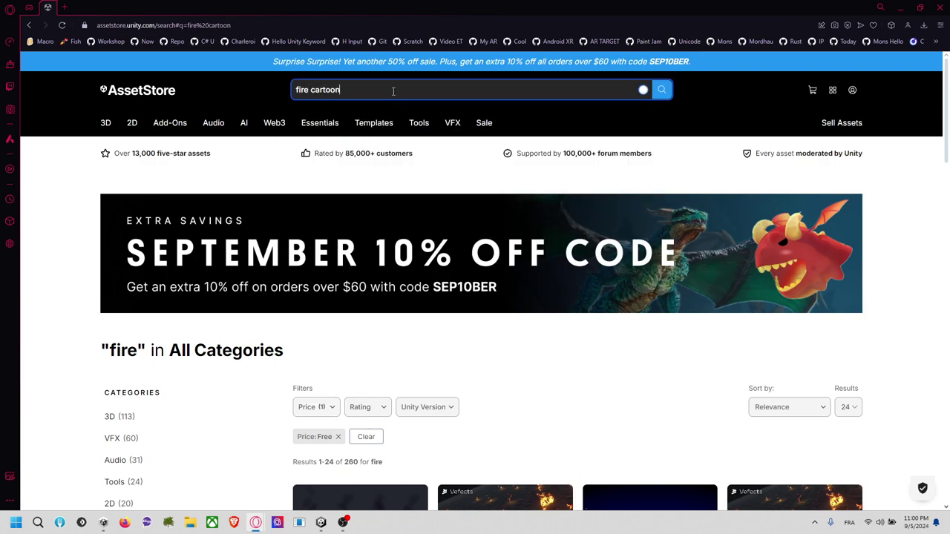
scroll(545, 325, down, 1)
scroll(609, 325, down, 2)
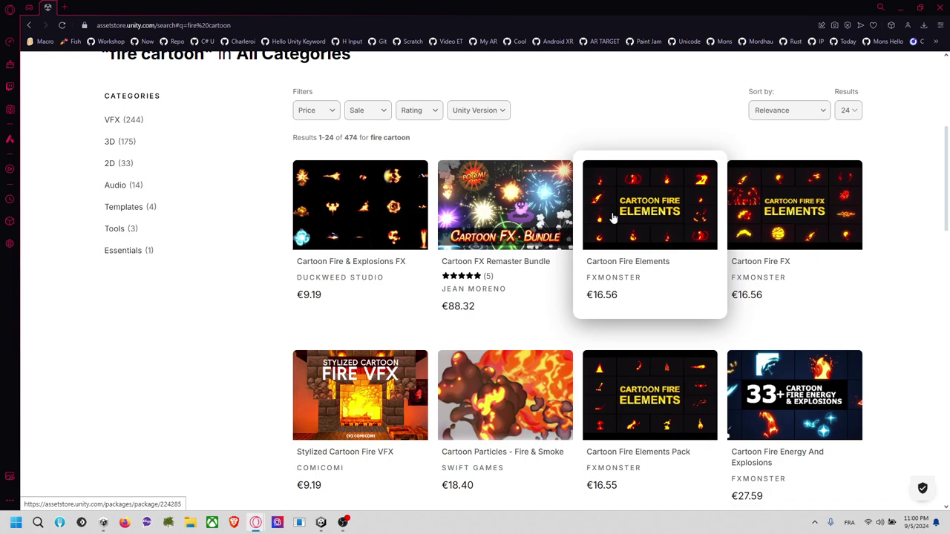
scroll(596, 234, down, 1)
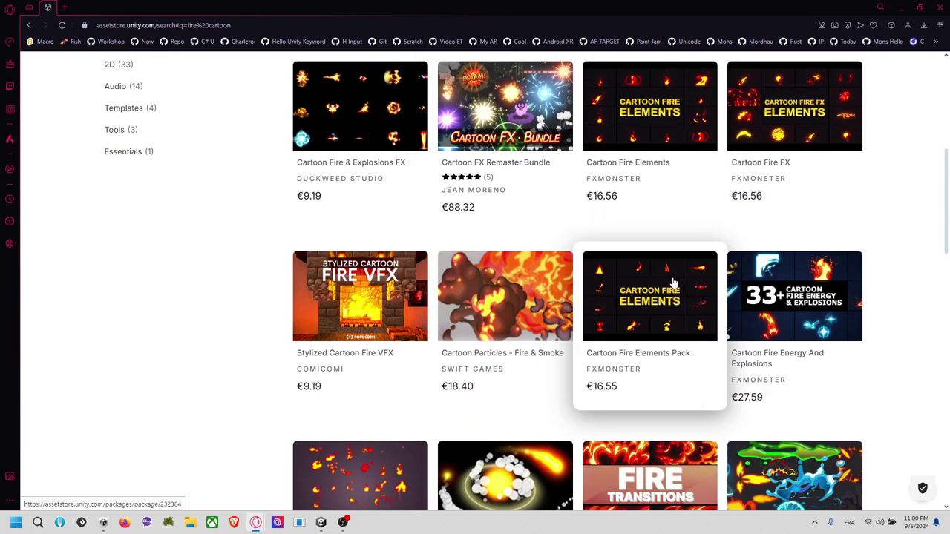
scroll(777, 172, down, 2)
Limit the "fire cartoon" results to free assets and look through the whole list for a usable effect pack.
scroll(357, 171, up, 4)
click(318, 210)
click(319, 235)
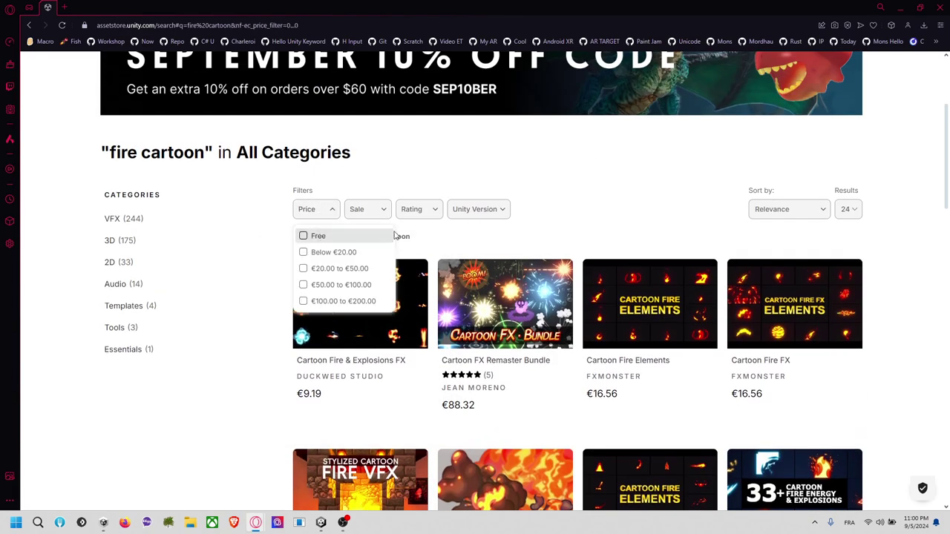
click(622, 231)
scroll(586, 225, down, 1)
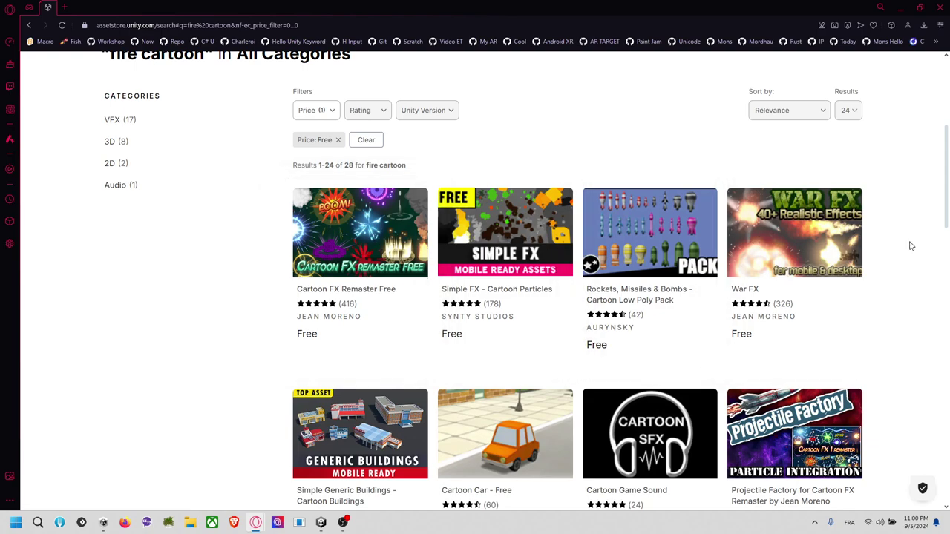
scroll(909, 245, down, 2)
scroll(811, 141, down, 6)
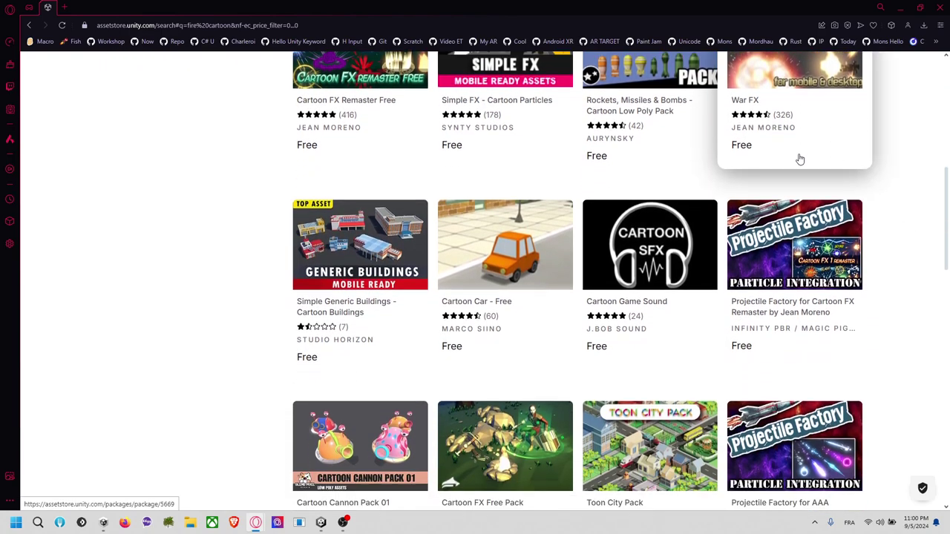
scroll(800, 159, down, 2)
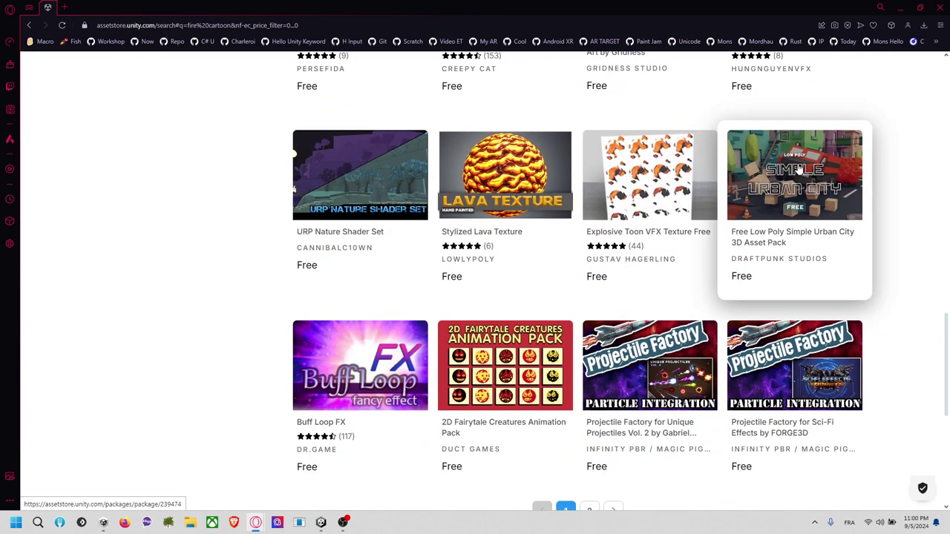
scroll(817, 174, down, 2)
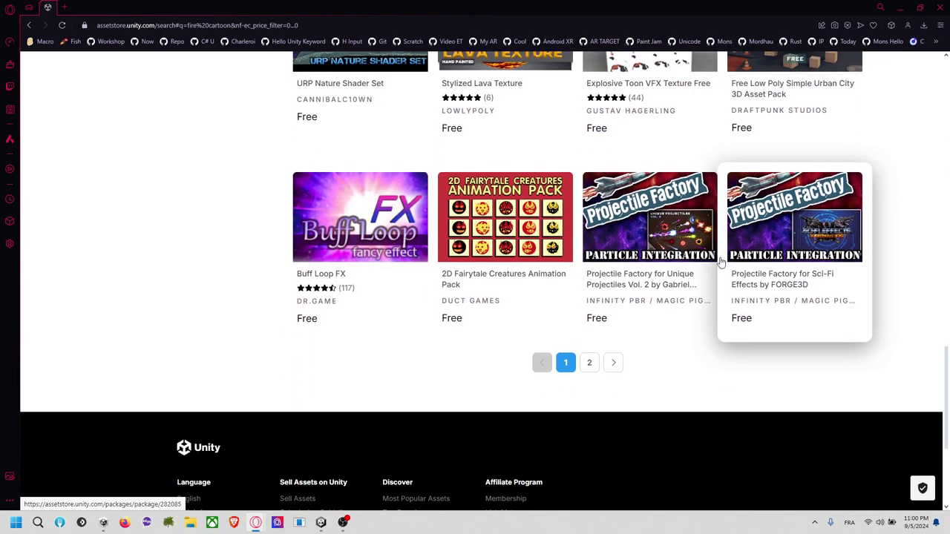
click(589, 362)
click(564, 364)
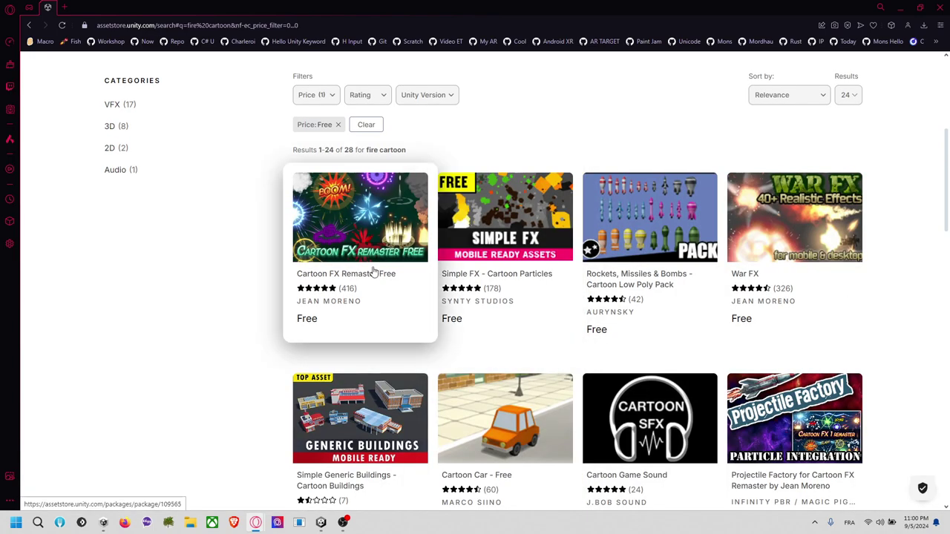
Open the Cartoon FX Remaster Free asset page and view its second and third preview images.
click(392, 221)
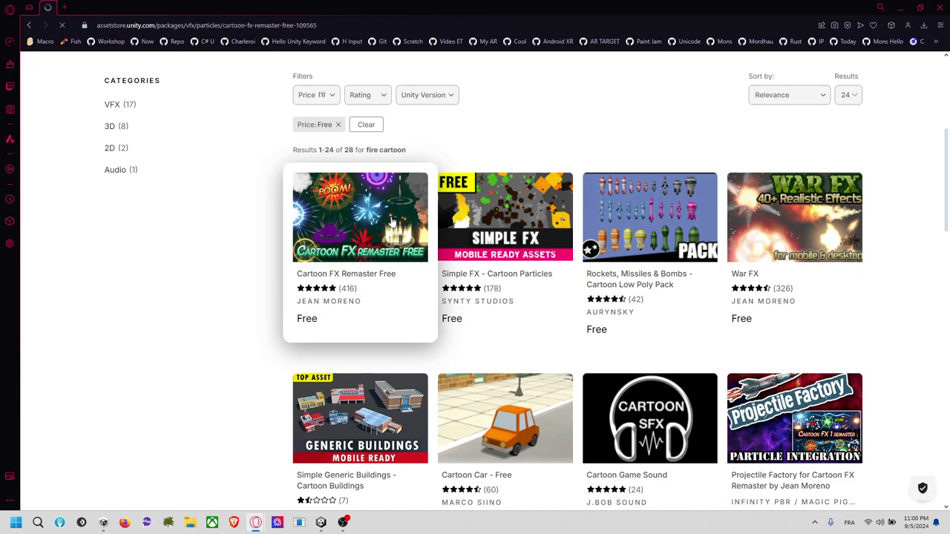
scroll(284, 251, down, 4)
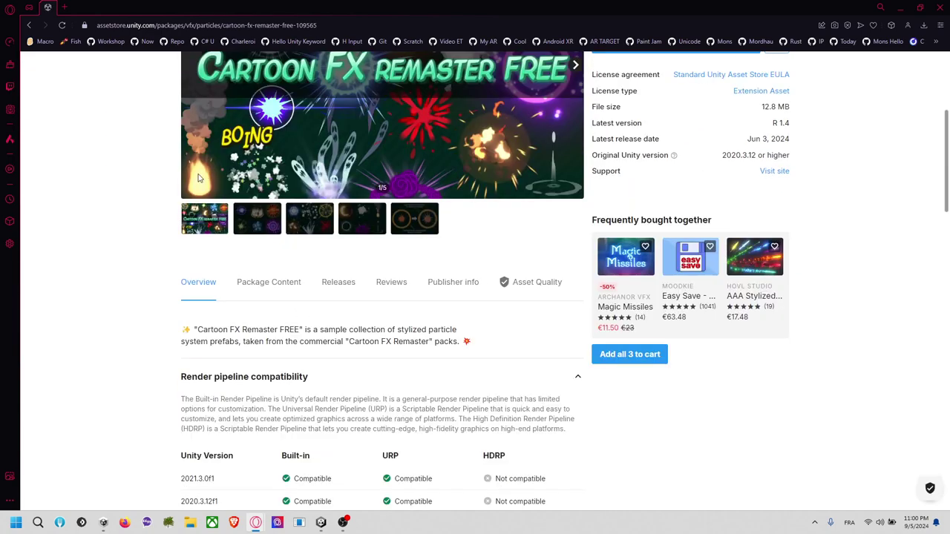
click(262, 217)
click(302, 221)
scroll(268, 243, up, 1)
scroll(268, 244, up, 2)
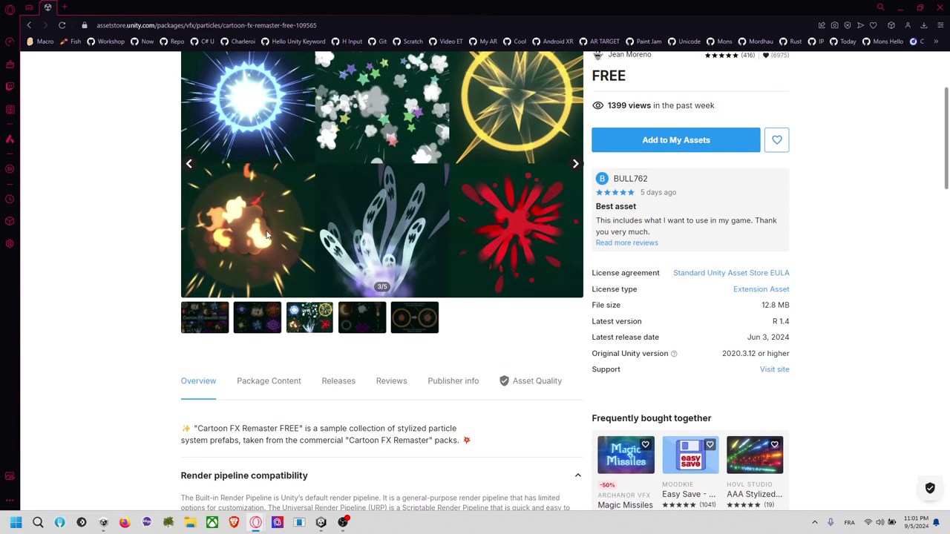
Add Cartoon FX Remaster Free to My Assets, accept the terms, and go to the My Assets page.
click(657, 236)
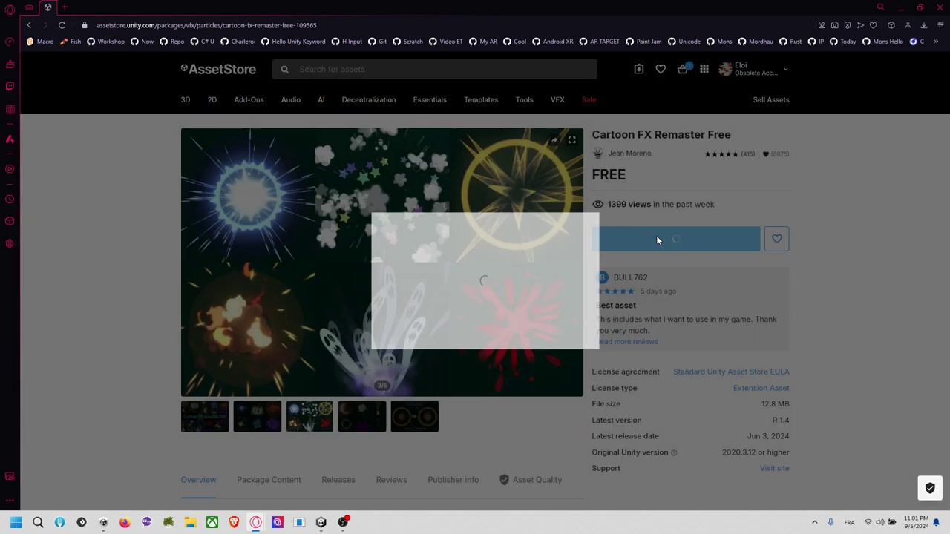
click(564, 335)
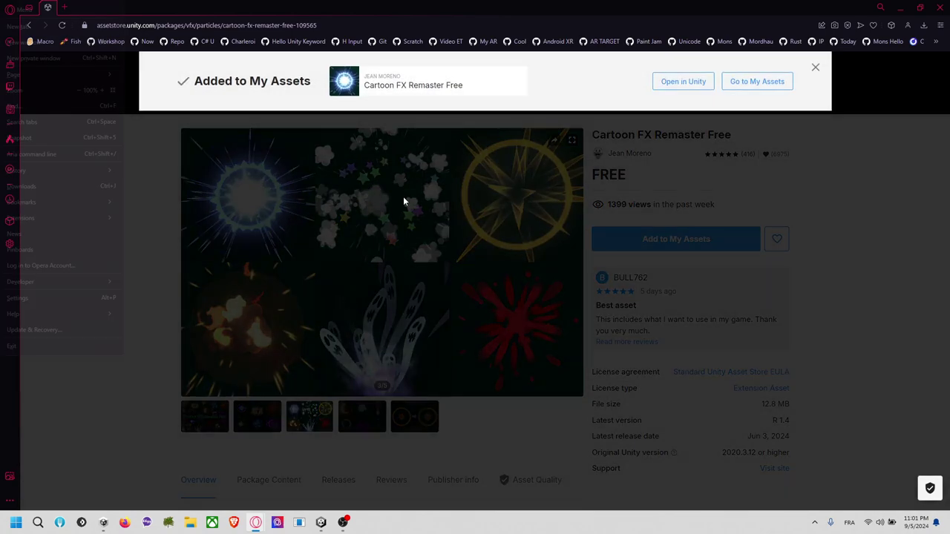
key(alt)
click(755, 80)
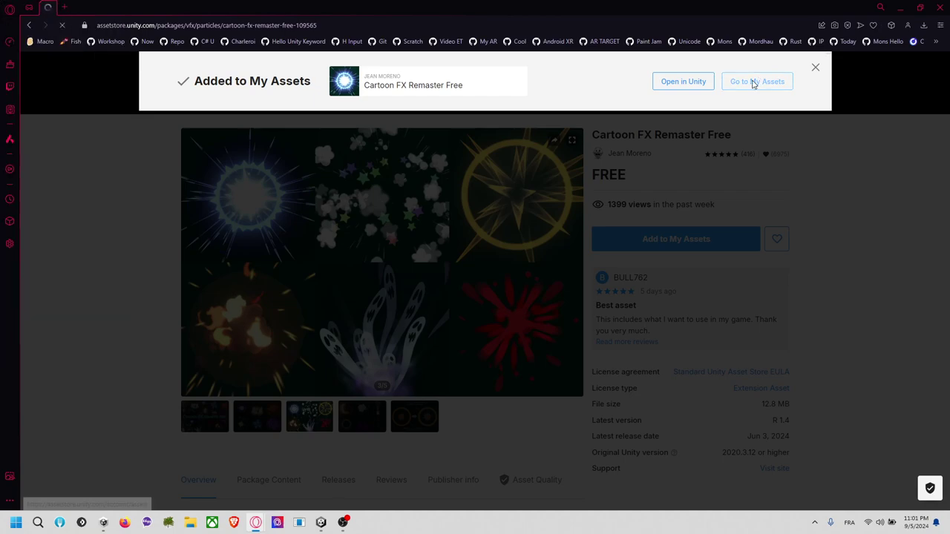
Switch to the Unity editor and expand the Mat_GreenGround material settings of the Flying Island.
key(alt+Tab)
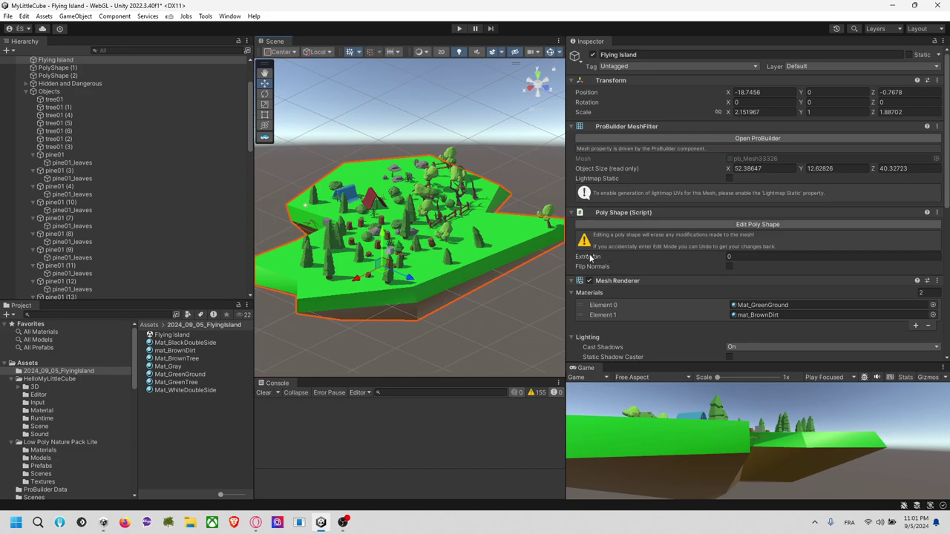
click(516, 196)
click(510, 230)
scroll(657, 241, down, 4)
scroll(657, 241, down, 4)
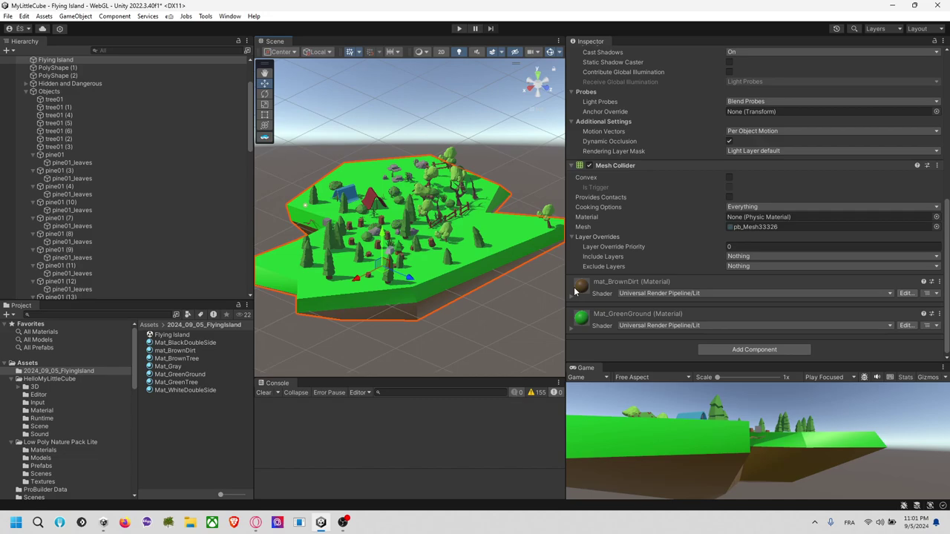
click(573, 331)
scroll(578, 327, down, 3)
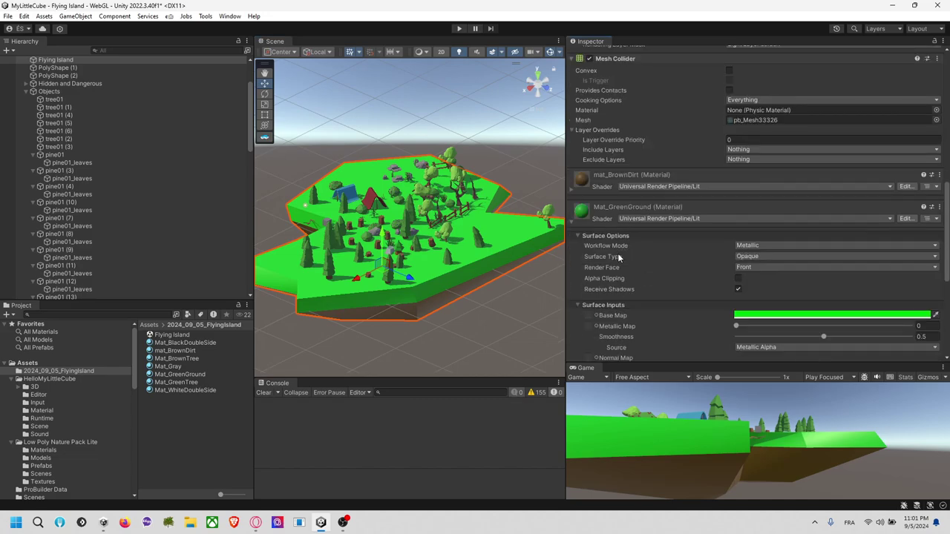
Assign the Default-Checker-Gray texture as Mat_GreenGround's base map, then deselect the island and review its ground.
click(602, 317)
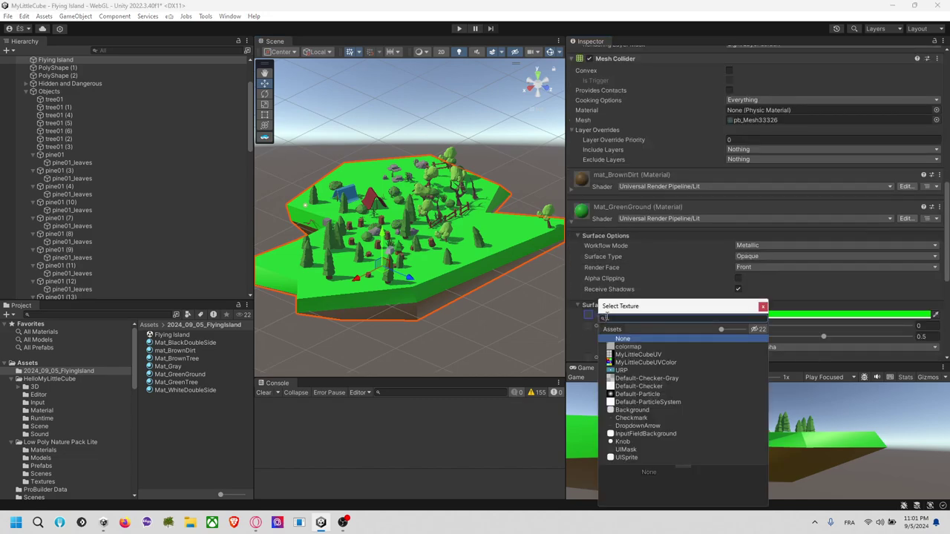
click(645, 357)
click(640, 378)
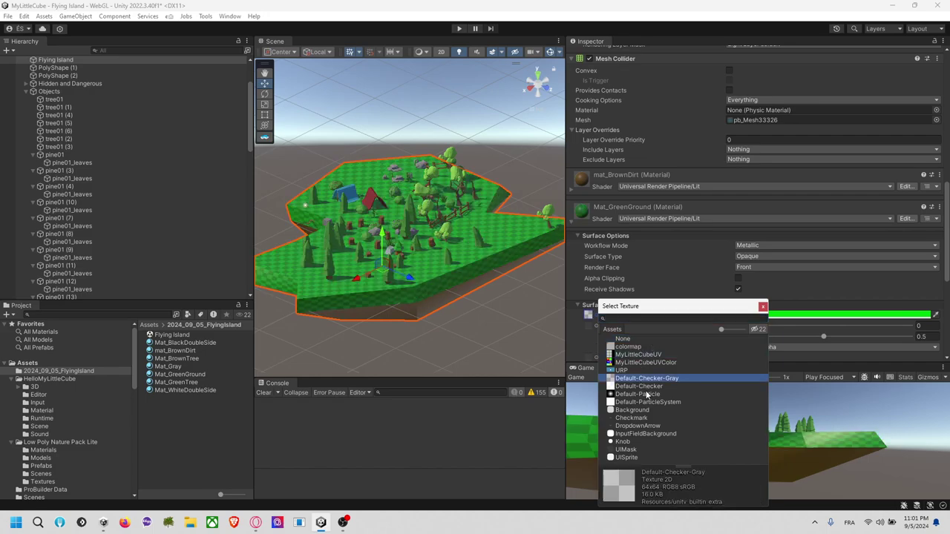
click(642, 386)
click(643, 379)
click(508, 351)
alt+drag(444, 339, 486, 299)
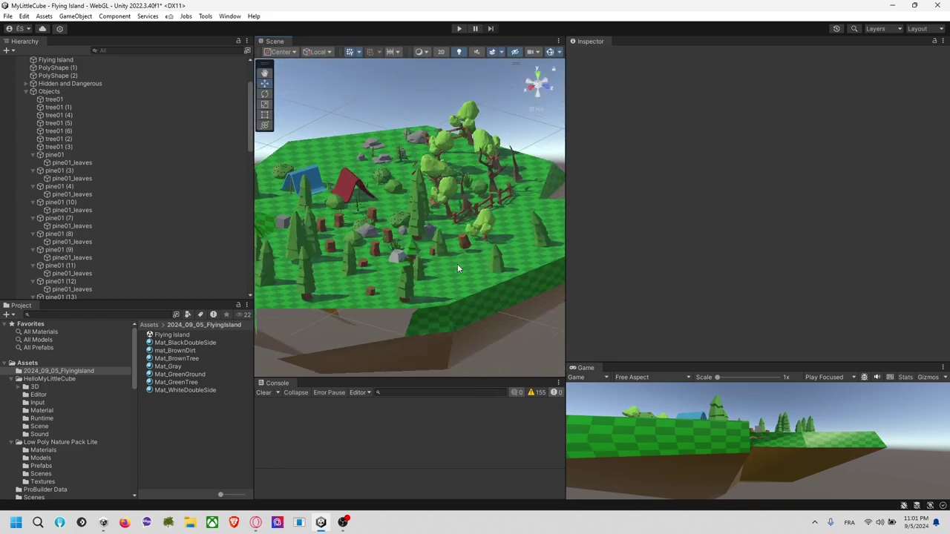
scroll(474, 307, down, 5)
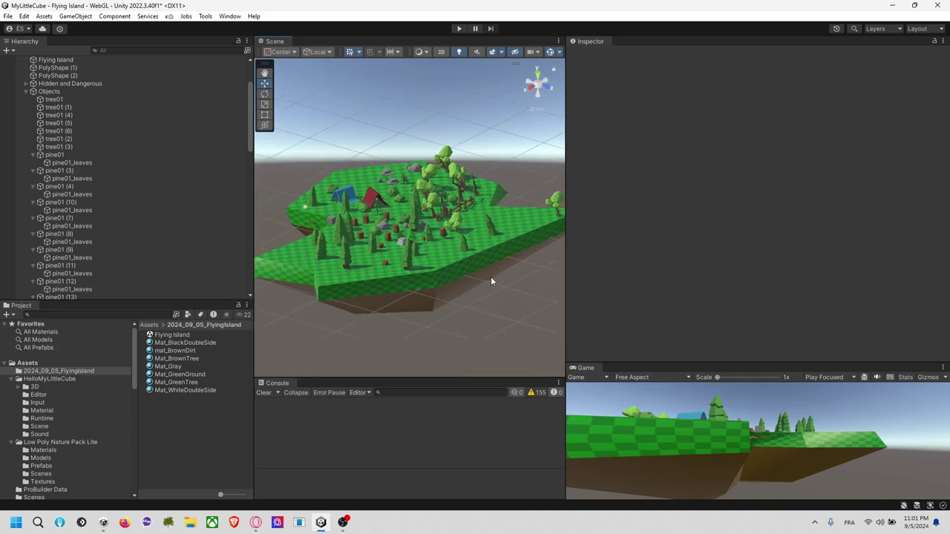
Undo the checker texture on the Flying Island's ground and inspect Mat_GreenGround's surface options and inputs.
scroll(486, 285, up, 2)
click(493, 288)
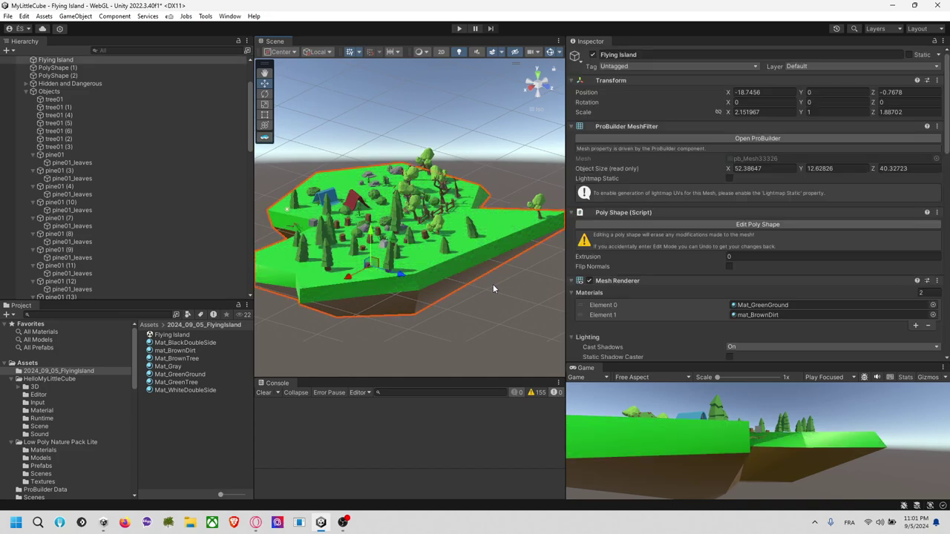
middle_drag(483, 295, 487, 266)
scroll(588, 264, down, 10)
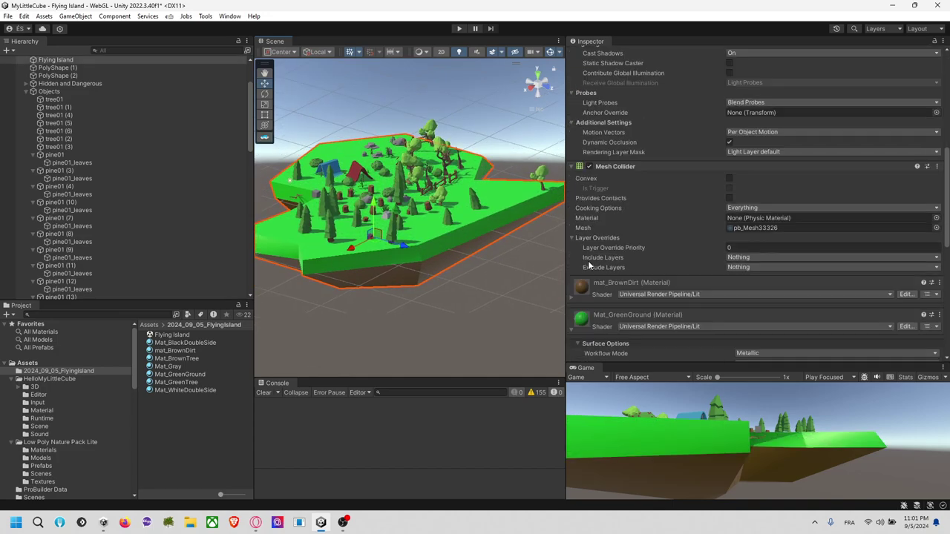
scroll(590, 259, down, 5)
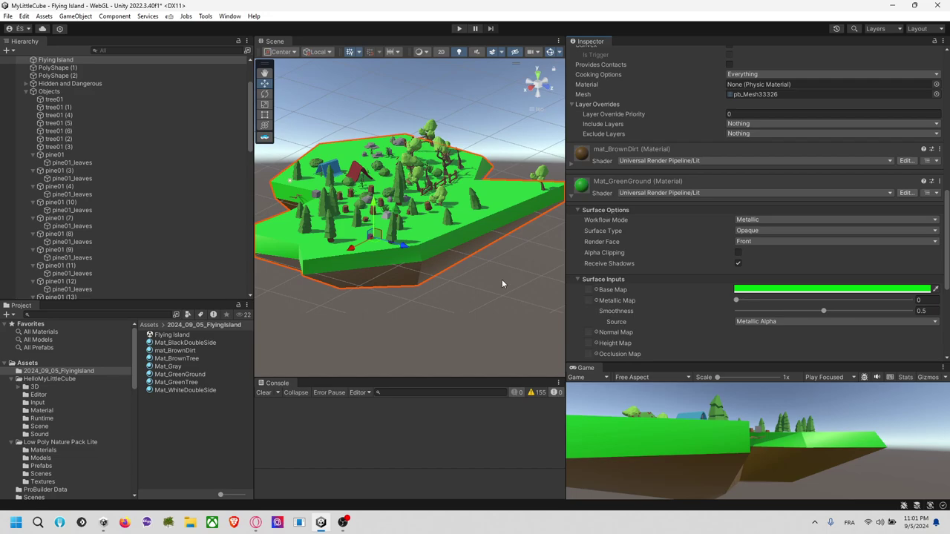
Deselect the Flying Island and examine its trees, tents and plain green ground from several angles.
click(516, 259)
alt+drag(515, 259, 544, 285)
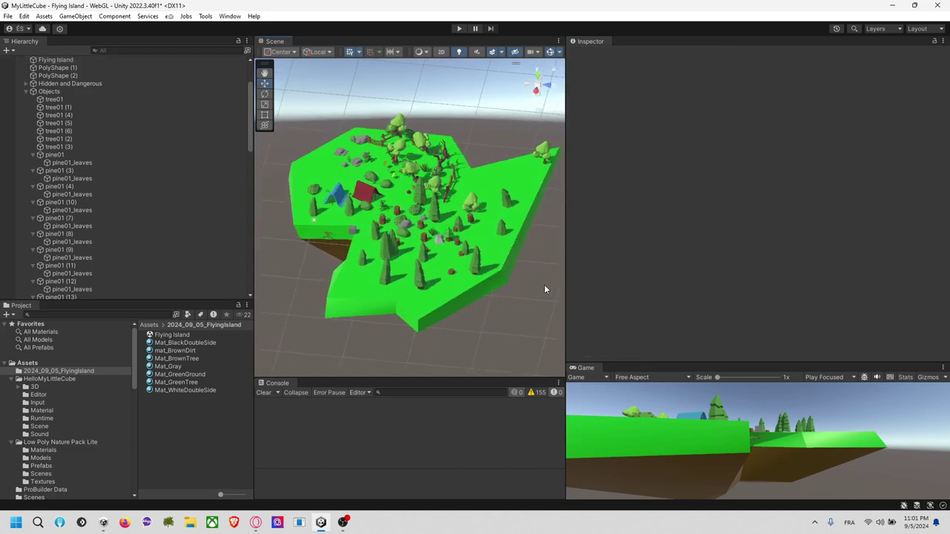
click(503, 232)
alt+drag(501, 272, 451, 323)
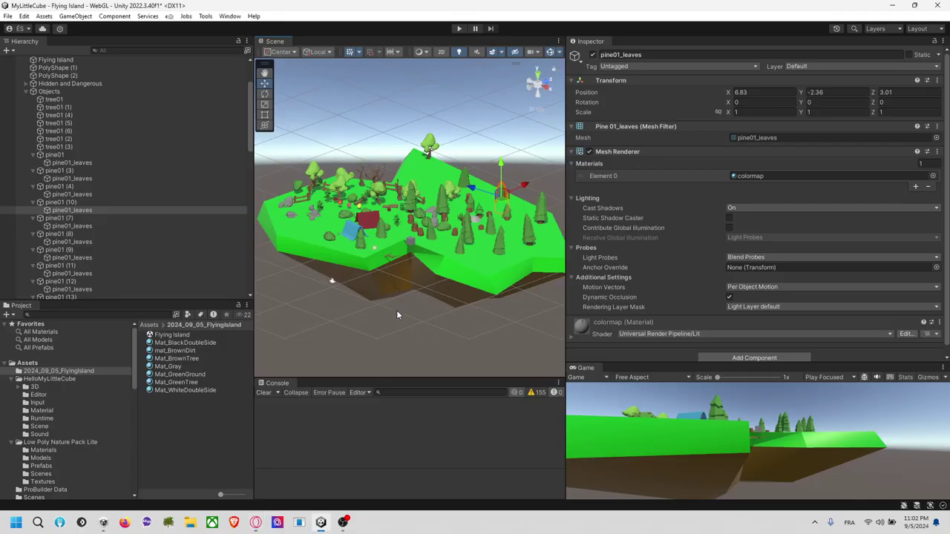
scroll(401, 319, up, 3)
alt+drag(405, 334, 422, 258)
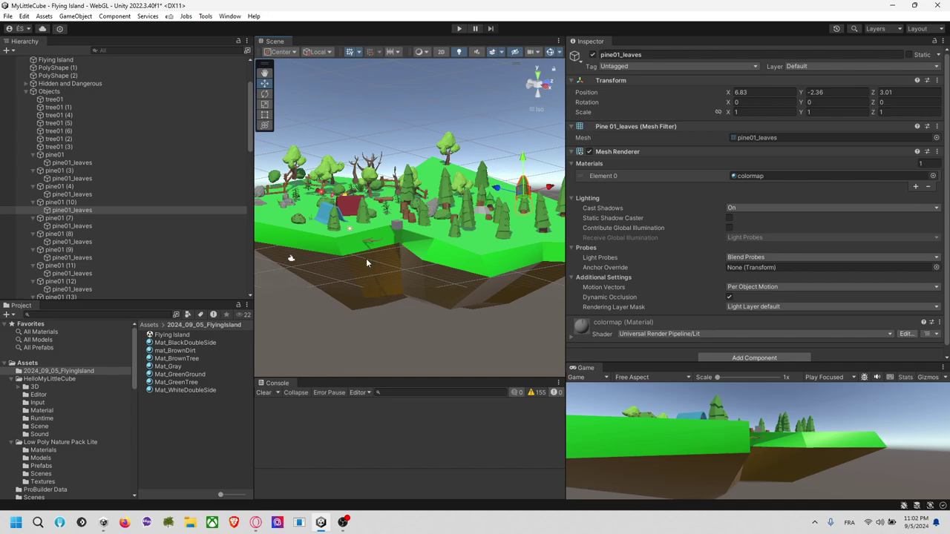
mouse_move(455, 183)
alt+mouse_down()
mouse_move(474, 149)
mouse_move(459, 198)
alt+mouse_up()
Switch to the browser, open Cartoon FX Remaster Free in Unity's Package Manager, and download and import the complete package.
key(alt+Tab)
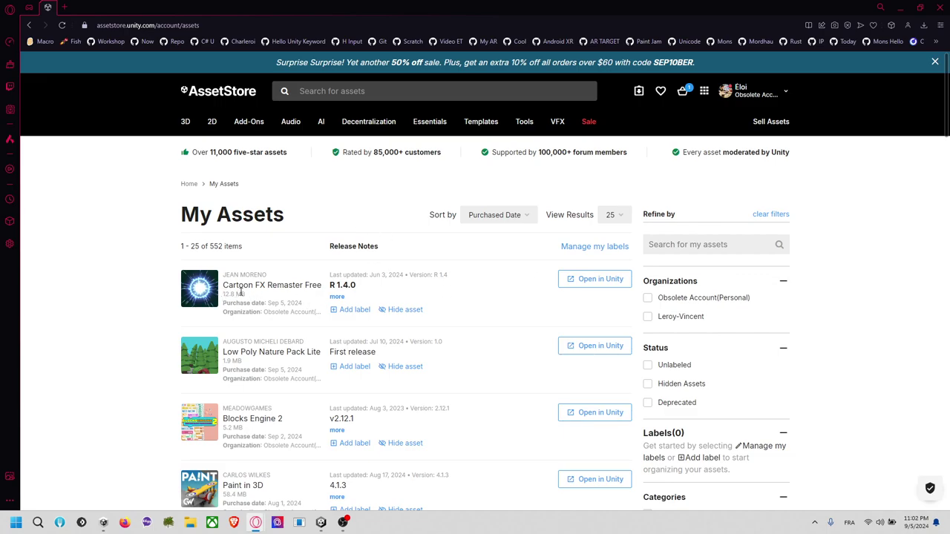
click(582, 279)
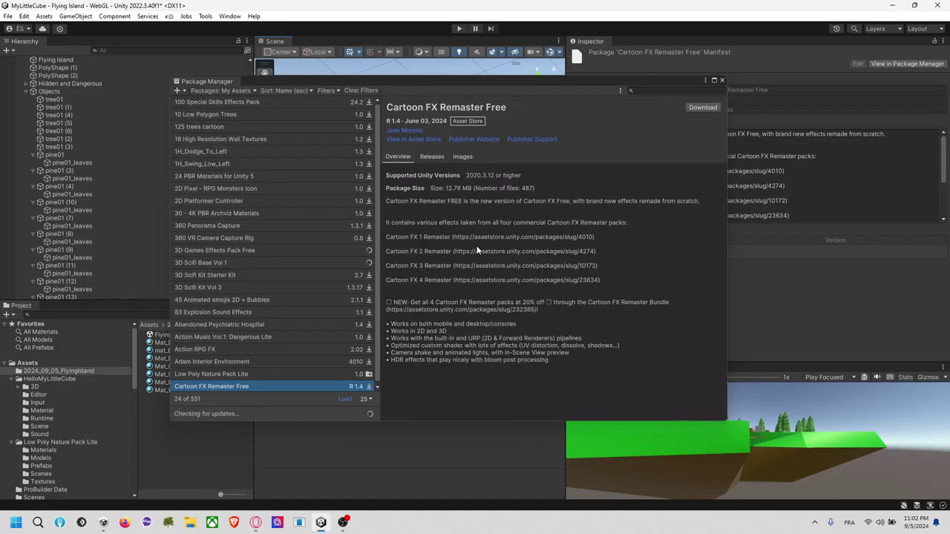
click(701, 107)
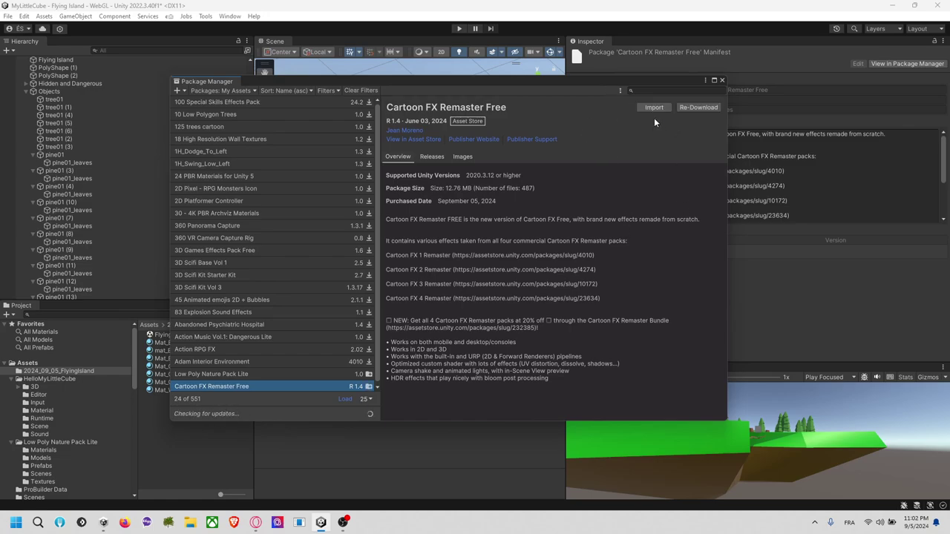
click(656, 108)
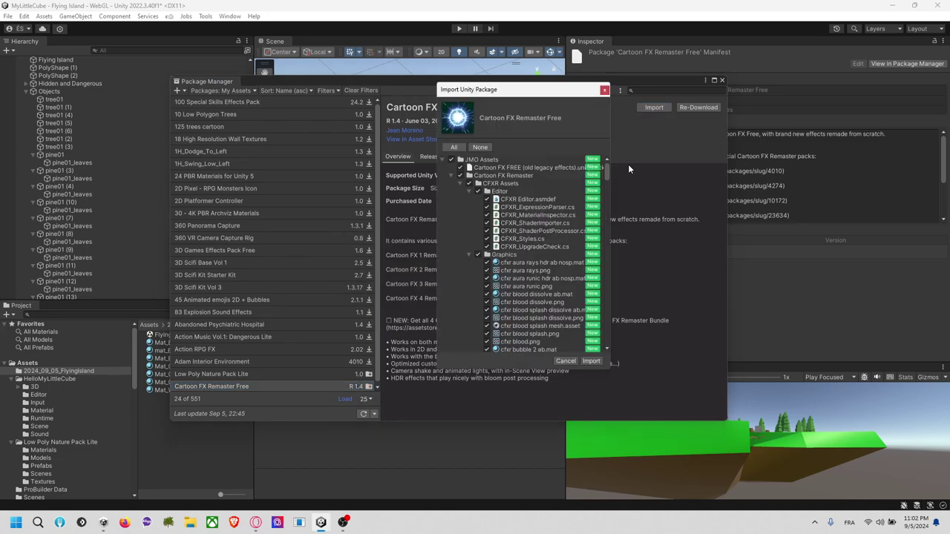
click(590, 360)
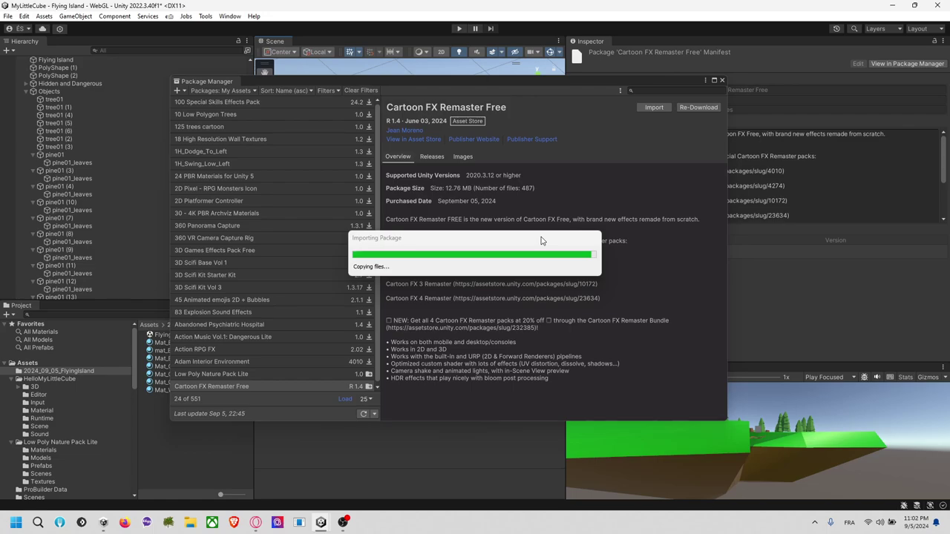
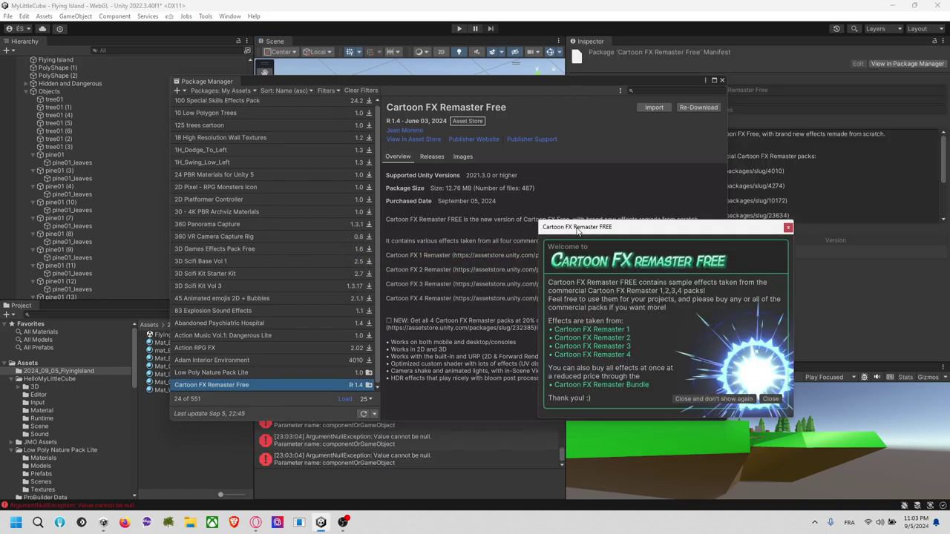
Dismiss the Cartoon FX Remaster welcome window, close the Package Manager, and clear the console messages.
drag(644, 227, 549, 146)
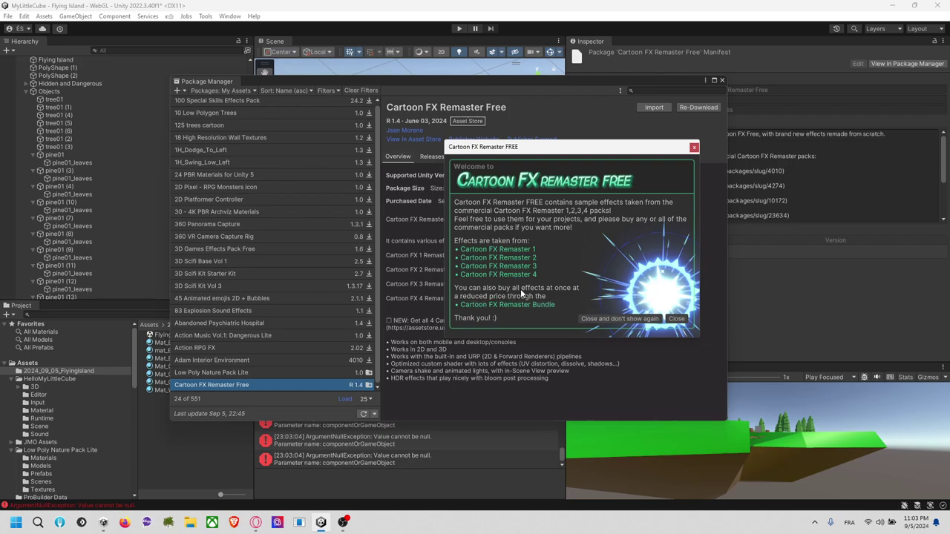
click(675, 319)
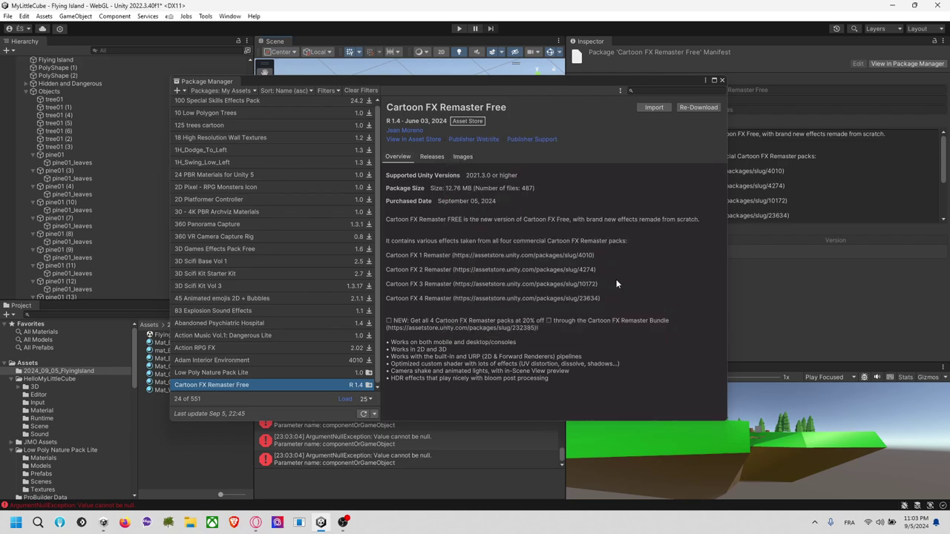
click(723, 79)
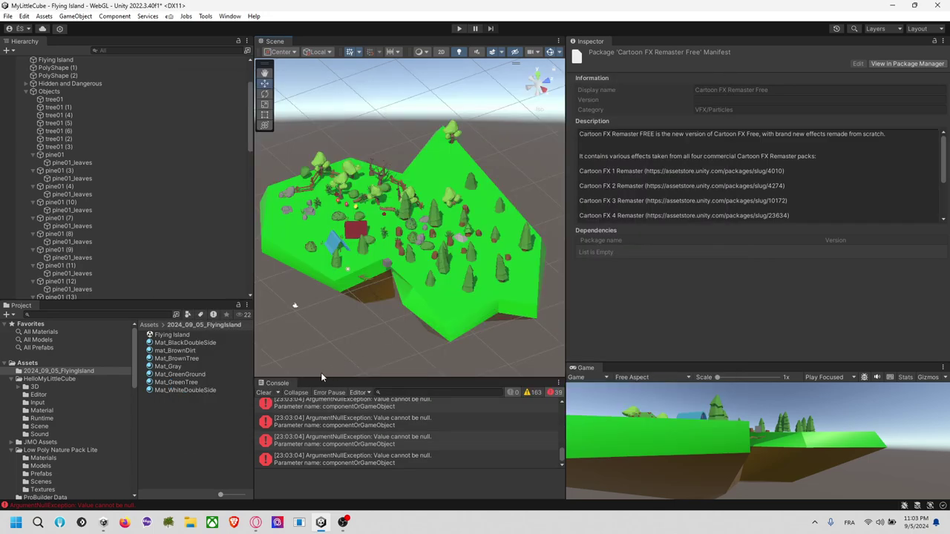
click(263, 393)
Collapse the HelloMyLittleCube folder in the project and open the JMO Assets folder.
click(64, 379)
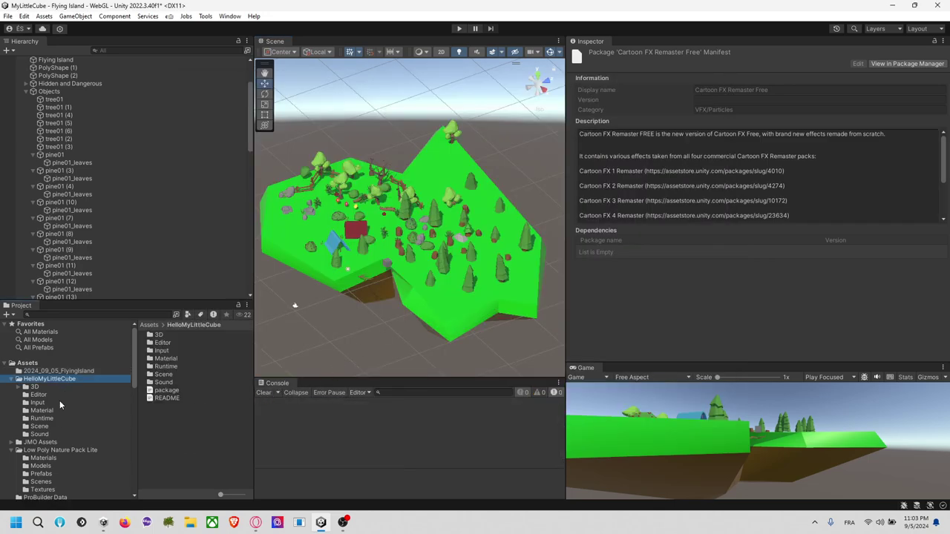
click(65, 450)
scroll(71, 447, down, 3)
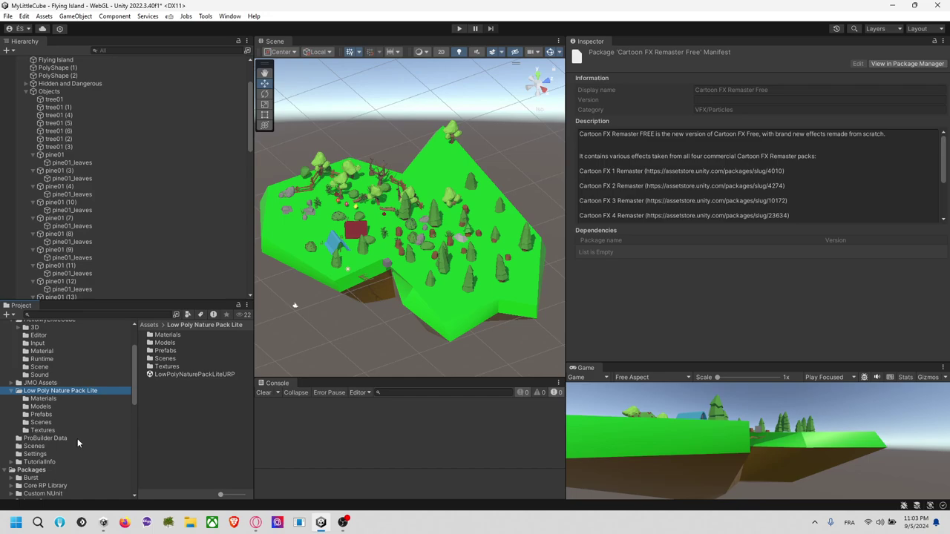
scroll(72, 439, up, 3)
click(51, 380)
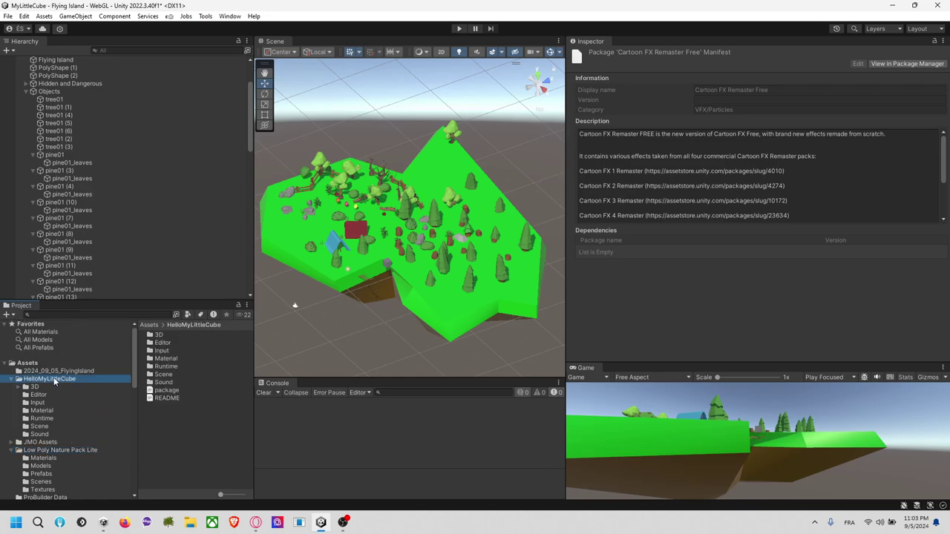
click(17, 380)
click(32, 387)
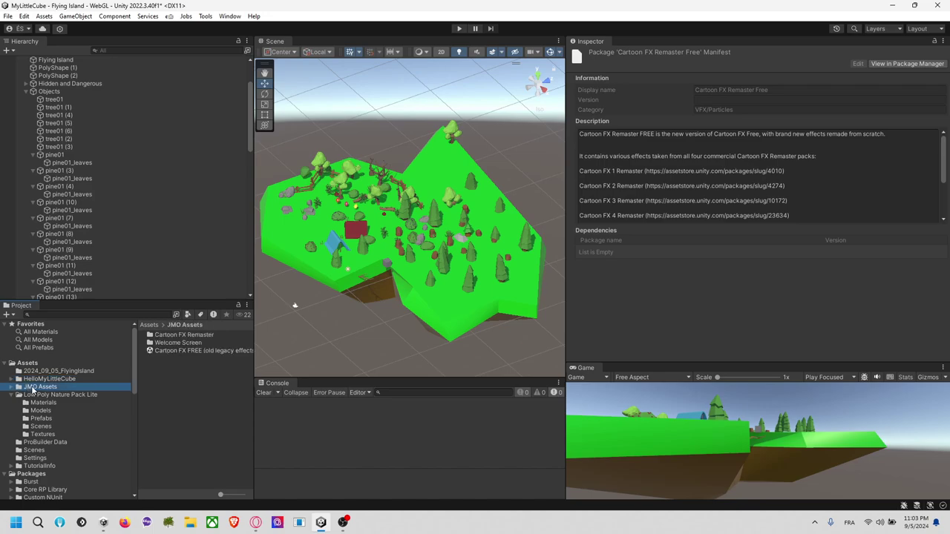
Save the Flying Island scene and collapse its object hierarchy.
scroll(81, 213, up, 3)
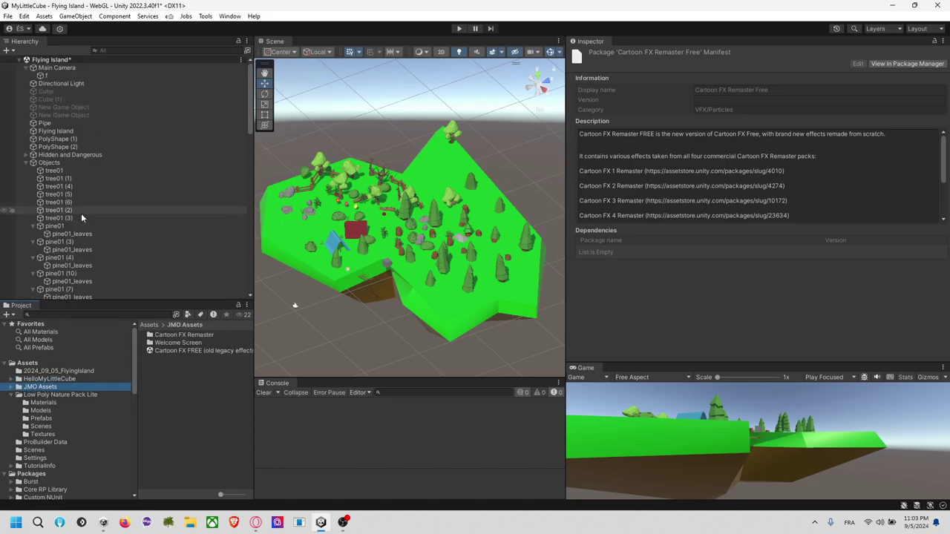
click(74, 60)
right_click(75, 59)
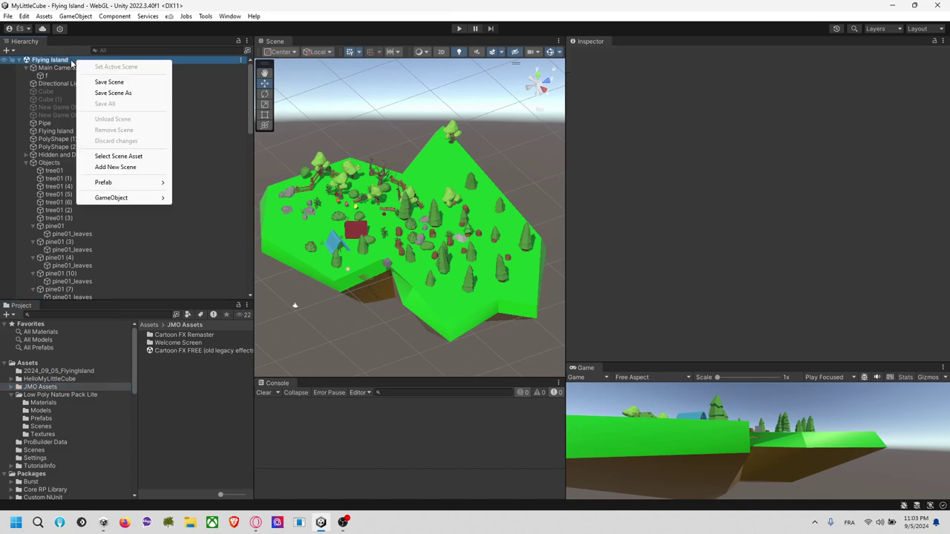
click(22, 63)
click(22, 60)
right_click(41, 59)
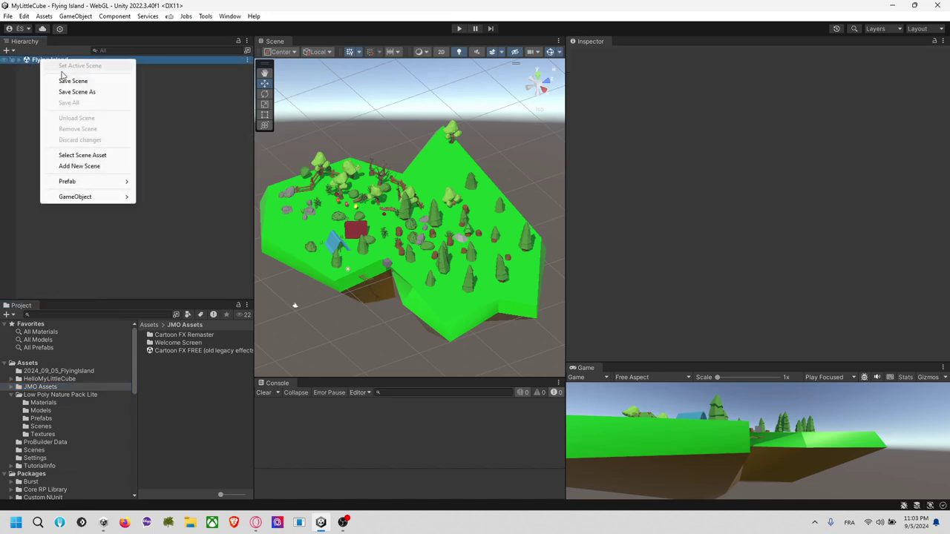
Open the Cartoon FX Remaster folder and add its CFXRF Demo scene to the hierarchy alongside Flying Island.
drag(168, 352, 188, 285)
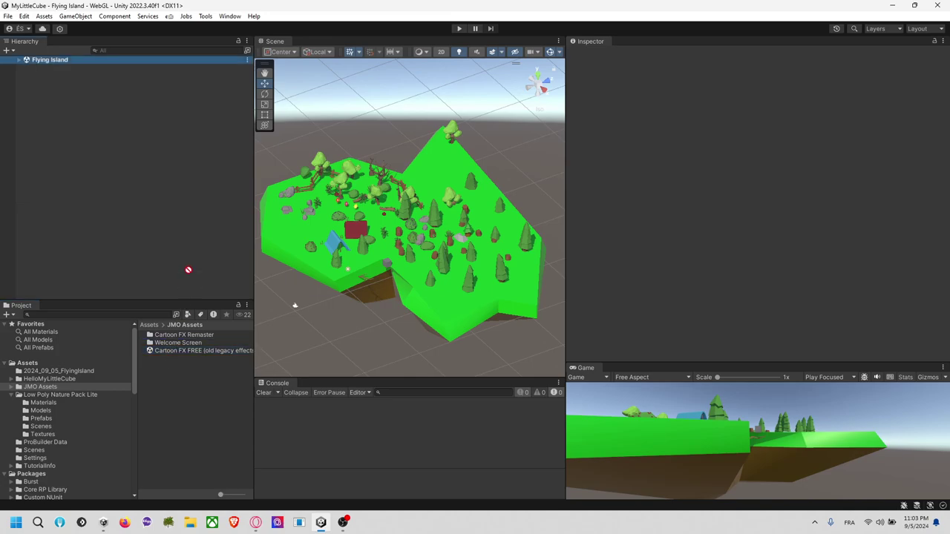
double_click(188, 336)
drag(178, 362, 120, 203)
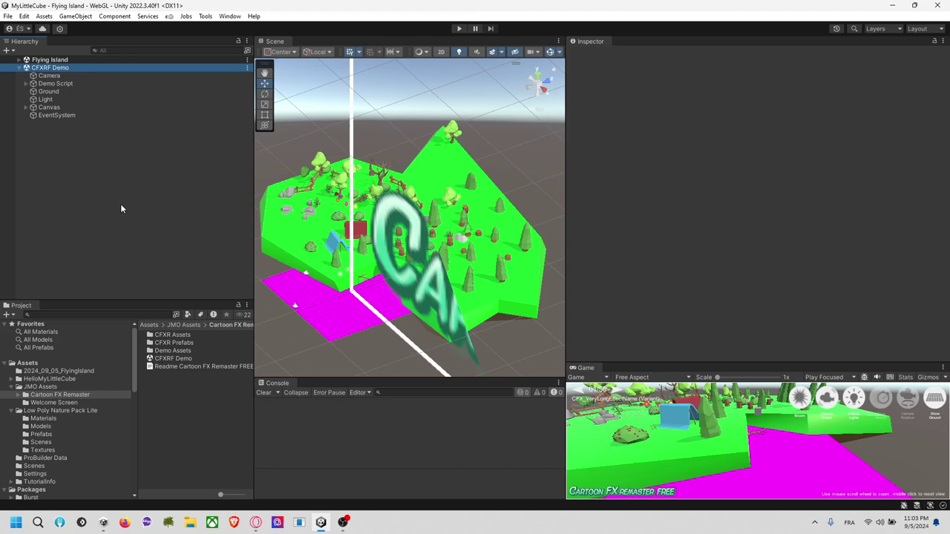
Unload the Flying Island scene so only CFXRF Demo stays loaded, and view the demo's ground and canvas.
right_drag(291, 284, 372, 202)
right_click(68, 60)
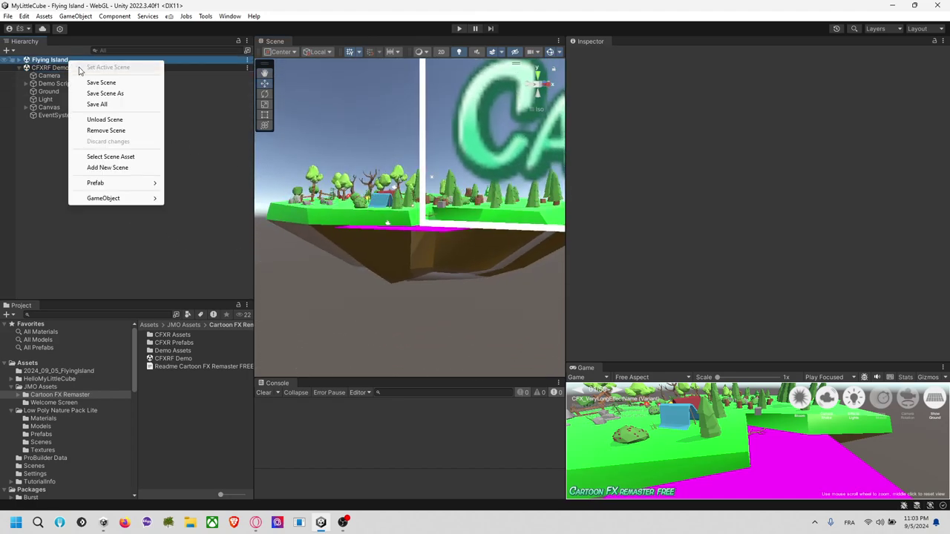
click(110, 118)
middle_drag(444, 228, 378, 272)
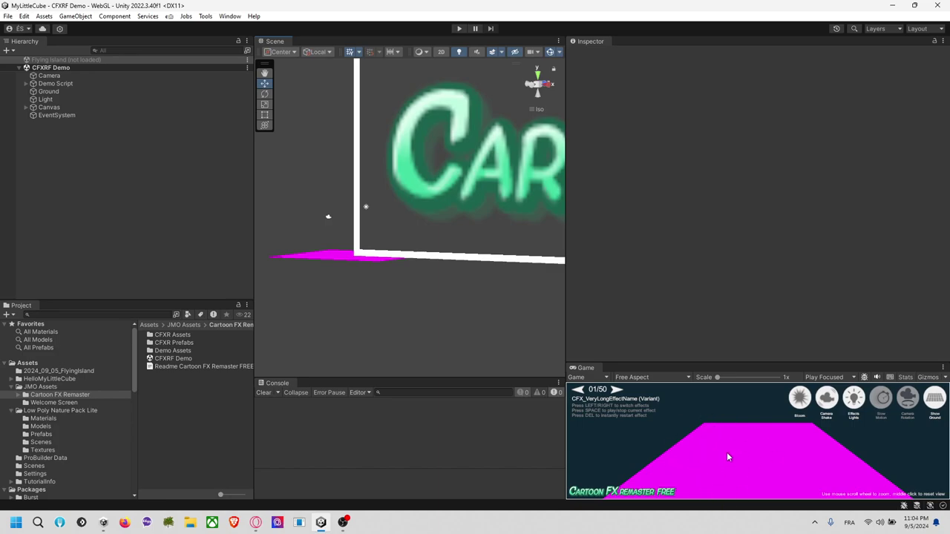
Expand the Cartoon FX Remaster and Demo Assets folders, then select the Cartoon FX Remaster folder.
click(18, 395)
scroll(45, 404, down, 2)
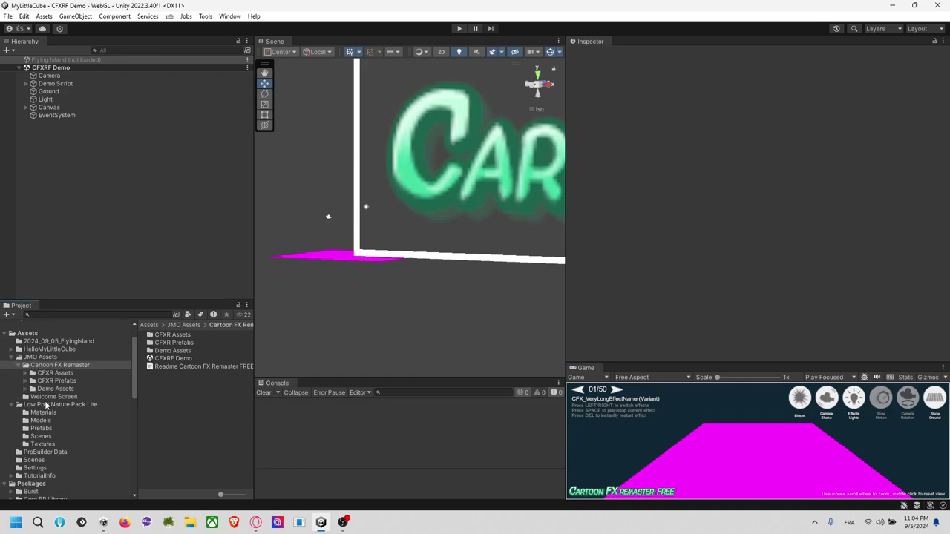
click(26, 389)
click(46, 366)
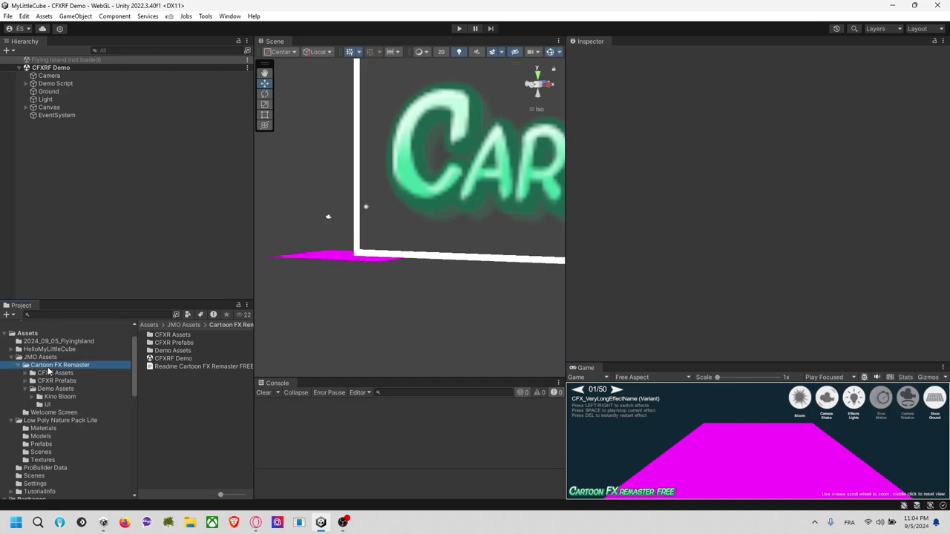
Filter the project's assets by the Material type and widen the project browser to read the names.
click(157, 316)
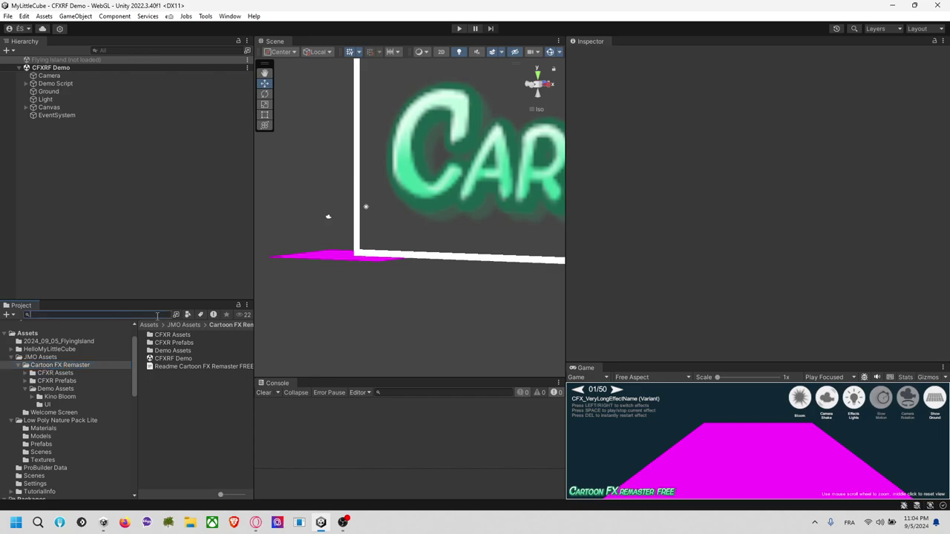
click(188, 315)
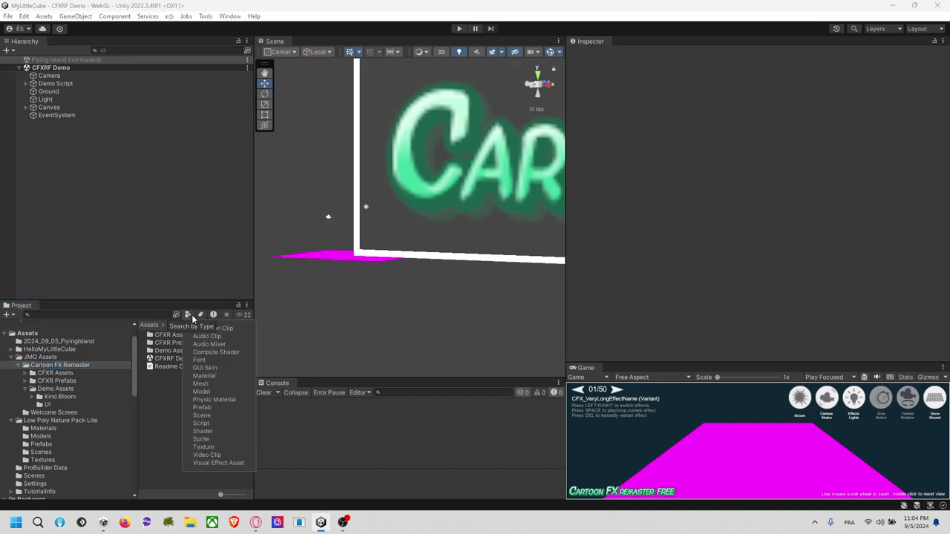
click(221, 376)
click(257, 343)
drag(256, 343, 406, 345)
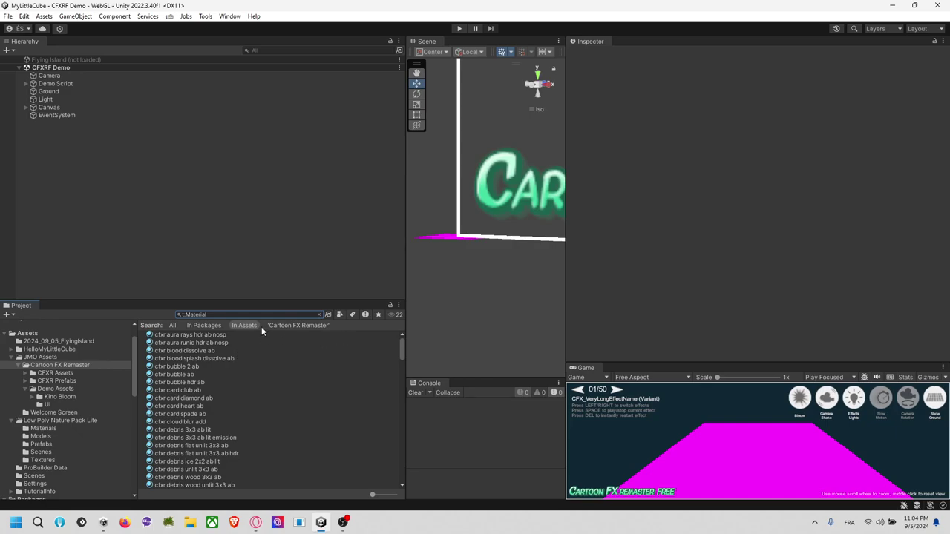
Limit the material search to the Cartoon FX Remaster folder, keeping the Material type filter.
click(291, 324)
click(339, 316)
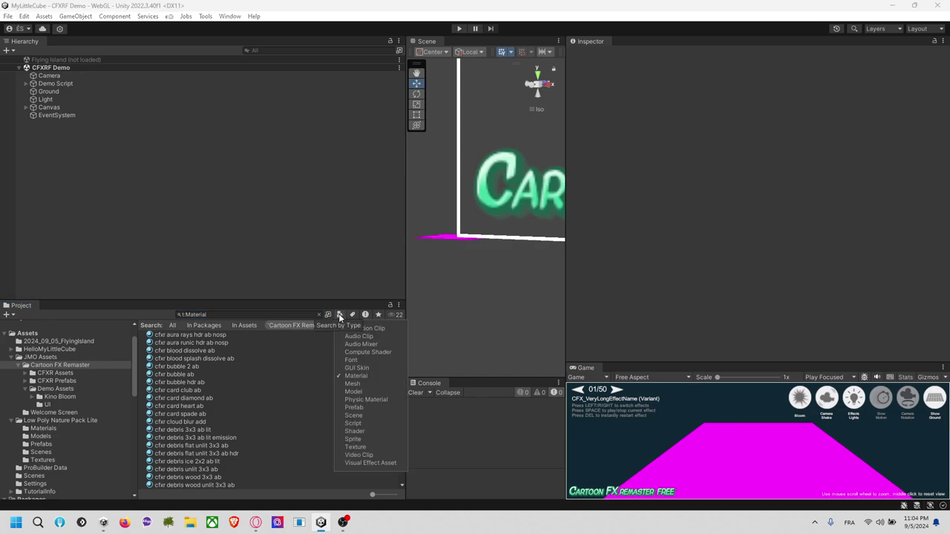
click(352, 377)
click(352, 376)
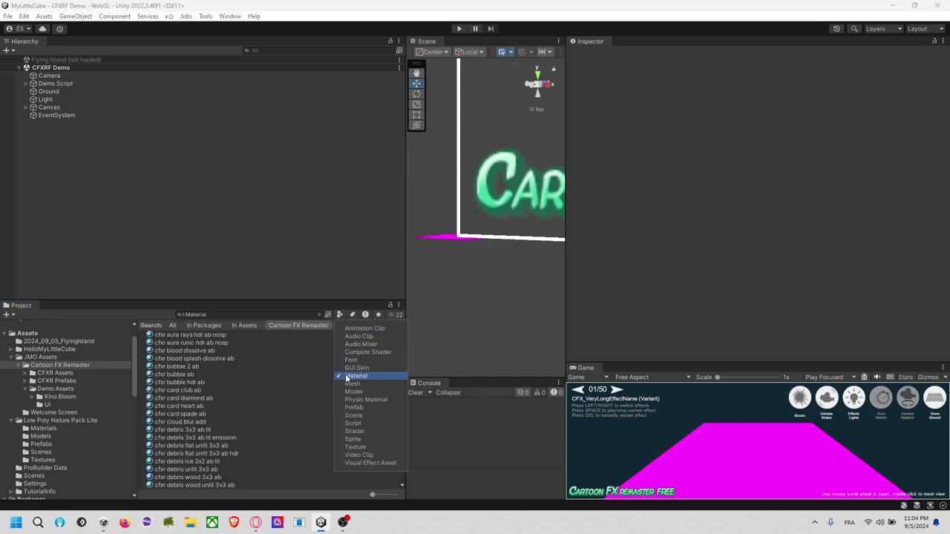
click(256, 327)
click(257, 326)
click(298, 325)
Select all the materials found in the Cartoon FX Remaster folder, from cfxr aura rays hdr ab nosp through the last entry.
click(223, 359)
click(217, 336)
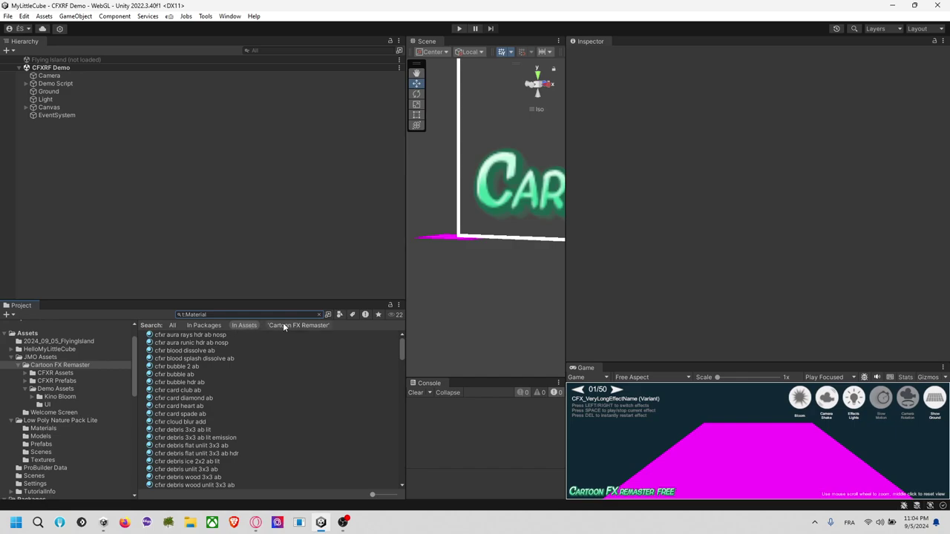
scroll(220, 348, down, 20)
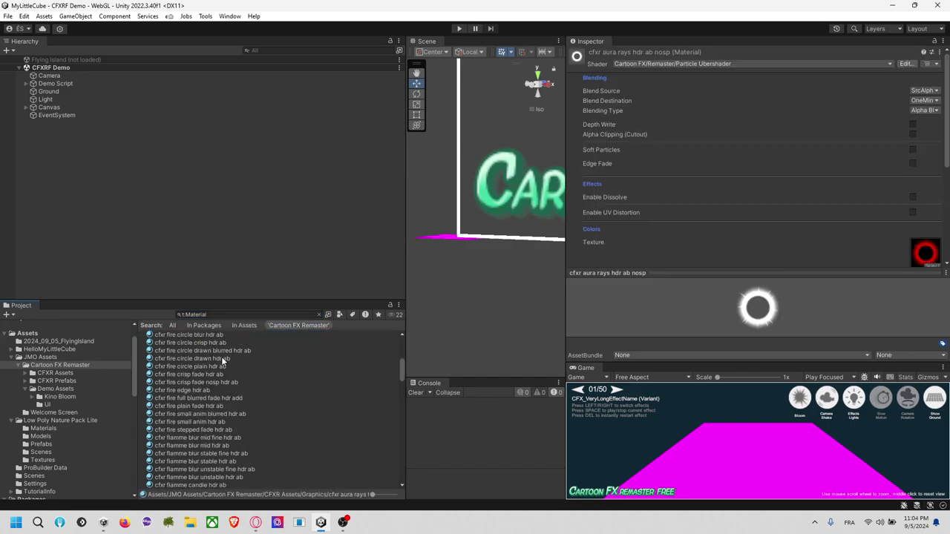
scroll(200, 457, down, 5)
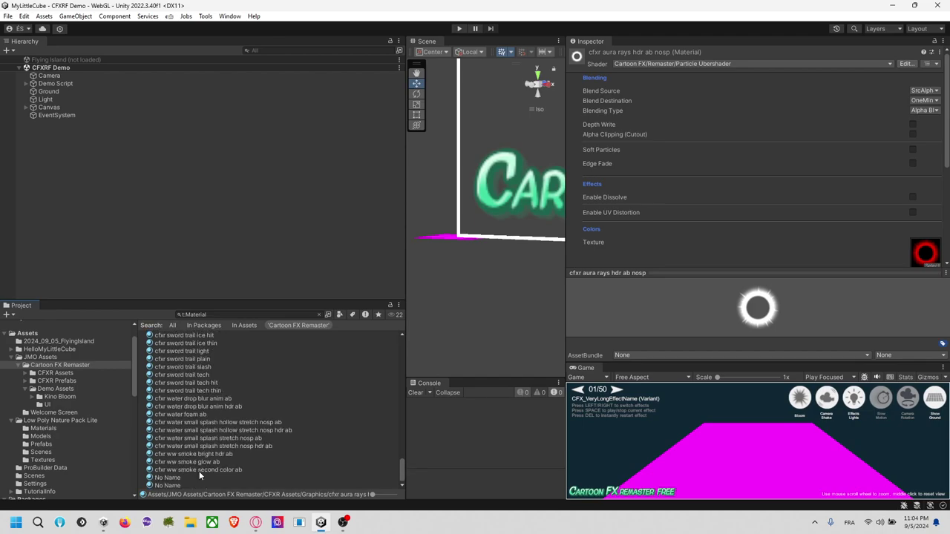
shift+click(181, 484)
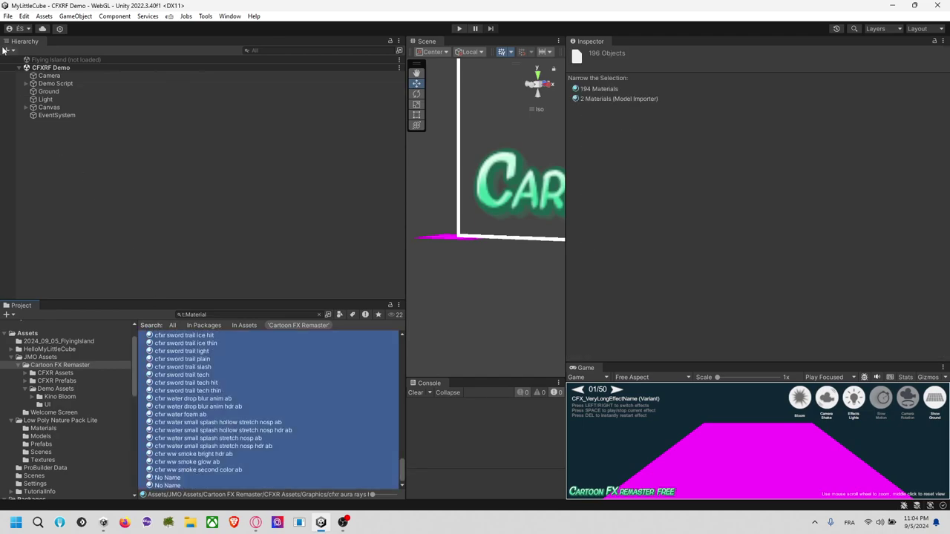
Convert the selected built-in materials to URP, confirm the upgrade, and clear the console messages.
click(25, 16)
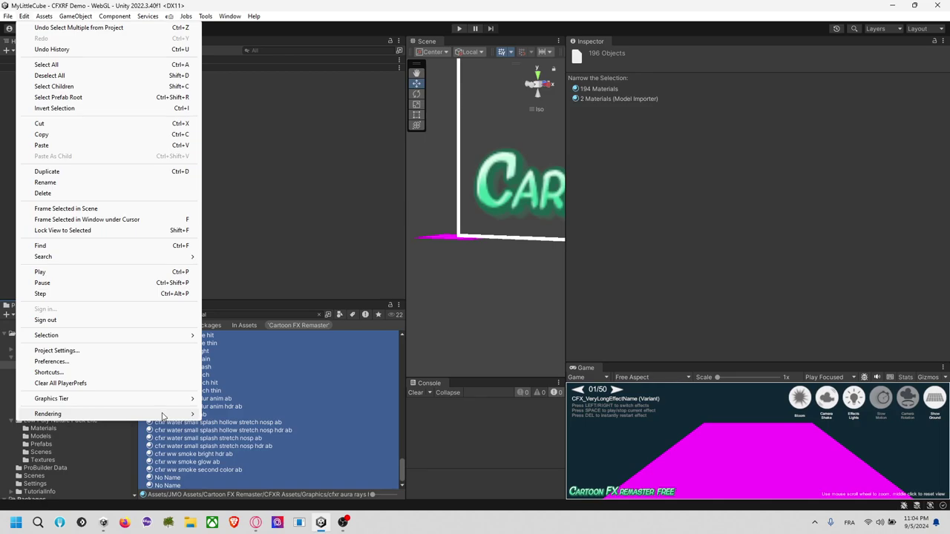
mouse_move(162, 413)
mouse_move(273, 414)
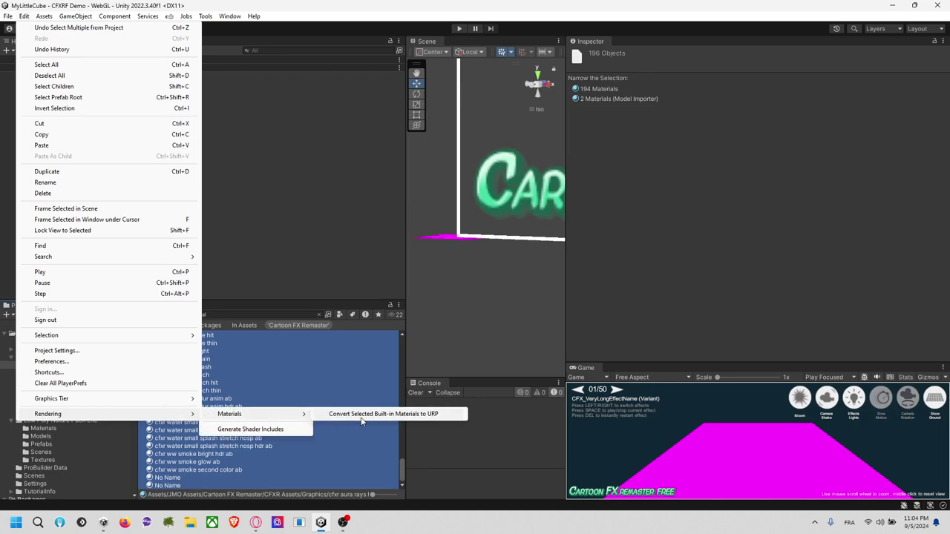
click(361, 417)
click(502, 280)
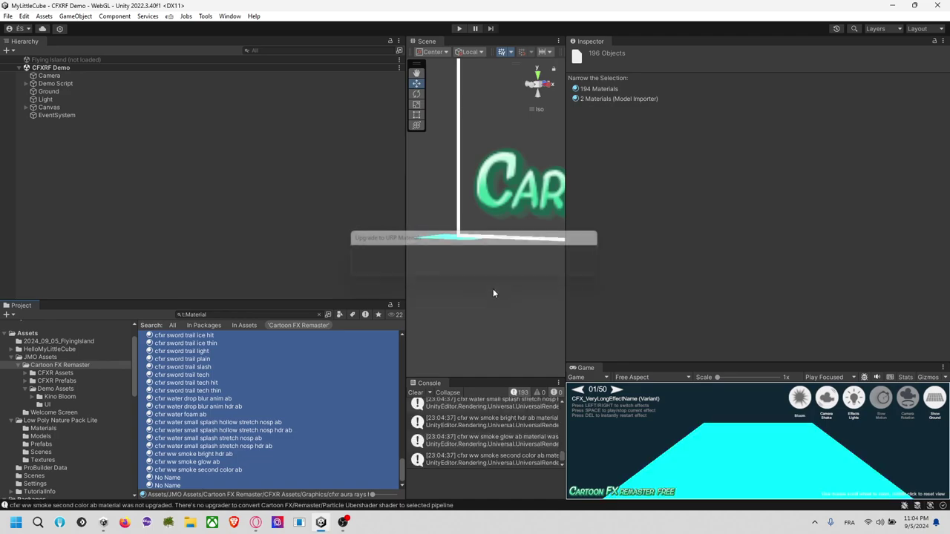
click(416, 393)
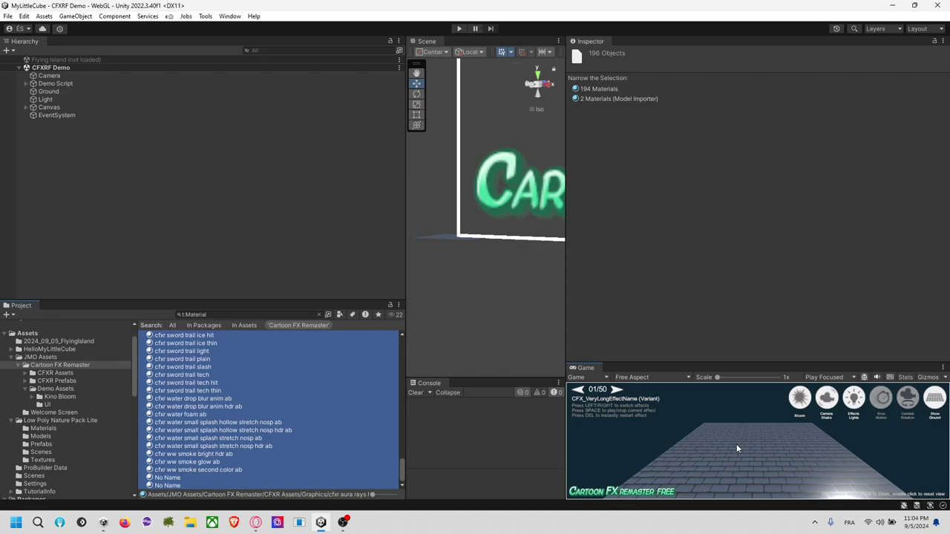
Enlarge the game view, run the CFXRF Demo scene, and clear the console to check for recurring errors.
drag(613, 363, 631, 249)
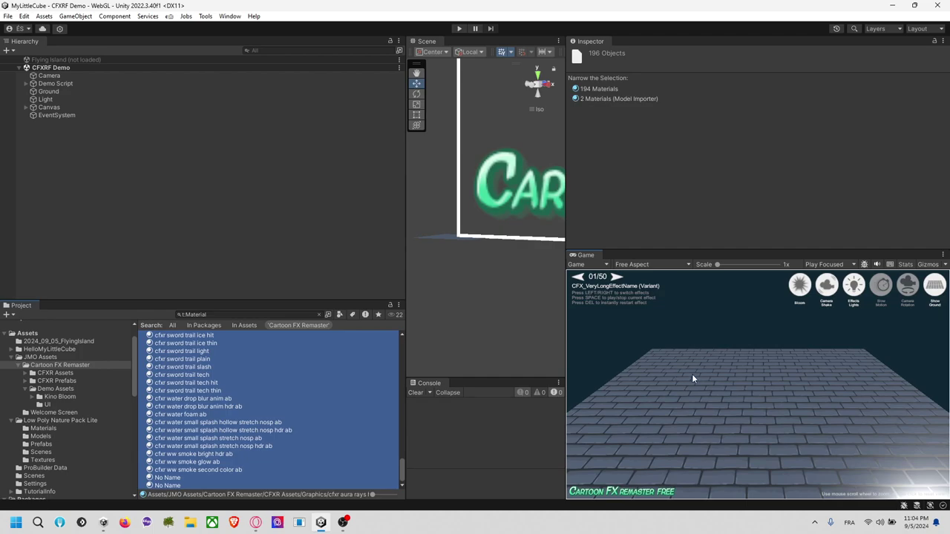
click(459, 28)
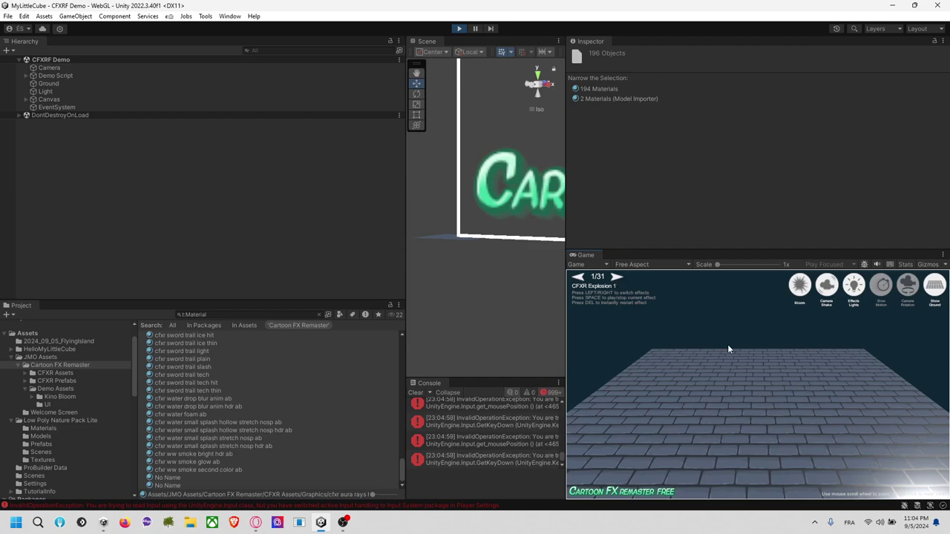
click(415, 393)
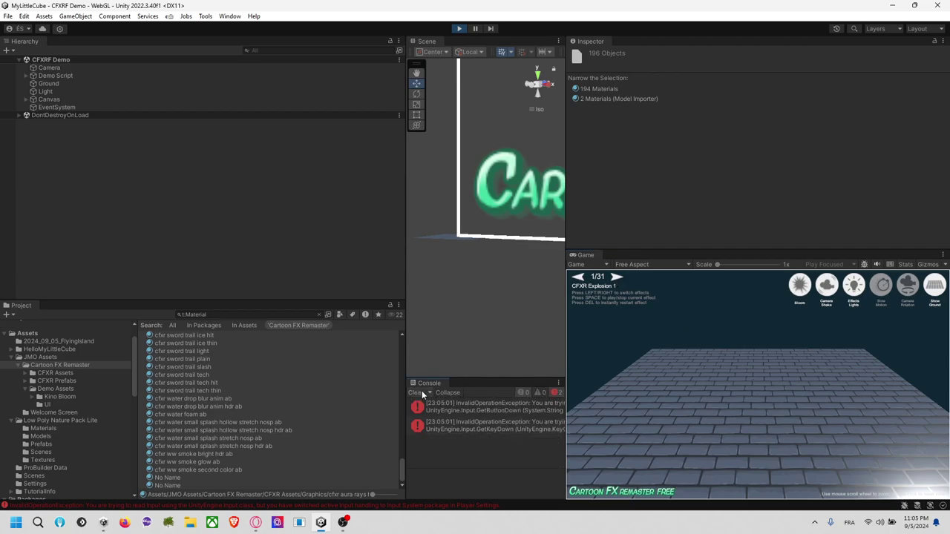
mouse_move(566, 363)
mouse_down()
mouse_move(530, 364)
mouse_move(567, 362)
mouse_up()
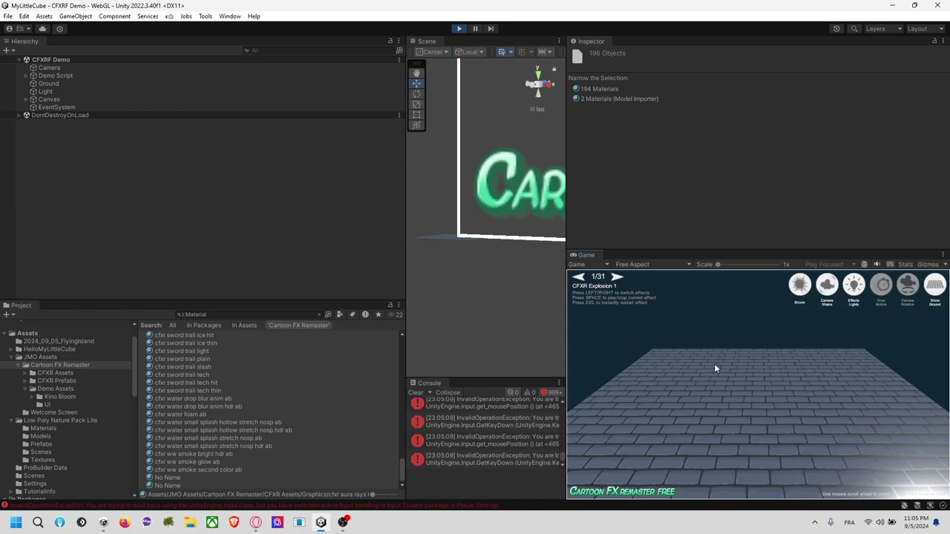
click(472, 405)
click(415, 392)
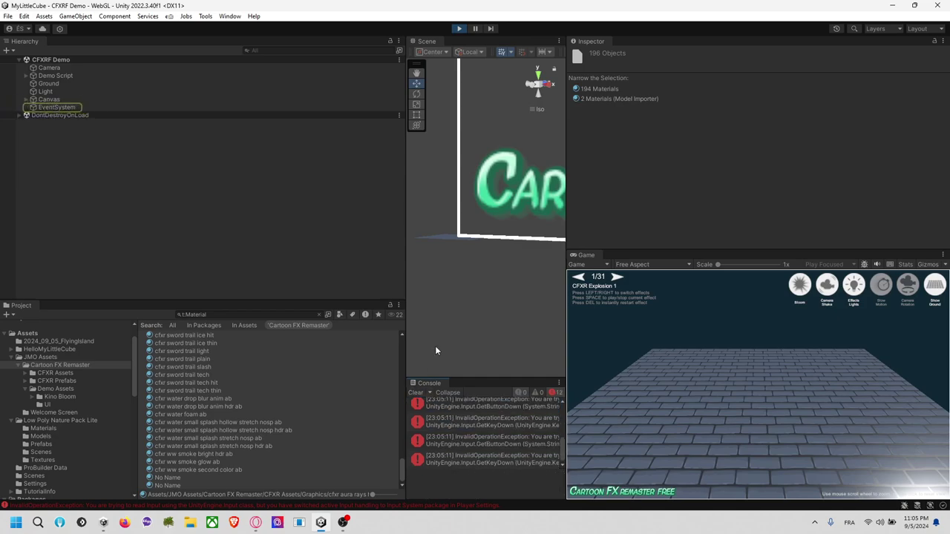
Rerun the demo scene, read the full text of a console error in a resized layout, and stop playback.
click(460, 28)
click(459, 29)
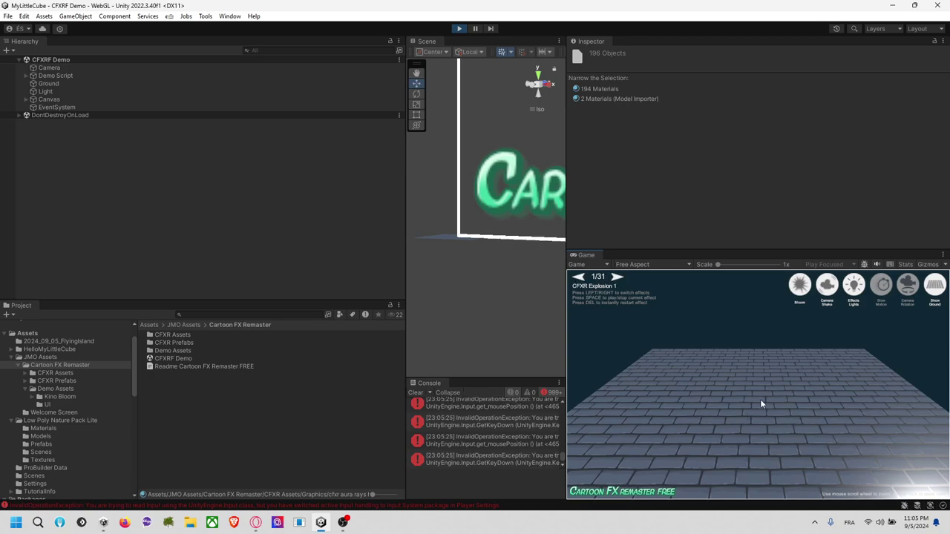
drag(569, 383, 517, 393)
click(440, 407)
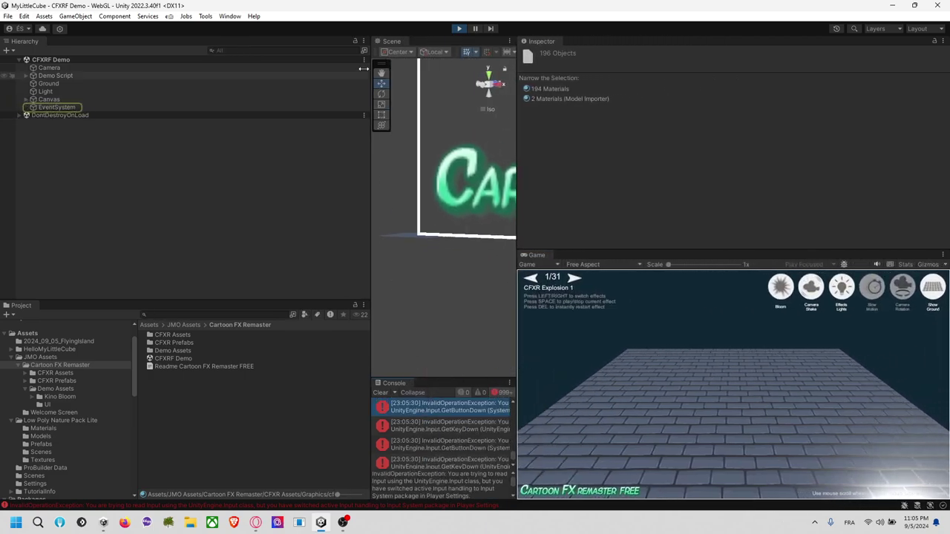
click(456, 29)
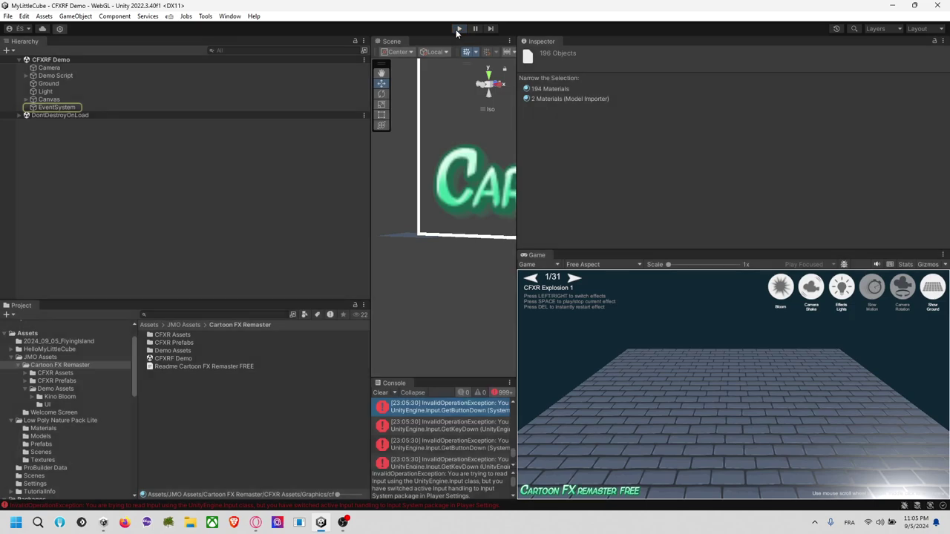
Set Active Input Handling to Both in the WebGL player settings and apply the change with an editor restart.
click(8, 16)
click(46, 138)
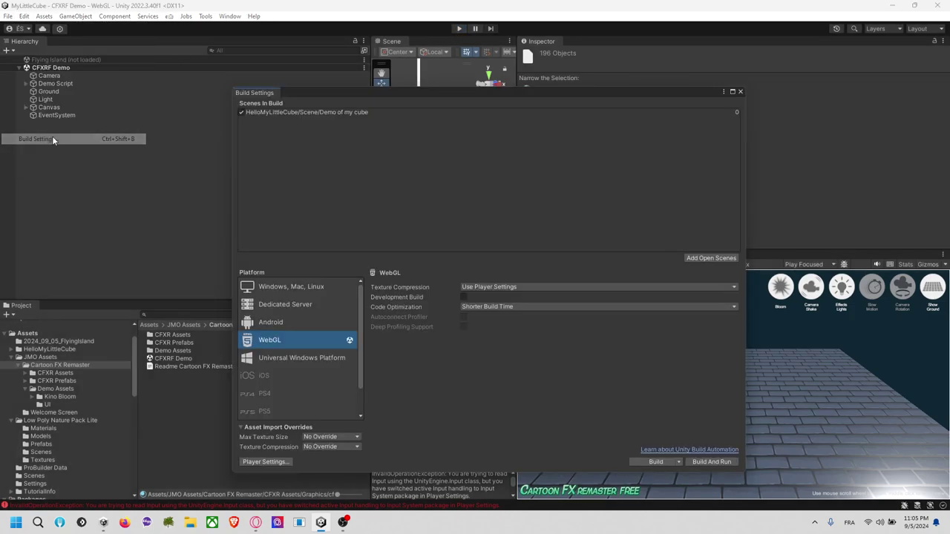
click(266, 462)
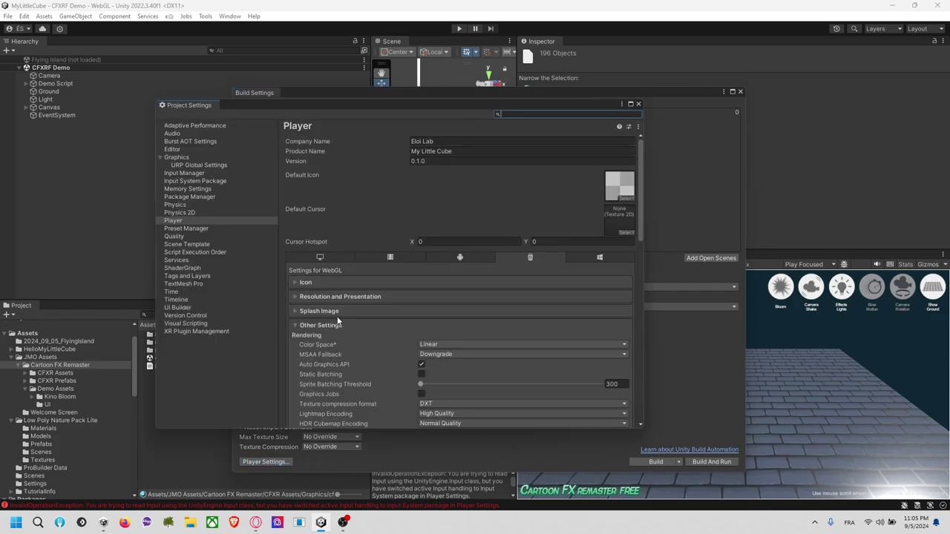
scroll(361, 296, down, 10)
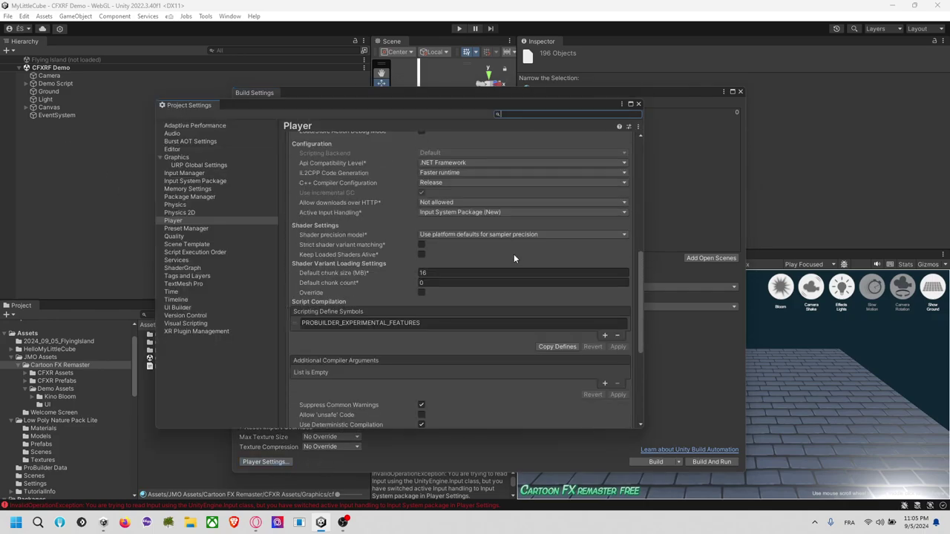
click(470, 213)
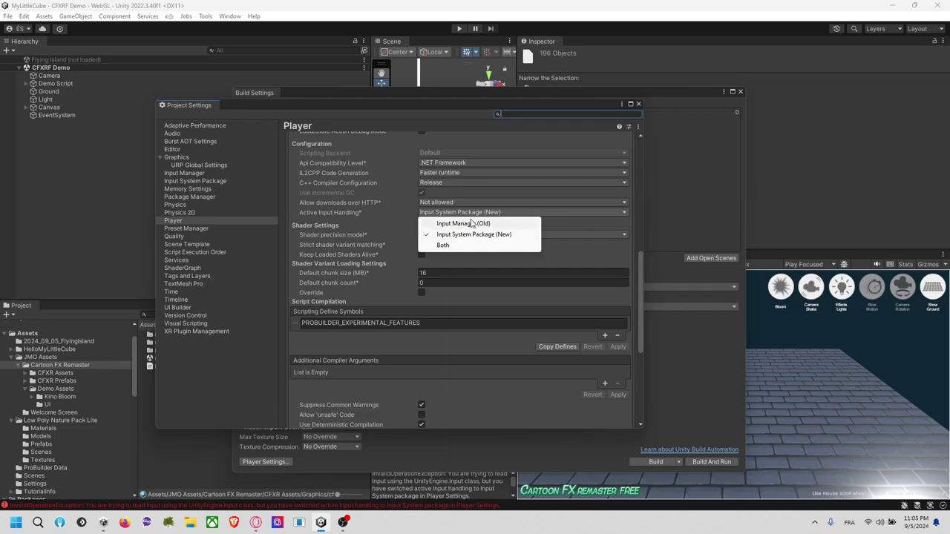
click(454, 245)
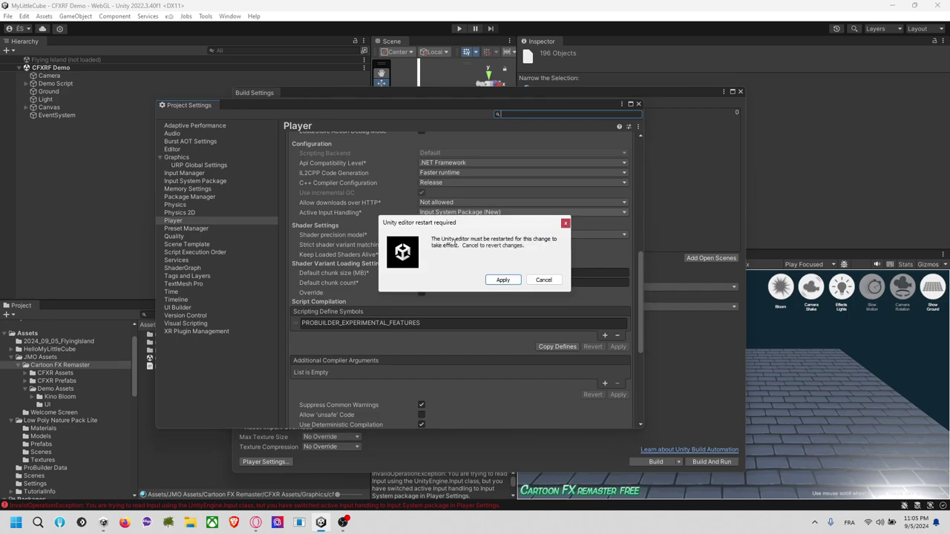
click(503, 280)
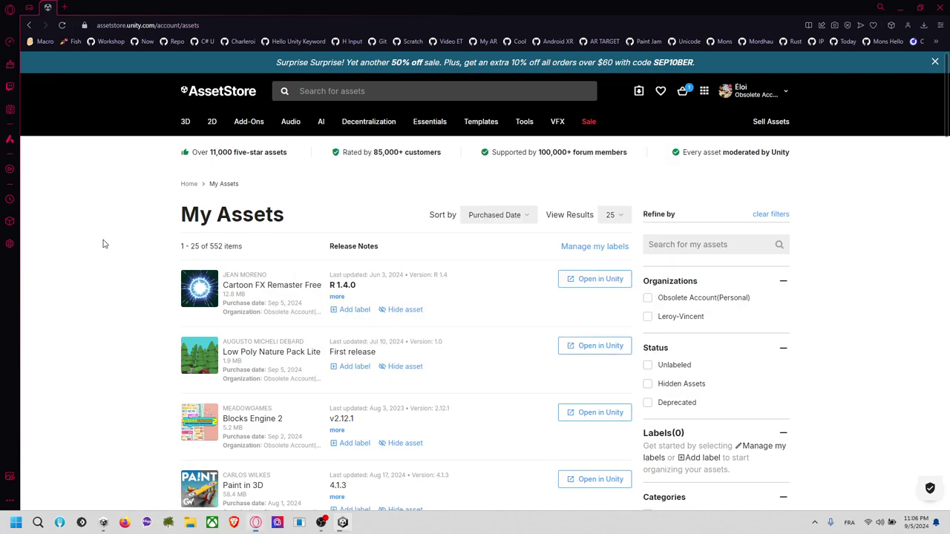
Switch to the Unity Asset Store, search for "water", and limit the results to free assets.
click(394, 90)
text(wa)
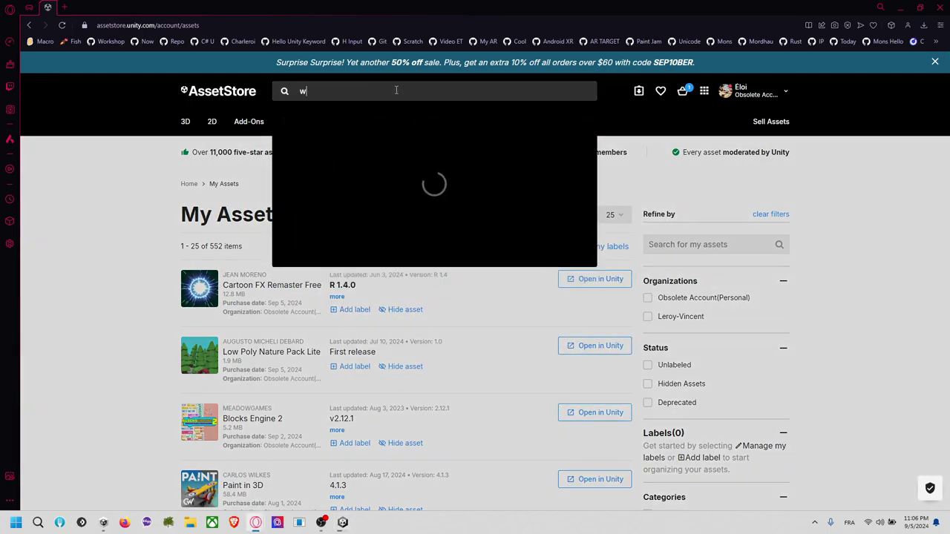
text(ter)
key(Return)
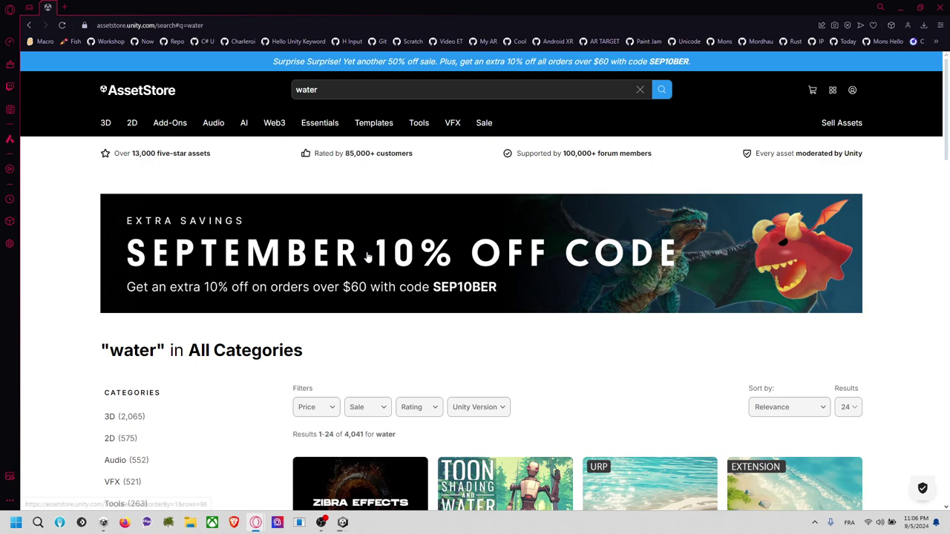
scroll(367, 254, down, 3)
click(330, 212)
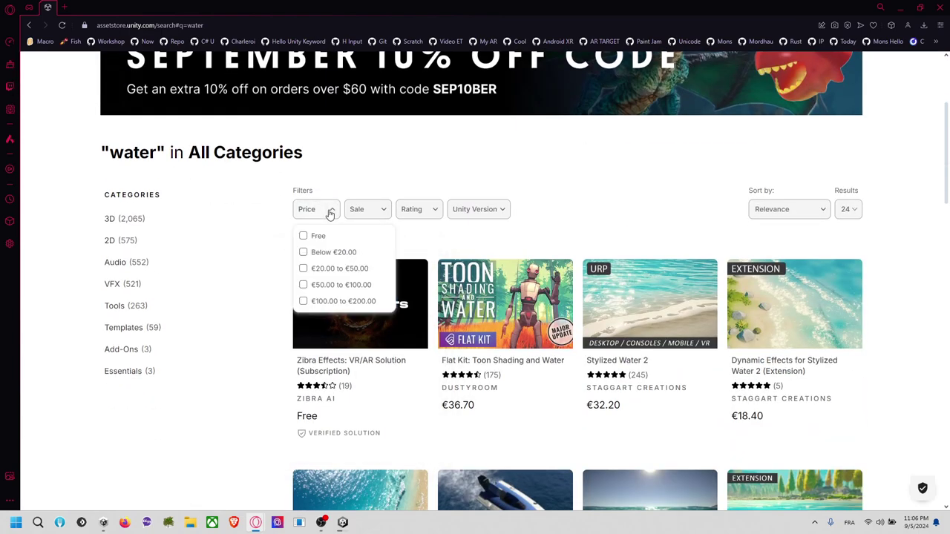
click(325, 236)
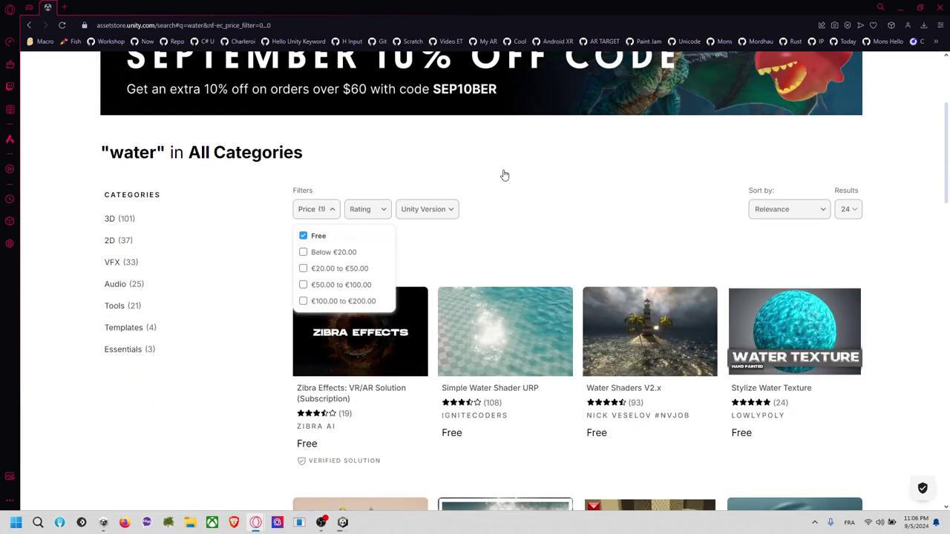
Browse the first page of free water assets, opening Stylize Water Texture, LowPoly Water and Mobile depth water shader in separate tabs.
scroll(505, 178, down, 2)
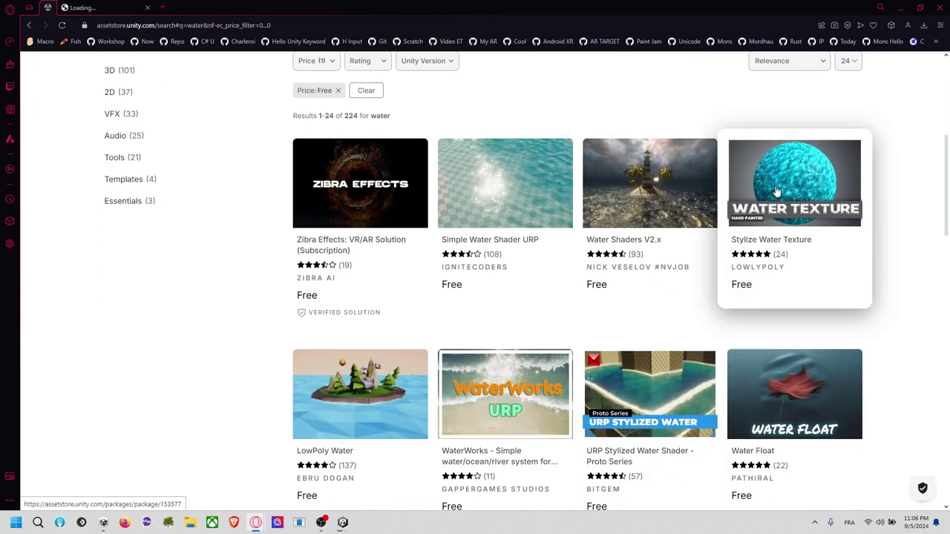
scroll(515, 242, down, 3)
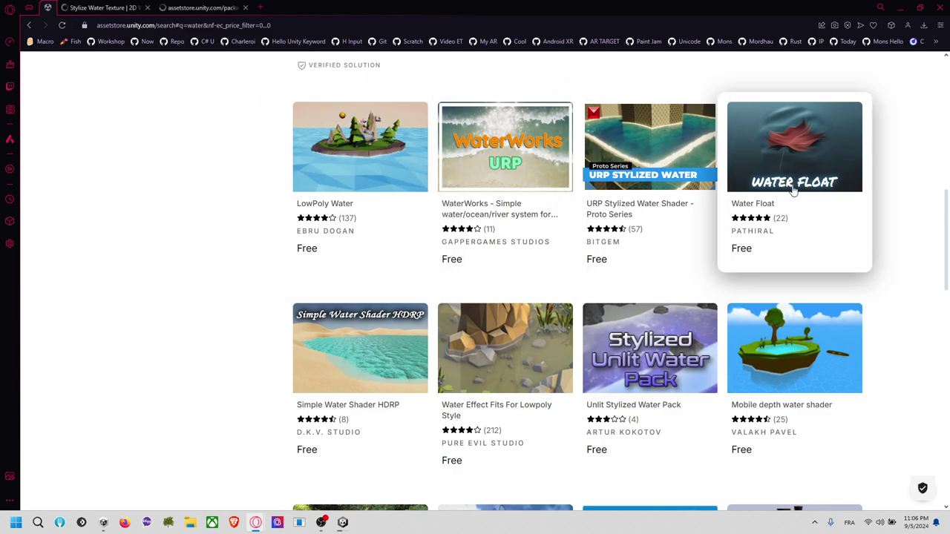
scroll(778, 284, down, 1)
scroll(505, 275, down, 7)
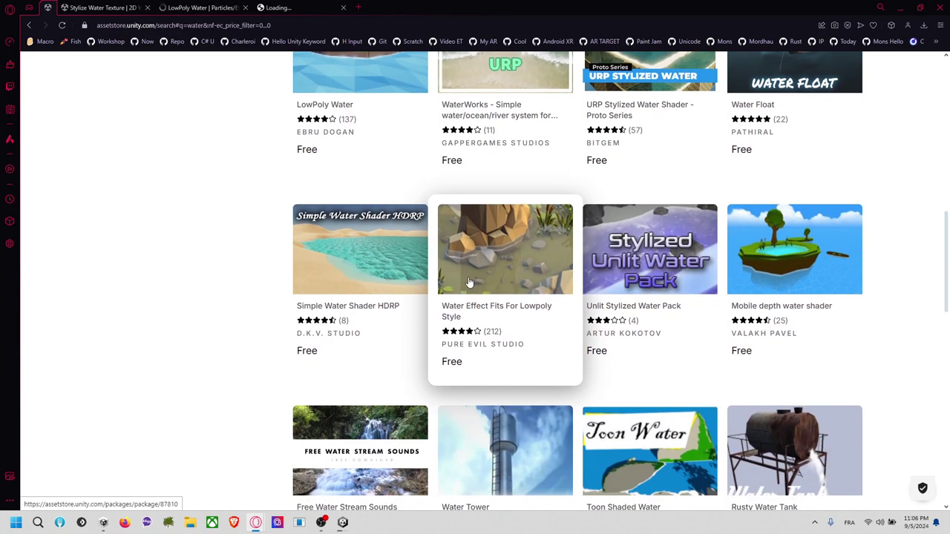
scroll(420, 269, down, 2)
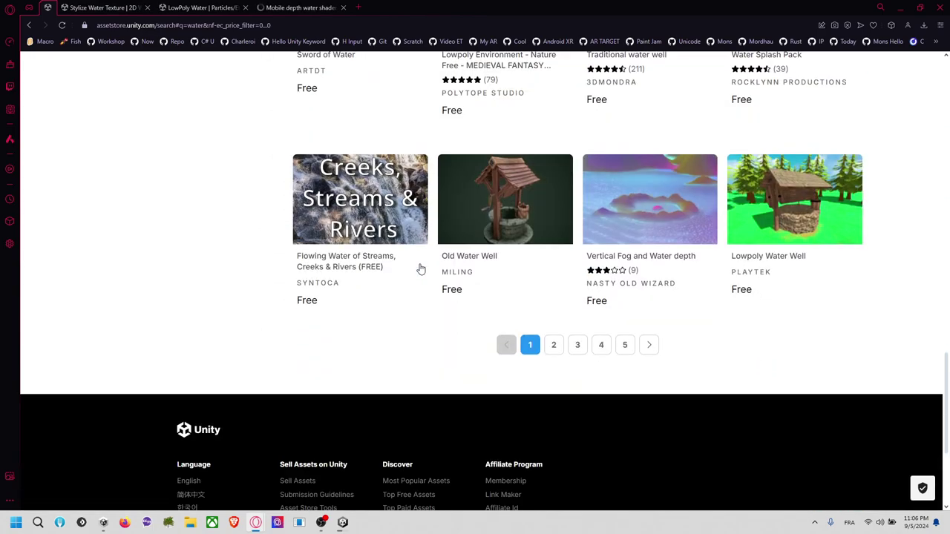
Browse the second page of free water assets, opening MobileWaterShader_EKV and Fristy Fantasy Lands 1 in separate tabs.
click(554, 345)
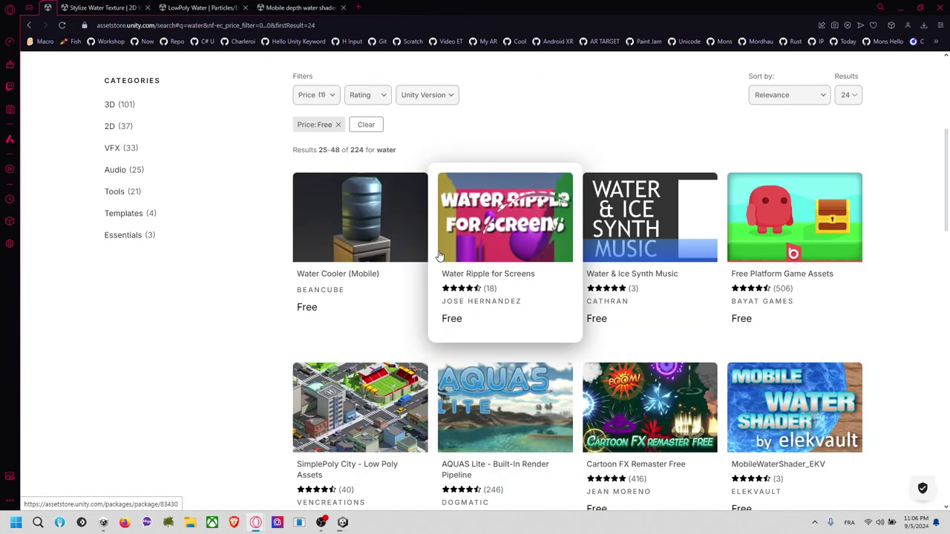
scroll(520, 260, down, 3)
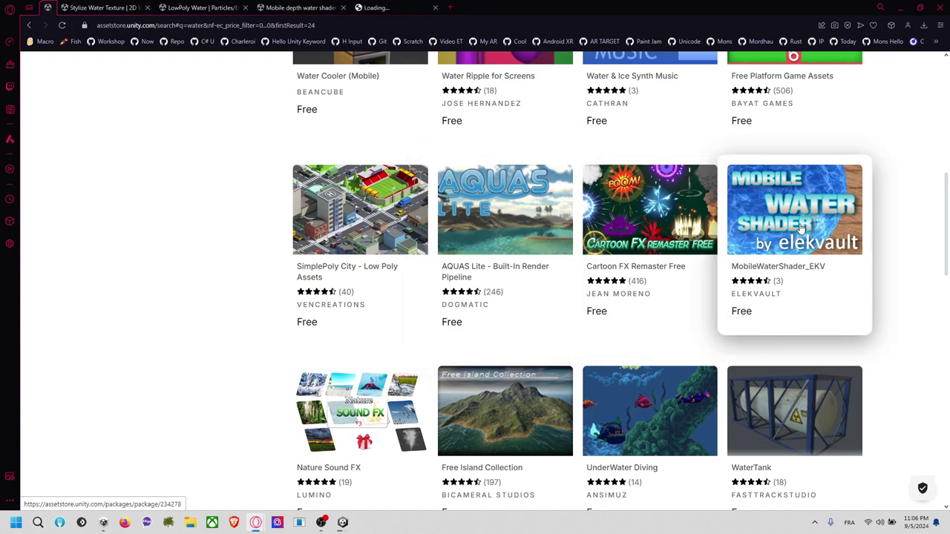
scroll(642, 235, down, 7)
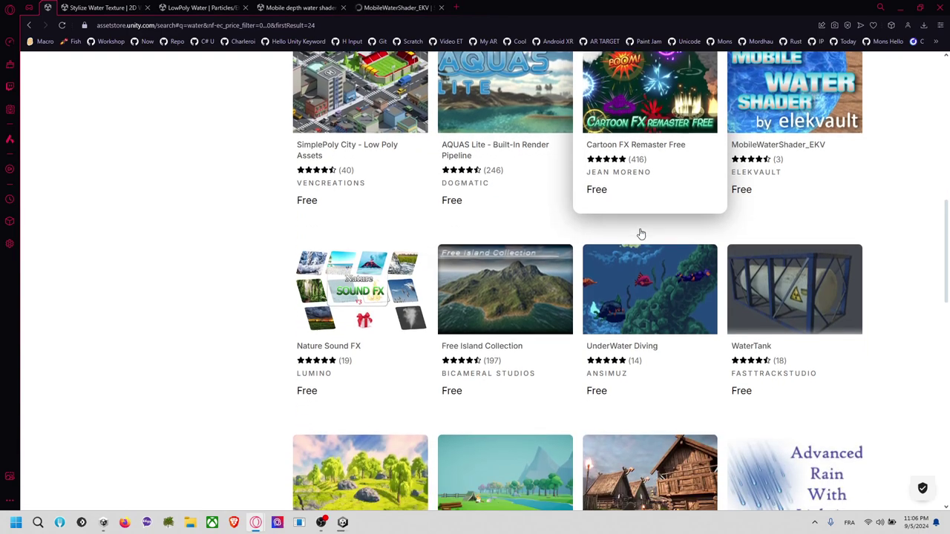
scroll(638, 236, down, 3)
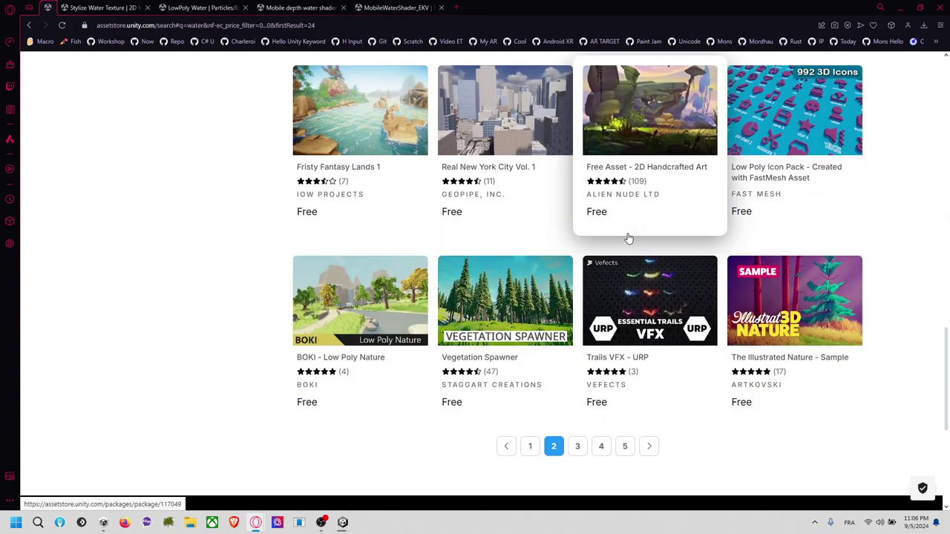
middle_click(347, 140)
scroll(297, 208, down, 2)
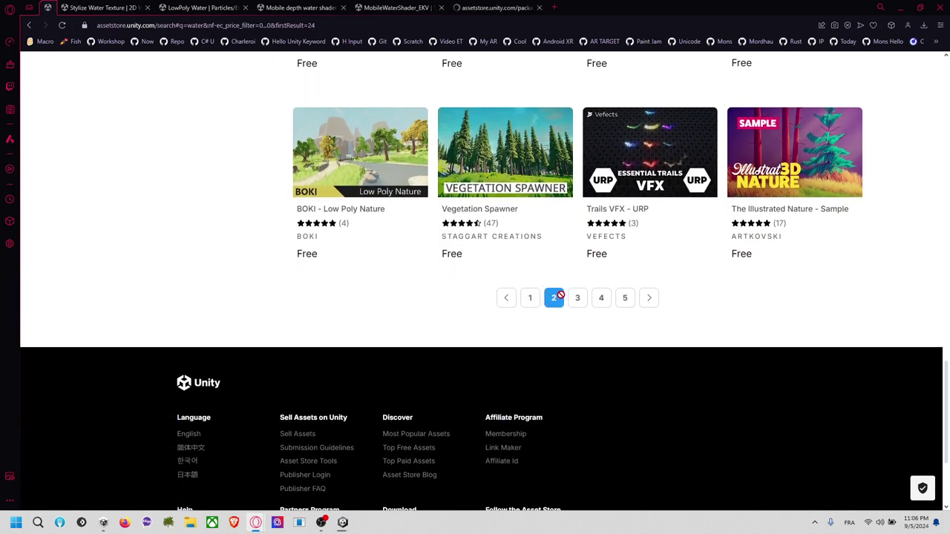
Skim the third page of free water assets and review the preview images of Stylize Water Texture.
click(578, 298)
scroll(495, 241, down, 3)
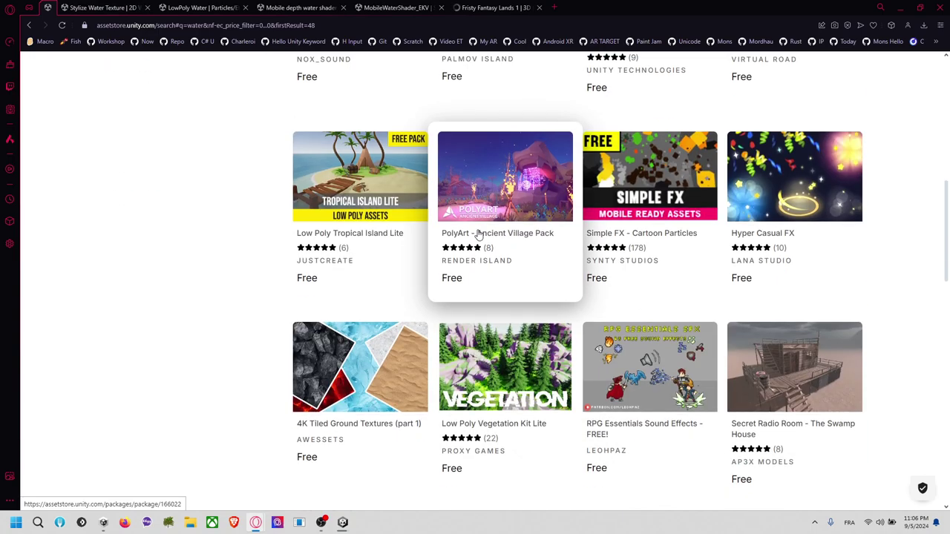
click(120, 10)
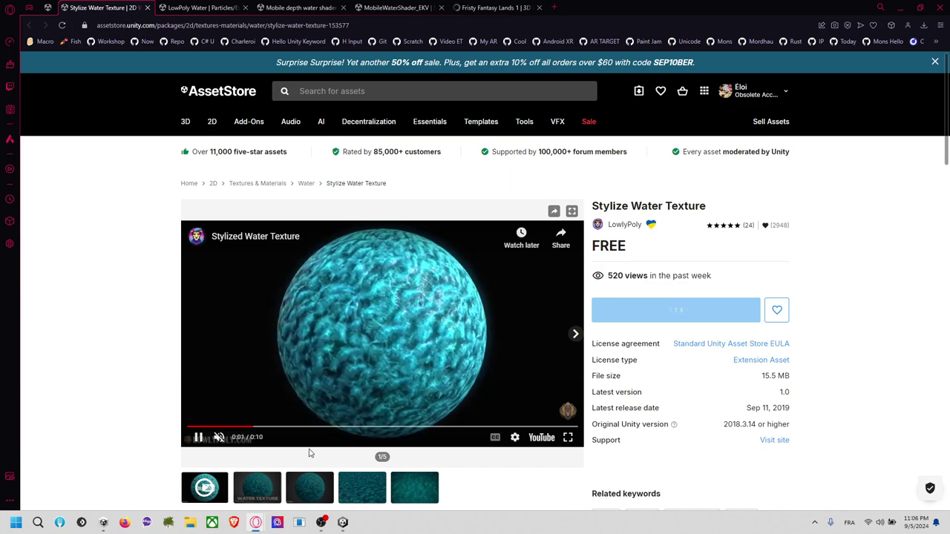
click(353, 493)
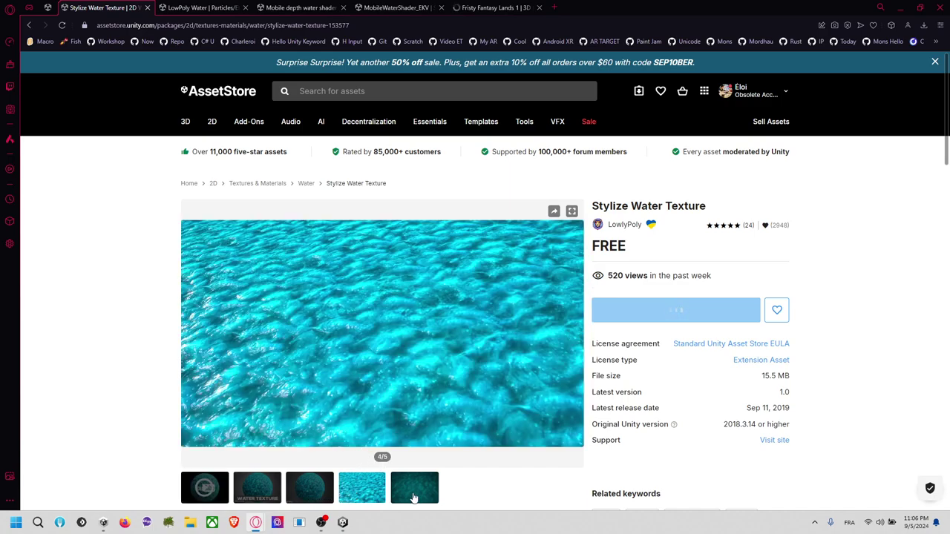
click(413, 495)
click(353, 489)
right_click(162, 349)
click(256, 487)
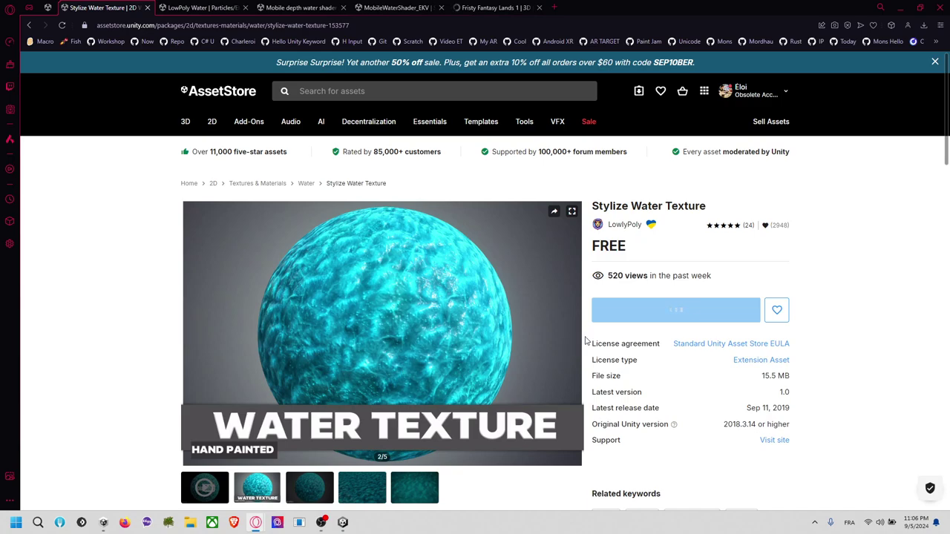
Play the Stylize Water Texture preview video from partway through and read the asset's overview.
scroll(460, 367, down, 3)
click(204, 240)
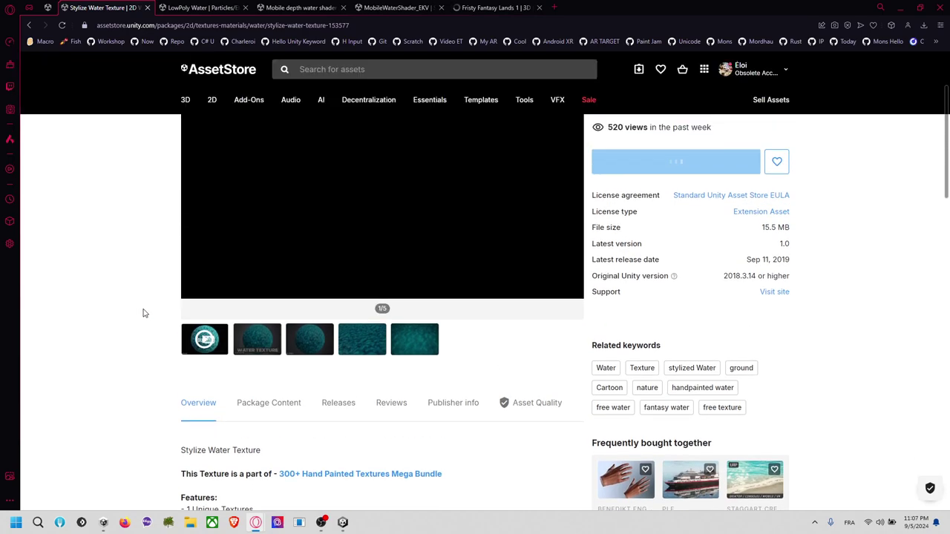
drag(322, 302, 375, 310)
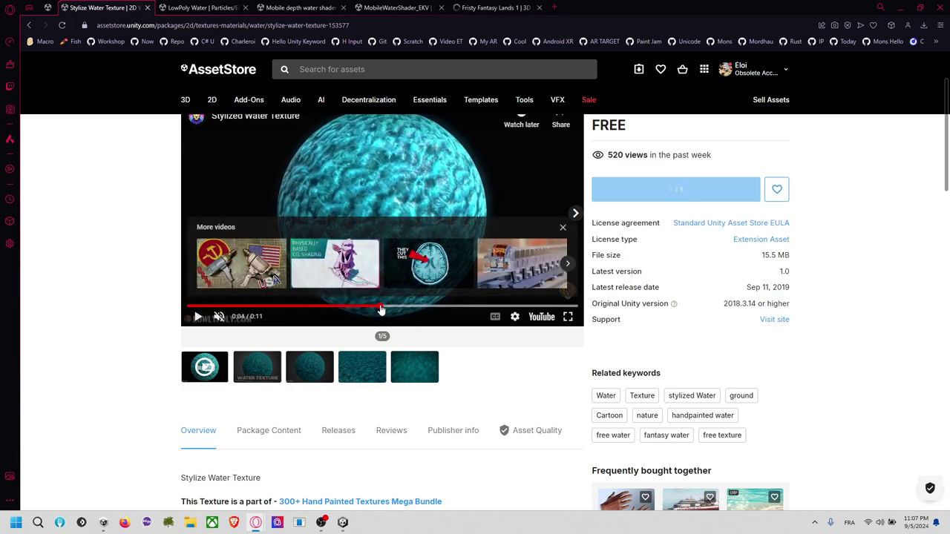
click(198, 317)
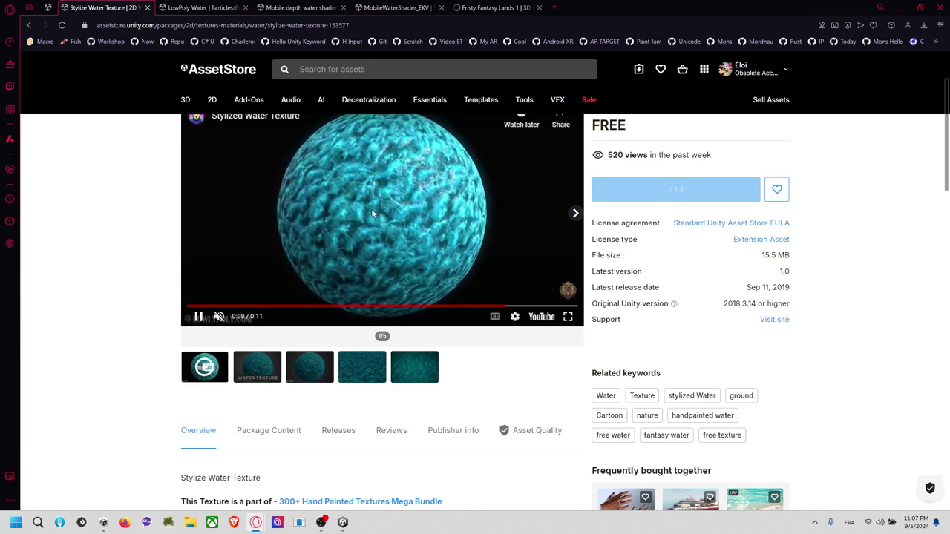
scroll(165, 233, down, 3)
scroll(155, 236, down, 1)
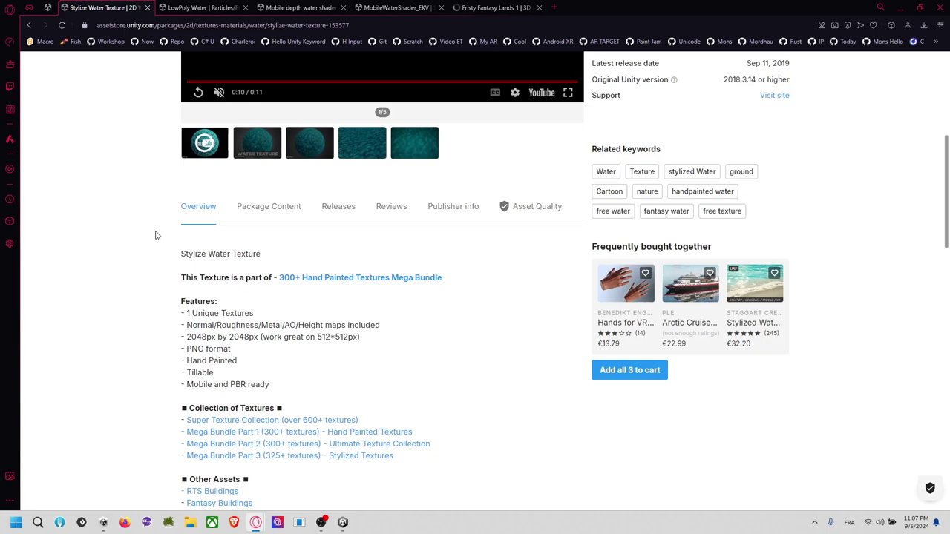
scroll(225, 97, up, 2)
Examine the LowPoly Water asset's preview images and read its overview description.
click(202, 7)
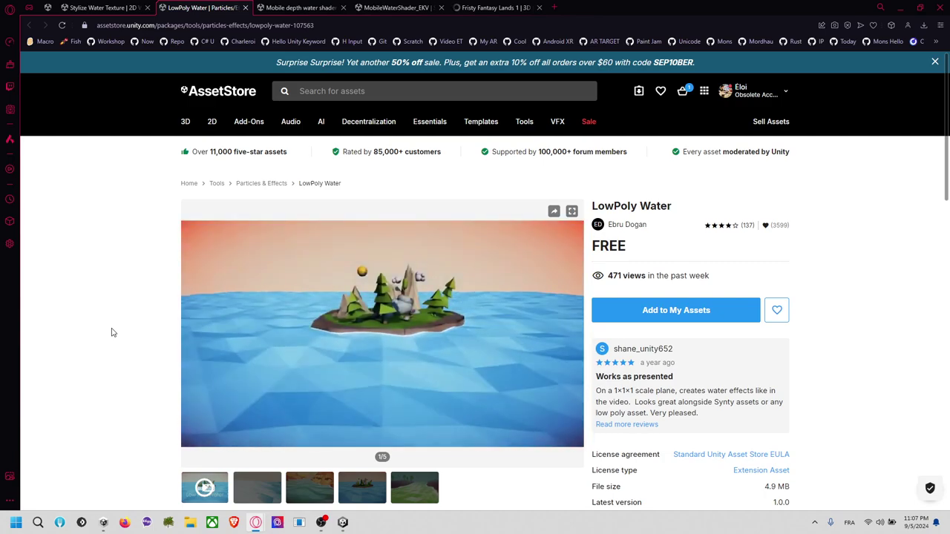
scroll(111, 332, down, 2)
click(253, 336)
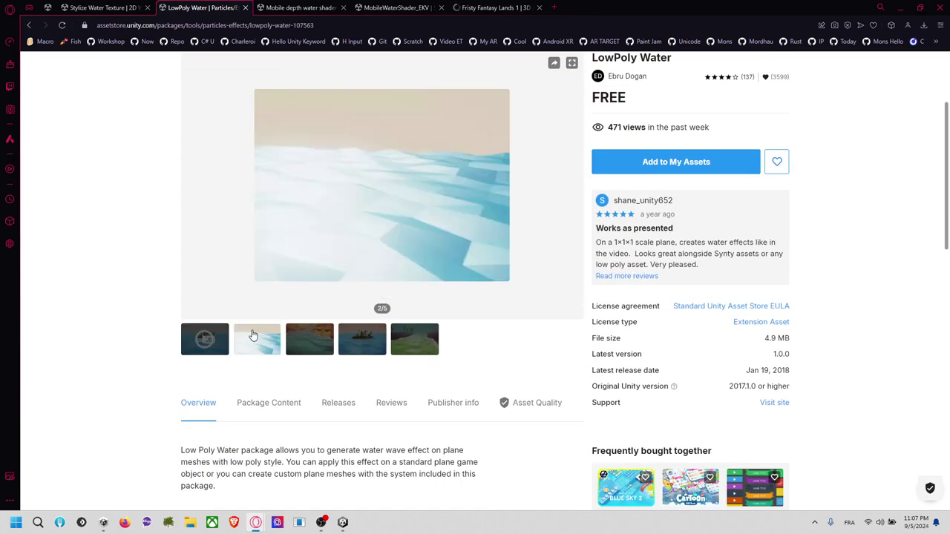
click(303, 353)
click(361, 353)
click(423, 347)
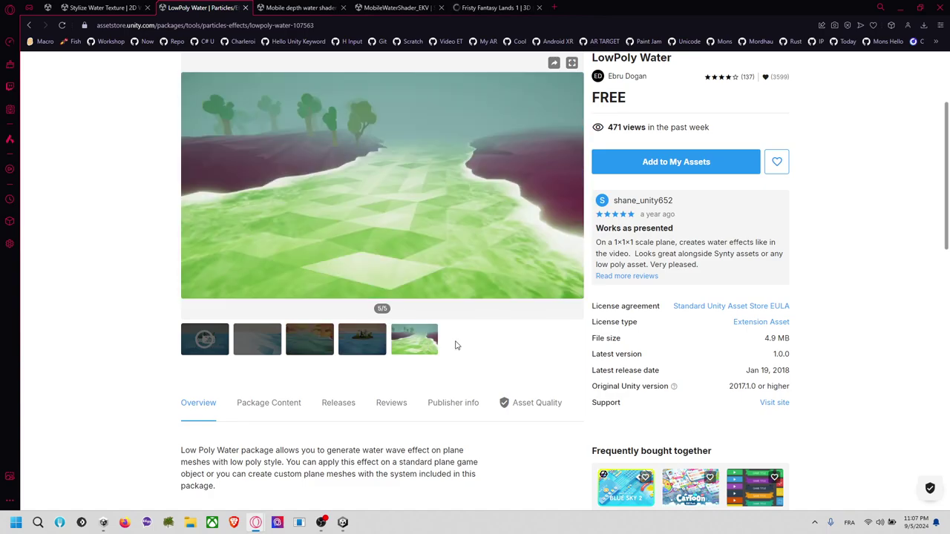
scroll(455, 364, down, 3)
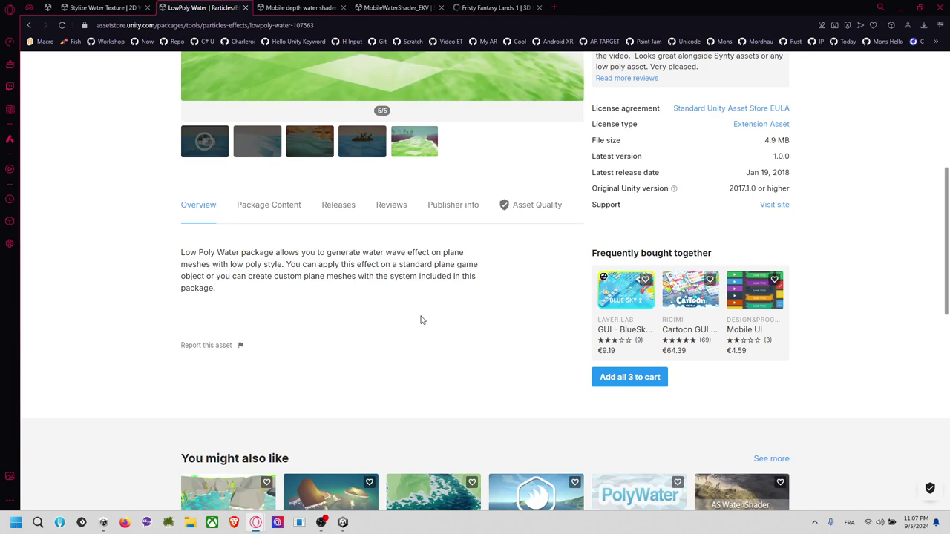
scroll(501, 298, up, 5)
Add the free LowPoly Water asset to My Assets and copy its store page address.
click(642, 312)
click(561, 335)
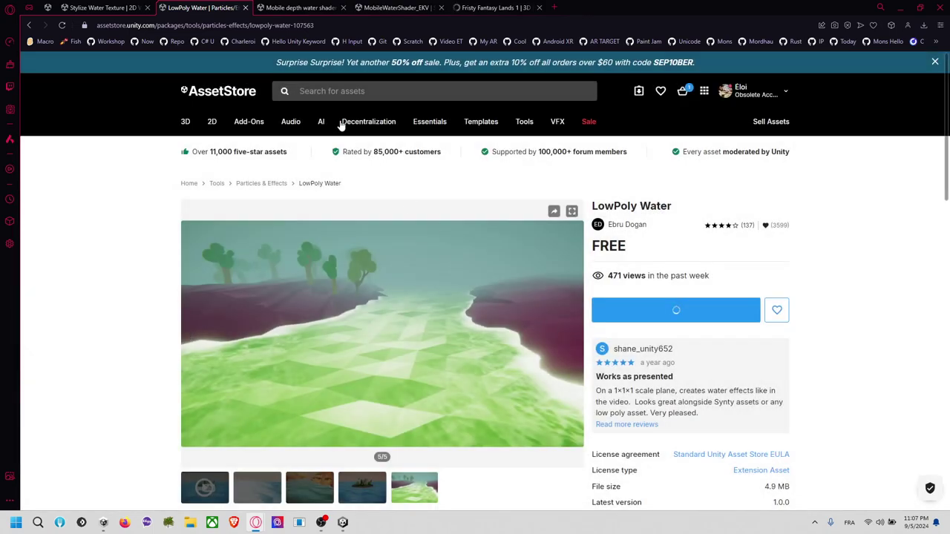
click(305, 25)
key(ctrl+c)
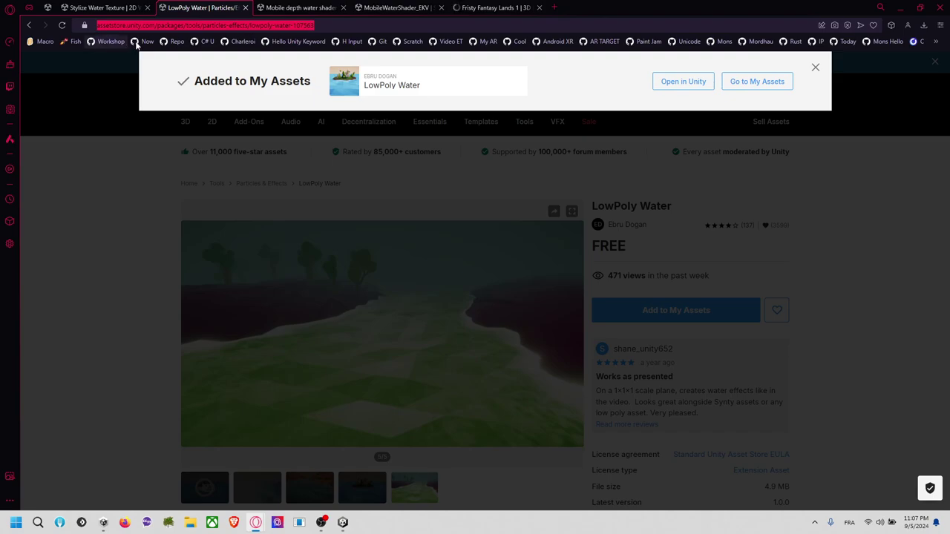
Open the 2024_07_19_CharleroiStreetAR GitHub repository and follow the Nid Gaming (9-13 Septembre) and Hello Drone issues to scene-creation workshop issue #167.
key(Return)
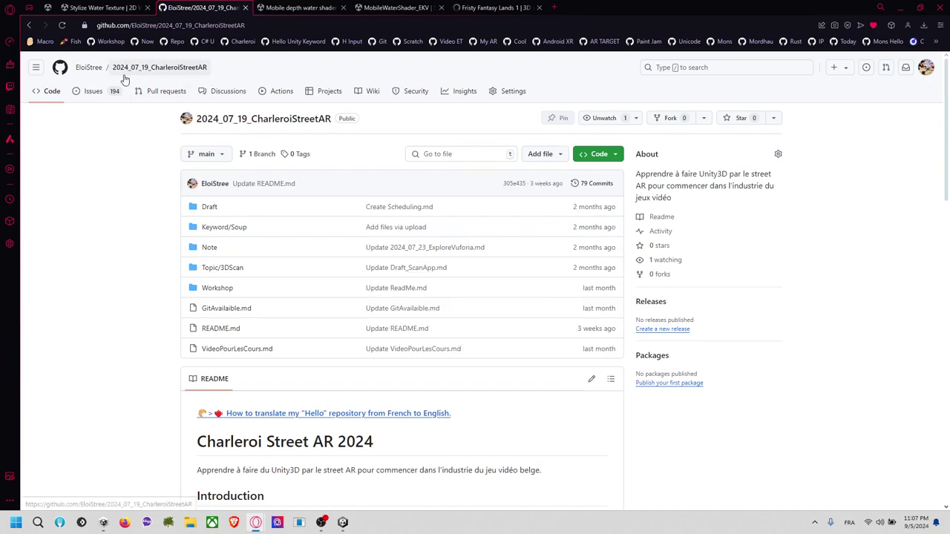
click(95, 90)
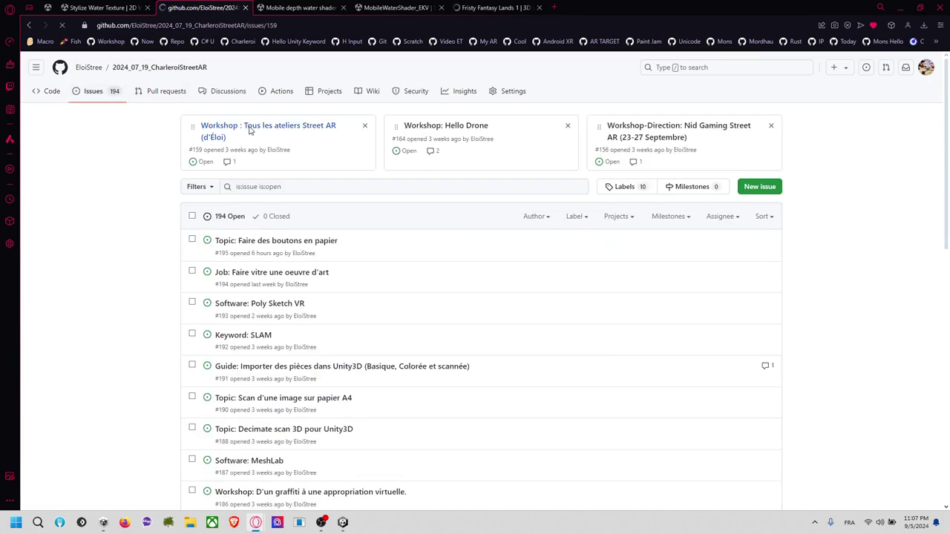
click(390, 221)
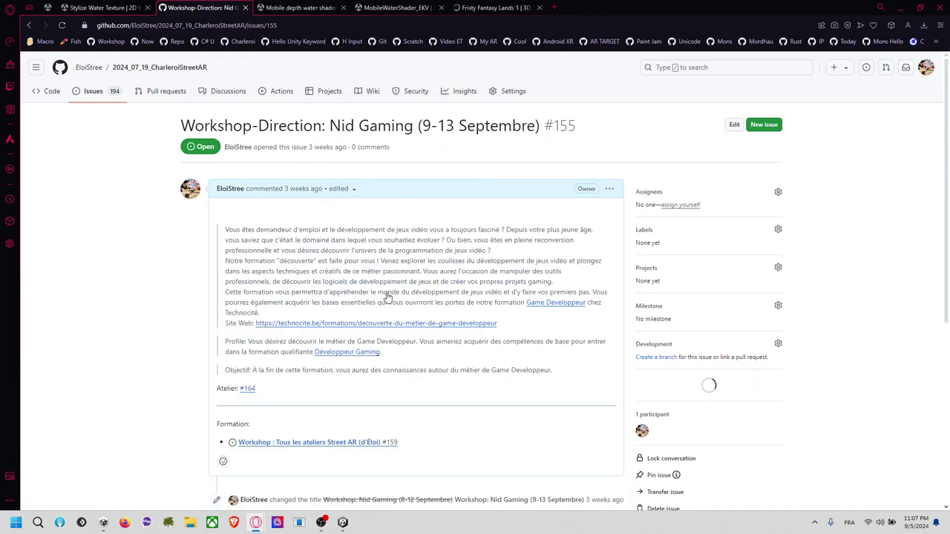
scroll(319, 270, down, 5)
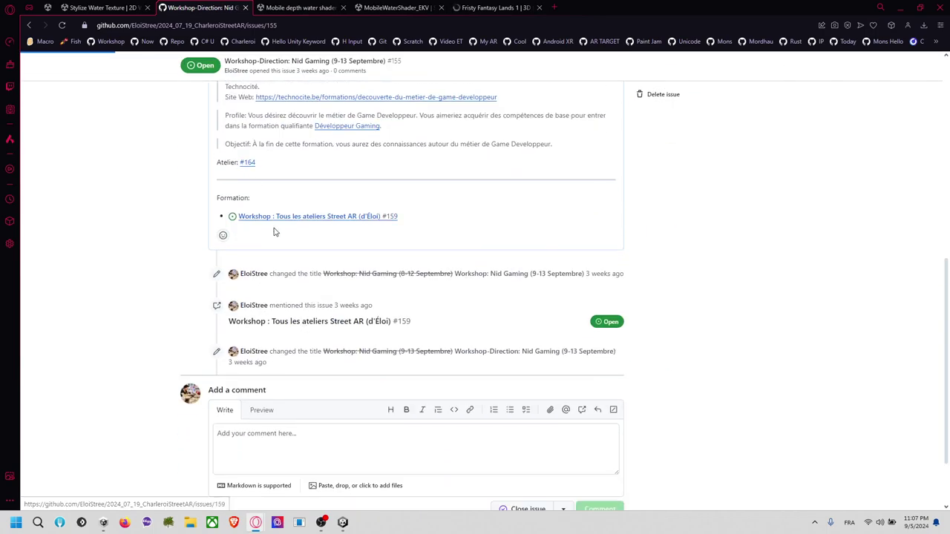
click(247, 162)
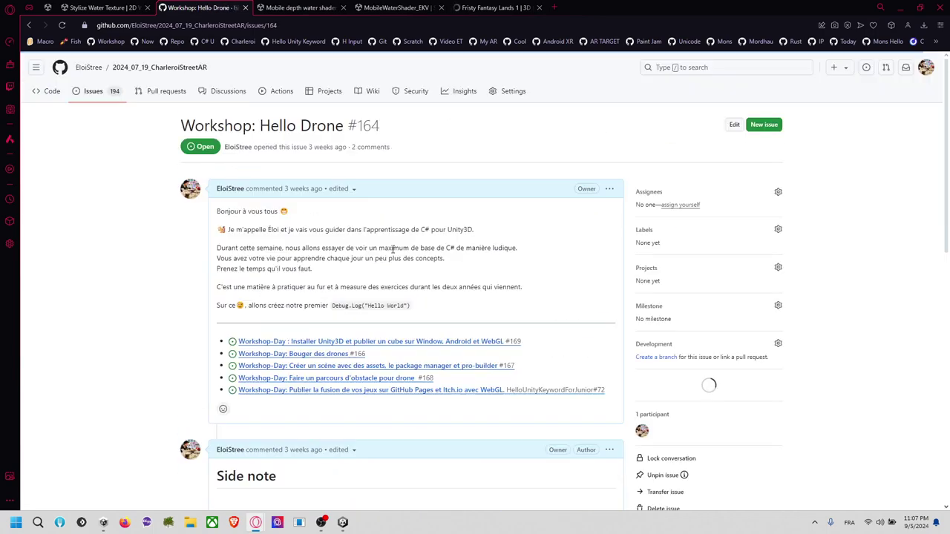
click(415, 367)
scroll(384, 322, down, 15)
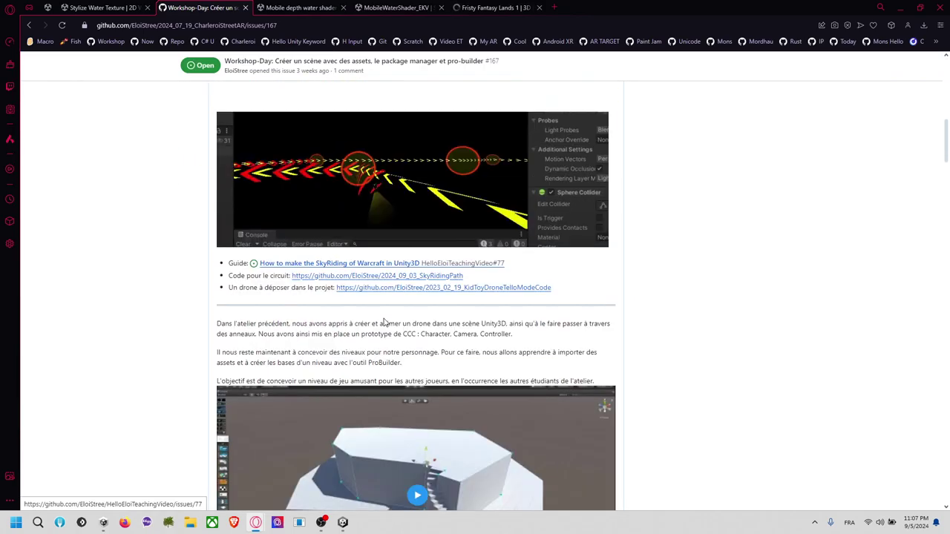
scroll(382, 323, down, 20)
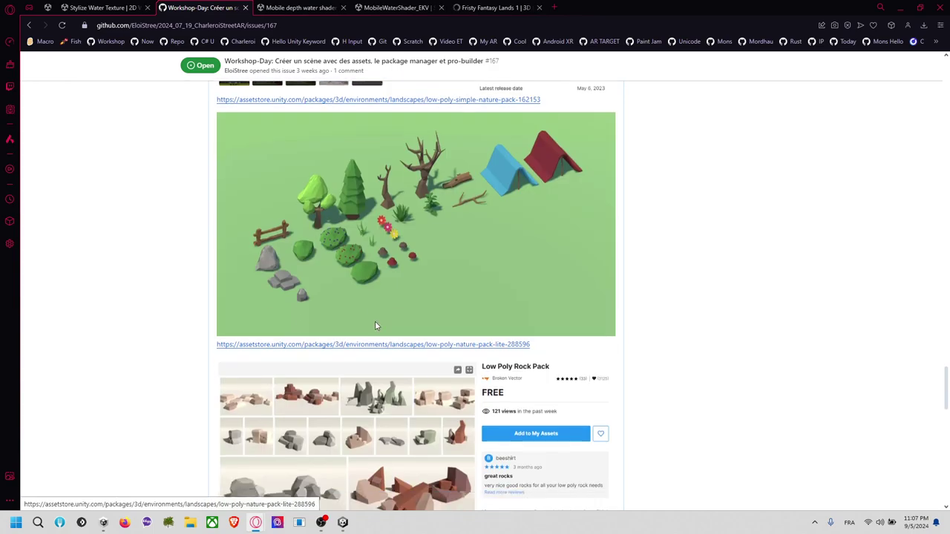
scroll(377, 327, down, 5)
scroll(572, 252, up, 20)
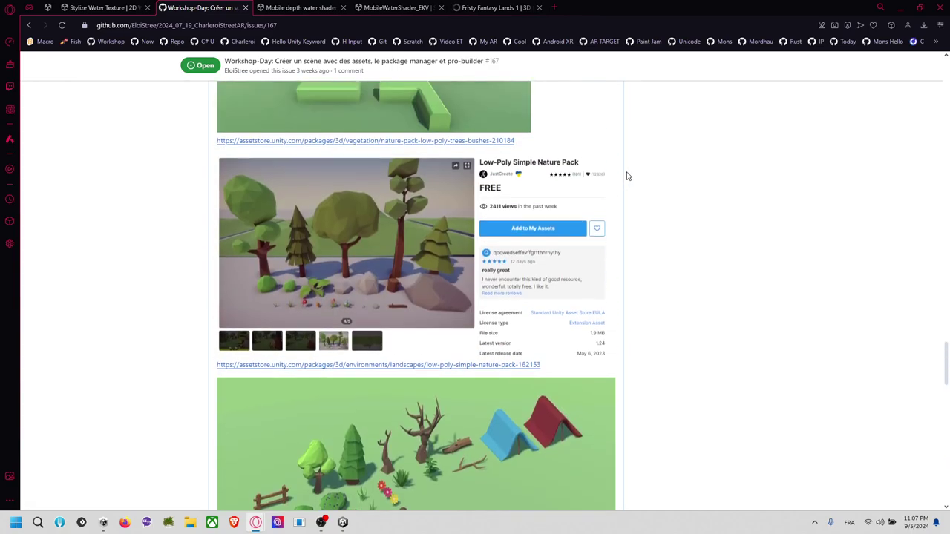
click(607, 266)
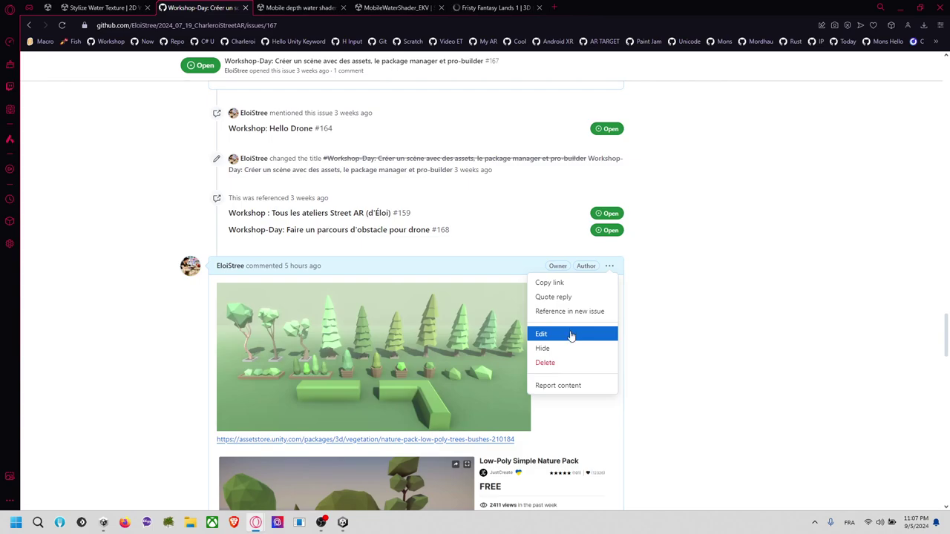
click(568, 334)
scroll(377, 326, down, 1)
scroll(451, 227, down, 3)
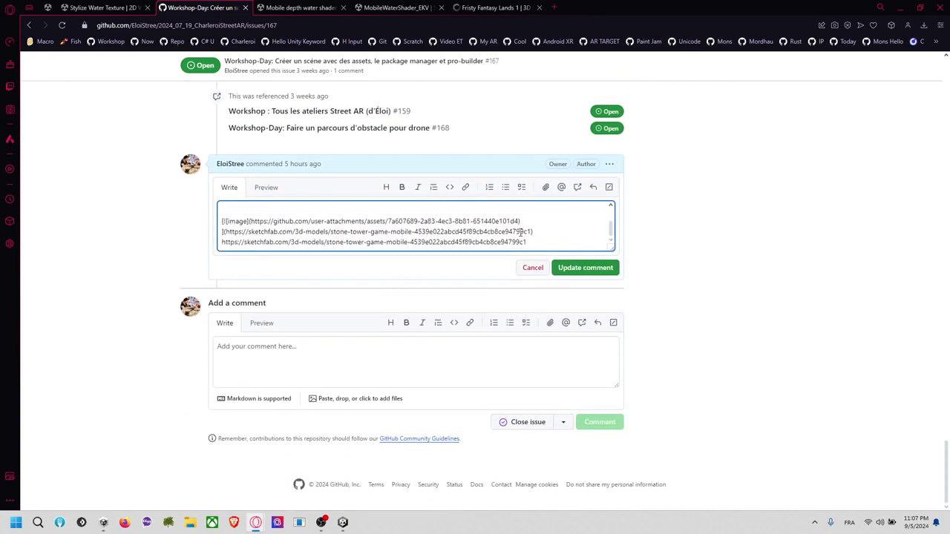
key(Return)
key(Return)
key(Return)
key(Return)
key(Return)
key(Return)
key(ctrl+v)
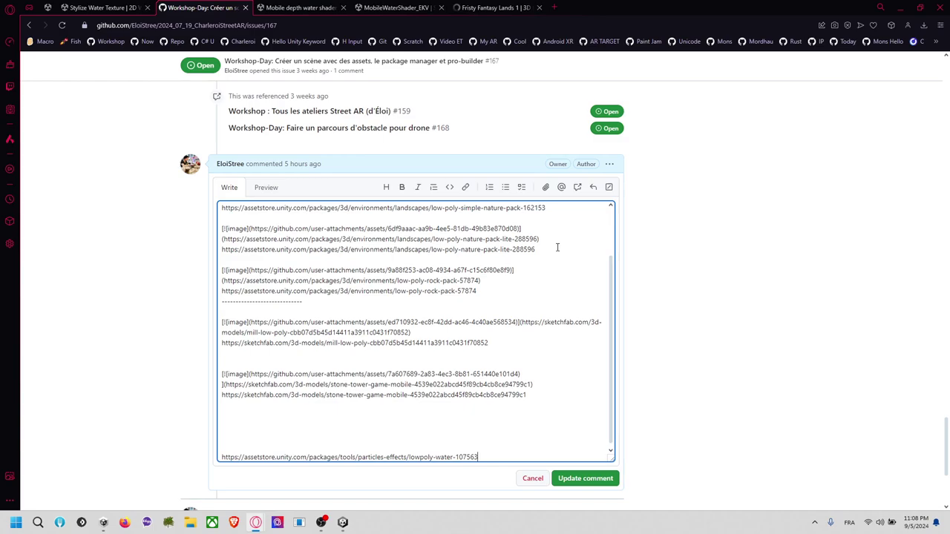
Load the LowPoly Water asset page from its copied Asset Store link in a new browser tab.
click(401, 8)
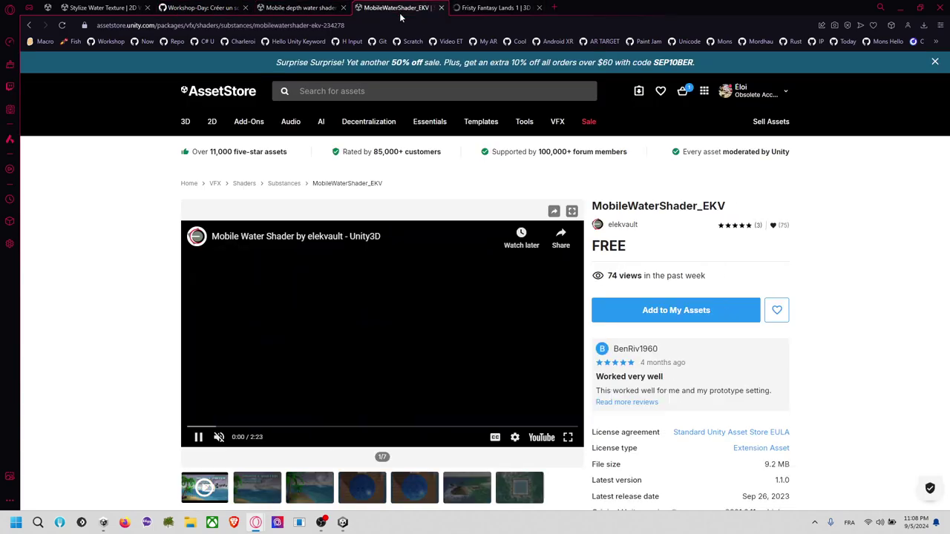
click(319, 9)
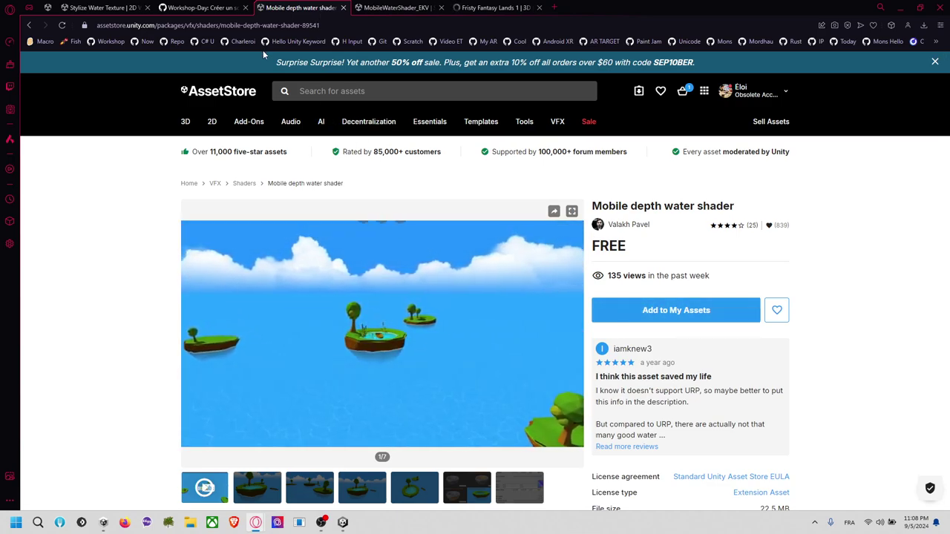
click(222, 7)
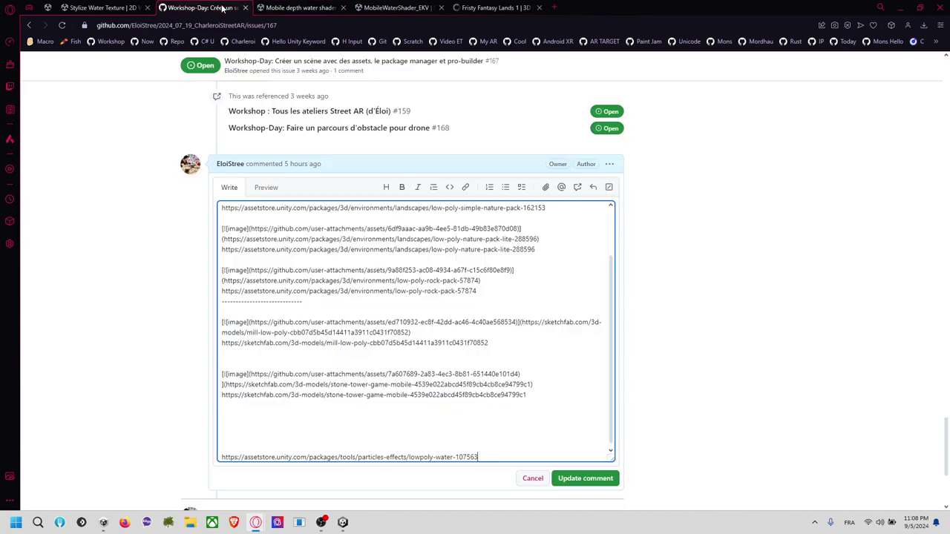
click(472, 14)
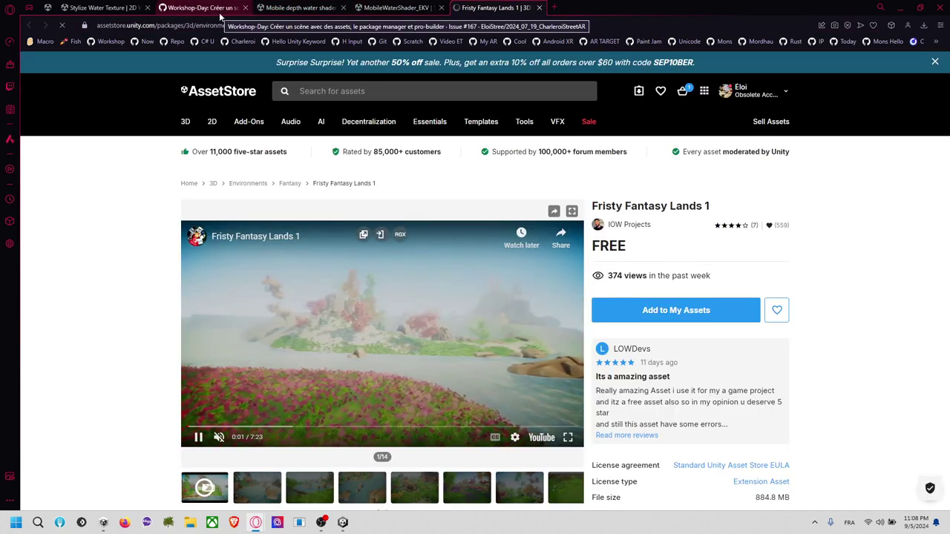
click(553, 9)
text(https://assetstore.unity.com/packages/tools/particle-effects/lowpoly-water-107563)
key(Return)
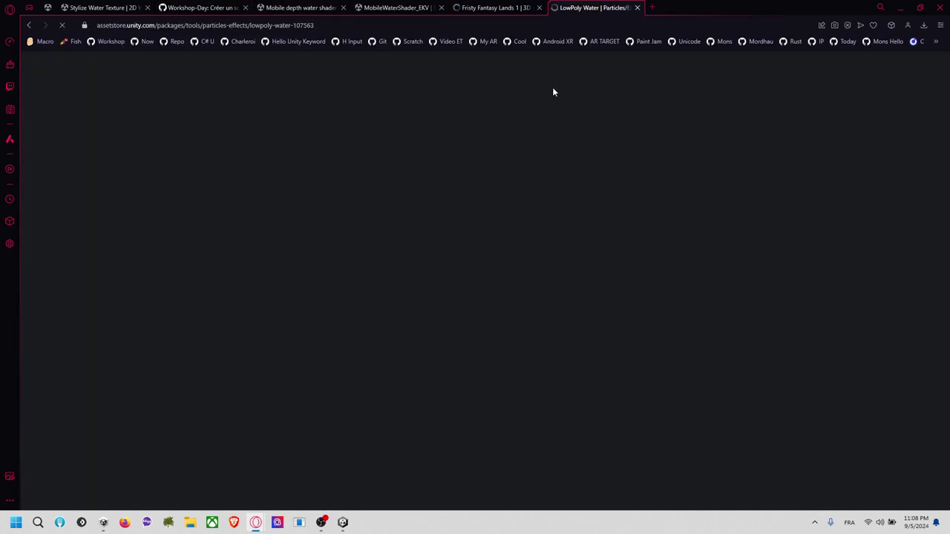
scroll(446, 324, down, 1)
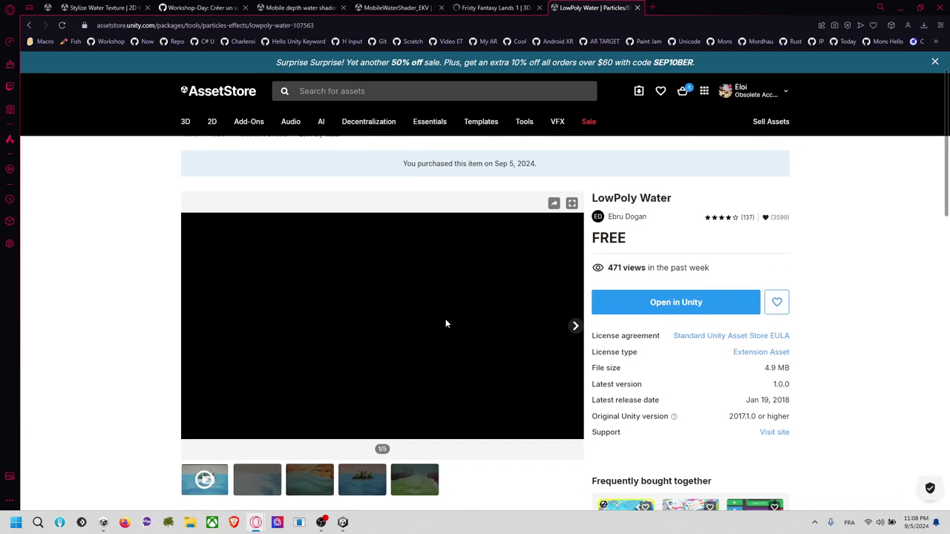
scroll(445, 323, down, 2)
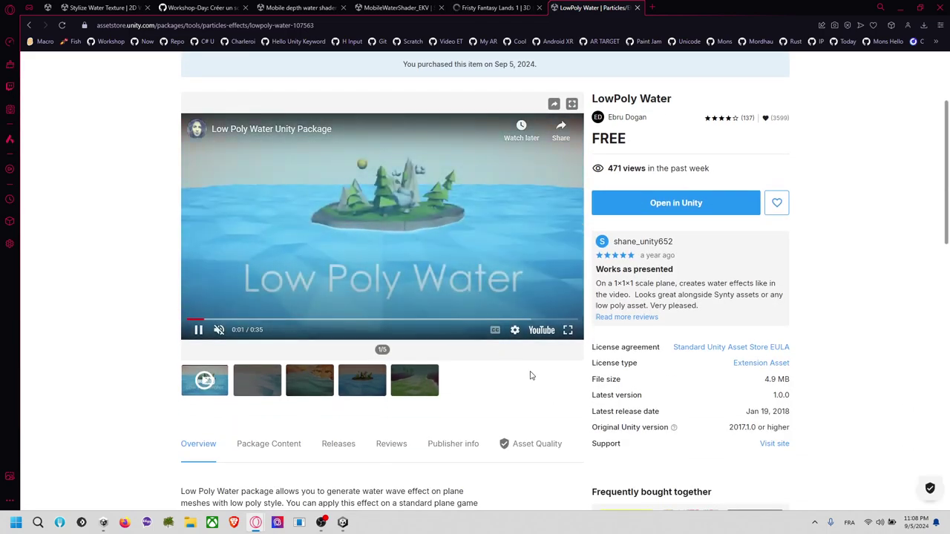
key(super+shift+s)
drag(191, 150, 551, 312)
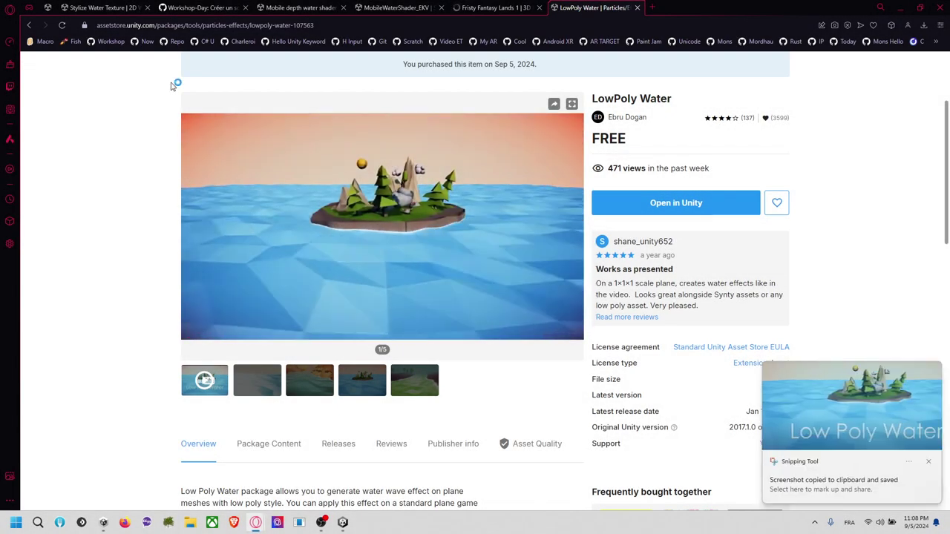
key(super+shift+s)
drag(177, 84, 333, 334)
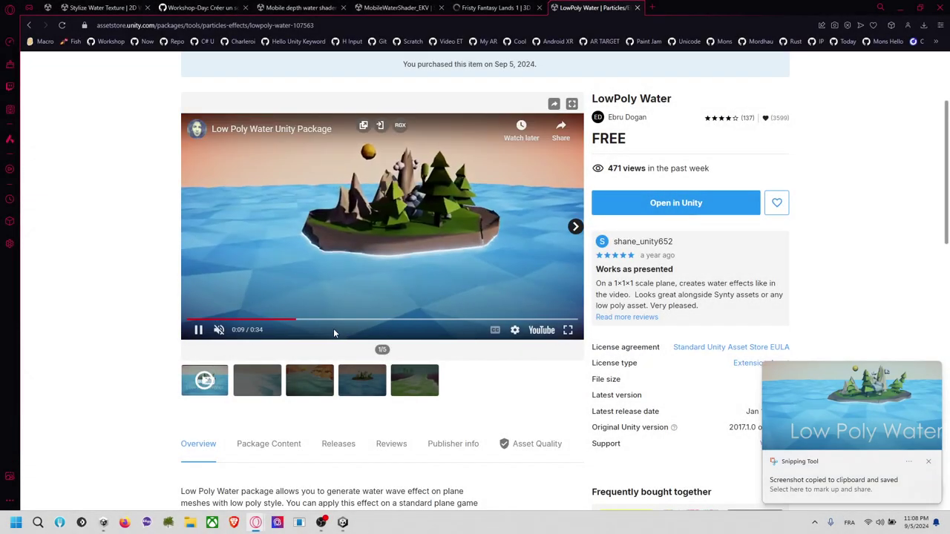
key(super+shift+s)
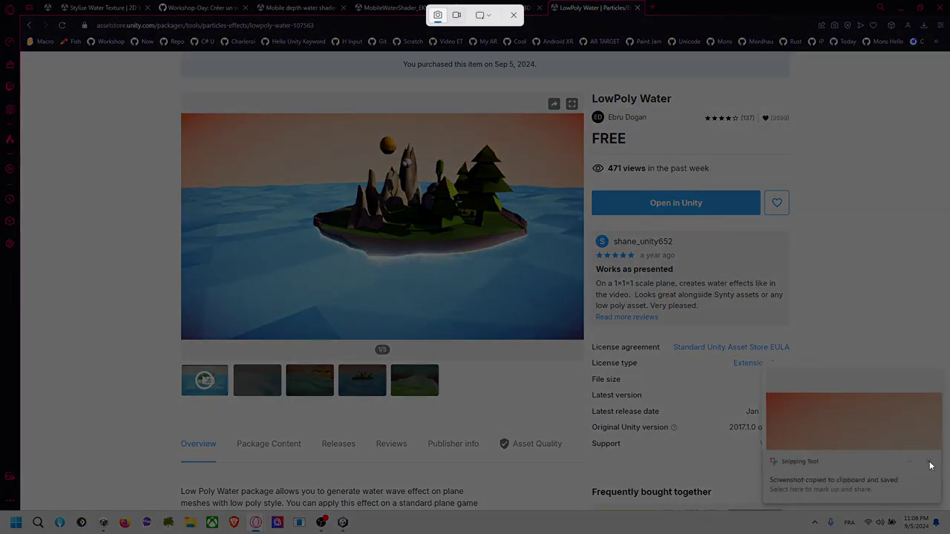
key(Escape)
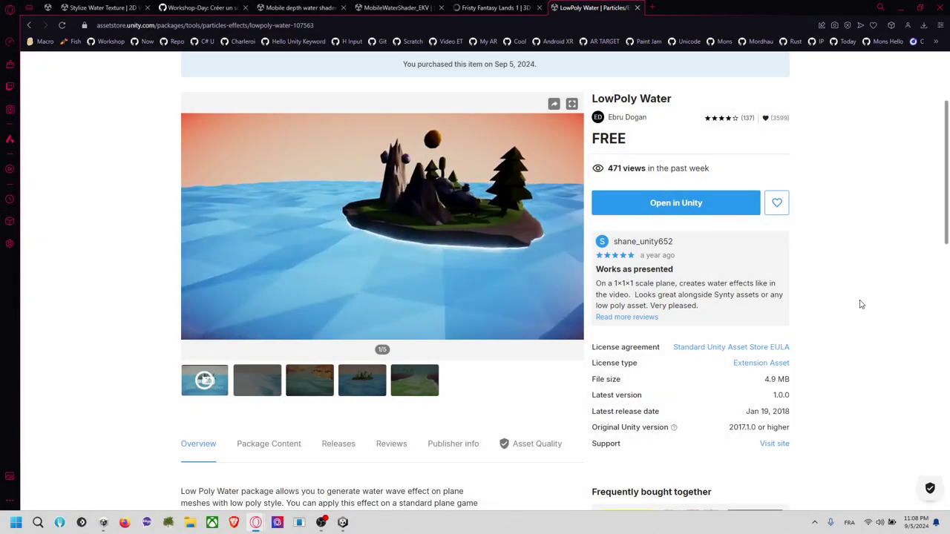
Capture a screenshot of the LowPoly Water preview and asset details, and insert it above the asset's link in the GitHub comment.
key(super+shift+s)
drag(174, 85, 804, 410)
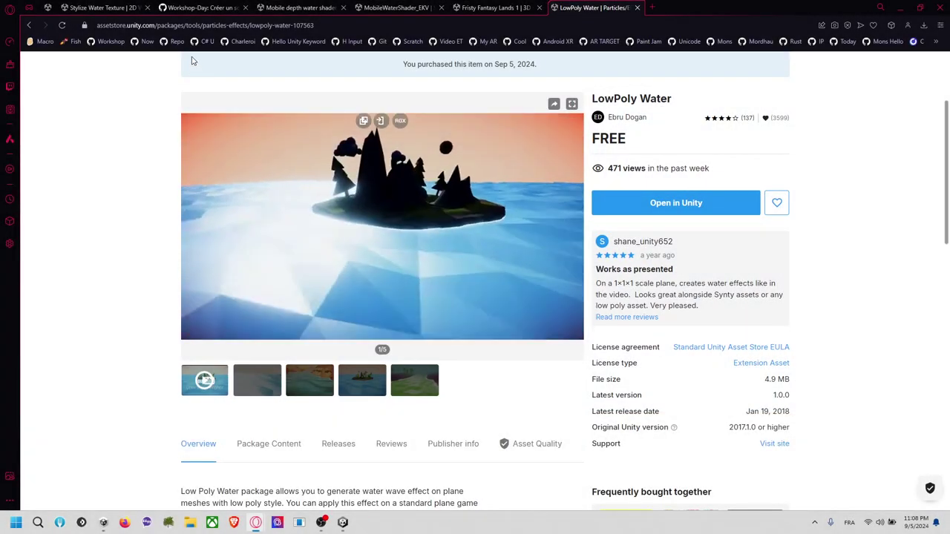
click(104, 7)
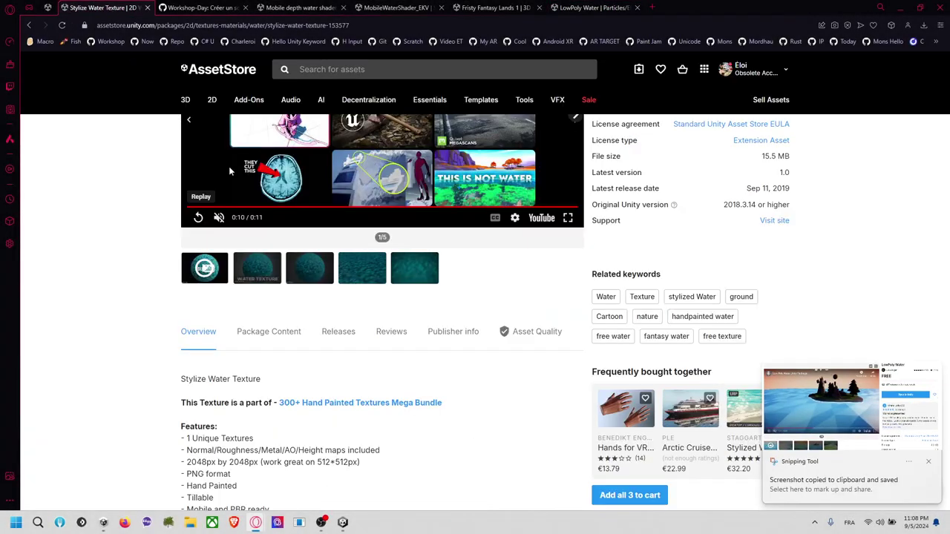
click(200, 9)
key(ctrl+v)
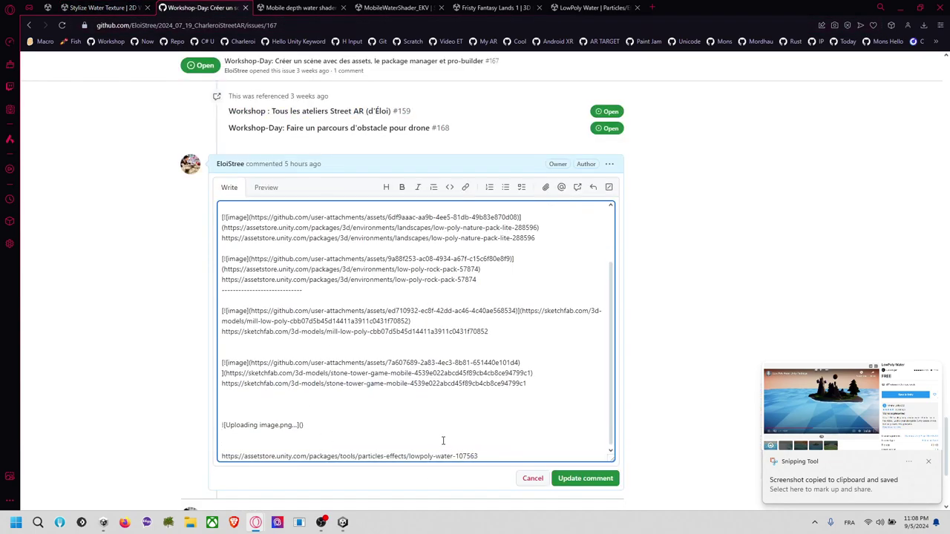
Make the inserted LowPoly Water image a Markdown link to its Asset Store page and remove the blank line above the plain link.
drag(483, 452, 317, 453)
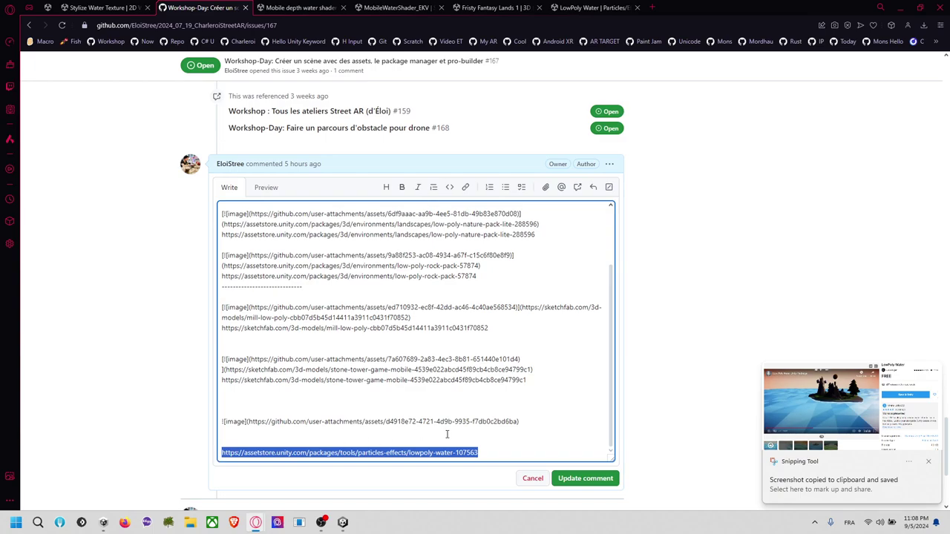
drag(524, 421, 221, 426)
key(ctrl+v)
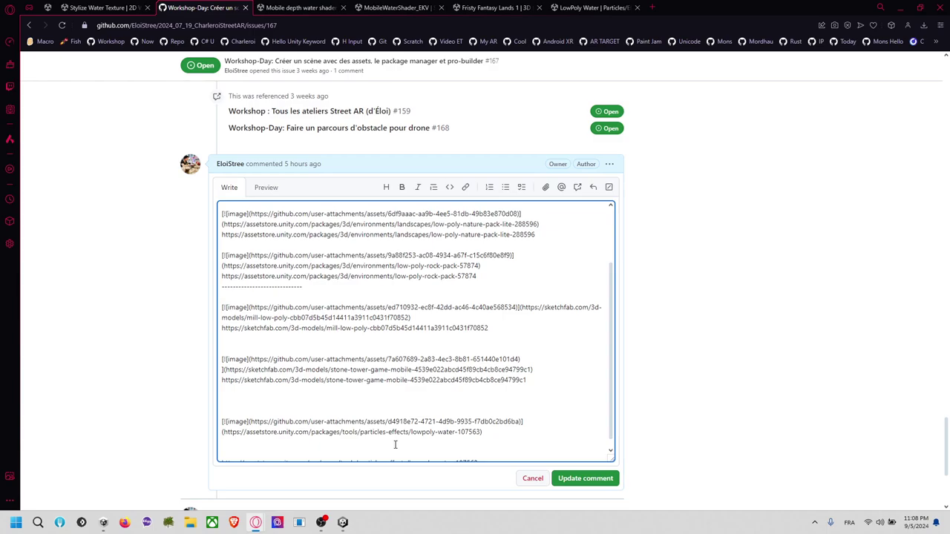
key(BackSpace)
Look over the Fristy Fantasy Lands 1 and MobileWaterShader_EKV pages and the preview images of Mobile depth water shader.
click(464, 8)
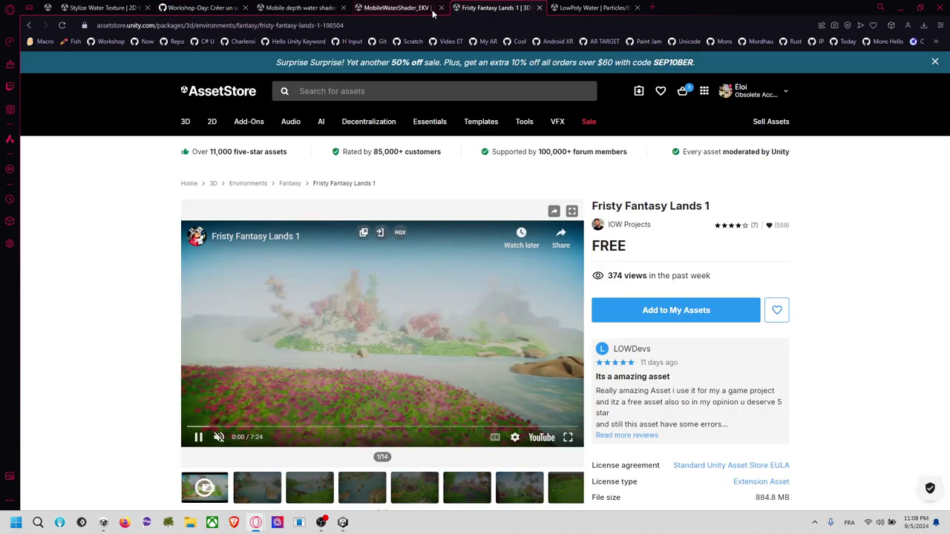
click(397, 7)
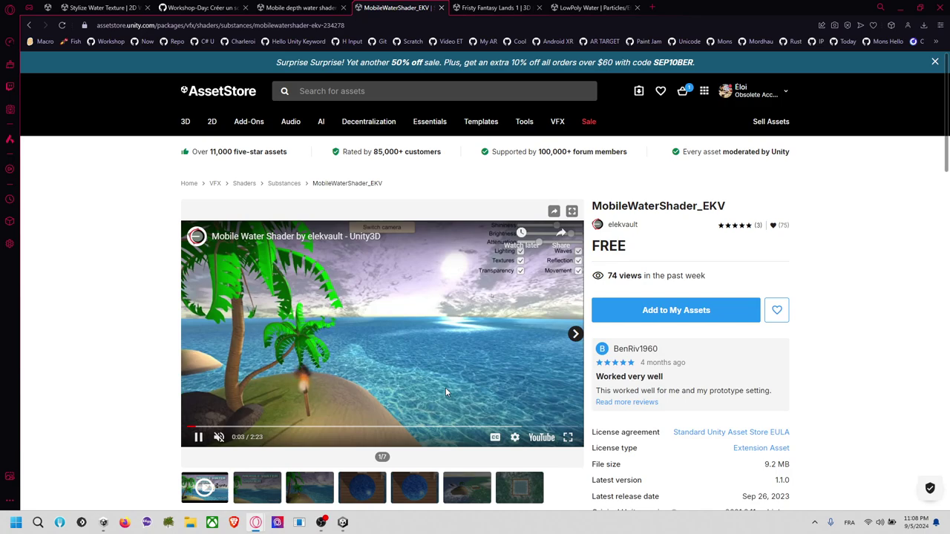
click(330, 9)
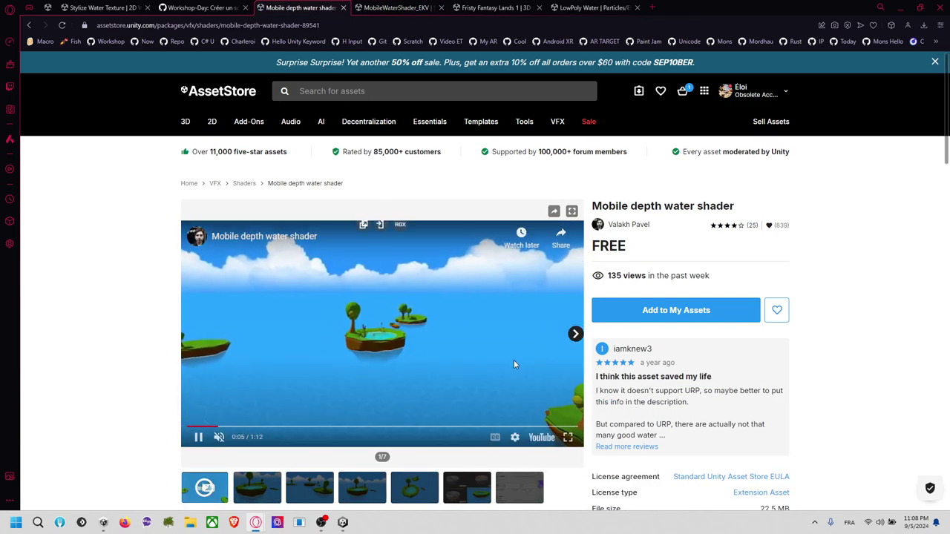
click(257, 488)
click(296, 494)
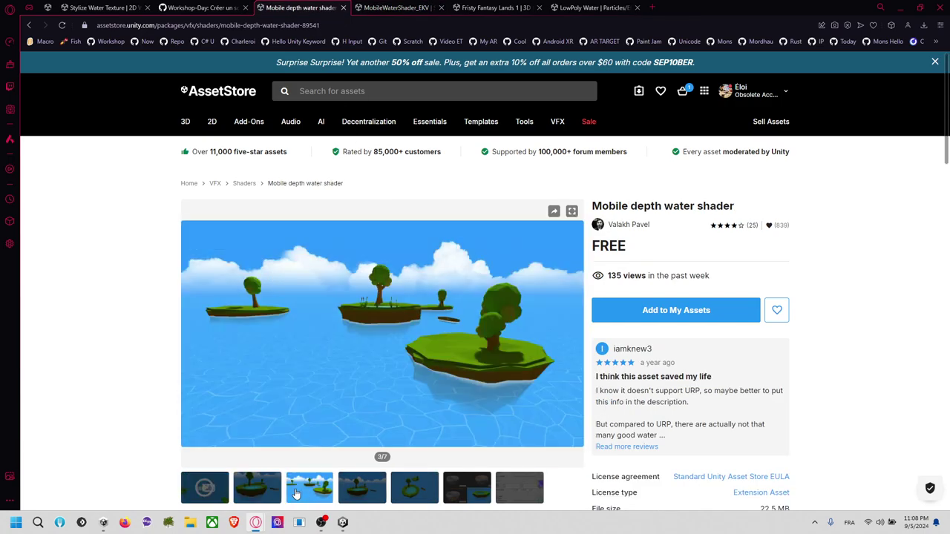
click(371, 497)
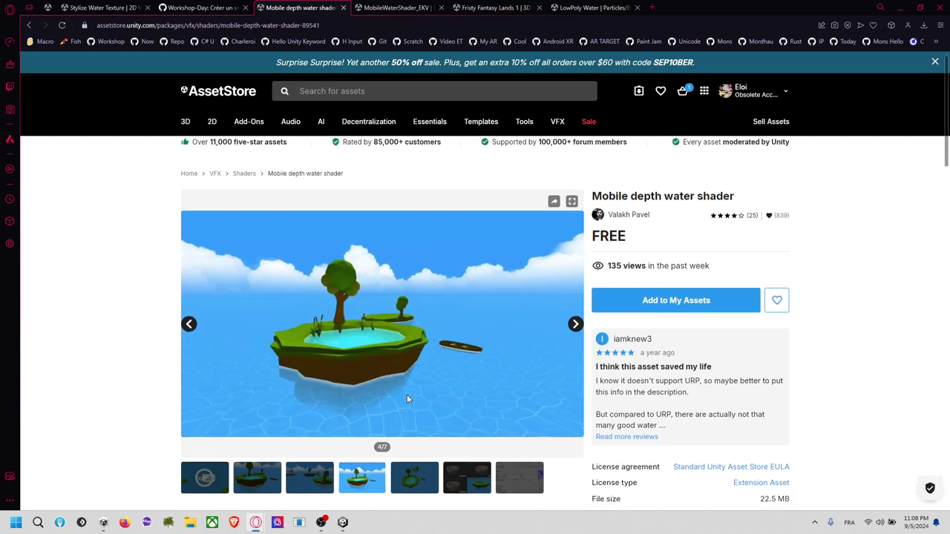
Read the Mobile depth water shader description and search the page for "urp".
scroll(407, 394, down, 5)
scroll(408, 396, down, 1)
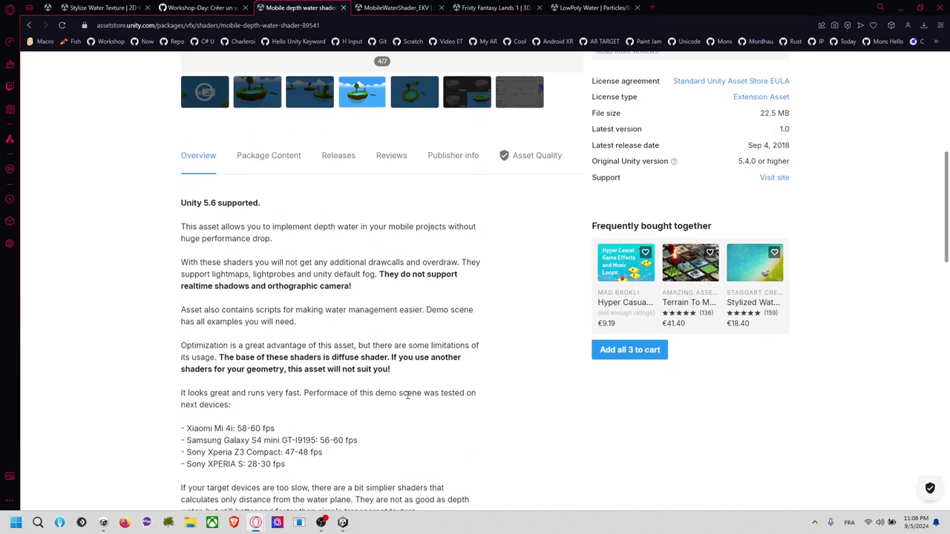
scroll(424, 418, down, 2)
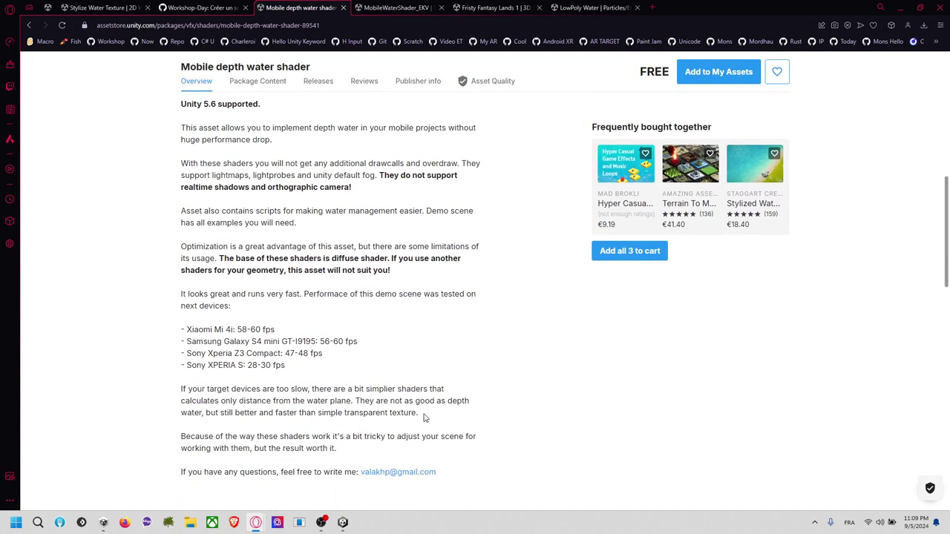
scroll(422, 373, up, 1)
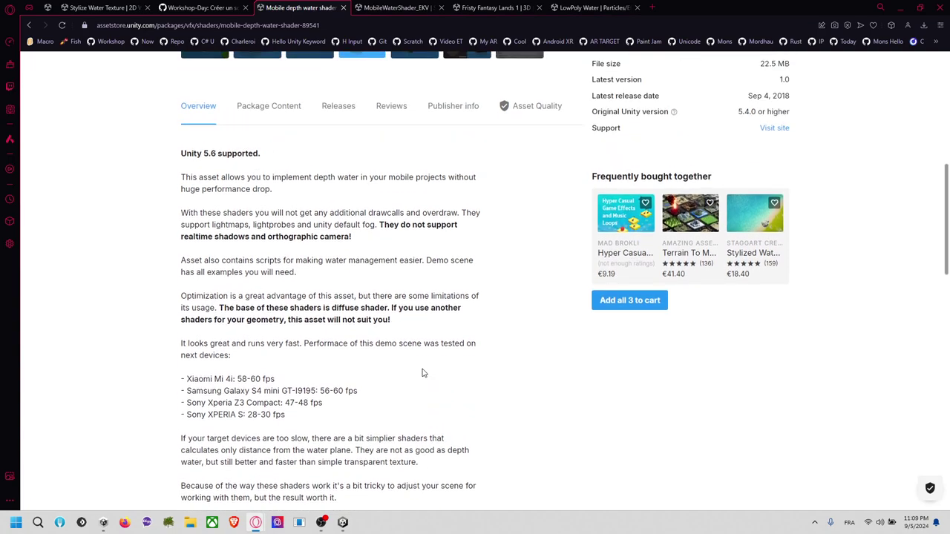
key(ctrl+f)
text(urp)
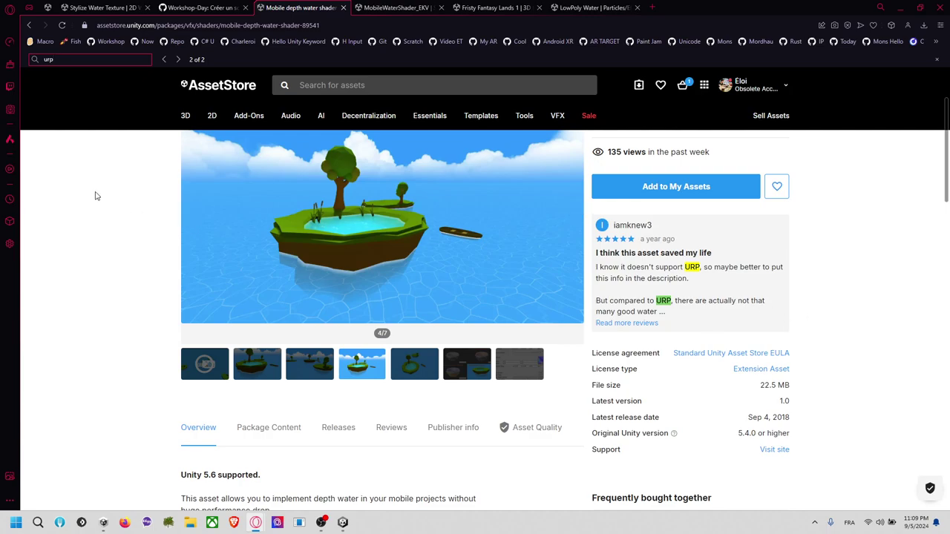
Save the edited comment on the workshop issue and review the LowPoly Water entry at its end.
click(200, 7)
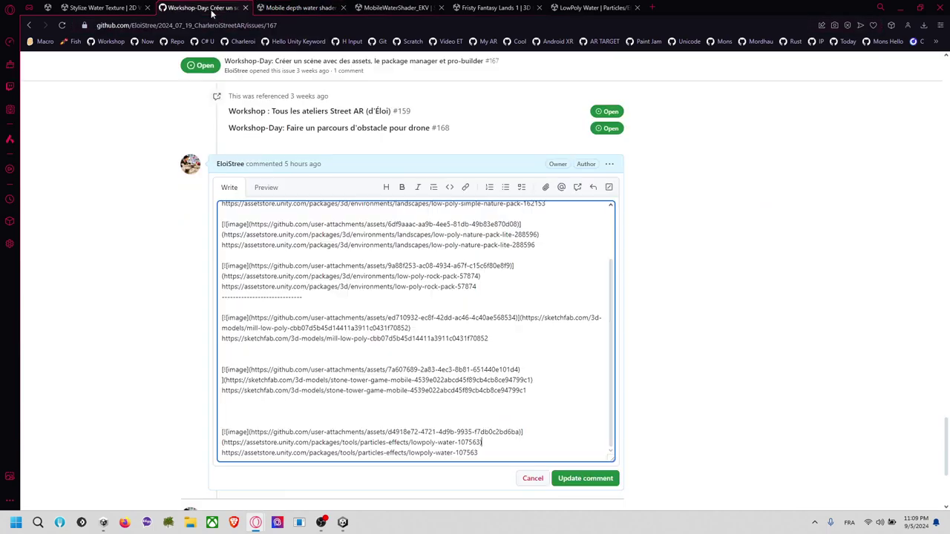
click(570, 478)
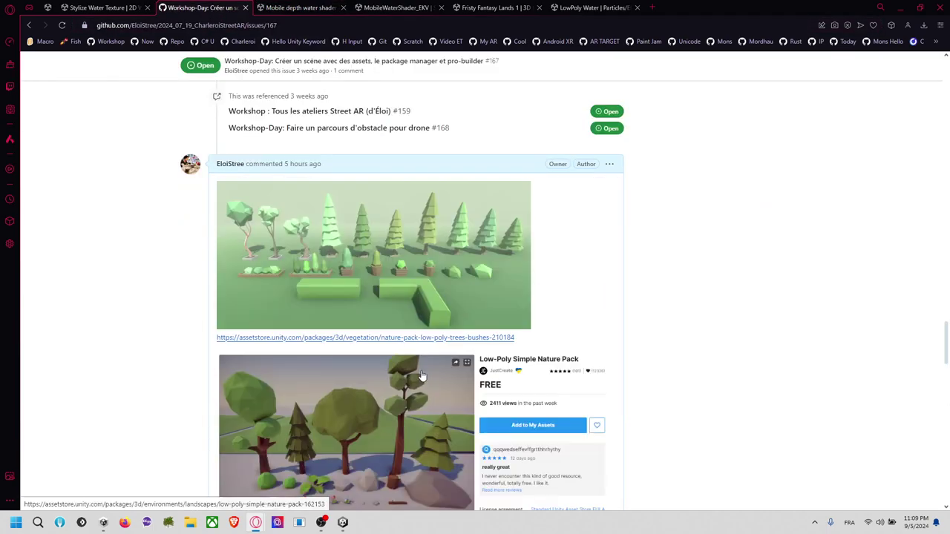
scroll(330, 336, down, 3)
scroll(329, 336, down, 20)
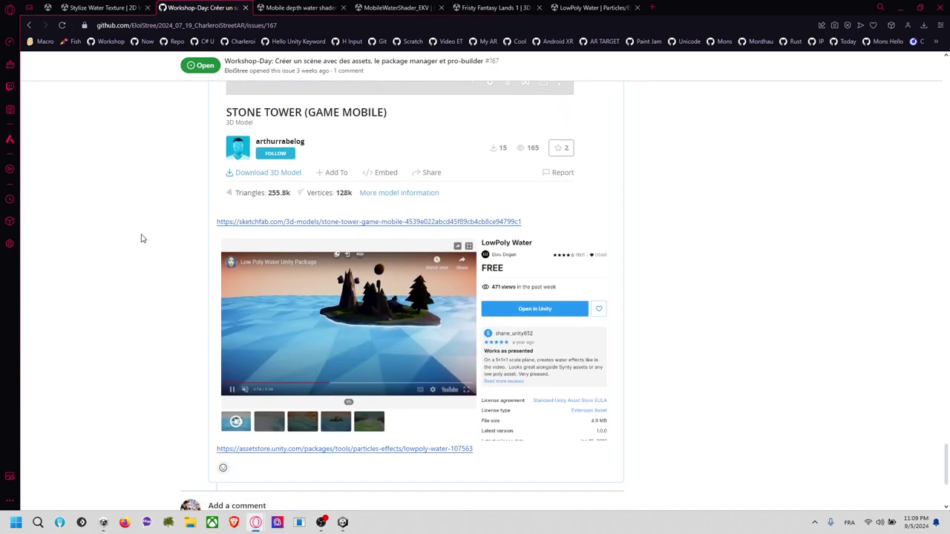
scroll(144, 238, up, 2)
Switch to the Unity editor with the MyLittleCube project.
key(alt+Tab)
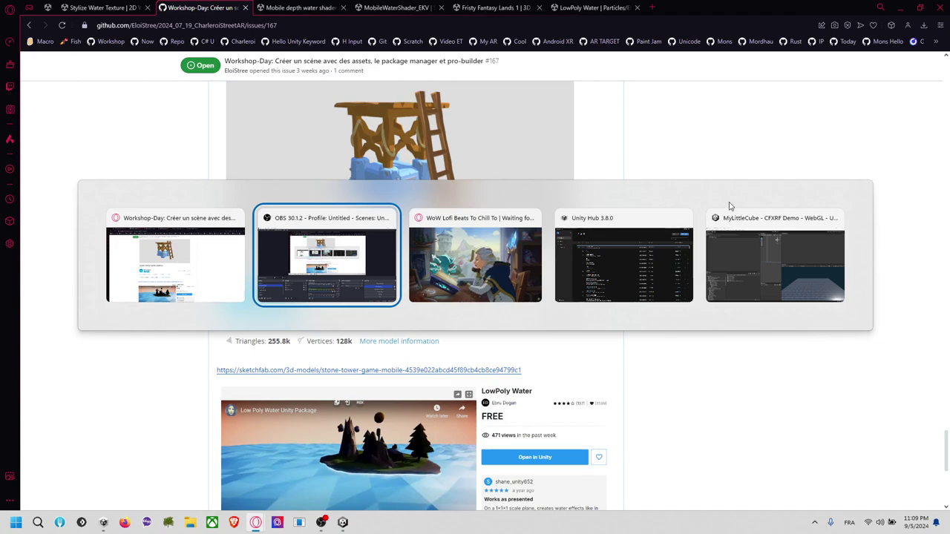
click(717, 254)
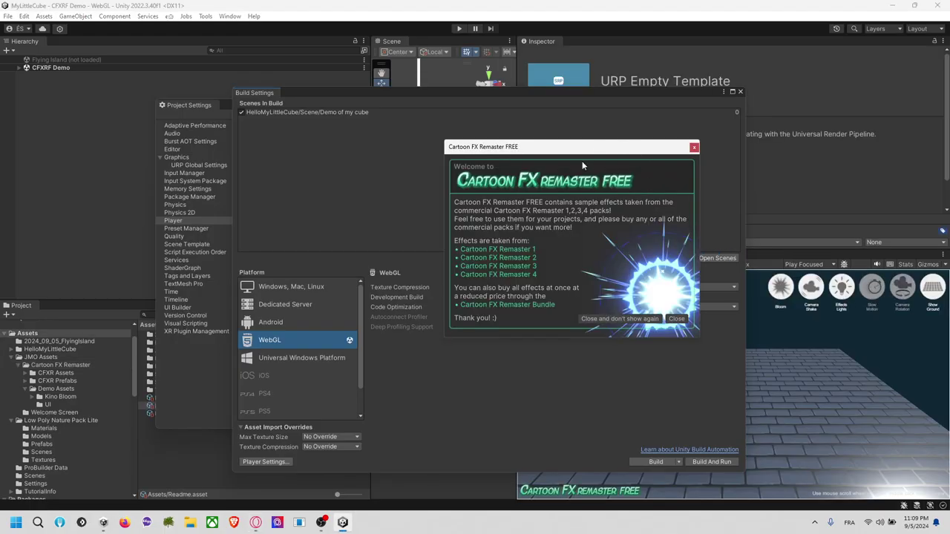
Close the Cartoon FX Remaster FREE welcome window, the Build Settings and the Project Settings.
click(694, 148)
click(740, 92)
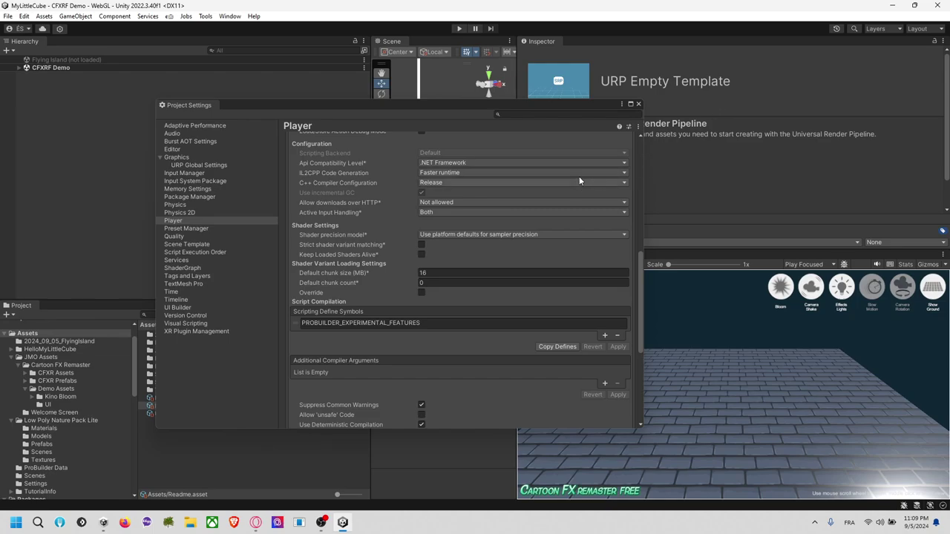
click(639, 104)
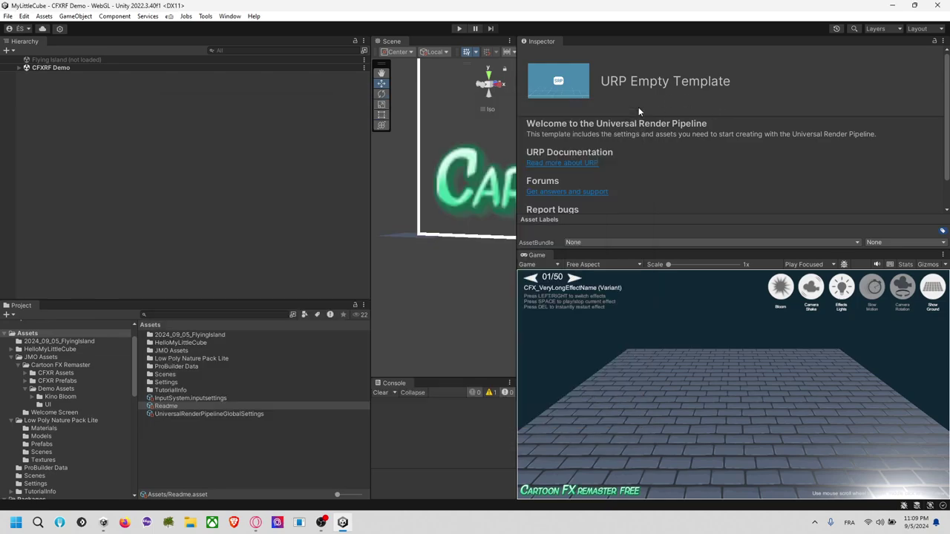
Run the CFXRF Demo scene and browse its effects from CFXR Explosion 1 through CFXR3 Magic Aura A (Runic).
click(459, 29)
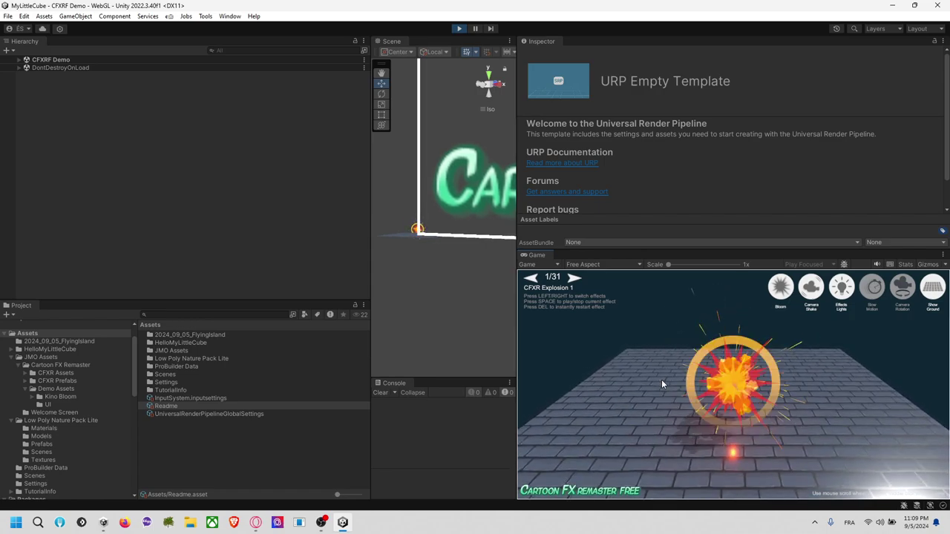
click(575, 278)
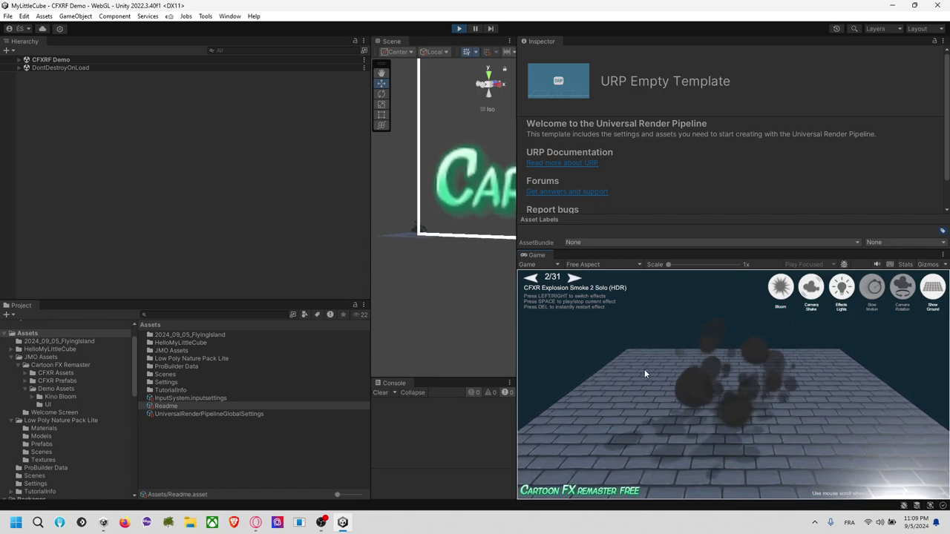
click(575, 276)
click(575, 276)
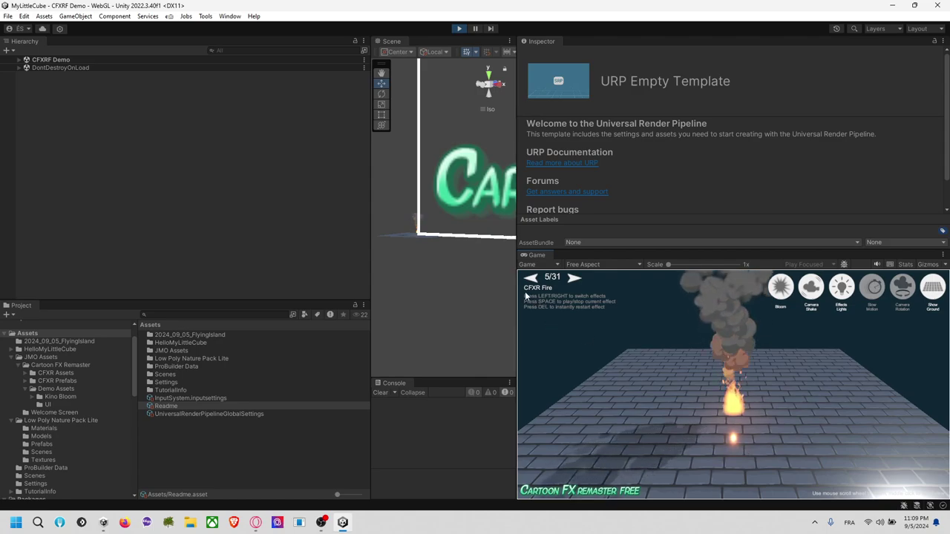
click(575, 279)
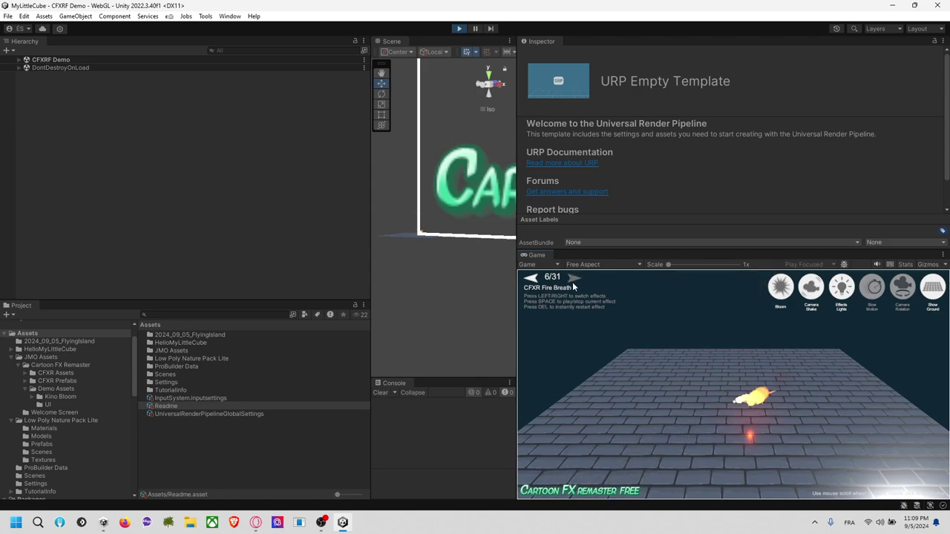
click(574, 279)
click(574, 279)
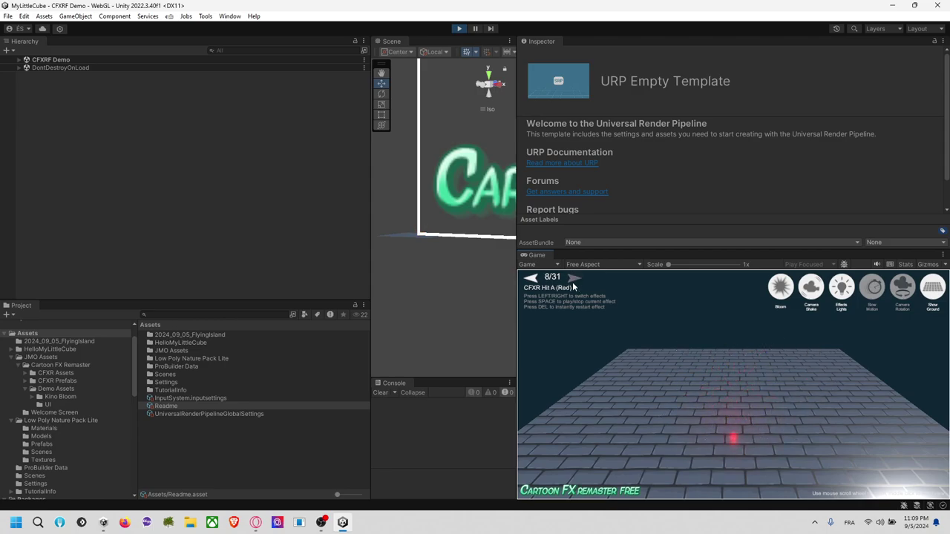
click(573, 281)
click(573, 281)
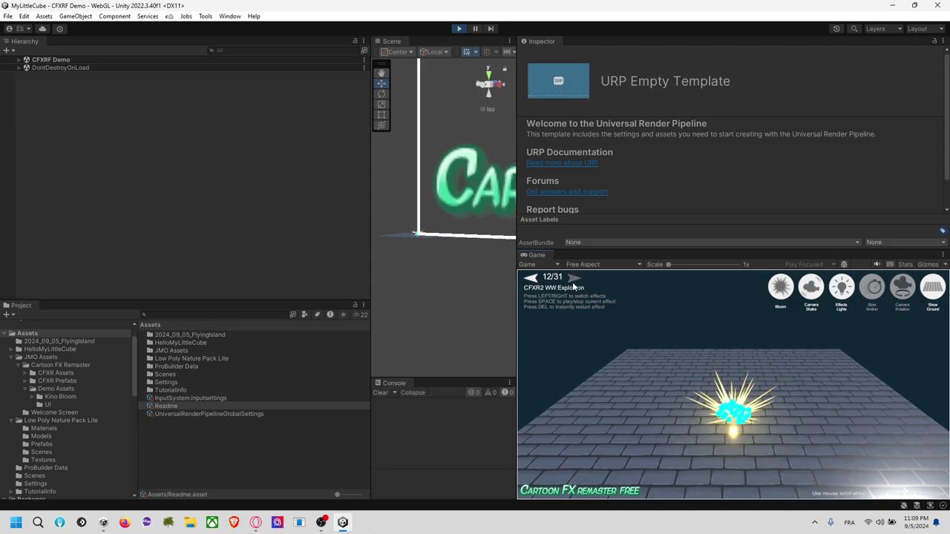
click(572, 282)
click(572, 281)
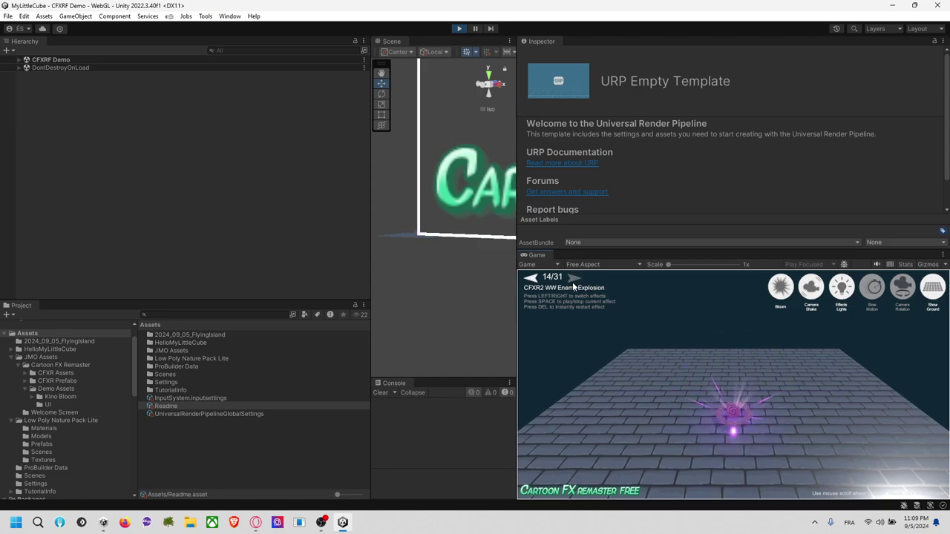
click(572, 282)
click(572, 282)
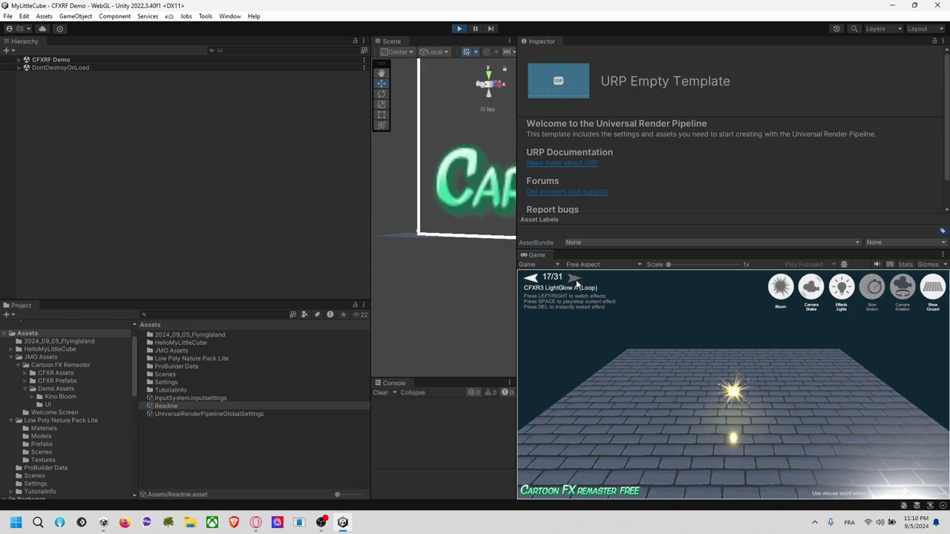
click(576, 281)
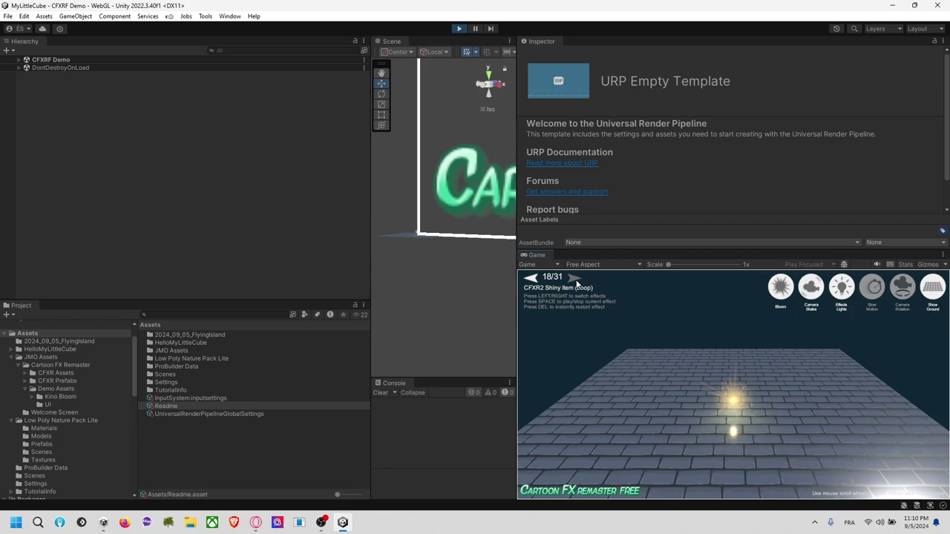
click(577, 282)
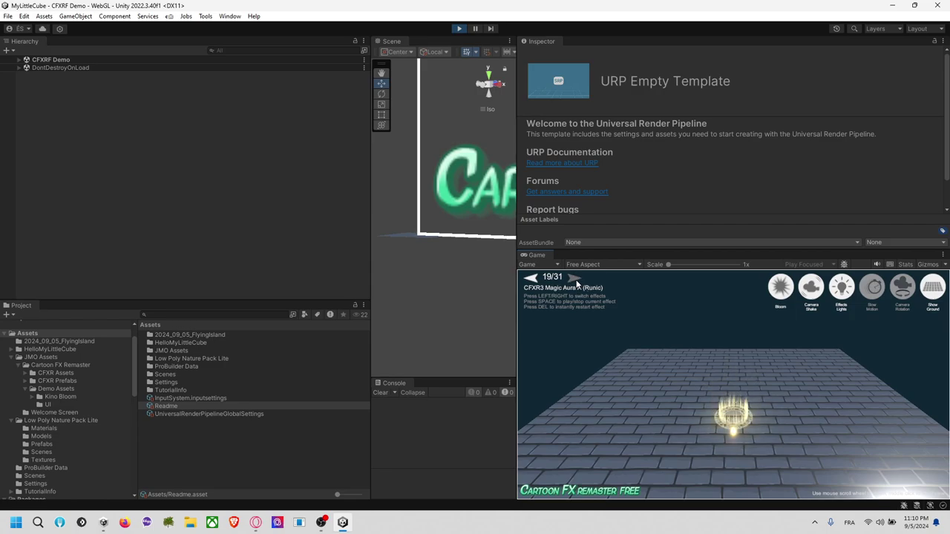
Examine the Magic Aura A (Runic) effect up close and compare it with CFXR4 Bouncing Glows Bubble (Blue Purple).
scroll(770, 442, up, 5)
scroll(765, 409, down, 4)
scroll(765, 409, up, 3)
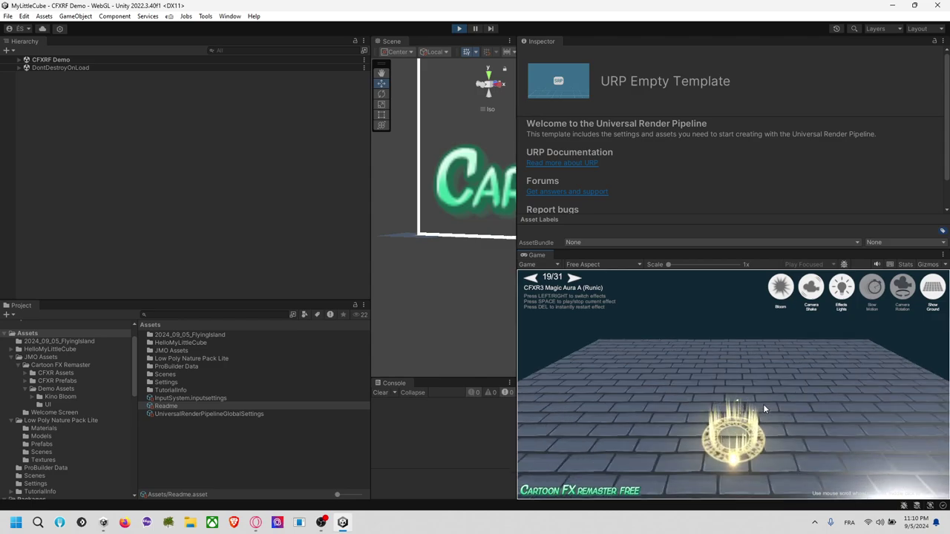
click(573, 276)
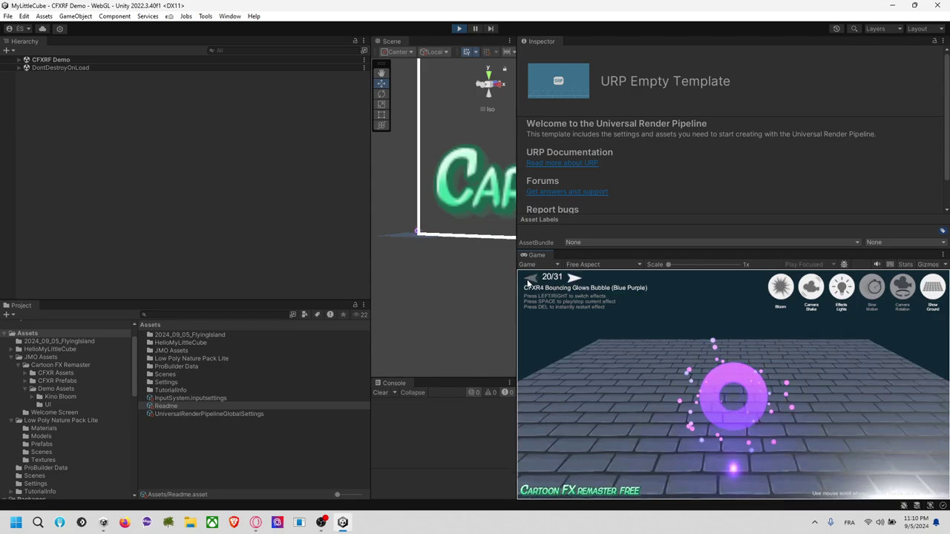
click(530, 277)
click(575, 278)
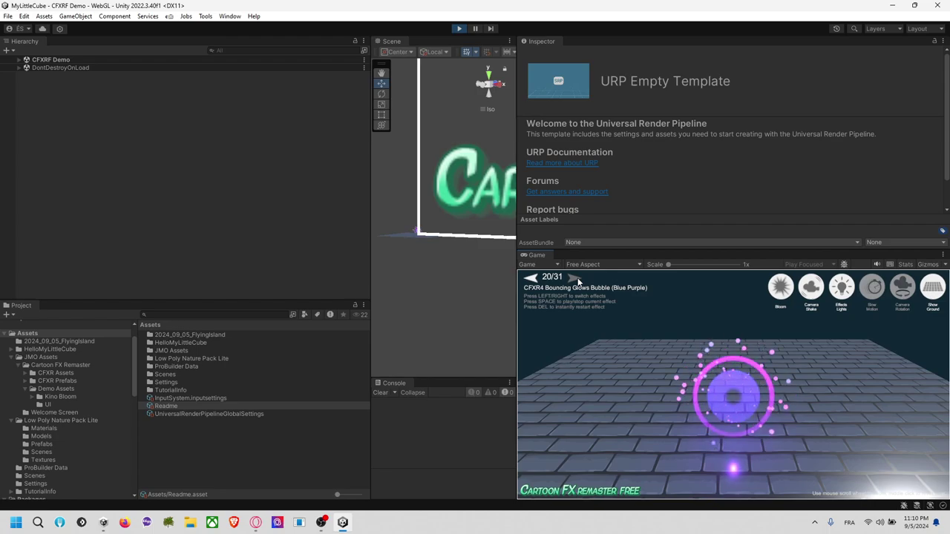
Preview the demo effects through CFXR2 Broken Heart, CFXR3 Ambient Glows and CFXR4 Rain Falling, viewing the particles near and far.
click(576, 277)
click(577, 278)
click(577, 278)
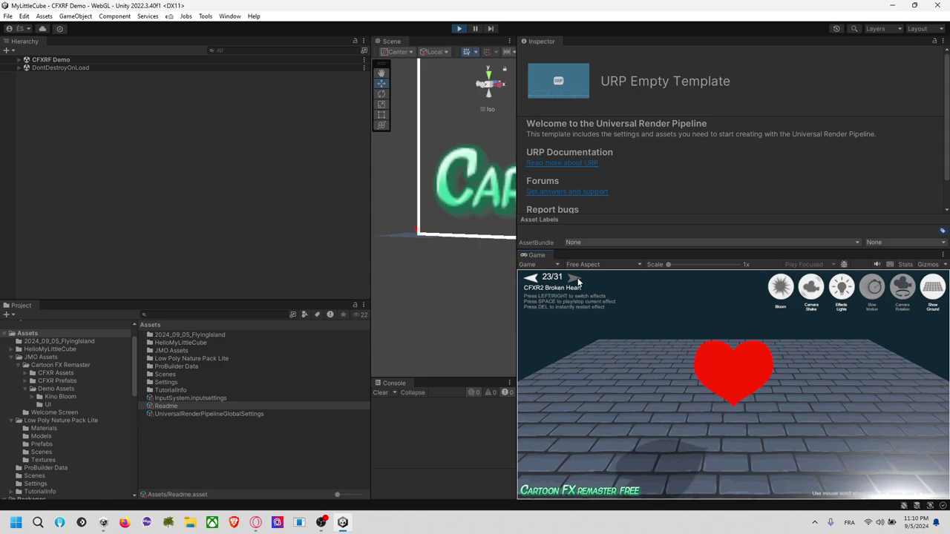
click(578, 278)
click(578, 278)
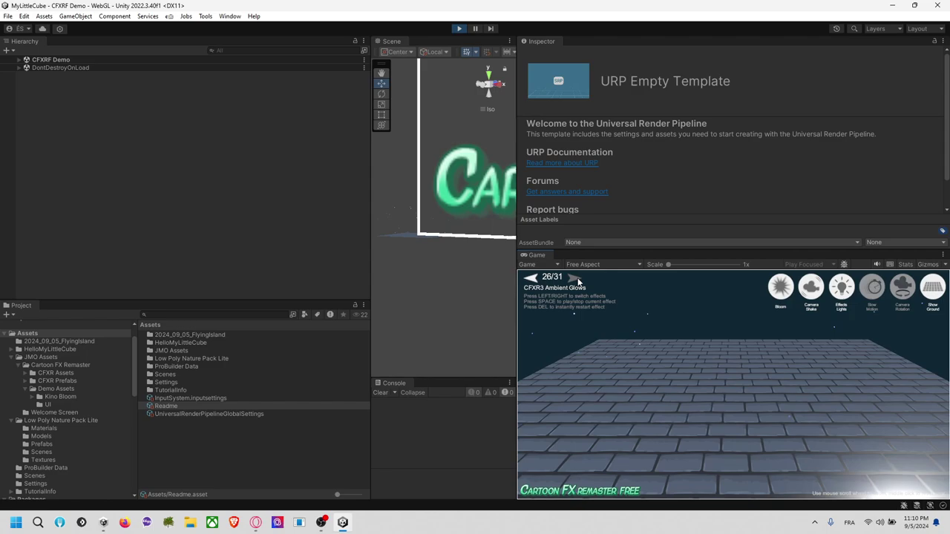
scroll(742, 359, down, 5)
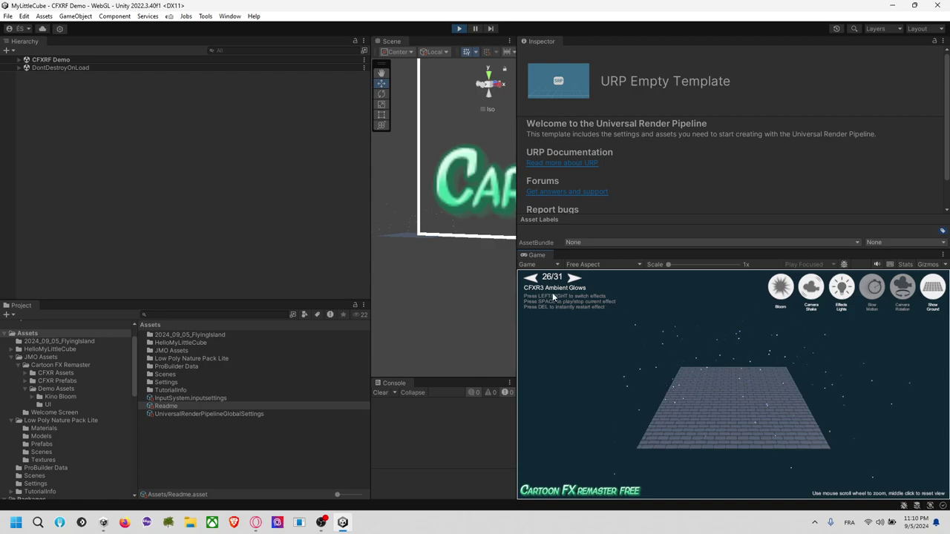
scroll(675, 361, up, 5)
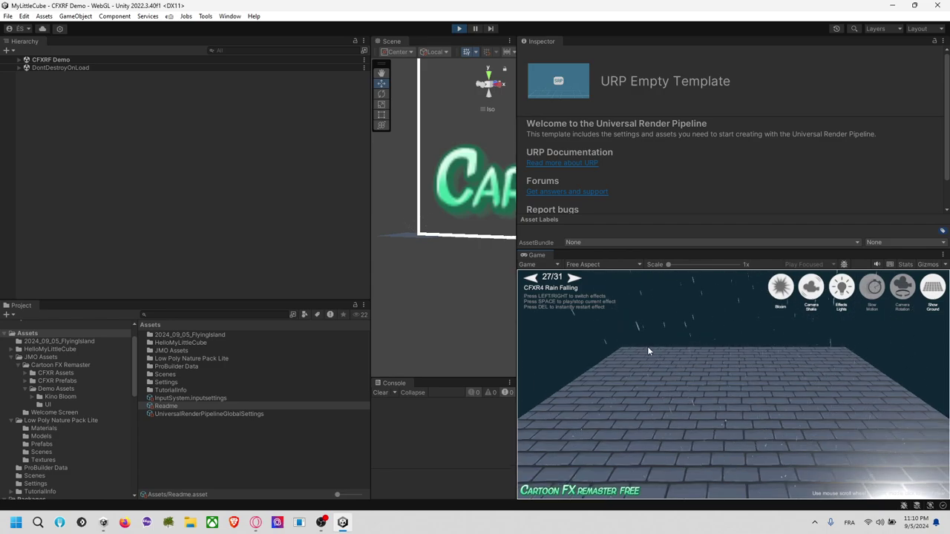
Cycle through the remaining text effects and around the list again to CFXR3 LightGlow A (Loop).
click(575, 278)
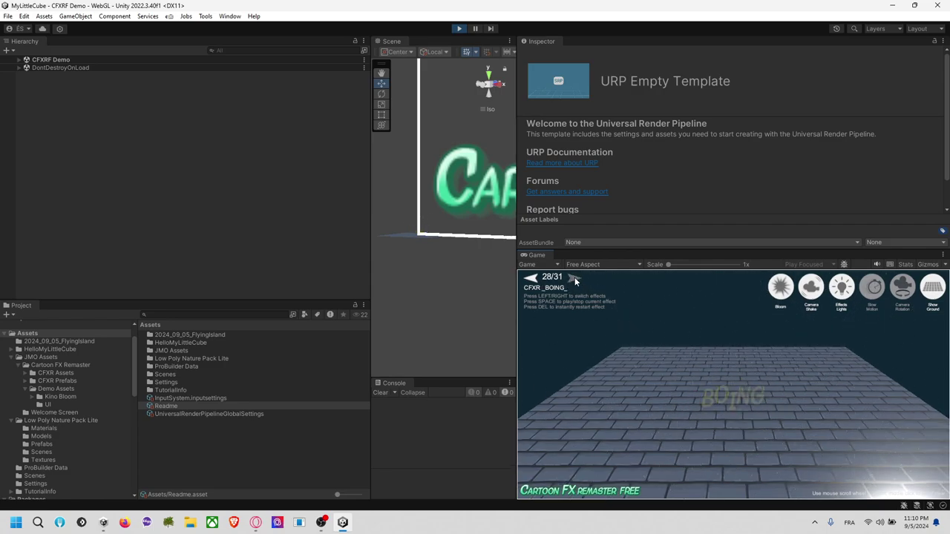
click(575, 278)
click(575, 277)
click(575, 277)
click(575, 277)
click(574, 276)
click(575, 276)
click(574, 277)
click(574, 276)
click(574, 277)
click(575, 277)
click(574, 276)
click(575, 276)
click(574, 276)
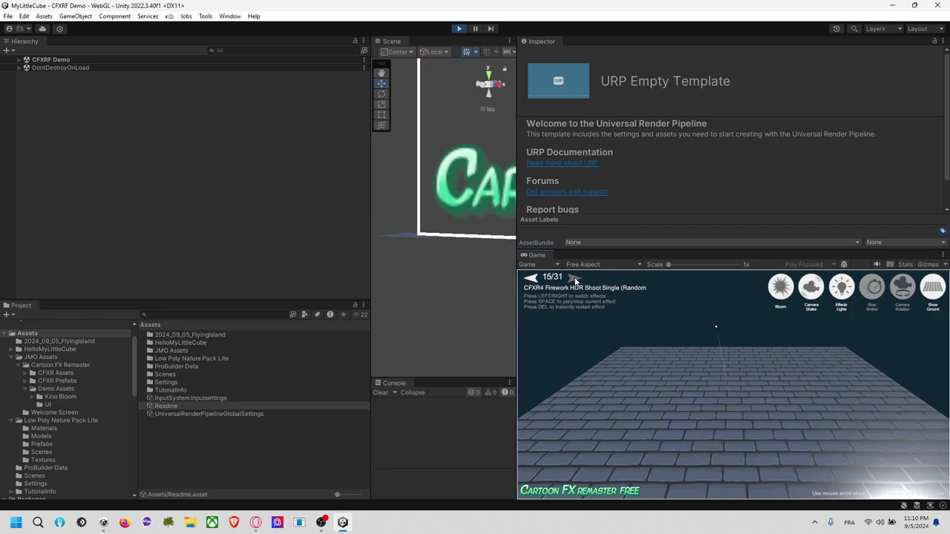
click(574, 277)
click(574, 277)
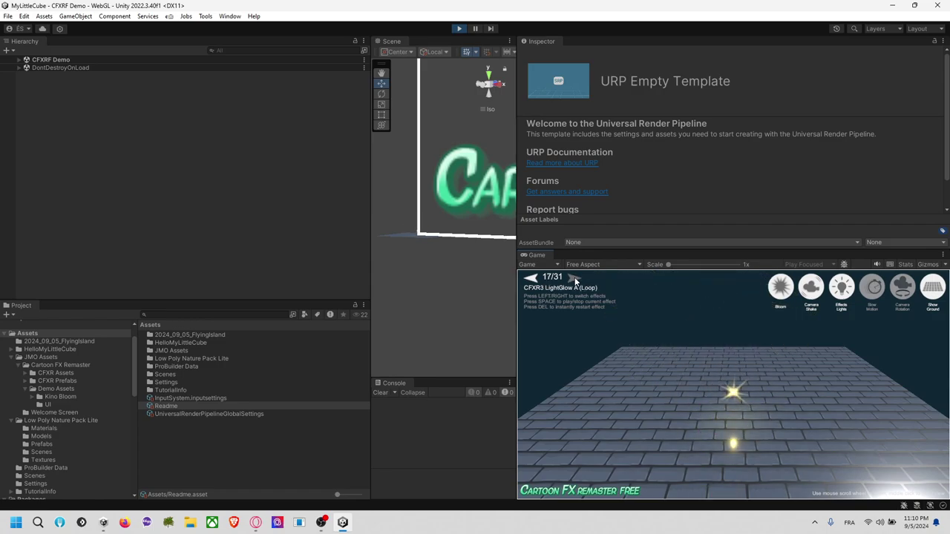
Open the Fire folder inside the CFXR Prefabs of Cartoon FX Remaster and leave play mode.
click(78, 358)
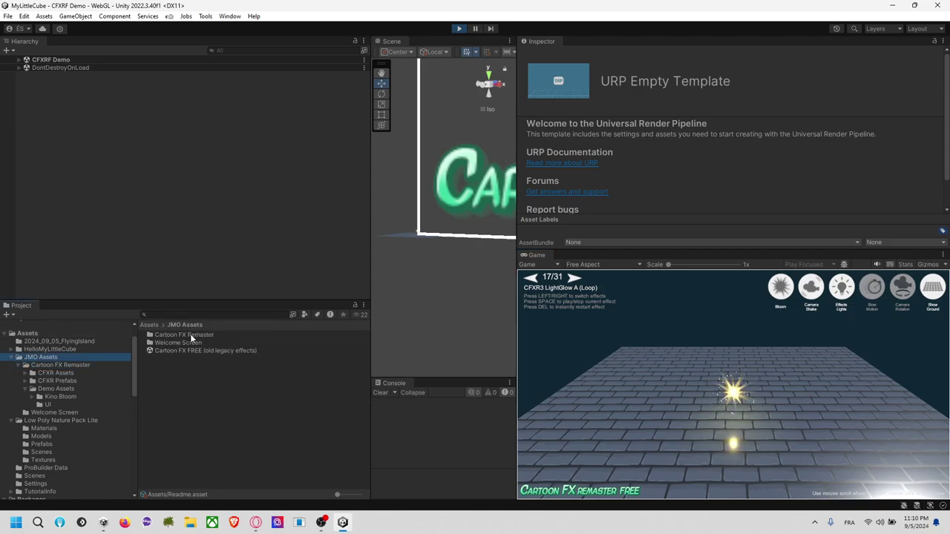
click(76, 380)
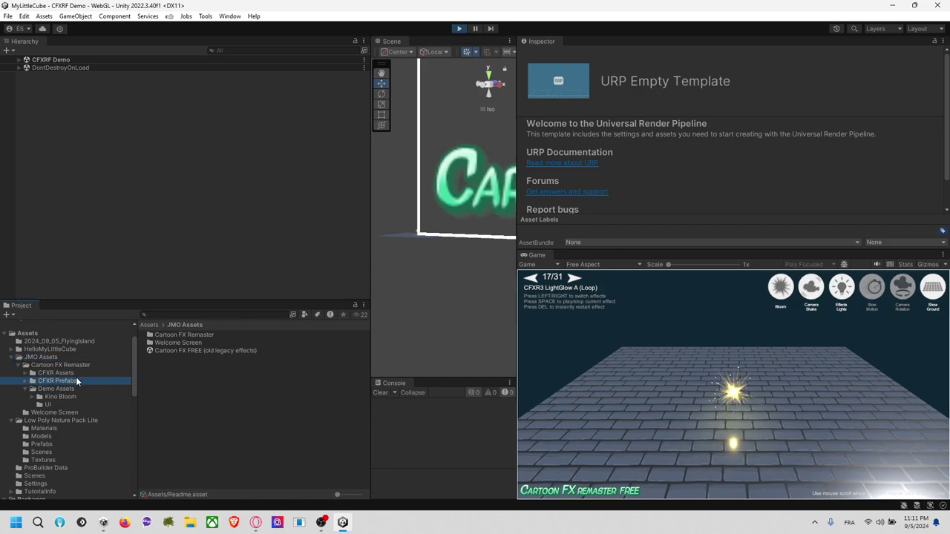
double_click(169, 360)
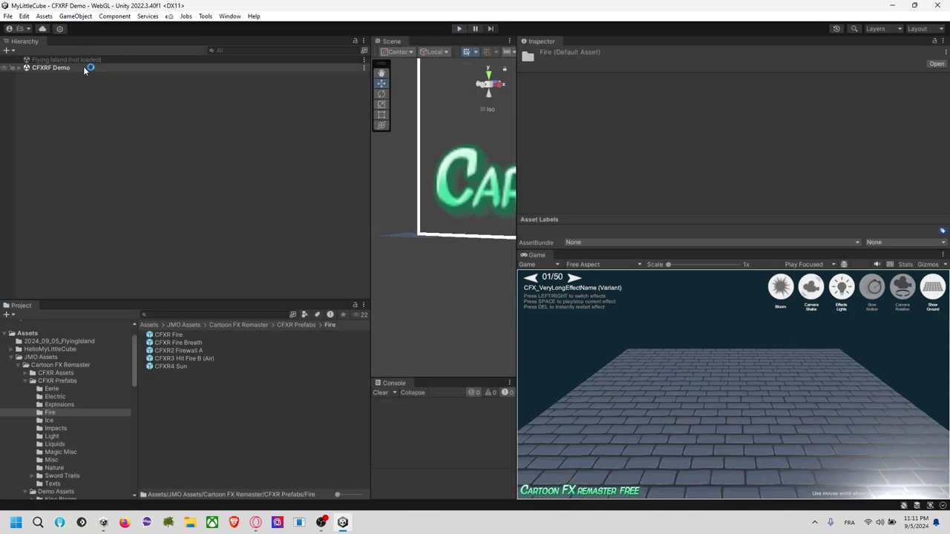
Load the Flying Island scene and unload the CFXRF Demo scene.
right_click(75, 68)
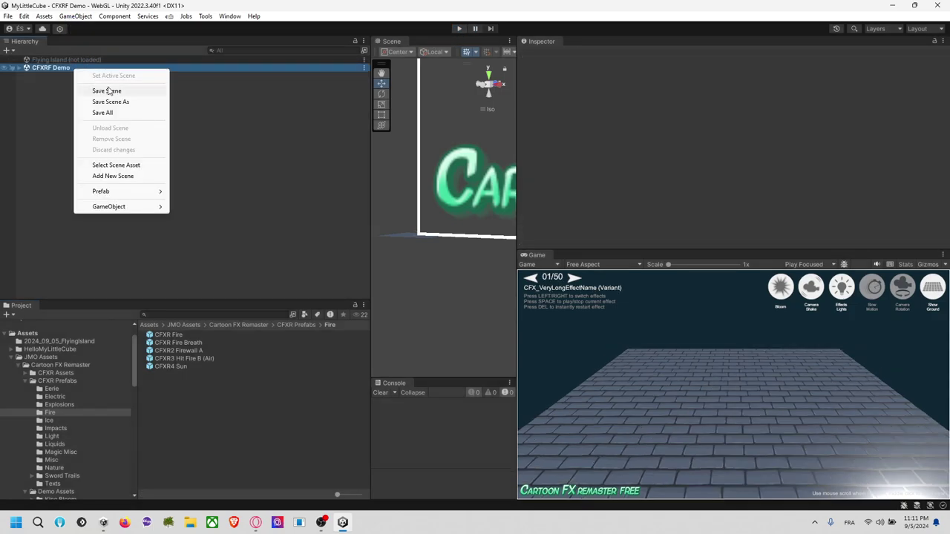
right_click(62, 61)
right_click(62, 61)
click(95, 68)
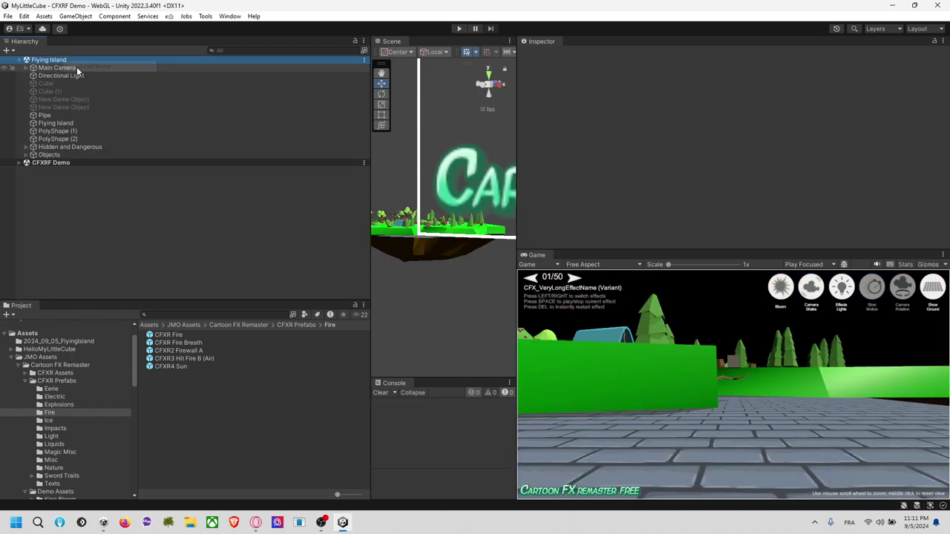
right_click(89, 163)
click(135, 225)
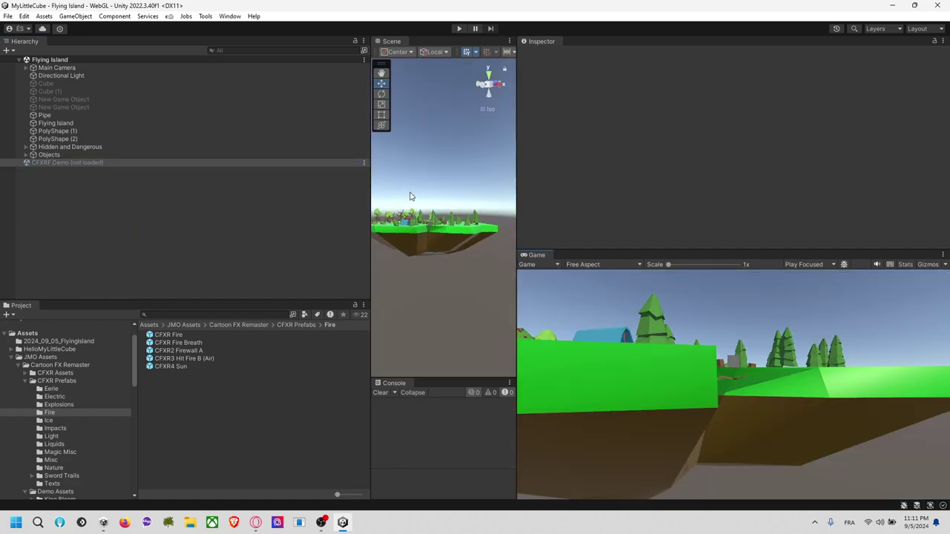
Place the CFXR Fire prefab on the grass beside the two tents of the flying island and frame it.
middle_drag(417, 220, 471, 260)
right_drag(429, 218, 442, 330)
scroll(455, 294, up, 10)
alt+drag(455, 295, 446, 224)
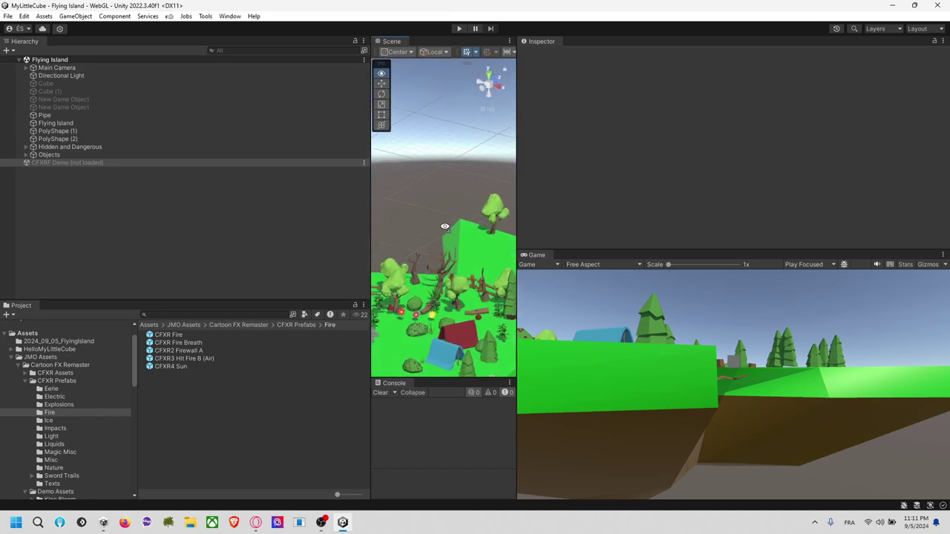
right_drag(446, 224, 445, 245)
middle_drag(445, 245, 487, 167)
right_drag(488, 166, 484, 230)
middle_drag(483, 249, 415, 219)
scroll(412, 218, up, 3)
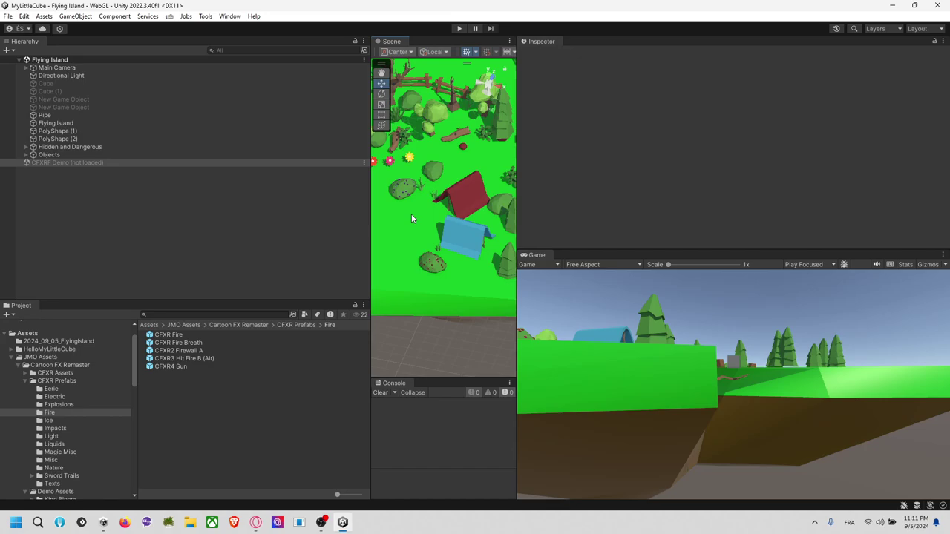
scroll(413, 218, up, 3)
right_drag(413, 218, 504, 208)
middle_drag(464, 210, 493, 207)
alt+drag(492, 207, 497, 221)
drag(188, 341, 449, 259)
key(f)
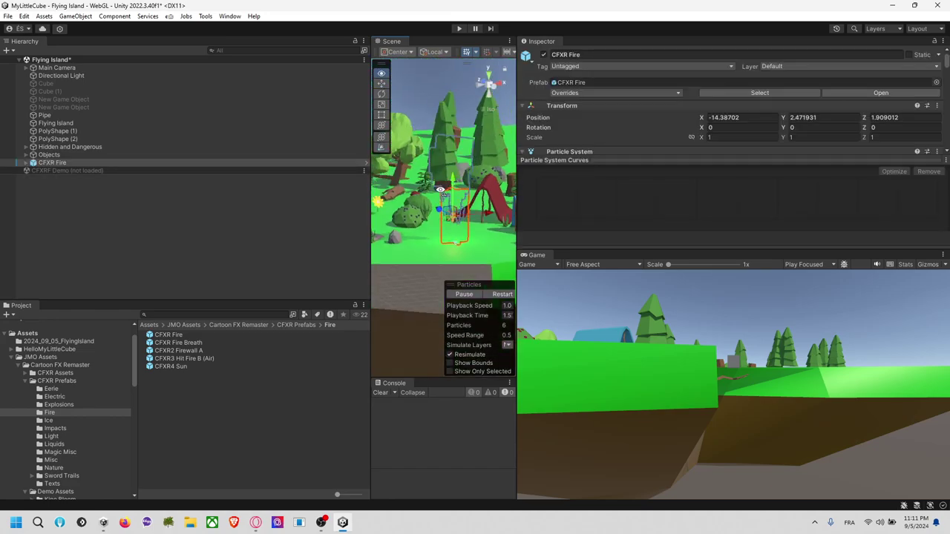
Widen the Scene view and inspect the fire and its smoke from the other side of the island with nothing selected.
alt+drag(285, 230, 769, 184)
drag(519, 185, 667, 186)
alt+drag(610, 137, 585, 183)
scroll(586, 183, down, 2)
click(614, 156)
middle_drag(613, 157, 574, 145)
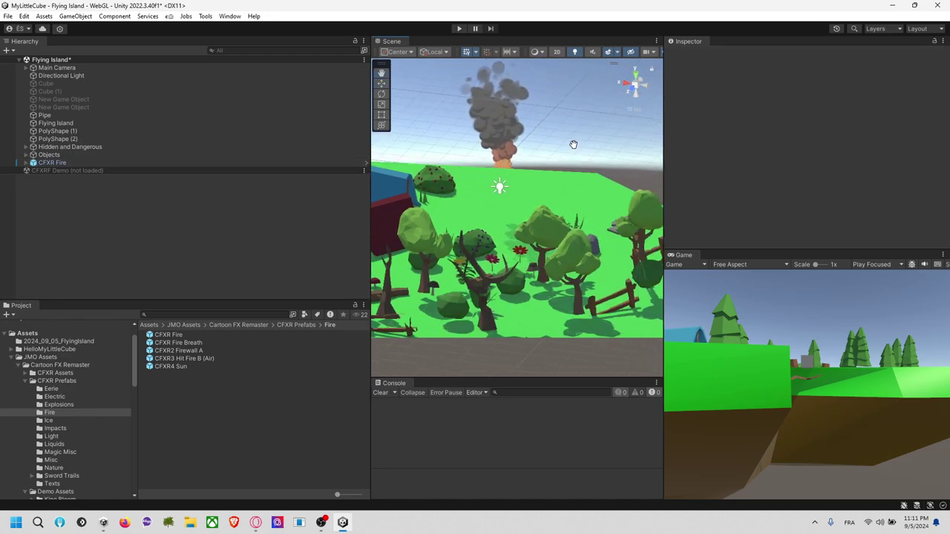
Select the CFXR Fire object on the island and run the Flying Island scene to test the effect.
click(32, 380)
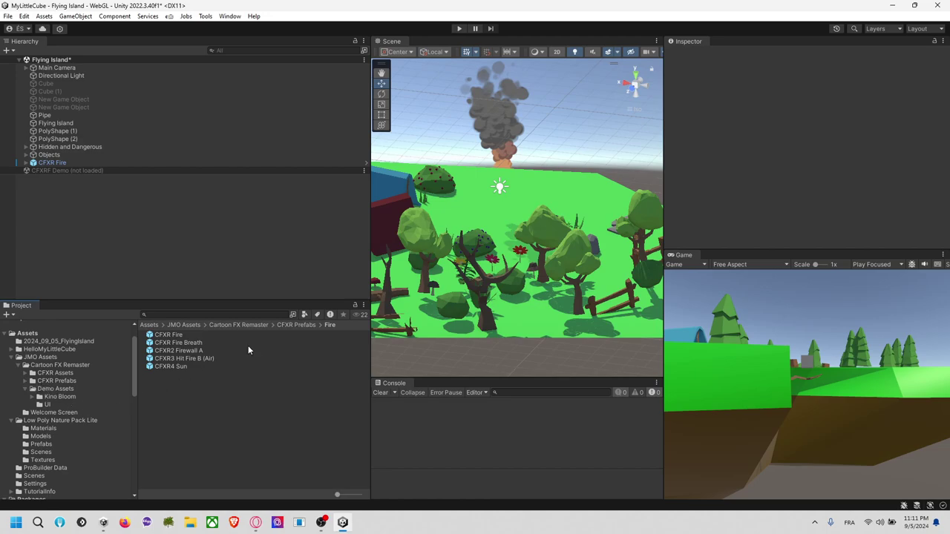
click(518, 158)
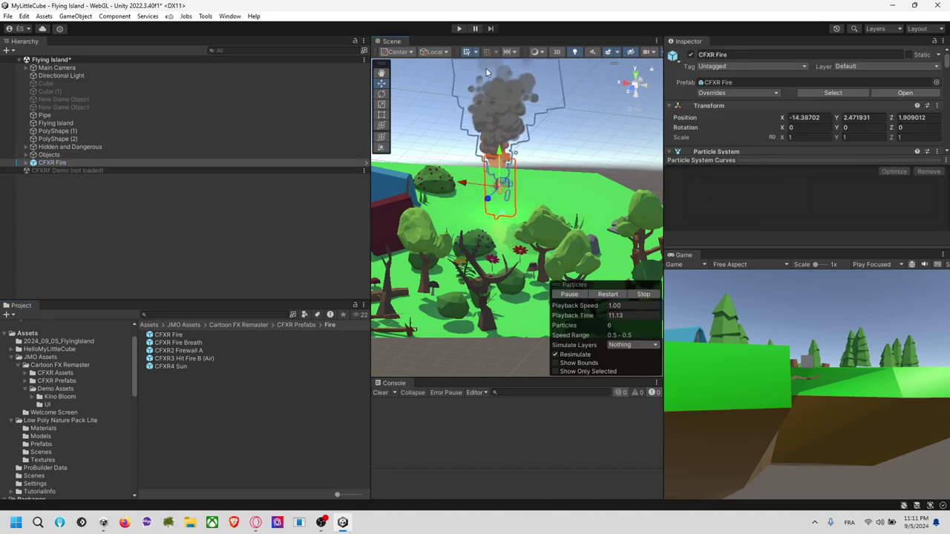
click(458, 29)
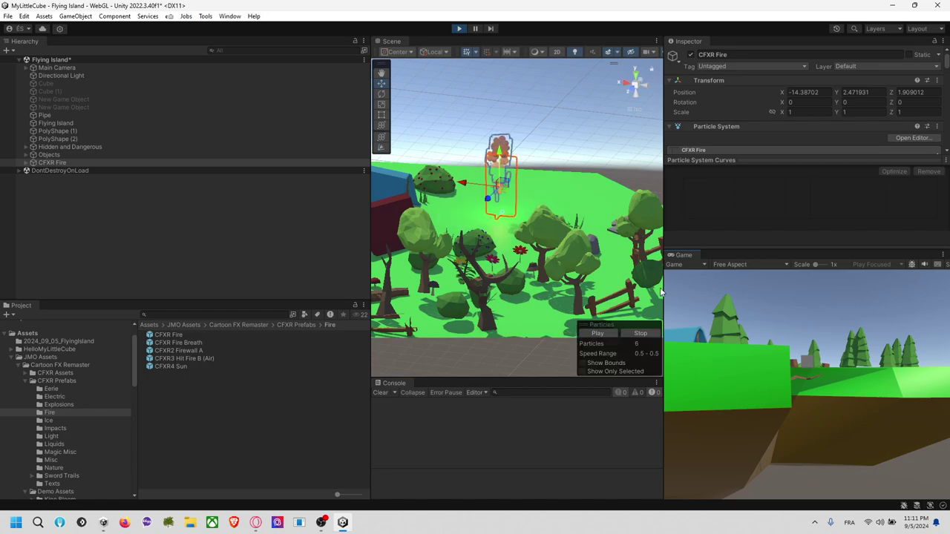
Orbit the Scene view to look down on the two tents and the fire, and align the Main Camera with that view.
drag(660, 291, 670, 312)
click(116, 68)
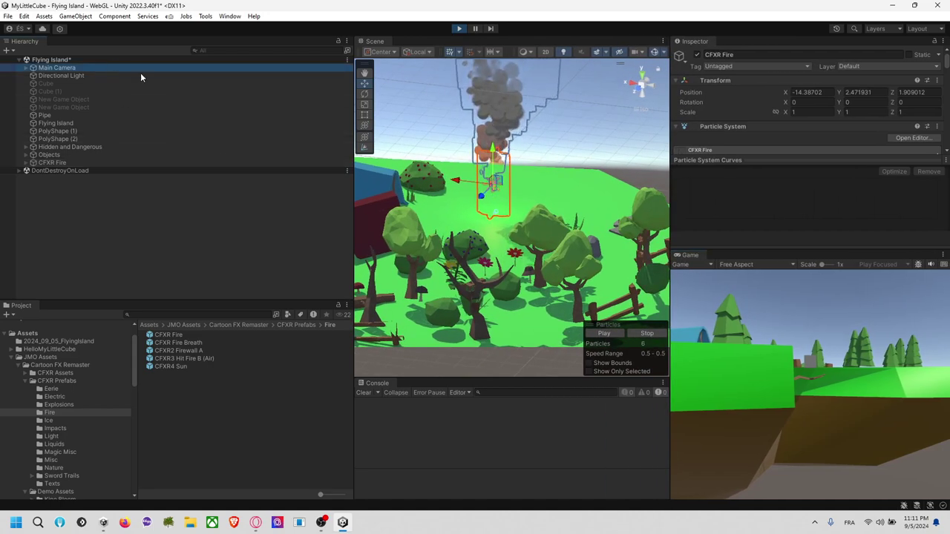
scroll(579, 201, down, 3)
scroll(556, 194, down, 3)
alt+drag(556, 194, 785, 172)
scroll(549, 239, up, 3)
scroll(547, 236, up, 6)
alt+drag(583, 191, 503, 195)
click(76, 16)
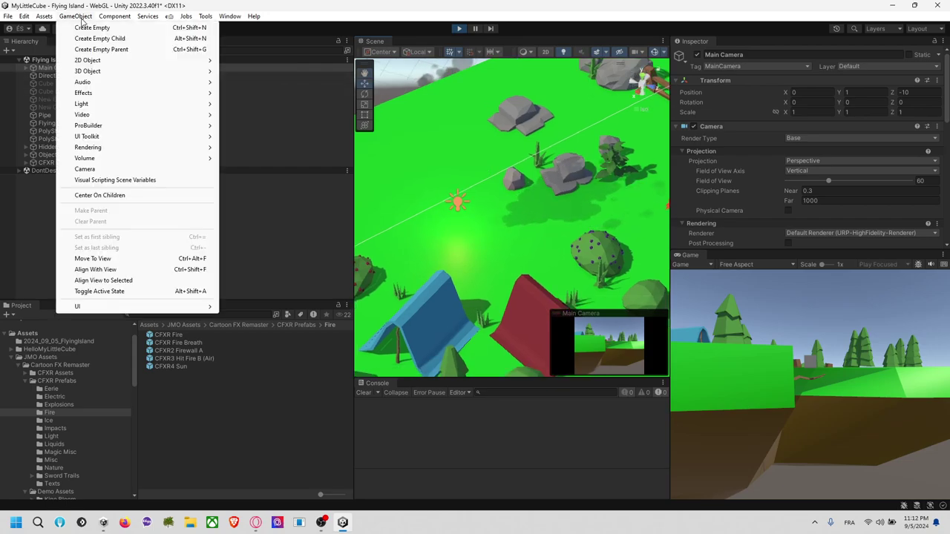
click(138, 271)
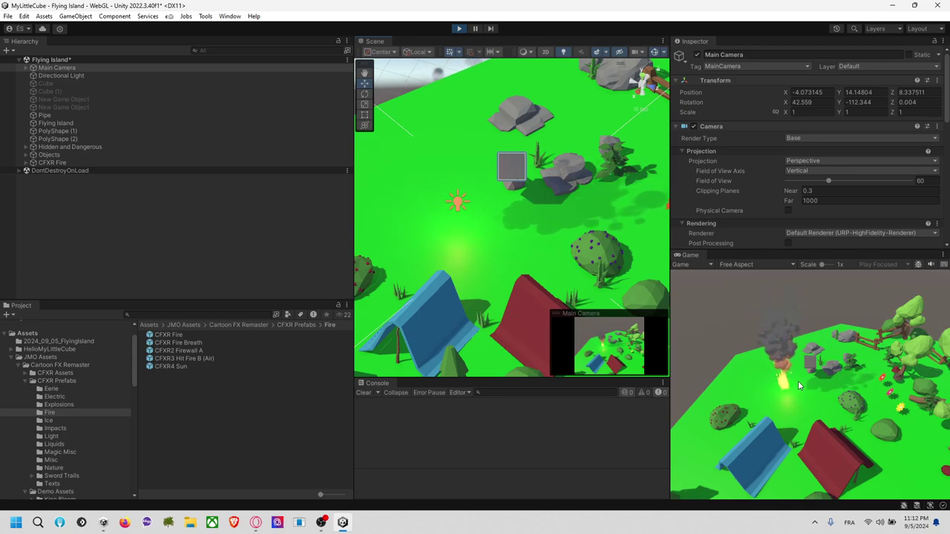
Examine the fire from beside the tents and inspect the Smoke, Ember and parent objects of CFXR Fire.
click(427, 80)
scroll(500, 241, down, 3)
right_drag(500, 241, 624, 156)
alt+drag(623, 156, 449, 127)
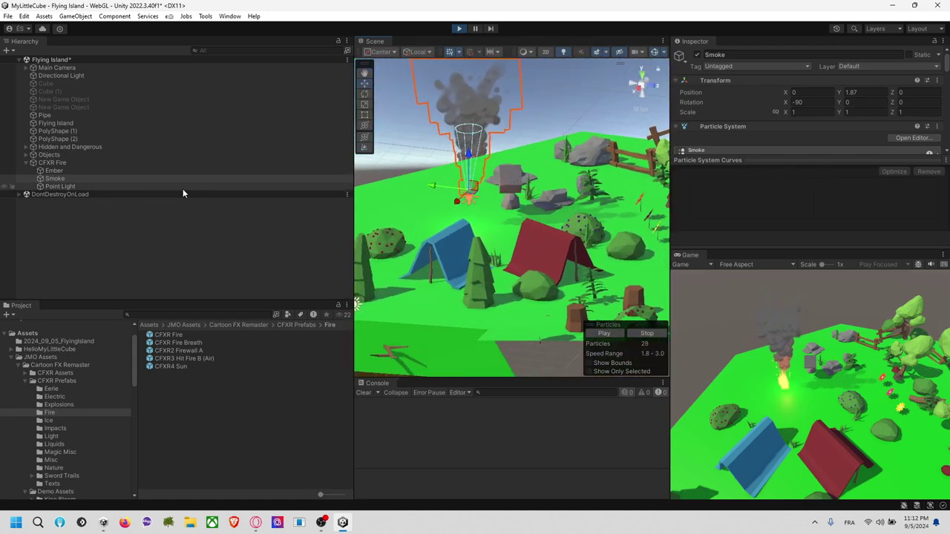
click(69, 170)
click(85, 163)
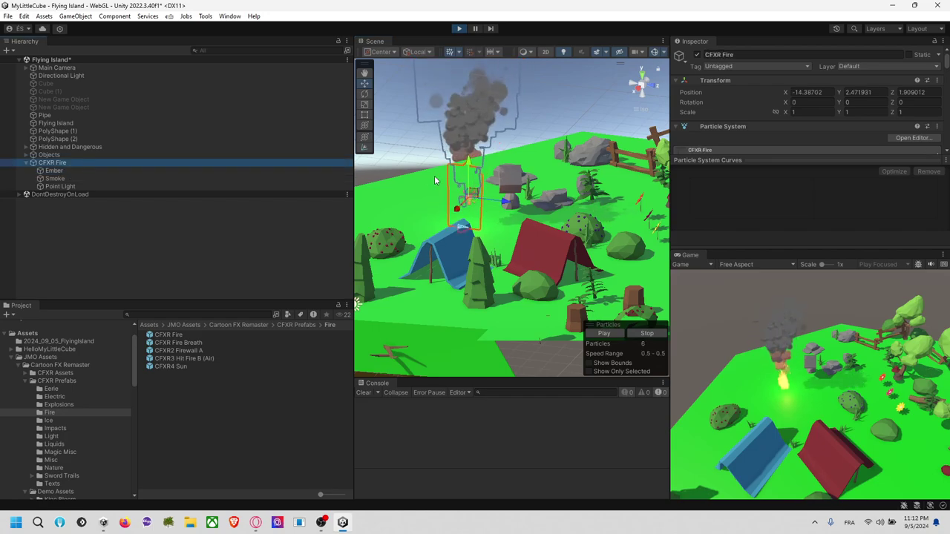
key(f)
Hide the Flying Island mesh in the Scene view and select the fire in a close-up view.
click(476, 248)
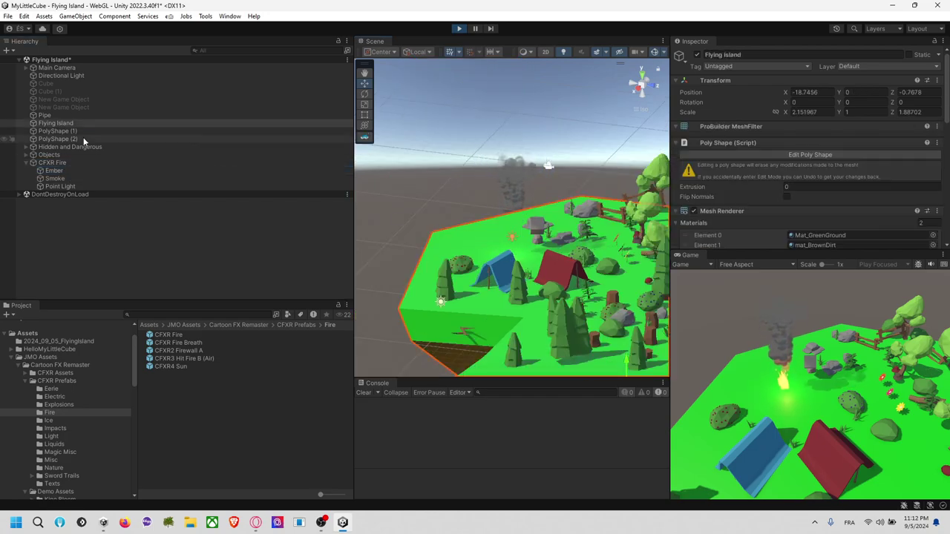
click(11, 124)
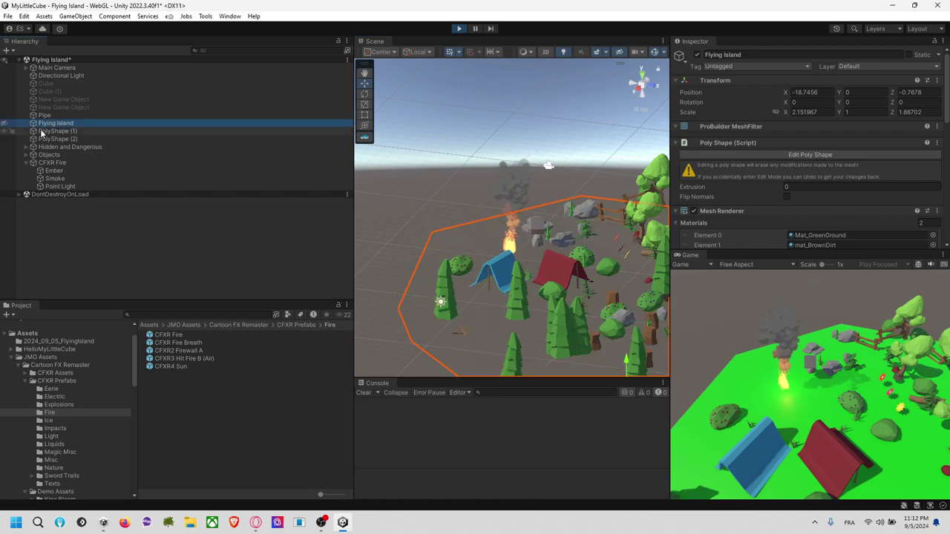
click(442, 195)
scroll(526, 282, down, 8)
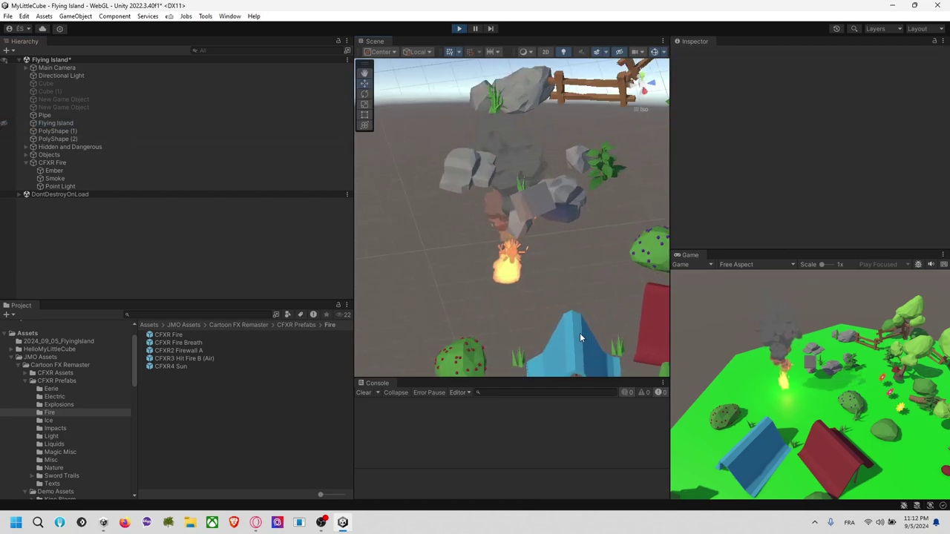
scroll(580, 333, up, 4)
right_drag(579, 333, 604, 265)
alt+drag(604, 266, 519, 283)
click(520, 283)
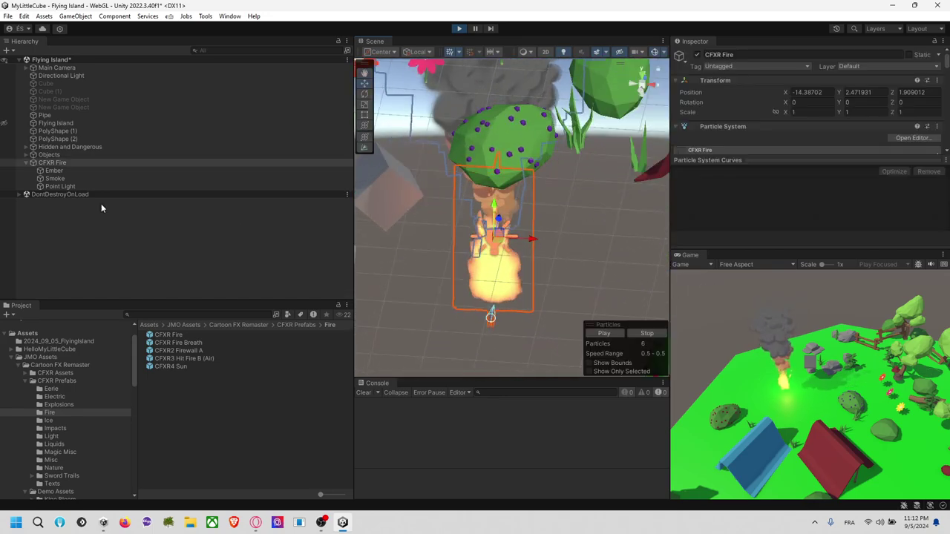
Select the Ember child of CFXR Fire and enlarge the Inspector to show more of its particle settings.
click(89, 171)
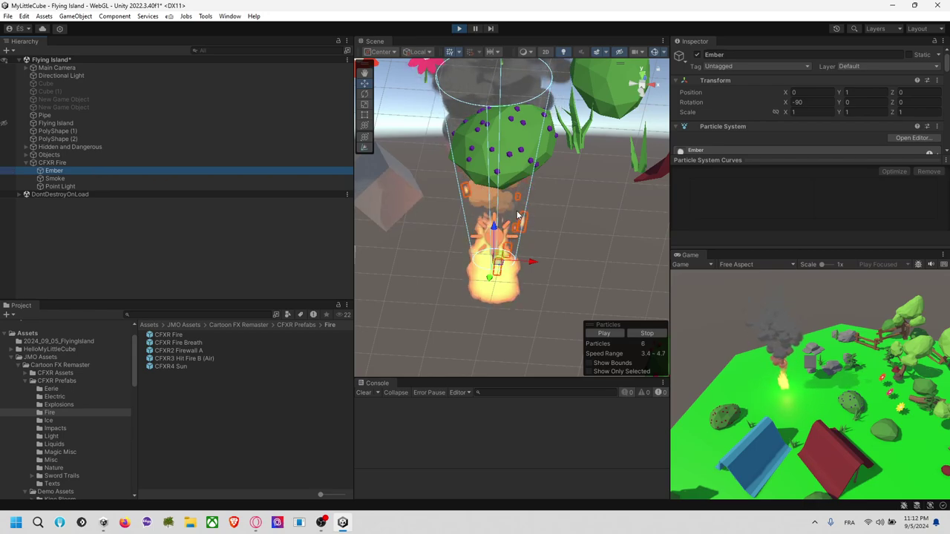
scroll(517, 214, down, 3)
key(e)
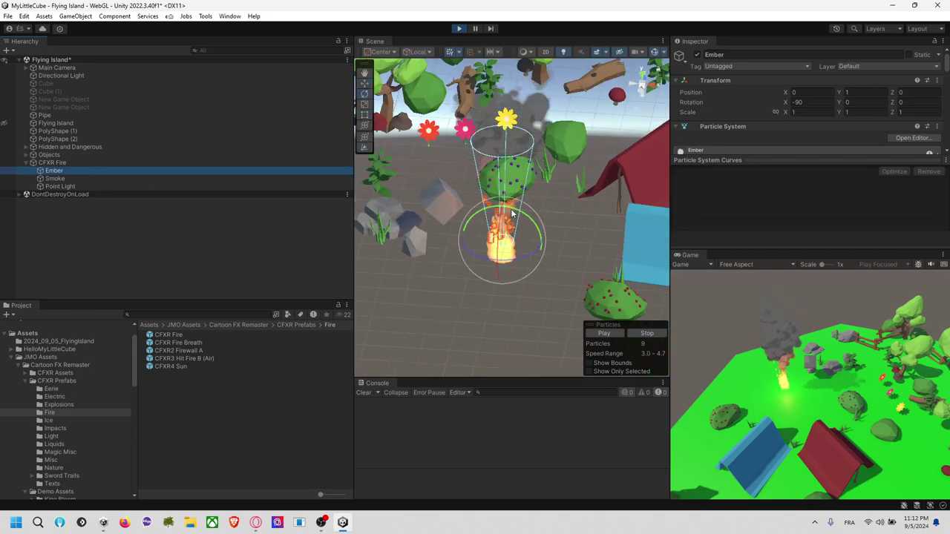
scroll(717, 152, down, 5)
drag(722, 159, 739, 193)
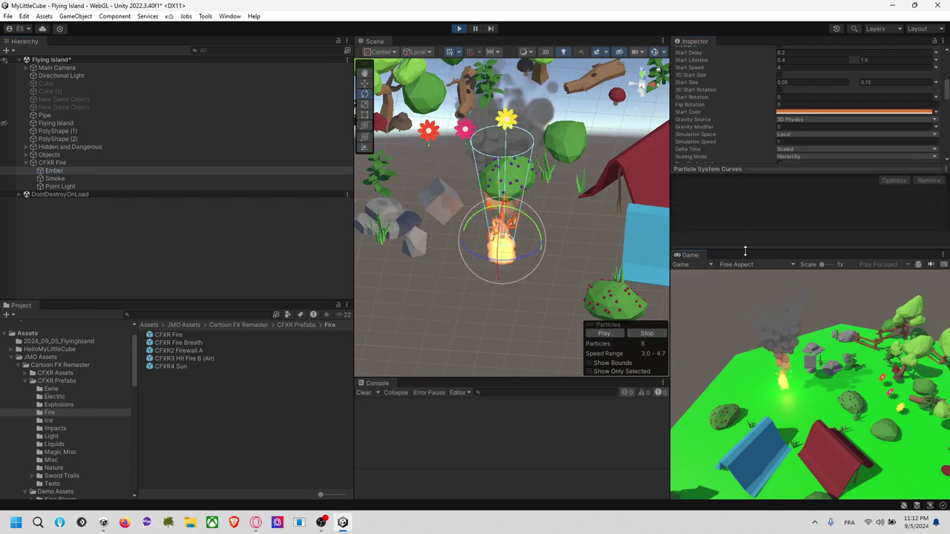
drag(745, 250, 743, 411)
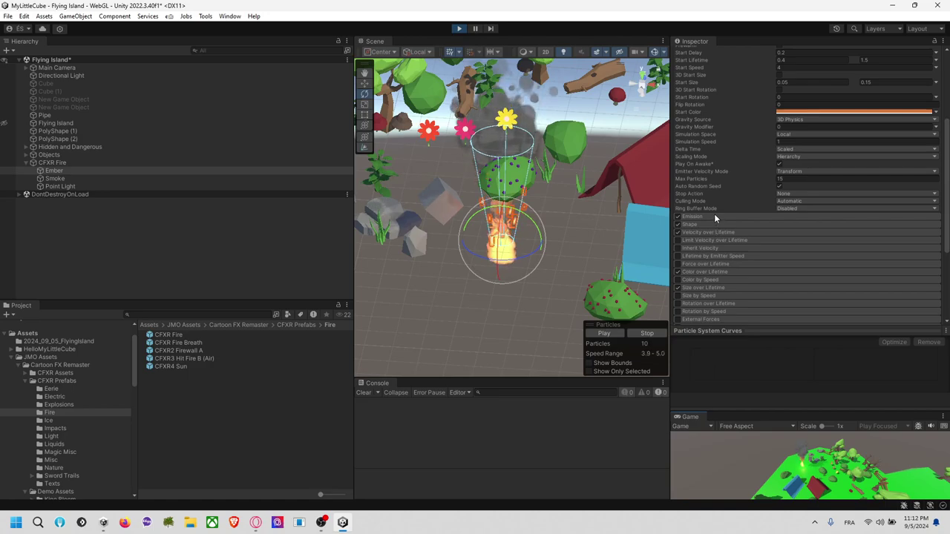
Expand Ember's Emission and Shape modules, try a cone angle of about 45, and narrow the cone again.
click(714, 216)
click(706, 284)
scroll(711, 250, down, 3)
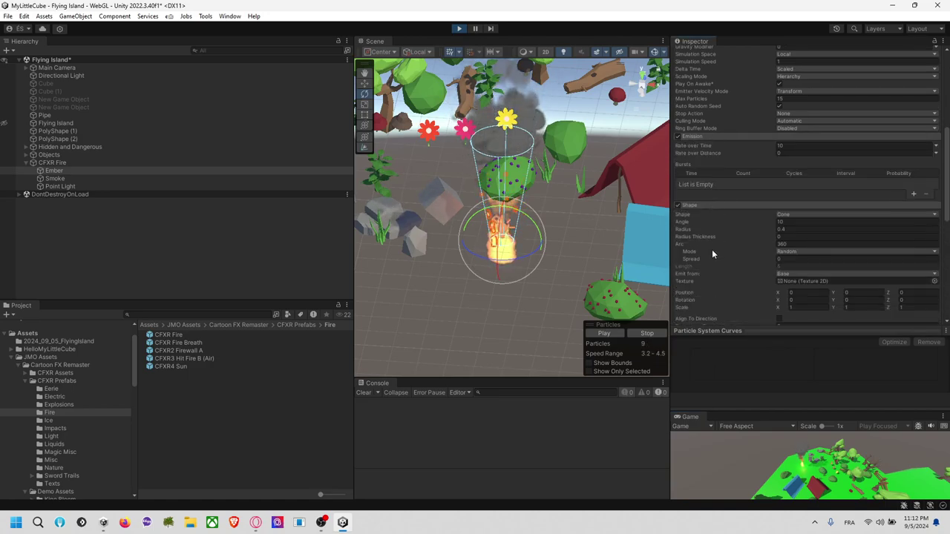
scroll(744, 232, up, 5)
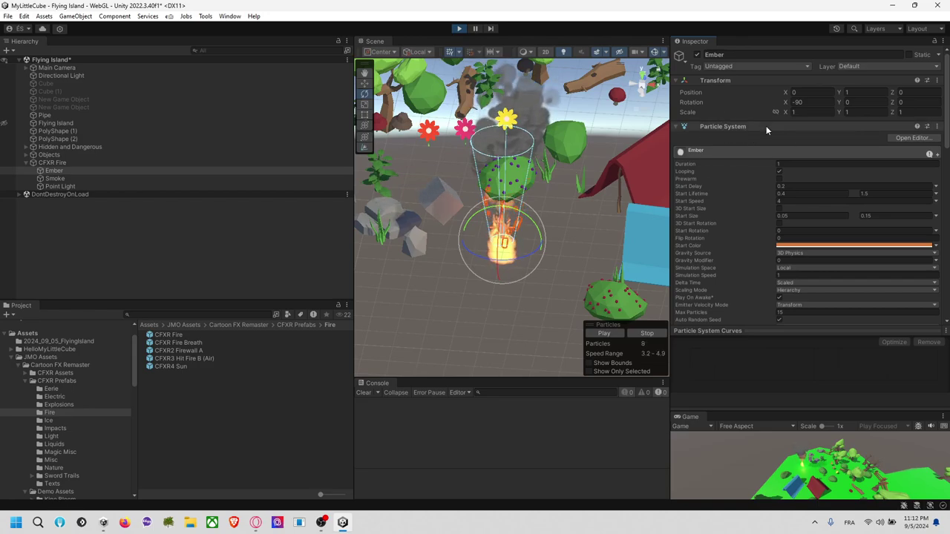
scroll(746, 163, down, 2)
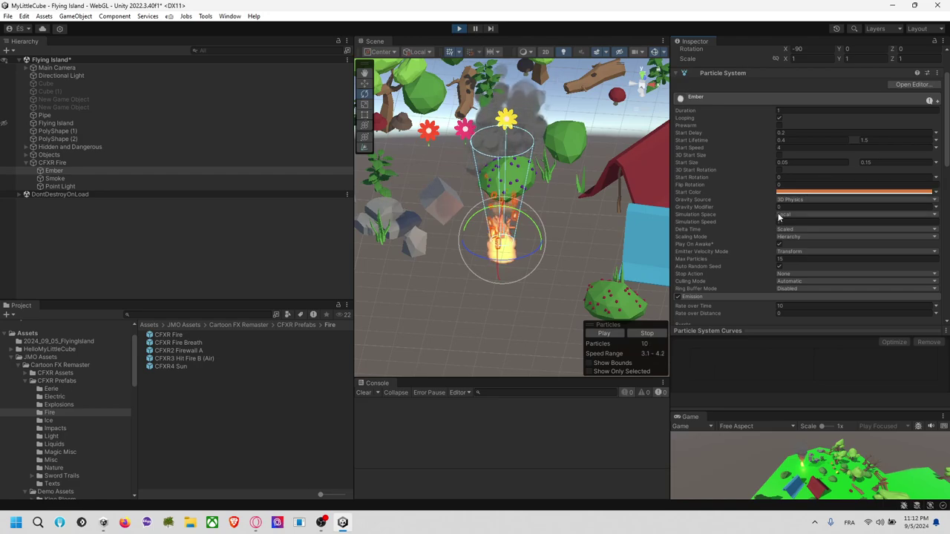
scroll(817, 174, down, 8)
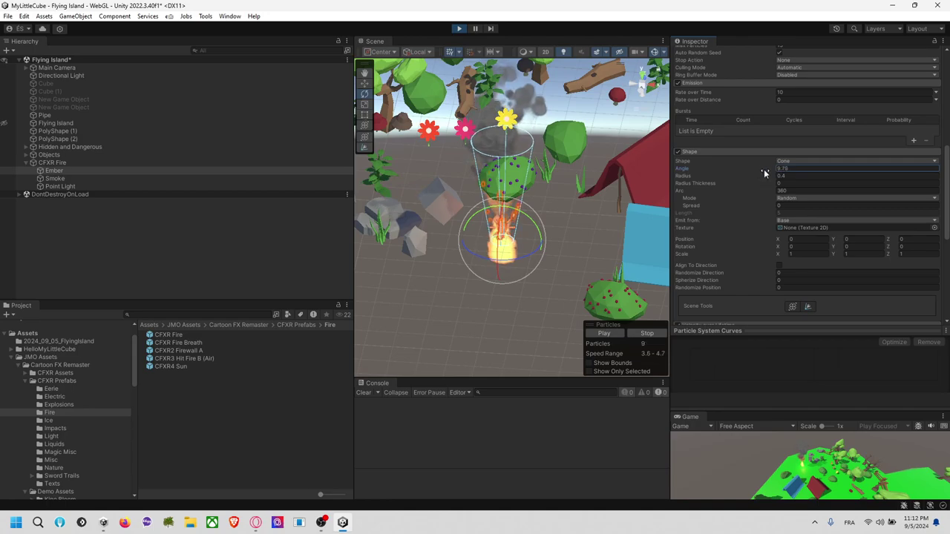
drag(157, 208, 407, 224)
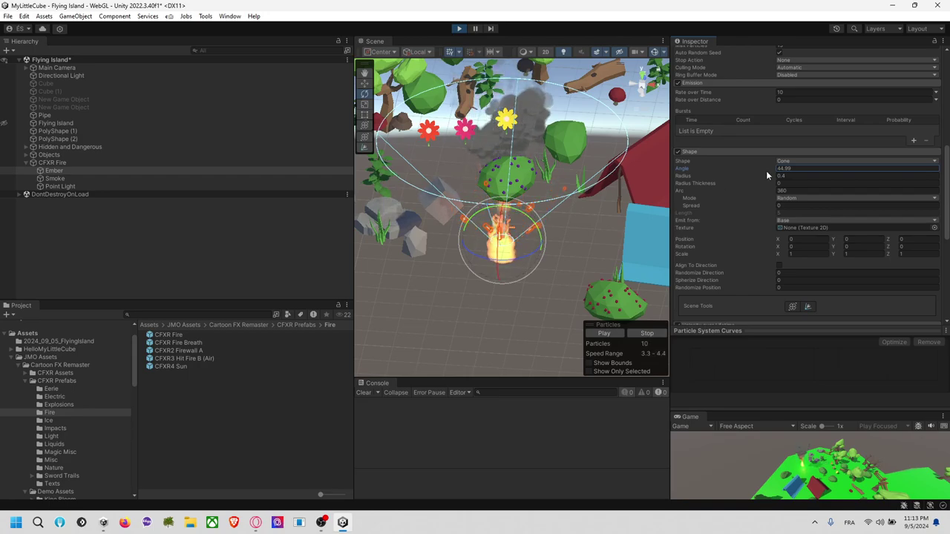
drag(773, 172, 544, 175)
Expand the Emission and Shape modules of Smoke, widen its cone angle to about 68, and view the spread from the side.
click(80, 179)
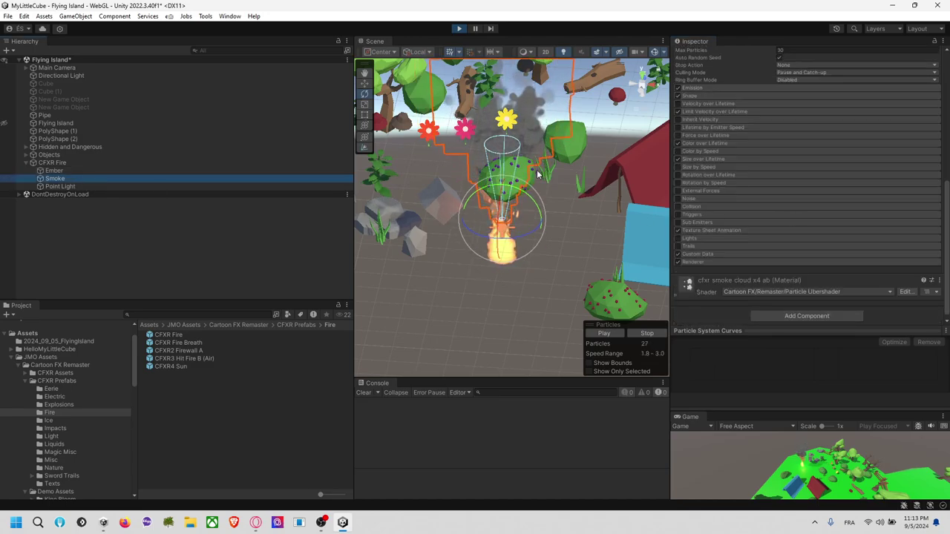
click(703, 88)
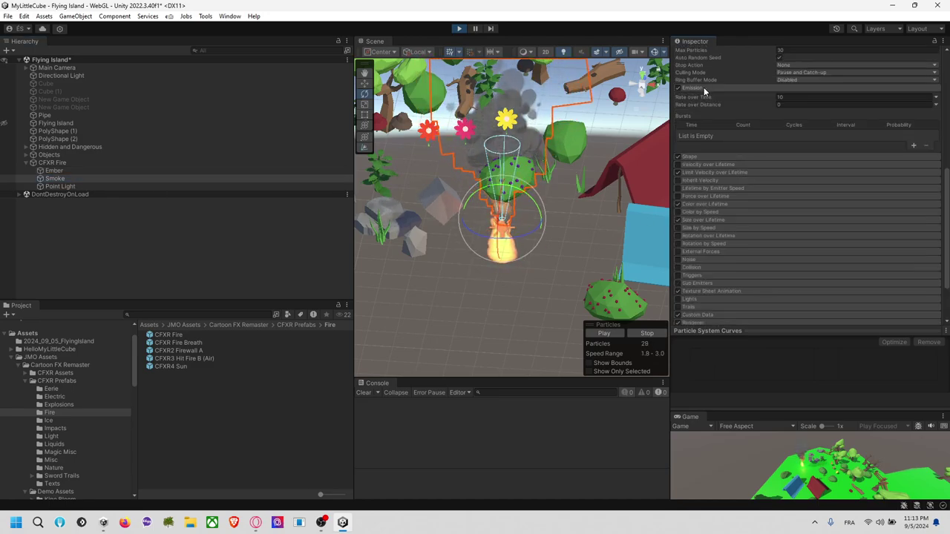
click(703, 155)
drag(773, 177, 875, 183)
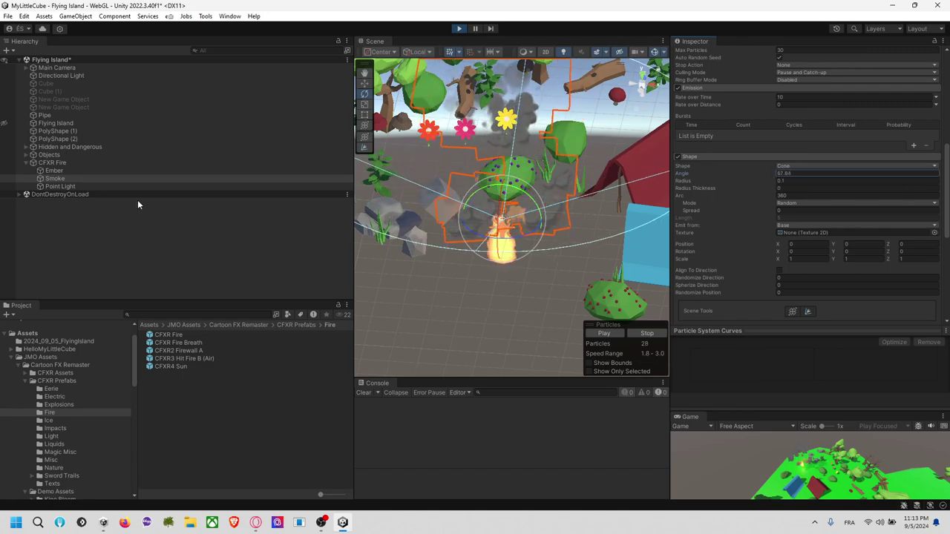
alt+drag(416, 311, 531, 215)
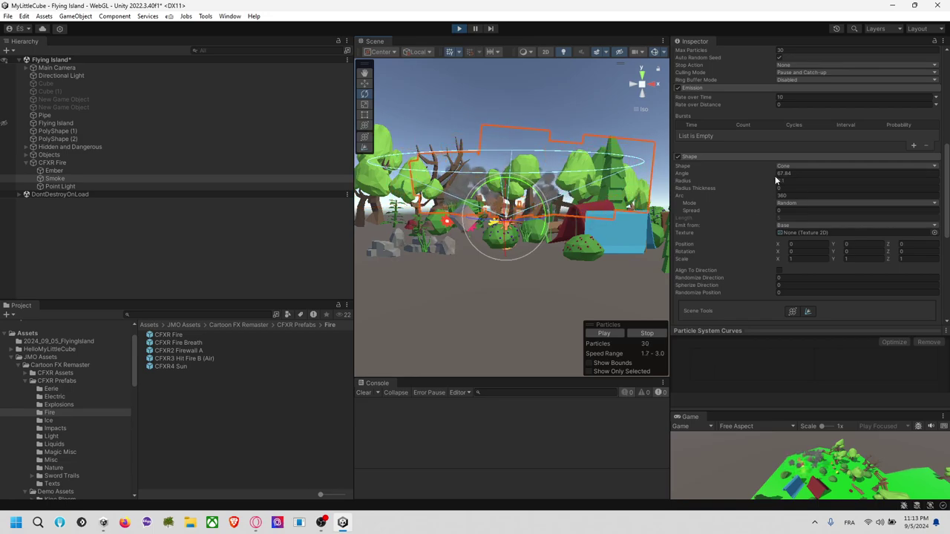
Narrow the Smoke cone angle to about 9 and view the fire up close from the tents' side.
drag(774, 176, 740, 173)
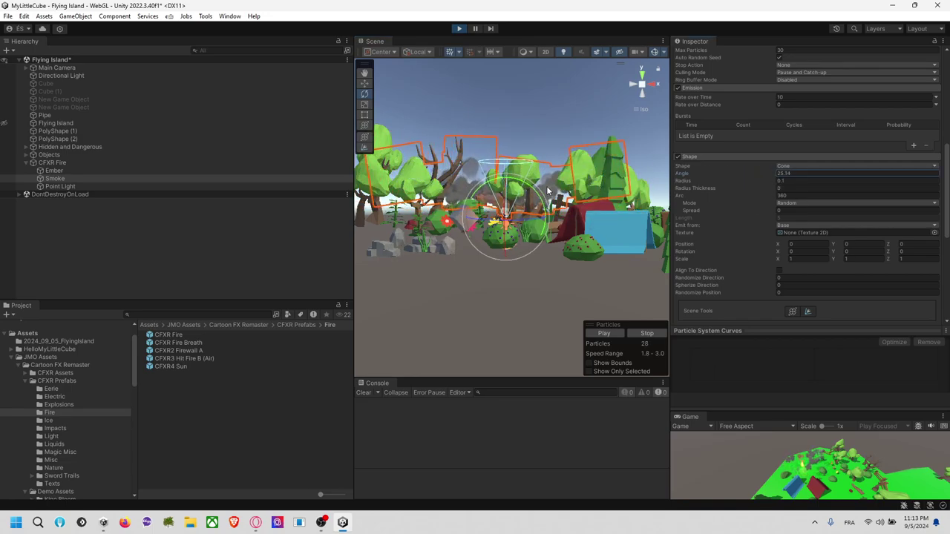
drag(494, 208, 468, 216)
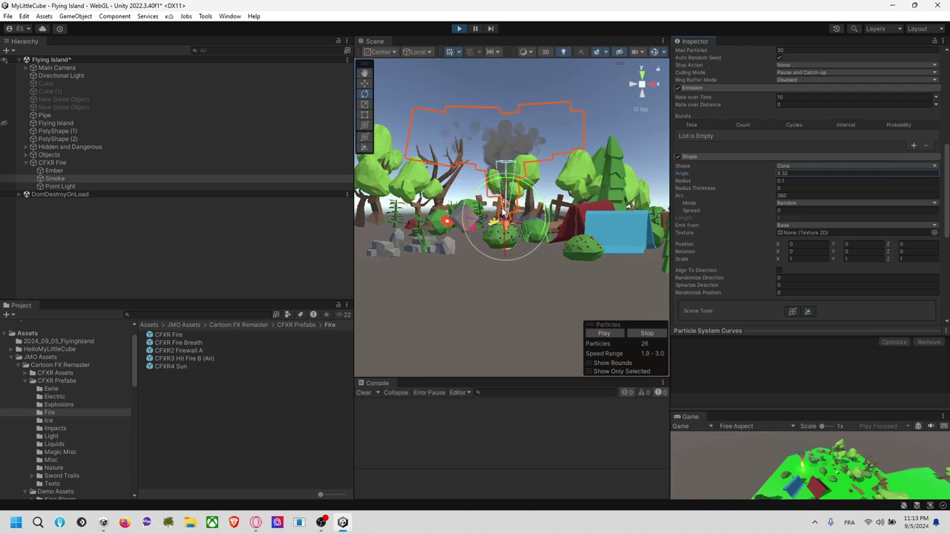
scroll(502, 212, up, 5)
alt+drag(563, 146, 247, 189)
Deactivate the Point Light child of CFXR Fire and review the Smoke, Ember and parent particle systems.
click(129, 186)
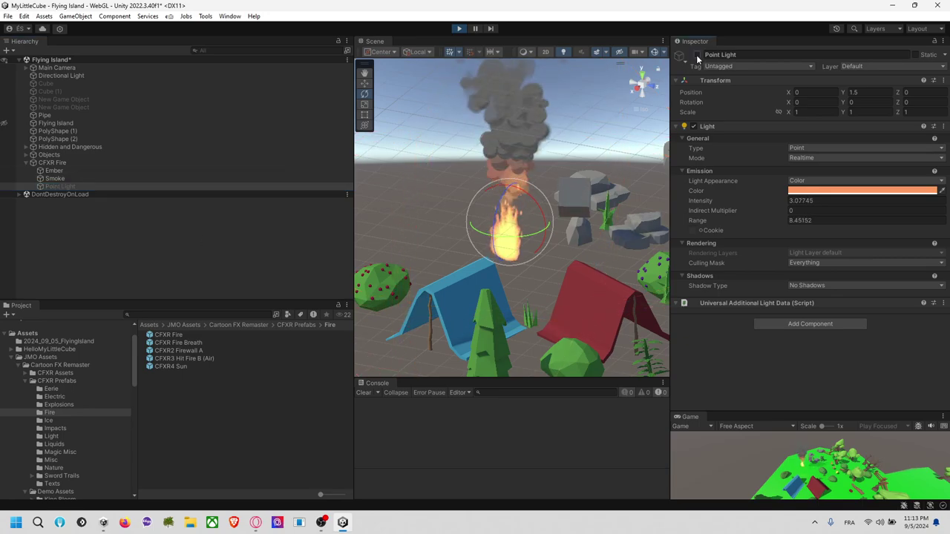
click(99, 164)
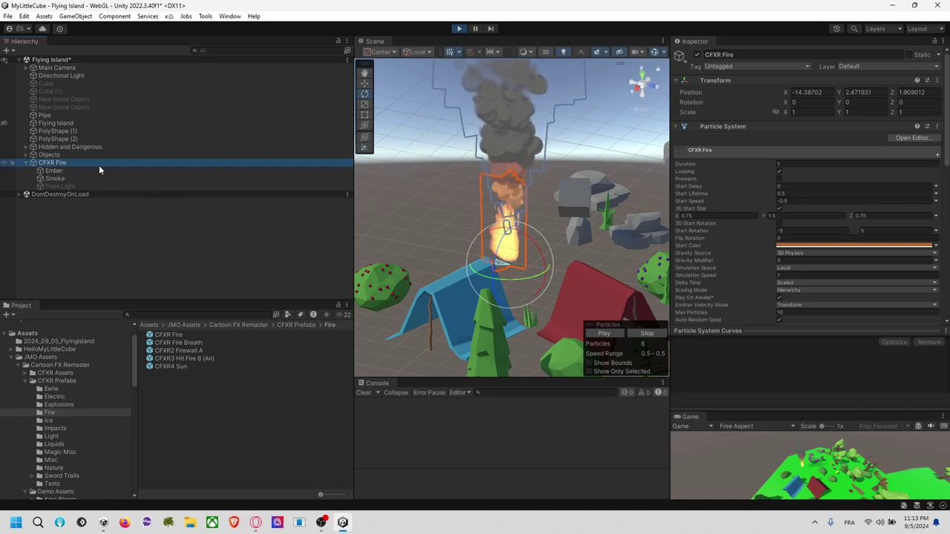
click(55, 179)
click(58, 172)
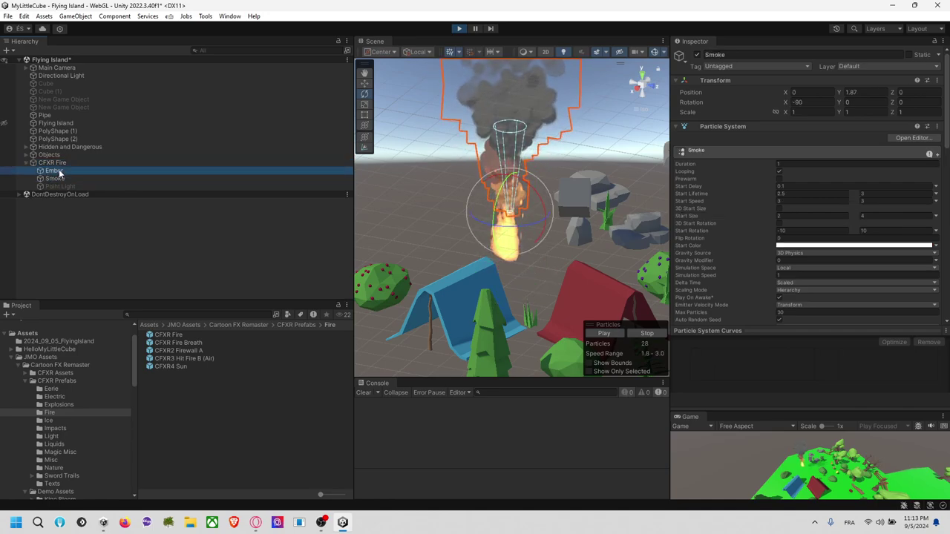
click(55, 164)
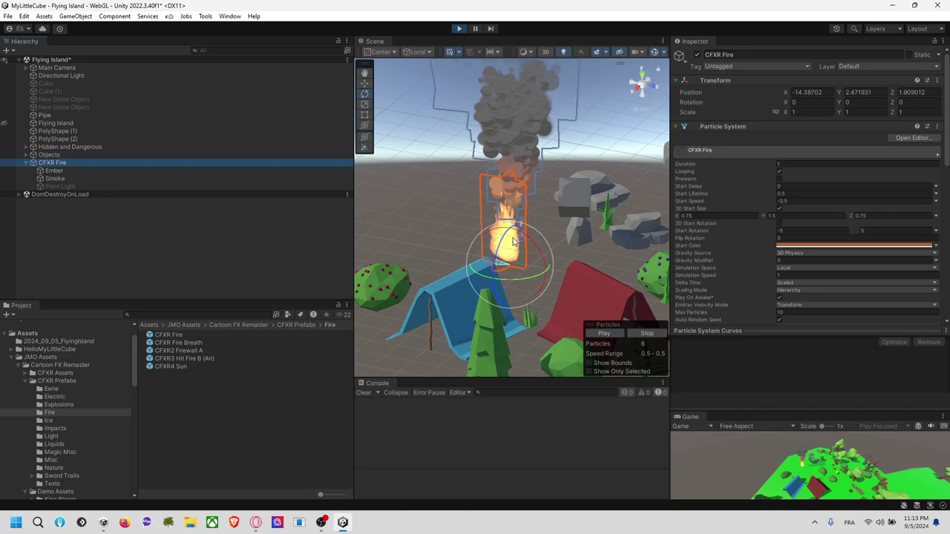
Expand the Shape module of the parent CFXR Fire particle system and set its cone angle to 51.8.
scroll(749, 224, down, 6)
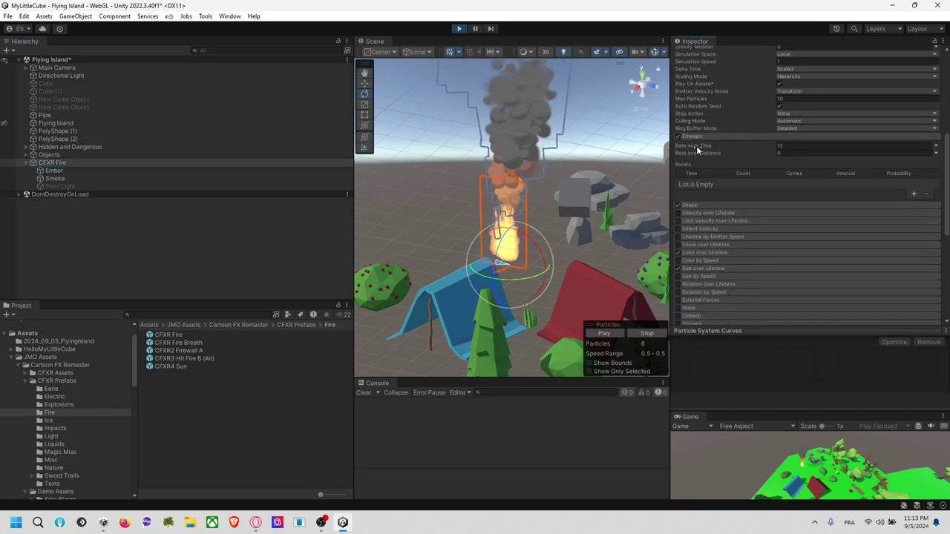
click(689, 204)
scroll(734, 200, down, 2)
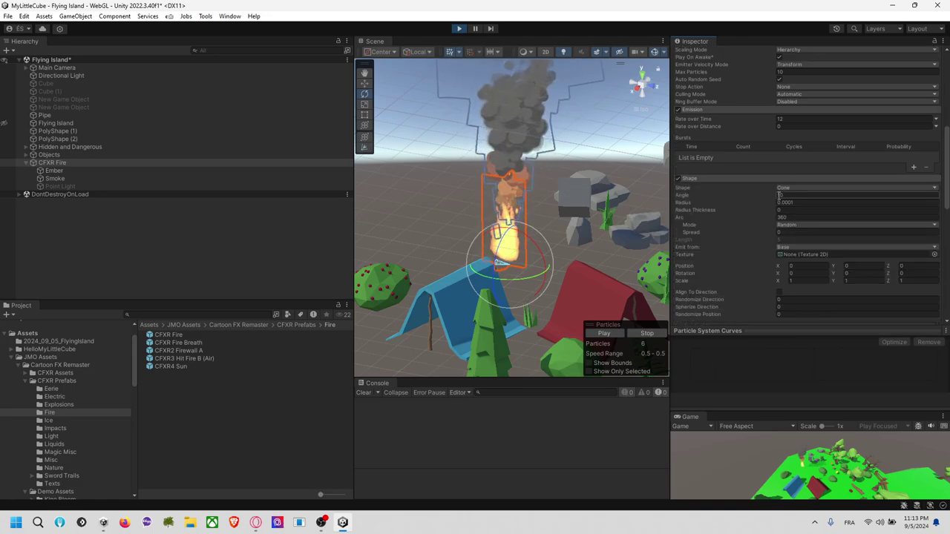
drag(936, 208, 373, 233)
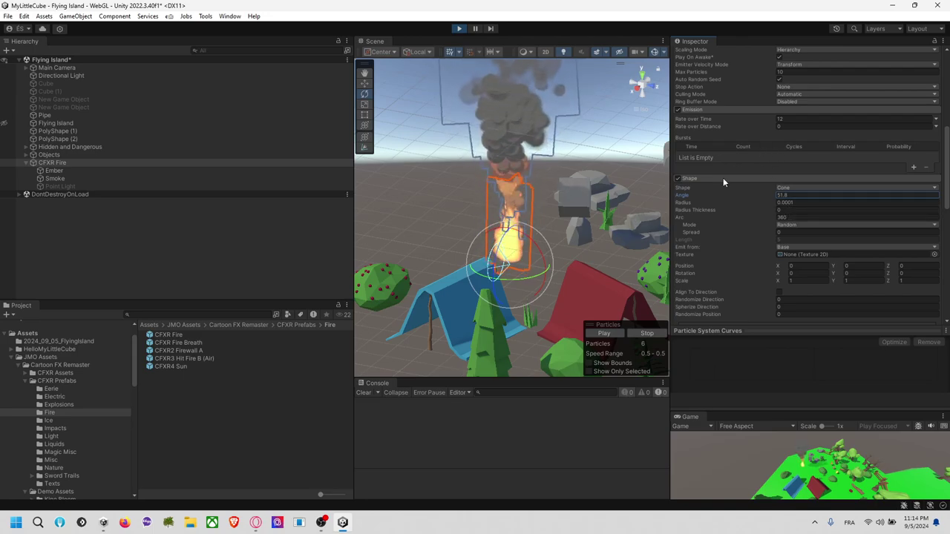
Try an emission Rate over Time of 1 on CFXR Fire, check the flames up close, and restore the rate to 12.
click(780, 118)
text(1)
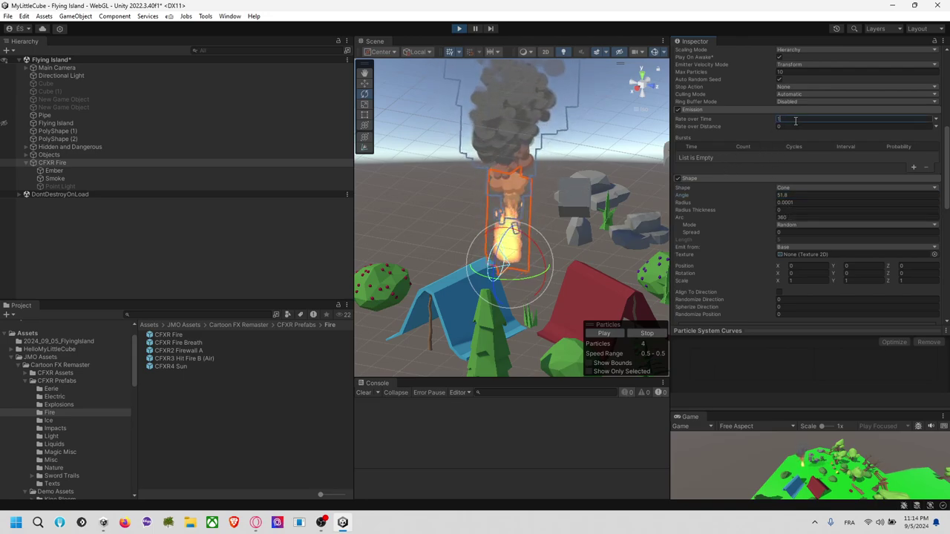
scroll(573, 225, up, 2)
scroll(572, 225, up, 3)
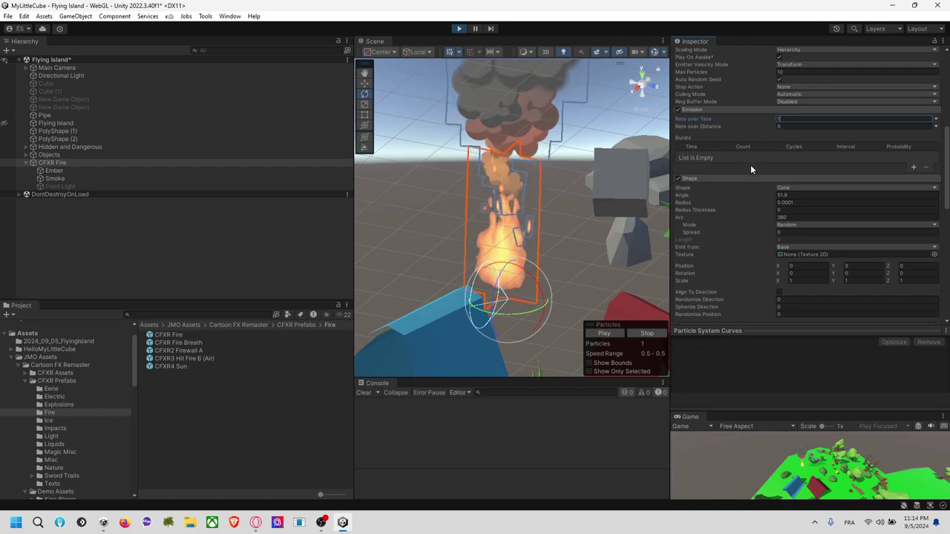
text(12)
Expand the Animated Lights settings of the CFXR_Effect script and examine the Point Light's intensity and range animation.
scroll(740, 180, down, 10)
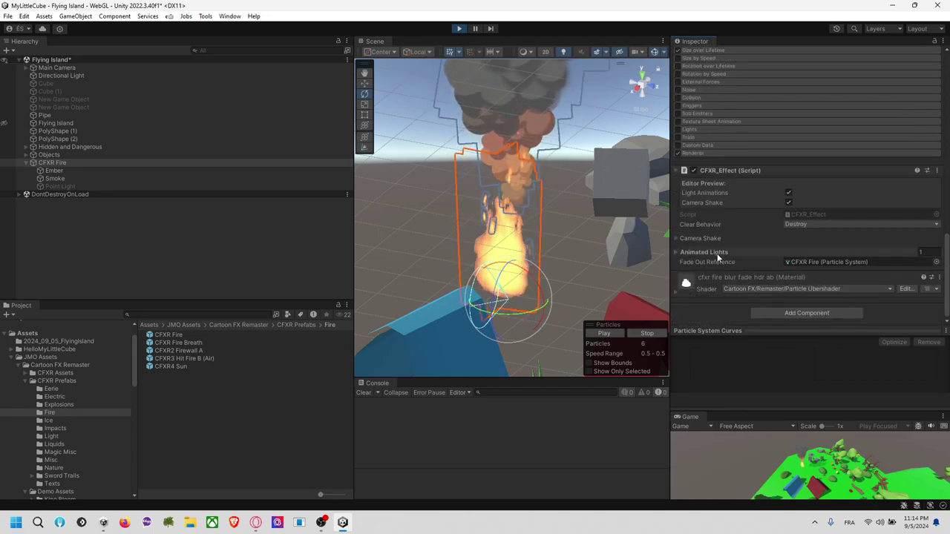
click(716, 253)
scroll(727, 253, down, 2)
scroll(727, 253, down, 2)
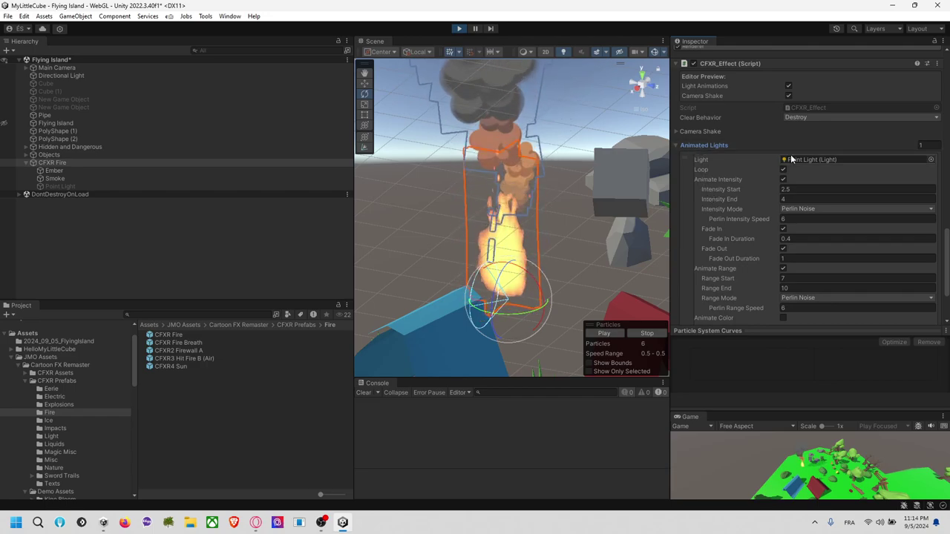
Locate the light referenced by the Animated Lights settings in the scene hierarchy and review its remaining animation options.
click(793, 160)
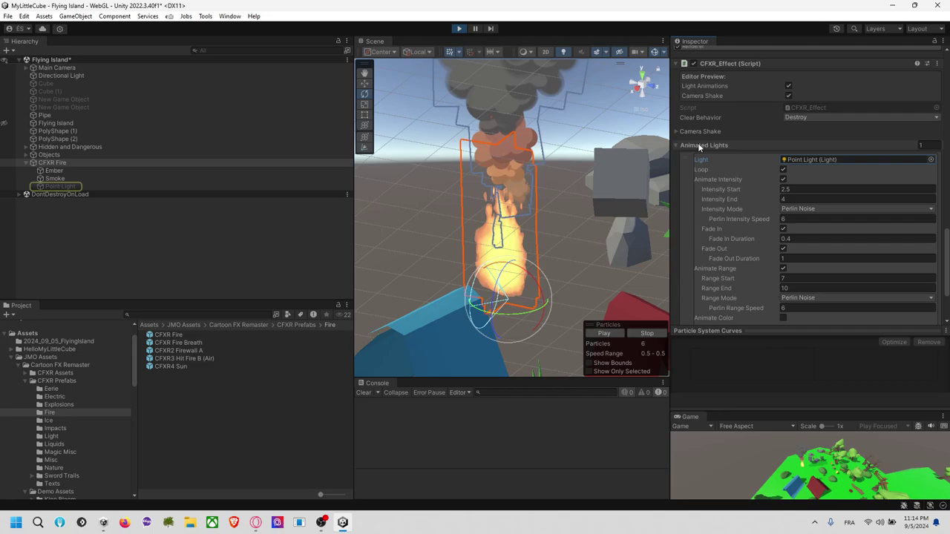
scroll(702, 159, down, 2)
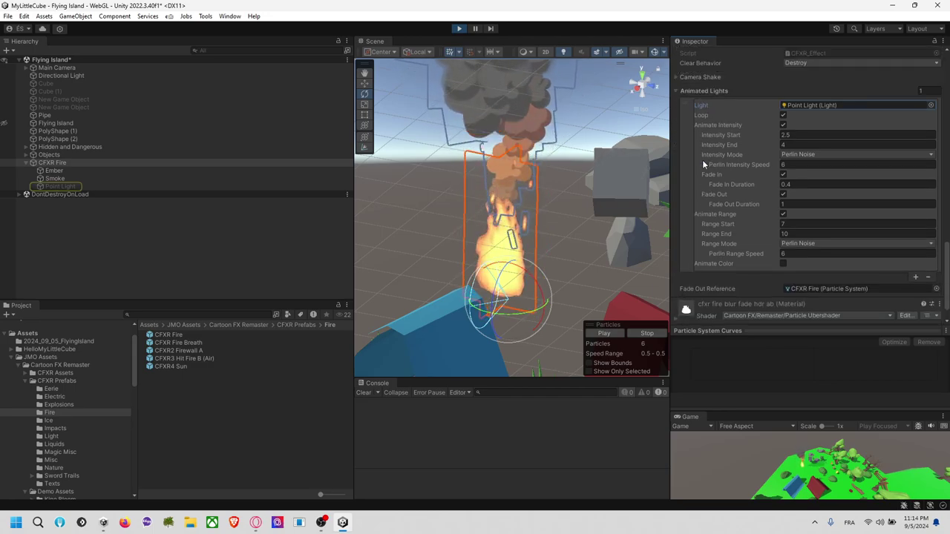
scroll(702, 160, up, 7)
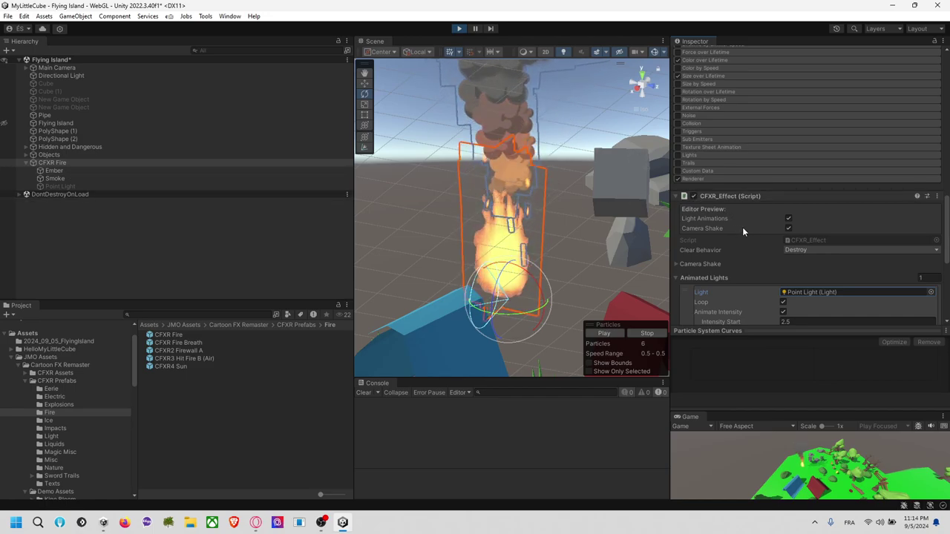
Expand the Renderer module of CFXR Fire, open its cfxr fire blur fade hdr ab material and enlarge the material preview.
scroll(749, 227, up, 2)
click(718, 232)
scroll(718, 233, down, 1)
scroll(716, 232, down, 2)
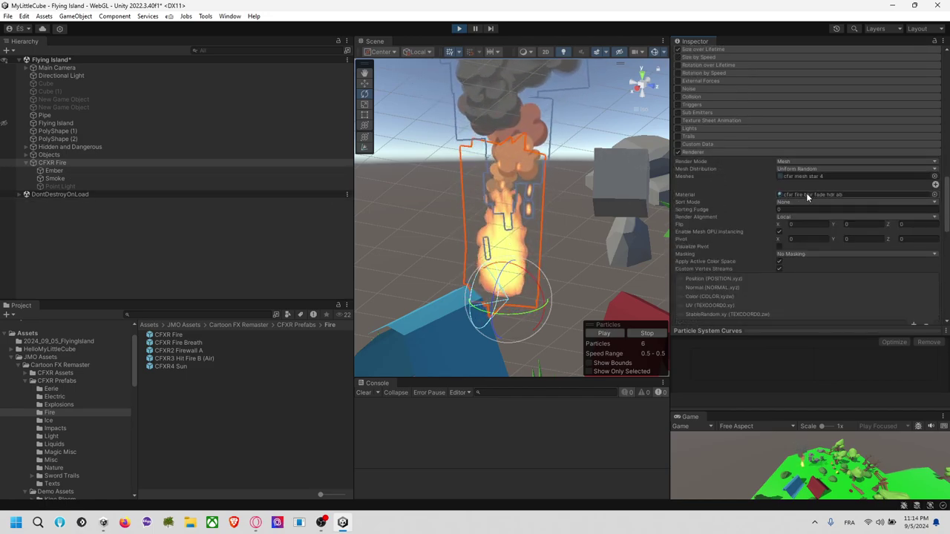
click(803, 193)
double_click(797, 195)
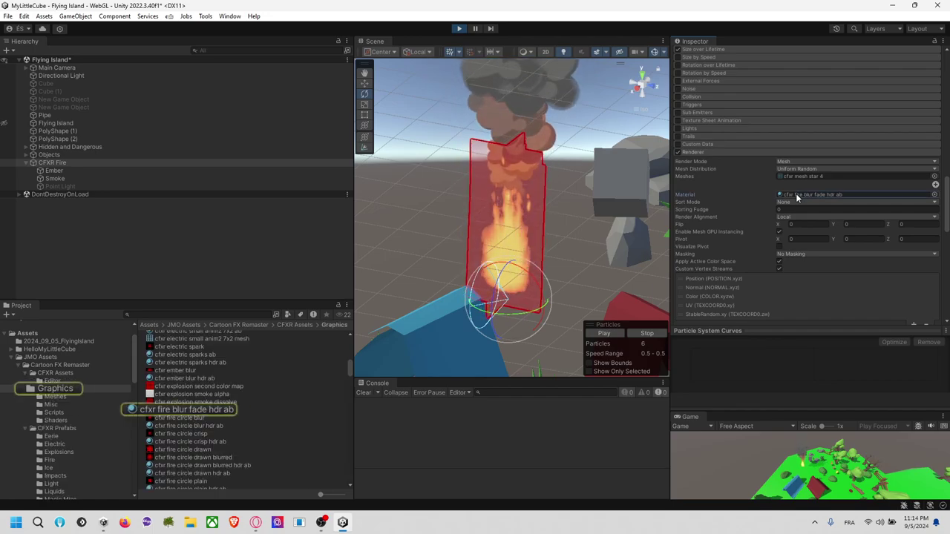
drag(791, 340, 783, 188)
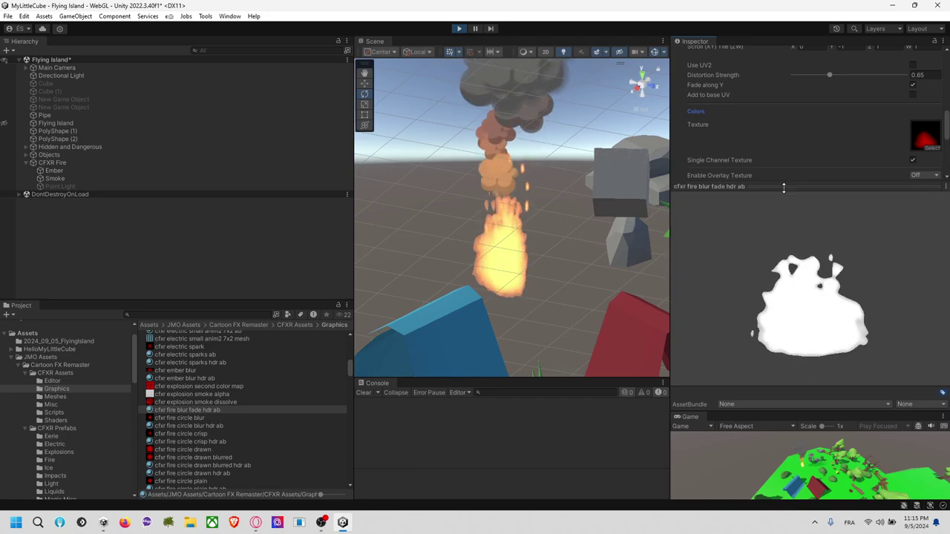
Switch to the browser, search the web for "fire sprite" in a new tab and preview the Freepik flame sprite sheet.
key(alt+Tab)
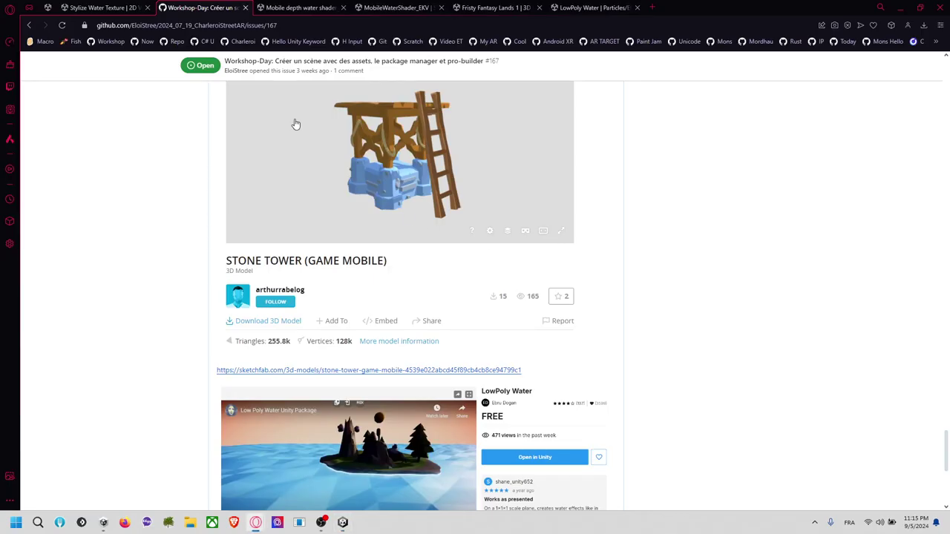
click(652, 7)
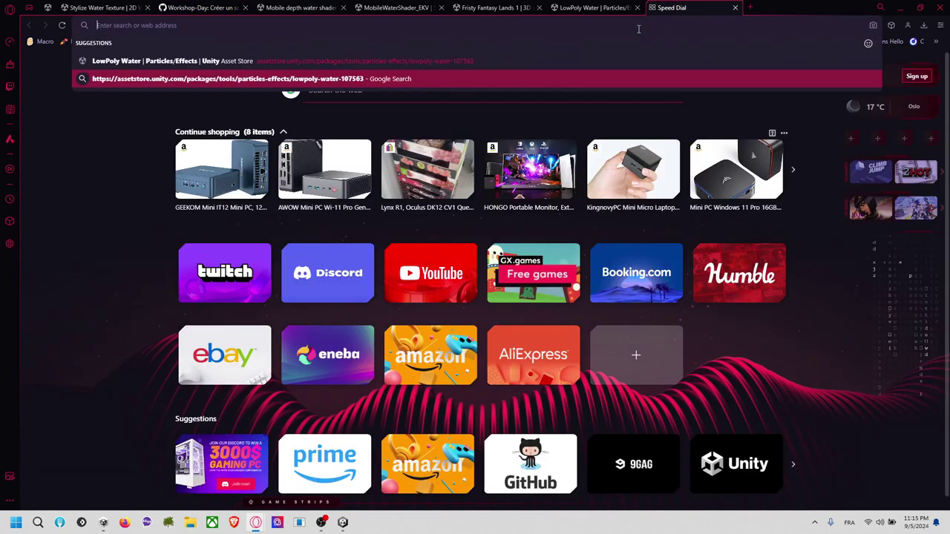
text(fie)
key(BackSpace)
text(re sprite)
key(Return)
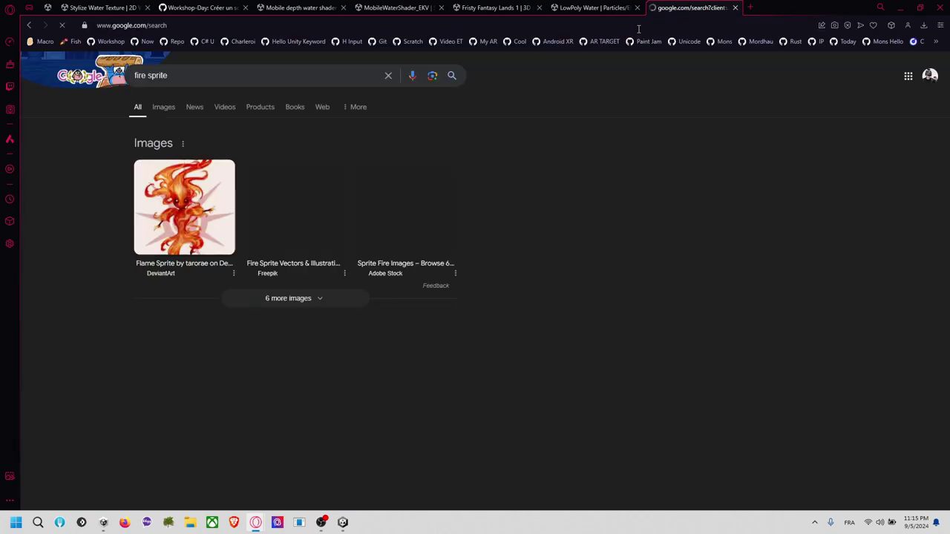
click(406, 254)
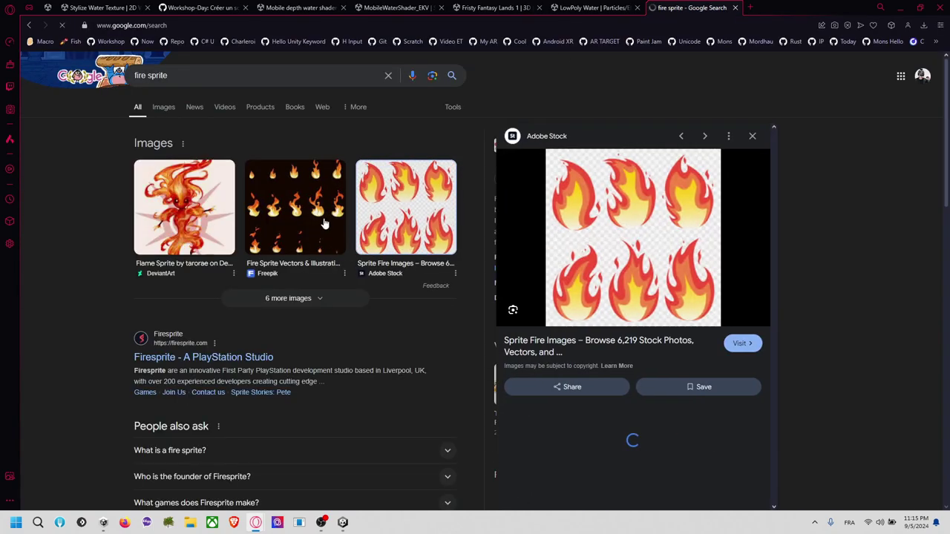
click(324, 218)
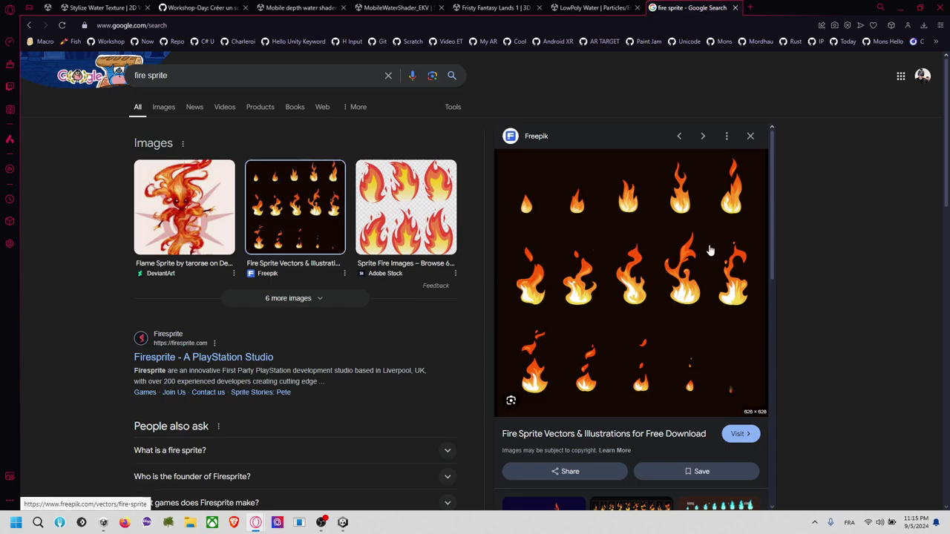
Return to Unity, look over the campsite from a distance and exit Play mode.
key(alt+Tab)
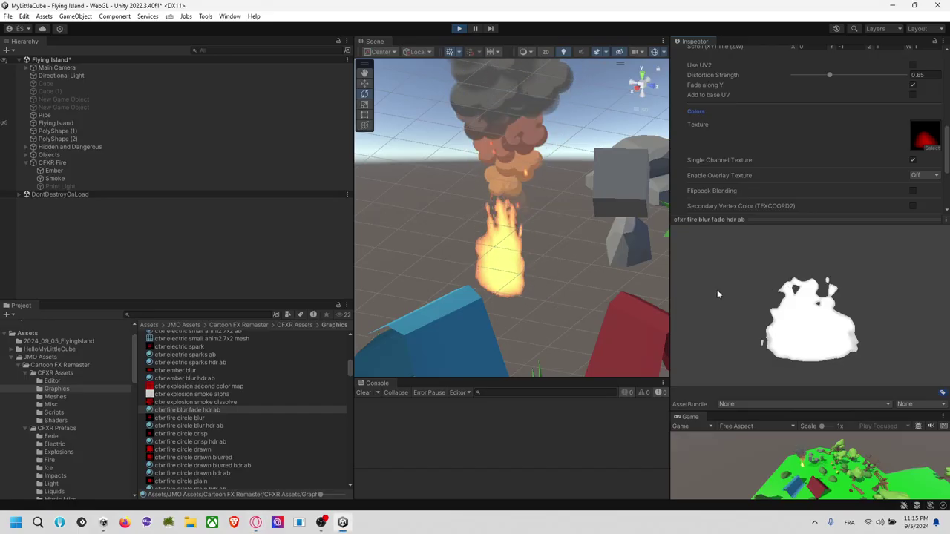
click(280, 242)
scroll(448, 230, down, 10)
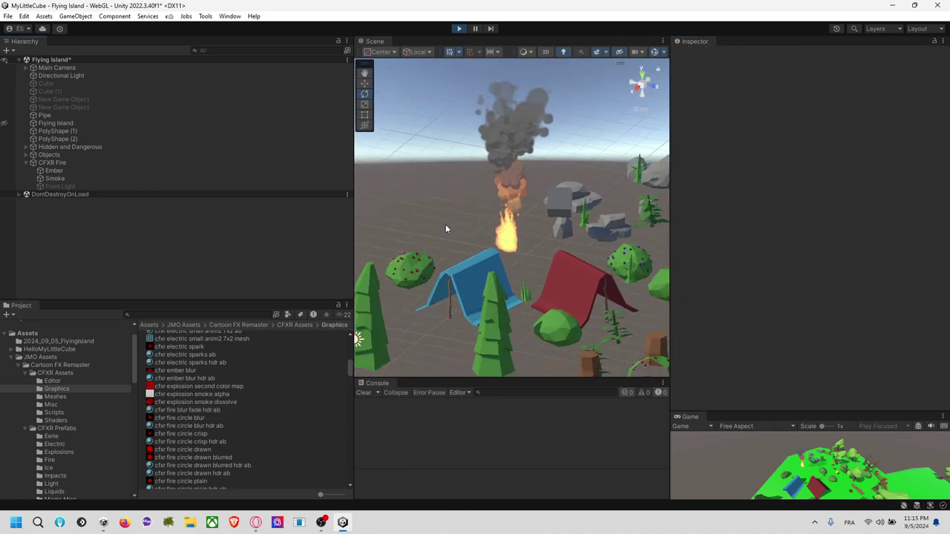
alt+drag(432, 210, 732, 226)
scroll(597, 205, down, 8)
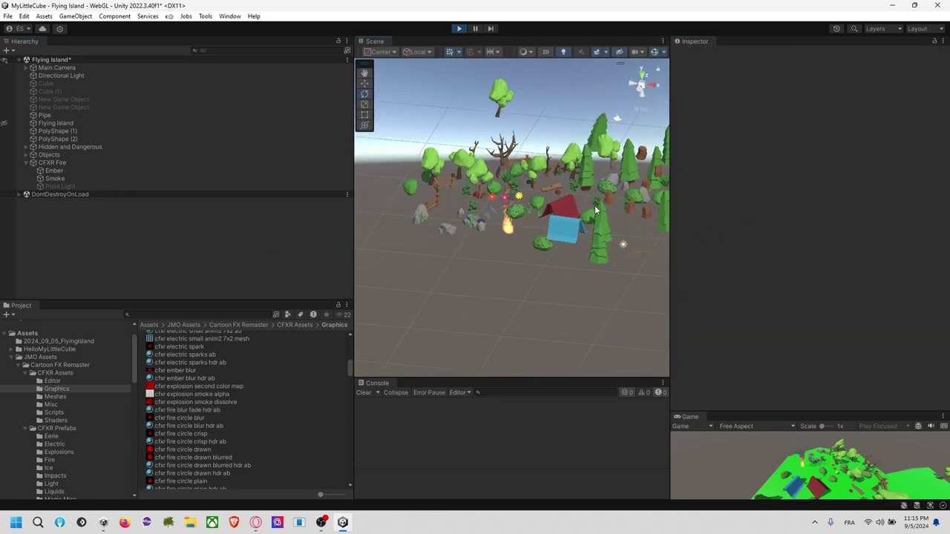
click(459, 28)
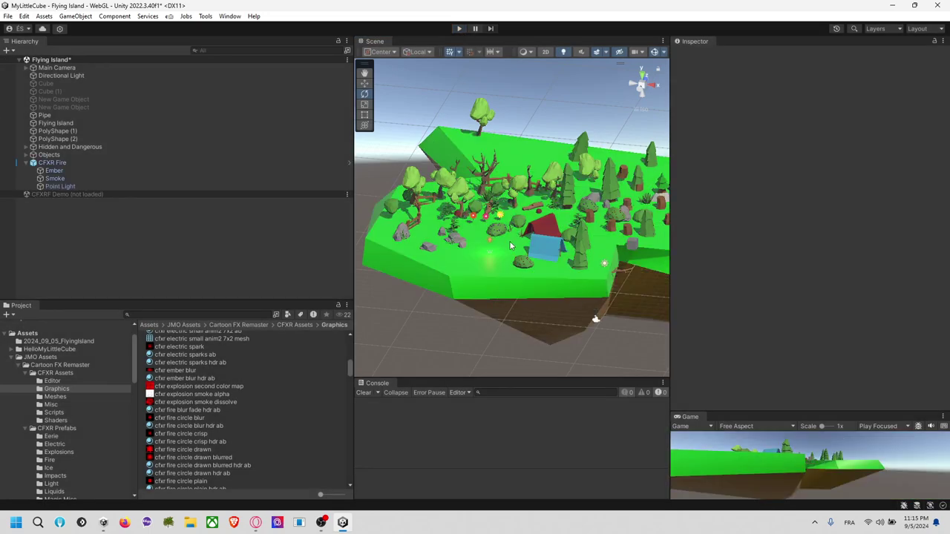
Deactivate the Point Light child of CFXR Fire in the edit-mode scene and check the island without its glow.
alt+drag(511, 276, 593, 347)
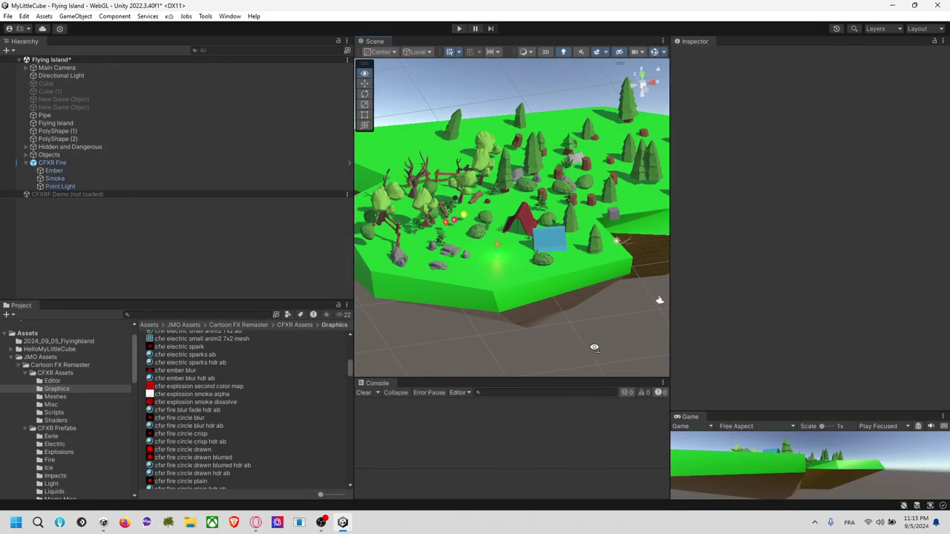
click(107, 186)
click(696, 56)
scroll(630, 238, down, 3)
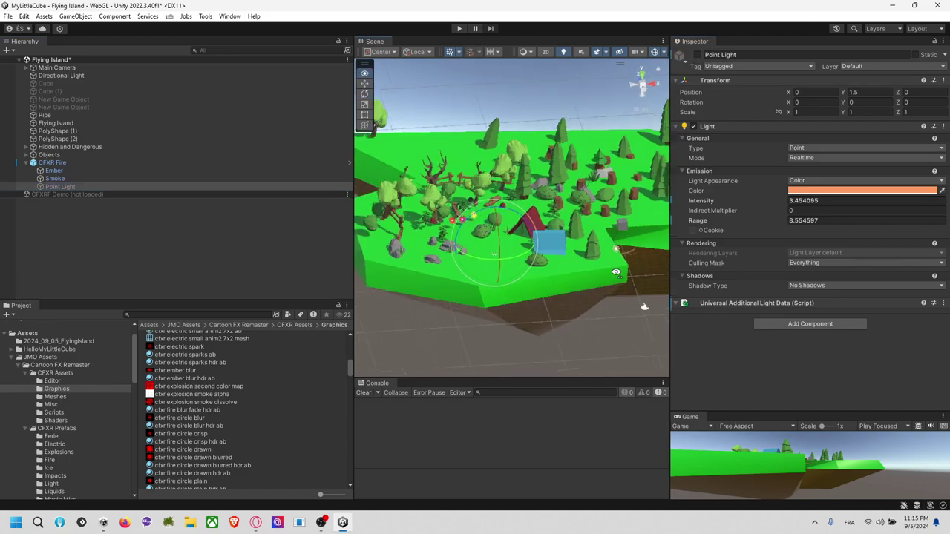
alt+drag(653, 237, 607, 210)
middle_drag(607, 210, 564, 237)
Switch to the browser and review the nature, rock, mill and tower assets linked in GitHub workshop issue #167.
key(alt+Tab)
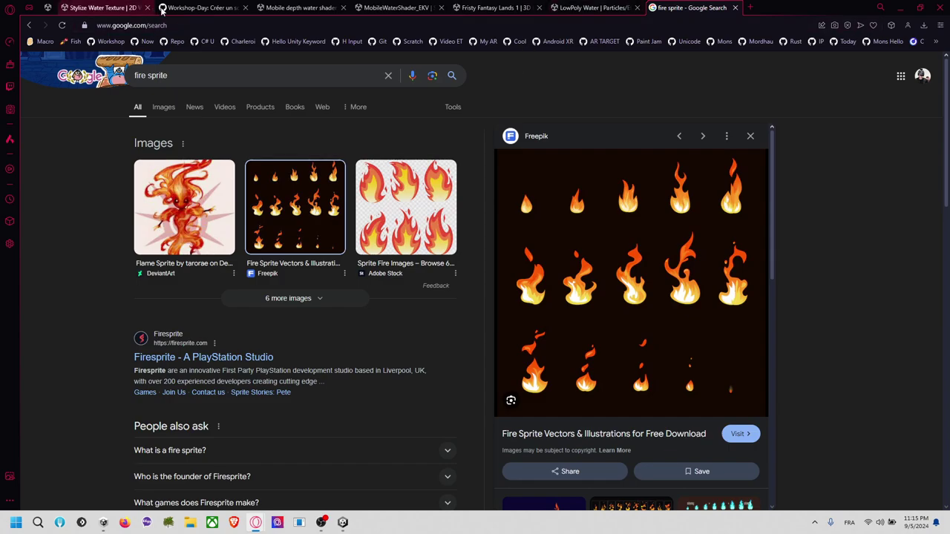
click(196, 7)
scroll(219, 286, up, 15)
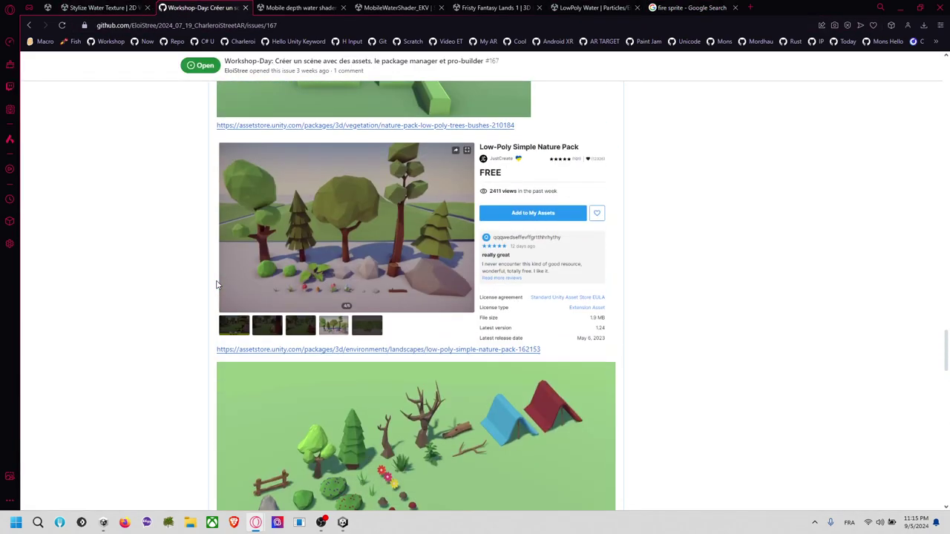
scroll(308, 280, down, 6)
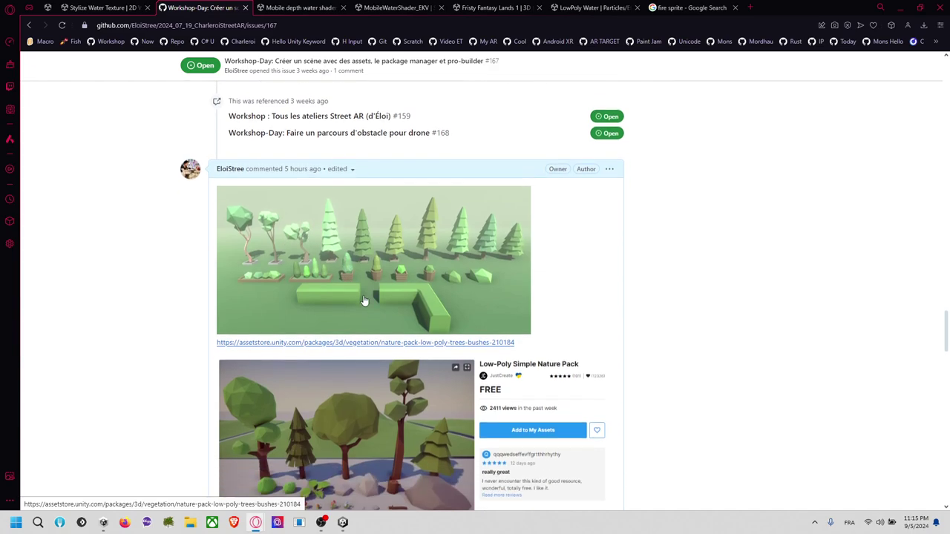
scroll(476, 270, down, 2)
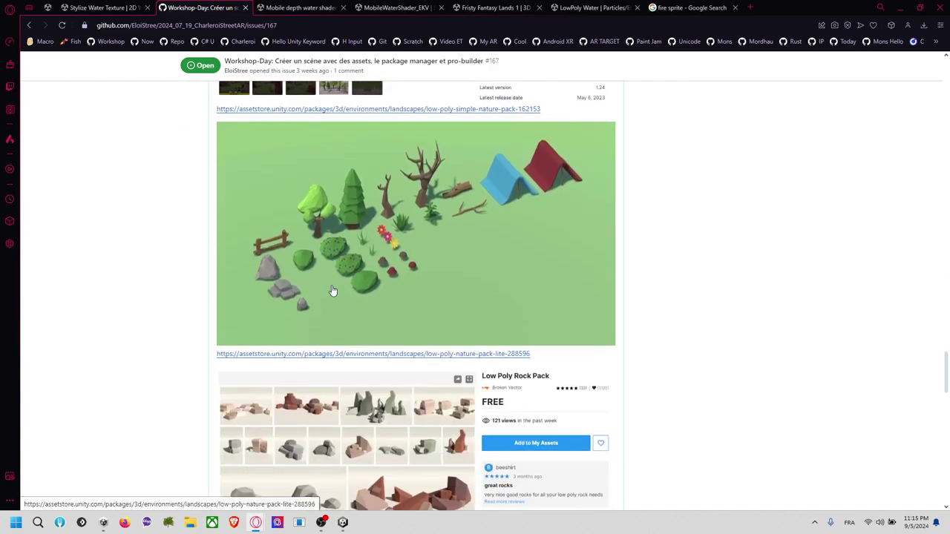
scroll(498, 302, down, 5)
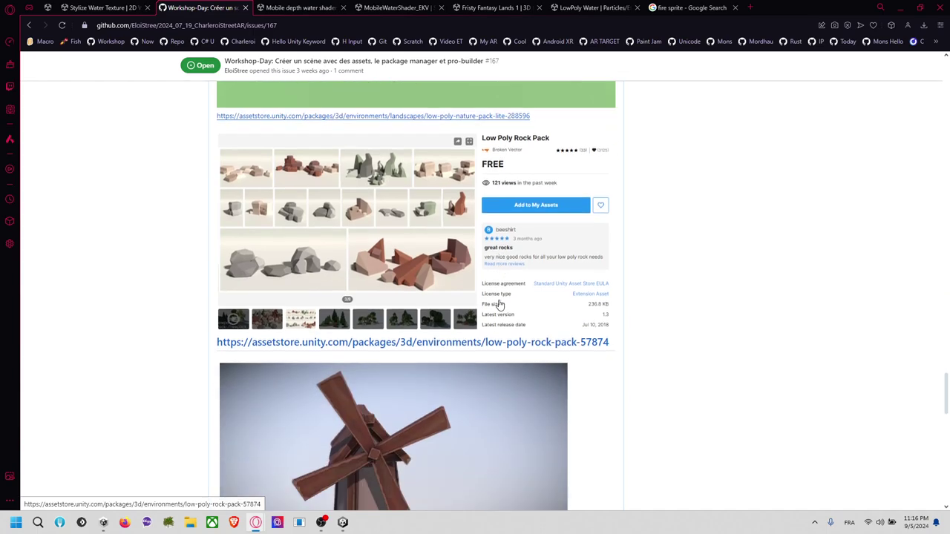
scroll(428, 285, down, 2)
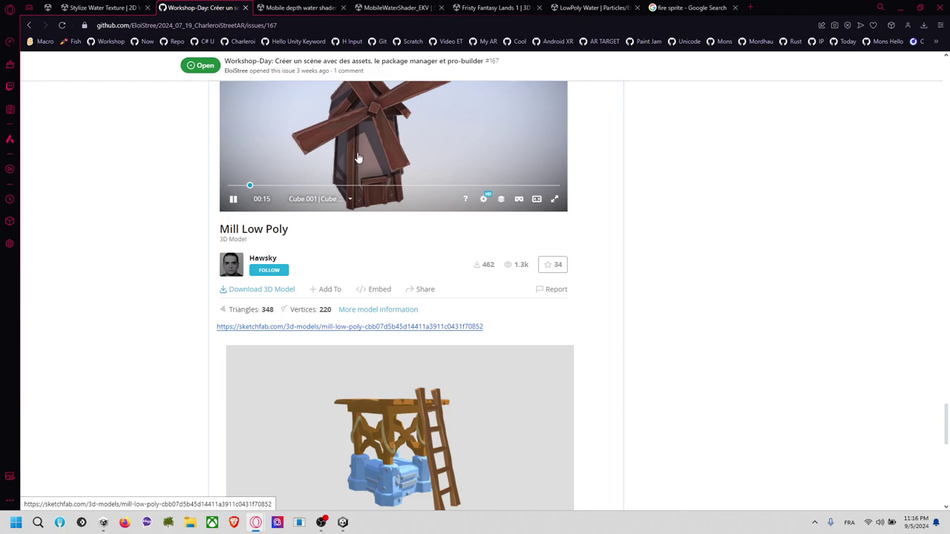
scroll(416, 413, down, 2)
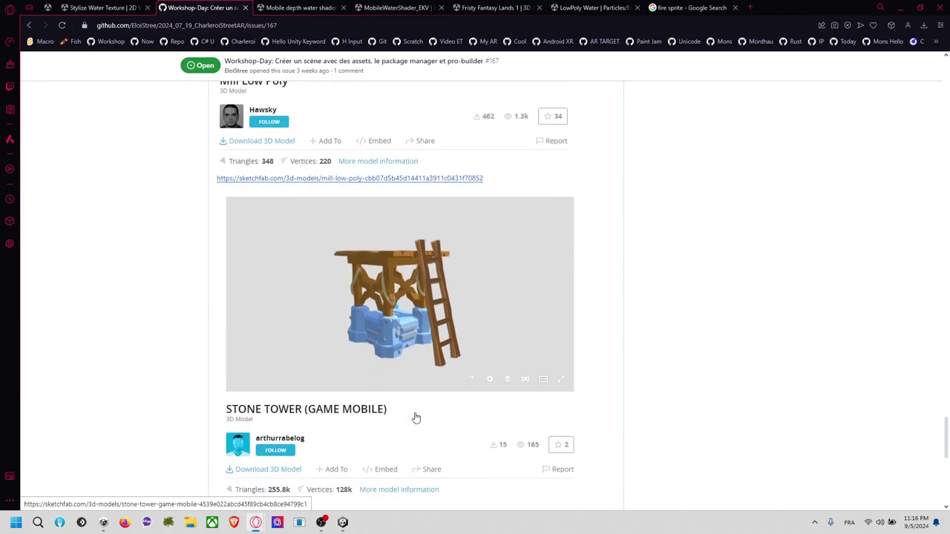
scroll(390, 391, up, 3)
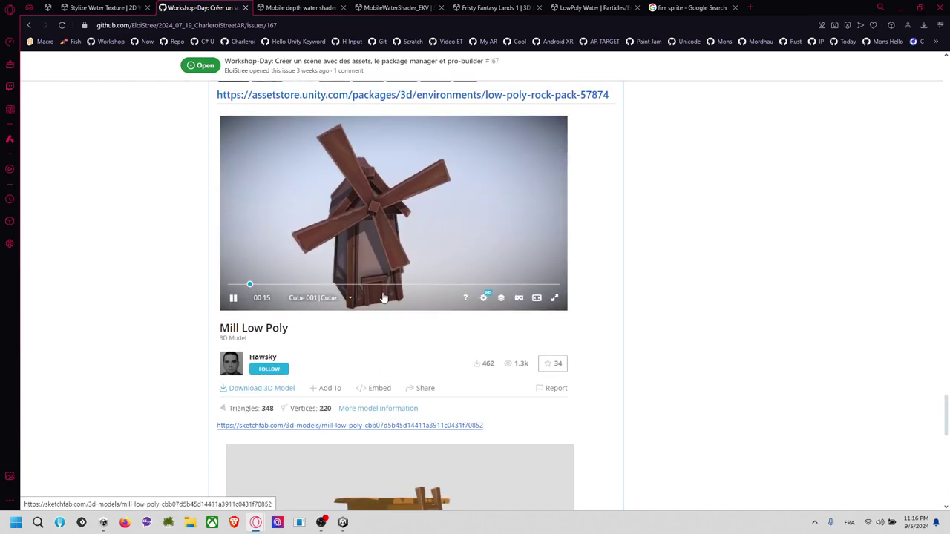
Open the Mill Low Poly model on Sketchfab, inspect it from another angle and find its license information.
click(352, 259)
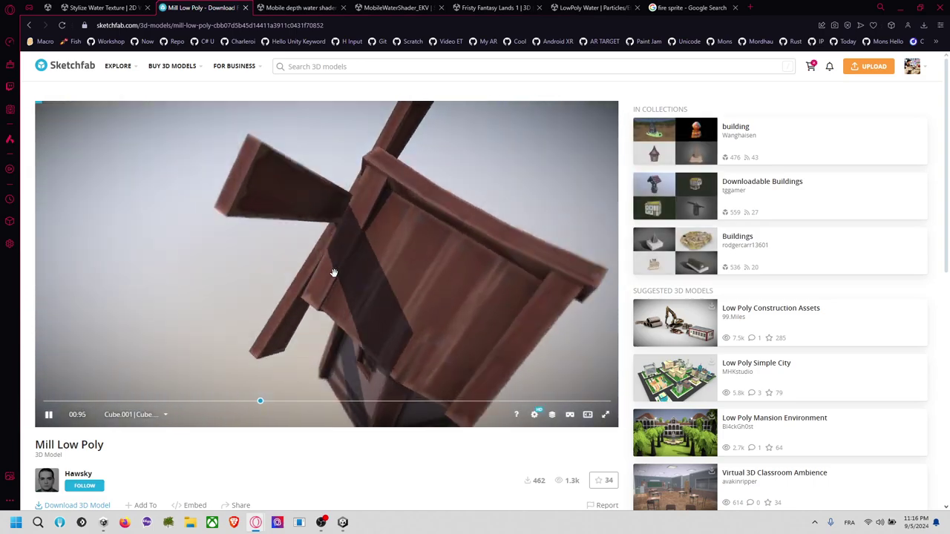
mouse_move(334, 272)
mouse_down()
mouse_move(299, 254)
mouse_move(350, 267)
mouse_up()
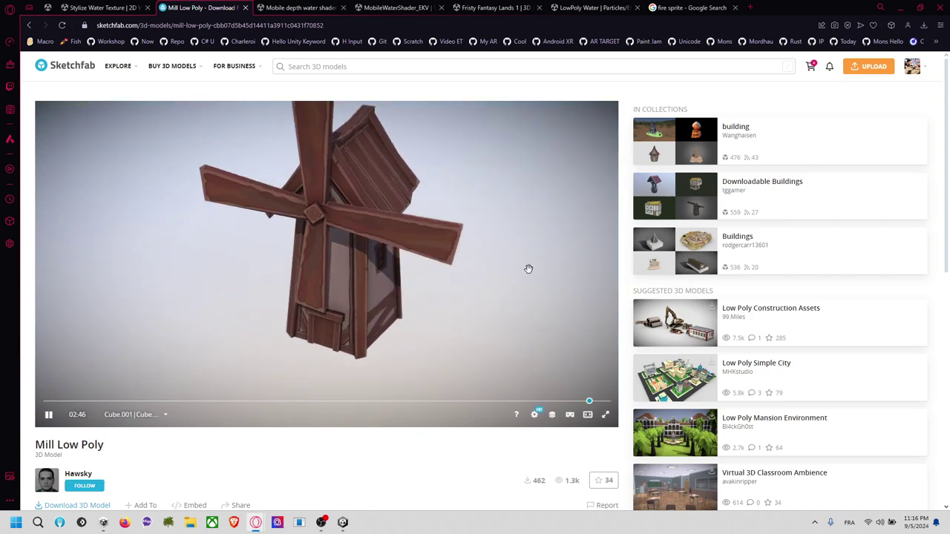
scroll(616, 242, down, 2)
scroll(297, 282, down, 1)
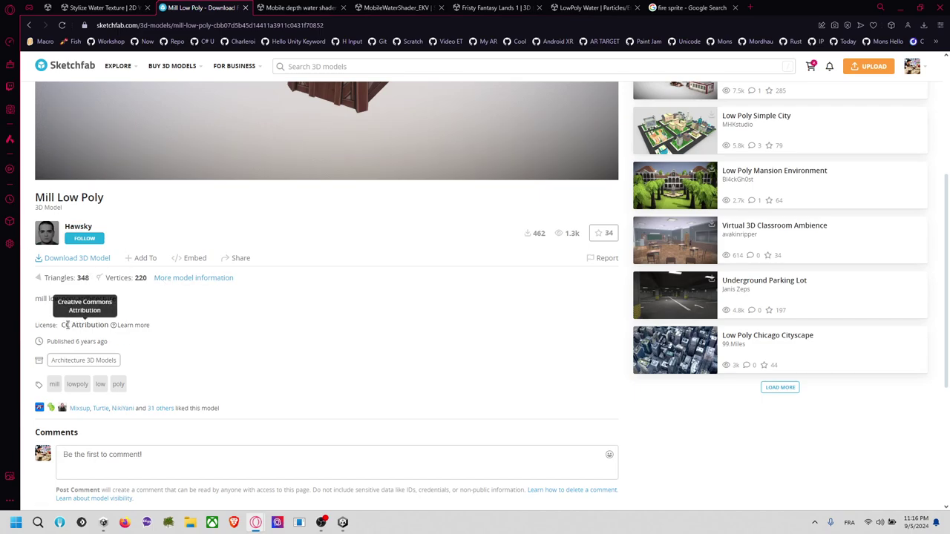
Open the Creative Commons Attribution 4.0 deed for the mill and read the sharing and adapting freedoms it grants.
click(123, 328)
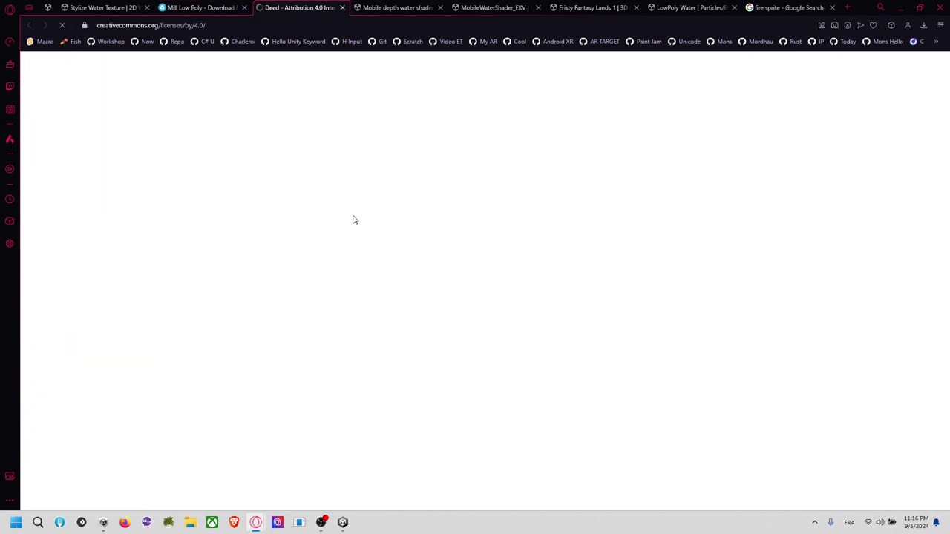
scroll(371, 203, down, 2)
drag(262, 207, 381, 214)
scroll(378, 193, down, 2)
scroll(371, 166, up, 1)
scroll(371, 166, up, 1)
drag(361, 141, 321, 140)
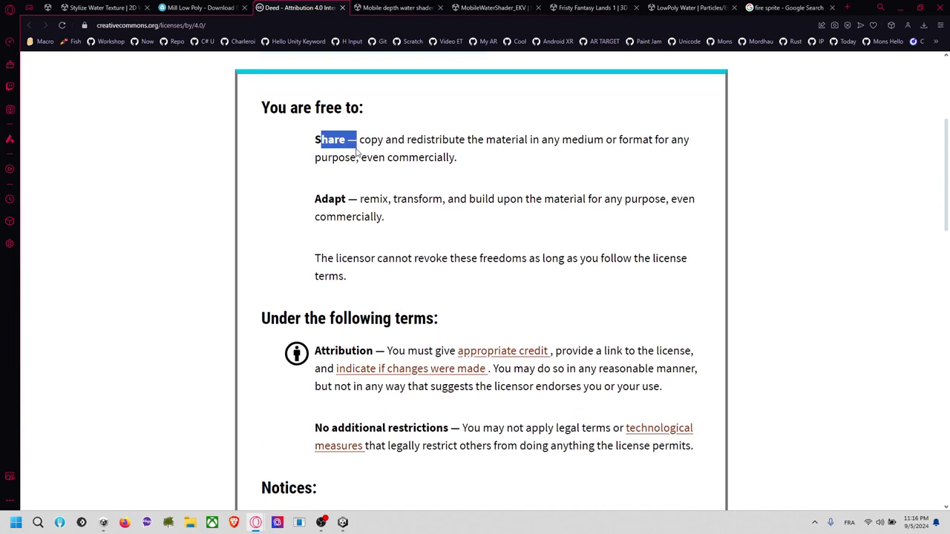
drag(320, 199, 384, 219)
drag(340, 258, 564, 280)
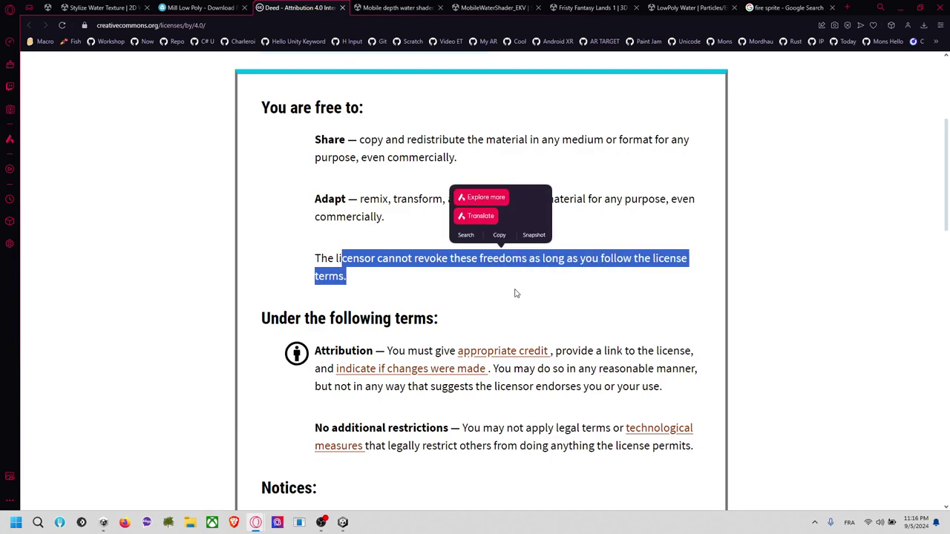
Read the deed's attribution terms and recheck the Adapt clause on commercial use.
scroll(446, 279, down, 1)
scroll(313, 266, down, 2)
drag(336, 202, 549, 202)
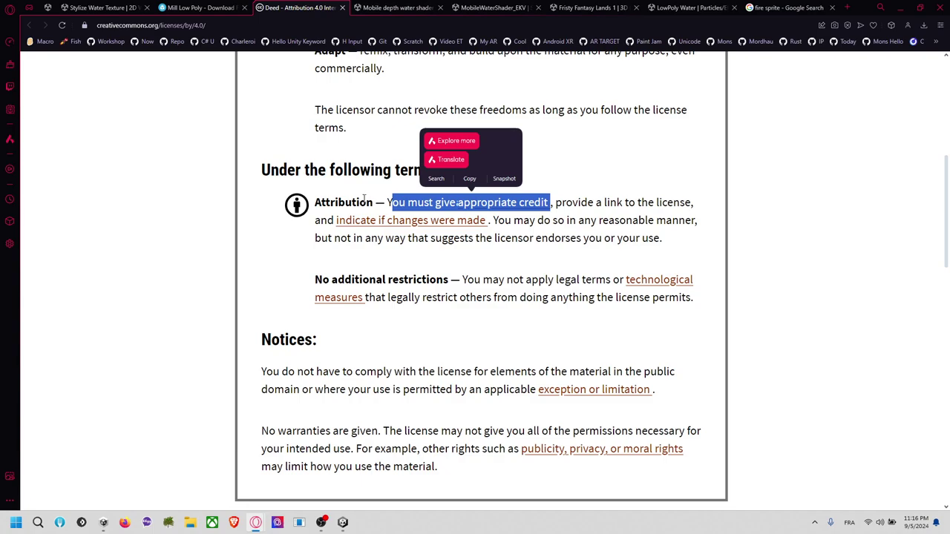
drag(327, 199, 539, 281)
scroll(507, 282, up, 4)
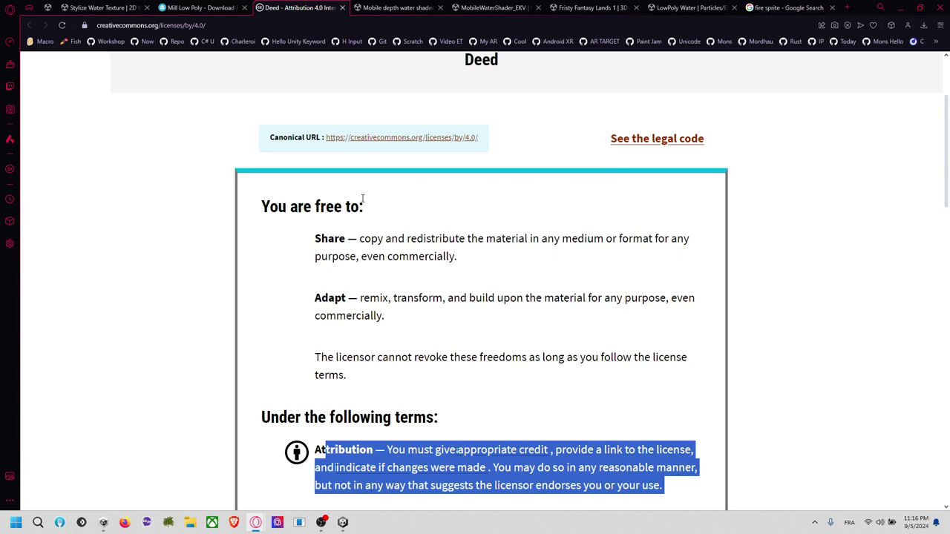
drag(495, 296, 504, 297)
scroll(371, 238, down, 2)
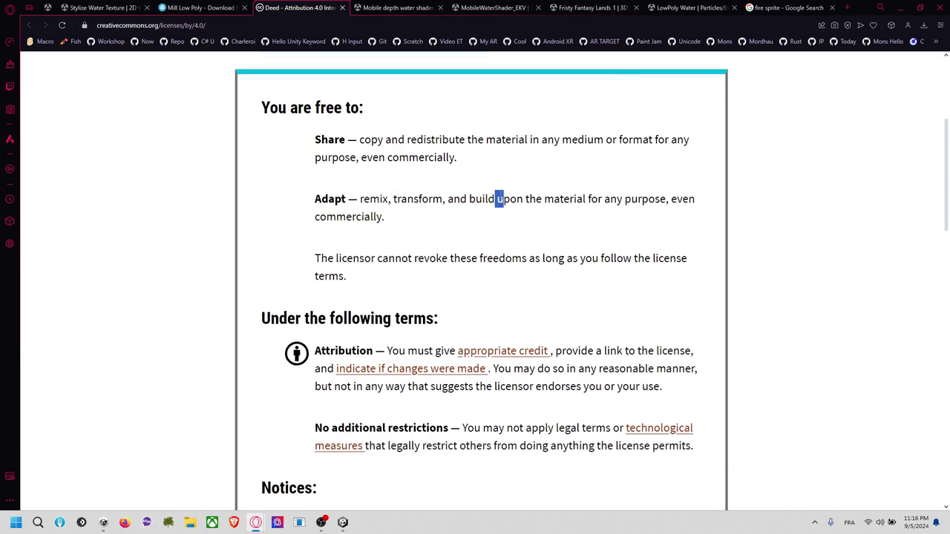
drag(681, 199, 383, 227)
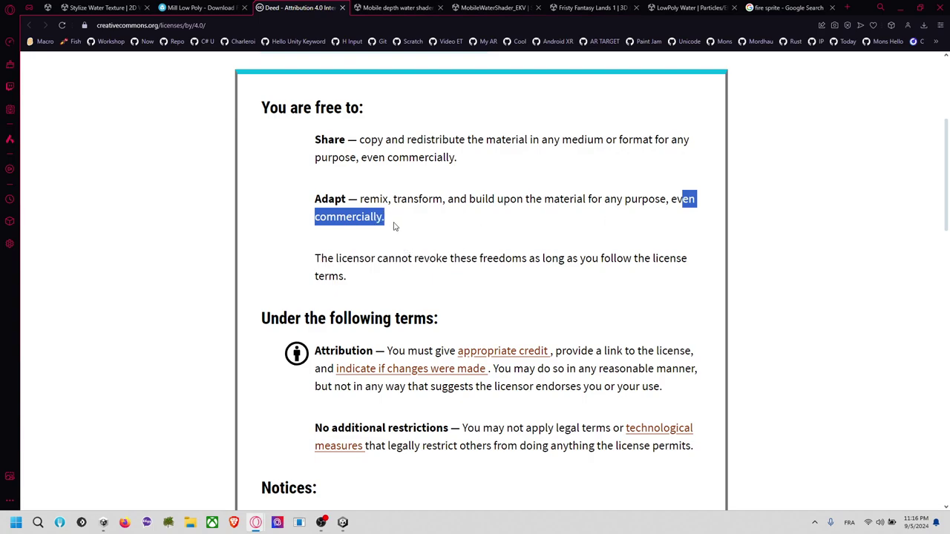
Return from the license deed to the Mill Low Poly page on Sketchfab and download the model as mill-low-poly.zip.
scroll(396, 227, up, 1)
scroll(395, 226, up, 3)
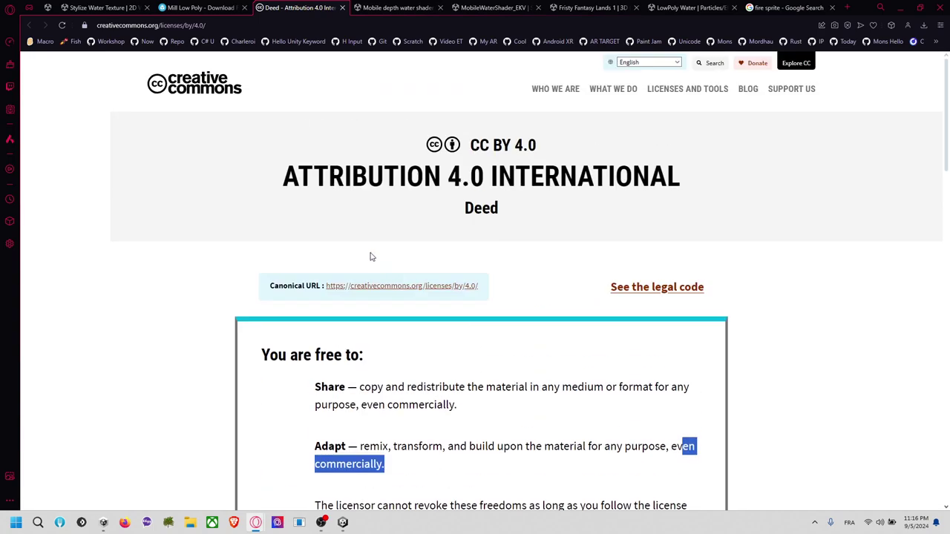
scroll(372, 257, down, 2)
click(197, 7)
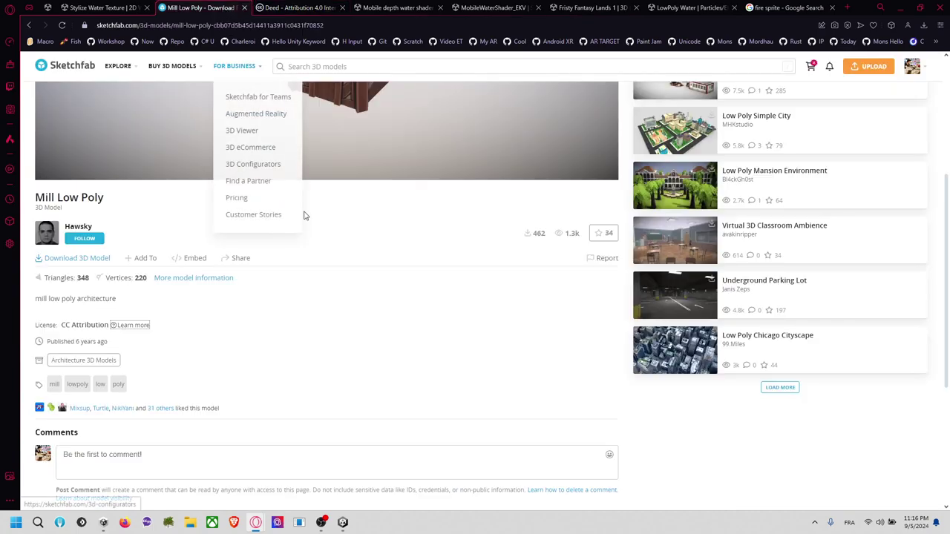
scroll(297, 207, up, 2)
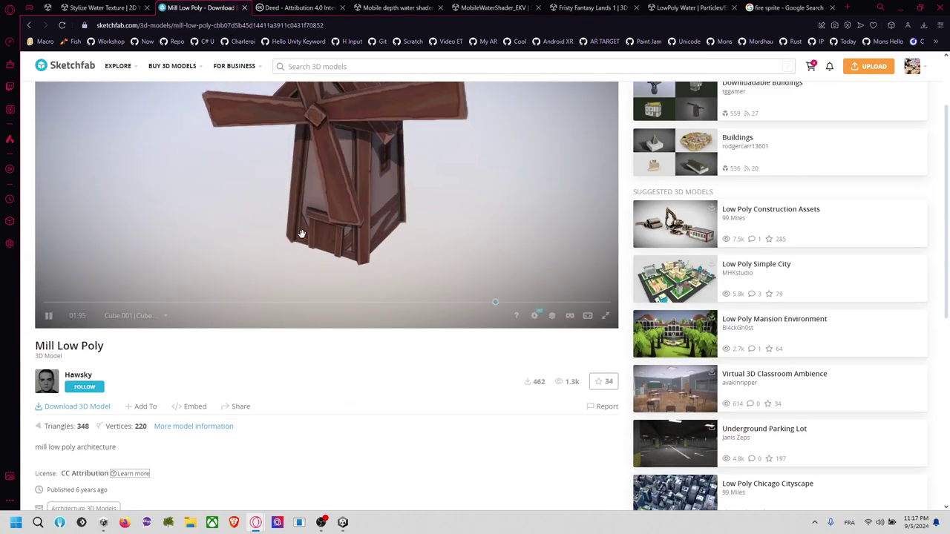
scroll(268, 333, up, 1)
scroll(246, 334, down, 3)
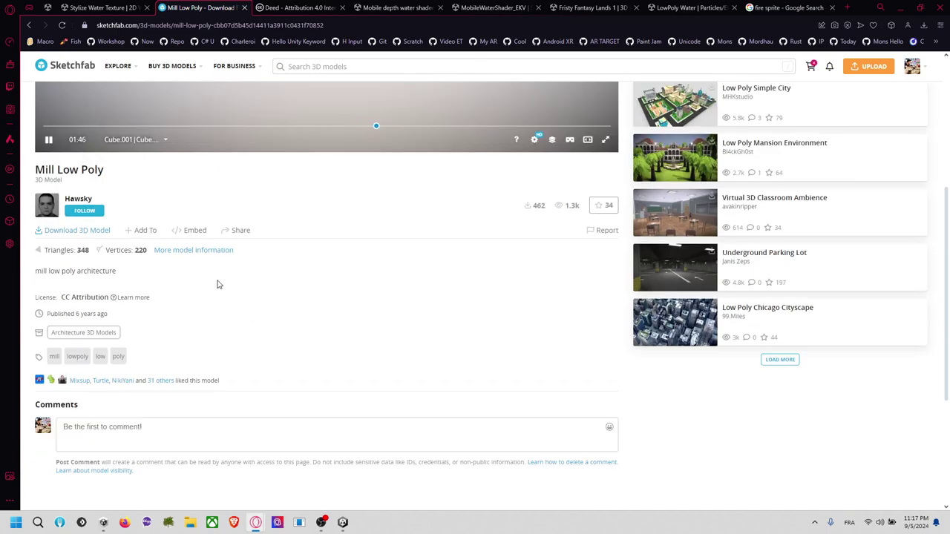
click(77, 231)
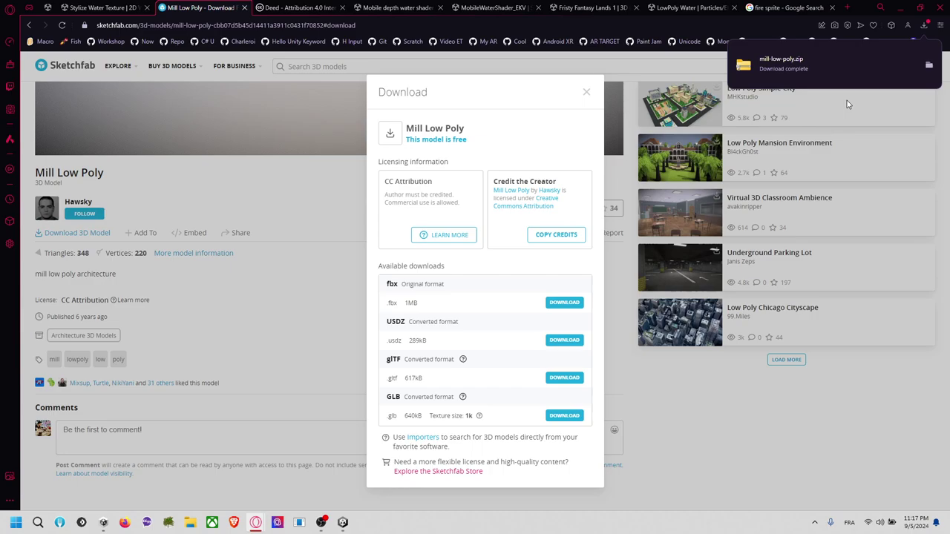
Show mill-low-poly.zip in the Downloads folder and extract it to a mill-low-poly folder.
click(927, 69)
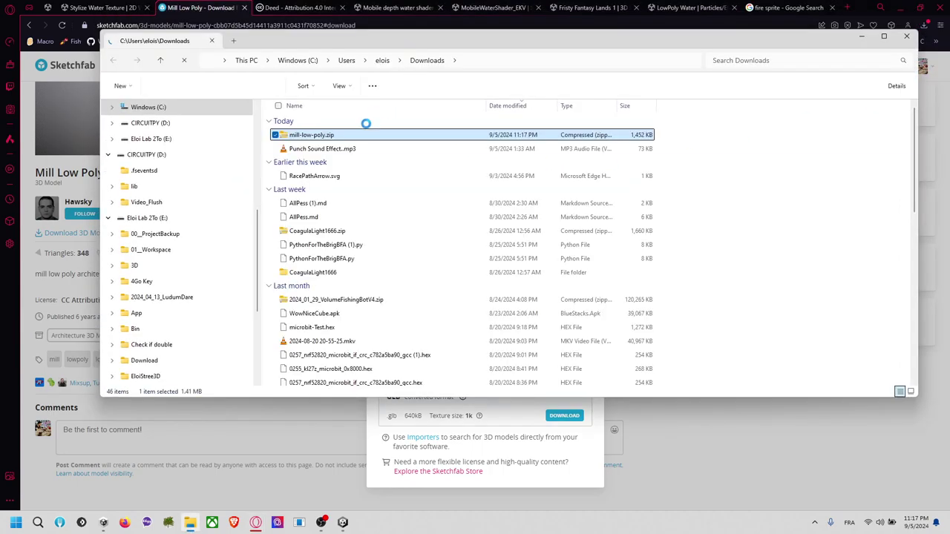
click(417, 85)
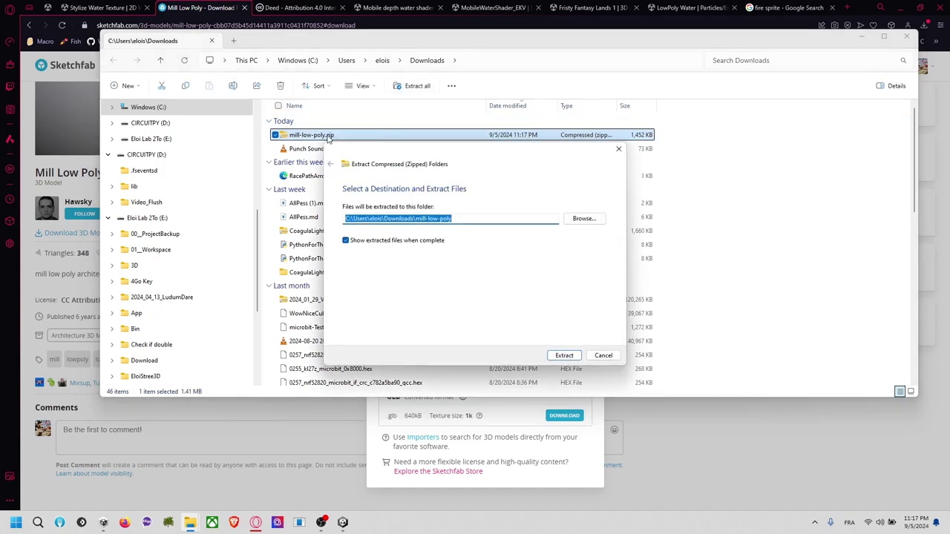
click(558, 355)
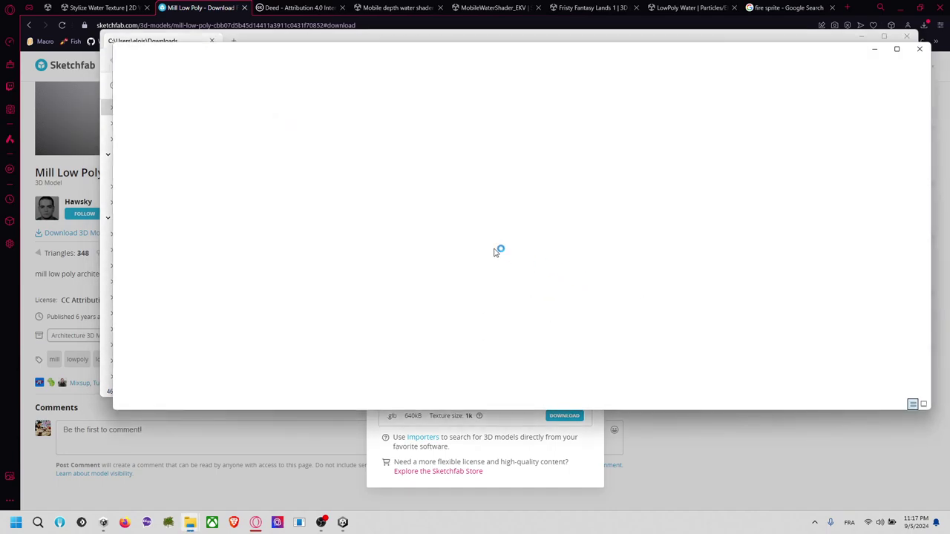
Look through the source and textures folders of the extracted mill-low-poly folder.
click(323, 152)
double_click(322, 152)
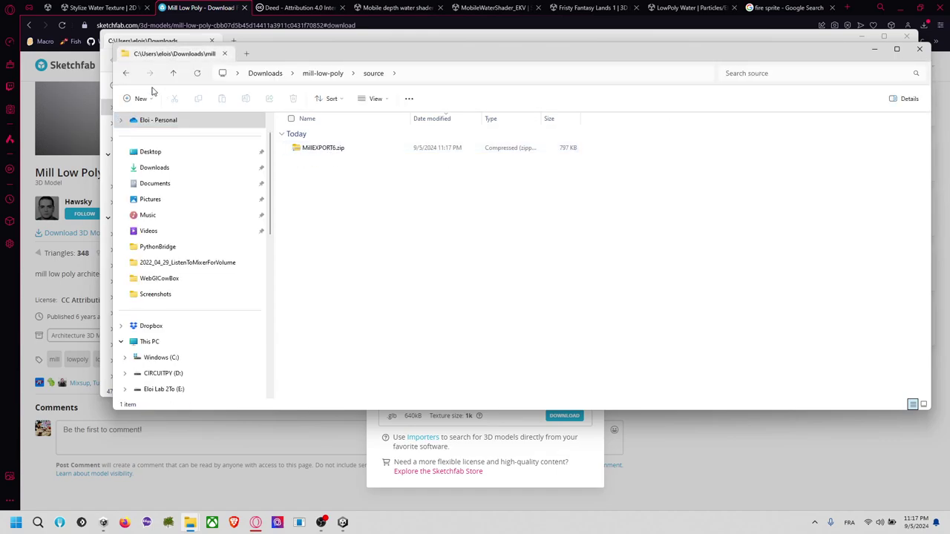
click(126, 72)
click(323, 162)
double_click(323, 169)
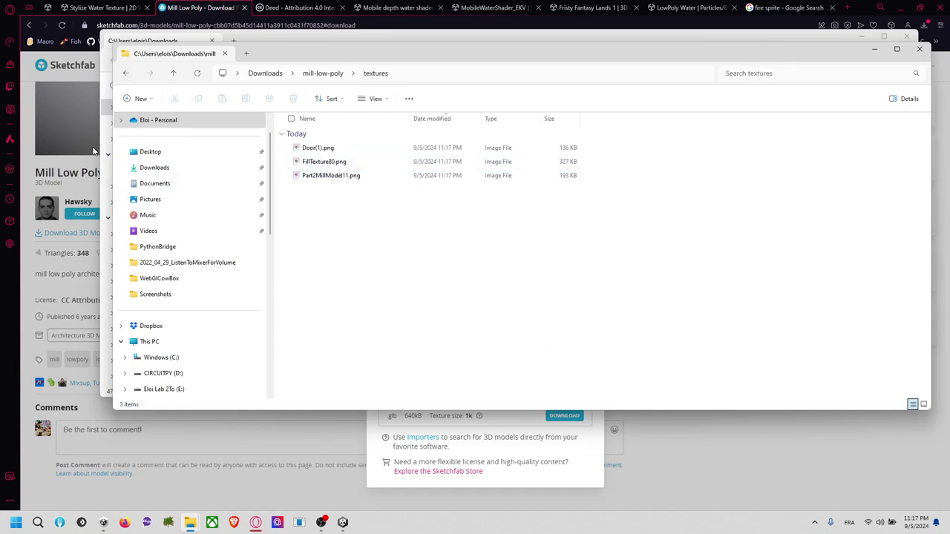
click(126, 73)
Extract MillEXPORT6.zip inside the source folder.
double_click(326, 148)
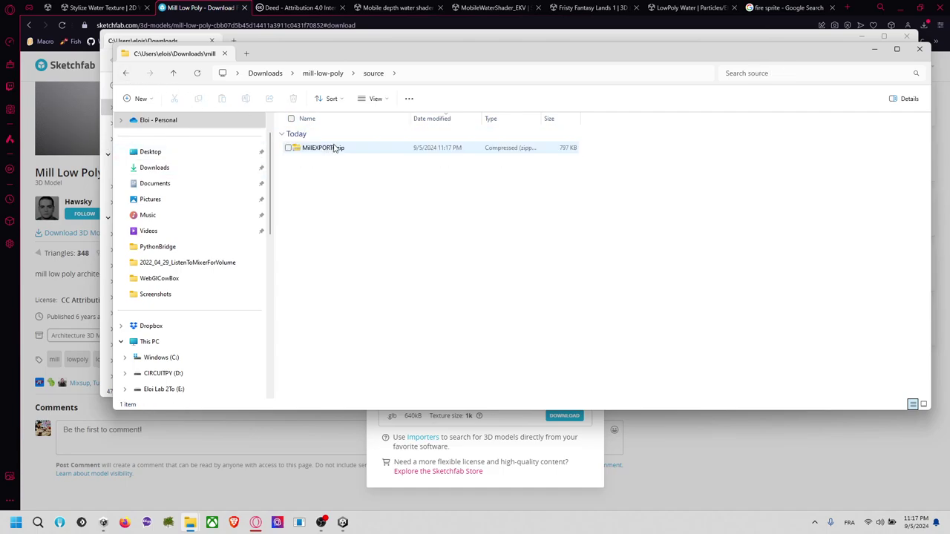
click(319, 149)
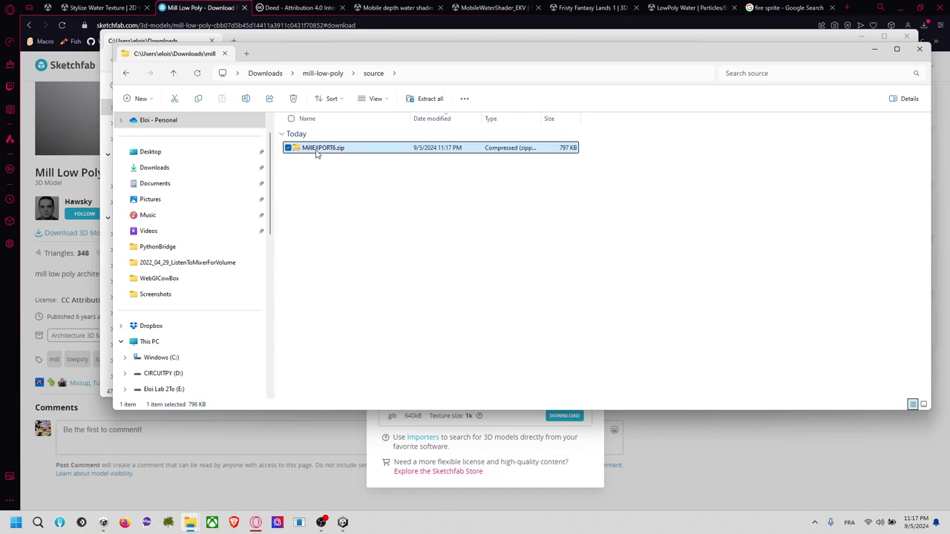
click(432, 99)
click(564, 356)
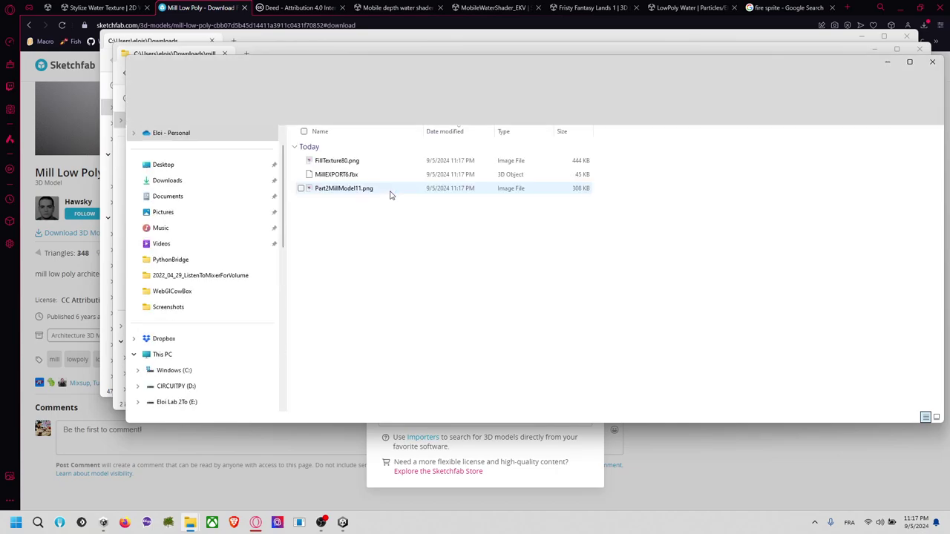
Examine the extracted mill FBX and texture files, and return to the source folder.
click(371, 161)
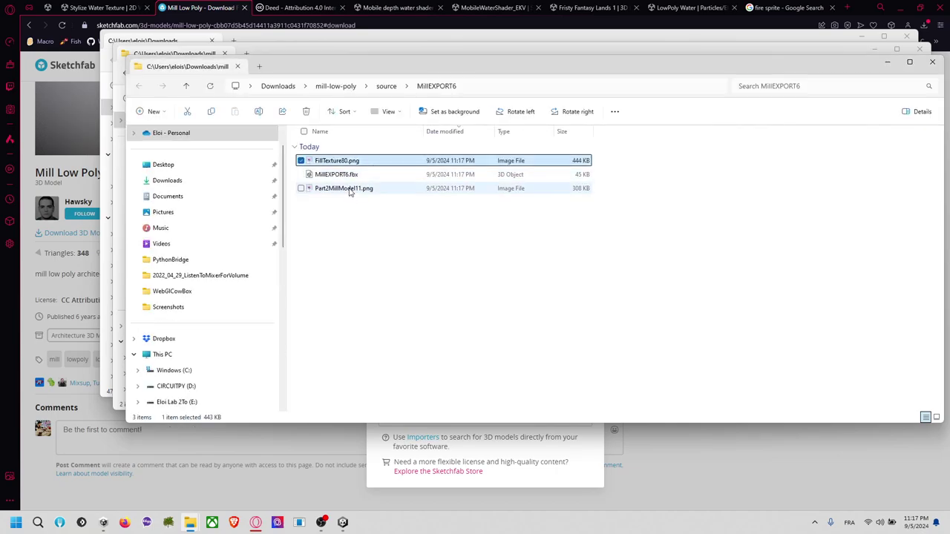
click(361, 175)
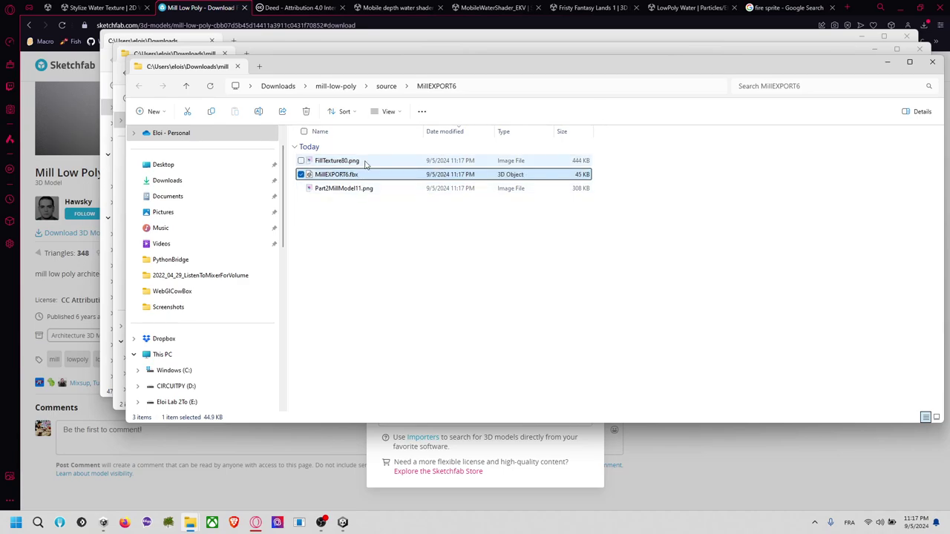
key(Up)
shift+click(363, 188)
drag(354, 167, 386, 126)
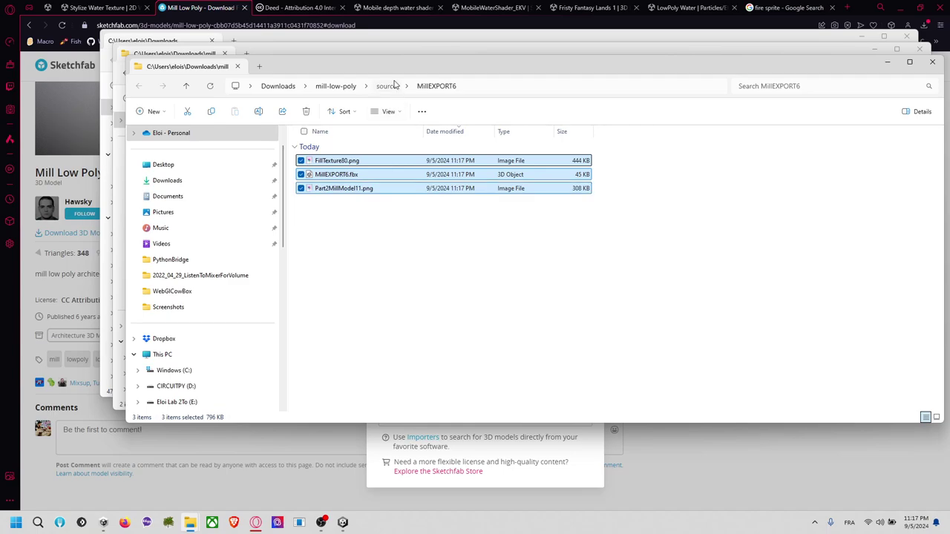
click(389, 85)
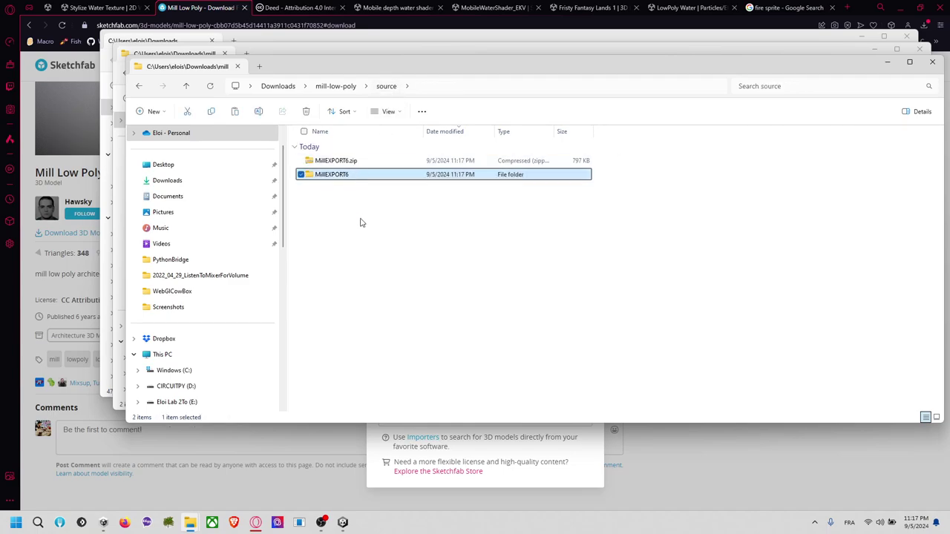
Switch to Unity and create a folder named 3D inside Assets/2024_09_05_FlyingIsland.
click(343, 522)
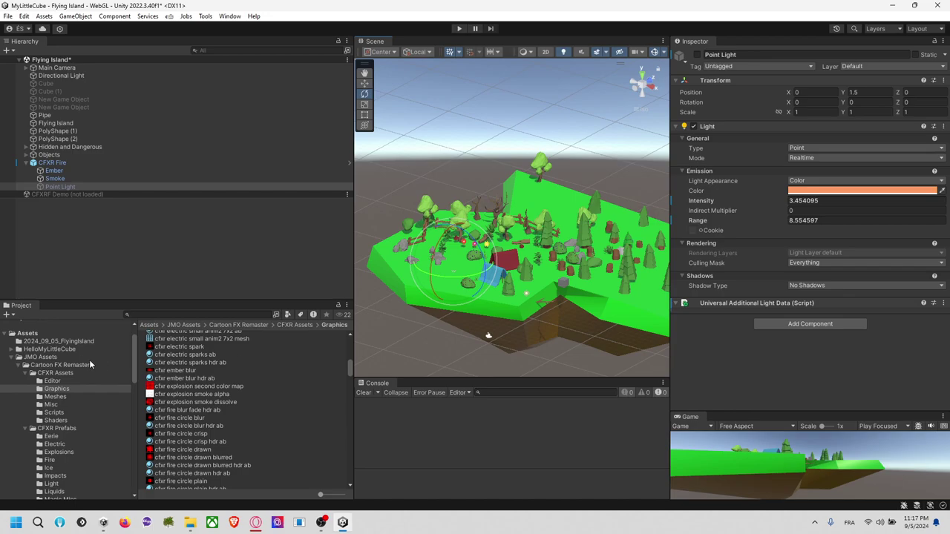
click(72, 350)
click(72, 357)
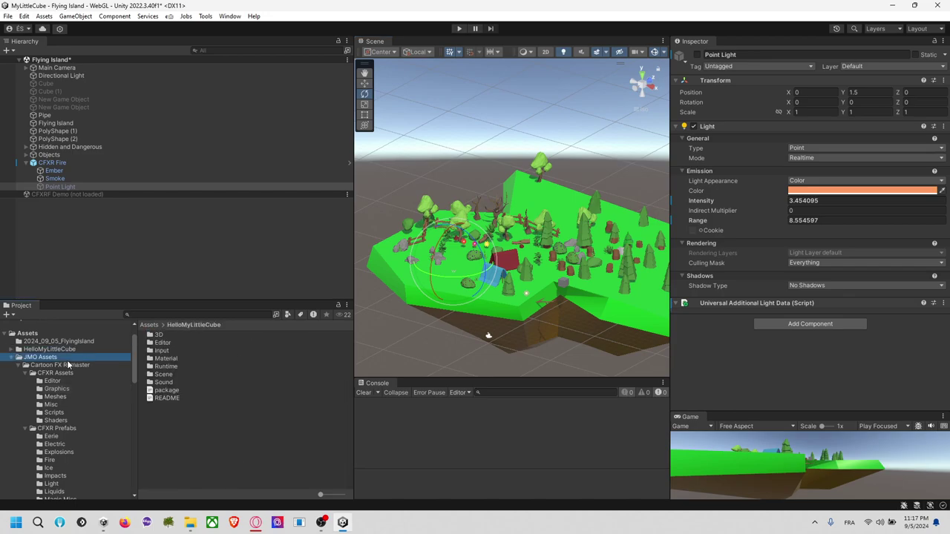
click(79, 341)
right_click(185, 428)
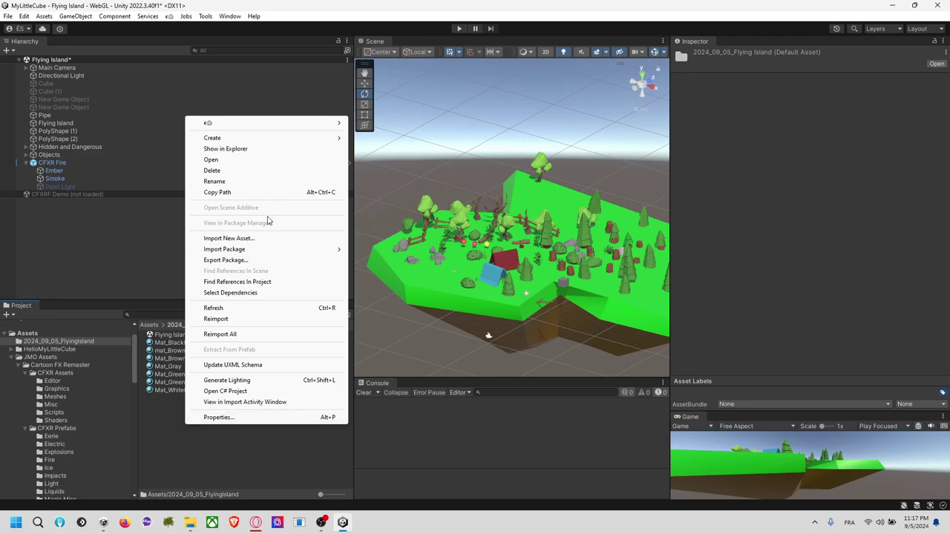
mouse_move(299, 137)
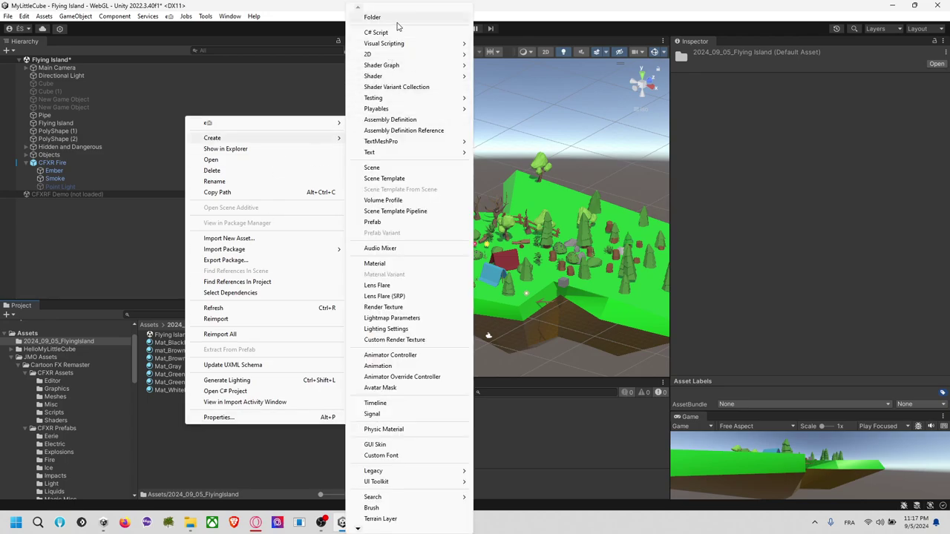
click(373, 16)
text(3)
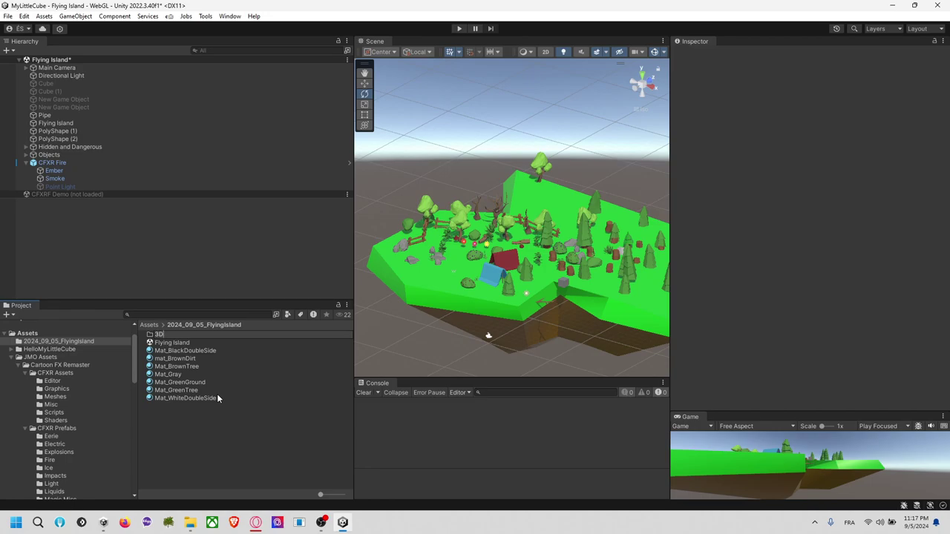
text(D)
key(Return)
Create a folder named Importer inside the 3D folder.
double_click(197, 335)
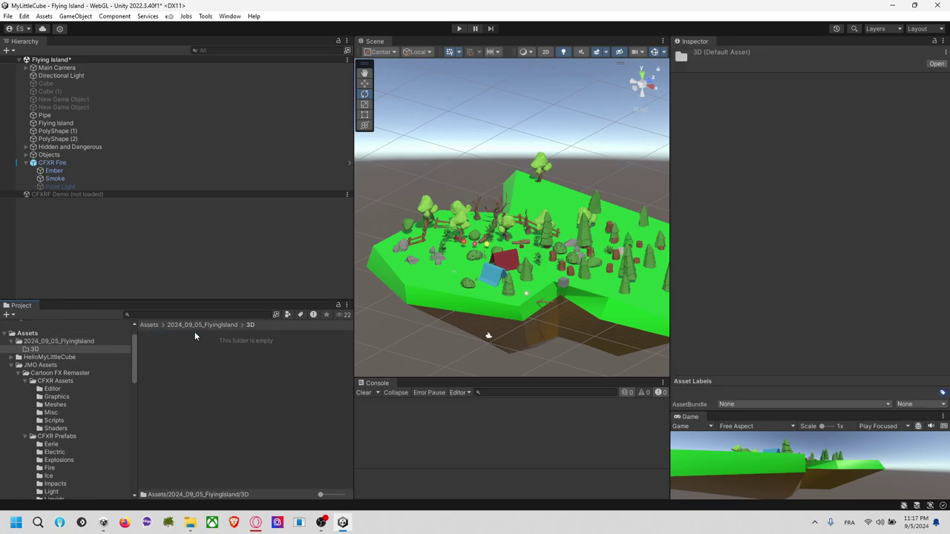
right_click(195, 332)
mouse_move(269, 75)
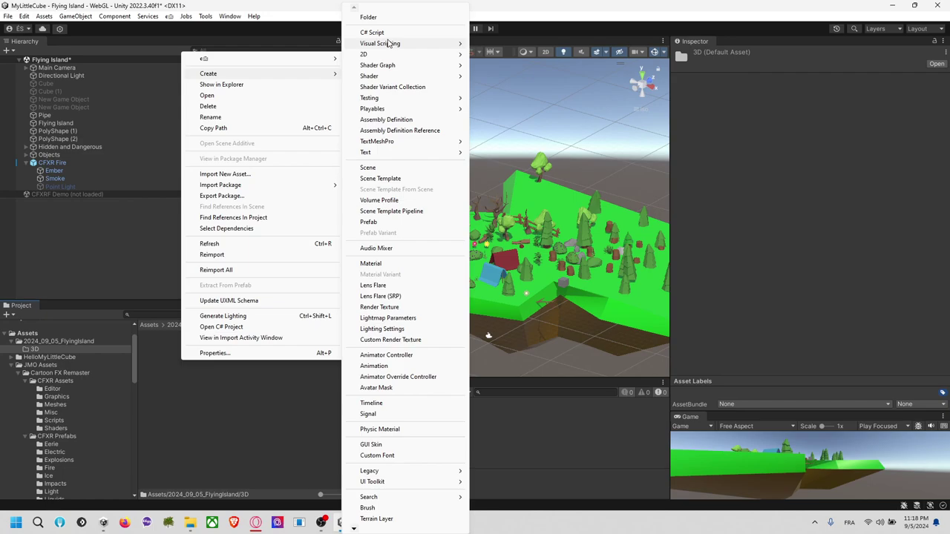
click(380, 18)
text(Impor)
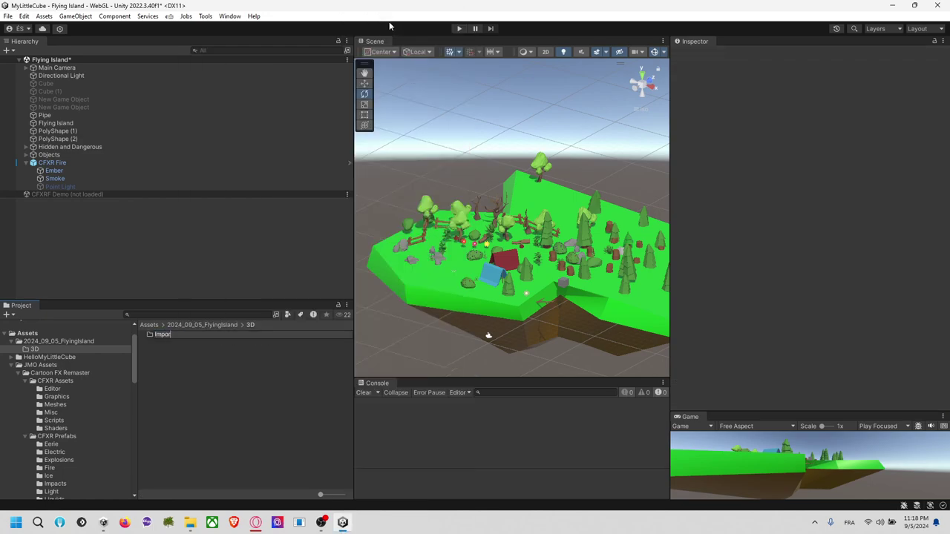
text(ter)
key(Return)
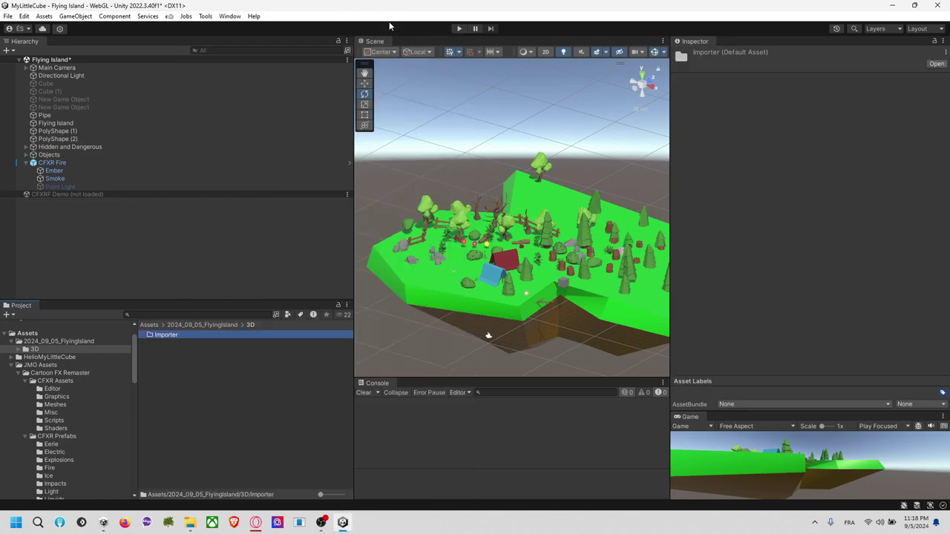
Create a folder named Mill inside the Importer folder.
right_click(176, 337)
mouse_move(282, 65)
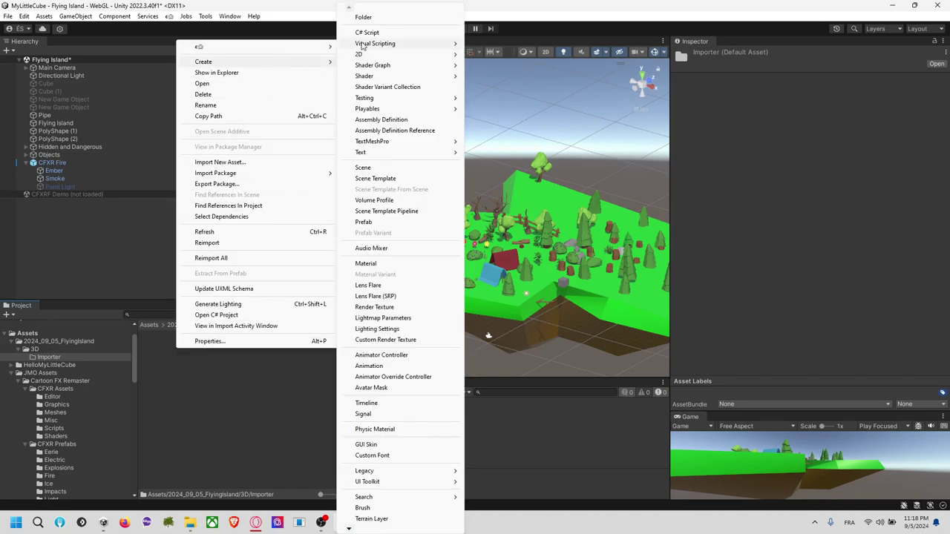
click(375, 21)
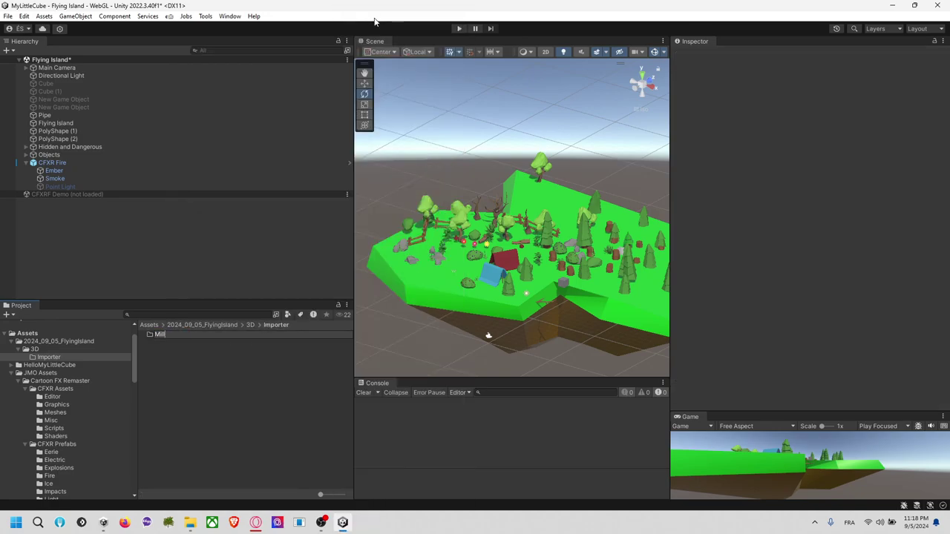
key(Return)
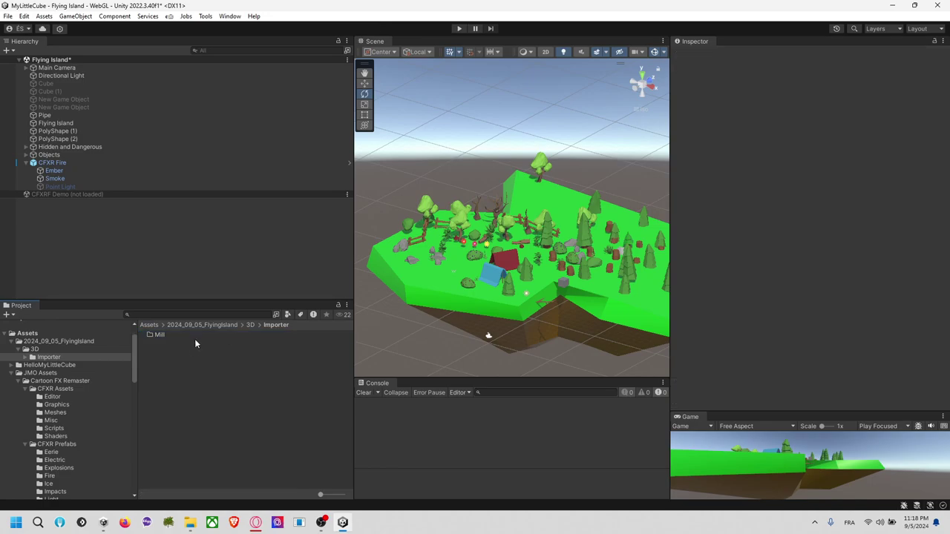
Import the extracted MillEXPORT6 folder from File Explorer into the project's Mill folder.
double_click(186, 338)
key(alt+Tab)
drag(344, 177, 259, 466)
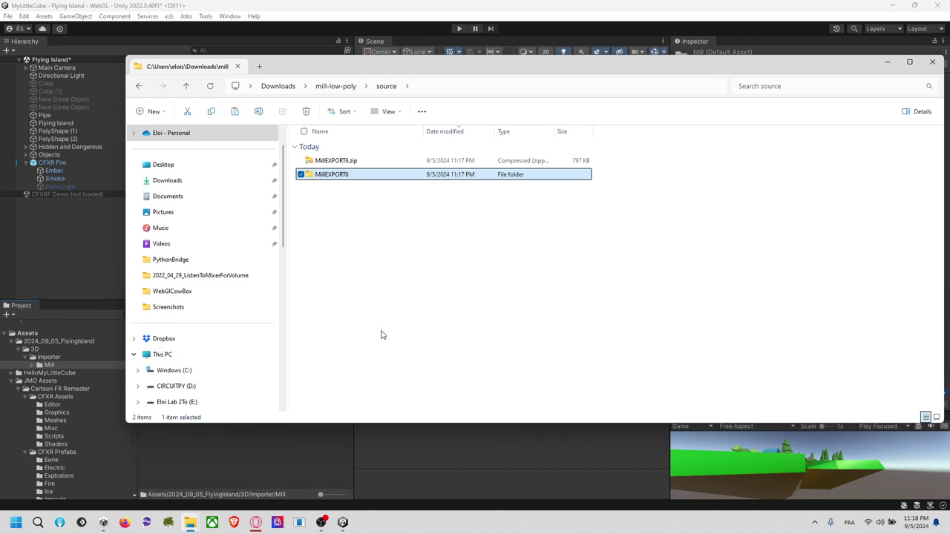
Save an internet shortcut to the mill's Sketchfab page in the source folder and rename it SourceCredit.
key(alt+Tab)
click(245, 316)
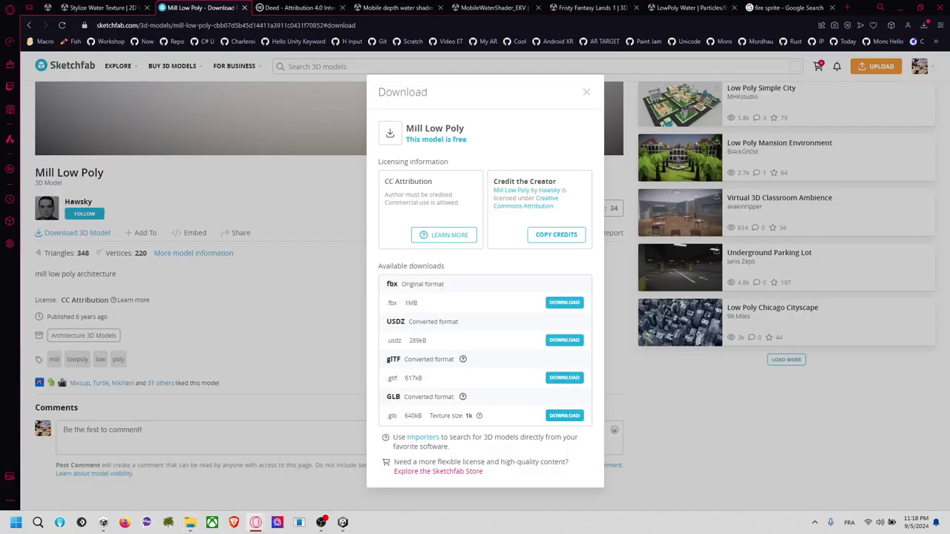
drag(85, 25, 394, 243)
key(alt+Tab)
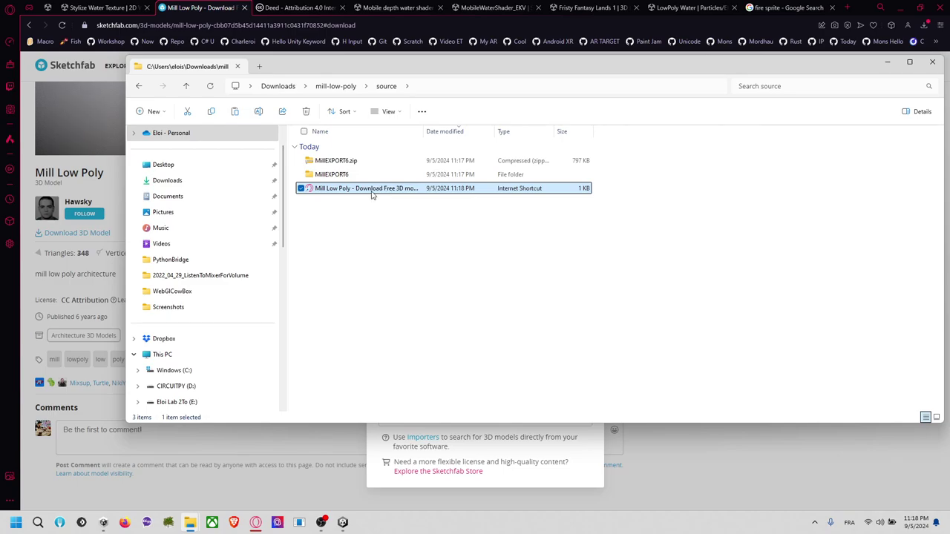
click(372, 190)
text(Source)
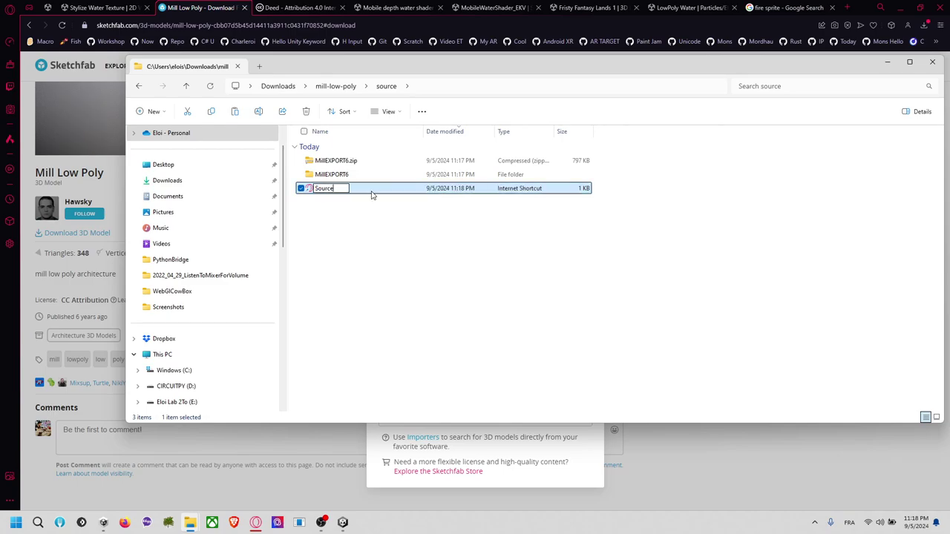
text(Credit)
key(Return)
Import the SourceCredit shortcut into the Unity project, place it in the MillEXPORT6 folder and select it there.
drag(345, 189, 249, 362)
key(alt+Tab)
key(alt+Tab)
key(alt+Tab)
key(alt+Tab)
key(alt+Tab)
key(alt+Tab)
mouse_move(179, 343)
mouse_down()
mouse_move(170, 340)
mouse_move(181, 335)
mouse_up()
double_click(182, 335)
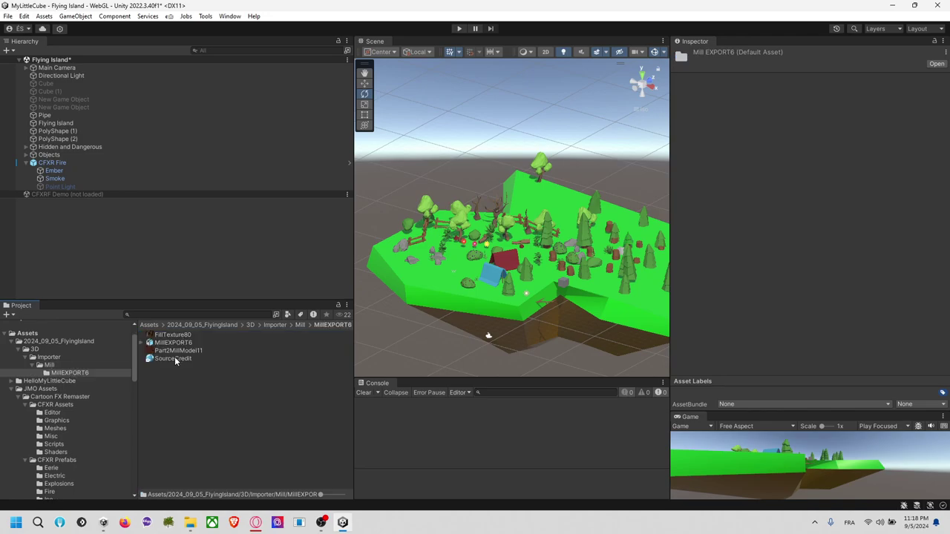
click(176, 358)
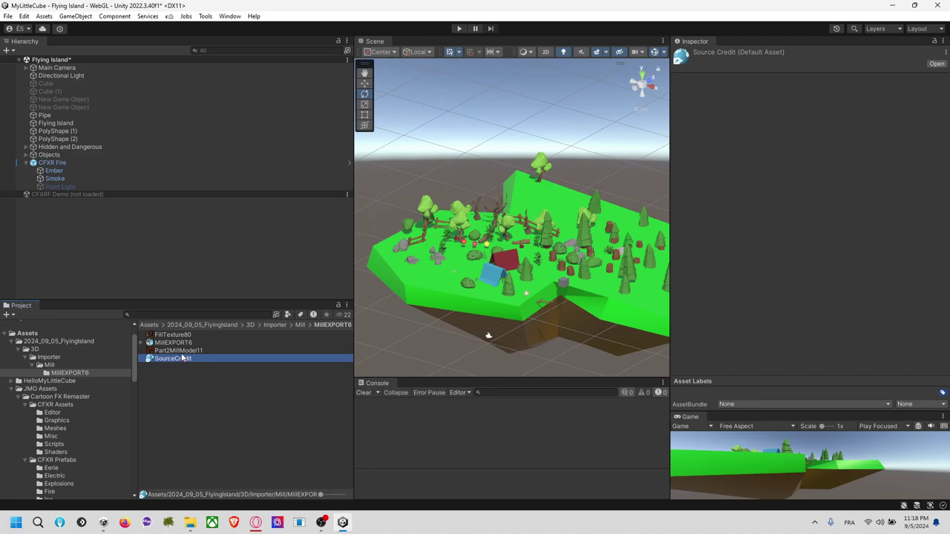
Examine the imported mill model and its two texture files in the MillEXPORT6 folder.
click(181, 351)
click(181, 343)
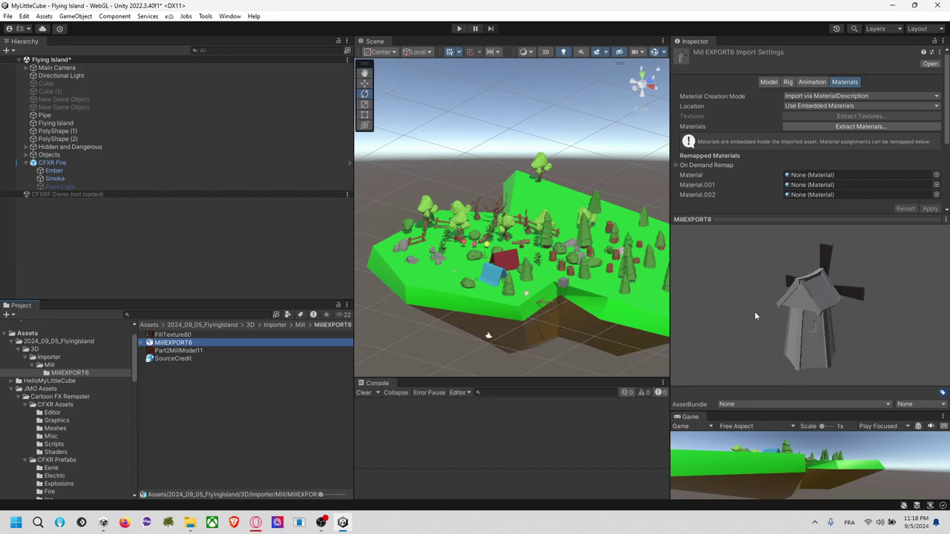
click(178, 351)
click(186, 336)
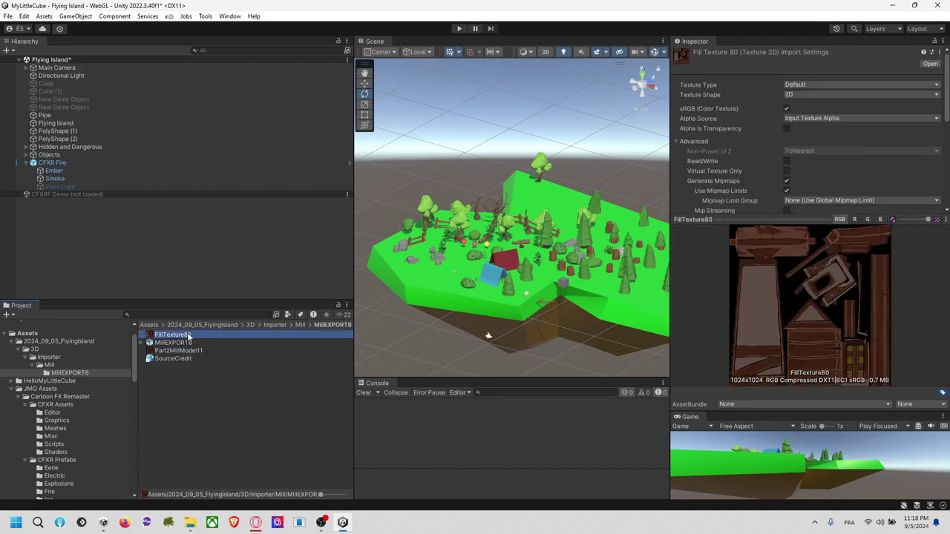
click(184, 359)
click(185, 343)
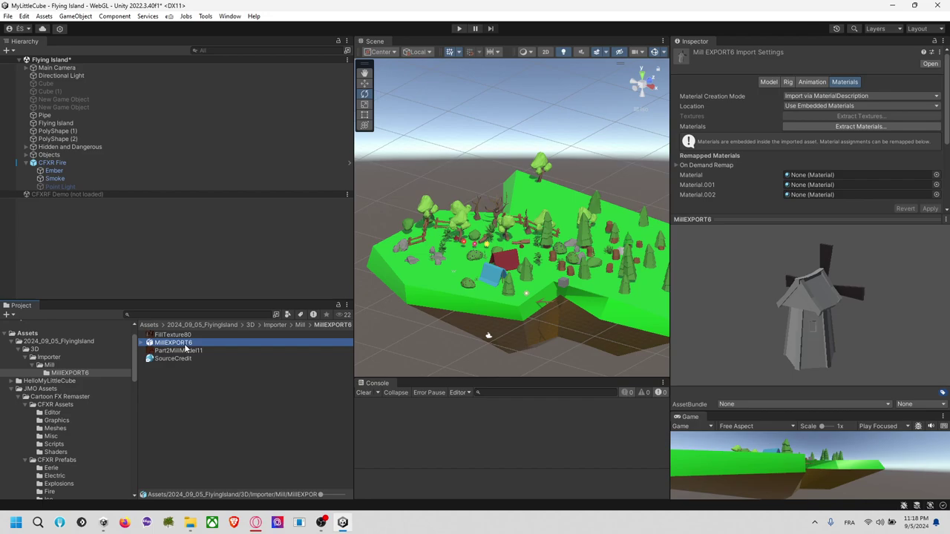
click(186, 396)
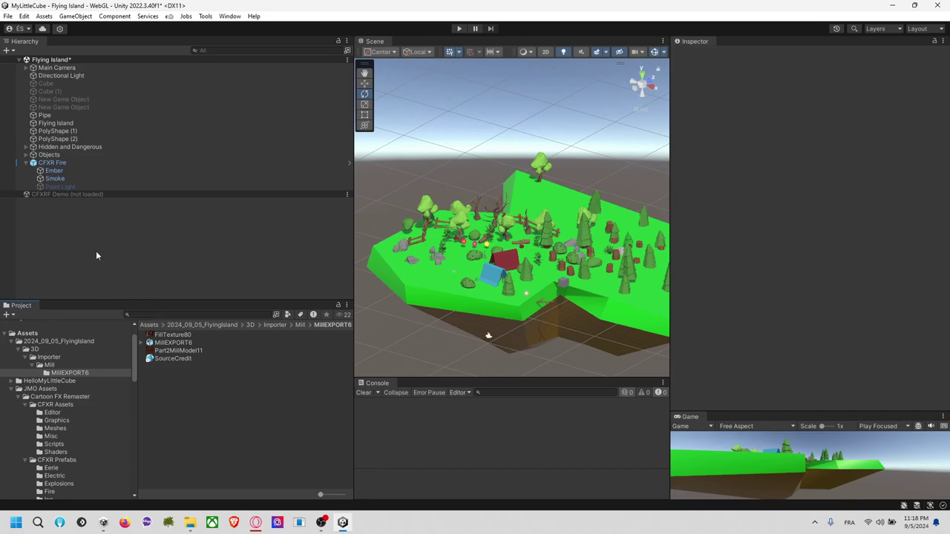
Remove the unloaded CFXRF Demo scene from the hierarchy and create an empty object named Mill Prefab.
right_click(104, 194)
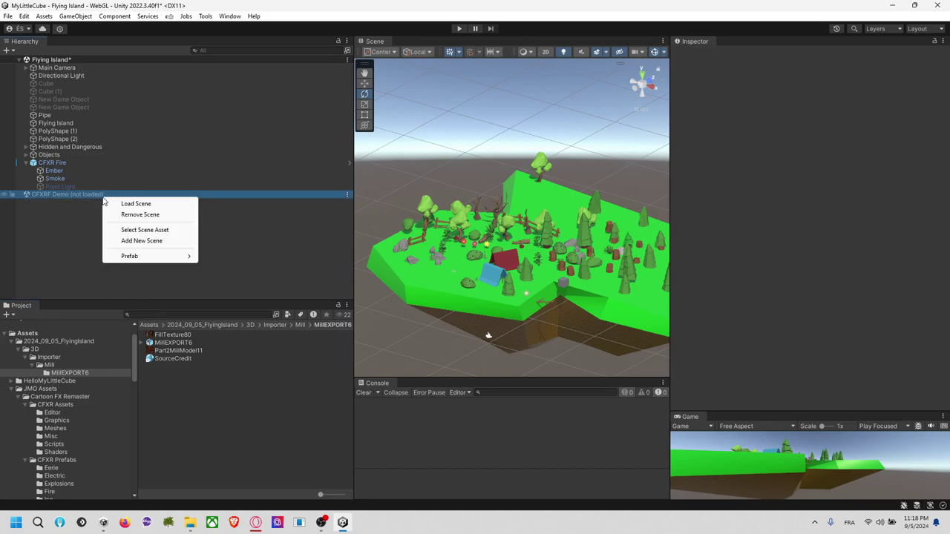
click(140, 214)
right_click(71, 222)
click(97, 362)
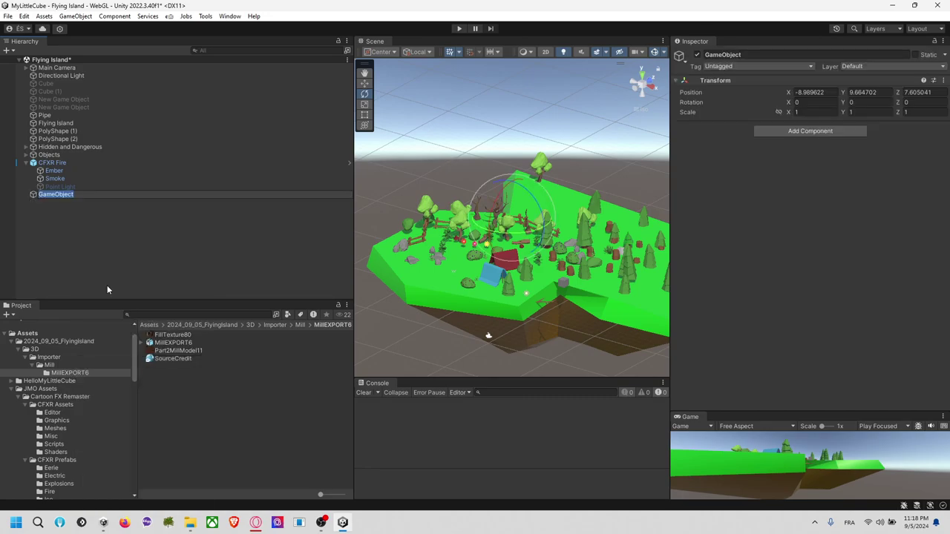
text(Mill Prefab)
key(Return)
Set the position of Mill Prefab to 0, 0, 0.
click(828, 93)
text(0)
key(Tab)
text(0)
key(Tab)
text(0)
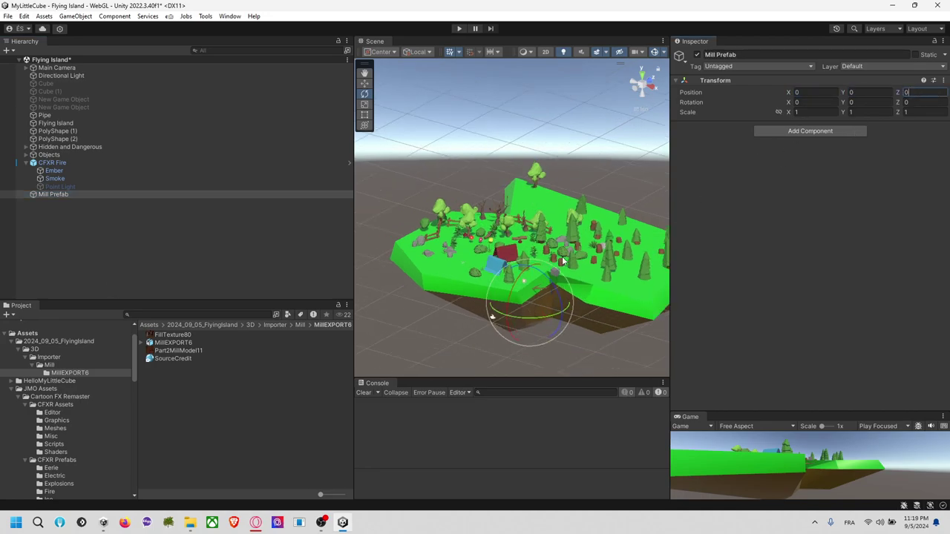
Place the MillEXPORT6 model inside Mill Prefab as its child and frame it in the scene.
scroll(545, 270, down, 2)
right_drag(454, 278, 547, 324)
middle_drag(572, 293, 538, 276)
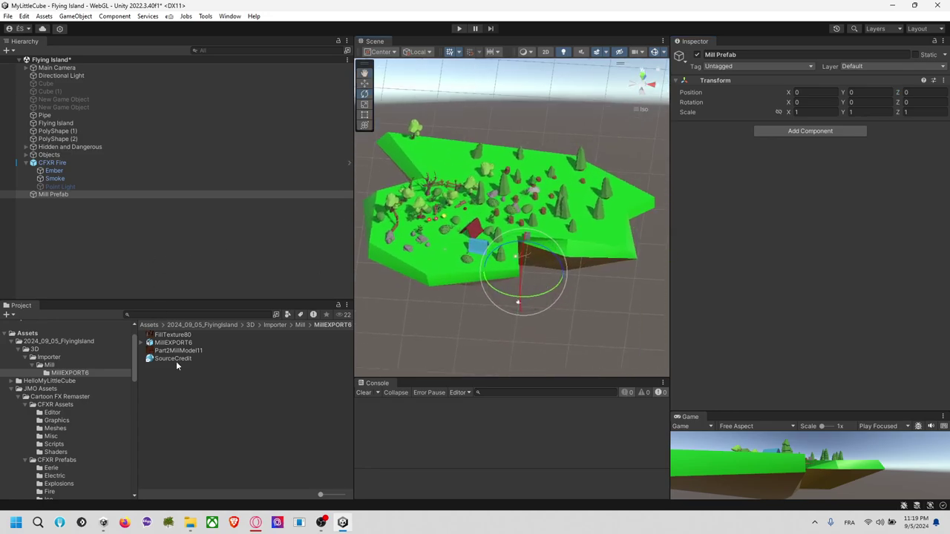
drag(186, 346, 92, 193)
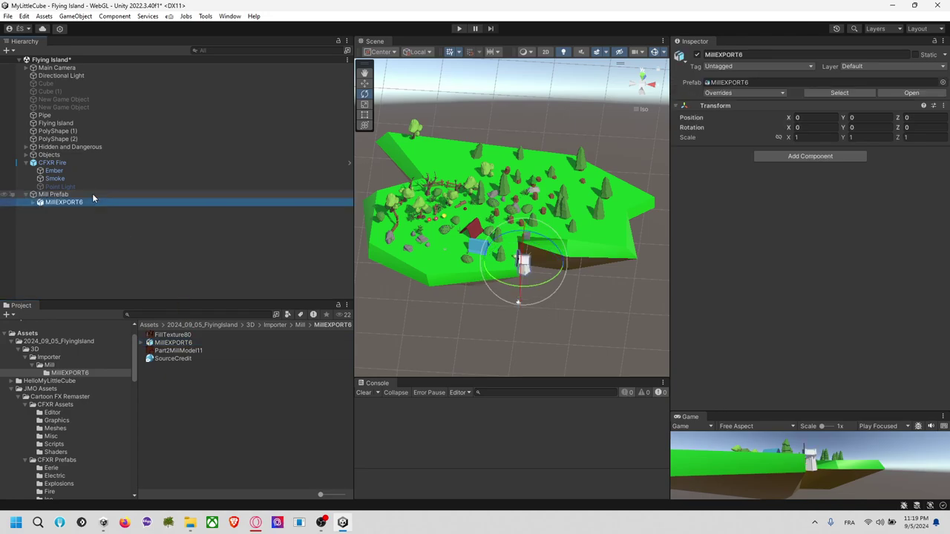
click(92, 195)
key(f)
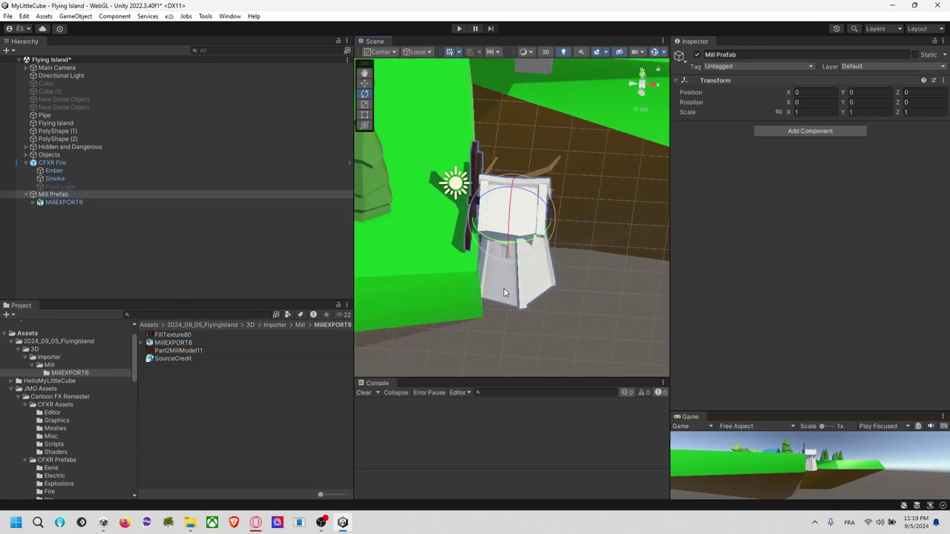
right_drag(475, 276, 568, 249)
alt+drag(568, 249, 524, 305)
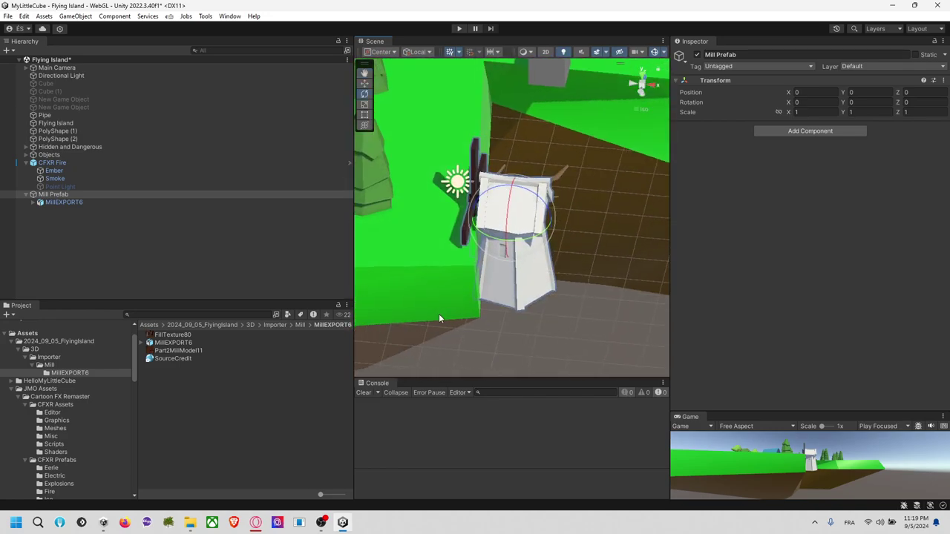
click(524, 304)
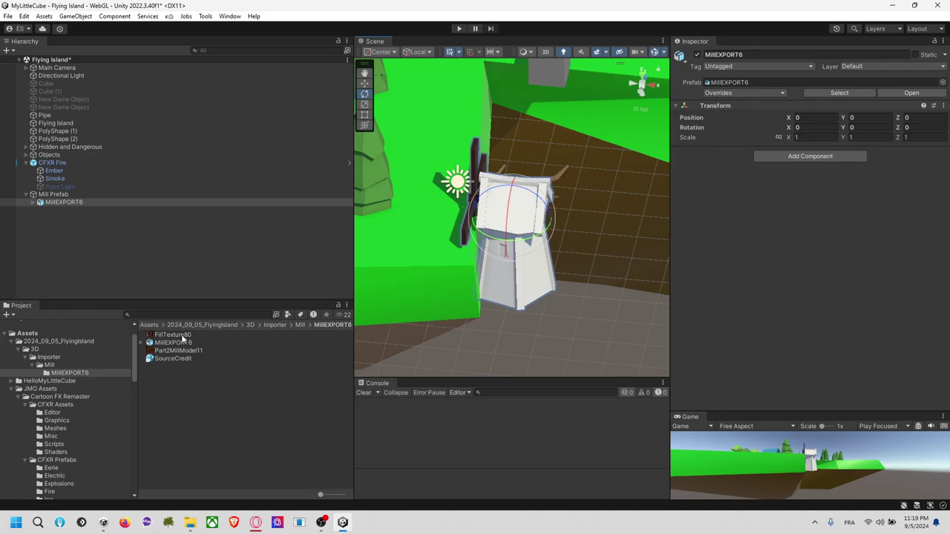
Examine the FillTexture80 and Part2MillModel11 textures and the child meshes of MillEXPORT6 with their assigned materials.
click(172, 334)
click(184, 351)
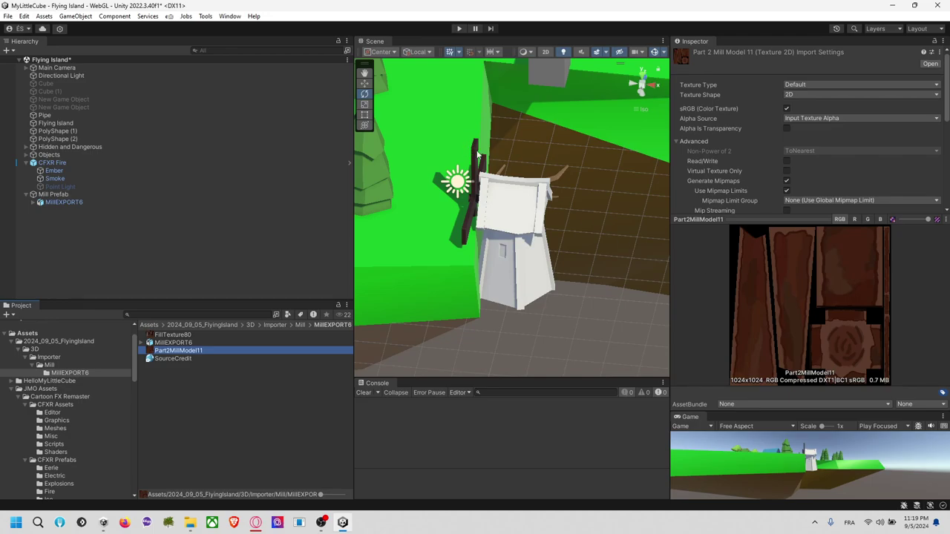
click(477, 157)
click(40, 202)
click(33, 202)
click(65, 210)
click(64, 218)
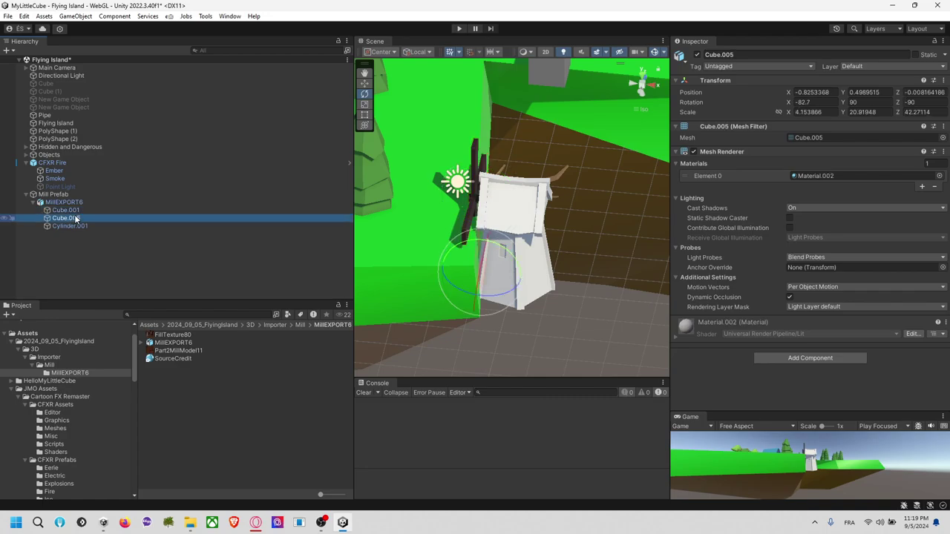
right_drag(524, 272, 523, 215)
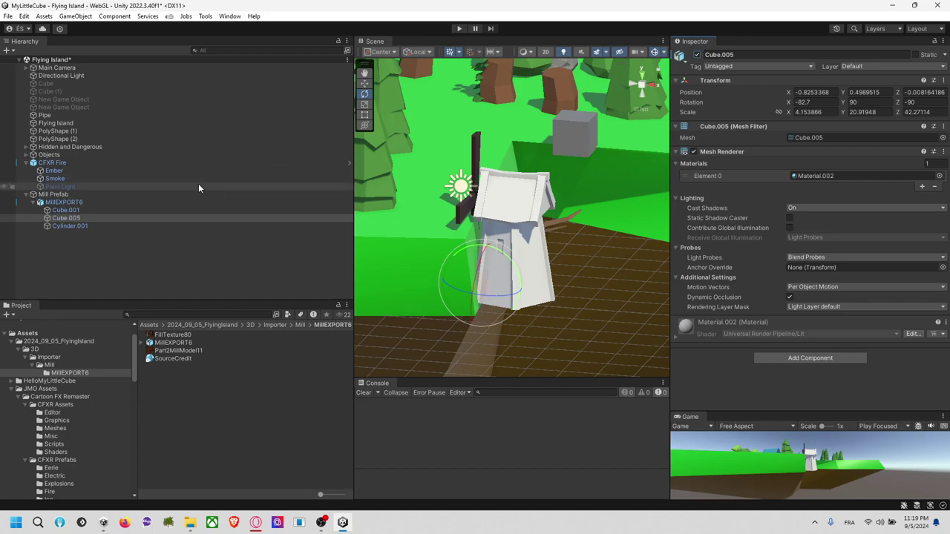
Switch Cylinder.001 off and on to identify which part of the mill it is.
click(102, 226)
click(697, 54)
click(697, 55)
click(697, 55)
alt+drag(597, 236, 441, 237)
click(697, 55)
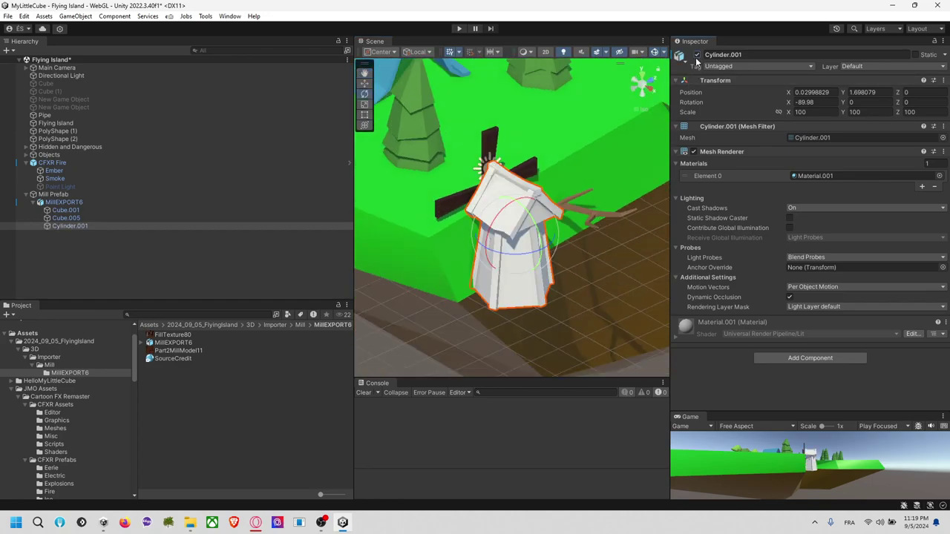
Apply the FillTexture80 texture to the Cube.001 mill blades.
click(103, 218)
click(108, 210)
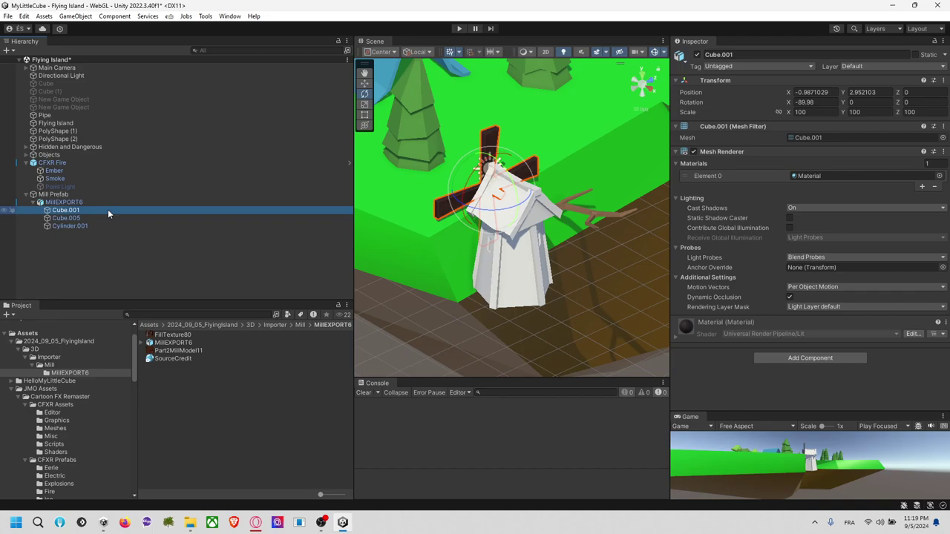
click(676, 337)
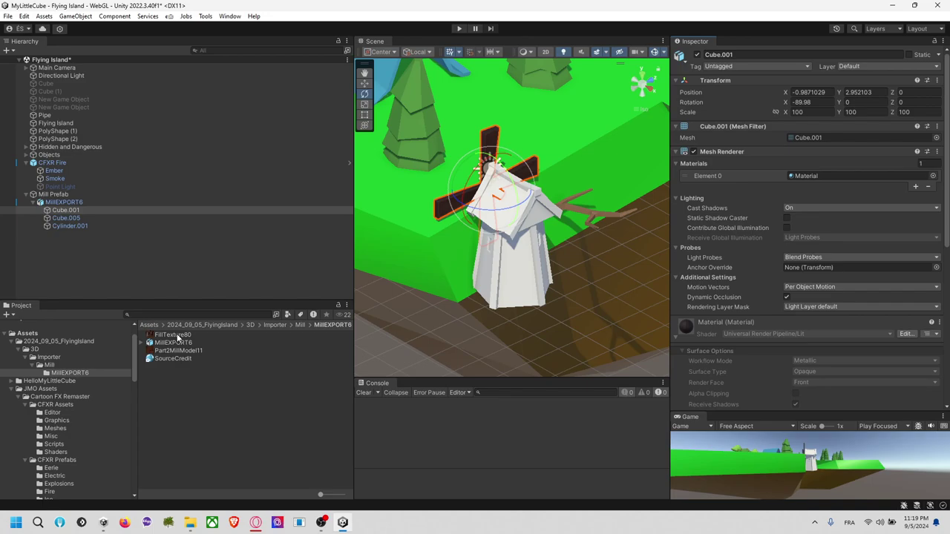
drag(176, 339, 93, 210)
right_drag(501, 303, 615, 253)
alt+drag(614, 254, 516, 298)
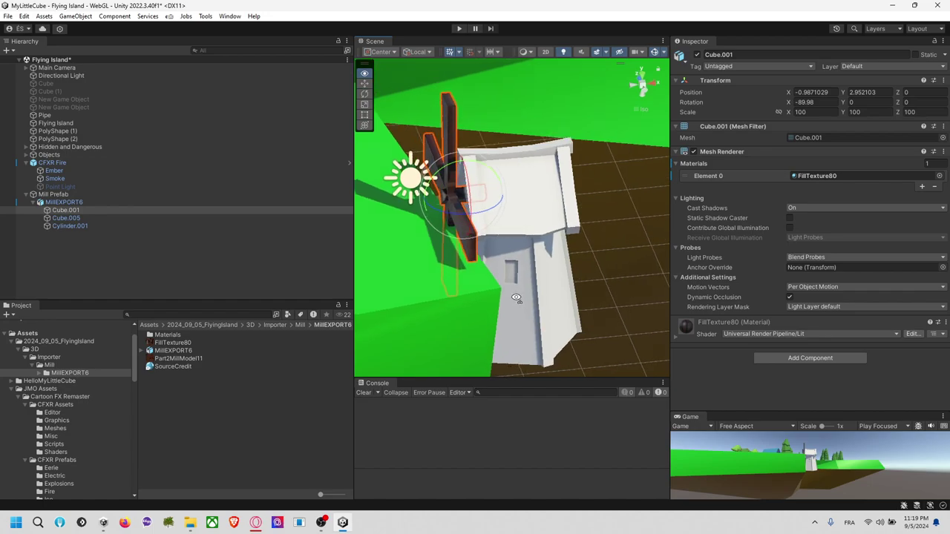
Select Cube.005 and Cylinder.001 and apply the Part2MillModel11 texture to the mill body.
click(85, 217)
shift+click(75, 225)
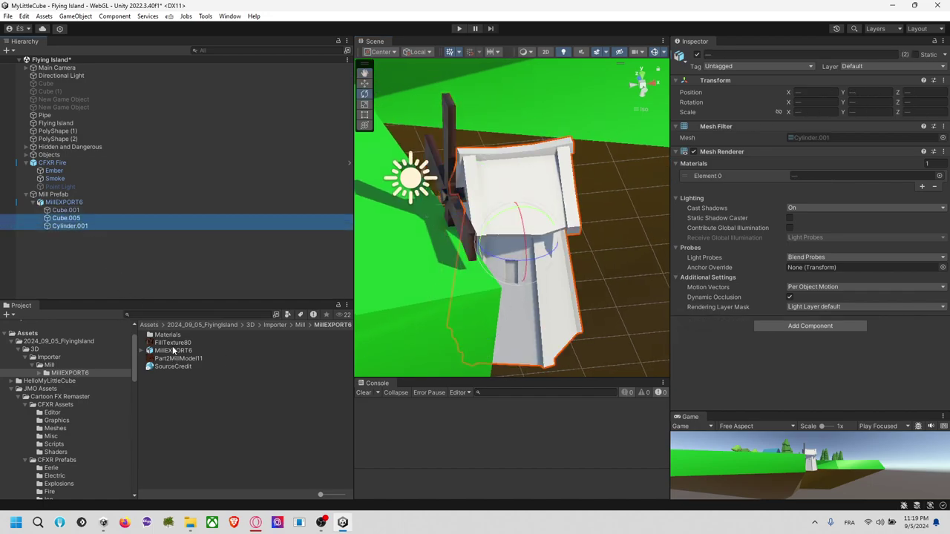
drag(175, 358, 507, 220)
alt+drag(556, 273, 522, 245)
Switch to the mill's Sketchfab page in the browser, close the download dialog and examine the textured 3D preview.
key(alt+Tab)
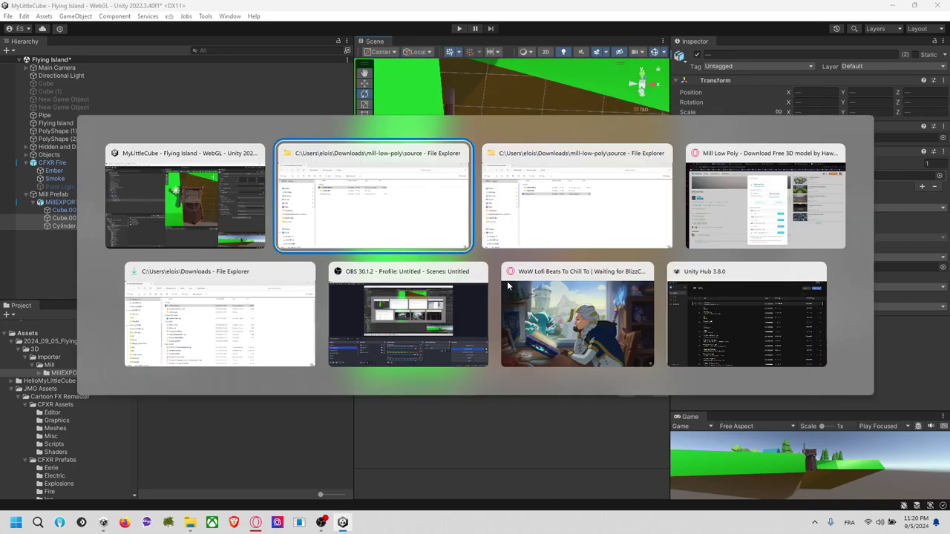
click(713, 214)
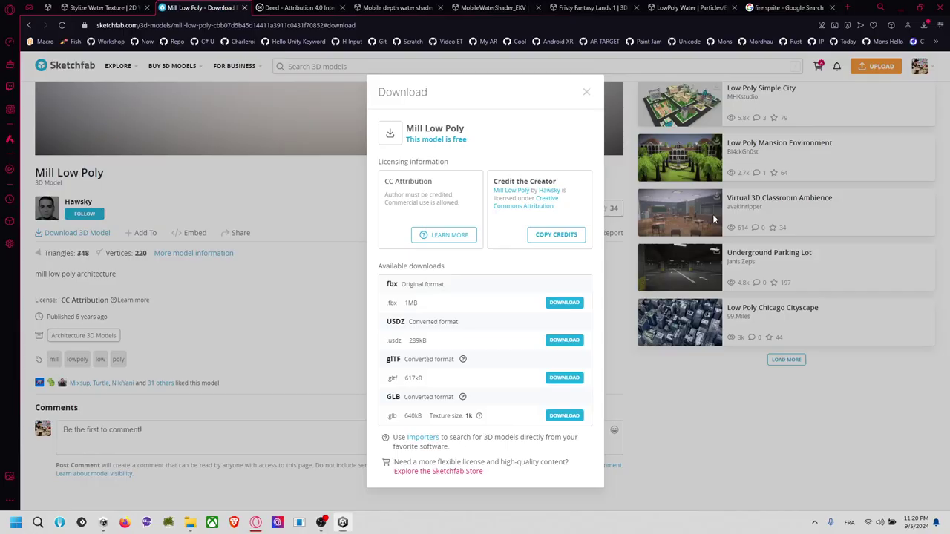
click(311, 226)
scroll(311, 225, up, 2)
mouse_move(307, 222)
mouse_down()
mouse_move(422, 225)
mouse_move(380, 225)
mouse_move(443, 191)
mouse_move(416, 223)
mouse_up()
Return to Unity and apply the FillTexture80 texture to the mill body, Cylinder.001.
key(alt+Tab)
click(195, 343)
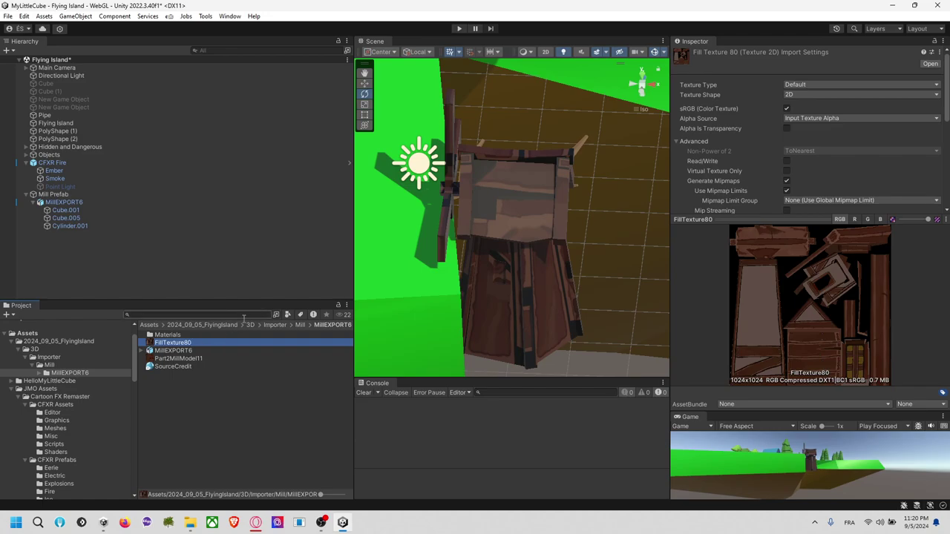
drag(194, 341, 517, 214)
drag(521, 287, 86, 229)
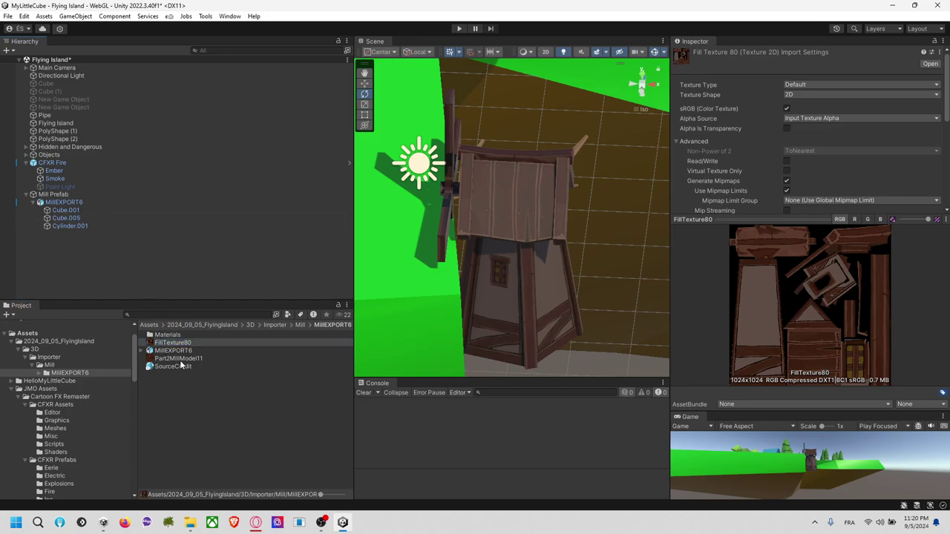
alt+drag(512, 222, 547, 240)
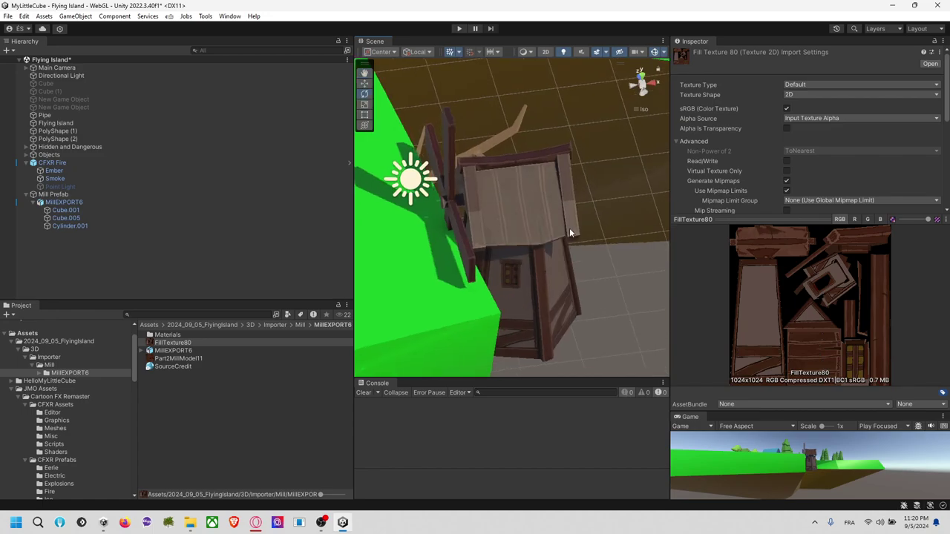
alt+drag(467, 177, 579, 200)
Open the Materials folder in MillEXPORT6 and rename the FillTexture80 material to Mill.
double_click(187, 334)
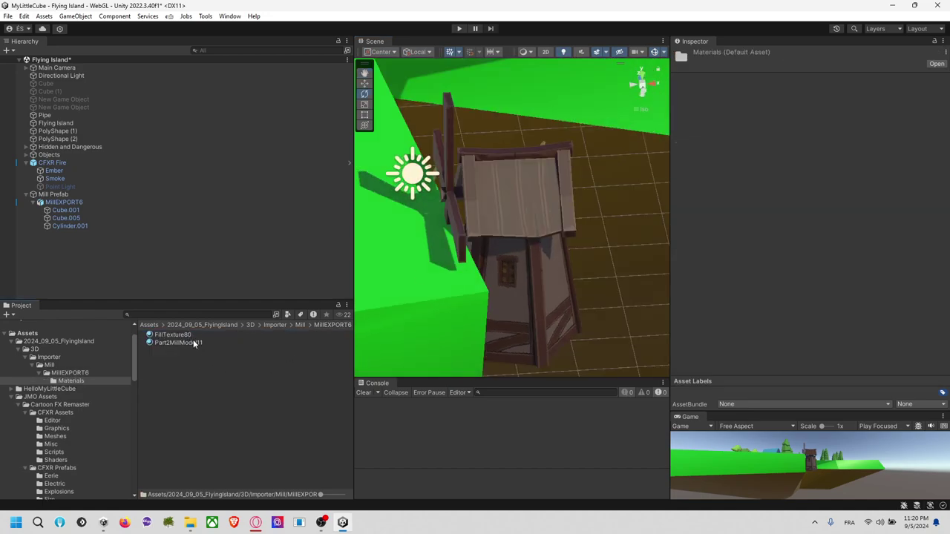
click(193, 341)
click(194, 336)
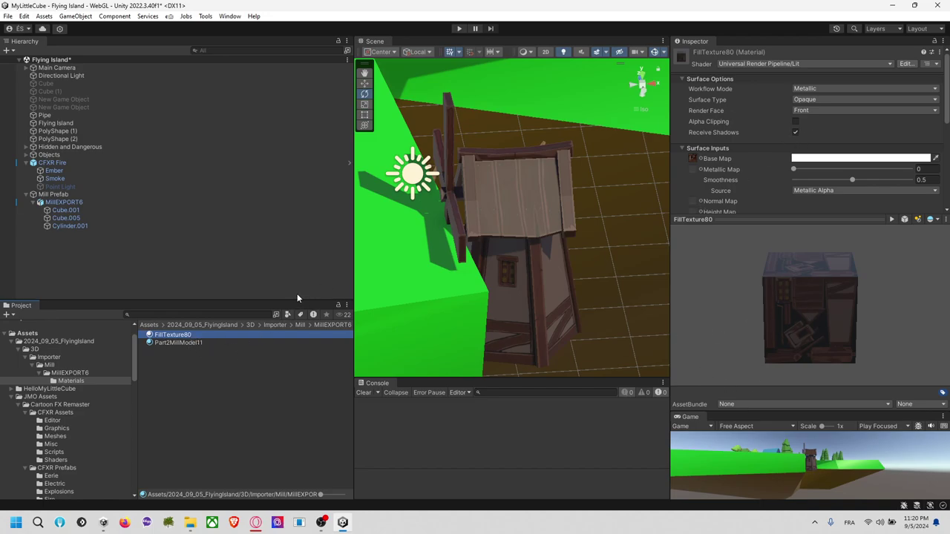
click(189, 335)
text(Mill)
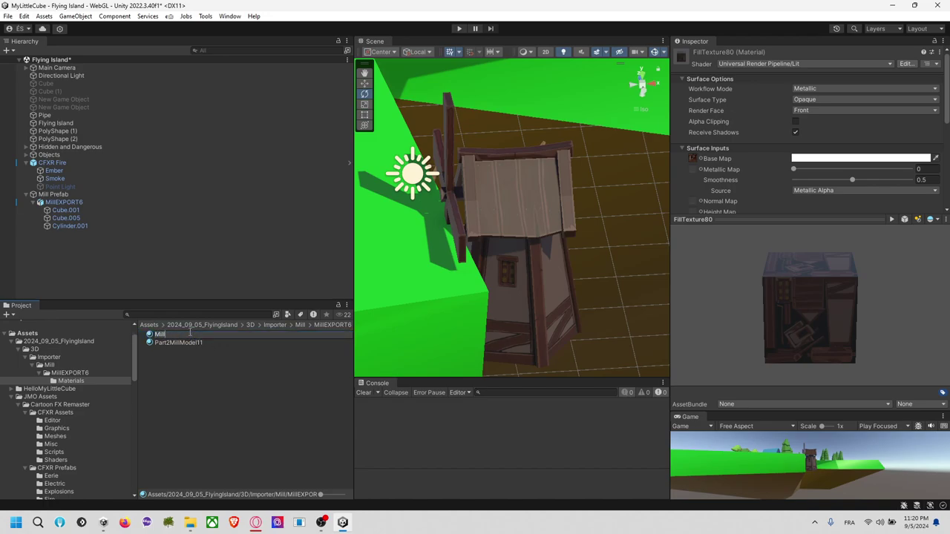
key(Return)
Rename the Part2MillModel11 material to Mat_MillBlade.
click(206, 343)
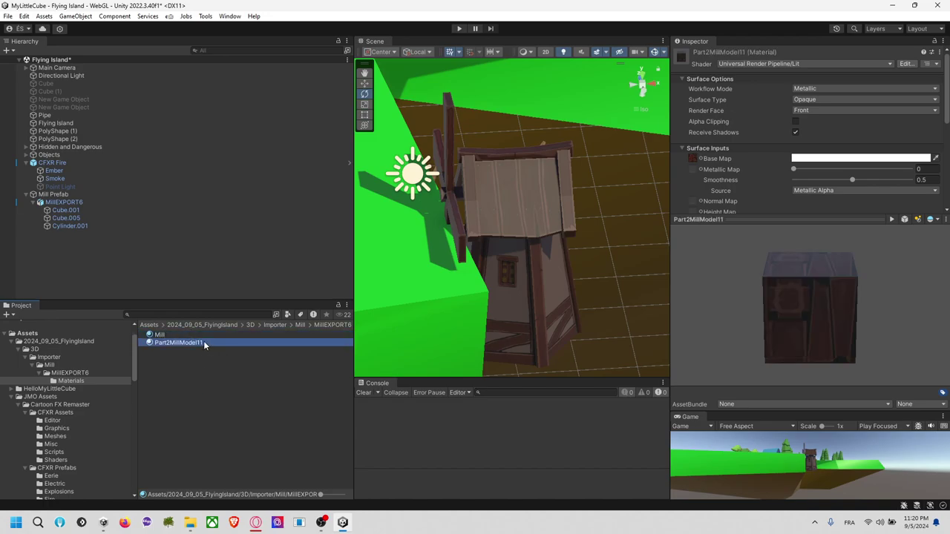
click(196, 341)
text(Mat_)
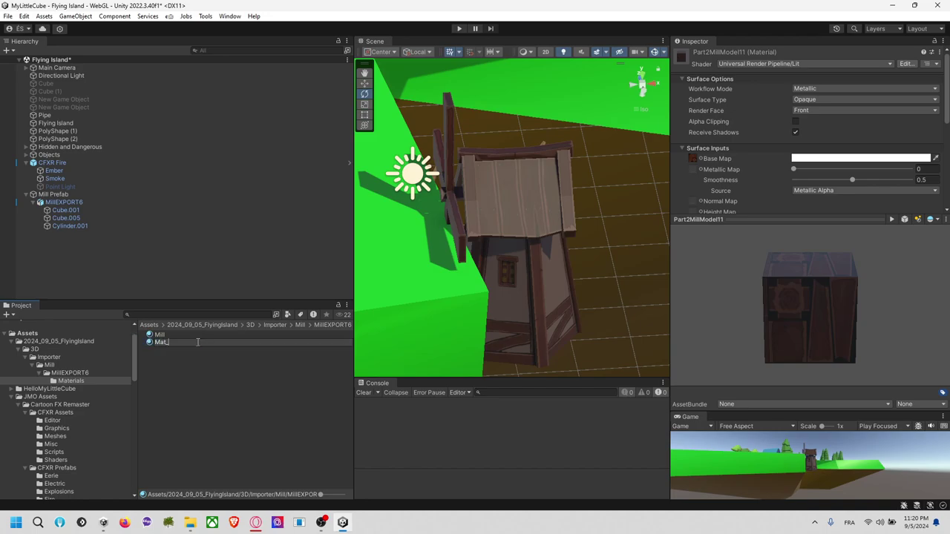
text(MillBlade)
key(Return)
Rename the Mill material to Mat_Mill.
click(195, 342)
click(185, 342)
text(Mat_Mill)
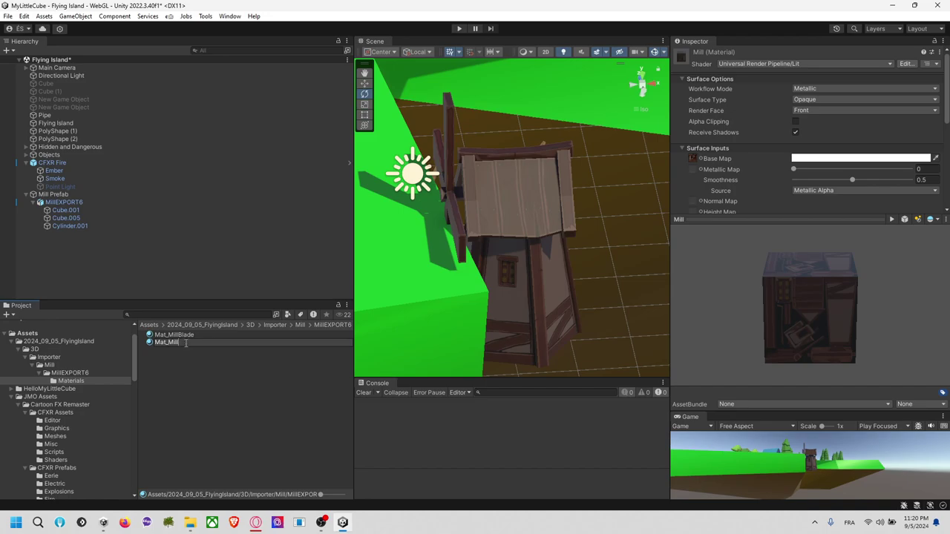
Set the metallic value of Mat_MillBlade to 0.051 and adjust its smoothness.
click(184, 342)
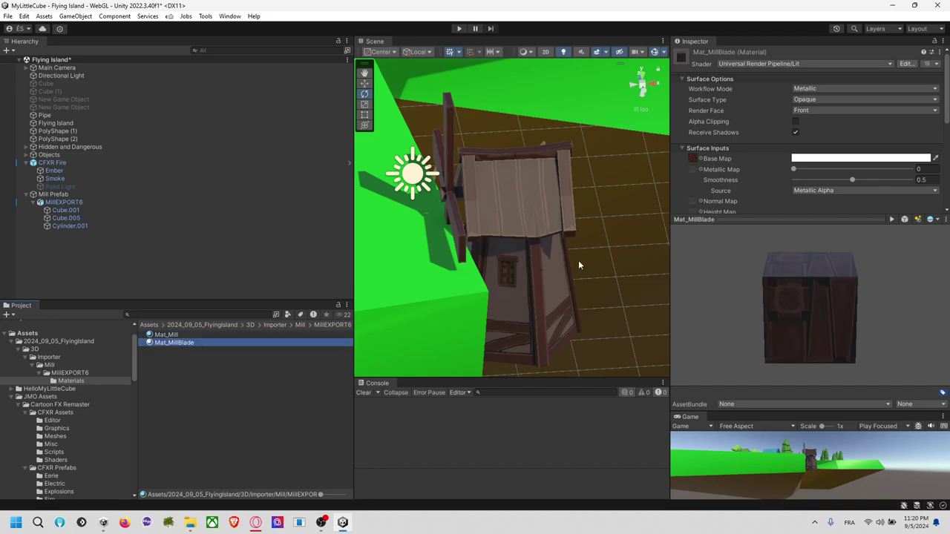
alt+drag(470, 191, 553, 194)
scroll(735, 146, down, 2)
drag(794, 116, 853, 123)
Change the shader of both Mat_Mill and Mat_MillBlade to Universal Render Pipeline/Unlit.
click(236, 334)
shift+click(196, 343)
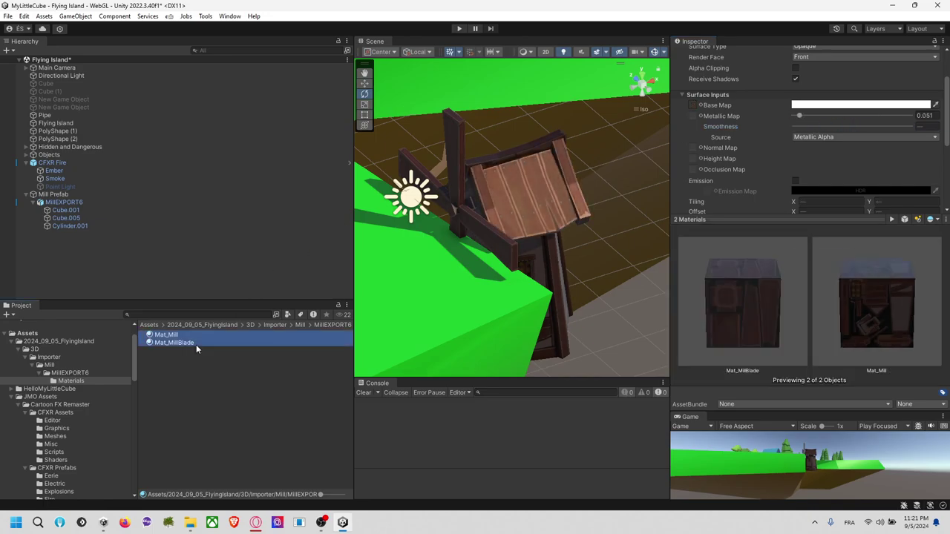
scroll(819, 155, up, 3)
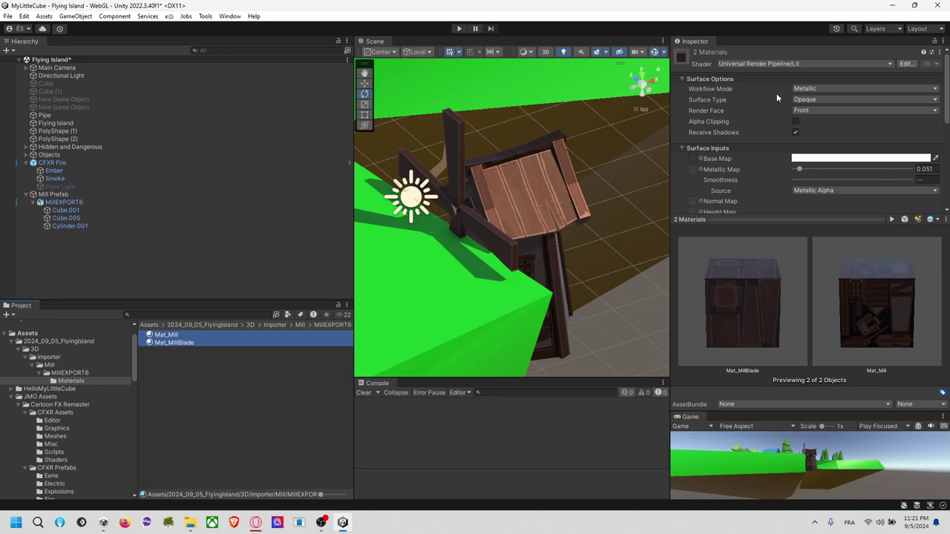
click(791, 62)
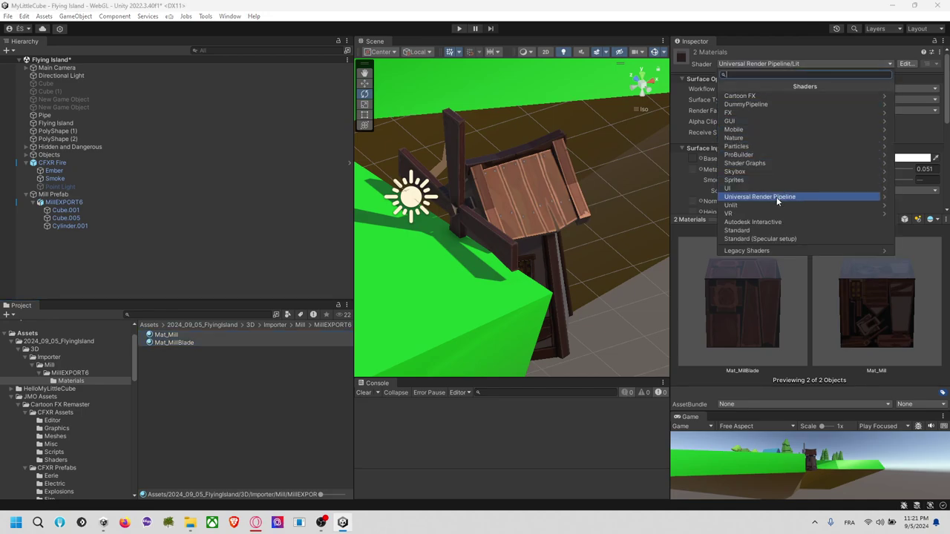
click(756, 198)
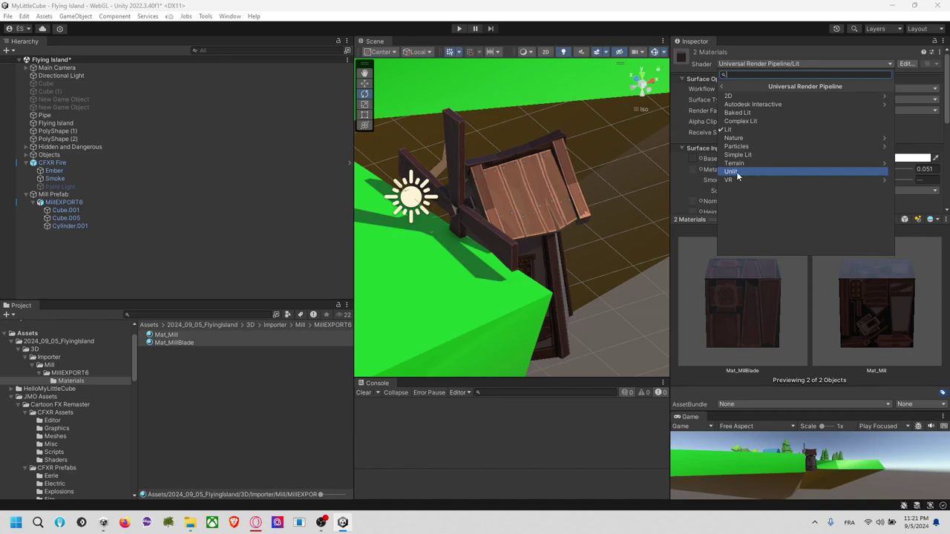
click(736, 171)
Examine the mill's unlit textures up close, from several sides, and from afar against the island.
alt+drag(603, 219, 302, 204)
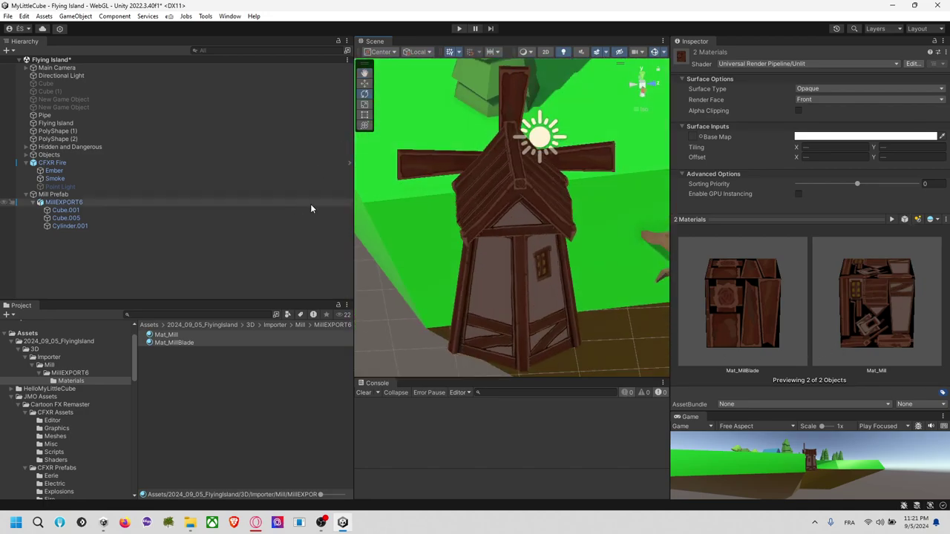
scroll(512, 296, up, 10)
right_drag(515, 296, 564, 179)
alt+drag(564, 178, 581, 190)
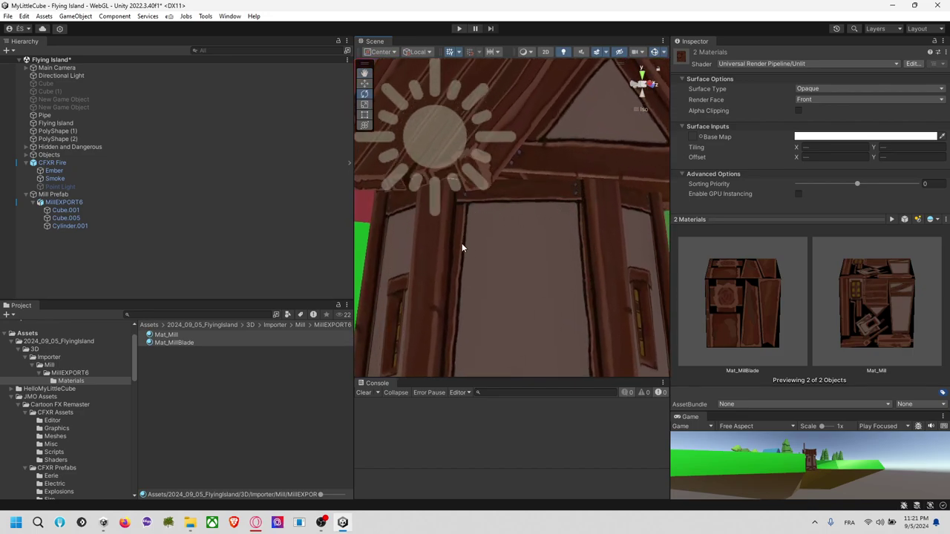
scroll(492, 285, down, 10)
alt+drag(544, 246, 613, 289)
scroll(613, 289, down, 10)
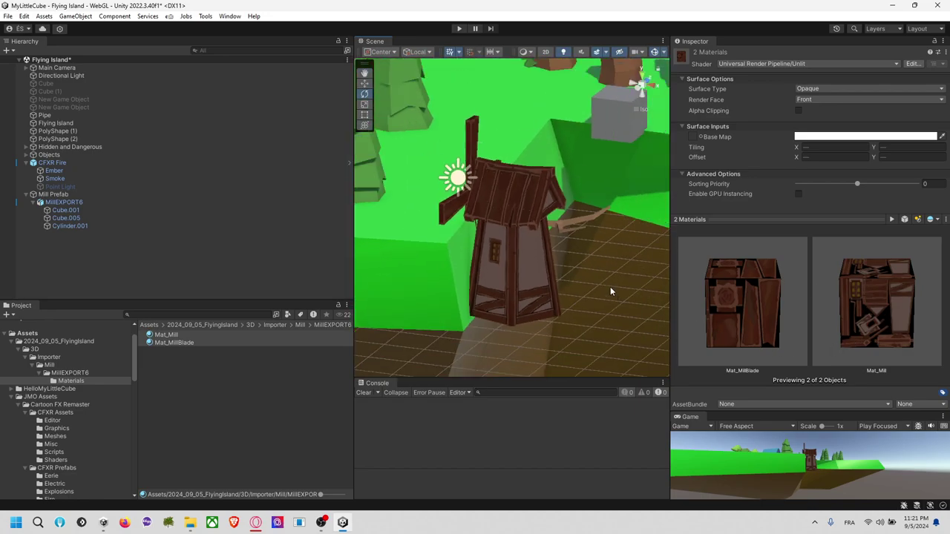
alt+drag(537, 175, 271, 348)
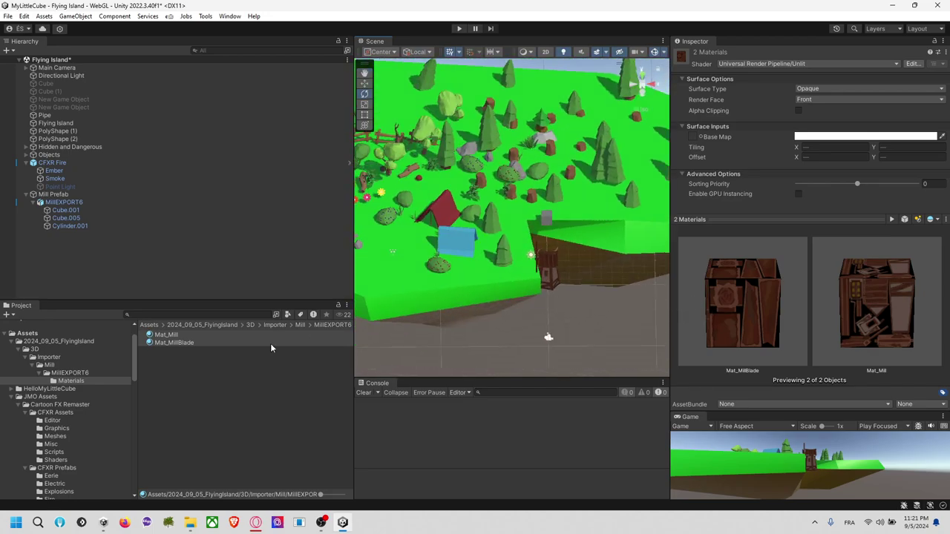
Raise the MillEXPORT6 child of Mill Prefab to a Y position of 2.2, working in the right side view.
click(172, 343)
click(65, 202)
click(77, 195)
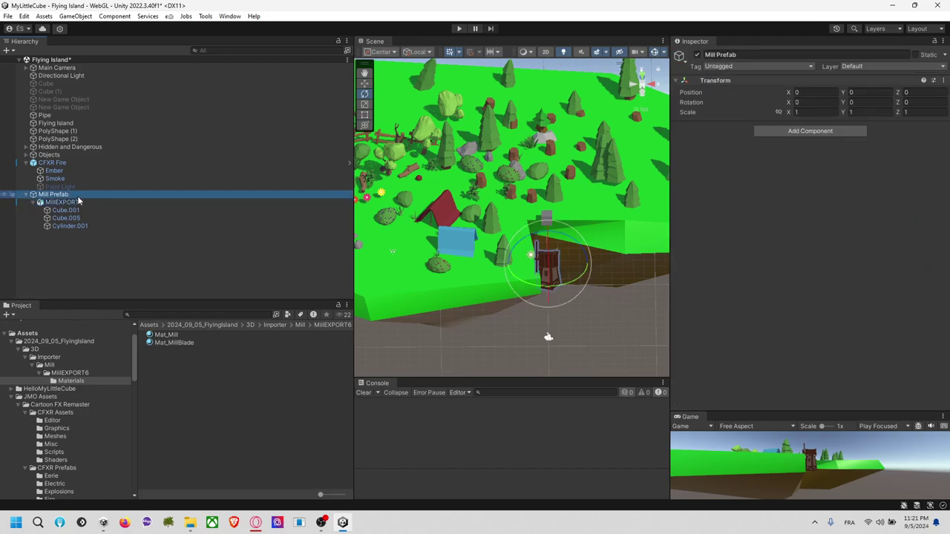
click(365, 84)
alt+drag(631, 297, 534, 300)
middle_drag(545, 299, 466, 255)
scroll(477, 257, up, 7)
middle_drag(526, 245, 579, 239)
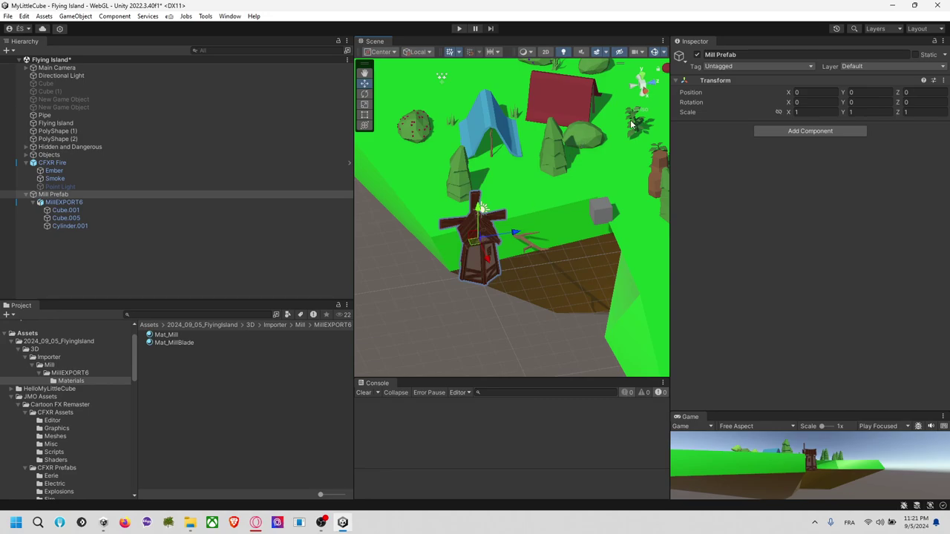
click(646, 93)
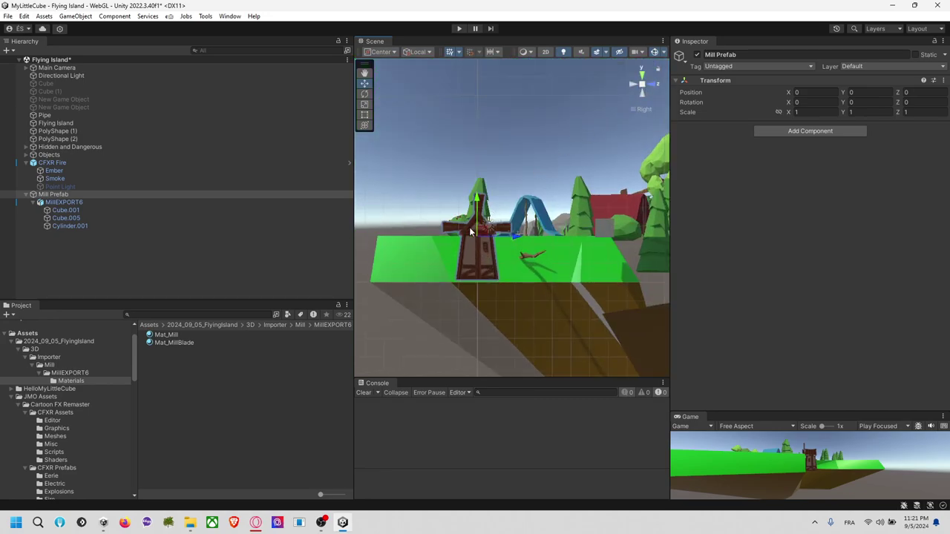
click(137, 203)
drag(476, 207, 492, 161)
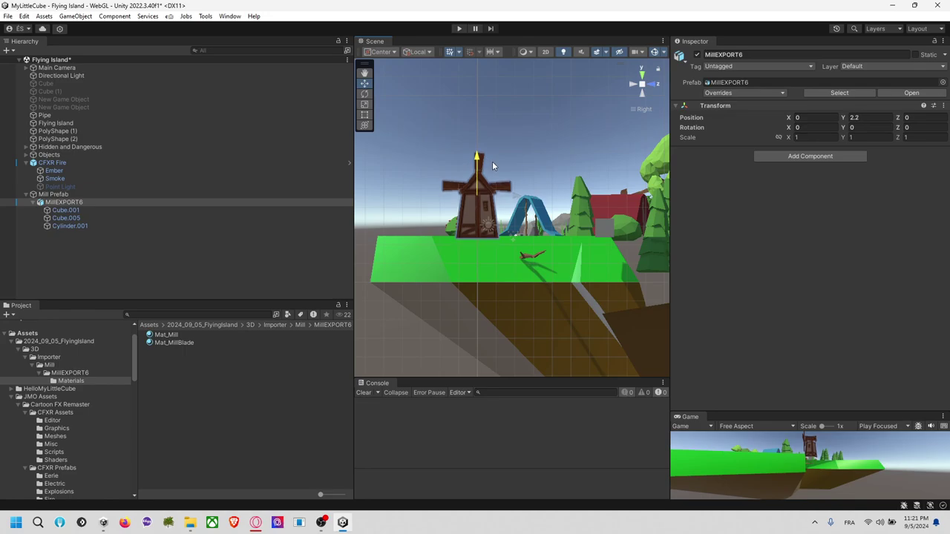
Set the transform handle position to Pivot and undo the raising of MillEXPORT6.
click(84, 195)
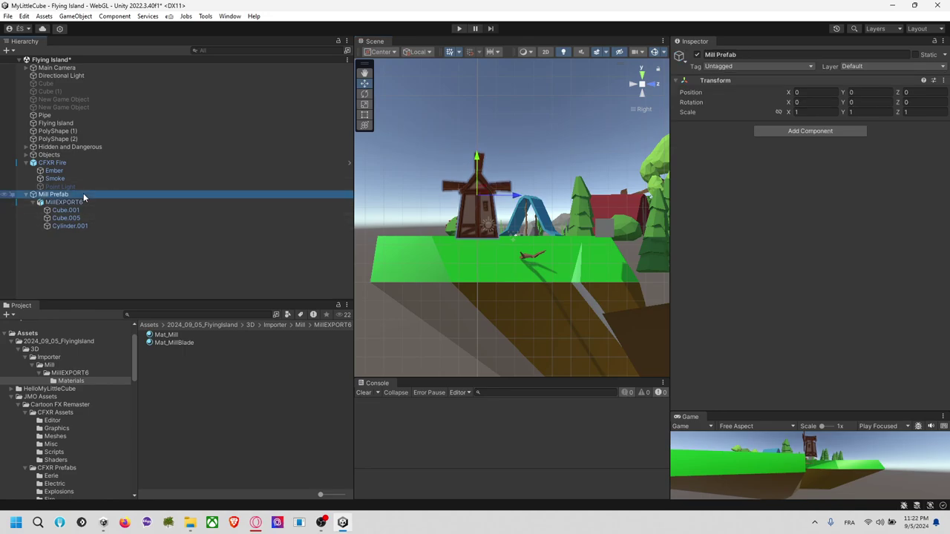
click(391, 52)
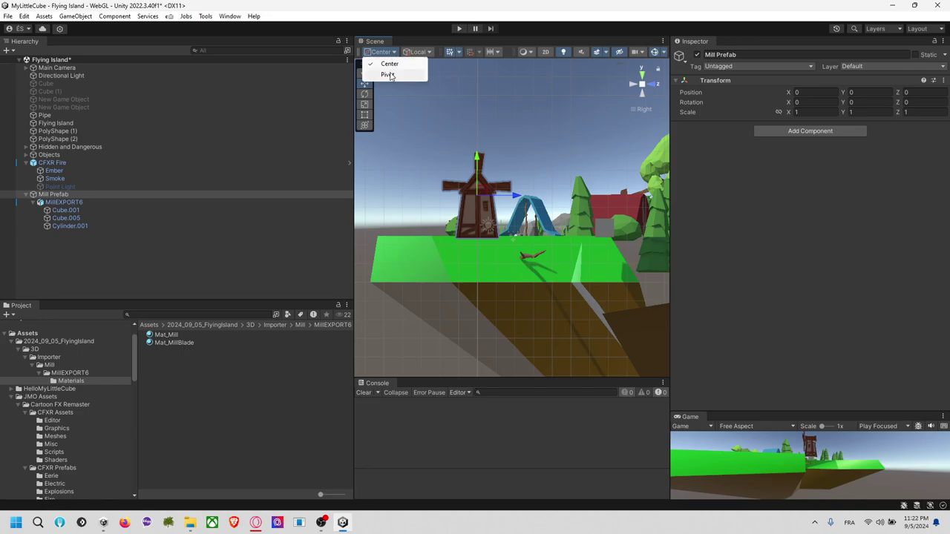
click(388, 73)
click(487, 191)
key(ctrl+z)
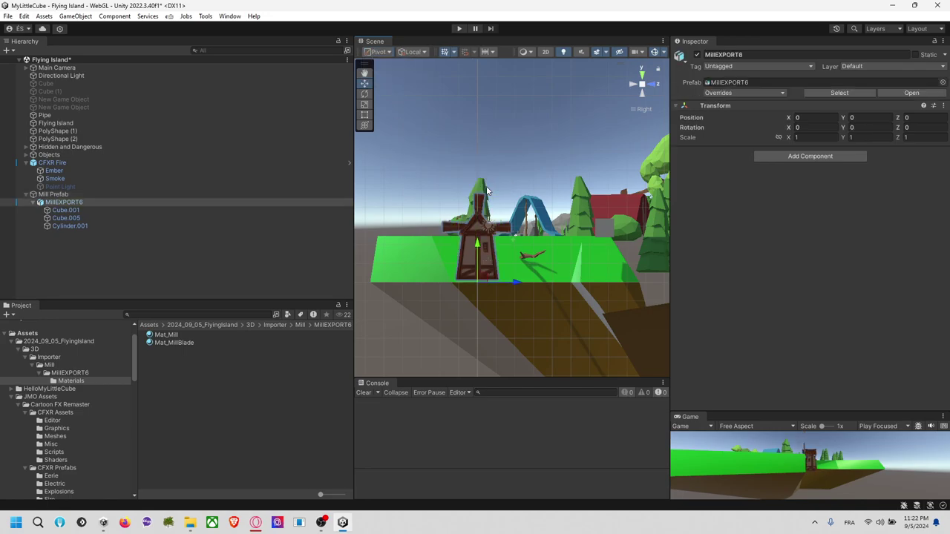
key(ctrl+z)
Compare Mill Prefab's handle in Center and Pivot modes, leaving the handle position on Pivot.
click(100, 203)
click(108, 194)
click(386, 51)
click(390, 64)
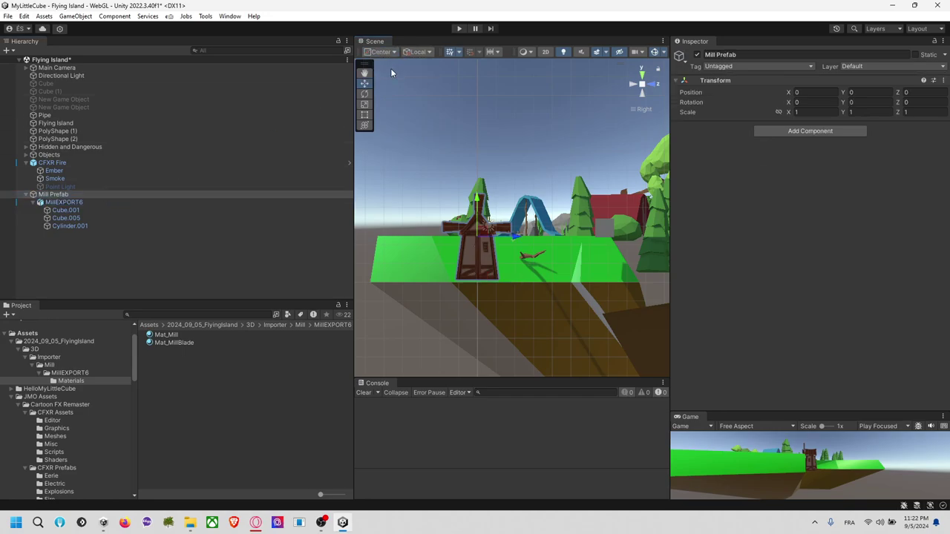
click(380, 51)
click(387, 75)
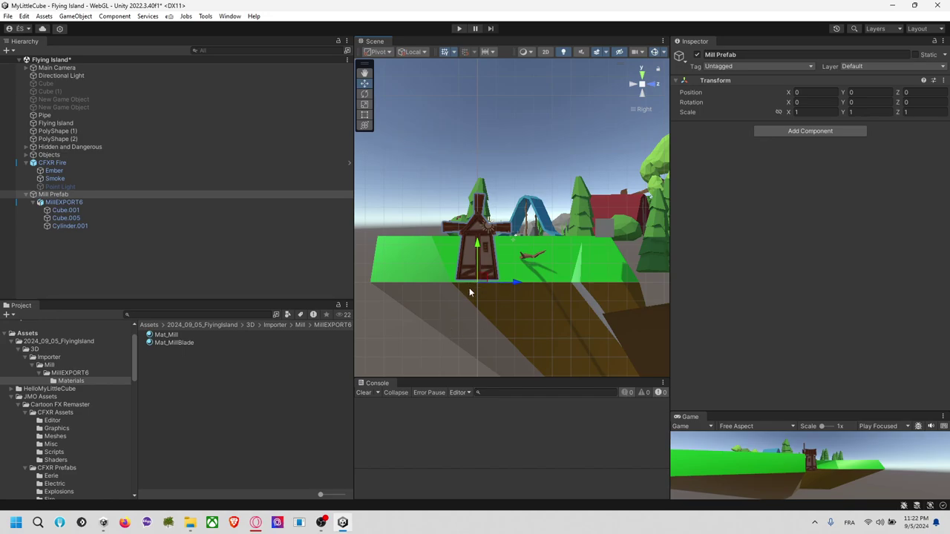
Lower MillEXPORT6 inside Mill Prefab to a Y position of -0.19 and check its base against the pivot from the front.
scroll(485, 303, up, 10)
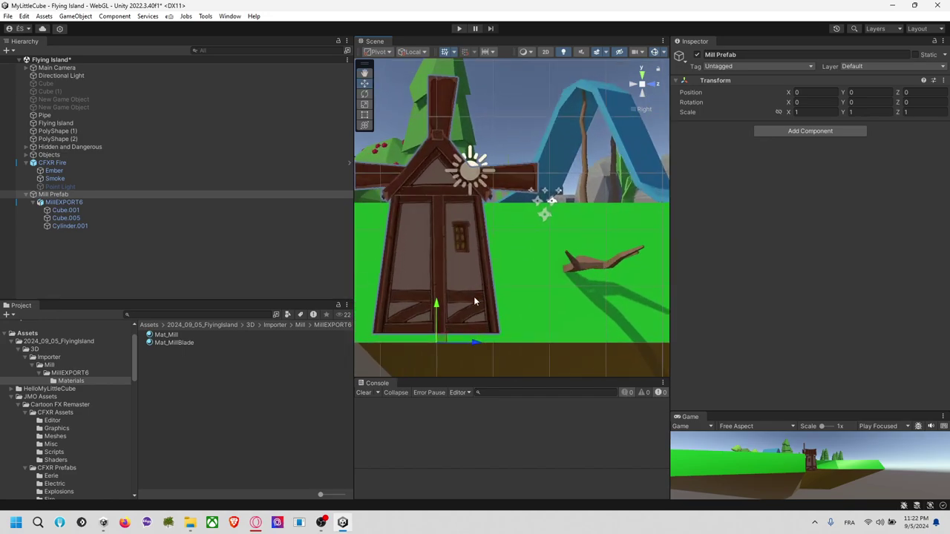
scroll(498, 245, up, 4)
scroll(483, 239, down, 6)
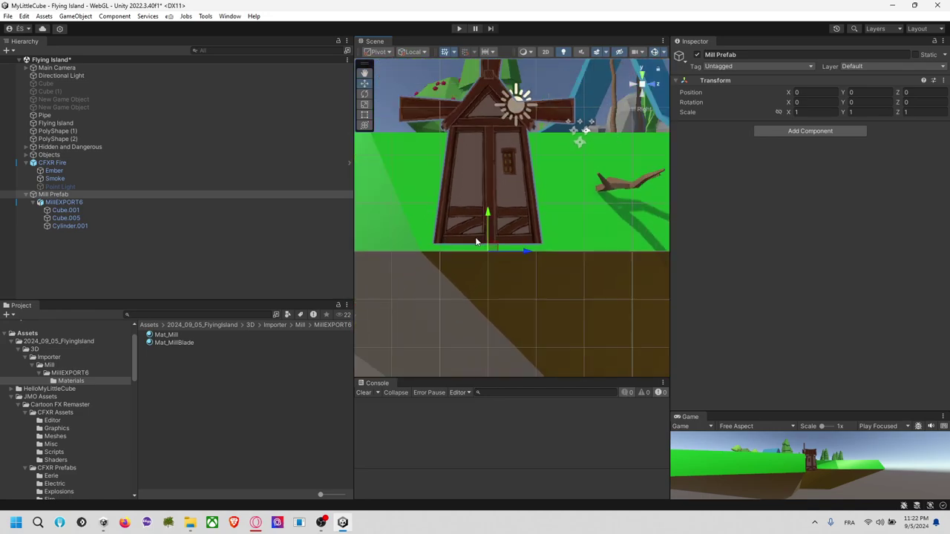
click(84, 203)
drag(483, 219, 487, 229)
alt+drag(581, 230, 643, 180)
click(653, 85)
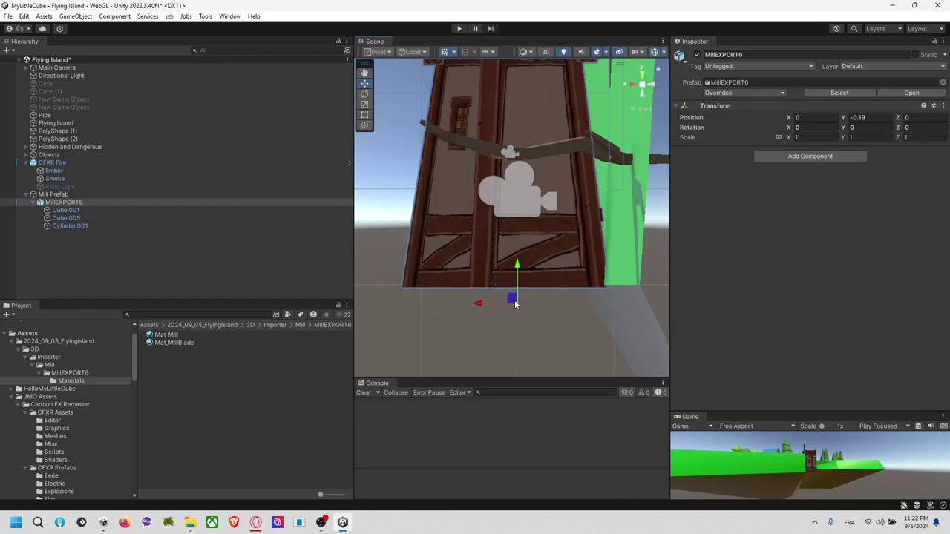
alt+drag(491, 282, 667, 267)
Examine the Cube.001, Cube.005 and Cylinder.001 parts of the mill and find which one forms the blades.
click(100, 210)
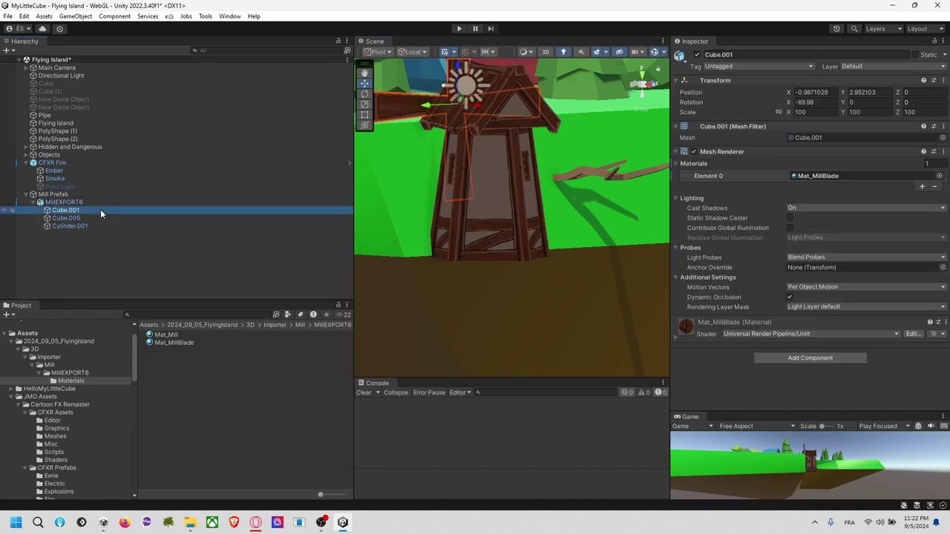
click(93, 218)
click(91, 226)
right_drag(407, 152, 566, 202)
click(457, 102)
right_drag(458, 102, 491, 241)
alt+drag(491, 241, 362, 178)
click(495, 179)
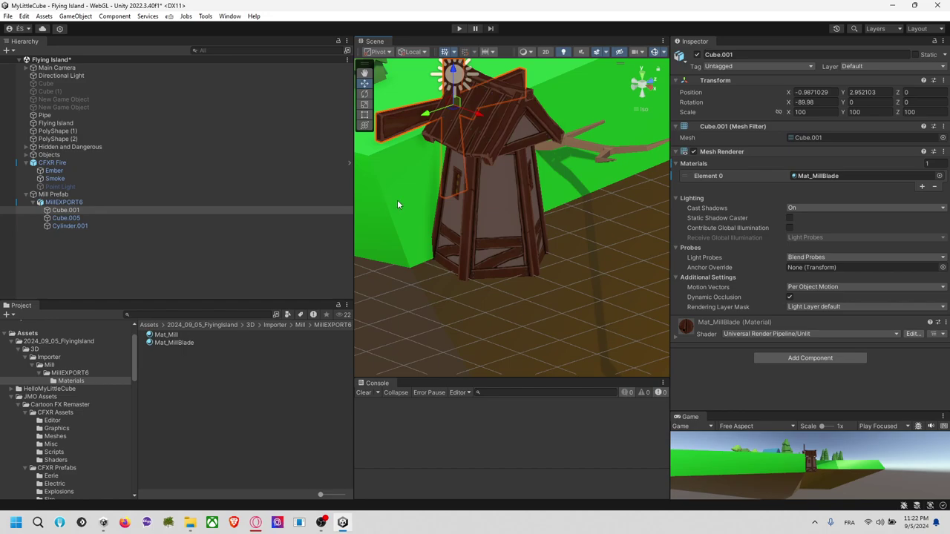
Run the scene in Play mode with MillEXPORT6 selected and check whether the mill's blades move.
click(114, 204)
click(457, 29)
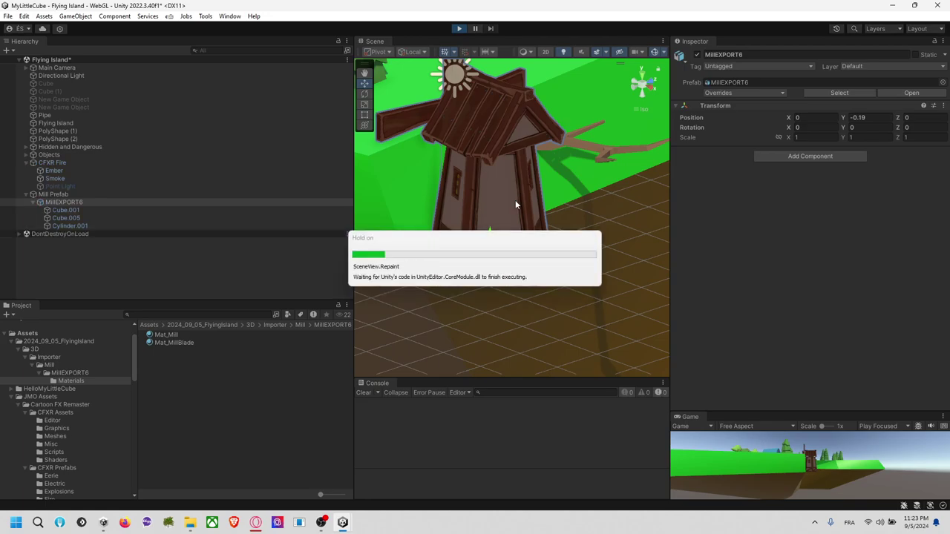
scroll(515, 200, down, 3)
right_drag(509, 201, 429, 203)
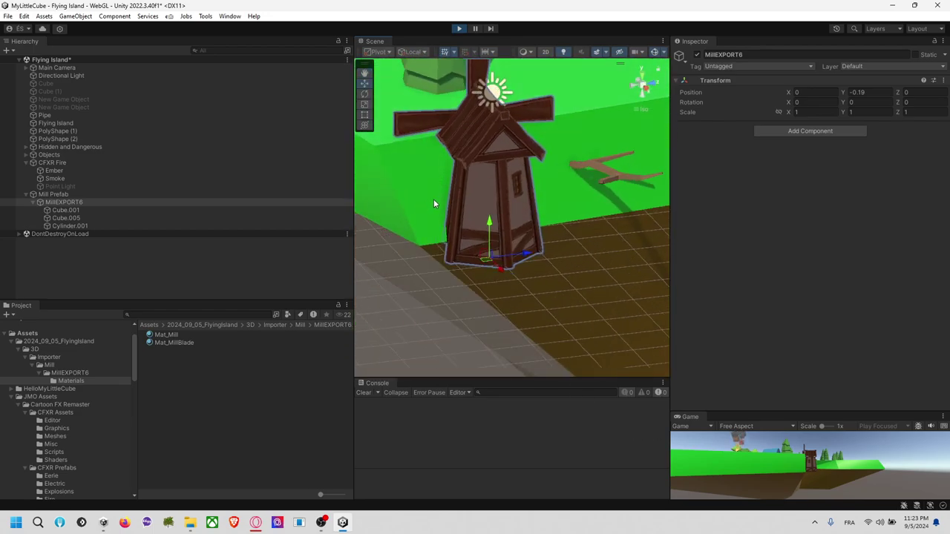
middle_drag(451, 196, 461, 238)
alt+drag(461, 238, 439, 170)
click(430, 173)
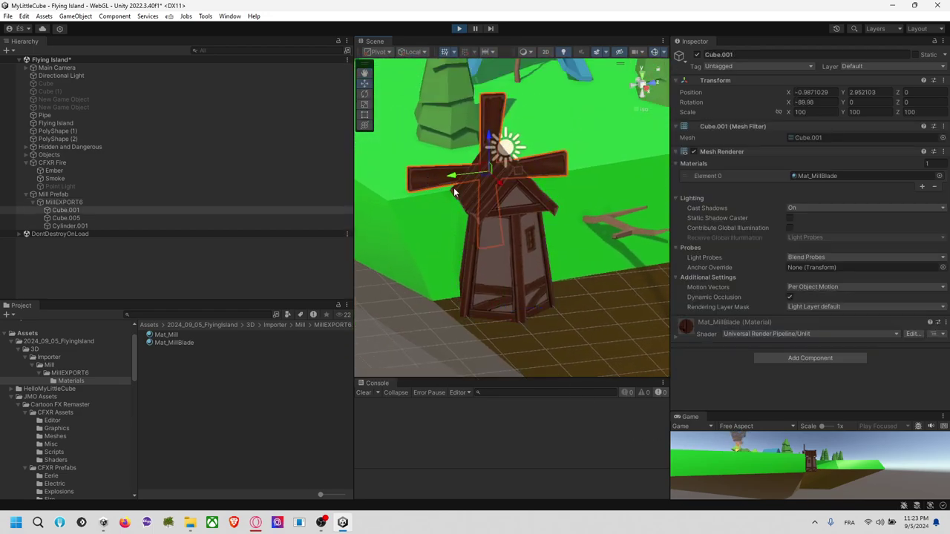
Open the MillEXPORT6 model's animation import settings and examine its clip's timeline and preview.
click(94, 372)
click(180, 353)
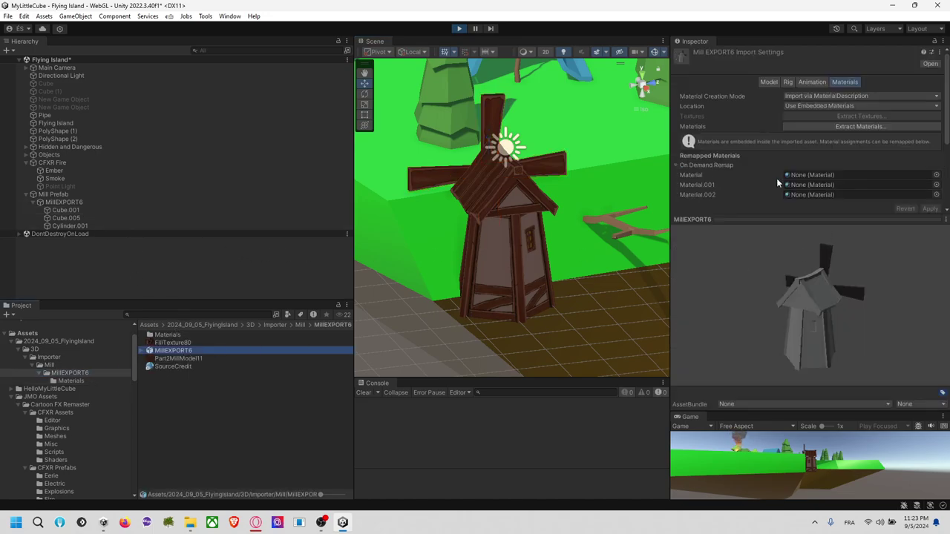
click(812, 82)
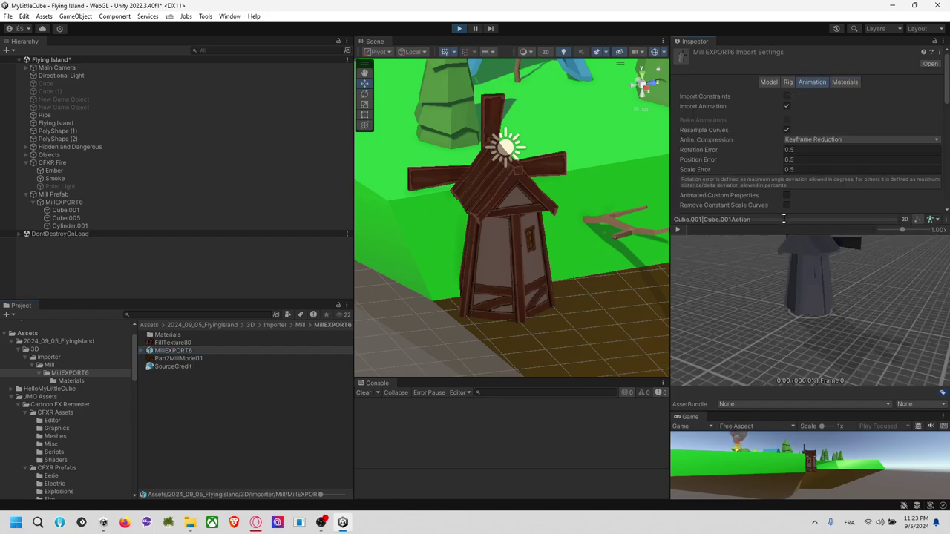
drag(800, 319, 799, 326)
scroll(759, 244, down, 3)
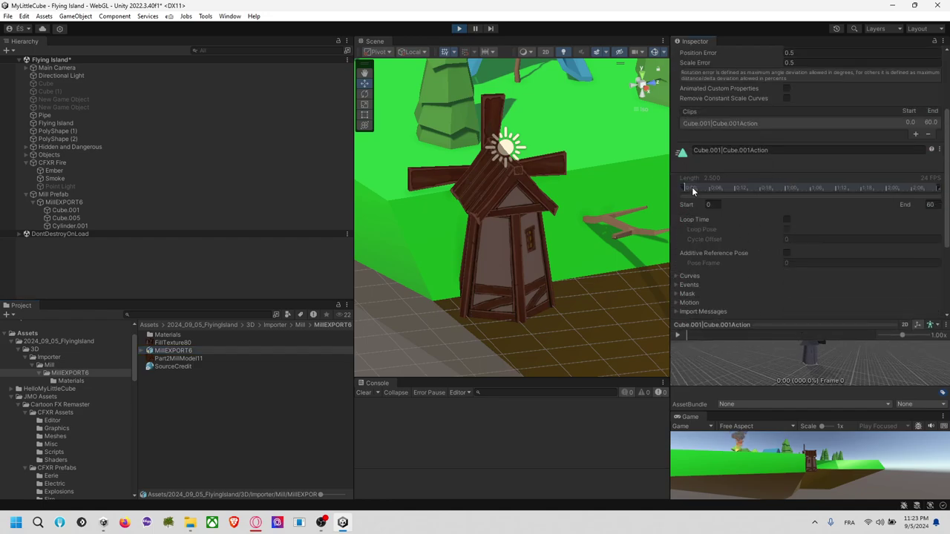
drag(808, 325, 784, 239)
Clear the console and examine the Cube.001|Cube.001Action clip's mill model in the animation preview.
click(720, 150)
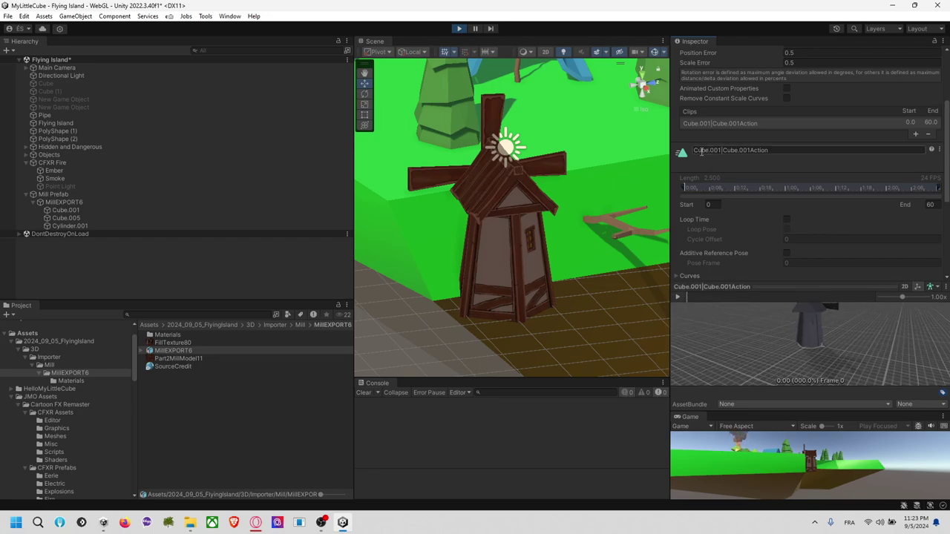
click(734, 125)
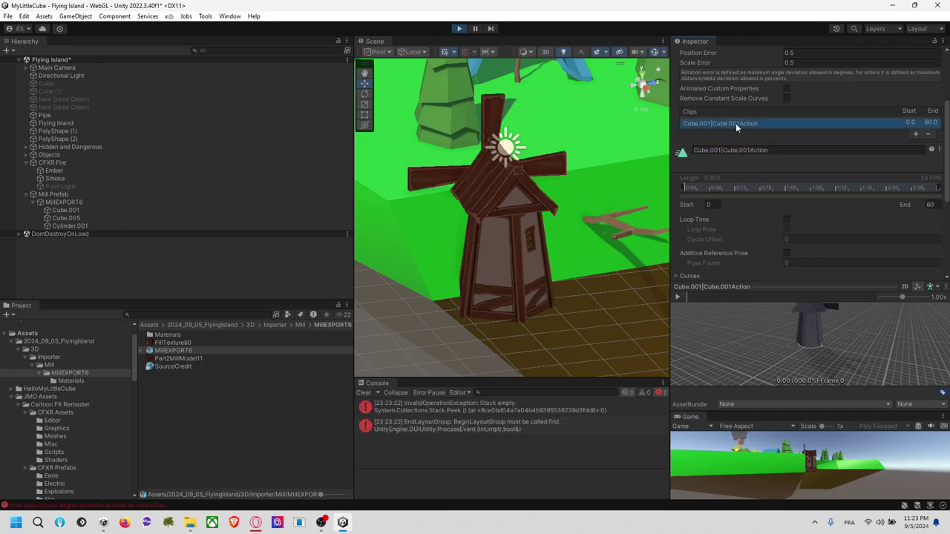
click(365, 393)
drag(821, 320, 684, 345)
scroll(872, 331, up, 3)
drag(872, 332, 791, 335)
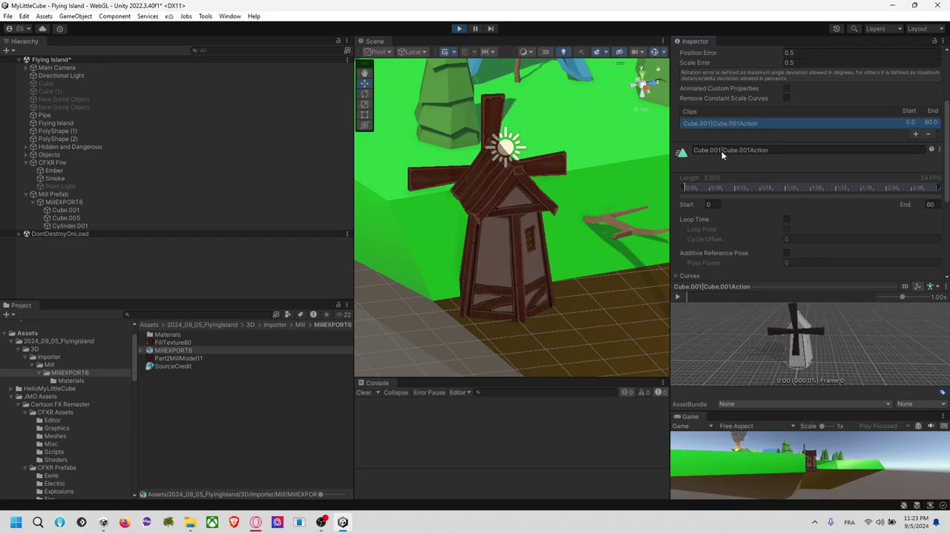
Try to edit the name and timeline of the Cube.001|Cube.001Action clip in the import settings.
click(704, 150)
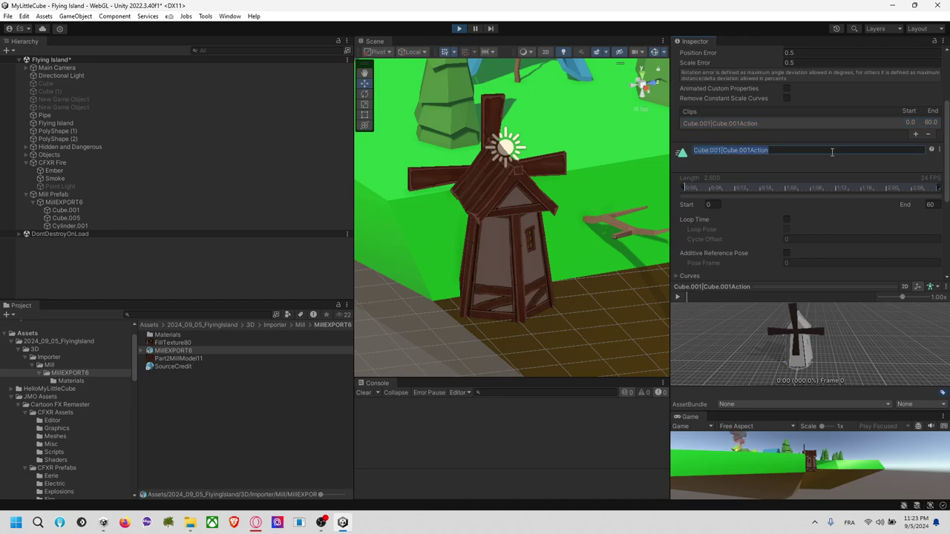
click(743, 125)
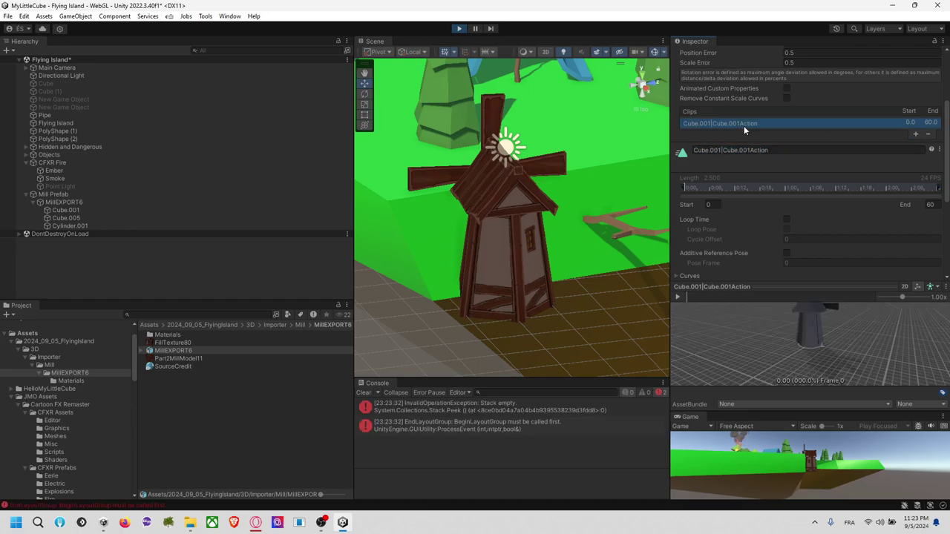
click(753, 150)
click(754, 184)
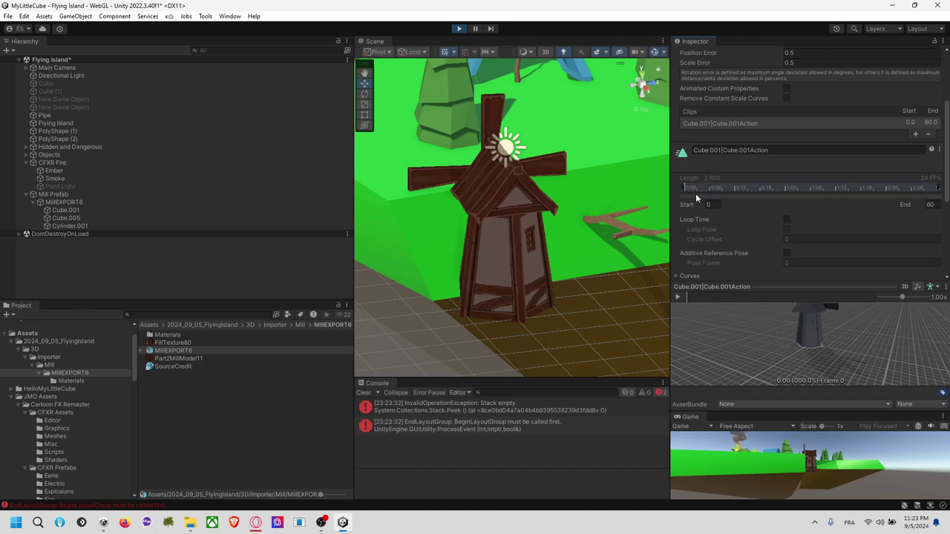
Examine the details of the console errors about the empty stack and EndLayoutGroup.
click(508, 413)
click(509, 427)
click(531, 405)
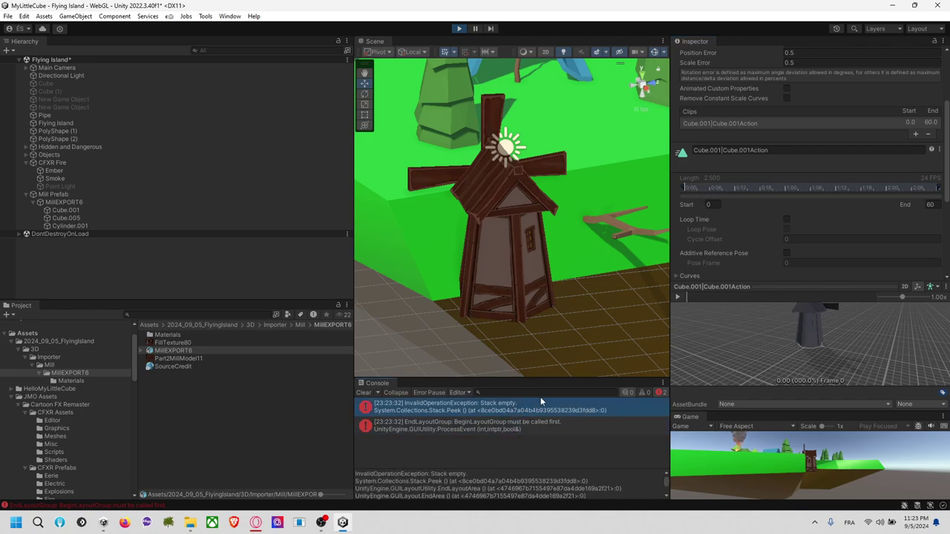
Review the MillEXPORT6 import settings, covering the animation clip, asset postprocessors, materials and model options.
scroll(766, 213, down, 5)
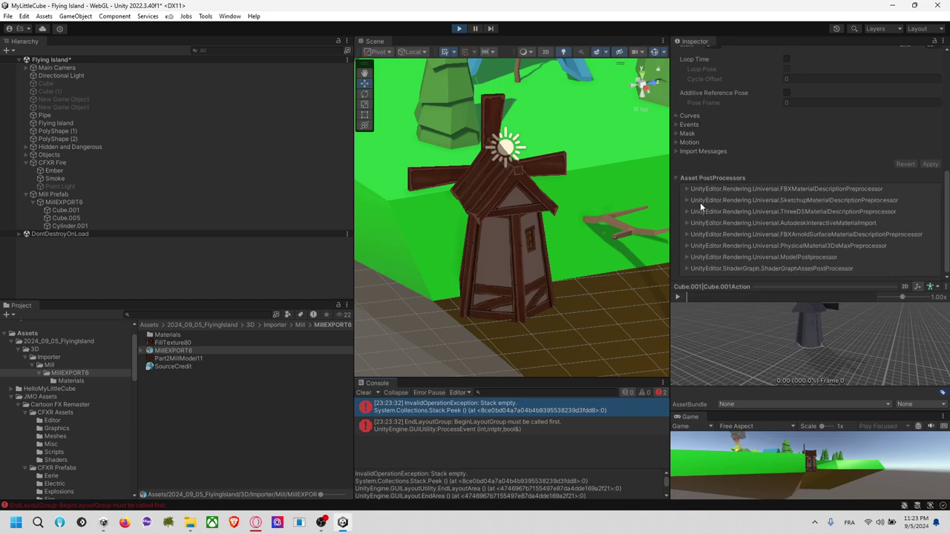
scroll(816, 202, up, 5)
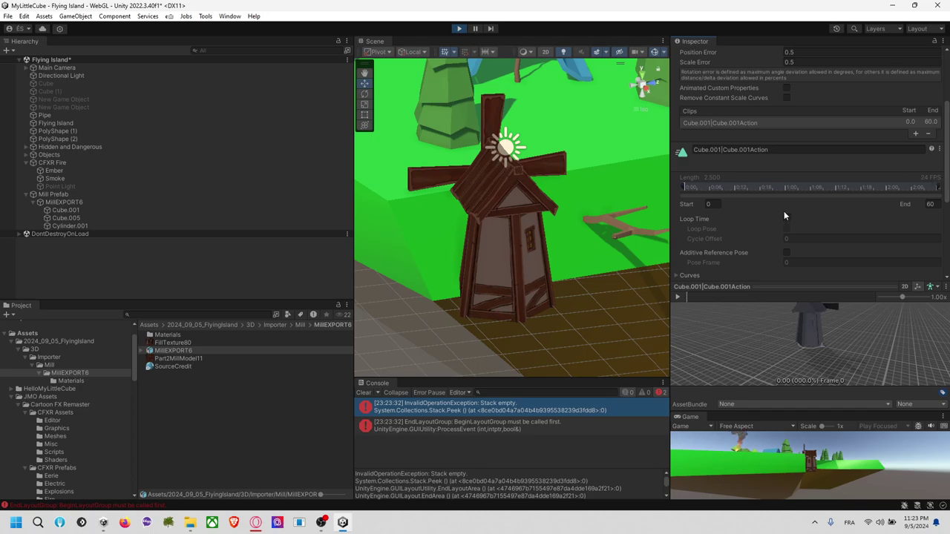
scroll(839, 159, up, 2)
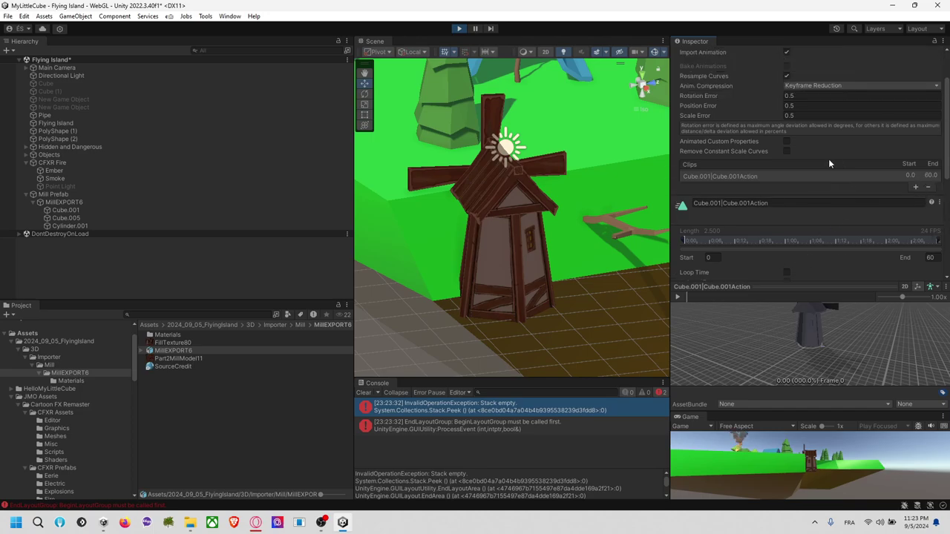
scroll(805, 148, up, 2)
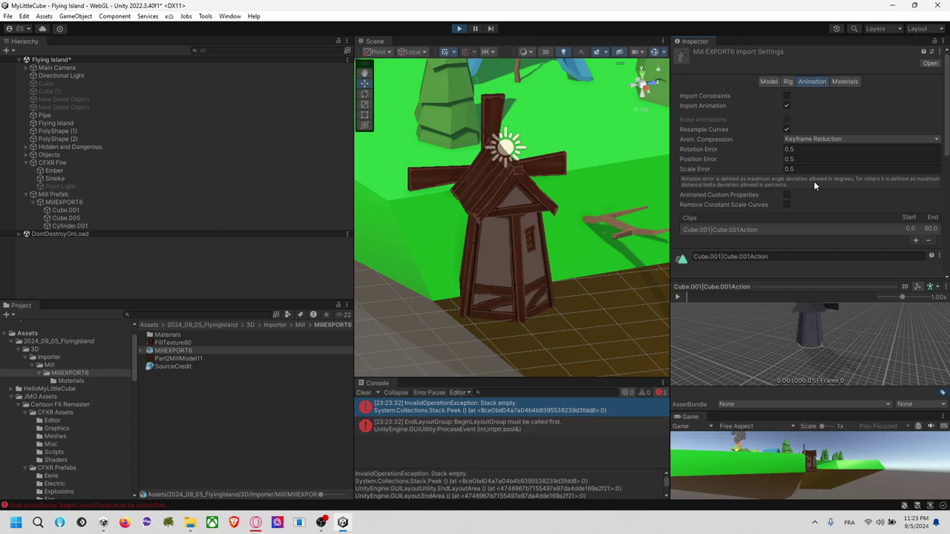
click(841, 82)
click(767, 83)
Move the Mill Prefab onto the island's grass beside the pines, at about X -16.24, Y 2.27, Z 26.64.
scroll(600, 185, down, 6)
right_drag(475, 202, 572, 233)
scroll(568, 232, down, 8)
scroll(562, 232, down, 2)
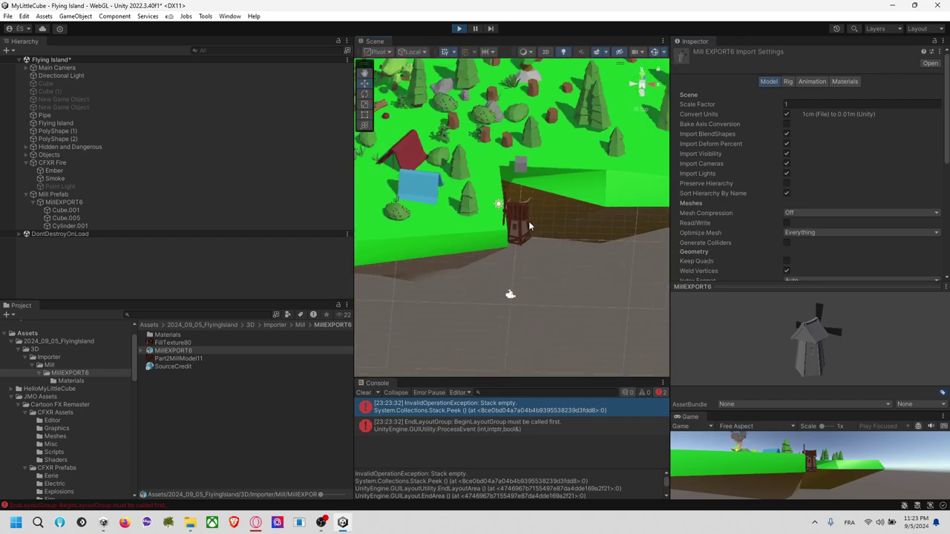
click(516, 213)
scroll(516, 214, down, 3)
click(124, 196)
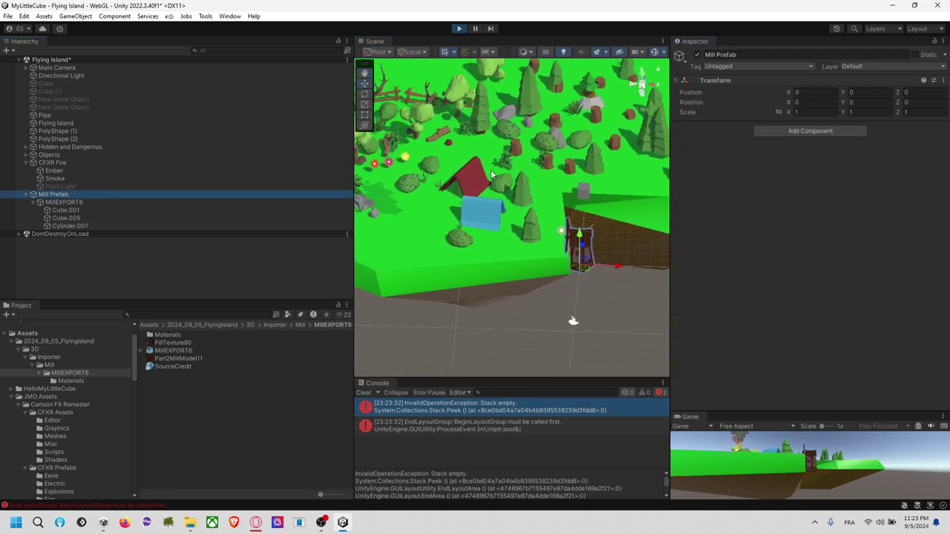
scroll(491, 170, down, 3)
drag(552, 221, 497, 170)
drag(459, 131, 653, 136)
key(f)
scroll(581, 183, down, 5)
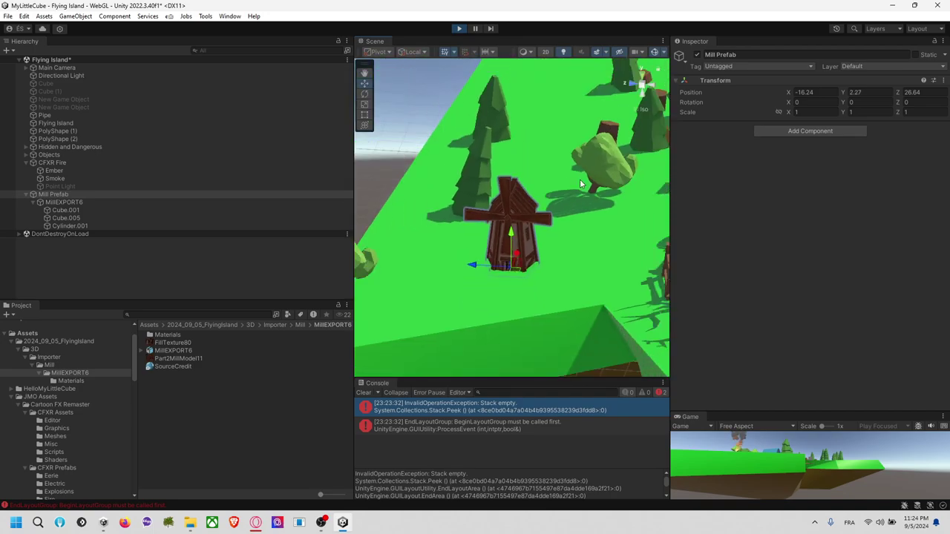
Rotate the MillEXPORT6 child object 90 degrees about its Y axis.
scroll(581, 184, down, 5)
click(118, 204)
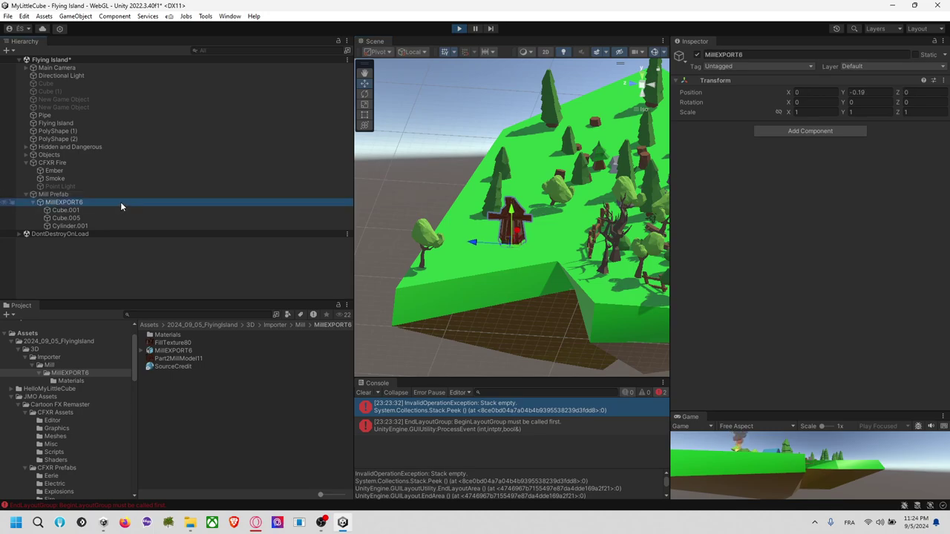
key(e)
mouse_move(528, 254)
mouse_down()
mouse_move(410, 269)
mouse_move(556, 253)
mouse_move(647, 277)
mouse_move(673, 331)
mouse_move(535, 261)
mouse_move(519, 266)
mouse_up()
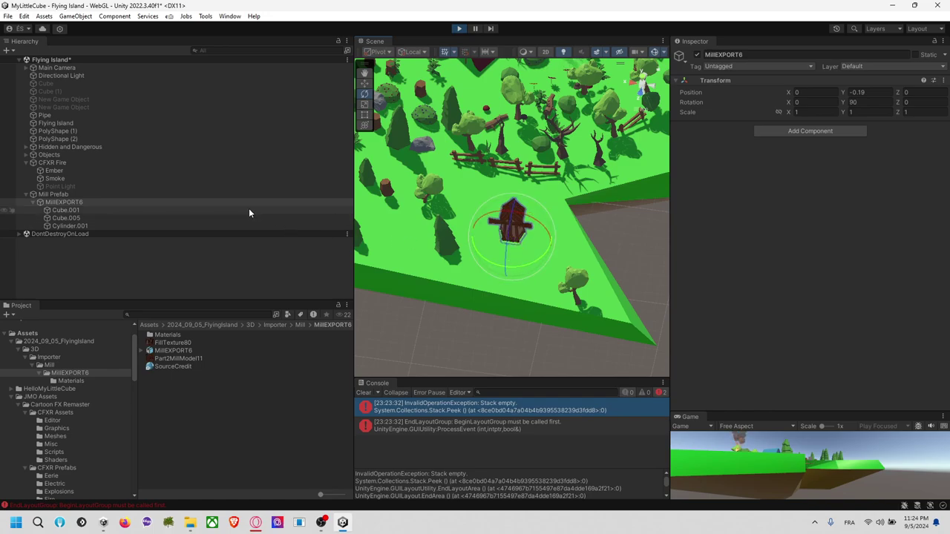
Transform the Mill Prefab to about X -17.48, Z 28.35, with a Y rotation of 165 and a uniform scale of 2.36.
click(175, 195)
scroll(609, 243, down, 4)
click(85, 202)
click(262, 196)
click(367, 87)
click(366, 115)
click(366, 125)
drag(550, 273, 488, 215)
key(ctrl+z)
key(w)
drag(515, 246, 480, 226)
key(ctrl+z)
key(w)
drag(530, 264, 460, 242)
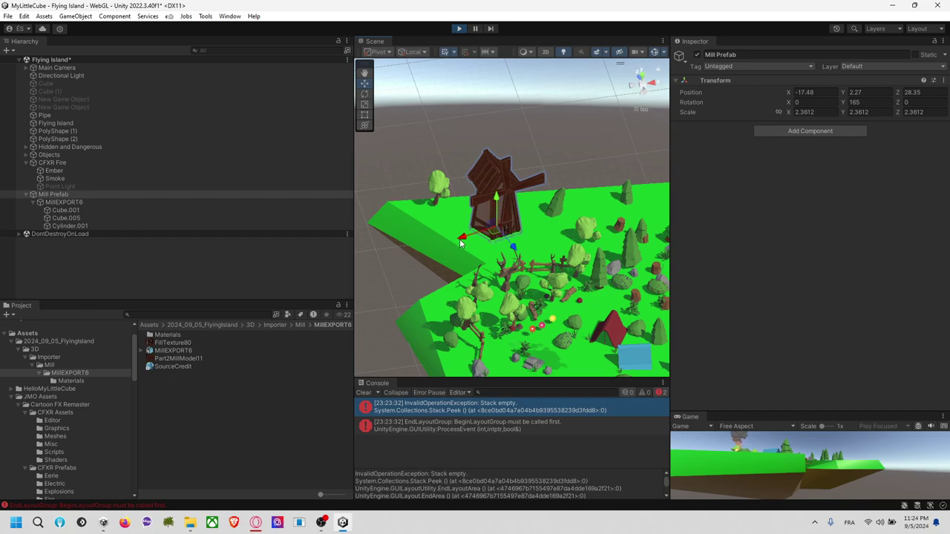
click(496, 201)
Add a cube as a child of Mill Prefab and place it at the mill door, at about X 0, Y 0.44, Z 1.07.
scroll(514, 236, up, 10)
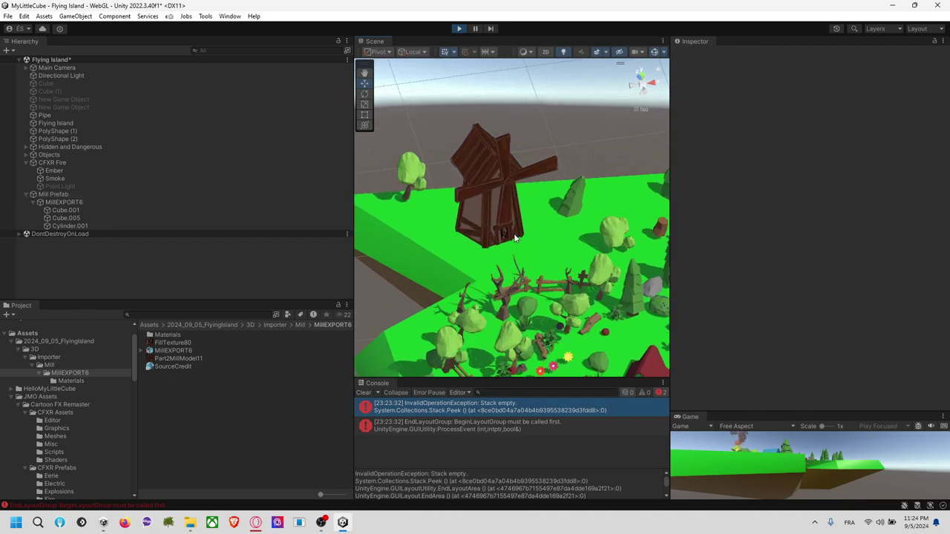
middle_drag(515, 272, 471, 164)
scroll(471, 164, down, 5)
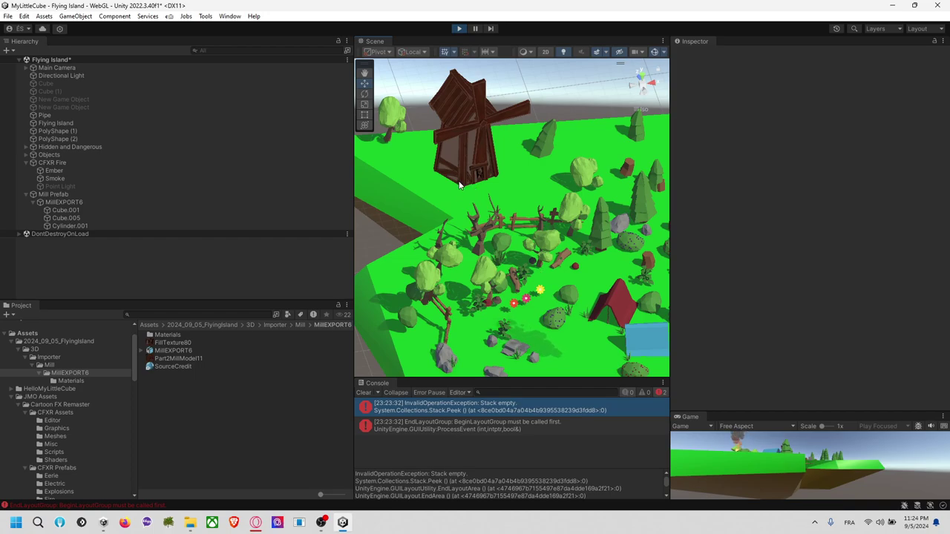
click(459, 184)
right_click(66, 193)
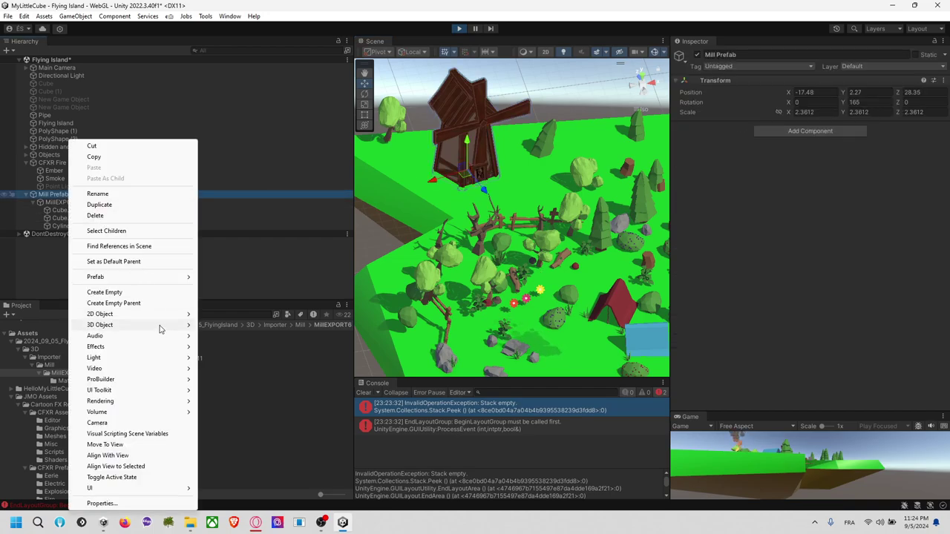
mouse_move(160, 326)
click(221, 326)
drag(481, 188, 520, 175)
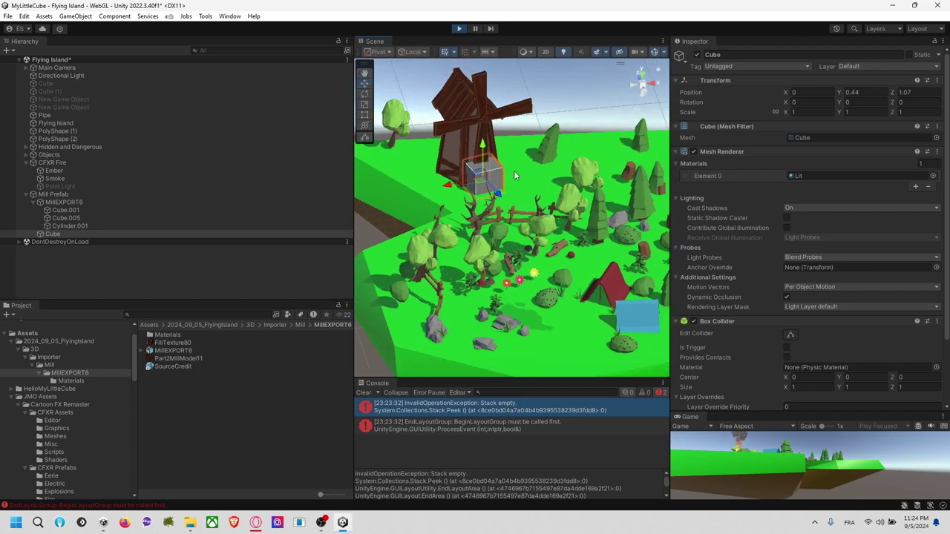
Move the cube under CFXR Fire and try scaling the Mill Prefab up to about 3.95.
drag(52, 235, 61, 191)
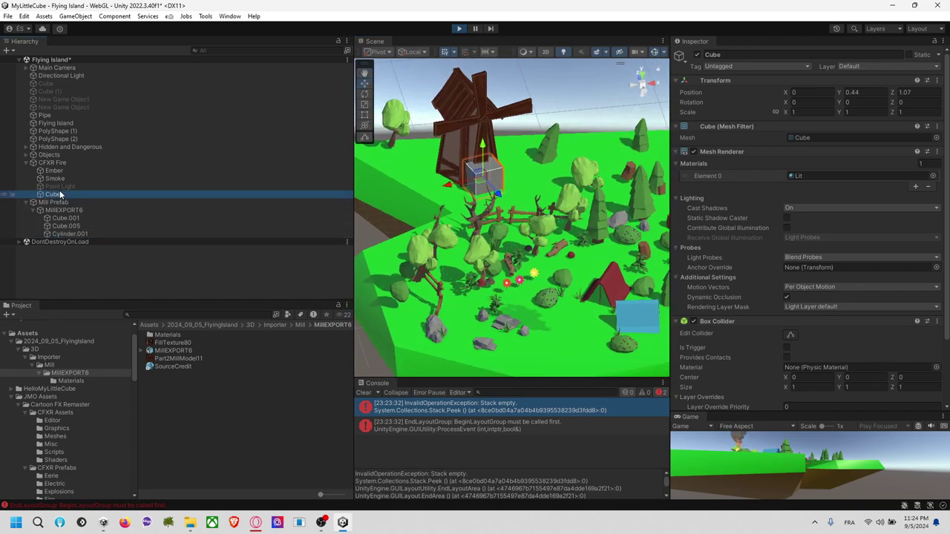
click(58, 203)
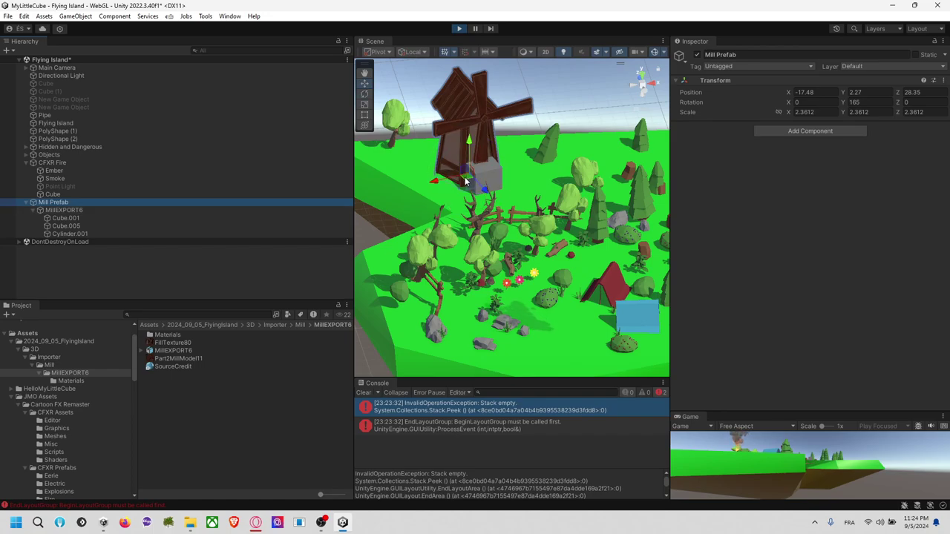
drag(469, 179, 515, 169)
key(ctrl+z)
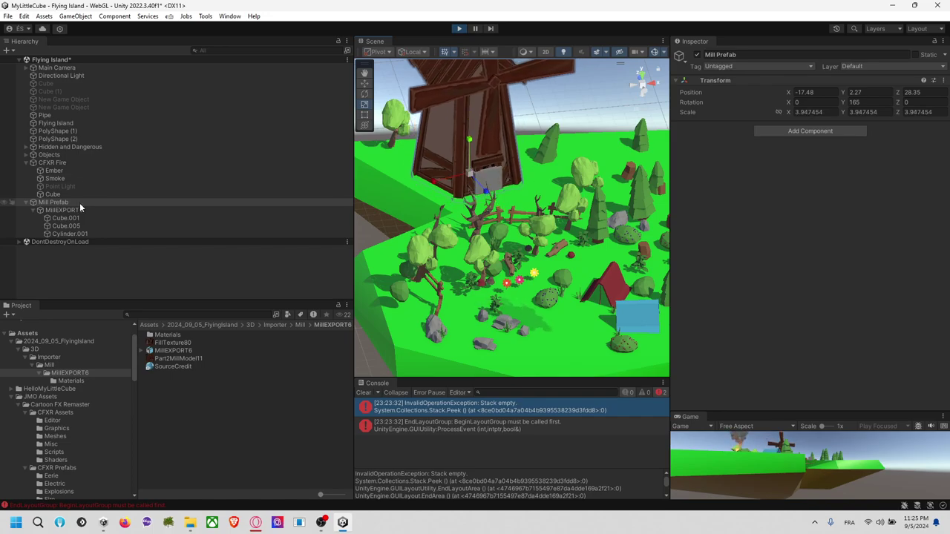
key(Up)
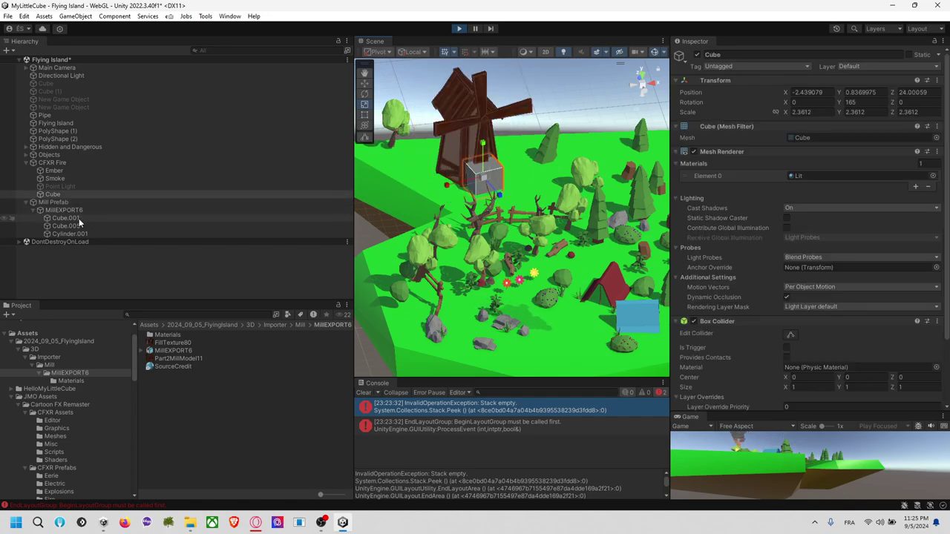
click(81, 219)
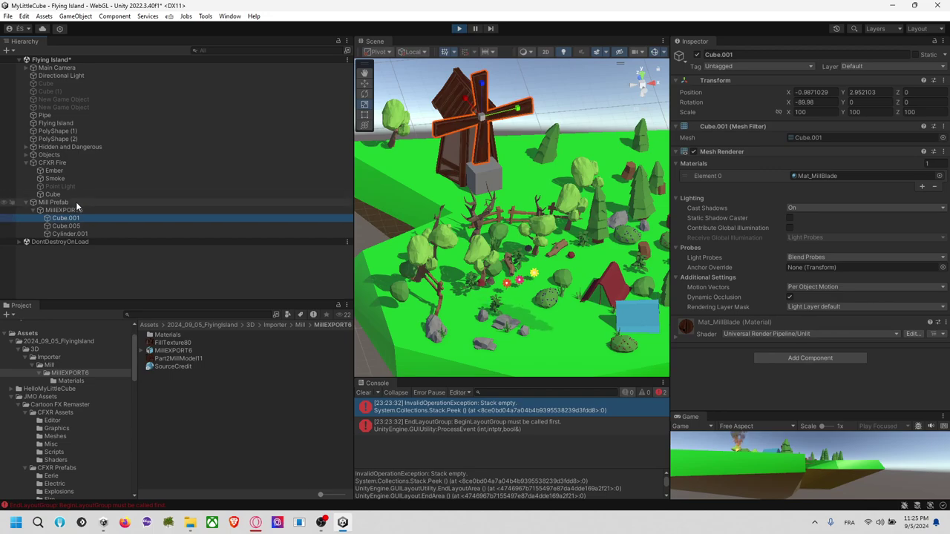
click(76, 204)
key(ctrl+z)
key(ctrl+z)
Move the cube to the scene's root level and set its scale to 1 on all axes.
drag(77, 209, 59, 159)
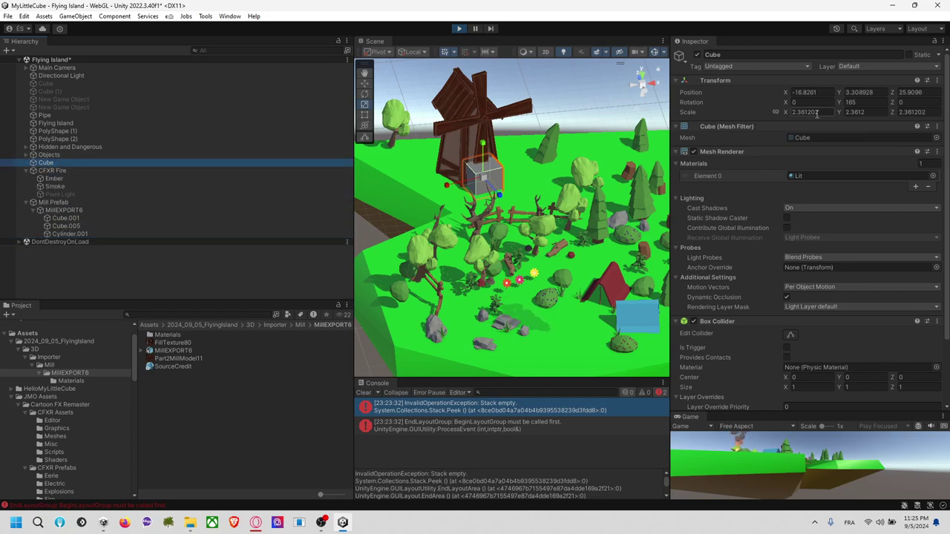
text(1)
key(Tab)
text(11)
Lower the cube in front of the mill door to about Y 3.07.
scroll(491, 176, up, 5)
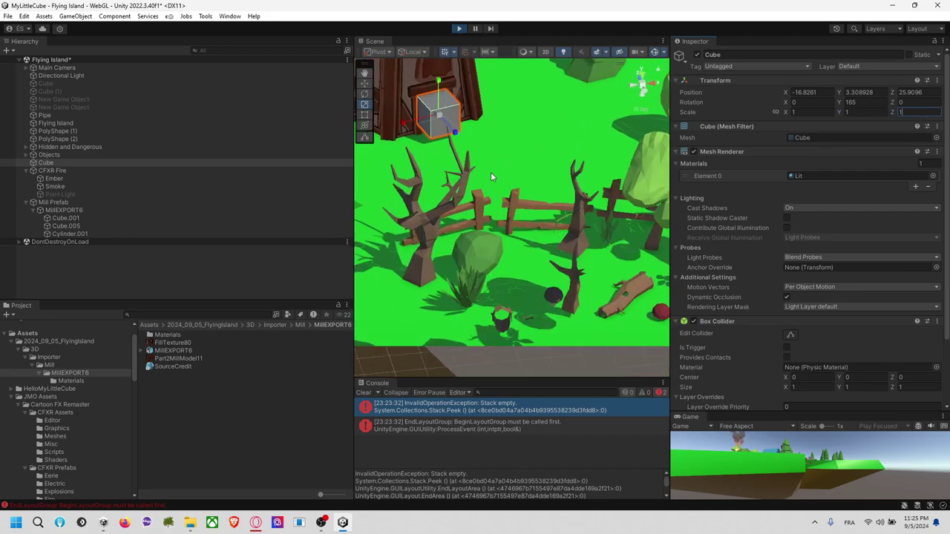
middle_drag(490, 177, 561, 258)
right_drag(562, 258, 439, 163)
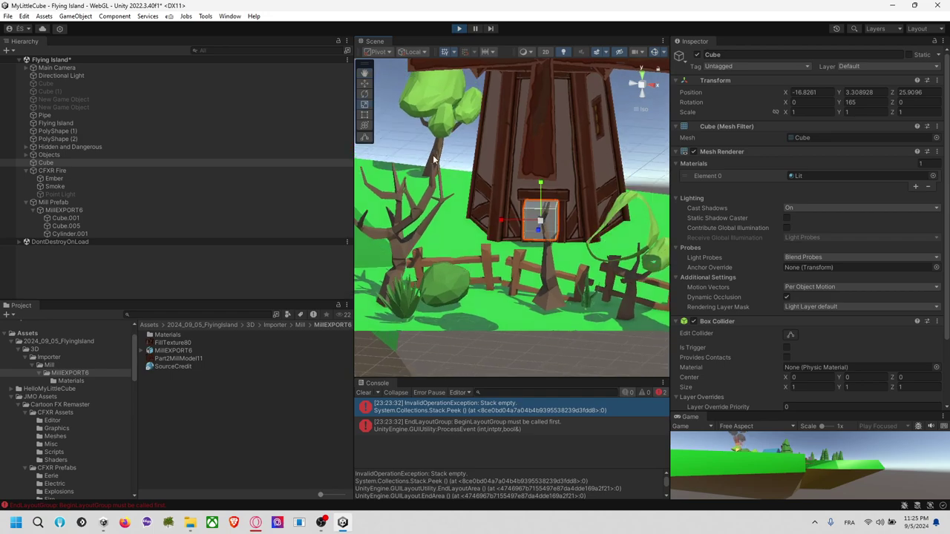
drag(540, 190, 540, 195)
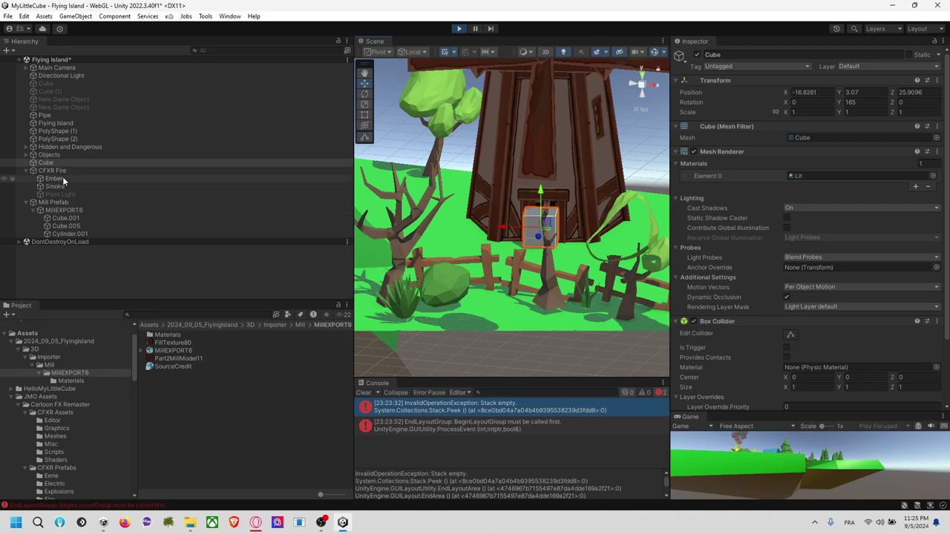
Scale the Mill Prefab up uniformly to about 3.24, using the cube at its door as size reference.
click(62, 210)
click(55, 202)
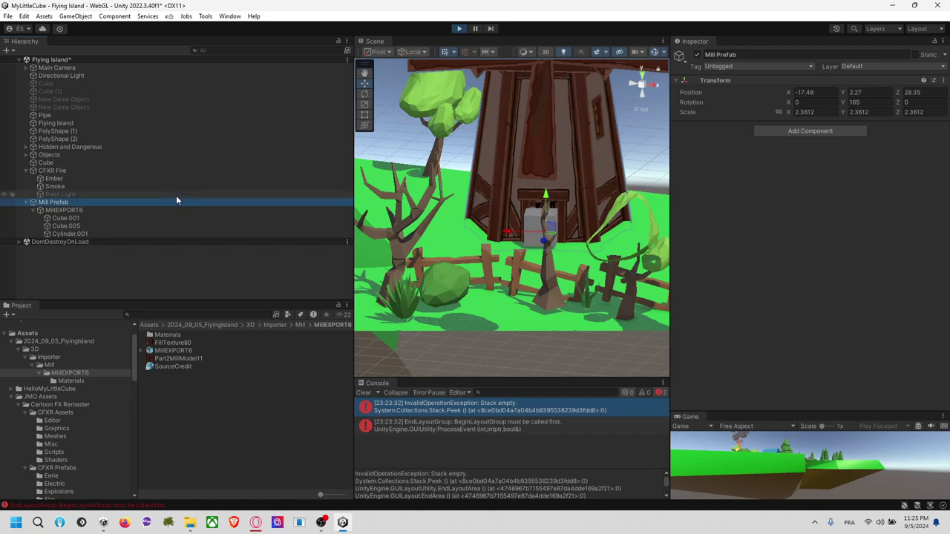
key(e)
key(t)
drag(545, 233, 564, 233)
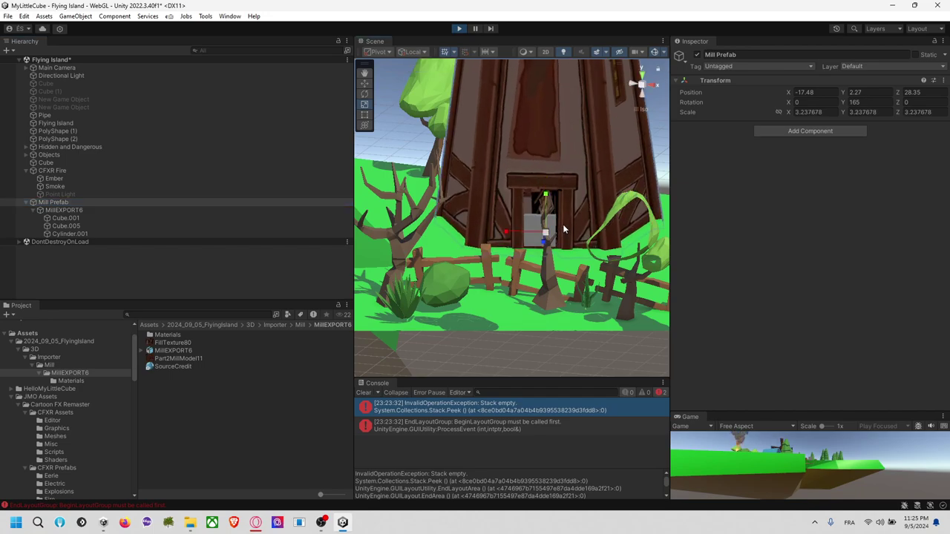
Reassign the material of the mill door object Cube.005 from the MillEXPORT6 Materials folder.
scroll(553, 226, down, 5)
click(526, 213)
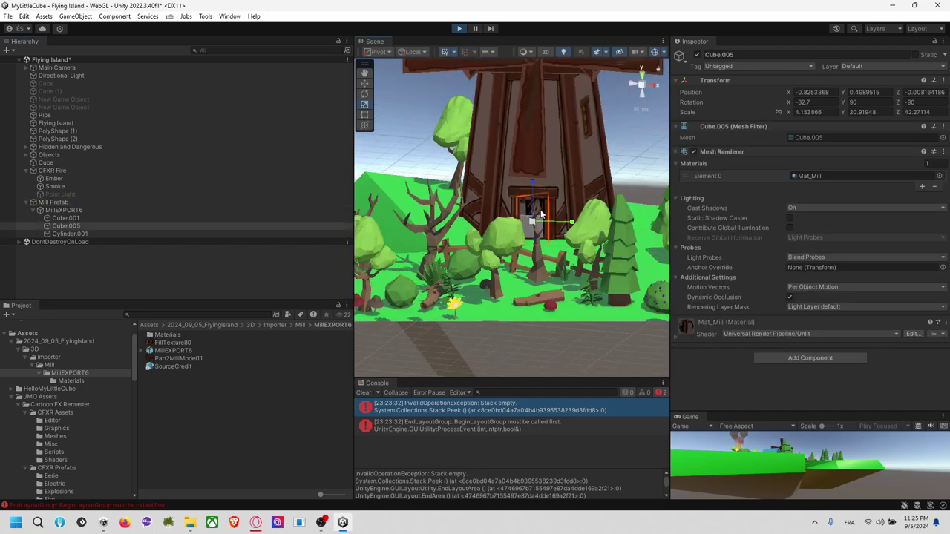
scroll(541, 215, up, 4)
double_click(171, 335)
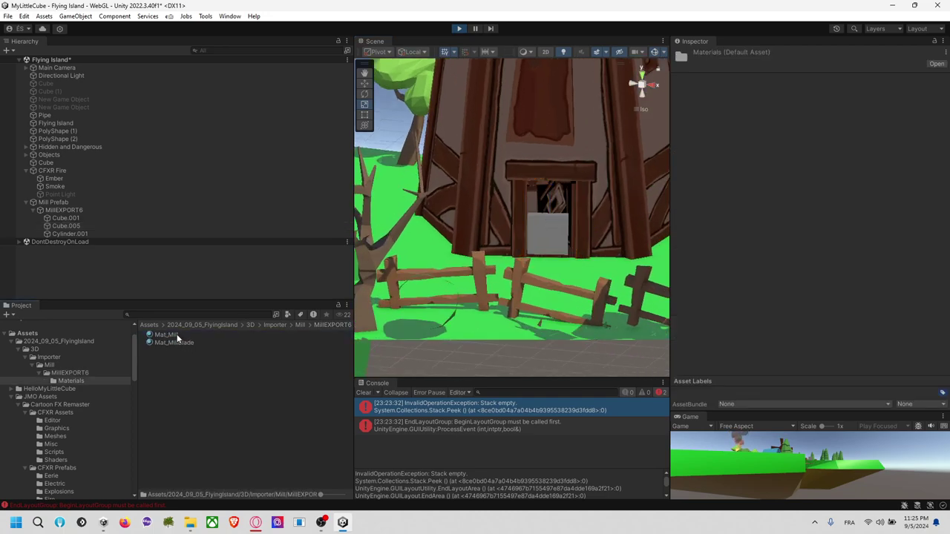
drag(342, 296, 86, 219)
click(89, 226)
drag(179, 336, 75, 228)
Delete the reference cube in front of the mill door.
click(557, 237)
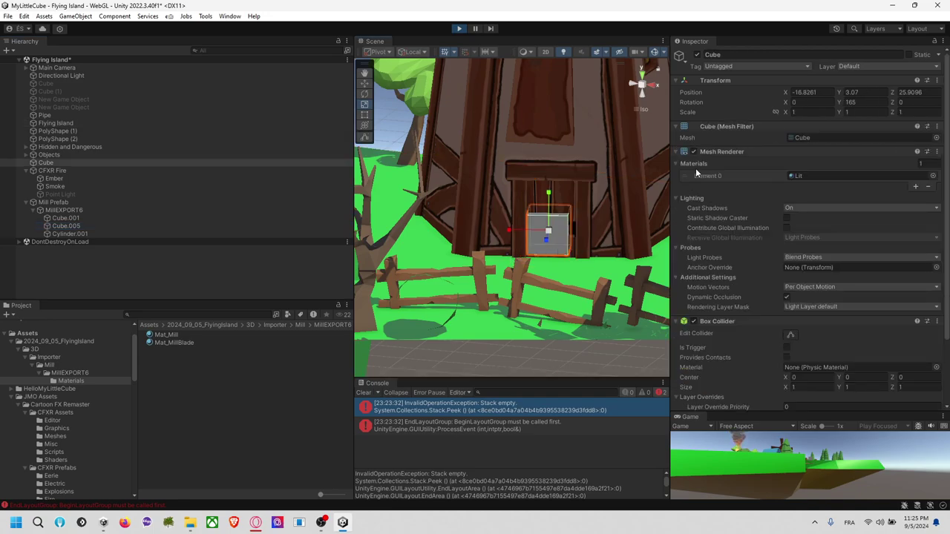
key(Delete)
alt+drag(613, 194, 593, 206)
scroll(615, 231, down, 10)
middle_drag(594, 206, 497, 214)
scroll(547, 187, down, 6)
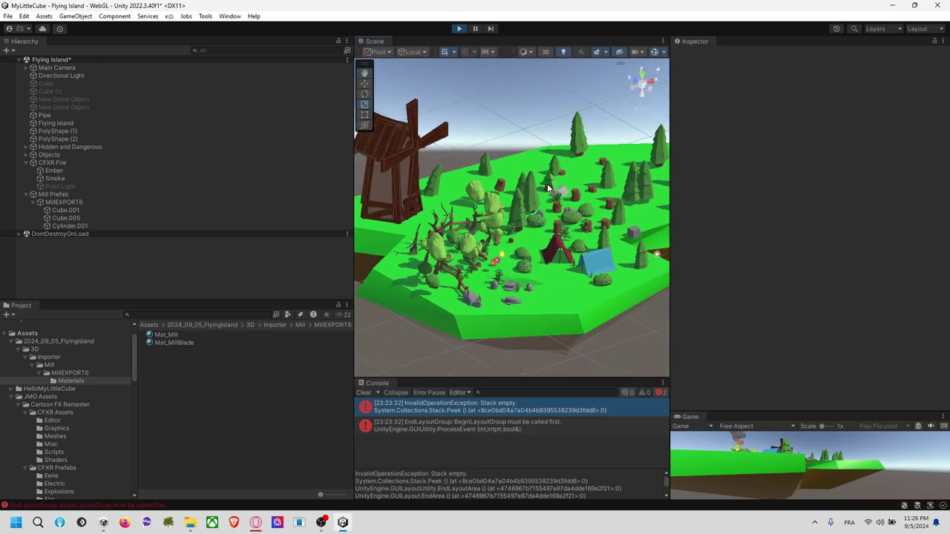
alt+drag(631, 194, 530, 198)
scroll(540, 178, up, 3)
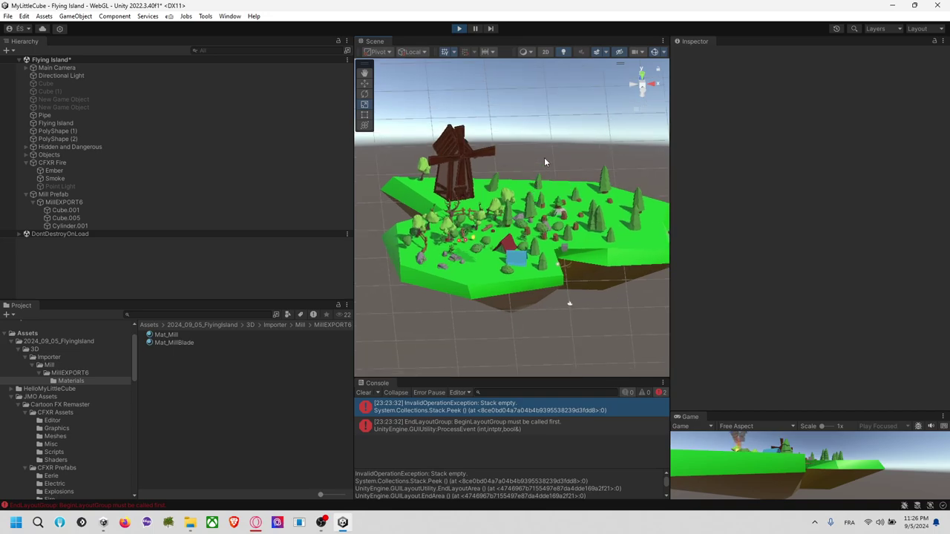
Move the leaves of pine01 (4) away from their trunk to about X 1.53, Y -0.49, Z 9.21.
middle_drag(552, 157, 505, 162)
alt+drag(504, 162, 499, 197)
right_drag(548, 185, 546, 249)
scroll(545, 249, up, 7)
click(508, 219)
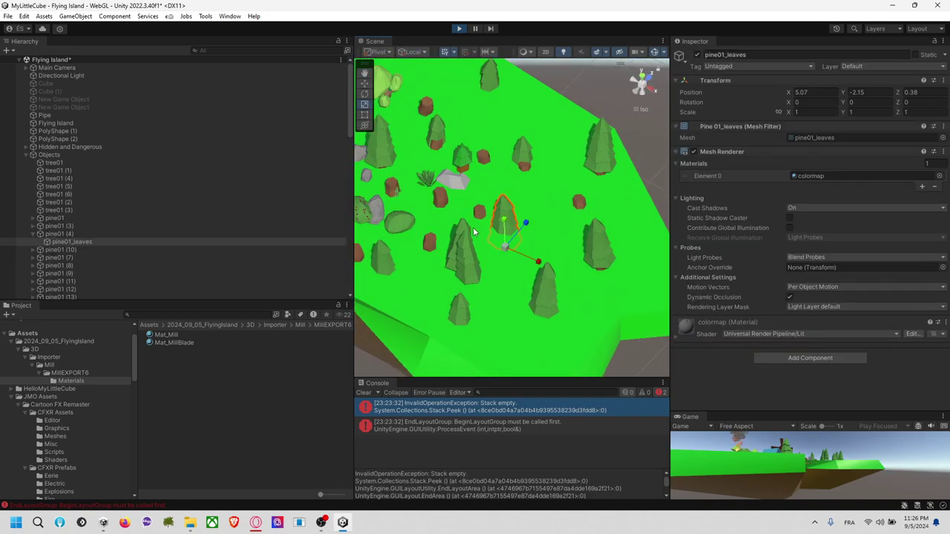
click(578, 201)
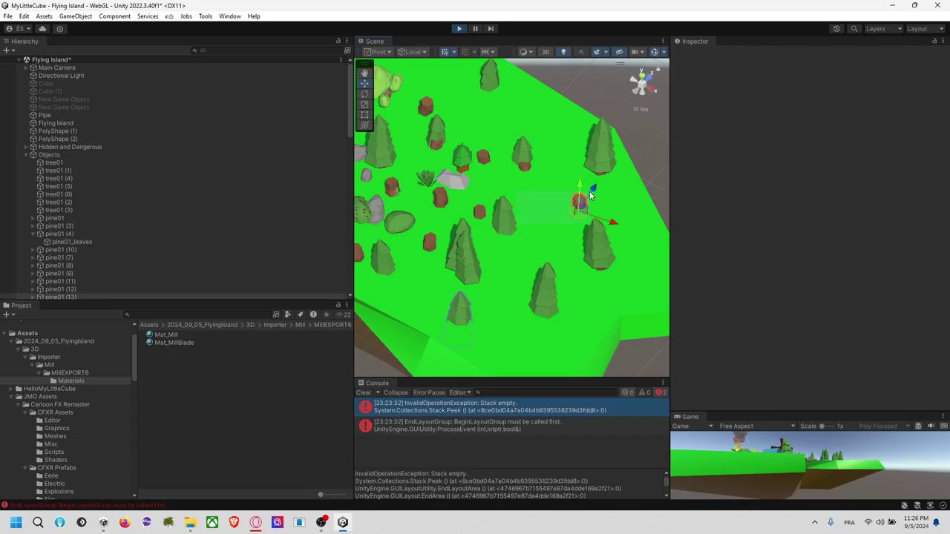
click(509, 220)
drag(525, 223, 523, 111)
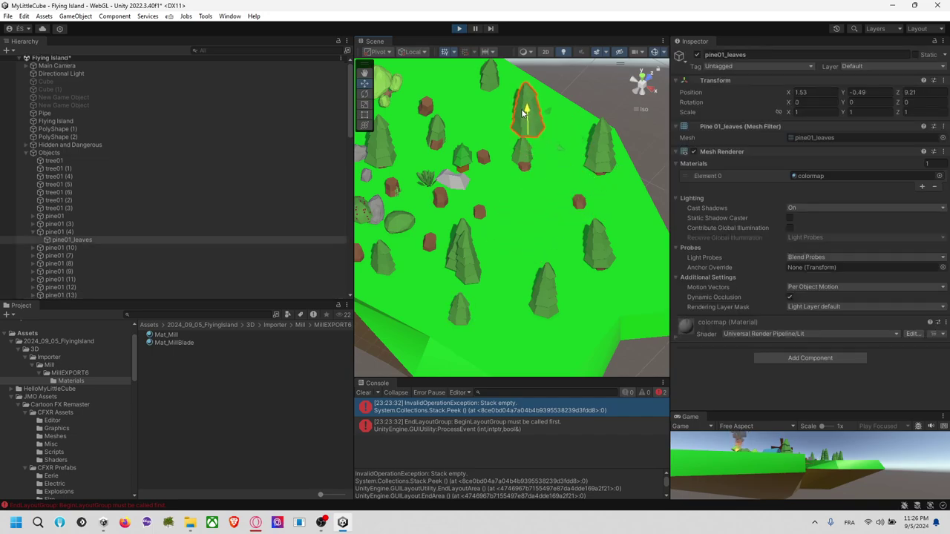
Move the leaves of pine01 (15) away from their trunk to about X 5.01.
click(605, 256)
drag(607, 265, 662, 267)
click(605, 270)
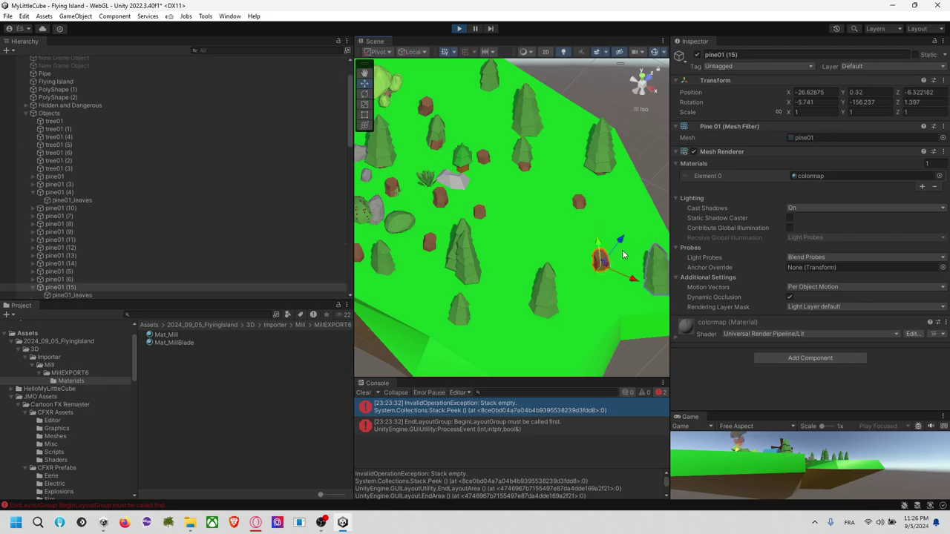
key(ctrl+z)
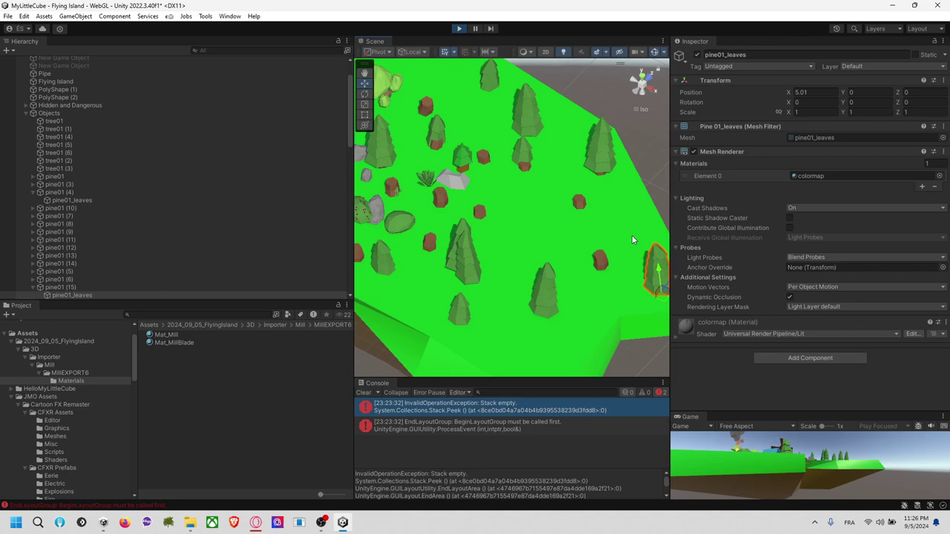
Undo the leaves' last move and move the whole pine01 (15) tree to the island's edge instead.
key(ctrl+z)
click(141, 287)
drag(624, 291, 694, 311)
Reset the position of the leaves under pine01 (13) to X 0, Y 0, Z 0.
click(577, 204)
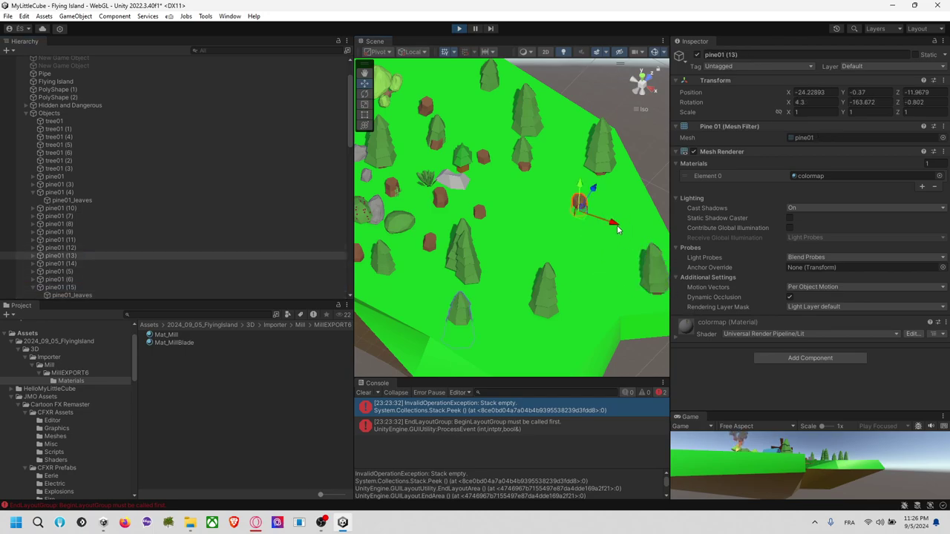
click(41, 255)
click(66, 265)
click(814, 93)
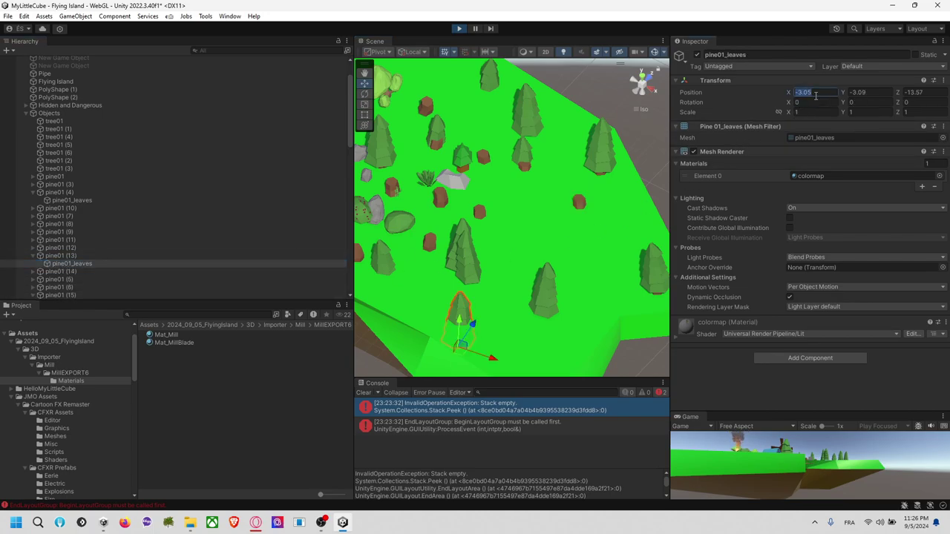
text(0)
click(864, 93)
text(0)
click(912, 95)
text(0)
Move the whole pine01 (13) tree out of the clearing toward the pines along the island's edge.
mouse_move(580, 199)
mouse_down()
mouse_move(580, 160)
mouse_move(577, 192)
mouse_up()
click(115, 256)
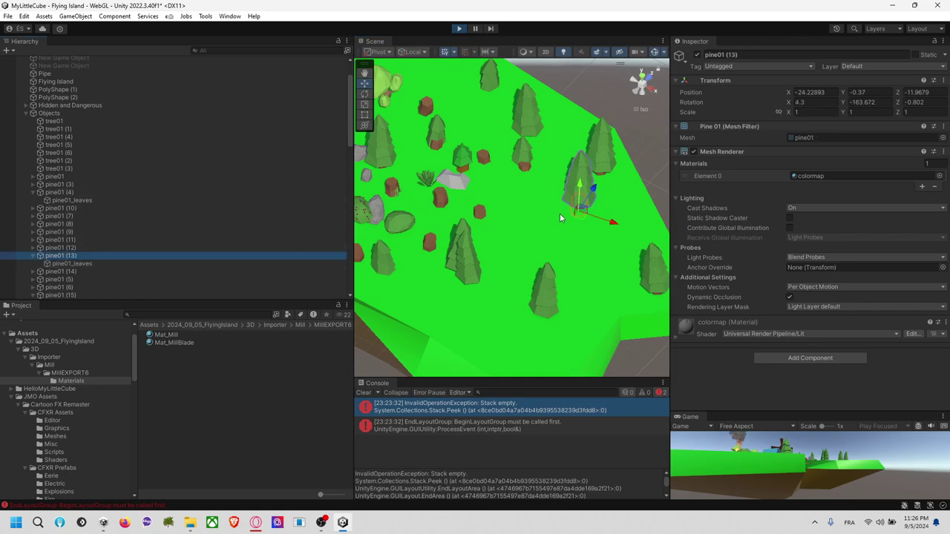
drag(613, 224, 616, 139)
View the clearing from the top, open the ProBuilder window docked beside the Scene view, and narrow the Hierarchy.
click(661, 139)
scroll(644, 157, down, 10)
right_drag(630, 157, 598, 286)
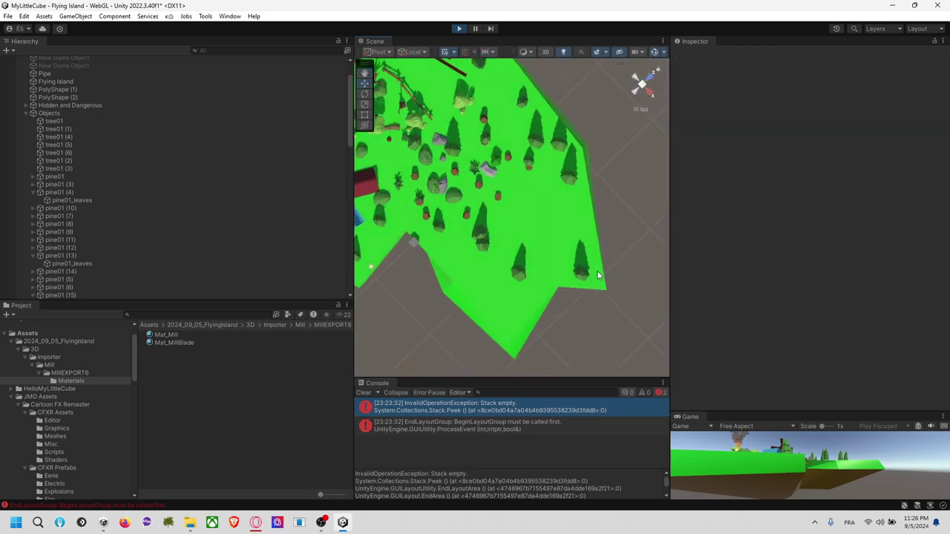
click(654, 98)
click(643, 74)
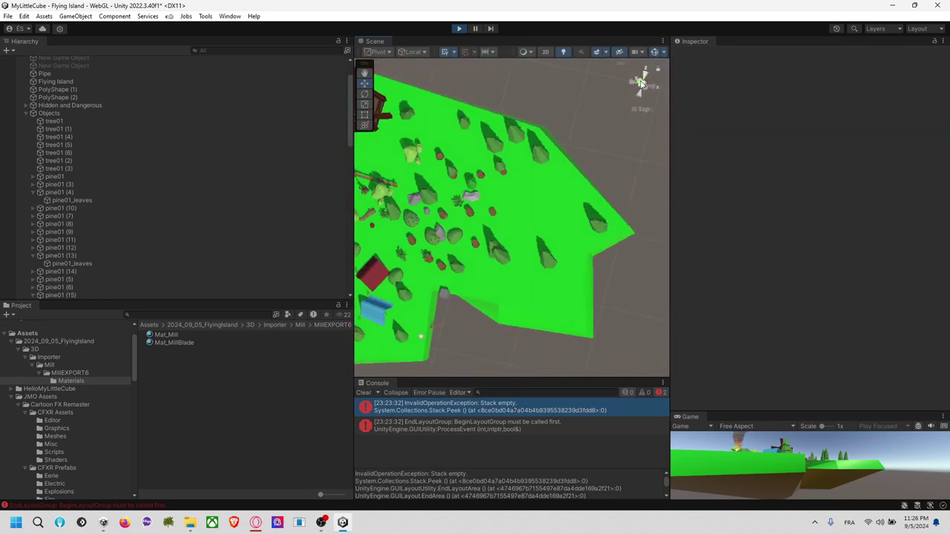
scroll(602, 187, up, 3)
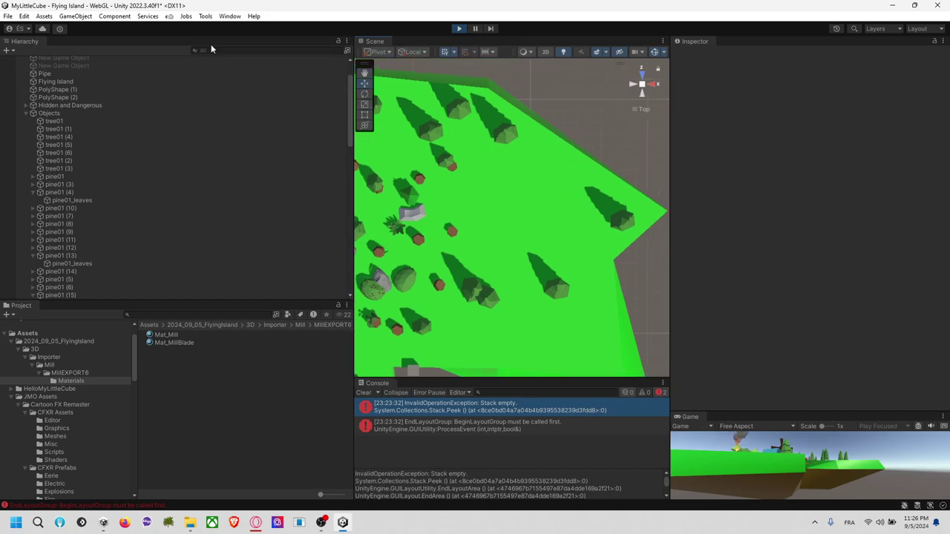
click(205, 17)
mouse_move(209, 28)
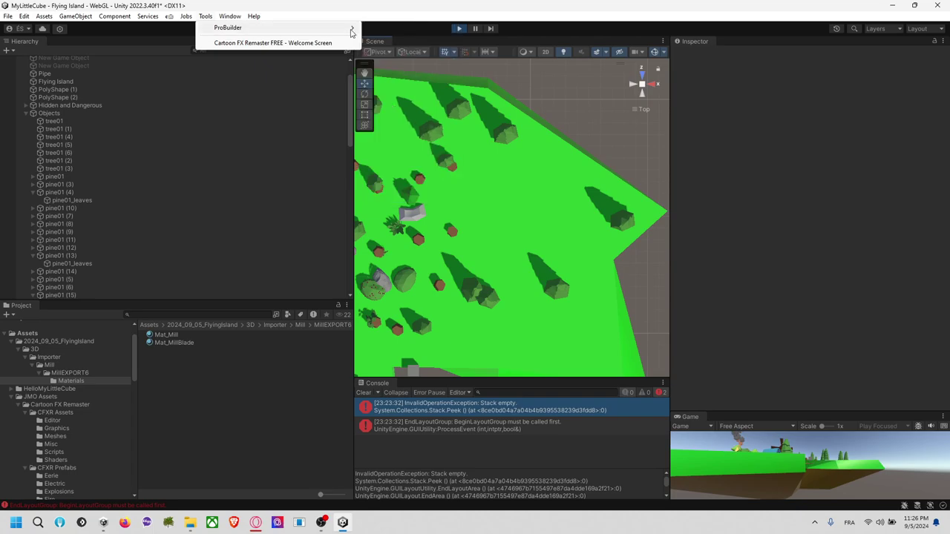
click(405, 28)
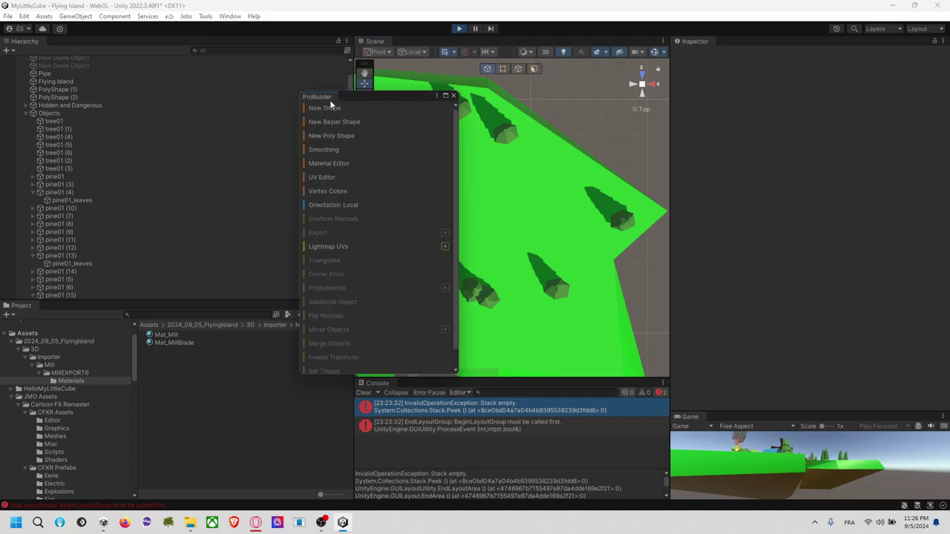
drag(351, 98, 347, 77)
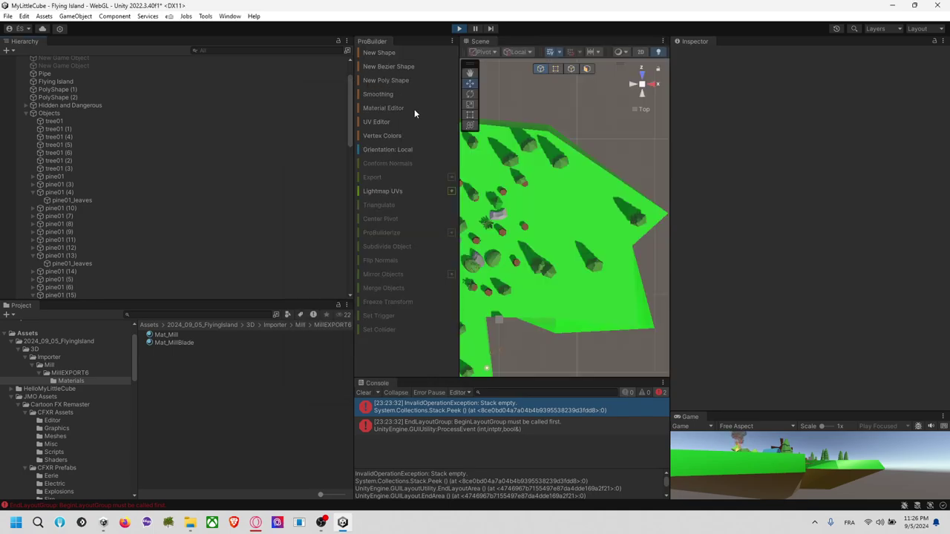
drag(354, 153, 176, 104)
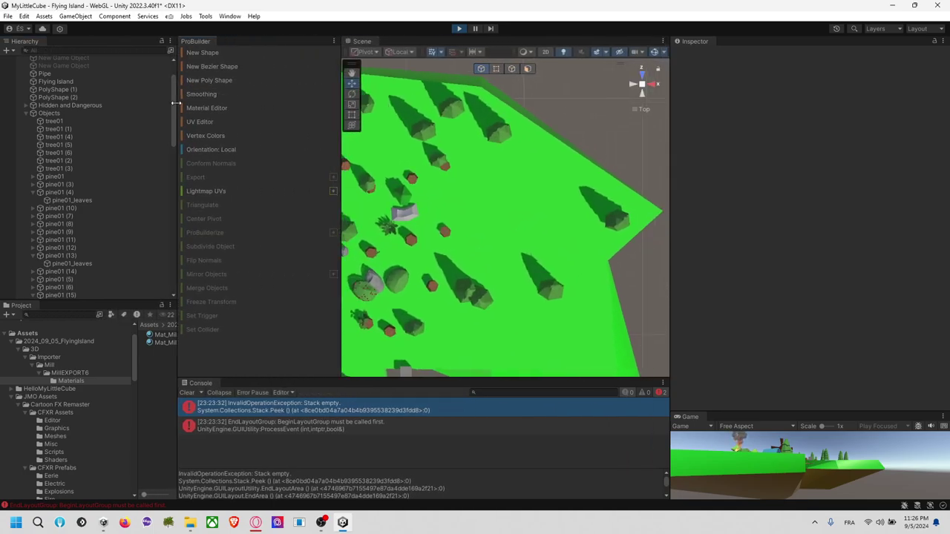
Draw a closed, irregular poly shape on the cleared ground between the pines and adjust its outline.
click(212, 81)
click(476, 203)
click(472, 173)
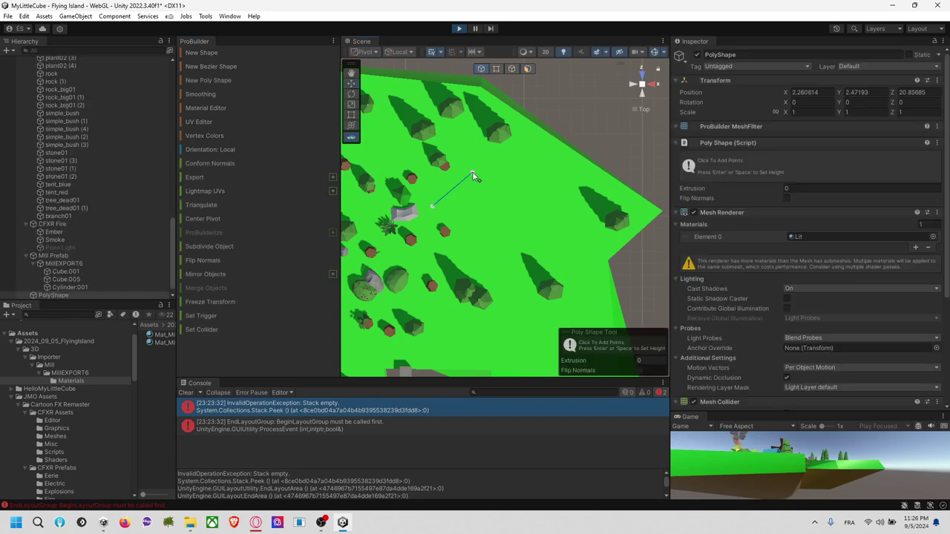
click(520, 154)
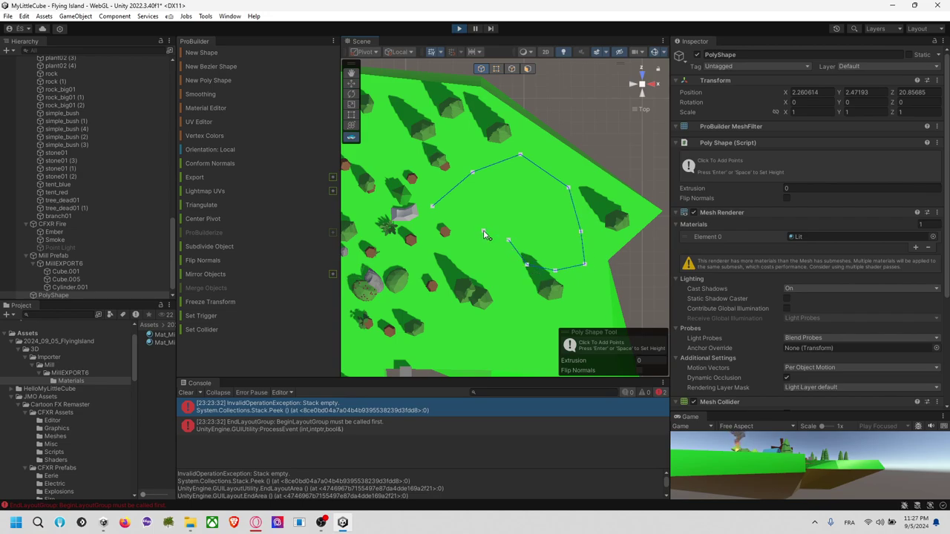
click(432, 206)
alt+drag(617, 275, 431, 69)
scroll(544, 236, up, 4)
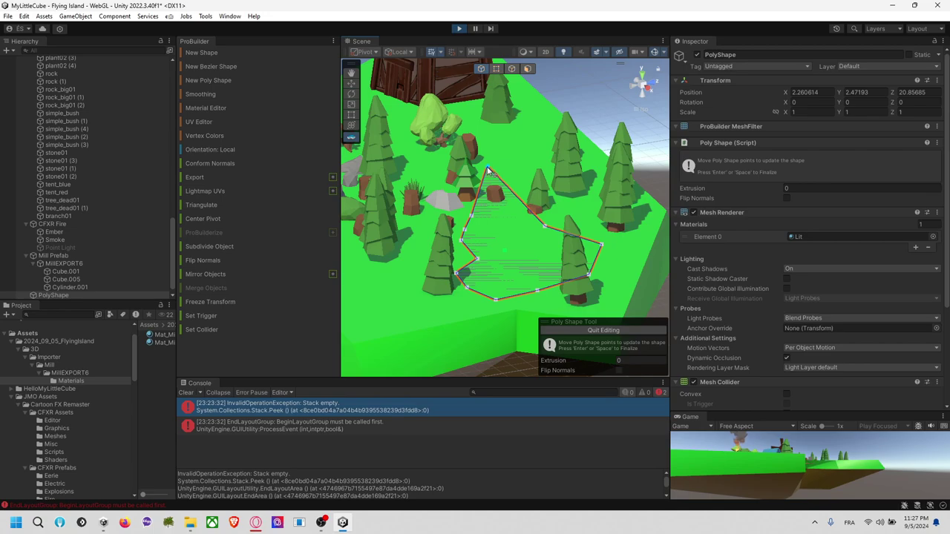
middle_drag(576, 213, 551, 178)
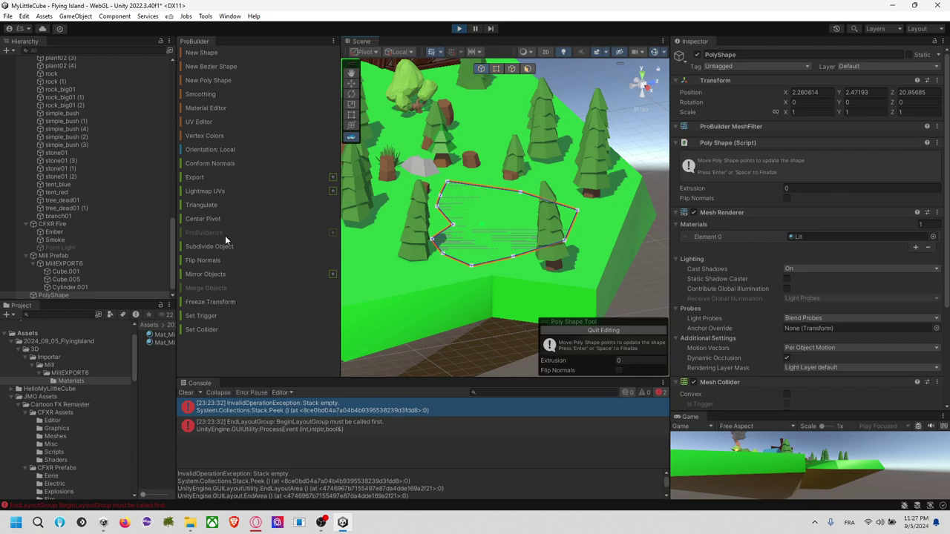
Extrude the poly shape's face upward into a thick slab, undoing the attempt to lower its top again.
click(528, 68)
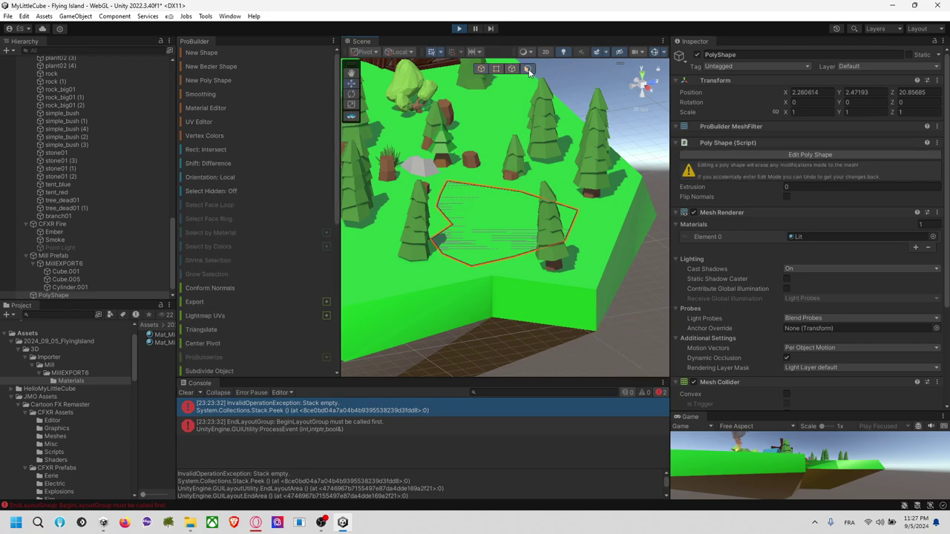
click(481, 224)
click(491, 235)
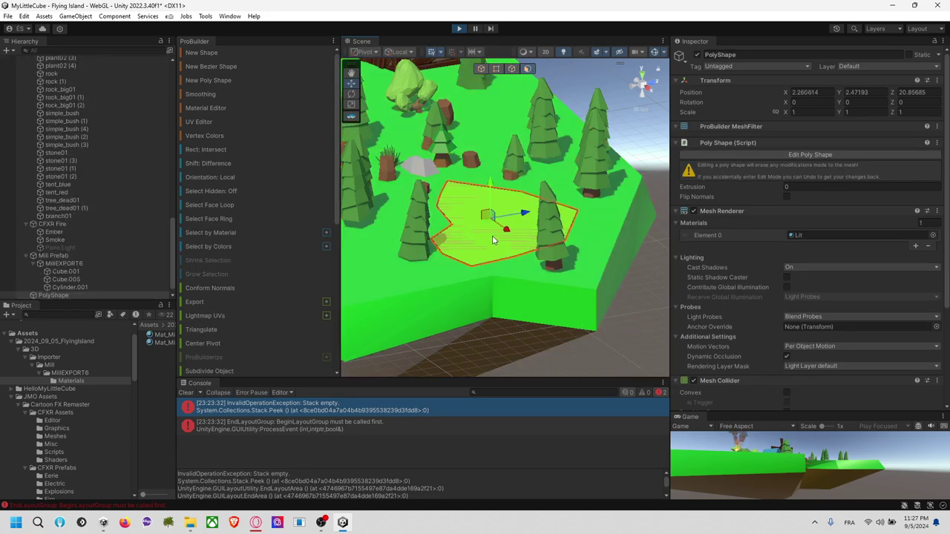
scroll(231, 302, down, 8)
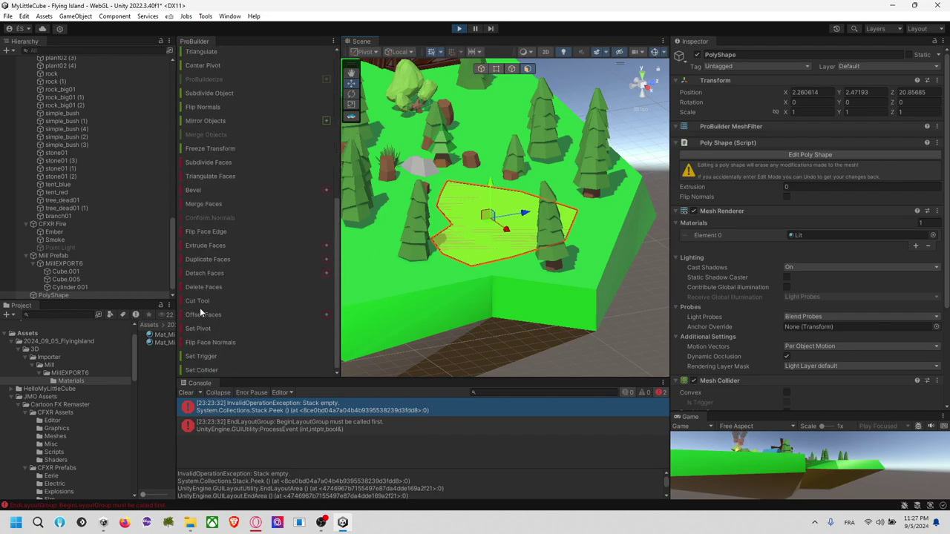
click(207, 248)
drag(489, 184, 488, 164)
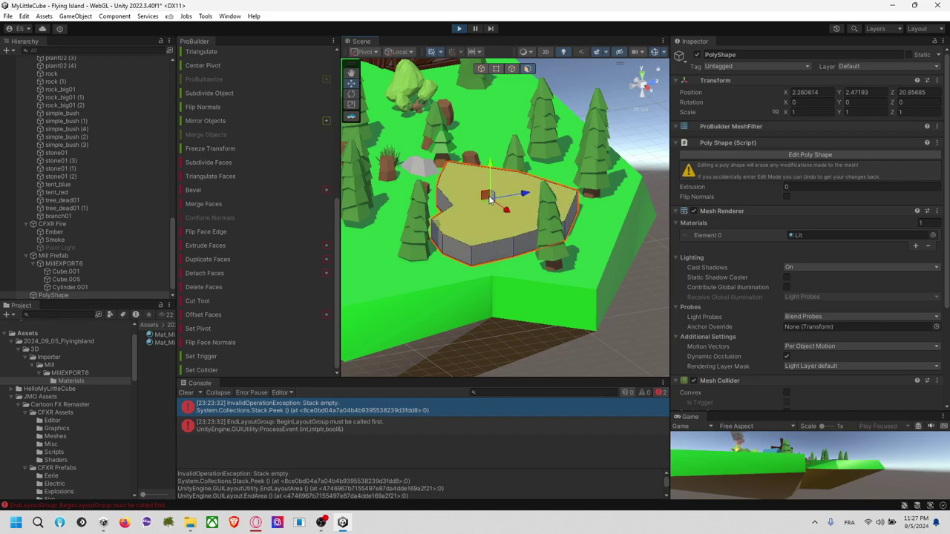
drag(493, 164, 493, 181)
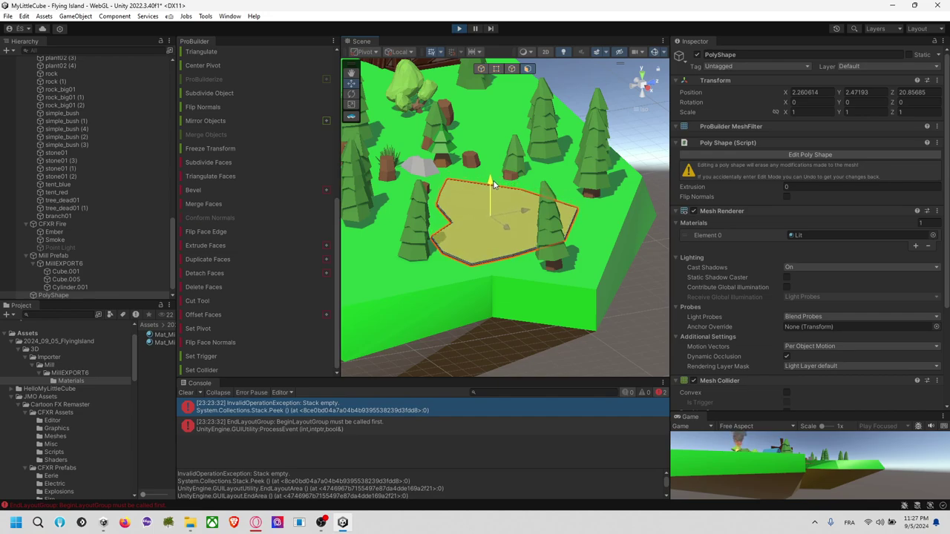
key(ctrl+z)
Lower the PolyShape slab to Y 1.89 and scale its top face up slightly.
click(481, 69)
drag(450, 149, 445, 160)
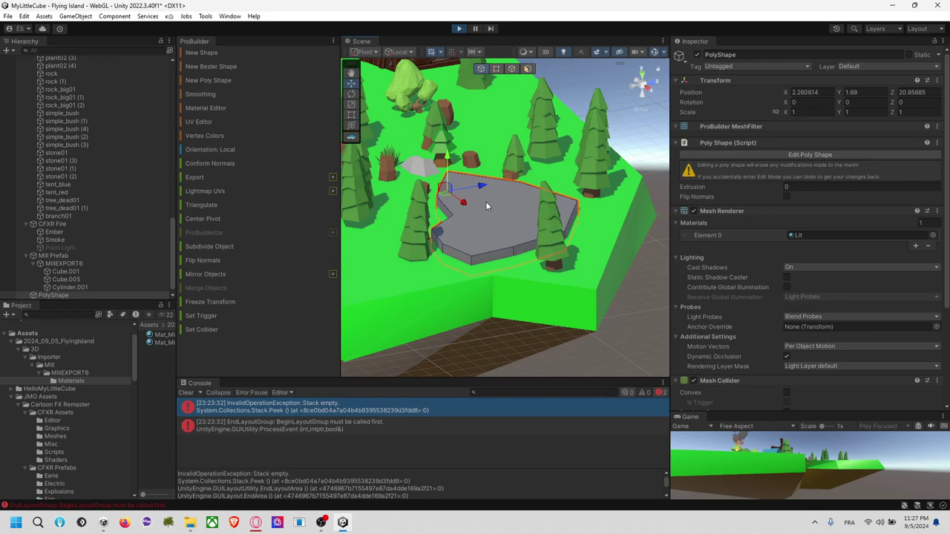
click(527, 69)
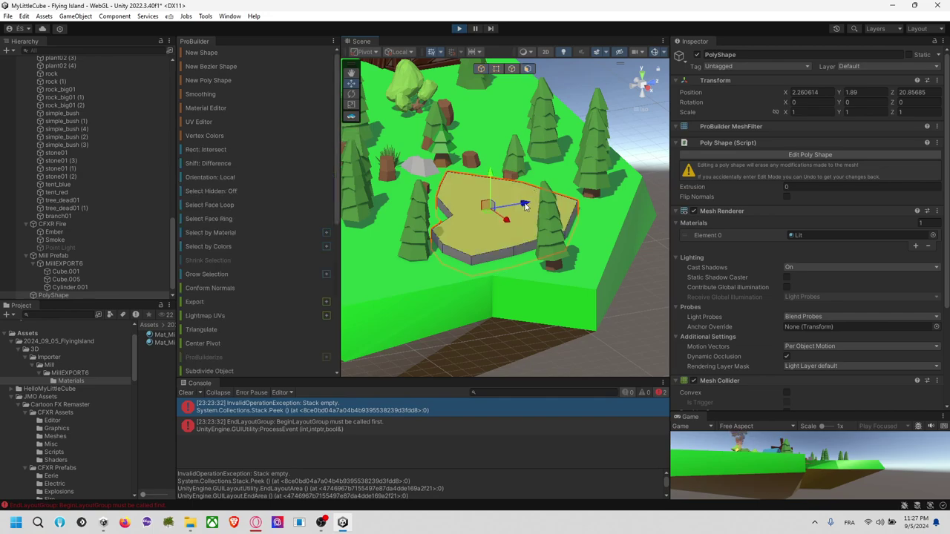
key(e)
key(r)
mouse_move(493, 210)
mouse_down()
mouse_move(509, 215)
mouse_move(503, 210)
mouse_up()
Sink the whole PolyShape slab further into the island to Y 1.39.
click(653, 303)
right_drag(653, 304, 610, 261)
click(497, 224)
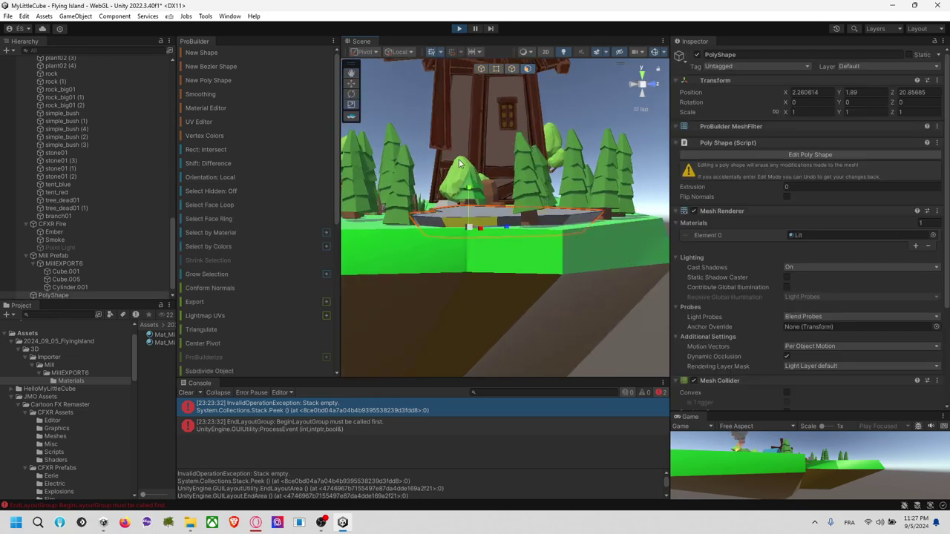
key(w)
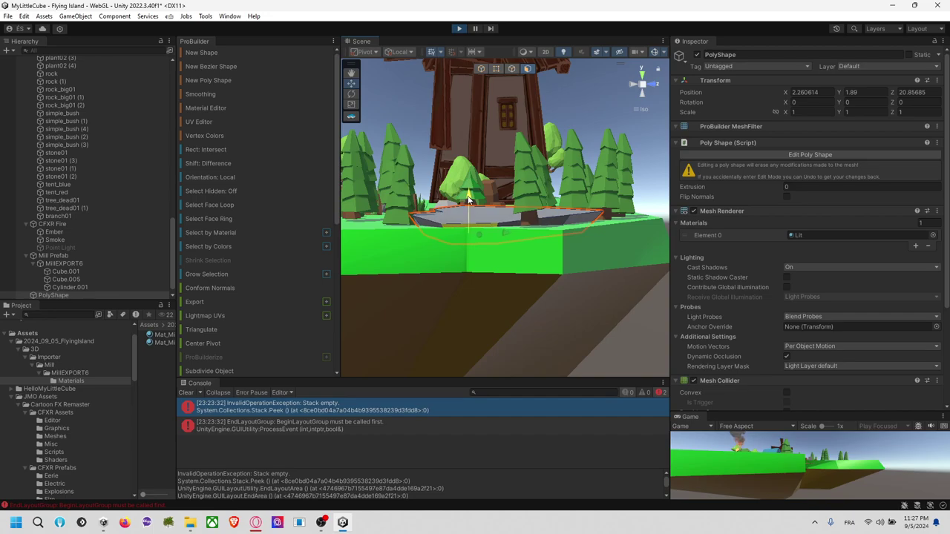
click(481, 69)
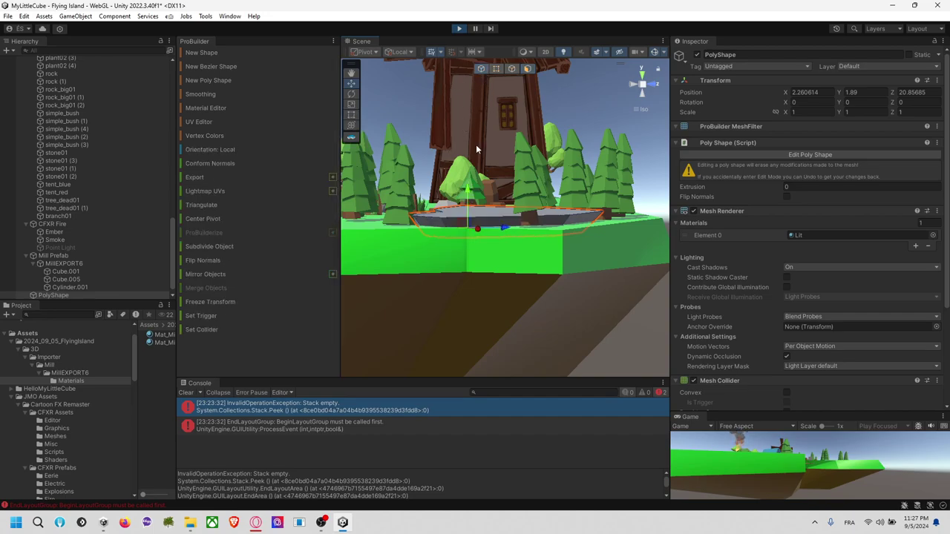
drag(469, 200, 469, 226)
alt+drag(544, 280, 484, 213)
alt+drag(546, 143, 543, 270)
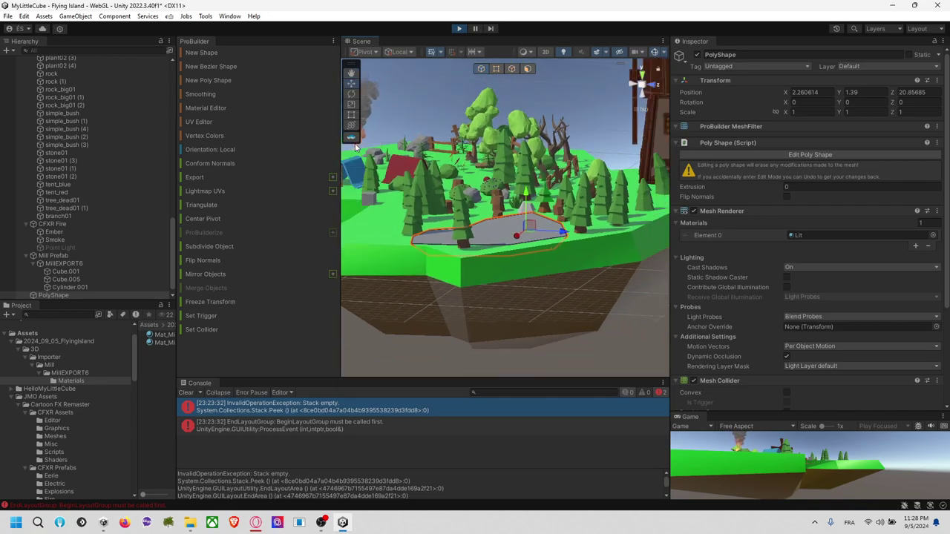
Open ProBuilder's experimental Boolean window and place it clear of the slab in the Scene view.
click(230, 15)
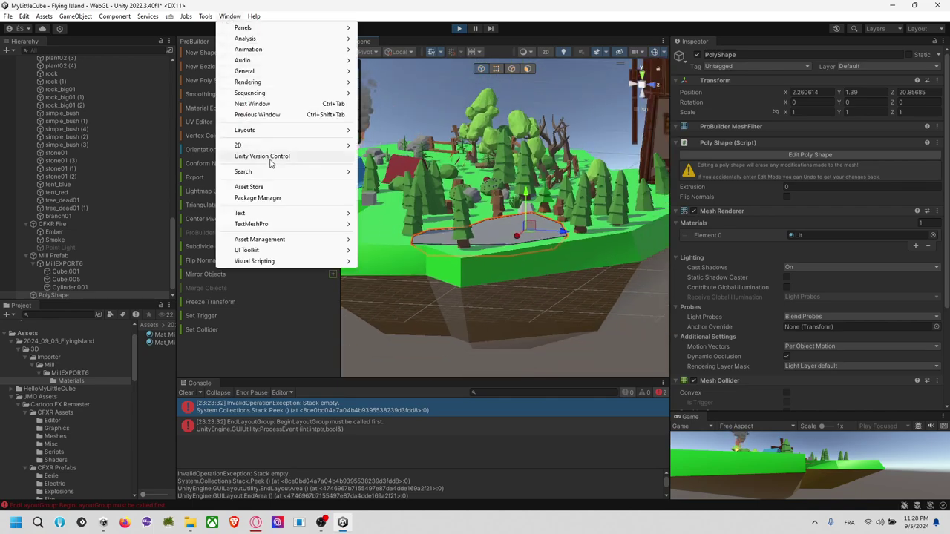
mouse_move(207, 23)
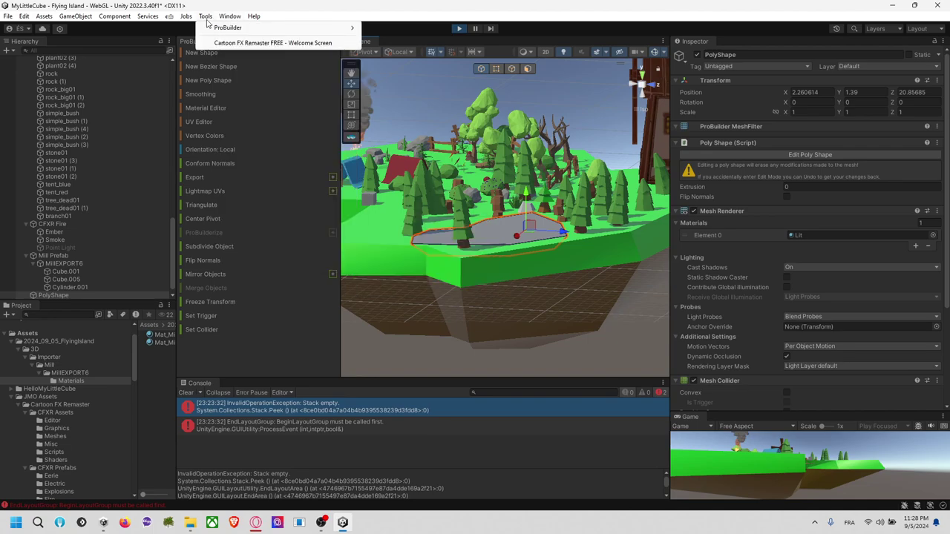
mouse_move(246, 30)
mouse_move(445, 149)
click(490, 142)
drag(403, 153, 466, 273)
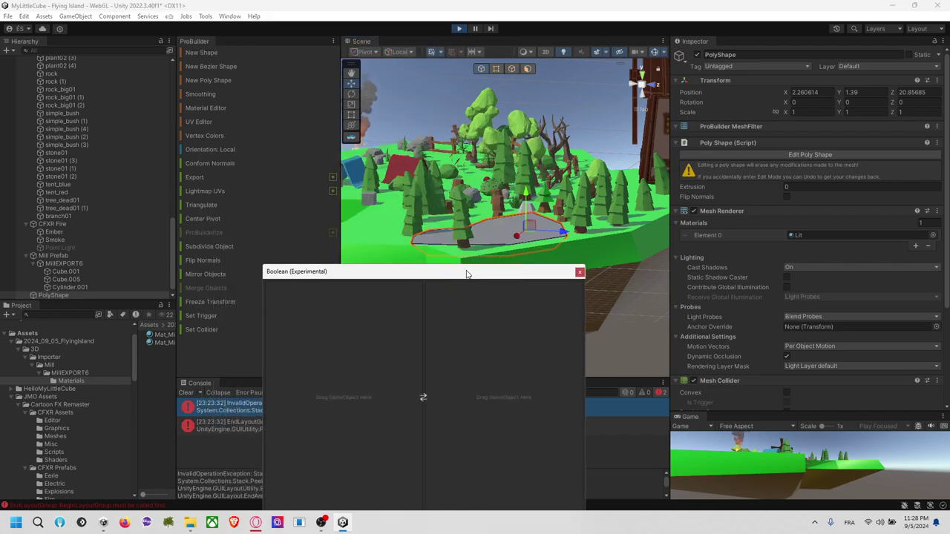
Assign Flying Island as the first Boolean object and PolyShape as the second.
click(588, 248)
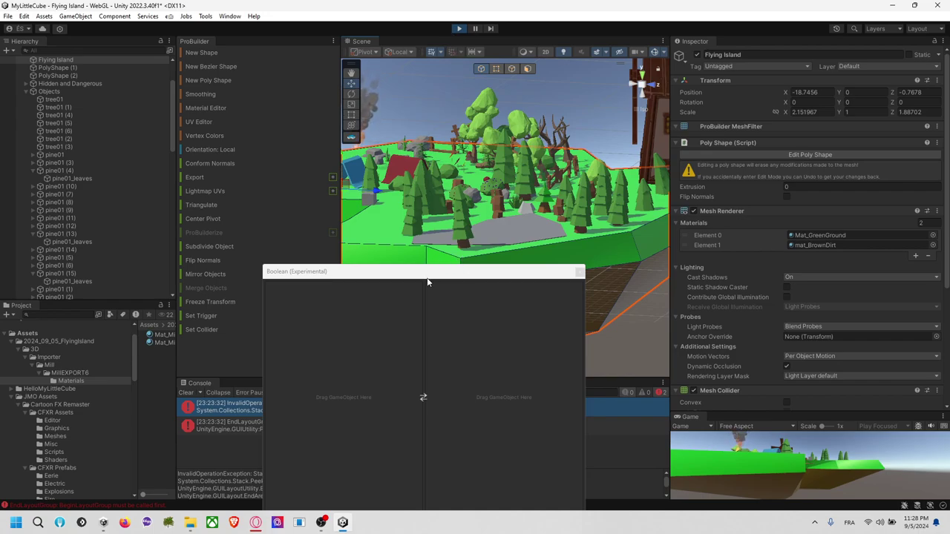
drag(430, 275, 558, 313)
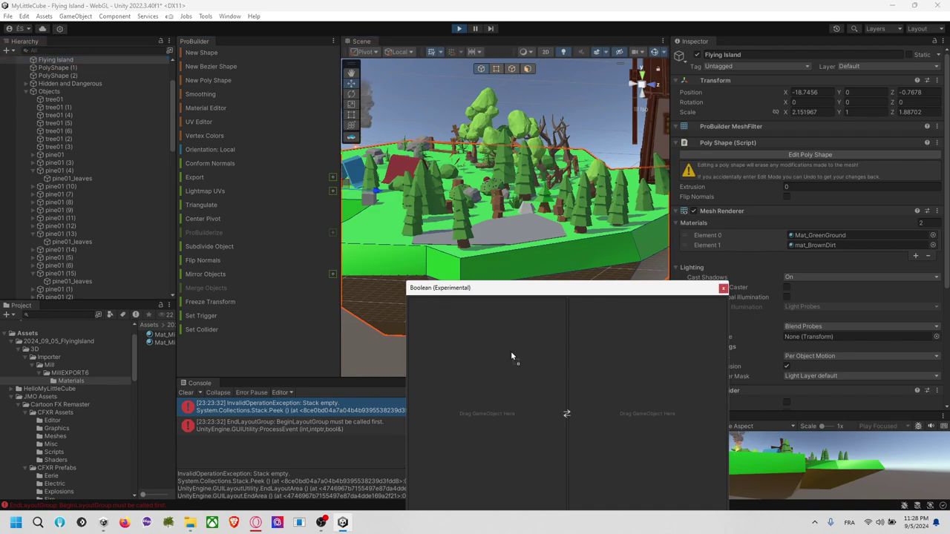
click(531, 243)
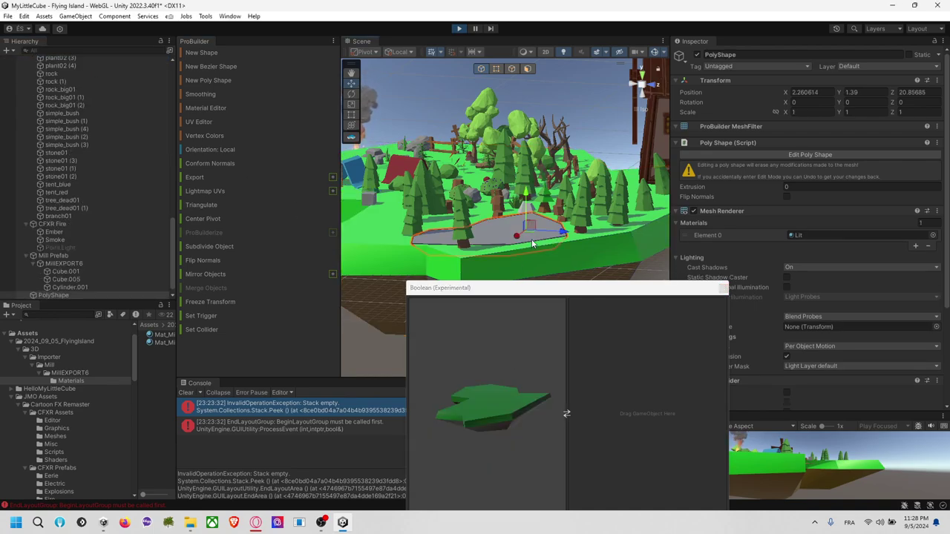
drag(79, 295, 607, 345)
drag(616, 292, 605, 165)
Try to subtract PolyShape from Flying Island with the Boolean operation set to Subtraction.
click(549, 423)
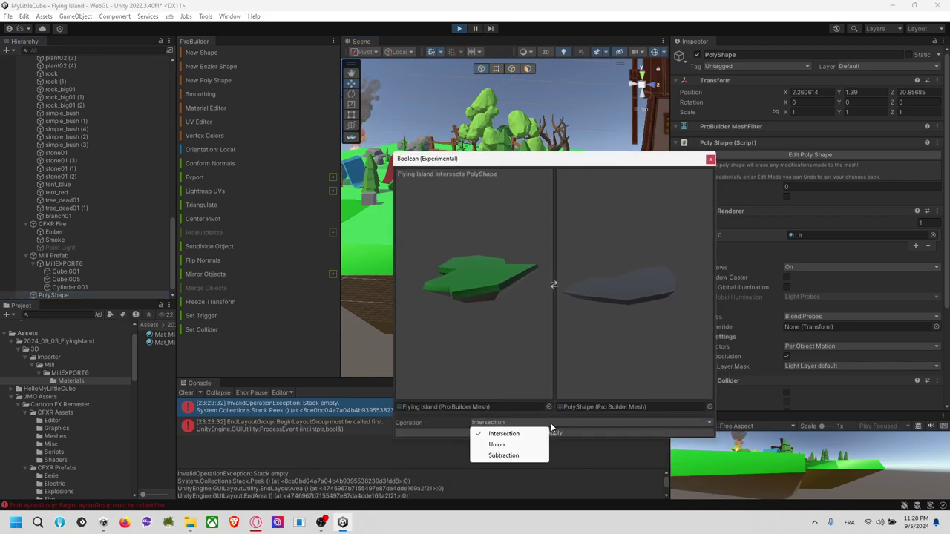
click(522, 456)
click(563, 430)
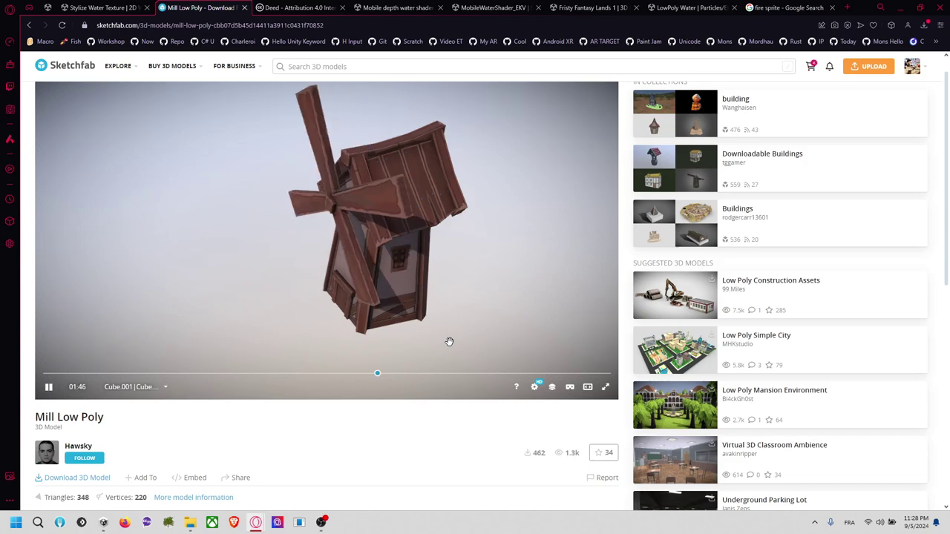
Launch Unity Hub and reopen the MyLittleCube project.
click(21, 522)
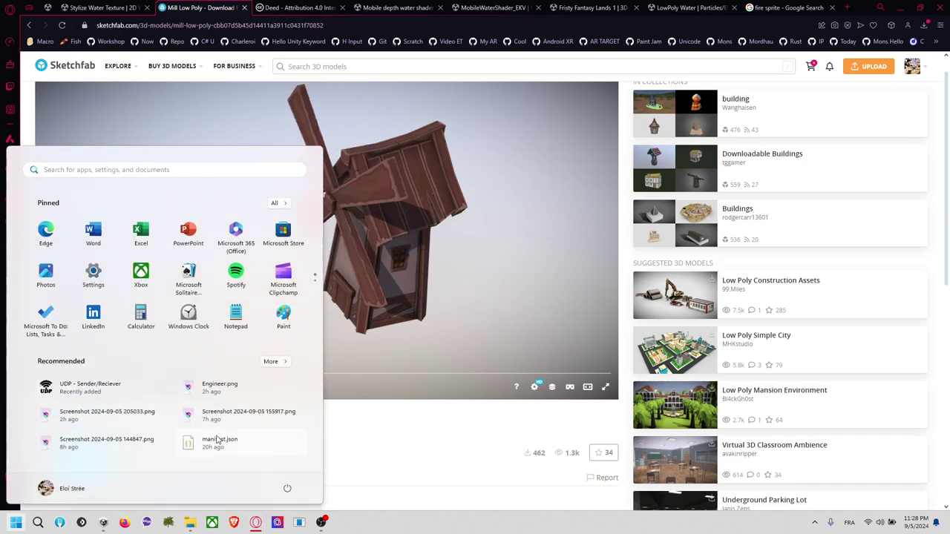
text(unity Hub)
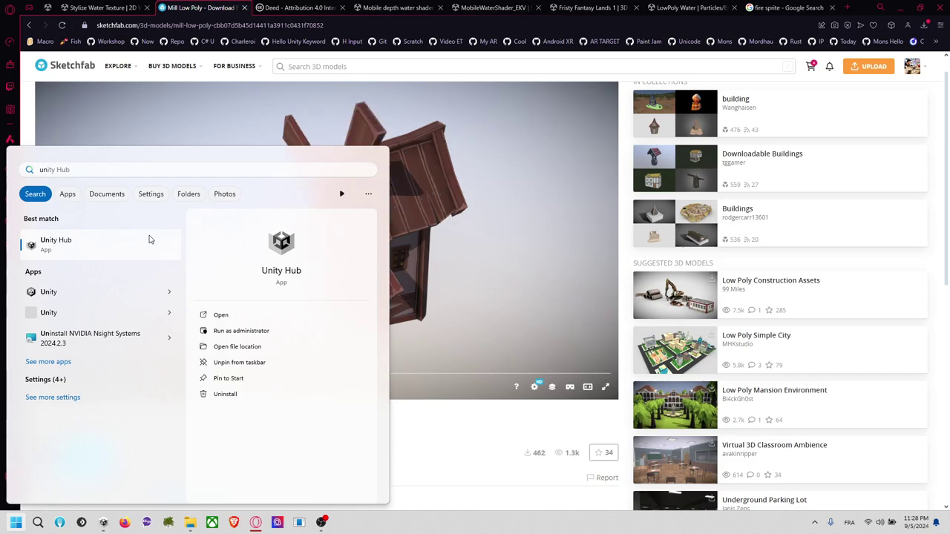
click(156, 238)
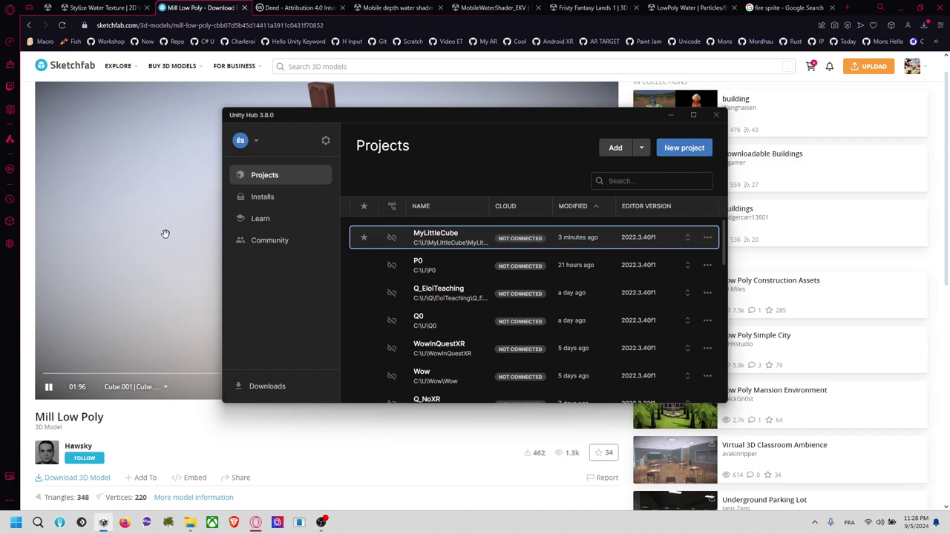
click(466, 239)
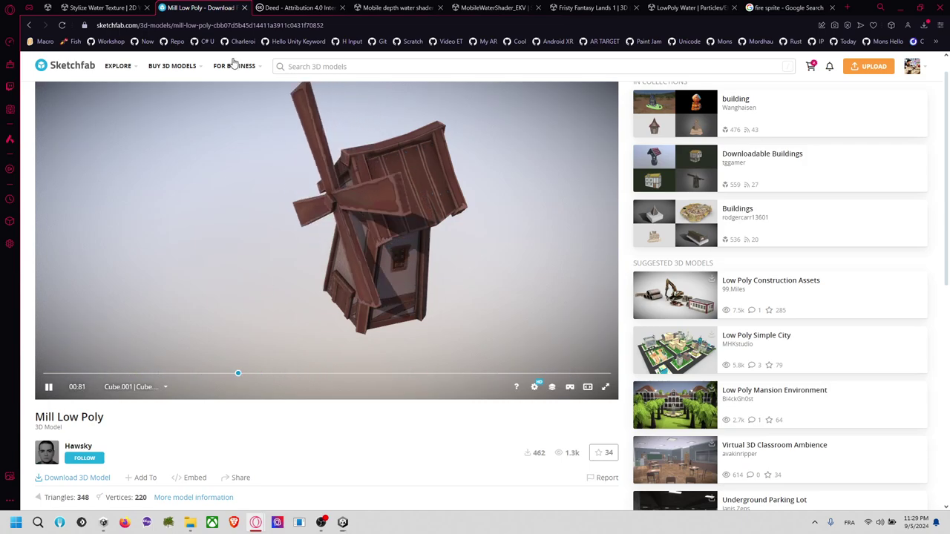
Return from the mill model to the workshop issue page and open its linked STONE TOWER (GAME MOBILE) Sketchfab model.
scroll(30, 54, down, 4)
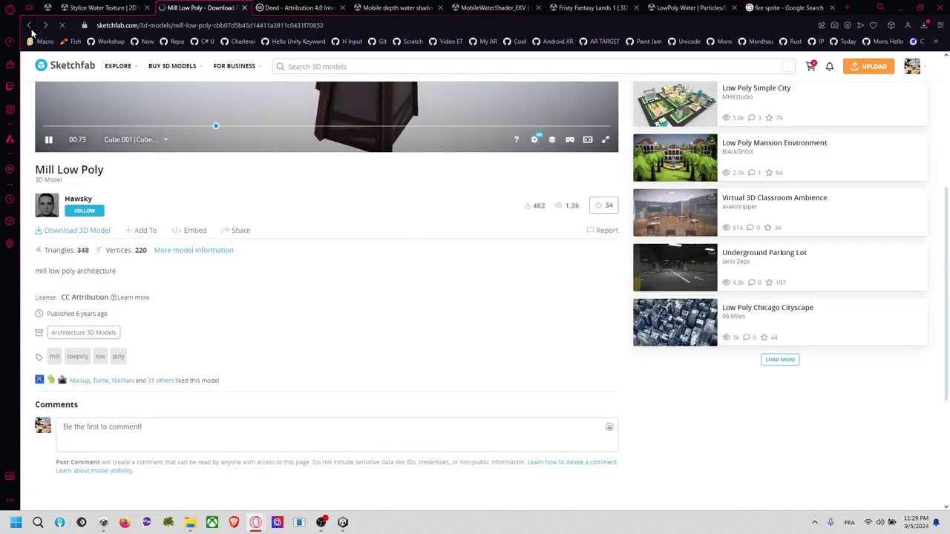
scroll(329, 196, down, 3)
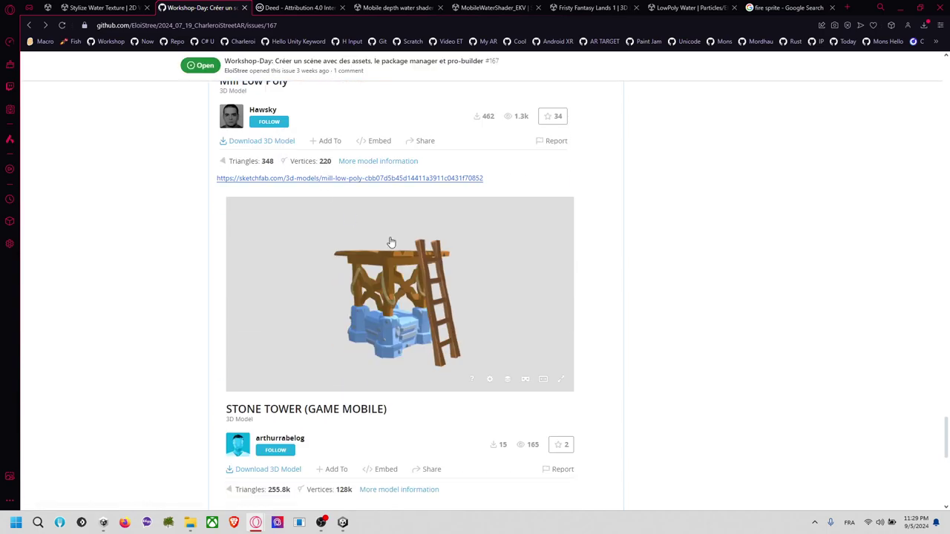
scroll(437, 300, down, 1)
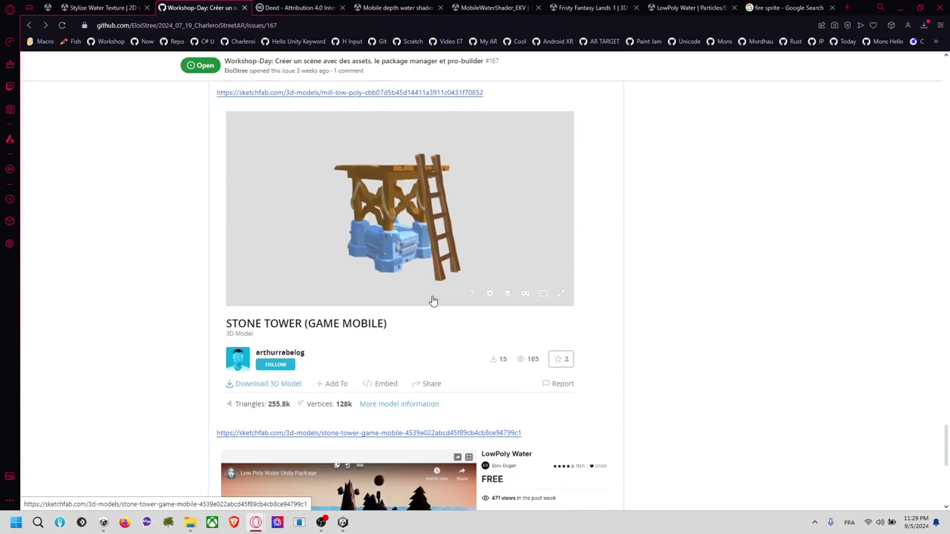
click(397, 254)
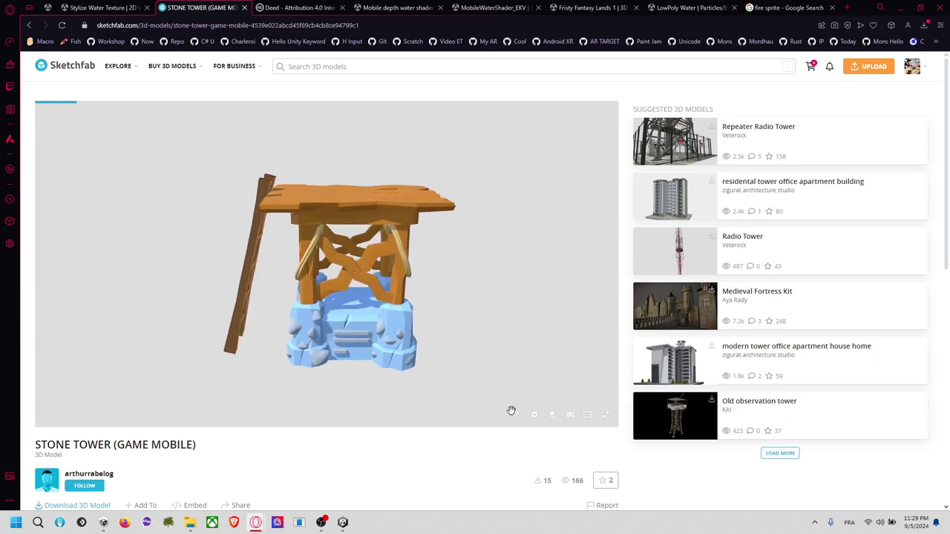
Display the stone tower in wireframe with the Model Inspector and examine the mesh density of its stones and ropes.
click(534, 415)
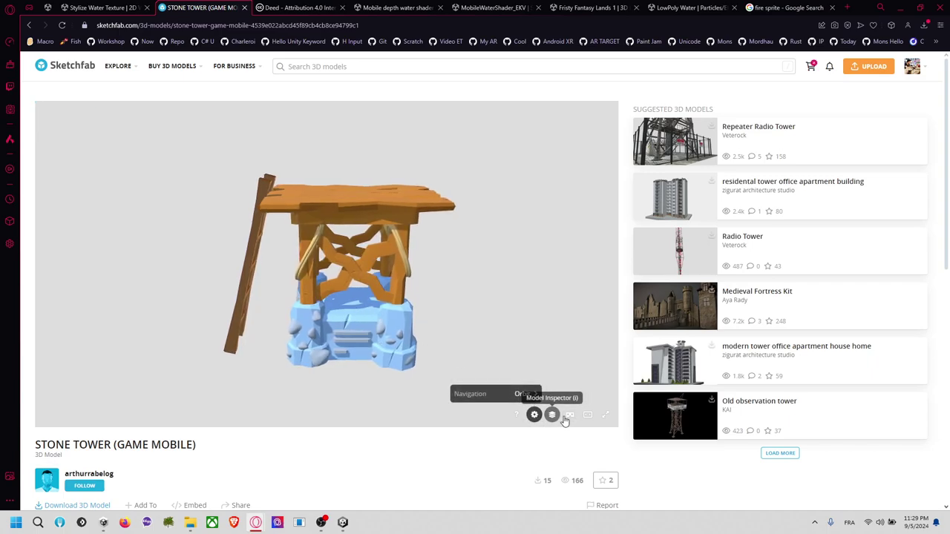
click(552, 414)
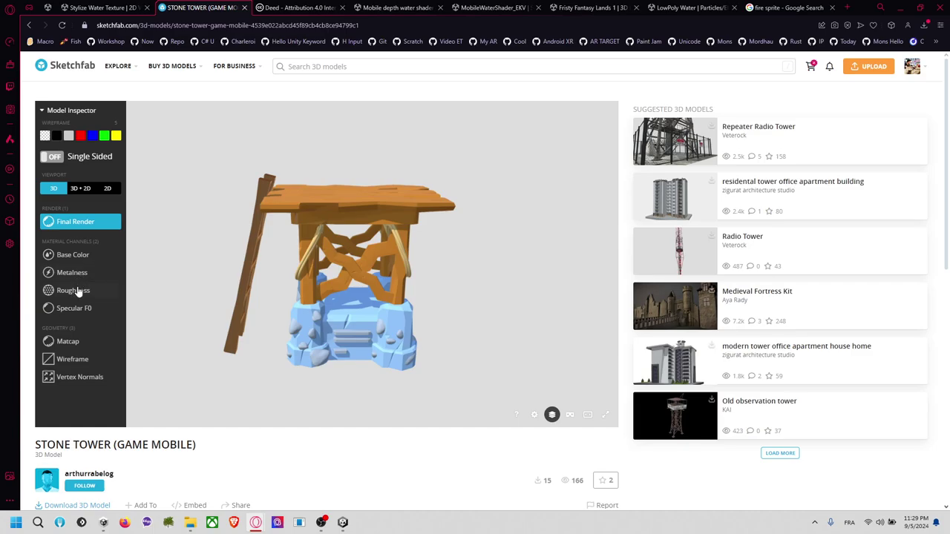
click(72, 359)
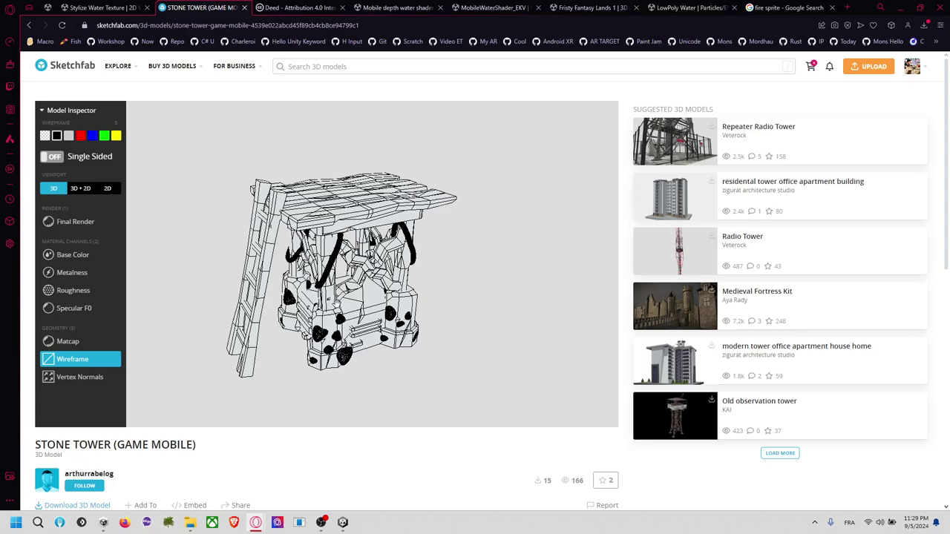
scroll(336, 304, up, 3)
right_drag(361, 386, 344, 299)
scroll(344, 299, up, 6)
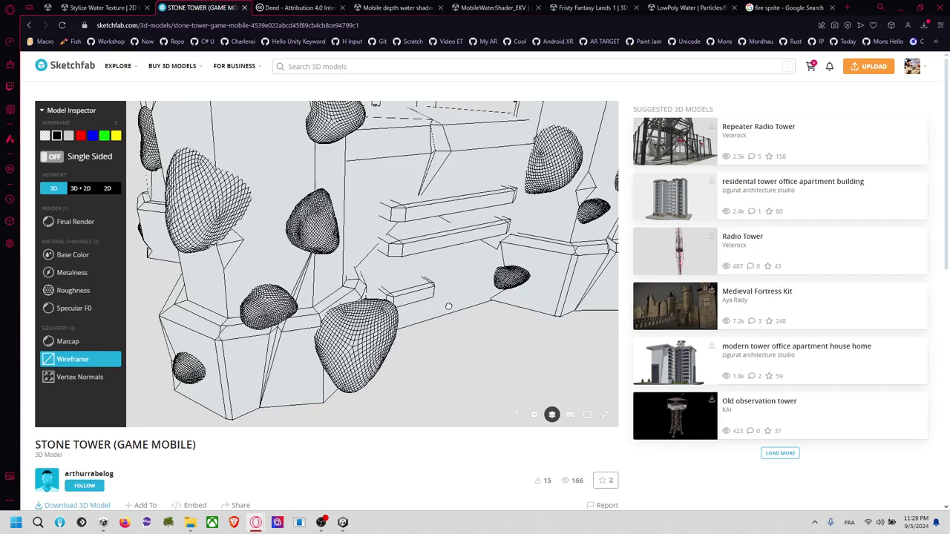
scroll(447, 302, down, 8)
mouse_move(436, 335)
mouse_down()
mouse_move(471, 292)
mouse_move(415, 245)
mouse_move(339, 309)
mouse_move(406, 284)
mouse_move(432, 183)
mouse_move(401, 189)
mouse_move(363, 221)
mouse_up()
scroll(363, 223, up, 6)
scroll(363, 222, down, 8)
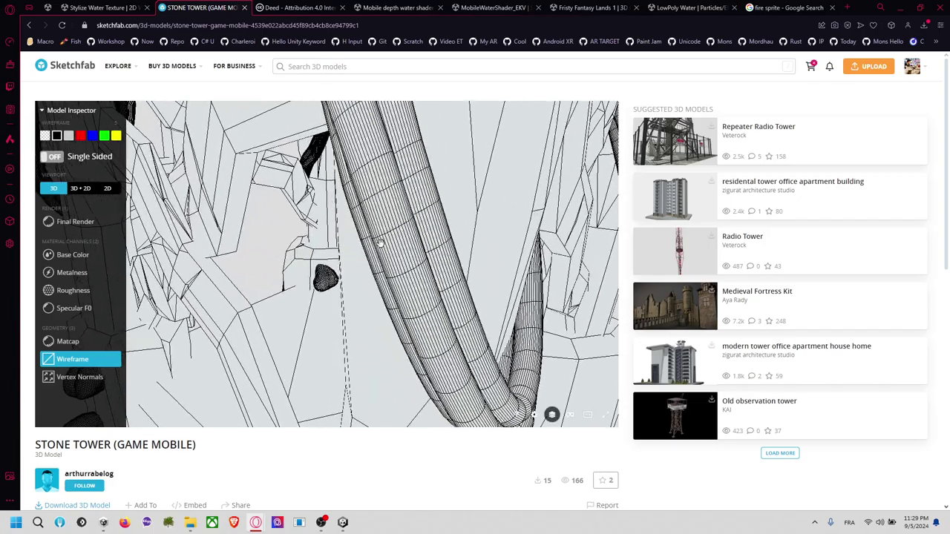
drag(358, 274, 291, 319)
scroll(291, 319, up, 3)
scroll(290, 319, down, 3)
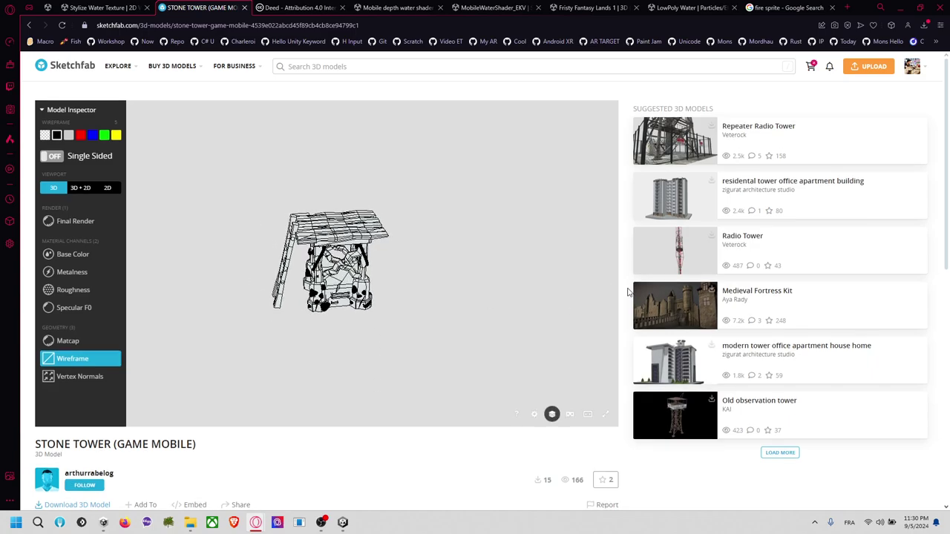
Download the STONE TOWER (GAME MOBILE) model in its original fbx format.
scroll(264, 296, down, 3)
click(97, 309)
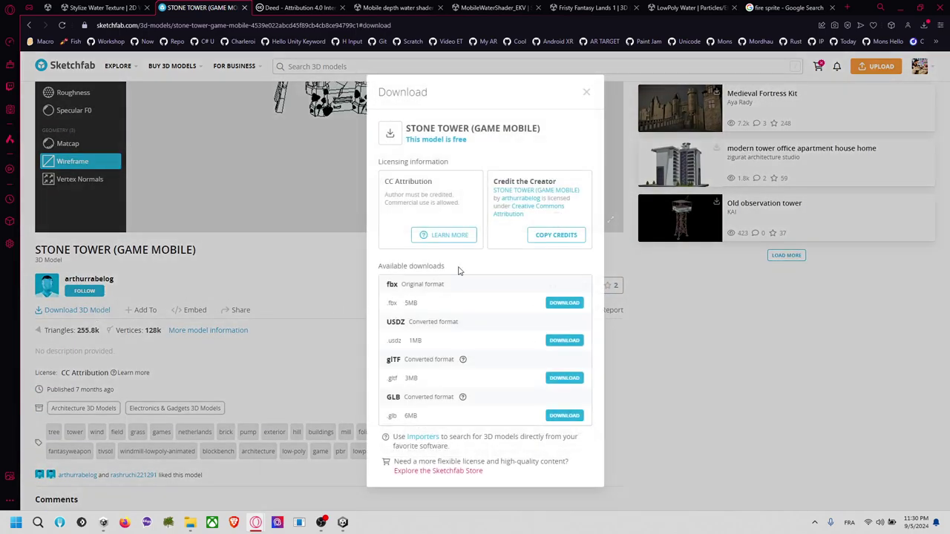
click(566, 303)
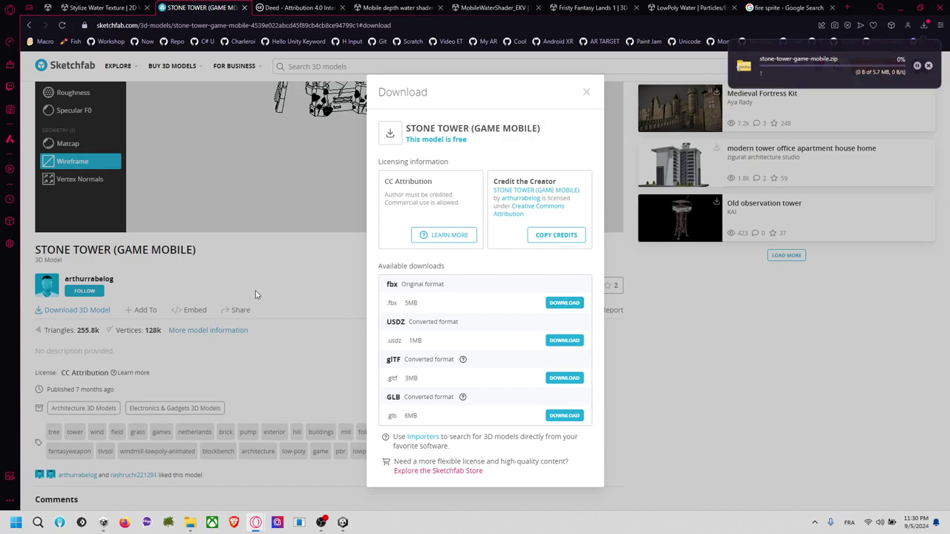
Switch to the MyLittleCube project in Unity and close the Build Settings and Project Settings windows.
key(alt+Tab)
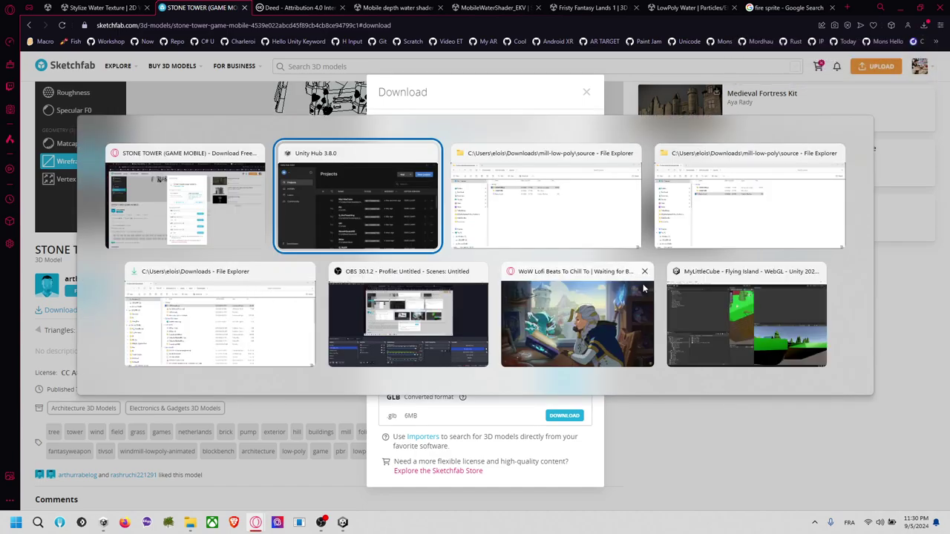
click(722, 298)
click(694, 147)
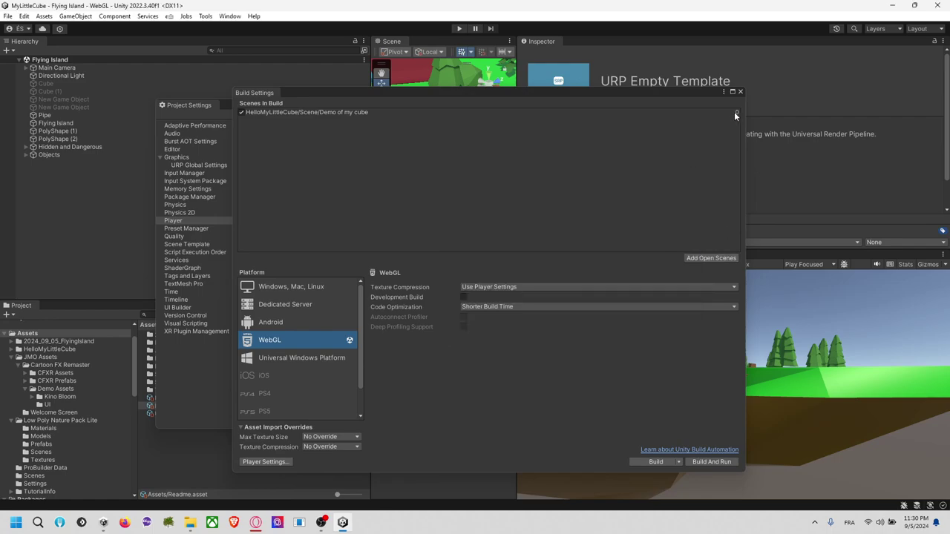
click(740, 92)
click(630, 104)
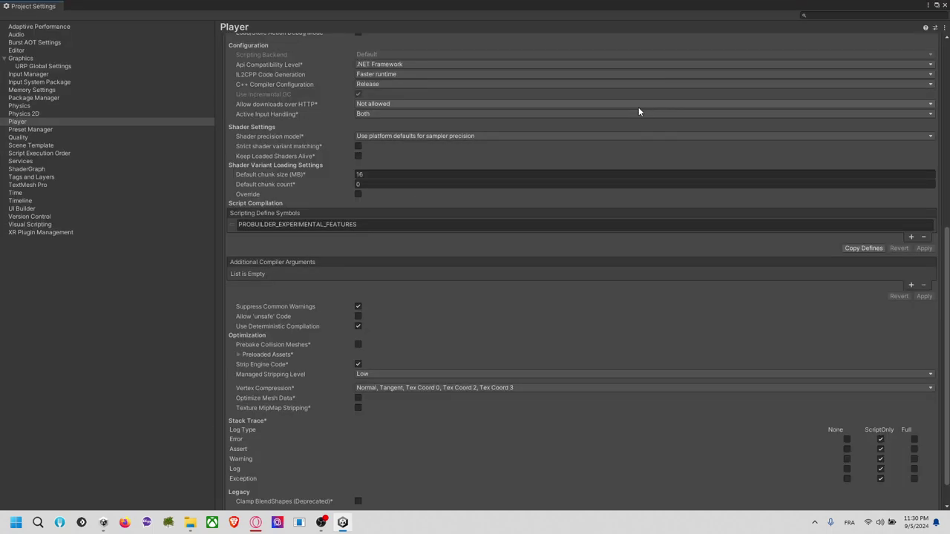
click(945, 6)
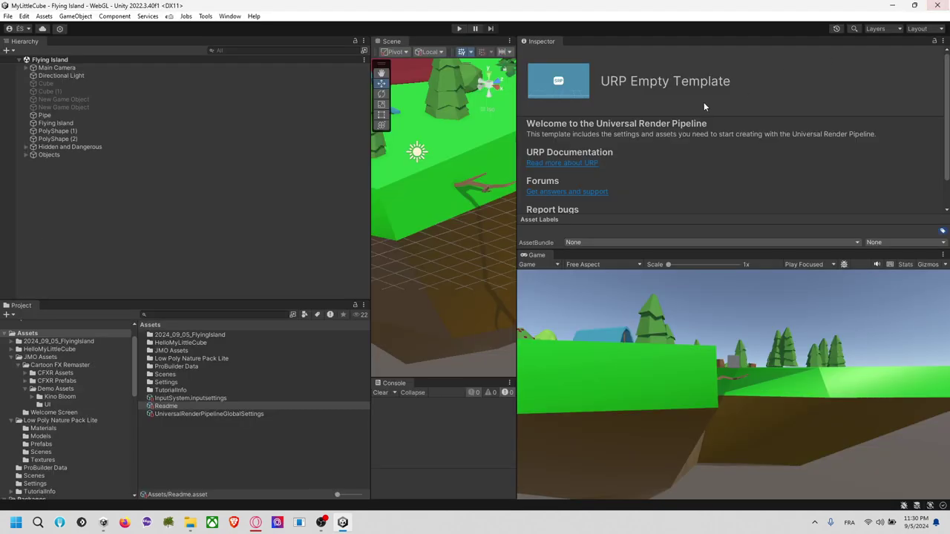
In a top view of the island, move the leaves of pine01 (4) and pine01 (15) out of the basin area.
scroll(456, 212, down, 6)
scroll(457, 211, down, 2)
middle_drag(483, 198, 410, 217)
right_drag(444, 199, 473, 296)
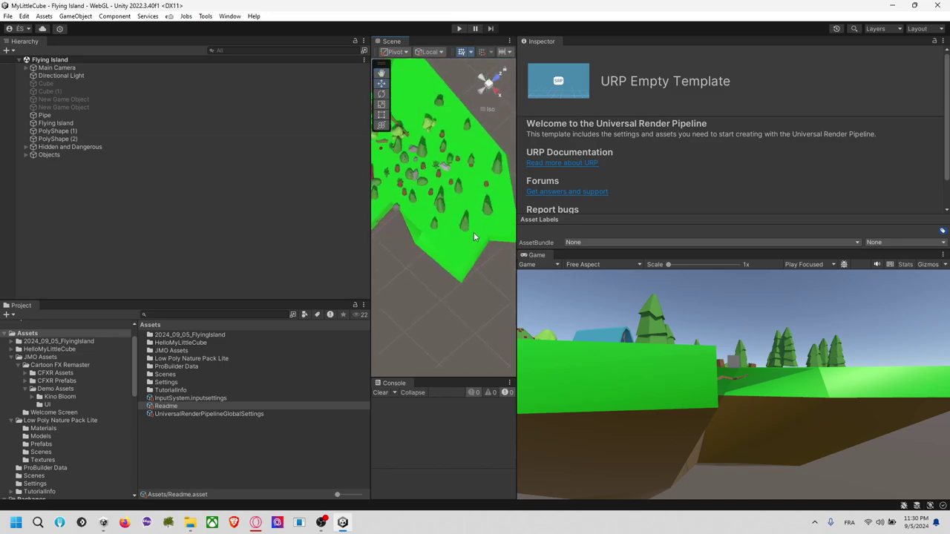
scroll(480, 193, down, 3)
click(495, 94)
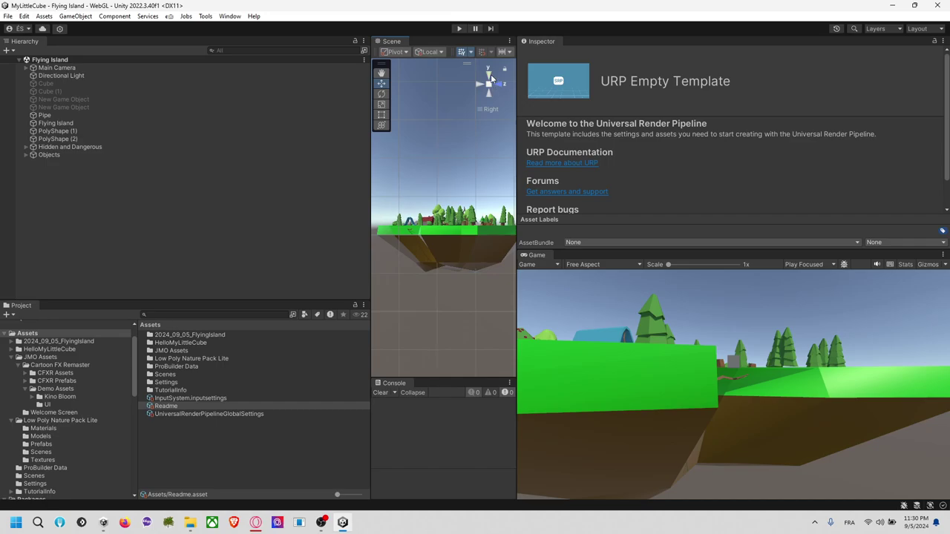
click(488, 72)
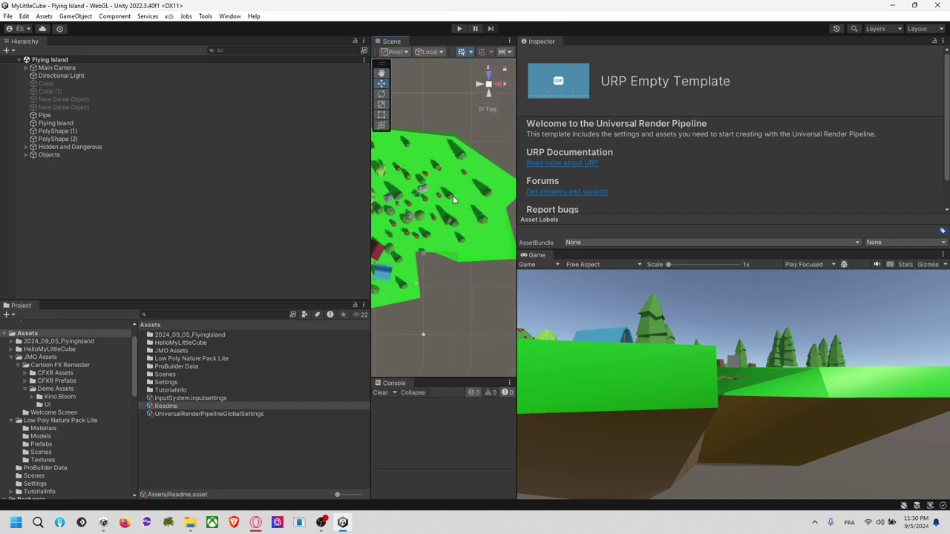
click(453, 195)
click(486, 194)
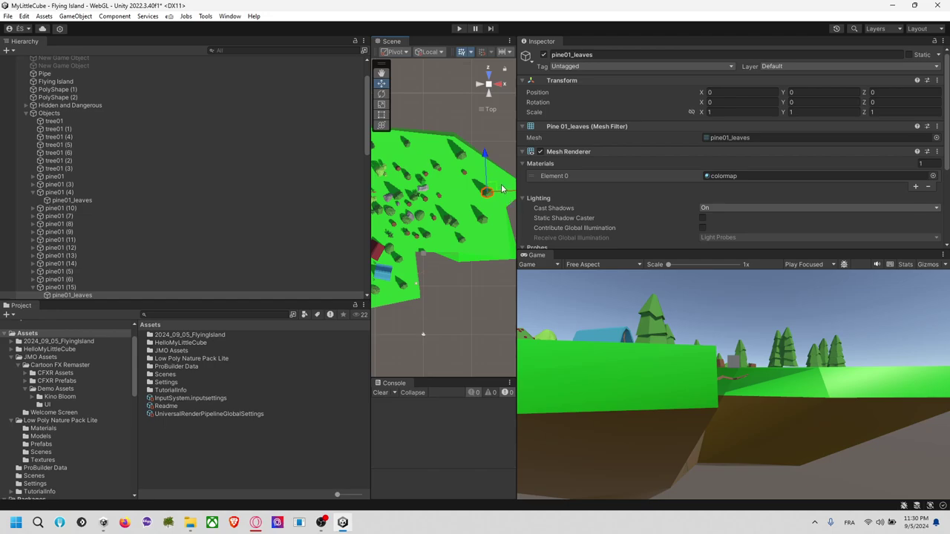
drag(508, 194, 456, 204)
Move the pine01 (11) and pine01 (15) trunks out of the basin area toward the wooded part of the island.
click(480, 222)
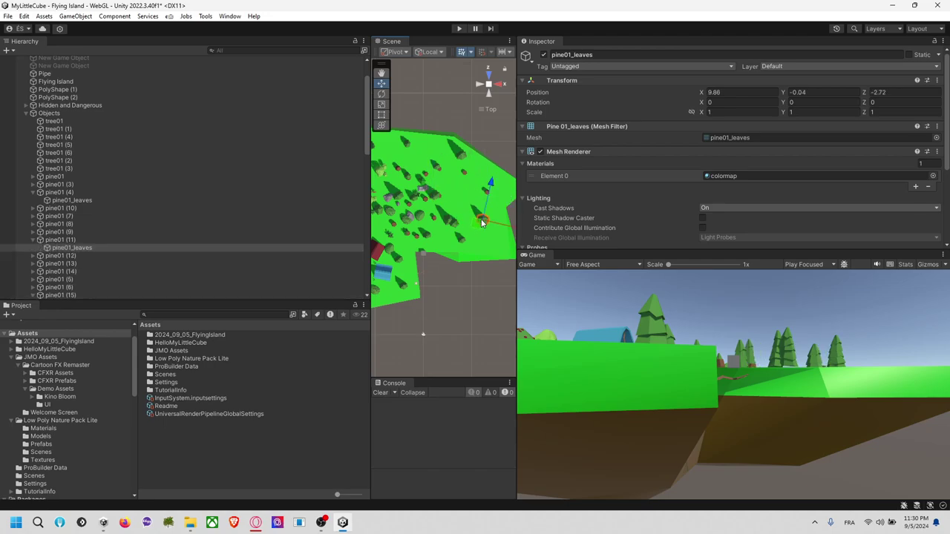
click(215, 240)
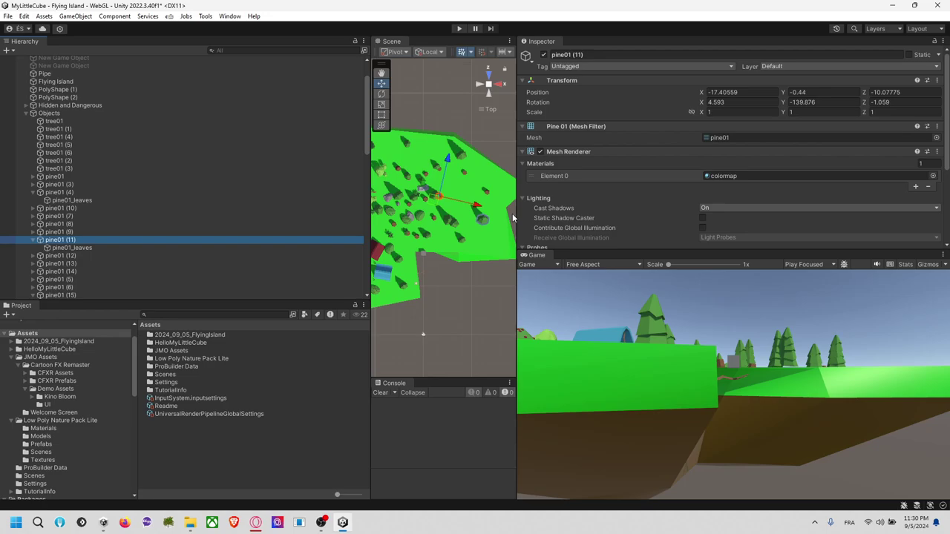
click(488, 192)
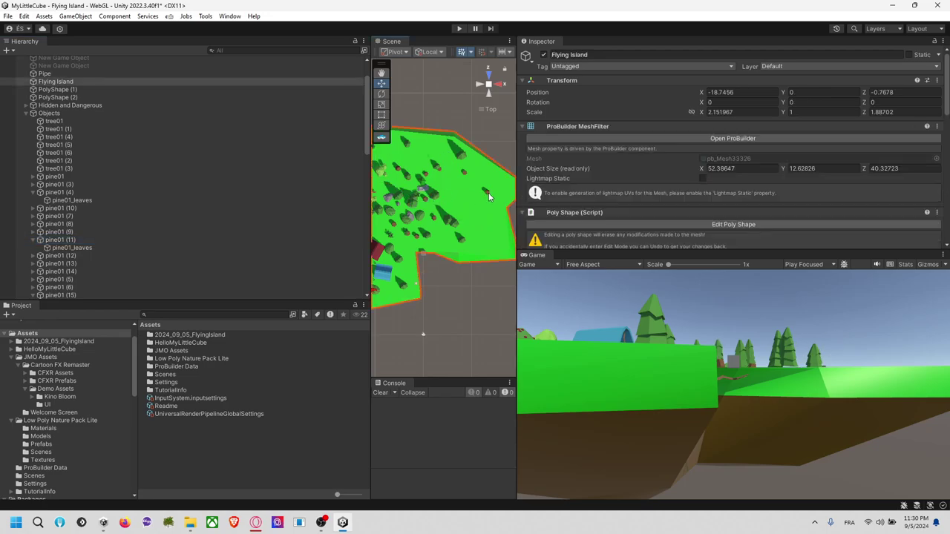
click(489, 193)
drag(506, 197, 453, 205)
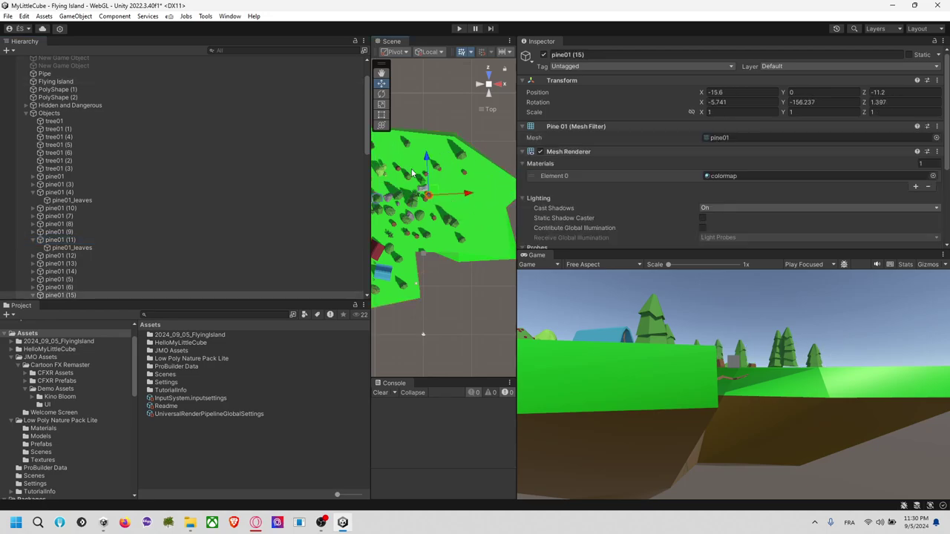
drag(422, 160, 472, 164)
Shift pine01 (13) and its leaves toward the island's +X tip, undoing the misplaced moves.
click(465, 168)
click(465, 169)
drag(510, 190, 532, 191)
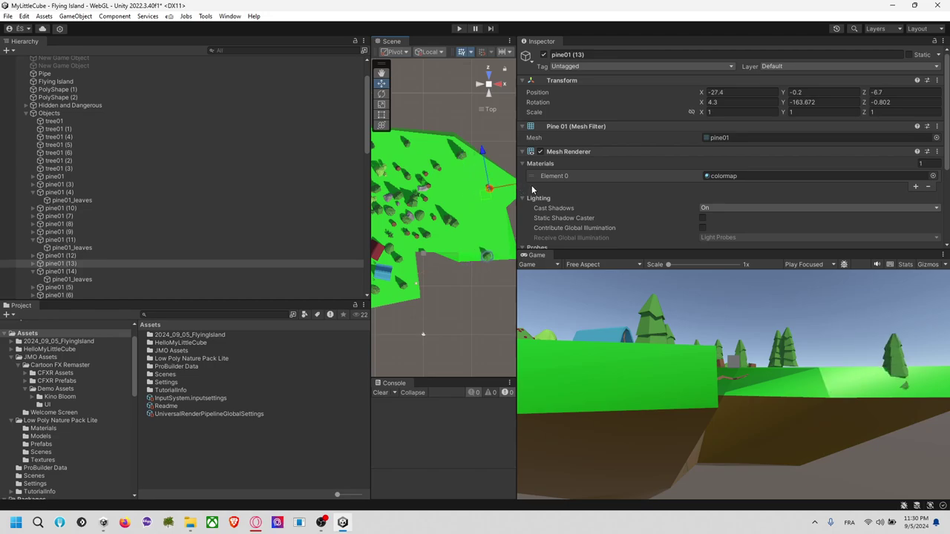
drag(481, 154, 486, 247)
click(461, 155)
key(ctrl+z)
click(489, 180)
key(ctrl+z)
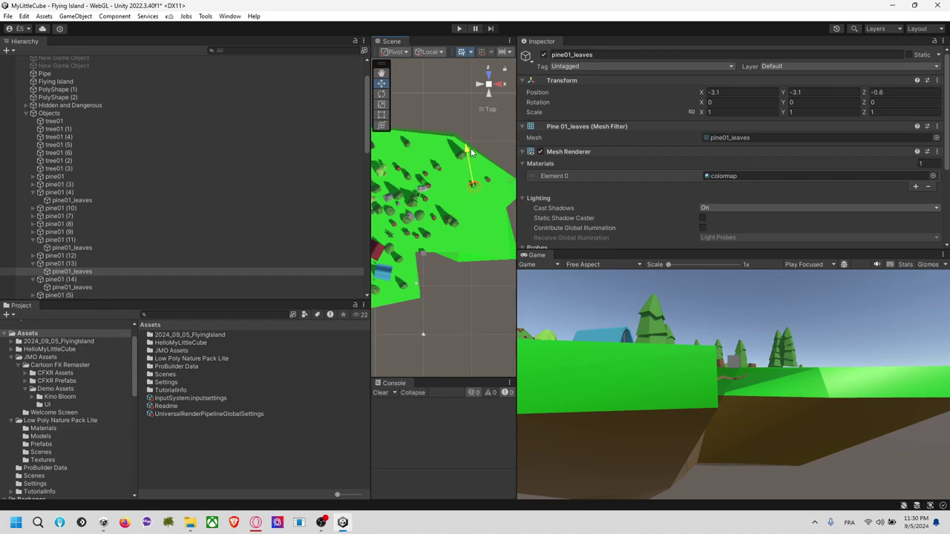
drag(509, 182, 522, 180)
click(487, 150)
Open the ProBuilder window, dock it between the Scene view and the Inspector, and widen the Scene view.
middle_drag(491, 150, 413, 163)
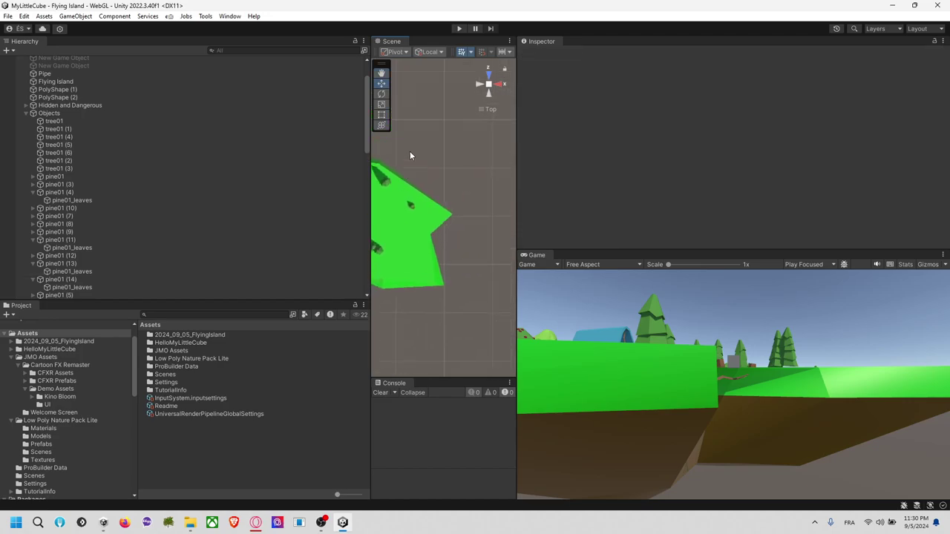
click(205, 16)
mouse_move(245, 34)
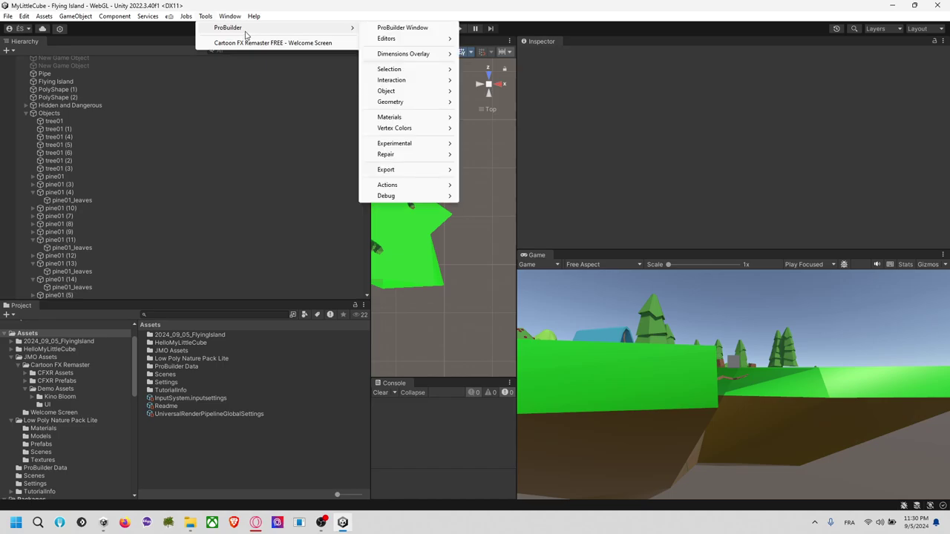
click(420, 28)
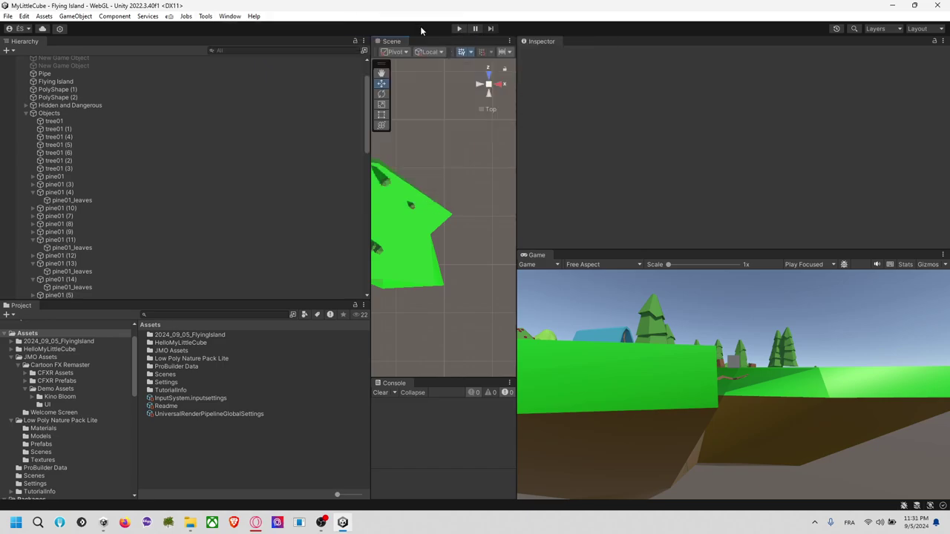
drag(328, 99, 680, 192)
drag(369, 199, 269, 192)
middle_drag(407, 161, 504, 146)
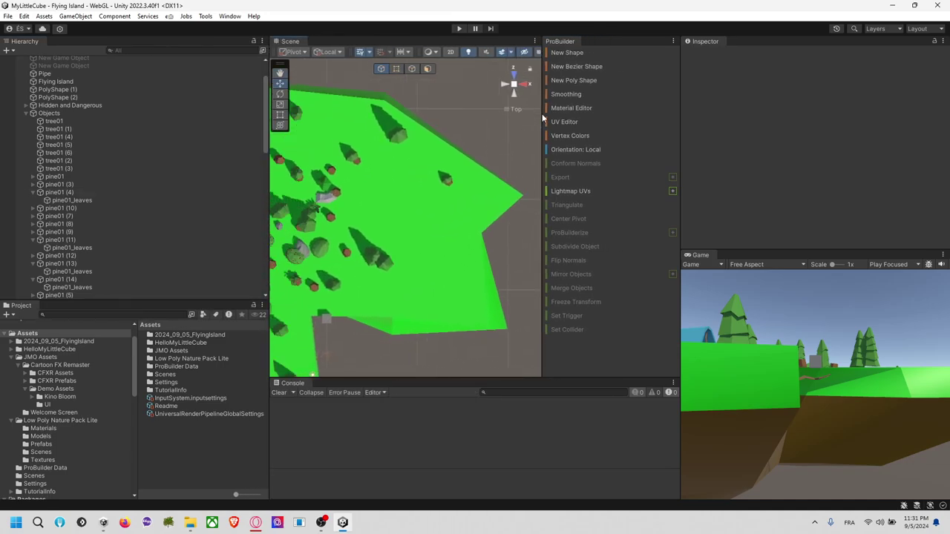
Outline the basin with a closed ProBuilder poly shape, about 14.2 by 17.05 units, on the cleared ground near the island's edge.
click(571, 80)
click(369, 220)
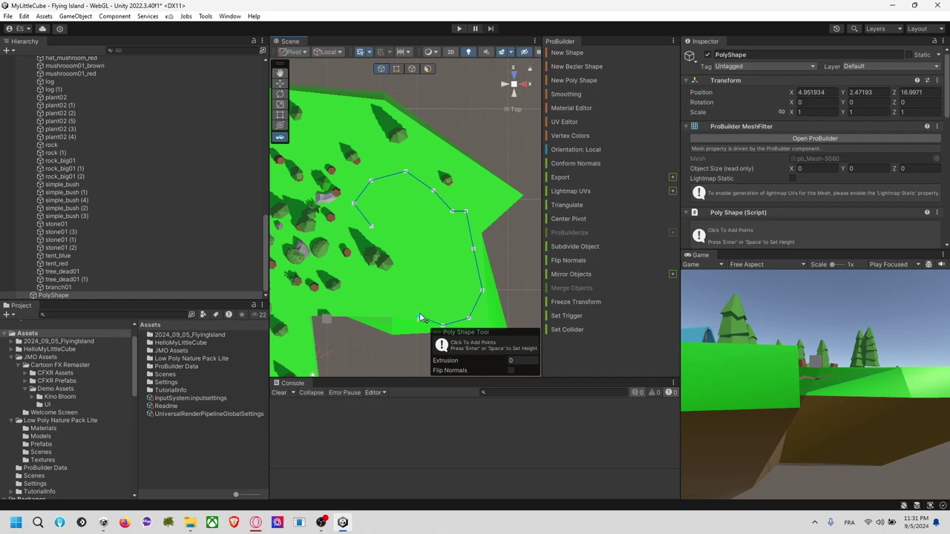
click(371, 227)
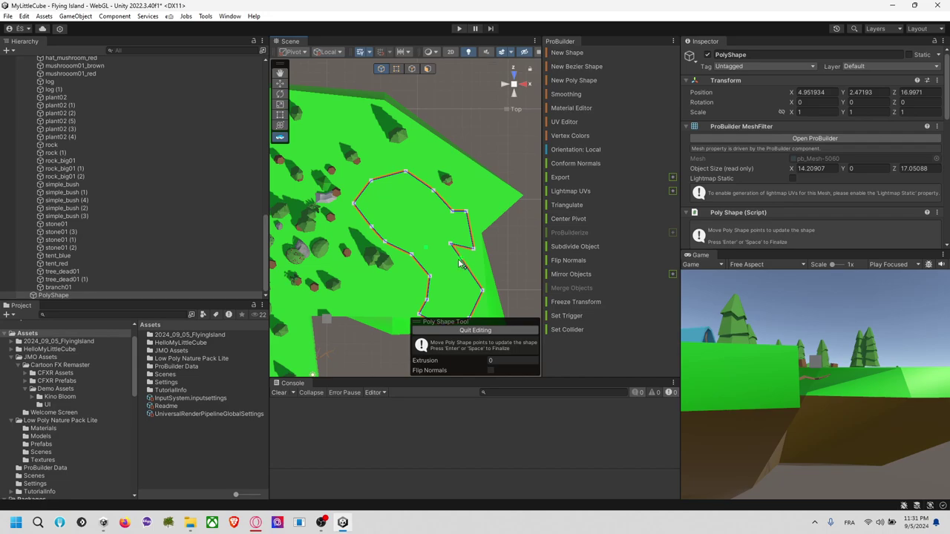
Adjust the poly shape's outline points along the side nearest the island's edge to refine the basin contour.
drag(474, 251, 466, 249)
middle_drag(506, 298, 495, 259)
alt+drag(524, 238, 363, 79)
scroll(435, 239, up, 2)
drag(432, 272, 433, 249)
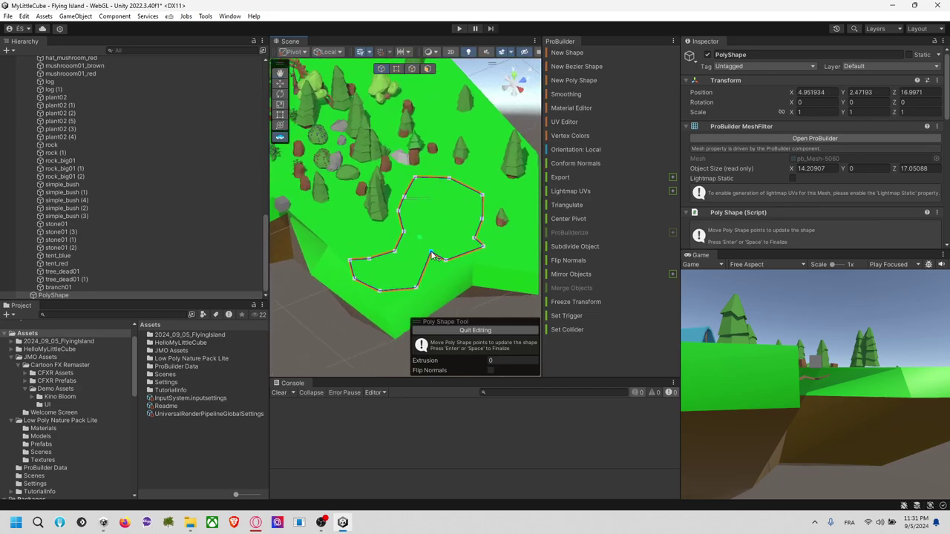
Extrude the basin shape's face and raise it to give the shape a height of about 1.97 units.
click(427, 72)
click(441, 240)
click(441, 243)
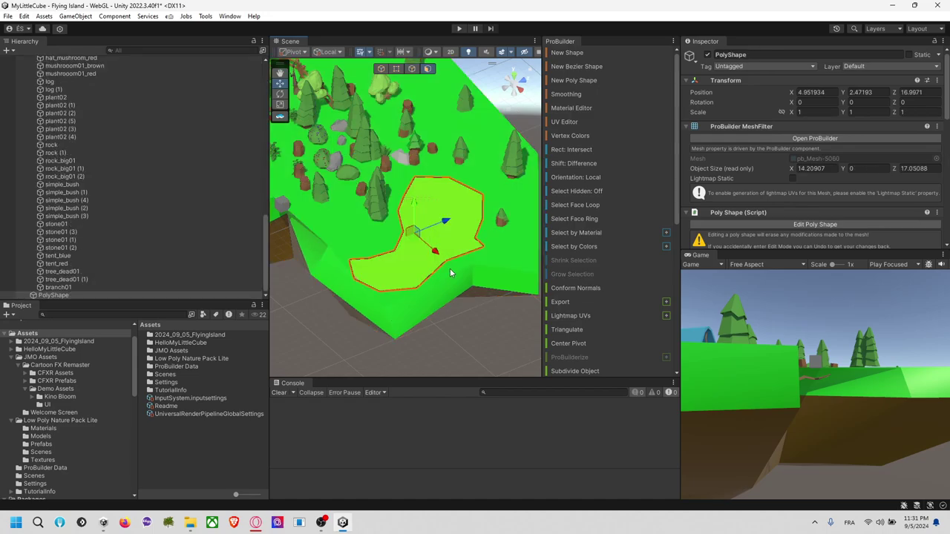
scroll(576, 312, down, 5)
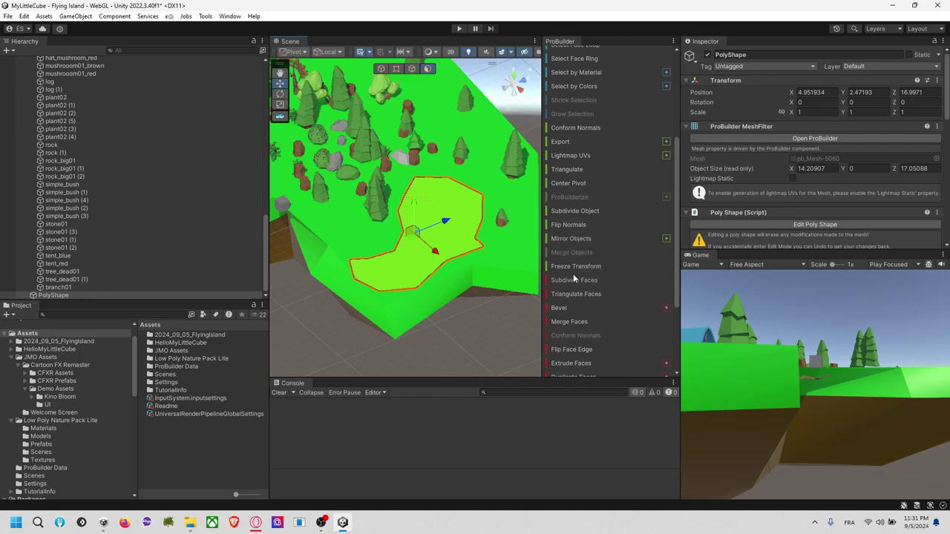
scroll(573, 282, down, 2)
click(568, 309)
drag(416, 208, 415, 191)
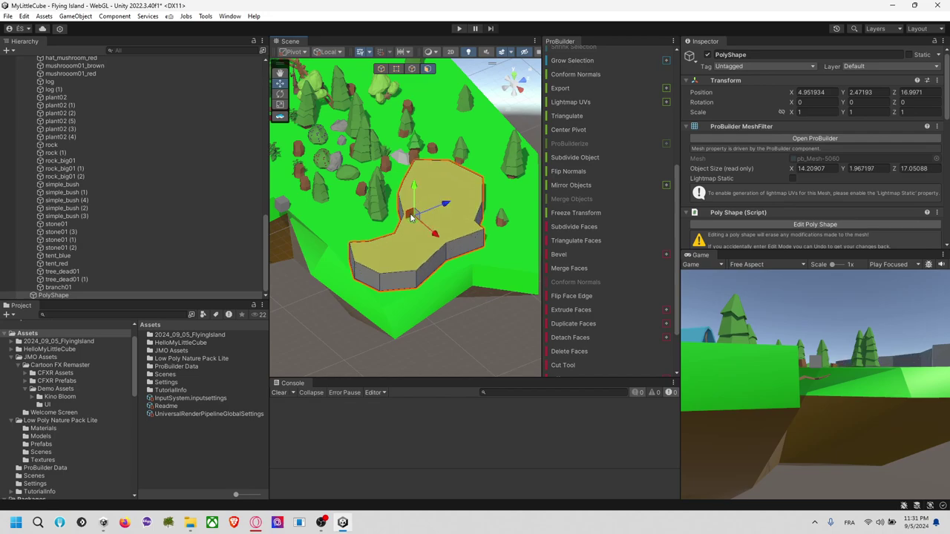
Raise the whole extruded poly shape above the island to a Y position of 6.75.
click(382, 69)
click(438, 200)
click(424, 191)
drag(402, 172, 405, 136)
alt+drag(439, 215, 476, 131)
click(469, 139)
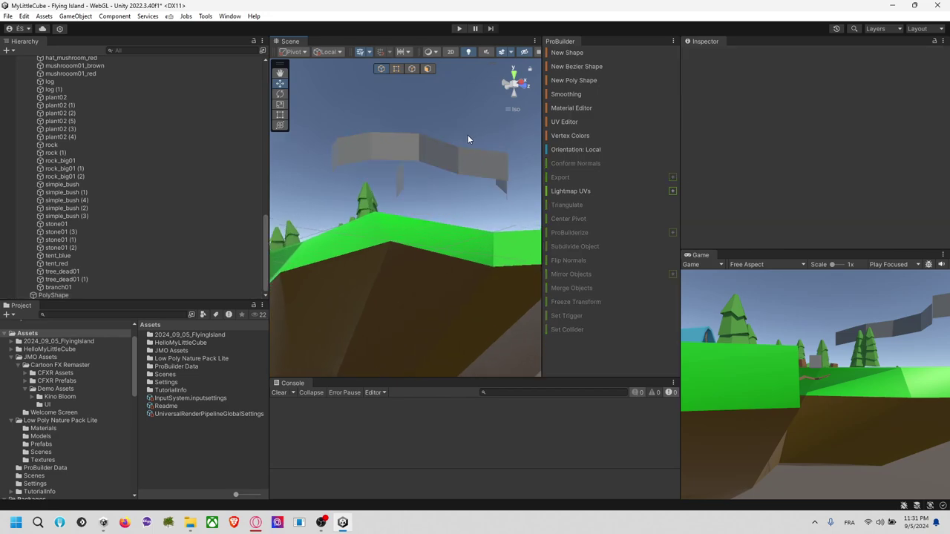
Select the open edges around the underside of the raised poly shape and close it with Fill Hole.
middle_drag(435, 101, 421, 148)
click(396, 70)
click(411, 69)
scroll(433, 198, up, 3)
click(396, 207)
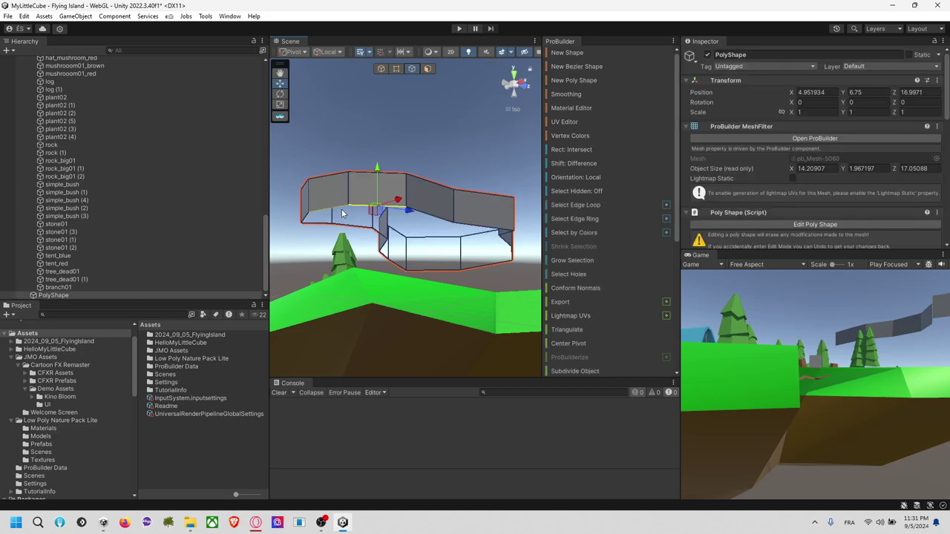
click(304, 221)
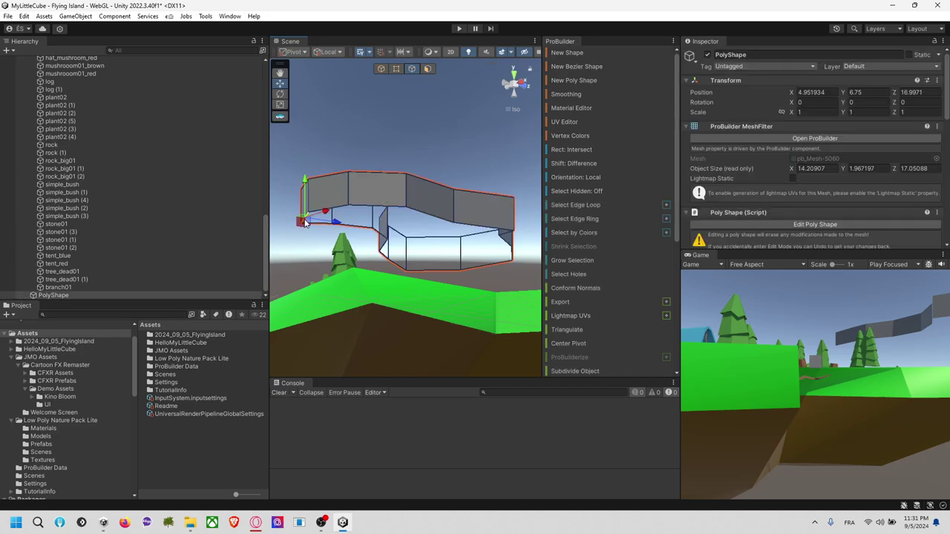
shift+click(319, 211)
shift+click(322, 224)
shift+click(356, 226)
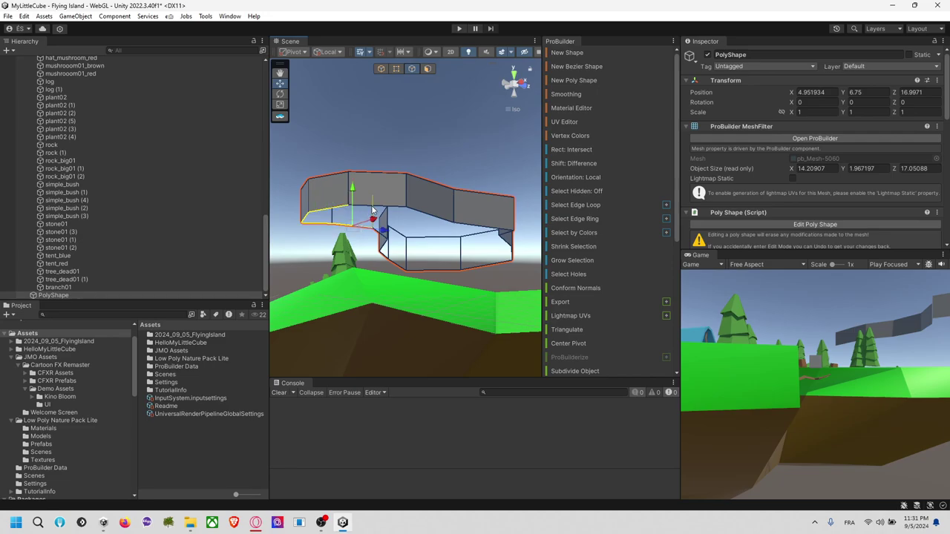
shift+click(380, 207)
shift+click(427, 213)
shift+click(381, 236)
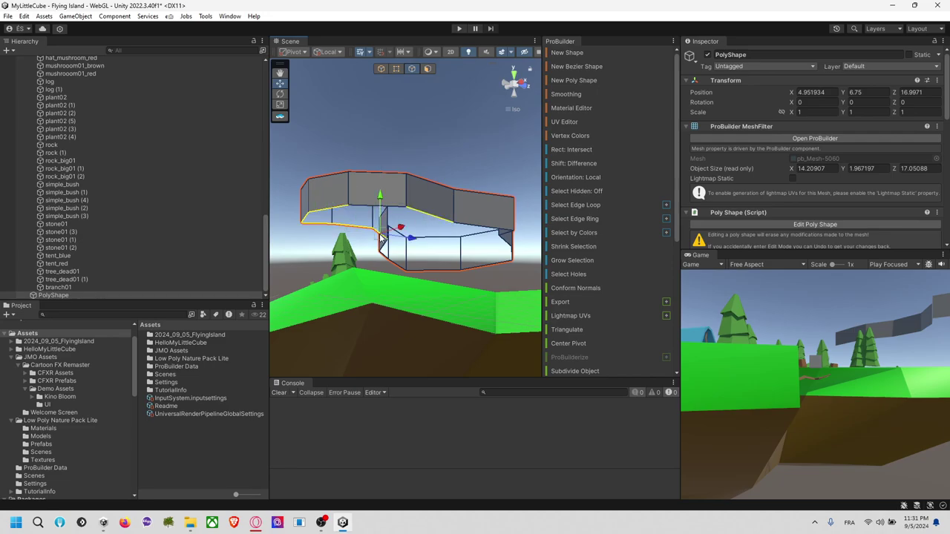
shift+click(414, 272)
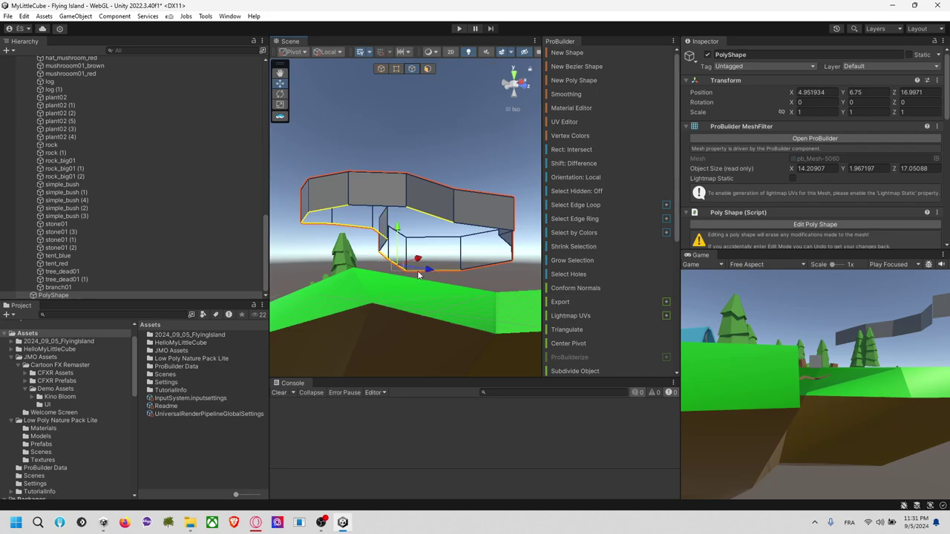
shift+click(449, 272)
shift+click(480, 273)
shift+click(481, 226)
right_drag(482, 226, 403, 217)
alt+drag(497, 221, 407, 219)
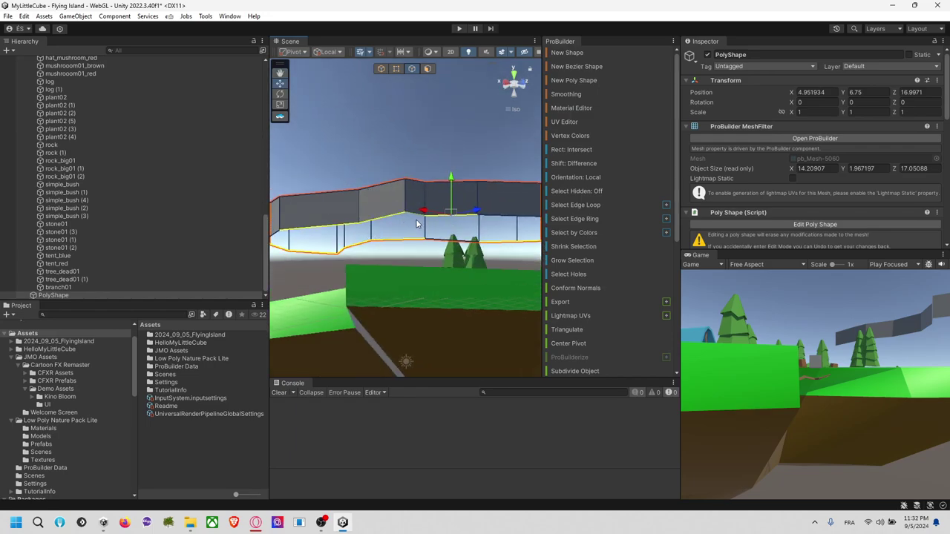
alt+drag(497, 225, 540, 265)
scroll(602, 263, down, 5)
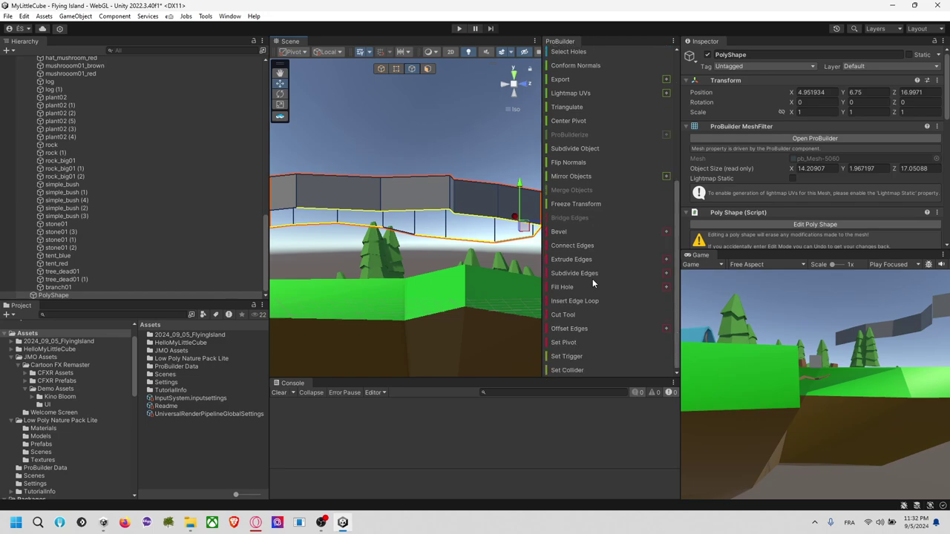
click(561, 290)
alt+drag(428, 273, 450, 267)
Scale down the poly shape's bottom face so the sides taper inward like a basin.
click(426, 68)
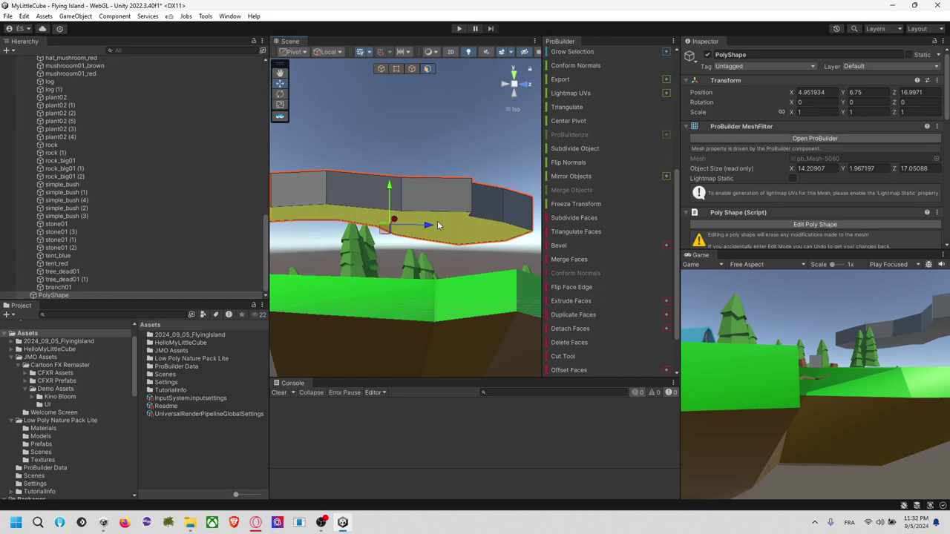
click(398, 230)
key(e)
key(r)
drag(390, 224, 381, 237)
click(379, 238)
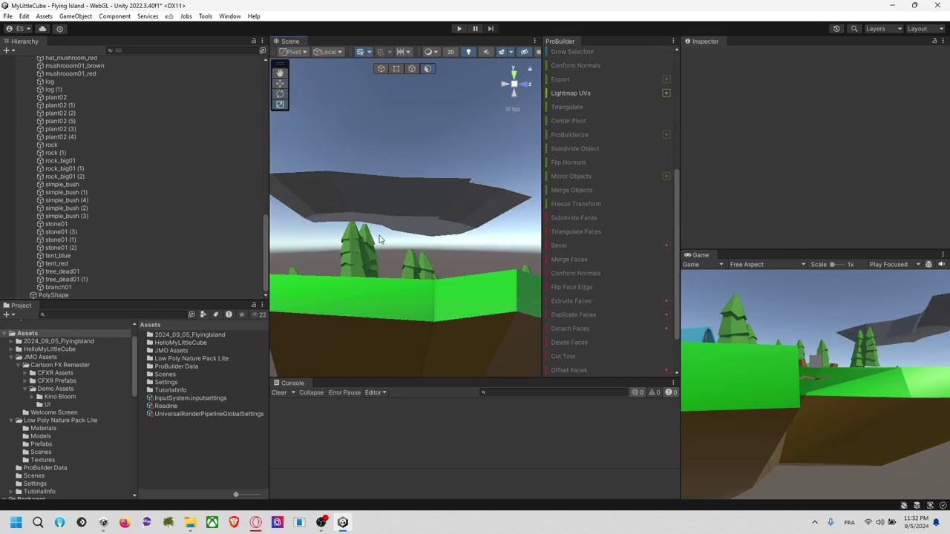
Lower the whole basin shape into the island's ground to a Y position of 0.55, undoing the mistaken face-only move.
right_drag(358, 149, 431, 255)
middle_drag(431, 255, 445, 218)
scroll(449, 186, down, 6)
click(457, 27)
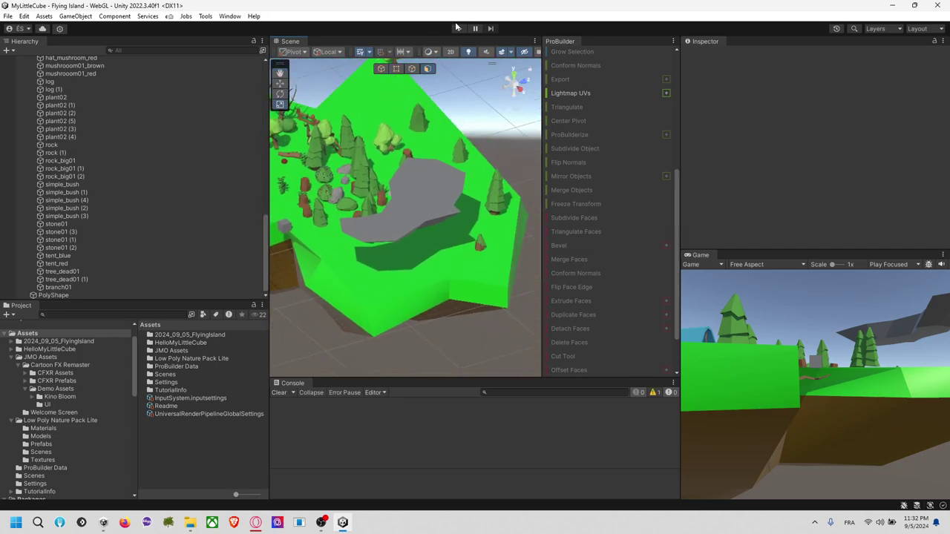
click(434, 171)
alt+drag(434, 171, 450, 190)
drag(400, 165, 403, 209)
key(ctrl+z)
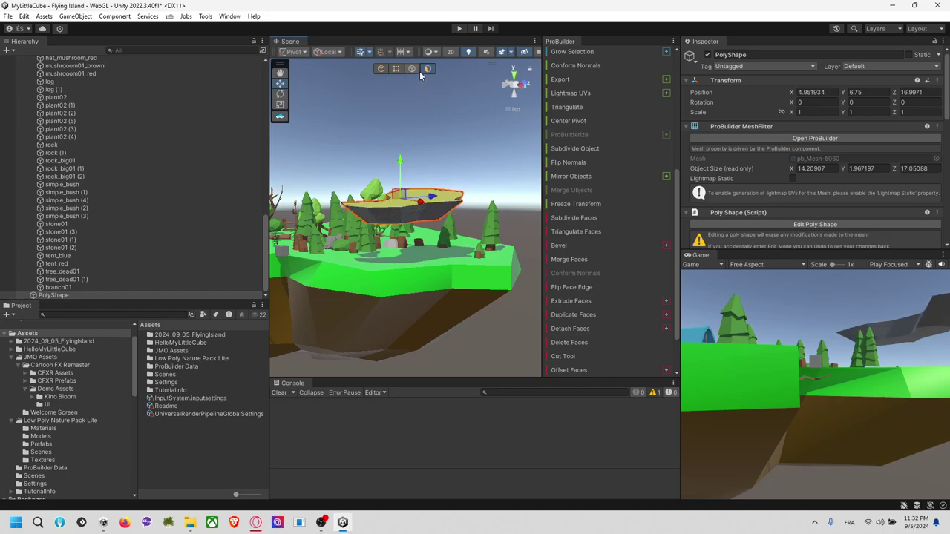
click(381, 69)
drag(401, 176, 400, 242)
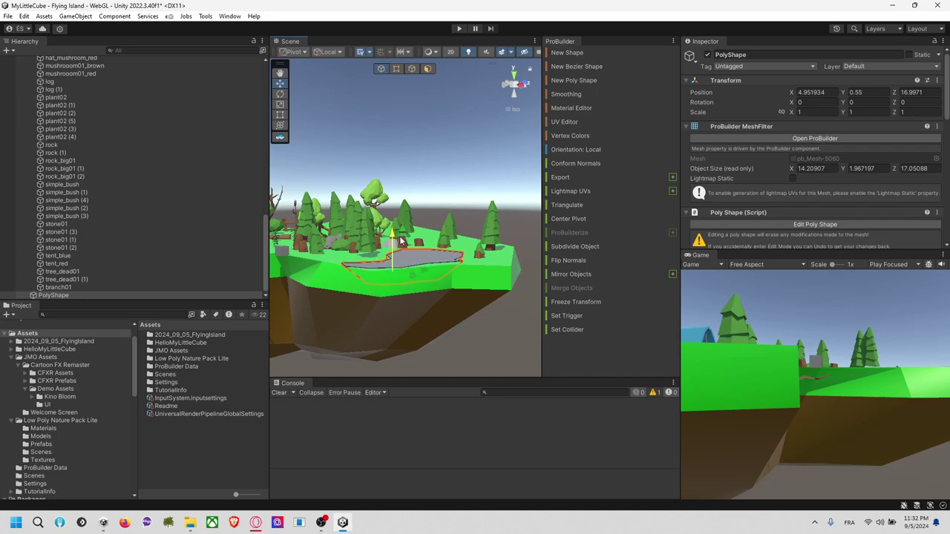
right_drag(455, 181, 464, 197)
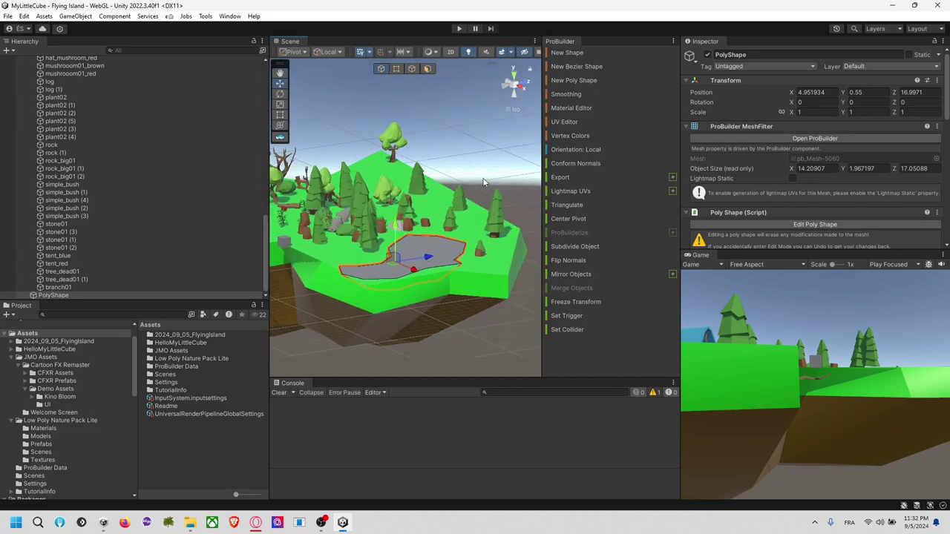
click(483, 181)
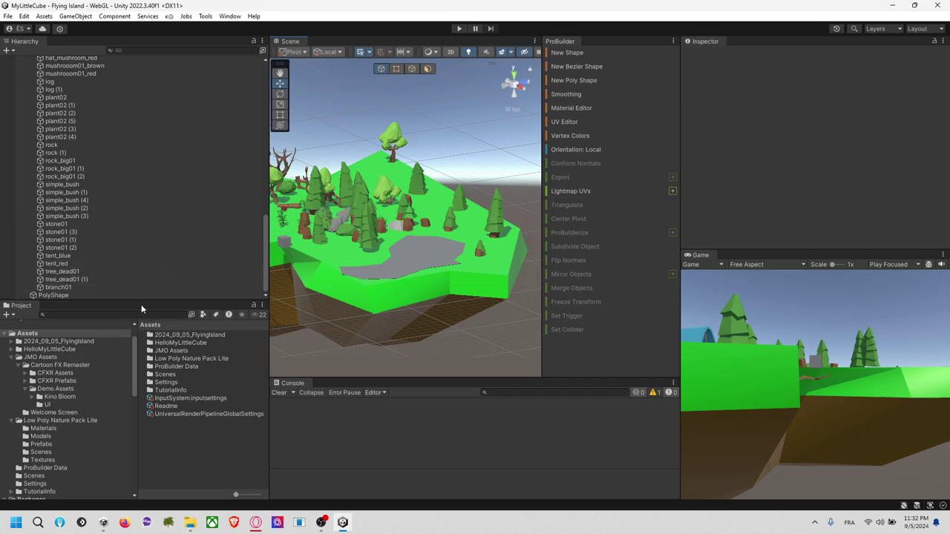
Open the Demo of my cube scene from the Scene folder of HelloMyLittleCube.
click(59, 341)
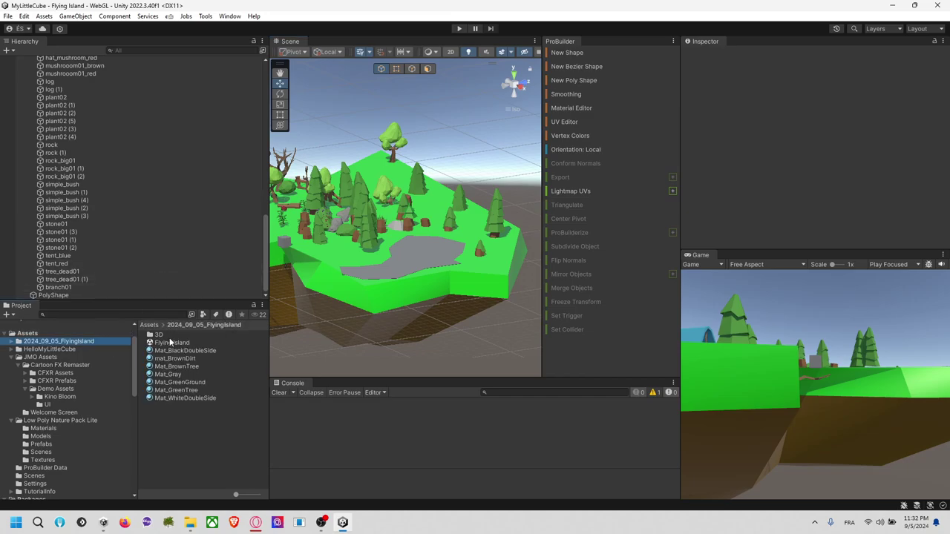
click(52, 349)
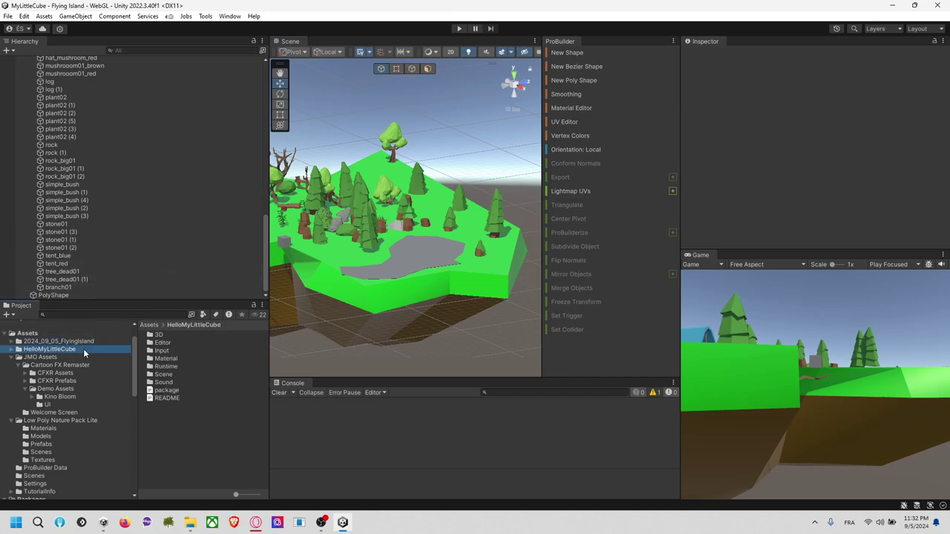
double_click(164, 374)
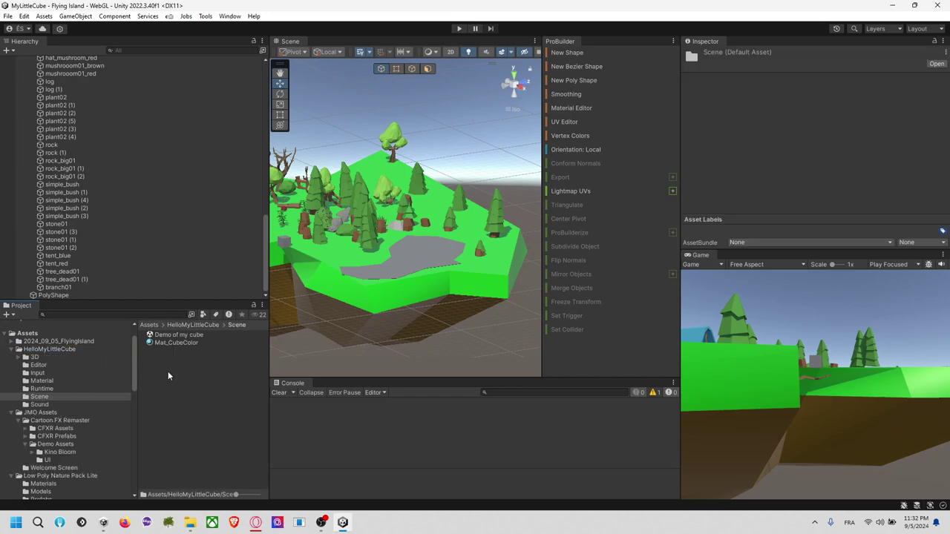
double_click(178, 335)
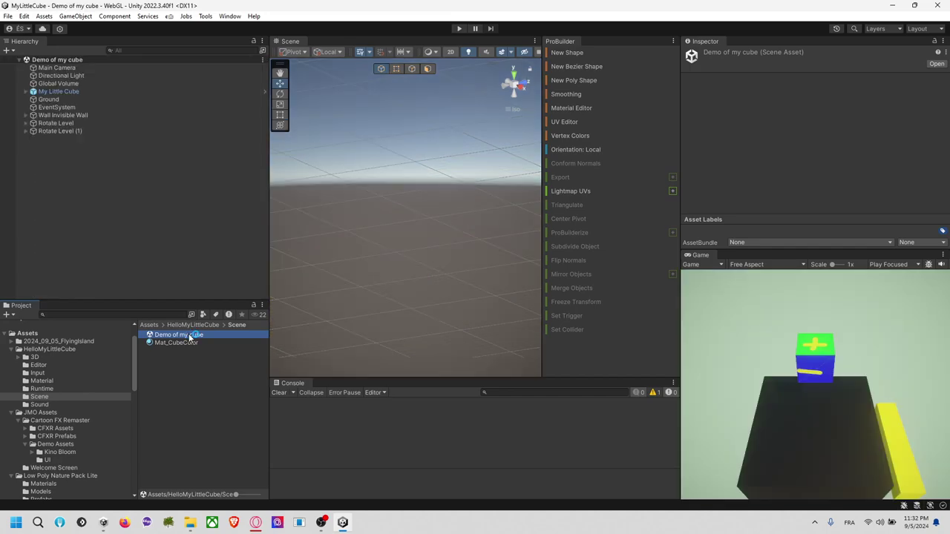
Reopen the Flying Island scene from the 2024_09_05_FlyingIsland folder.
click(86, 342)
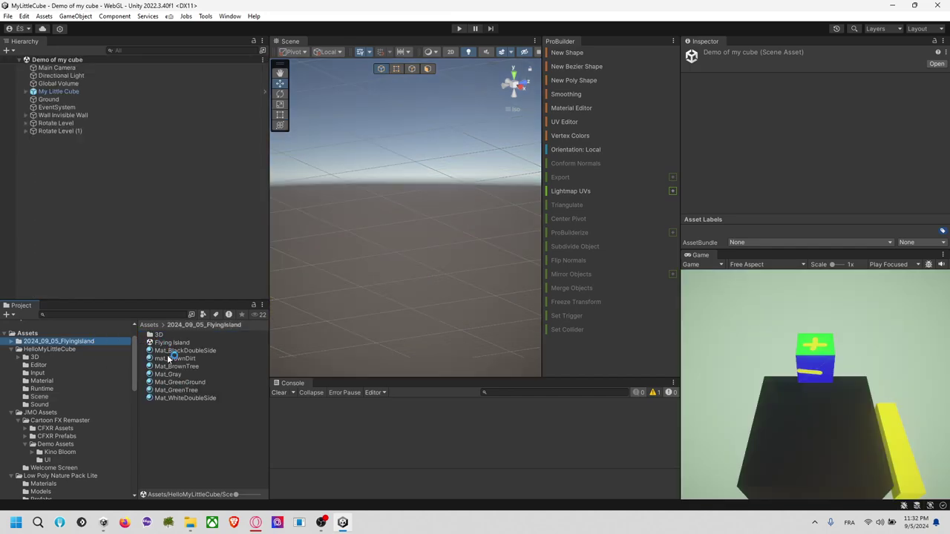
double_click(173, 344)
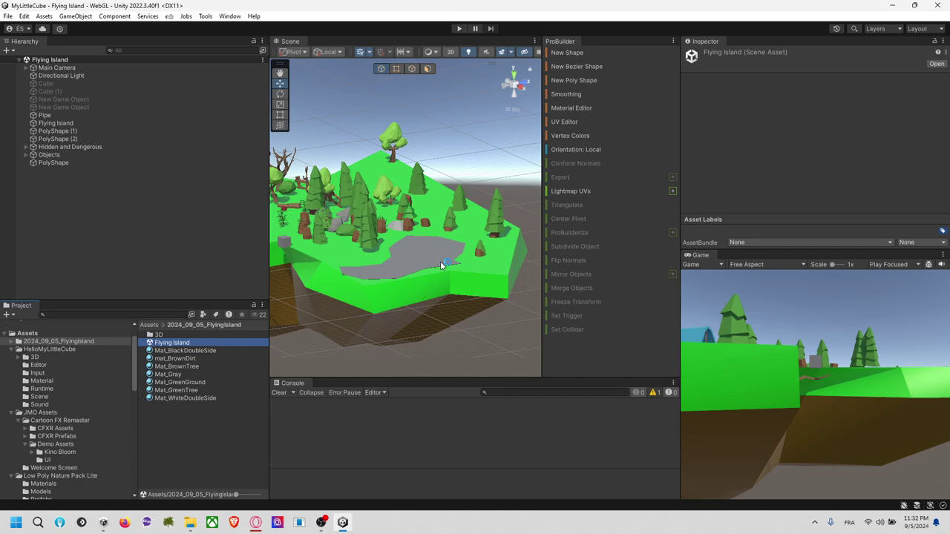
click(486, 181)
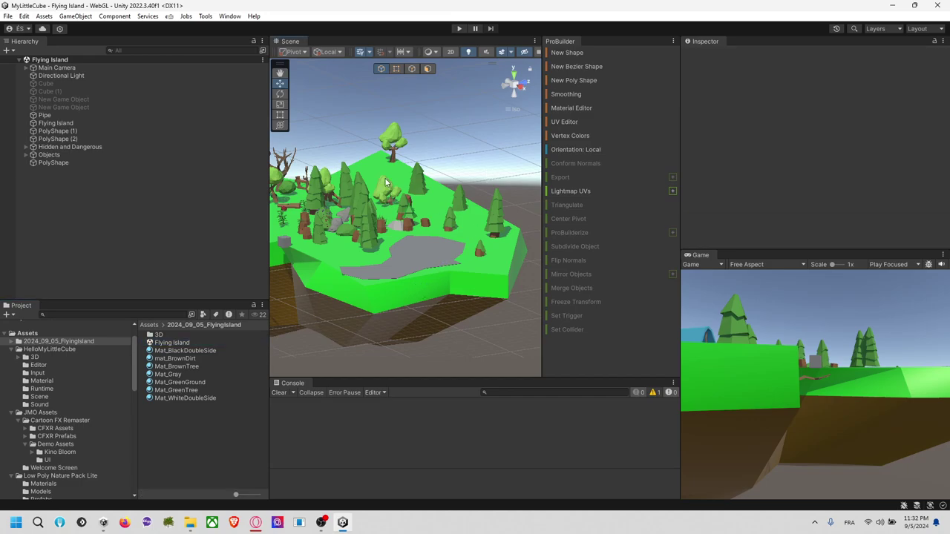
Load the Flying Island mesh first and the PolyShape mesh second into ProBuilder's experimental Boolean tool.
click(116, 16)
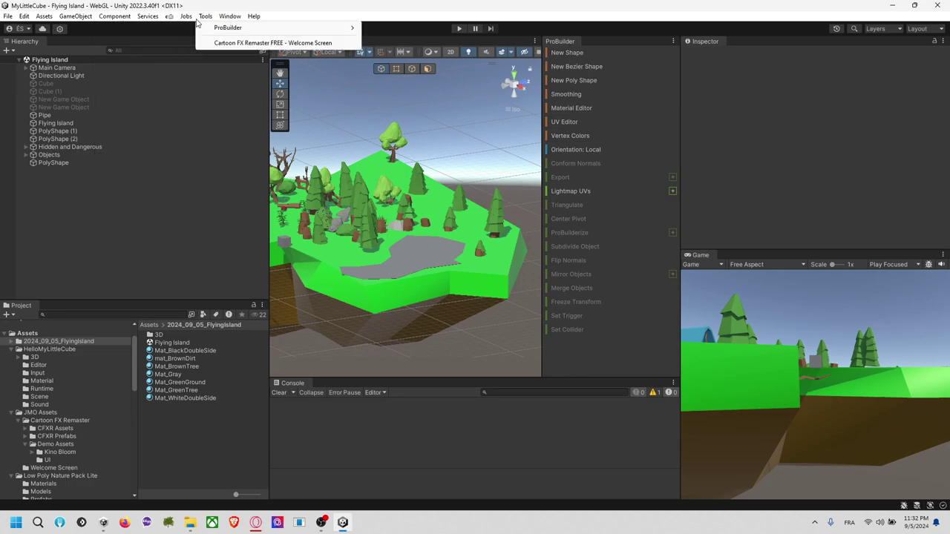
mouse_move(225, 16)
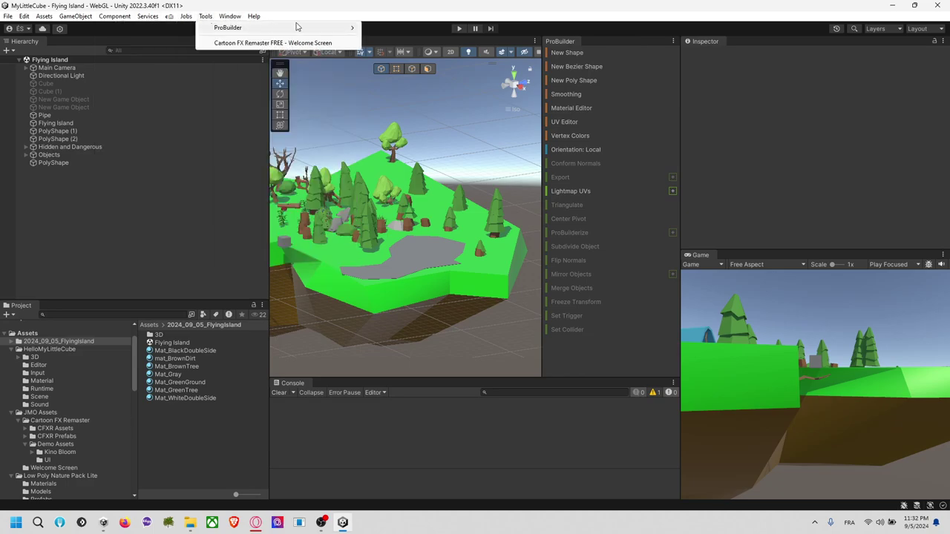
mouse_move(353, 28)
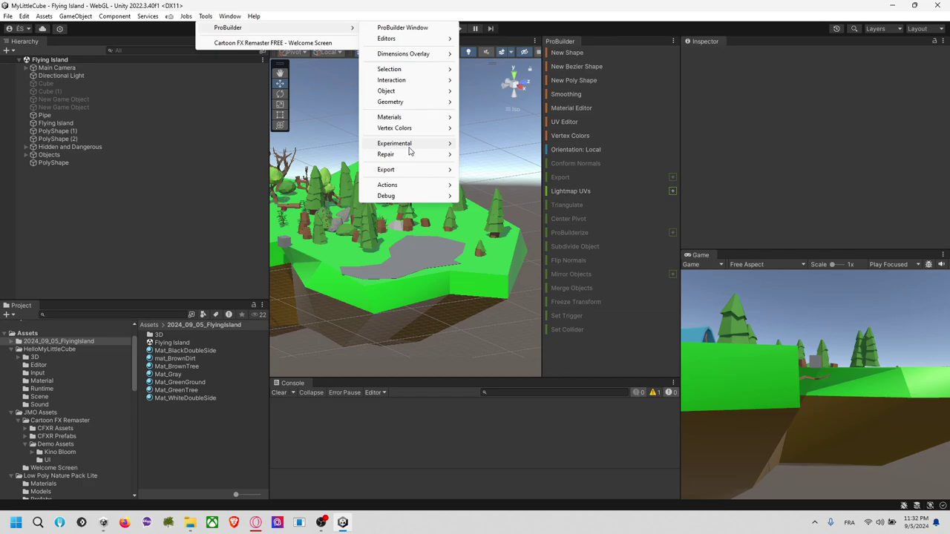
mouse_move(437, 148)
click(476, 145)
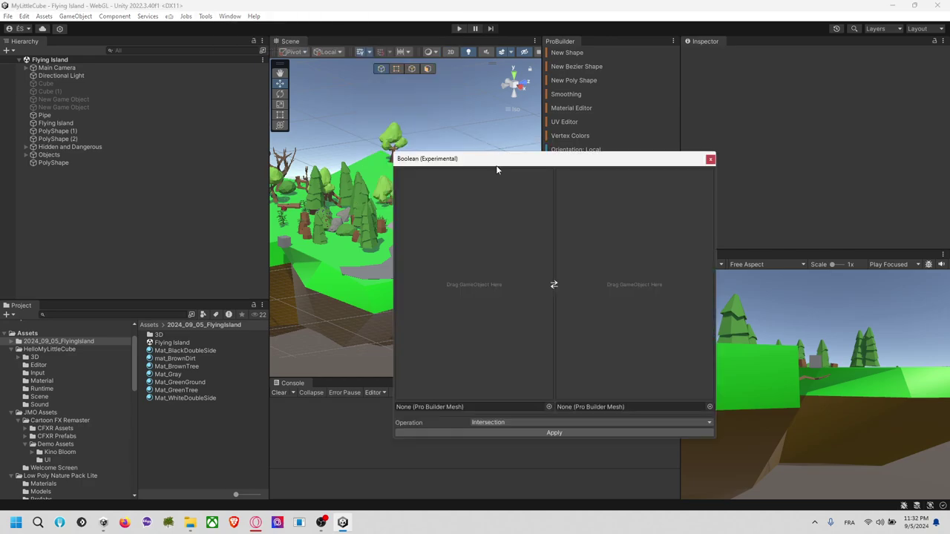
drag(496, 169, 537, 183)
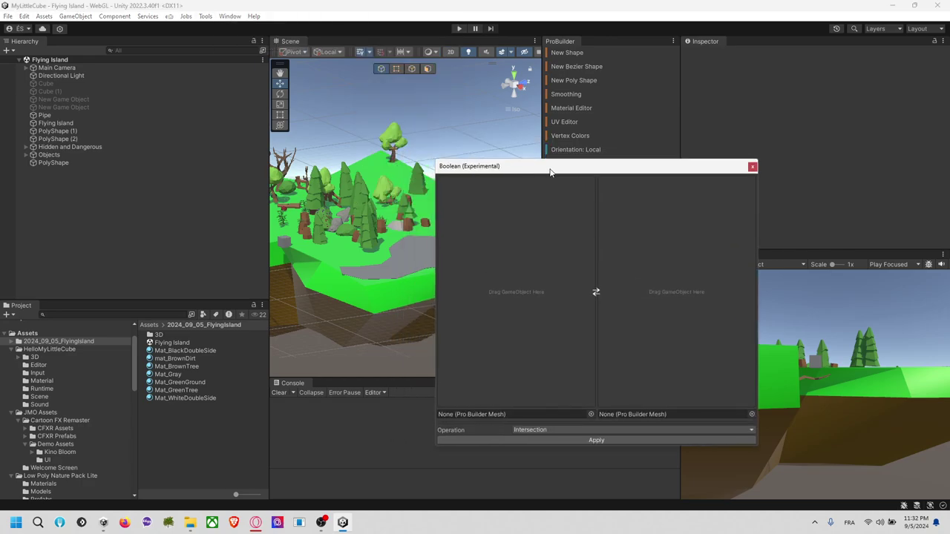
click(145, 123)
drag(67, 123, 478, 289)
click(408, 276)
drag(113, 166, 656, 314)
Try to cut the PolyShape out of the Flying Island with the Subtraction operation.
click(593, 436)
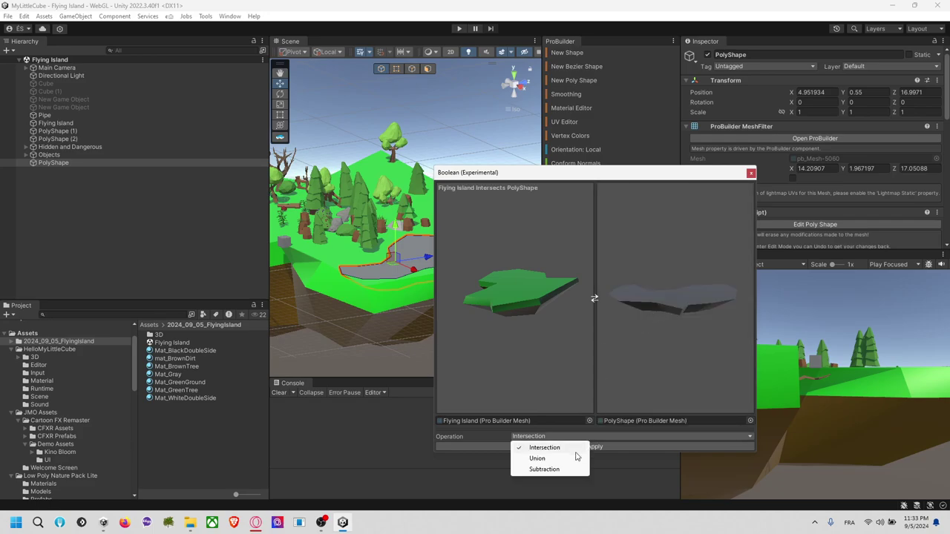
click(566, 470)
click(595, 447)
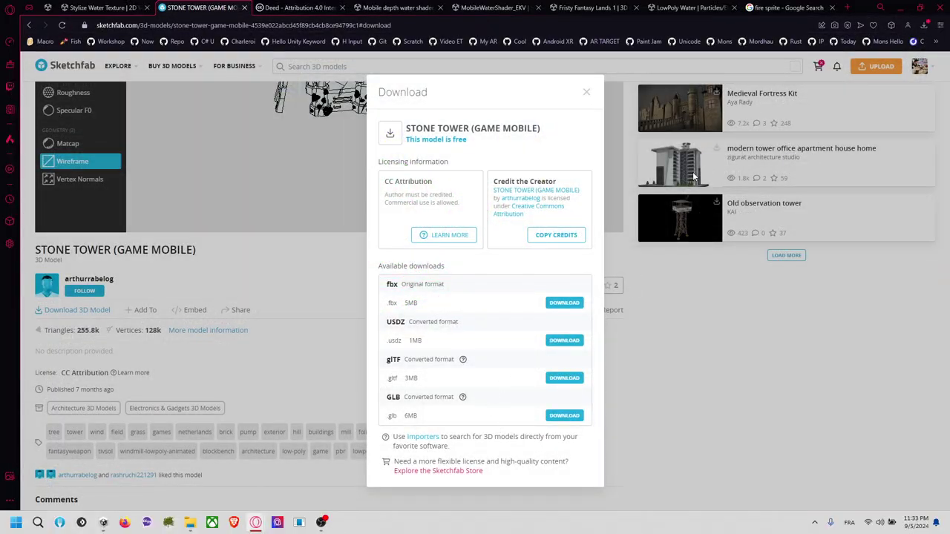
Dismiss the Sketchfab download dialog and reopen the MyLittleCube project from Unity Hub.
click(587, 95)
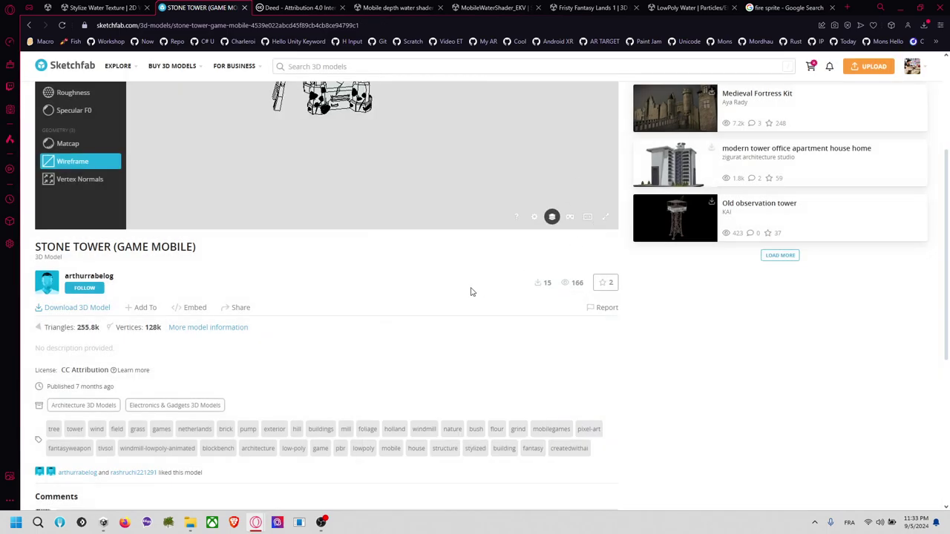
scroll(467, 292, up, 3)
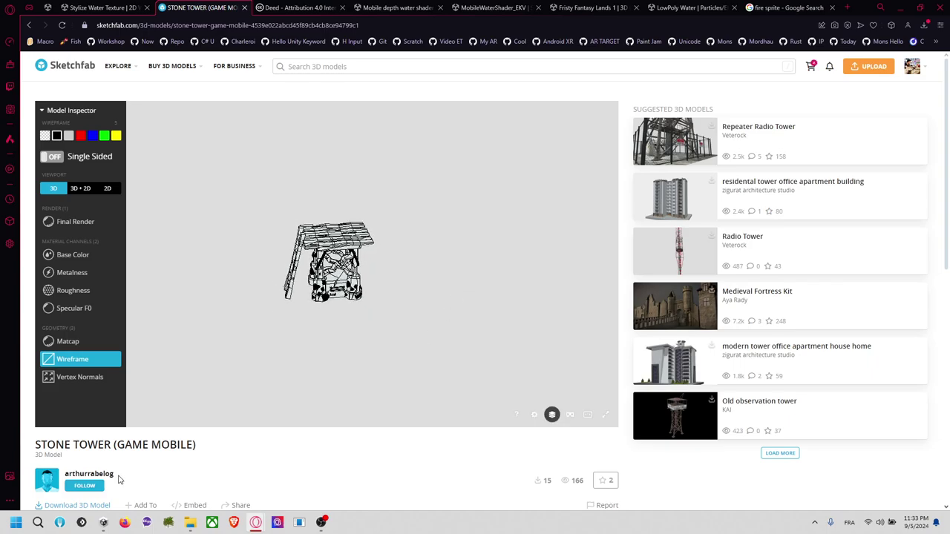
click(15, 524)
text(un)
click(141, 255)
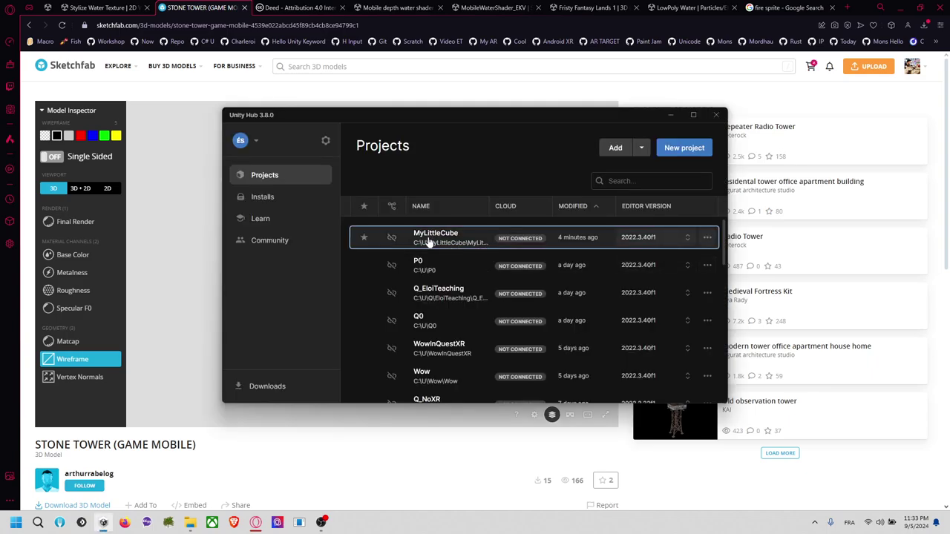
click(428, 242)
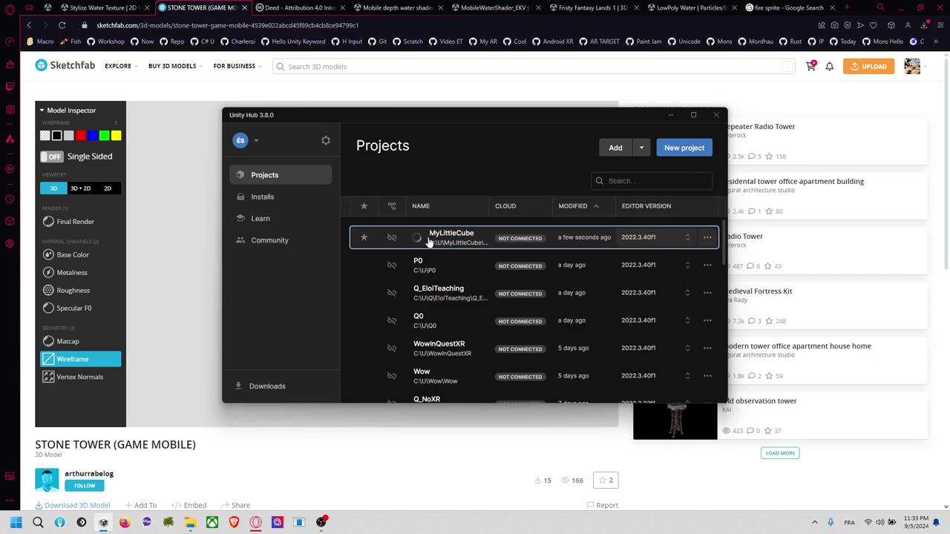
click(716, 115)
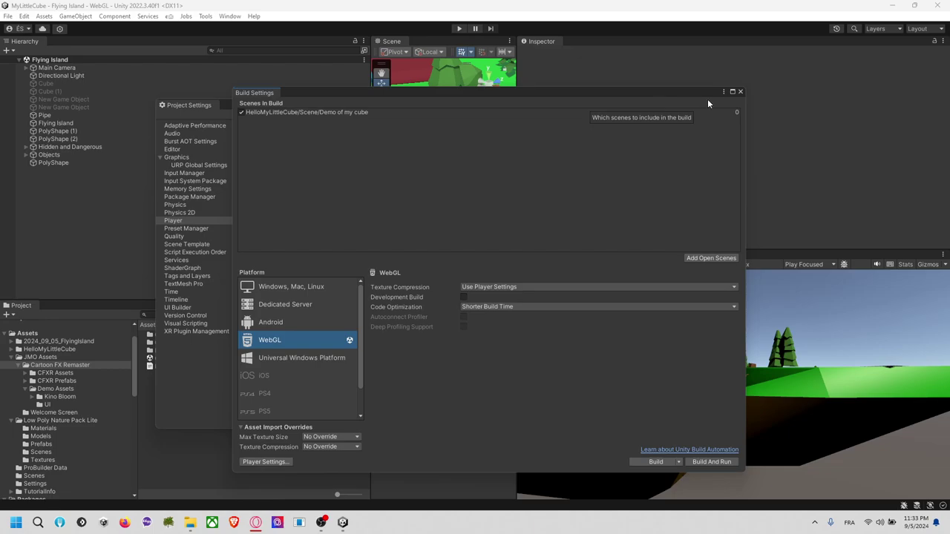
Close the Build Settings, Cartoon FX Remaster welcome and Project Settings windows.
click(740, 92)
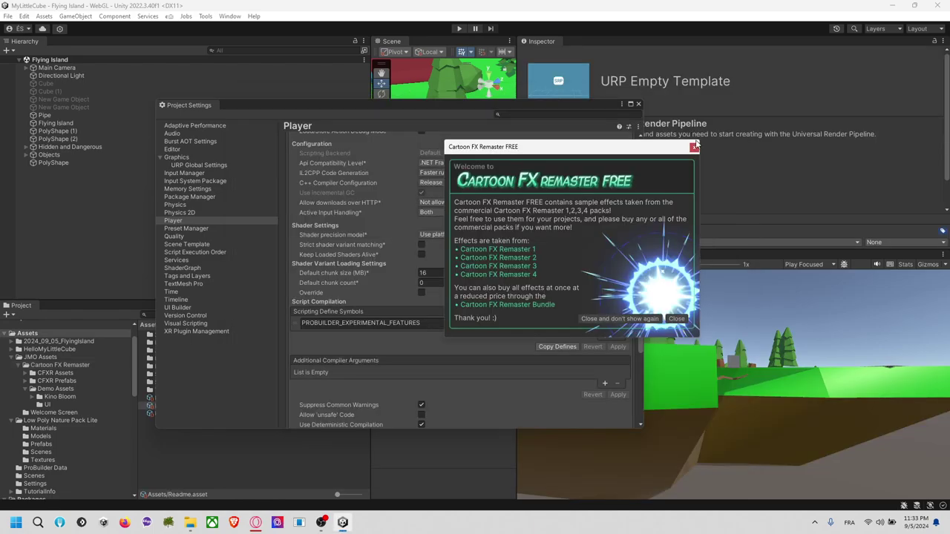
click(695, 143)
click(639, 104)
Raise the grey pond-shaped PolyShape above the island's surface to a Y position of about 0.96.
scroll(494, 131, down, 6)
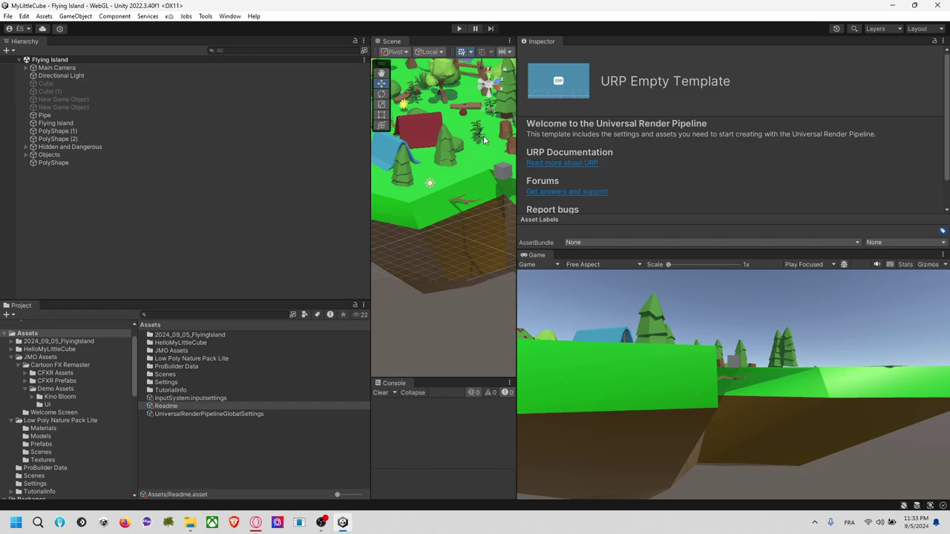
alt+drag(483, 136, 396, 163)
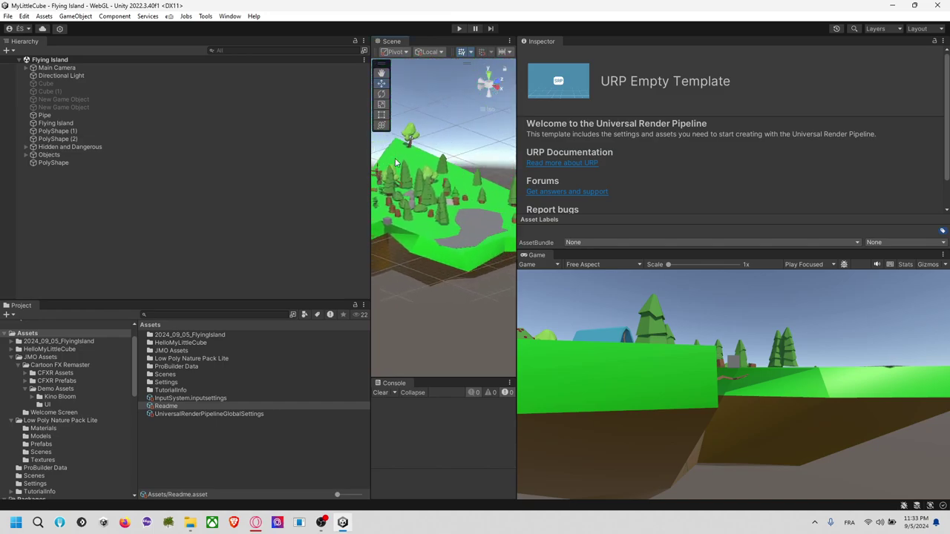
click(481, 221)
alt+drag(482, 222, 450, 216)
click(450, 216)
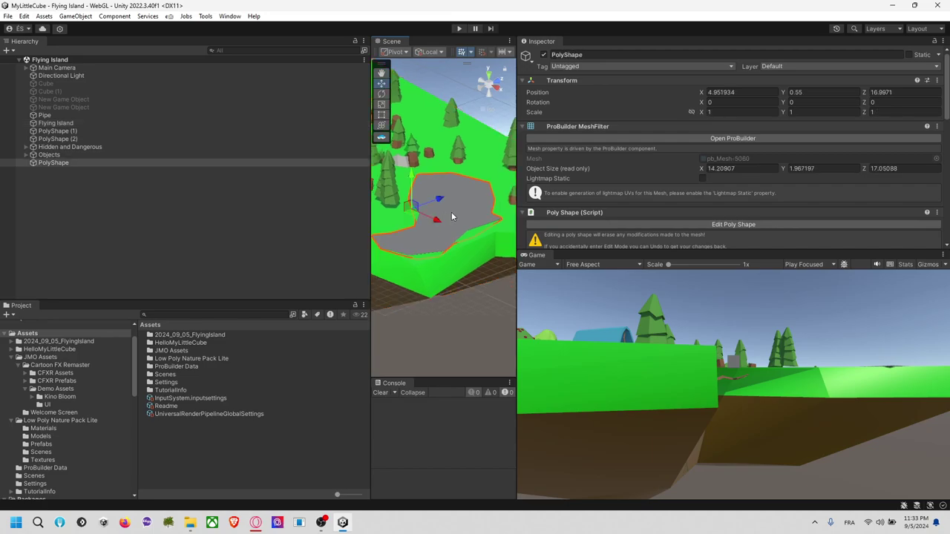
alt+drag(460, 208, 409, 172)
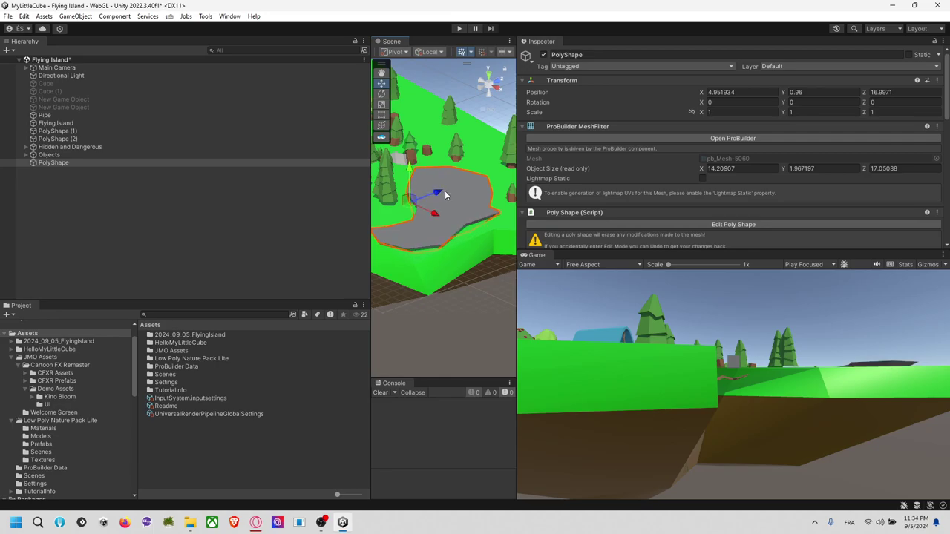
mouse_move(479, 197)
alt+mouse_down()
mouse_move(475, 171)
mouse_move(464, 212)
mouse_move(448, 192)
mouse_move(511, 125)
mouse_move(546, 136)
mouse_move(535, 163)
mouse_move(470, 180)
alt+mouse_up()
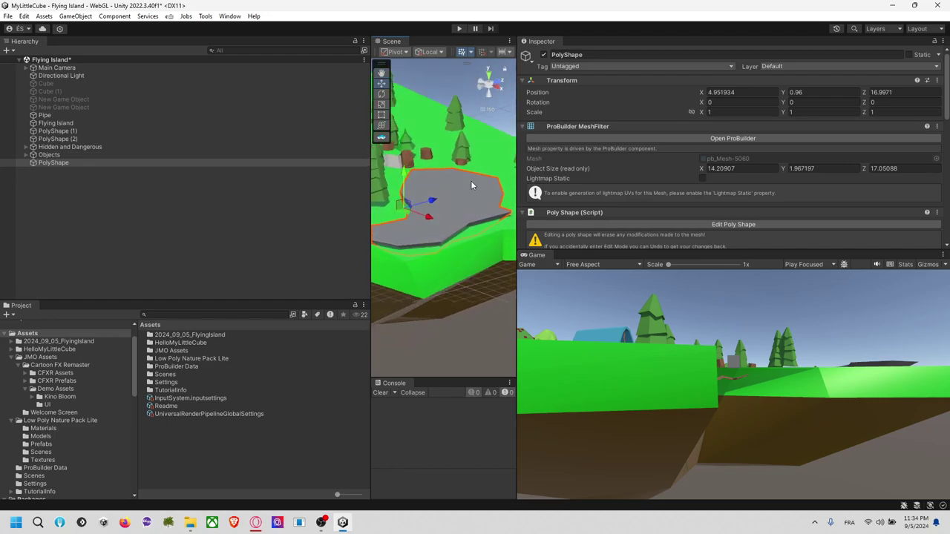
Try to export the Flying Island and PolyShape meshes together as OBJ with ProBuilder.
click(500, 146)
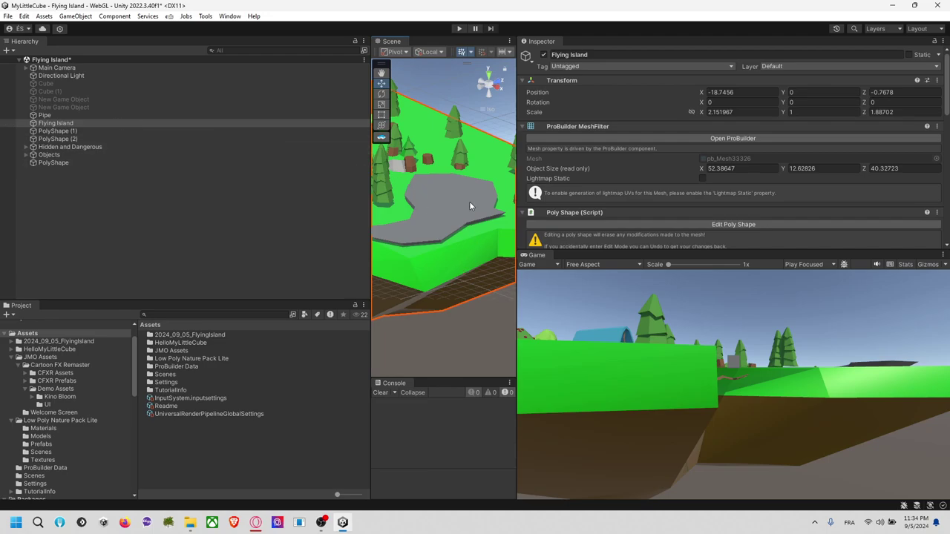
click(491, 137)
drag(483, 152, 469, 197)
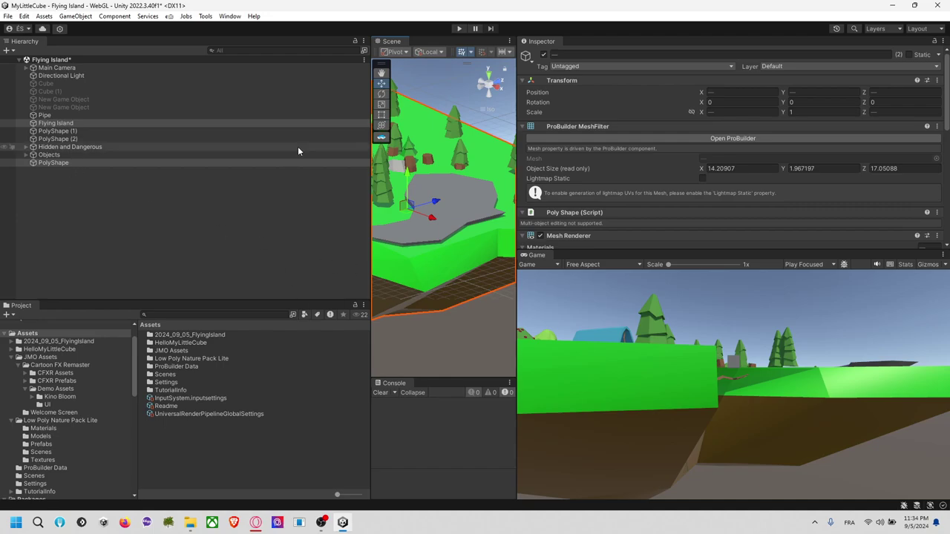
click(205, 17)
mouse_move(212, 29)
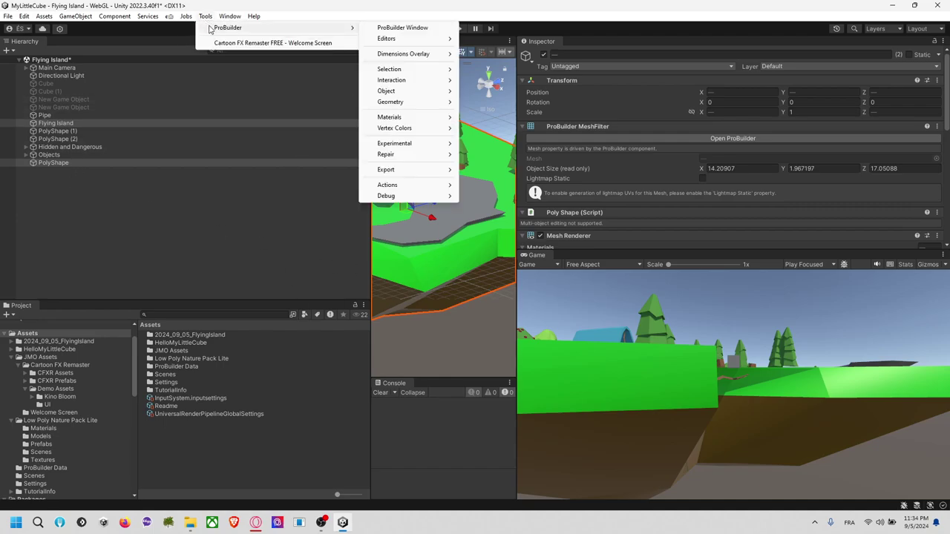
click(408, 28)
drag(514, 186, 691, 185)
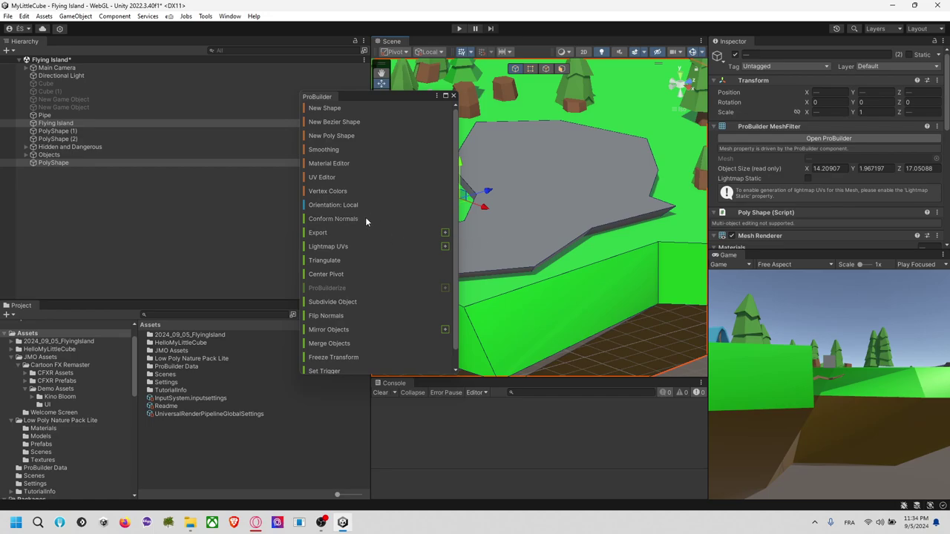
click(347, 233)
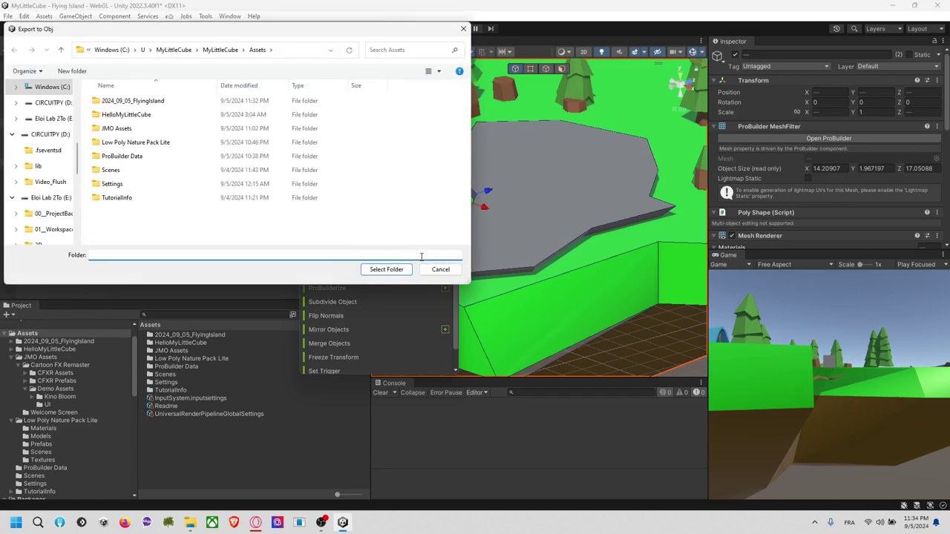
click(428, 268)
Lower the PolyShape into the island to a Y position of about 0.56 and close the ProBuilder window.
click(544, 229)
scroll(543, 229, down, 3)
middle_drag(549, 213, 595, 189)
drag(519, 152, 517, 162)
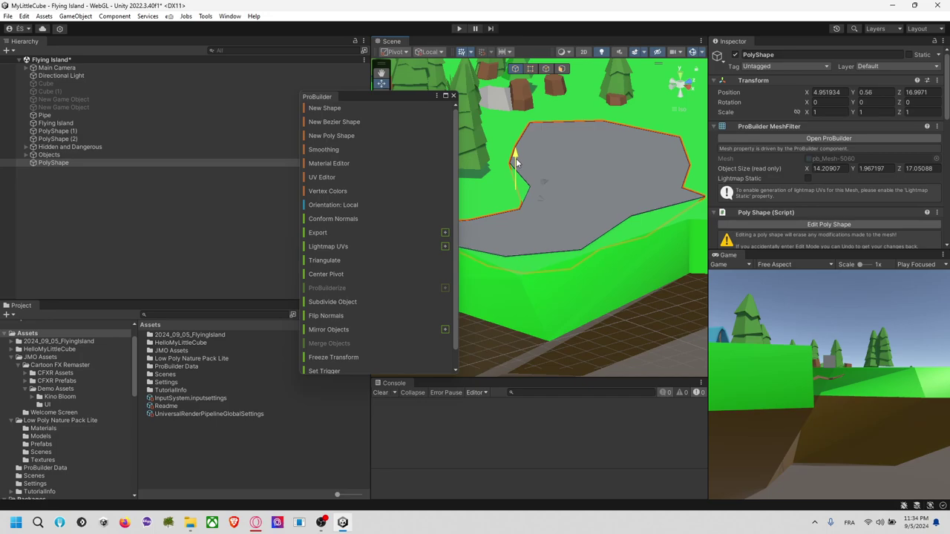
click(632, 356)
right_drag(620, 202, 487, 153)
alt+drag(488, 153, 628, 201)
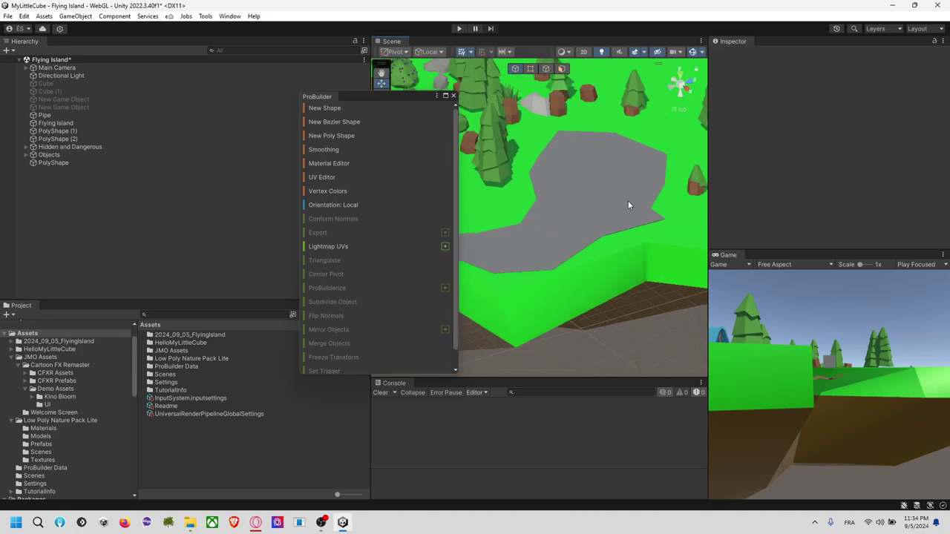
click(453, 95)
Switch to the browser, return from the Sketchfab stone tower page to the workshop issue and review its LowPoly Water entry.
key(alt+Tab)
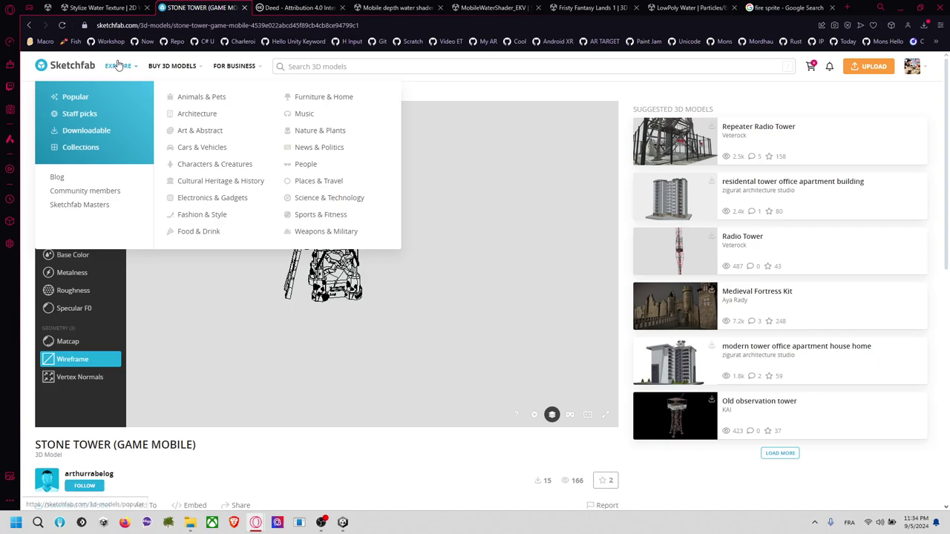
scroll(89, 99, down, 3)
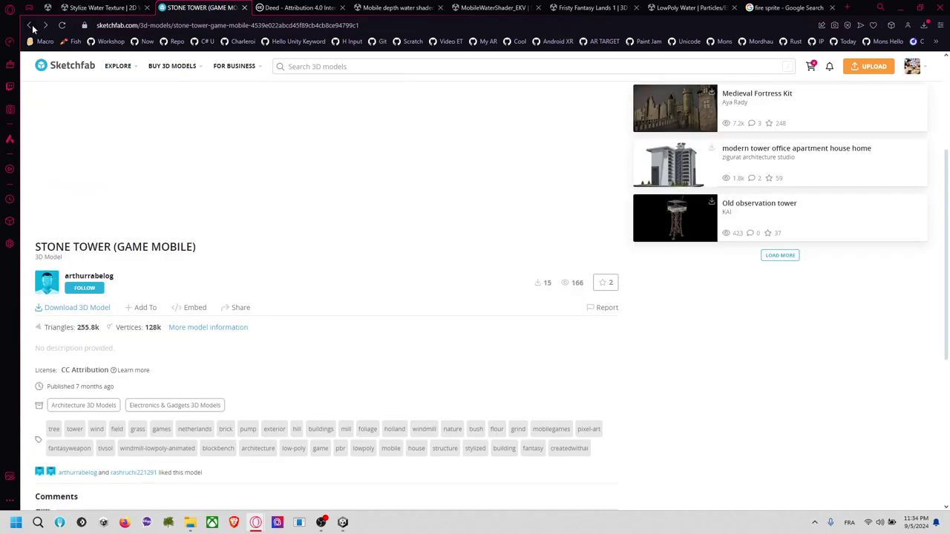
scroll(327, 267, down, 4)
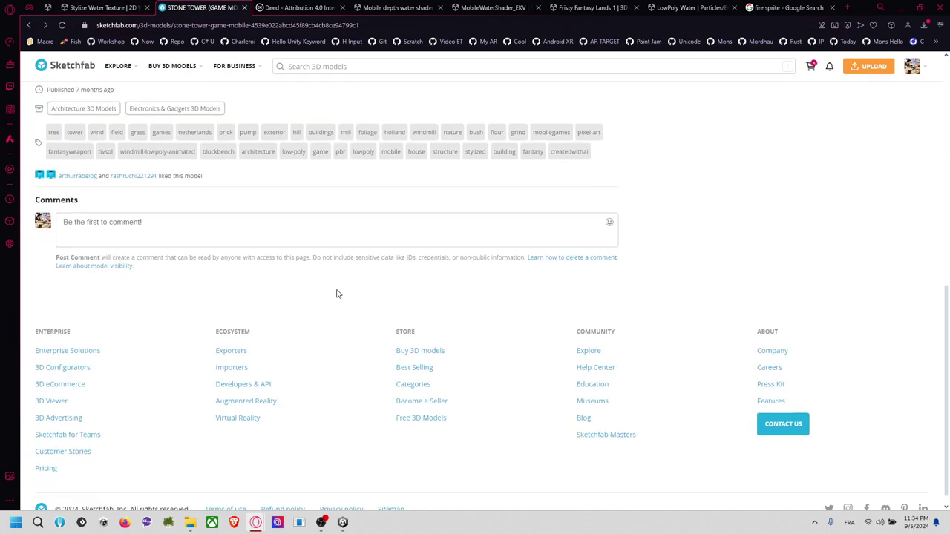
scroll(332, 285, up, 7)
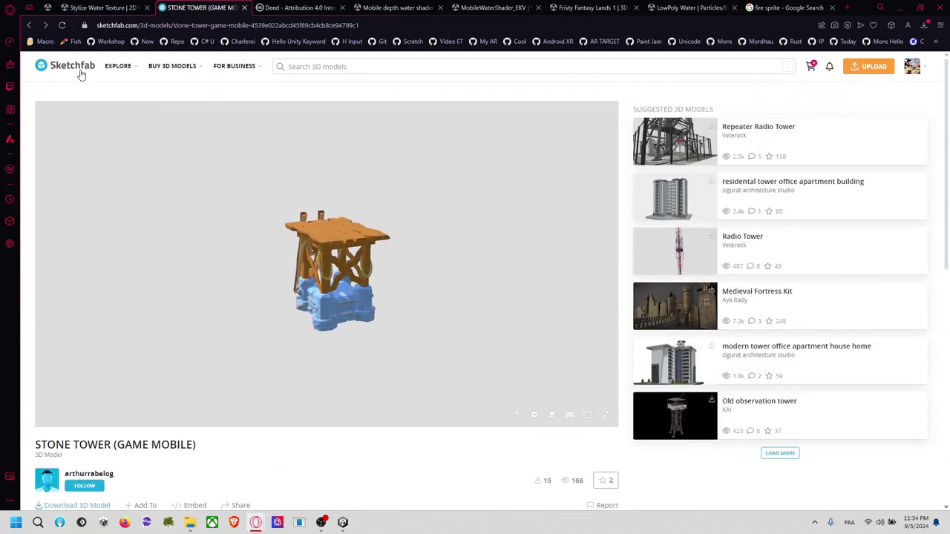
click(29, 26)
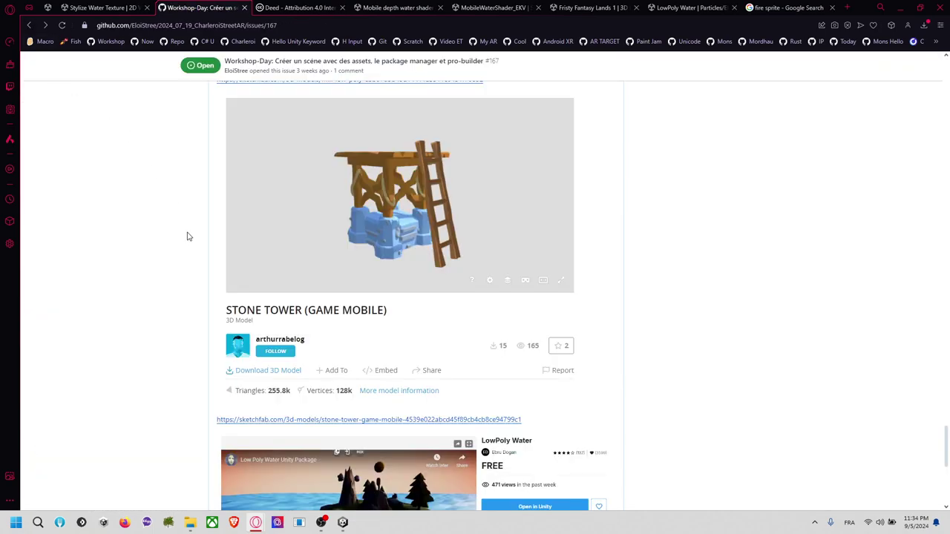
scroll(442, 304, down, 3)
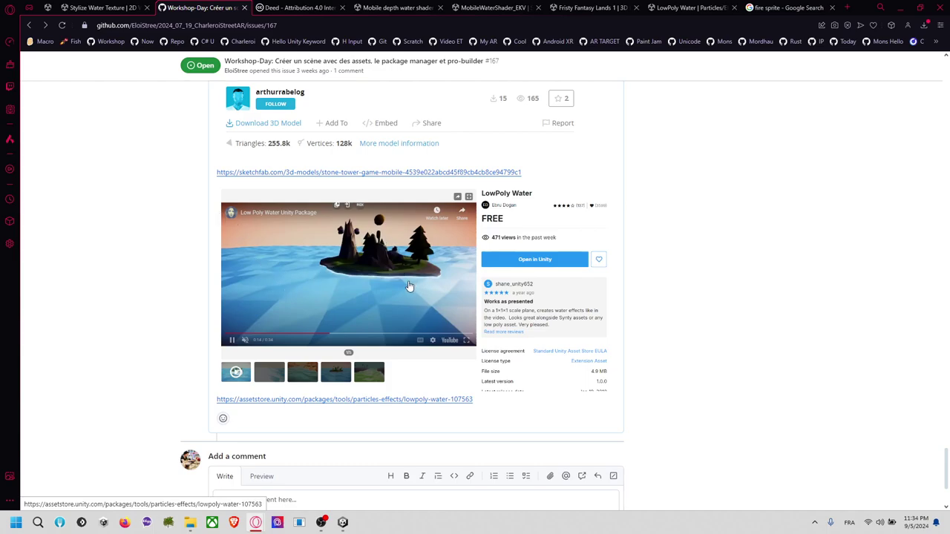
scroll(408, 289, down, 3)
scroll(416, 311, up, 2)
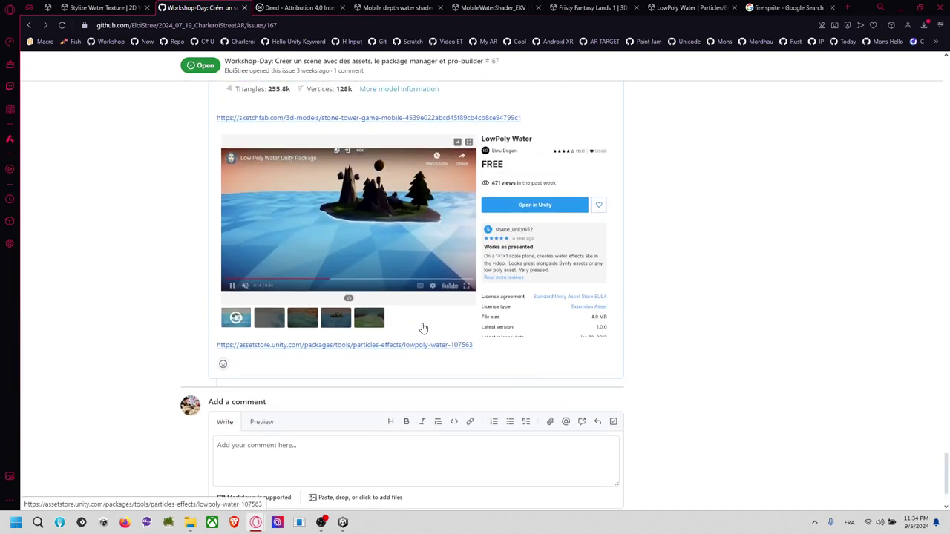
Compare the Mobile depth water shader and MobileWaterShader_EKV asset pages, examining the preview images of MobileWaterShader_EKV.
click(496, 11)
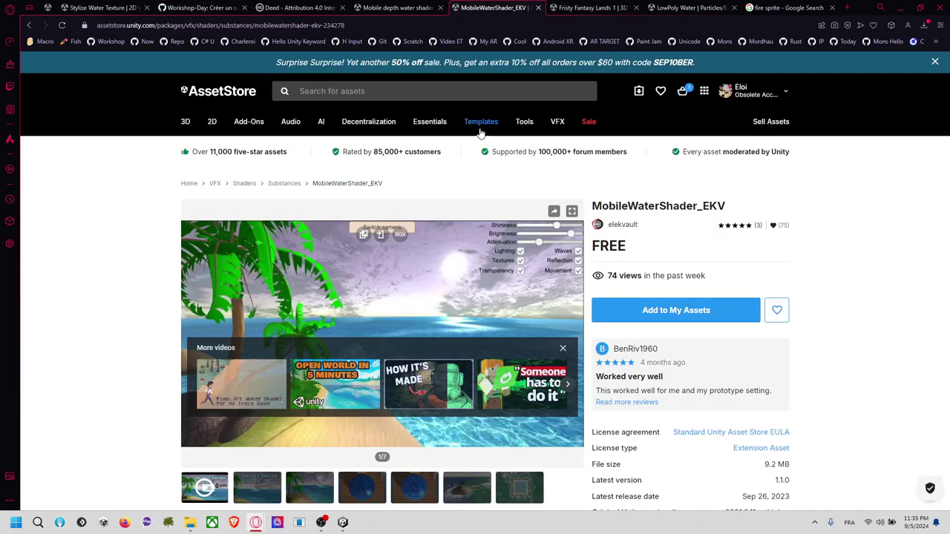
click(401, 7)
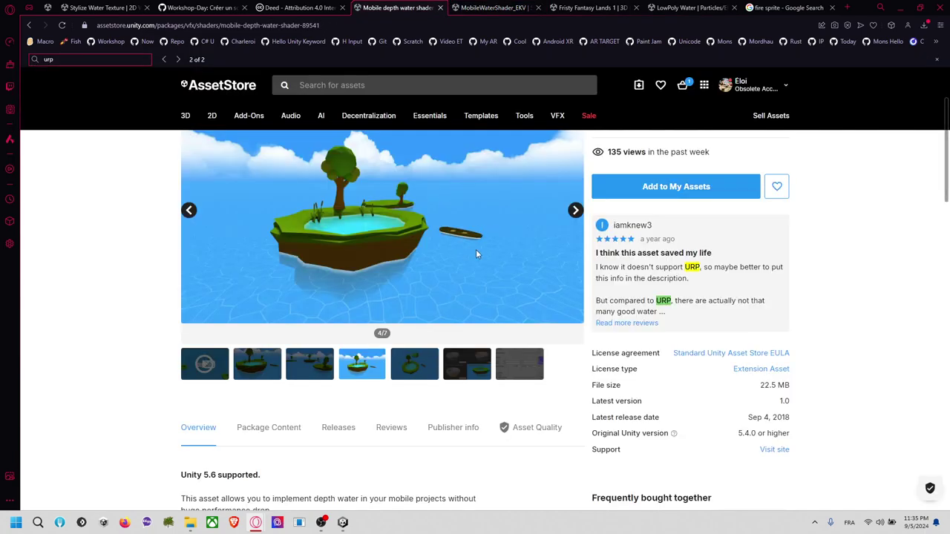
click(493, 7)
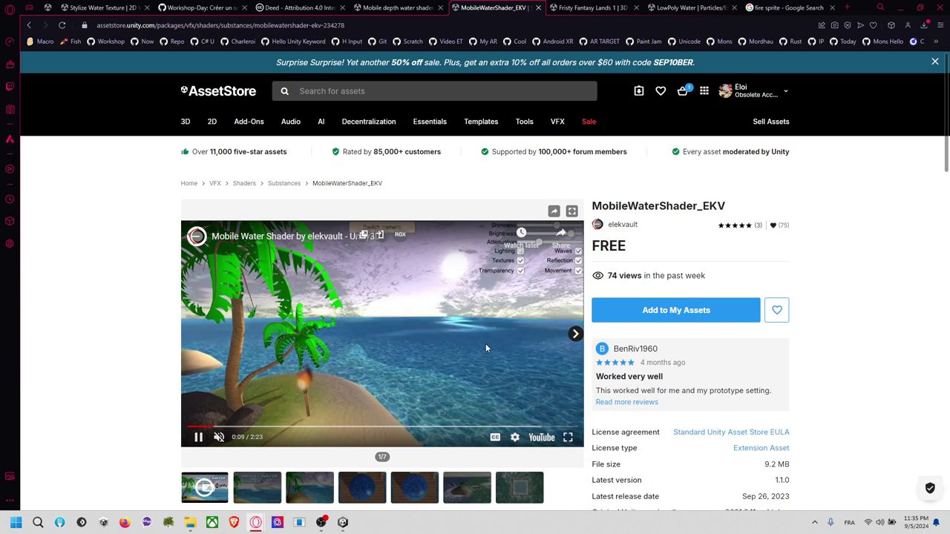
scroll(445, 386, down, 1)
click(362, 438)
right_click(484, 295)
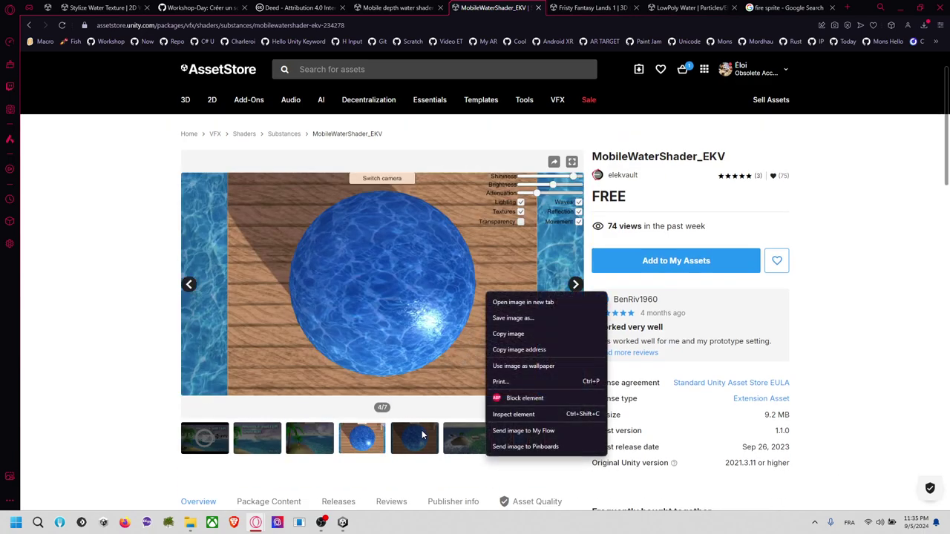
click(424, 430)
click(449, 441)
click(519, 449)
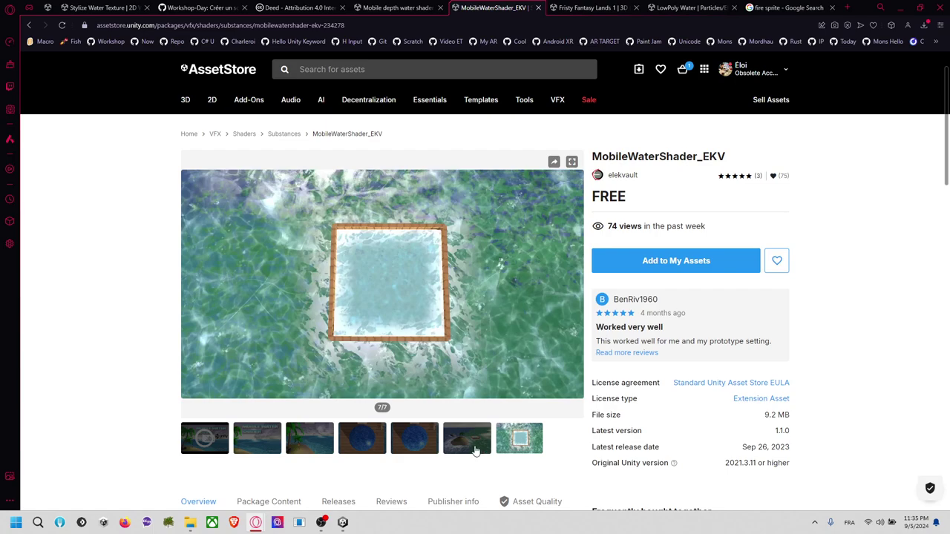
click(414, 445)
click(362, 445)
click(310, 444)
click(257, 444)
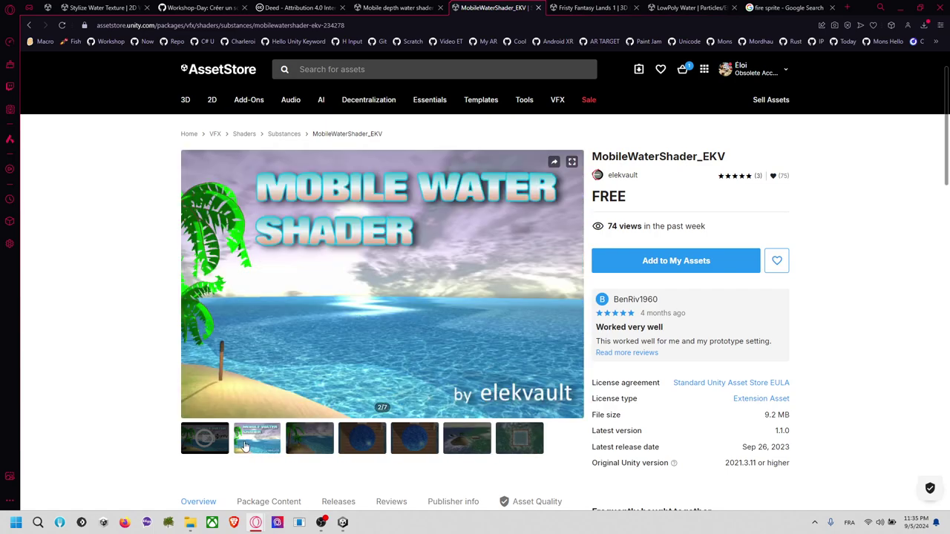
Check the Fristy Fantasy Lands 1 page, revisit both water shader pages and view the Creative Commons Attribution 4.0 deed.
click(579, 8)
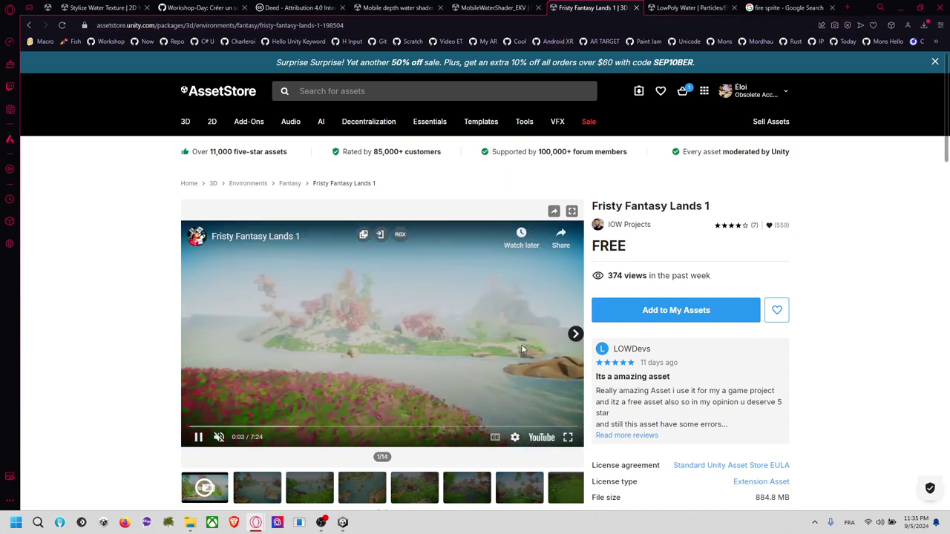
click(456, 9)
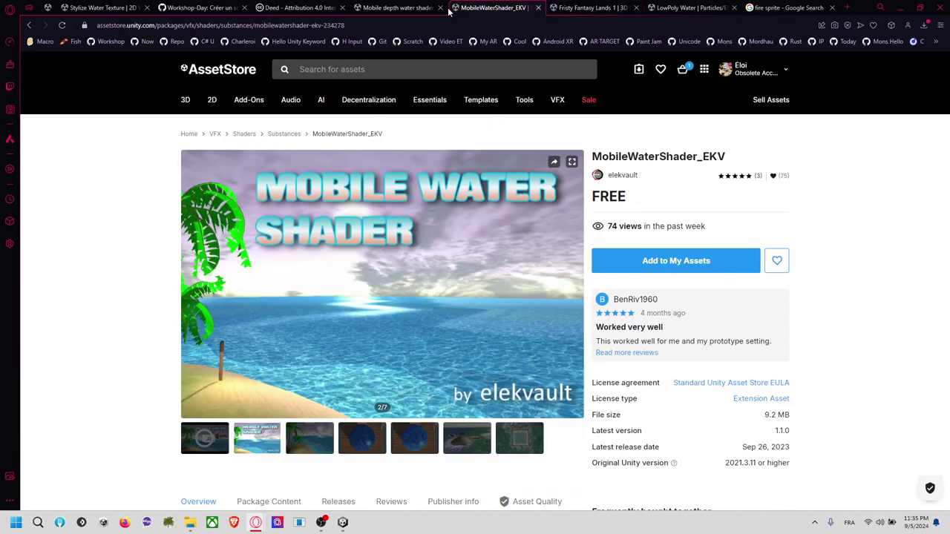
click(427, 8)
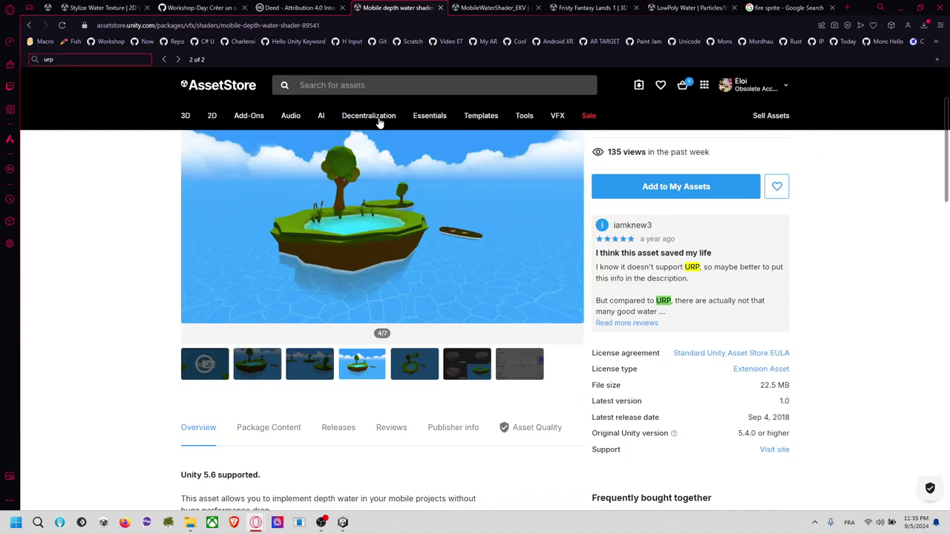
click(305, 8)
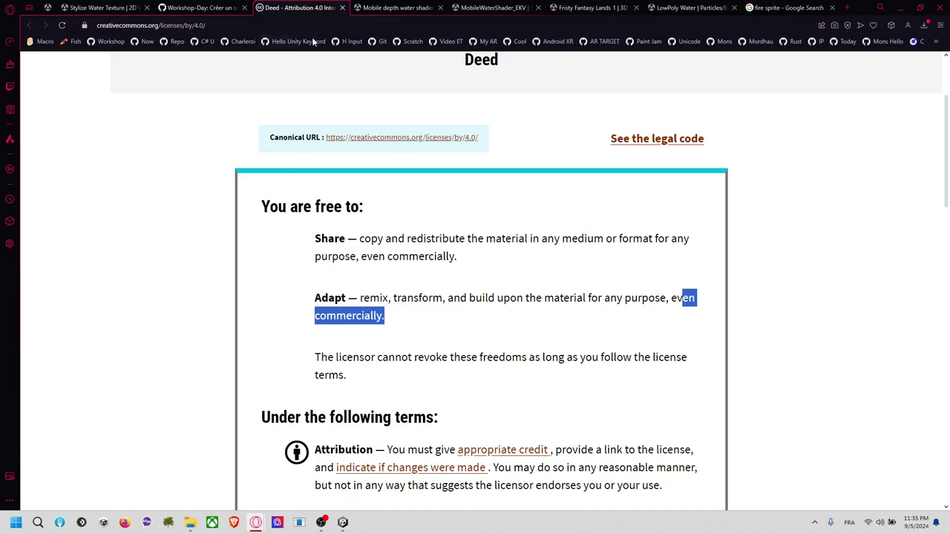
Switch to Unity and search My Assets for "water" in the Package Manager.
key(alt+Tab)
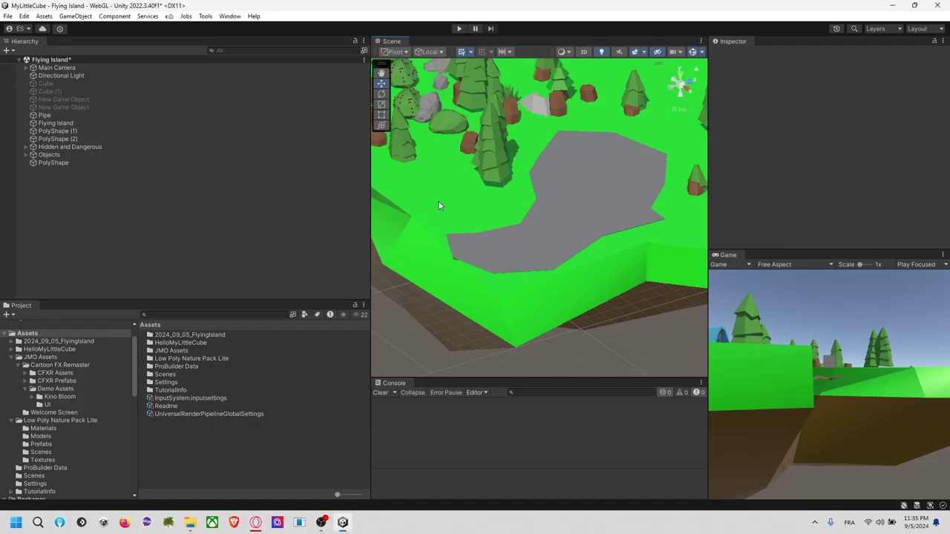
click(586, 215)
click(229, 16)
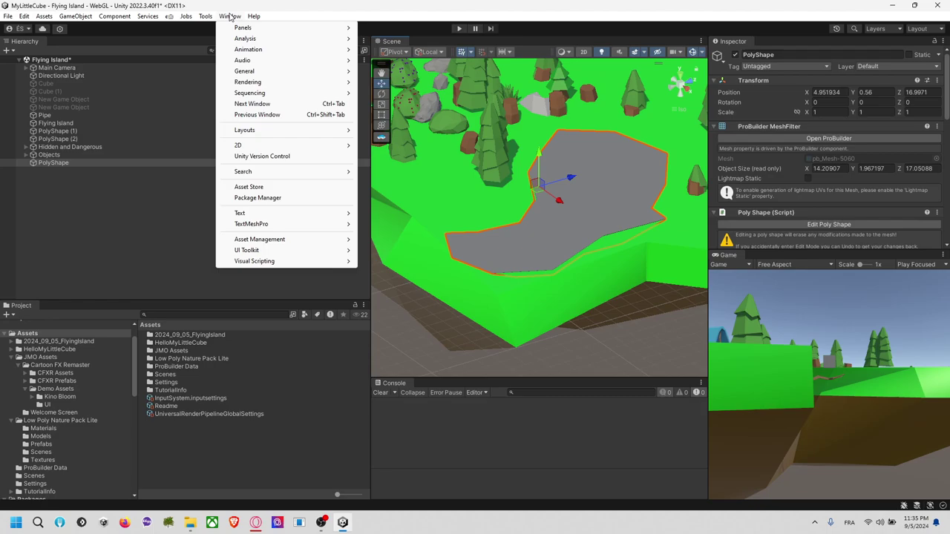
click(288, 197)
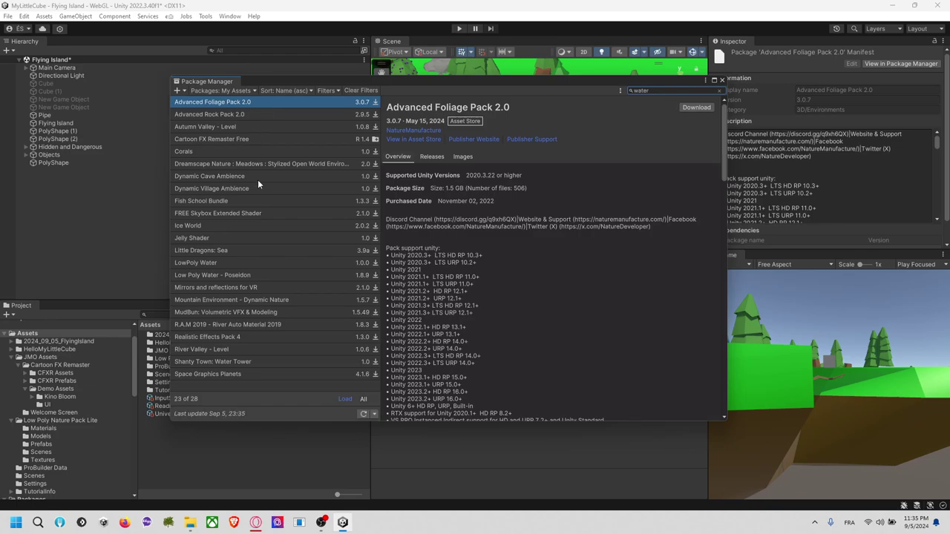
Compare the listed water-related packages and download LowPoly Water 1.0.0.
click(204, 262)
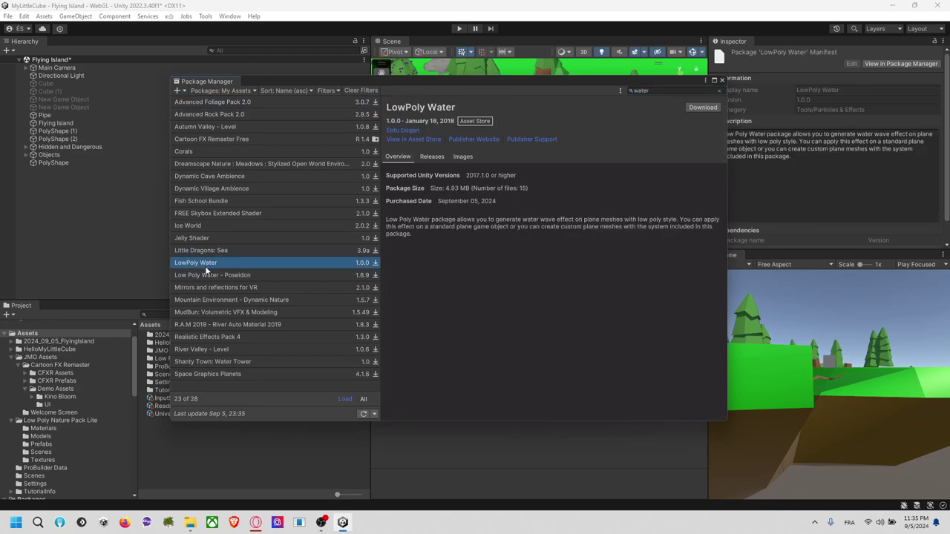
click(206, 275)
click(226, 264)
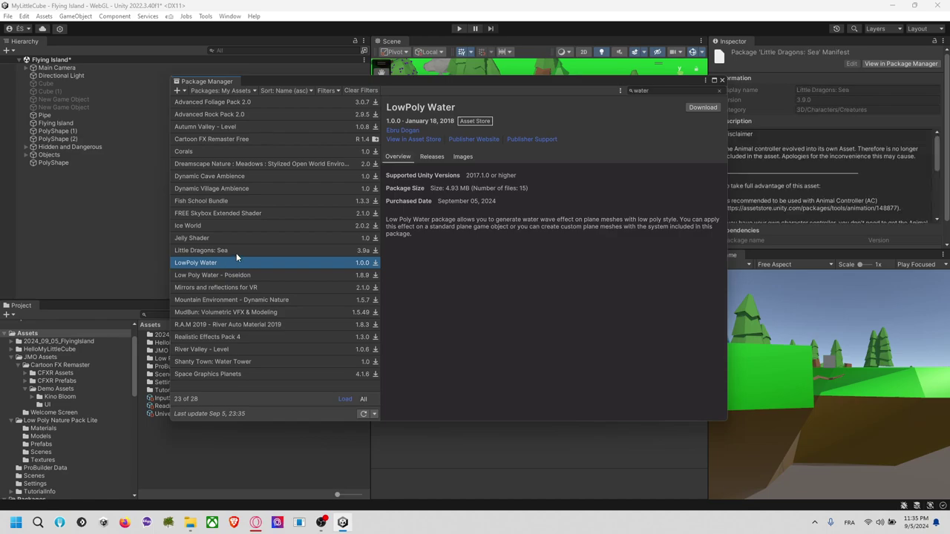
click(235, 250)
click(236, 226)
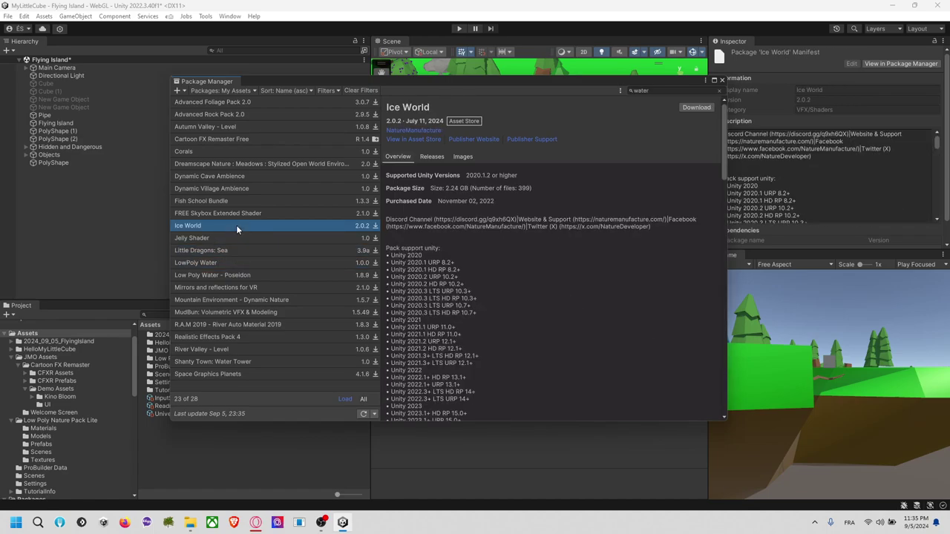
click(238, 263)
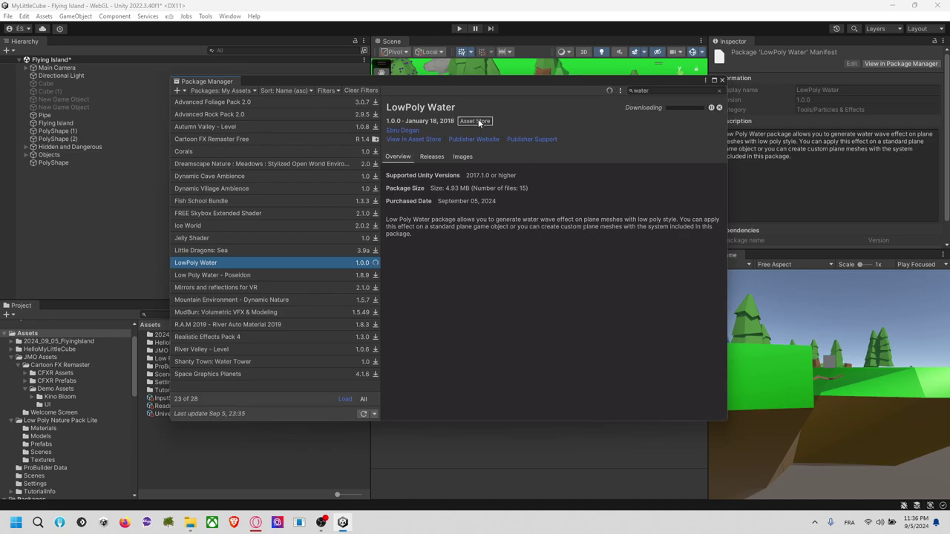
View the LowPoly Water publisher's website and the package's Asset Store page in the browser.
click(473, 138)
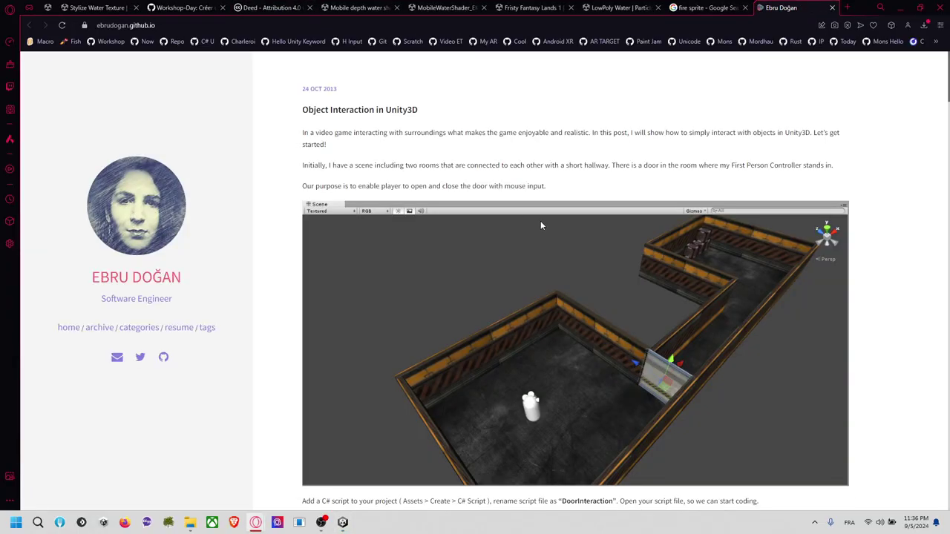
key(alt+Tab)
click(427, 142)
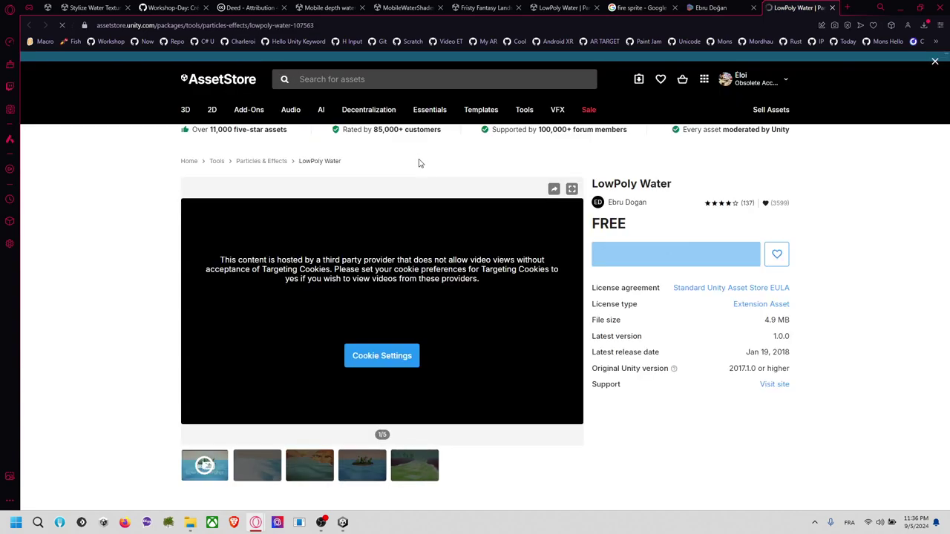
scroll(417, 215, down, 2)
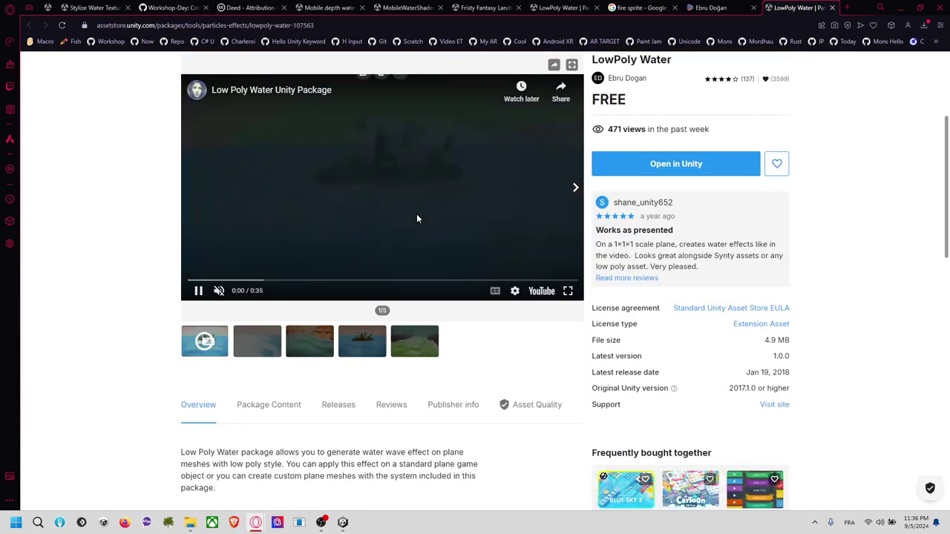
scroll(180, 215, up, 2)
Switch back to Unity, import all LowPoly Water package files into the project and close the Package Manager.
key(alt+Tab)
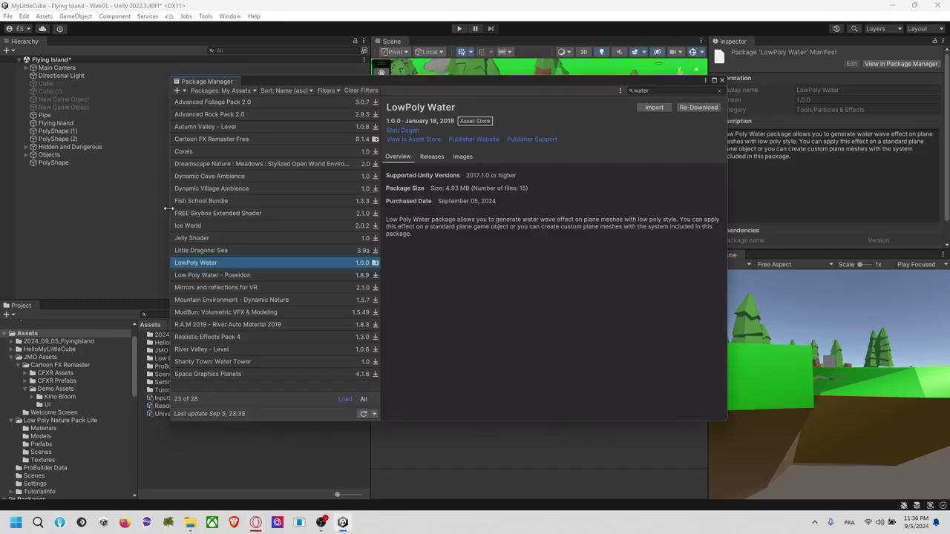
click(652, 108)
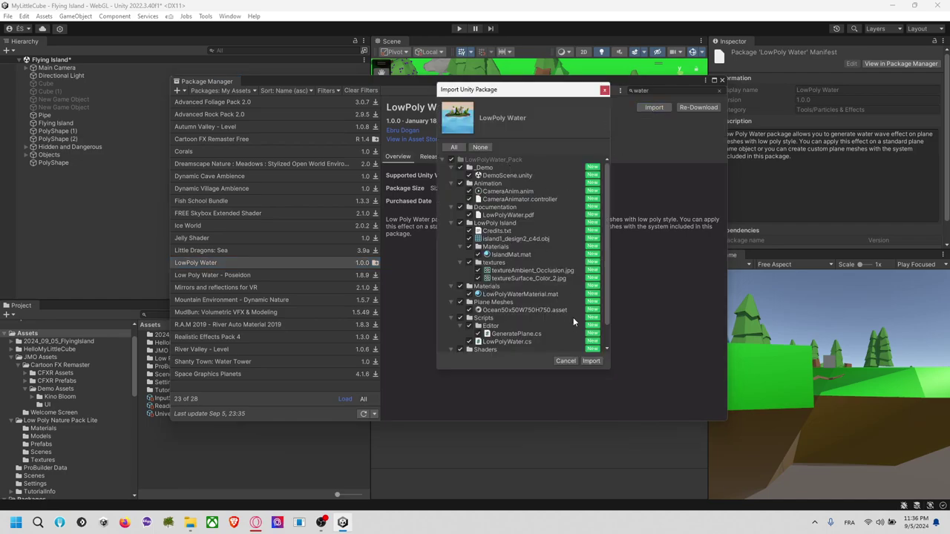
click(591, 361)
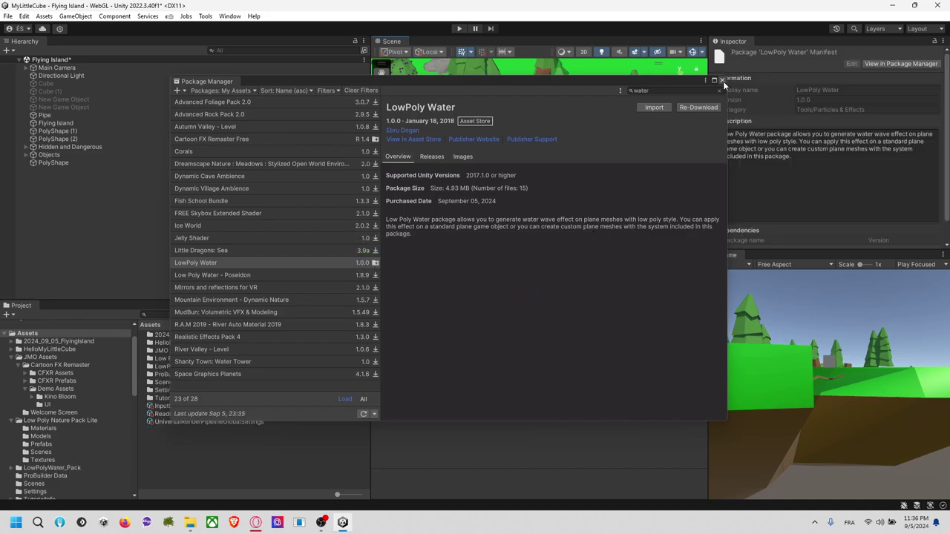
click(722, 80)
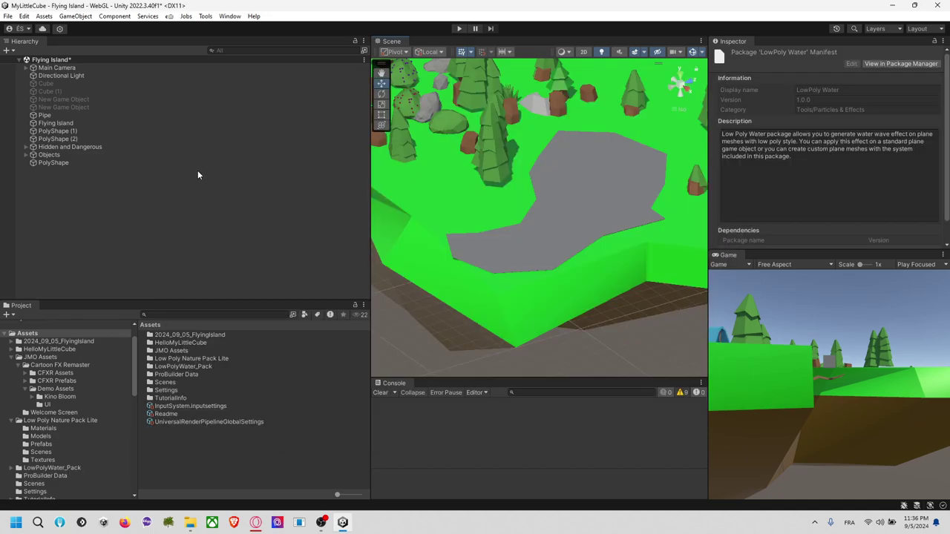
Open the LowPolyWater_Pack folder in the project assets, save the Flying Island scene and select the pack's Shaders folder.
click(189, 343)
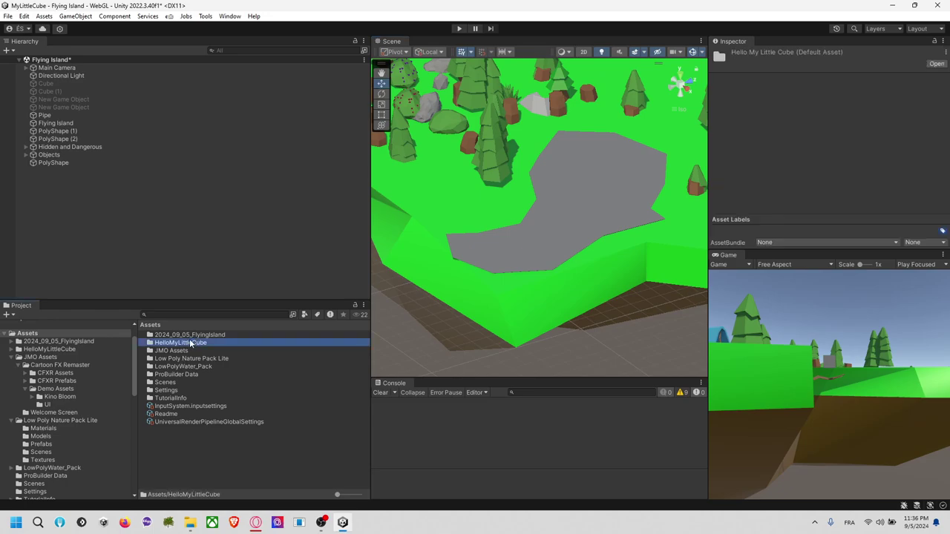
click(178, 367)
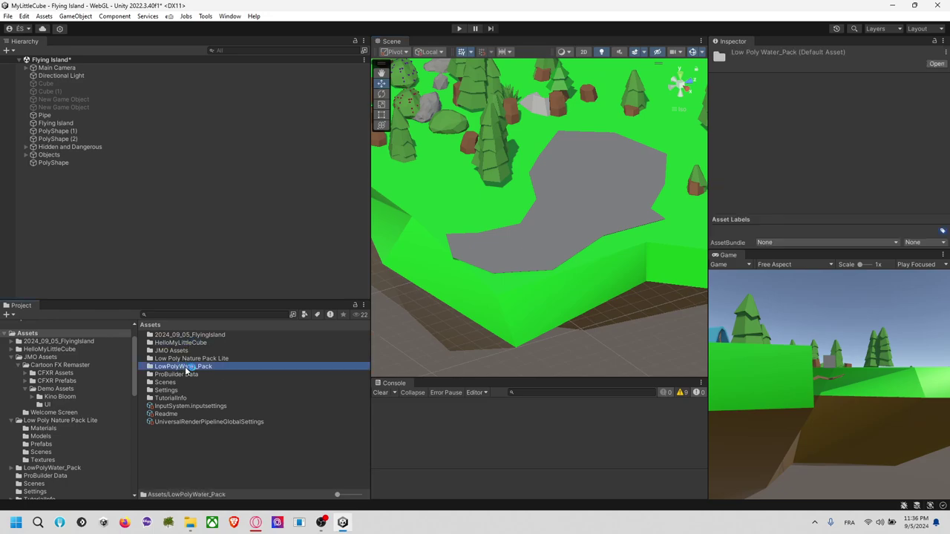
double_click(205, 366)
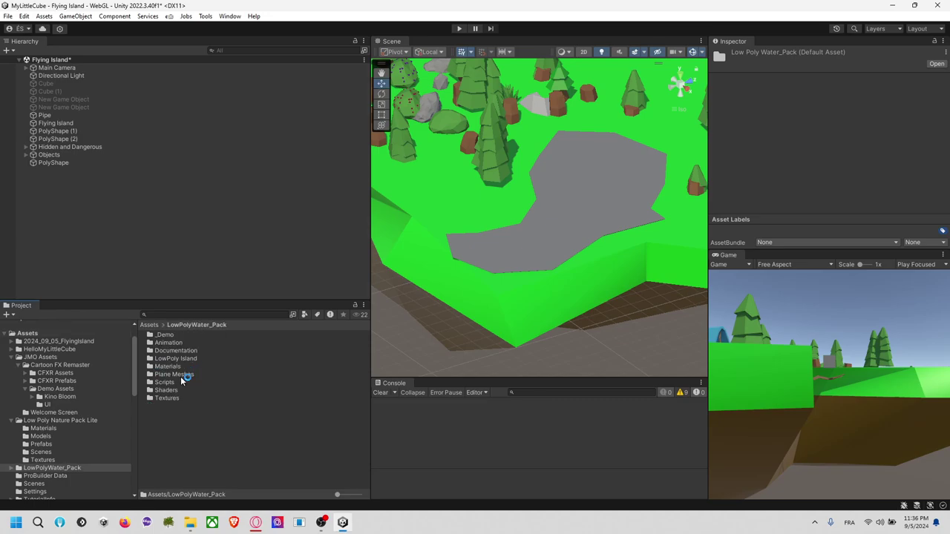
key(ctrl+s)
click(178, 390)
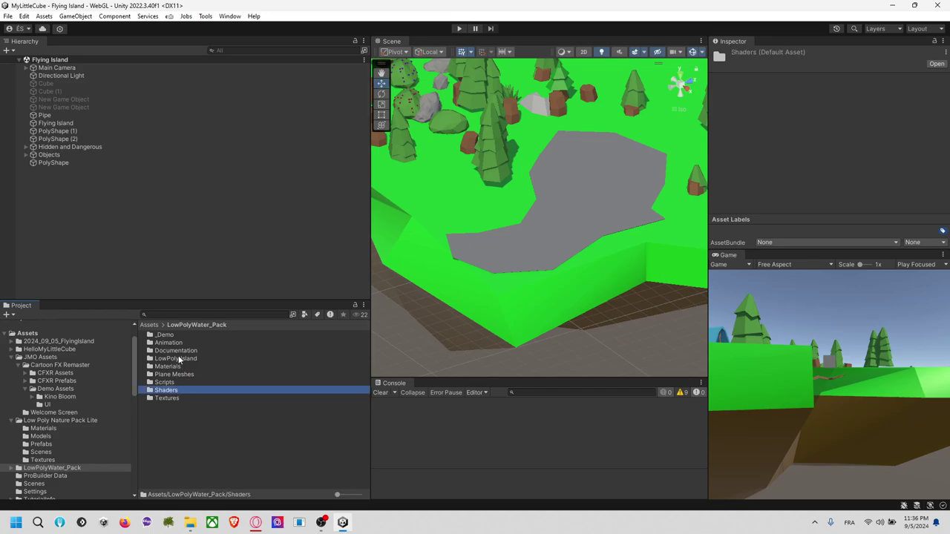
Open the DemoScene from the water pack's _Demo folder.
click(176, 351)
double_click(165, 334)
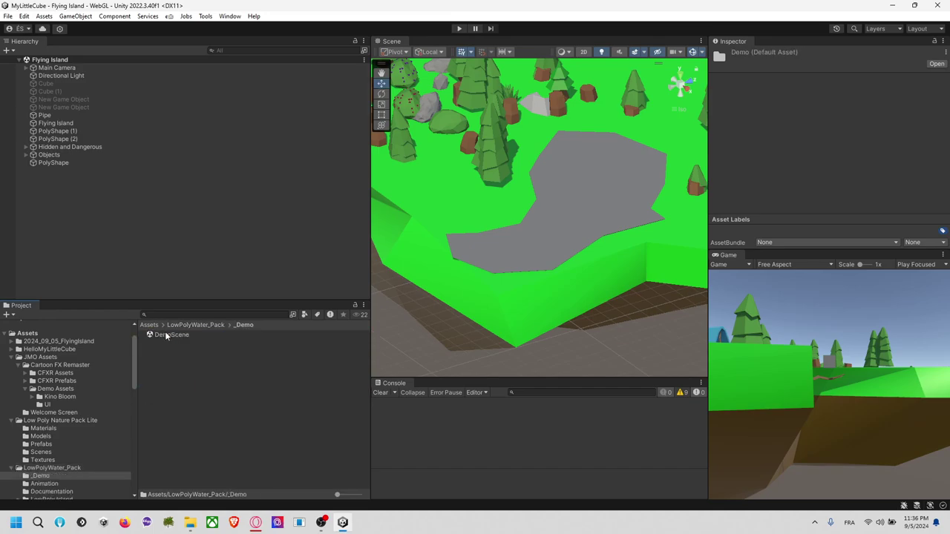
double_click(171, 335)
scroll(505, 245, down, 5)
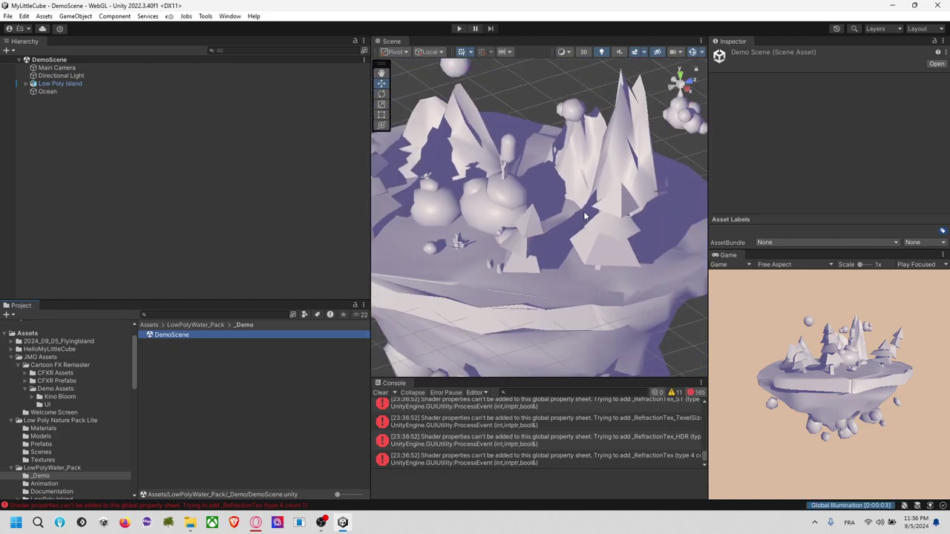
Examine the Low Poly Island model in the demo scene and clear the console messages.
scroll(584, 216, down, 6)
click(624, 241)
right_drag(624, 241, 541, 285)
click(561, 237)
click(661, 169)
click(547, 216)
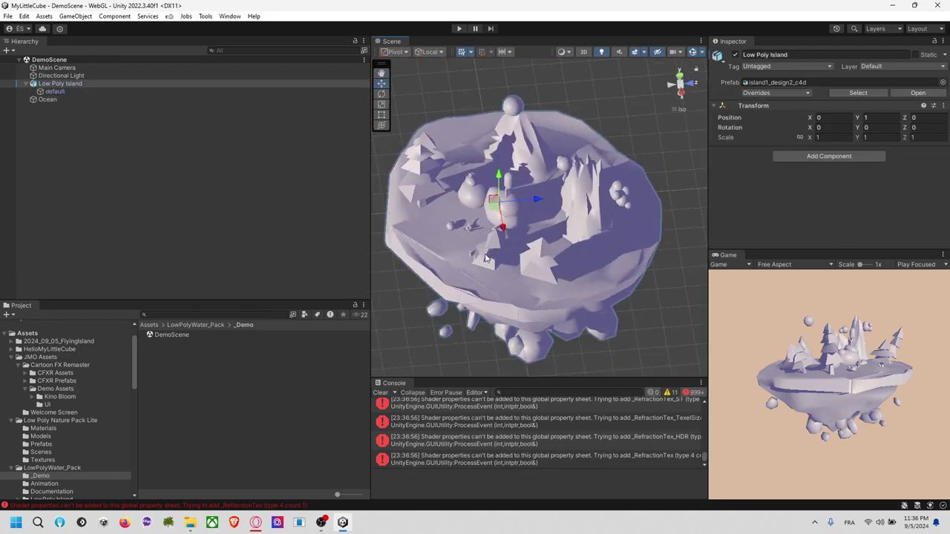
click(380, 395)
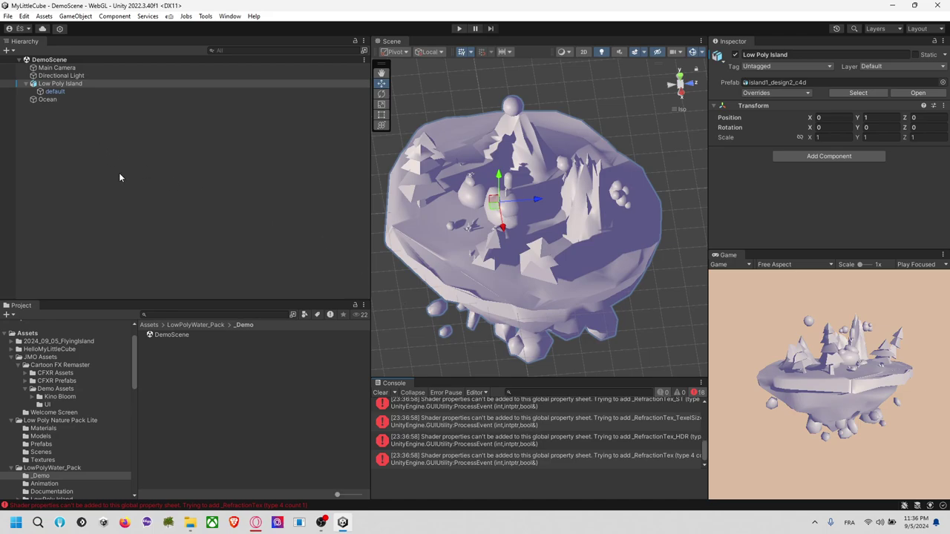
Inspect the LowPolyWaterMaterial from the pack's Materials folder and view its available shader choices.
click(165, 338)
scroll(102, 435, down, 3)
click(65, 420)
click(185, 335)
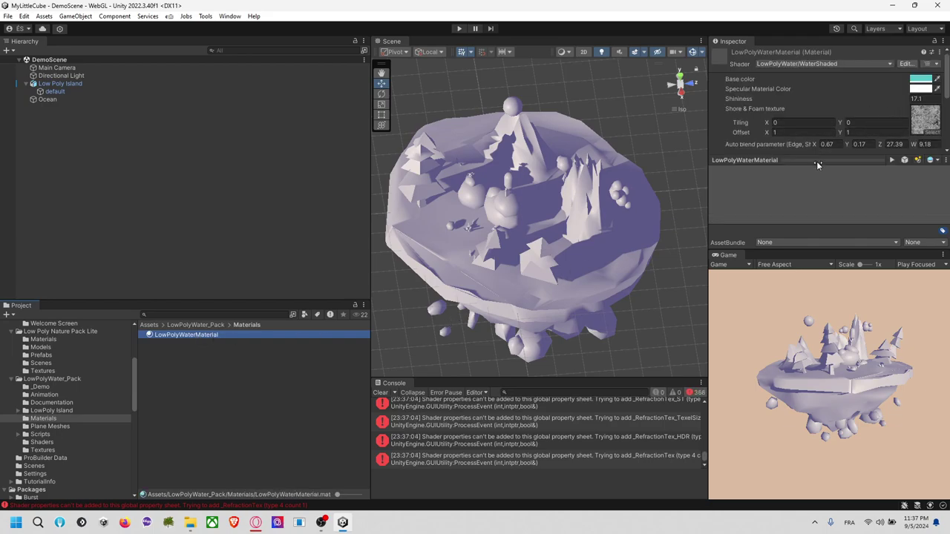
drag(818, 164, 826, 209)
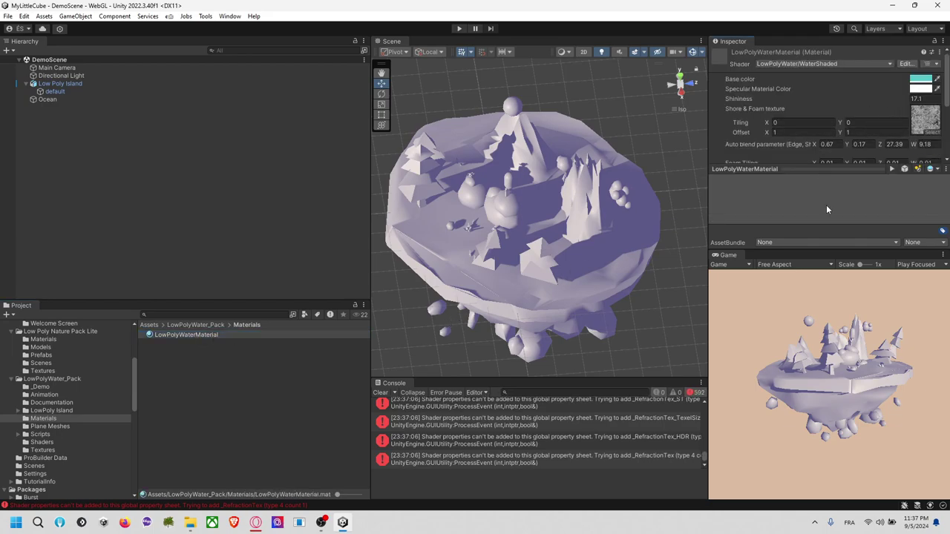
click(812, 66)
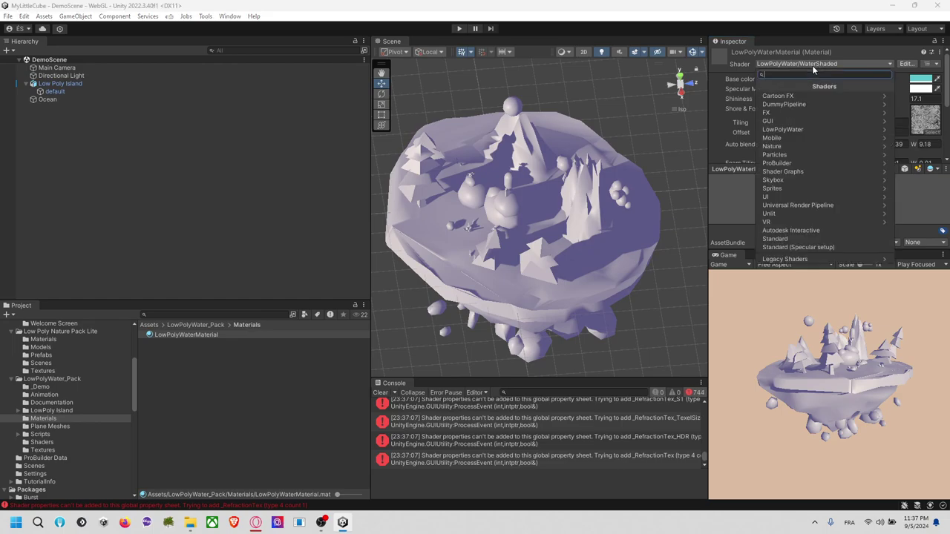
click(678, 67)
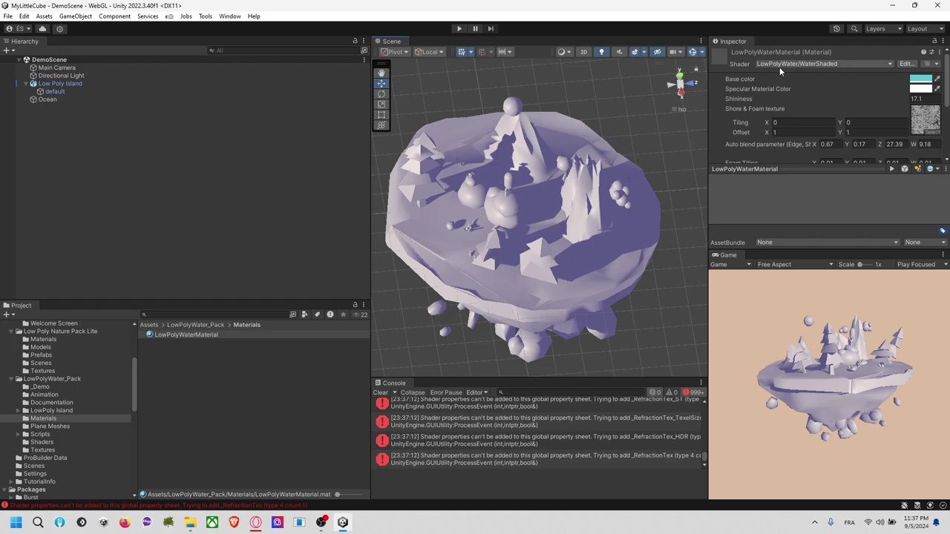
Clear the console again and delete the LowPolyWater_Pack folder from the project assets.
click(551, 210)
scroll(550, 210, up, 5)
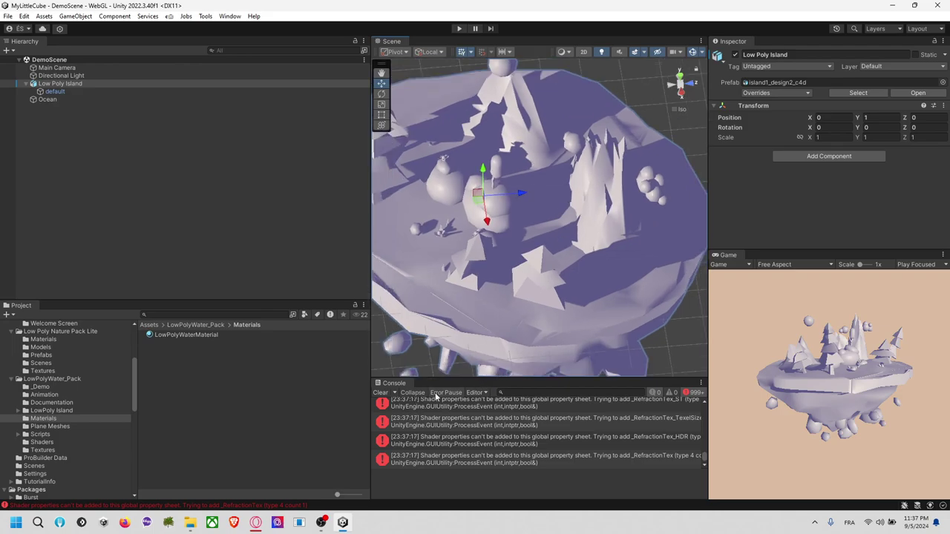
click(380, 393)
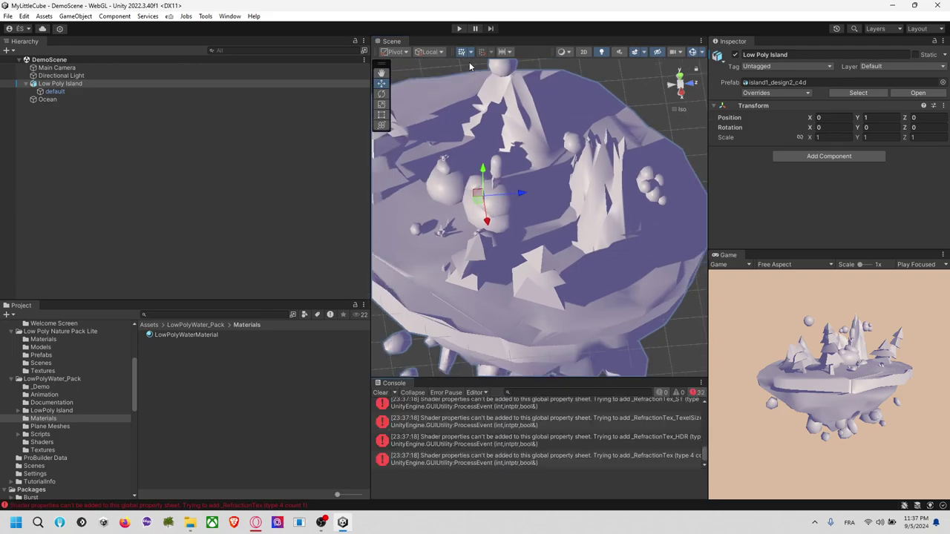
click(69, 378)
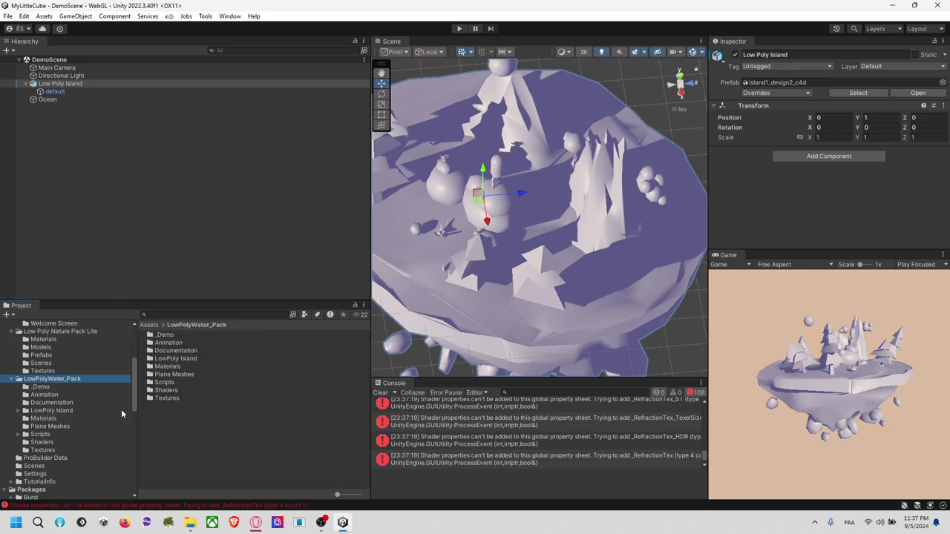
key(Delete)
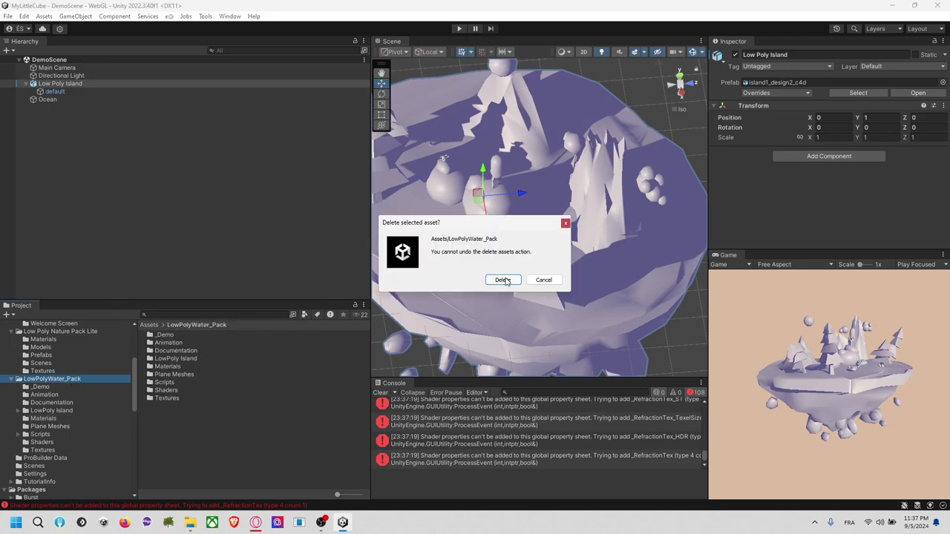
click(505, 278)
Switch to the browser and search the Asset Store for "water urp".
key(alt+Tab)
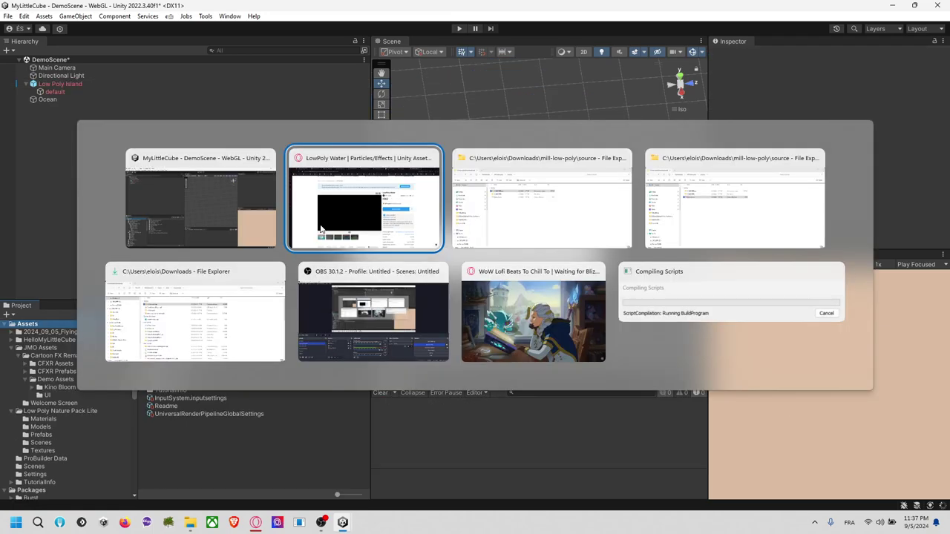
mouse_move(373, 125)
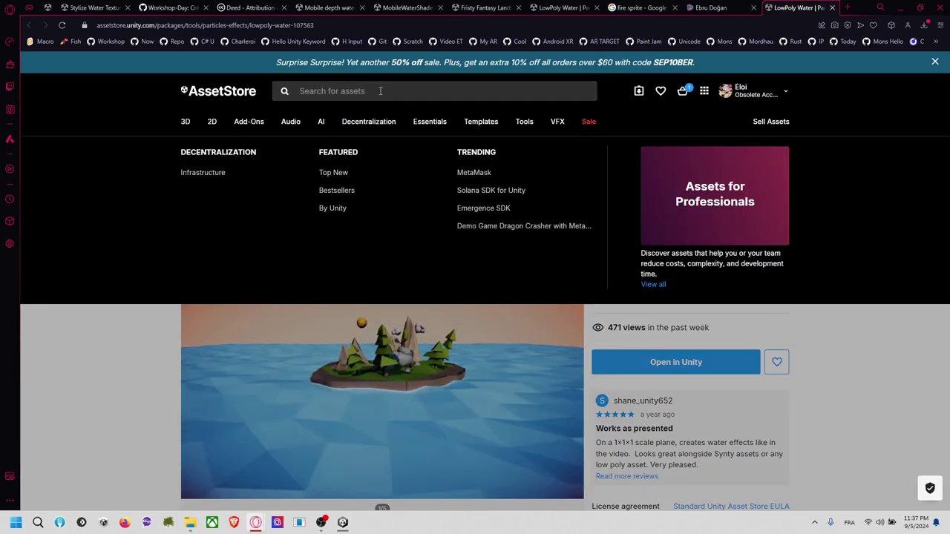
click(380, 90)
text(water urp)
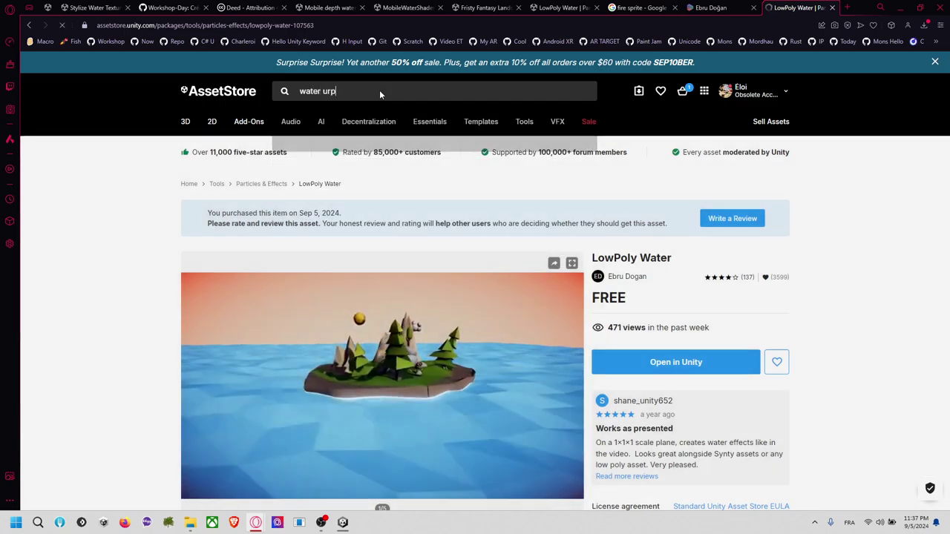
key(Return)
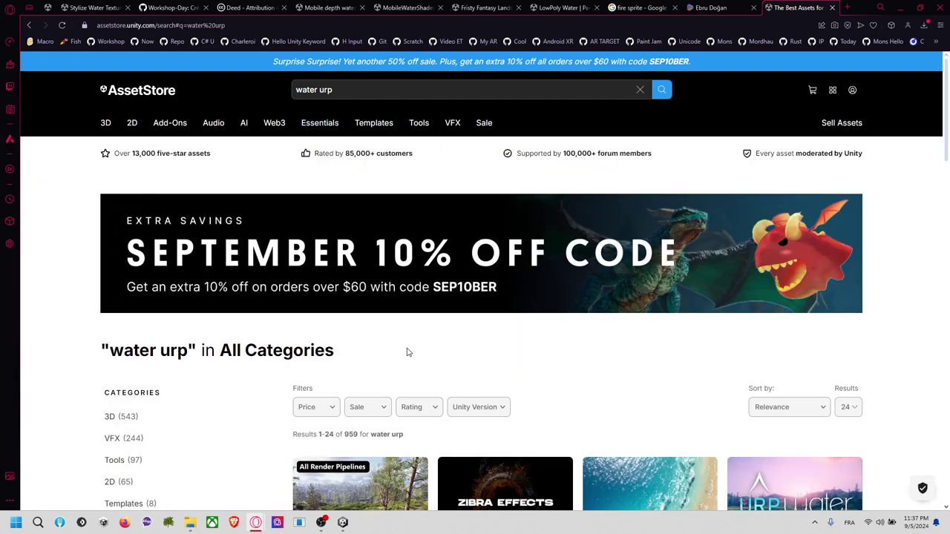
Filter the Asset Store search results to free assets only.
scroll(407, 351, down, 1)
click(315, 357)
click(303, 384)
scroll(522, 324, down, 3)
click(567, 164)
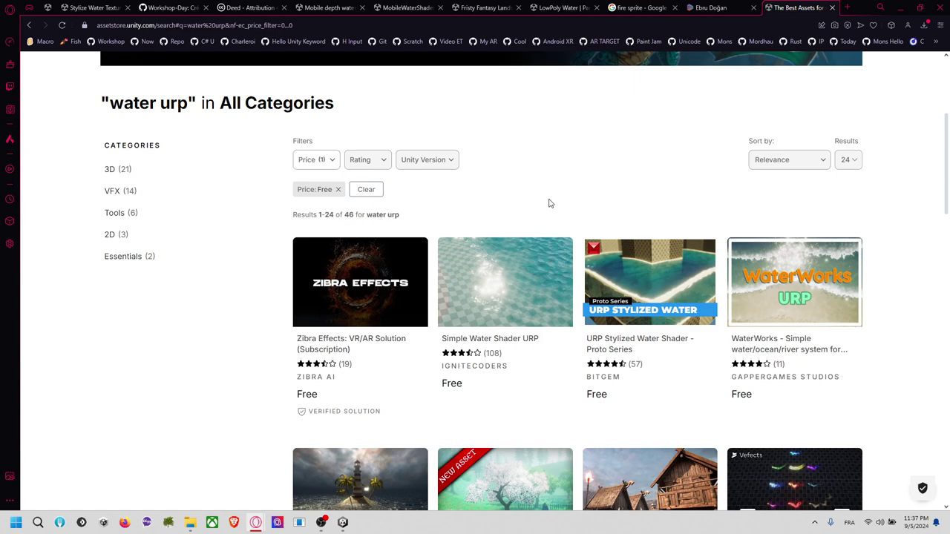
Browse the free water assets and open the Fristy Fantasy Lands 1 page in a separate browser tab.
scroll(549, 203, down, 6)
scroll(860, 321, down, 2)
scroll(890, 309, down, 4)
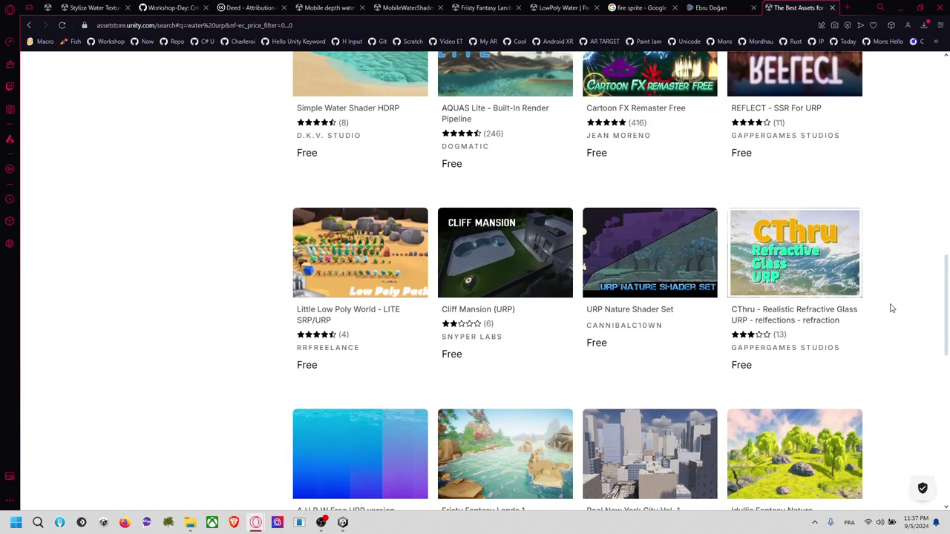
scroll(891, 307, down, 1)
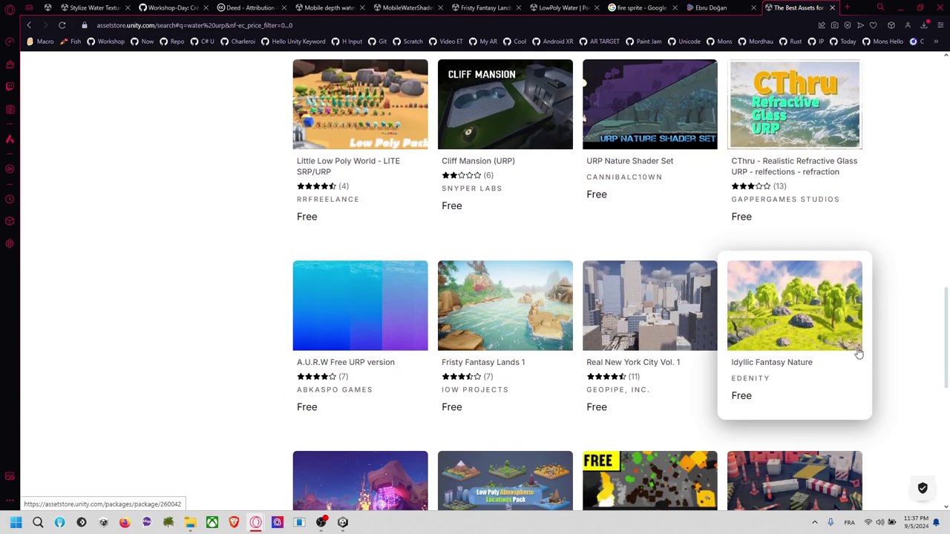
scroll(581, 289, down, 1)
middle_click(511, 276)
scroll(704, 316, down, 3)
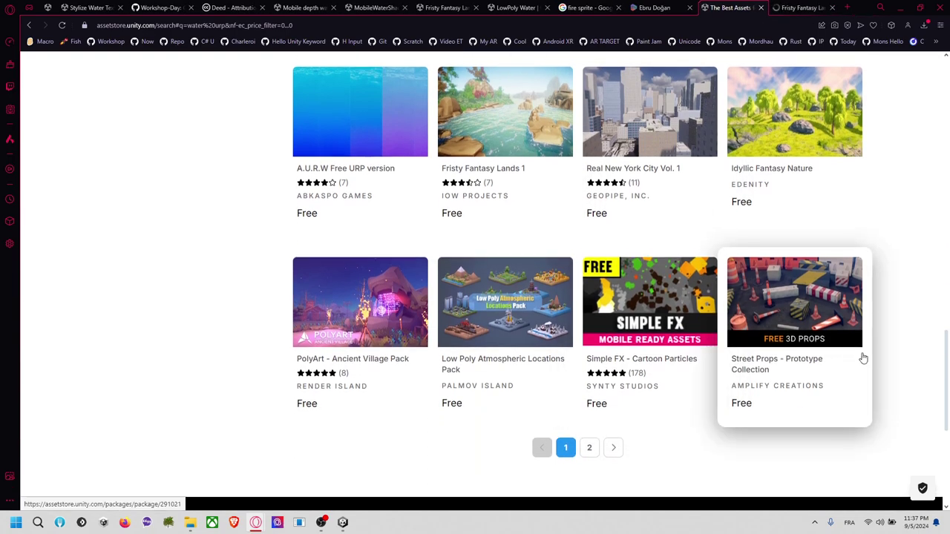
scroll(860, 355, up, 3)
Open the A.U.R.W Free URP version page and look through its preview images.
click(388, 256)
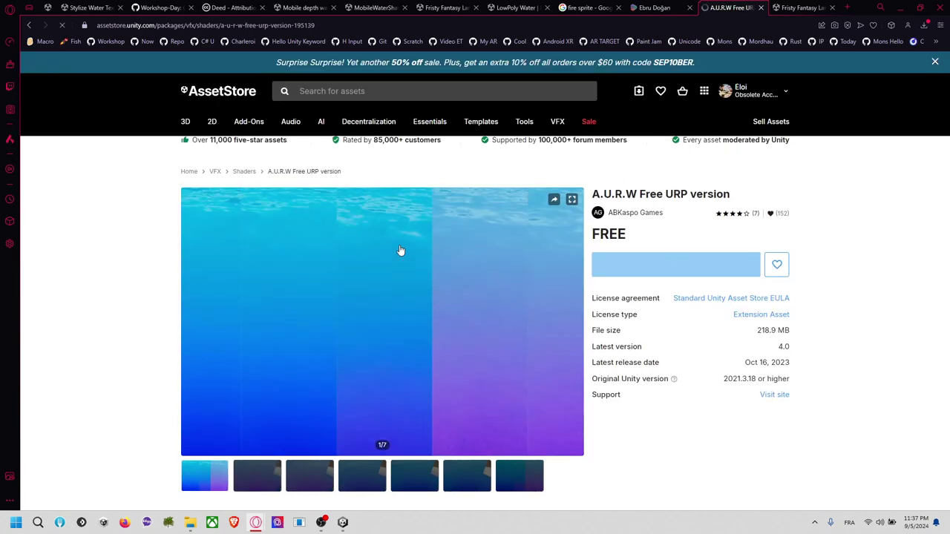
scroll(329, 290, down, 2)
click(311, 393)
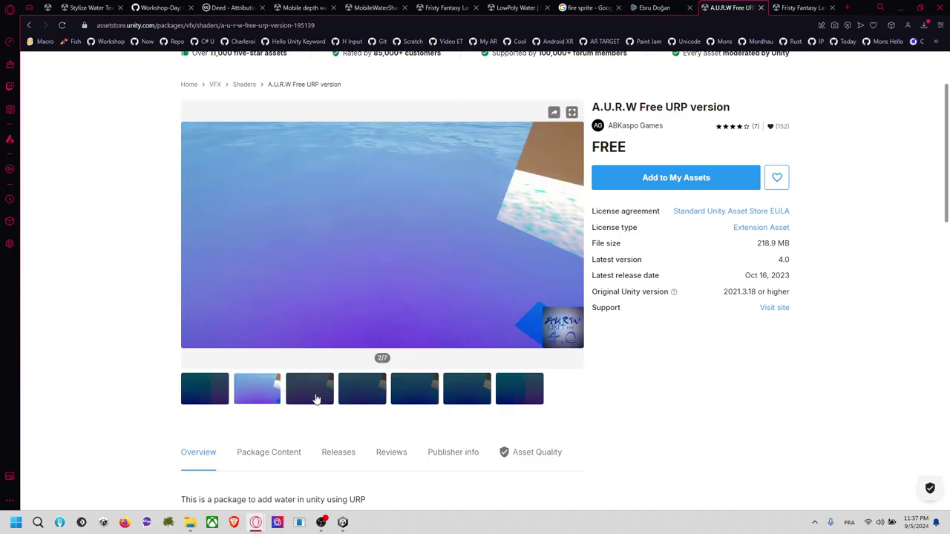
click(361, 402)
click(425, 403)
click(515, 395)
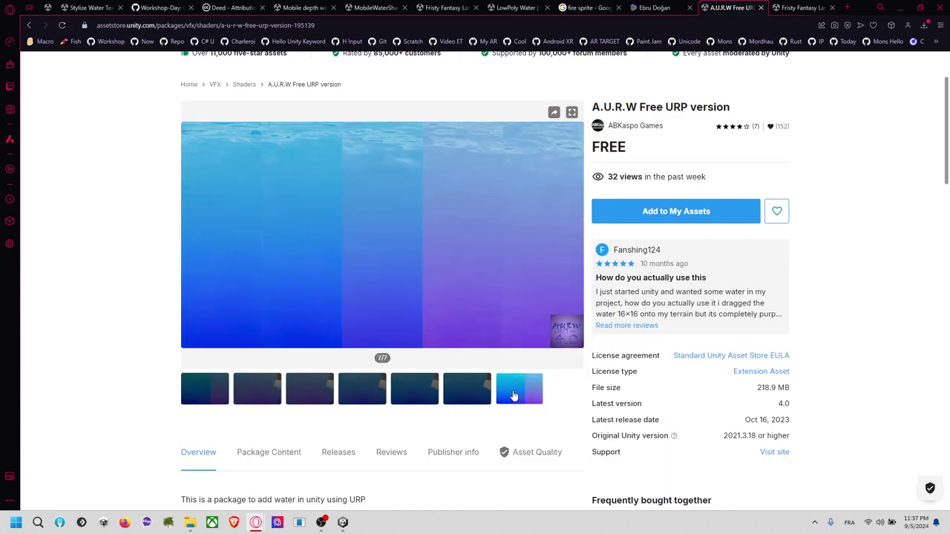
click(483, 396)
scroll(133, 255, up, 2)
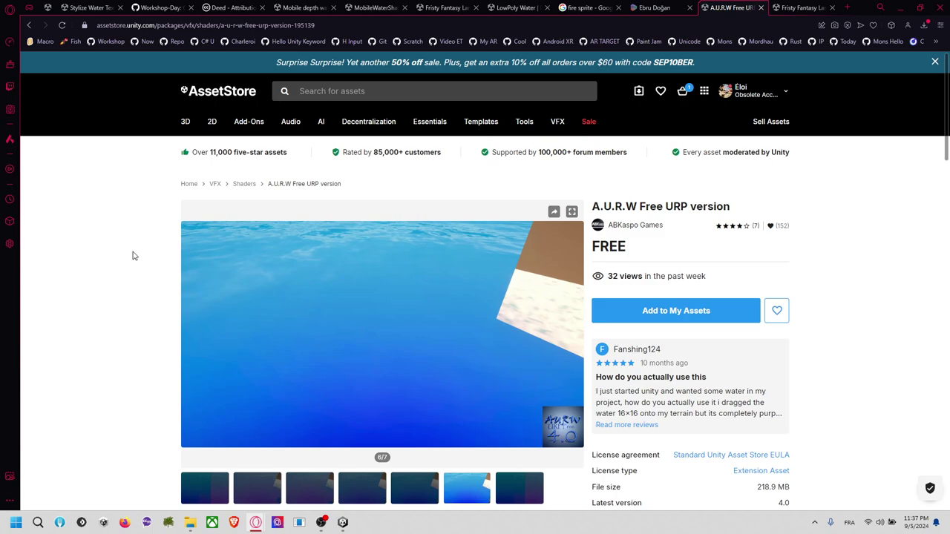
Switch to the Fristy Fantasy Lands 1 page and review its description and render pipeline compatibility.
click(796, 13)
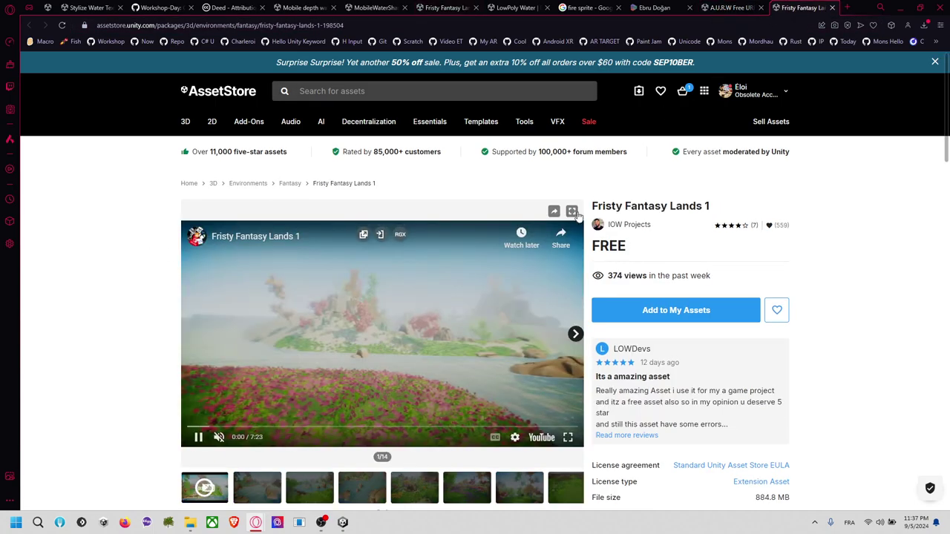
scroll(845, 339, down, 1)
scroll(843, 337, down, 2)
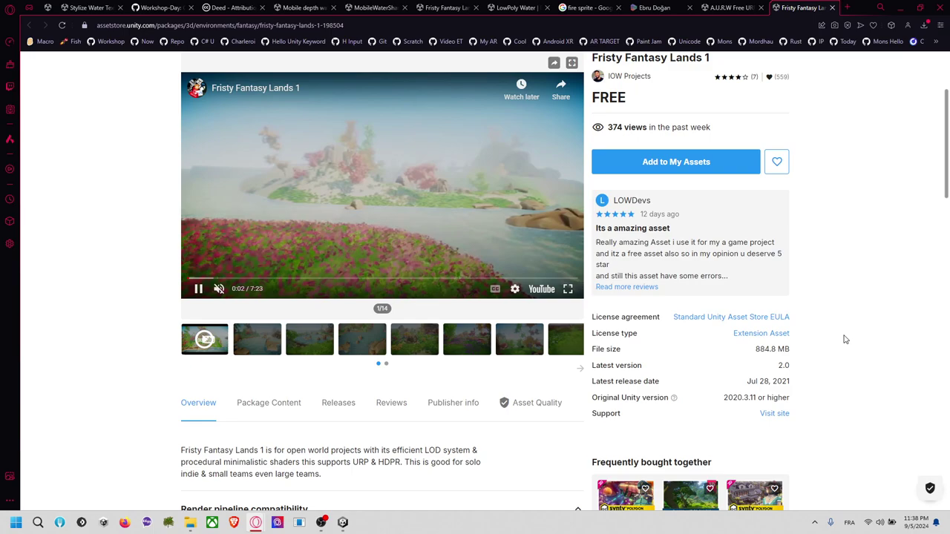
scroll(655, 354, down, 1)
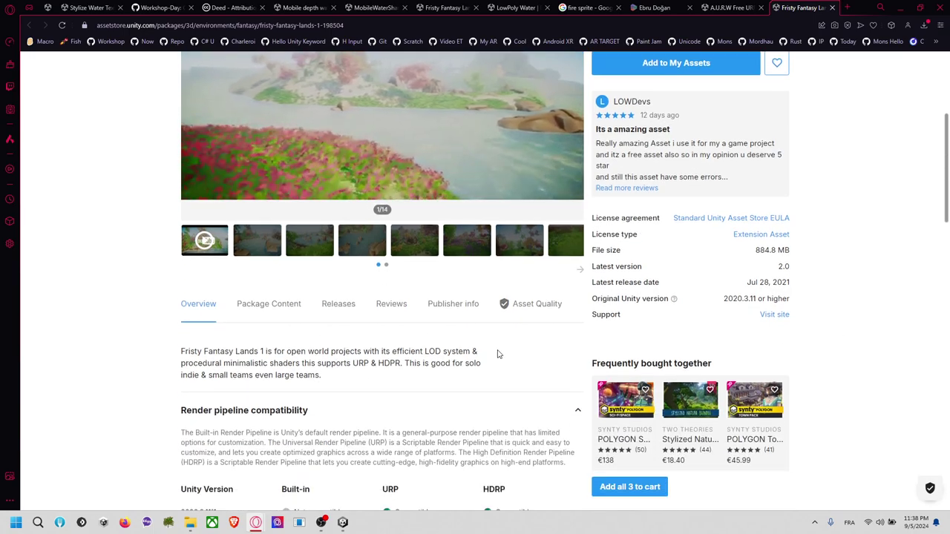
scroll(662, 213, up, 2)
Add Fristy Fantasy Lands 1 to My Assets, accepting the terms, and download it through Unity's Package Manager.
click(663, 213)
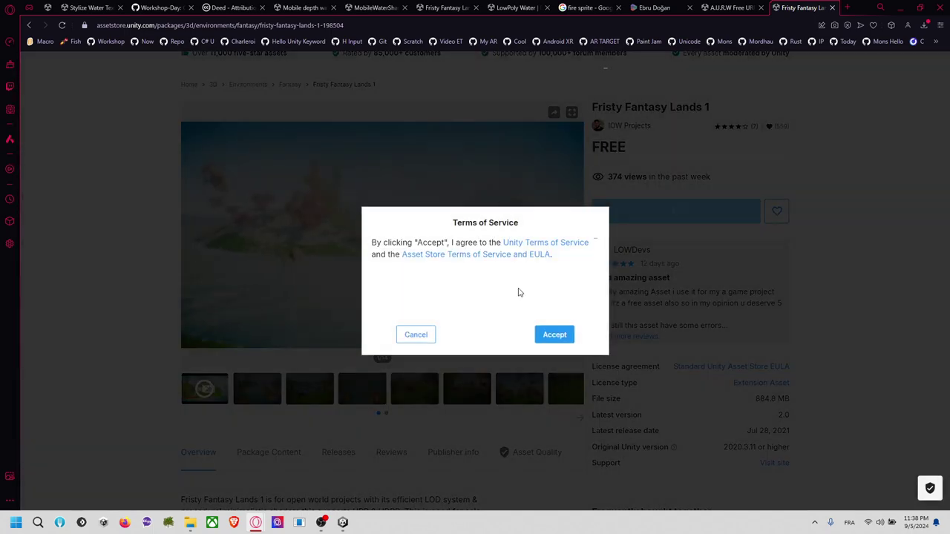
click(553, 333)
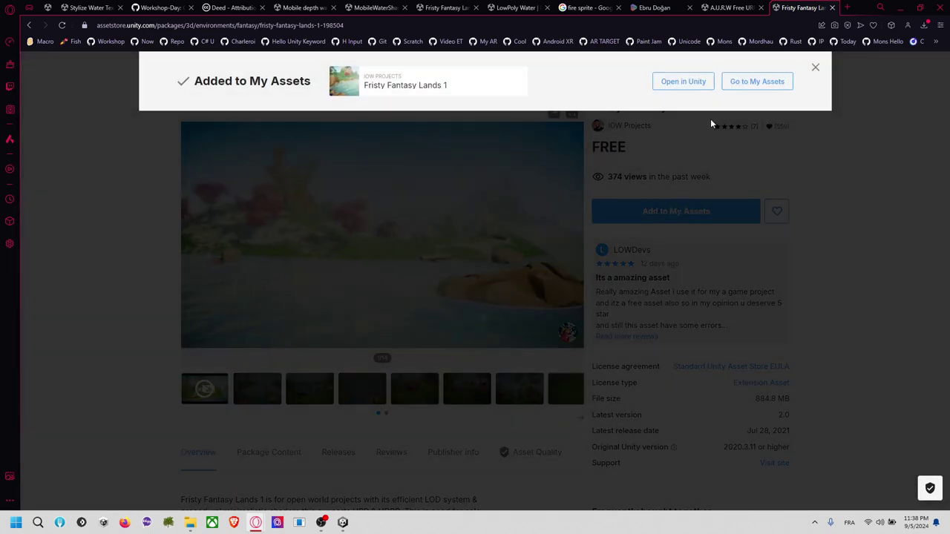
click(684, 83)
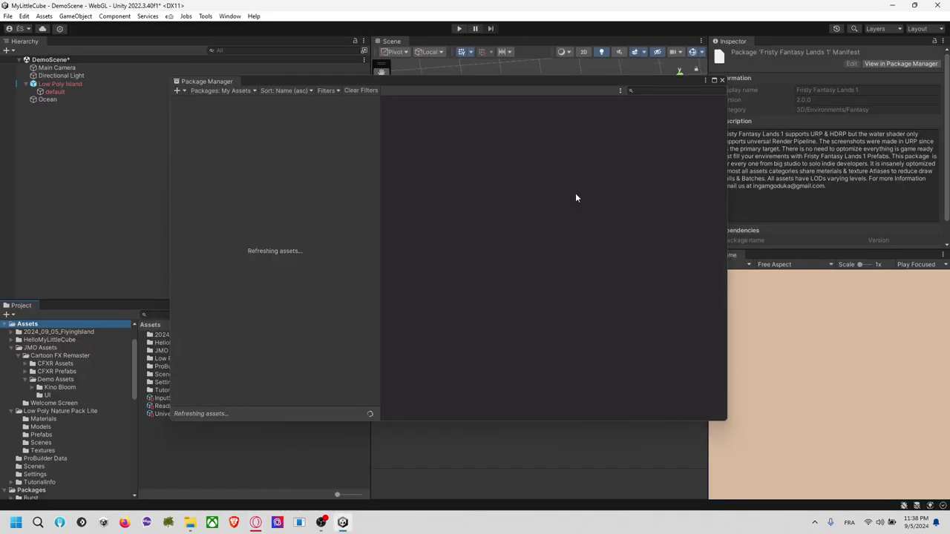
click(706, 118)
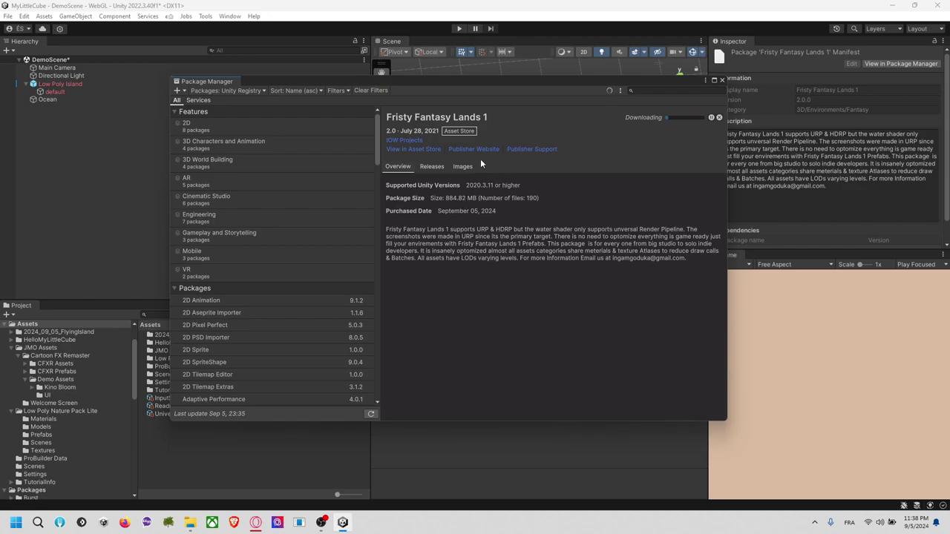
Switch back to the browser and look through the preview images of Fristy Fantasy Lands 1.
key(alt+Tab)
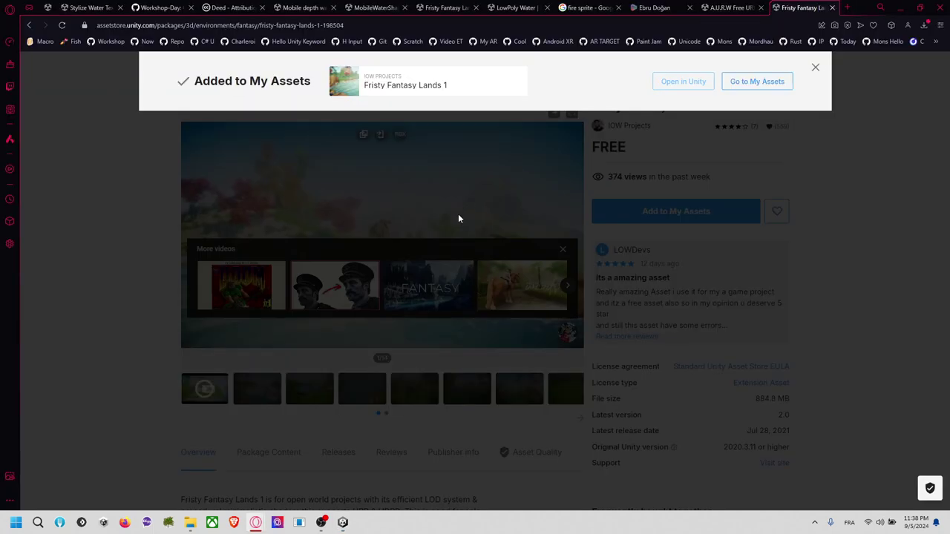
click(184, 281)
click(257, 397)
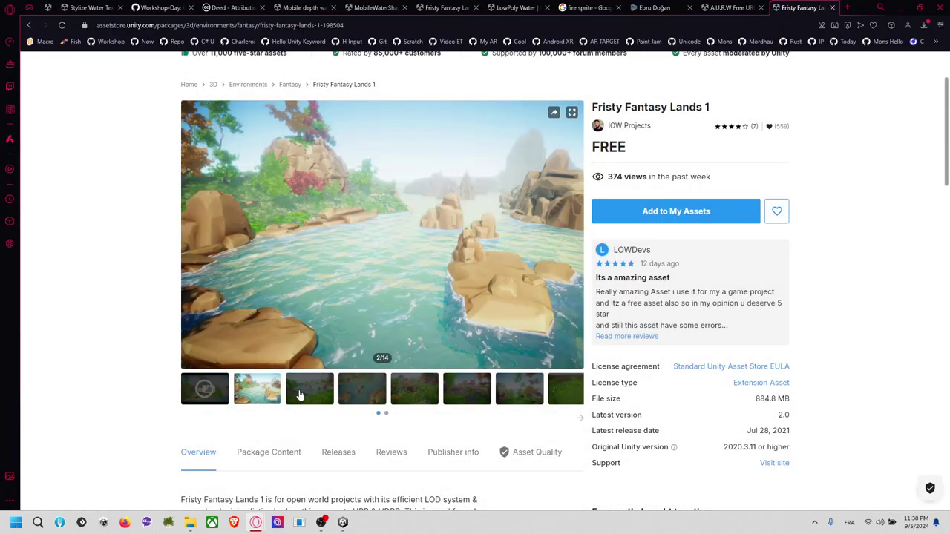
click(300, 396)
click(354, 389)
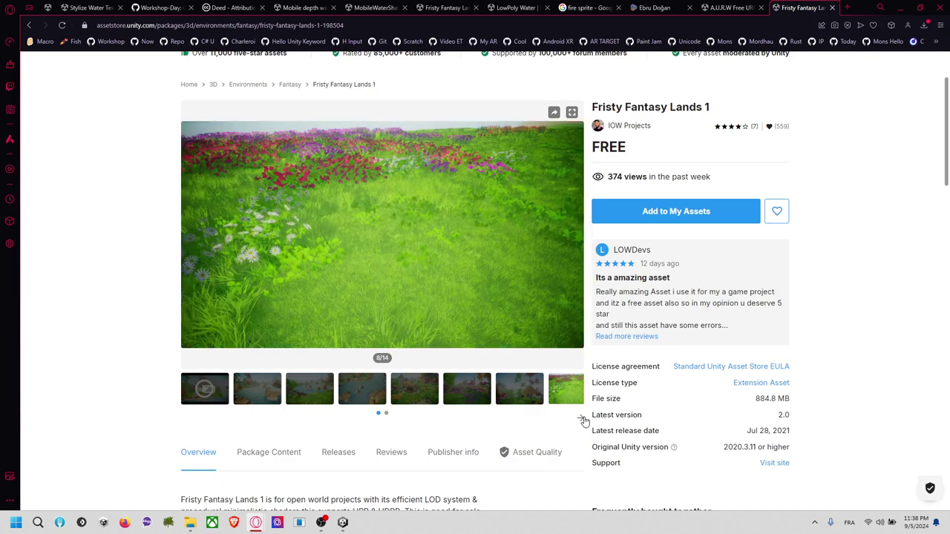
click(583, 417)
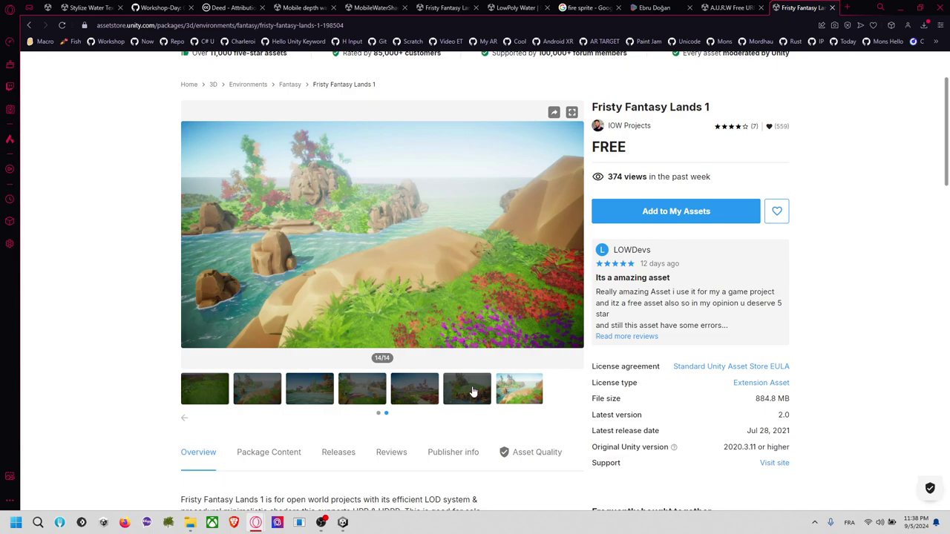
Examine the rocky island preview image and the rest of the Fristy Fantasy Lands 1 page, including its related assets.
click(472, 391)
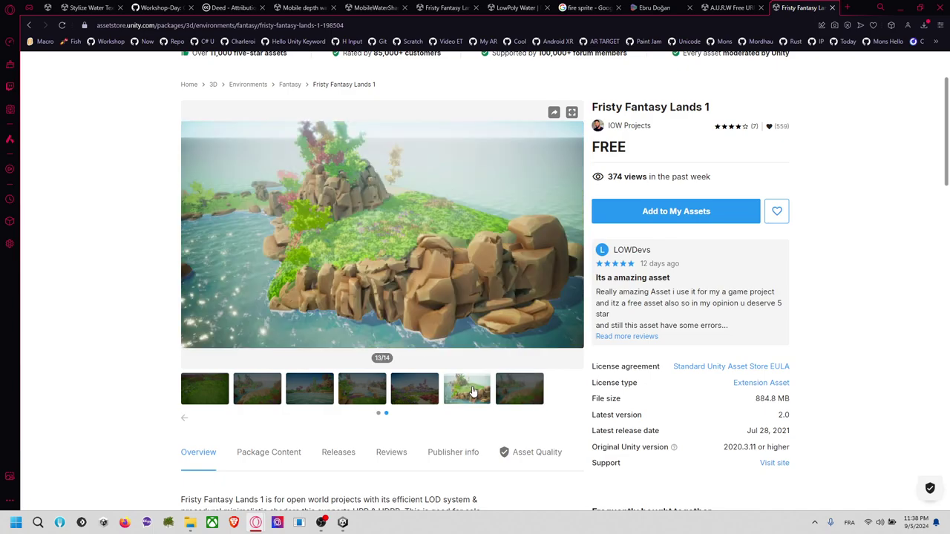
scroll(551, 387, down, 2)
scroll(551, 386, up, 3)
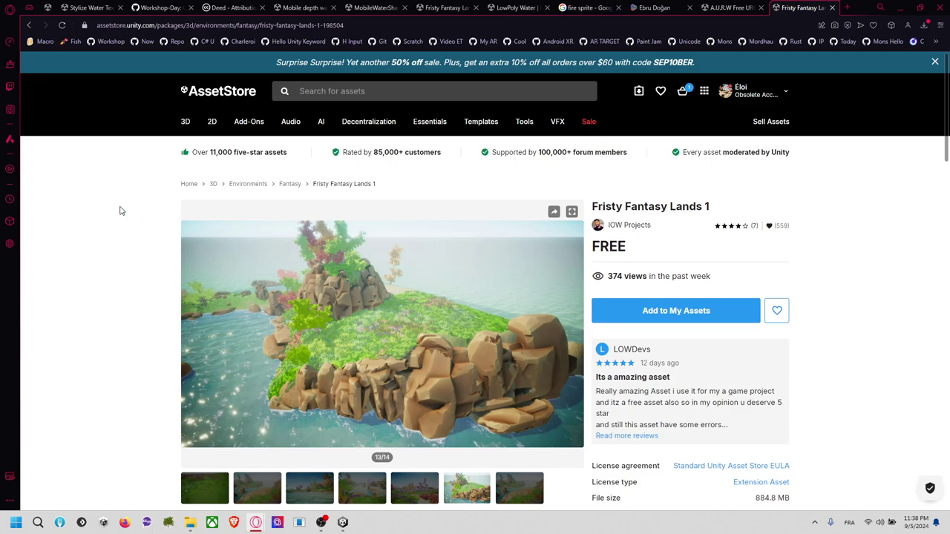
scroll(111, 215, down, 9)
scroll(107, 218, down, 3)
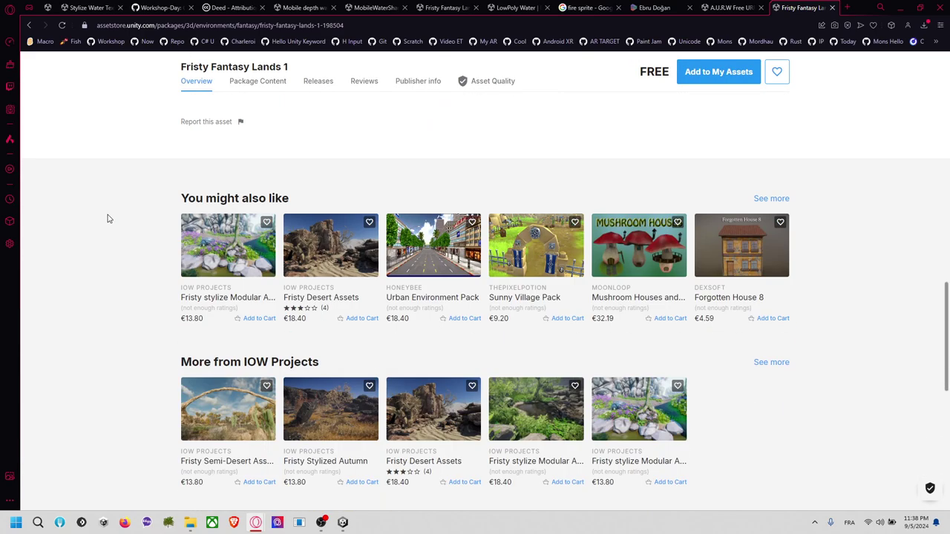
scroll(109, 217, up, 10)
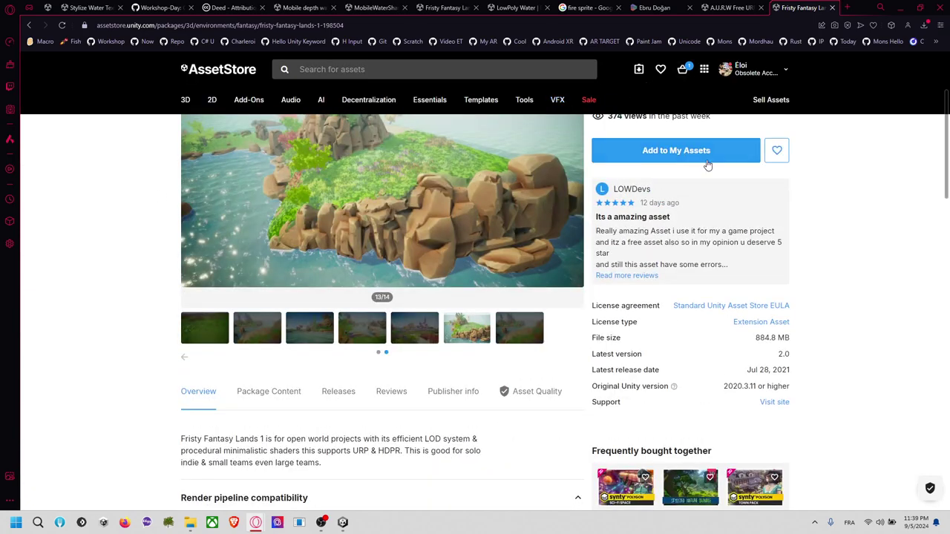
Cancel the Fristy Fantasy Lands 1 download in Unity's Package Manager, and recheck its render pipeline compatibility in the browser.
key(alt+Tab)
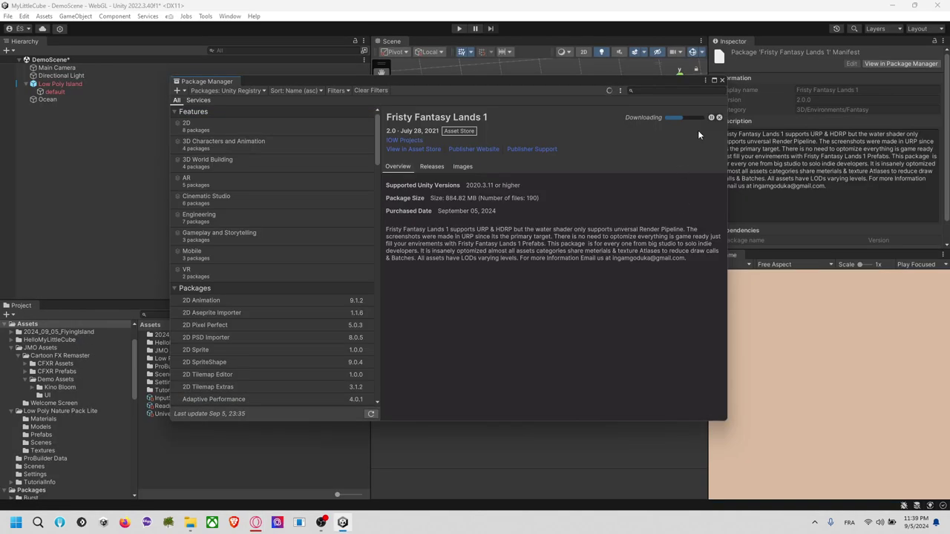
click(718, 116)
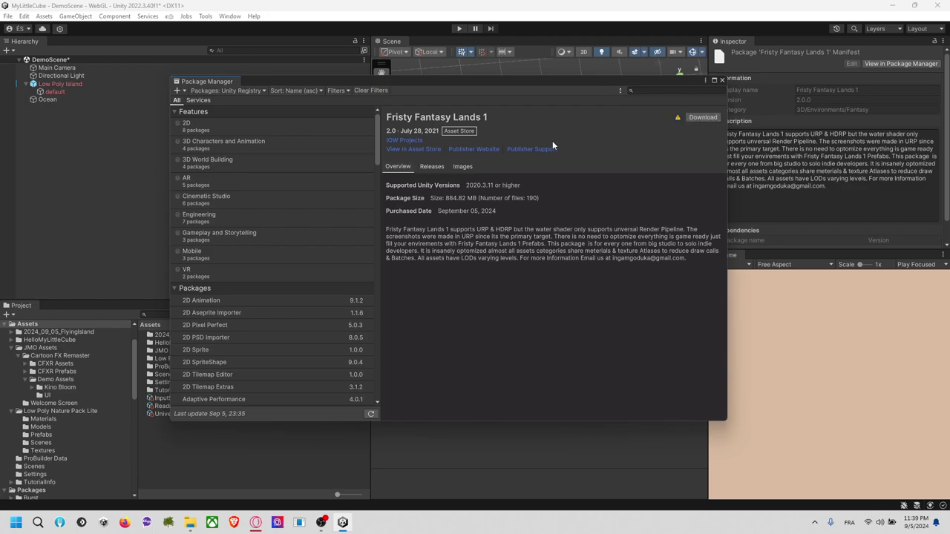
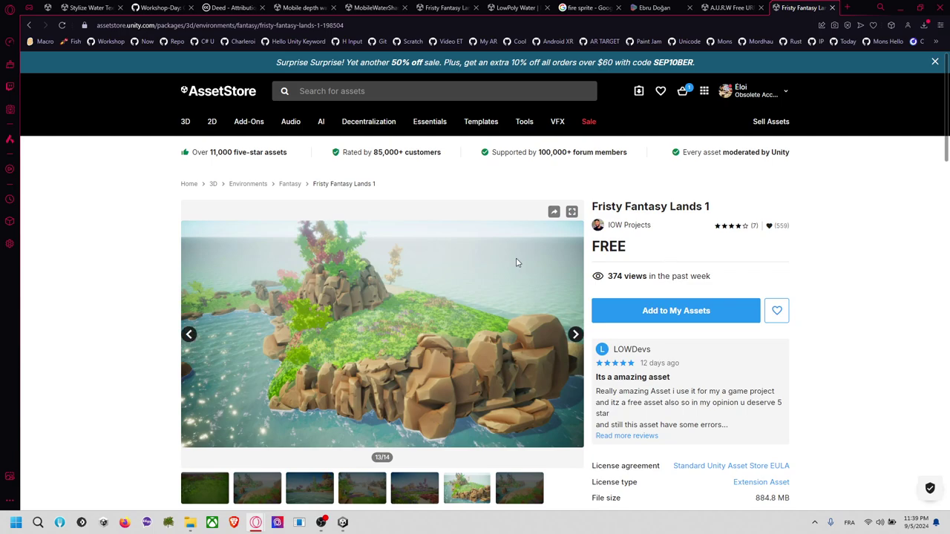
scroll(512, 264, down, 4)
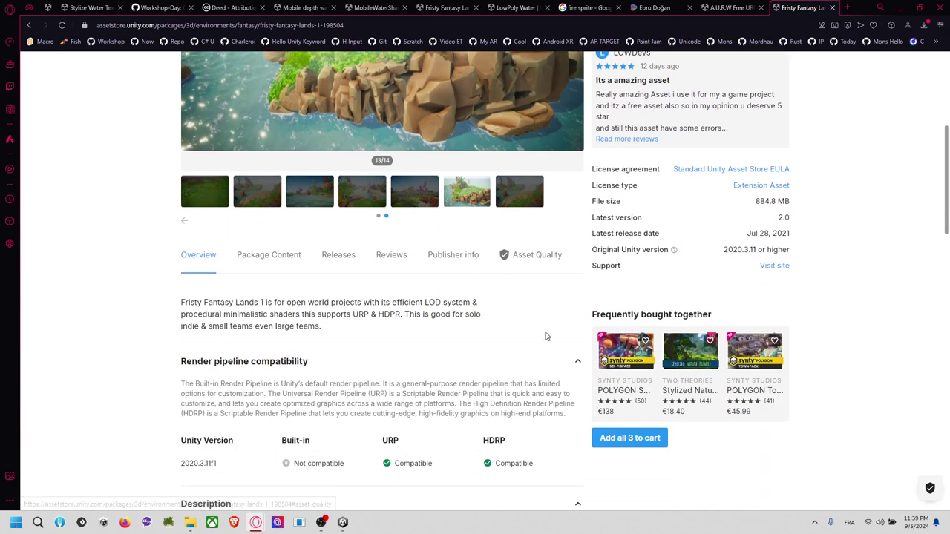
scroll(519, 337, up, 4)
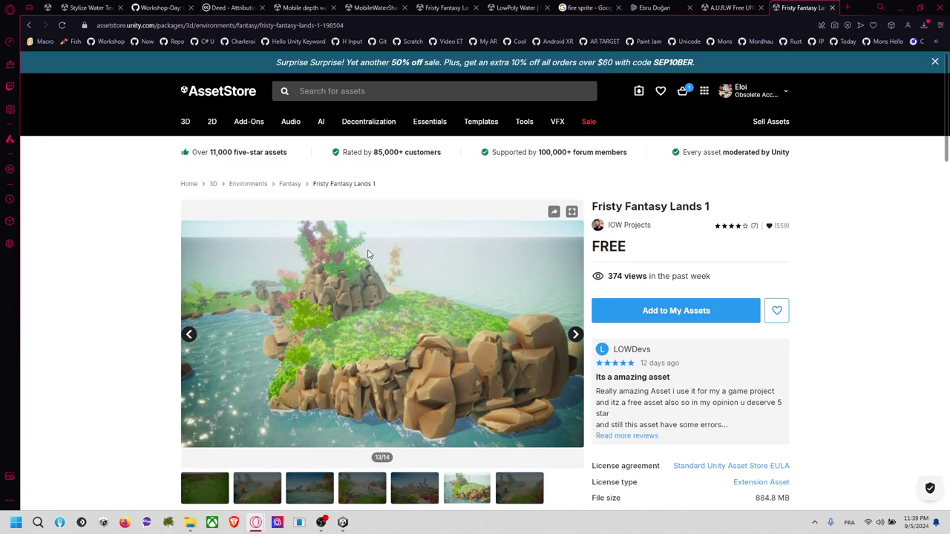
scroll(367, 254, down, 6)
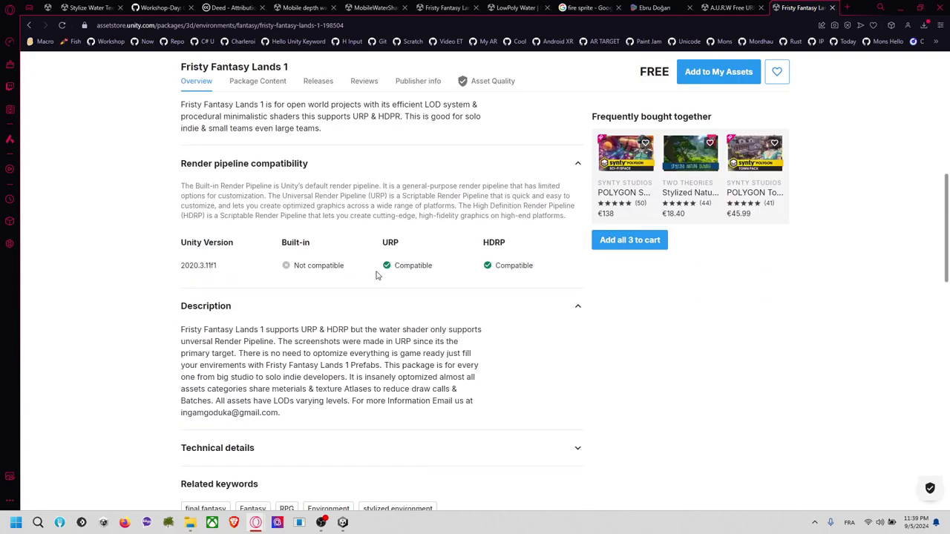
scroll(372, 267, up, 6)
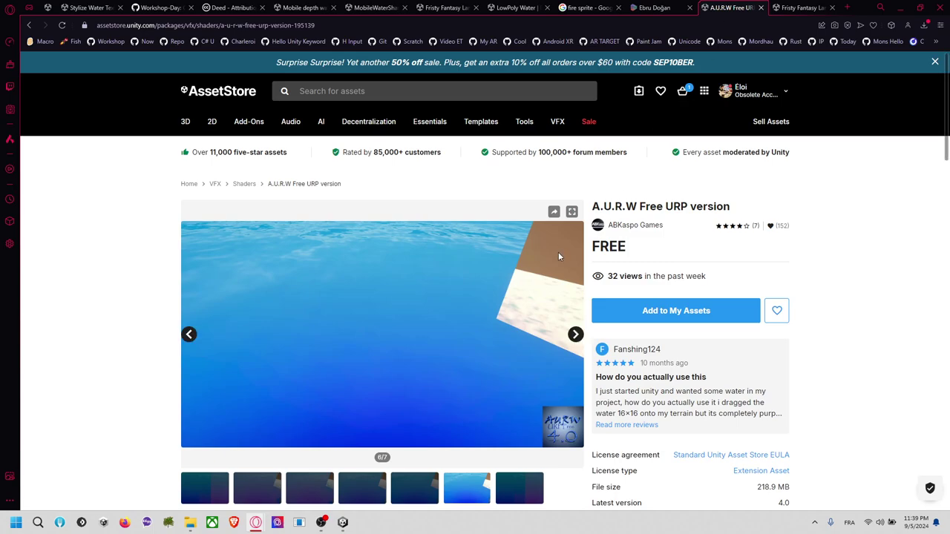
Add A.U.R.W Free URP version to My Assets, accepting the terms, and cancel its download in Unity's Package Manager.
click(645, 311)
click(555, 333)
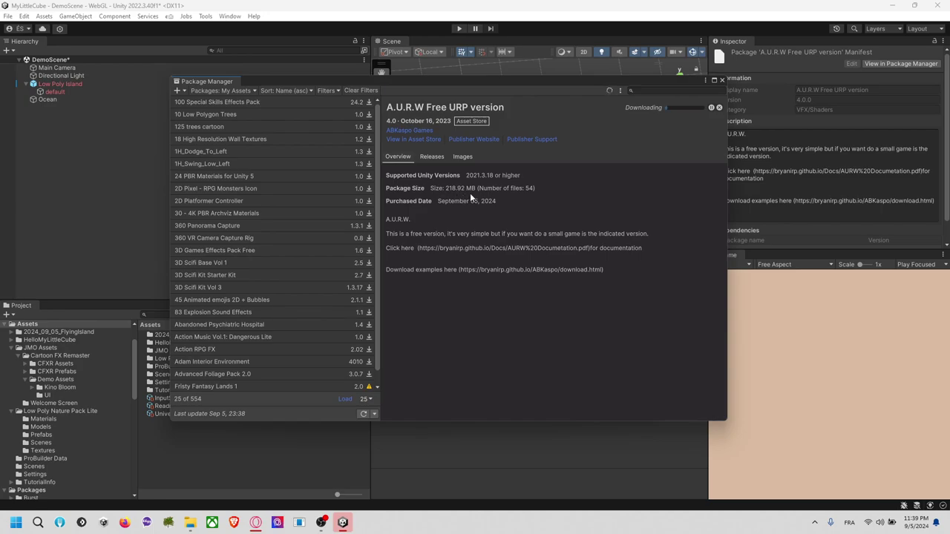
click(718, 108)
key(alt+Tab)
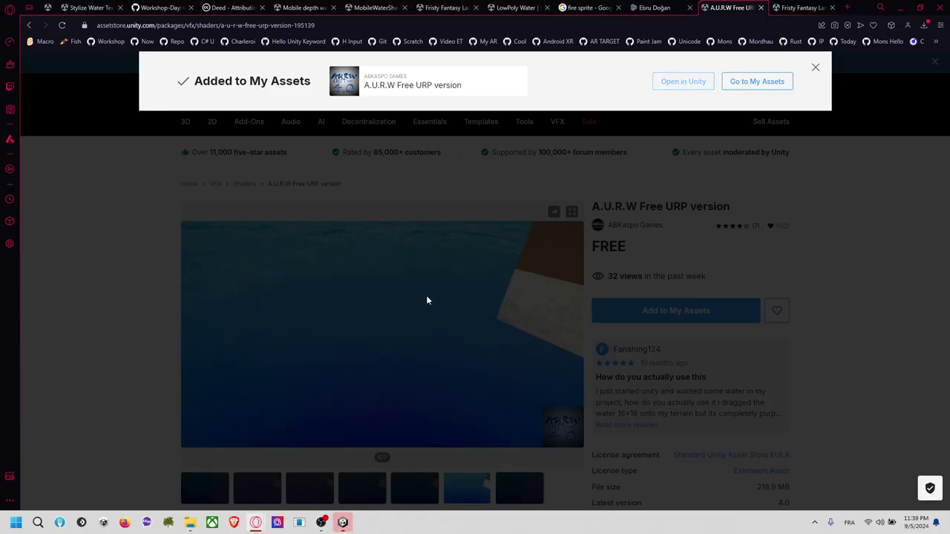
Dismiss the added-asset notice in the browser and look through the preview images of A.U.R.W Free URP version.
click(806, 257)
scroll(527, 337, down, 4)
scroll(440, 294, up, 2)
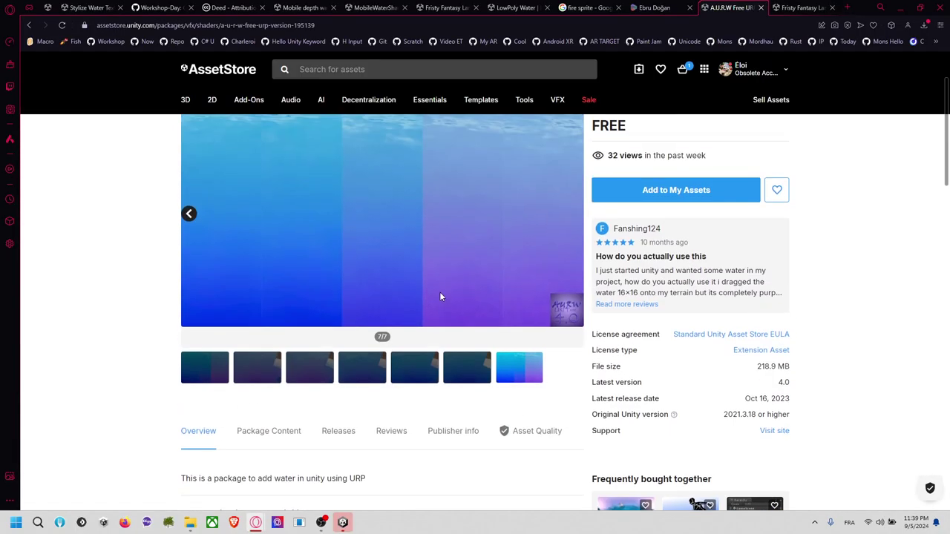
click(404, 374)
scroll(393, 377, up, 3)
scroll(401, 393, down, 2)
scroll(559, 255, down, 1)
click(577, 214)
click(577, 214)
click(361, 375)
click(308, 378)
click(267, 376)
click(218, 371)
scroll(98, 310, down, 2)
scroll(97, 311, down, 1)
Examine the package content of A.U.R.W Free URP version, expanding the AURW and Demos folders down to meshes, scripts, layers and materials.
click(293, 234)
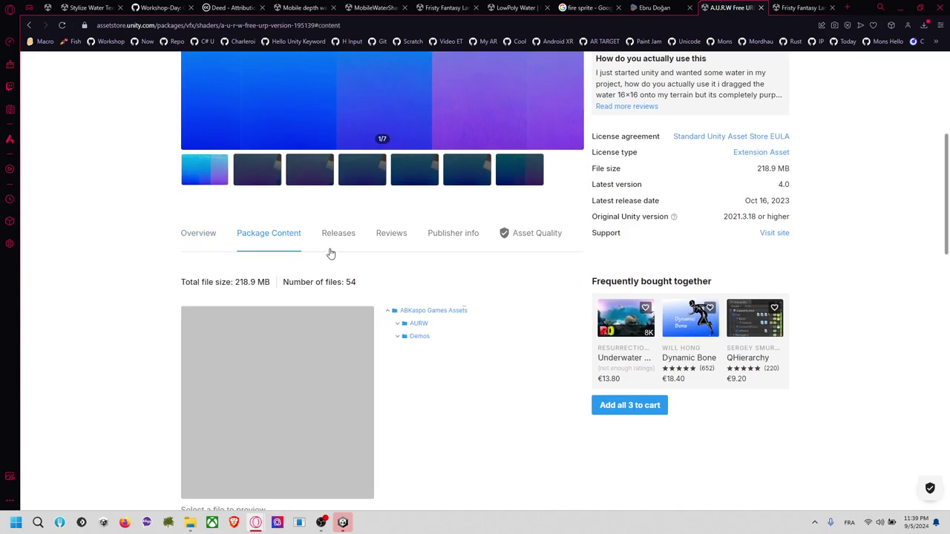
click(397, 325)
scroll(398, 342, down, 1)
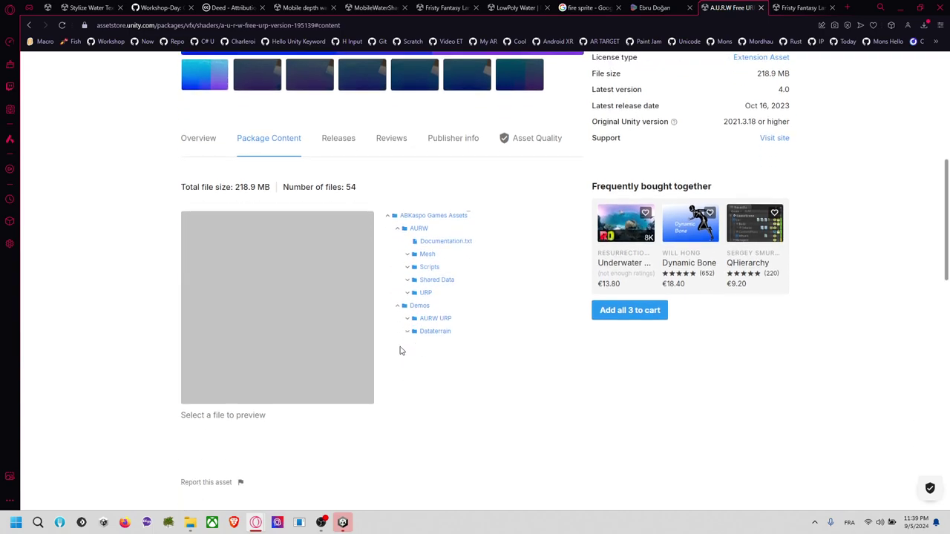
click(408, 252)
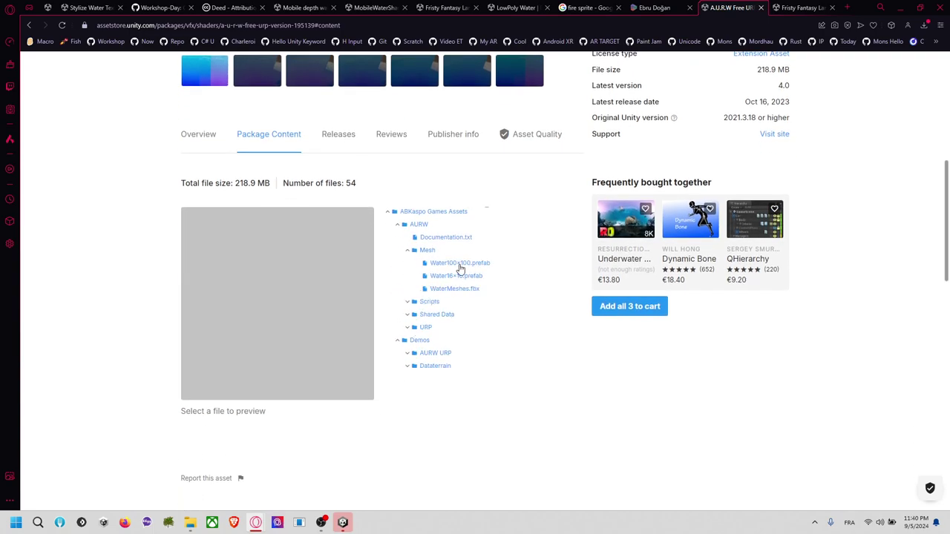
click(407, 314)
click(407, 302)
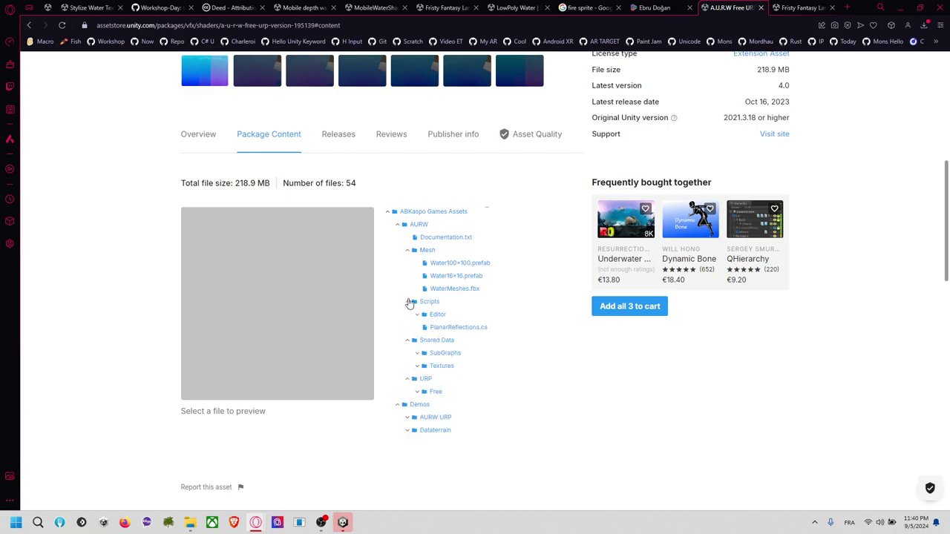
scroll(407, 319, down, 2)
click(409, 271)
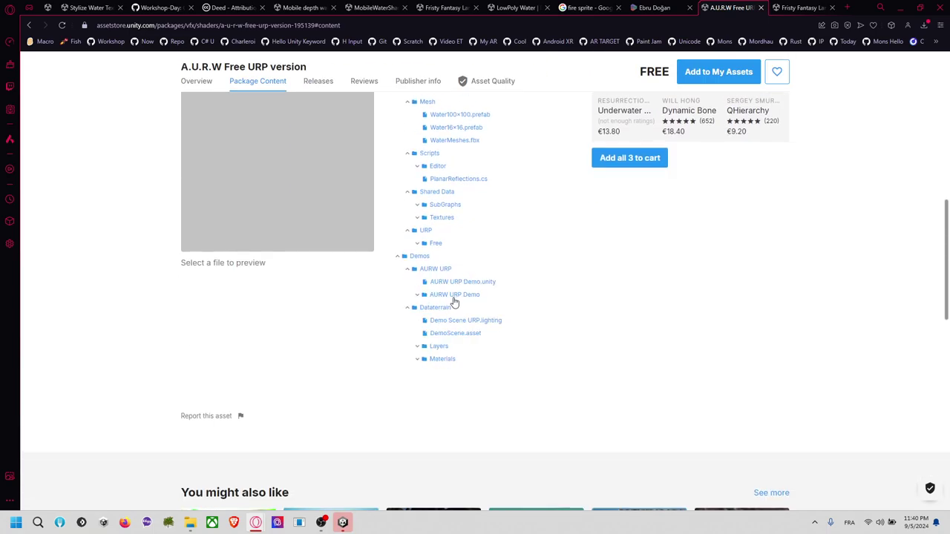
click(421, 359)
click(421, 359)
click(419, 347)
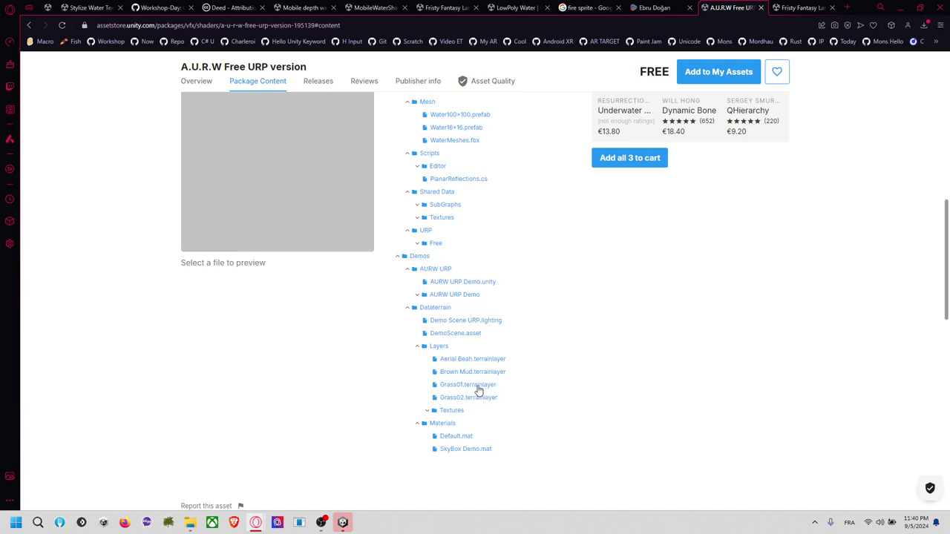
Review the overview and description of A.U.R.W Free URP version.
scroll(472, 394, up, 5)
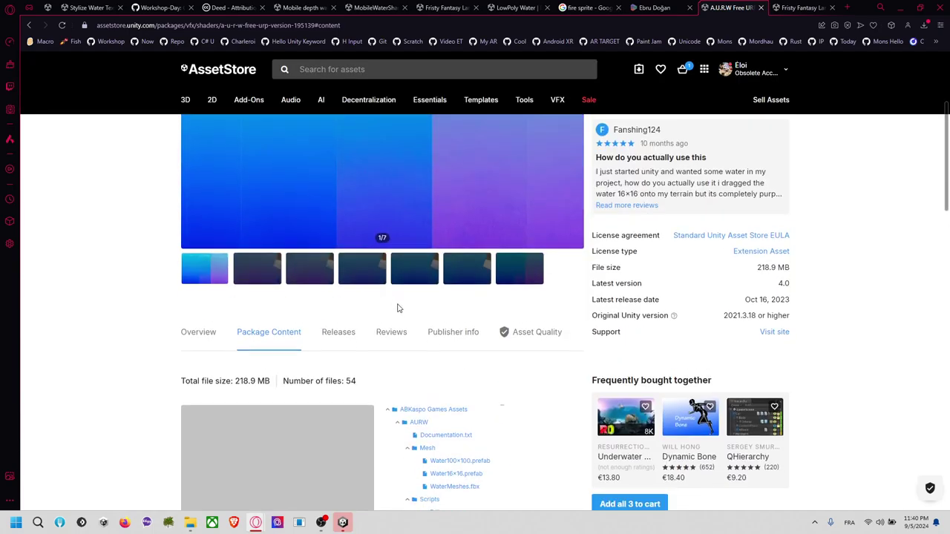
click(207, 333)
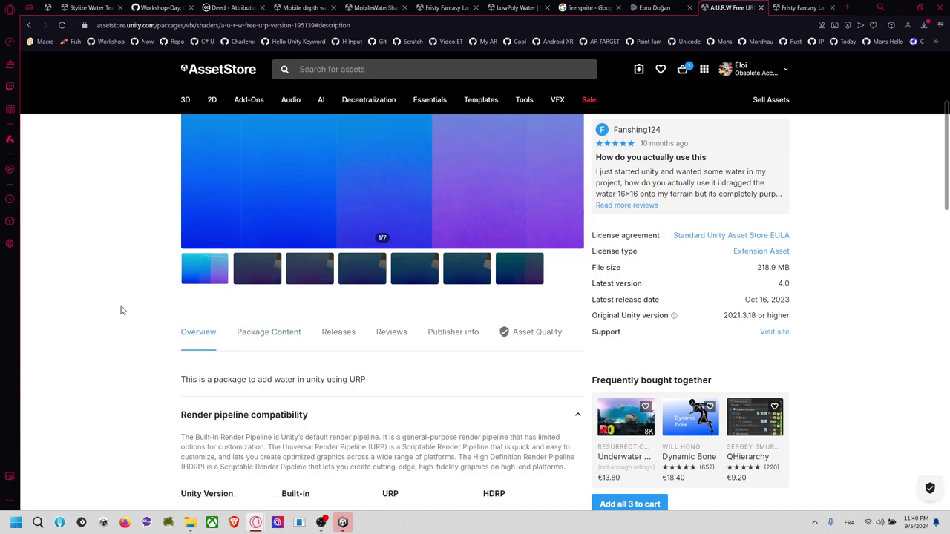
scroll(123, 311, down, 6)
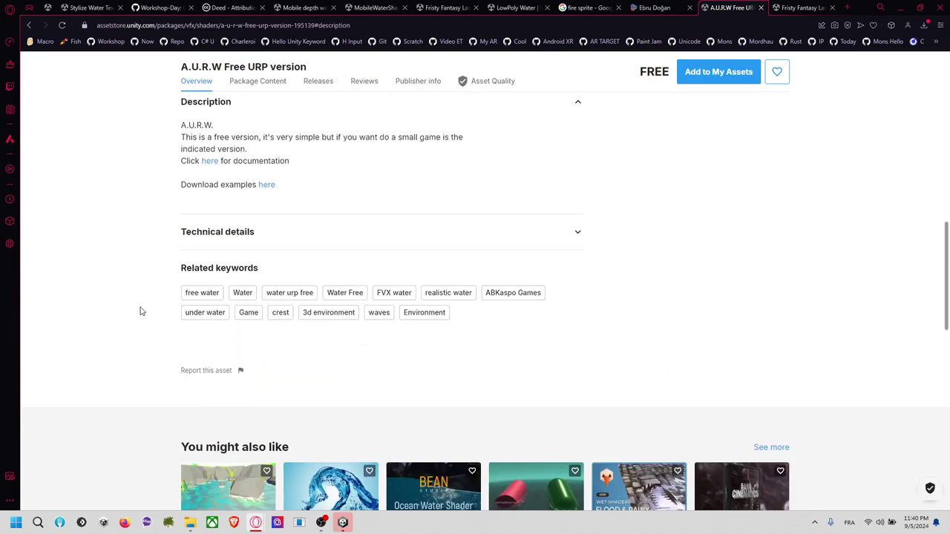
scroll(152, 308, up, 10)
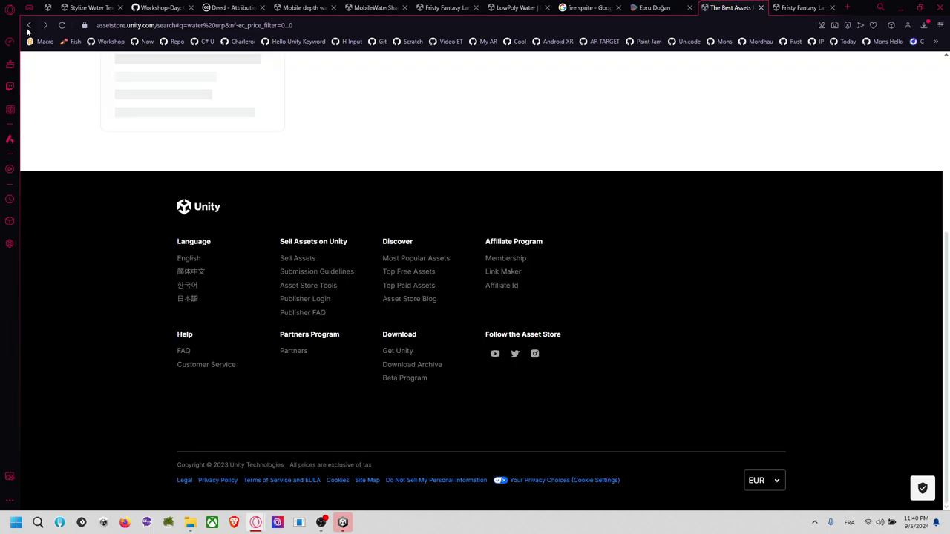
Open URP Stylized Water Shader - Proto Series from the free "water urp" results and add it to My Assets, accepting the terms.
scroll(829, 317, up, 1)
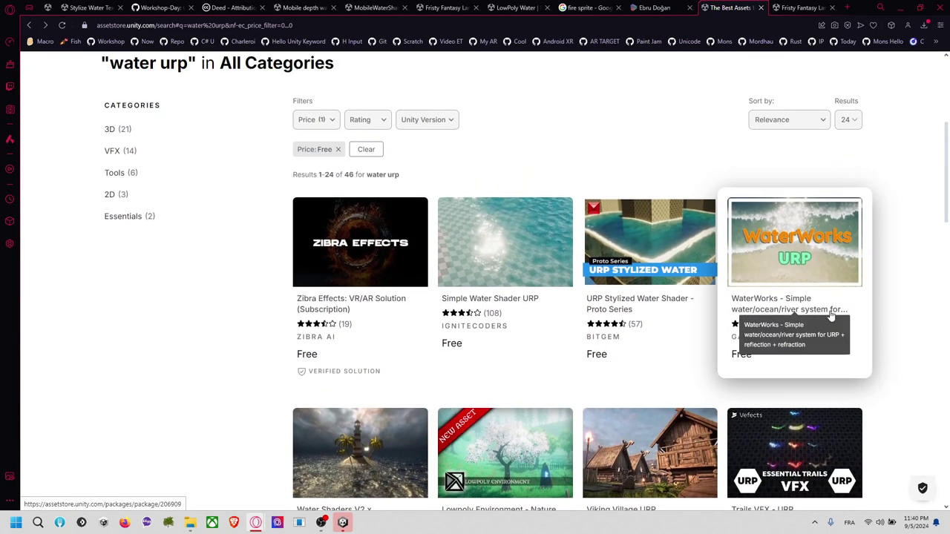
click(696, 258)
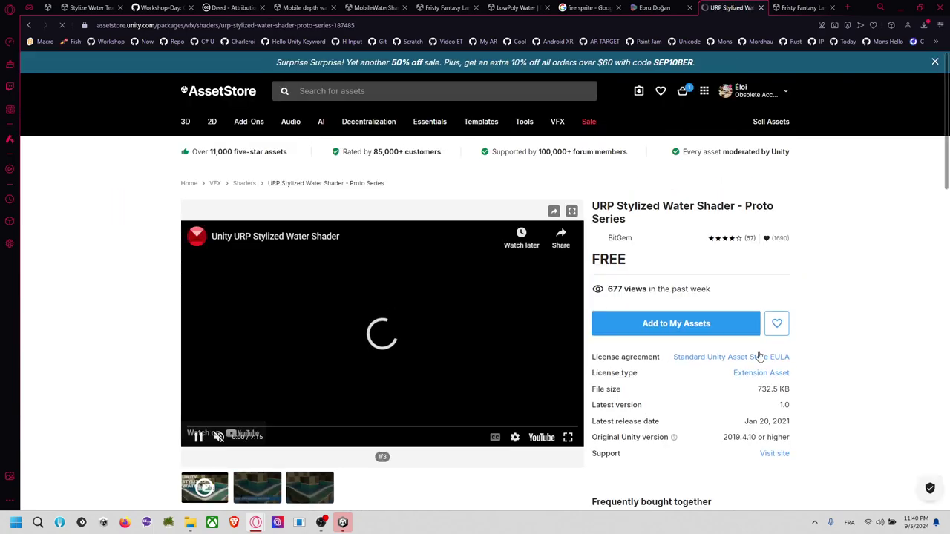
scroll(763, 458, down, 1)
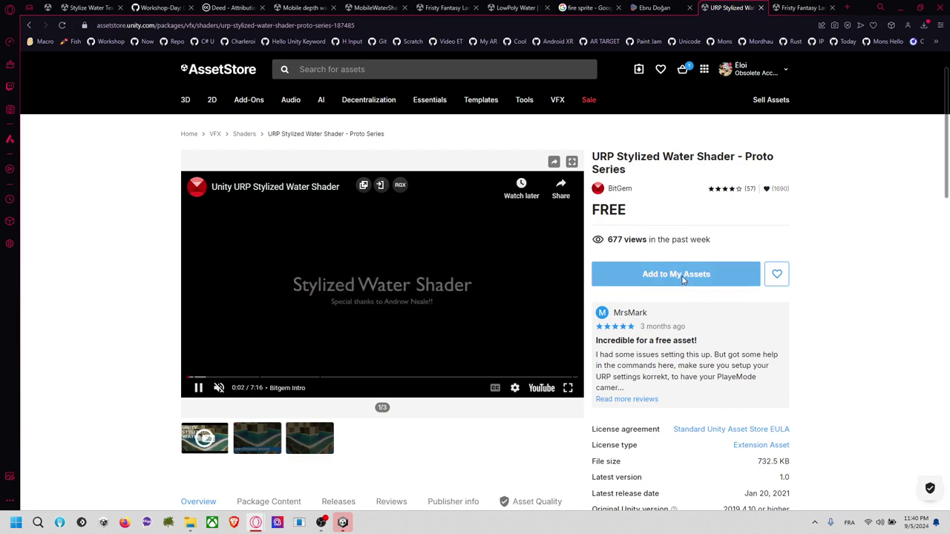
click(657, 275)
click(555, 335)
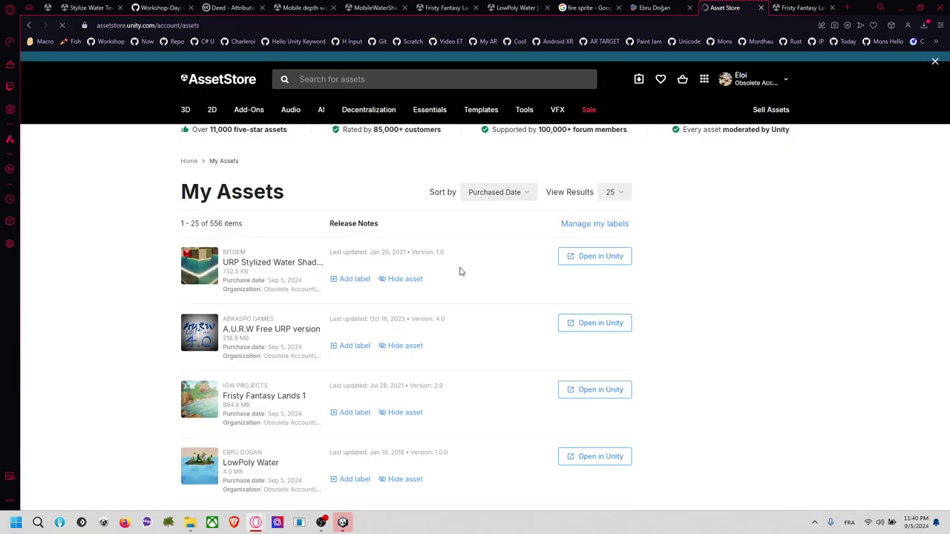
Open URP Stylized Water Shader - Proto Series in Unity from My Assets, and download and import all its files.
click(581, 265)
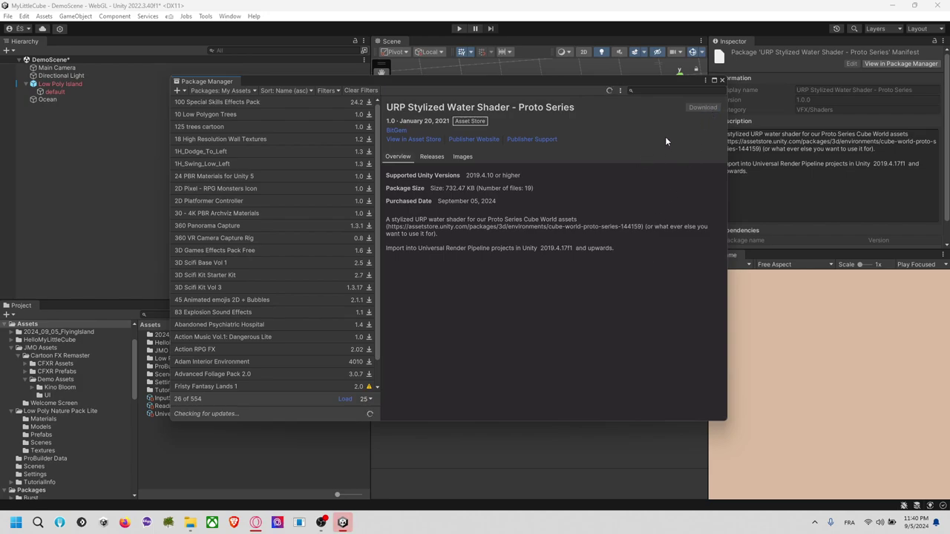
click(660, 107)
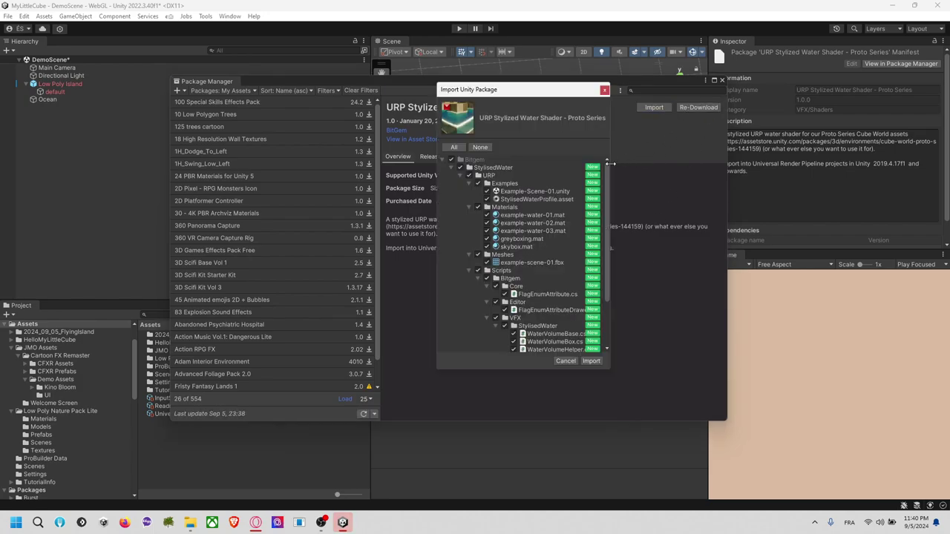
click(590, 361)
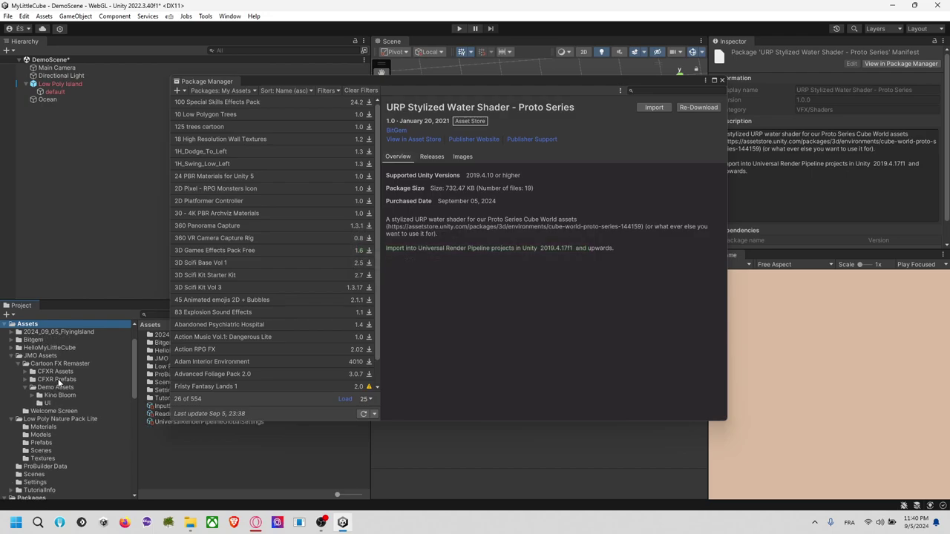
Close the Package Manager and open the Bitgem/StylisedWater/URP/Examples folder in the project assets.
click(51, 341)
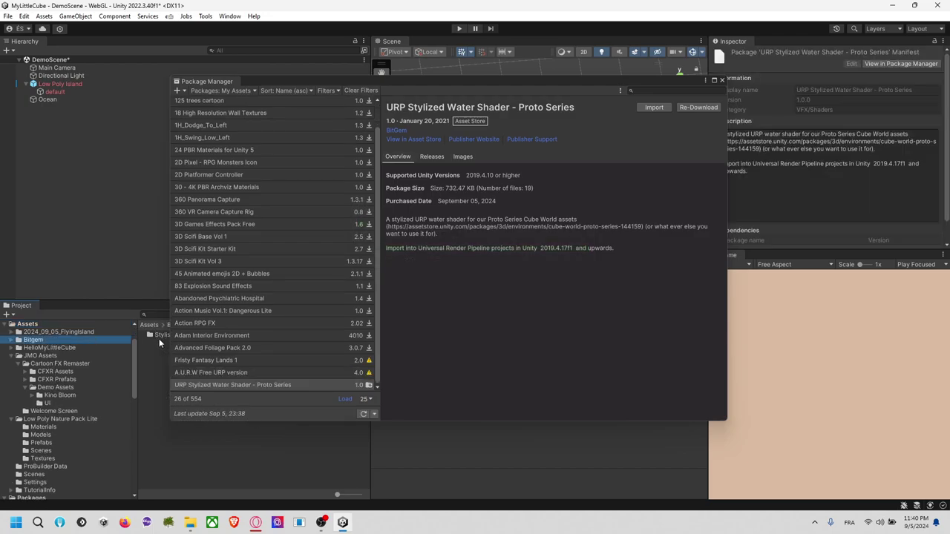
click(721, 79)
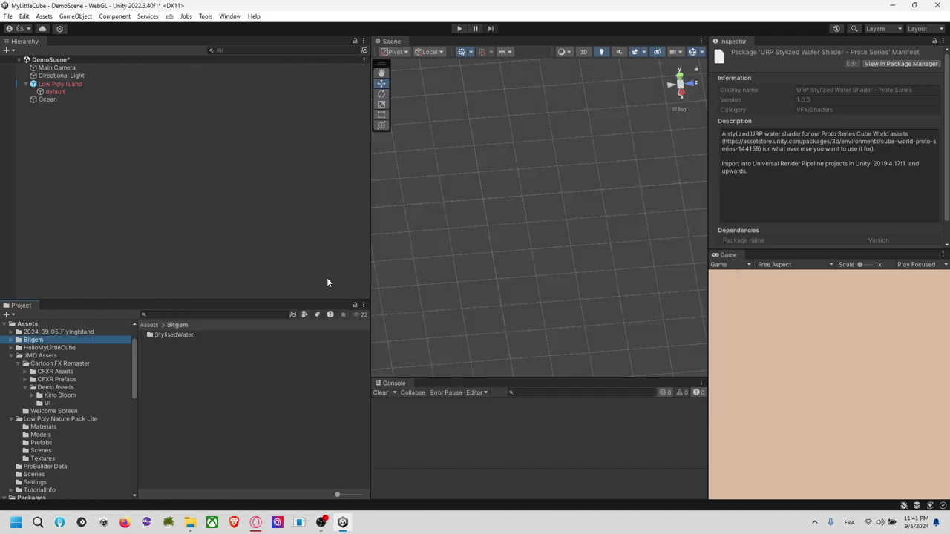
double_click(179, 334)
double_click(181, 334)
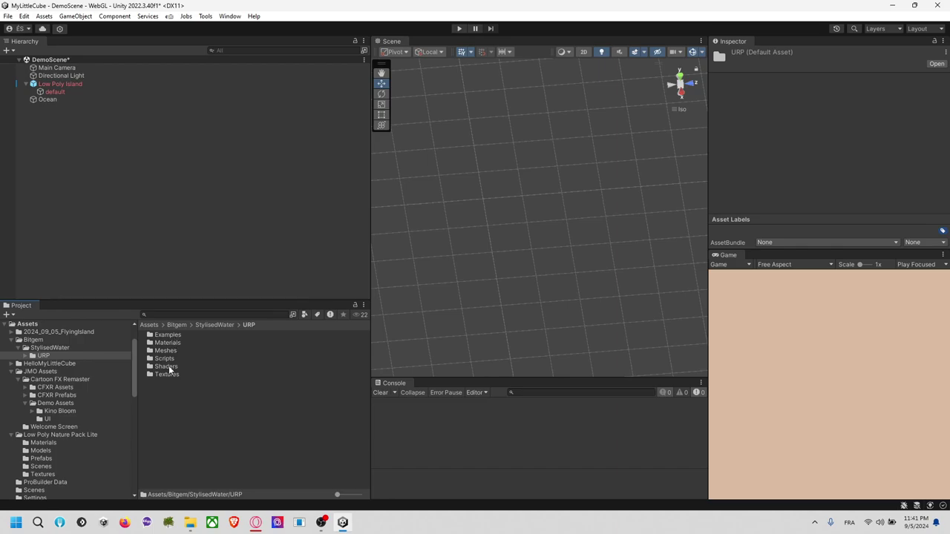
double_click(178, 337)
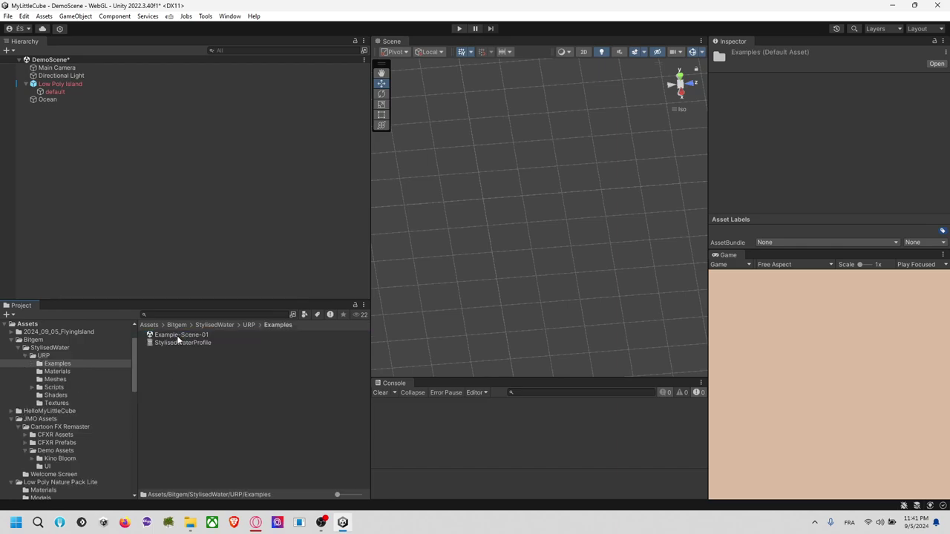
Open Example-Scene-01 from the water package's Examples folder without saving the changes to DemoScene.
double_click(178, 335)
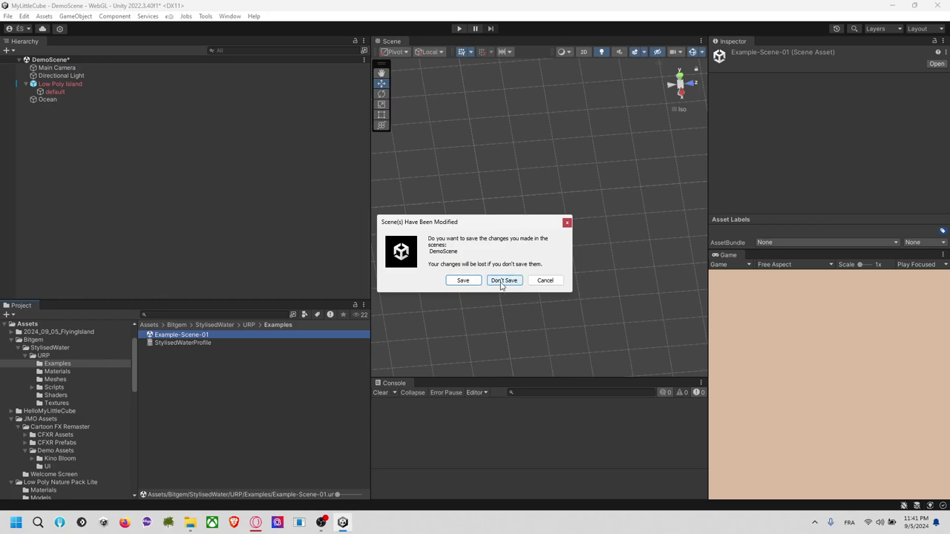
click(503, 280)
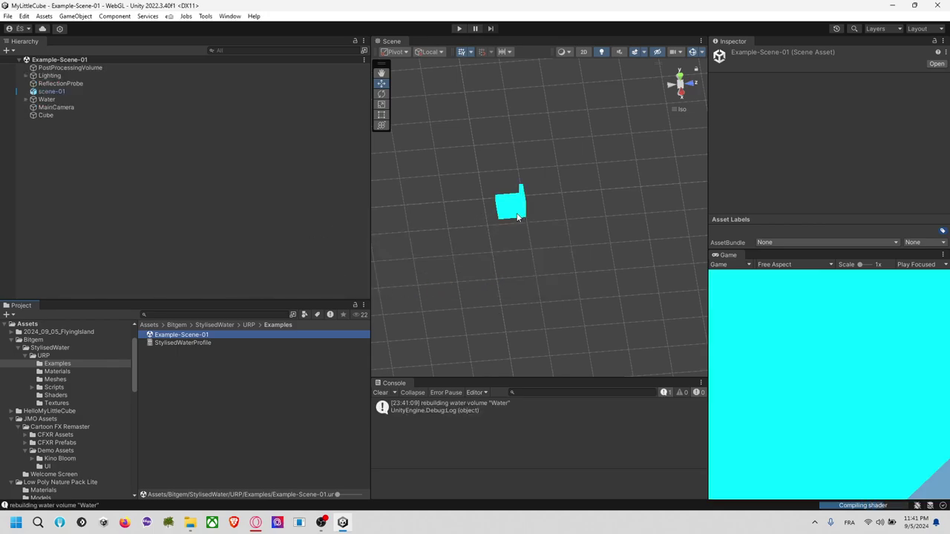
scroll(518, 216, up, 10)
right_drag(461, 227, 600, 198)
scroll(532, 244, up, 4)
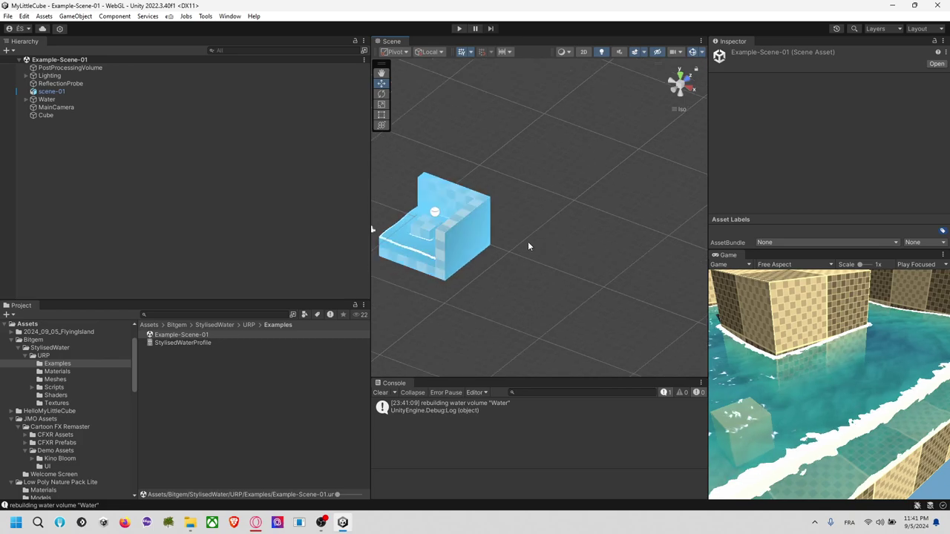
Select the Water volume in the example scene and examine its surface and foam edges up close.
middle_drag(533, 244, 617, 212)
scroll(581, 221, up, 14)
right_drag(490, 265, 640, 202)
click(538, 224)
right_drag(495, 225, 577, 247)
scroll(557, 235, up, 5)
alt+drag(556, 234, 582, 202)
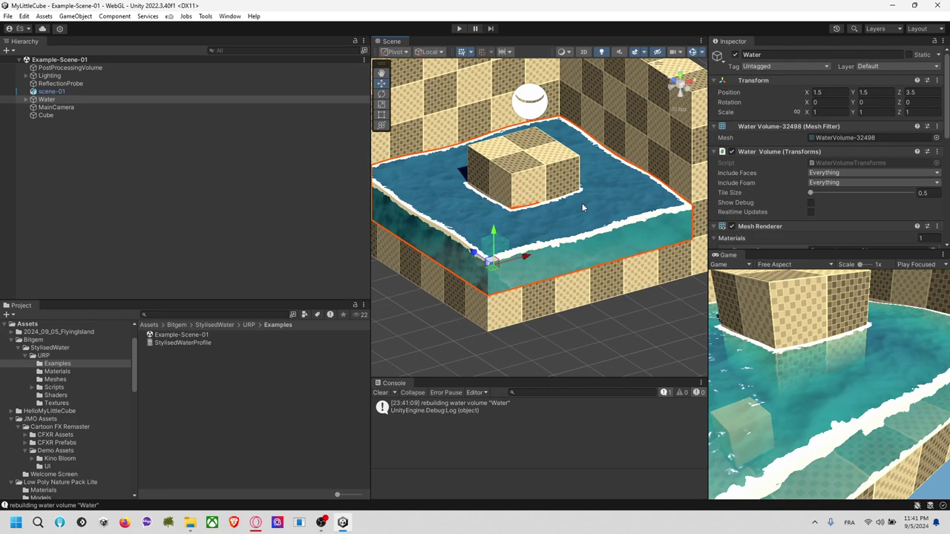
Run the example scene in Play mode and watch the water animation around the checkered blocks.
click(459, 29)
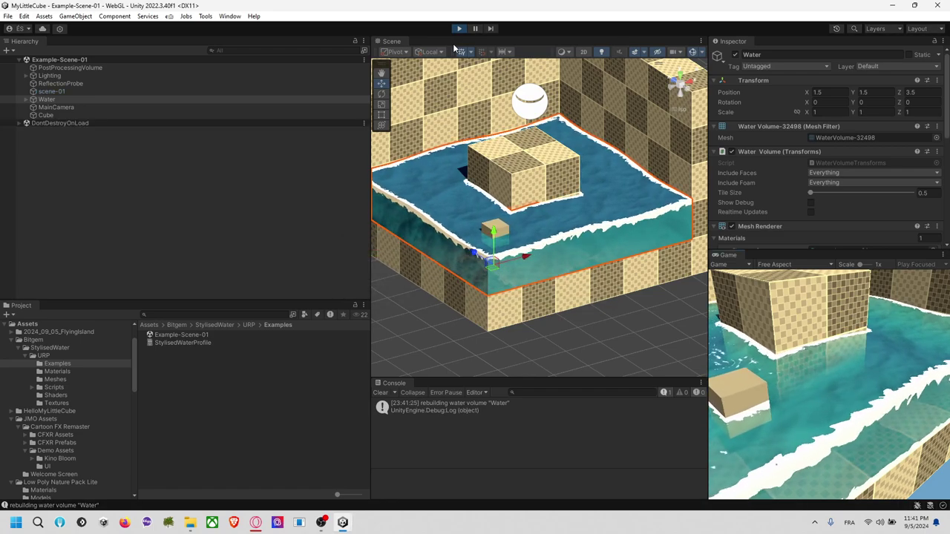
click(606, 276)
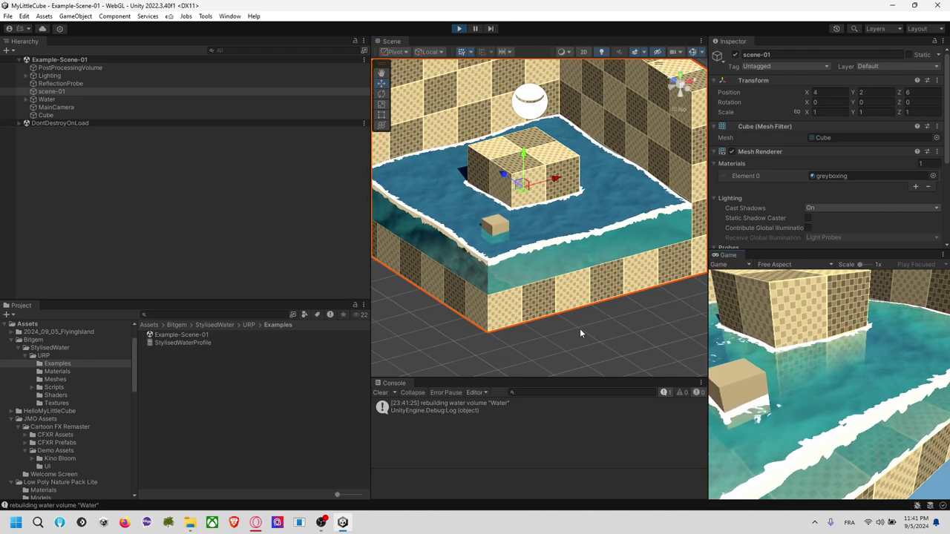
scroll(580, 333, down, 5)
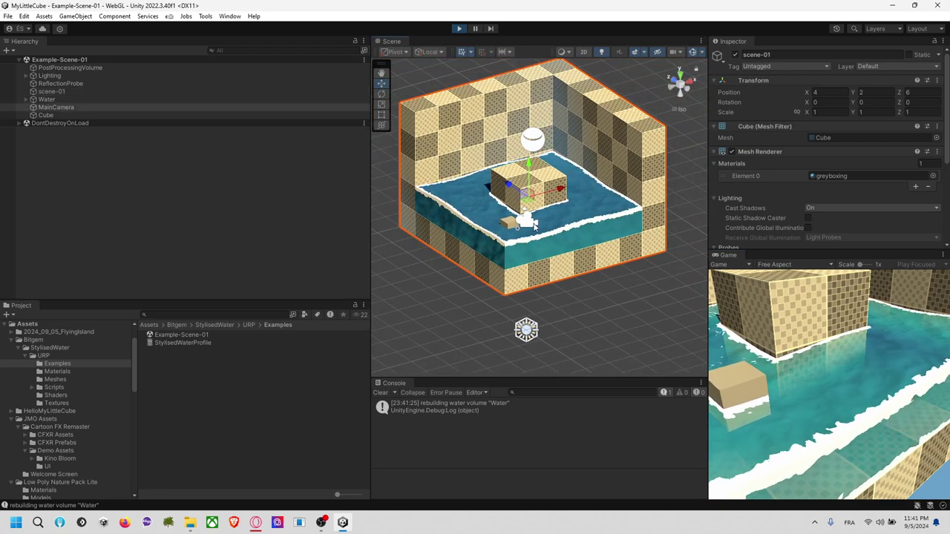
Move MainCamera to -2.62, 6.61, -2.56 with rotation 28.637, 41.423, -0.04 so the running game frames the whole water block.
click(533, 225)
right_drag(534, 225, 681, 198)
drag(682, 199, 777, 218)
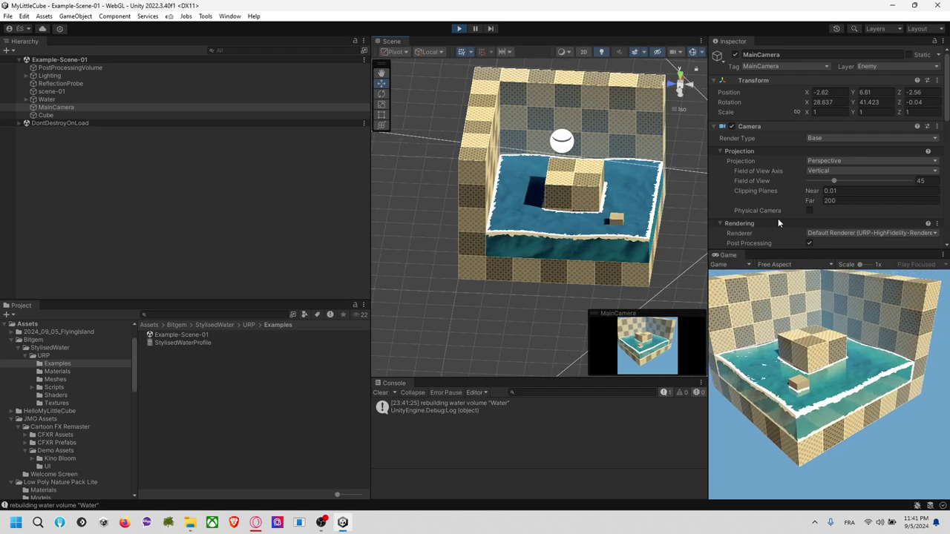
alt+drag(594, 249, 503, 237)
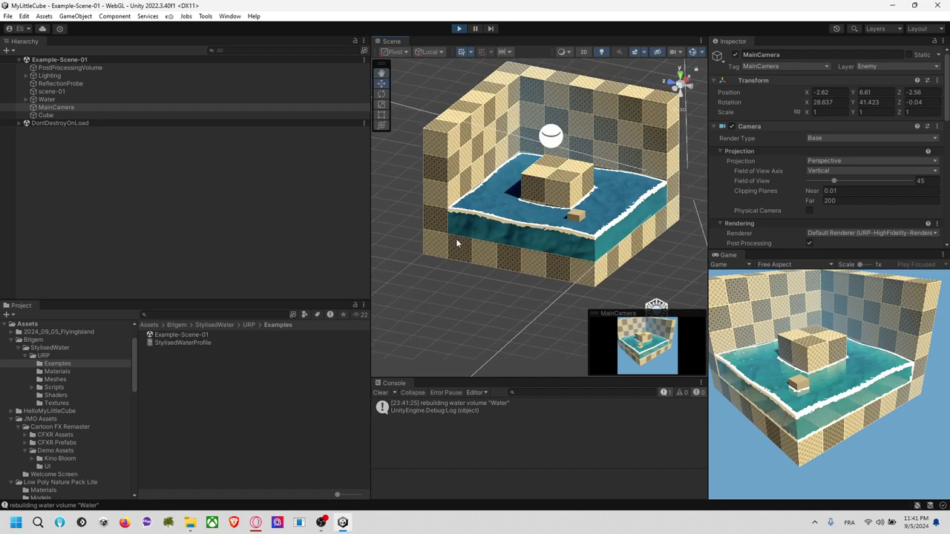
Examine the Water object's Water Volume, Mesh Renderer and Water Volume Helper components.
click(46, 99)
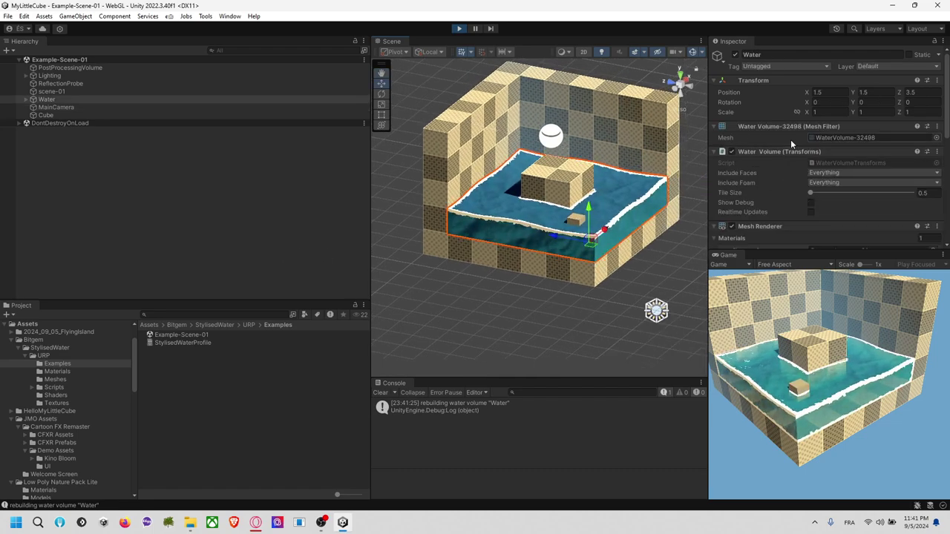
scroll(788, 141, down, 3)
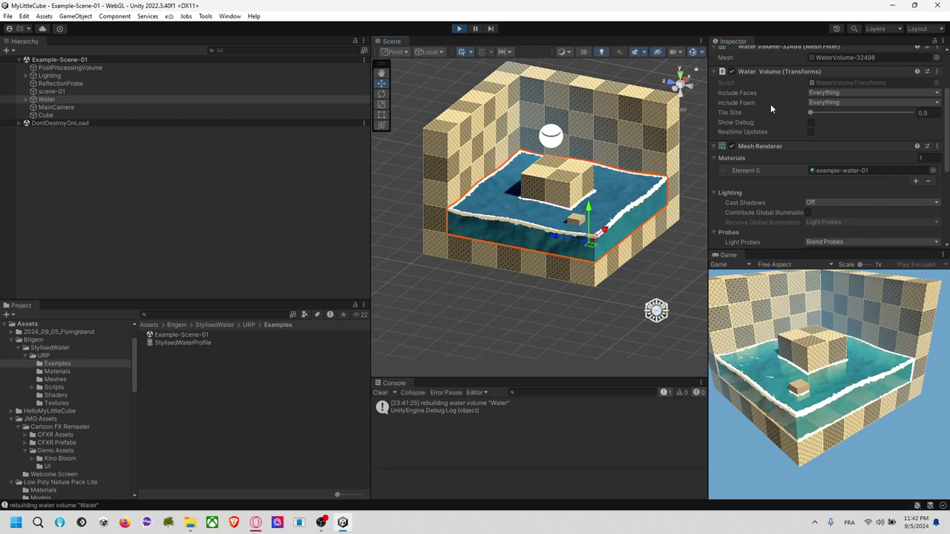
scroll(769, 105, down, 6)
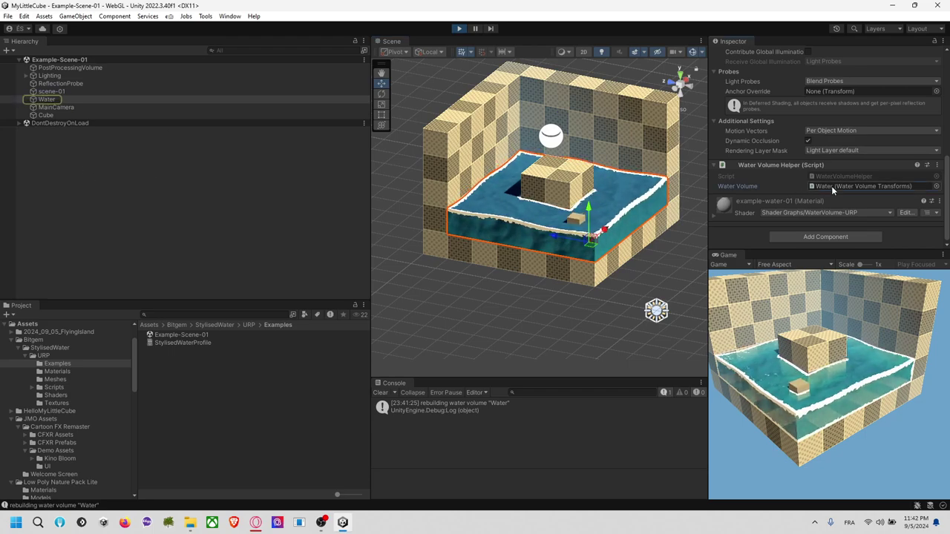
scroll(782, 193, up, 1)
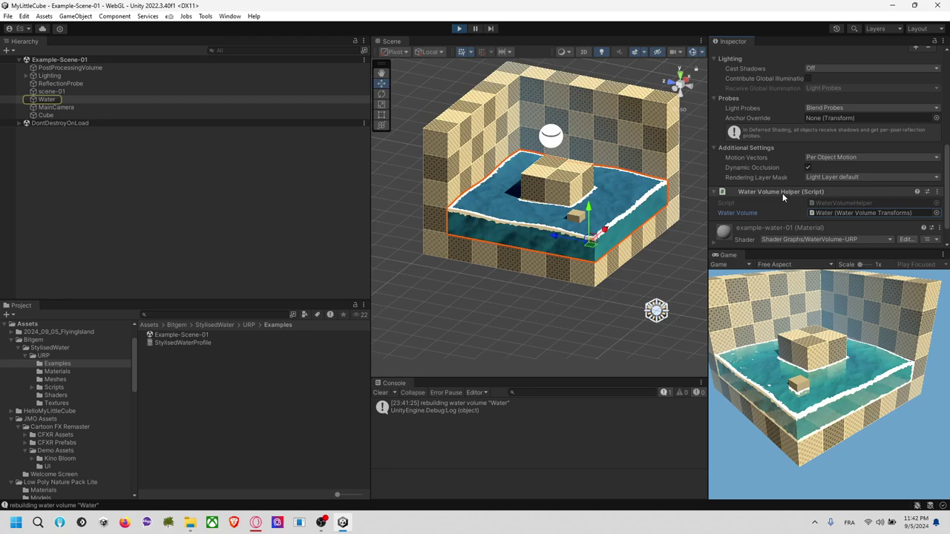
scroll(783, 193, up, 3)
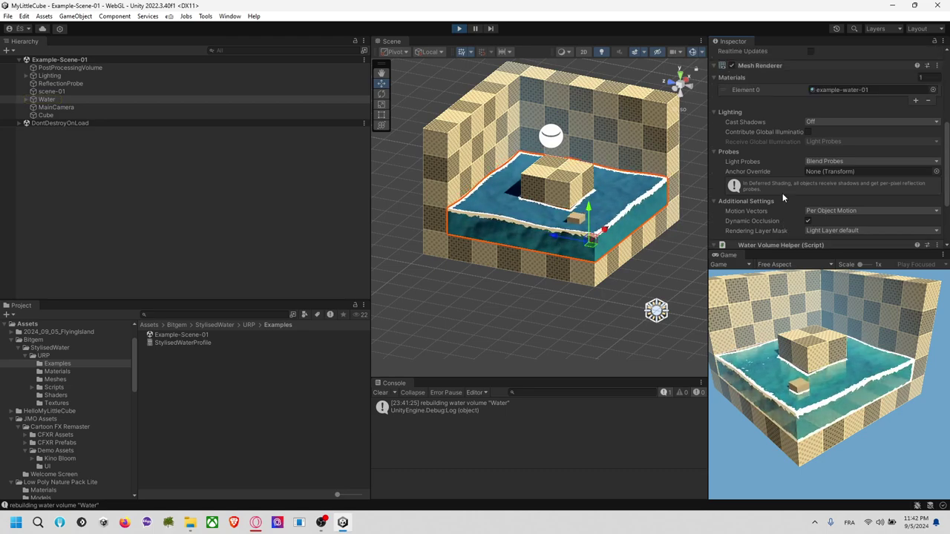
Locate the Water object's material in the project and preview the example-water-02 and example-water-03 materials.
click(832, 116)
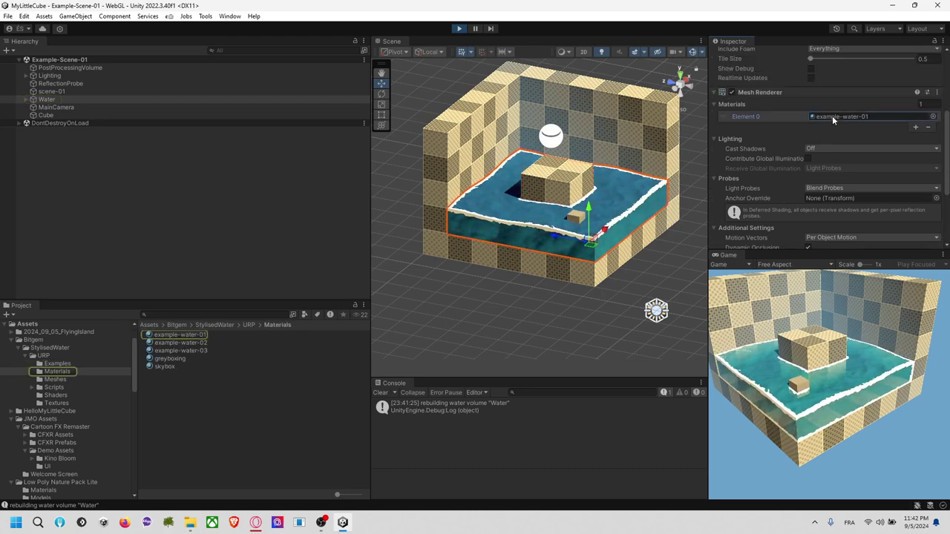
click(181, 342)
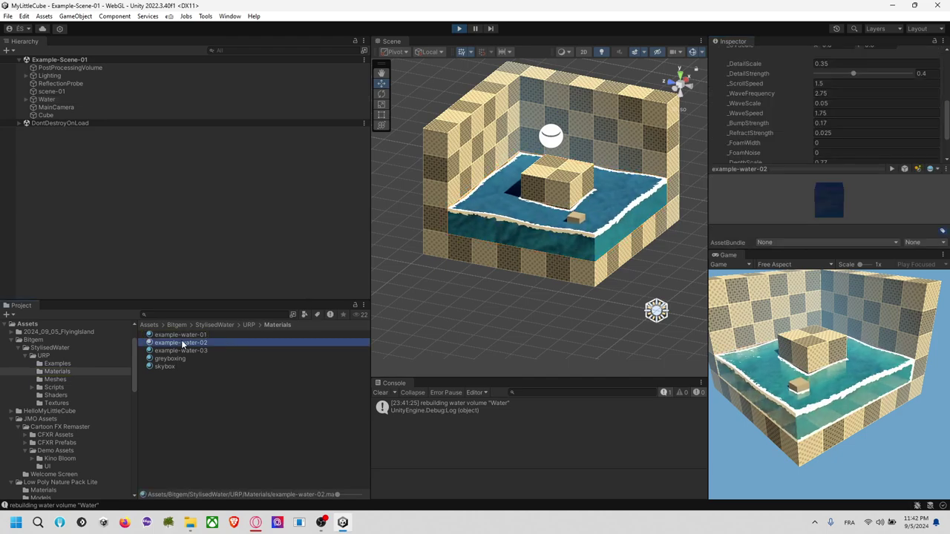
click(196, 351)
click(199, 344)
click(197, 351)
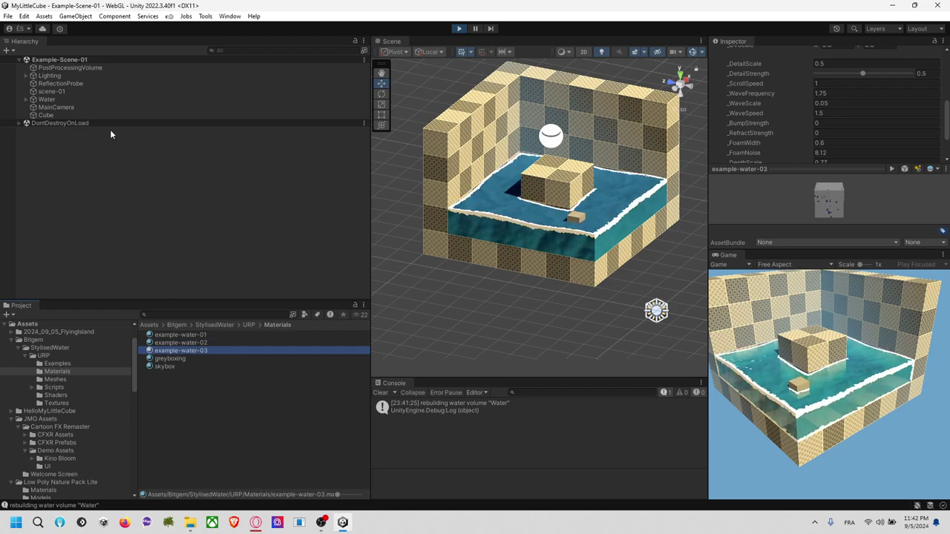
Expand the Water object's children and inspect the Lighting and scene-01 objects along with their components.
click(26, 99)
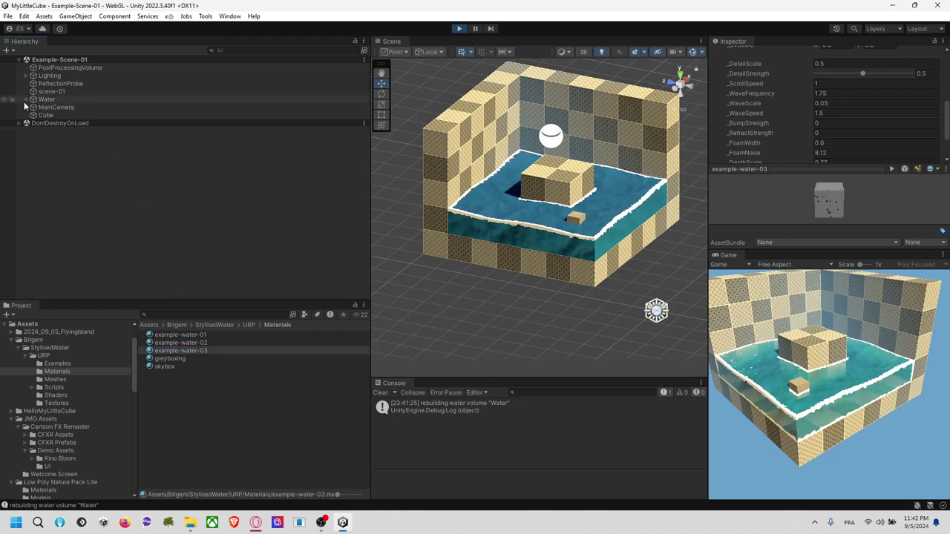
click(45, 108)
click(49, 92)
click(33, 76)
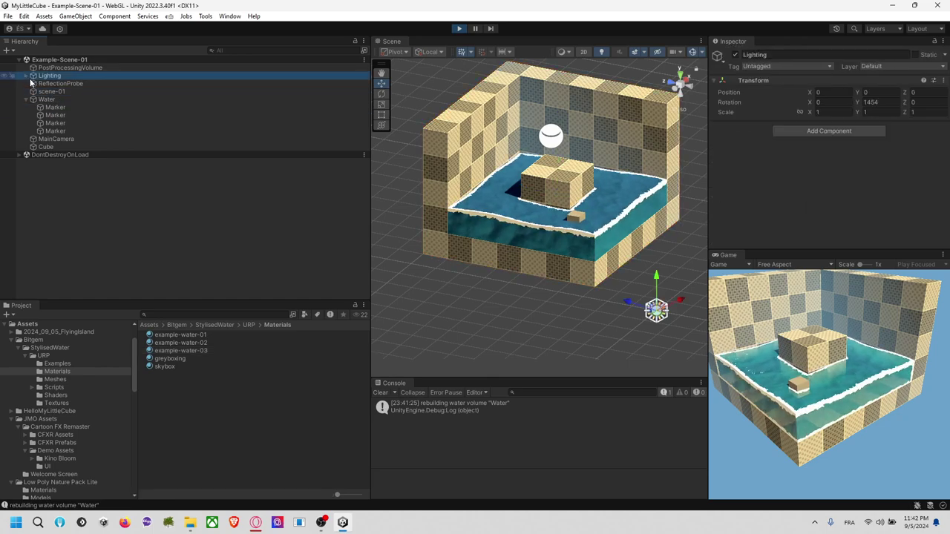
click(214, 324)
click(516, 199)
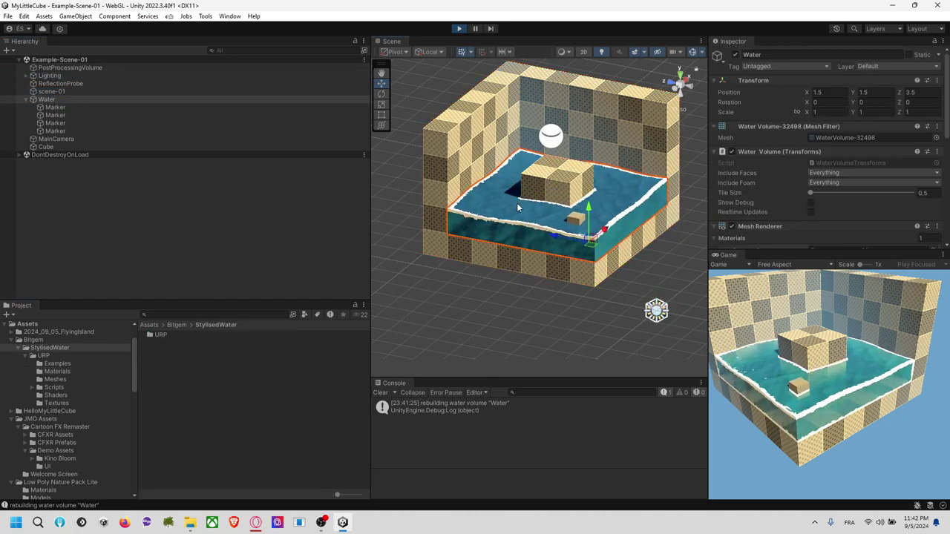
scroll(792, 172, down, 5)
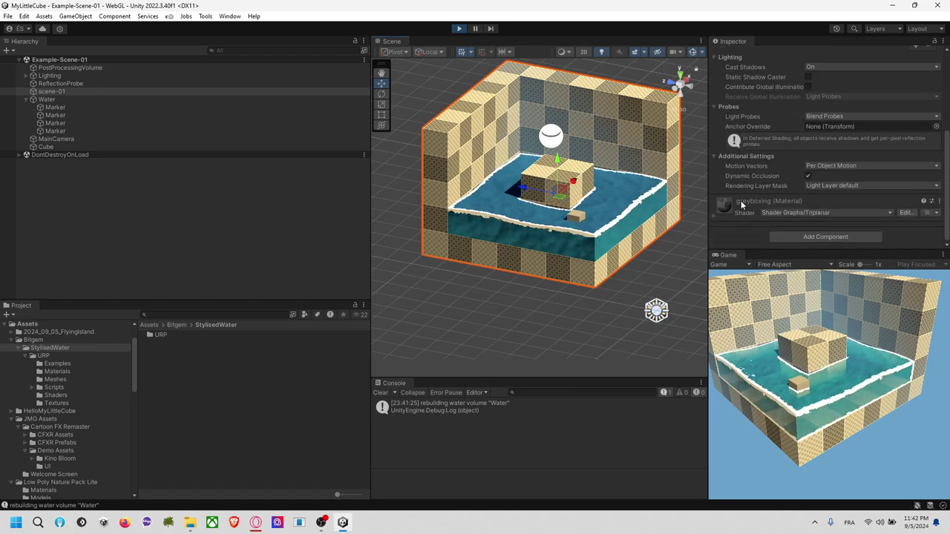
scroll(735, 203, up, 1)
scroll(734, 203, up, 2)
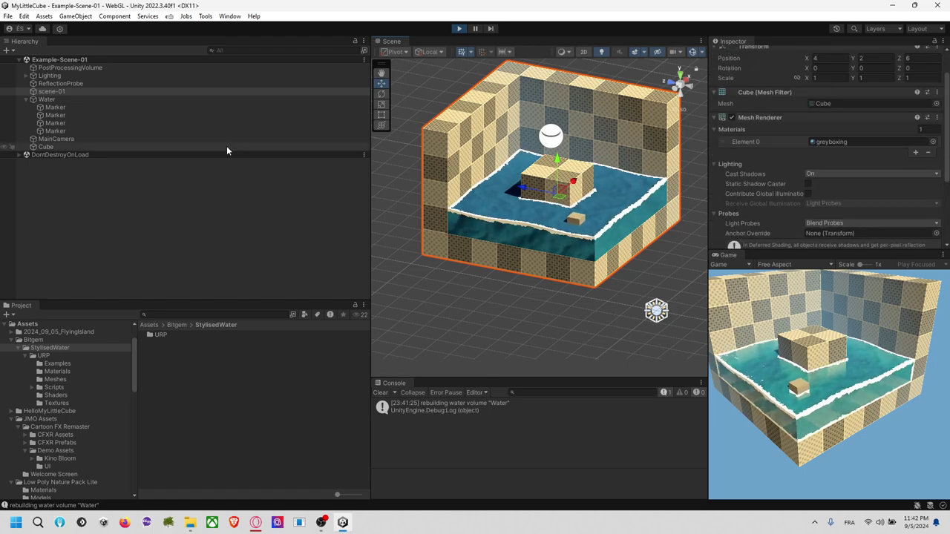
Try the example-water-02 material on the Water object's Mesh Renderer and inspect the water up close.
click(86, 132)
click(48, 99)
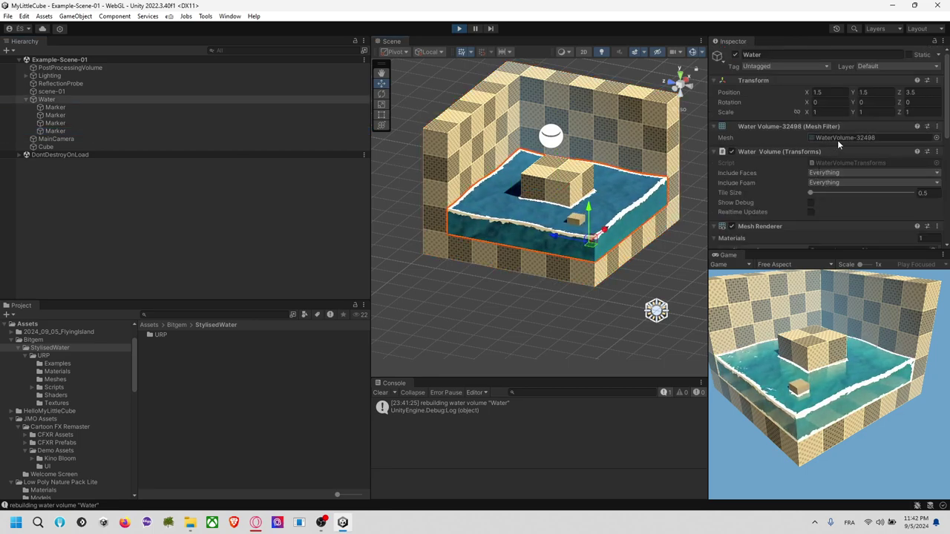
scroll(790, 159, down, 2)
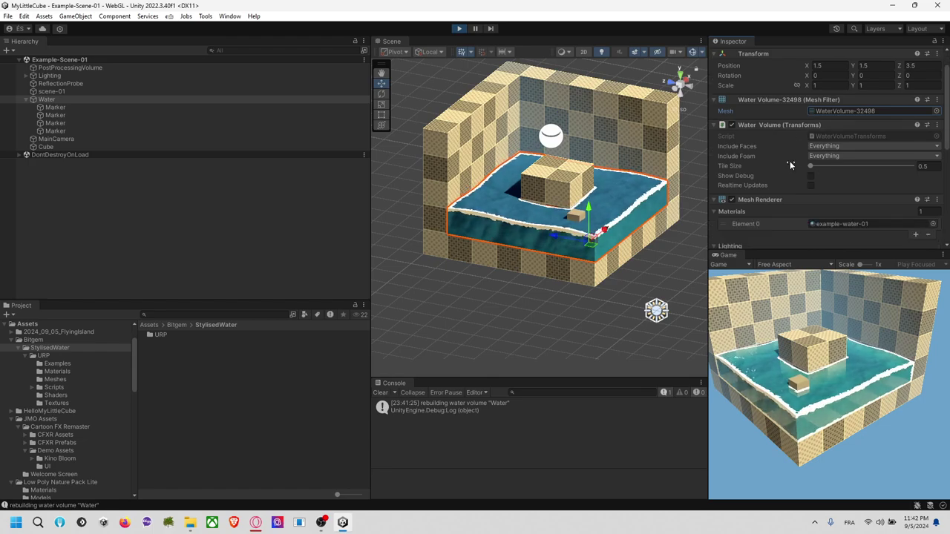
click(834, 198)
drag(195, 342, 825, 200)
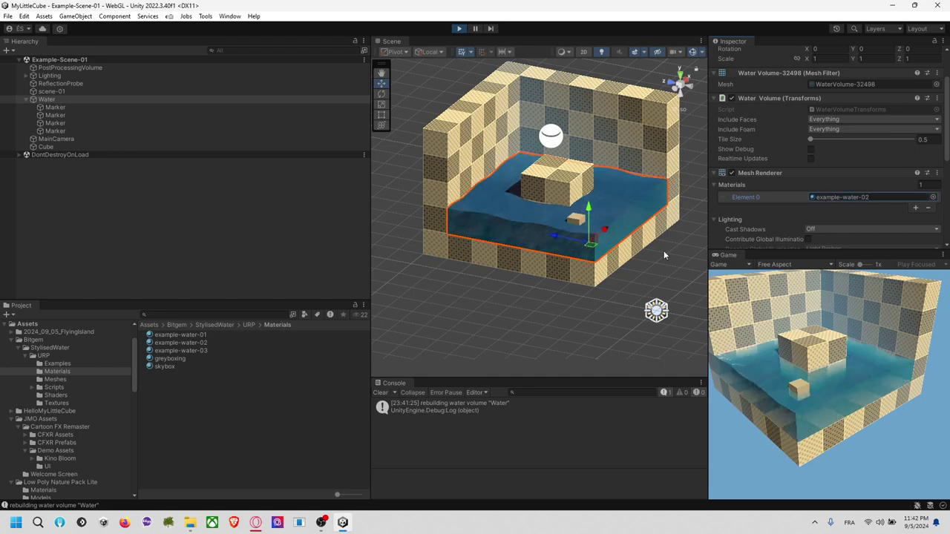
scroll(667, 272, up, 10)
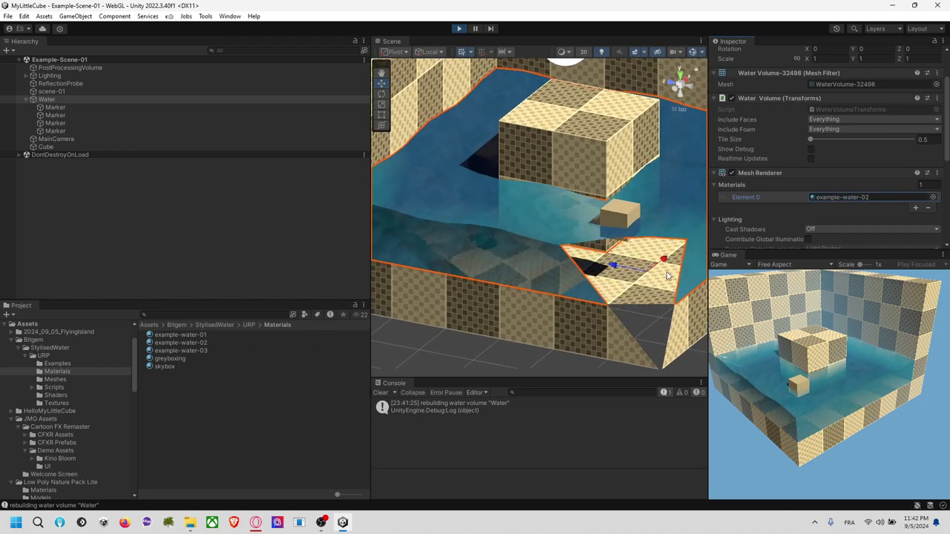
scroll(666, 273, down, 6)
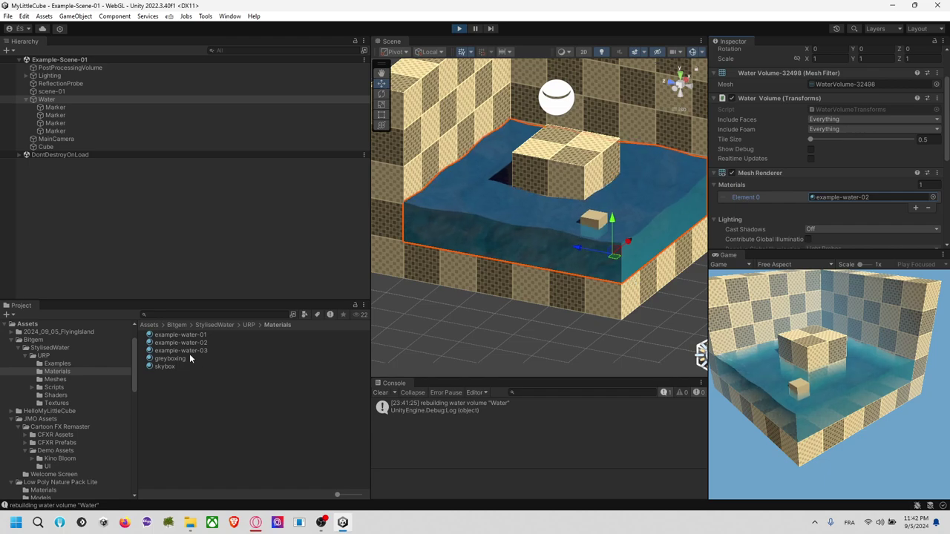
Try the example-water-03 material on the Water object, and reassign example-water-01.
drag(194, 353, 837, 198)
alt+drag(689, 224, 577, 227)
drag(204, 336, 865, 222)
drag(855, 151, 861, 139)
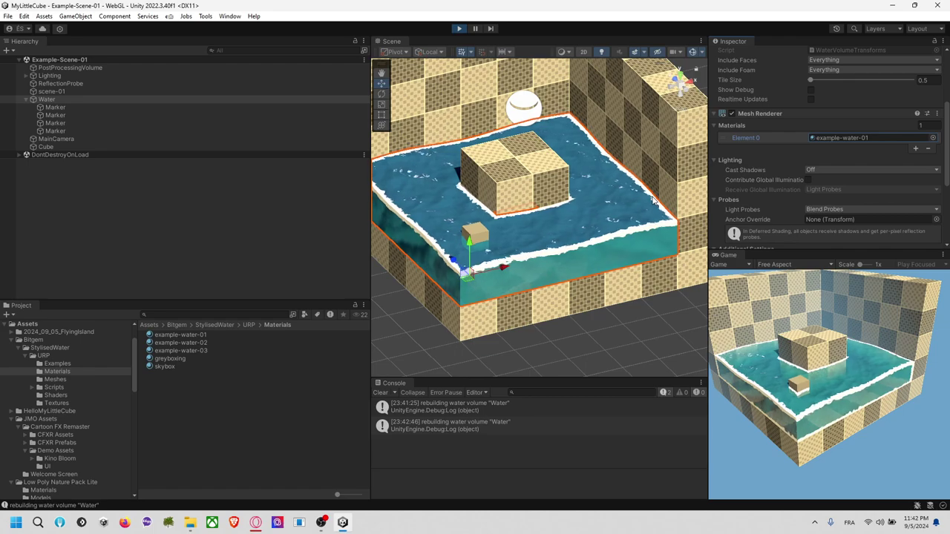
Clear the console messages and stop Play mode.
click(382, 394)
scroll(751, 140, up, 3)
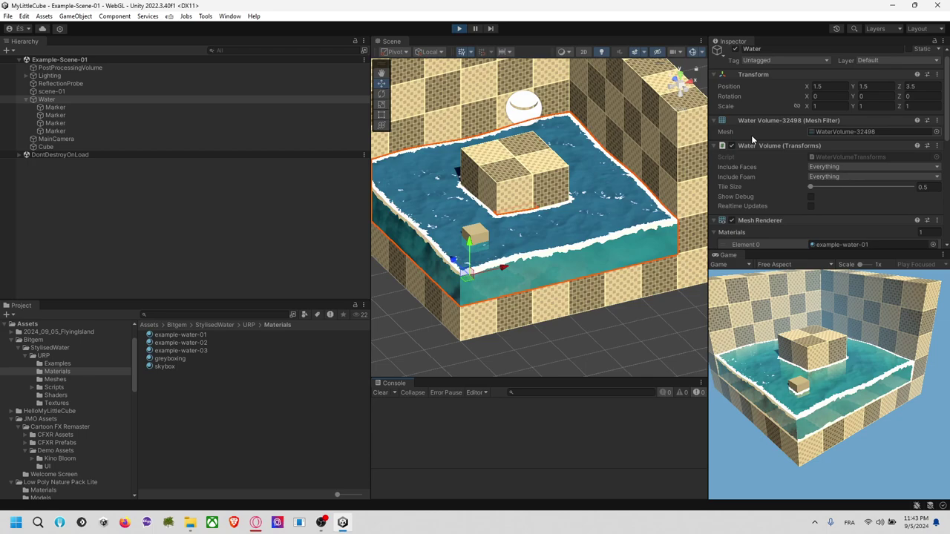
click(125, 209)
click(458, 29)
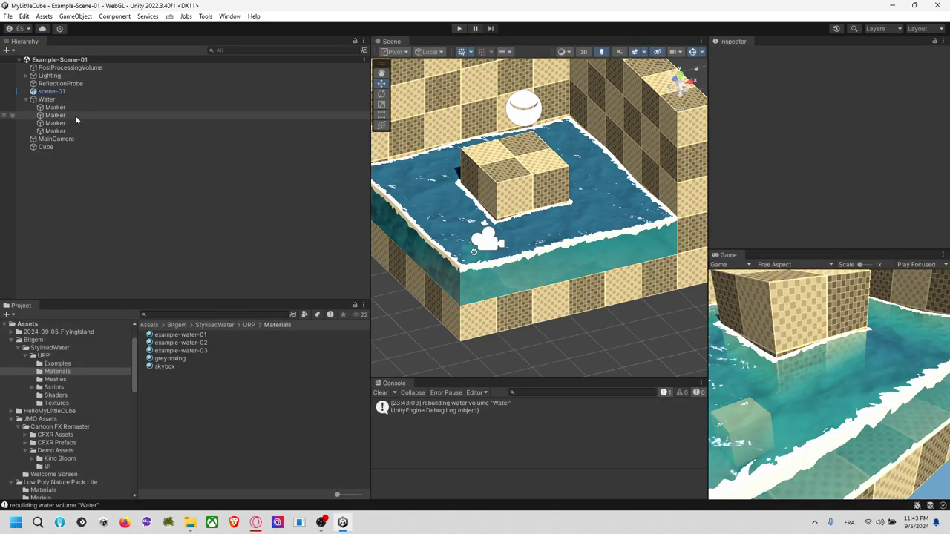
Add the Flying Island scene from the 2024_09_05_FlyingIsland folder to the hierarchy alongside Example-Scene-01.
click(70, 100)
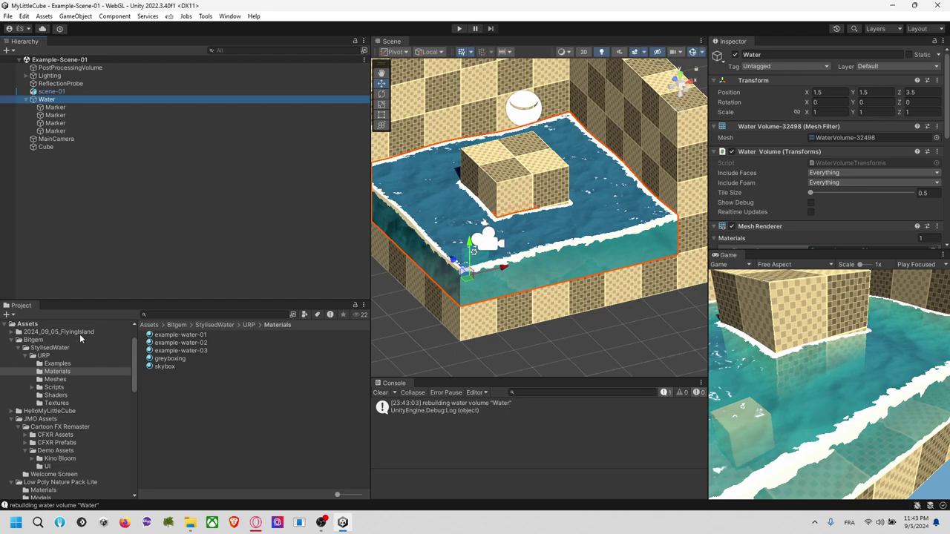
click(80, 334)
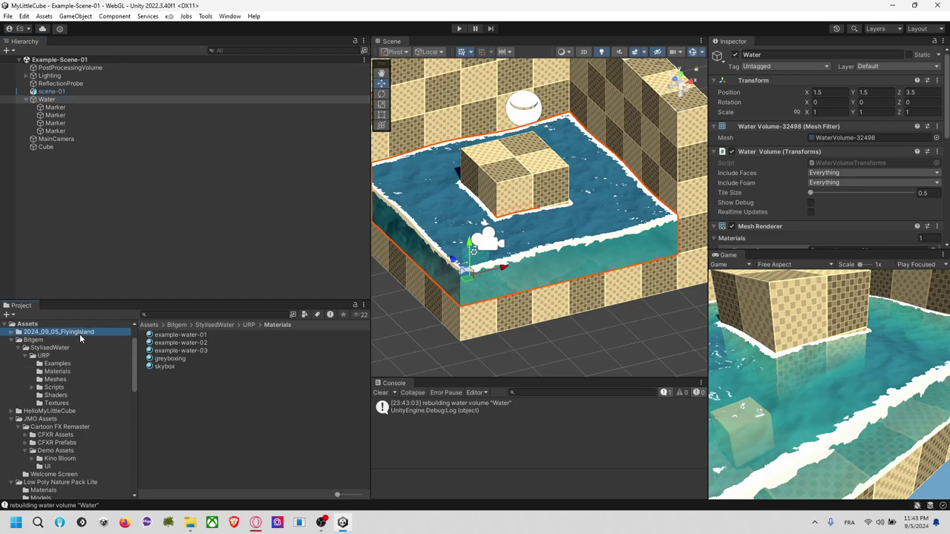
drag(170, 343, 181, 249)
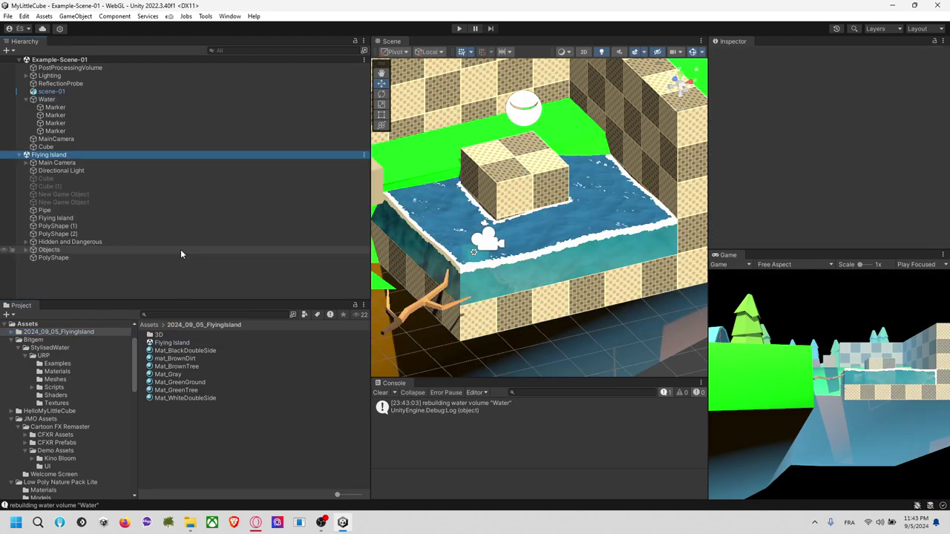
scroll(435, 213, down, 5)
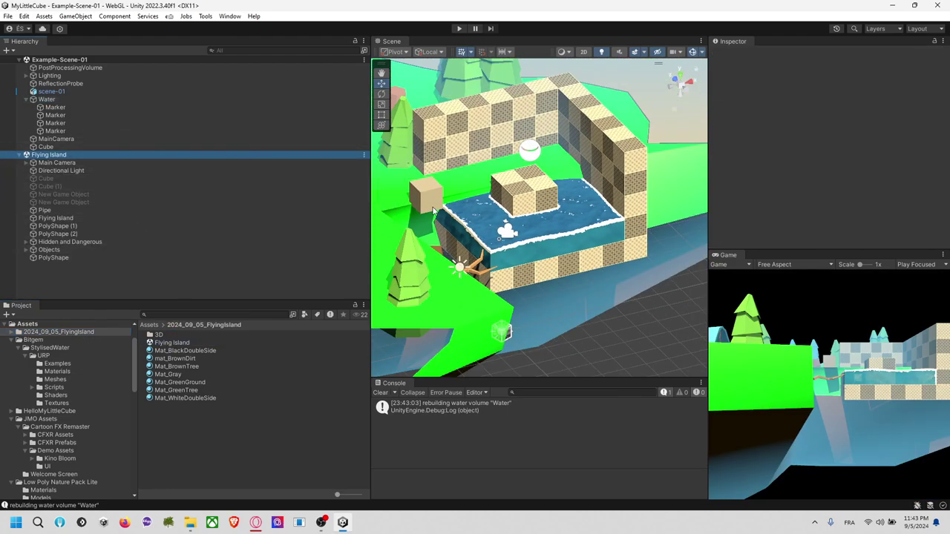
middle_drag(436, 213, 694, 247)
scroll(602, 243, down, 5)
alt+drag(601, 245, 314, 303)
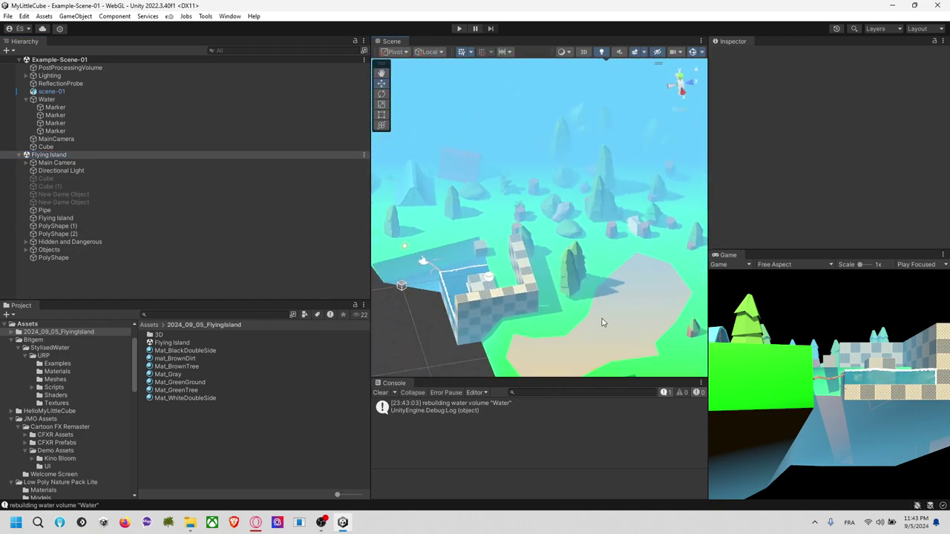
Move the Water object with its markers from Example-Scene-01 into the Flying Island scene.
middle_drag(616, 319, 600, 262)
scroll(595, 261, up, 3)
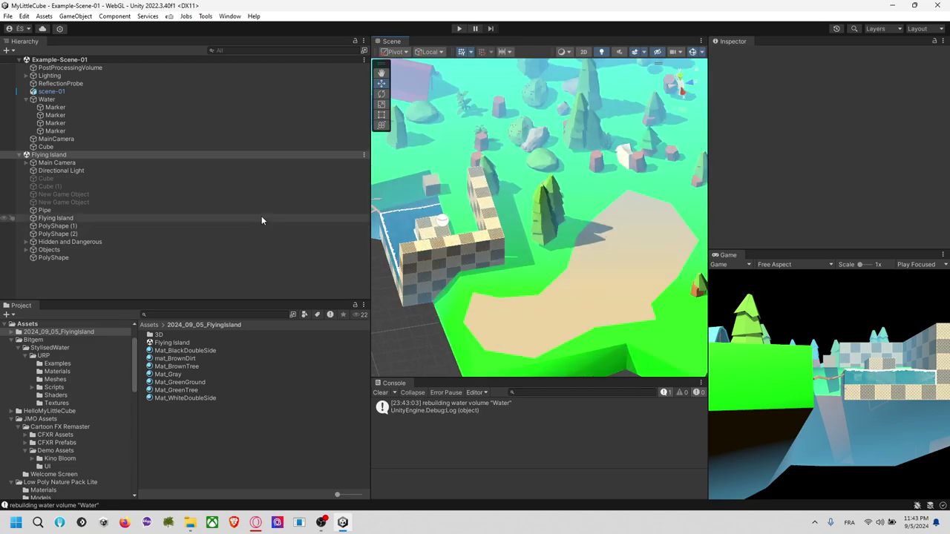
click(53, 101)
drag(49, 101, 76, 269)
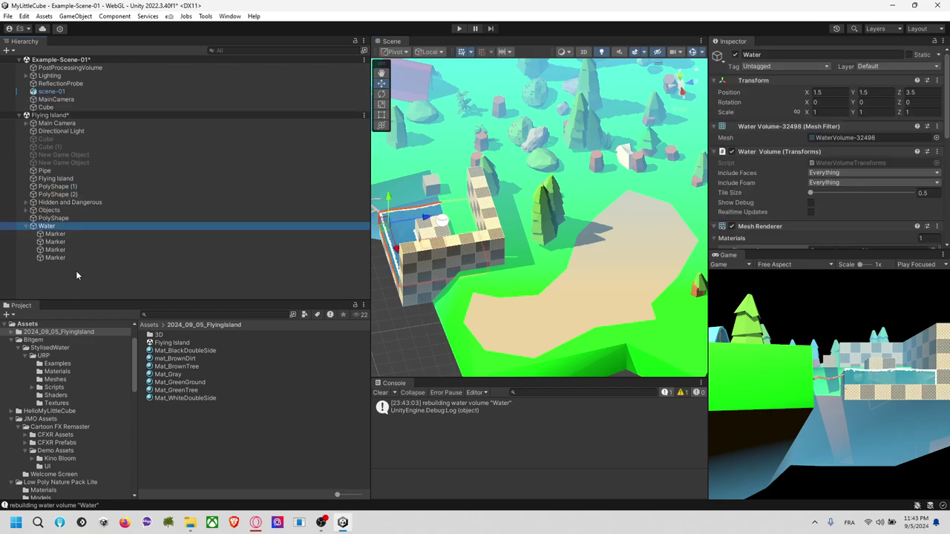
Unload Example-Scene-01 from the hierarchy, leaving only the Flying Island scene loaded.
right_click(96, 59)
click(130, 122)
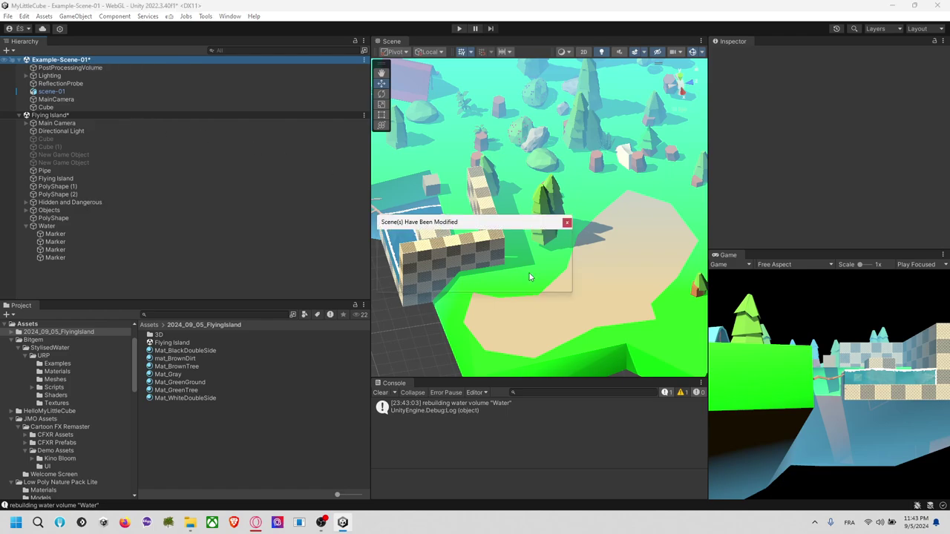
click(512, 278)
Assign the example-water-01 material to the pond PolyShape's Mesh Renderer in place of the Lit material.
alt+drag(472, 273, 578, 244)
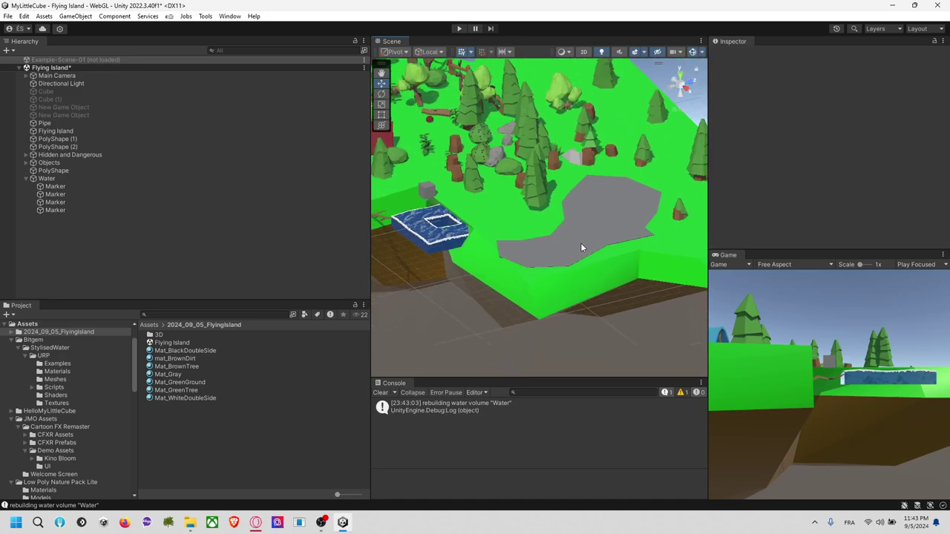
click(579, 243)
click(575, 242)
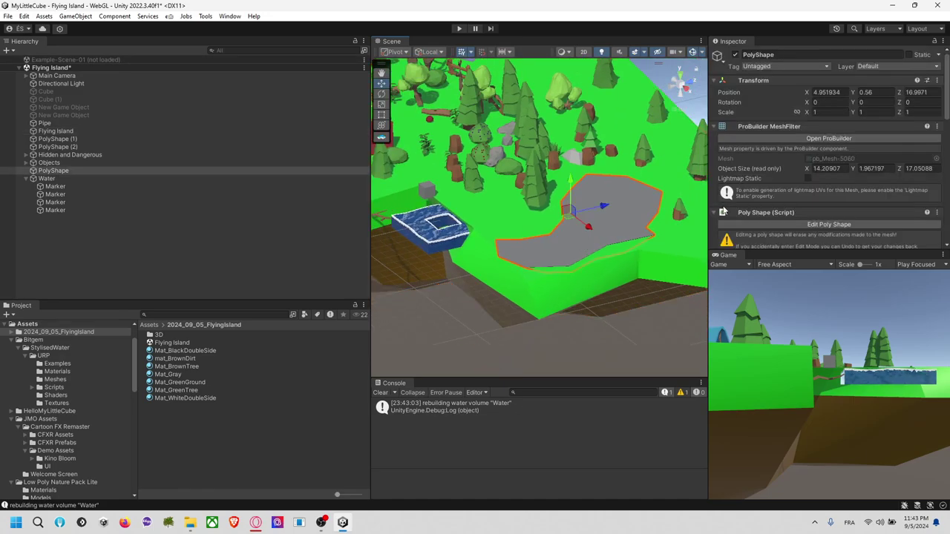
drag(771, 251, 764, 441)
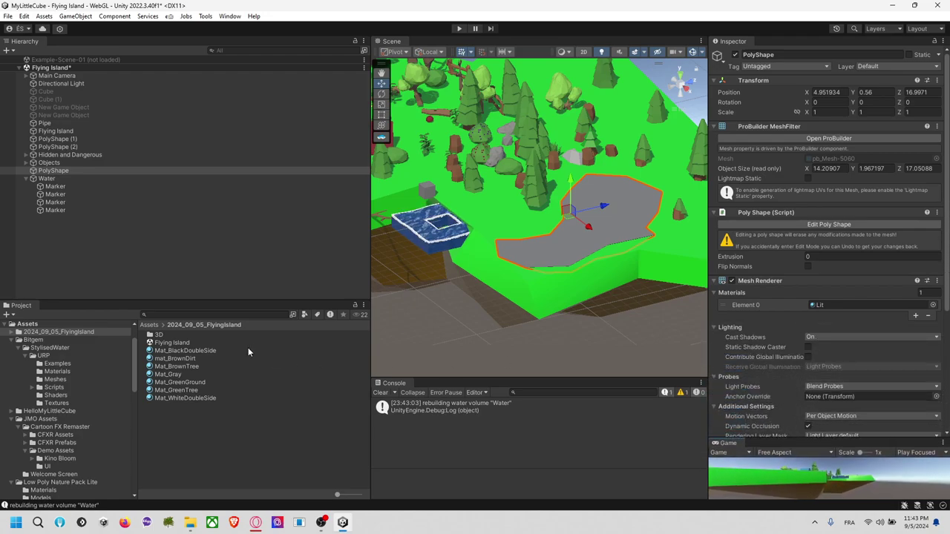
click(933, 305)
text(ex)
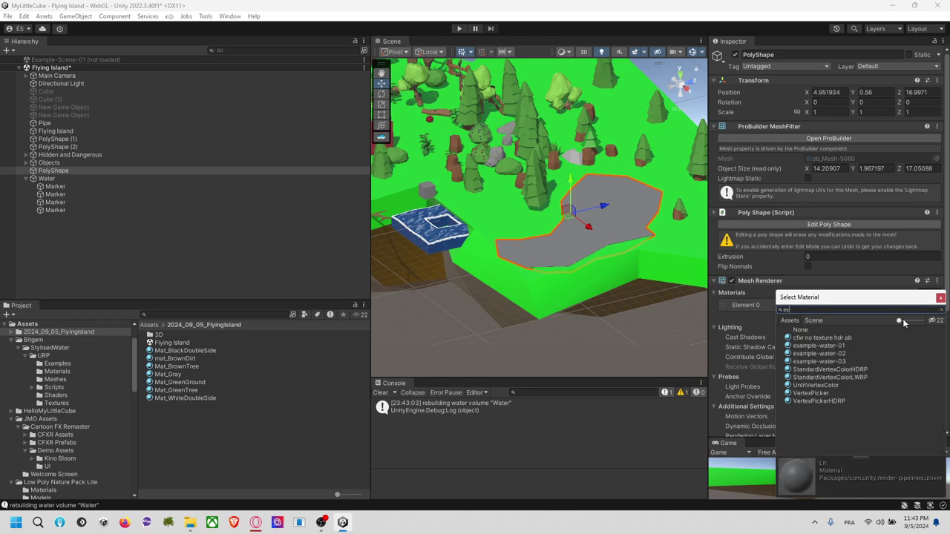
click(844, 347)
click(634, 359)
right_drag(634, 359, 609, 298)
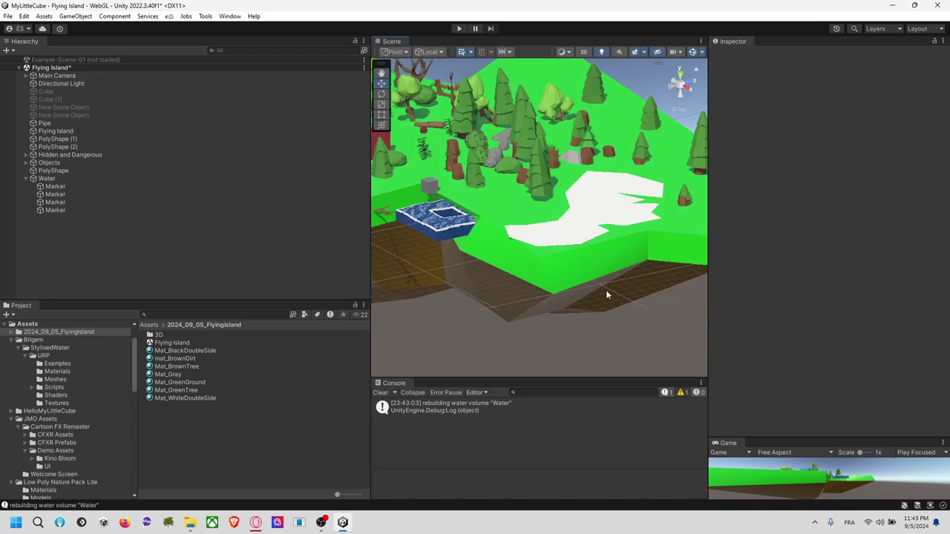
Raise the pond PolyShape above the island ground to a Y position of 3.22.
click(560, 237)
click(560, 238)
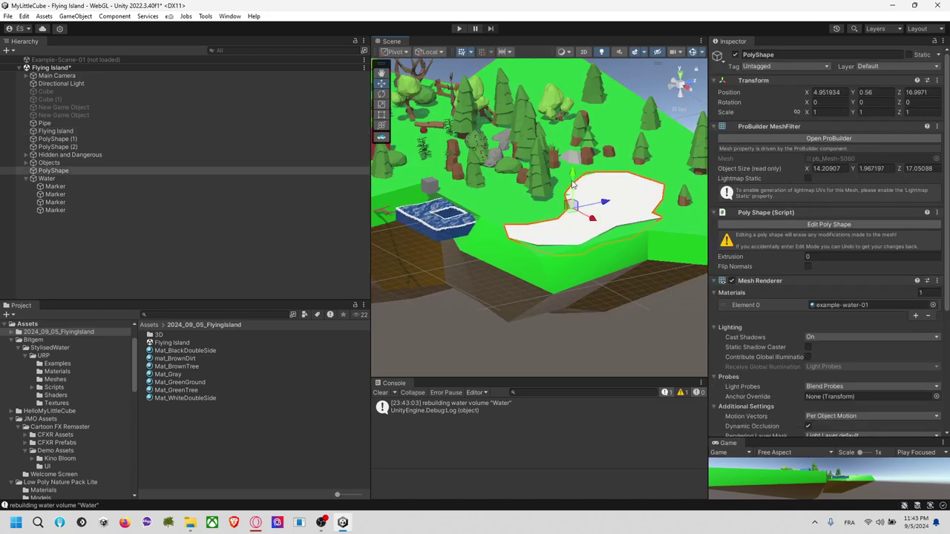
drag(576, 153, 576, 145)
right_drag(602, 308, 606, 338)
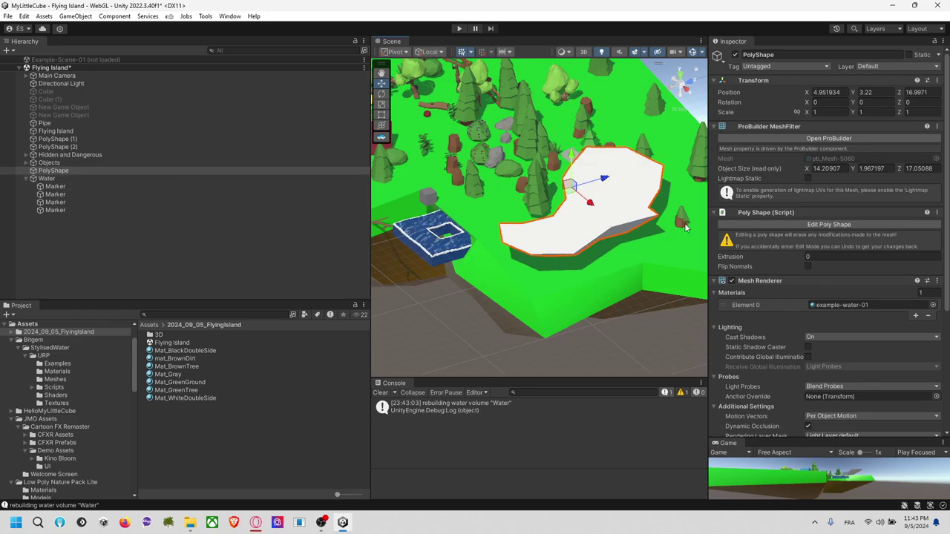
Compare the components of the PolyShape with those of the Water object and its Marker children.
scroll(836, 214, down, 5)
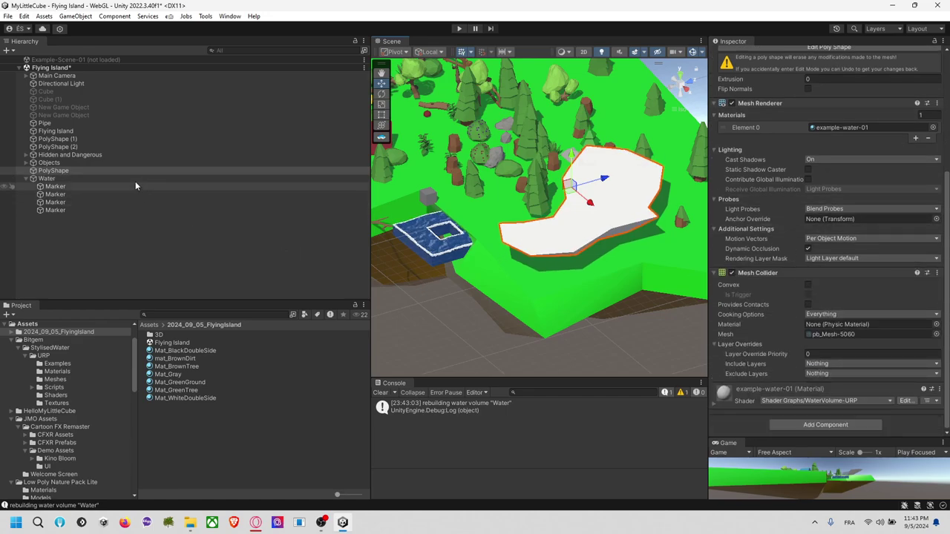
click(103, 186)
click(109, 171)
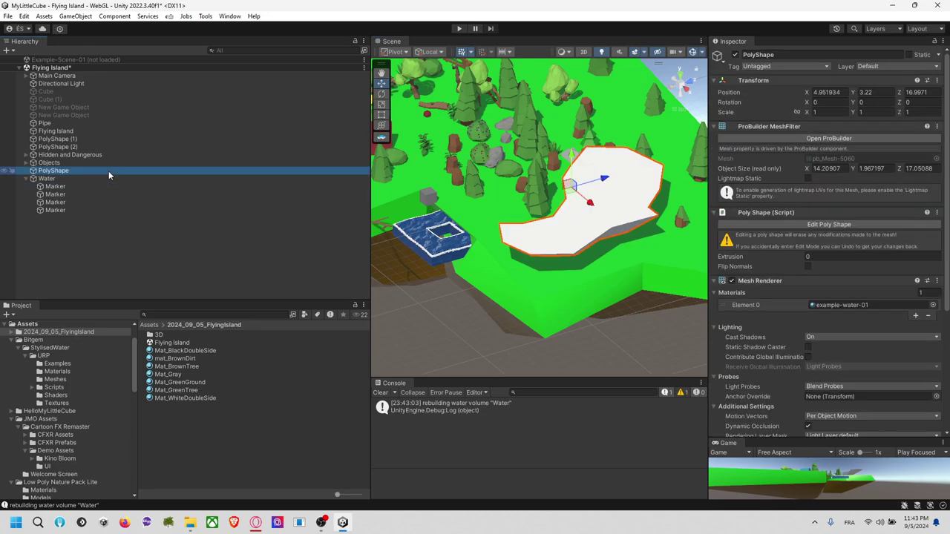
scroll(802, 250, down, 3)
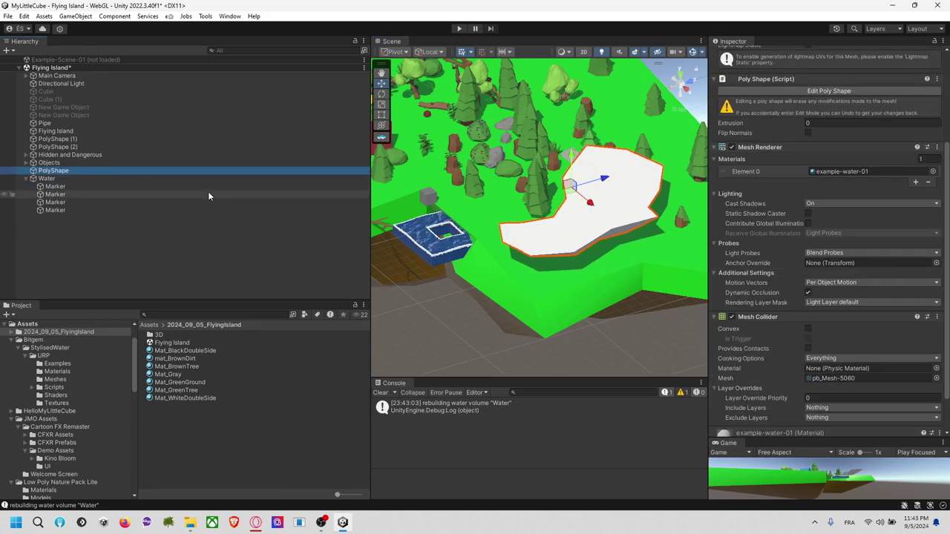
click(76, 181)
click(71, 186)
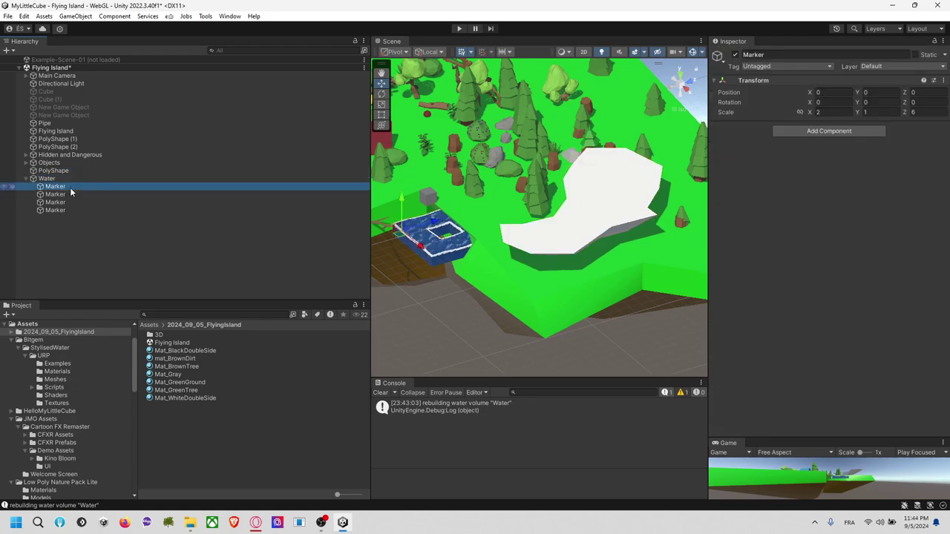
click(81, 194)
click(78, 202)
click(79, 186)
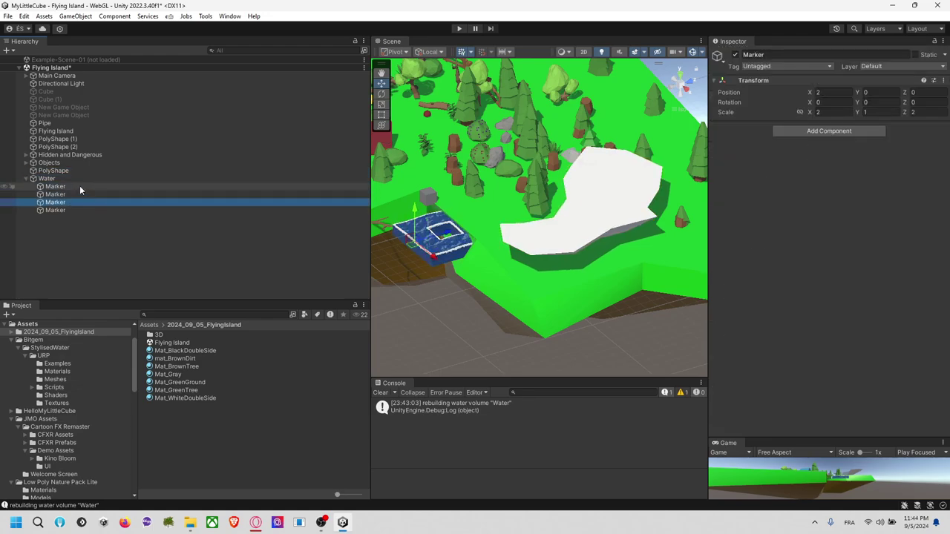
click(46, 179)
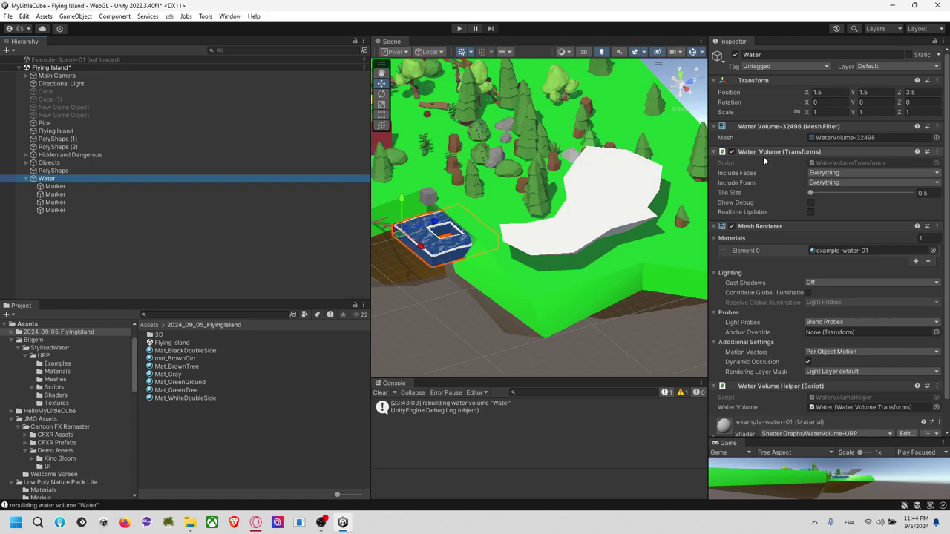
Try to add the Water Volume Base component to the pond PolyShape.
click(572, 206)
scroll(768, 245, down, 5)
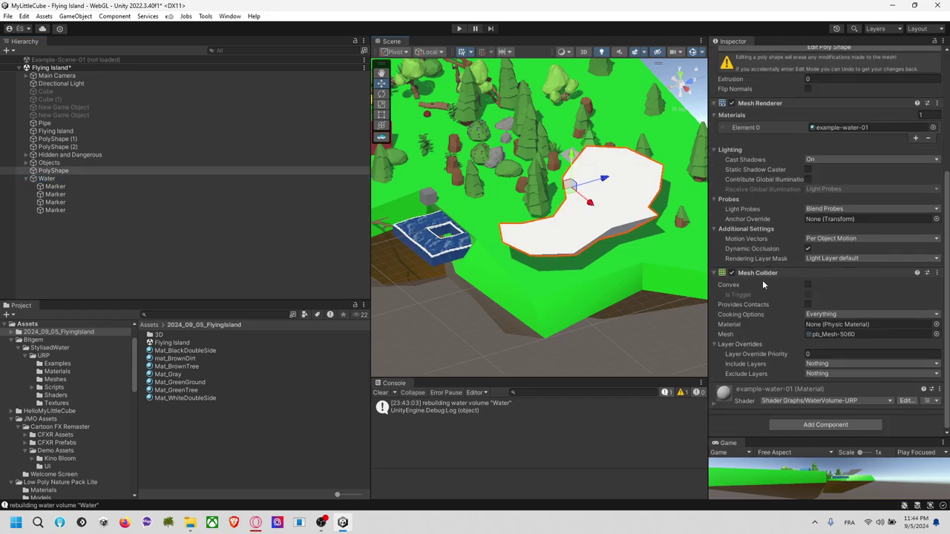
click(798, 423)
text(water)
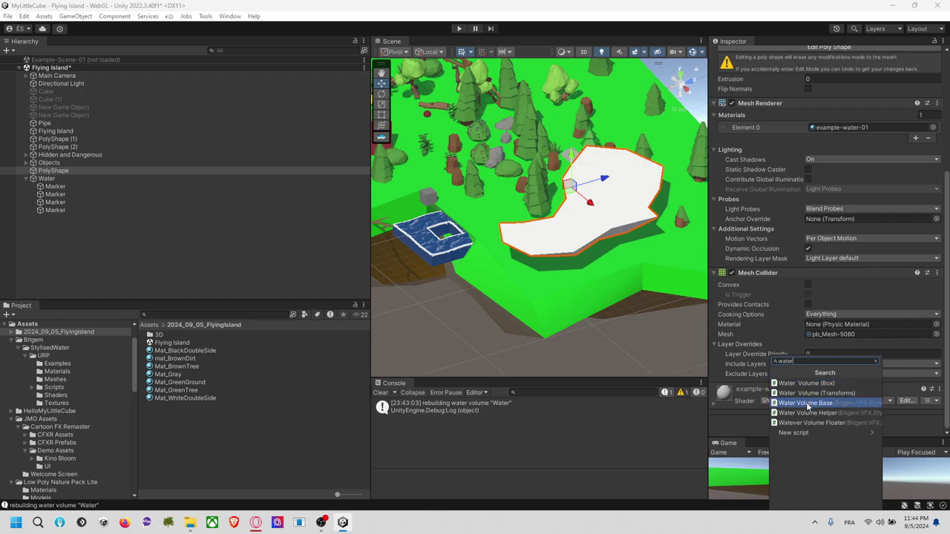
click(805, 403)
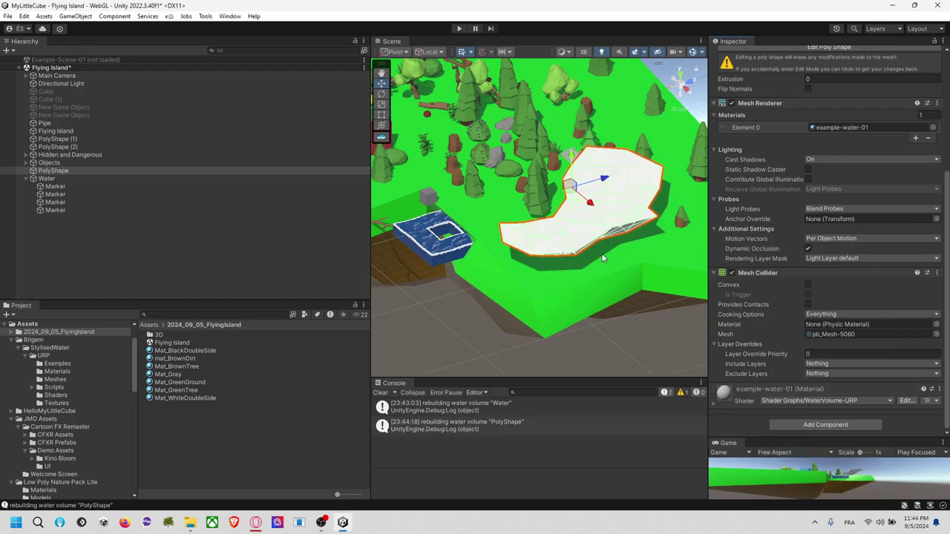
Check the Water object's components, add a Water Volume (Transforms) component to the PolyShape, and clear the console.
click(444, 252)
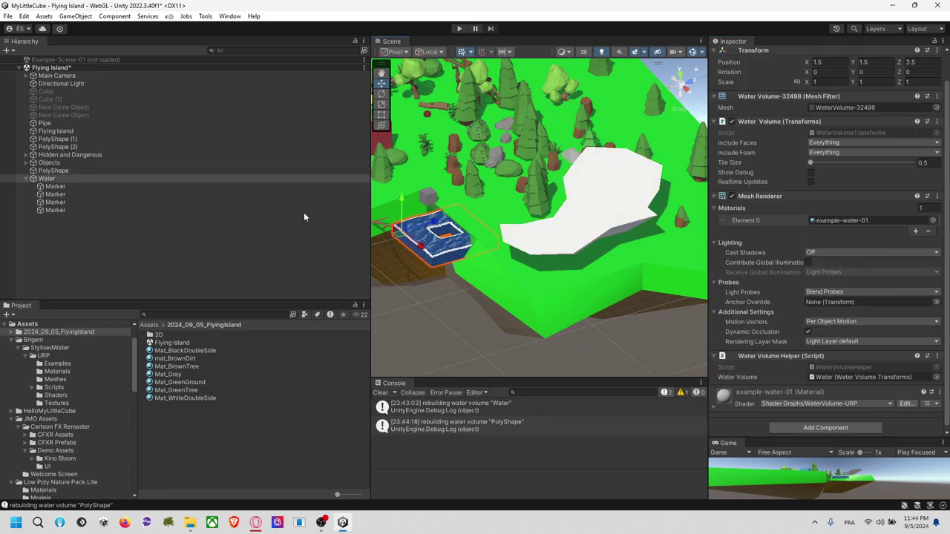
click(656, 177)
scroll(800, 288, down, 5)
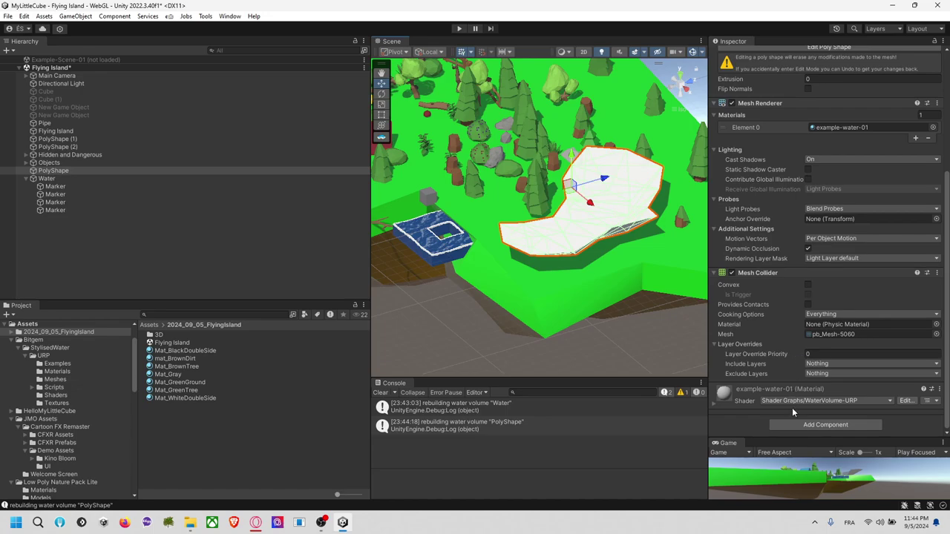
click(792, 419)
text(water)
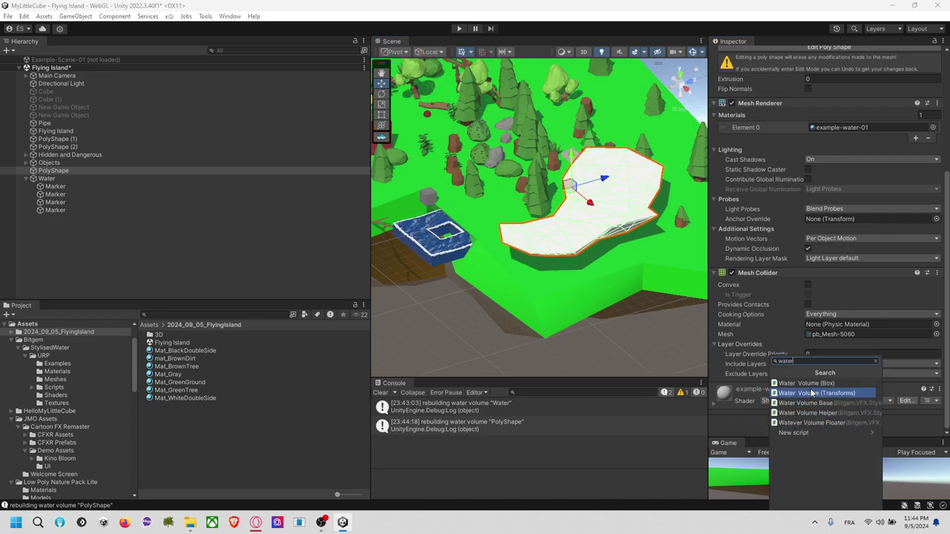
click(812, 394)
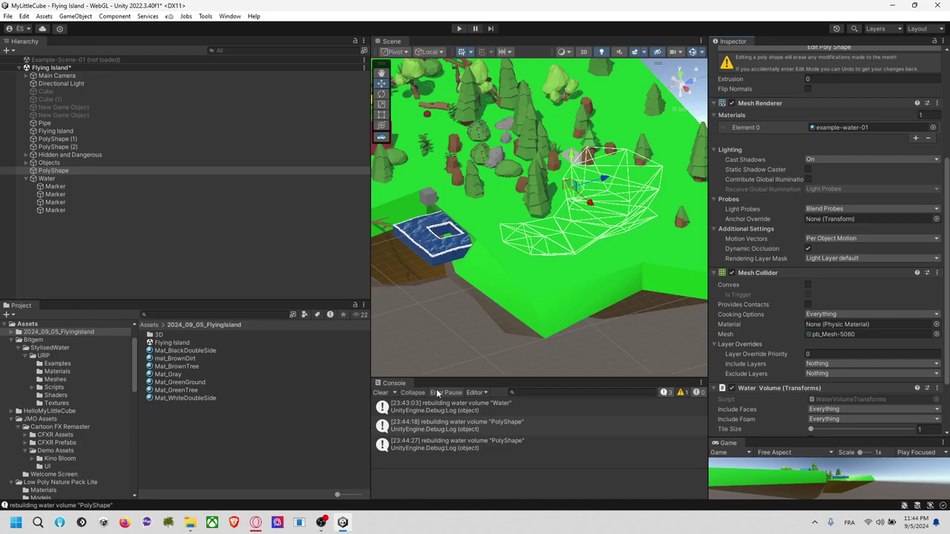
click(380, 393)
Regenerate the pond PolyShape's mesh by entering poly shape editing and quitting it.
mouse_move(461, 334)
alt+mouse_down()
mouse_move(515, 247)
mouse_move(461, 333)
alt+mouse_up()
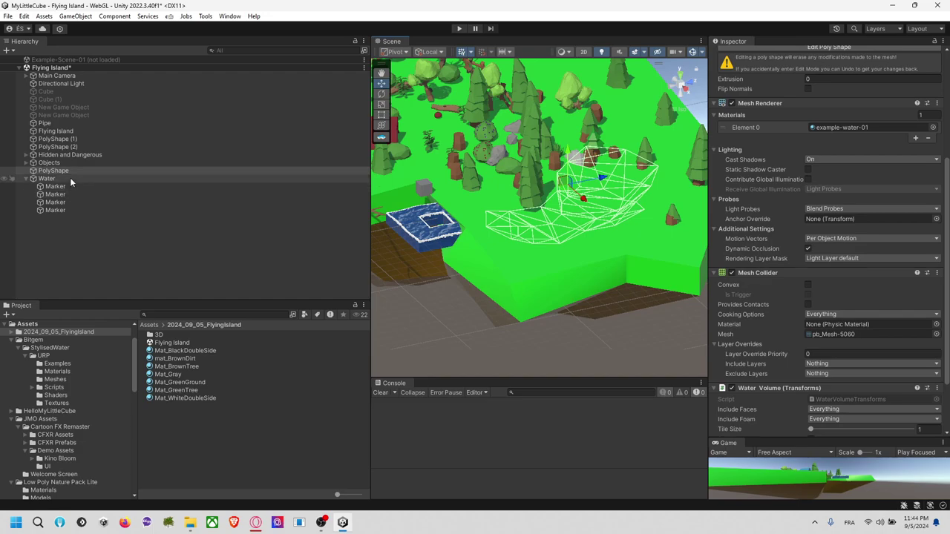
click(69, 179)
click(79, 171)
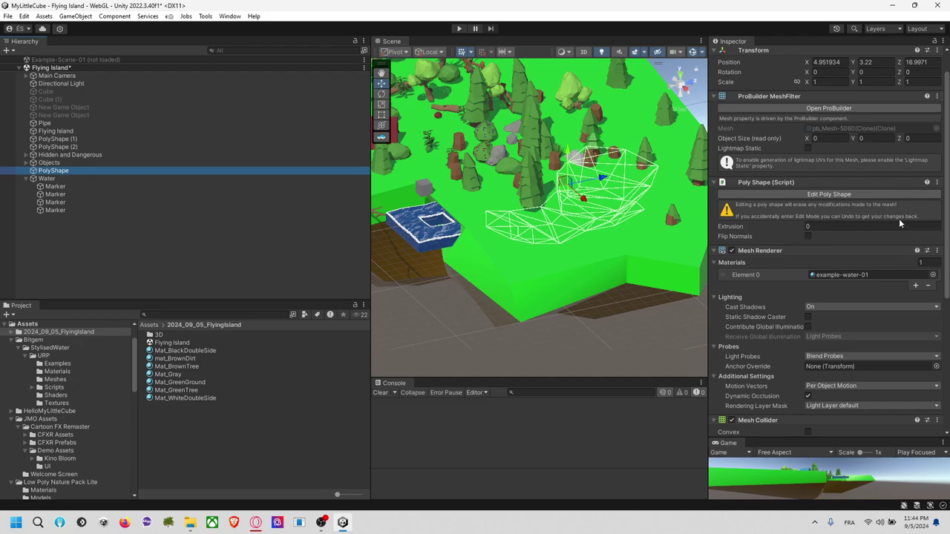
click(790, 193)
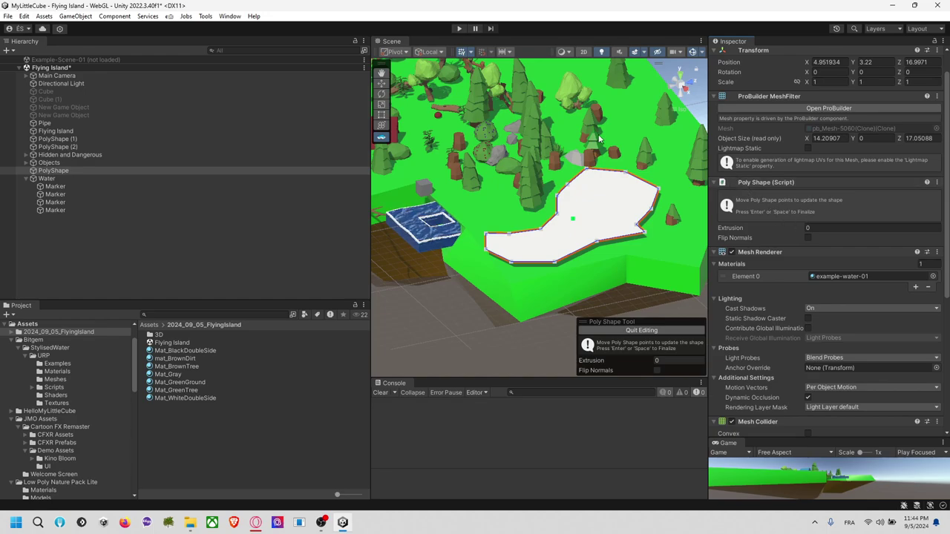
click(663, 330)
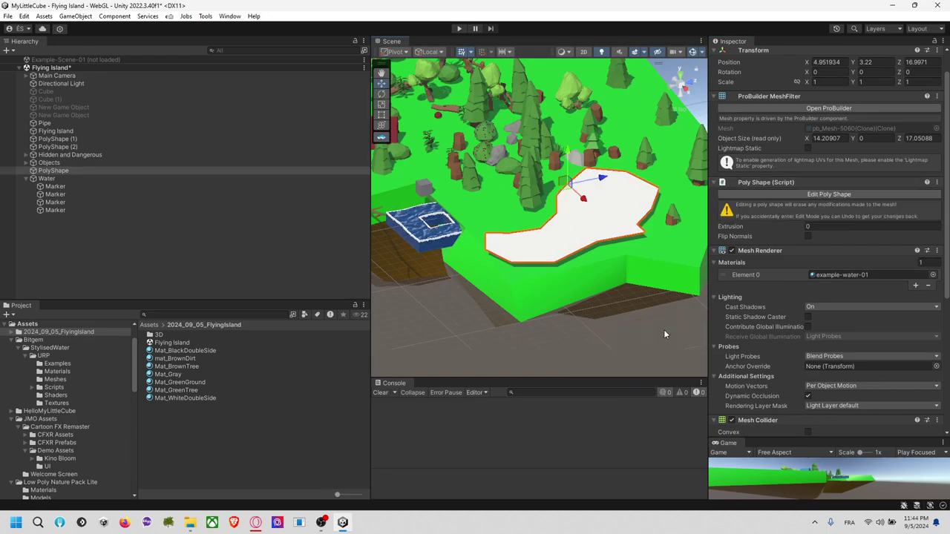
alt+drag(664, 329, 628, 185)
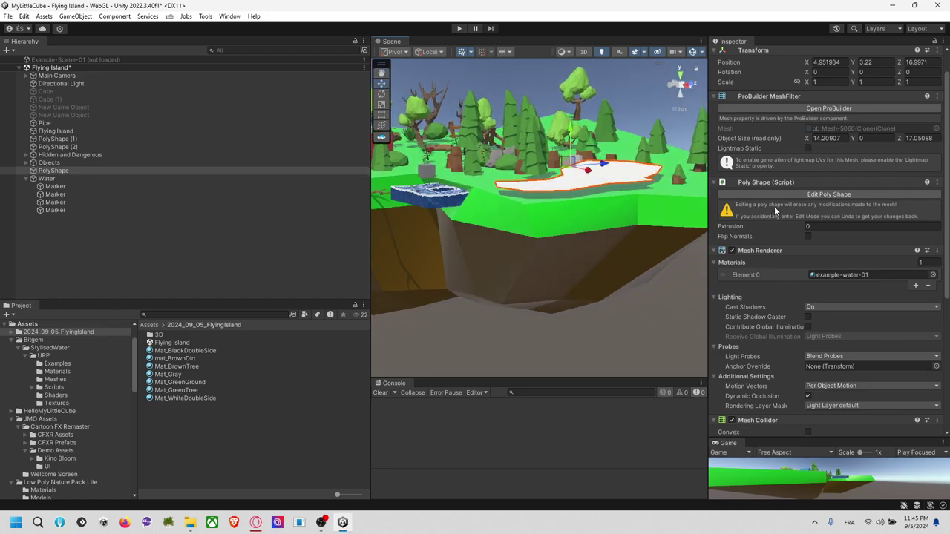
alt+drag(648, 205, 637, 237)
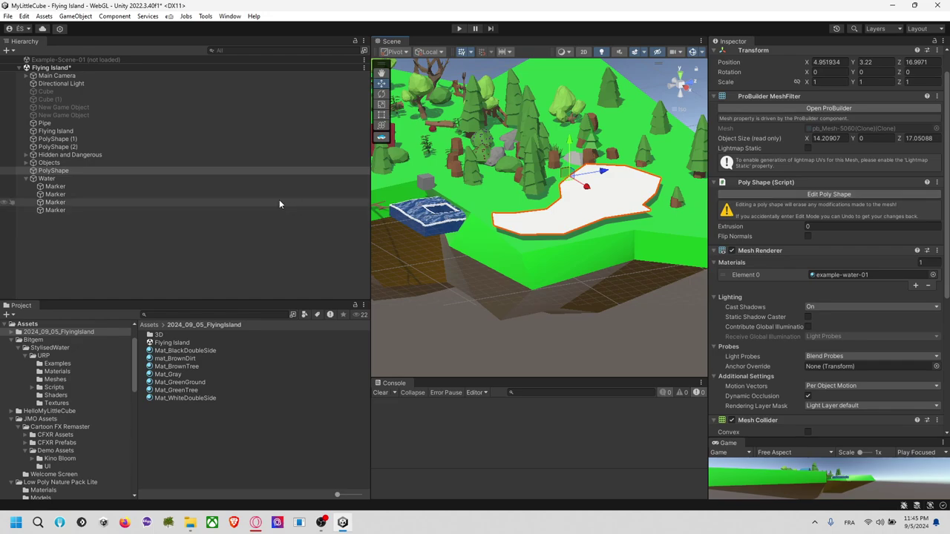
Try removing the Poly Shape script from the PolyShape, and undo that removal together with the earlier mesh regeneration.
right_click(788, 182)
click(820, 206)
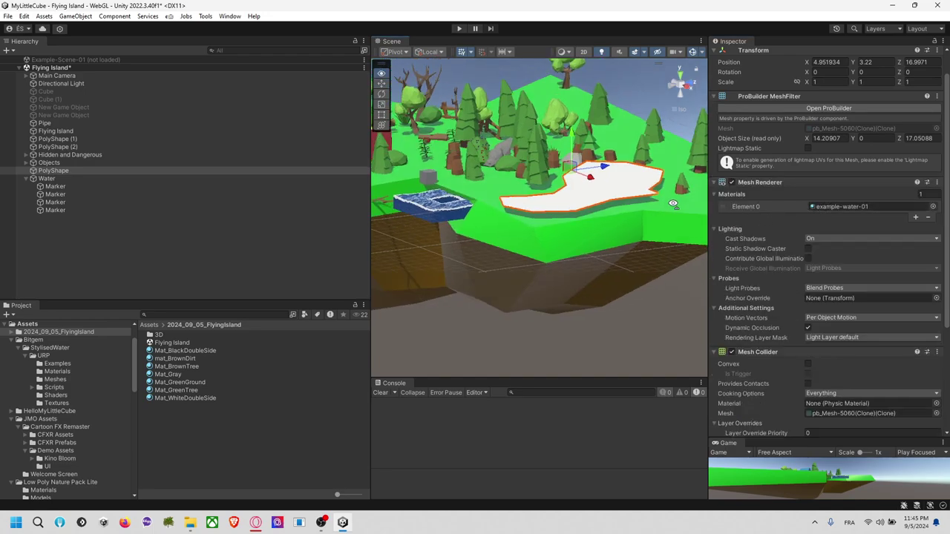
key(ctrl+z)
right_drag(669, 194, 647, 210)
key(ctrl+z)
key(ctrl+y)
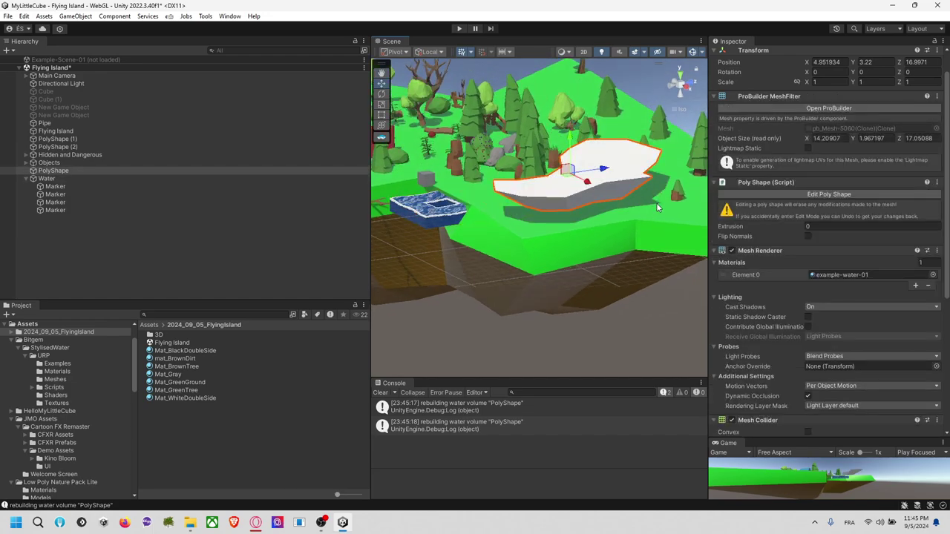
Remove the Poly Shape script from the PolyShape and add another Water Volume (Transforms) component to it.
right_click(774, 183)
click(819, 205)
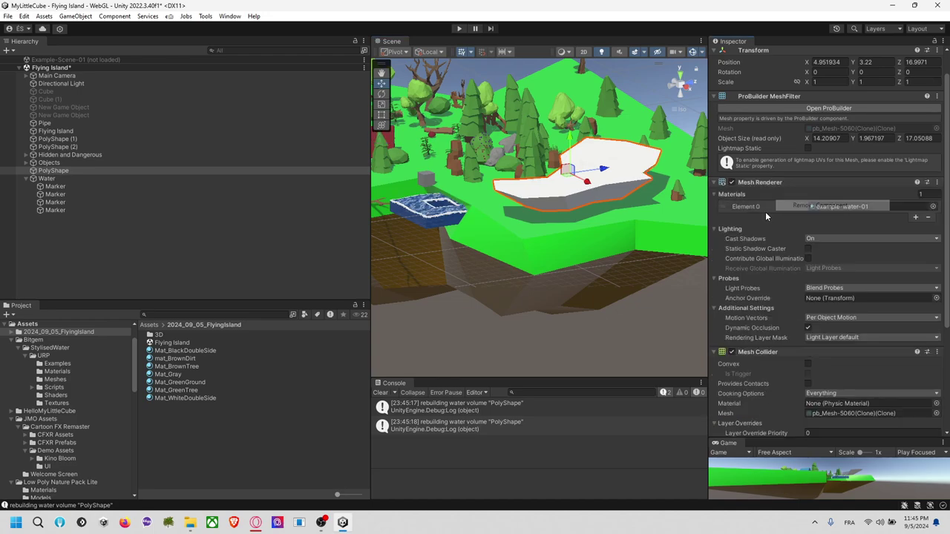
scroll(736, 221, down, 5)
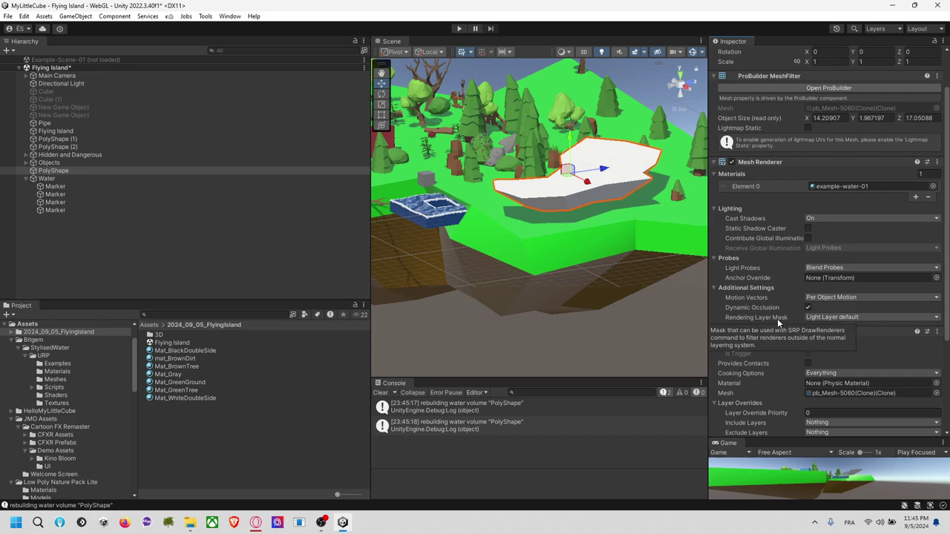
click(802, 425)
text(water)
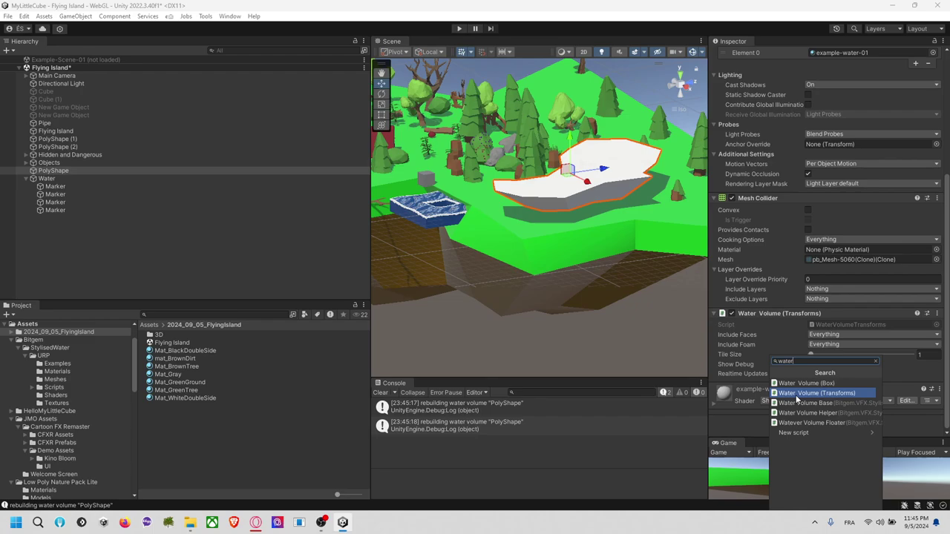
click(801, 393)
scroll(761, 337, down, 5)
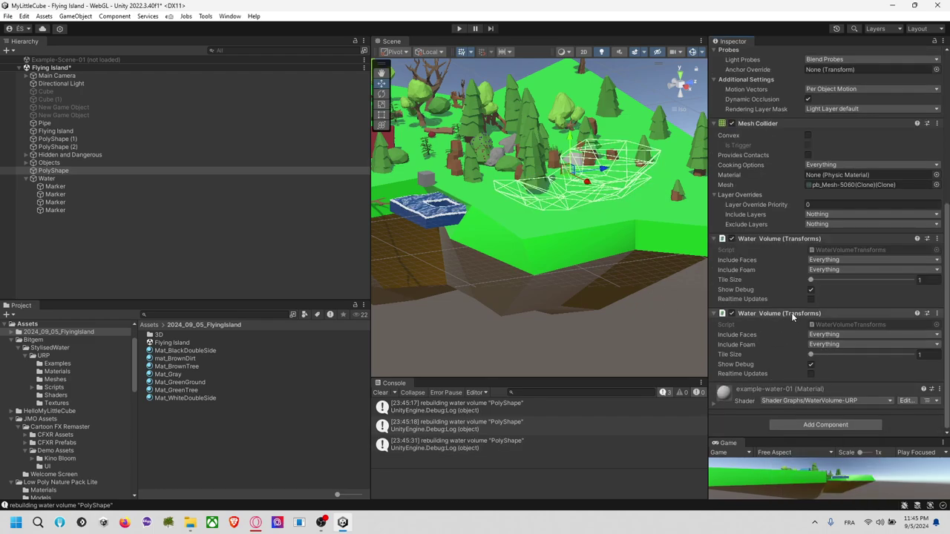
Undo the recent component changes on the PolyShape and add a single Water Volume (Transforms) component to it.
key(ctrl+z)
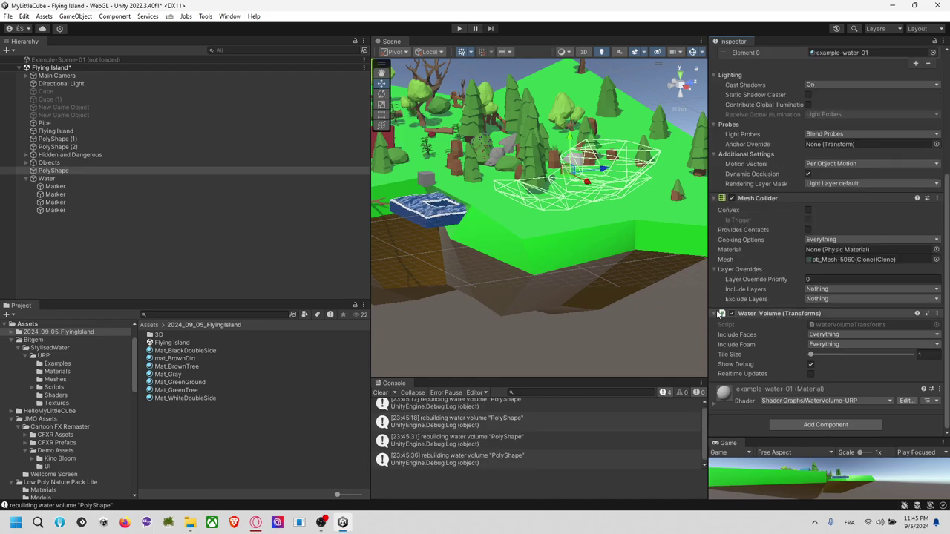
key(ctrl+z)
key(ctrl+z)
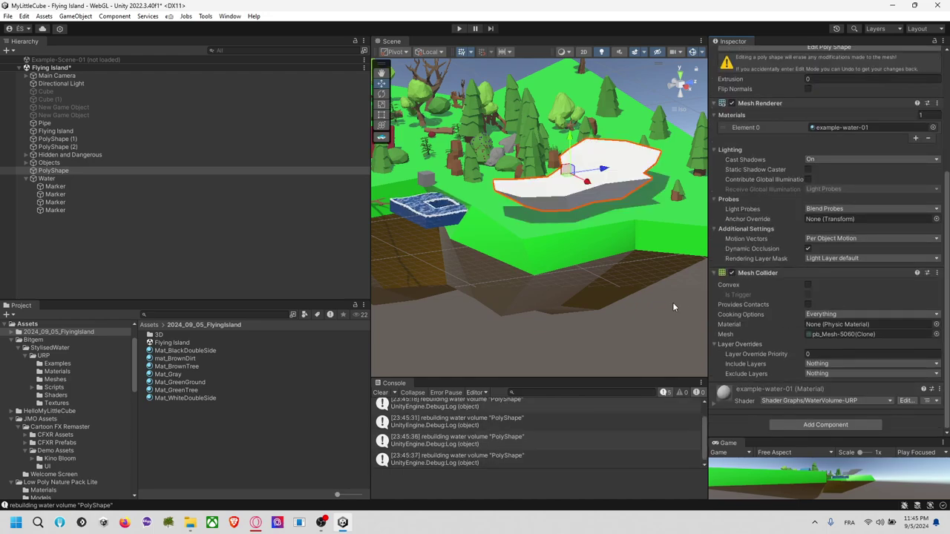
click(817, 425)
text(water)
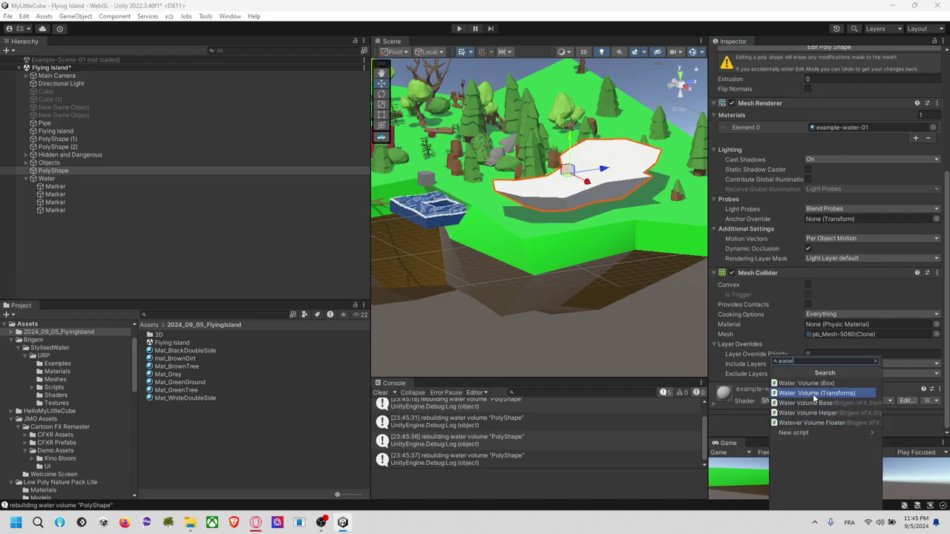
click(814, 394)
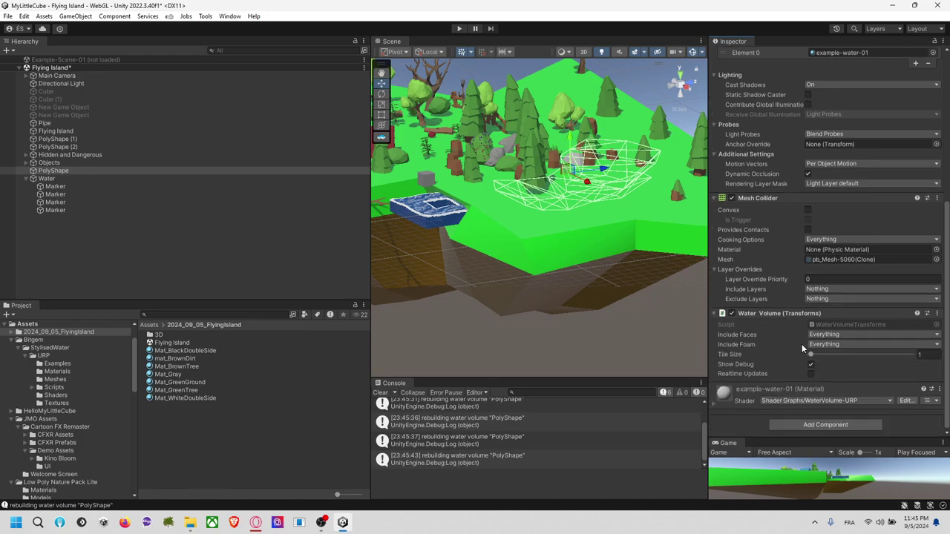
Check which components the Water object uses and add a Water Volume Helper component to the PolyShape.
click(180, 187)
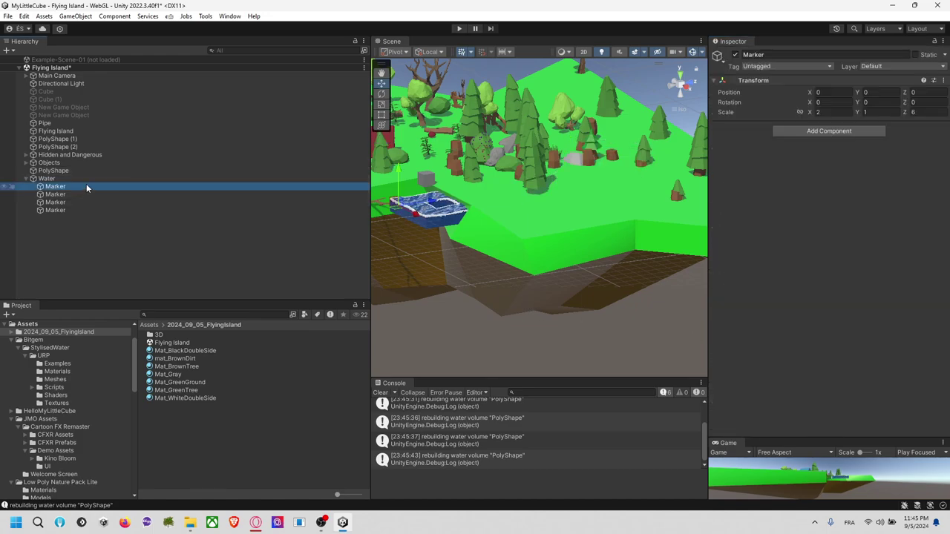
click(305, 179)
scroll(769, 278, down, 2)
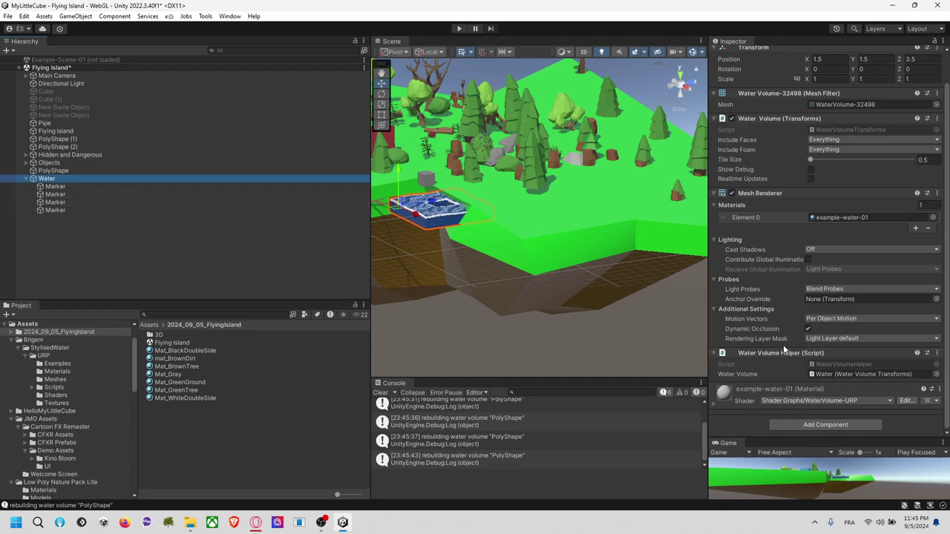
scroll(783, 346, up, 2)
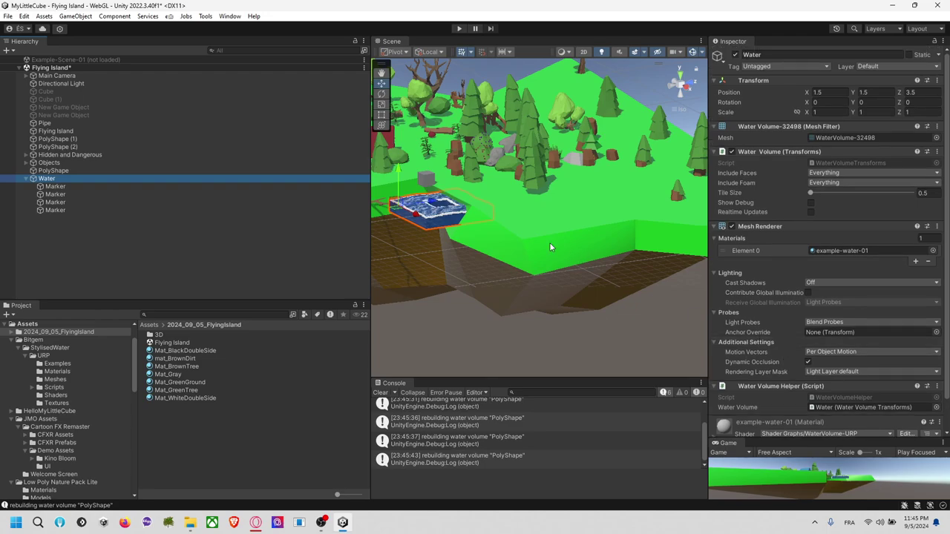
click(52, 171)
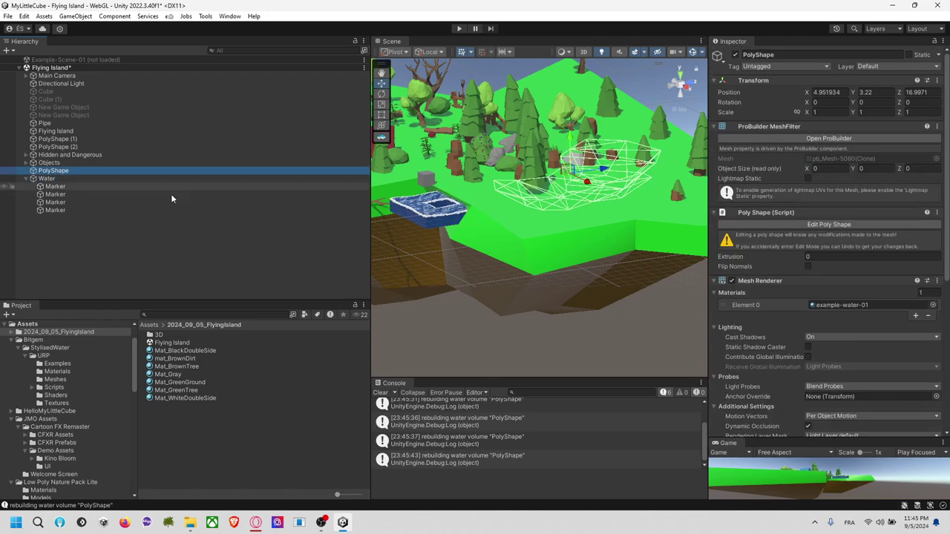
scroll(797, 271, down, 5)
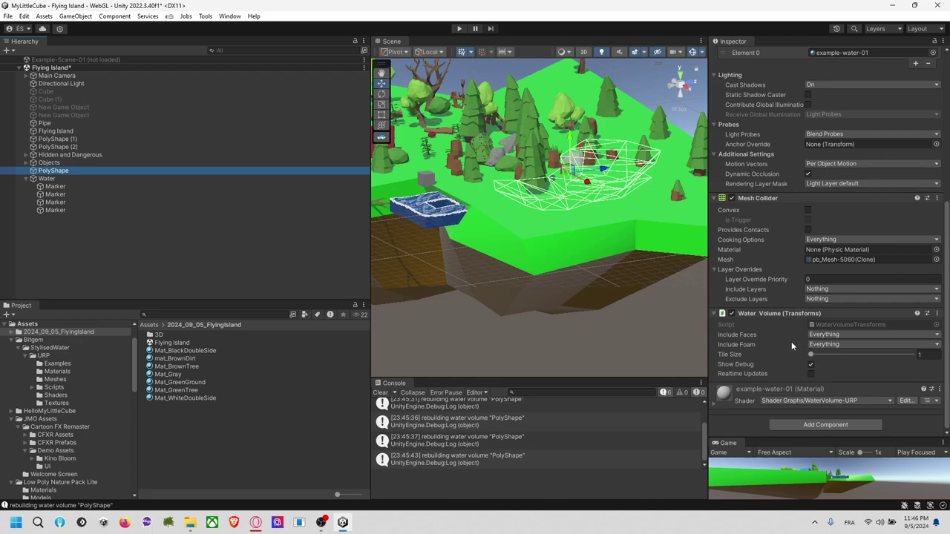
click(816, 424)
text(waer)
key(BackSpace)
key(BackSpace)
text(te)
key(Down)
key(Down)
key(Return)
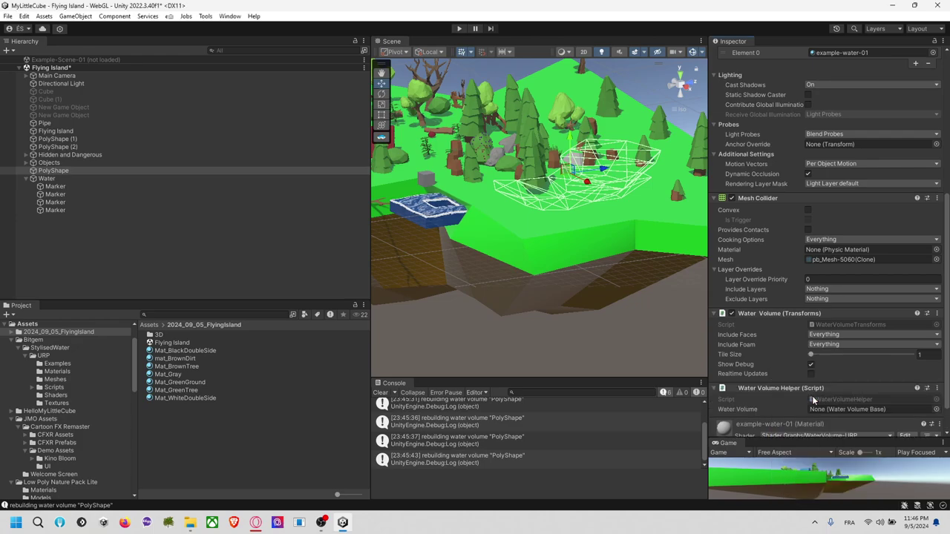
Assign the PolyShape's own water volume to its Water Volume Helper's Water Volume reference.
click(936, 409)
click(807, 346)
click(940, 306)
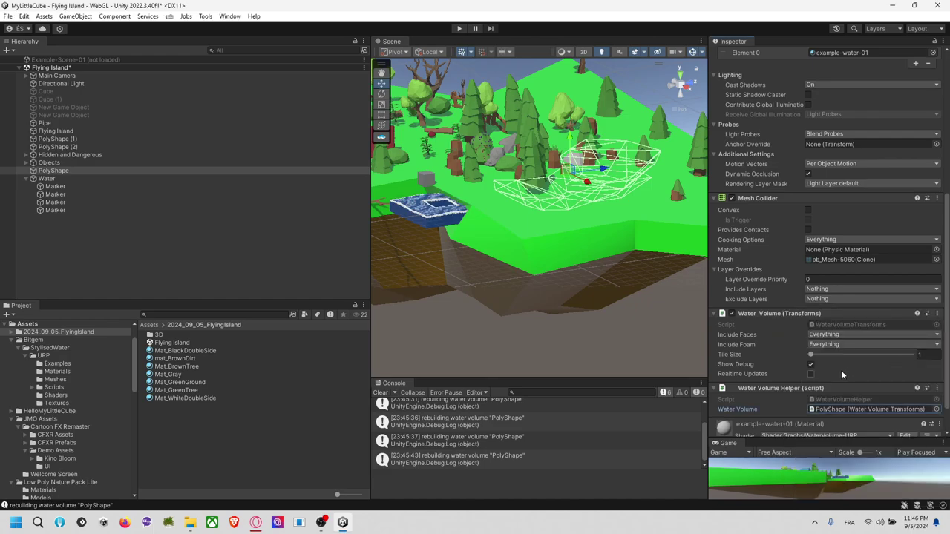
Turn off Show Debug on the PolyShape's Water Volume and set its Tile Size to 0.5.
click(811, 366)
click(924, 356)
text(0.5)
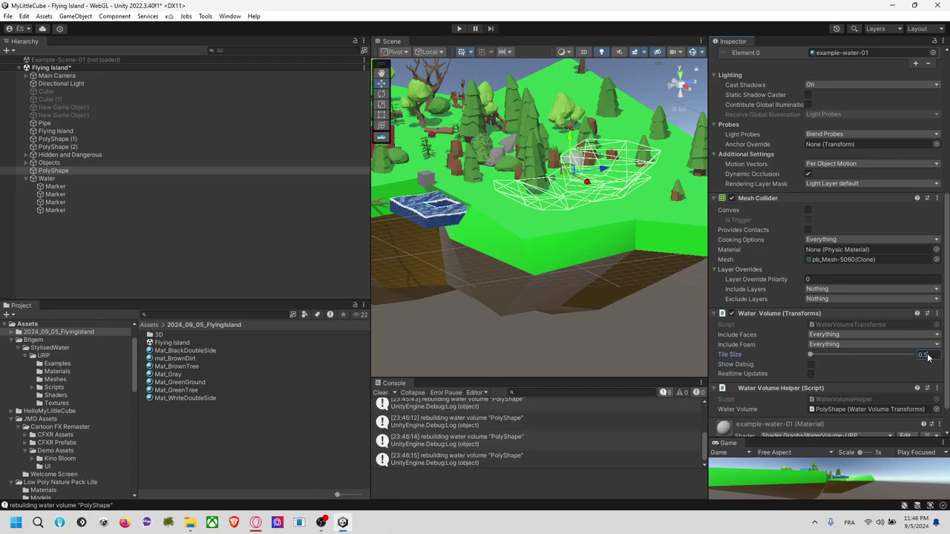
click(584, 345)
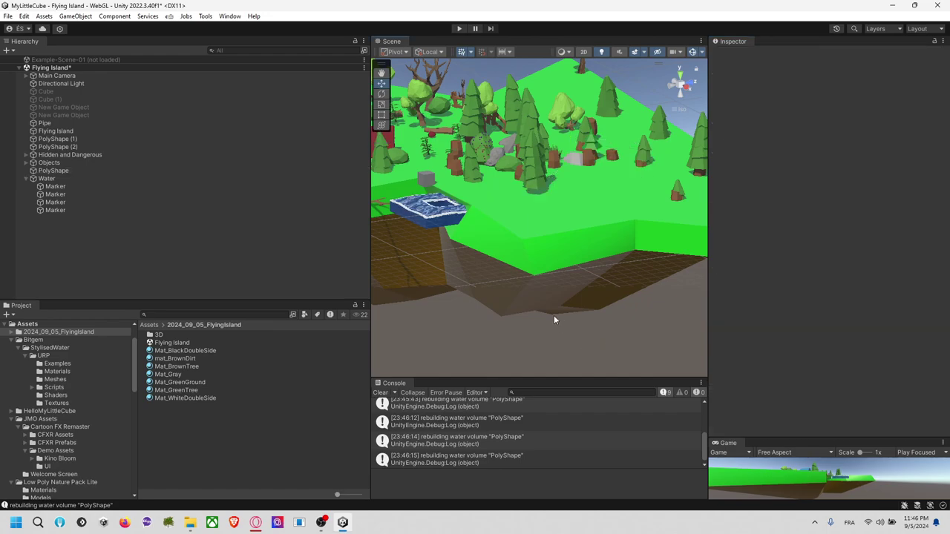
Select the PolyShape and open the ProBuilder window, docked beside the Scene view.
click(117, 171)
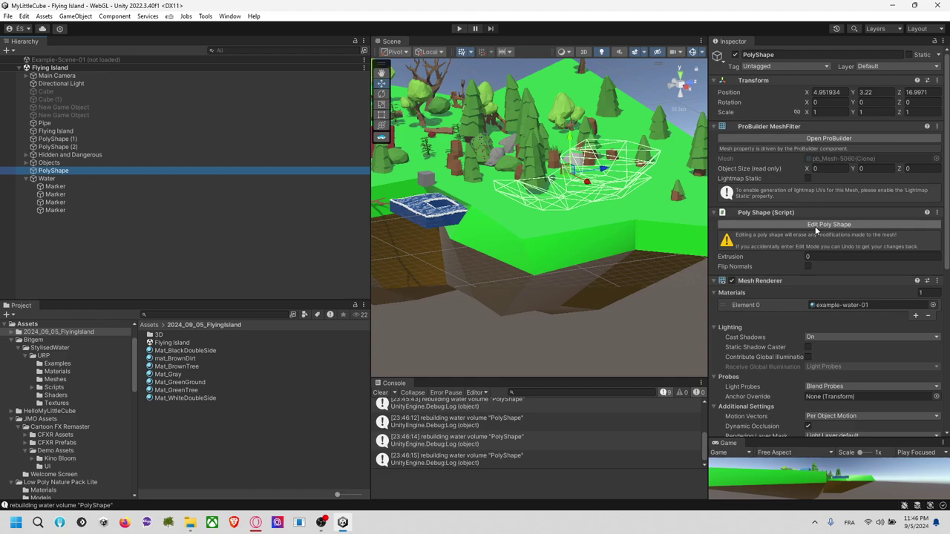
right_click(795, 212)
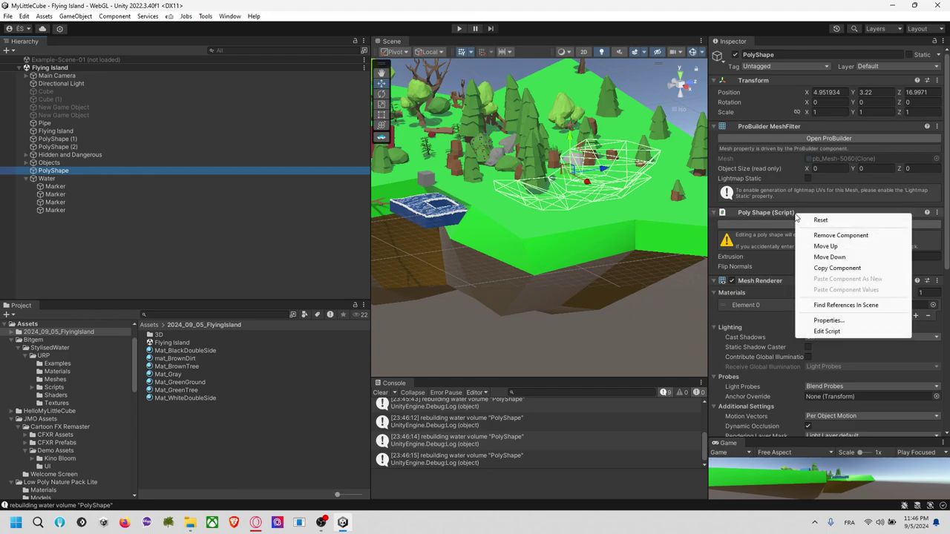
click(782, 214)
click(794, 209)
click(794, 209)
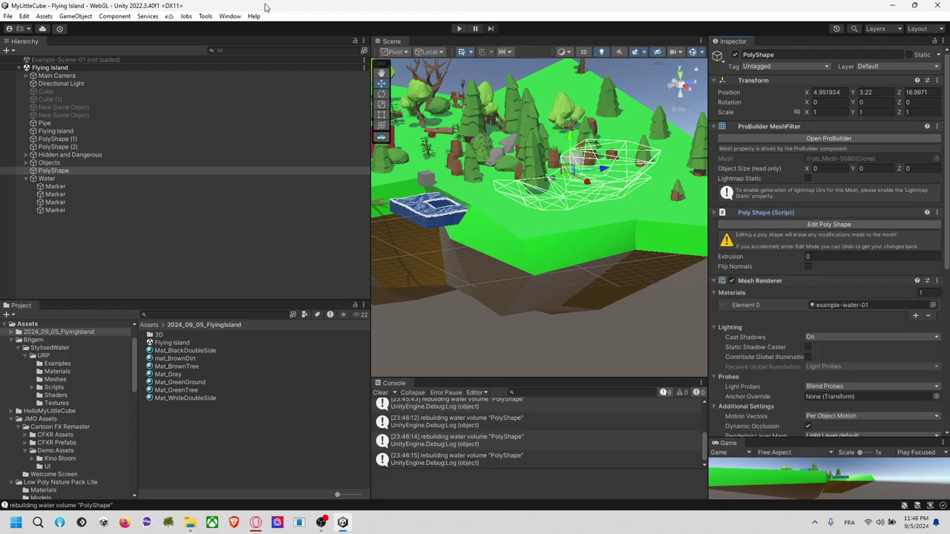
click(209, 17)
mouse_move(217, 31)
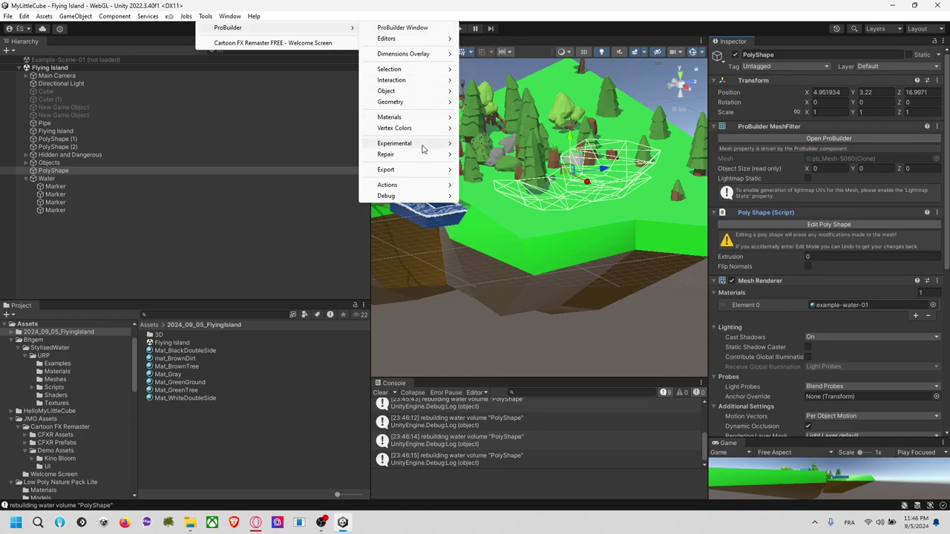
click(408, 27)
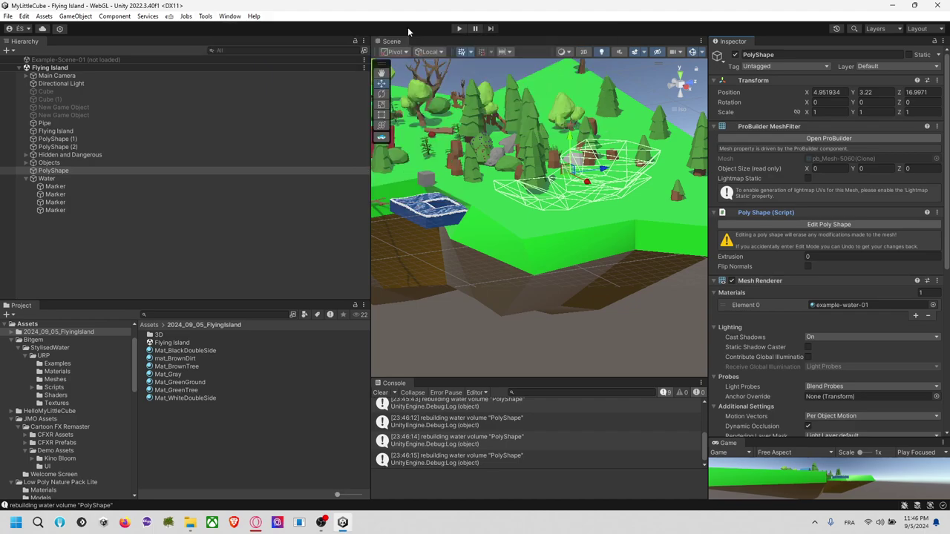
drag(335, 97, 265, 101)
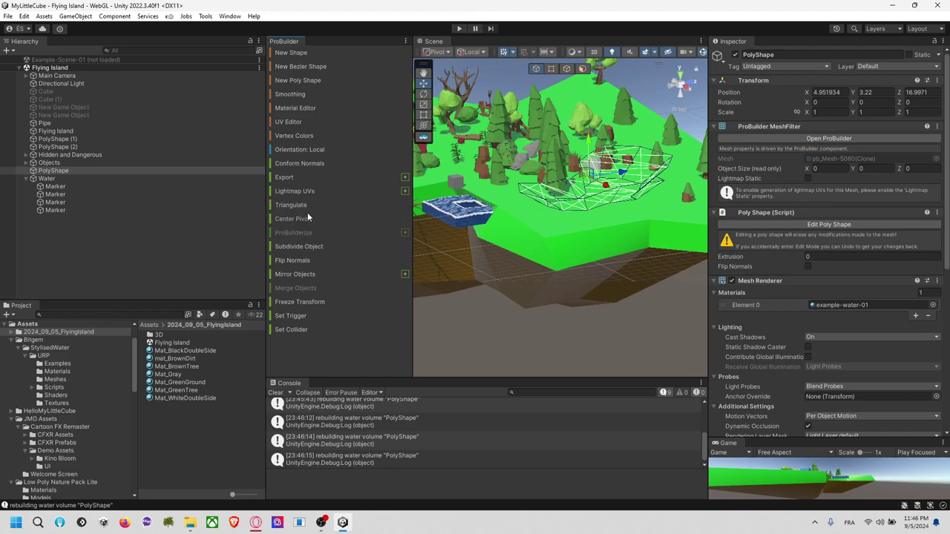
Freeze the PolyShape's transform with ProBuilder, and open and cancel its export to OBJ.
click(313, 302)
alt+drag(609, 246, 623, 195)
click(614, 343)
click(623, 196)
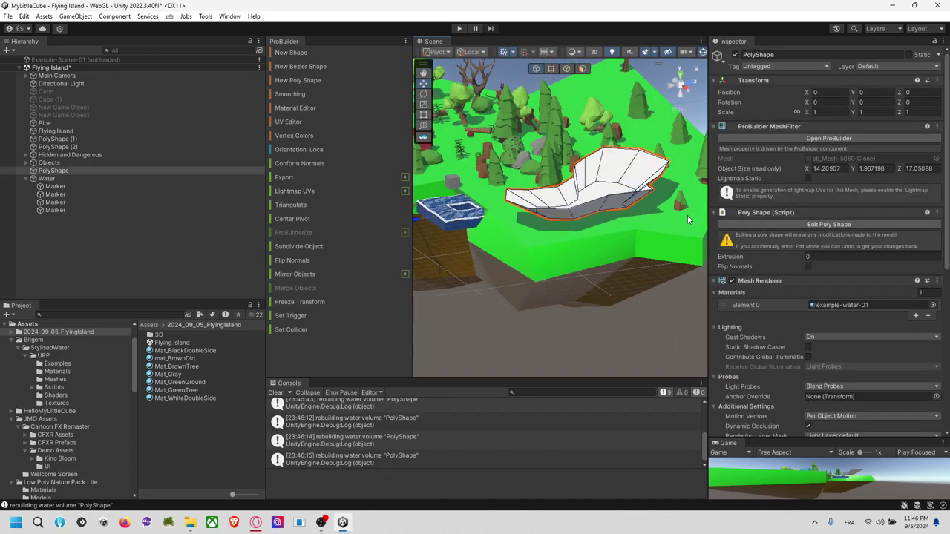
alt+drag(587, 266, 446, 211)
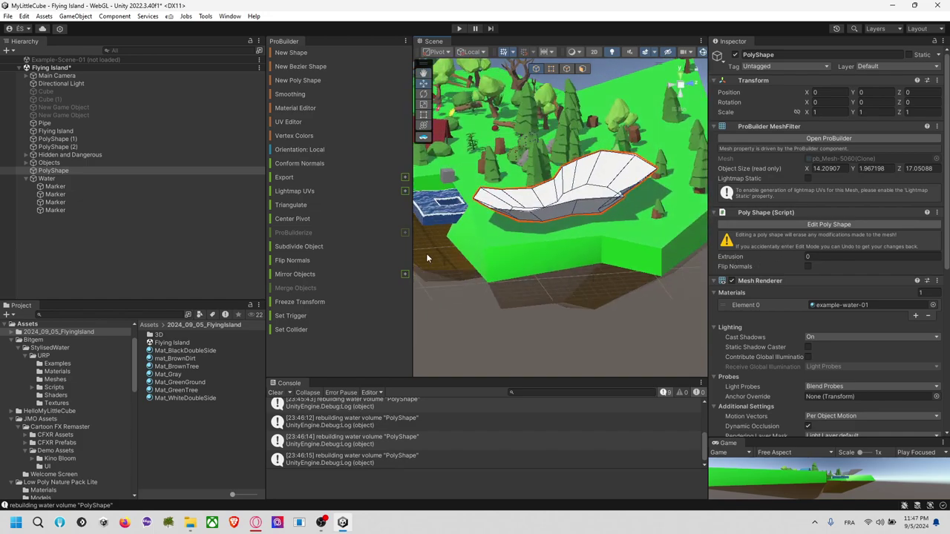
click(569, 206)
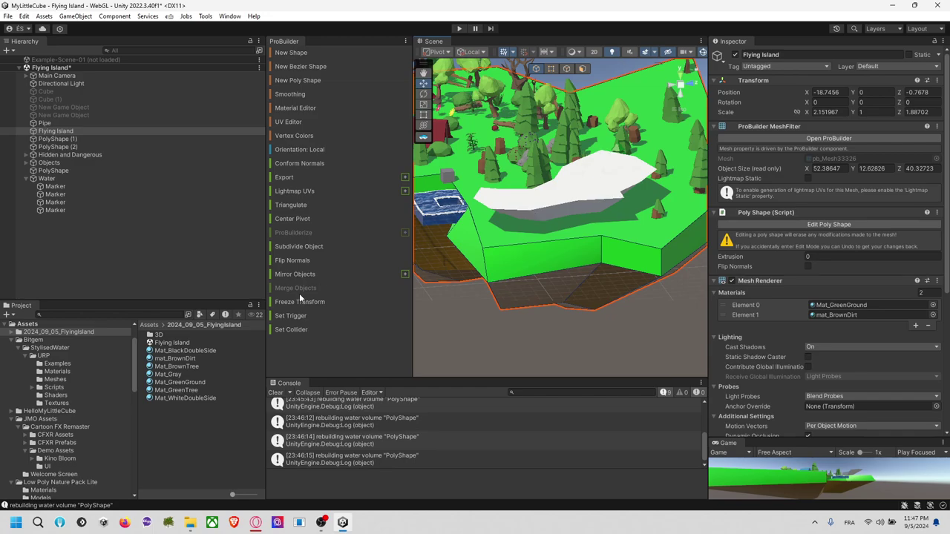
key(ctrl+z)
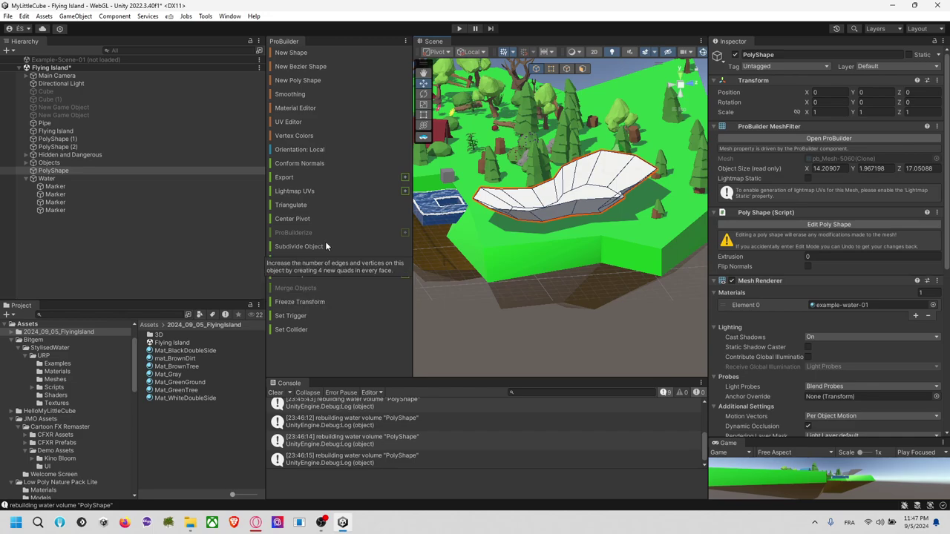
click(311, 176)
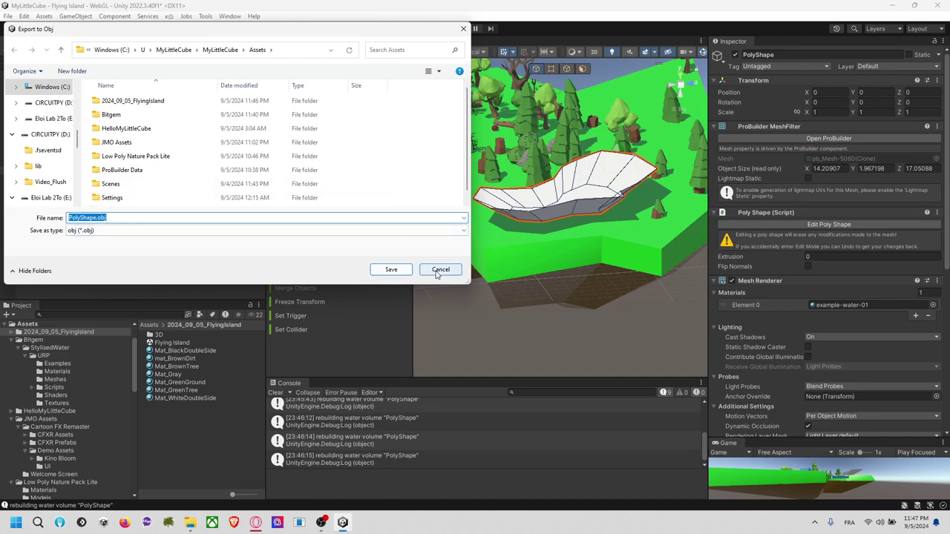
click(438, 270)
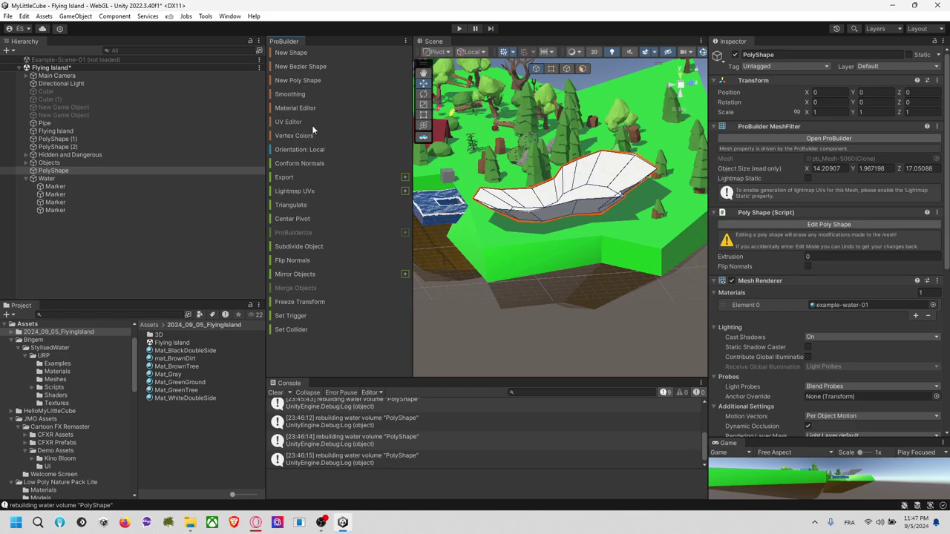
Turn Show Debug on for the PolyShape's Water Volume and locate the object its helper references.
click(563, 346)
right_drag(562, 347, 579, 330)
click(584, 236)
scroll(761, 281, down, 10)
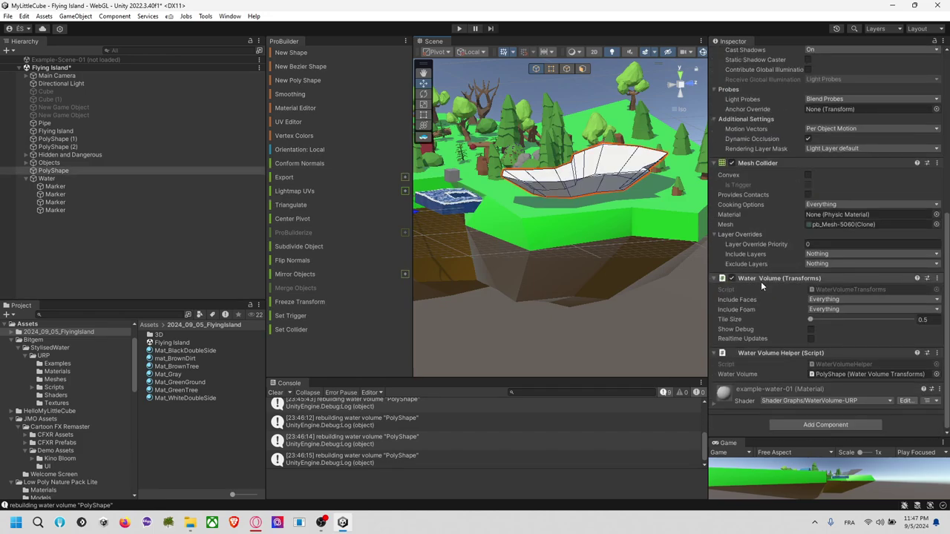
click(812, 327)
click(812, 328)
click(845, 374)
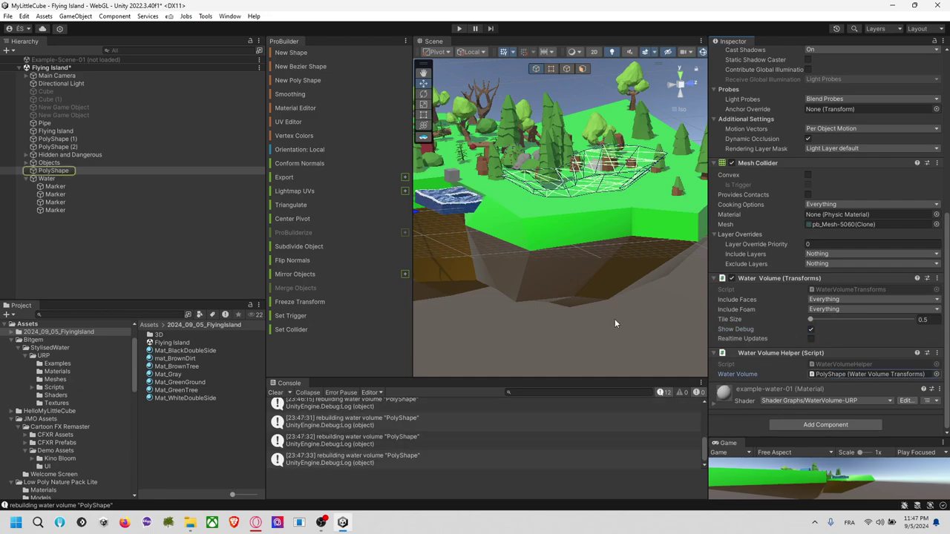
Compare the Water object's components, including its mesh filter and renderer, with those of the PolyShape.
click(445, 197)
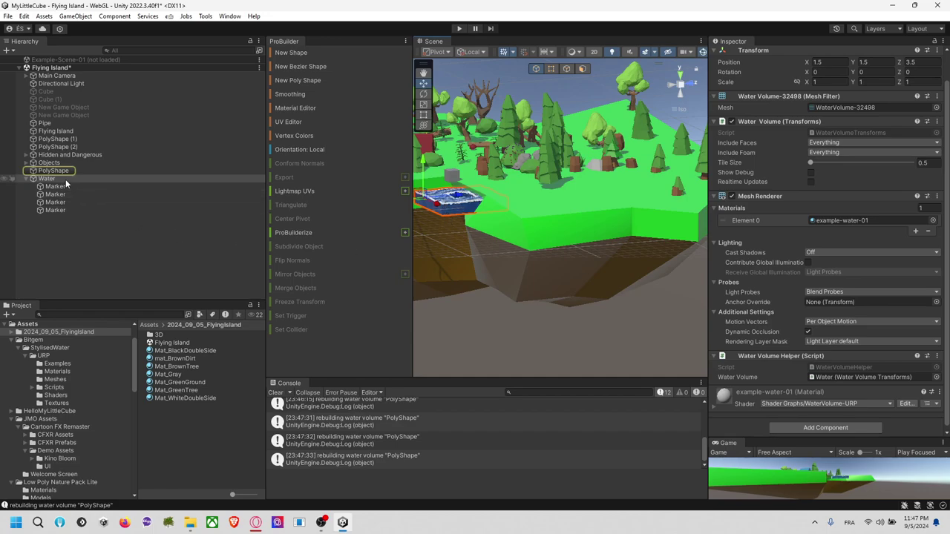
click(65, 171)
right_drag(444, 164, 490, 247)
click(460, 257)
click(461, 259)
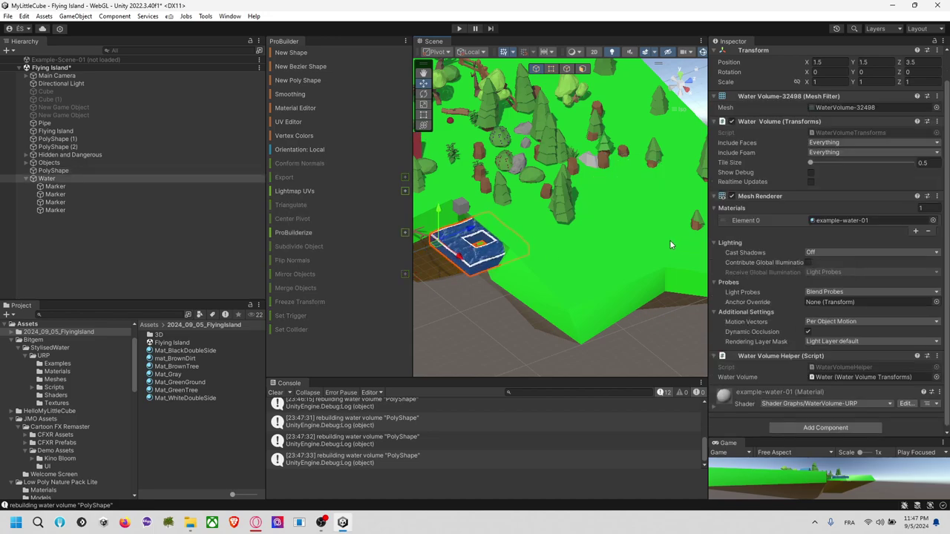
click(114, 171)
click(466, 256)
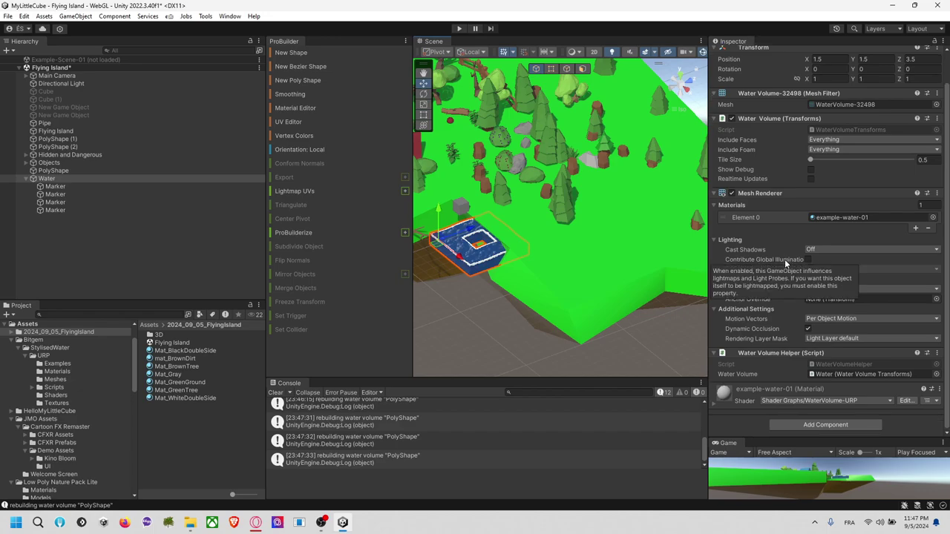
scroll(784, 259, up, 1)
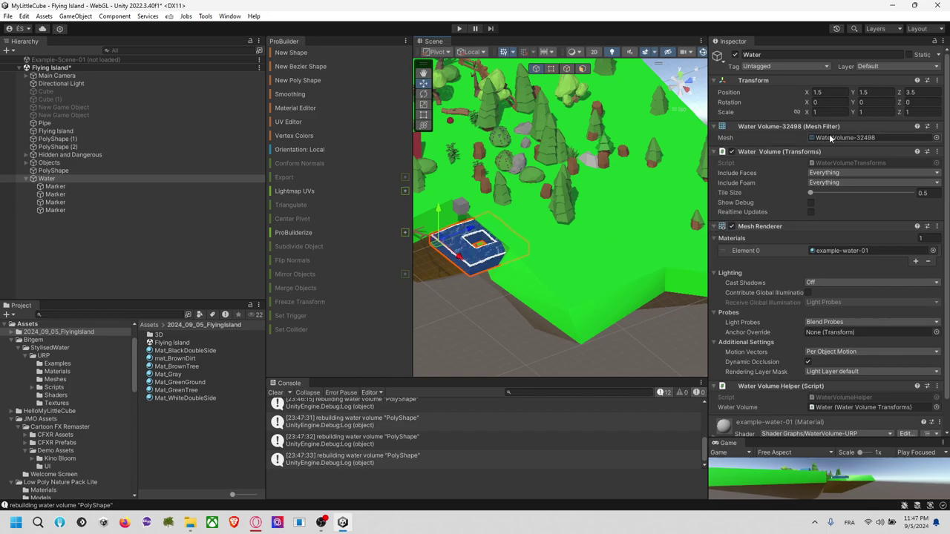
Raise the Water object vertically to Y position 7, above the island's edge.
click(470, 264)
click(469, 264)
right_drag(471, 276, 496, 208)
drag(497, 195, 505, 142)
right_drag(505, 144, 512, 268)
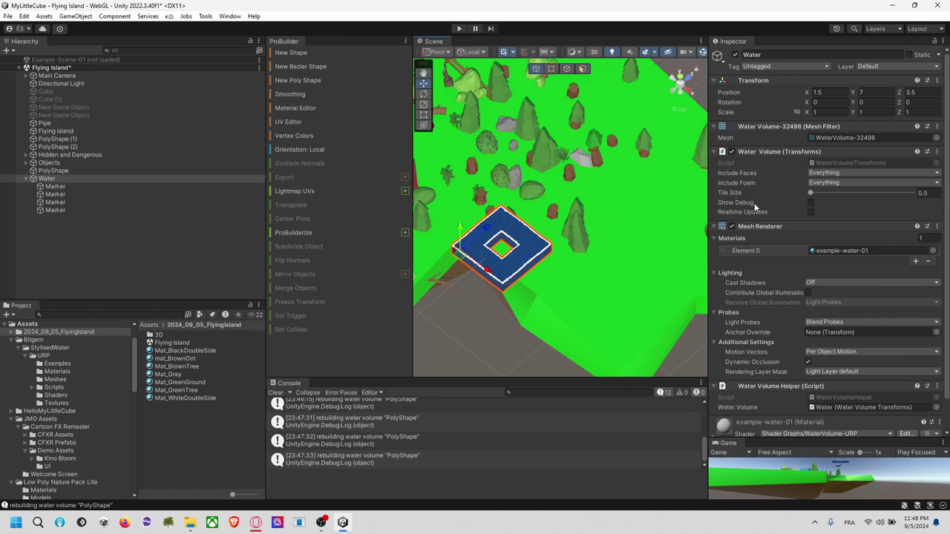
Try several project meshes, such as hat_mushroom_brown, in the Water object's Mesh Filter and choose grass03.
click(936, 138)
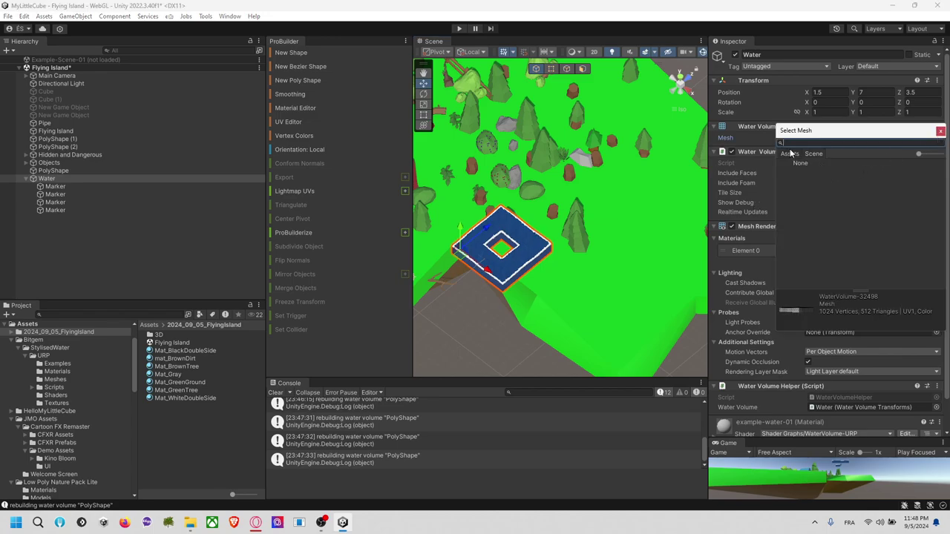
click(806, 172)
click(805, 194)
click(807, 227)
scroll(807, 236, down, 4)
click(811, 225)
scroll(812, 229, down, 3)
click(813, 232)
scroll(812, 232, down, 3)
click(813, 231)
scroll(813, 231, down, 3)
click(813, 231)
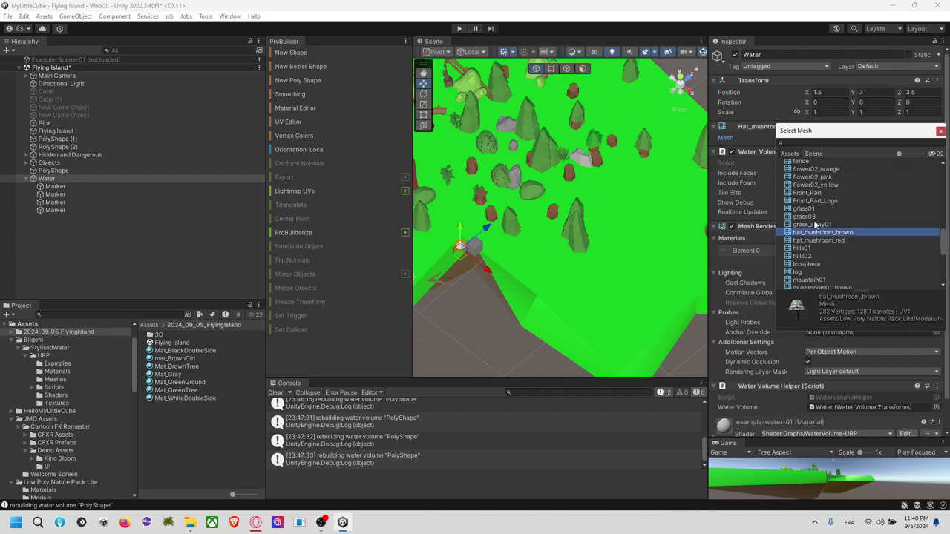
click(816, 216)
scroll(461, 287, up, 3)
middle_drag(528, 251, 604, 208)
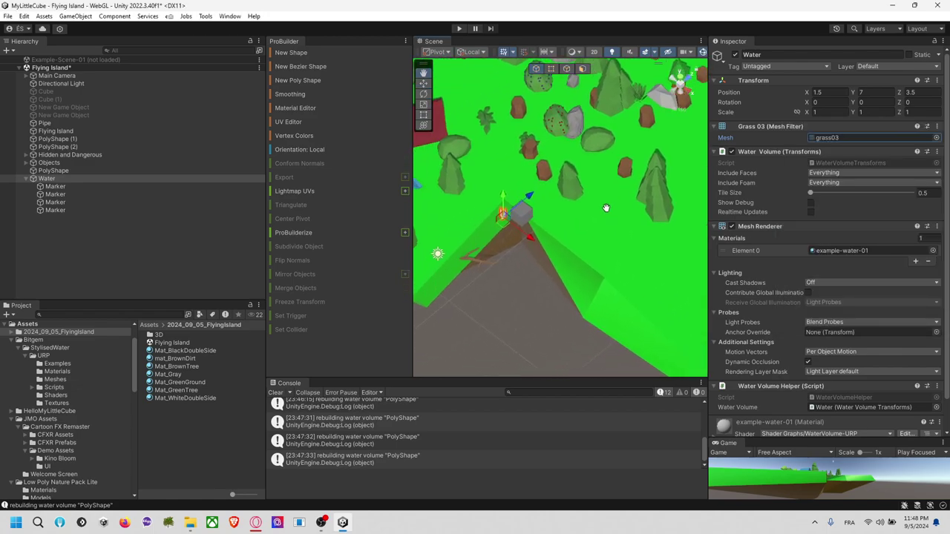
Enter play mode with the grass03 mesh assigned to the Water object.
scroll(539, 256, up, 4)
right_drag(537, 259, 533, 266)
scroll(532, 265, down, 4)
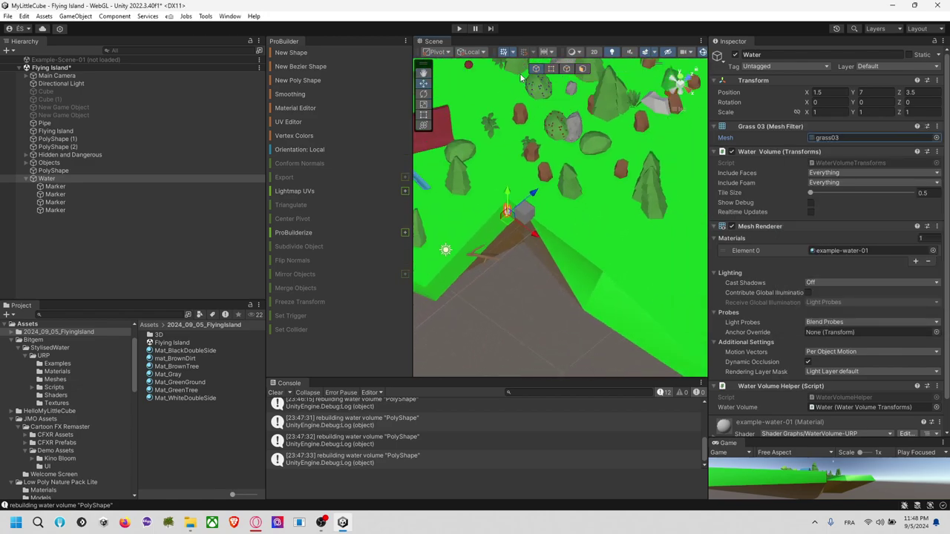
click(458, 29)
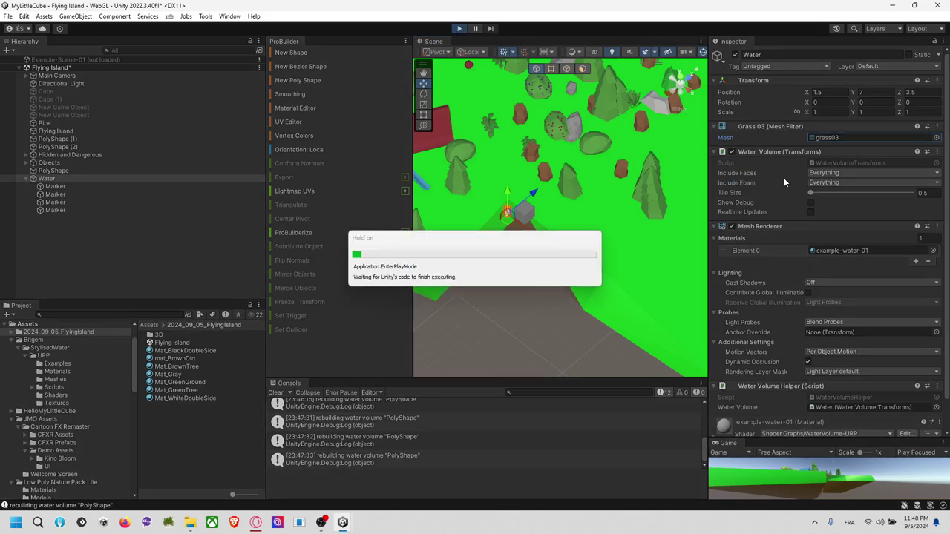
Try several project meshes, including cfxr mesh ring and hills02, in the Water object's Mesh Filter during play mode.
click(937, 138)
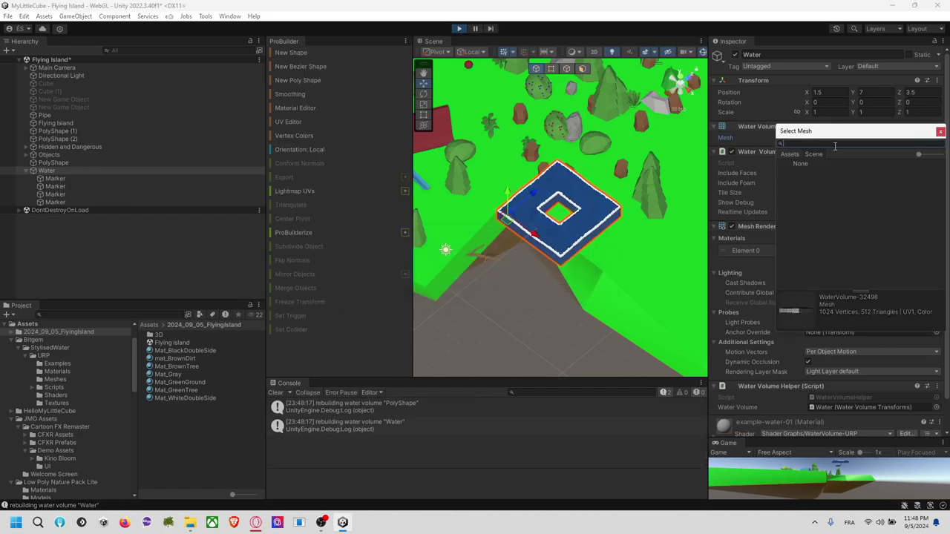
click(823, 211)
click(825, 235)
scroll(827, 238, down, 4)
click(832, 235)
click(833, 228)
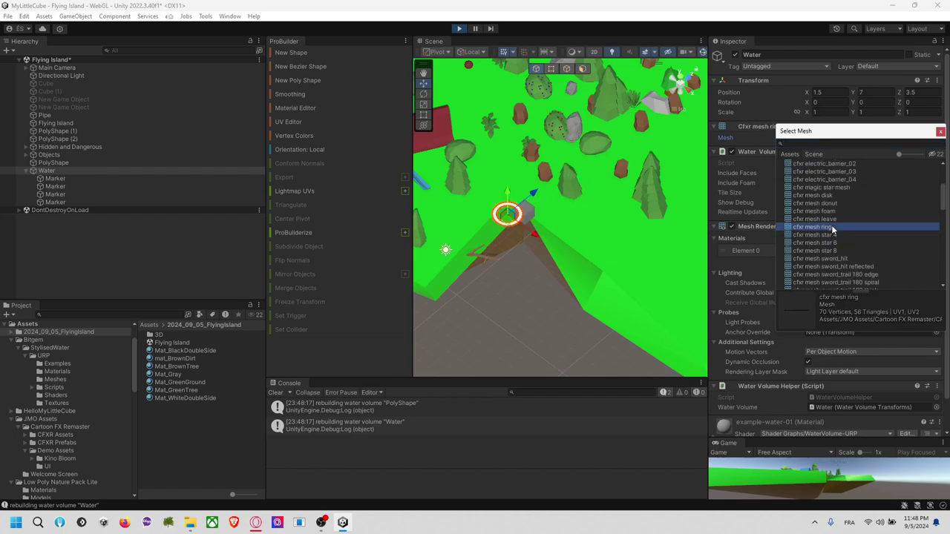
scroll(832, 224, down, 3)
click(832, 224)
scroll(832, 223, down, 3)
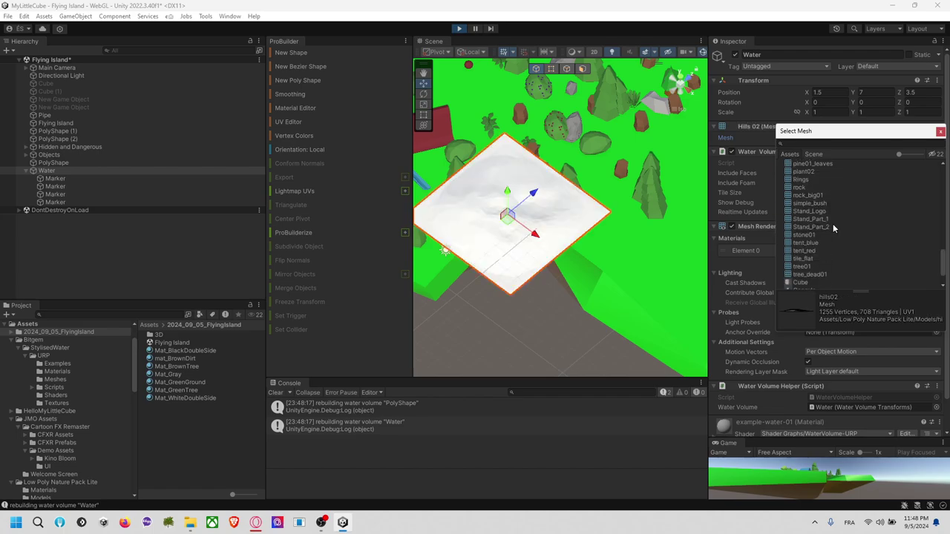
scroll(481, 242, up, 3)
scroll(481, 245, down, 2)
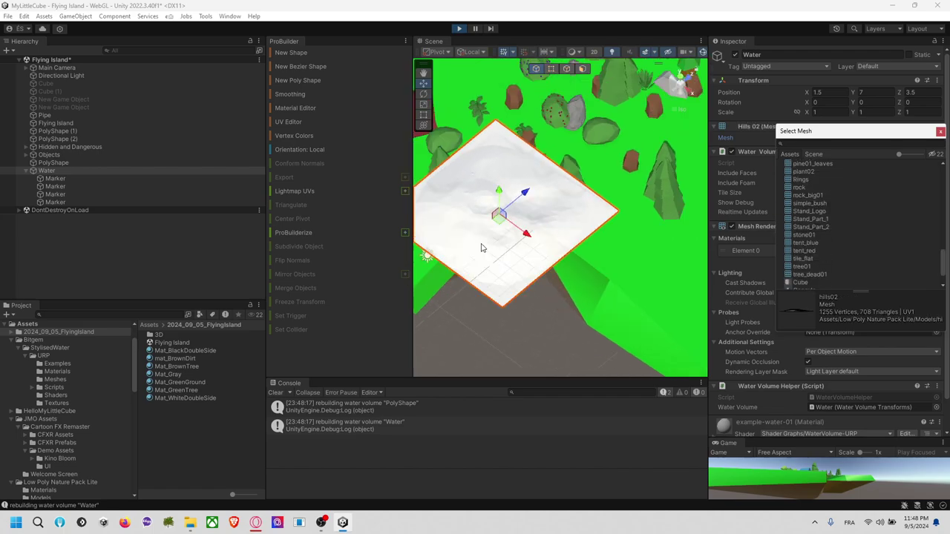
alt+drag(481, 248, 569, 191)
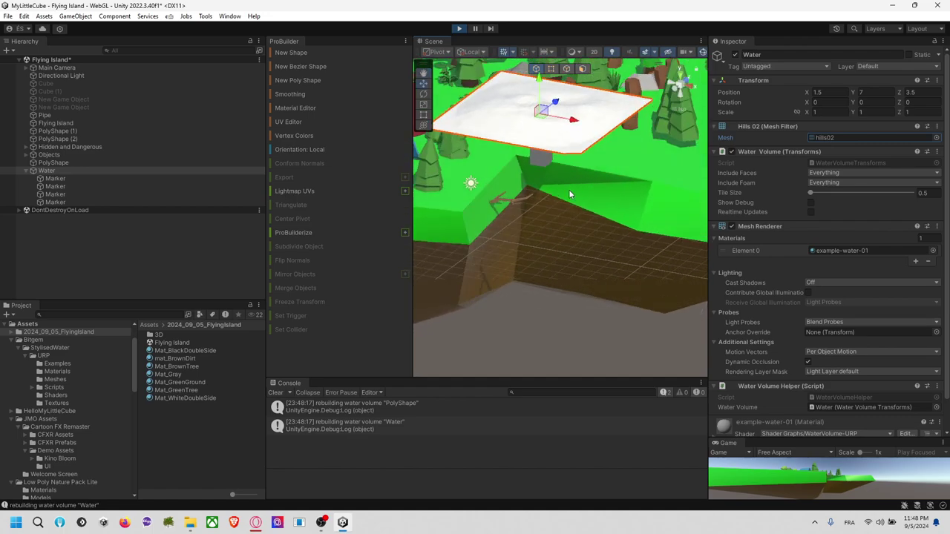
Try the tree_dead01, Plane and Cube meshes in the Water object's Mesh Filter.
click(936, 137)
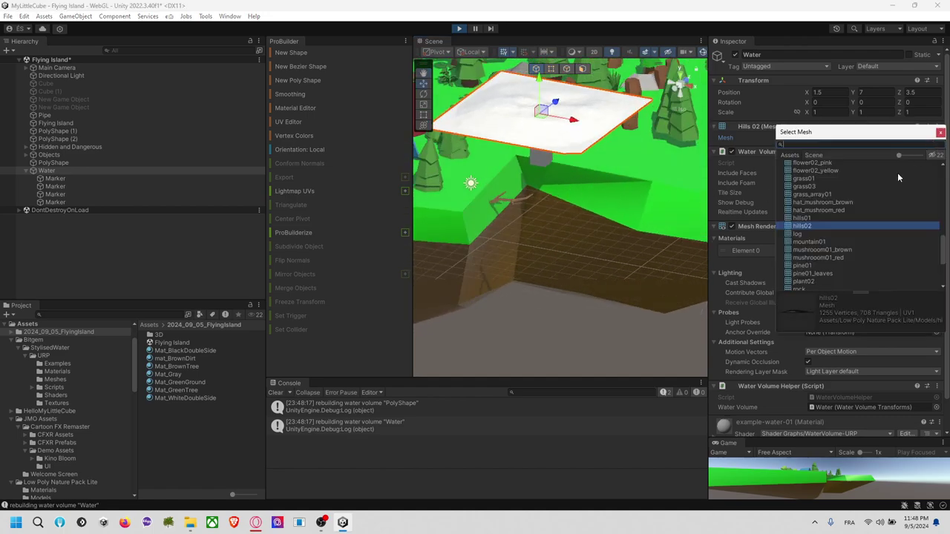
click(842, 250)
scroll(842, 248, down, 3)
click(846, 240)
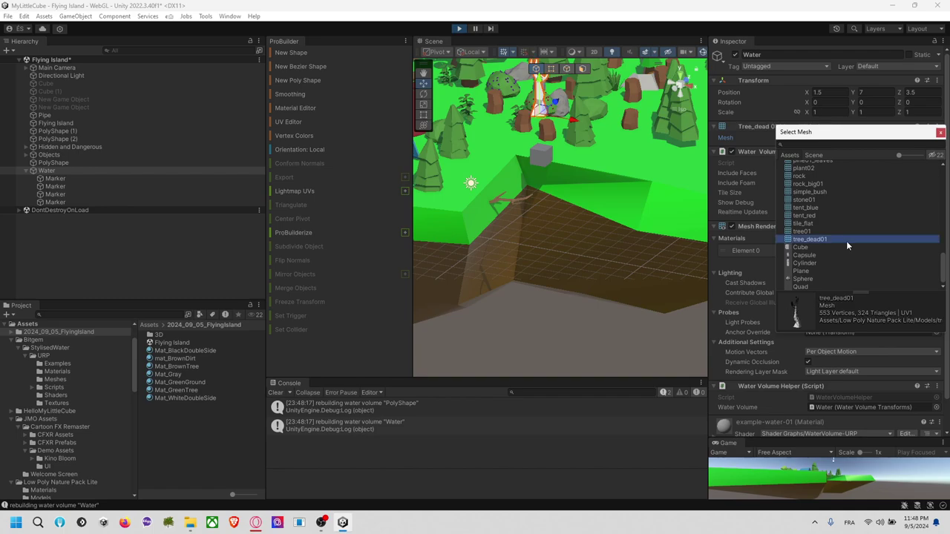
click(837, 271)
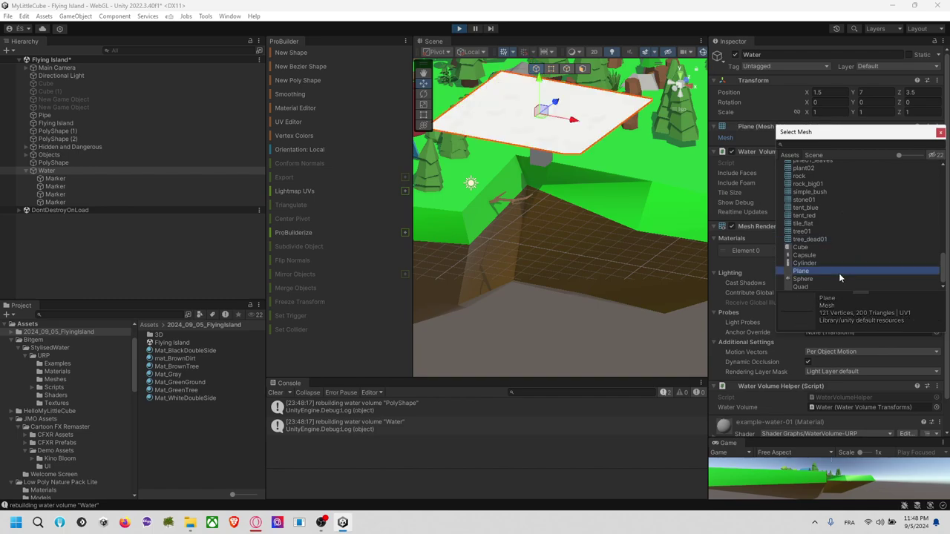
click(830, 246)
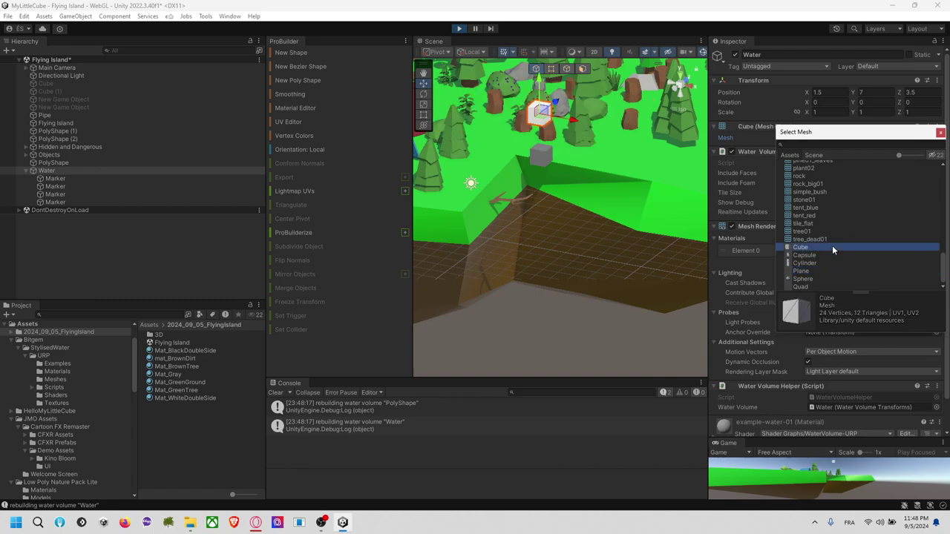
middle_drag(595, 130, 597, 220)
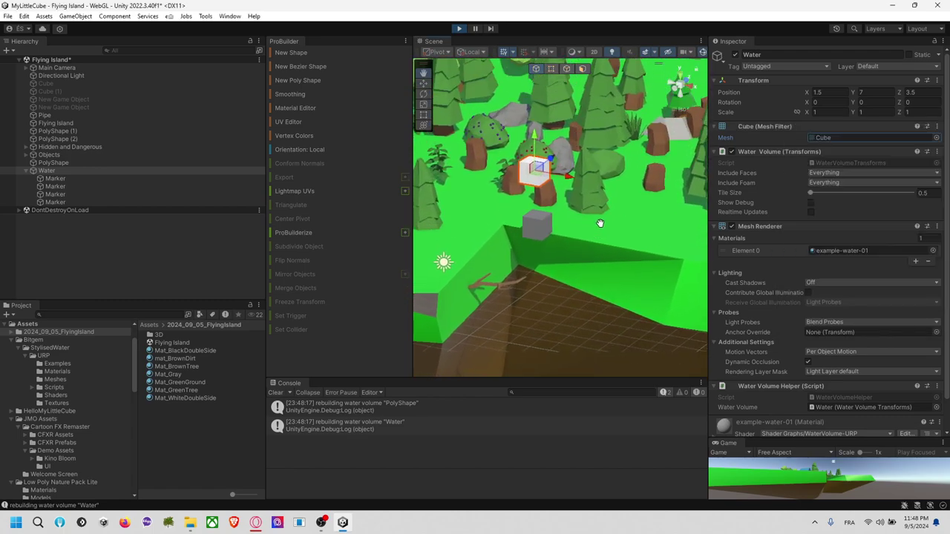
right_drag(681, 182, 640, 210)
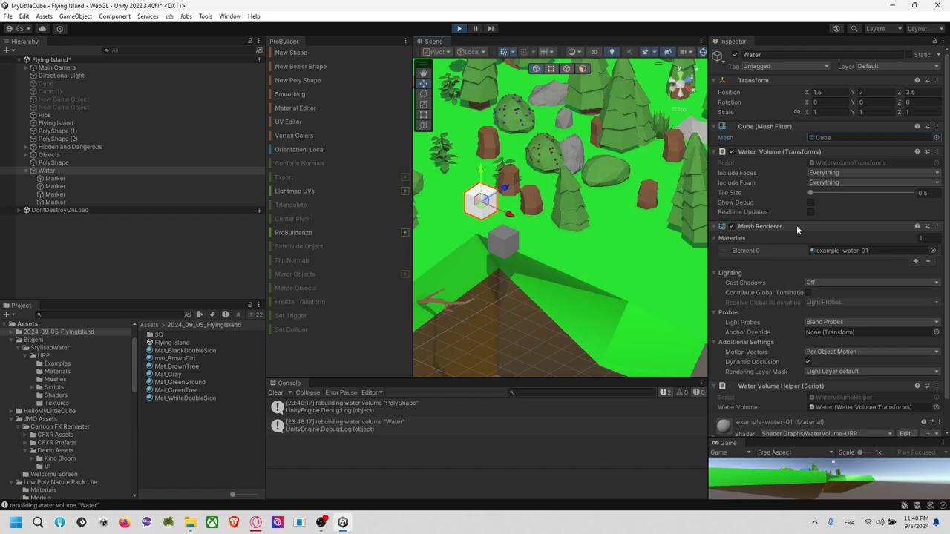
Undo the Water object's mesh replacements to restore its generated water volume mesh.
click(656, 190)
key(ctrl+z)
key(ctrl+z)
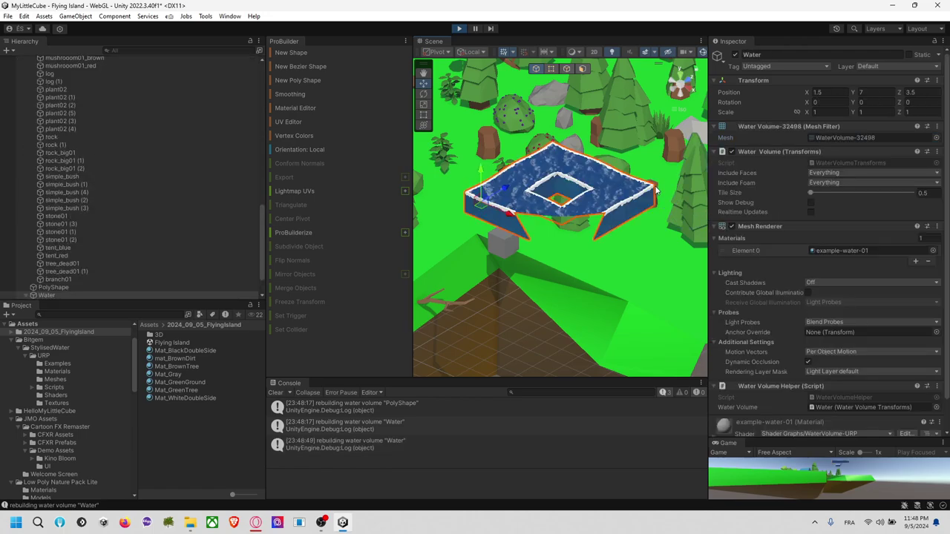
scroll(655, 189, down, 4)
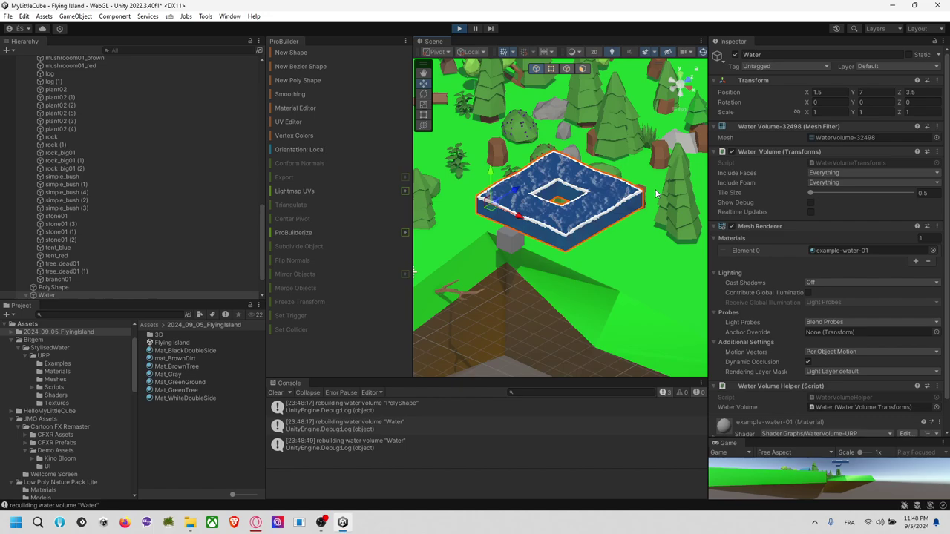
Examine the surface settings of the Water object's example-water-01 material and exit play mode.
click(843, 250)
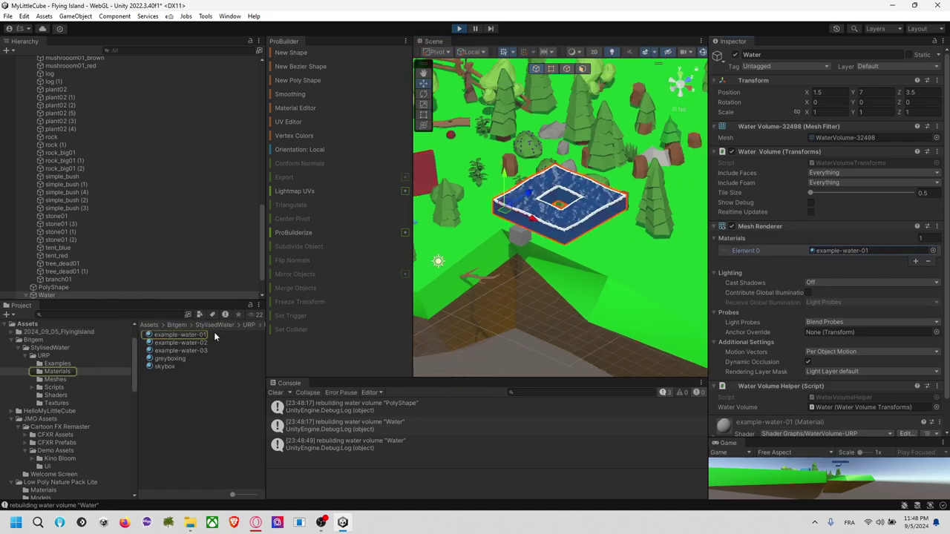
click(214, 334)
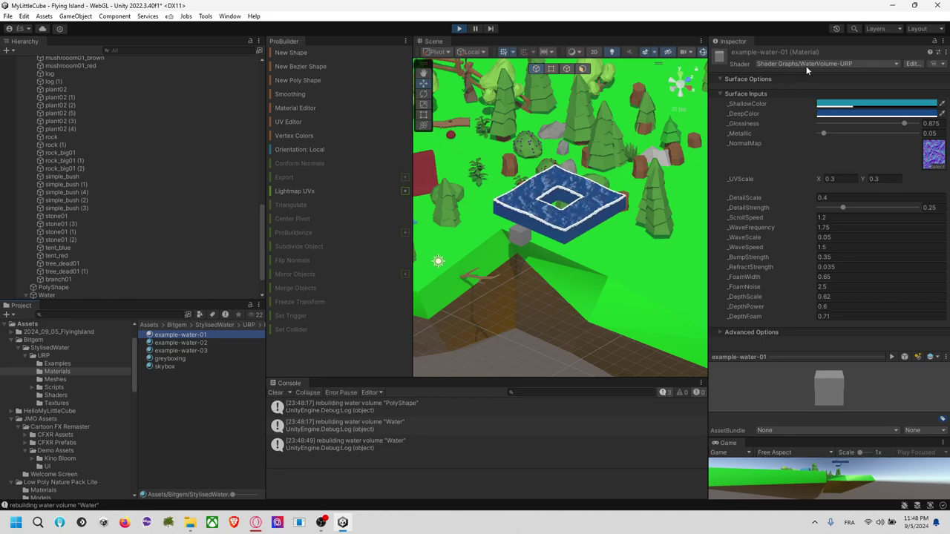
click(636, 222)
right_drag(636, 222, 553, 201)
scroll(557, 201, down, 6)
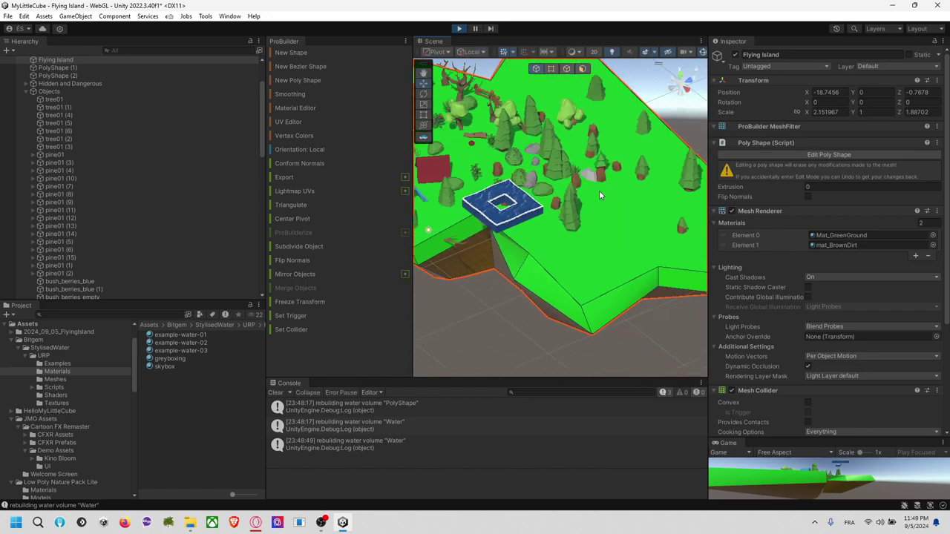
middle_drag(602, 191, 586, 186)
click(682, 130)
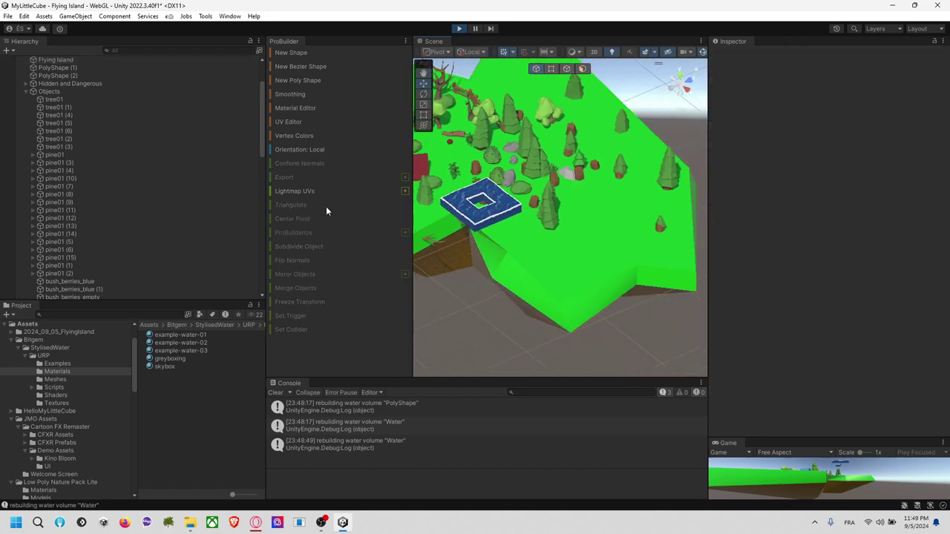
click(463, 30)
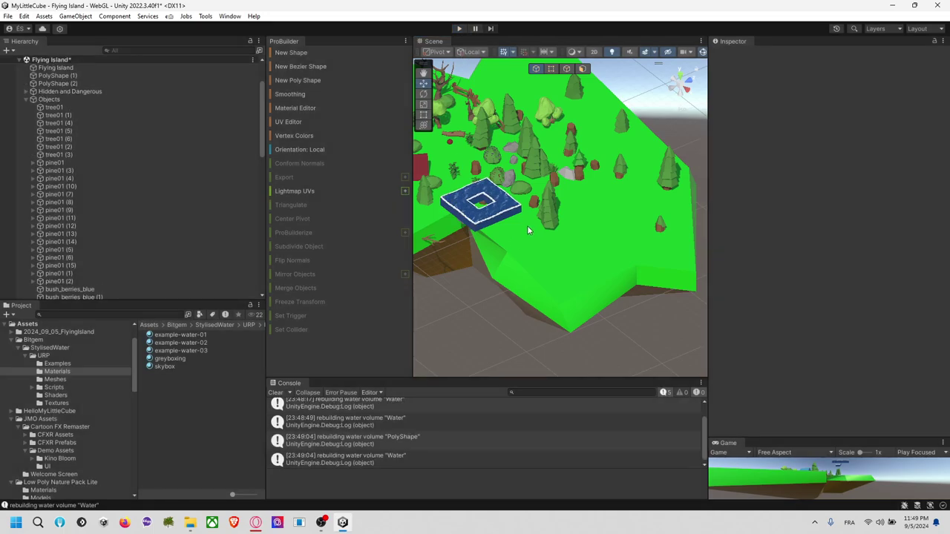
Collapse the Objects group and open the material assigned to the PolyShape to examine its settings.
click(26, 100)
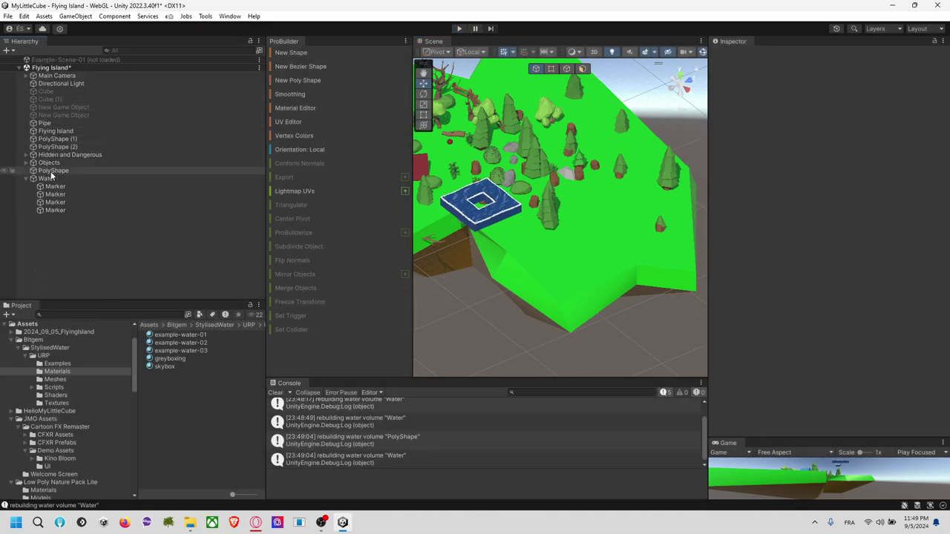
click(71, 172)
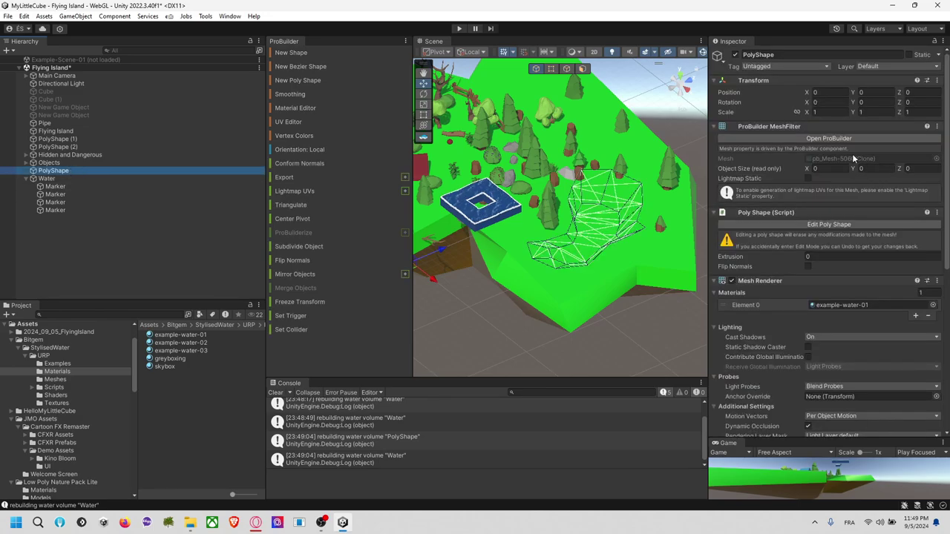
double_click(839, 304)
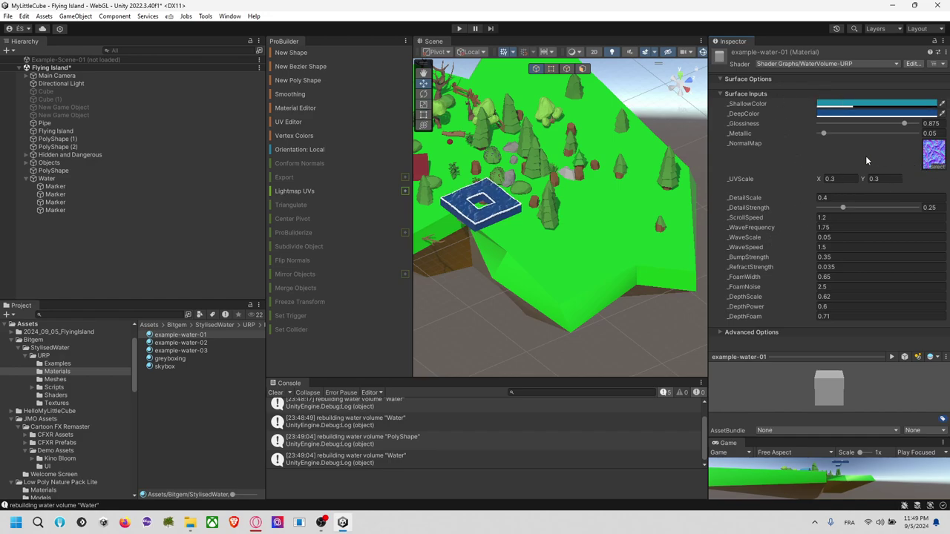
Search the meshes for cube and try Cube, Cube.001 and Cube.005 in the Water object's Mesh Filter.
click(134, 187)
click(121, 179)
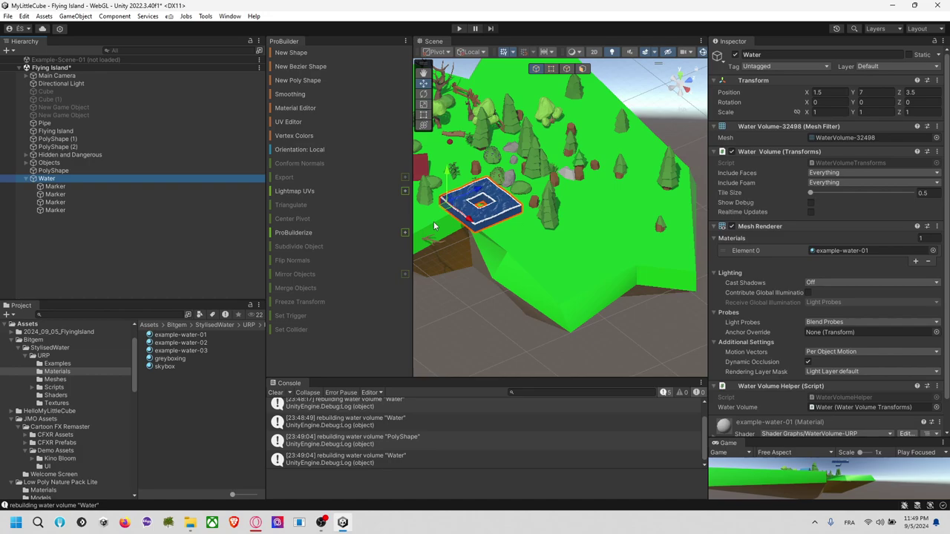
scroll(809, 227, down, 2)
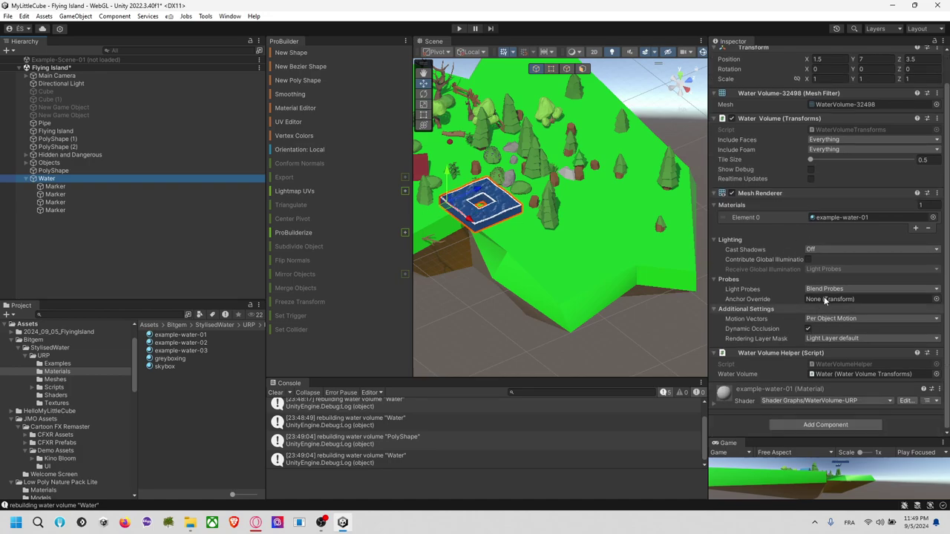
click(937, 105)
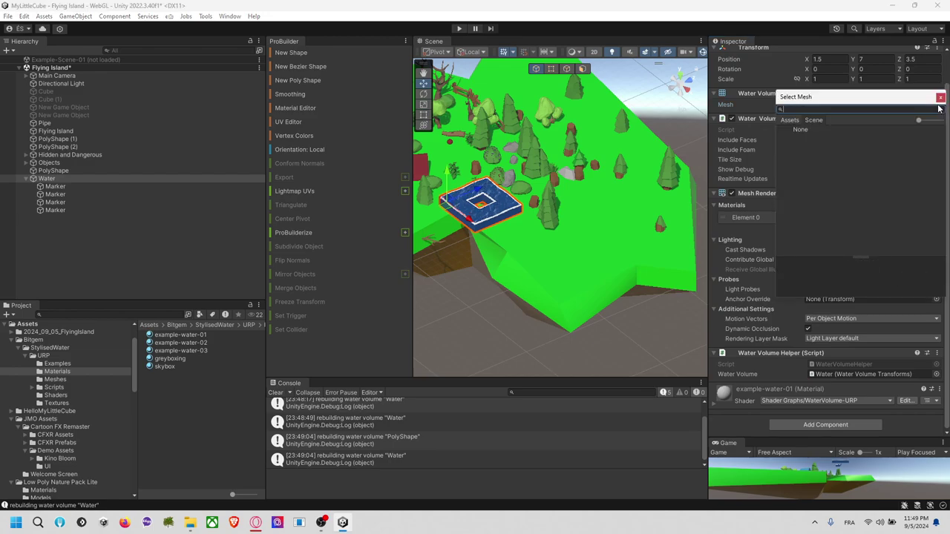
text(cube)
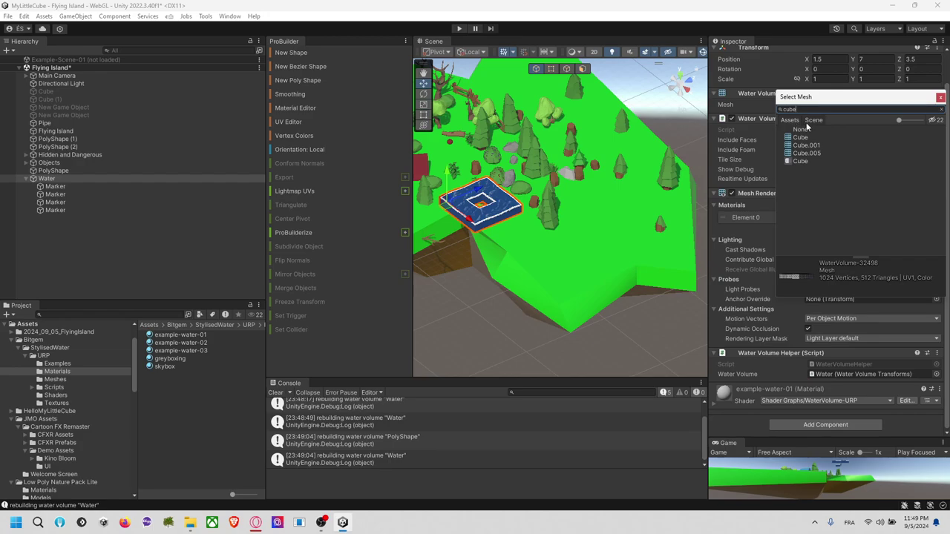
click(801, 138)
click(804, 146)
click(805, 154)
alt+drag(471, 227, 587, 240)
key(f)
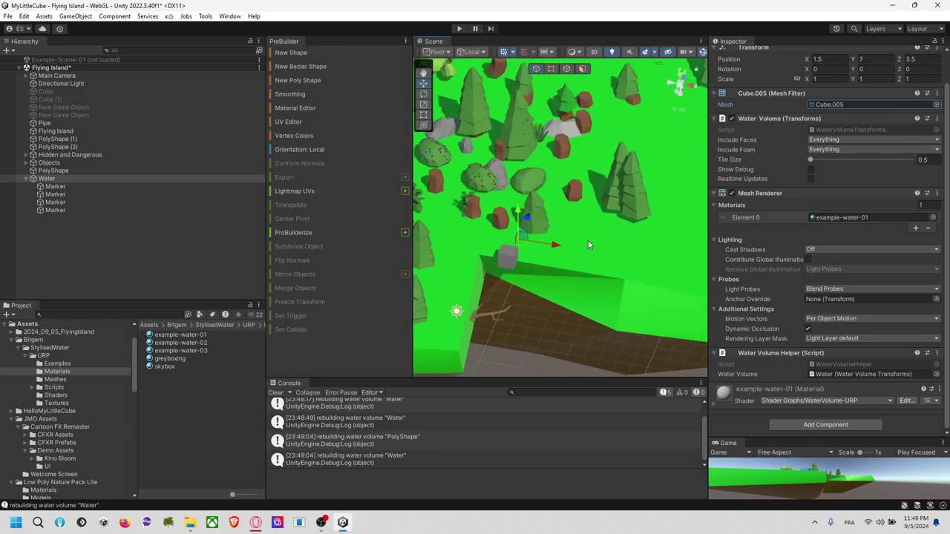
scroll(594, 239, down, 5)
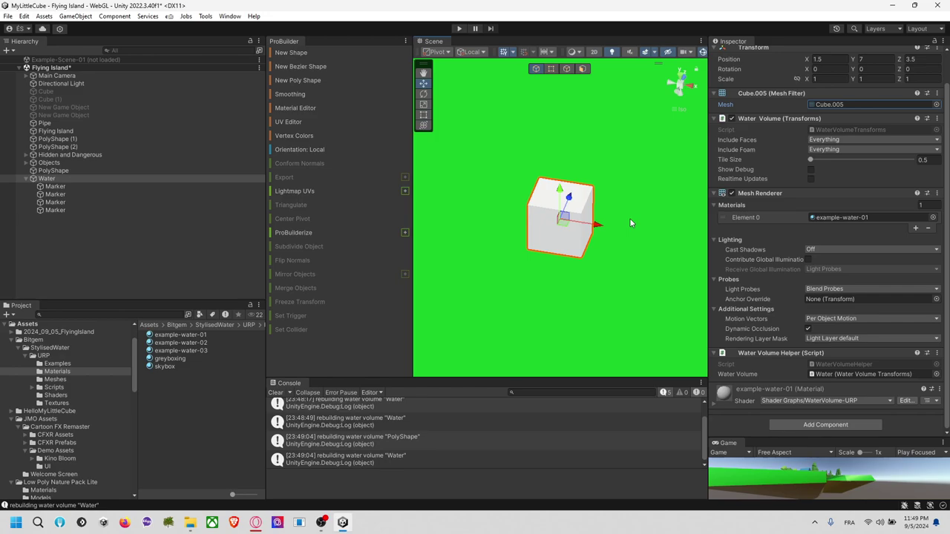
drag(710, 191, 734, 197)
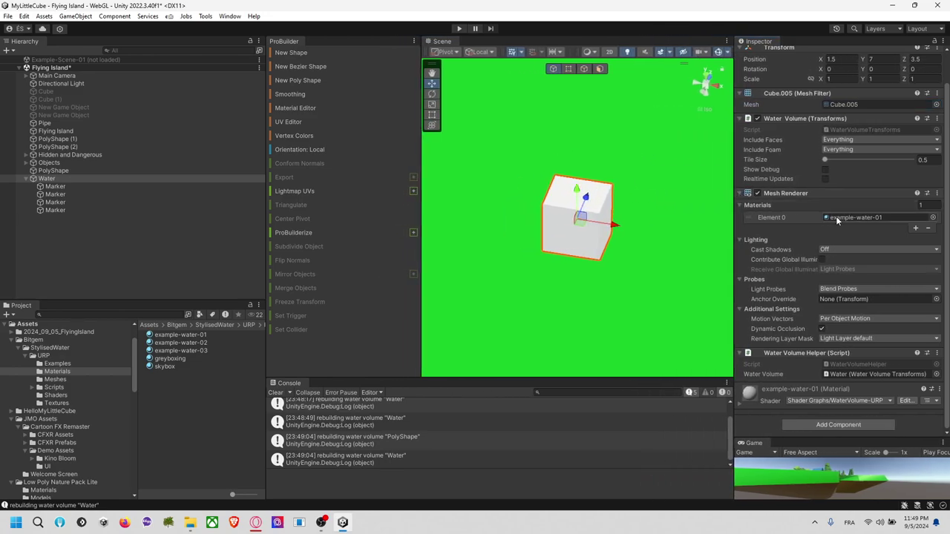
Undo the Water object's cube mesh replacements and its earlier raise to Y position 7.
key(ctrl+z)
key(ctrl+z)
key(ctrl+z)
key(ctrl+z)
key(ctrl+z)
key(ctrl+z)
key(ctrl+z)
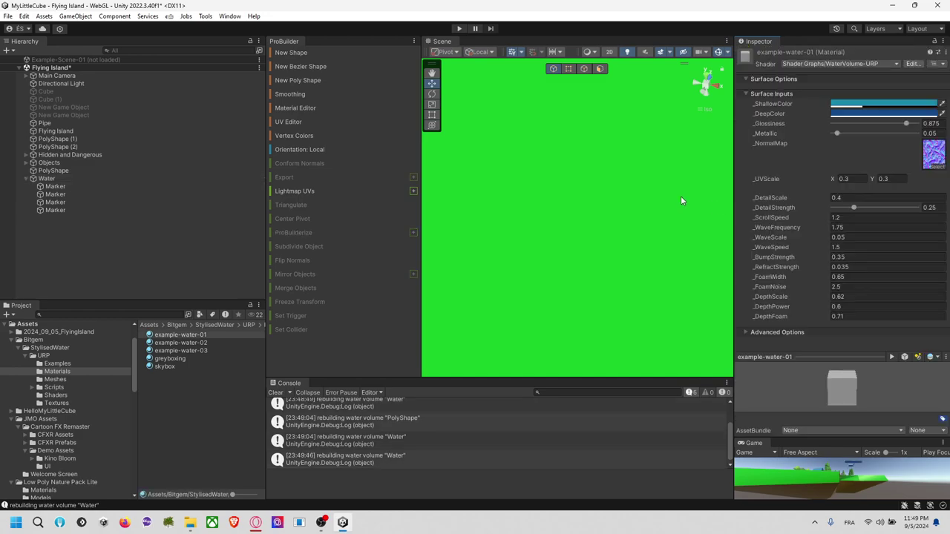
click(680, 196)
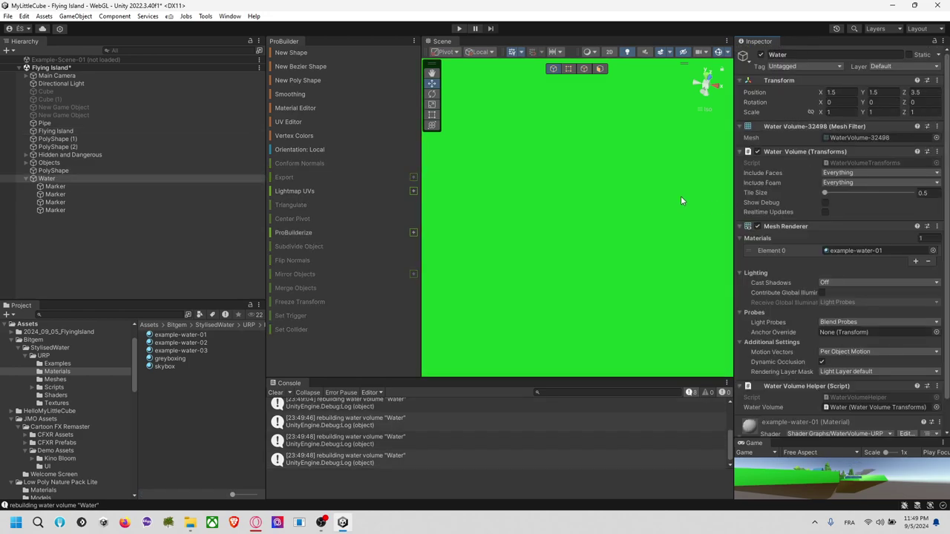
click(680, 196)
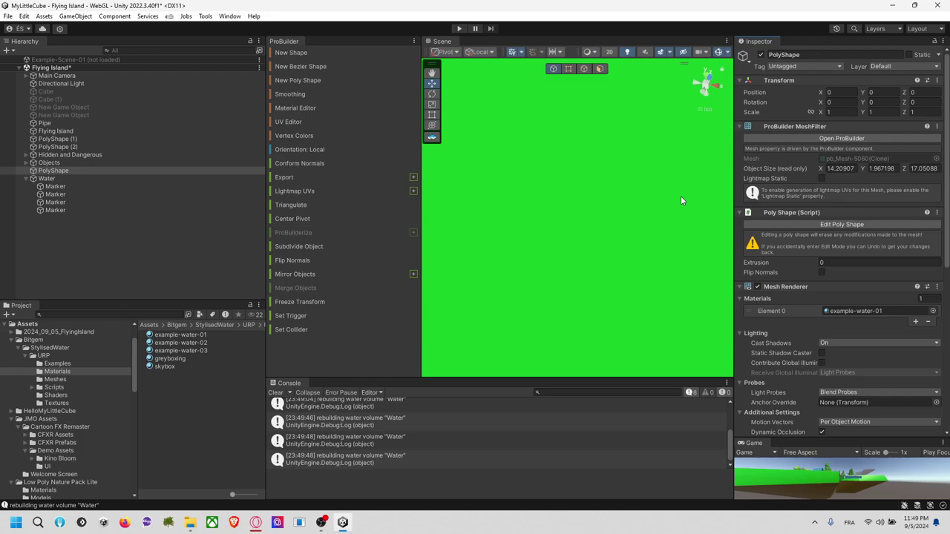
Focus on the Water object and move it along its Z axis to position 1.2.
double_click(141, 178)
right_drag(644, 225, 572, 207)
scroll(543, 221, down, 3)
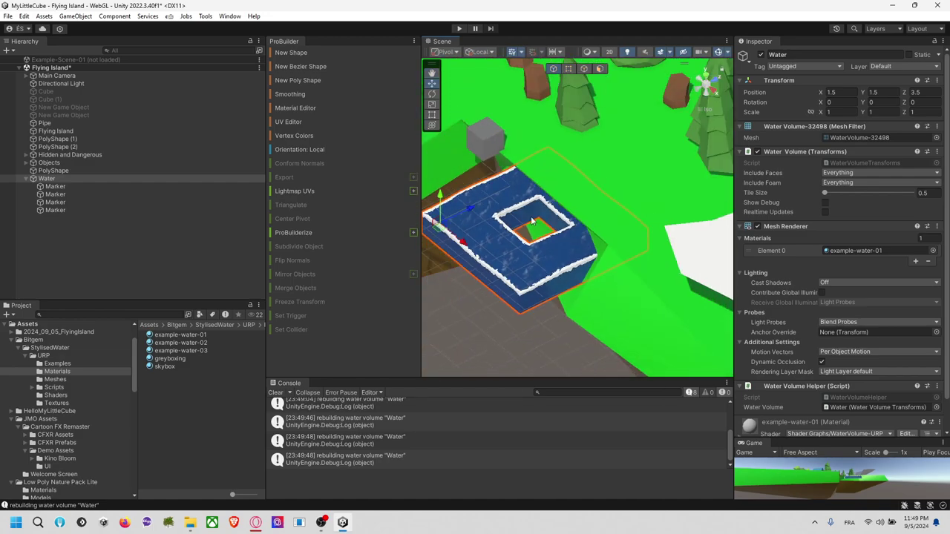
drag(471, 212, 404, 240)
mouse_move(538, 221)
right_down()
mouse_move(631, 167)
mouse_move(614, 180)
mouse_move(653, 238)
mouse_move(564, 189)
mouse_move(582, 213)
mouse_move(568, 230)
mouse_move(540, 223)
right_up()
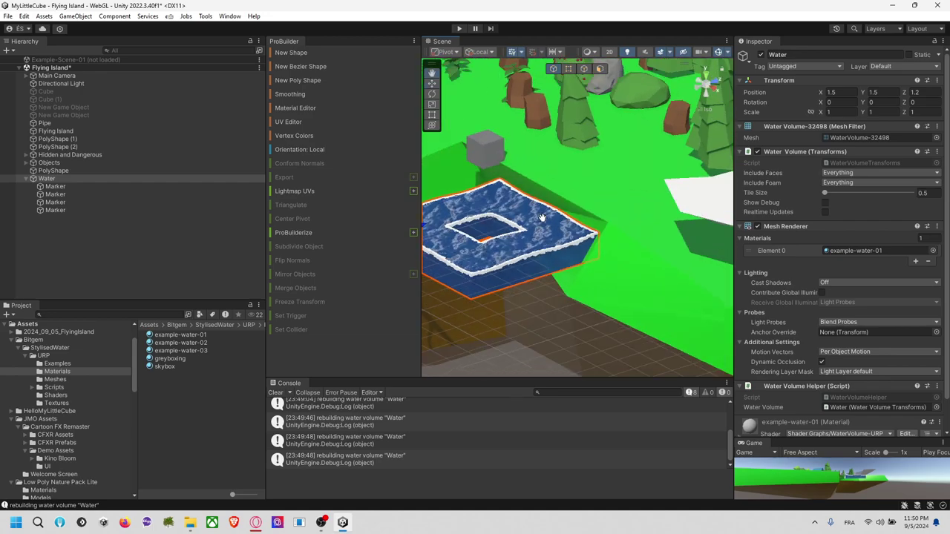
Look through the stylised water URP package's example, material, mesh, script, shader and texture folders, and inspect the Triplanar shader.
middle_drag(539, 224, 633, 221)
scroll(820, 252, down, 2)
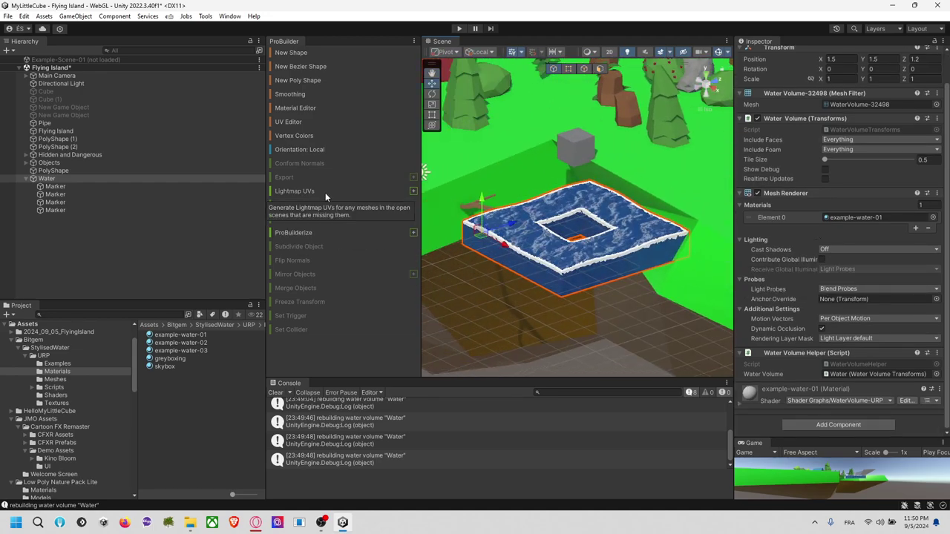
click(92, 355)
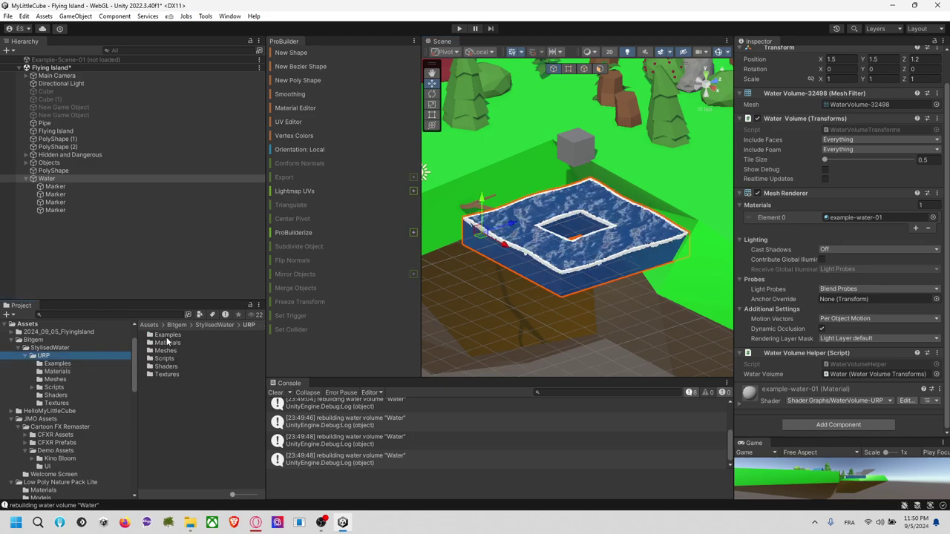
click(78, 363)
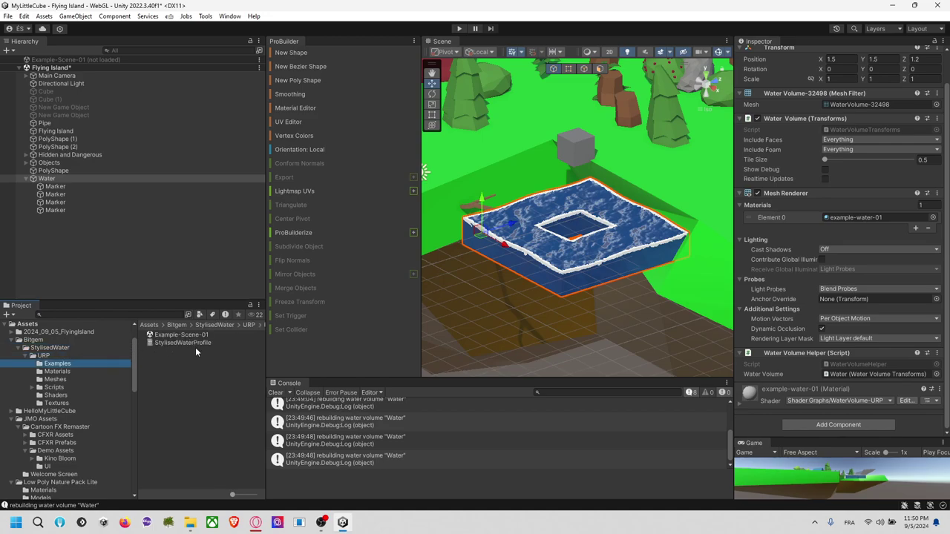
click(97, 369)
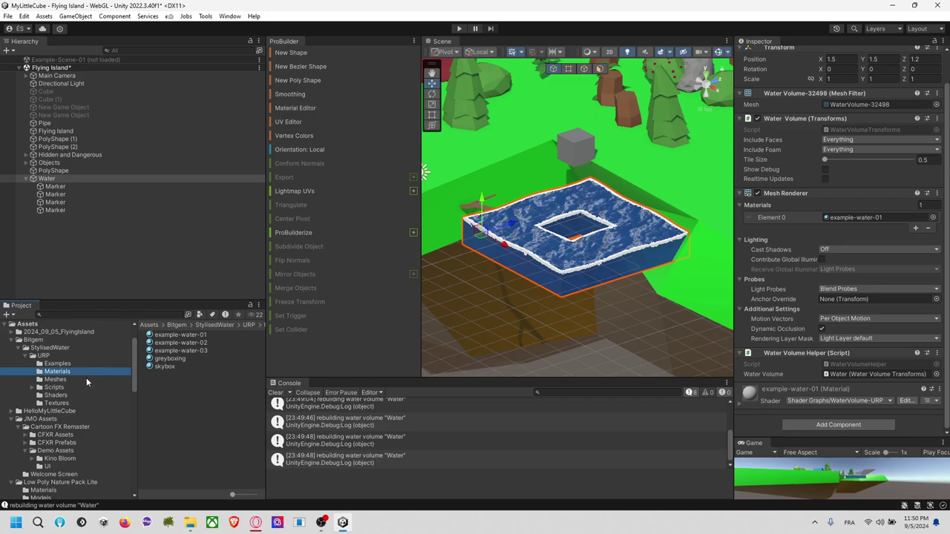
click(87, 380)
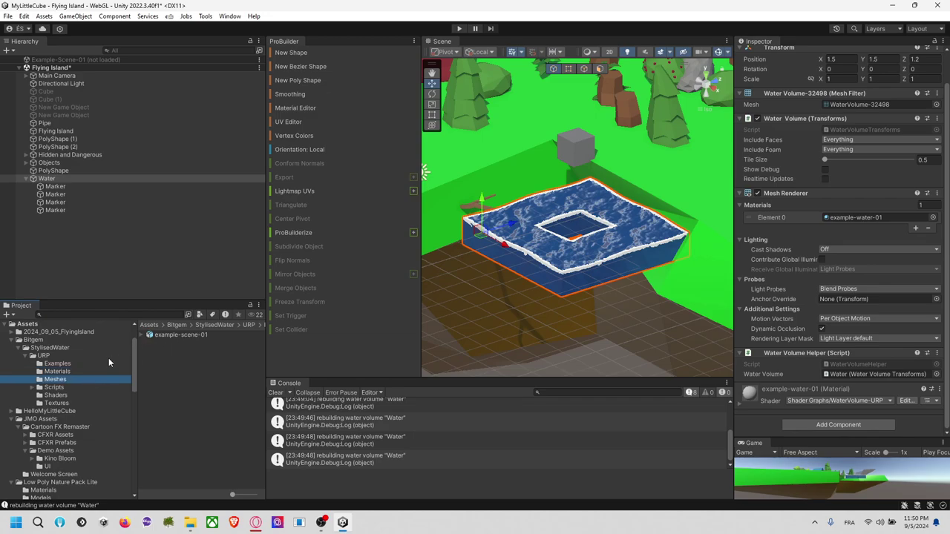
click(78, 387)
click(73, 394)
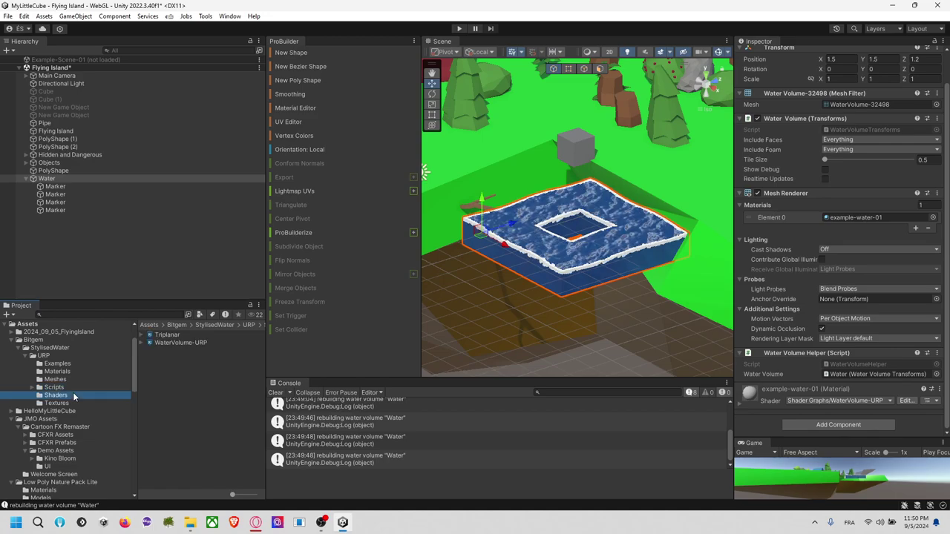
click(204, 342)
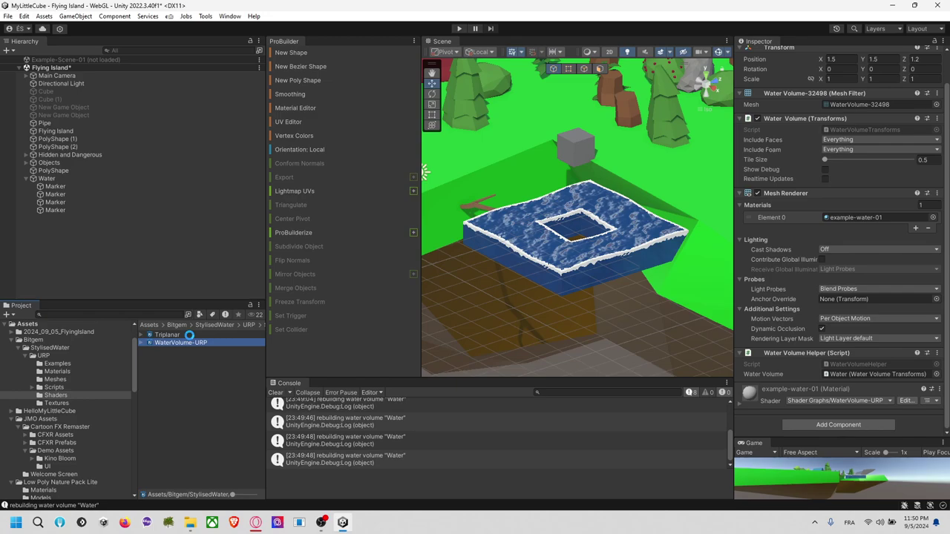
click(189, 335)
click(79, 403)
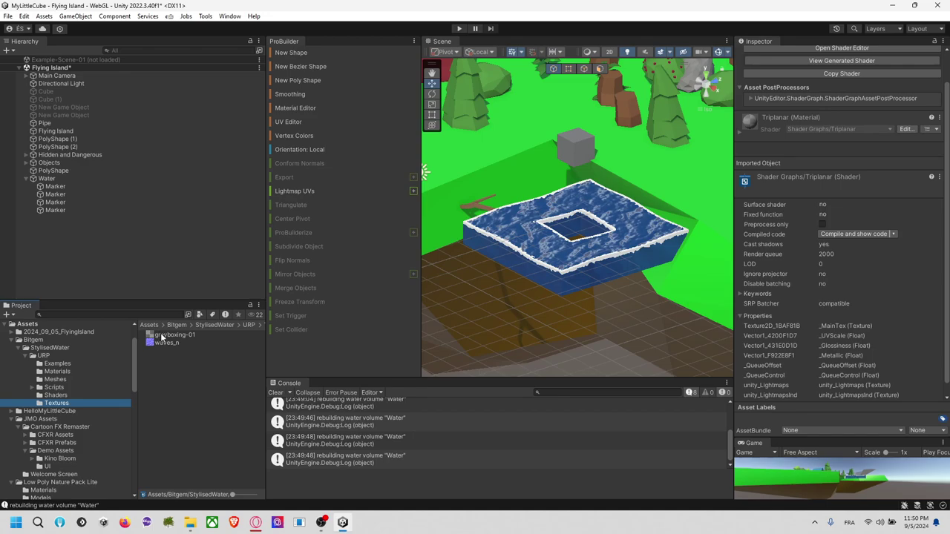
Examine the first Marker under Water, then the Water object's Water Volume Helper reference and assigned material.
click(98, 210)
click(93, 186)
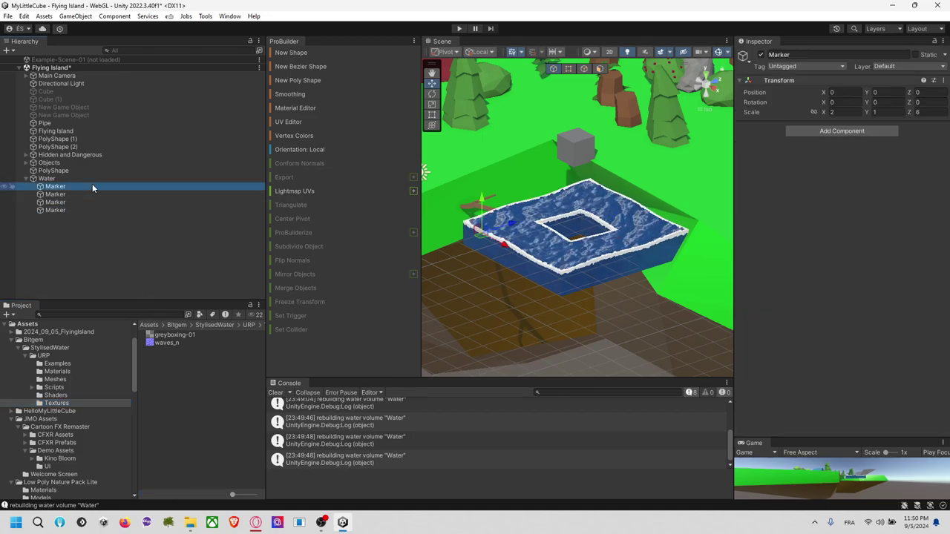
click(99, 178)
scroll(778, 294, down, 2)
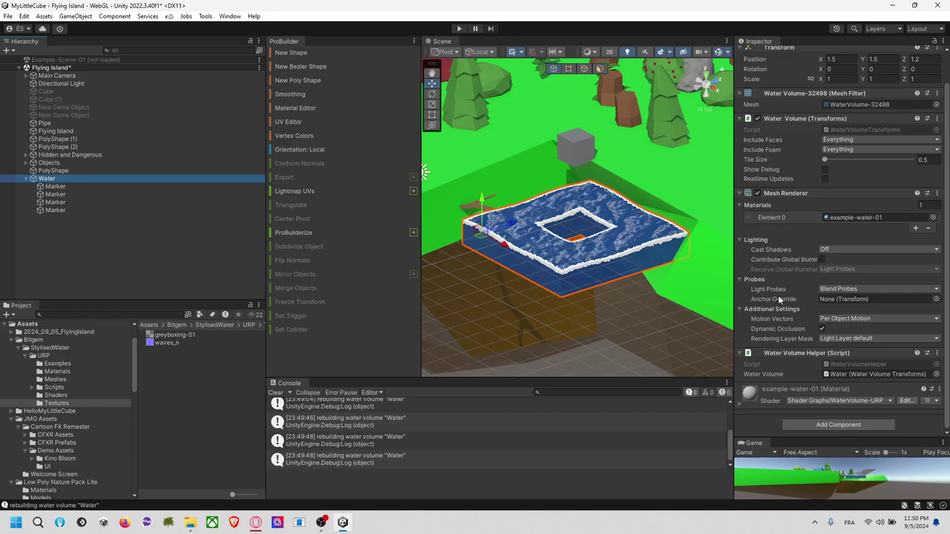
click(854, 374)
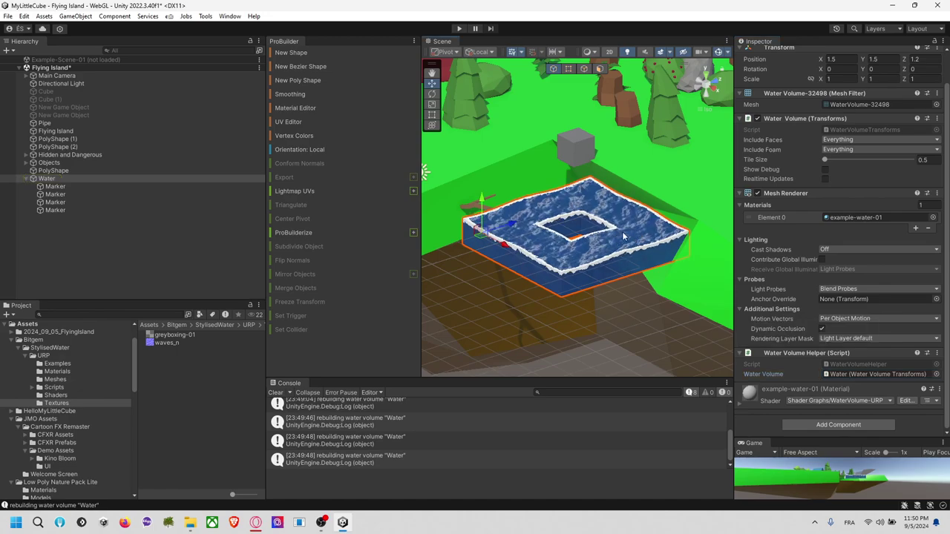
click(852, 217)
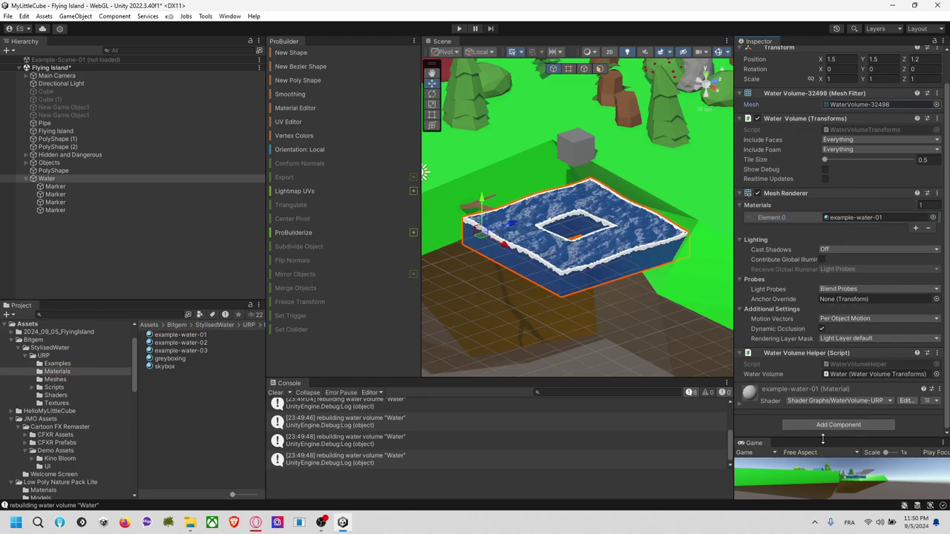
Open the mesh used by the Water object and inspect its wireframe in an enlarged preview.
double_click(861, 104)
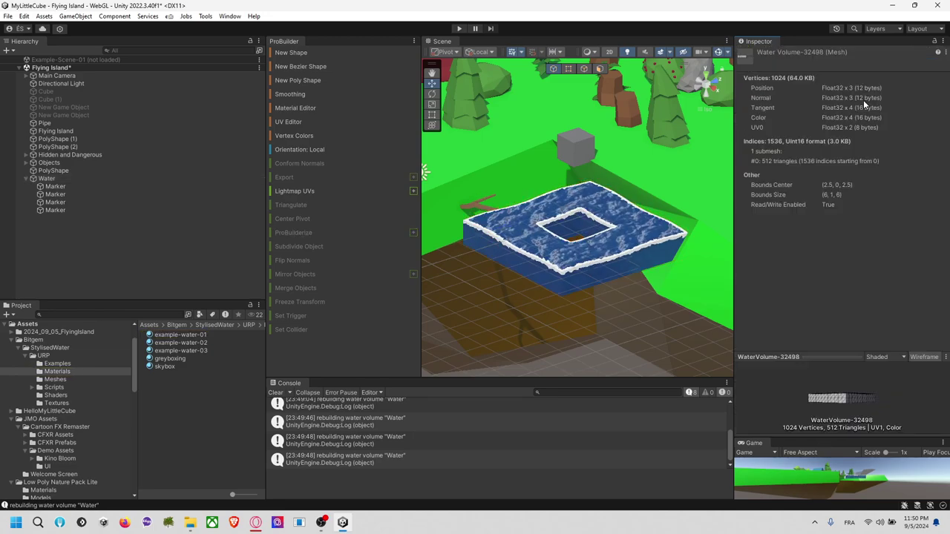
drag(810, 354, 824, 203)
drag(825, 241, 739, 302)
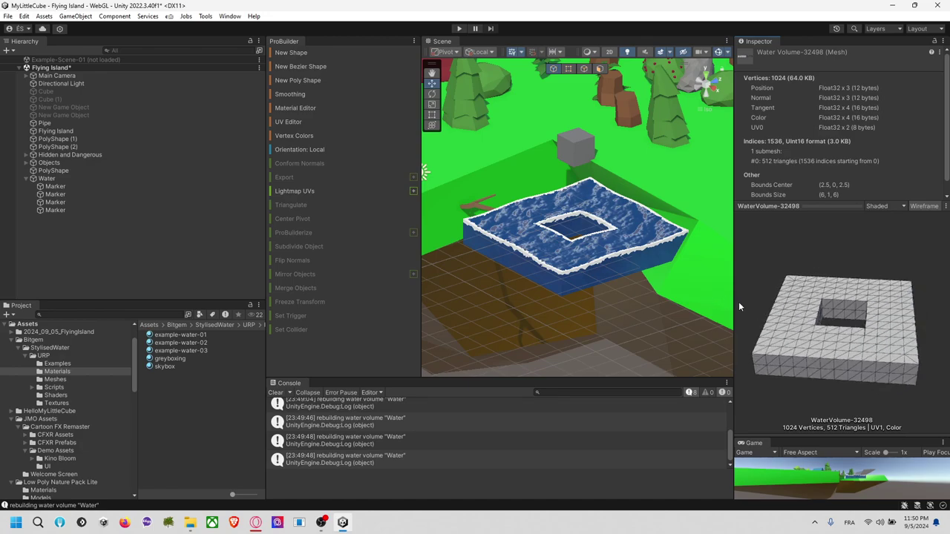
Select the white PolyShape on the island, open its outline for point editing and quit the editing mode.
scroll(586, 290, down, 6)
scroll(631, 259, down, 5)
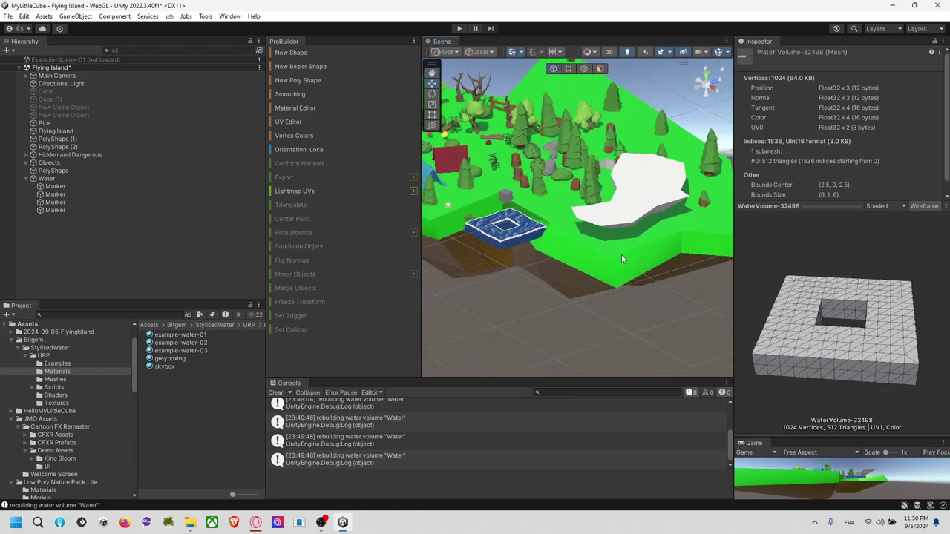
click(631, 202)
right_drag(676, 198, 661, 224)
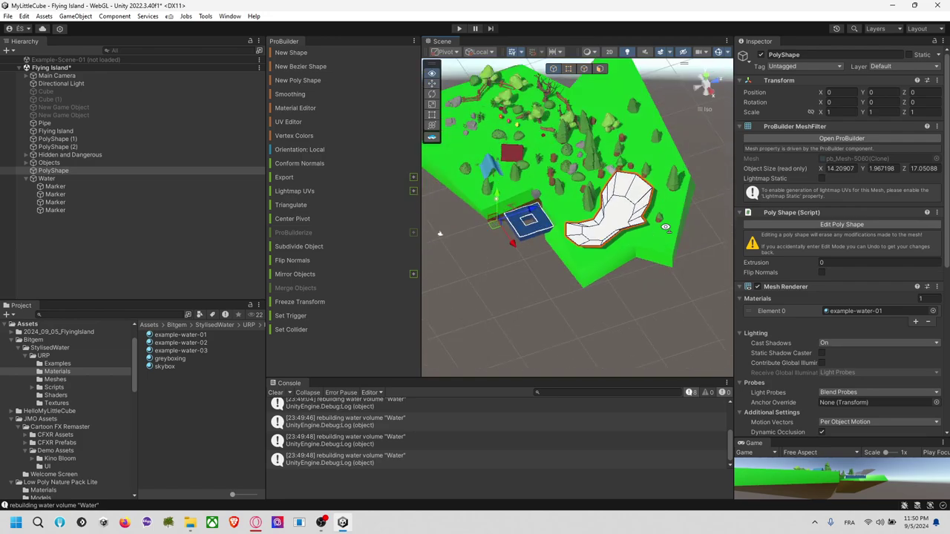
click(707, 77)
scroll(672, 164, up, 6)
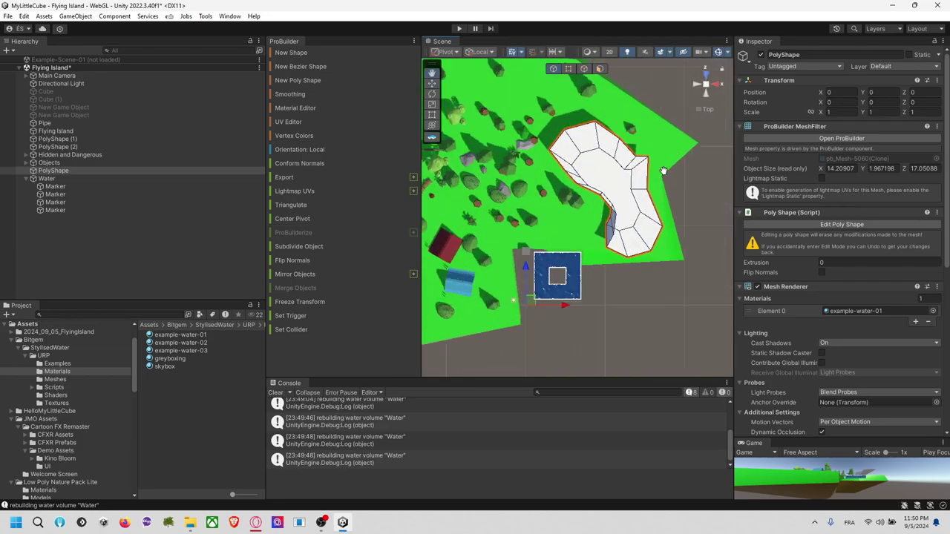
middle_drag(670, 168, 608, 189)
right_drag(608, 189, 601, 133)
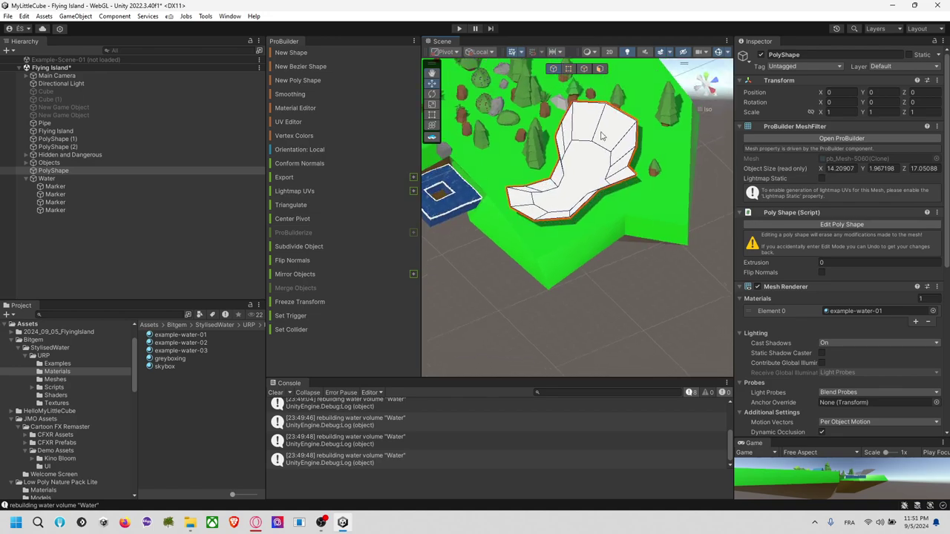
click(866, 224)
right_drag(567, 239, 543, 258)
right_drag(492, 284, 514, 243)
middle_drag(515, 243, 643, 210)
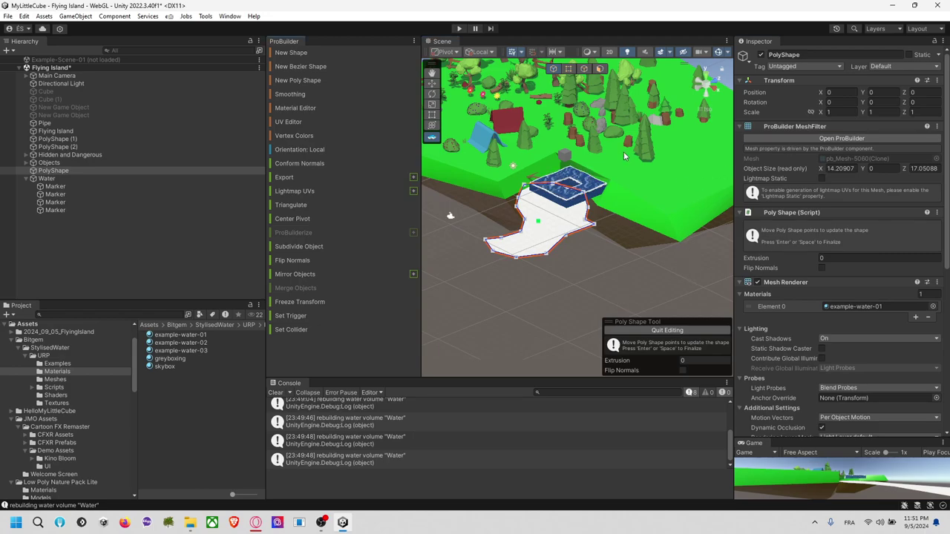
click(699, 331)
Undo the poly shape edit to restore the PolyShape's modelled mesh on the island.
right_drag(701, 276, 699, 104)
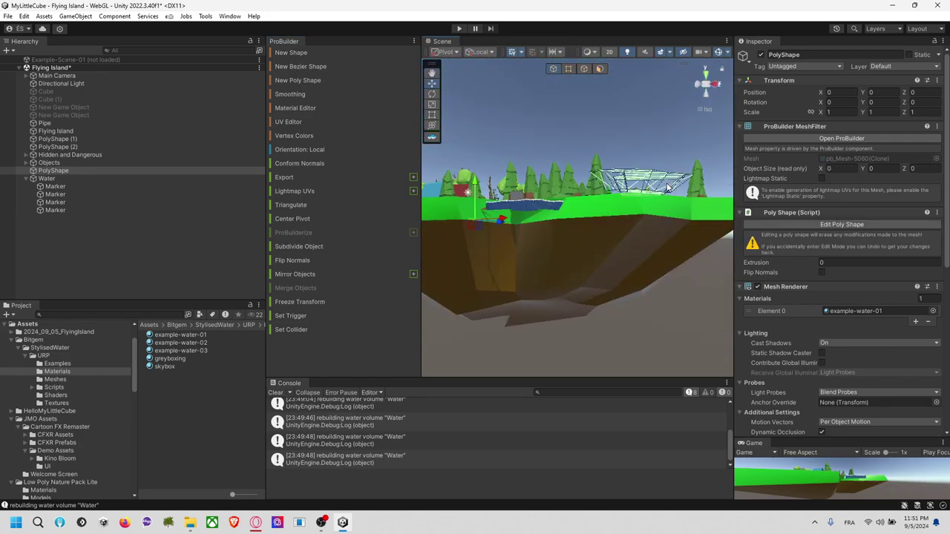
middle_drag(669, 104, 656, 176)
right_drag(655, 176, 618, 283)
click(625, 228)
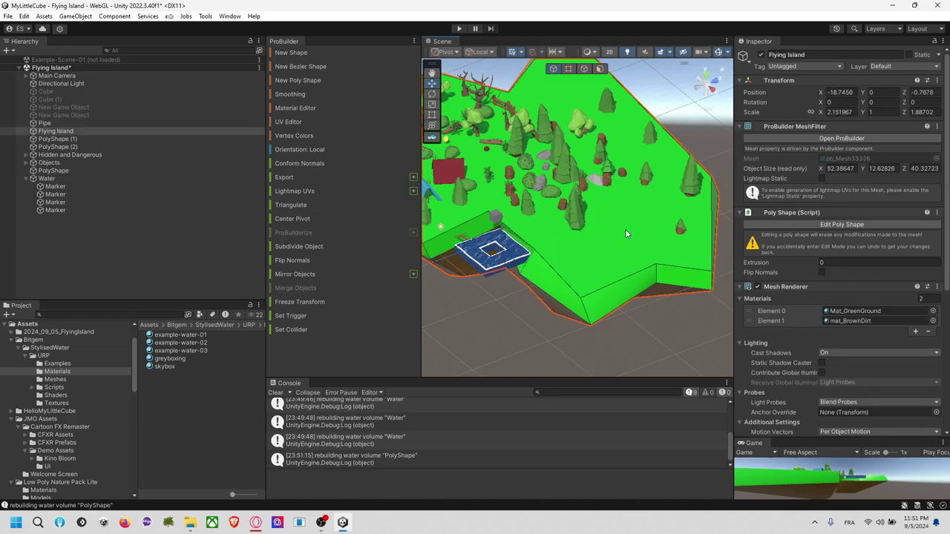
key(ctrl+z)
alt+drag(627, 232, 533, 231)
click(533, 230)
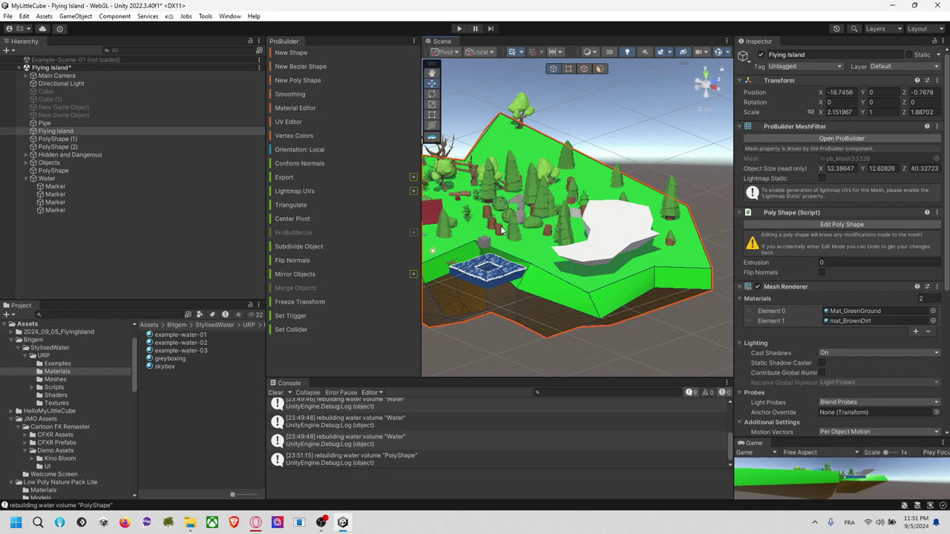
Export the PolyShape to the Desktop as an OBJ file named WaterPolyShape and delete the original from the scene.
click(620, 244)
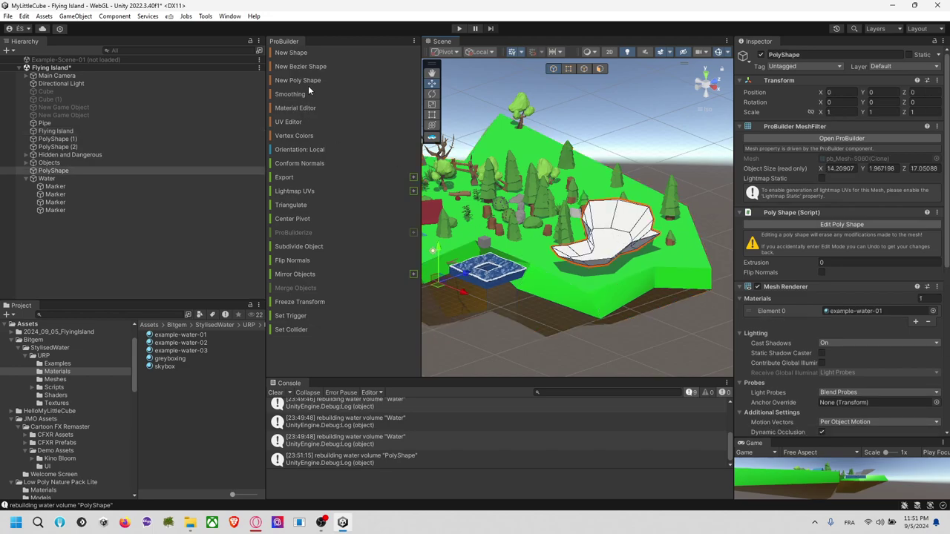
click(297, 177)
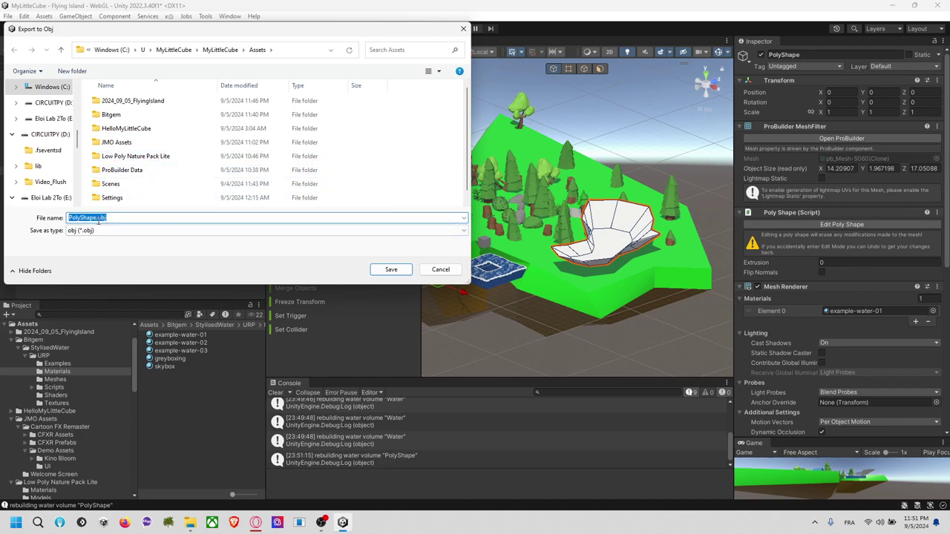
text(Wa)
key(BackSpace)
key(BackSpace)
drag(78, 140, 78, 90)
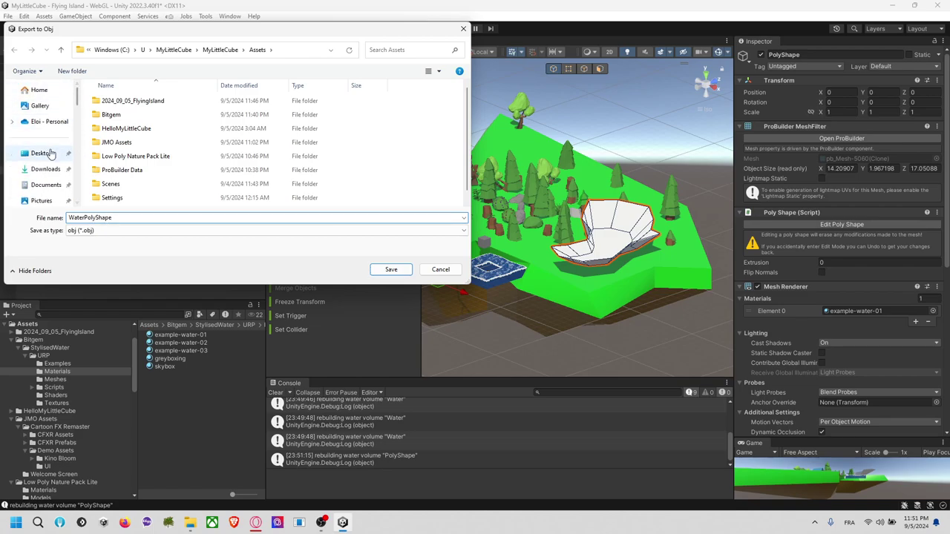
click(39, 153)
click(391, 268)
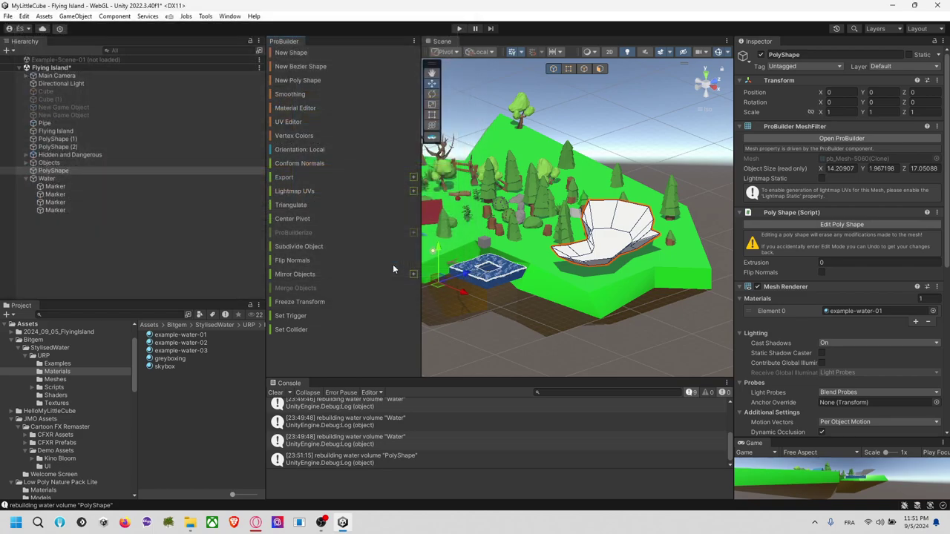
key(Delete)
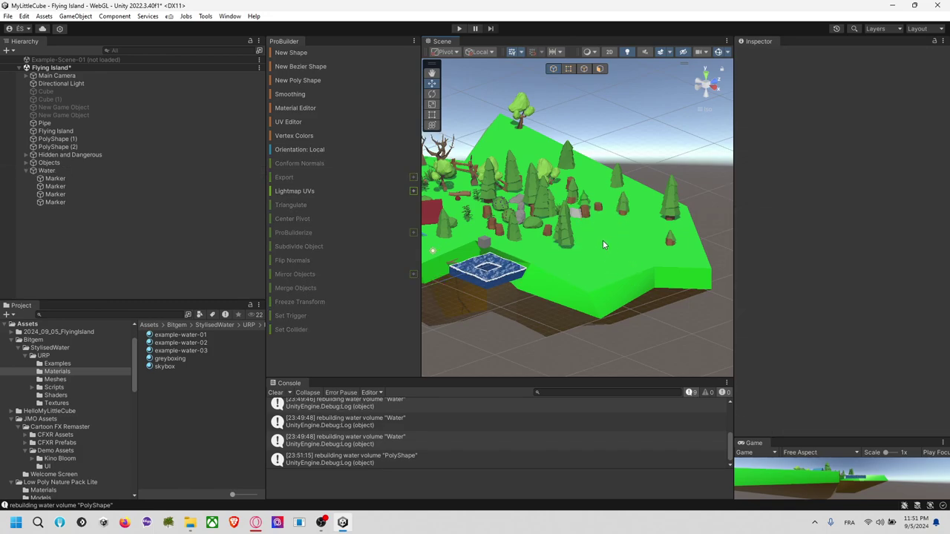
Import the WaterPolyShape model from the Desktop in File Explorer into the project's 2024_09_05_FlyingIsland folder.
right_click(74, 256)
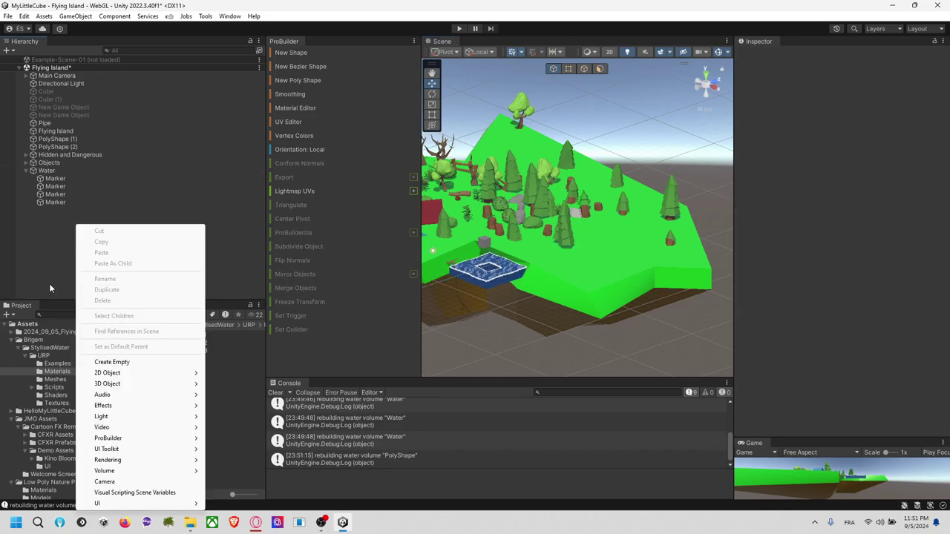
key(alt+Tab)
click(592, 158)
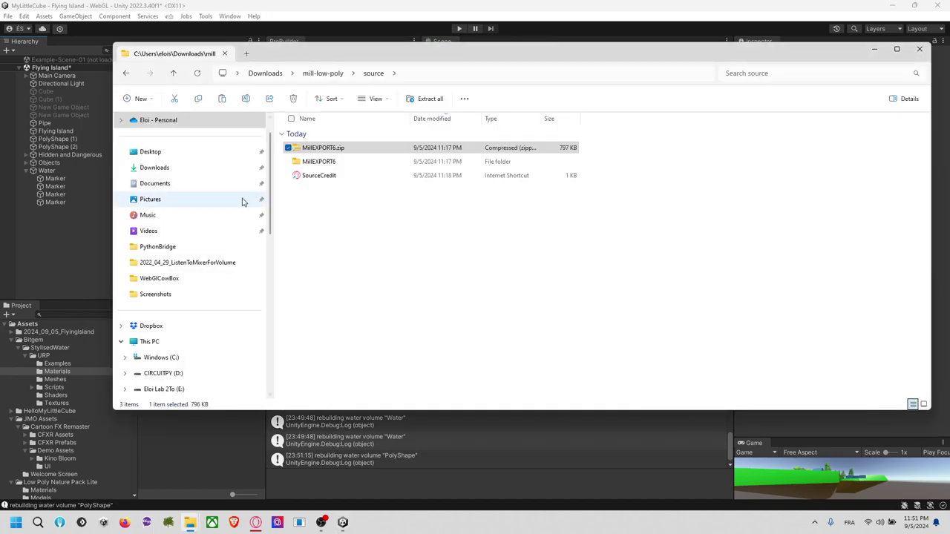
click(203, 154)
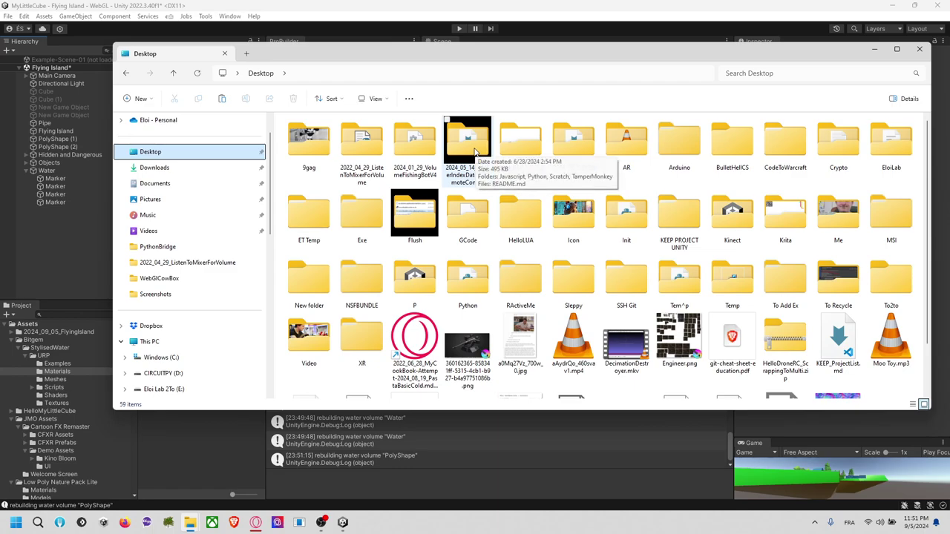
scroll(512, 277, down, 1)
click(512, 276)
key(p)
drag(795, 355, 208, 252)
key(alt+Tab)
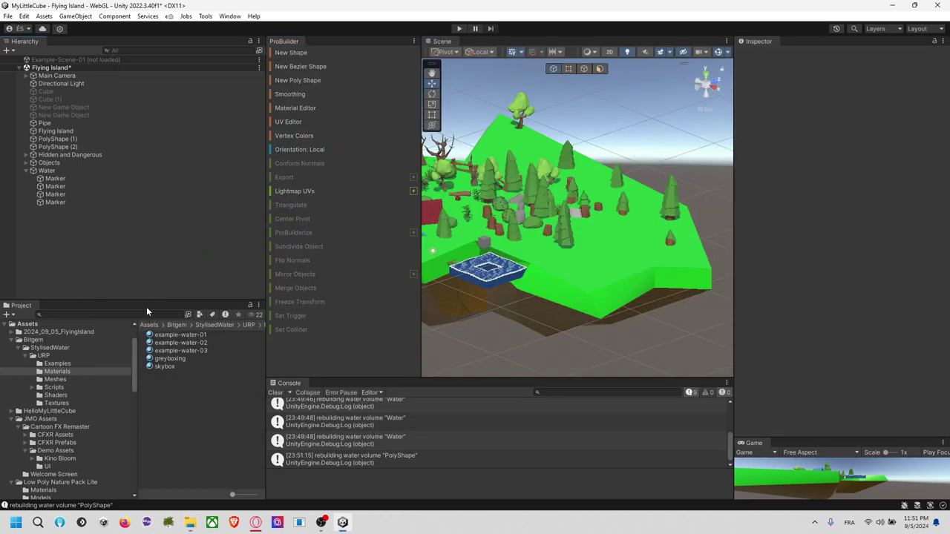
key(alt+Tab)
drag(782, 348, 76, 332)
key(alt+Tab)
click(76, 332)
Add the imported WaterPolyShape model to the scene and lower its PolyShape child to Y position -0.54.
drag(165, 406, 75, 258)
click(625, 253)
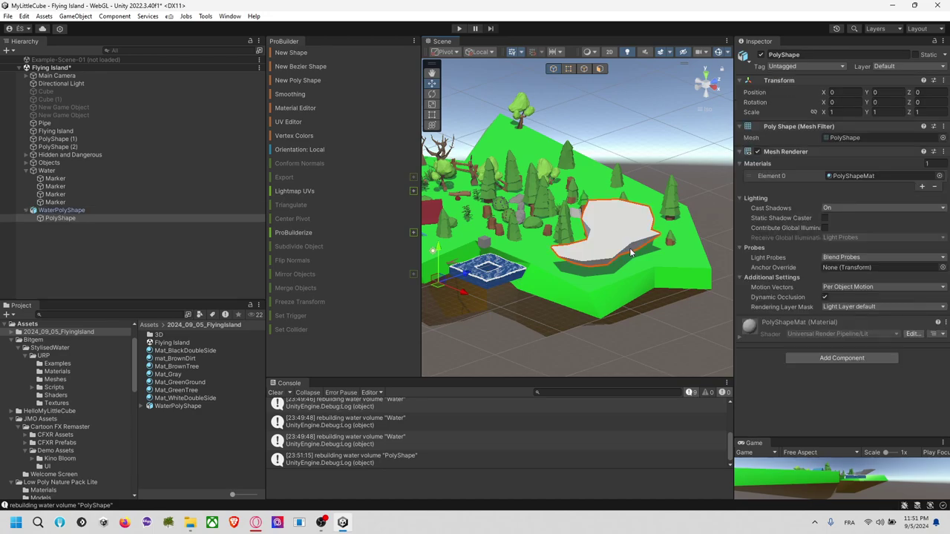
drag(438, 263, 494, 265)
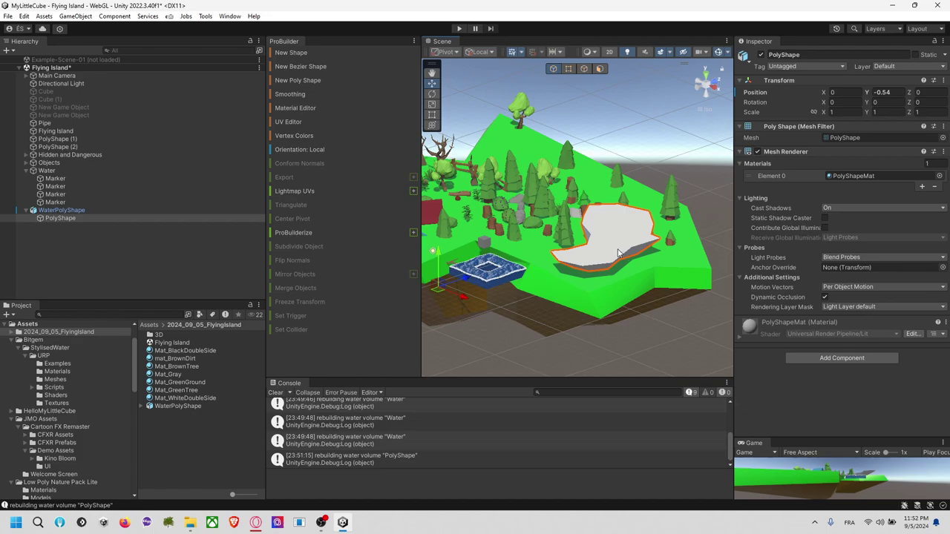
click(90, 212)
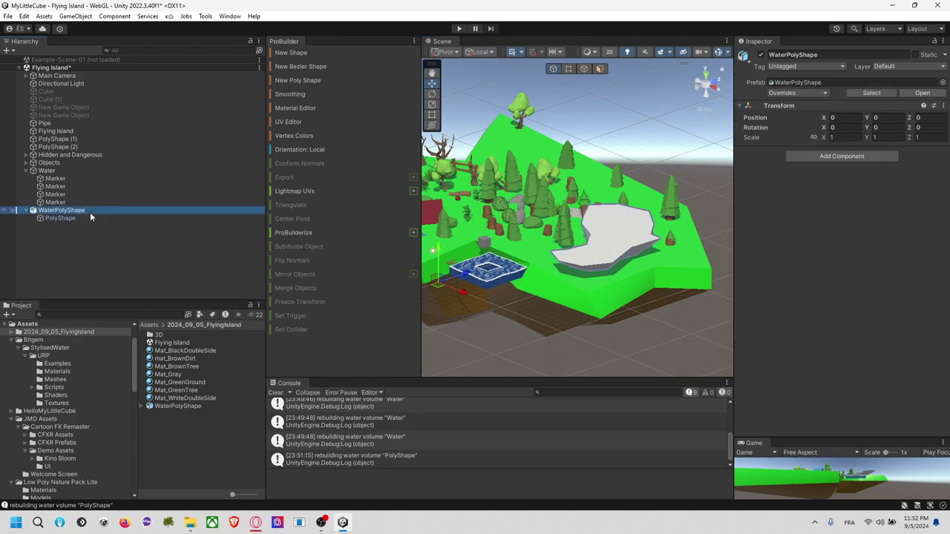
click(593, 237)
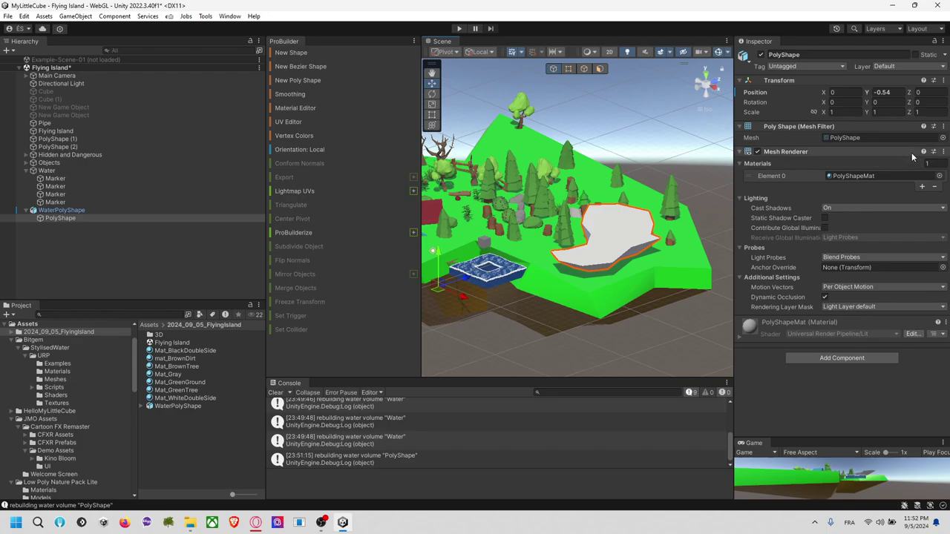
click(942, 138)
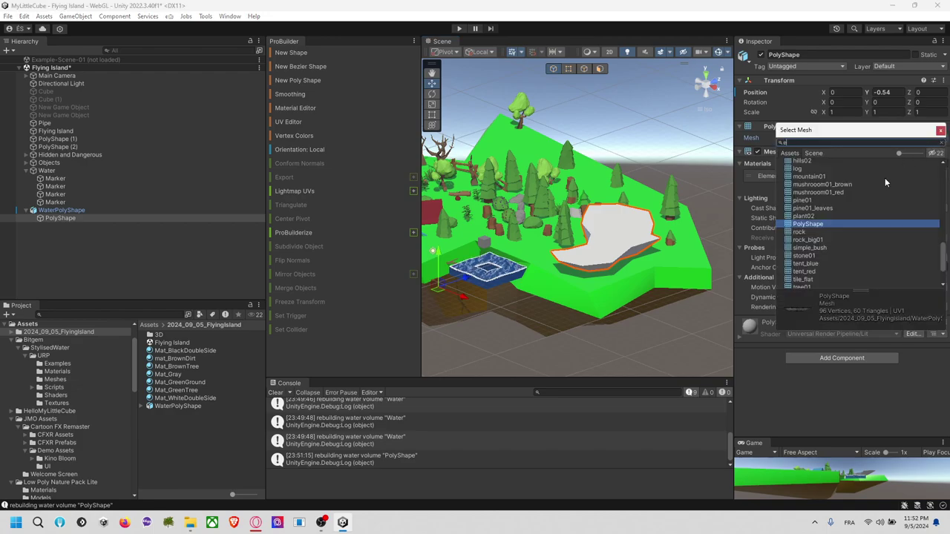
text(ex)
key(BackSpace)
key(BackSpace)
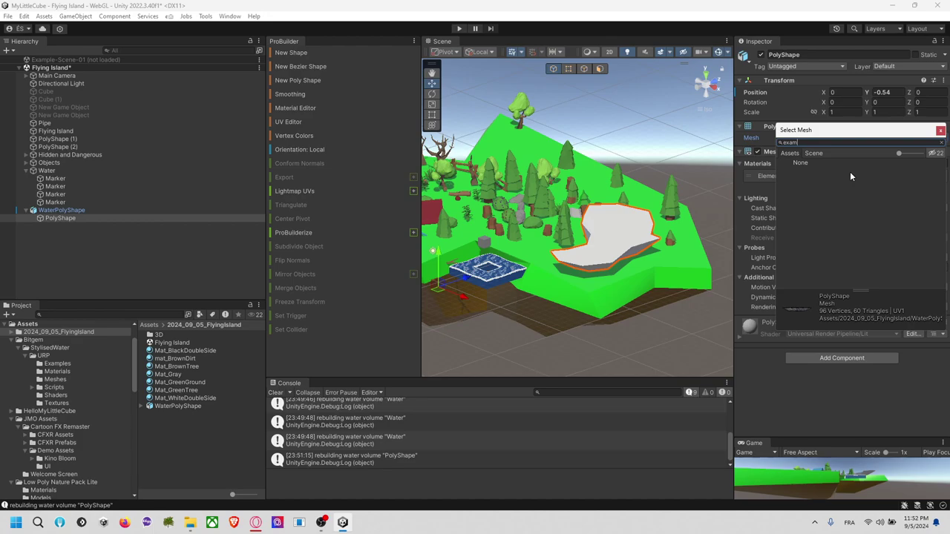
key(Escape)
Assign the example-water-01 material to the imported PolyShape's mesh renderer.
click(938, 175)
text(exa)
key(Down)
key(Return)
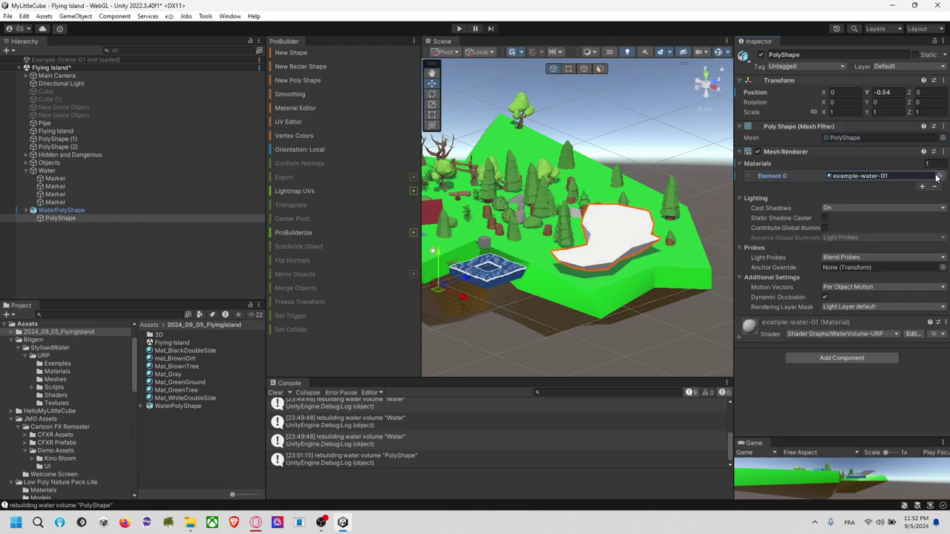
mouse_move(695, 271)
right_down()
mouse_move(684, 215)
mouse_move(681, 261)
right_up()
Open the example-water-01 material and examine its surface inputs and deep colour, leaving them unedited, and reselect the WaterPolyShape.
click(860, 177)
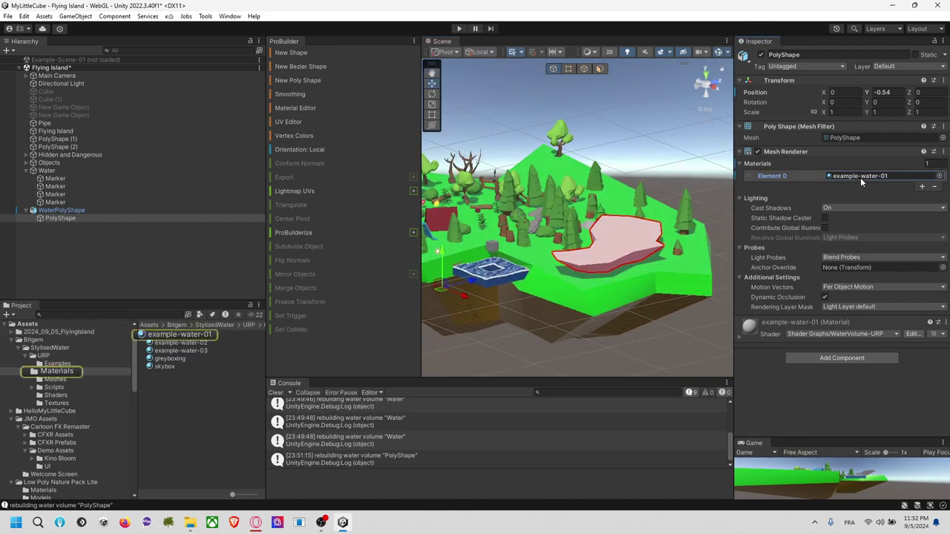
double_click(859, 177)
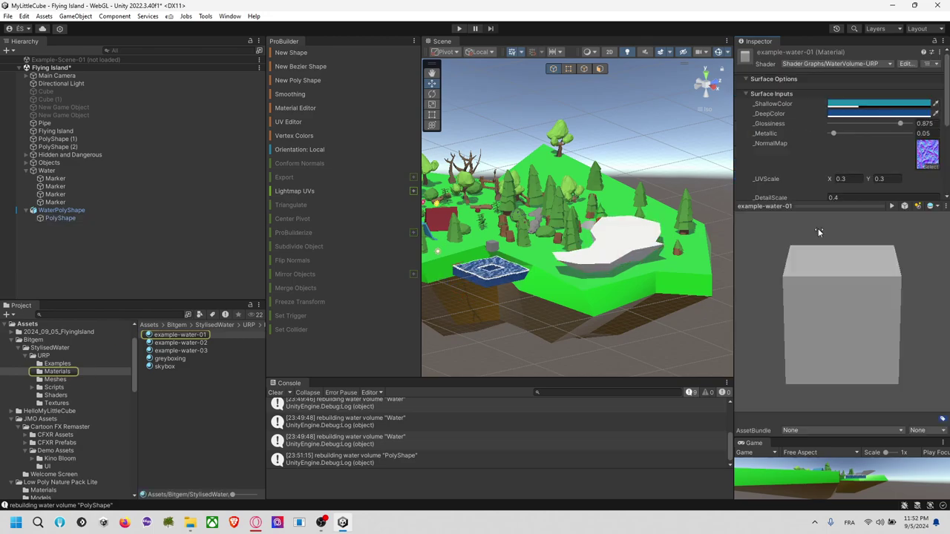
drag(842, 206, 836, 313)
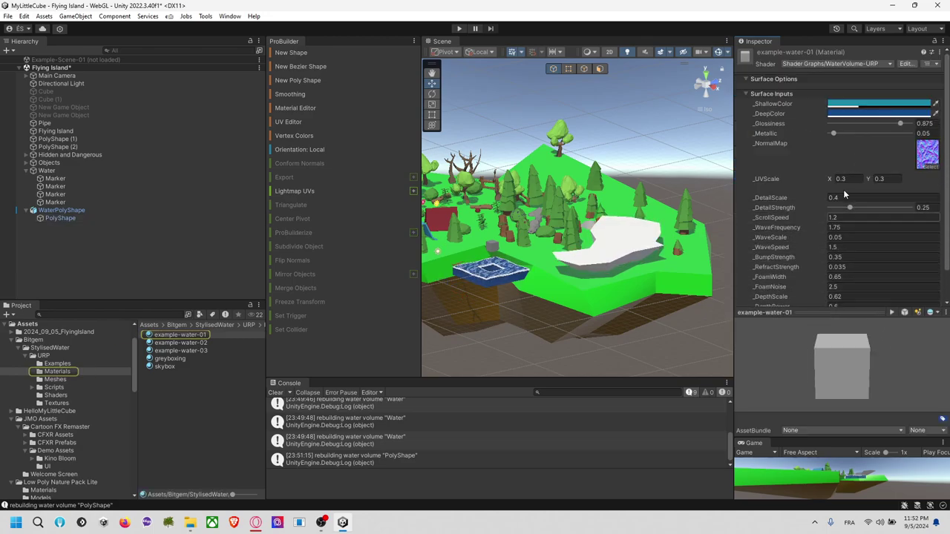
click(858, 113)
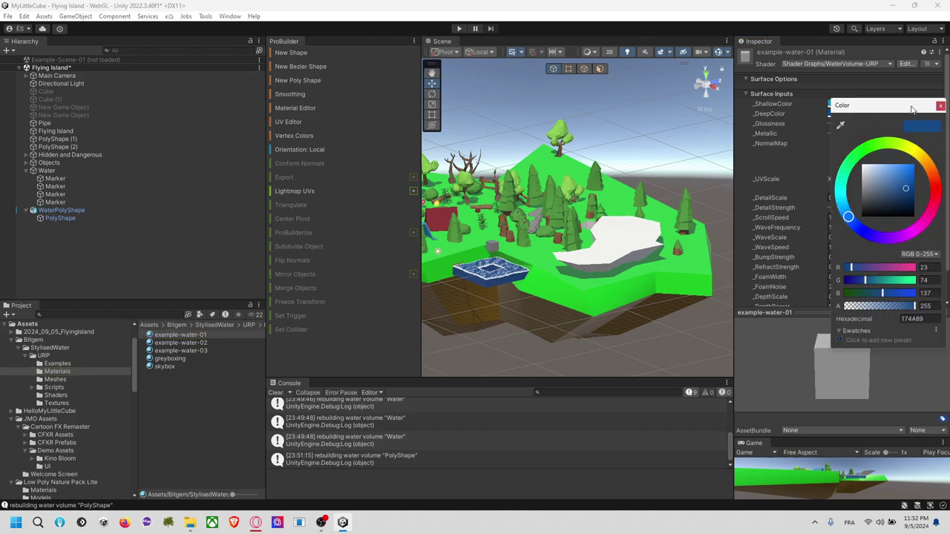
click(940, 106)
click(624, 253)
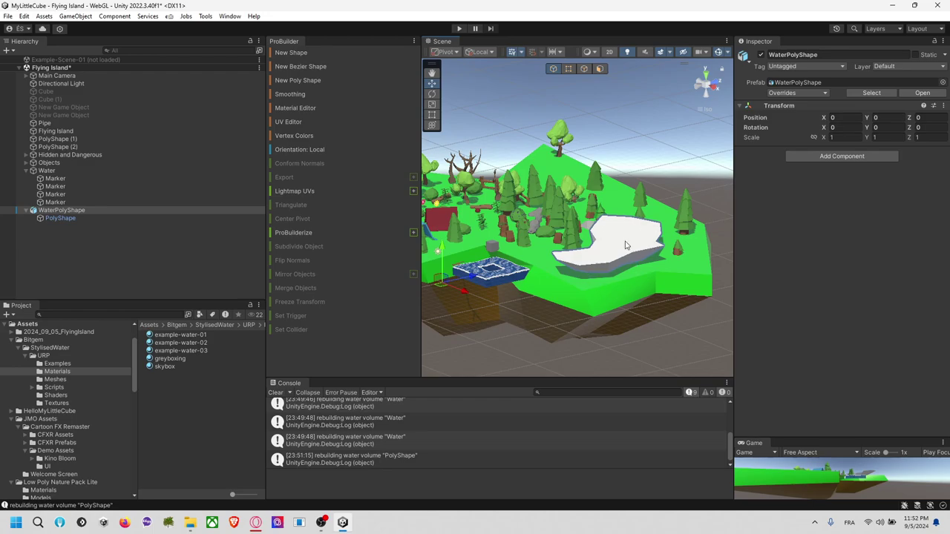
Launch Blender and delete all the default objects from the new scene.
key(alt+Tab)
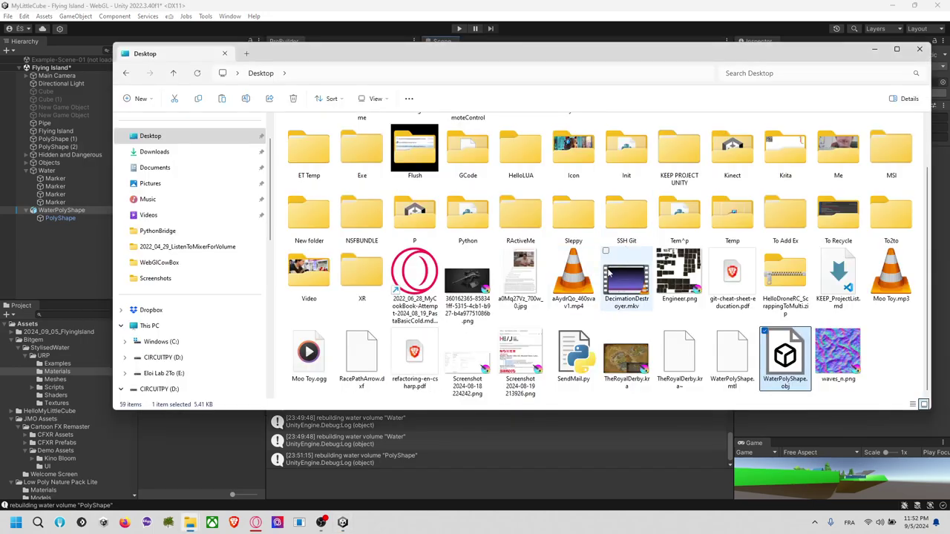
click(9, 523)
text(ble)
key(Return)
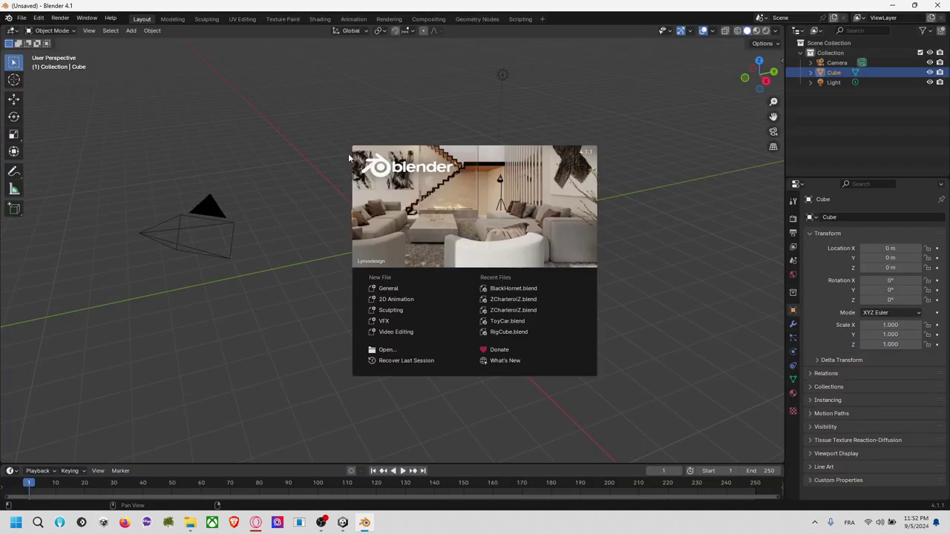
drag(216, 115, 244, 256)
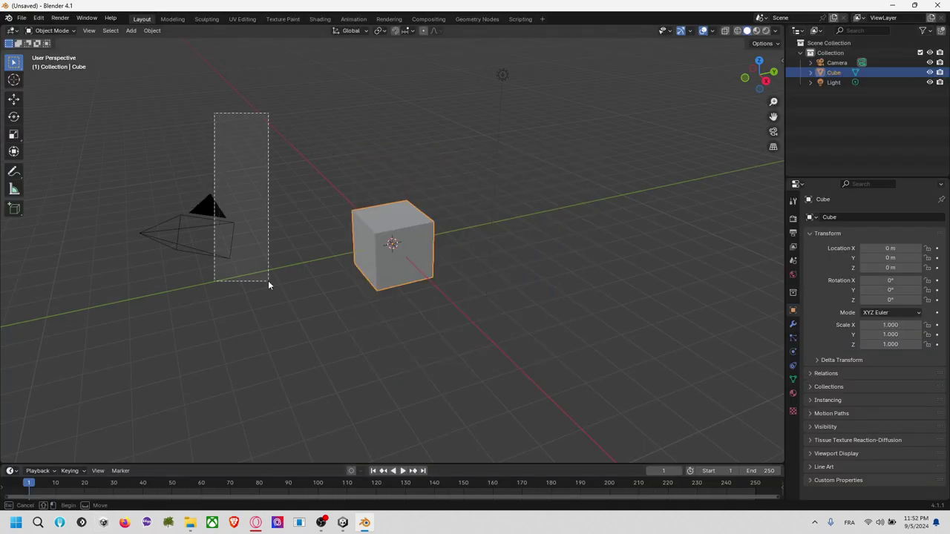
key(a)
key(Delete)
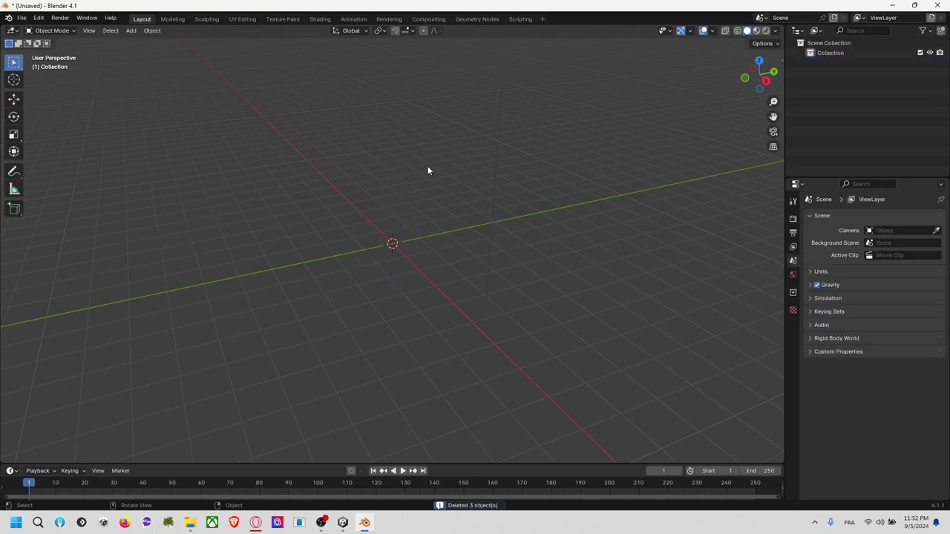
Switch back to Unity and show the project's 2024_09_05_FlyingIsland folder in File Explorer.
click(21, 17)
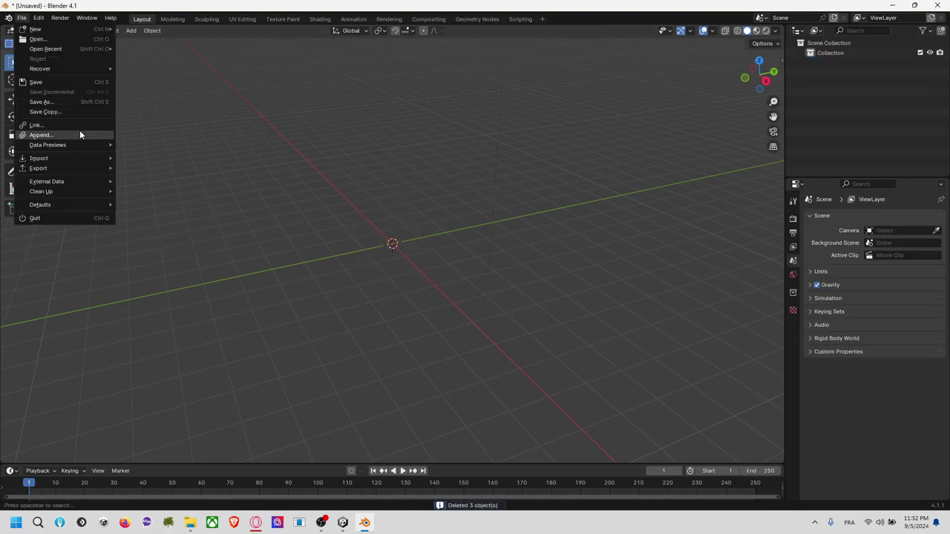
key(alt+Tab)
key(alt+Tab)
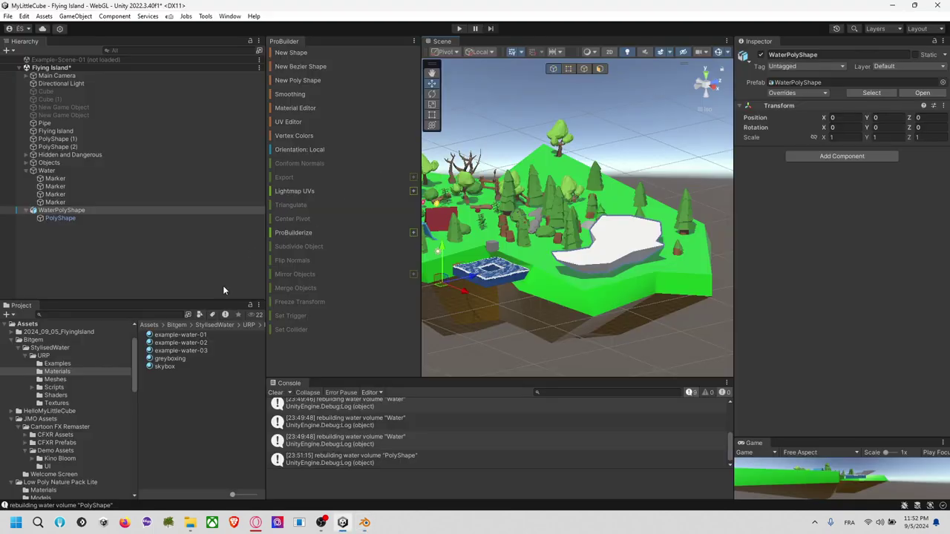
right_click(178, 402)
click(82, 353)
click(82, 340)
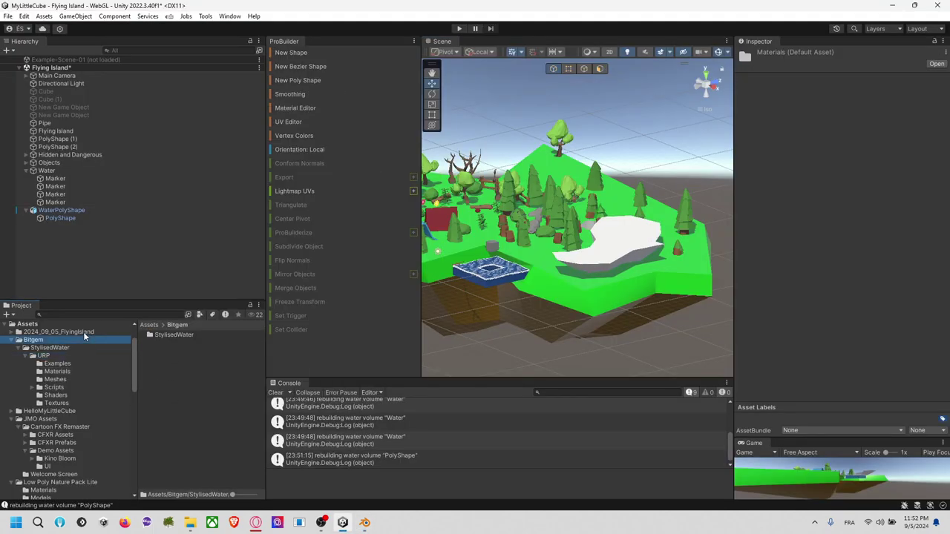
click(83, 332)
right_click(200, 436)
click(233, 167)
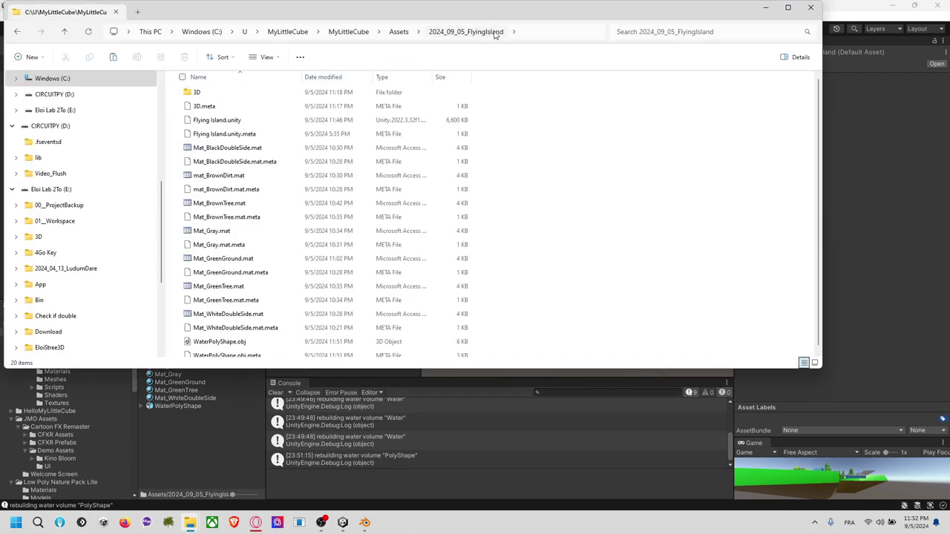
Copy the 2024_09_05_FlyingIsland folder's path, locate WaterPolyShape.obj in it and return to Blender.
click(531, 33)
click(602, 236)
scroll(232, 339, down, 1)
click(222, 337)
key(alt+Tab)
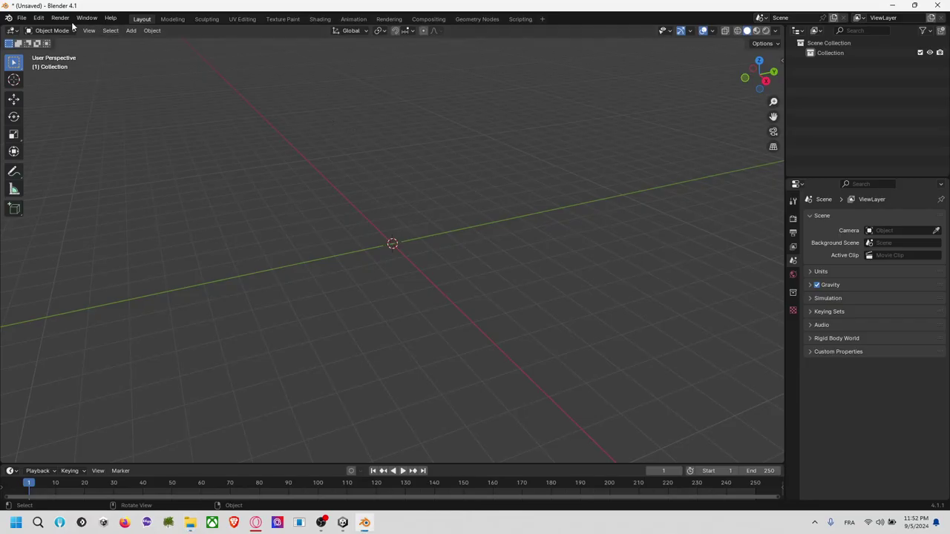
Import WaterPolyShape.obj as a Wavefront model from the copied 2024_09_05_FlyingIsland folder path.
click(21, 17)
mouse_move(89, 158)
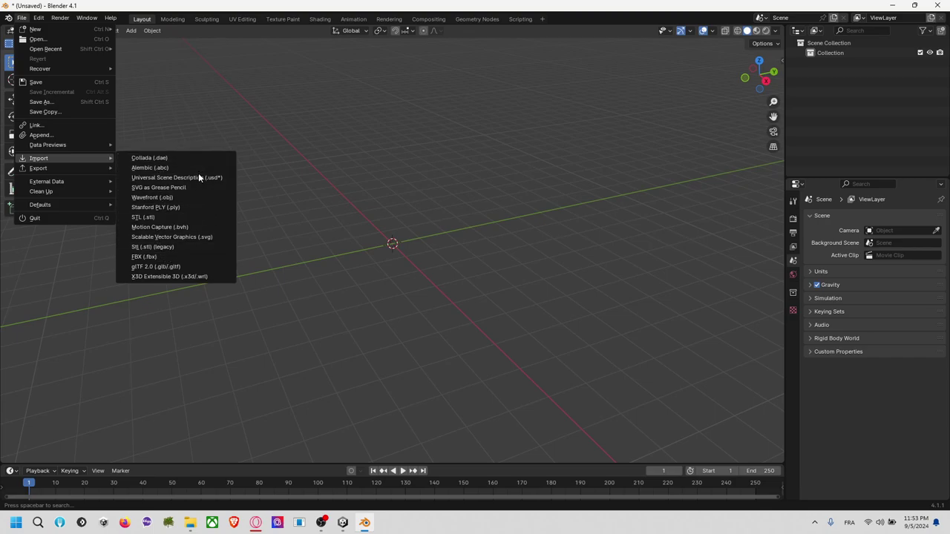
click(197, 197)
click(510, 126)
key(ctrl+v)
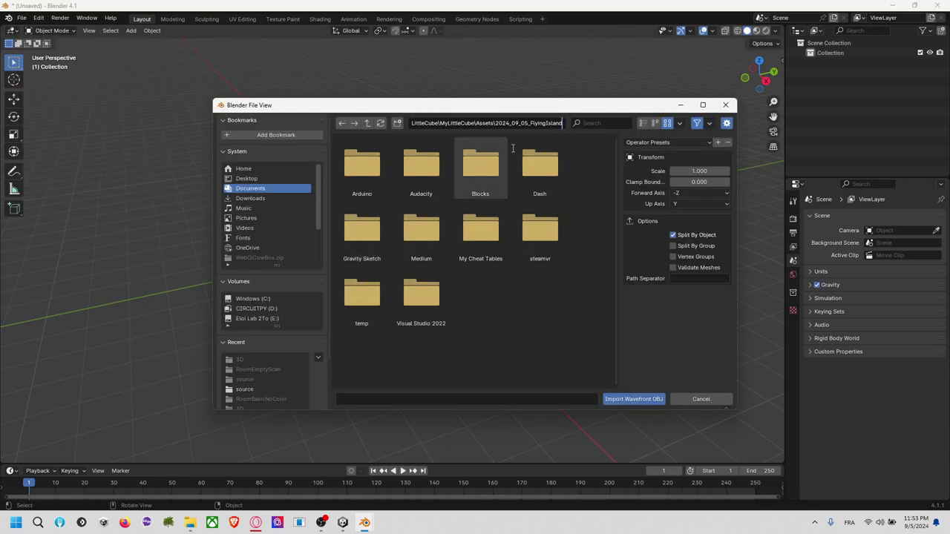
key(Return)
click(421, 168)
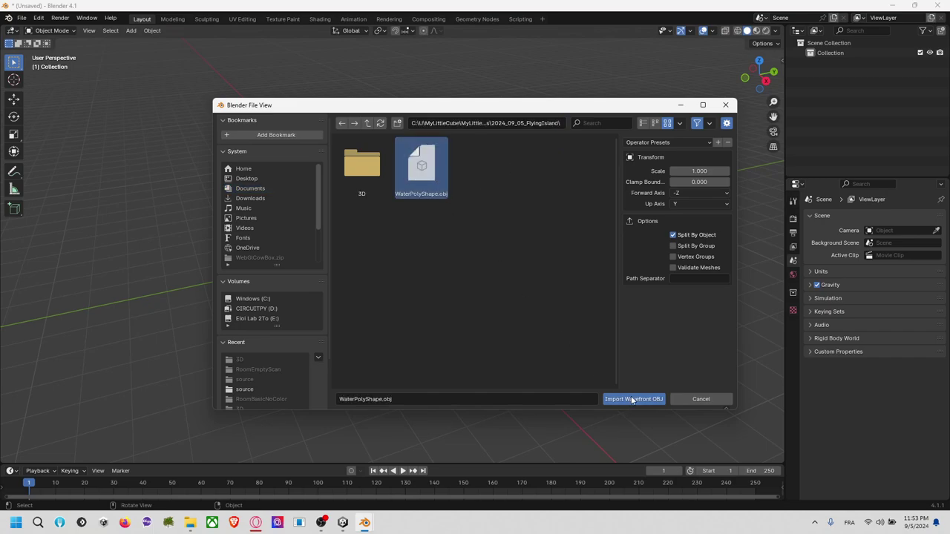
click(632, 400)
scroll(354, 179, down, 6)
scroll(363, 178, down, 4)
scroll(377, 178, up, 4)
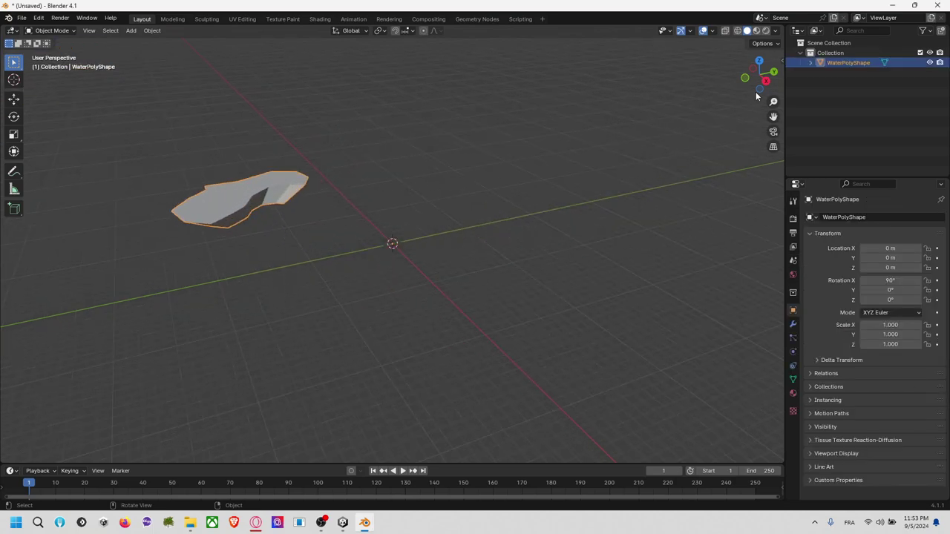
Enter Edit Mode on WaterPolyShape and, from the top view, move its whole mesh over the world origin.
click(756, 62)
middle_drag(463, 260, 549, 178)
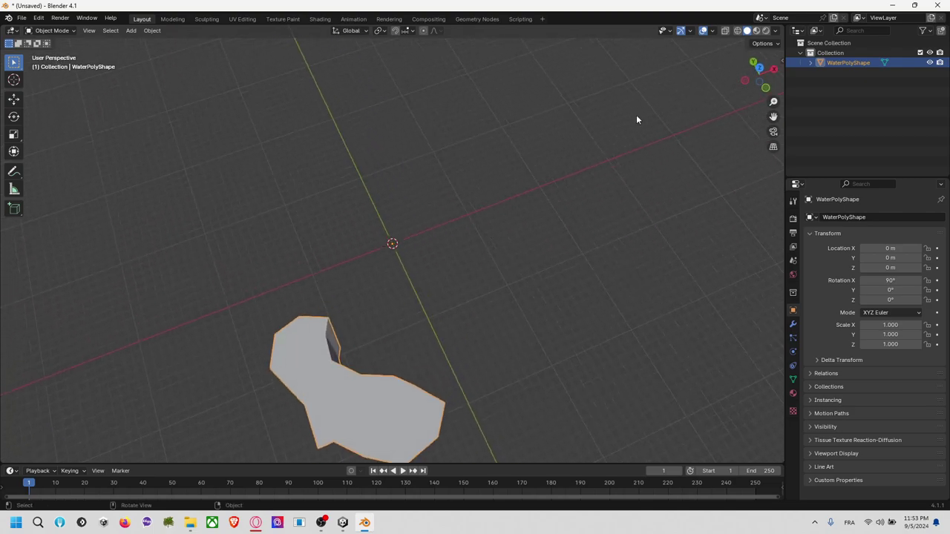
click(752, 71)
shift+middle_drag(405, 263, 529, 144)
scroll(528, 144, up, 5)
scroll(545, 153, down, 1)
shift+middle_drag(480, 190, 291, 351)
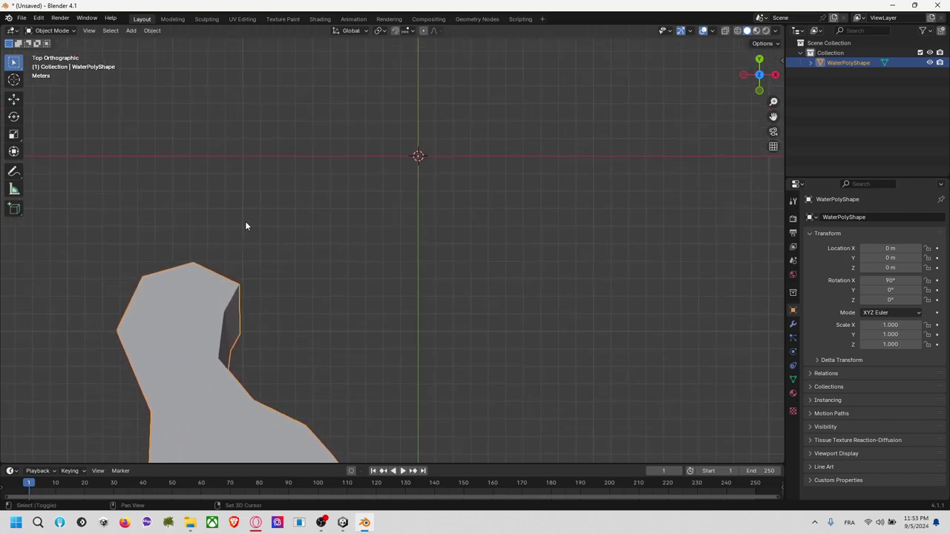
click(58, 30)
click(63, 52)
scroll(214, 151, down, 4)
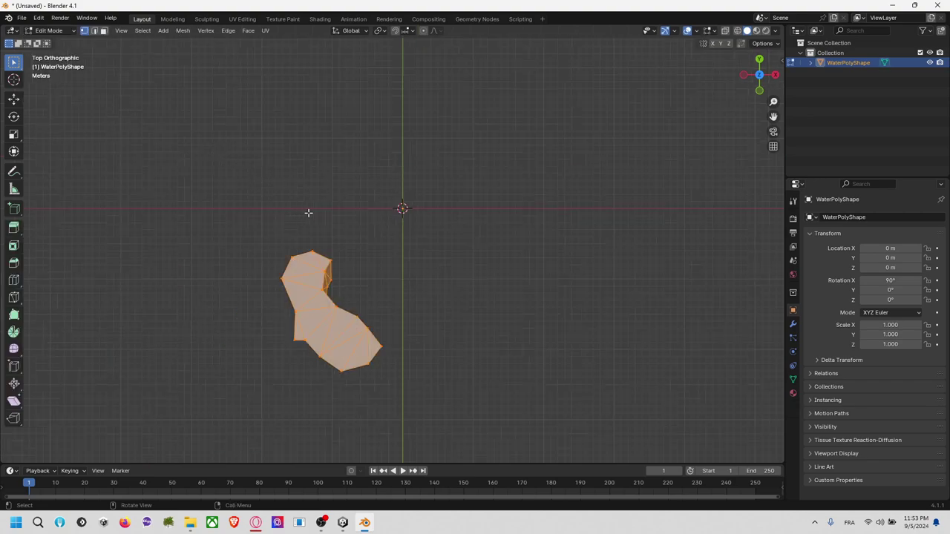
key(g)
click(442, 133)
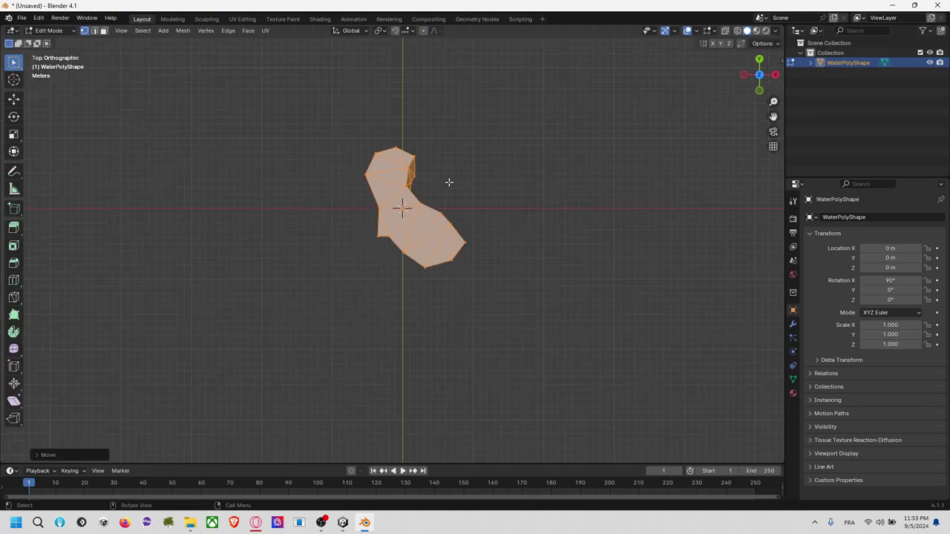
Switch to face selection and deselect the top-surface faces at the rounded upper end of the pond mesh.
scroll(448, 183, up, 5)
scroll(503, 135, down, 2)
shift+middle_drag(520, 112, 509, 176)
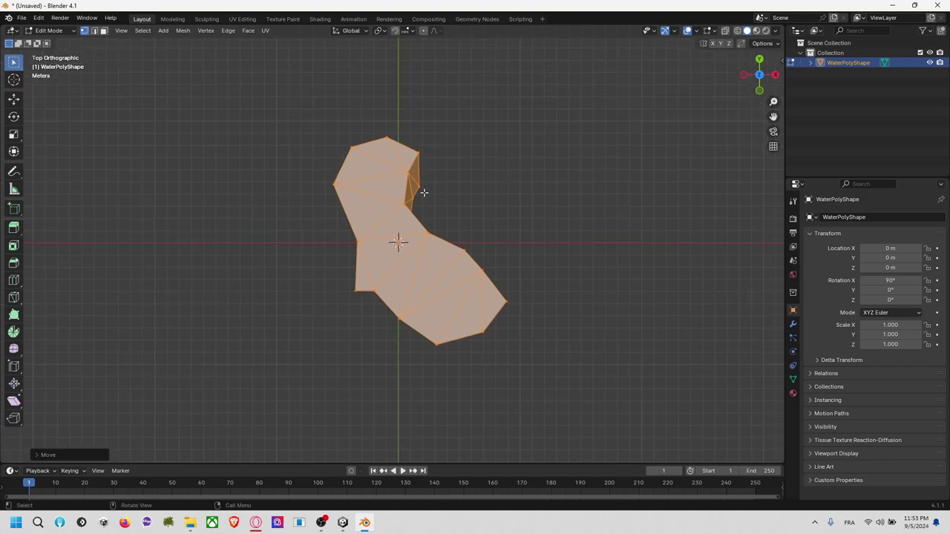
shift+click(407, 155)
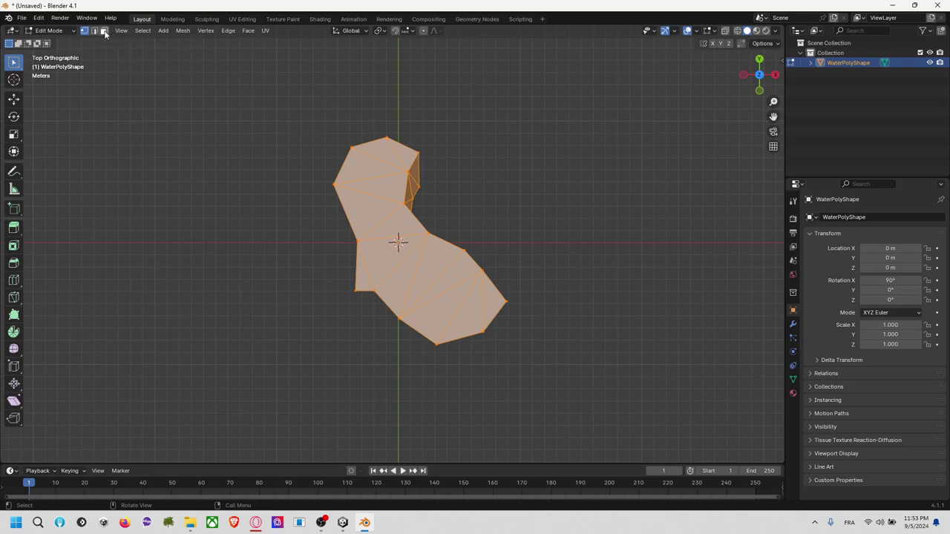
key(b)
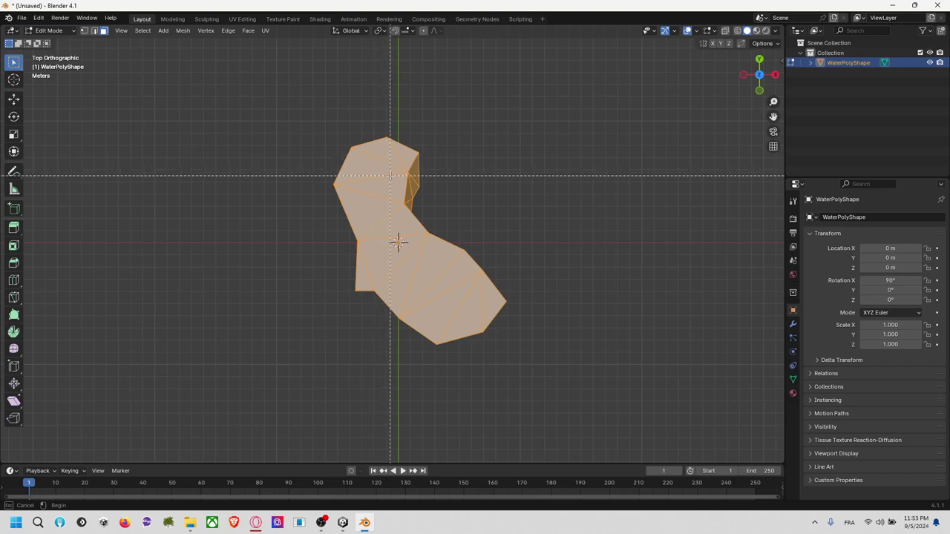
key(Escape)
key(b)
shift+drag(380, 150, 398, 204)
shift+click(375, 208)
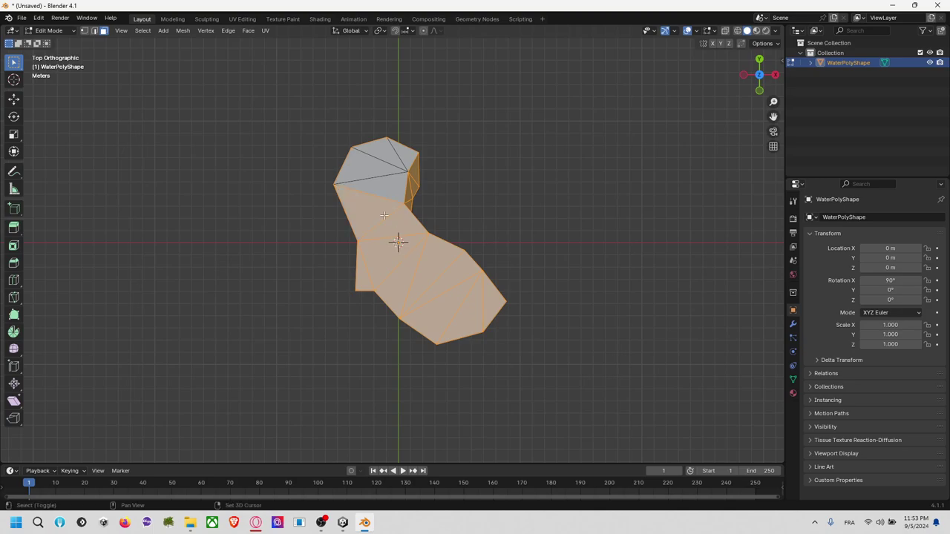
Try extending the face picking along the pond mesh's top surface and undo the unwanted selection changes.
ctrl+click(410, 255)
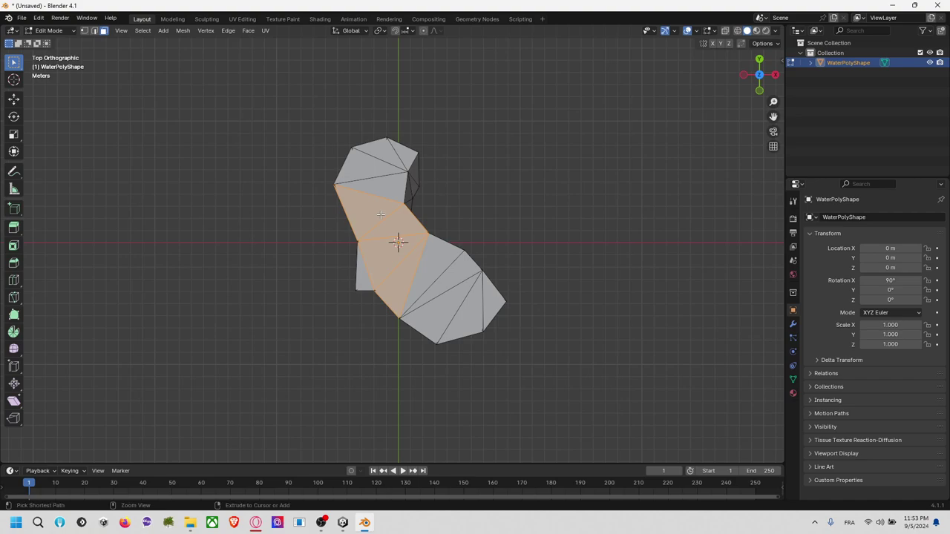
key(ctrl+z)
shift+drag(366, 192, 391, 230)
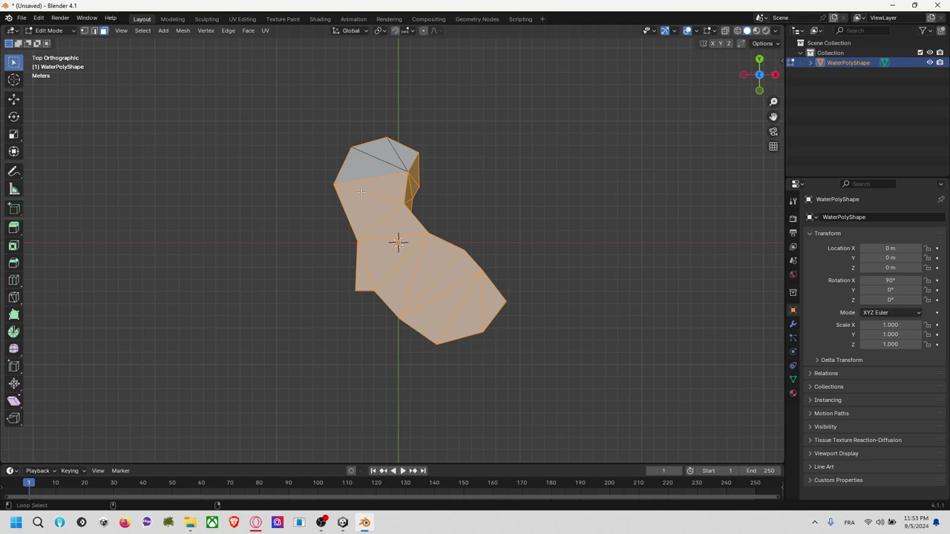
click(382, 186)
key(ctrl+z)
Deselect the remaining top-surface faces of the pond mesh, keeping its side and underside faces selected.
middle_drag(467, 215, 401, 192)
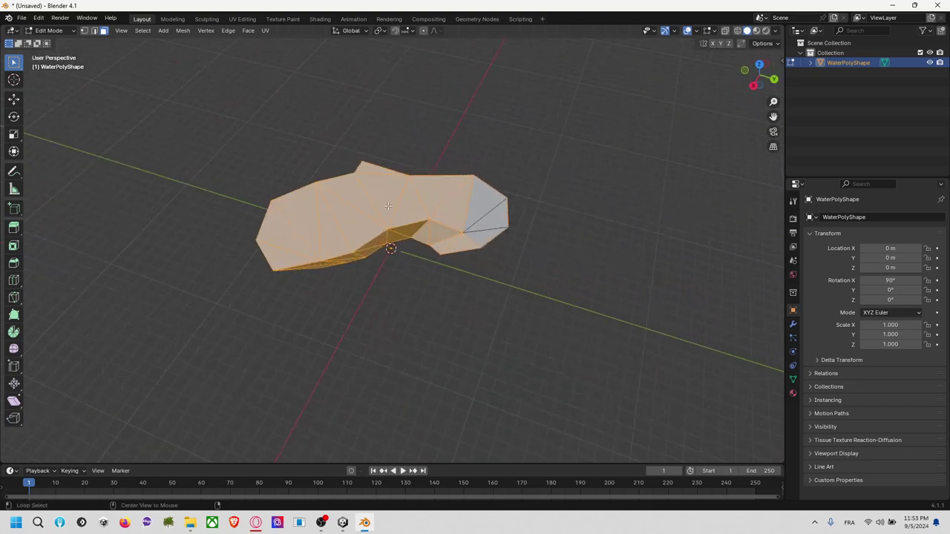
ctrl+click(391, 223)
ctrl+click(463, 211)
ctrl+click(261, 248)
mouse_move(343, 178)
middle_down()
mouse_move(344, 194)
mouse_move(356, 181)
middle_up()
right_click(467, 260)
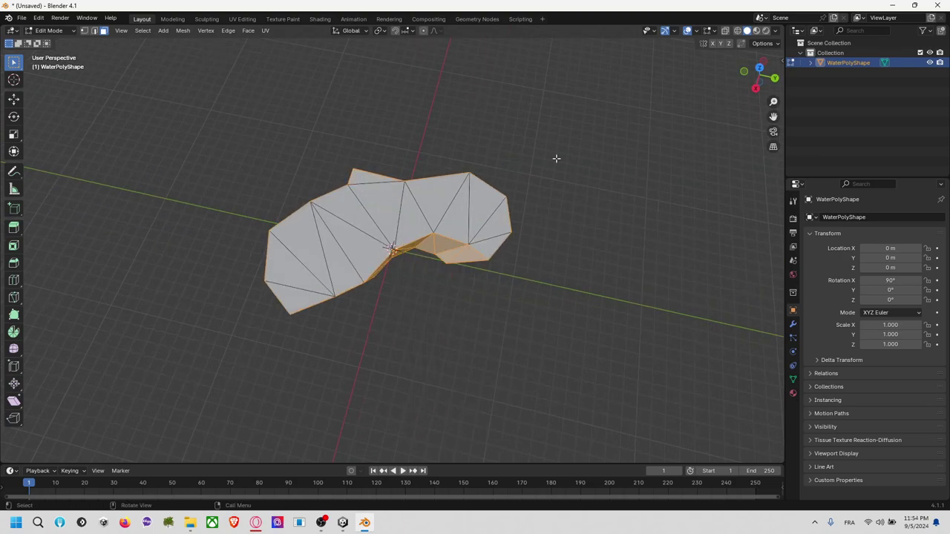
click(758, 71)
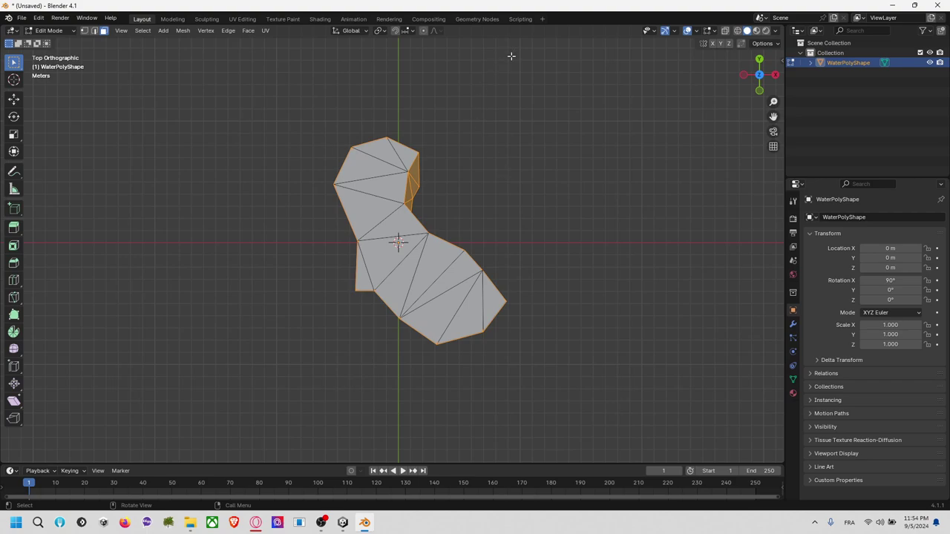
right_click(528, 22)
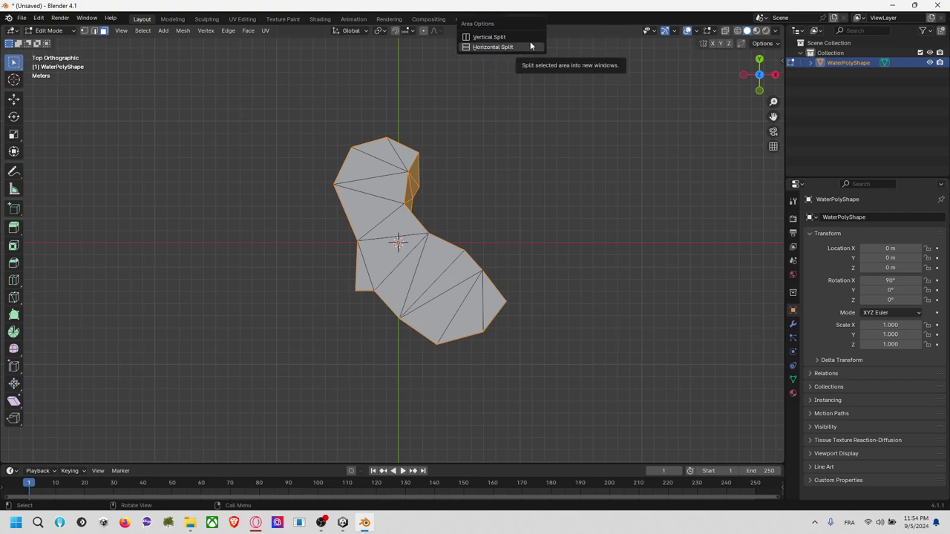
Split the 3D viewport vertically and turn the new area into a UV Editor.
click(530, 40)
click(510, 115)
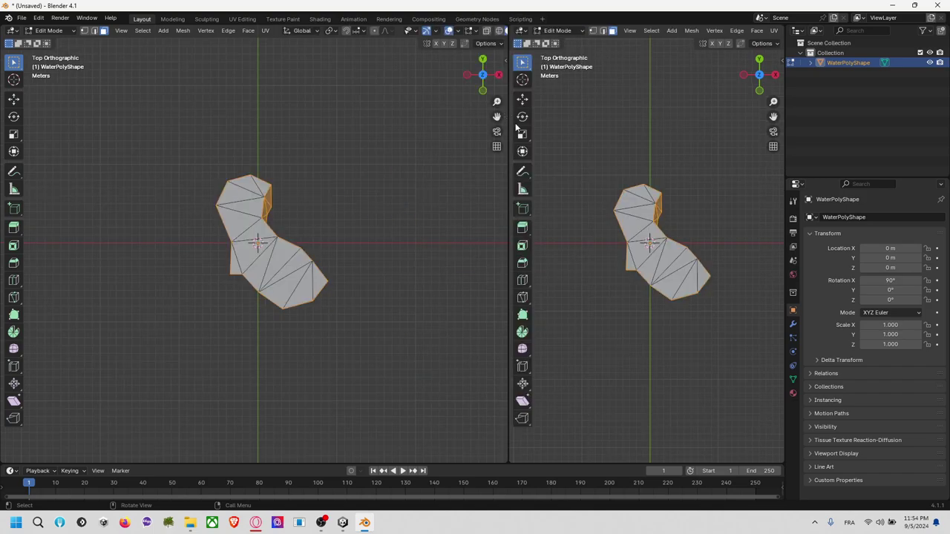
click(521, 30)
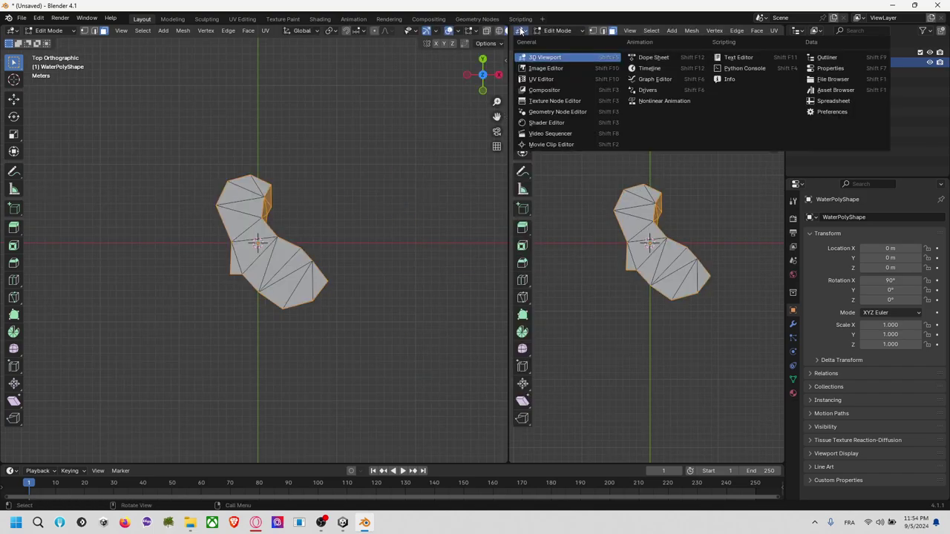
click(543, 87)
scroll(631, 163, down, 8)
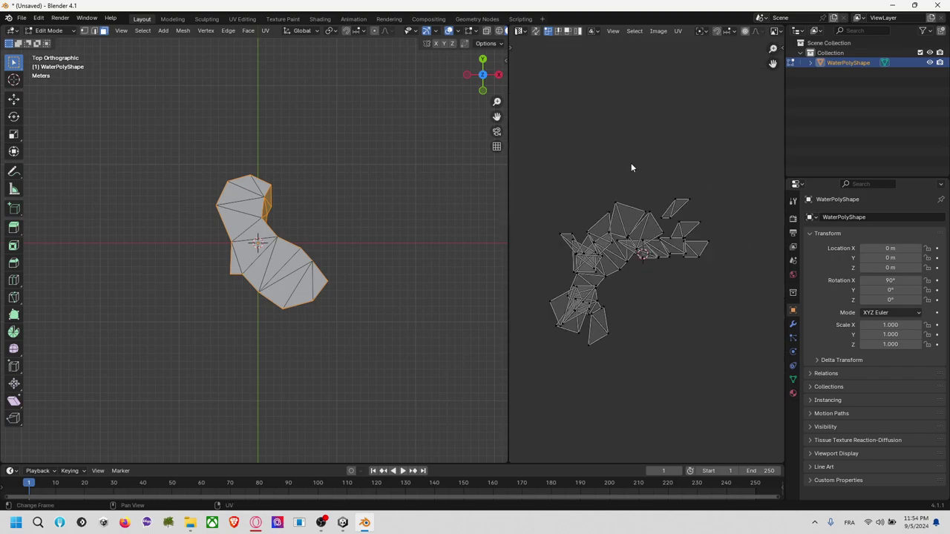
Try running Smart UV Project on the pond's side and underside faces without any UVs selected.
scroll(670, 254, up, 5)
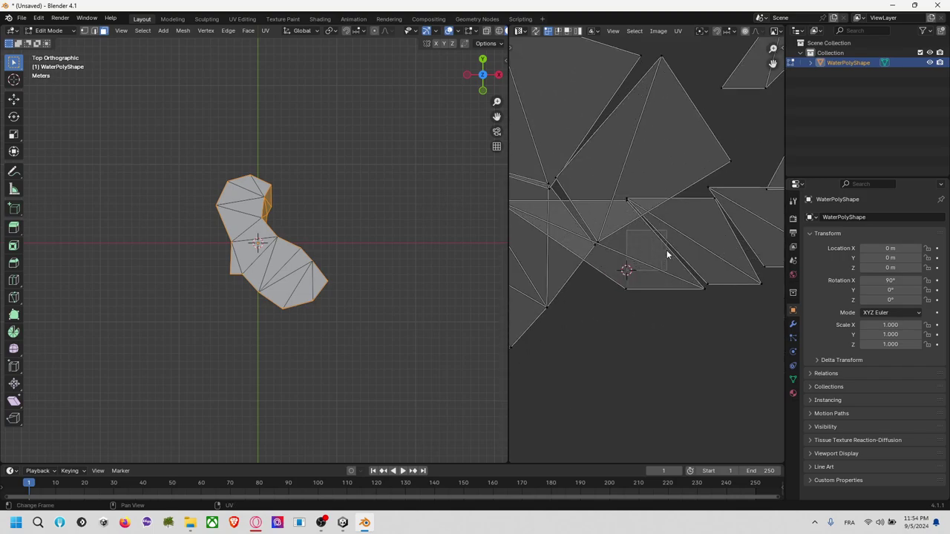
key(F3)
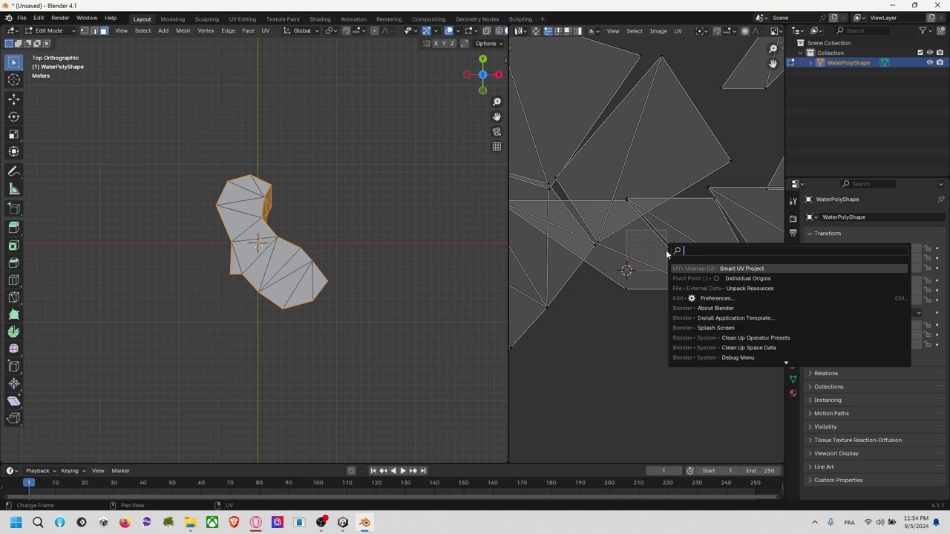
key(Return)
click(677, 339)
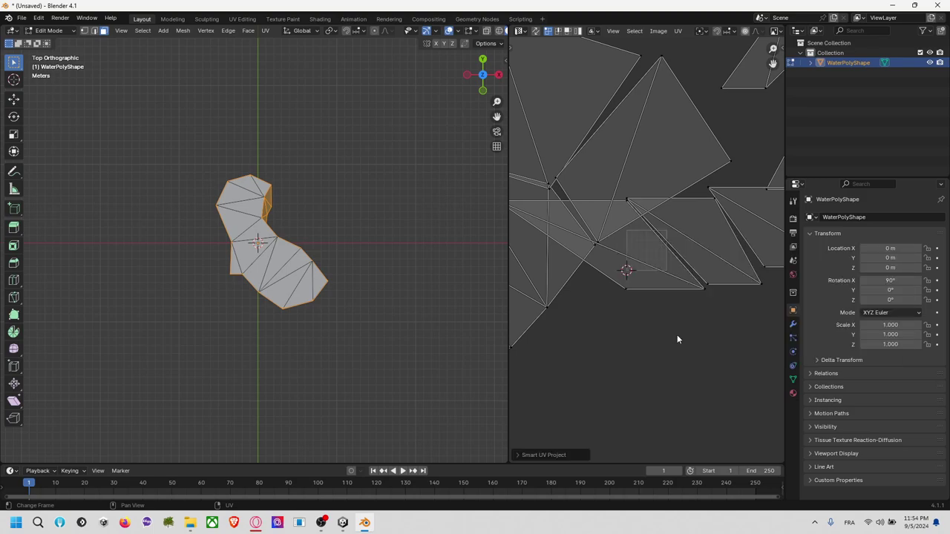
Select all displayed UVs of the side and underside faces and unwrap them with Smart UV Project at a 66° angle limit.
key(Home)
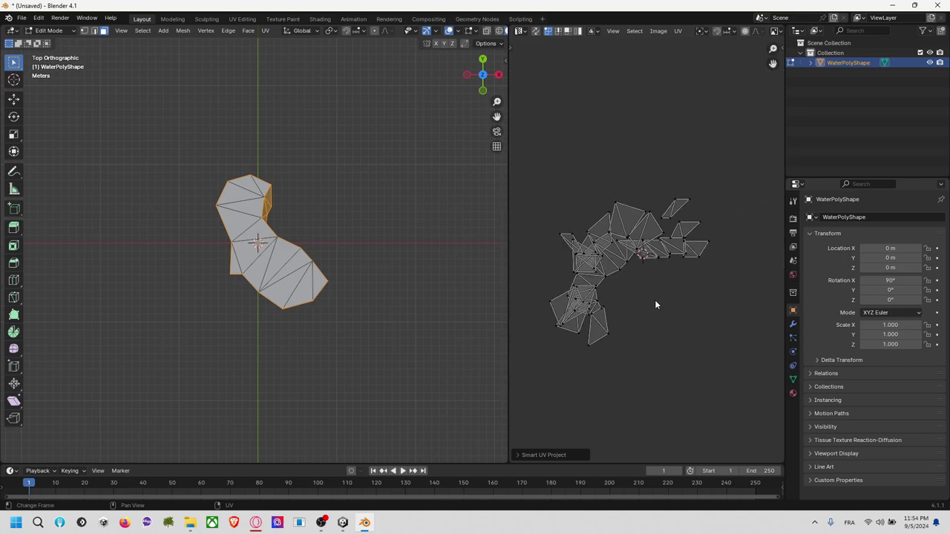
key(a)
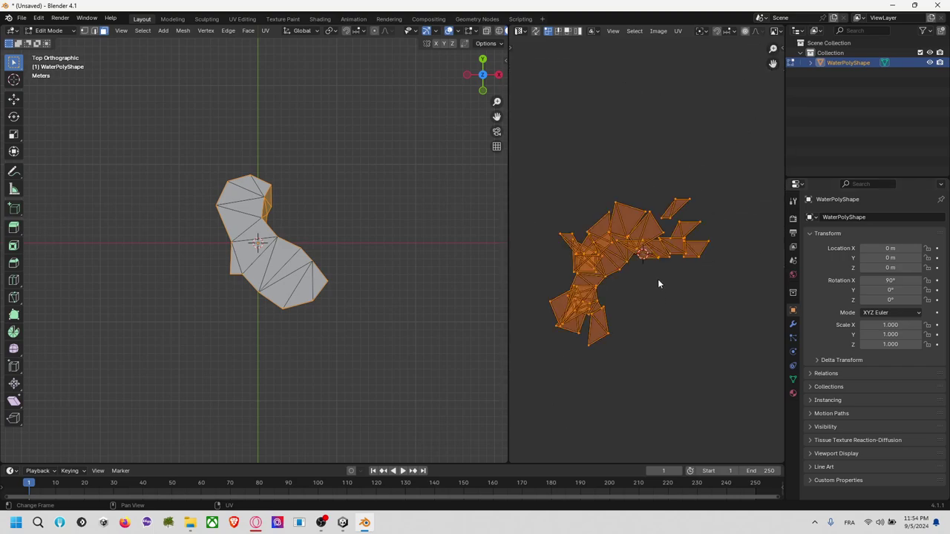
key(F3)
key(Return)
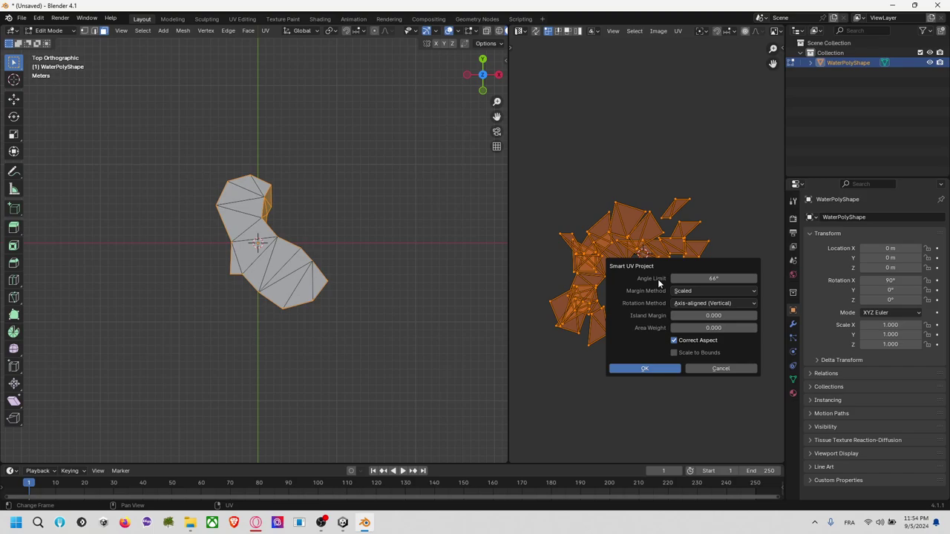
key(Return)
Scale down the side and underside UV islands and place them in the lower-right part of the UV square.
key(s)
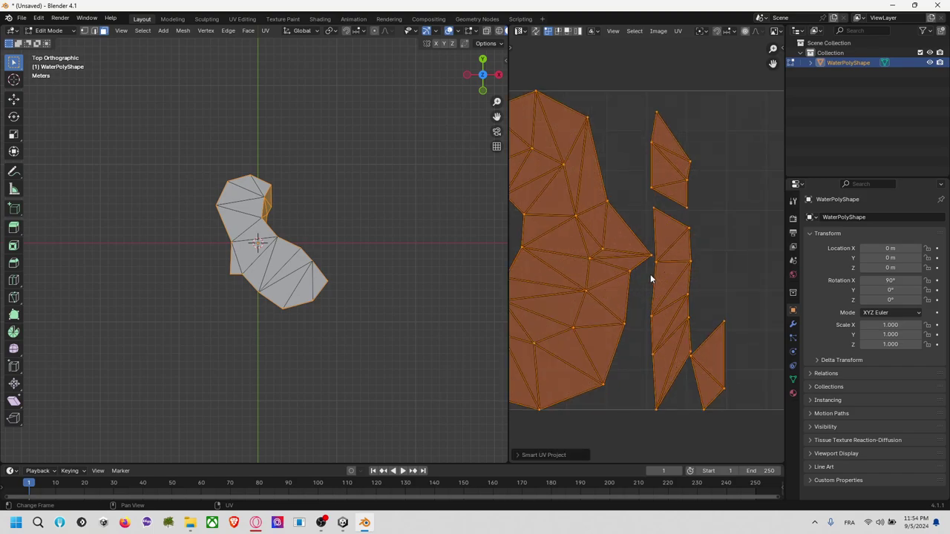
click(687, 216)
key(g)
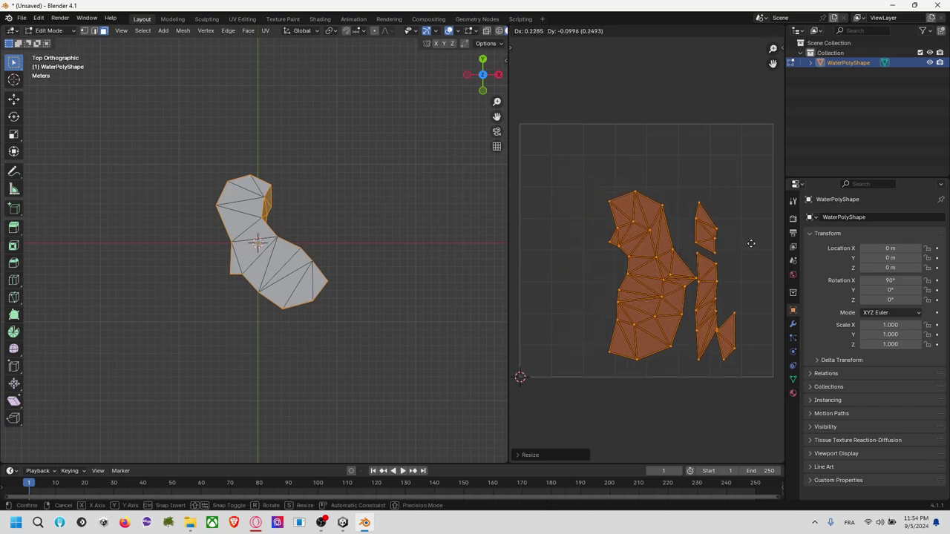
click(761, 242)
key(g)
click(772, 240)
key(s)
click(763, 249)
key(g)
click(688, 255)
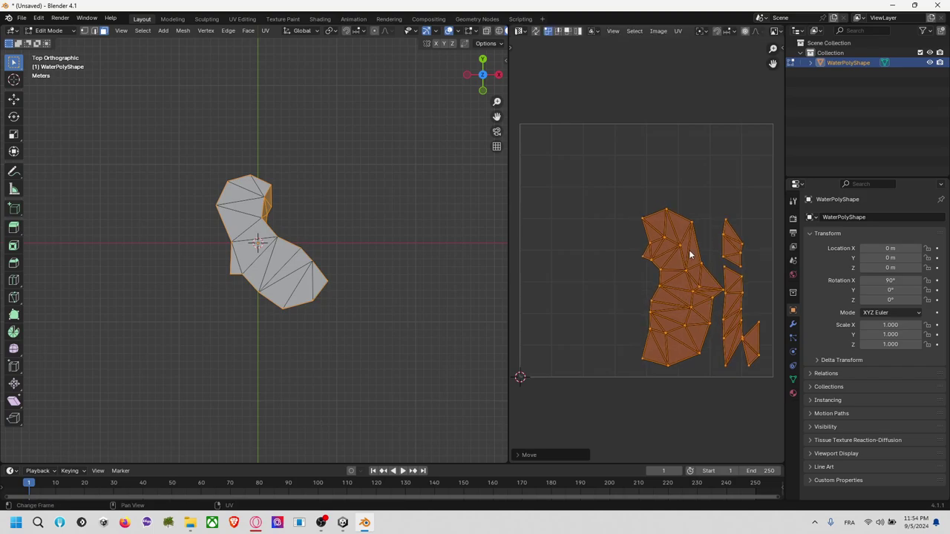
Invert the mesh selection to the pond's top-surface faces and select all of their UVs.
click(401, 253)
key(a)
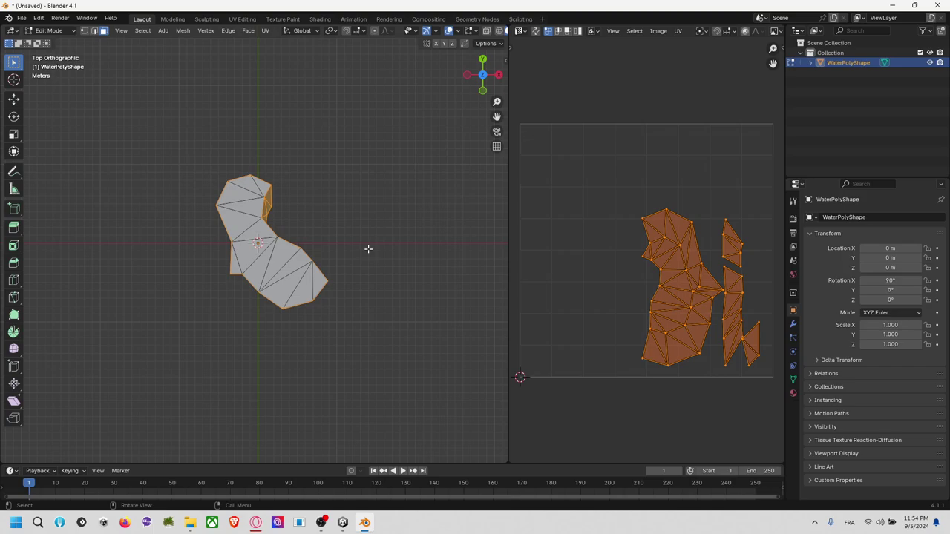
key(ctrl+i)
scroll(592, 227, down, 10)
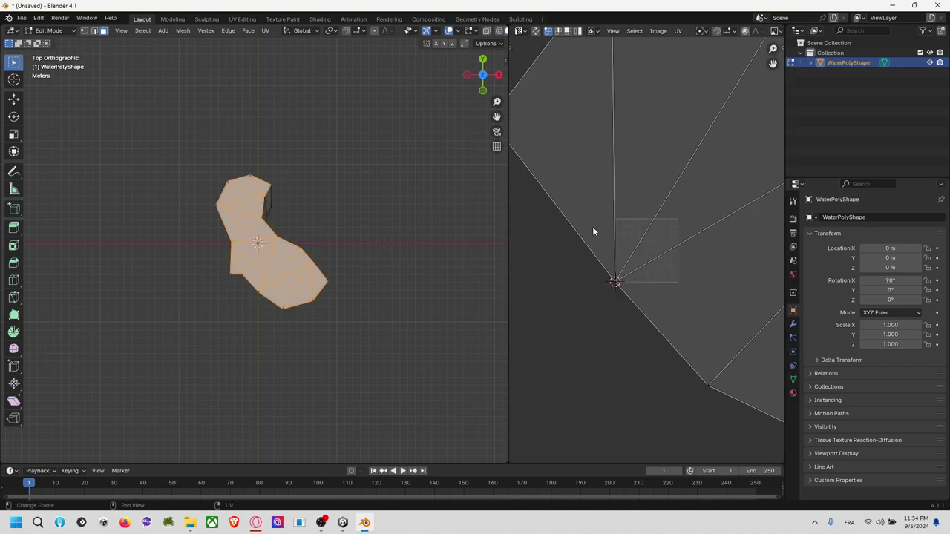
scroll(716, 237, down, 8)
key(a)
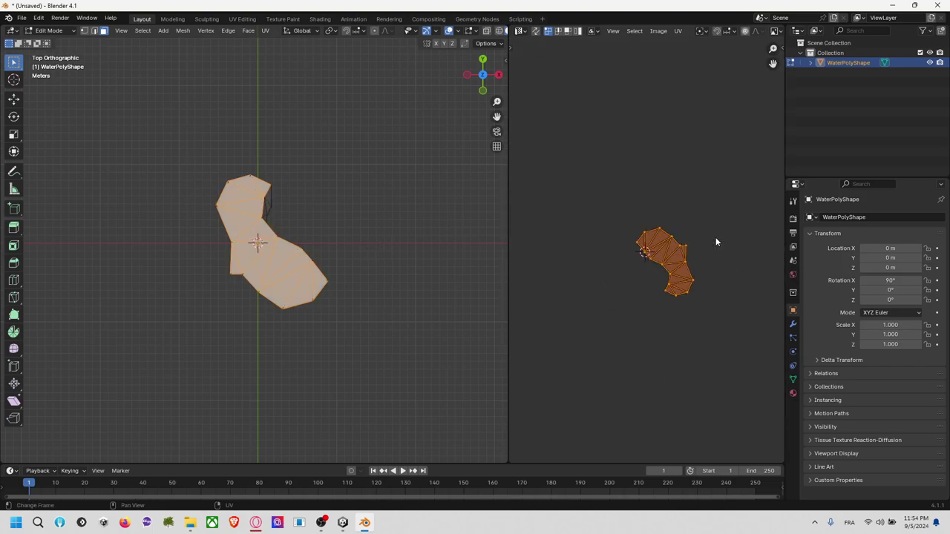
Scale down the top-surface UV island and move it over the UV square.
key(s)
click(676, 259)
scroll(676, 259, up, 7)
scroll(676, 259, up, 5)
key(g)
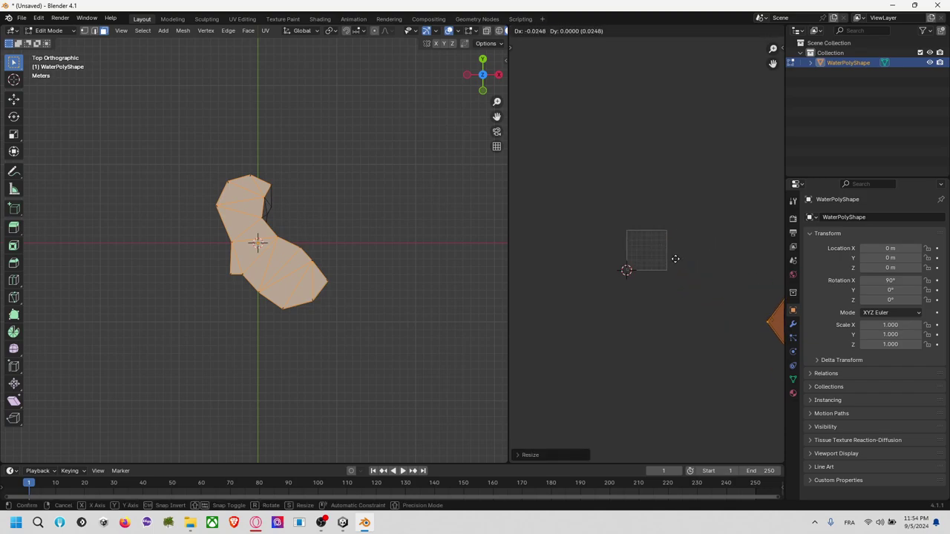
click(577, 193)
key(s)
click(650, 295)
key(g)
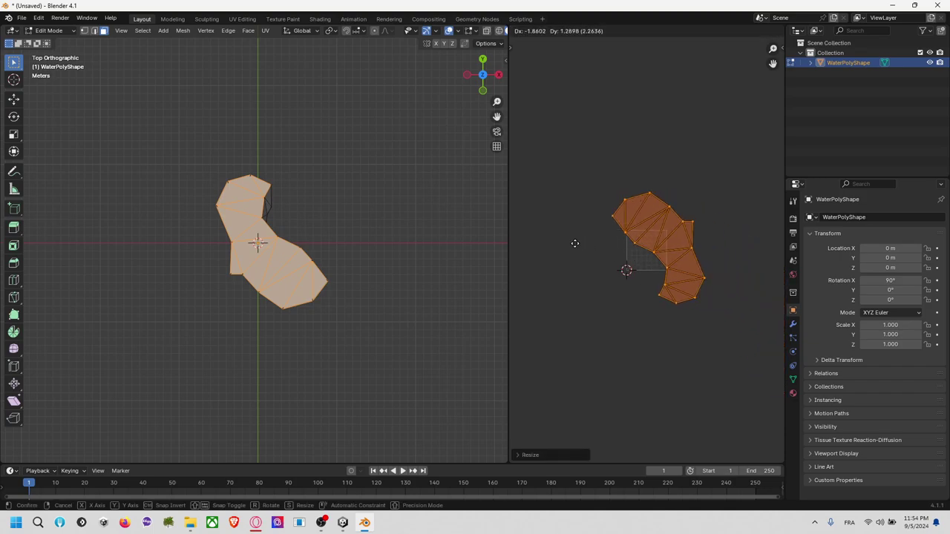
Scale the lake's top-surface UV island down and move it inside the UV square.
click(546, 243)
key(s)
click(651, 255)
scroll(653, 258, up, 5)
key(s)
click(615, 252)
key(g)
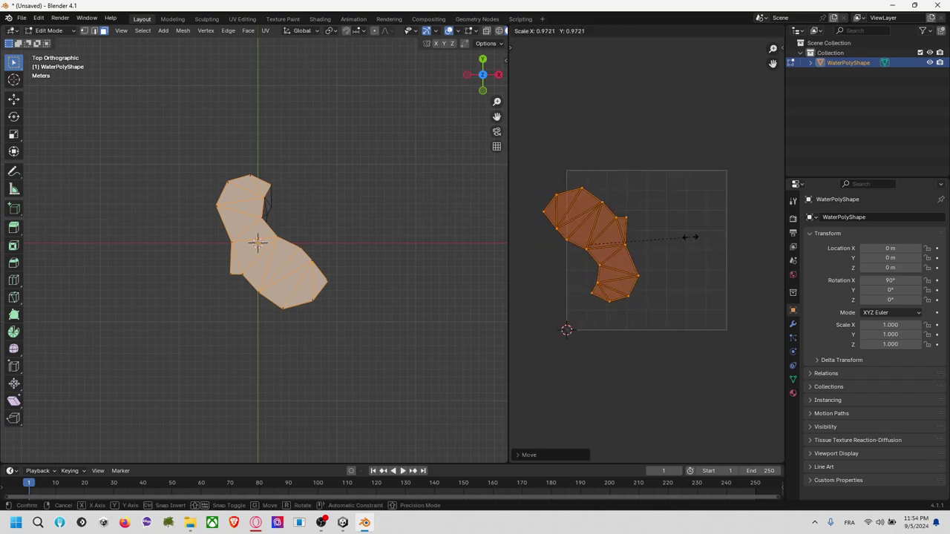
click(715, 240)
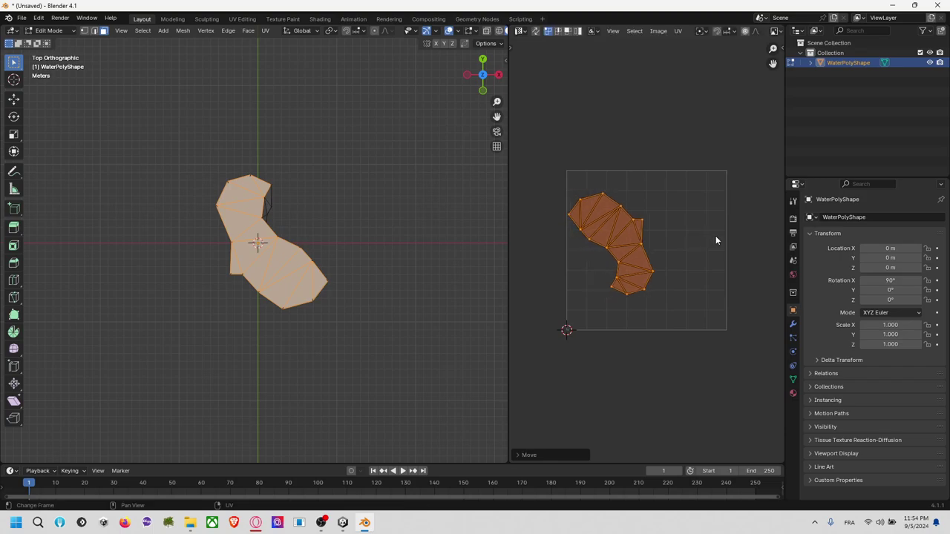
Rotate the top-surface UV island upright and enlarge it along the left half of the UV square.
key(r)
click(674, 255)
key(g)
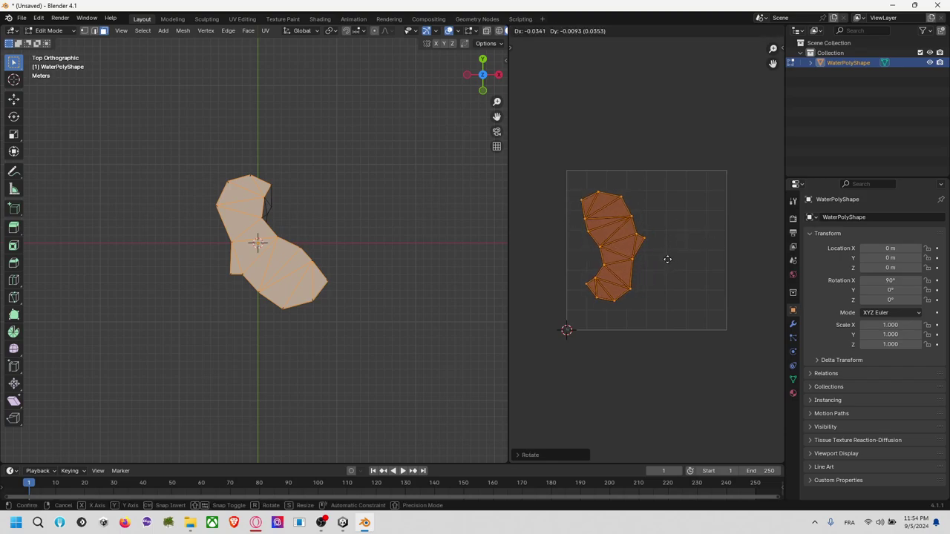
click(659, 261)
key(s)
click(676, 252)
key(g)
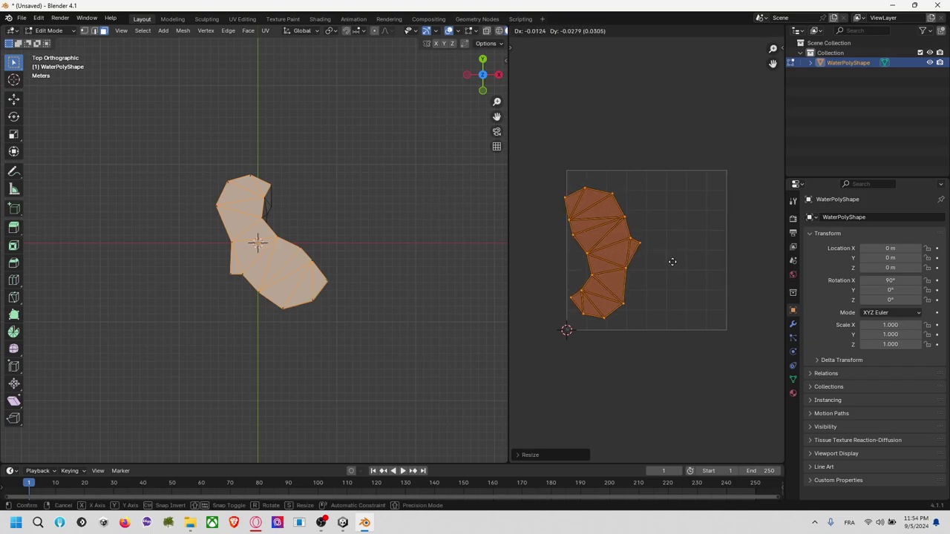
click(685, 262)
Fine-tune the rotation, scale and position of the top-surface island so it spans nearly the full height of the UV square.
key(r)
click(691, 234)
key(s)
click(697, 235)
key(g)
click(698, 232)
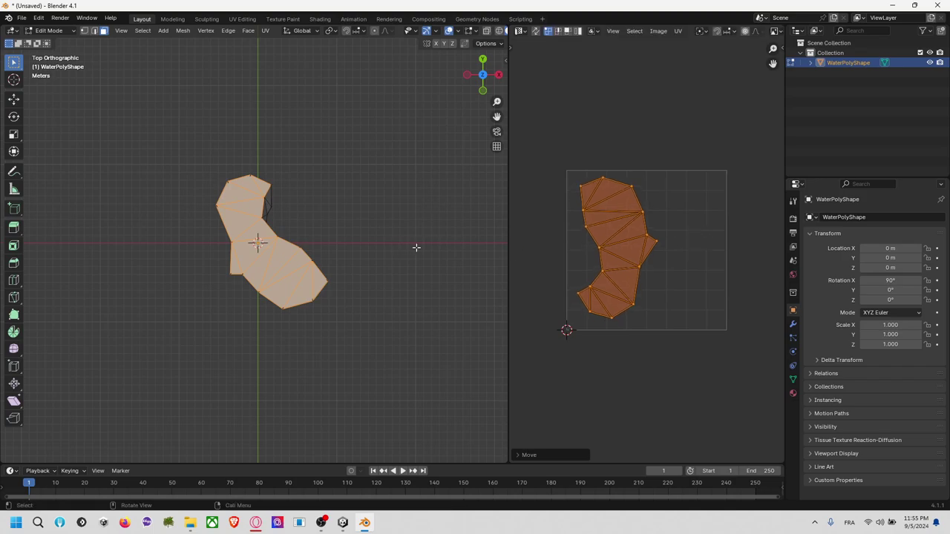
Select all faces of WaterPolyShape and exclude the large top-surface island from the UV selection.
key(alt+a)
key(a)
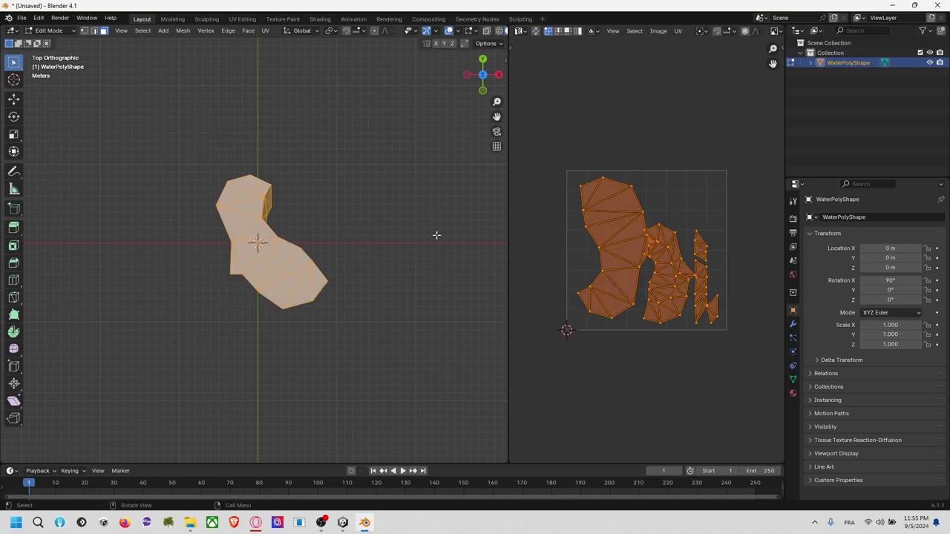
key(s)
key(Escape)
key(shift+l)
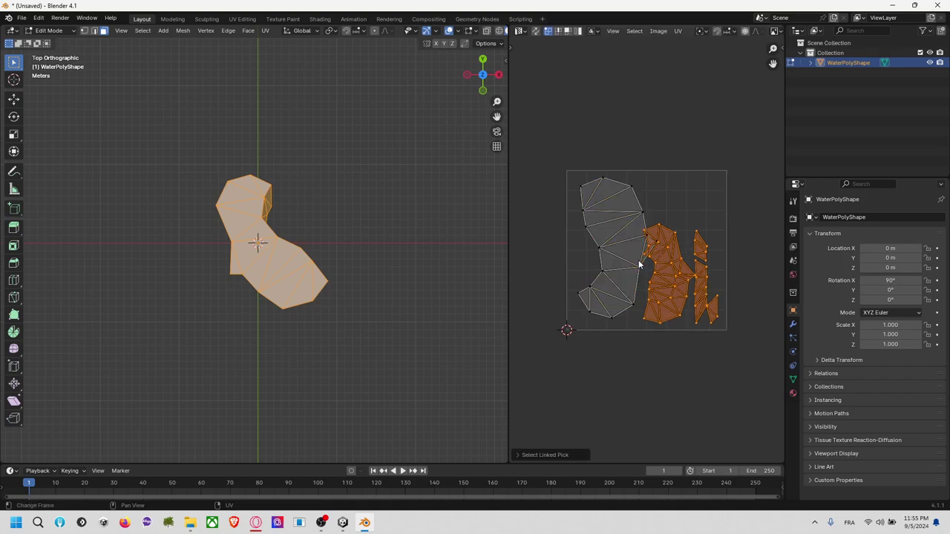
Shrink and rotate the side-face UV islands, place them in the lower-right part of the UV square, and clear the UV selection.
key(s)
click(677, 245)
key(r)
click(694, 245)
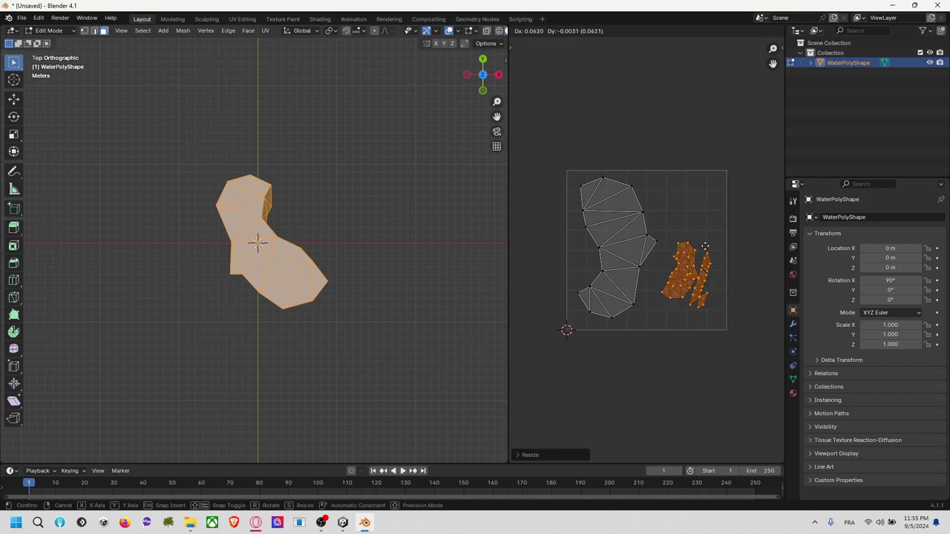
click(715, 257)
click(749, 229)
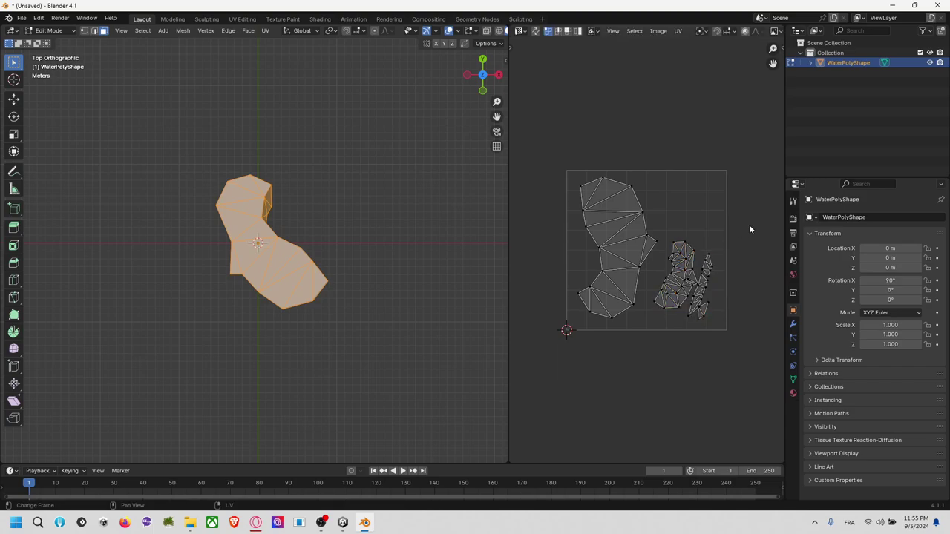
Export the model as a Wavefront OBJ into the project's Assets\2024_09_05_FlyingIsland folder, reusing the existing file.
key(ctrl+s)
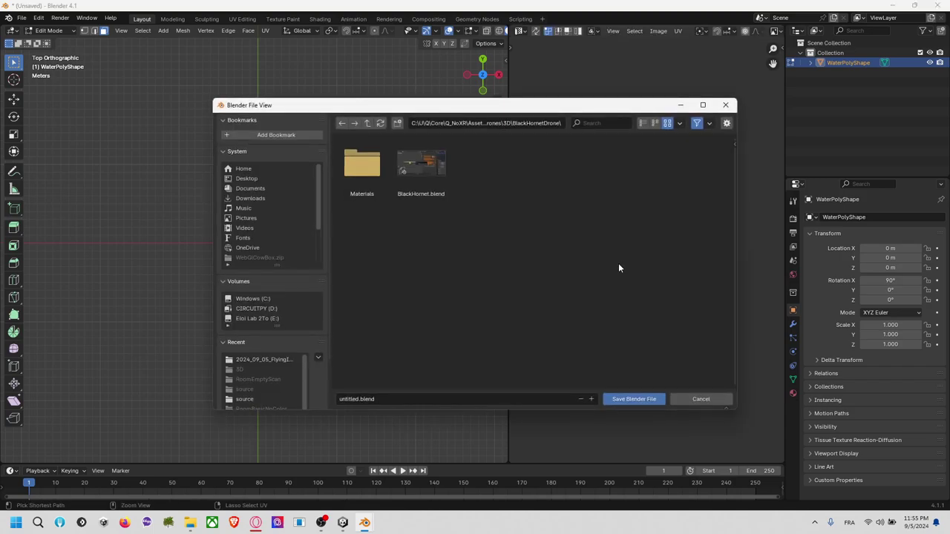
click(686, 396)
click(22, 17)
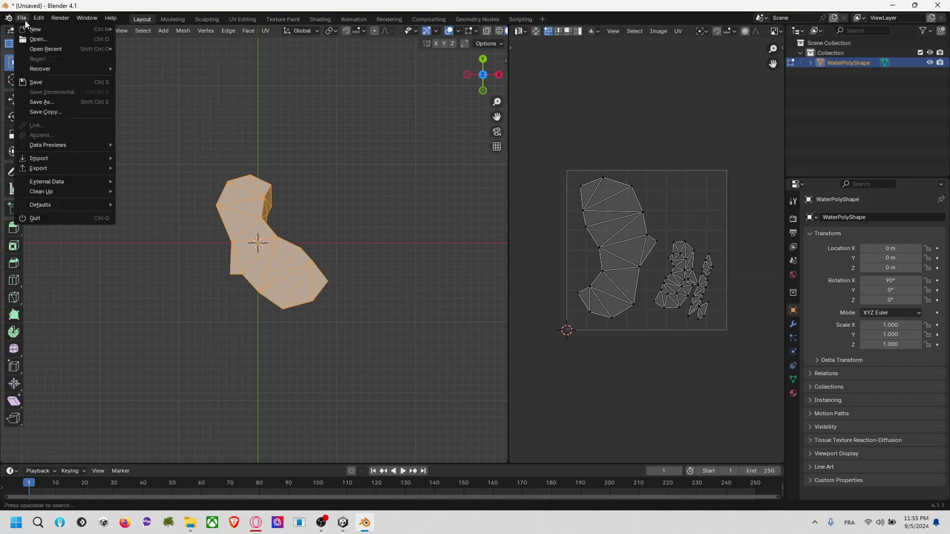
mouse_move(57, 169)
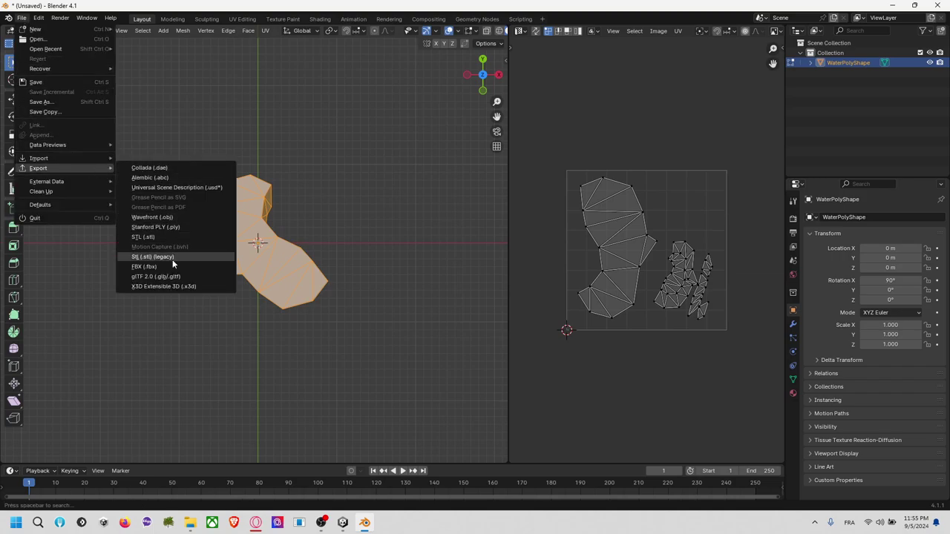
click(172, 216)
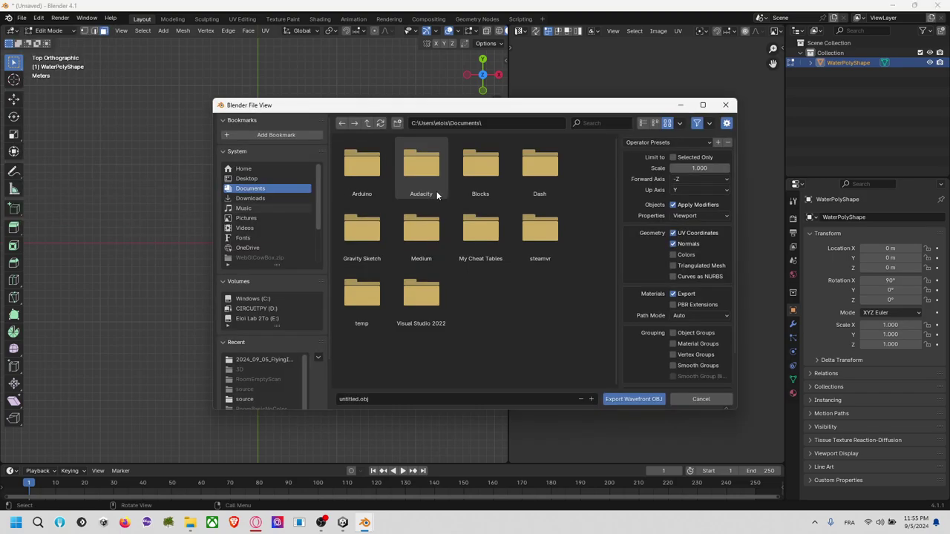
click(507, 124)
key(ctrl+v)
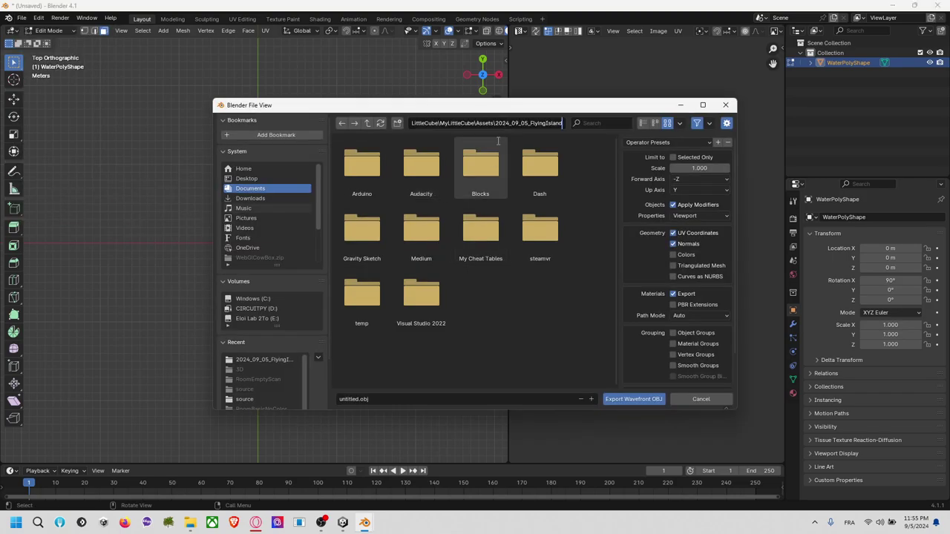
key(Return)
click(431, 169)
click(629, 396)
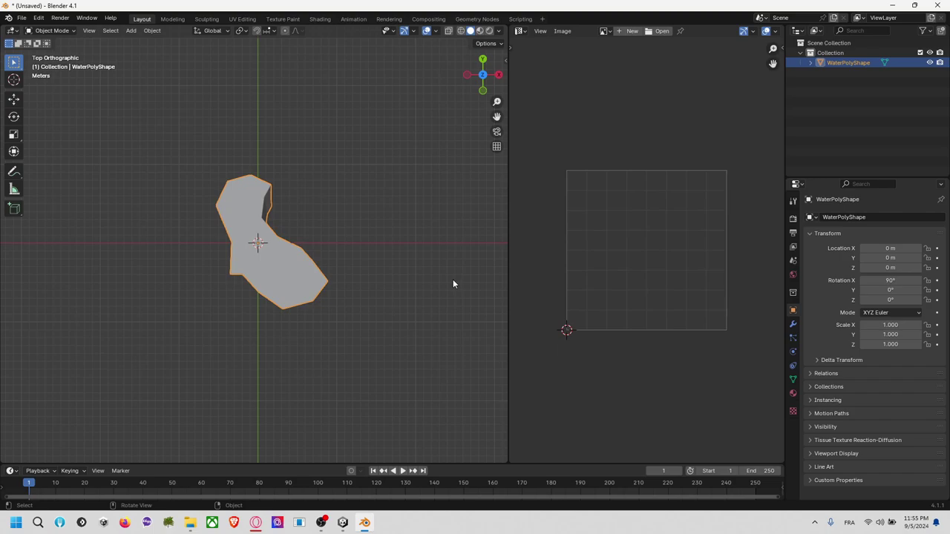
Switch to Unity and select the default mesh object under WaterPolyShape.
key(alt+Tab)
key(alt+Tab)
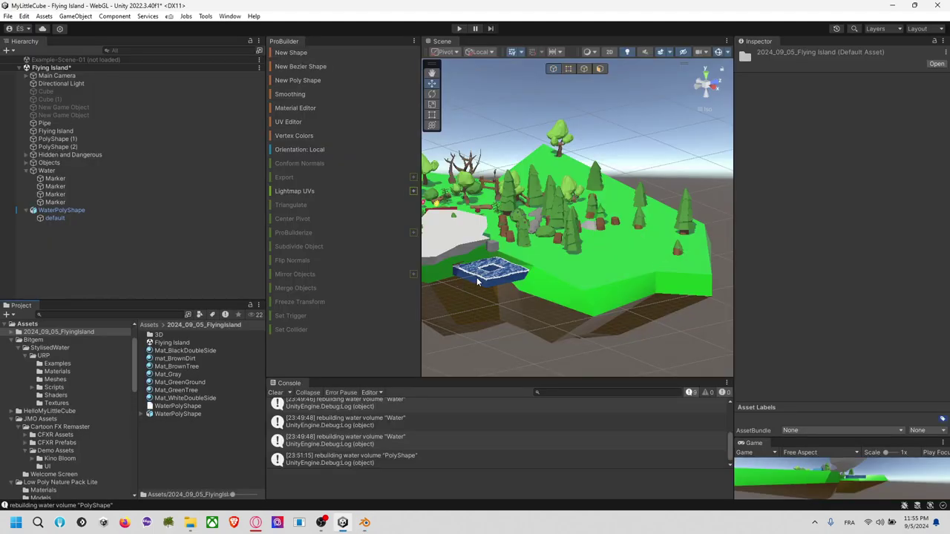
click(478, 280)
scroll(487, 273, down, 4)
middle_drag(493, 274, 538, 288)
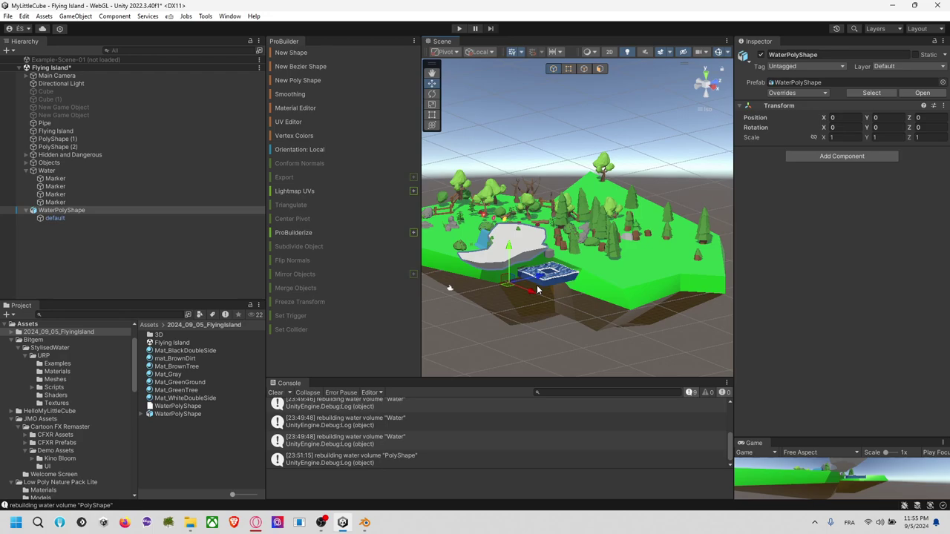
click(73, 218)
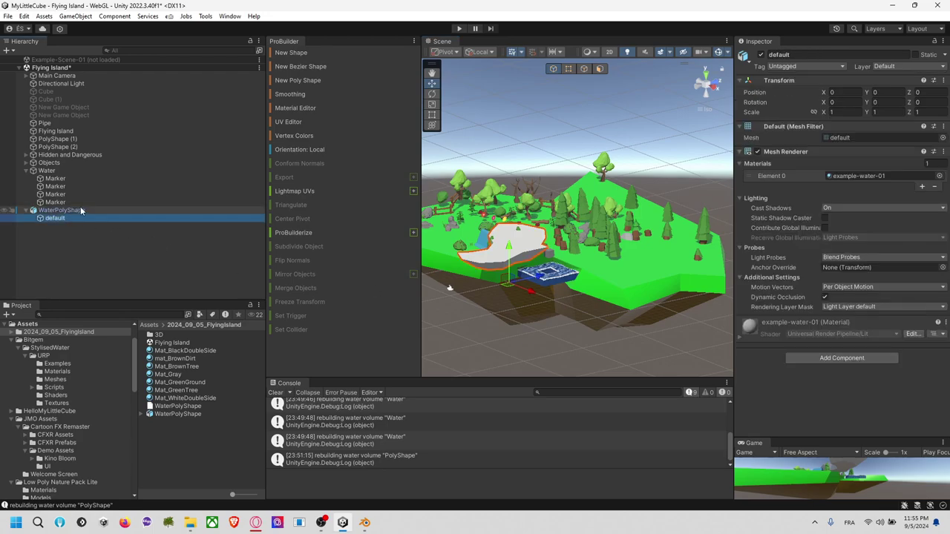
Clear the console log and assign the example-water-02 material to the default mesh.
click(276, 392)
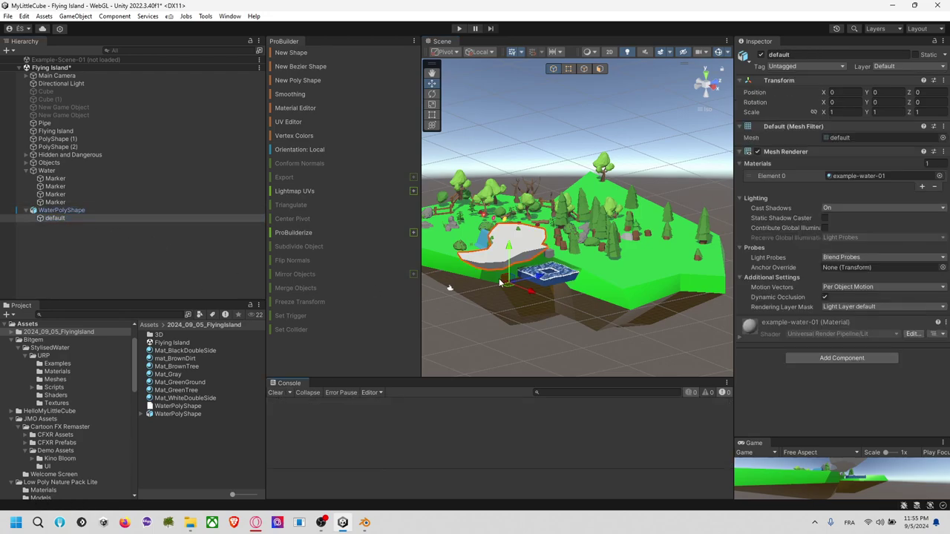
click(939, 176)
click(855, 254)
click(848, 263)
click(847, 270)
click(848, 279)
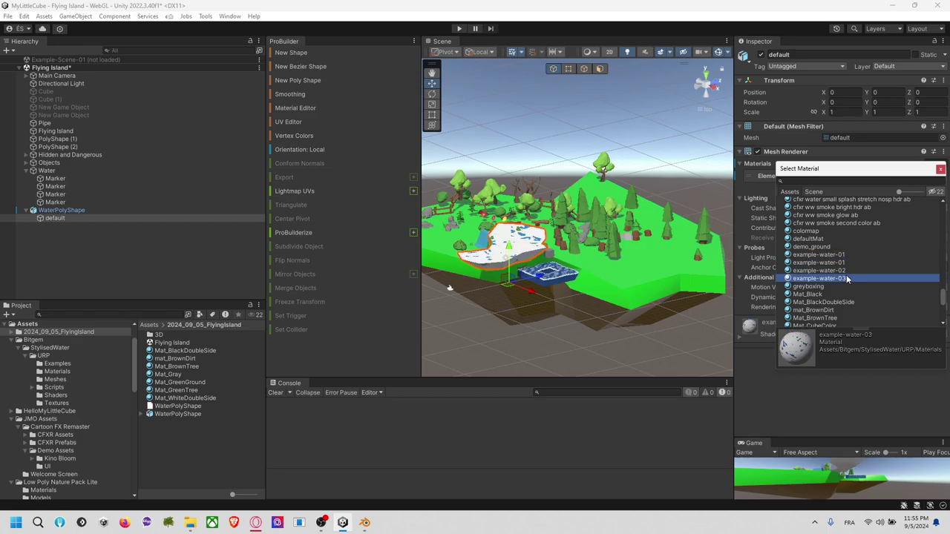
click(850, 271)
Examine the lake's water surface and edges up close from several angles in the scene.
right_drag(603, 215, 667, 227)
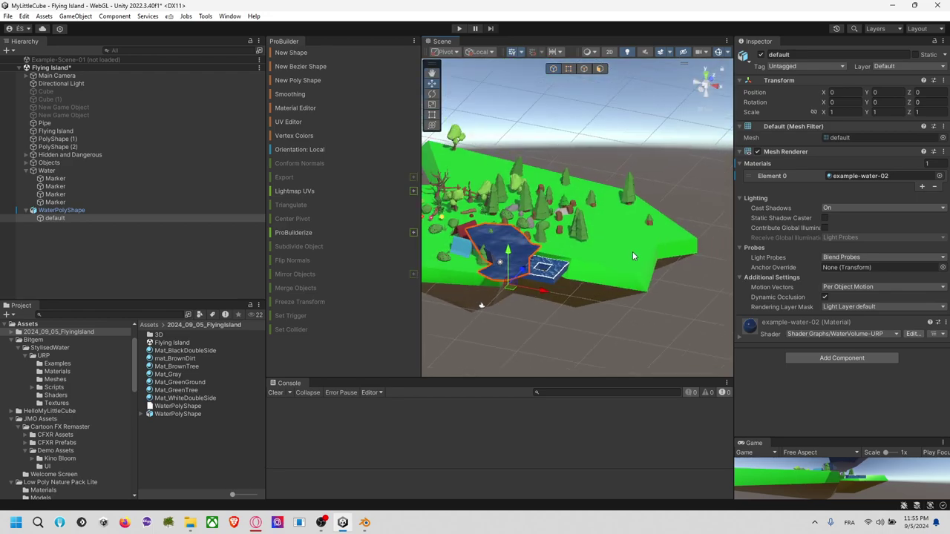
right_drag(590, 251, 519, 245)
scroll(498, 277, up, 5)
alt+drag(498, 277, 615, 281)
scroll(615, 280, up, 4)
right_drag(615, 279, 556, 304)
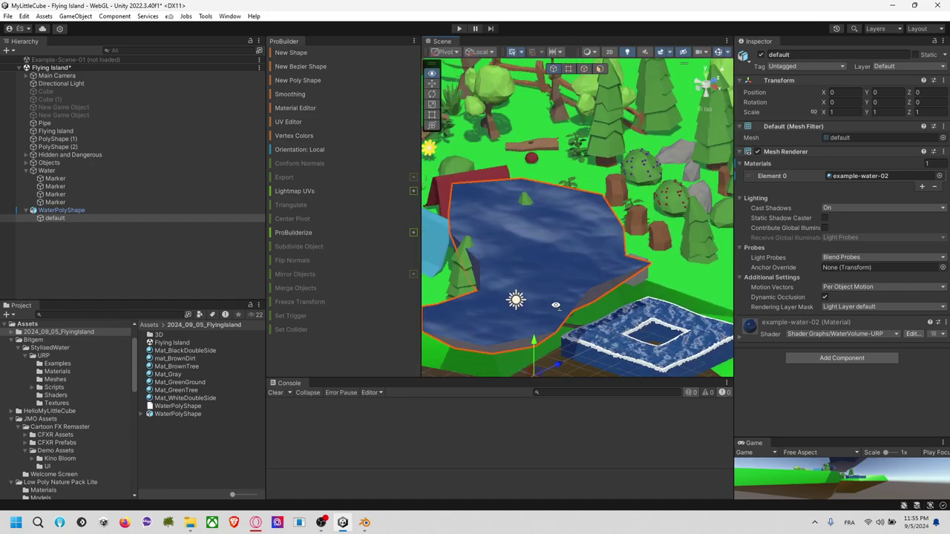
click(583, 259)
Switch to Blender and put WaterPolyShape in Edit Mode, viewed in perspective.
key(alt+Tab)
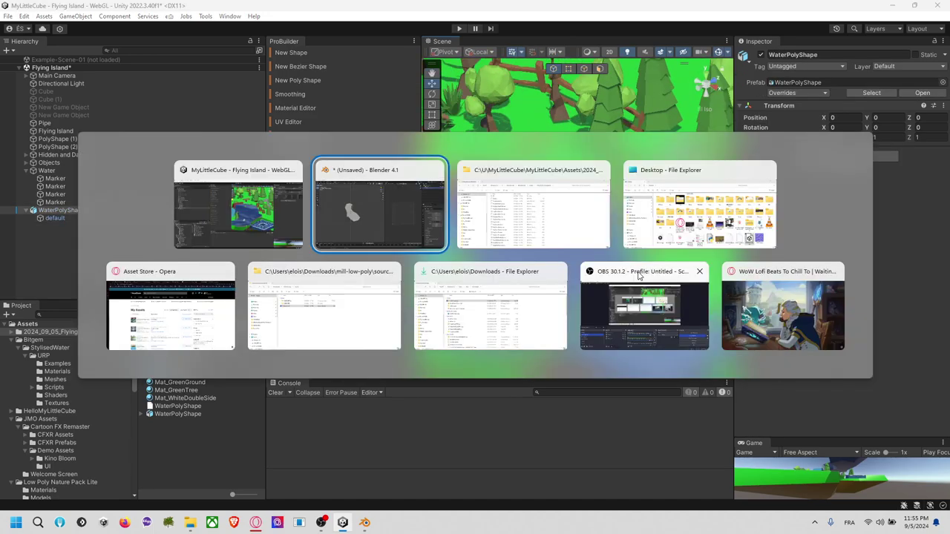
right_click(402, 285)
middle_click(377, 230)
right_click(400, 221)
middle_drag(378, 196, 265, 213)
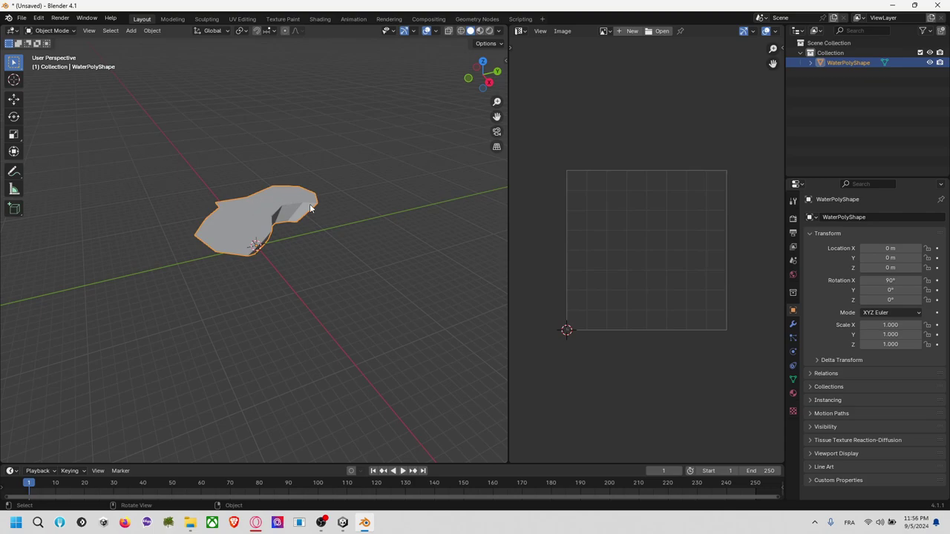
click(50, 30)
click(59, 52)
Check which UV triangles belong to individual top faces and to the whole mesh, then clear the selection.
click(263, 195)
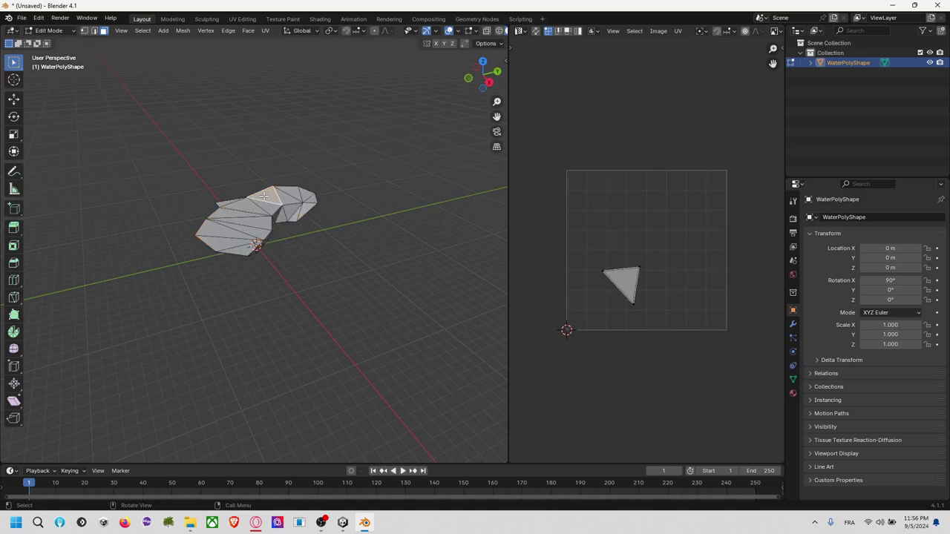
click(272, 208)
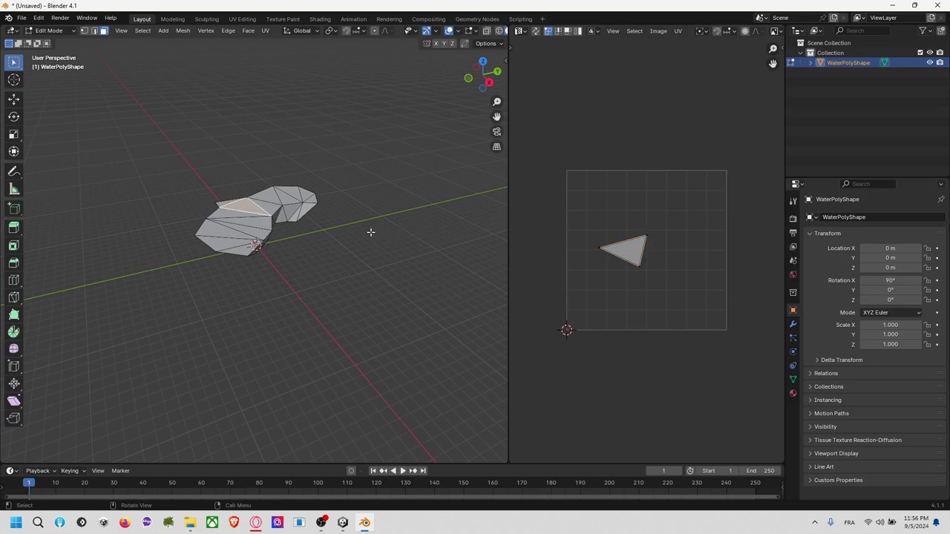
key(a)
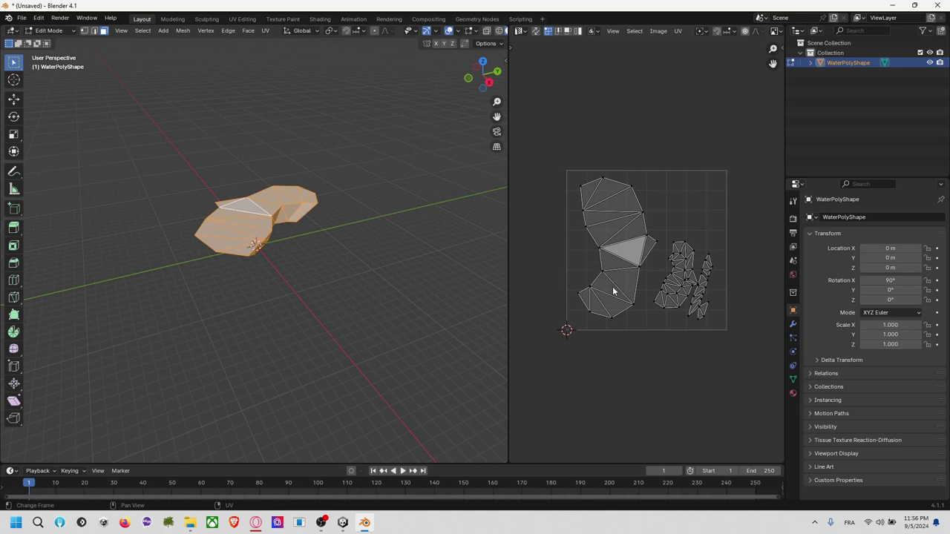
click(383, 200)
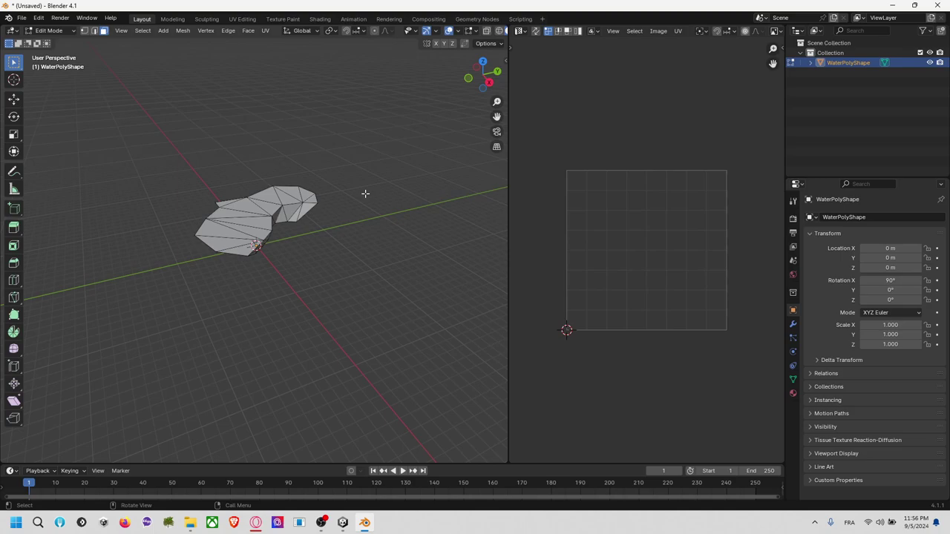
Switch to Unity and examine the WaterPolyShape lake from the side and from above.
key(alt+Tab)
alt+drag(601, 213, 687, 232)
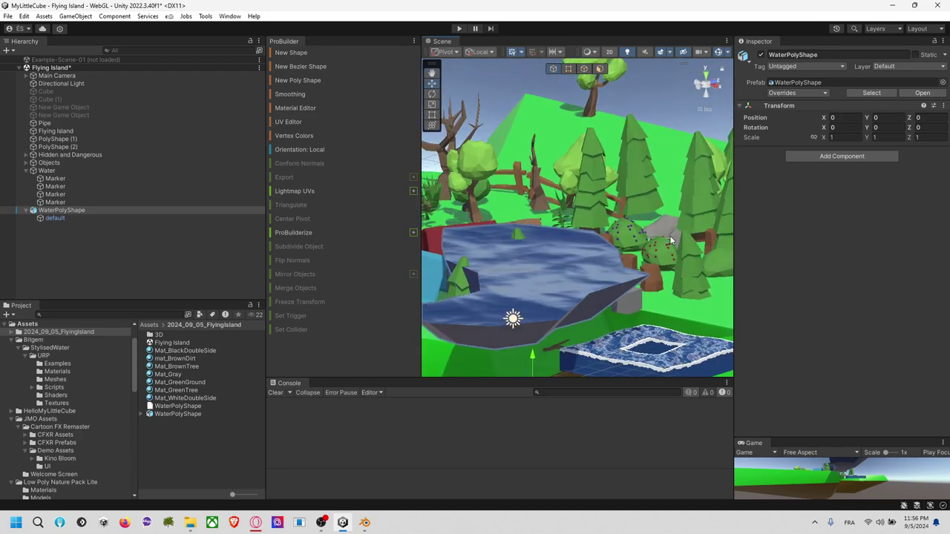
alt+drag(572, 302, 606, 242)
alt+drag(539, 309, 571, 342)
click(116, 216)
click(119, 211)
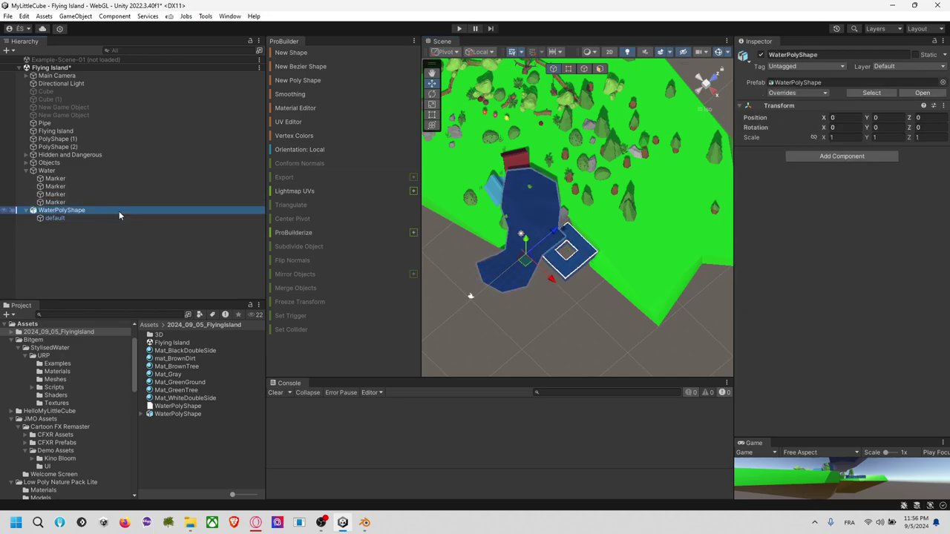
Create an empty game object named WaterLake at the scene's root level.
right_click(69, 246)
click(83, 357)
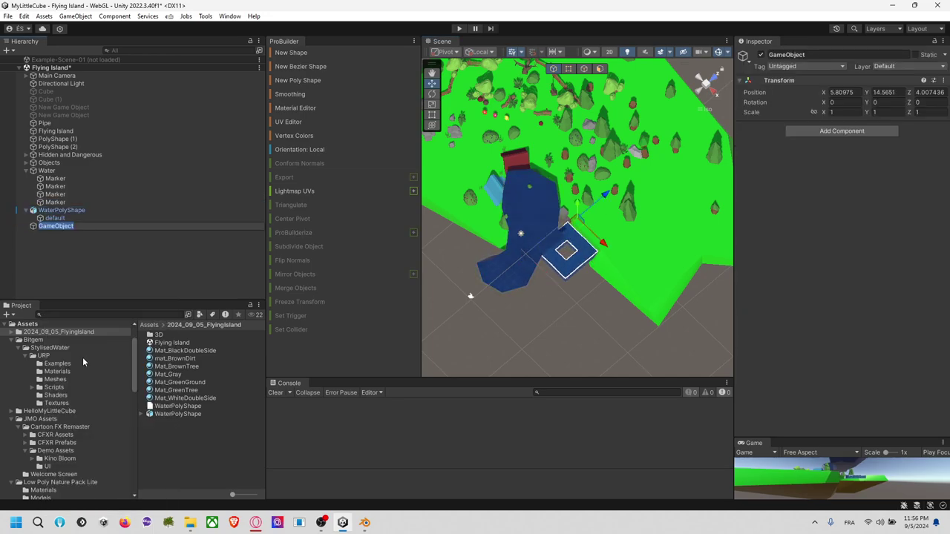
text(Water)
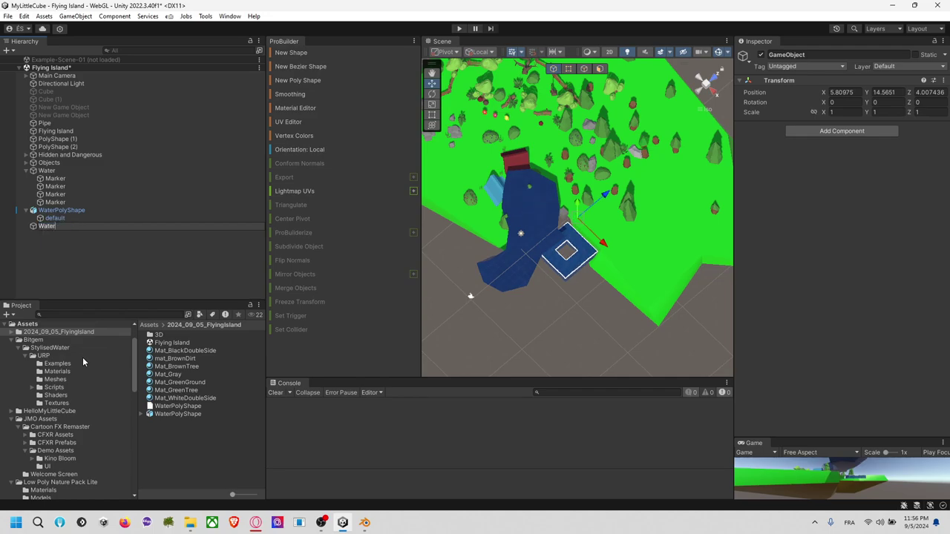
text(Lake)
key(Return)
Open the 2024_09_05_FlyingIsland asset folder and set WaterLake's position to 0, 0, 0.
click(78, 333)
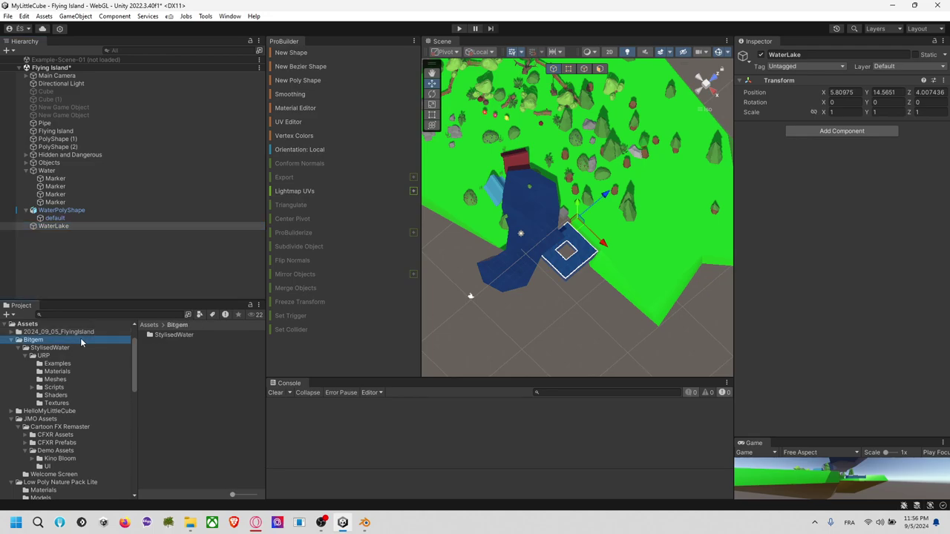
click(53, 226)
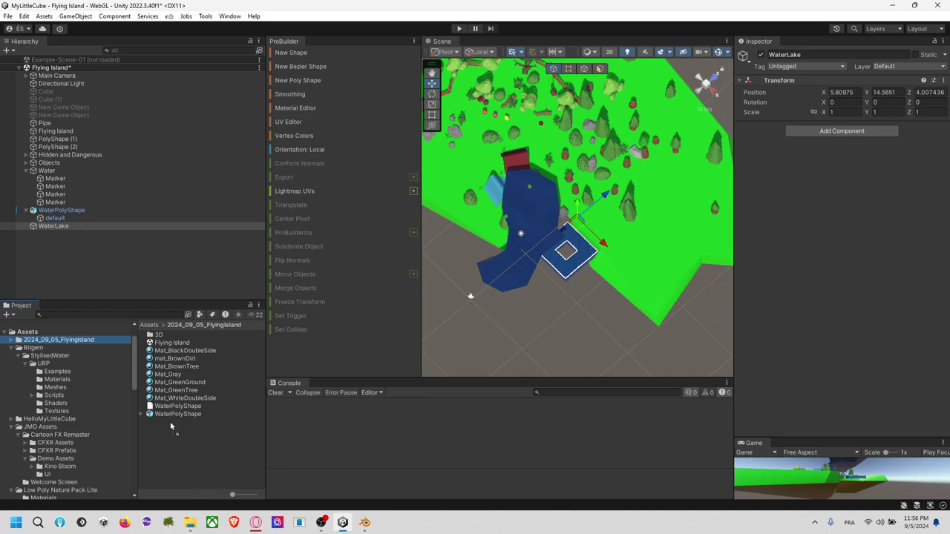
click(61, 211)
click(48, 226)
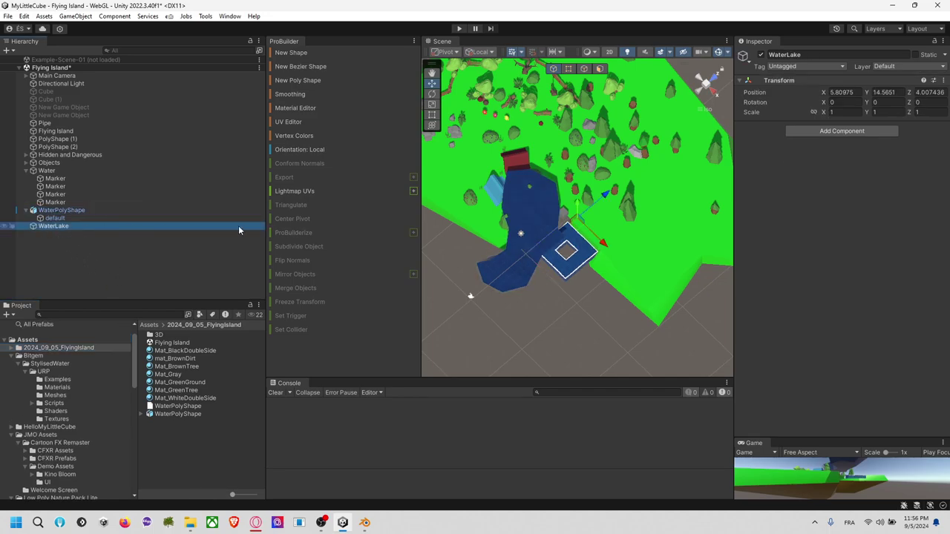
double_click(835, 93)
text(0)
key(Tab)
text(0)
key(Tab)
text(0)
Make WaterPolyShape a child of WaterLake and save WaterLake as a prefab in the 2024_09_05_FlyingIsland folder.
click(61, 211)
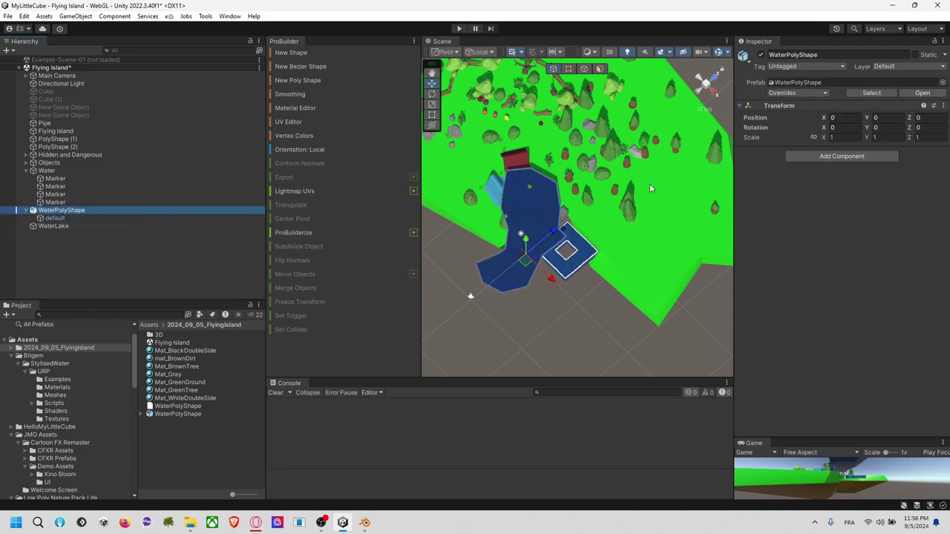
click(58, 227)
drag(66, 210, 150, 345)
click(52, 211)
drag(197, 448, 193, 450)
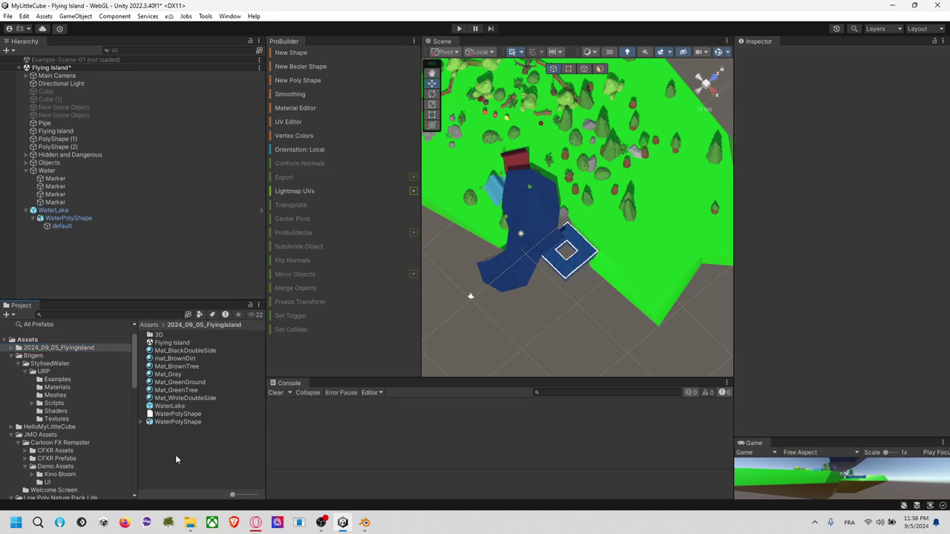
Create a folder named Water inside 2024_09_05_FlyingIsland.
right_click(171, 454)
mouse_move(271, 169)
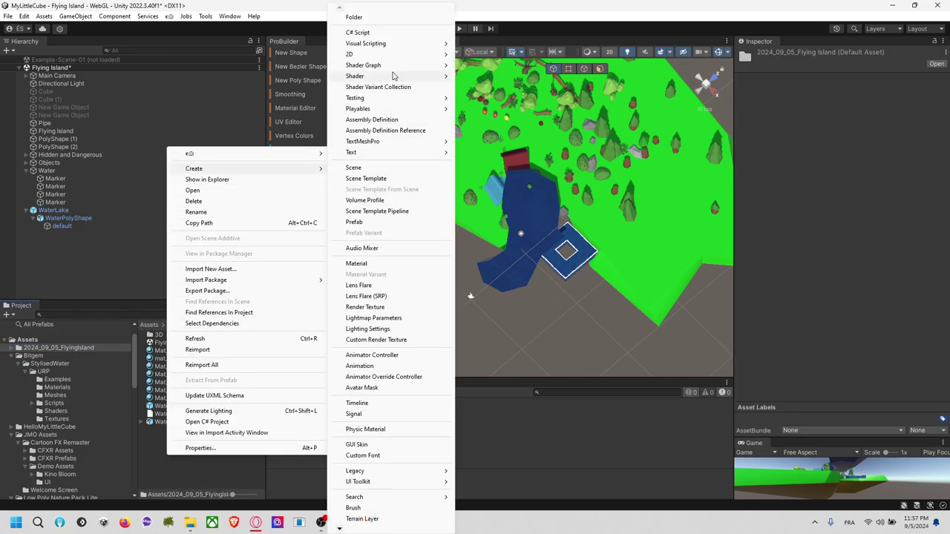
click(348, 20)
text(Water)
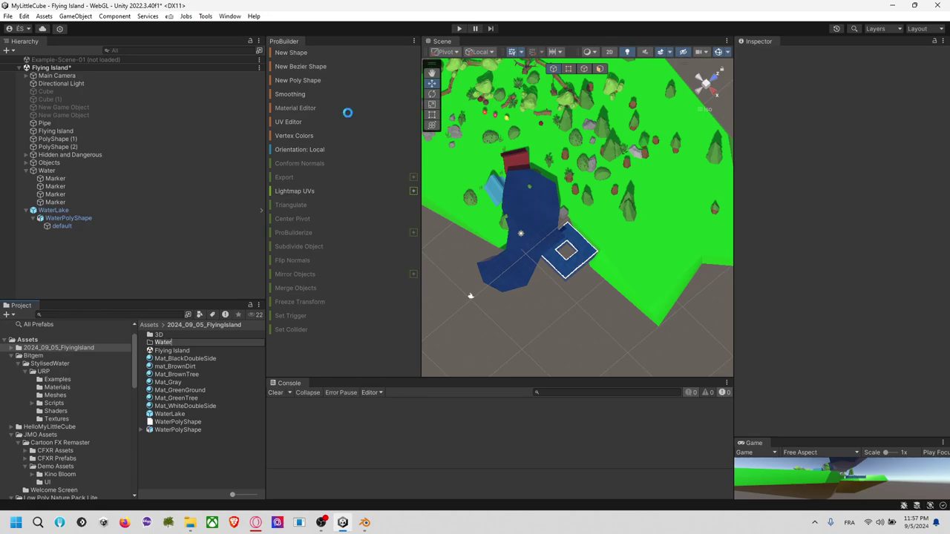
key(Return)
Put the WaterLake prefab and both WaterPolyShape files in the Water folder, and move that folder into 3D.
click(174, 429)
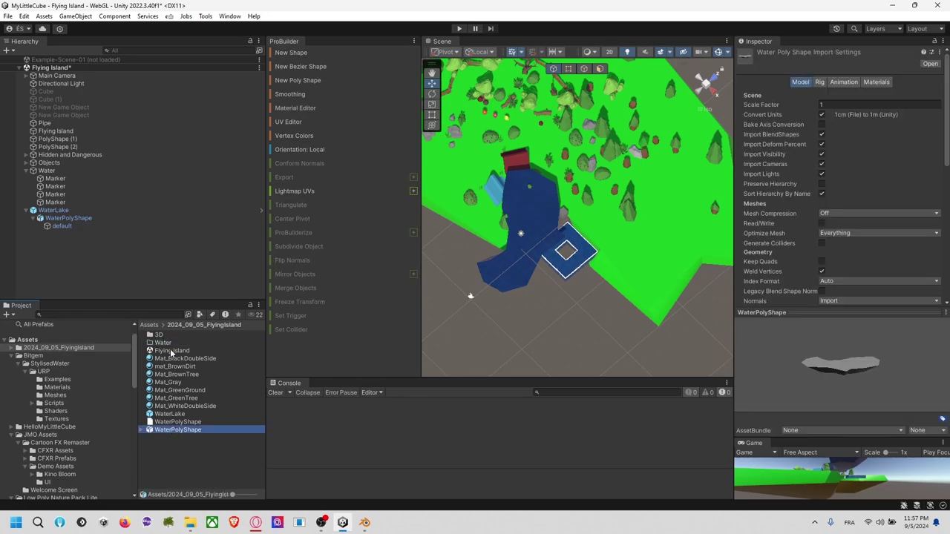
ctrl+click(181, 421)
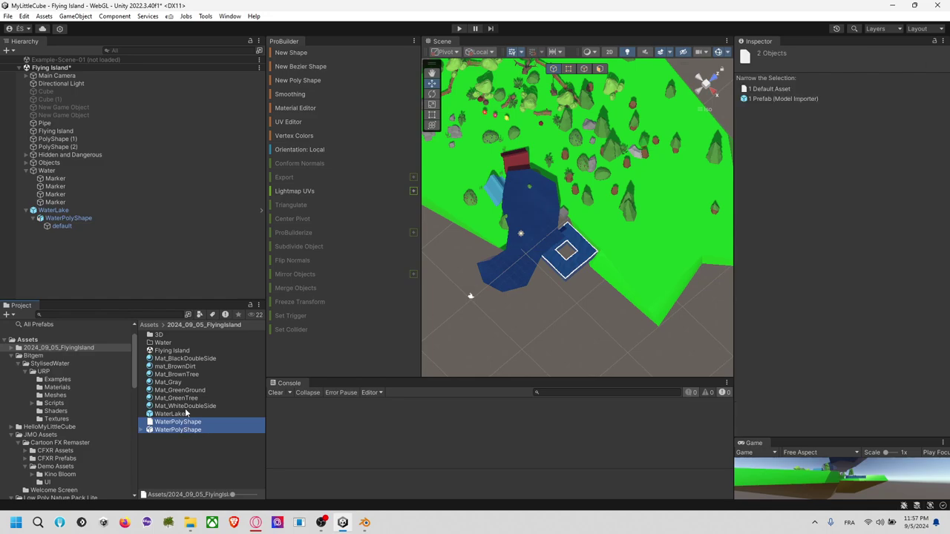
ctrl+click(170, 414)
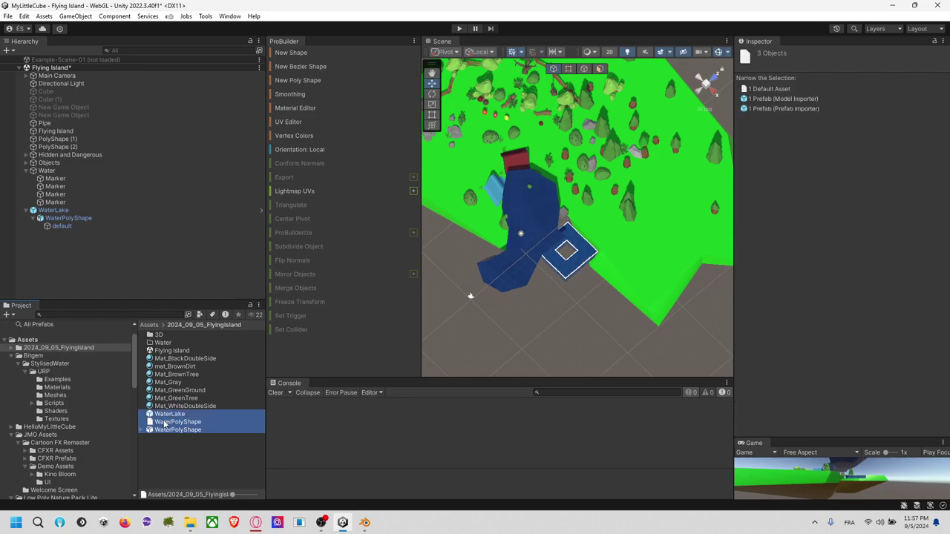
drag(172, 348, 176, 336)
click(176, 336)
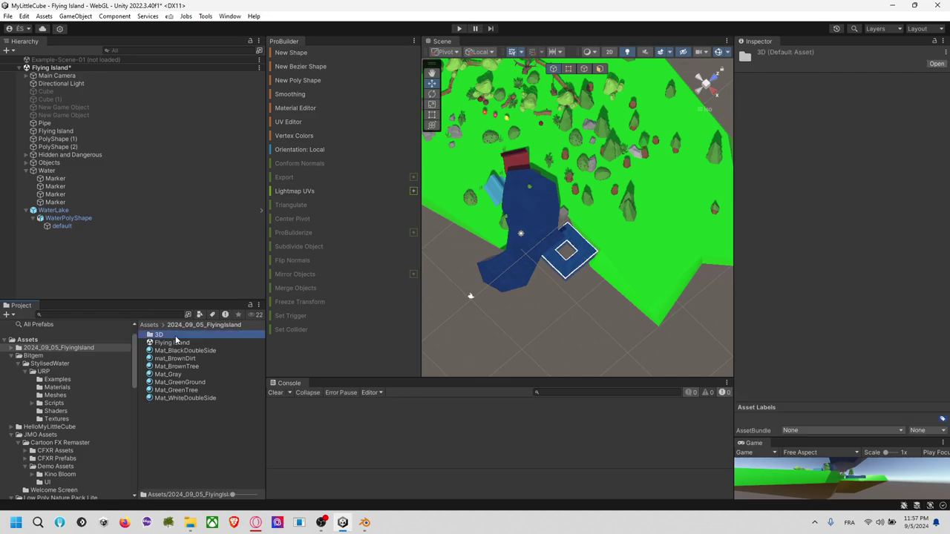
double_click(176, 337)
Move WaterLake onto the island's far corner at about X 12.34, Y -2.65, Z 16.28, level with the ground, and save the scene.
click(525, 214)
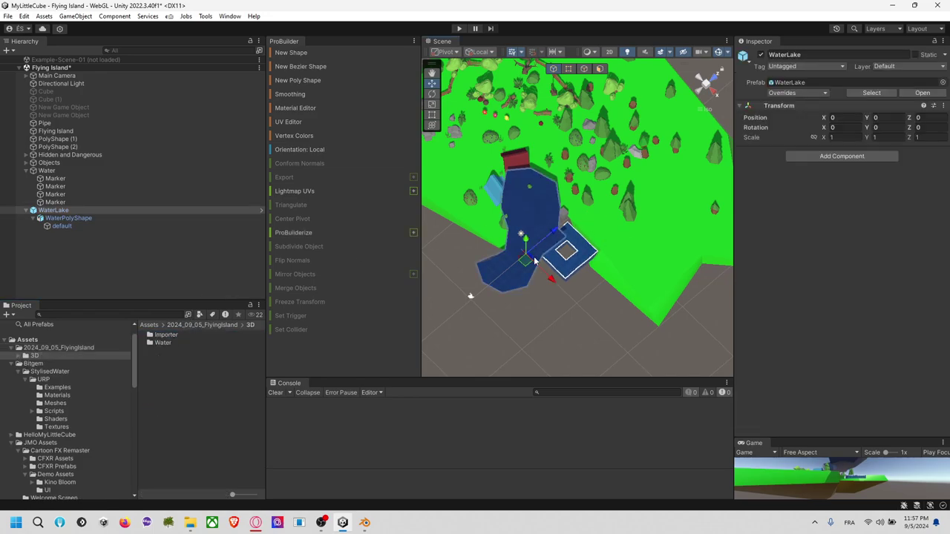
drag(546, 239, 705, 258)
right_drag(706, 259, 660, 193)
middle_drag(661, 258, 591, 199)
right_drag(609, 237, 571, 146)
drag(614, 243, 455, 217)
scroll(643, 235, up, 5)
alt+drag(657, 236, 587, 191)
middle_drag(631, 237, 584, 213)
alt+drag(627, 296, 619, 264)
scroll(631, 272, up, 3)
middle_drag(656, 285, 619, 259)
alt+drag(682, 199, 608, 246)
scroll(624, 235, down, 5)
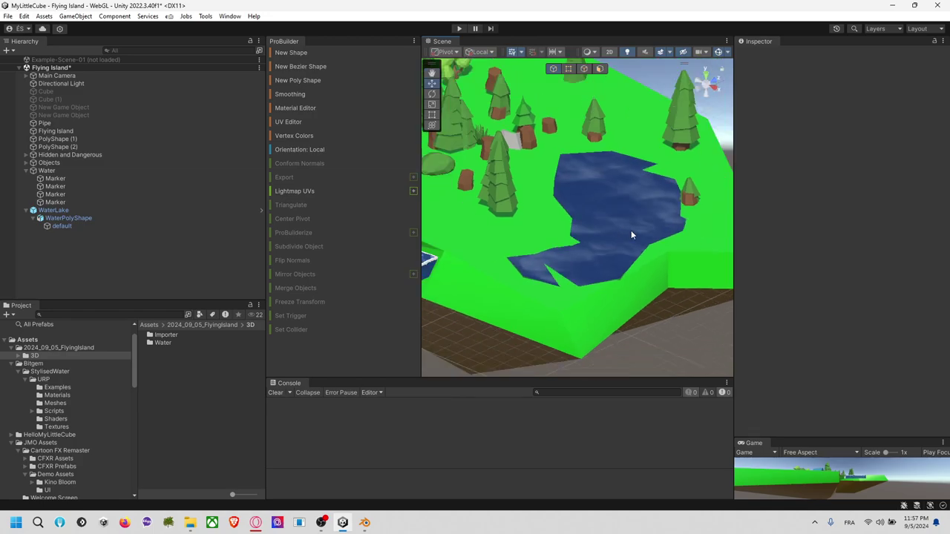
middle_drag(631, 231, 582, 235)
scroll(582, 235, down, 6)
key(ctrl+s)
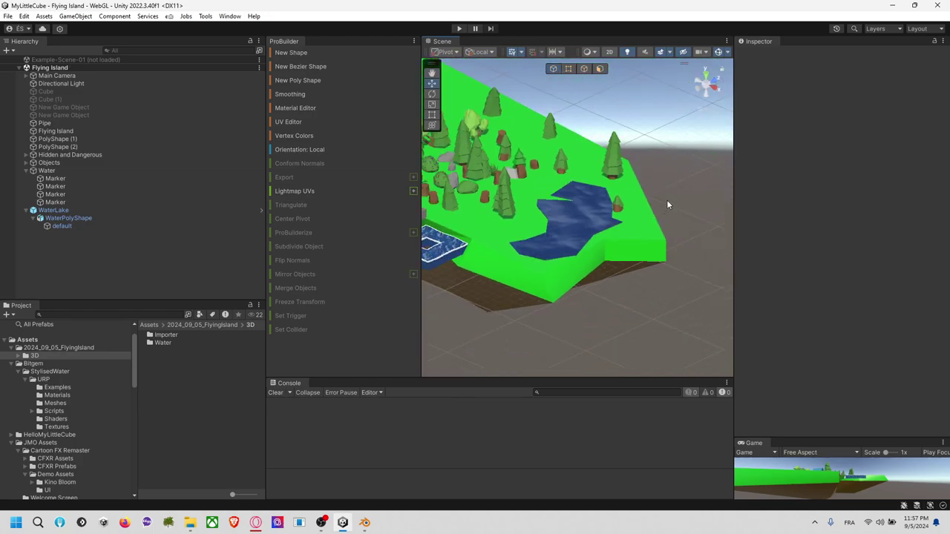
Raise WaterLake slightly to about Y -2.37 so it sits above the grass, and save the scene.
middle_drag(631, 272, 674, 310)
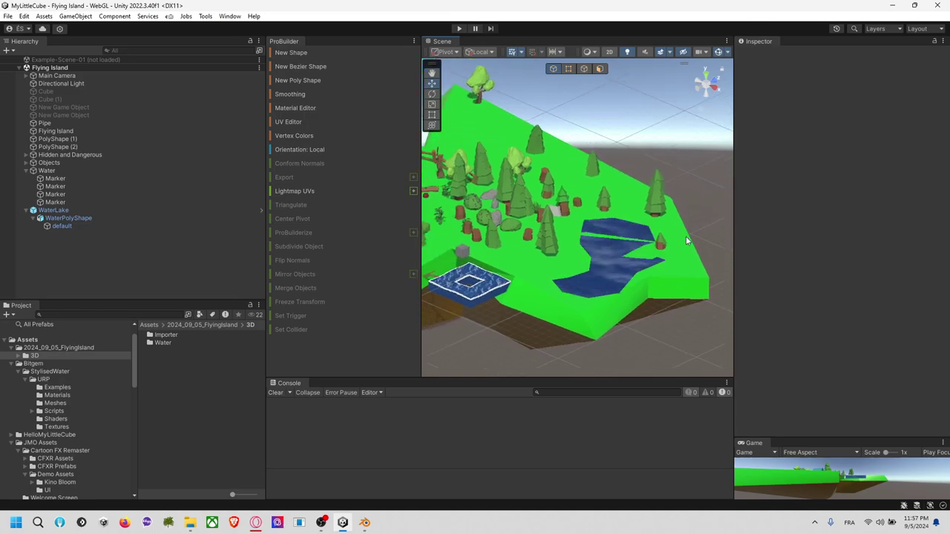
click(619, 264)
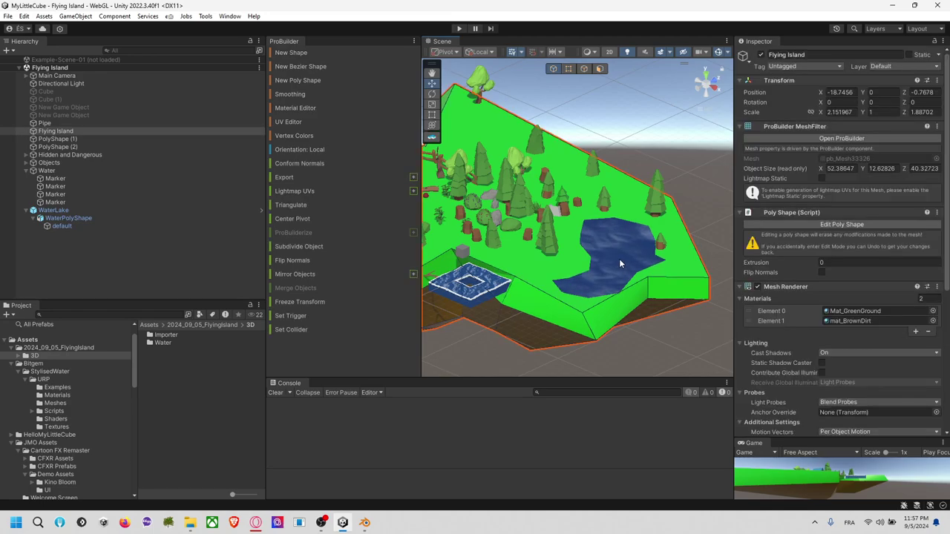
click(620, 263)
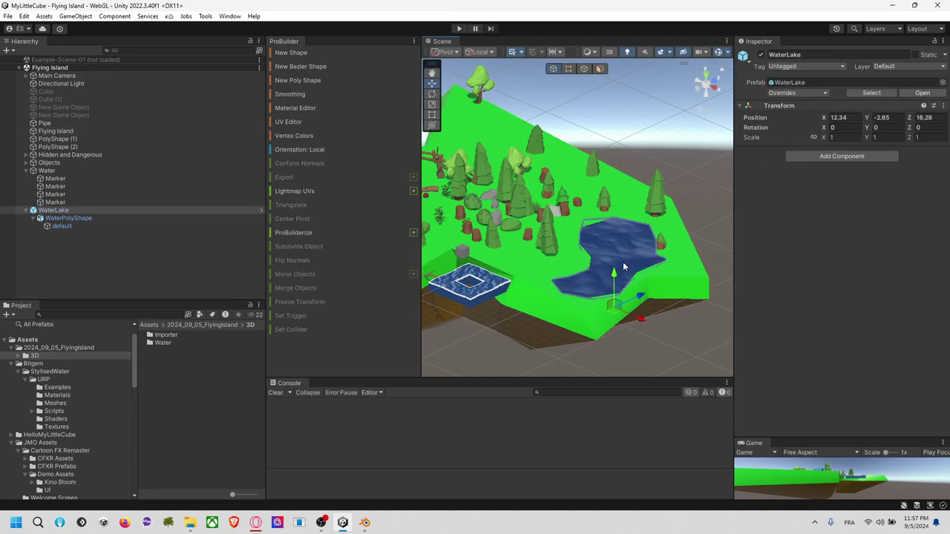
drag(615, 275, 614, 273)
click(710, 229)
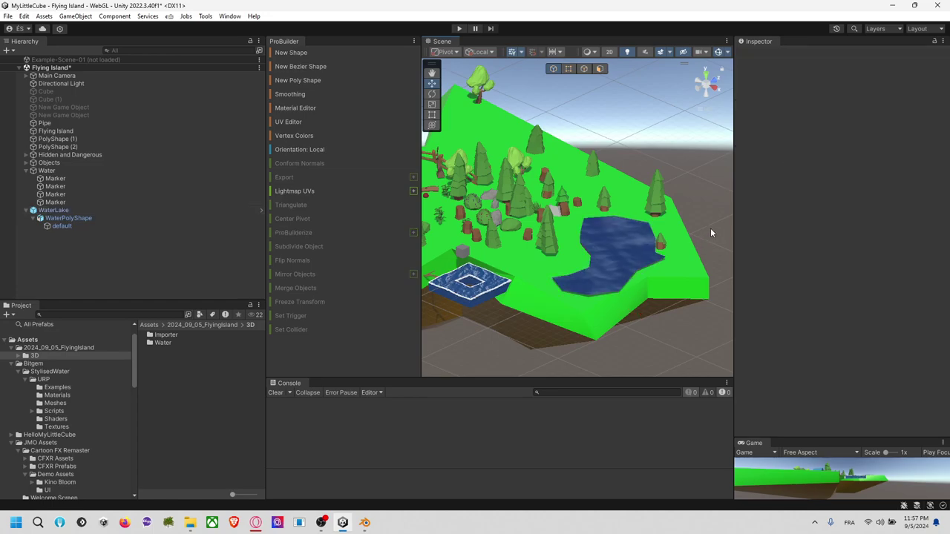
alt+drag(704, 230, 689, 173)
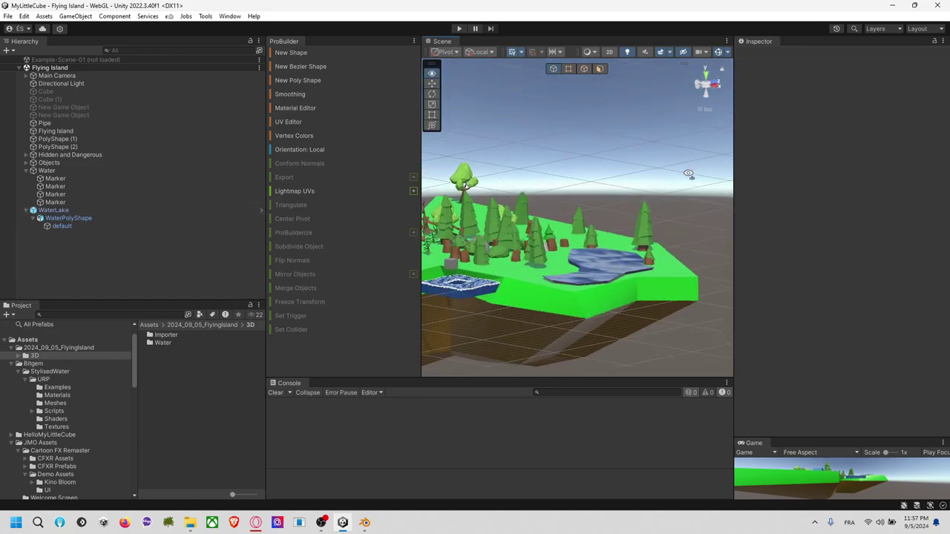
click(623, 263)
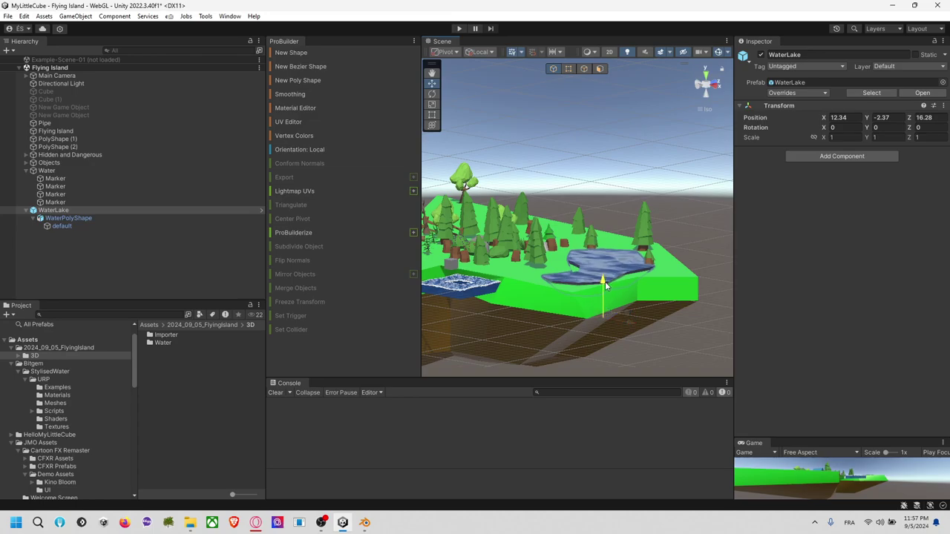
click(680, 216)
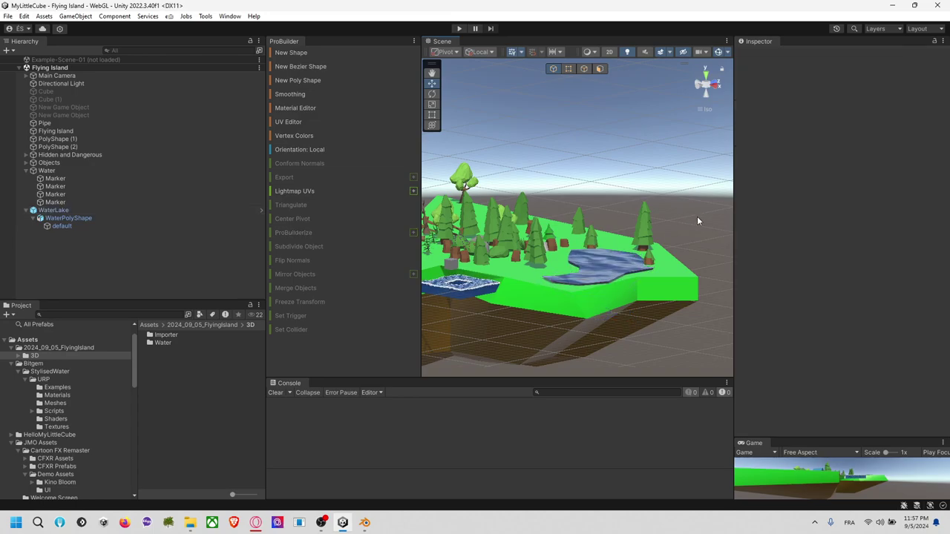
alt+drag(696, 216, 681, 216)
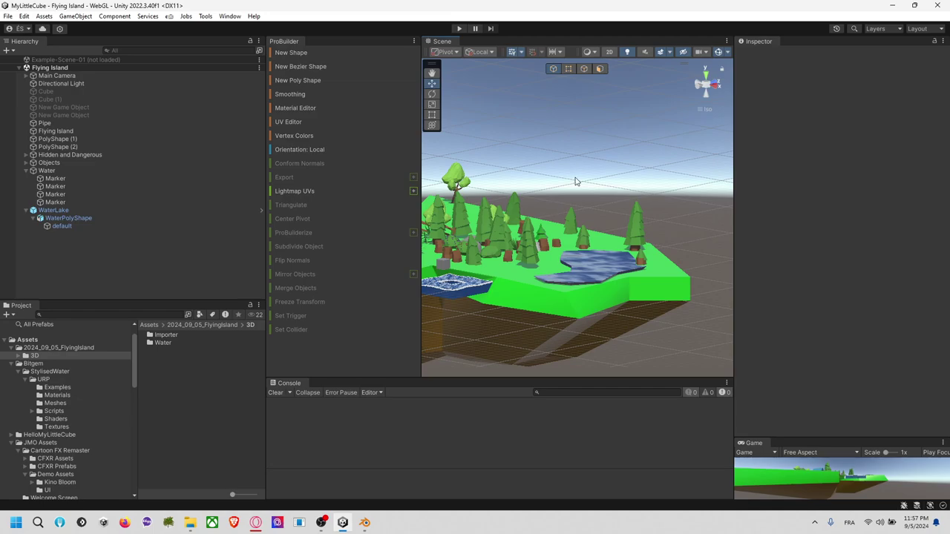
Open ProBuilder's experimental Boolean tool and assign Flying Island as its first mesh.
click(547, 267)
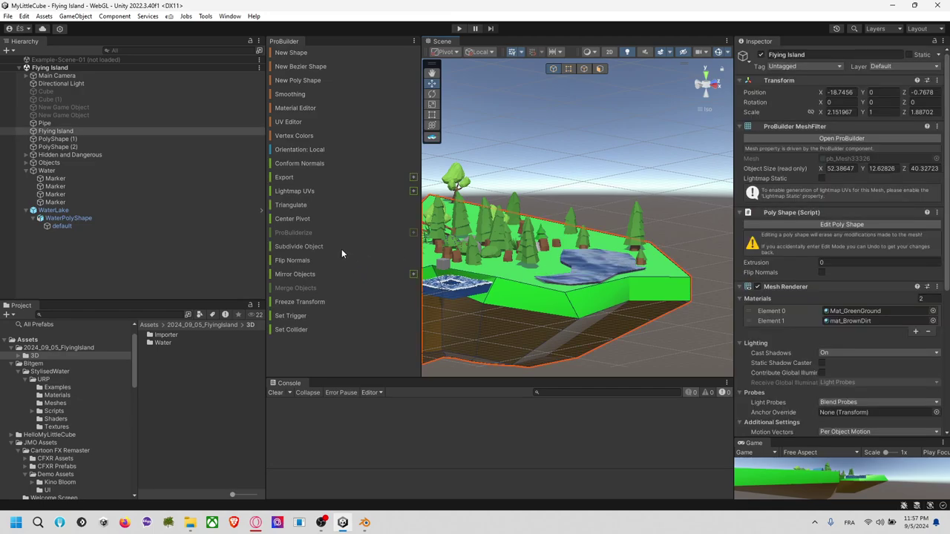
click(229, 16)
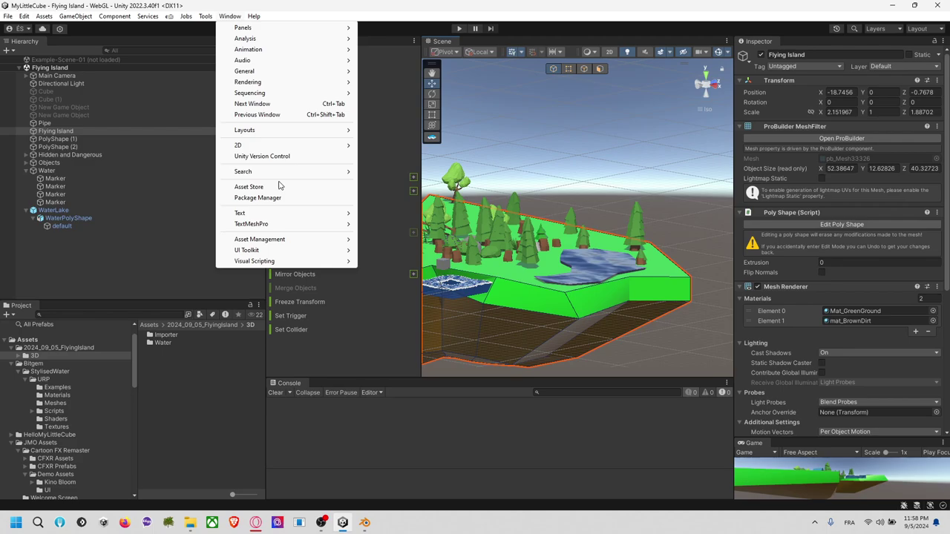
mouse_move(288, 216)
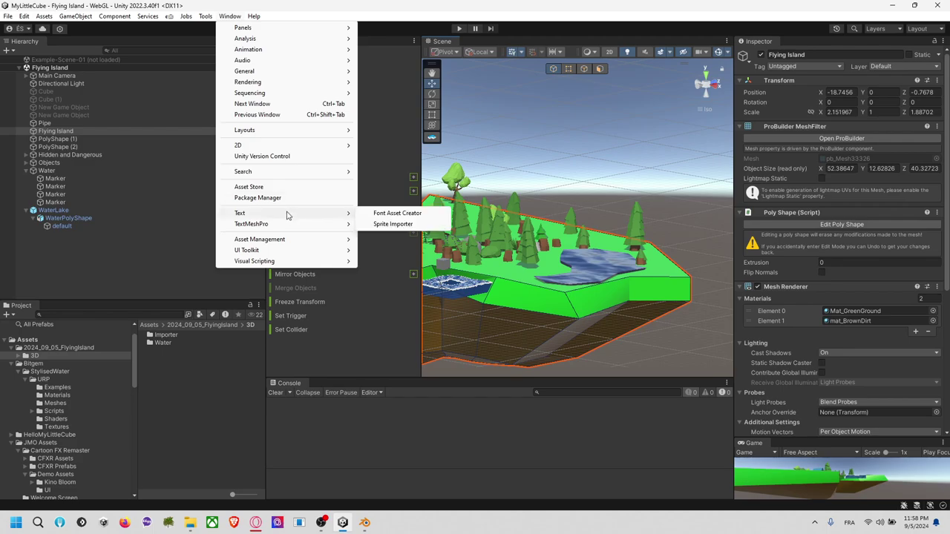
mouse_move(205, 16)
mouse_move(259, 30)
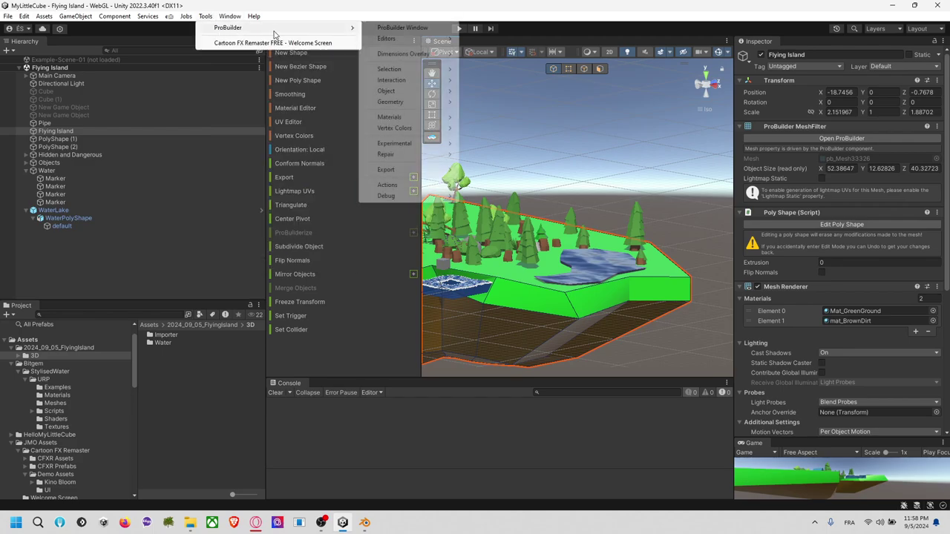
mouse_move(415, 145)
click(499, 146)
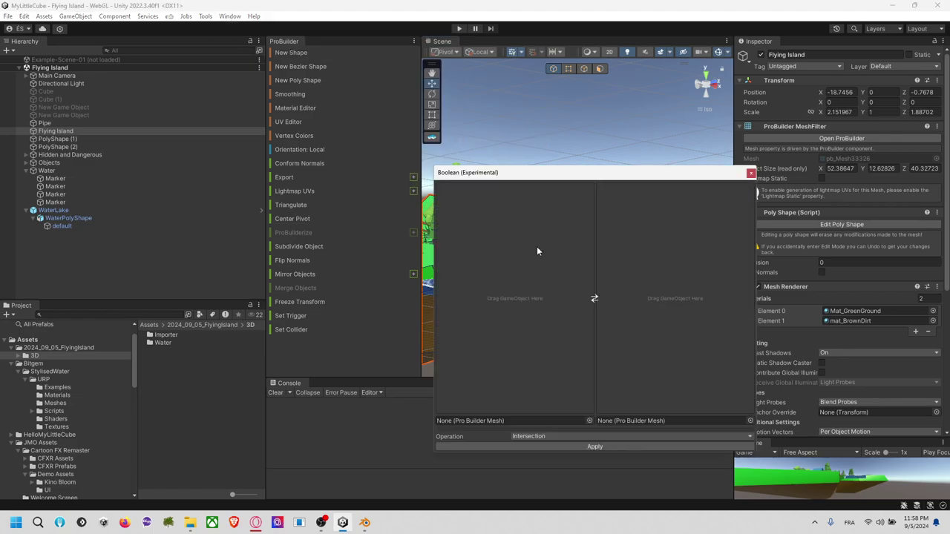
drag(574, 180, 541, 316)
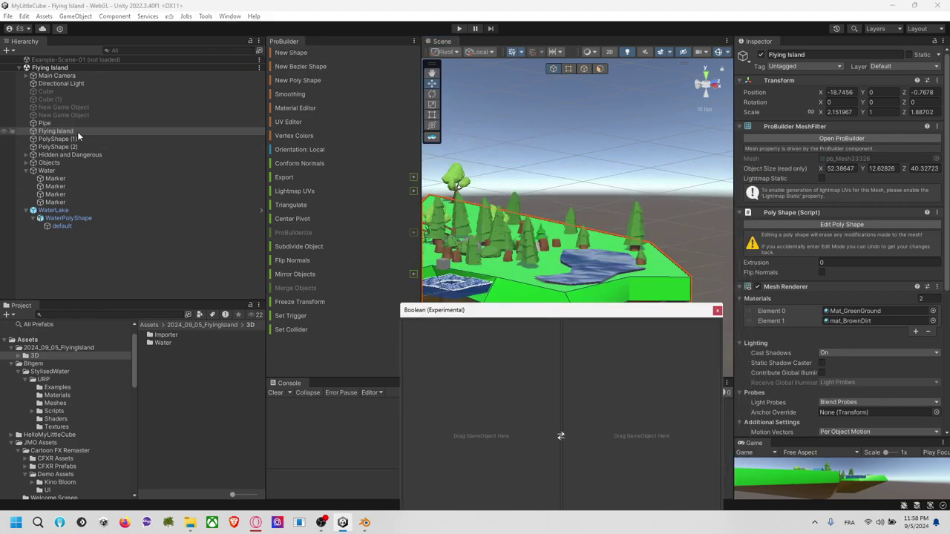
drag(79, 130, 457, 366)
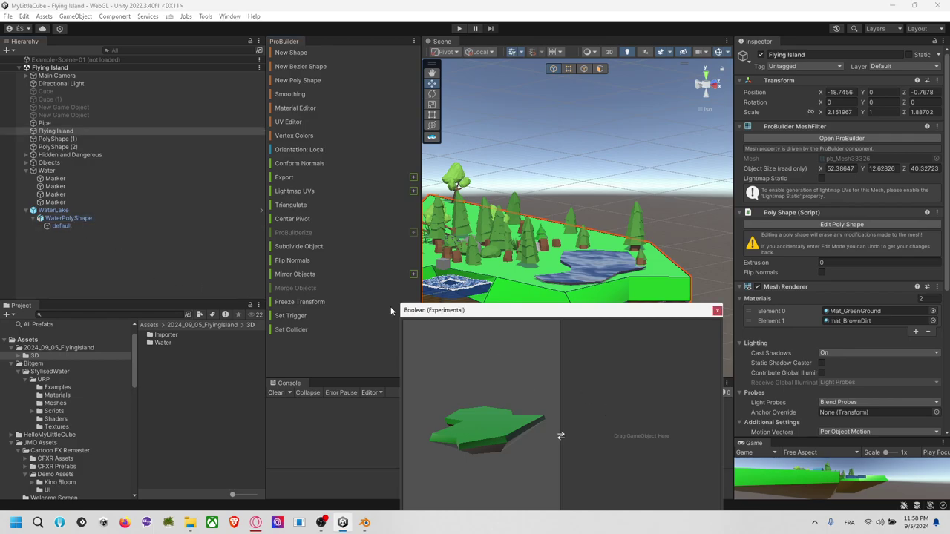
Try to assign WaterLake, WaterPolyShape and its default mesh as the second Boolean object, and close the Boolean tool.
drag(58, 229, 616, 409)
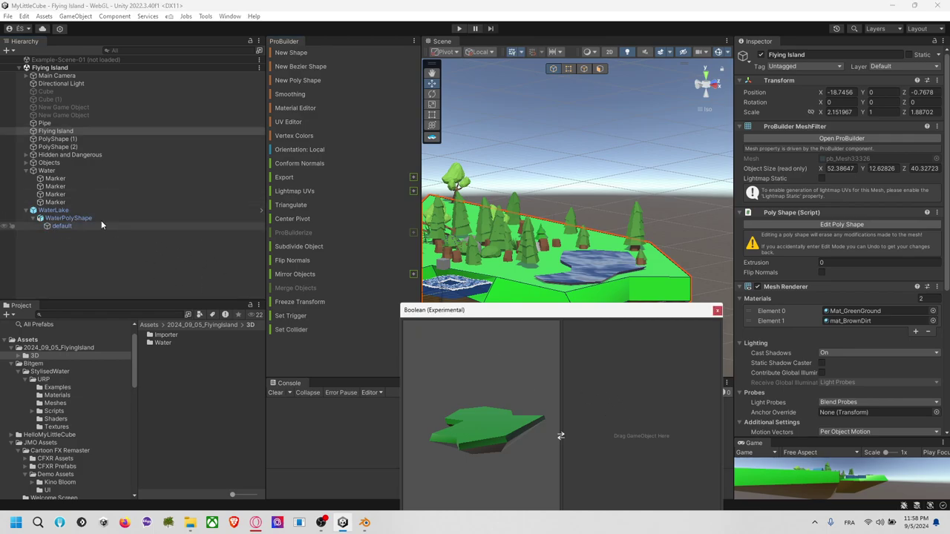
drag(88, 209, 682, 425)
drag(78, 219, 636, 417)
drag(75, 225, 634, 420)
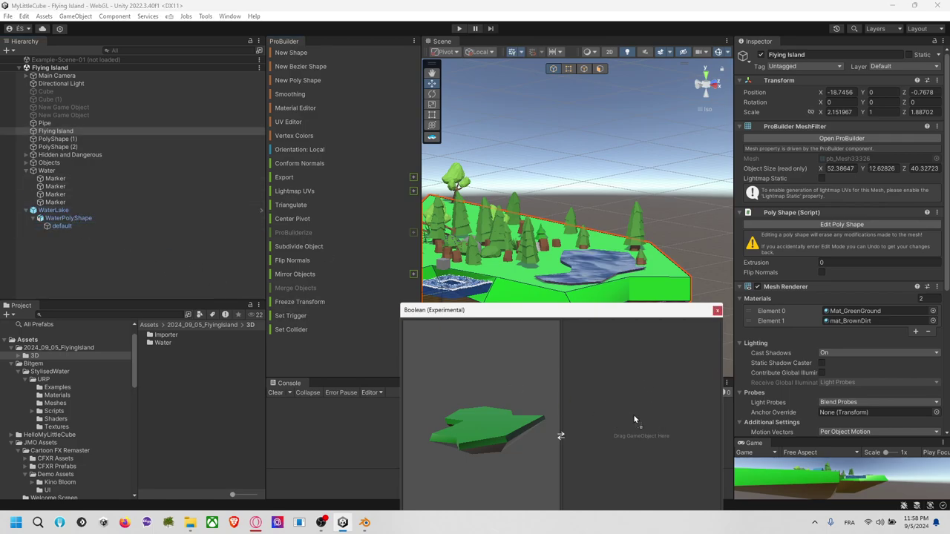
click(598, 197)
middle_drag(610, 256, 636, 174)
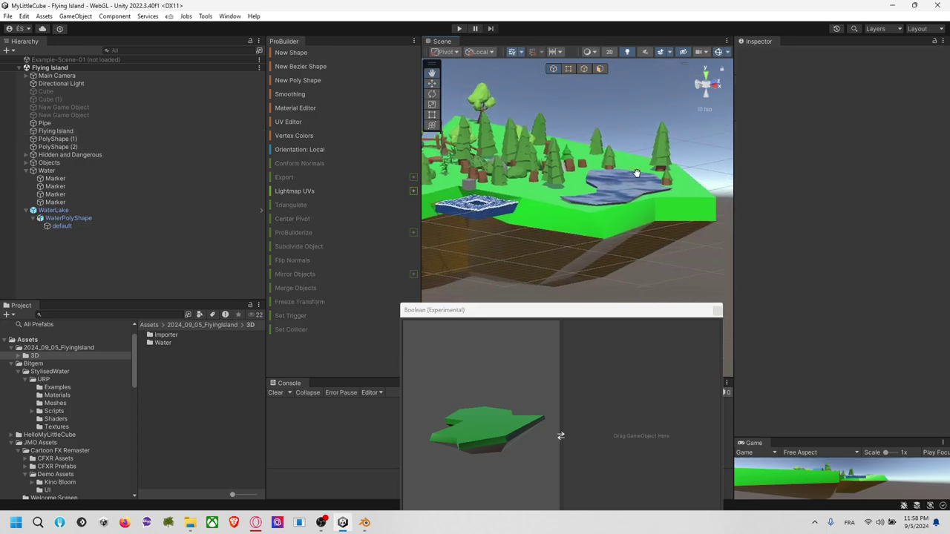
click(717, 309)
Start exporting the Flying Island mesh as OBJ and browse to the 3D folder inside 2024_09_05_FlyingIsland.
alt+drag(691, 279, 702, 309)
click(585, 246)
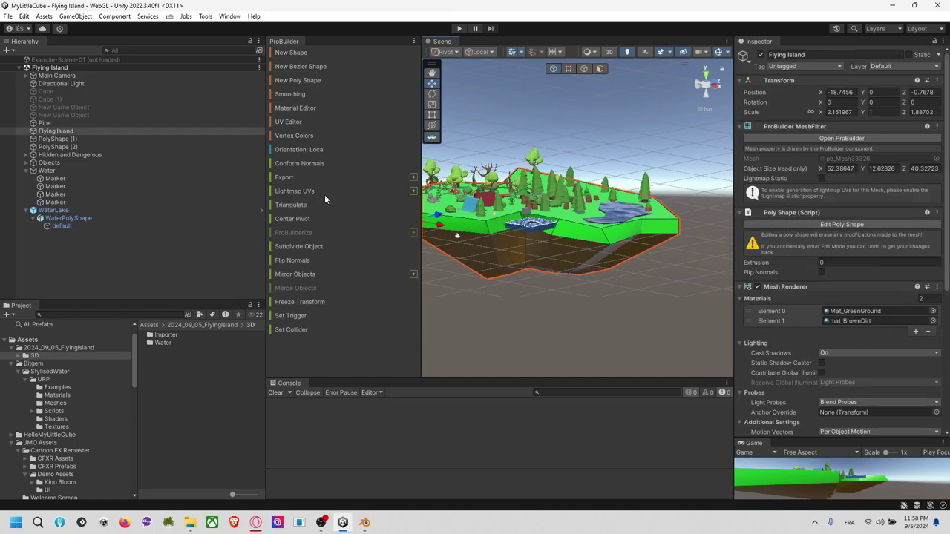
click(311, 178)
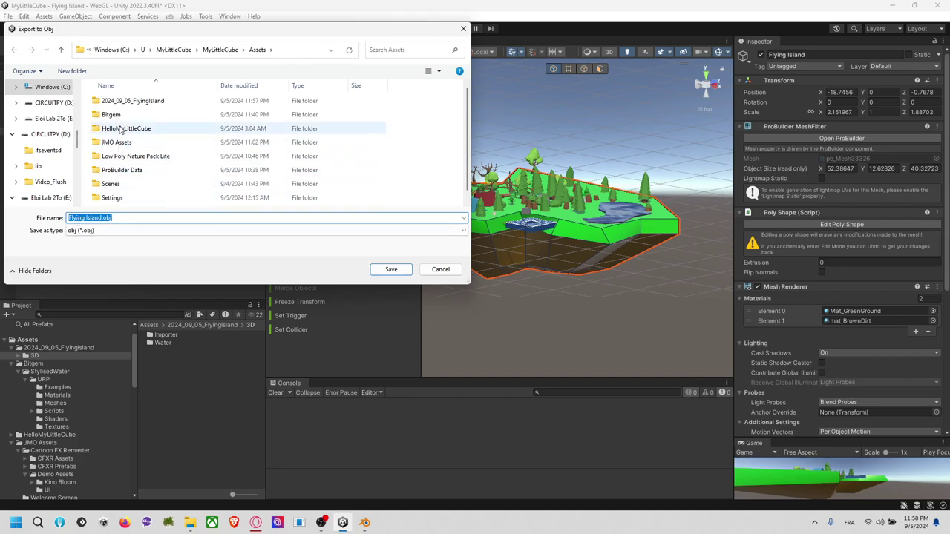
click(284, 51)
key(ctrl+v)
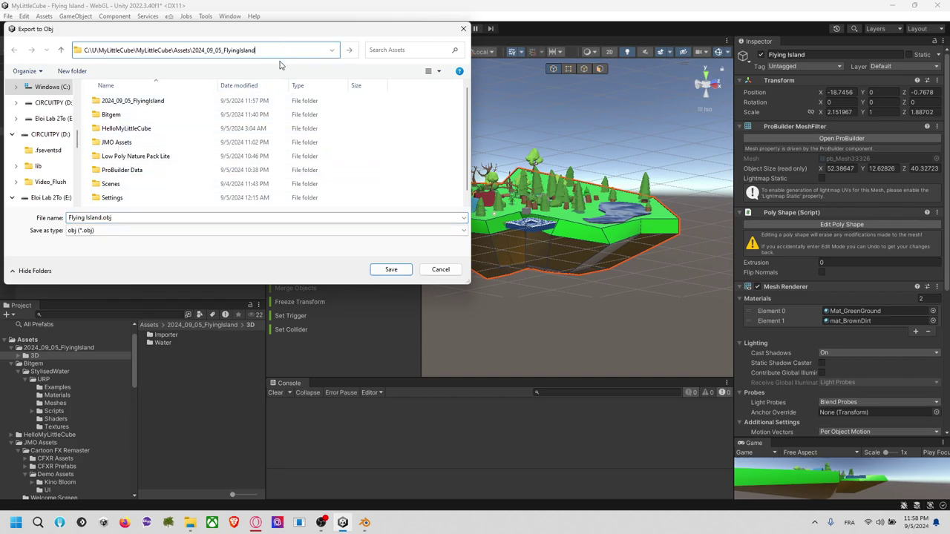
key(Return)
double_click(128, 104)
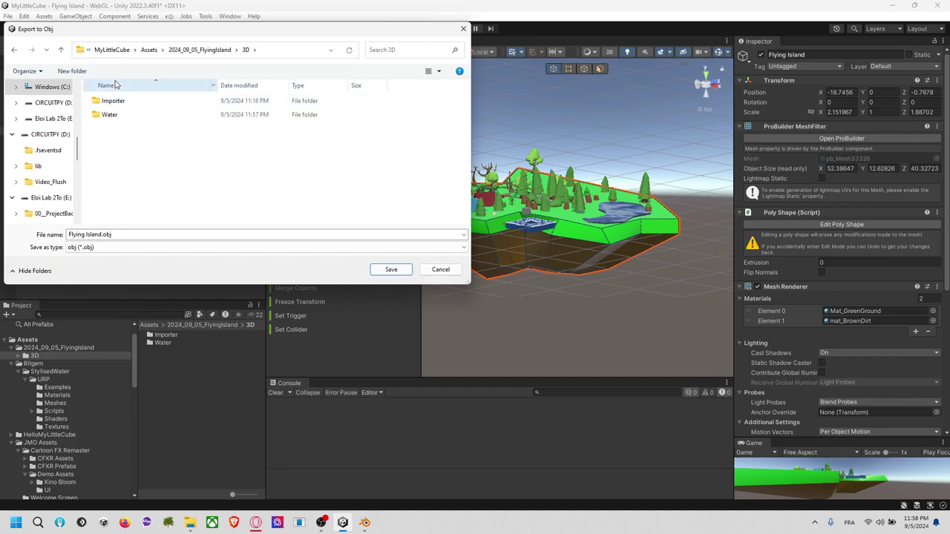
Create a folder named Island and save the export there as Flying Island.obj.
click(84, 74)
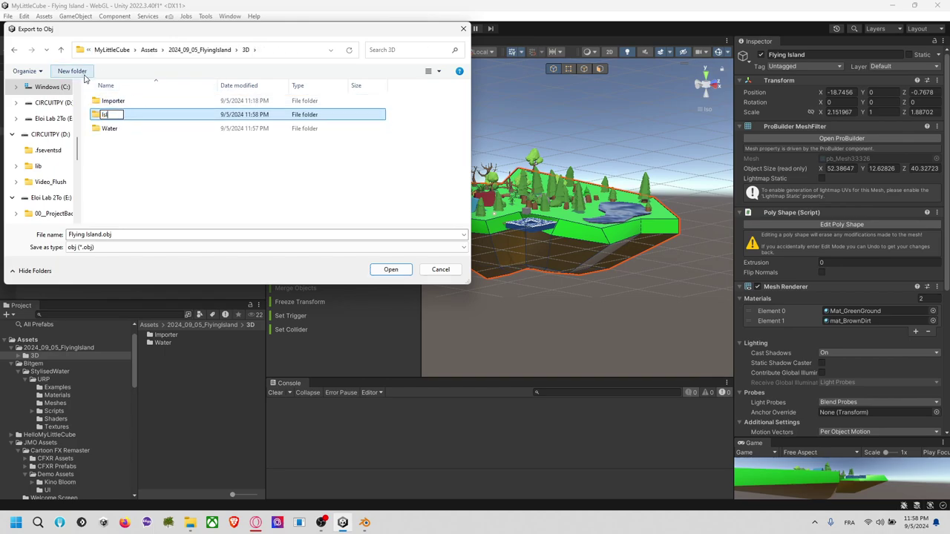
key(Return)
double_click(148, 115)
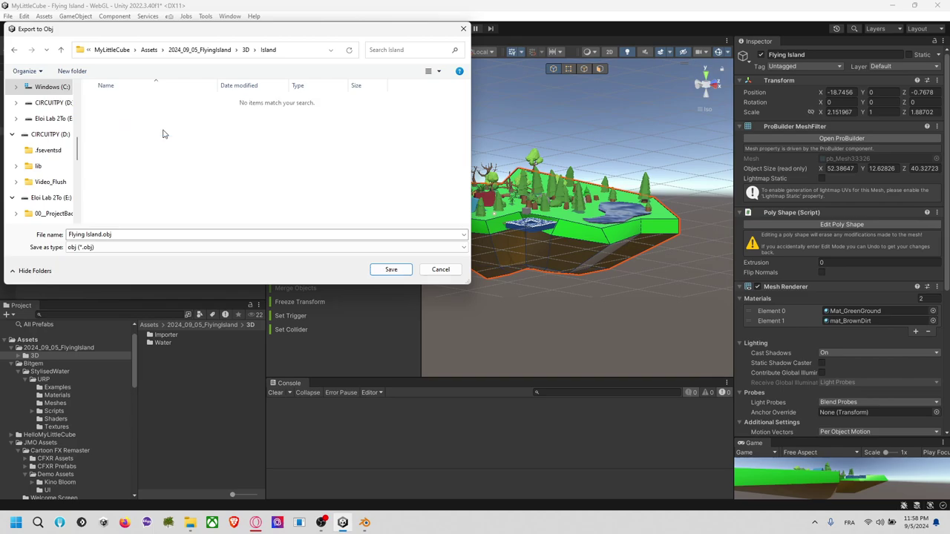
click(382, 270)
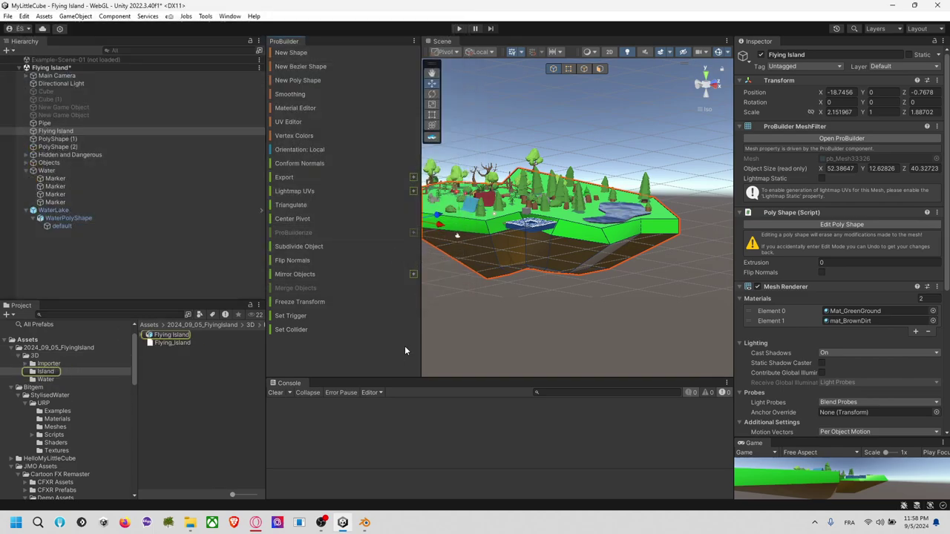
Inspect the exported Flying Island model and show its file in File Explorer.
click(180, 335)
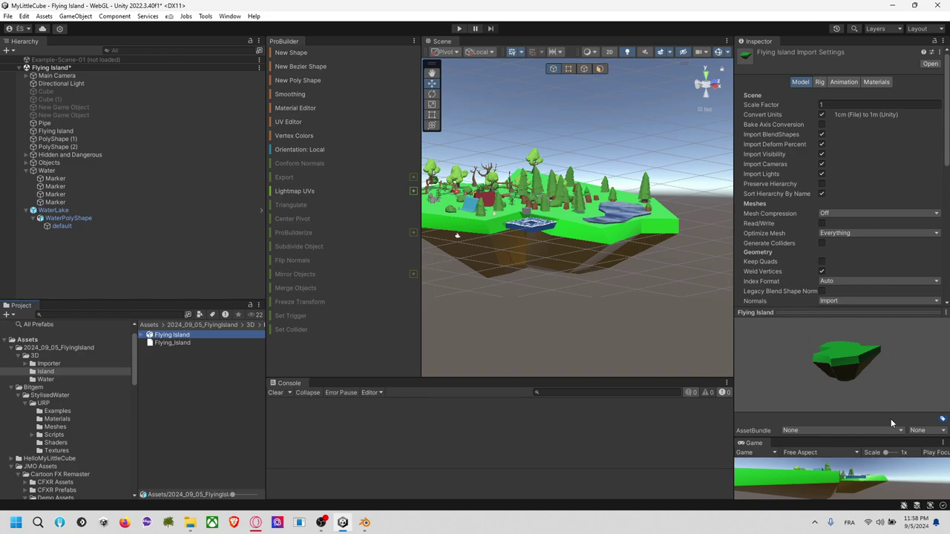
right_click(185, 336)
click(275, 62)
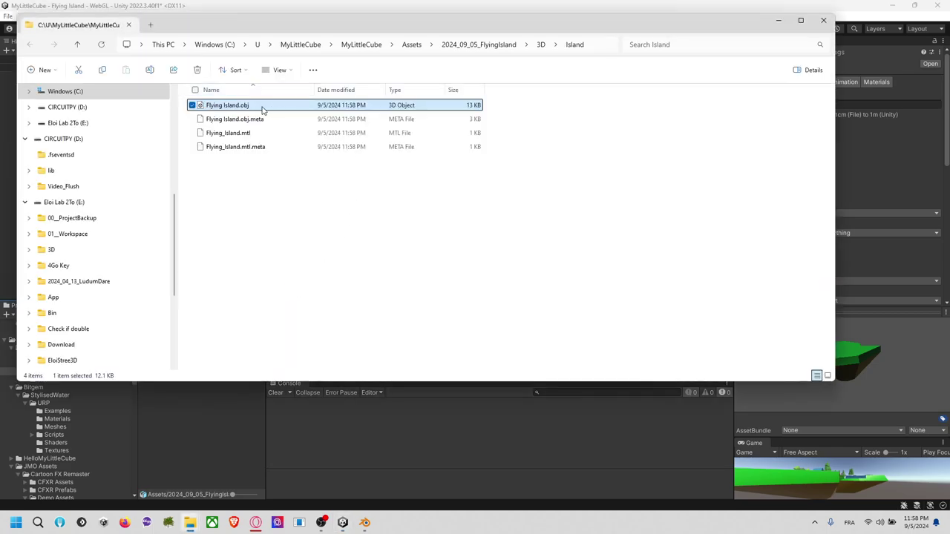
Switch to Blender and import Flying Island.obj from the 3D\Island folder as a Wavefront OBJ.
key(alt+Tab)
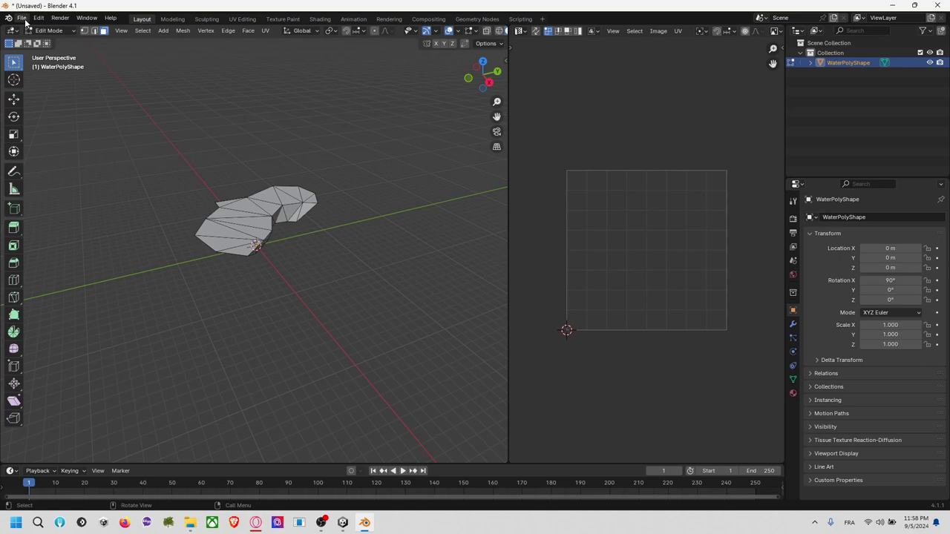
click(24, 20)
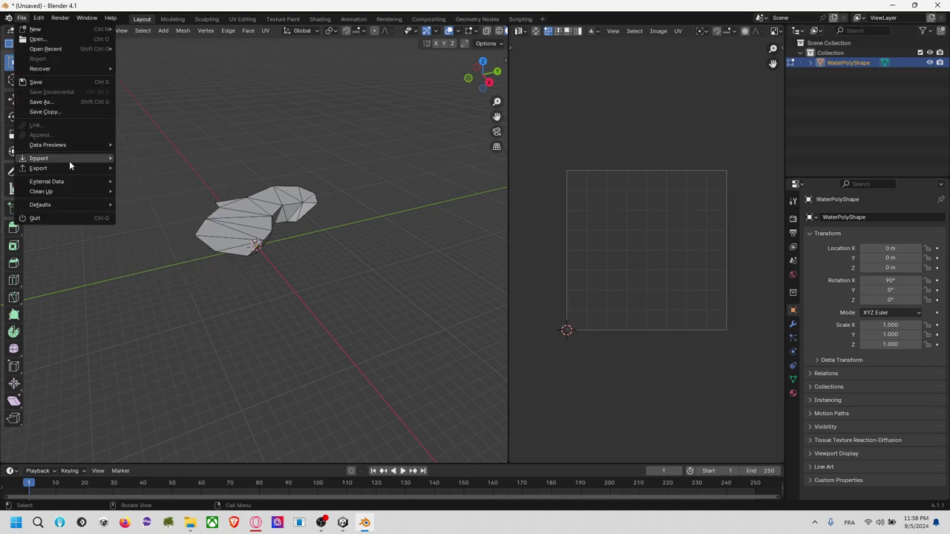
mouse_move(69, 161)
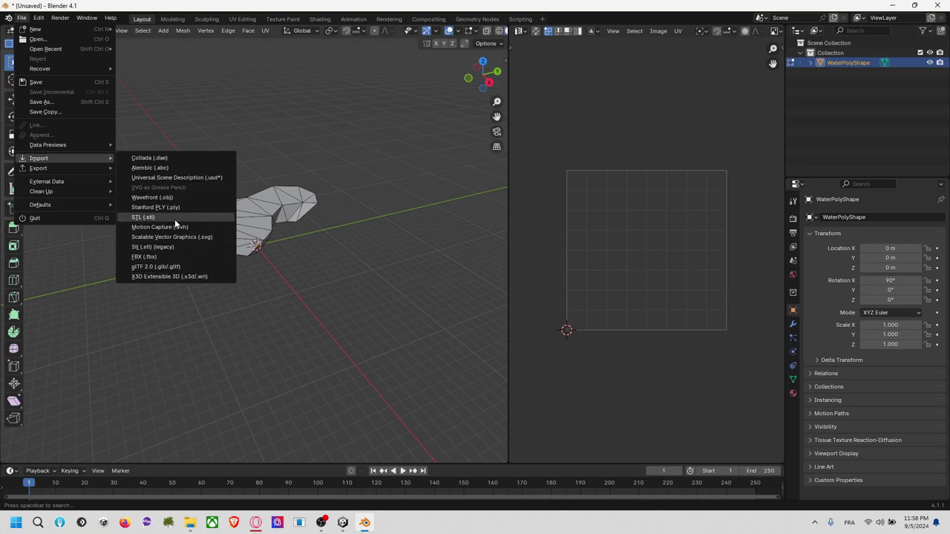
click(175, 198)
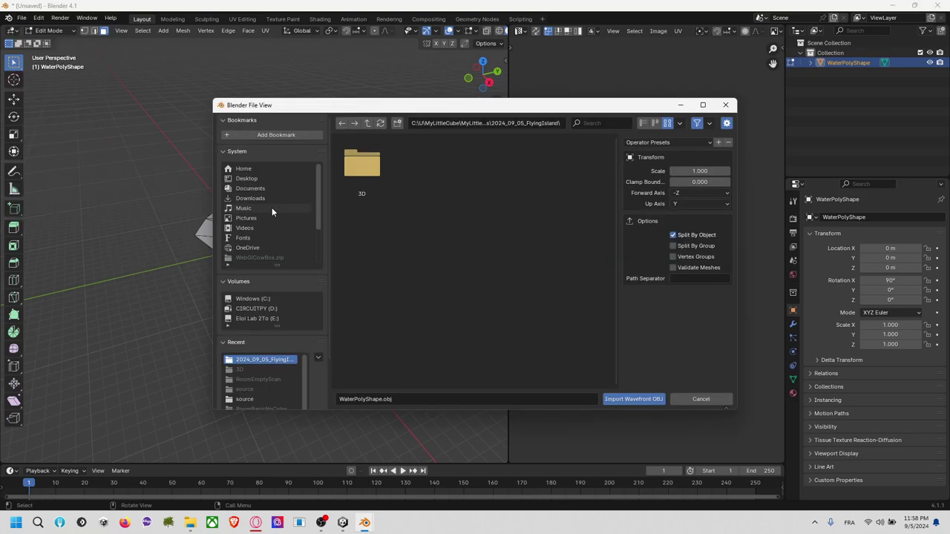
double_click(370, 171)
double_click(417, 167)
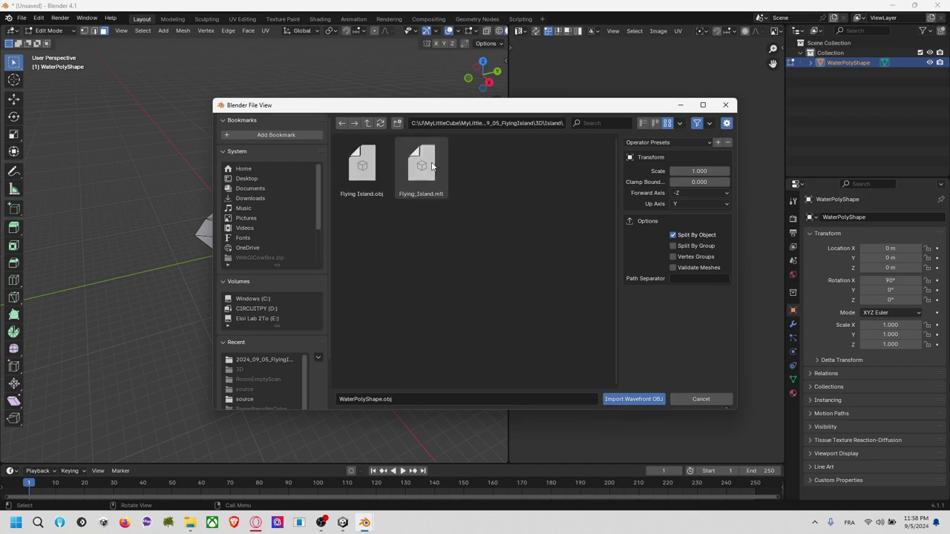
click(375, 171)
click(624, 400)
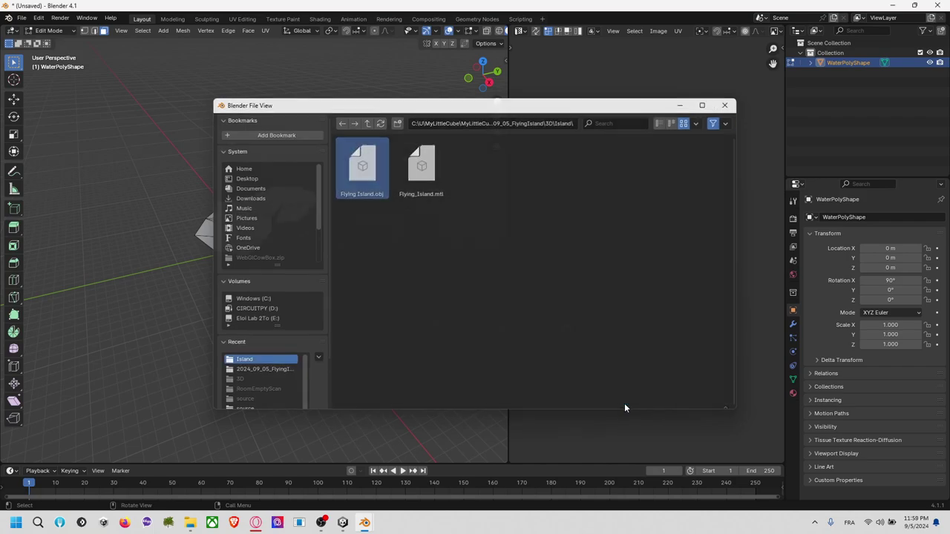
Move WaterPolyShape over the island with the Move tool to about X -10.34 m, Y -10.21 m.
middle_drag(351, 260, 416, 277)
right_click(419, 252)
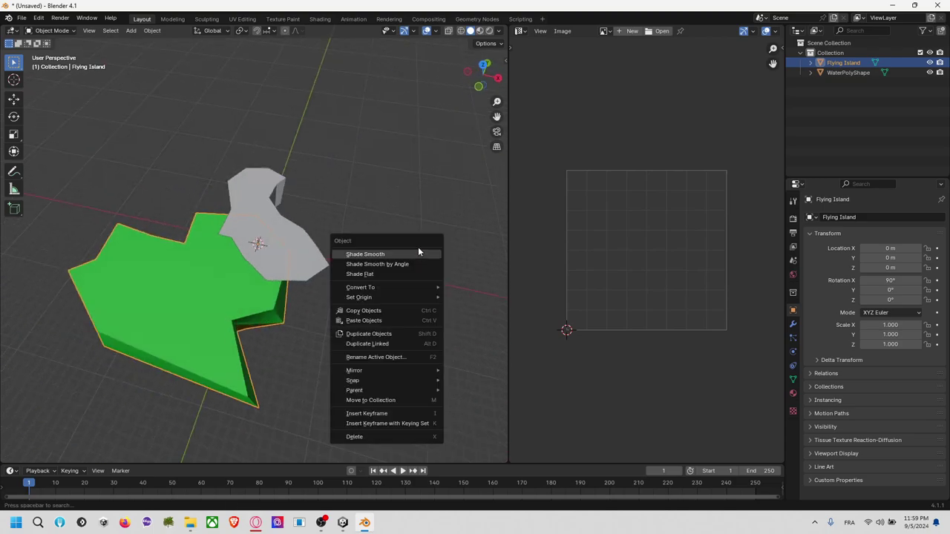
click(412, 196)
right_click(412, 196)
middle_drag(352, 182, 321, 179)
right_click(321, 179)
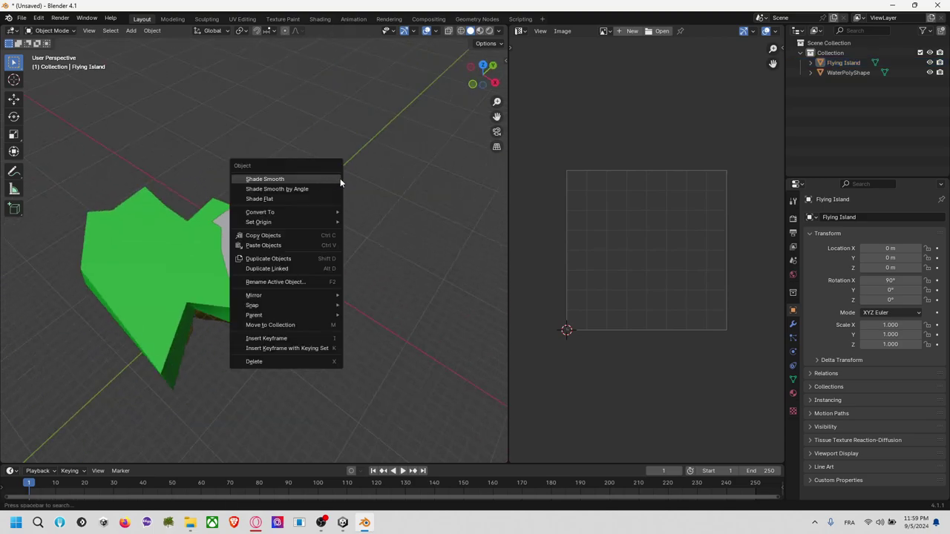
click(288, 198)
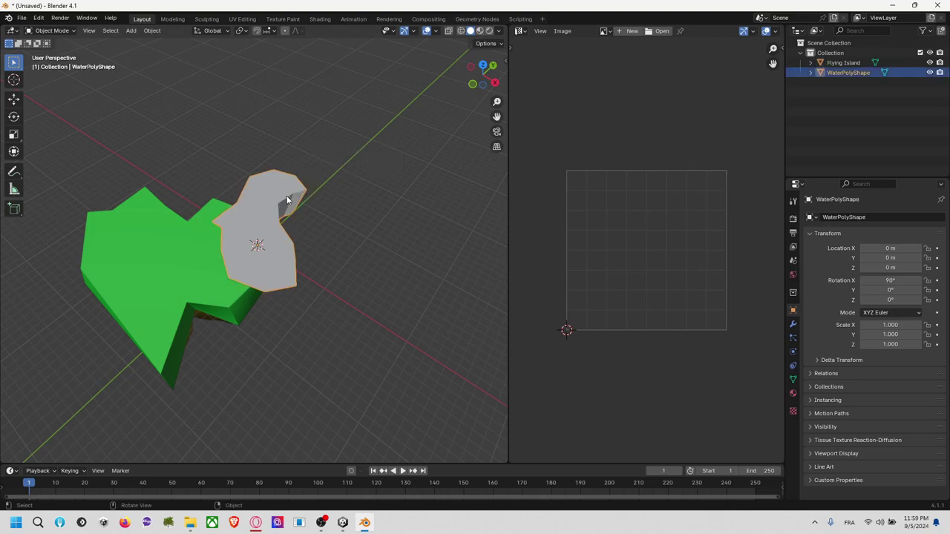
click(14, 99)
drag(282, 230, 192, 268)
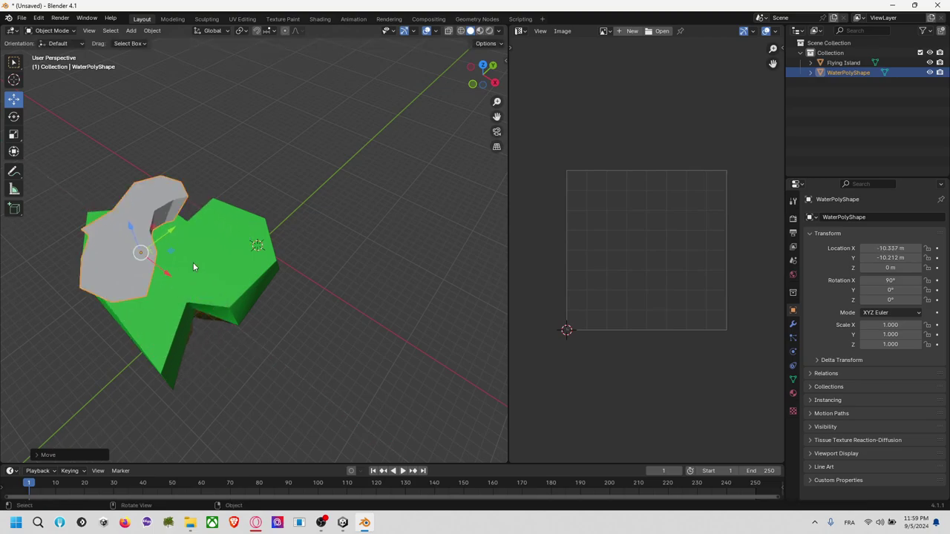
Check the lake's position on the island from above in the Unity scene, and return to Blender.
key(alt+Tab)
key(alt+Tab)
key(alt+Tab)
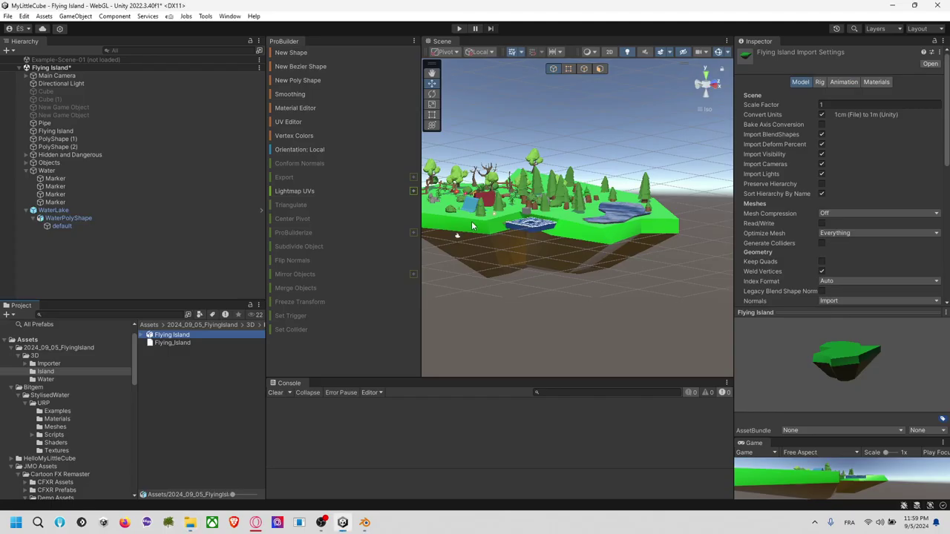
alt+drag(647, 158, 593, 254)
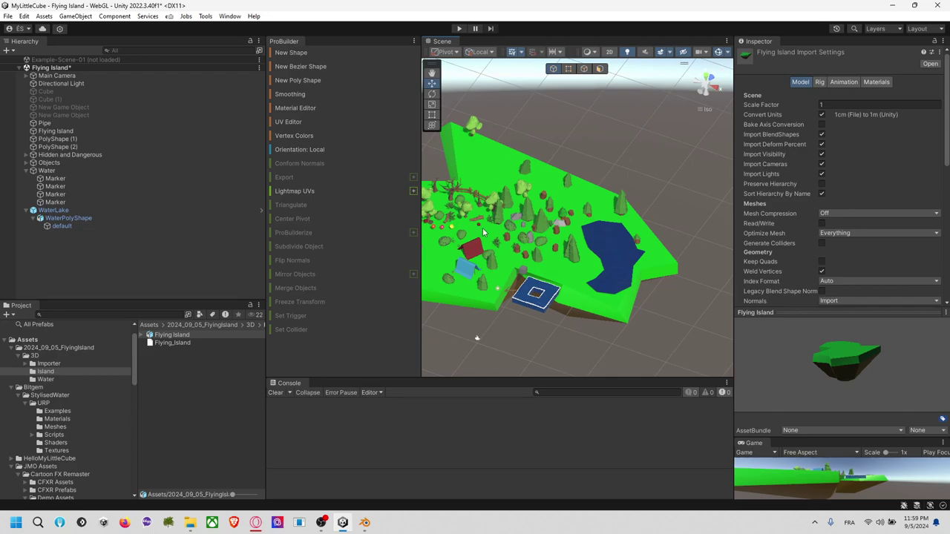
key(alt+Tab)
key(alt+Tab)
key(alt+Tab)
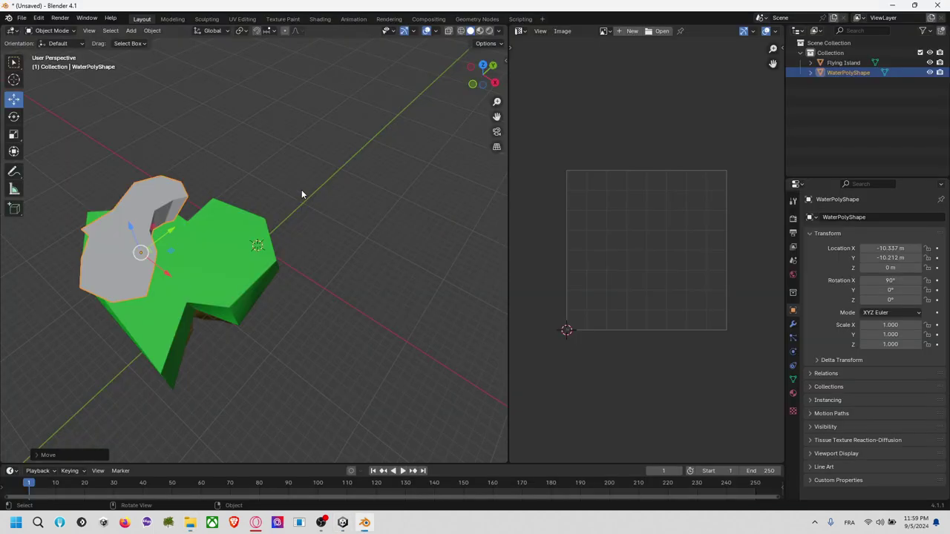
Shift WaterPolyShape to about X -12.23 m and lower it to about Z -2.5 m, into the island's top.
scroll(345, 191, down, 3)
middle_drag(350, 183, 260, 185)
scroll(396, 191, up, 8)
middle_drag(423, 173, 220, 170)
drag(222, 173, 286, 182)
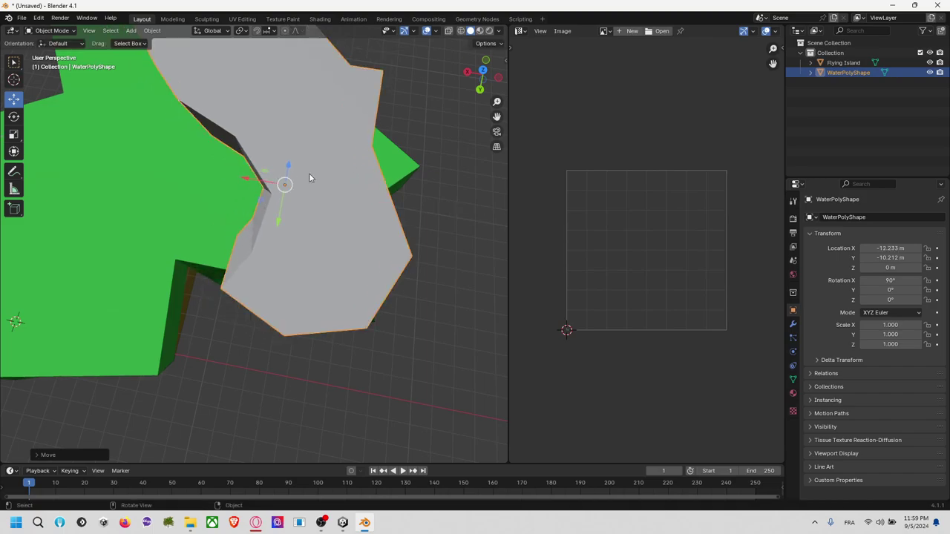
click(498, 78)
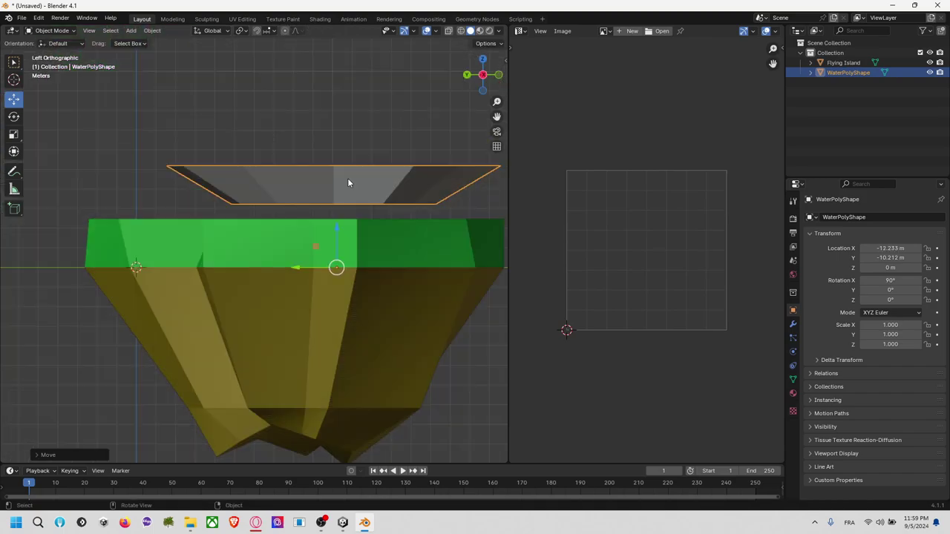
drag(337, 230, 349, 278)
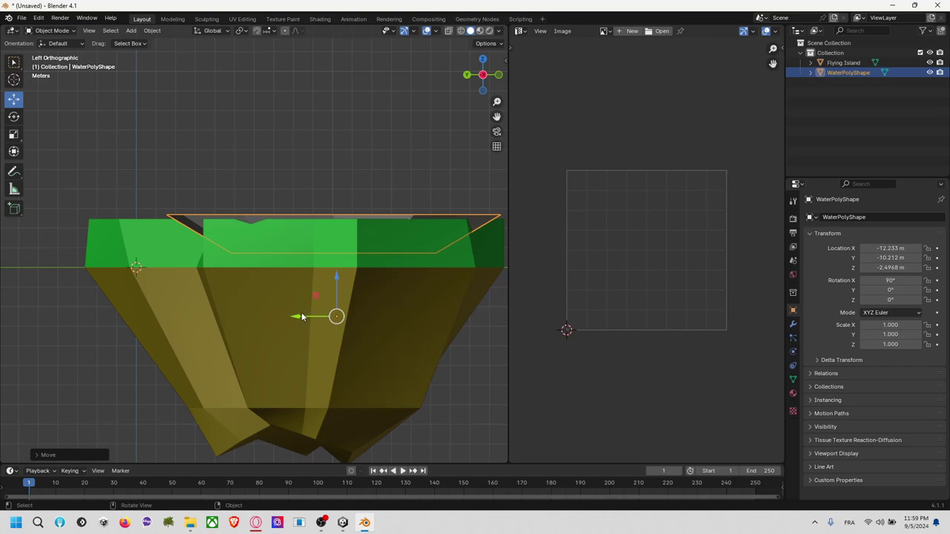
Scale WaterPolyShape down uniformly to about 0.475 so it fits within the island's outline.
middle_drag(388, 147, 358, 222)
key(r)
right_click(296, 287)
key(s)
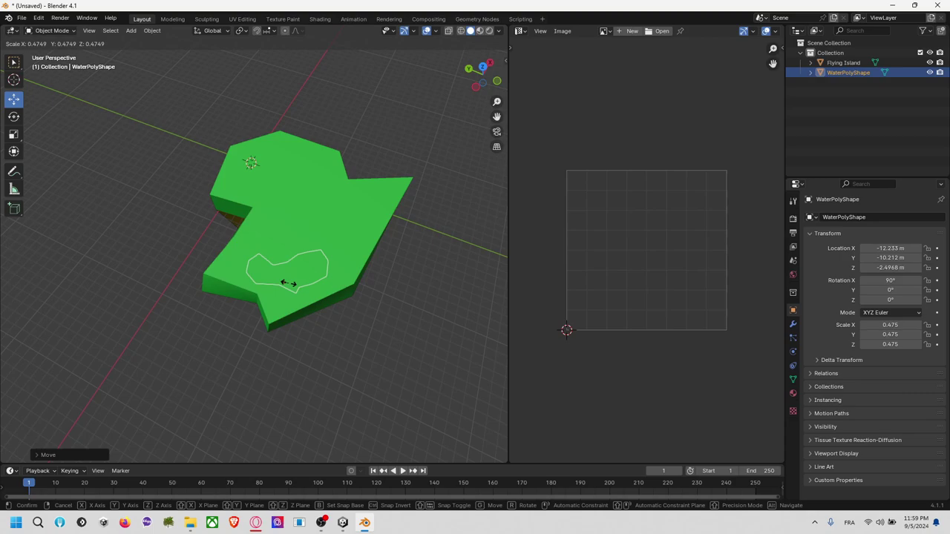
click(284, 278)
Raise the scaled WaterPolyShape to about Z 0.2 m so its top sits at the grass surface.
right_click(296, 268)
middle_drag(296, 269, 294, 249)
drag(294, 249, 304, 211)
right_click(303, 211)
click(383, 173)
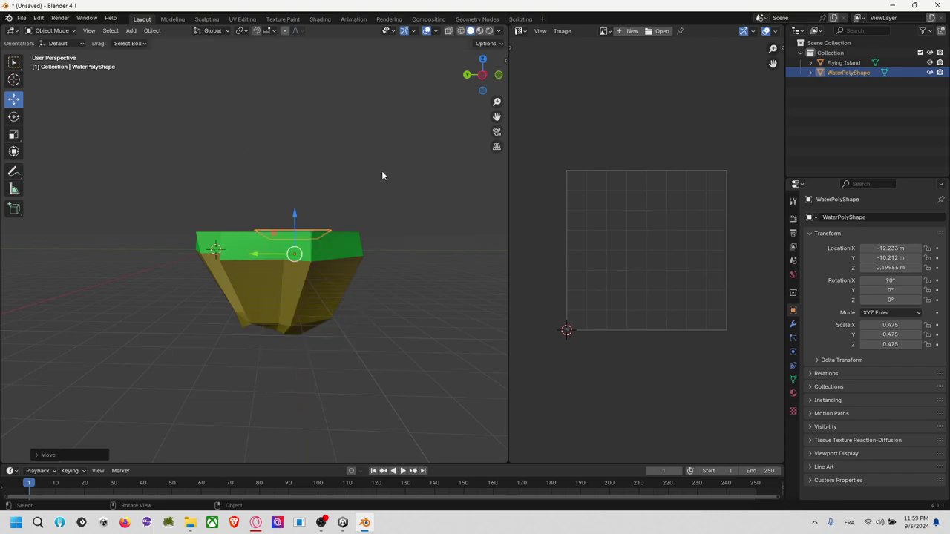
Lower WaterPolyShape slightly to about Z 0.06 m so it is nearly flush with the grass, and deselect it.
scroll(310, 243, up, 6)
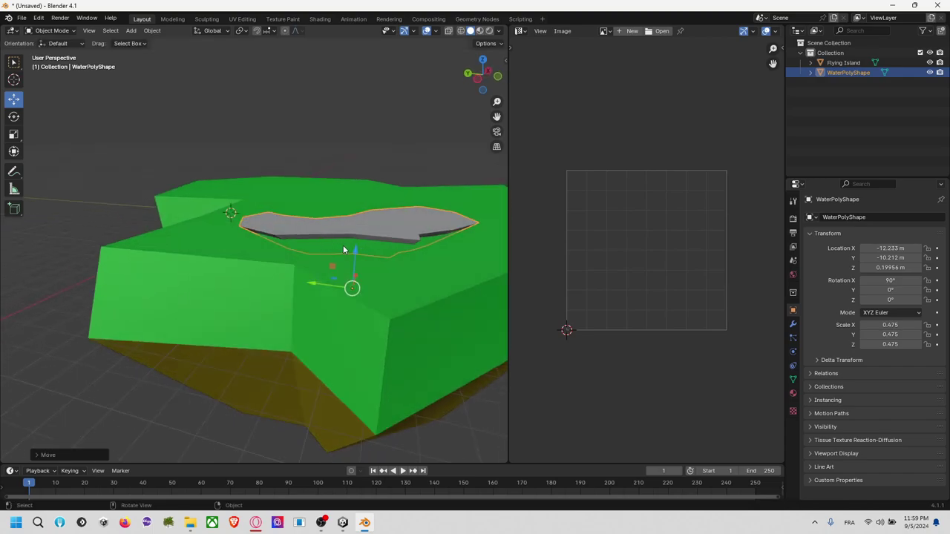
drag(354, 250, 356, 255)
click(355, 261)
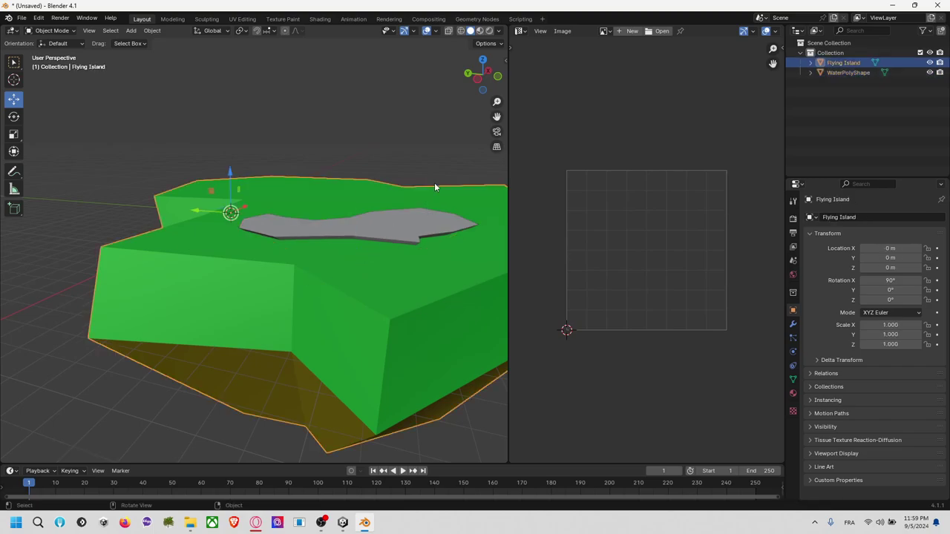
click(417, 172)
right_click(391, 194)
middle_drag(395, 107, 198, 209)
click(197, 210)
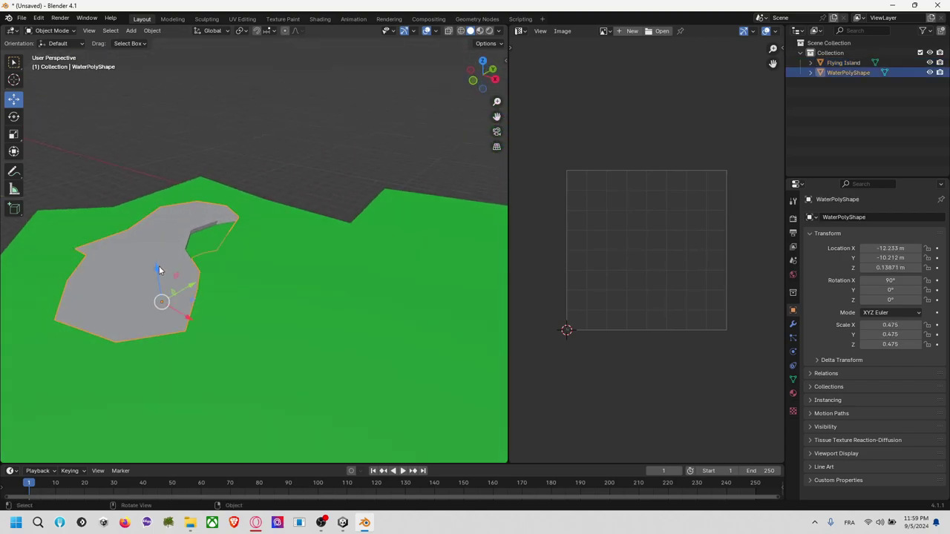
drag(157, 274, 157, 277)
click(314, 181)
Add a Boolean modifier to the Flying Island object.
scroll(313, 184, down, 5)
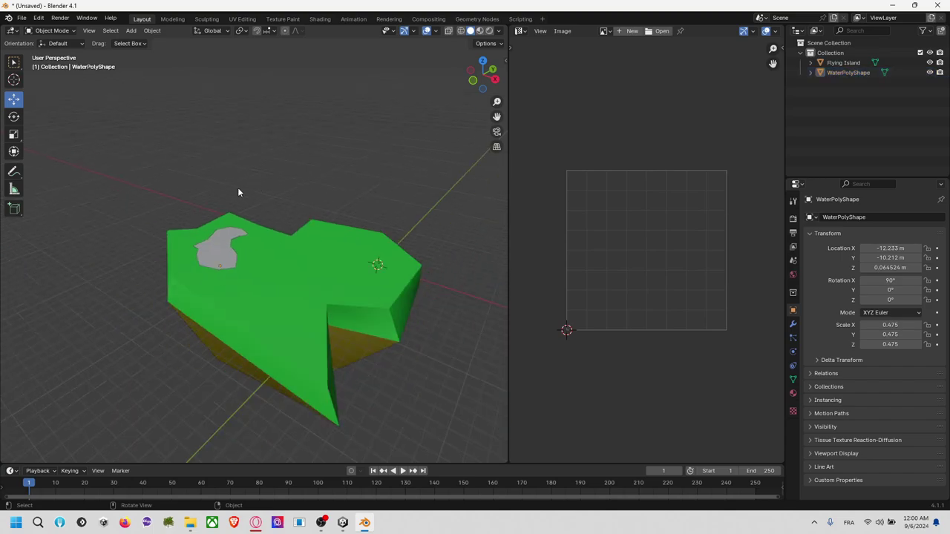
middle_drag(302, 173, 420, 193)
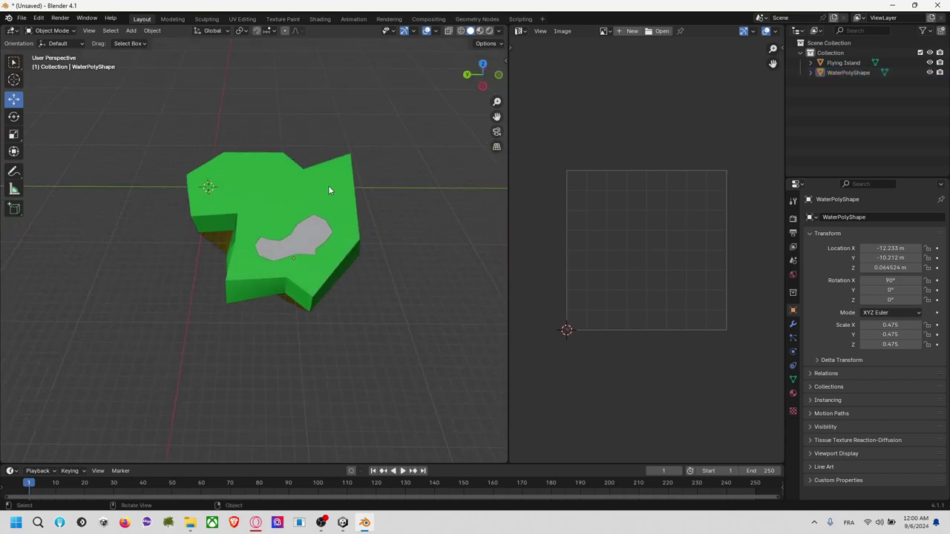
click(239, 178)
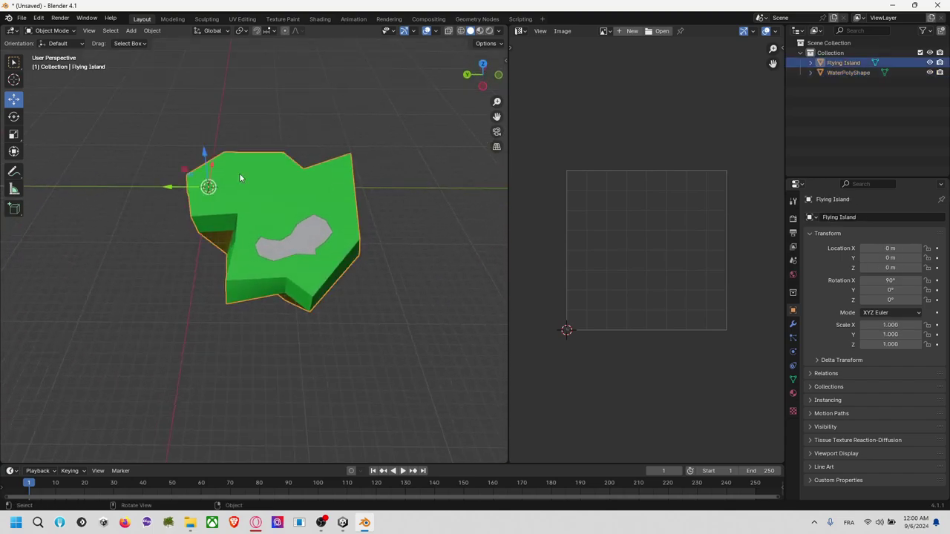
click(792, 323)
click(834, 217)
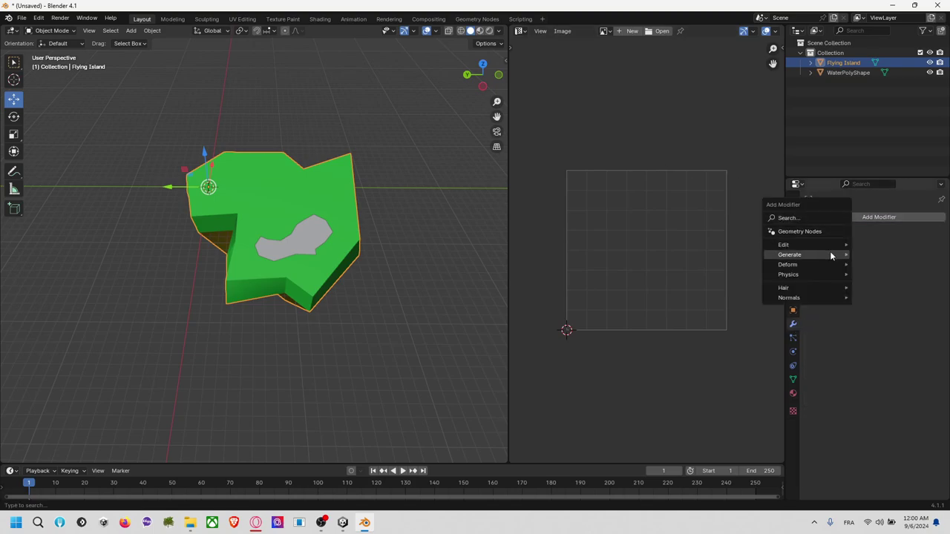
mouse_move(829, 254)
text(dec)
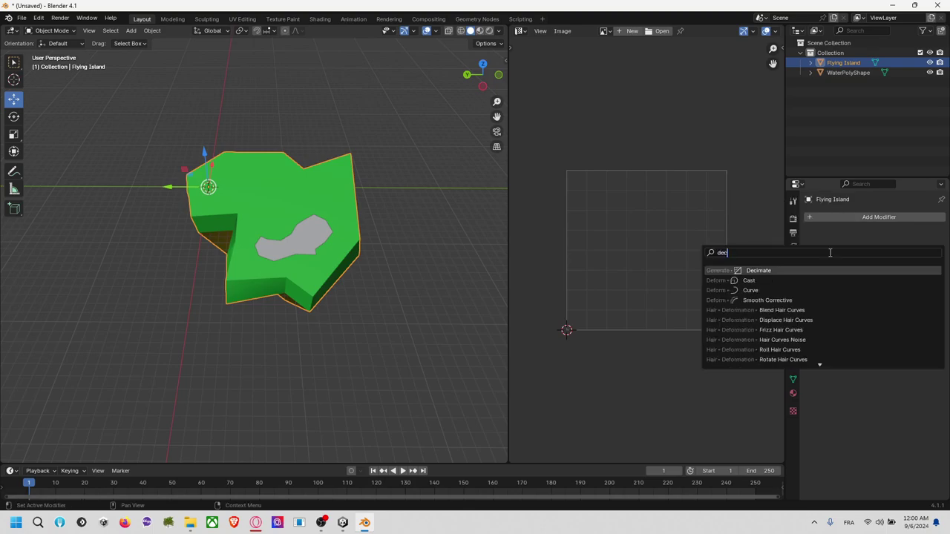
key(BackSpace)
key(BackSpace)
key(BackSpace)
text(bool)
key(Return)
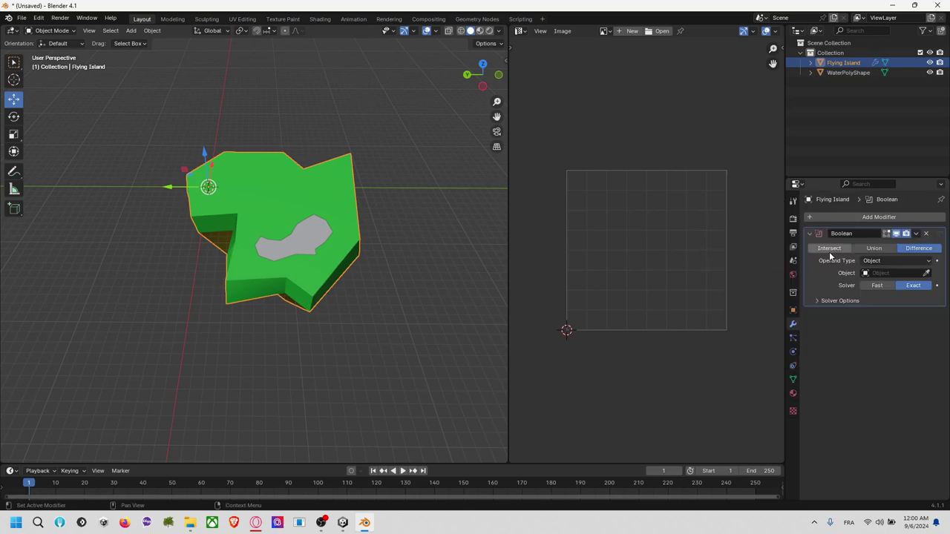
Set WaterPolyShape as the cutting object of the Flying Island's Difference Boolean with the Exact solver, and apply the modifier.
drag(848, 73, 891, 264)
click(922, 261)
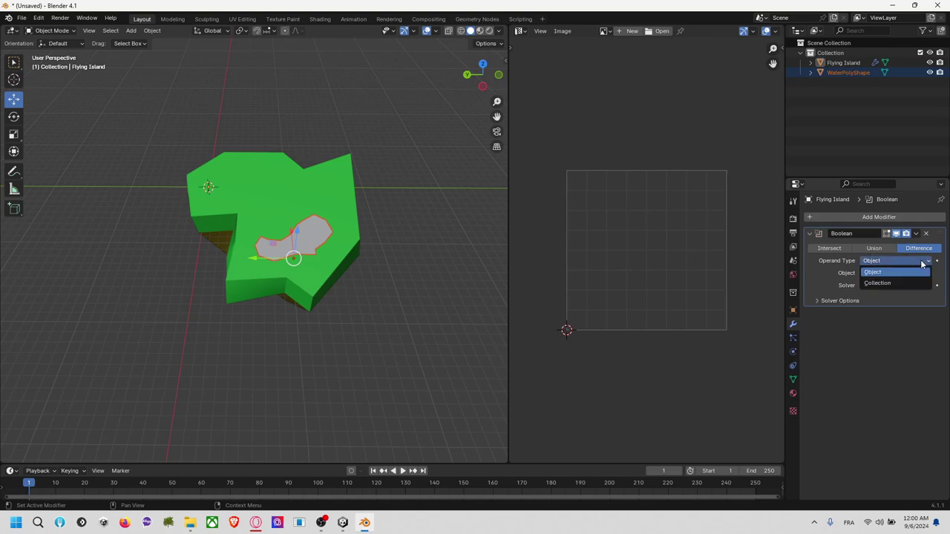
click(912, 277)
click(917, 273)
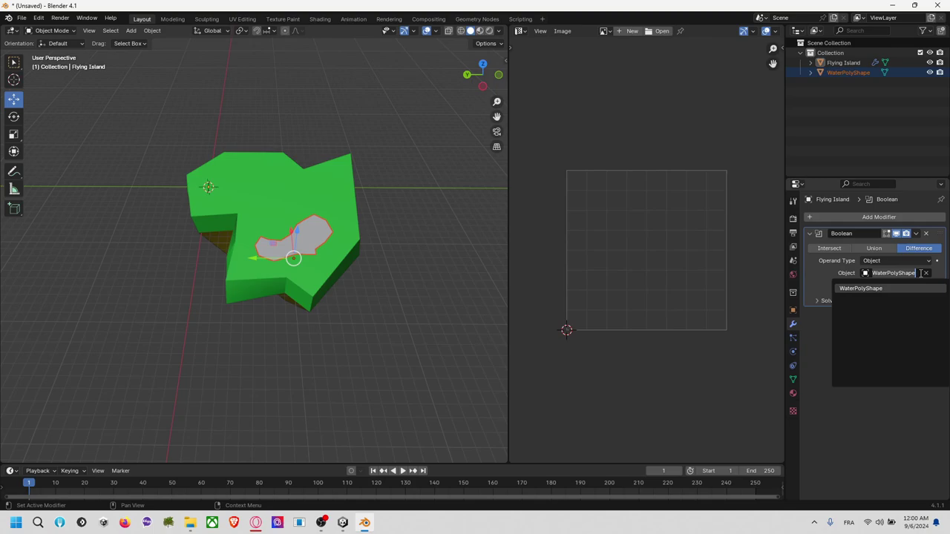
click(883, 391)
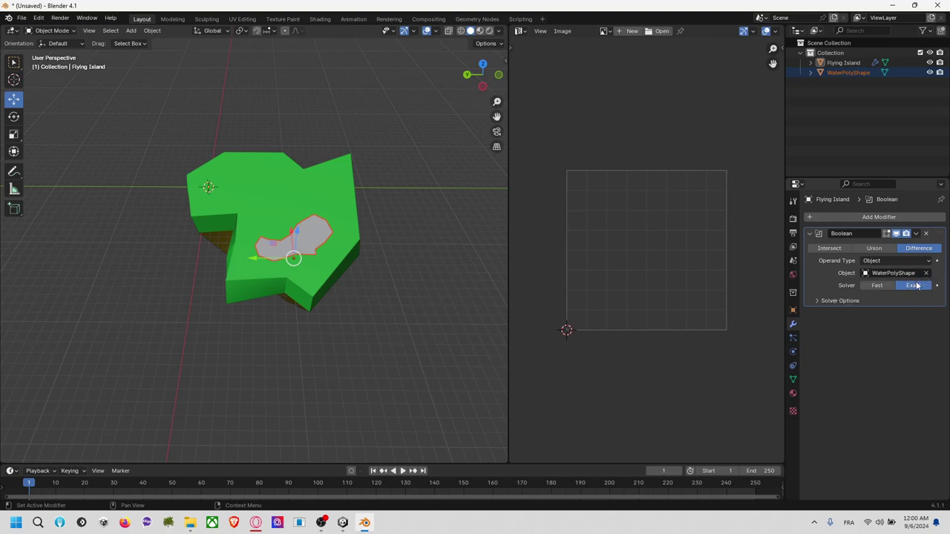
click(823, 301)
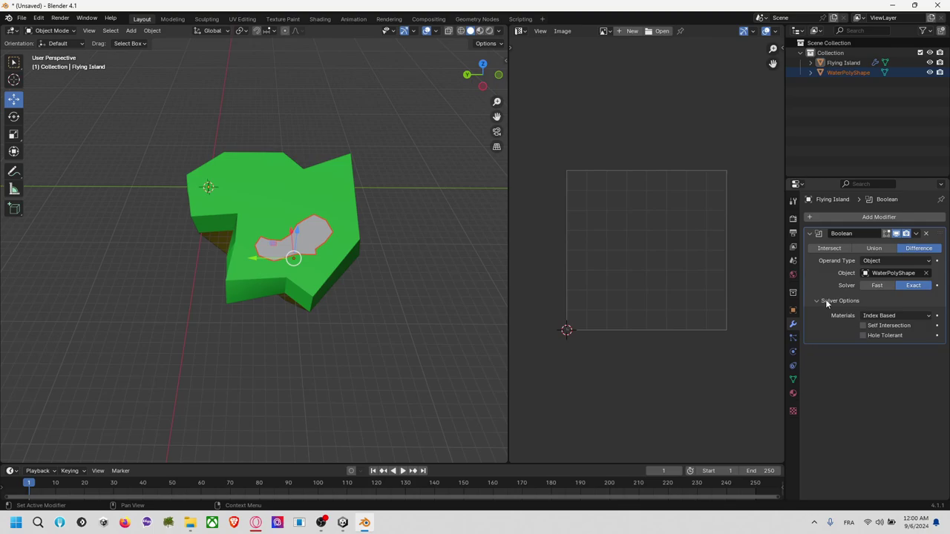
click(916, 234)
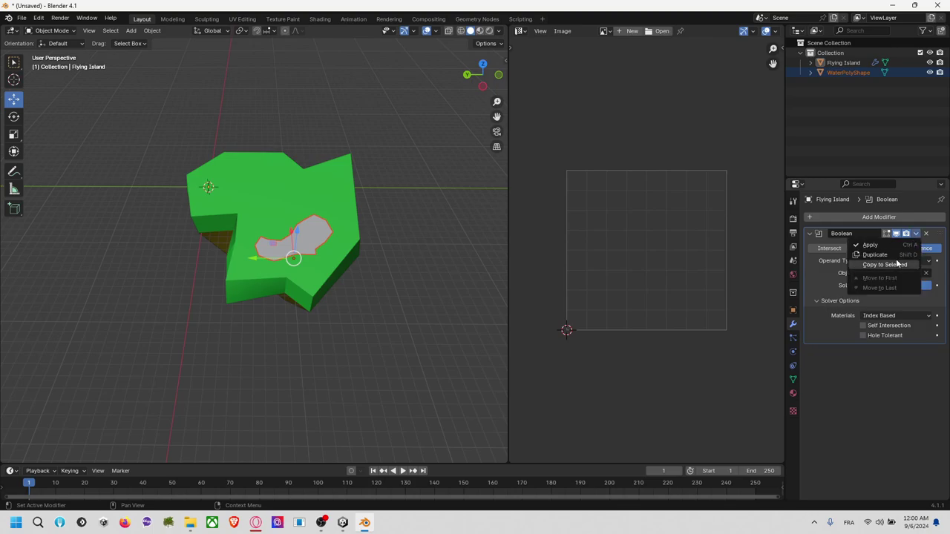
click(897, 246)
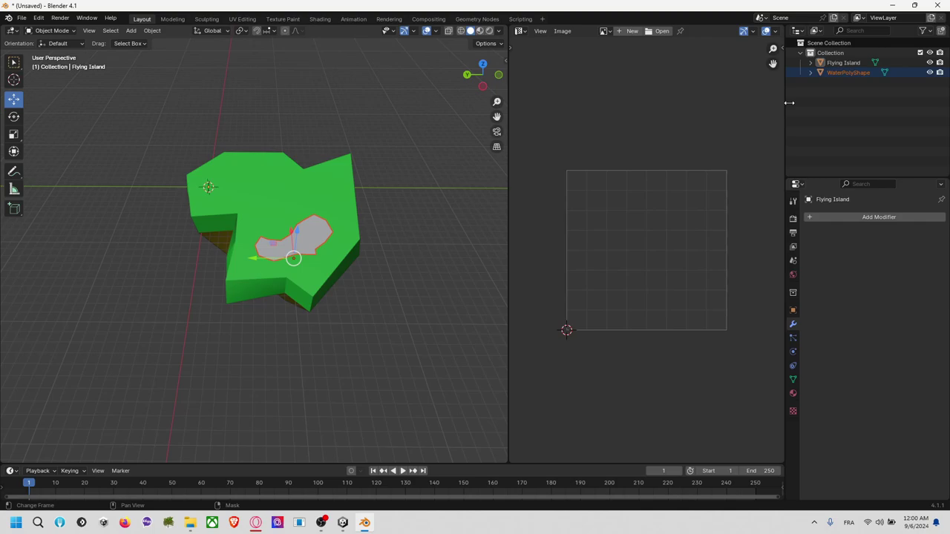
Hide WaterPolyShape temporarily to inspect the lake hollow cut into the island, and show it again.
click(930, 72)
scroll(356, 298, up, 5)
right_click(390, 297)
middle_drag(446, 255, 401, 238)
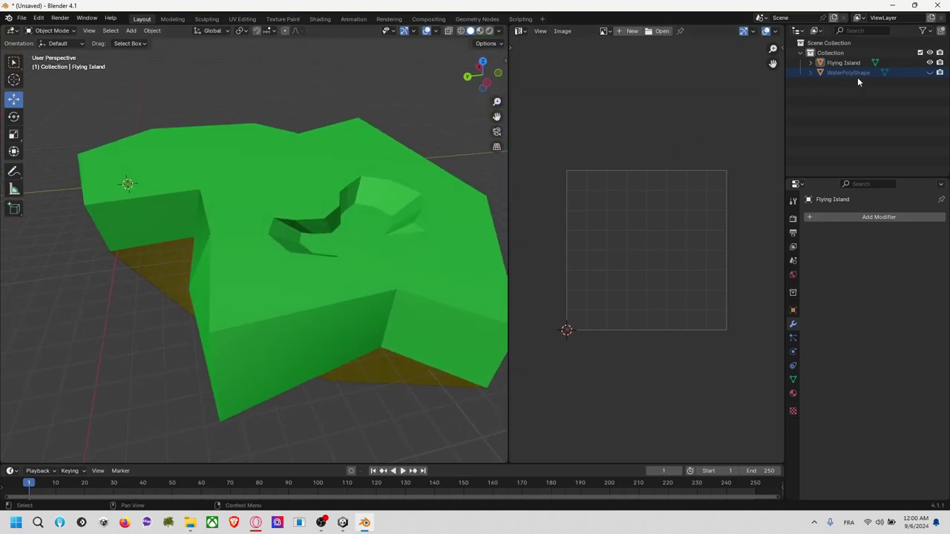
click(929, 72)
Check the material assigned to WaterPolyShape, and deselect the object.
click(422, 220)
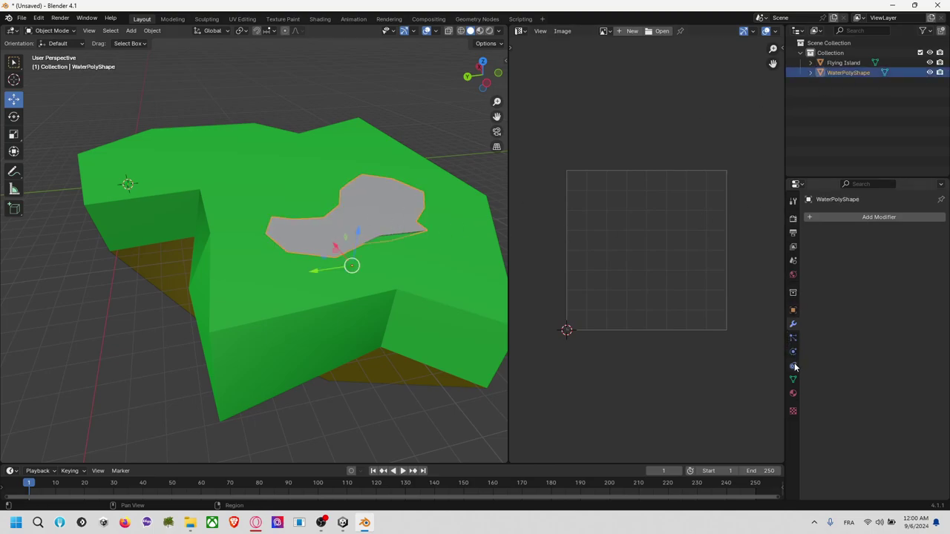
click(794, 395)
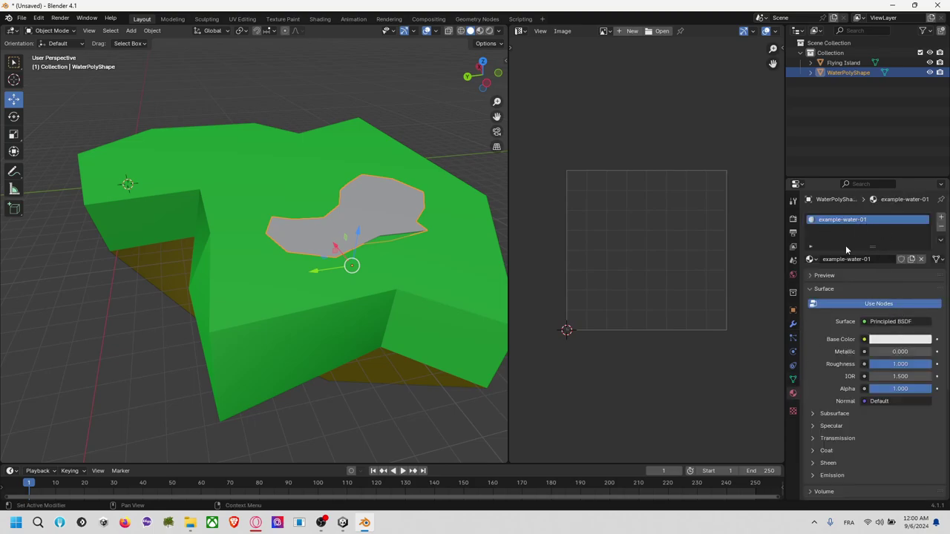
click(438, 124)
middle_drag(438, 124, 376, 157)
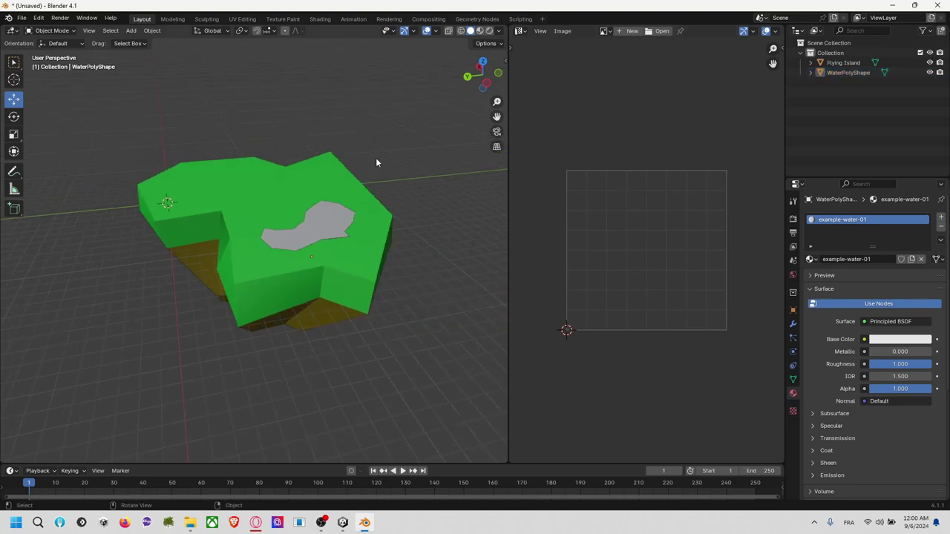
Export the scene as a Wavefront OBJ into the project's 3D/Island folder, overwriting Flying Island.obj.
click(21, 17)
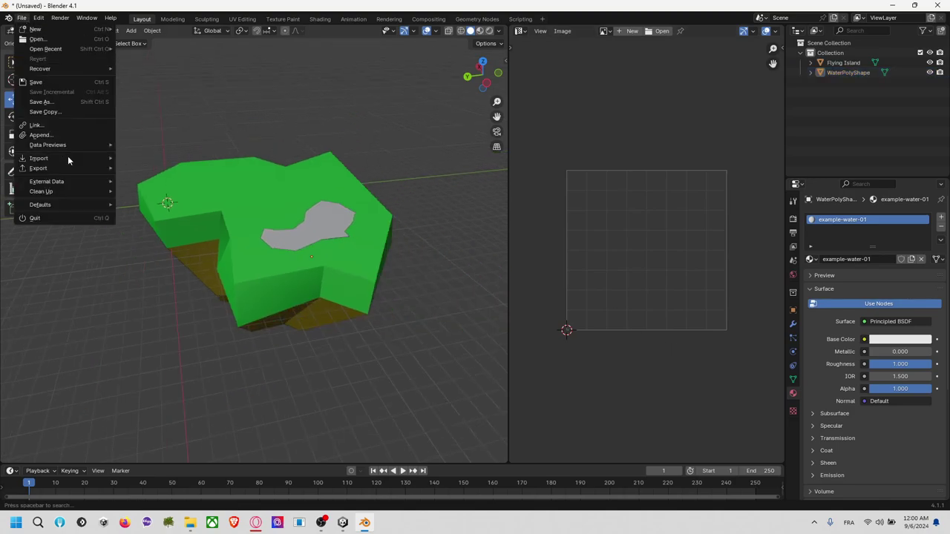
mouse_move(89, 168)
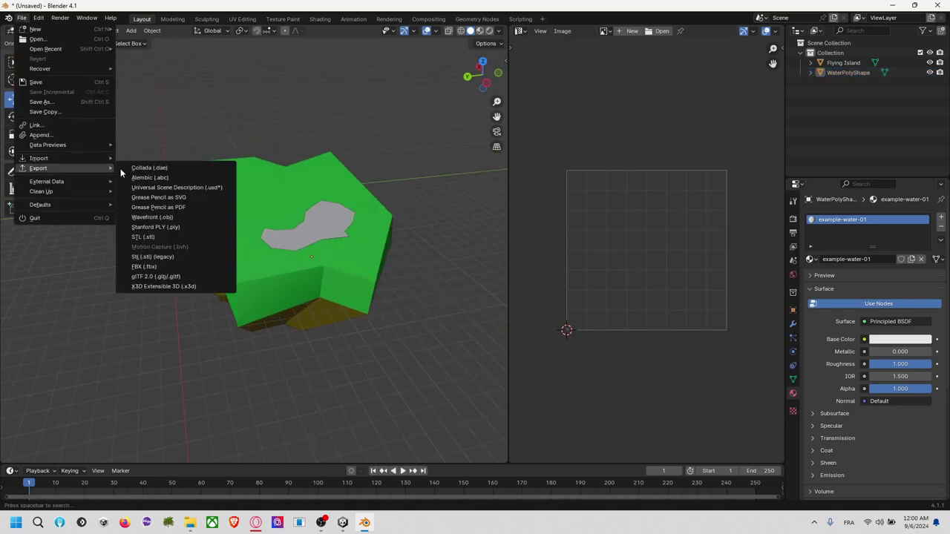
click(192, 215)
double_click(354, 169)
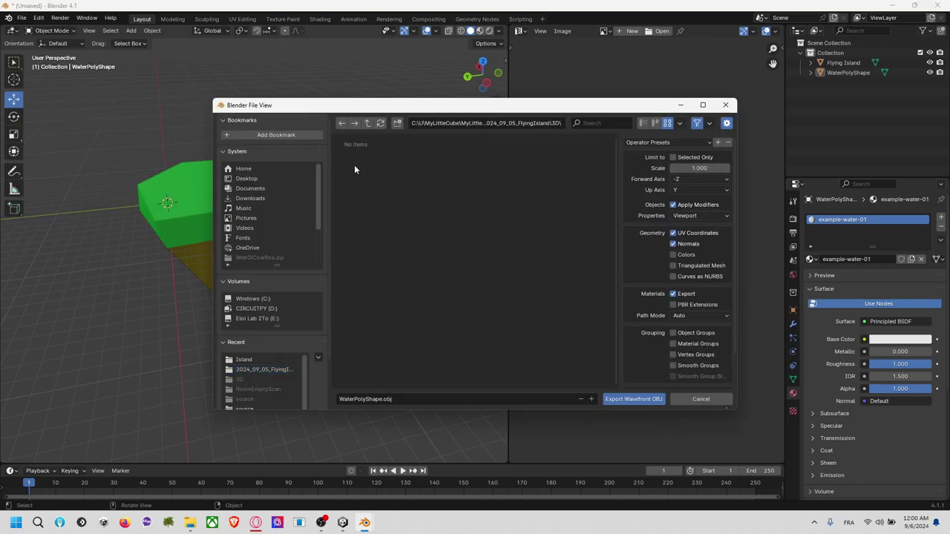
double_click(418, 171)
click(375, 182)
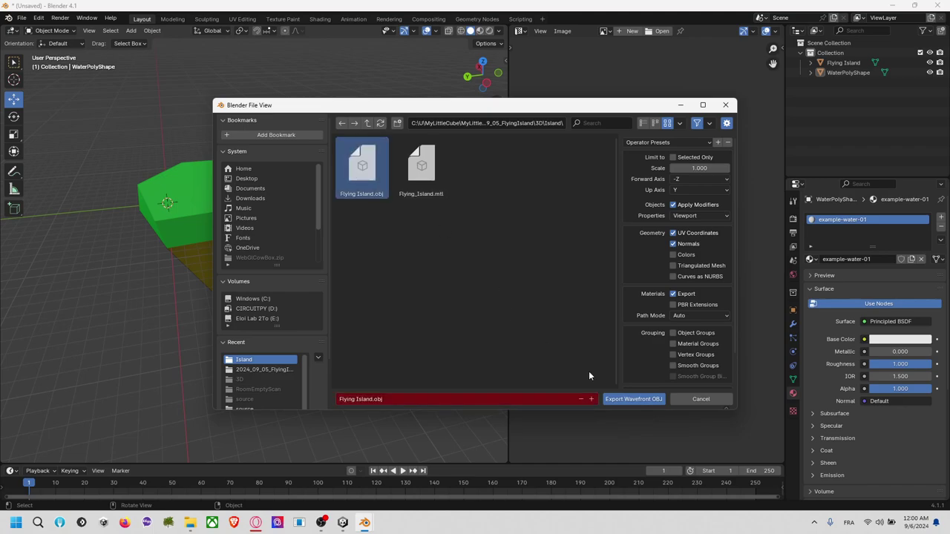
click(632, 399)
Switch to Unity and deactivate the WaterLake object in the Flying Island scene.
key(alt+Tab)
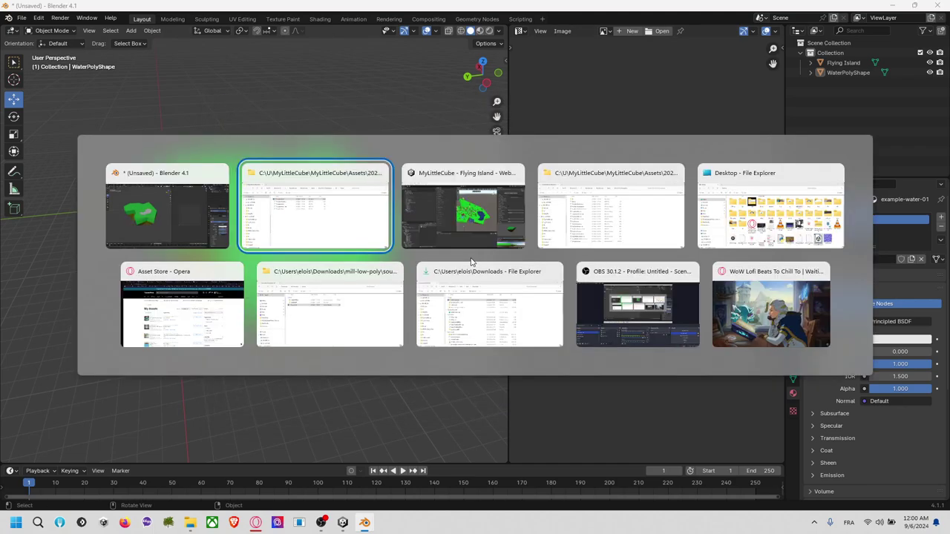
key(alt+Tab)
click(619, 260)
alt+drag(655, 319, 617, 236)
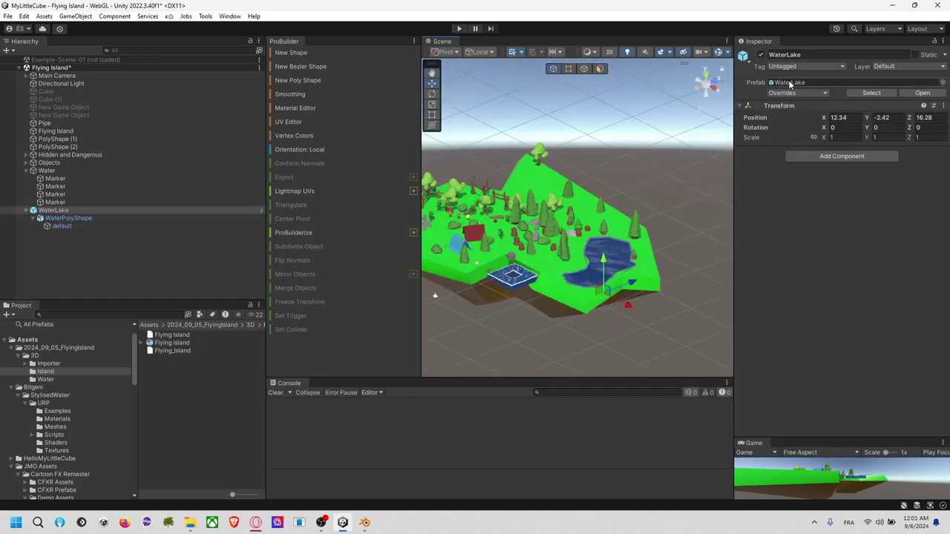
click(761, 54)
Compare the scene's Flying Island object with the Flying Island model asset, examining its import settings and sub-assets.
click(580, 275)
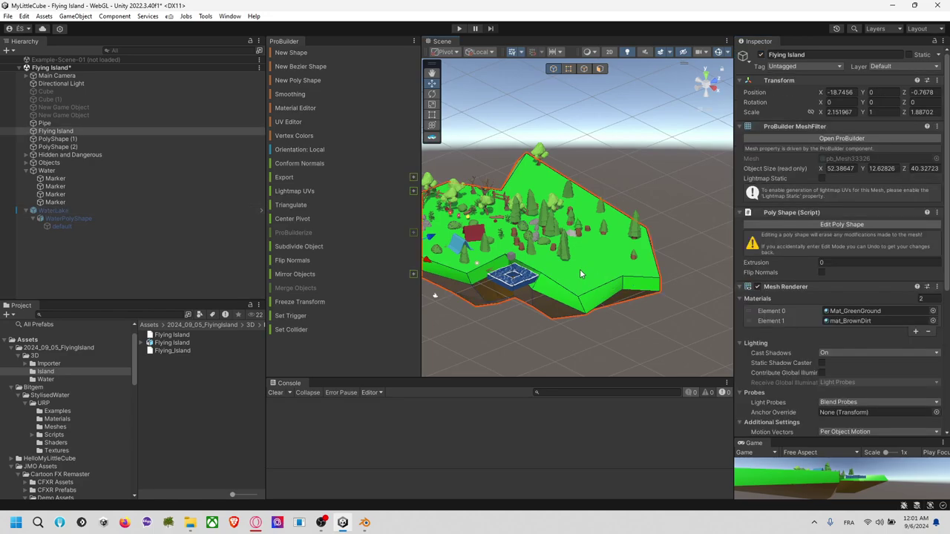
click(63, 138)
click(60, 130)
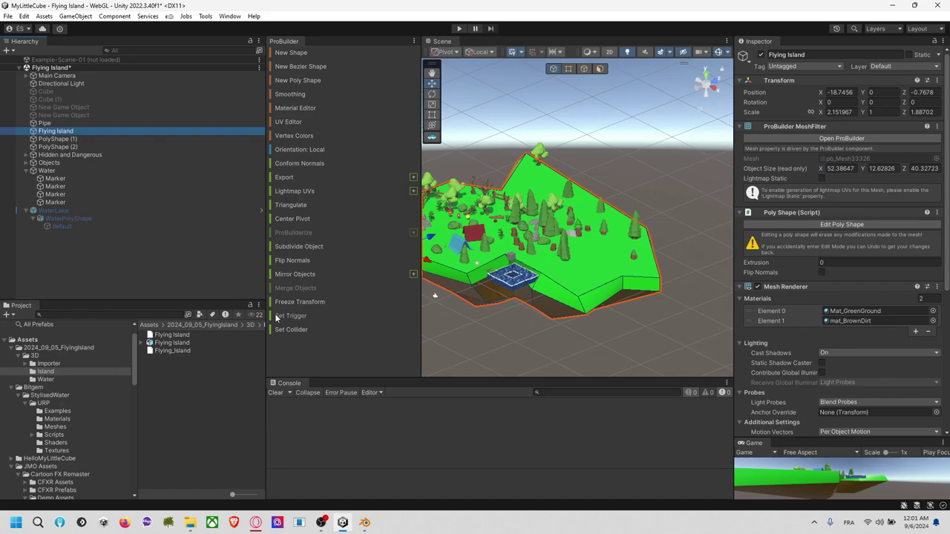
click(165, 345)
click(150, 343)
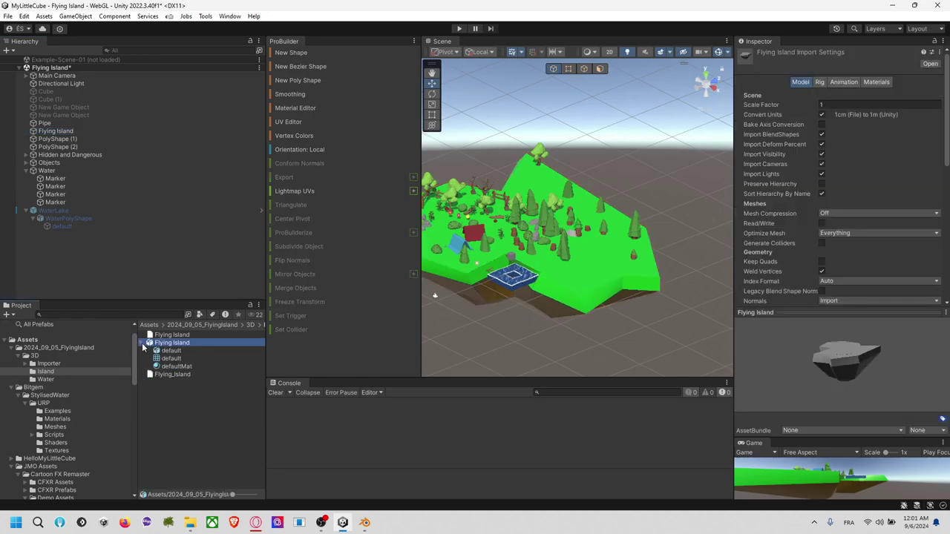
click(173, 351)
click(178, 343)
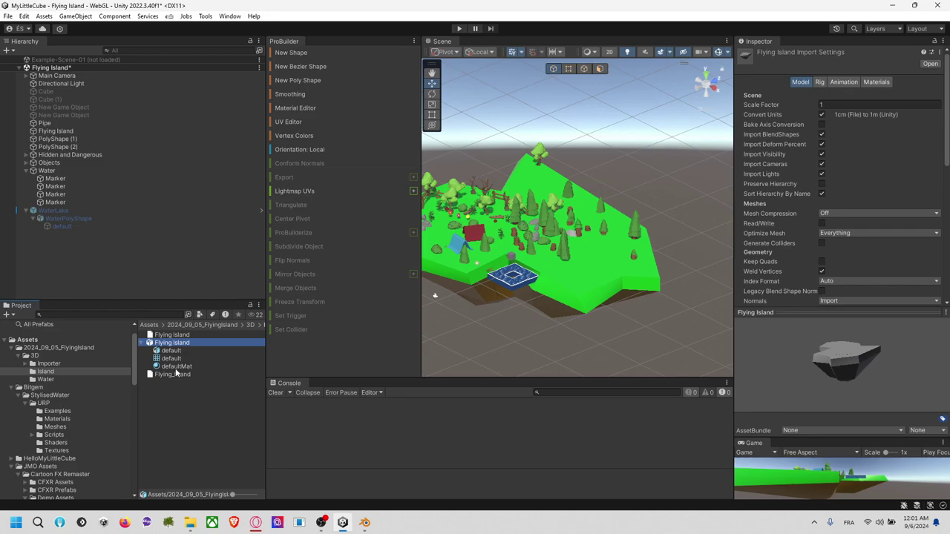
Switch back to Blender and select both Flying Island and WaterPolyShape, with both objects shown.
key(alt+Tab)
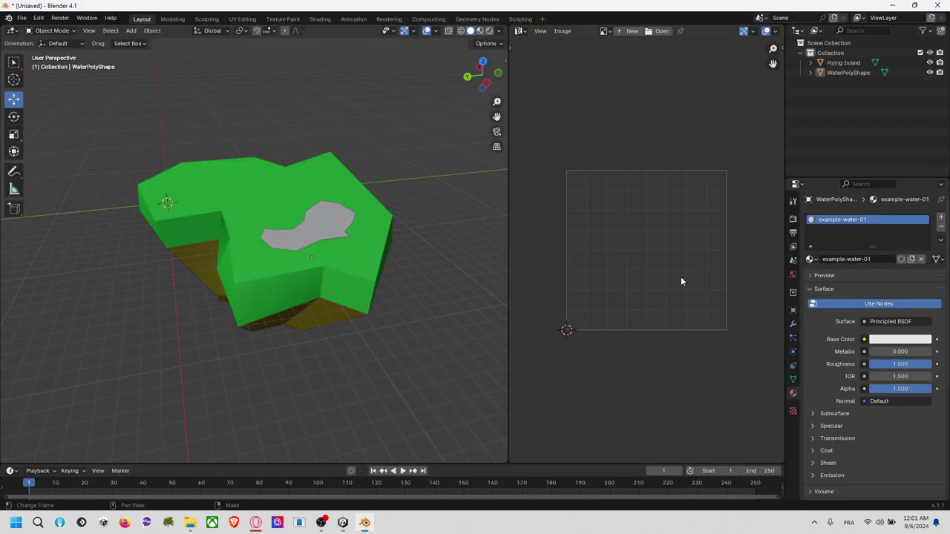
click(328, 222)
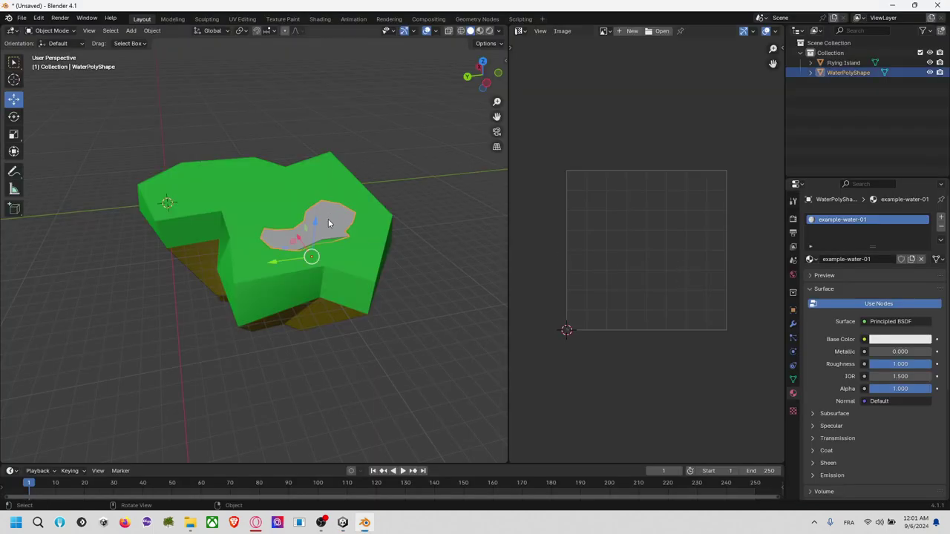
click(928, 73)
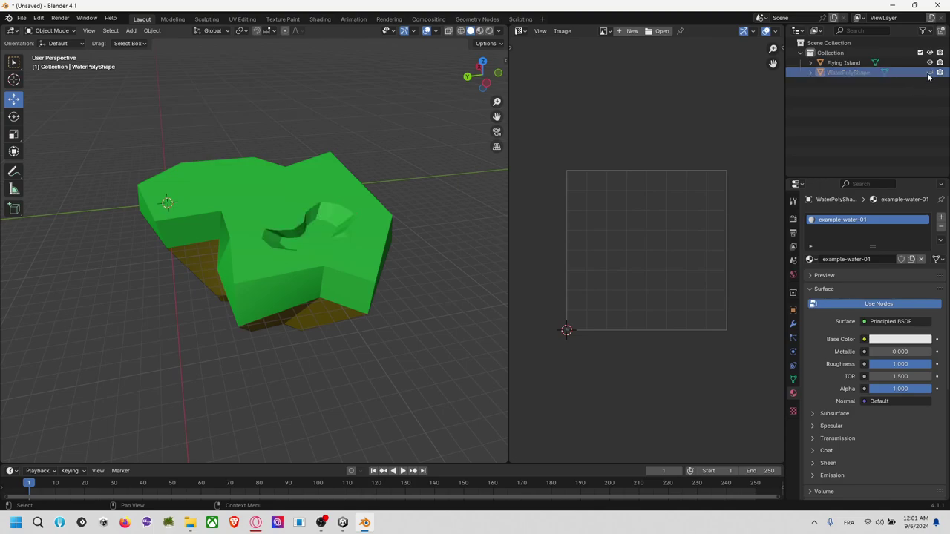
click(838, 63)
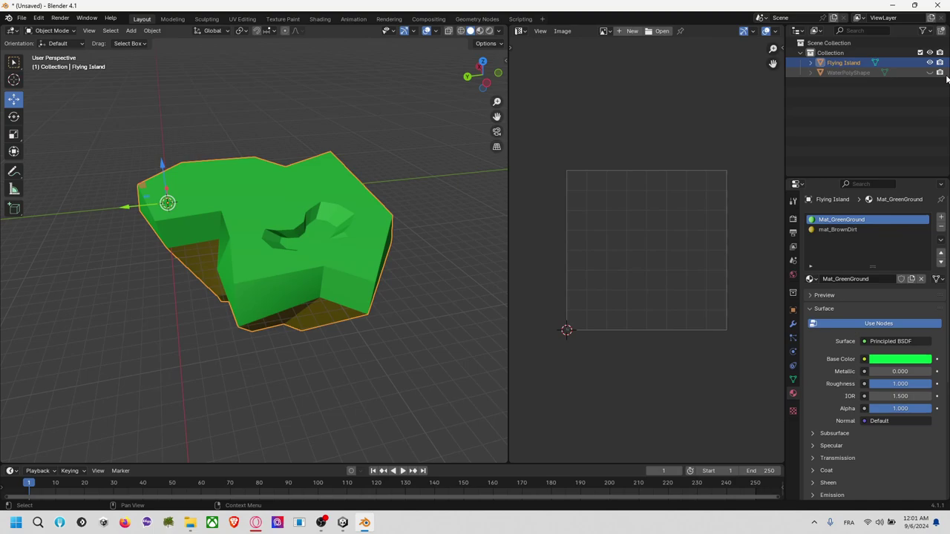
click(929, 73)
ctrl+click(850, 73)
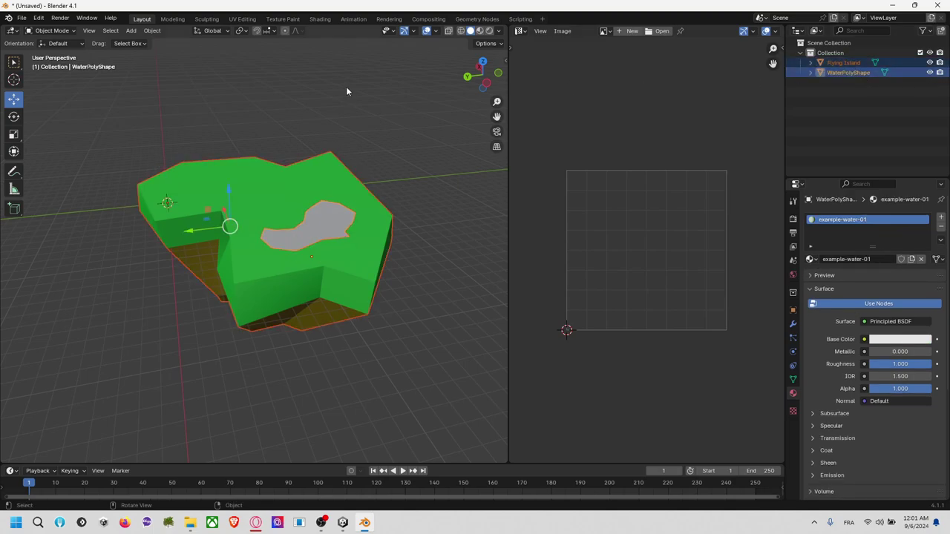
Export only the selected objects as Wavefront OBJ, overwriting Flying Island.obj in the Island folder, and switch to Unity.
click(22, 17)
mouse_move(62, 165)
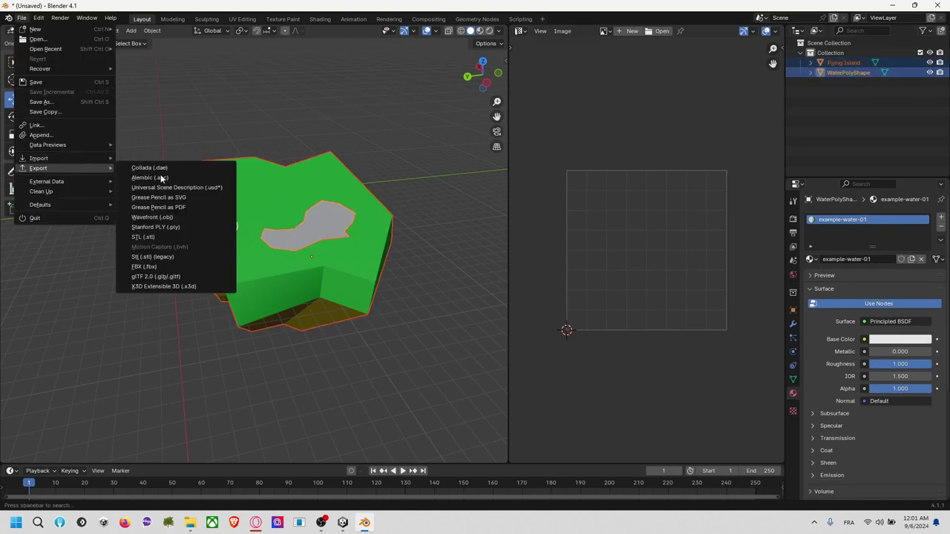
click(177, 216)
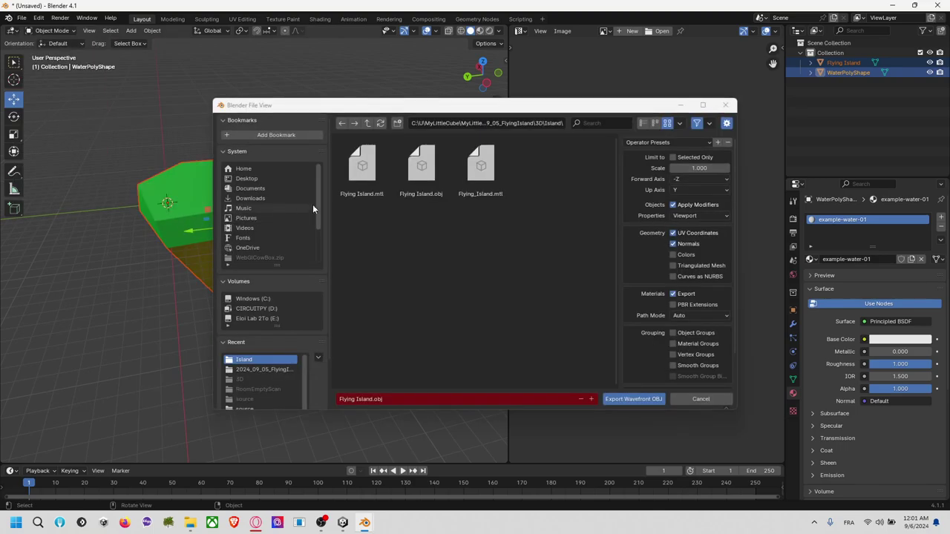
click(430, 178)
click(683, 158)
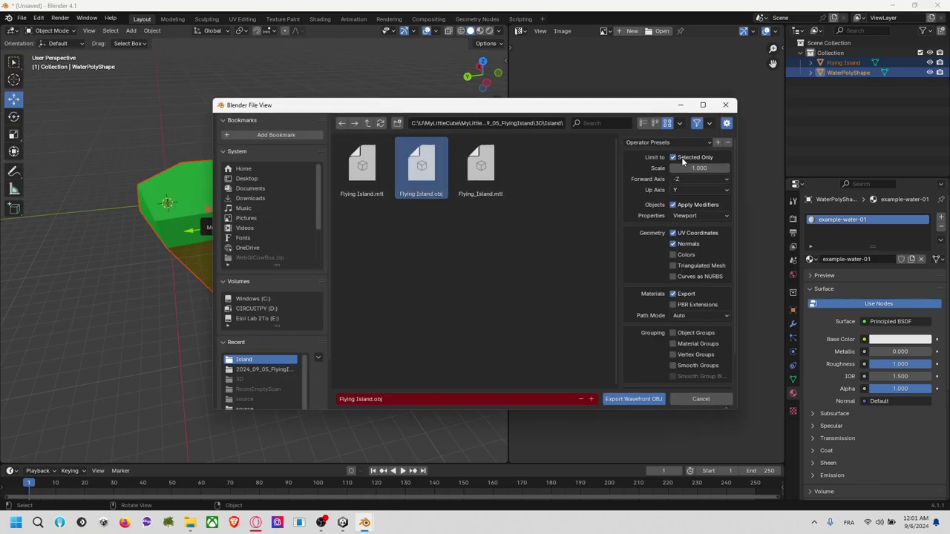
click(635, 399)
key(alt+Tab)
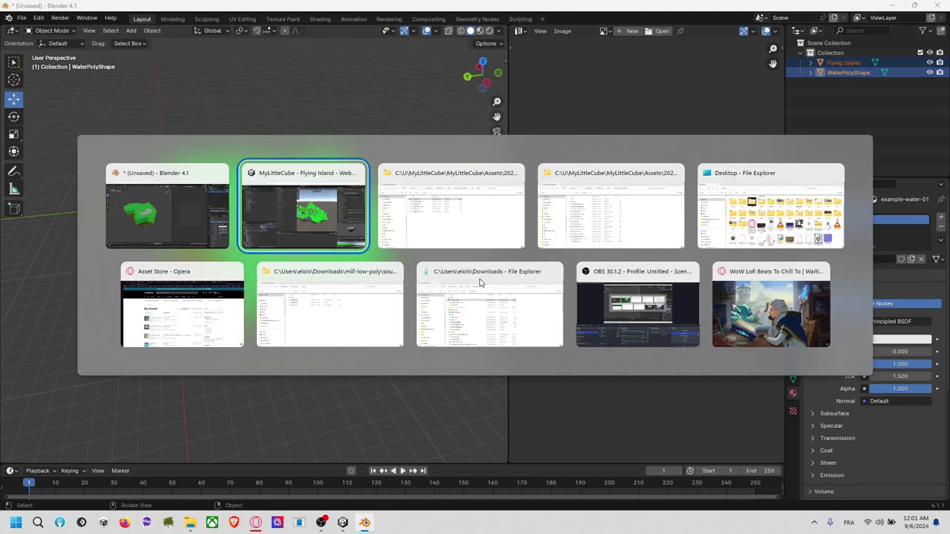
Switch to Unity, try placing the Flying Island model asset in the scene, and undo the placement.
click(609, 279)
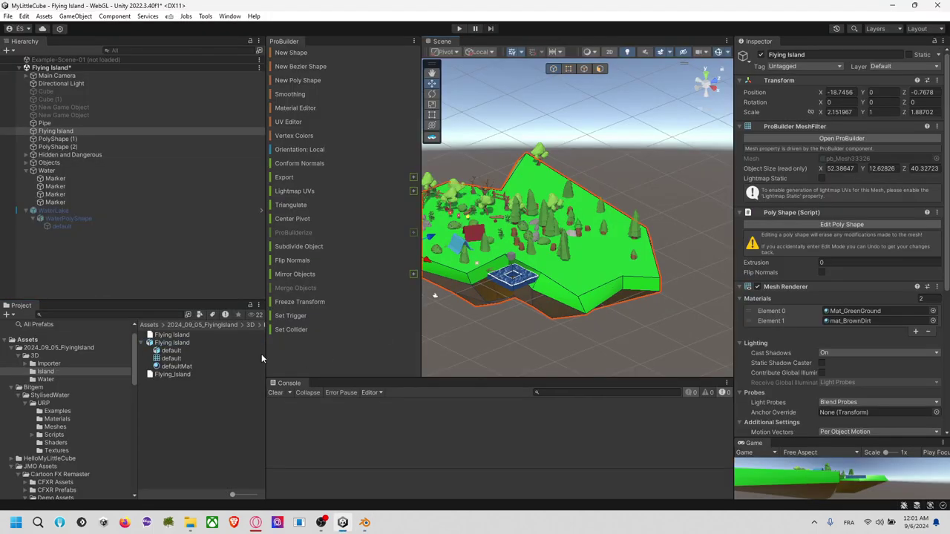
drag(166, 346, 557, 331)
key(ctrl+z)
Refresh the Island folder's assets and examine the Flying Island model with its default mesh and defaultMat sub-assets.
click(179, 343)
click(74, 358)
click(68, 373)
right_click(184, 343)
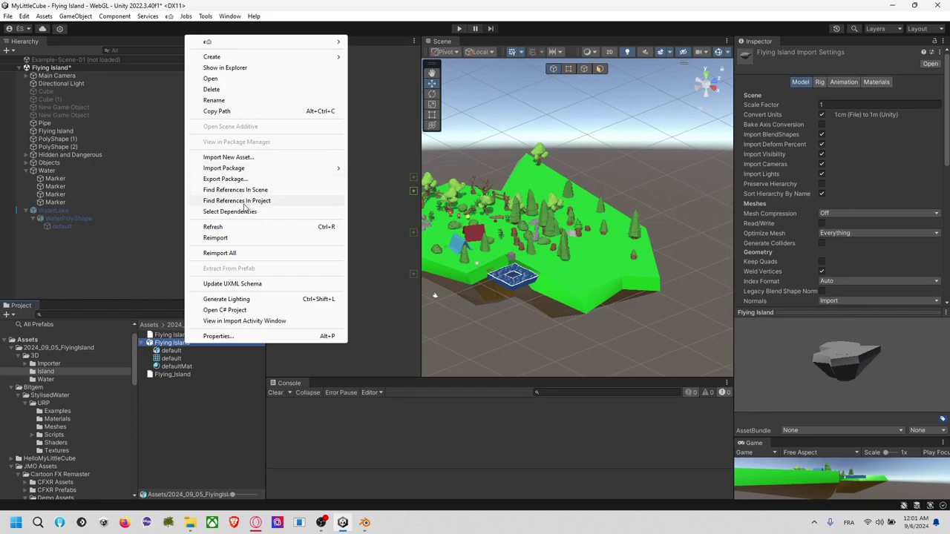
click(238, 225)
click(198, 350)
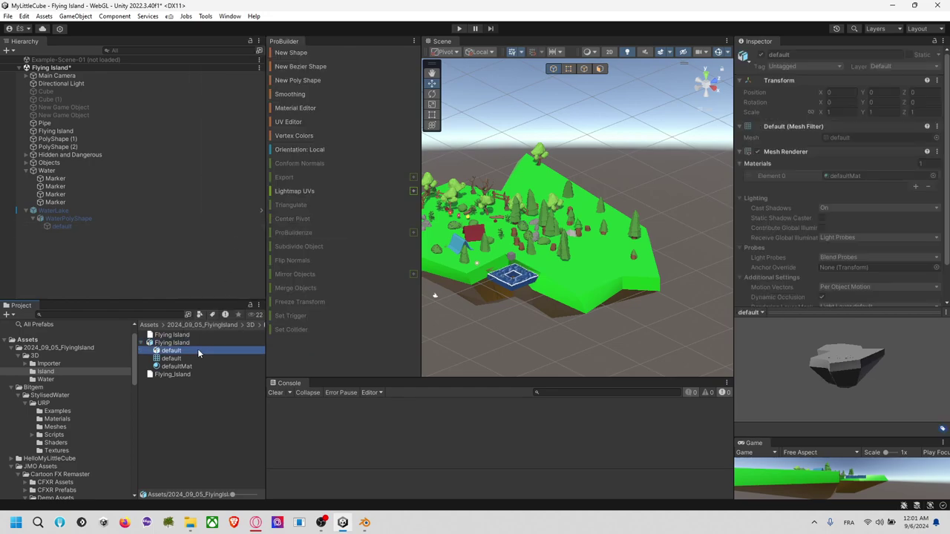
click(182, 366)
click(182, 359)
click(187, 343)
click(204, 336)
click(198, 345)
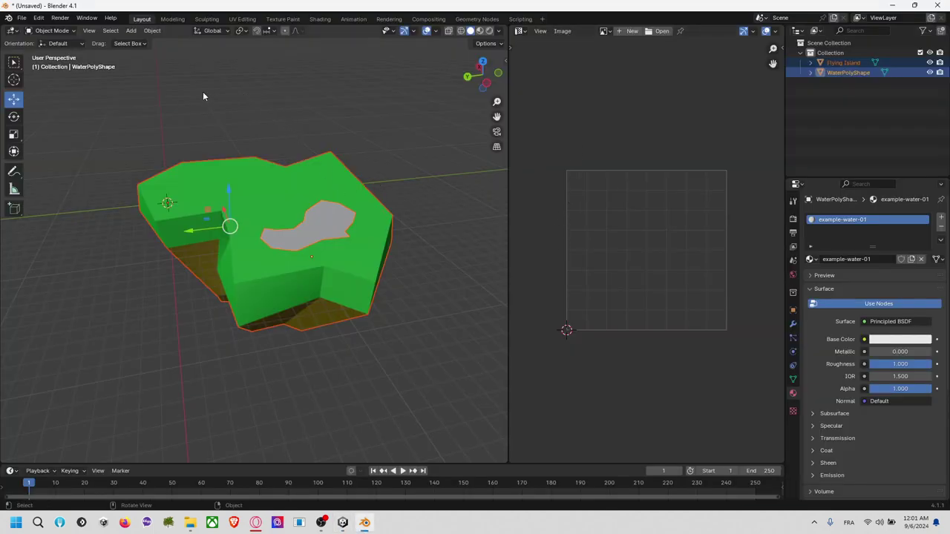
Switch to Blender, export the scene as FBX named FlyingIsland into the project's 3D folder, and return to Unity.
click(21, 17)
mouse_move(67, 166)
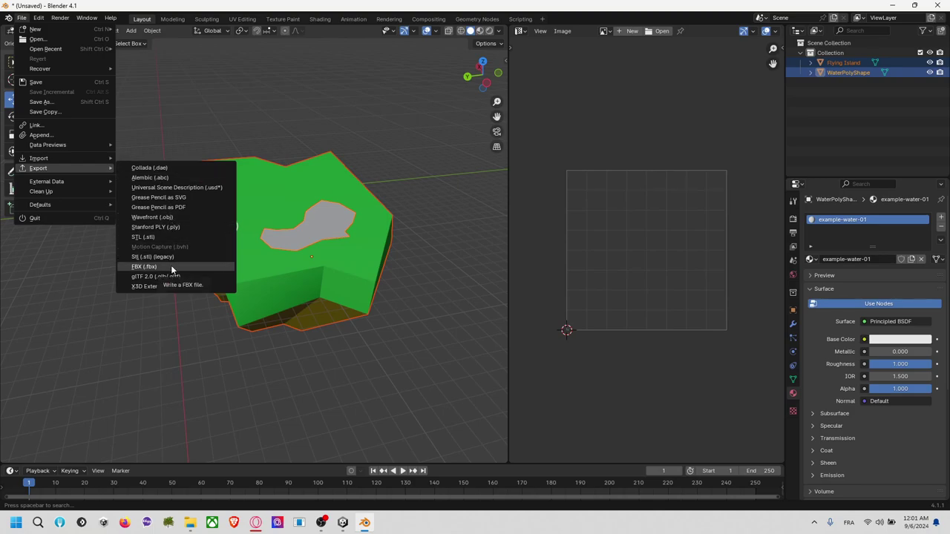
click(171, 266)
click(508, 123)
key(ctrl+v)
key(Return)
double_click(378, 179)
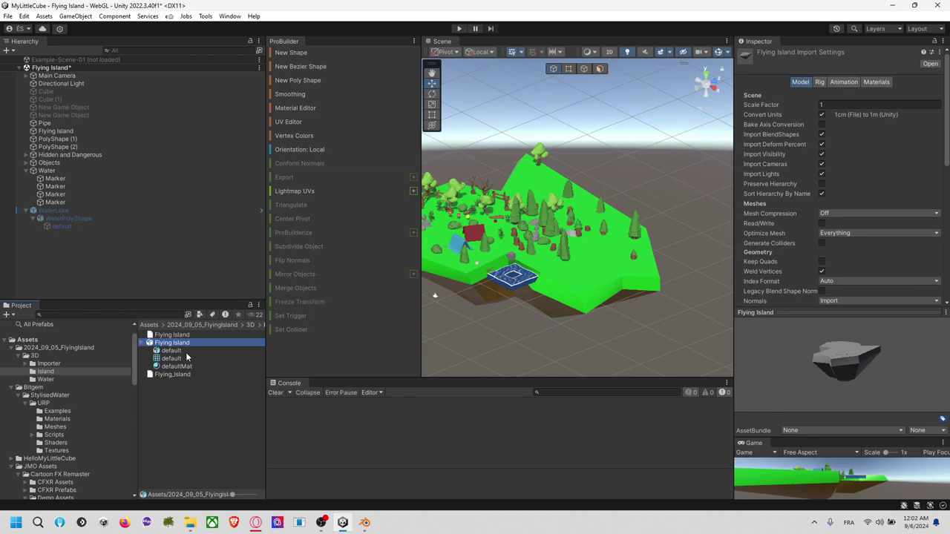
click(63, 364)
click(54, 372)
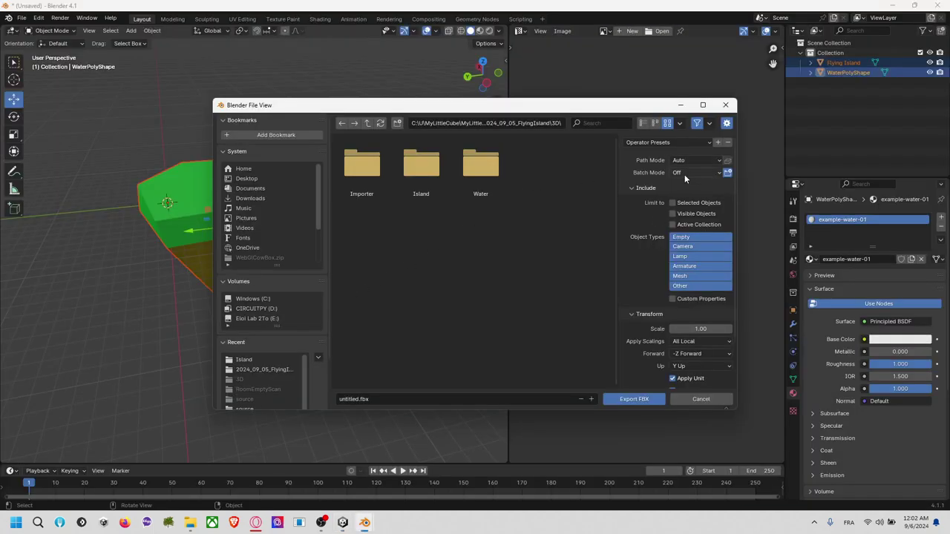
click(411, 399)
text(FlyingIsland)
key(Return)
click(633, 399)
key(alt+Tab)
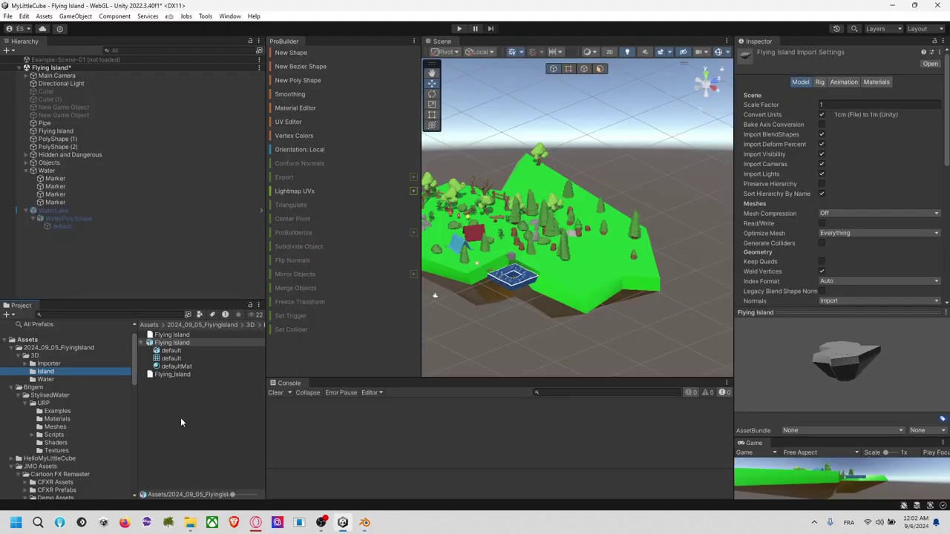
Refresh the Island folder's contents in the Unity project.
click(190, 399)
click(93, 371)
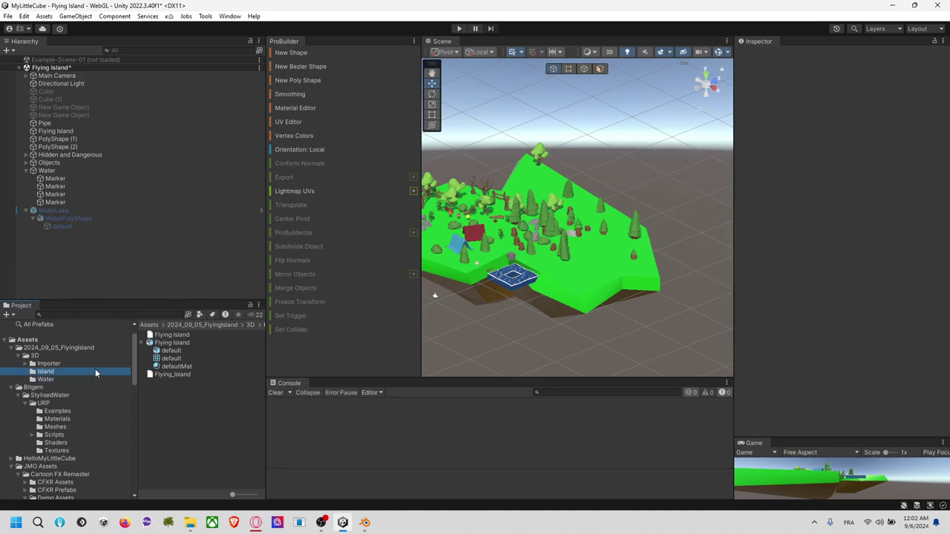
right_click(201, 408)
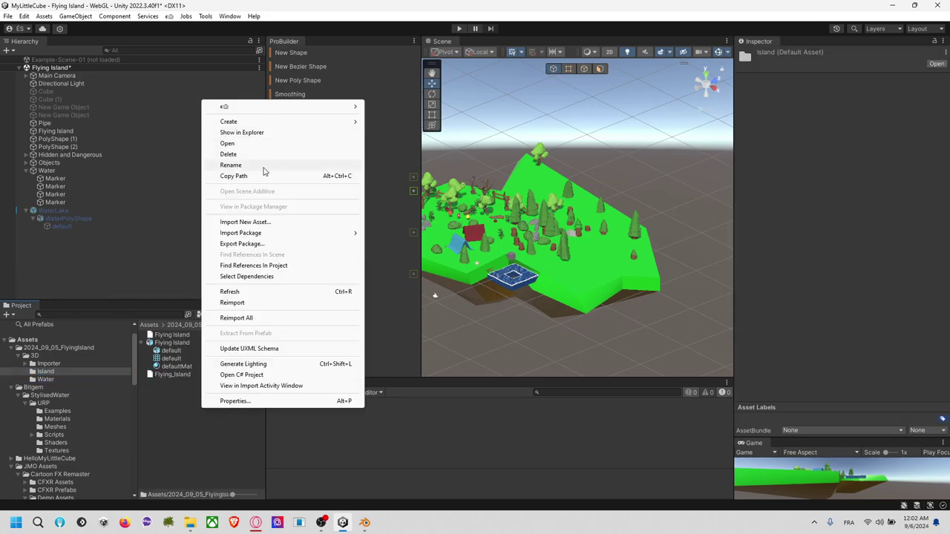
click(256, 298)
click(80, 371)
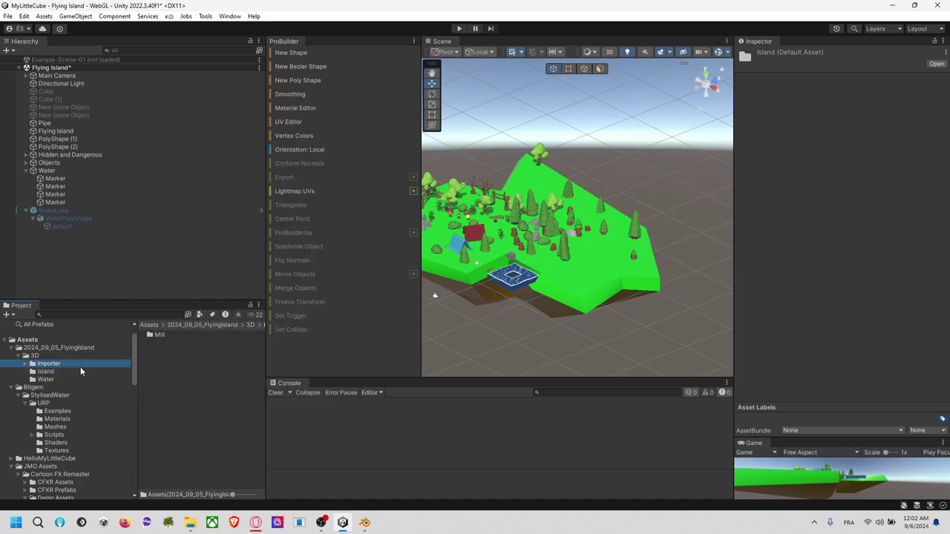
right_click(74, 373)
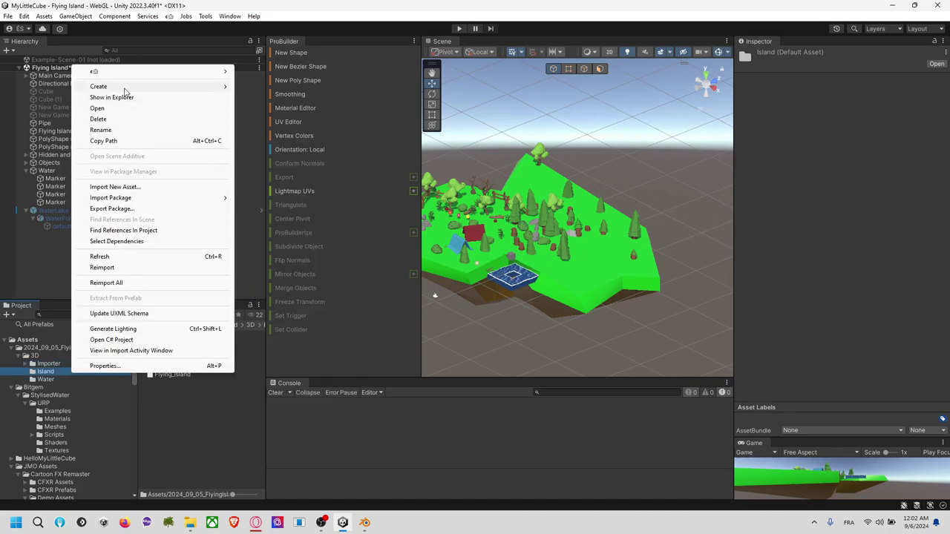
click(127, 256)
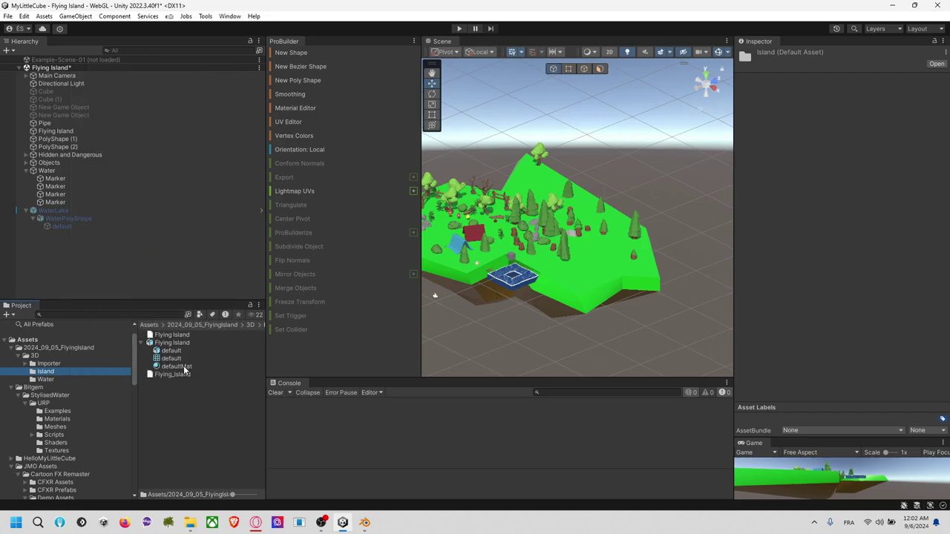
Look through the Importer and Mill folders, check the Island folder in File Explorer, and switch to Blender.
click(70, 362)
click(25, 363)
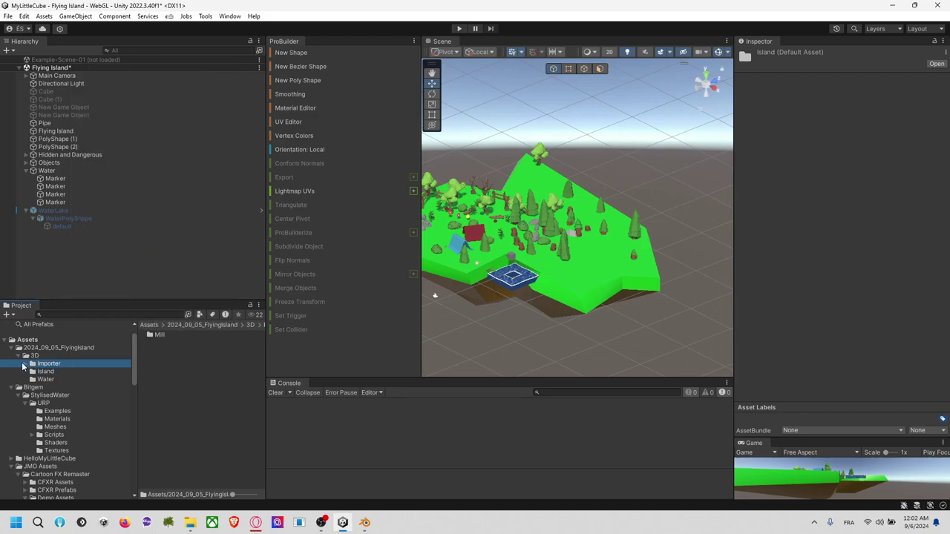
click(52, 372)
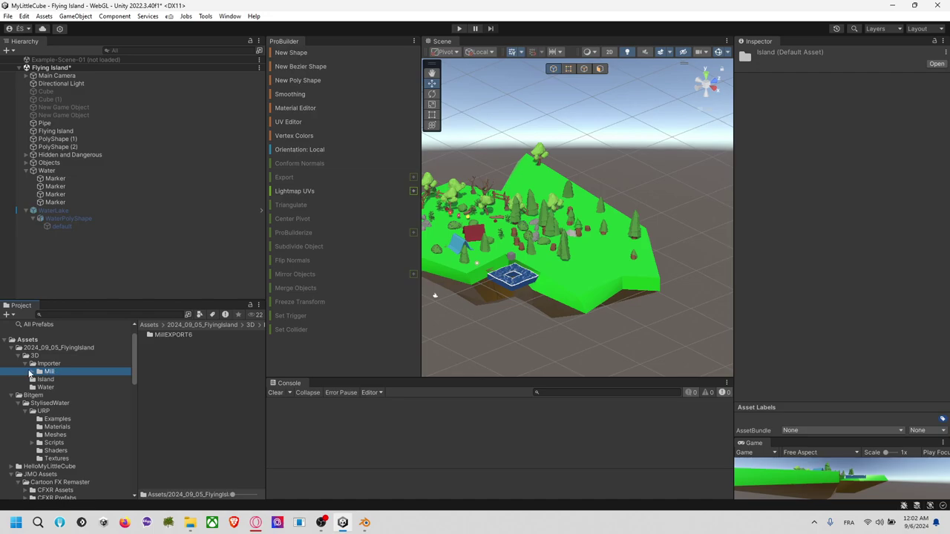
click(32, 372)
key(alt+Tab)
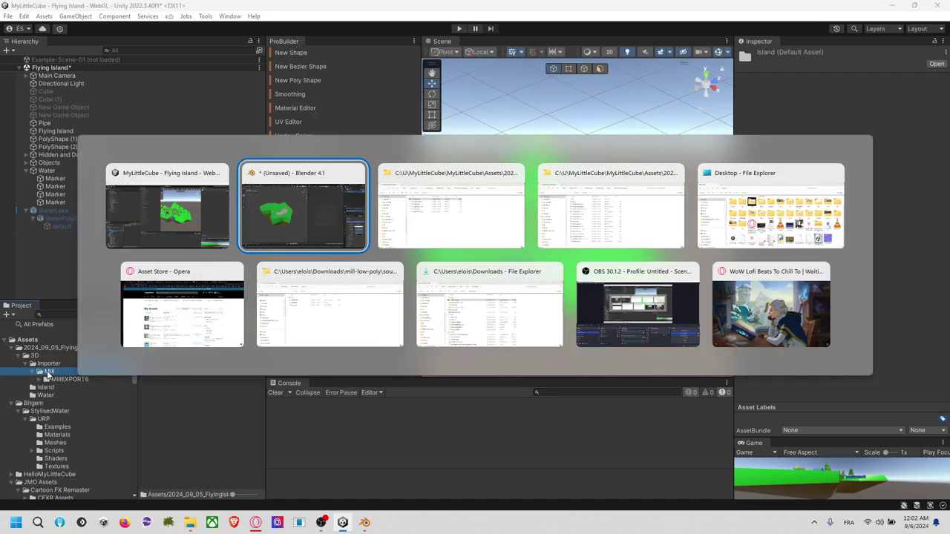
key(alt+Tab)
key(alt+Tab)
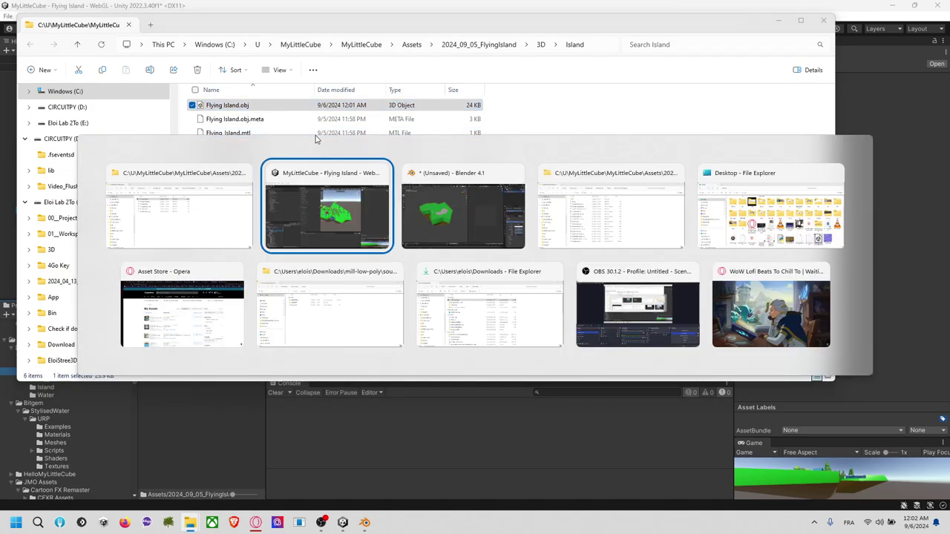
key(alt+Tab)
Export only the selected objects as Wavefront OBJ again, overwriting Flying Island.obj in 2024_09_05_FlyingIsland/3D/Island.
click(22, 18)
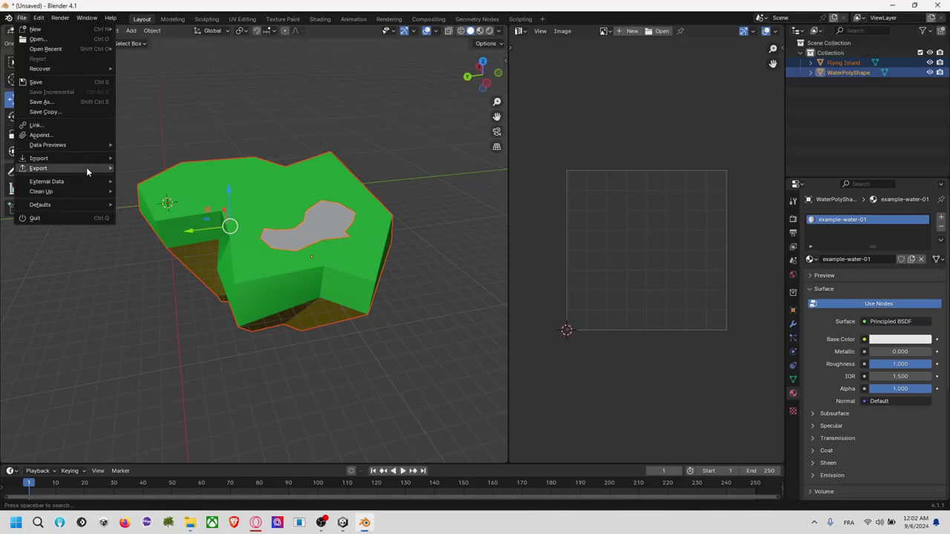
mouse_move(89, 169)
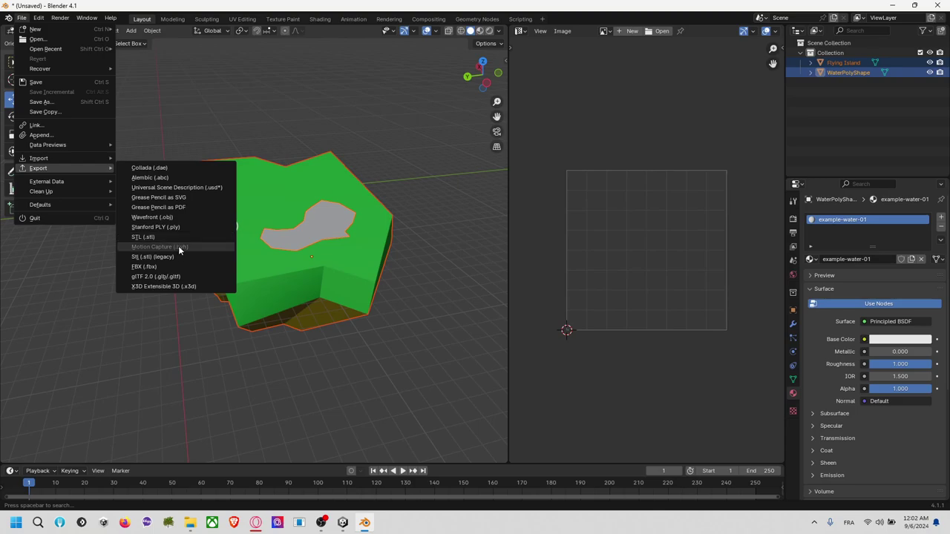
click(167, 217)
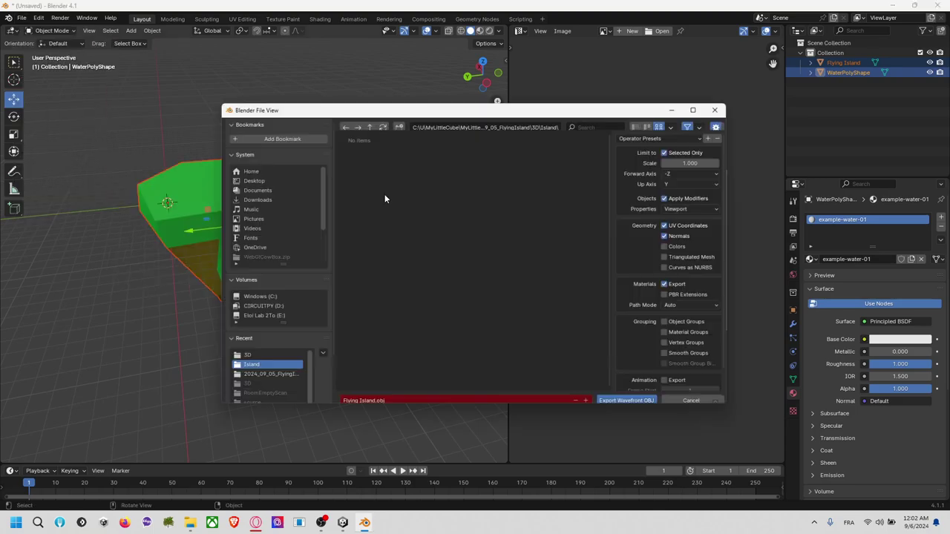
click(545, 126)
key(ctrl+v)
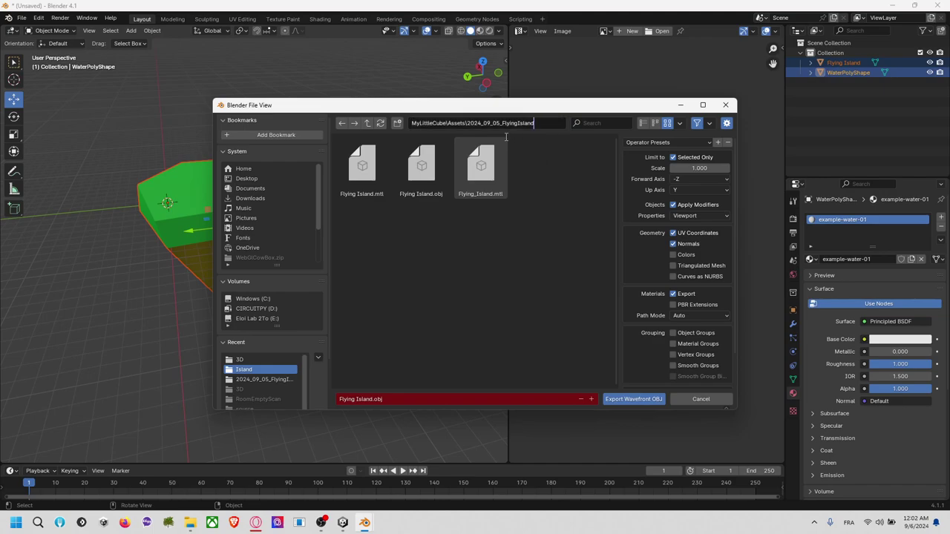
key(Return)
click(366, 126)
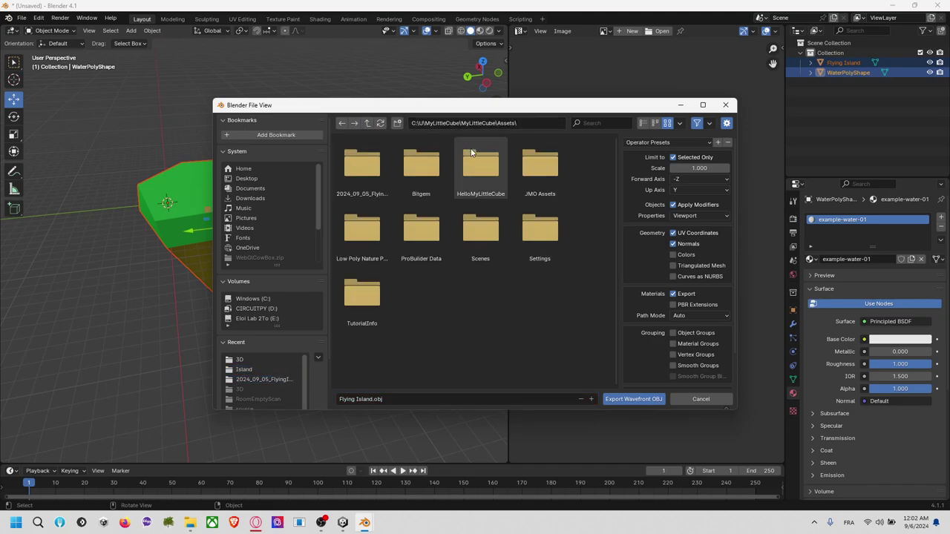
double_click(358, 172)
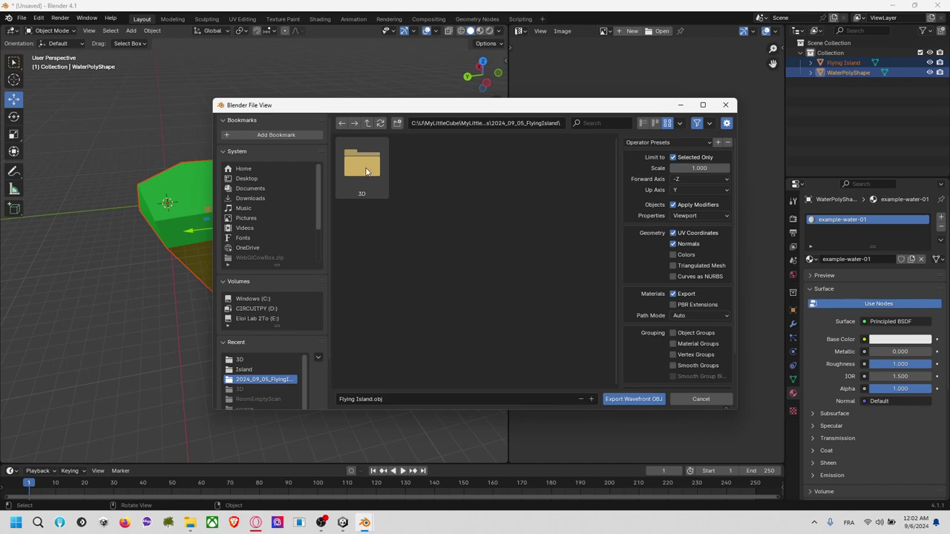
double_click(366, 172)
double_click(421, 166)
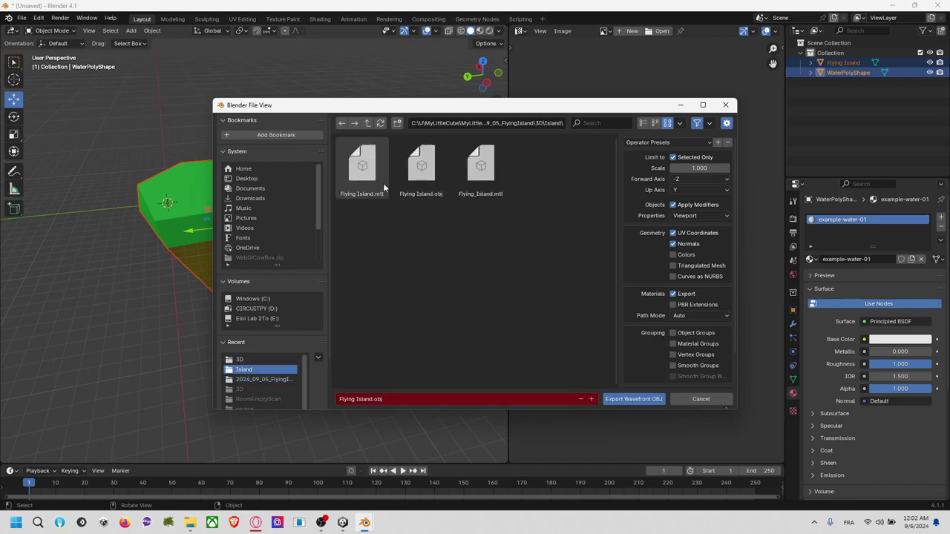
click(420, 167)
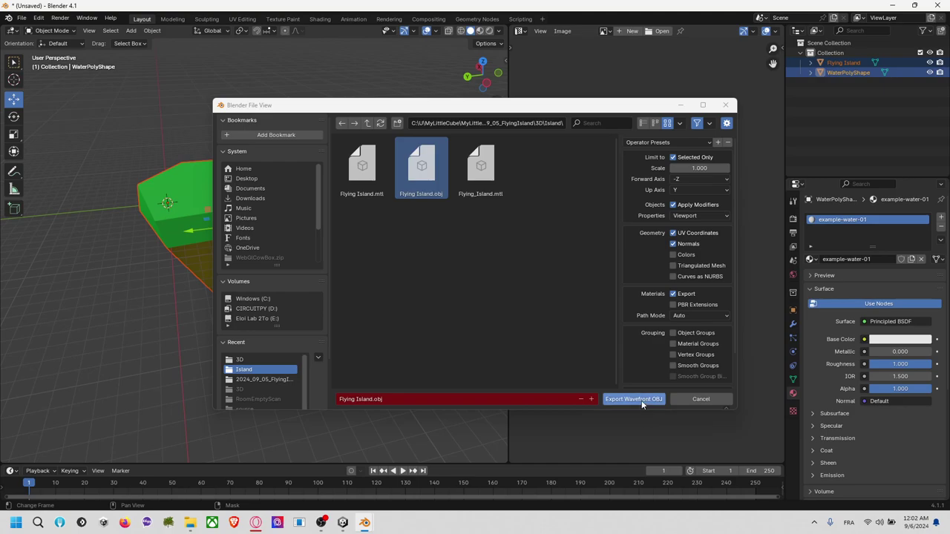
click(635, 399)
Check the re-exported Flying Island model in Unity and its file dates in File Explorer, and switch back to Blender.
key(alt+Tab)
key(alt+Tab)
key(alt+Tab)
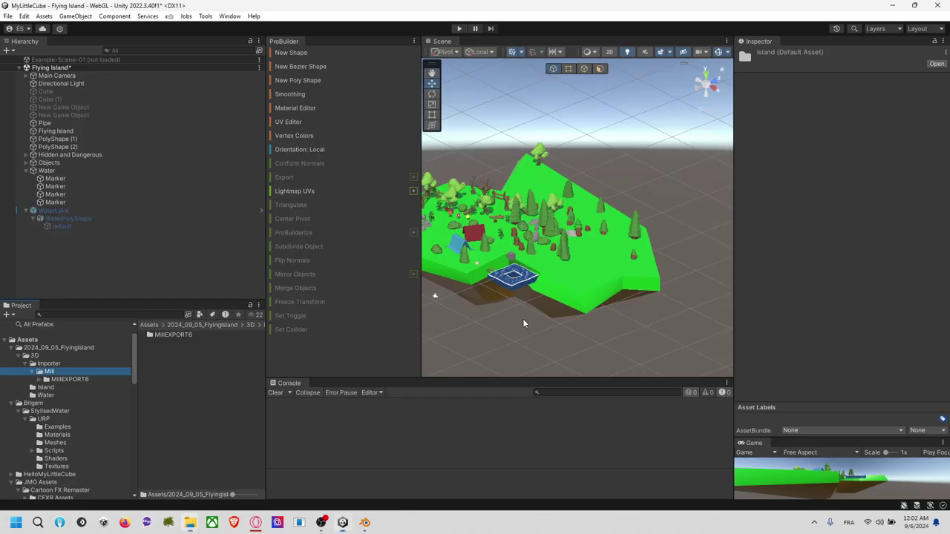
click(67, 388)
click(172, 342)
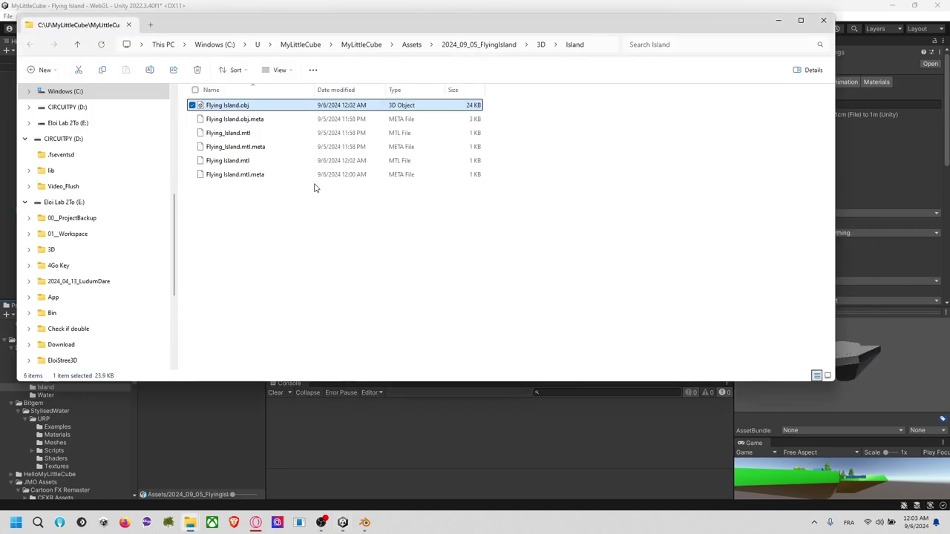
key(alt+Tab)
key(alt+Tab)
key(Tab)
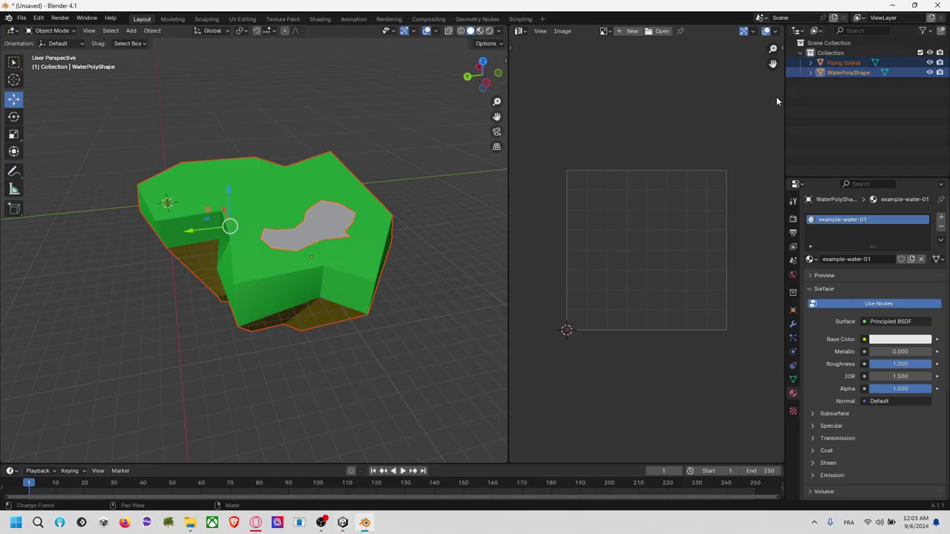
Reselect Flying Island together with WaterPolyShape and export as FlyingIsland.fbx into the Island folder.
ctrl+click(838, 64)
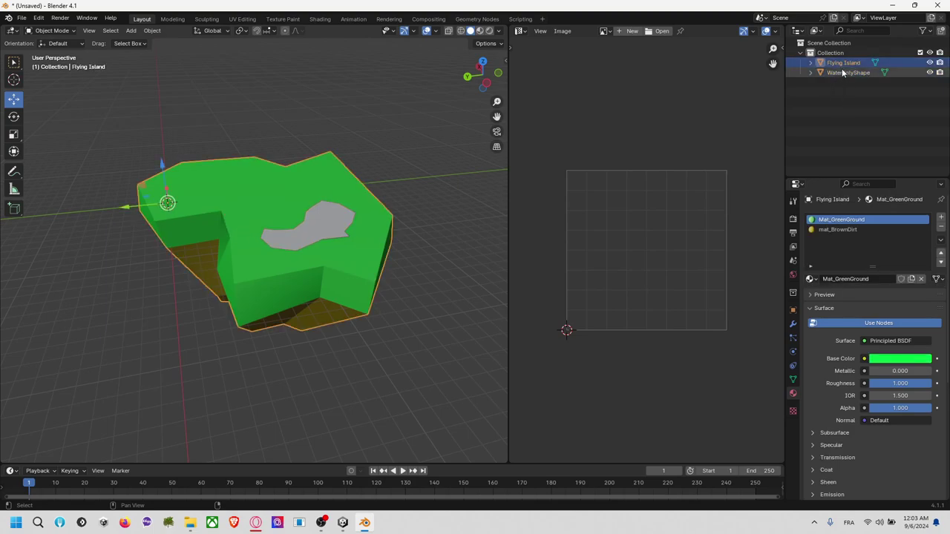
click(22, 17)
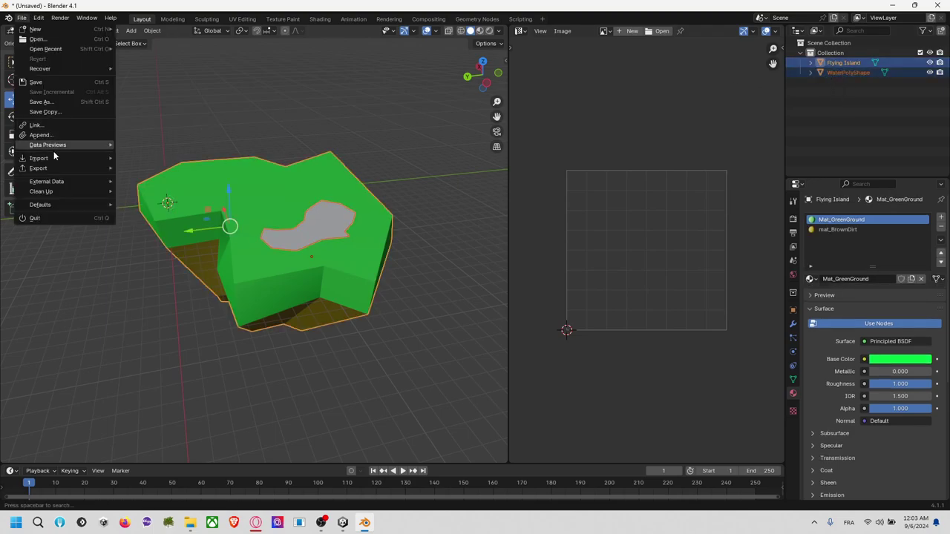
mouse_move(70, 169)
click(169, 266)
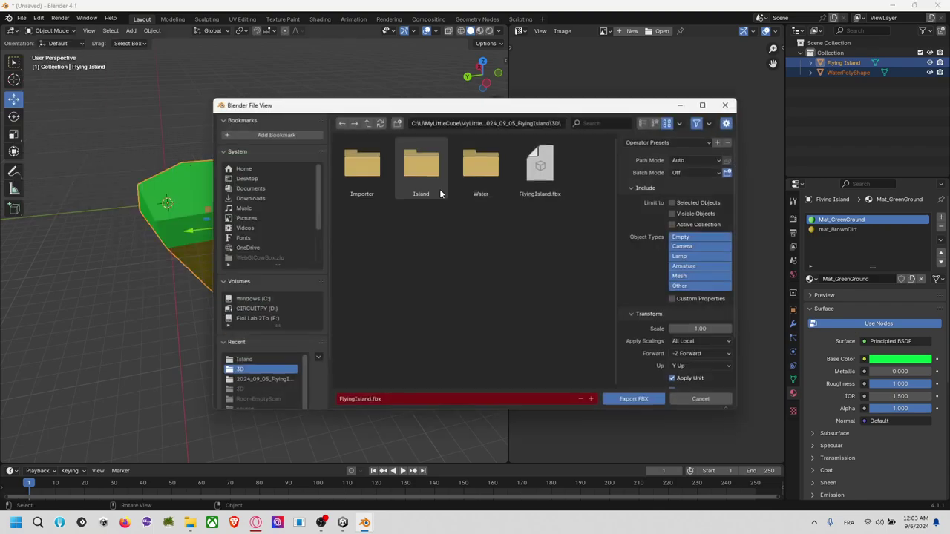
double_click(421, 164)
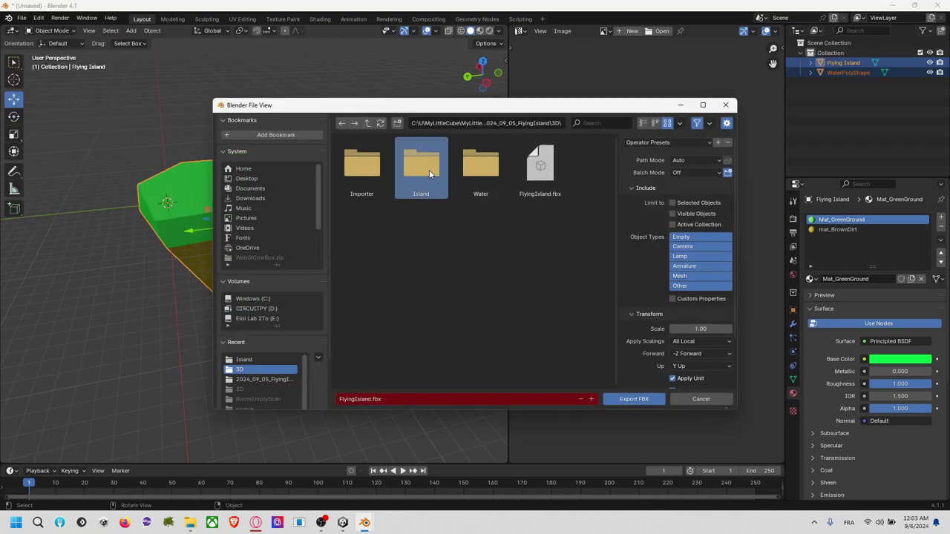
click(630, 400)
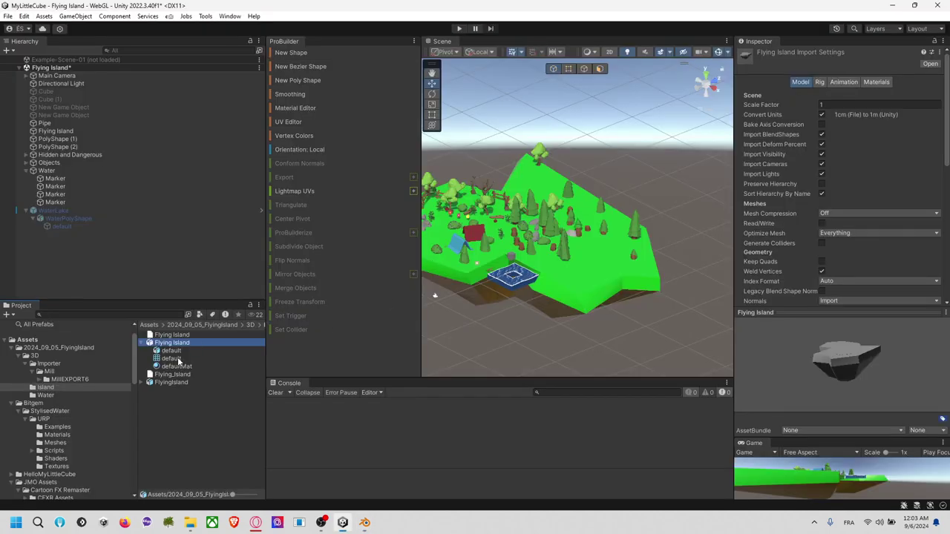
Add the exported FlyingIsland model to the scene and move it over the existing island to X -14.3.
drag(173, 381, 619, 327)
scroll(643, 248, down, 2)
click(706, 73)
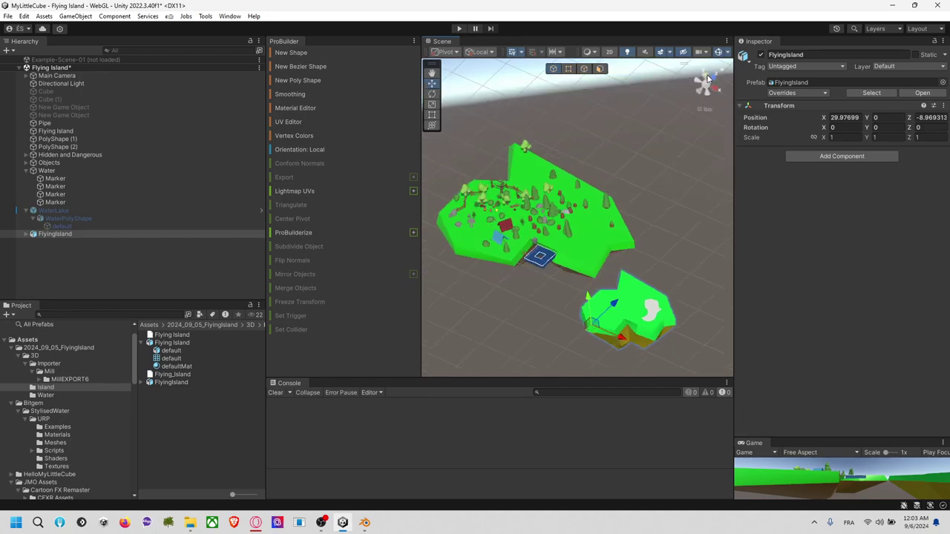
drag(670, 296, 504, 299)
Scale FlyingIsland uniformly to 2.0165 and match it to the existing island's outline at X -17.8, Z -0.9.
key(e)
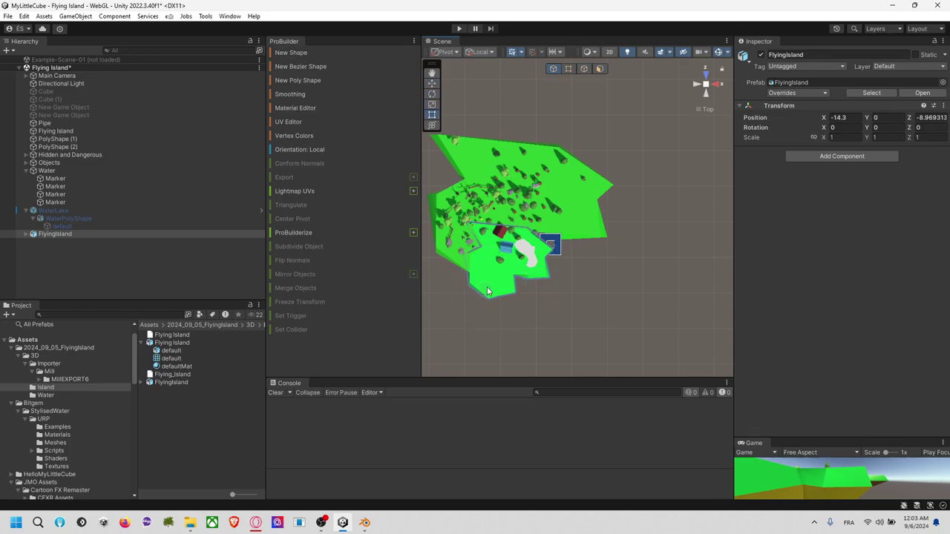
key(r)
drag(486, 290, 536, 282)
drag(483, 259, 492, 225)
drag(532, 262, 513, 269)
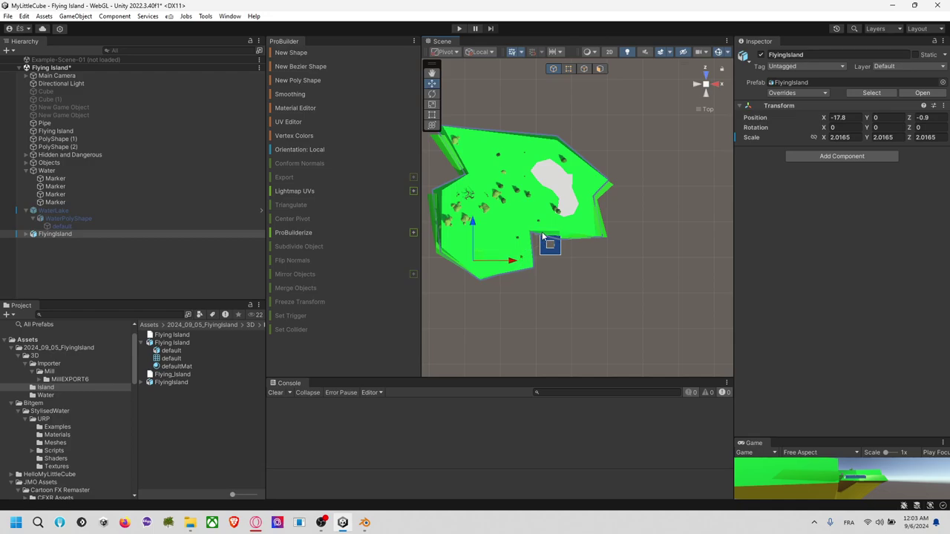
Match FlyingIsland's height and thickness to the existing island with Y position -0.3 and a uniform scale of 1.137464.
scroll(542, 237, up, 2)
click(715, 84)
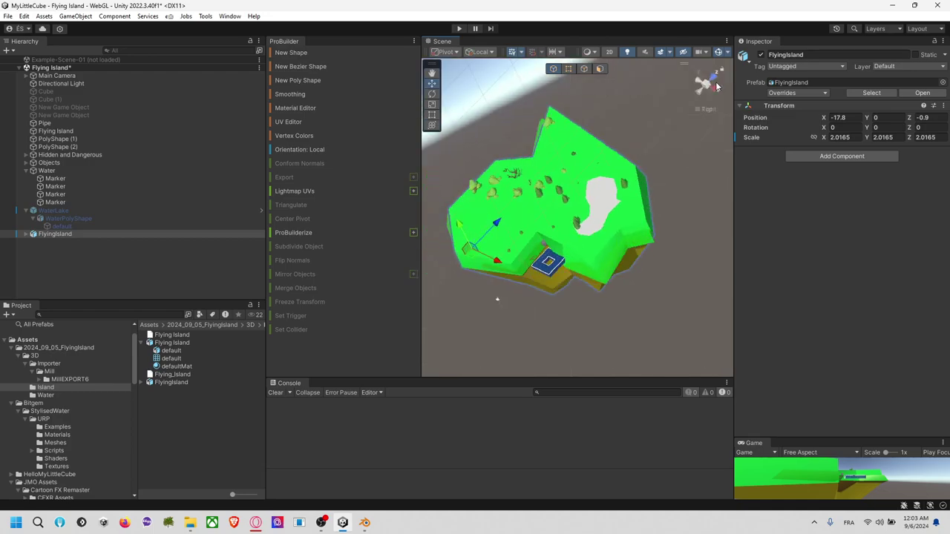
click(705, 72)
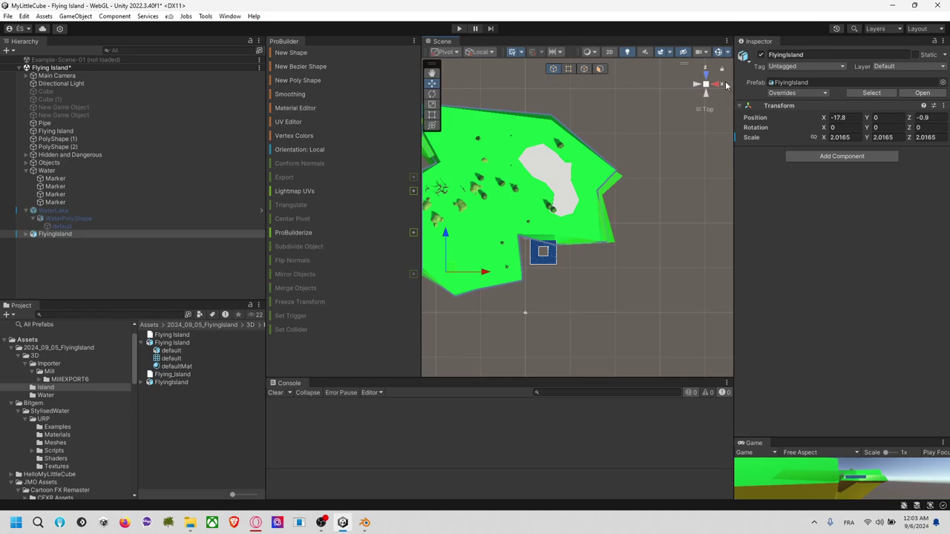
click(723, 85)
drag(522, 243, 522, 254)
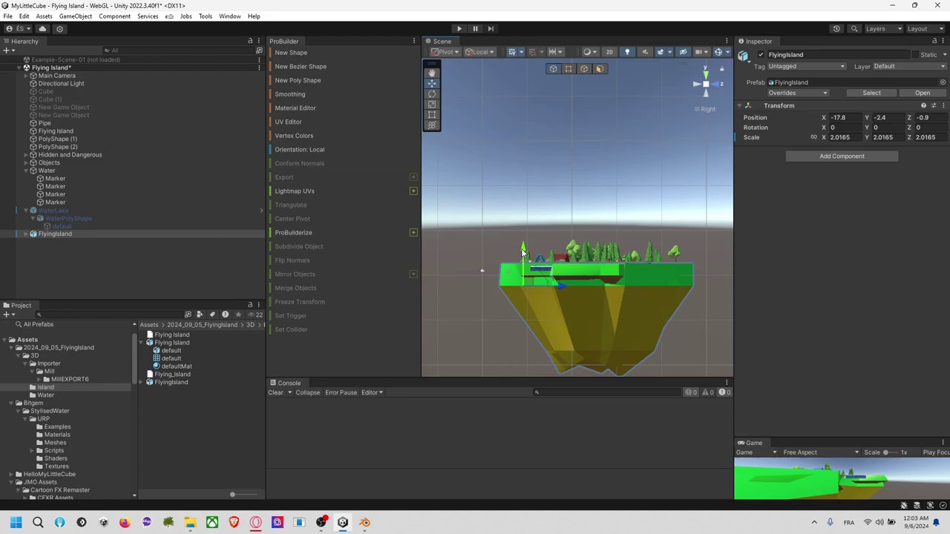
key(e)
key(r)
drag(526, 283, 513, 297)
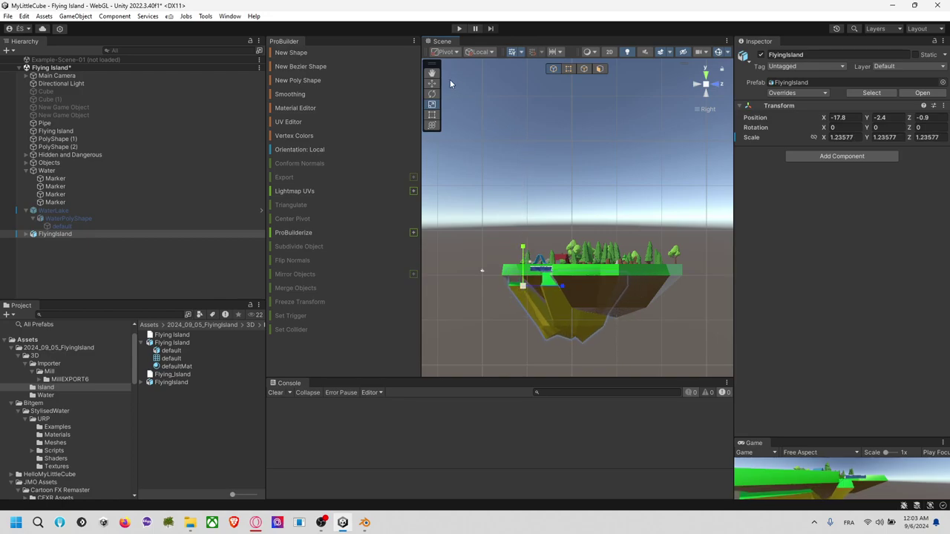
drag(526, 255, 528, 245)
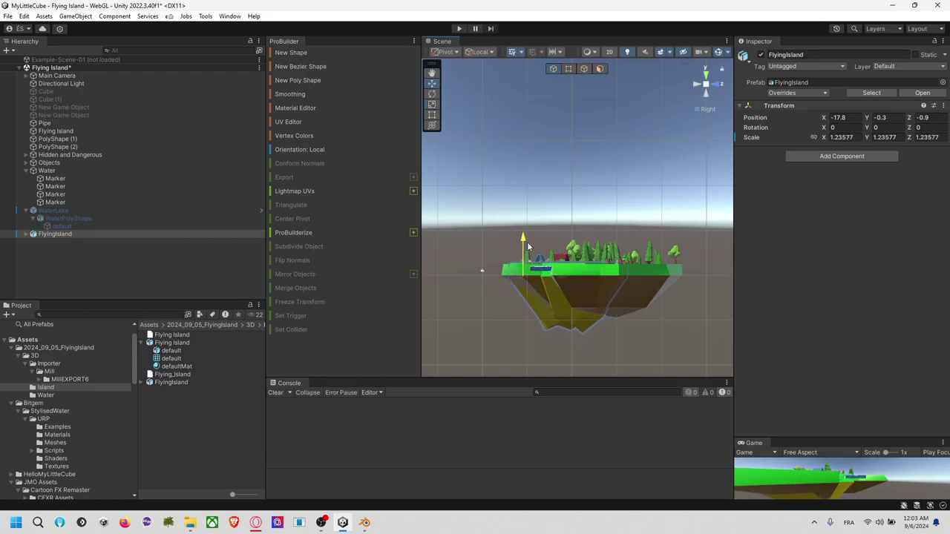
key(e)
key(r)
drag(524, 279, 521, 280)
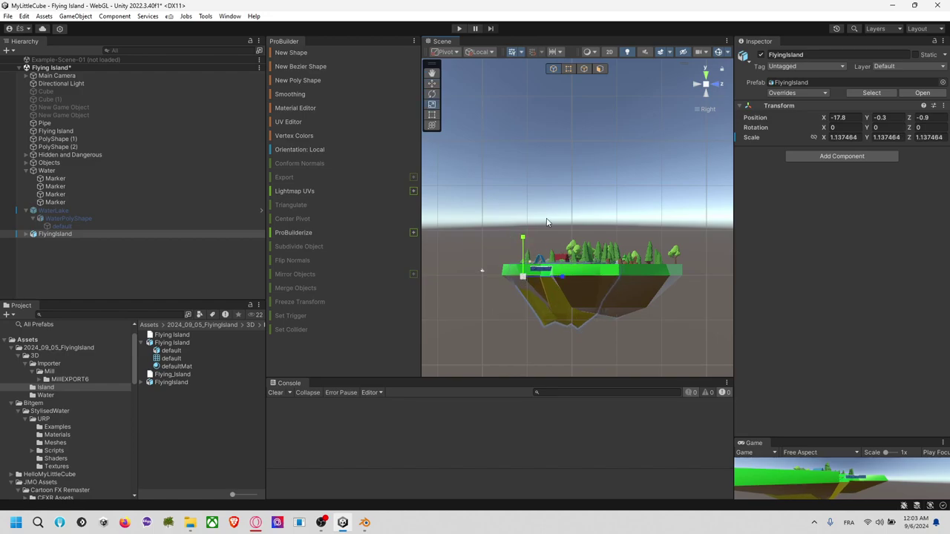
Stretch FlyingIsland horizontally to the existing island's outline, with scale X 2.104309 and Z 1.848379.
click(706, 73)
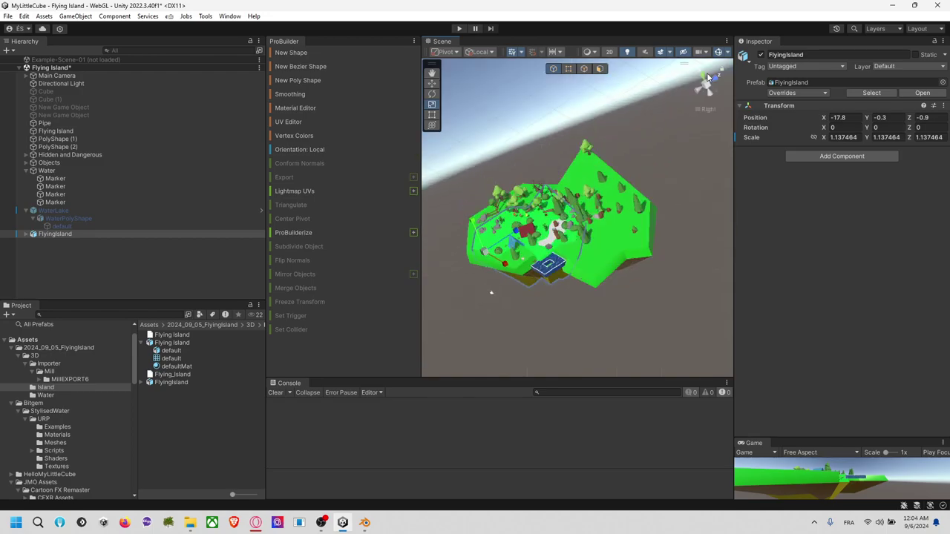
mouse_move(630, 223)
middle_down()
mouse_move(666, 246)
mouse_move(628, 220)
mouse_move(645, 230)
middle_up()
key(e)
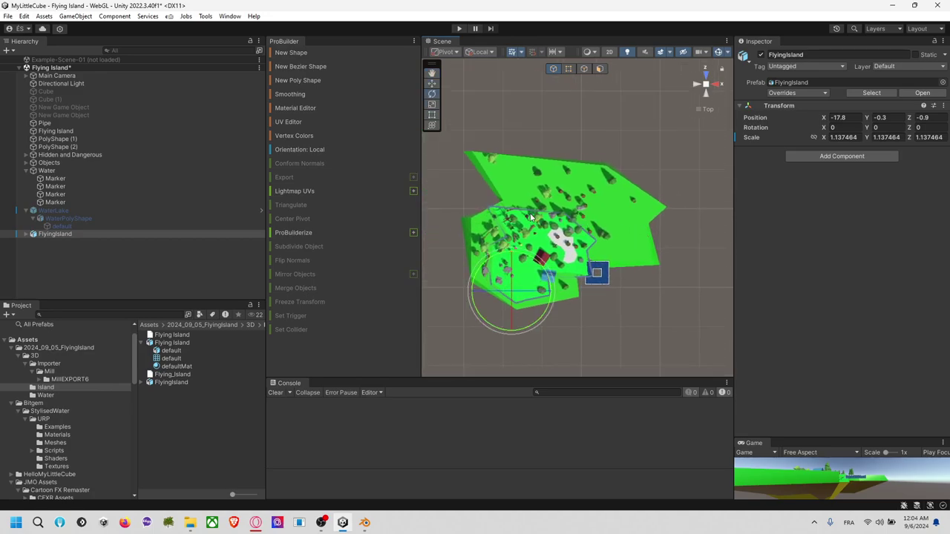
key(t)
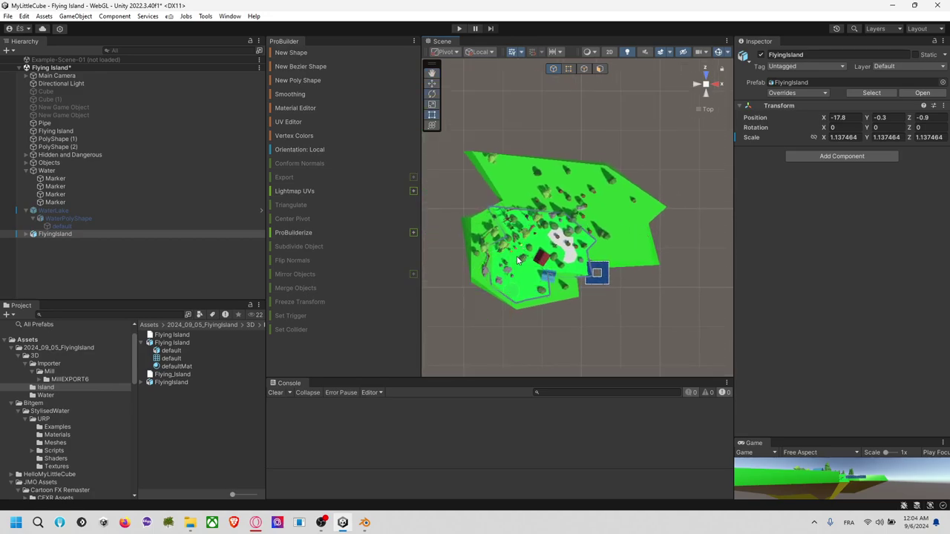
key(w)
drag(514, 256, 513, 232)
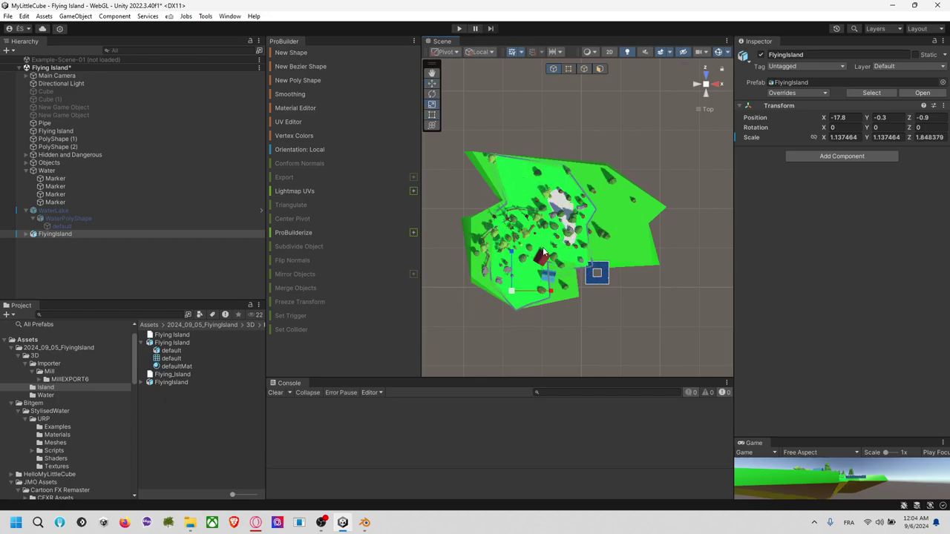
drag(550, 294, 582, 291)
alt+drag(680, 295, 660, 227)
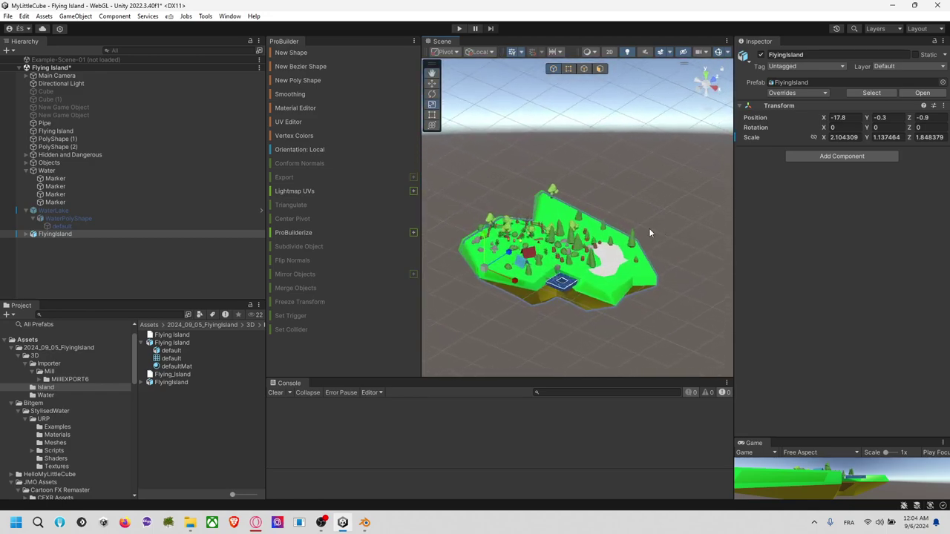
Deactivate the original ProBuilder Flying Island object.
click(75, 130)
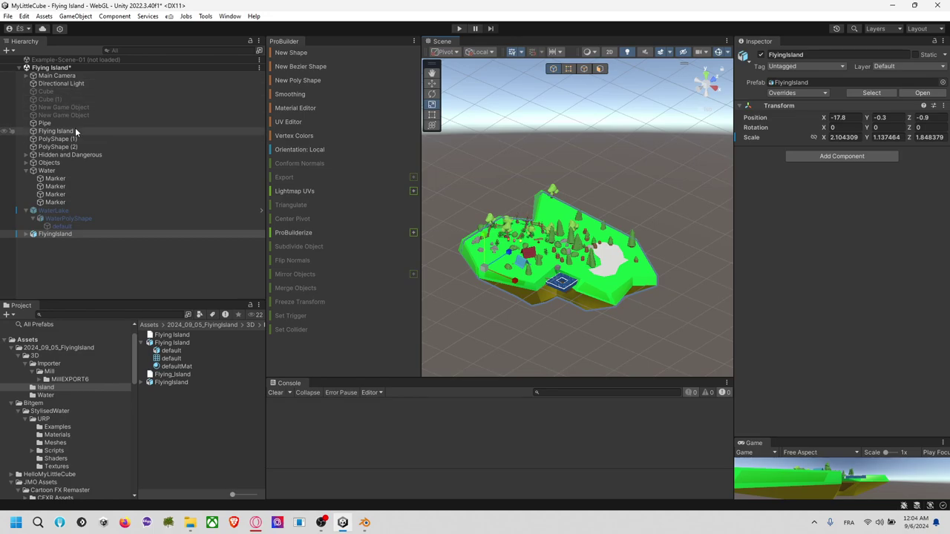
click(761, 54)
scroll(694, 279, up, 5)
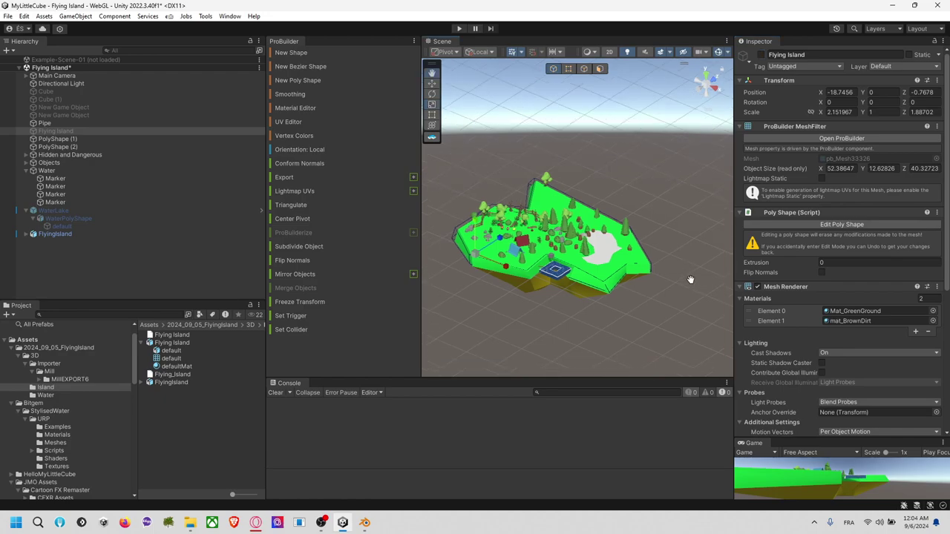
Assign the example-water-02 material to the WaterPolyShape inside the FlyingIsland model and deselect it.
alt+drag(690, 272, 570, 299)
click(585, 286)
click(593, 277)
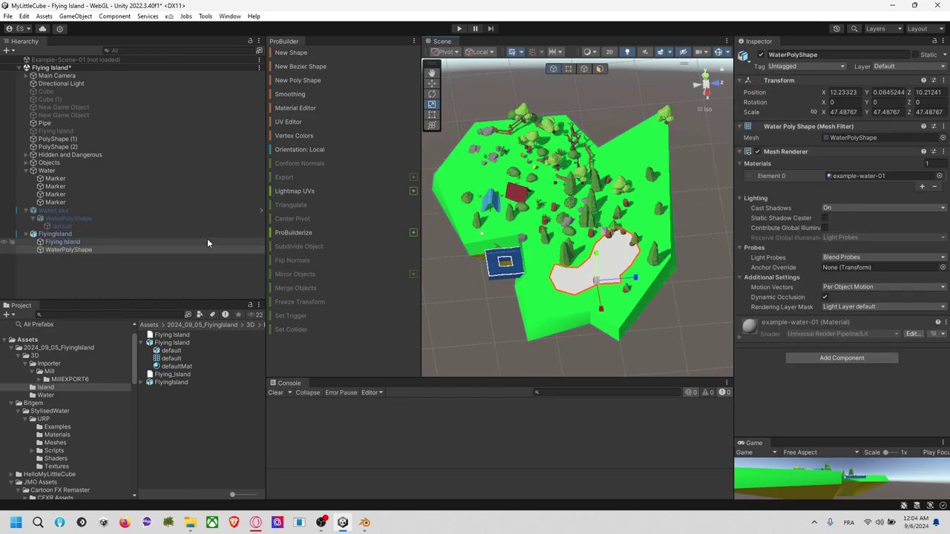
click(99, 224)
click(103, 218)
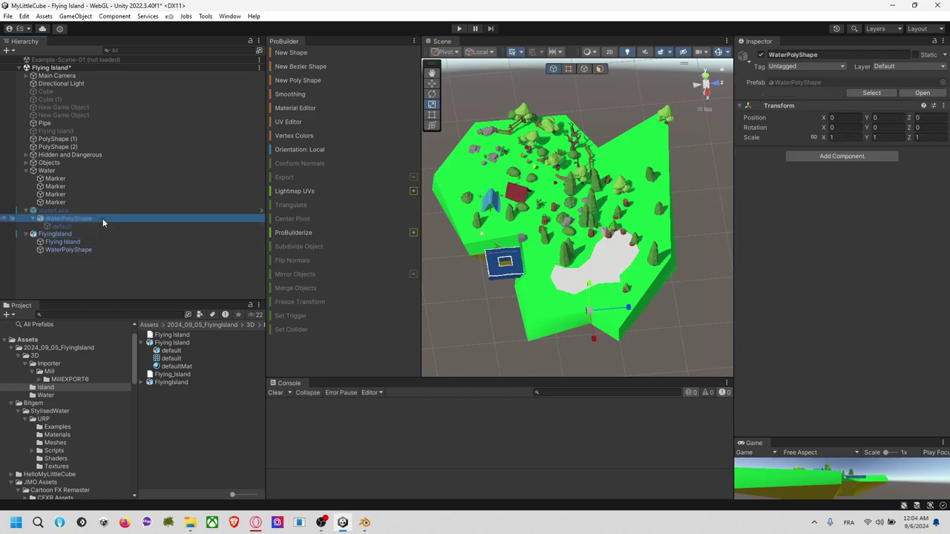
click(74, 250)
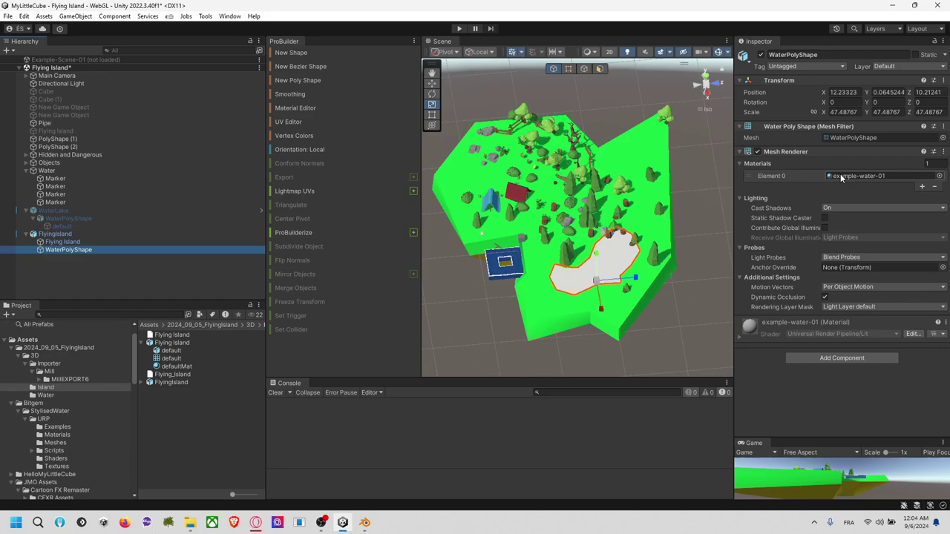
click(939, 176)
text(exa)
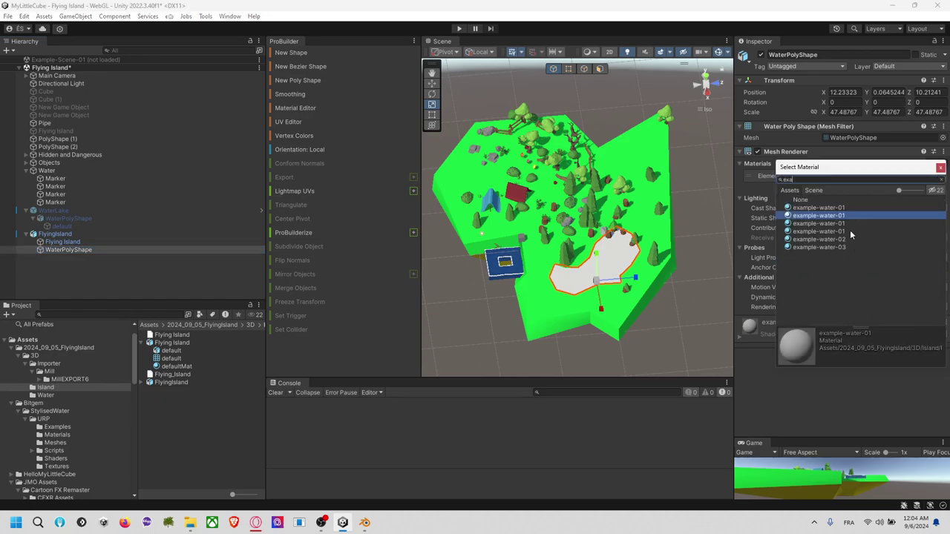
click(843, 240)
right_drag(507, 324, 638, 229)
alt+drag(637, 229, 639, 256)
click(686, 272)
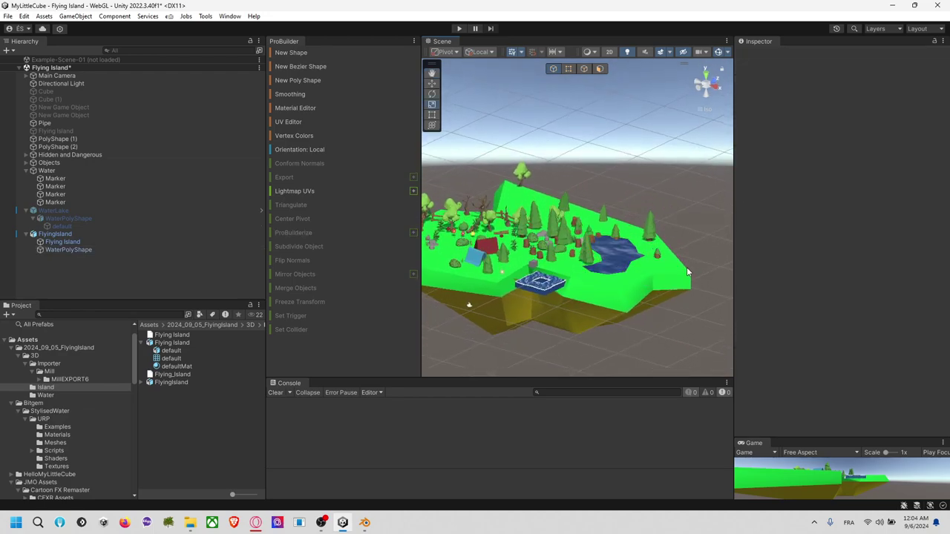
Move the pine01 (15) trunk off the lake's edge to X -13.17, Y 0.11, Z -14.43.
scroll(681, 273, up, 5)
middle_drag(682, 273, 568, 229)
scroll(564, 228, up, 5)
right_drag(582, 225, 516, 243)
click(582, 194)
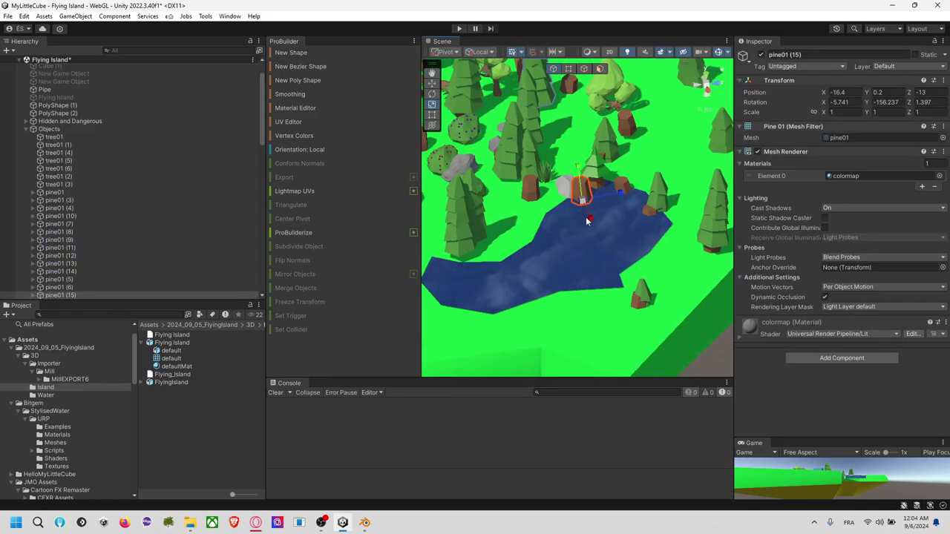
click(434, 107)
click(433, 84)
click(565, 218)
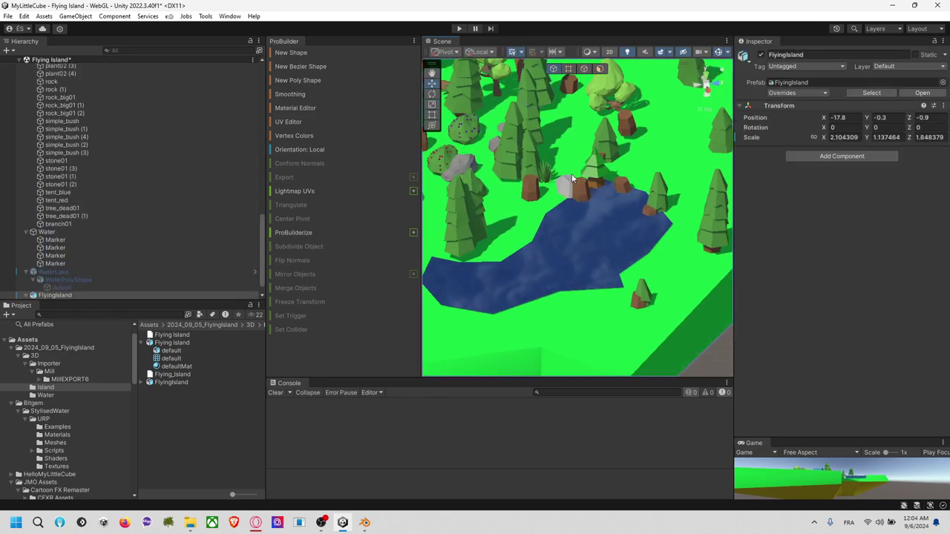
click(581, 195)
click(583, 195)
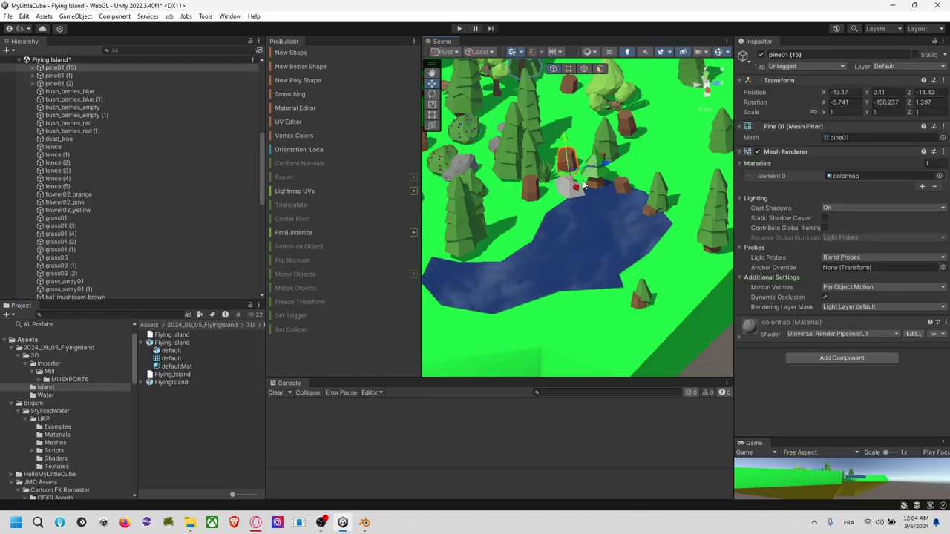
Move the gray rock PolyShape (1) along its Z axis, away from the lake shore.
click(577, 191)
click(576, 191)
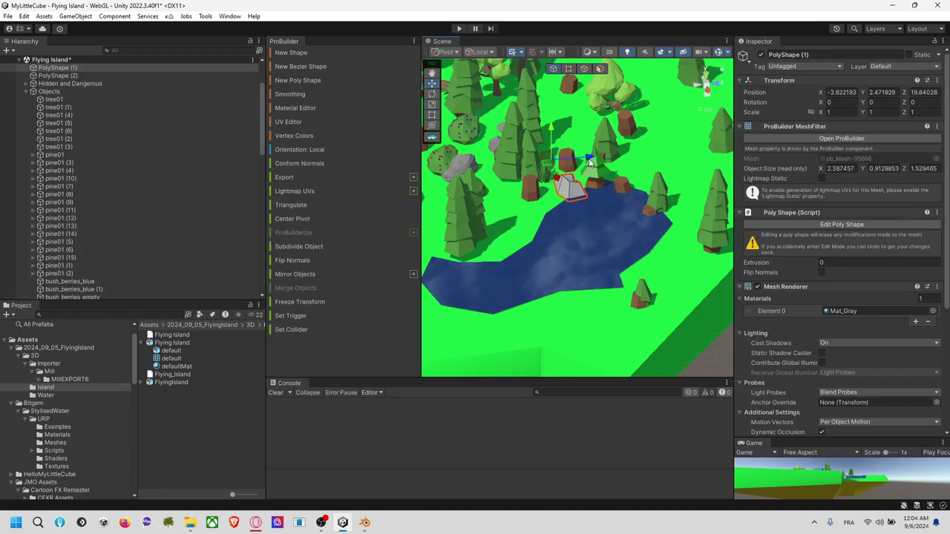
drag(586, 160, 486, 165)
Move the pine01 (10) trunk out of the lake and position its leaves over it.
click(625, 185)
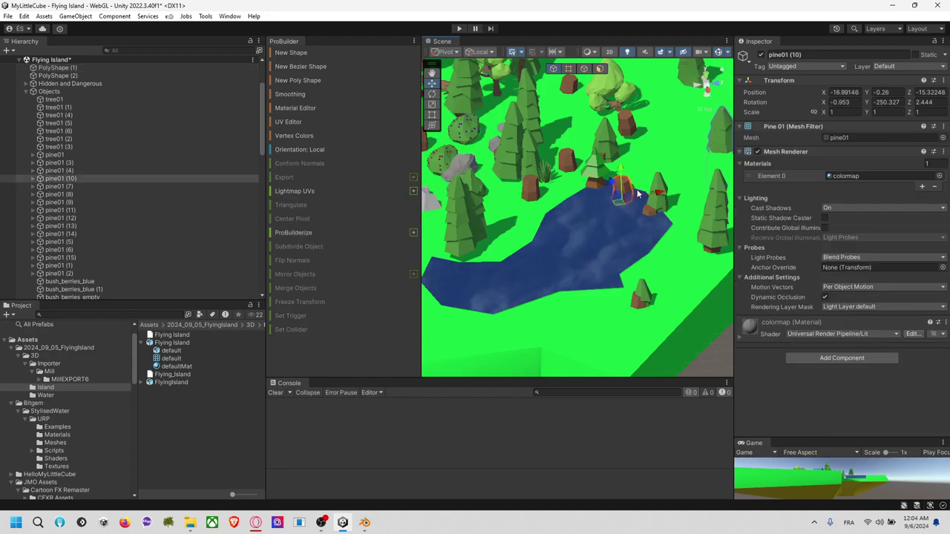
drag(664, 193, 702, 189)
alt+drag(653, 230, 589, 179)
click(694, 204)
alt+drag(535, 227, 662, 197)
click(644, 225)
click(706, 193)
Move the small tree PolyShape (2) away from the lake to Z 27.35 and deselect it.
click(619, 190)
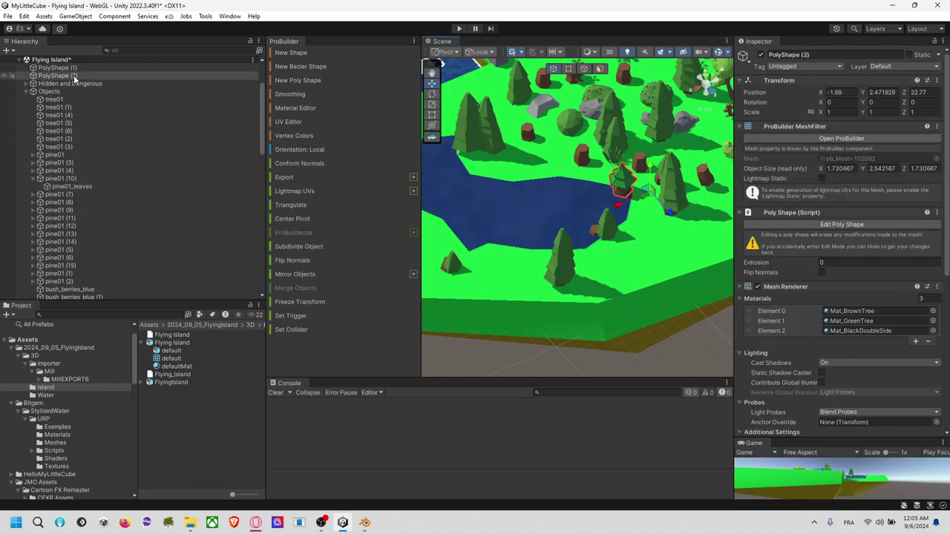
drag(671, 214, 707, 252)
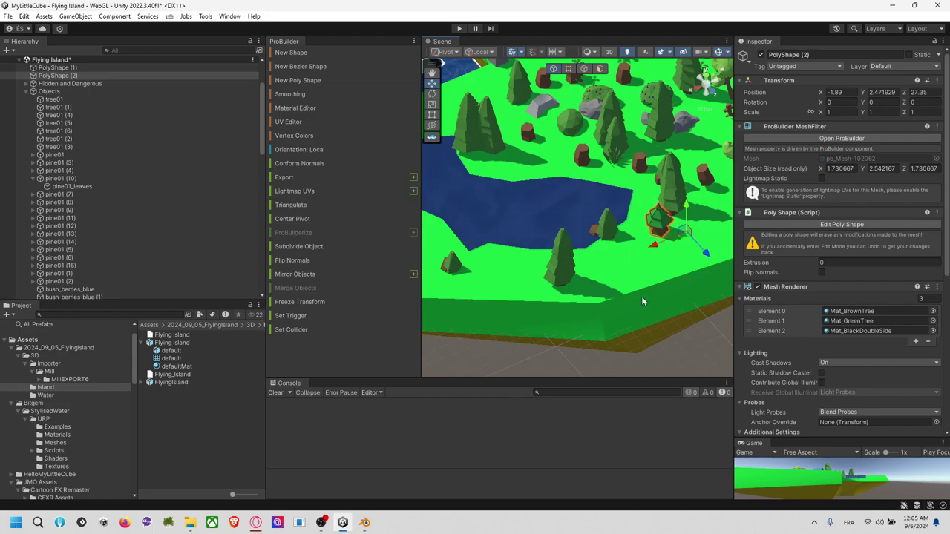
click(650, 323)
Move the pine01 (12) trunk from the lake onto the grass at X -20.73, Y -0.85, Z -17.76.
alt+drag(687, 312, 903, 298)
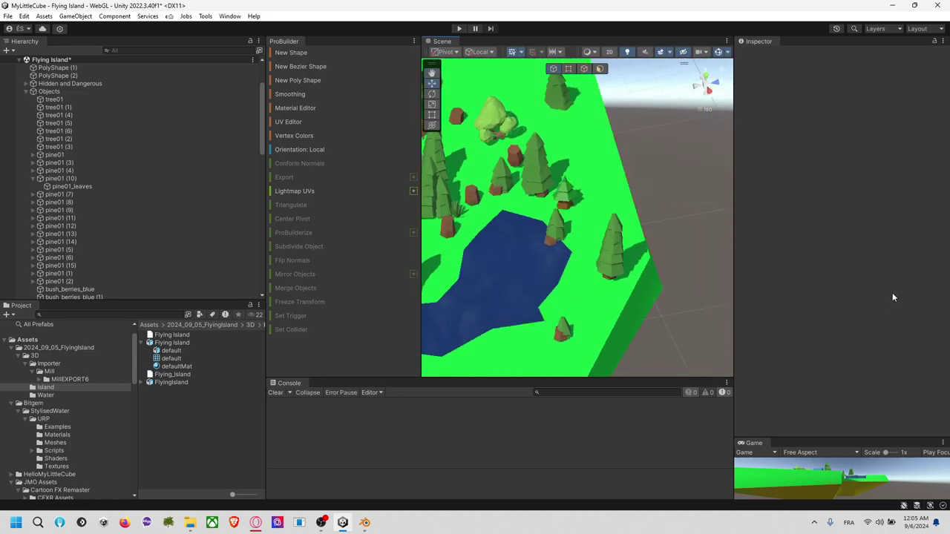
click(550, 242)
drag(577, 244, 622, 239)
click(548, 248)
click(550, 245)
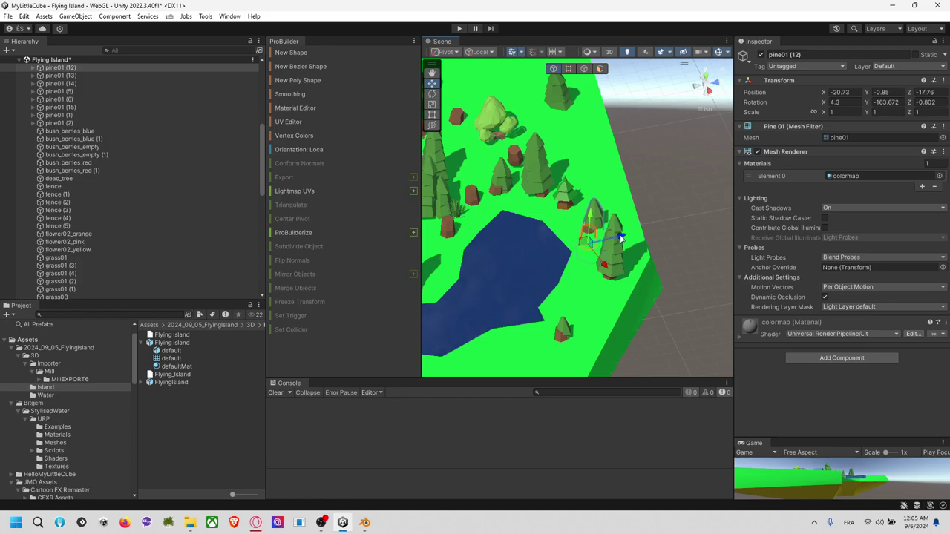
Reposition the pine01_leaves of pine01 (12) over its trunk at local Y 0.53 and Z 0.12.
click(609, 220)
click(607, 222)
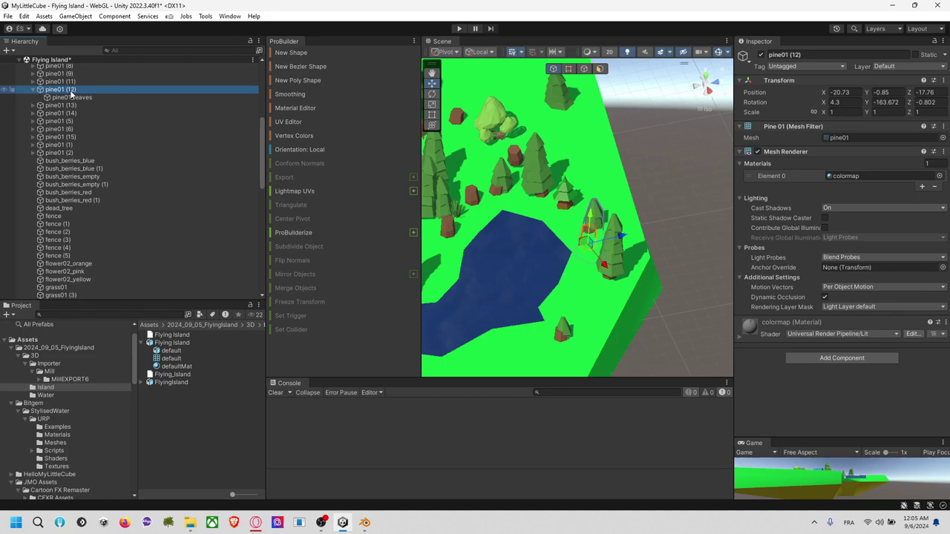
click(596, 243)
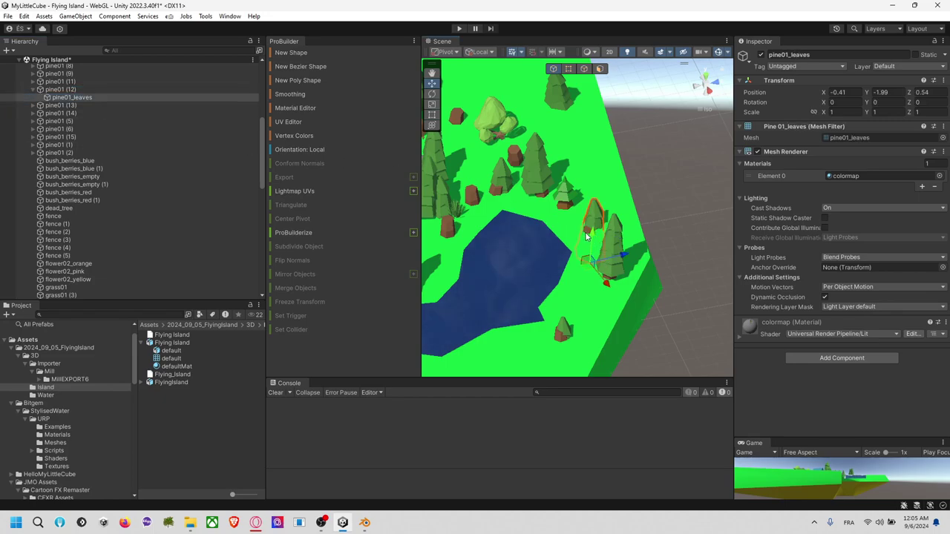
click(598, 235)
drag(592, 237, 628, 230)
Select the lake's WaterPolyShape and expand the surface settings of its example-water-02 material.
alt+drag(590, 280, 630, 221)
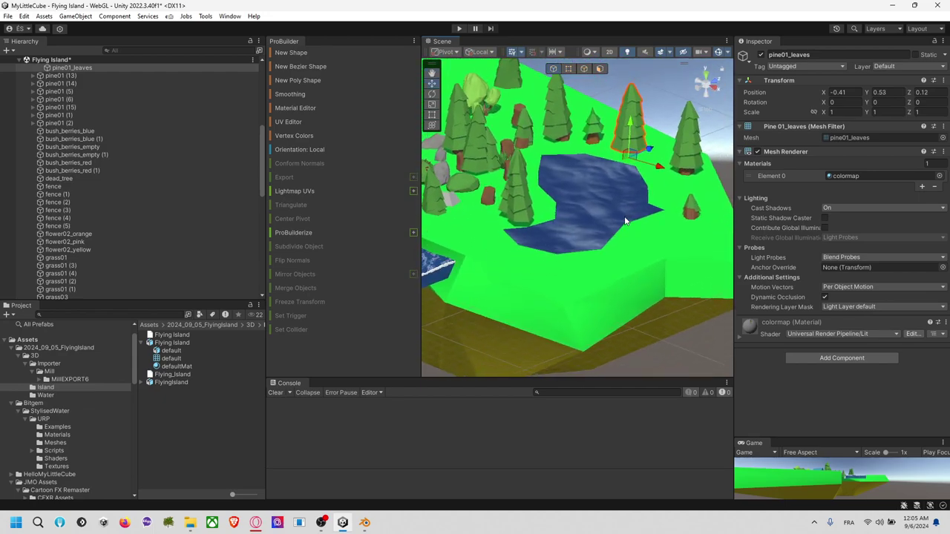
click(589, 247)
click(588, 249)
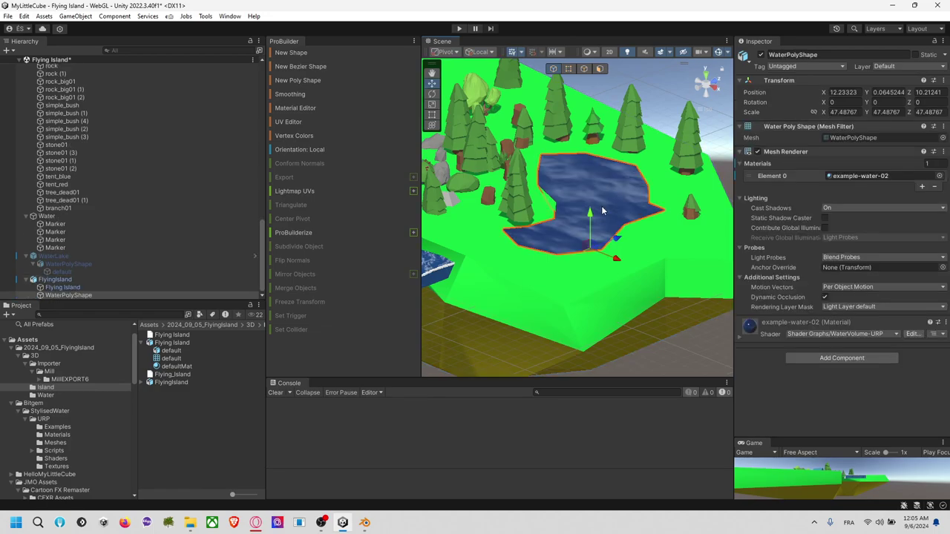
click(739, 336)
scroll(789, 319, down, 6)
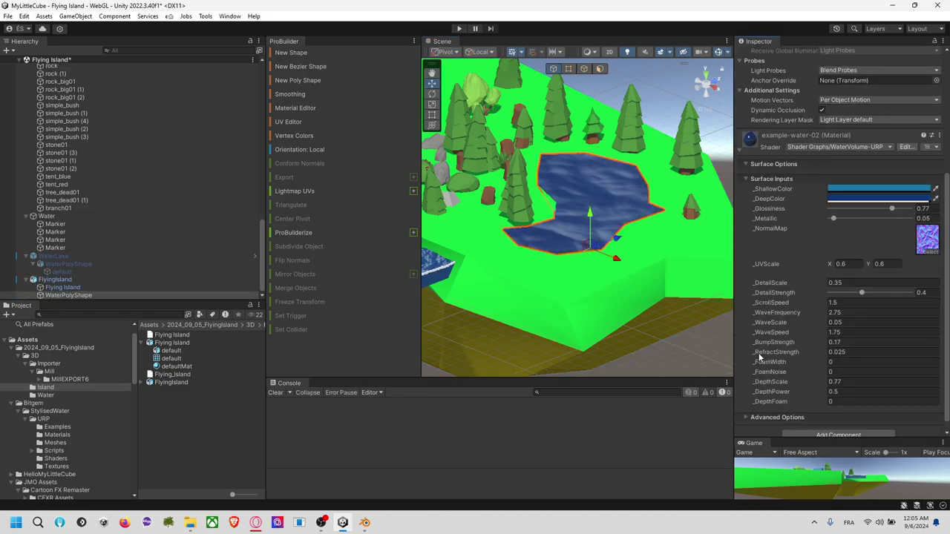
Try a UVScale of 0.1 on both X and Y for the lake's water material.
text(0.0.1)
click(857, 265)
text(0.1)
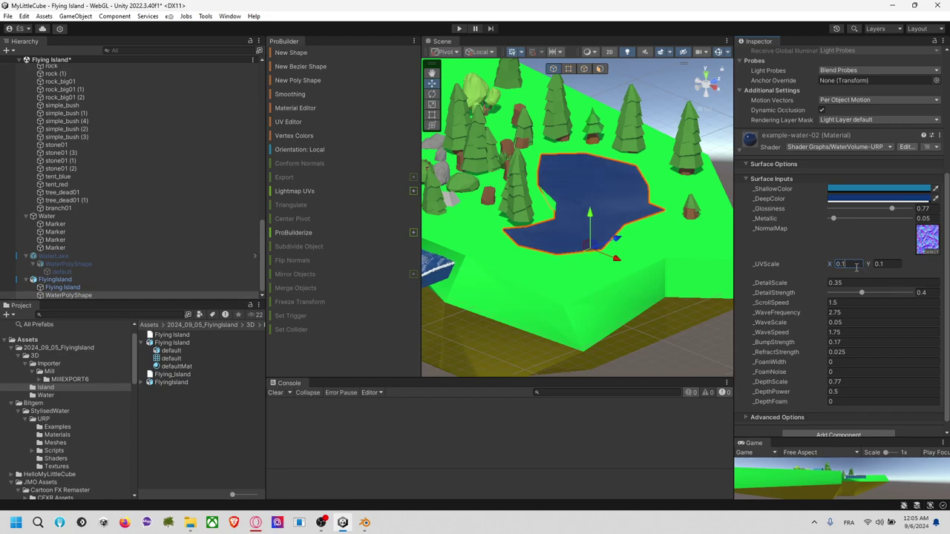
Set the water material's UVScale to 10 on both X and Y.
text(10)
click(893, 264)
text(010)
double_click(882, 265)
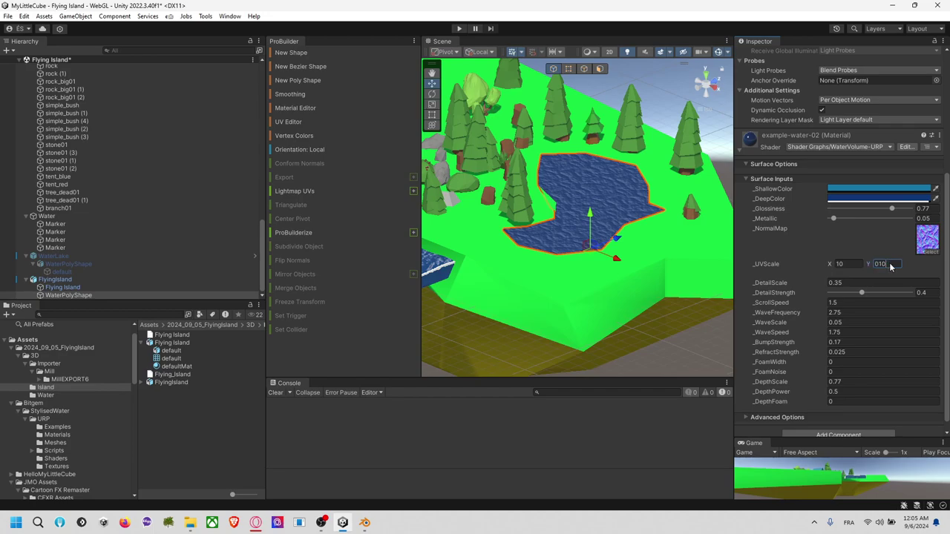
text(10)
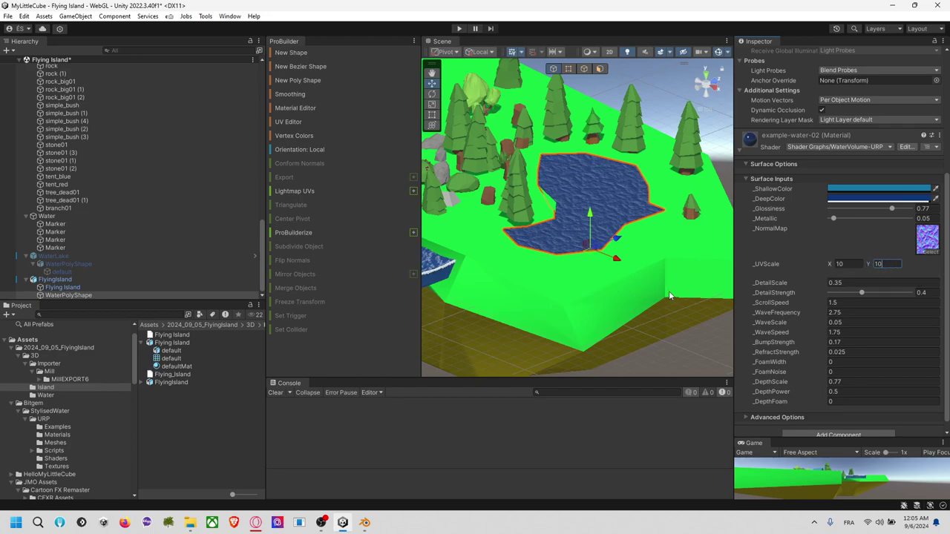
Run the scene in Play mode and view the lake's water up close.
click(459, 29)
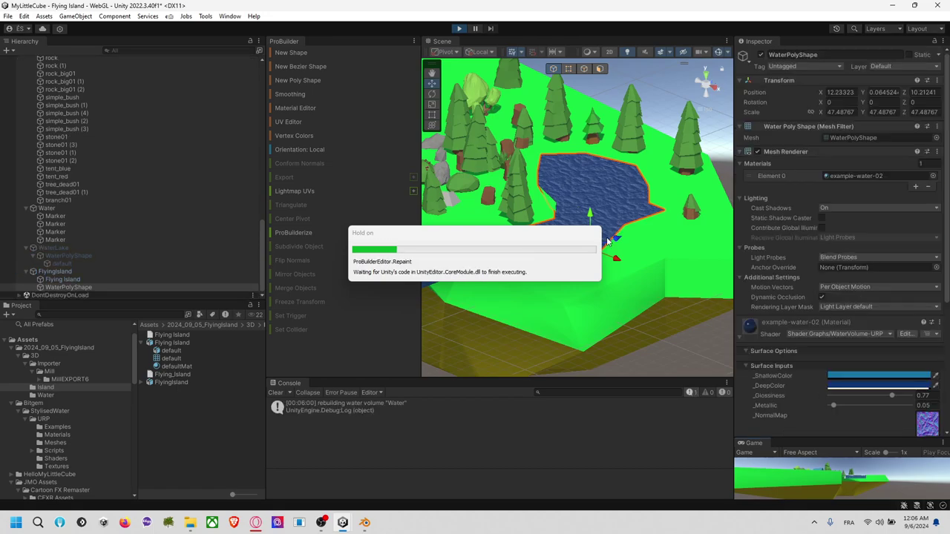
scroll(591, 249, up, 8)
right_drag(564, 255, 586, 248)
scroll(779, 241, down, 4)
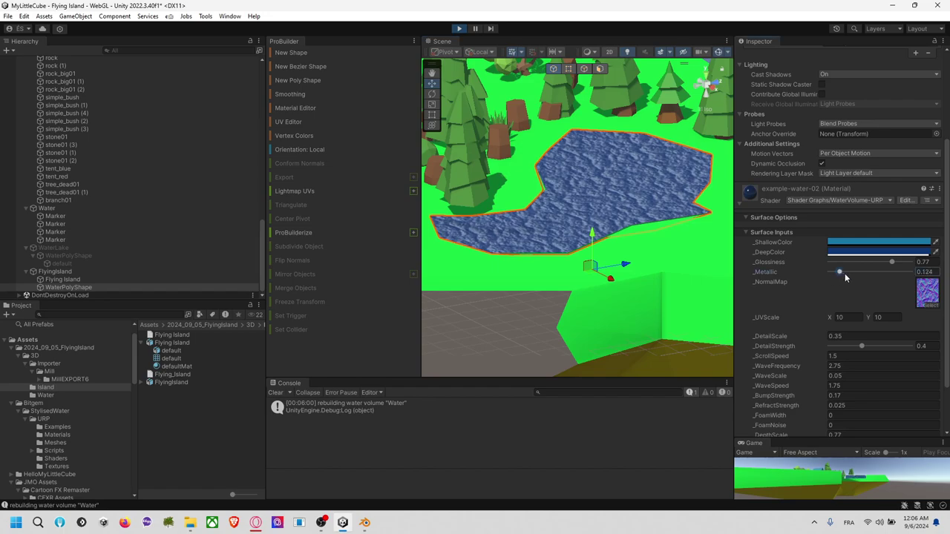
Lower the water material's Metallic to 0 and its Glossiness to about 0.284.
drag(833, 272, 798, 280)
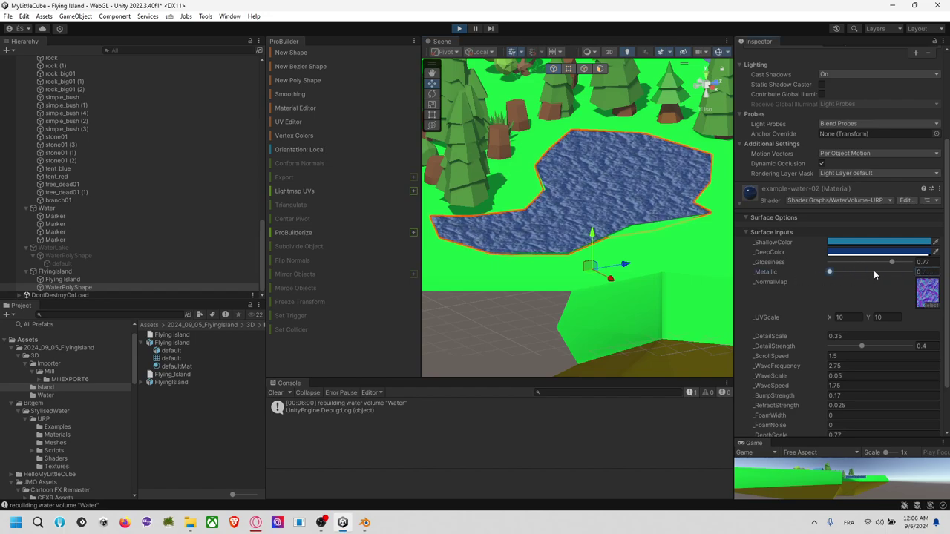
drag(892, 262, 852, 269)
right_drag(675, 288, 345, 286)
alt+drag(344, 286, 375, 273)
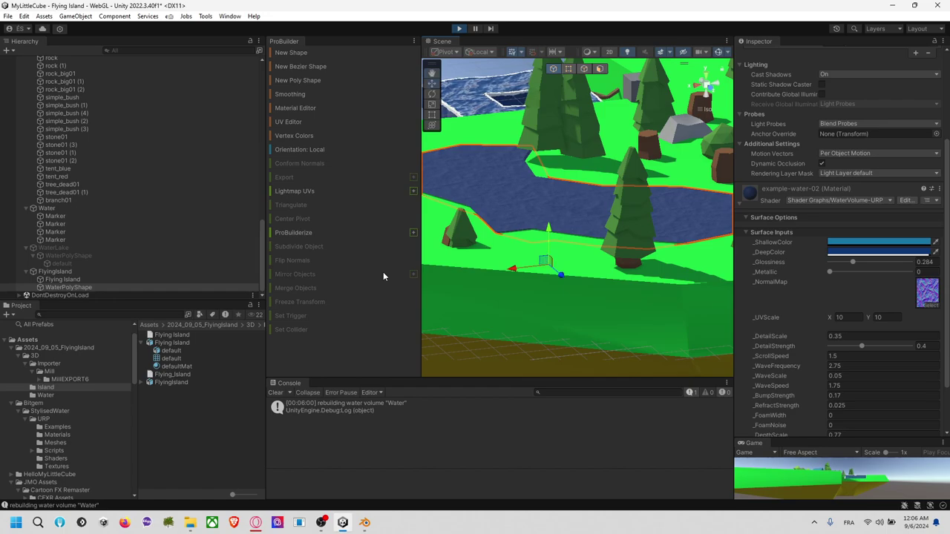
Adjust the water material's DetailStrength to about 0.477.
scroll(864, 334, down, 3)
scroll(851, 283, down, 1)
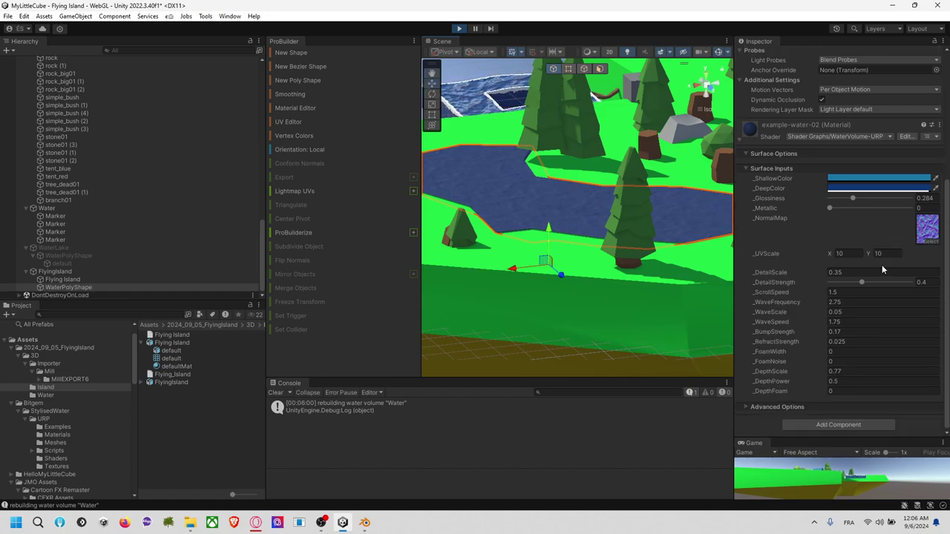
drag(859, 282, 927, 289)
drag(843, 293, 869, 283)
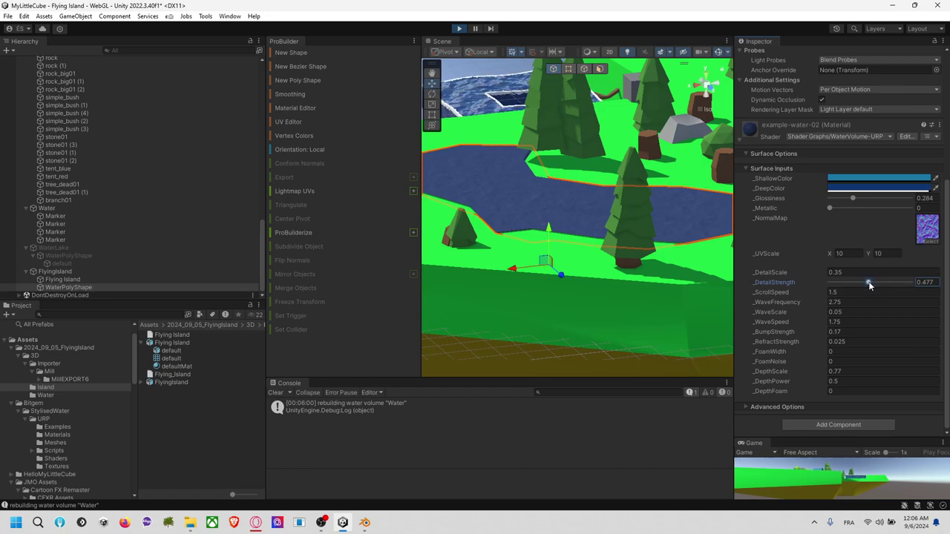
Slow the water's movement by setting the ScrollSpeed to 0.3.
click(824, 295)
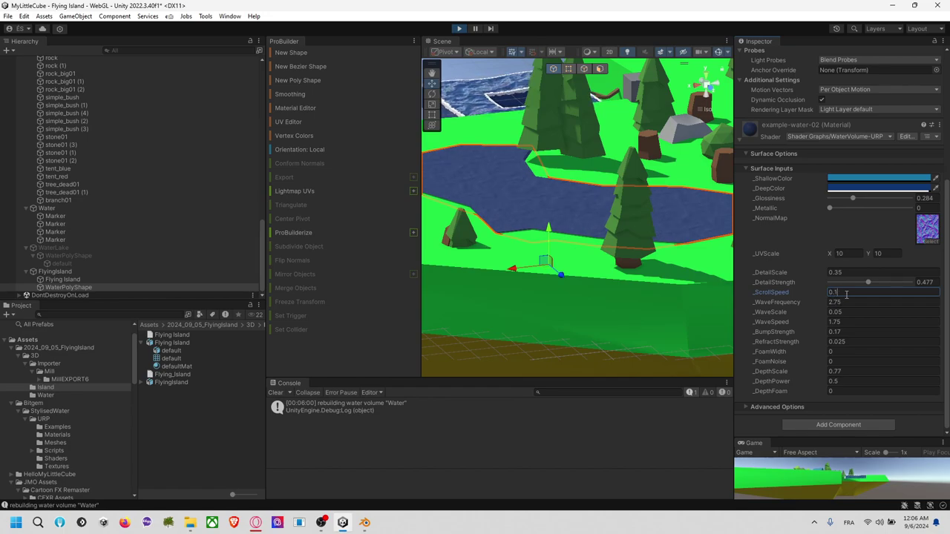
drag(847, 294, 783, 284)
text(.2)
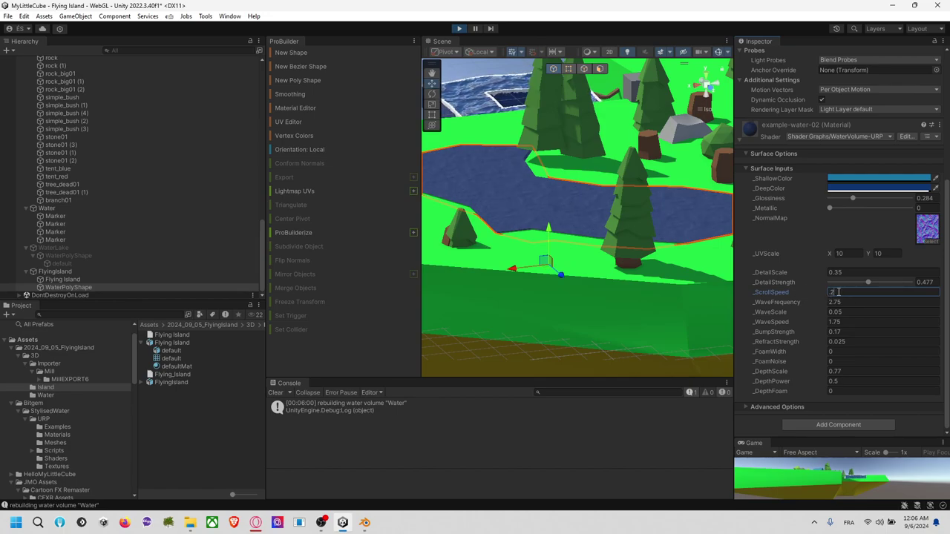
scroll(567, 242, up, 3)
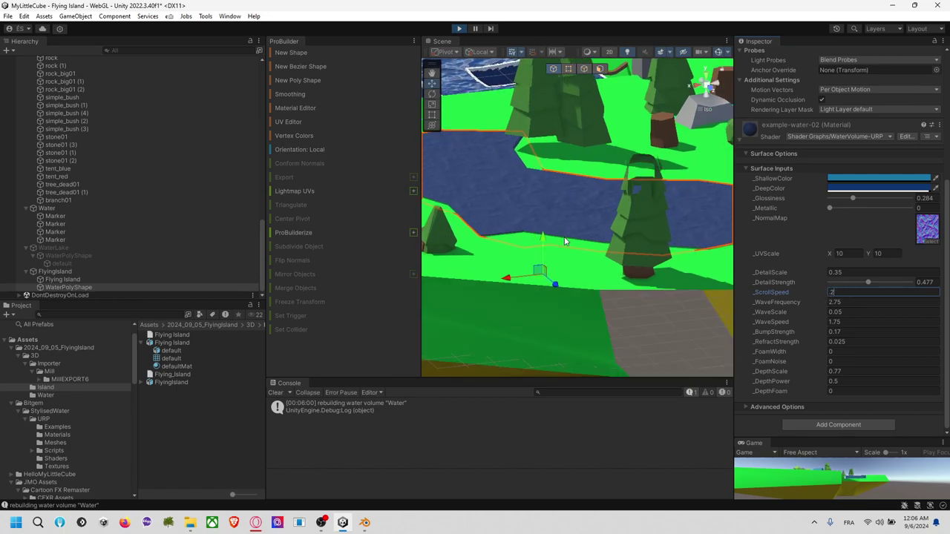
Set the water material's WaveFrequency to 5 and its WaveScale to 0.5.
click(845, 301)
text(5)
click(860, 312)
text(1)
click(861, 321)
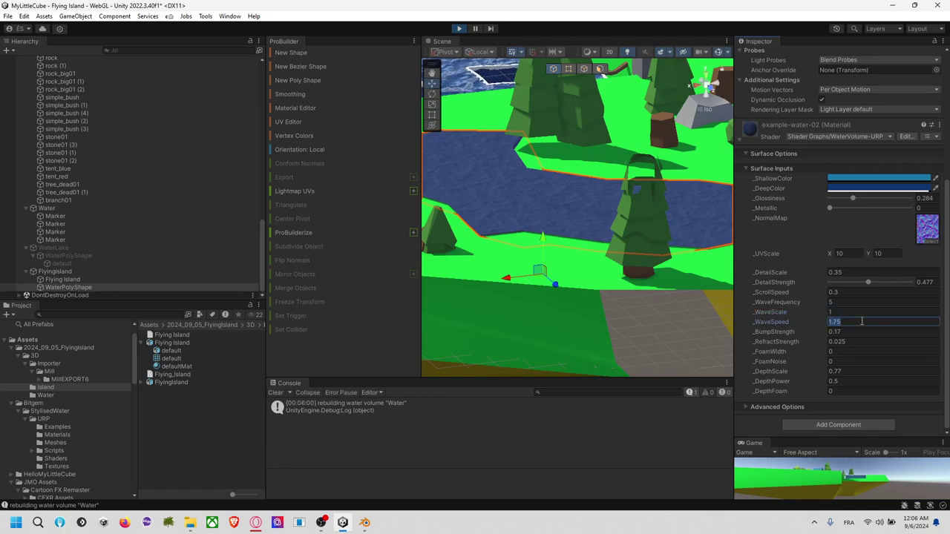
click(863, 313)
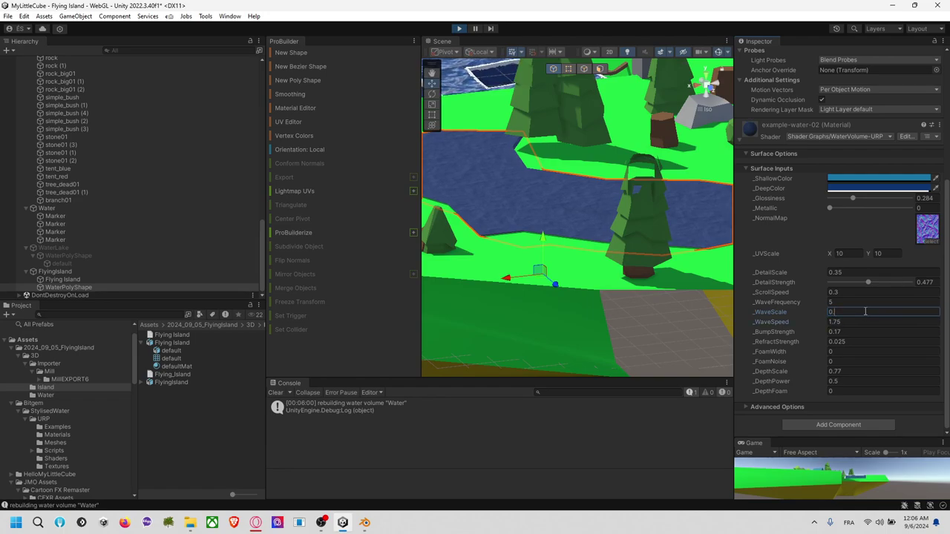
text(0.5)
Set the water material's BumpStrength to 1.
click(859, 322)
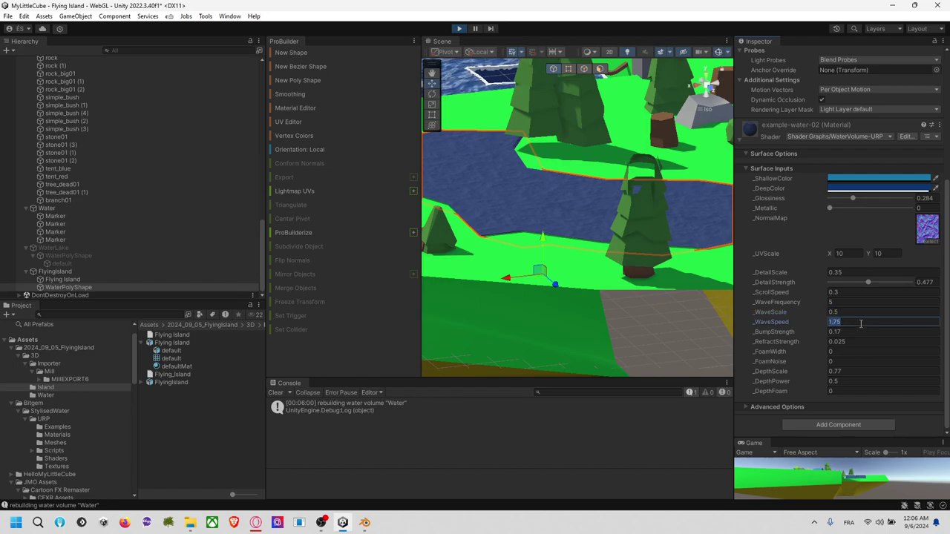
click(857, 332)
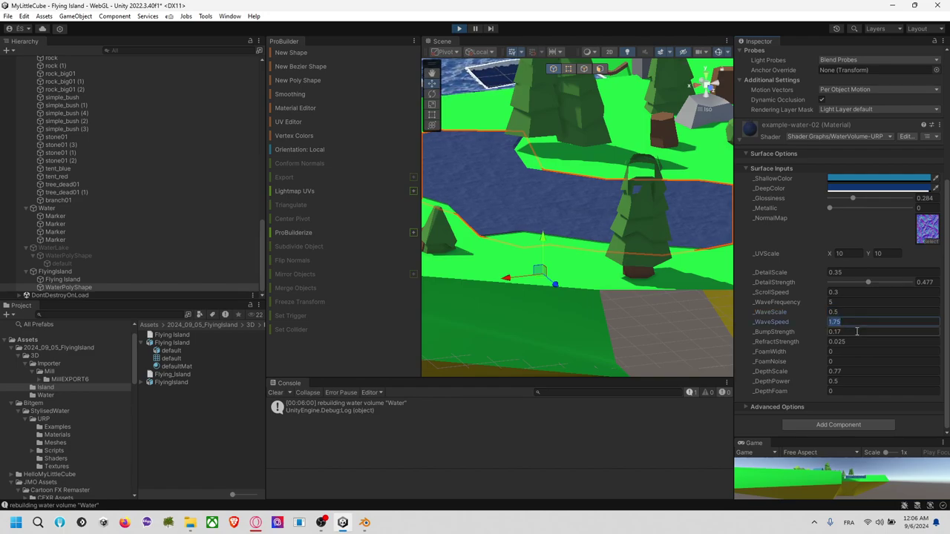
text(1)
Examine the lake's water surface from several angles and distances.
right_drag(542, 232, 645, 304)
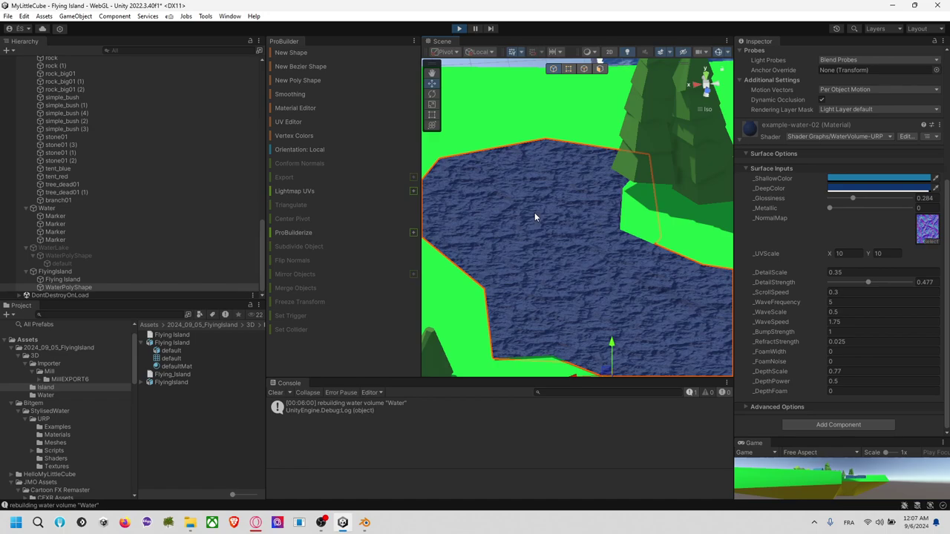
right_drag(560, 257, 561, 394)
scroll(580, 323, down, 5)
right_drag(551, 320, 645, 323)
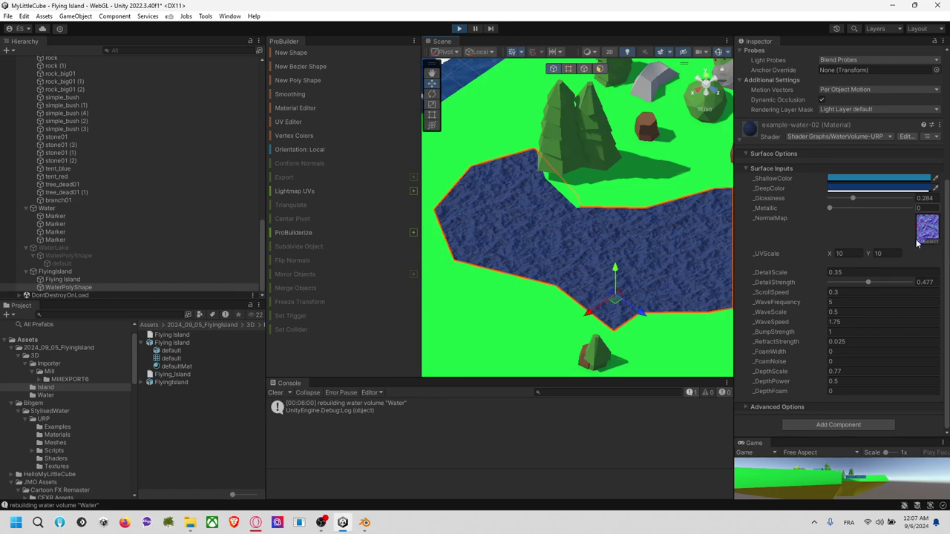
right_drag(639, 269, 768, 219)
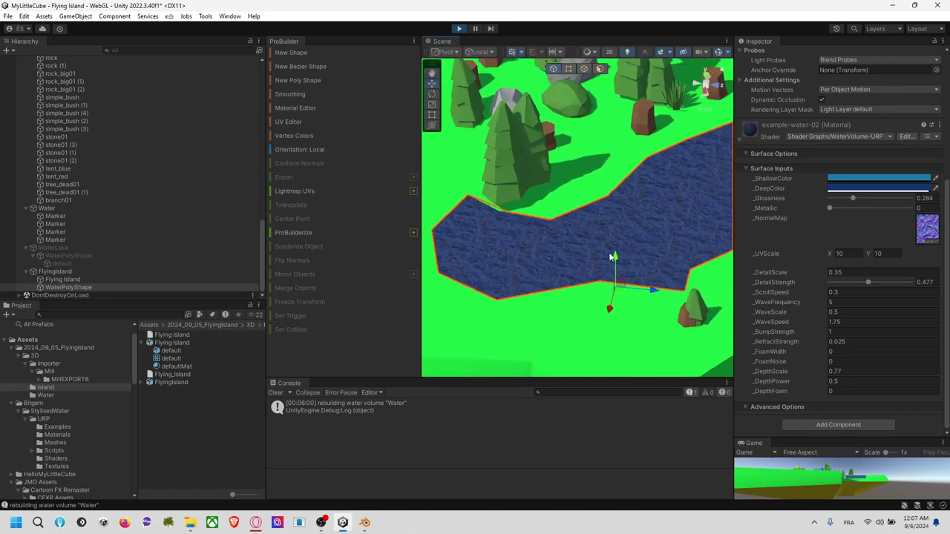
scroll(605, 255, up, 5)
alt+drag(600, 257, 557, 256)
scroll(630, 267, down, 3)
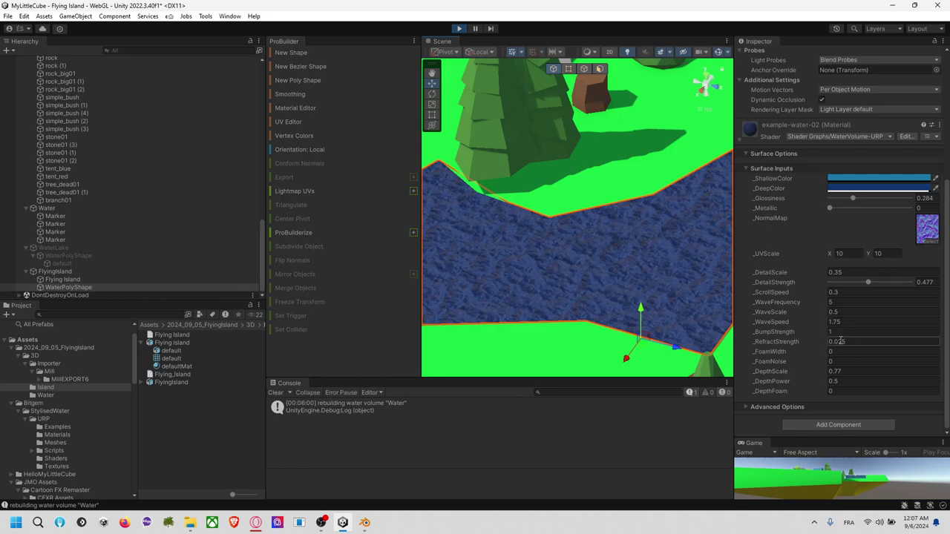
Test RefractStrength values of 1 and 0 on the water material and settle on 0.1.
click(867, 341)
text(1)
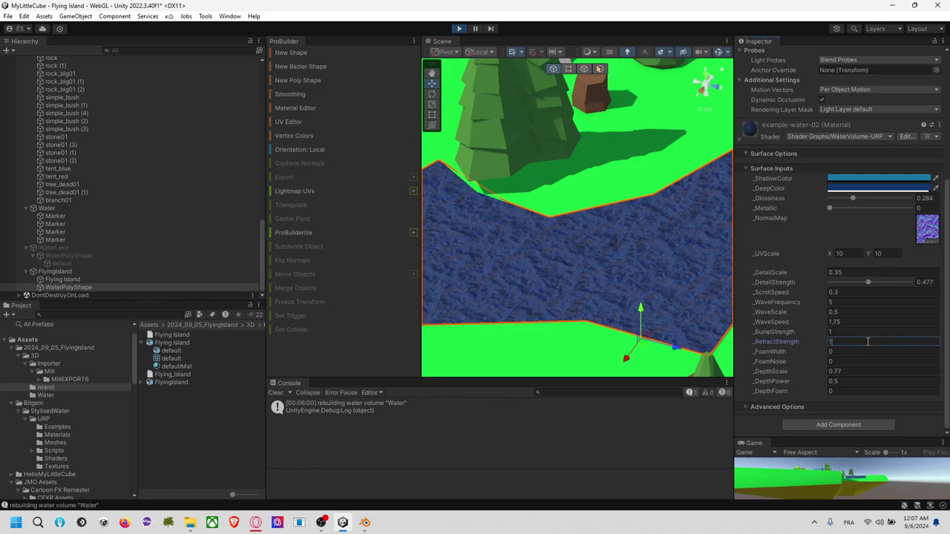
text(0)
right_drag(672, 308, 568, 301)
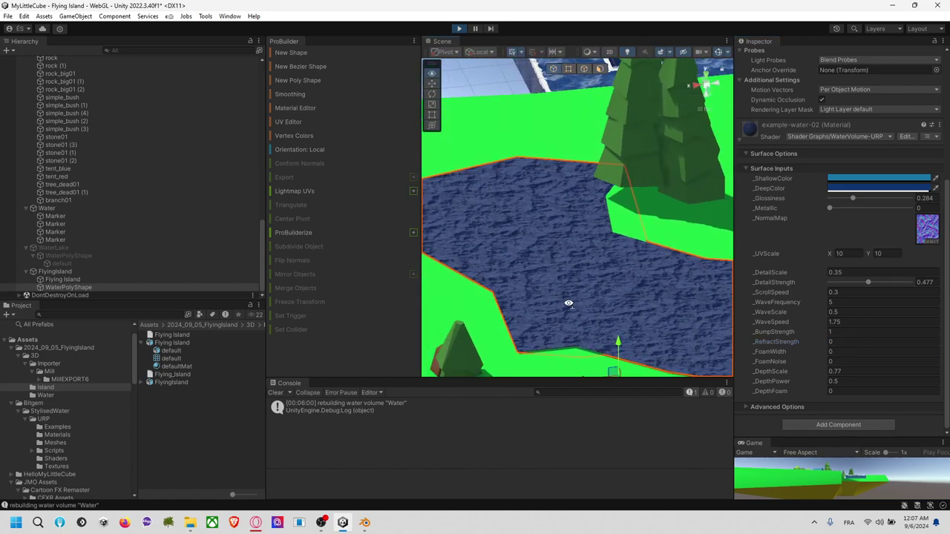
click(861, 341)
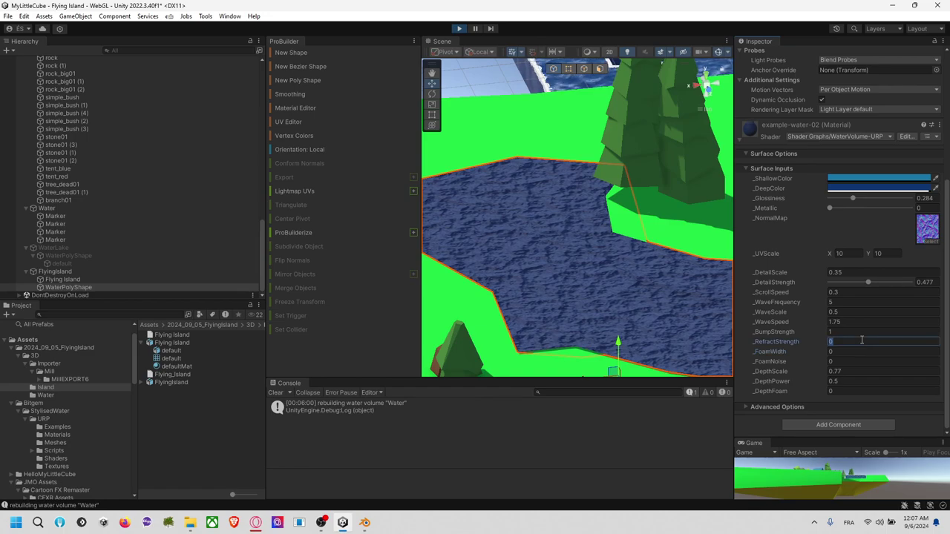
Try a FoamWidth of 1 on the lake's water and restore it to 0.
click(854, 352)
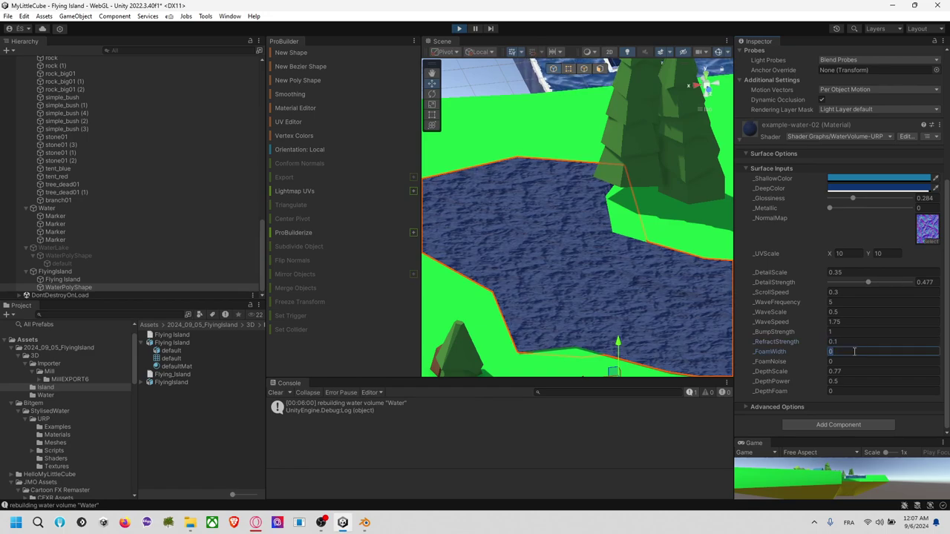
text(5)
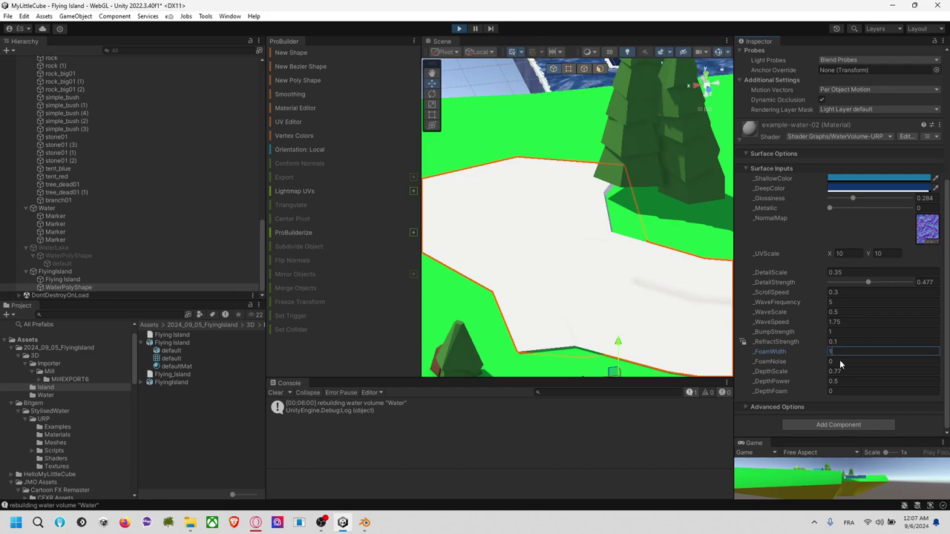
key(BackSpace)
text(0)
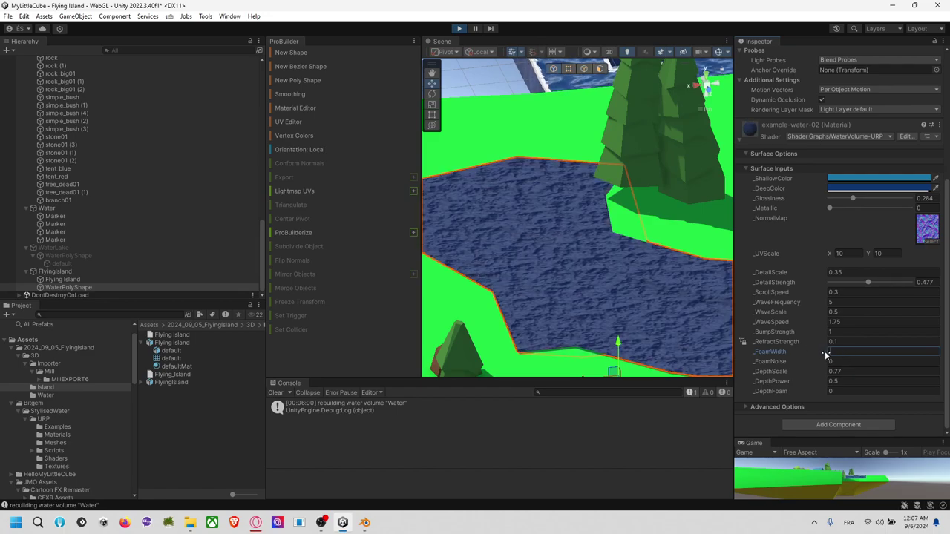
Try several DepthScale values on the water material and set it to 0.8.
click(859, 372)
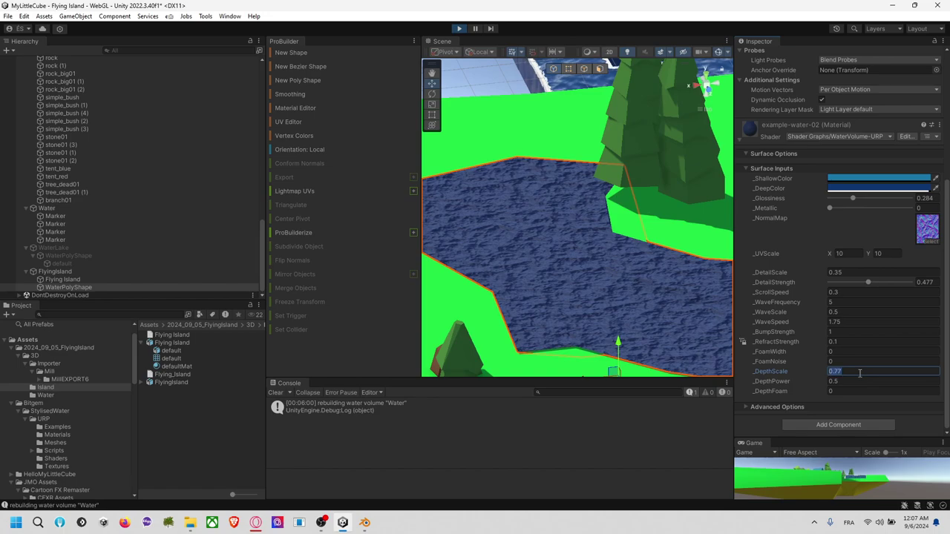
text(0.2)
key(BackSpace)
text(8)
key(BackSpace)
key(BackSpace)
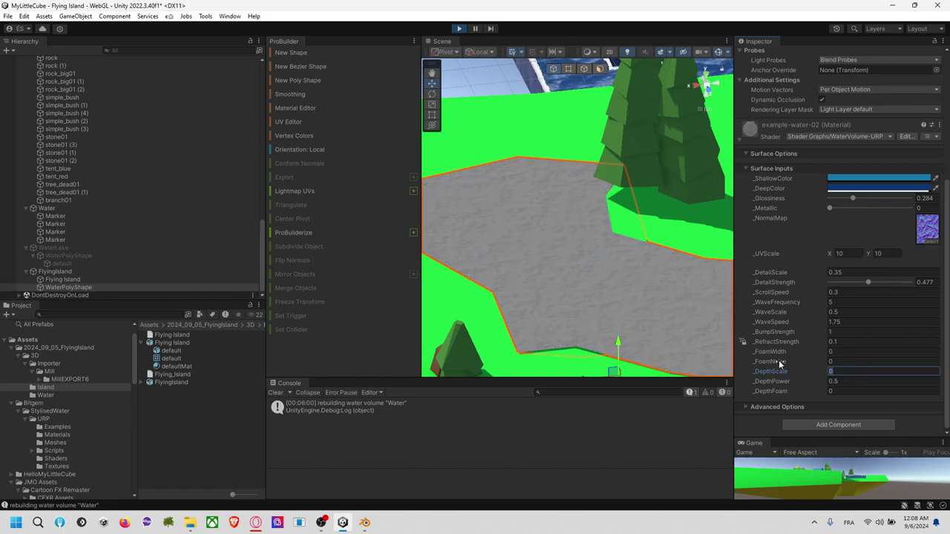
text(.1)
key(BackSpace)
text(8)
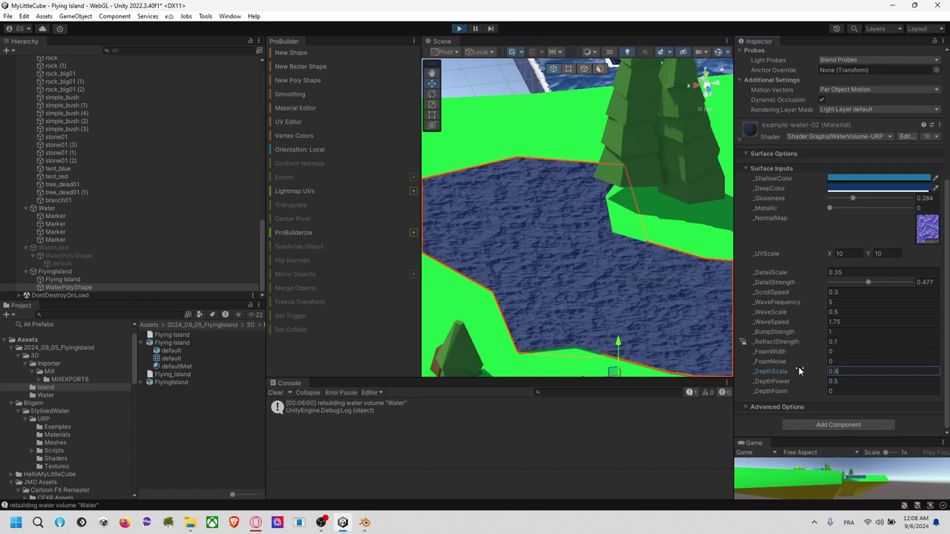
Set the water material's DepthPower to 1 and its DepthFoam to 1.
click(836, 380)
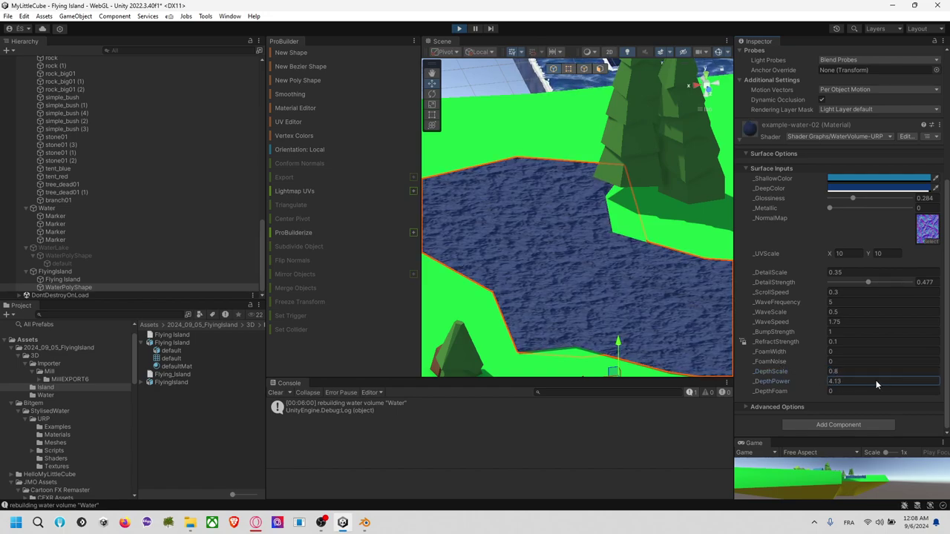
click(844, 382)
text(0)
drag(845, 383, 796, 379)
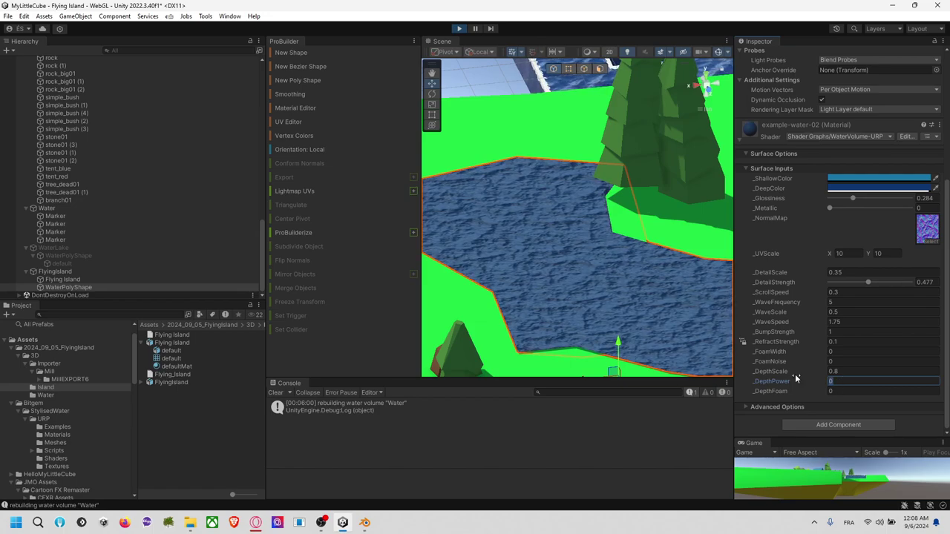
text(1)
click(844, 390)
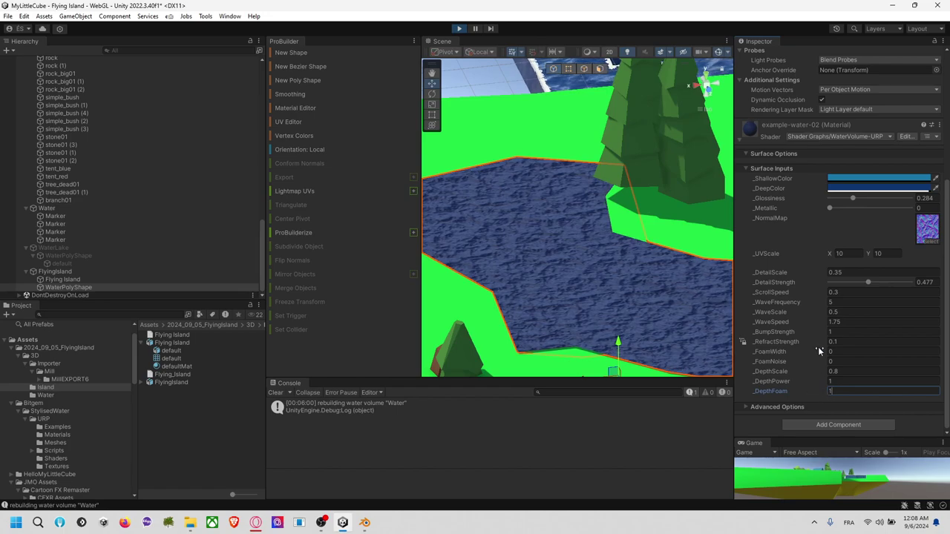
Try a Glossiness of 0.139 and a ScrollSpeed of 0.72 on the lake's water material.
mouse_move(831, 208)
mouse_down()
mouse_move(896, 203)
mouse_move(835, 202)
mouse_up()
right_drag(626, 264, 930, 234)
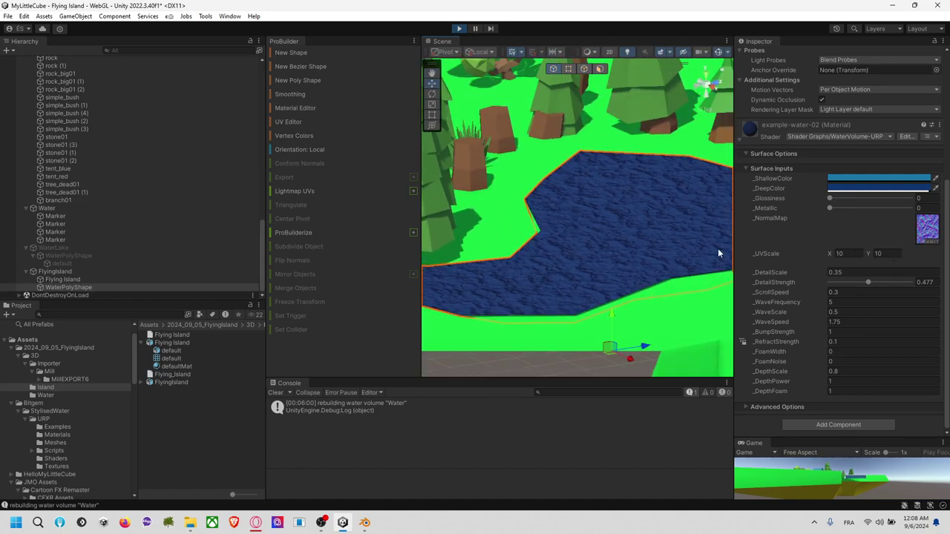
mouse_move(836, 200)
mouse_down()
mouse_move(844, 201)
mouse_move(827, 211)
mouse_up()
click(834, 293)
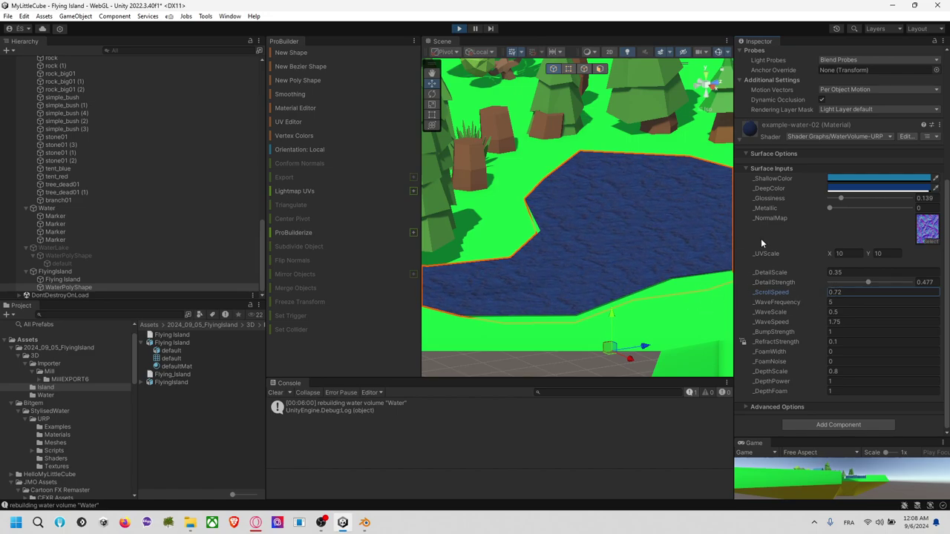
Try a bright green ShallowColor (00FF17) on the lake's water material.
click(861, 178)
click(860, 220)
drag(868, 239, 931, 216)
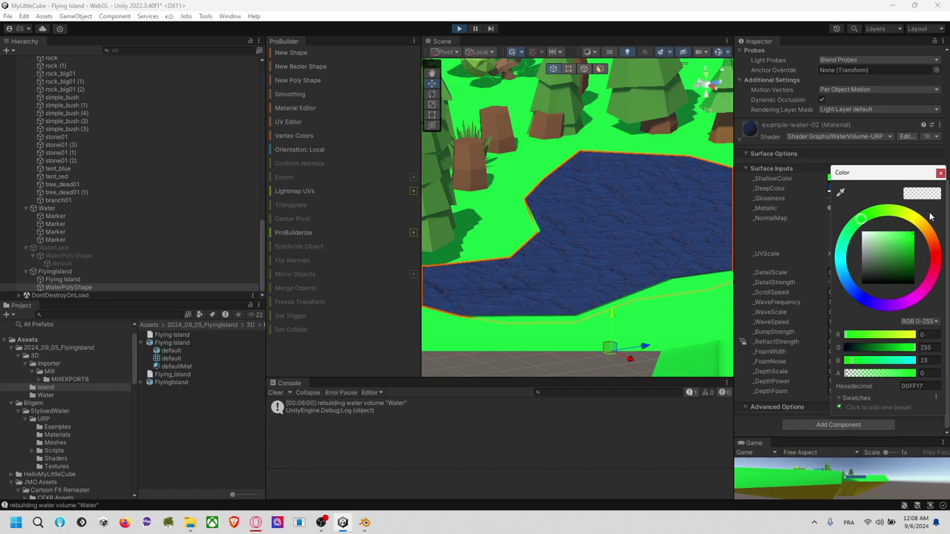
click(940, 175)
right_drag(672, 234, 367, 256)
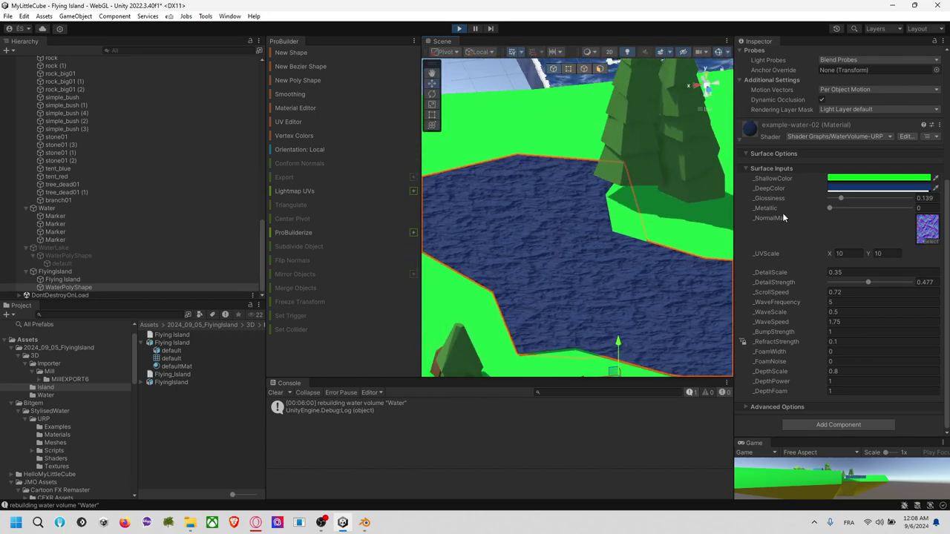
Try brighter and darker blues such as 0067FF, 00A6FF and 096191 as the water material's DeepColor.
click(844, 189)
mouse_move(885, 250)
mouse_down()
mouse_move(893, 226)
mouse_move(928, 240)
mouse_up()
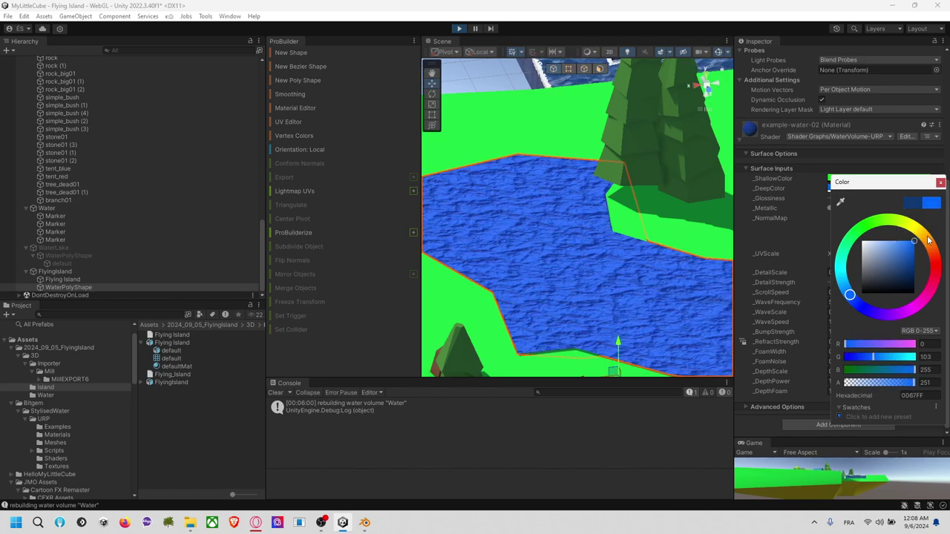
right_drag(643, 217, 499, 195)
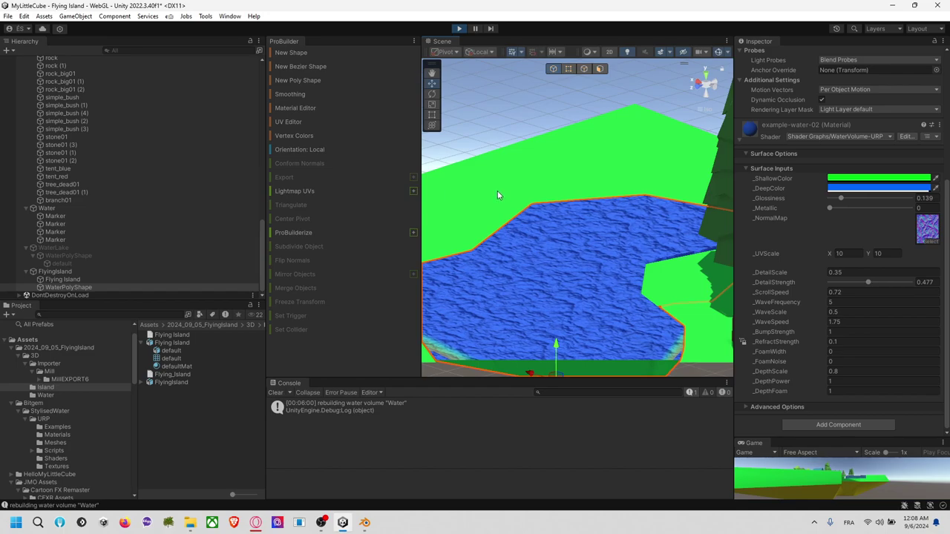
click(877, 188)
mouse_move(877, 240)
mouse_down()
mouse_move(881, 283)
mouse_move(948, 236)
mouse_up()
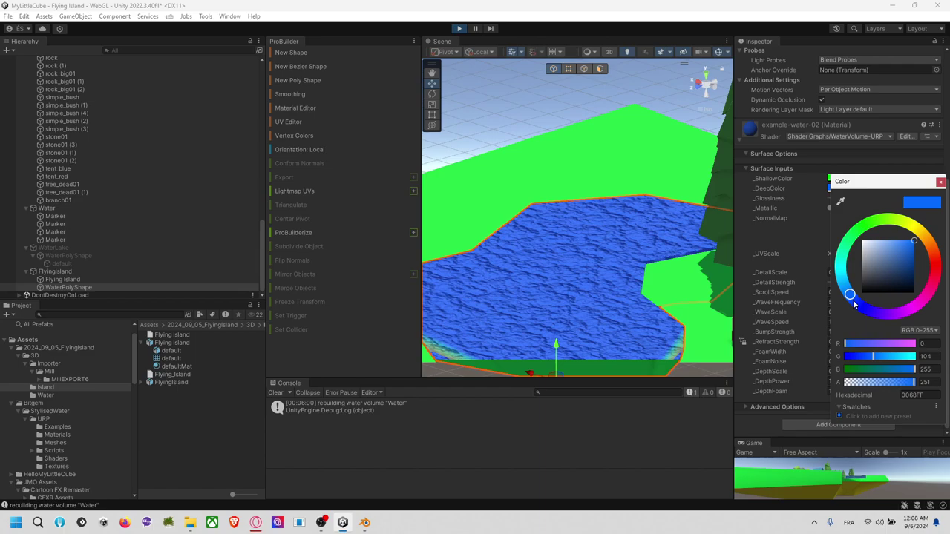
drag(852, 301, 844, 284)
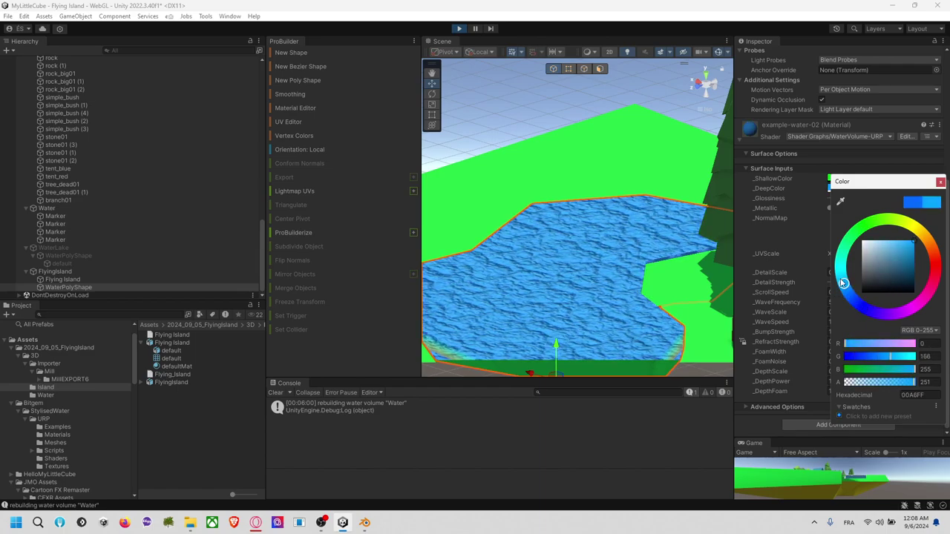
drag(913, 247, 911, 264)
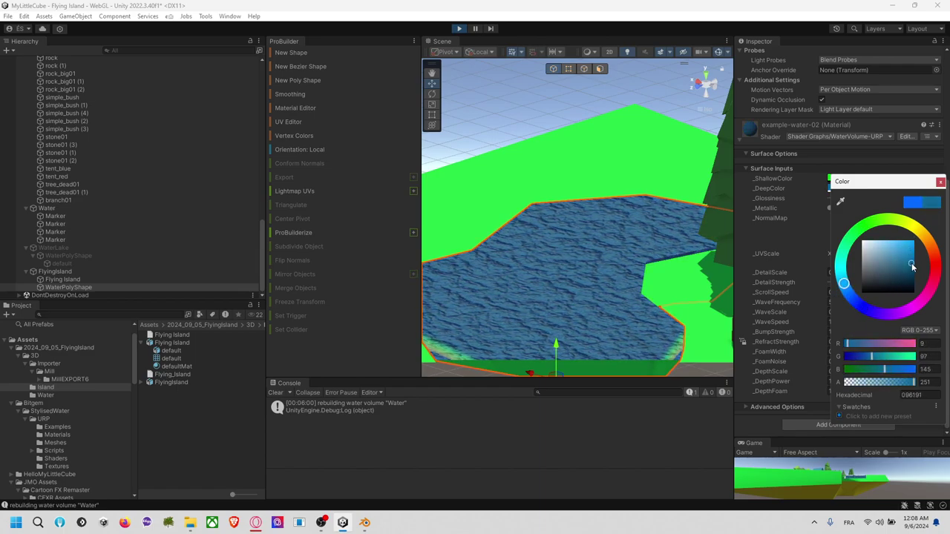
click(940, 182)
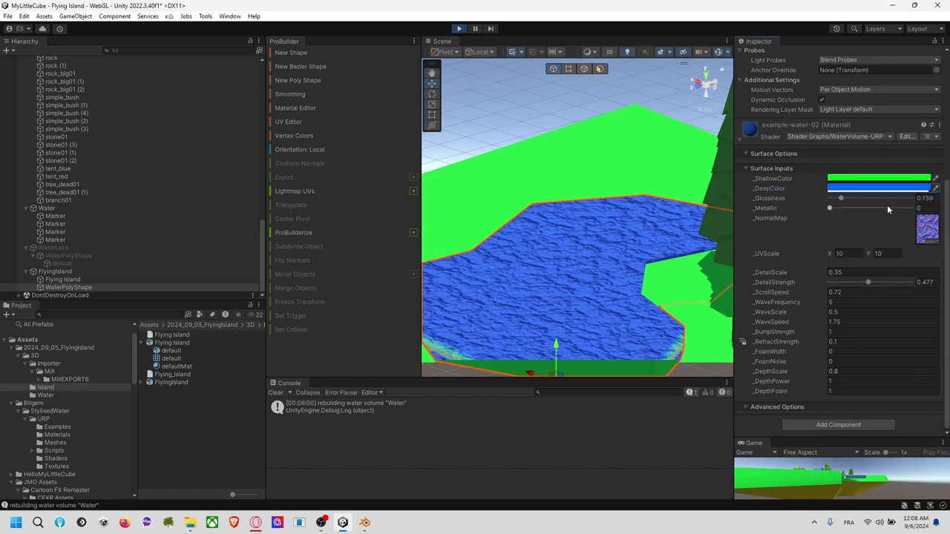
Undo the recent water material edits, back through the colours, Glossiness, ScrollSpeed, DepthFoam, DepthPower, DepthScale and FoamWidth.
key(ctrl+z)
key(ctrl+z)
key(ctrl+z)
drag(849, 197, 860, 194)
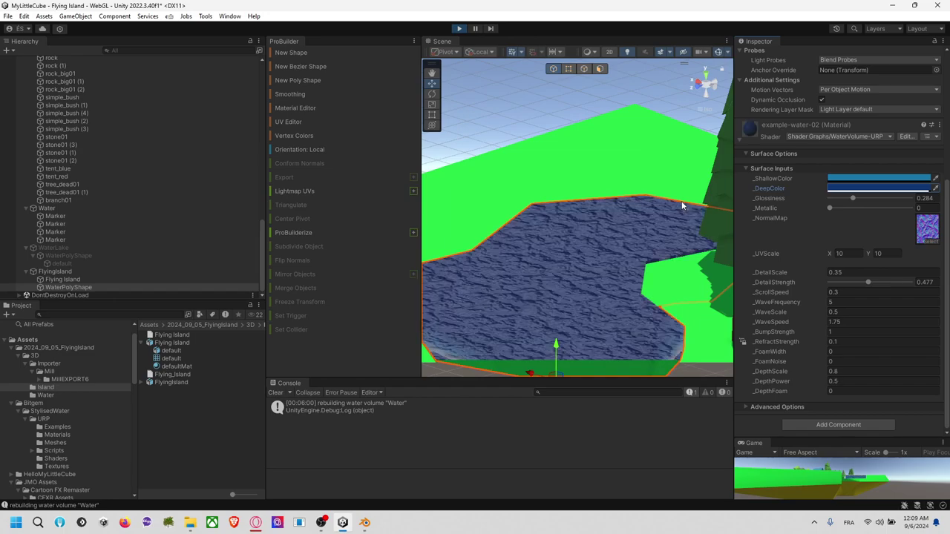
scroll(681, 202, down, 4)
key(ctrl+z)
key(ctrl+z)
key(ctrl+z)
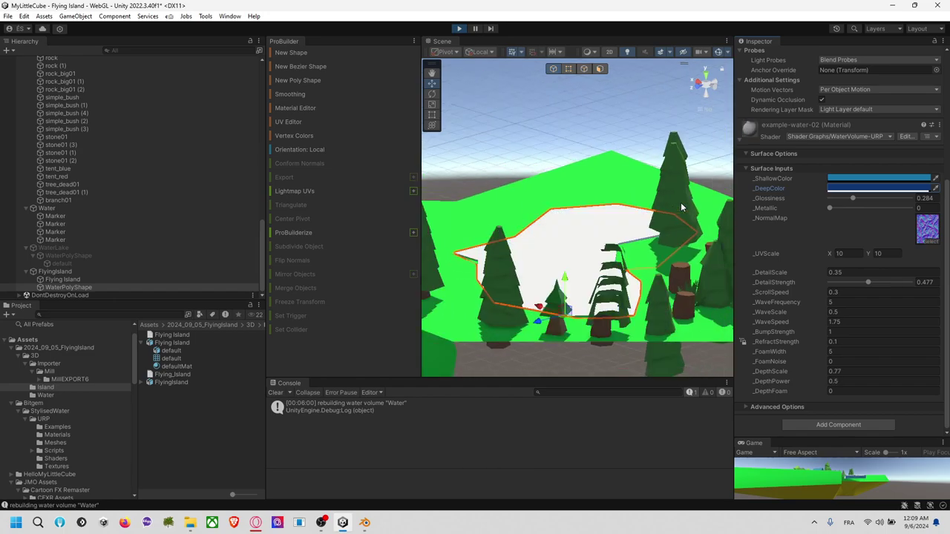
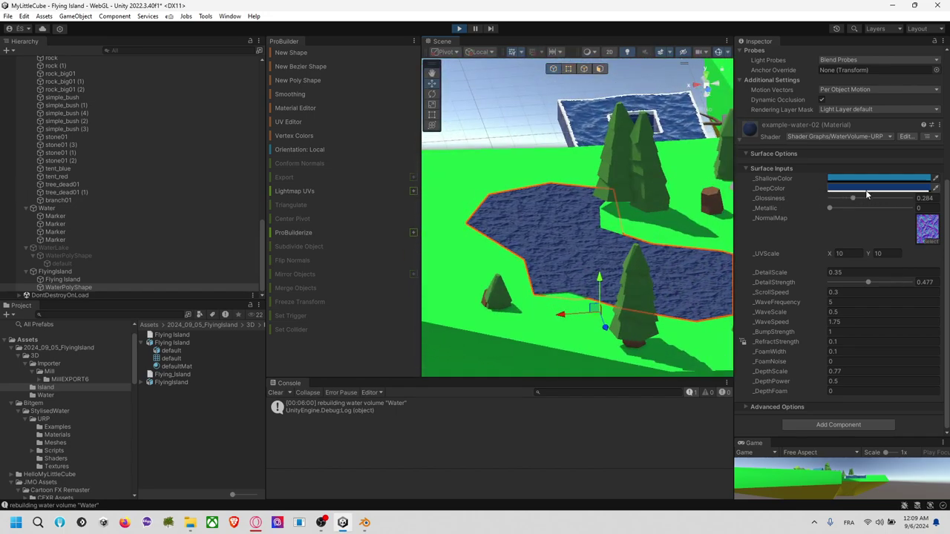
Set the lake water material's Glossiness to 0.05 and leave Play mode.
drag(863, 198, 834, 201)
middle_drag(598, 129, 554, 162)
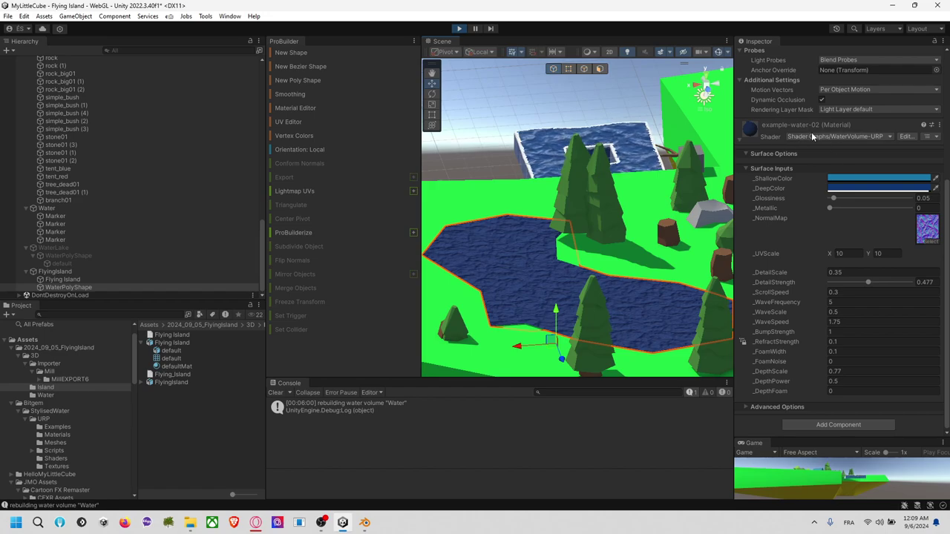
click(458, 29)
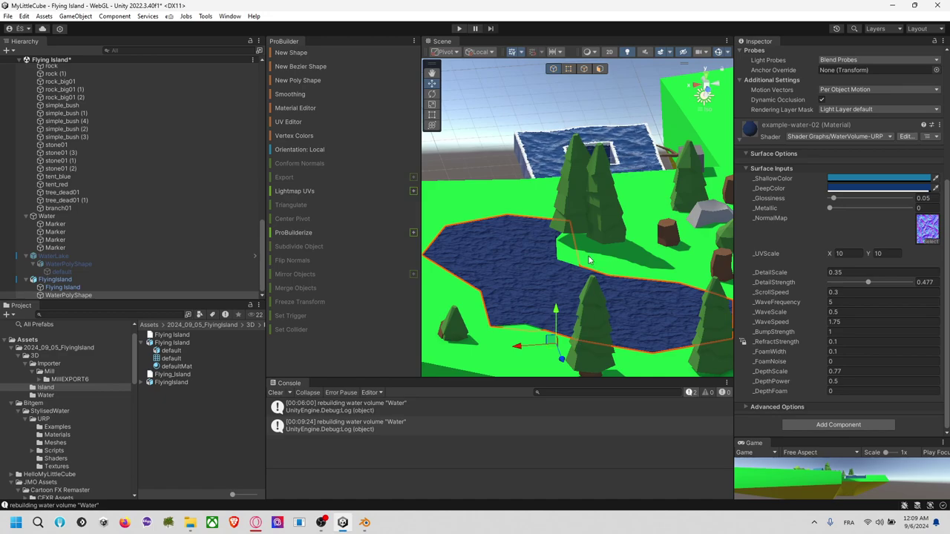
right_drag(513, 242, 660, 248)
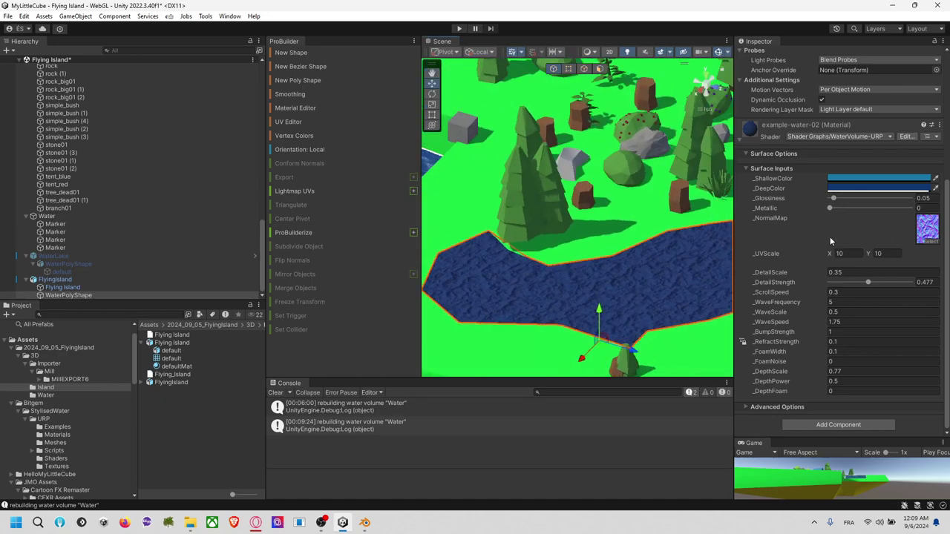
Move the square Water volume onto the island behind the tents, at X -17.33, and raise it to Y 2.37.
scroll(602, 248, down, 8)
right_drag(576, 250, 540, 233)
click(526, 226)
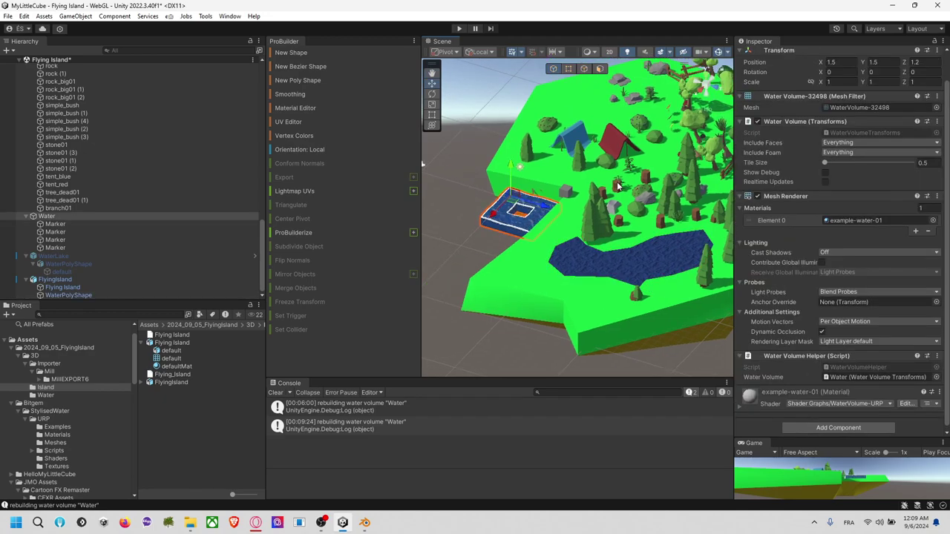
right_drag(616, 186, 569, 218)
middle_drag(613, 185, 525, 251)
drag(431, 246, 552, 210)
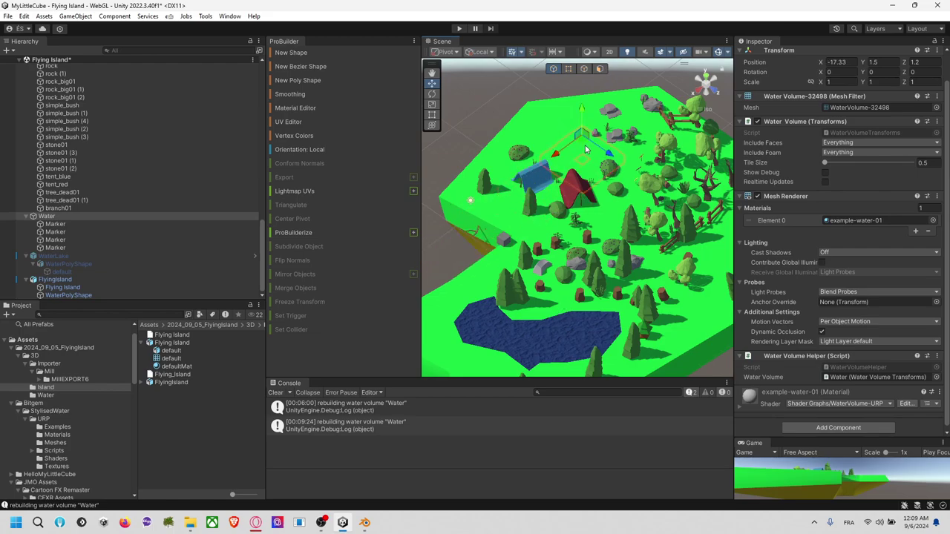
drag(583, 113, 586, 108)
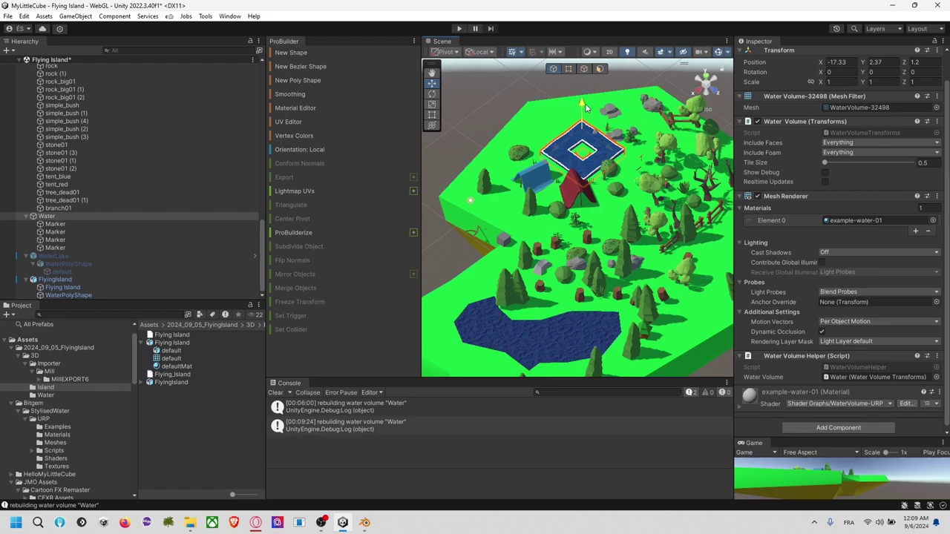
Examine the square water volume's foam edges and surface up close and compare them with the lake.
scroll(587, 109, up, 8)
middle_drag(625, 121, 601, 254)
scroll(600, 254, up, 9)
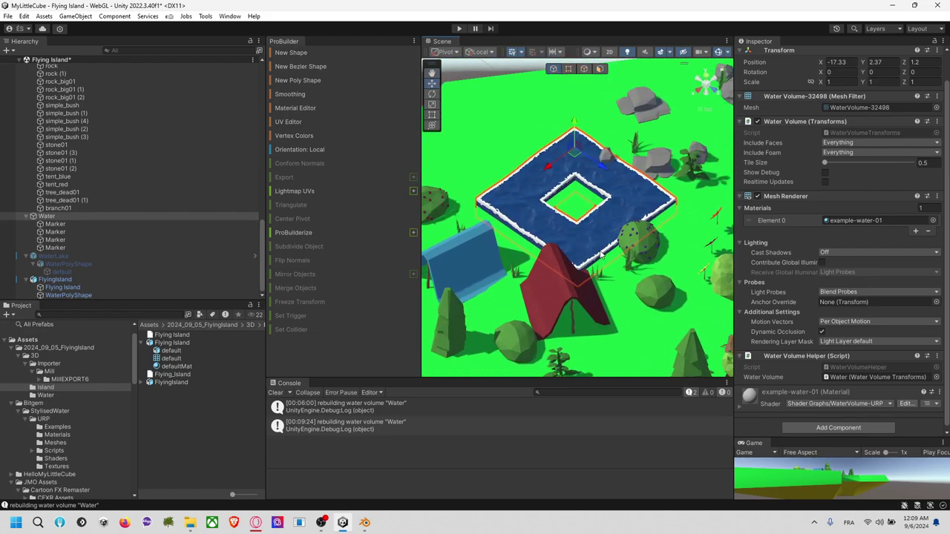
scroll(600, 250, up, 2)
scroll(592, 248, up, 2)
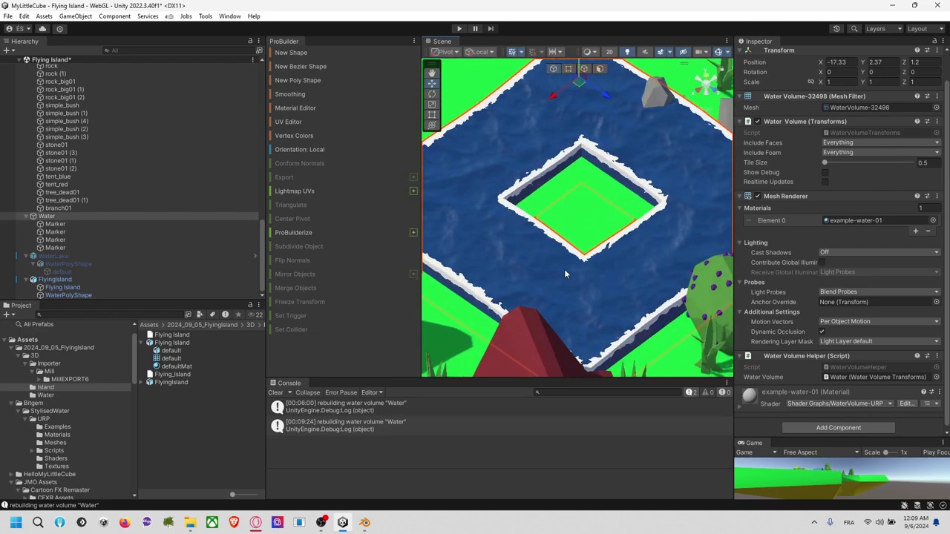
right_drag(544, 258, 582, 258)
scroll(582, 257, down, 9)
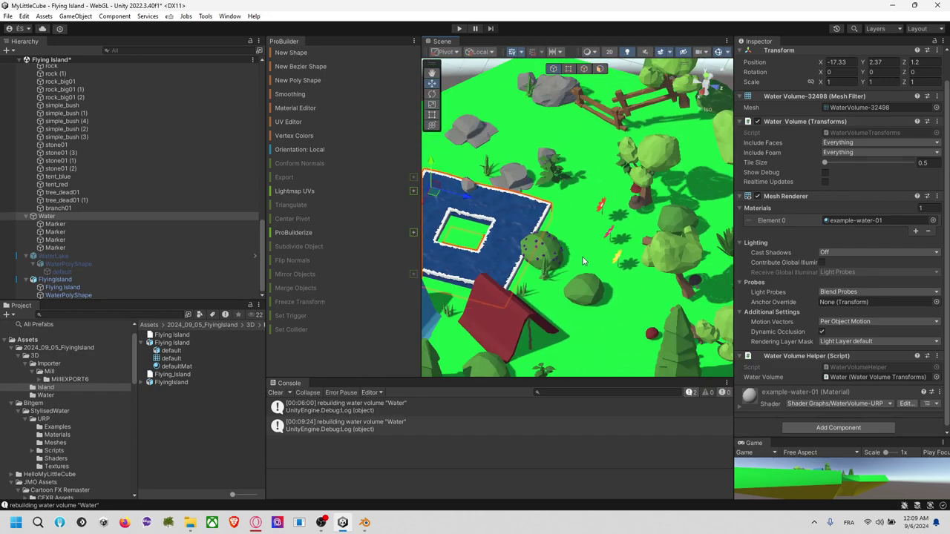
scroll(520, 211, down, 6)
middle_drag(547, 251, 570, 170)
middle_drag(615, 269, 640, 260)
scroll(639, 260, up, 3)
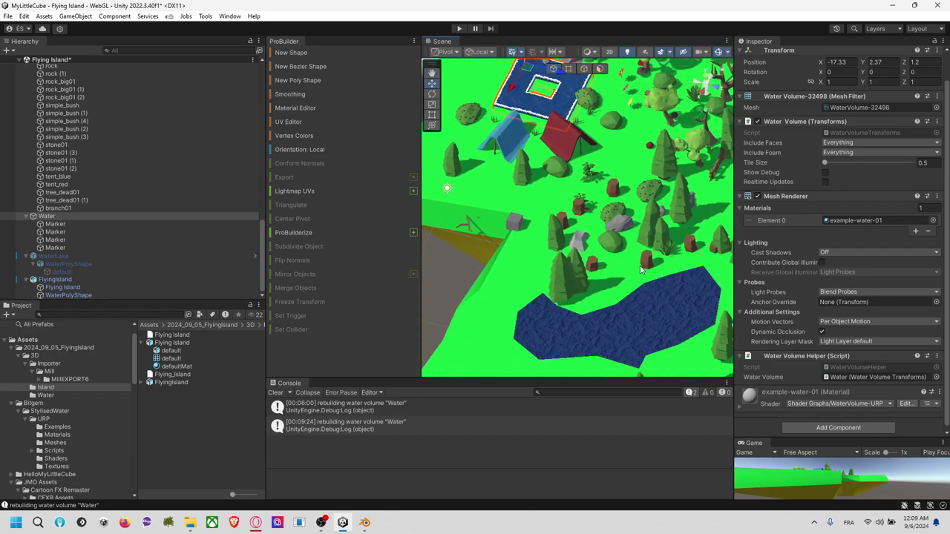
Move the small stone at the square water volume's edge into the opening at its centre.
key(f)
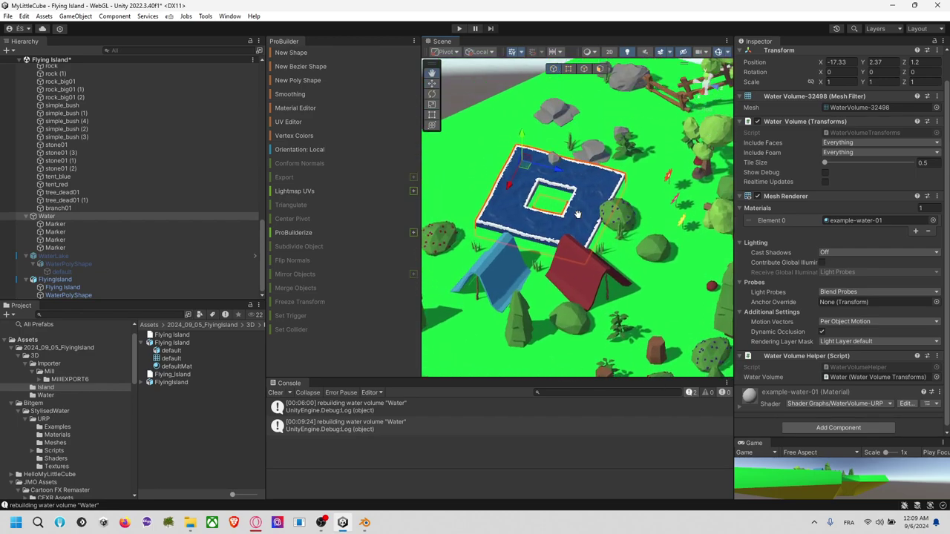
click(528, 211)
click(555, 190)
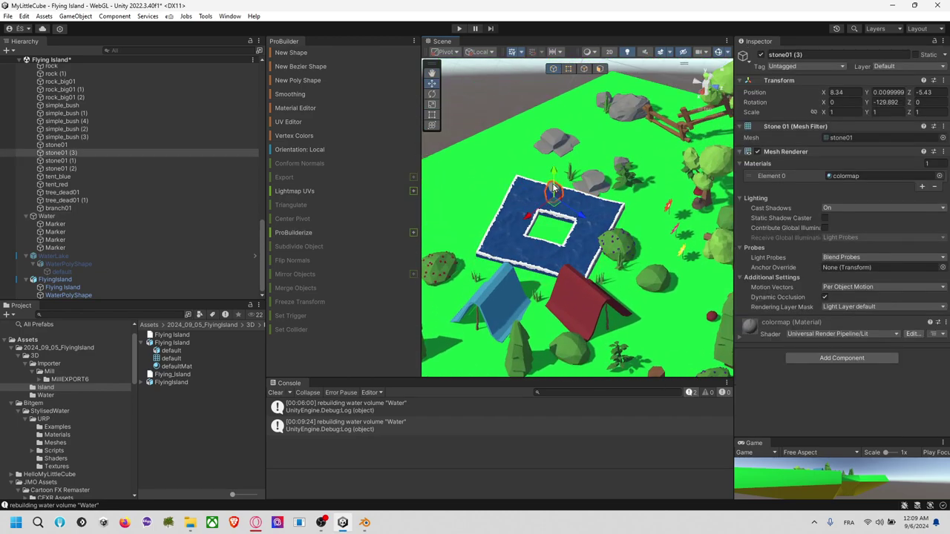
drag(533, 221, 640, 190)
click(587, 190)
click(640, 190)
key(f)
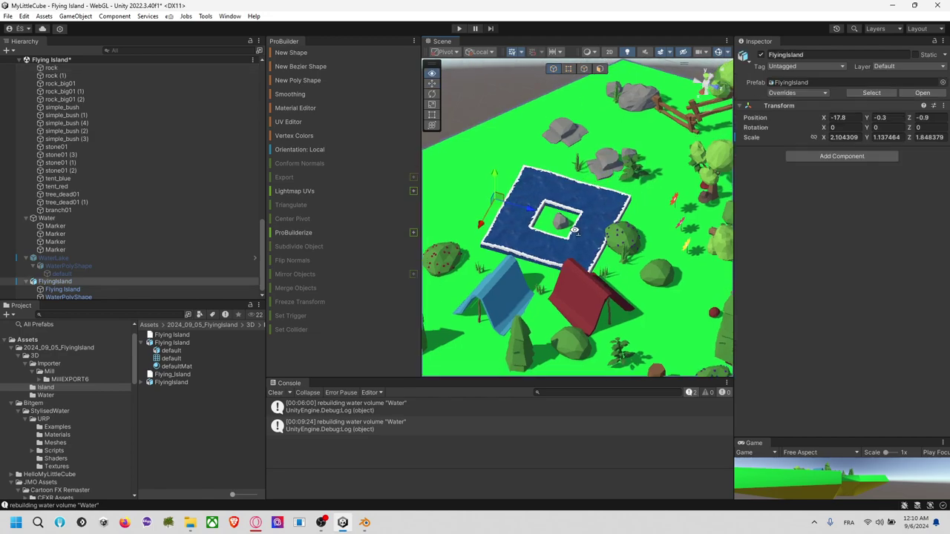
Shift the tree on the island's raised corner to X 0.19, Y 0.17, Z -33.88 and clear the console messages.
click(639, 254)
alt+drag(641, 255, 604, 246)
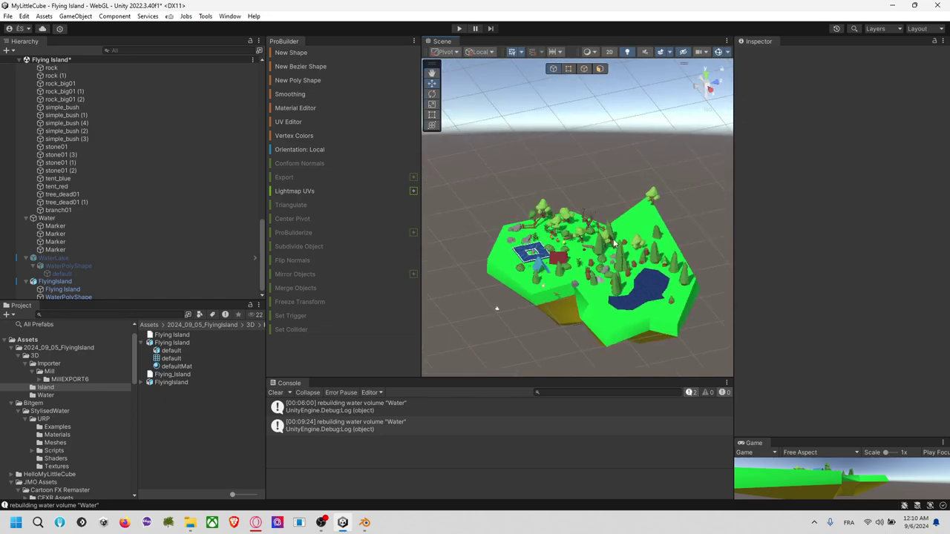
alt+drag(679, 228, 623, 210)
click(650, 192)
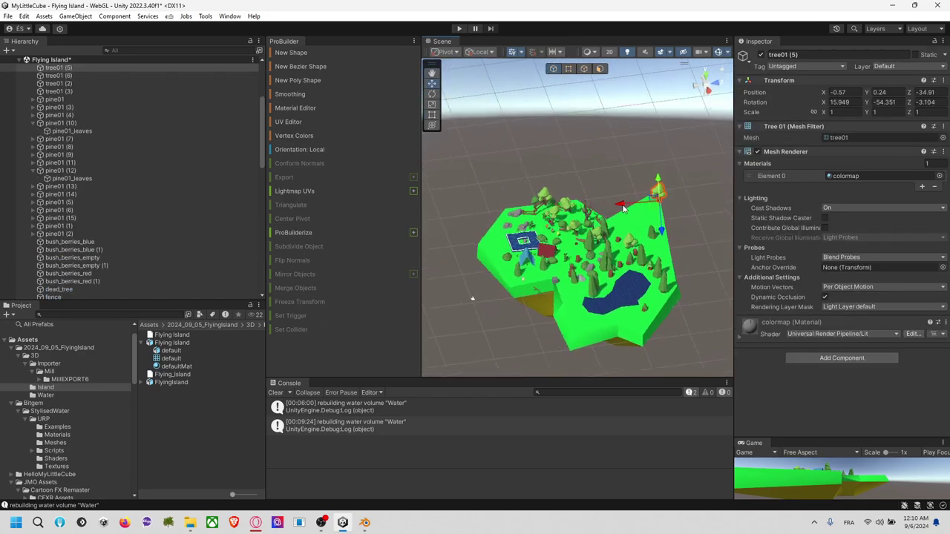
click(276, 393)
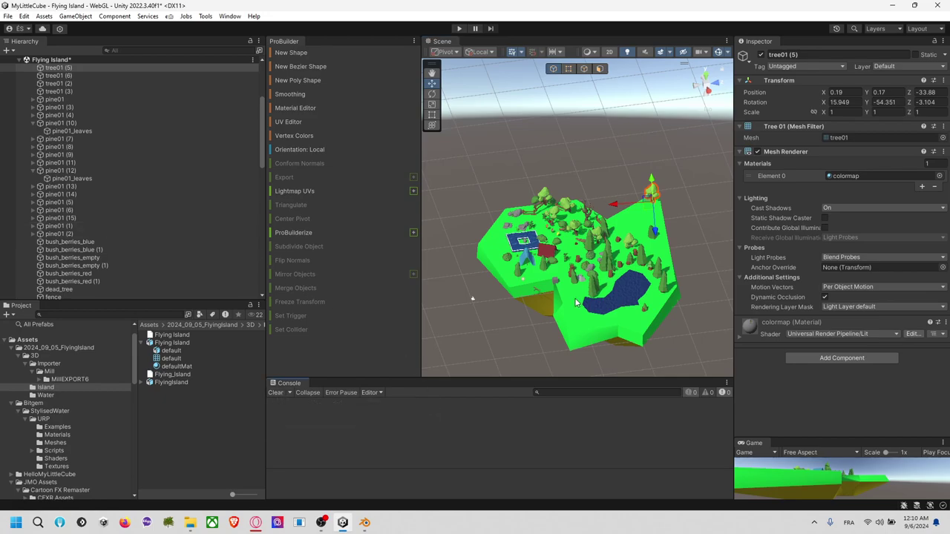
Open the MillEXPORT6 folder under 3D/Importer/Mill in the project assets and select the MillEXPORT6 model.
click(66, 364)
click(70, 356)
click(74, 348)
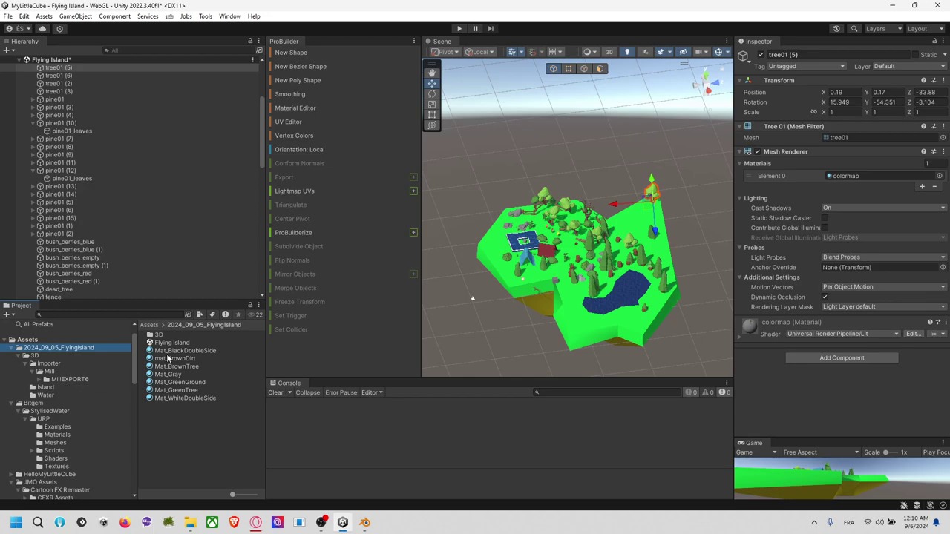
double_click(176, 336)
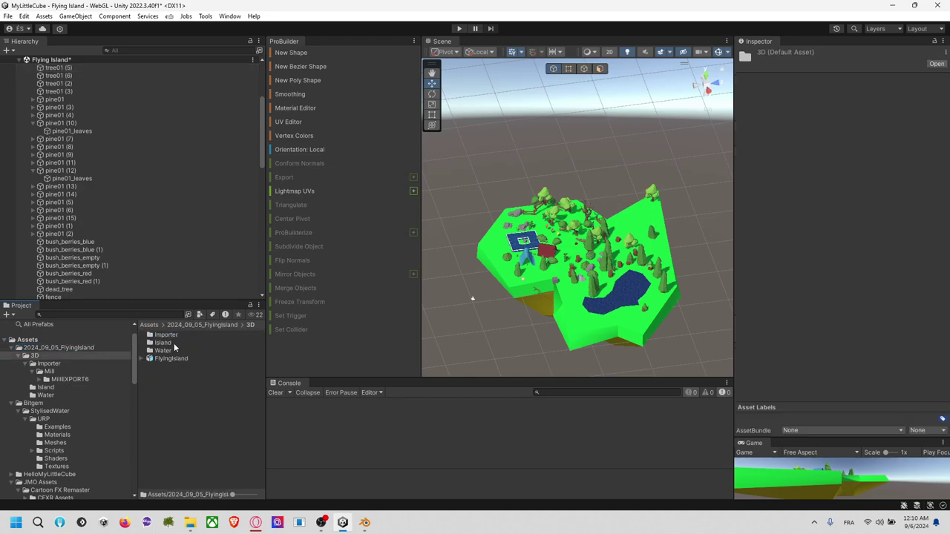
double_click(177, 335)
click(176, 334)
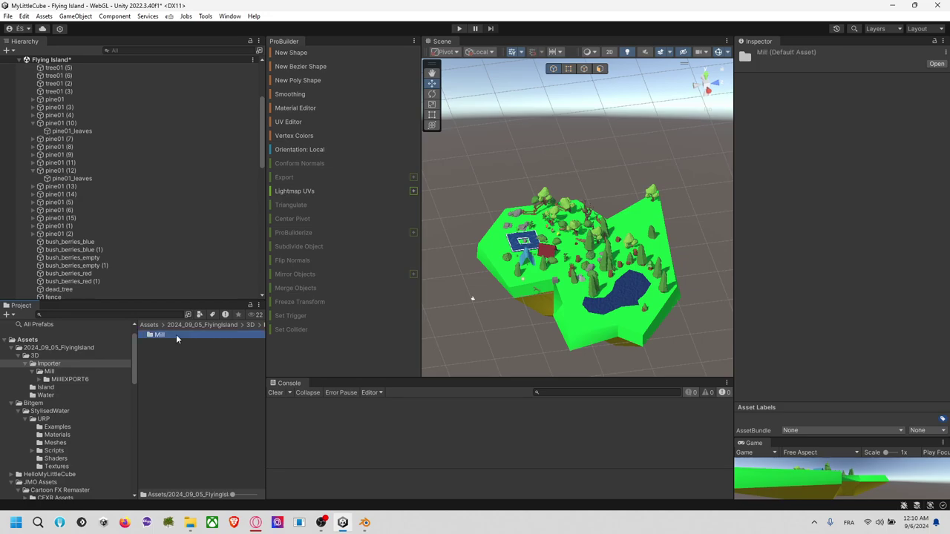
double_click(176, 336)
double_click(177, 336)
click(167, 352)
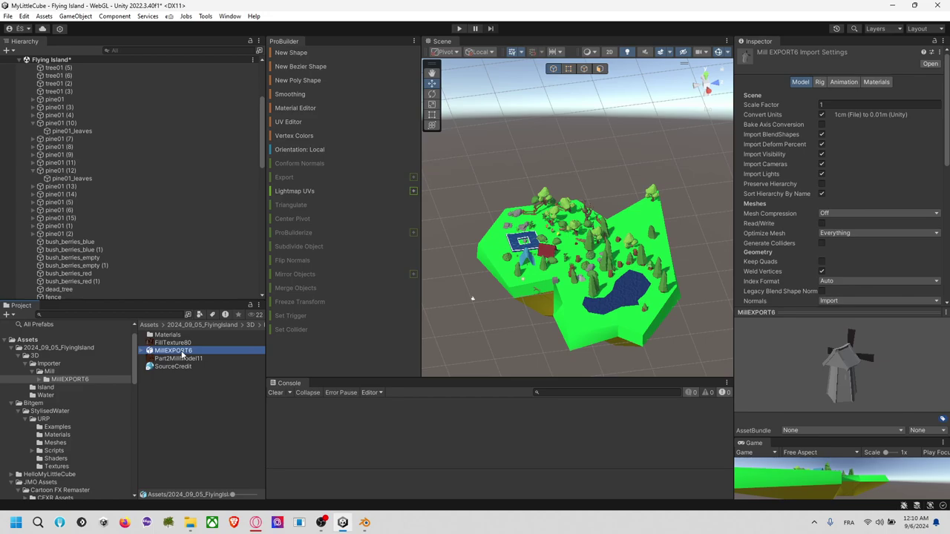
Place the MillEXPORT6 windmill near the tree on the island's raised corner, at about X -18.86, Y 2.7, Z 27.86.
drag(182, 354, 582, 241)
drag(639, 232, 638, 181)
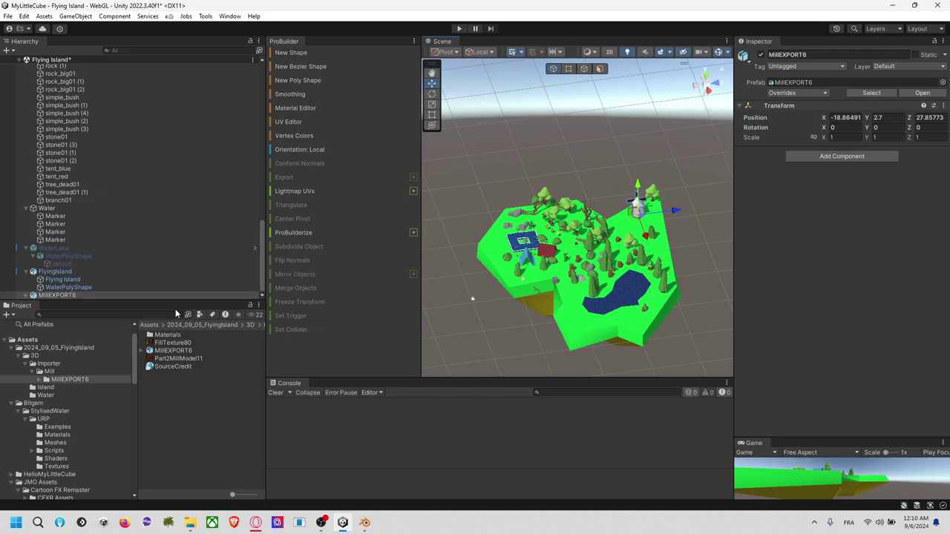
click(51, 295)
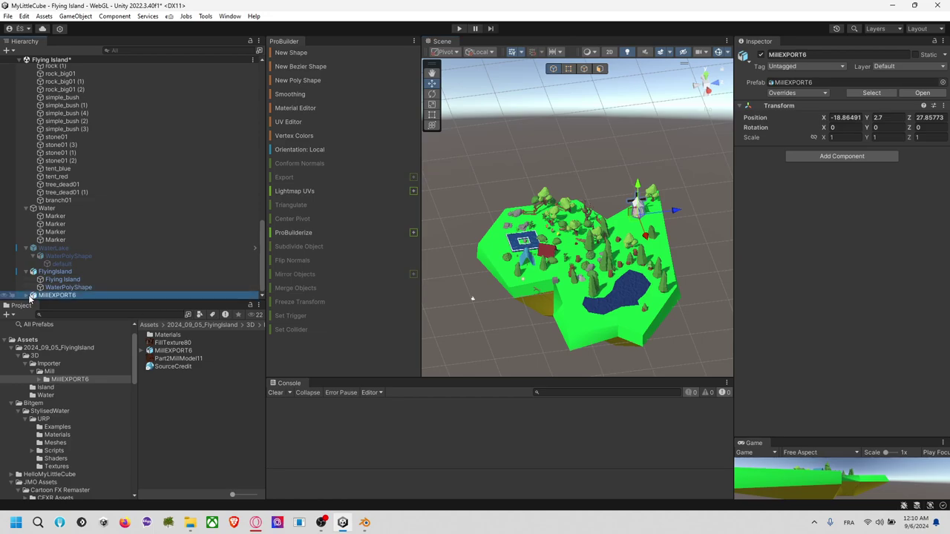
Create an empty parent for the MillEXPORT6 windmill and name it Mill Prefab.
right_click(51, 295)
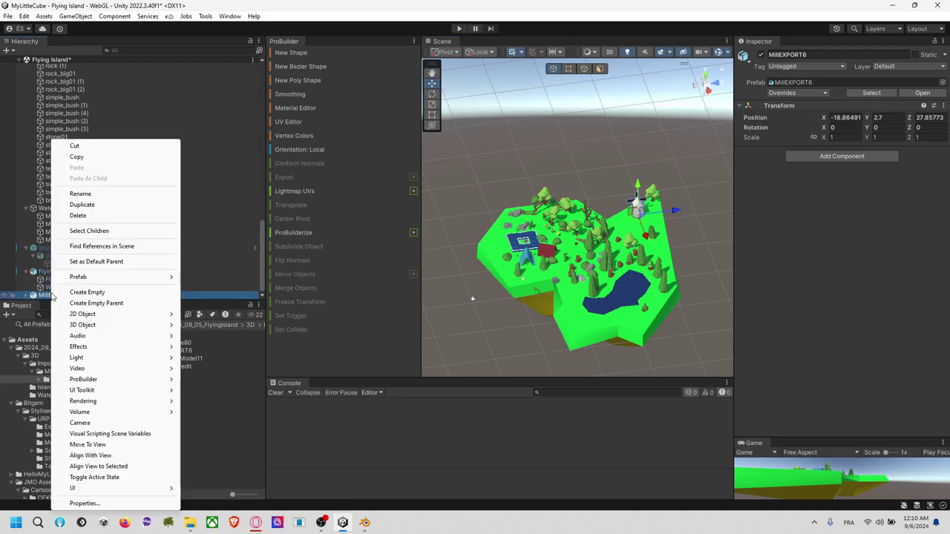
click(125, 304)
click(98, 280)
click(78, 286)
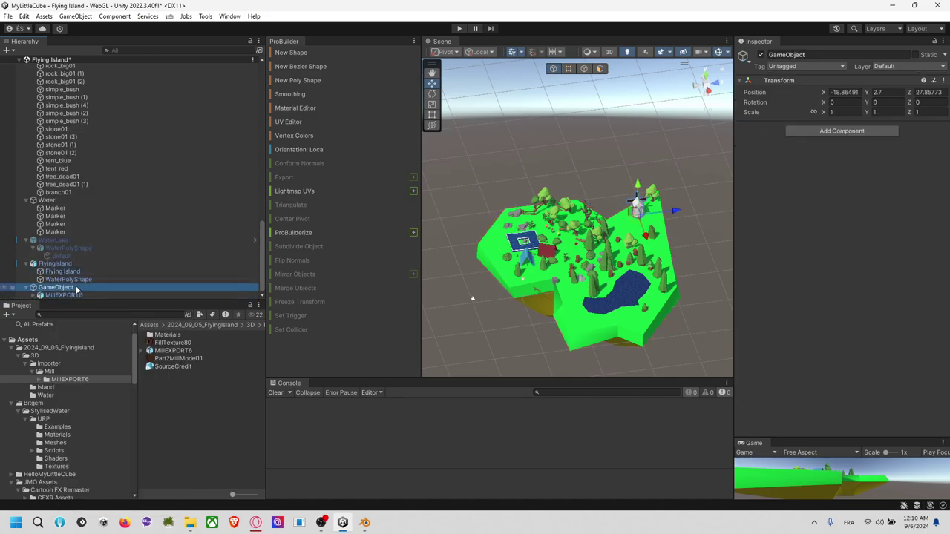
click(69, 286)
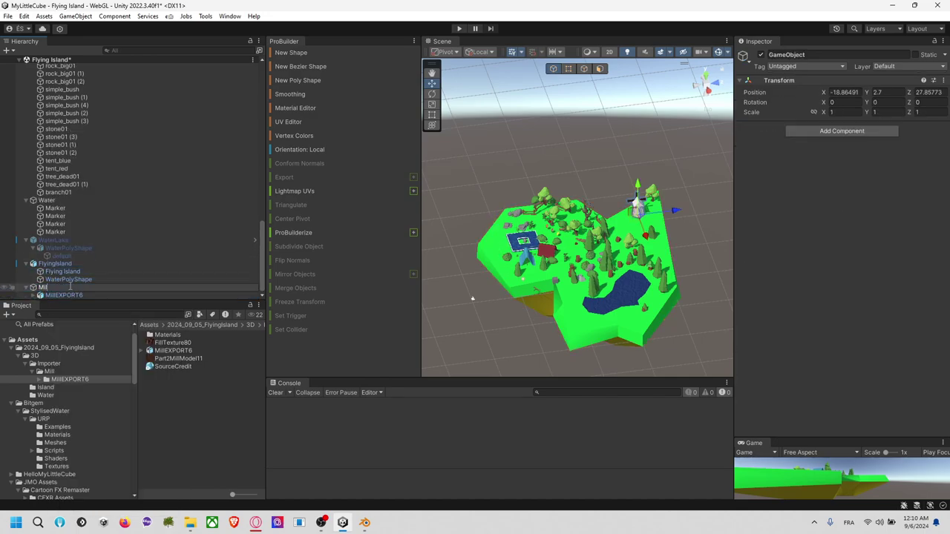
key(Return)
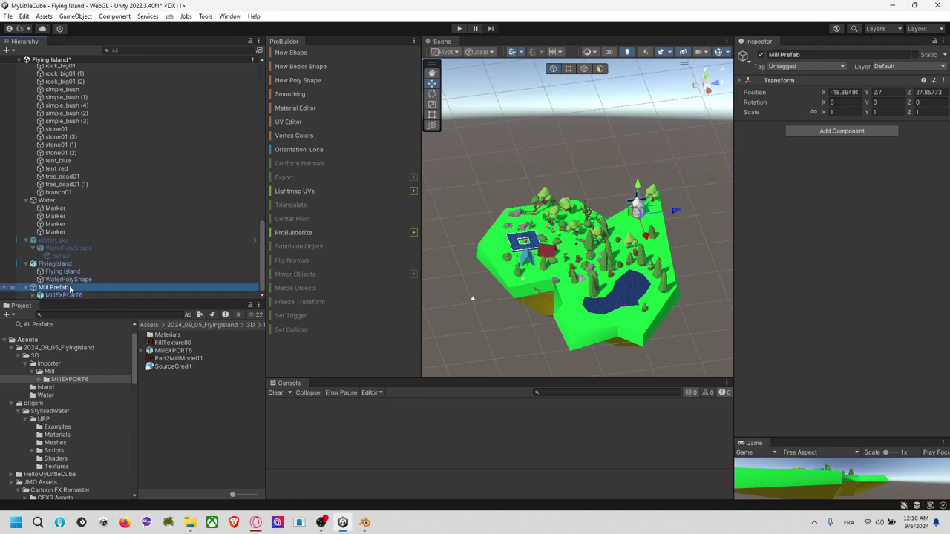
Rotate the MillEXPORT6 windmill inside Mill Prefab to 90 degrees on Y.
key(f)
alt+drag(638, 250, 594, 269)
click(139, 296)
key(e)
drag(568, 318, 514, 336)
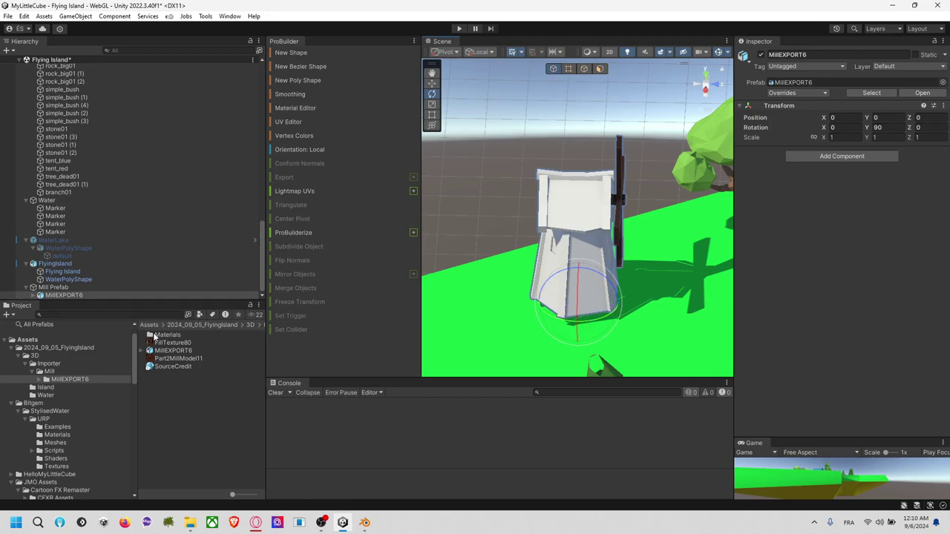
Apply the windmill's Mat_Mill and Mat_MillBlade materials from its Materials folder to the body and blades.
double_click(178, 336)
drag(176, 336, 568, 254)
drag(188, 347, 515, 216)
scroll(623, 208, down, 5)
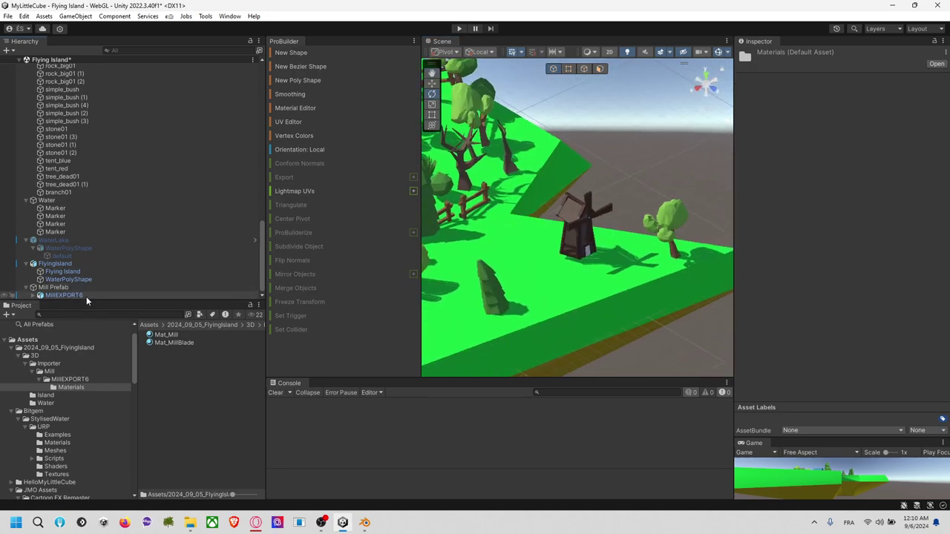
Add a 3D cube as a child of Mill Prefab.
alt+drag(648, 254, 467, 247)
click(113, 290)
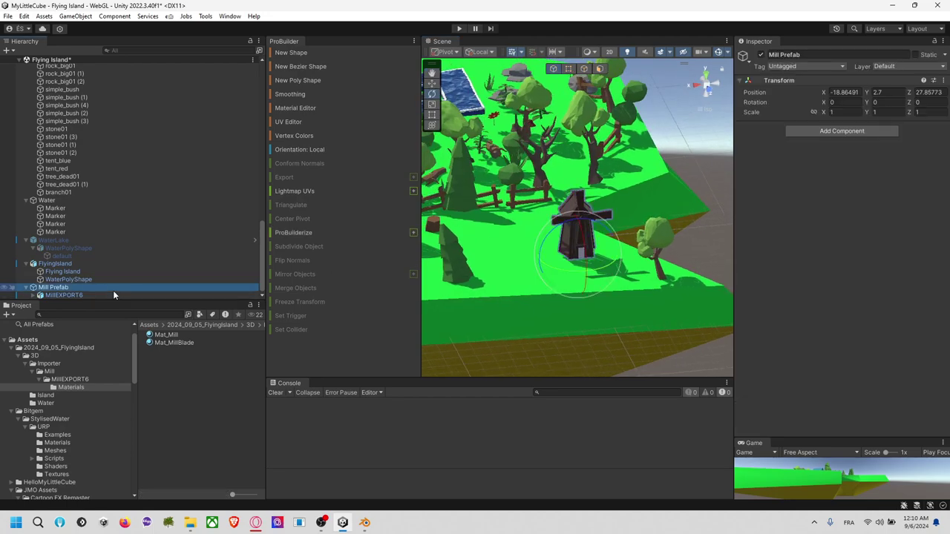
right_click(113, 290)
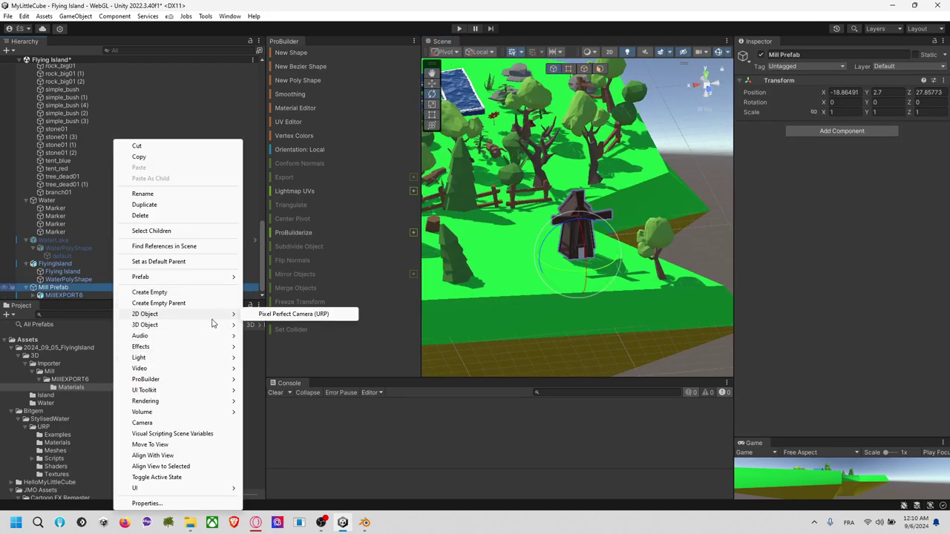
mouse_move(222, 324)
click(256, 324)
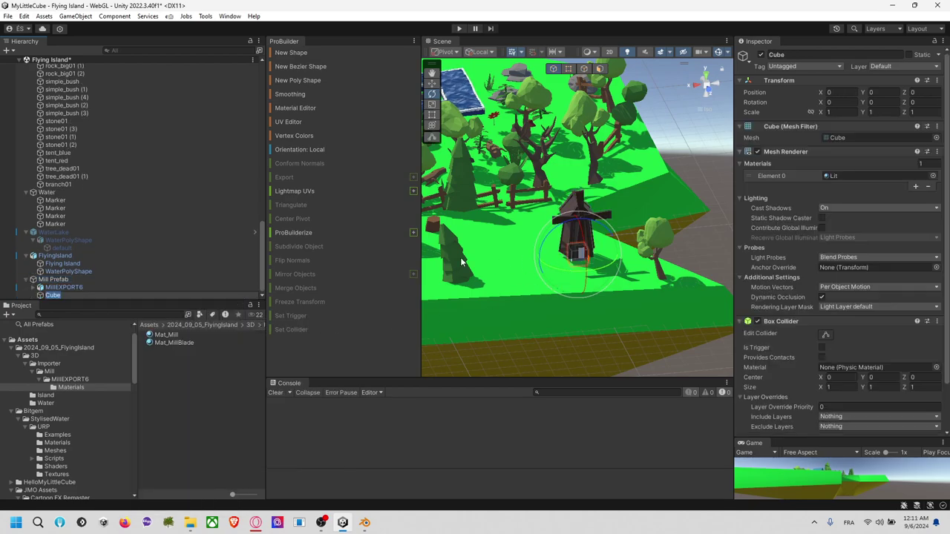
Scale the MillEXPORT6 windmill uniformly to about 3.32, comparing its door with the cube.
right_drag(599, 268, 561, 278)
scroll(563, 281, up, 10)
right_drag(595, 335, 574, 268)
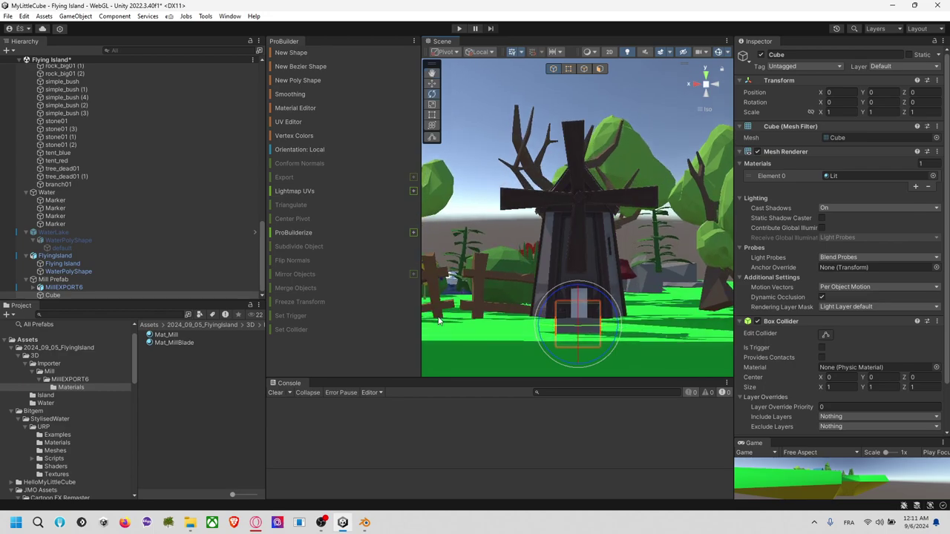
click(111, 287)
key(e)
key(r)
drag(578, 322, 668, 290)
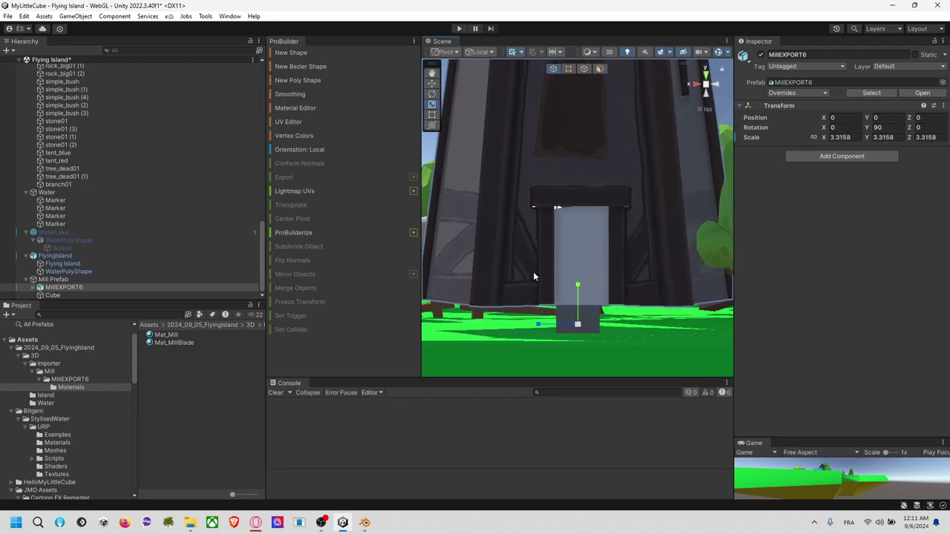
scroll(576, 223, down, 6)
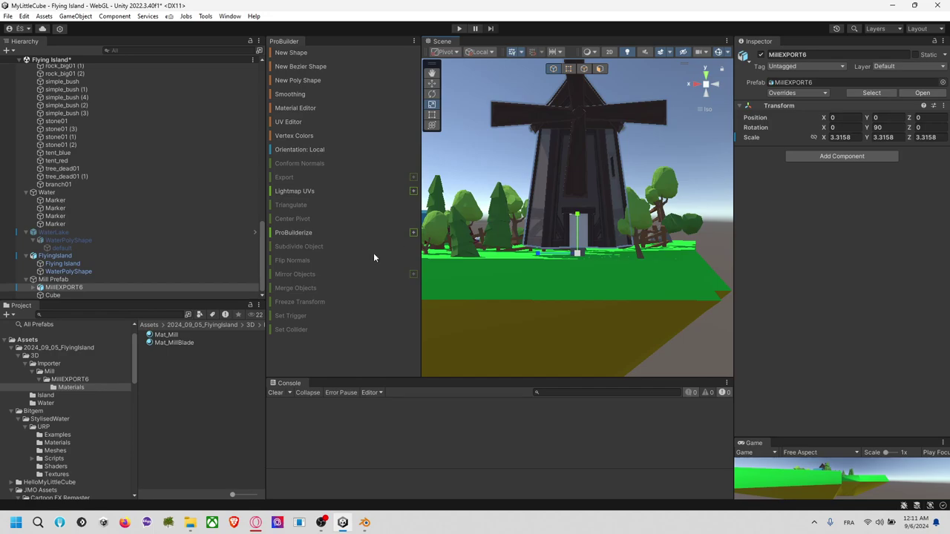
Lower the MillEXPORT6 windmill slightly within Mill Prefab, towards the base of the cube.
click(129, 280)
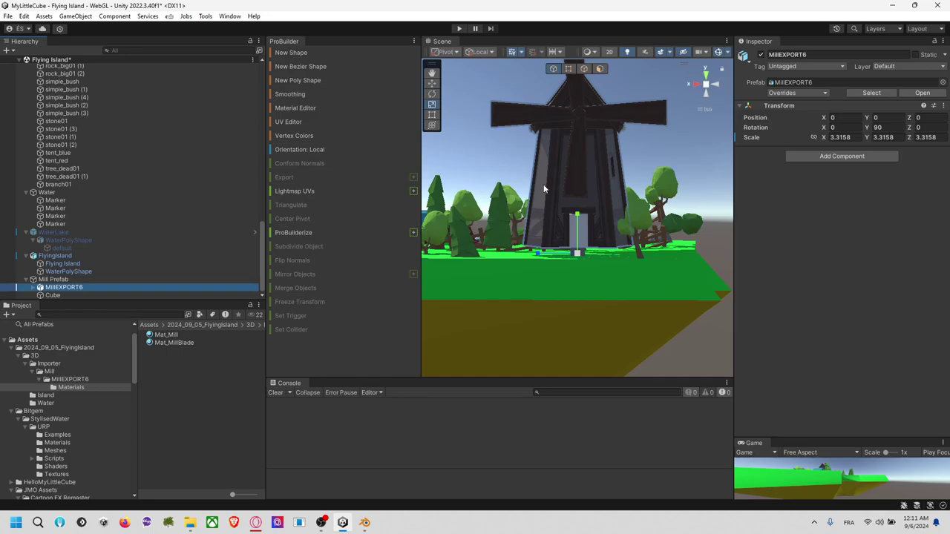
click(705, 96)
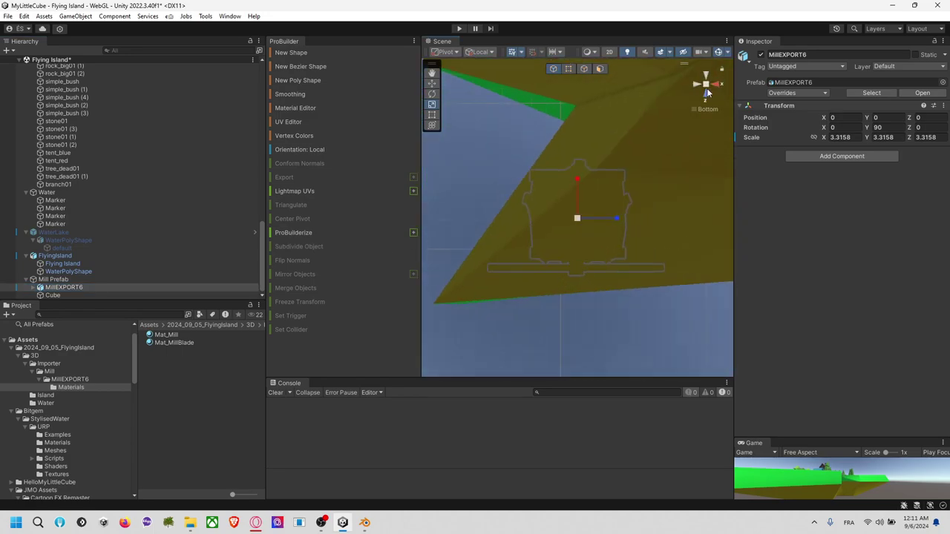
click(704, 84)
scroll(602, 237, up, 5)
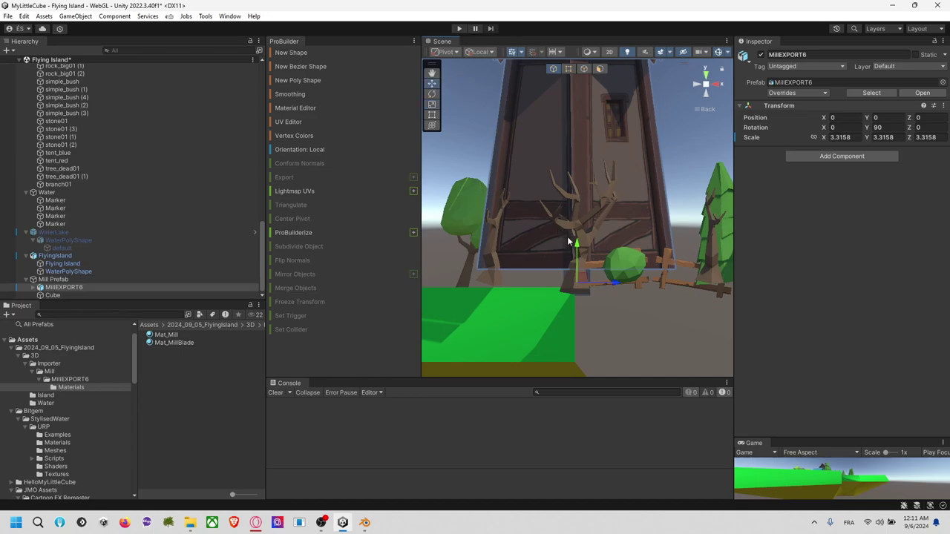
mouse_move(576, 247)
mouse_down()
mouse_move(576, 267)
mouse_move(581, 237)
mouse_move(581, 255)
mouse_up()
Rotate Mill Prefab to 165 degrees on Y so the door faces the island and lower it to Y 2.27.
click(74, 279)
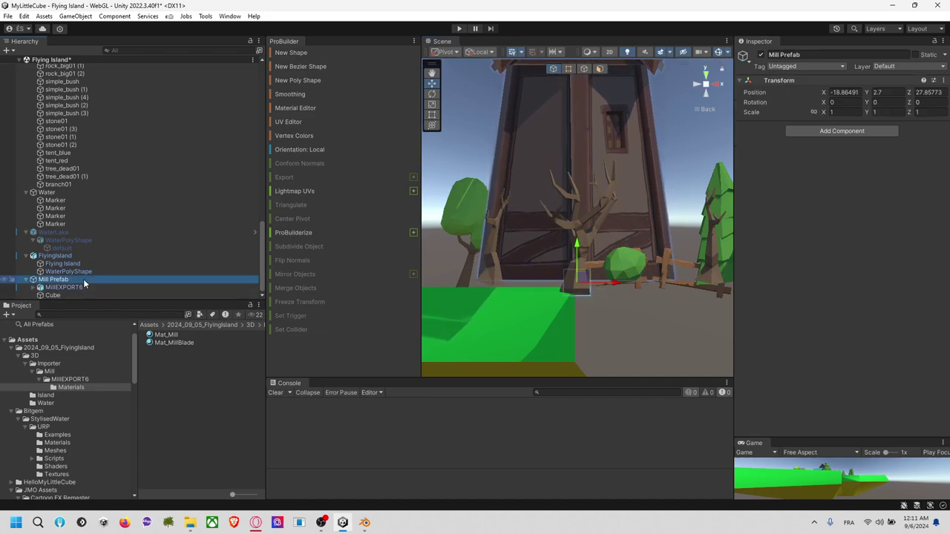
alt+drag(660, 232, 356, 300)
scroll(593, 314, down, 3)
key(e)
drag(601, 272, 782, 316)
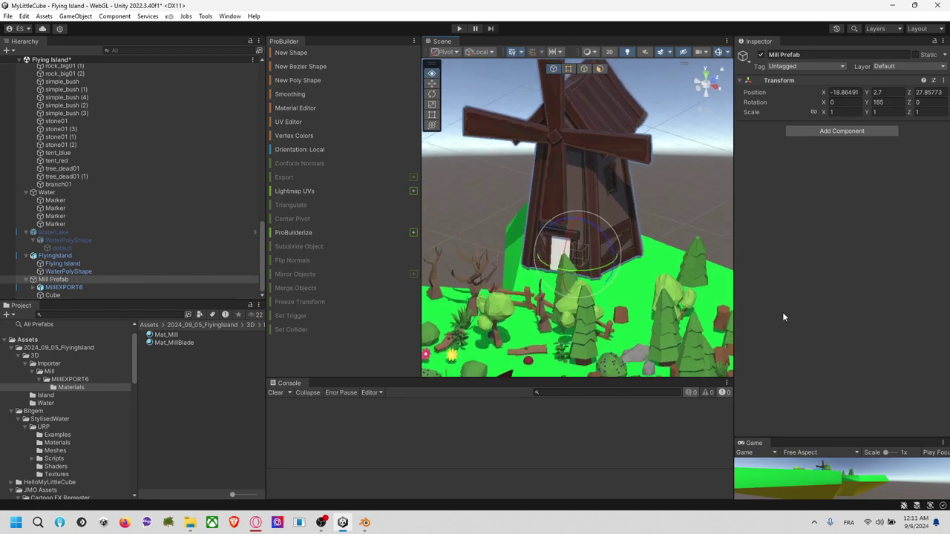
click(431, 84)
drag(576, 221, 578, 227)
Apply the Mat_Mill material to the windmill's untextured white door.
alt+drag(717, 222, 484, 273)
drag(166, 336, 544, 256)
click(701, 239)
Shift Mill Prefab on the island's corner to X -18.25, Z 28.02.
alt+drag(701, 239, 246, 285)
scroll(614, 276, down, 2)
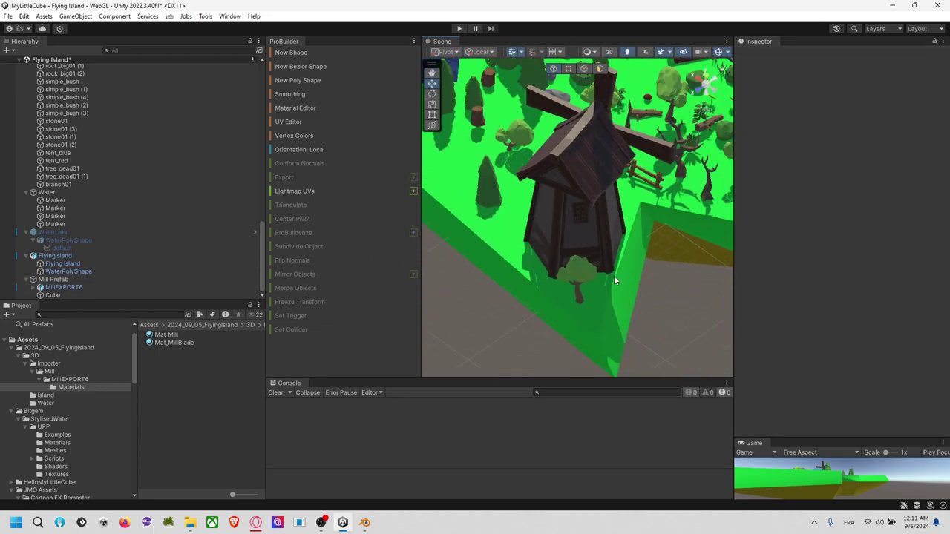
click(64, 280)
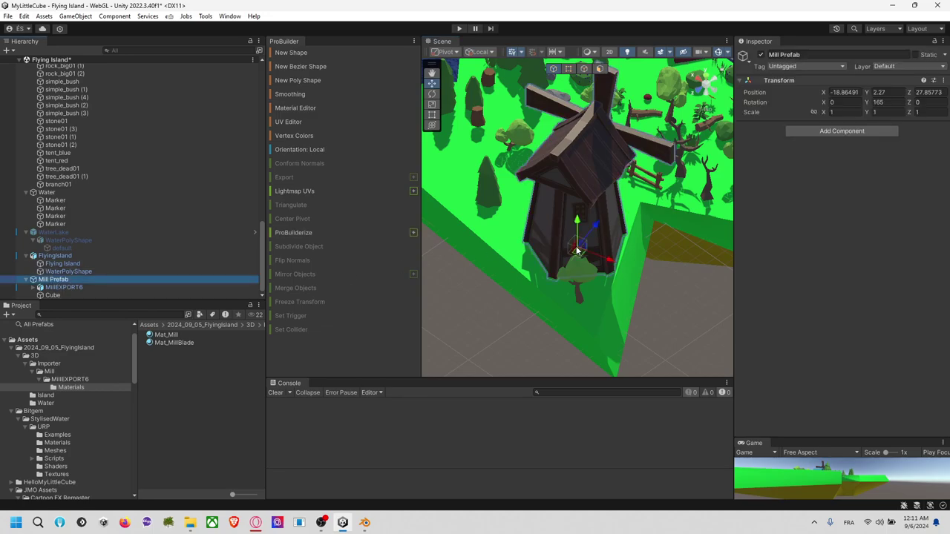
drag(602, 257, 603, 260)
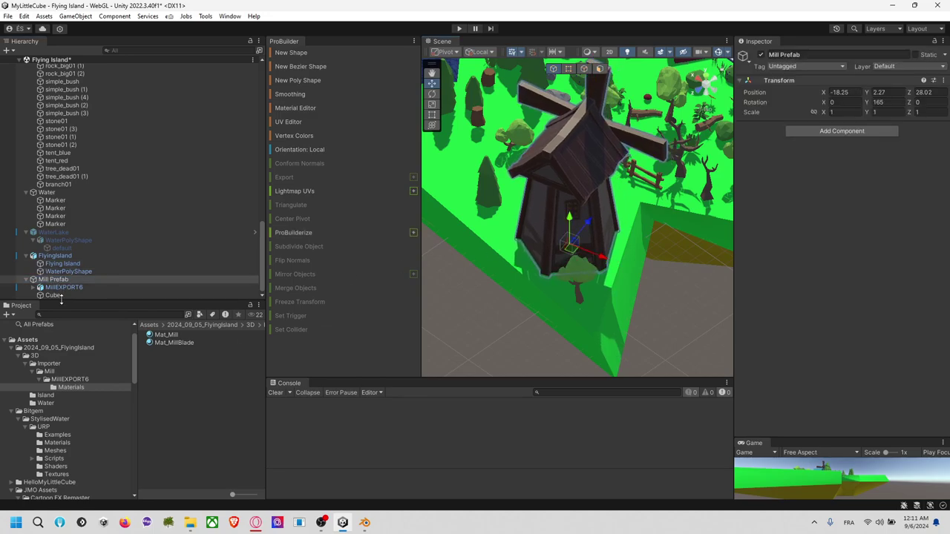
Save Mill Prefab as a prefab asset and store it in the MillEXPORT6 folder.
drag(59, 280, 164, 371)
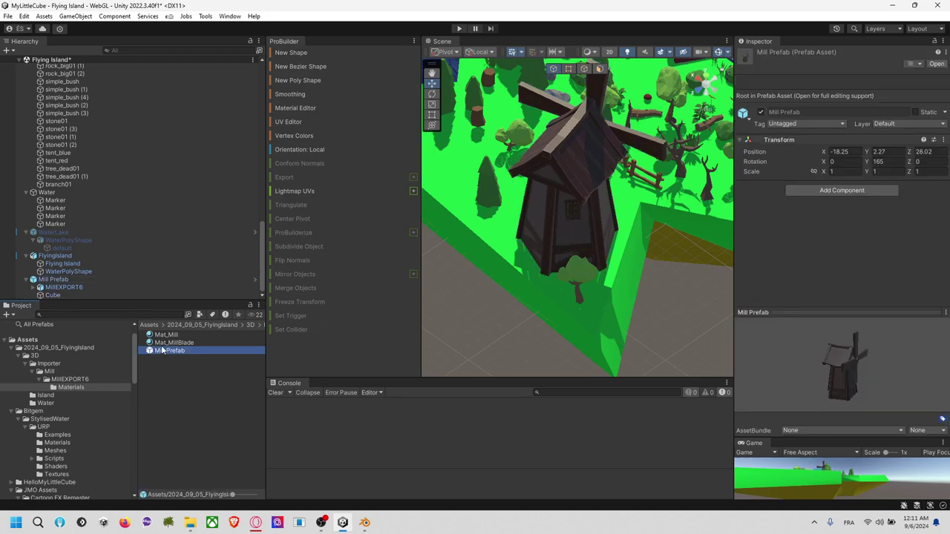
click(71, 380)
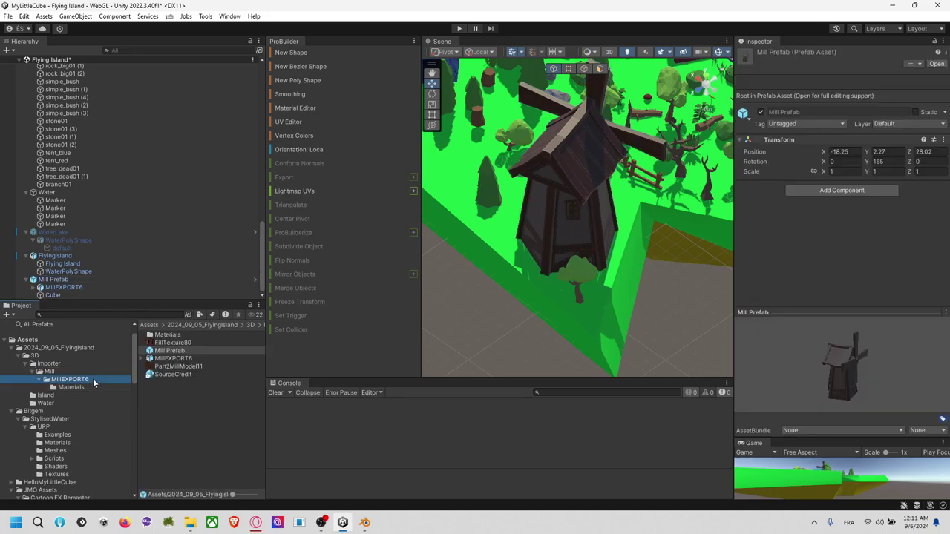
Review the whole island with the windmill and save the Flying Island scene.
click(647, 237)
scroll(645, 265, down, 8)
right_drag(681, 221, 401, 230)
right_drag(635, 239, 548, 170)
alt+drag(547, 172, 583, 158)
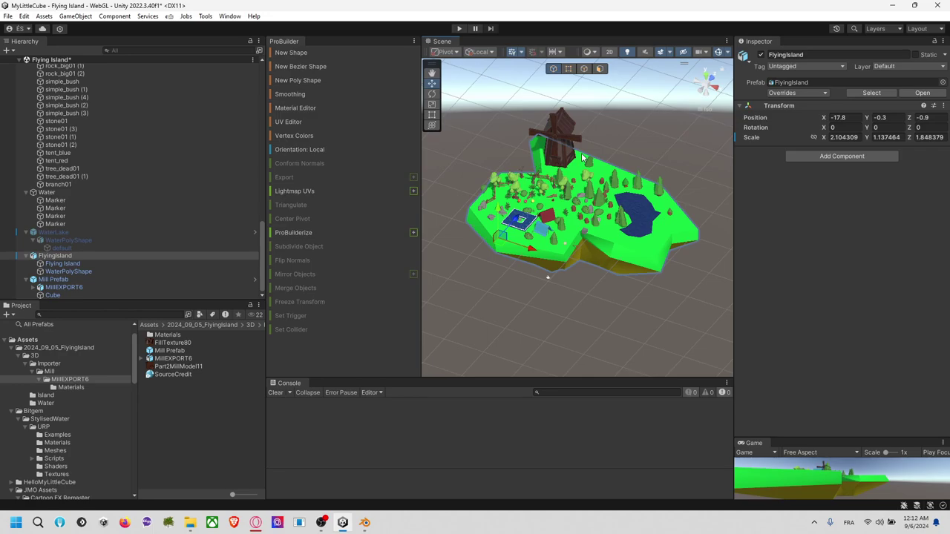
click(635, 124)
middle_drag(635, 127, 638, 142)
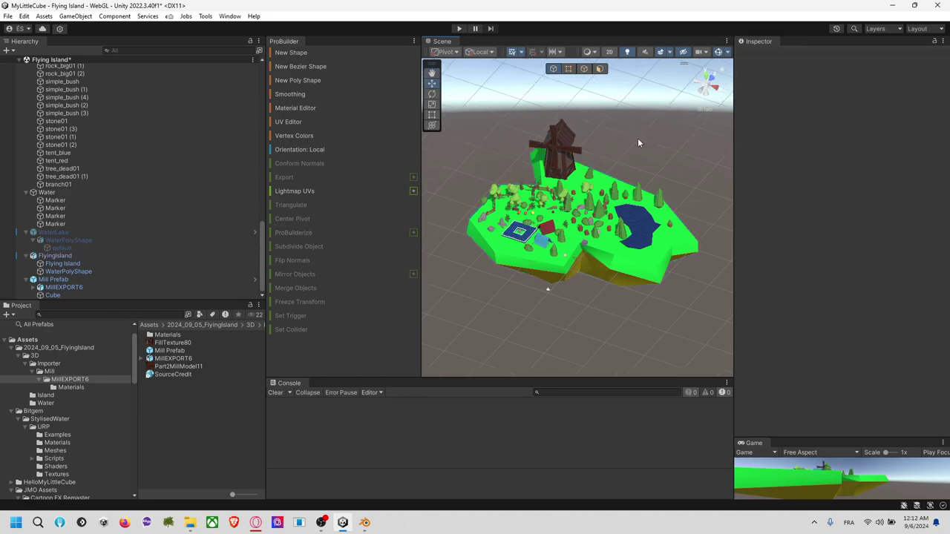
key(ctrl+s)
scroll(639, 143, down, 2)
scroll(639, 143, up, 6)
scroll(639, 143, down, 5)
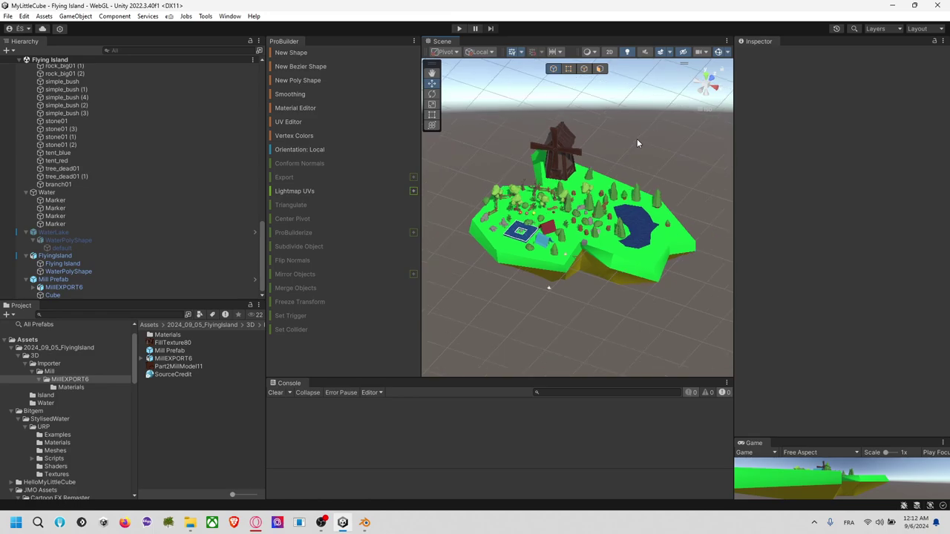
Switch to the Opera browser and bring up the Workshop-Day GitHub issue.
key(alt+Tab)
click(354, 175)
click(331, 219)
click(490, 280)
key(alt+Tab)
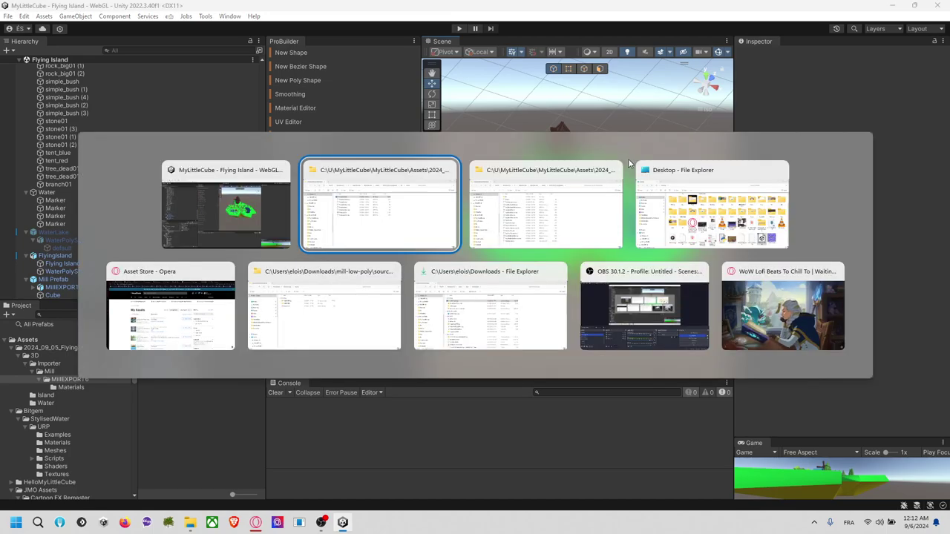
click(227, 293)
scroll(329, 195, down, 3)
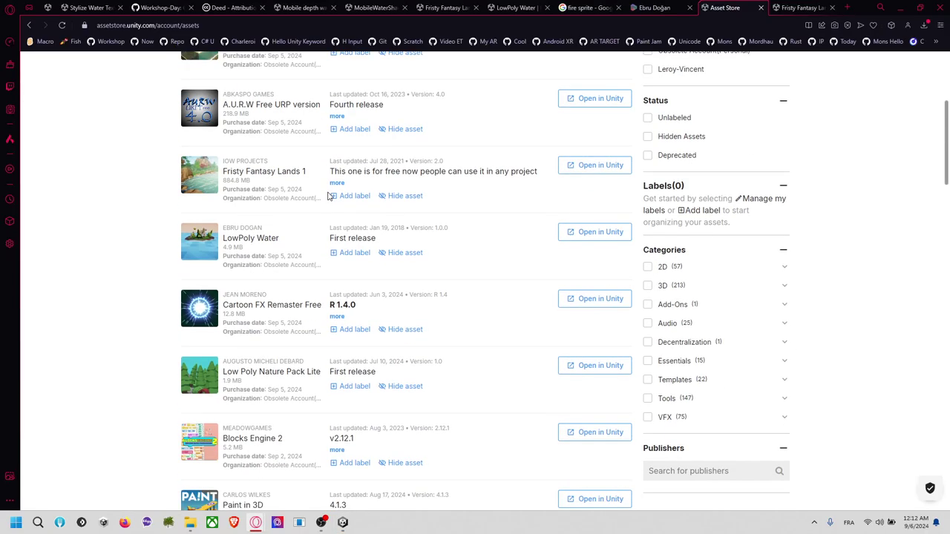
click(165, 9)
Open the KidToyDroneTelloModeCode and SkyRidingPath repository links from the issue in new tabs.
scroll(195, 201, up, 10)
scroll(192, 202, up, 20)
scroll(191, 204, up, 20)
scroll(191, 204, down, 5)
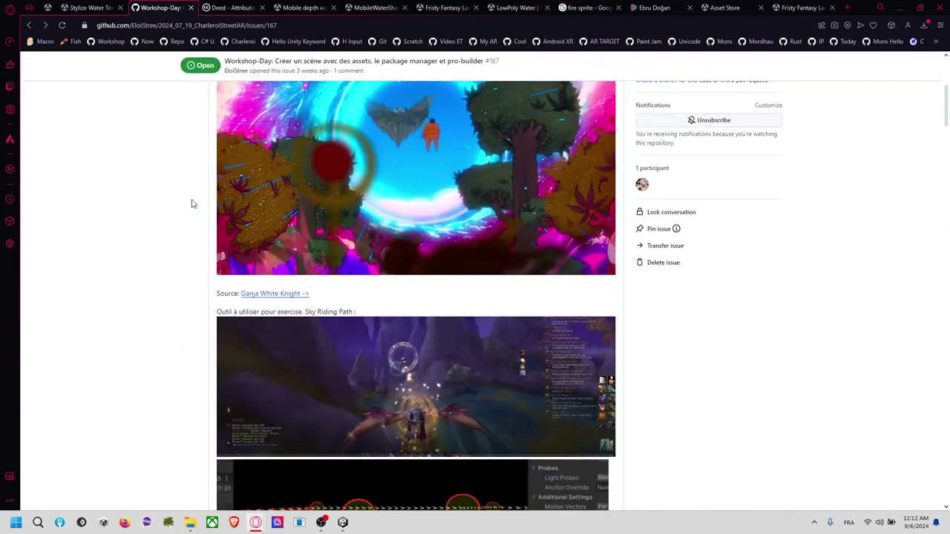
scroll(192, 203, down, 3)
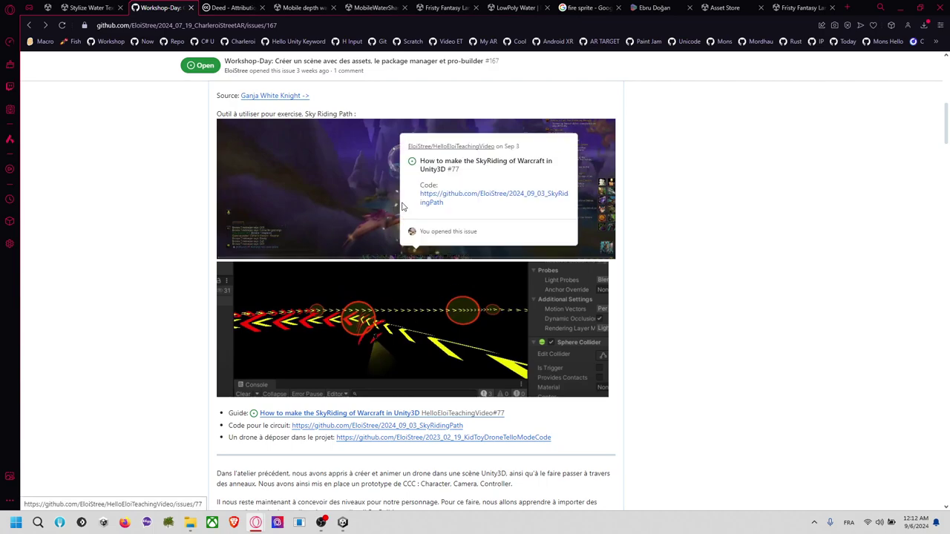
scroll(724, 349, down, 2)
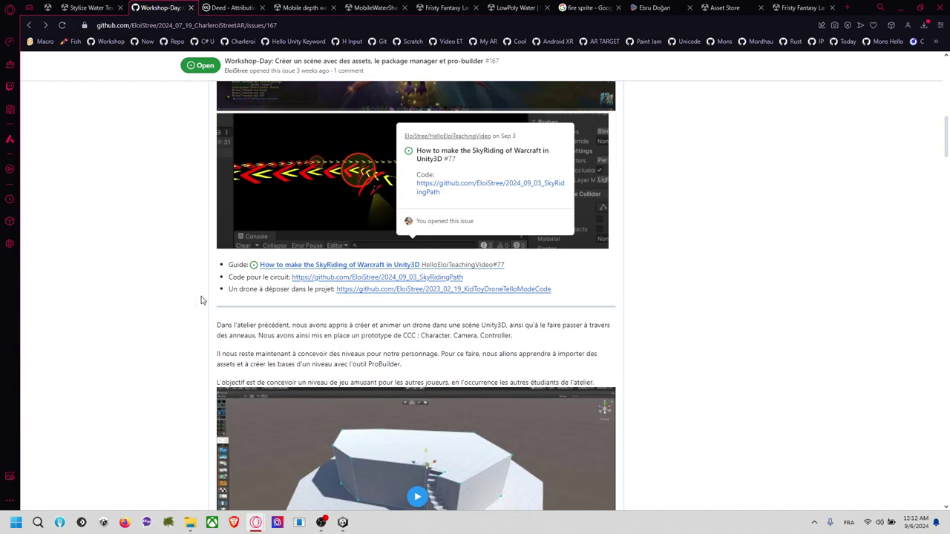
middle_click(397, 293)
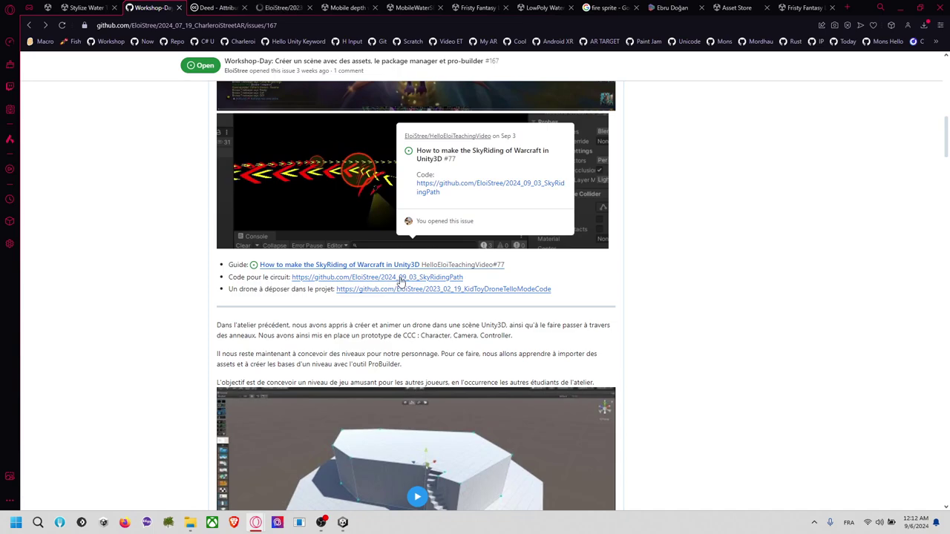
middle_click(401, 278)
Show the 2023_02_19_KidToyDroneTelloModeCode repository and view its clone options.
click(200, 8)
click(256, 8)
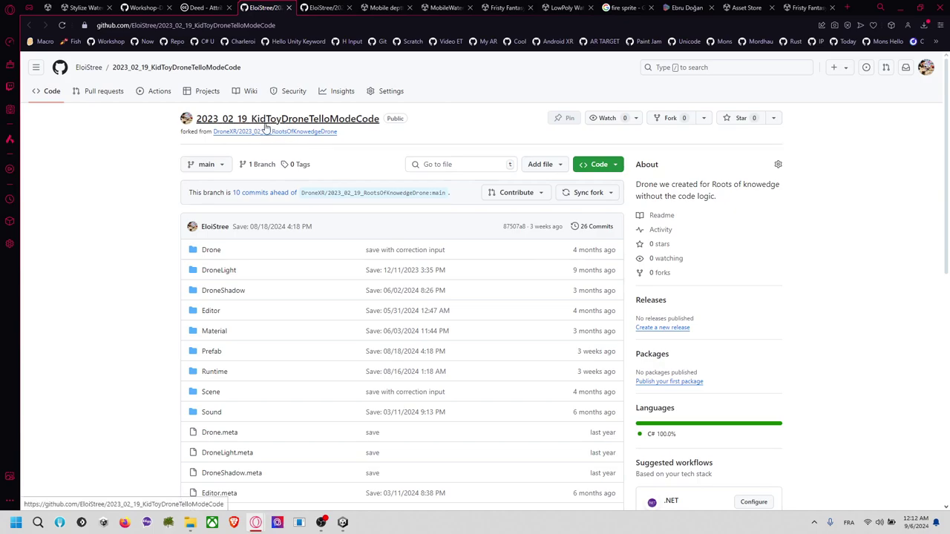
click(598, 164)
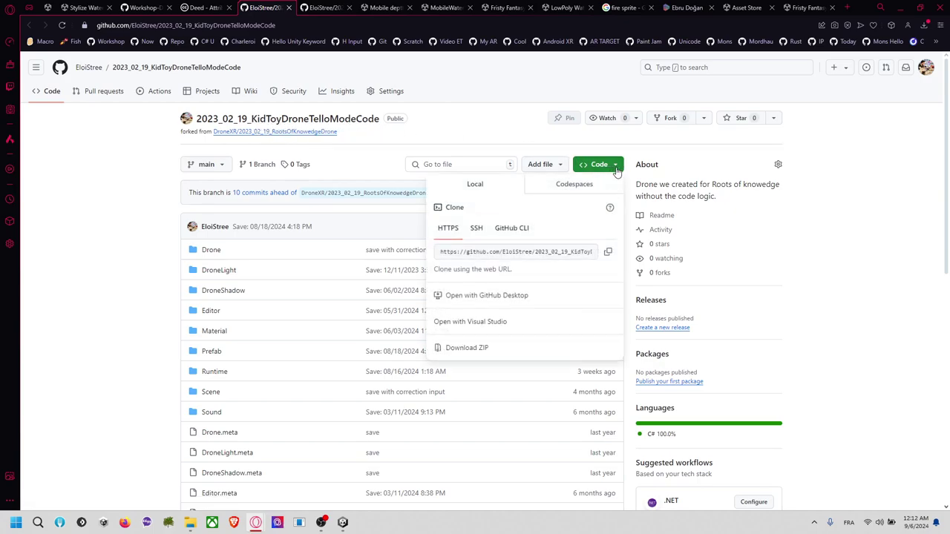
click(142, 212)
key(alt+Tab)
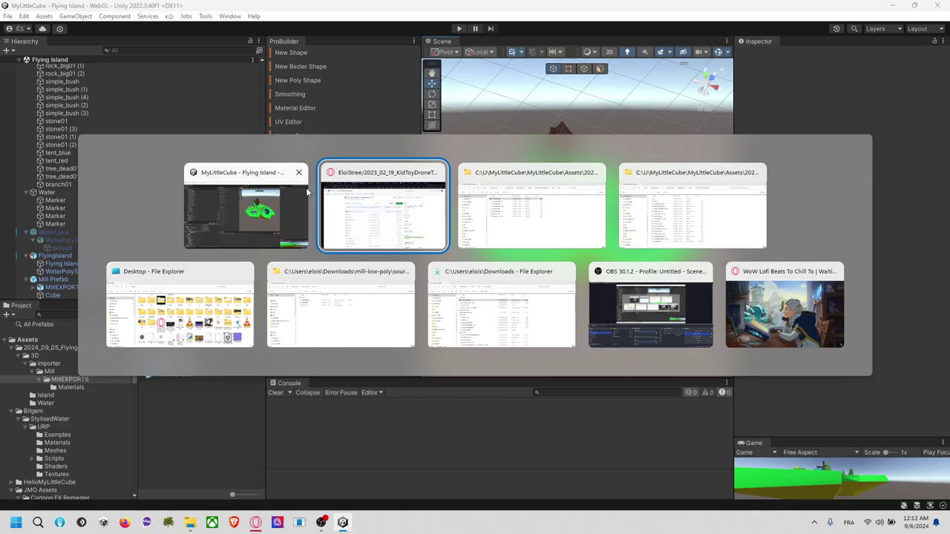
key(alt+Tab)
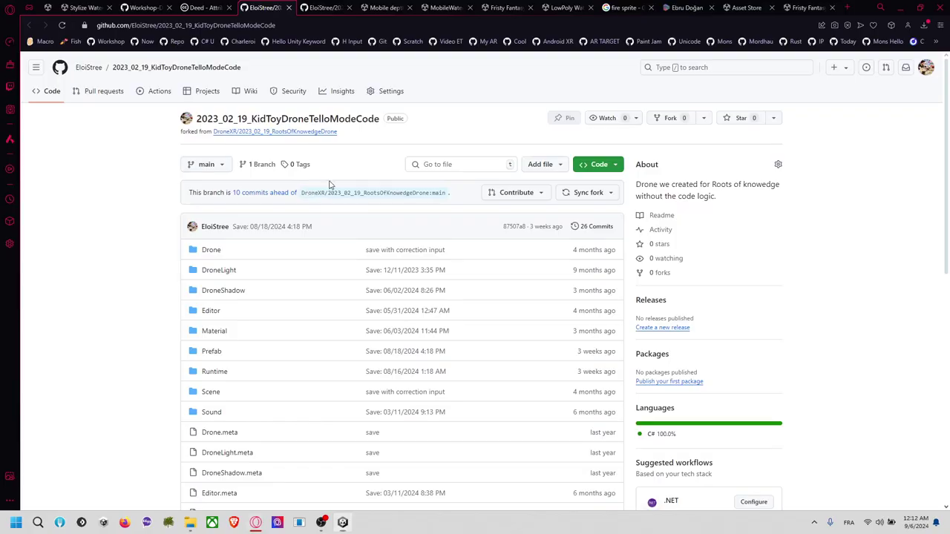
Search the web for git in a new tab and open the official site's Windows download page.
click(845, 8)
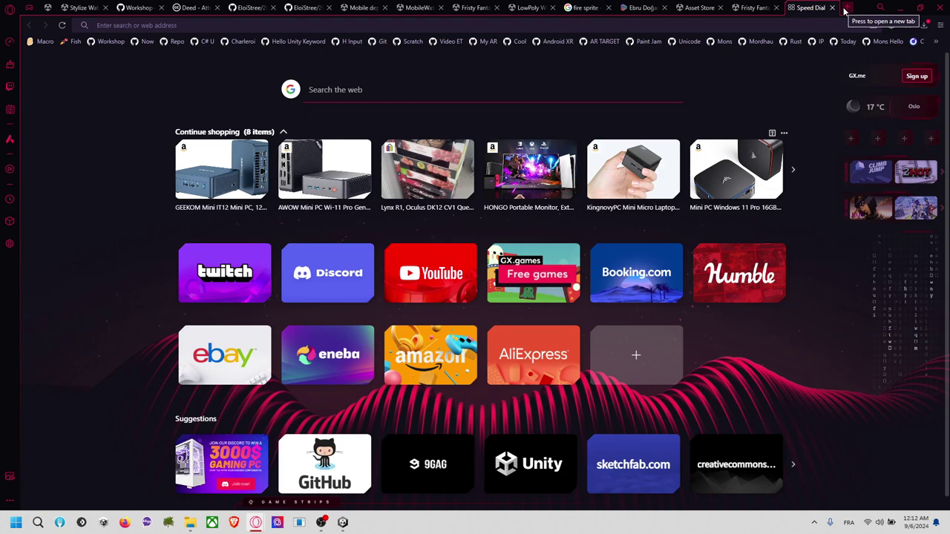
text(git)
key(BackSpace)
key(BackSpace)
key(BackSpace)
key(BackSpace)
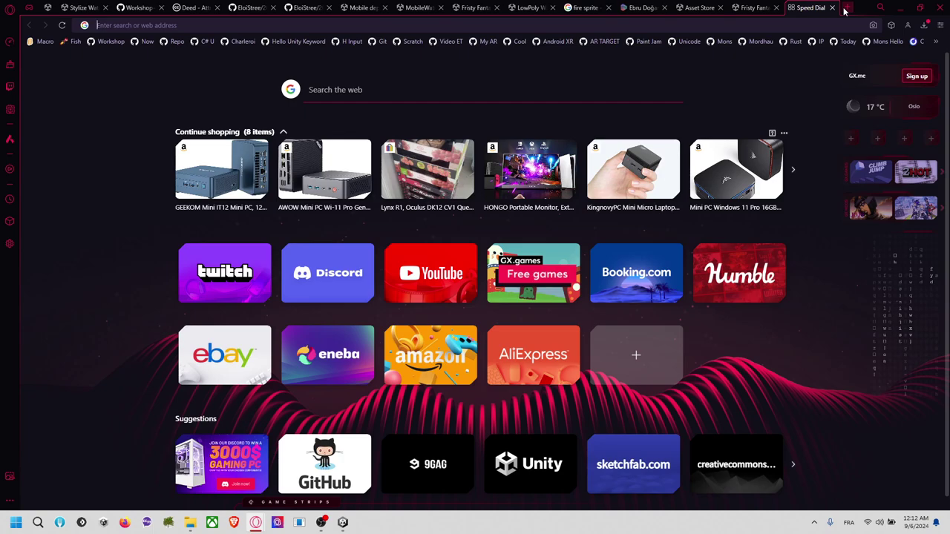
text(git)
key(Return)
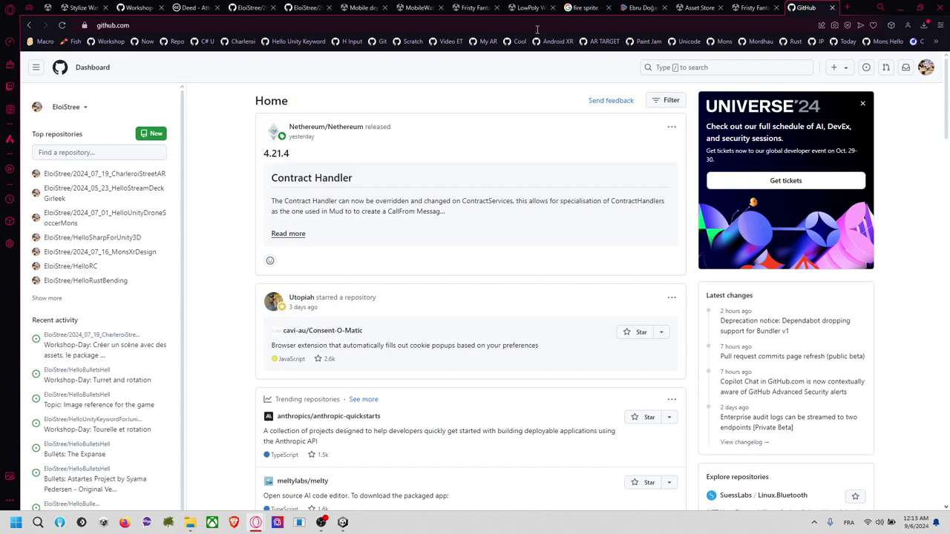
click(533, 27)
text(git)
key(Delete)
key(Return)
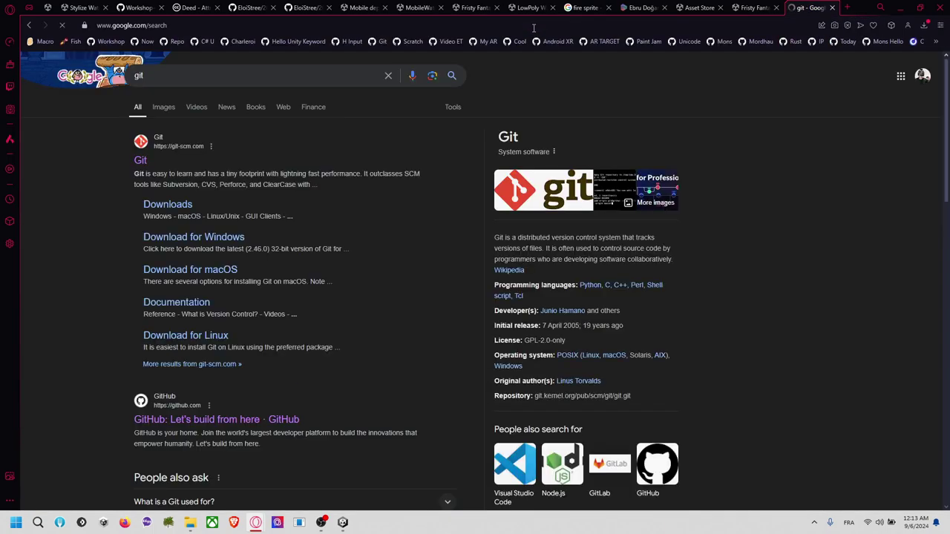
click(188, 143)
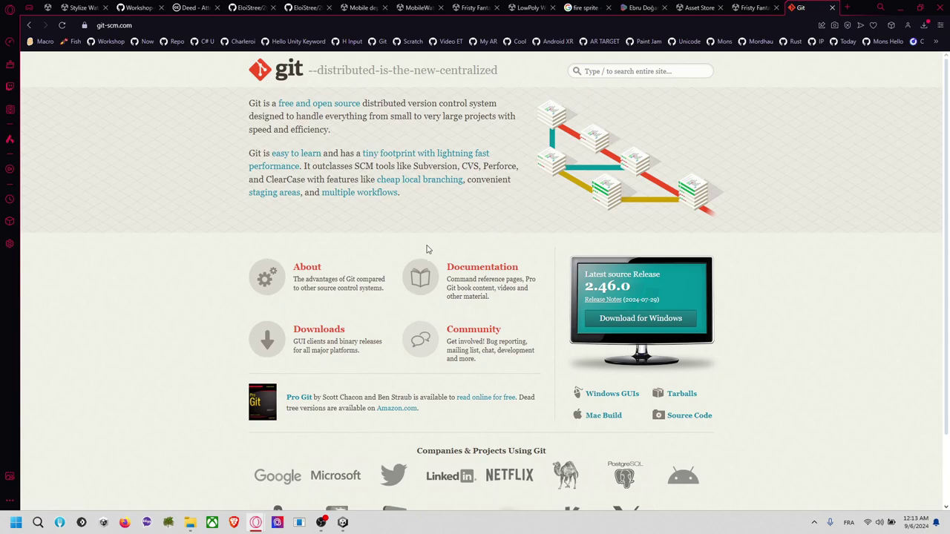
click(633, 317)
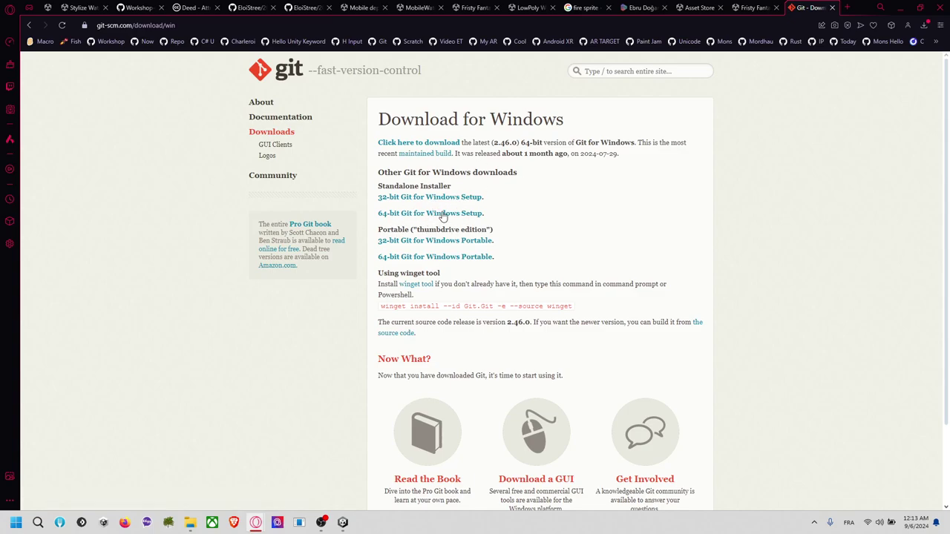
Open the HelloUnityKeywordForJunior repository on GitHub and search its issues for git.
click(322, 25)
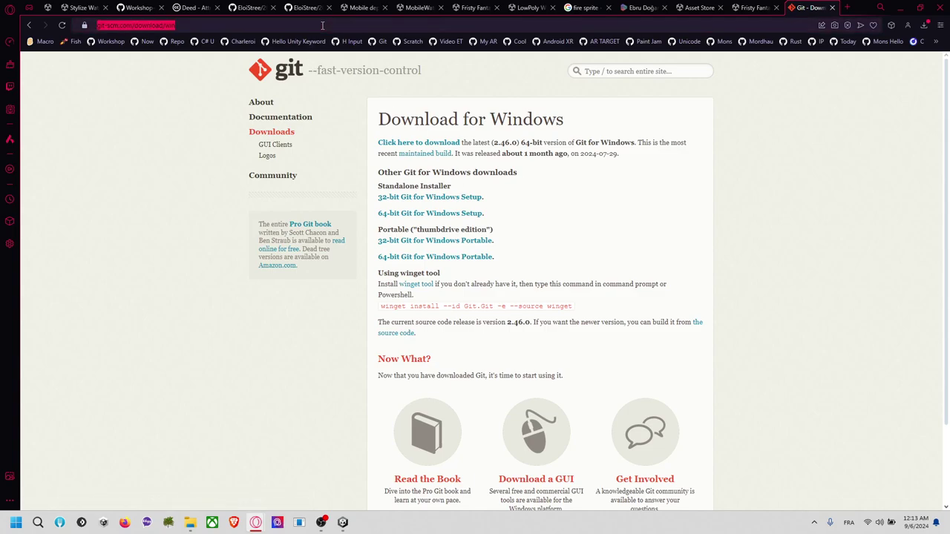
key(Return)
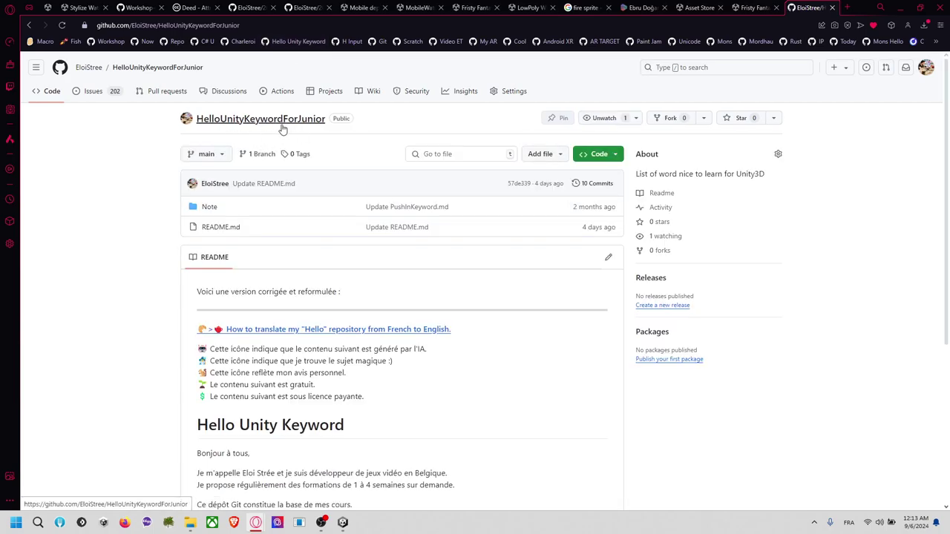
click(89, 92)
click(277, 122)
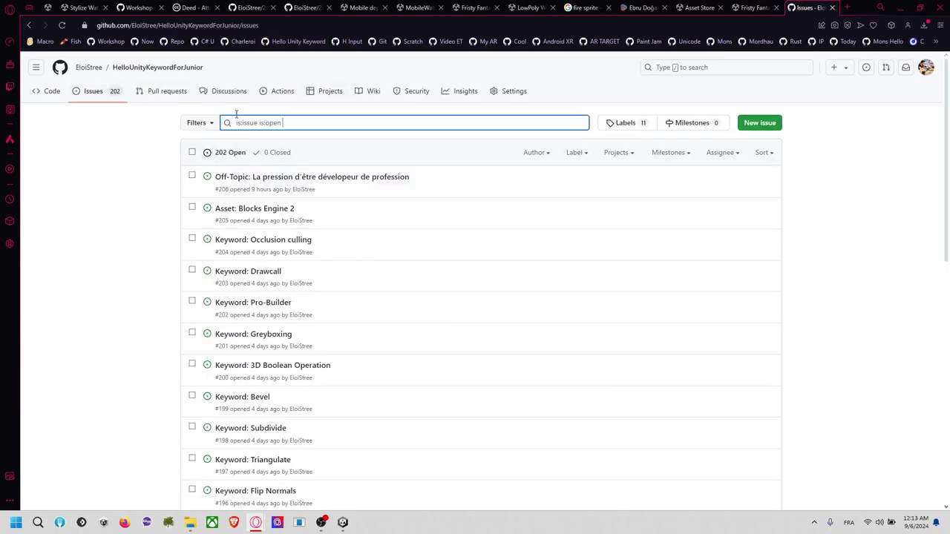
drag(278, 122, 174, 119)
text(git)
key(Return)
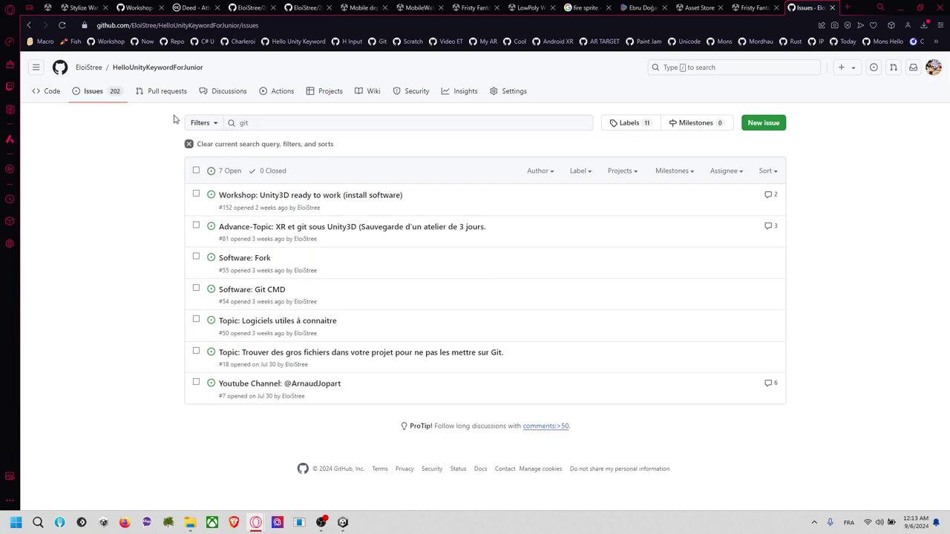
Open the Software: Git CMD issue and look through its download link and the issues that mention it.
click(282, 294)
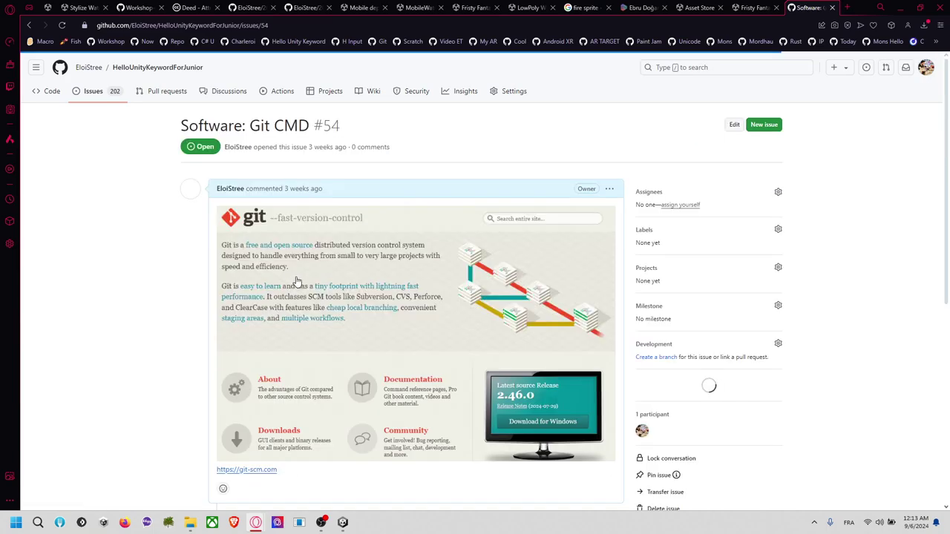
scroll(409, 272, down, 5)
scroll(377, 274, down, 2)
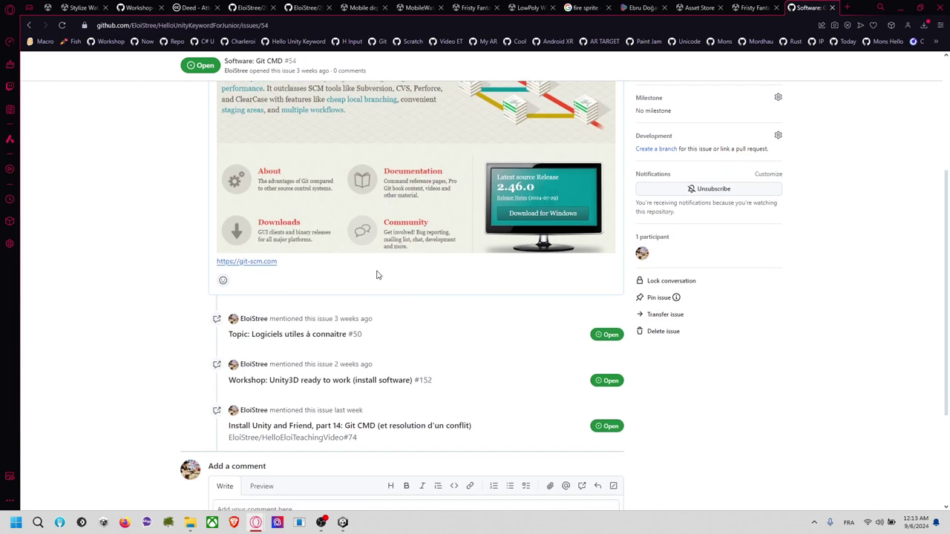
scroll(377, 276, up, 2)
scroll(333, 278, up, 2)
scroll(333, 280, down, 2)
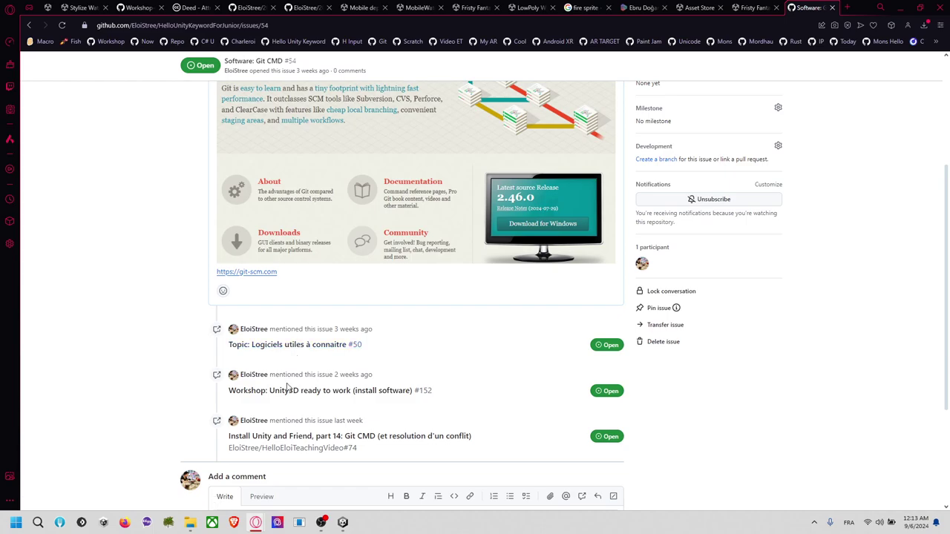
scroll(263, 259, up, 3)
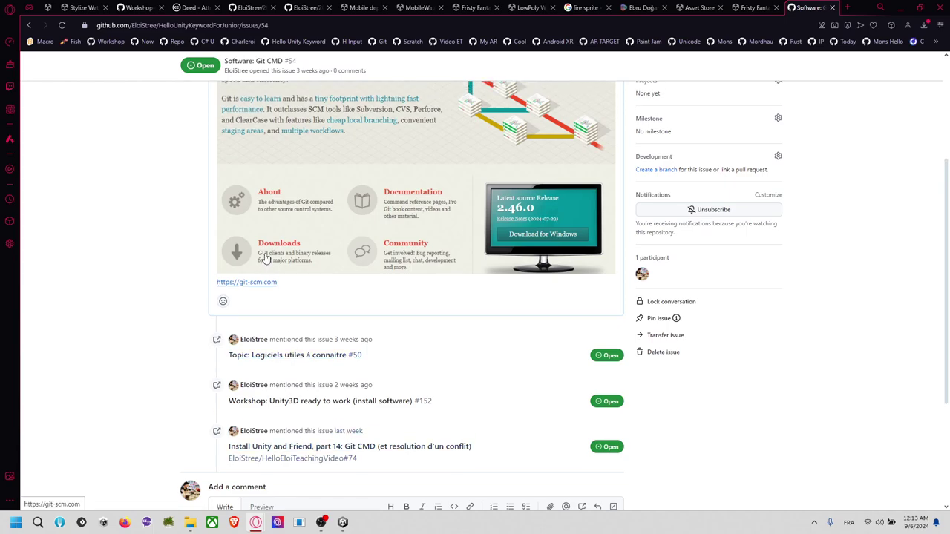
scroll(265, 259, down, 5)
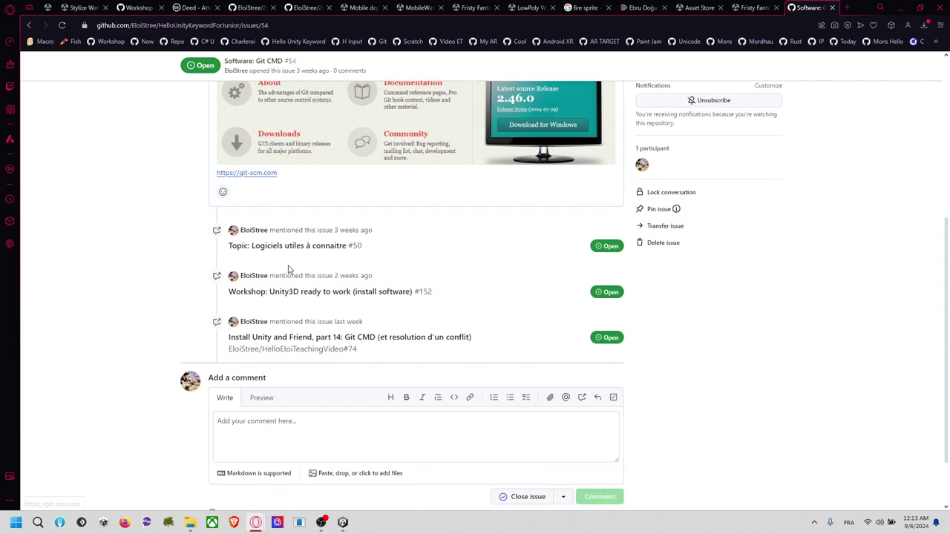
mouse_move(324, 254)
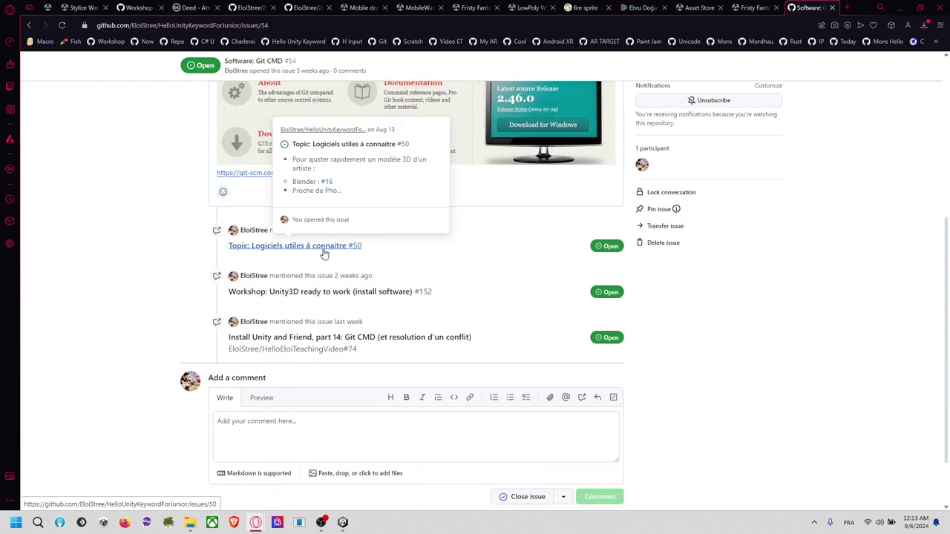
Open the linked Install Unity and Friend, part 14: Git CMD video, skim through it, and close its tab.
click(313, 340)
scroll(326, 311, down, 5)
scroll(341, 292, up, 3)
click(346, 294)
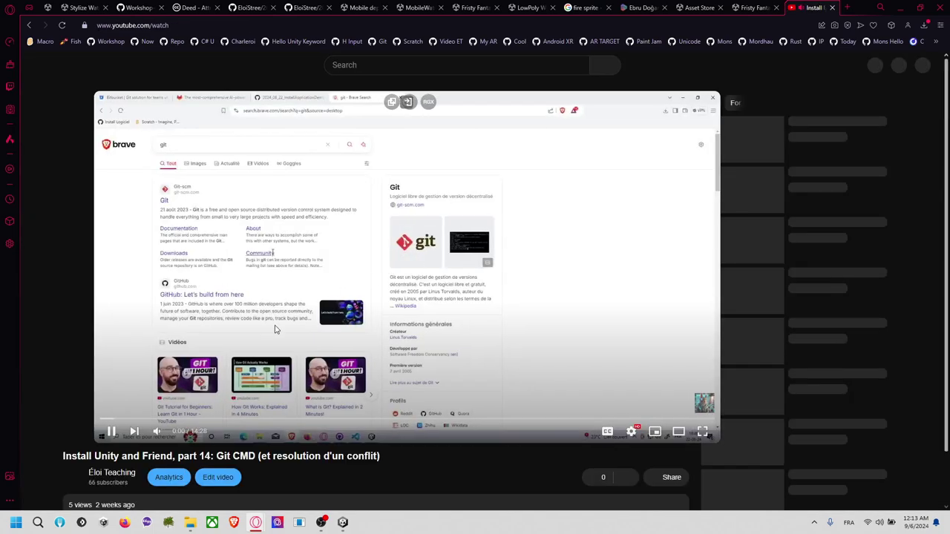
click(322, 420)
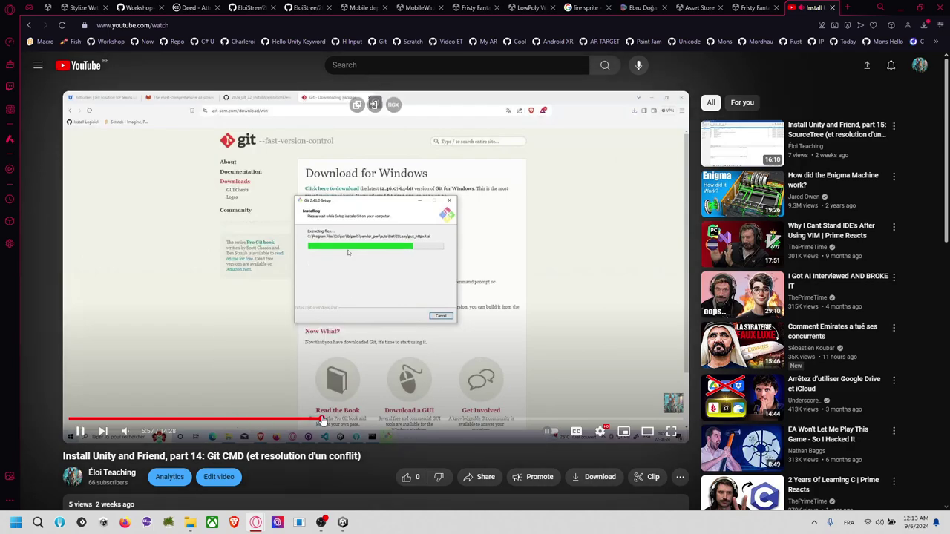
drag(321, 420, 397, 420)
click(481, 420)
click(540, 420)
click(103, 421)
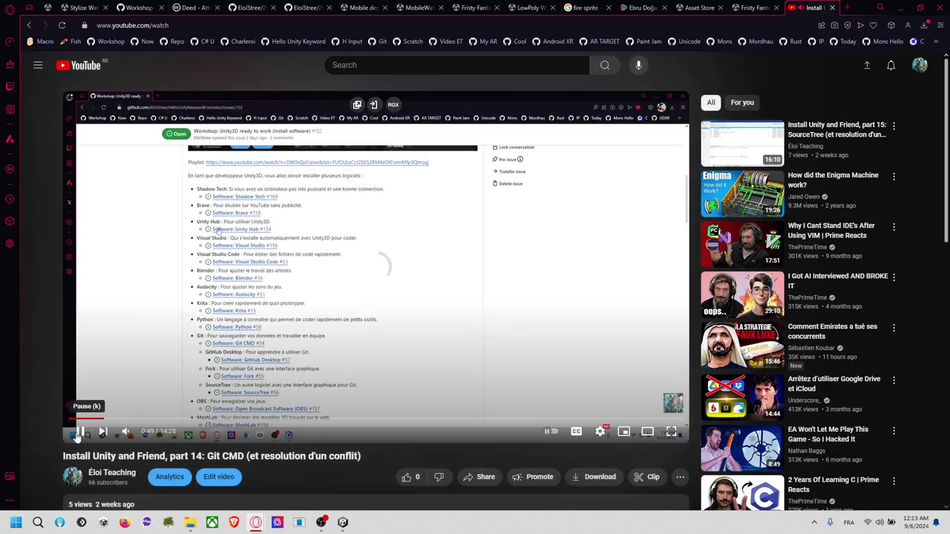
click(832, 8)
Return to the 2023_02_19_KidToyDroneTelloModeCode repository and copy its HTTPS clone URL.
key(alt+Tab)
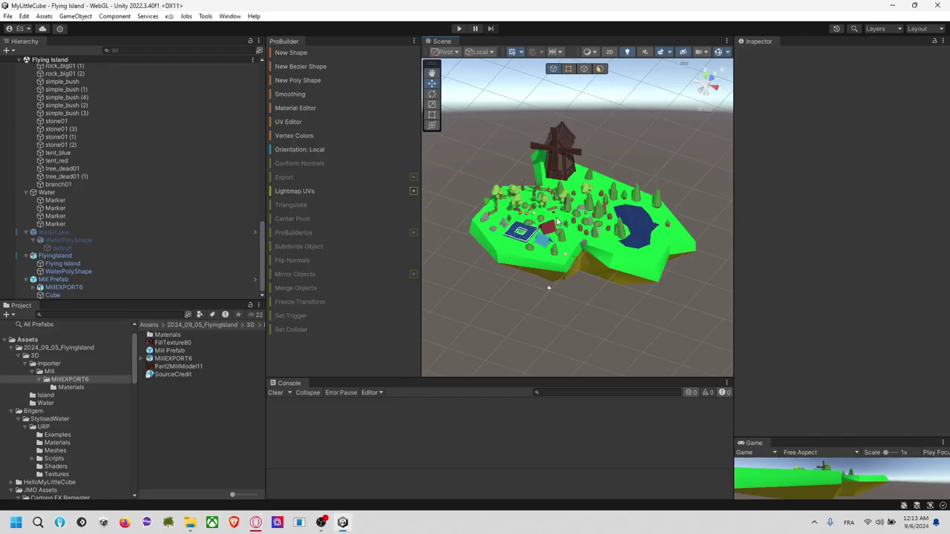
key(alt+Tab)
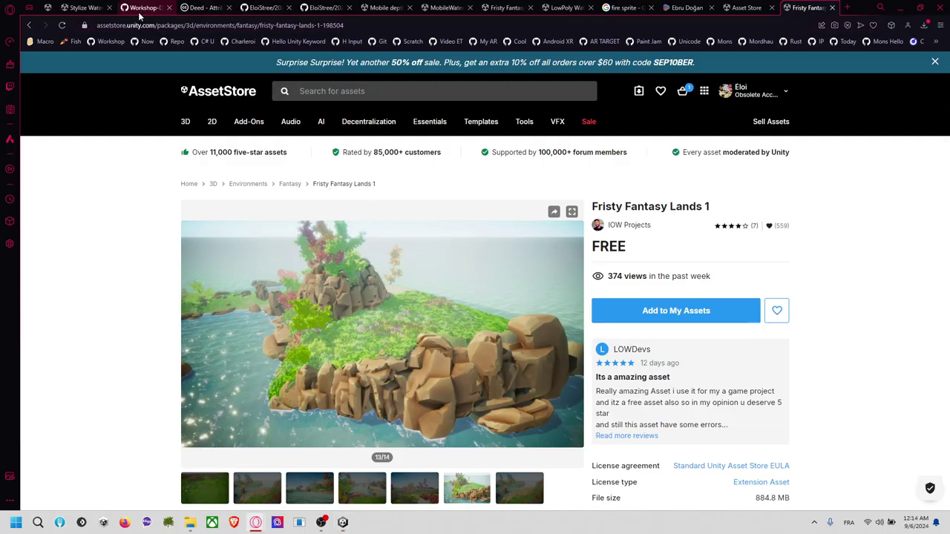
click(144, 8)
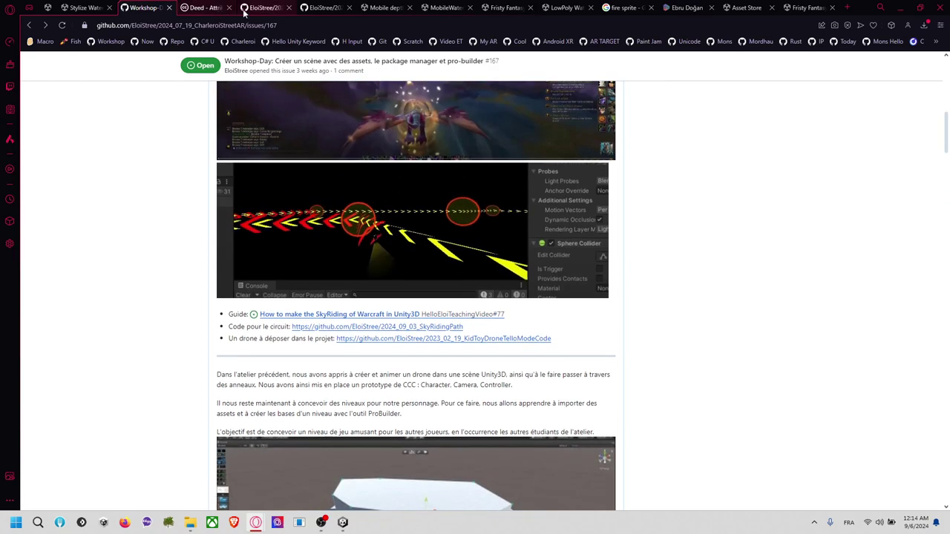
click(264, 8)
click(602, 164)
click(608, 252)
Switch to Unity and add the 2023_02_19_KidToyDroneTelloModeCode.git package from its copied git URL in the Package Manager.
key(alt+Tab)
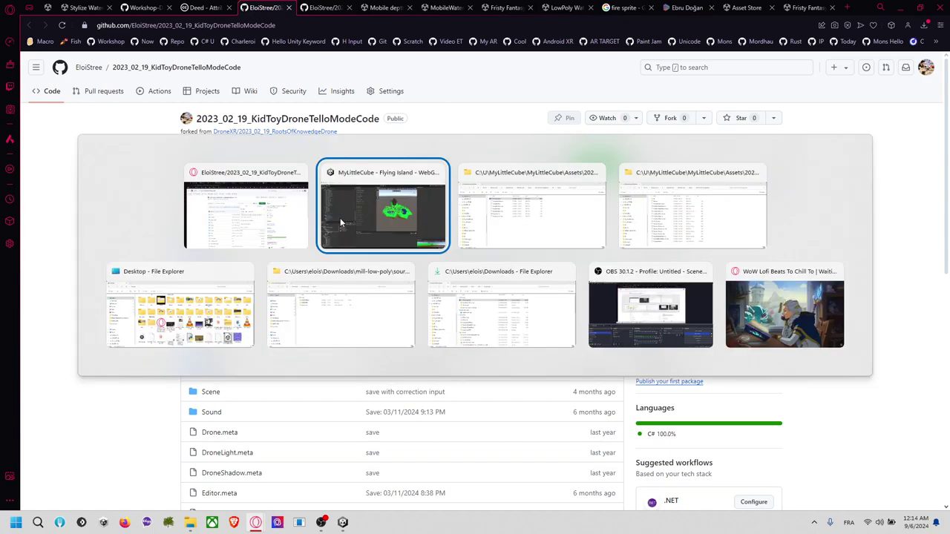
click(230, 16)
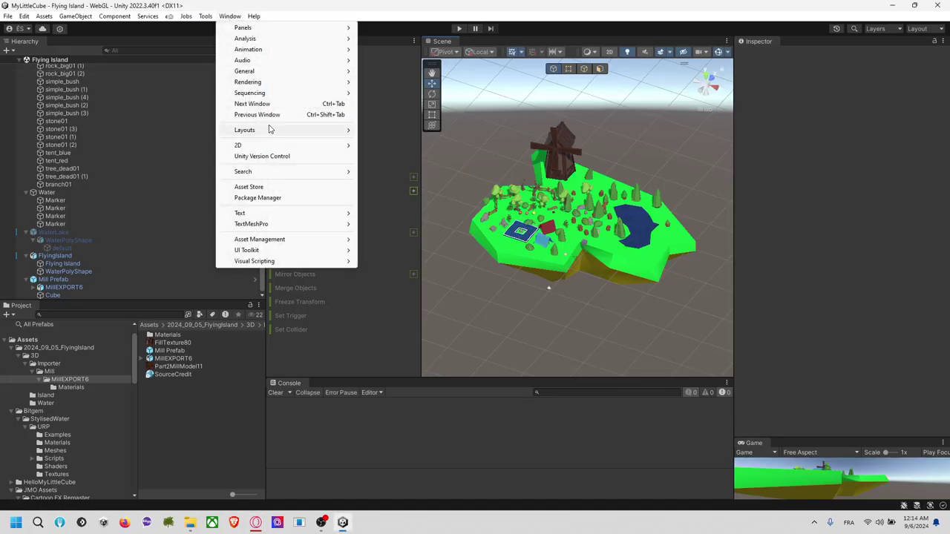
click(281, 197)
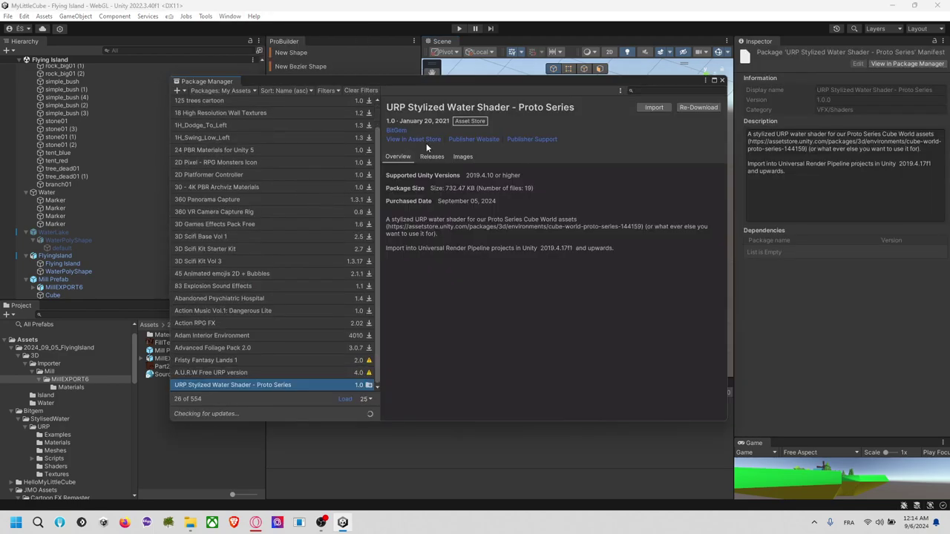
click(178, 90)
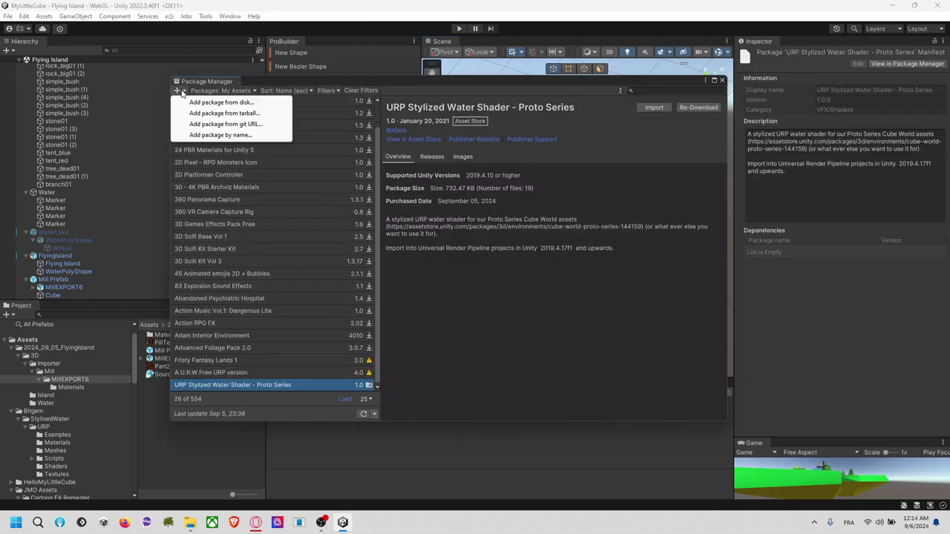
click(202, 125)
text(https://github.com/EloiStree/2023_02_19_KidToyDroneTelloModeCode.git)
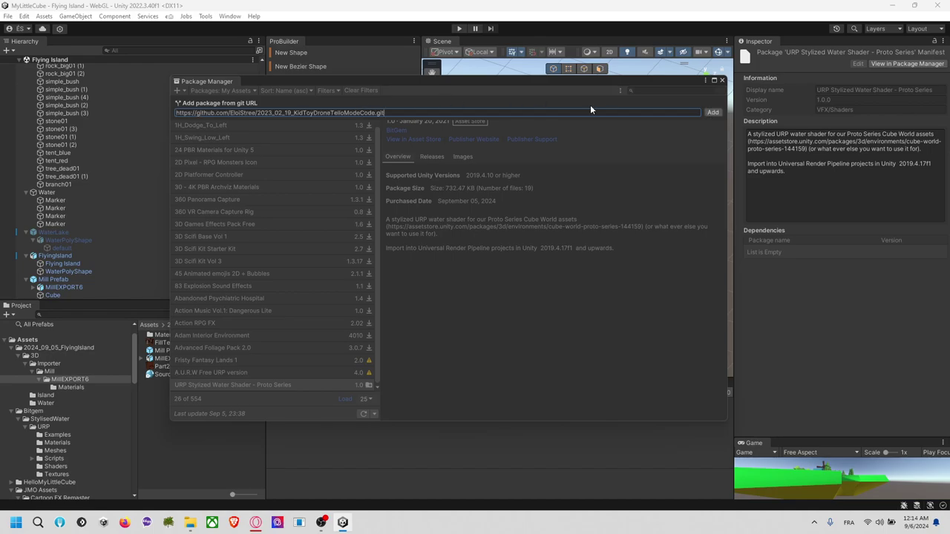
click(712, 113)
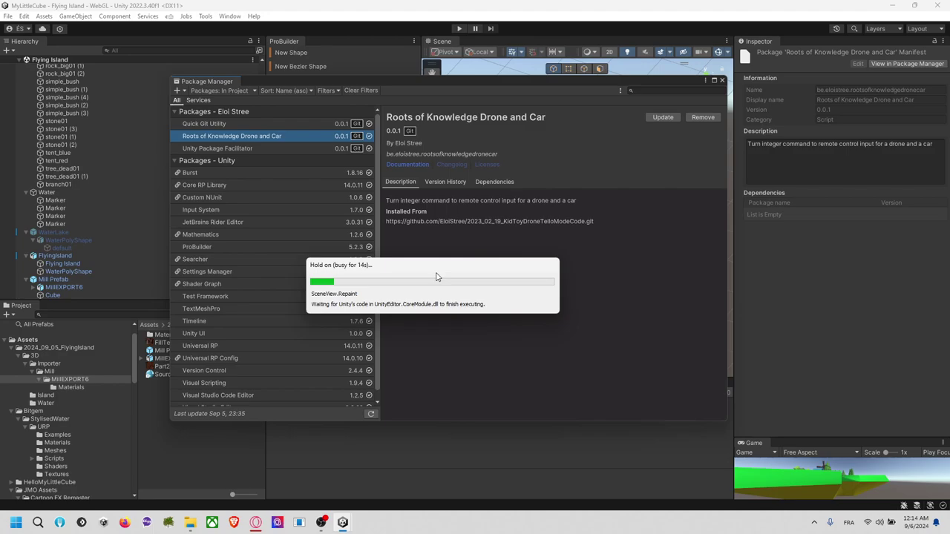
Switch to Opera, copy the HTTPS clone URL of the 2024_09_03_SkyRidingPath repository, and return to Unity.
key(alt+Tab)
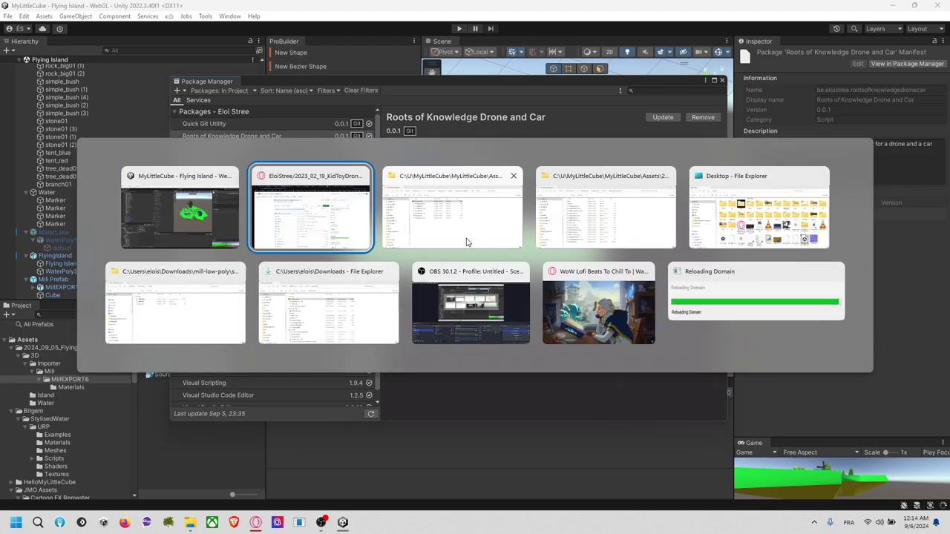
key(alt+Tab)
click(323, 7)
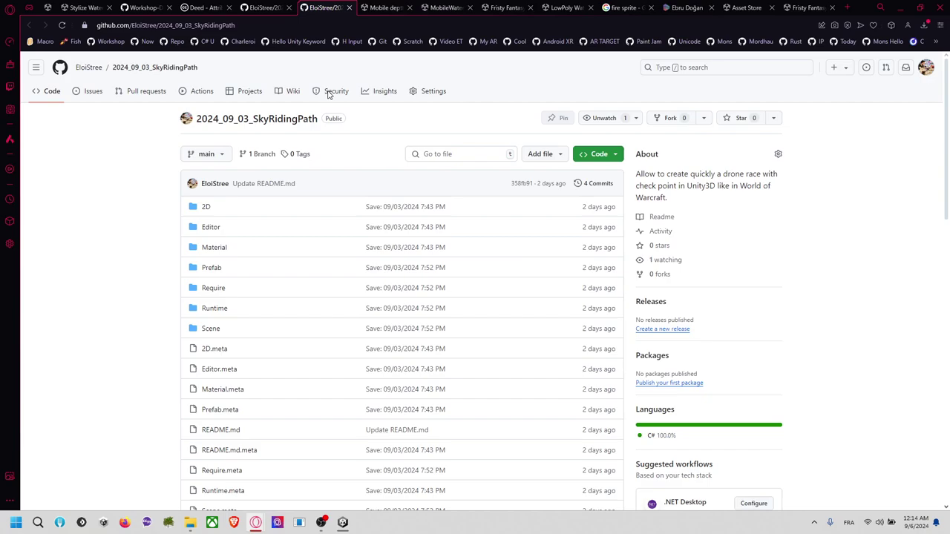
scroll(280, 297, down, 3)
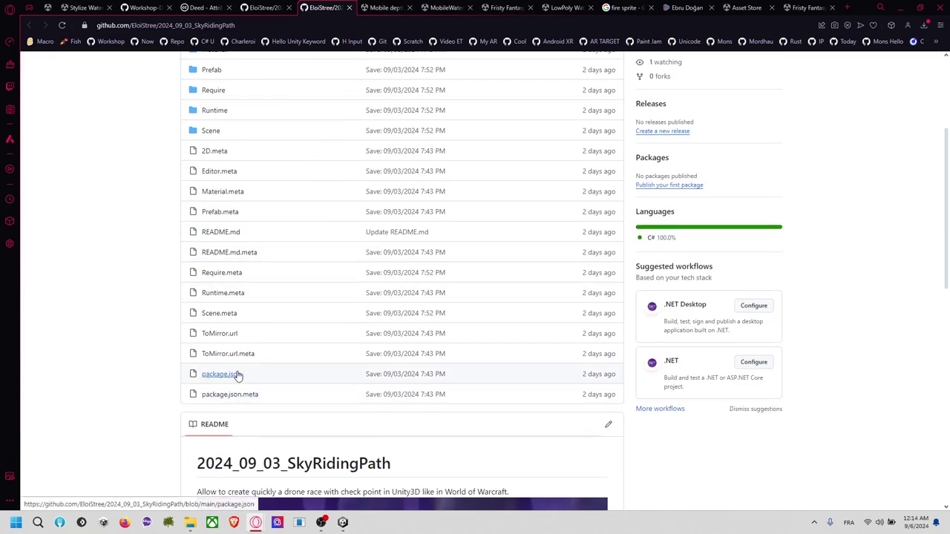
scroll(254, 373, down, 4)
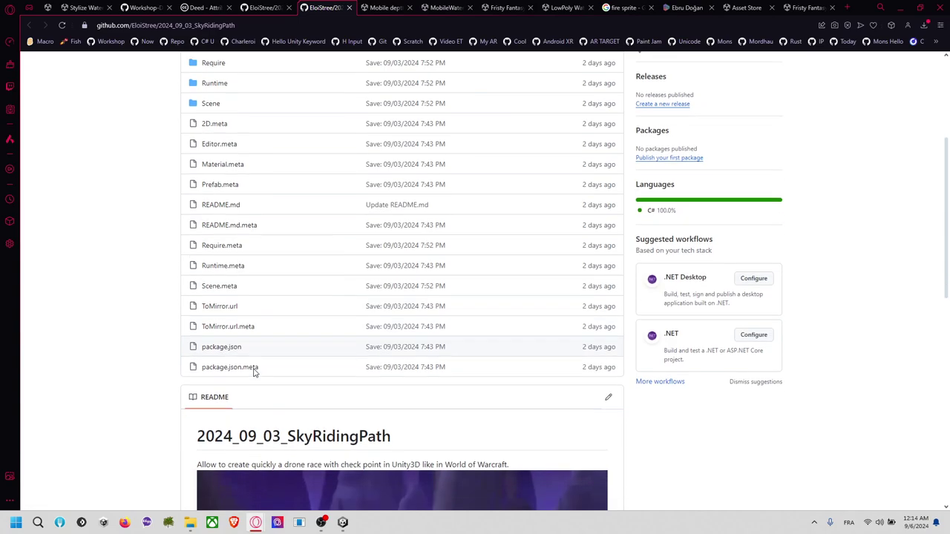
scroll(490, 264, up, 7)
click(612, 157)
click(610, 244)
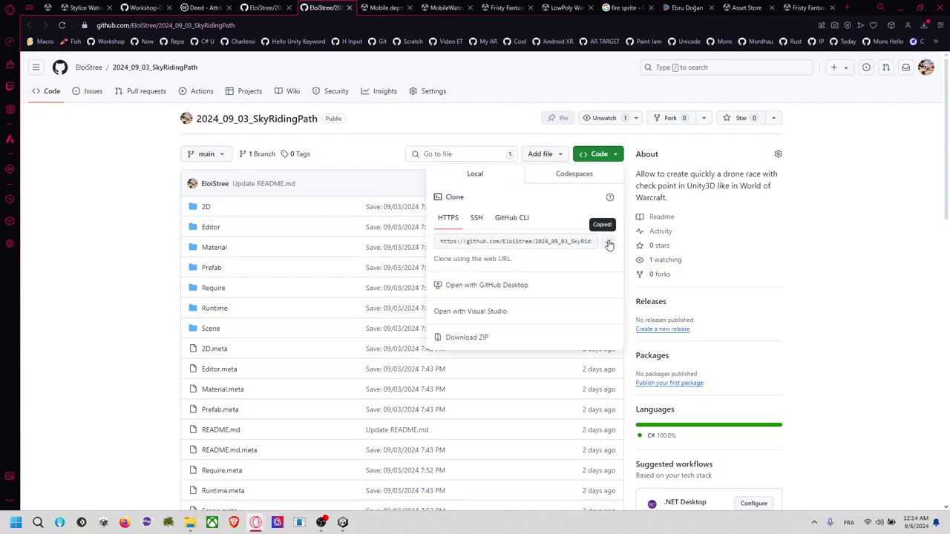
click(128, 216)
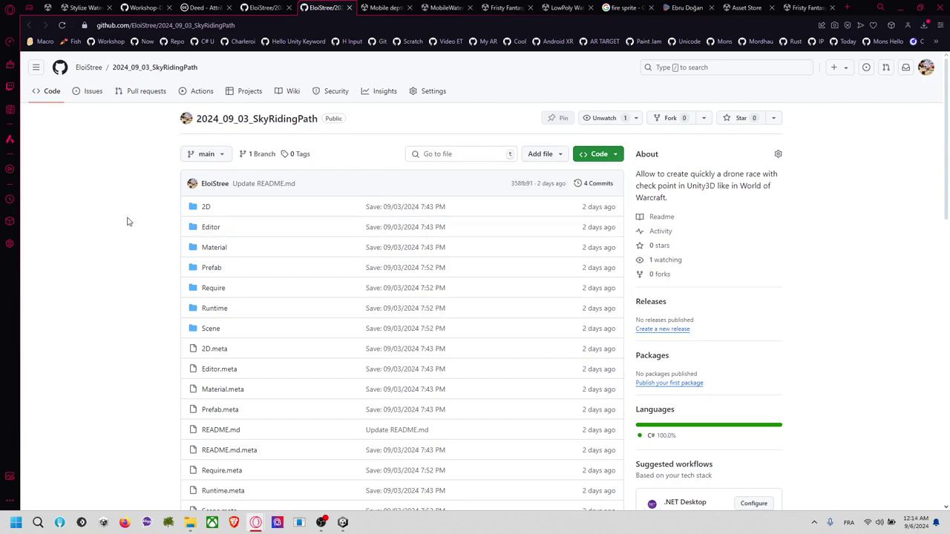
key(alt+Tab)
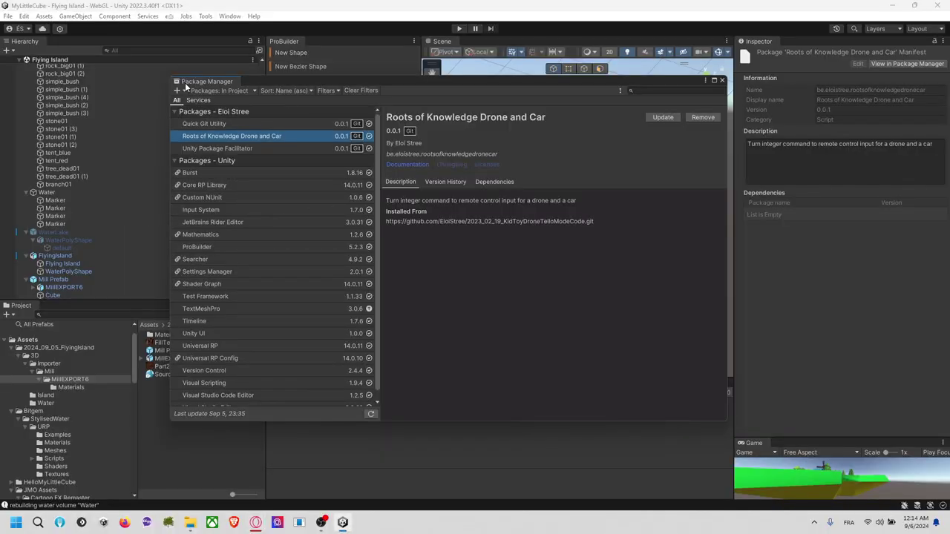
Add the 2024_09_03_SkyRidingPath.git package from its copied git URL in a reopened Package Manager, then close that window.
click(721, 80)
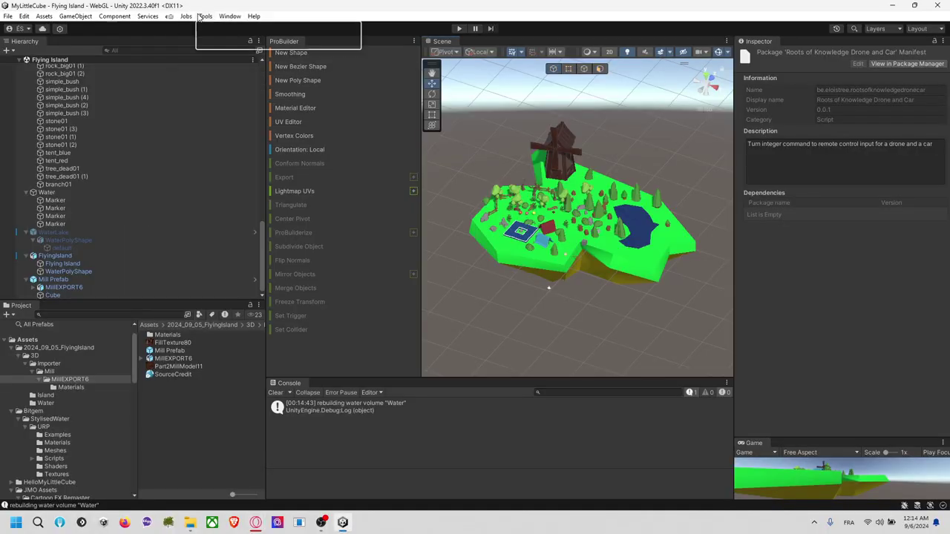
click(230, 16)
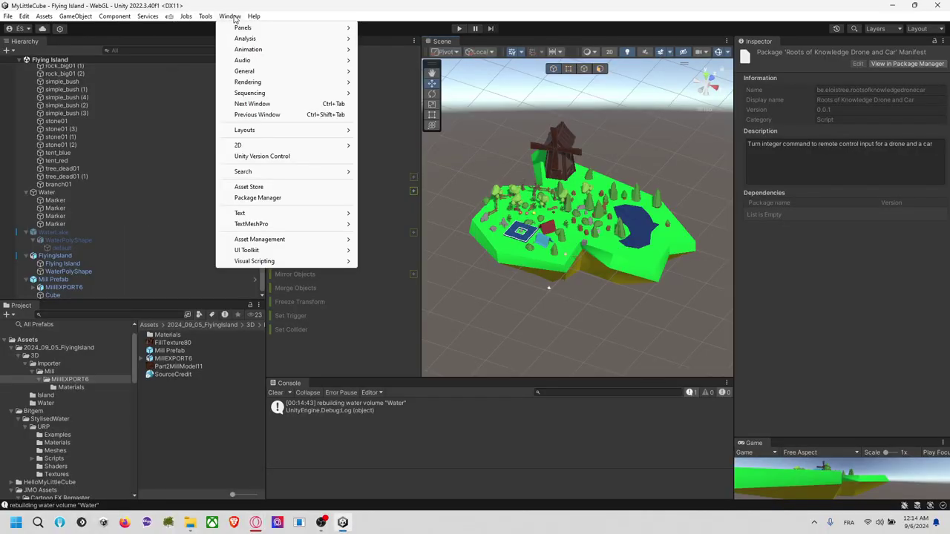
click(257, 197)
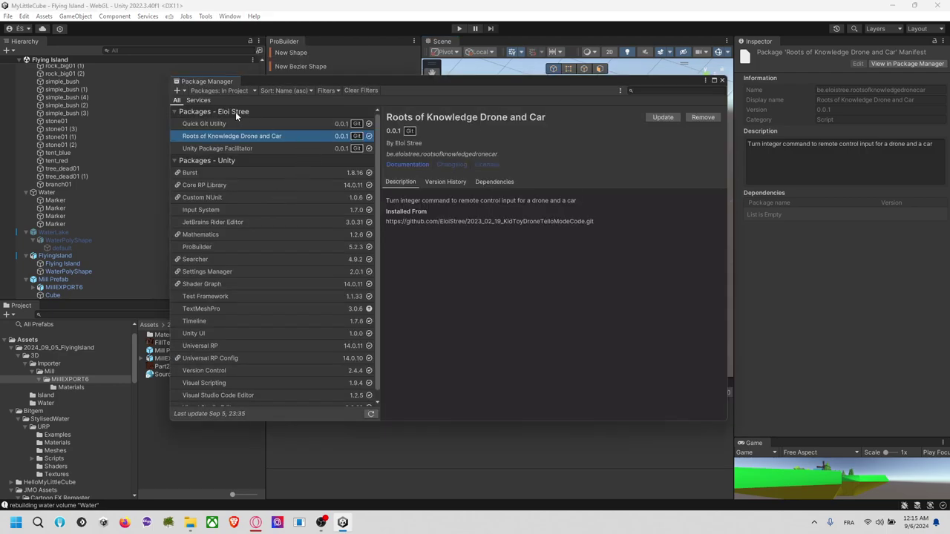
click(185, 91)
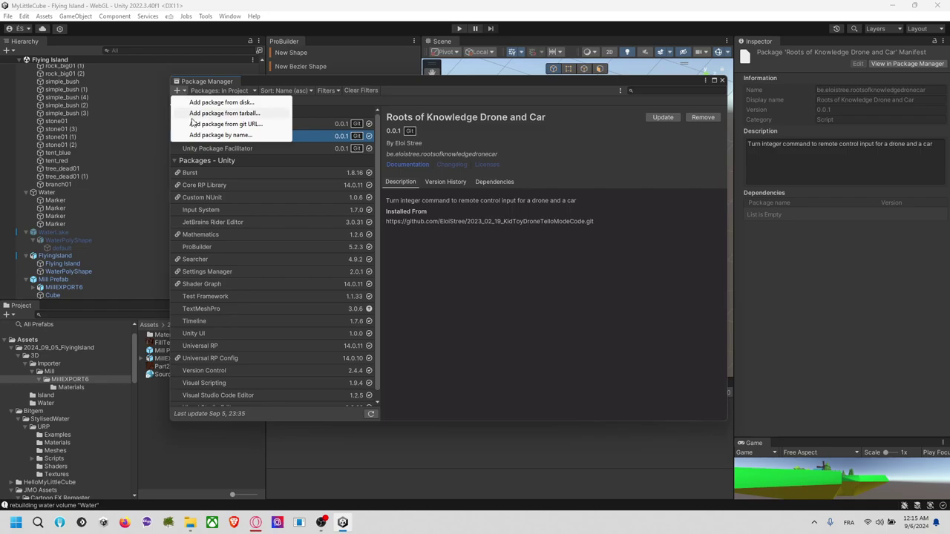
click(192, 124)
key(ctrl+v)
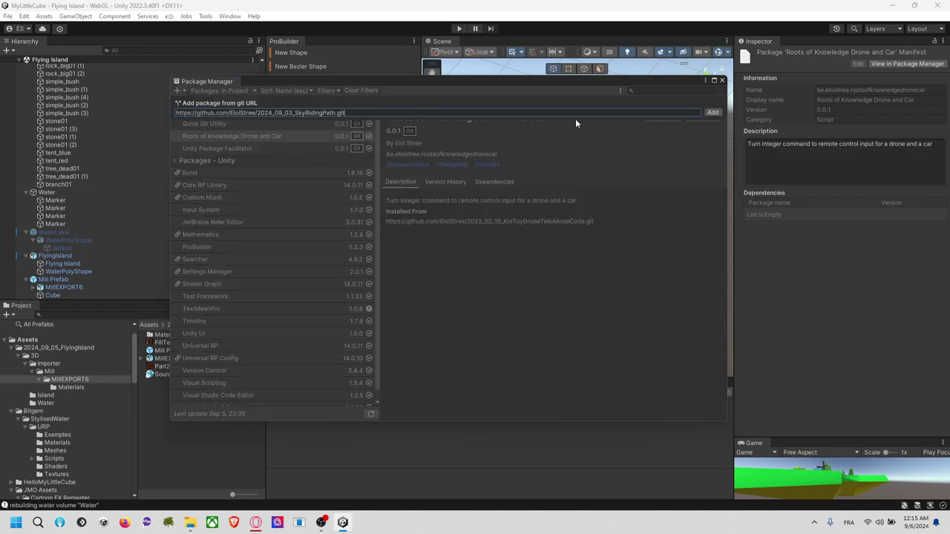
click(712, 113)
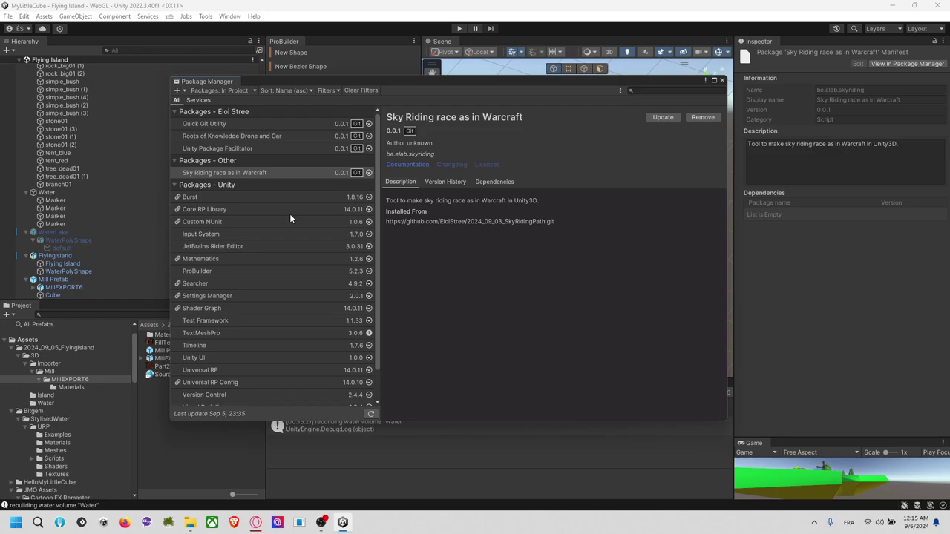
click(720, 80)
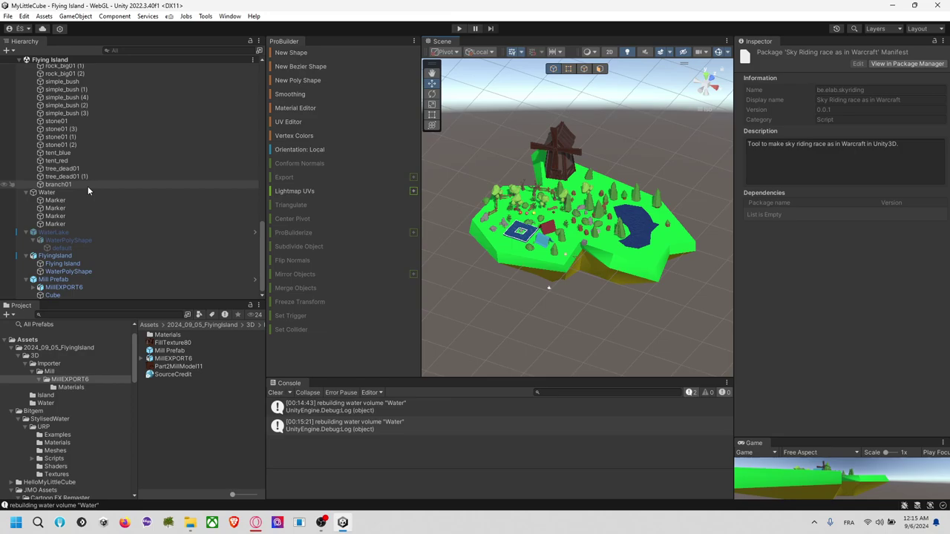
Find the Scene folder of the Sky Riding race as in Warcraft package and try to open its Demo Sky Riding scene.
scroll(88, 190, up, 8)
scroll(87, 186, up, 10)
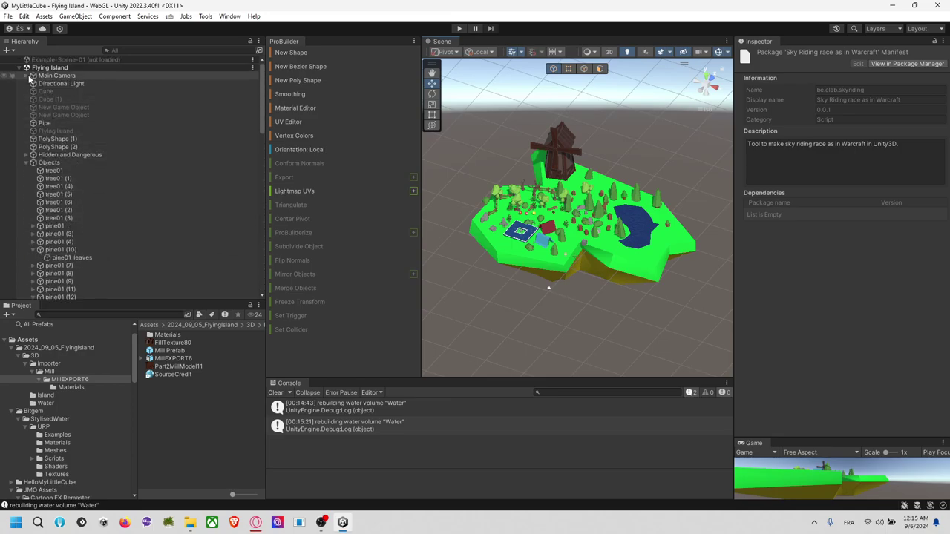
click(19, 67)
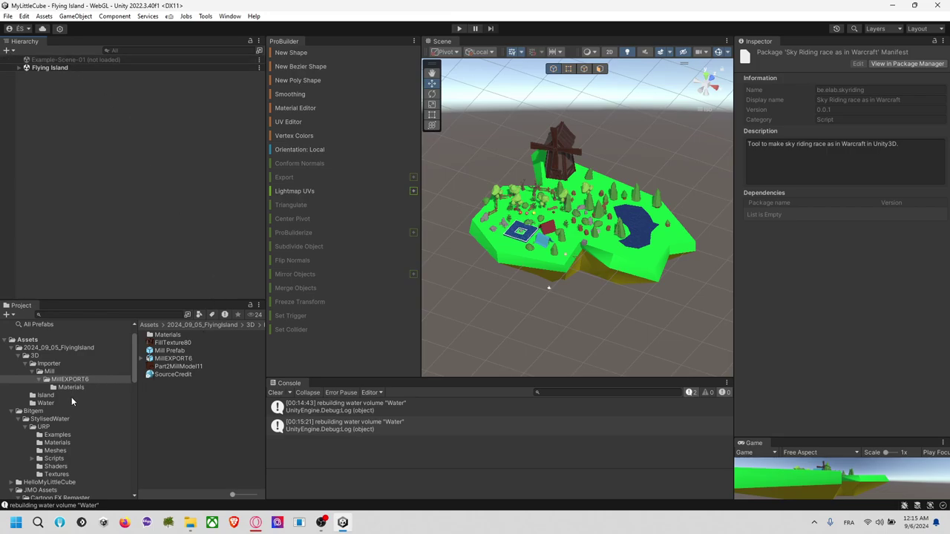
scroll(72, 397, down, 15)
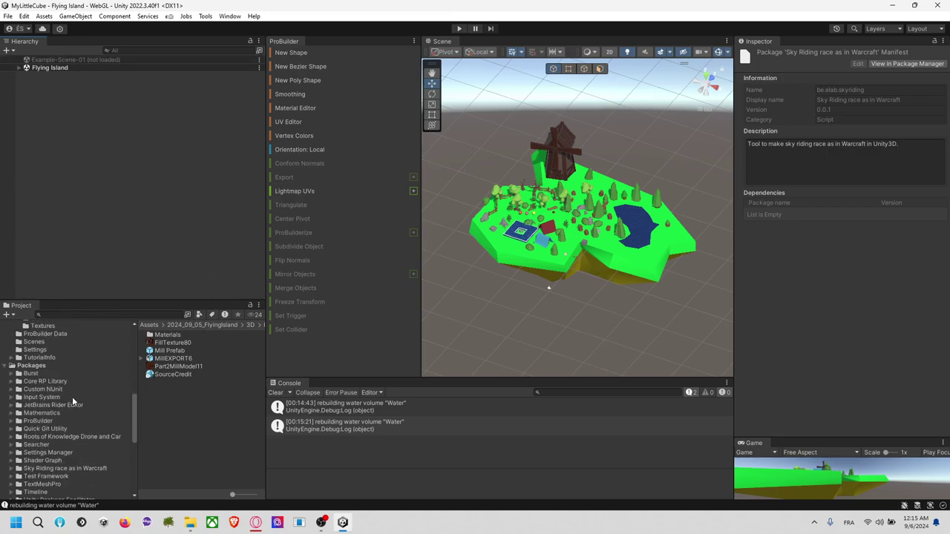
scroll(70, 471, up, 5)
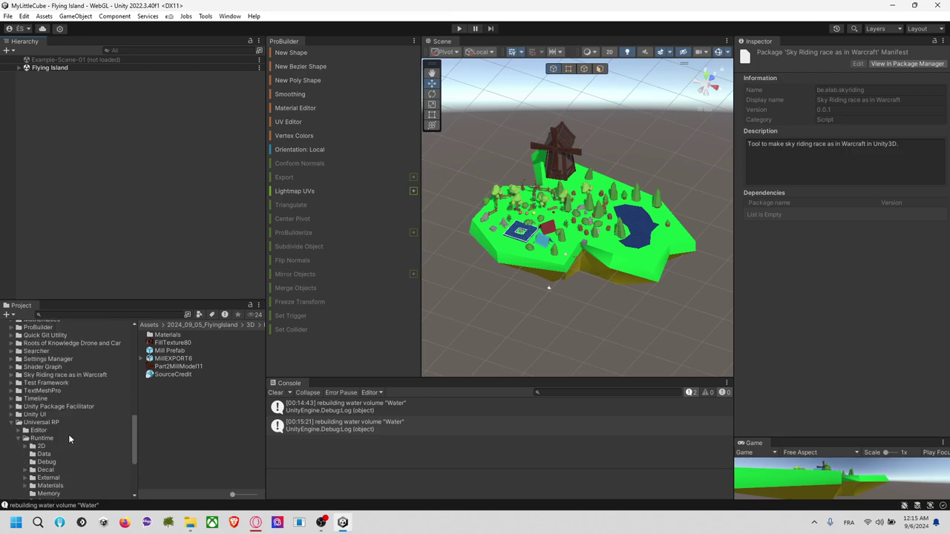
click(78, 375)
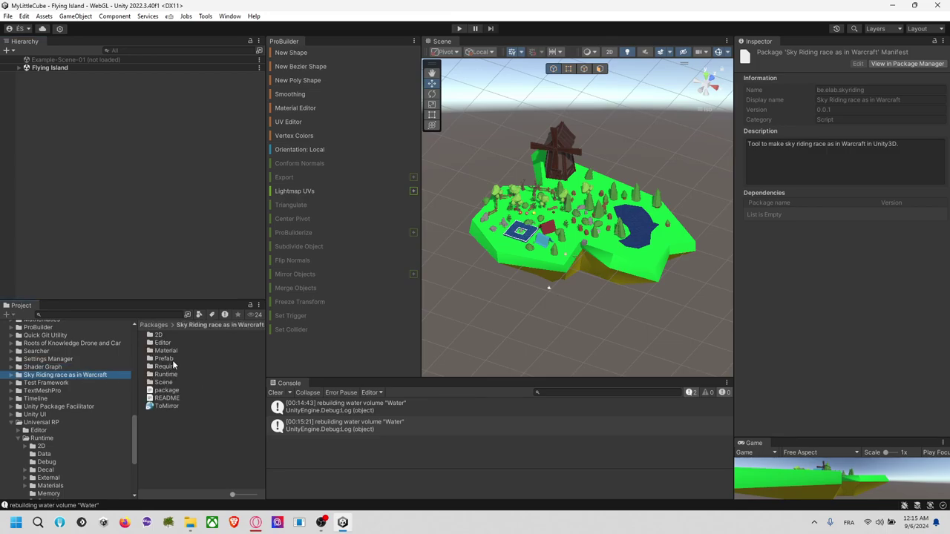
double_click(164, 383)
double_click(178, 335)
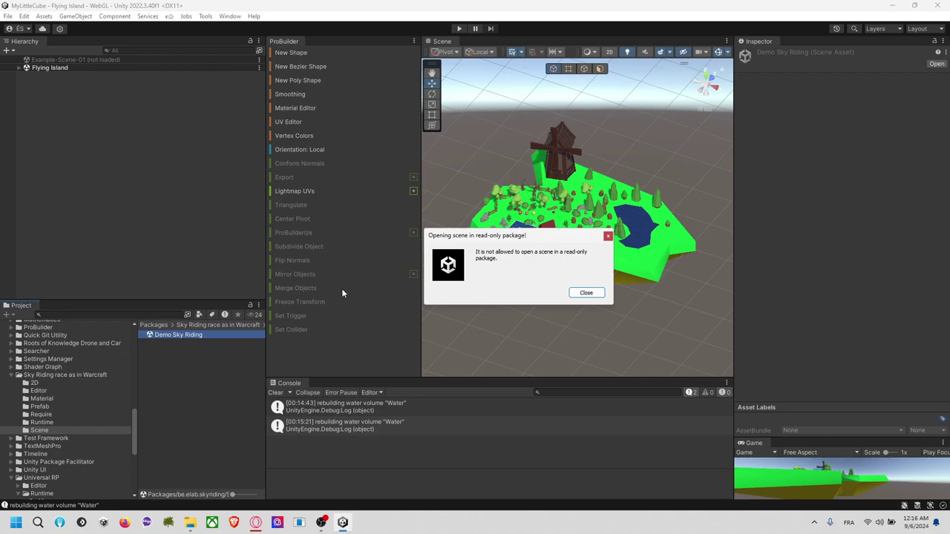
click(587, 295)
Copy the Demo Sky Riding scene from the package into the project's Assets folder and open the copy.
drag(132, 427, 80, 362)
scroll(87, 376, up, 10)
click(51, 362)
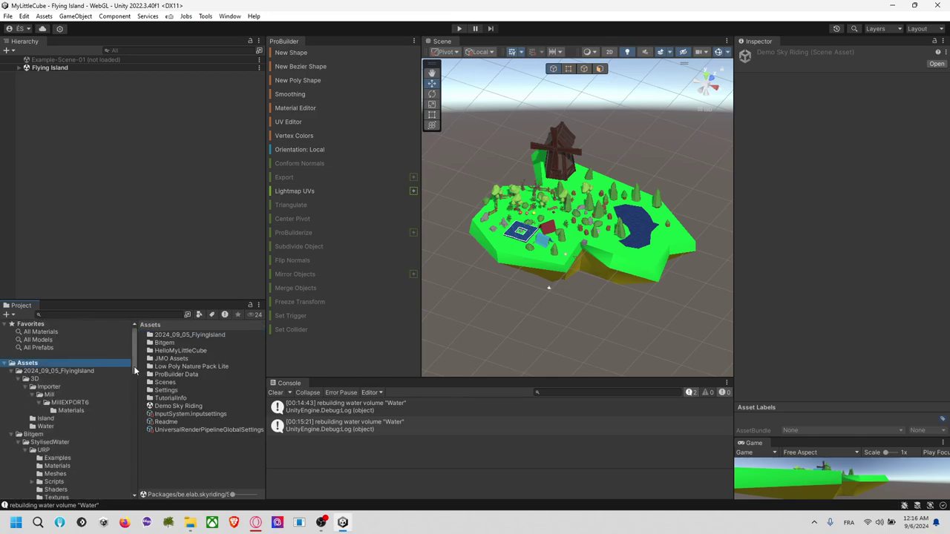
click(178, 406)
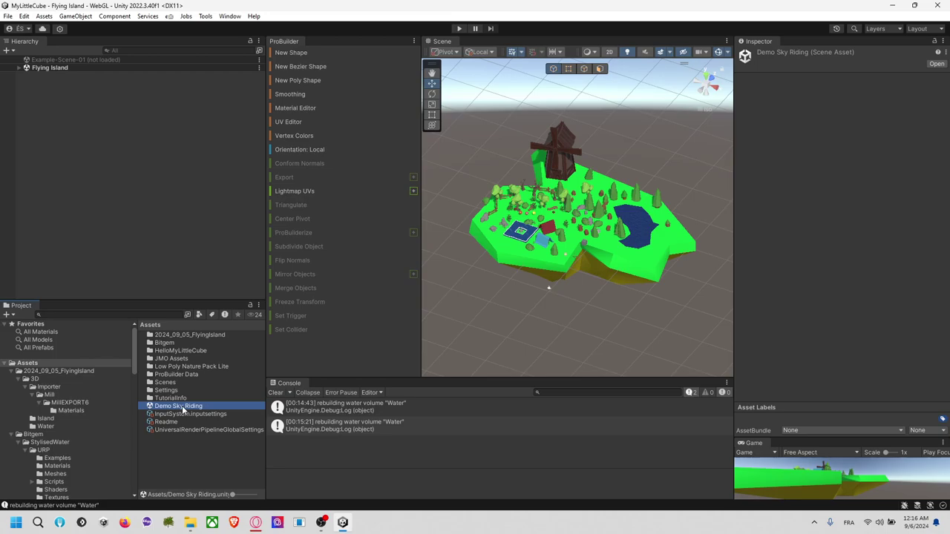
double_click(182, 408)
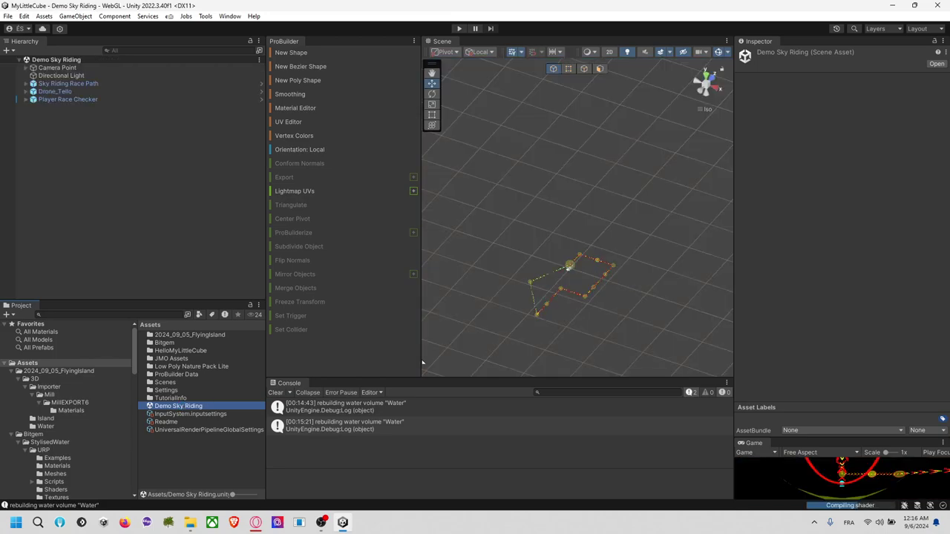
Examine the demo's race path in the Scene view, and select and expand the Drone_Tello object.
scroll(638, 245, up, 8)
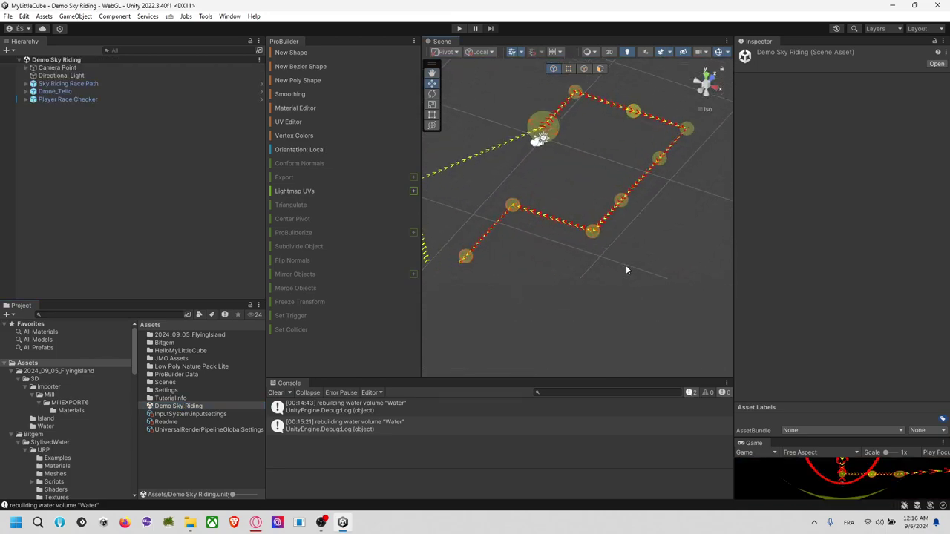
scroll(641, 268, down, 3)
click(512, 199)
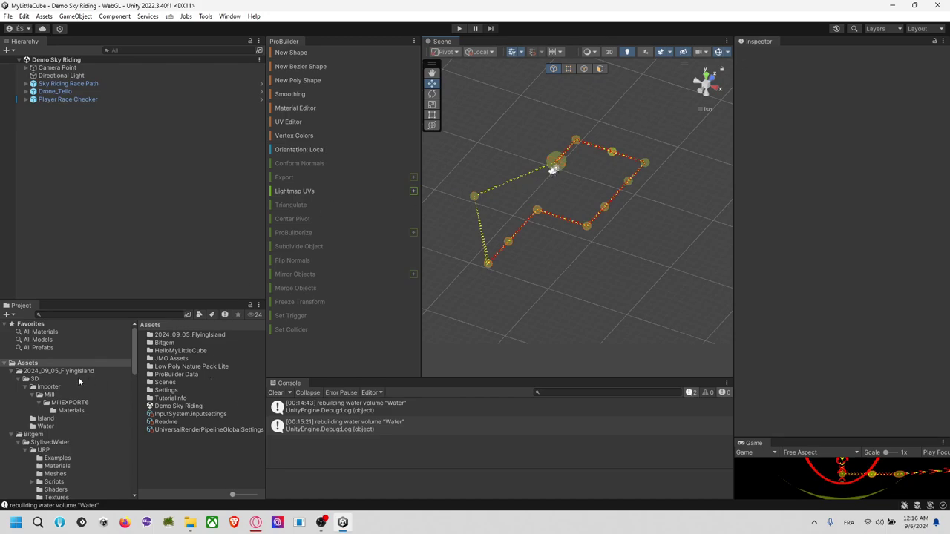
click(64, 90)
click(26, 92)
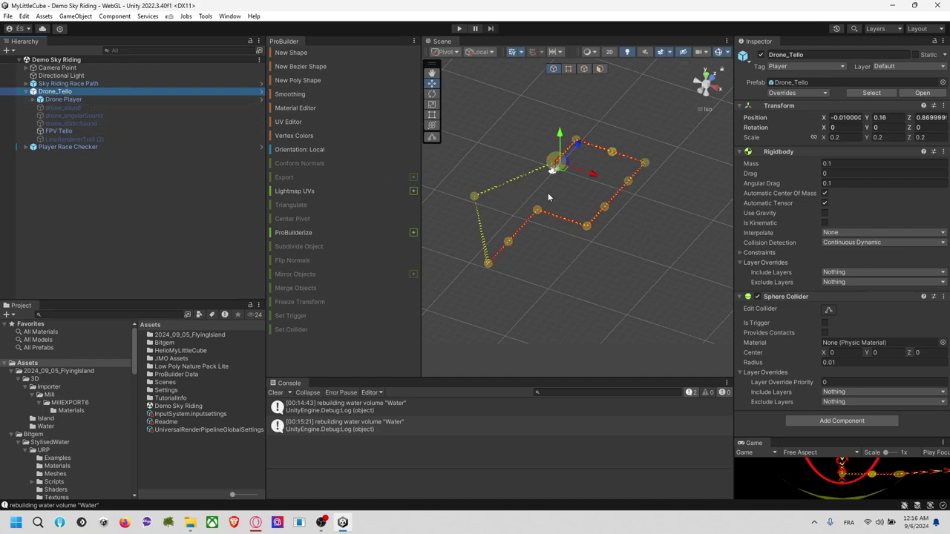
Run the demo scene, test the drone in a maximized Game view, and dock the Game view beneath the Scene view.
click(459, 29)
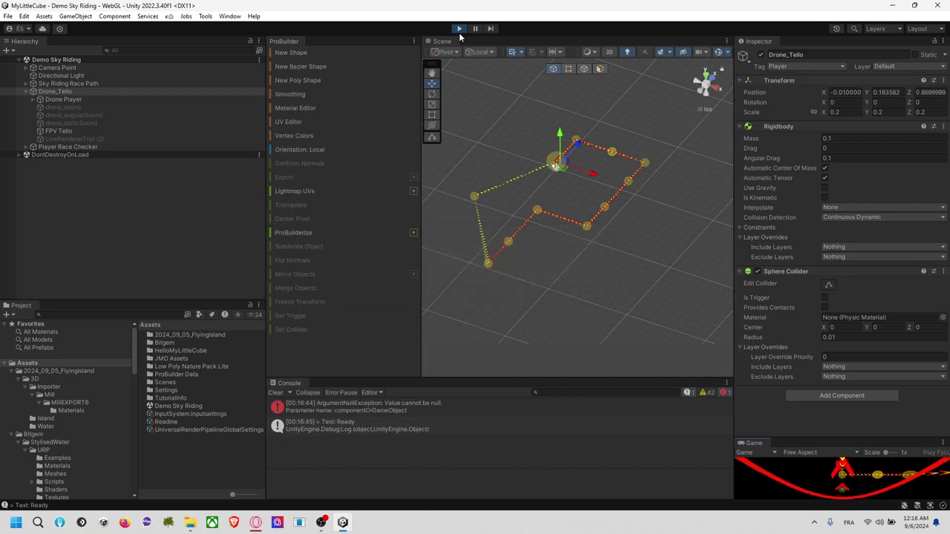
drag(754, 443, 586, 304)
drag(445, 275, 613, 319)
key(shift+space)
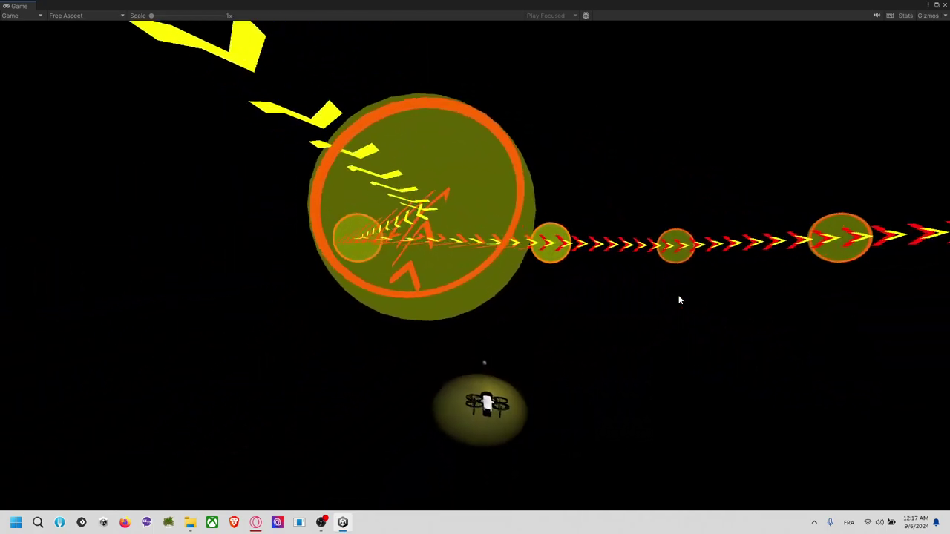
drag(899, 8, 791, 215)
drag(570, 215, 490, 342)
Check the ArgumentNullException entry in the Console, restart the demo scene, and stop it.
click(380, 413)
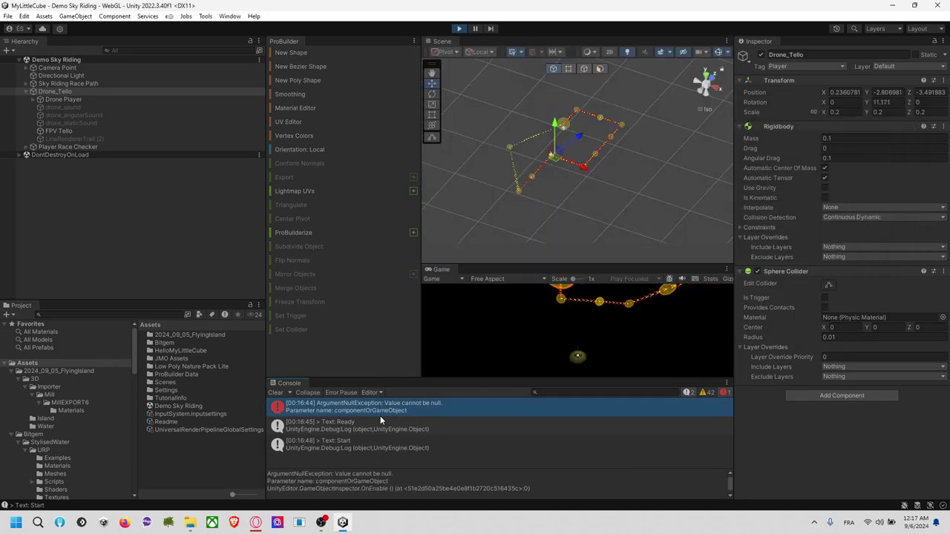
click(380, 425)
click(459, 29)
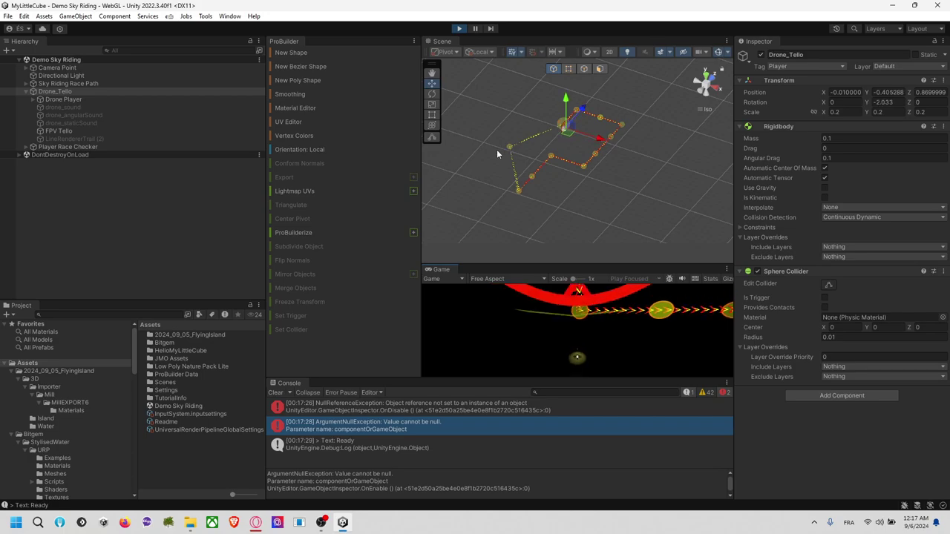
click(459, 29)
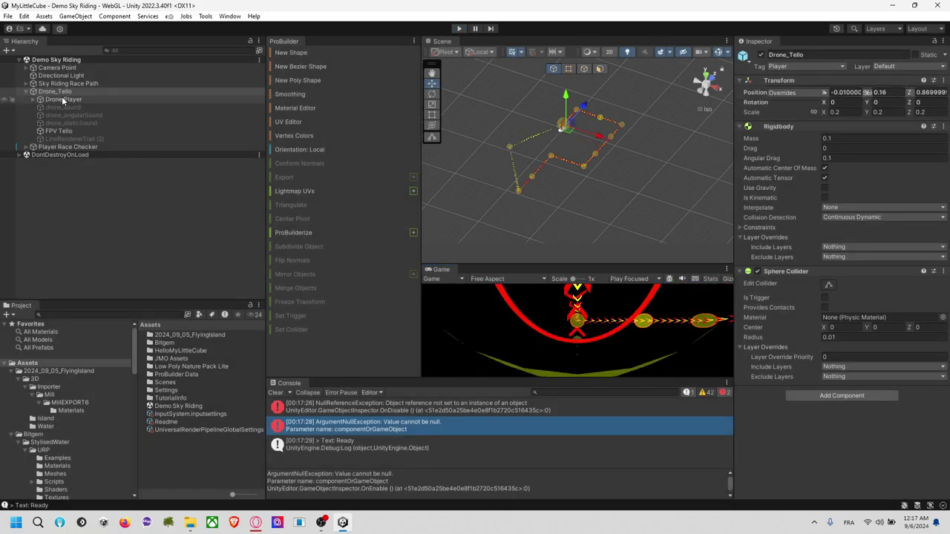
Expand Sky Riding Race Path and inspect its checkpoints and the component with the missing script reference.
click(68, 83)
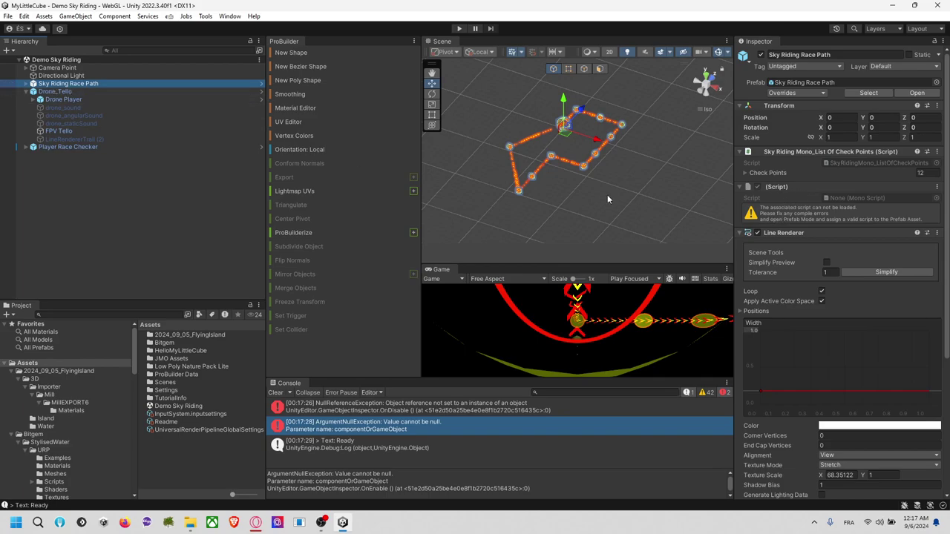
click(27, 84)
click(56, 92)
click(65, 84)
click(837, 199)
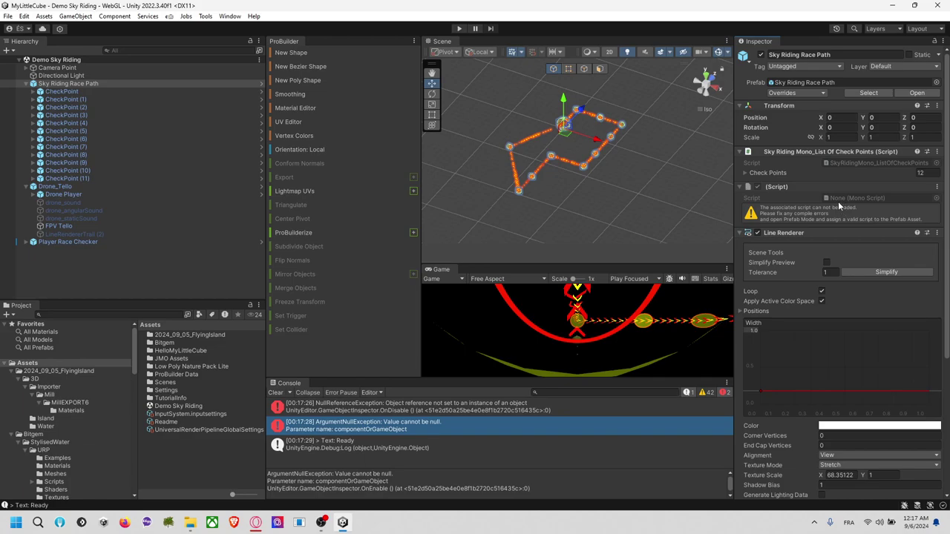
Switch to Unity Hub and open the WowInQuestXR project's folder in File Explorer.
key(alt+Tab)
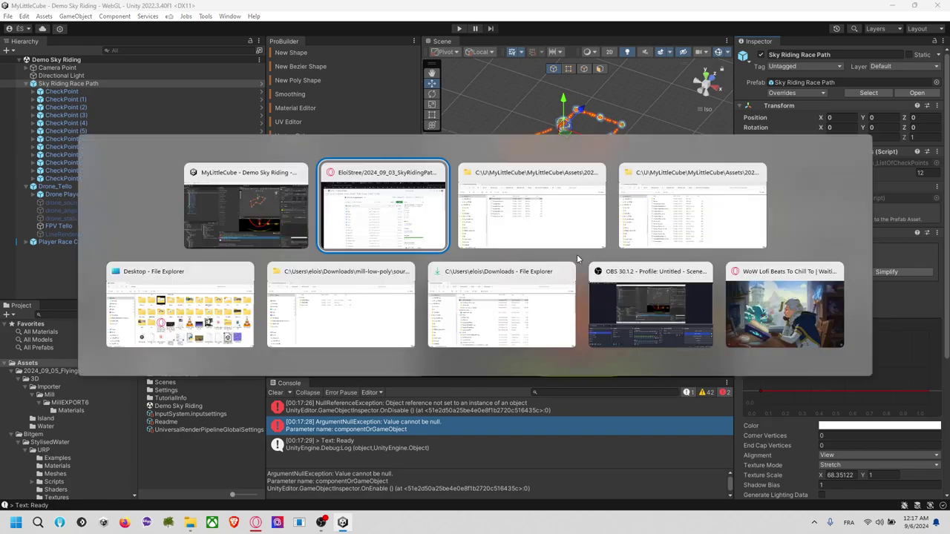
click(406, 242)
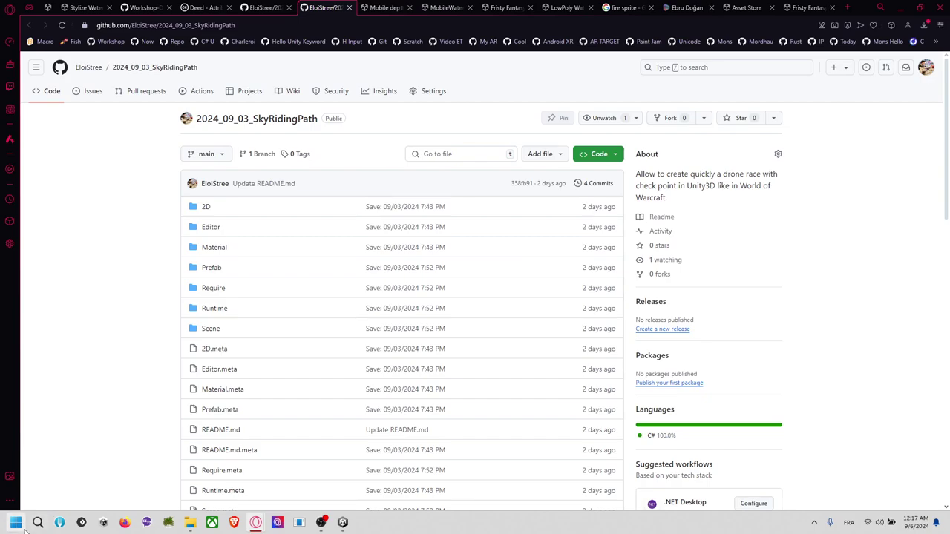
click(104, 523)
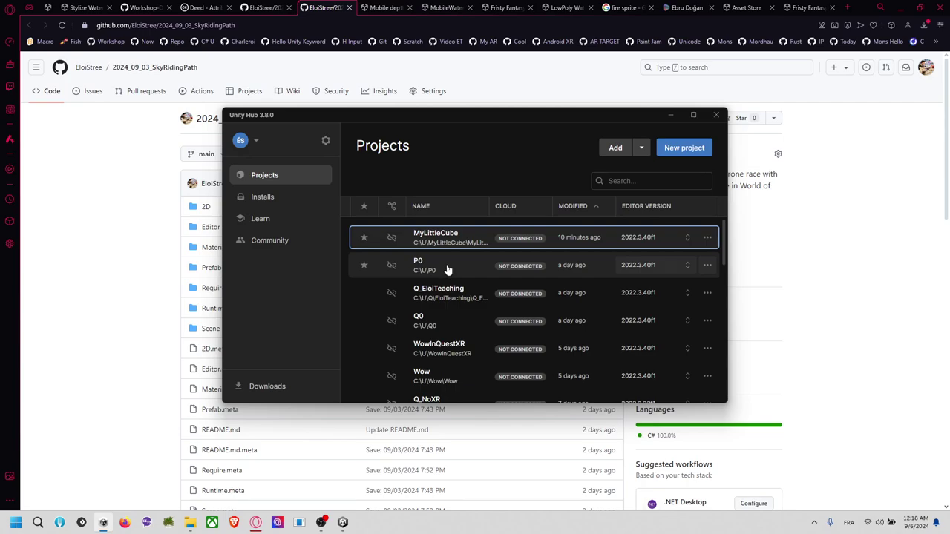
scroll(443, 274, down, 2)
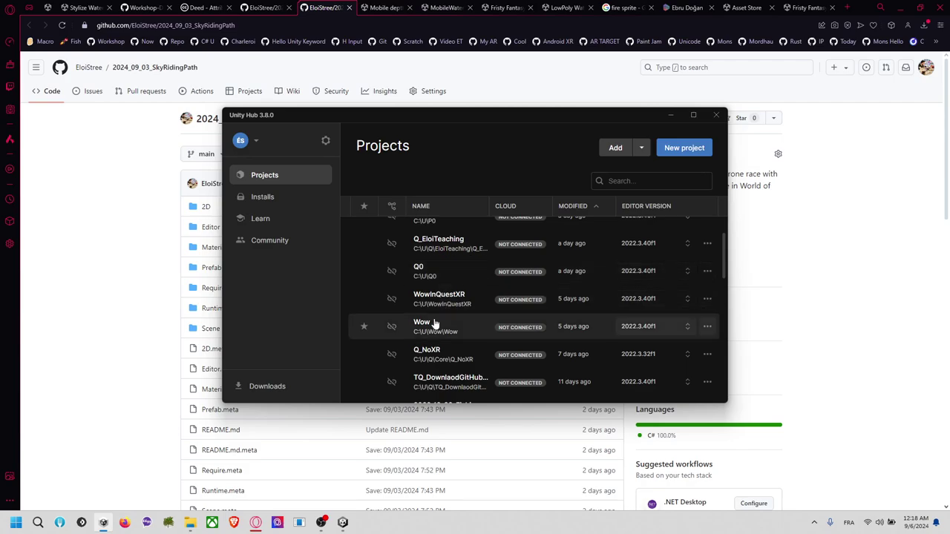
click(707, 299)
click(639, 309)
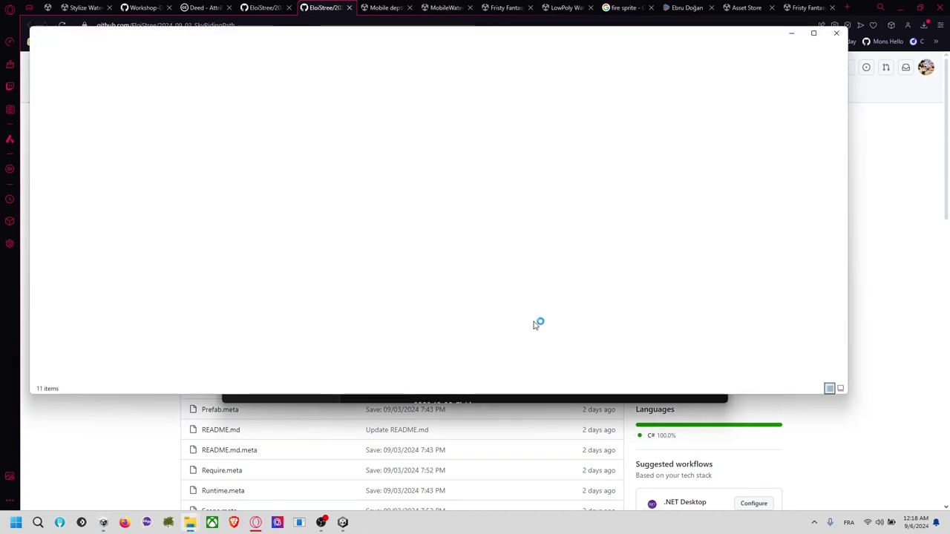
Switch to the Unity editor and open the SkyRidingMono_BestScore script from the Sky Riding package's Runtime folder.
key(alt+Tab)
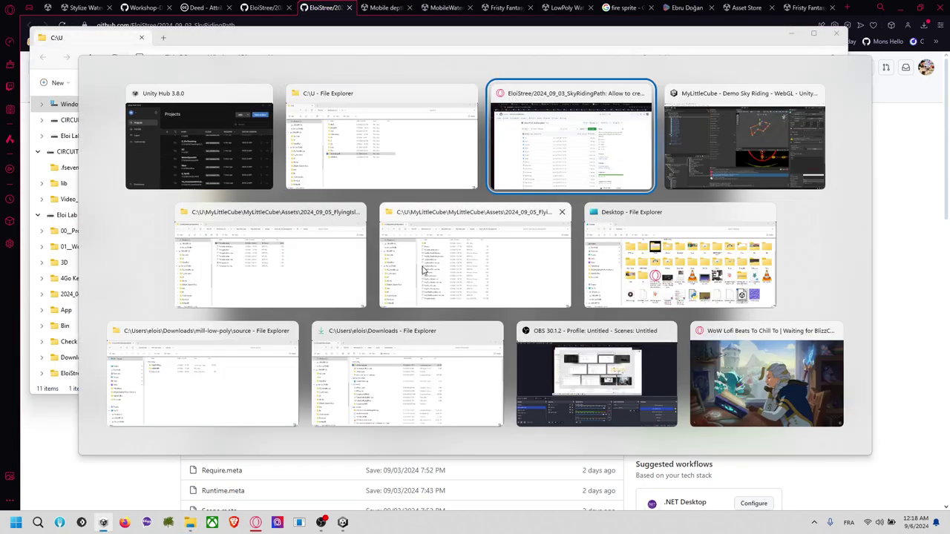
scroll(107, 415, down, 5)
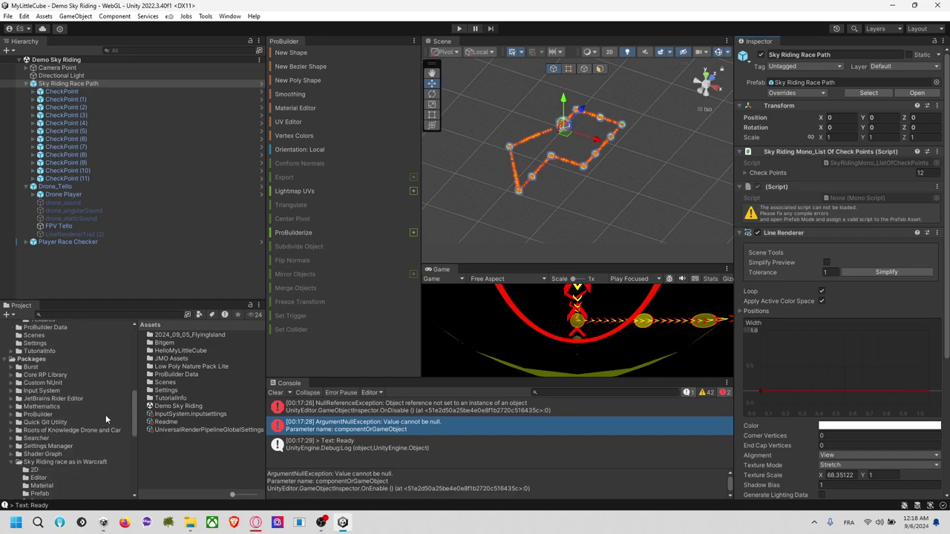
click(81, 461)
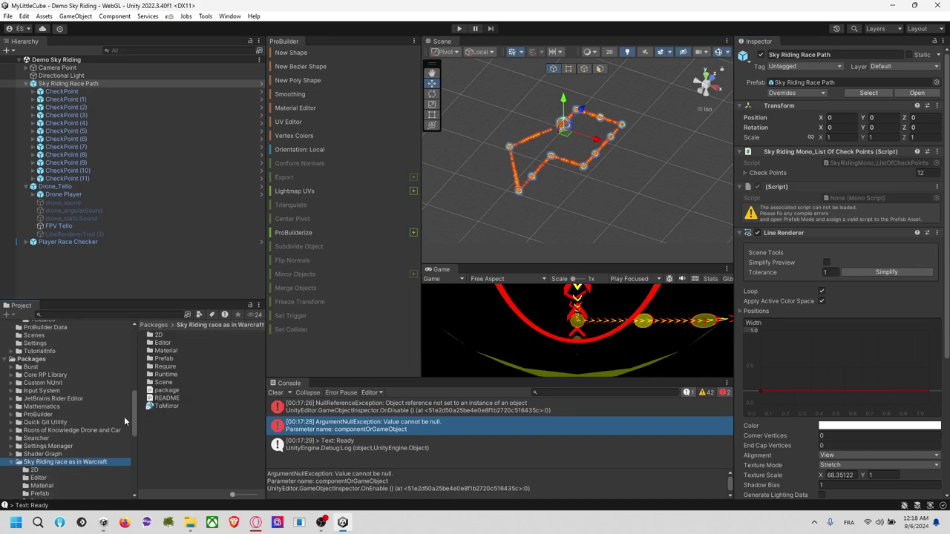
double_click(170, 374)
click(170, 366)
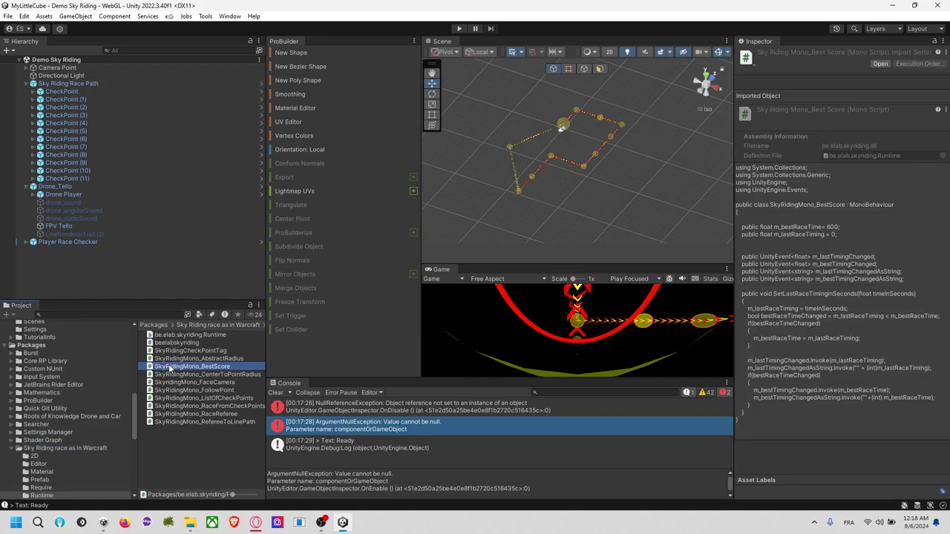
double_click(209, 367)
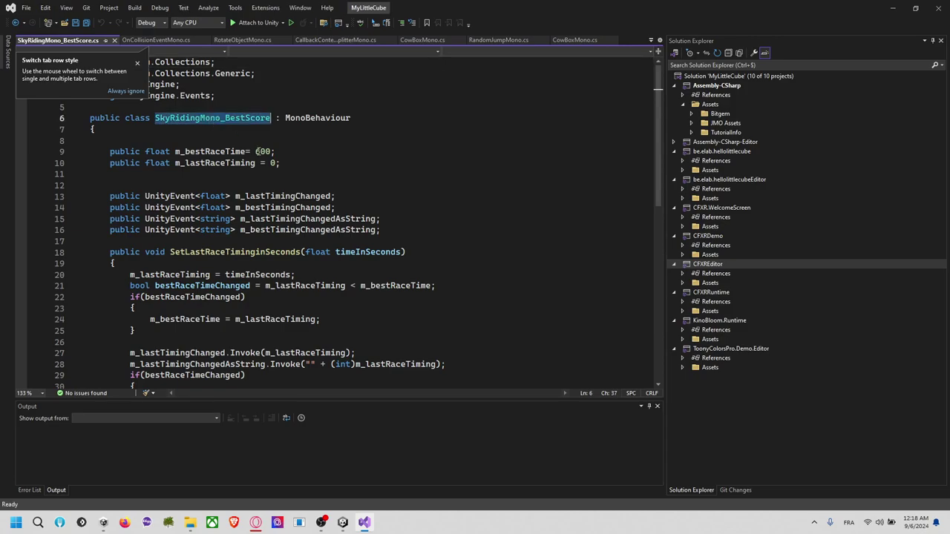
Switch to File Explorer and search the C:\U folder for SkyRidingMono_BestScore.
key(alt+Tab)
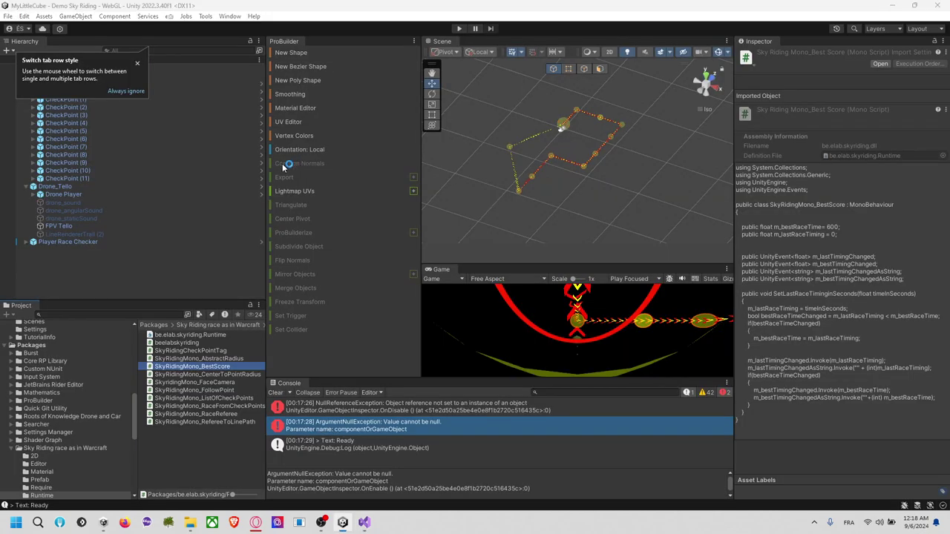
key(alt+Tab)
key(Tab)
key(Tab)
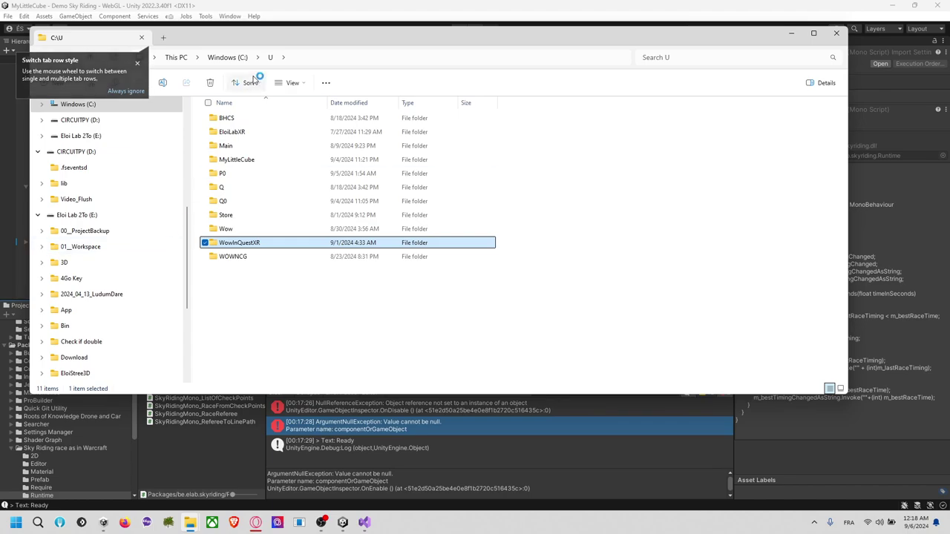
key(ctrl+e)
text(SkyRidingMono_BestScore)
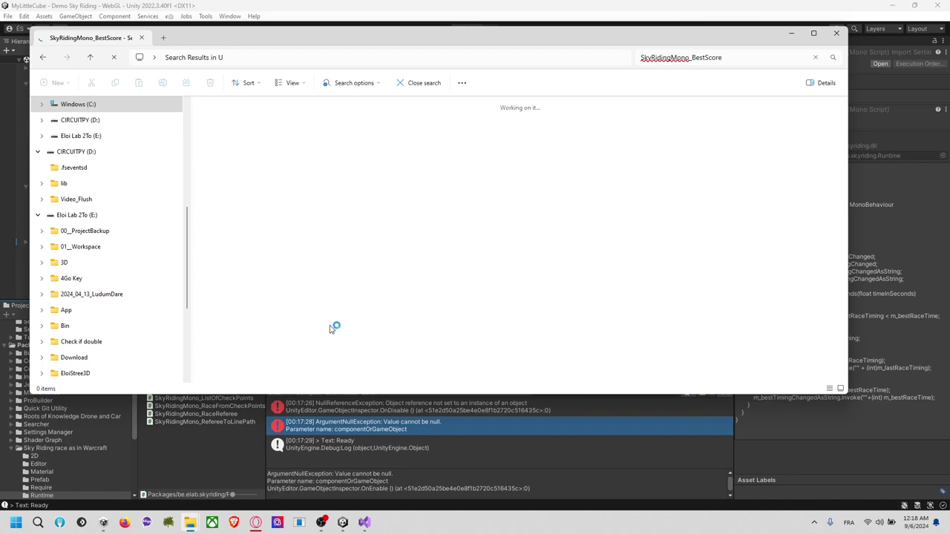
Return to the Unity editor, browse the project's Assets folders, and clear the console messages.
mouse_move(343, 524)
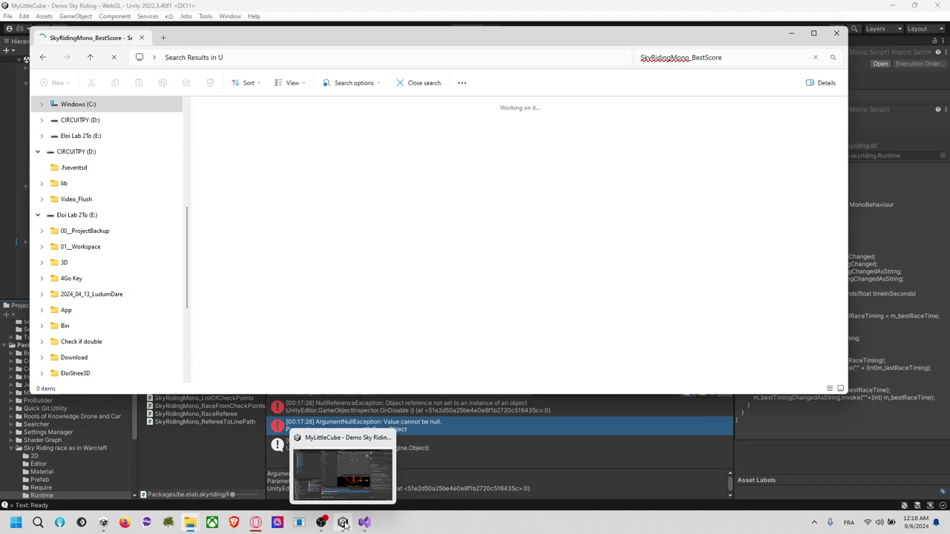
click(343, 524)
scroll(118, 368, up, 5)
scroll(52, 425, up, 6)
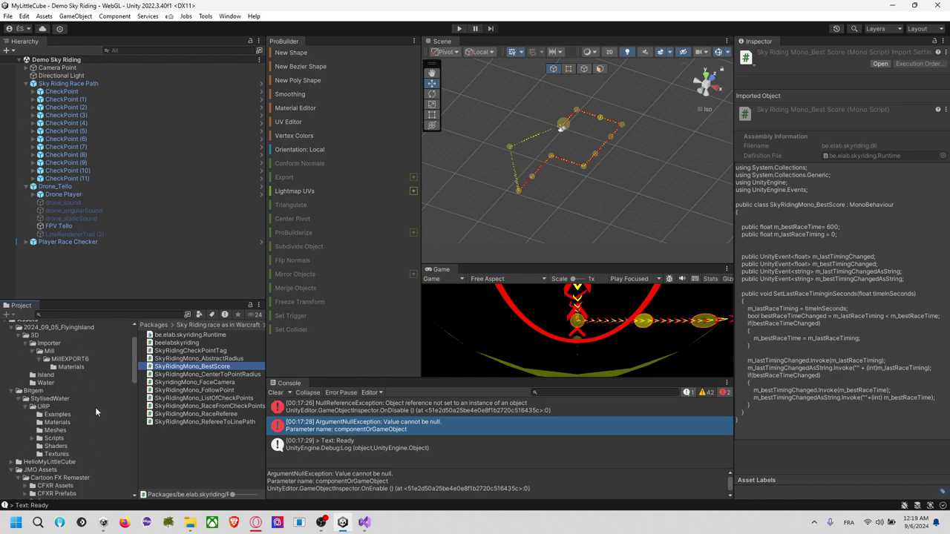
scroll(96, 411, up, 2)
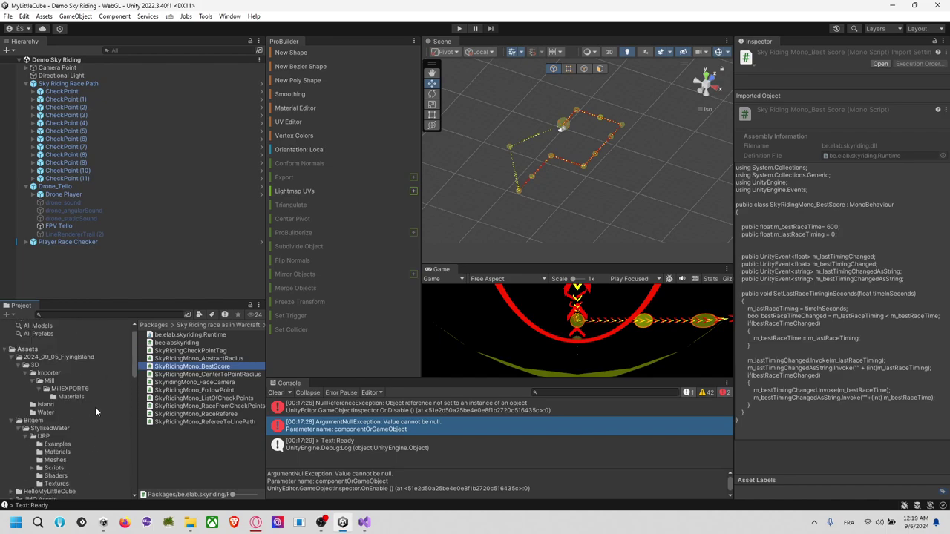
click(280, 395)
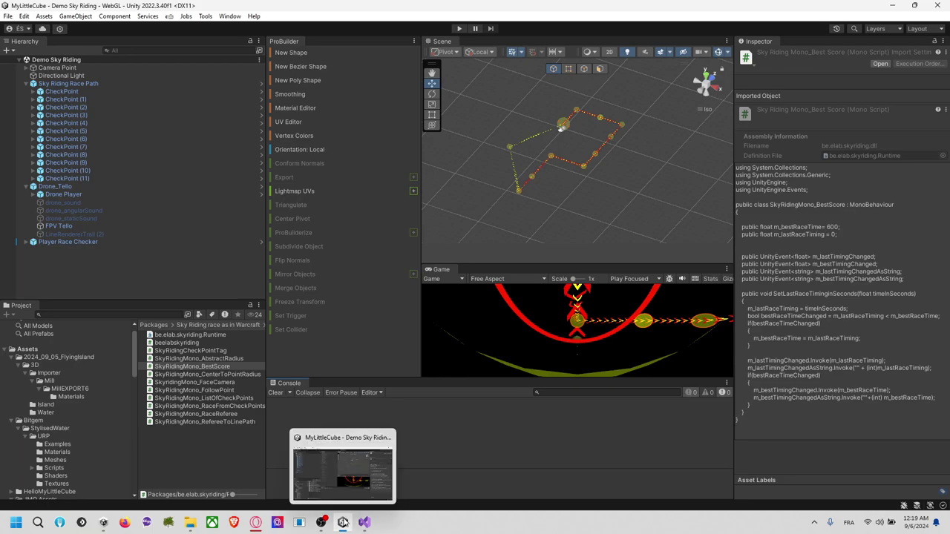
Switch to Unity Hub and enlarge its window to show more of the project list.
key(alt+Tab)
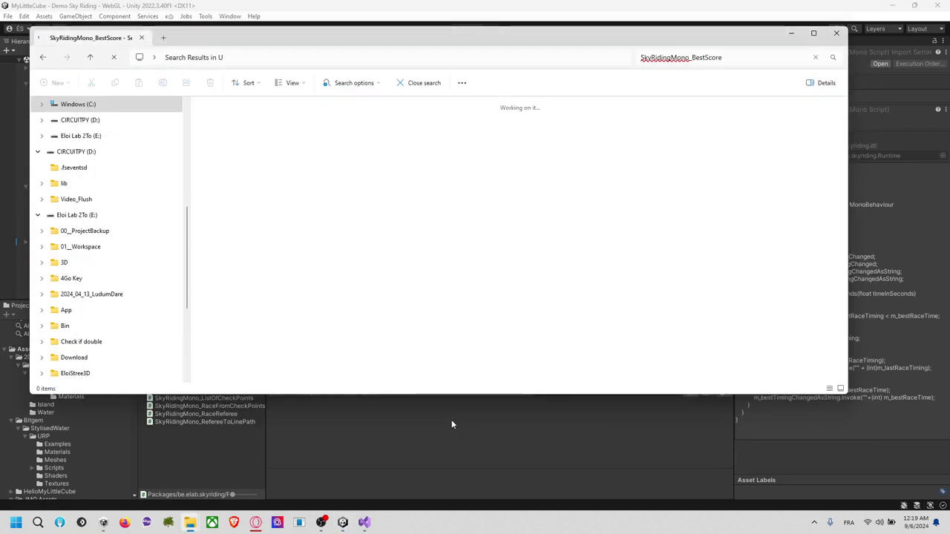
key(alt+Tab)
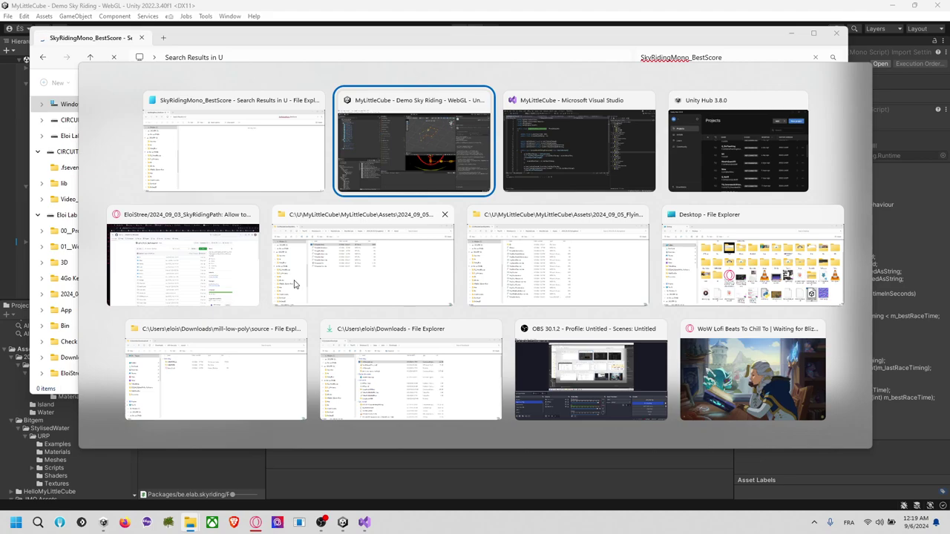
click(683, 144)
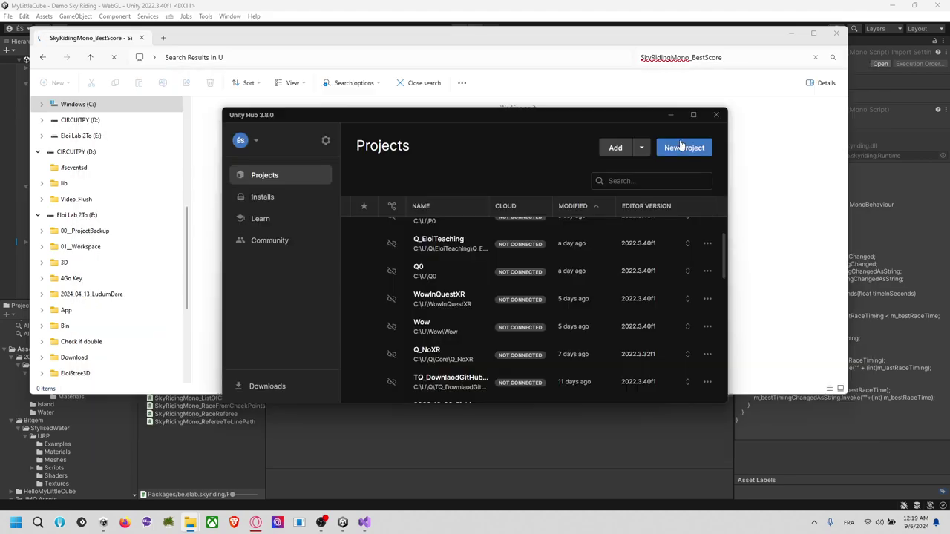
click(599, 103)
key(alt+Tab)
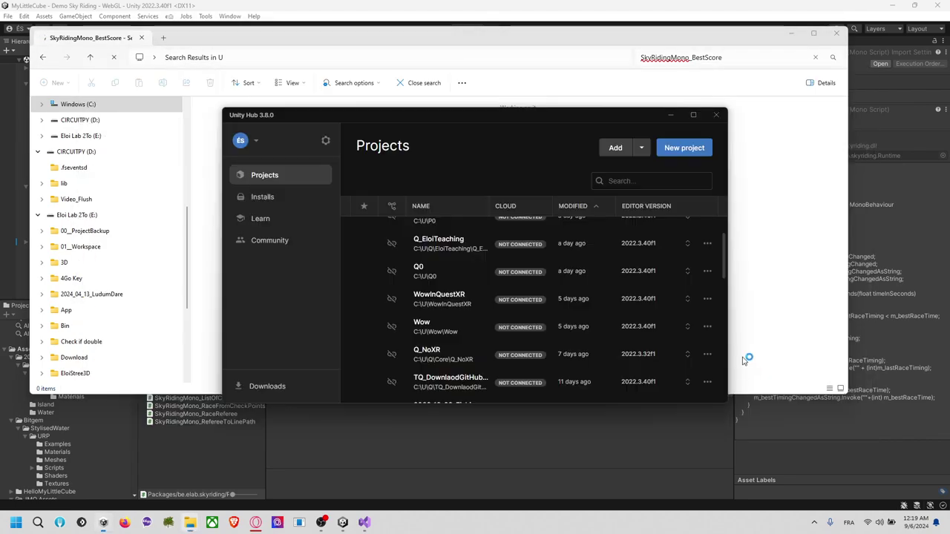
click(724, 407)
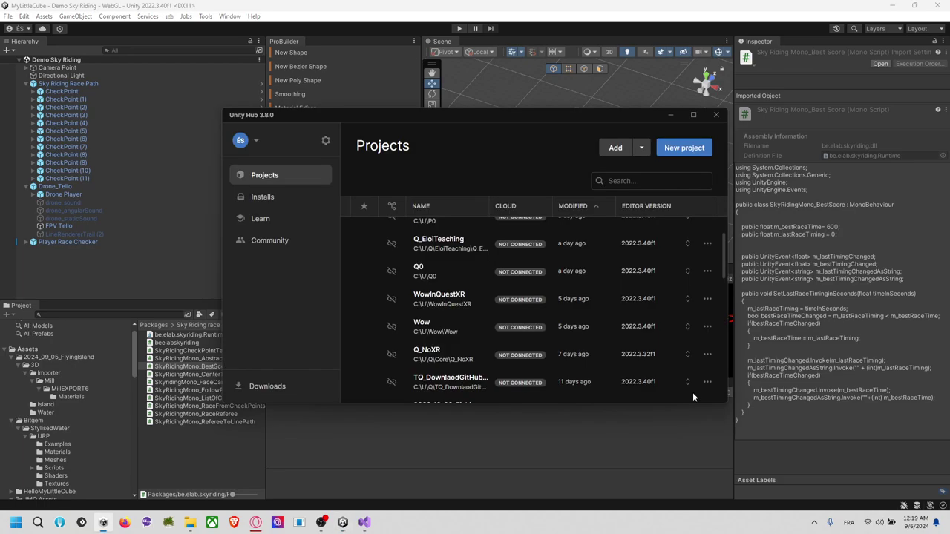
drag(723, 403, 909, 460)
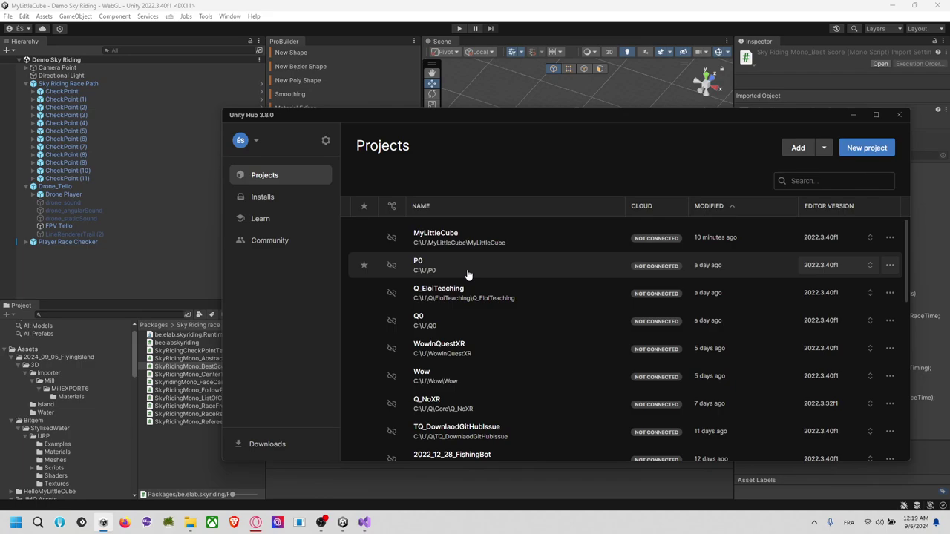
Check the Assets folder of the P0 project in File Explorer, and close that window.
click(890, 265)
click(822, 276)
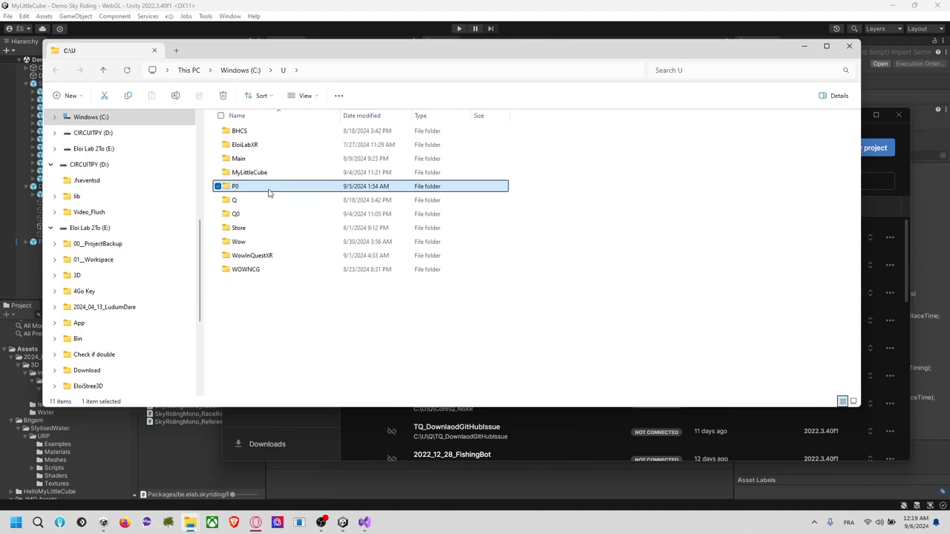
double_click(269, 189)
double_click(260, 148)
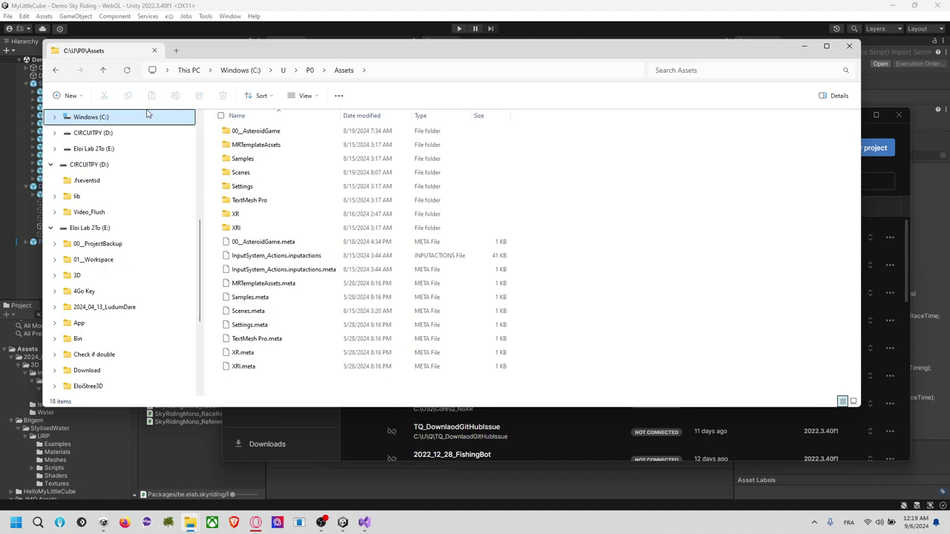
click(848, 47)
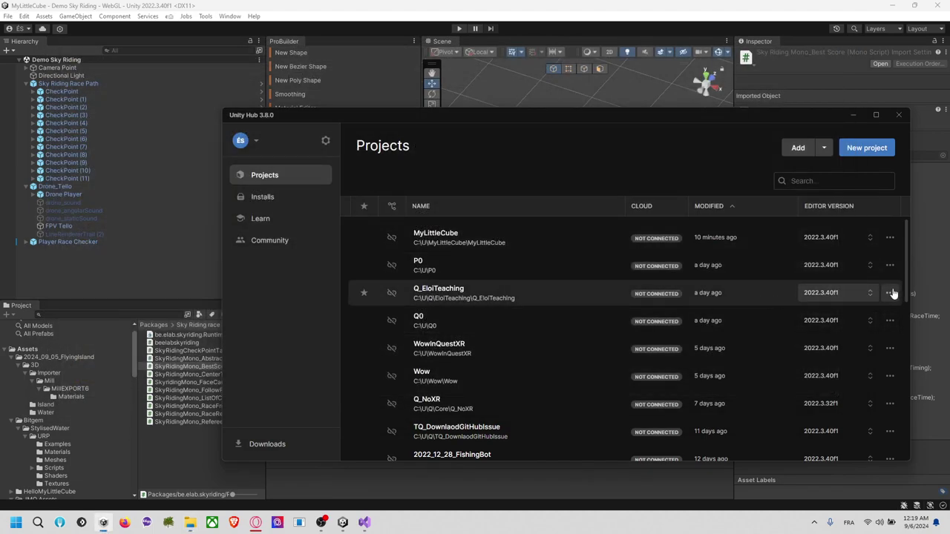
Inspect the P folder inside the Q_EloiTeaching project's Assets in File Explorer, and close that window.
click(890, 292)
click(790, 299)
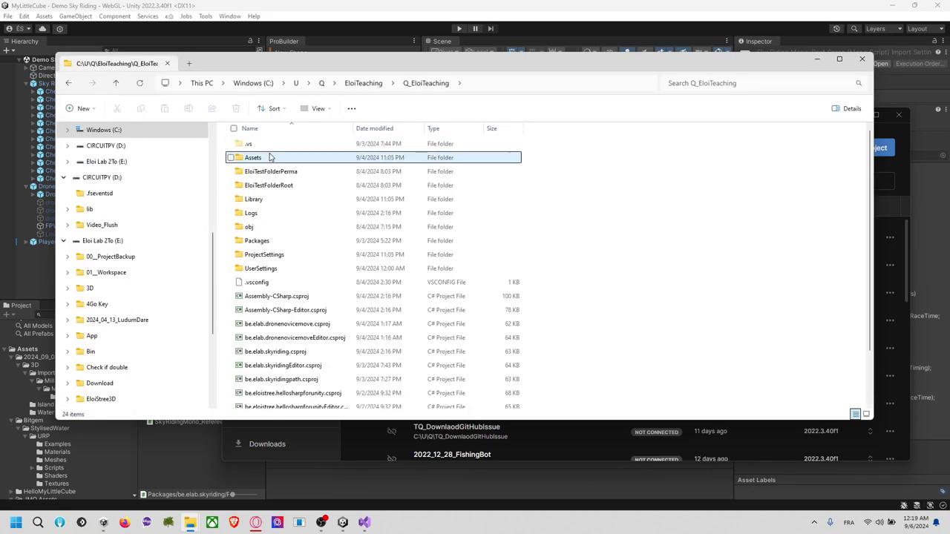
double_click(269, 157)
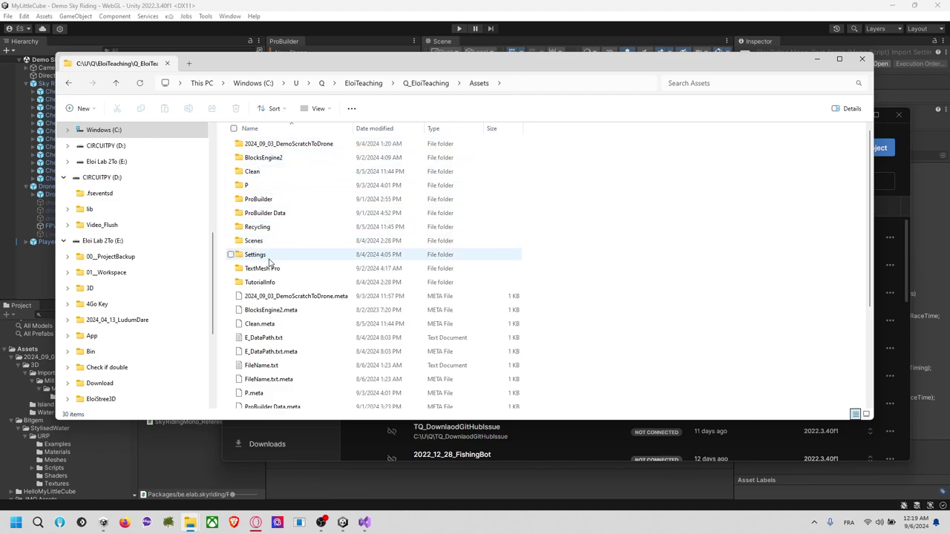
double_click(278, 186)
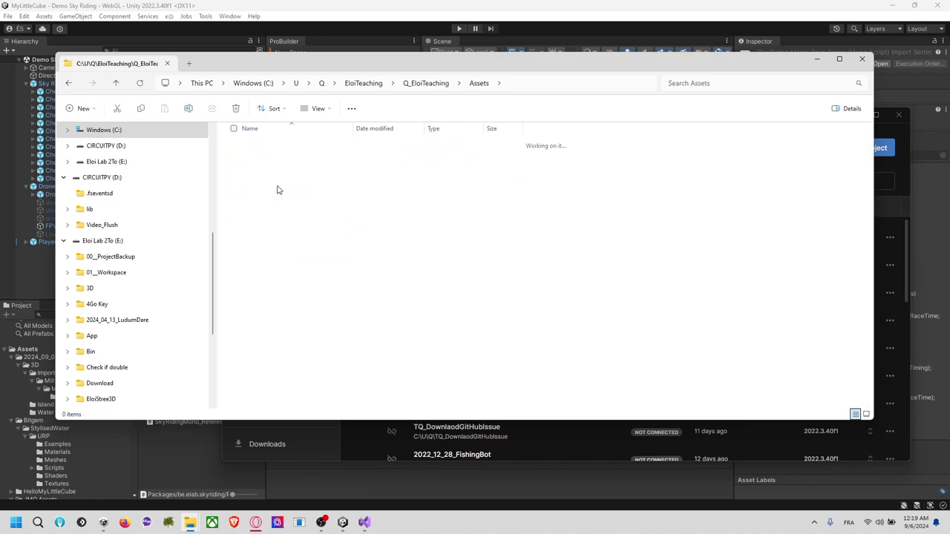
double_click(298, 146)
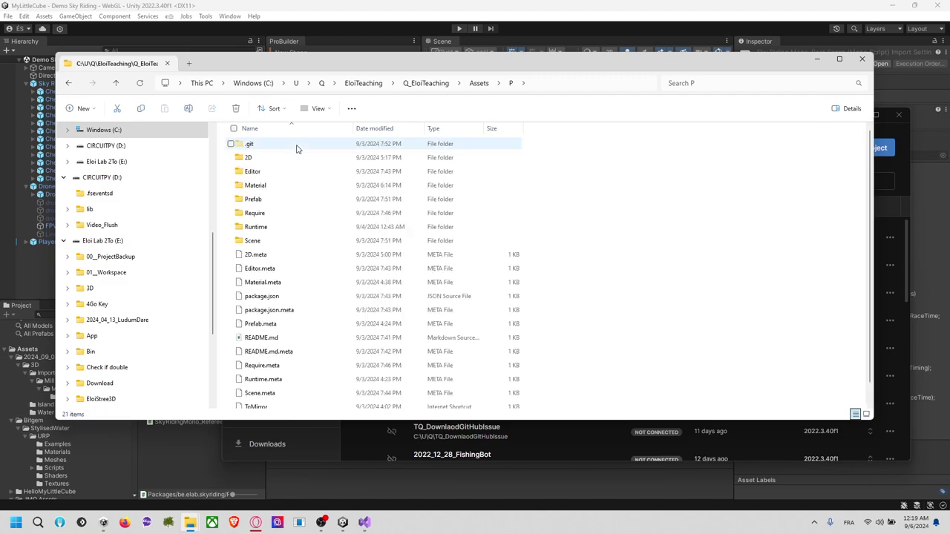
click(861, 60)
Open the Q_EloiTeaching project from Unity Hub and move its loading splash screen aside.
click(475, 290)
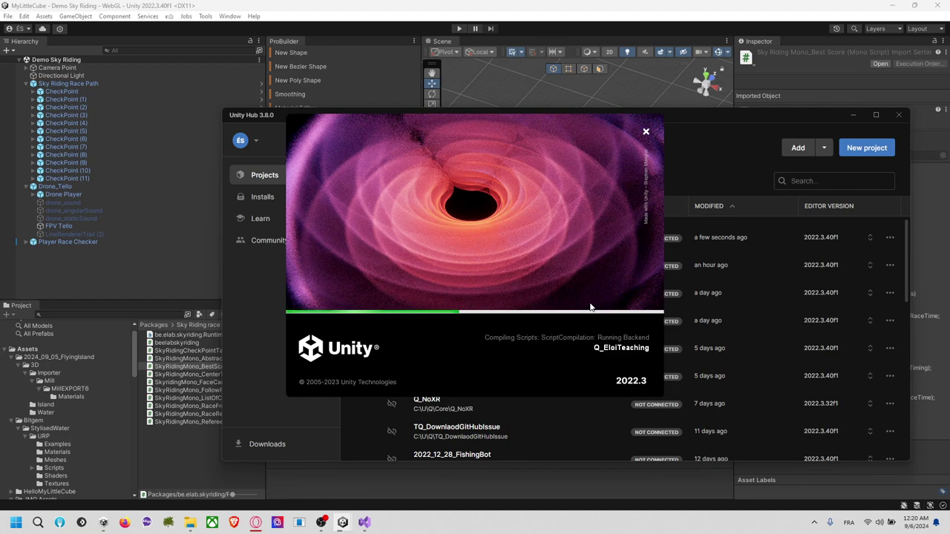
drag(600, 135, 476, 124)
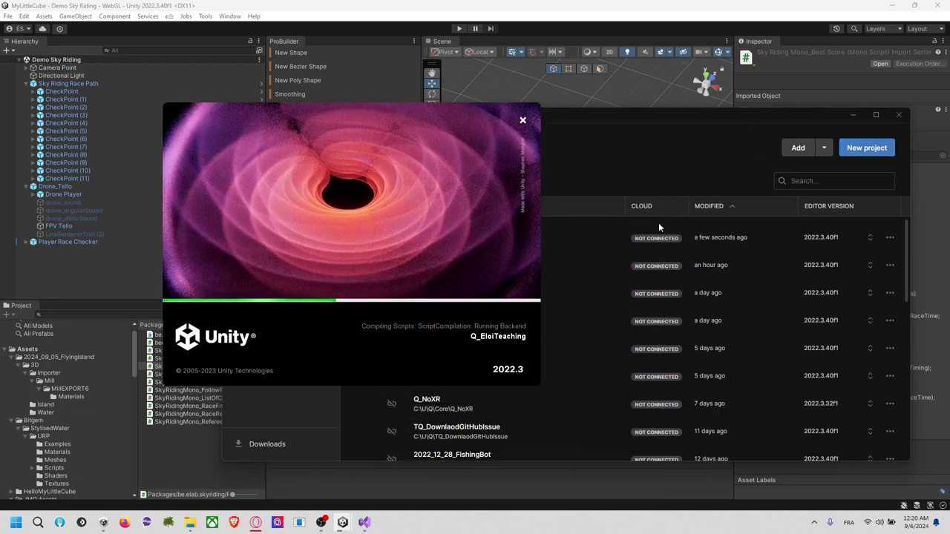
Switch to the browser and review the Workshop-Day issue #167 from its opening images through the exercise guides to the asset packs.
key(alt+Tab)
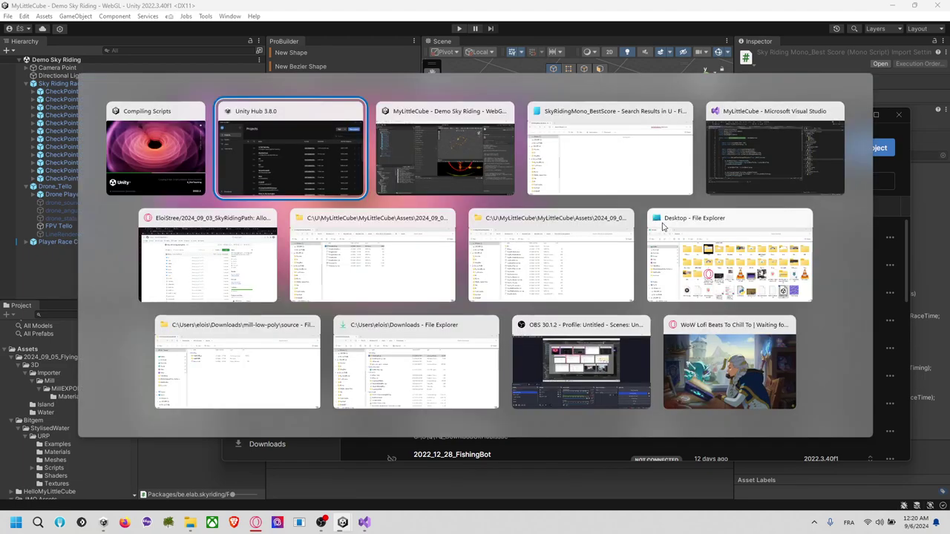
click(208, 256)
click(143, 8)
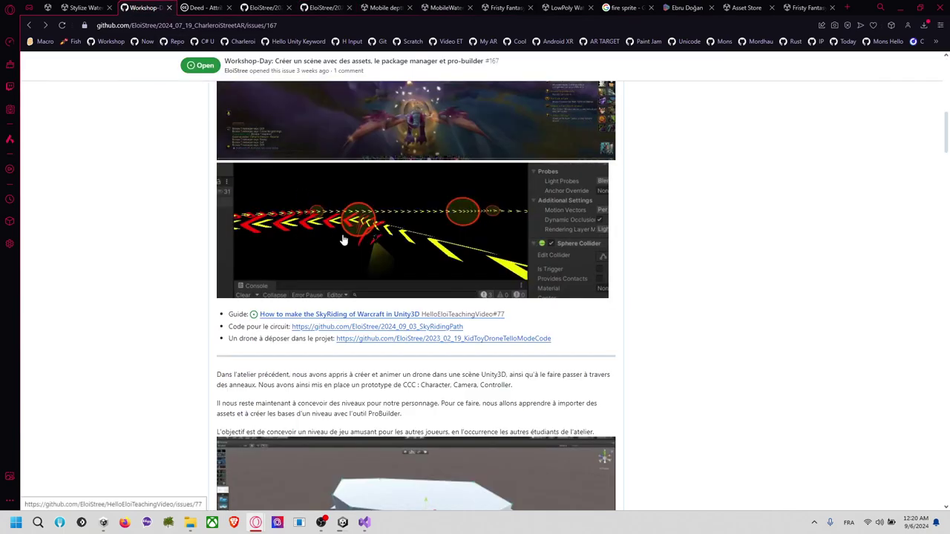
scroll(343, 240, up, 10)
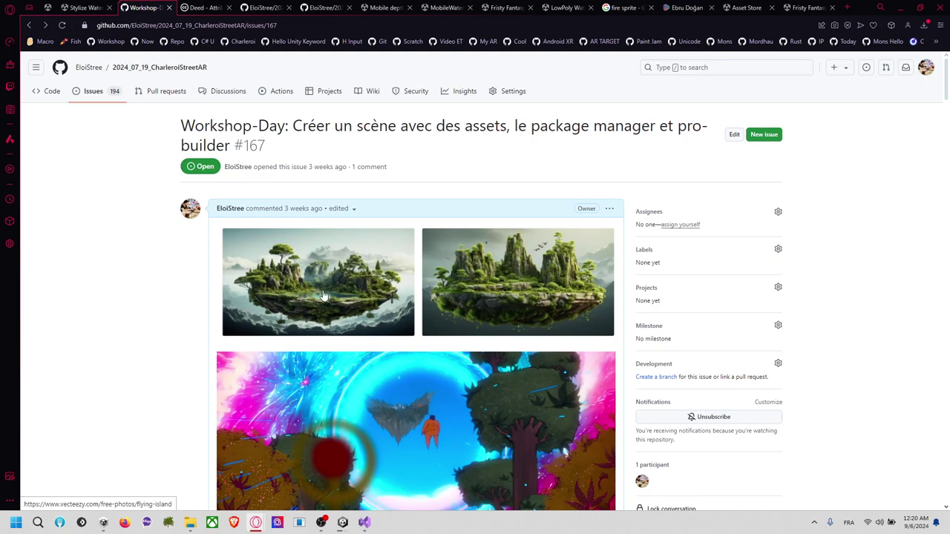
scroll(362, 297, down, 3)
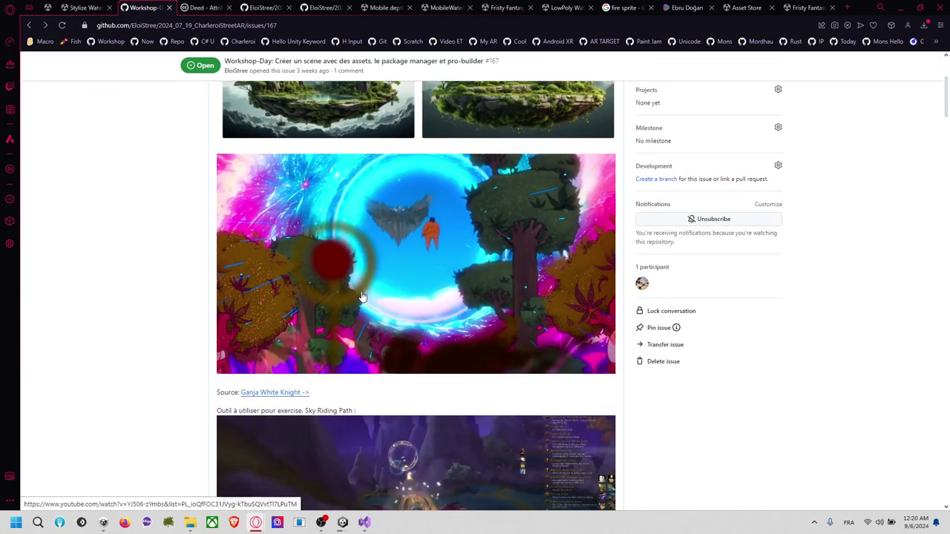
scroll(362, 297, down, 3)
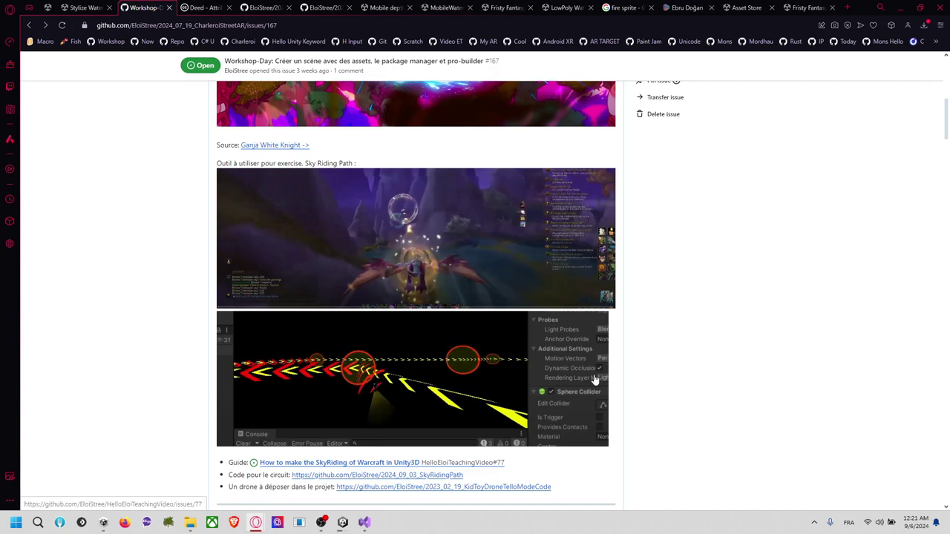
scroll(693, 377, down, 9)
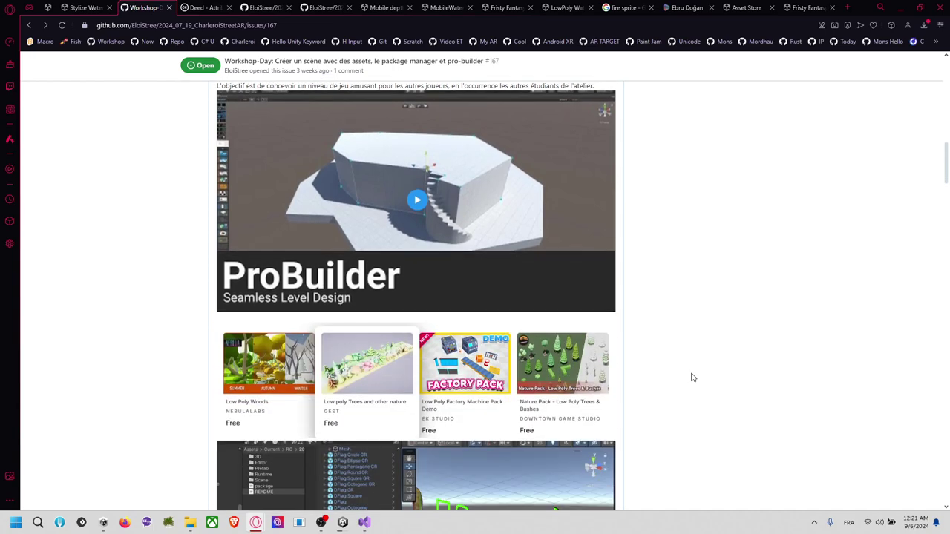
scroll(690, 377, down, 20)
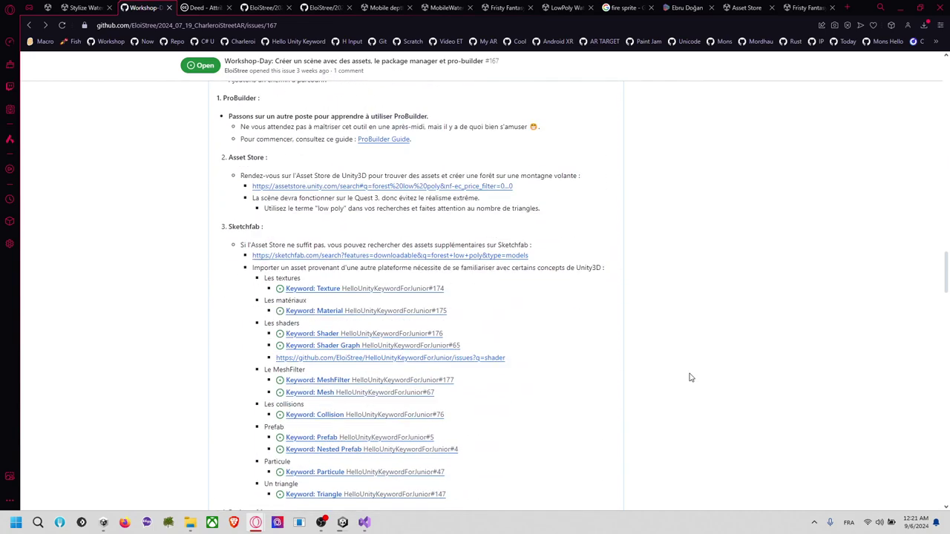
scroll(687, 378, down, 20)
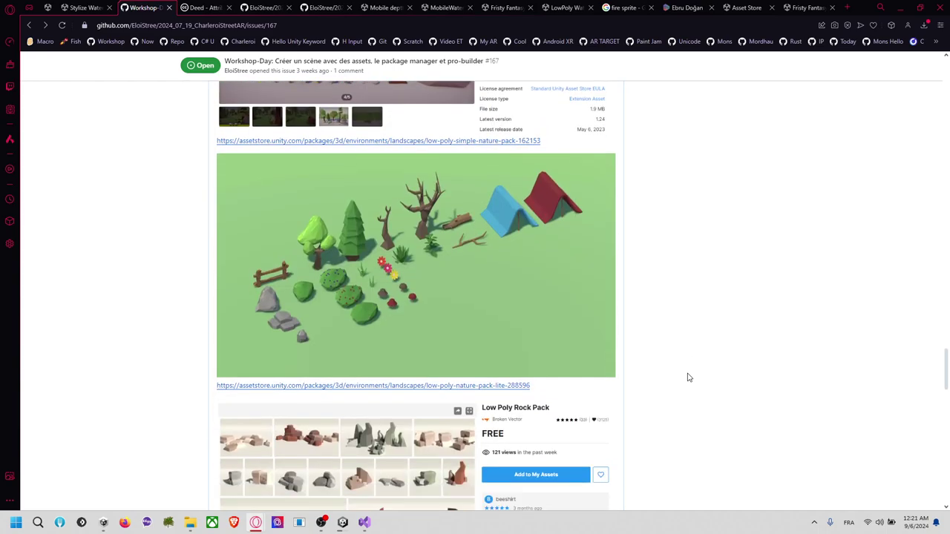
Review the remaining asset packs in the issue and return to its Sketchfab and Package Manager sections.
scroll(688, 377, down, 20)
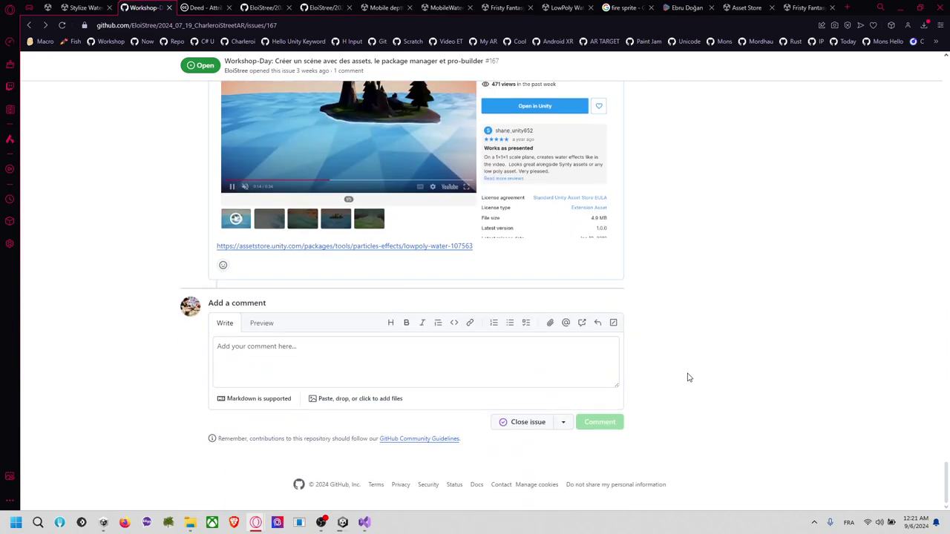
scroll(688, 377, up, 20)
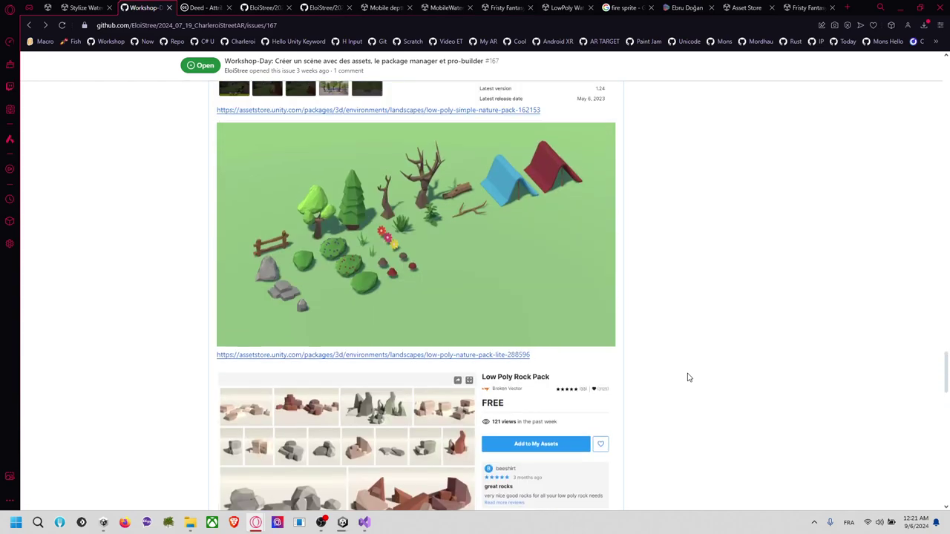
scroll(688, 377, up, 15)
key(alt+Tab)
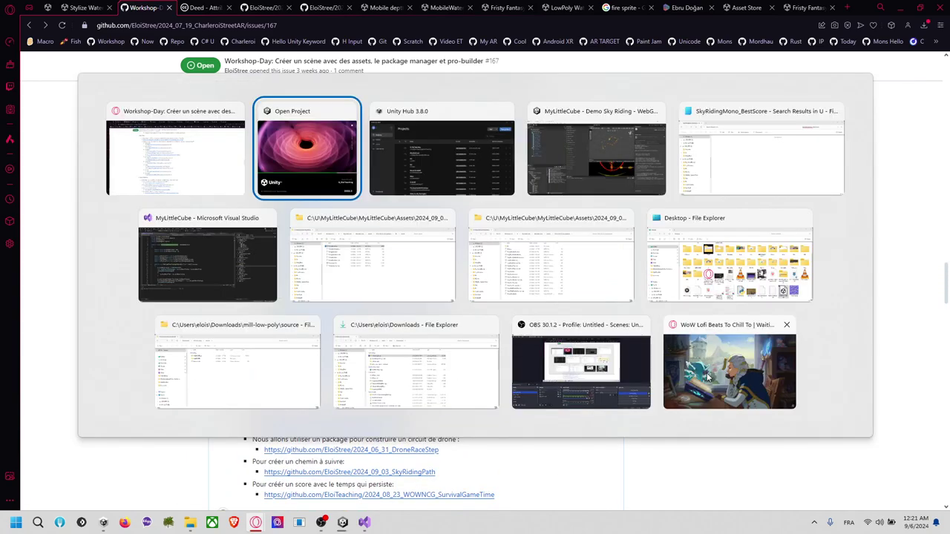
key(alt+Tab)
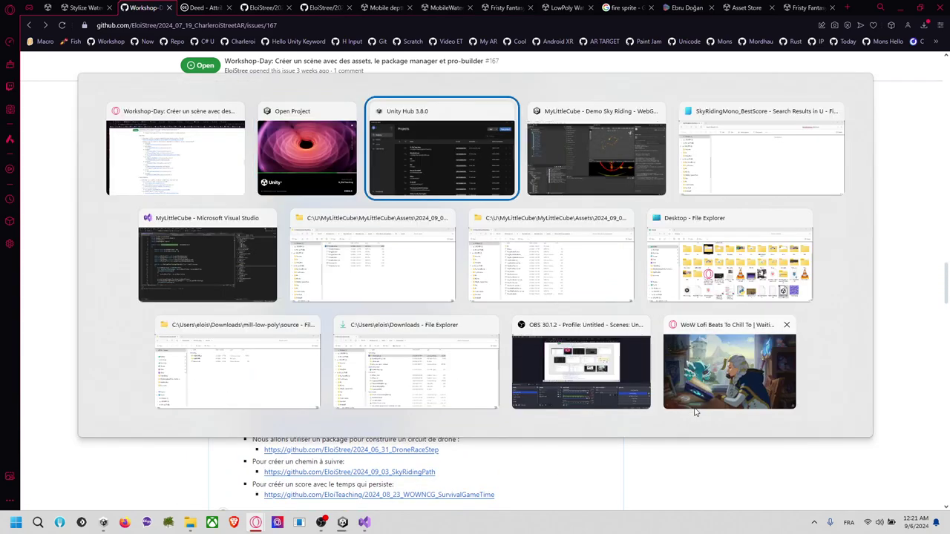
click(606, 171)
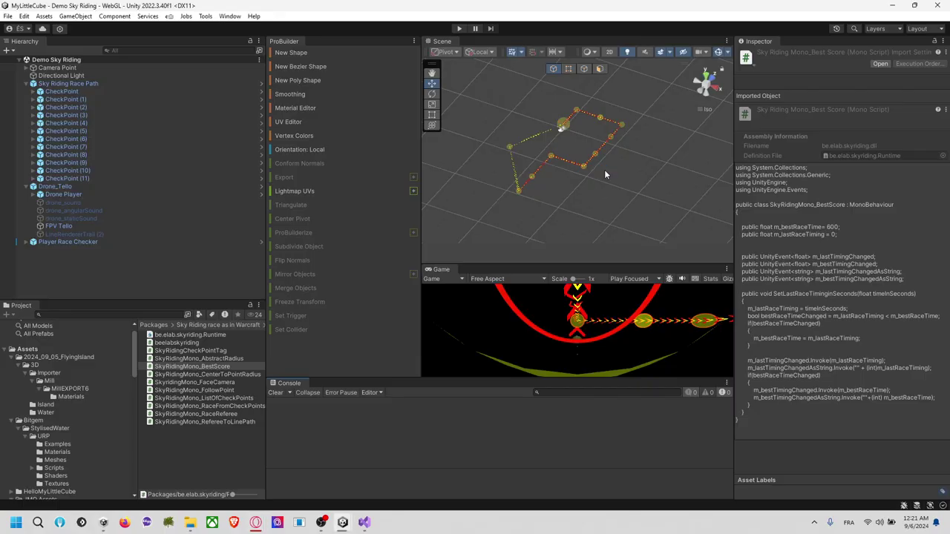
key(alt+Tab)
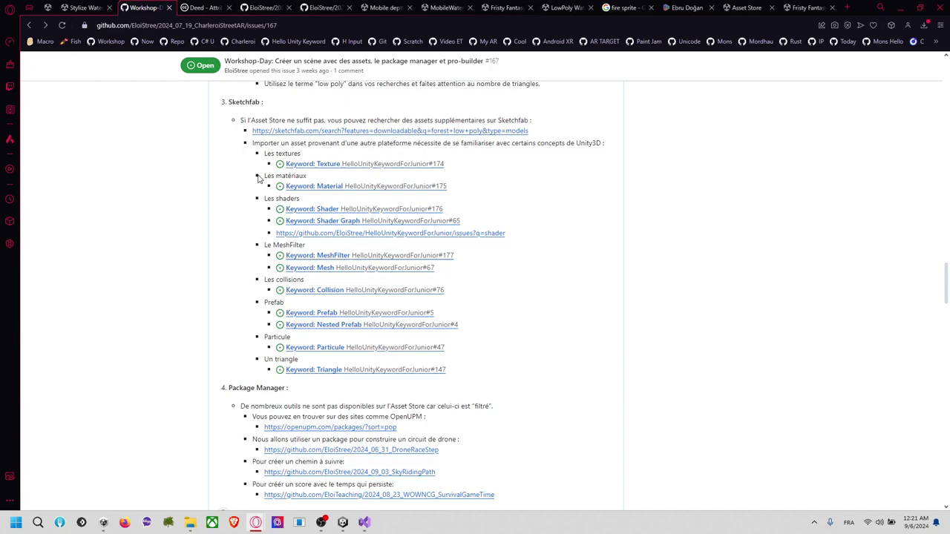
key(alt+Tab)
key(Escape)
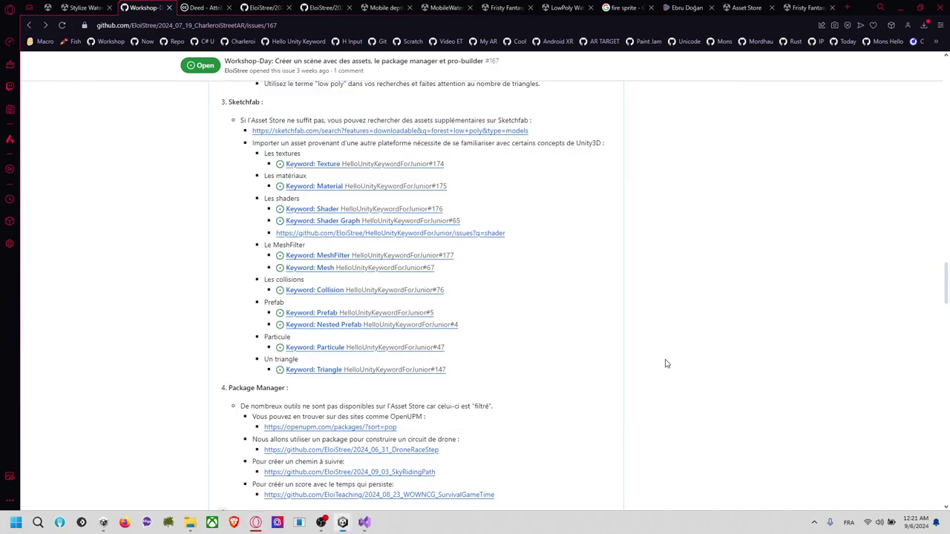
Bring up the Q_EloiTeaching editor full screen and open the README in the P/2024_09_03_SkyridingPath folder.
drag(0, 182, 550, 146)
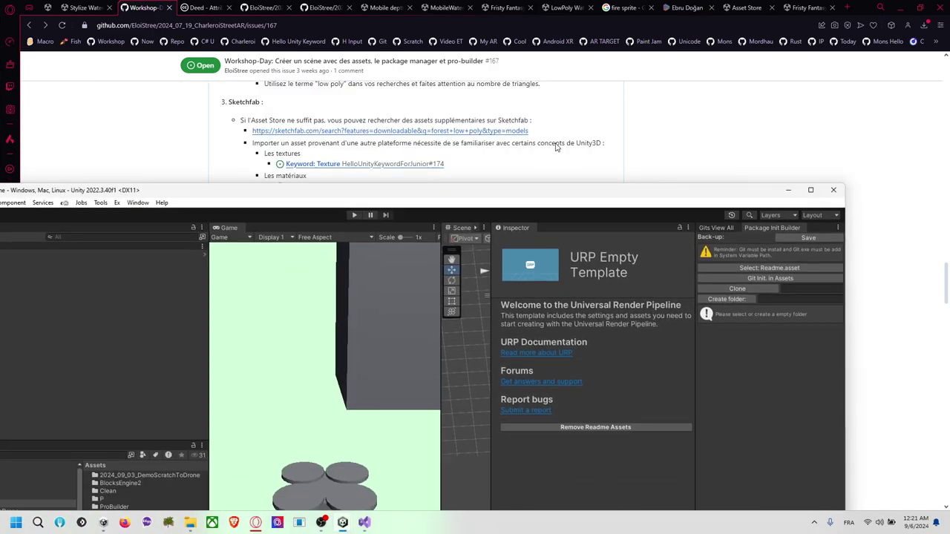
click(852, 145)
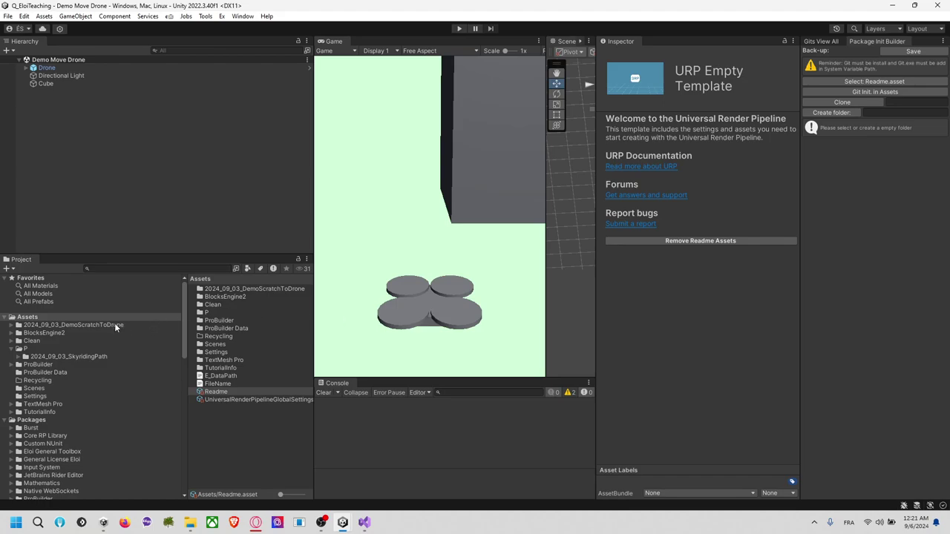
click(98, 357)
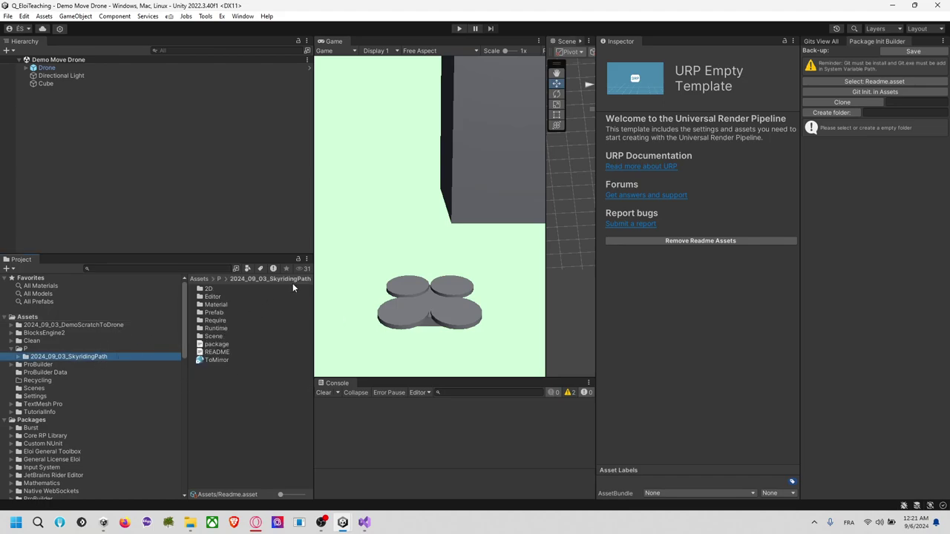
click(223, 352)
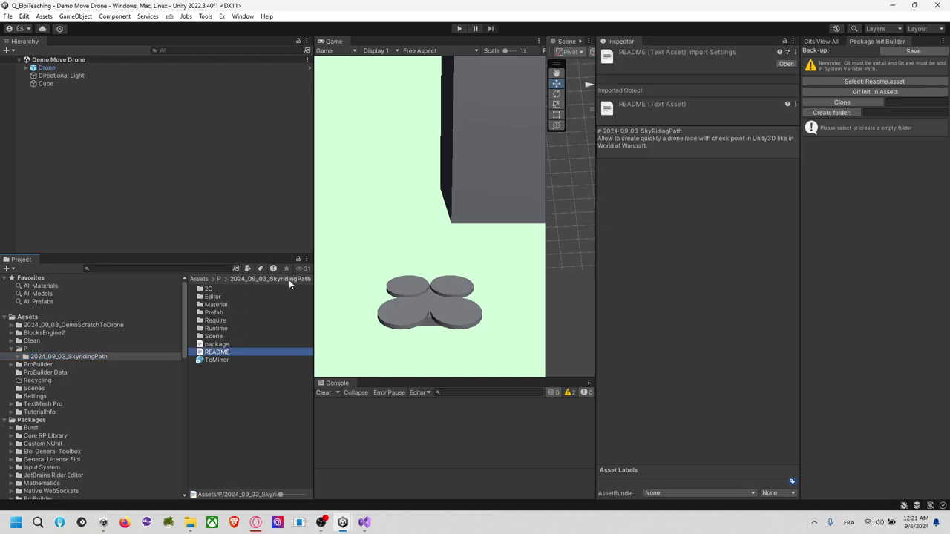
Push the local 2024_09_03_SkyridingPath changes to GitHub, check the repository page, and close that page.
click(216, 328)
click(220, 353)
click(907, 121)
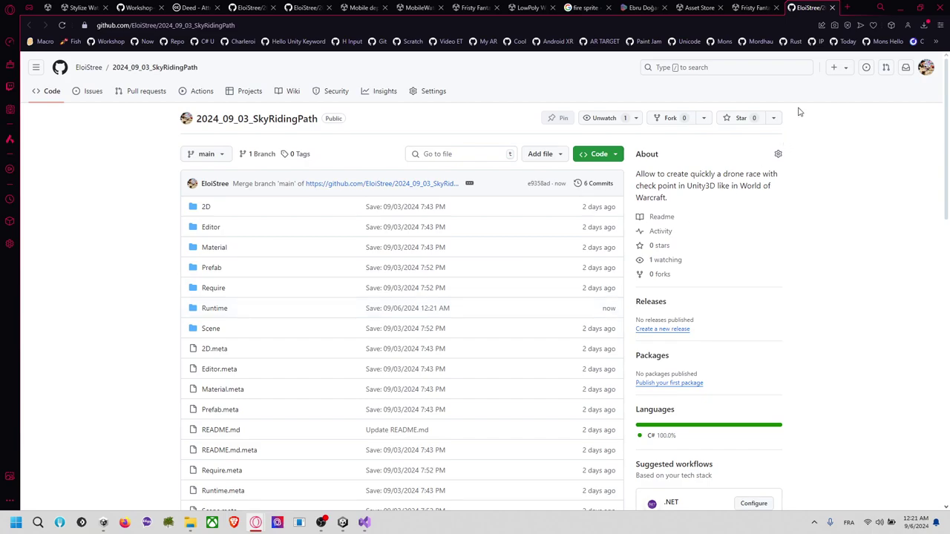
click(832, 8)
Switch to the MyLittleCube project and update the Sky Riding race as in Warcraft package from its Git source.
key(alt+Tab)
key(alt+Tab)
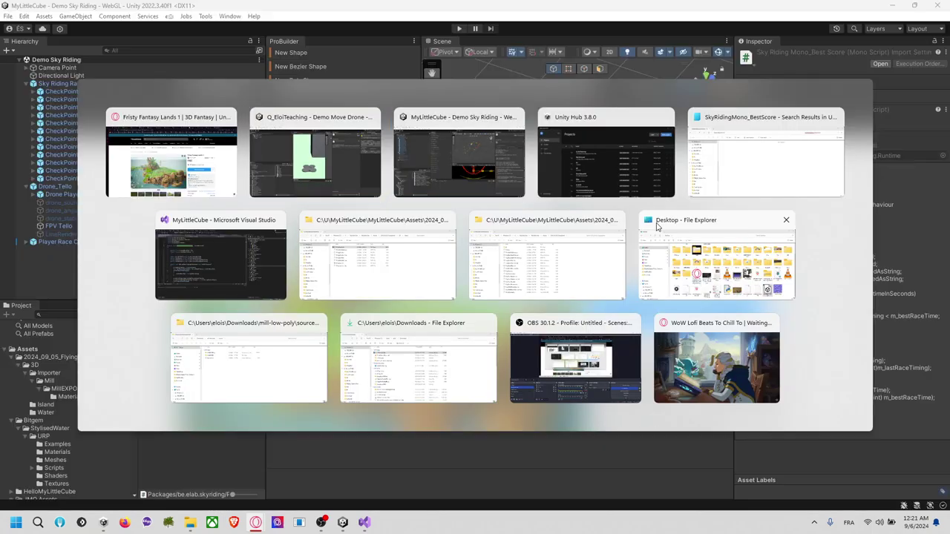
click(229, 21)
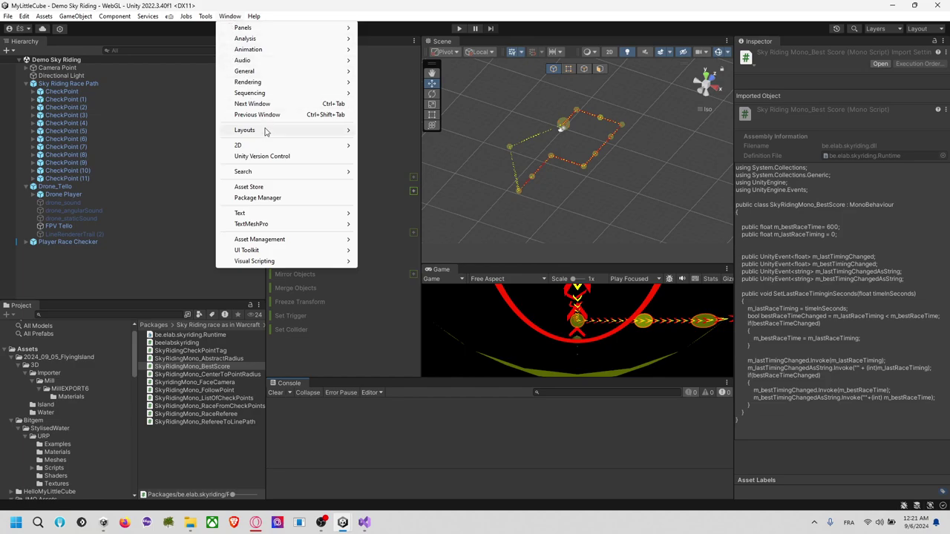
click(294, 195)
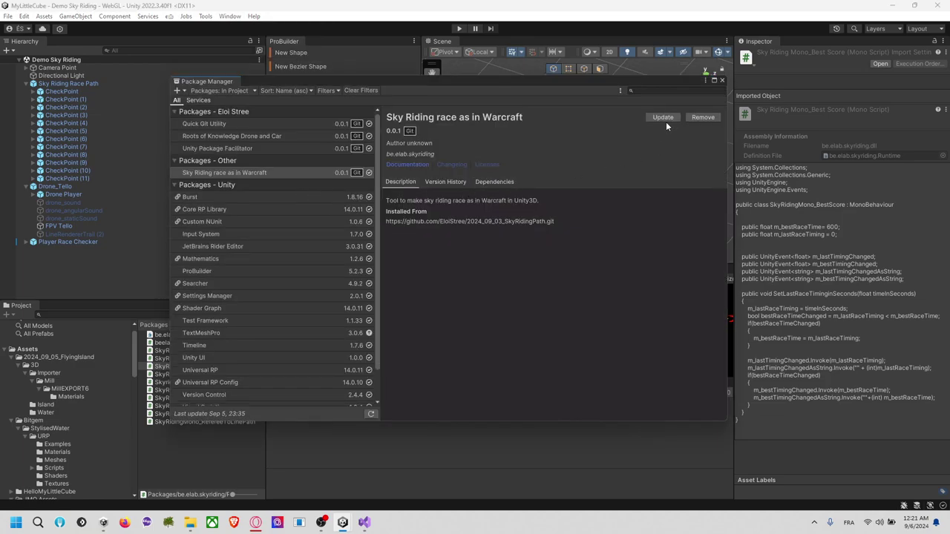
click(657, 120)
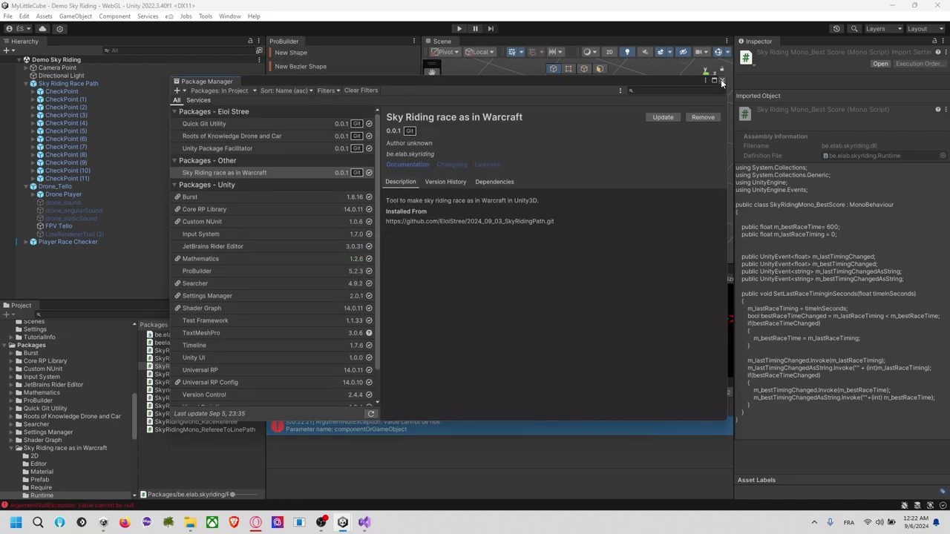
click(722, 82)
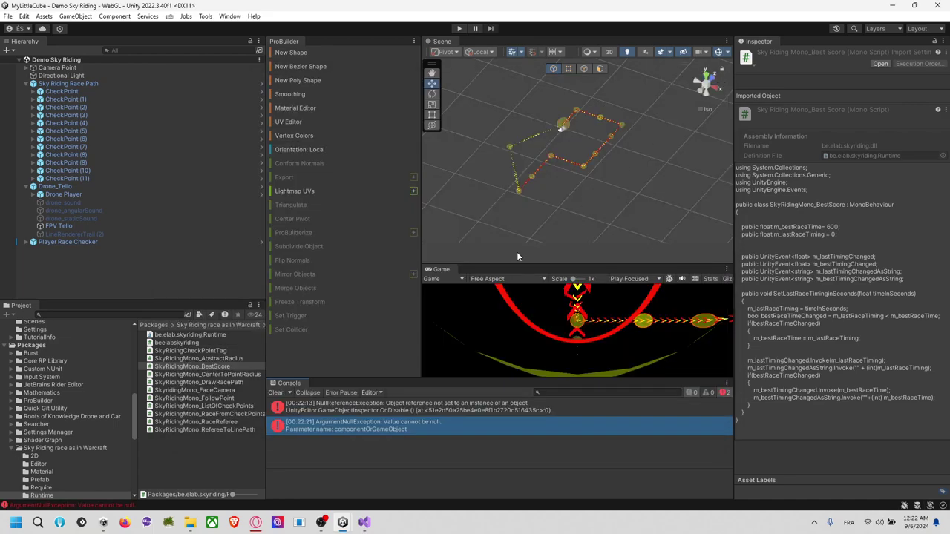
Read the two exception messages in the console and clear them.
click(362, 410)
click(360, 425)
click(368, 412)
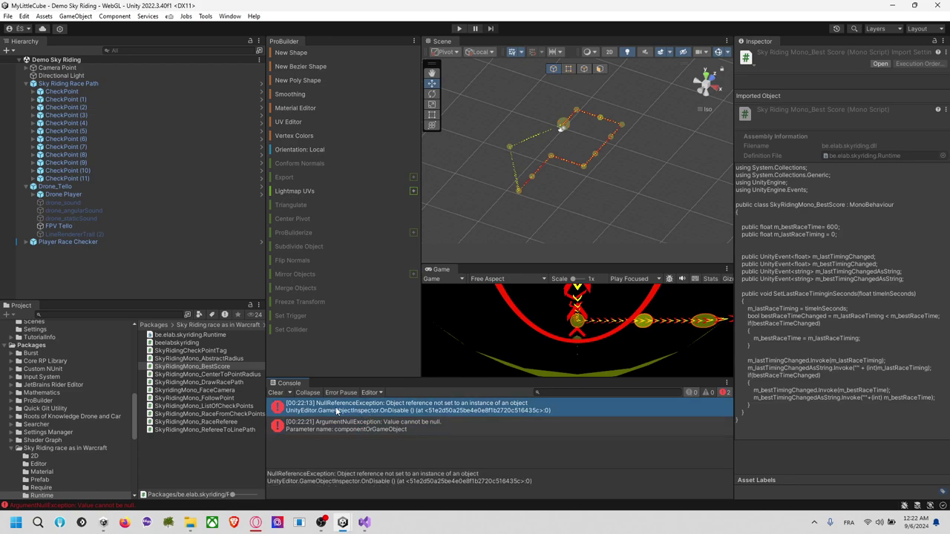
click(275, 393)
Play-test the Demo Sky Riding race, check the Best Score object's race timings under Player Race Checker, and stop the run.
click(95, 82)
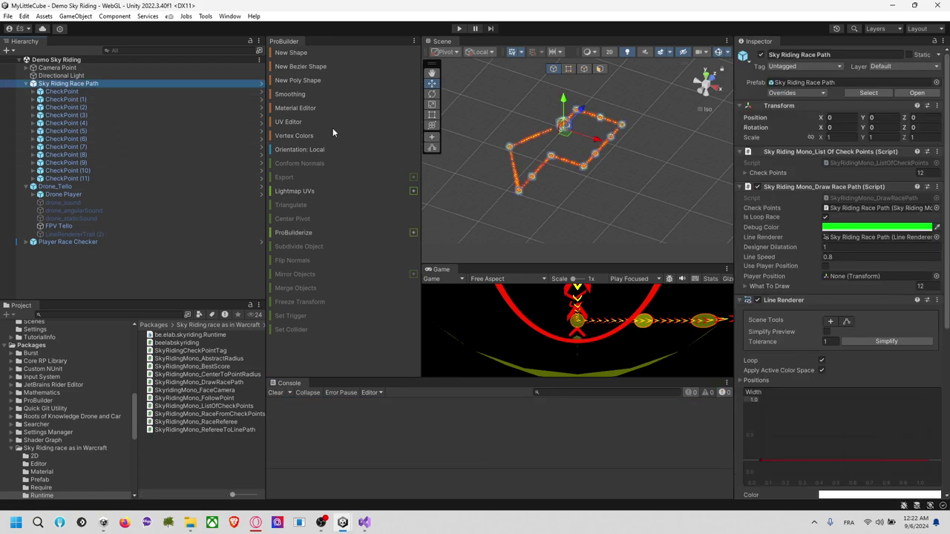
click(458, 29)
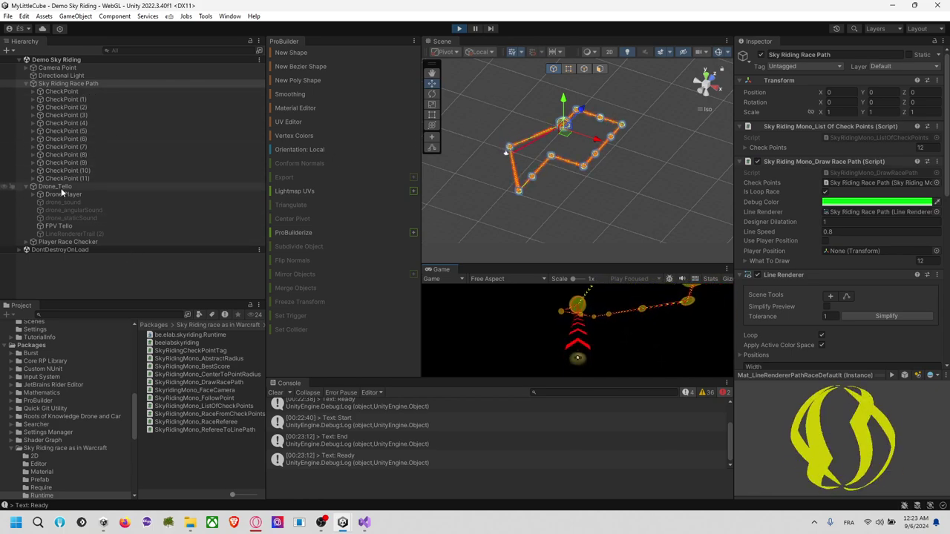
click(75, 242)
key(Right)
click(34, 273)
click(34, 266)
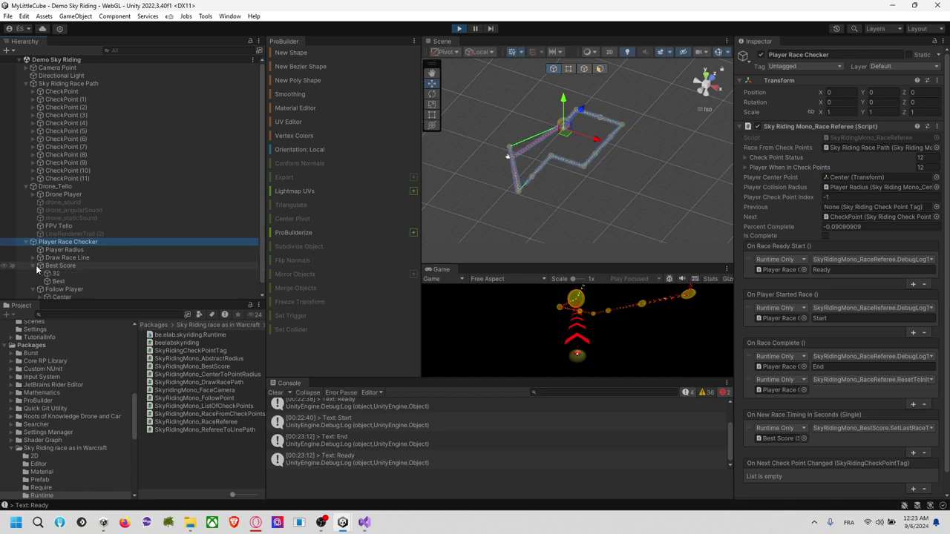
click(77, 274)
click(80, 266)
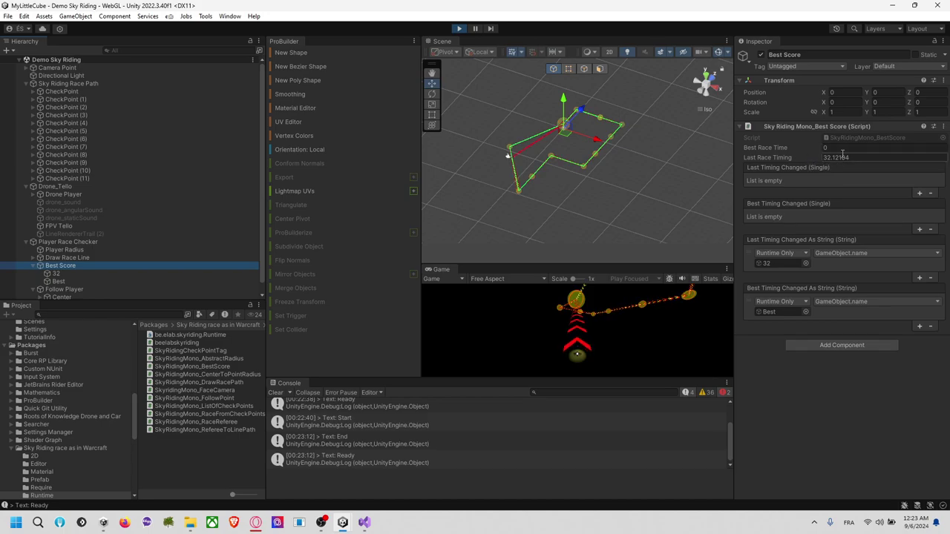
click(632, 308)
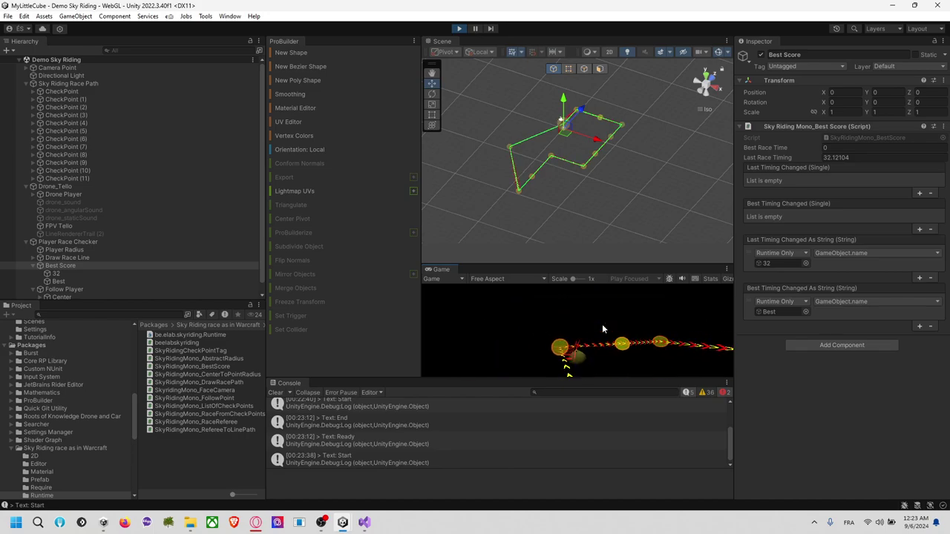
click(458, 28)
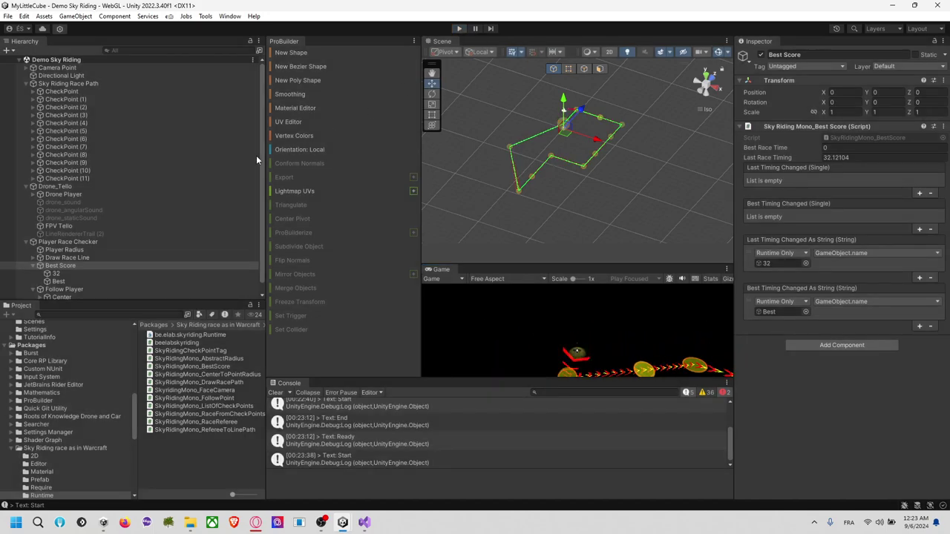
Collapse the race path and drone objects, and add the Flying Island scene from 2024_09_05_FlyingIsland alongside Demo Sky Riding.
click(65, 84)
click(26, 84)
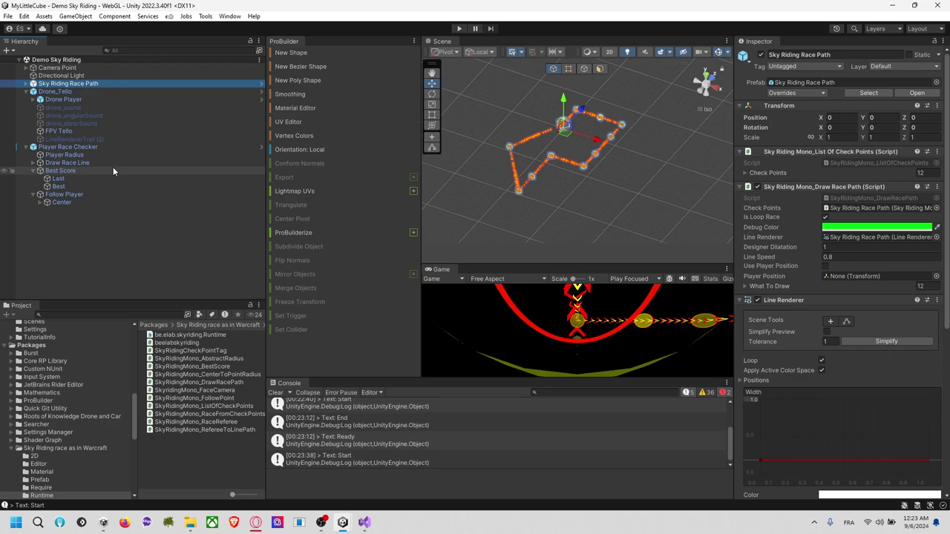
scroll(73, 379, up, 10)
click(80, 371)
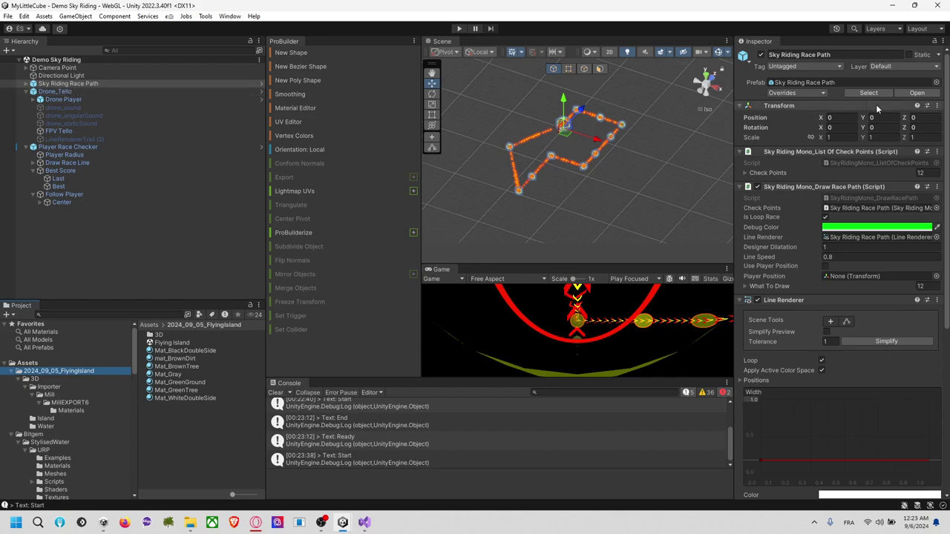
click(87, 91)
click(27, 91)
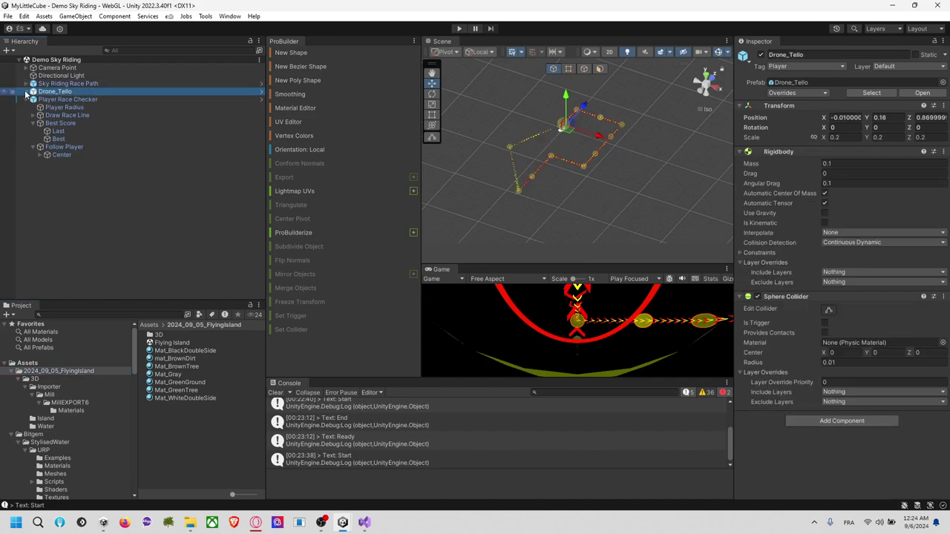
drag(173, 343, 94, 220)
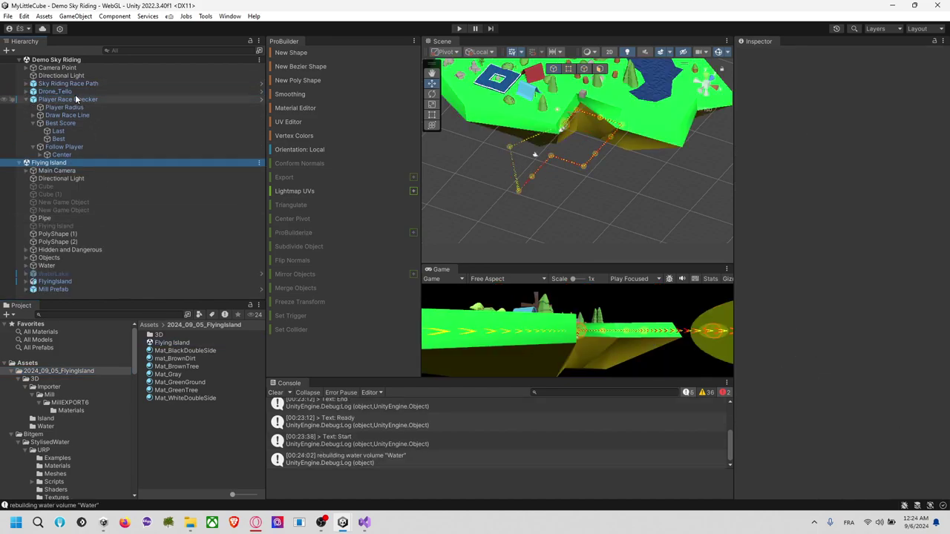
ctrl+click(71, 92)
key(ctrl+d)
drag(77, 132, 98, 181)
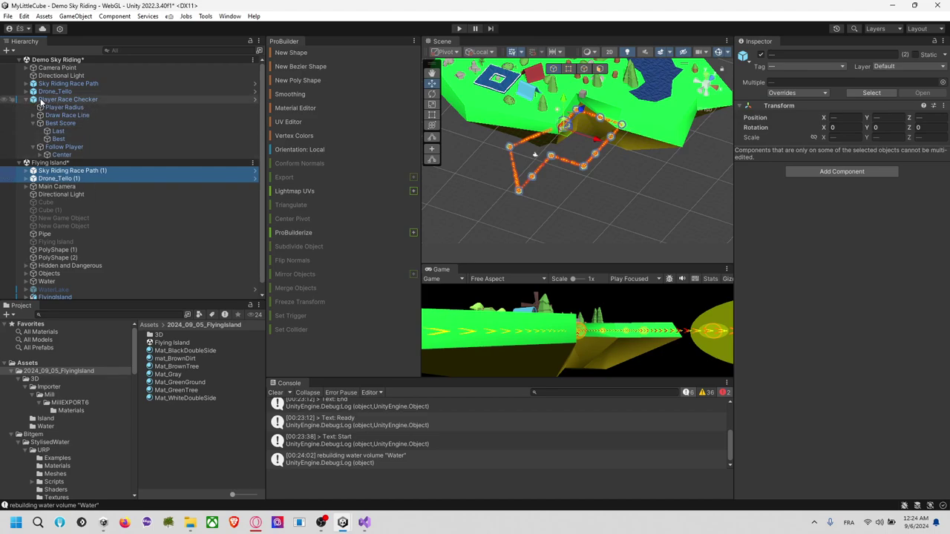
click(64, 98)
key(ctrl+z)
key(ctrl+z)
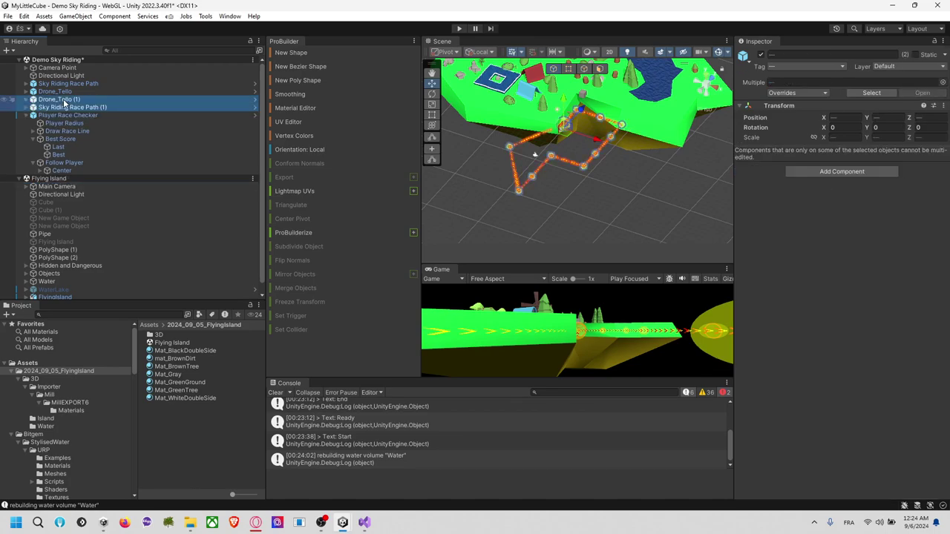
key(ctrl+z)
Move Sky Riding Race Path, Drone_Tello and Player Race Checker from Demo Sky Riding into the Flying Island scene.
ctrl+click(66, 101)
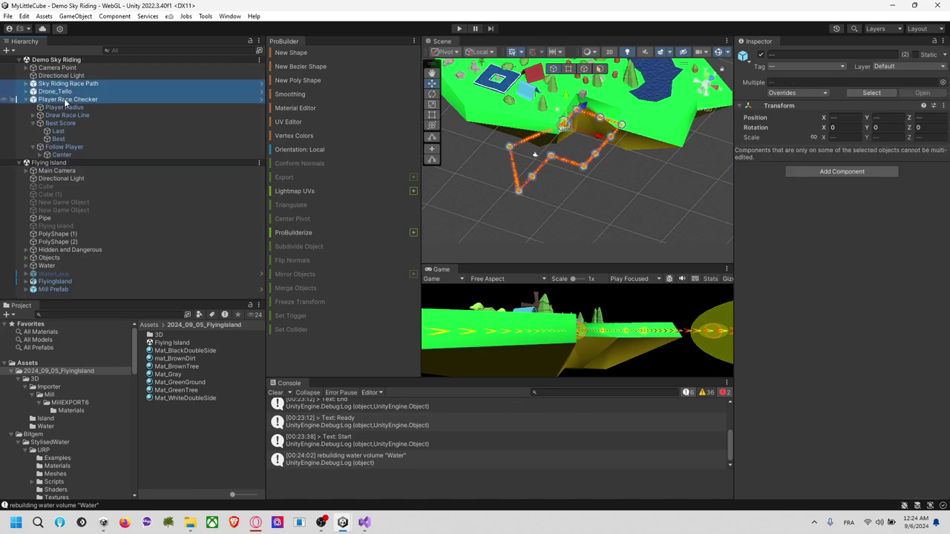
click(28, 99)
drag(67, 92, 72, 110)
Unload the modified Demo Sky Riding scene so that only Flying Island stays loaded.
right_click(89, 60)
click(134, 120)
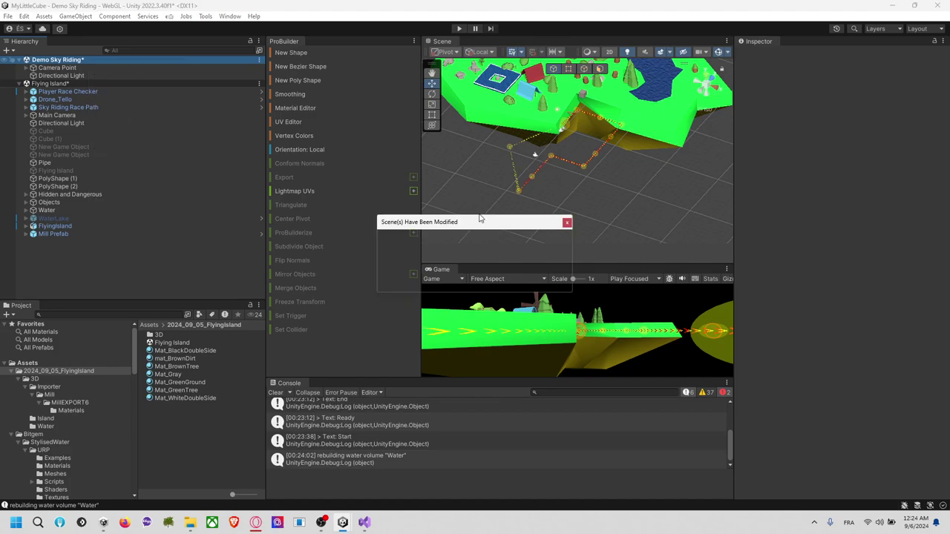
click(505, 280)
click(134, 122)
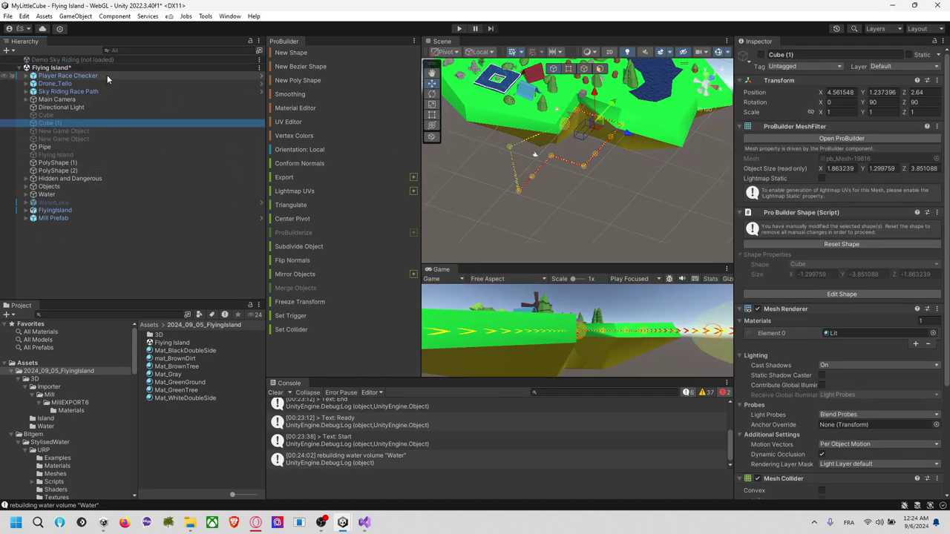
Examine Player Race Checker's components and expand its Draw Race Line, Best Score and Follow Player children.
click(106, 77)
scroll(541, 155, up, 5)
scroll(618, 153, down, 10)
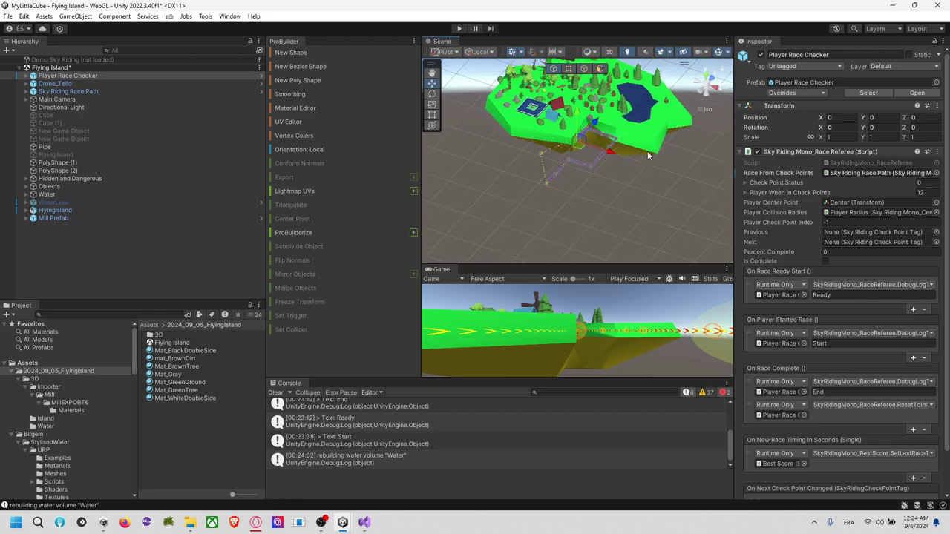
right_drag(647, 156, 599, 207)
middle_drag(642, 143, 600, 193)
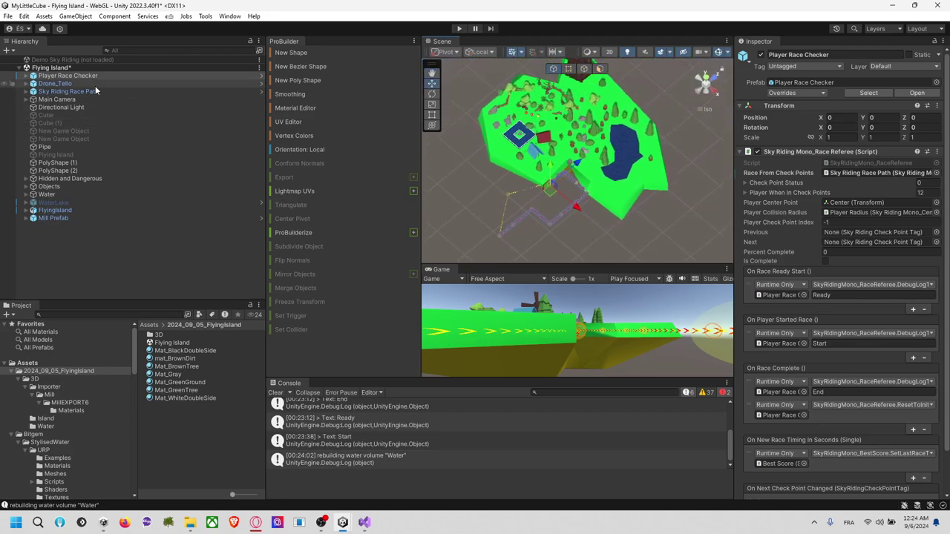
click(25, 75)
click(39, 93)
click(33, 92)
click(33, 108)
click(63, 75)
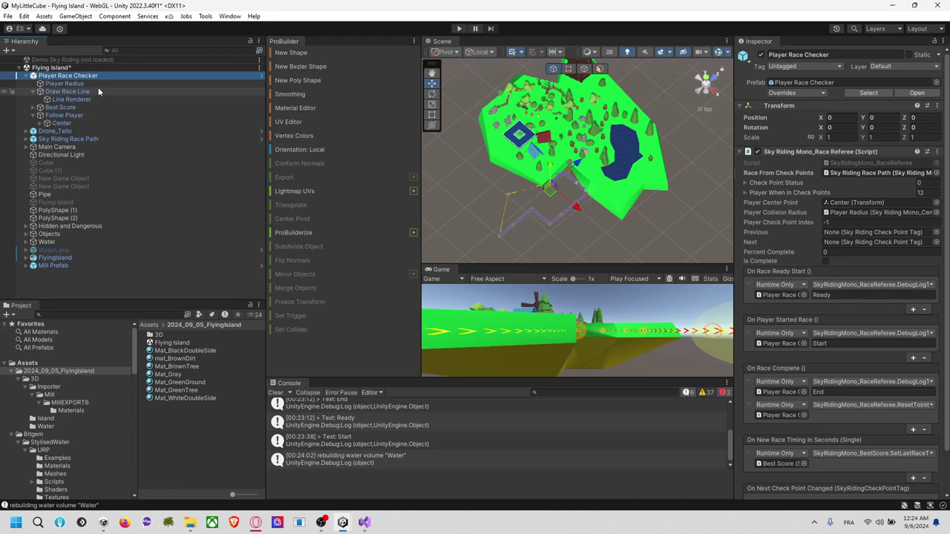
scroll(851, 107, down, 3)
scroll(852, 109, up, 3)
click(768, 107)
click(769, 107)
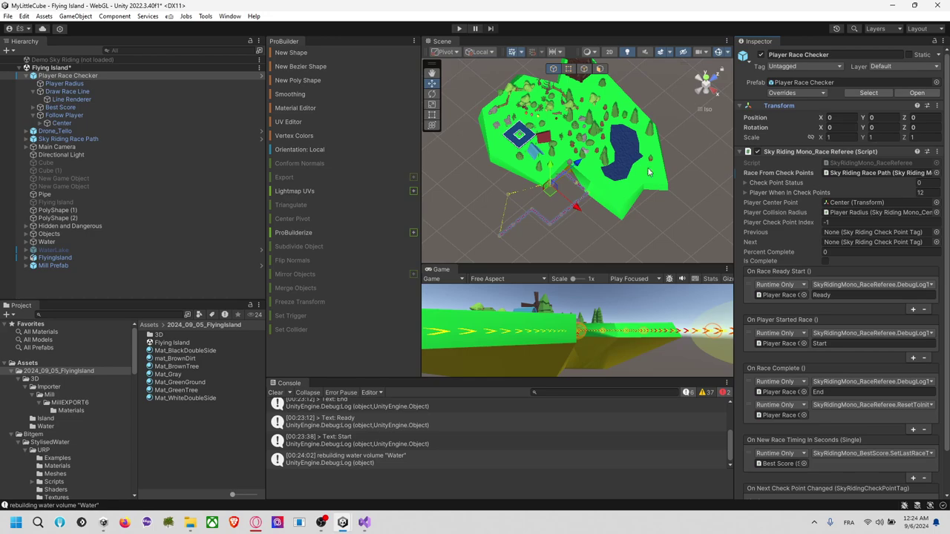
click(33, 107)
Expand Sky Riding Race Path and move its first CheckPoint beside the island's edge, at about X -29.5, Z 3.
click(41, 139)
click(509, 194)
click(519, 207)
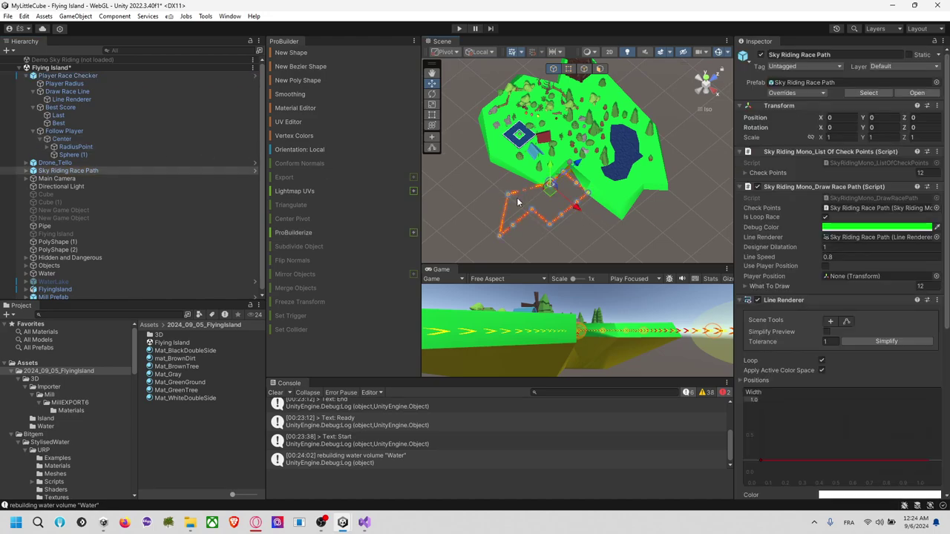
click(26, 172)
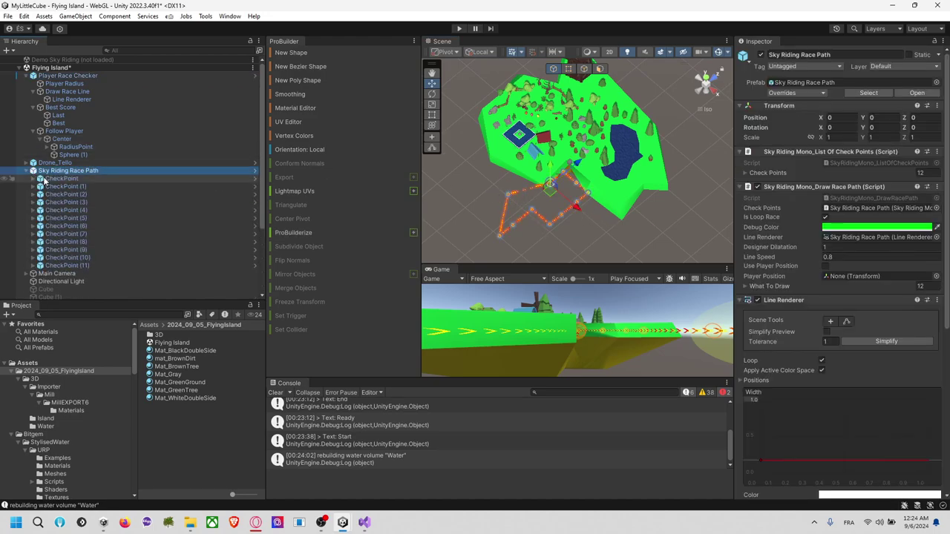
click(45, 179)
mouse_move(563, 214)
right_down()
mouse_move(567, 132)
mouse_move(571, 199)
right_up()
drag(571, 206, 509, 165)
key(ctrl+z)
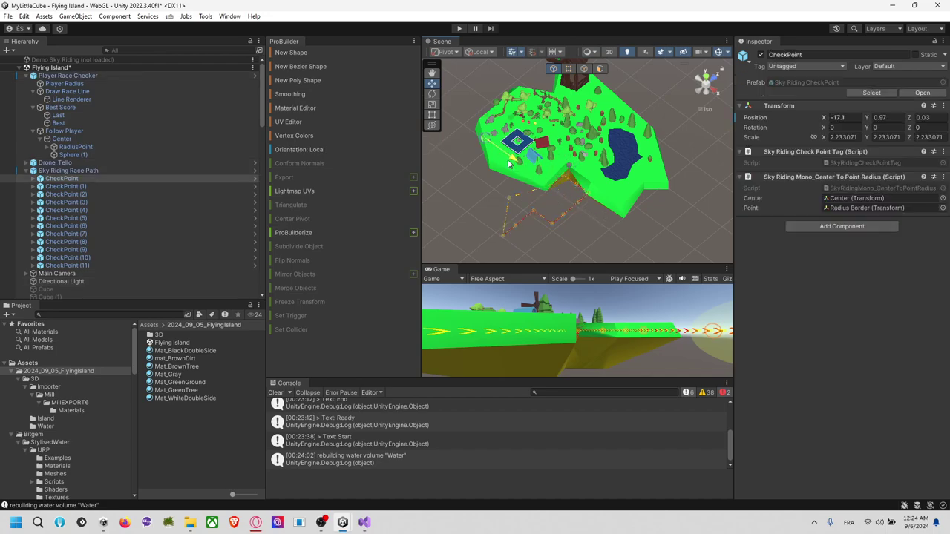
drag(486, 109, 506, 125)
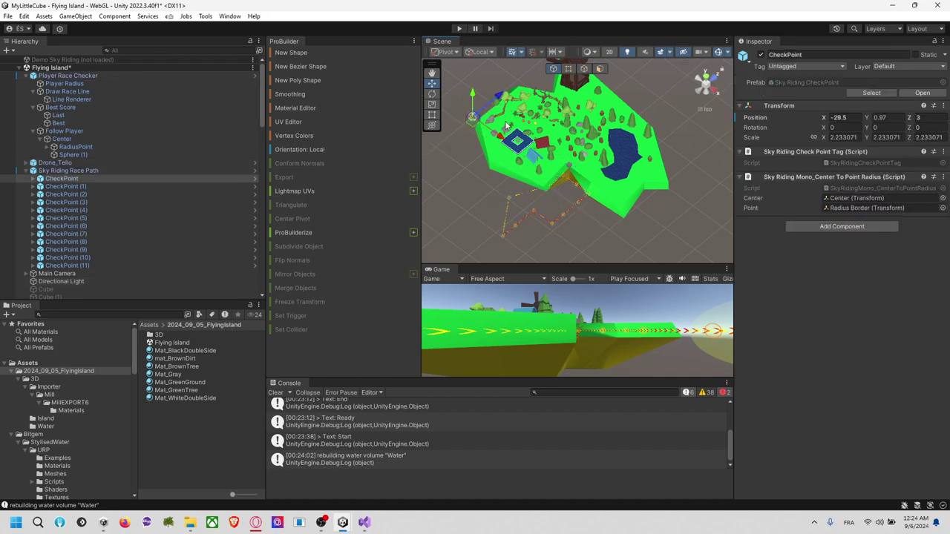
Move CheckPoint (1) to about X -33.6, Z 17.2 and CheckPoint (2) to about X -29.8, Z 26.4.
click(119, 186)
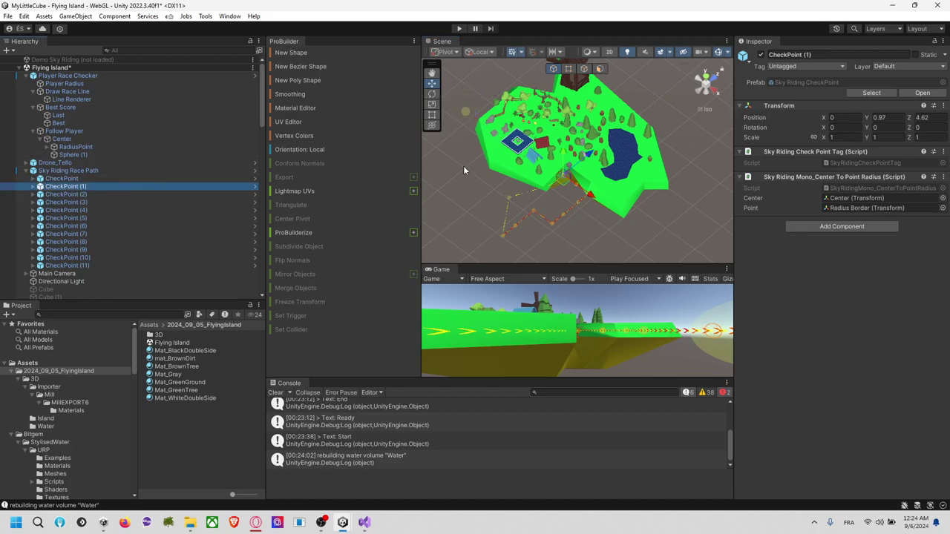
drag(573, 186, 499, 86)
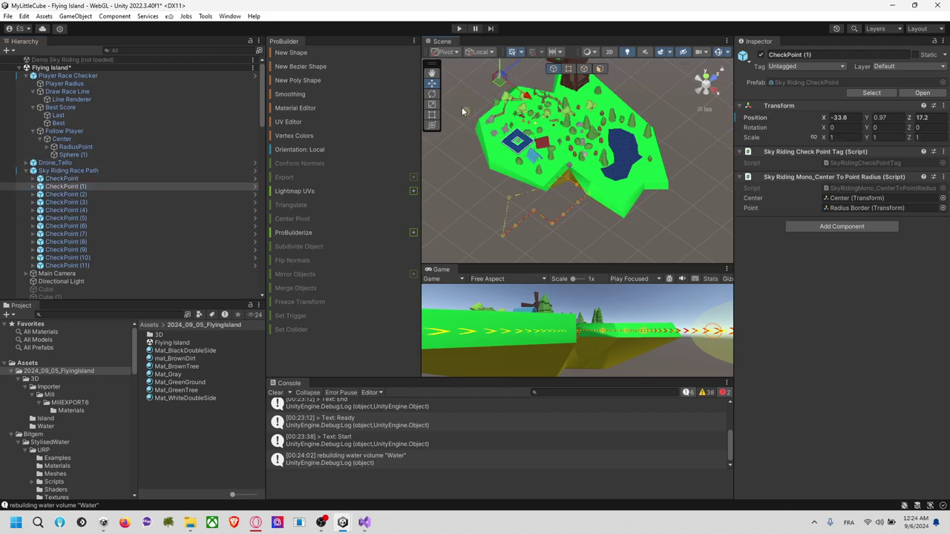
click(222, 194)
drag(578, 197, 539, 74)
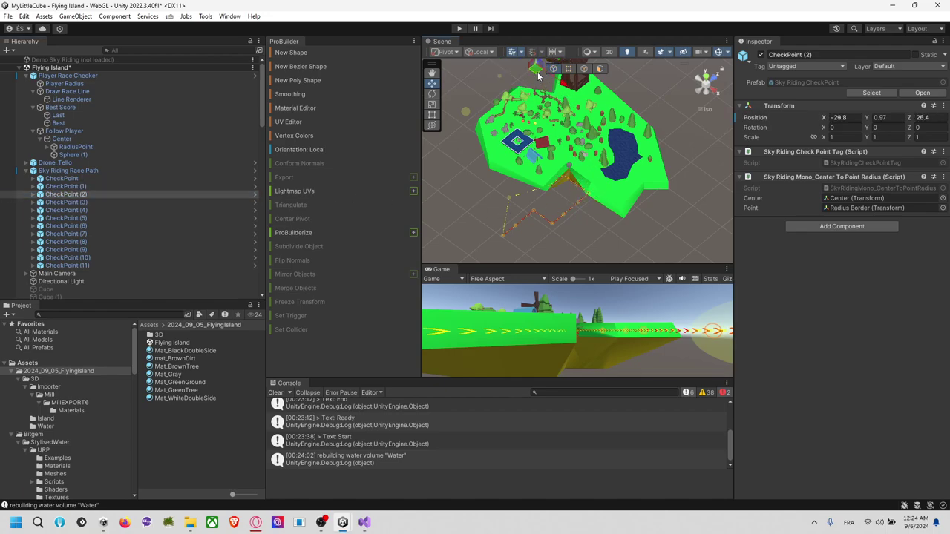
Move CheckPoint (3) behind the windmill at about X -18.5, Z 40.7 and CheckPoint (4) to about X 5.3, Z 33.5.
click(134, 202)
middle_drag(584, 151, 563, 175)
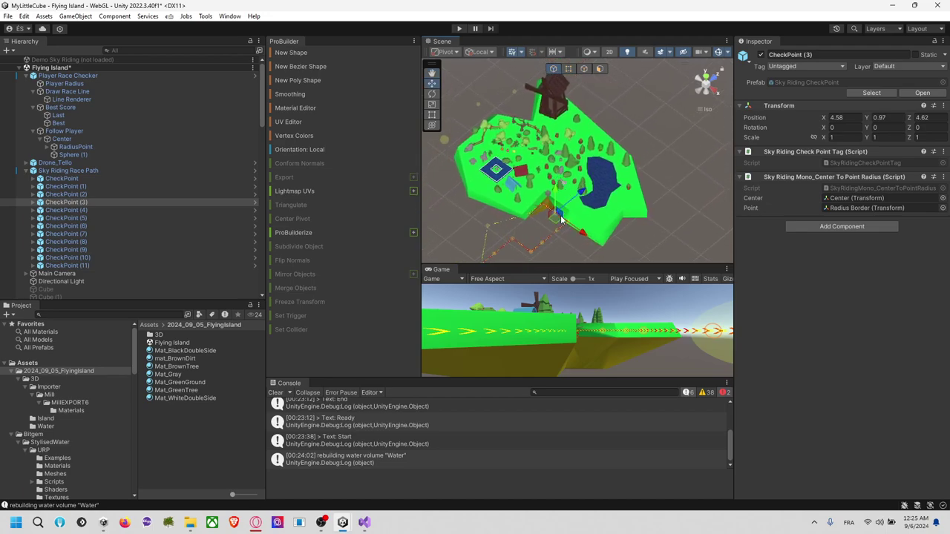
drag(555, 224, 587, 95)
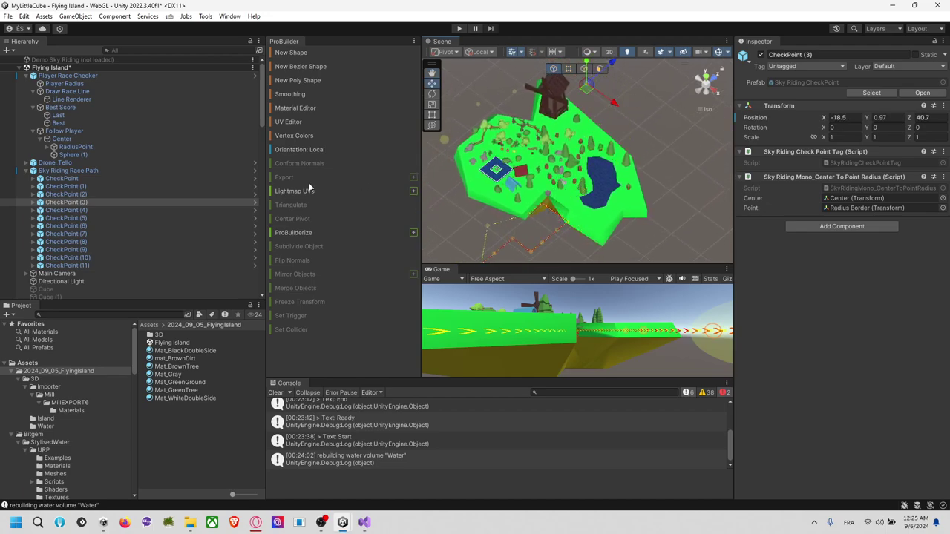
click(126, 210)
drag(563, 233, 653, 135)
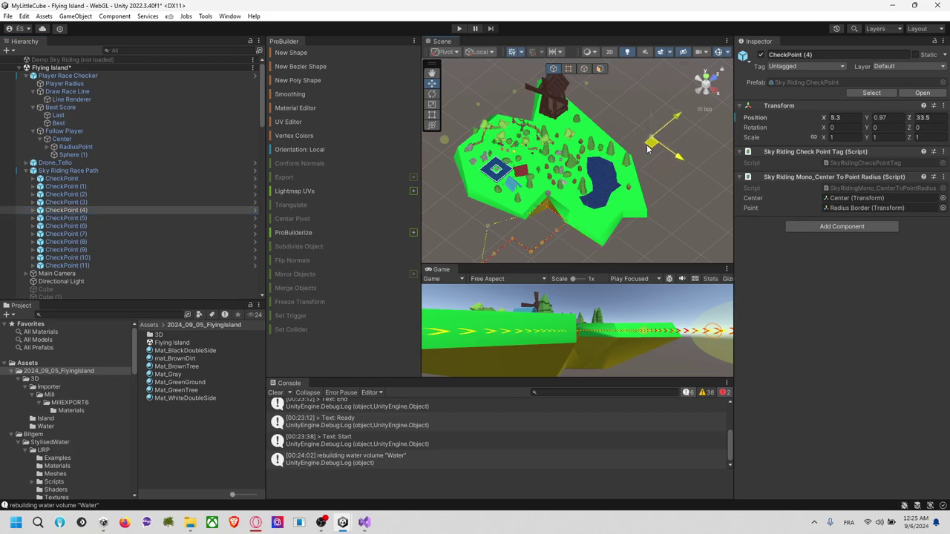
Move CheckPoints (5), (6) and (7) around the lake side of the island, with (7) at about X 24.1, Z 4.8.
click(115, 217)
drag(532, 257, 649, 217)
click(140, 226)
drag(540, 248, 671, 235)
click(113, 234)
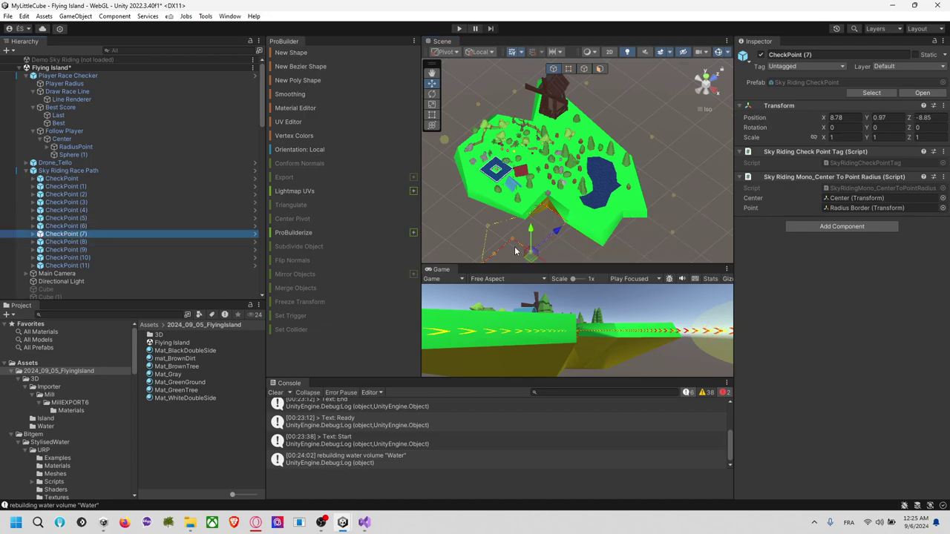
drag(532, 261, 614, 256)
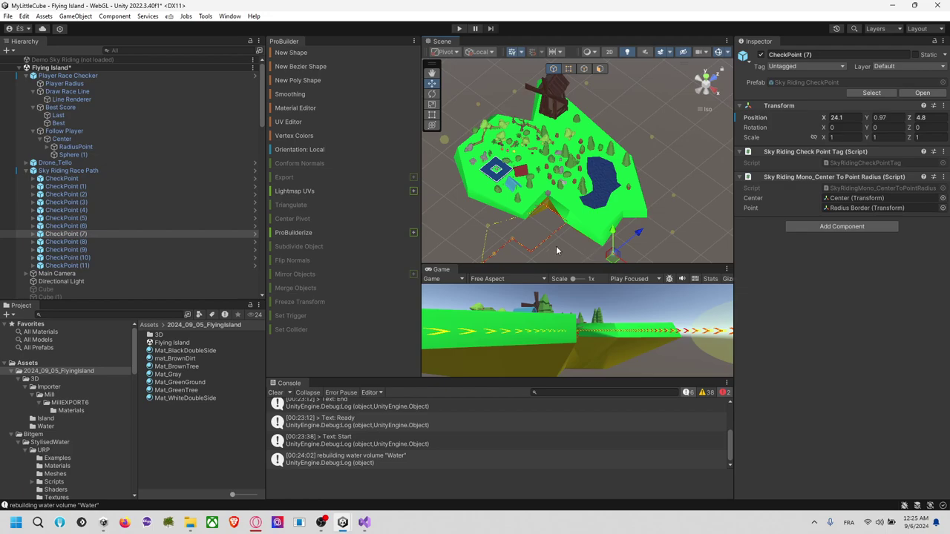
Reposition CheckPoints (8) to (11) to close the loop around the island, with (10) at about X -18.2, Z -16.2.
click(102, 242)
scroll(555, 206, down, 3)
middle_drag(554, 204, 563, 164)
drag(525, 196, 473, 194)
click(150, 251)
click(135, 257)
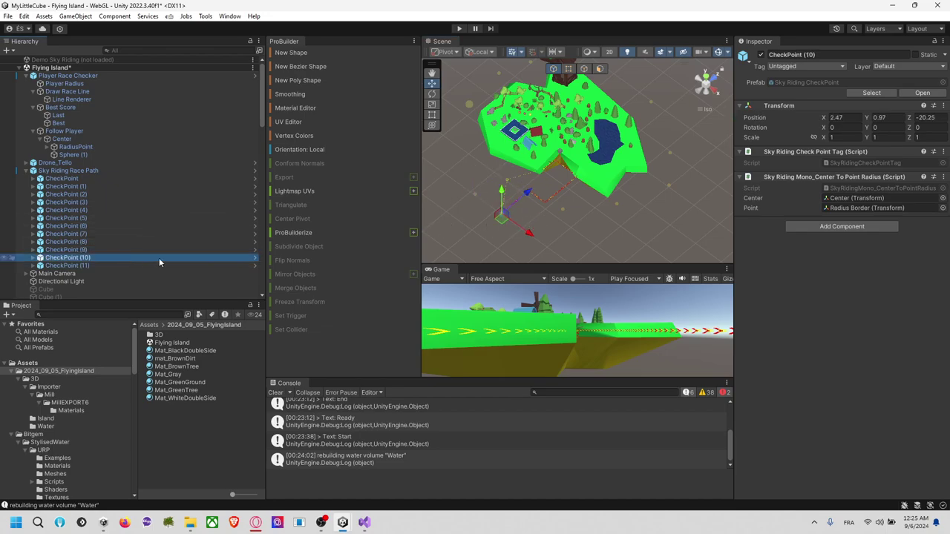
drag(494, 233, 453, 185)
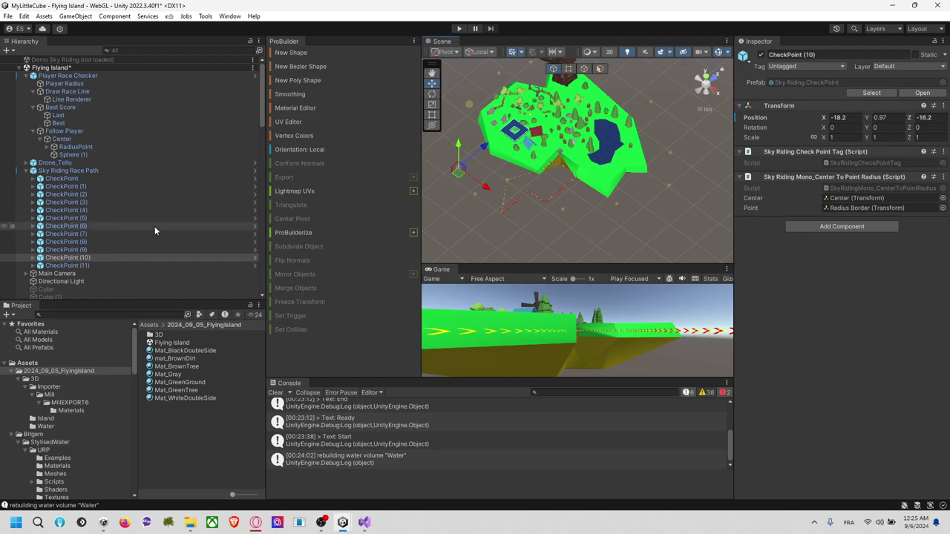
click(124, 266)
drag(504, 209, 460, 141)
Raise all twelve checkpoints together above the island to about Y 10.1.
alt+drag(555, 175, 581, 163)
shift+click(113, 178)
click(432, 93)
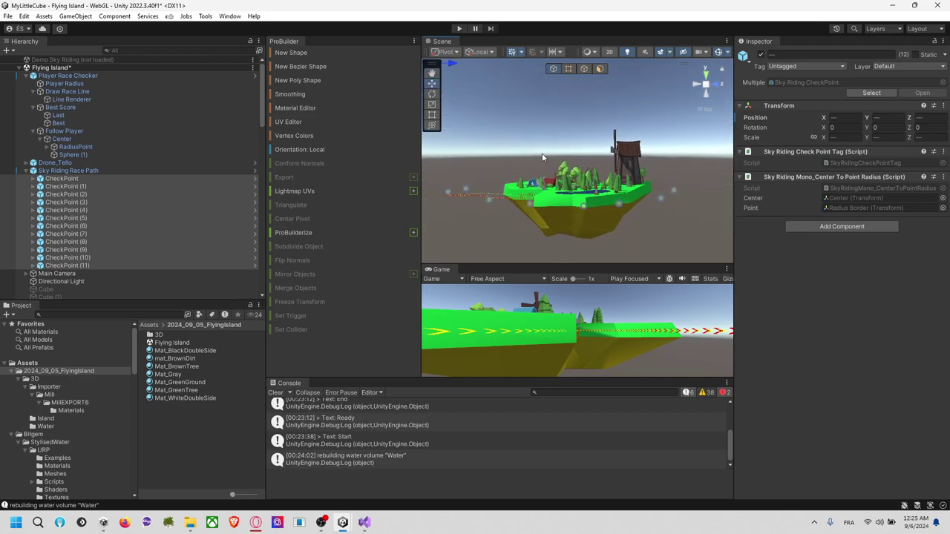
scroll(531, 155, down, 4)
middle_drag(531, 156, 584, 210)
drag(495, 104, 502, 75)
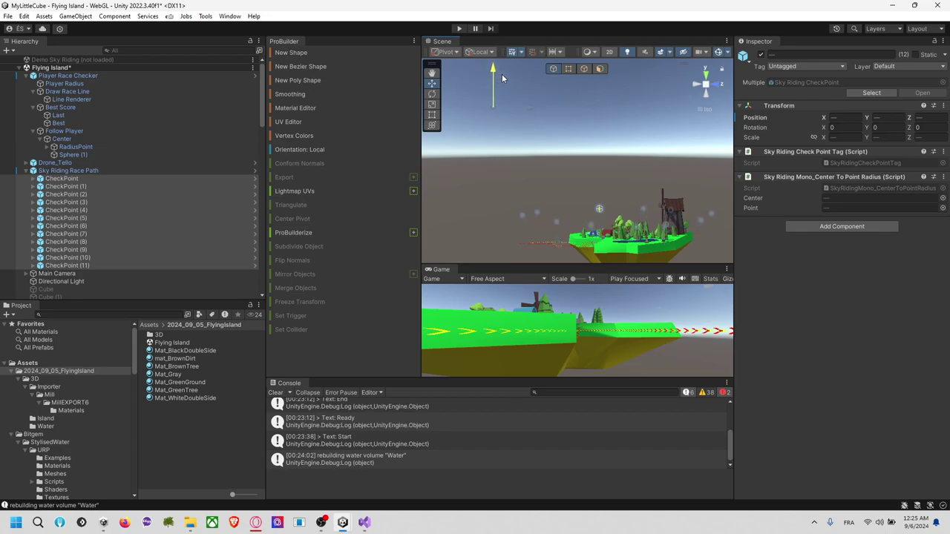
Move CheckPoint (10) closer to the island, to about X -16.5, Z -5.6.
click(623, 115)
right_drag(647, 127, 545, 280)
scroll(626, 195, down, 3)
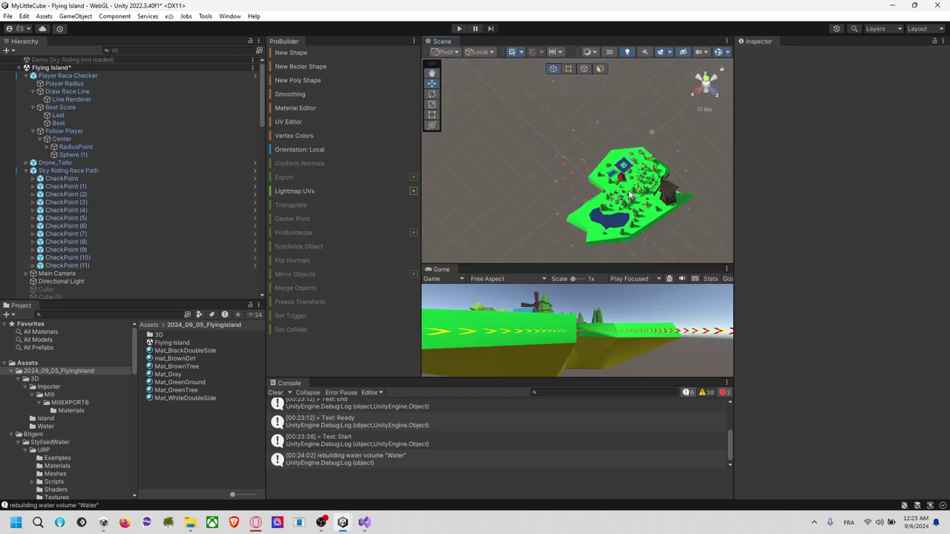
middle_drag(625, 195, 582, 178)
scroll(581, 177, up, 2)
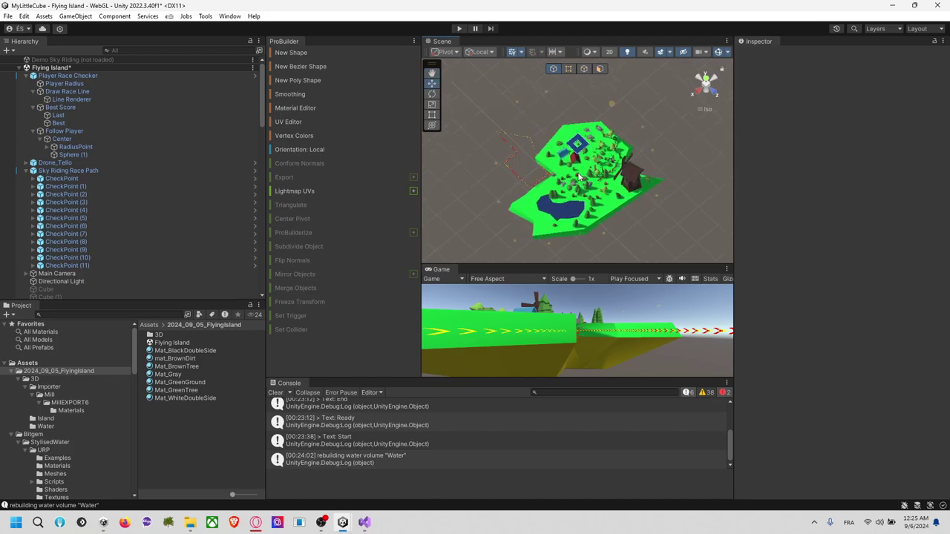
click(494, 164)
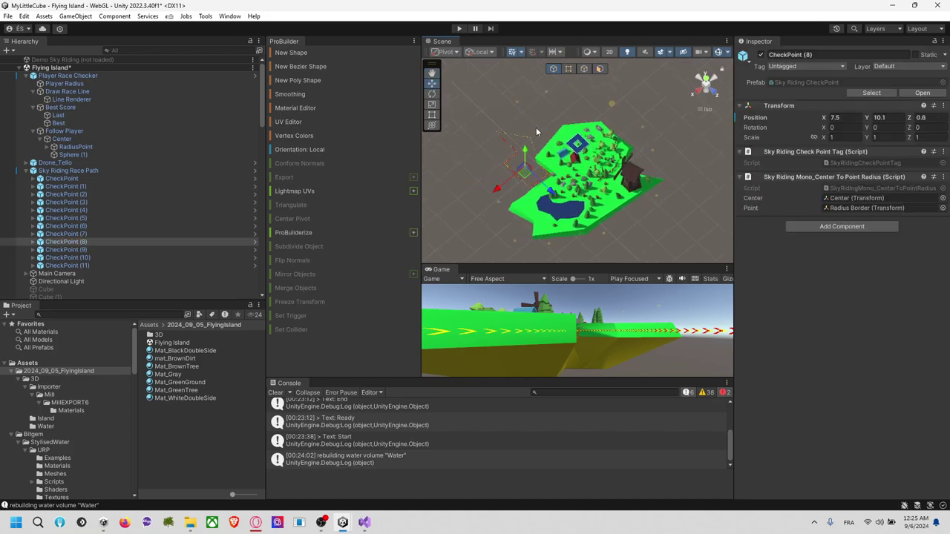
click(546, 96)
drag(547, 106, 569, 128)
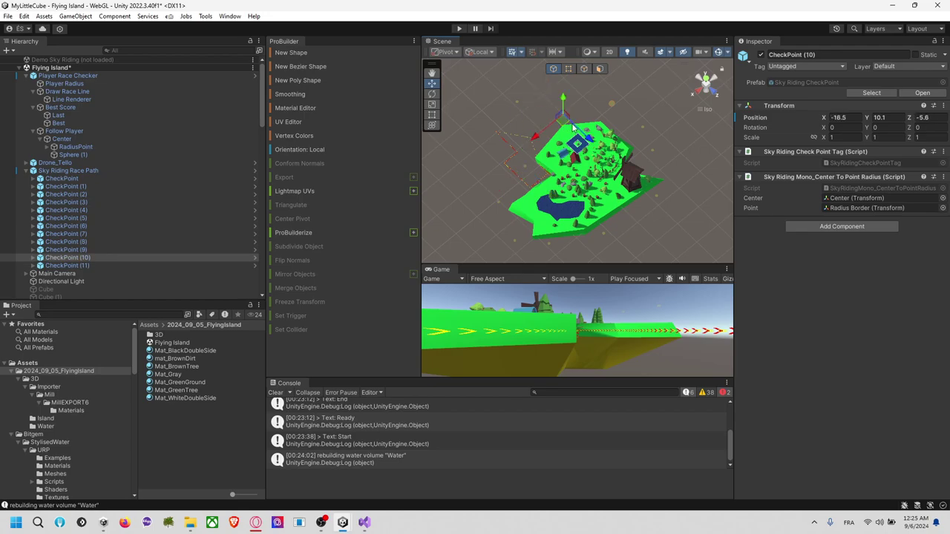
Shift CheckPoint (4) along the lake side of the island to about X 5.4, Z 25.1.
click(643, 133)
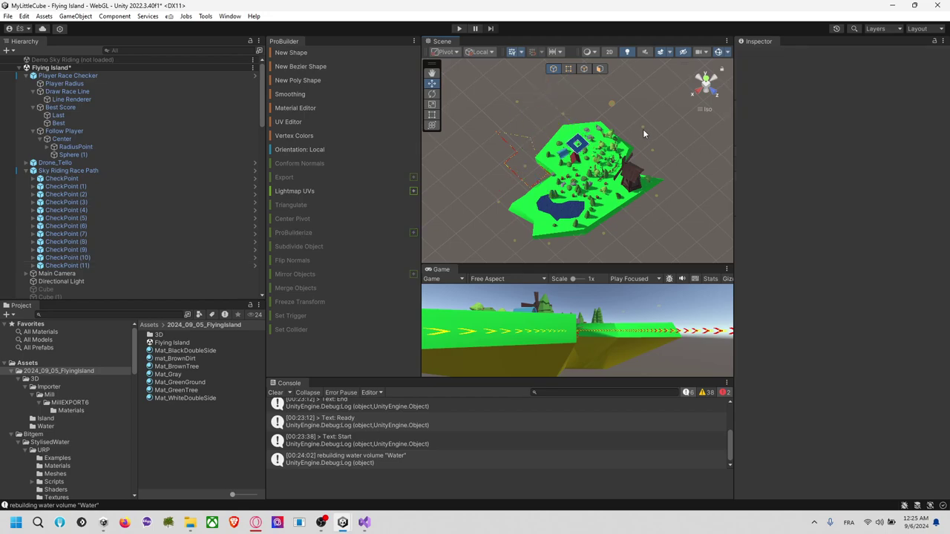
click(643, 128)
drag(641, 135, 643, 173)
click(601, 237)
right_drag(593, 237, 650, 184)
click(628, 212)
right_drag(600, 226, 675, 244)
mouse_move(636, 196)
mouse_down()
mouse_move(655, 229)
mouse_move(641, 191)
mouse_up()
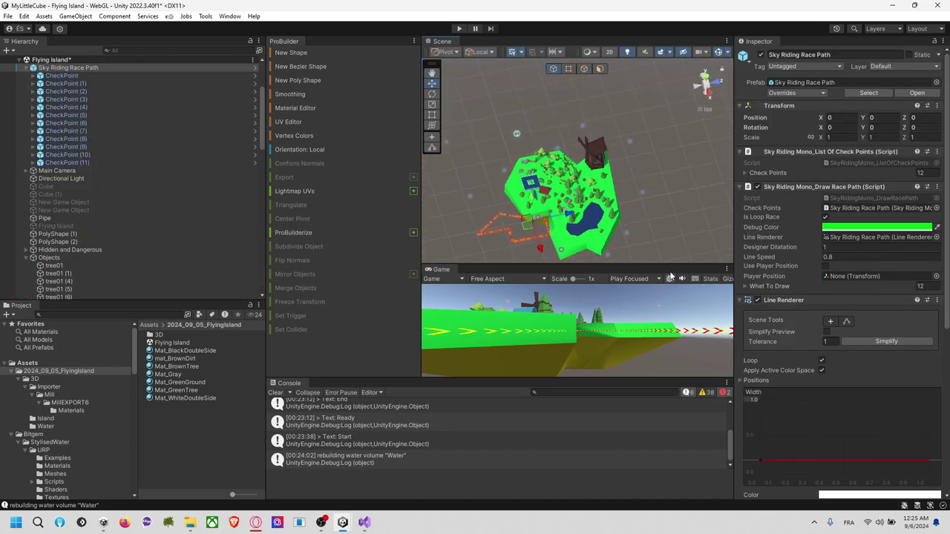
click(642, 195)
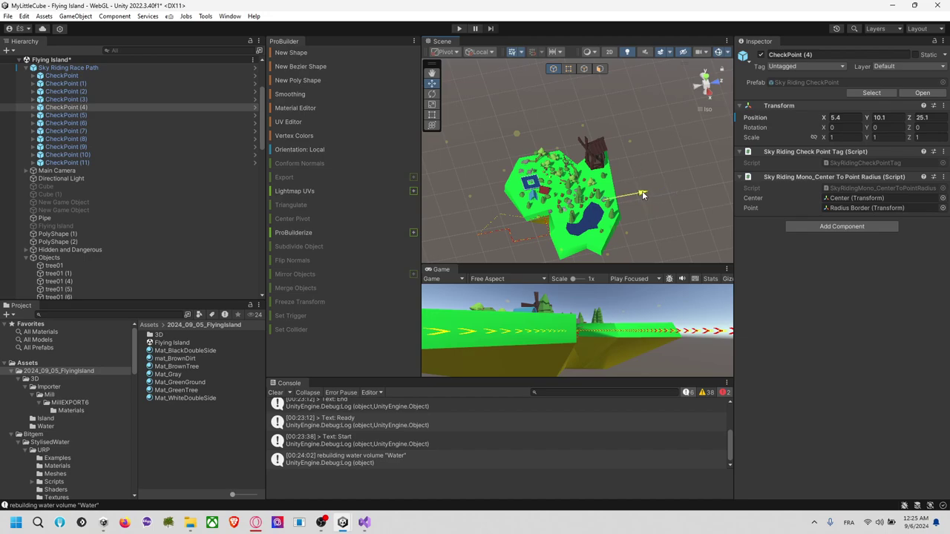
Move CheckPoint (6) inward near the lake, to about X 15.9, Z 20.
alt+drag(630, 236, 670, 215)
click(639, 245)
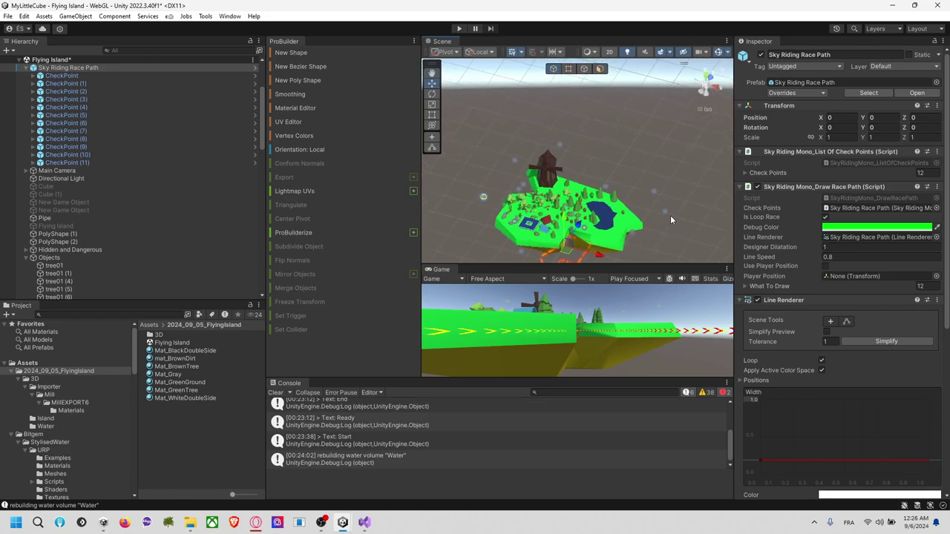
click(663, 212)
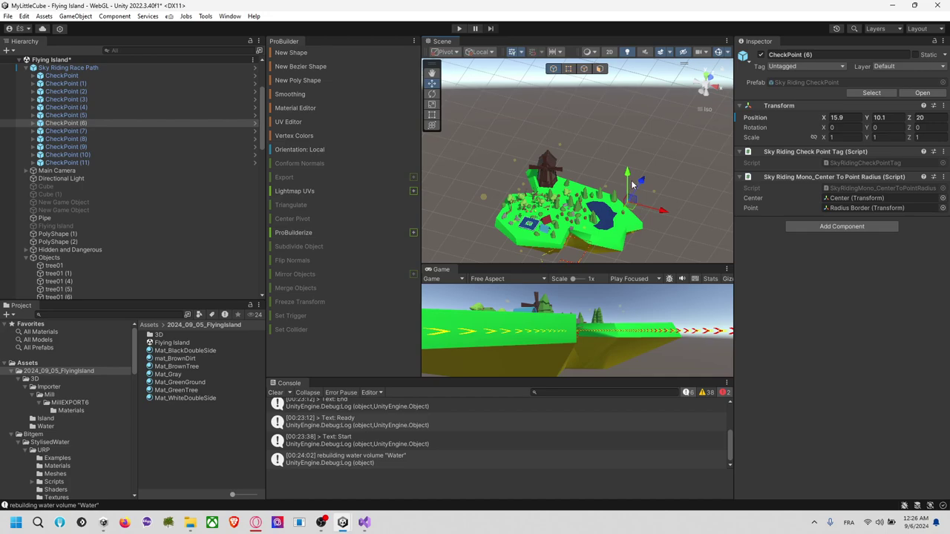
click(630, 180)
Lower CheckPoints (4), (6), (8) and one more checkpoint together to vary the race path's height.
alt+drag(631, 180, 476, 194)
alt+drag(514, 202, 574, 113)
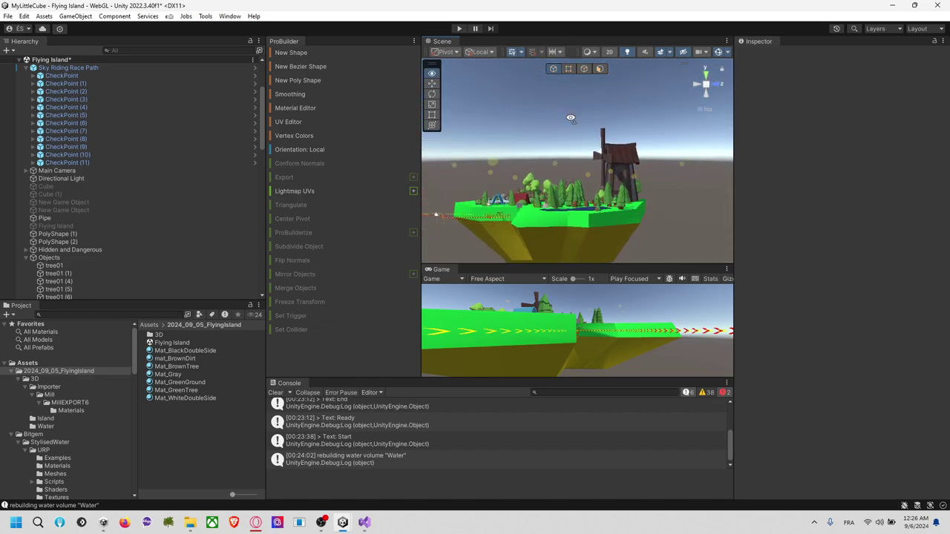
click(606, 174)
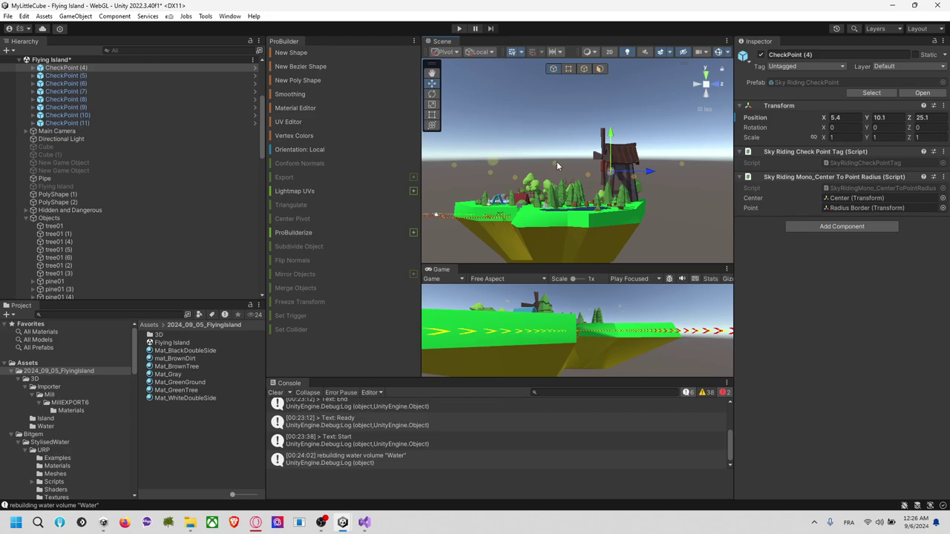
ctrl+click(588, 176)
ctrl+click(553, 162)
ctrl+click(555, 164)
shift+click(488, 176)
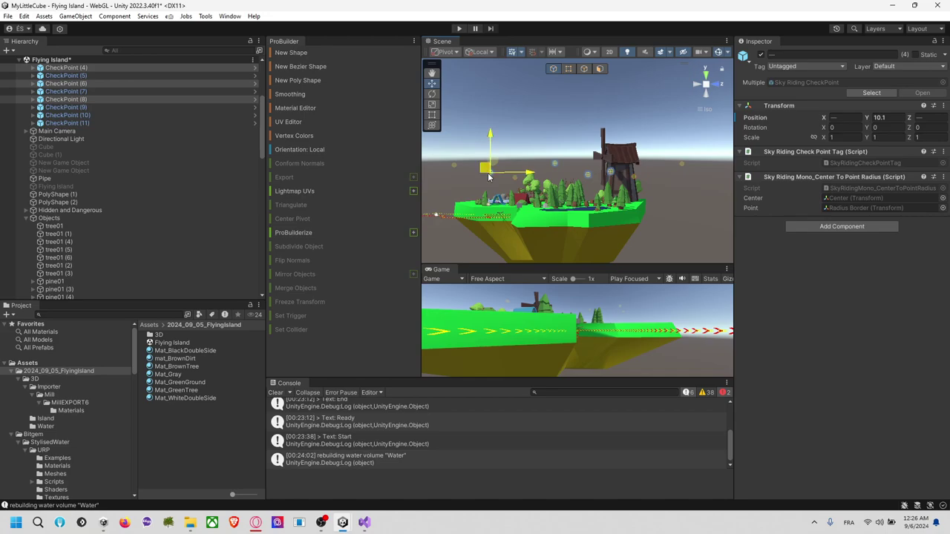
drag(491, 145, 493, 171)
Start a play test of the Flying Island scene and enlarge the Game view's height.
right_drag(539, 109, 650, 231)
alt+drag(651, 230, 603, 188)
click(652, 170)
scroll(659, 165, down, 2)
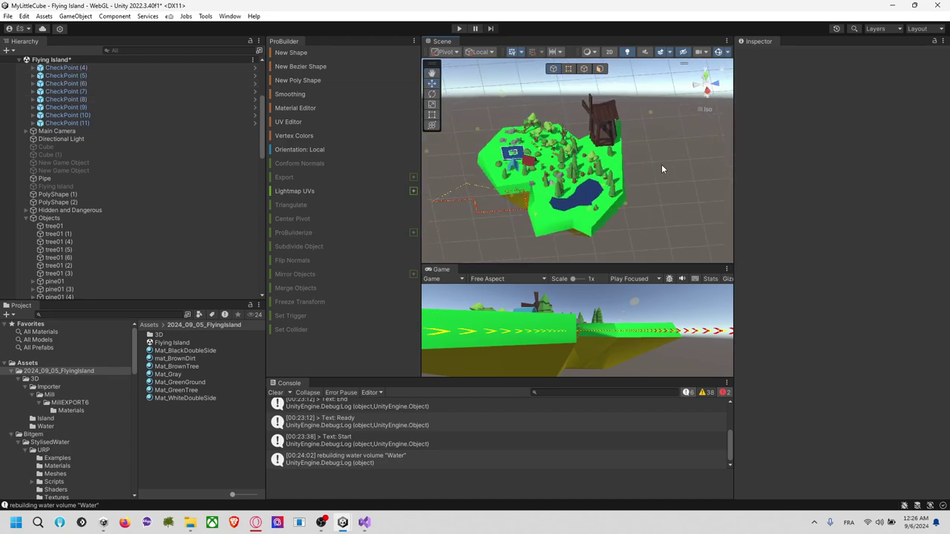
click(458, 29)
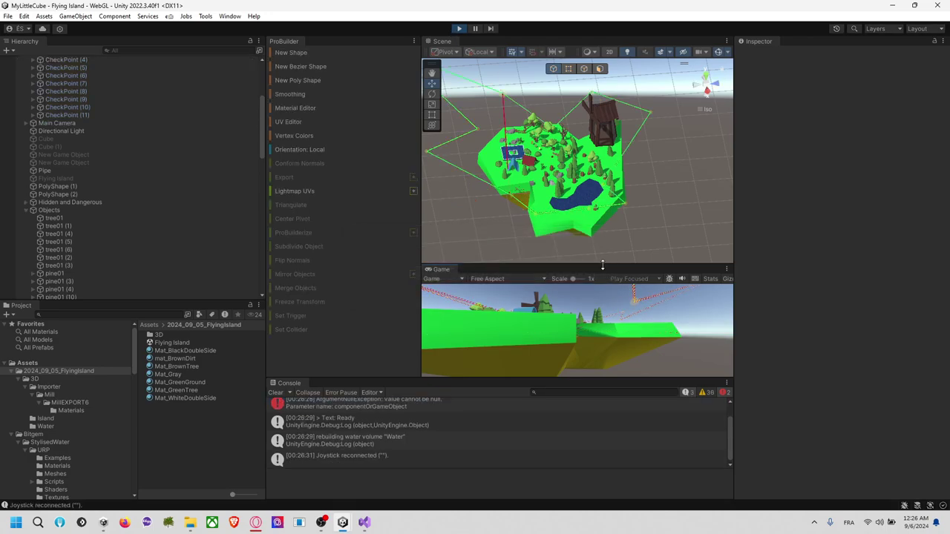
drag(603, 265, 613, 208)
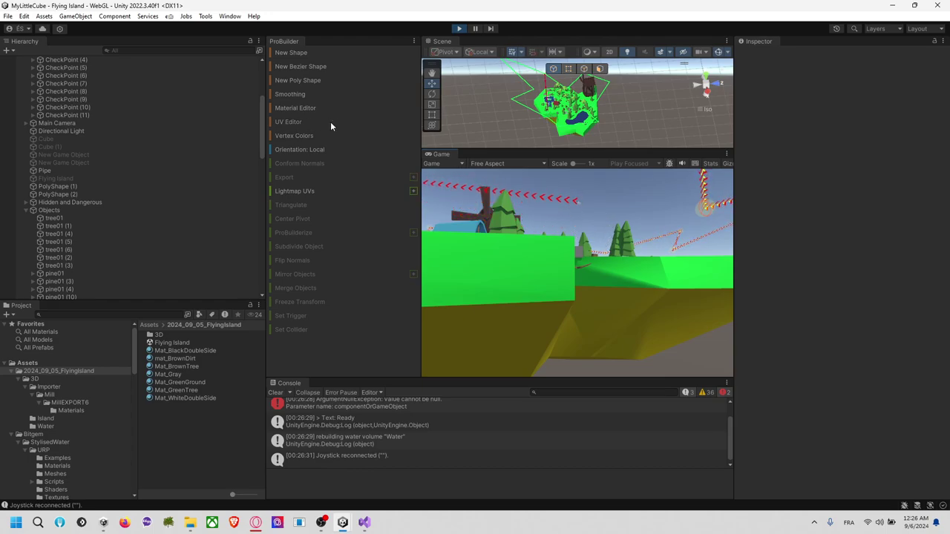
Stop the play test and collapse the Sky Riding Race Path in the Flying Island hierarchy.
click(459, 29)
scroll(119, 137, up, 3)
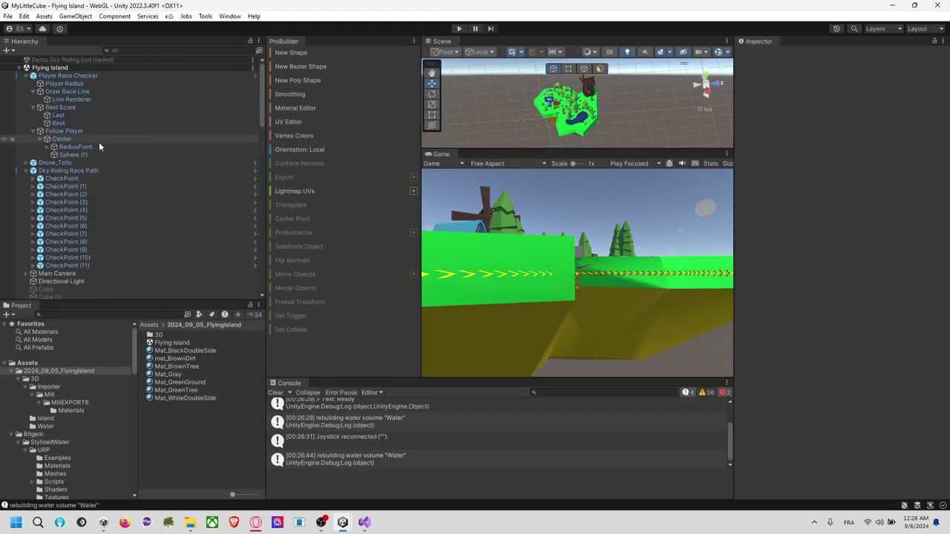
click(26, 170)
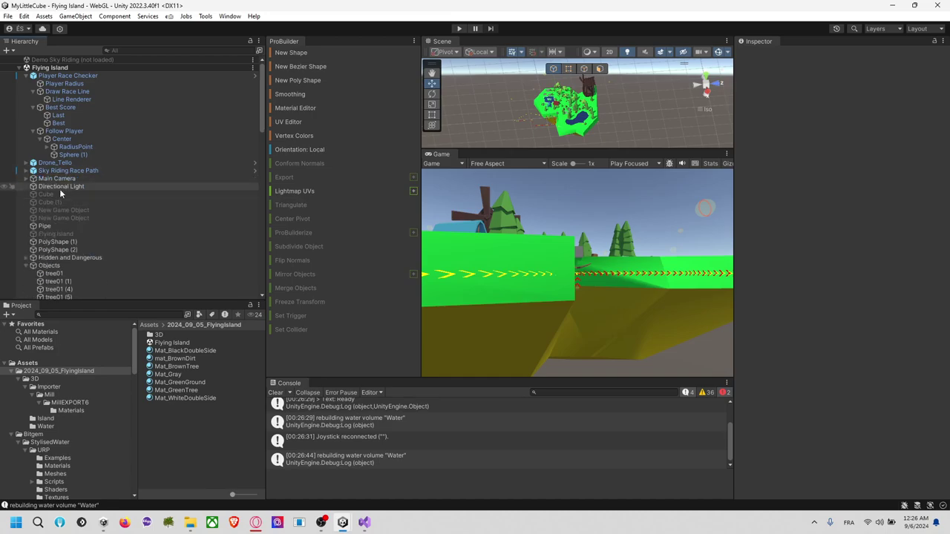
Inspect the Flying Island Main Camera's child object and camera settings, and expand Drone_Tello's children.
click(30, 179)
click(54, 186)
click(60, 180)
key(f)
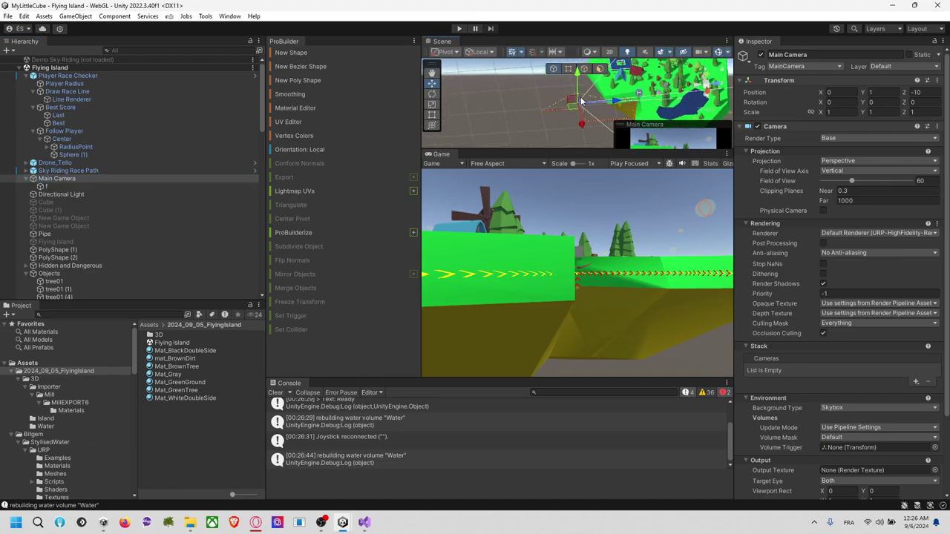
scroll(801, 223, down, 3)
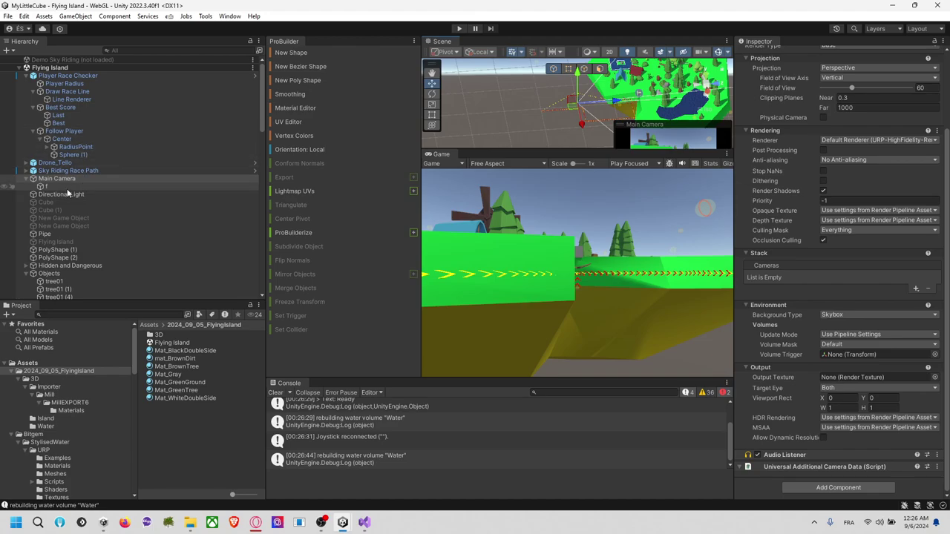
click(33, 163)
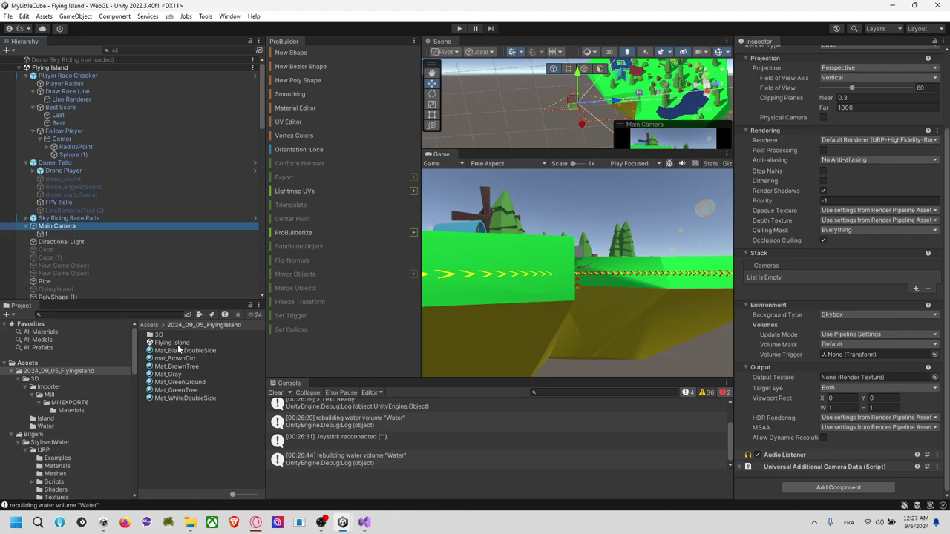
Load the Demo Sky Riding scene and inspect its Camera Point with the follow script and child Main Camera.
right_click(114, 62)
click(142, 69)
click(37, 68)
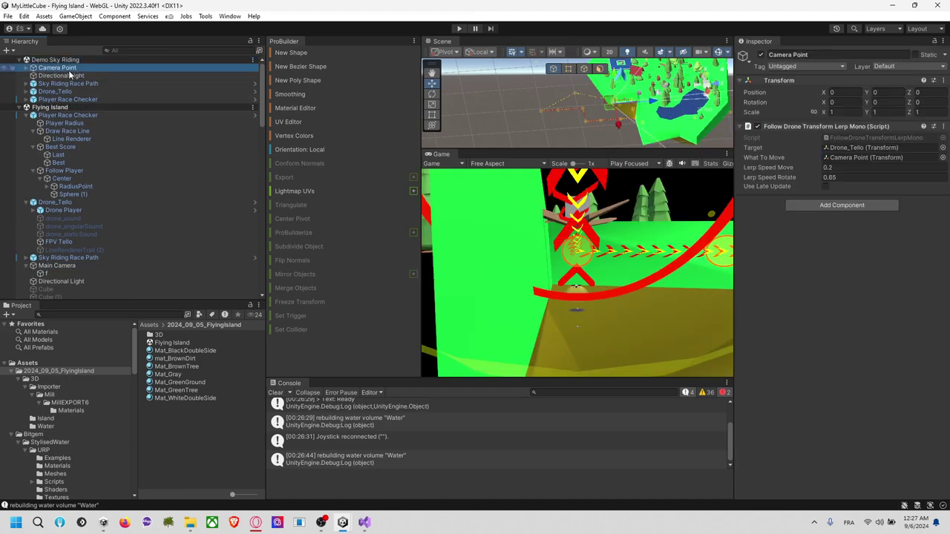
click(26, 68)
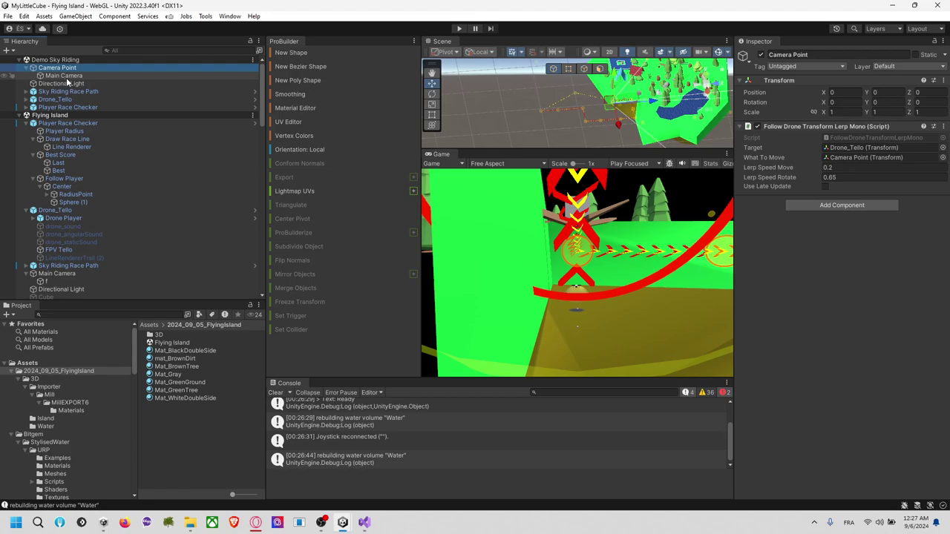
click(64, 76)
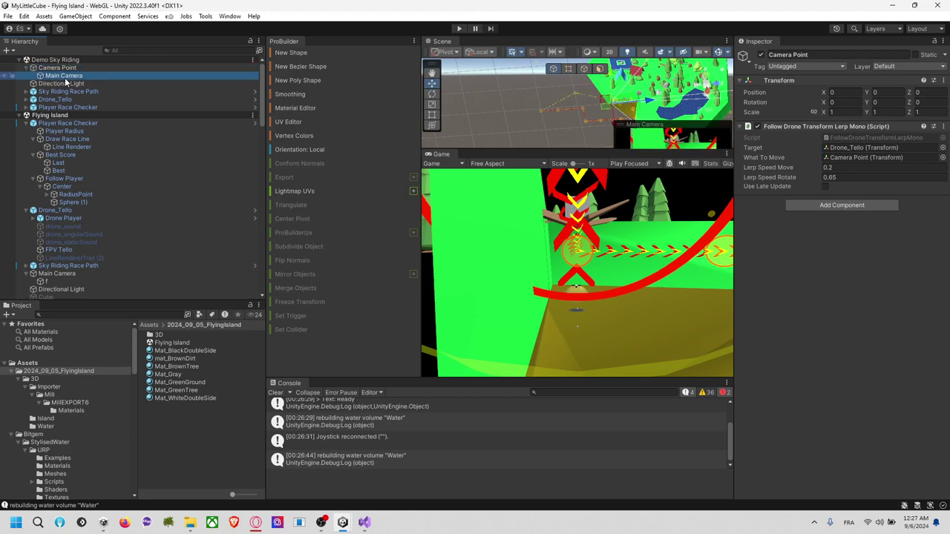
click(73, 68)
key(ctrl+d)
drag(69, 83, 72, 128)
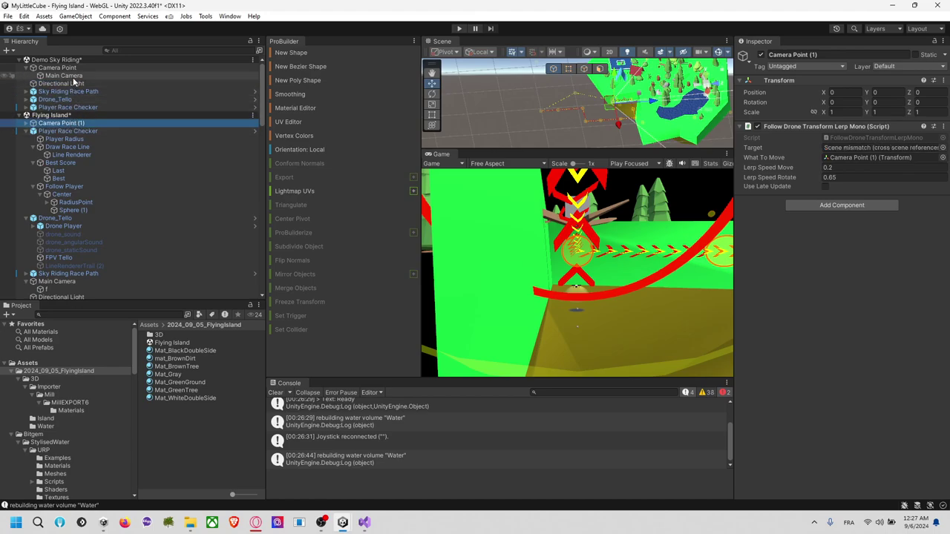
key(ctrl+z)
key(ctrl+z)
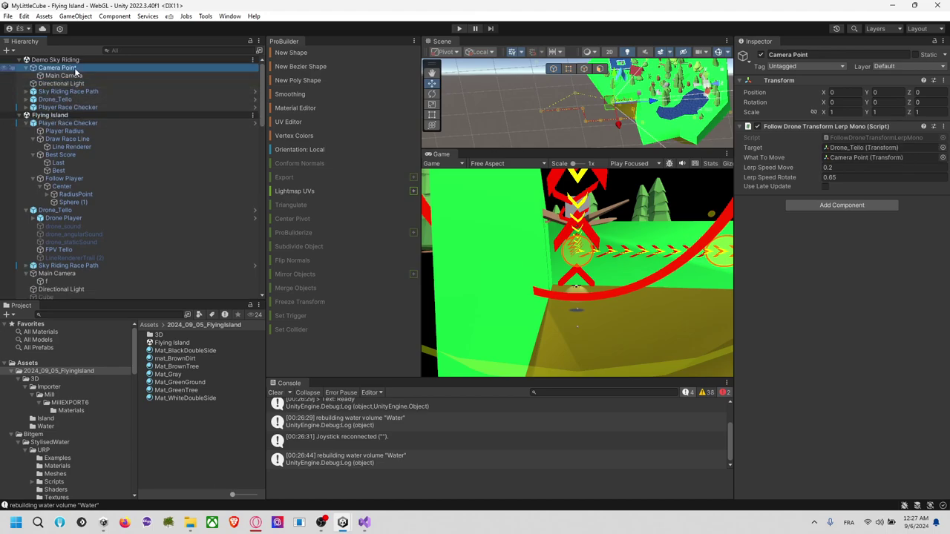
Move Camera Point with its Main Camera into the Flying Island scene and unload the Demo Sky Riding scene.
drag(71, 123, 72, 122)
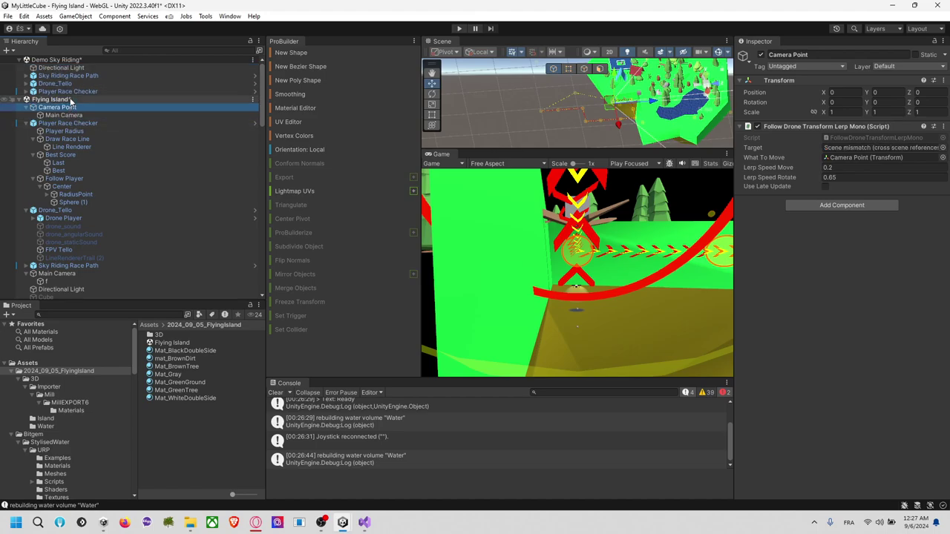
right_click(76, 60)
click(111, 120)
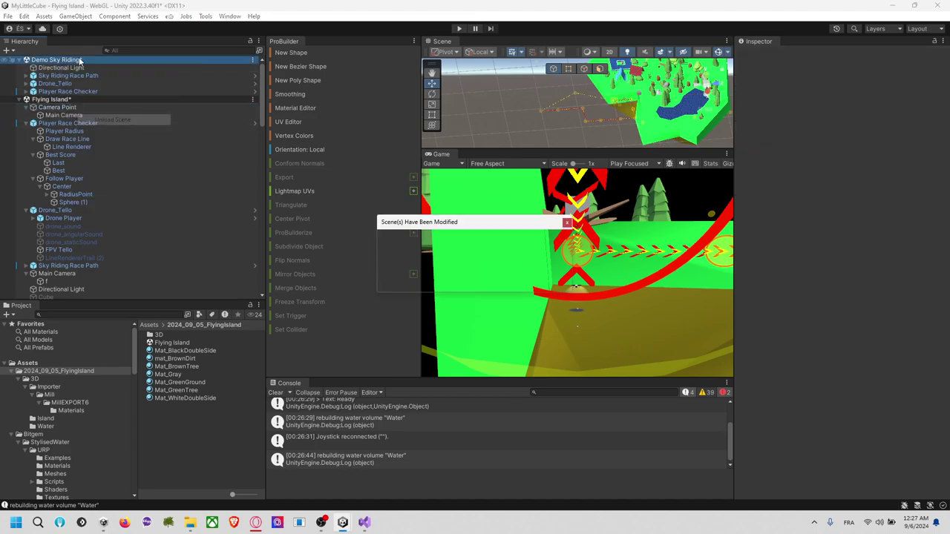
click(503, 281)
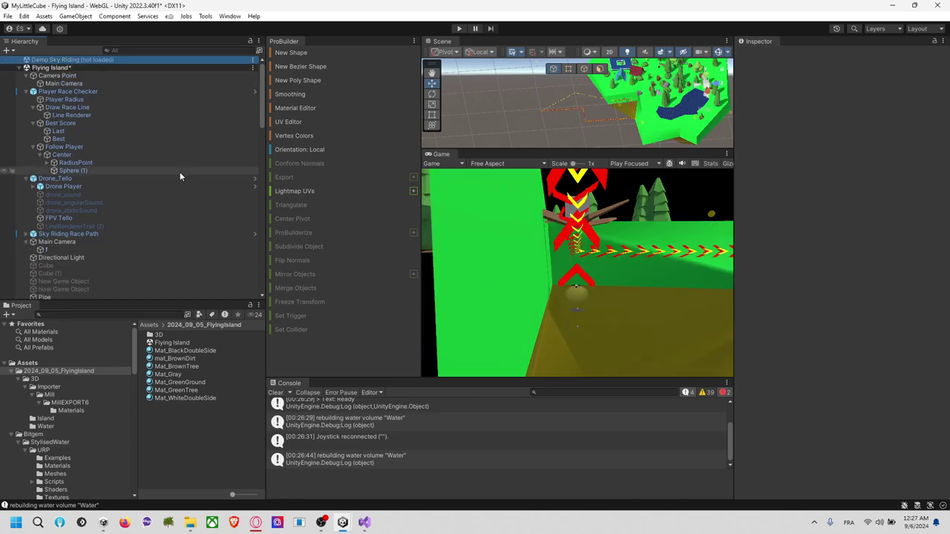
Assign FPV Tello as the Target of Camera Point's Follow Drone Transform Lerp Mono script and save the scene.
click(79, 76)
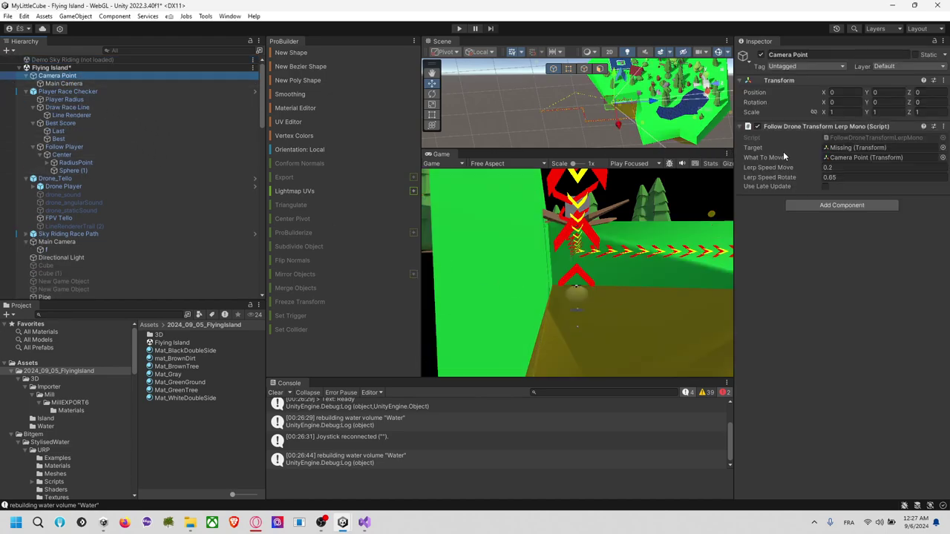
click(97, 82)
click(105, 75)
drag(76, 220, 854, 150)
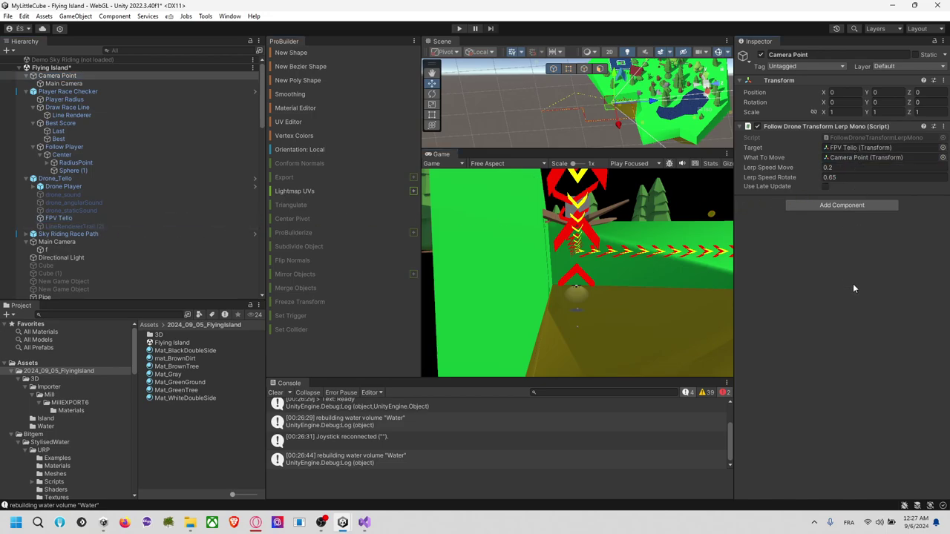
scroll(99, 215, down, 2)
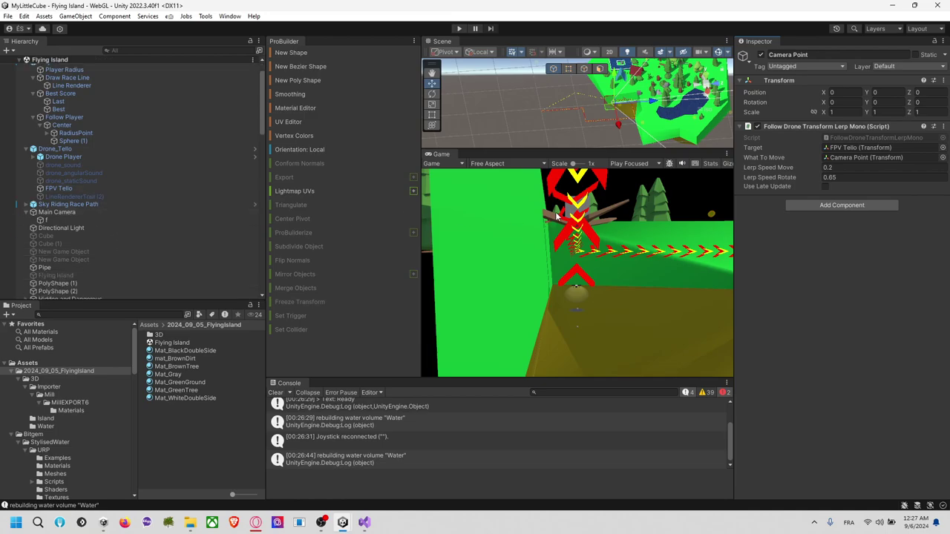
scroll(90, 76, up, 2)
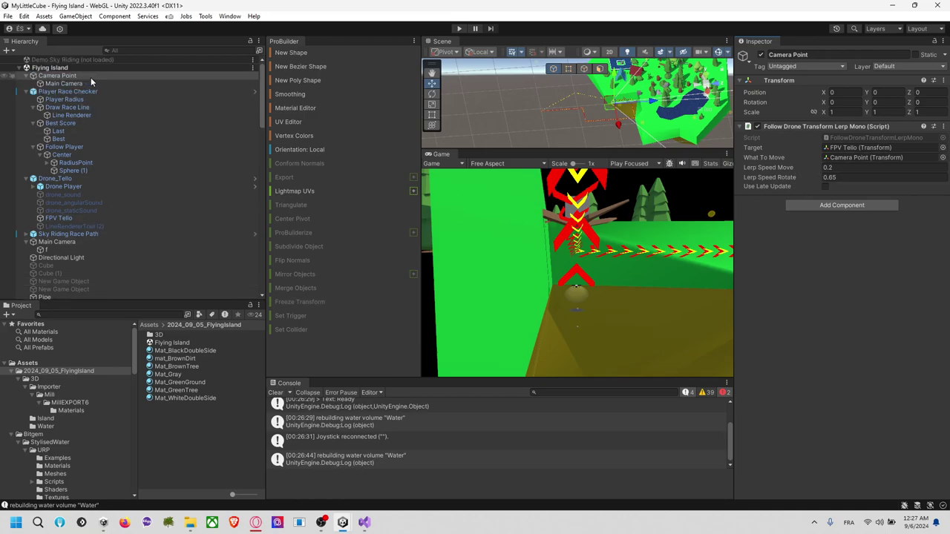
Change the solid background colour of Camera Point's Main Camera to light sky blue.
click(64, 83)
scroll(864, 297, down, 2)
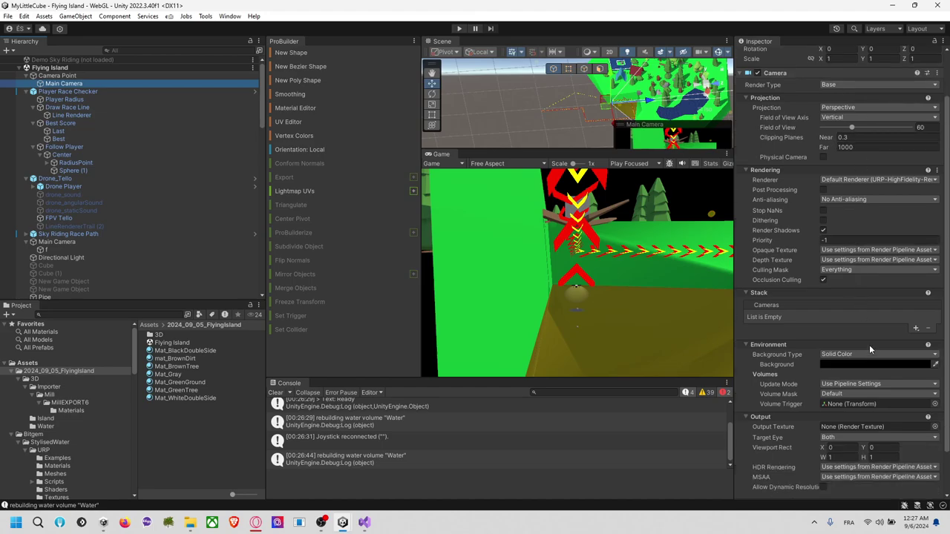
click(871, 365)
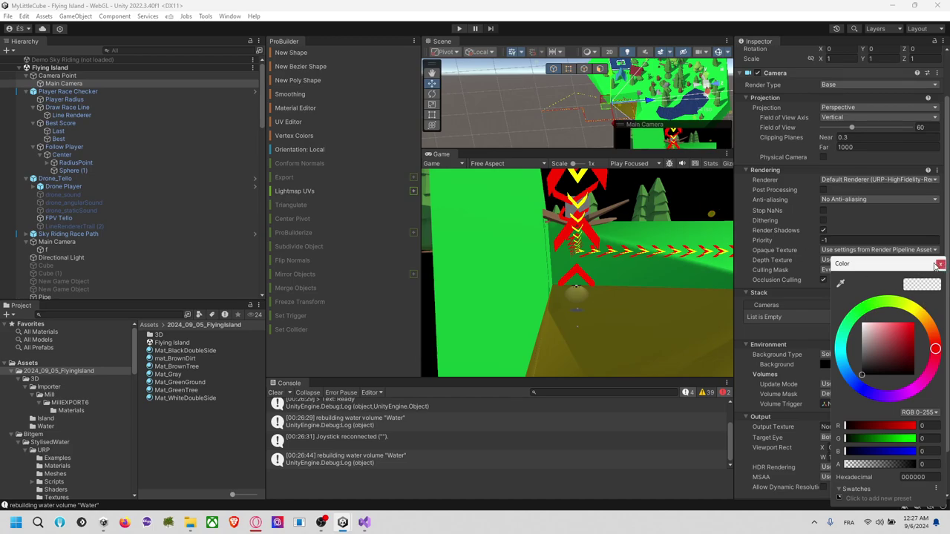
drag(846, 371, 843, 364)
click(894, 324)
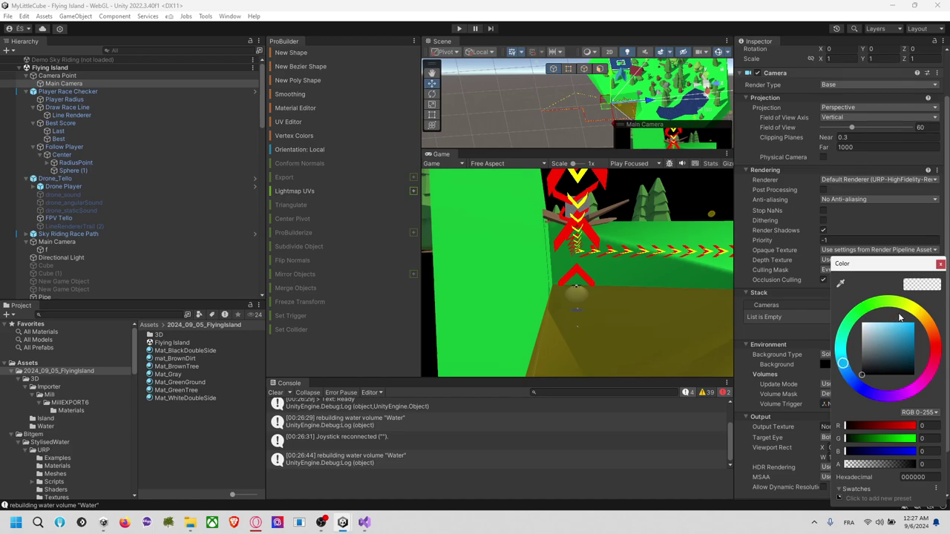
click(940, 265)
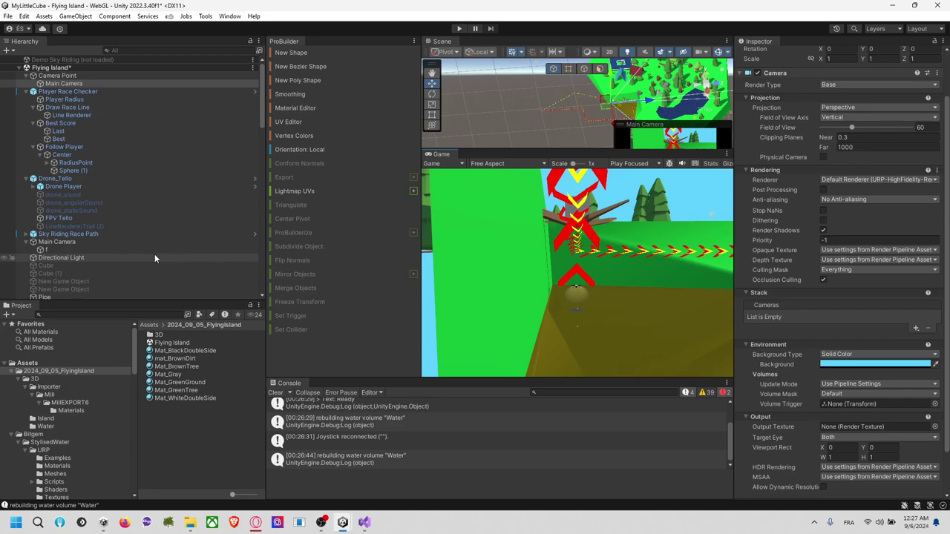
Delete the old root-level Main Camera from the Flying Island scene and save the scene.
click(74, 249)
click(75, 243)
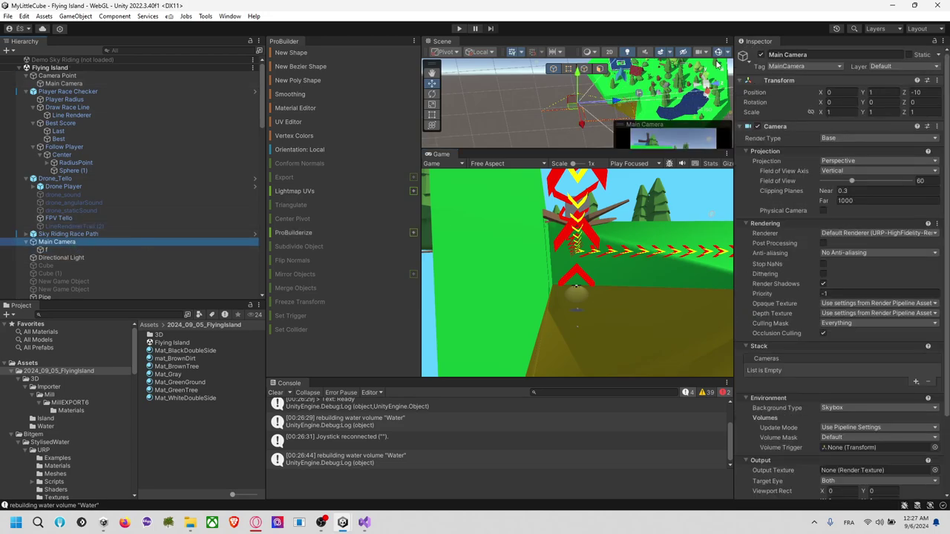
key(Delete)
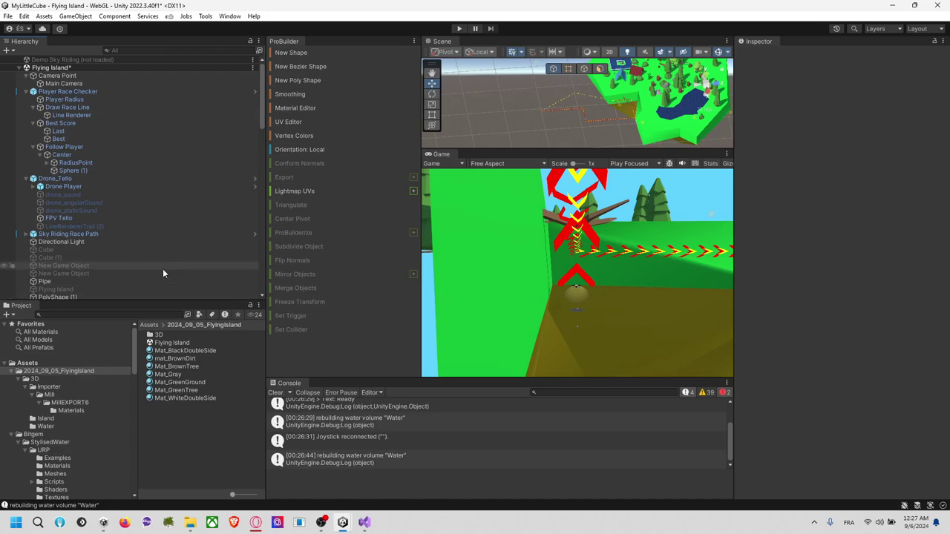
click(135, 264)
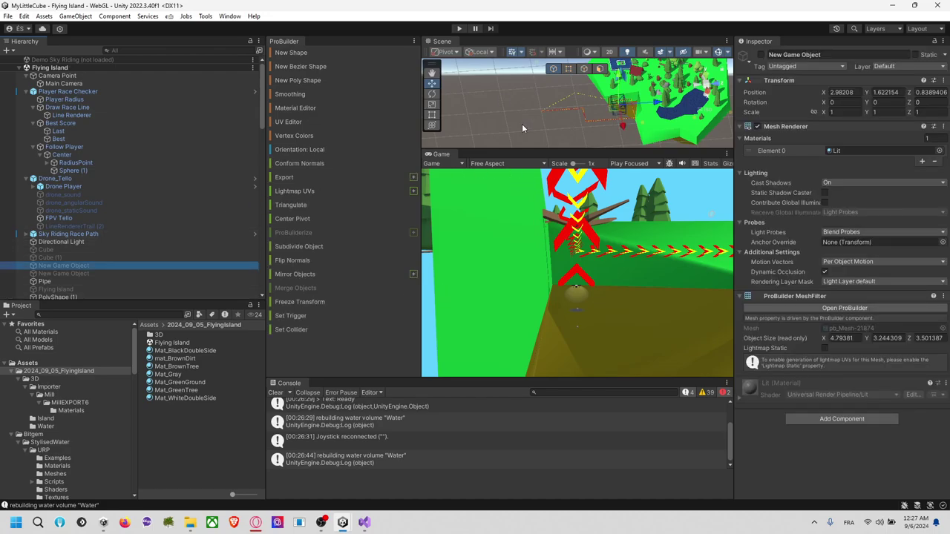
Play-test the race with FPV Tello's Distance In Meter Per Second set to X 9, Y 5, Z 9.
click(458, 28)
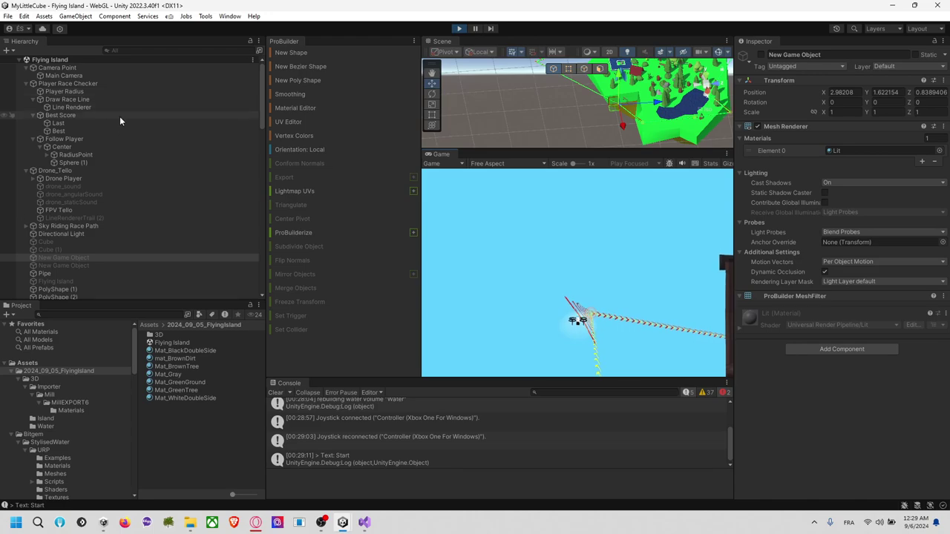
click(89, 173)
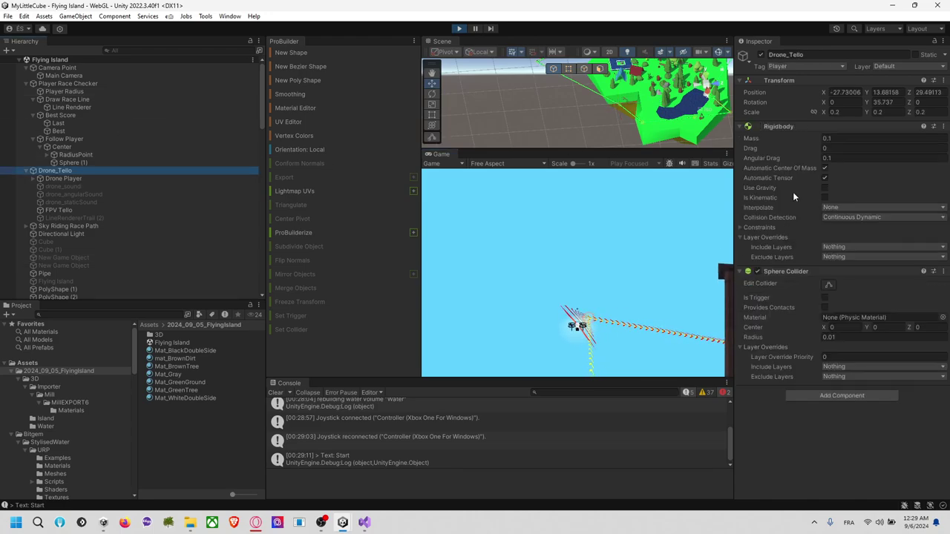
click(153, 178)
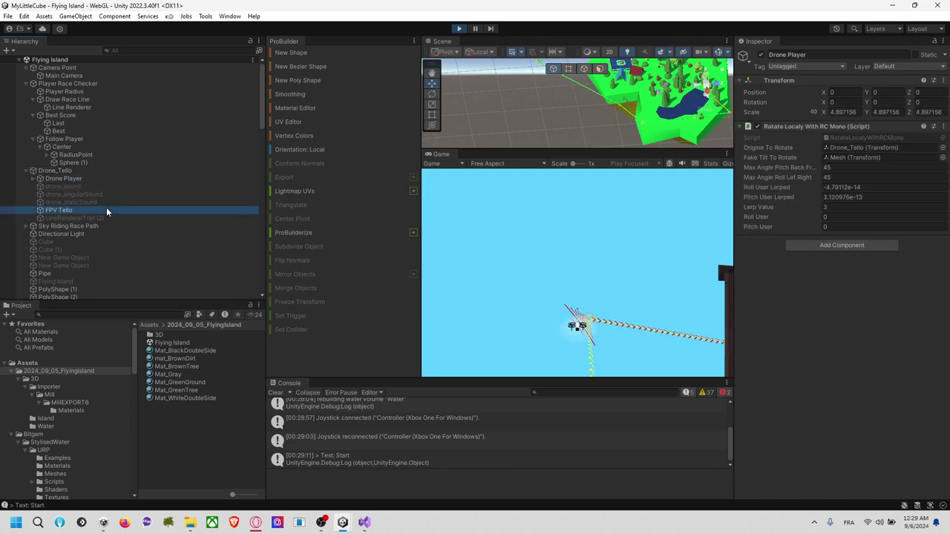
click(74, 210)
scroll(876, 254, down, 3)
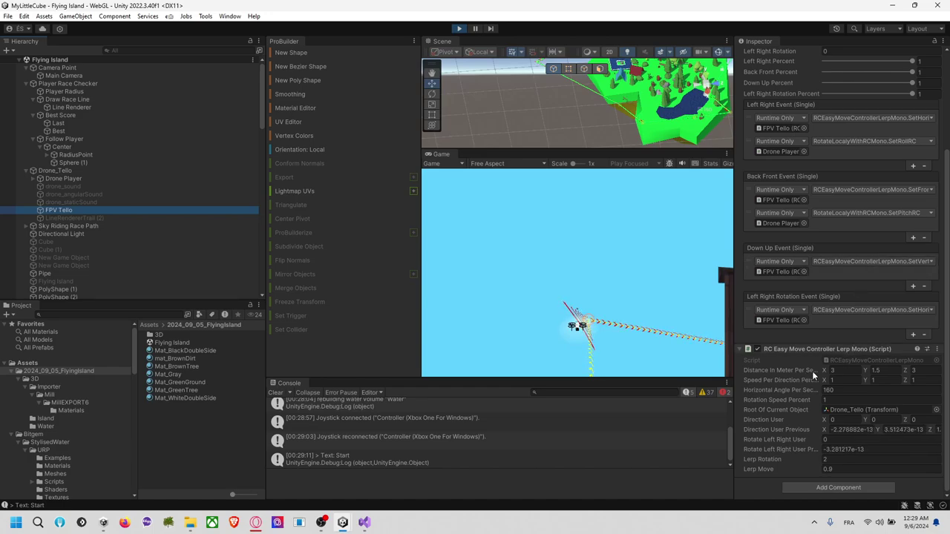
text(9)
click(920, 371)
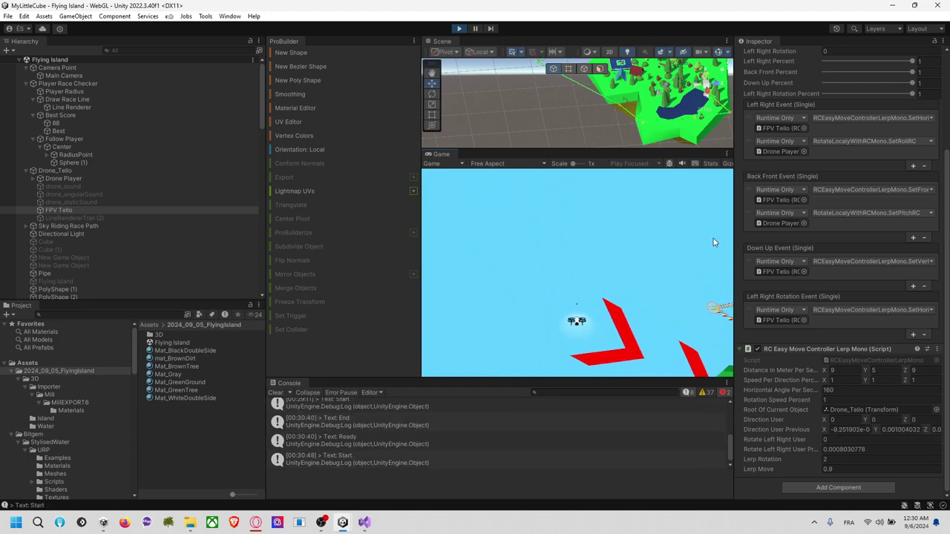
Stop the play test and enlarge the Scene view's height to show the whole island.
click(461, 28)
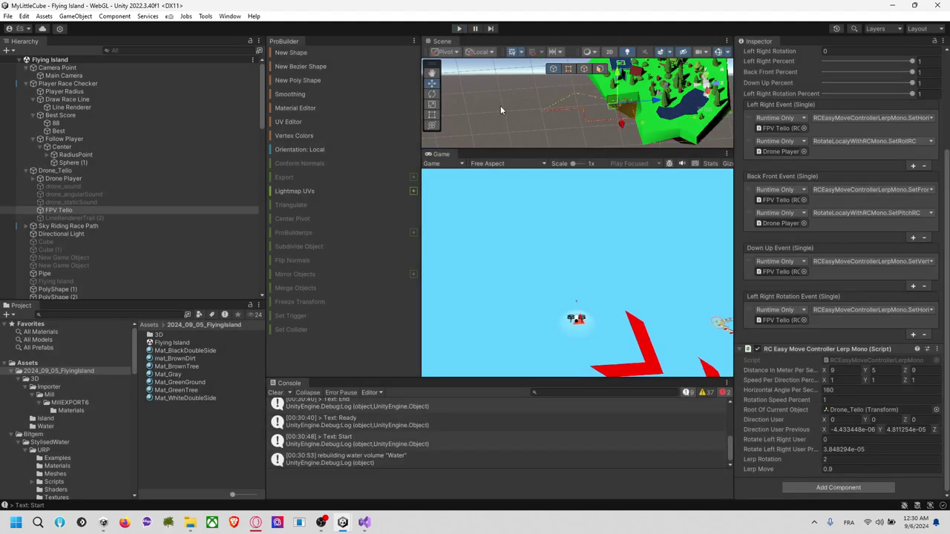
drag(547, 151, 592, 259)
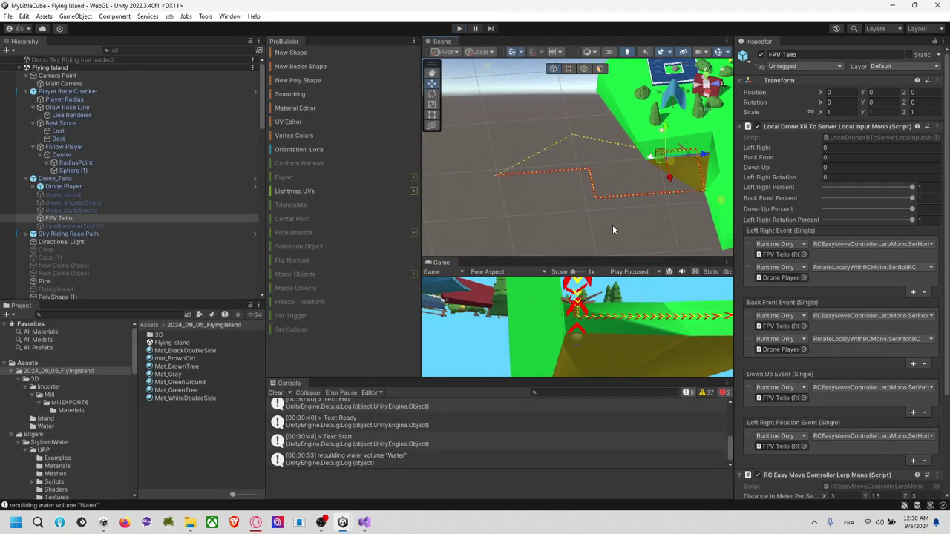
middle_drag(612, 225, 557, 205)
alt+drag(557, 206, 644, 158)
scroll(645, 161, down, 6)
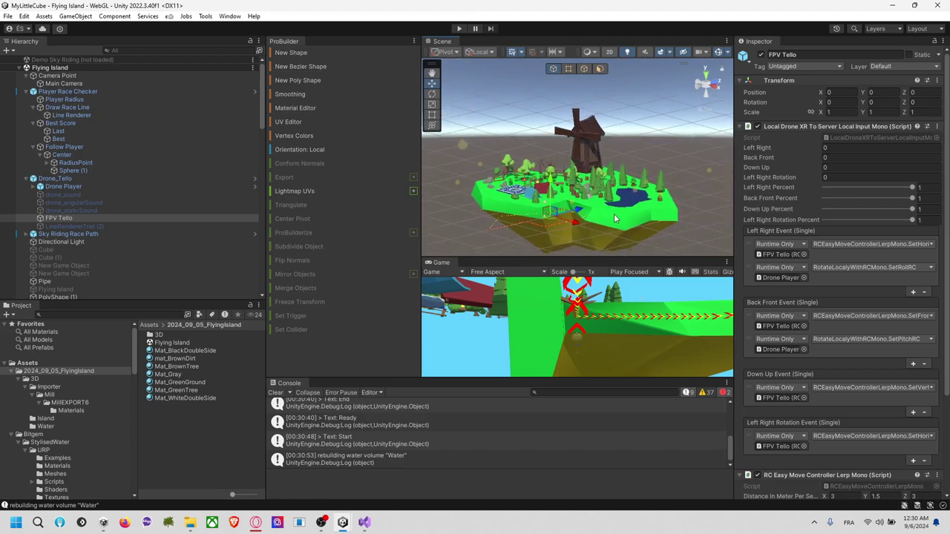
Lower CheckPoint (11) beside the island to Y 17.3, at X -1.3, Z -29.5.
click(492, 87)
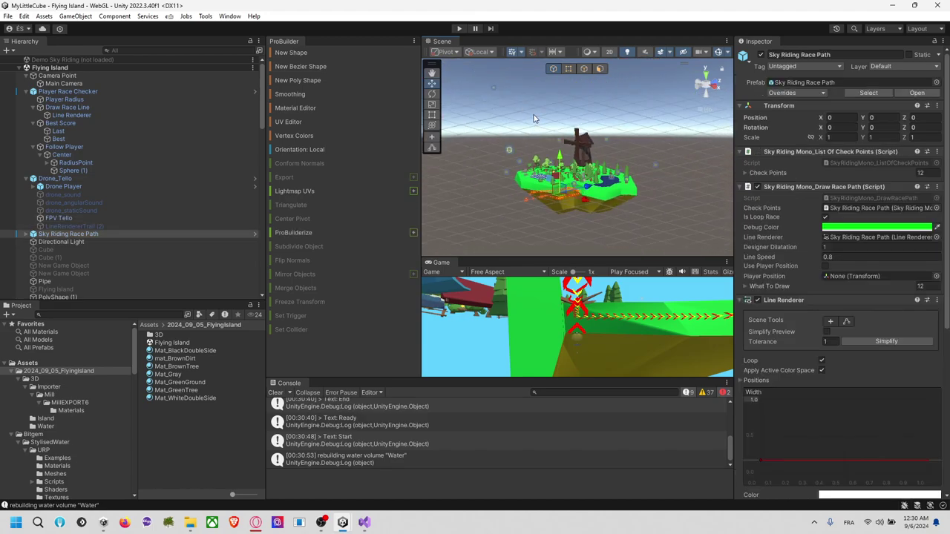
click(493, 88)
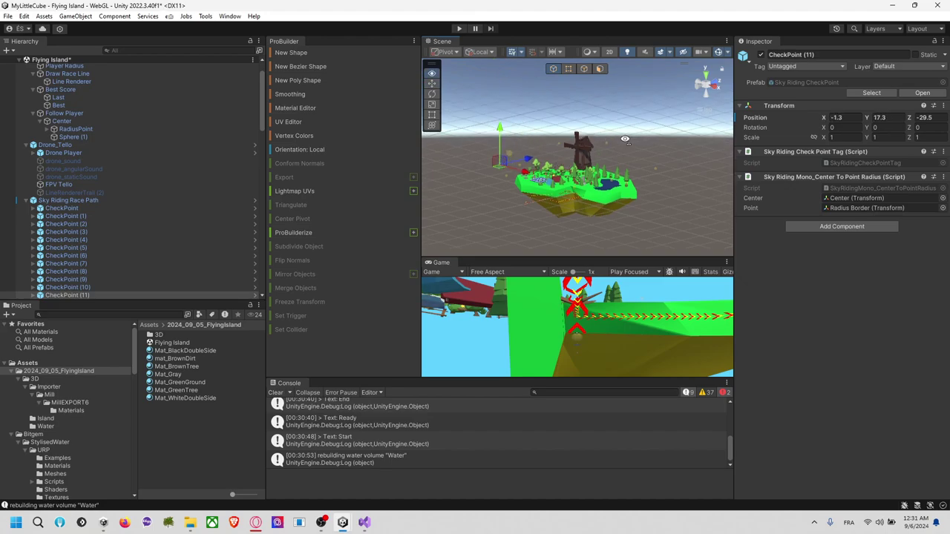
alt+drag(625, 137, 579, 214)
scroll(602, 187, up, 6)
scroll(600, 184, up, 4)
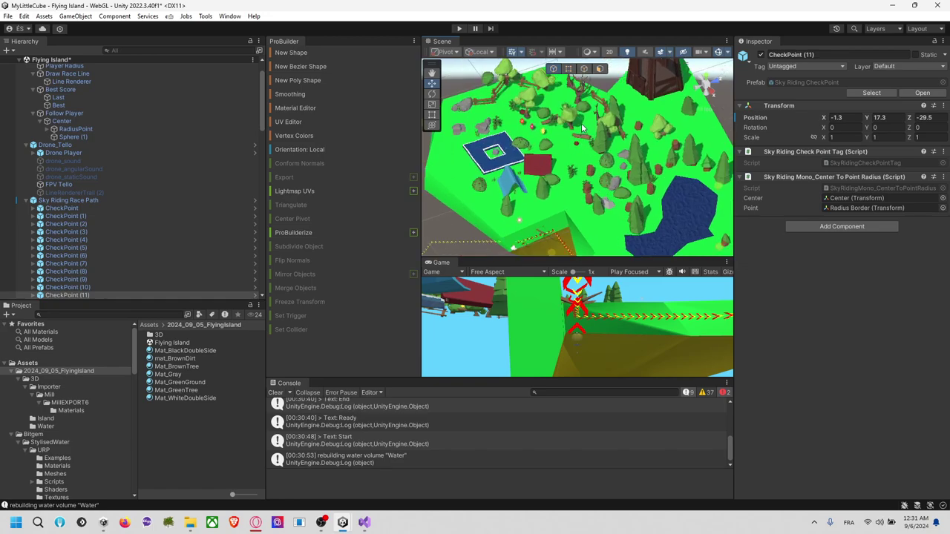
Position CheckPoint (1) above the island's trees at X -19.2, Y 4.8, Z 15.1.
scroll(615, 253, up, 2)
right_drag(614, 147, 594, 230)
scroll(593, 223, down, 7)
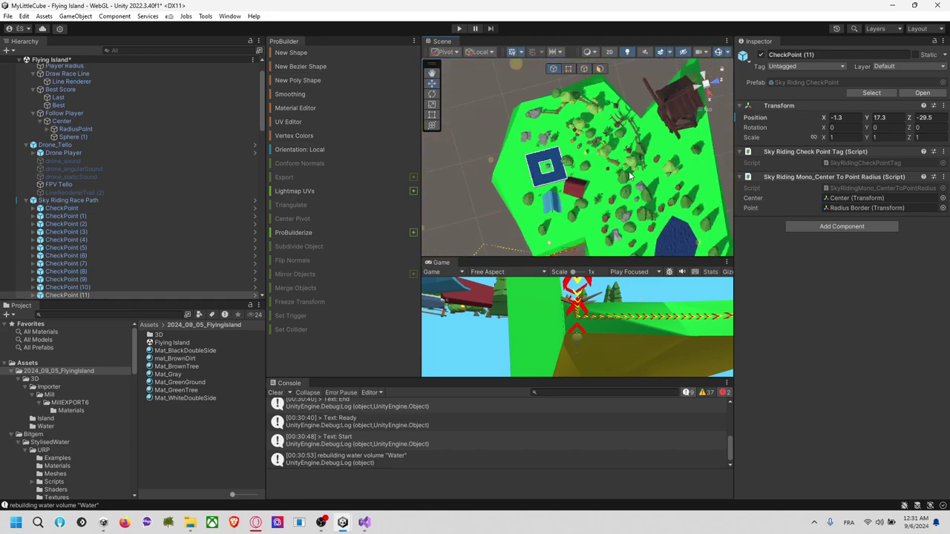
middle_drag(594, 223, 561, 188)
click(150, 208)
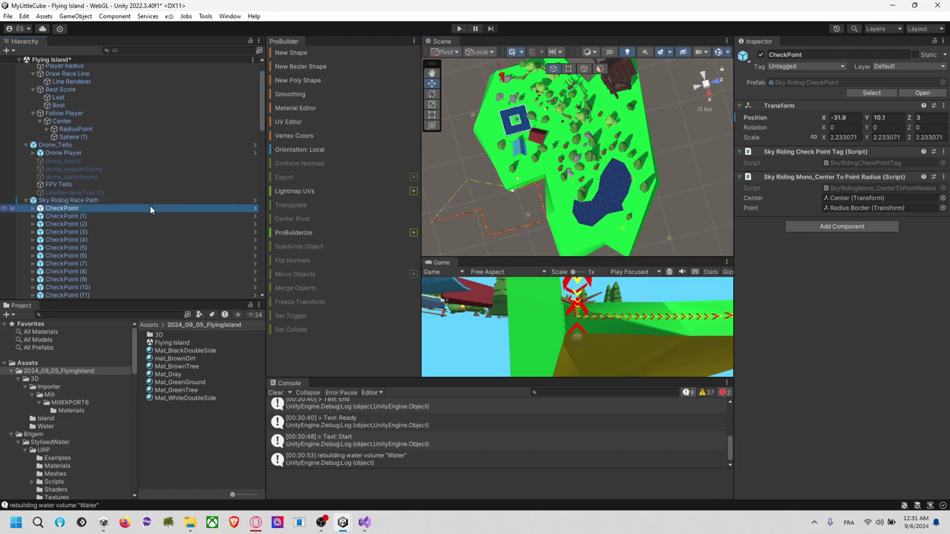
key(f)
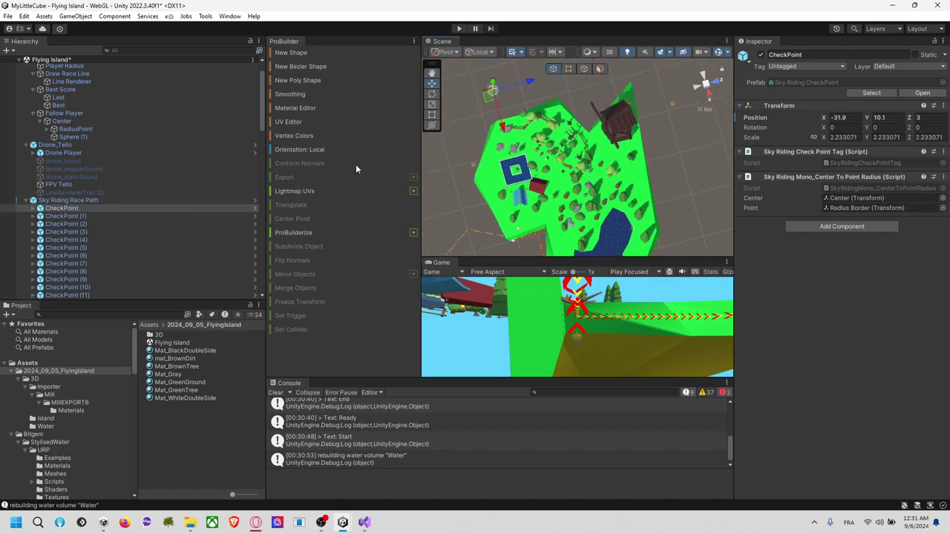
click(150, 215)
drag(566, 163, 568, 169)
right_drag(571, 172, 571, 109)
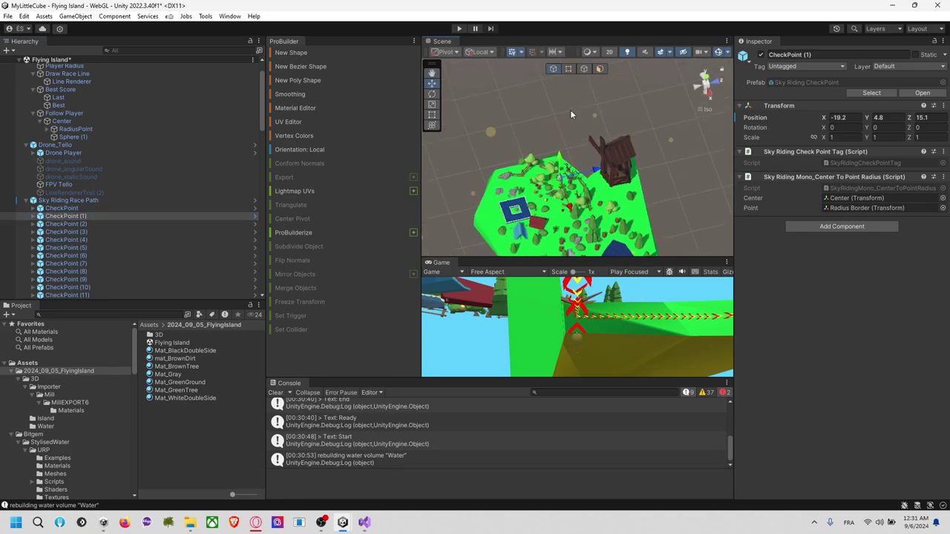
Move CheckPoint (3) closer to the windmill, to Z 35.8 at X -18.5, Y 10.1.
click(90, 225)
middle_drag(633, 211, 583, 162)
click(92, 233)
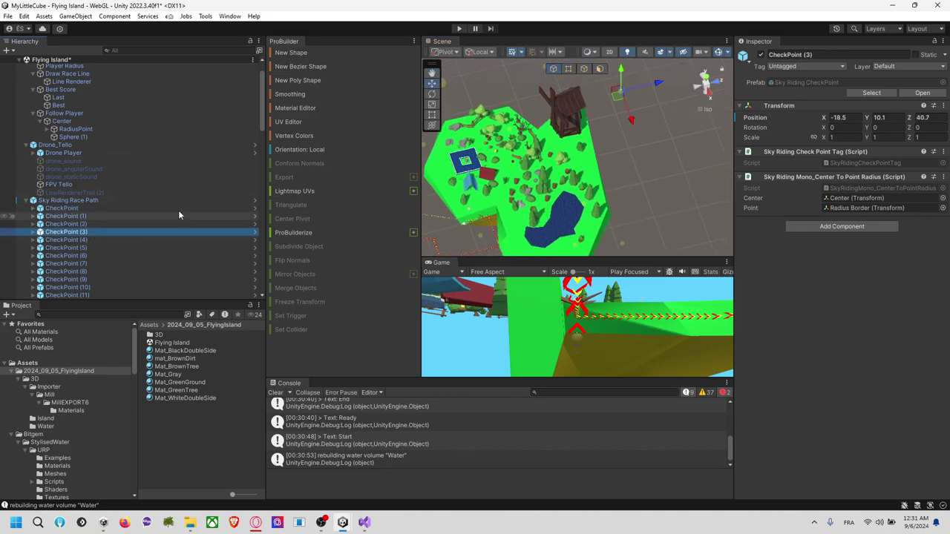
drag(659, 85, 617, 96)
right_drag(687, 158, 524, 88)
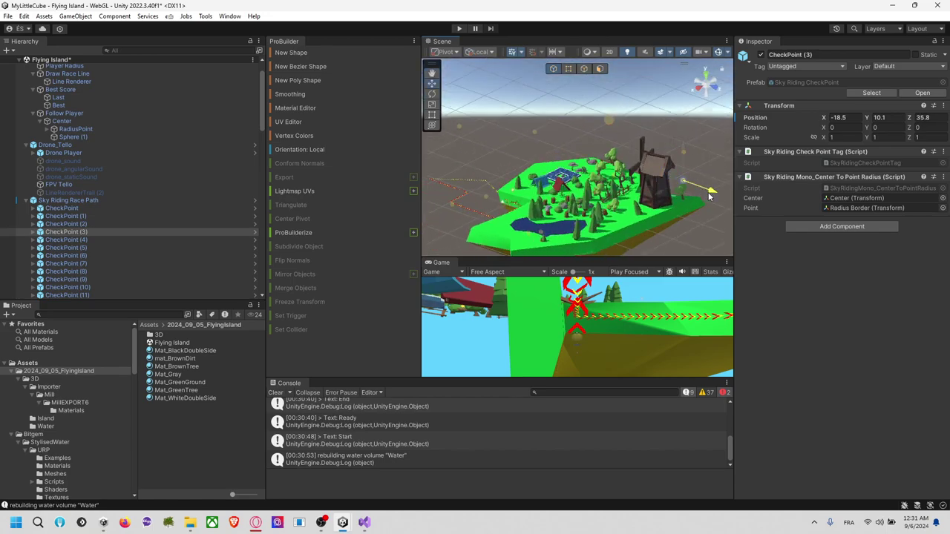
drag(686, 139, 685, 136)
alt+drag(564, 172, 637, 161)
middle_drag(637, 161, 653, 144)
Move CheckPoint (4) inward over the island near the lake, to X 1.7, Y 3.8, Z 21.5.
click(156, 239)
key(f)
alt+drag(427, 325, 428, 318)
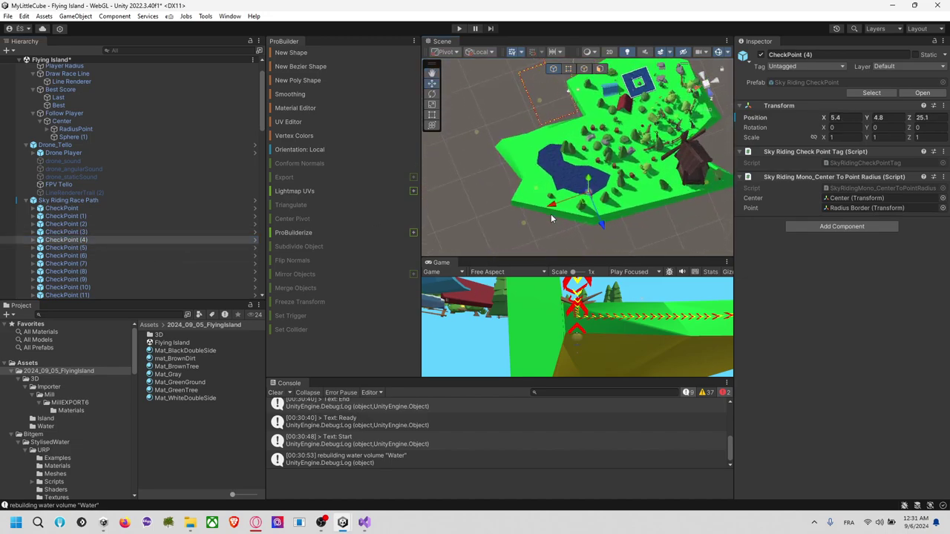
drag(565, 203, 570, 201)
alt+drag(569, 201, 653, 158)
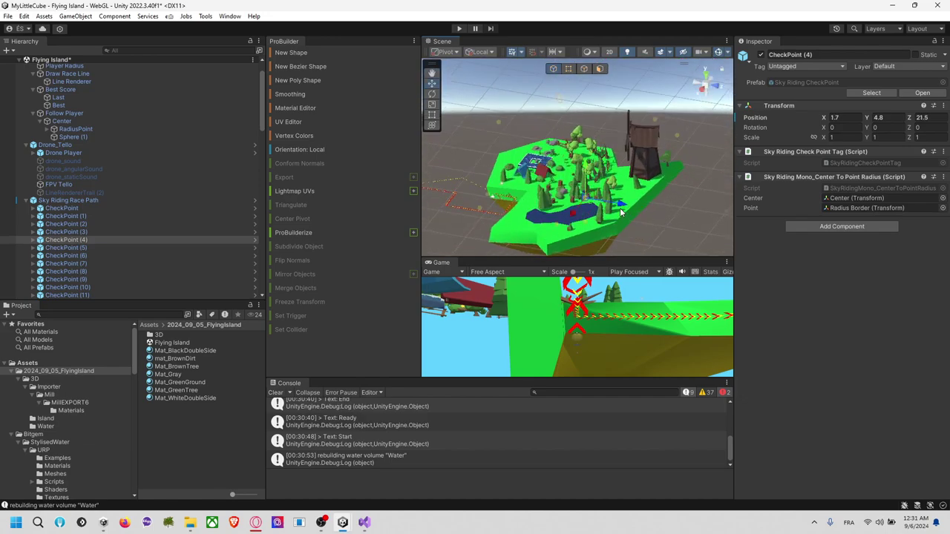
alt+drag(587, 171, 643, 203)
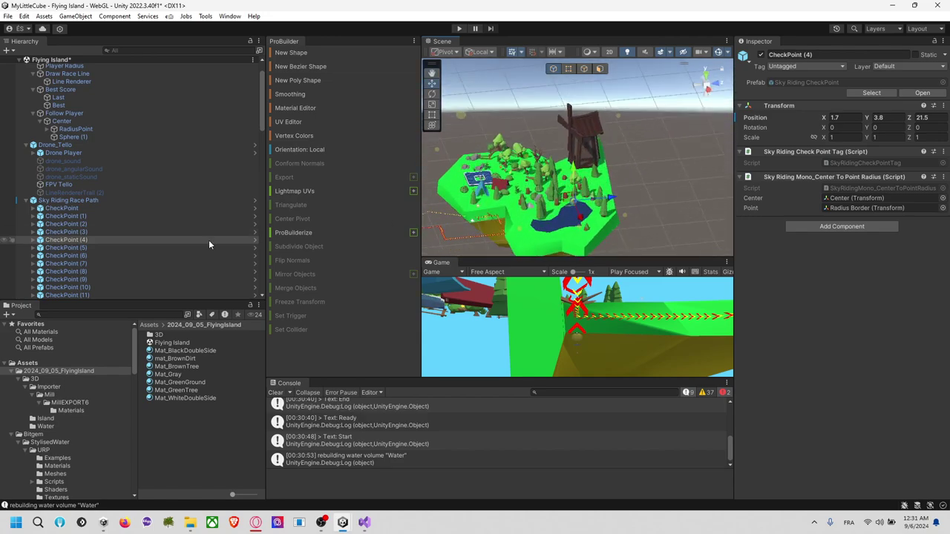
Position CheckPoint (6) near the island's edge by the lake at X 15.9, Y 4.8, Z 20.
click(182, 246)
right_drag(509, 249, 405, 286)
click(239, 256)
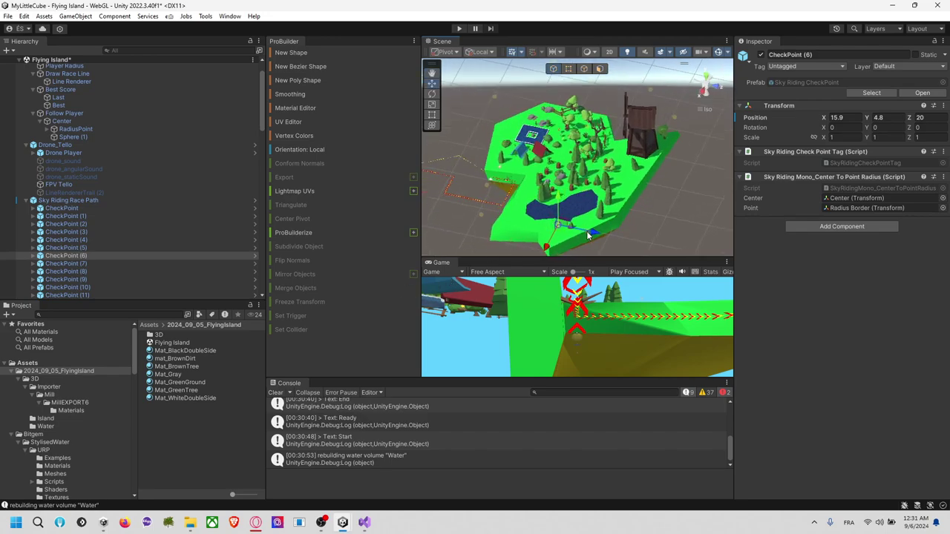
click(119, 263)
right_drag(520, 208, 553, 131)
Lower CheckPoint (8) and CheckPoint (9), placing CheckPoint (9) below island level at X -7.9, Y -9.3, Z -20.2.
click(193, 272)
drag(534, 201, 535, 214)
right_drag(535, 214, 520, 230)
click(195, 279)
drag(476, 132, 474, 141)
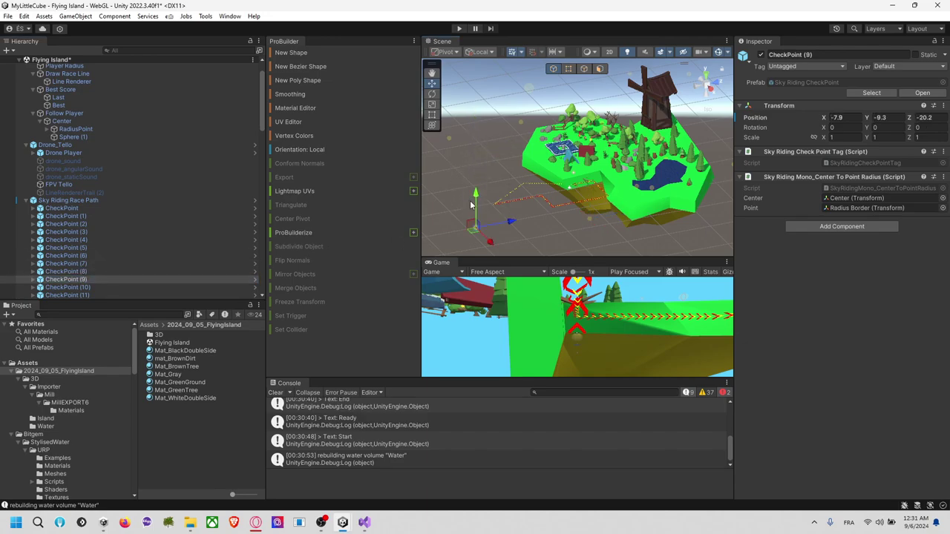
right_drag(543, 227, 551, 271)
Move CheckPoint (11) down beside the island's edge, to X -25.5, Y -4.5, Z -1.1.
click(151, 287)
right_drag(549, 171, 566, 133)
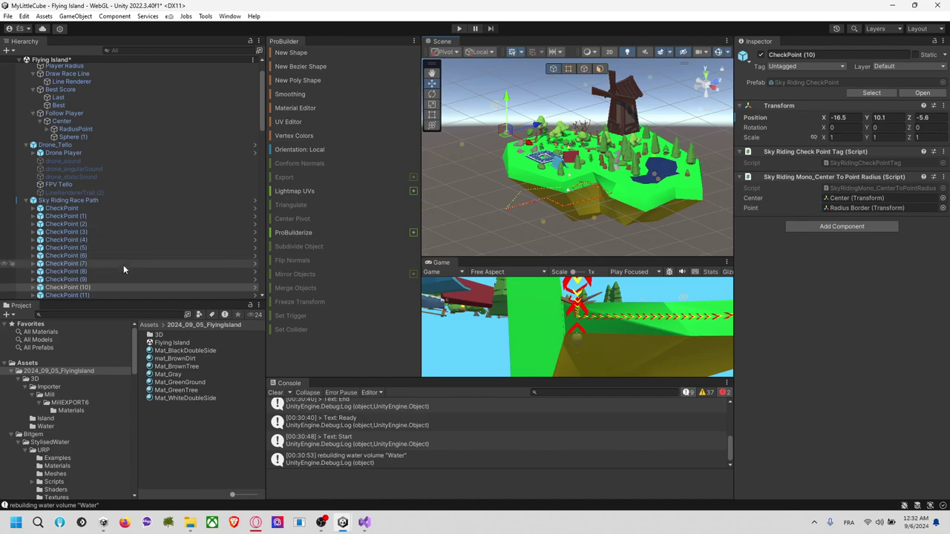
click(127, 295)
right_drag(510, 177, 505, 141)
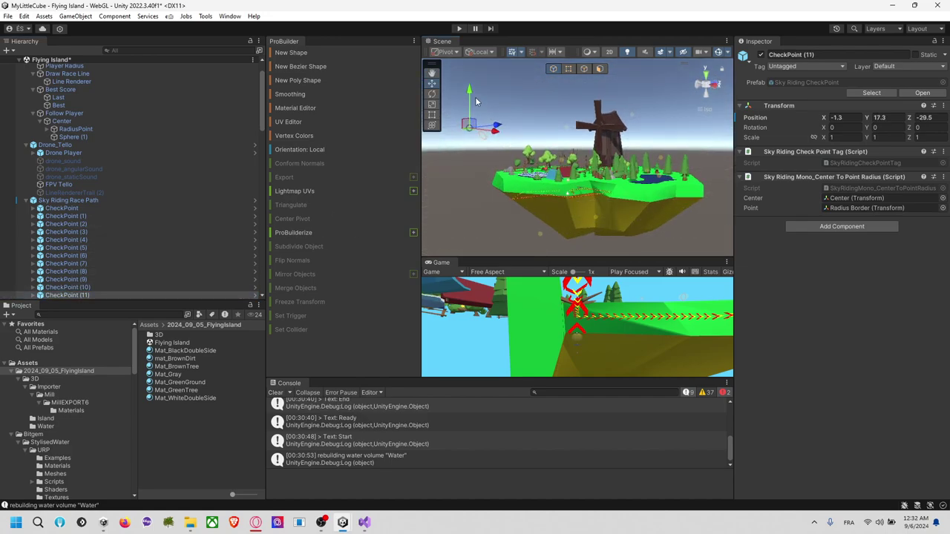
drag(468, 196, 468, 204)
right_drag(495, 187, 531, 256)
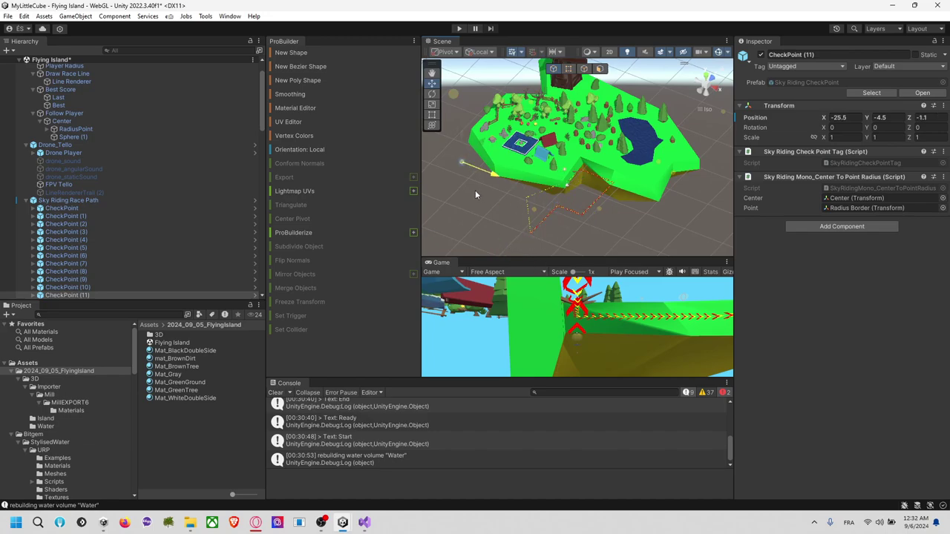
click(463, 170)
right_drag(465, 141, 513, 102)
middle_drag(502, 172, 520, 138)
scroll(144, 273, down, 3)
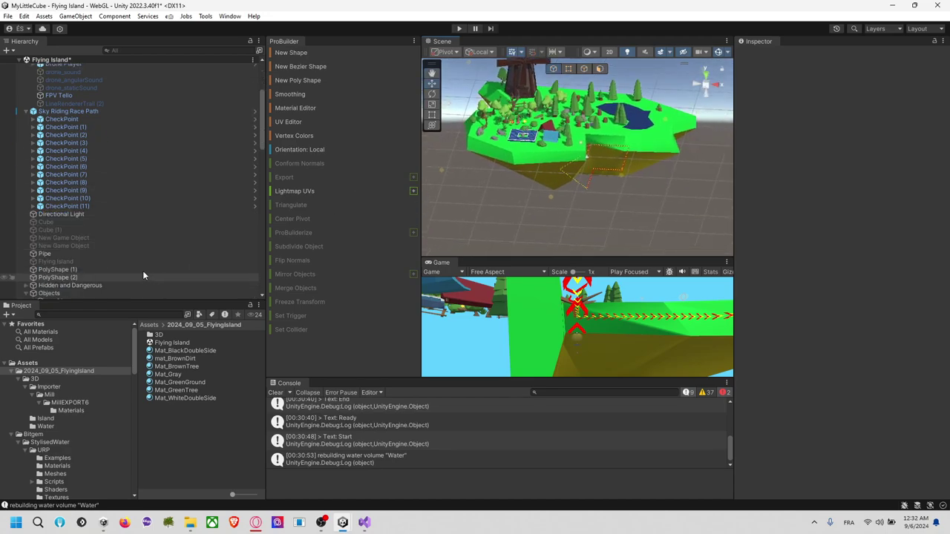
Lower CheckPoint (10) beneath the island to Y -6.1, at X -16.5, Z -5.6.
click(115, 198)
alt+drag(525, 131, 513, 145)
alt+drag(513, 146, 690, 123)
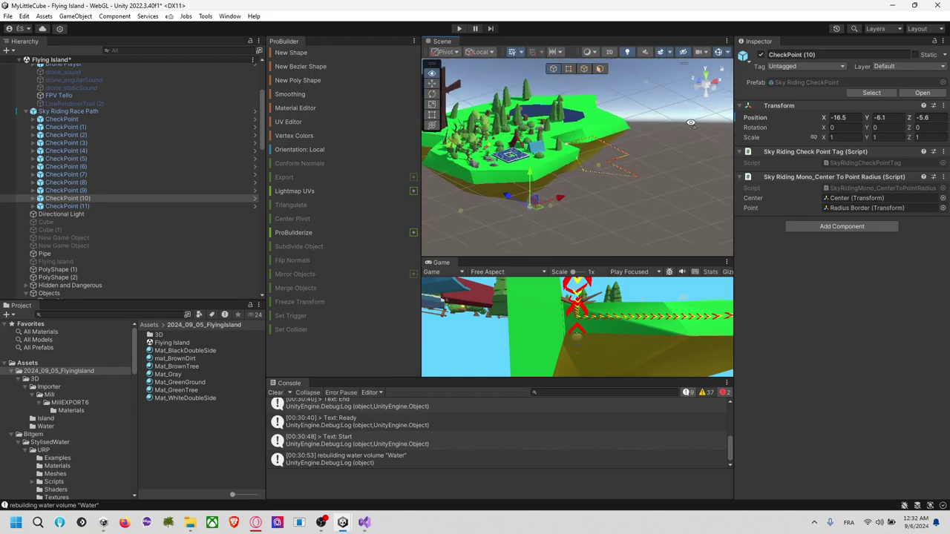
Shift CheckPoint (11) away from the island and raise it, to X -32.4, Y -0.5, Z 2.4.
click(462, 211)
alt+drag(439, 194, 481, 178)
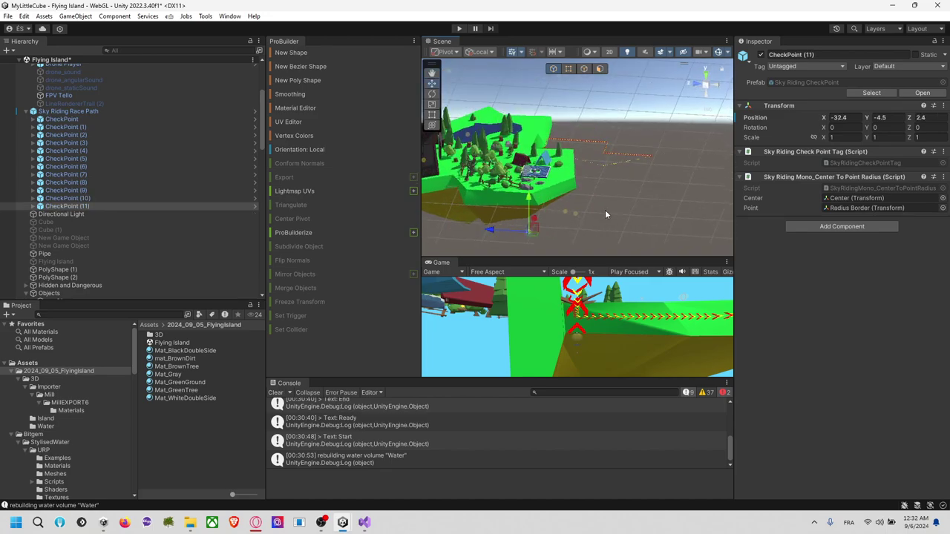
click(631, 201)
right_drag(631, 200, 468, 208)
click(440, 158)
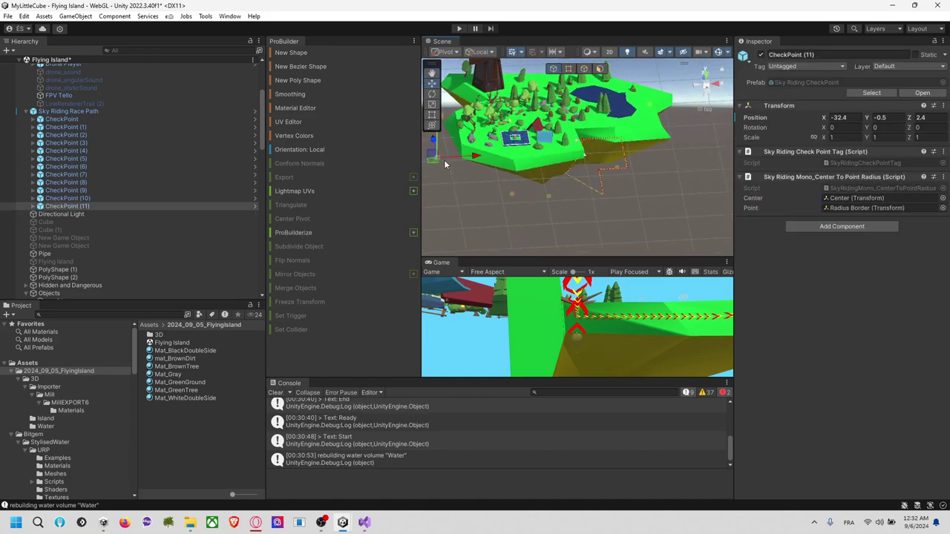
Scale CheckPoint (11) uniformly to about 1.89 and save the scene.
key(e)
middle_drag(469, 175, 520, 193)
key(r)
drag(489, 178, 572, 197)
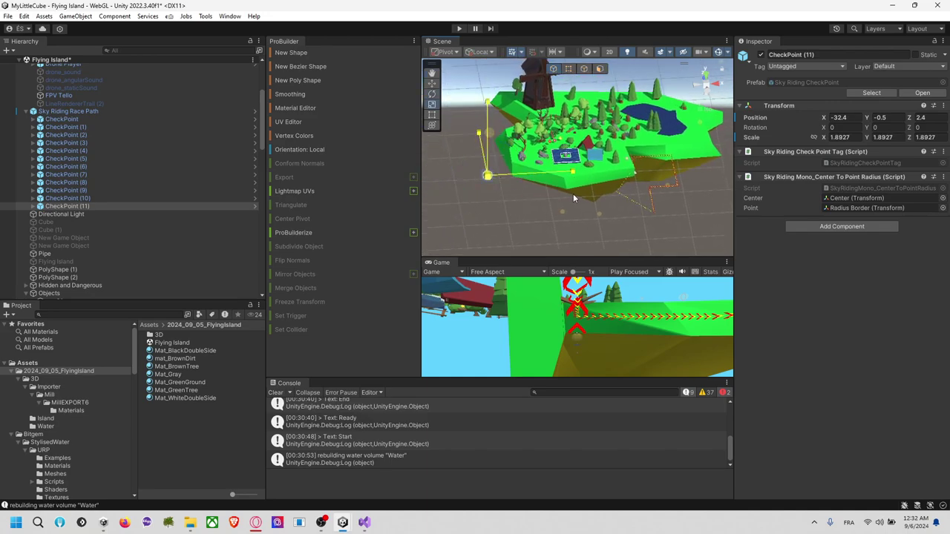
click(613, 228)
right_drag(612, 227, 522, 223)
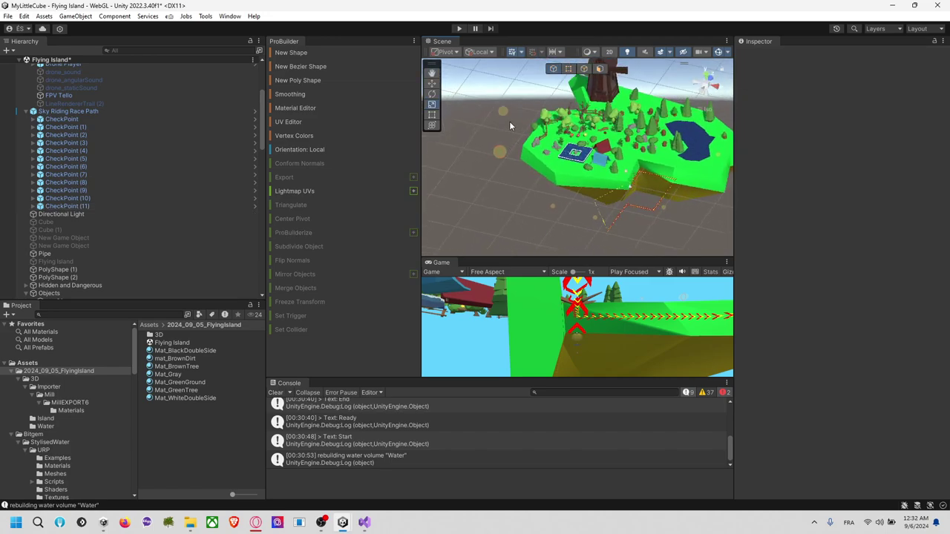
alt+drag(496, 163, 653, 186)
key(ctrl+s)
Set FPV Tello's Distance In Meter Per Second to X 10, Y 8, Z 10 and its horizontal angle per second to 240.
scroll(127, 156, up, 4)
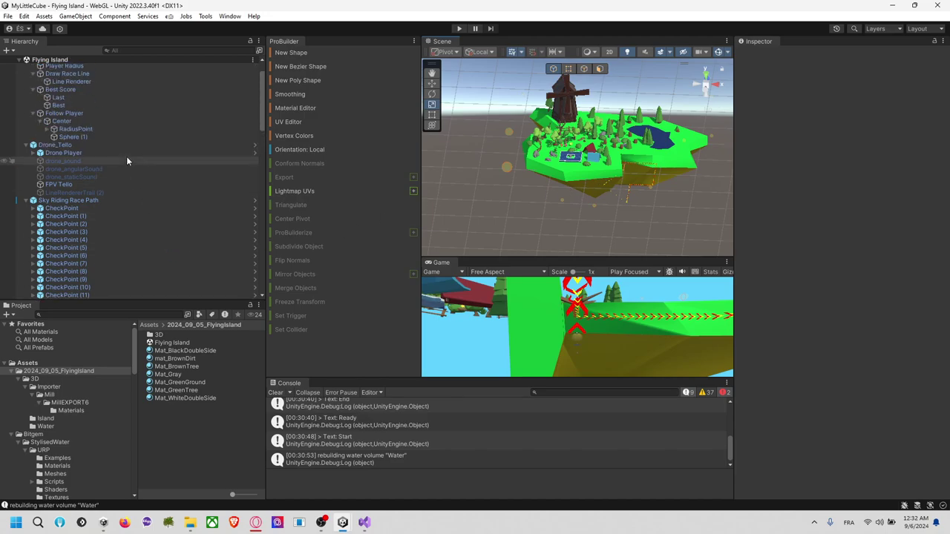
click(99, 182)
scroll(824, 292, down, 10)
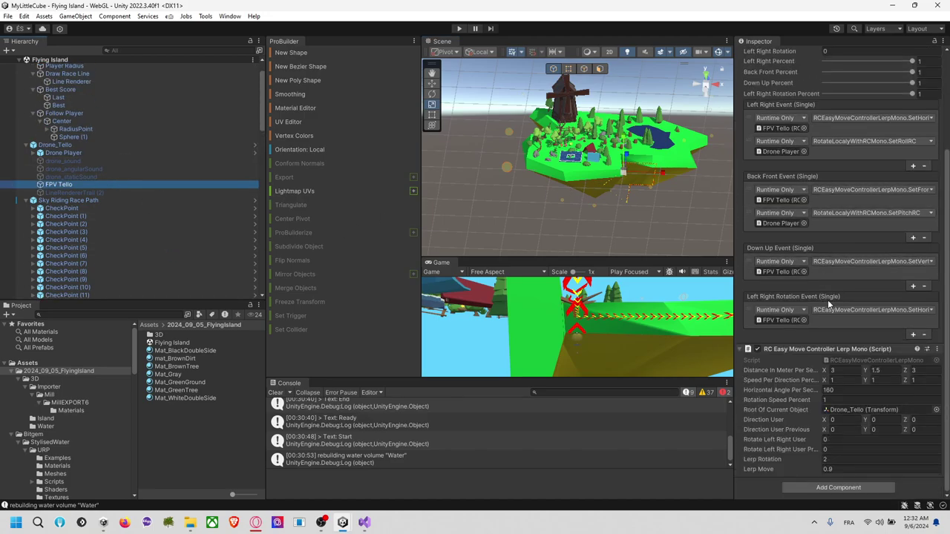
click(856, 371)
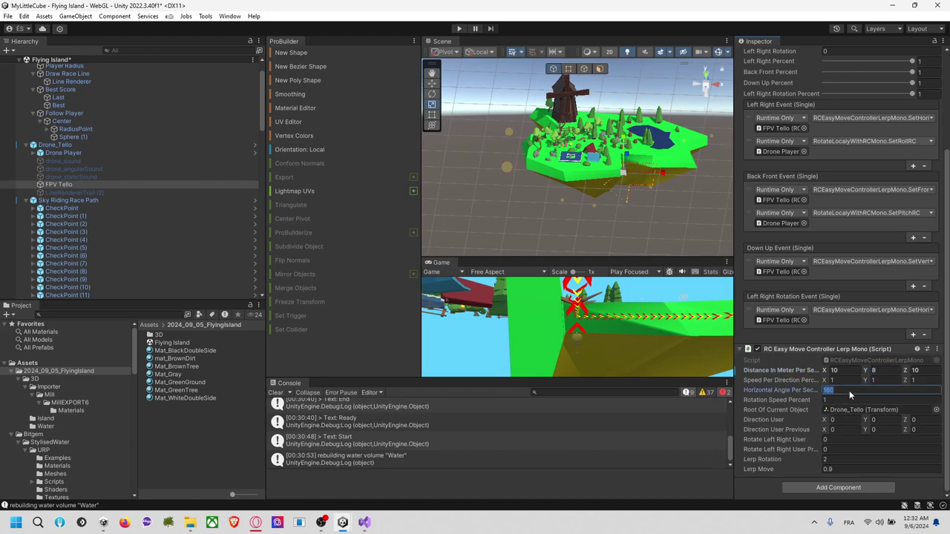
text(240)
key(Return)
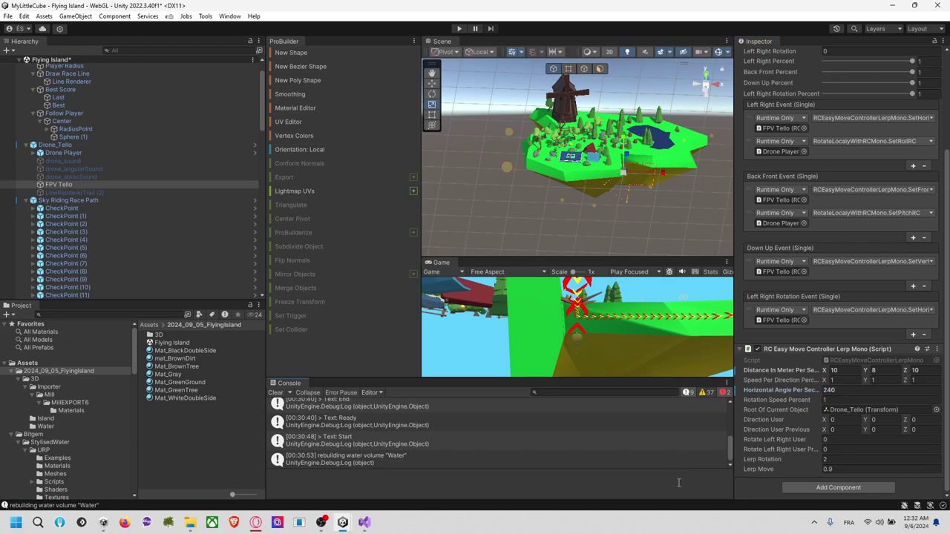
Play-test the drone race around the rearranged checkpoints, and stop the play test.
click(460, 29)
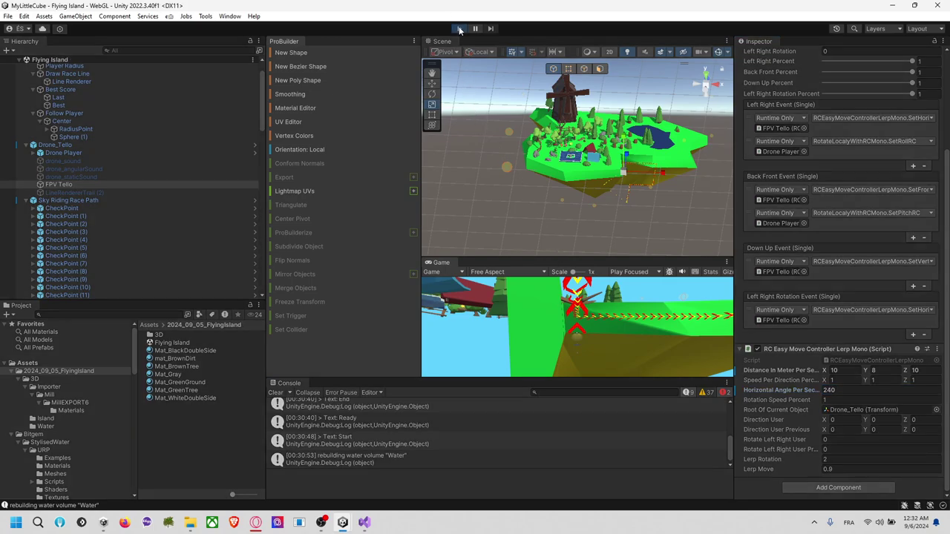
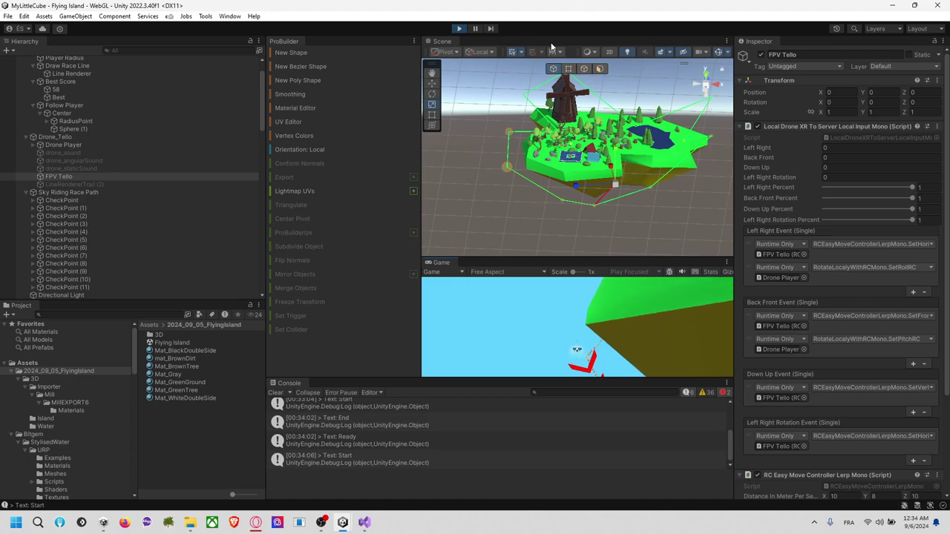
click(459, 28)
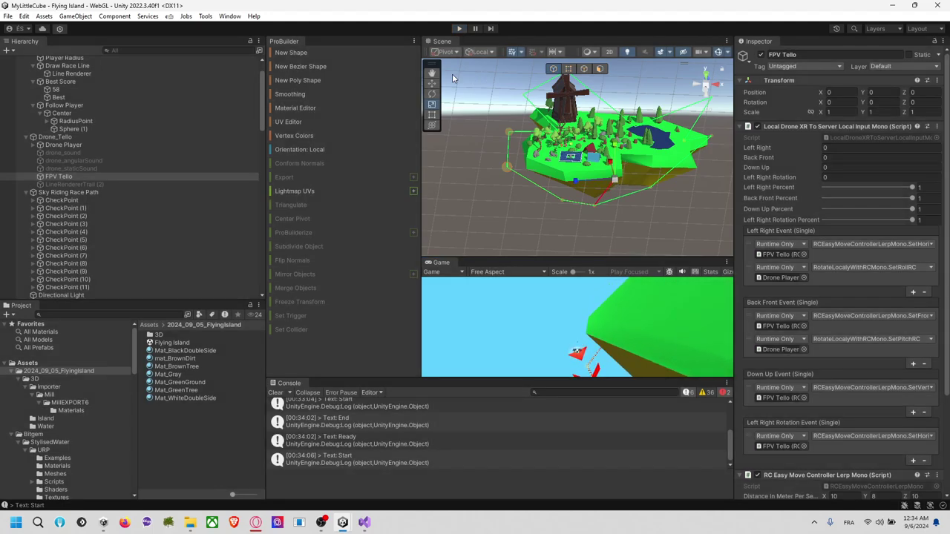
Collapse Player Race Checker, Drone_Tello, Sky Riding Race Path and Objects in the scene hierarchy.
scroll(166, 231, up, 2)
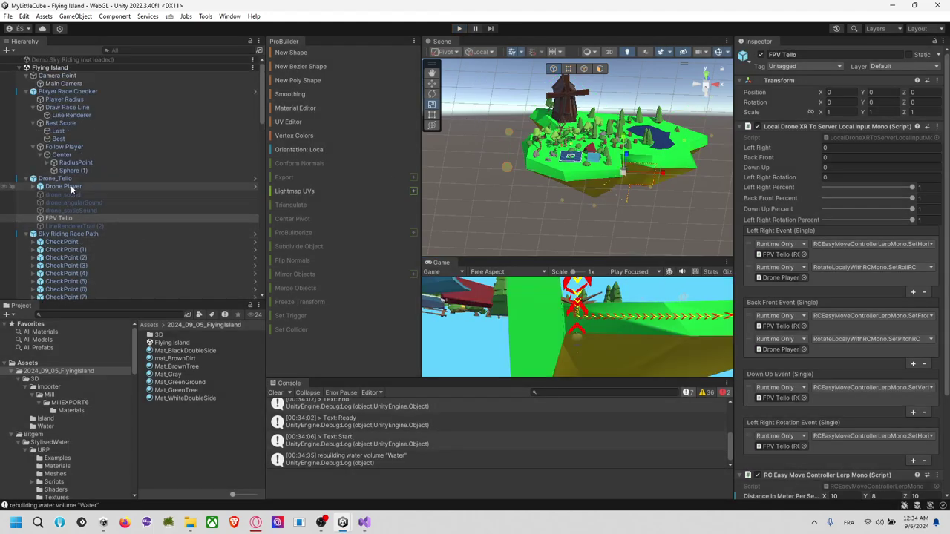
click(26, 92)
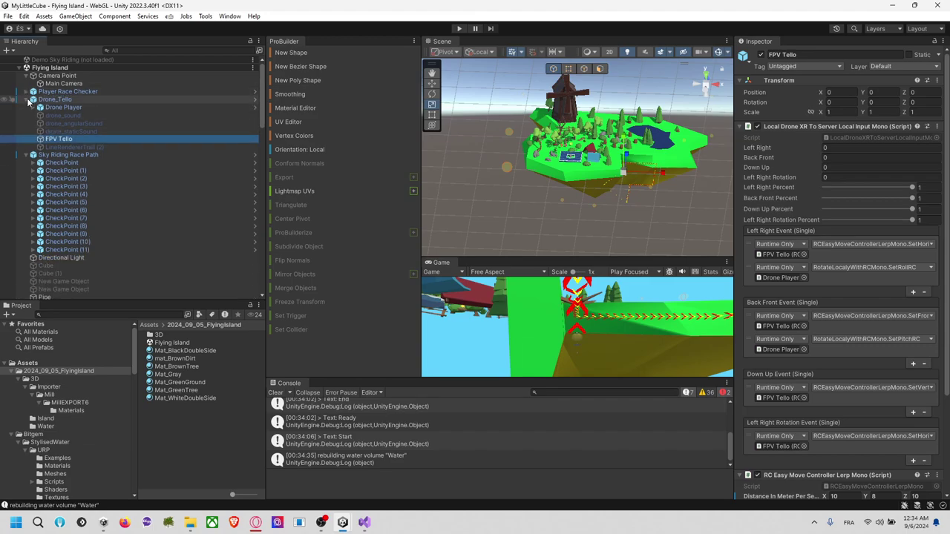
click(27, 100)
click(31, 108)
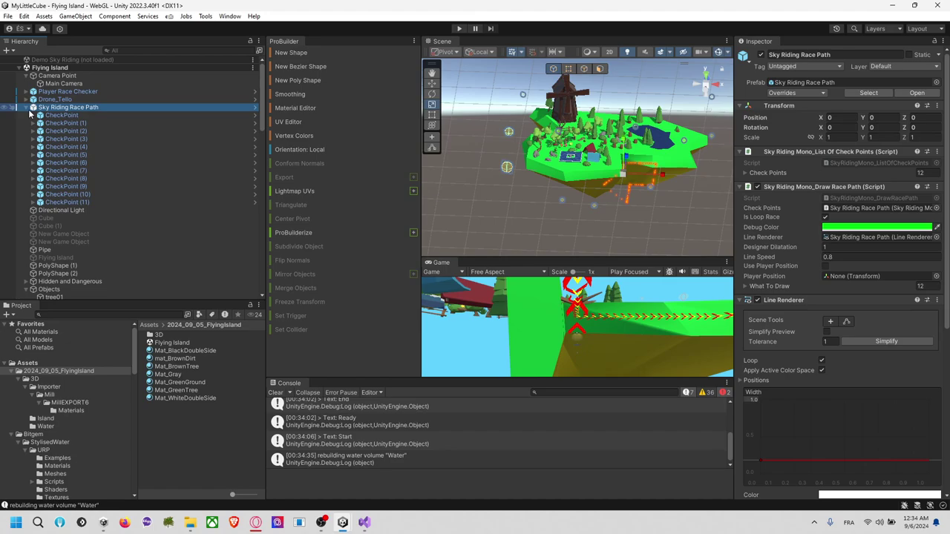
click(24, 108)
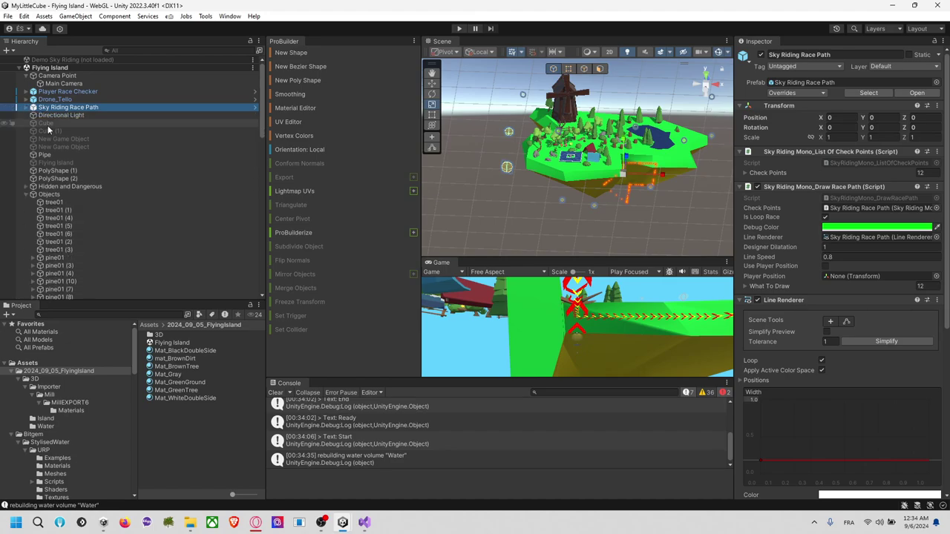
click(26, 196)
click(26, 195)
Add a 3D cube at the scene root, set its position to X 0 and Z 0, and frame it in the scene.
right_click(40, 245)
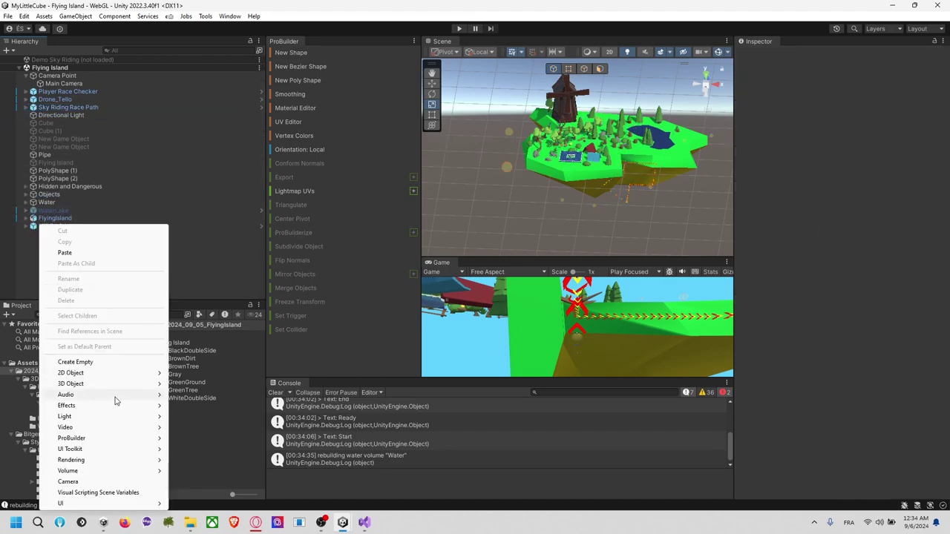
mouse_move(149, 384)
click(286, 384)
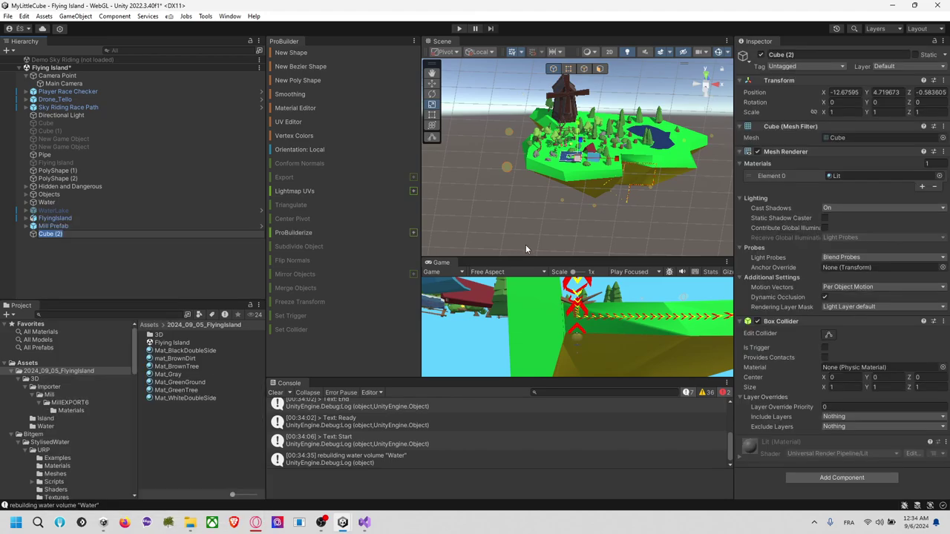
click(78, 234)
click(844, 92)
text(0)
click(924, 92)
text(0)
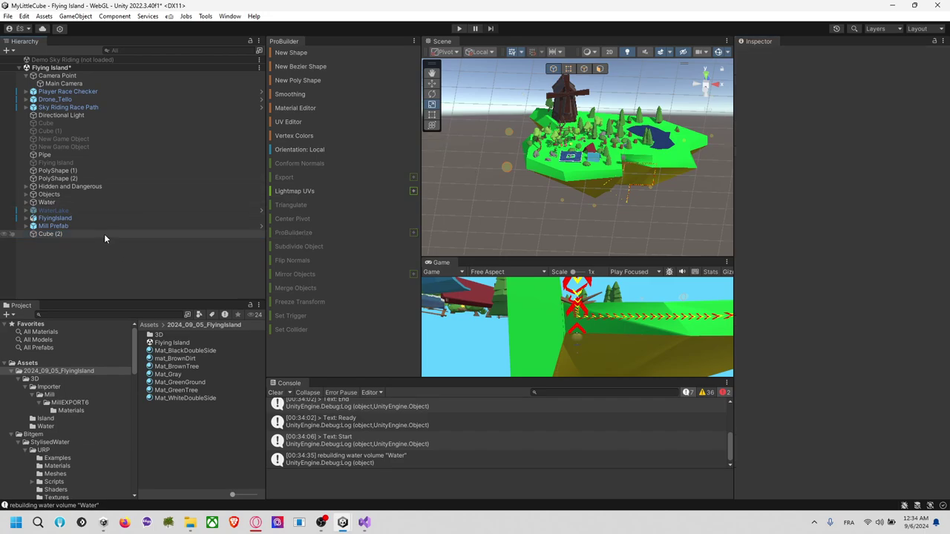
double_click(104, 235)
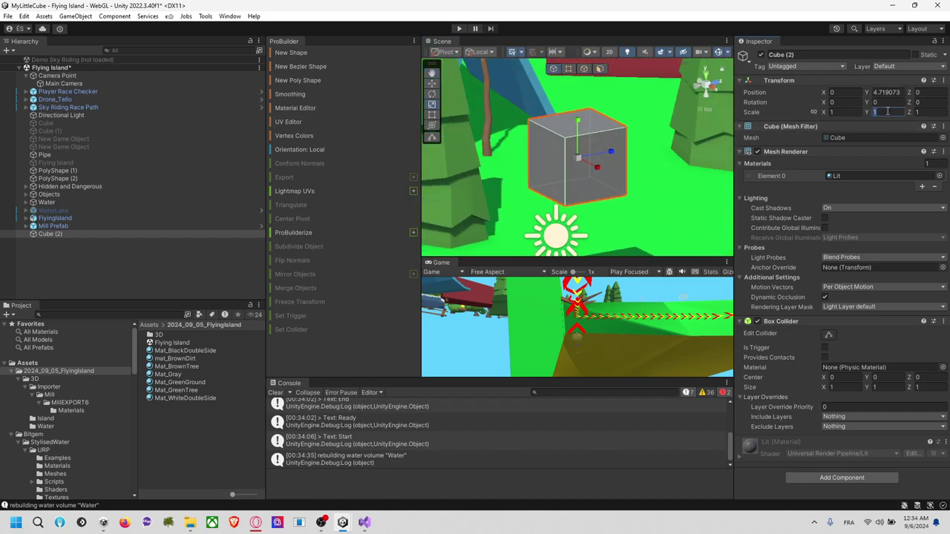
Set the new cube's Y scale to 1.5 and its Y position to 0.75.
text(1.5)
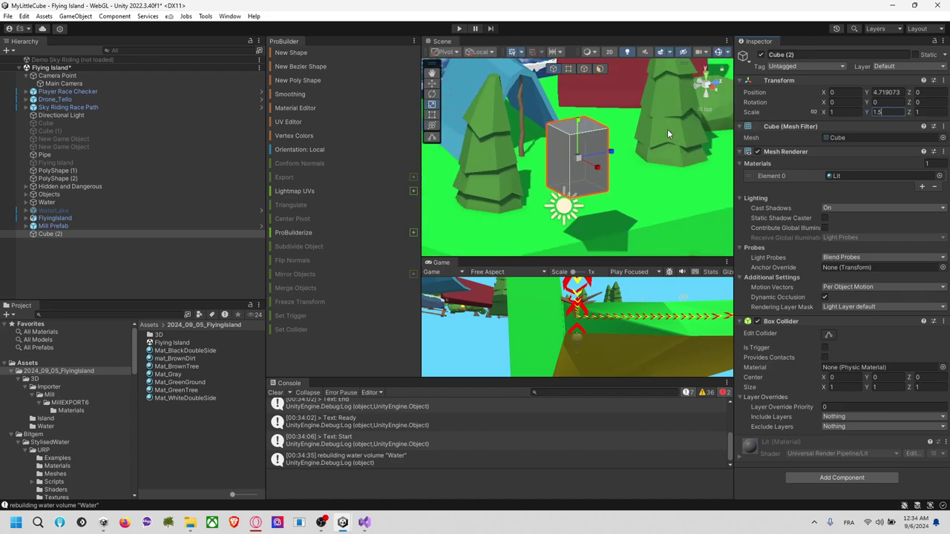
text(0.75)
scroll(598, 152, down, 7)
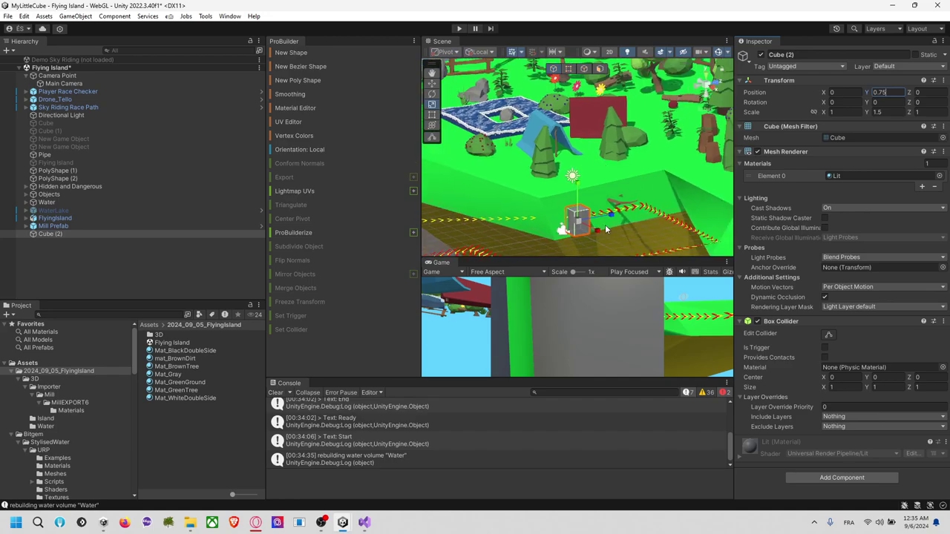
middle_drag(606, 229, 628, 164)
Create an empty object named Center at the scene root and set its position to X 0, Y 0, Z 0.
click(87, 261)
right_click(75, 263)
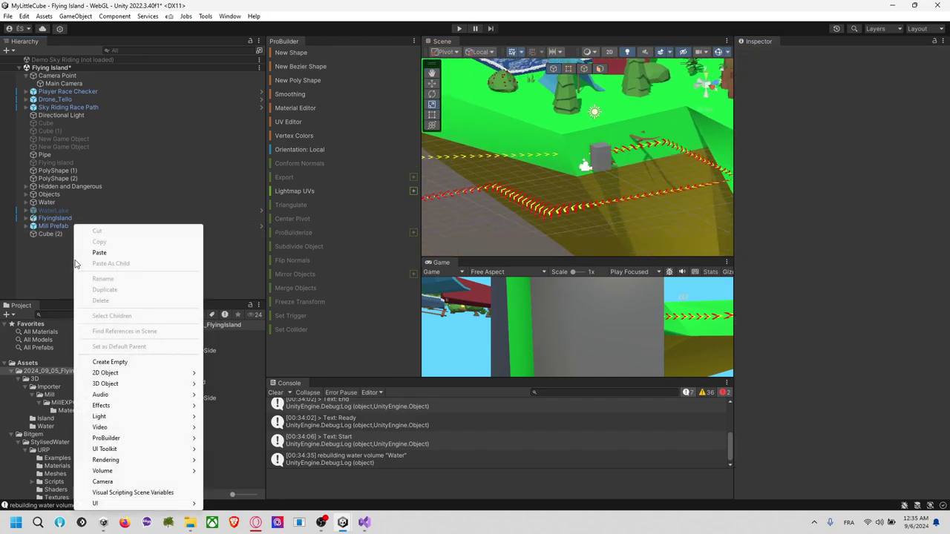
click(110, 362)
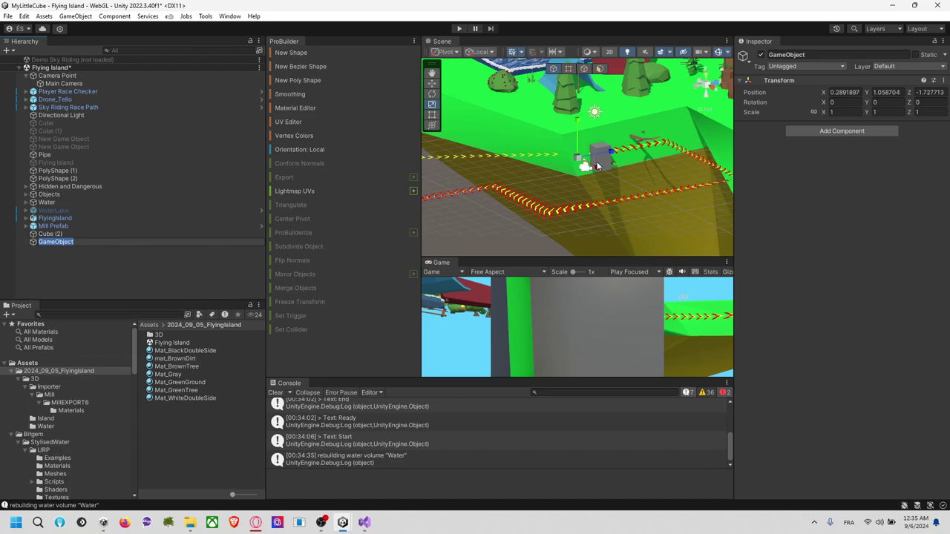
text(Center)
key(Return)
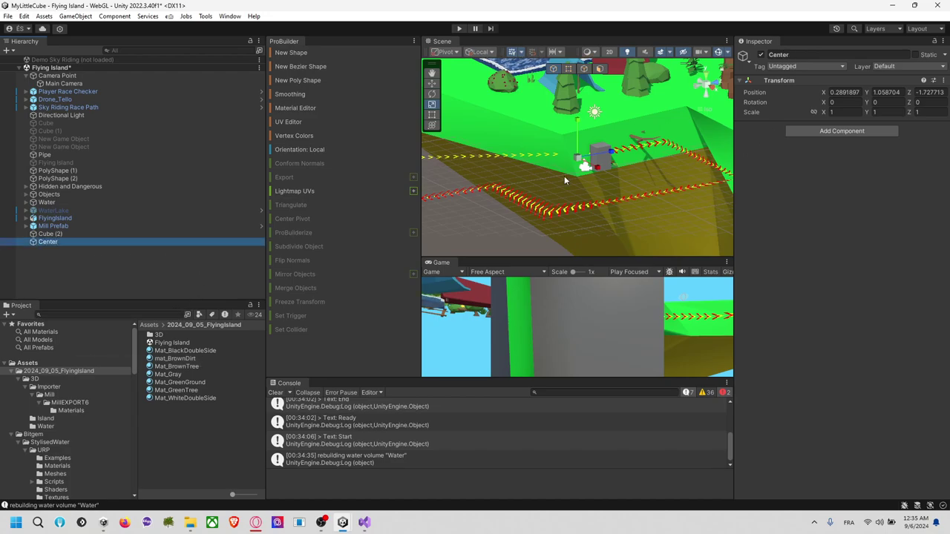
click(842, 93)
text(0)
key(Tab)
text(0)
key(Tab)
text(0)
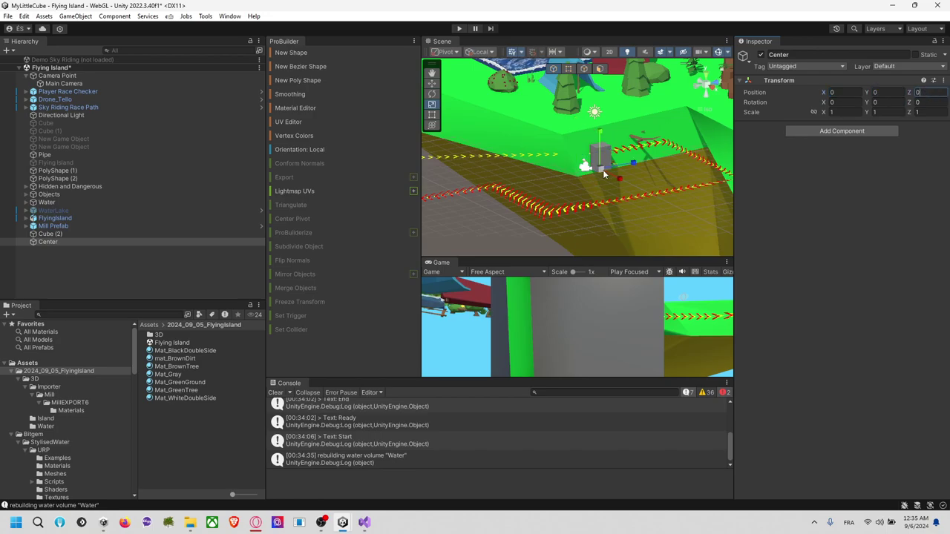
Rename Cube (2) to Human.
click(131, 231)
click(108, 233)
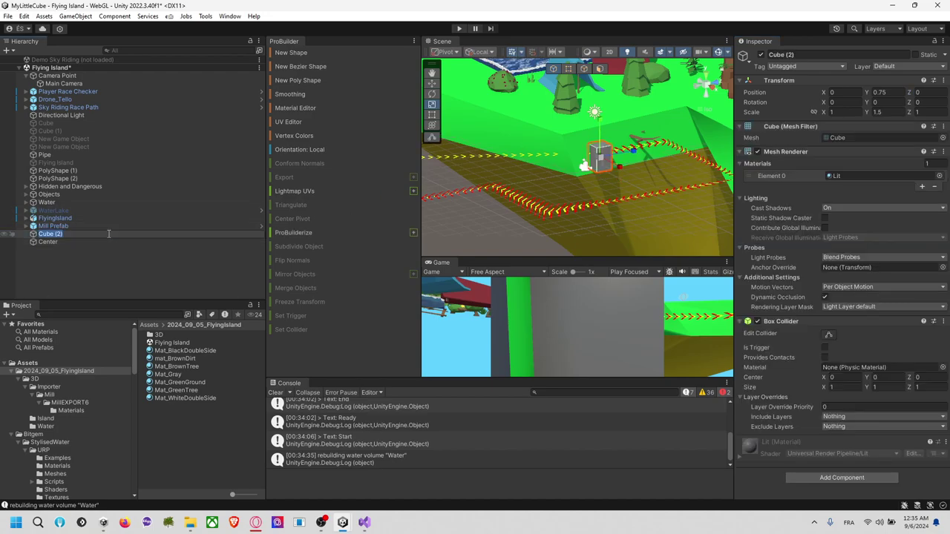
text(HU)
key(BackSpace)
text(uman)
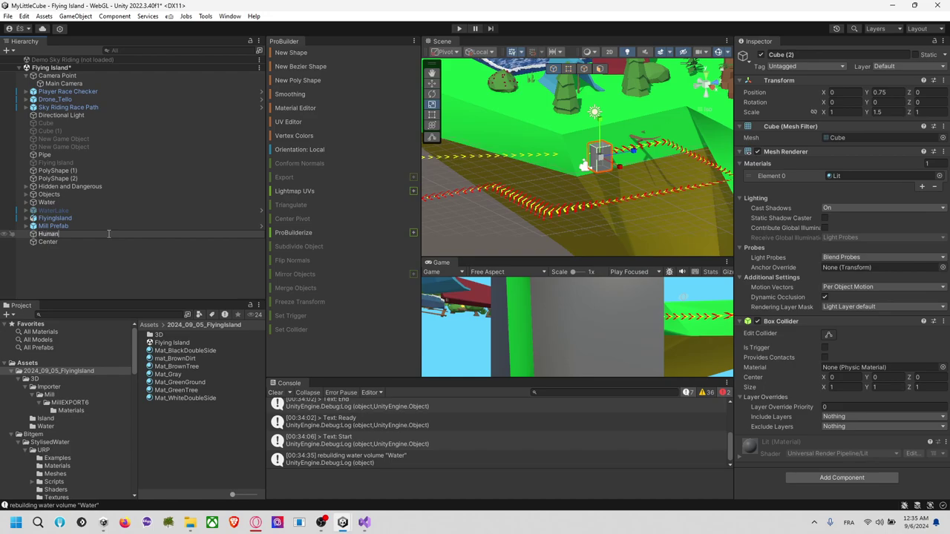
key(Return)
Set Human's scale to X 0.4 and Z 0.3.
click(854, 112)
text(0)
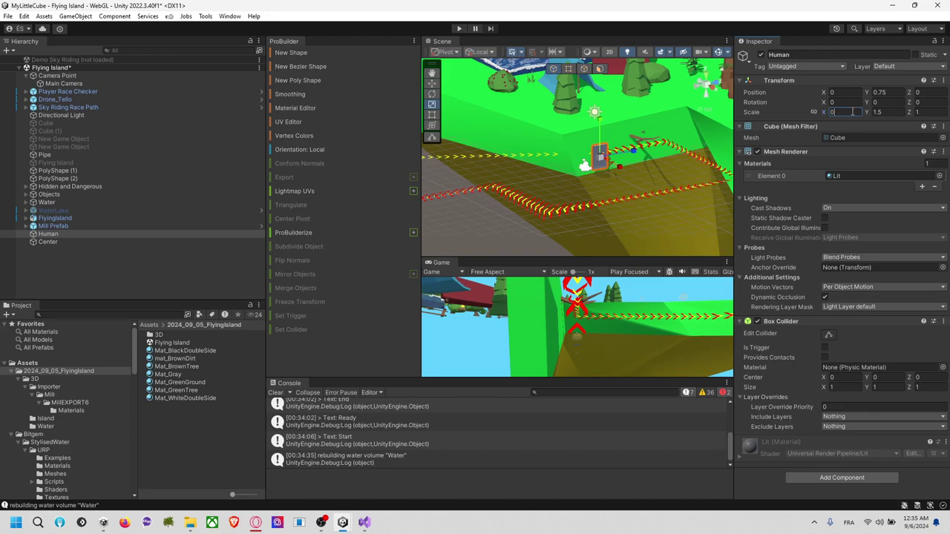
text(.4)
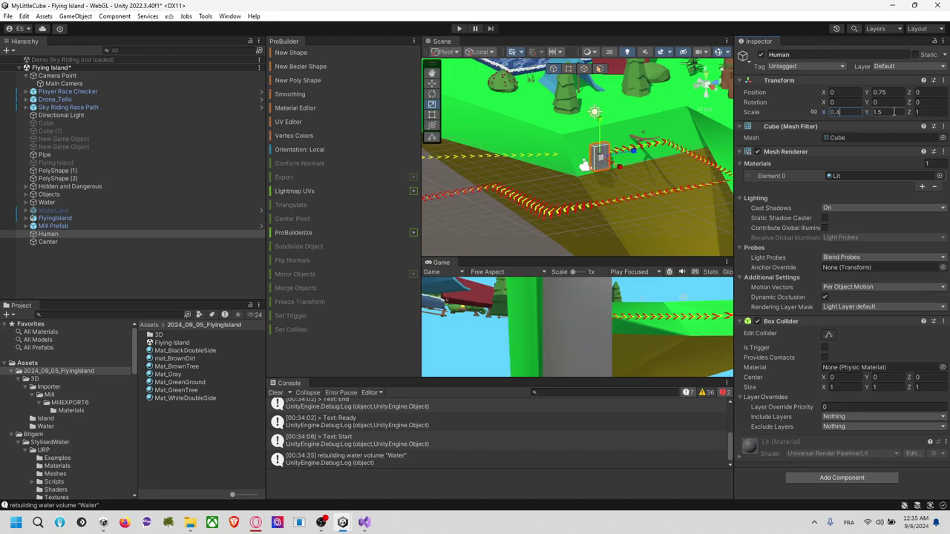
text(0.3)
right_drag(635, 175, 637, 208)
middle_drag(675, 185, 671, 185)
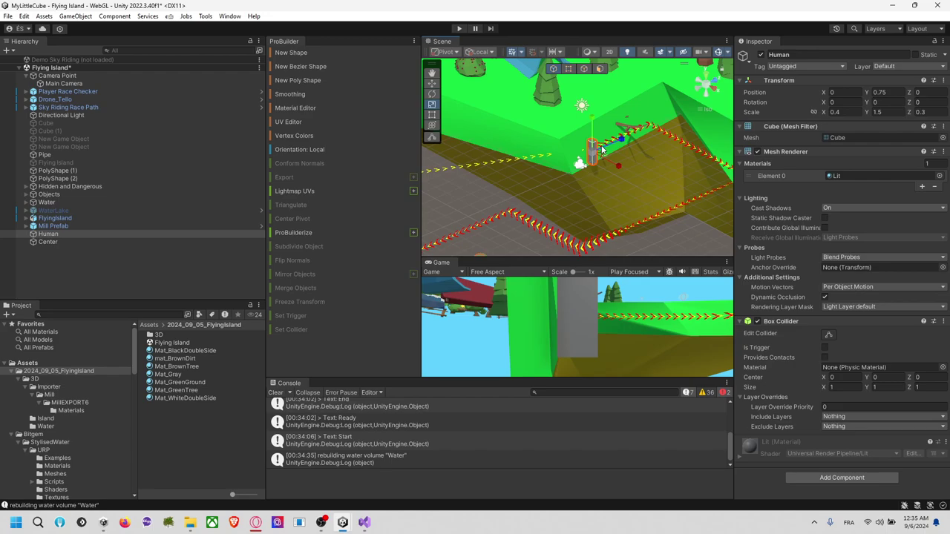
Add another 3D cube at the scene root as a platform beneath Human.
click(123, 254)
click(88, 242)
click(86, 256)
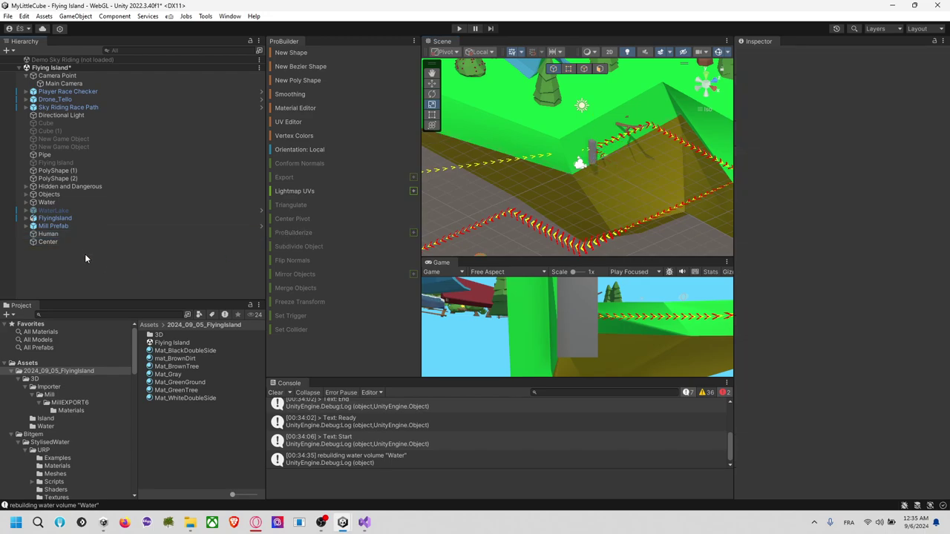
right_click(72, 258)
mouse_move(147, 372)
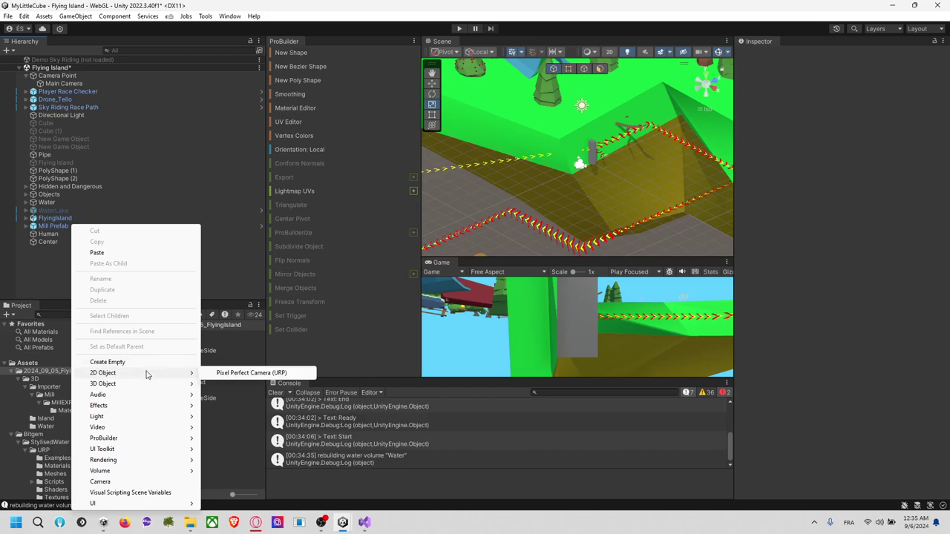
mouse_move(146, 388)
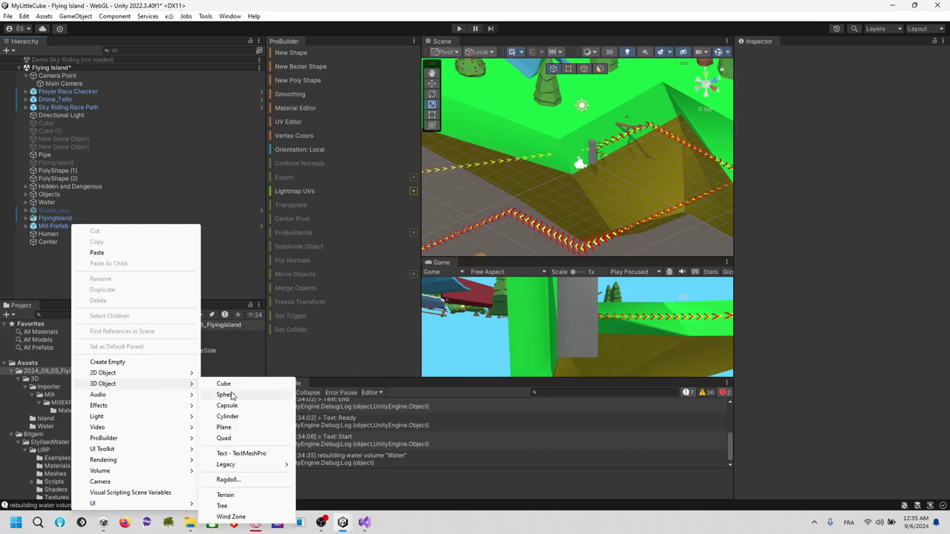
click(269, 387)
Flatten the new cube into a slab by setting its scale to X 2, Y 0.1, Z 2.
click(839, 112)
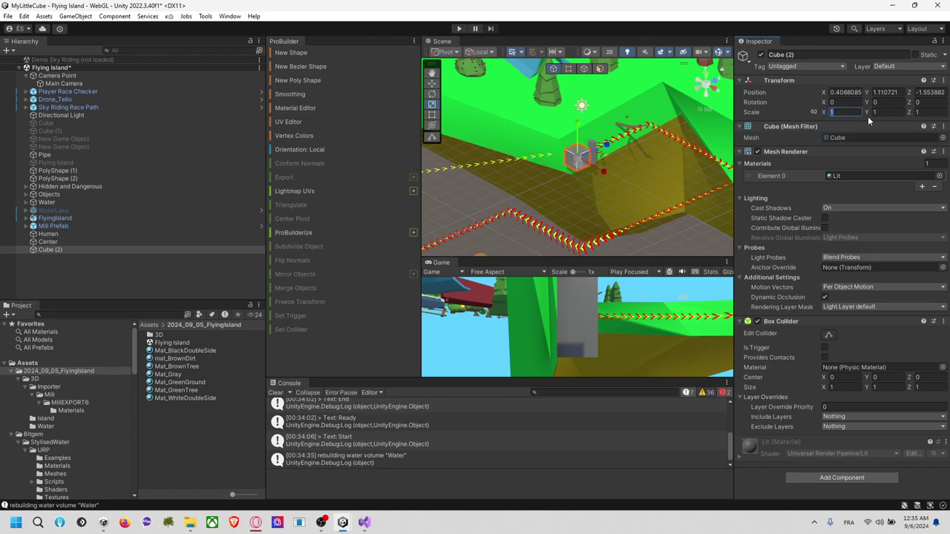
text(2)
click(920, 112)
text(2)
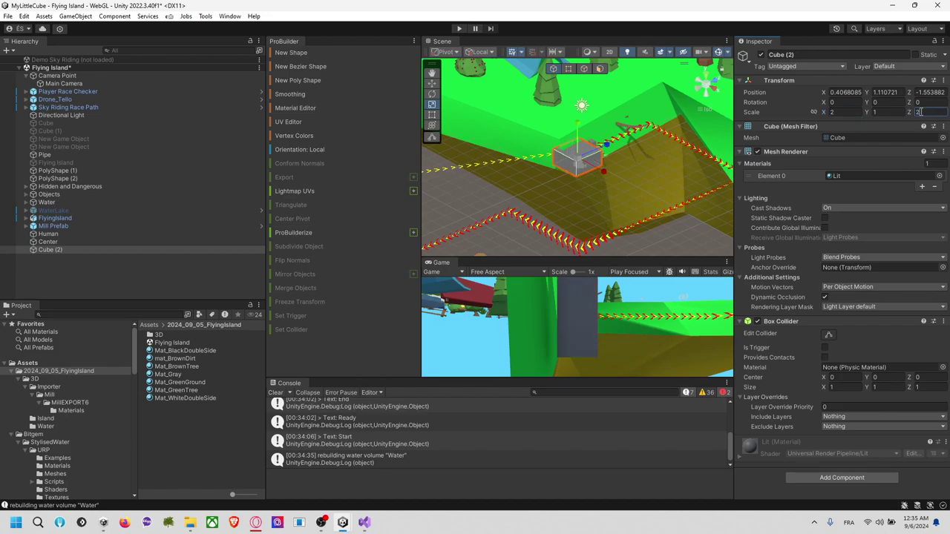
click(877, 112)
text(0.1)
Set the slab's position to X 0, Y -0.05, Z 0.
click(891, 93)
text(-)
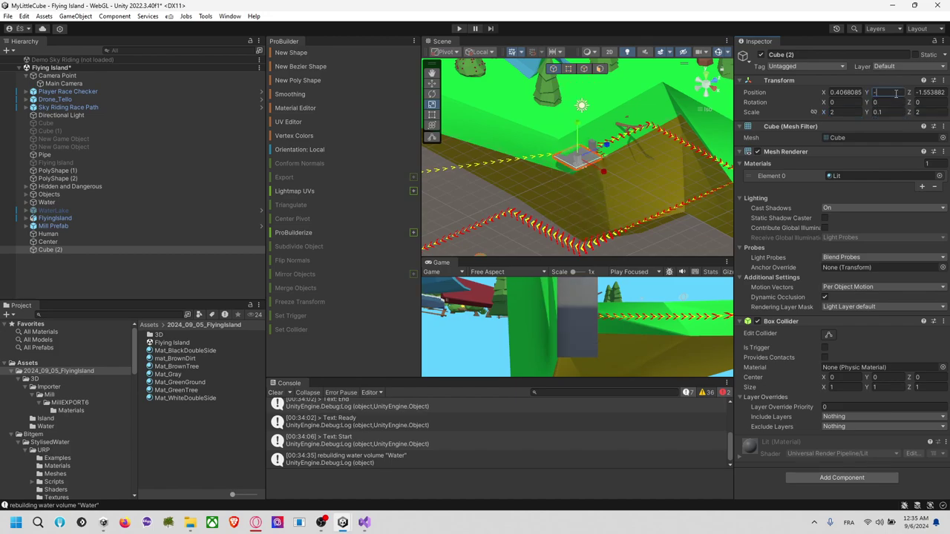
text(0.05)
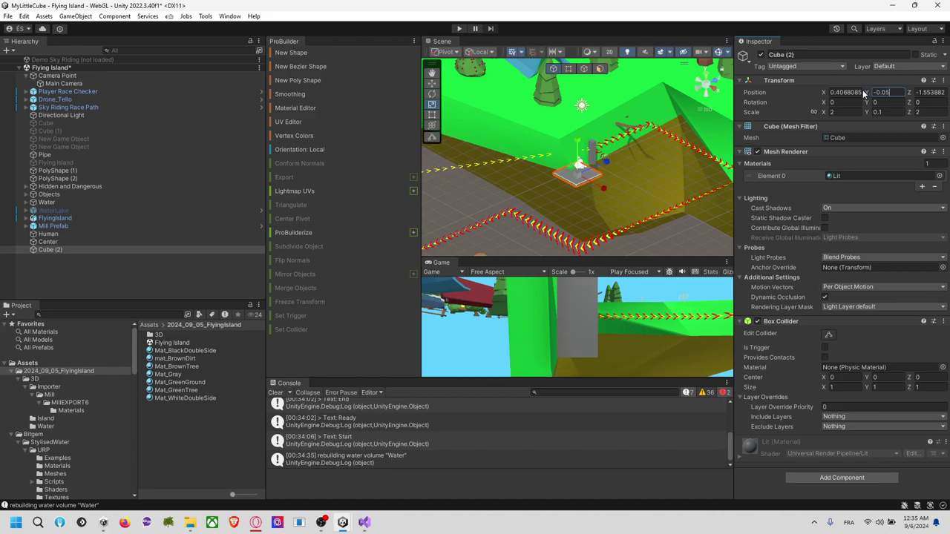
text(0)
click(926, 92)
text(0)
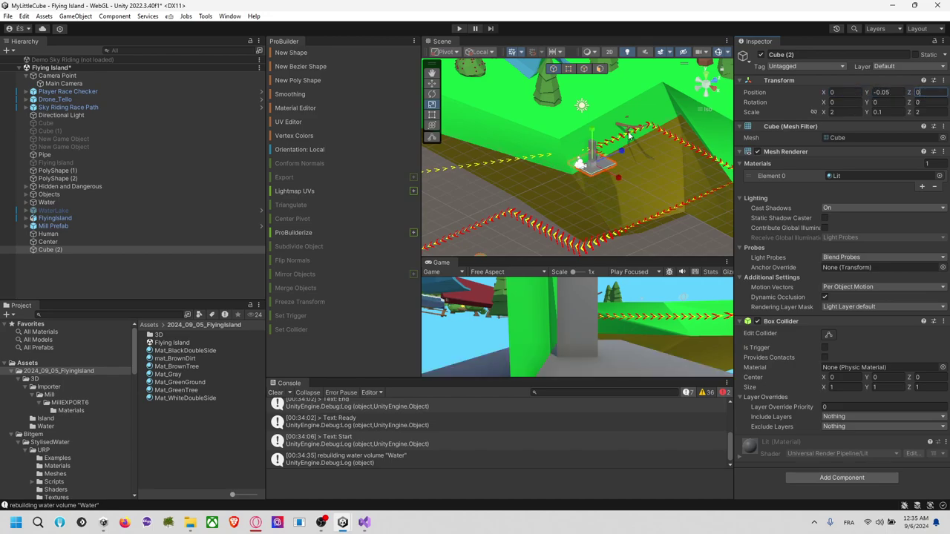
Enlarge the slab under Human by setting its X and Z scale to 3.
click(845, 113)
text(3)
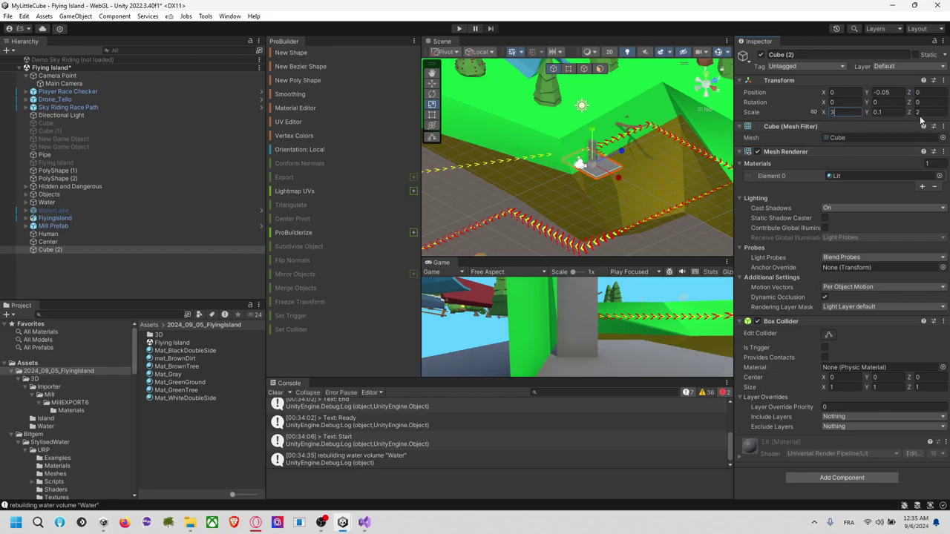
click(921, 113)
text(3)
key(BackSpace)
key(BackSpace)
text(3)
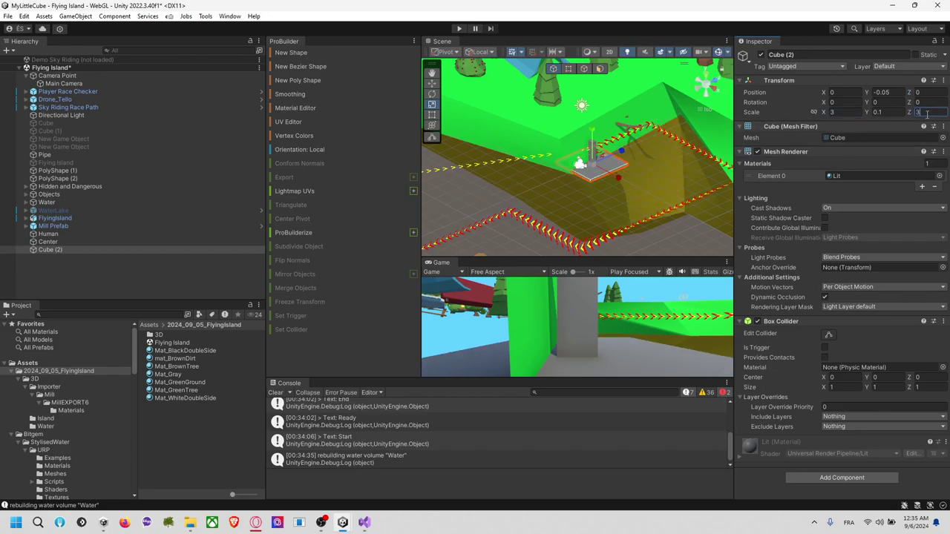
alt+drag(652, 206, 623, 190)
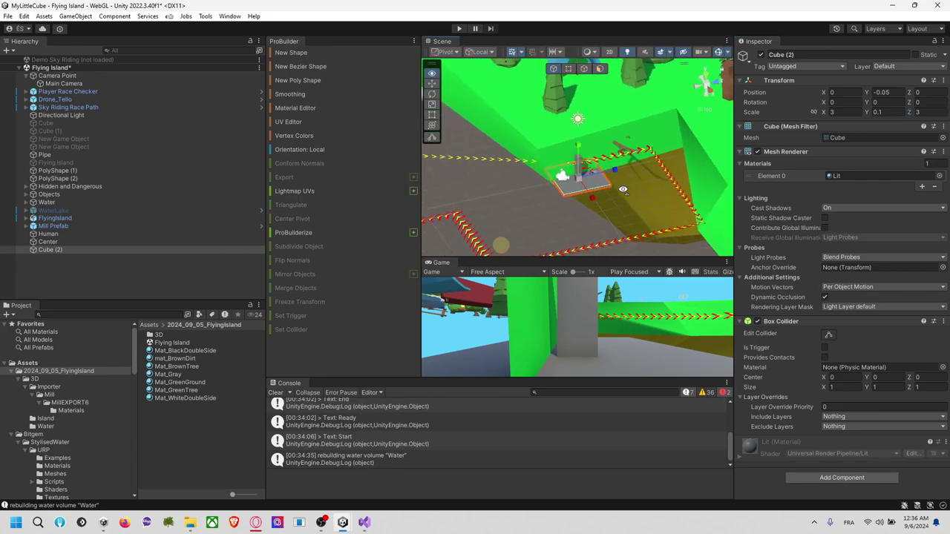
Move Human along its Z axis toward the edge of the slab.
click(101, 241)
click(101, 233)
key(w)
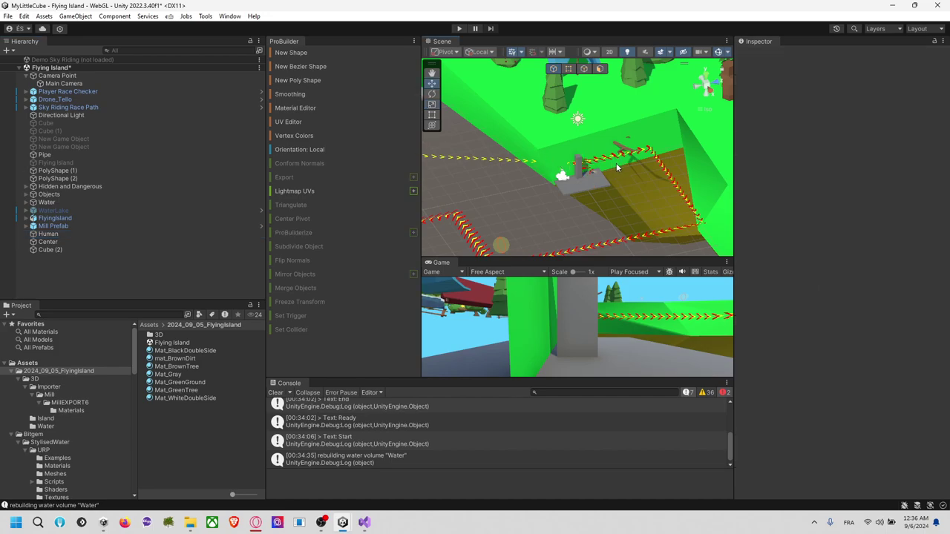
drag(615, 163, 610, 163)
drag(606, 164, 606, 165)
click(119, 271)
click(74, 233)
Create an empty object named Level Drone Island at the scene root.
click(61, 264)
right_click(65, 293)
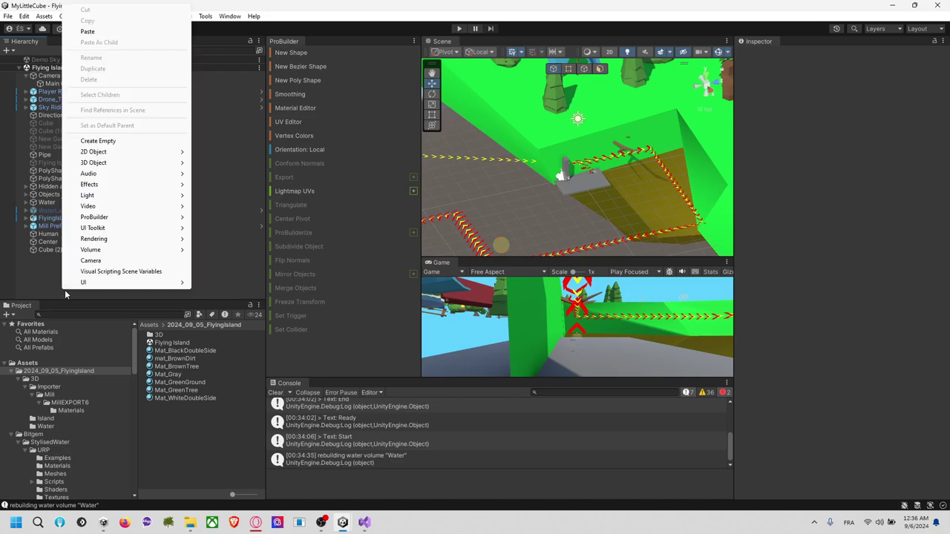
click(132, 141)
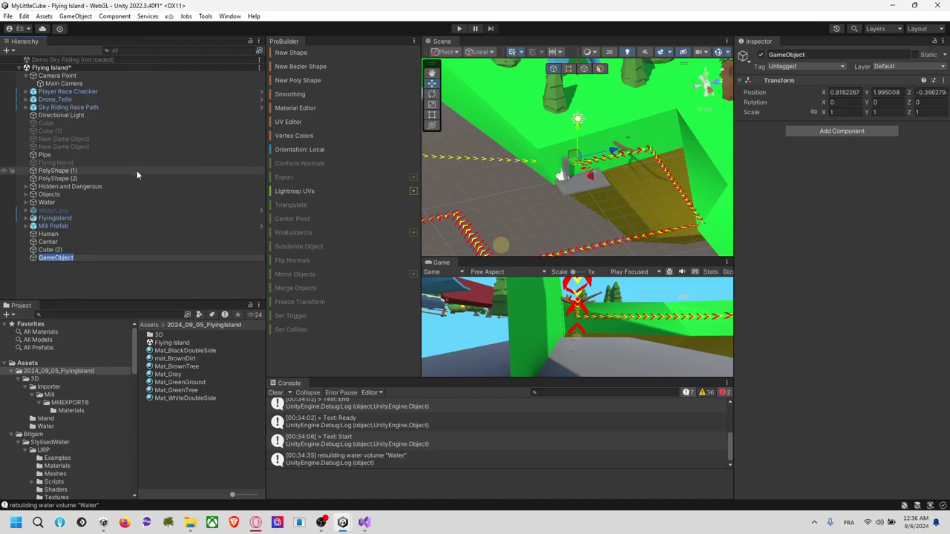
text(Level Drone Island)
key(Return)
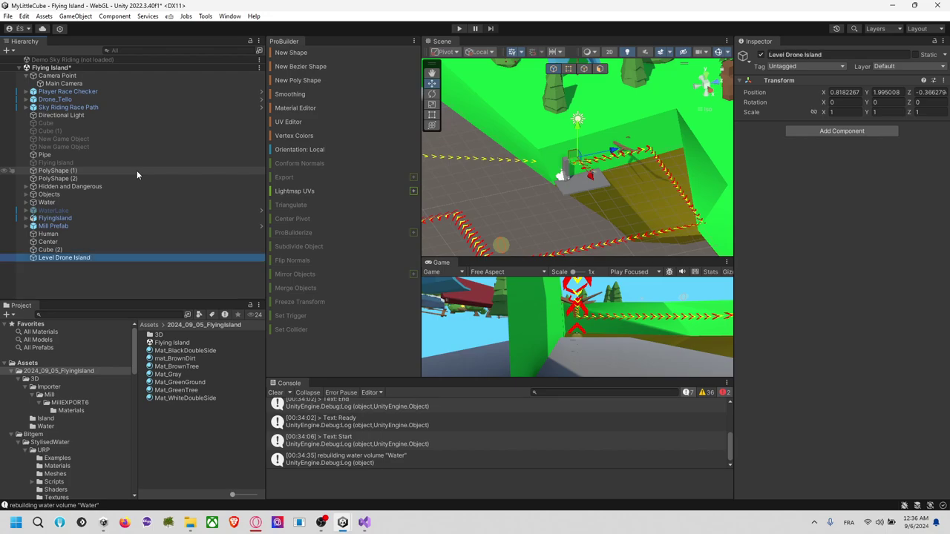
From the top view, move Level Drone Island over the middle of the island, to about X -6.9, Z 14.7.
right_drag(647, 187, 656, 100)
click(844, 92)
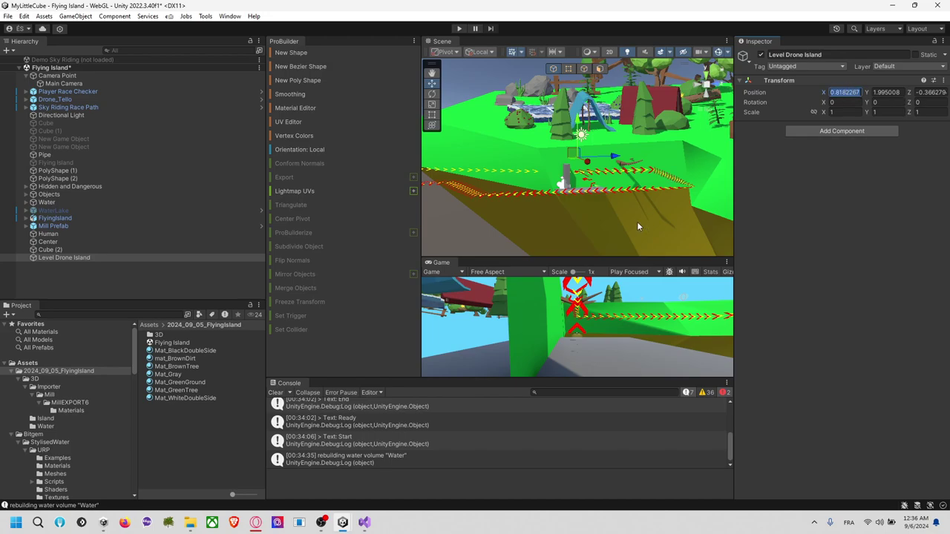
click(93, 264)
double_click(94, 259)
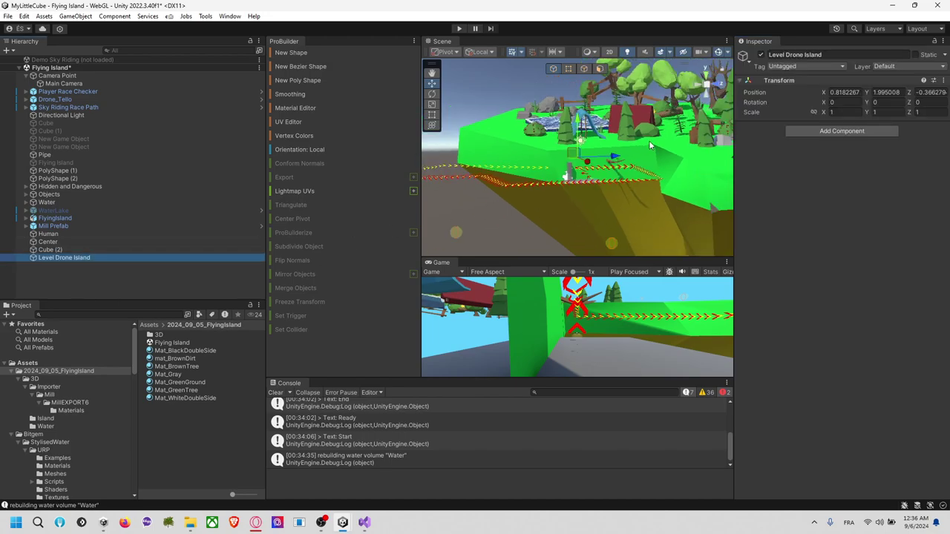
click(706, 70)
scroll(674, 227, down, 5)
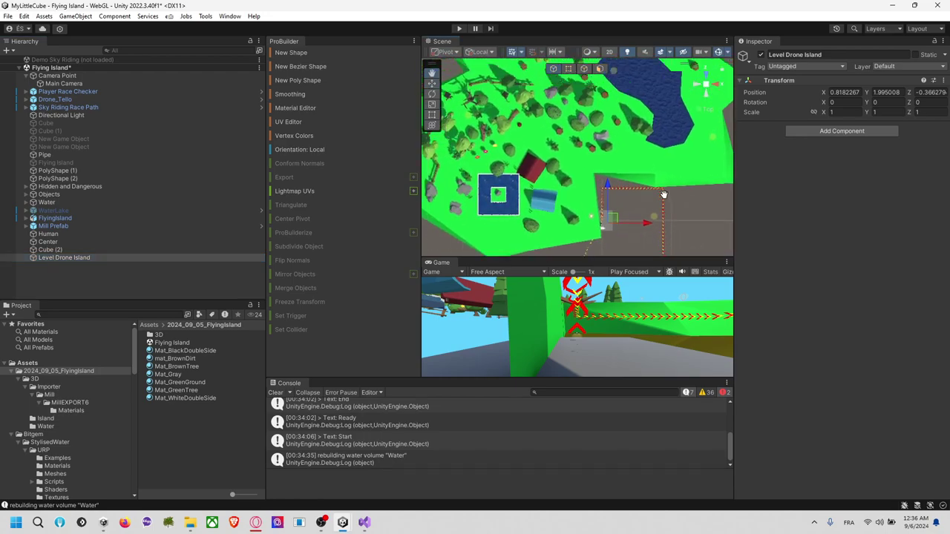
drag(614, 212, 583, 150)
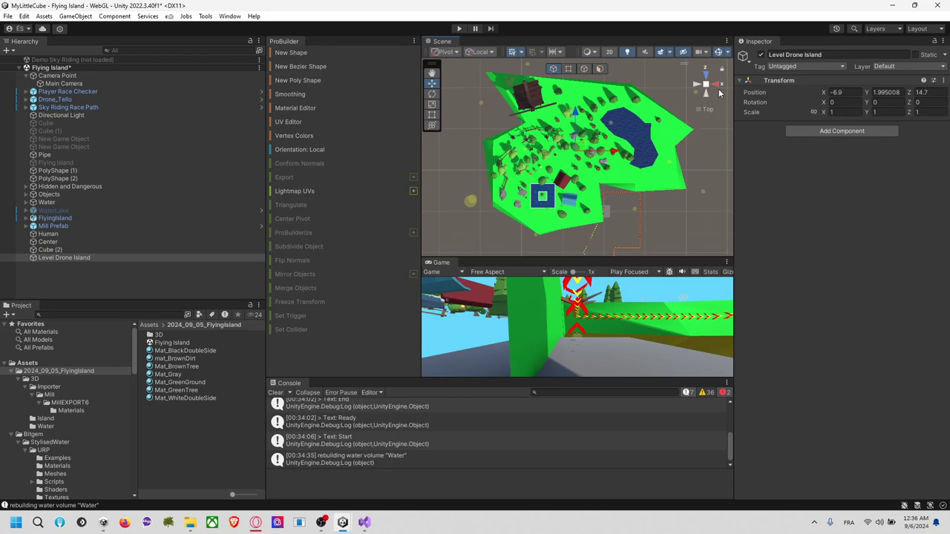
click(715, 85)
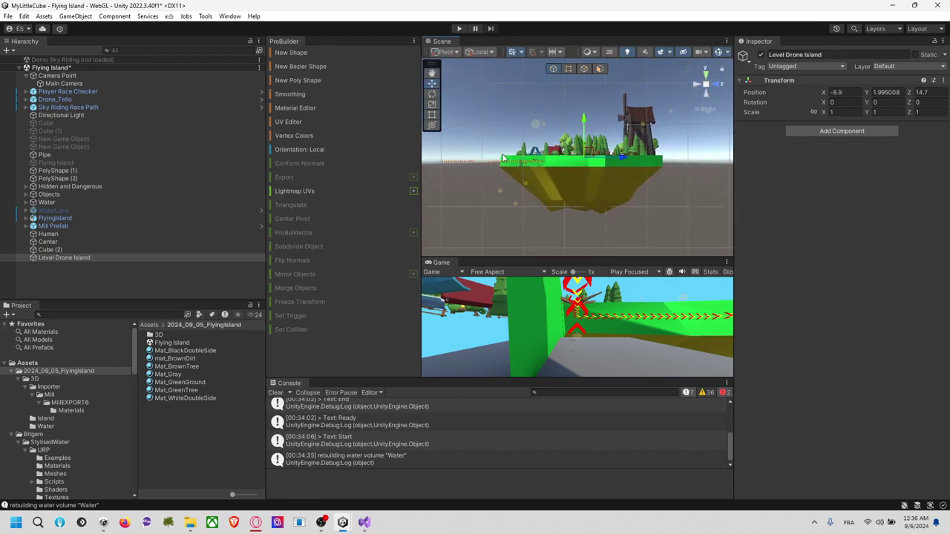
Reorder the scene hierarchy, placing Level Drone Island first and Camera Point with its Main Camera last.
click(87, 258)
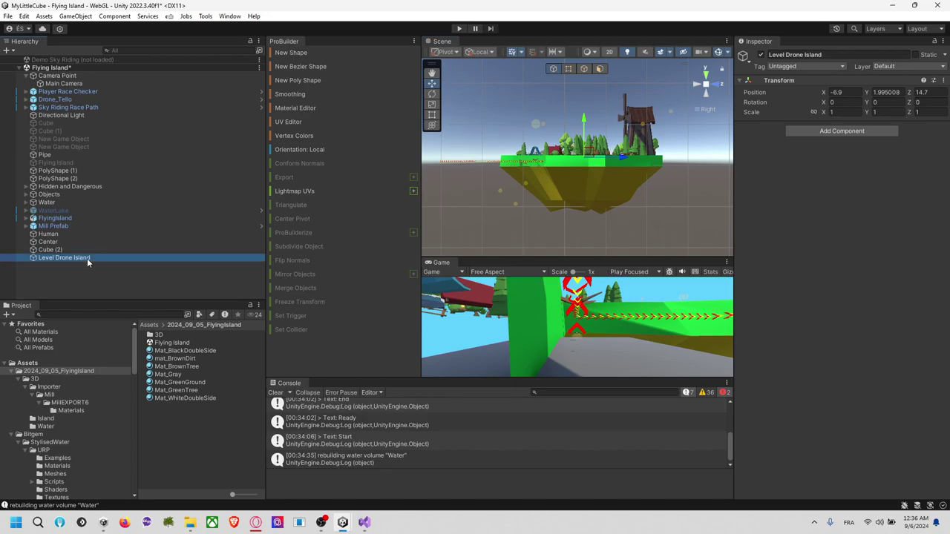
drag(100, 71, 99, 72)
click(89, 83)
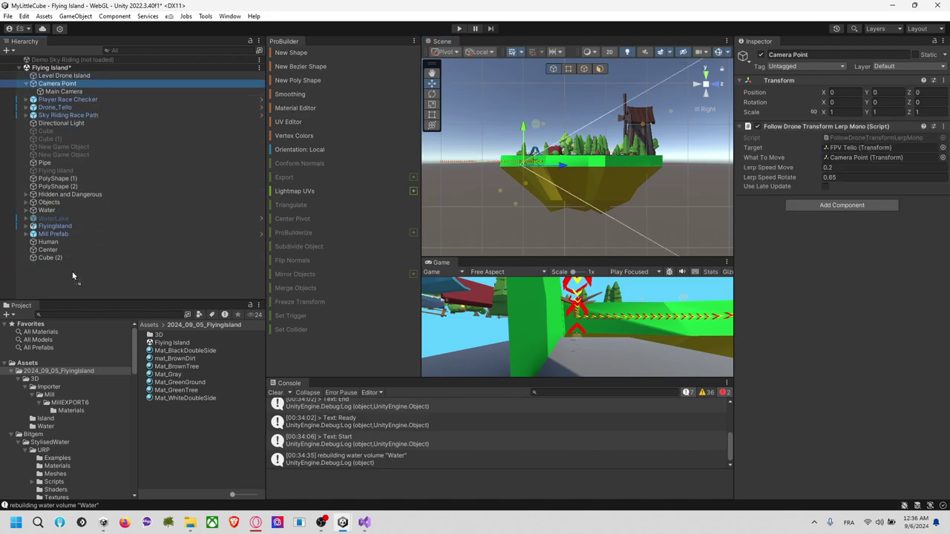
drag(73, 274, 72, 272)
Create an empty object named Real World at the scene root.
click(70, 235)
click(69, 227)
shift+click(60, 243)
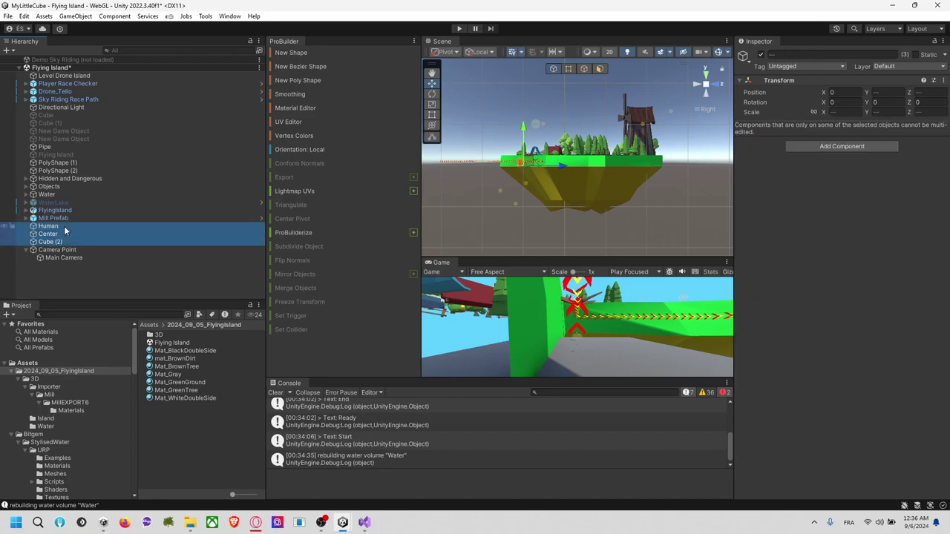
right_click(64, 225)
right_click(46, 281)
click(82, 362)
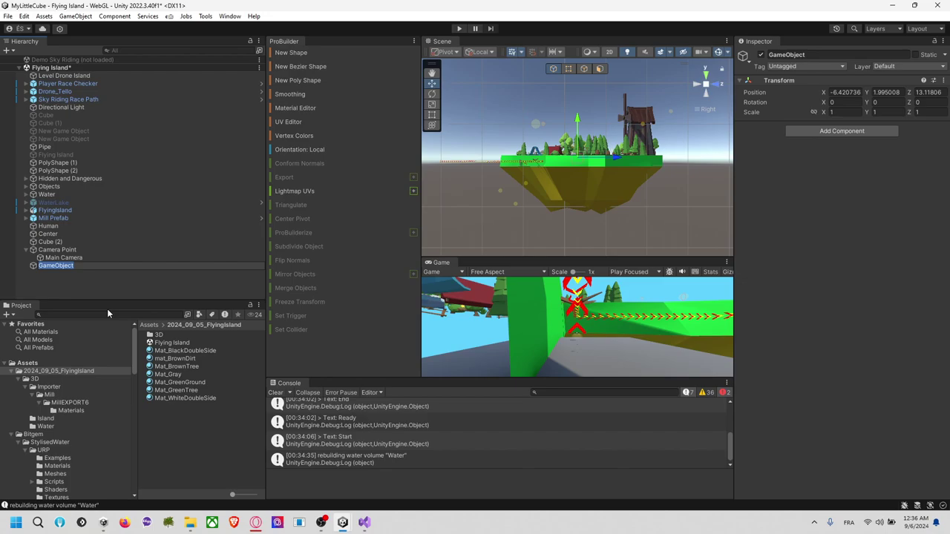
text(Real World)
key(Return)
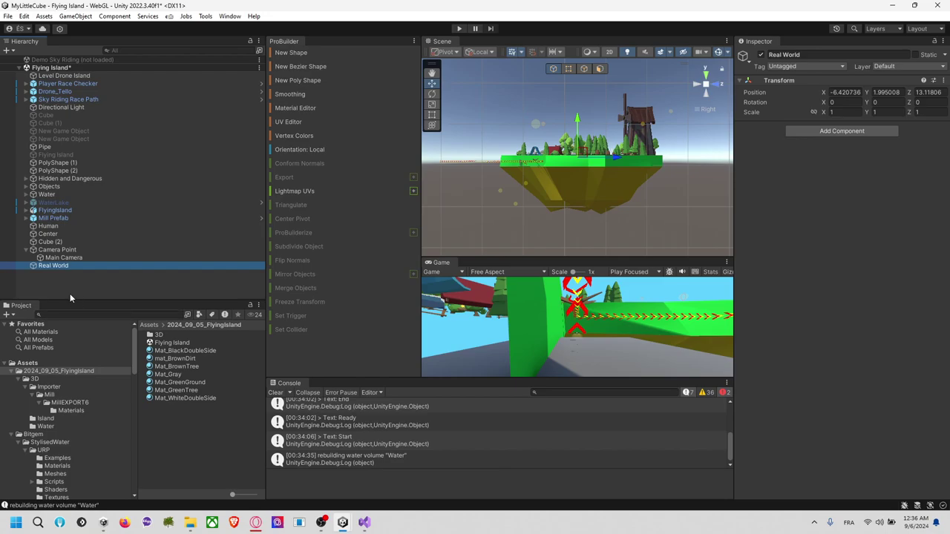
Parent Human, Center and Cube (2) under Real World.
click(48, 226)
shift+click(52, 243)
drag(55, 230, 58, 268)
click(57, 250)
click(26, 242)
click(44, 244)
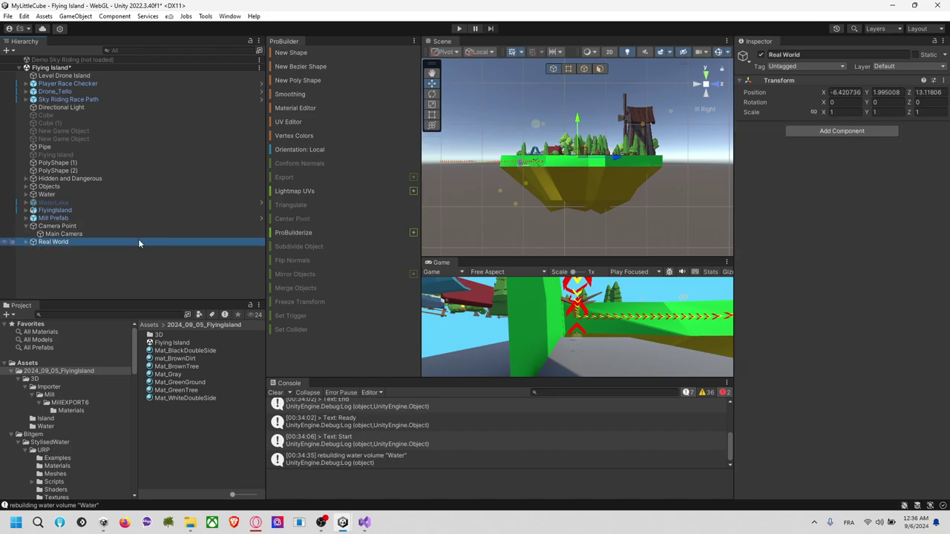
click(79, 234)
click(60, 242)
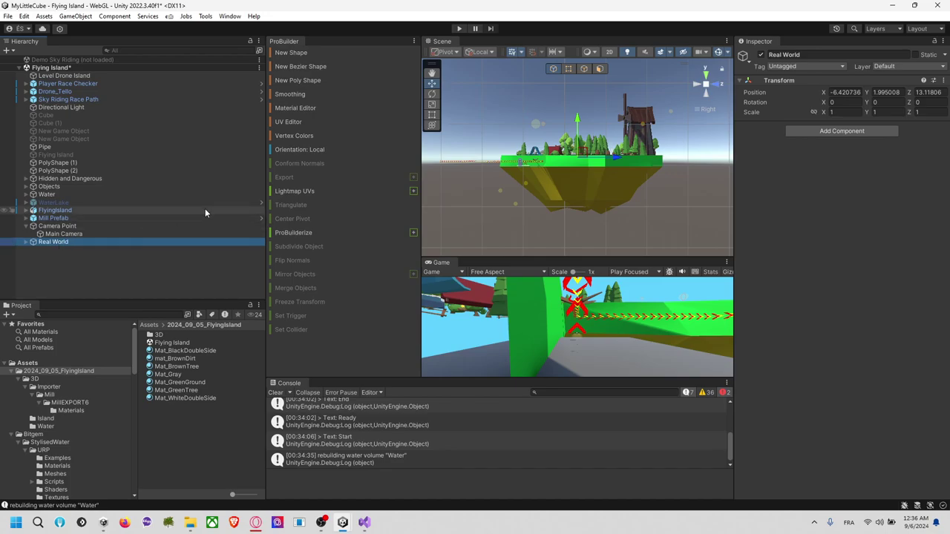
Move Hidden and Dangerous to the end of the scene hierarchy, after Real World.
click(102, 233)
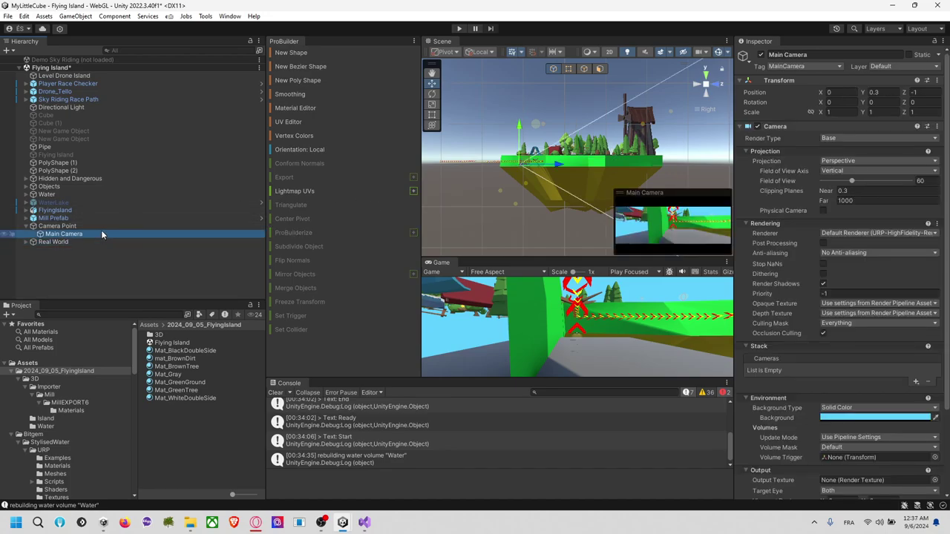
click(97, 226)
drag(69, 178, 72, 247)
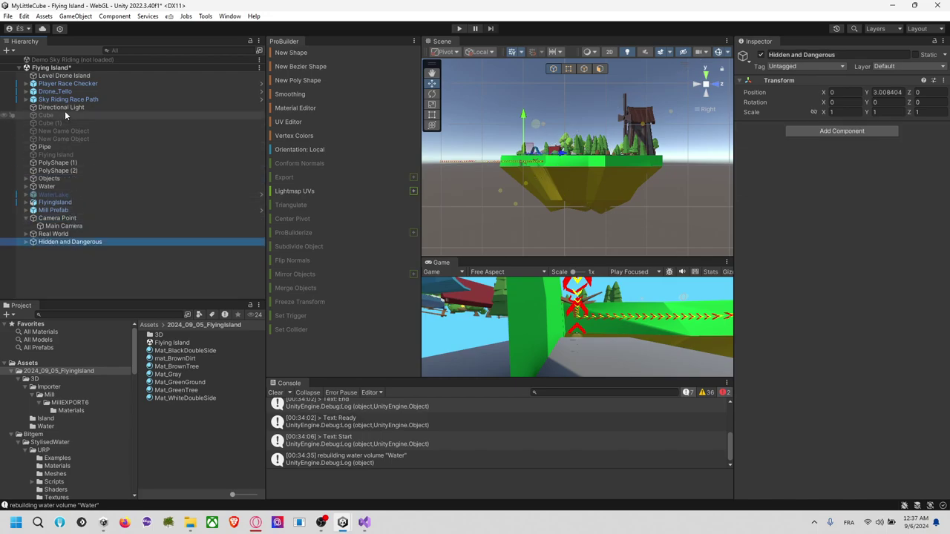
Assign a red label icon to Level Drone Island so its pivot is marked in the scene.
click(78, 75)
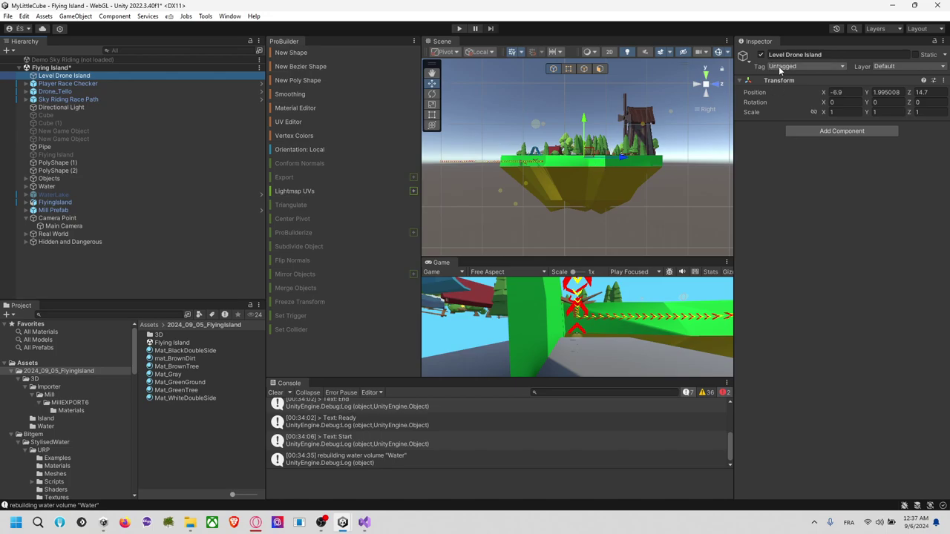
click(743, 56)
click(779, 89)
alt+drag(716, 71, 688, 105)
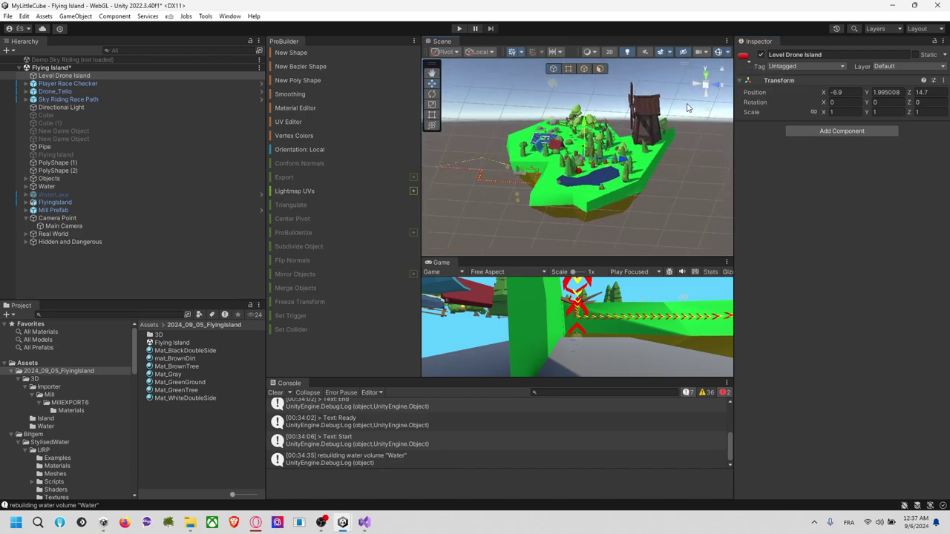
scroll(622, 146, up, 6)
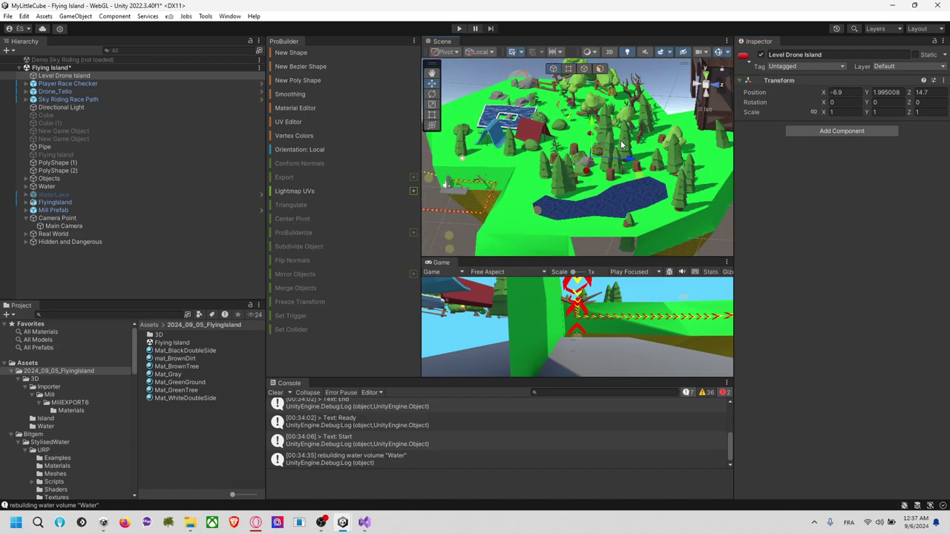
scroll(622, 145, up, 3)
scroll(622, 145, up, 3)
scroll(596, 158, down, 12)
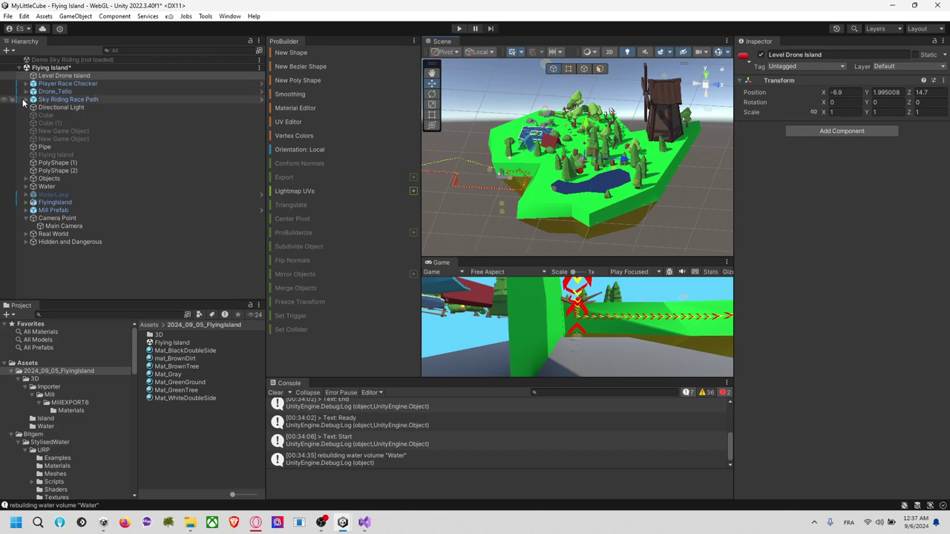
Move Directional Light to the end of the hierarchy and parent all objects from Player Race Checker through WaterLake under Level Drone Island.
drag(69, 107, 81, 252)
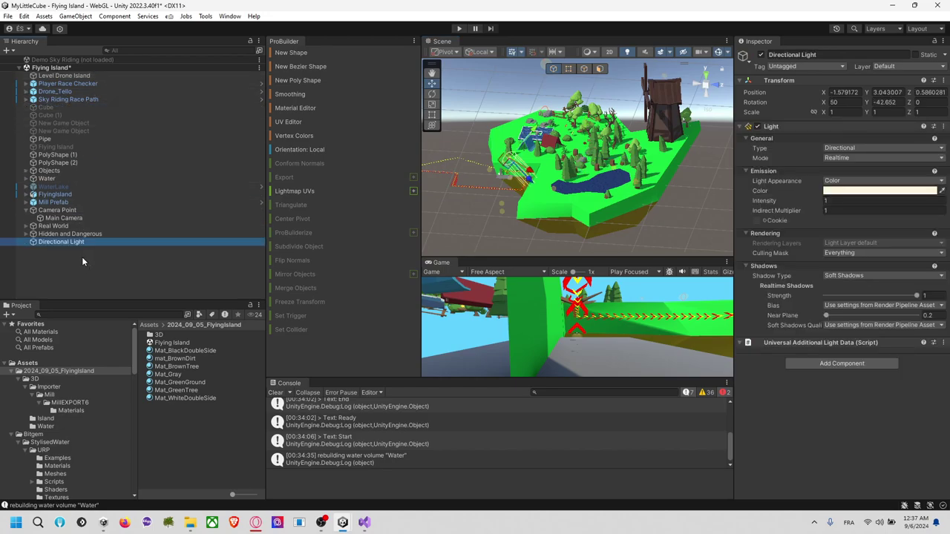
click(58, 187)
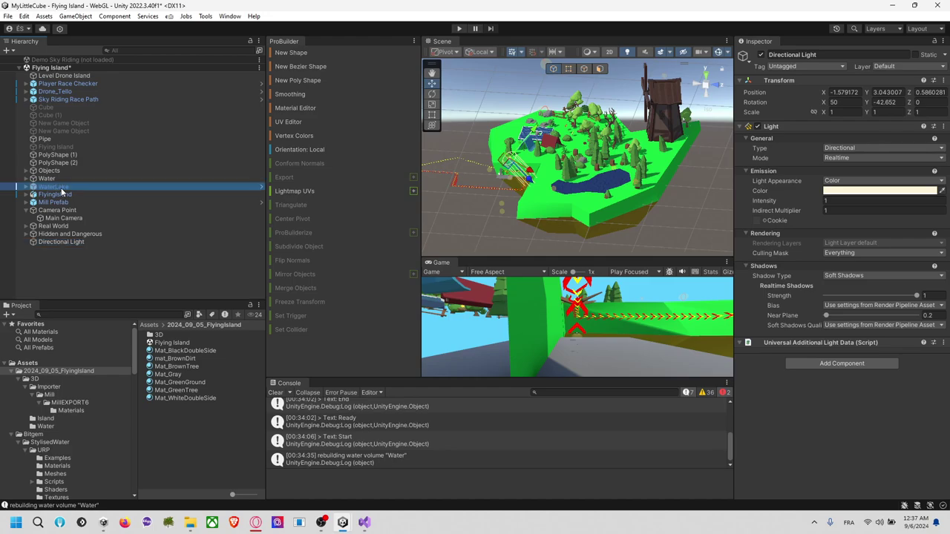
shift+click(69, 87)
drag(58, 88, 79, 80)
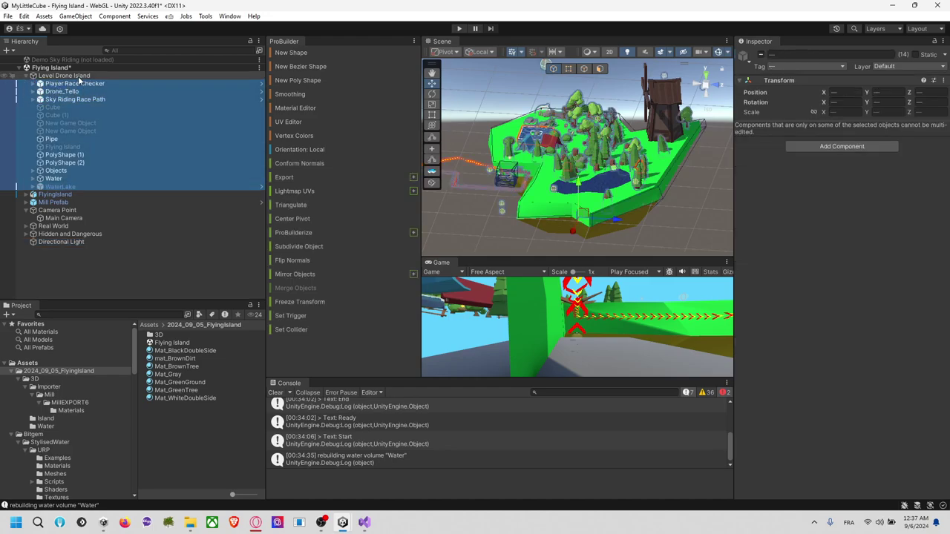
Try moving Level Drone Island along its Z axis, and undo the move.
click(71, 77)
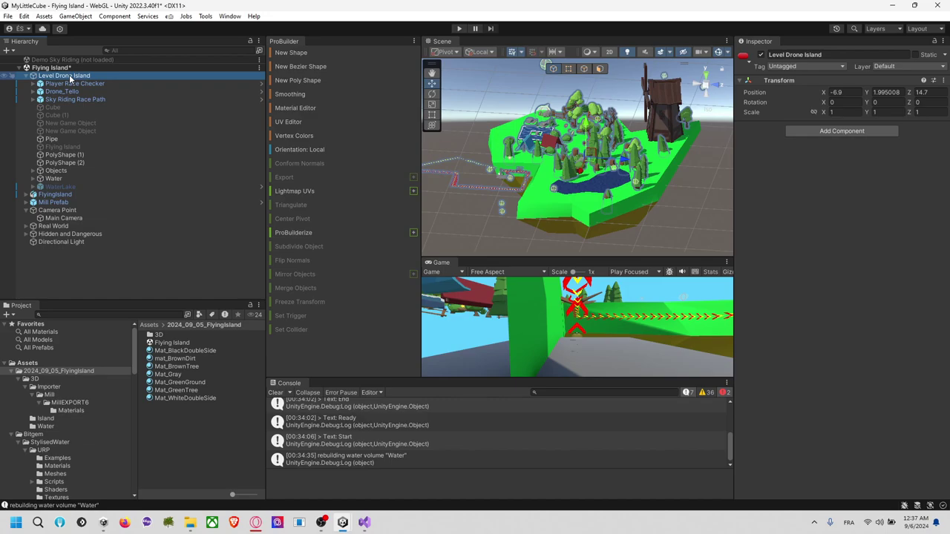
drag(632, 159, 714, 165)
key(ctrl+z)
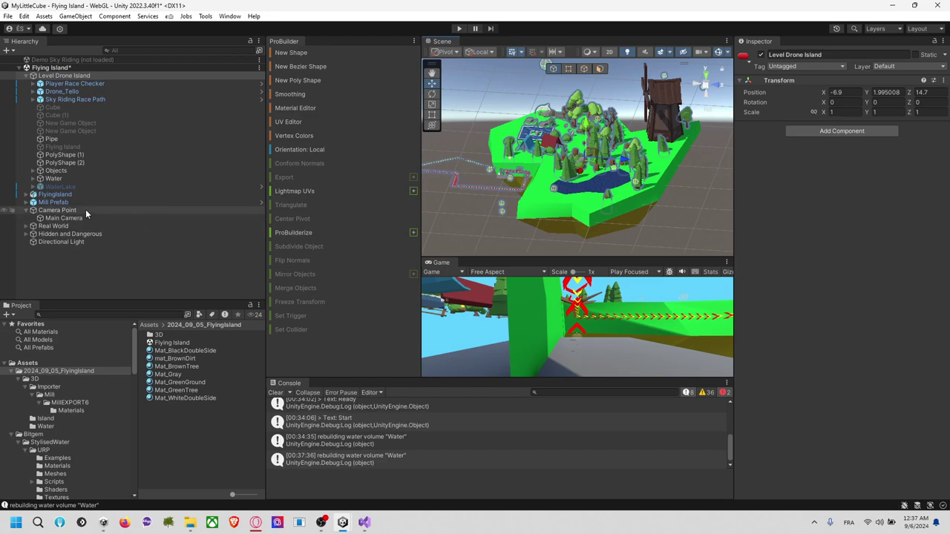
Parent FlyingIsland and Mill Prefab under Level Drone Island as its last children.
click(55, 195)
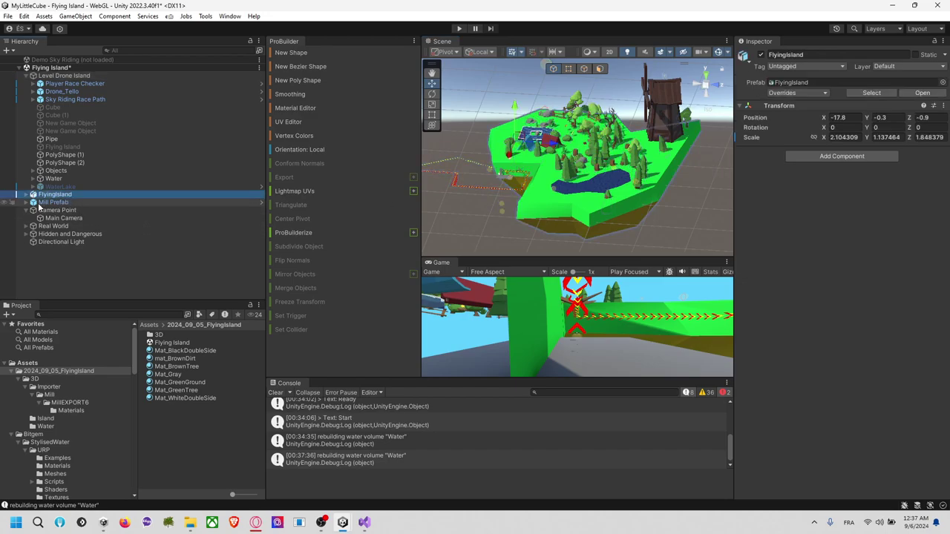
click(26, 76)
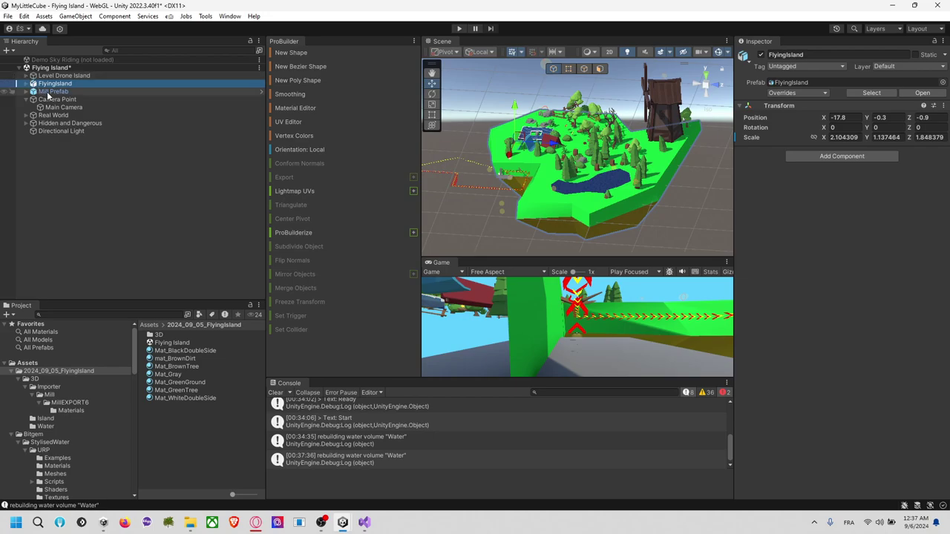
click(55, 92)
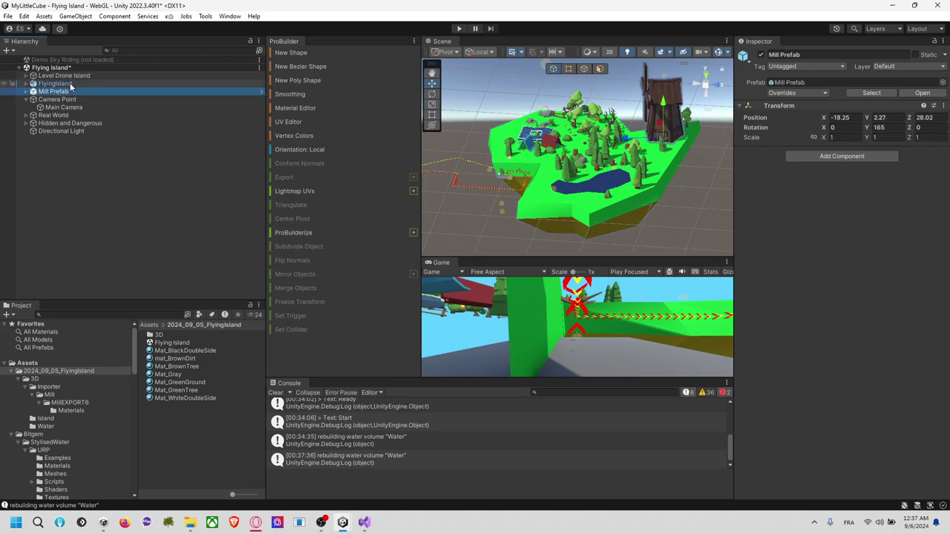
ctrl+click(55, 83)
click(26, 76)
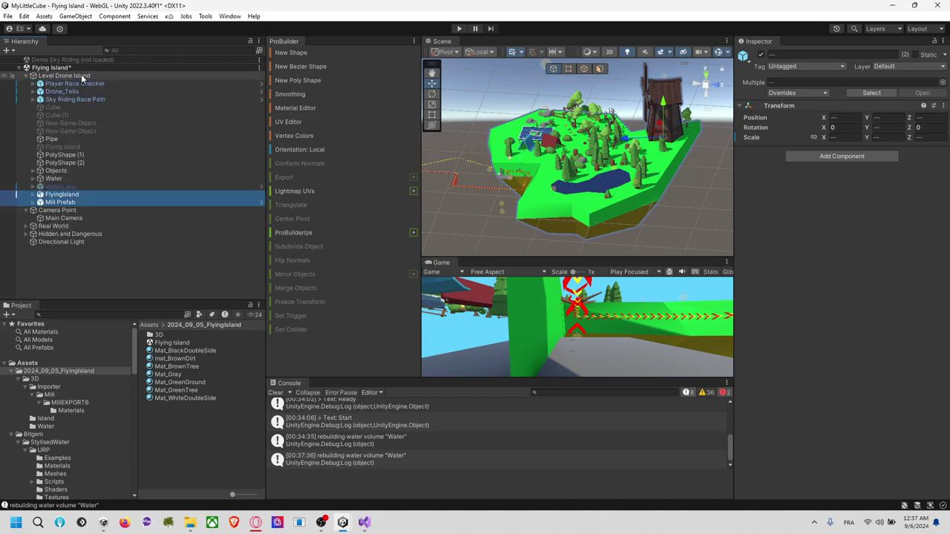
click(26, 76)
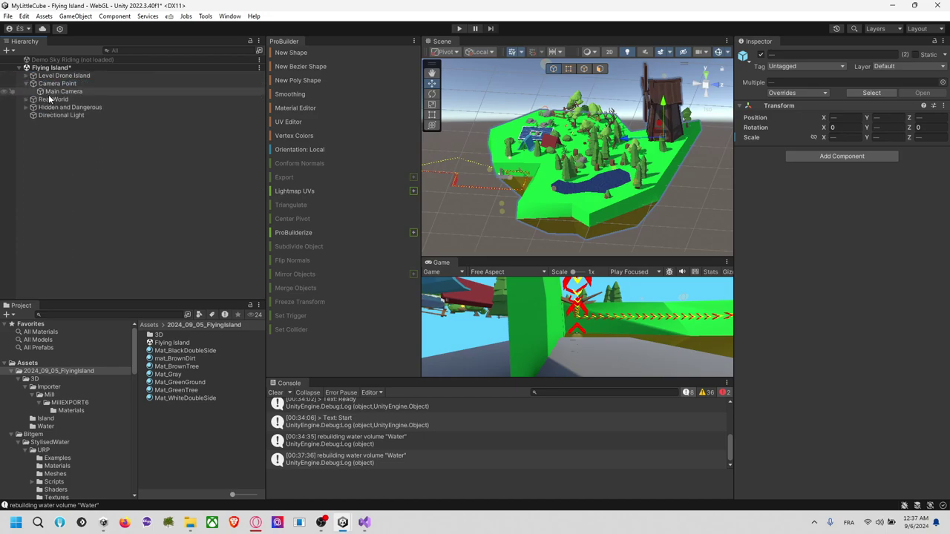
click(444, 184)
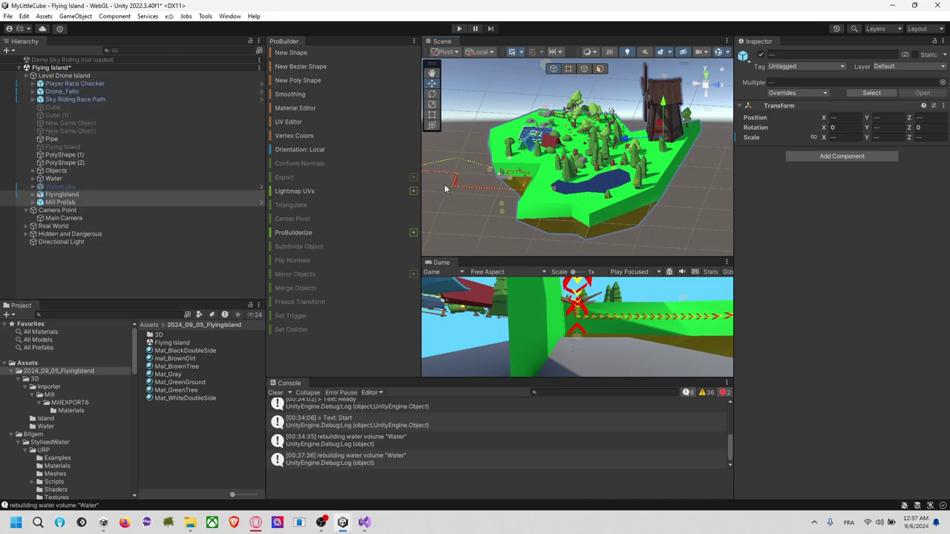
Try moving Level Drone Island to Z 18.58 and scaling it uniformly to about 0.098, and undo both changes.
click(126, 77)
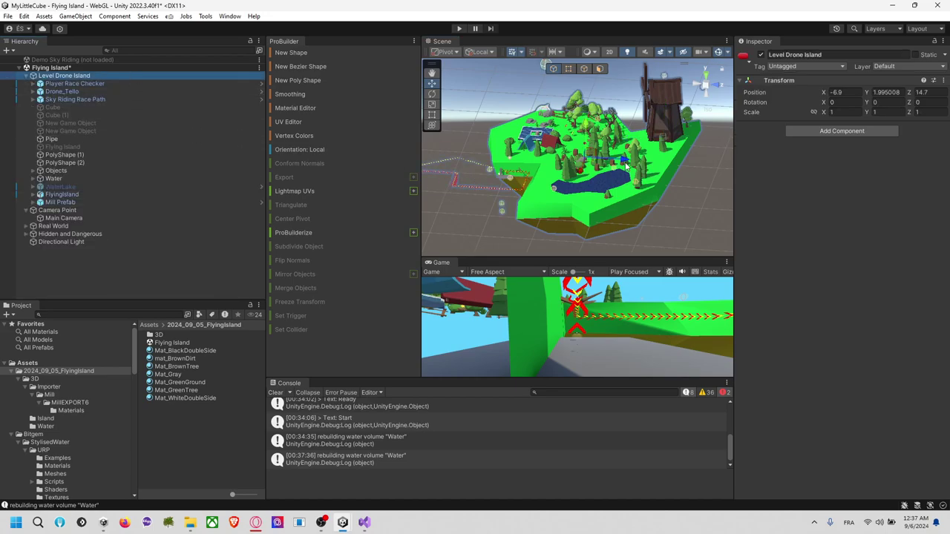
drag(617, 165, 640, 166)
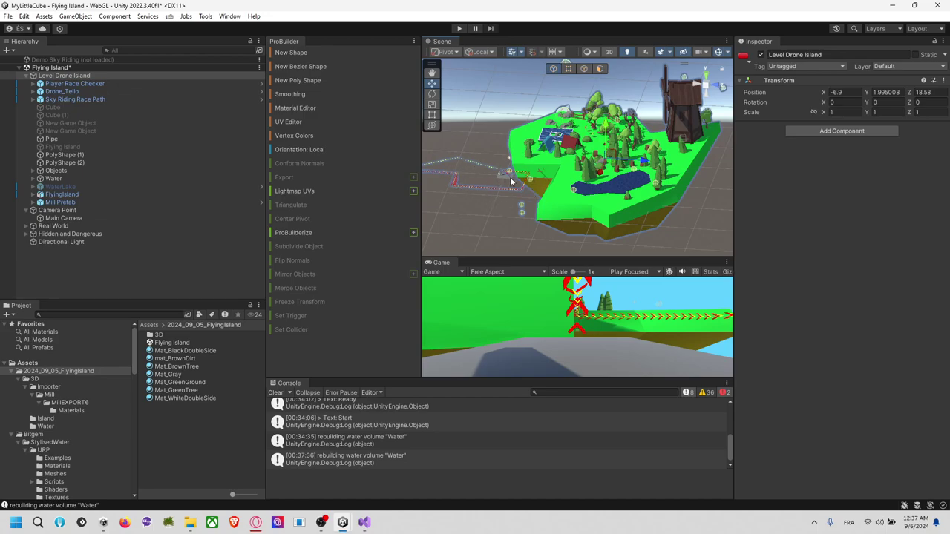
middle_drag(524, 185, 546, 181)
scroll(552, 183, down, 2)
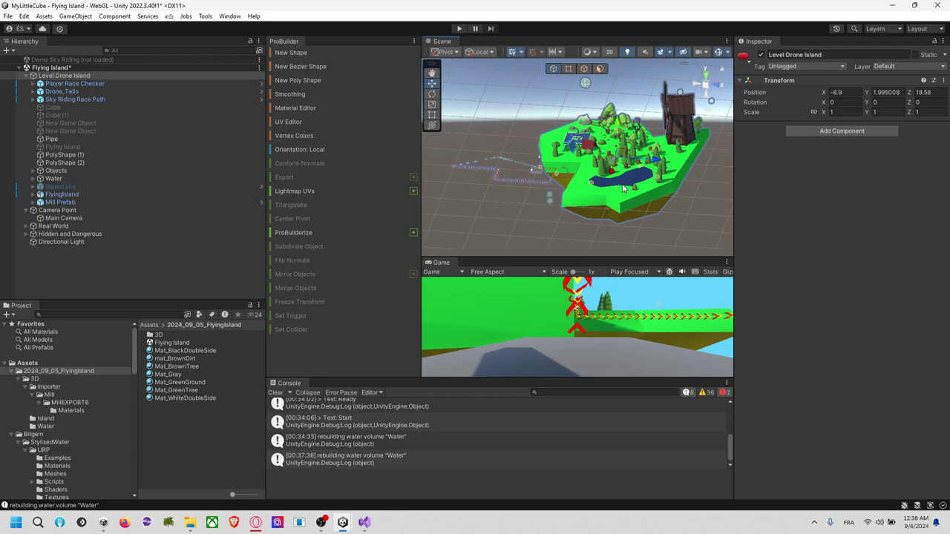
key(e)
key(r)
drag(618, 160, 593, 181)
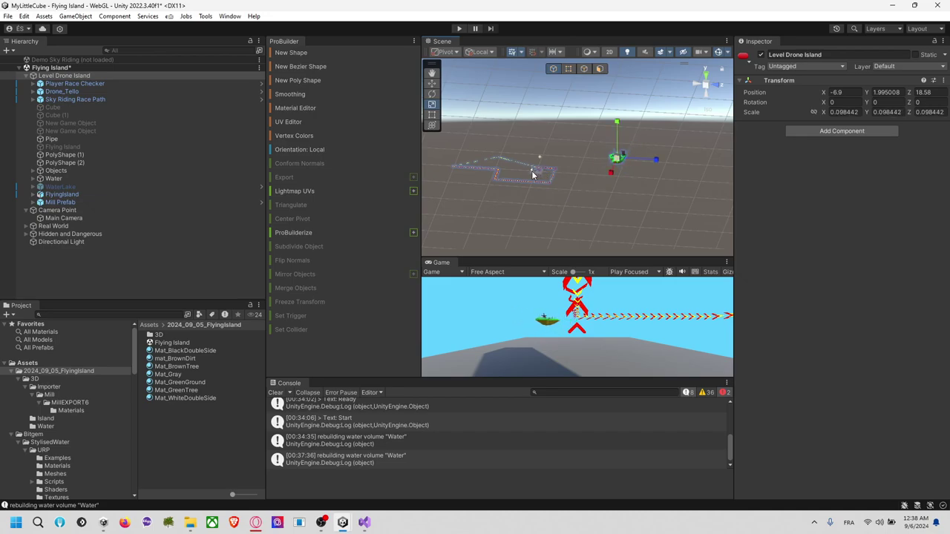
key(ctrl+z)
key(ctrl+z)
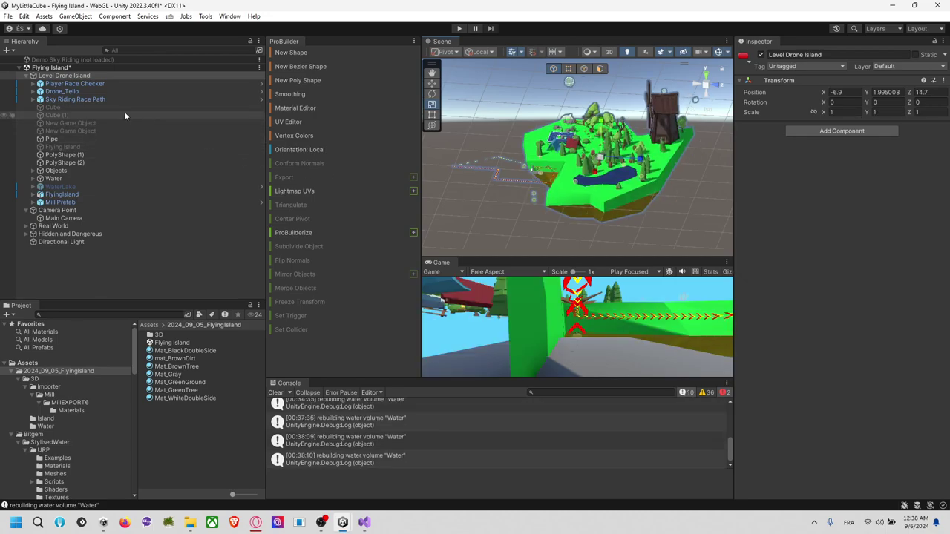
Take Drone_Tello out of Level Drone Island and place it last at the scene root.
click(89, 90)
drag(89, 90, 77, 251)
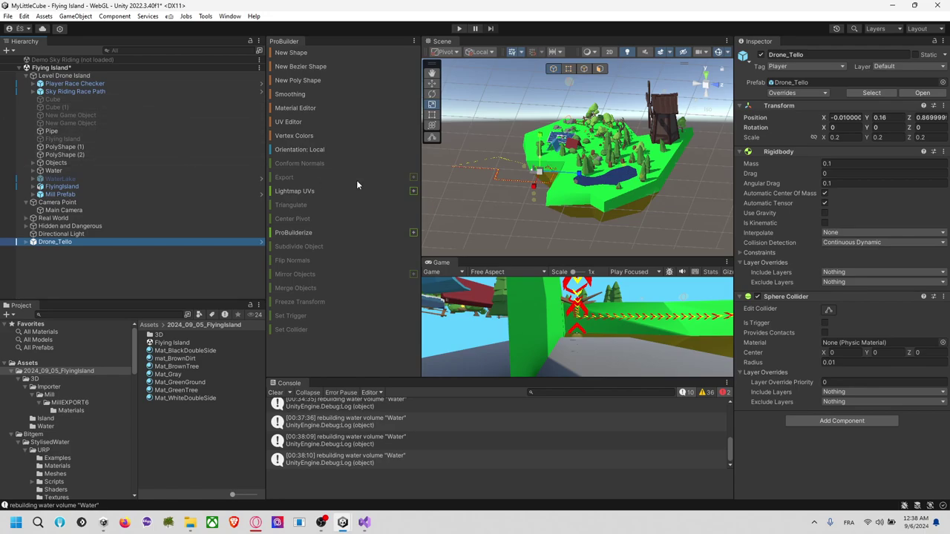
Scale Level Drone Island uniformly to about 0.146 and move it to about Y -2.4, Z 0.2.
click(63, 76)
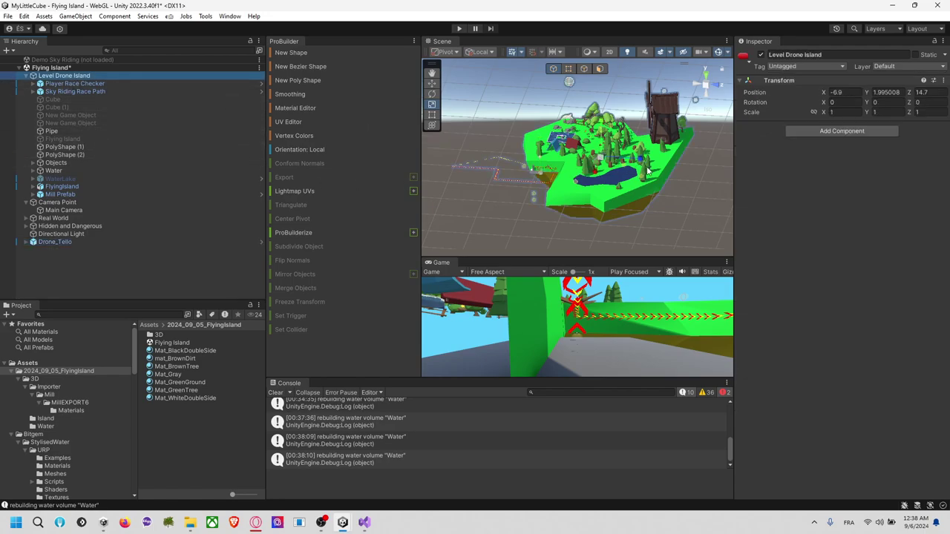
drag(602, 164, 583, 179)
middle_drag(583, 178, 621, 178)
drag(638, 157, 611, 153)
click(432, 84)
drag(679, 164, 621, 165)
drag(578, 117, 588, 166)
scroll(588, 166, down, 6)
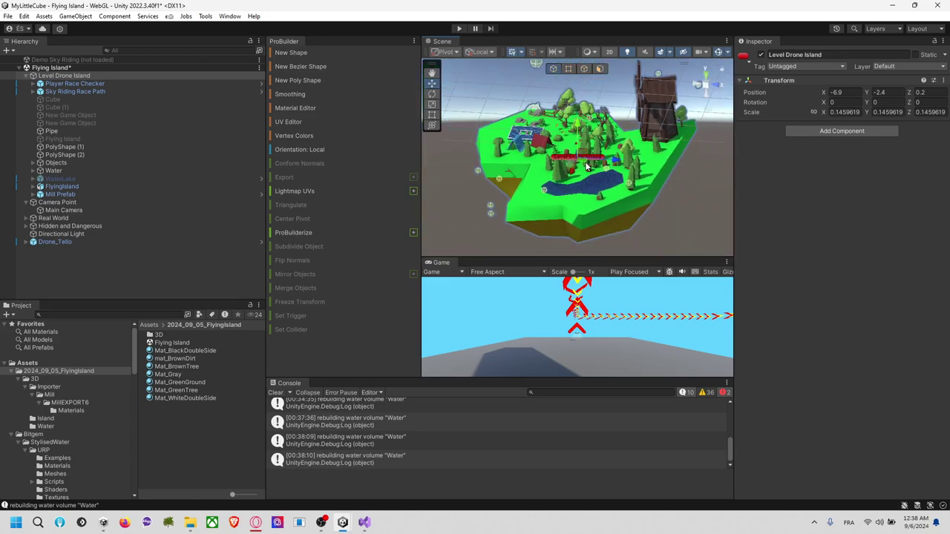
Scale Level Drone Island down uniformly to about 0.0195.
key(r)
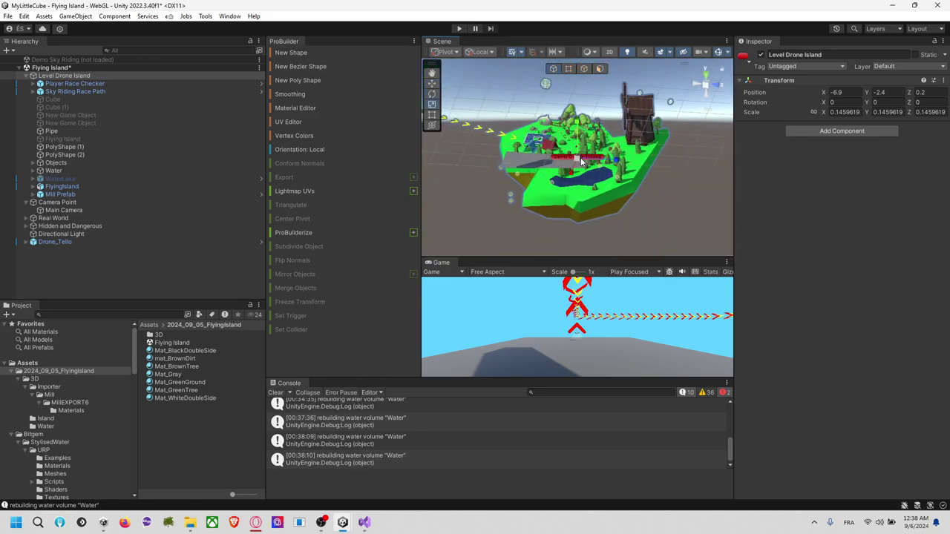
drag(581, 161, 554, 182)
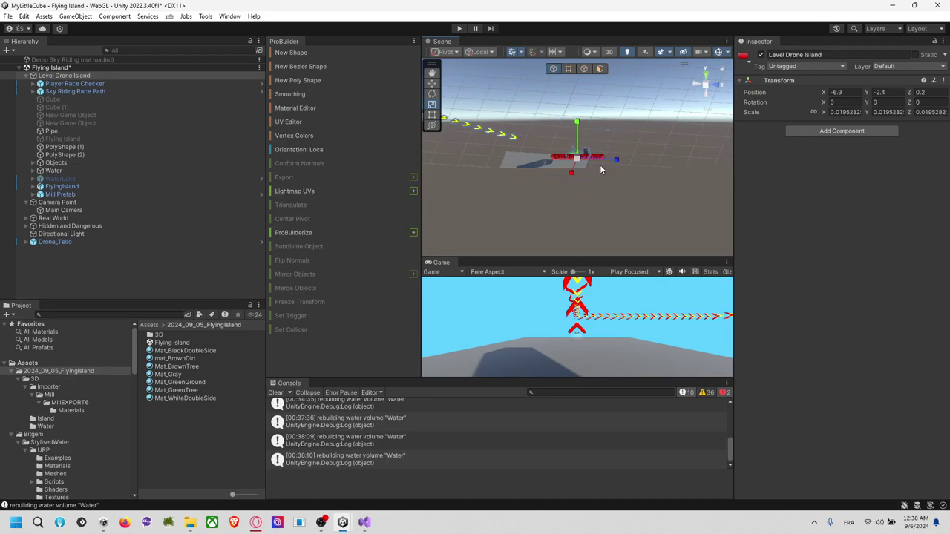
right_drag(597, 164, 563, 227)
alt+drag(564, 226, 697, 148)
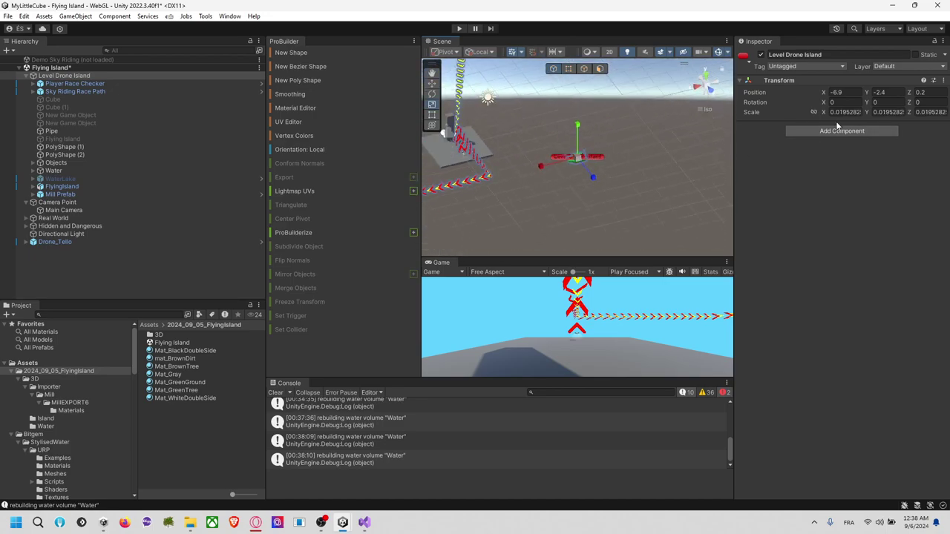
Set the position of Level Drone Island to X 0, Y 0, Z 0.
click(840, 92)
text(0)
key(Tab)
text(0)
key(Tab)
text(0)
scroll(496, 159, up, 4)
middle_drag(496, 159, 660, 144)
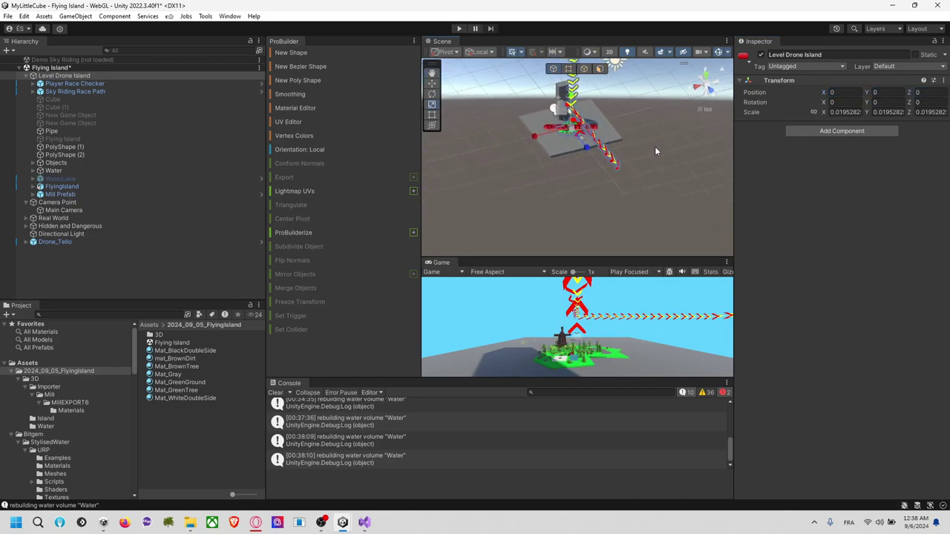
Raise Level Drone Island above the slab and shift it along Z, to about Y 0.922, Z 0.12.
scroll(570, 171, up, 5)
middle_drag(570, 171, 586, 165)
alt+drag(586, 166, 678, 163)
middle_drag(678, 162, 574, 218)
alt+drag(575, 218, 444, 96)
drag(524, 130, 563, 154)
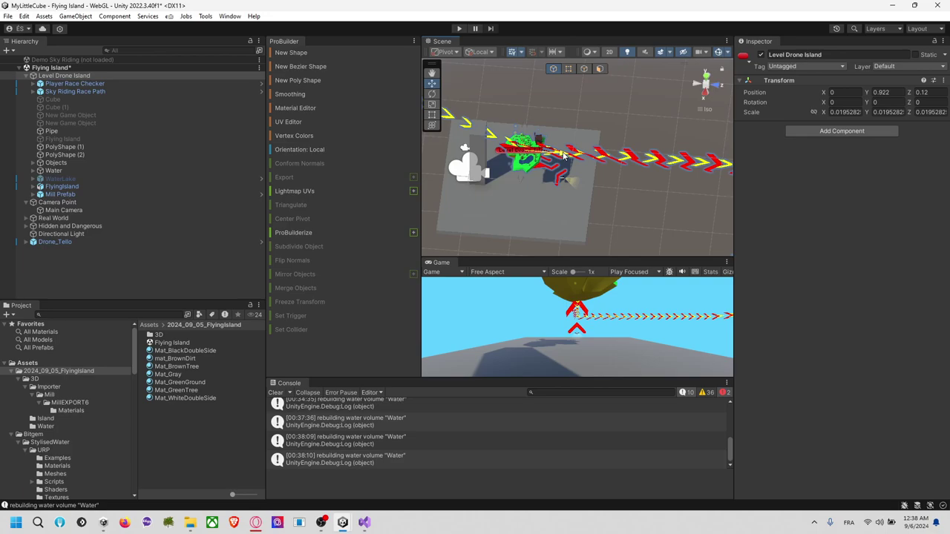
Scale Level Drone Island up uniformly to about 0.032.
key(e)
key(r)
drag(529, 156, 473, 84)
right_drag(473, 84, 455, 84)
key(w)
right_drag(605, 201, 619, 187)
alt+drag(619, 185, 580, 211)
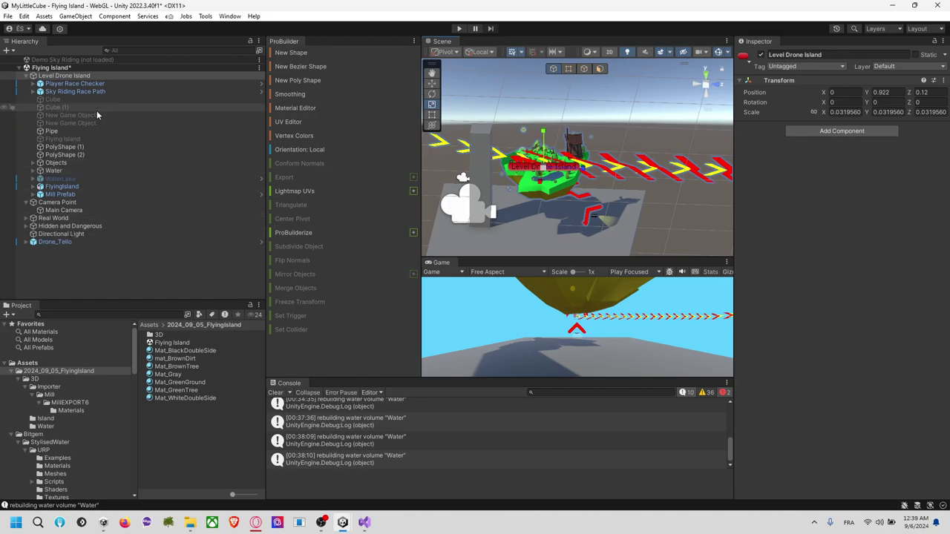
Set the movement distance per second of FPV Tello in Drone_Tello to X 1, Y 0.6, Z 1.
click(61, 195)
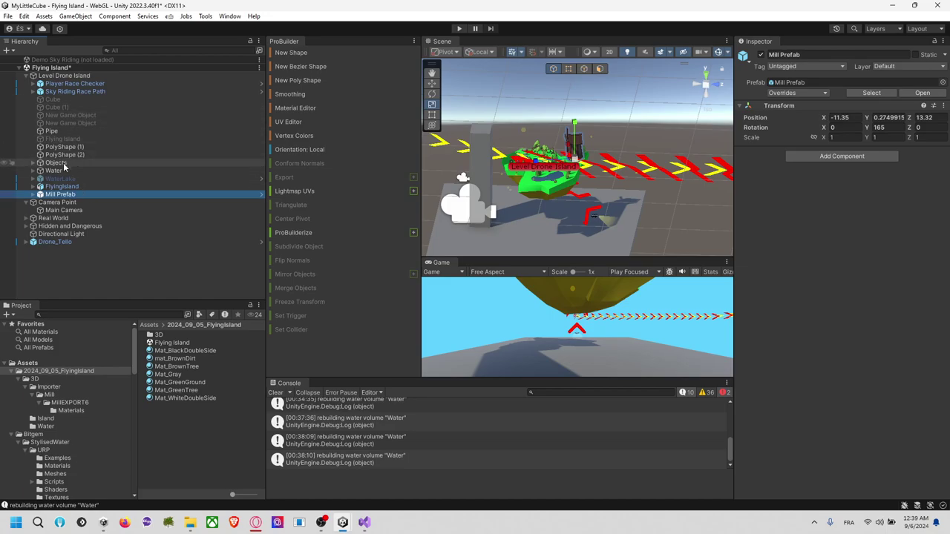
click(55, 242)
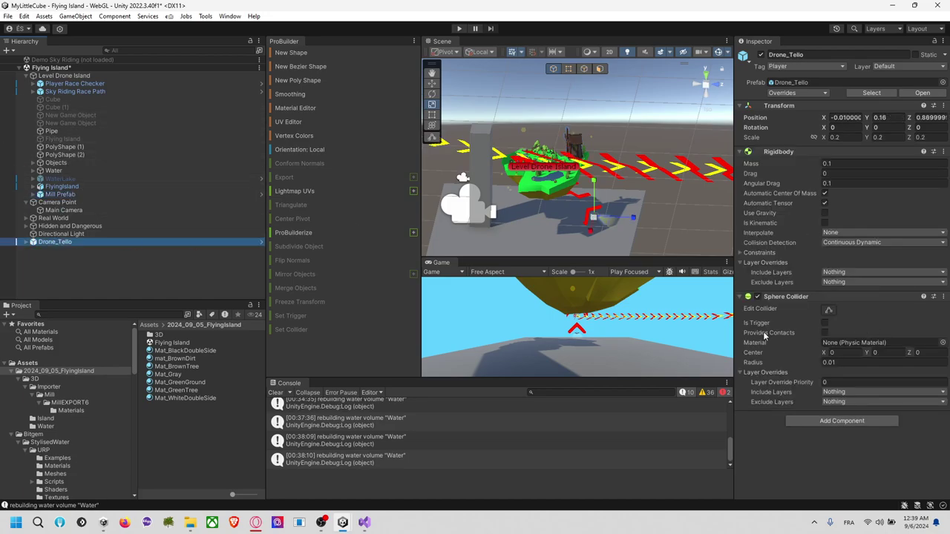
click(26, 243)
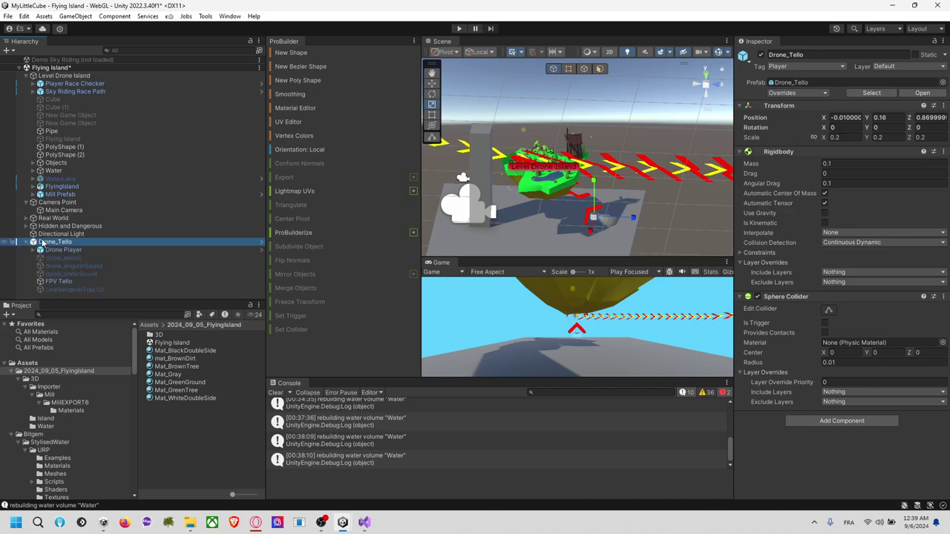
click(58, 281)
scroll(819, 235, down, 5)
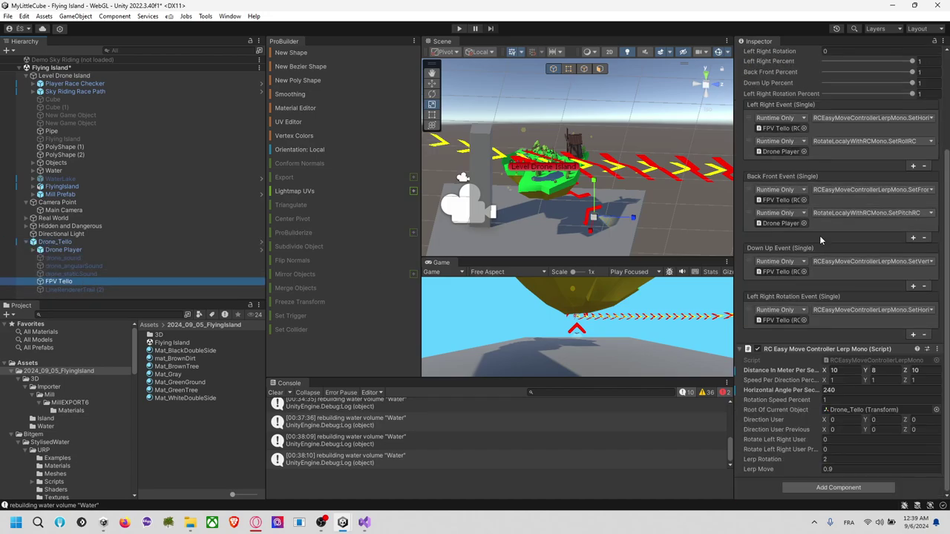
click(853, 373)
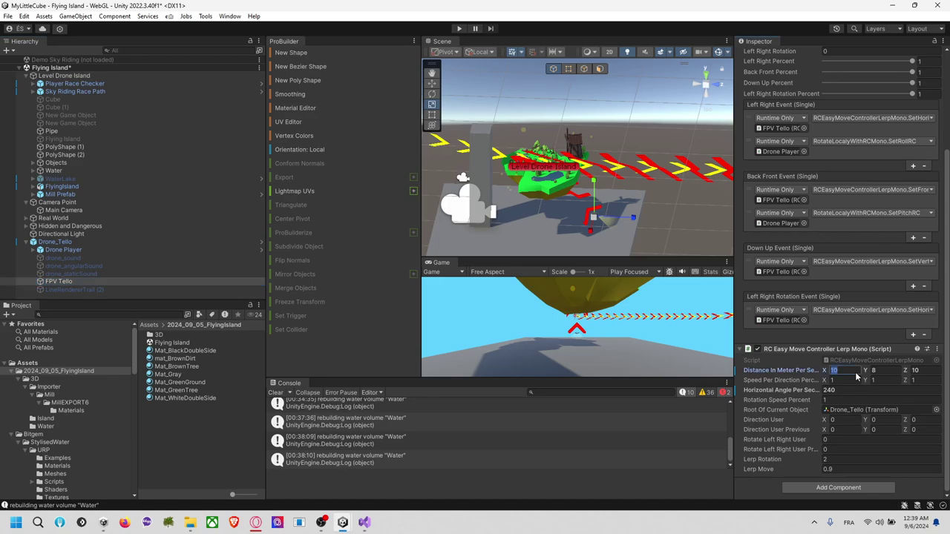
text(1)
key(Tab)
key(Tab)
text(1)
click(883, 377)
Set FPV Tello's horizontal angle per second to 200, save the scene and run it briefly to test the drone.
click(840, 390)
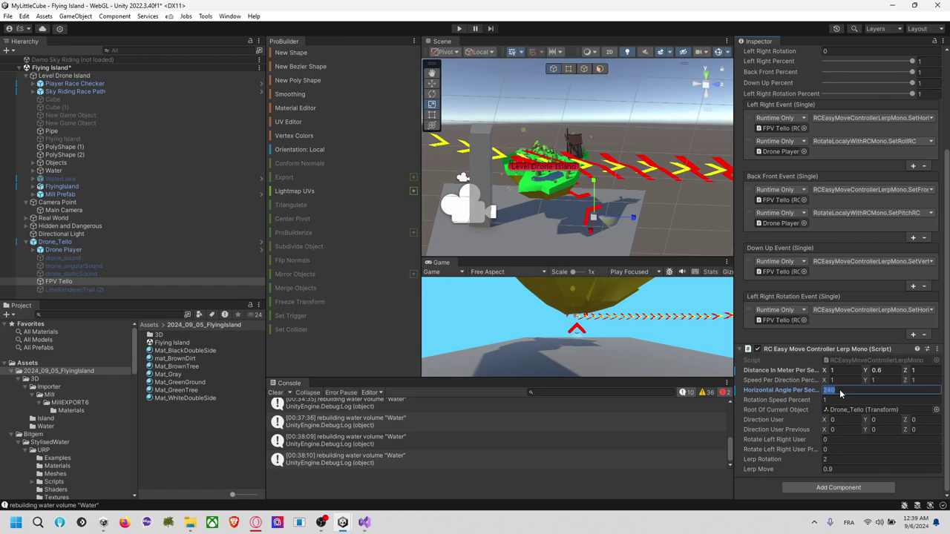
text(1)
text(00)
key(Return)
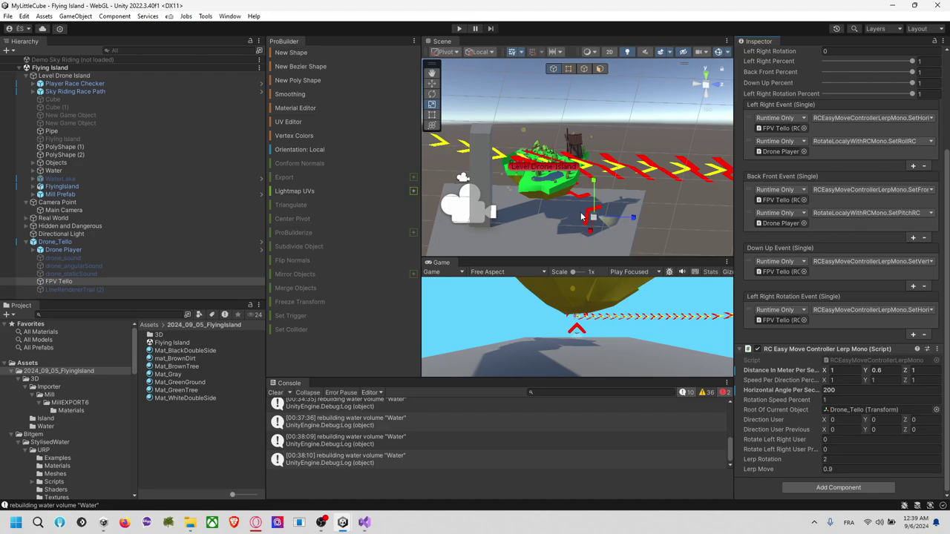
click(458, 29)
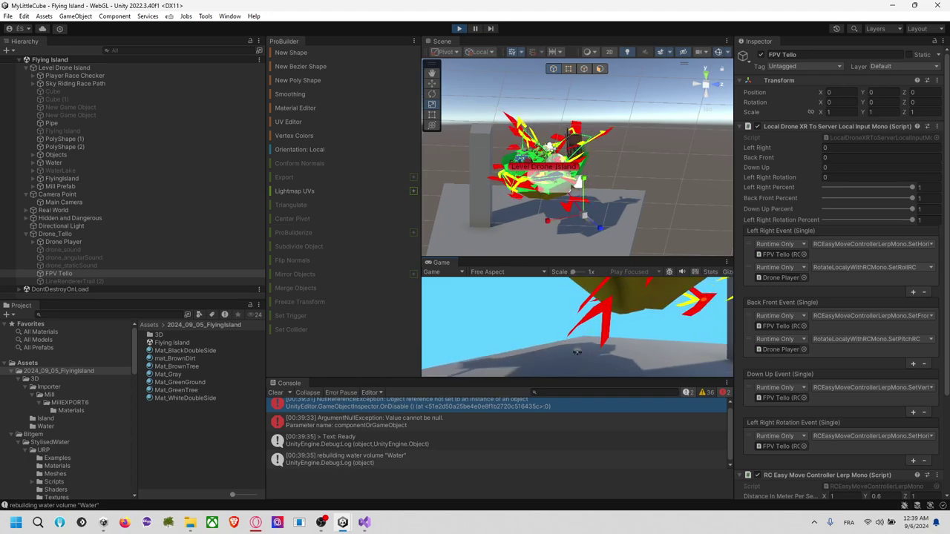
click(459, 28)
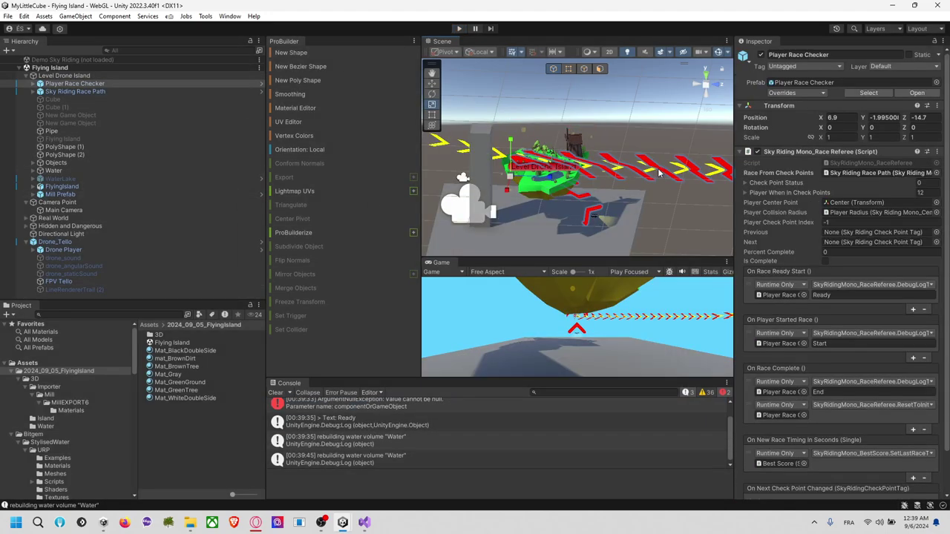
Reduce the width of the Line Renderer under Draw Race Line in Player Race Checker to about 0.045.
click(34, 84)
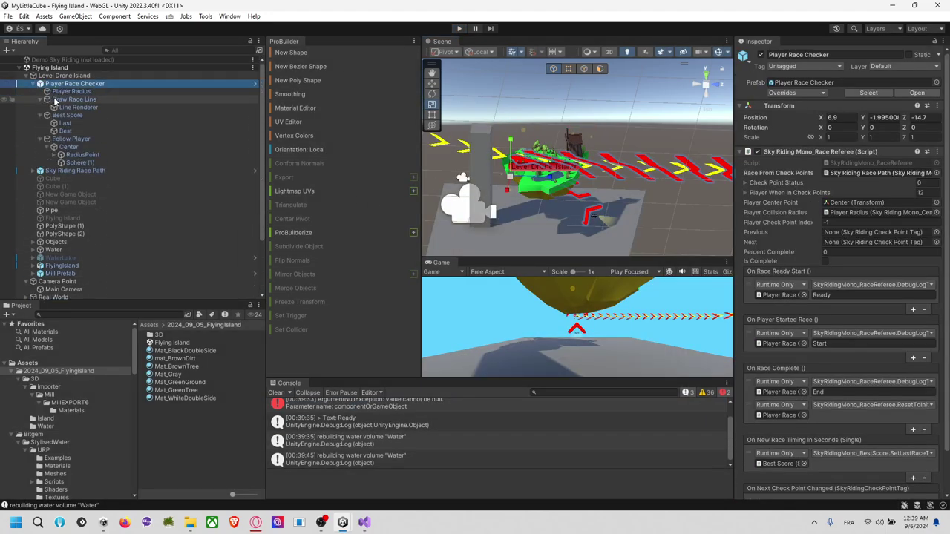
scroll(802, 174, down, 3)
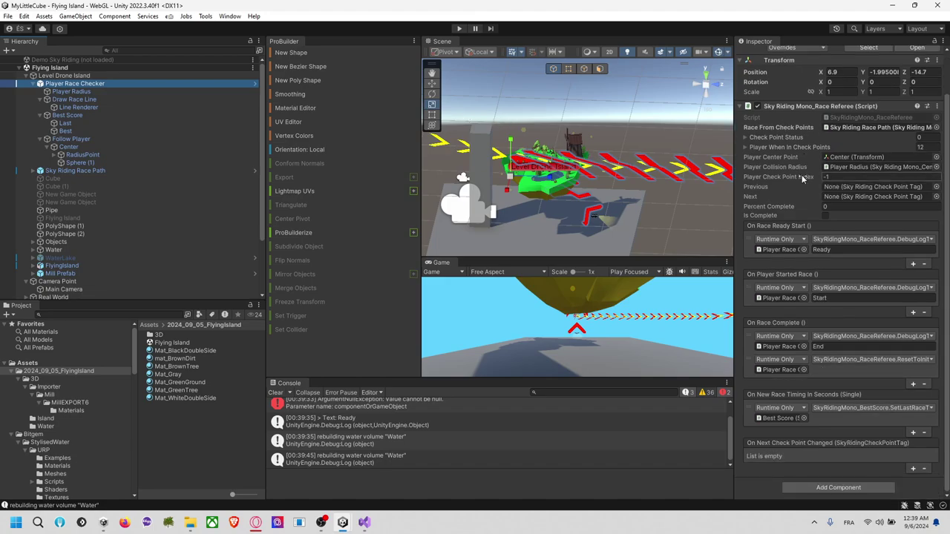
click(696, 178)
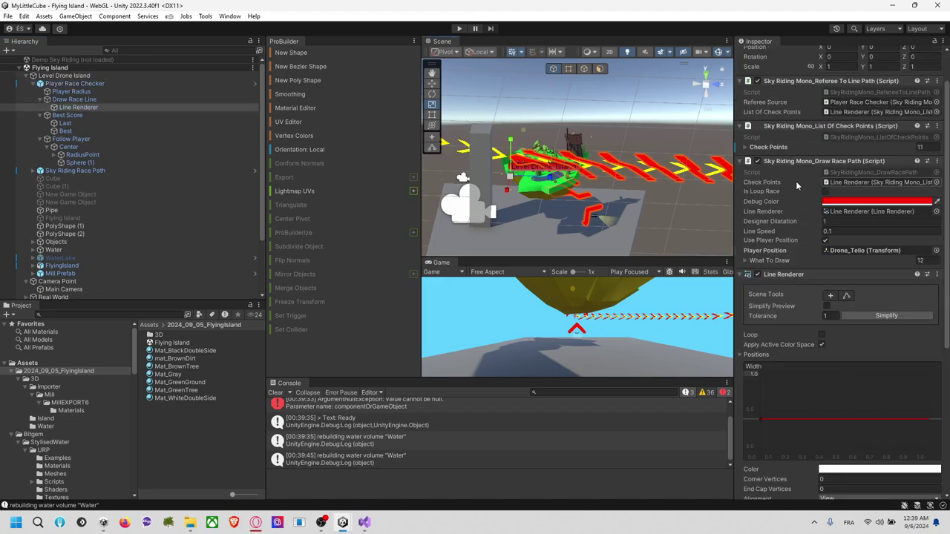
scroll(782, 245, down, 3)
scroll(800, 235, down, 3)
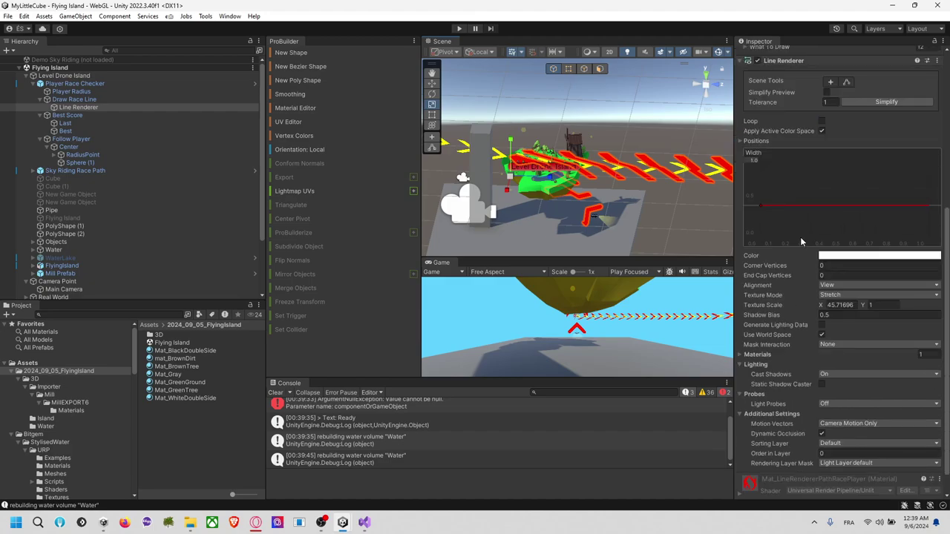
scroll(801, 241, down, 1)
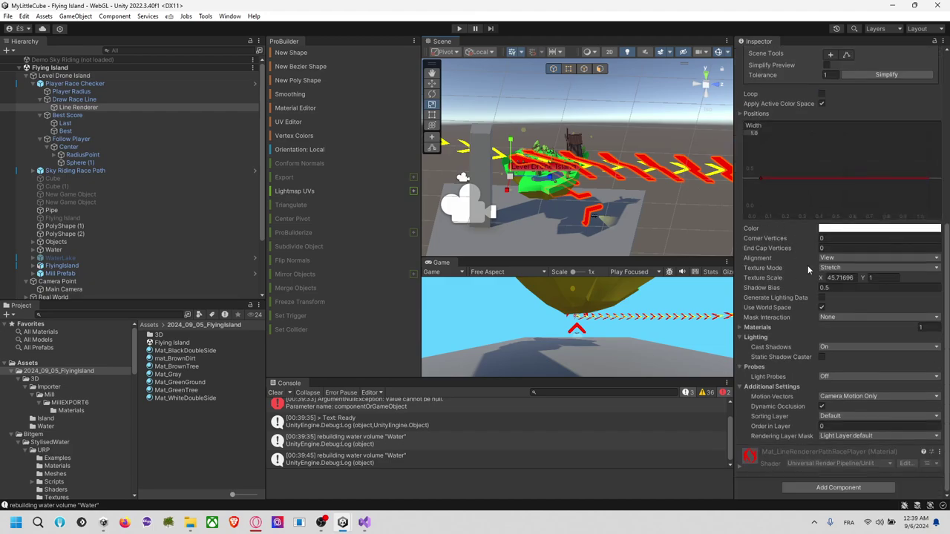
drag(762, 178, 760, 206)
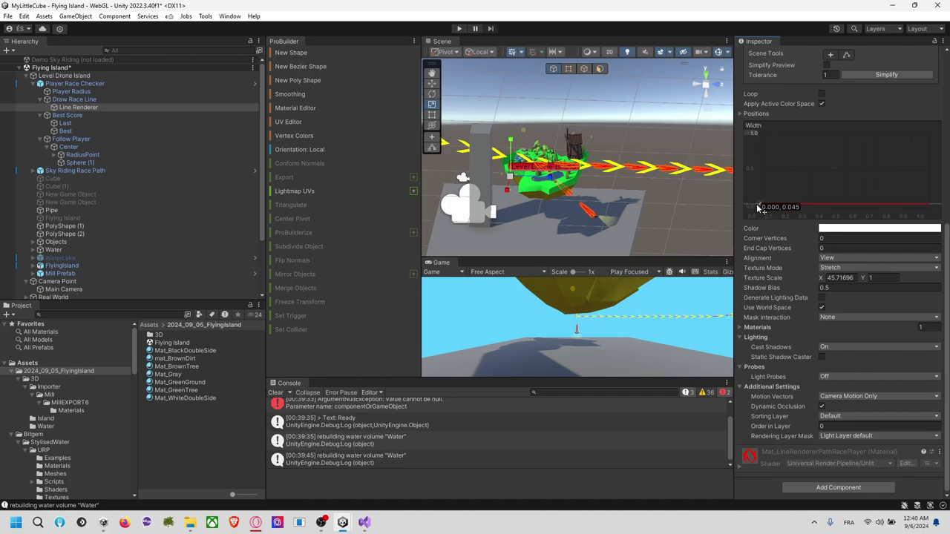
drag(758, 207, 759, 209)
Lower the line width of Sky Riding Race Path to almost zero.
click(148, 171)
drag(761, 199, 759, 212)
scroll(652, 195, up, 5)
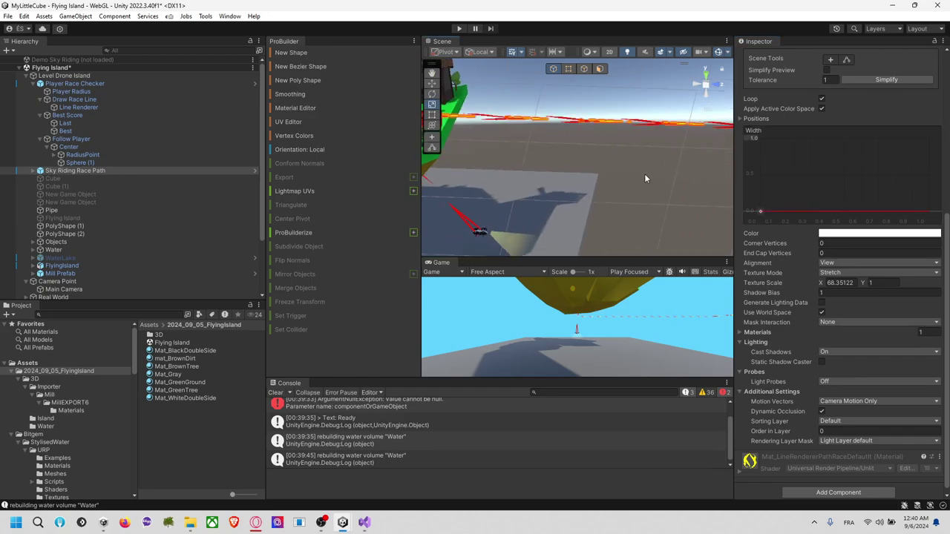
right_drag(672, 168, 635, 119)
scroll(635, 119, down, 6)
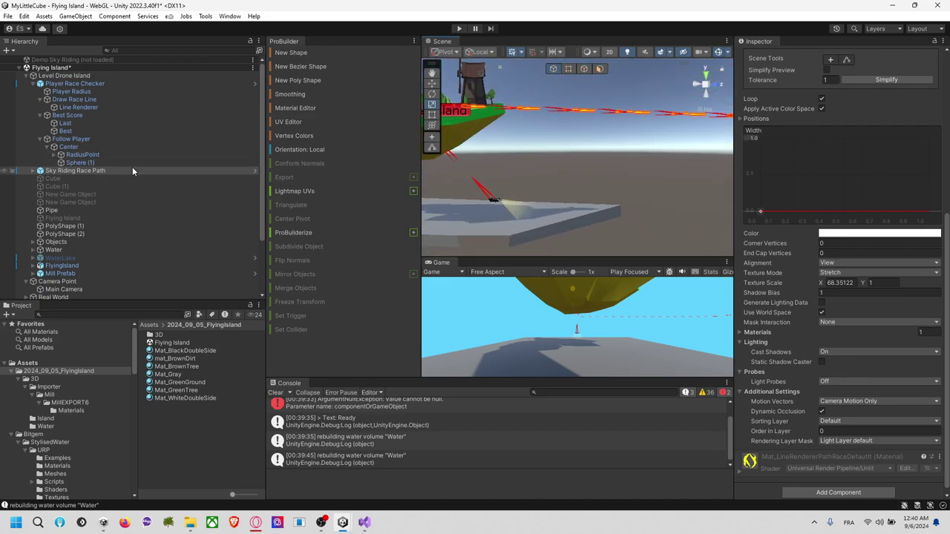
scroll(812, 166, up, 5)
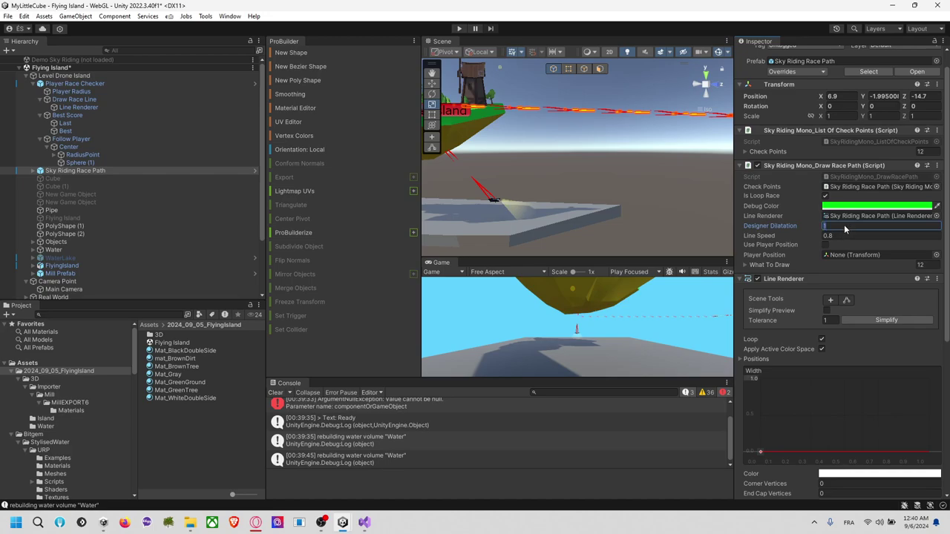
Run the scene and try a Designer Dilatation of 0.1 on Sky Riding Race Path near the mill.
click(459, 29)
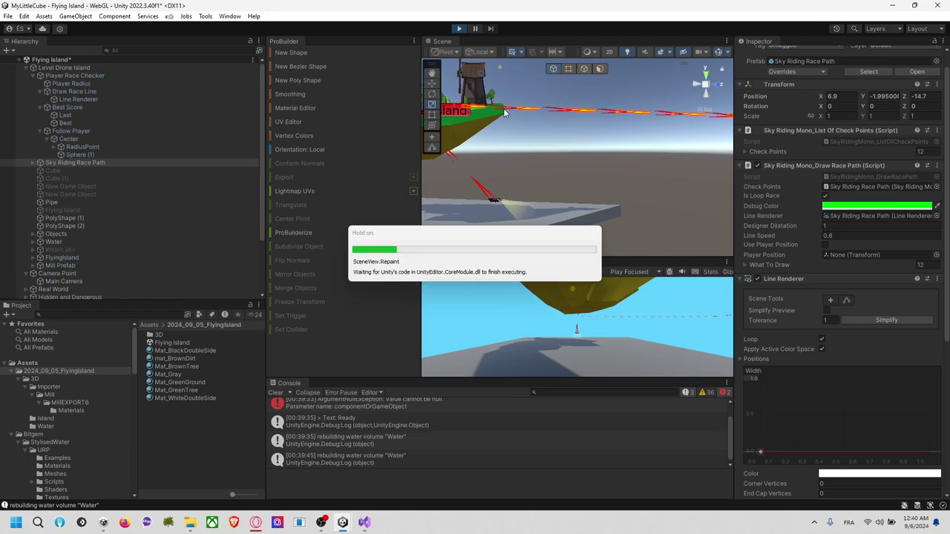
middle_drag(529, 112, 641, 175)
right_drag(641, 175, 546, 196)
scroll(586, 169, up, 6)
scroll(590, 169, up, 3)
right_drag(590, 169, 668, 284)
mouse_move(640, 199)
middle_down()
mouse_move(675, 205)
mouse_move(659, 197)
middle_up()
scroll(676, 200, up, 3)
click(861, 221)
text(0.1)
right_drag(686, 208, 623, 130)
Try Designer Dilatation values of 10 and 20 on Sky Riding Race Path while the scene runs.
click(837, 221)
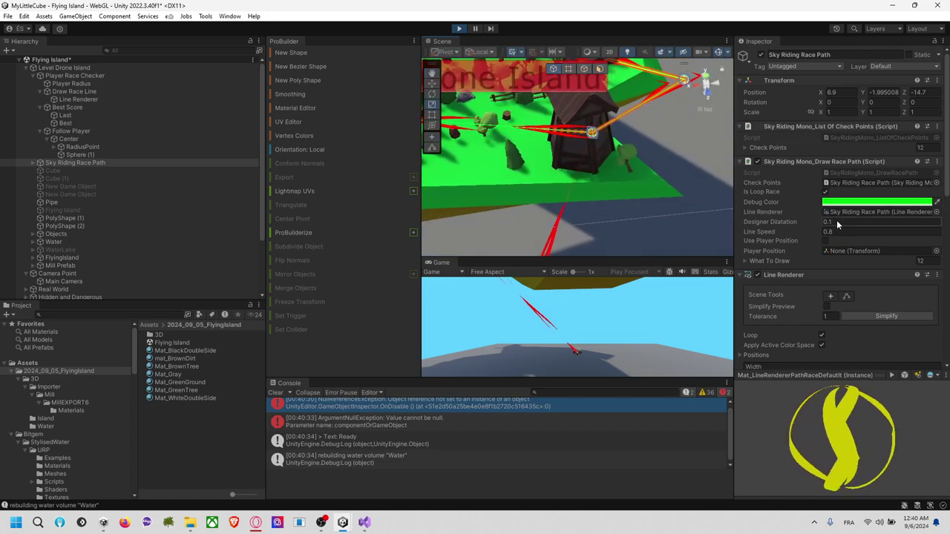
text(10)
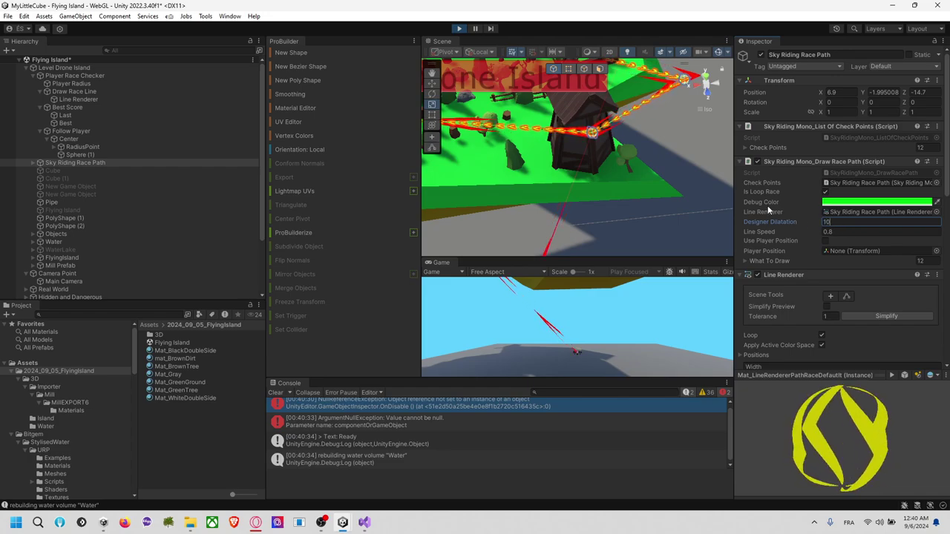
drag(837, 222, 794, 217)
text(020)
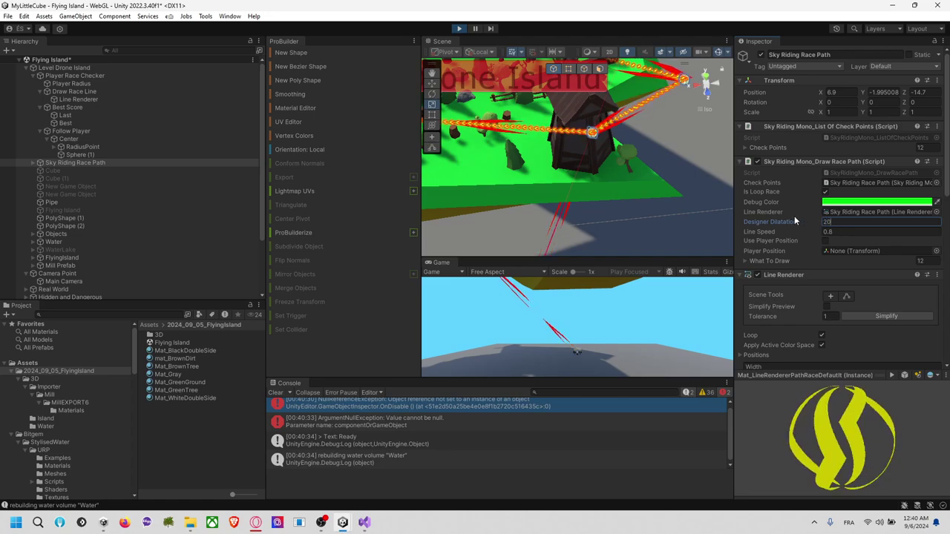
Try Designer Dilatation values of 20 and 5 on the red player Line Renderer, and stop the running scene.
double_click(842, 222)
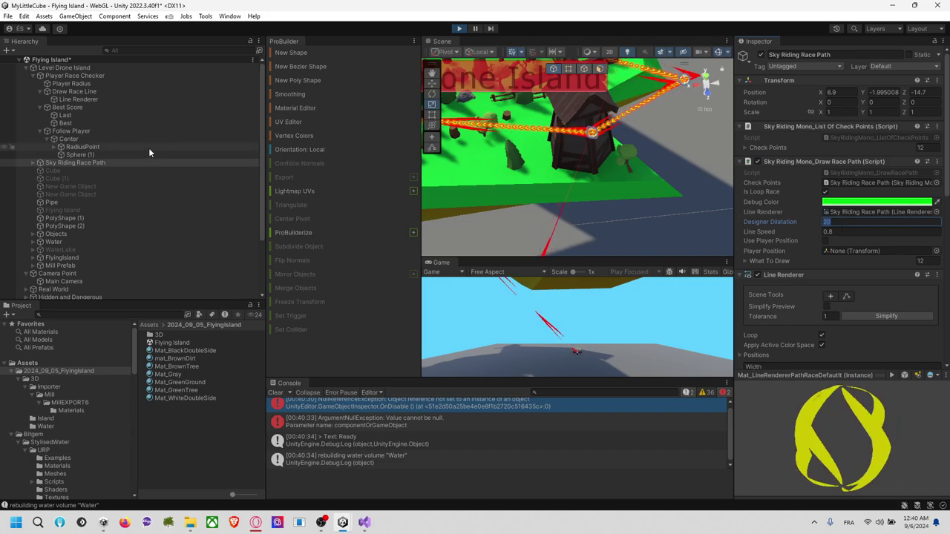
click(527, 125)
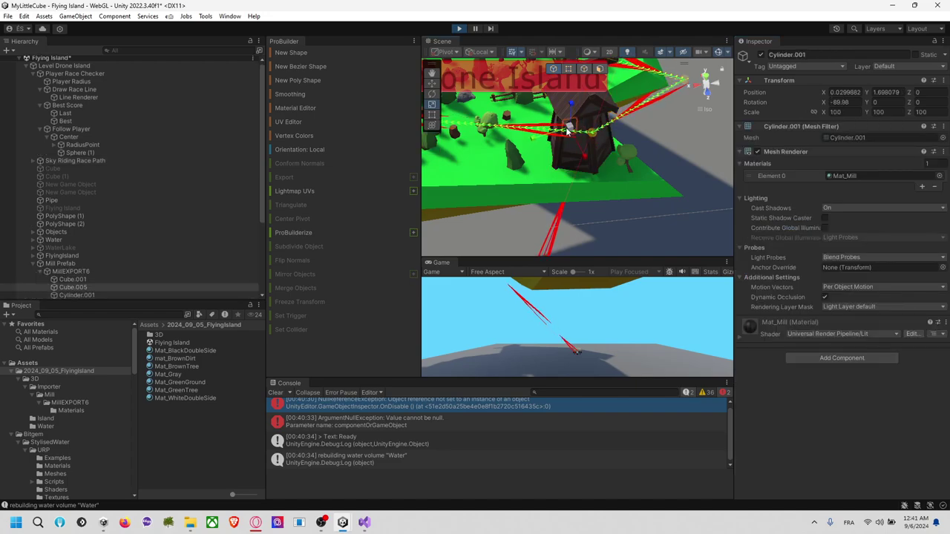
click(523, 124)
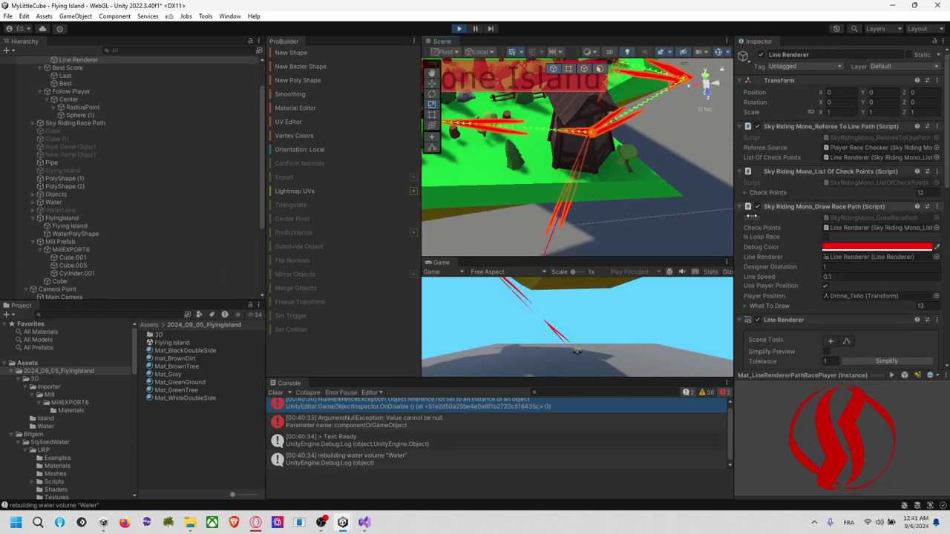
click(838, 270)
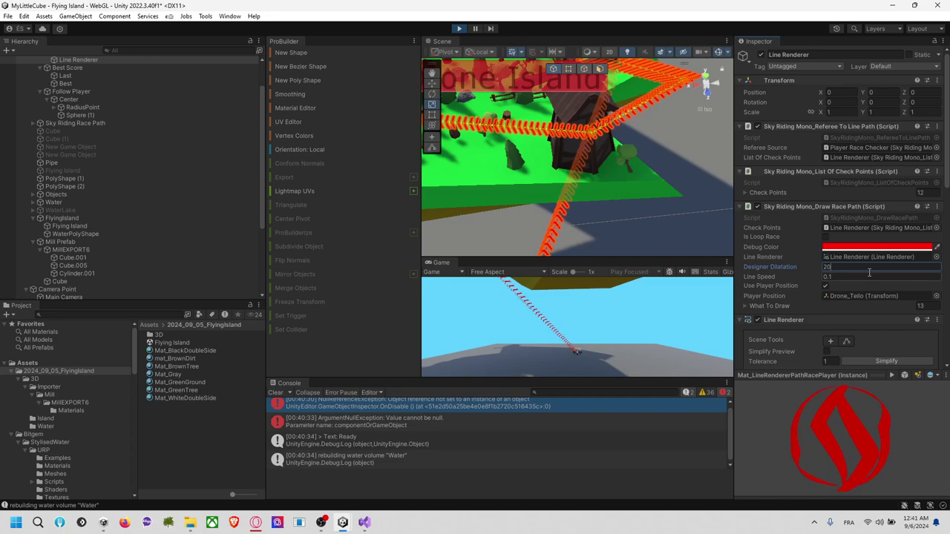
text(5)
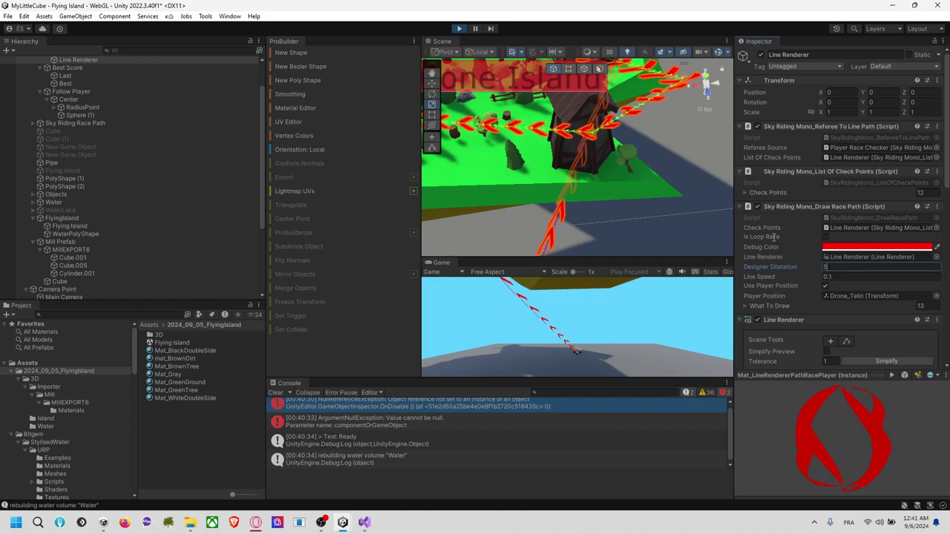
click(458, 29)
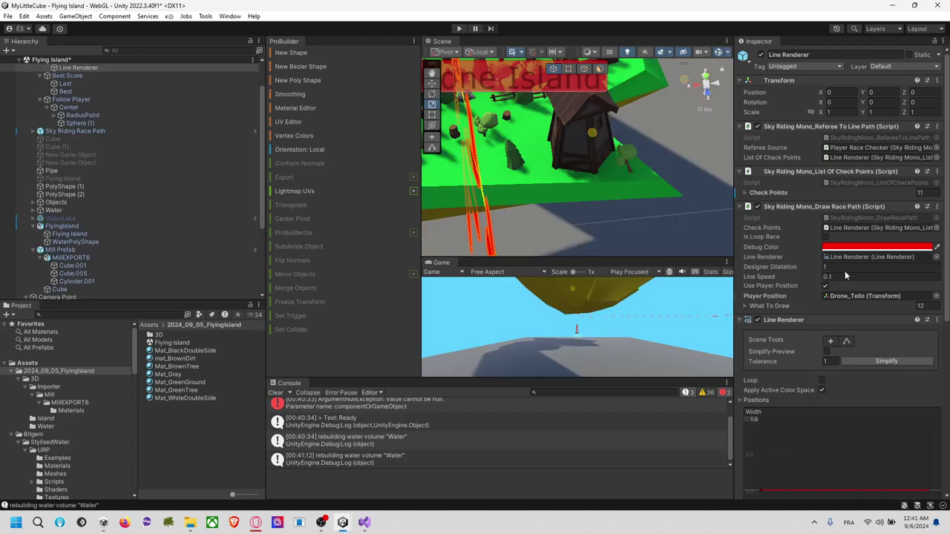
Set the player Line Renderer's Designer Dilatation to 5 and its width to about 0.059, and save the scene.
scroll(817, 282, down, 5)
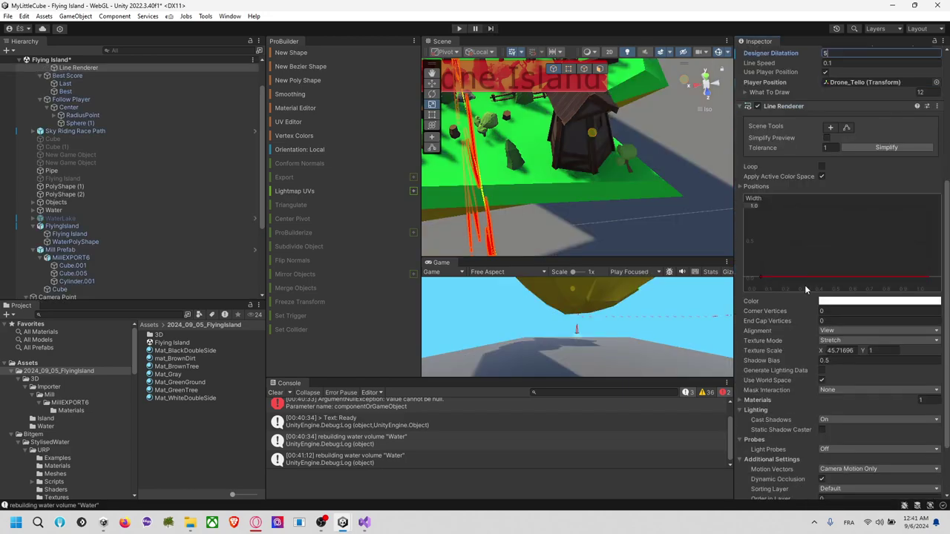
click(762, 280)
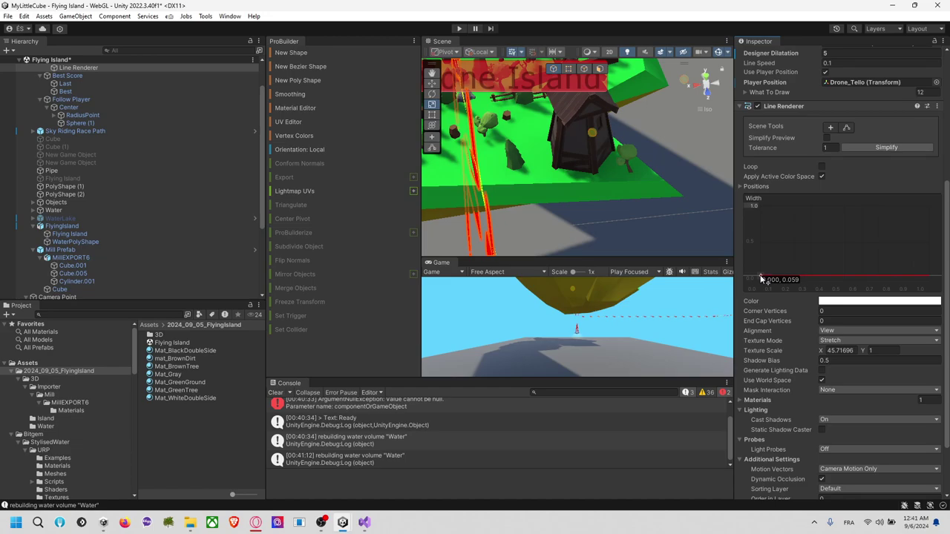
scroll(750, 190, up, 2)
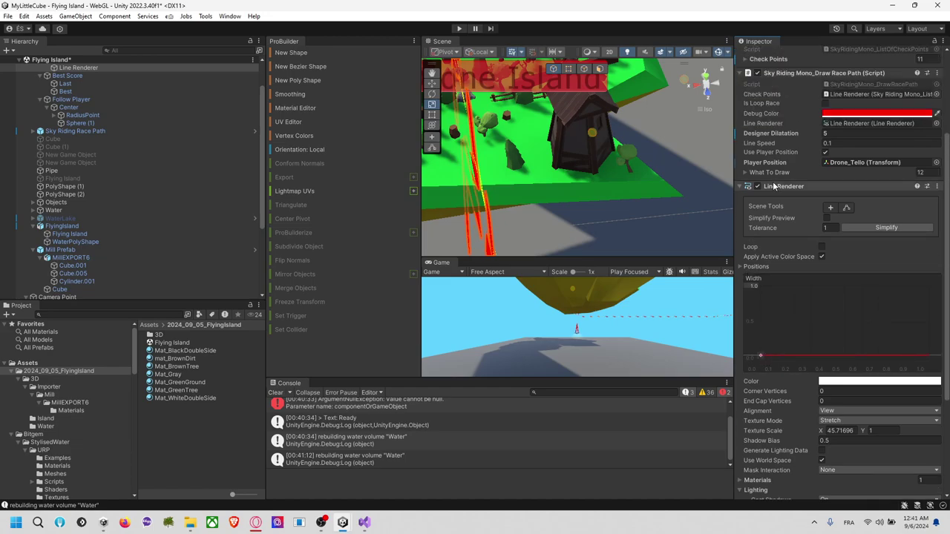
scroll(774, 187, up, 1)
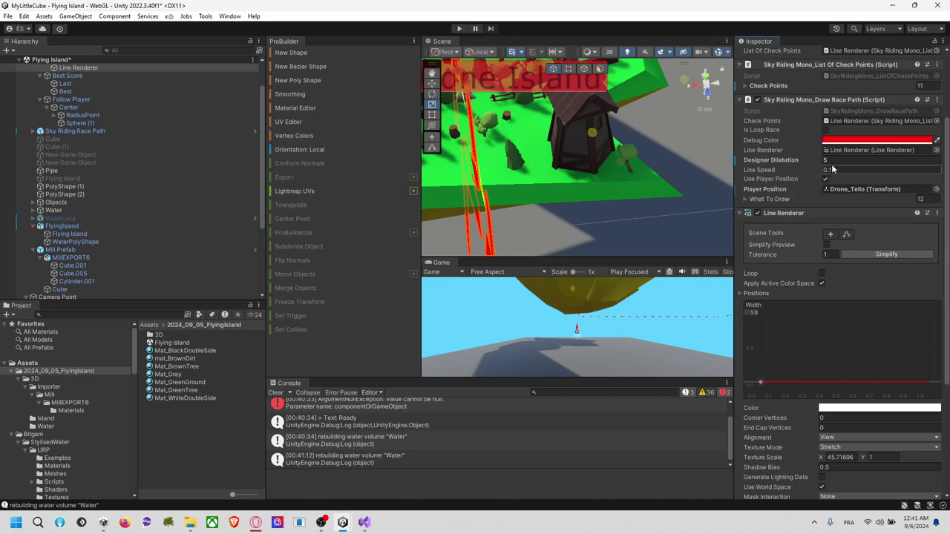
scroll(796, 215, down, 5)
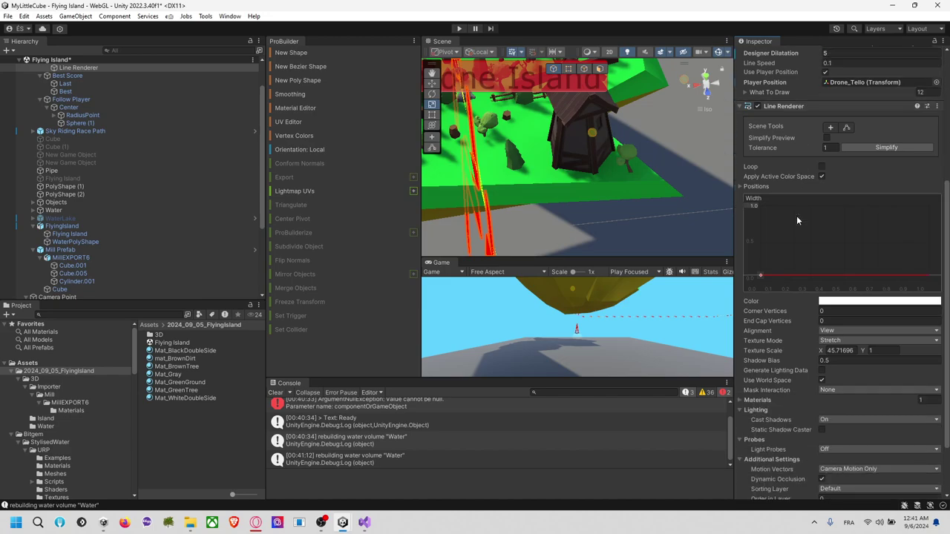
key(ctrl+s)
scroll(473, 173, down, 10)
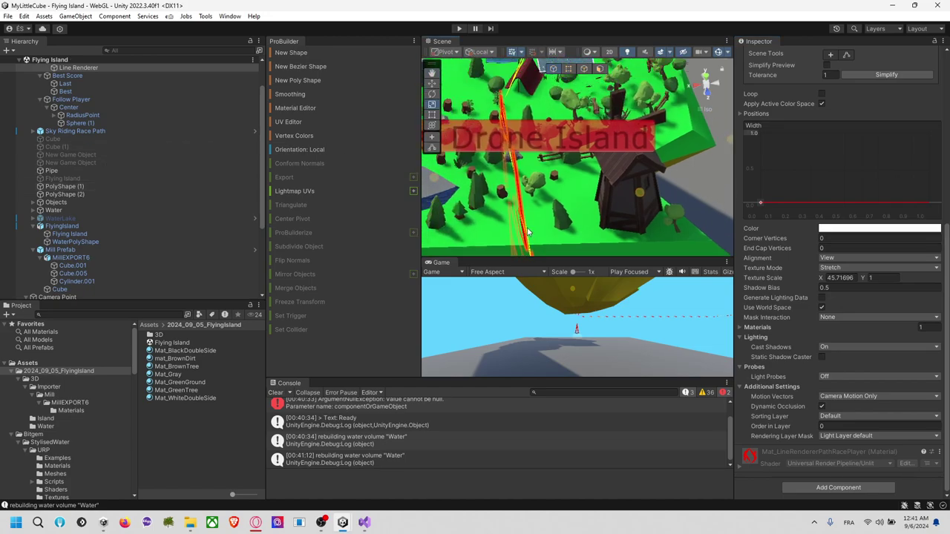
Set the Designer Dilatation of Sky Riding Race Path to 20, and run the scene to check the race lines.
right_drag(538, 209, 639, 178)
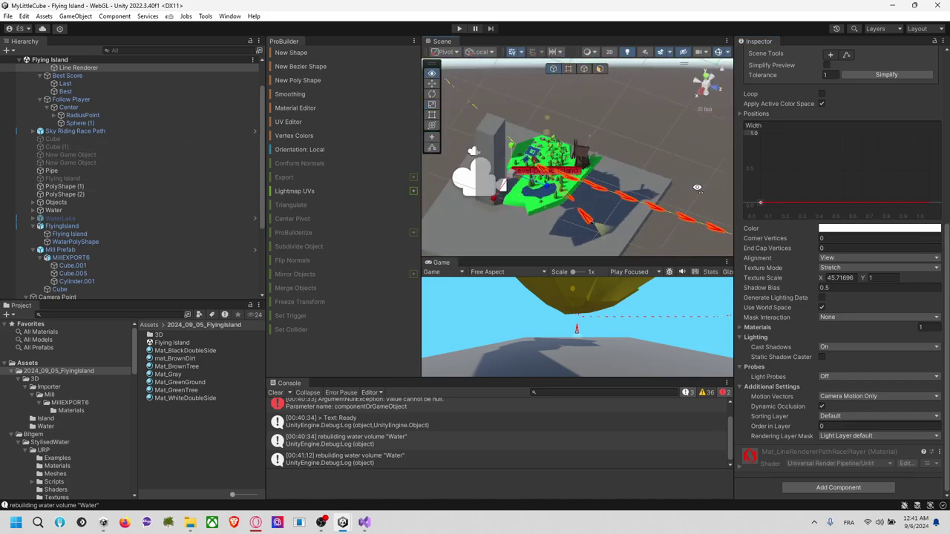
click(472, 109)
click(474, 107)
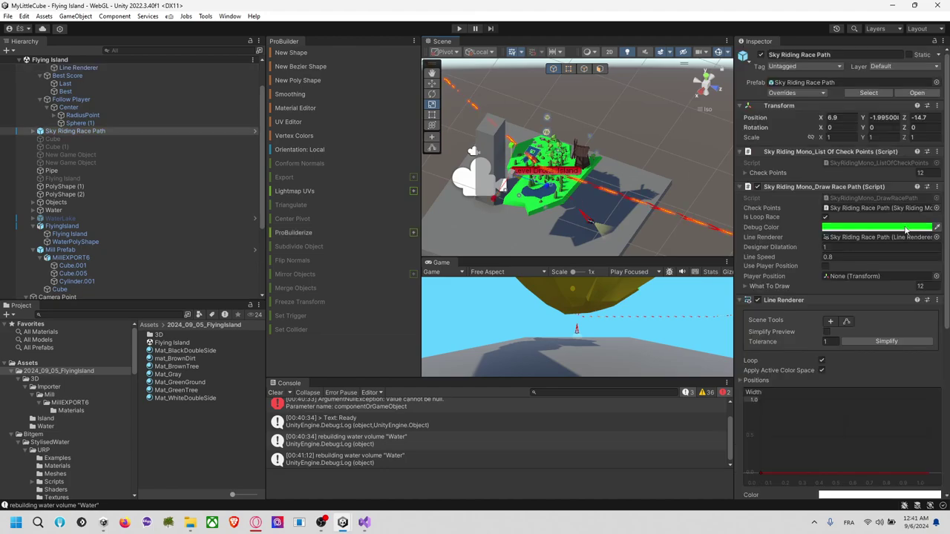
scroll(890, 228, down, 3)
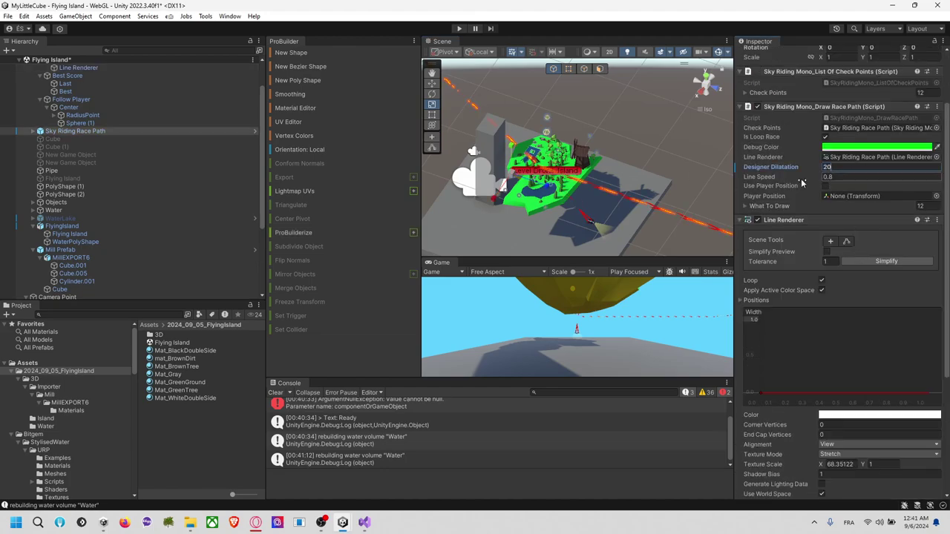
click(670, 148)
alt+drag(659, 176, 664, 110)
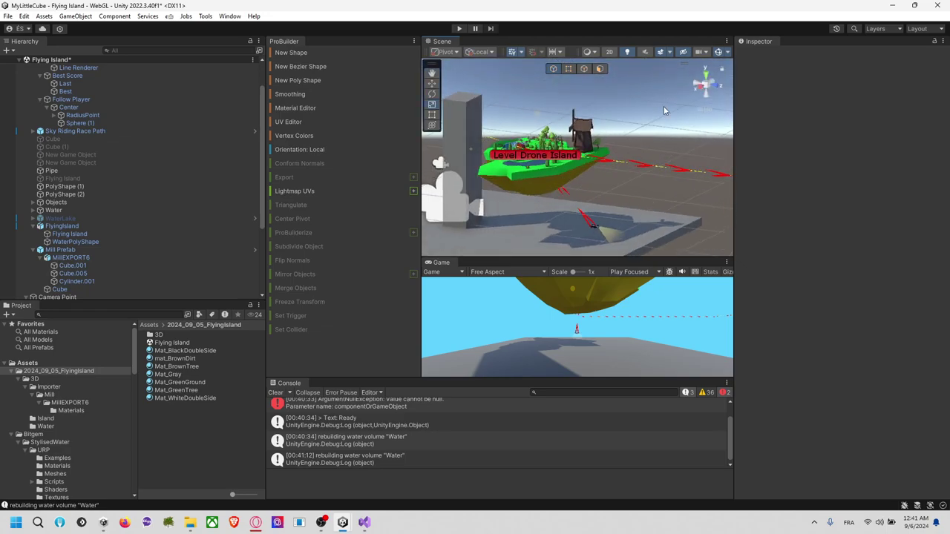
click(459, 29)
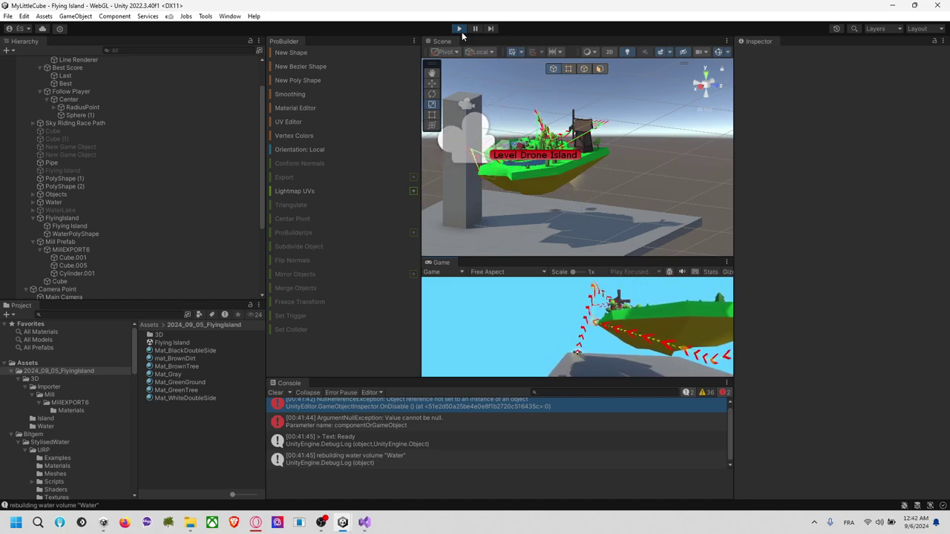
click(459, 29)
Set the near clipping plane of the Main Camera under Camera Point to 0.01.
scroll(113, 123, down, 3)
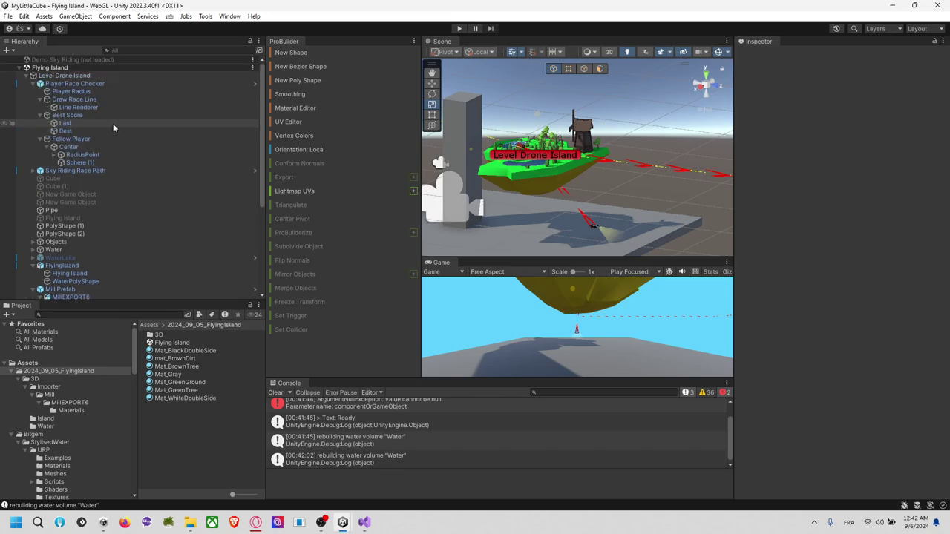
scroll(95, 147, down, 3)
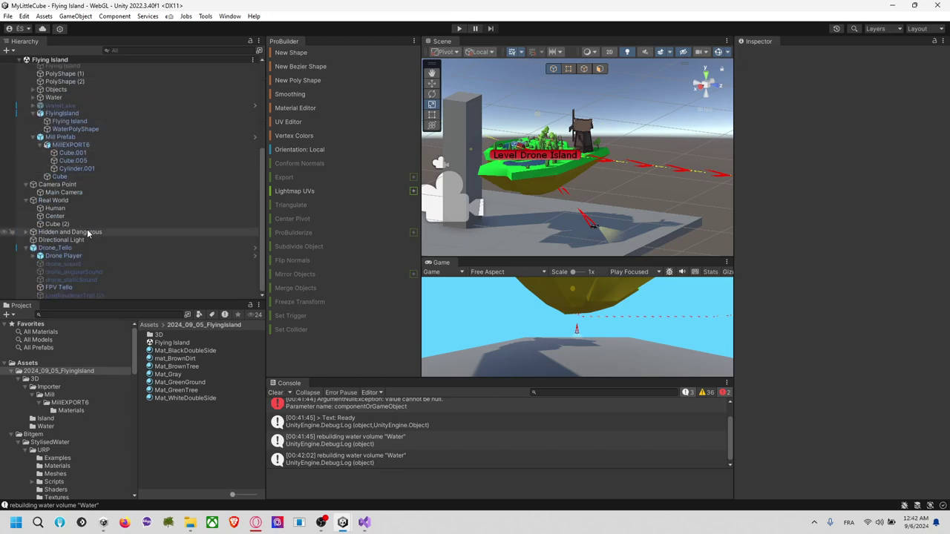
click(32, 256)
click(29, 254)
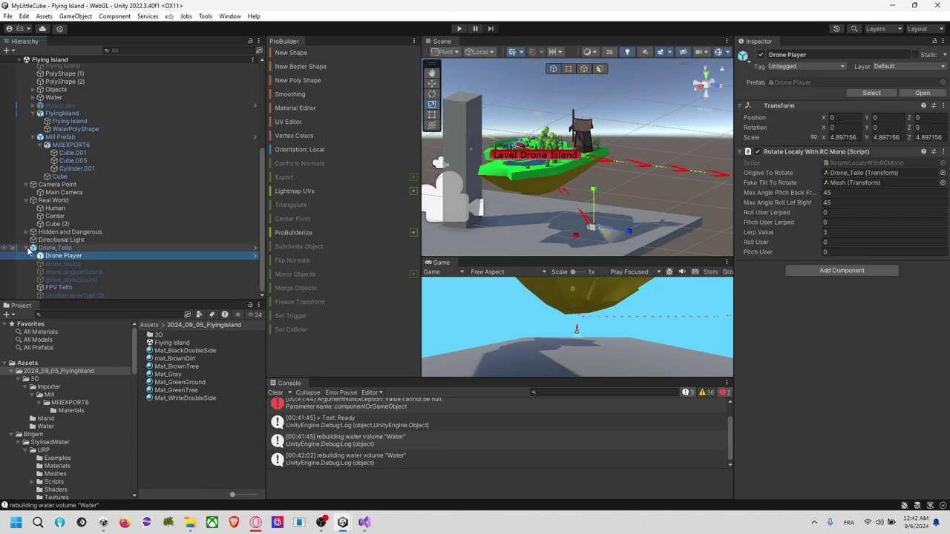
click(28, 248)
click(57, 231)
click(64, 240)
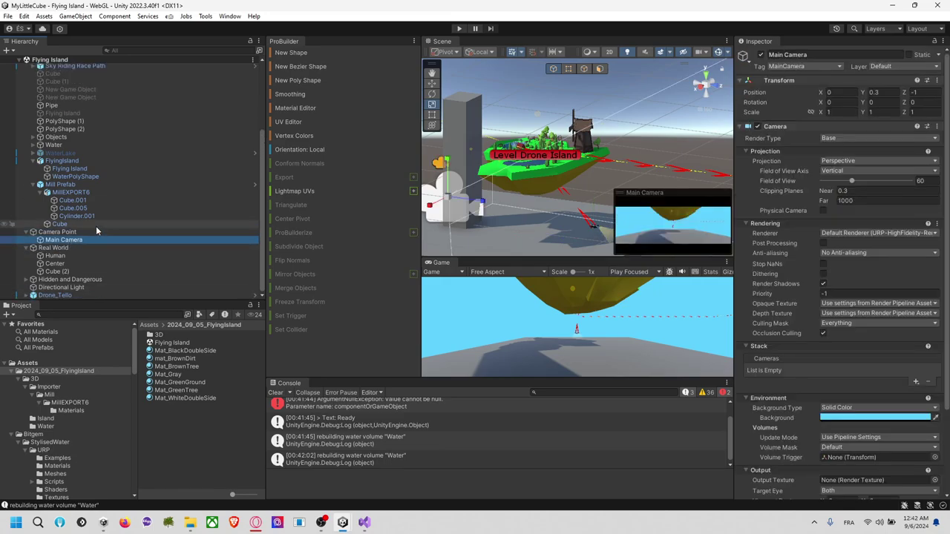
key(f)
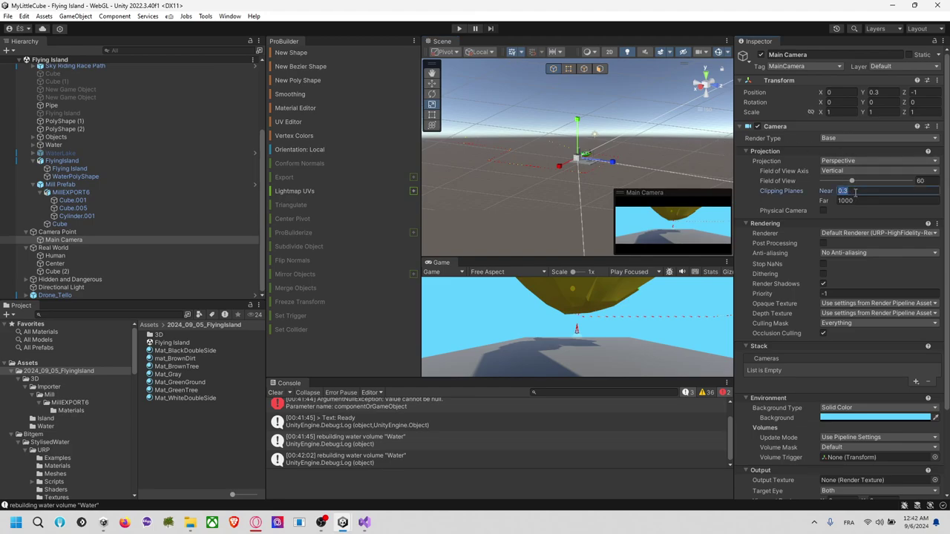
text(0.01)
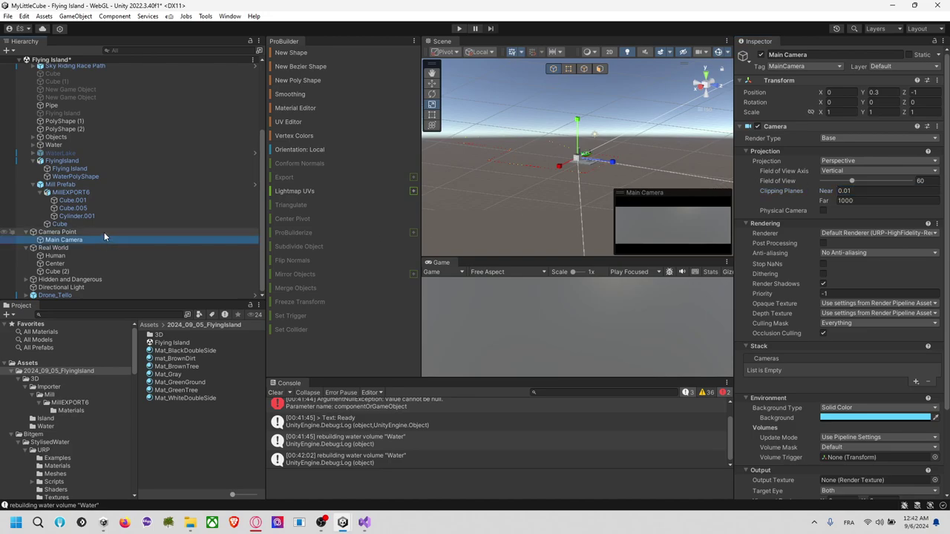
Set the Main Camera's local position to Y 0.03 and Z 0.3 relative to Camera Point.
click(104, 232)
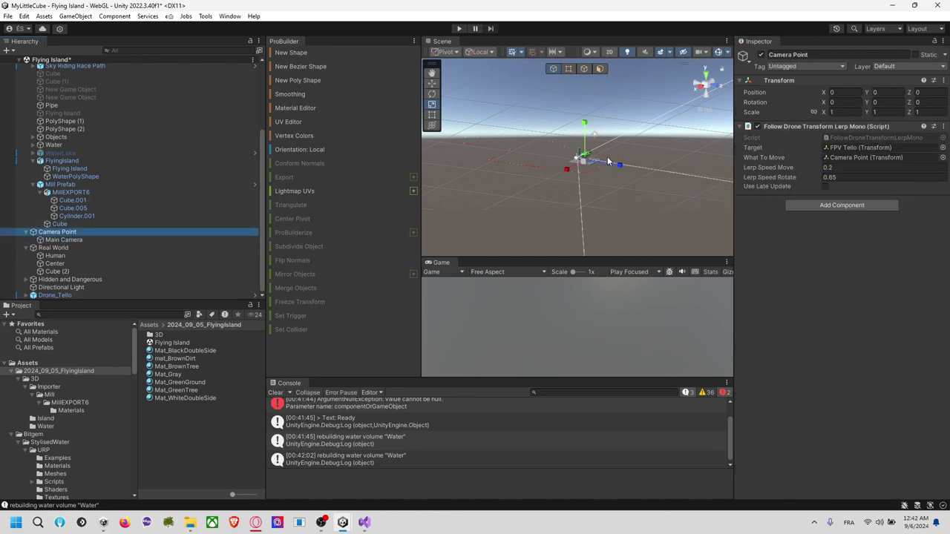
click(84, 240)
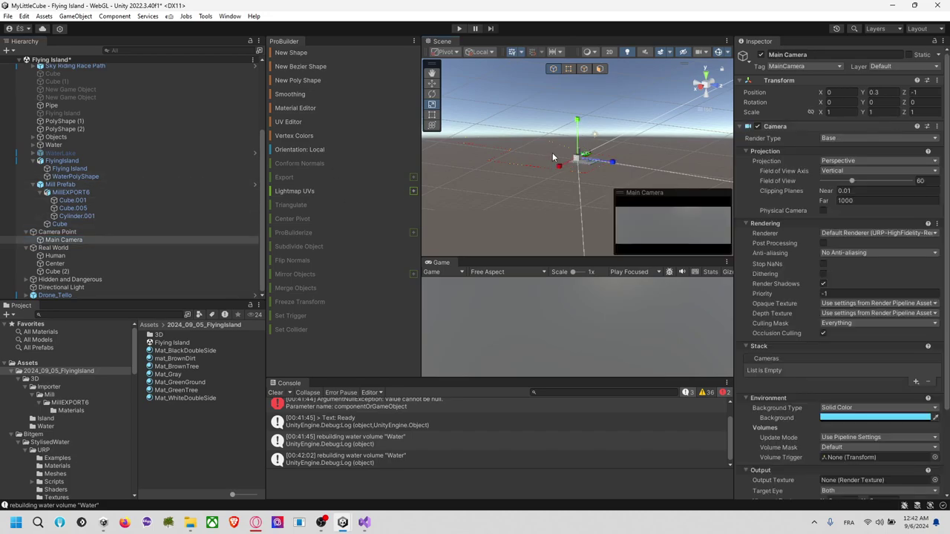
click(153, 232)
scroll(572, 148, up, 15)
right_drag(569, 177, 567, 185)
click(113, 239)
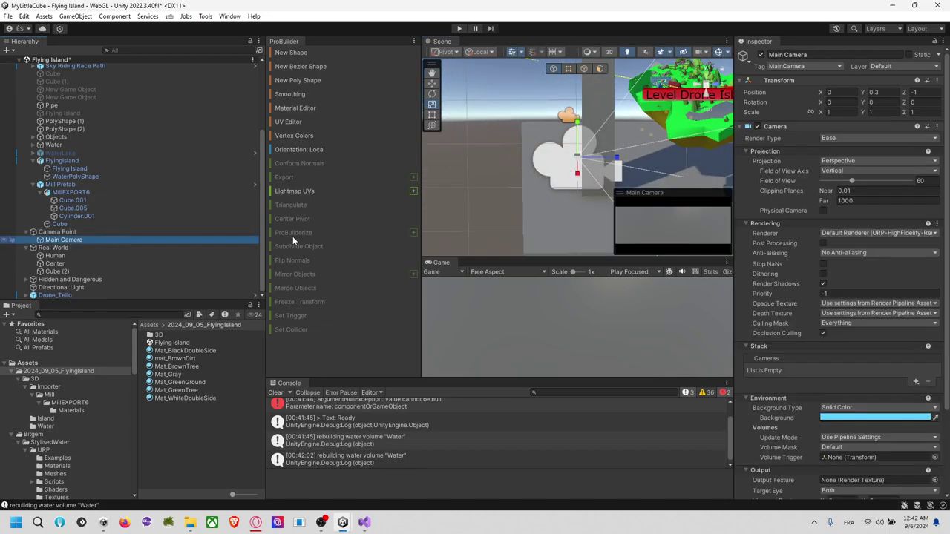
click(895, 92)
text(0)
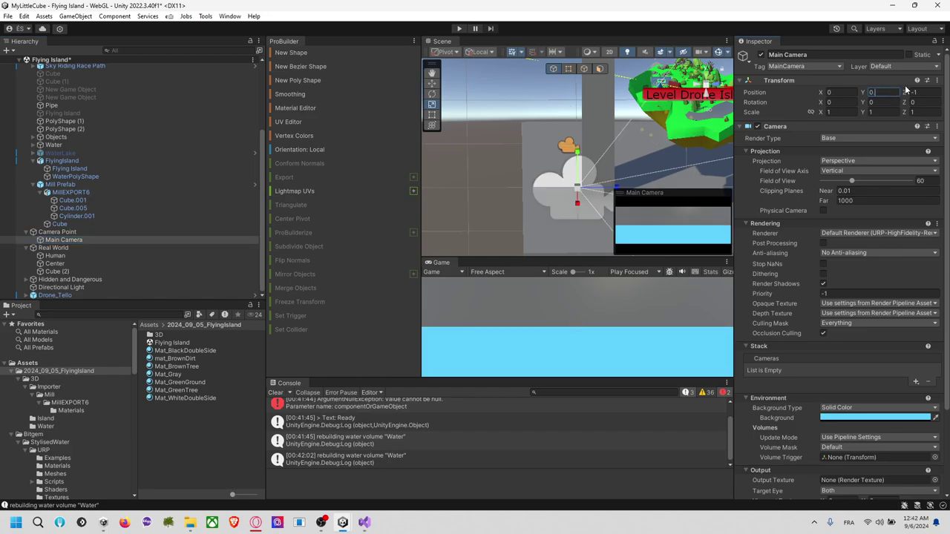
text(.03)
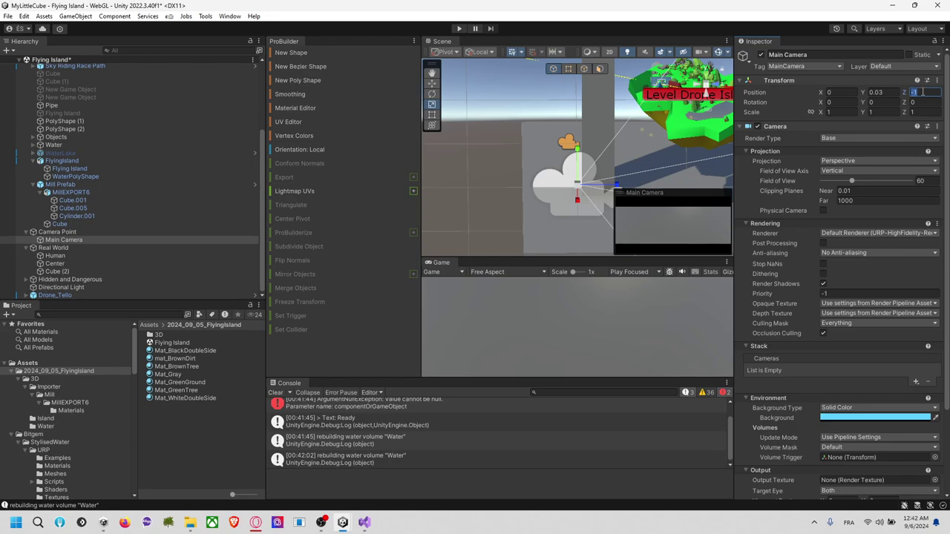
text(0.3)
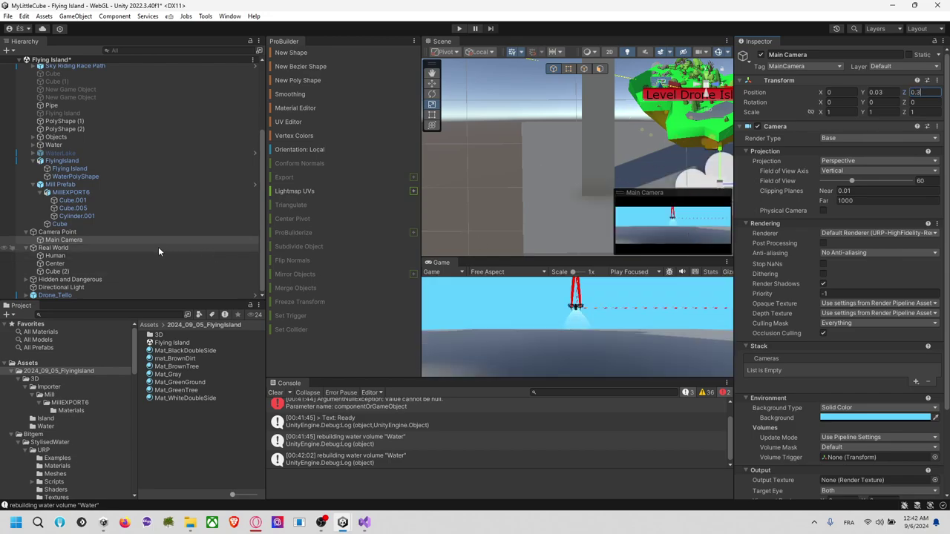
Move the Main Camera behind the drone to about Y 0.197 and Z 0.741, and test-run the saved scene.
click(90, 246)
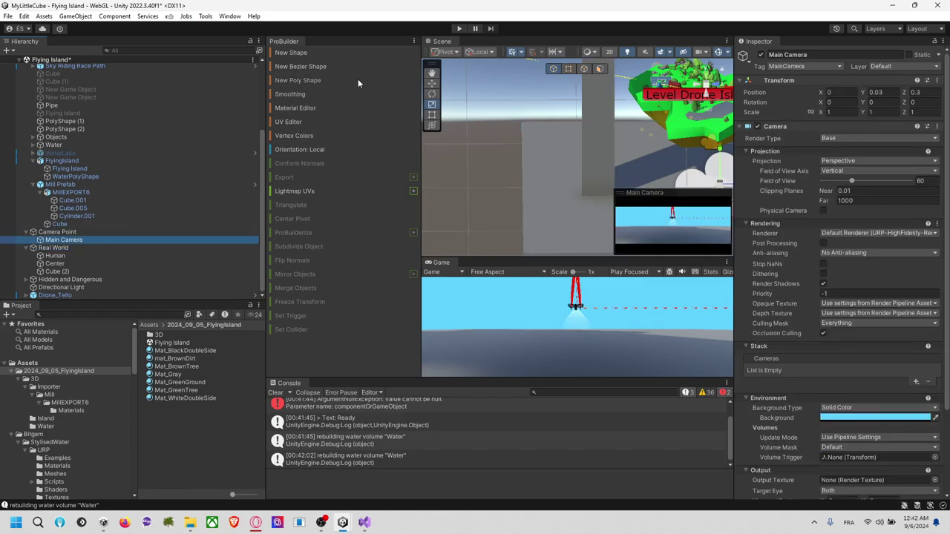
click(432, 84)
key(f)
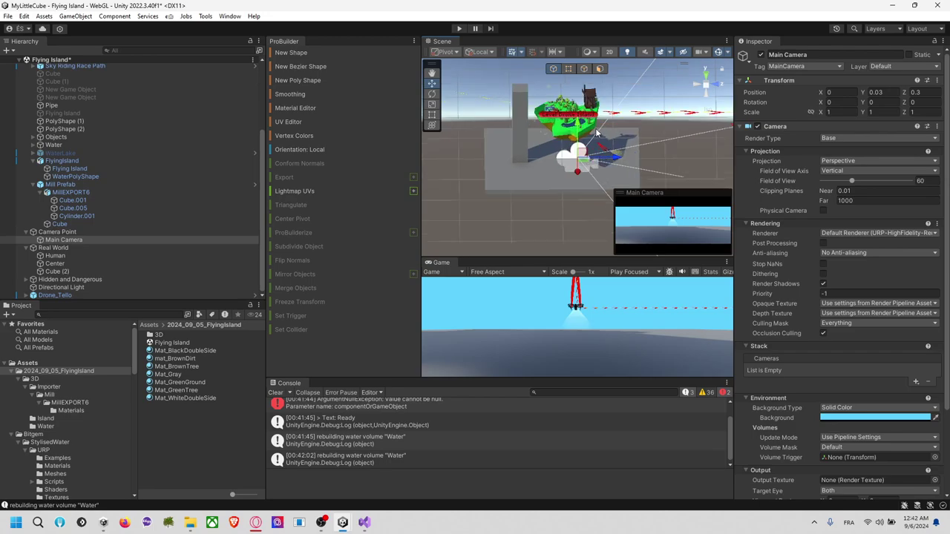
drag(577, 124, 591, 110)
drag(616, 144, 603, 121)
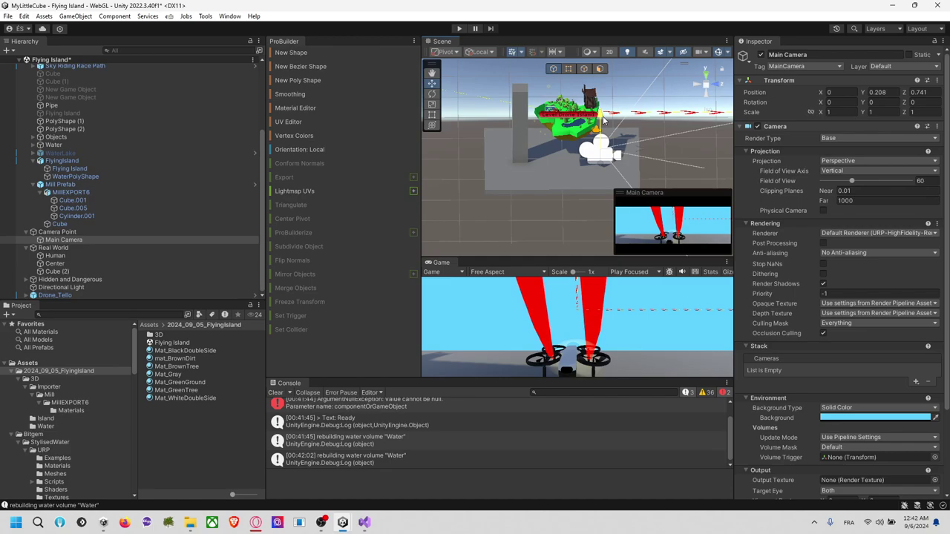
key(ctrl+s)
click(118, 231)
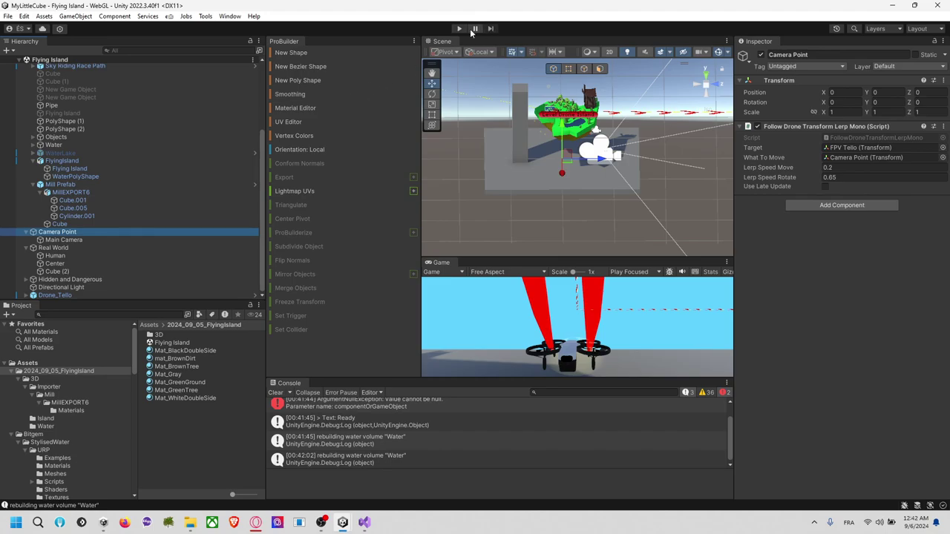
click(459, 28)
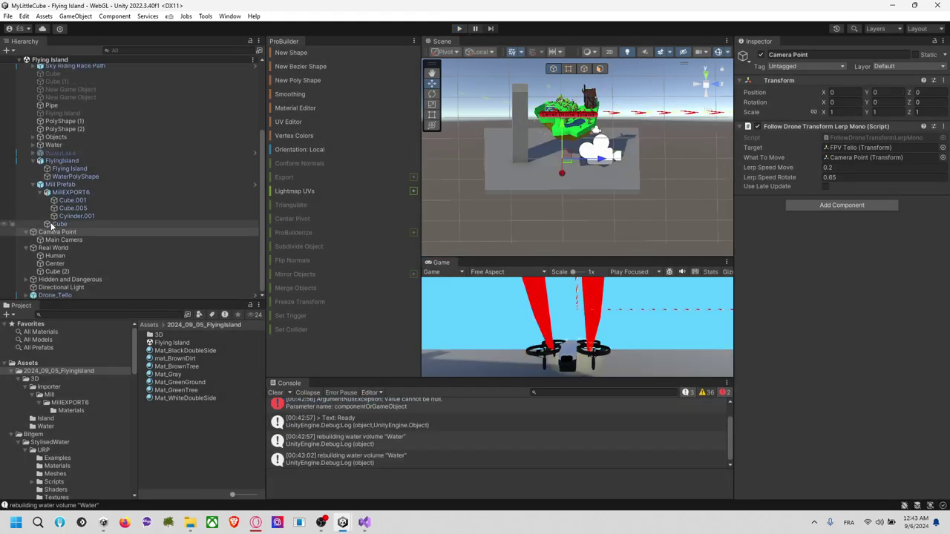
Set the positions of Camera Point and Drone_Tello together to 0, 0, 0.
ctrl+click(73, 296)
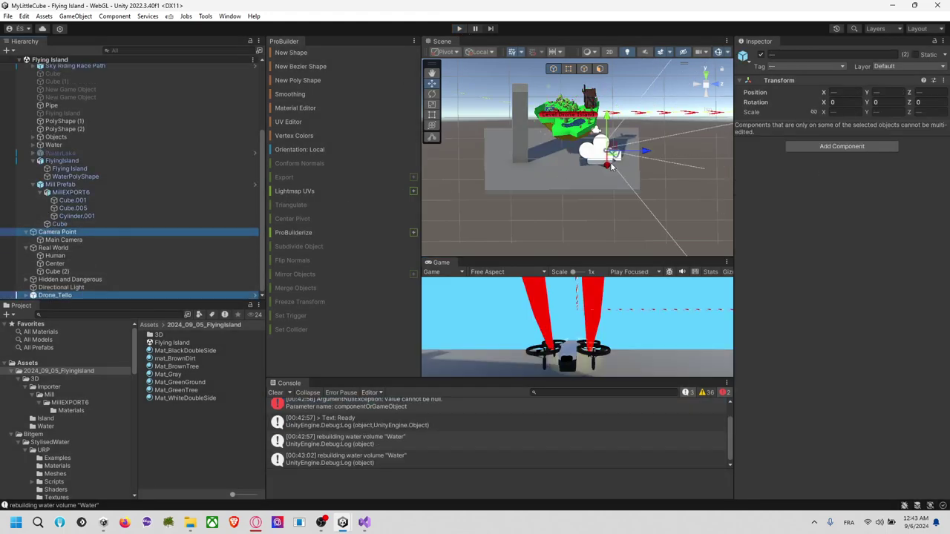
click(851, 93)
text(0)
key(Tab)
text(0)
key(Tab)
text(0)
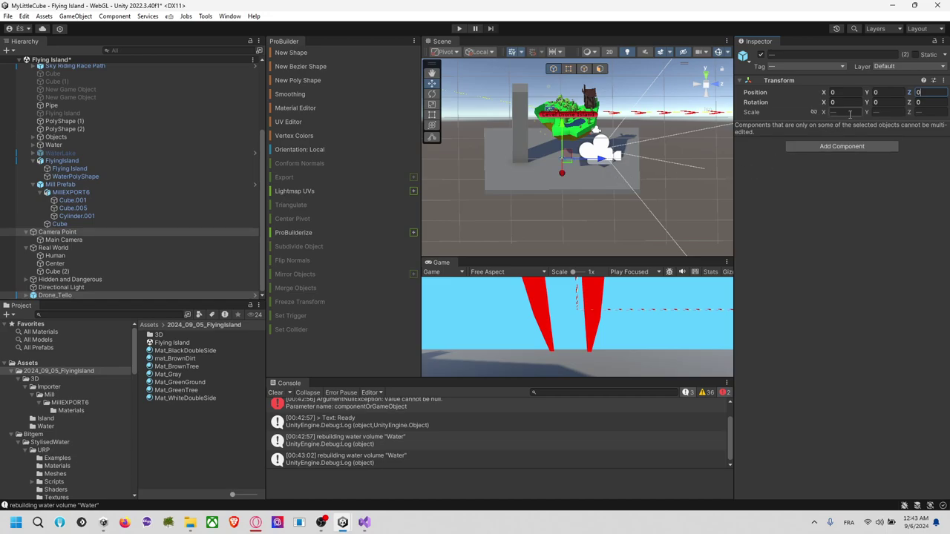
Move the Main Camera behind the drone to about Y 0.045, Z -0.122, and tilt it about 9.3 degrees on X.
click(122, 238)
click(126, 230)
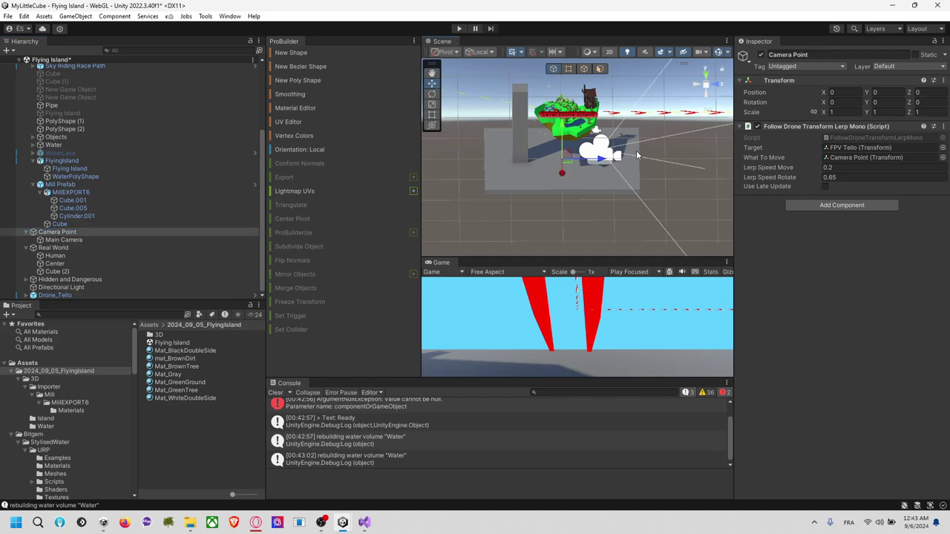
click(185, 240)
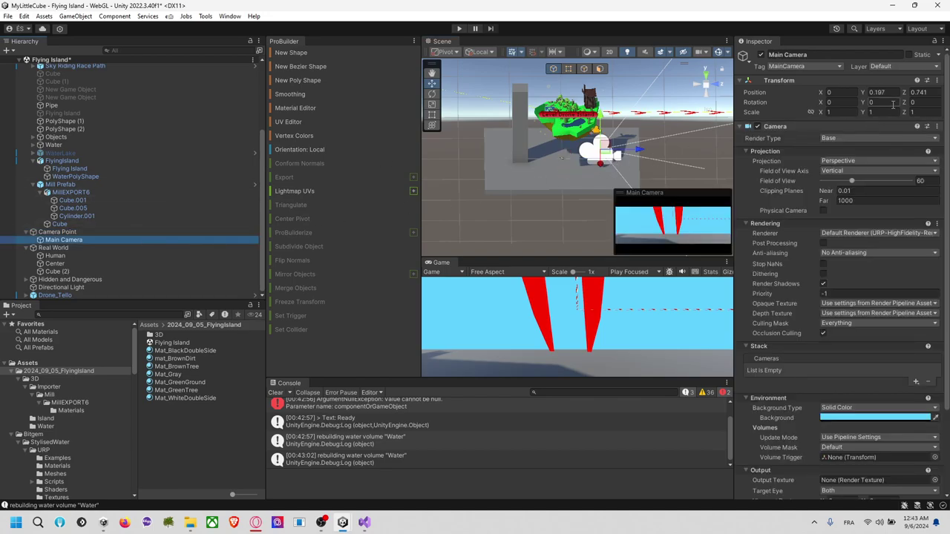
drag(637, 150, 578, 126)
key(e)
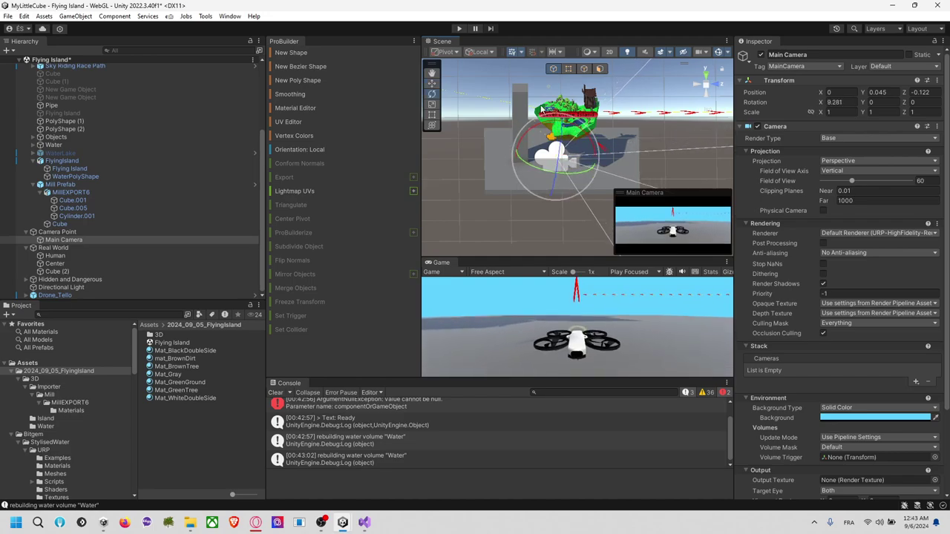
Run the scene to test how the camera follows the drone around the island, and stop it.
click(133, 254)
click(128, 240)
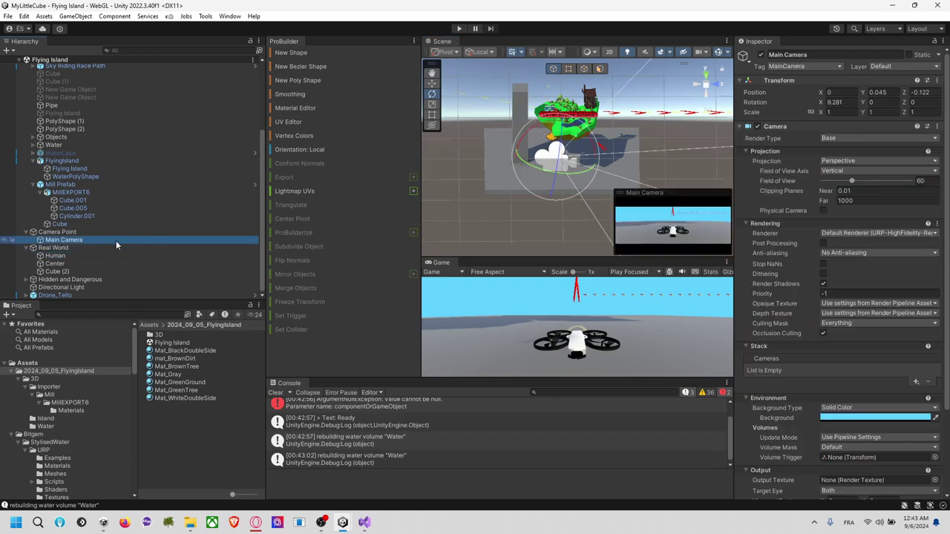
click(124, 234)
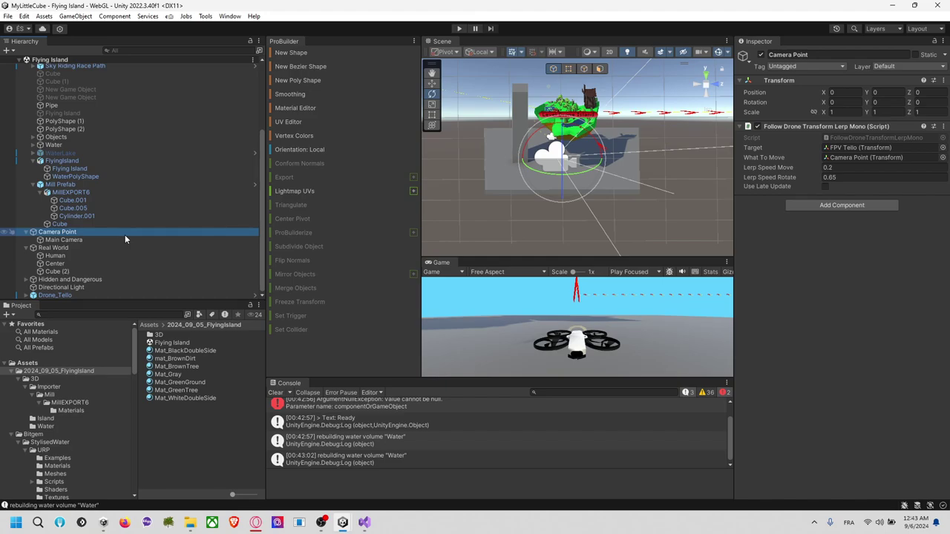
click(460, 29)
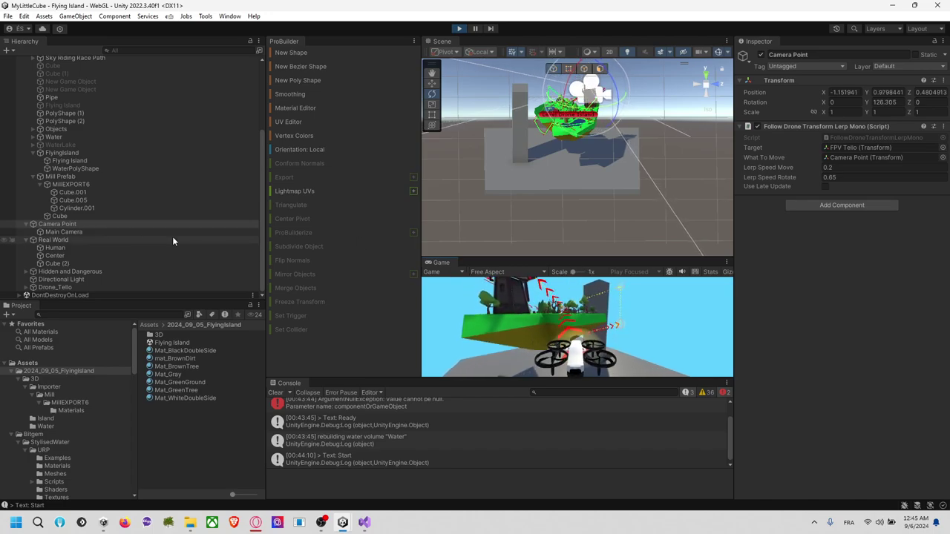
click(458, 28)
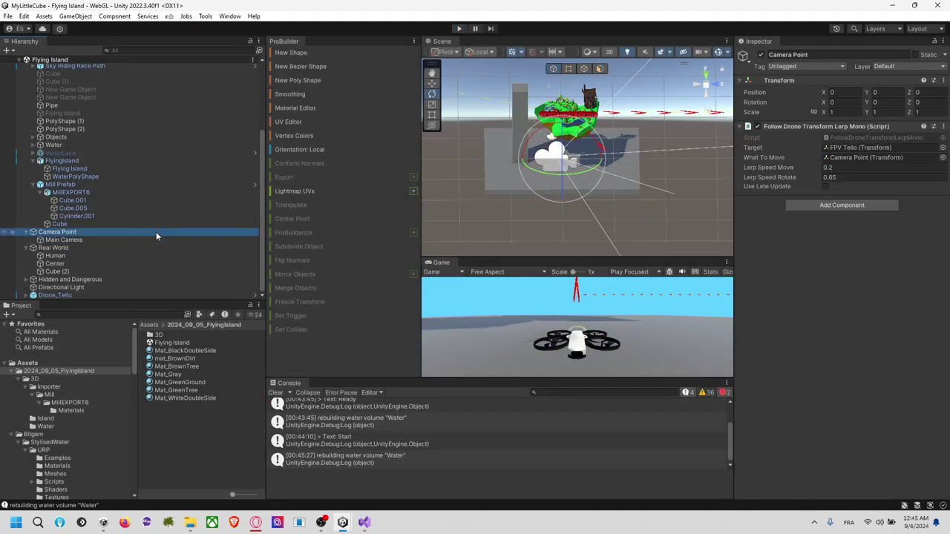
Scale the whole Drone_Tello object down uniformly to about 0.05.
double_click(154, 231)
scroll(592, 165, down, 10)
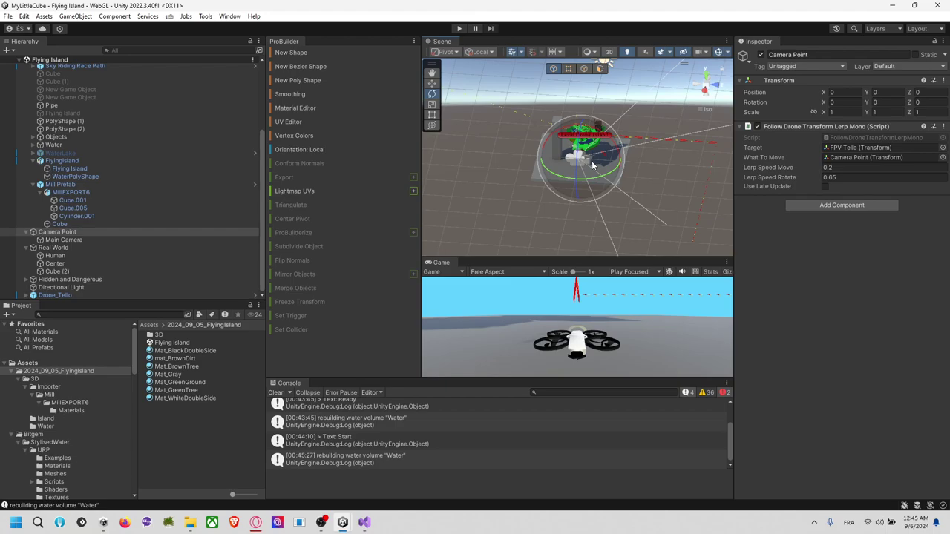
scroll(593, 165, up, 1)
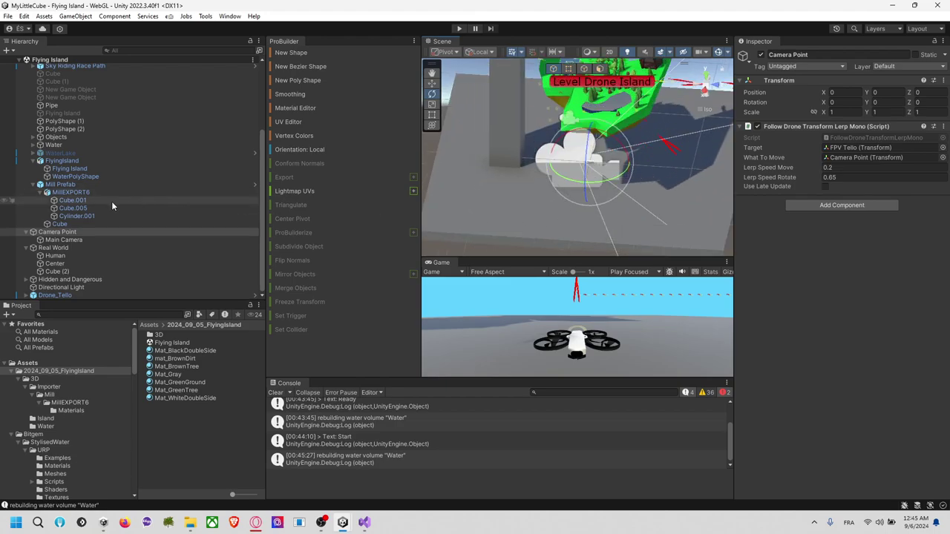
click(56, 295)
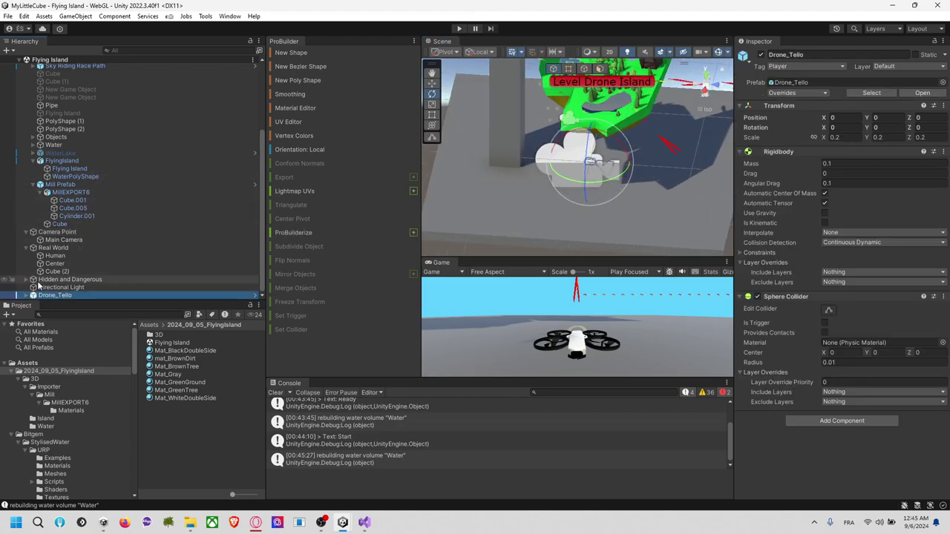
click(32, 295)
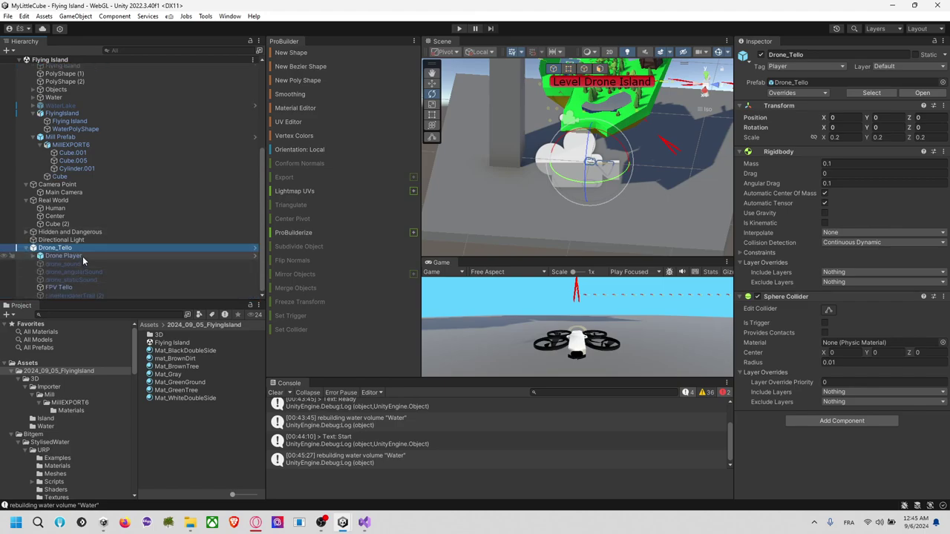
click(39, 255)
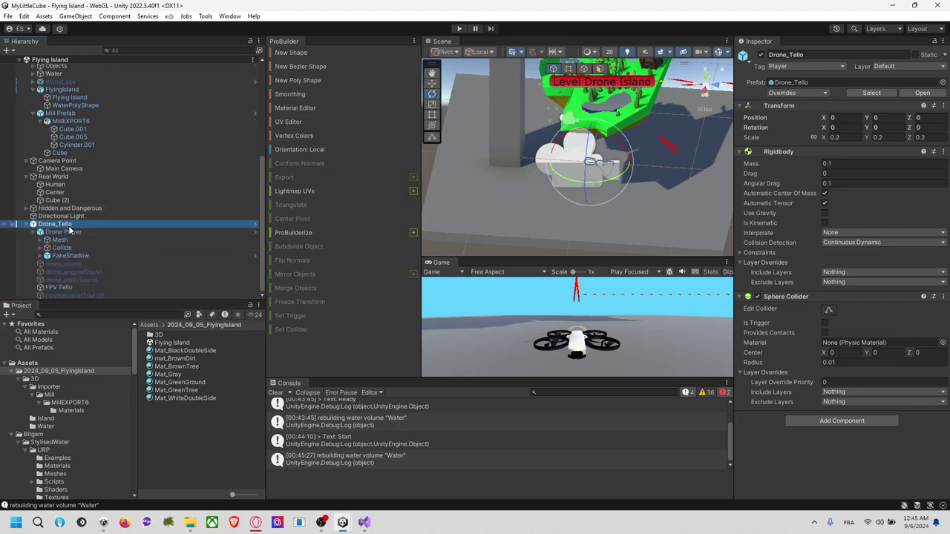
click(113, 232)
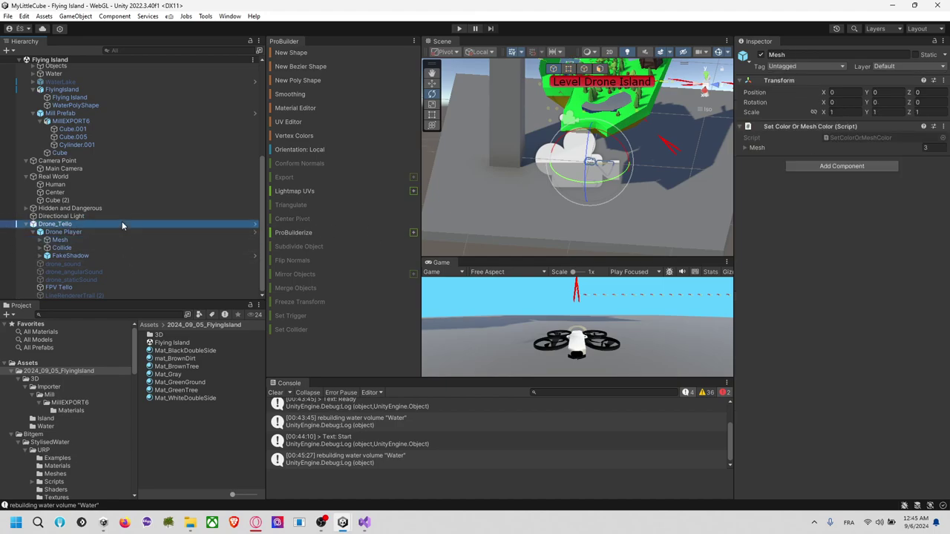
click(122, 222)
click(106, 248)
click(107, 223)
key(w)
key(e)
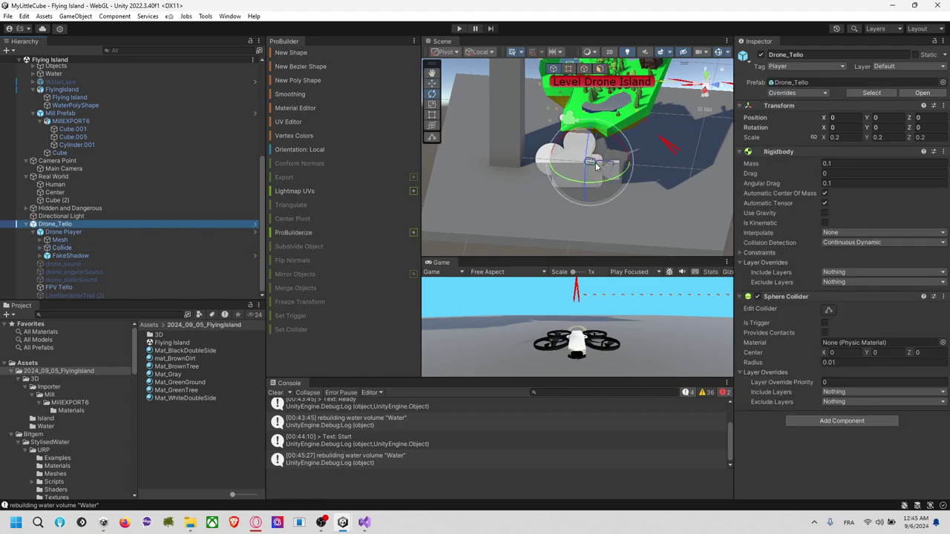
key(r)
drag(588, 166, 567, 183)
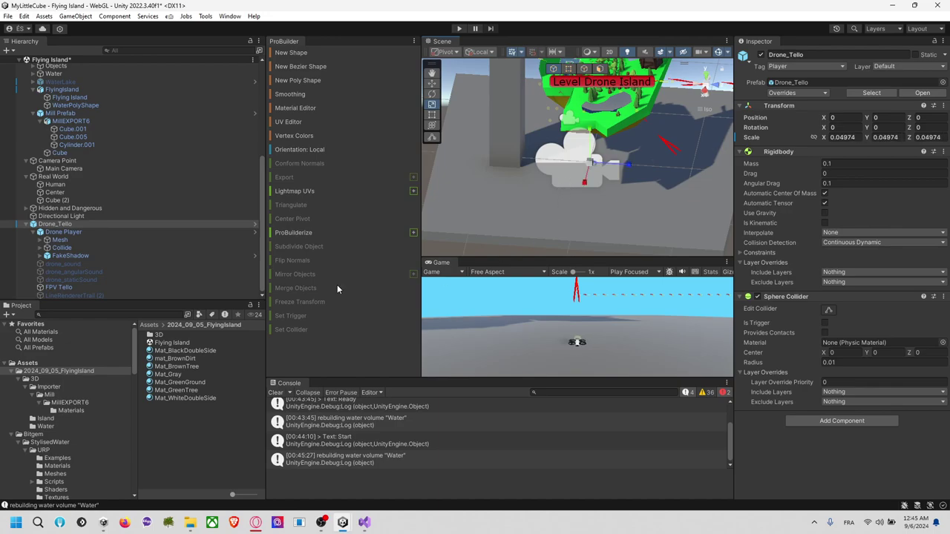
Move the Main Camera close behind the shrunken drone to Y 0.02, Z -0.03, and tilt it about 17.5 degrees on X.
click(73, 169)
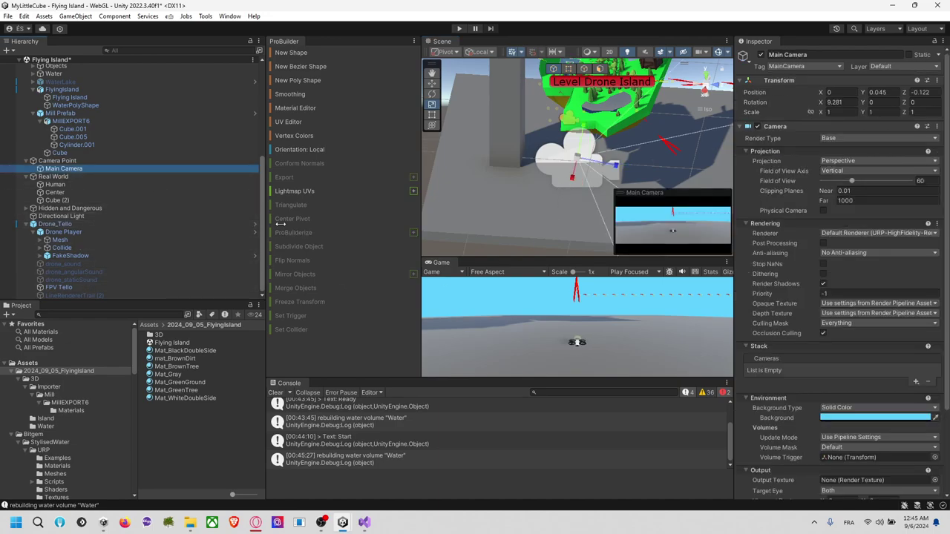
key(f)
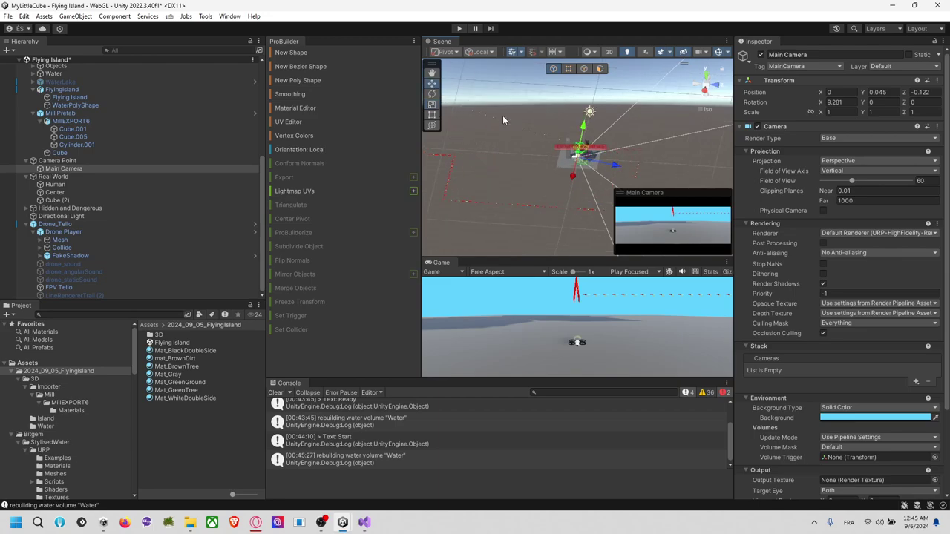
drag(610, 168, 616, 171)
drag(584, 131, 588, 119)
key(e)
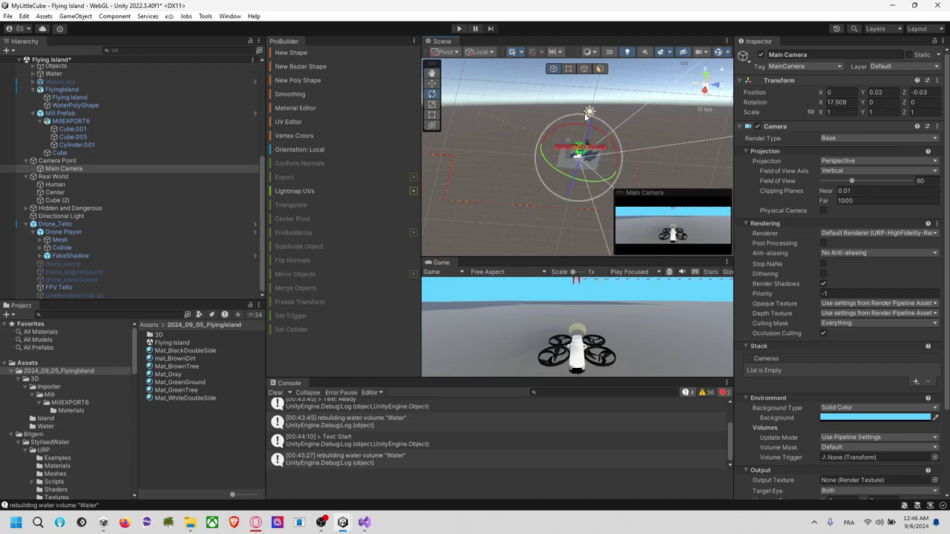
Set the width of the Line Renderer under Draw Race Line to 0.01.
scroll(538, 148, up, 12)
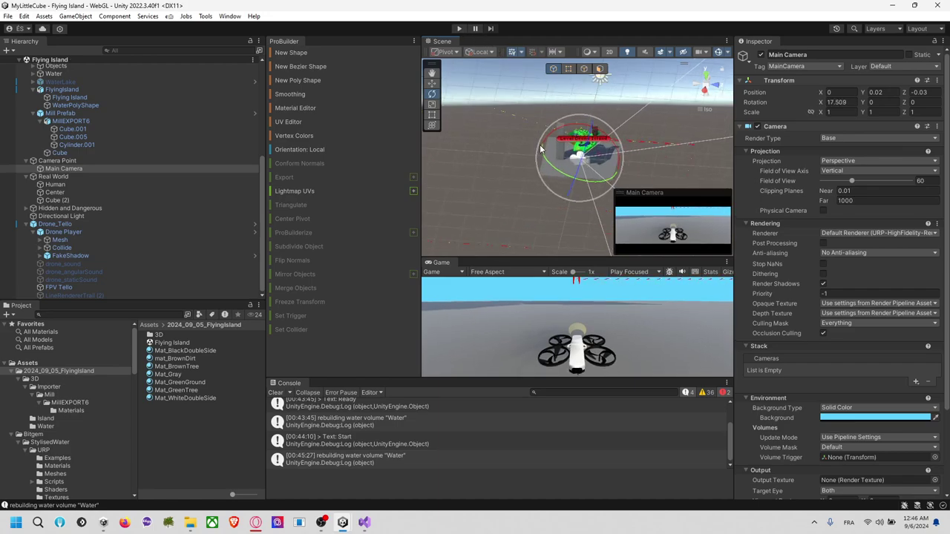
middle_drag(603, 131, 576, 175)
right_drag(648, 165, 467, 128)
click(473, 224)
click(474, 225)
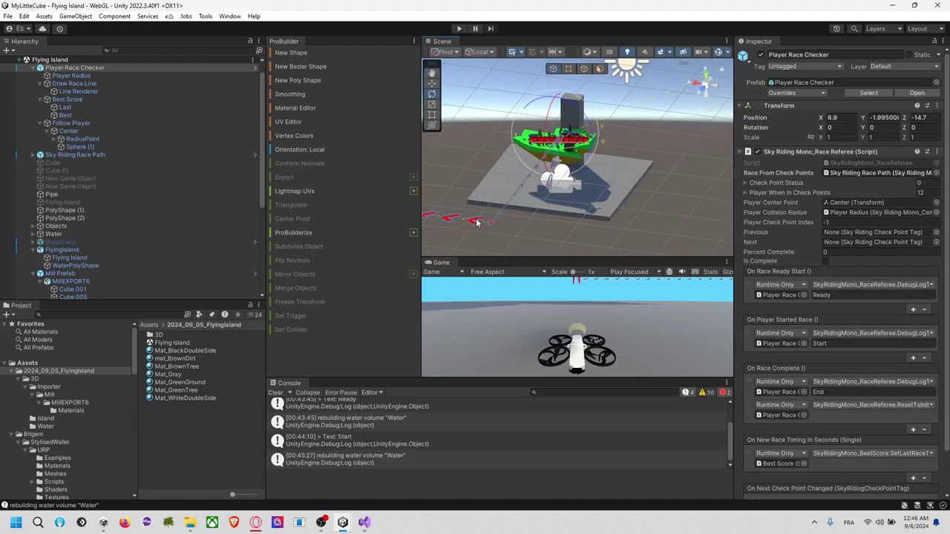
click(479, 223)
scroll(828, 251, down, 2)
scroll(828, 251, down, 3)
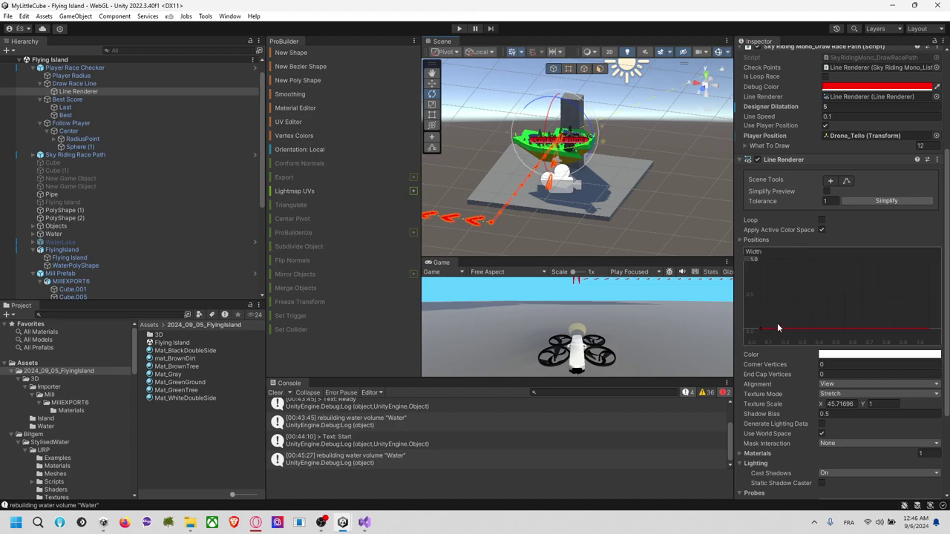
scroll(772, 329, down, 2)
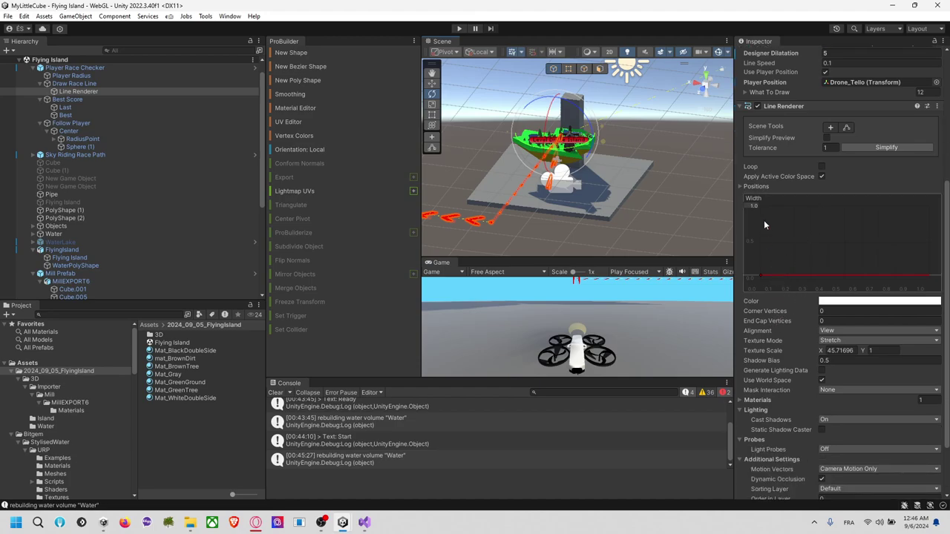
text(0)
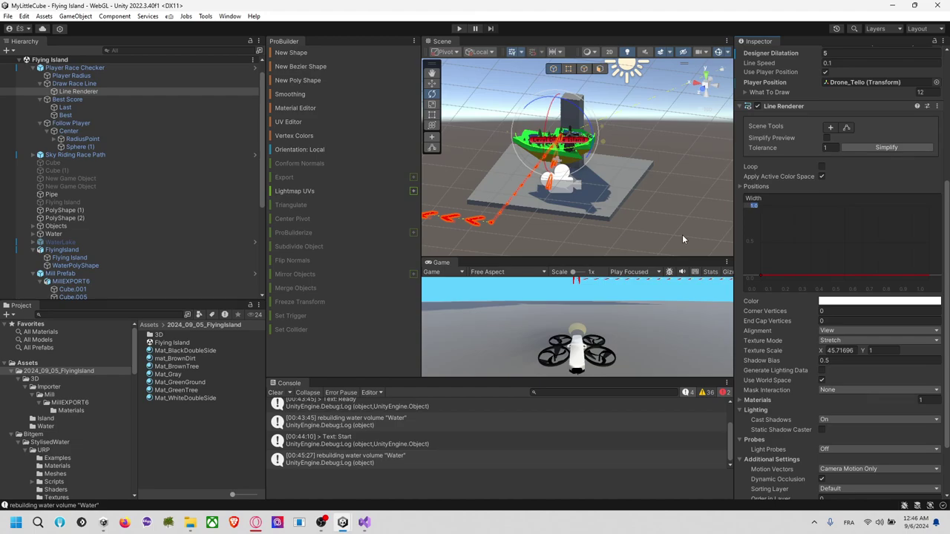
key(Return)
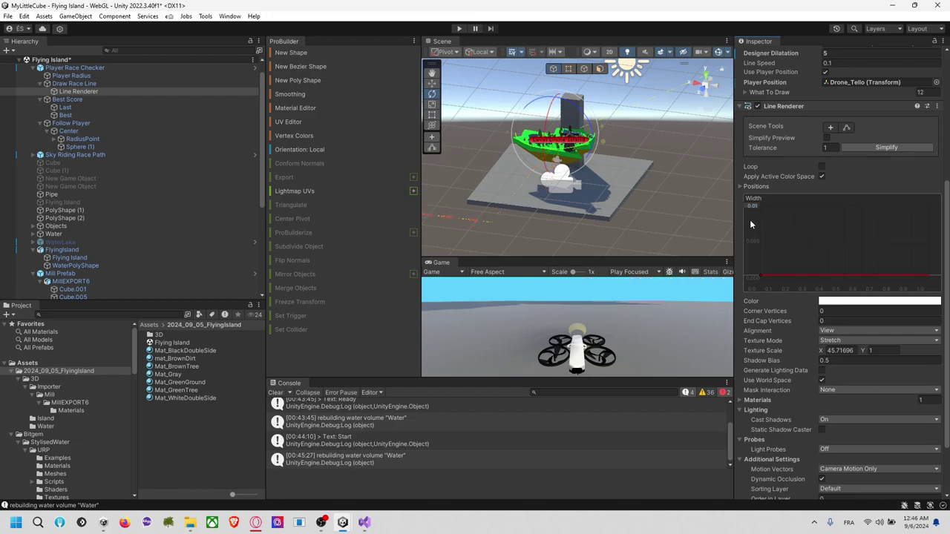
Set the Sky Riding Race Path's line width to 0.02, and test-run the scene.
click(492, 222)
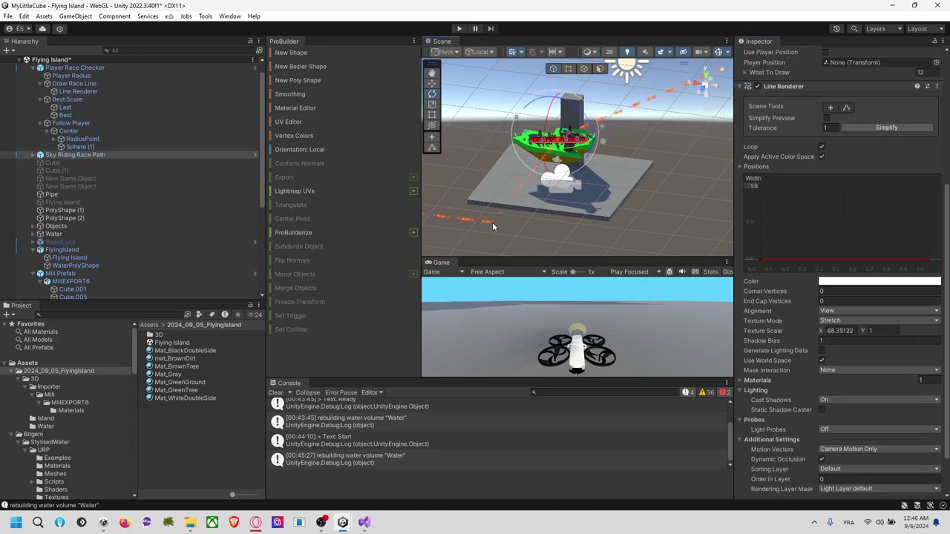
click(754, 185)
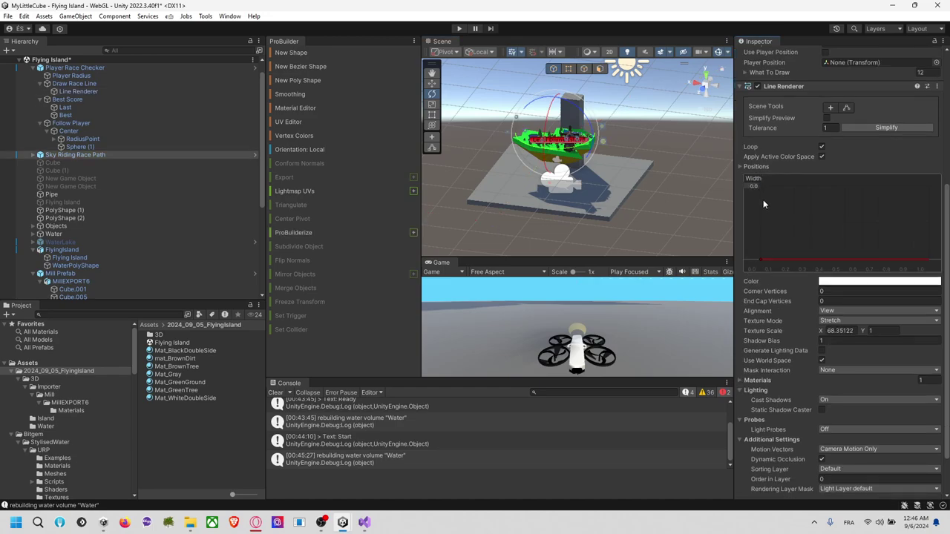
click(656, 214)
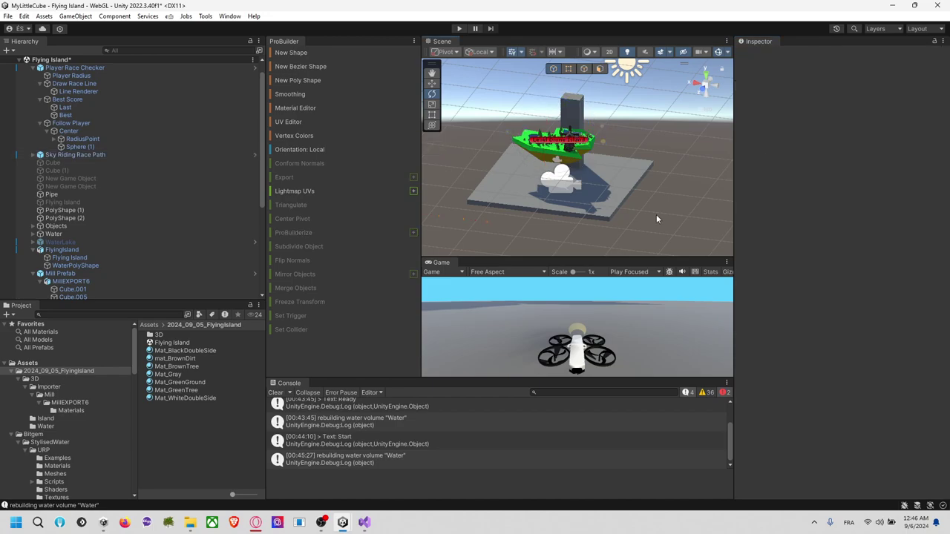
click(458, 29)
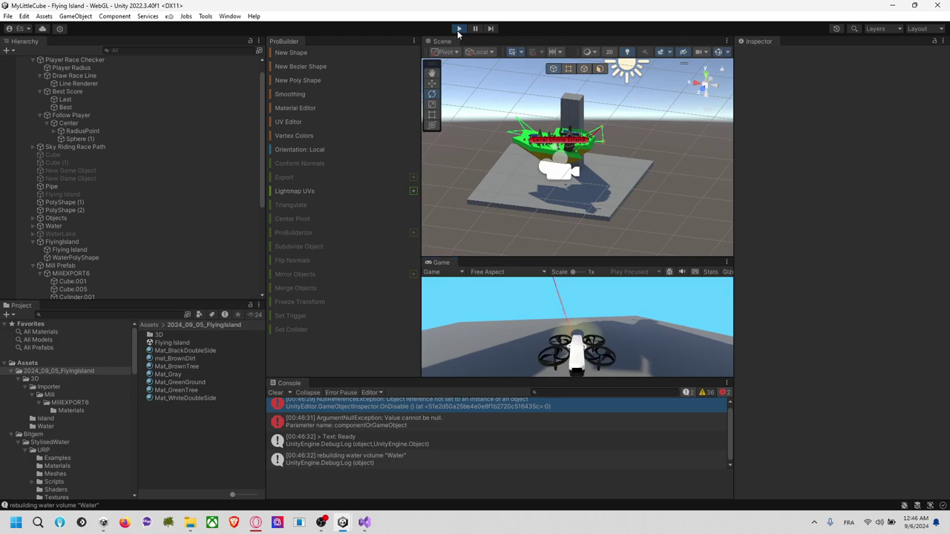
click(459, 29)
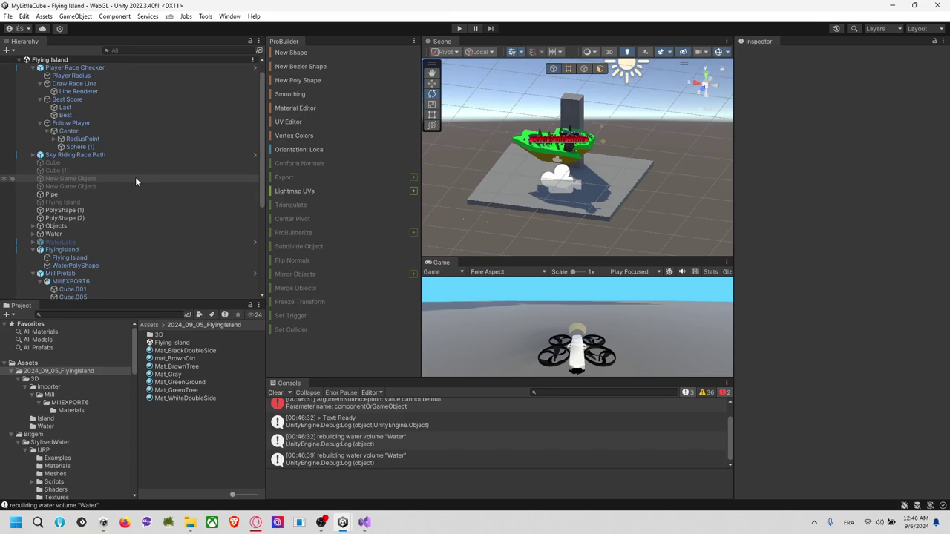
Examine the transforms and components of Sky Riding Race Path, FlyingIsland, Mill Prefab and Drone_Tello with its child objects.
click(149, 156)
scroll(135, 187, down, 2)
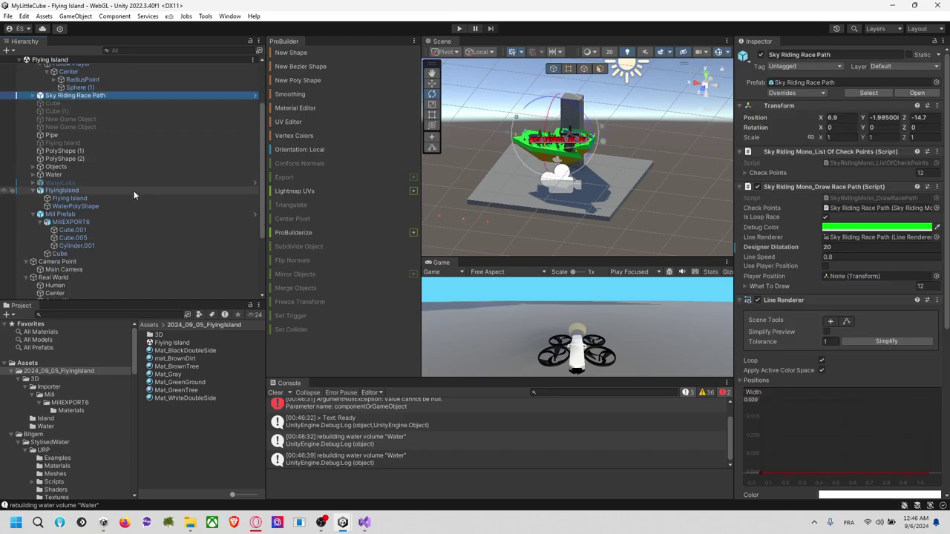
click(134, 191)
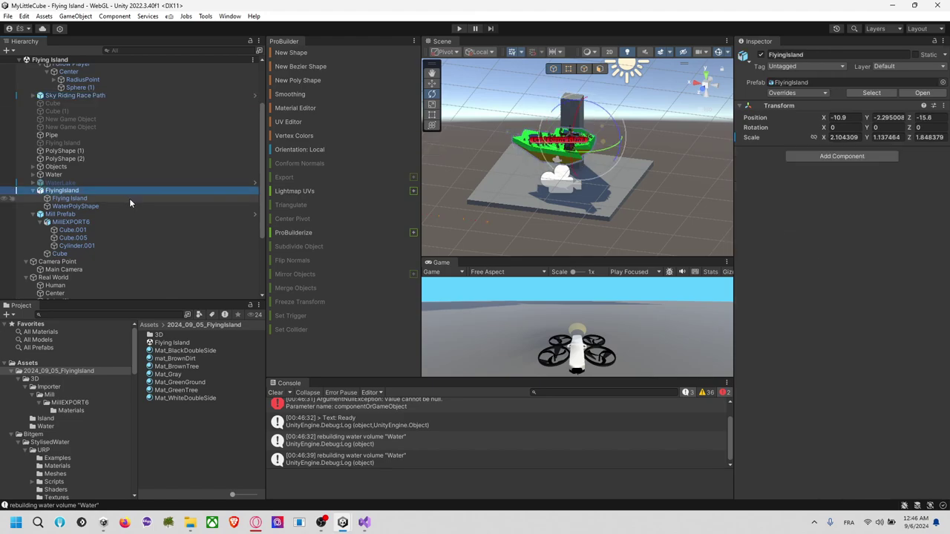
click(137, 216)
click(120, 245)
click(130, 214)
scroll(127, 221, down, 3)
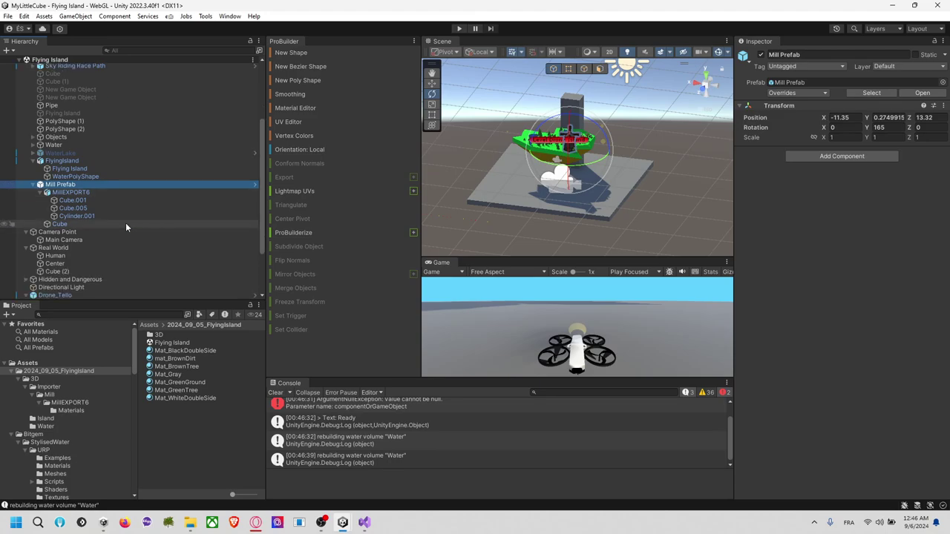
click(103, 235)
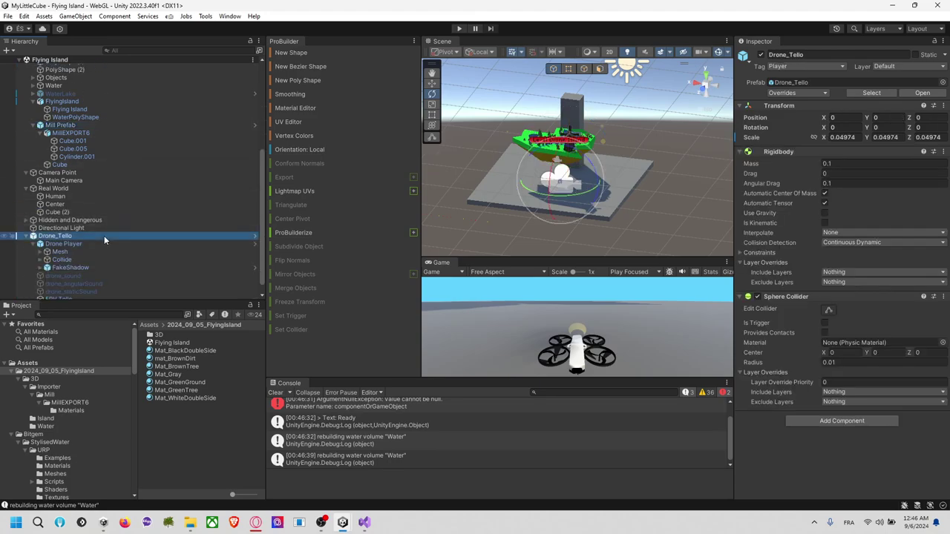
click(99, 251)
click(105, 235)
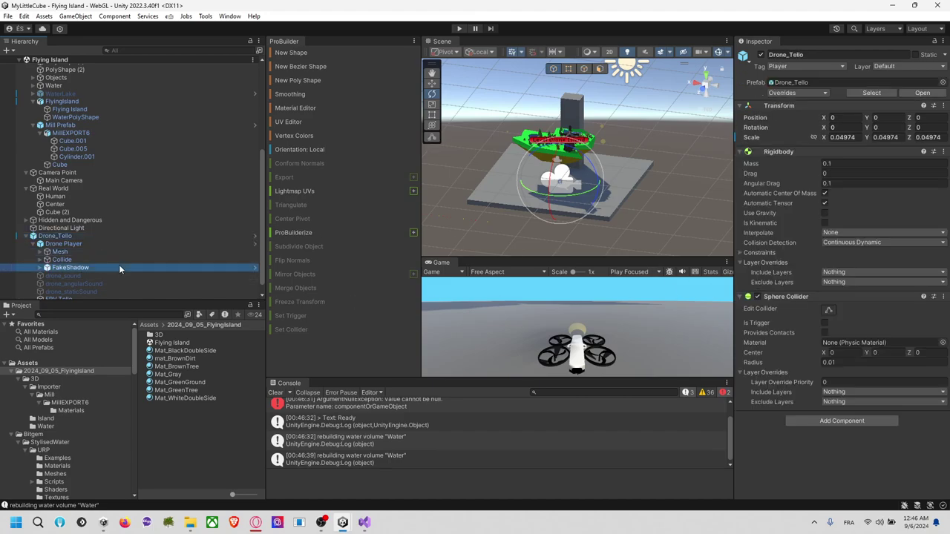
click(119, 266)
scroll(120, 264, down, 1)
click(103, 224)
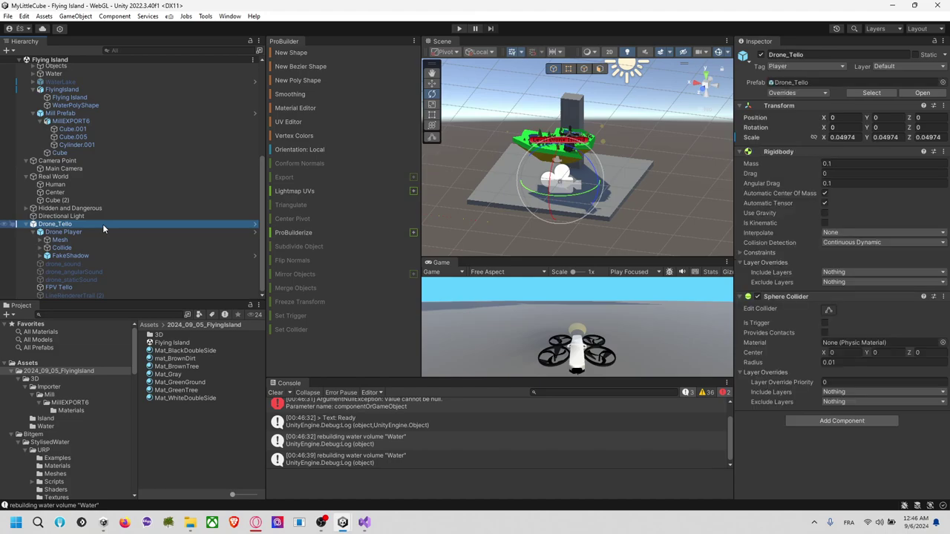
Set the Designer Dilatation of the Line Renderer under Draw Race Line to 20.
click(474, 220)
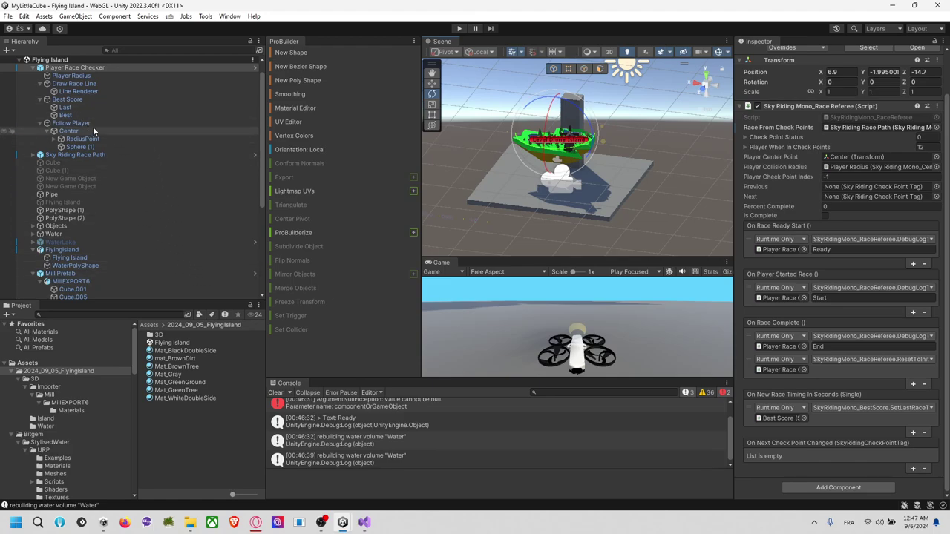
click(104, 90)
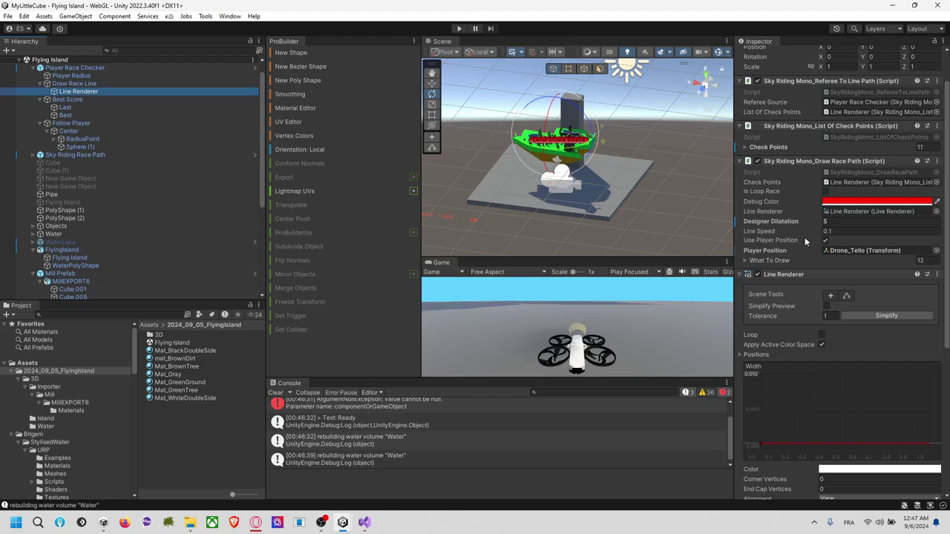
scroll(805, 239, down, 1)
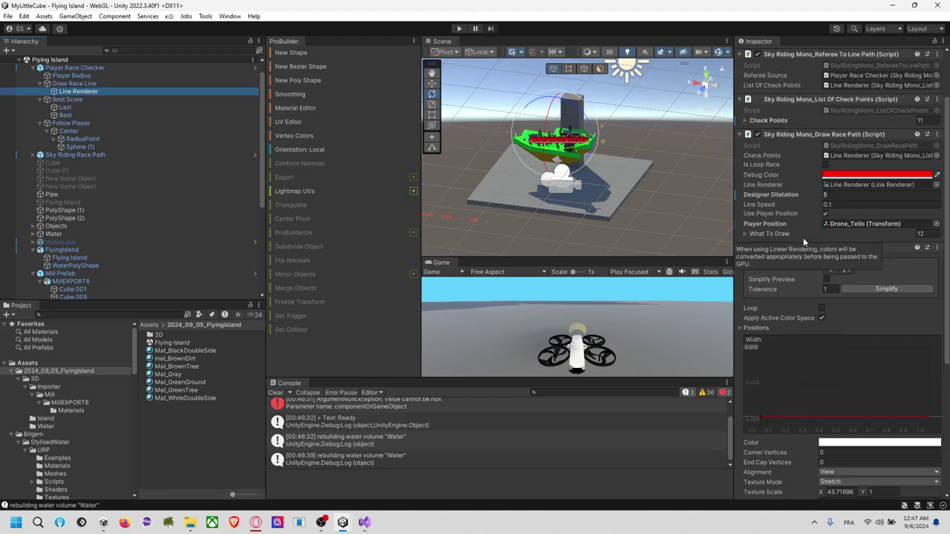
click(841, 193)
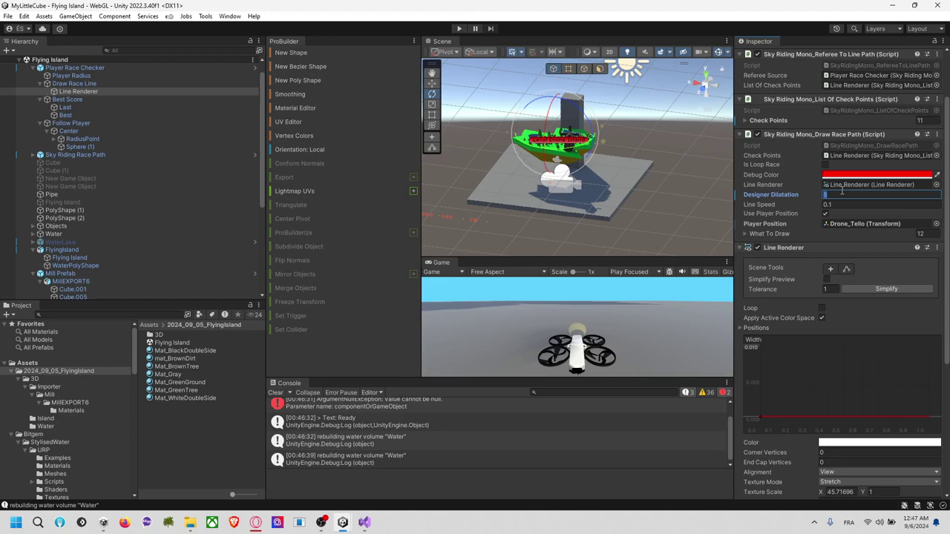
middle_drag(530, 213, 626, 170)
scroll(625, 169, up, 4)
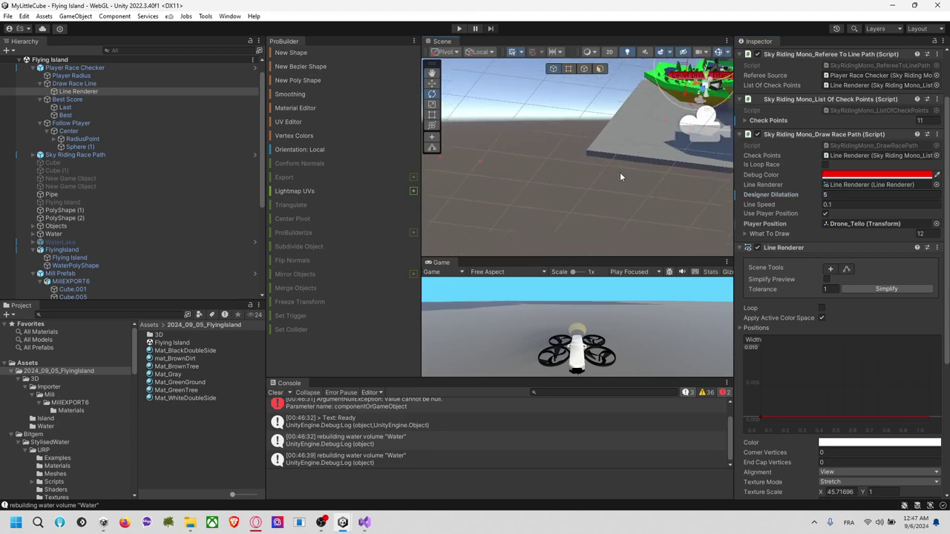
scroll(611, 176, down, 5)
alt+drag(615, 177, 654, 191)
click(848, 195)
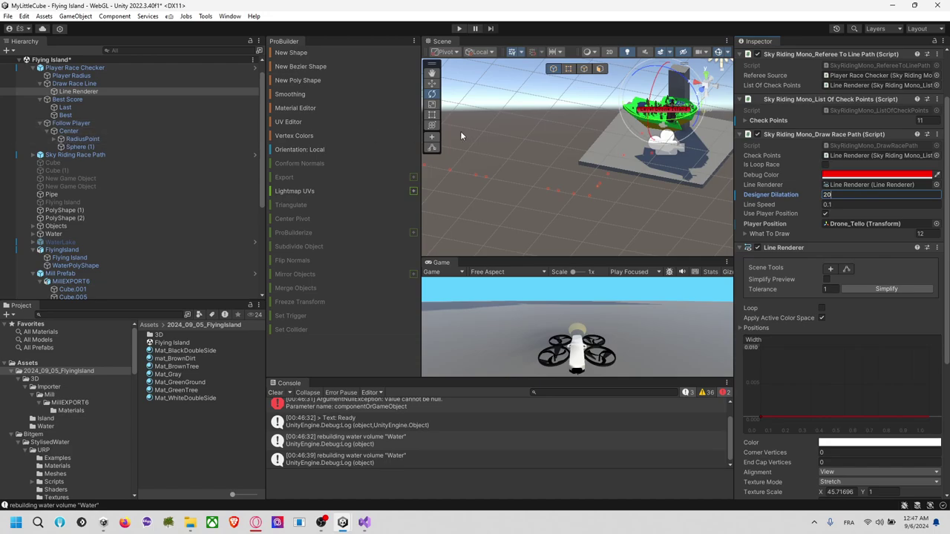
click(581, 198)
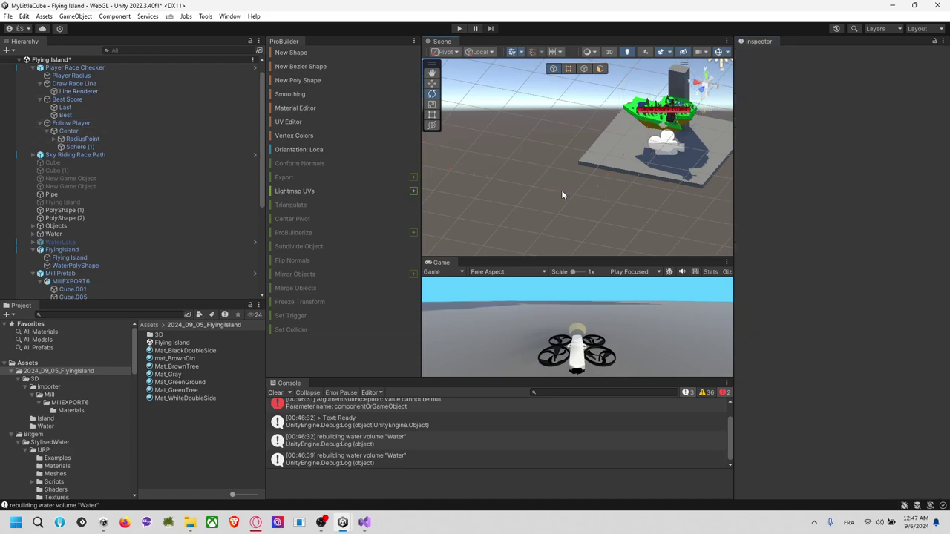
Examine the components of Player Race Checker and its child objects, including the Line Renderer, Best Score and Follow Player.
click(561, 193)
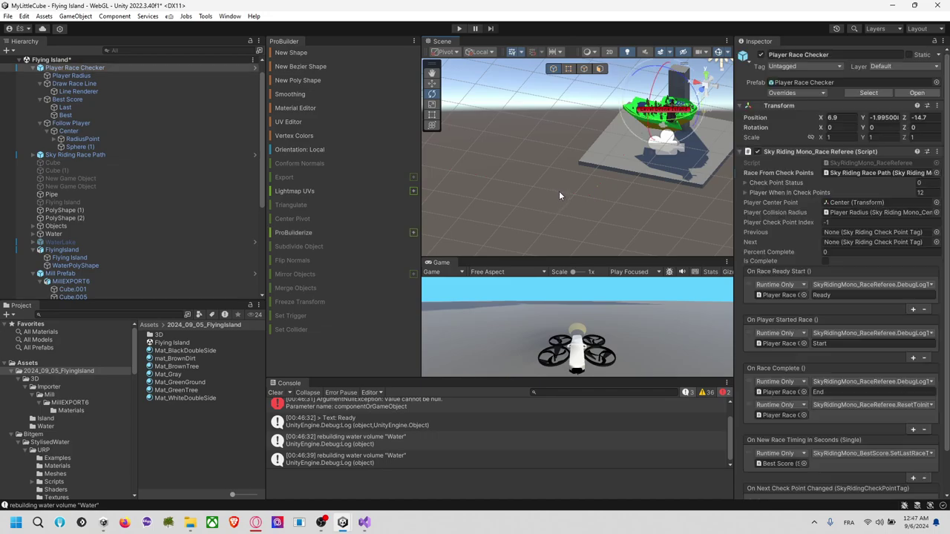
scroll(843, 214, down, 3)
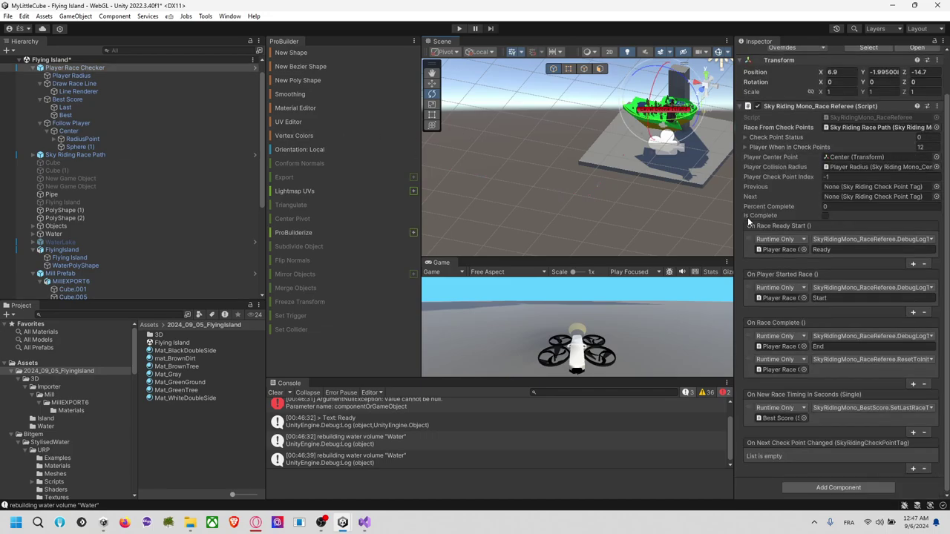
click(68, 76)
click(68, 91)
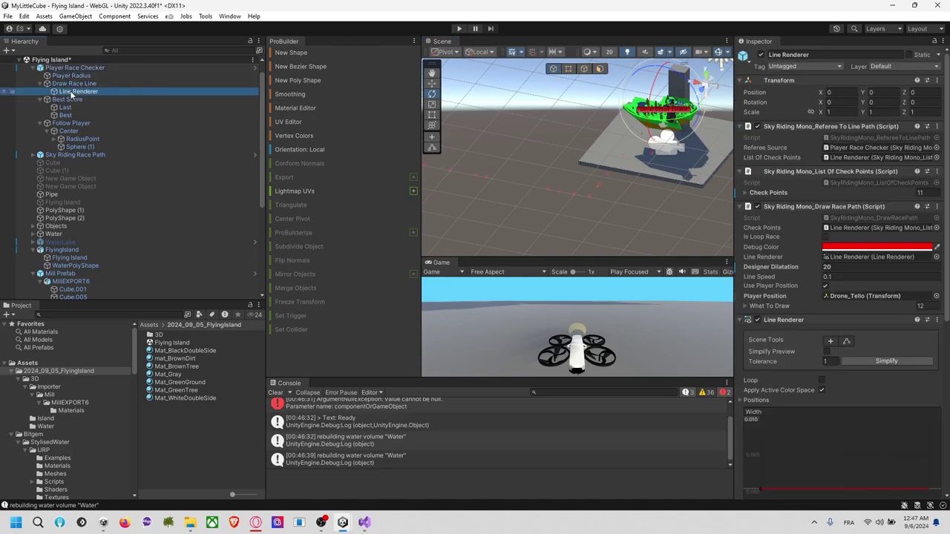
click(67, 99)
click(71, 107)
click(72, 115)
click(73, 123)
click(72, 131)
click(76, 139)
click(76, 147)
click(70, 154)
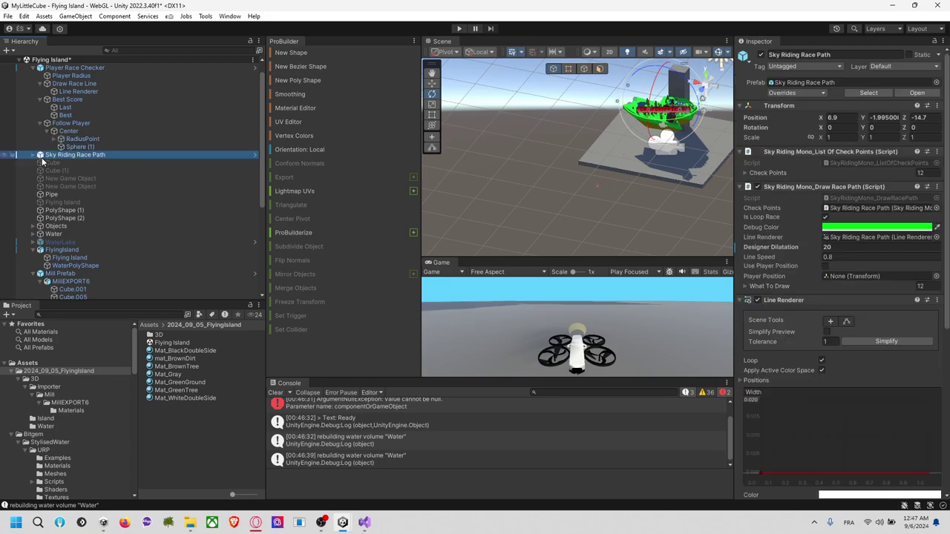
Set the Designer Dilatation of Sky Riding Race Path to 30, and save the scene.
click(32, 155)
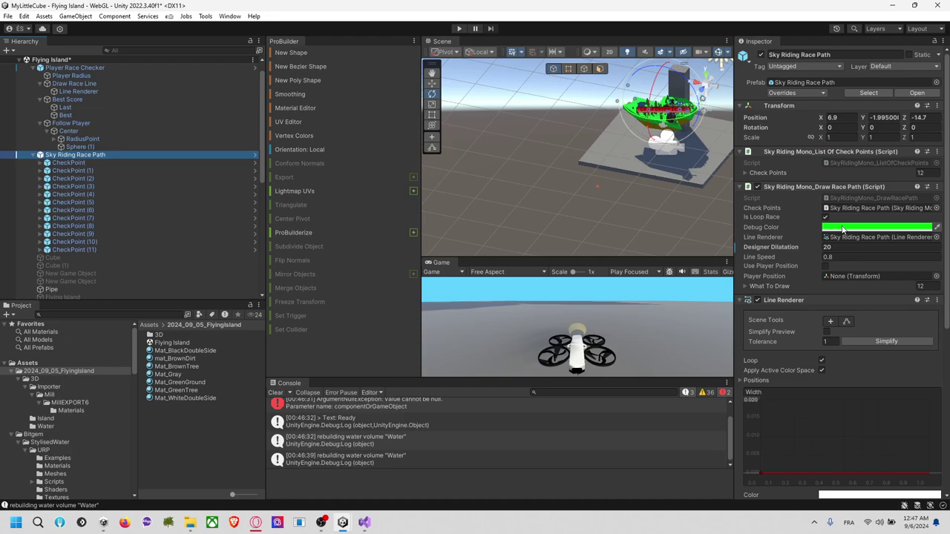
scroll(800, 199, down, 5)
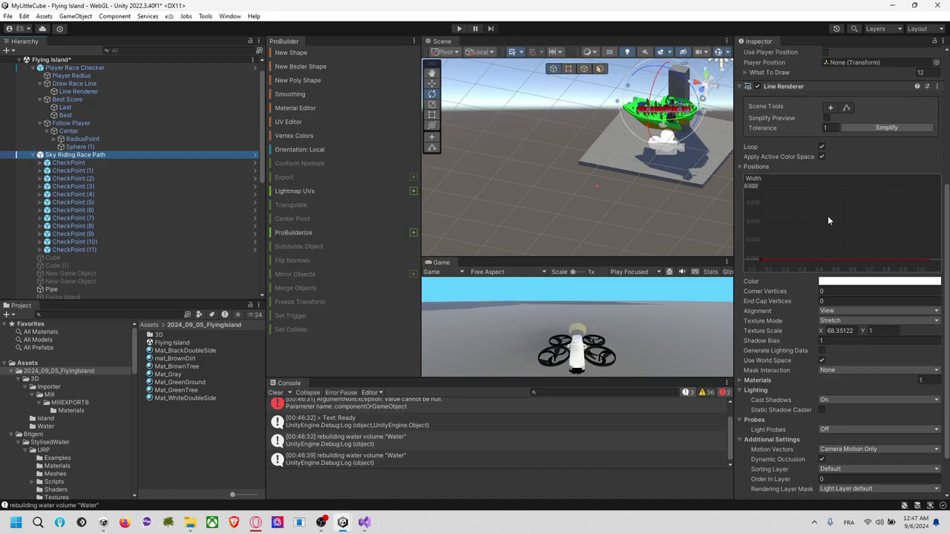
scroll(827, 216, up, 3)
click(842, 140)
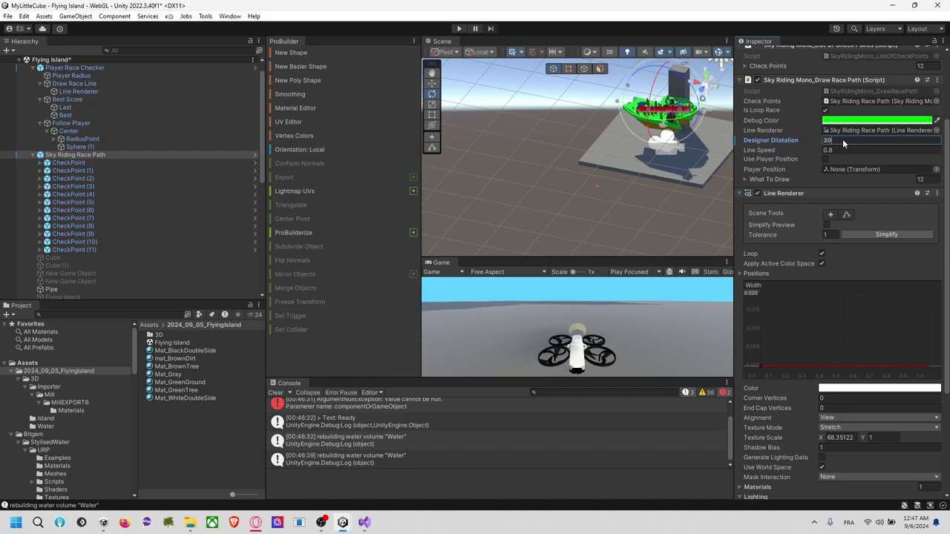
click(640, 208)
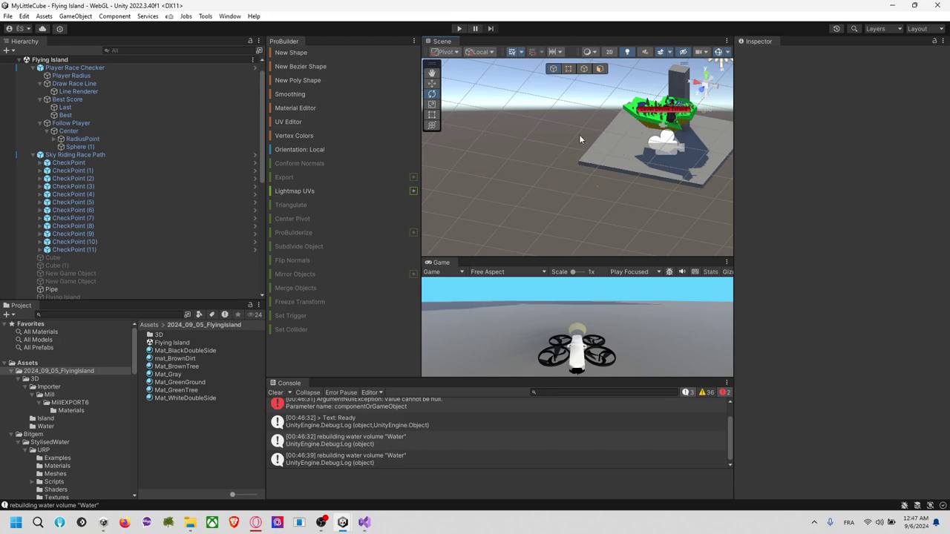
Test-run the drone race, and look over the running flying island level and its race path from several angles.
click(460, 29)
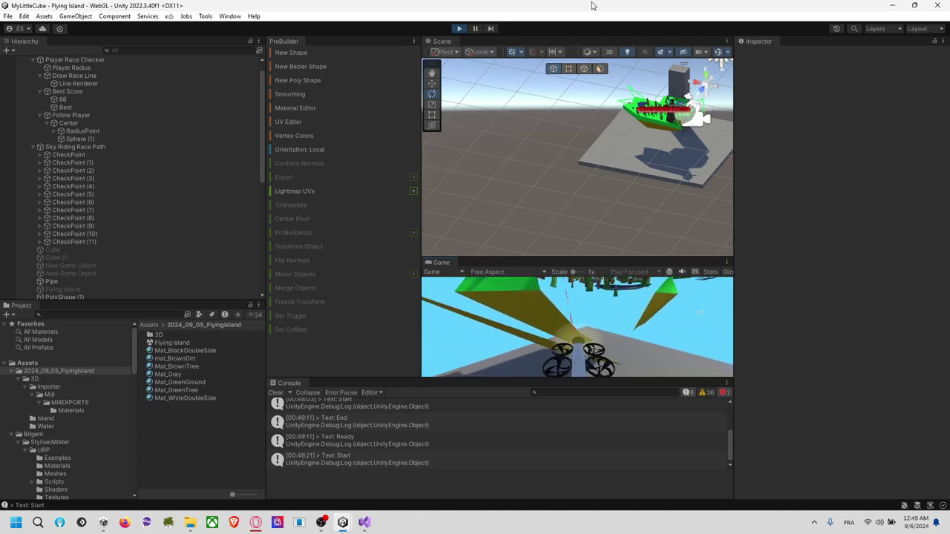
scroll(629, 154, down, 2)
scroll(629, 154, down, 3)
middle_drag(678, 141, 662, 161)
right_drag(662, 161, 550, 164)
scroll(659, 193, up, 6)
alt+drag(549, 163, 501, 123)
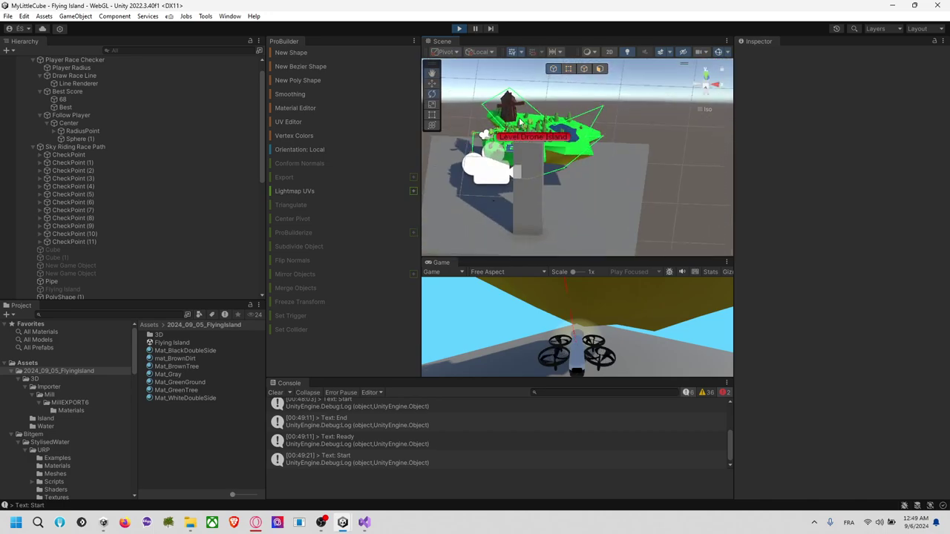
middle_drag(501, 124, 506, 145)
alt+drag(651, 146, 514, 120)
middle_drag(514, 121, 573, 149)
scroll(573, 150, up, 2)
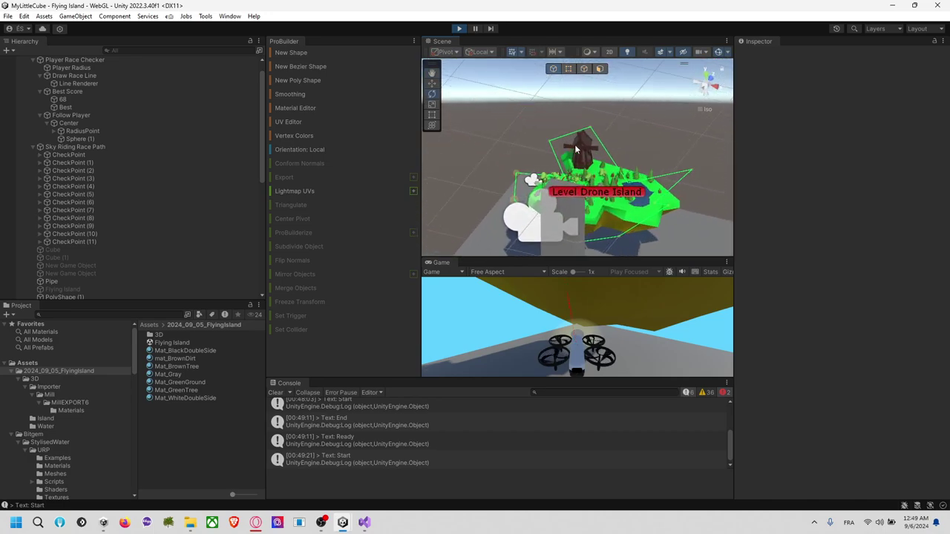
Rotate the mill blades (Cube.001) about their X axis to about -332 degrees in the running scene.
click(579, 150)
key(f)
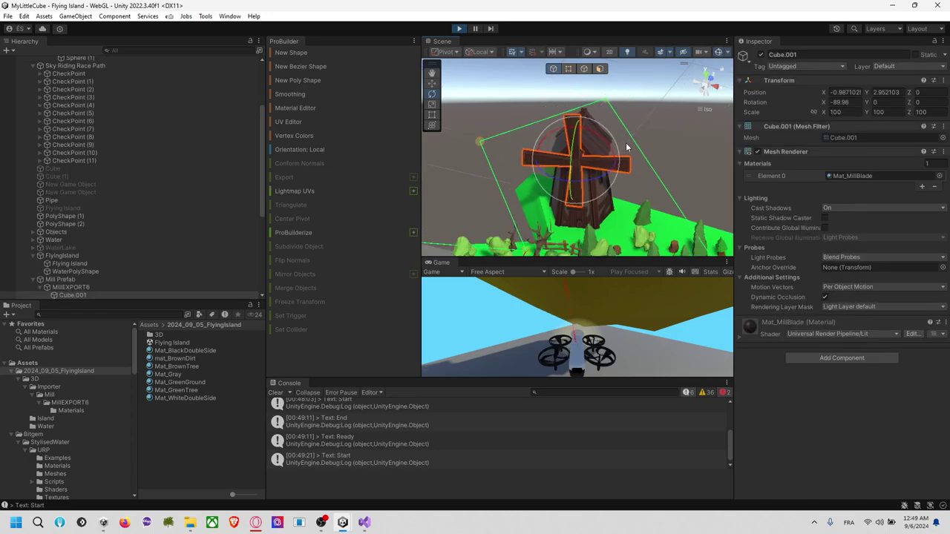
drag(599, 130, 805, 167)
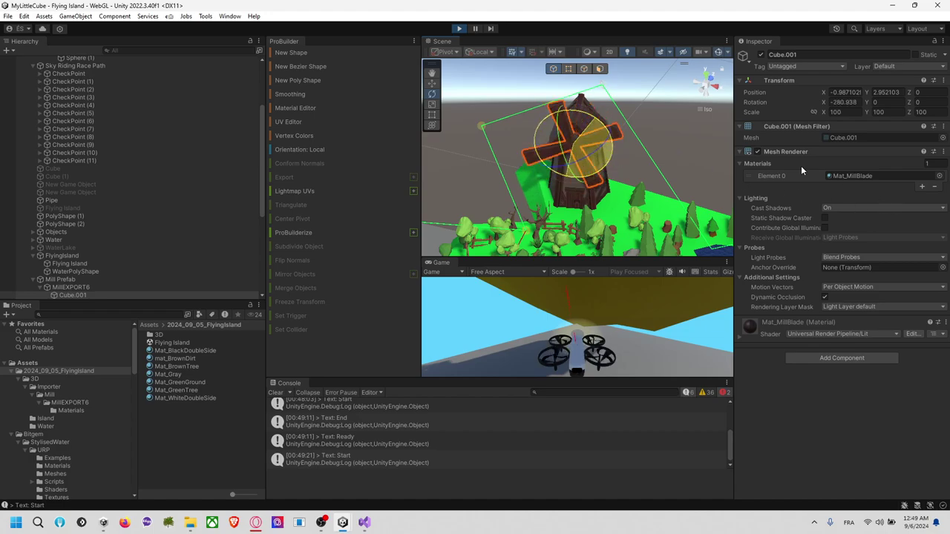
drag(648, 123, 777, 141)
scroll(633, 147, down, 3)
alt+drag(633, 147, 748, 157)
click(569, 207)
click(598, 97)
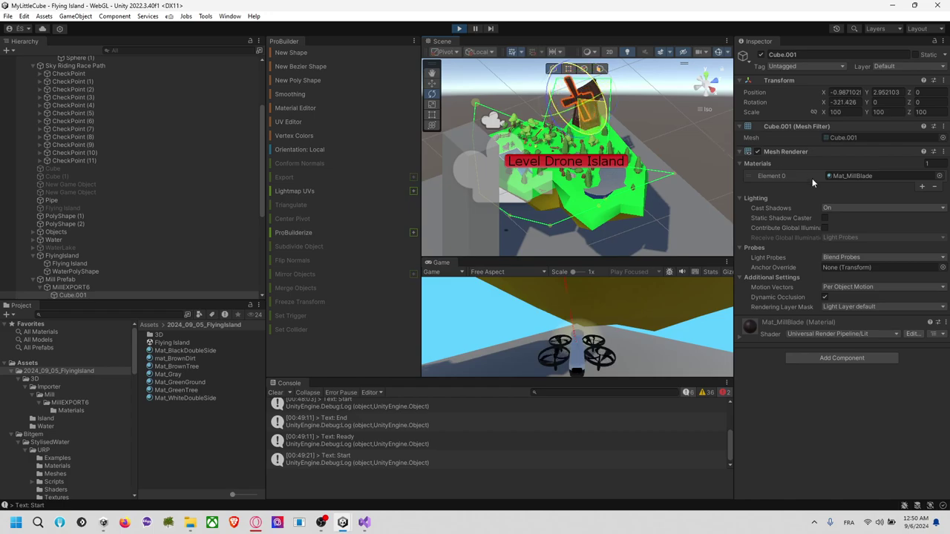
scroll(634, 152, down, 4)
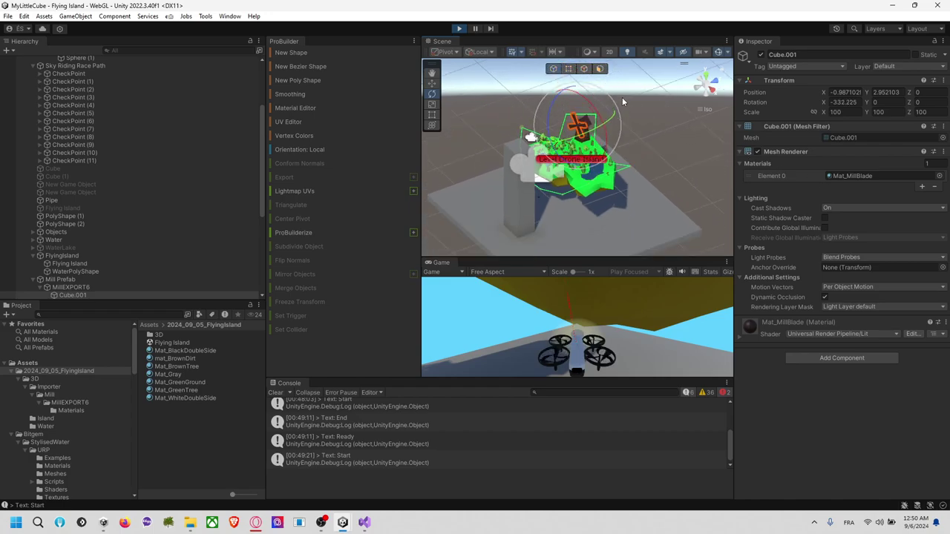
Remove the label icon from the Level Drone Island object by setting its icon to None.
alt+drag(586, 168, 616, 160)
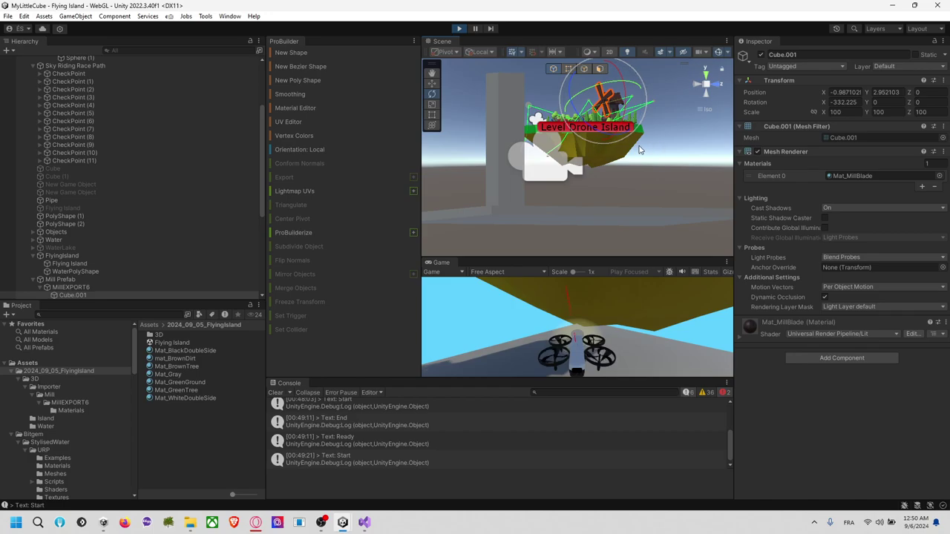
alt+drag(688, 142, 675, 230)
alt+drag(650, 146, 575, 158)
click(640, 159)
scroll(640, 158, up, 5)
click(576, 158)
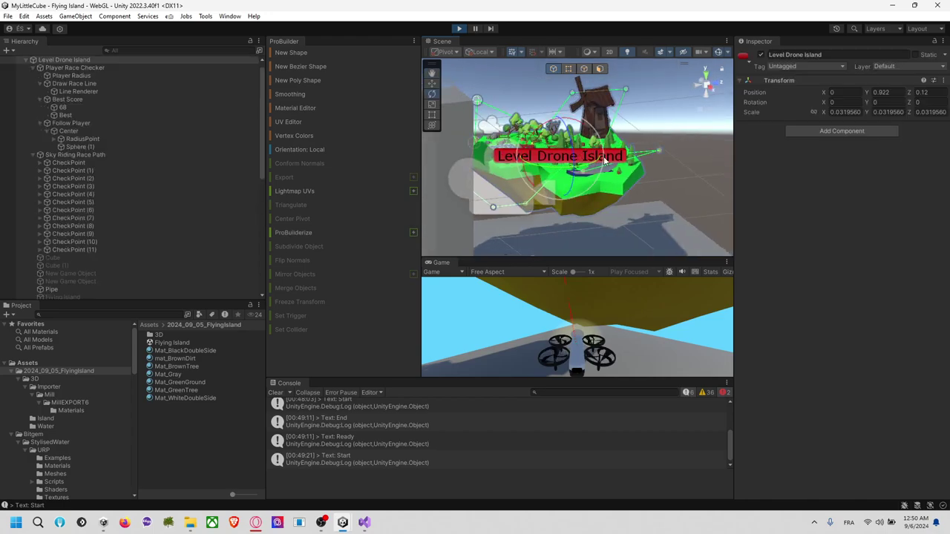
click(744, 57)
click(748, 82)
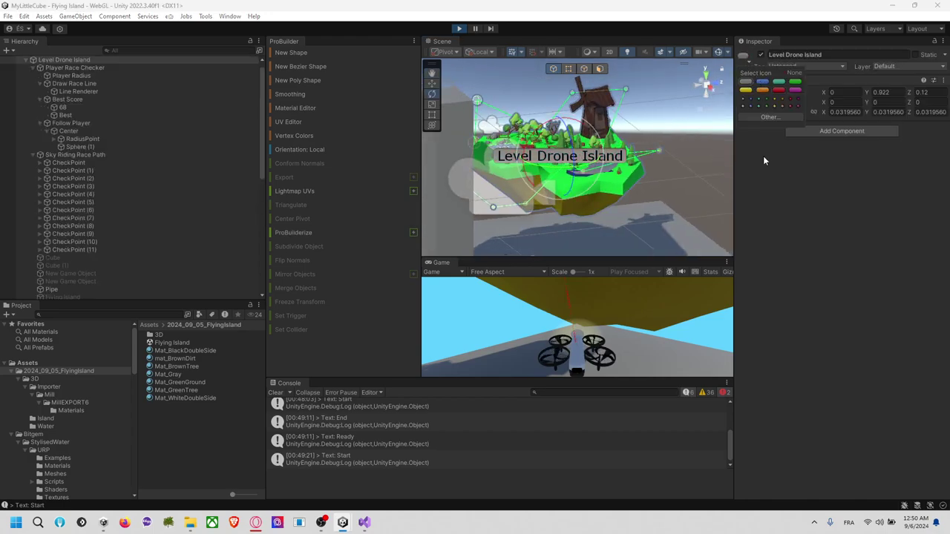
click(792, 74)
click(666, 107)
Enlarge the Game view above the Console, and clear the Console messages.
alt+drag(666, 108, 620, 193)
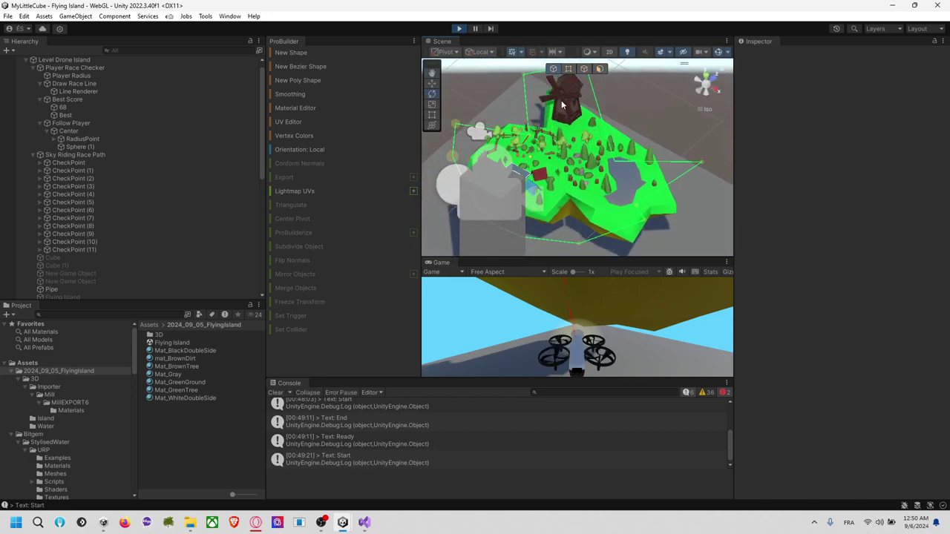
alt+drag(533, 135, 478, 191)
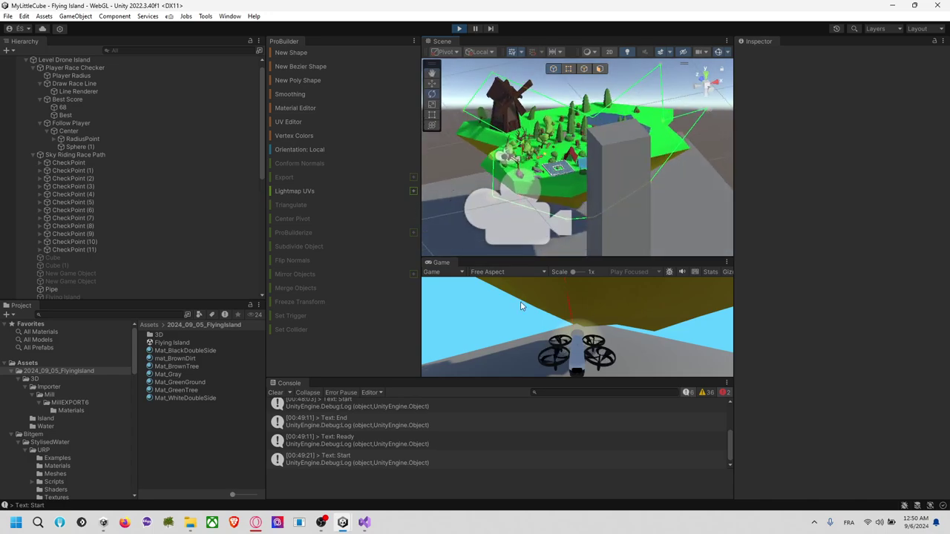
drag(591, 256, 592, 236)
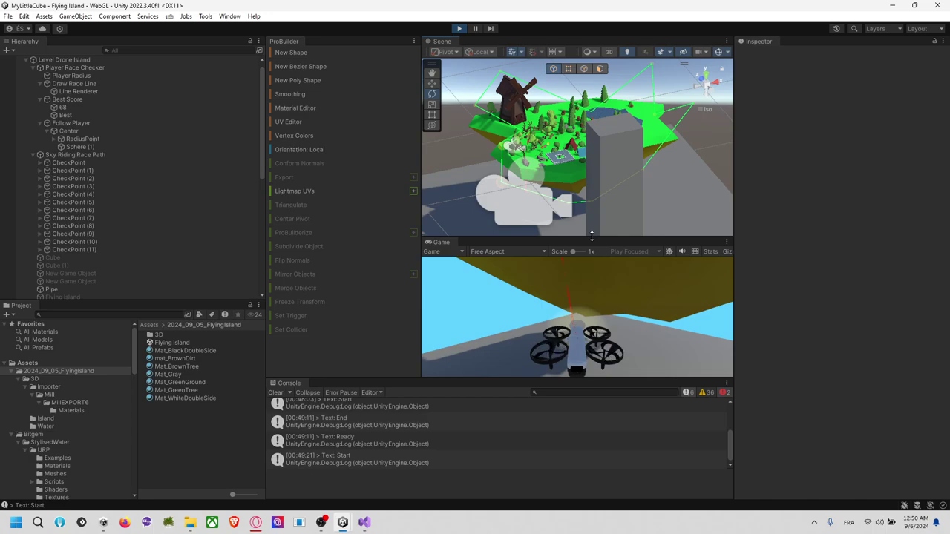
click(276, 392)
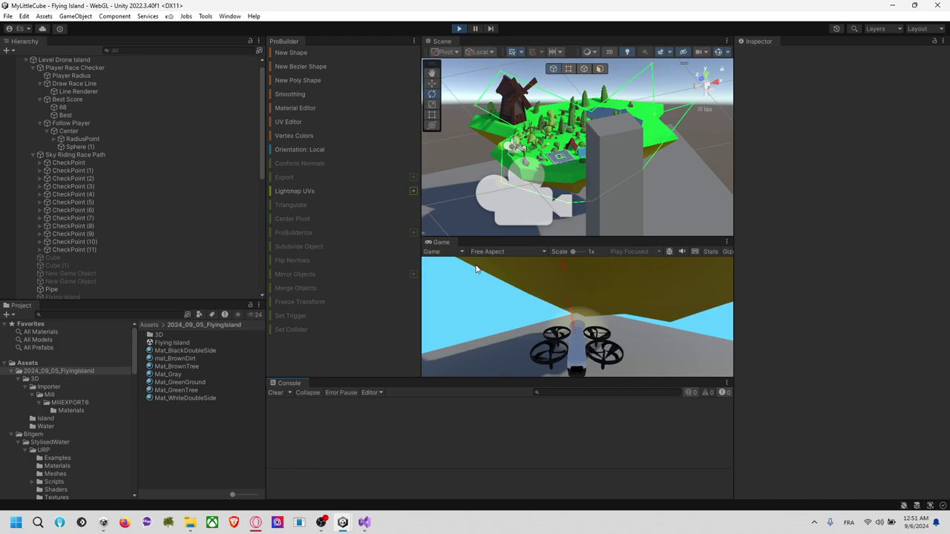